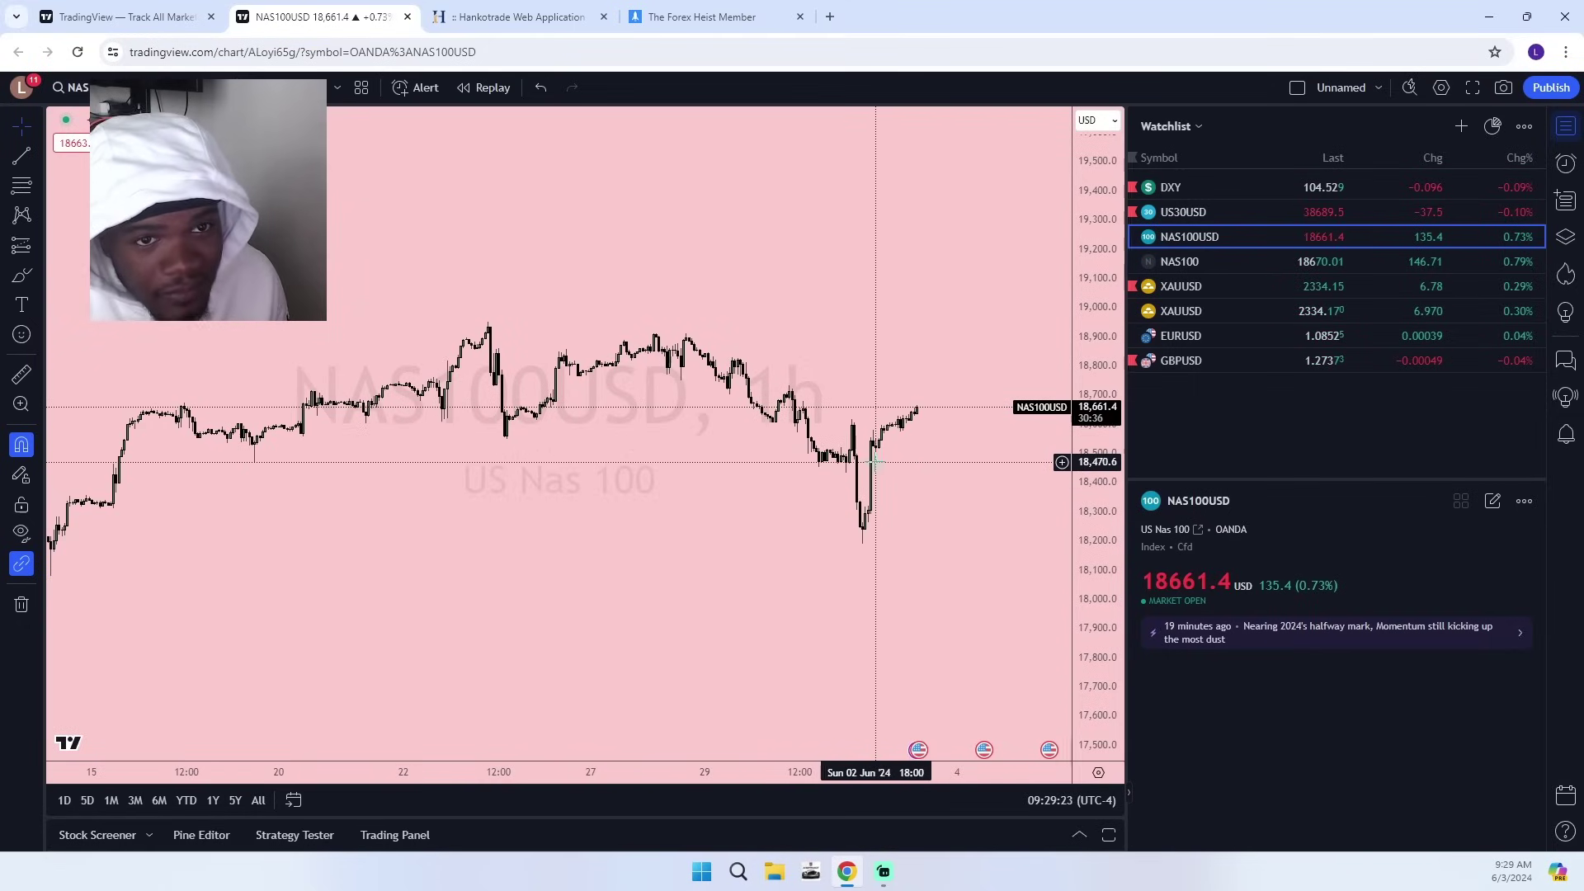
Look at The Forex Heist membership page and return to the NAS100USD chart.
{"action": "left_click_drag", "start_coordinate": [1089, 569], "coordinate": [1074, 447]}
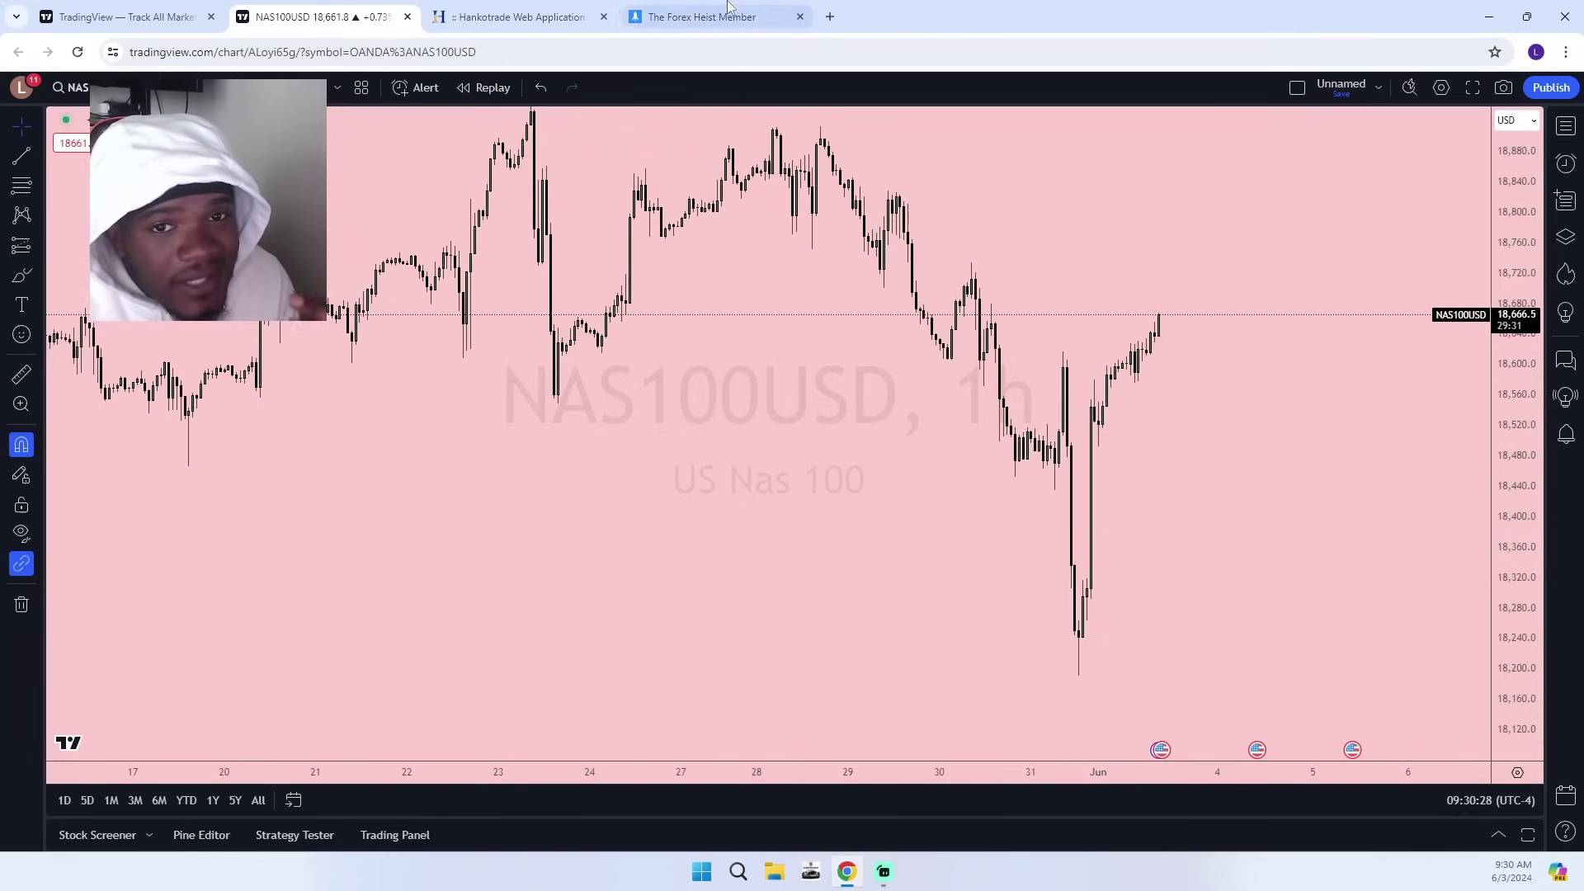
{"action": "left_click", "coordinate": [697, 10]}
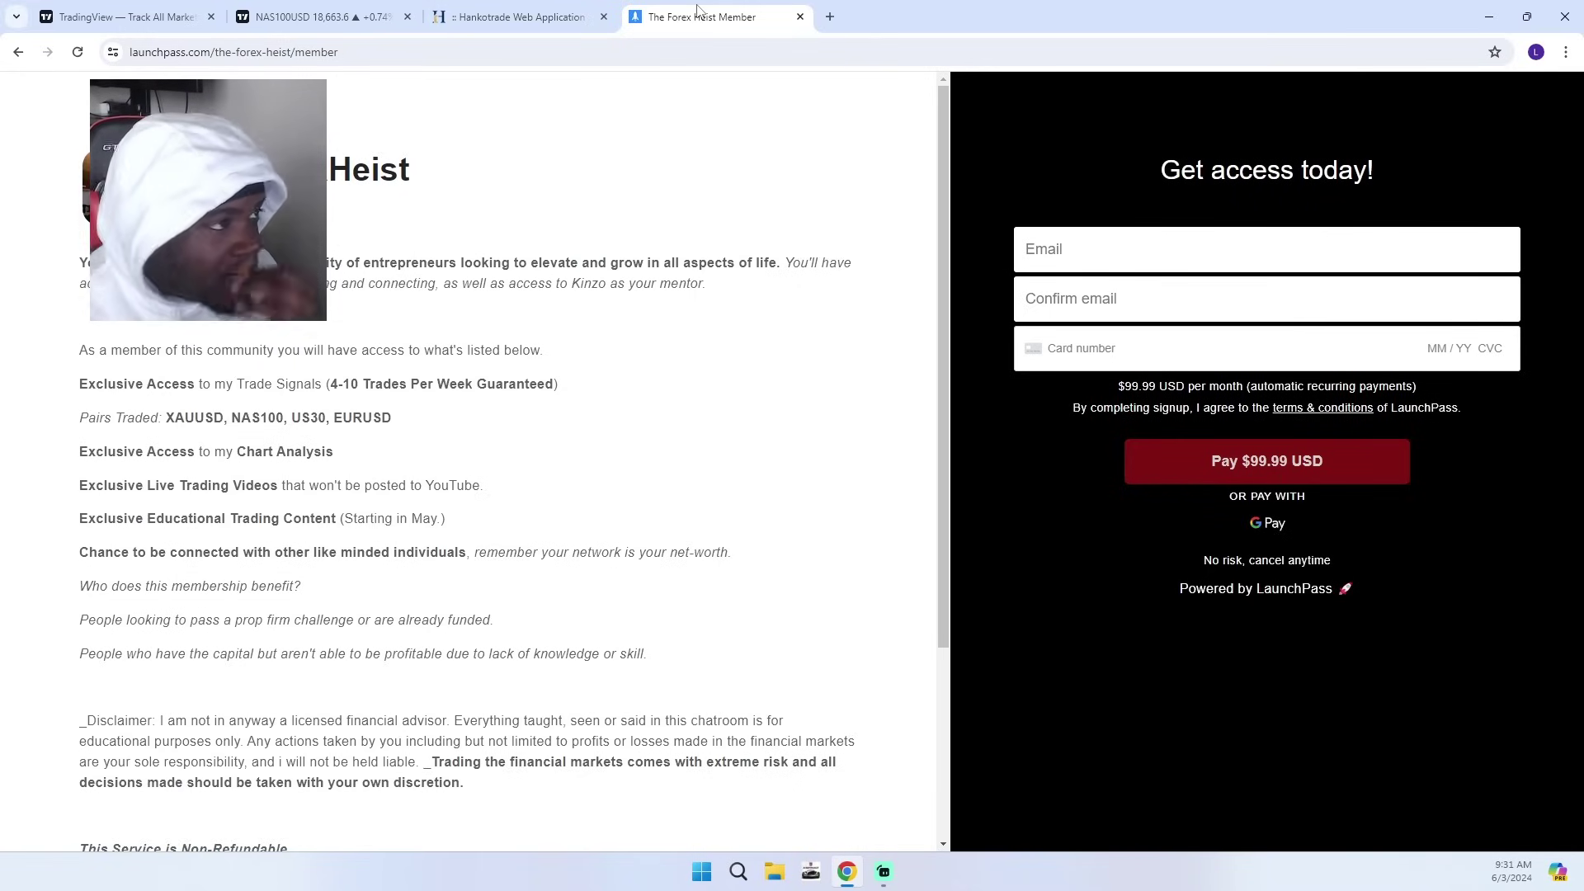
{"action": "left_click", "coordinate": [338, 15]}
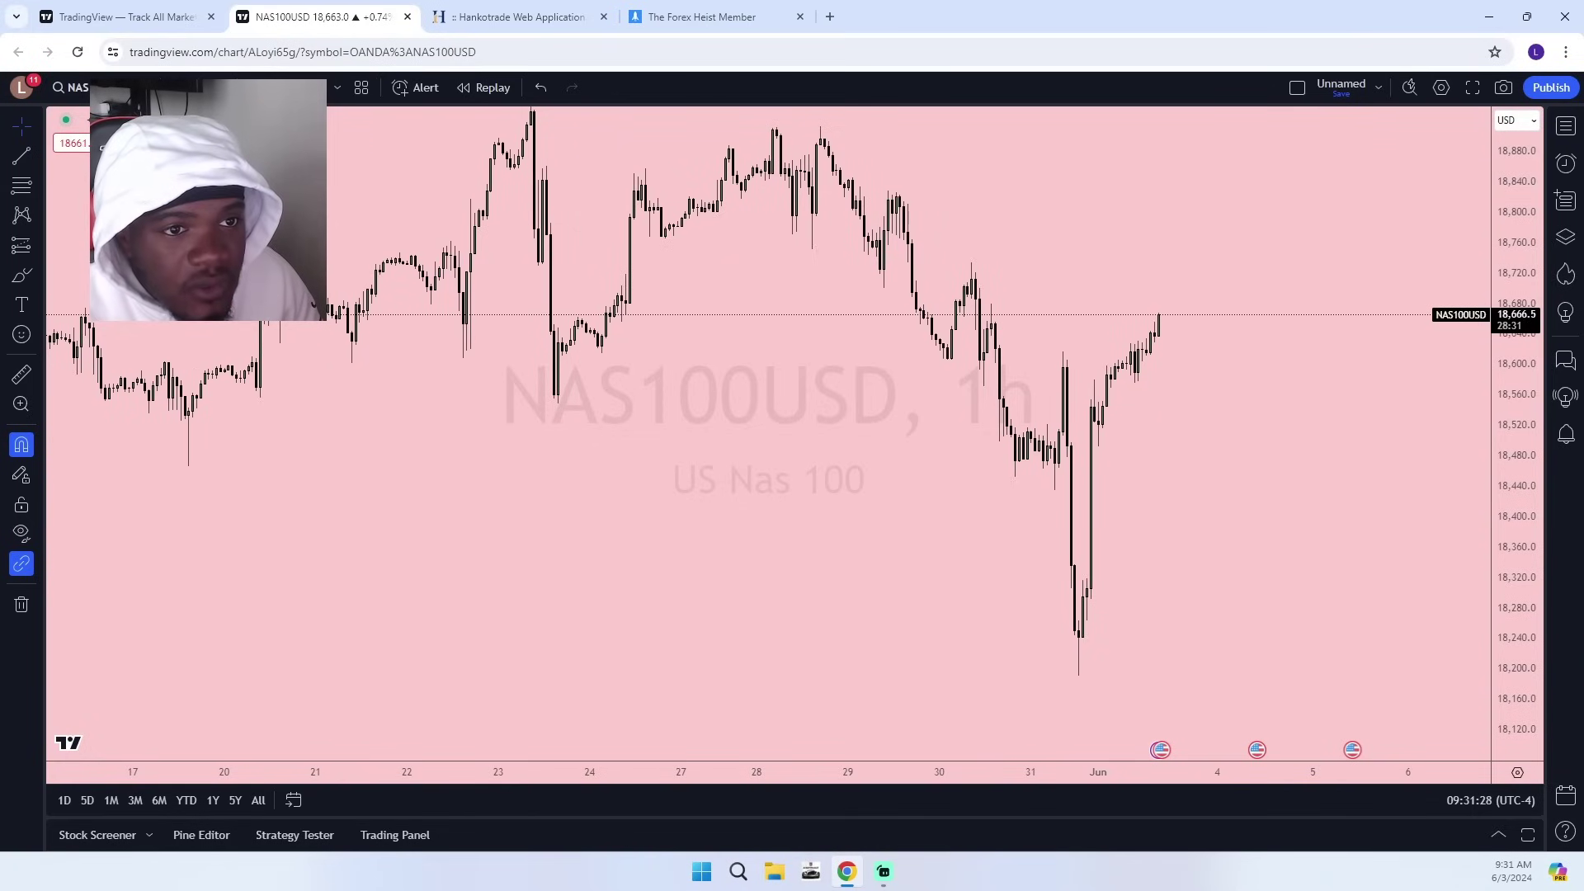
Switch the NAS100USD chart to the 1-month timeframe and bring the latest 2024 candles into close view.
{"action": "left_click", "coordinate": [176, 88]}
{"action": "left_click", "coordinate": [799, 670]}
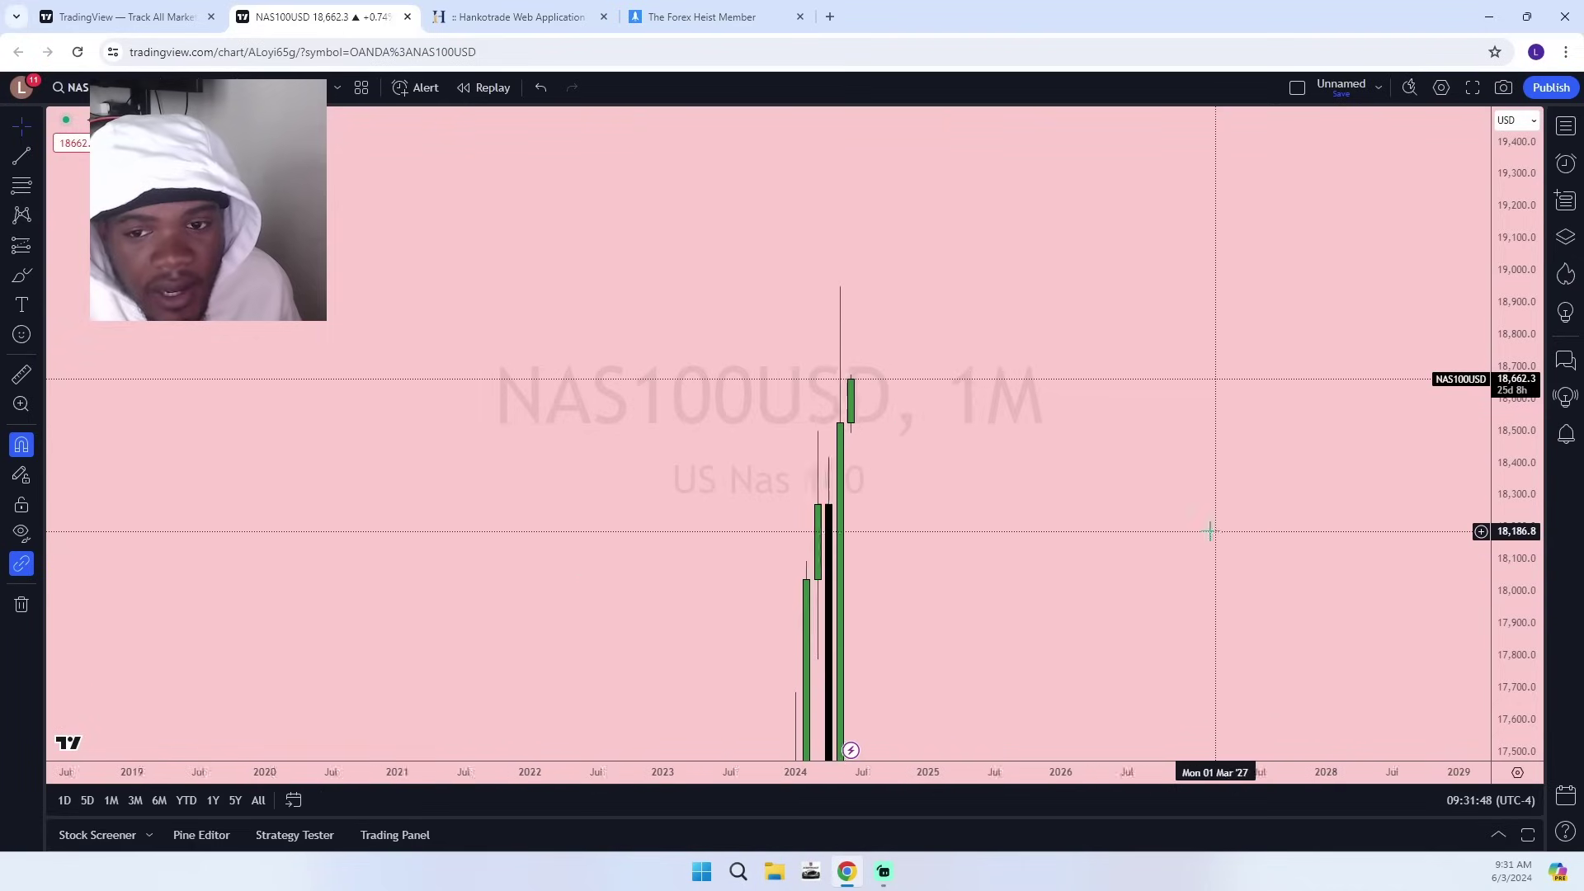
{"action": "scroll", "coordinate": [936, 547], "scroll_direction": "up", "scroll_amount": 3}
{"action": "left_click_drag", "start_coordinate": [936, 547], "coordinate": [1219, 543]}
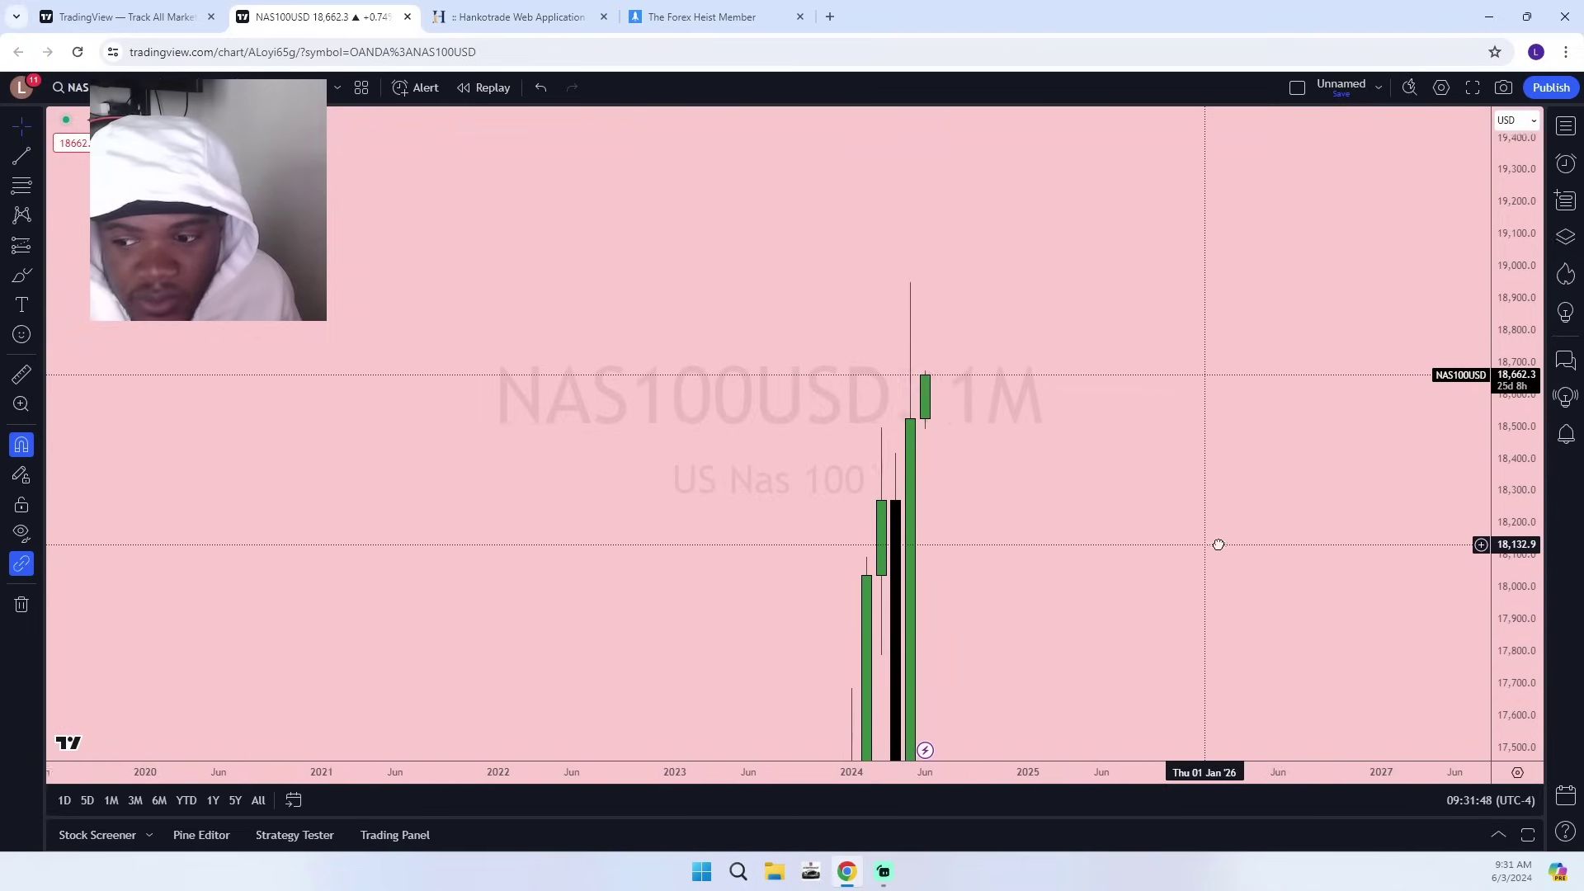
{"action": "scroll", "coordinate": [940, 542], "scroll_direction": "up", "scroll_amount": 4}
{"action": "left_click_drag", "start_coordinate": [833, 540], "coordinate": [1110, 537]}
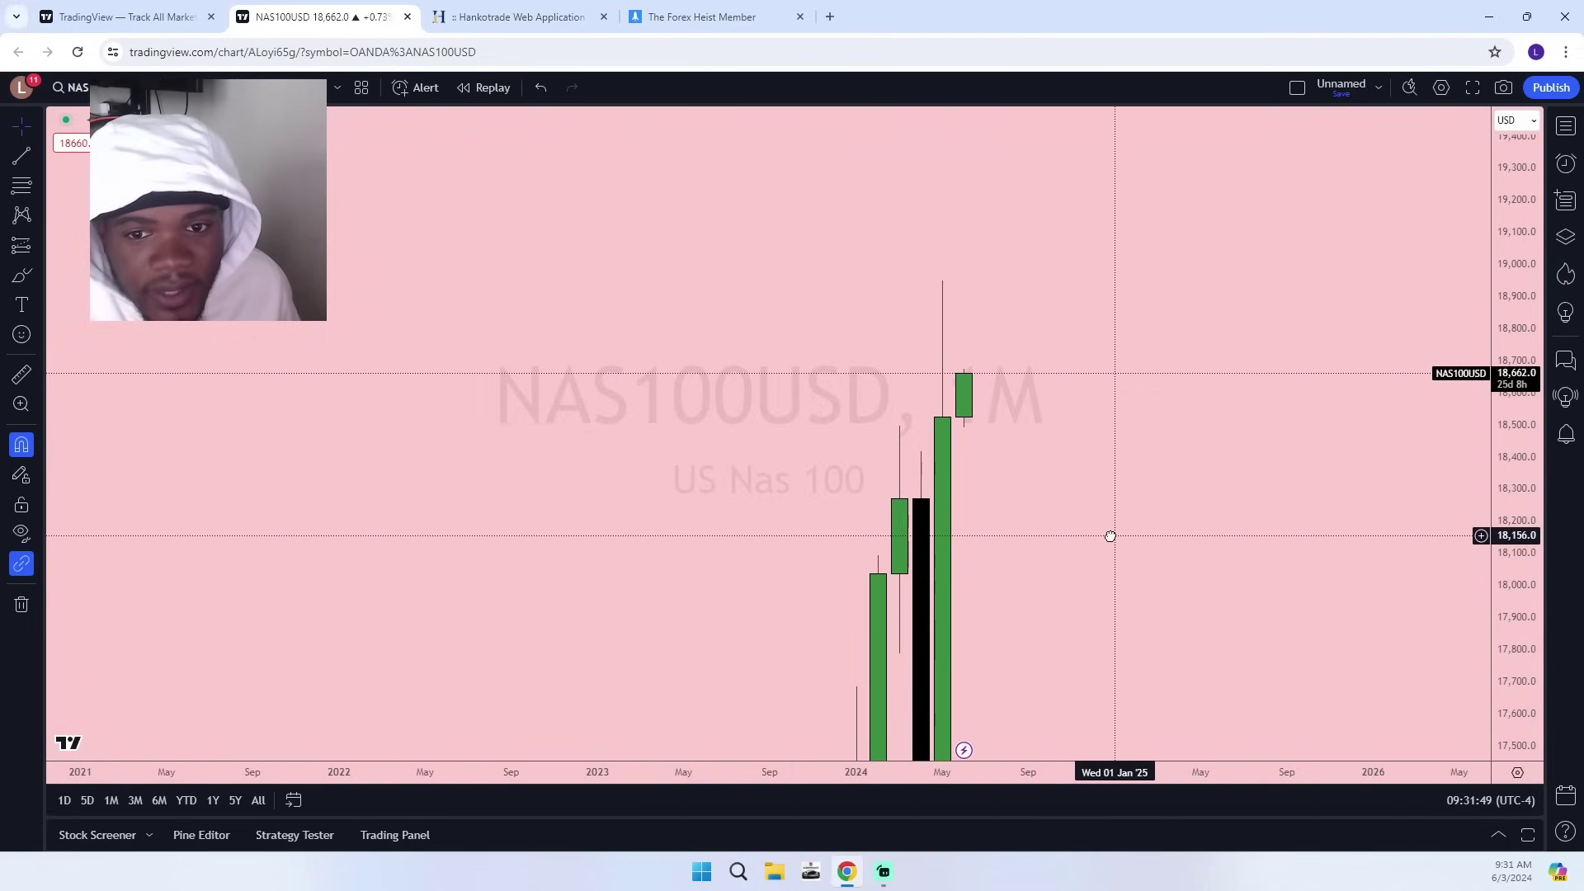
Draw a horizontal trend line from the May 2024 monthly candle's high at 18,950.0 across to July 2024.
{"action": "left_click", "coordinate": [21, 159]}
{"action": "left_click", "coordinate": [942, 280]}
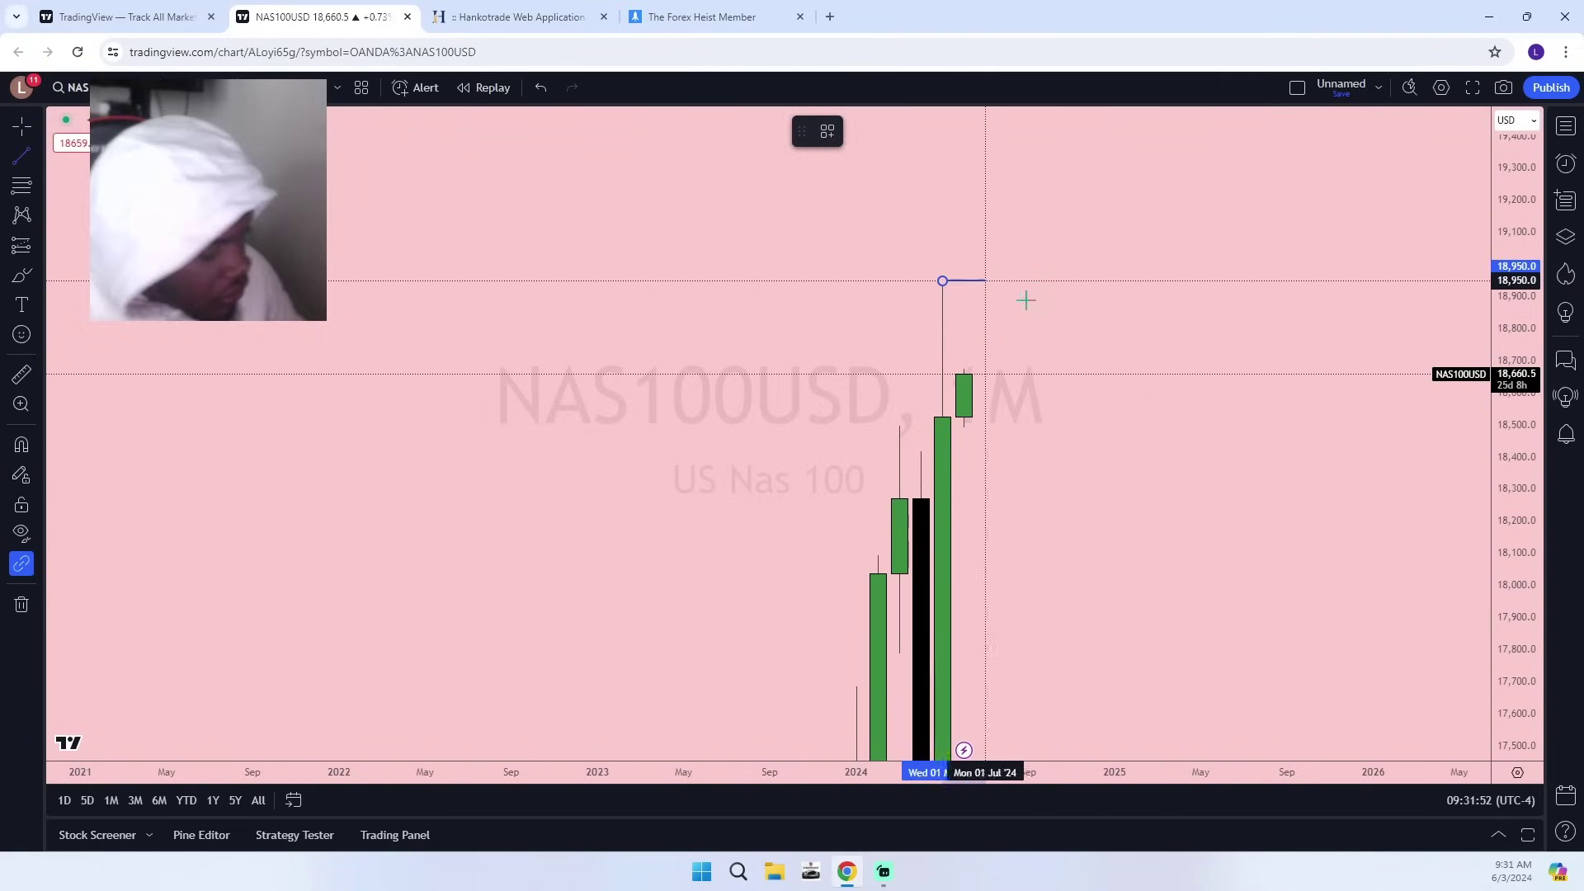
{"action": "left_click", "coordinate": [987, 281]}
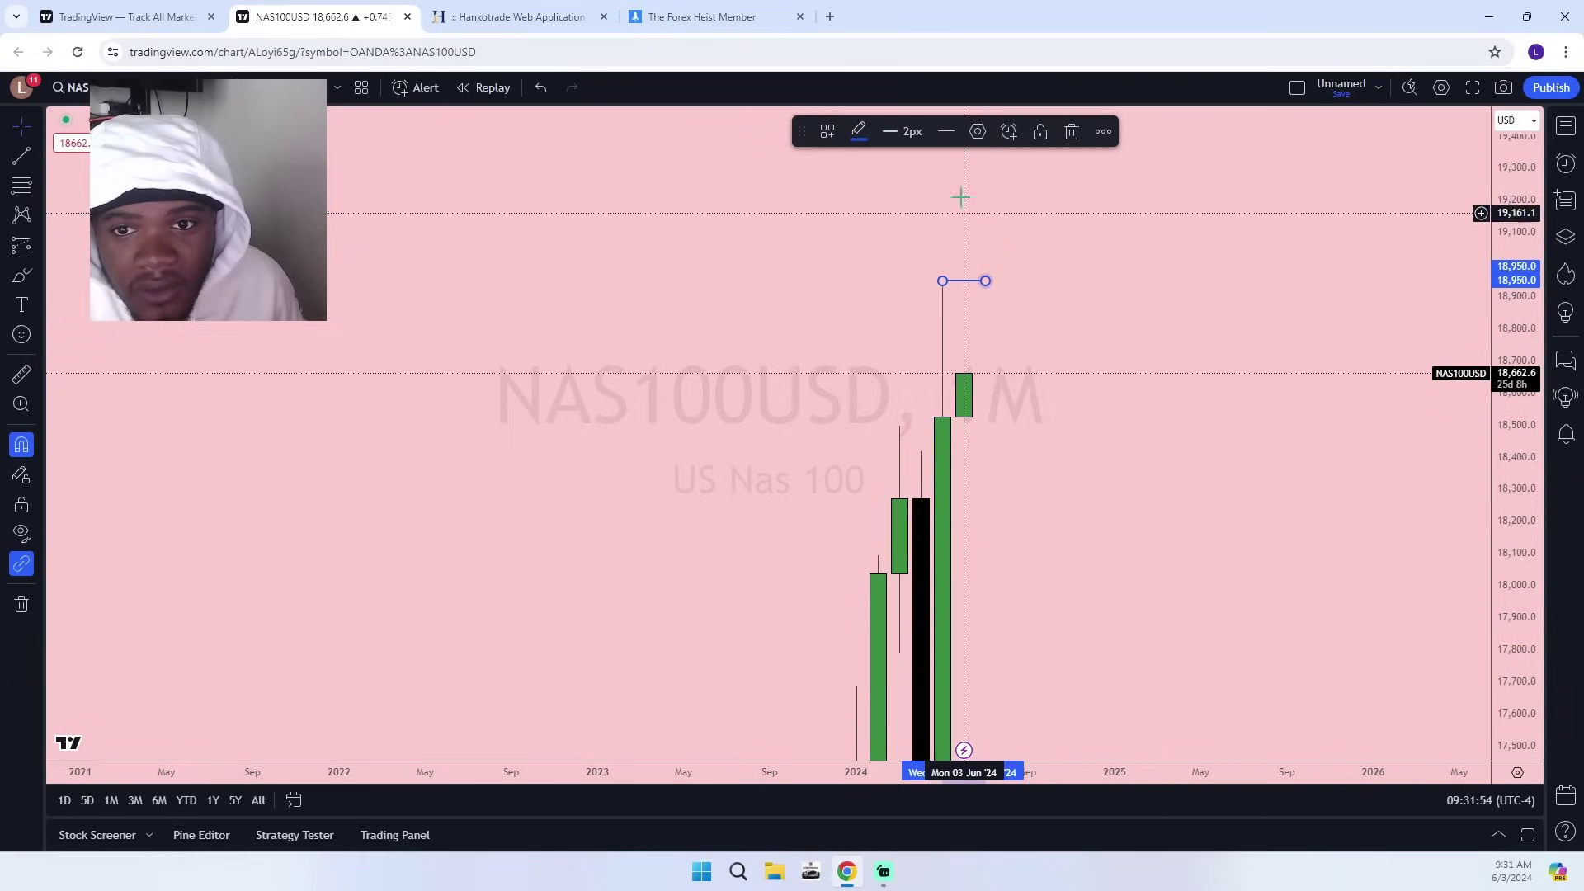
{"action": "left_click", "coordinate": [1008, 130]}
{"action": "left_click", "coordinate": [962, 172]}
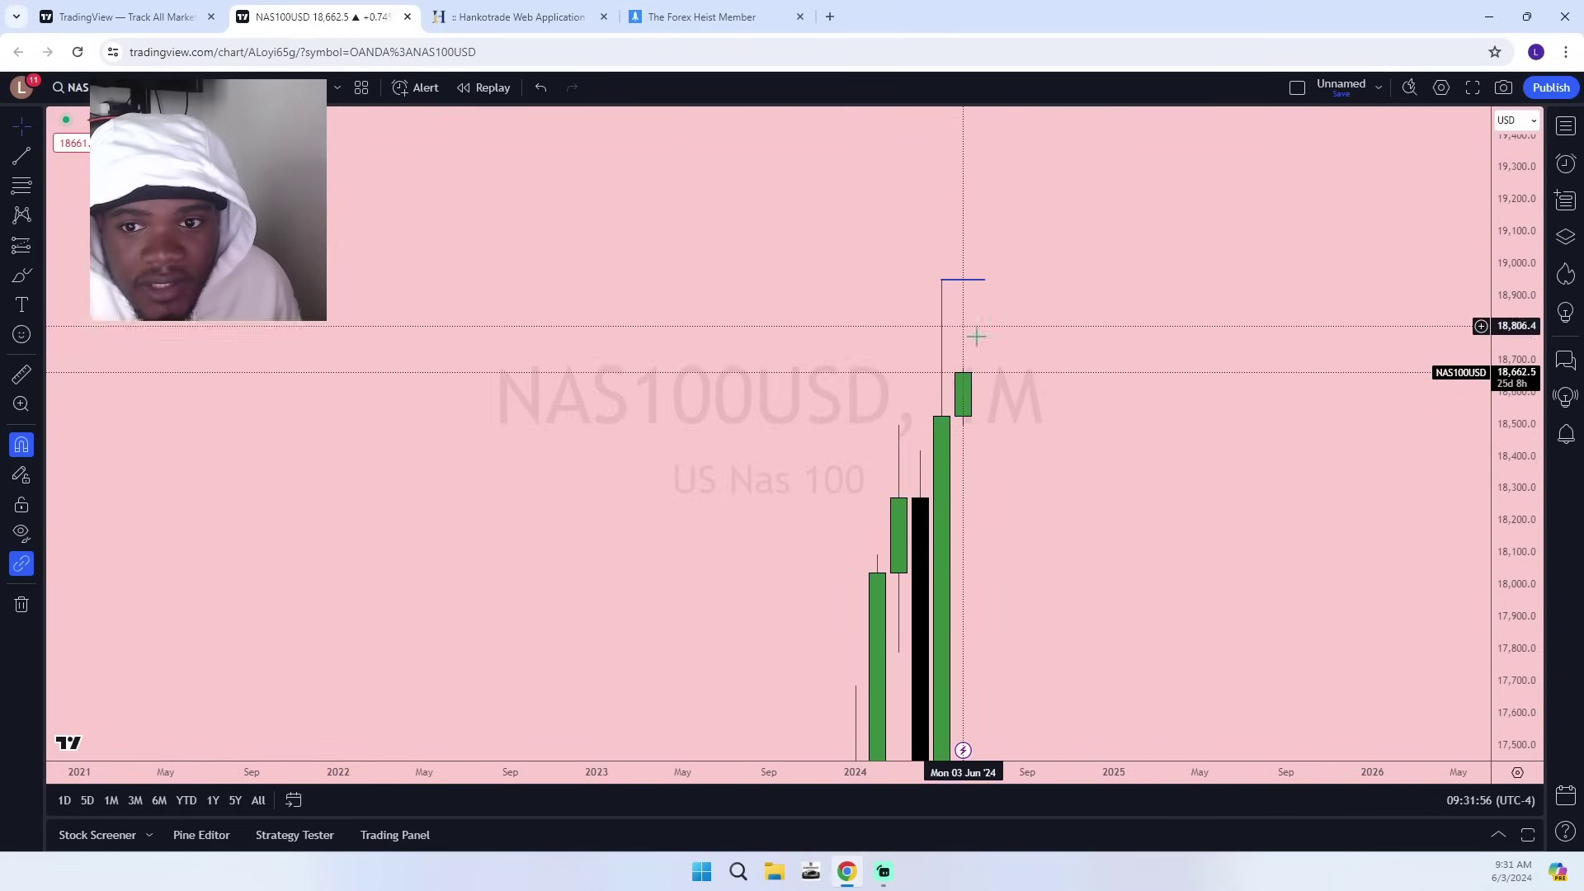
Apply the saved pmh template to the trend line at the May 2024 high.
{"action": "left_click", "coordinate": [979, 281]}
{"action": "left_click", "coordinate": [977, 132]}
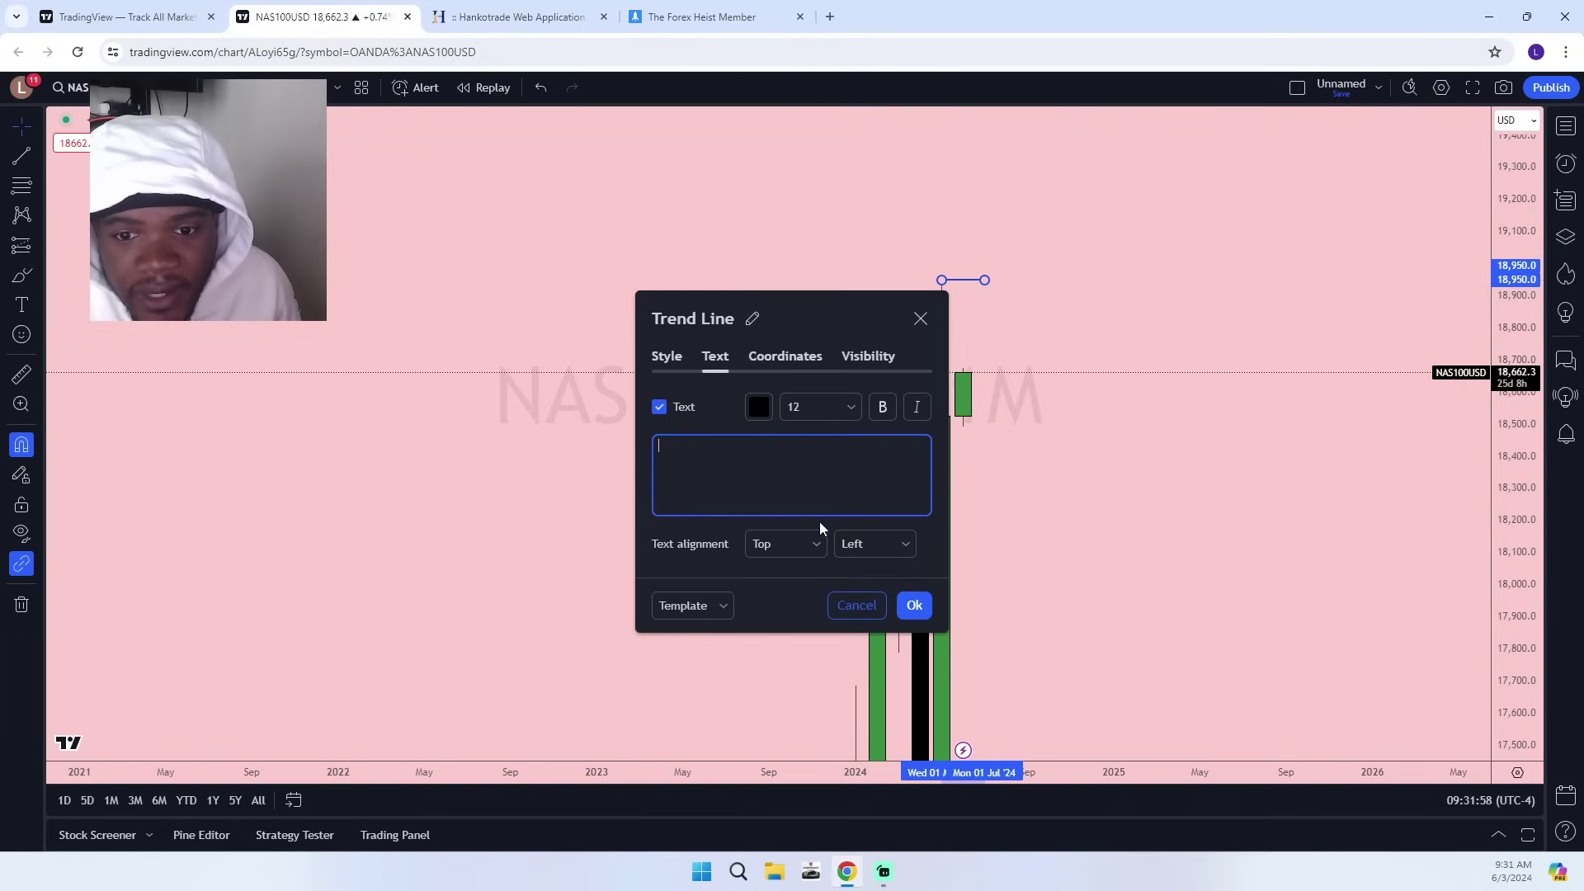
{"action": "left_click", "coordinate": [689, 605]}
{"action": "scroll", "coordinate": [721, 795], "scroll_direction": "down", "scroll_amount": 2}
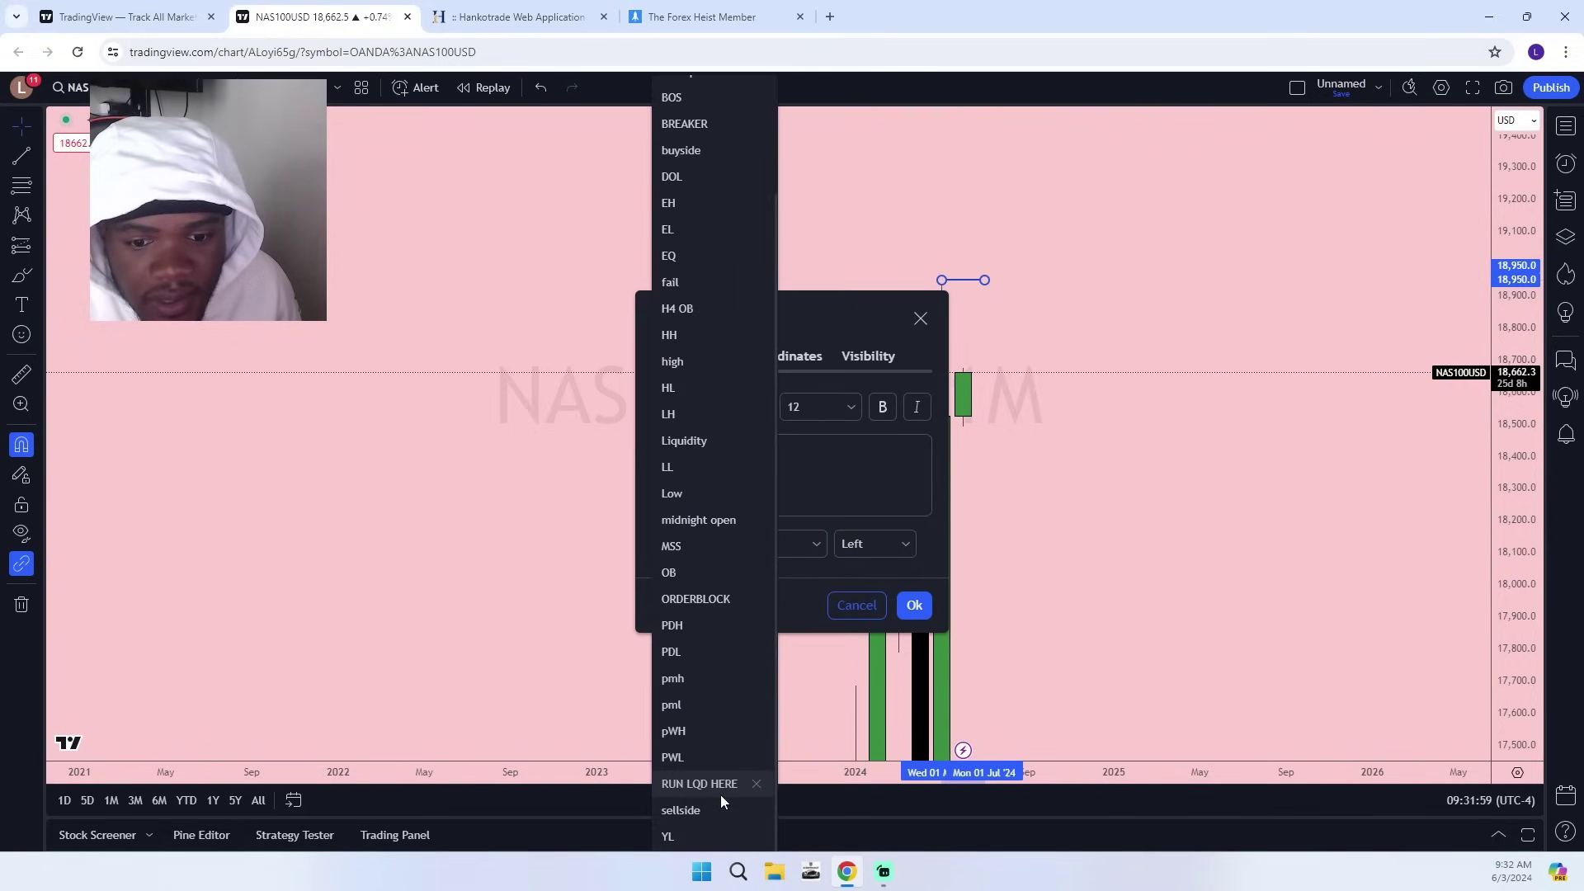
{"action": "left_click", "coordinate": [698, 680]}
{"action": "left_click", "coordinate": [915, 605]}
Draw a horizontal trend line from the May 2024 monthly candle's low at 17,288.8 across to July 2024.
{"action": "scroll", "coordinate": [917, 602], "scroll_direction": "up", "scroll_amount": 2}
{"action": "left_click_drag", "start_coordinate": [917, 602], "coordinate": [1099, 379]}
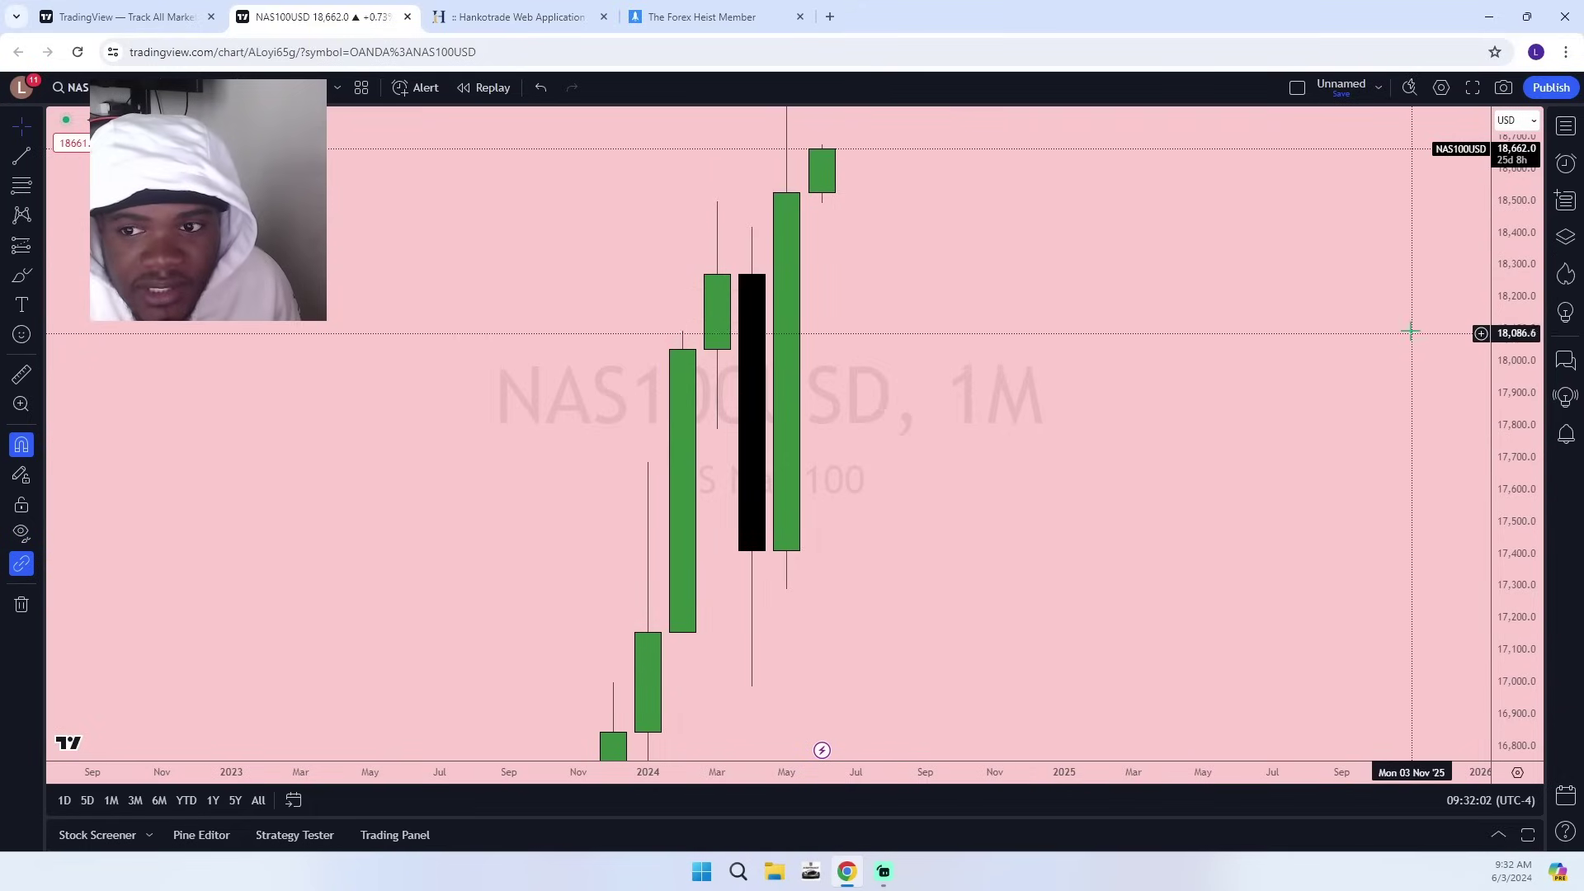
{"action": "left_click_drag", "start_coordinate": [1515, 252], "coordinate": [1444, 596]}
{"action": "left_click", "coordinate": [21, 164]}
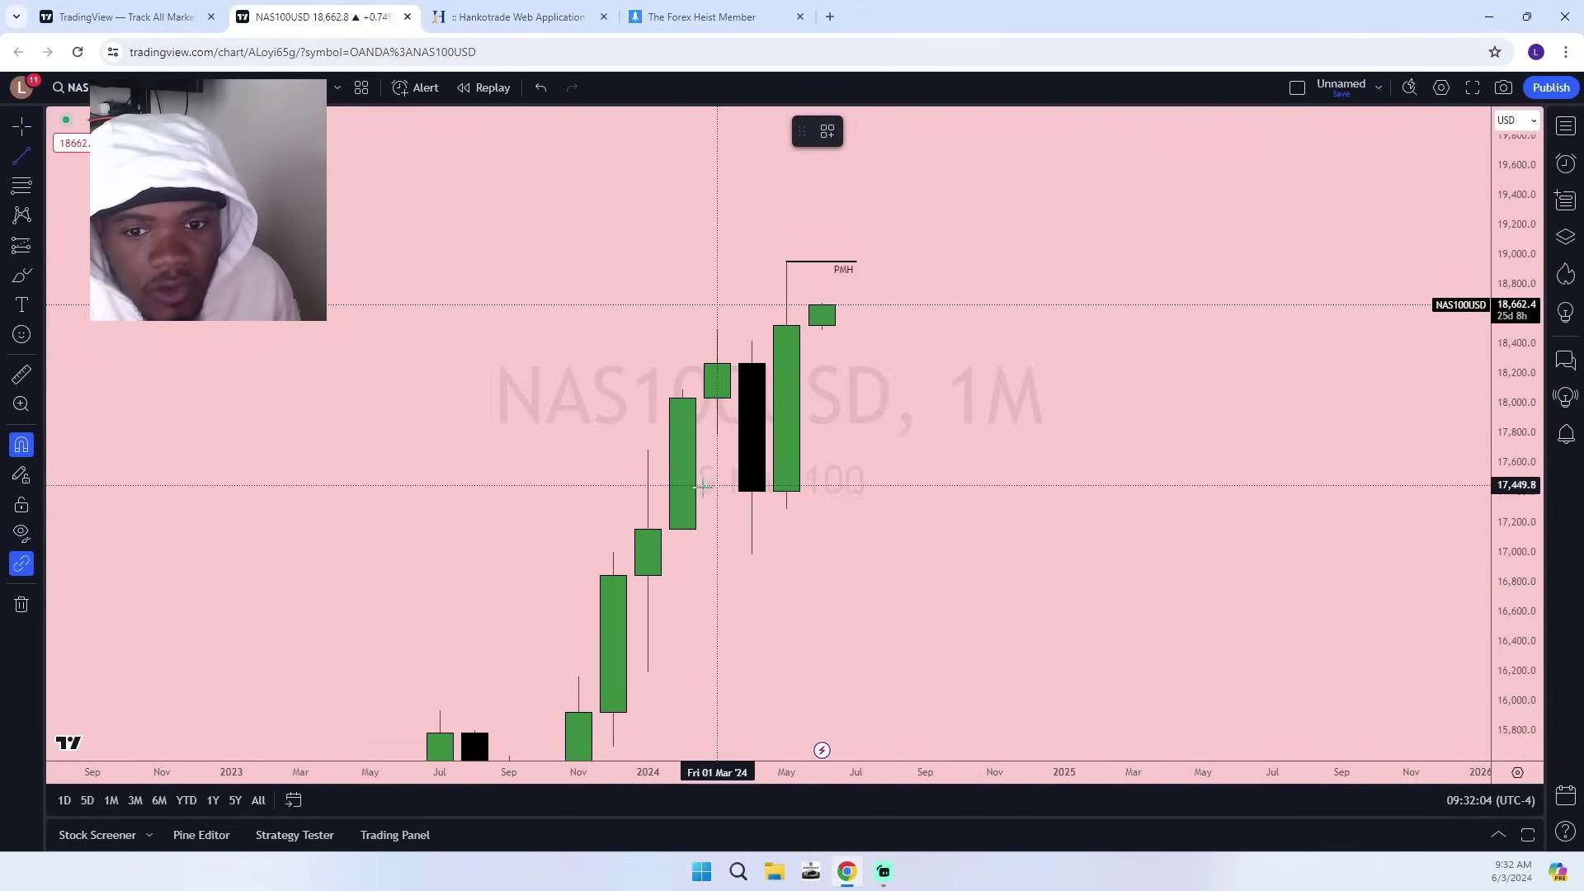
{"action": "left_click", "coordinate": [786, 509]}
{"action": "left_click", "coordinate": [840, 504]}
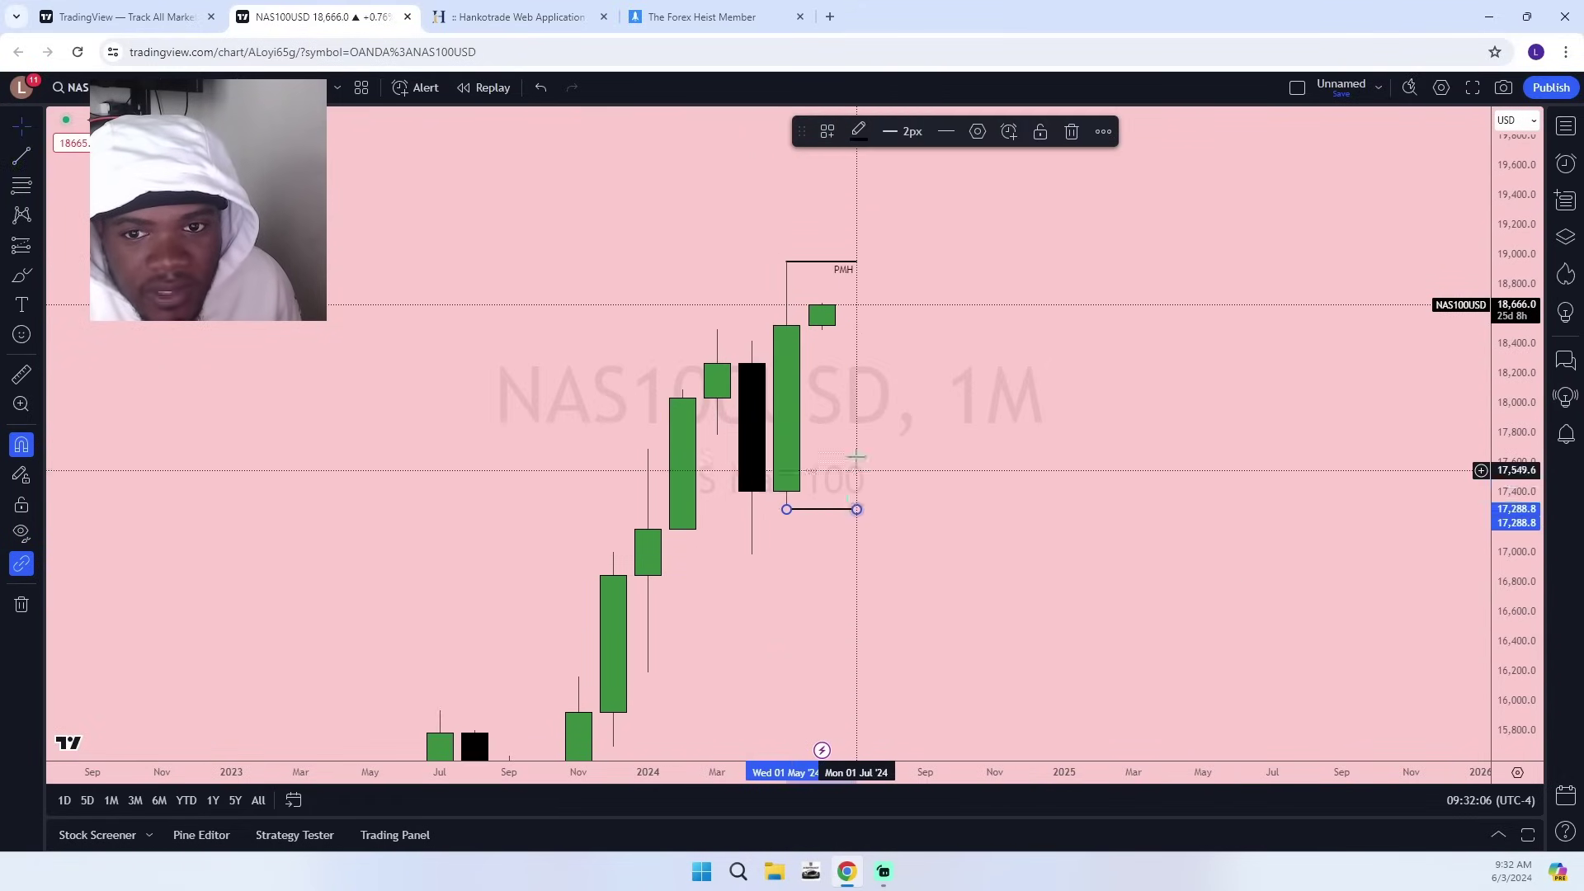
Apply the saved pml template to the trend line at the May 2024 low.
{"action": "left_click", "coordinate": [975, 132]}
{"action": "left_click", "coordinate": [689, 605]}
{"action": "scroll", "coordinate": [697, 661], "scroll_direction": "down", "scroll_amount": 3}
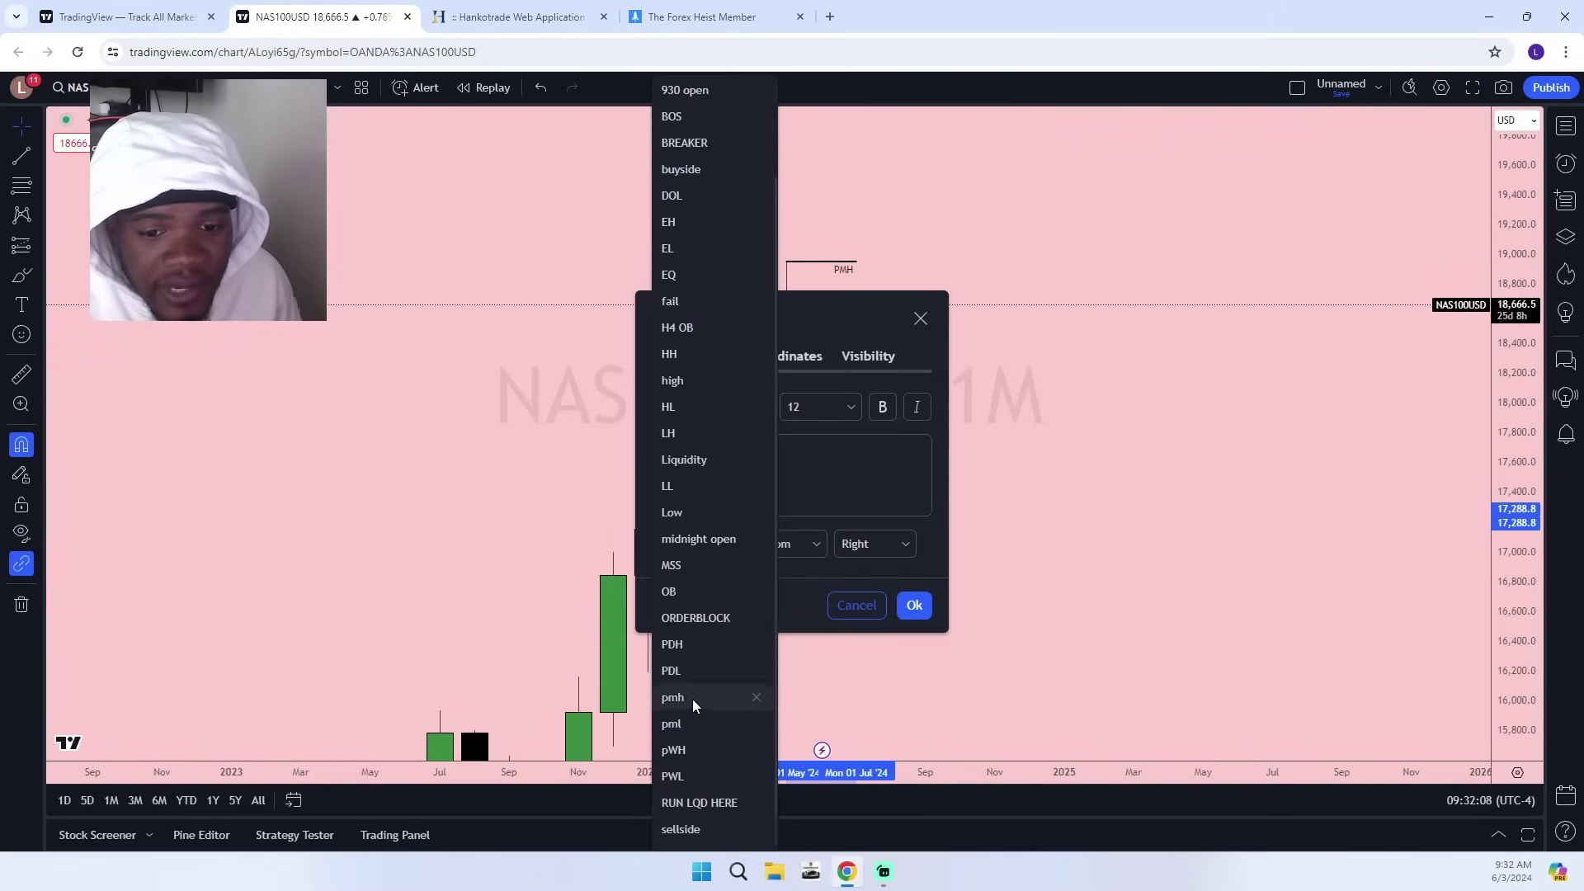
{"action": "left_click", "coordinate": [687, 716]}
{"action": "left_click", "coordinate": [914, 604]}
Switch the chart to the 1-week timeframe and fit both the PMH and PML lines in view.
{"action": "scroll", "coordinate": [970, 583], "scroll_direction": "up", "scroll_amount": 3}
{"action": "left_click_drag", "start_coordinate": [649, 463], "coordinate": [1053, 446]}
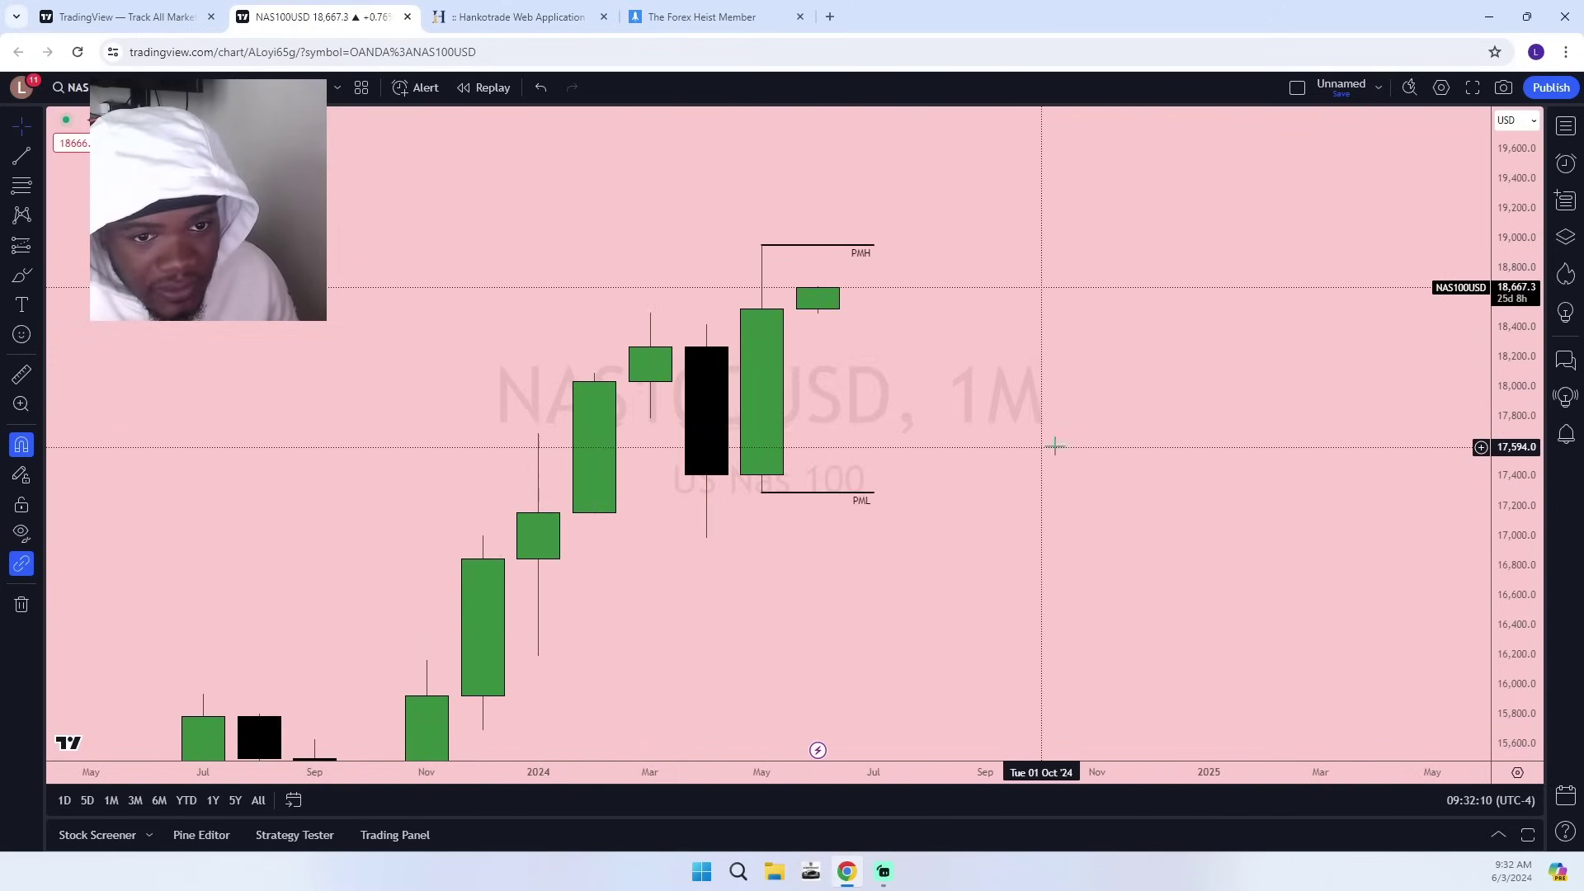
{"action": "left_click", "coordinate": [179, 88]}
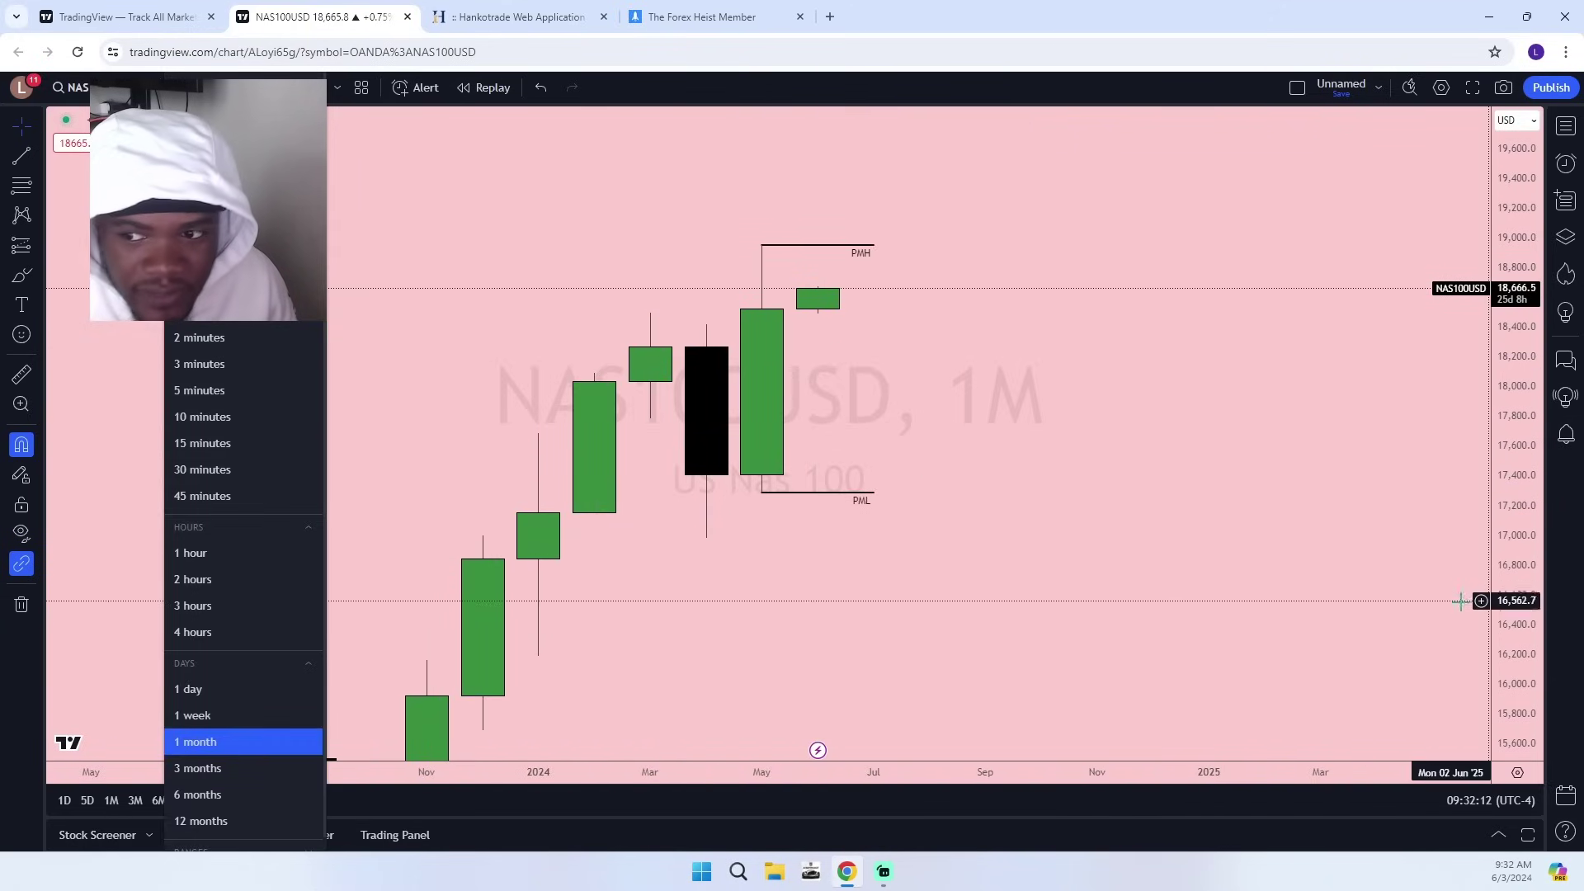
{"action": "left_click_drag", "start_coordinate": [1517, 638], "coordinate": [1516, 331]}
{"action": "left_click_drag", "start_coordinate": [968, 285], "coordinate": [1085, 541]}
{"action": "left_click", "coordinate": [178, 87]}
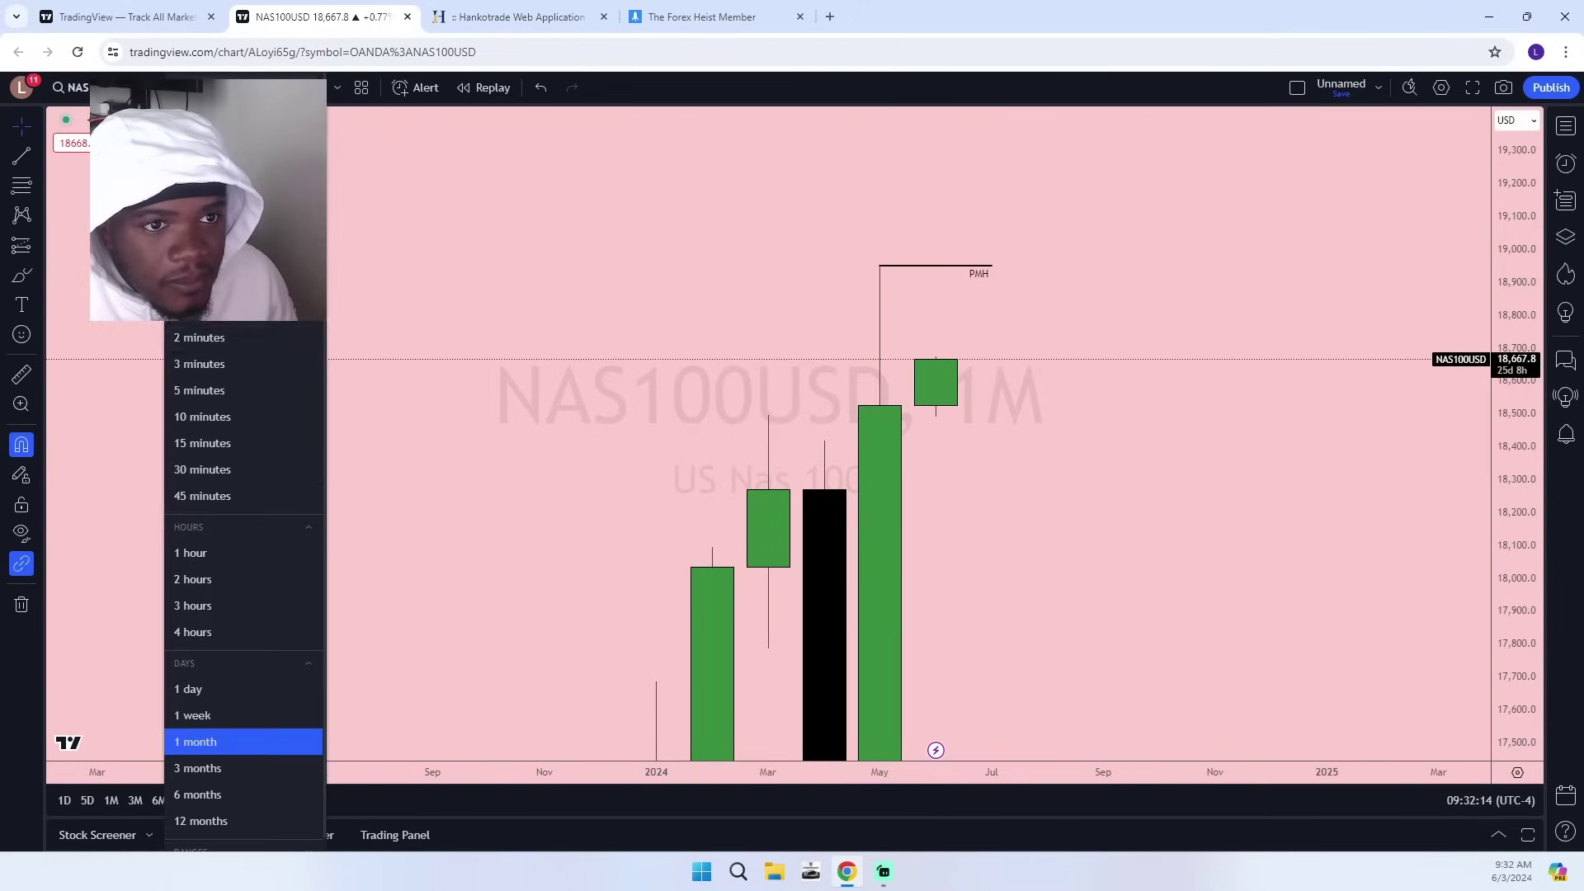
{"action": "left_click", "coordinate": [190, 710]}
{"action": "scroll", "coordinate": [811, 548], "scroll_direction": "down", "scroll_amount": 3}
{"action": "left_click_drag", "start_coordinate": [1195, 630], "coordinate": [1156, 459]}
{"action": "scroll", "coordinate": [1157, 460], "scroll_direction": "down", "scroll_amount": 7}
{"action": "left_click_drag", "start_coordinate": [1518, 331], "coordinate": [1517, 505]}
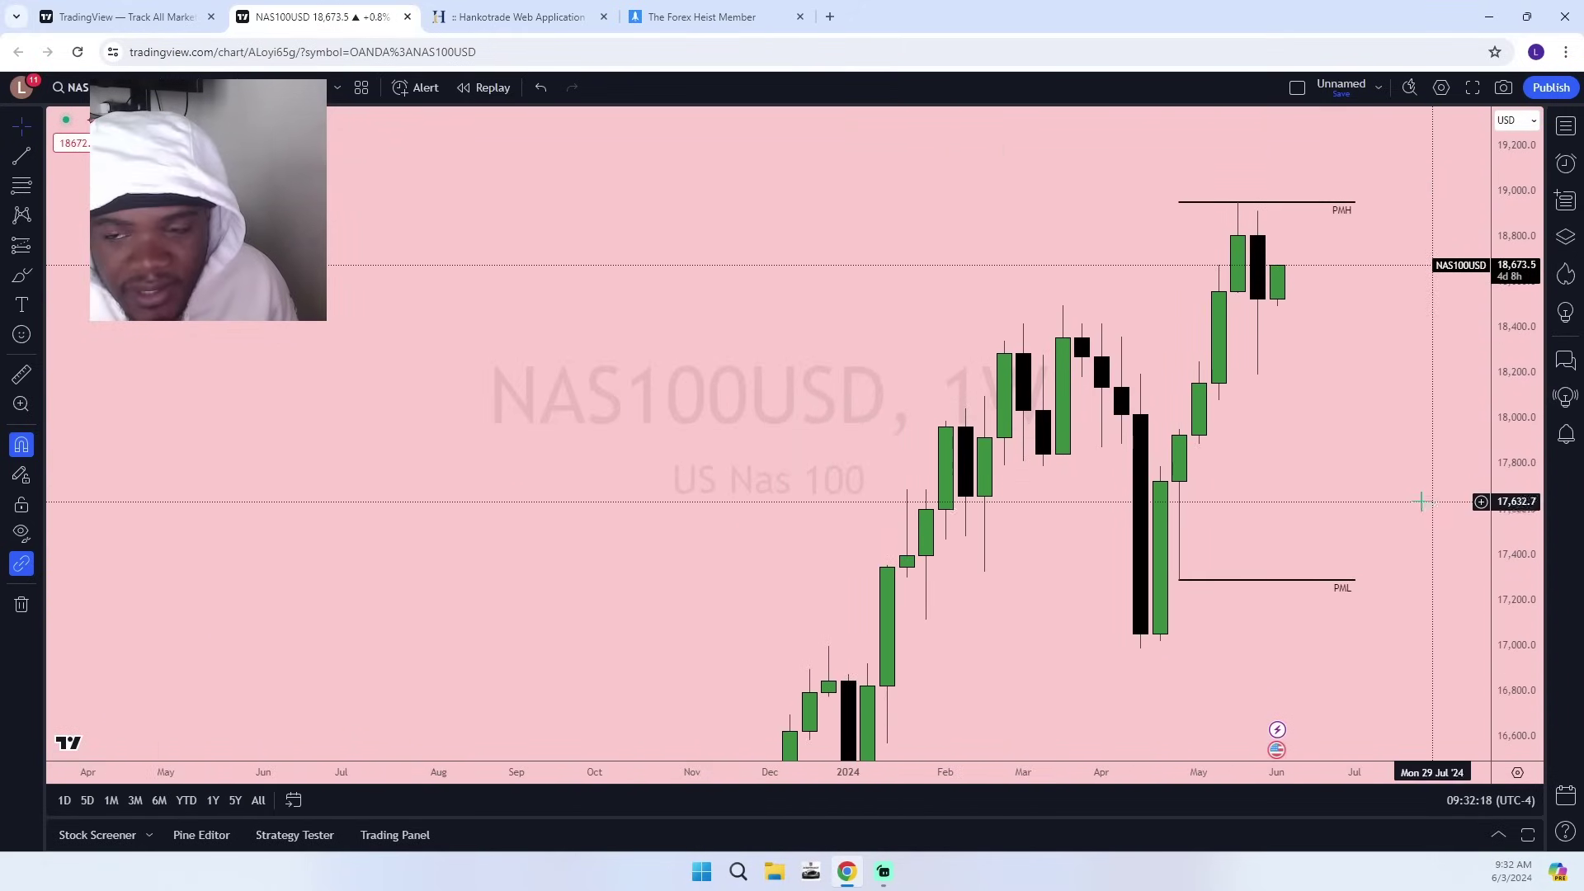
Move the PMH line's start point to the high of the 20 May 2024 weekly candle, keeping it at 18,950.0.
{"action": "scroll", "coordinate": [1252, 485], "scroll_direction": "up", "scroll_amount": 5}
{"action": "left_click_drag", "start_coordinate": [1170, 449], "coordinate": [993, 472]}
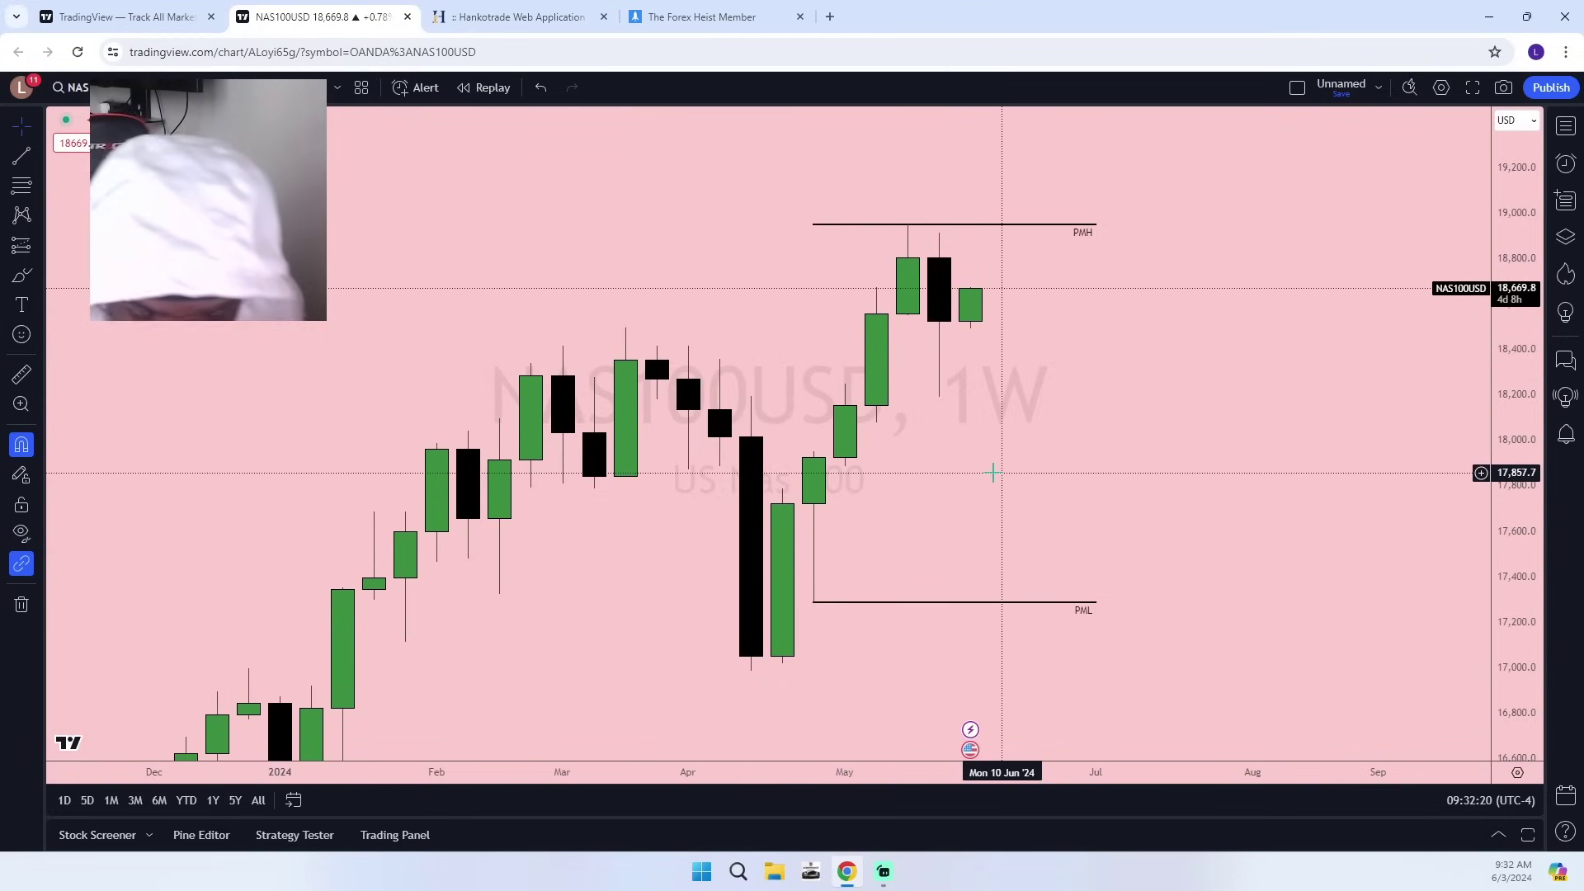
{"action": "left_click_drag", "start_coordinate": [814, 225], "coordinate": [908, 225]}
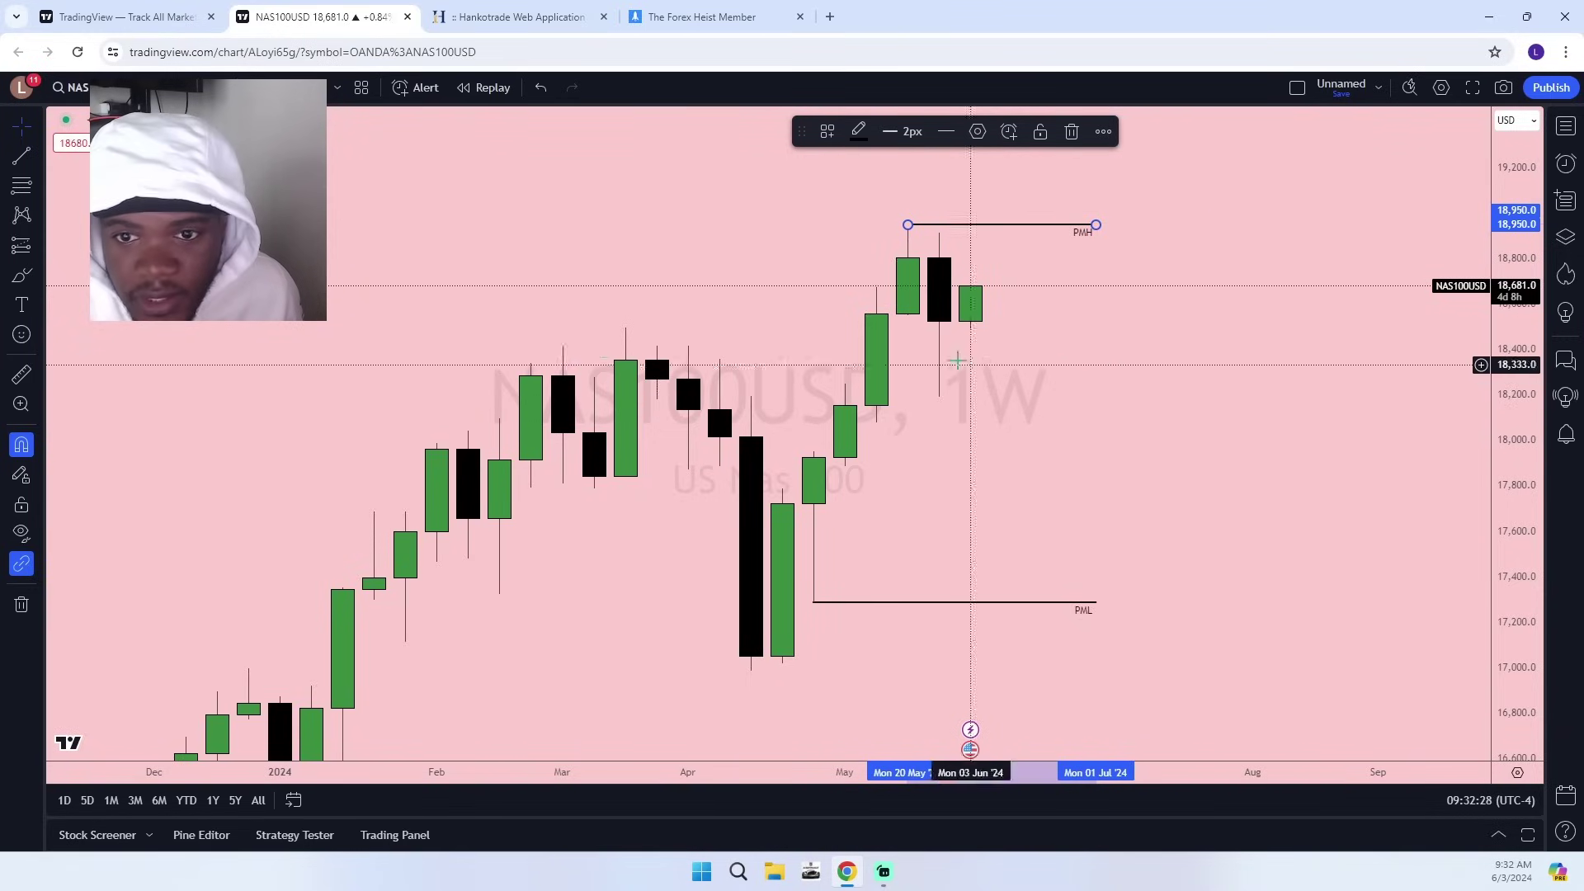
Draw a horizontal trend line from the 27 May 2024 weekly candle's low at 18,191.1 across to 1 July 2024.
{"action": "left_click", "coordinate": [22, 157]}
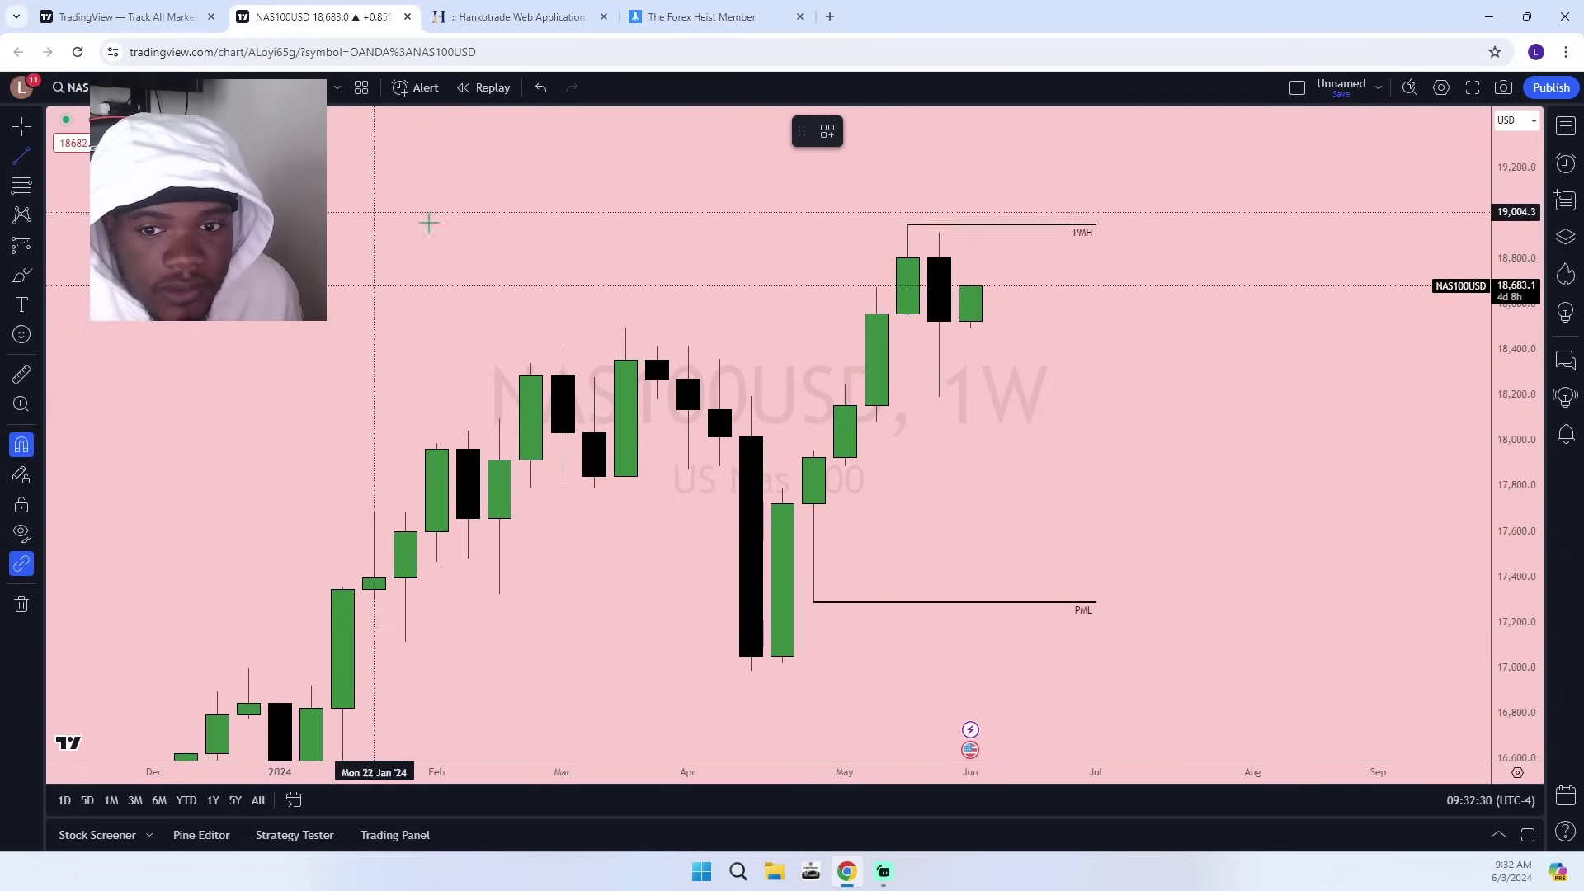
{"action": "left_click", "coordinate": [935, 404]}
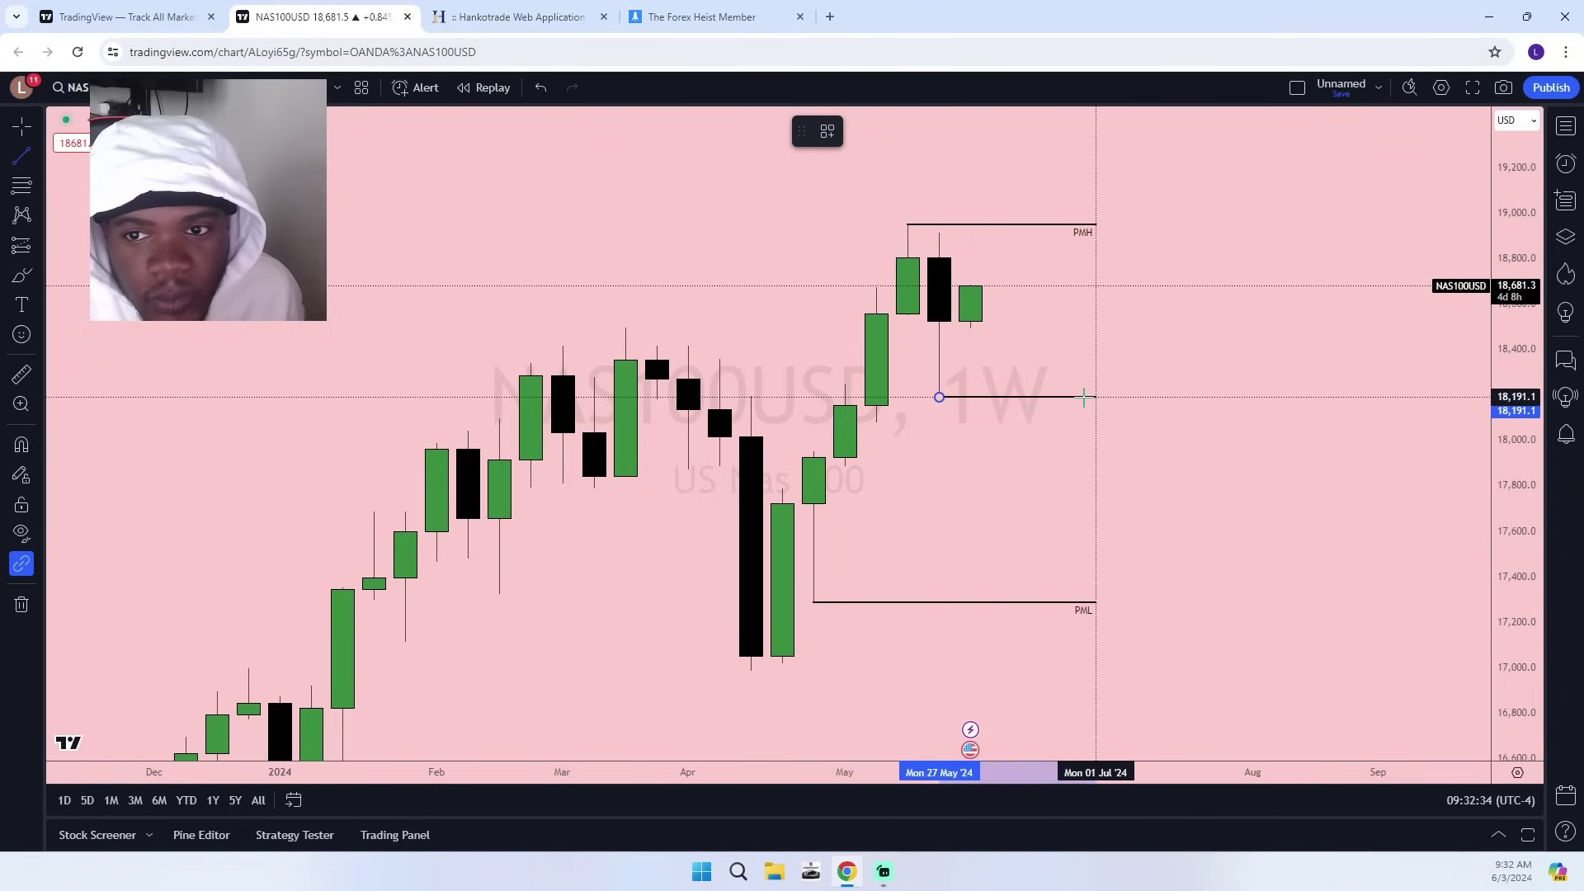
{"action": "left_click", "coordinate": [1081, 397]}
Apply the saved PWL template to the trend line at the previous week's low.
{"action": "scroll", "coordinate": [1155, 375], "scroll_direction": "up", "scroll_amount": 4}
{"action": "left_click_drag", "start_coordinate": [1498, 545], "coordinate": [1499, 323]}
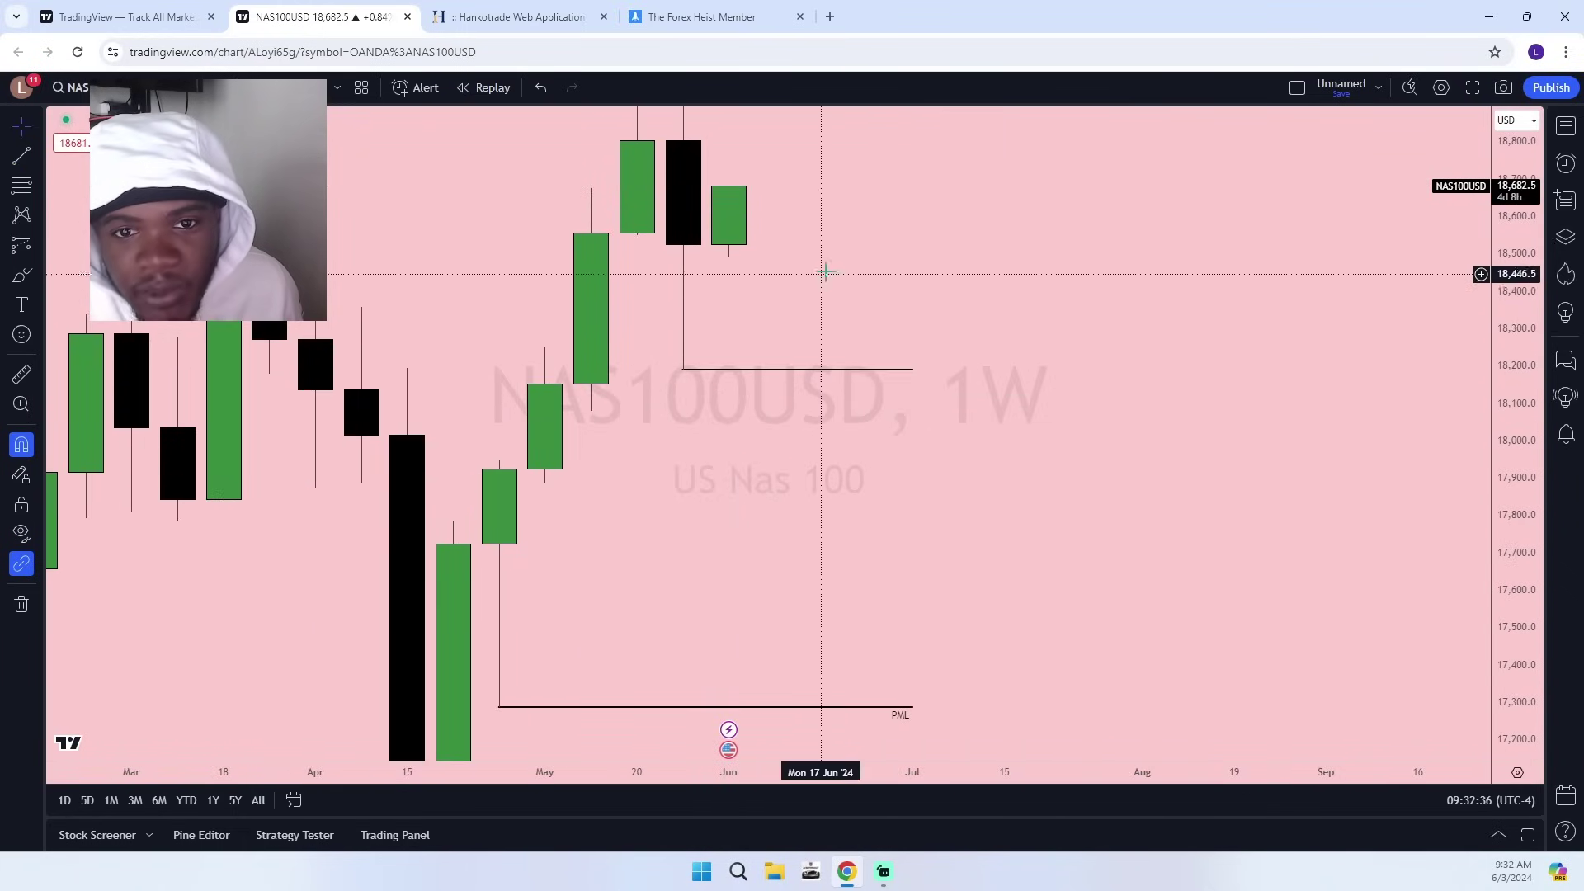
{"action": "left_click_drag", "start_coordinate": [826, 273], "coordinate": [968, 529]}
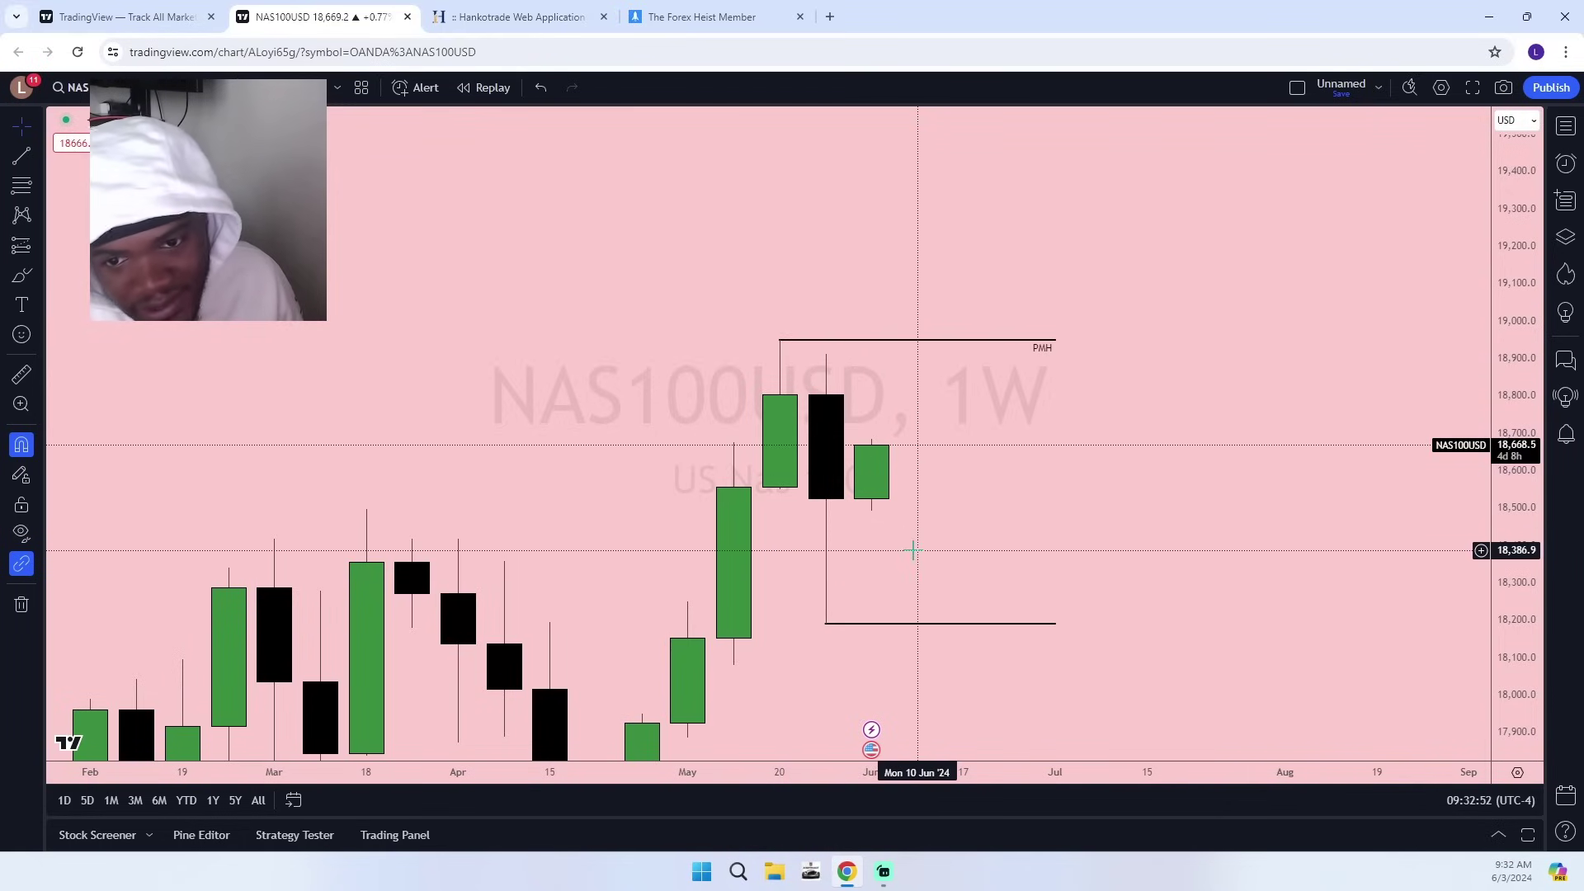
{"action": "left_click", "coordinate": [922, 625]}
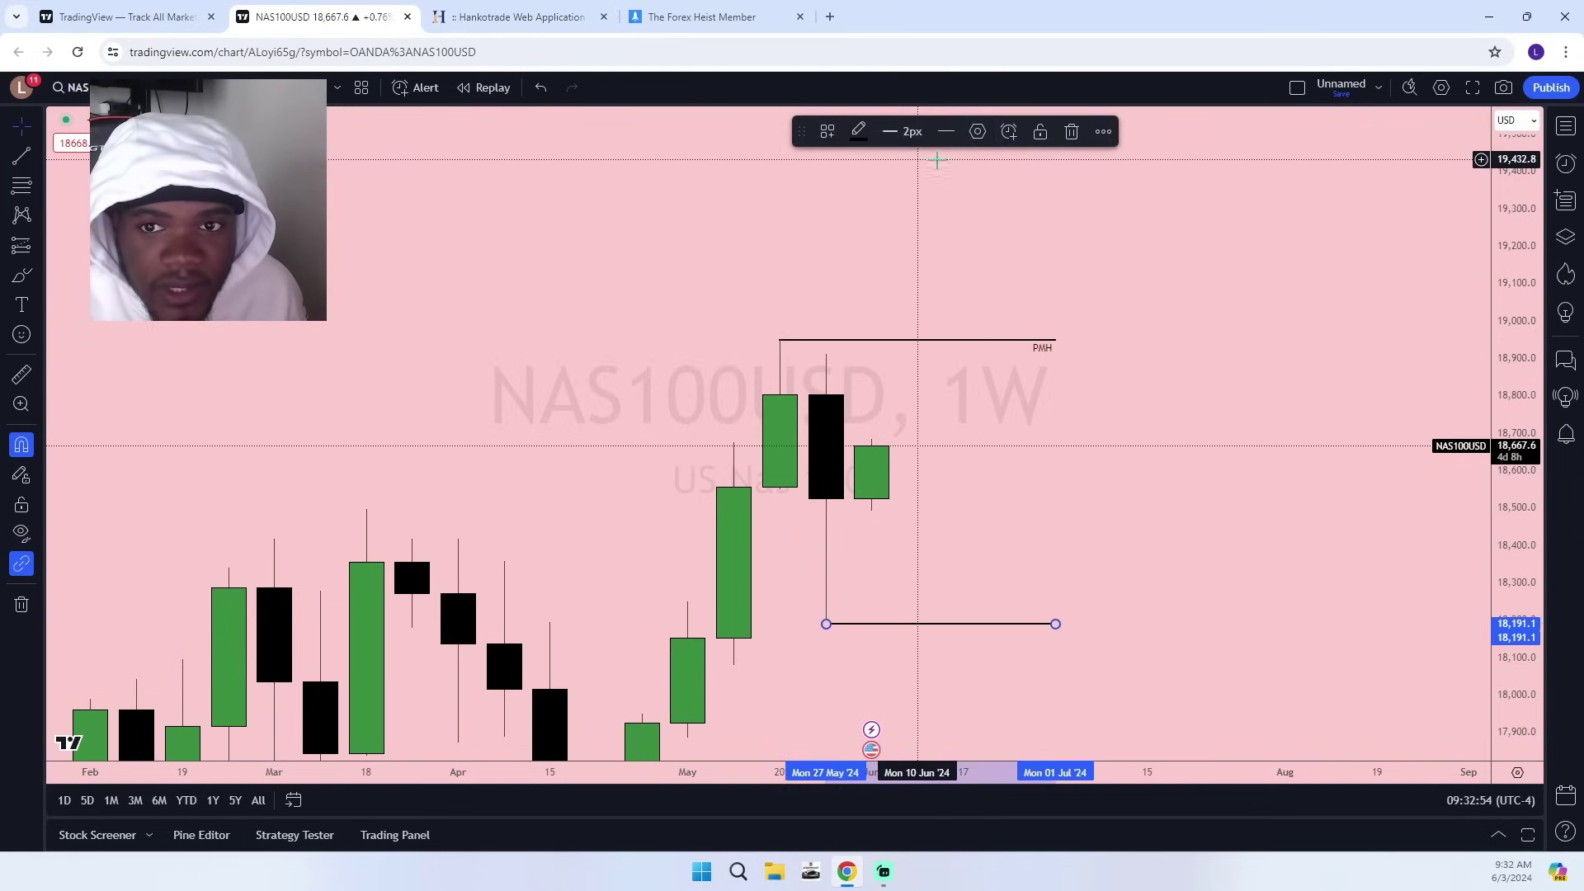
{"action": "left_click", "coordinate": [979, 130]}
{"action": "left_click", "coordinate": [678, 606]}
{"action": "scroll", "coordinate": [701, 660], "scroll_direction": "down", "scroll_amount": 3}
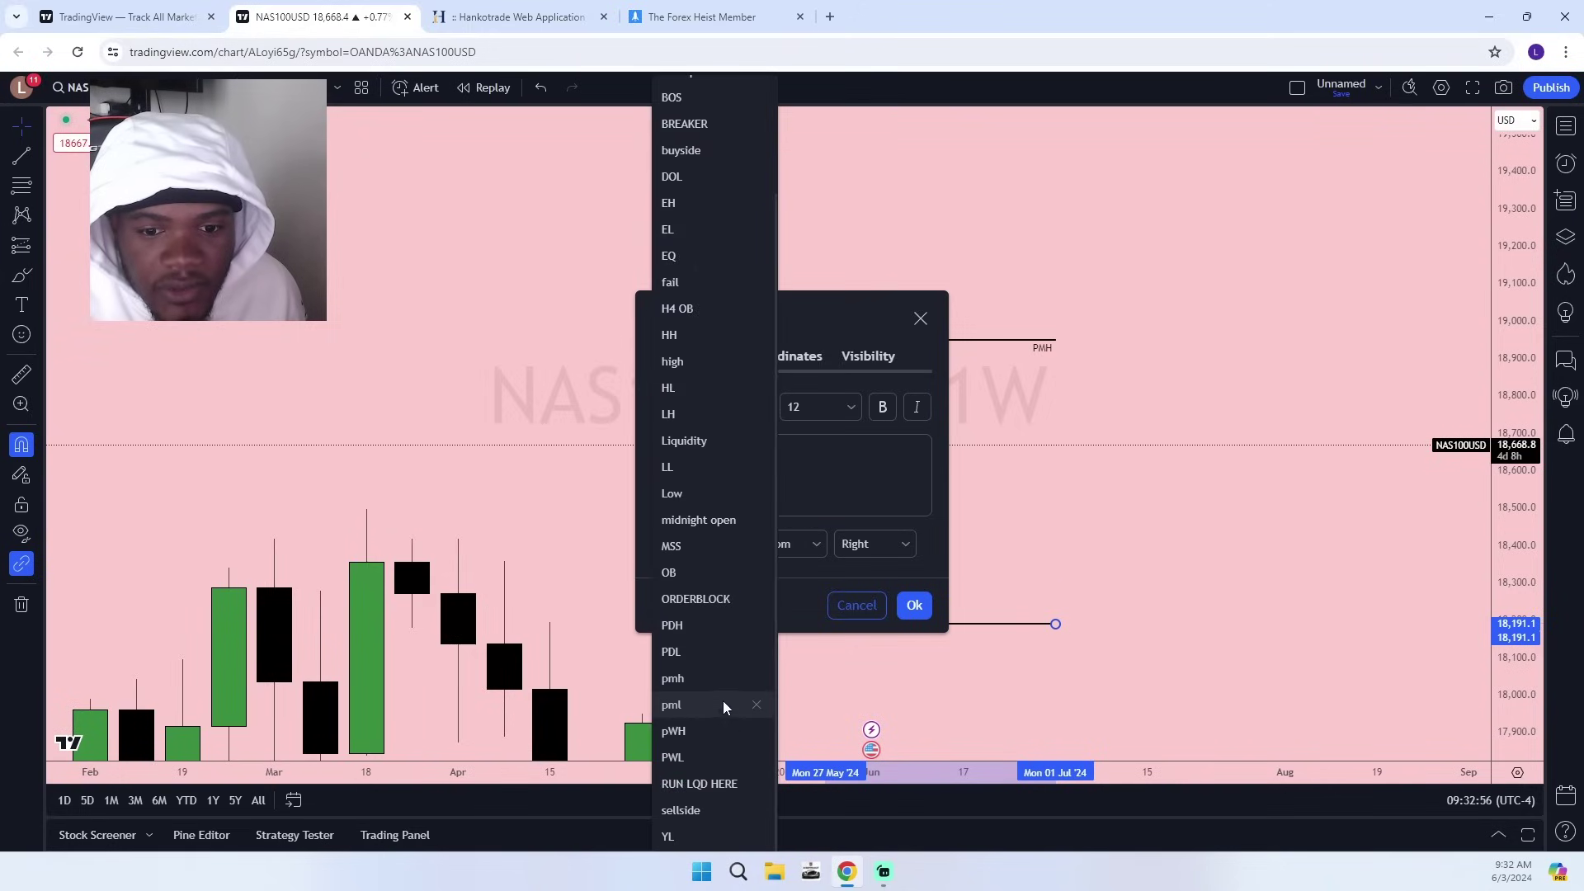
{"action": "left_click", "coordinate": [711, 756]}
{"action": "left_click", "coordinate": [914, 605]}
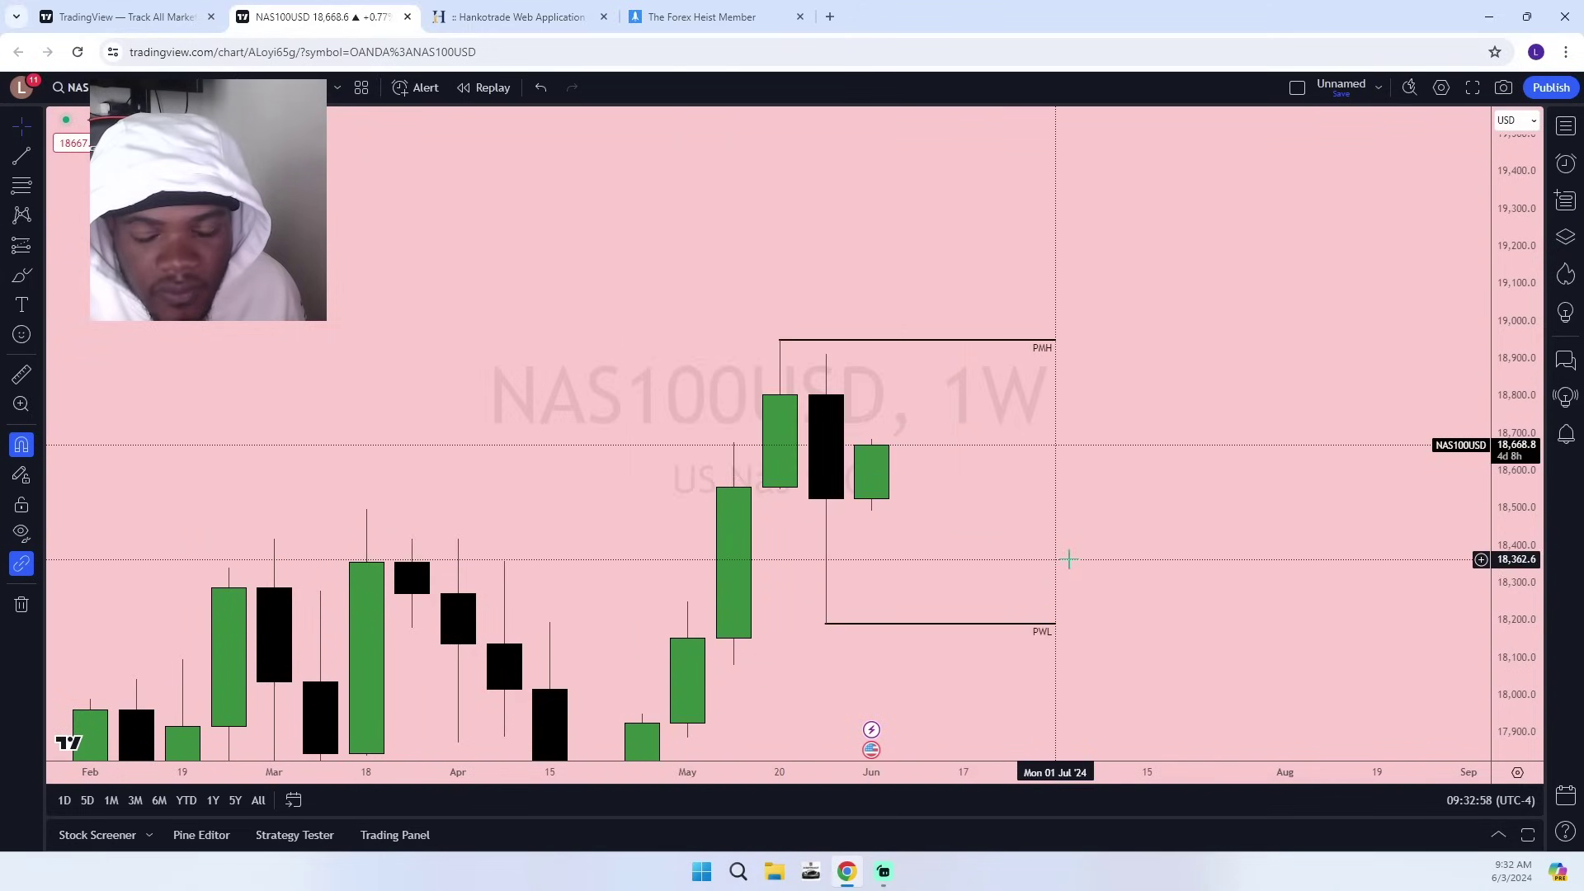
Draw a Fibonacci retracement from the 15 April weekly low at 16,985.3 up to the 20 May weekly high at the PMH line.
{"action": "scroll", "coordinate": [908, 734], "scroll_direction": "down", "scroll_amount": 4}
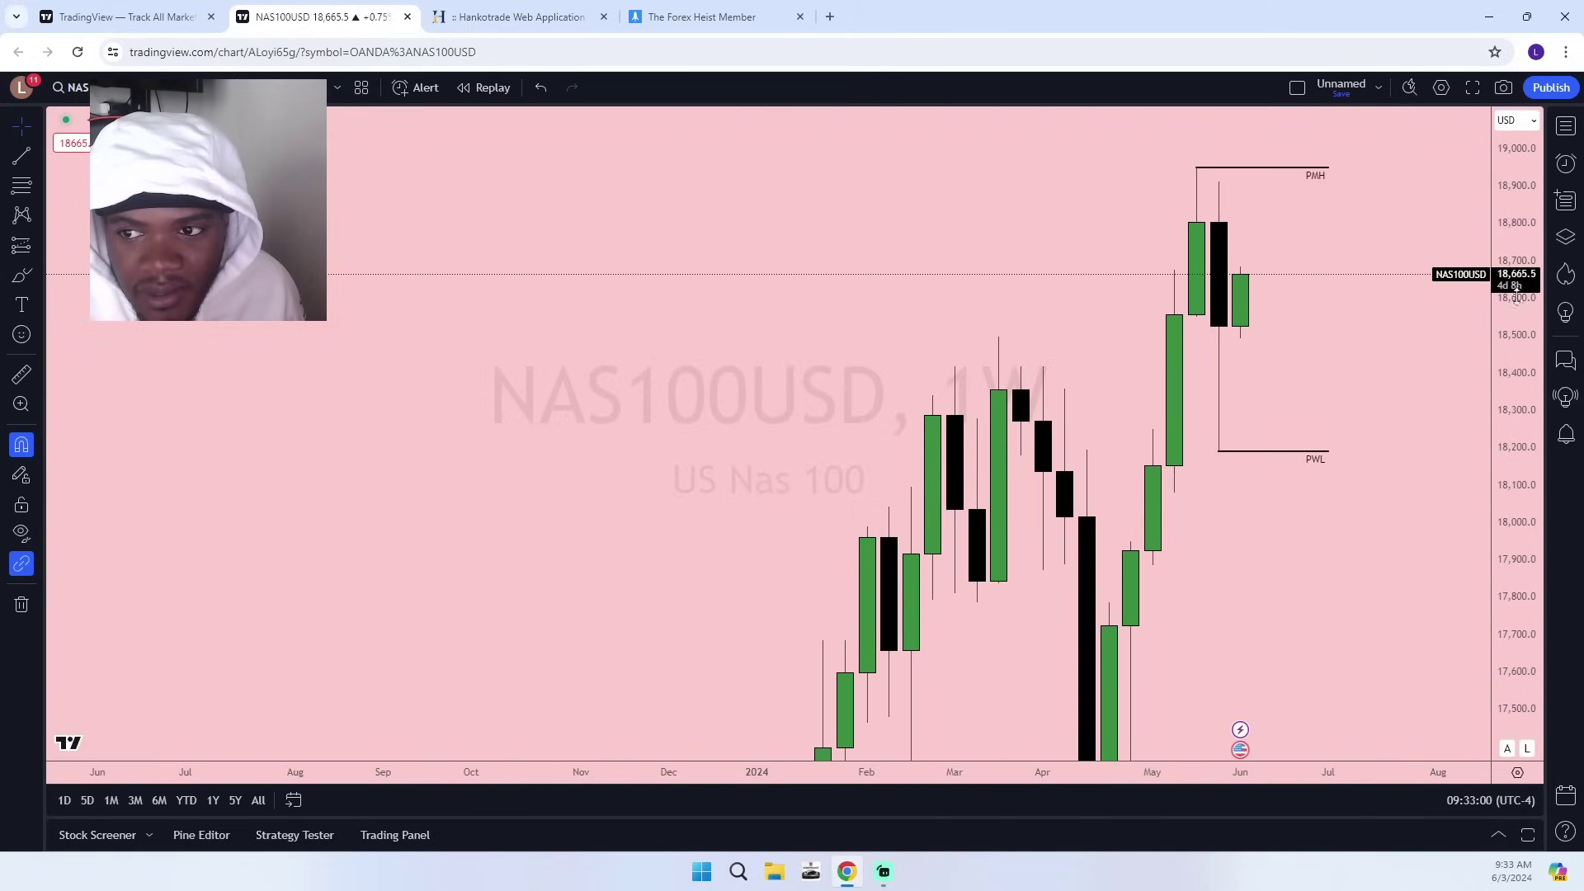
{"action": "left_click_drag", "start_coordinate": [1107, 455], "coordinate": [945, 467]}
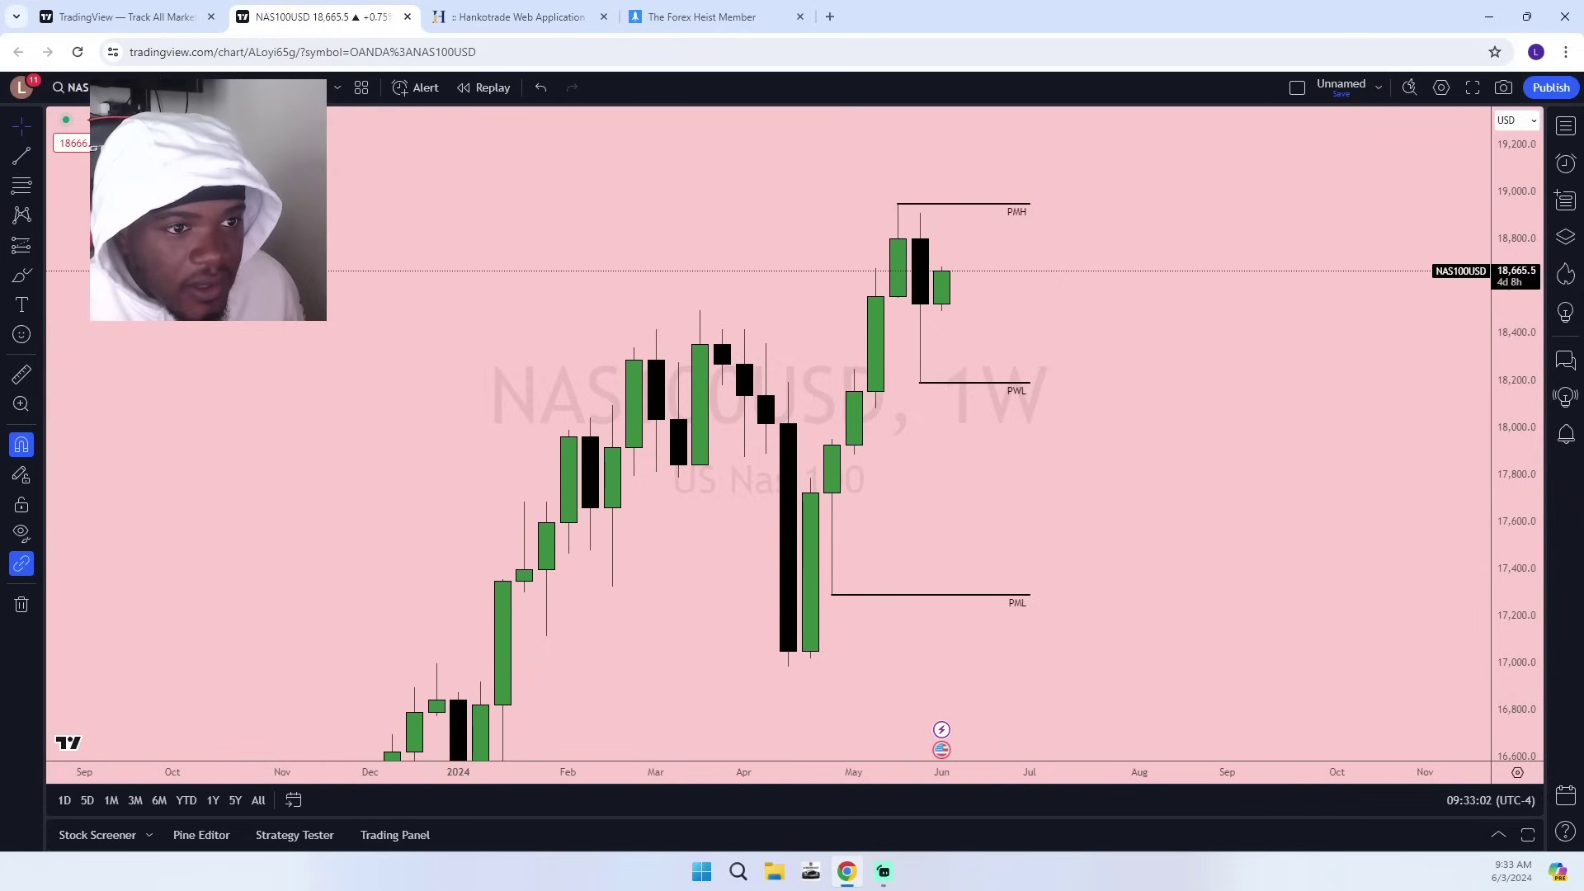
{"action": "left_click", "coordinate": [788, 667]}
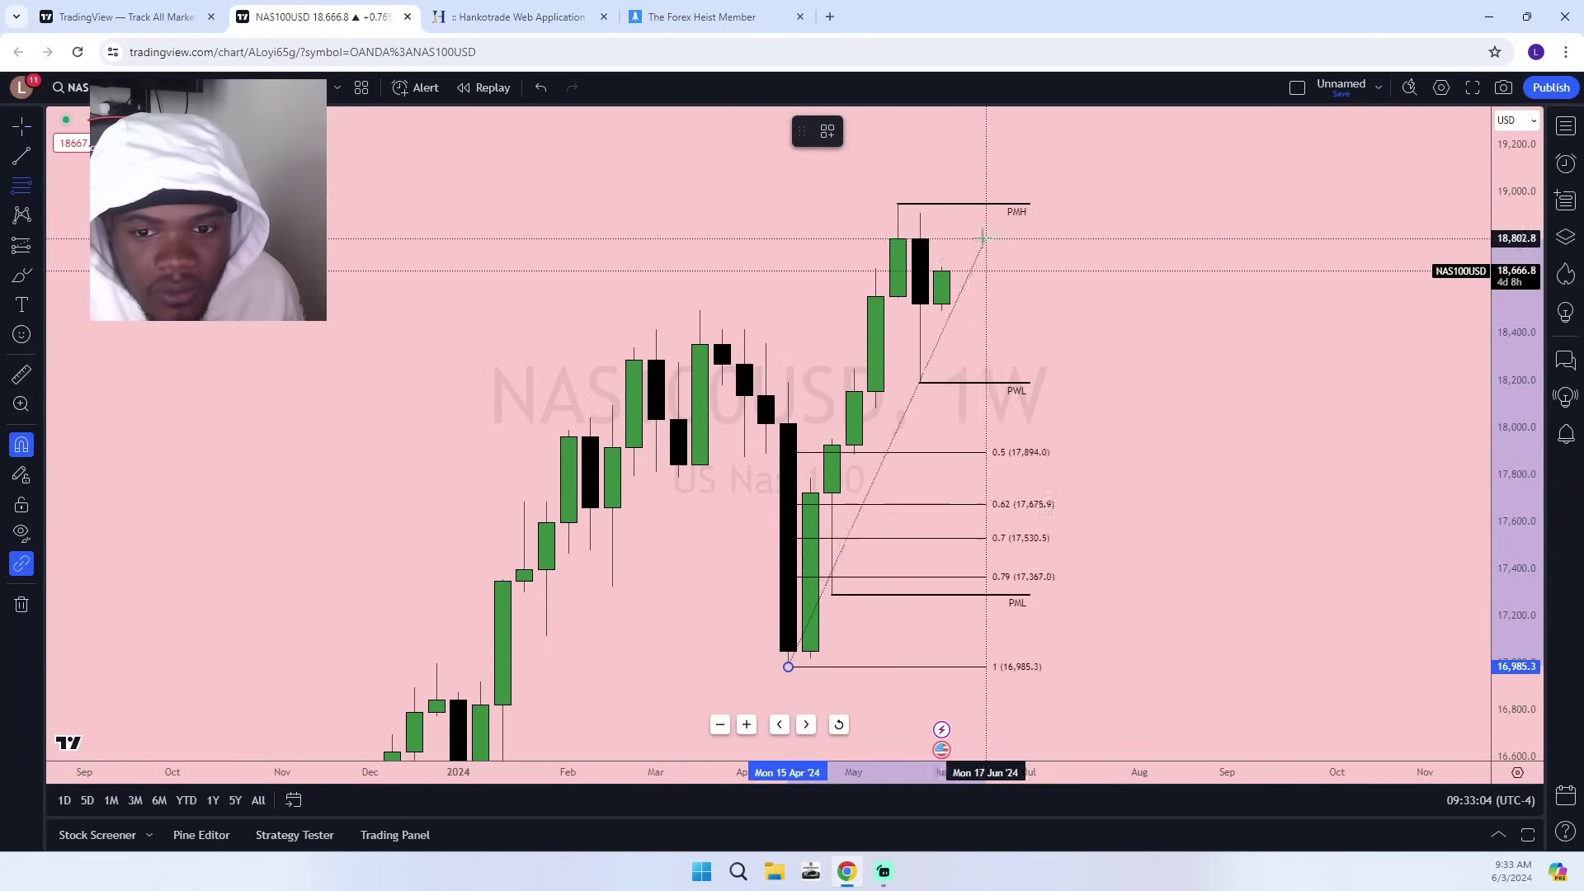
{"action": "left_click", "coordinate": [899, 195]}
Switch the NAS100USD chart from the weekly to the 1-day timeframe.
{"action": "scroll", "coordinate": [1043, 304], "scroll_direction": "up", "scroll_amount": 3}
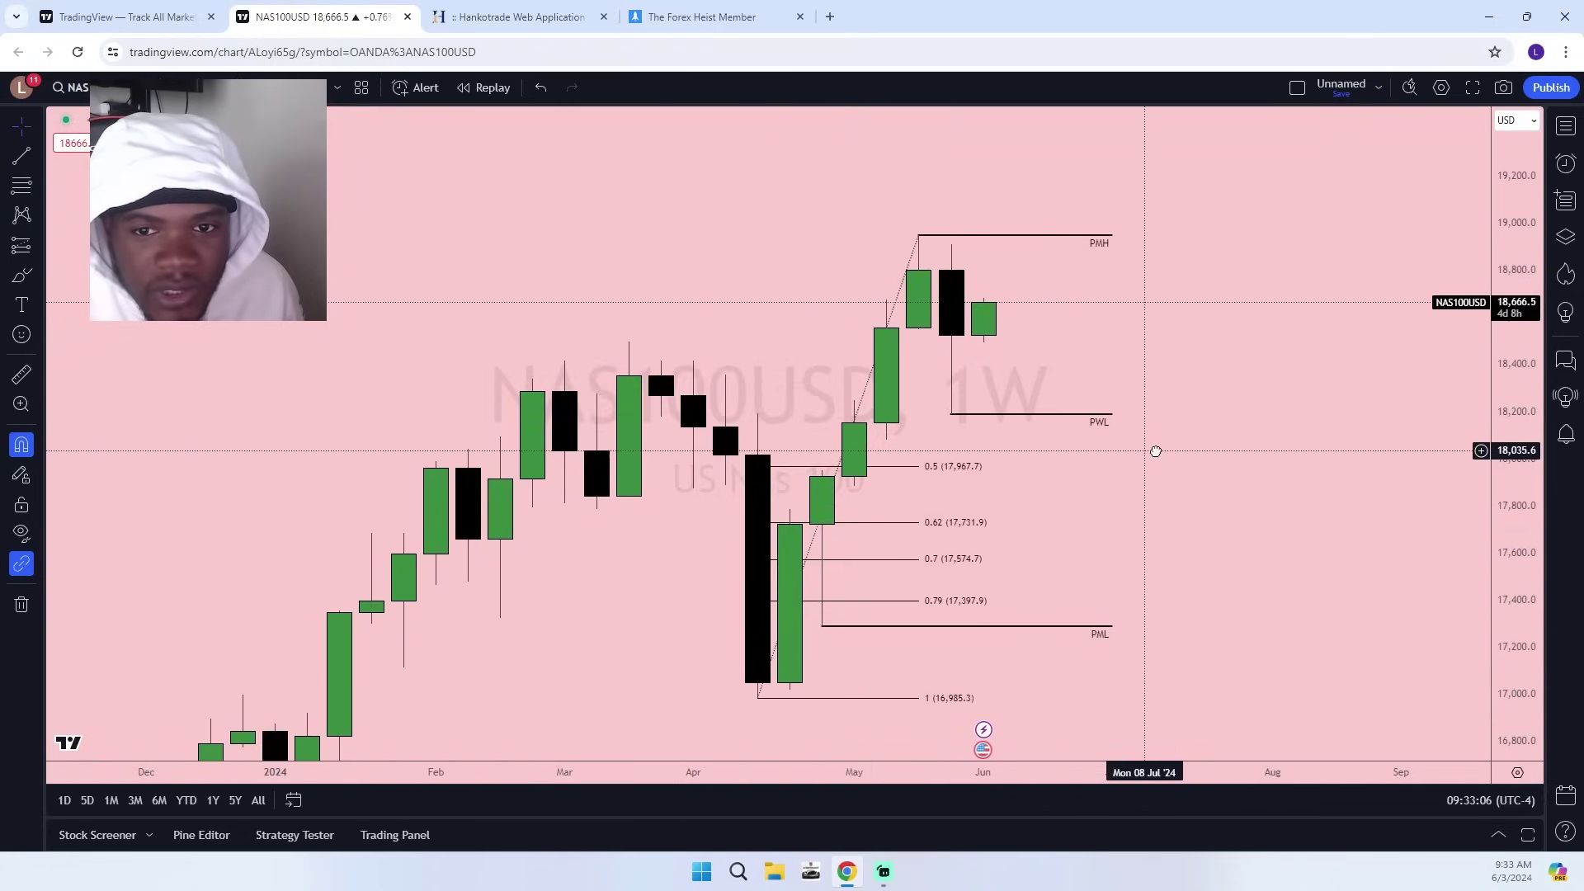
{"action": "scroll", "coordinate": [1266, 438], "scroll_direction": "down", "scroll_amount": 1}
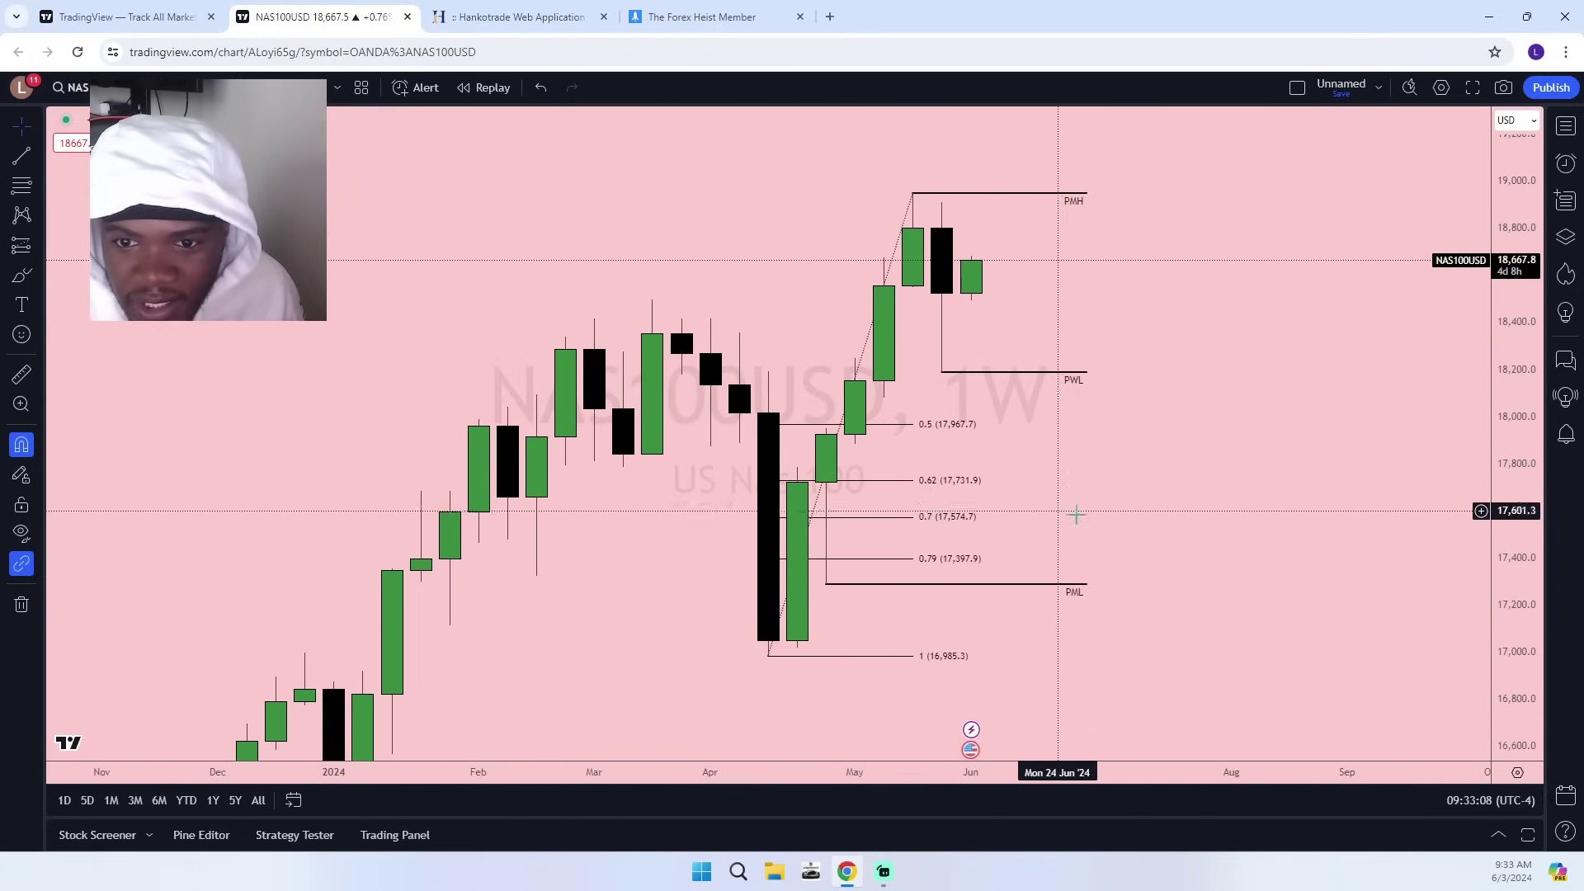
{"action": "left_click_drag", "start_coordinate": [1185, 527], "coordinate": [997, 562]}
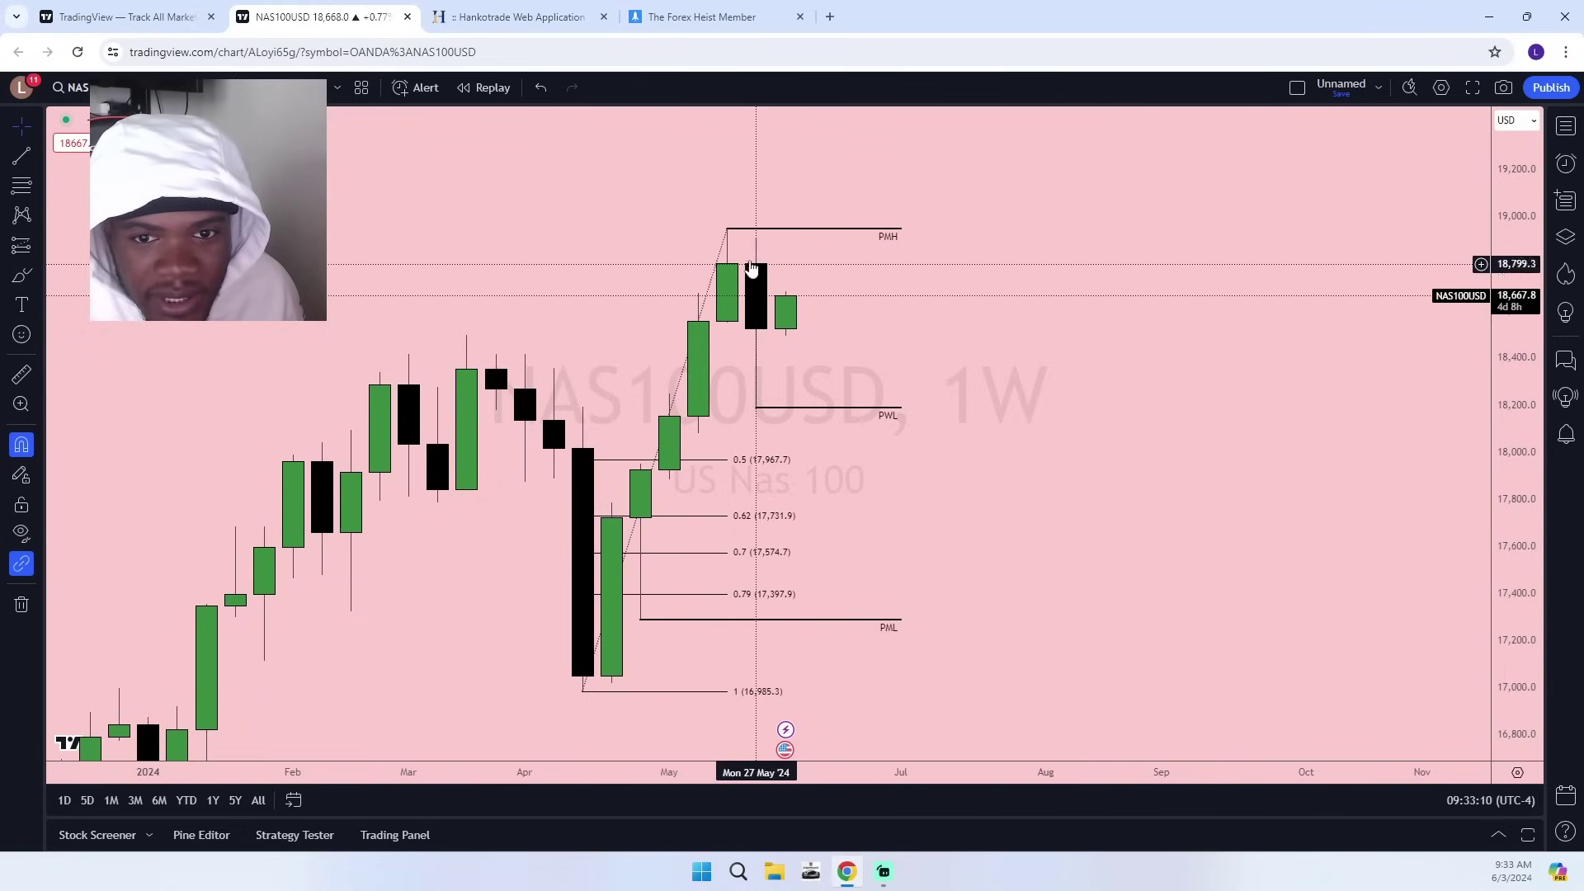
{"action": "left_click_drag", "start_coordinate": [912, 488], "coordinate": [1172, 502]}
{"action": "left_click", "coordinate": [180, 88]}
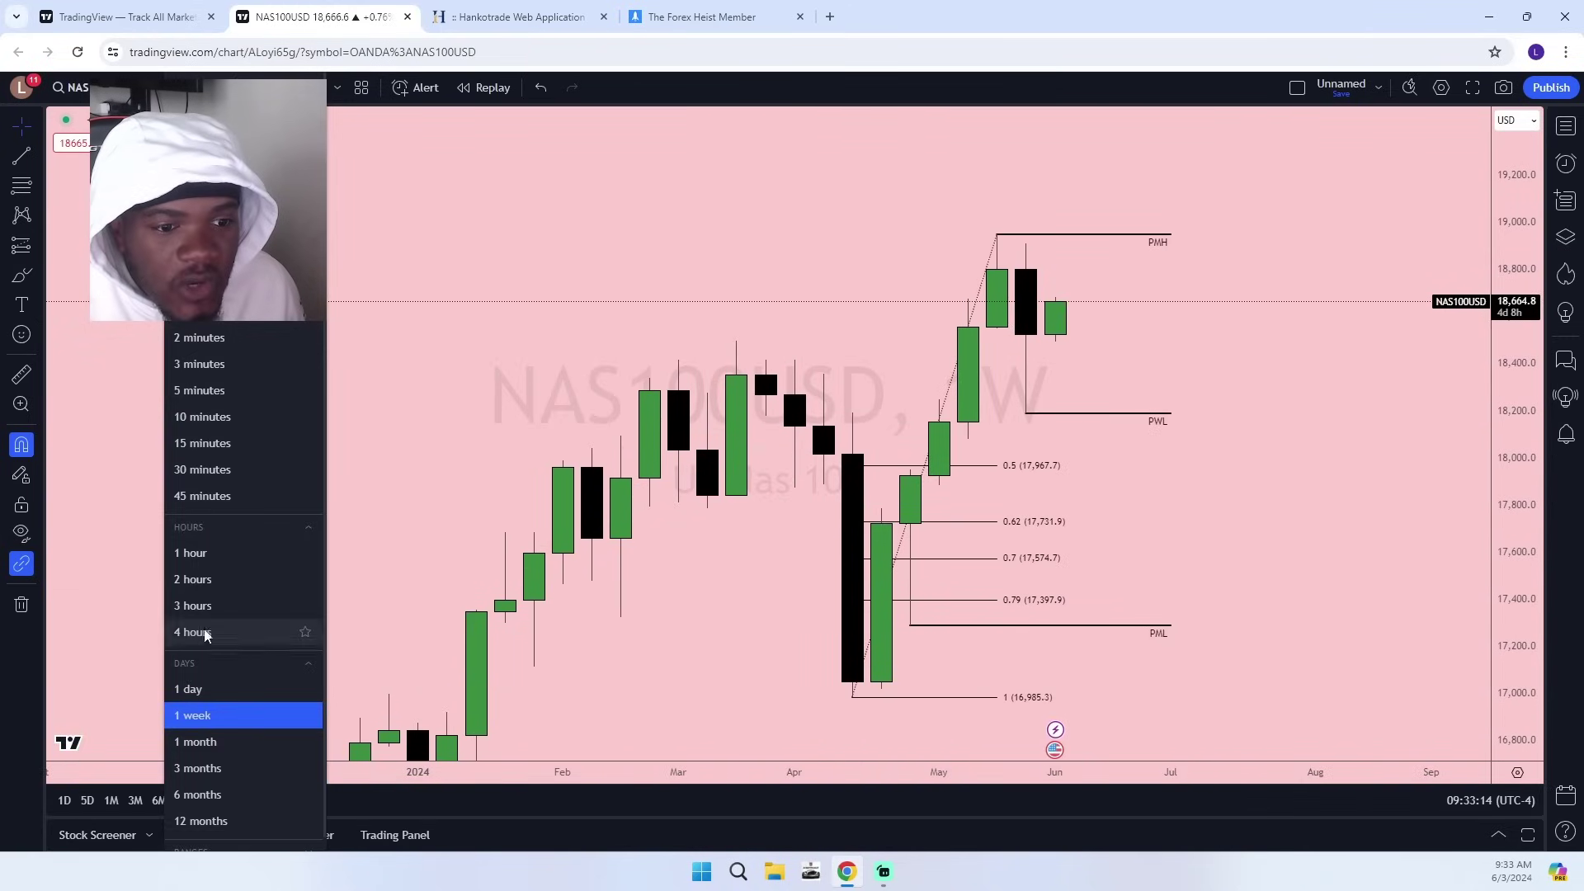
{"action": "left_click", "coordinate": [198, 693]}
Delete the Fibonacci retracement from the daily chart.
{"action": "scroll", "coordinate": [527, 566], "scroll_direction": "down", "scroll_amount": 10}
{"action": "left_click_drag", "start_coordinate": [1378, 497], "coordinate": [928, 483]}
{"action": "left_click", "coordinate": [774, 452]}
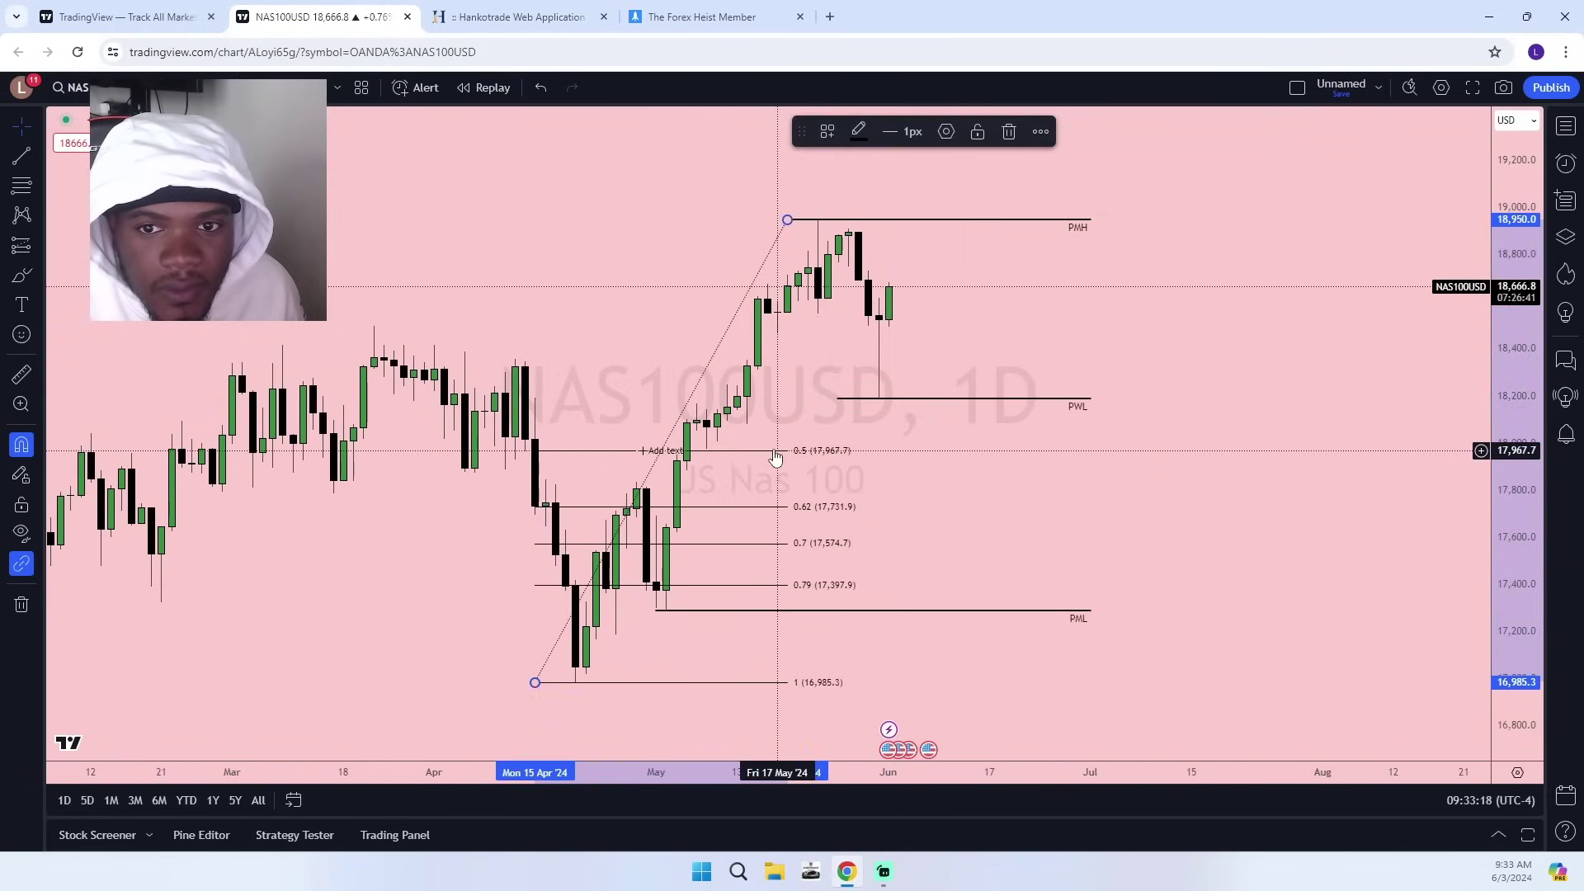
{"action": "left_click", "coordinate": [1008, 140]}
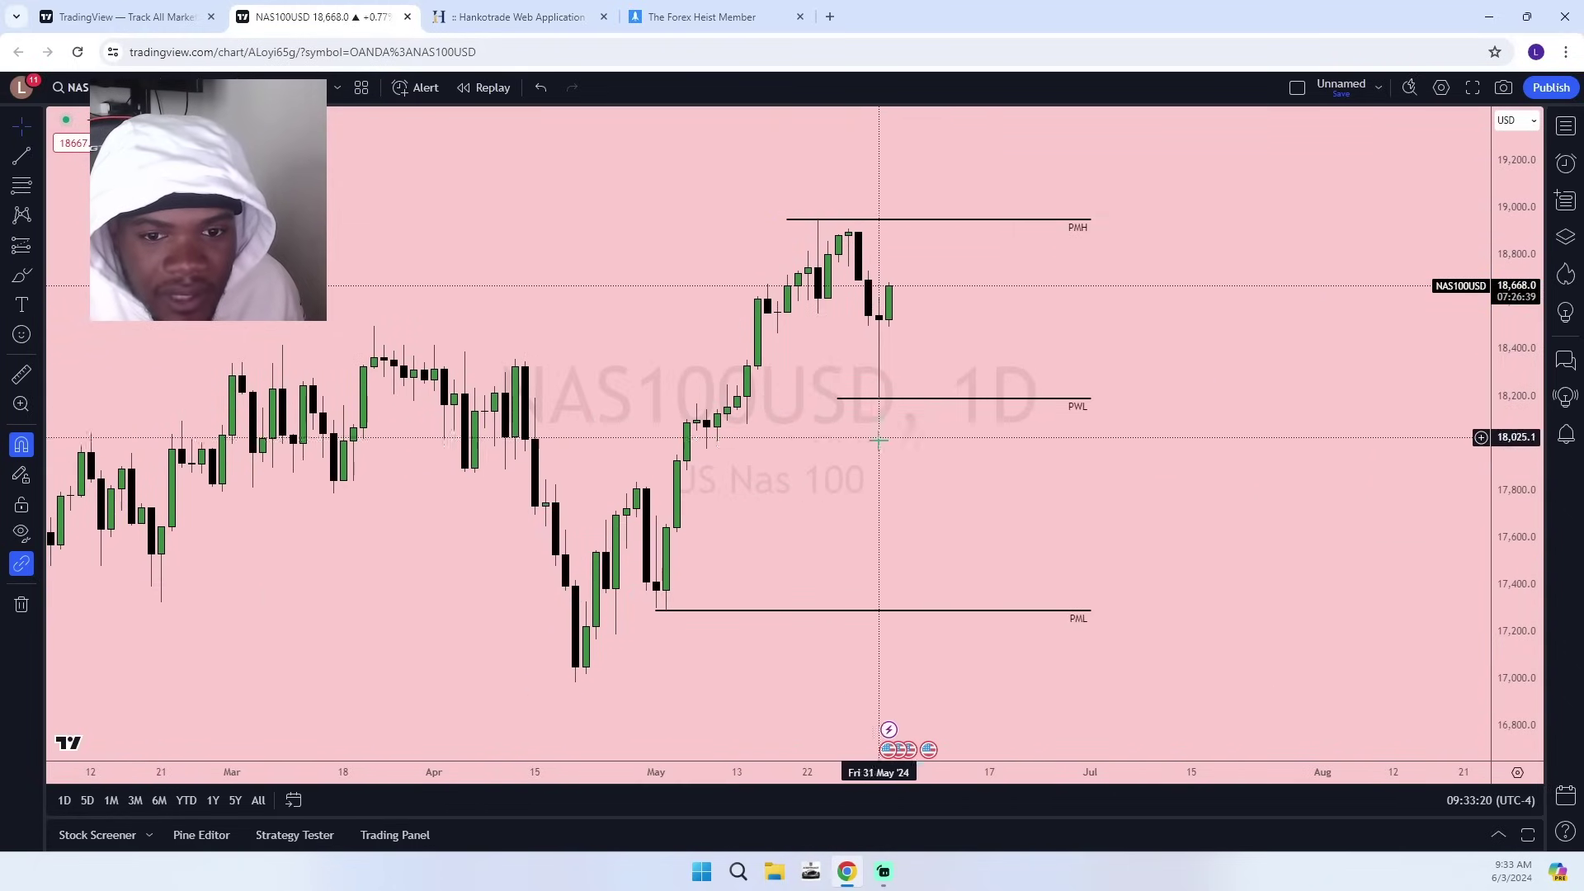
Draw a rectangle zone from 2 May 2024 to about 2 July 2024, spanning 17,657.5 to 17,886.2.
{"action": "left_click", "coordinate": [36, 277]}
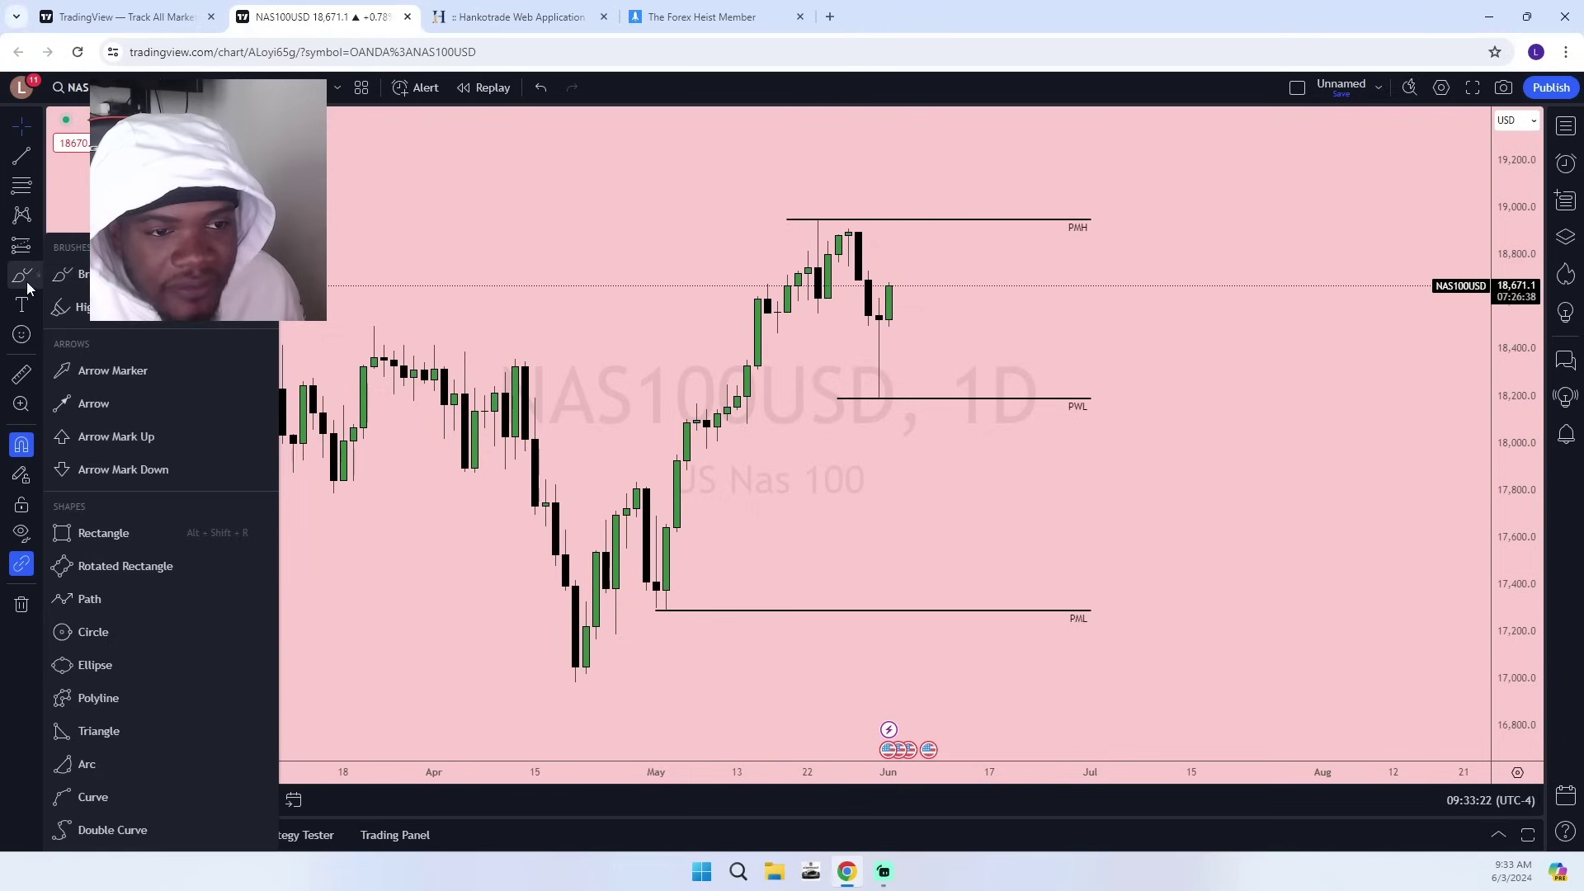
{"action": "left_click", "coordinate": [159, 535]}
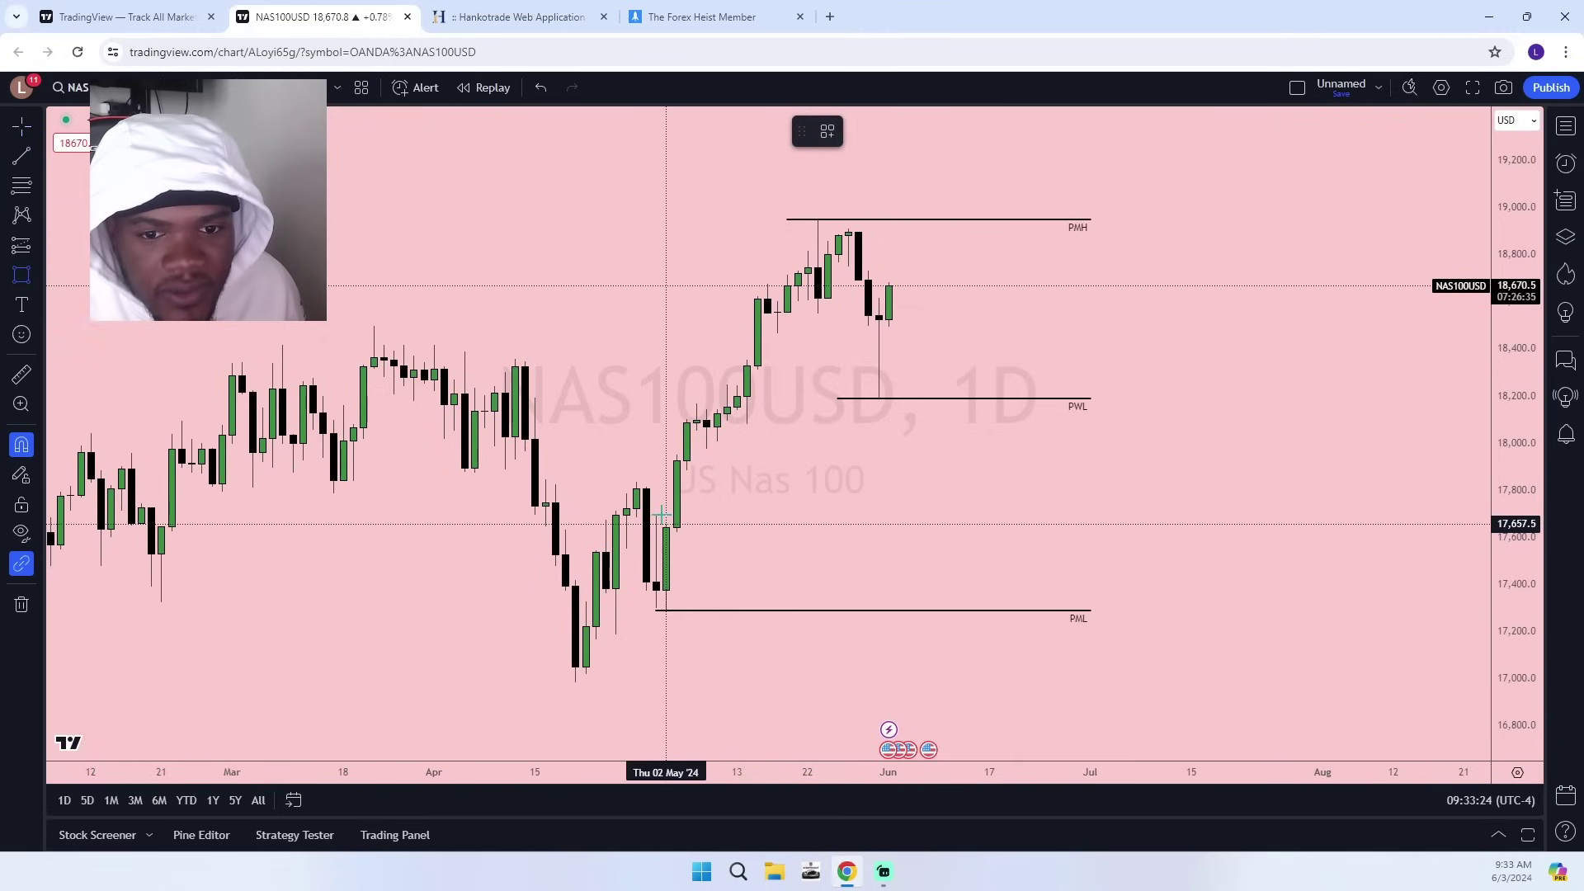
{"action": "mouse_move", "coordinate": [666, 525]}
{"action": "left_mouse_down"}
{"action": "mouse_move", "coordinate": [697, 471]}
{"action": "mouse_move", "coordinate": [1100, 499]}
{"action": "left_mouse_up"}
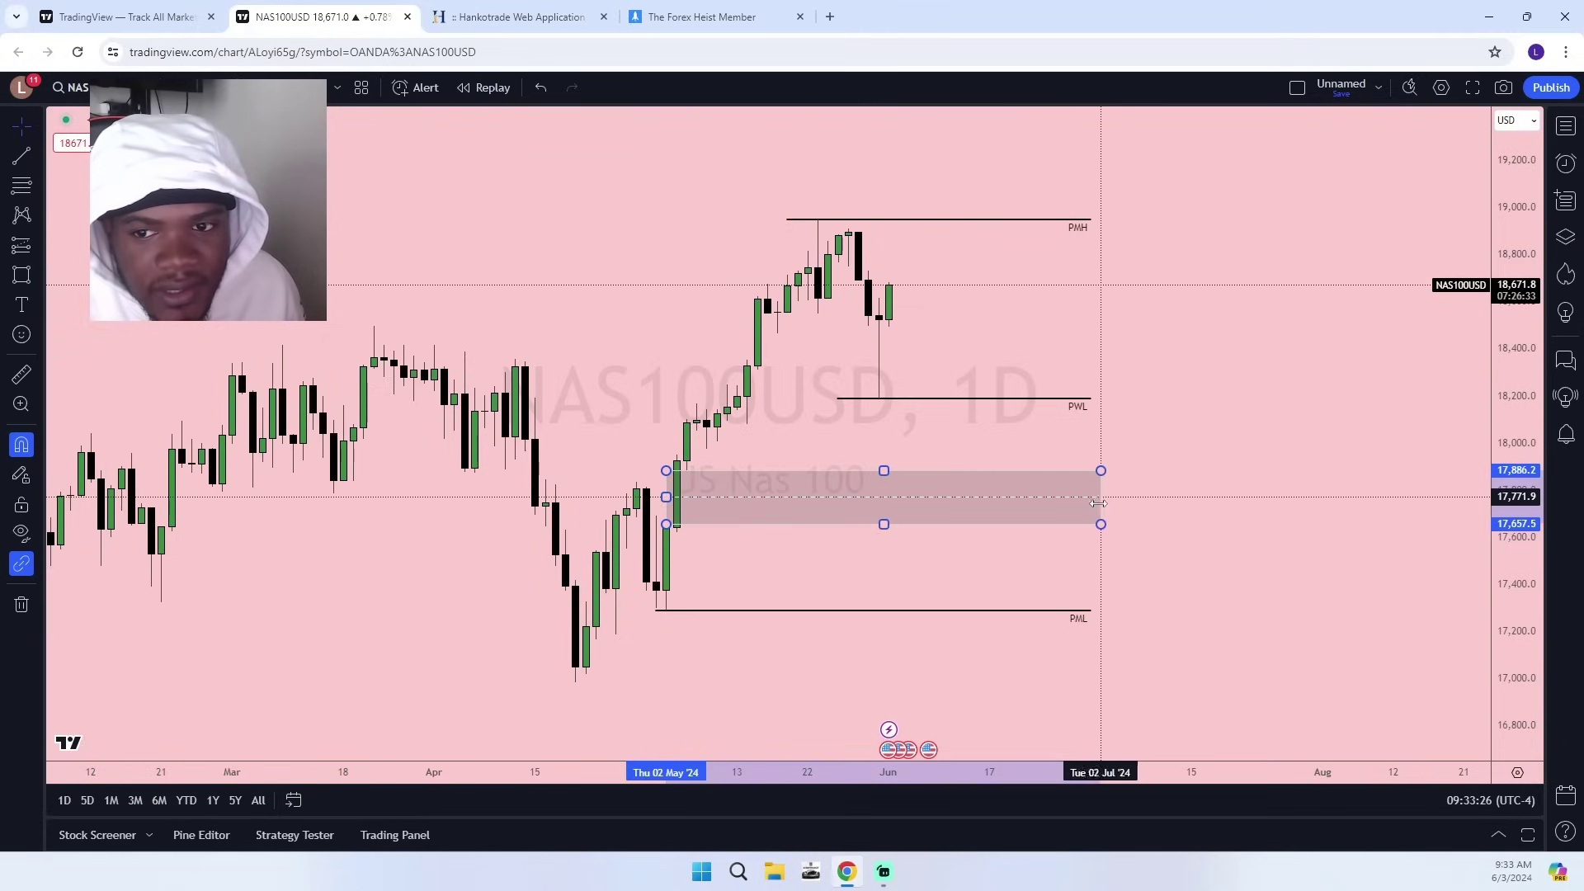
{"action": "left_click", "coordinate": [1139, 654]}
{"action": "left_click_drag", "start_coordinate": [1139, 654], "coordinate": [1277, 651]}
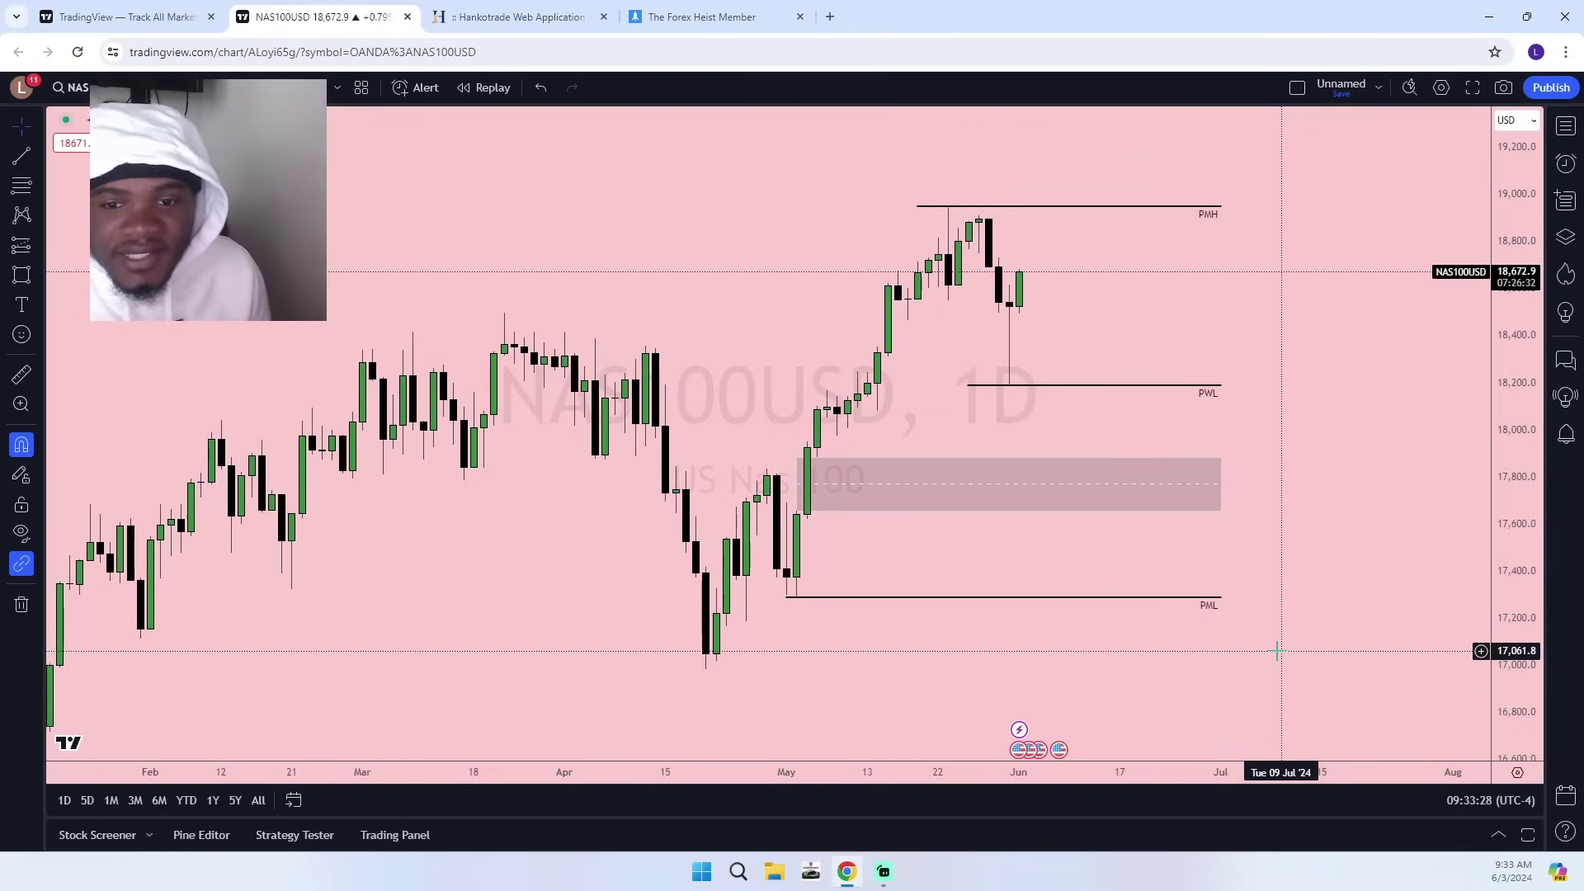
Move the PMH line's start point onto the daily candle that made the May high, keeping the line horizontal.
{"action": "left_click", "coordinate": [921, 208]}
{"action": "left_click_drag", "start_coordinate": [919, 207], "coordinate": [947, 206]}
{"action": "left_click", "coordinate": [1395, 407]}
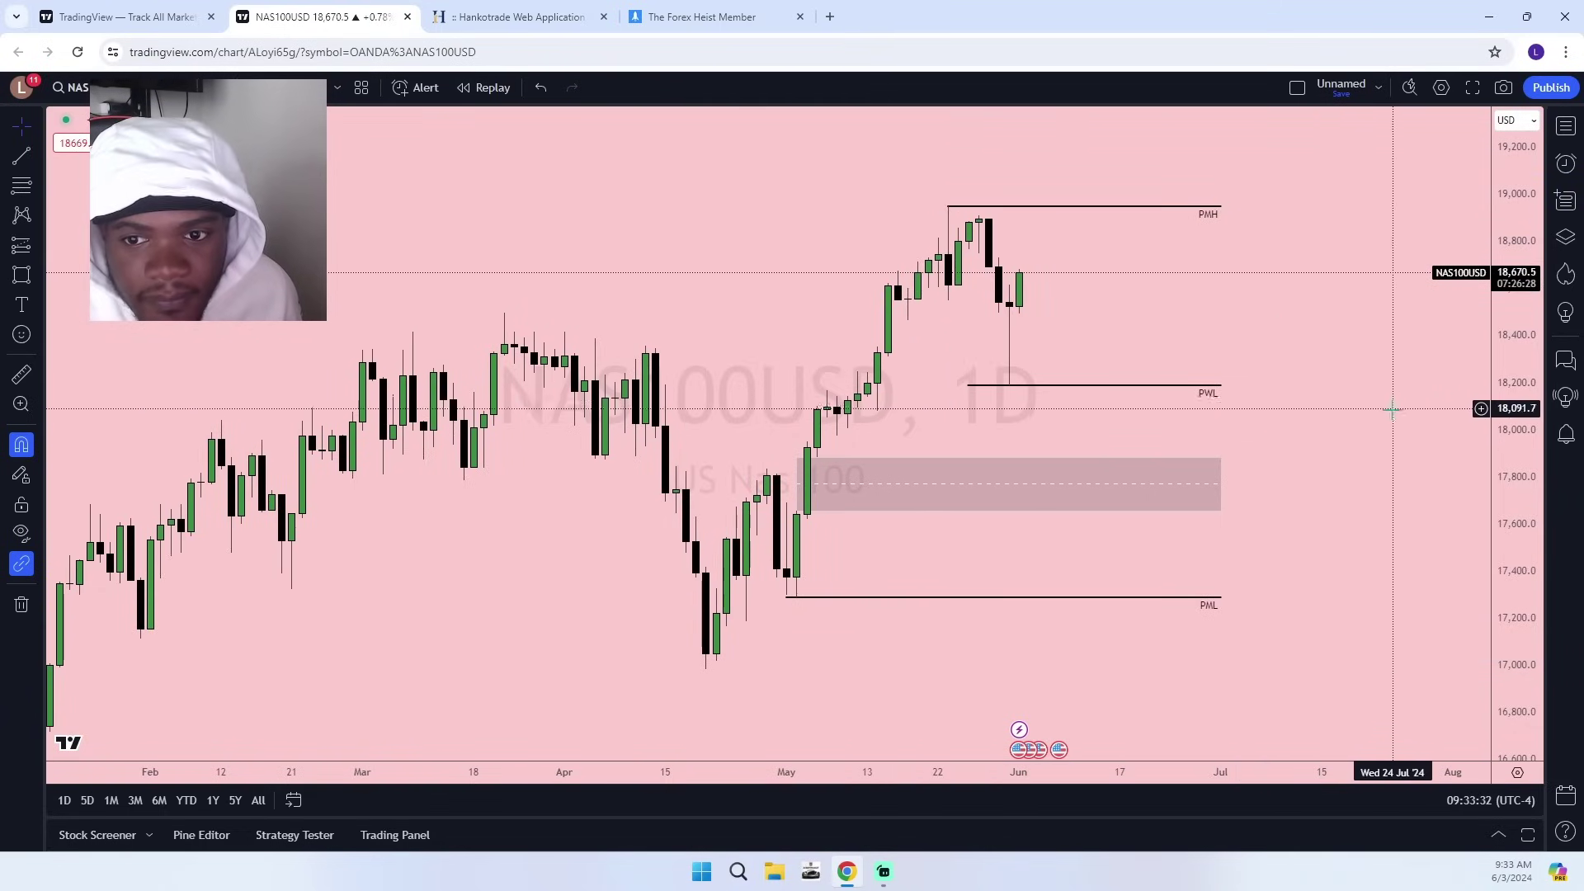
Move the PWL line's start point to the low of the 31 May 2024 daily candle at 18,191.1.
{"action": "left_click", "coordinate": [969, 385]}
{"action": "left_click_drag", "start_coordinate": [970, 386], "coordinate": [1008, 385]}
{"action": "left_click", "coordinate": [1045, 430]}
{"action": "left_click_drag", "start_coordinate": [1527, 564], "coordinate": [1527, 505]}
{"action": "left_click_drag", "start_coordinate": [1320, 310], "coordinate": [1193, 370]}
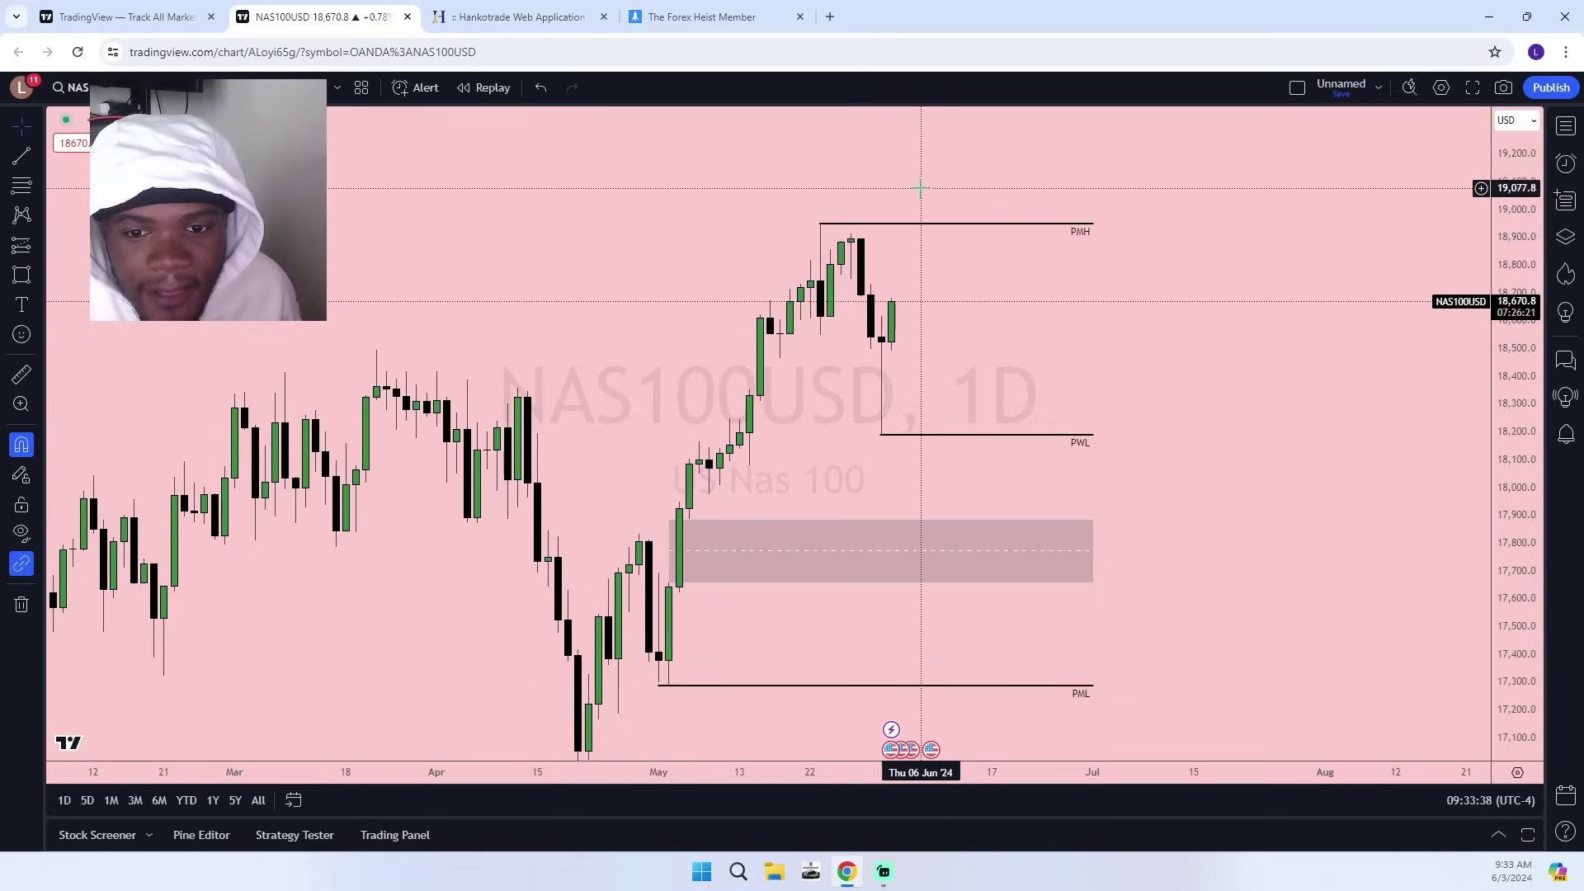
{"action": "left_click", "coordinate": [973, 434]}
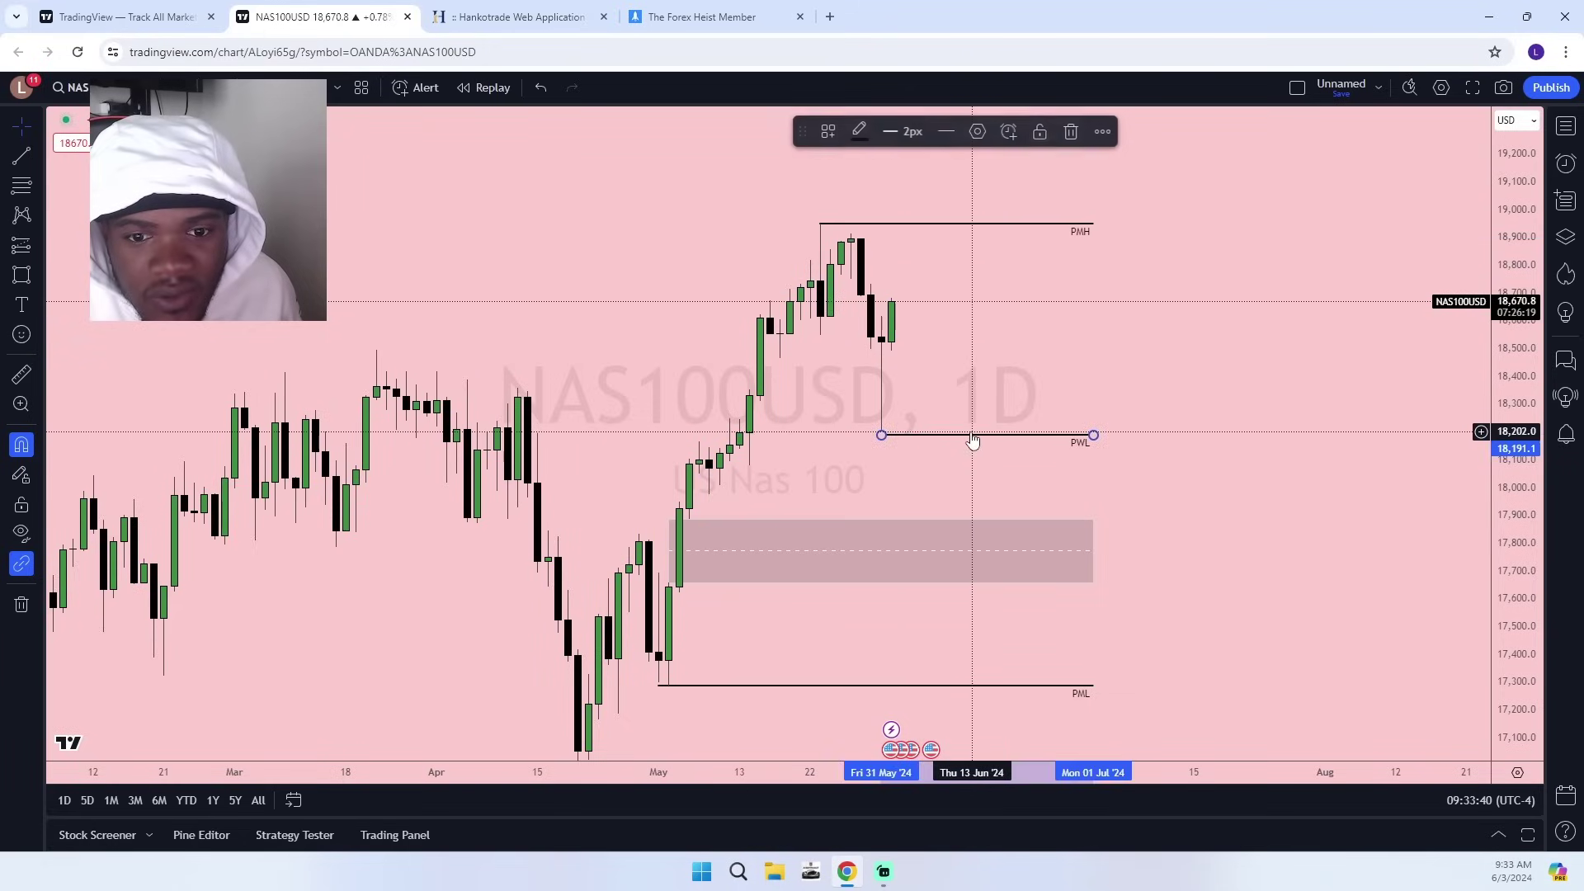
{"action": "left_click", "coordinate": [952, 478]}
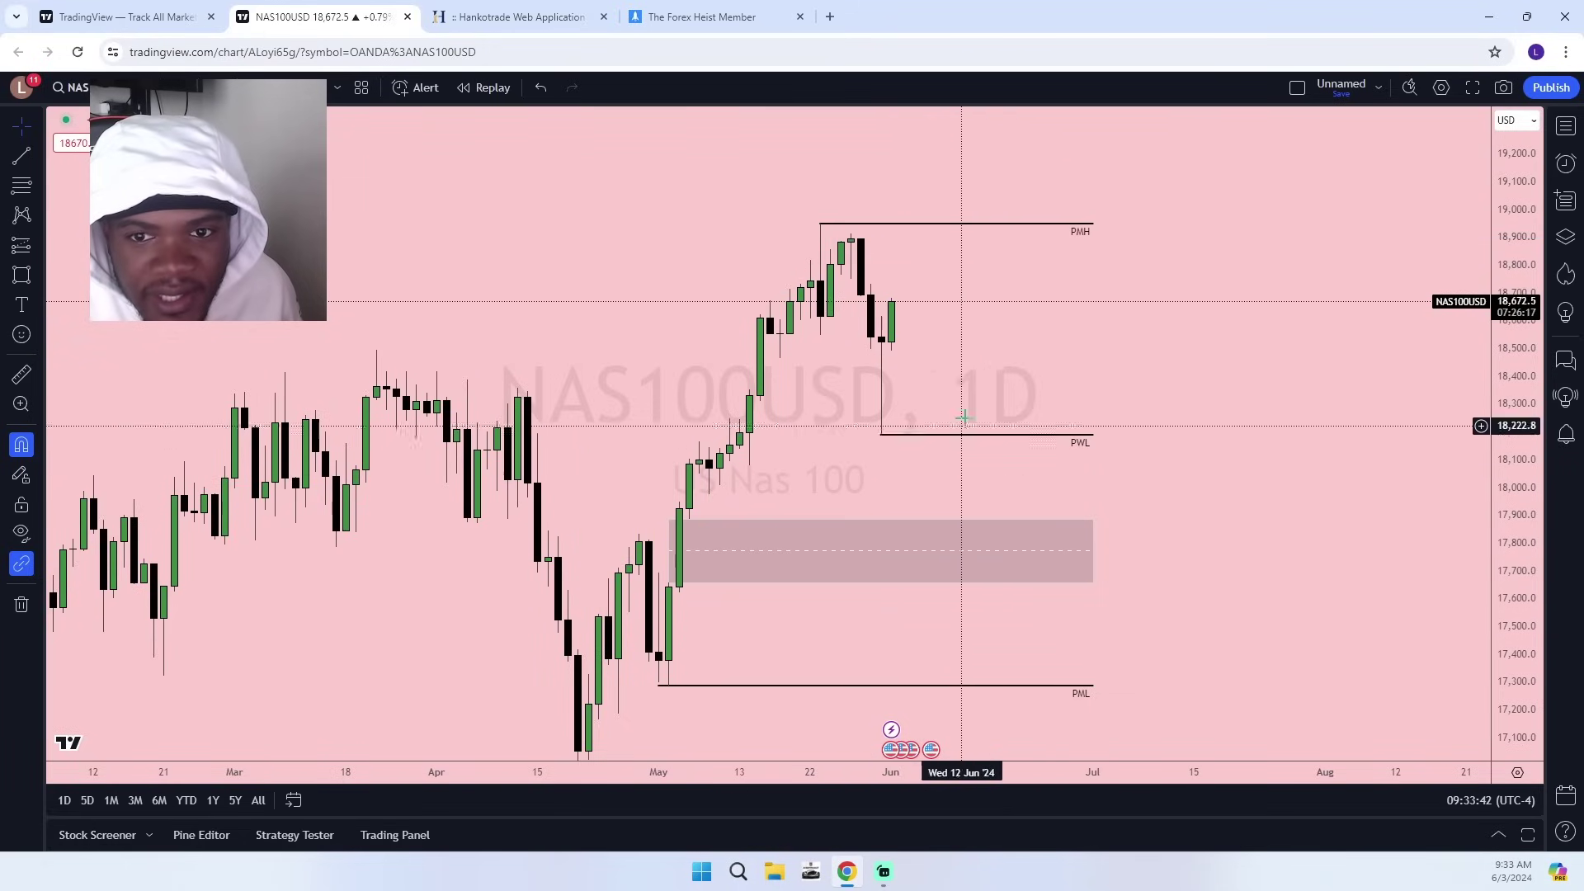
{"action": "left_click_drag", "start_coordinate": [1015, 320], "coordinate": [1008, 351]}
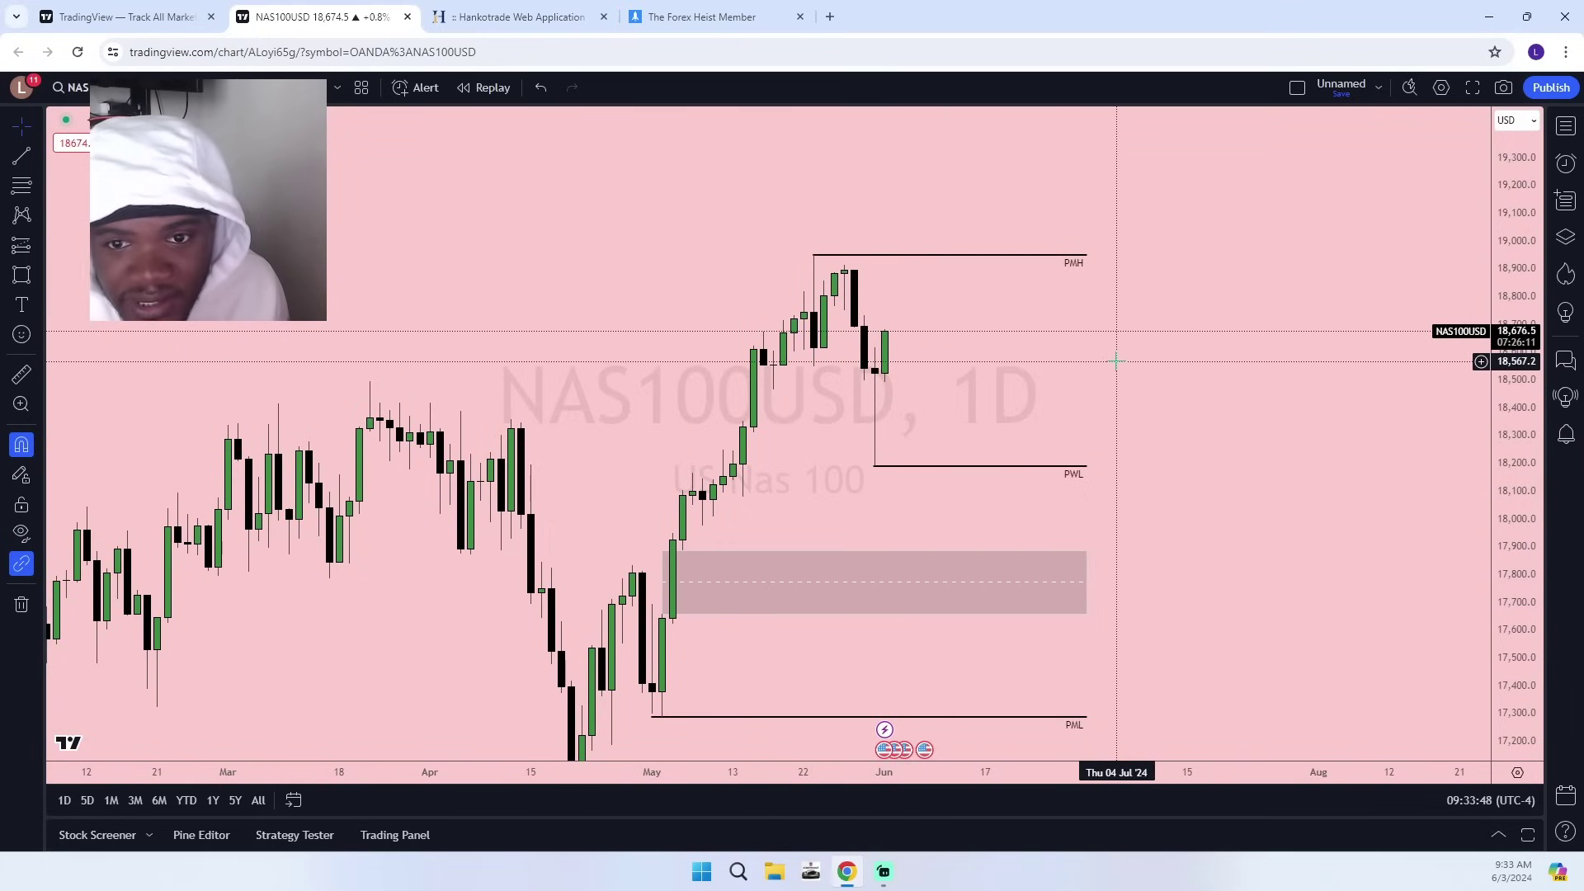
{"action": "mouse_move", "coordinate": [1053, 385]}
{"action": "left_mouse_down"}
{"action": "mouse_move", "coordinate": [1206, 343]}
{"action": "mouse_move", "coordinate": [1198, 261]}
{"action": "mouse_move", "coordinate": [1154, 364]}
{"action": "left_mouse_up"}
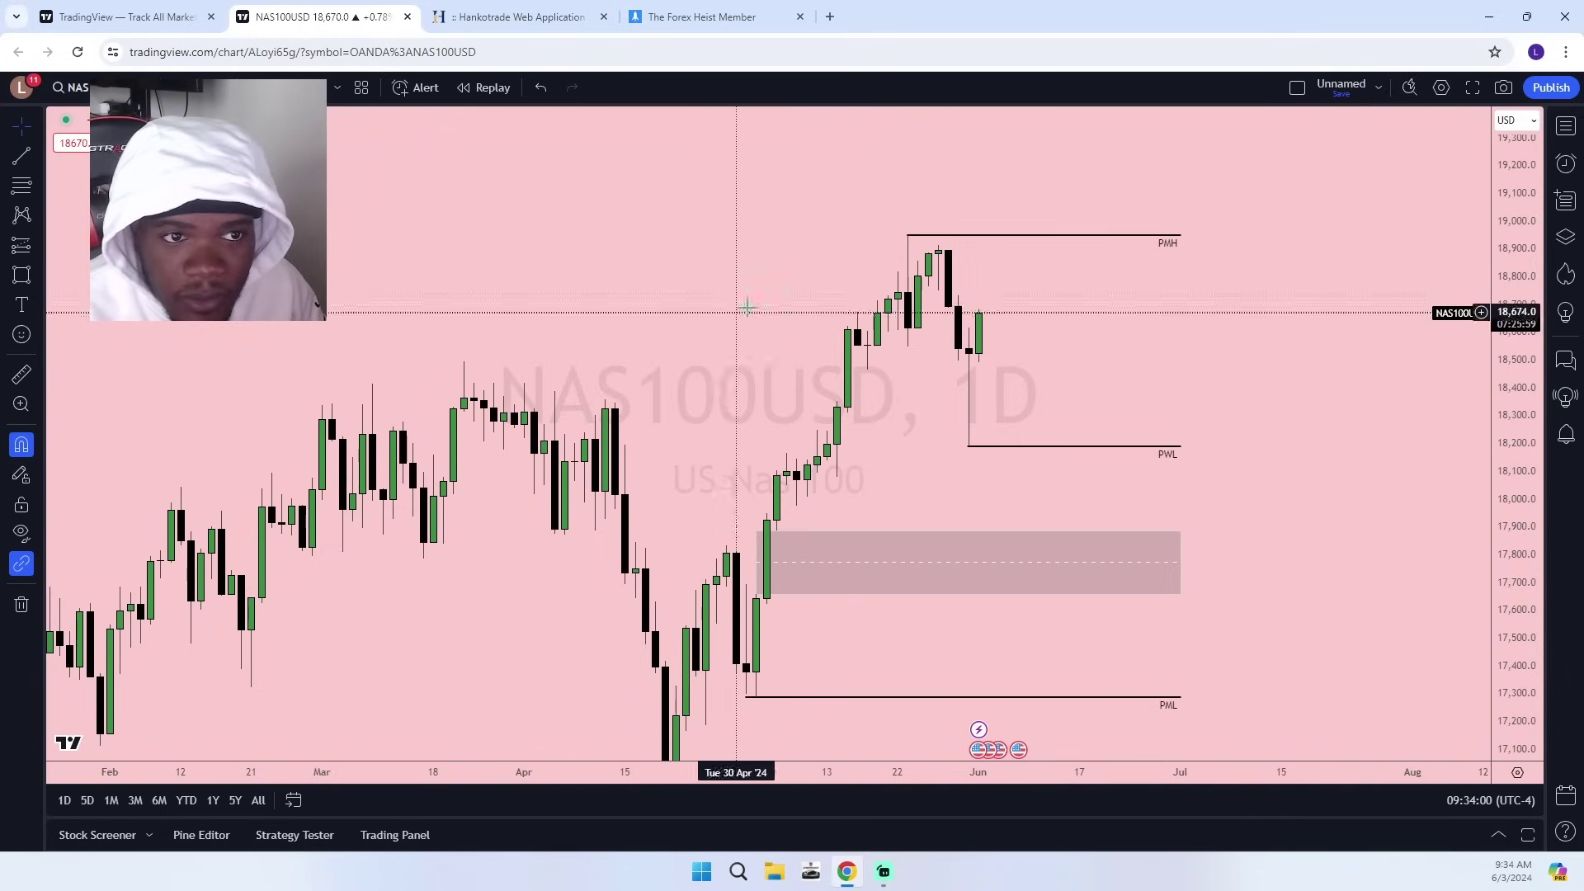
Switch the chart to the 4-hour timeframe and examine price around the PML, PWL and PMH lines and the rectangle zone.
{"action": "left_click", "coordinate": [182, 88]}
{"action": "left_click", "coordinate": [206, 632]}
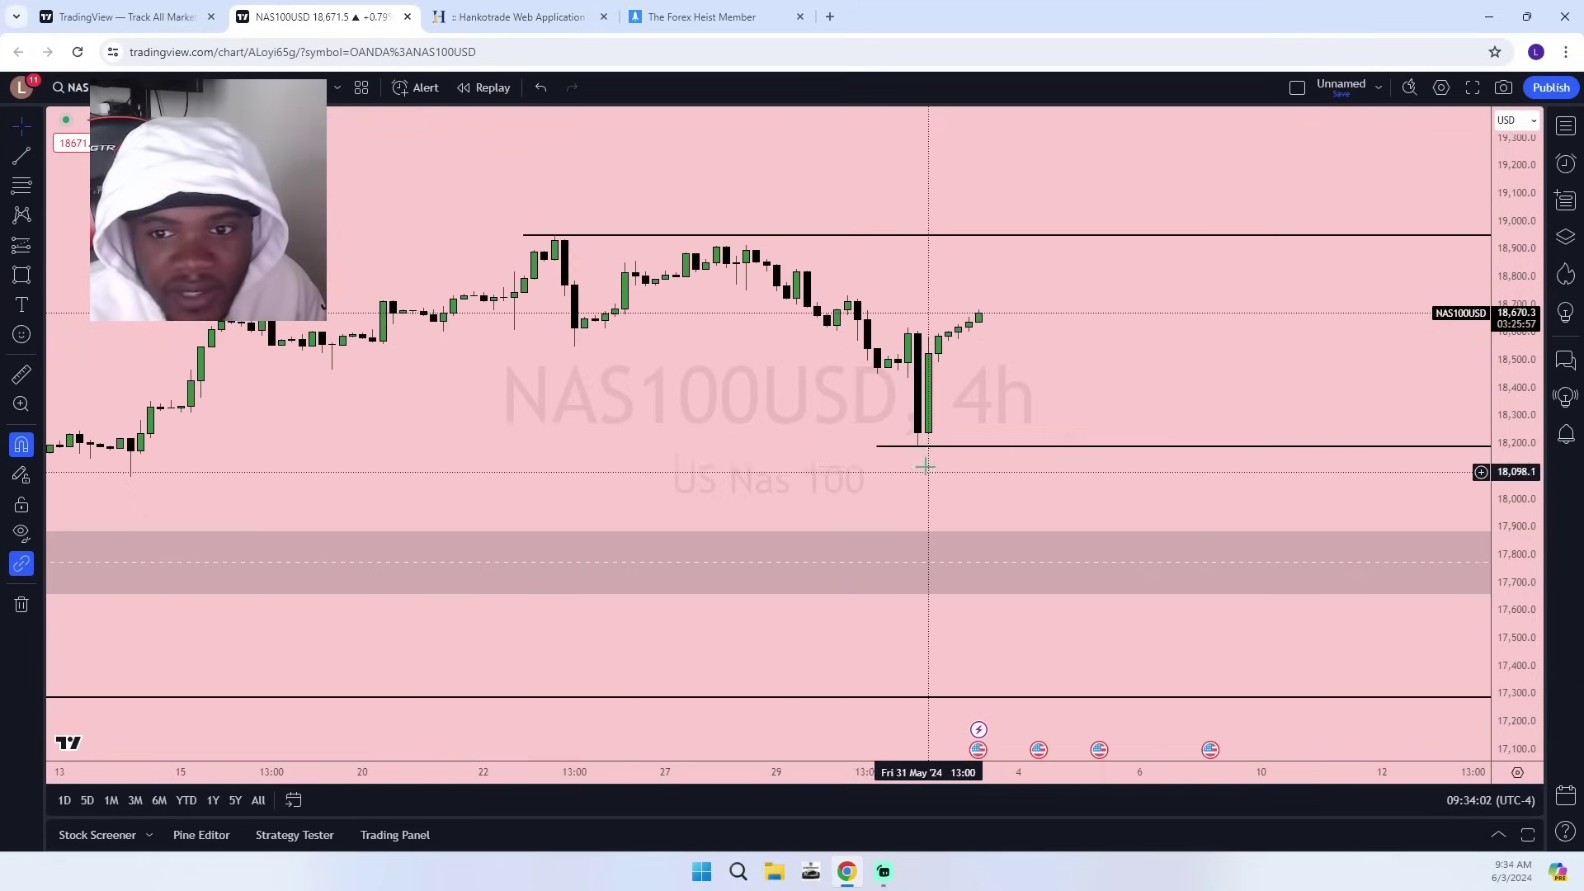
{"action": "mouse_move", "coordinate": [1509, 654]}
{"action": "left_mouse_down"}
{"action": "mouse_move", "coordinate": [1484, 554]}
{"action": "mouse_move", "coordinate": [1487, 659]}
{"action": "left_mouse_up"}
{"action": "scroll", "coordinate": [1091, 575], "scroll_direction": "down", "scroll_amount": 8}
{"action": "scroll", "coordinate": [1142, 608], "scroll_direction": "up", "scroll_amount": 5}
{"action": "left_click_drag", "start_coordinate": [1142, 608], "coordinate": [1067, 460]}
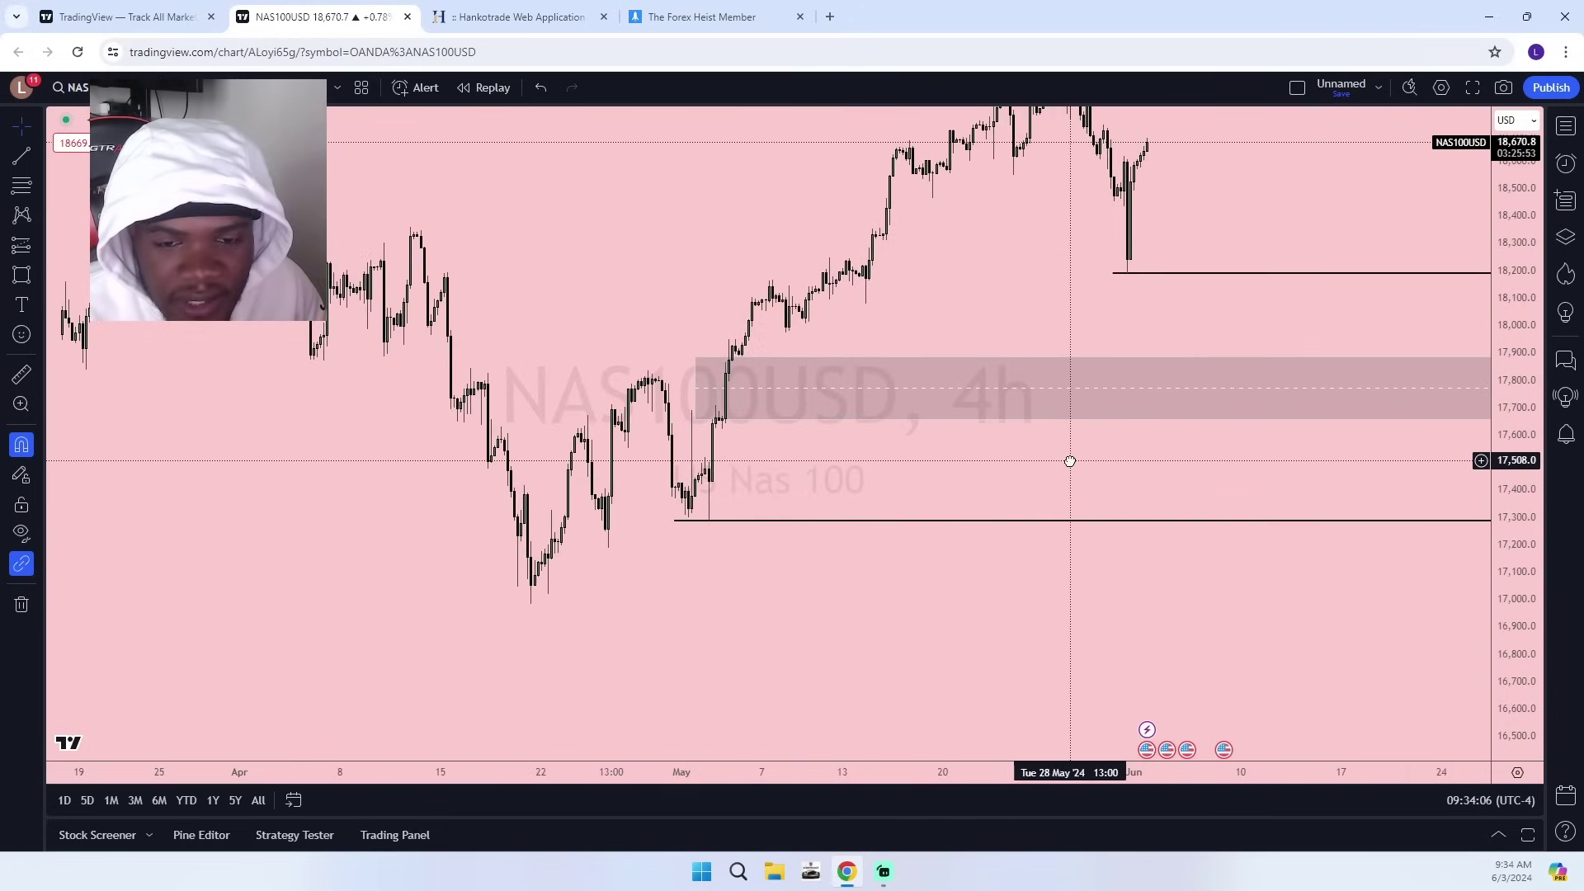
{"action": "left_click", "coordinate": [675, 522]}
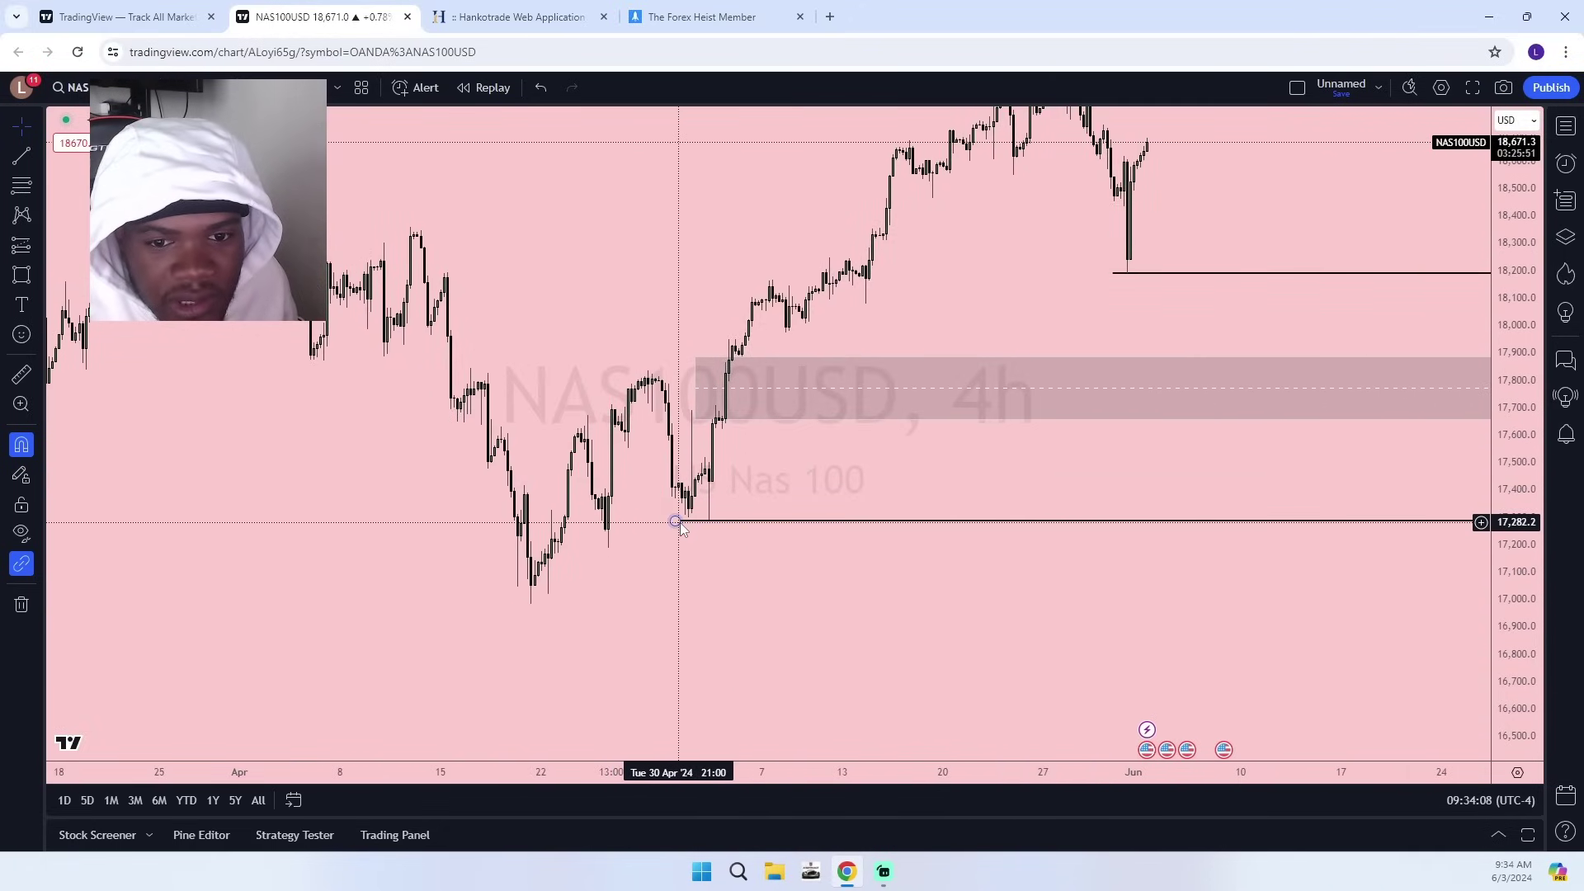
{"action": "left_click_drag", "start_coordinate": [991, 491], "coordinate": [680, 707]}
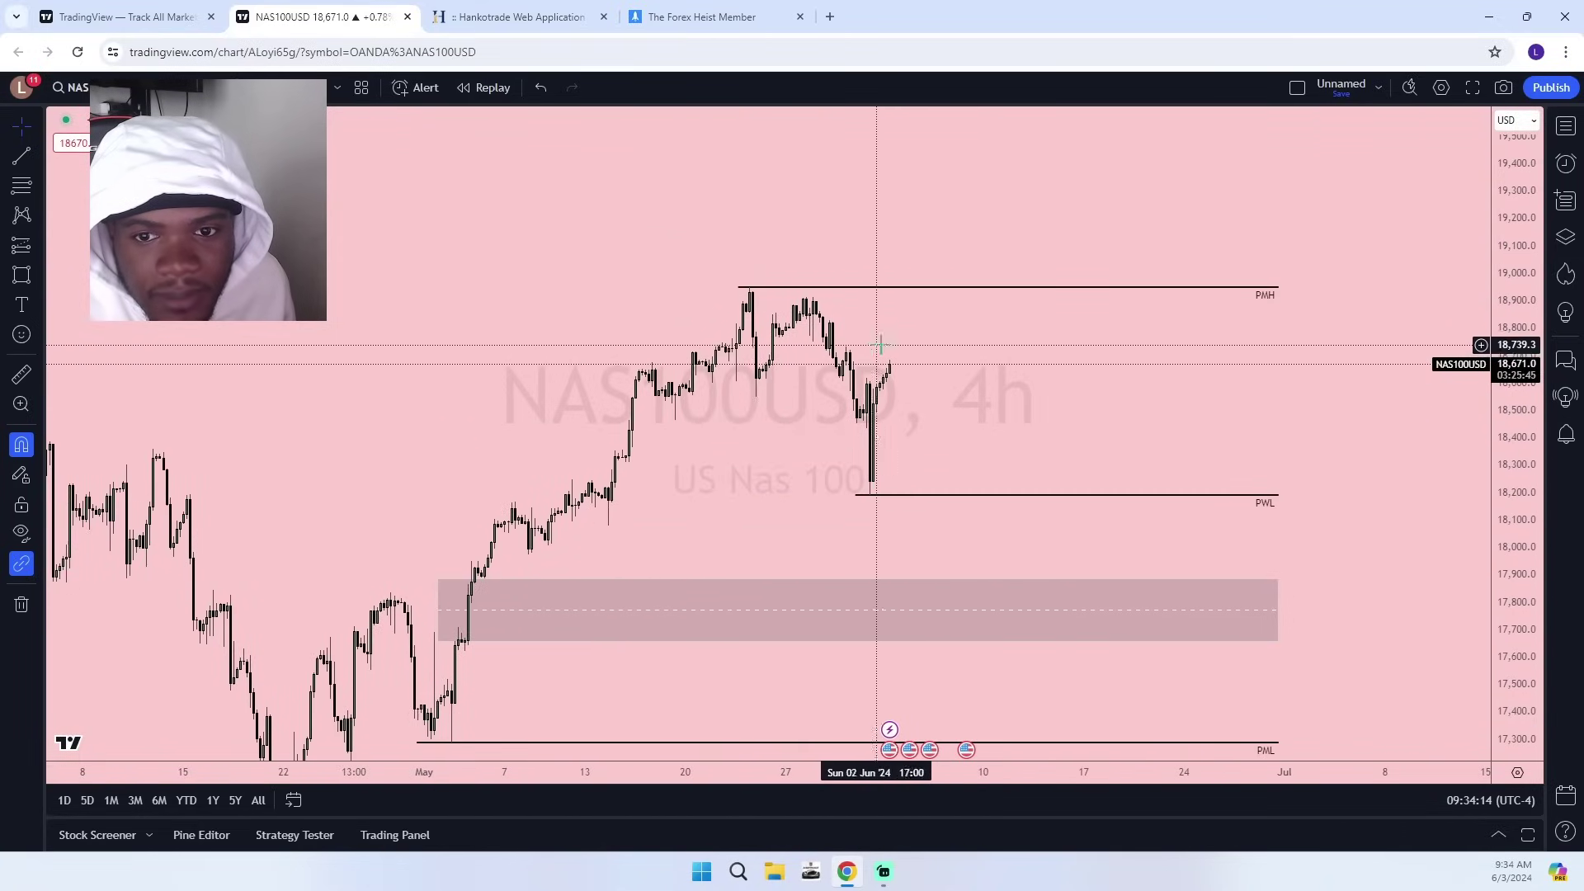
{"action": "left_click_drag", "start_coordinate": [1034, 397], "coordinate": [1211, 409]}
{"action": "left_click_drag", "start_coordinate": [1510, 611], "coordinate": [954, 515]}
Open the US30USD chart from the watchlist and remove all of its existing drawings.
{"action": "left_click", "coordinate": [1565, 126]}
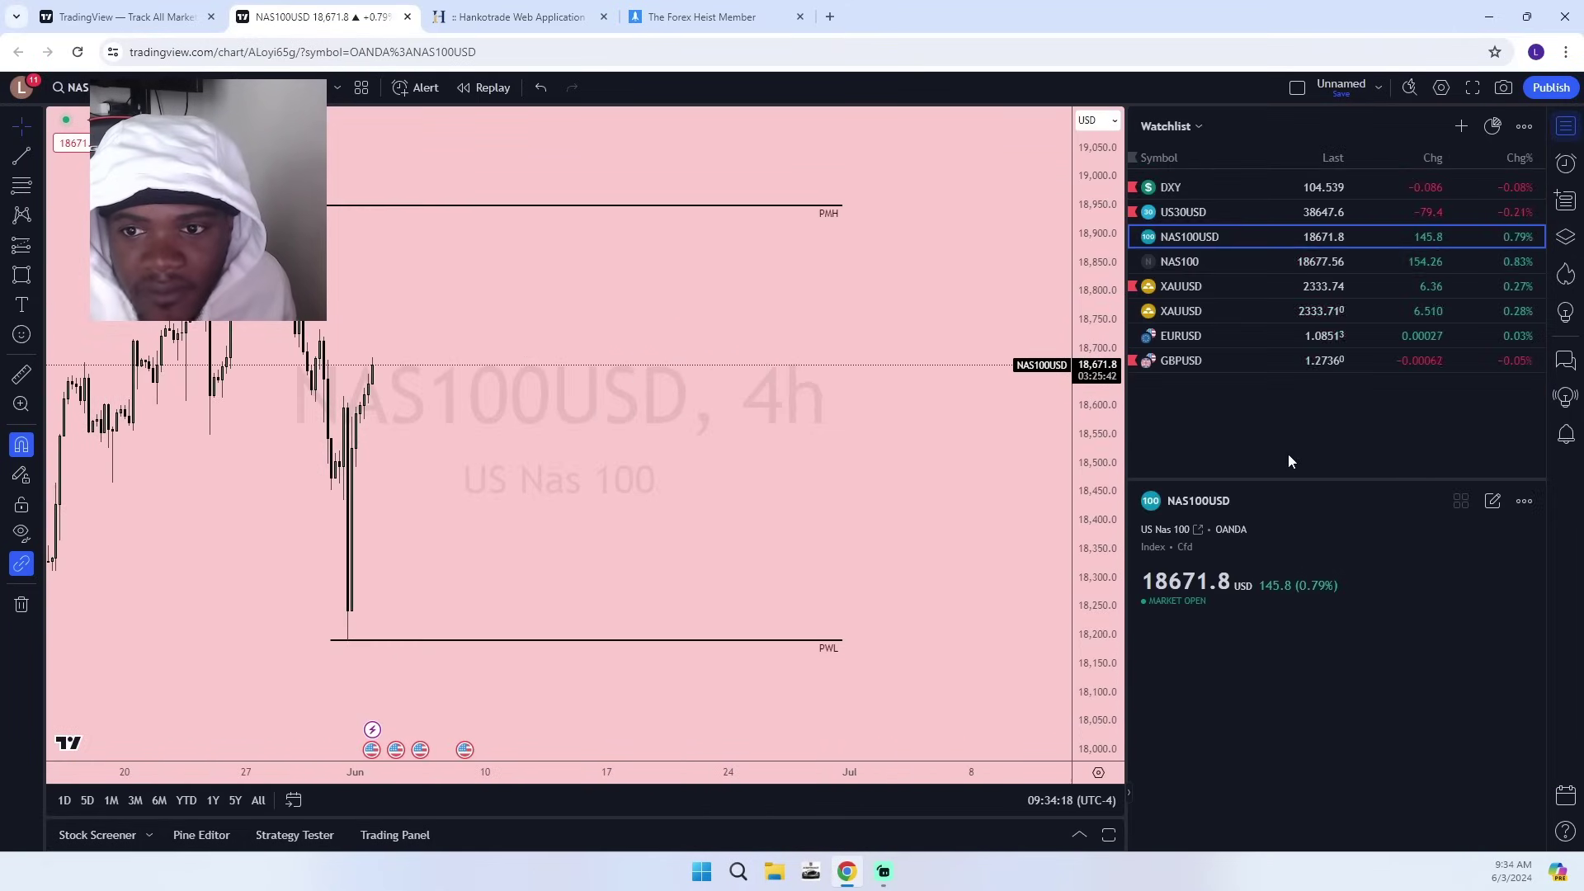
{"action": "left_click", "coordinate": [1194, 206]}
{"action": "right_click", "coordinate": [820, 398]}
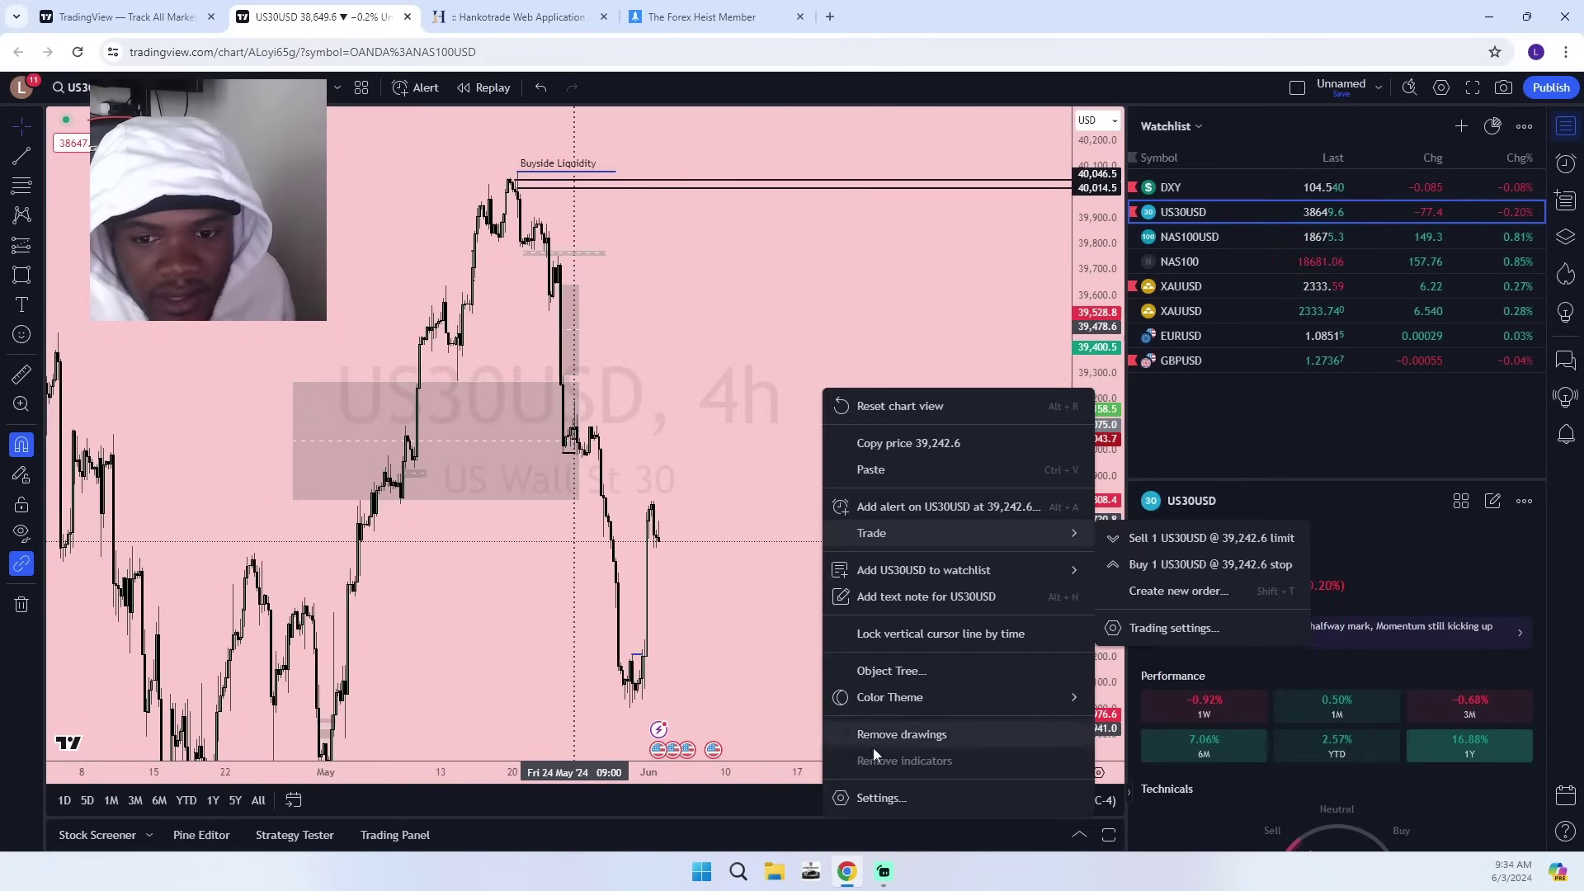
{"action": "left_click", "coordinate": [918, 748]}
Switch the US30USD chart to the 1-month timeframe and bring the 2024 candles into view.
{"action": "left_click_drag", "start_coordinate": [1084, 198], "coordinate": [1084, 433]}
{"action": "scroll", "coordinate": [697, 378], "scroll_direction": "down", "scroll_amount": 8}
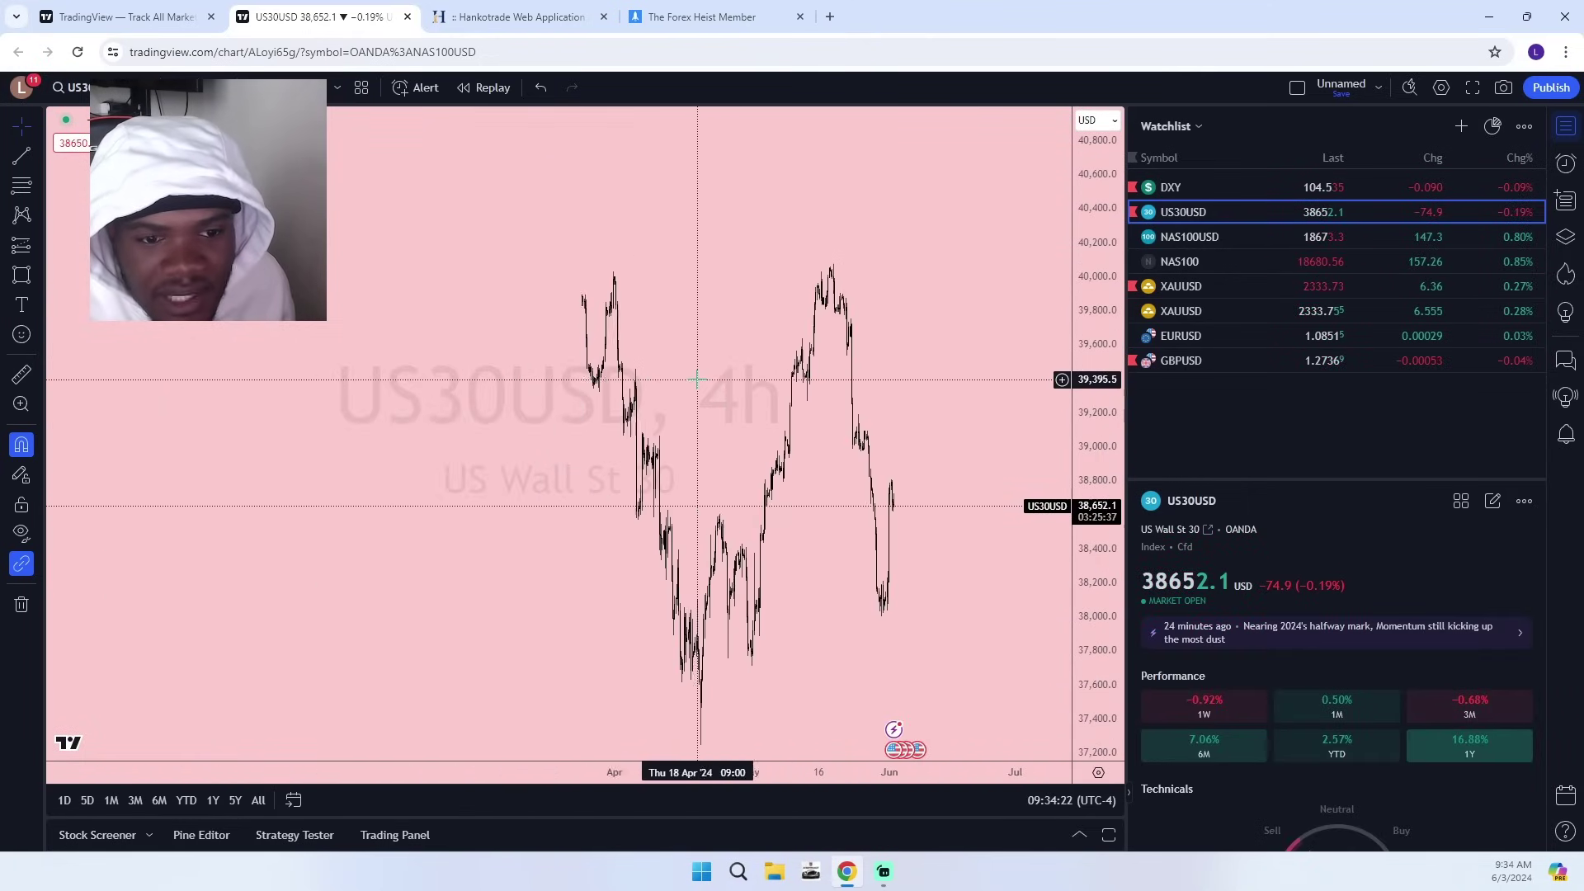
{"action": "scroll", "coordinate": [741, 561], "scroll_direction": "up", "scroll_amount": 5}
{"action": "left_click", "coordinate": [179, 87]}
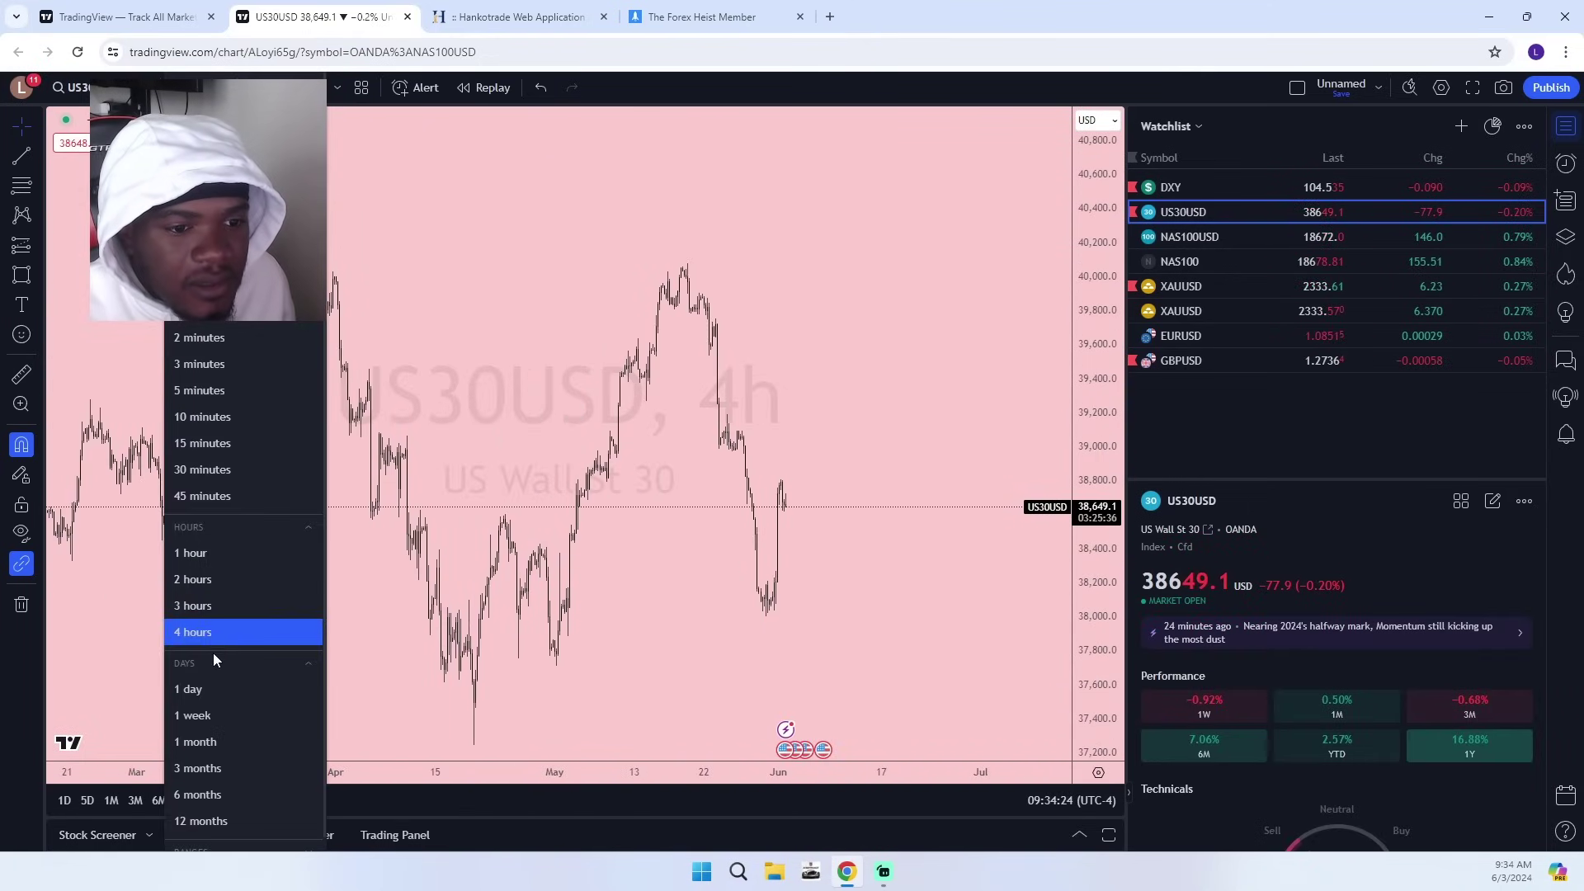
{"action": "left_click", "coordinate": [196, 741]}
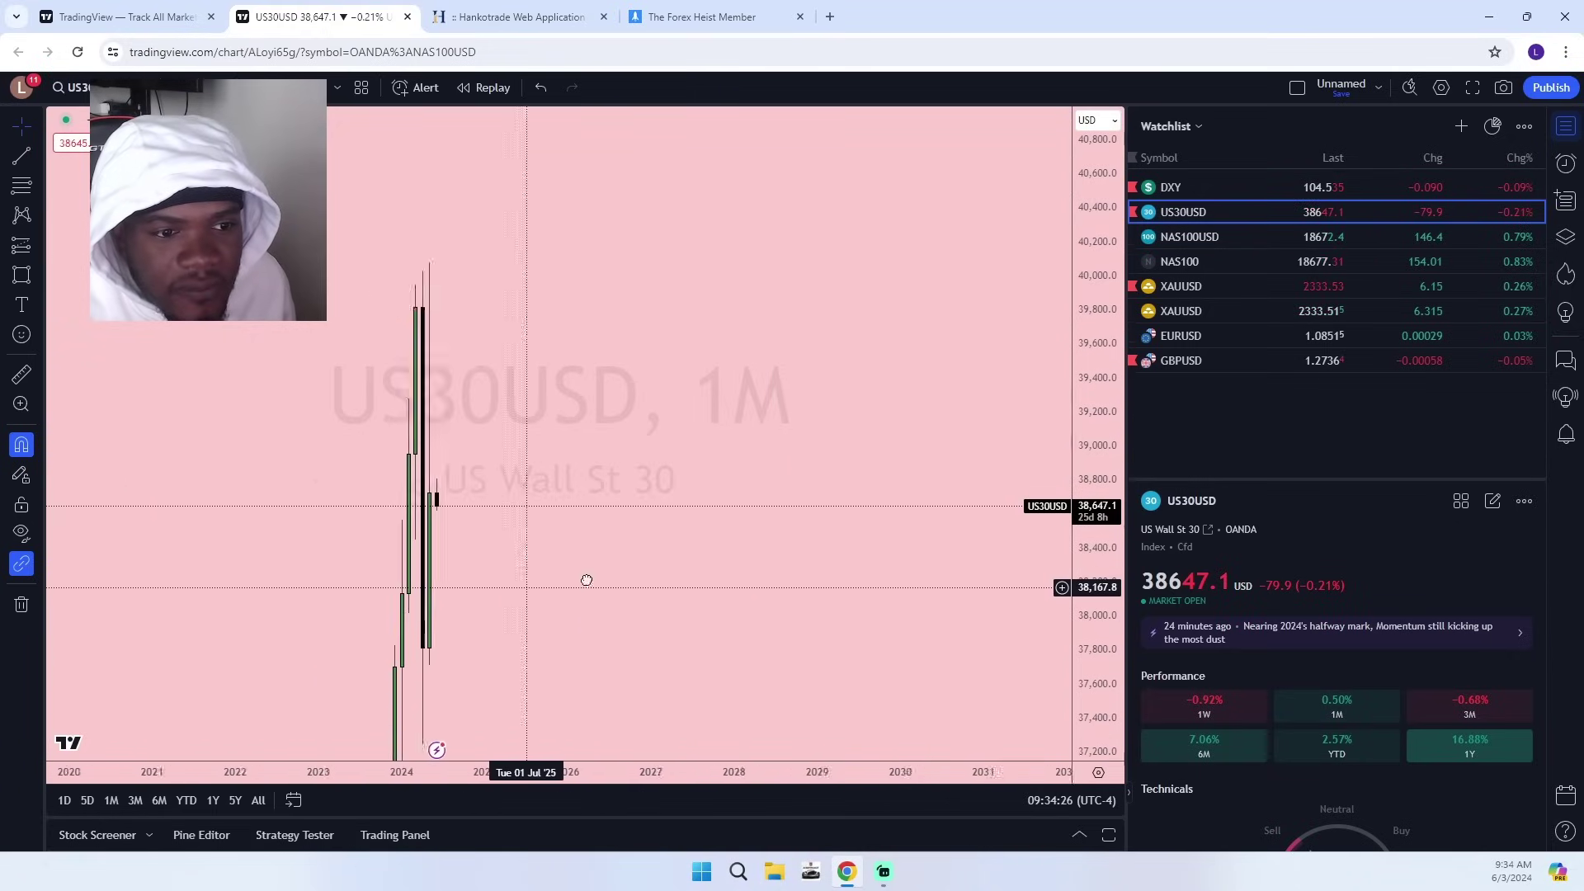
{"action": "left_click_drag", "start_coordinate": [294, 594], "coordinate": [680, 585]}
{"action": "left_click_drag", "start_coordinate": [1096, 157], "coordinate": [1095, 516]}
{"action": "scroll", "coordinate": [927, 500], "scroll_direction": "up", "scroll_amount": 3}
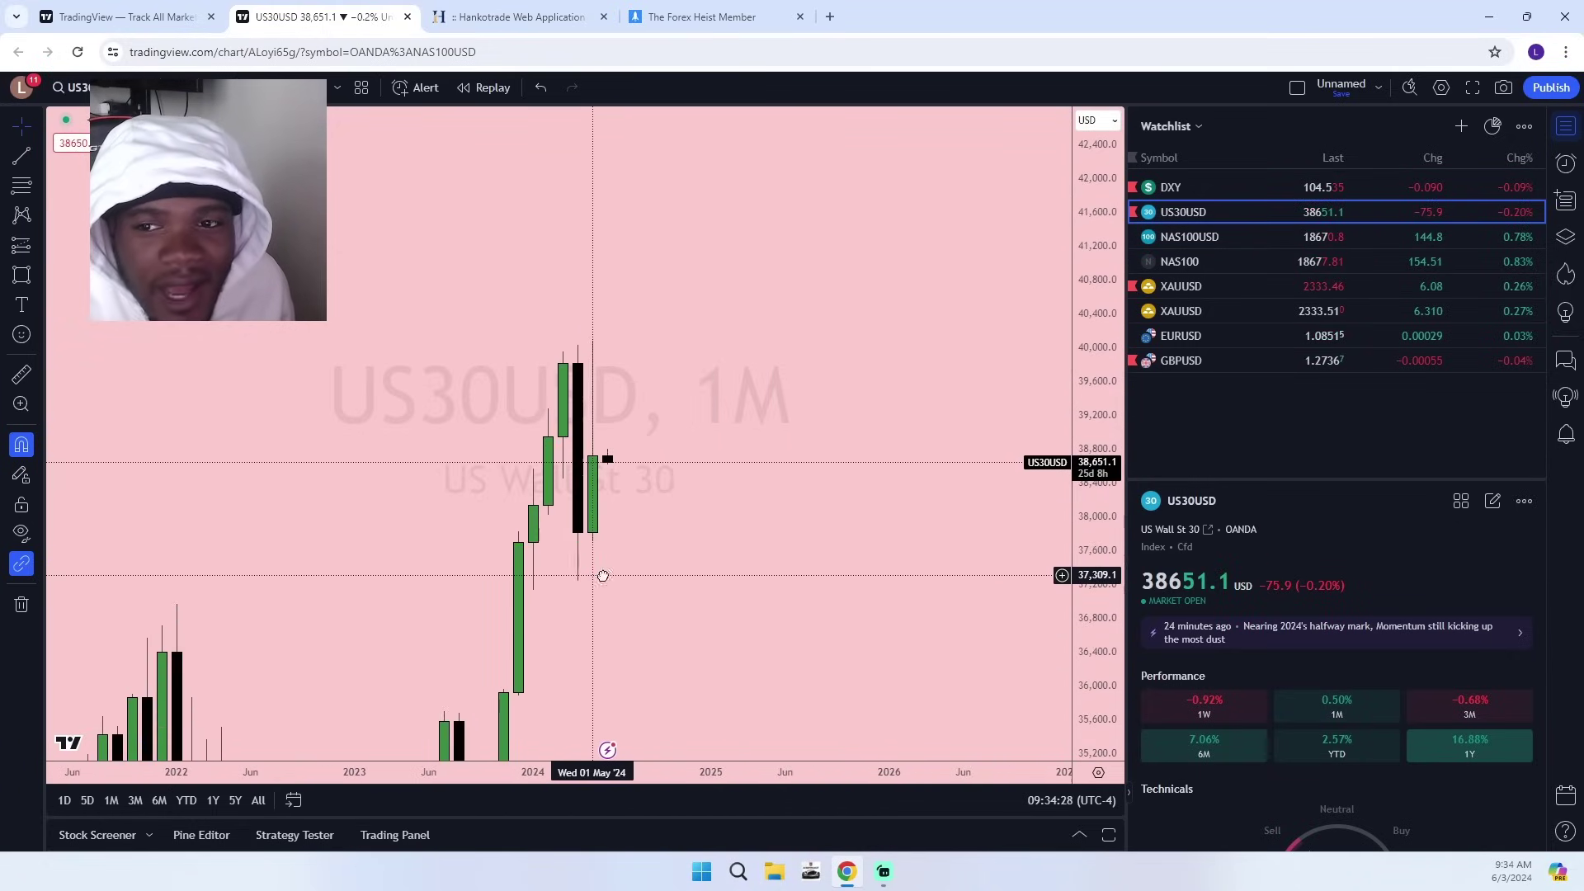
Draw a horizontal trend line from the May 2024 monthly candle's high at 40,078.6 to the June 2024 candle.
{"action": "left_click_drag", "start_coordinate": [602, 577], "coordinate": [819, 606]}
{"action": "left_click", "coordinate": [36, 158]}
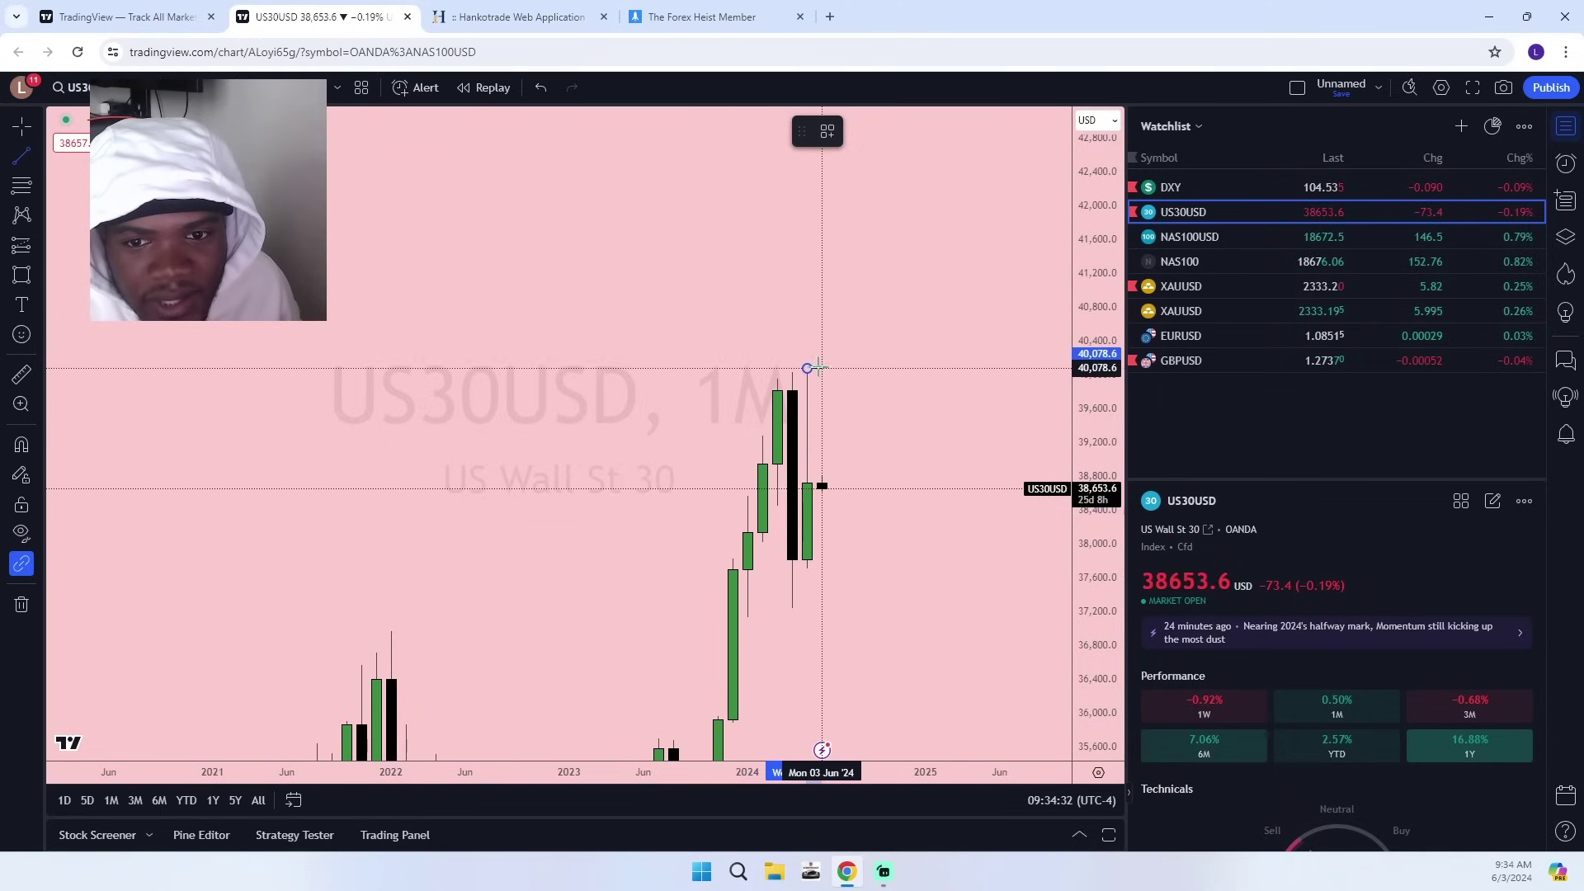
{"action": "left_click", "coordinate": [821, 368]}
Draw a horizontal trend line from the May 2024 monthly candle's low at 37,711.3 to the June 2024 candle.
{"action": "left_click", "coordinate": [20, 157]}
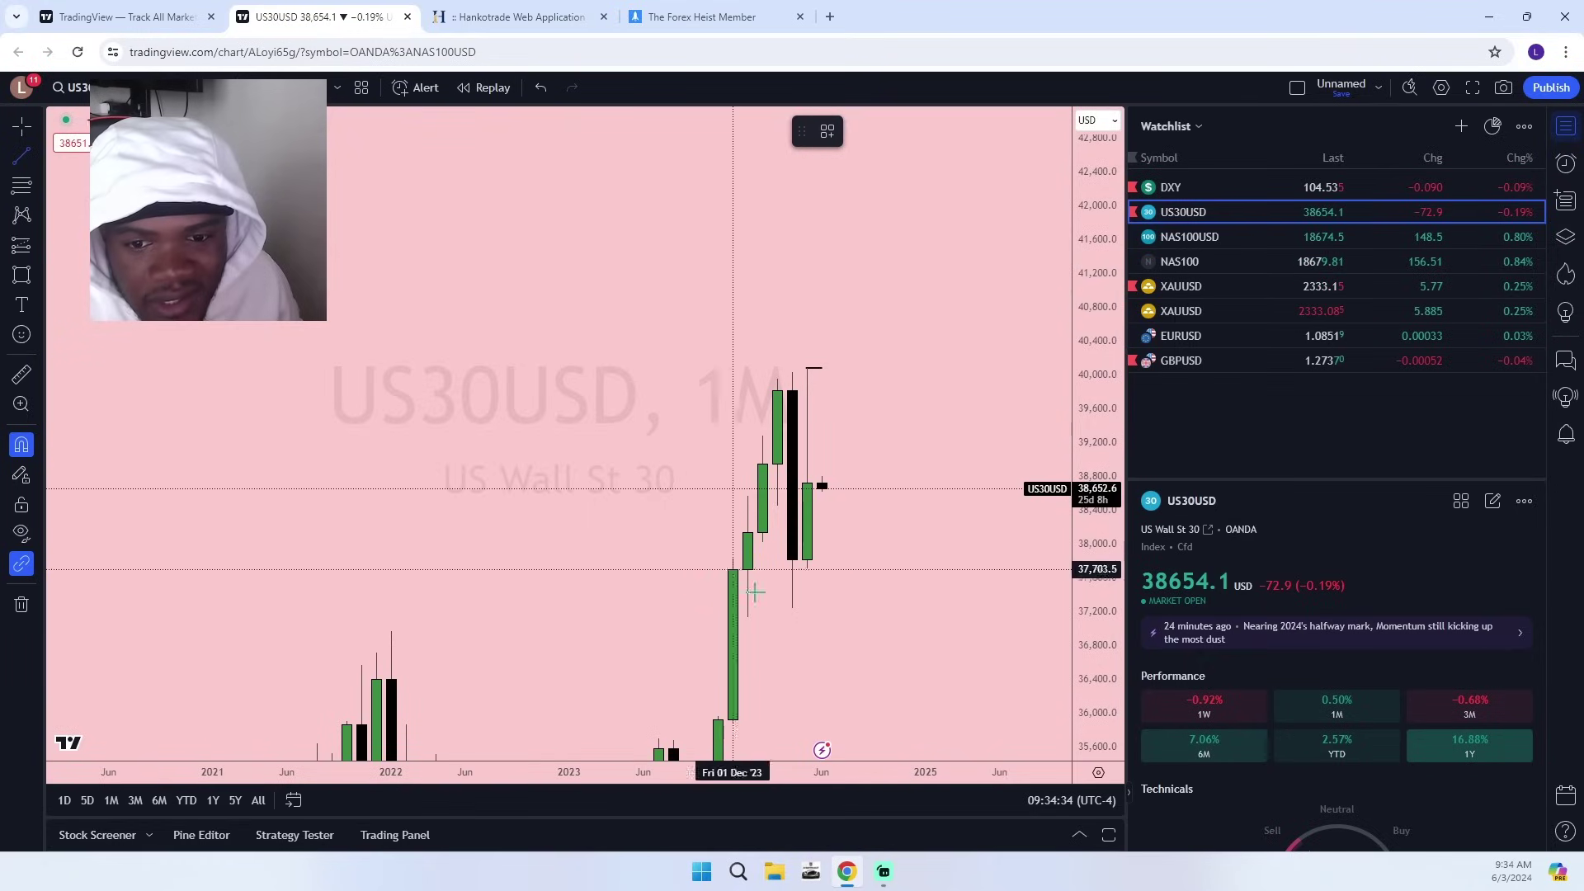
{"action": "key", "text": "Escape"}
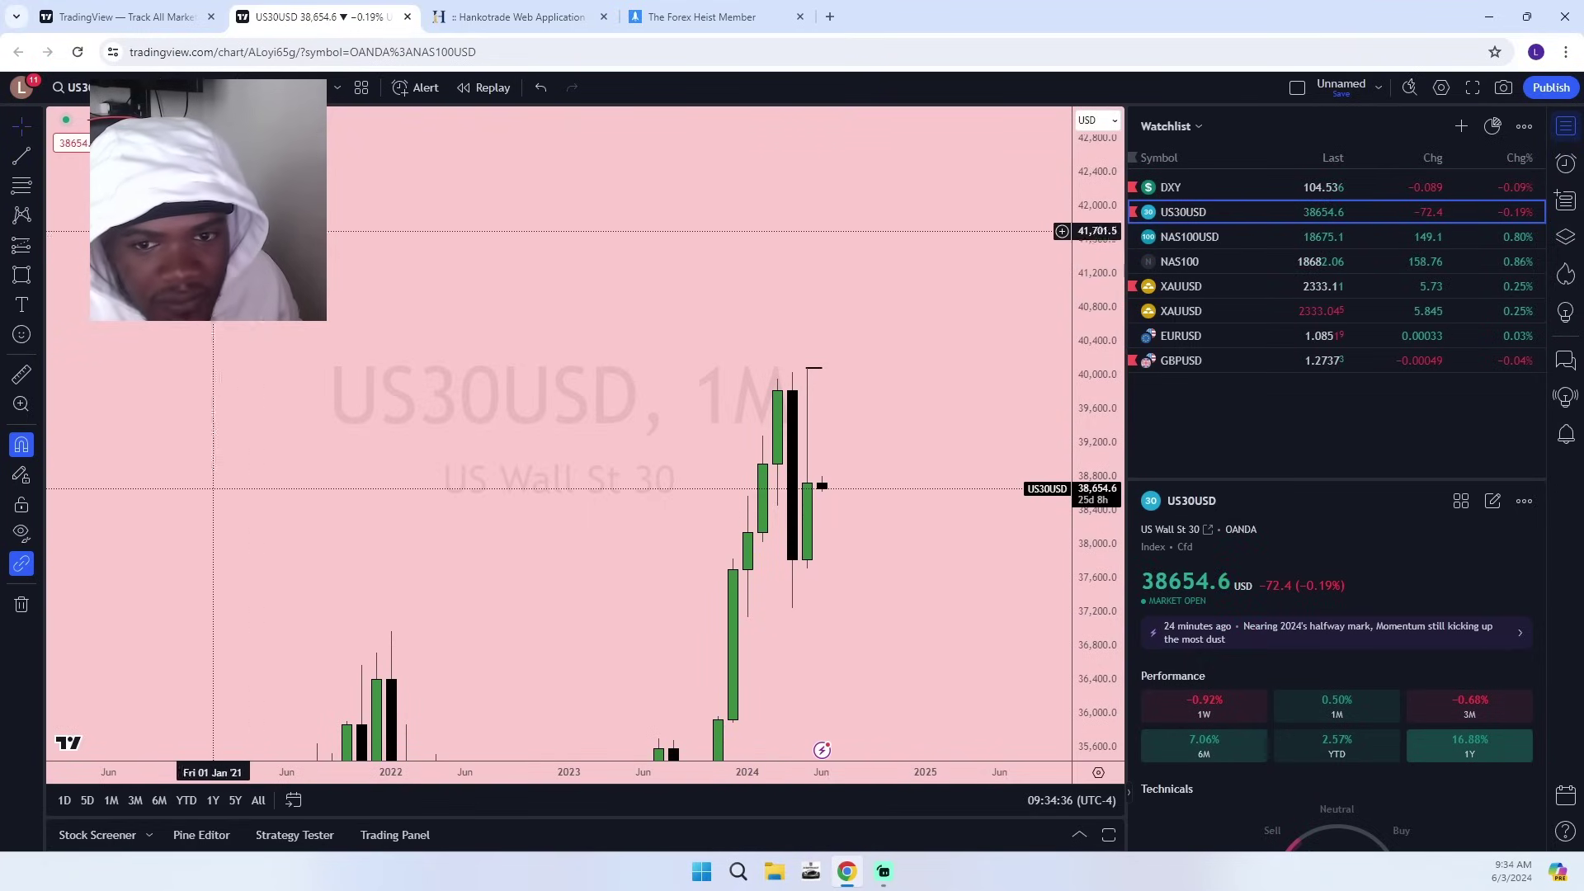
{"action": "left_click", "coordinate": [826, 565]}
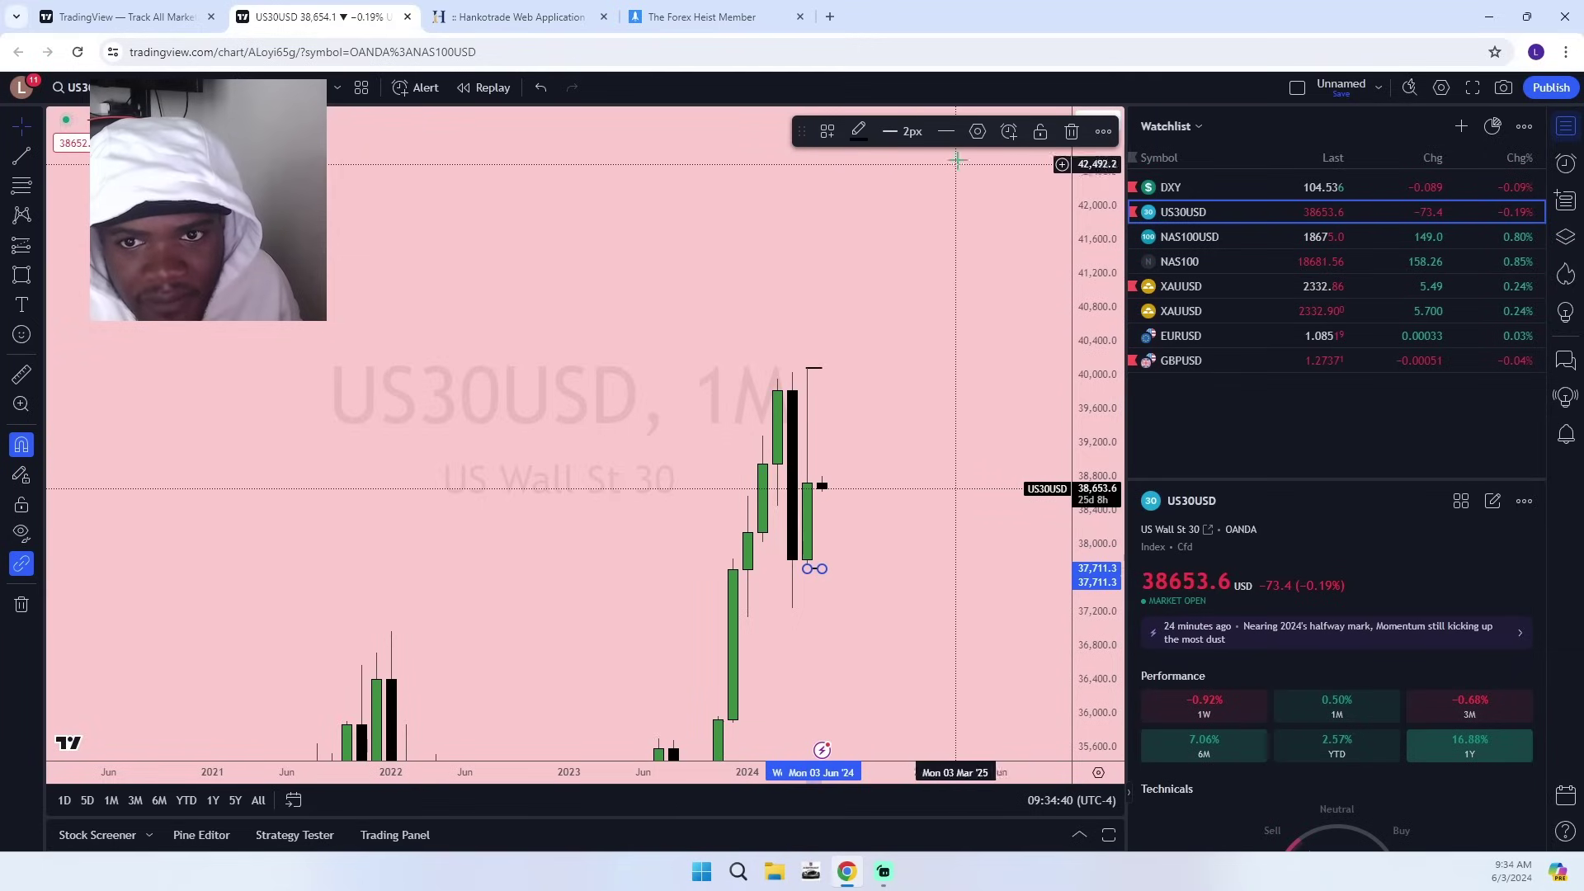
Apply the saved pml template to the trend line at the previous month's low.
{"action": "left_click", "coordinate": [978, 133]}
{"action": "left_click", "coordinate": [709, 606]}
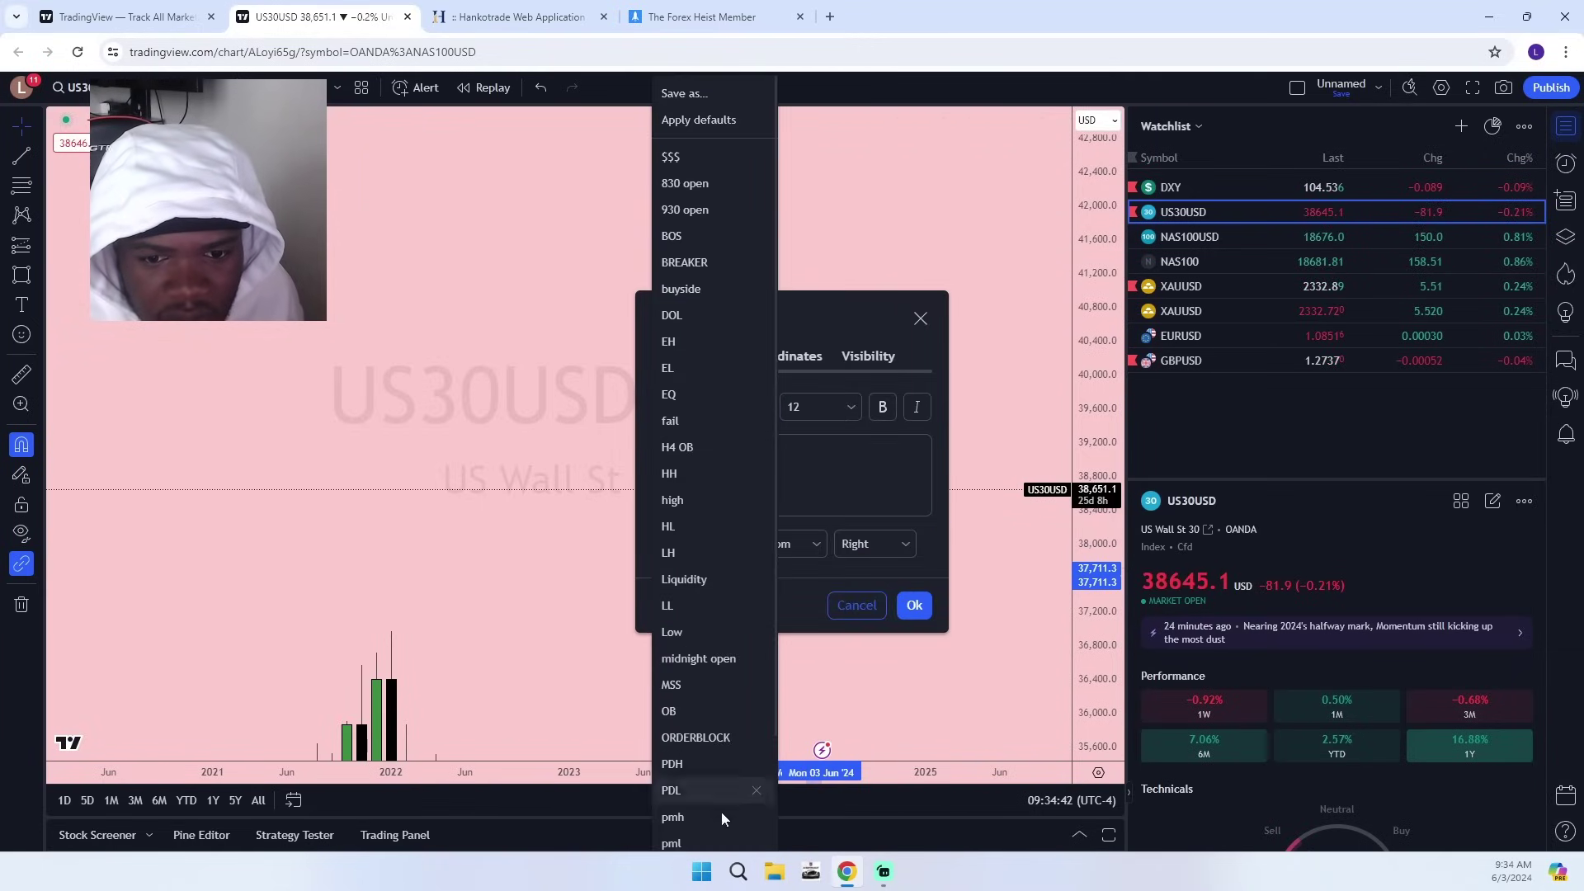
{"action": "scroll", "coordinate": [709, 711], "scroll_direction": "down", "scroll_amount": 2}
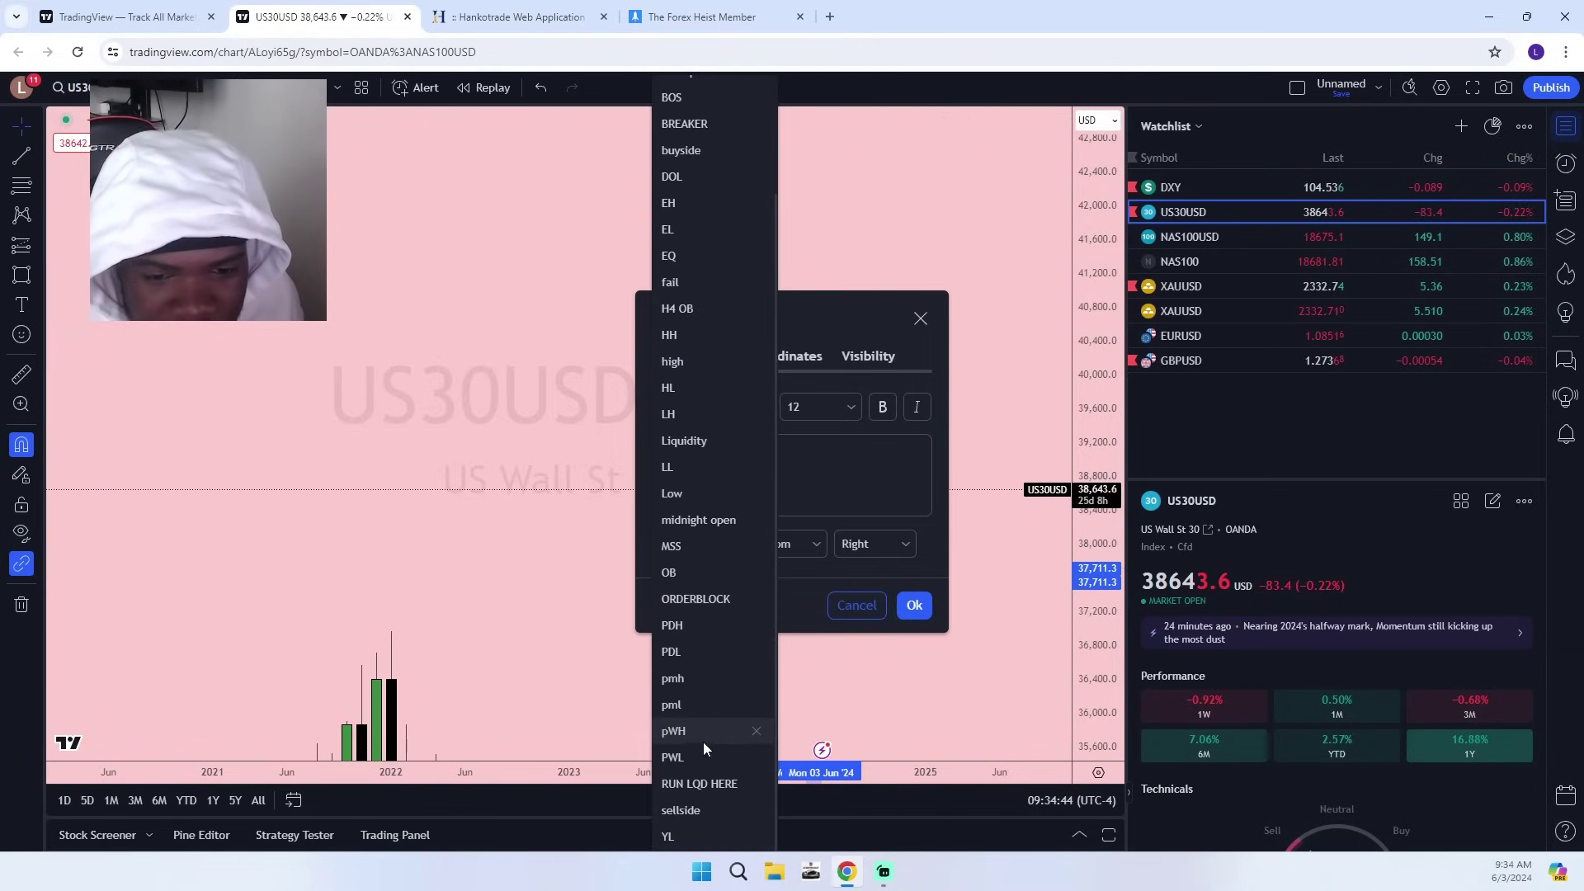
{"action": "left_click", "coordinate": [700, 709]}
{"action": "left_click", "coordinate": [914, 605]}
Apply the saved pmh template to the trend line at the previous month's high.
{"action": "left_click", "coordinate": [815, 368]}
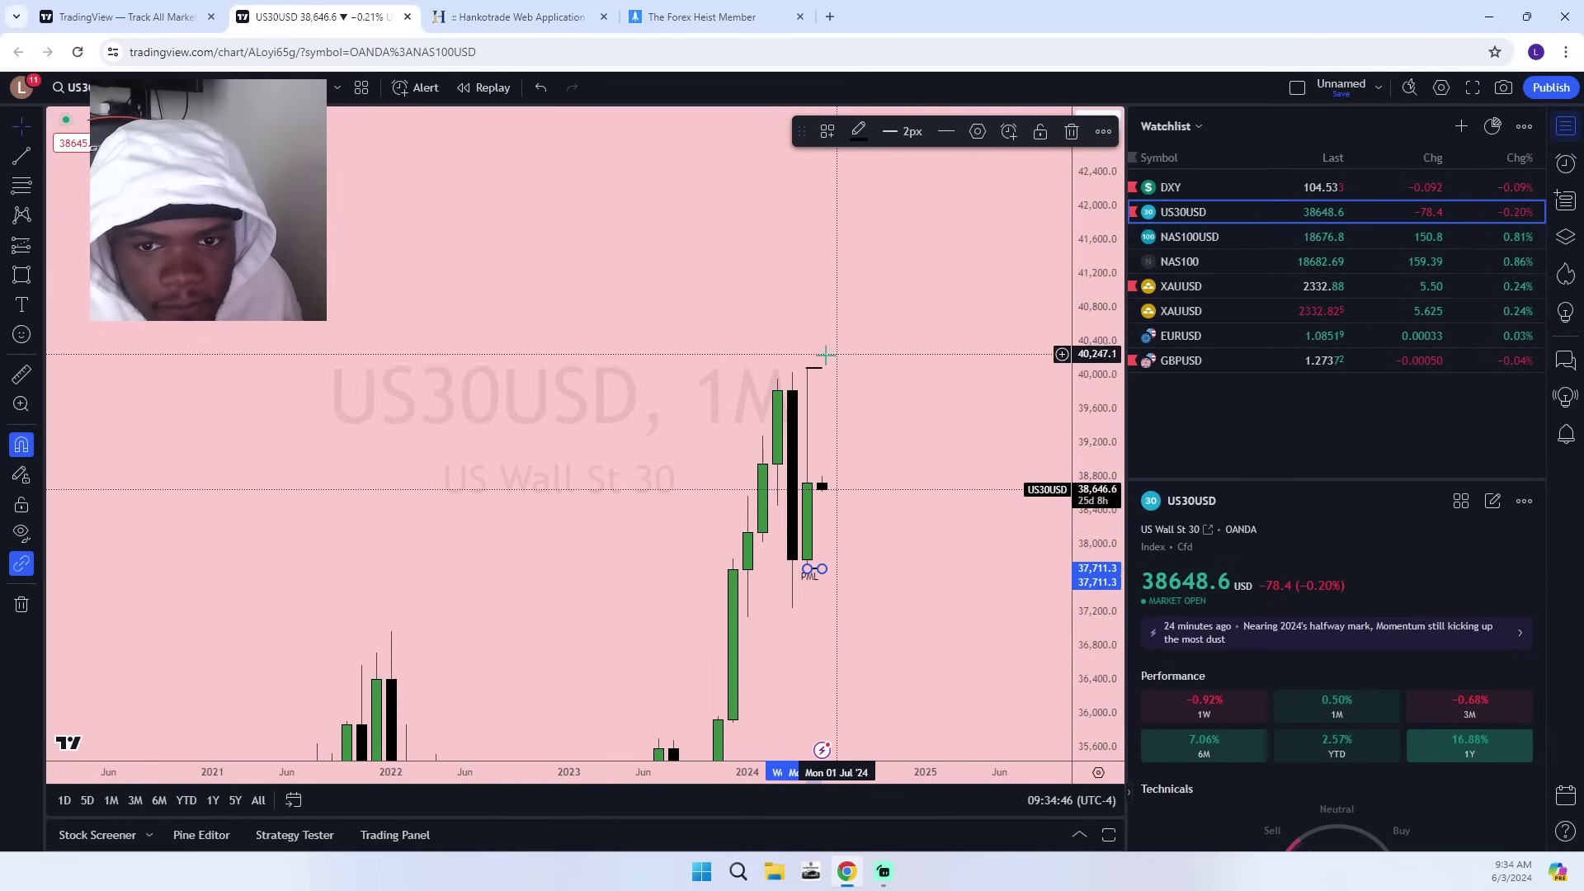
{"action": "left_click", "coordinate": [976, 130]}
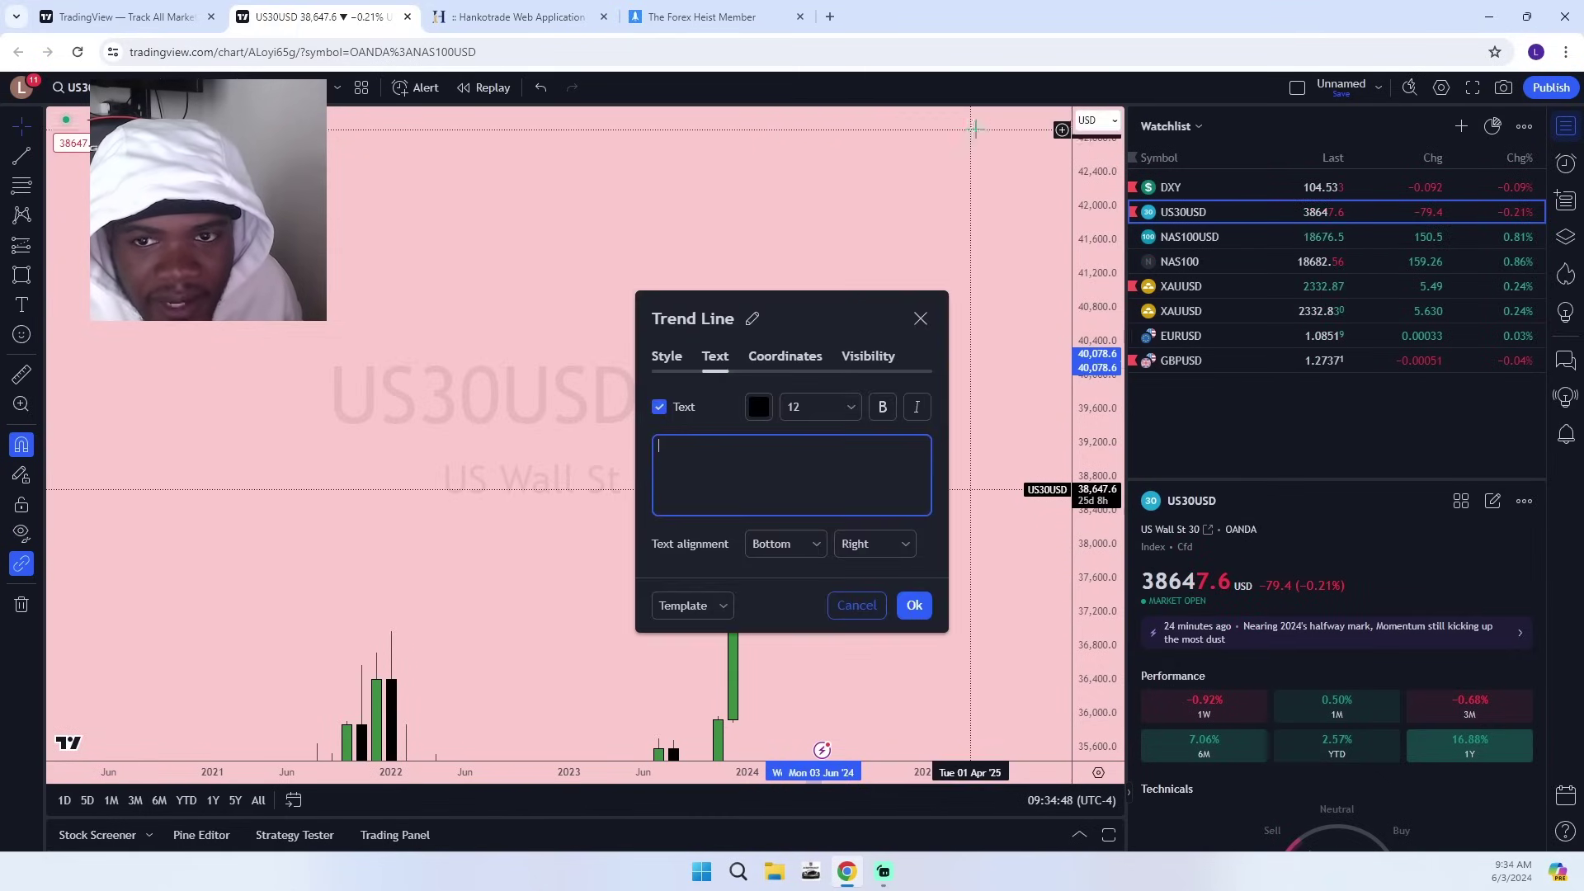
{"action": "left_click", "coordinate": [696, 611]}
{"action": "scroll", "coordinate": [715, 660], "scroll_direction": "down", "scroll_amount": 2}
{"action": "left_click", "coordinate": [715, 682]}
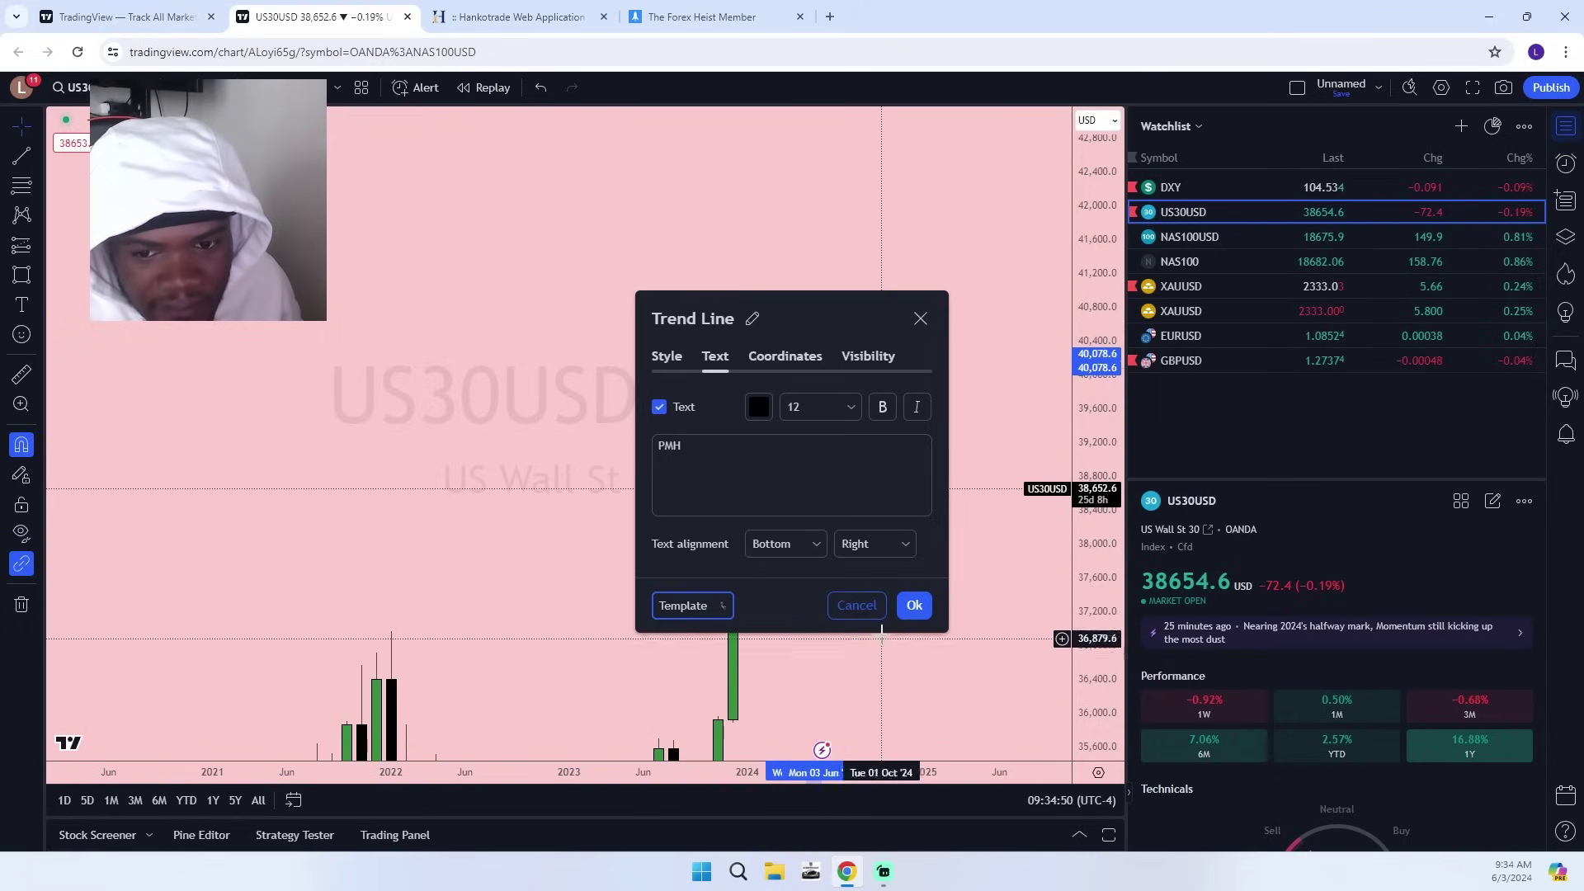
{"action": "left_click", "coordinate": [914, 605]}
Switch US30USD to the 1-week timeframe and move the PMH line's start to the 20 May 2024 candle.
{"action": "scroll", "coordinate": [766, 604], "scroll_direction": "up", "scroll_amount": 5}
{"action": "scroll", "coordinate": [765, 611], "scroll_direction": "up", "scroll_amount": 2}
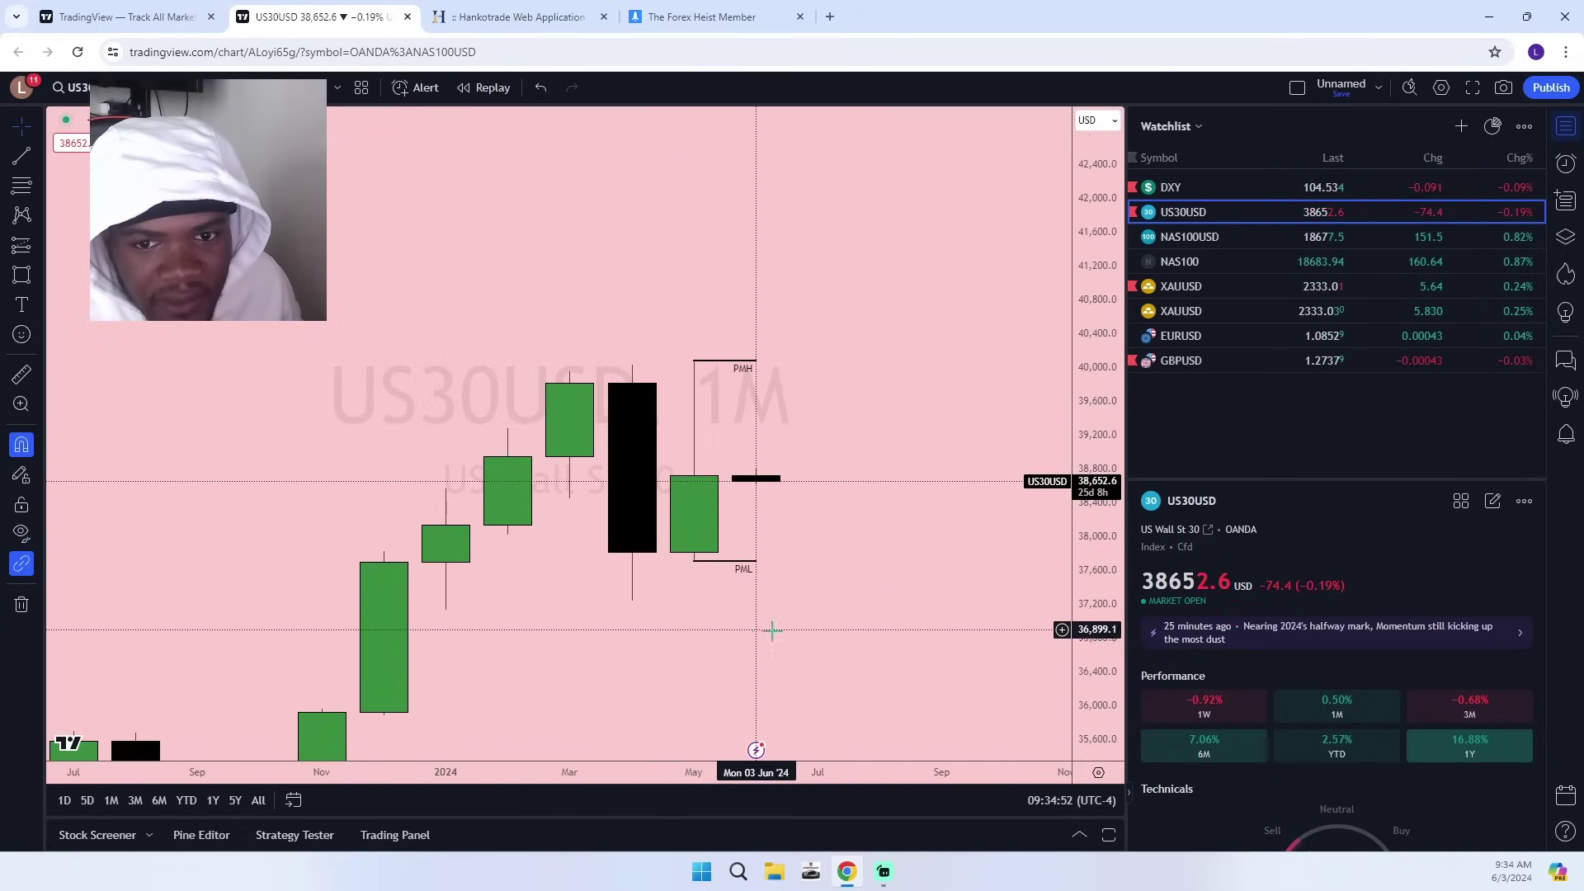
{"action": "left_click", "coordinate": [176, 88]}
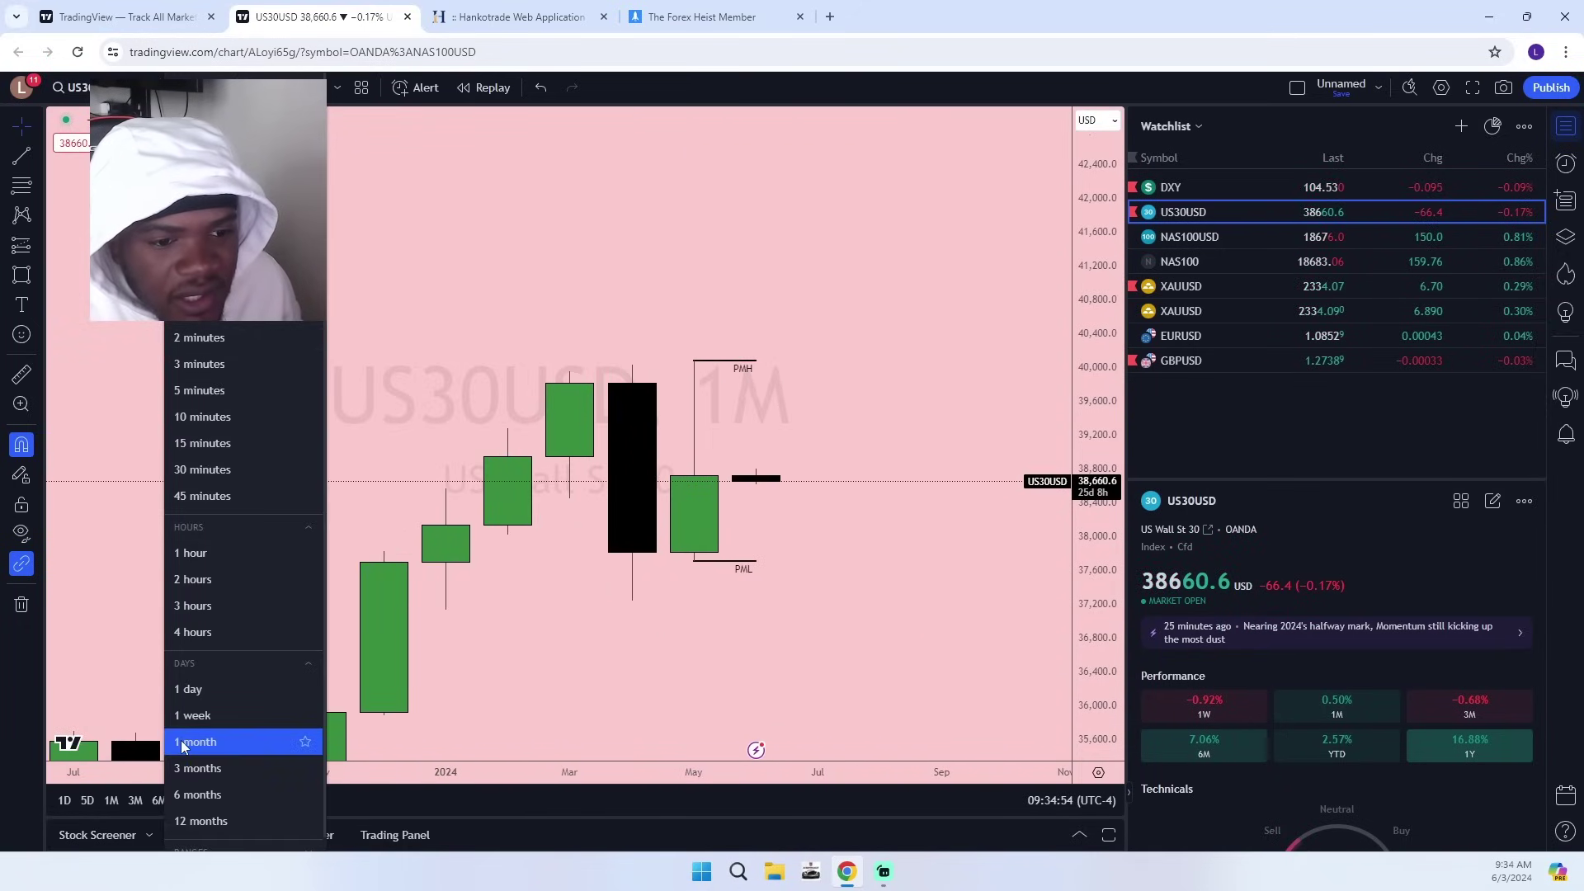
{"action": "left_click", "coordinate": [195, 715]}
{"action": "scroll", "coordinate": [453, 548], "scroll_direction": "down", "scroll_amount": 6}
{"action": "scroll", "coordinate": [803, 613], "scroll_direction": "up", "scroll_amount": 1}
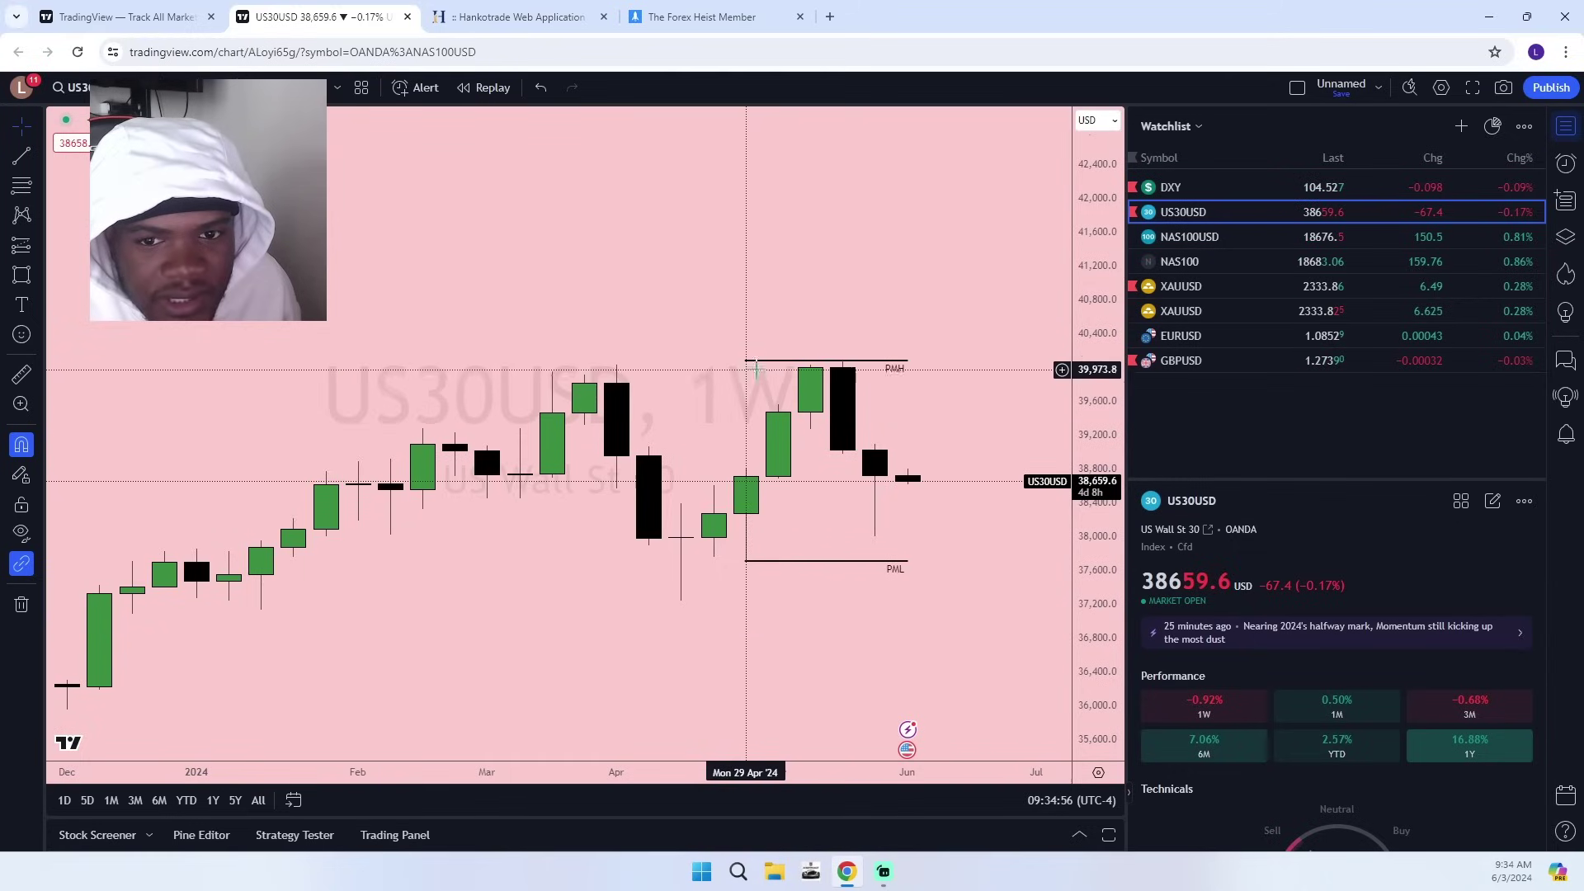
{"action": "left_click", "coordinate": [748, 362]}
{"action": "left_click_drag", "start_coordinate": [855, 362], "coordinate": [853, 361]}
{"action": "scroll", "coordinate": [919, 656], "scroll_direction": "up", "scroll_amount": 2}
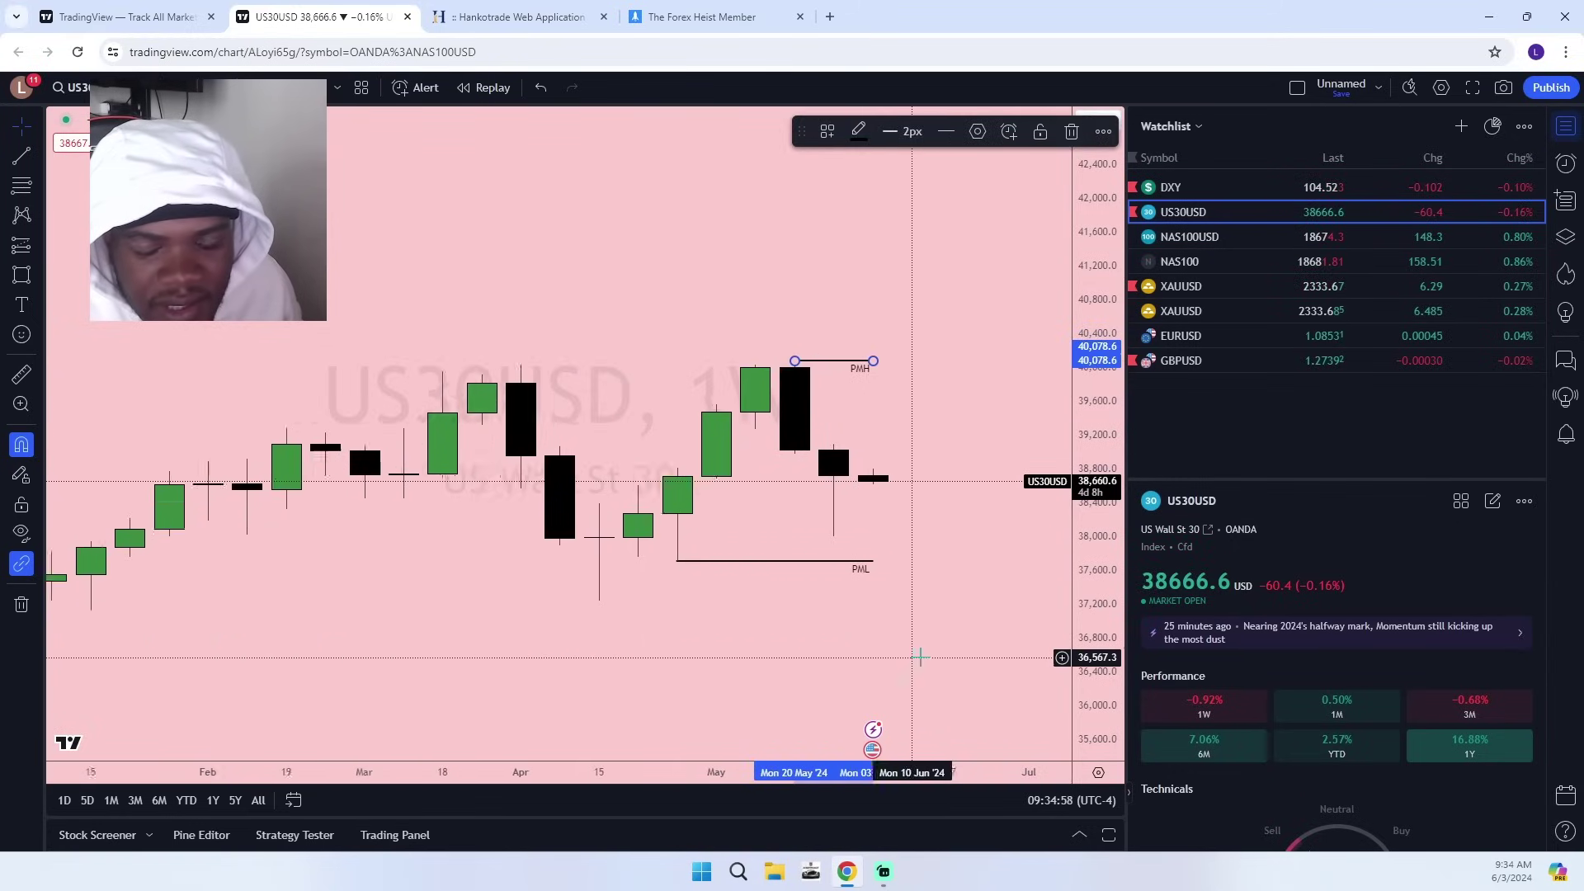
Draw horizontal trend lines from the 27 May 2024 weekly candle's high at 39,095.0 and low at 38,004.6, both extending to 10 June.
{"action": "scroll", "coordinate": [879, 670], "scroll_direction": "down", "scroll_amount": 6}
{"action": "left_click_drag", "start_coordinate": [877, 672], "coordinate": [631, 528]}
{"action": "scroll", "coordinate": [1015, 480], "scroll_direction": "down", "scroll_amount": 6}
{"action": "scroll", "coordinate": [635, 505], "scroll_direction": "up", "scroll_amount": 8}
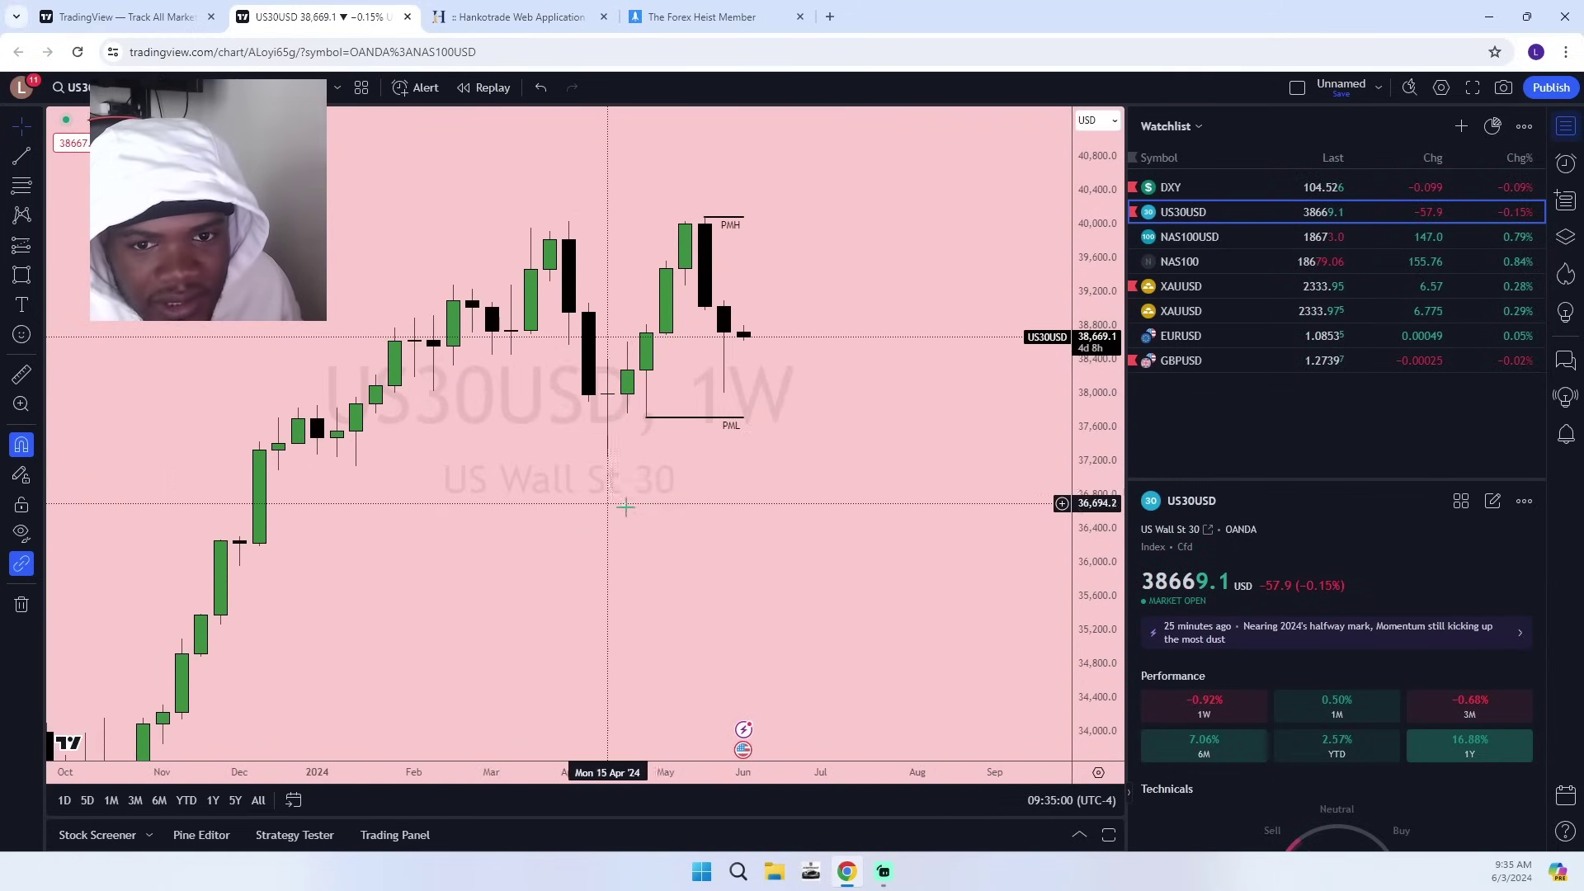
{"action": "left_click_drag", "start_coordinate": [456, 556], "coordinate": [581, 631]}
{"action": "scroll", "coordinate": [795, 517], "scroll_direction": "up", "scroll_amount": 3}
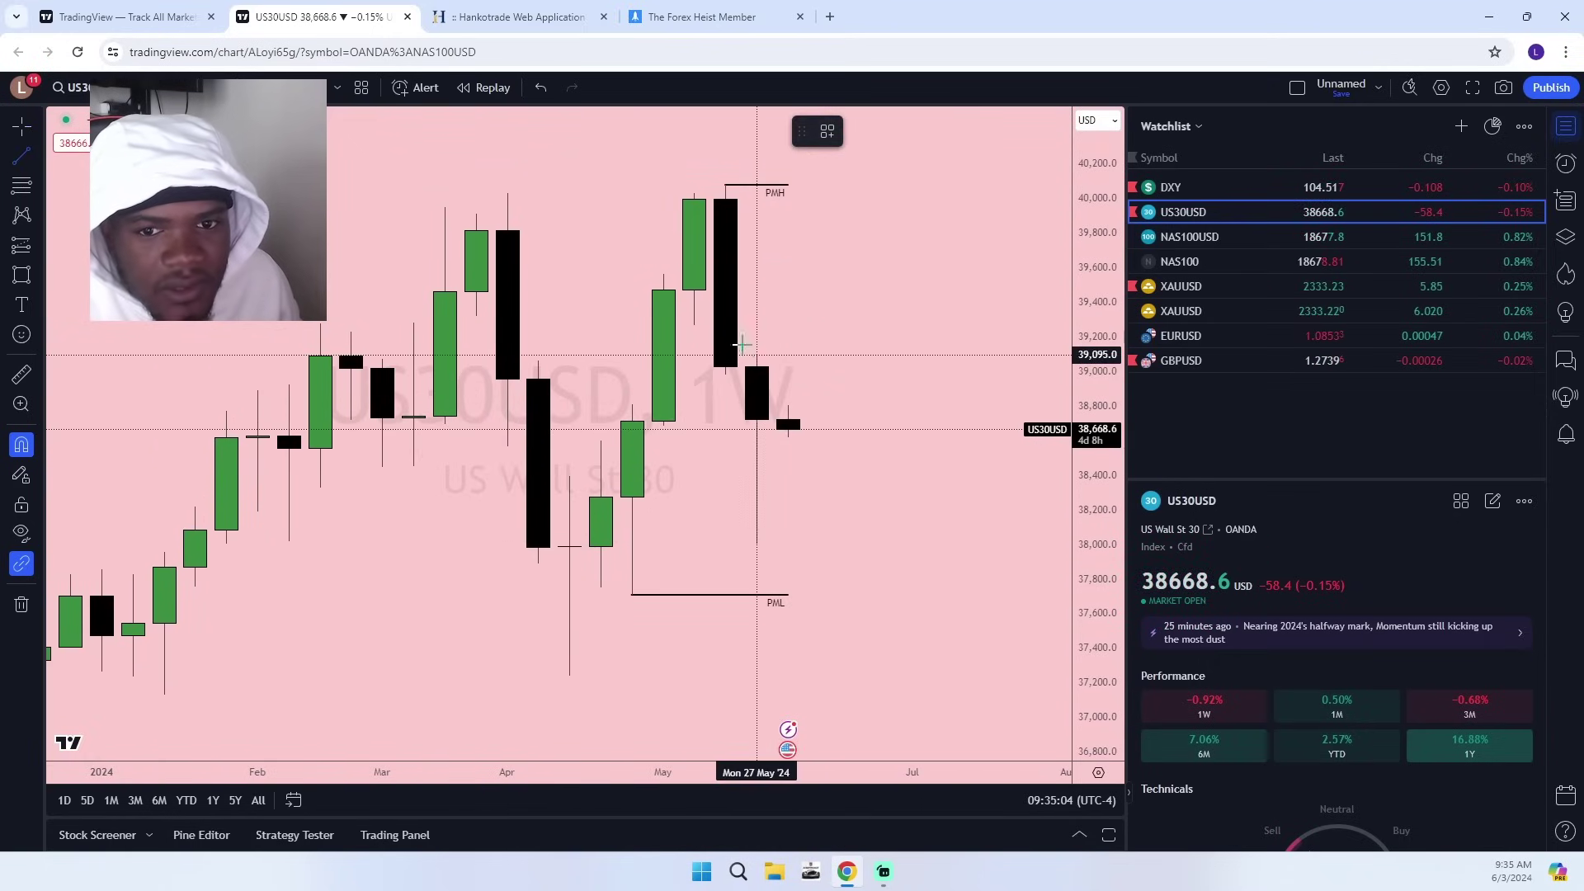
{"action": "left_click", "coordinate": [825, 356]}
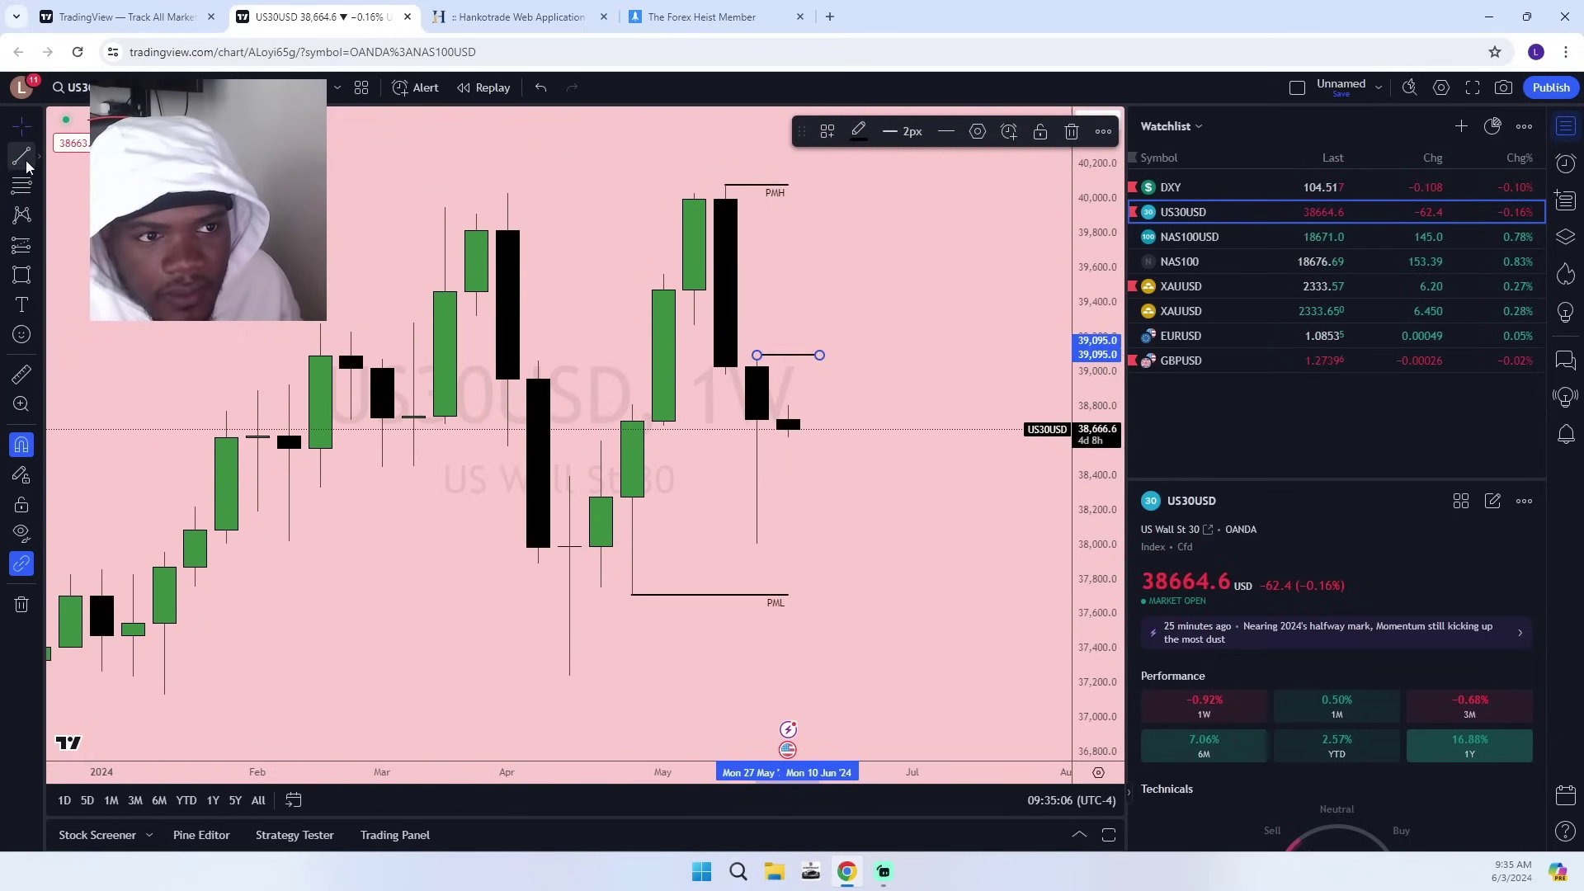
{"action": "left_click", "coordinate": [697, 537]}
{"action": "left_click", "coordinate": [820, 545], "text": "shift"}
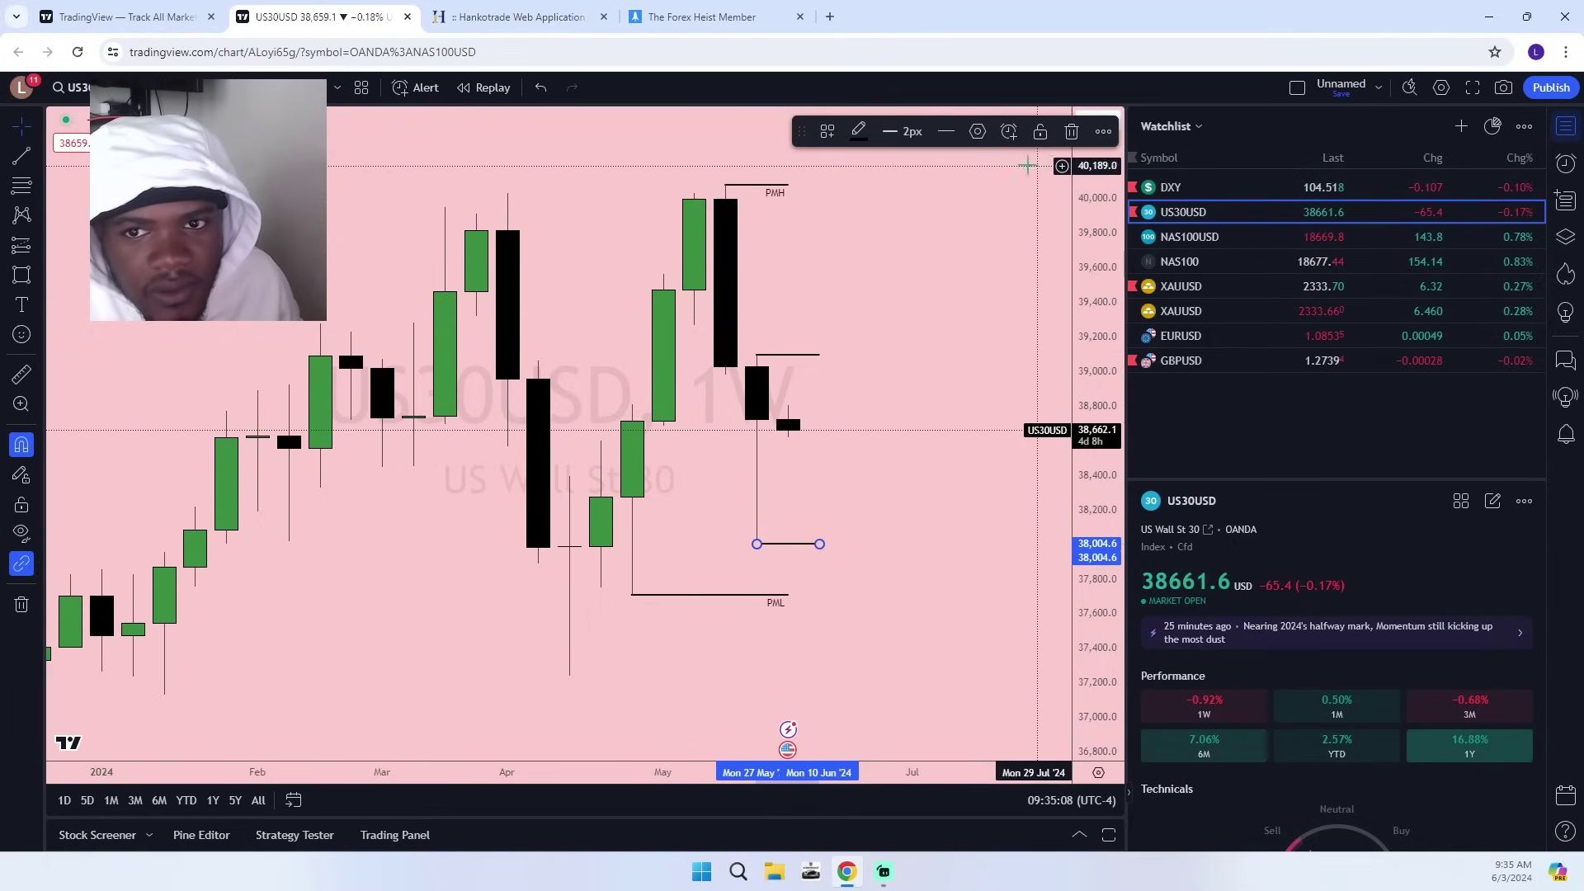
Apply the pmh template to the trend line at the previous week's low.
{"action": "left_click", "coordinate": [973, 132]}
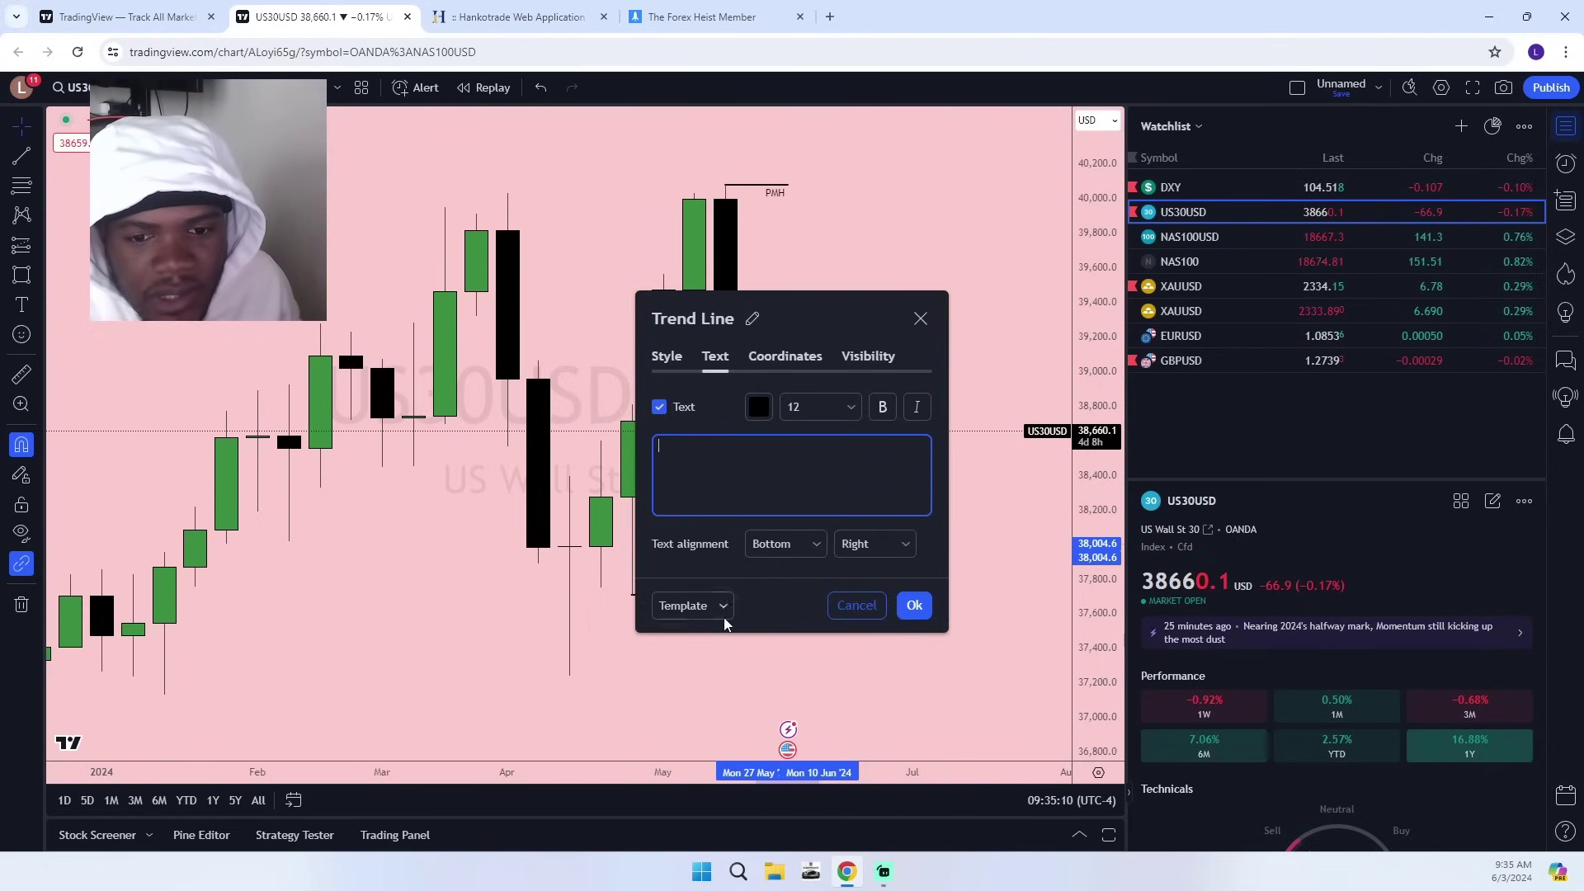
{"action": "left_click", "coordinate": [692, 606]}
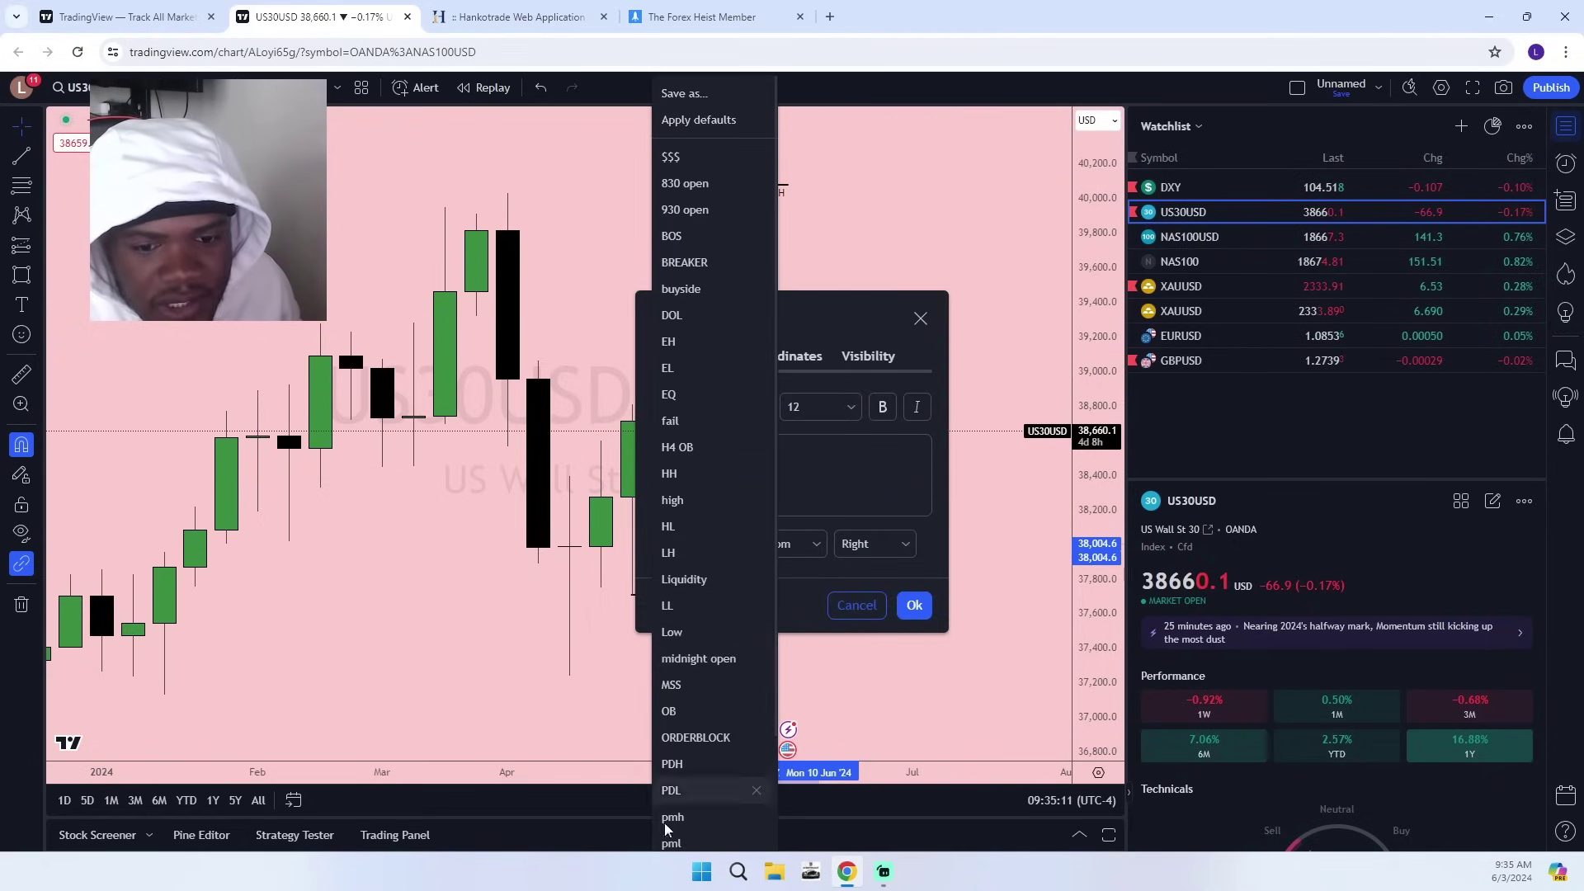
{"action": "left_click", "coordinate": [707, 819]}
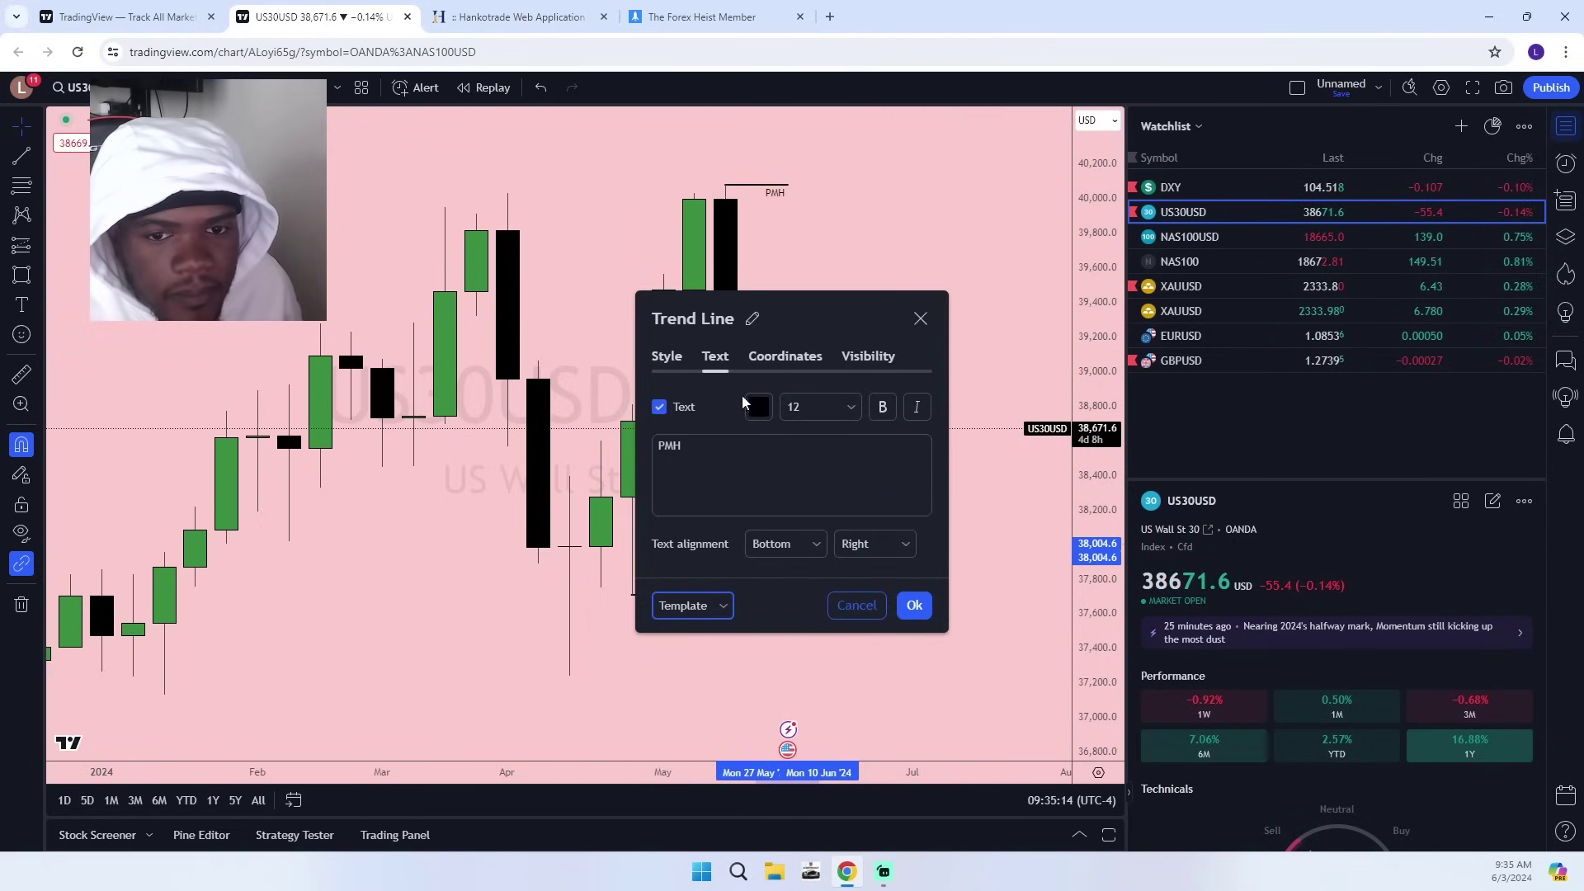
{"action": "left_click", "coordinate": [903, 612]}
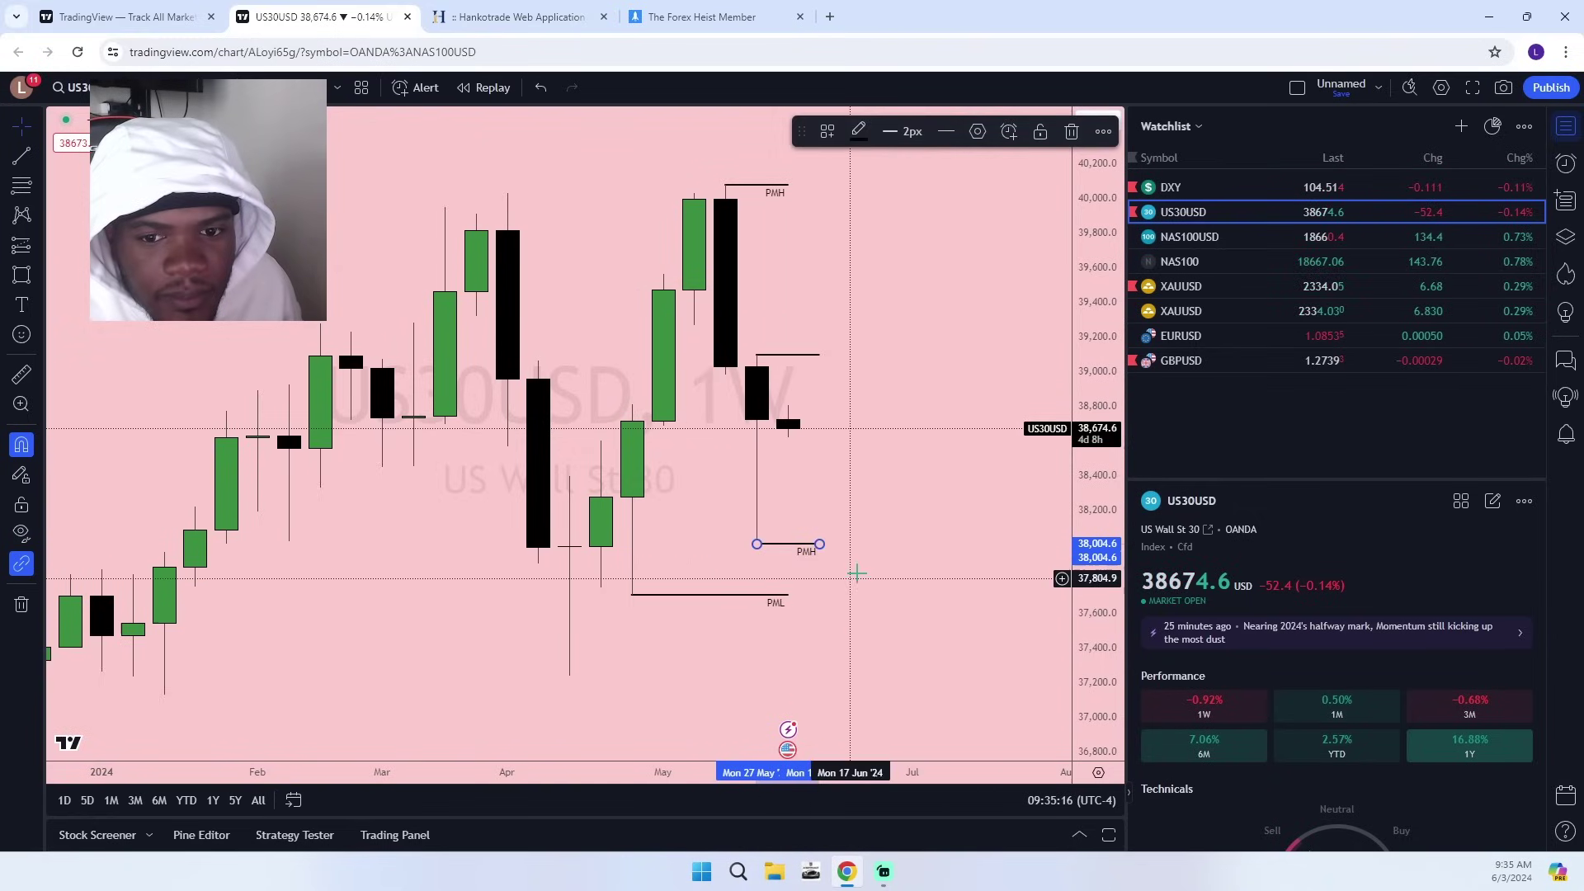
Apply the saved PWL template to the trend line at the previous week's low.
{"action": "left_click", "coordinate": [977, 134]}
{"action": "left_click", "coordinate": [714, 606]}
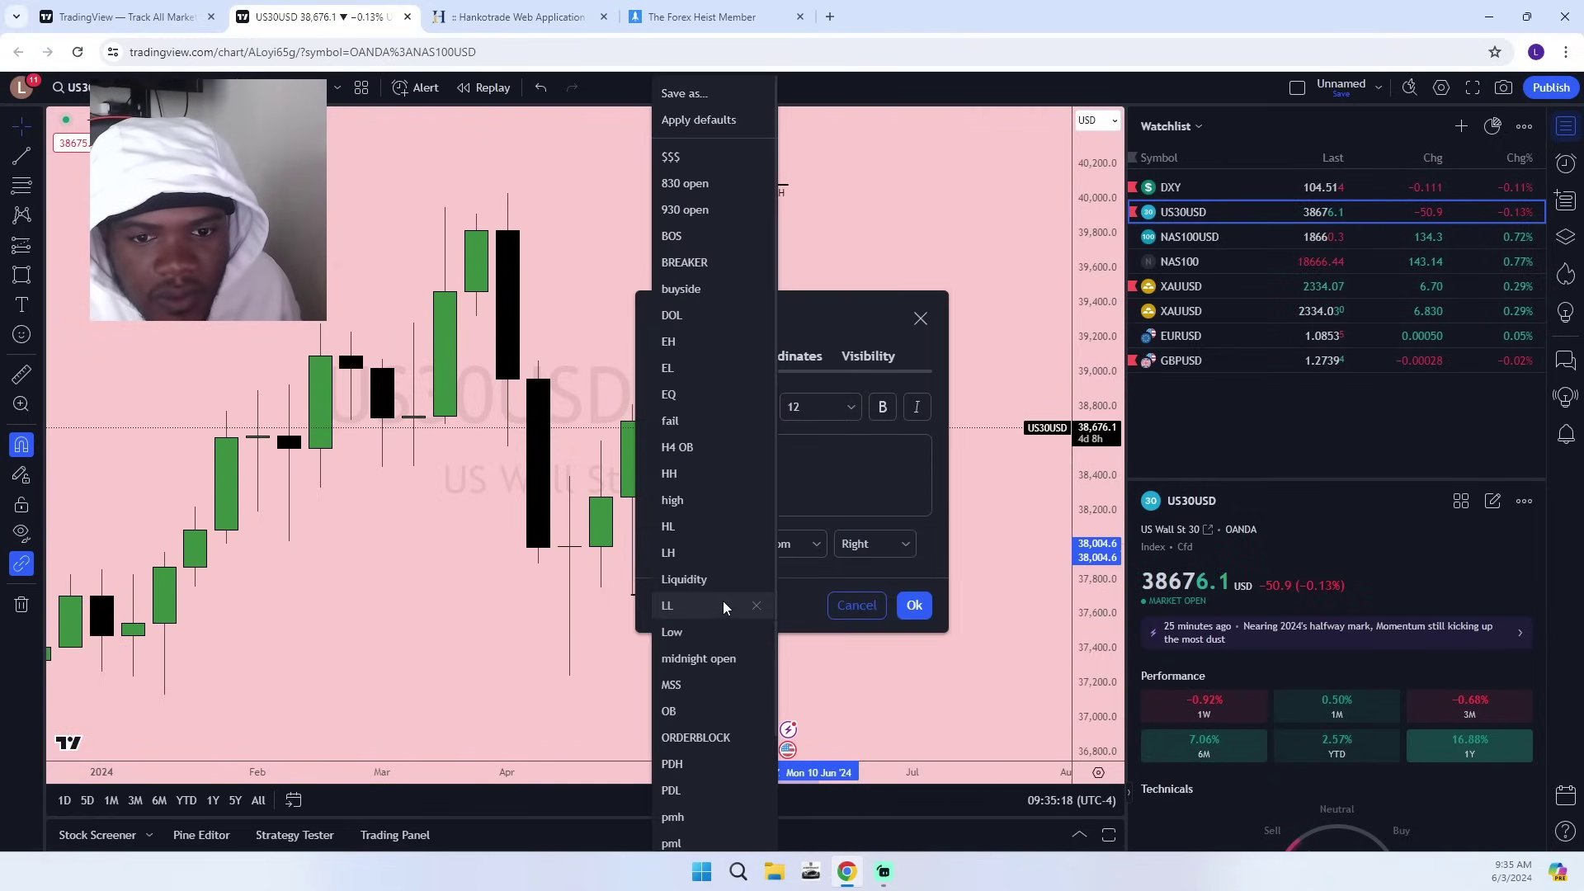
{"action": "scroll", "coordinate": [718, 804], "scroll_direction": "down", "scroll_amount": 2}
{"action": "left_click", "coordinate": [703, 760]}
{"action": "left_click", "coordinate": [915, 600]}
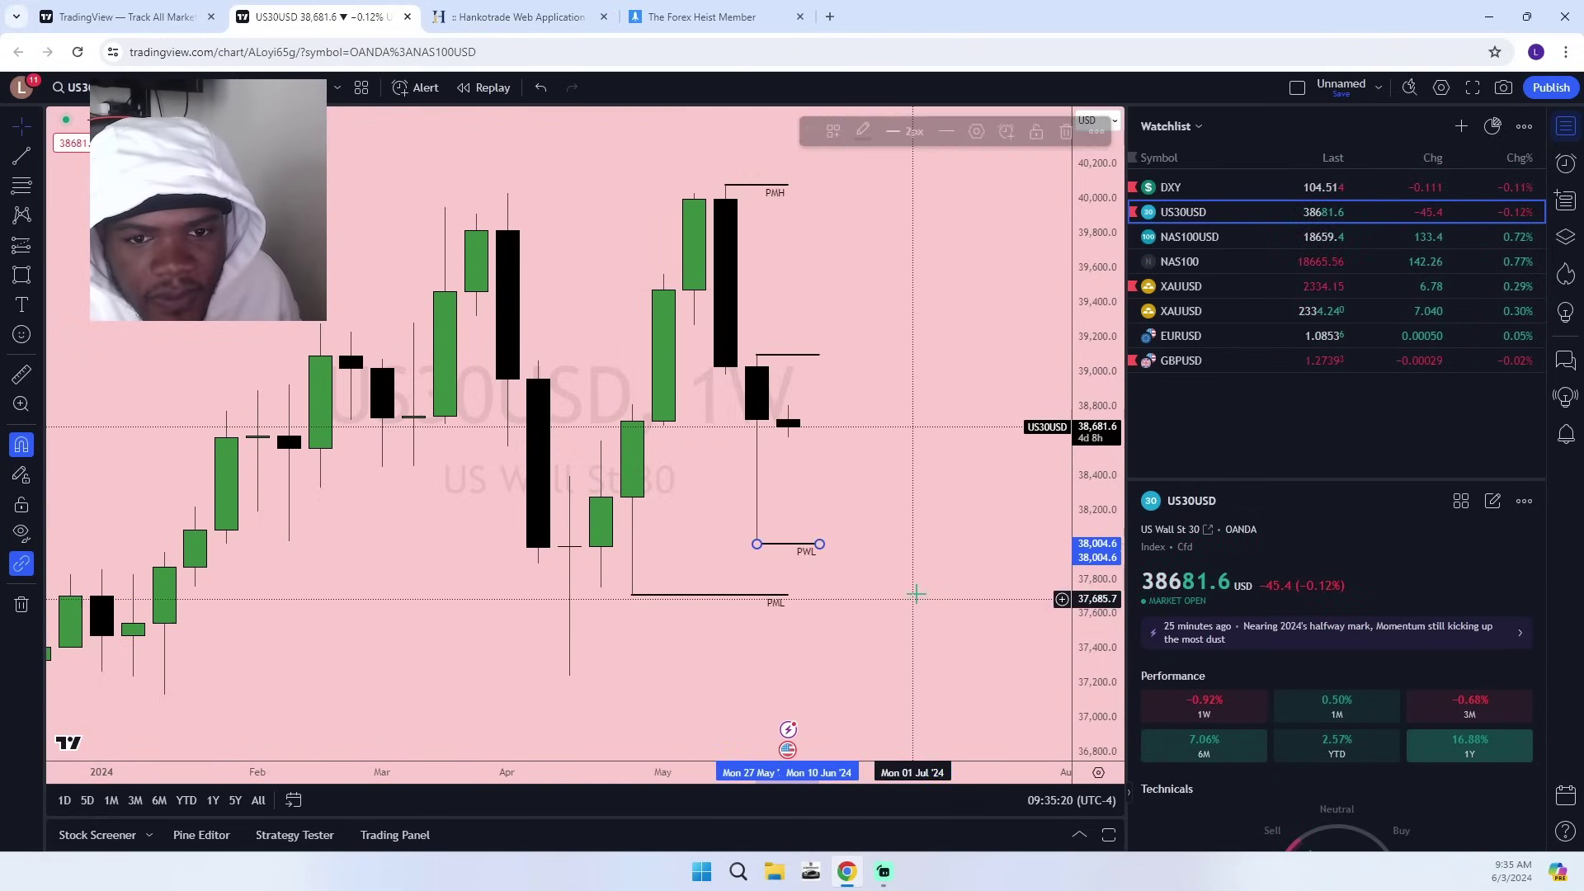
Apply the pmh template to the trend line at the previous week's high.
{"action": "left_click", "coordinate": [976, 131]}
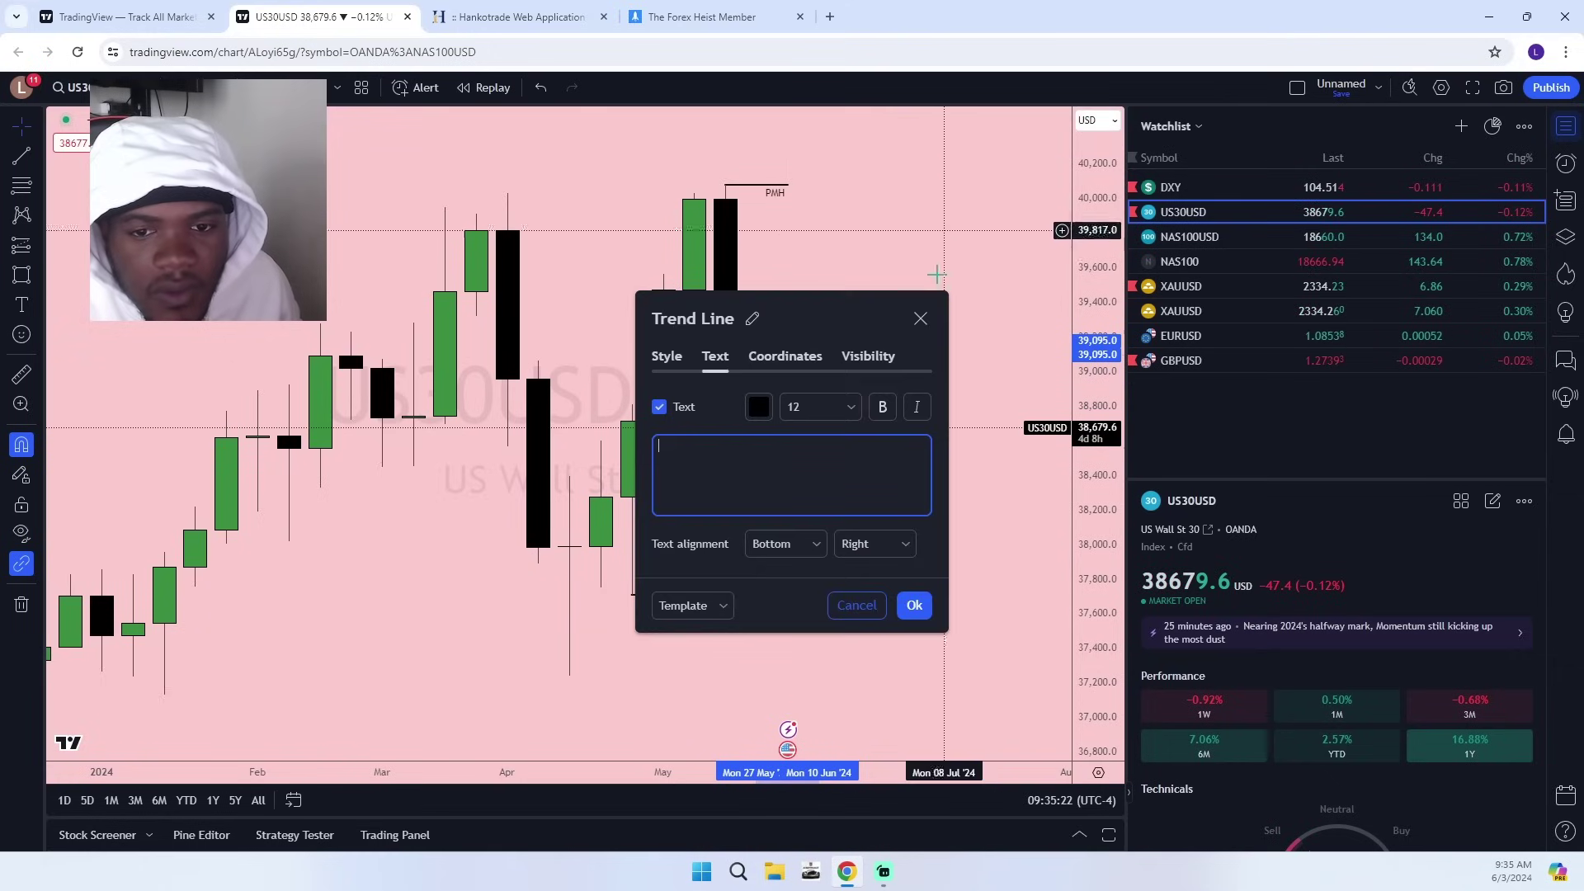
{"action": "left_click", "coordinate": [711, 606]}
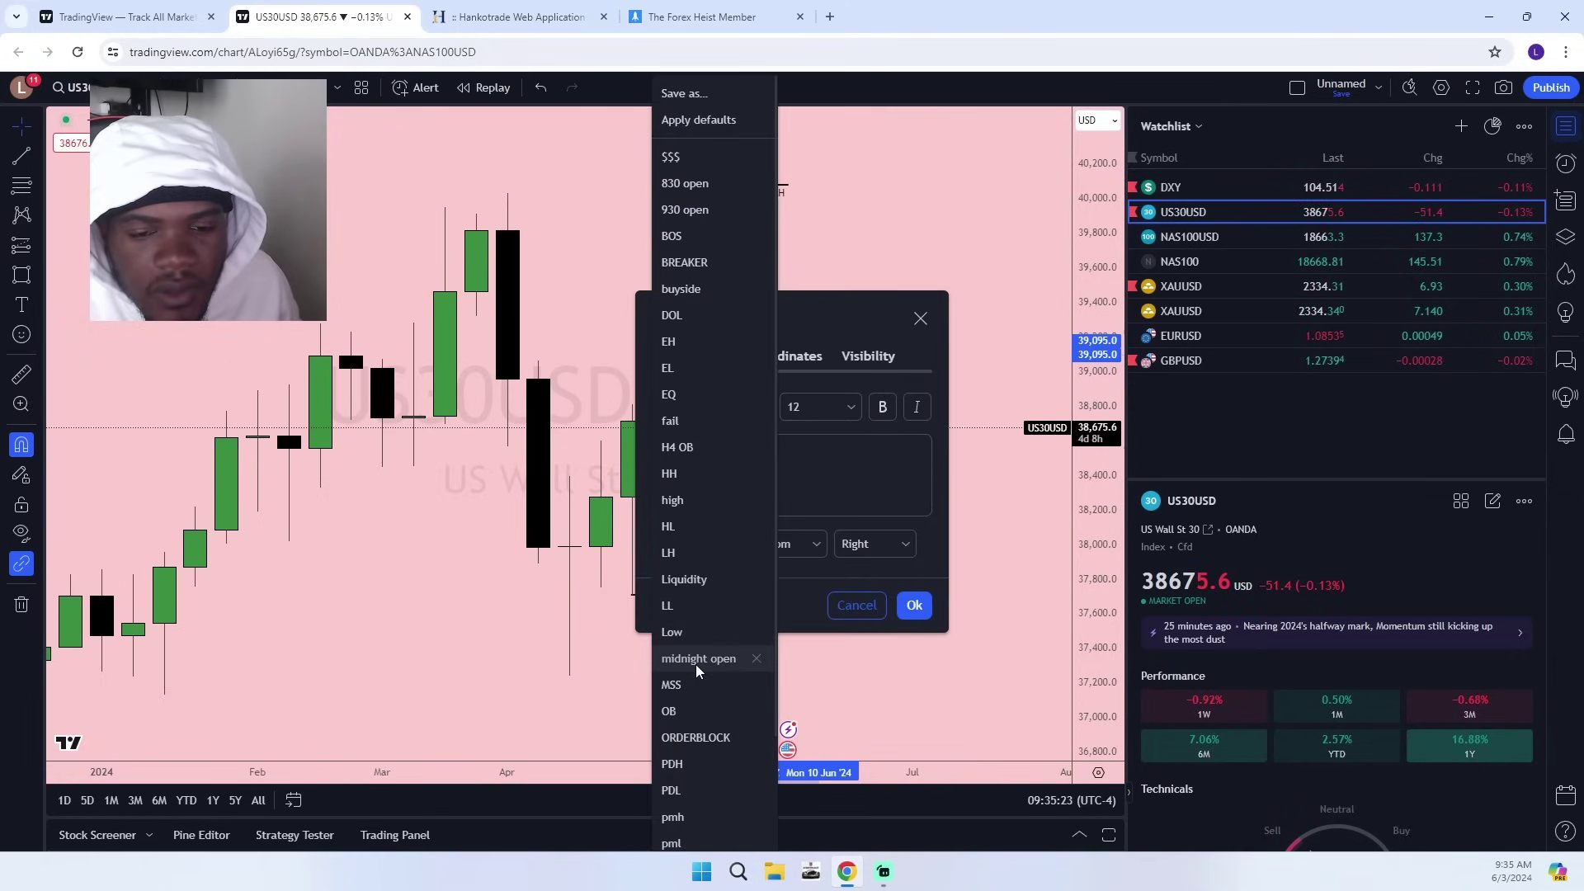
{"action": "left_click", "coordinate": [696, 816]}
{"action": "left_click", "coordinate": [914, 604]}
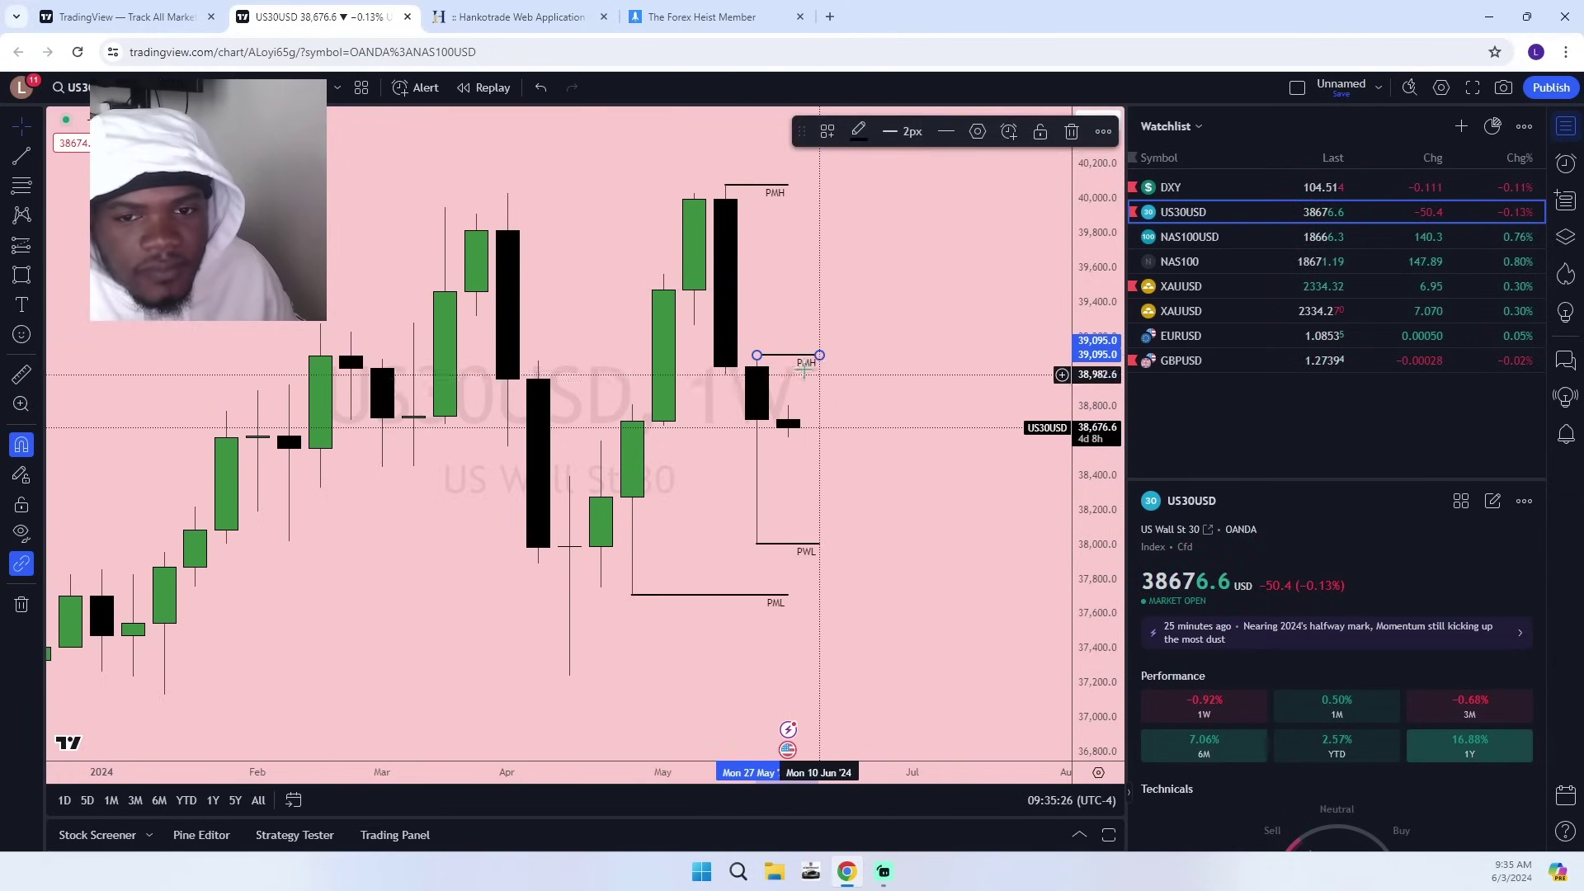
Apply the saved pWH template to the trend line at the previous week's high.
{"action": "left_click", "coordinate": [977, 132]}
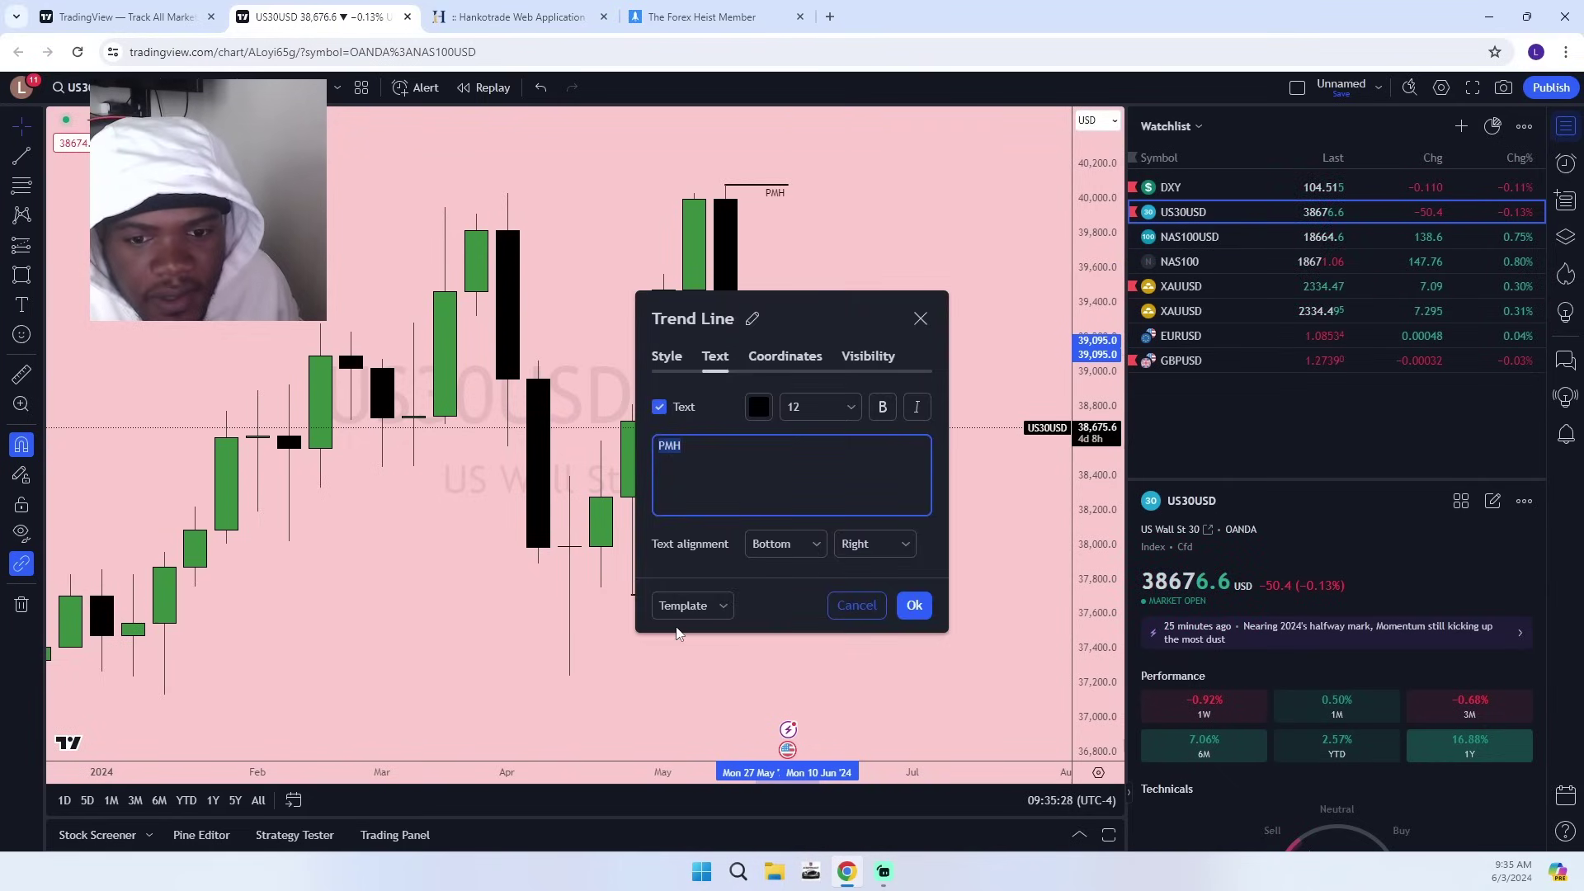
{"action": "left_click", "coordinate": [695, 606]}
{"action": "scroll", "coordinate": [698, 813], "scroll_direction": "down", "scroll_amount": 3}
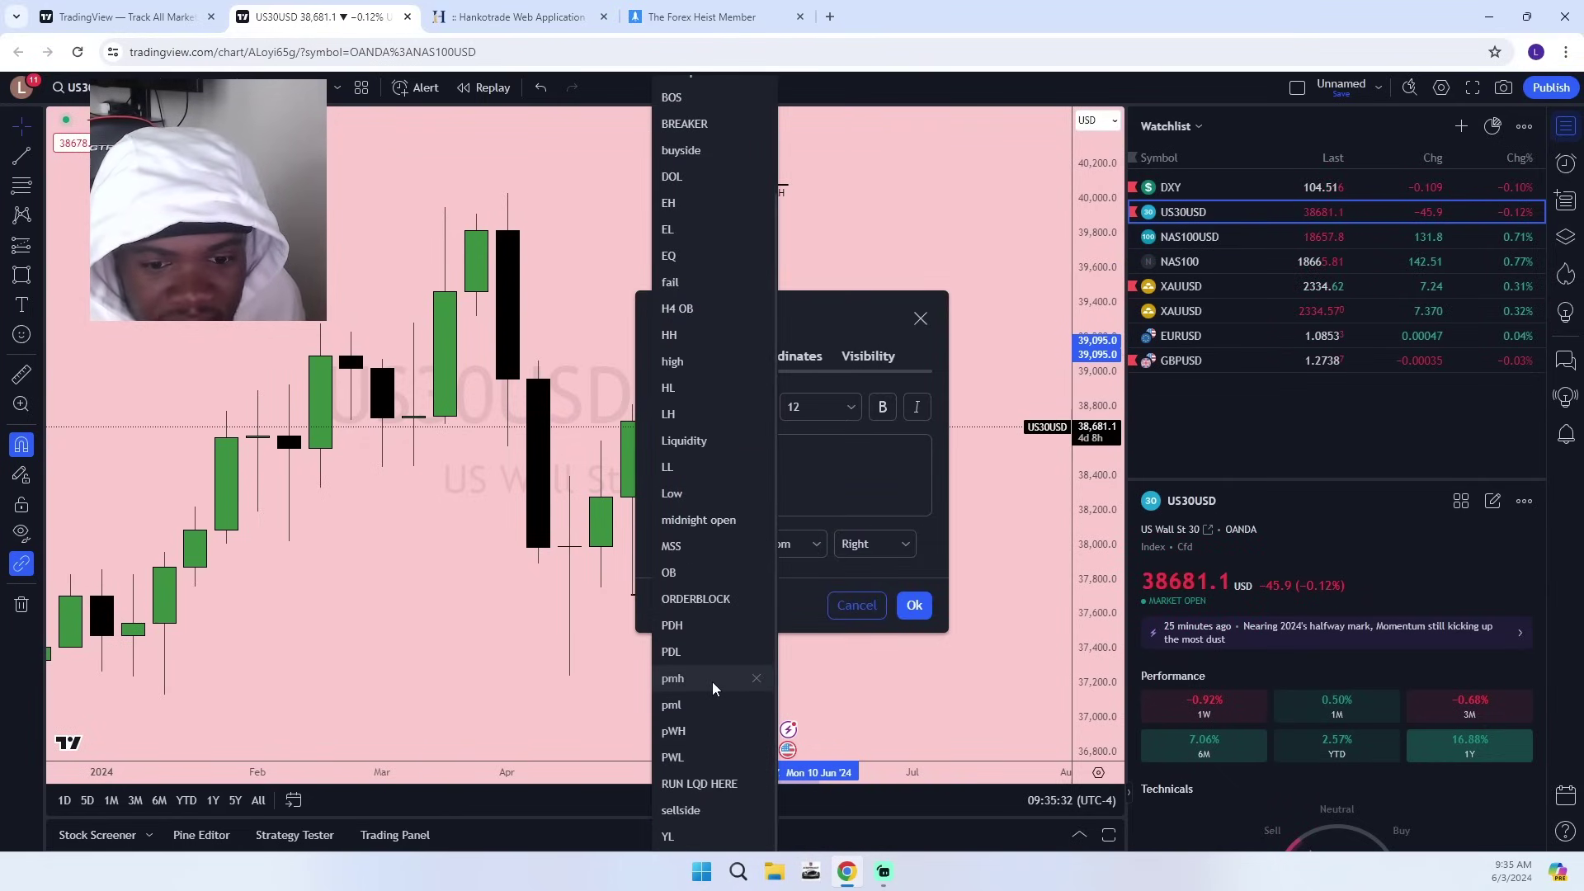
{"action": "left_click", "coordinate": [719, 711]}
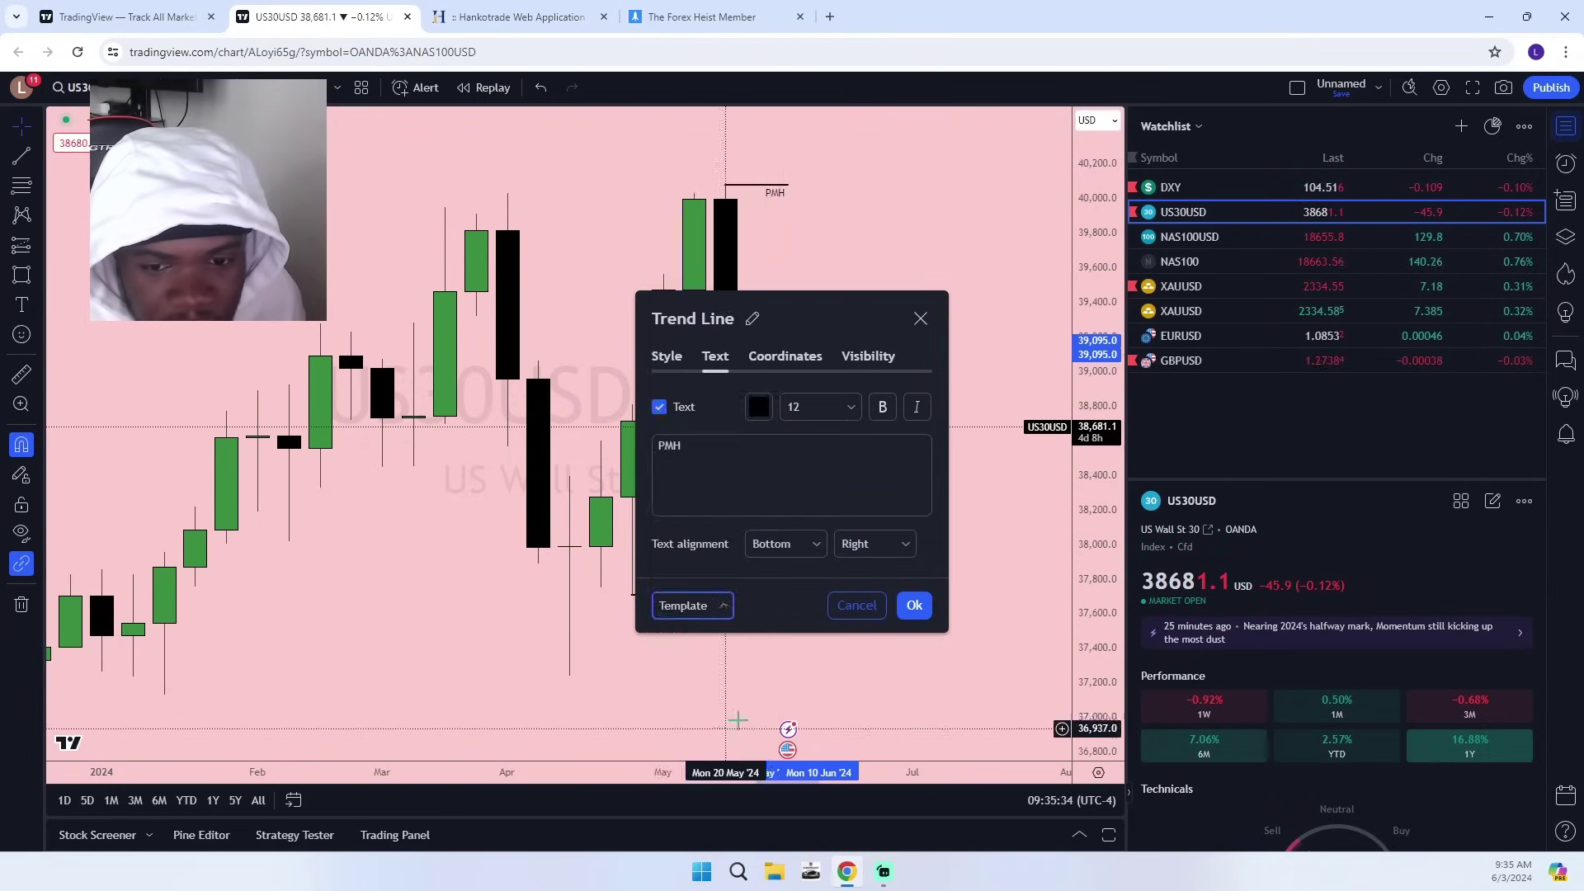
{"action": "left_click", "coordinate": [915, 606]}
Switch to the 1-day timeframe and draw a horizontal trend line from the 19 April 2024 low at 37,244.0 to 10 June.
{"action": "left_click", "coordinate": [230, 80]}
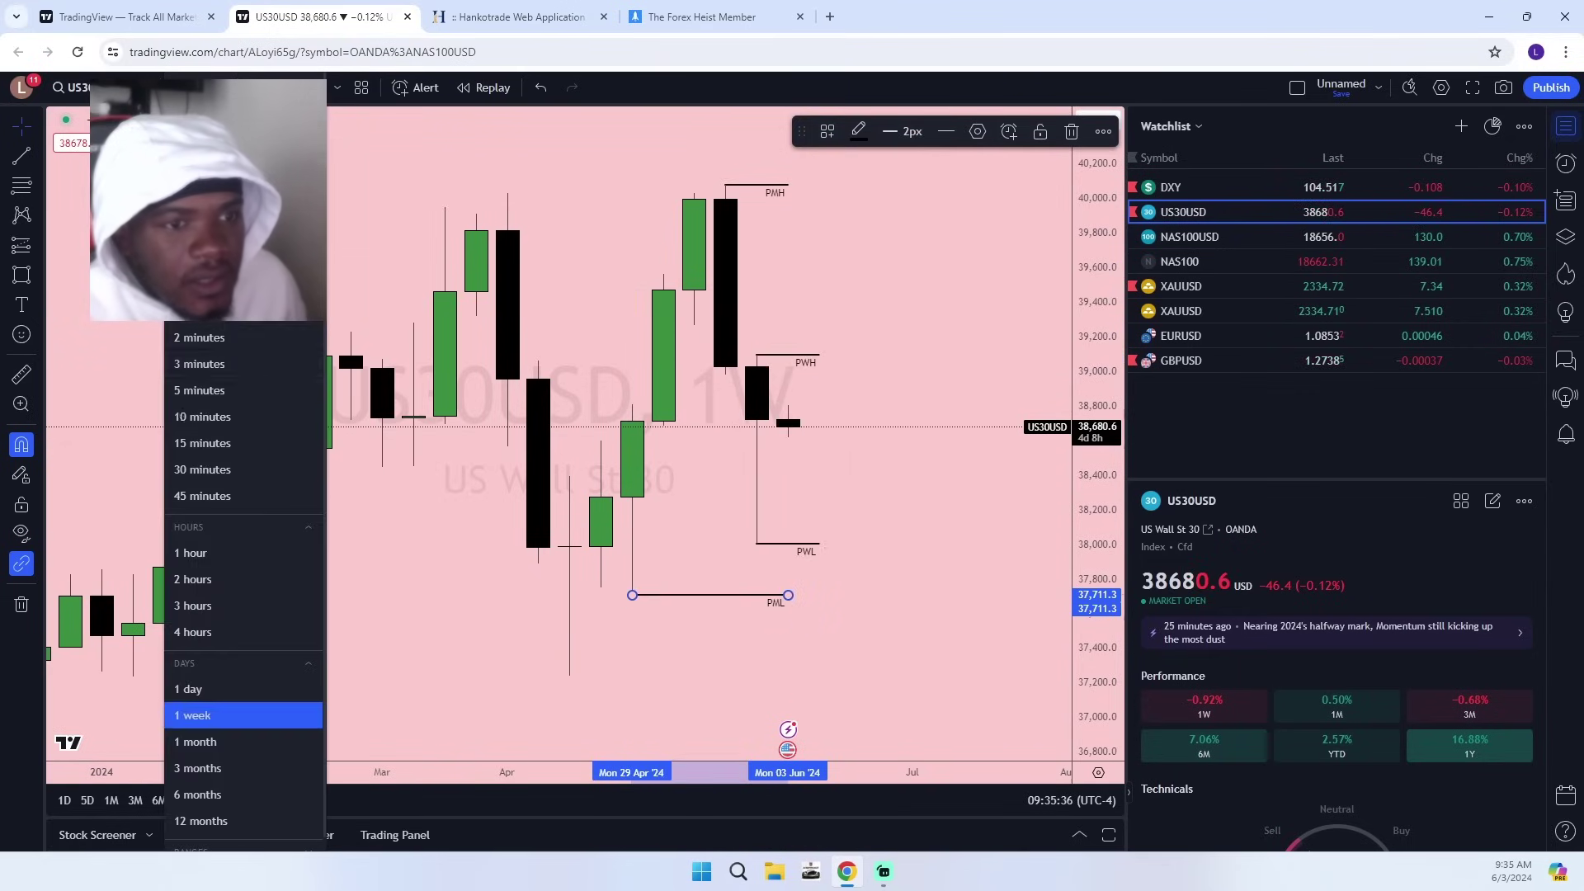
{"action": "left_click", "coordinate": [188, 688]}
{"action": "scroll", "coordinate": [858, 510], "scroll_direction": "down", "scroll_amount": 5}
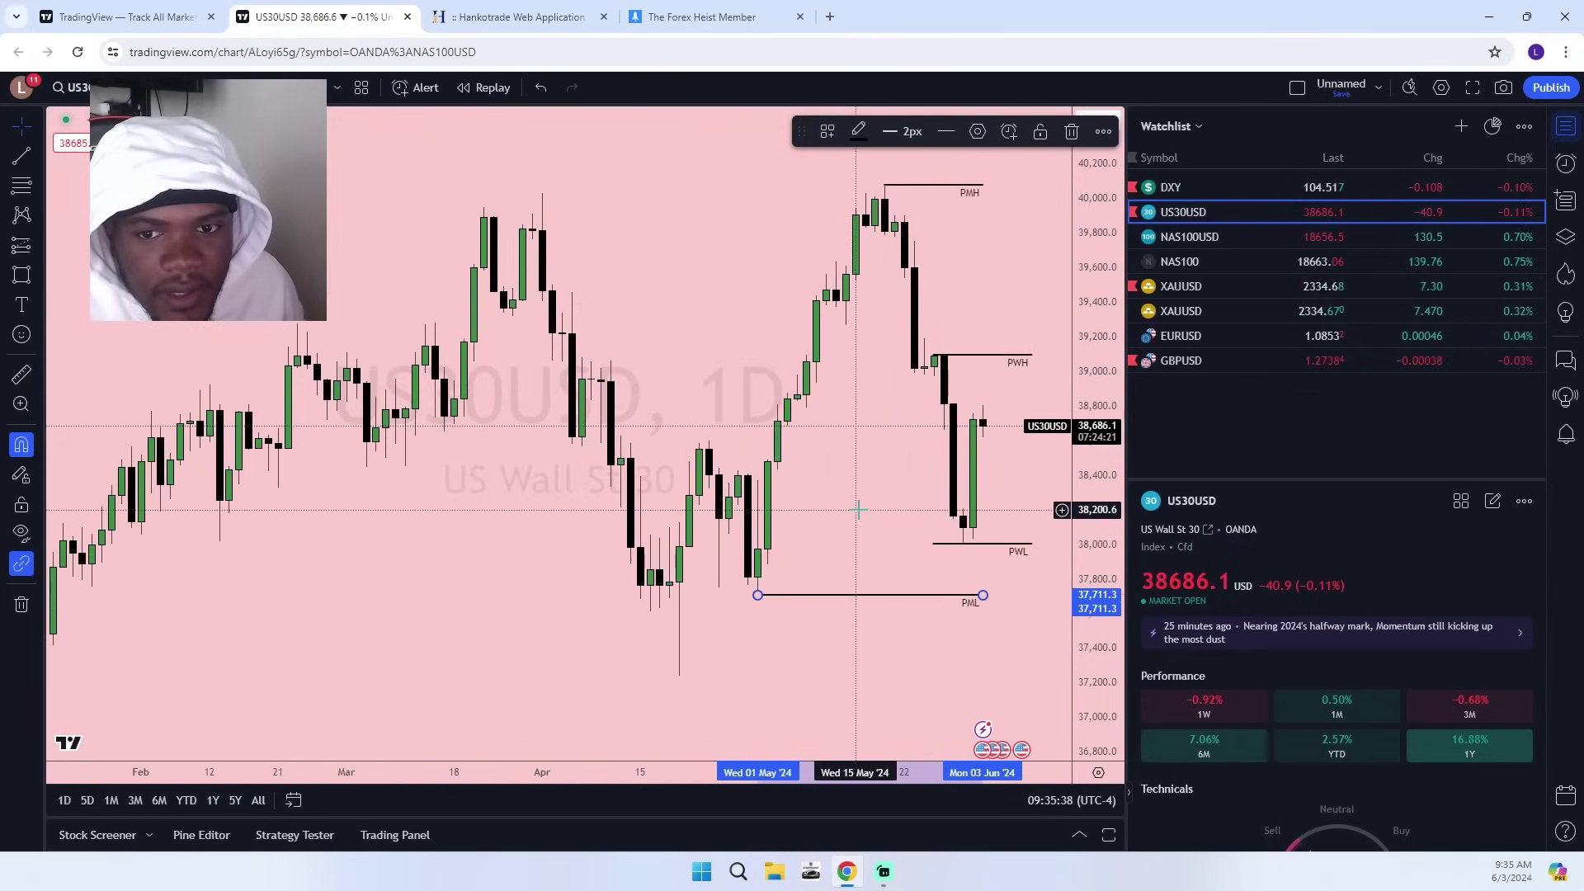
{"action": "left_click_drag", "start_coordinate": [859, 510], "coordinate": [661, 457]}
{"action": "left_click", "coordinate": [21, 157]}
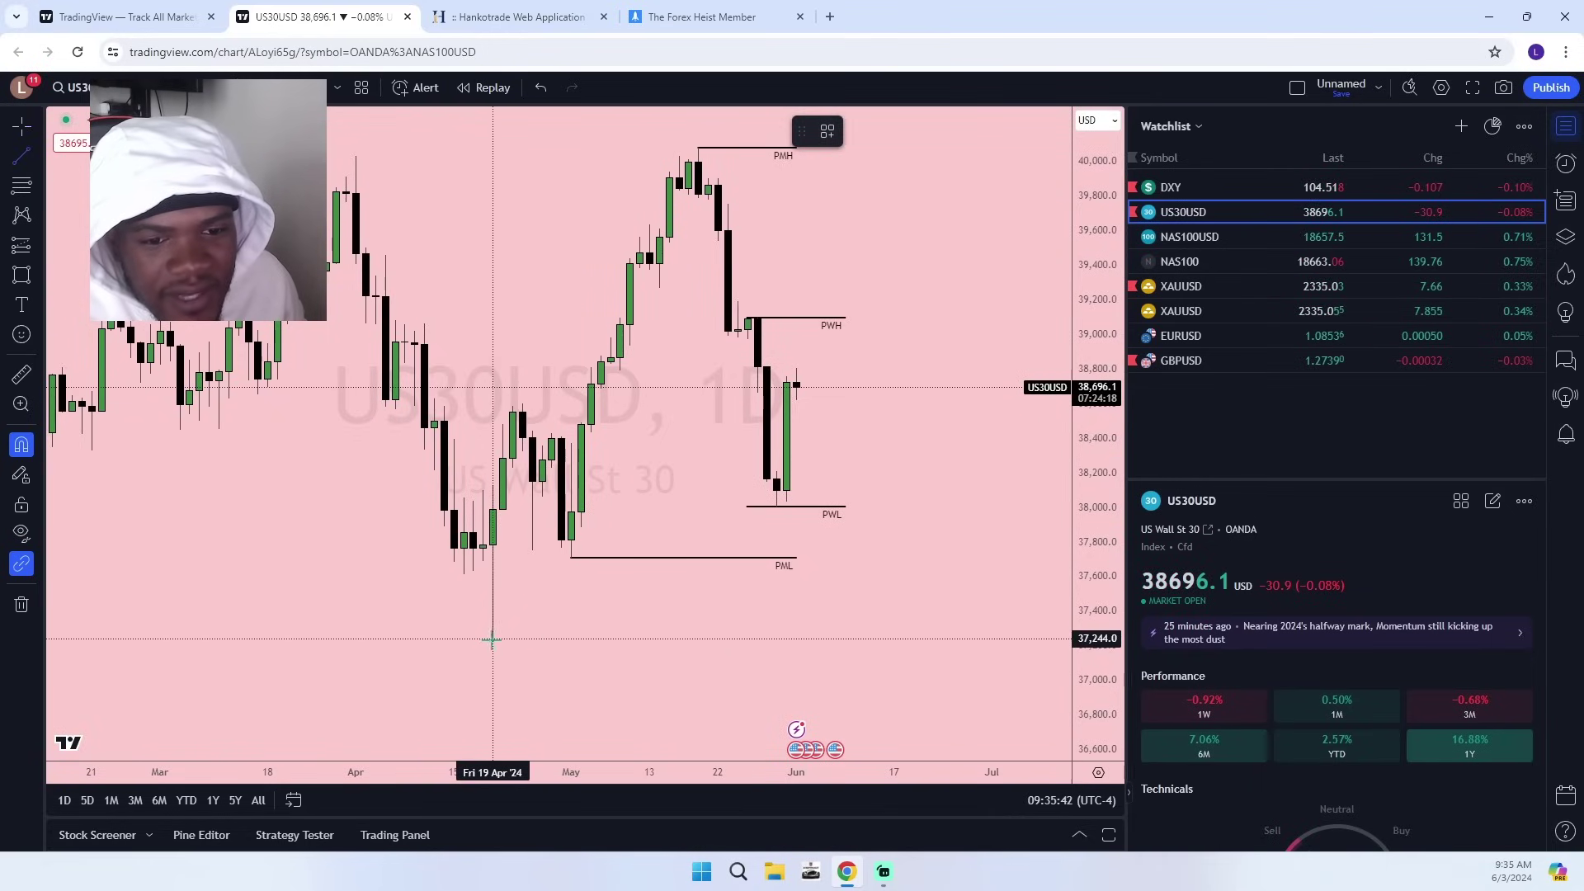
{"action": "left_click", "coordinate": [493, 641]}
{"action": "left_click", "coordinate": [843, 638]}
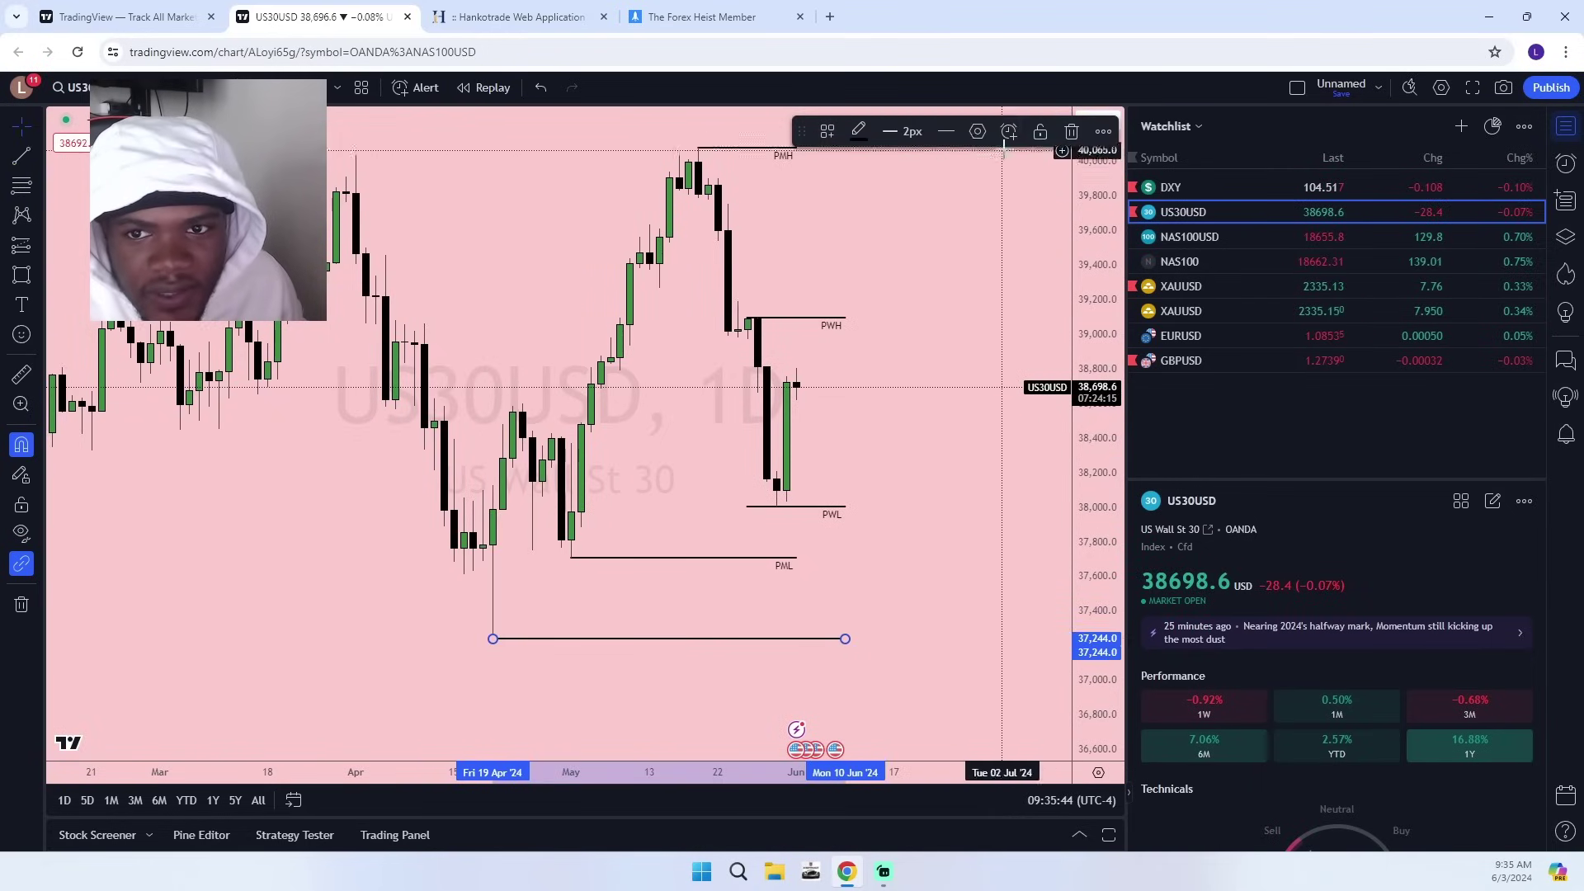
Apply the saved sellside template to the trend line at the 19 April low, labelling it Sellside Liquidity.
{"action": "left_click", "coordinate": [984, 133]}
{"action": "left_click", "coordinate": [704, 610]}
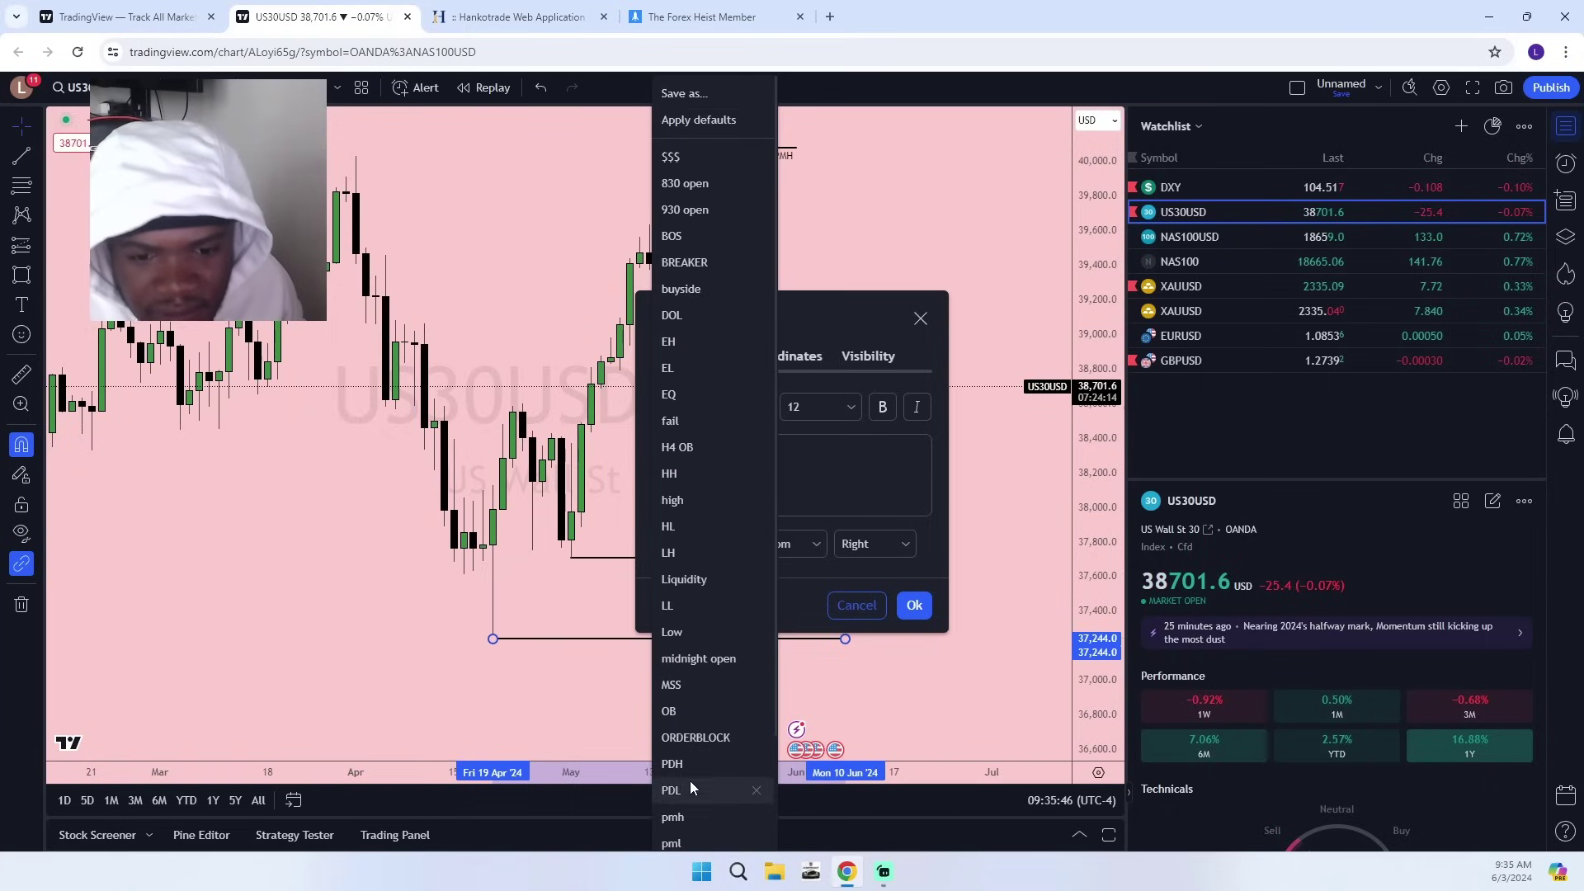
{"action": "scroll", "coordinate": [690, 780], "scroll_direction": "down", "scroll_amount": 3}
{"action": "left_click", "coordinate": [693, 784]}
{"action": "left_click", "coordinate": [914, 606]}
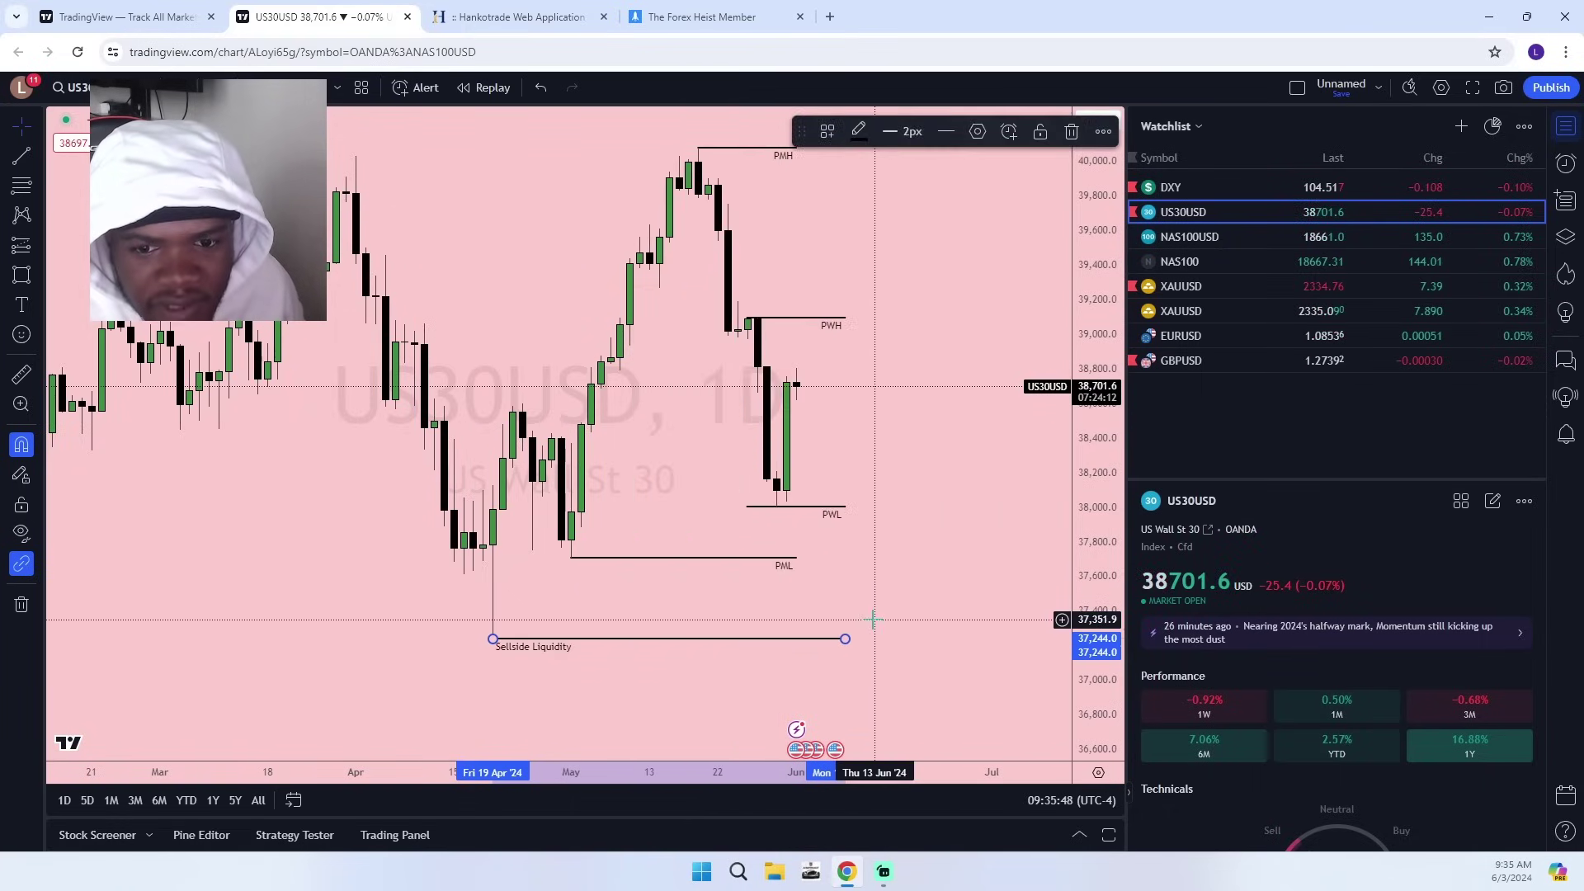
Extend the ends of the PML and PMH lines to 10 June 2024, level with the other lines.
{"action": "left_click_drag", "start_coordinate": [821, 597], "coordinate": [898, 643]}
{"action": "right_click", "coordinate": [825, 262]}
{"action": "left_click", "coordinate": [826, 211]}
{"action": "left_click_drag", "start_coordinate": [827, 211], "coordinate": [876, 210]}
{"action": "left_click_drag", "start_coordinate": [893, 447], "coordinate": [938, 428]}
{"action": "scroll", "coordinate": [881, 452], "scroll_direction": "up", "scroll_amount": 3}
{"action": "scroll", "coordinate": [899, 453], "scroll_direction": "up", "scroll_amount": 2}
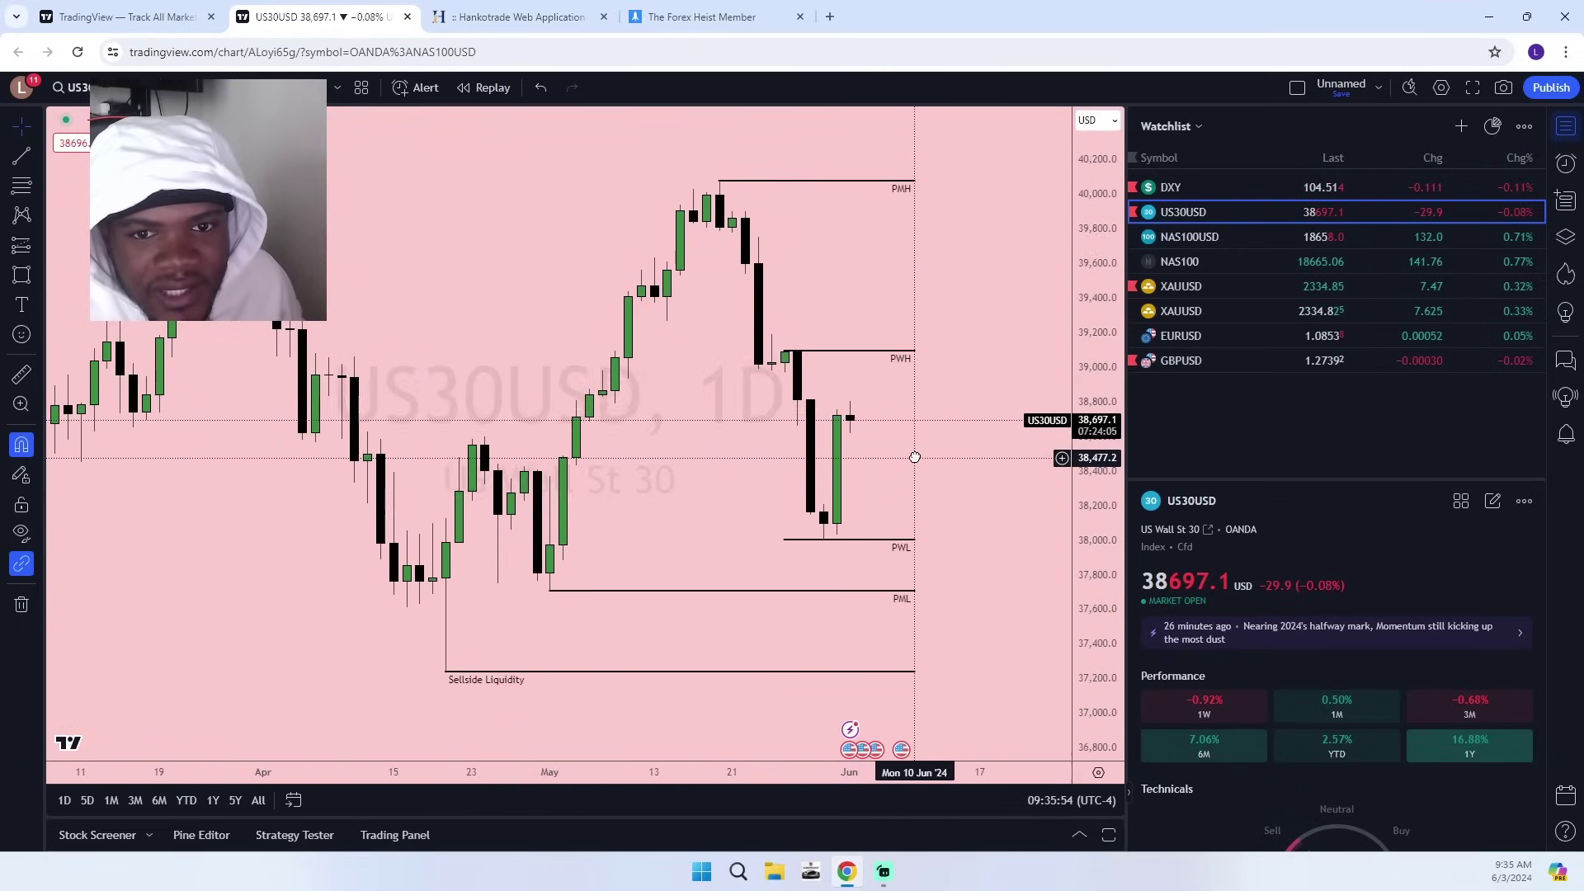
{"action": "scroll", "coordinate": [974, 491], "scroll_direction": "up", "scroll_amount": 2}
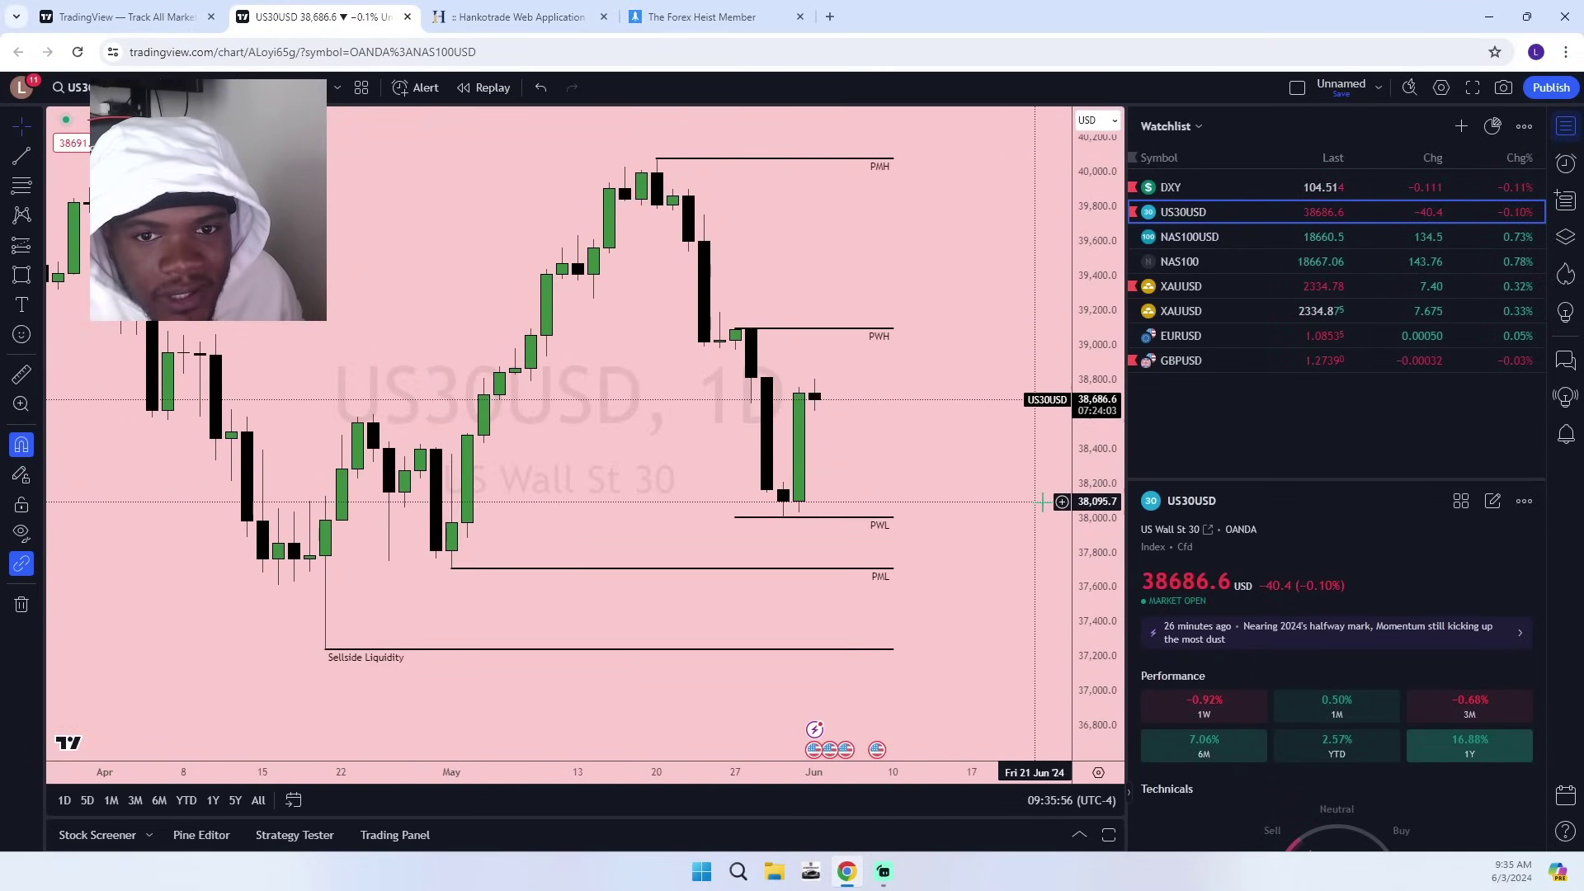
Draw a rectangle zone between 39,538.6 and 39,191.6 from the 22 May 2024 candle to 10 June, above the PWH line.
{"action": "left_click", "coordinate": [21, 274]}
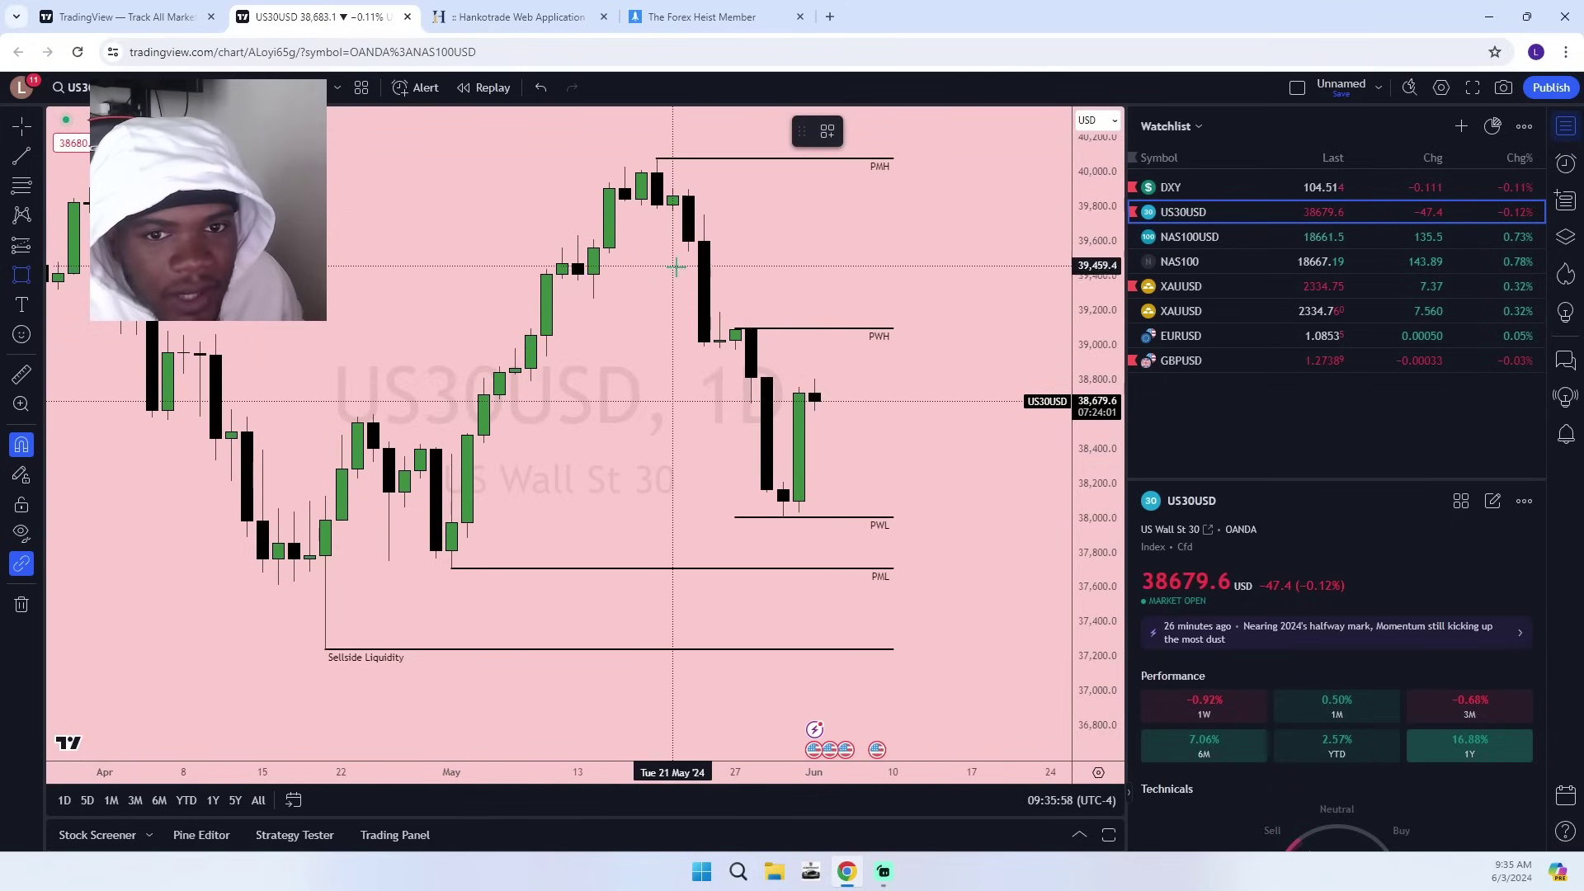
{"action": "mouse_move", "coordinate": [688, 252]}
{"action": "left_mouse_down"}
{"action": "mouse_move", "coordinate": [726, 322]}
{"action": "mouse_move", "coordinate": [972, 309]}
{"action": "left_mouse_up"}
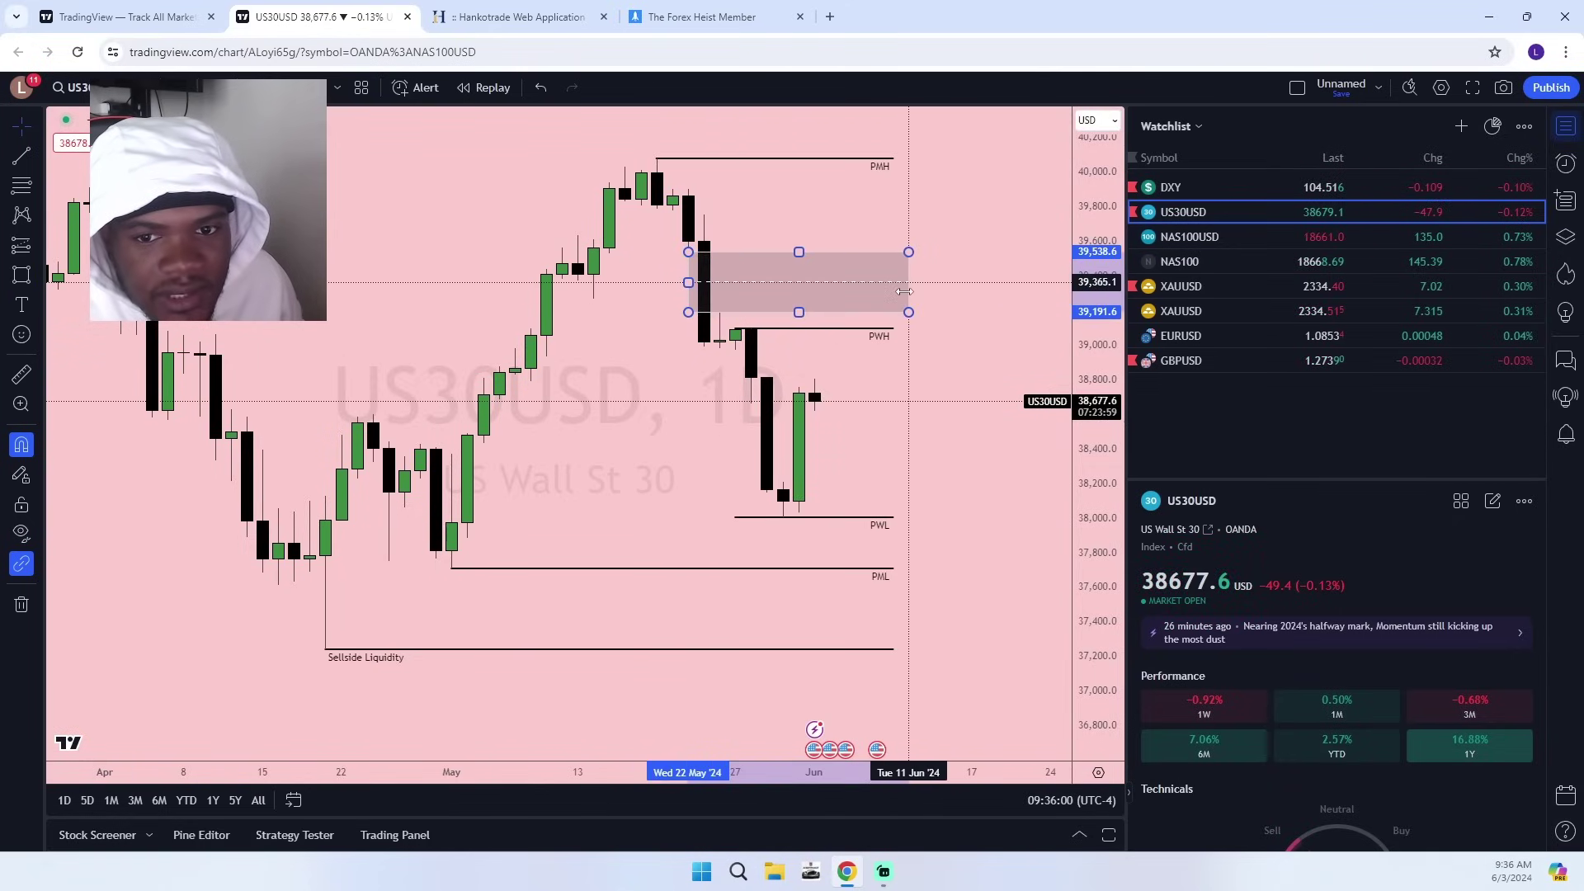
{"action": "left_click", "coordinate": [904, 431]}
{"action": "scroll", "coordinate": [1012, 467], "scroll_direction": "down", "scroll_amount": 6}
{"action": "scroll", "coordinate": [1012, 462], "scroll_direction": "up", "scroll_amount": 6}
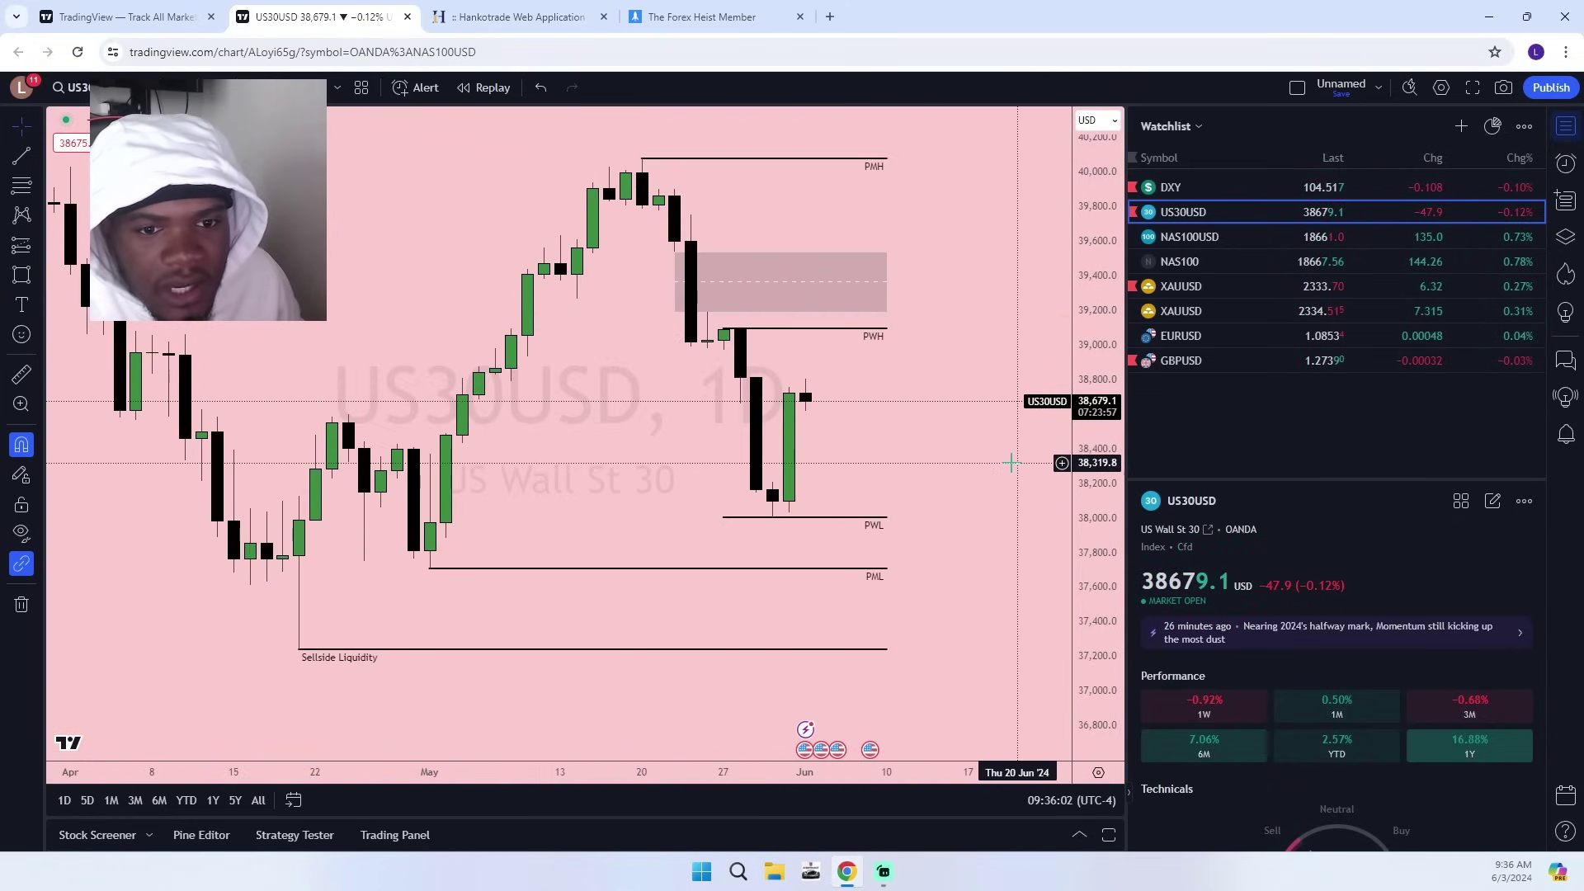
Switch the chart to NAS100USD.
{"action": "left_click", "coordinate": [1279, 236]}
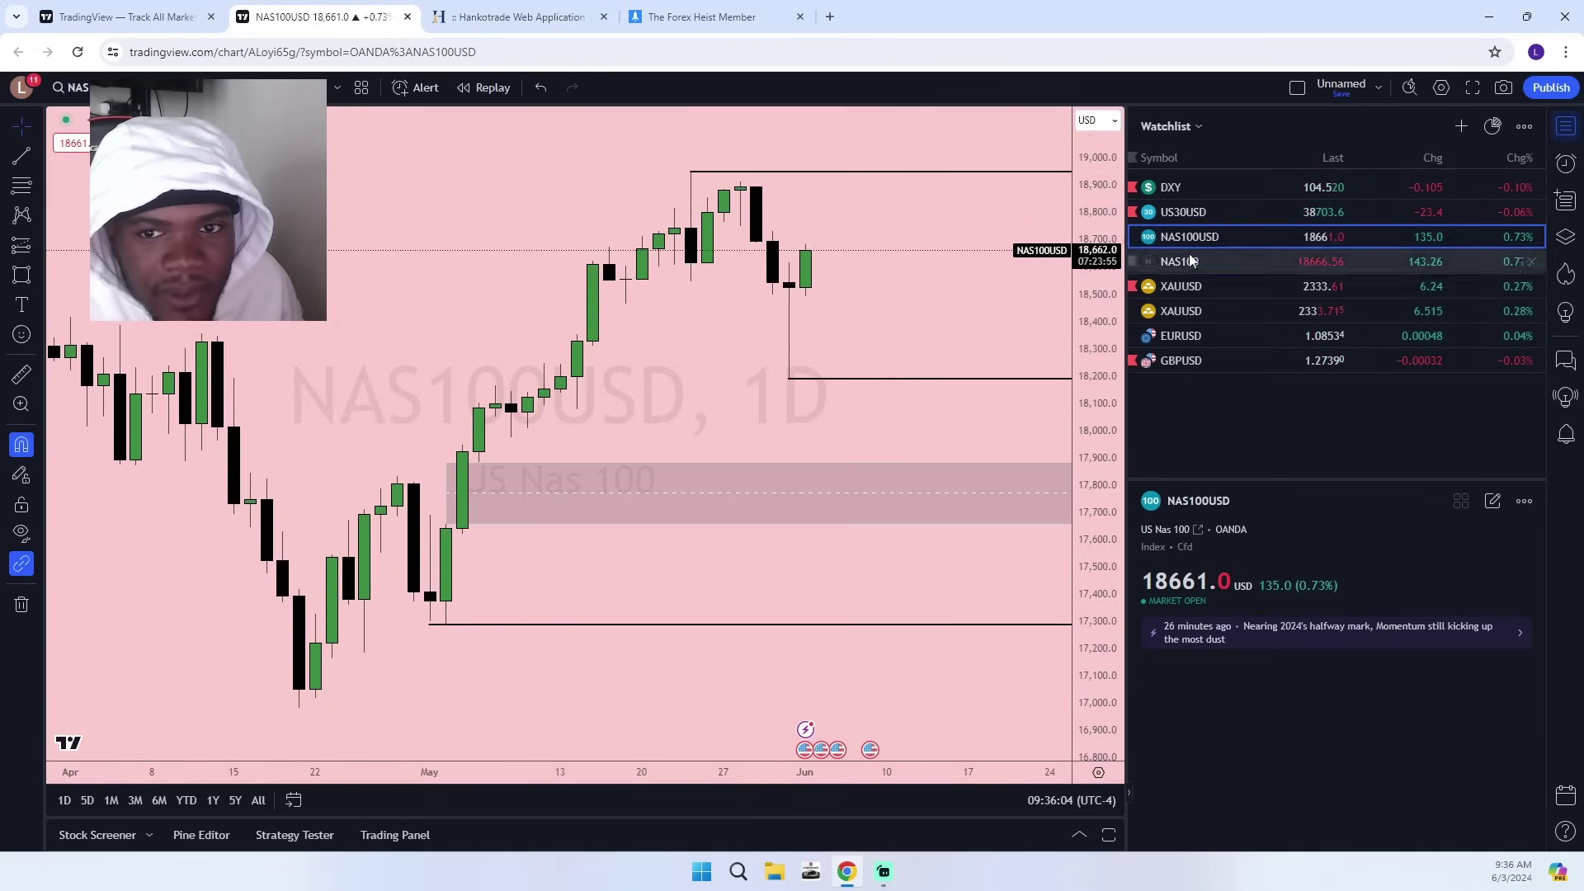
Review the marked levels on the NAS100USD and US30USD charts, and view the NAS100 chart.
{"action": "scroll", "coordinate": [640, 276], "scroll_direction": "down", "scroll_amount": 5}
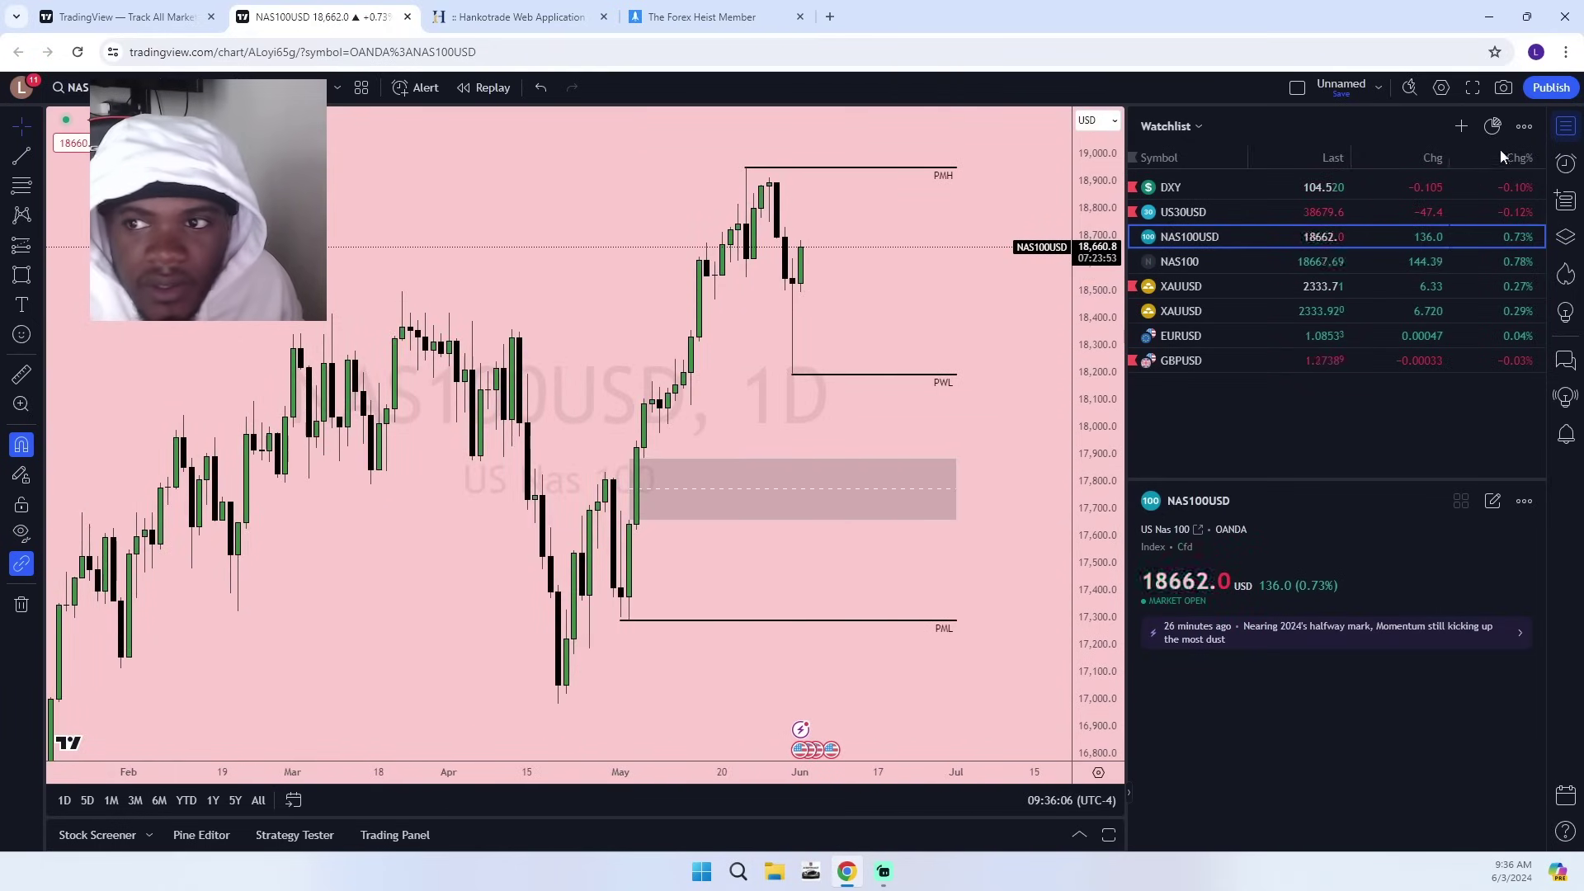
{"action": "left_click", "coordinate": [1566, 125]}
{"action": "scroll", "coordinate": [1279, 281], "scroll_direction": "up", "scroll_amount": 5}
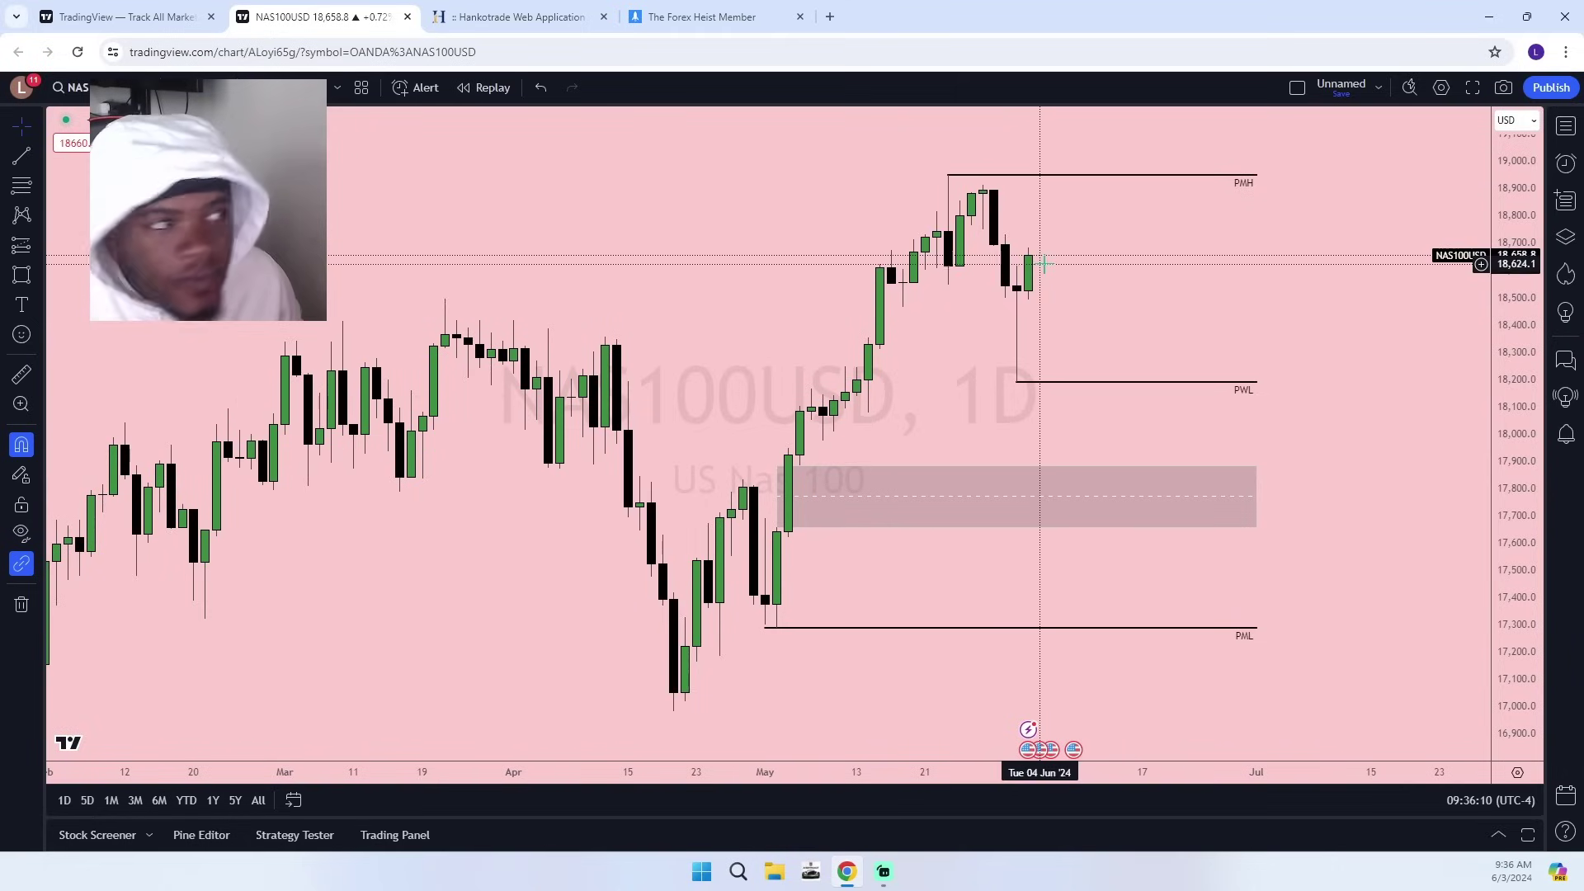
{"action": "left_click", "coordinate": [1567, 129]}
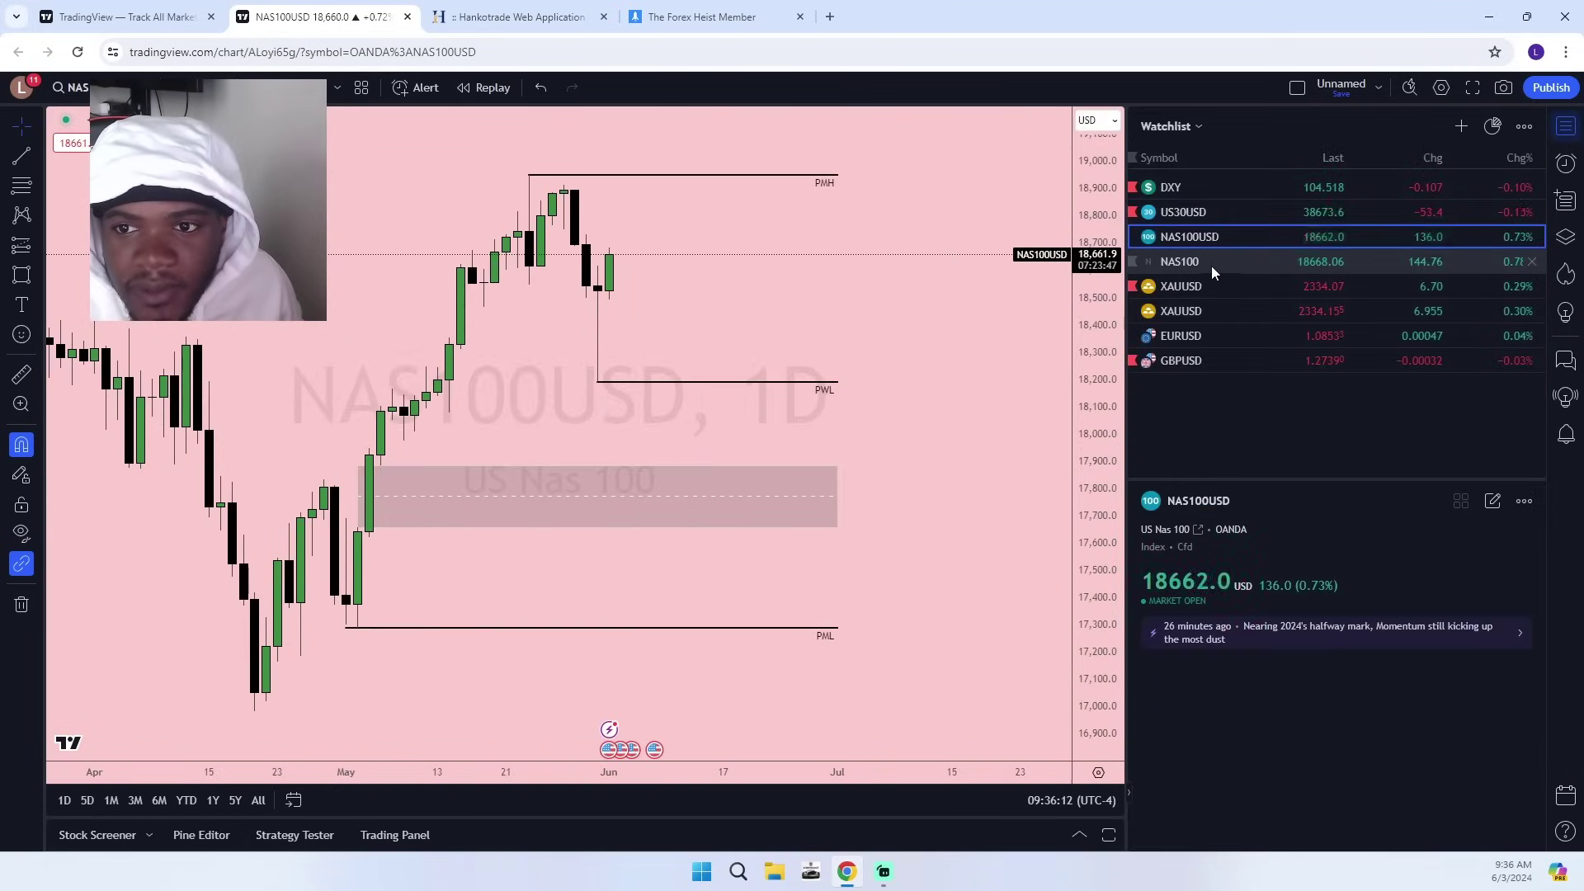
{"action": "left_click", "coordinate": [1219, 211]}
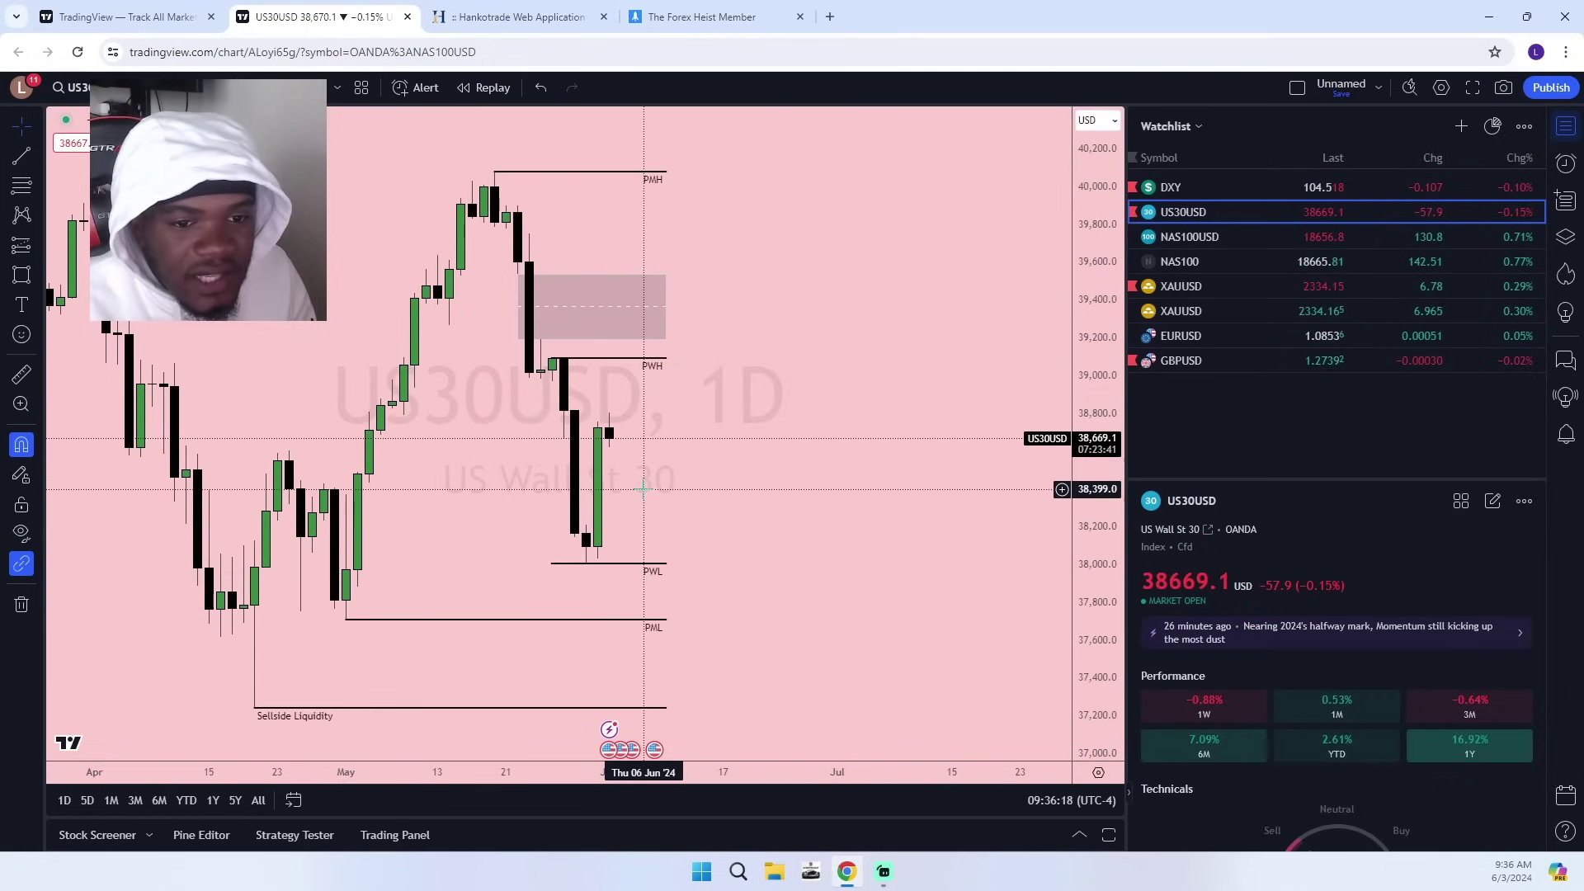
{"action": "left_click", "coordinate": [1214, 259]}
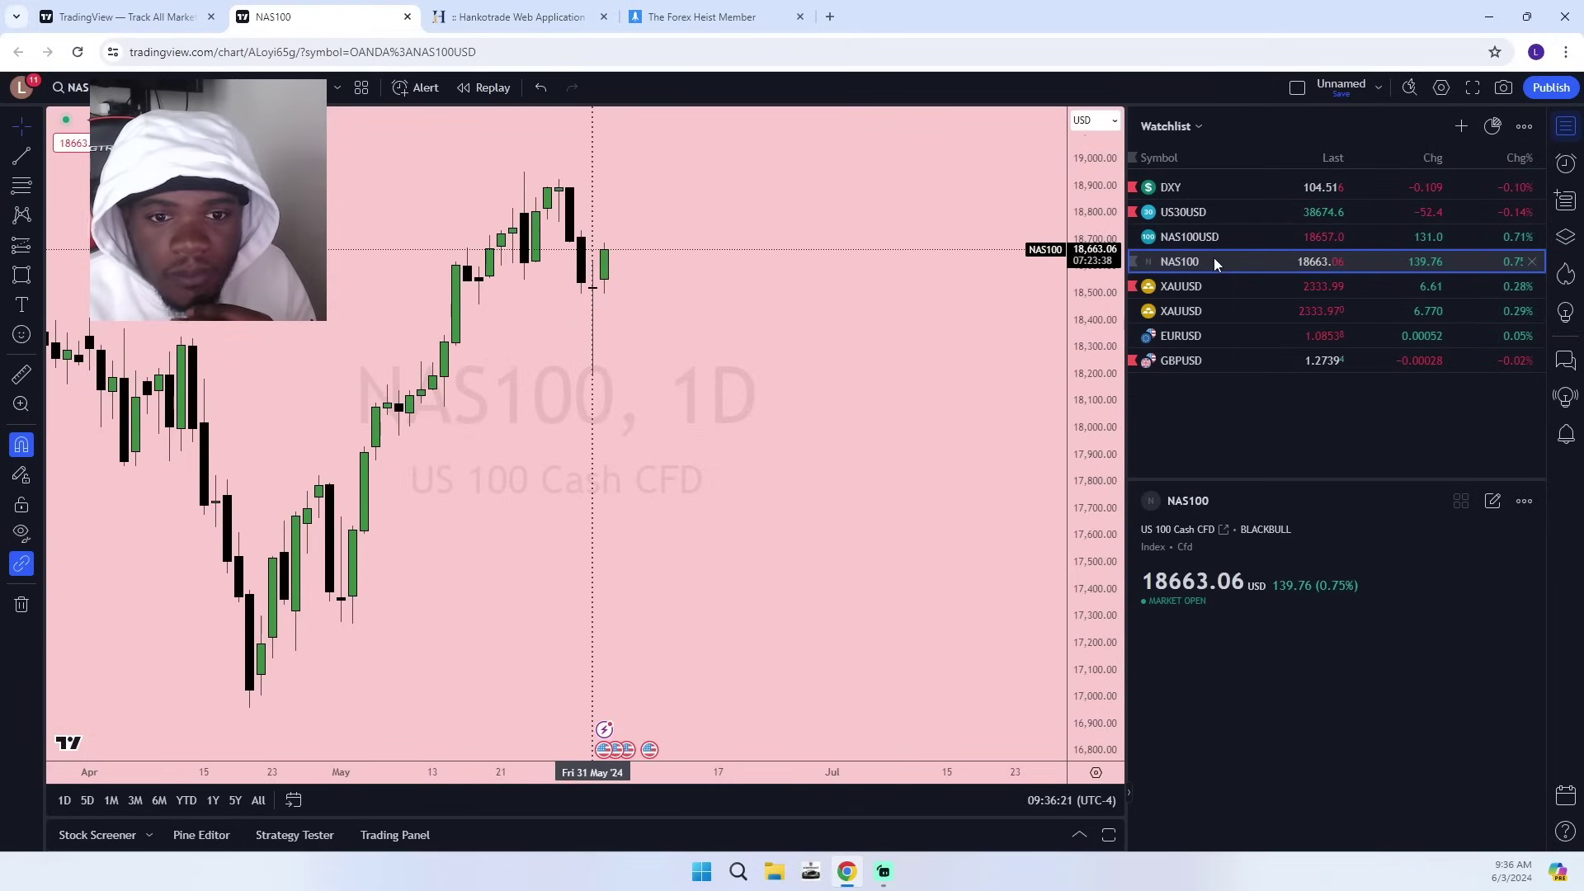
Switch the chart to the FOREXCOM XAUUSD symbol and remove all of its existing drawings.
{"action": "left_click", "coordinate": [1273, 287]}
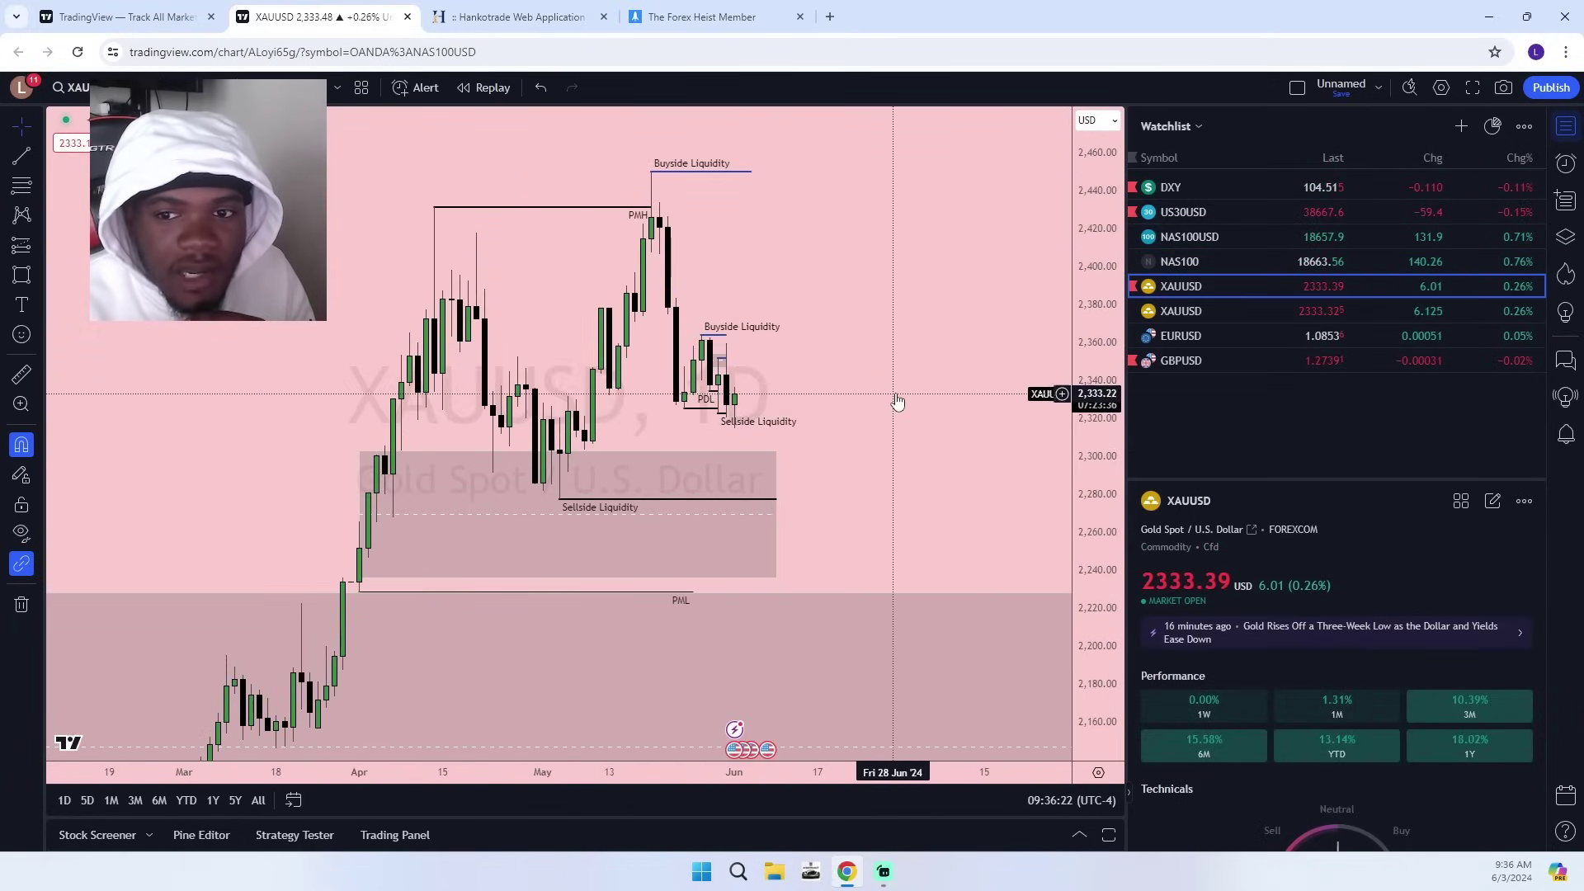
{"action": "right_click", "coordinate": [899, 398]}
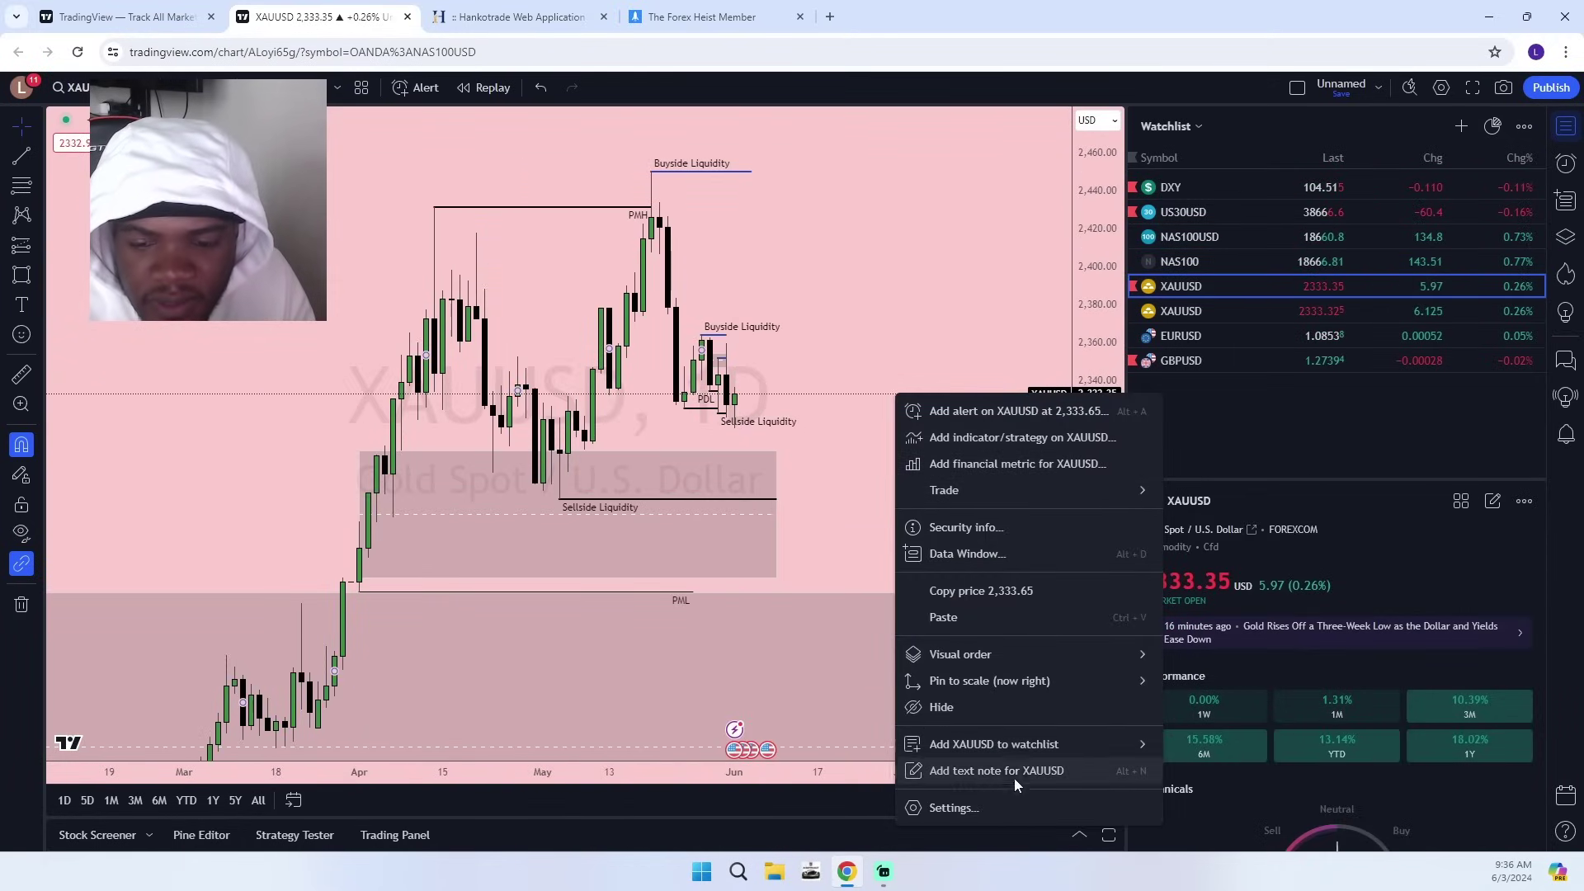
{"action": "right_click", "coordinate": [866, 389]}
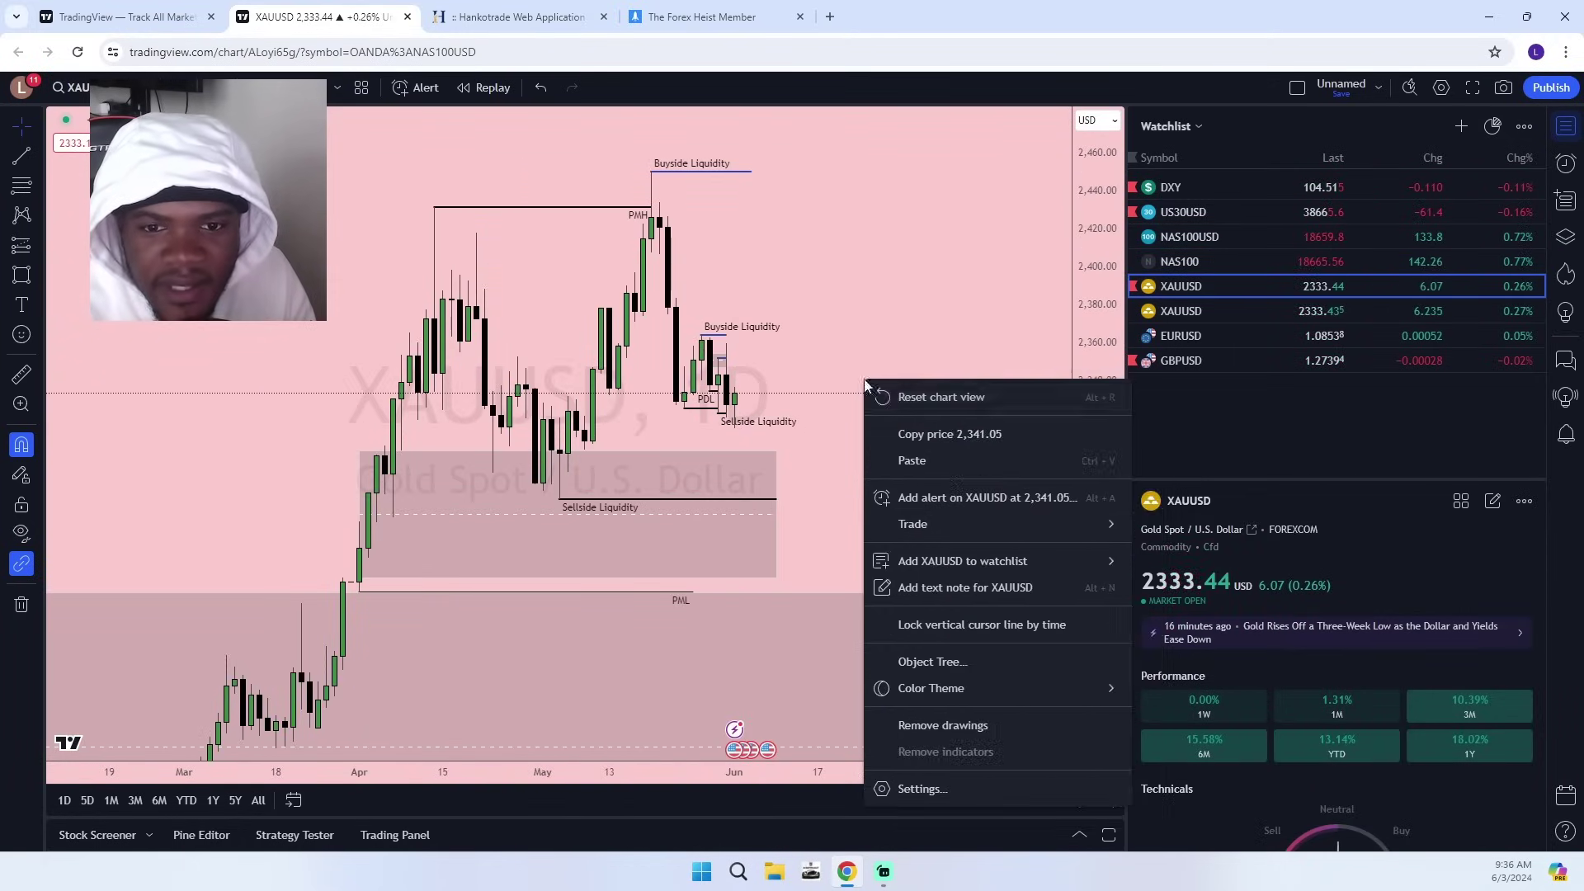
{"action": "left_click", "coordinate": [821, 384]}
{"action": "right_click", "coordinate": [855, 448]}
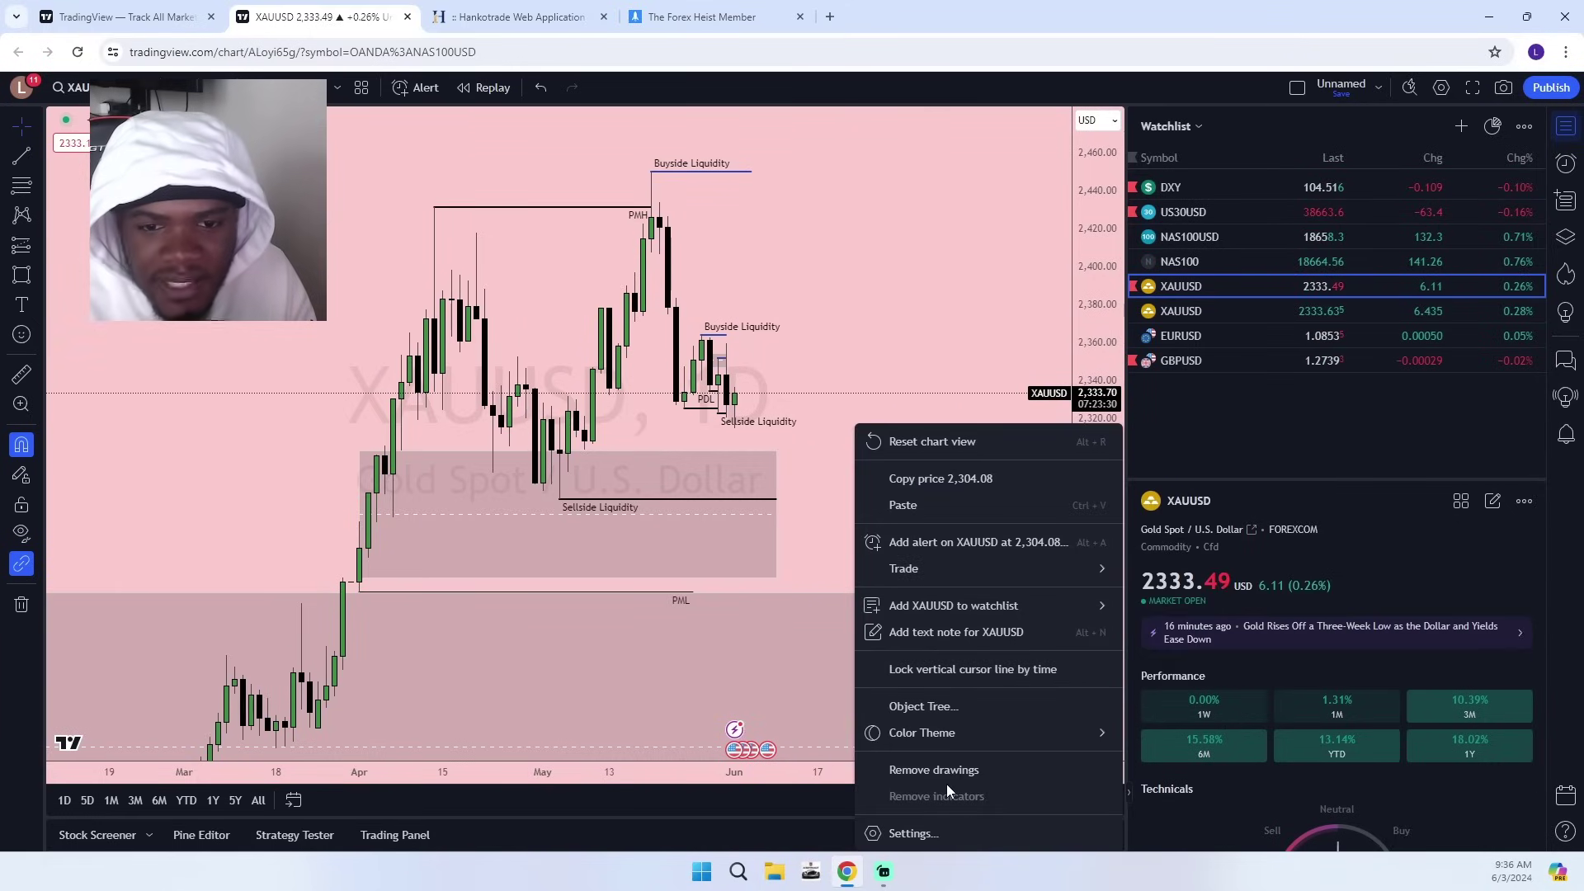
{"action": "left_click", "coordinate": [948, 770]}
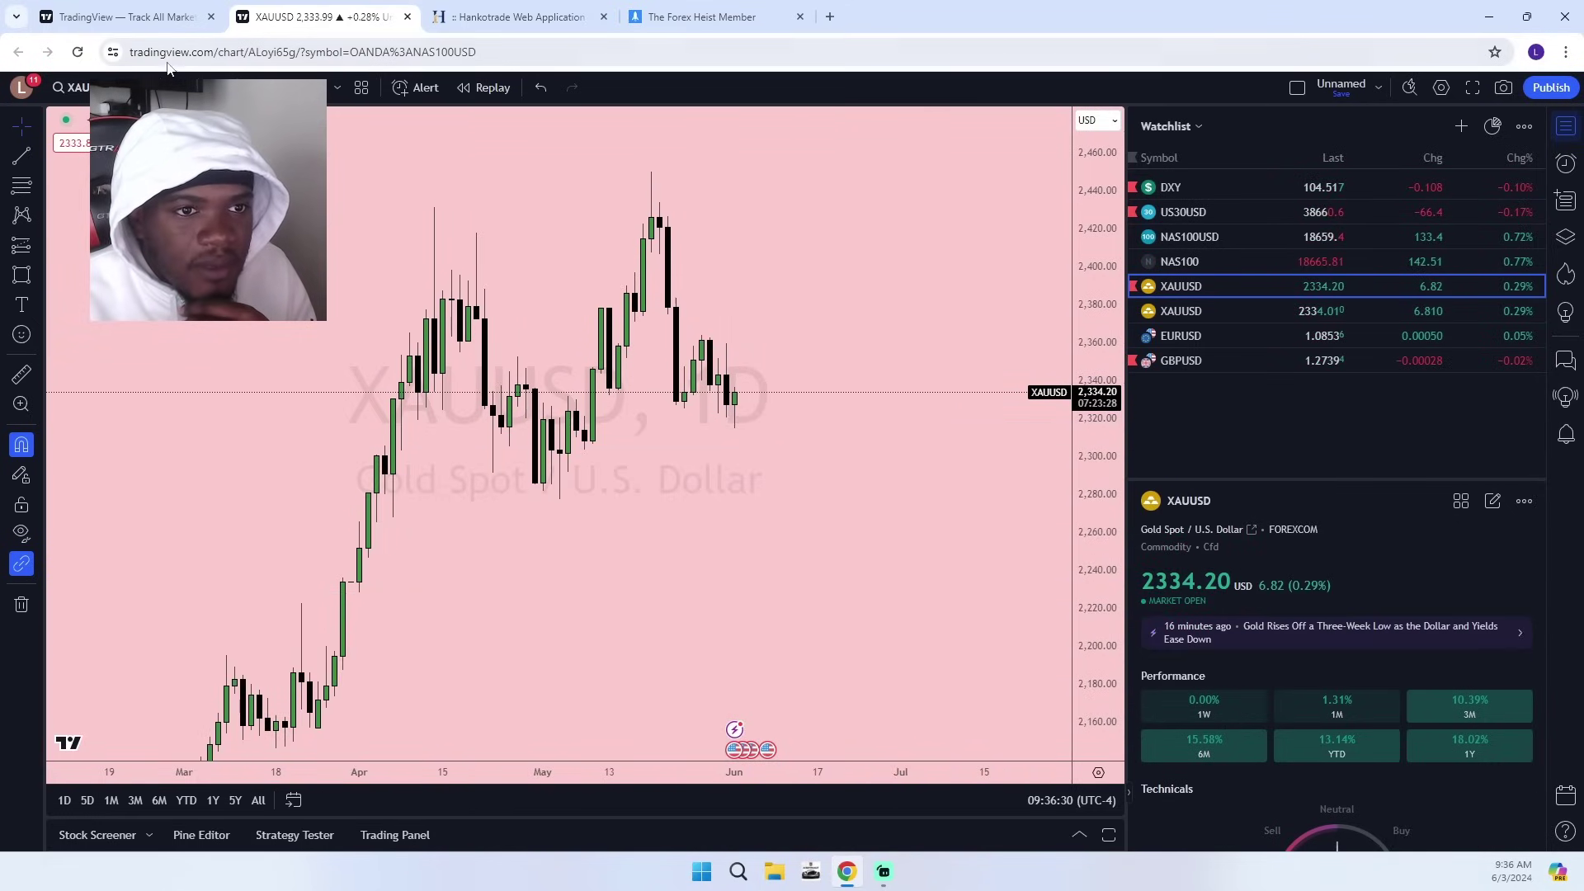
Switch to the 1-month timeframe and draw a horizontal trend line at the May 2024 high, 2,450.09, to July 2024.
{"action": "left_click", "coordinate": [184, 87]}
{"action": "left_click", "coordinate": [203, 754]}
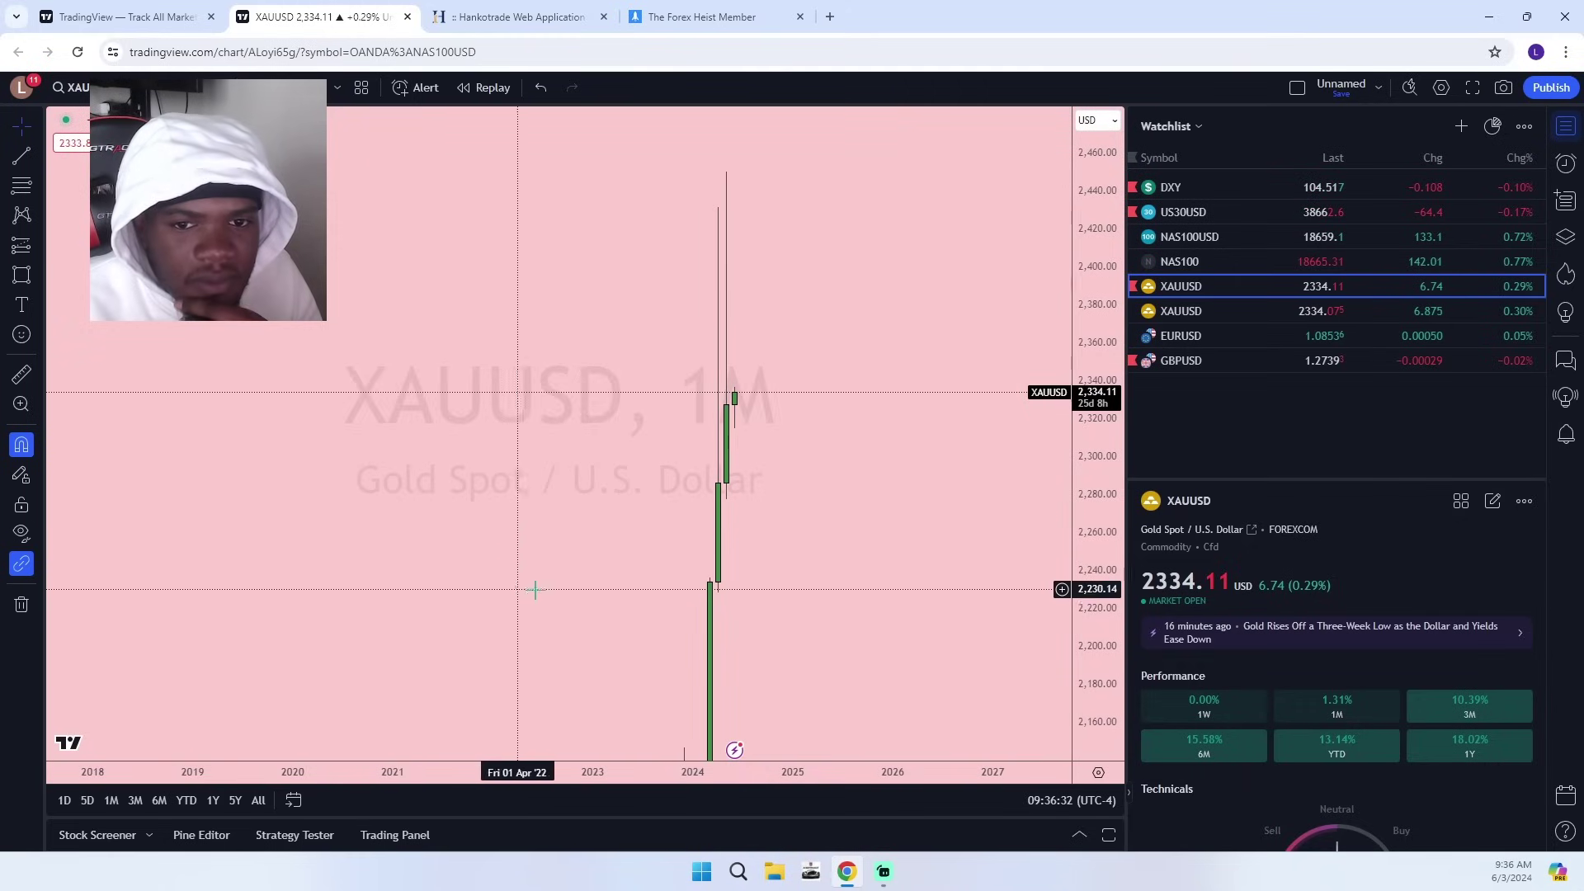
{"action": "left_click_drag", "start_coordinate": [396, 541], "coordinate": [711, 487]}
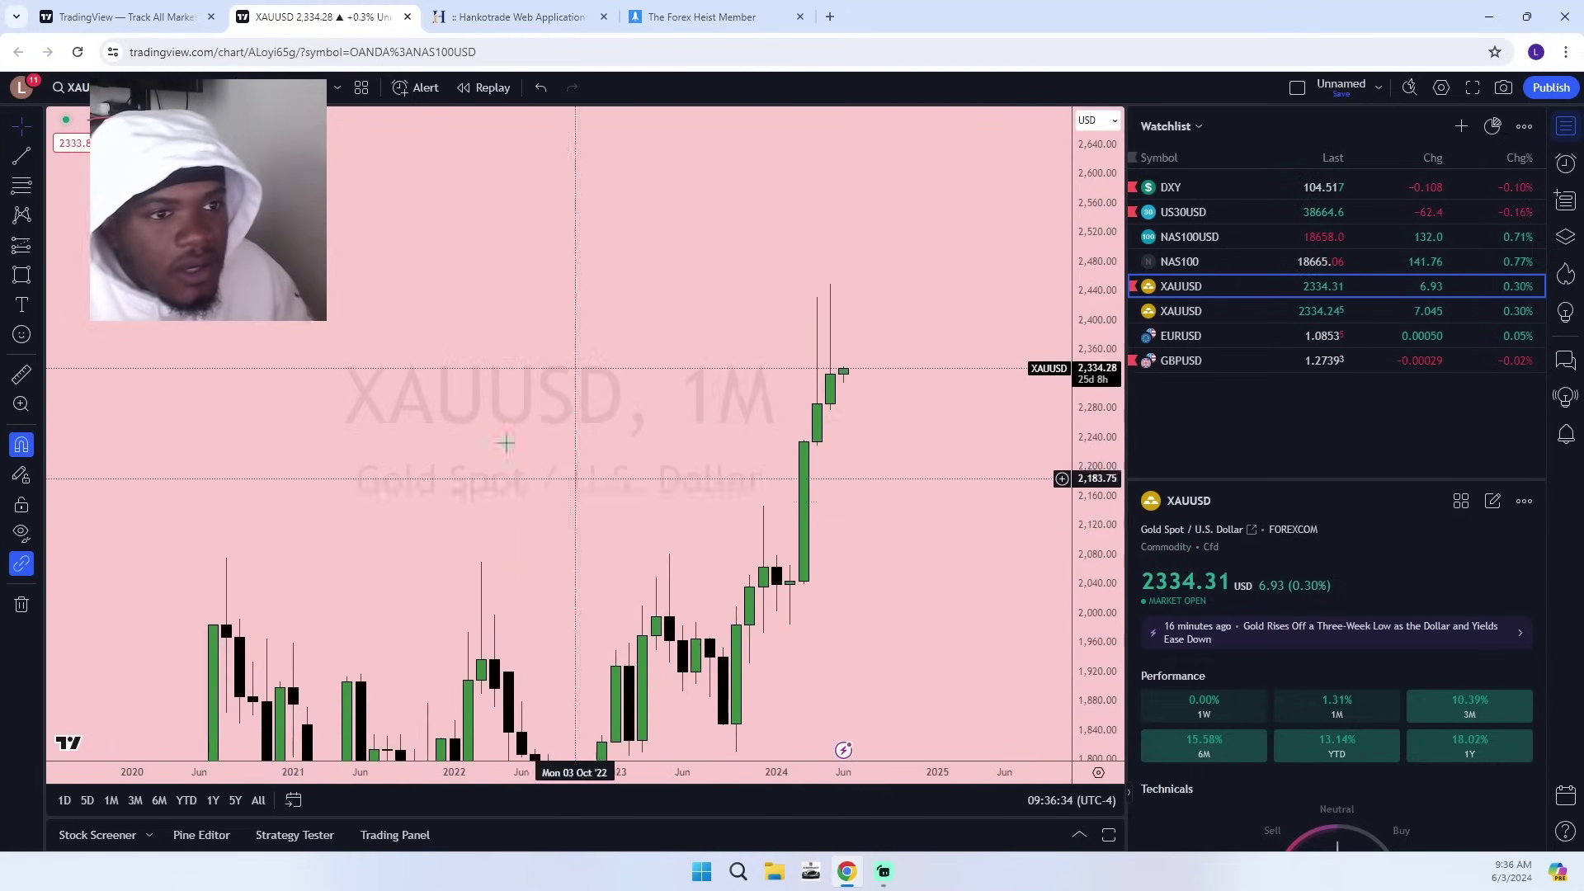
{"action": "left_click", "coordinate": [24, 159]}
{"action": "left_click", "coordinate": [830, 284]}
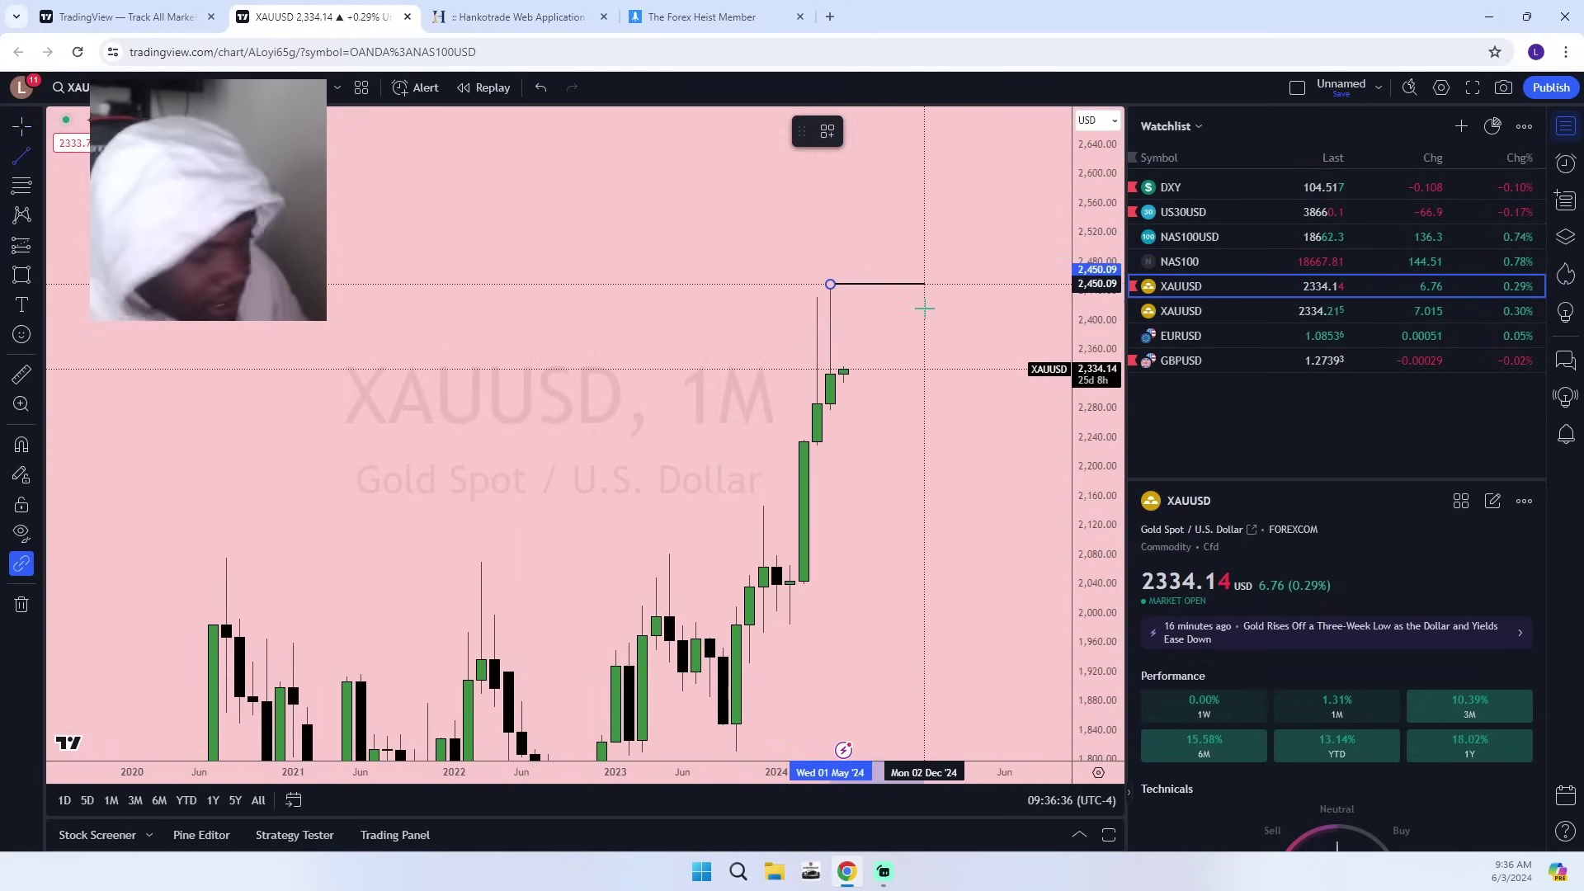
{"action": "left_click", "coordinate": [859, 285]}
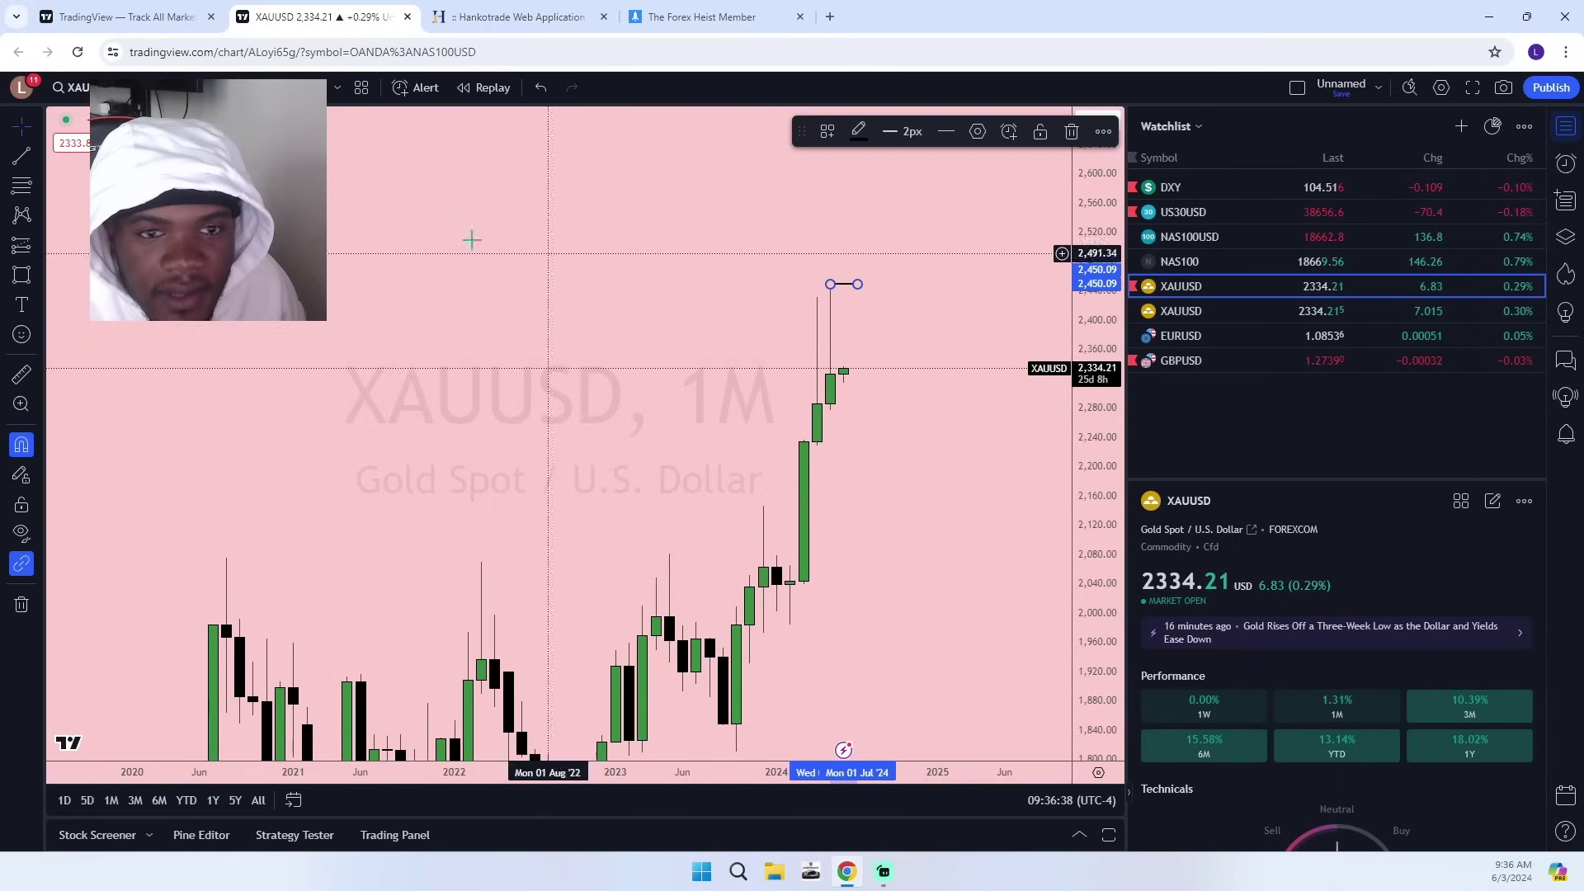
Draw a horizontal trend line at the May 2024 low, 2,277.43, to July 2024 and apply the saved pml template.
{"action": "left_click", "coordinate": [21, 158]}
{"action": "left_click", "coordinate": [830, 411]}
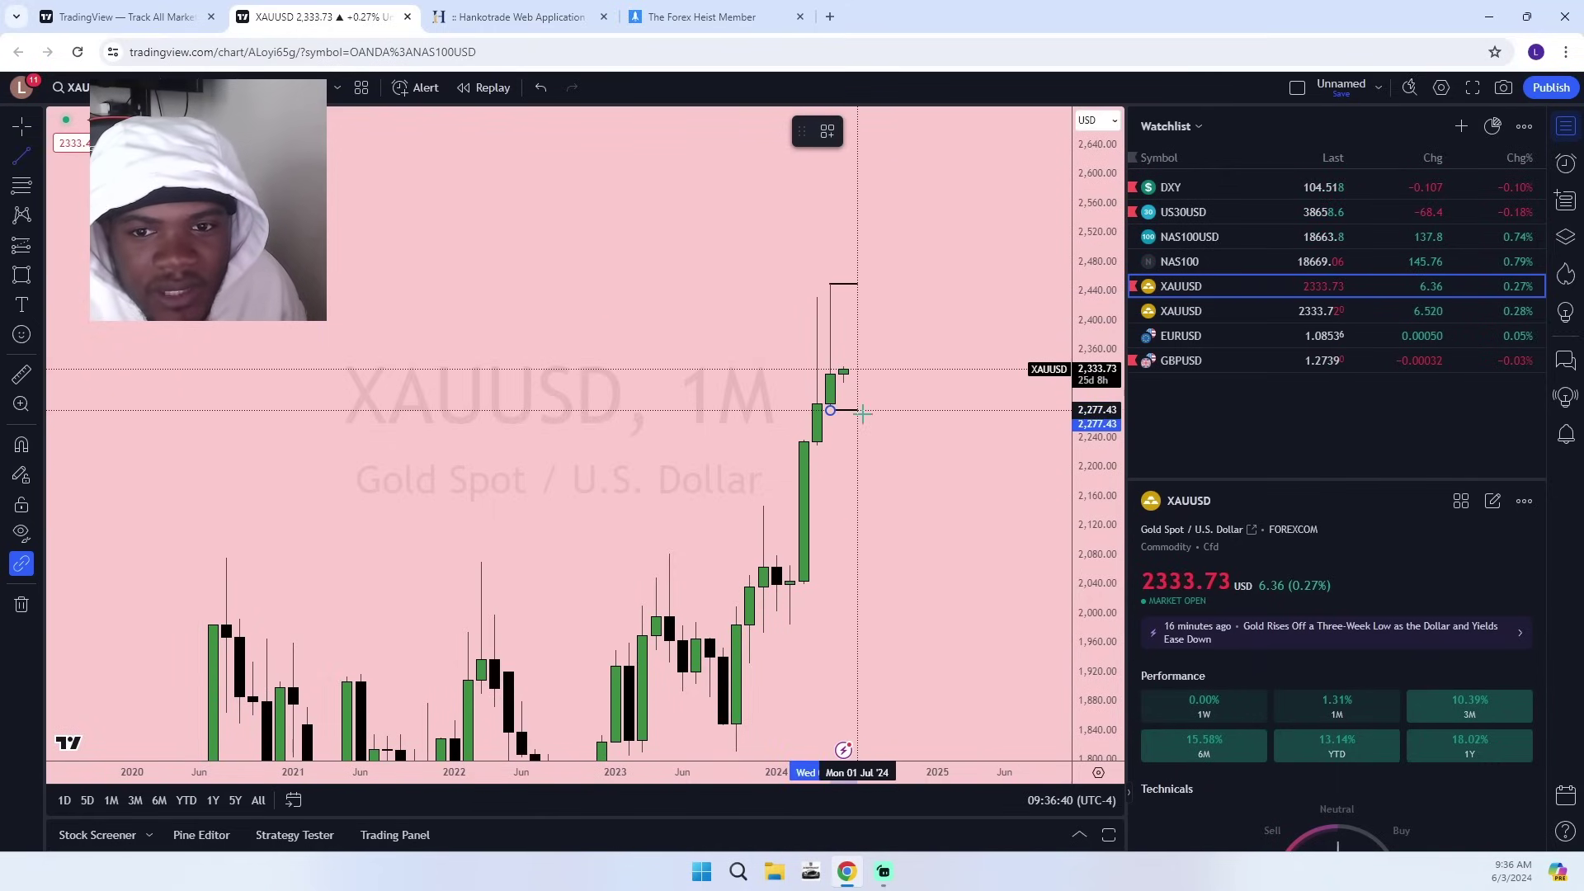
{"action": "left_click", "coordinate": [857, 410]}
{"action": "left_click", "coordinate": [974, 134]}
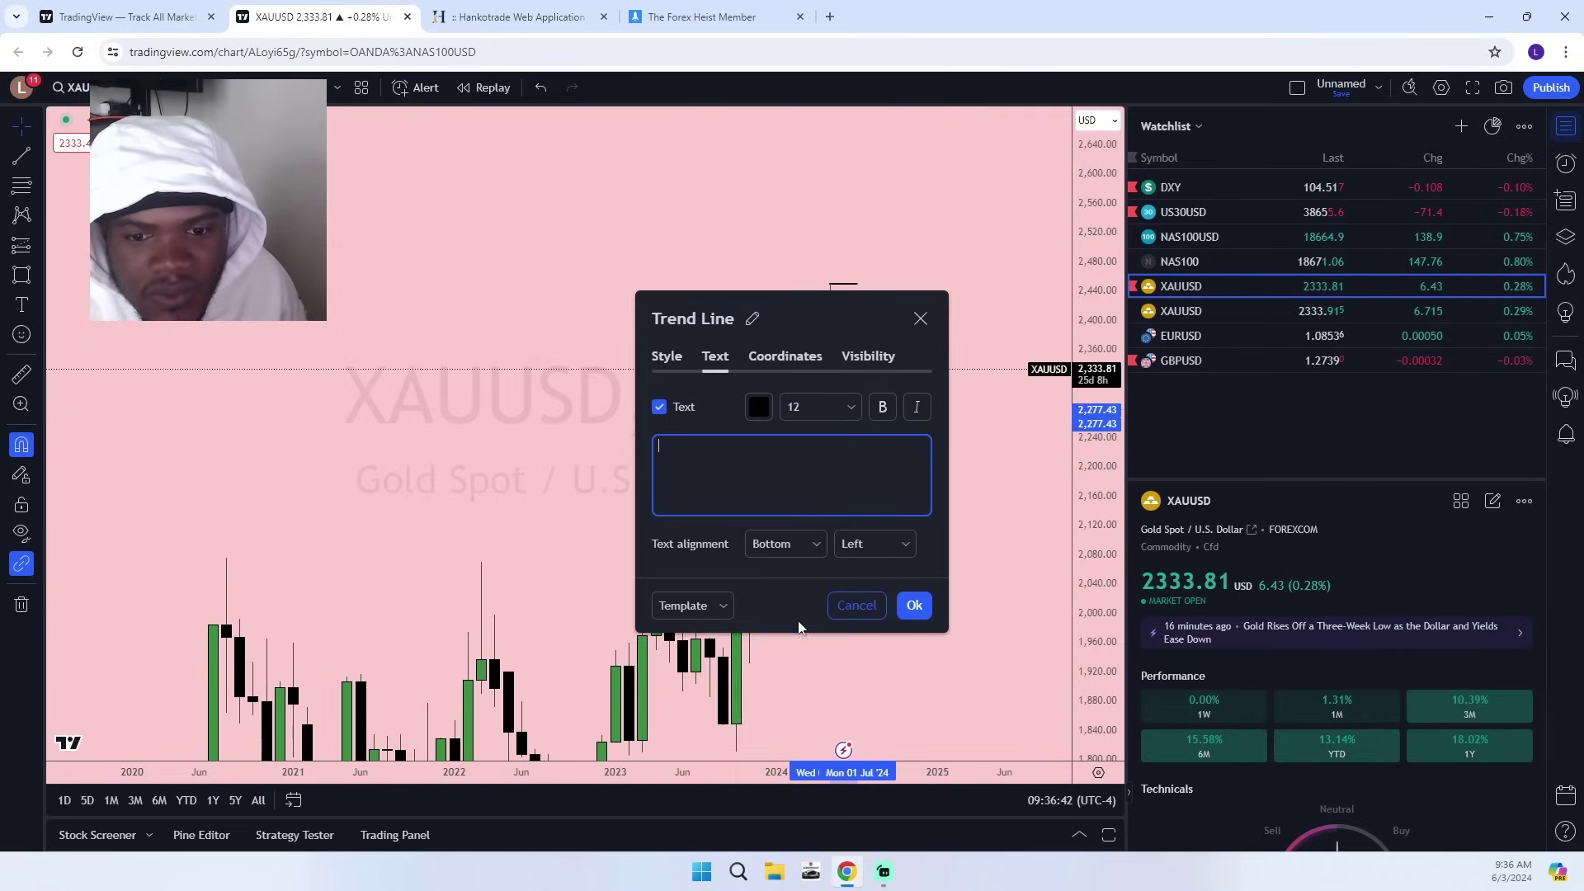
{"action": "left_click", "coordinate": [683, 606]}
{"action": "left_click", "coordinate": [720, 839]}
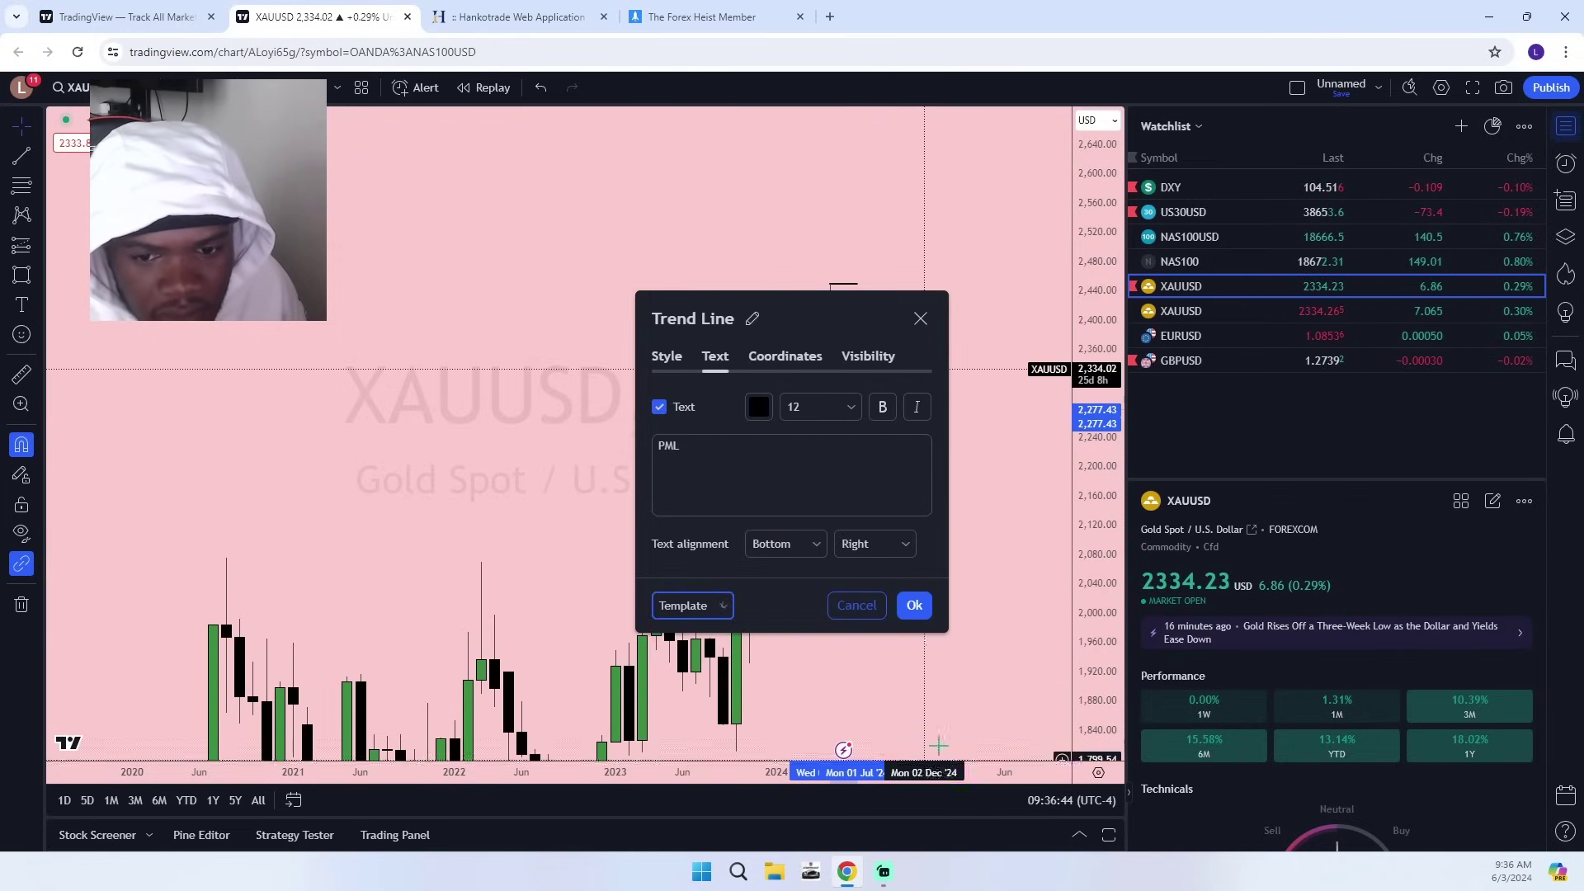
{"action": "left_click", "coordinate": [914, 605]}
Apply the saved pmh template to the trend line at the May 2024 high, labelling it PMH.
{"action": "left_click", "coordinate": [977, 131]}
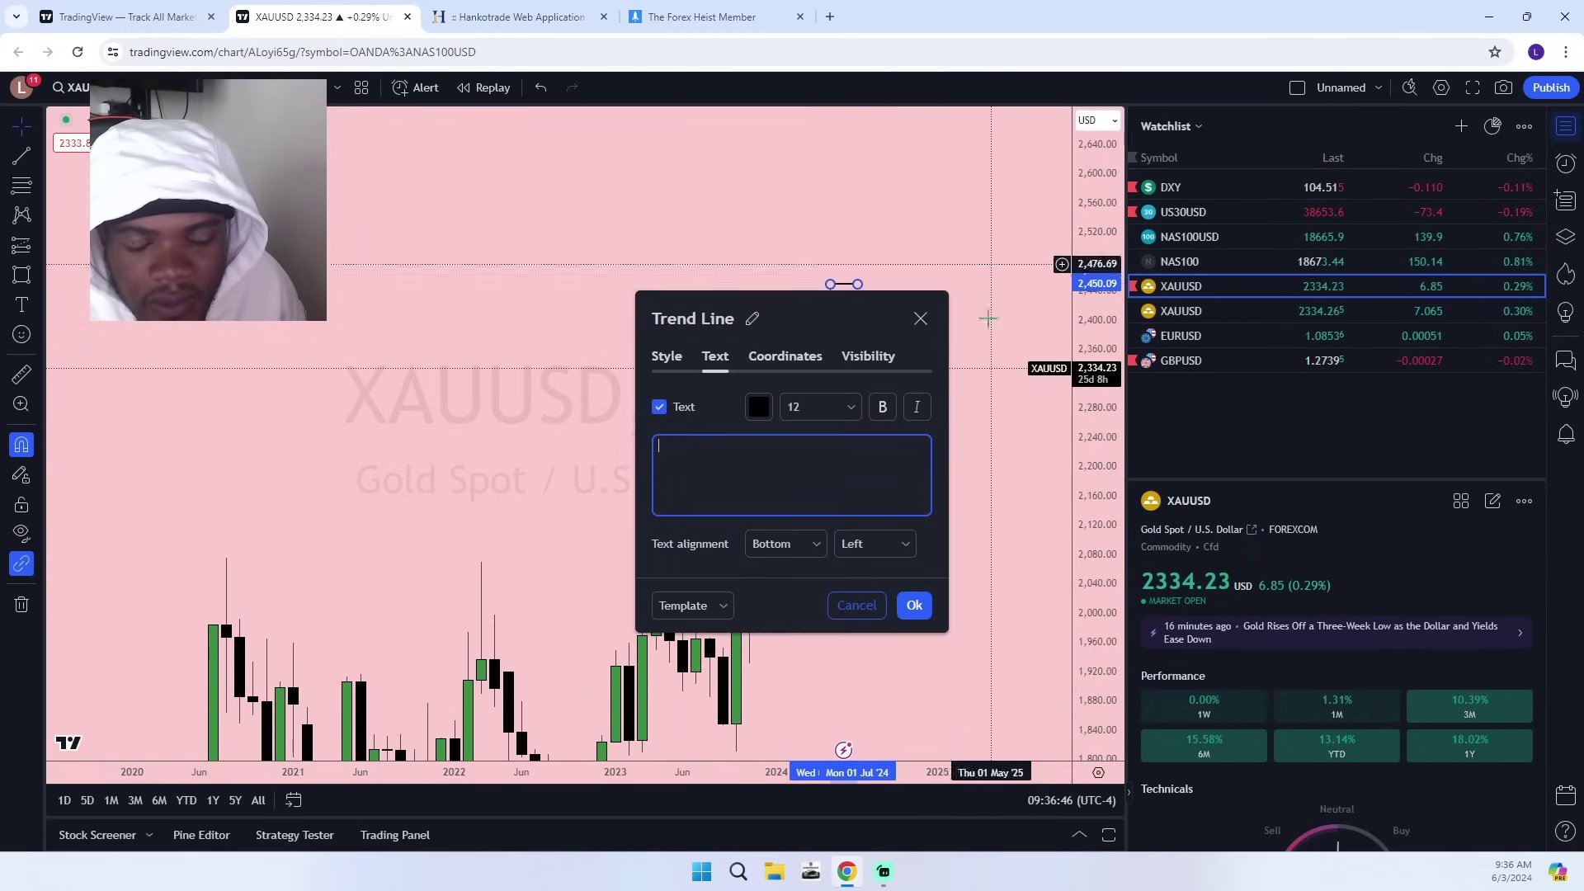
{"action": "left_click", "coordinate": [683, 605]}
{"action": "left_click", "coordinate": [681, 819]}
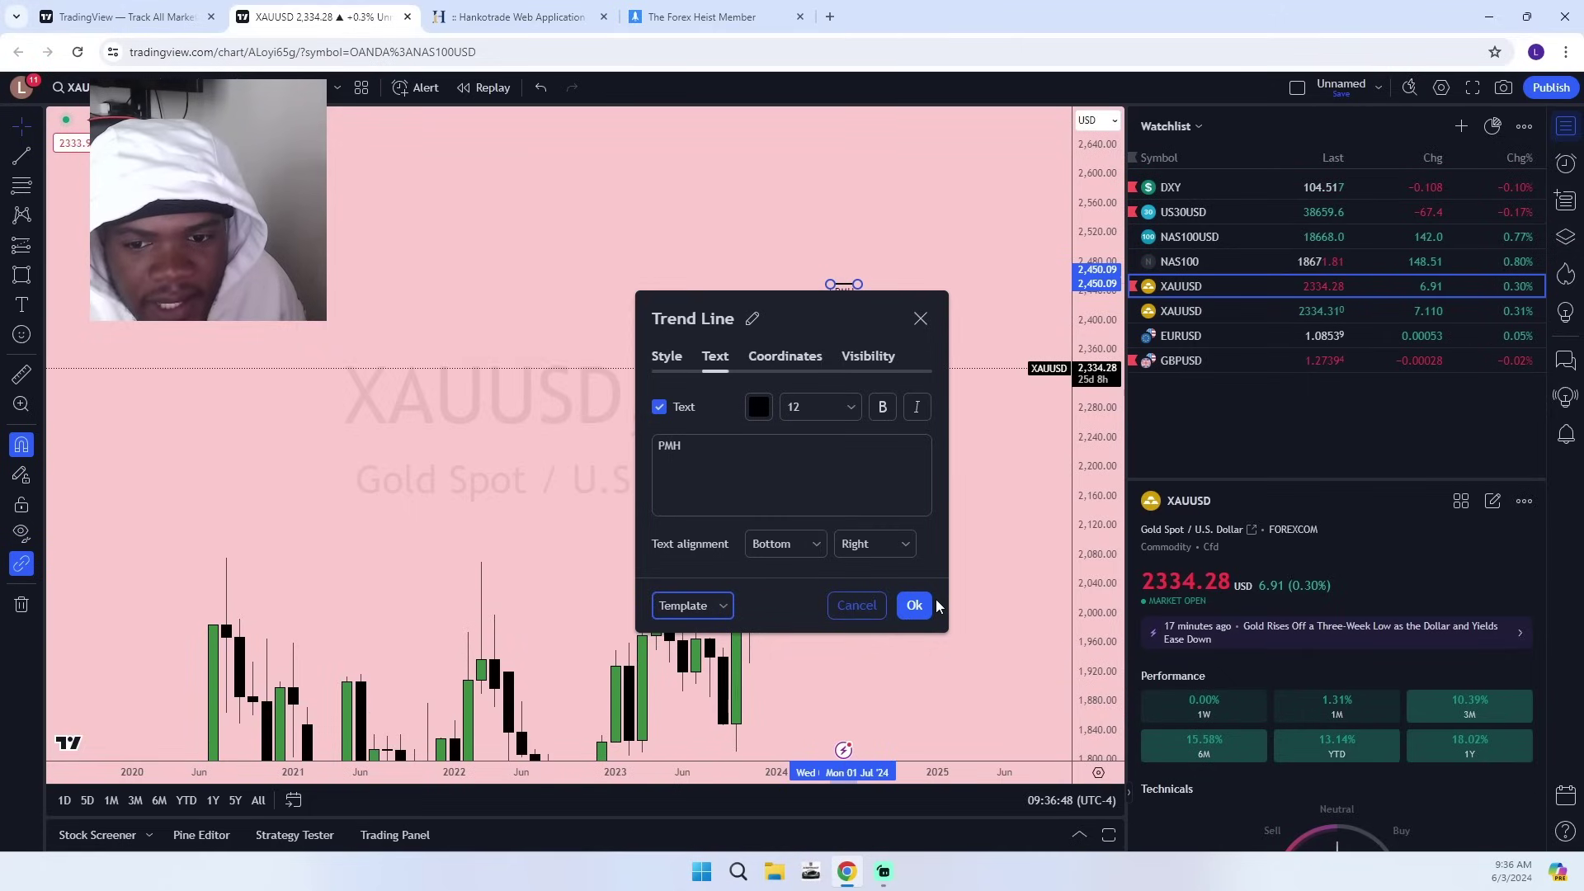
{"action": "left_click", "coordinate": [914, 605]}
Switch the XAUUSD chart to the 1-week timeframe.
{"action": "left_click", "coordinate": [180, 88]}
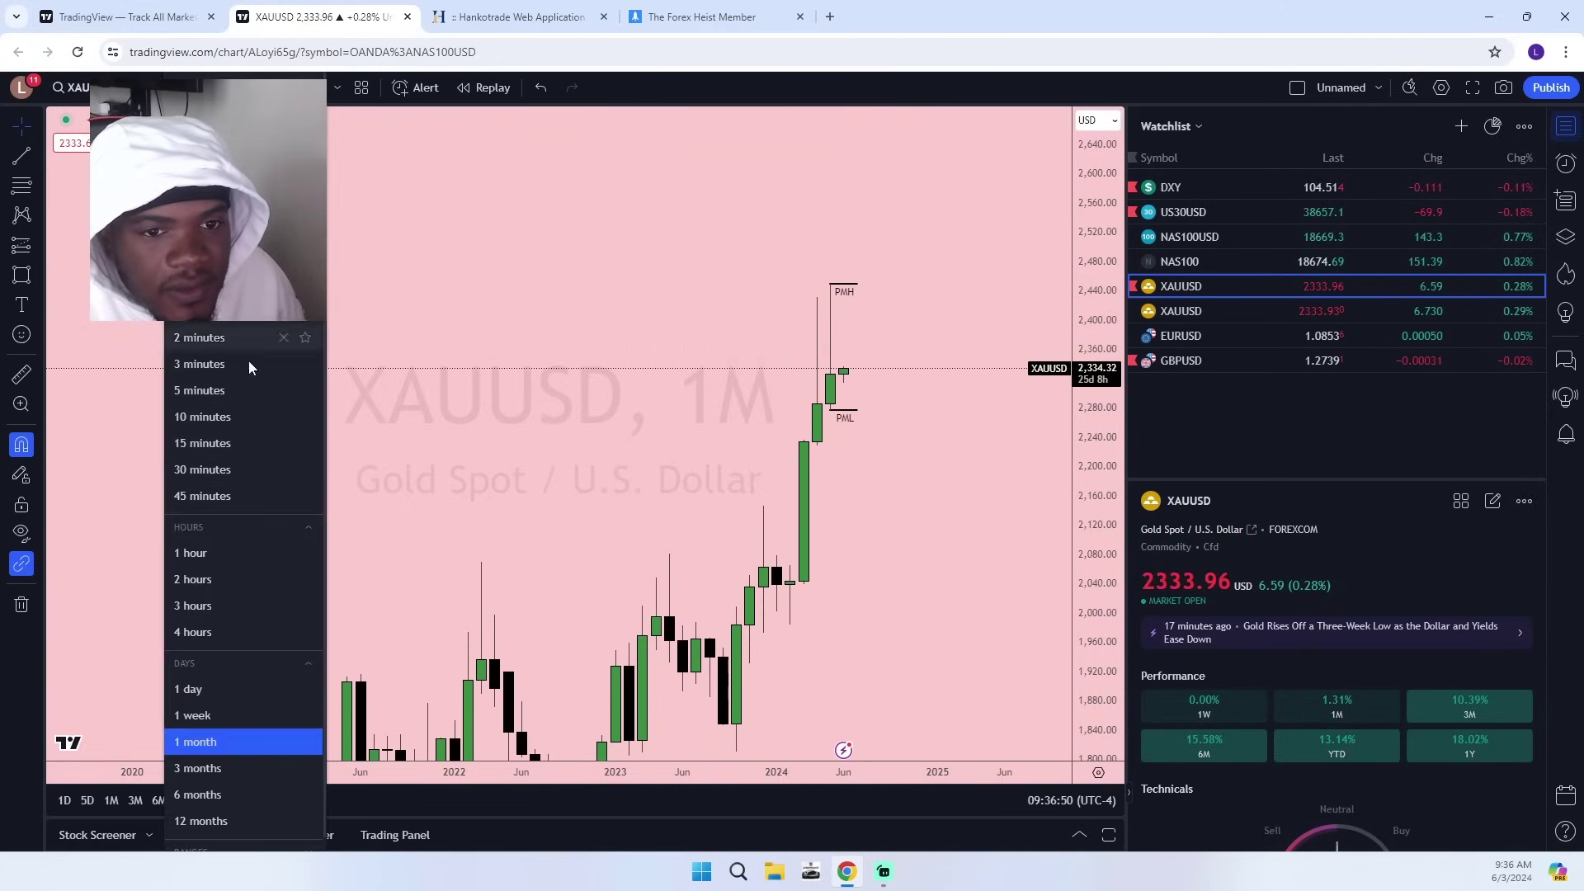
{"action": "left_click", "coordinate": [198, 717]}
{"action": "scroll", "coordinate": [842, 734], "scroll_direction": "up", "scroll_amount": 4}
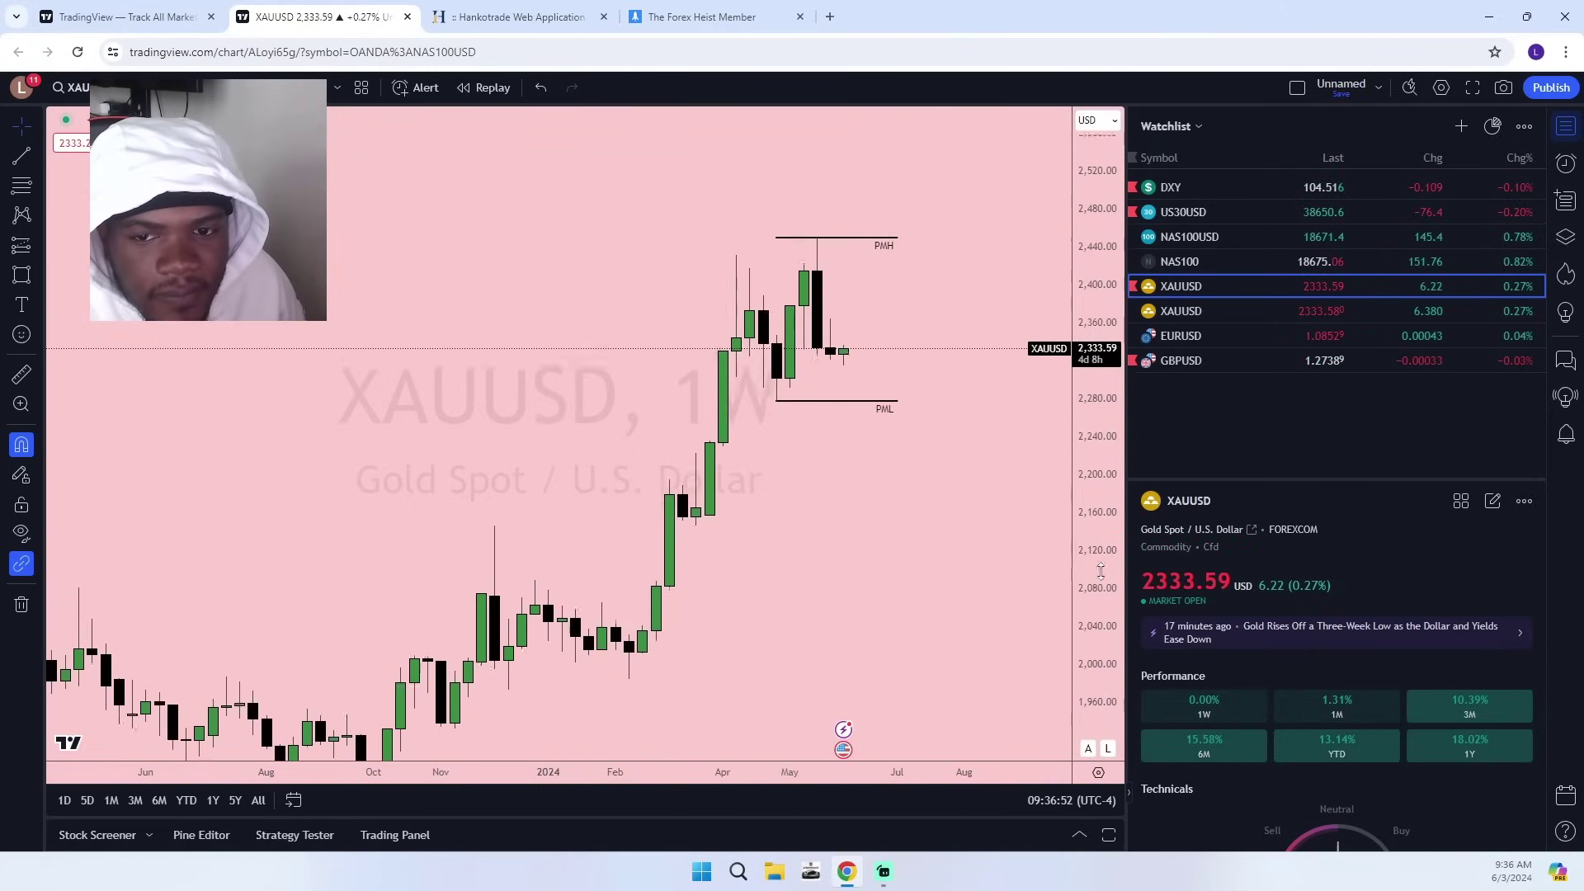
{"action": "left_click_drag", "start_coordinate": [768, 488], "coordinate": [764, 681]}
{"action": "left_click_drag", "start_coordinate": [546, 249], "coordinate": [613, 250]}
{"action": "left_click", "coordinate": [764, 510]}
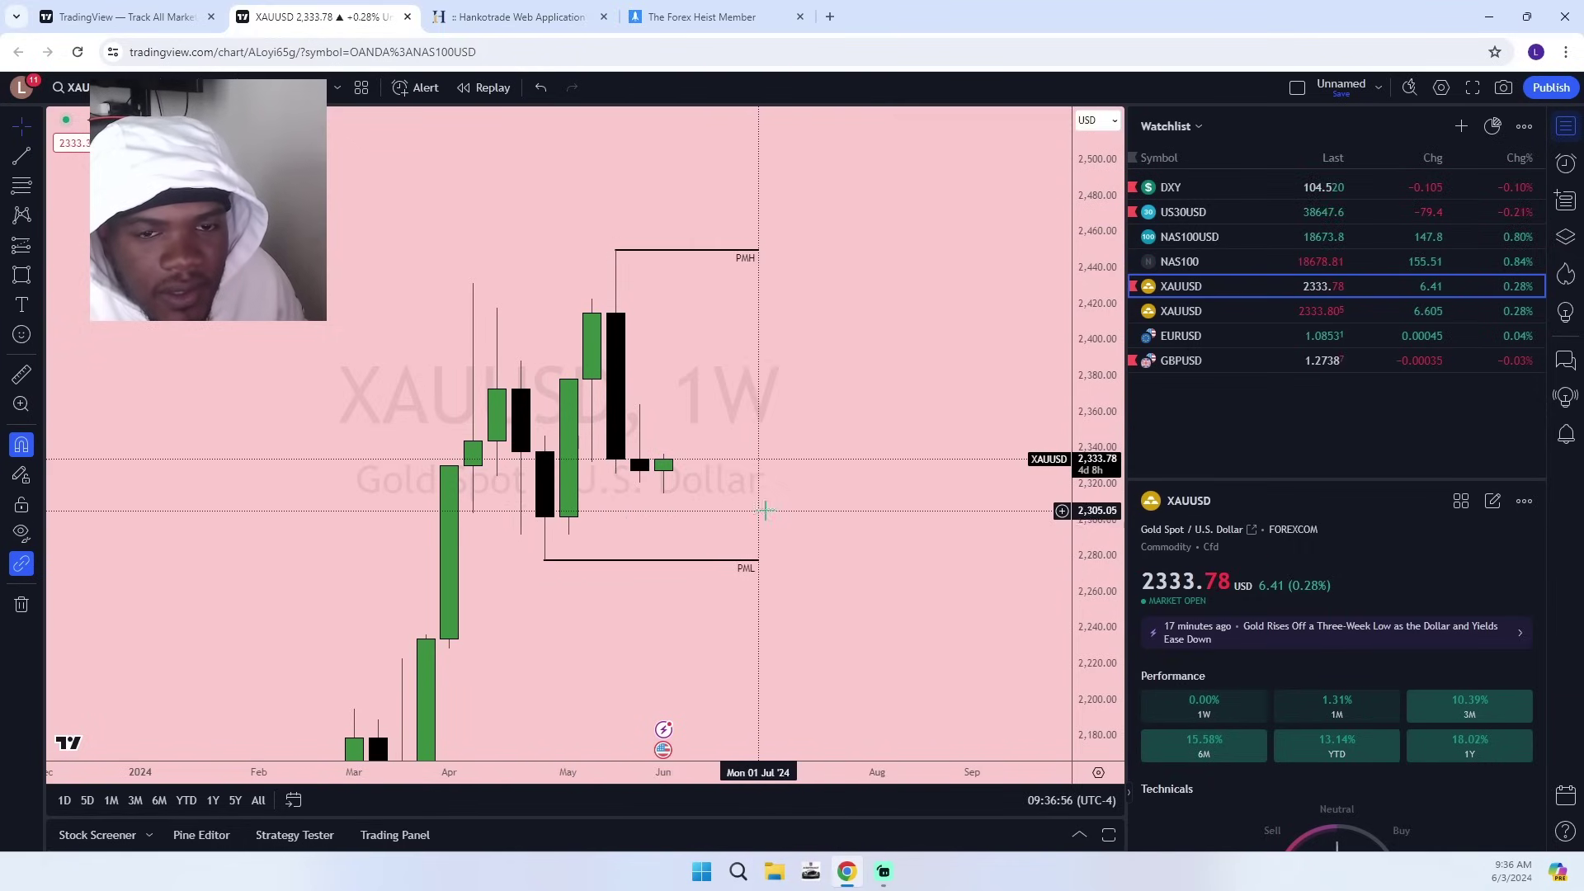
{"action": "left_click", "coordinate": [177, 88]}
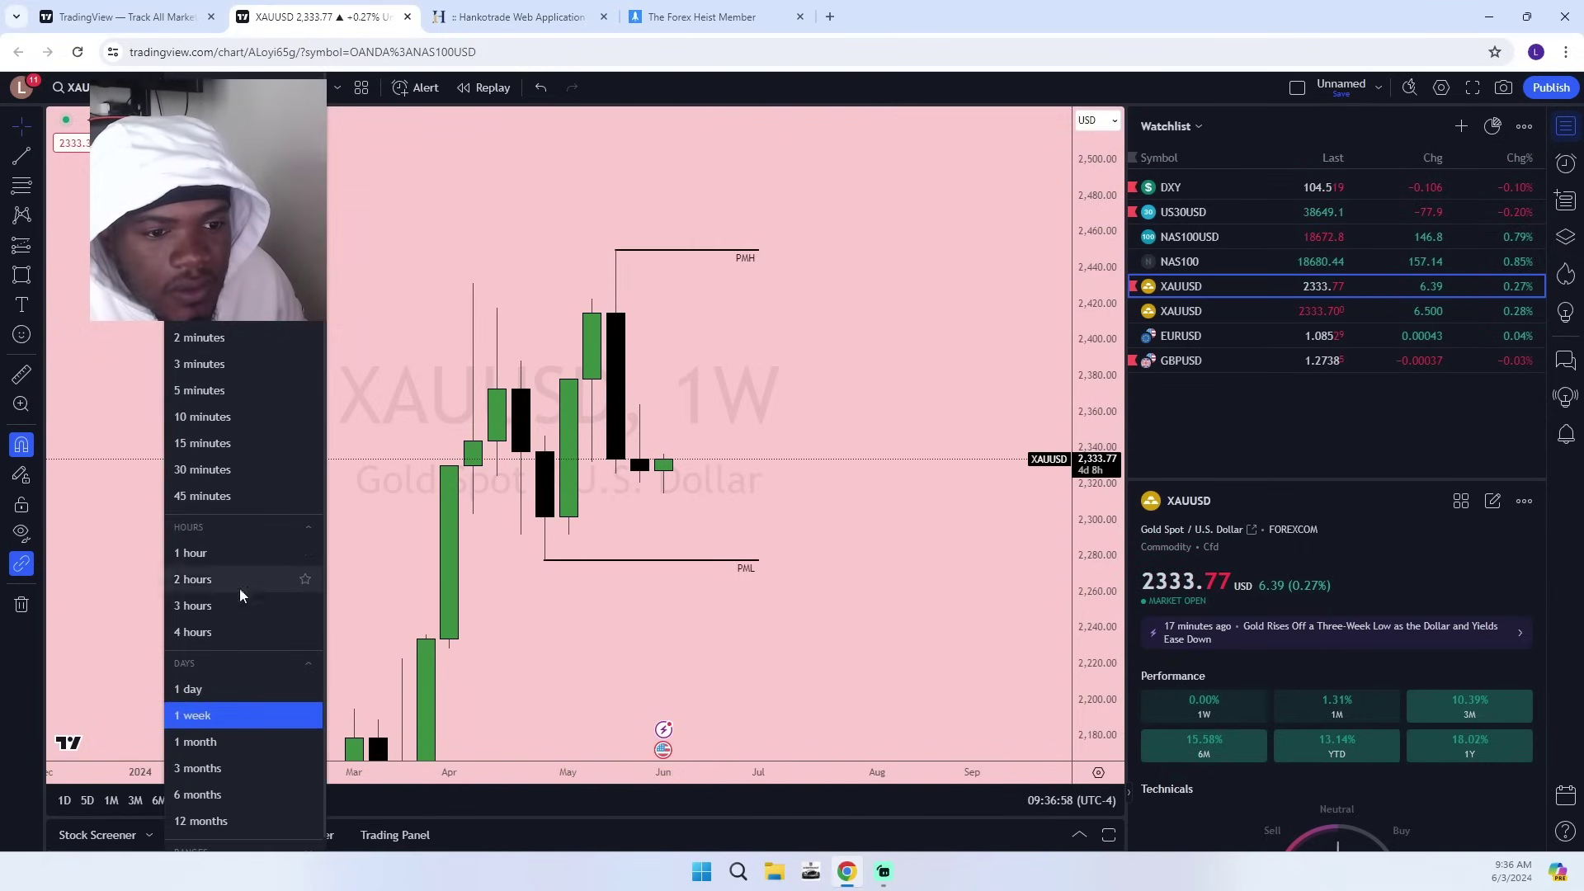
{"action": "left_click", "coordinate": [433, 461]}
Draw a horizontal trend line at the 27 May 2024 week's high, 2,364.13, to 3 June and apply the saved pWH template.
{"action": "left_click", "coordinate": [22, 155]}
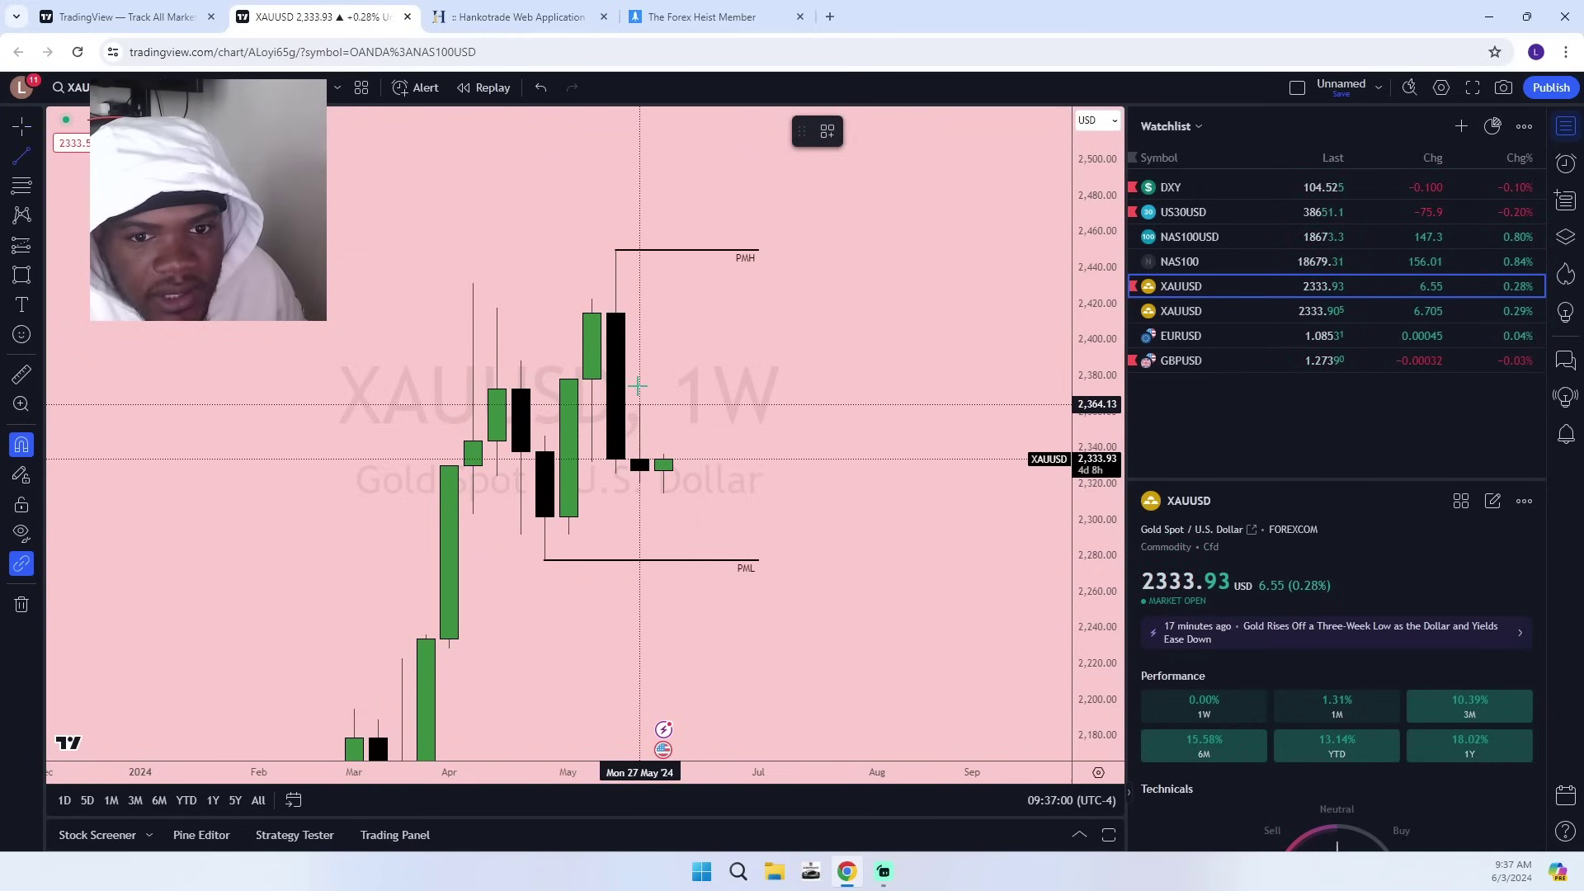
{"action": "left_click", "coordinate": [639, 405]}
{"action": "left_click", "coordinate": [671, 404], "text": "shift"}
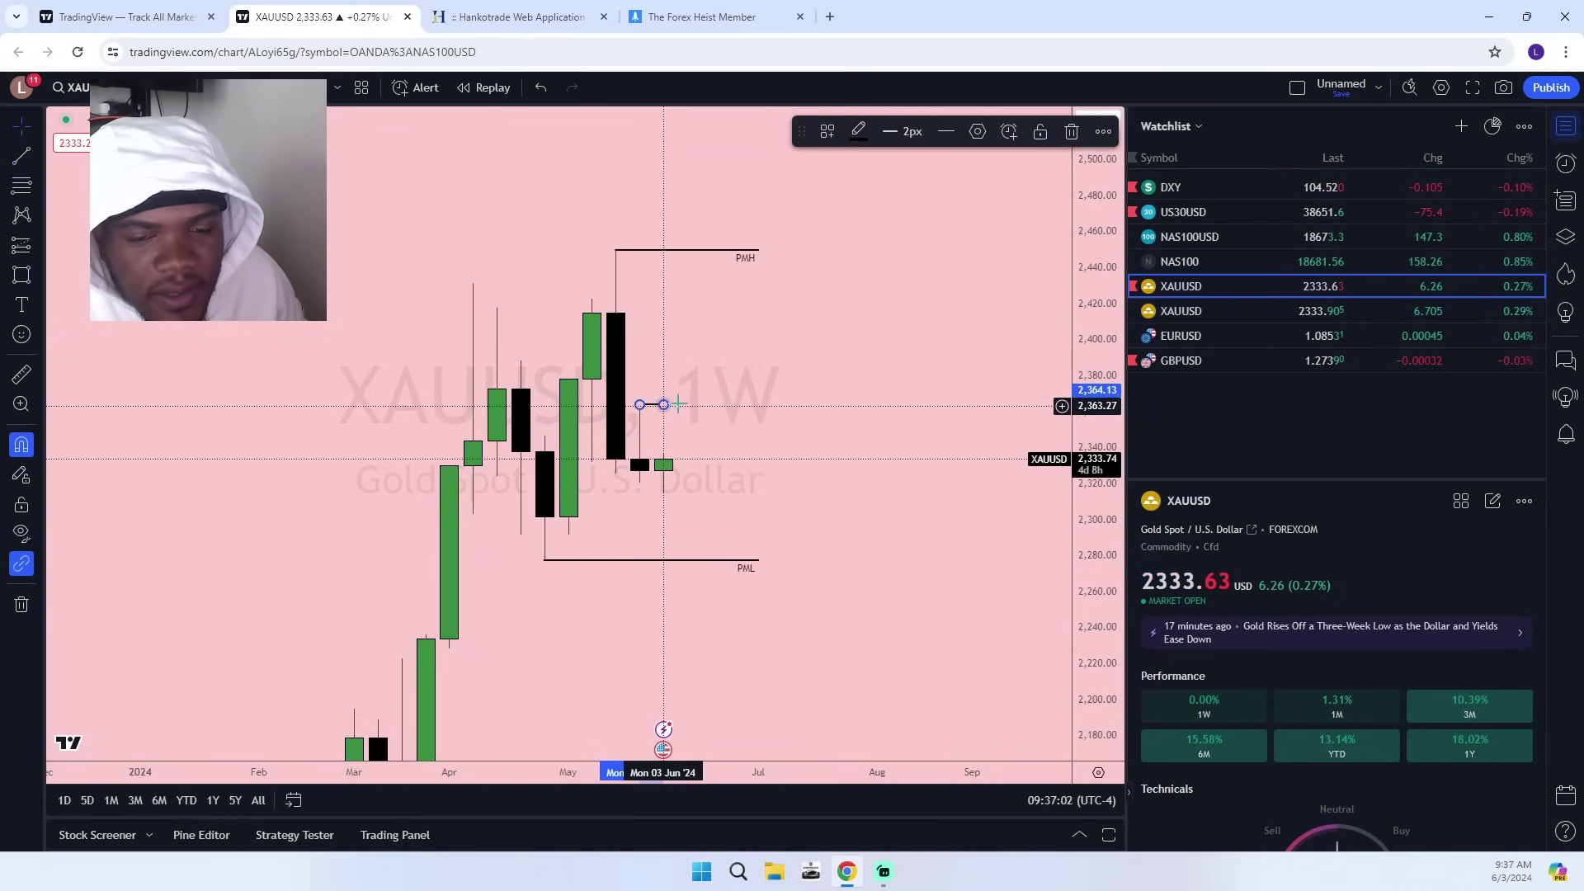
{"action": "left_click", "coordinate": [976, 132]}
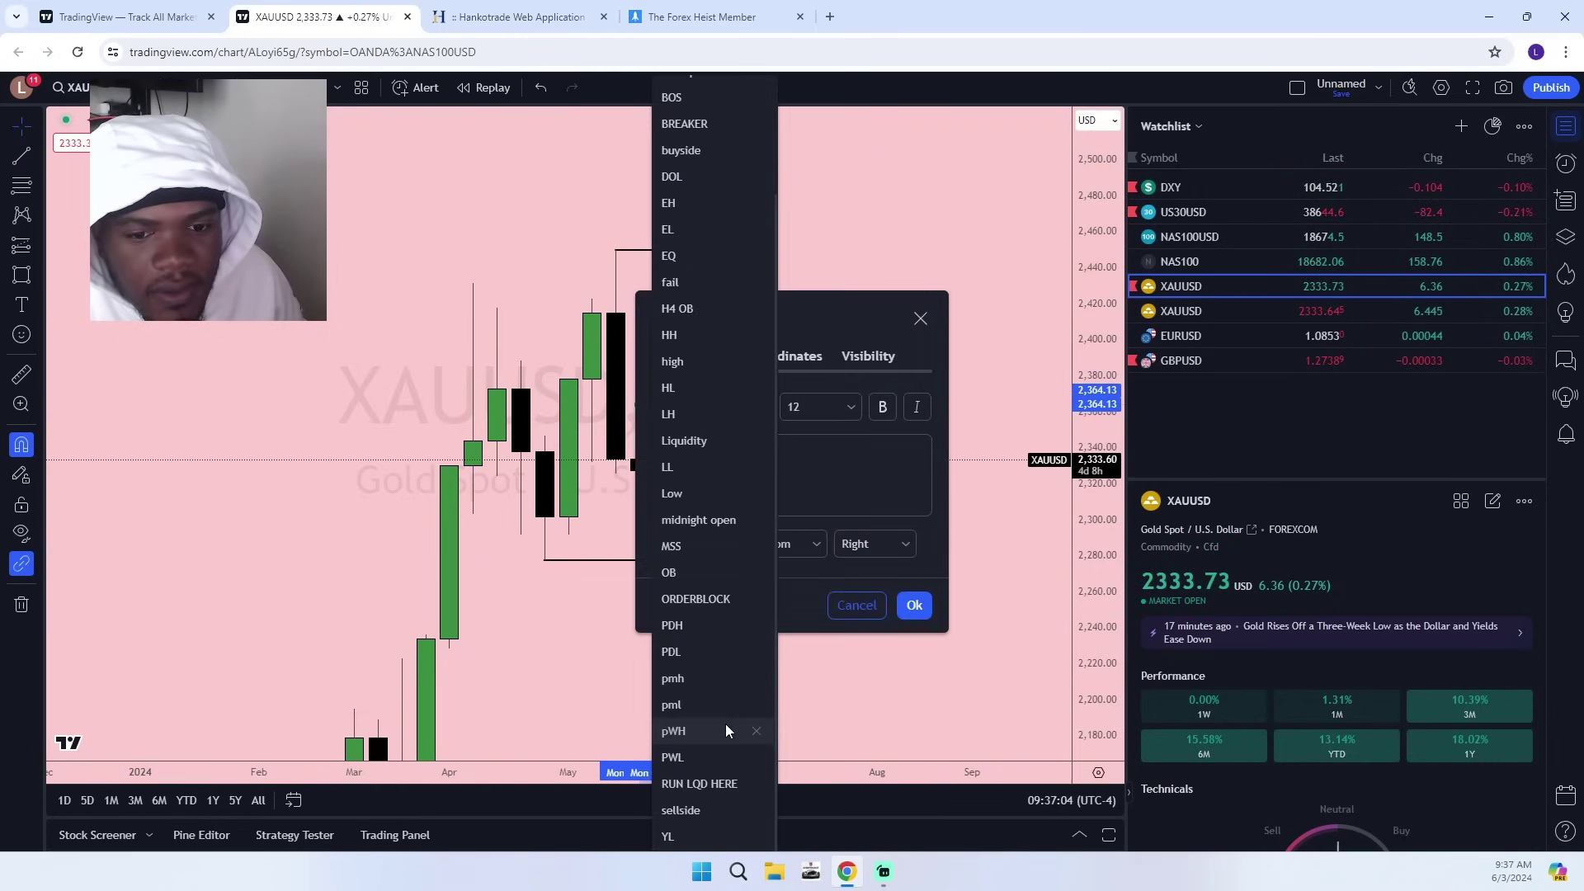
{"action": "left_click", "coordinate": [696, 731]}
{"action": "left_click", "coordinate": [914, 605]}
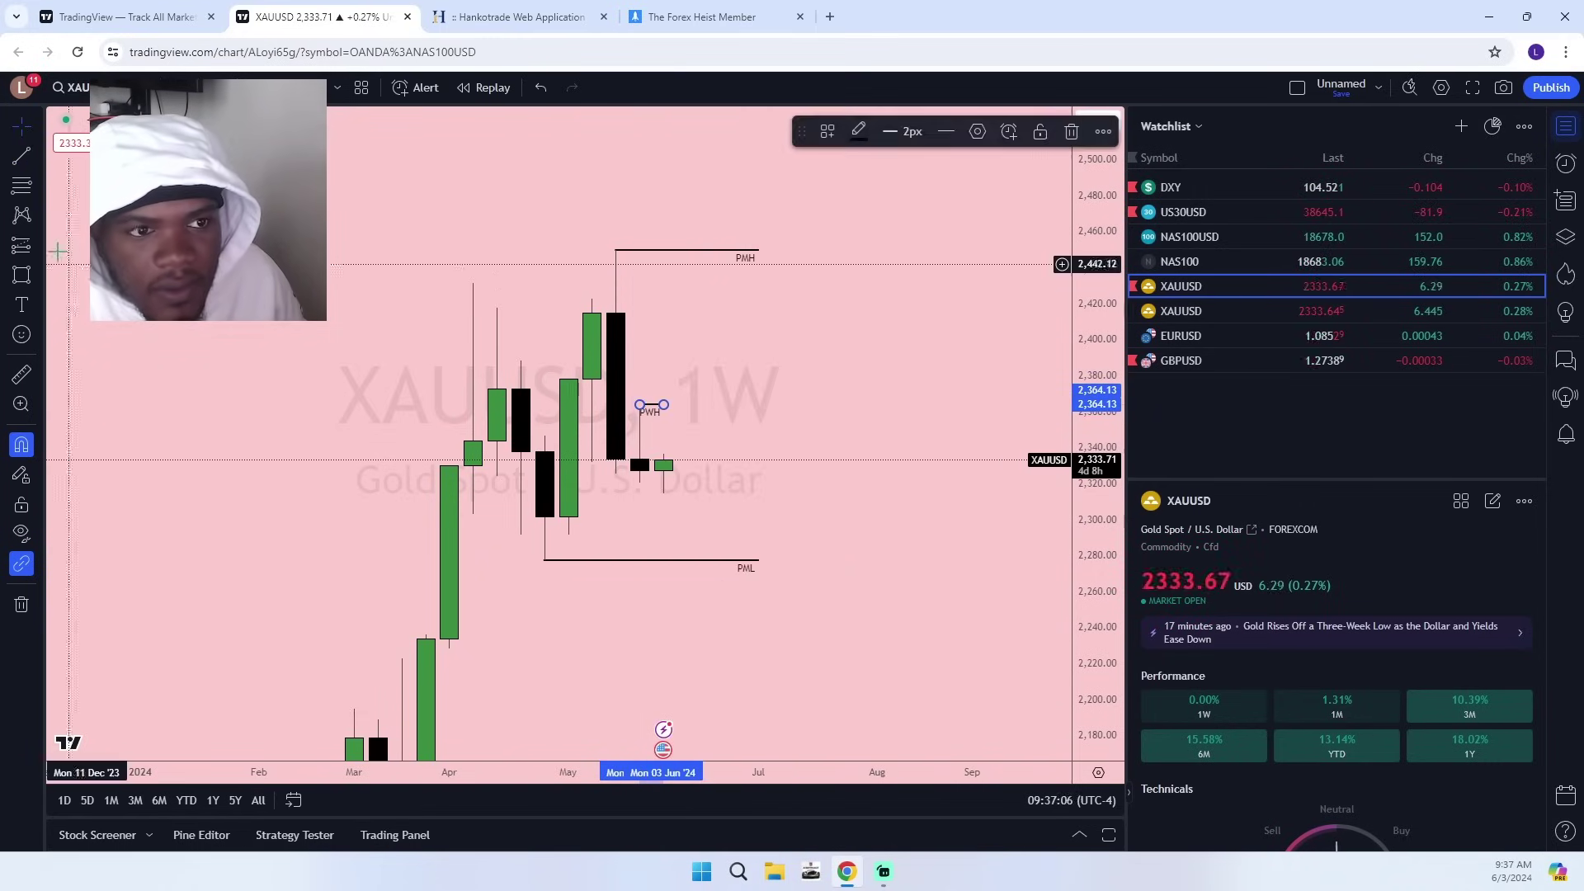
Draw a horizontal trend line at the 27 May 2024 week's low, 2,320.61, to 3 June and apply the saved PWL template.
{"action": "left_click", "coordinate": [22, 157]}
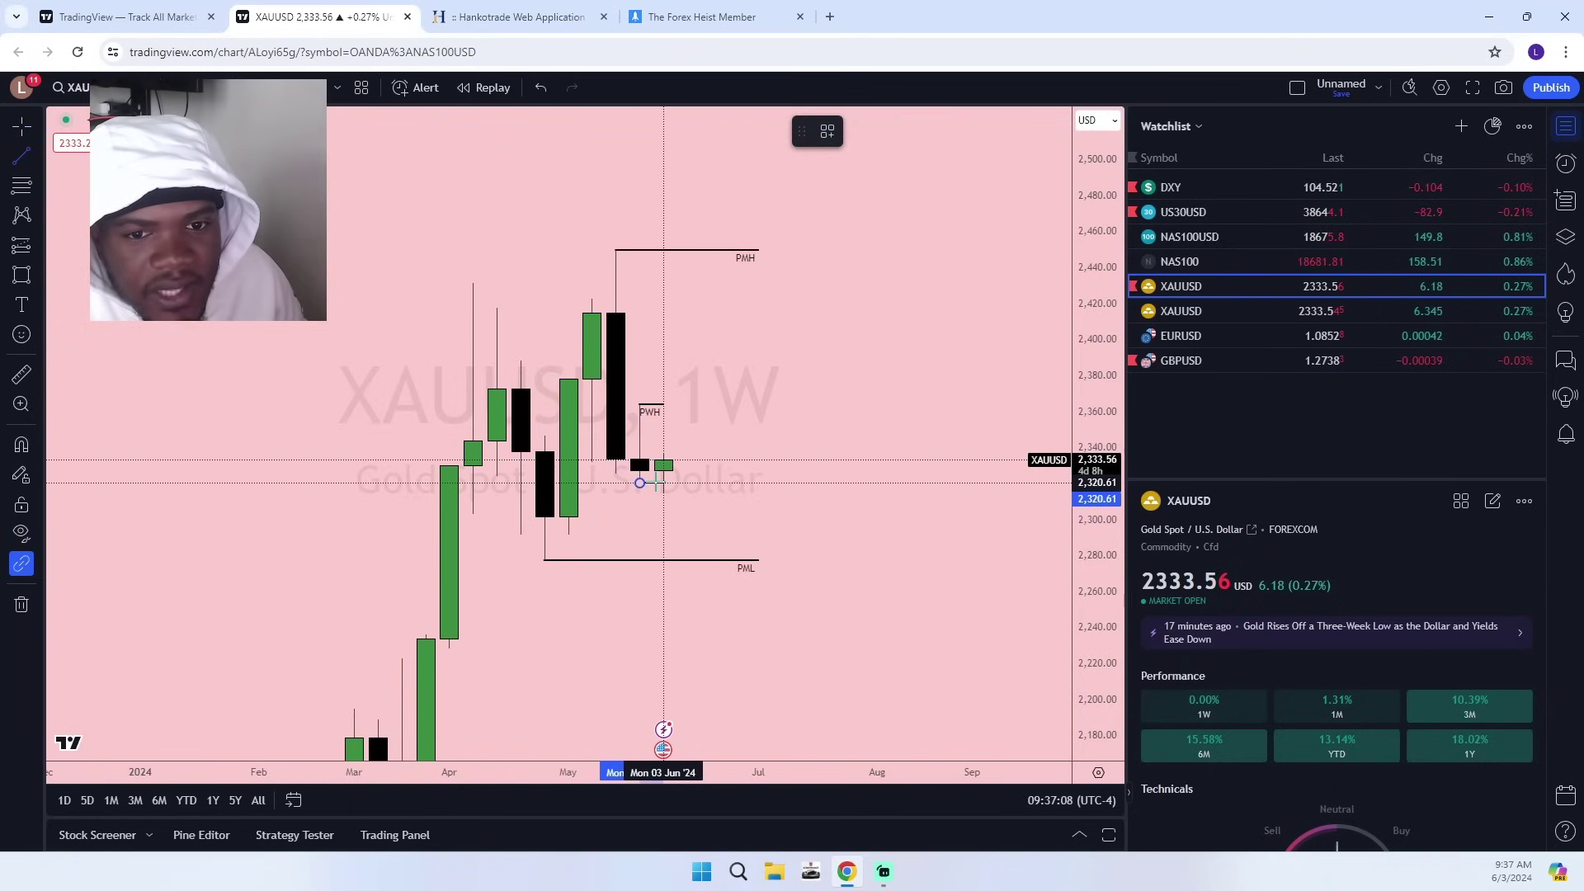
{"action": "left_click", "coordinate": [656, 483]}
{"action": "left_click", "coordinate": [974, 130]}
{"action": "left_click", "coordinate": [699, 605]}
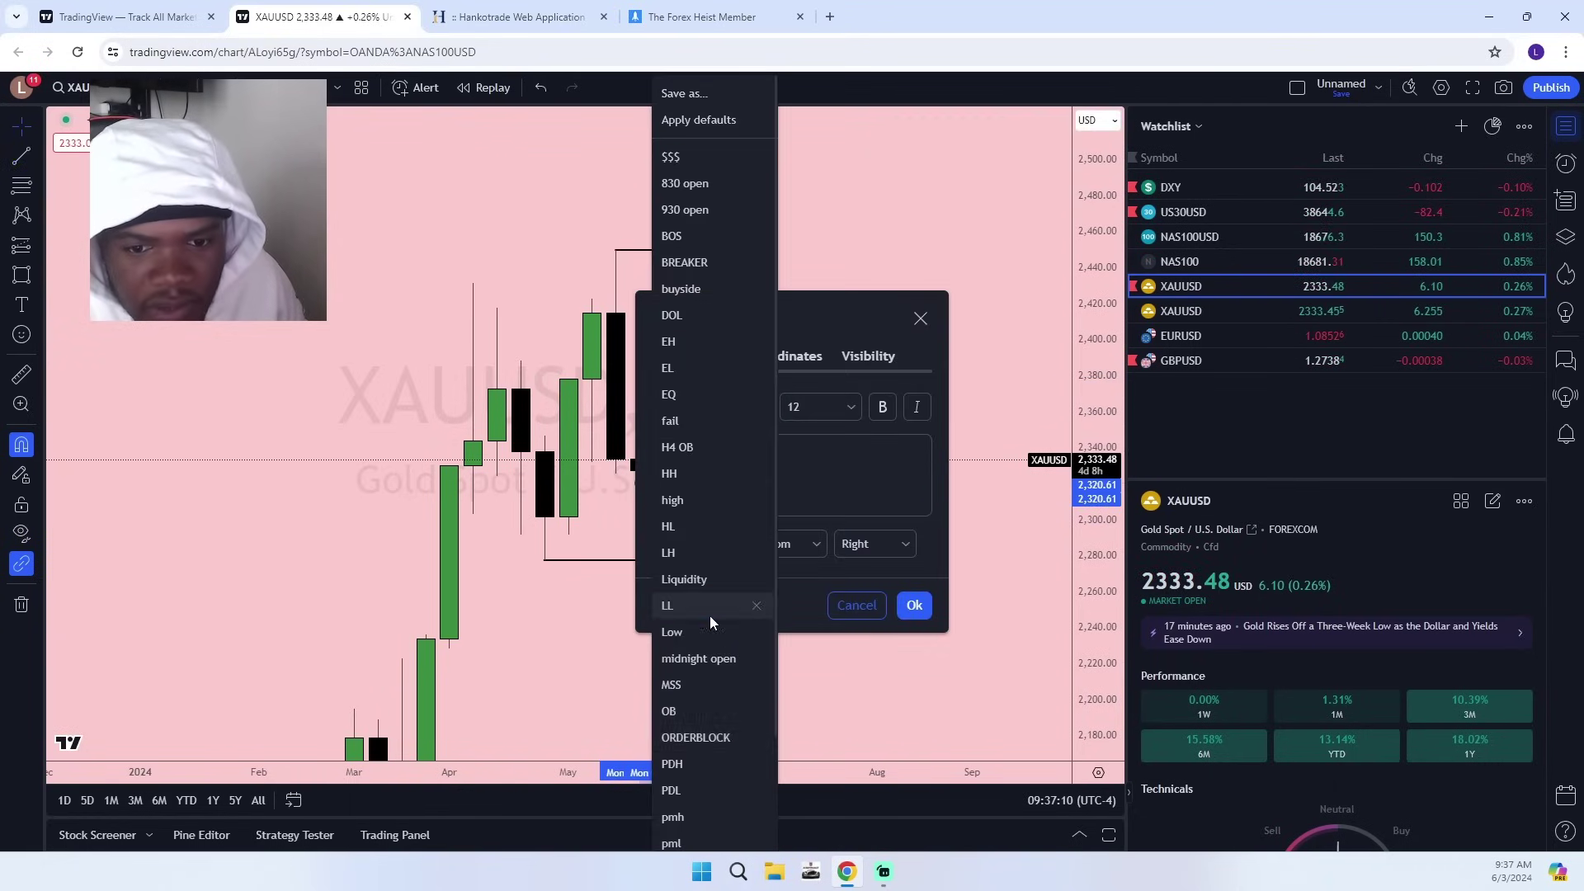
{"action": "scroll", "coordinate": [713, 819], "scroll_direction": "down", "scroll_amount": 2}
{"action": "left_click", "coordinate": [702, 758]}
{"action": "left_click", "coordinate": [914, 606]}
Try to extend the ends of the PWL and PWH lines to 1 July 2024, level with the PML line.
{"action": "scroll", "coordinate": [636, 591], "scroll_direction": "up", "scroll_amount": 2}
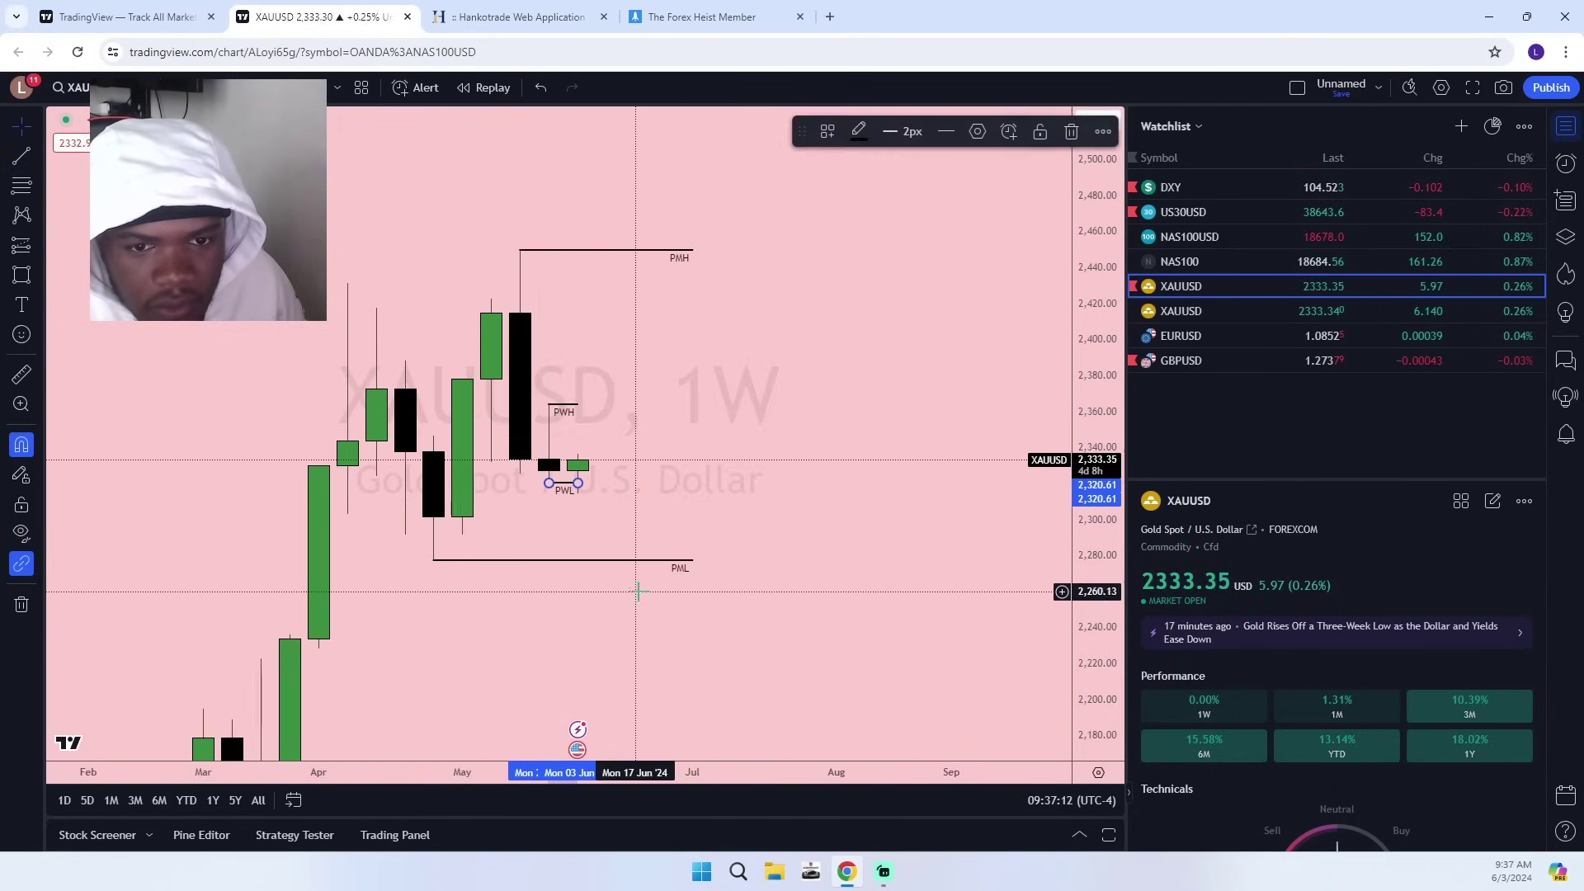
{"action": "left_click_drag", "start_coordinate": [383, 646], "coordinate": [447, 638]}
{"action": "scroll", "coordinate": [448, 638], "scroll_direction": "up", "scroll_amount": 5}
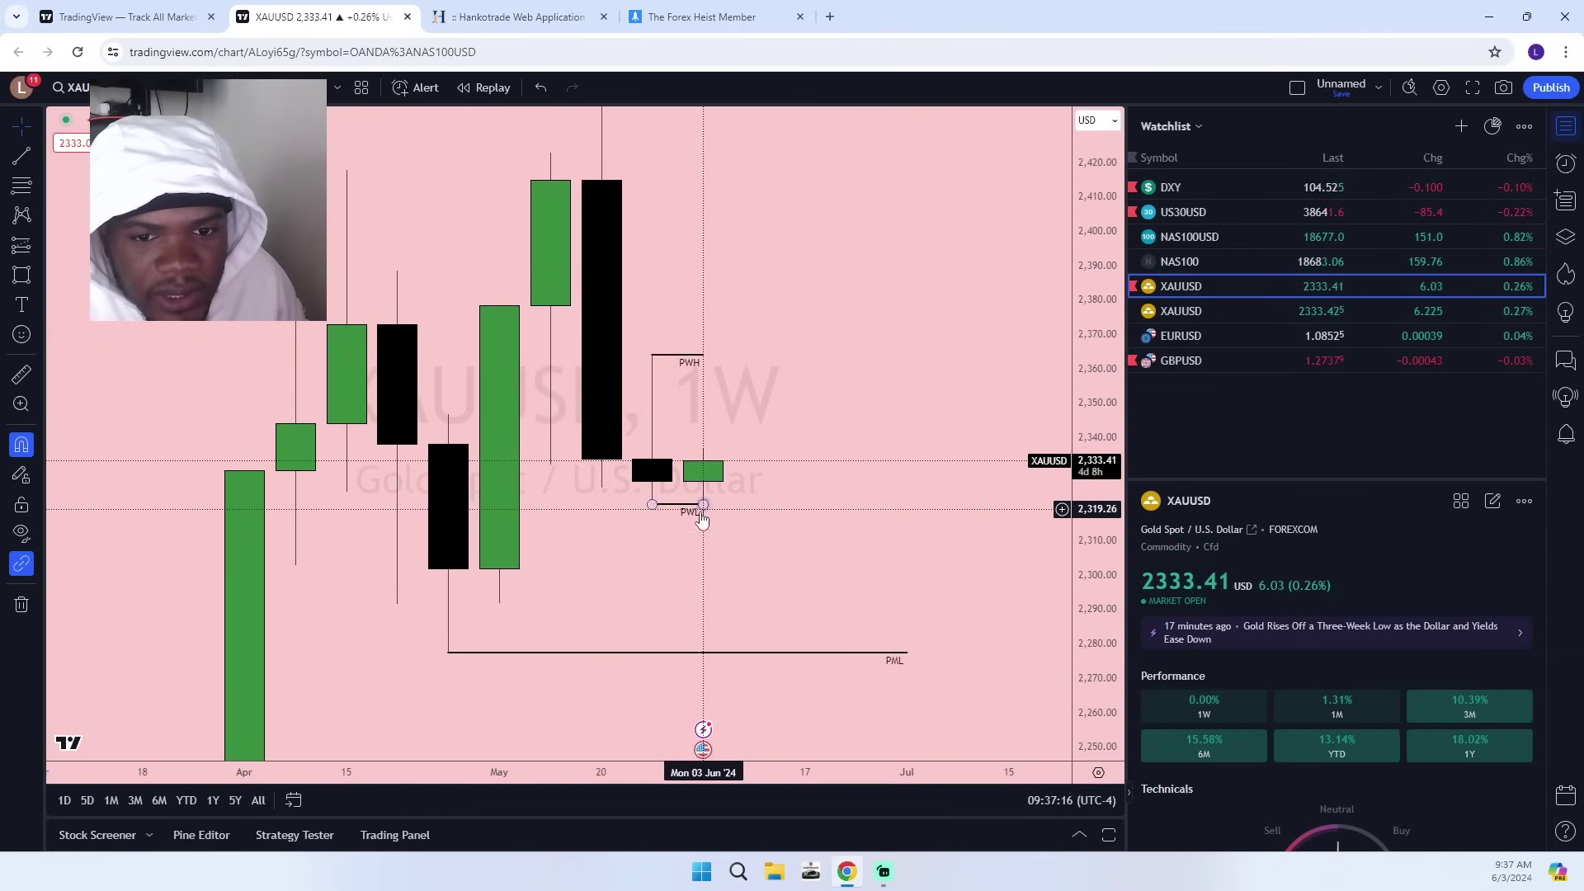
{"action": "left_click", "coordinate": [704, 509], "text": "shift"}
{"action": "left_click_drag", "start_coordinate": [704, 510], "coordinate": [832, 470]}
{"action": "left_click", "coordinate": [782, 530]}
{"action": "left_click", "coordinate": [629, 471]}
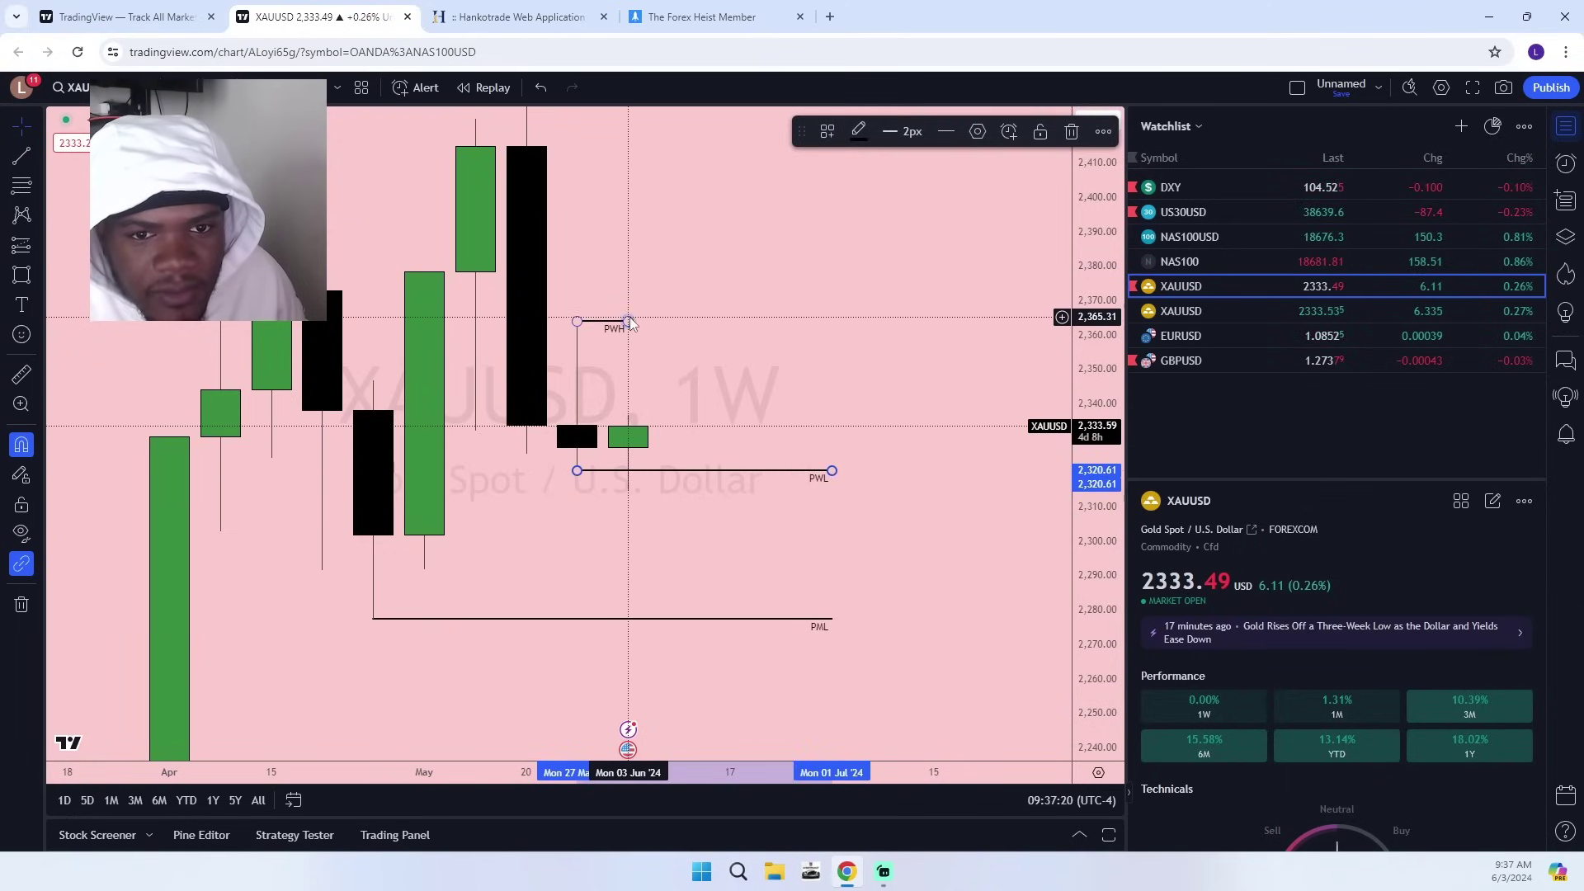
{"action": "mouse_move", "coordinate": [629, 321]}
{"action": "left_mouse_down"}
{"action": "mouse_move", "coordinate": [832, 321]}
{"action": "mouse_move", "coordinate": [629, 321]}
{"action": "left_mouse_up"}
{"action": "left_click", "coordinate": [857, 321]}
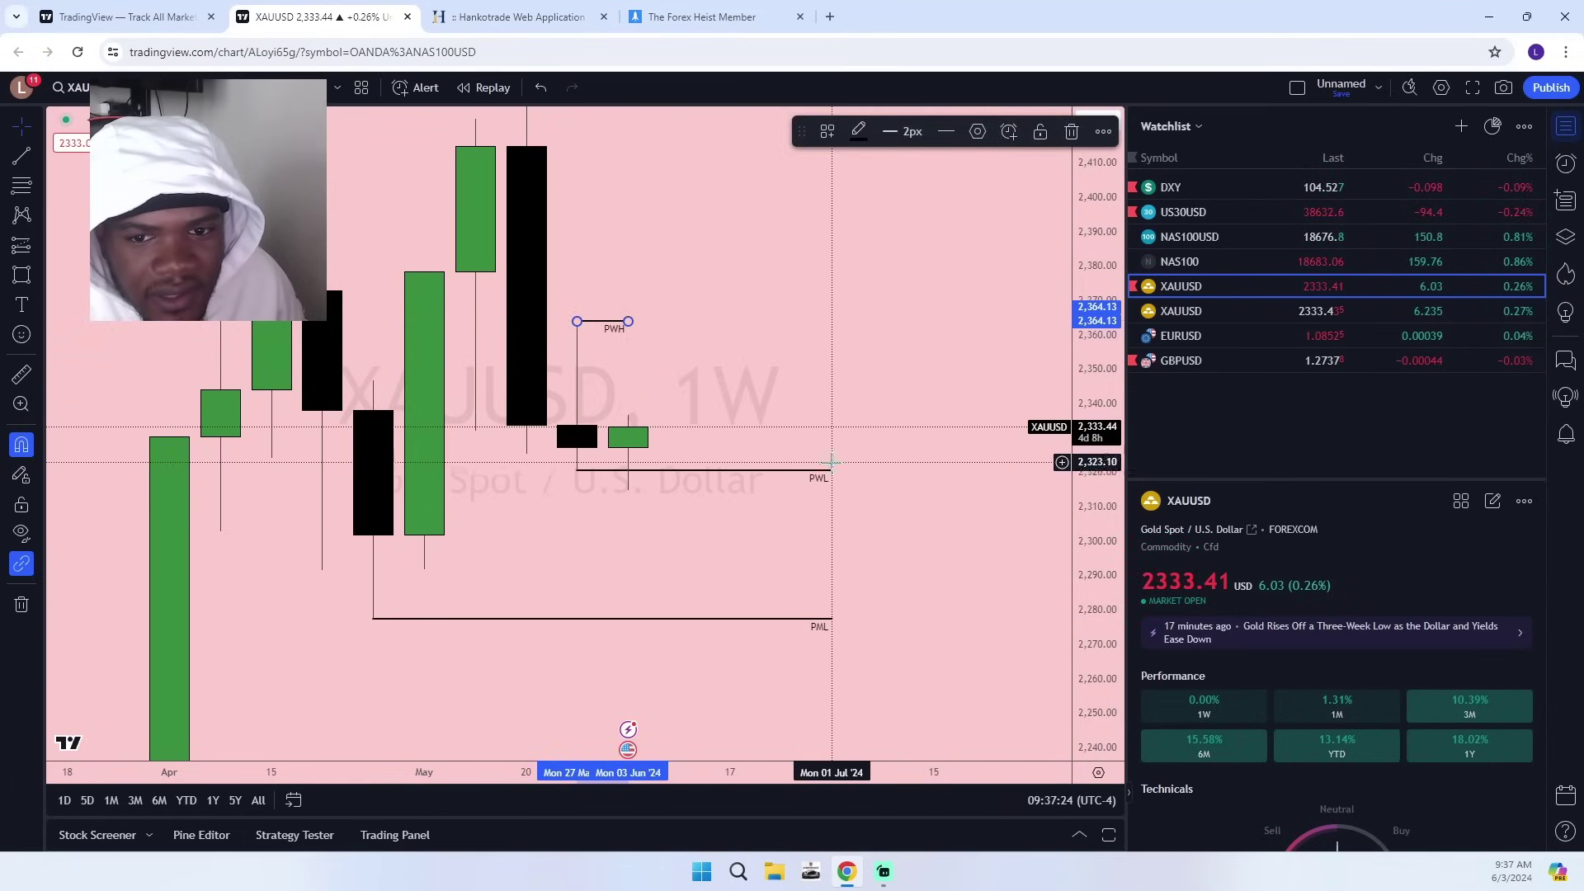
Shorten the PWL and PML lines so both end at the 3 June 2024 candle, level with the PWH line.
{"action": "left_click_drag", "start_coordinate": [828, 471], "coordinate": [629, 470]}
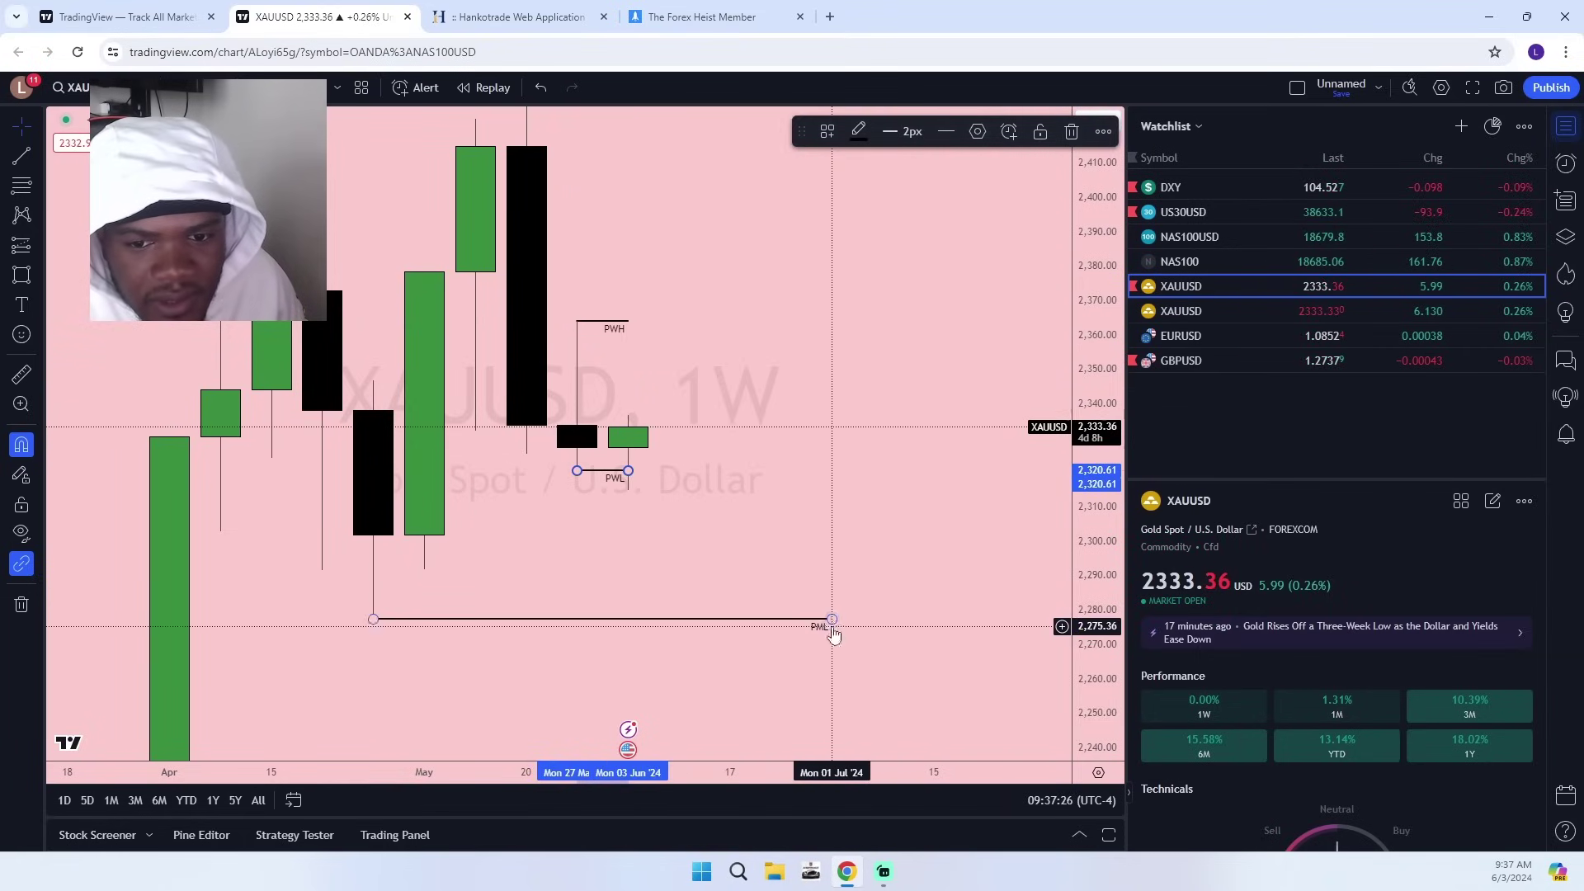
{"action": "left_click_drag", "start_coordinate": [831, 619], "coordinate": [629, 619]}
{"action": "left_click_drag", "start_coordinate": [724, 576], "coordinate": [947, 610]}
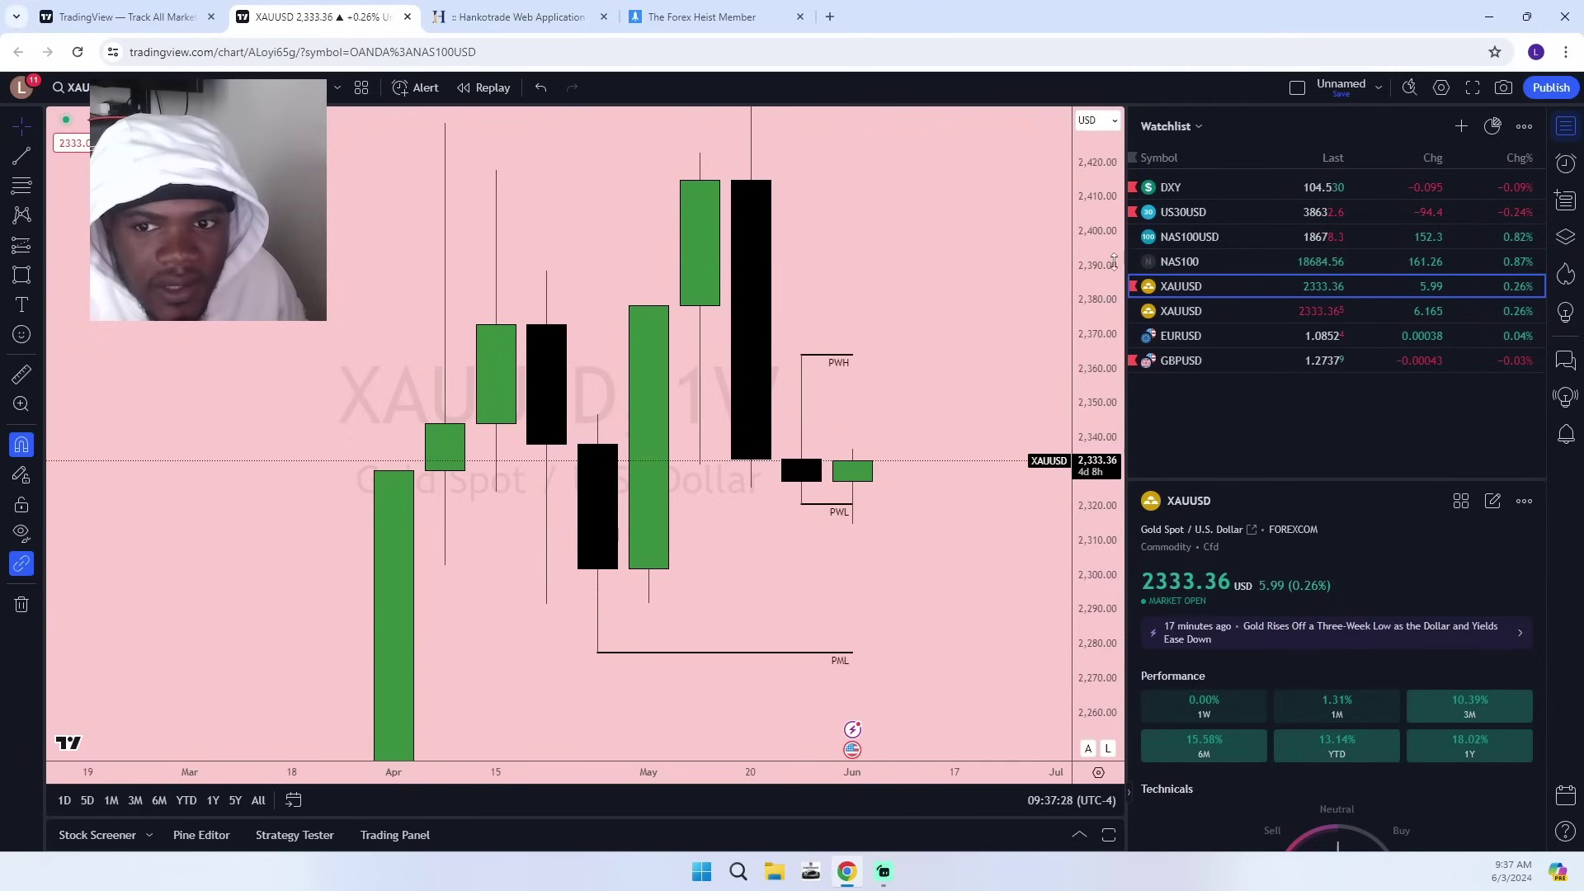
Switch the XAUUSD chart from the weekly to the 1 day interval.
{"action": "left_click_drag", "start_coordinate": [1114, 262], "coordinate": [1110, 537]}
{"action": "left_click", "coordinate": [178, 89]}
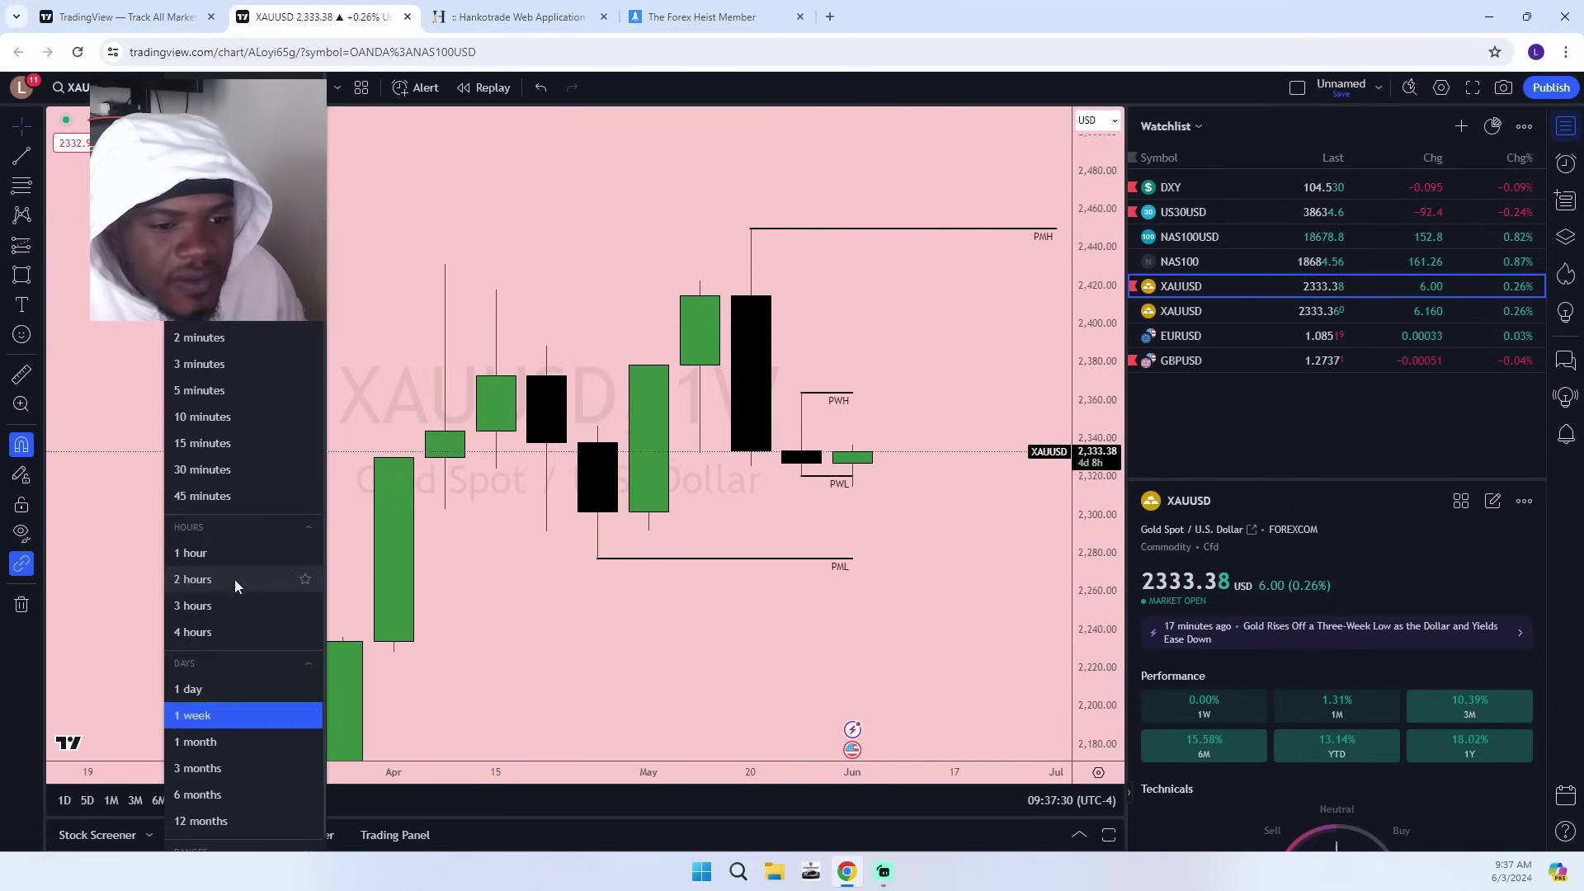
{"action": "left_click", "coordinate": [212, 682]}
Draw a horizontal trend line from the 12 April 2024 high, 2,431.55, to the 20 May 2024 candle.
{"action": "scroll", "coordinate": [636, 640], "scroll_direction": "down", "scroll_amount": 14}
{"action": "left_click_drag", "start_coordinate": [920, 638], "coordinate": [662, 605]}
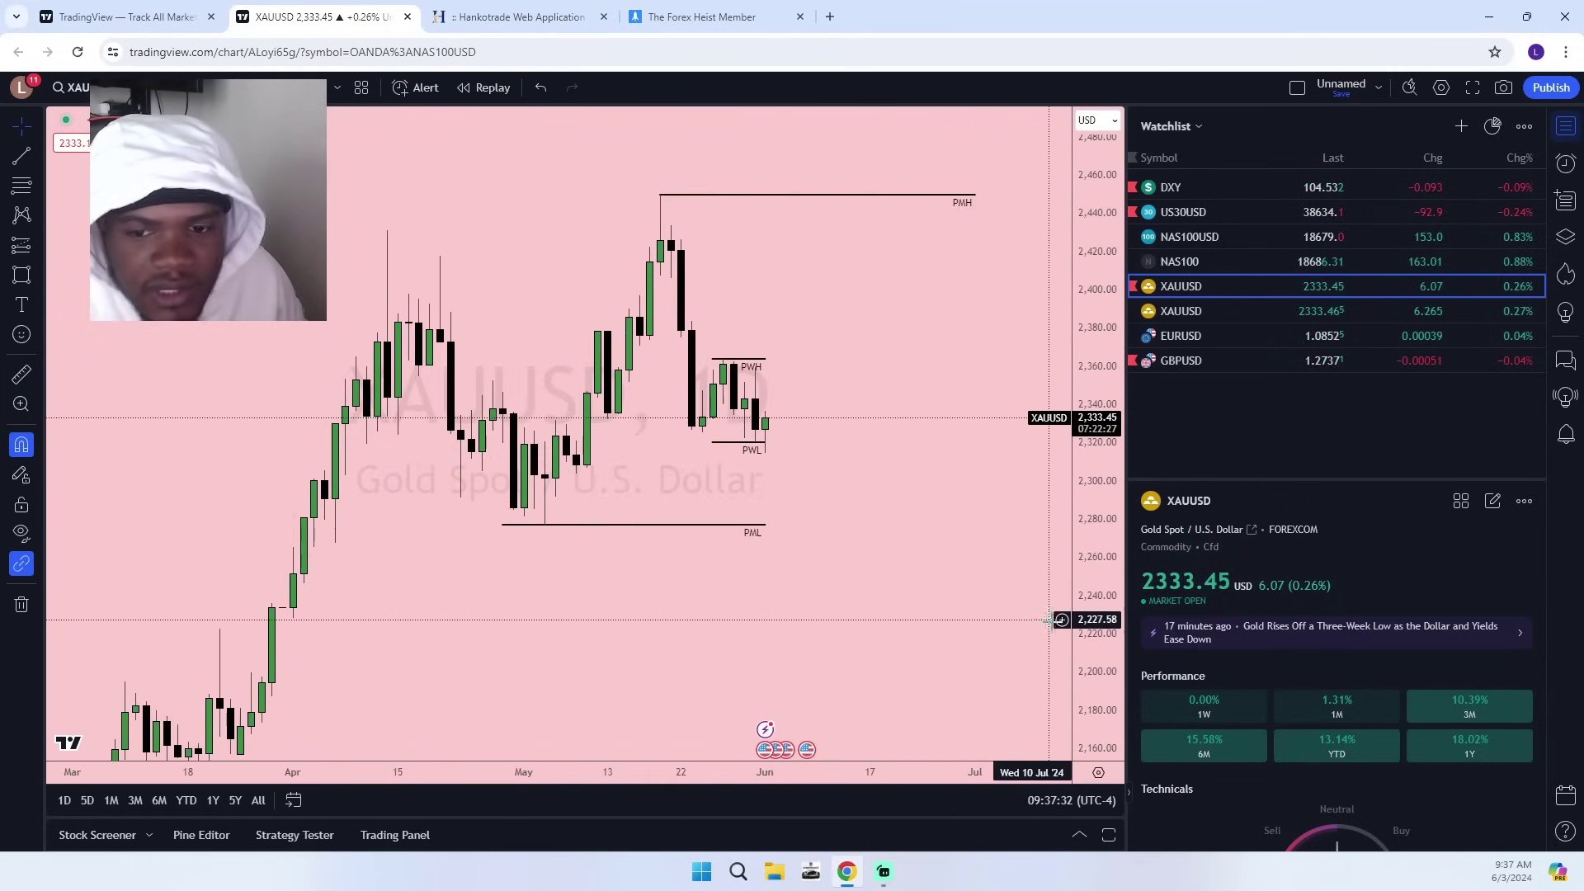
{"action": "scroll", "coordinate": [1049, 618], "scroll_direction": "up", "scroll_amount": 2}
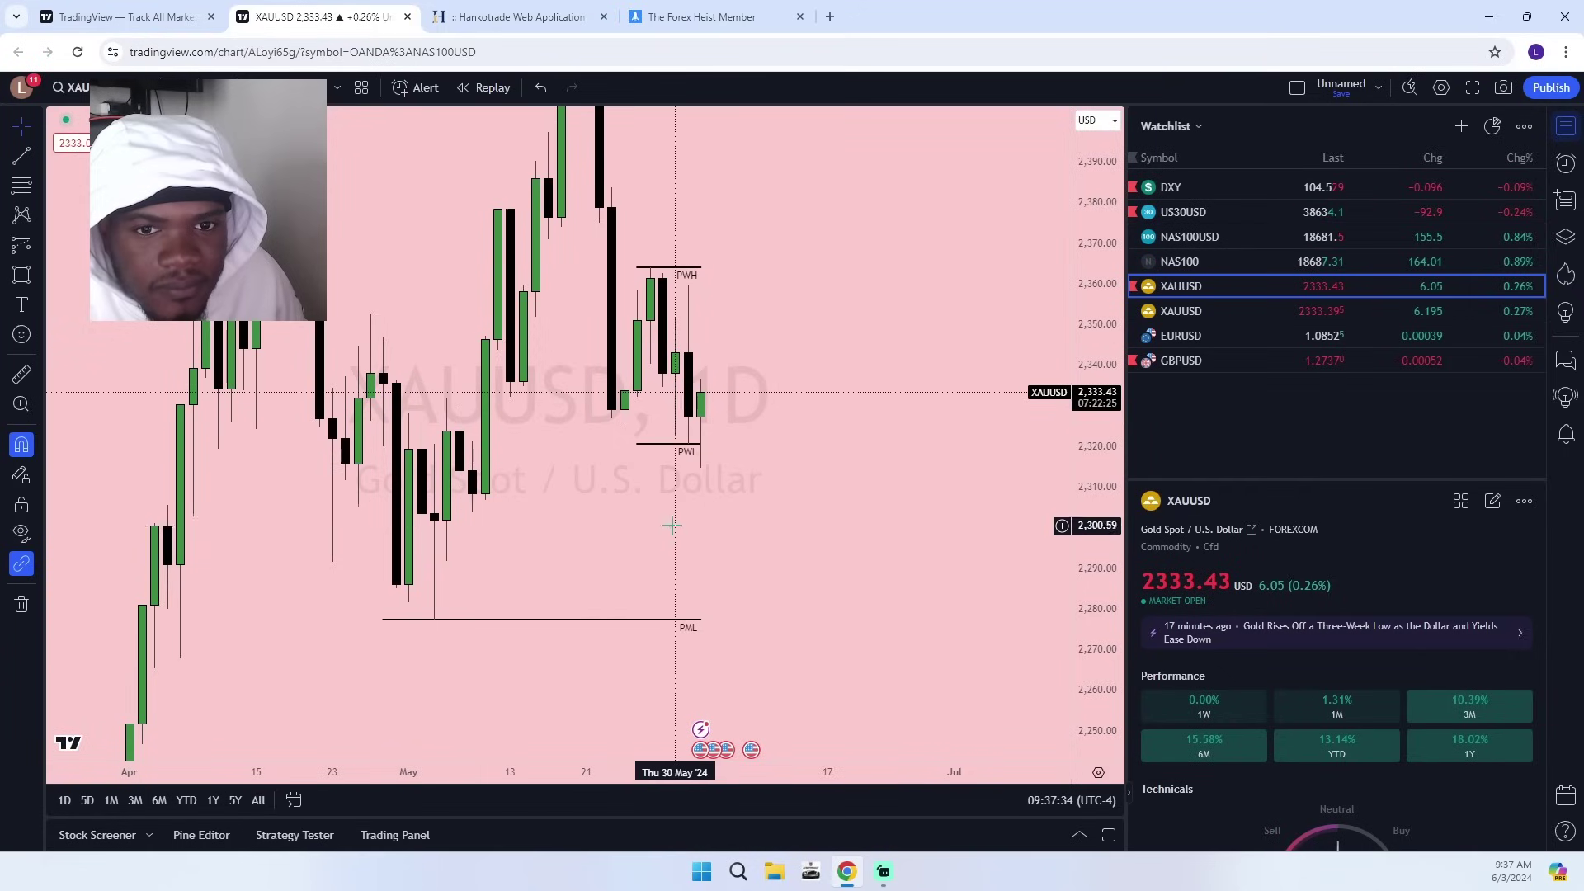
{"action": "left_click_drag", "start_coordinate": [670, 524], "coordinate": [778, 741]}
{"action": "left_click_drag", "start_coordinate": [1090, 369], "coordinate": [1090, 652]}
{"action": "left_click_drag", "start_coordinate": [940, 634], "coordinate": [913, 571]}
{"action": "scroll", "coordinate": [885, 636], "scroll_direction": "down", "scroll_amount": 6}
{"action": "scroll", "coordinate": [883, 636], "scroll_direction": "up", "scroll_amount": 2}
{"action": "left_click_drag", "start_coordinate": [734, 630], "coordinate": [650, 678]}
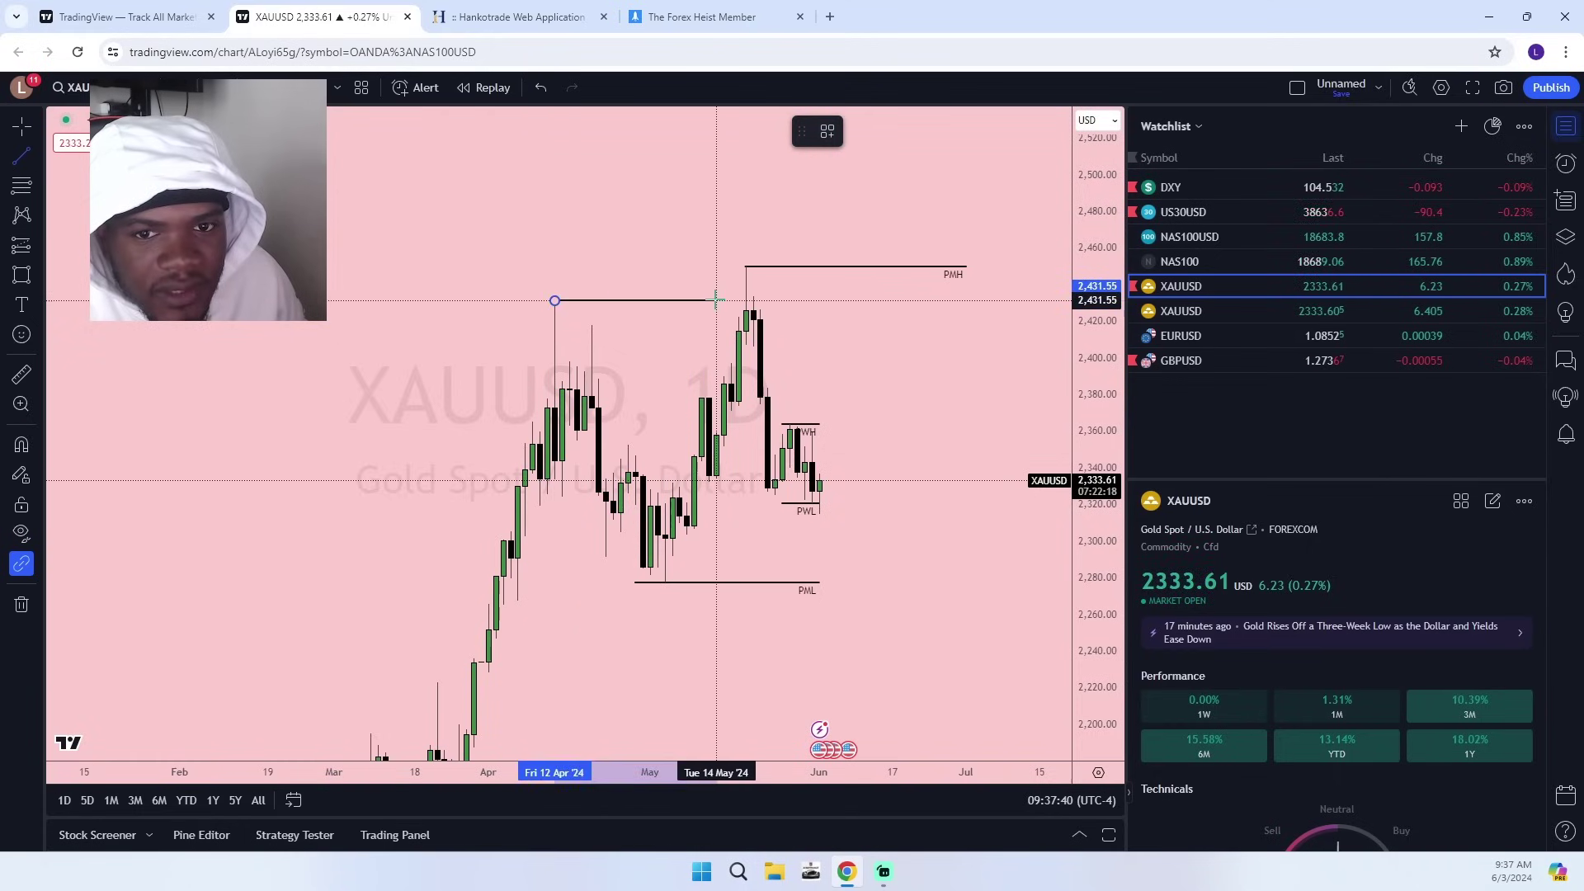
{"action": "left_click", "coordinate": [744, 302]}
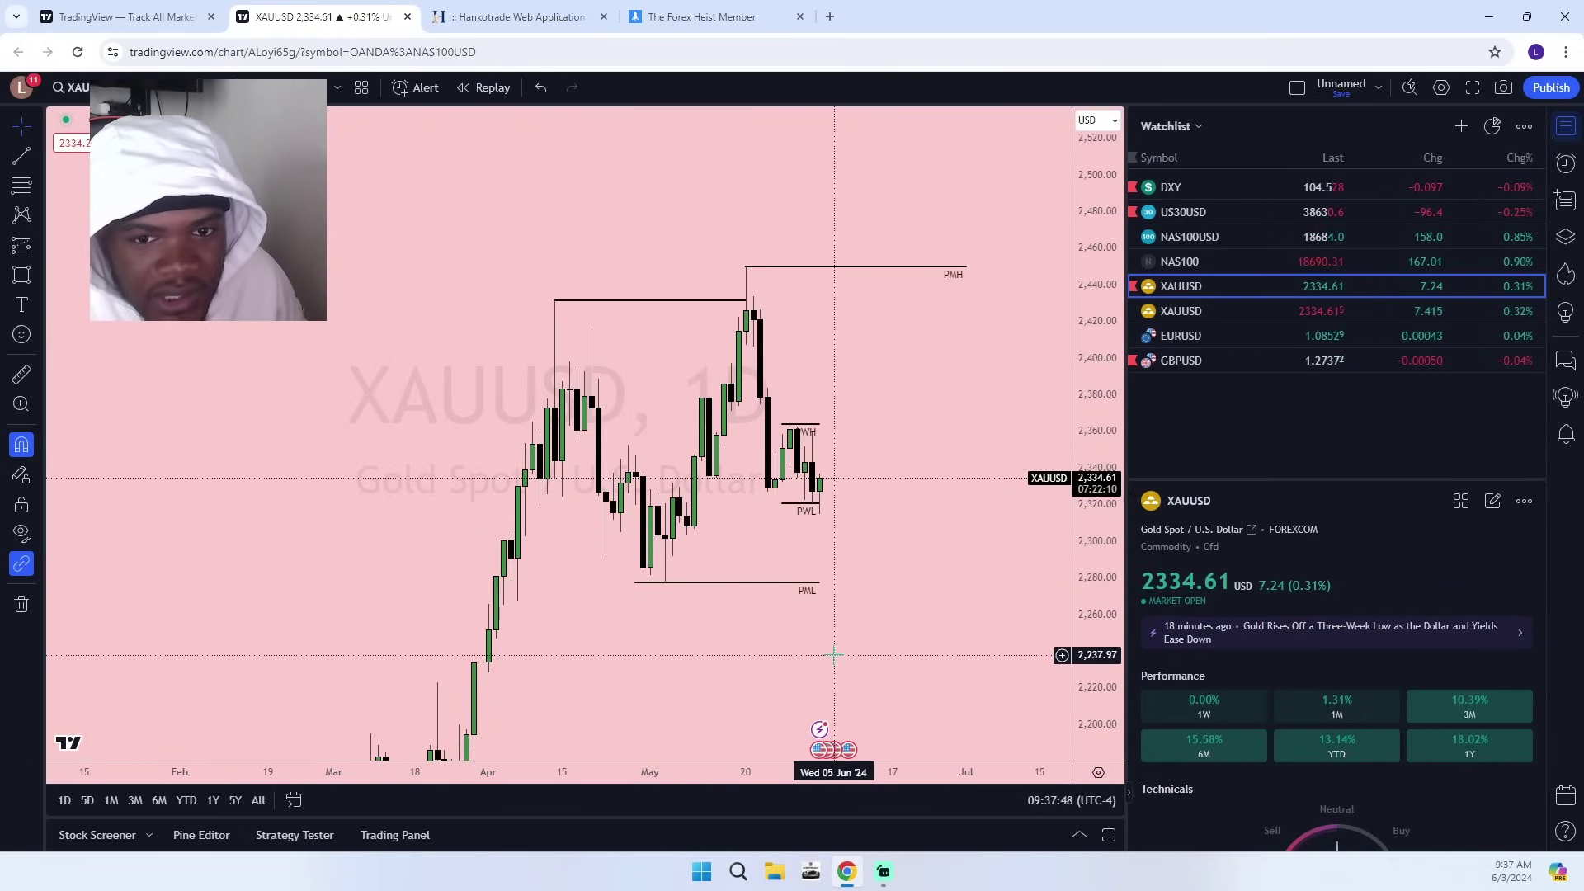
Extend the end of the PML line to 6 June 2024.
{"action": "left_click_drag", "start_coordinate": [812, 486], "coordinate": [810, 454]}
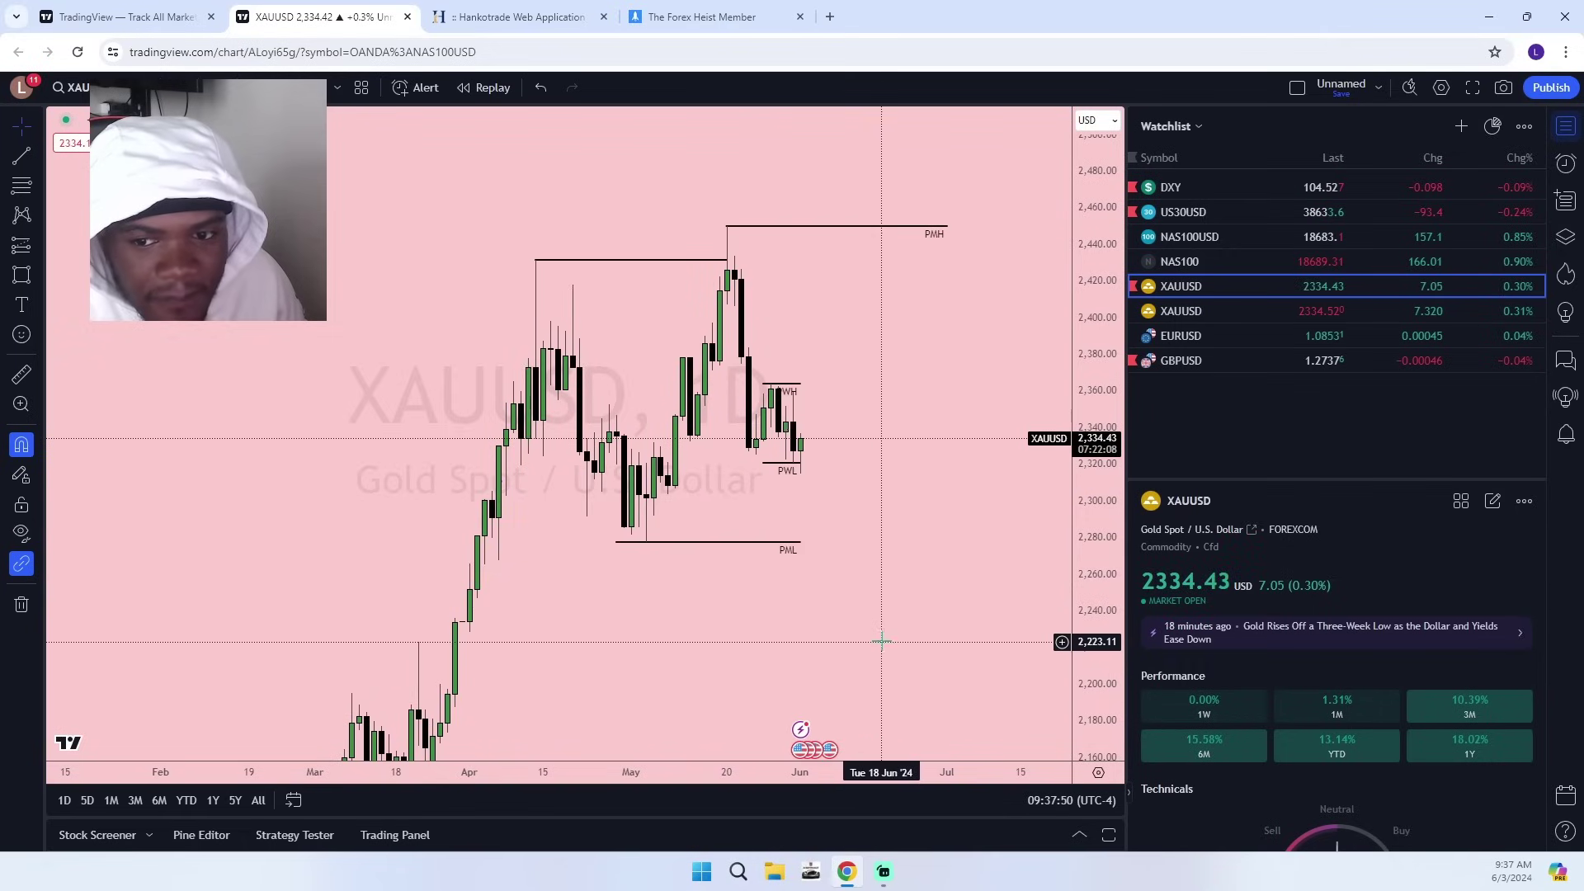
{"action": "left_click_drag", "start_coordinate": [799, 542], "coordinate": [821, 542]}
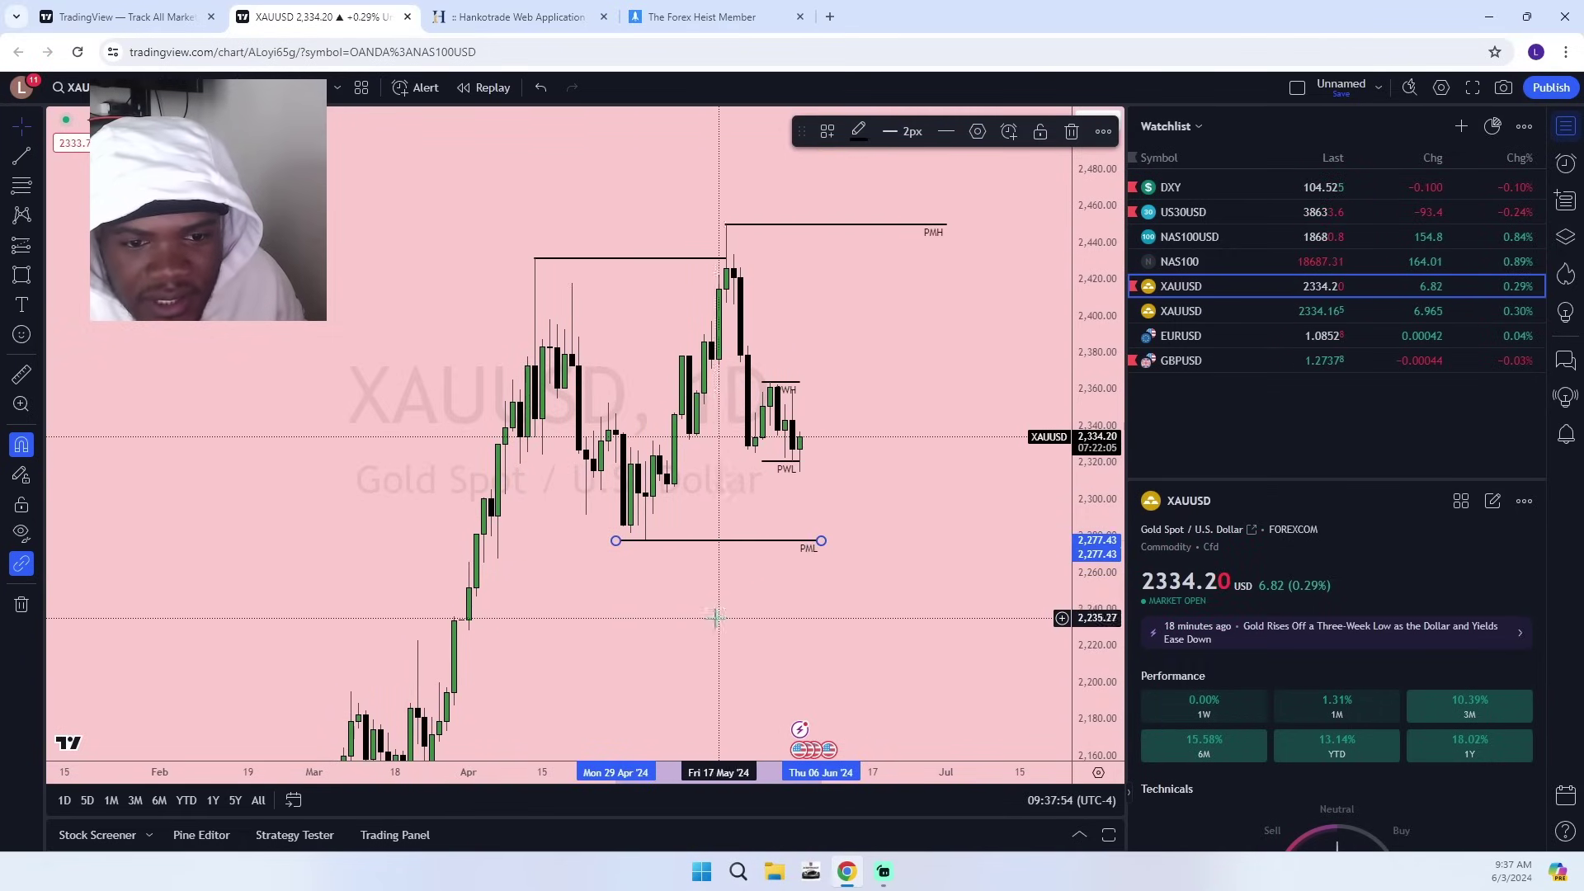
Check the decline from the 20 May high, 2,450.09, to the 3 June low, 2,314.84, with a Fibonacci retracement and remove it.
{"action": "scroll", "coordinate": [715, 618], "scroll_direction": "up", "scroll_amount": 2}
{"action": "left_click_drag", "start_coordinate": [538, 643], "coordinate": [726, 723]}
{"action": "scroll", "coordinate": [780, 719], "scroll_direction": "up", "scroll_amount": 1}
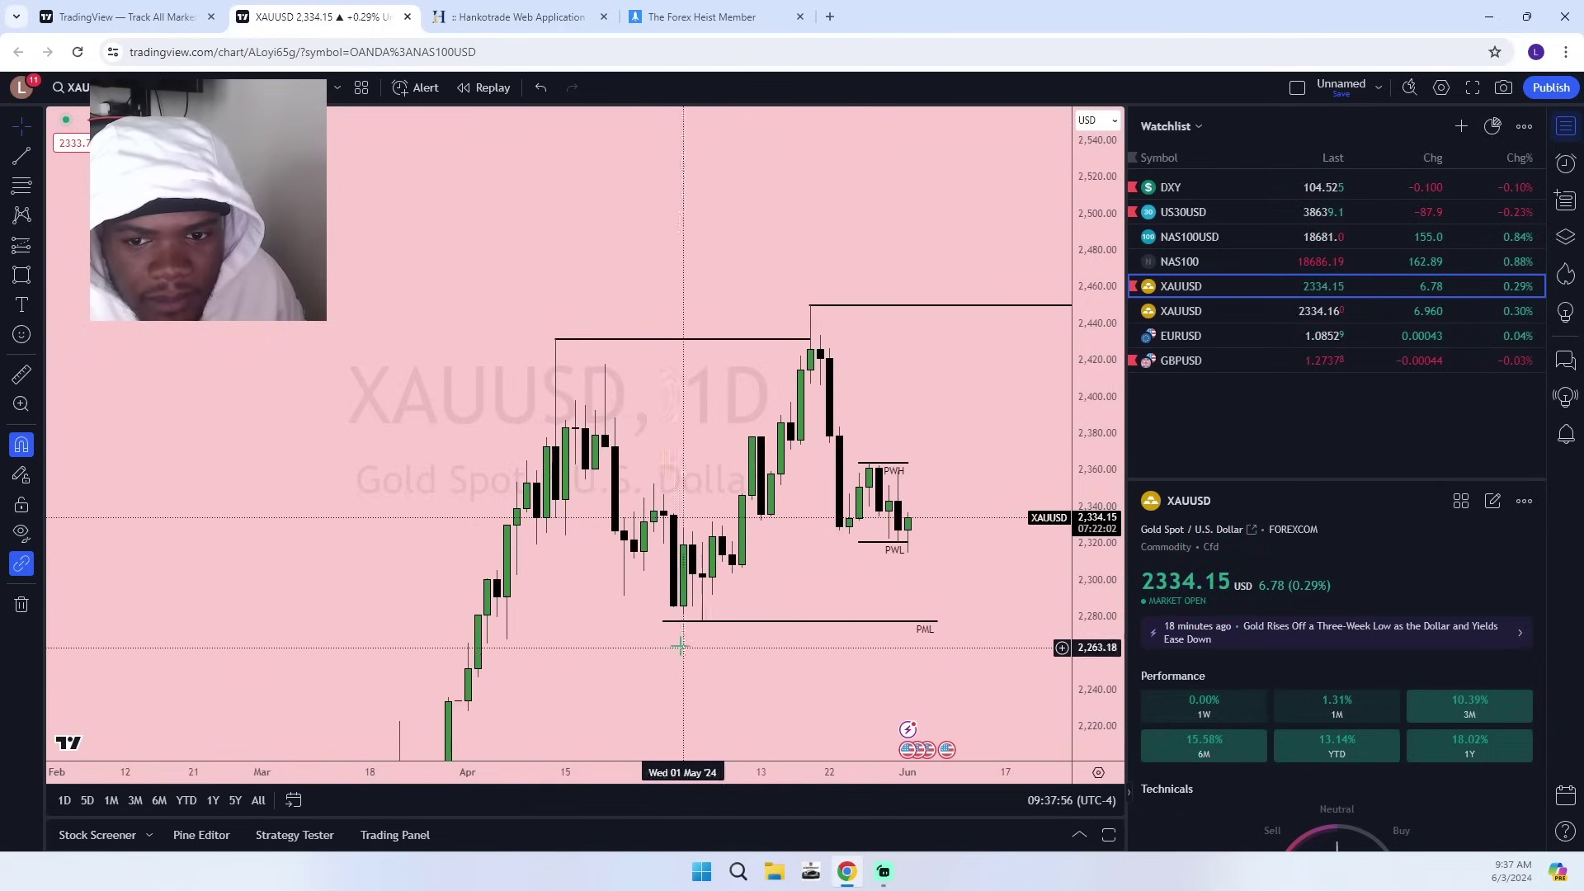
{"action": "left_click_drag", "start_coordinate": [1093, 642], "coordinate": [1086, 505]}
{"action": "left_click_drag", "start_coordinate": [1006, 632], "coordinate": [933, 590]}
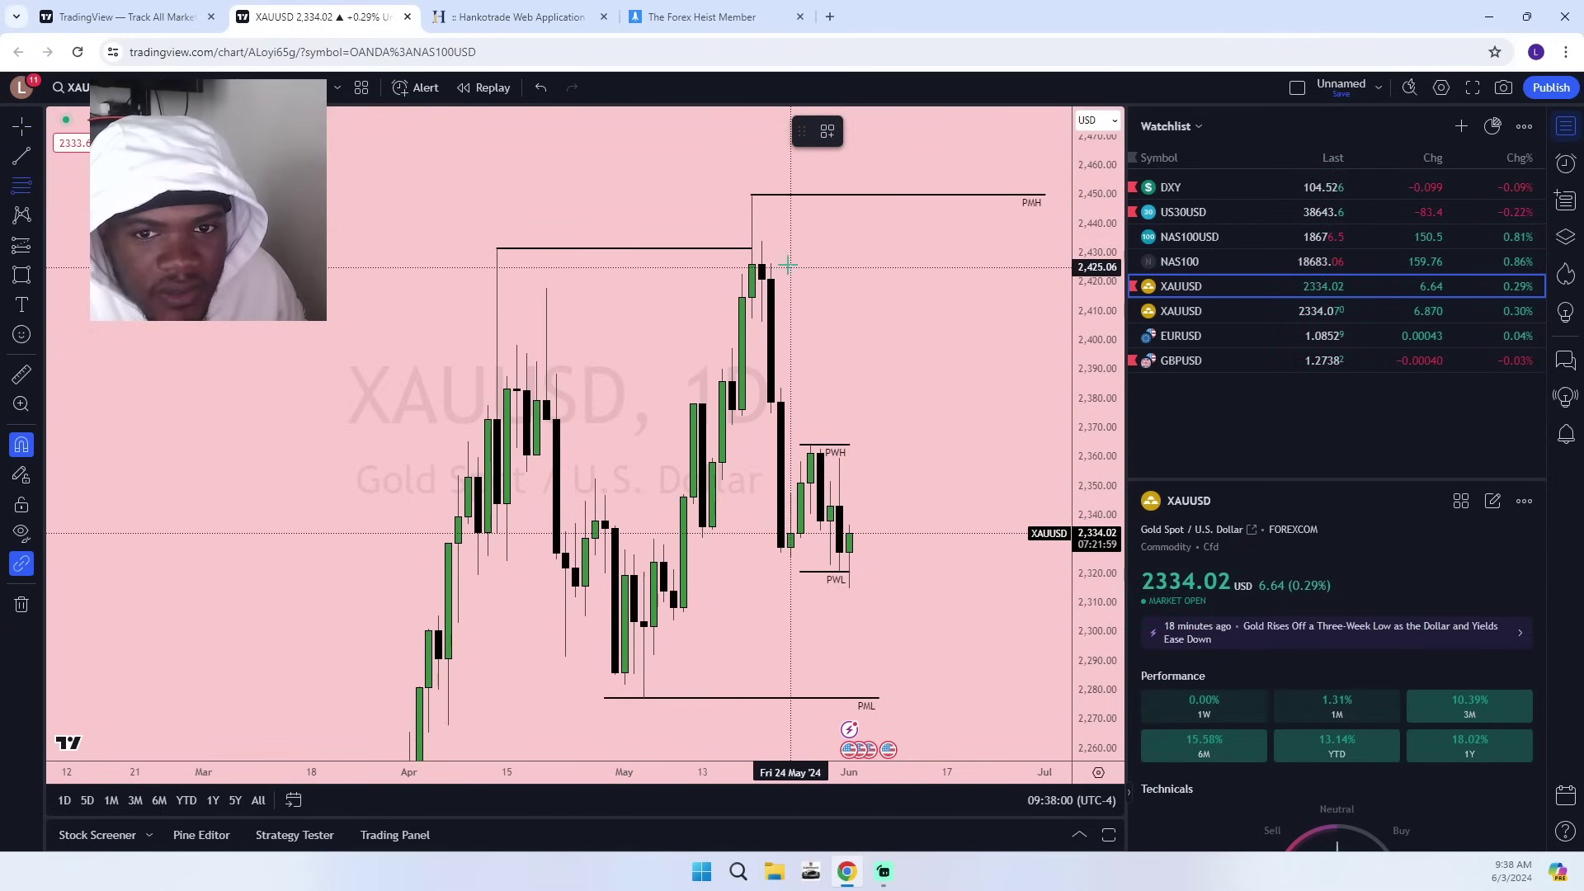
{"action": "left_click", "coordinate": [752, 194]}
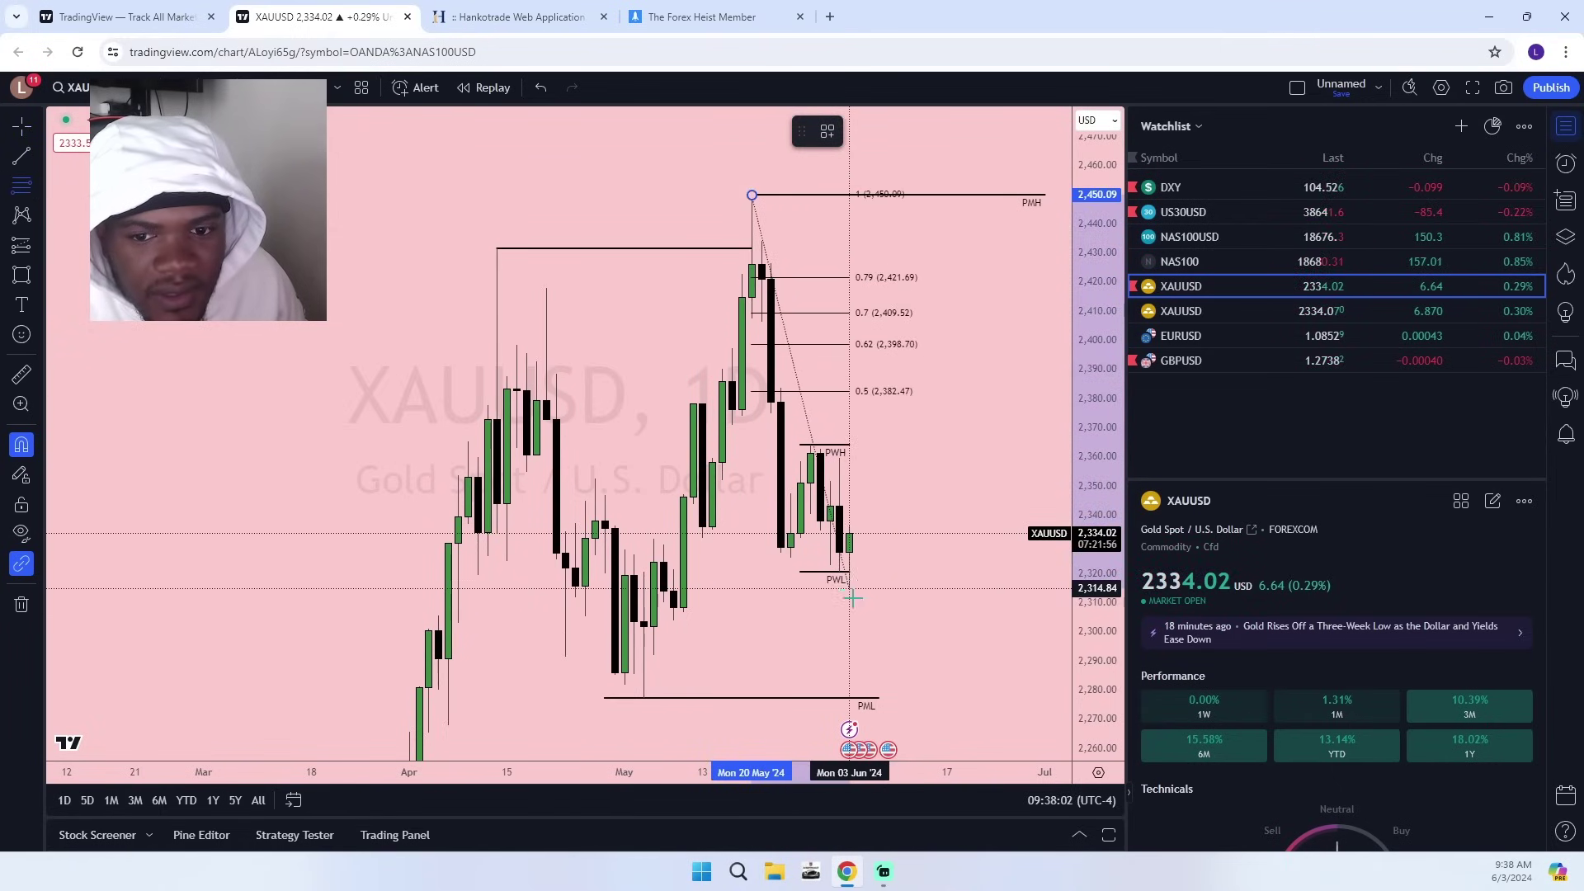
{"action": "left_click", "coordinate": [850, 589]}
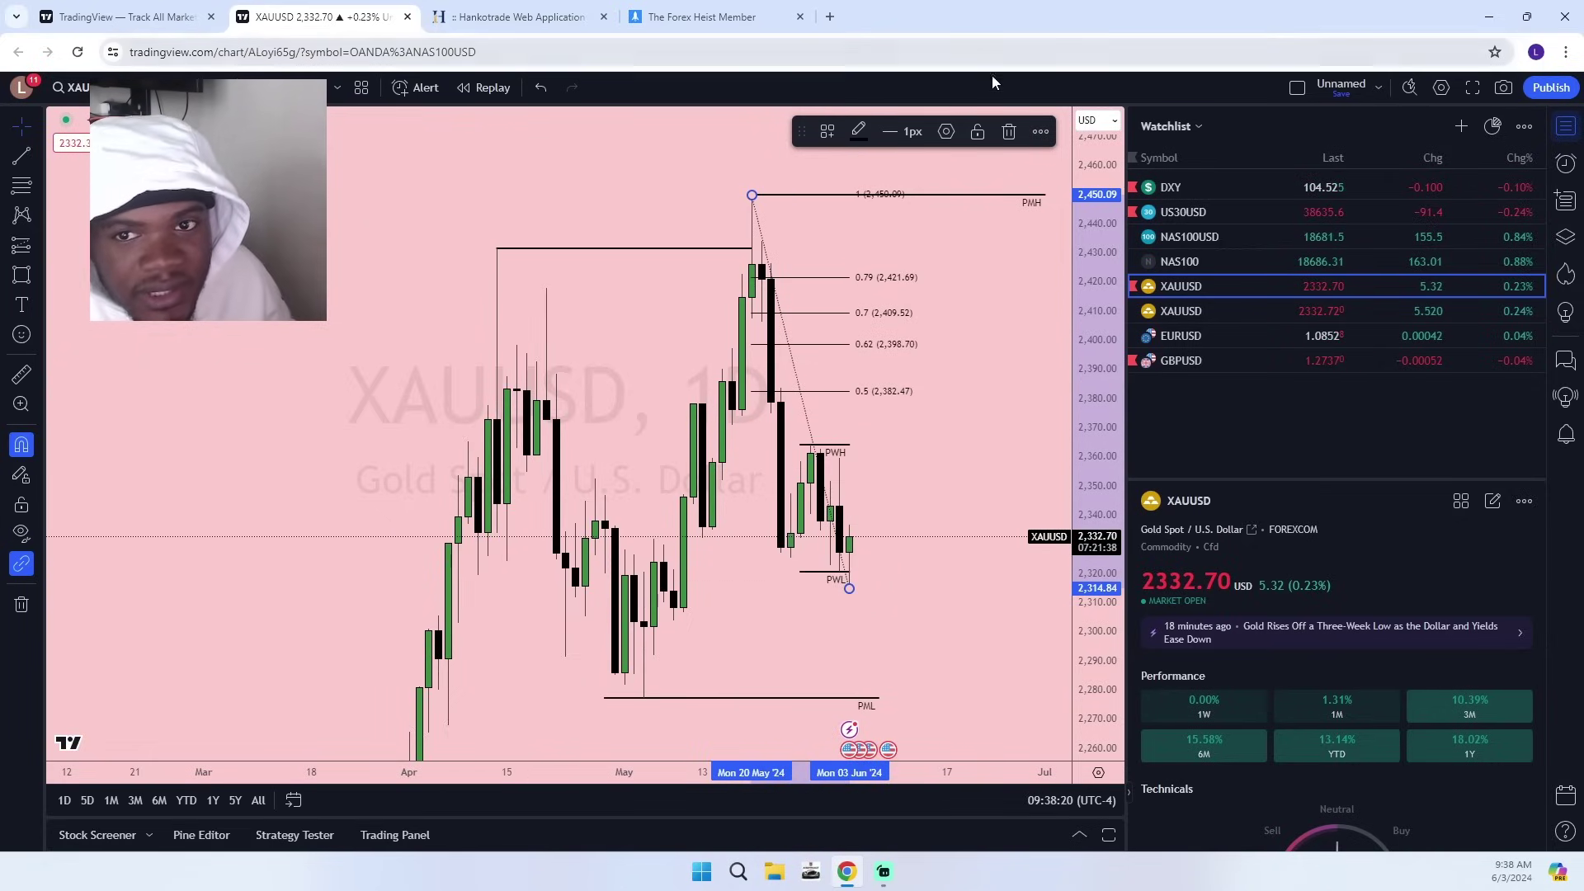
{"action": "key", "text": "Delete"}
Draw a zone rectangle from the 20 May 2024 candle to 21 June, between 2,407.47 and 2,383.80.
{"action": "key", "text": "alt+shift+r"}
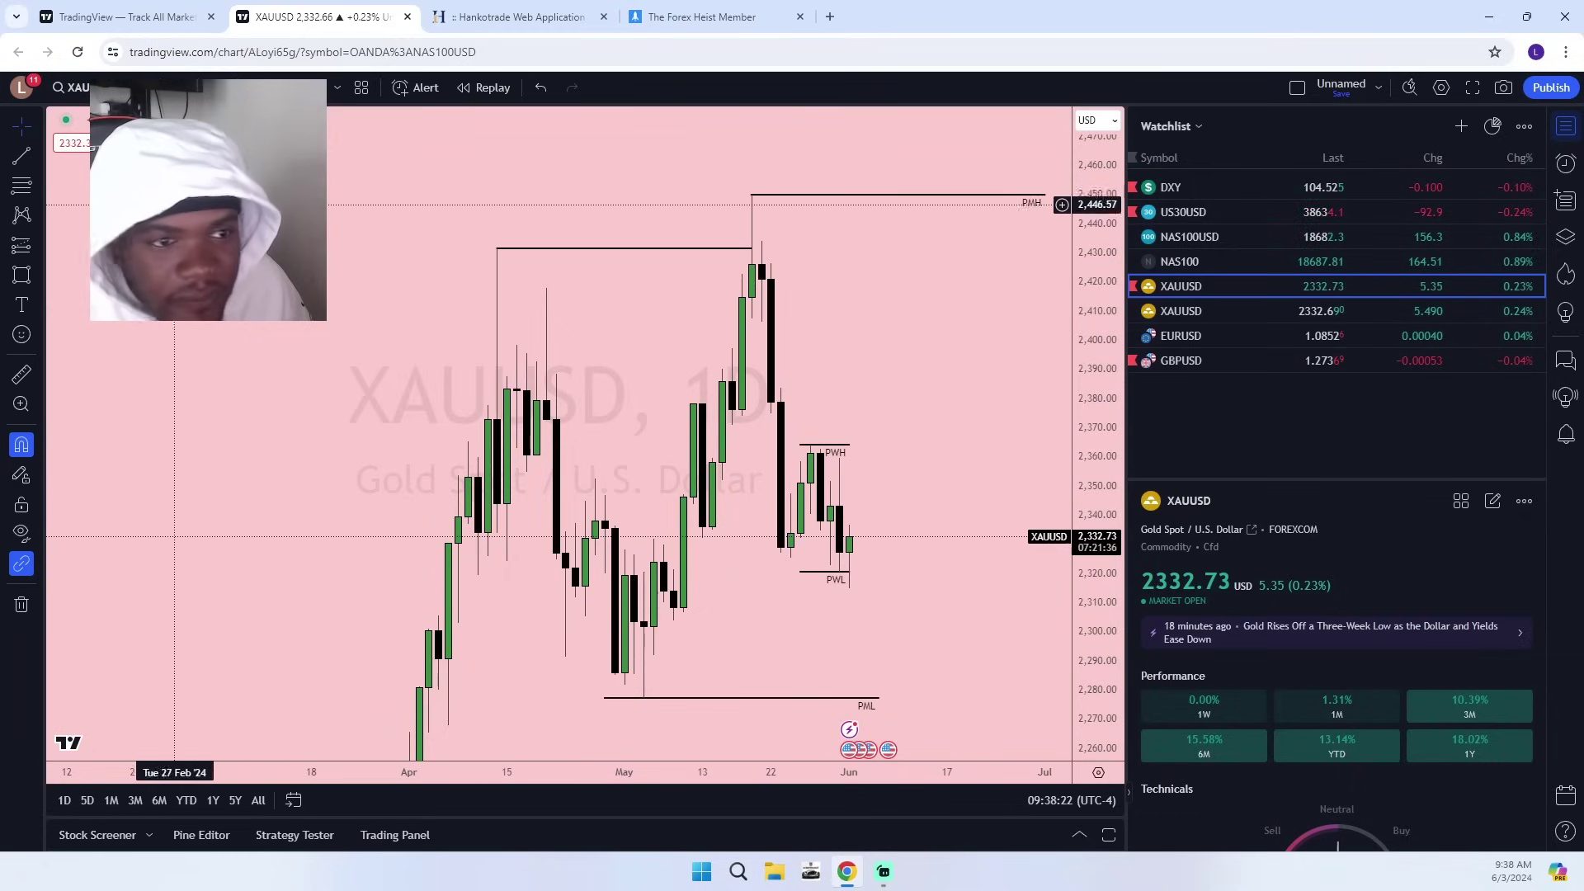
{"action": "left_click", "coordinate": [752, 319]}
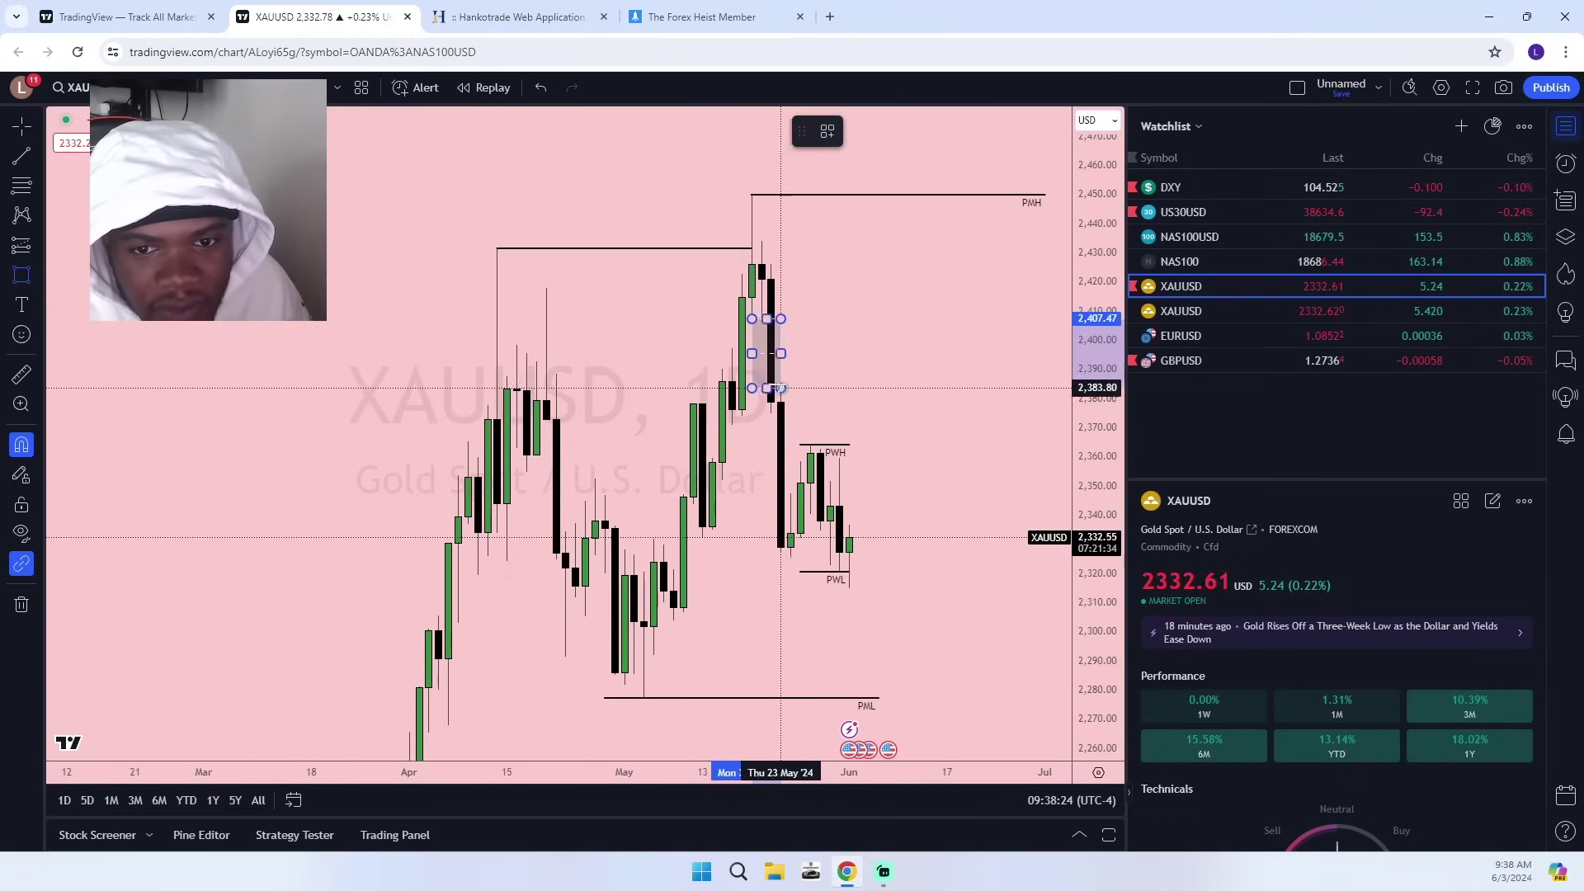
{"action": "left_click", "coordinate": [1025, 387]}
{"action": "left_click_drag", "start_coordinate": [1025, 349], "coordinate": [987, 355]}
{"action": "left_click", "coordinate": [948, 443]}
Extend the PWH and PWL lines to 6 June 2024 and start them at the 28 May and 31 May candles respectively.
{"action": "scroll", "coordinate": [941, 437], "scroll_direction": "up", "scroll_amount": 4}
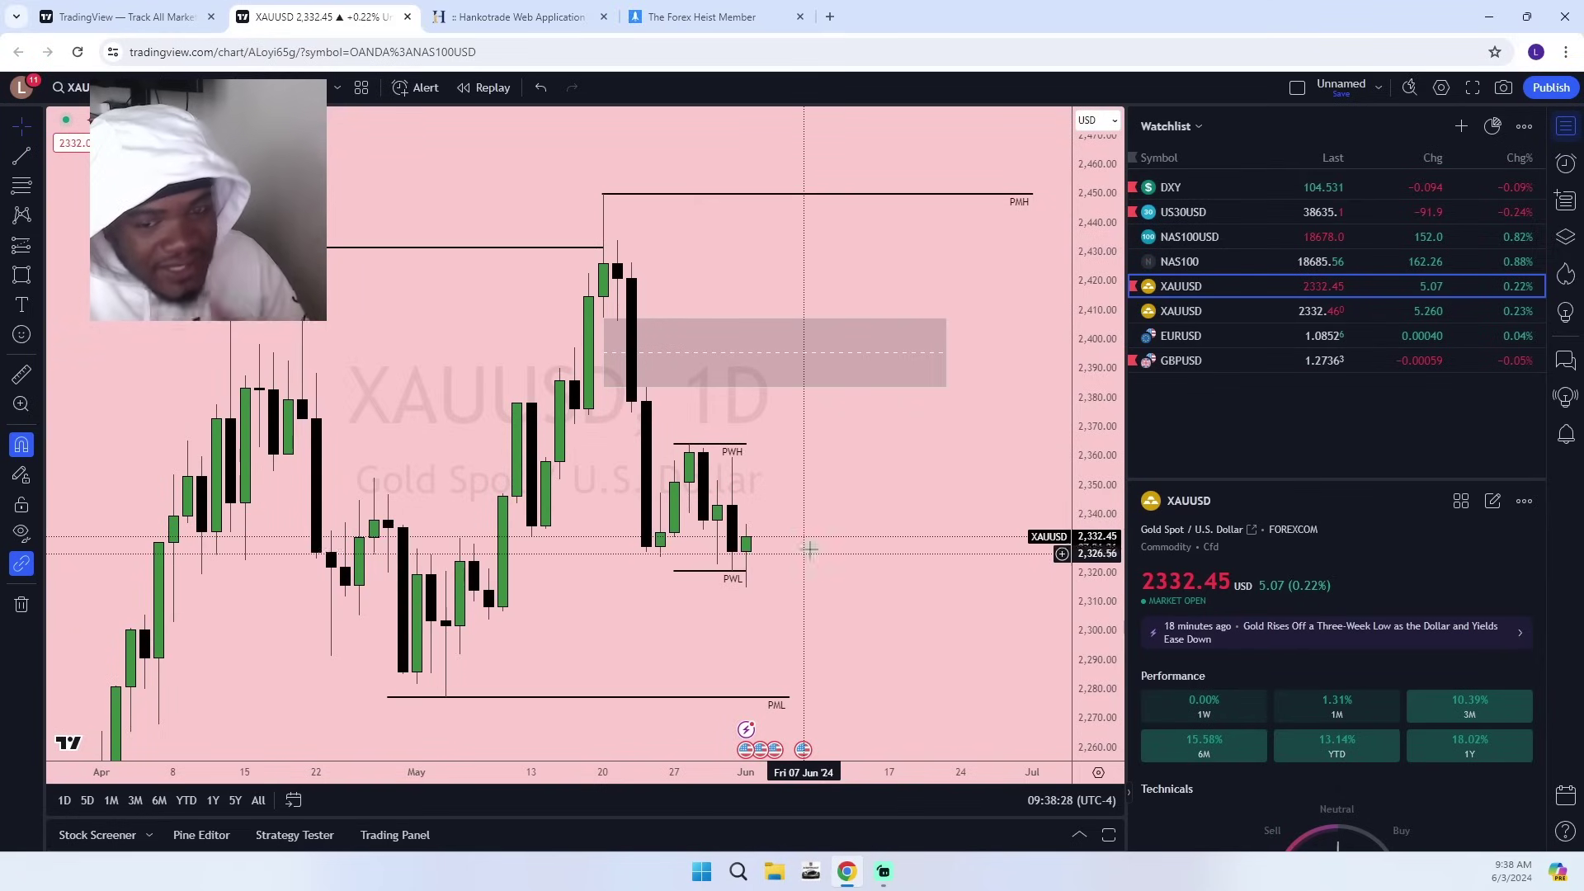
{"action": "left_click_drag", "start_coordinate": [746, 447], "coordinate": [787, 436]}
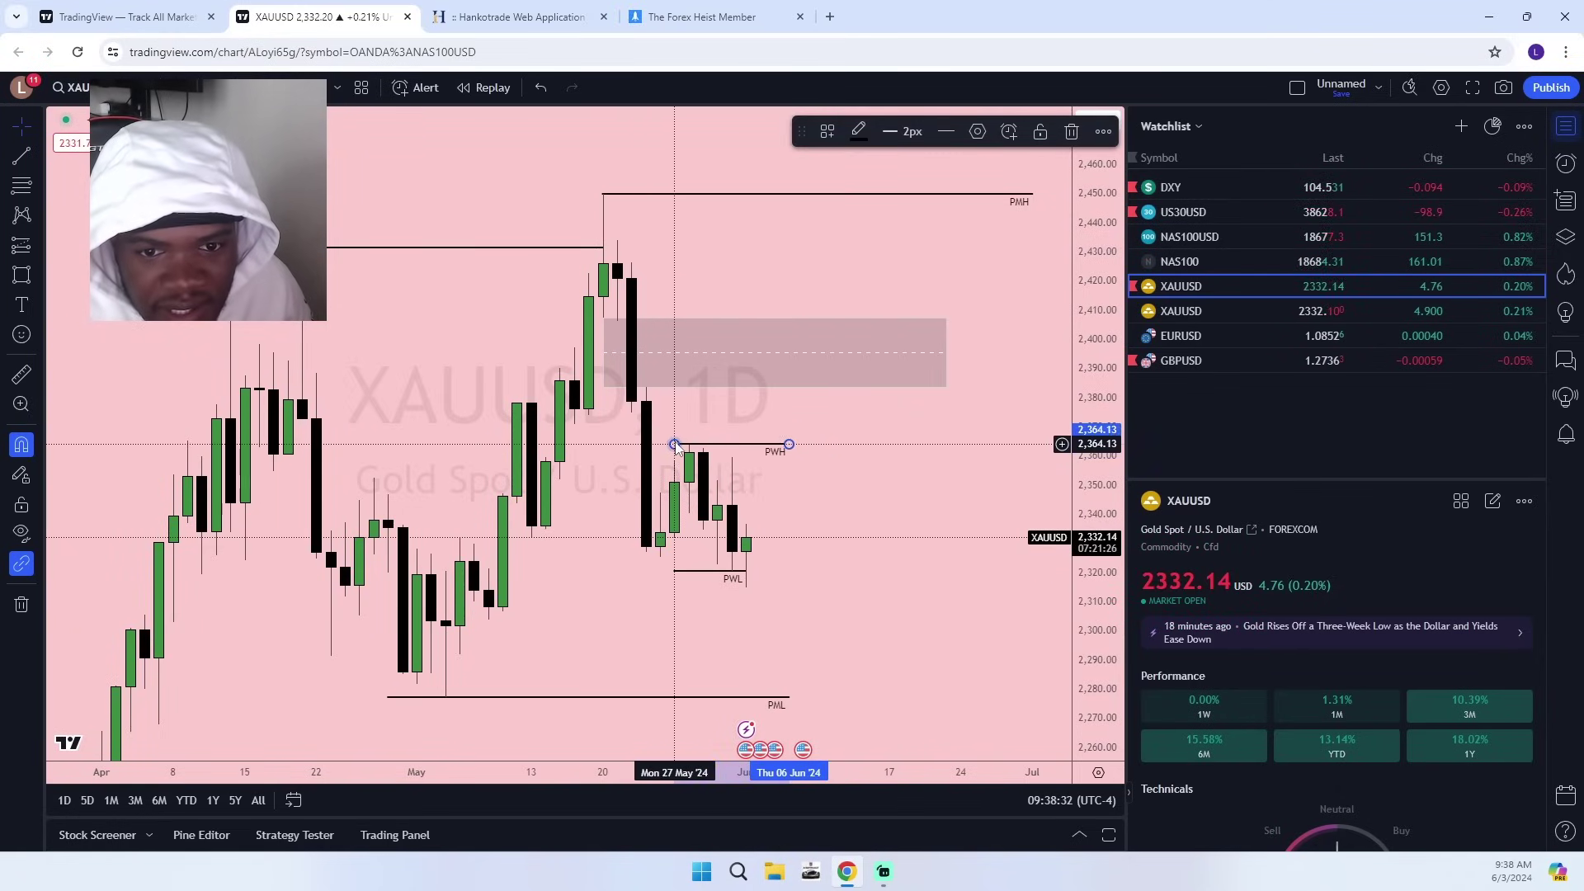
{"action": "left_click_drag", "start_coordinate": [675, 445], "coordinate": [689, 445]}
{"action": "left_click", "coordinate": [746, 572]}
{"action": "left_click_drag", "start_coordinate": [746, 571], "coordinate": [790, 572]}
{"action": "left_click_drag", "start_coordinate": [674, 571], "coordinate": [731, 571]}
Move the zone rectangle's upper starting corner to the 21 May 2024 candle at 2,406.51.
{"action": "left_click_drag", "start_coordinate": [640, 630], "coordinate": [735, 649]}
{"action": "scroll", "coordinate": [701, 643], "scroll_direction": "up", "scroll_amount": 5}
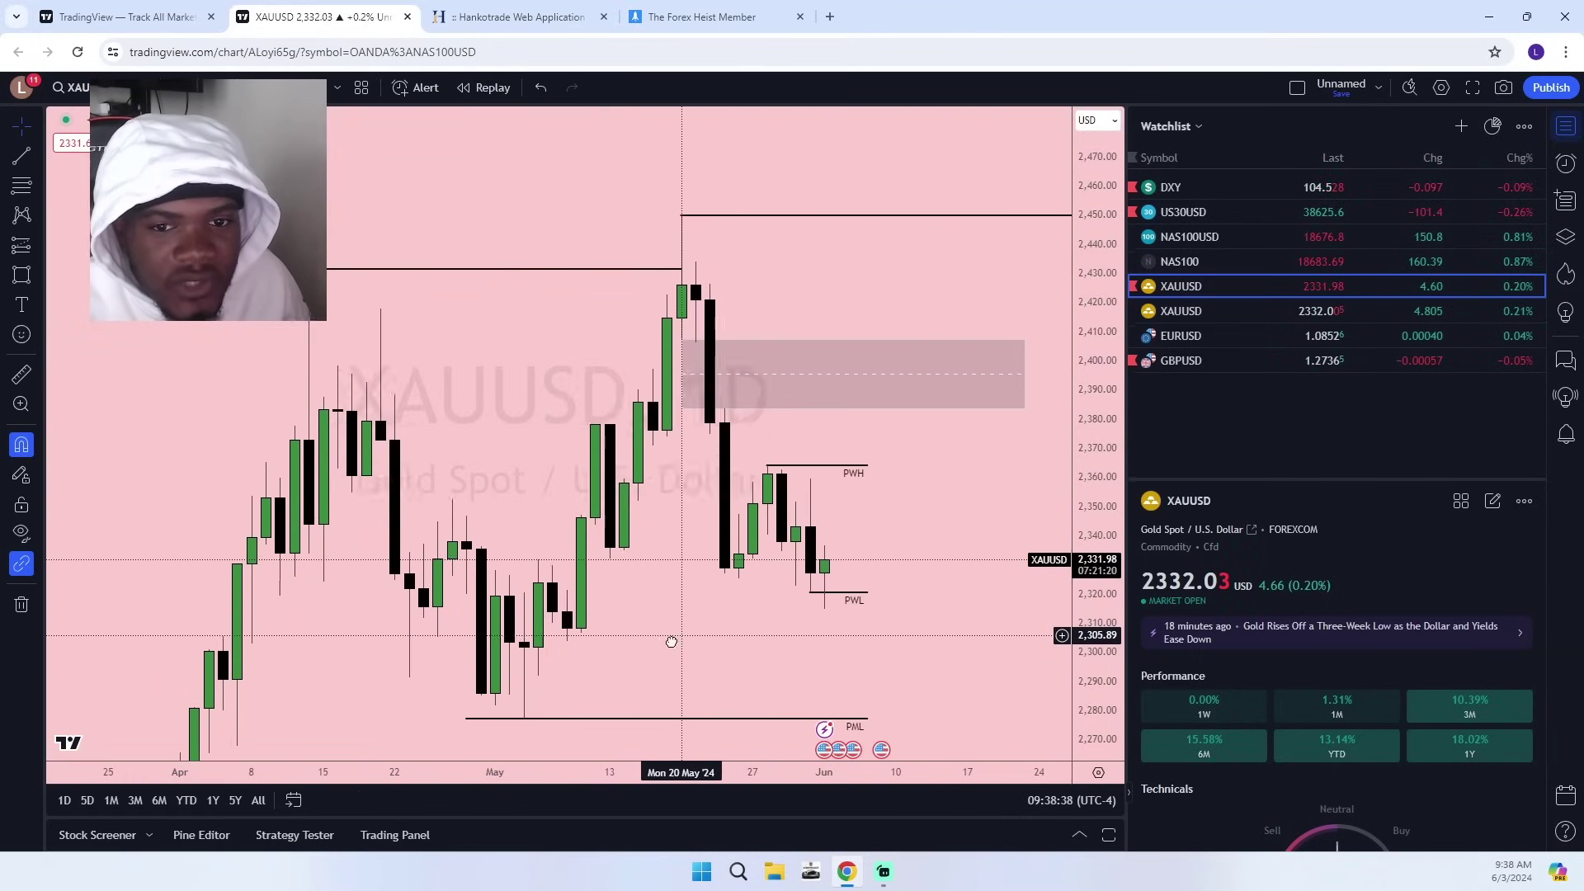
{"action": "left_click", "coordinate": [821, 437]}
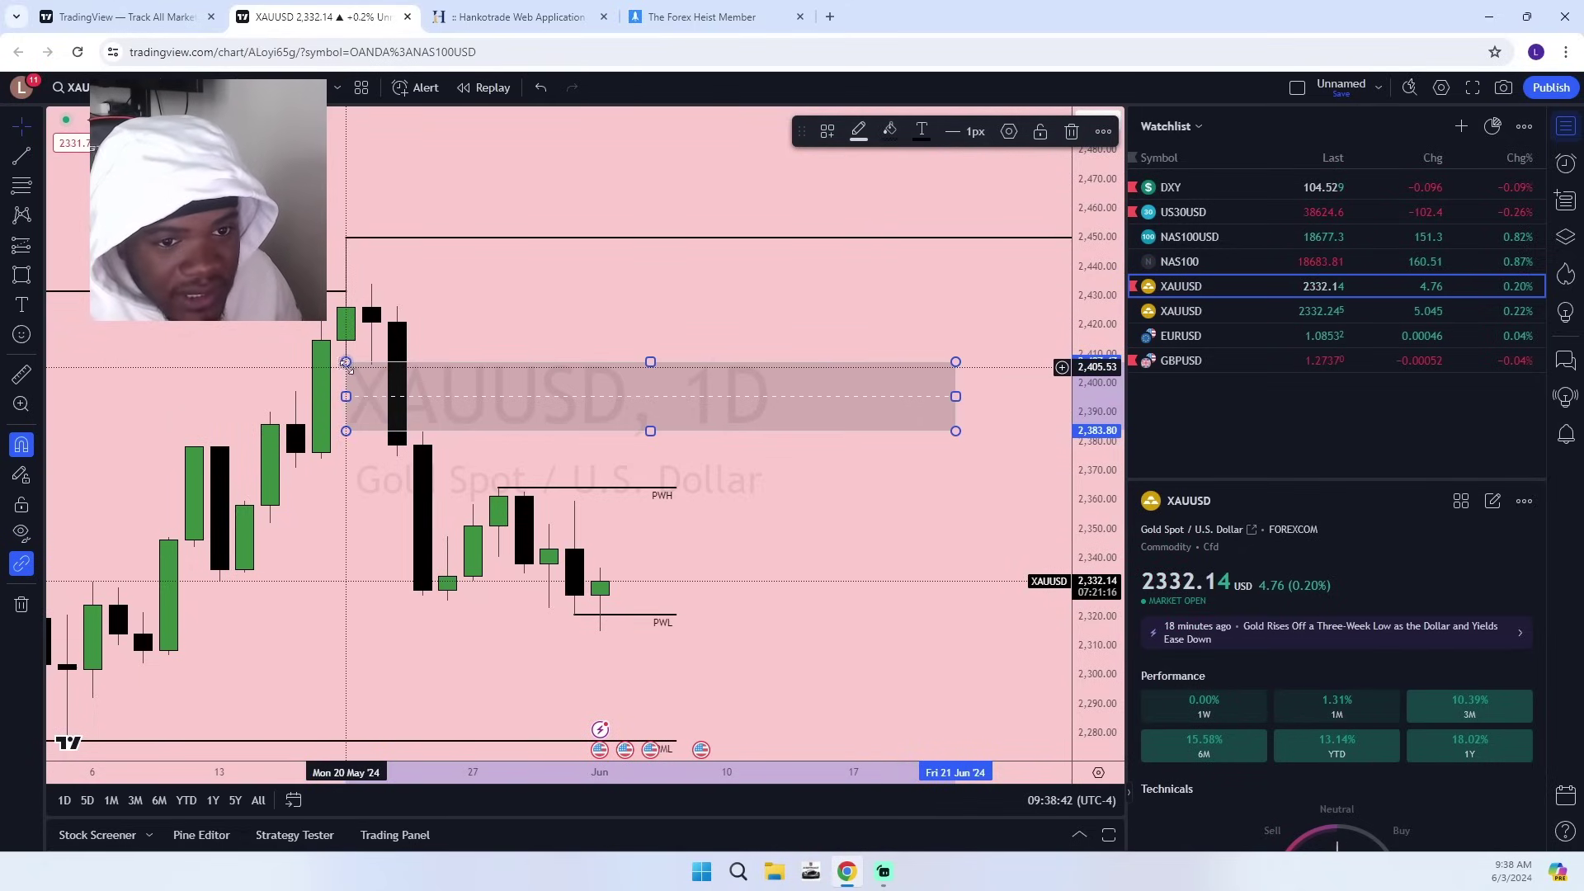
{"action": "left_click_drag", "start_coordinate": [354, 367], "coordinate": [378, 369]}
{"action": "left_click", "coordinate": [542, 448]}
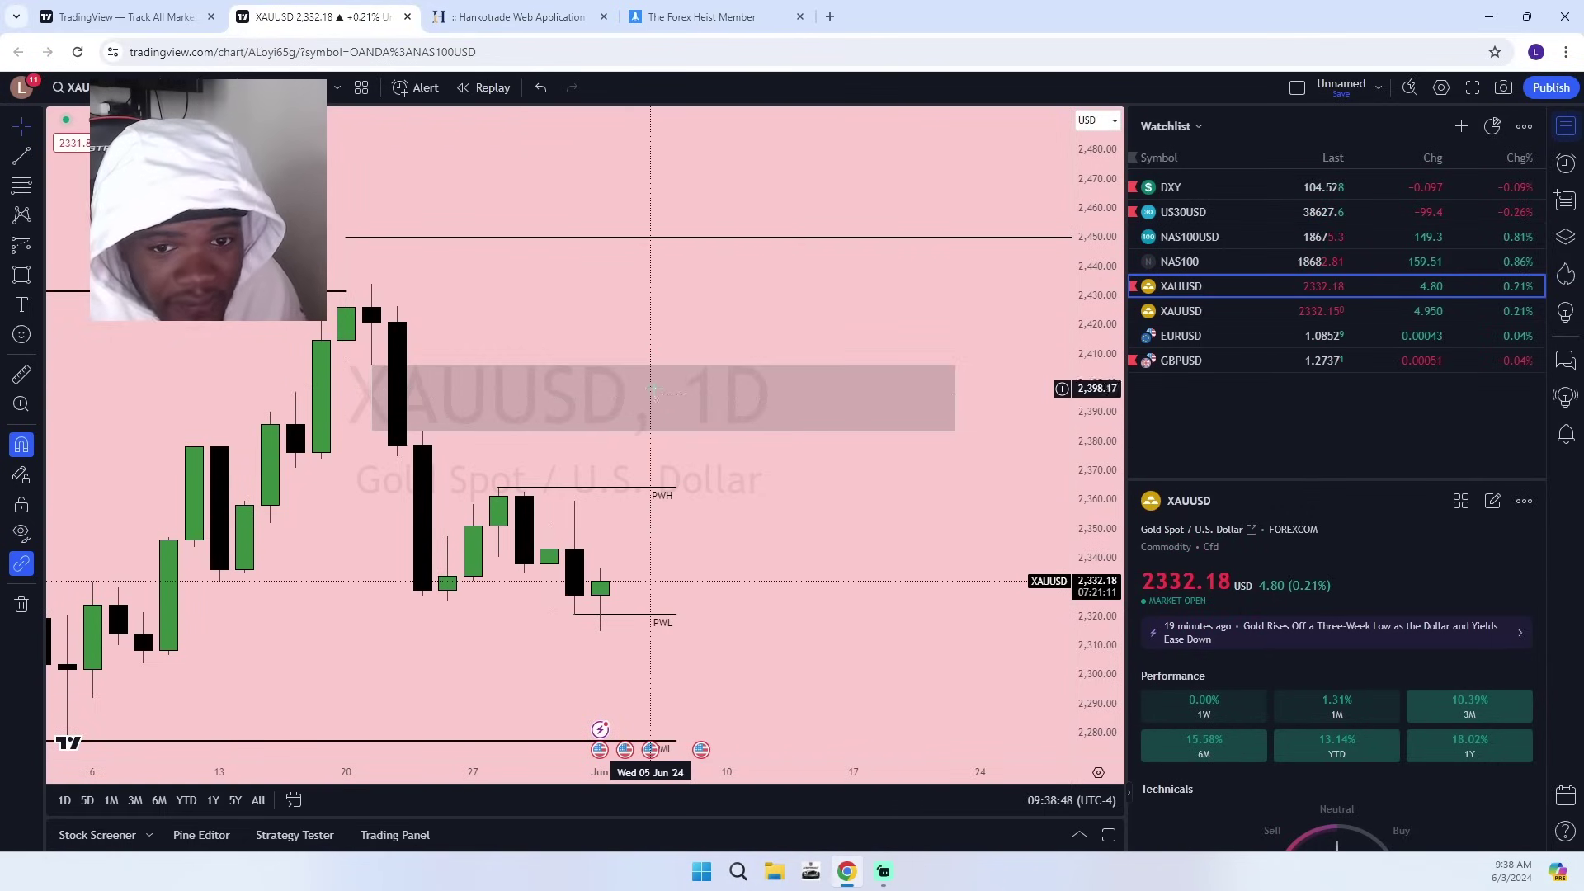
Review the zone rectangle's text and style settings and close them without changes.
{"action": "left_click", "coordinate": [949, 369]}
{"action": "left_click", "coordinate": [1009, 131]}
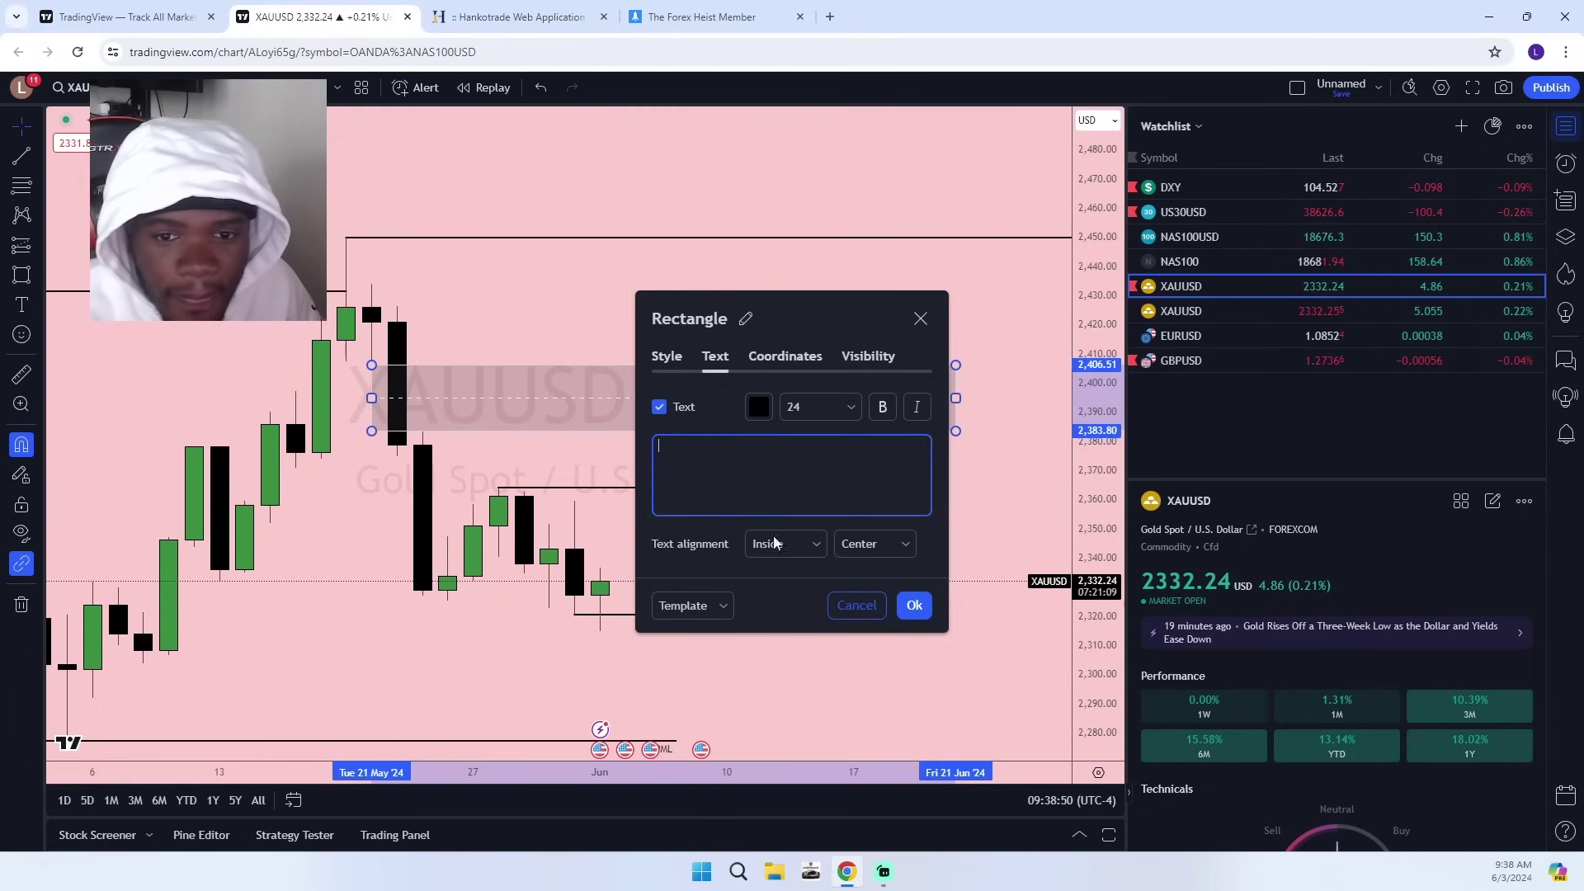
{"action": "left_click", "coordinate": [667, 356]}
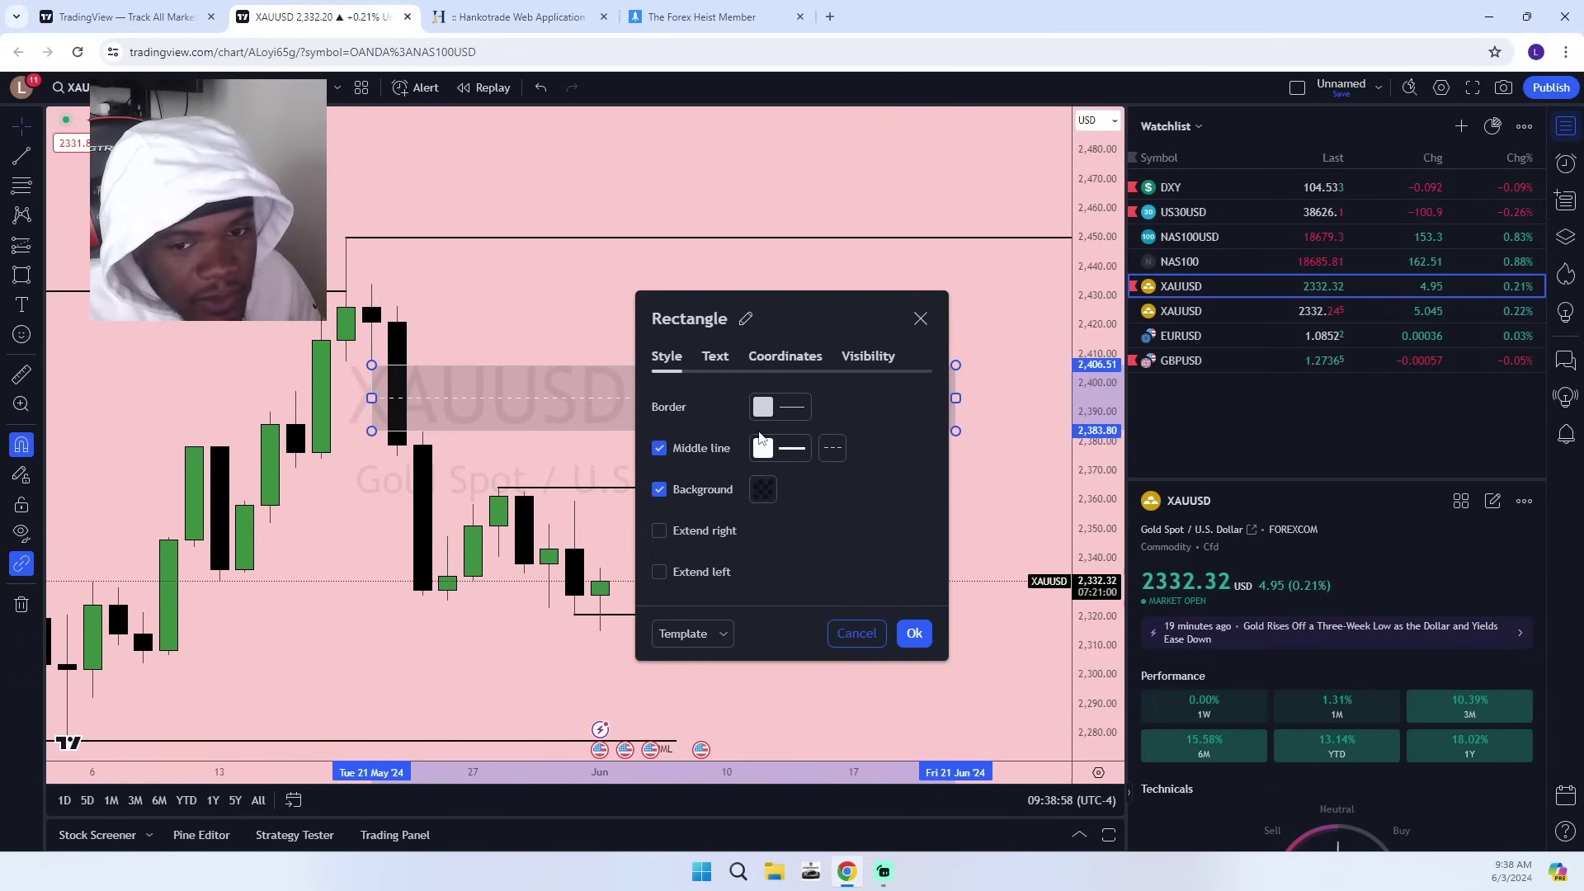
{"action": "left_click", "coordinate": [913, 633]}
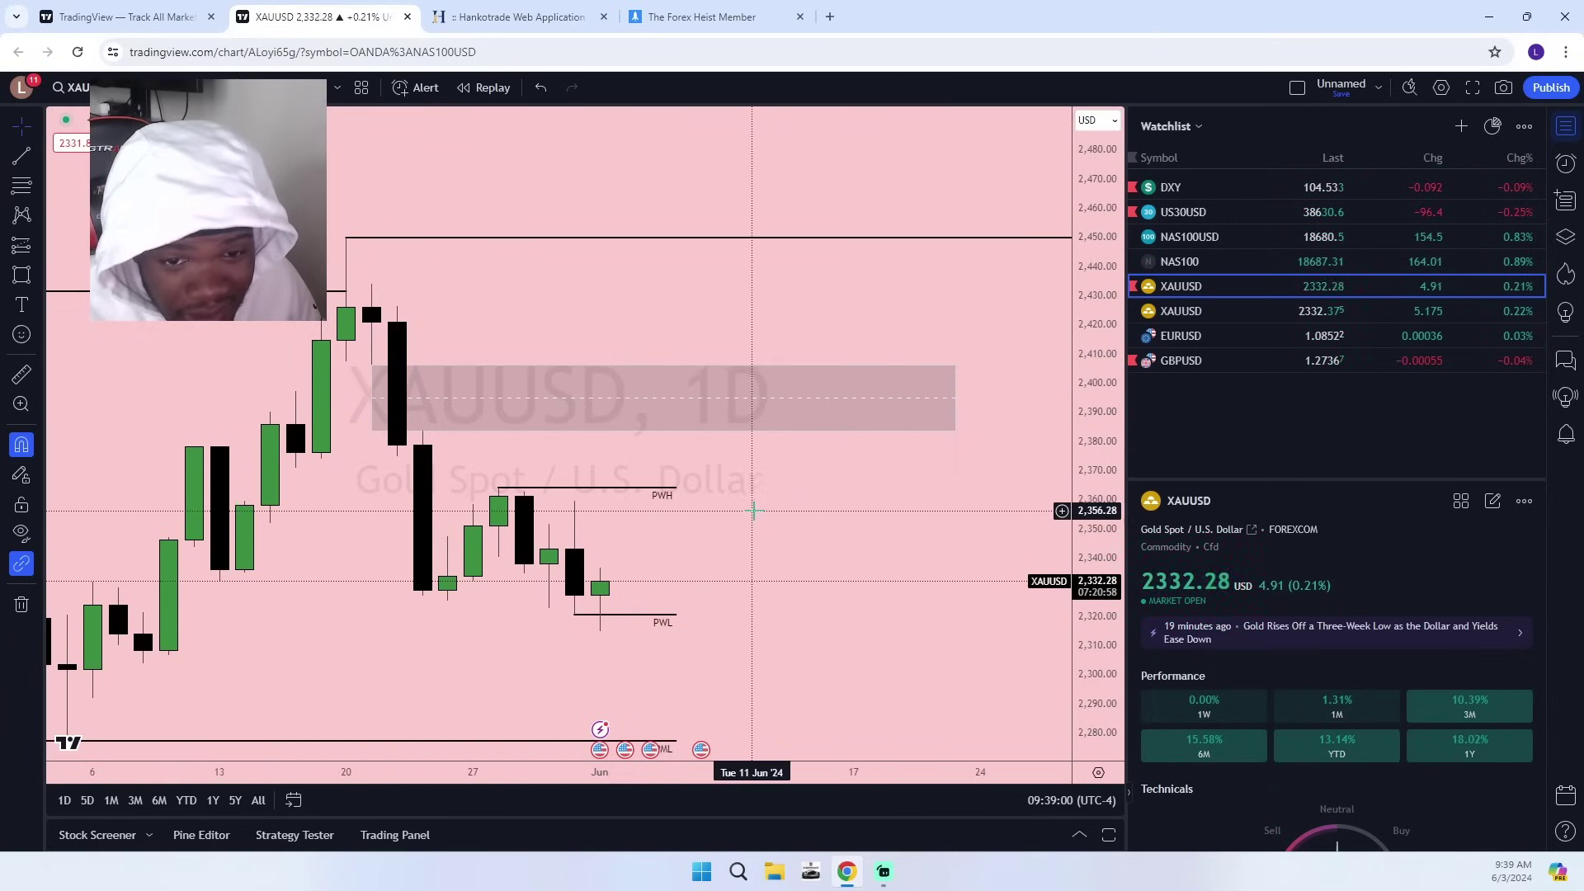
Hide the watchlist to widen the XAUUSD chart.
{"action": "scroll", "coordinate": [837, 501], "scroll_direction": "down", "scroll_amount": 3}
{"action": "scroll", "coordinate": [755, 540], "scroll_direction": "up", "scroll_amount": 3}
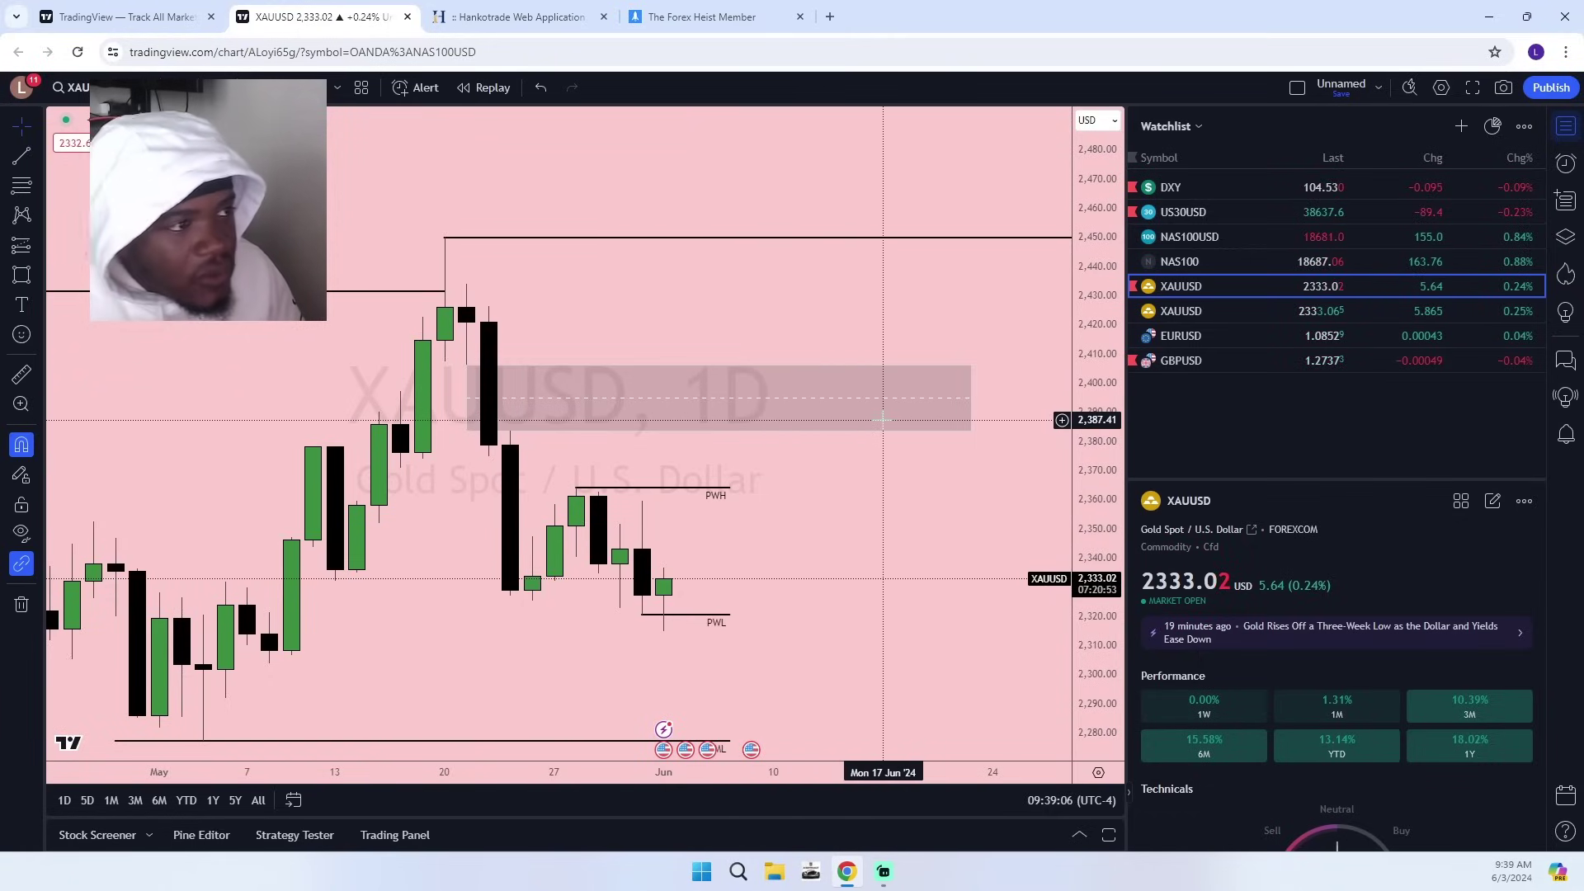
{"action": "left_click", "coordinate": [1566, 125]}
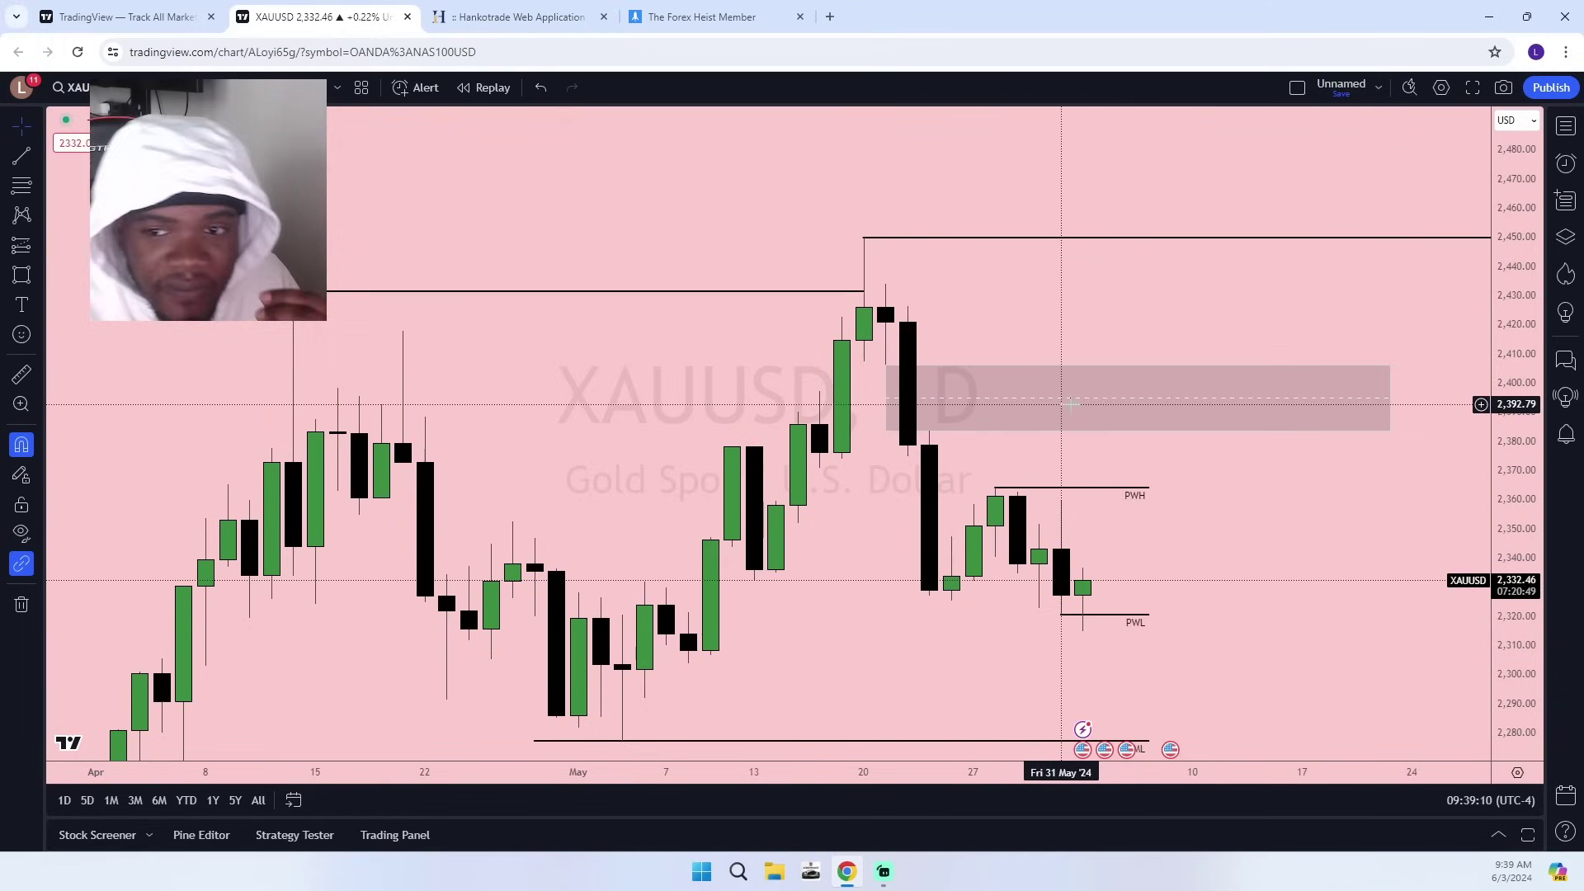
{"action": "left_click", "coordinate": [1108, 406]}
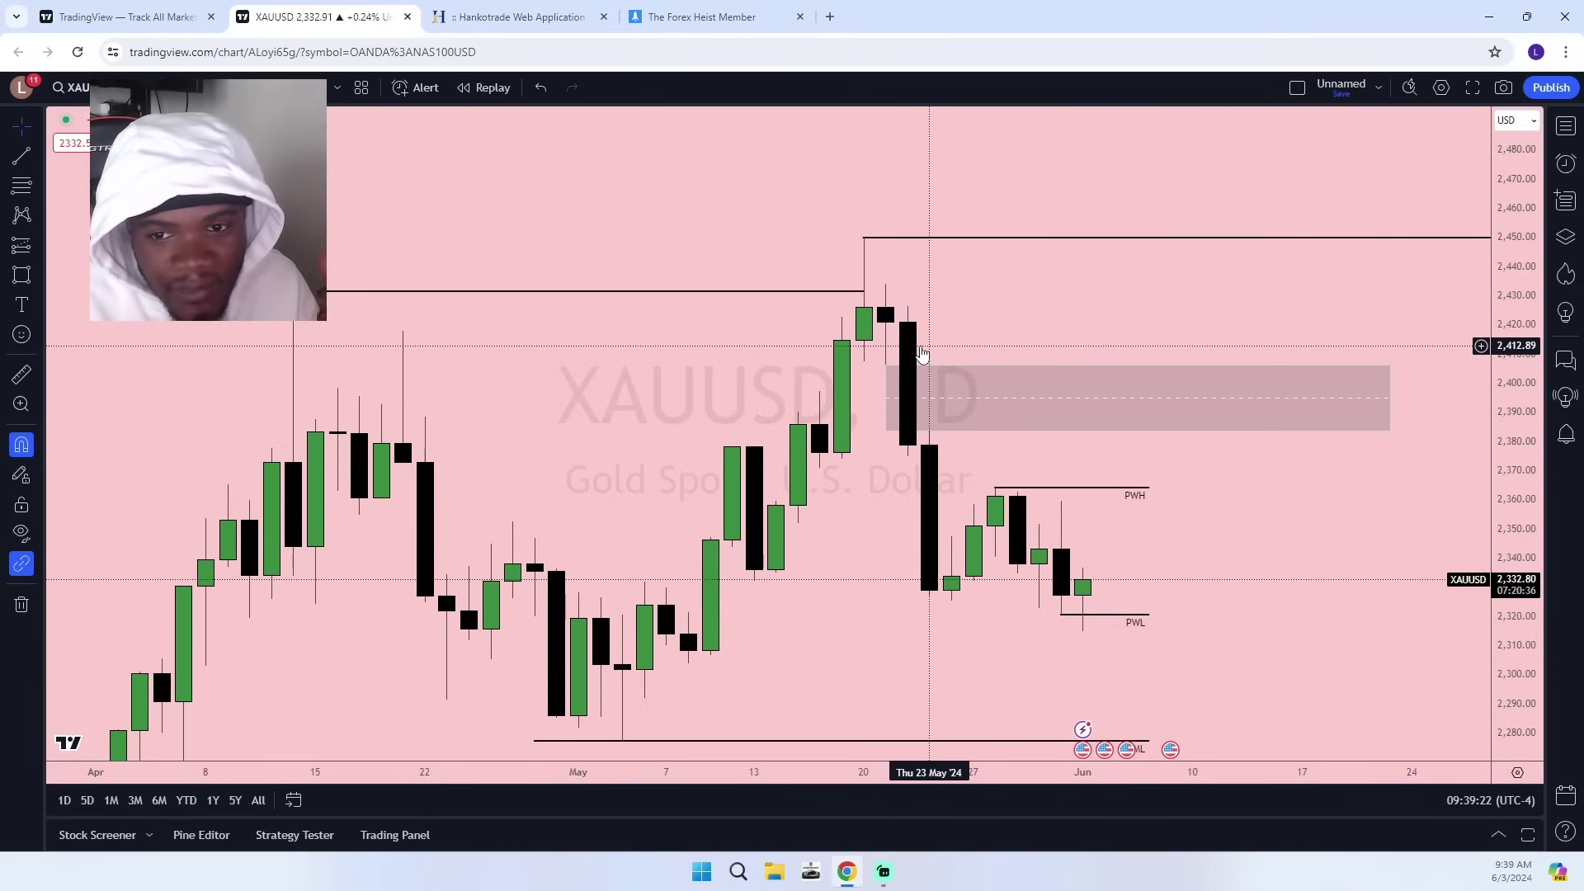
Extend the PWH line to 21 June 2024 and the PWL line to 1 July 2024.
{"action": "scroll", "coordinate": [940, 391], "scroll_direction": "down", "scroll_amount": 5}
{"action": "scroll", "coordinate": [1046, 578], "scroll_direction": "up", "scroll_amount": 4}
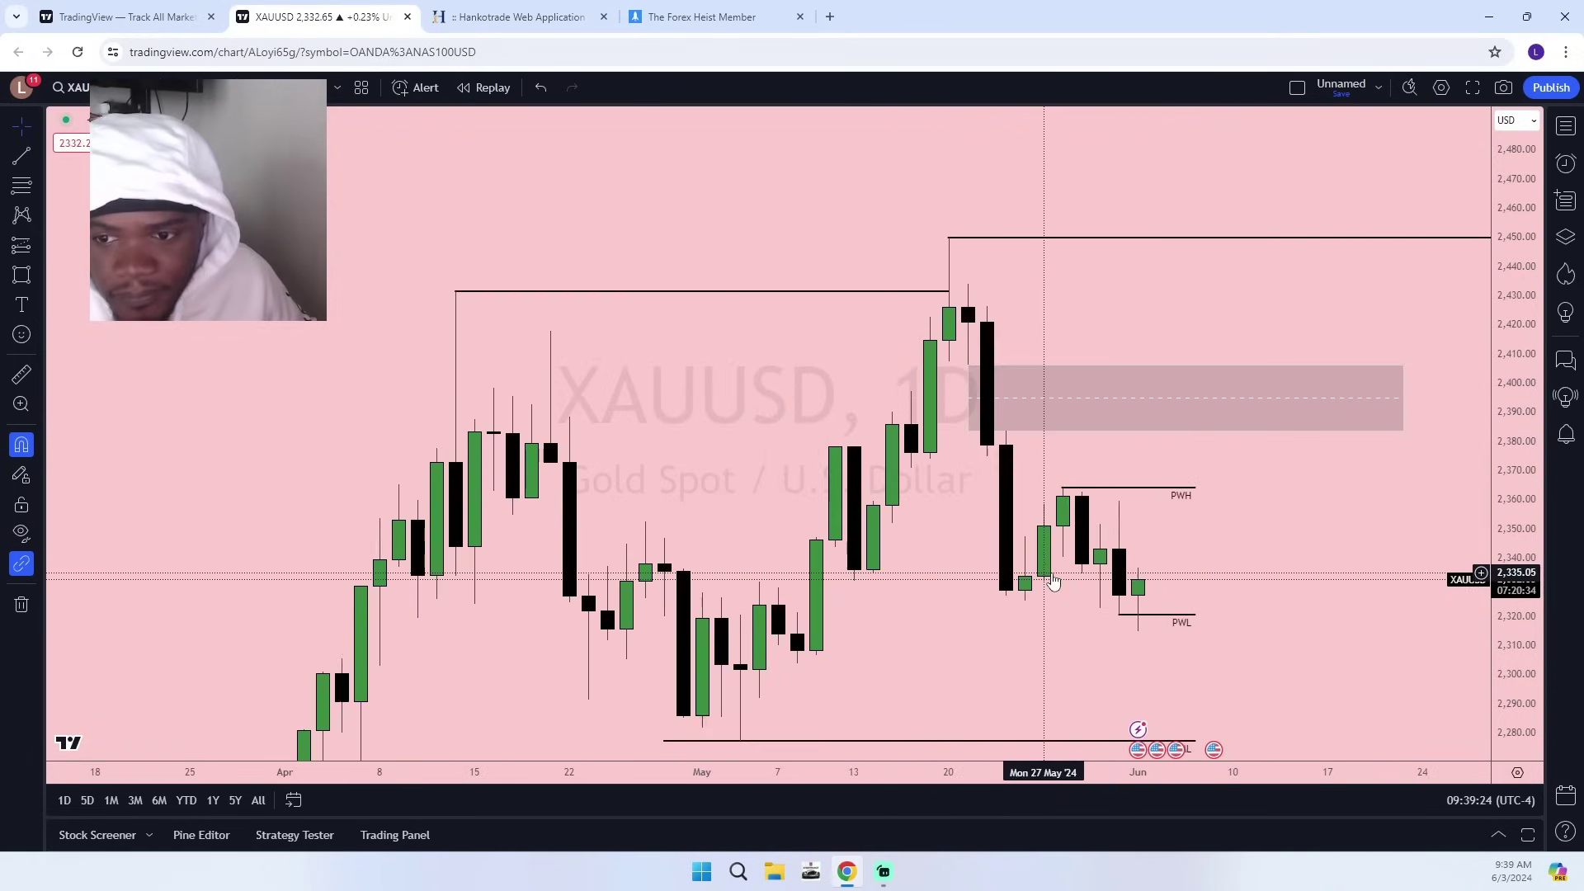
{"action": "left_click_drag", "start_coordinate": [1026, 638], "coordinate": [899, 596]}
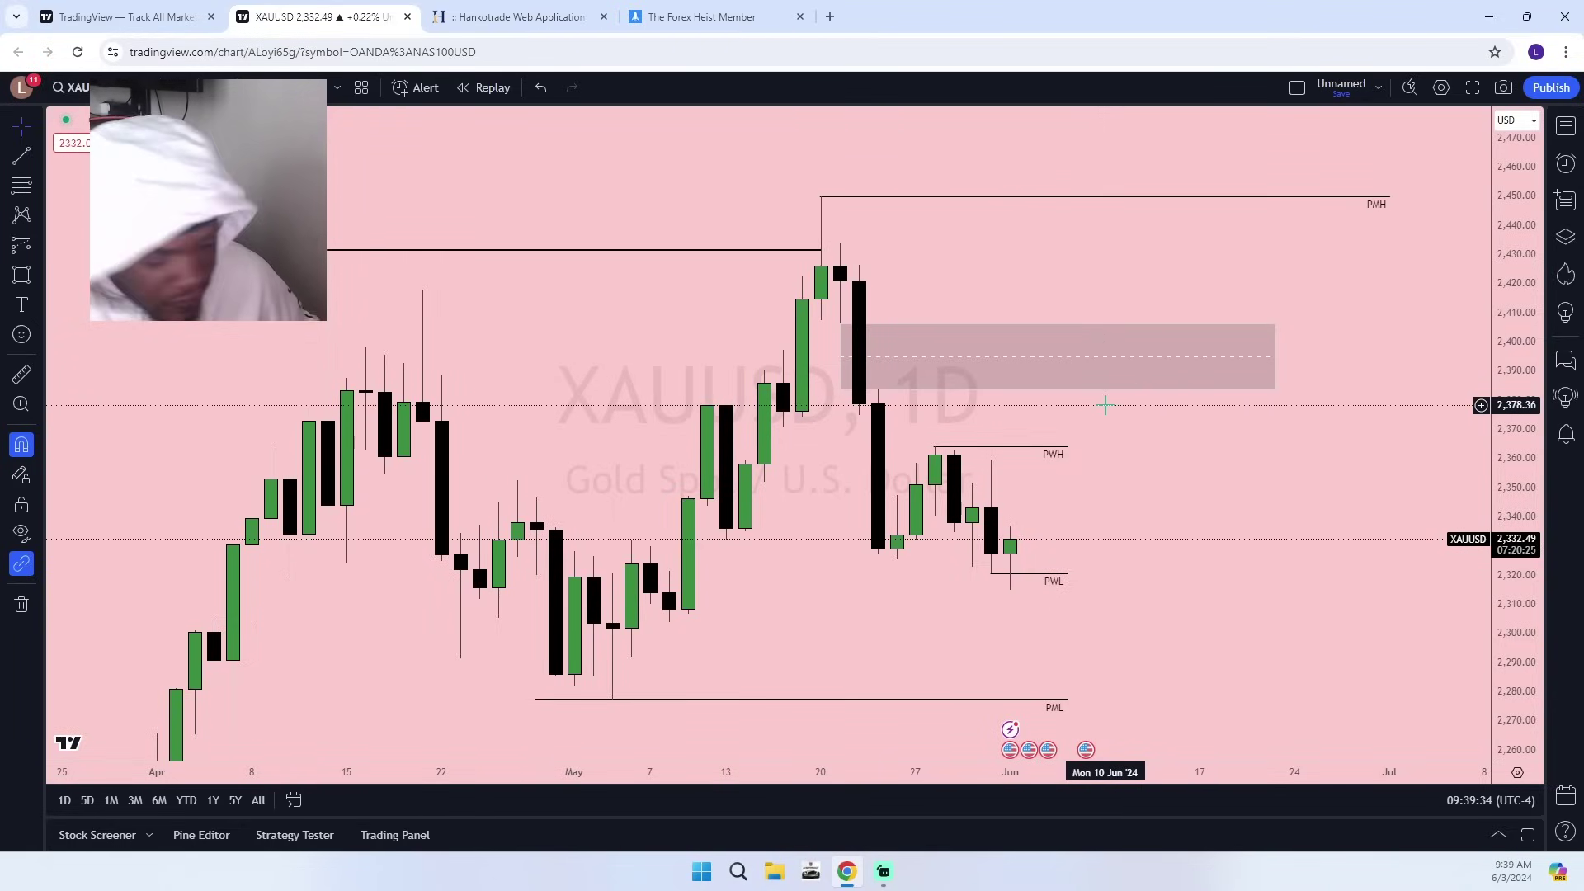
{"action": "left_click_drag", "start_coordinate": [1149, 477], "coordinate": [1120, 417]}
{"action": "left_click", "coordinate": [949, 418]}
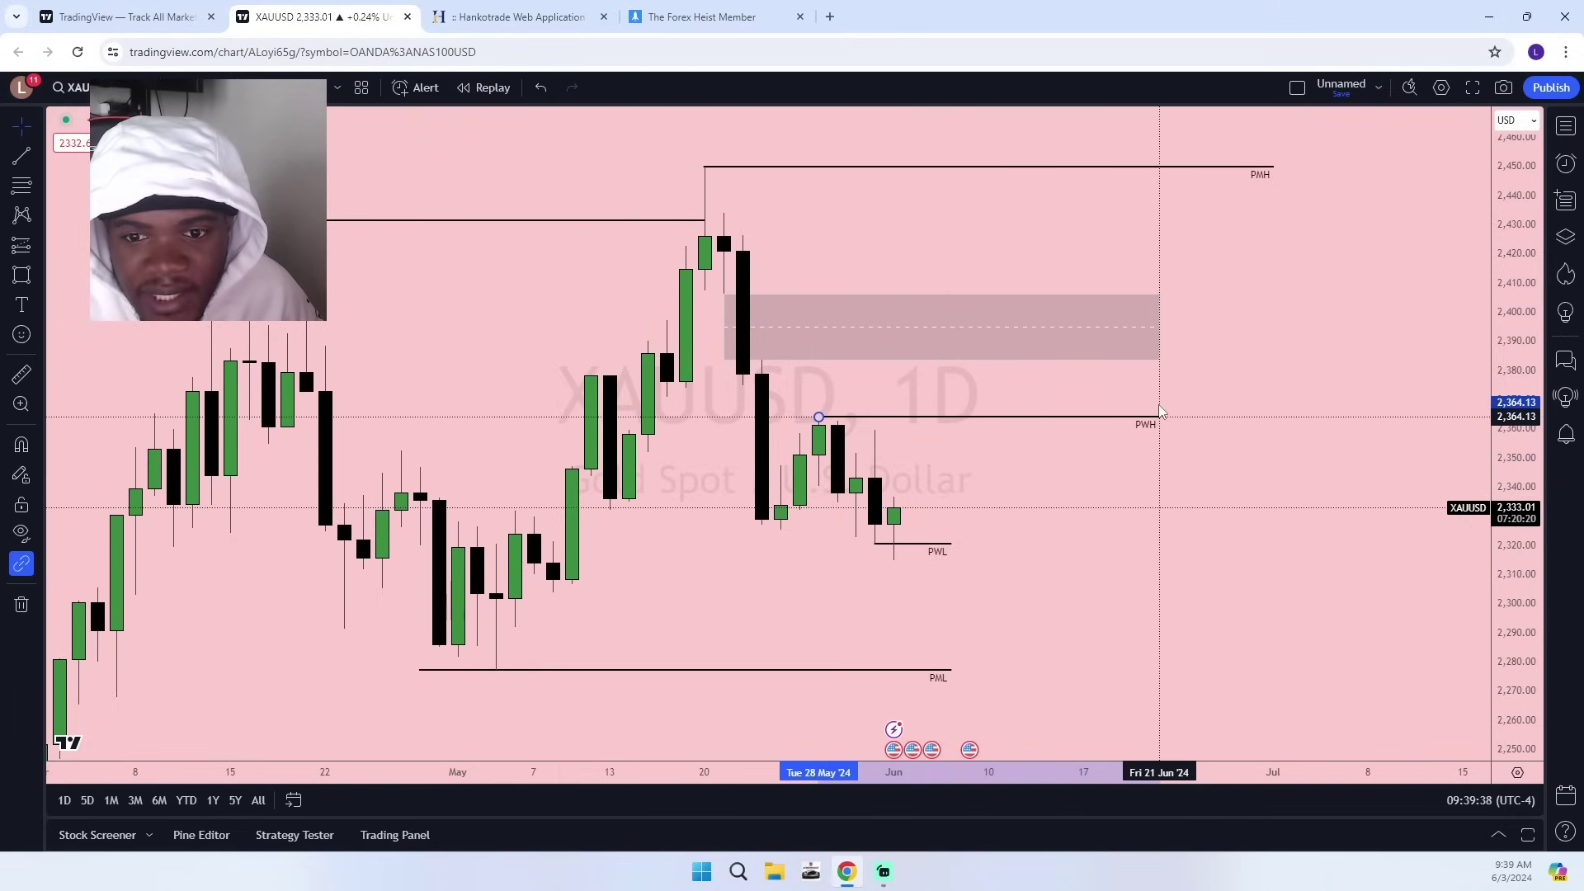
{"action": "left_click", "coordinate": [949, 543]}
{"action": "left_click_drag", "start_coordinate": [951, 544], "coordinate": [1139, 544]}
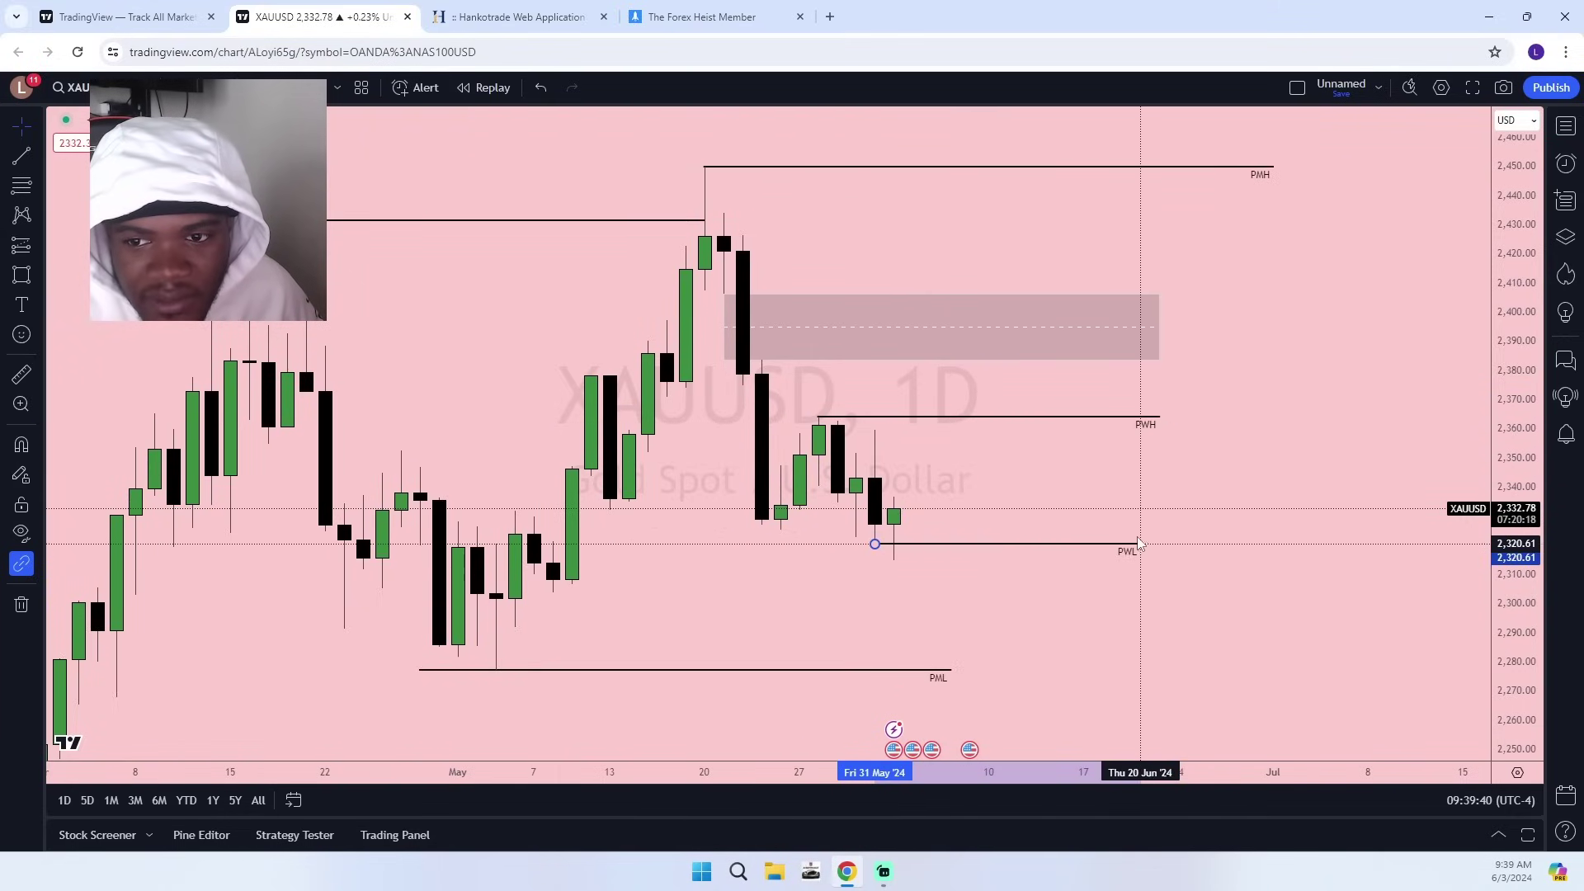
{"action": "left_click_drag", "start_coordinate": [1260, 515], "coordinate": [1274, 524]}
Extend the PWH and PML lines to 1 July 2024, level with the end of the PMH line.
{"action": "left_click", "coordinate": [1155, 418]}
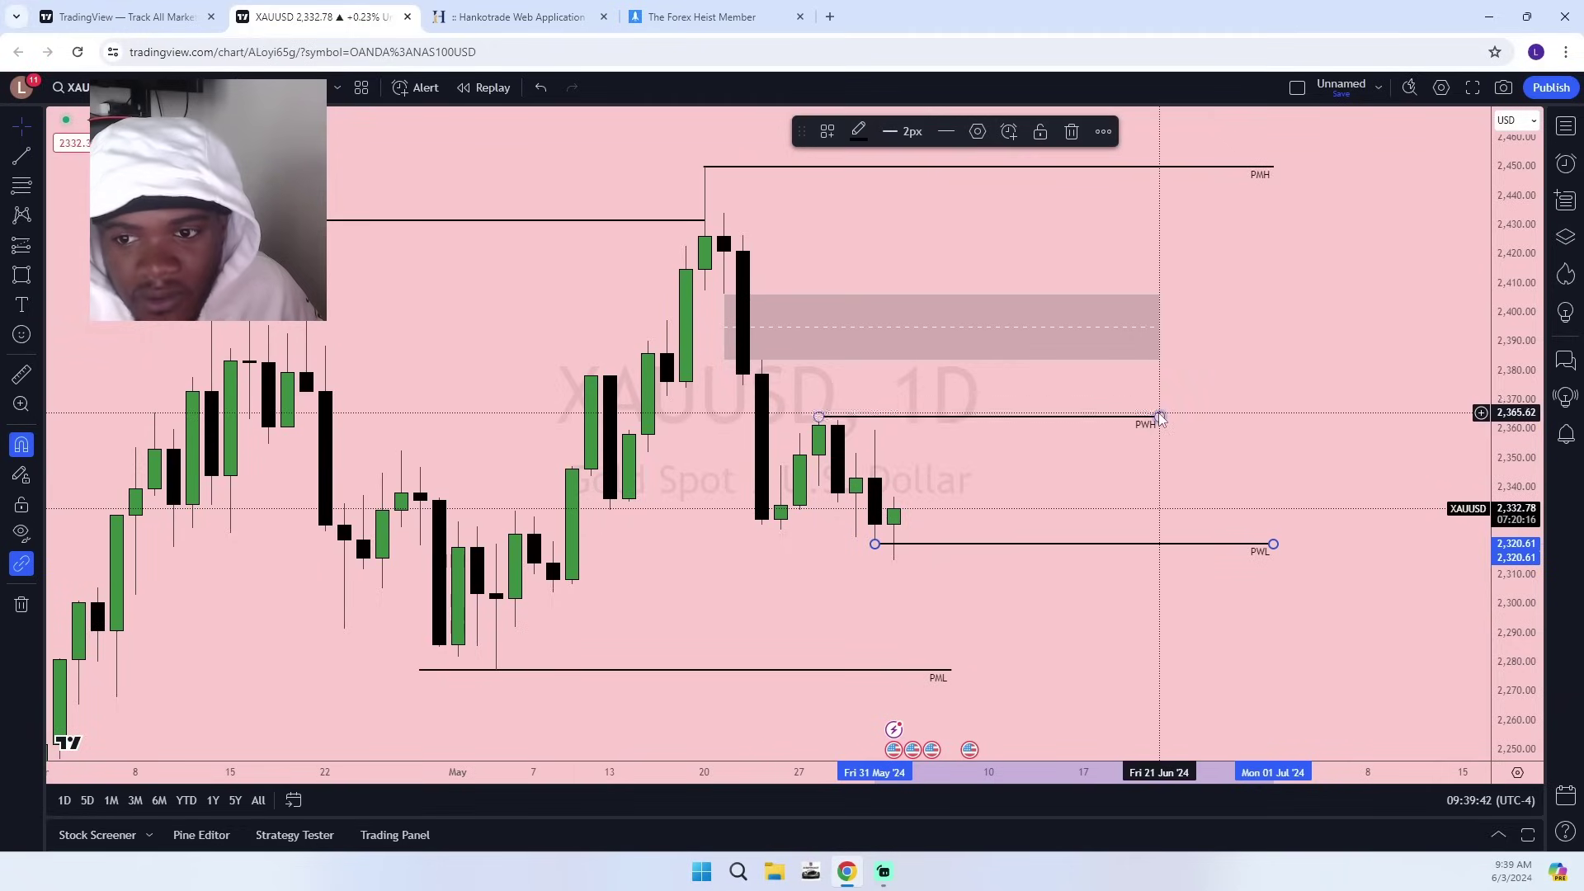
{"action": "left_click_drag", "start_coordinate": [1158, 417], "coordinate": [1279, 414]}
{"action": "left_click", "coordinate": [949, 669]}
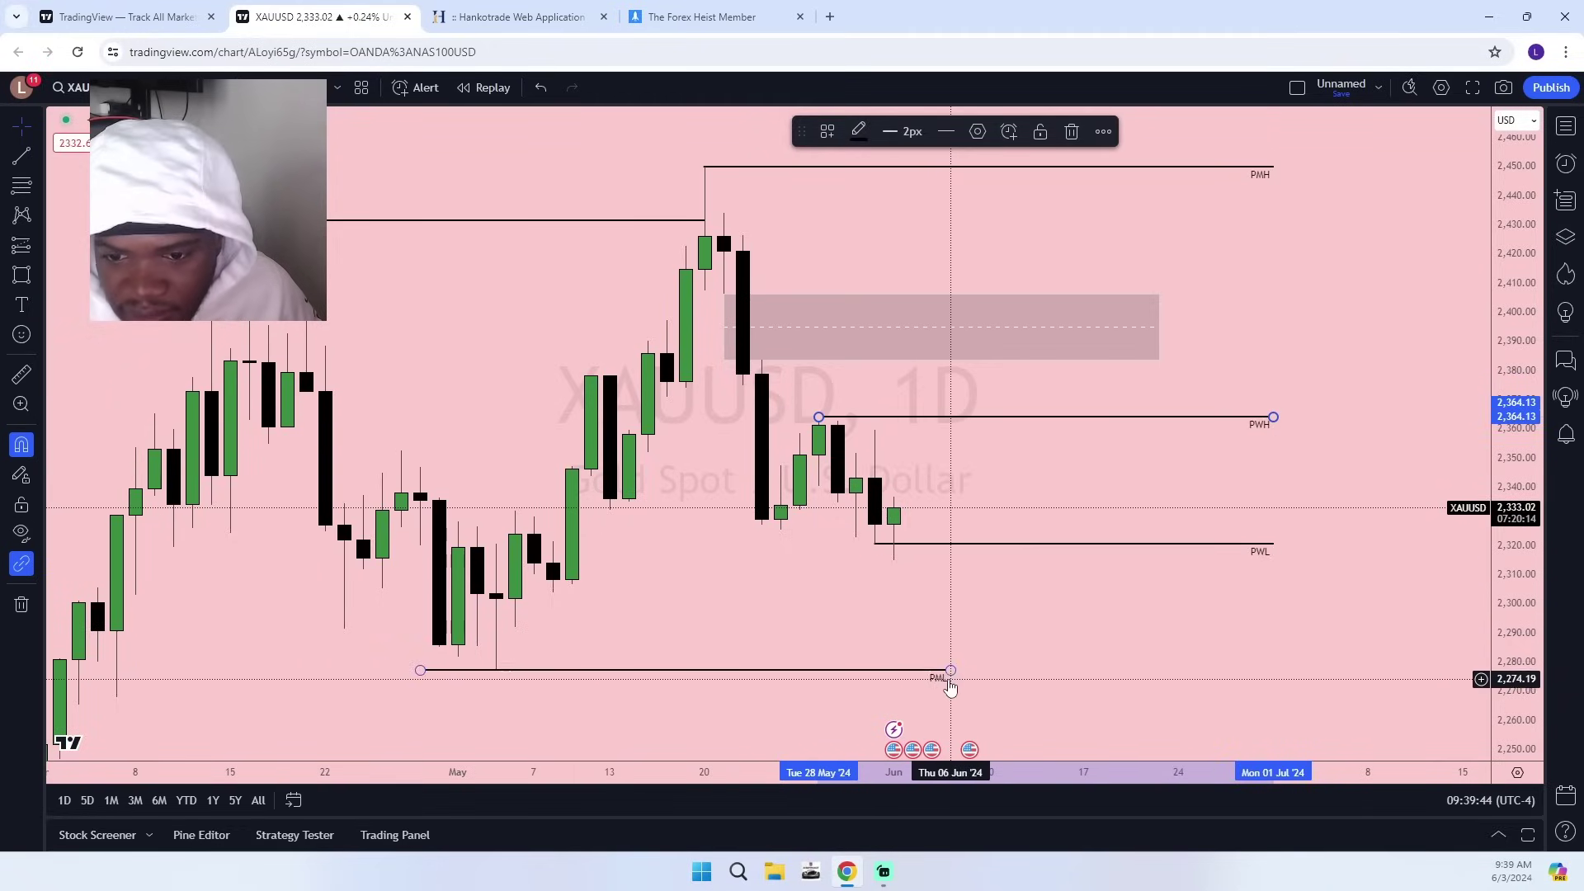
{"action": "left_click_drag", "start_coordinate": [950, 669], "coordinate": [1271, 668]}
{"action": "left_click", "coordinate": [973, 619]}
Delete the unlabelled horizontal trend line at the 12 April 2024 high.
{"action": "scroll", "coordinate": [990, 615], "scroll_direction": "down", "scroll_amount": 5}
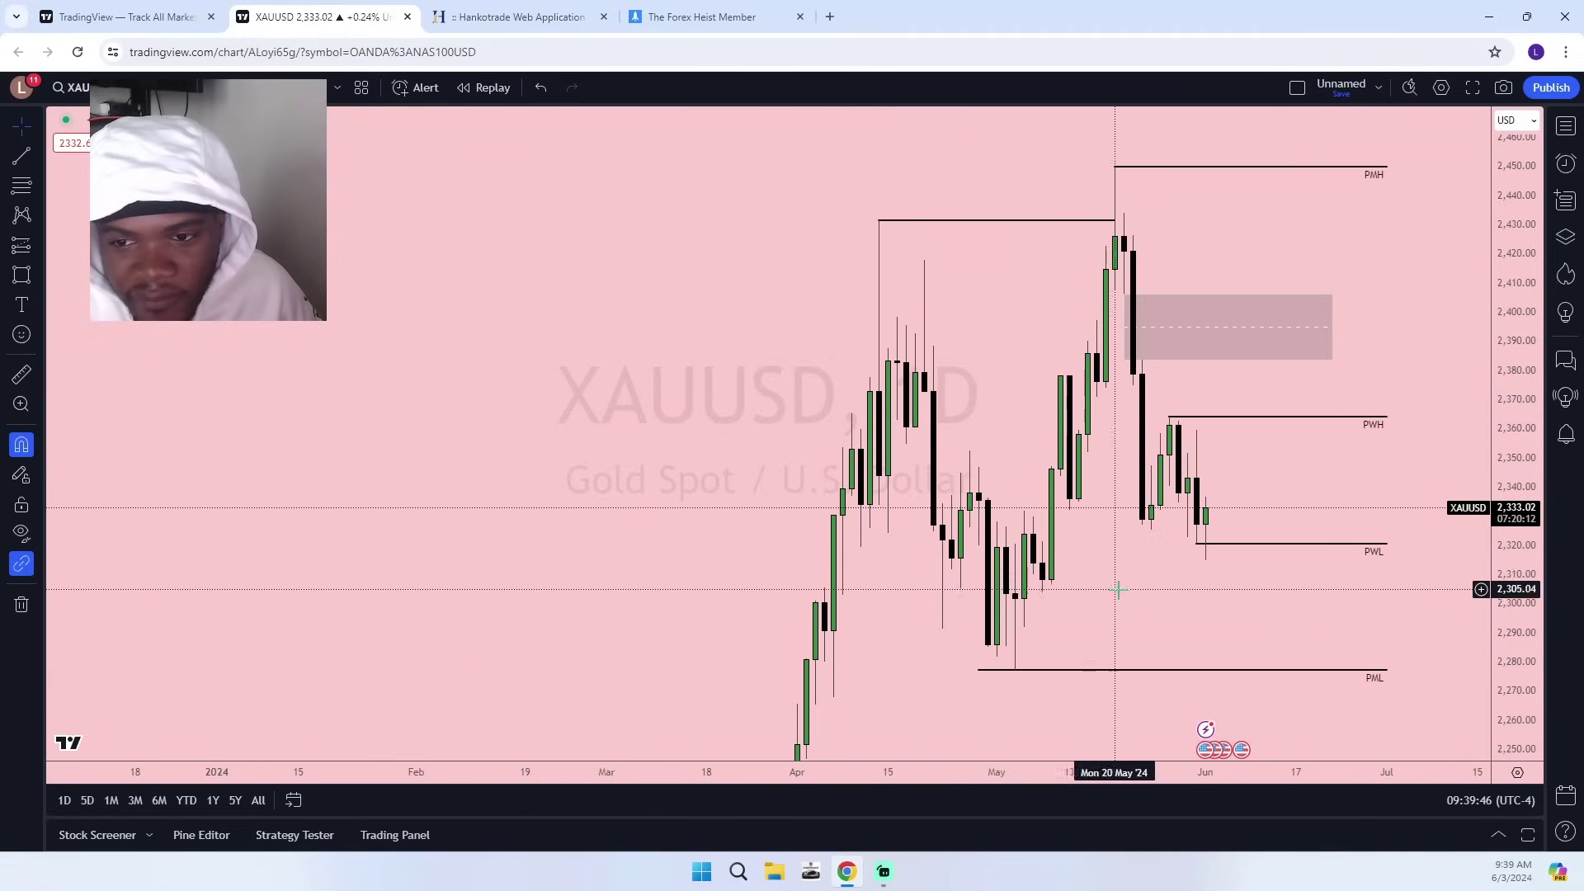
{"action": "left_click_drag", "start_coordinate": [1056, 498], "coordinate": [920, 535]}
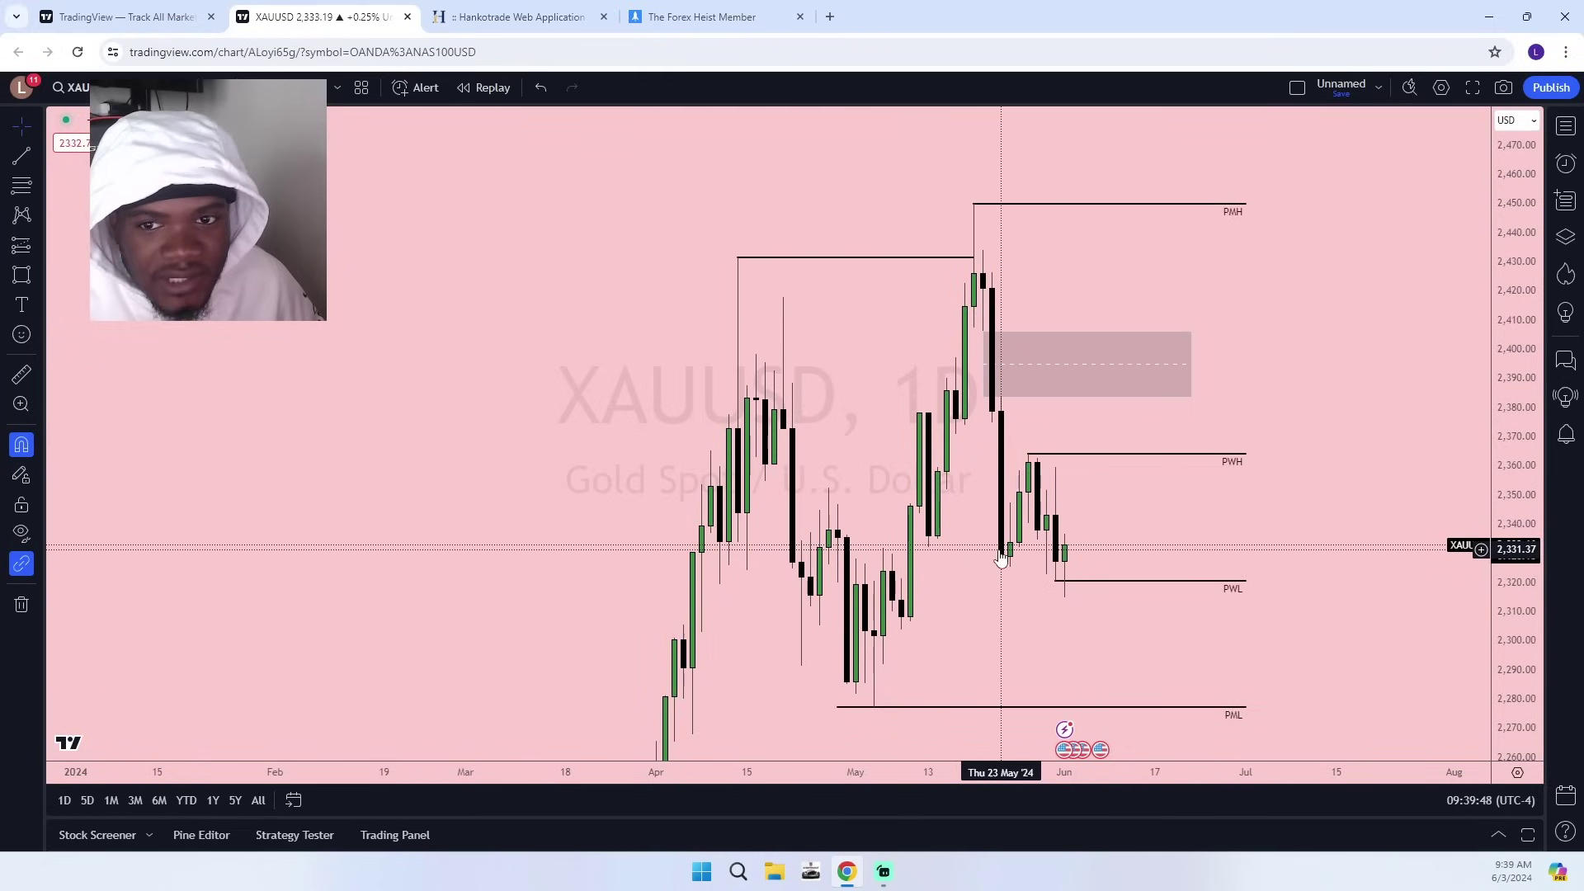
{"action": "left_click", "coordinate": [870, 258]}
{"action": "left_click", "coordinate": [1073, 134]}
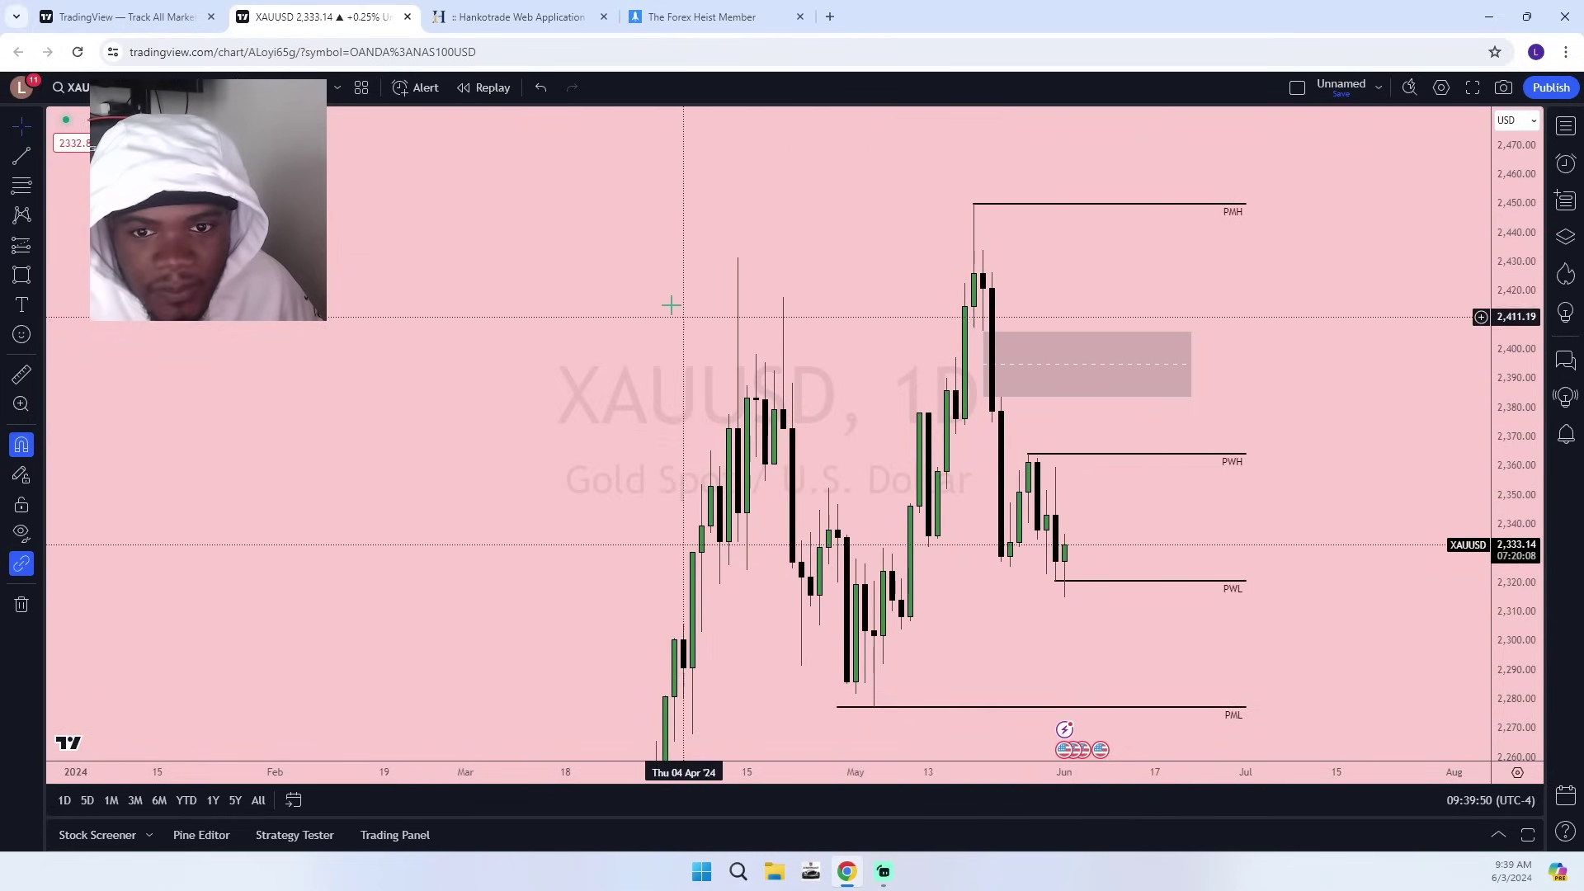
Switch the XAUUSD chart to the 4-hour timeframe and examine the candles around the PWH and PWL lines.
{"action": "left_click_drag", "start_coordinate": [1005, 422], "coordinate": [921, 315]}
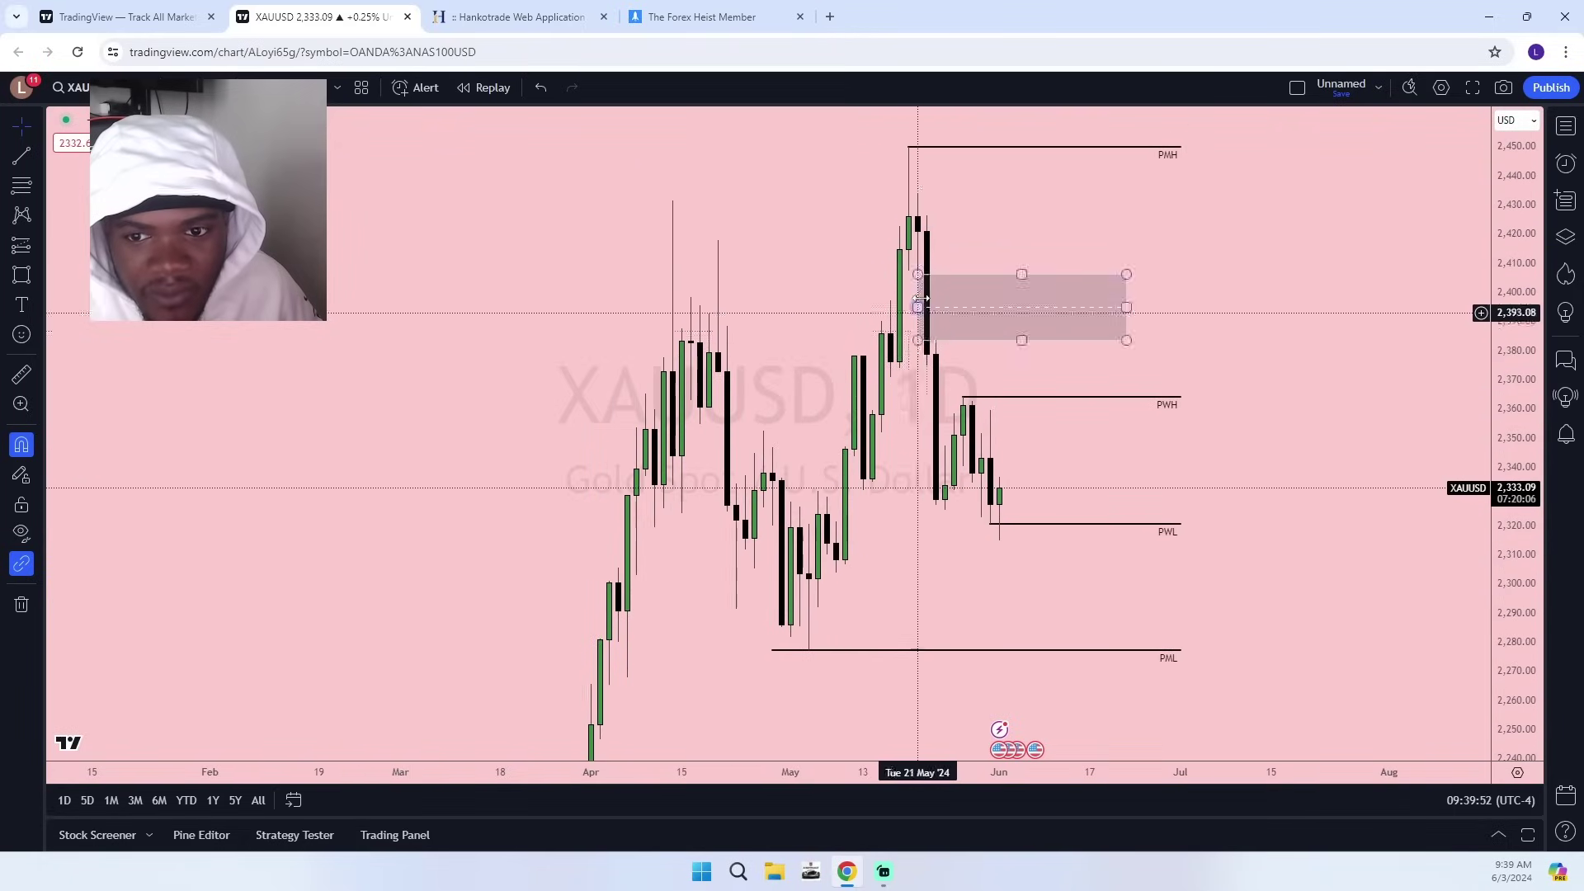
{"action": "left_click", "coordinate": [178, 87]}
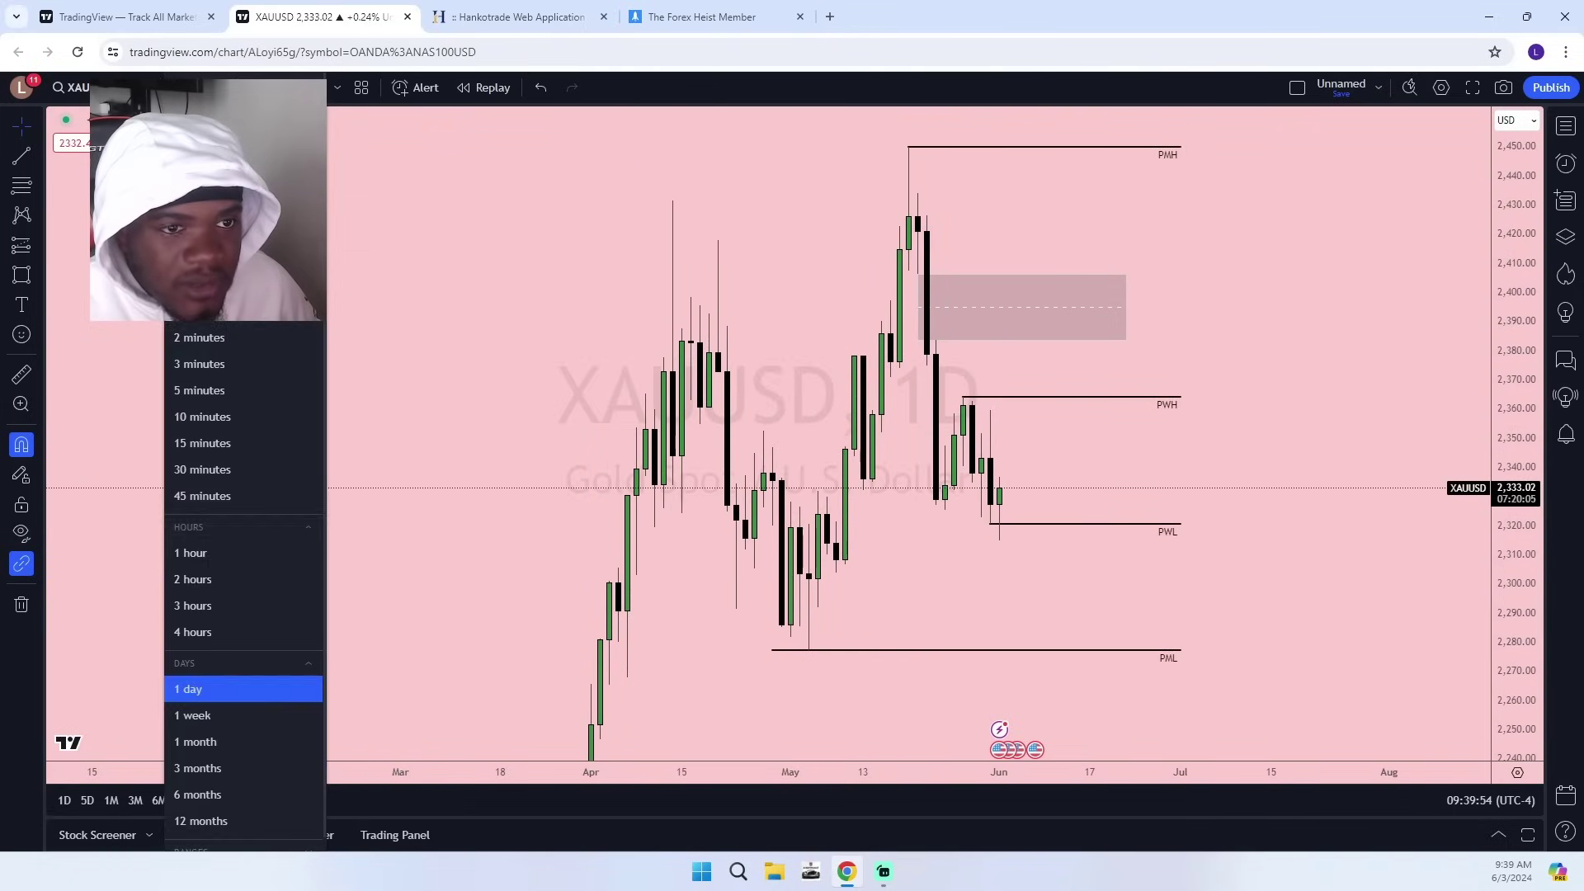
{"action": "left_click", "coordinate": [198, 632]}
{"action": "scroll", "coordinate": [1446, 442], "scroll_direction": "up", "scroll_amount": 5}
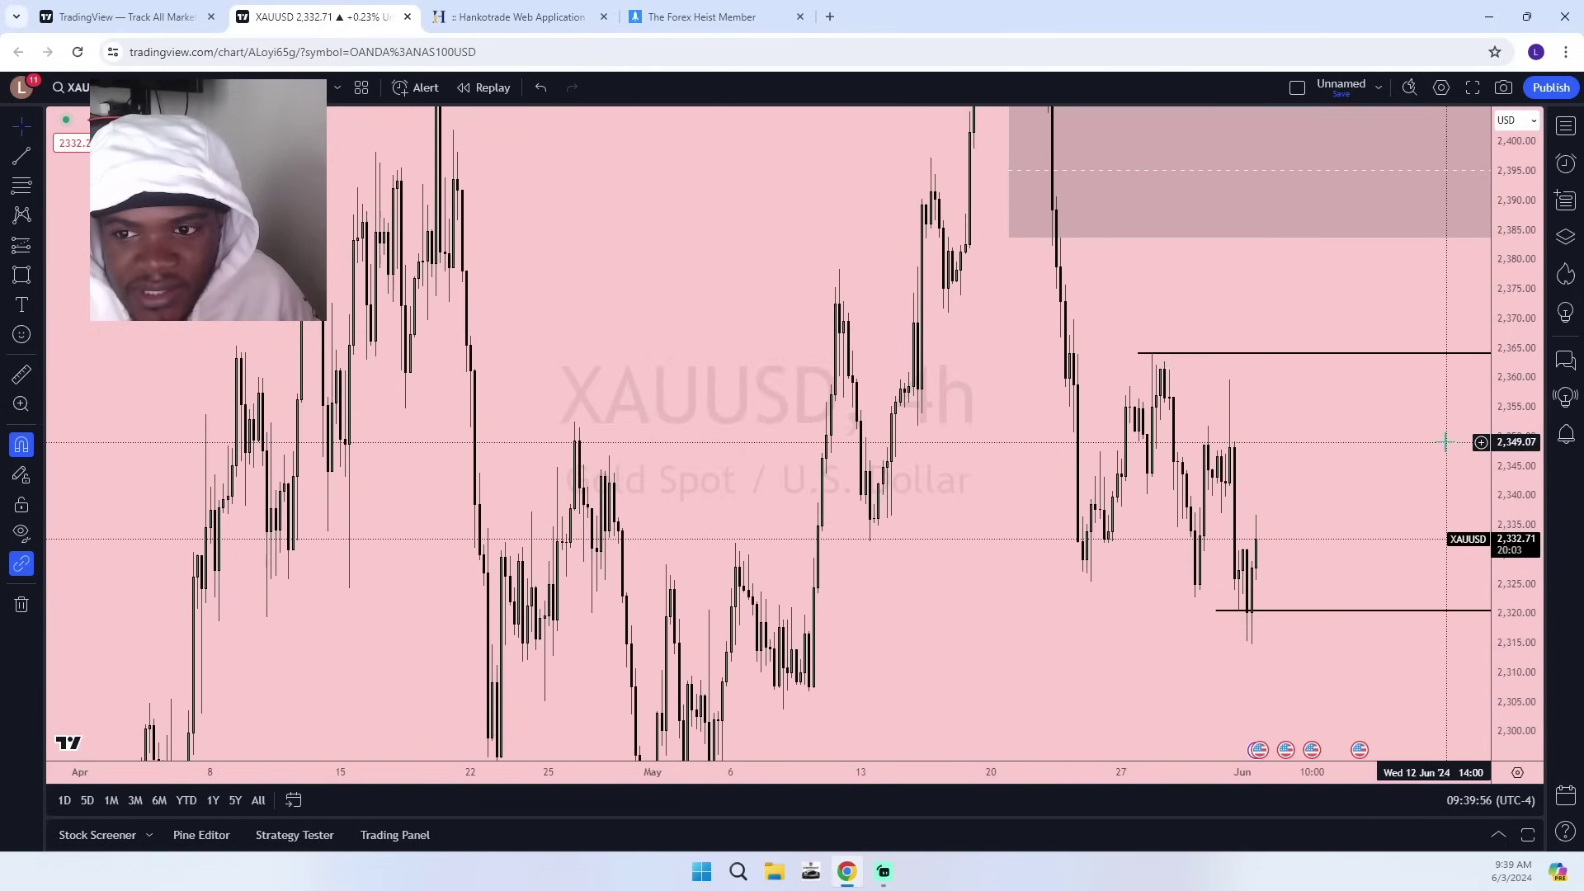
{"action": "left_click_drag", "start_coordinate": [1446, 443], "coordinate": [870, 556]}
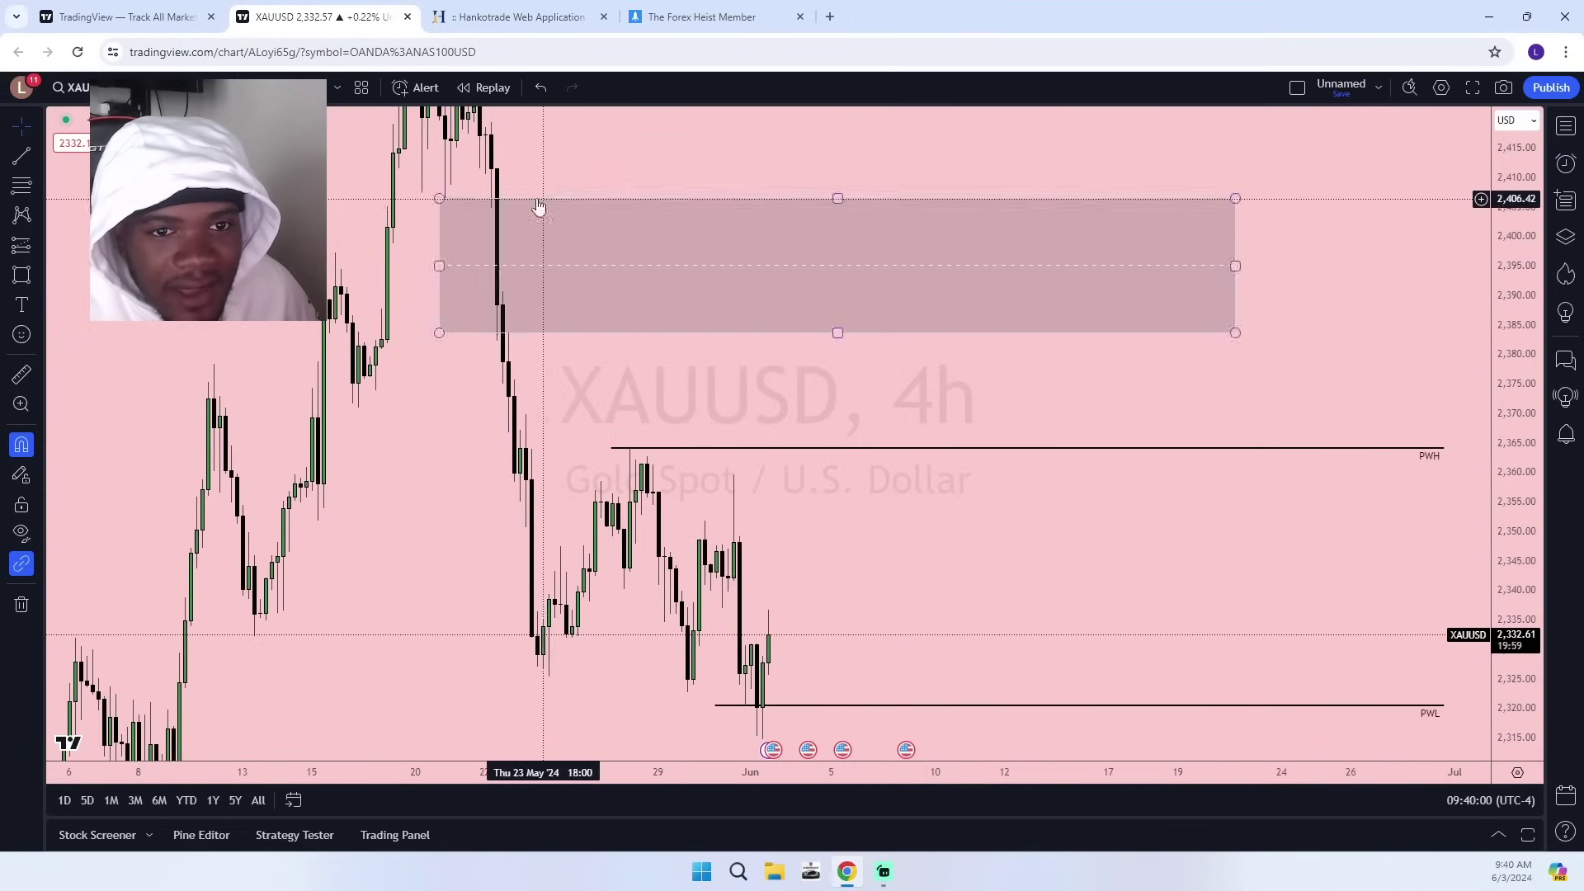
{"action": "left_click_drag", "start_coordinate": [1005, 534], "coordinate": [1031, 450]}
{"action": "scroll", "coordinate": [1030, 450], "scroll_direction": "down", "scroll_amount": 5}
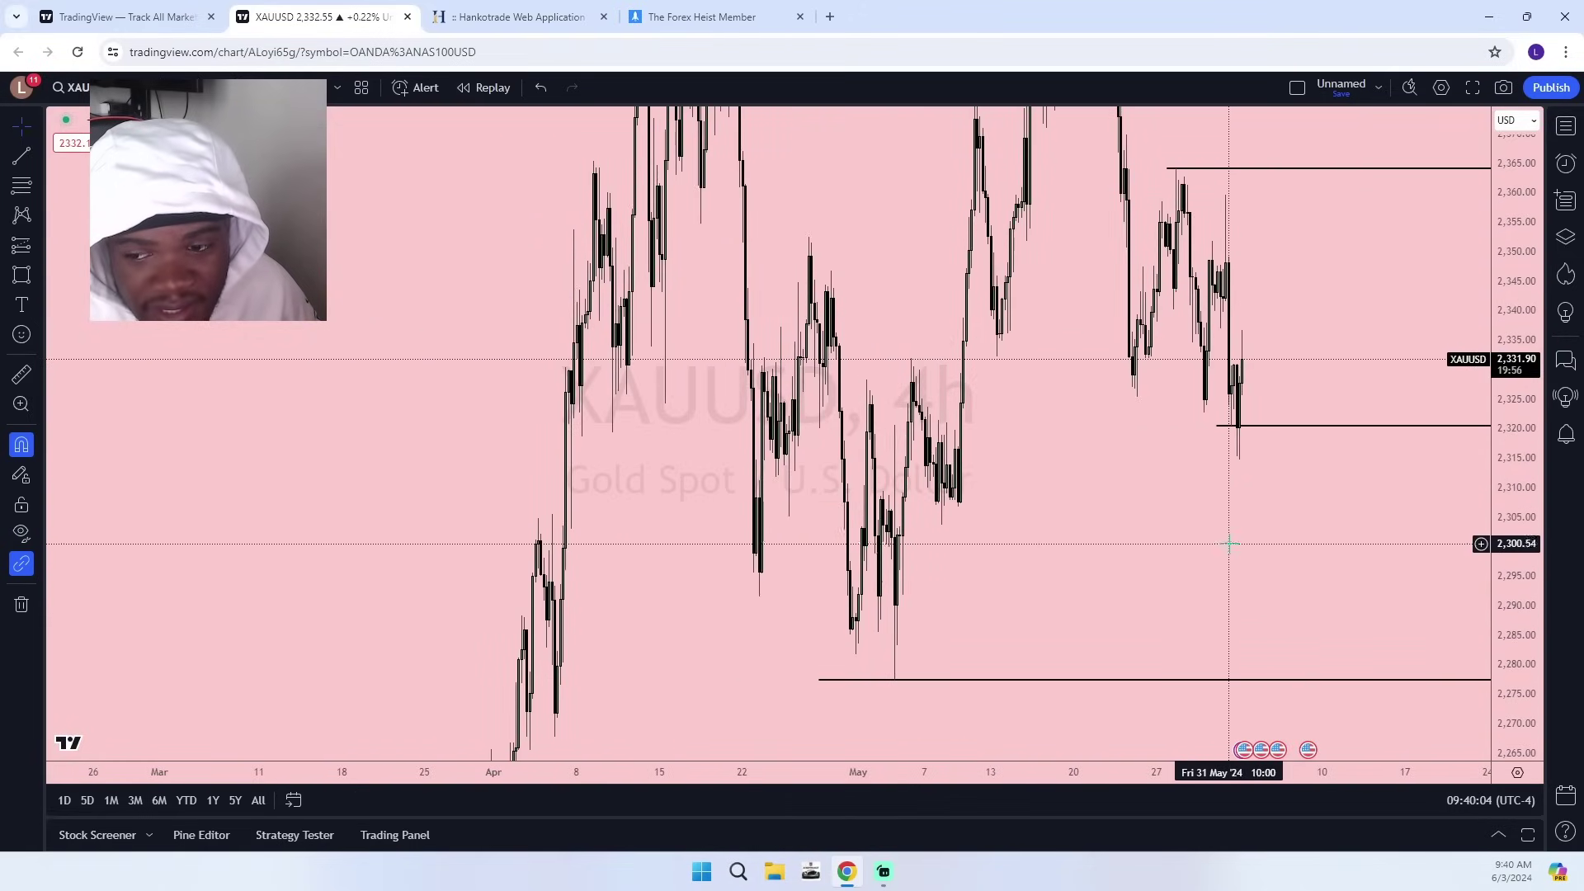
{"action": "scroll", "coordinate": [1166, 665], "scroll_direction": "up", "scroll_amount": 5}
{"action": "scroll", "coordinate": [743, 590], "scroll_direction": "up", "scroll_amount": 1}
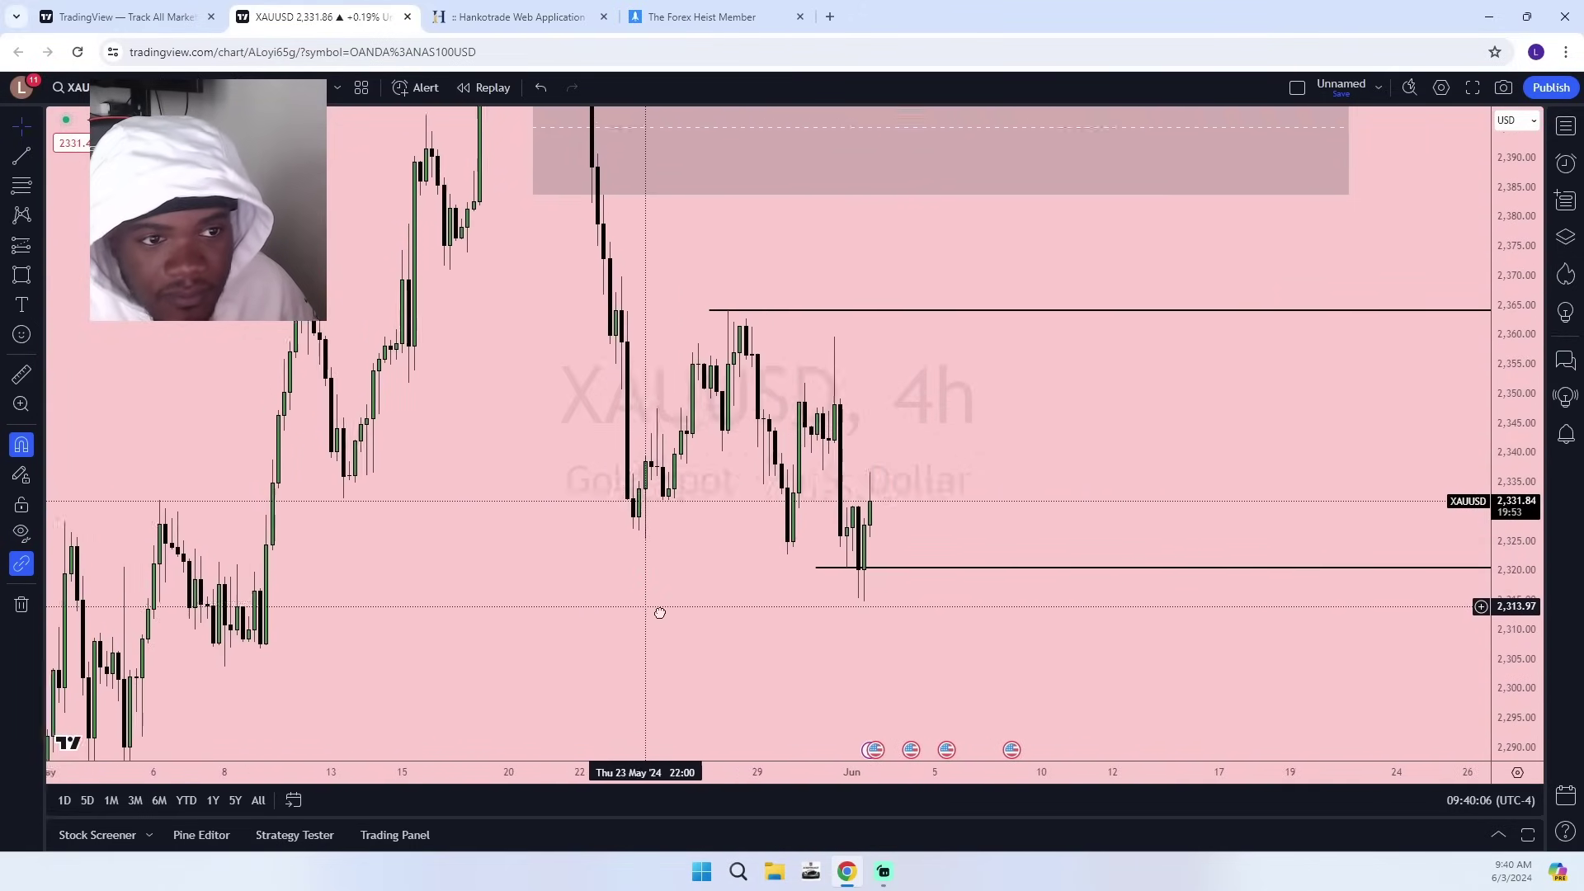
Draw a rectangle zone over the 31 May 2024 sell-off, from 2,341.63 down to about 2,331, ending around 7 June.
{"action": "left_click", "coordinate": [22, 275]}
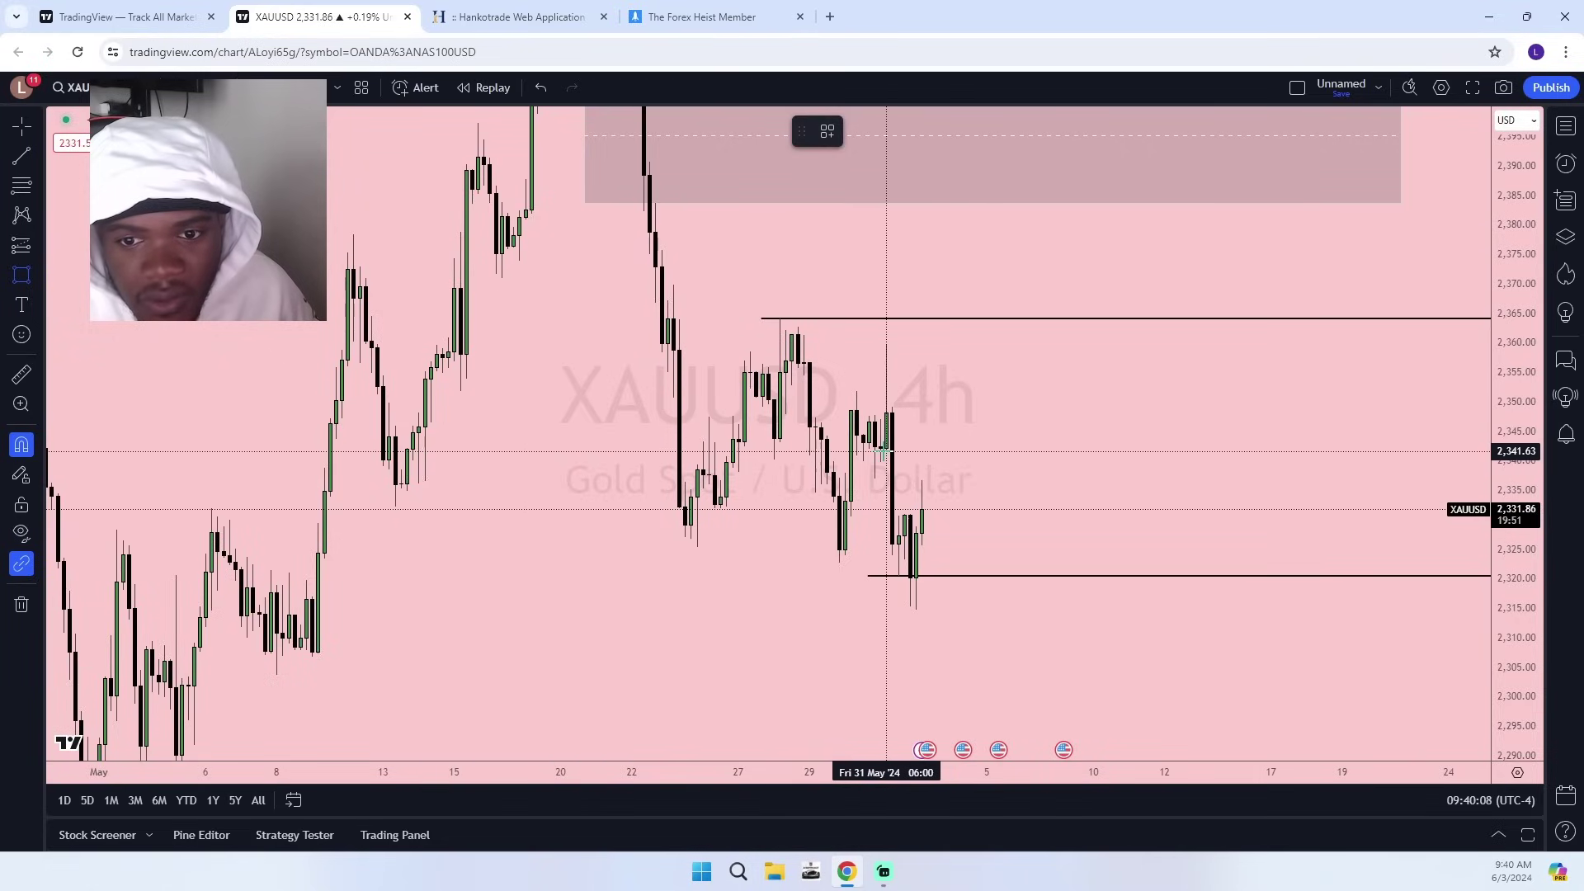
{"action": "left_click", "coordinate": [886, 452]}
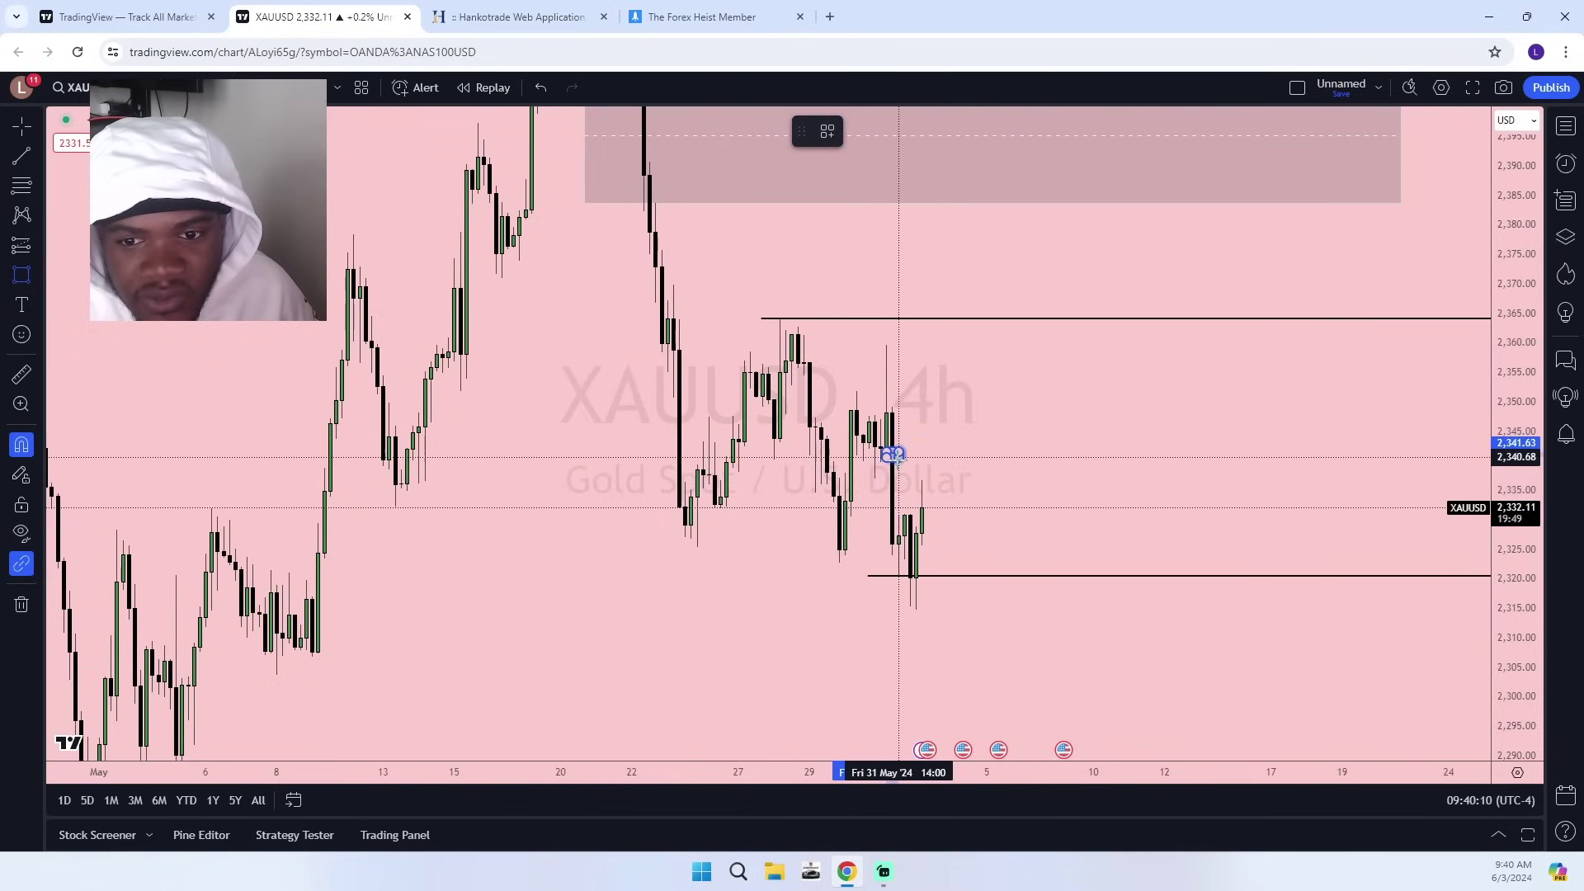
{"action": "left_click", "coordinate": [896, 501]}
{"action": "left_click_drag", "start_coordinate": [898, 484], "coordinate": [1058, 490]}
{"action": "left_click", "coordinate": [996, 542]}
{"action": "scroll", "coordinate": [933, 545], "scroll_direction": "up", "scroll_amount": 4}
{"action": "left_click_drag", "start_coordinate": [878, 556], "coordinate": [1448, 561]}
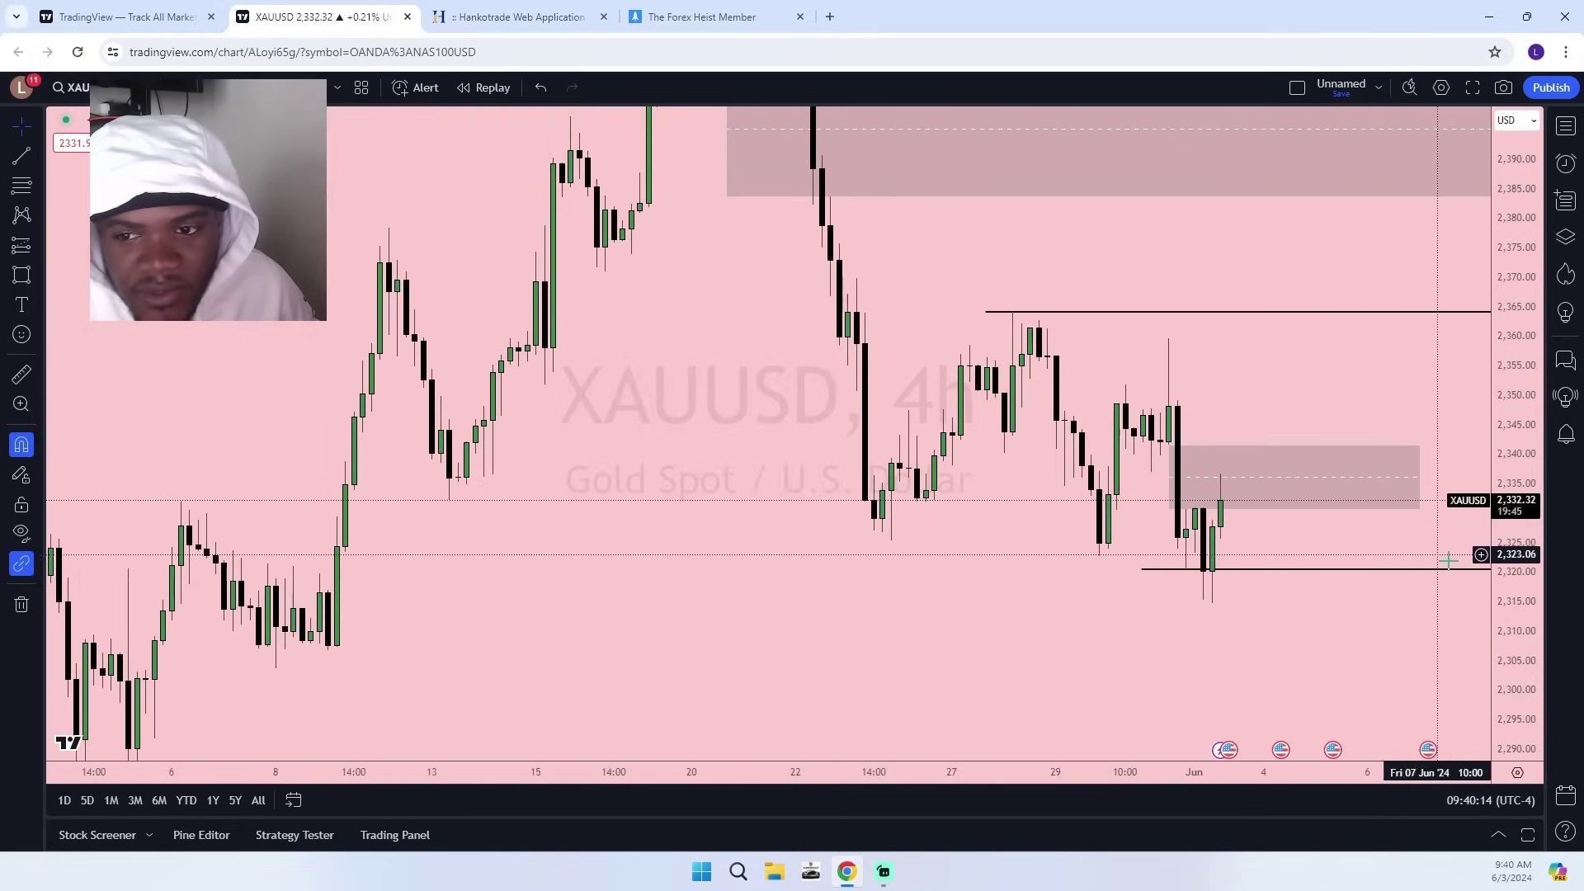
Inspect the new zone closely and switch the chart to the 1-hour timeframe.
{"action": "left_click_drag", "start_coordinate": [1499, 654], "coordinate": [1498, 475]}
{"action": "scroll", "coordinate": [1345, 586], "scroll_direction": "up", "scroll_amount": 4}
{"action": "left_click_drag", "start_coordinate": [1253, 627], "coordinate": [1049, 569]}
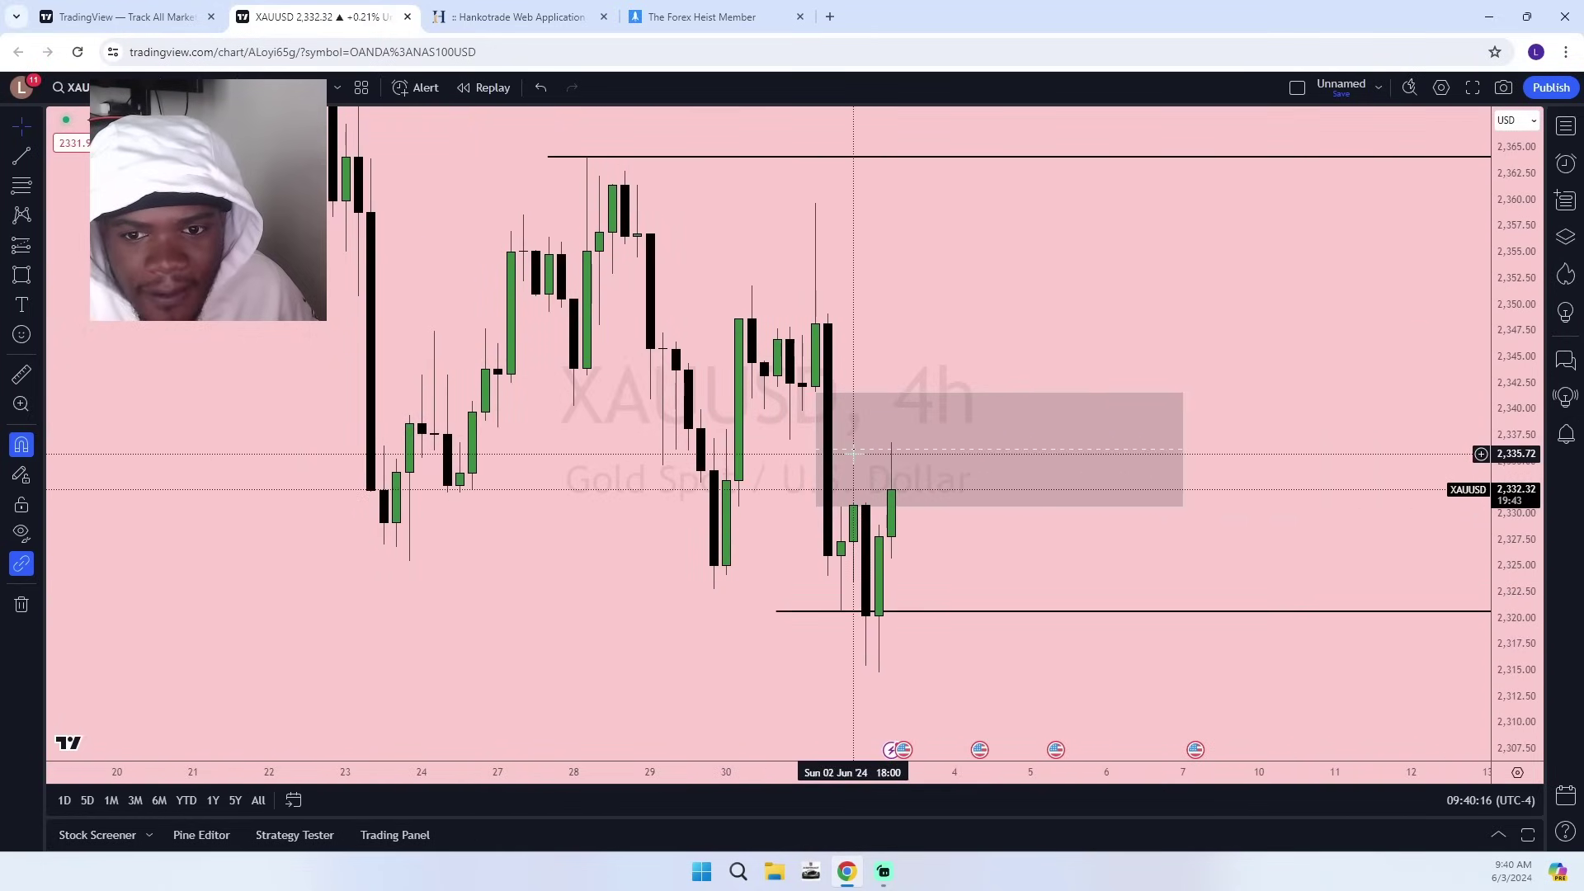
{"action": "left_click", "coordinate": [788, 462]}
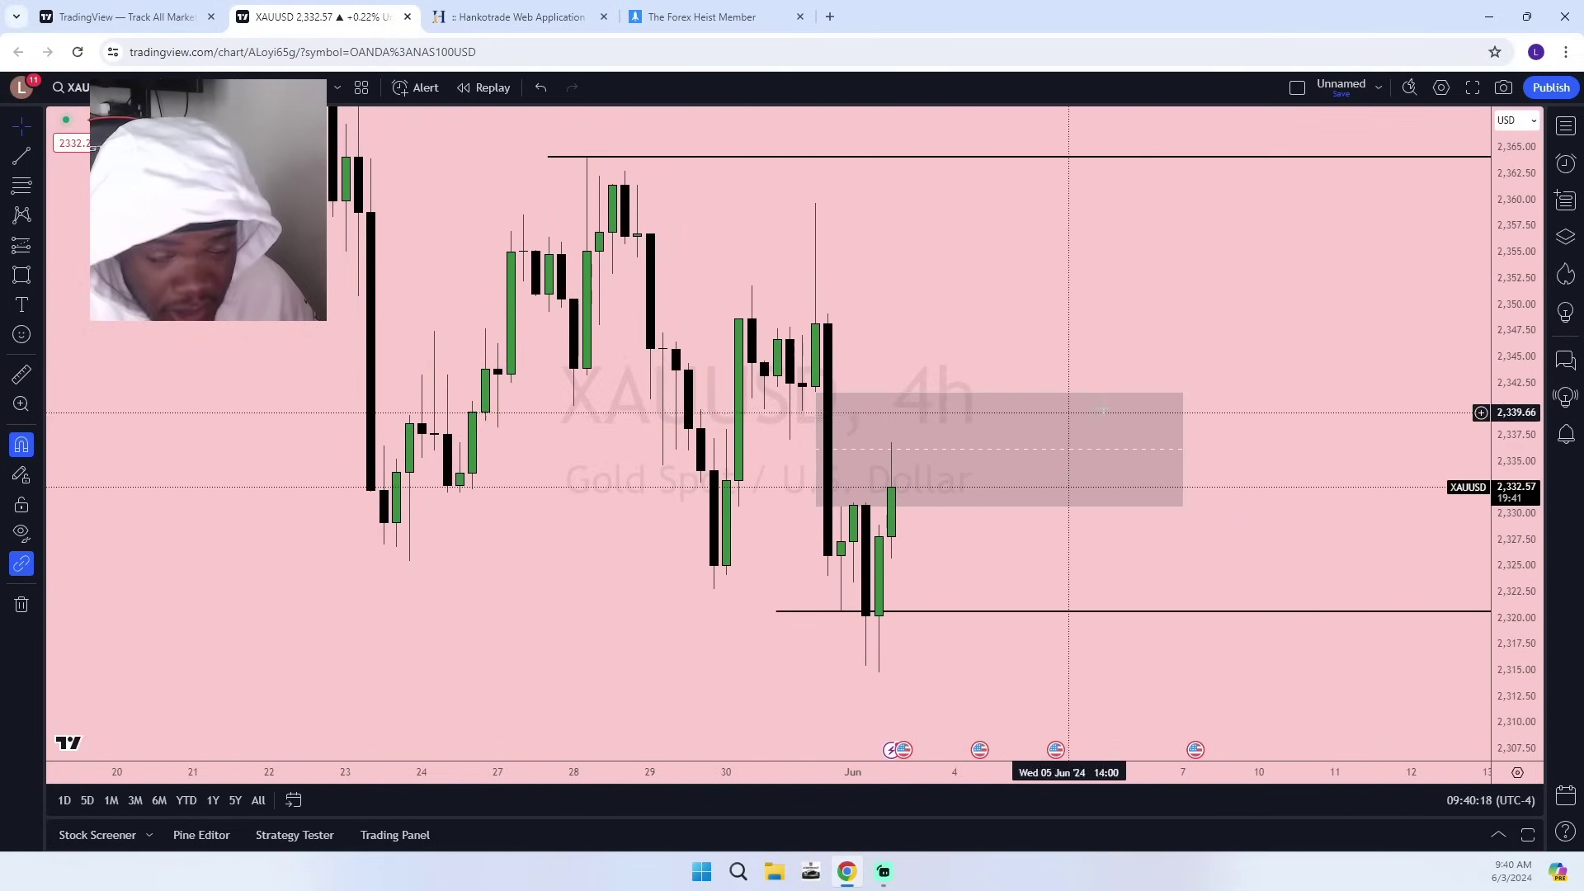
{"action": "left_click", "coordinate": [216, 87]}
{"action": "left_click", "coordinate": [198, 552]}
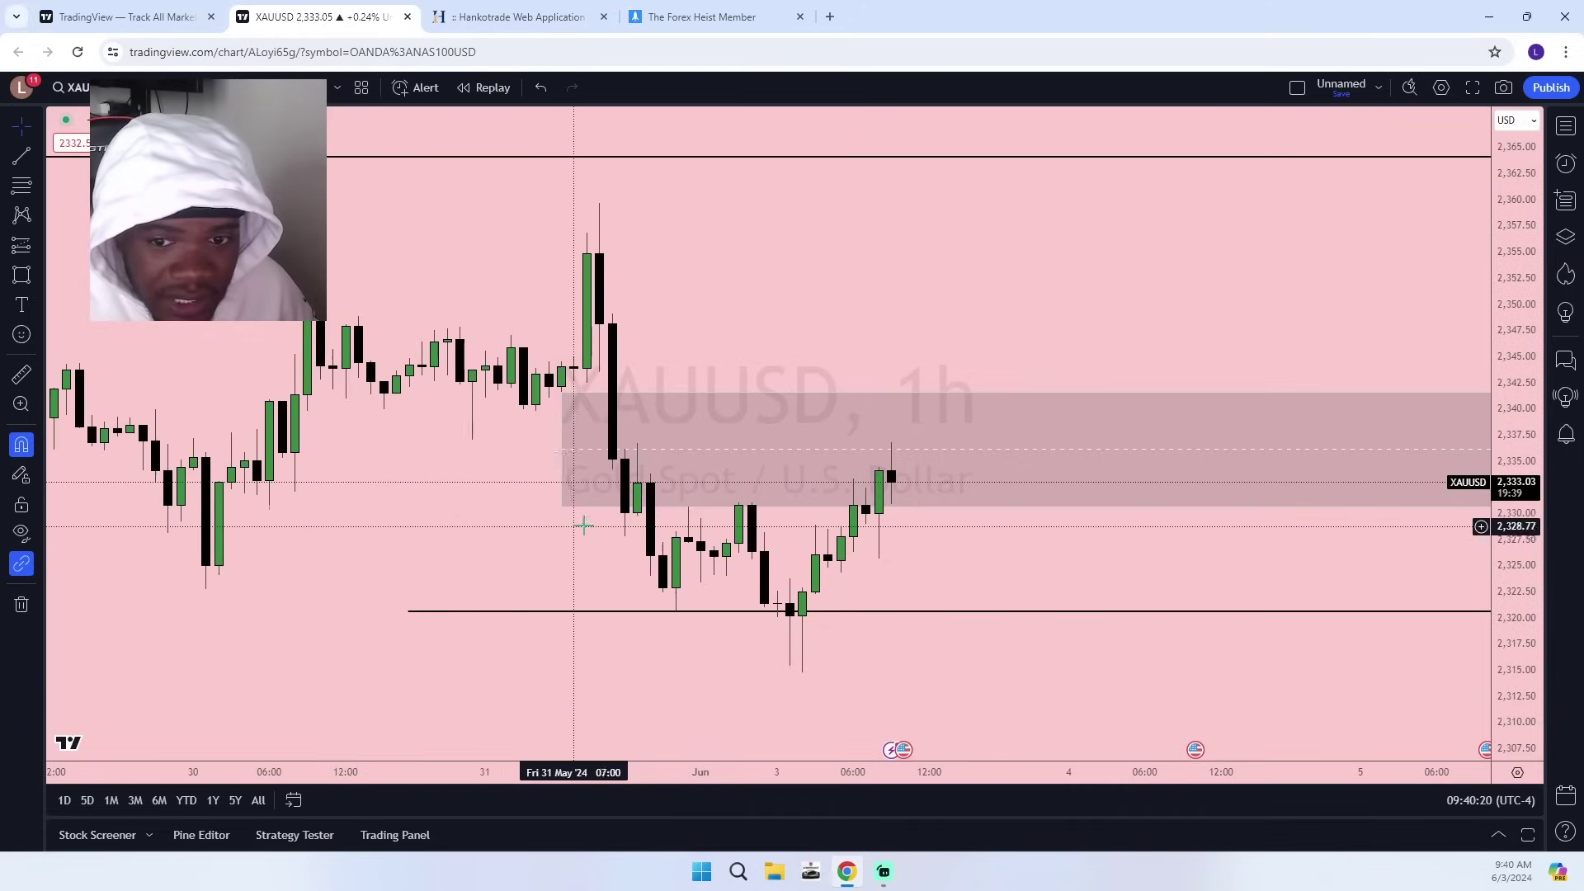
{"action": "scroll", "coordinate": [1255, 544], "scroll_direction": "up", "scroll_amount": 5}
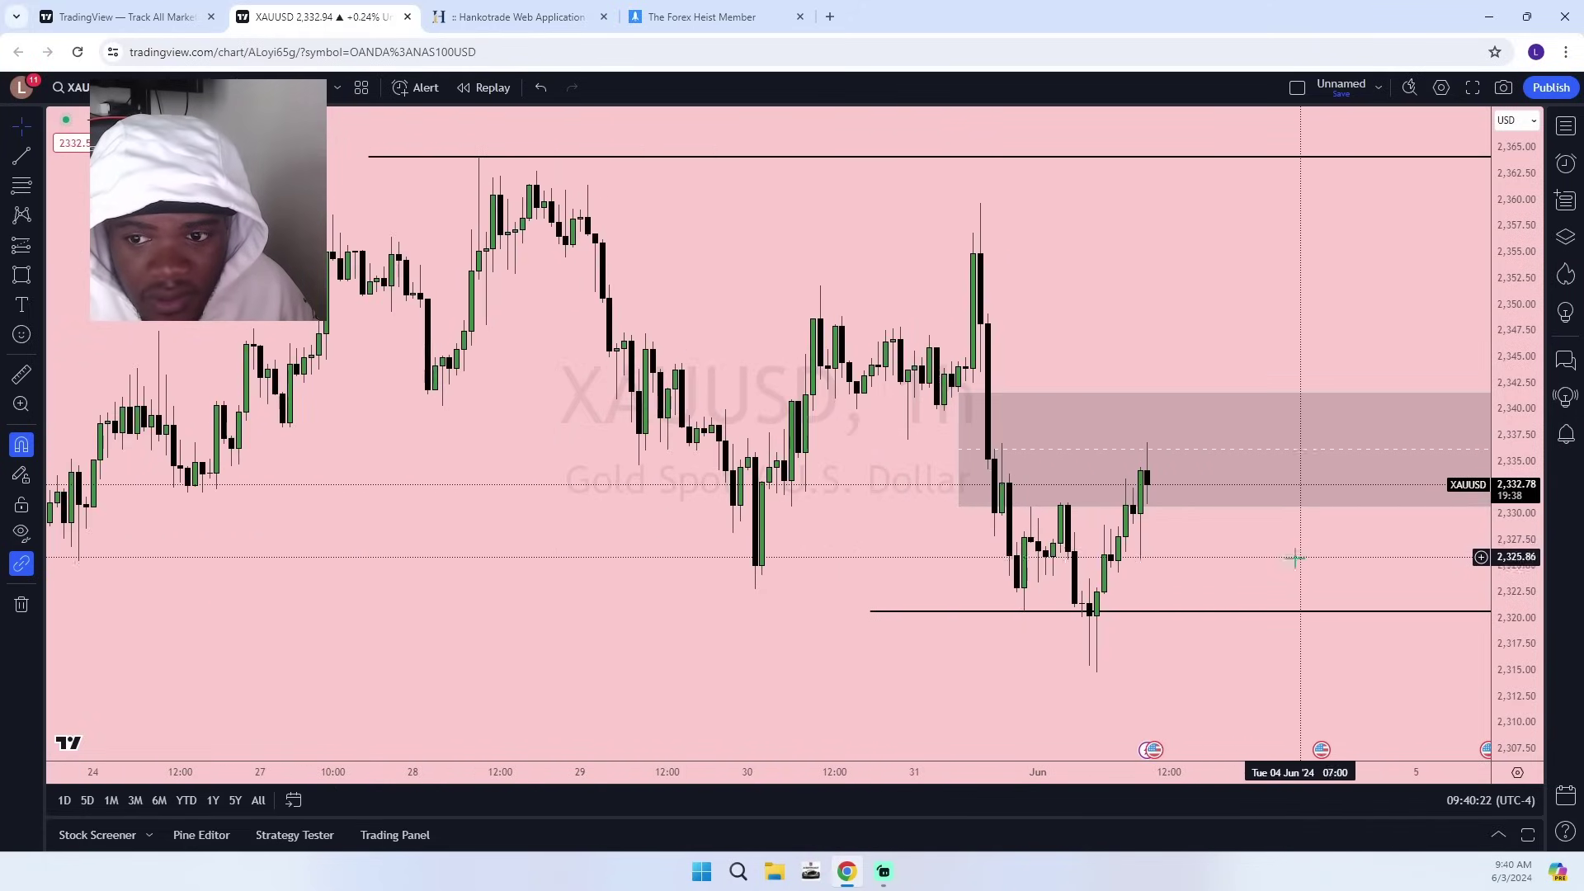
Move and narrow the zone to span 2,343.56 to 2,336.22, starting at 31 May 2024 09:00.
{"action": "left_click", "coordinate": [771, 410]}
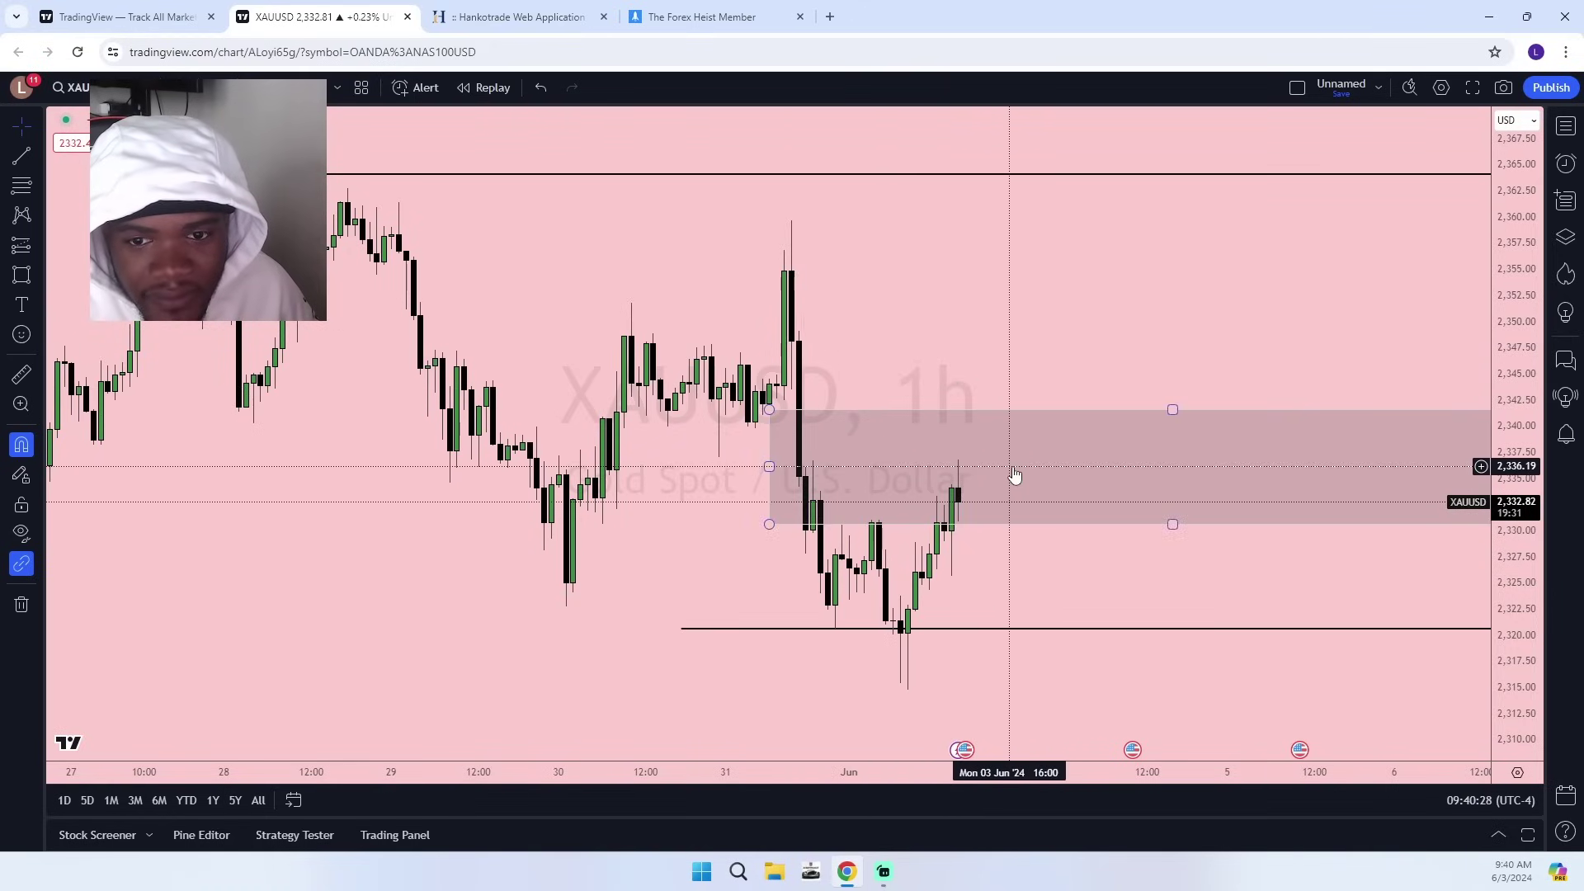
{"action": "mouse_move", "coordinate": [1015, 474]}
{"action": "left_mouse_down"}
{"action": "mouse_move", "coordinate": [1032, 421]}
{"action": "mouse_move", "coordinate": [1053, 428]}
{"action": "mouse_move", "coordinate": [1042, 408]}
{"action": "left_mouse_up"}
{"action": "left_click_drag", "start_coordinate": [799, 345], "coordinate": [793, 390]}
{"action": "mouse_move", "coordinate": [795, 466]}
{"action": "left_mouse_down"}
{"action": "mouse_move", "coordinate": [813, 460]}
{"action": "mouse_move", "coordinate": [791, 426]}
{"action": "left_mouse_up"}
{"action": "left_click", "coordinate": [800, 422]}
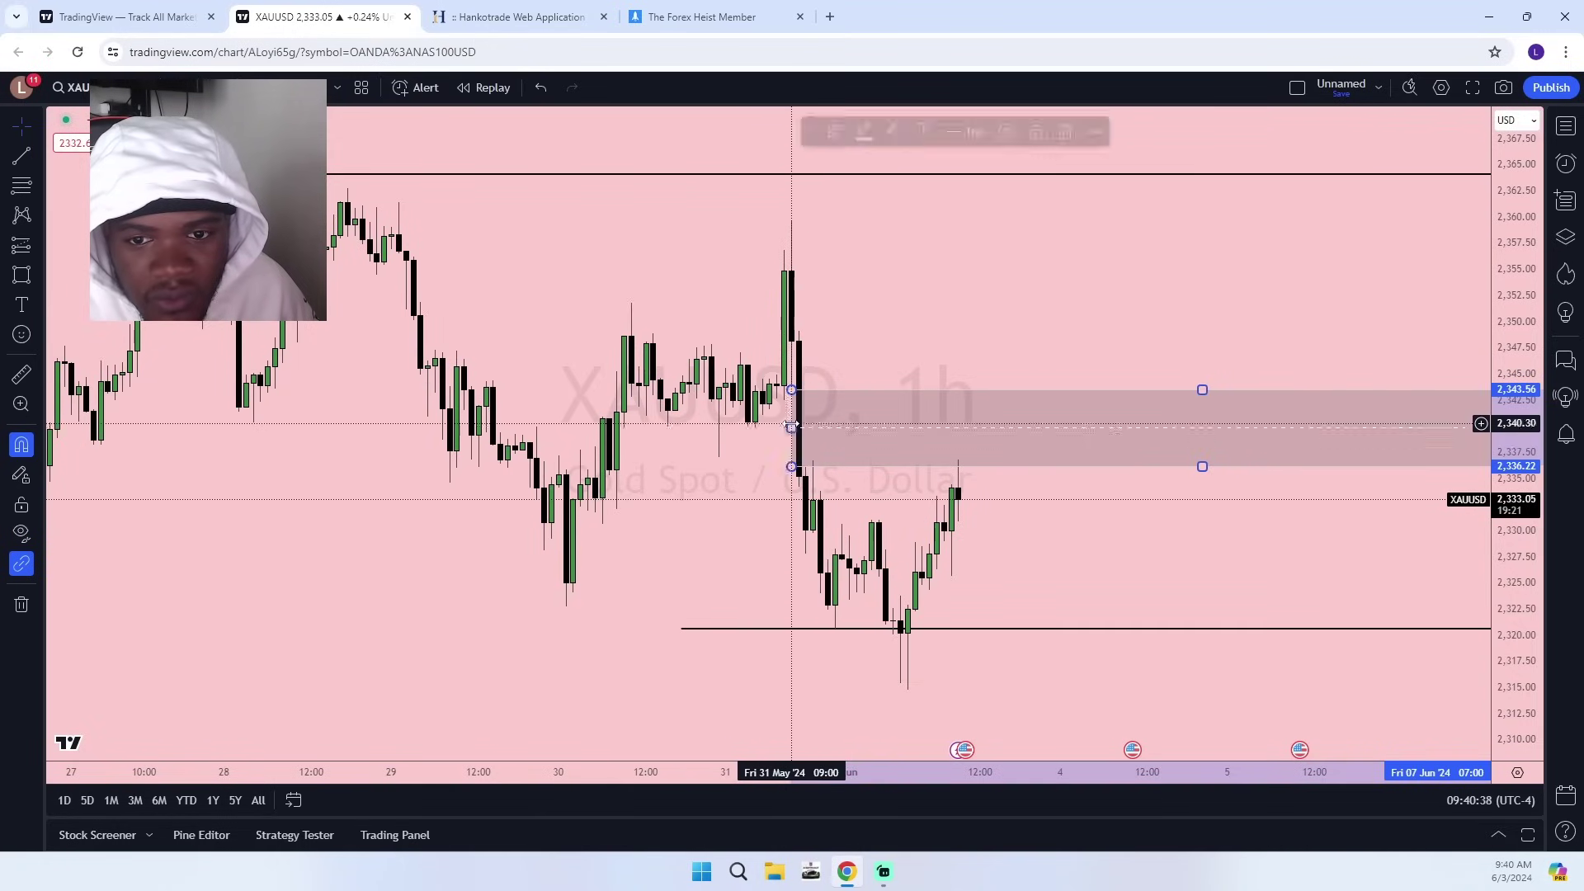
Shorten the zone to end at 5 June 2024 21:00 and return the chart to the 4-hour timeframe.
{"action": "left_click_drag", "start_coordinate": [1156, 561], "coordinate": [757, 498]}
{"action": "left_click_drag", "start_coordinate": [1212, 366], "coordinate": [976, 399]}
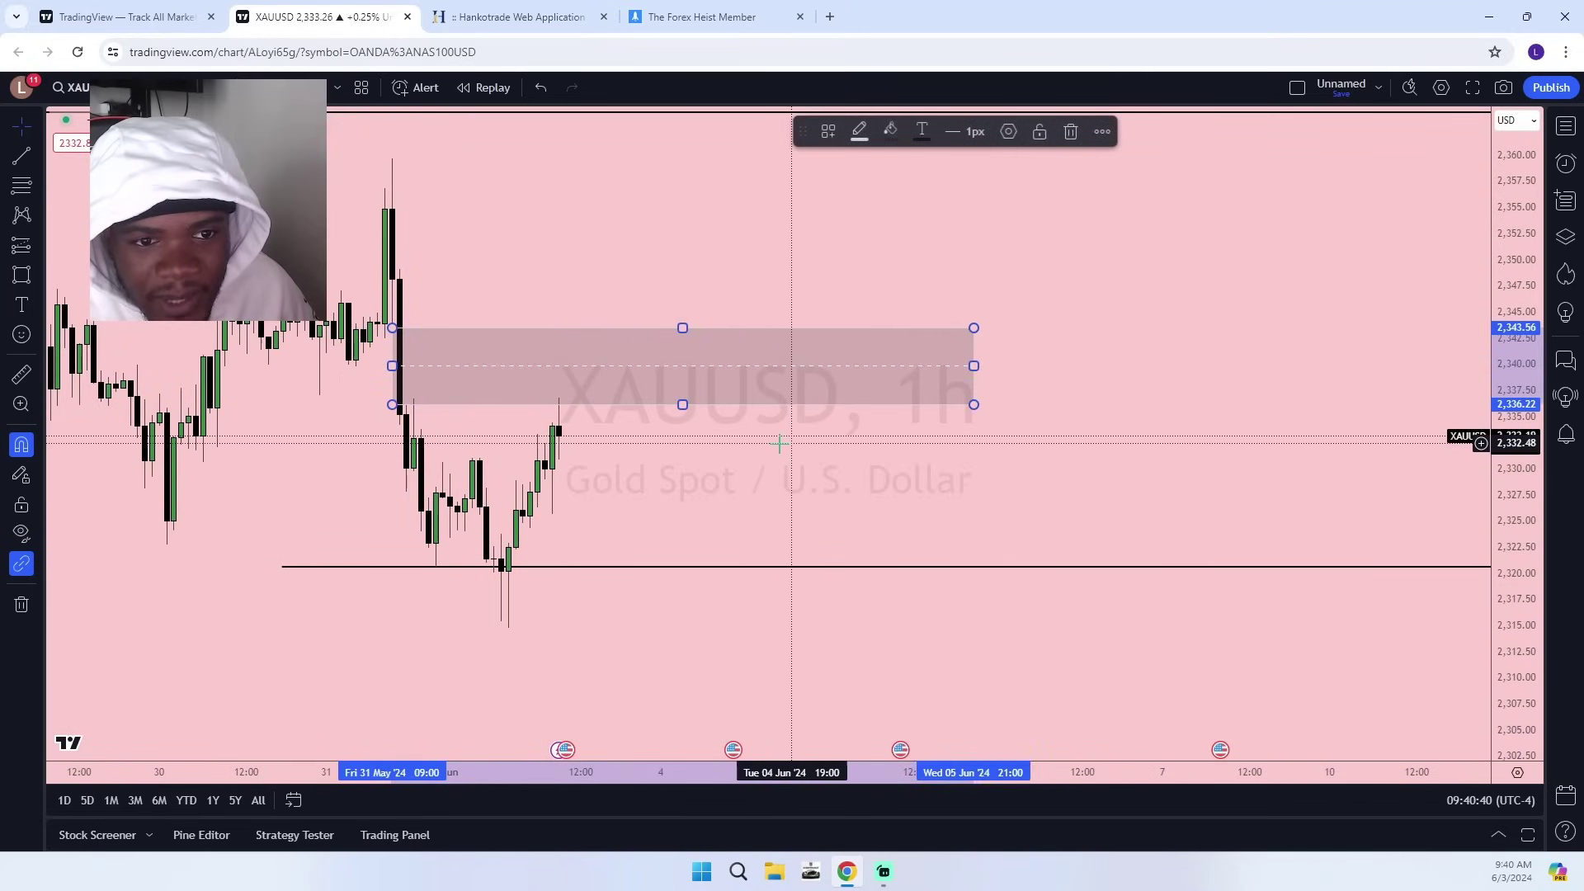
{"action": "scroll", "coordinate": [778, 442], "scroll_direction": "down", "scroll_amount": 5}
{"action": "left_click", "coordinate": [179, 87]}
{"action": "left_click", "coordinate": [200, 633]}
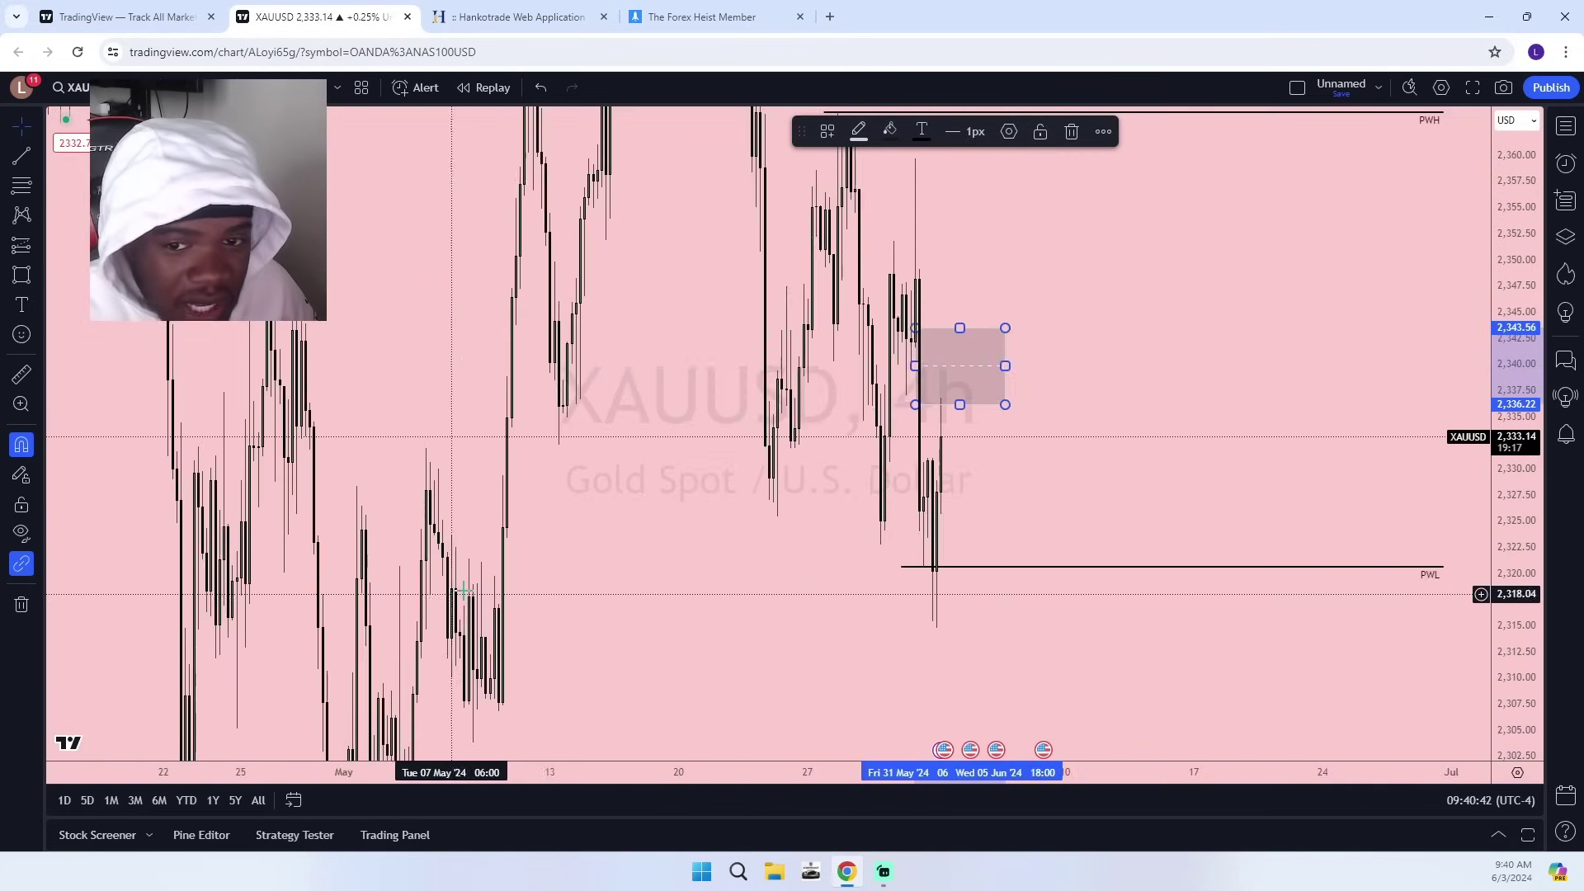
{"action": "scroll", "coordinate": [630, 545], "scroll_direction": "up", "scroll_amount": 6}
{"action": "left_click_drag", "start_coordinate": [462, 490], "coordinate": [1092, 472]}
{"action": "scroll", "coordinate": [1160, 453], "scroll_direction": "up", "scroll_amount": 3}
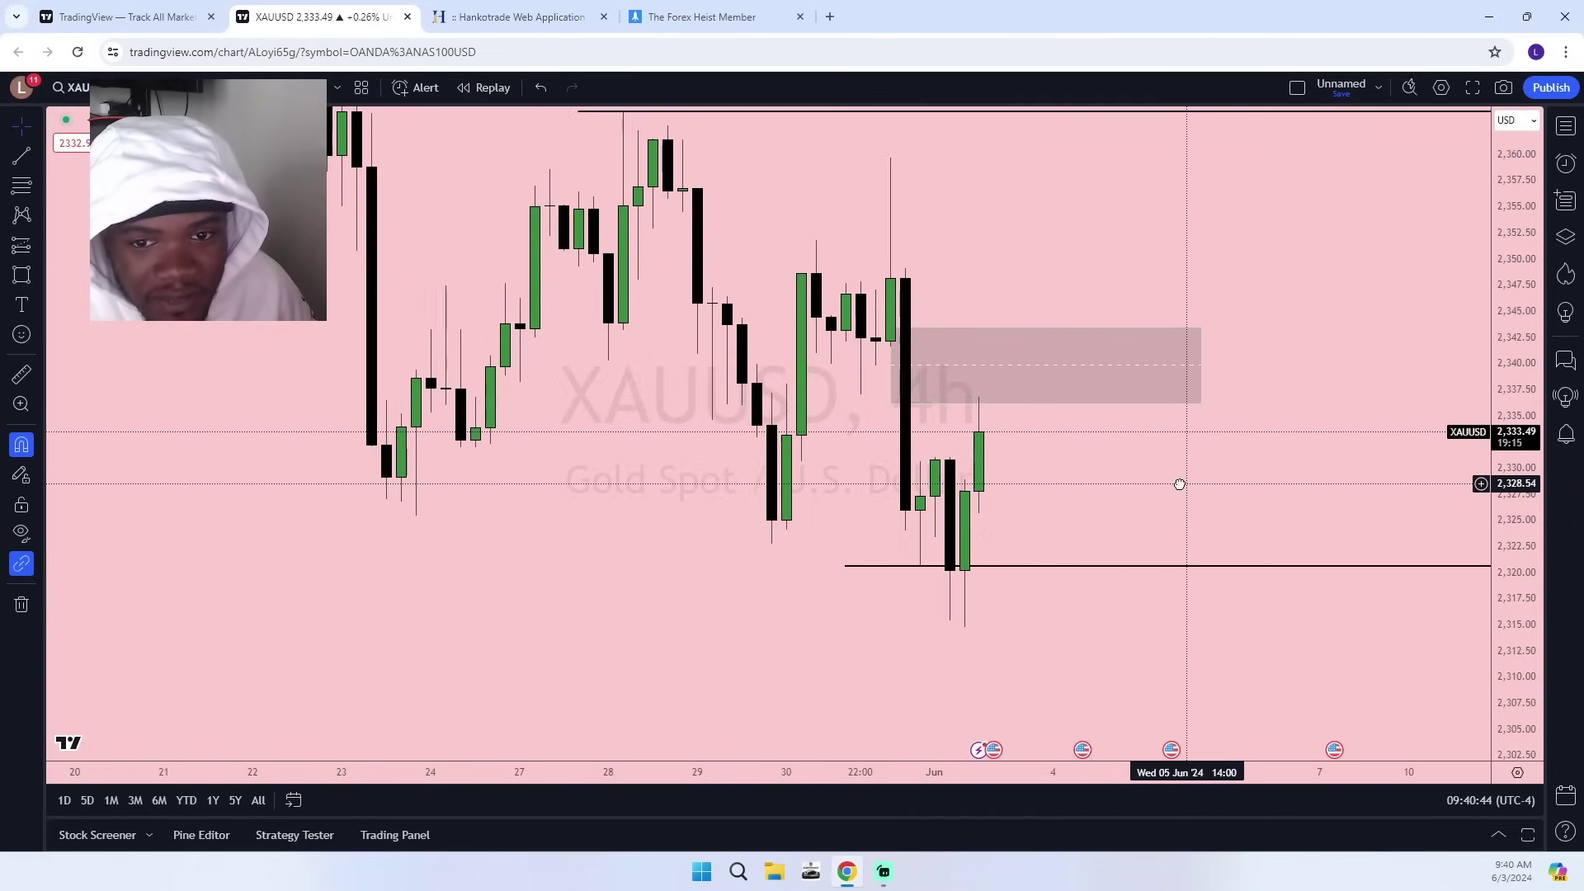
Readjust the zone to span about 2,341.6 to 2,331, starting at 31 May 2024 06:00 and ending around 6 June.
{"action": "left_click", "coordinate": [979, 373]}
{"action": "left_click_drag", "start_coordinate": [978, 373], "coordinate": [1007, 428]}
{"action": "left_click_drag", "start_coordinate": [919, 382], "coordinate": [891, 347]}
{"action": "left_click", "coordinate": [1028, 476]}
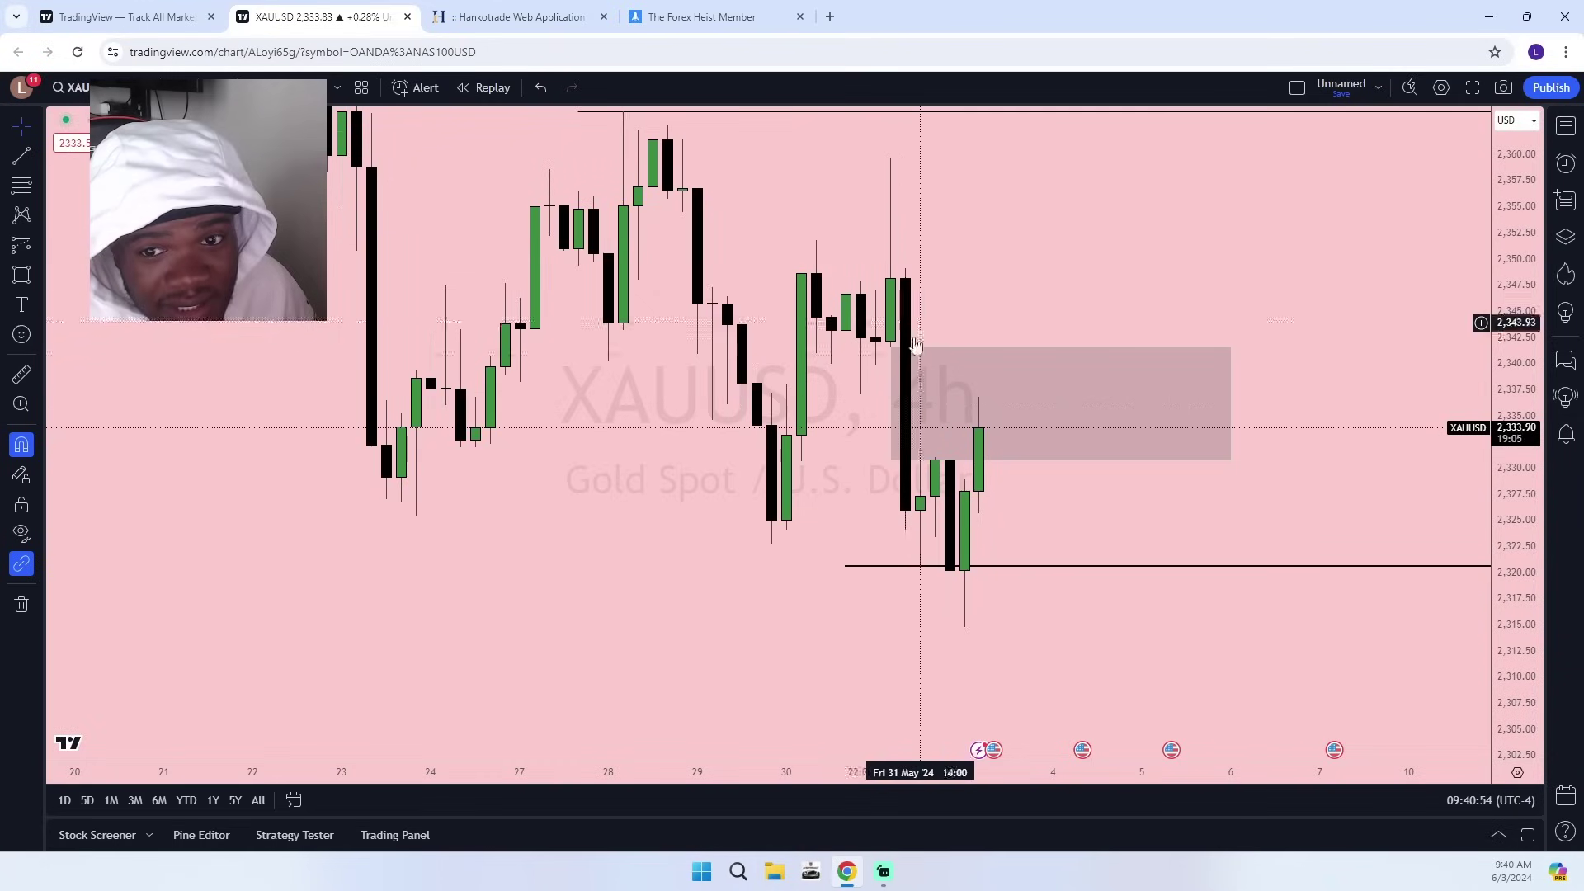
{"action": "left_click", "coordinate": [912, 446]}
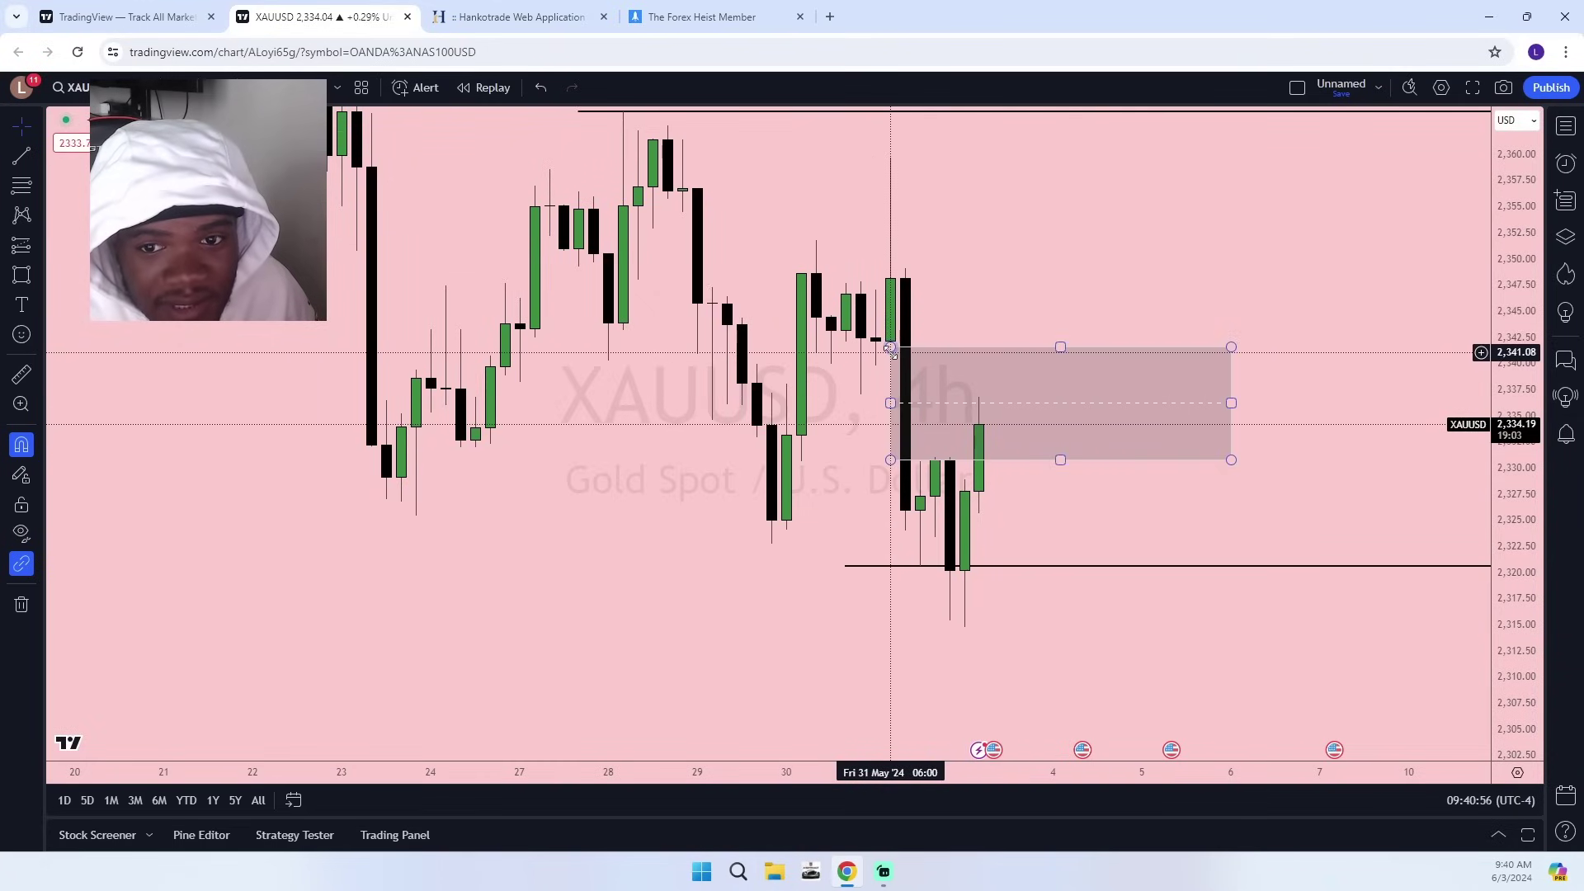
Examine the 4-hour price action around the lower zone in relation to the PWH, PWL and PML levels.
{"action": "left_click_drag", "start_coordinate": [1000, 267], "coordinate": [1029, 349]}
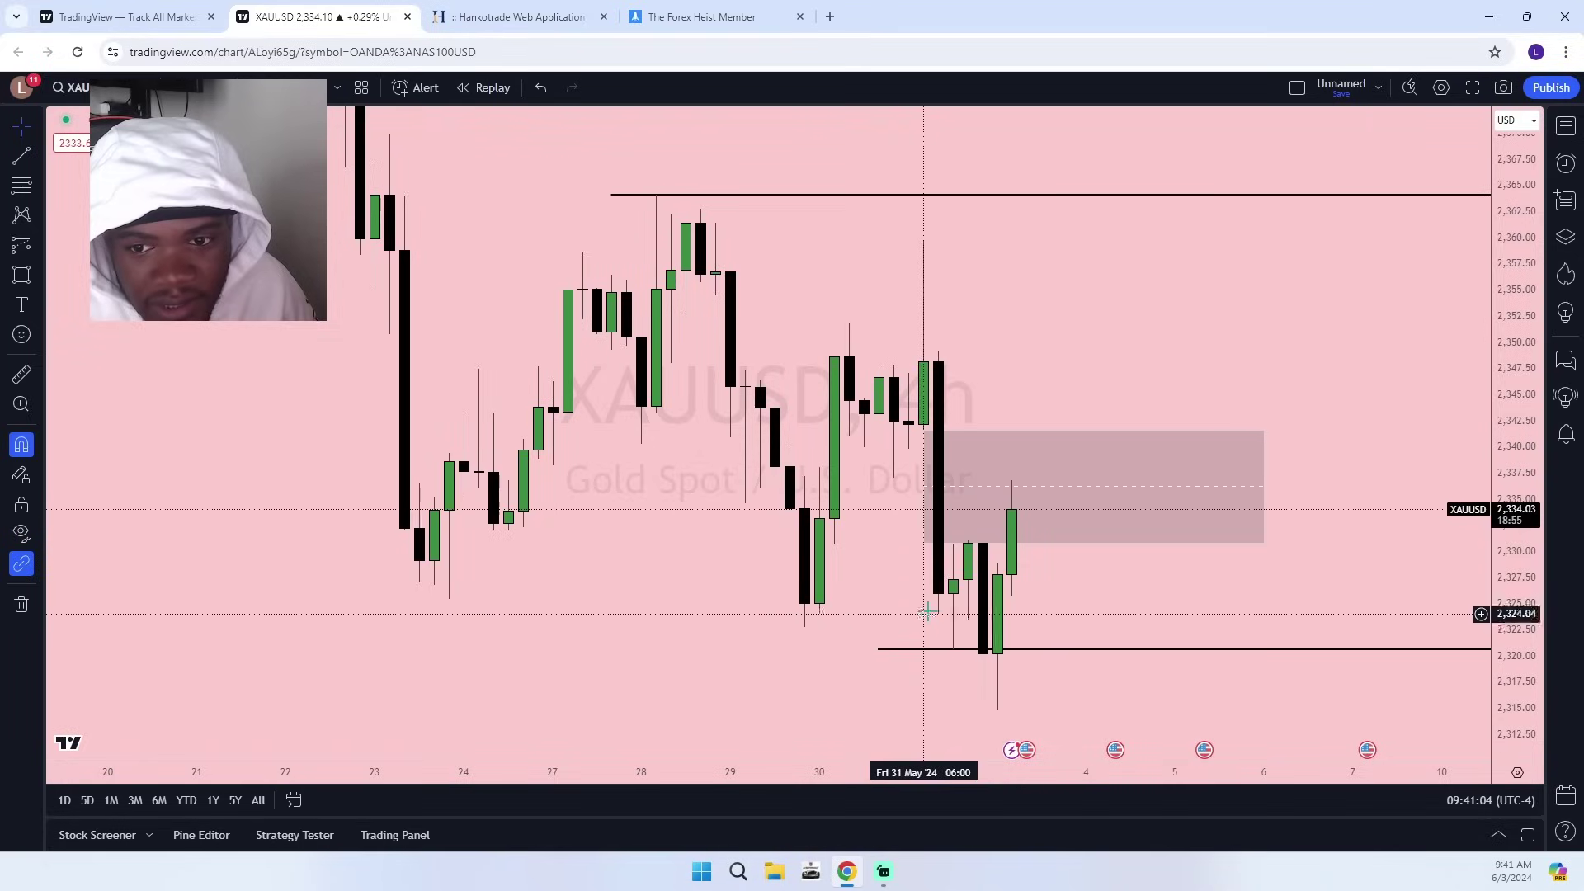
{"action": "left_click_drag", "start_coordinate": [1134, 584], "coordinate": [1035, 539]}
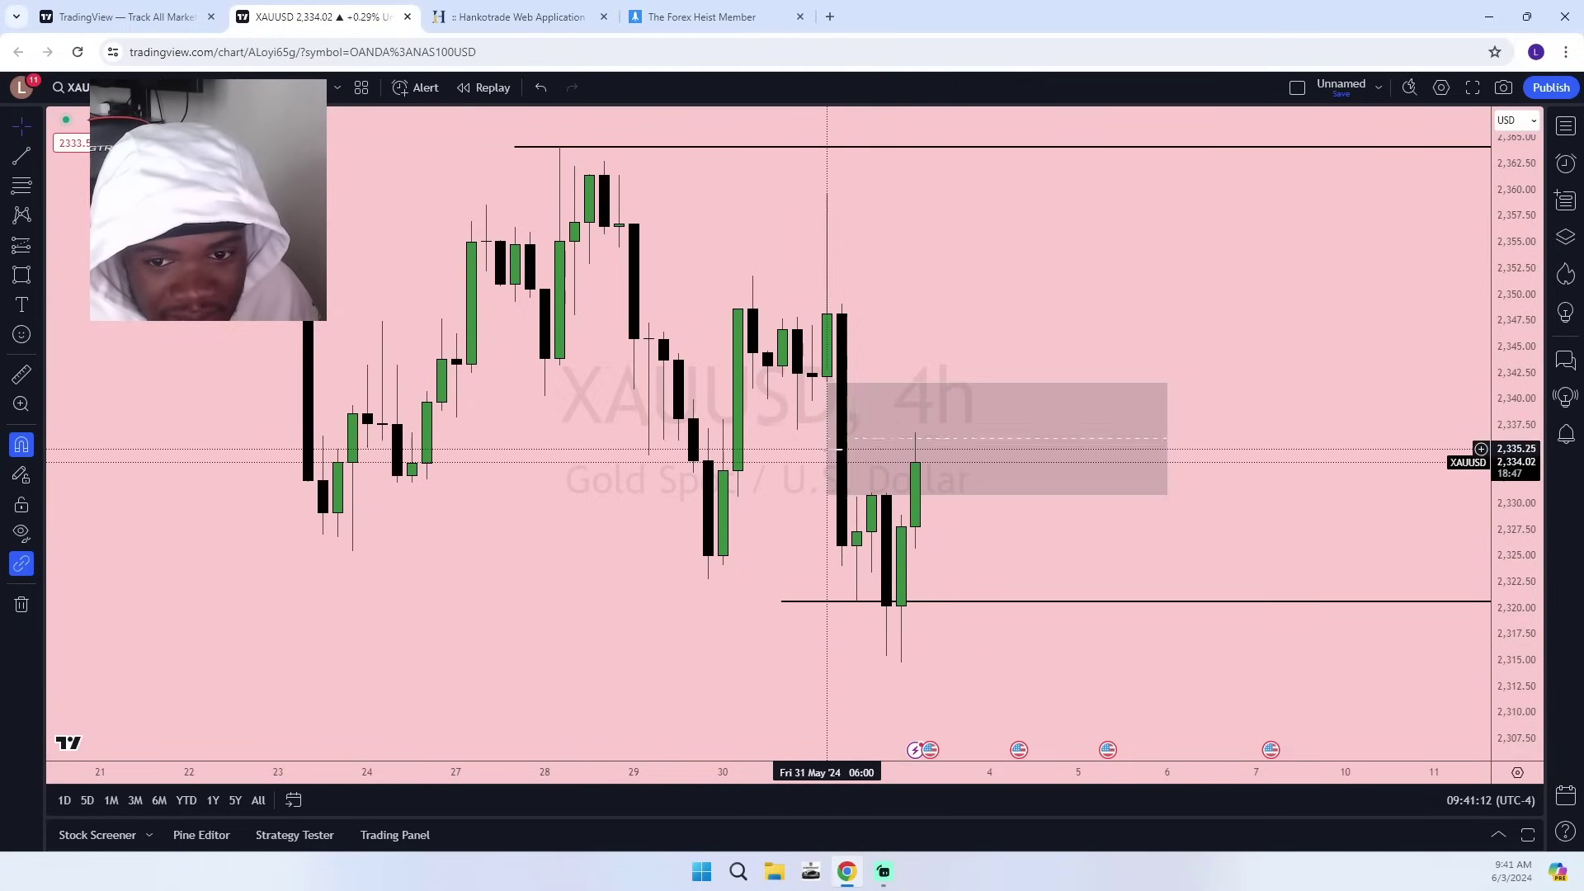
{"action": "scroll", "coordinate": [1225, 567], "scroll_direction": "down", "scroll_amount": 3}
{"action": "left_click_drag", "start_coordinate": [1518, 257], "coordinate": [1279, 591]}
{"action": "scroll", "coordinate": [742, 510], "scroll_direction": "down", "scroll_amount": 7}
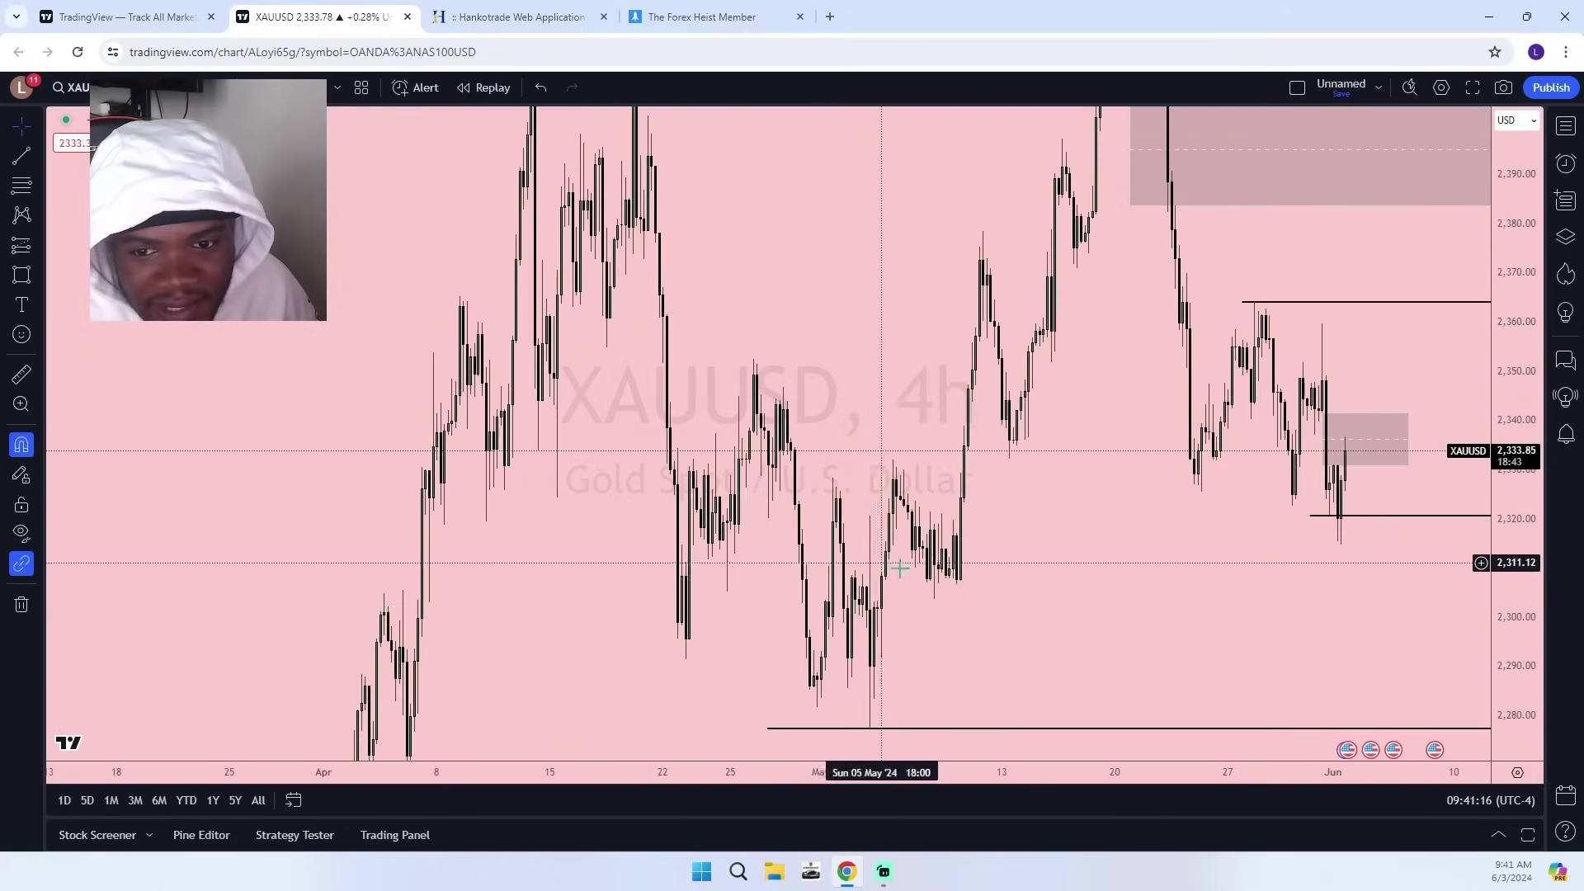
{"action": "scroll", "coordinate": [1092, 615], "scroll_direction": "up", "scroll_amount": 11}
{"action": "left_click_drag", "start_coordinate": [1090, 612], "coordinate": [1068, 642]}
{"action": "left_click_drag", "start_coordinate": [1520, 676], "coordinate": [1440, 518]}
{"action": "left_click_drag", "start_coordinate": [1319, 573], "coordinate": [1299, 495]}
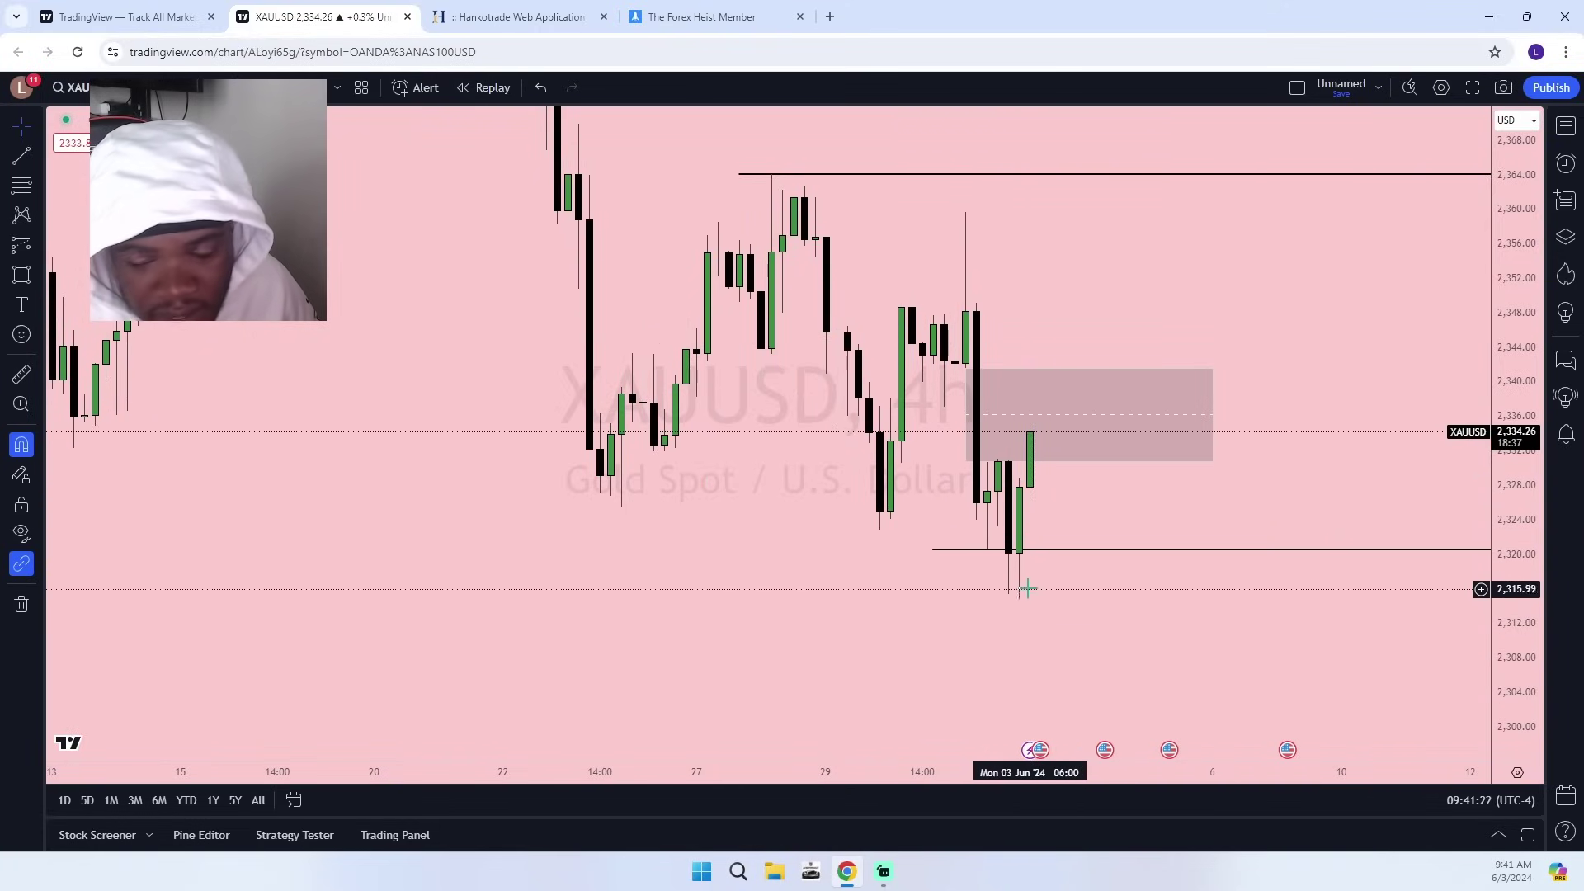
{"action": "scroll", "coordinate": [1234, 286], "scroll_direction": "down", "scroll_amount": 5}
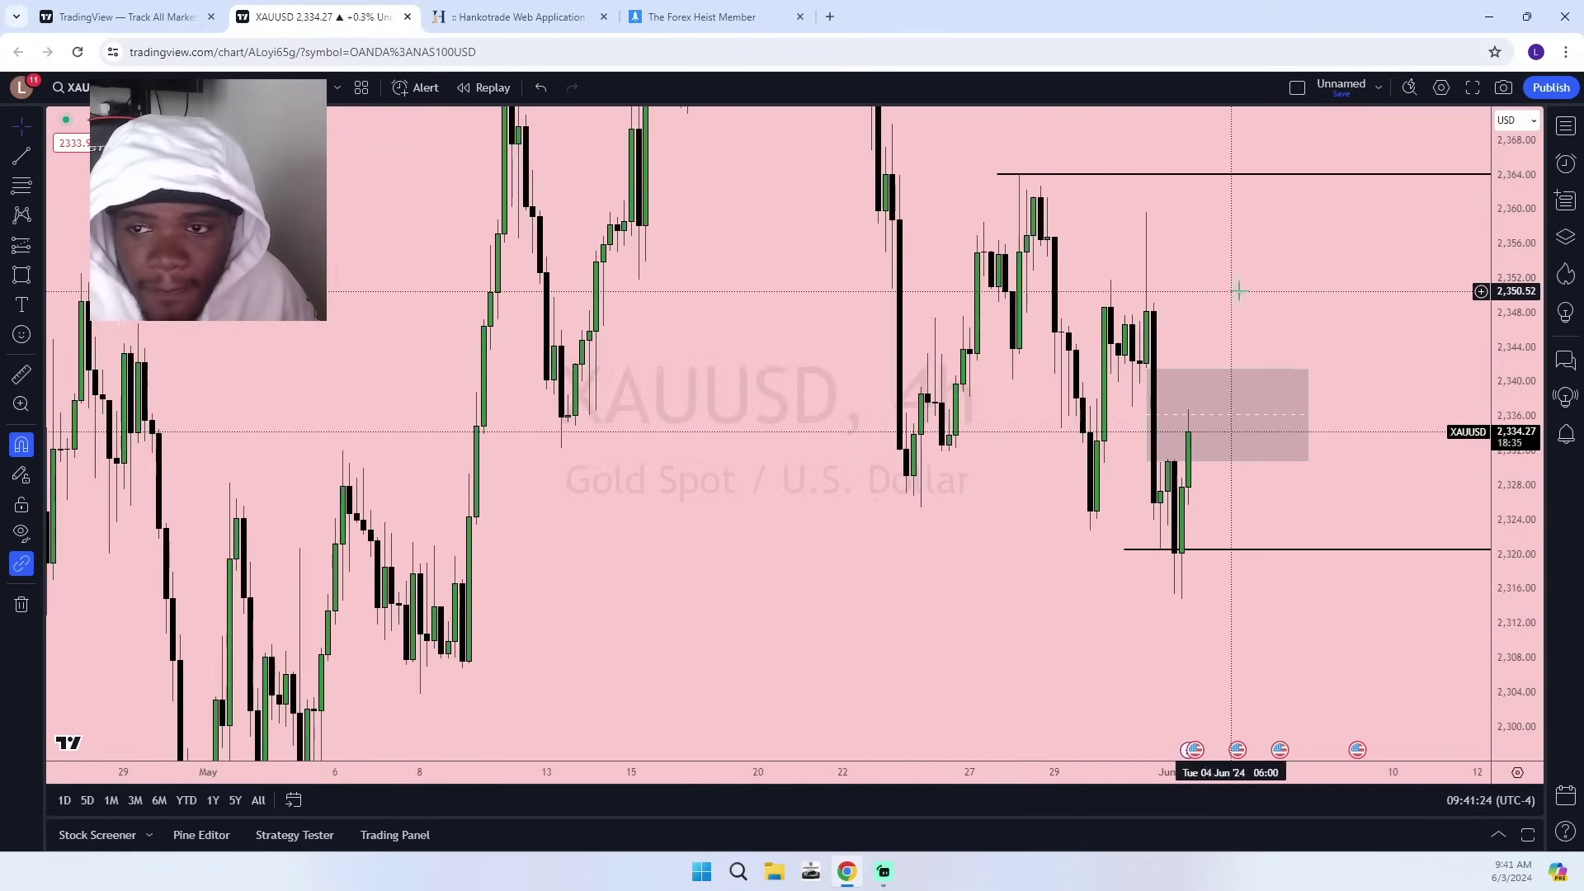
{"action": "left_click_drag", "start_coordinate": [1520, 198], "coordinate": [1477, 441]}
{"action": "scroll", "coordinate": [1354, 428], "scroll_direction": "down", "scroll_amount": 5}
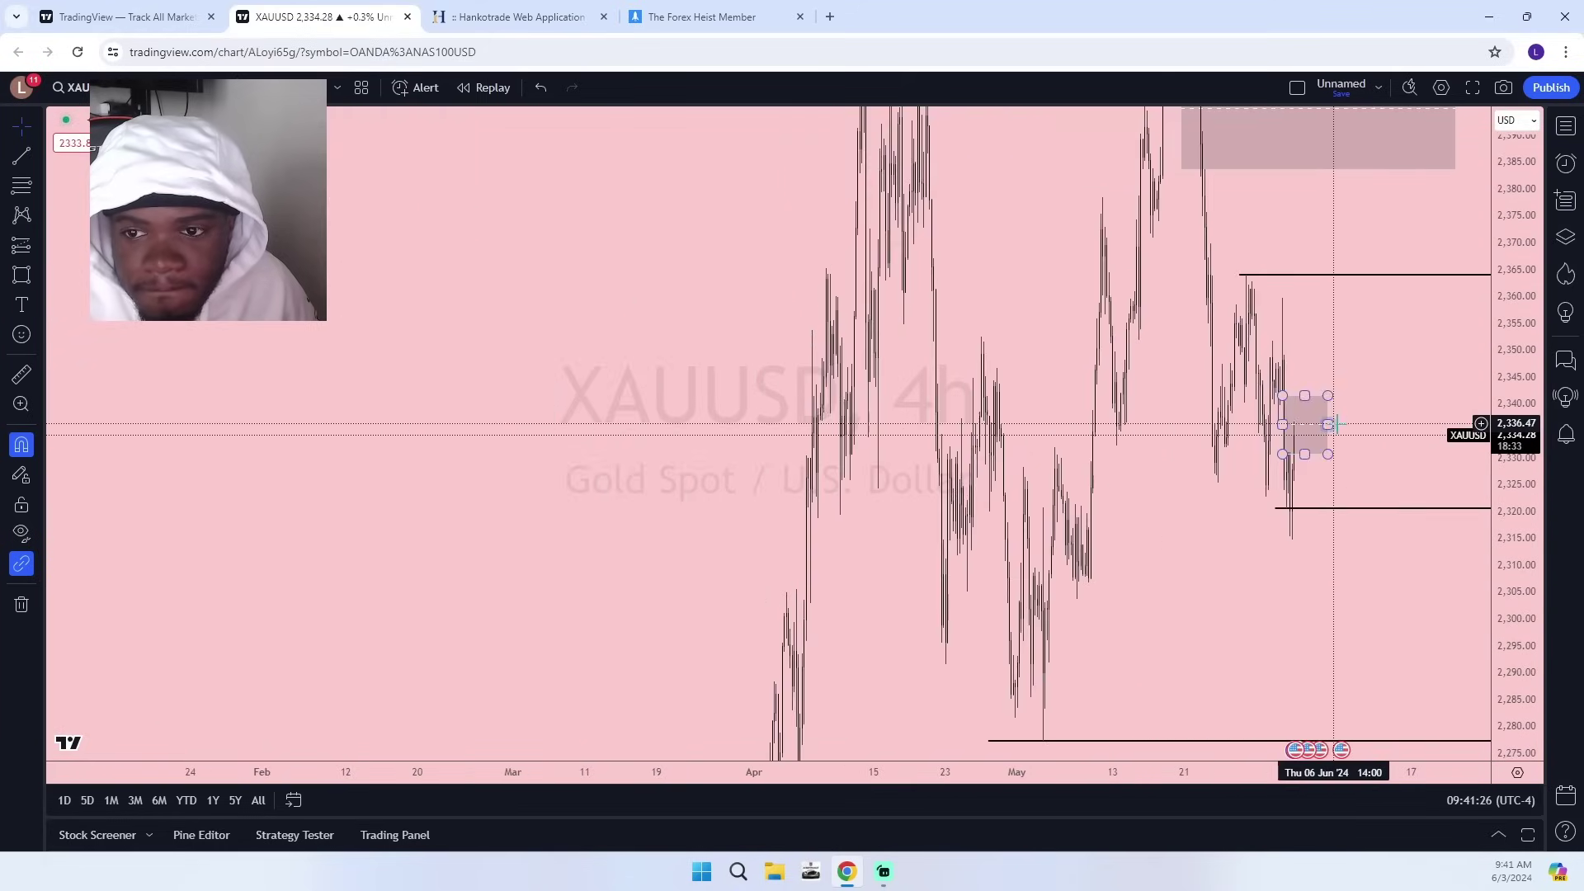
{"action": "left_click_drag", "start_coordinate": [1425, 391], "coordinate": [1248, 444]}
{"action": "scroll", "coordinate": [1248, 443], "scroll_direction": "up", "scroll_amount": 6}
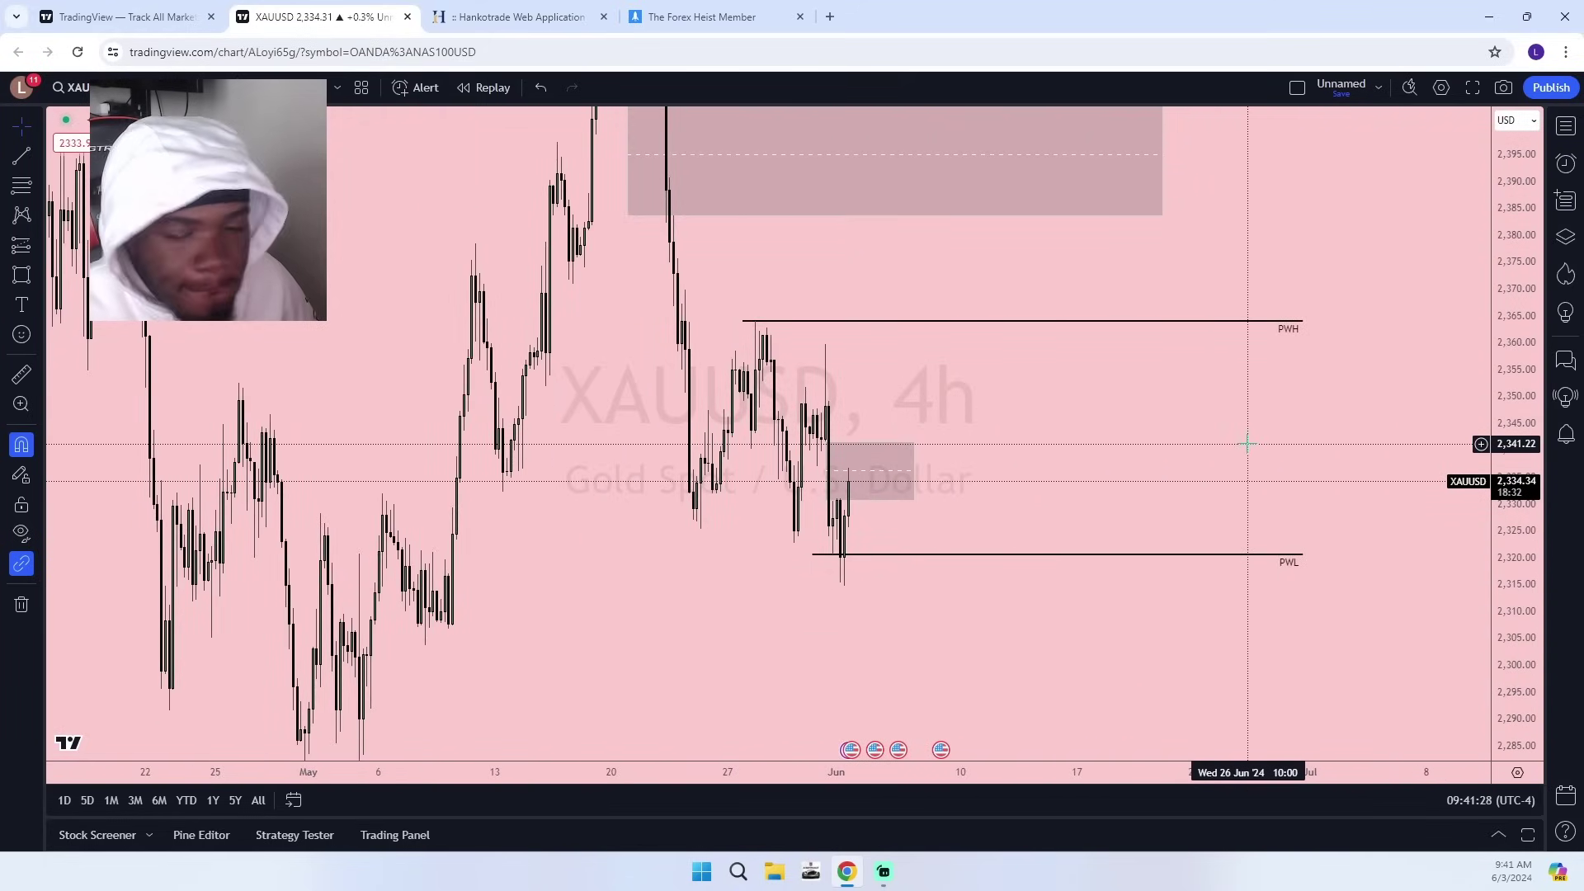
Extend the upper grey zone to about 1 July 2024, level with the ends of the PMH and PWH lines.
{"action": "left_click_drag", "start_coordinate": [1521, 200], "coordinate": [1287, 503]}
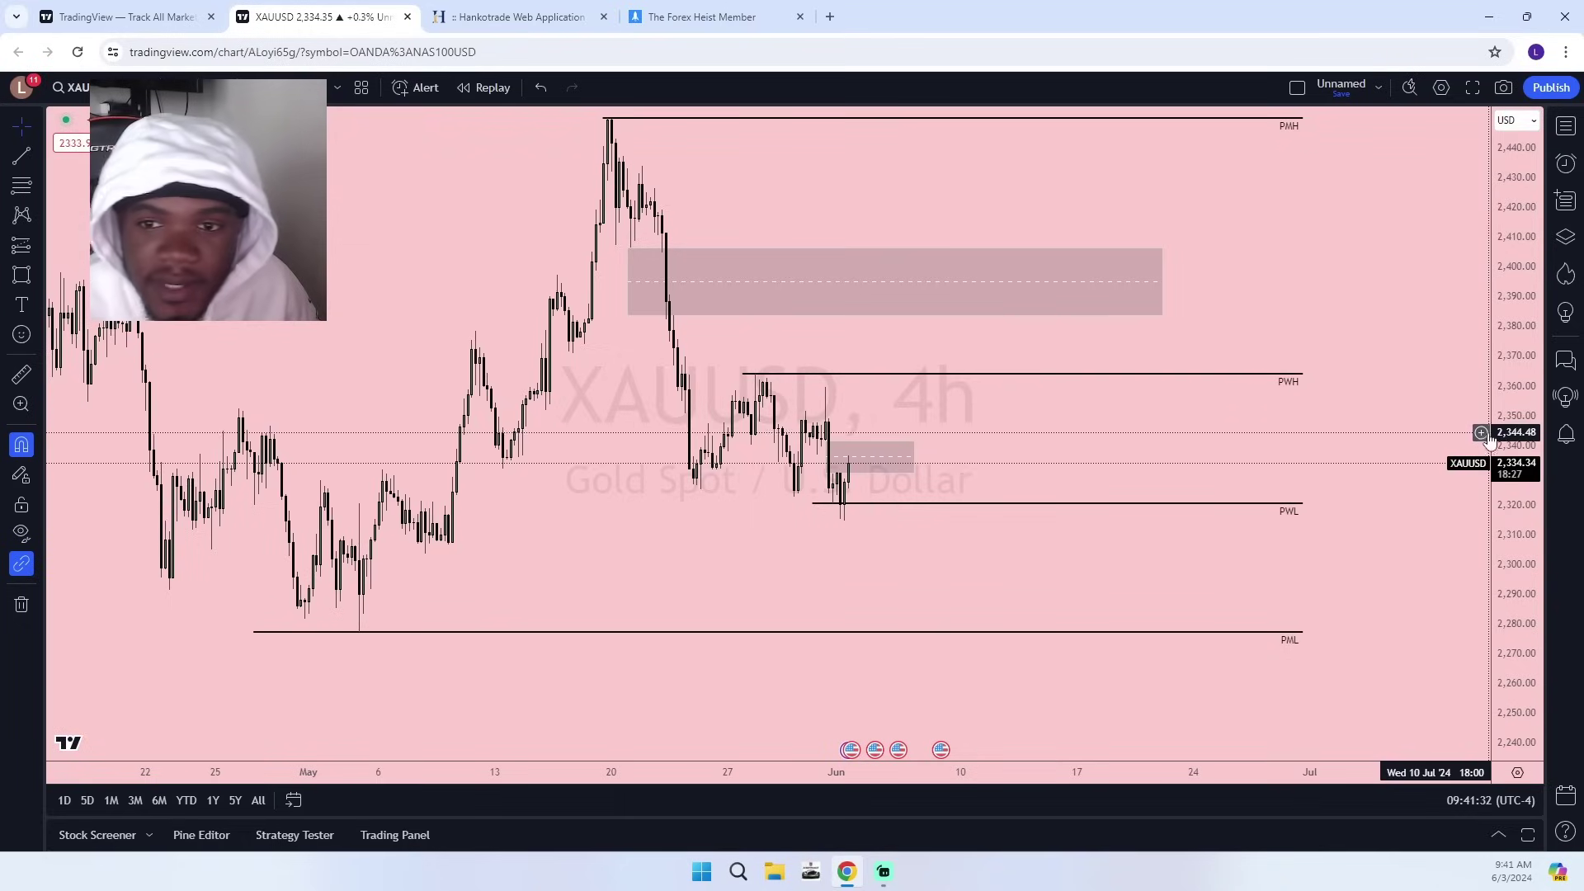
{"action": "left_click_drag", "start_coordinate": [1336, 433], "coordinate": [1164, 483]}
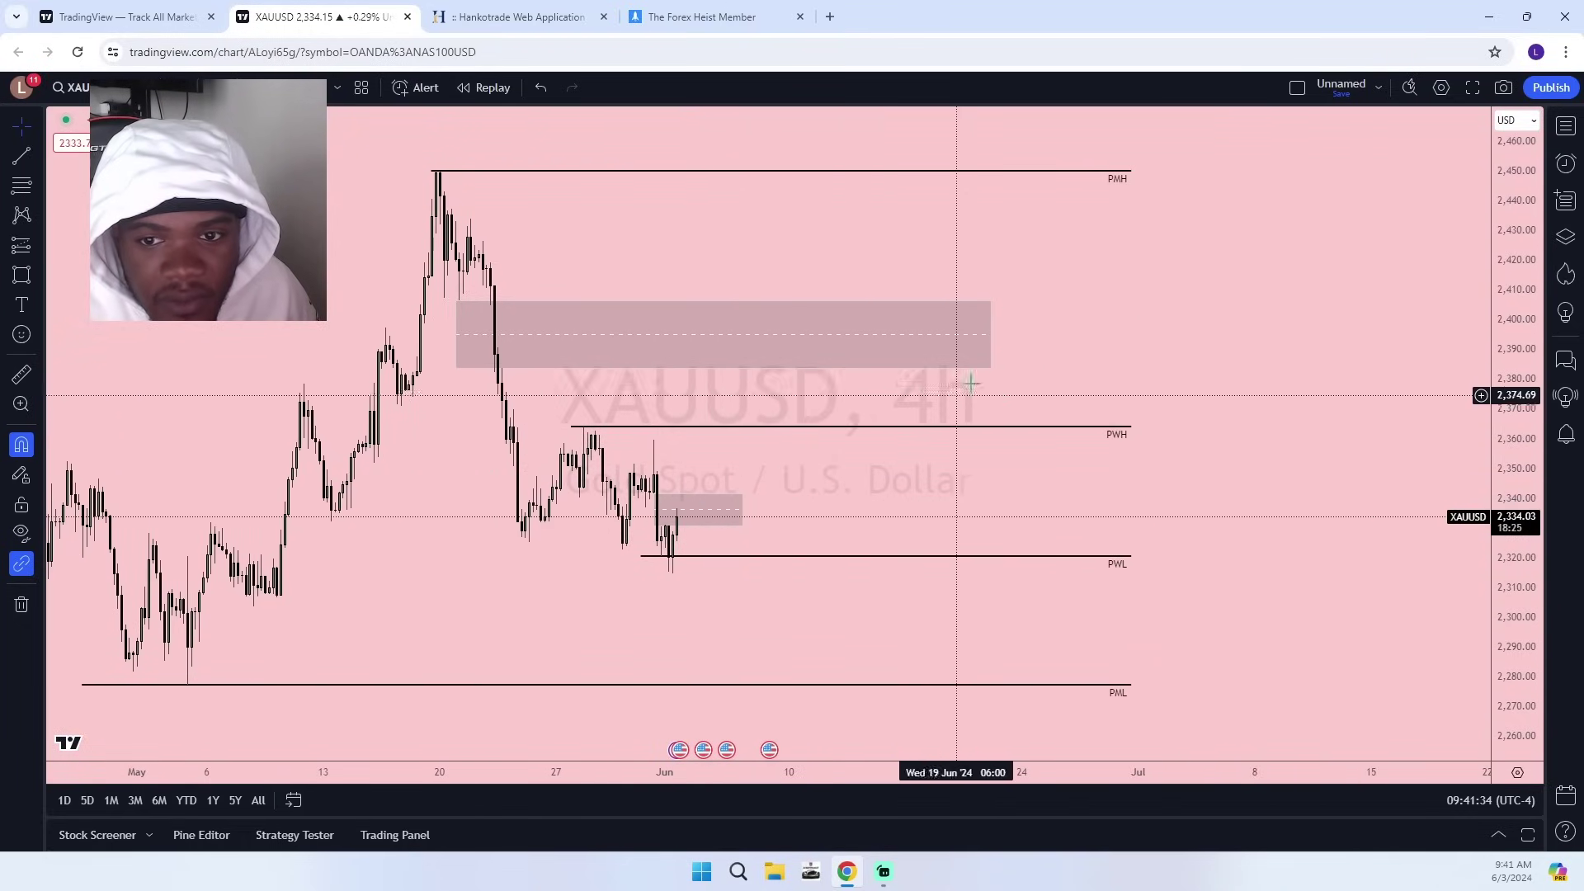
{"action": "left_click_drag", "start_coordinate": [990, 334], "coordinate": [1112, 341]}
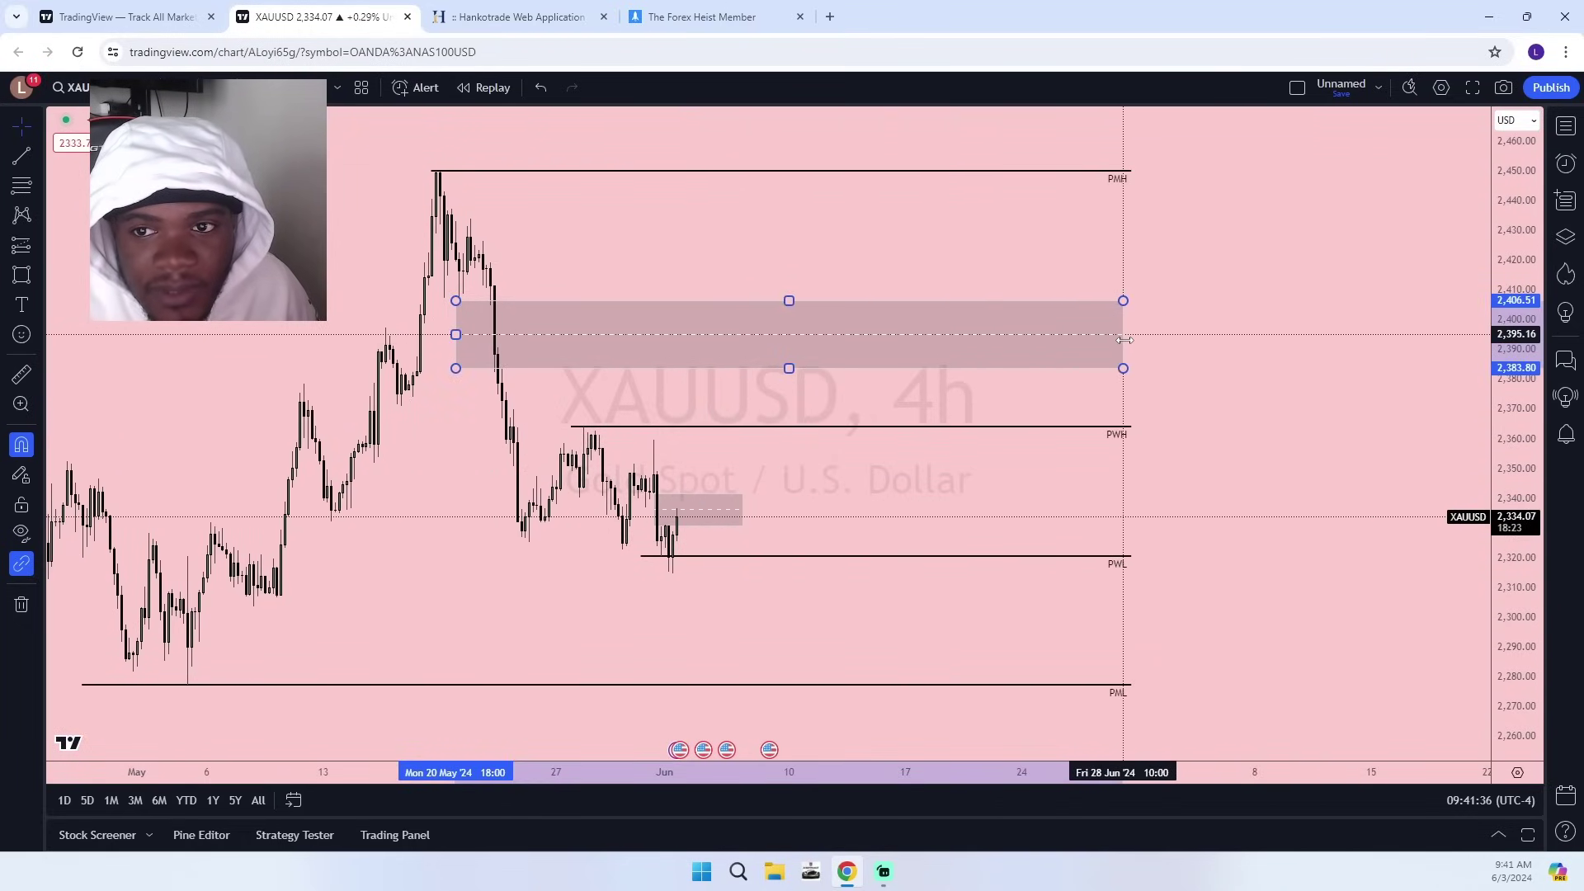
{"action": "scroll", "coordinate": [912, 349], "scroll_direction": "down", "scroll_amount": 4}
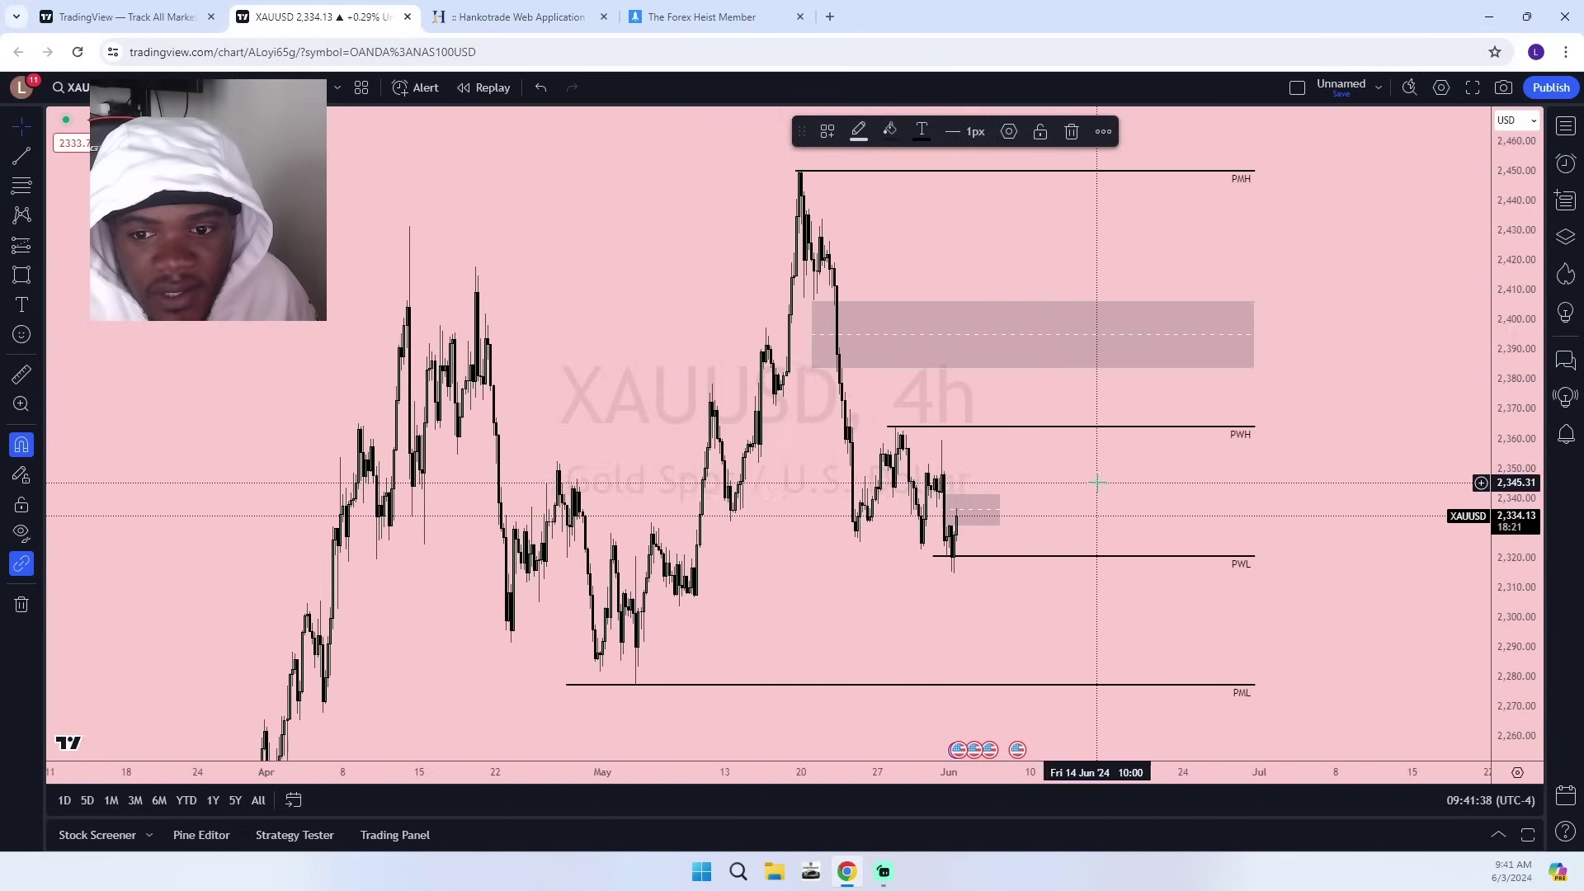
Show the watchlist beside the chart and zoom in on the lower zone between the PWH and PWL lines.
{"action": "left_click_drag", "start_coordinate": [1097, 481], "coordinate": [1263, 464]}
{"action": "left_click", "coordinate": [1566, 126]}
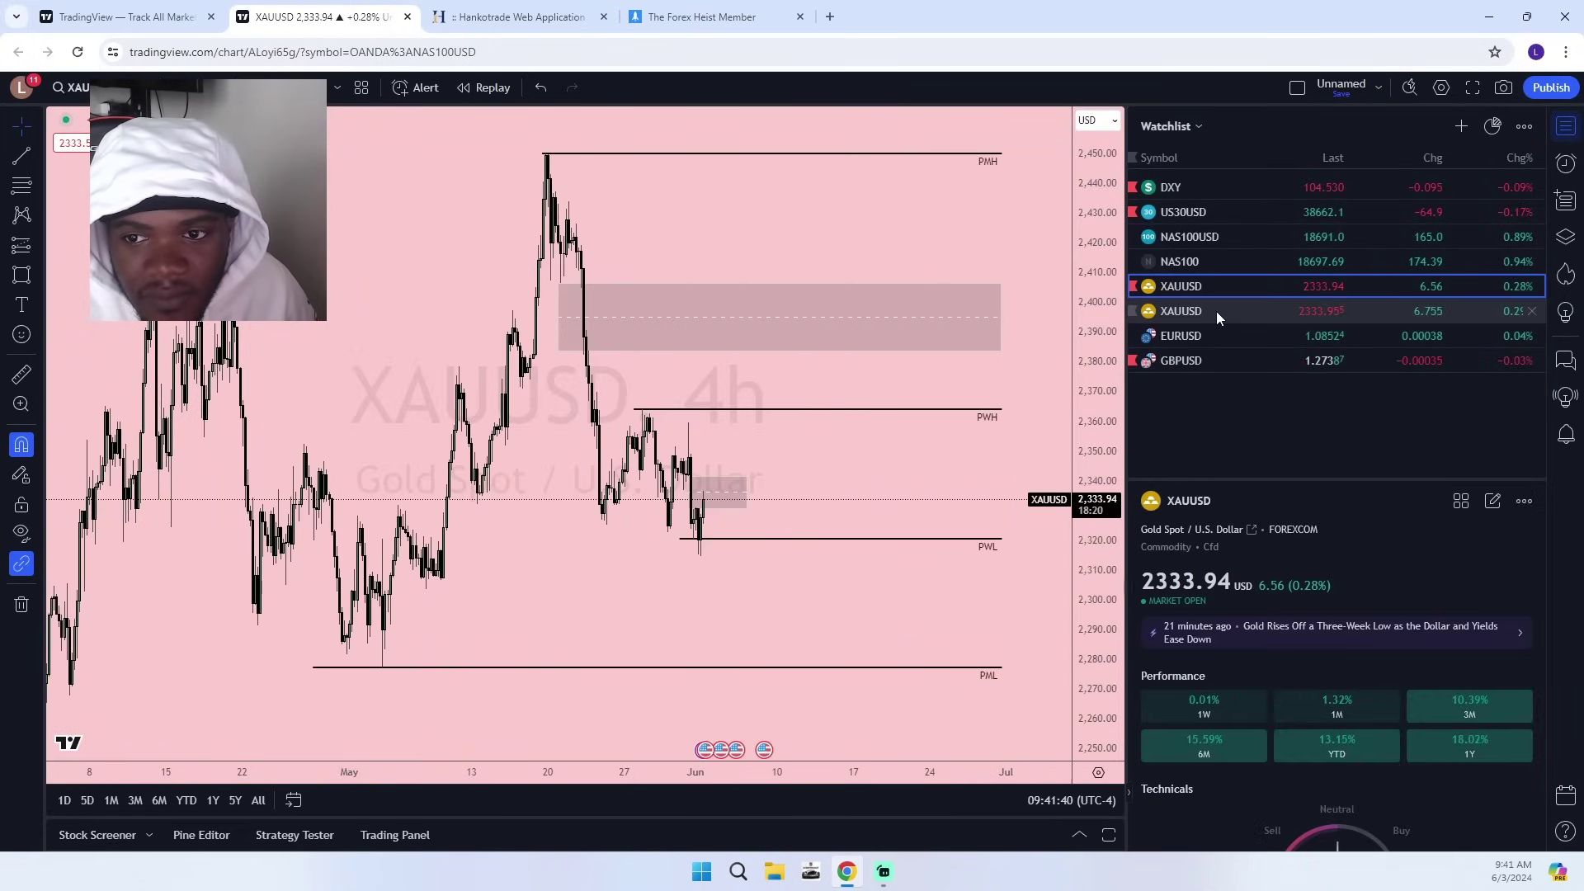
{"action": "left_click", "coordinate": [717, 477]}
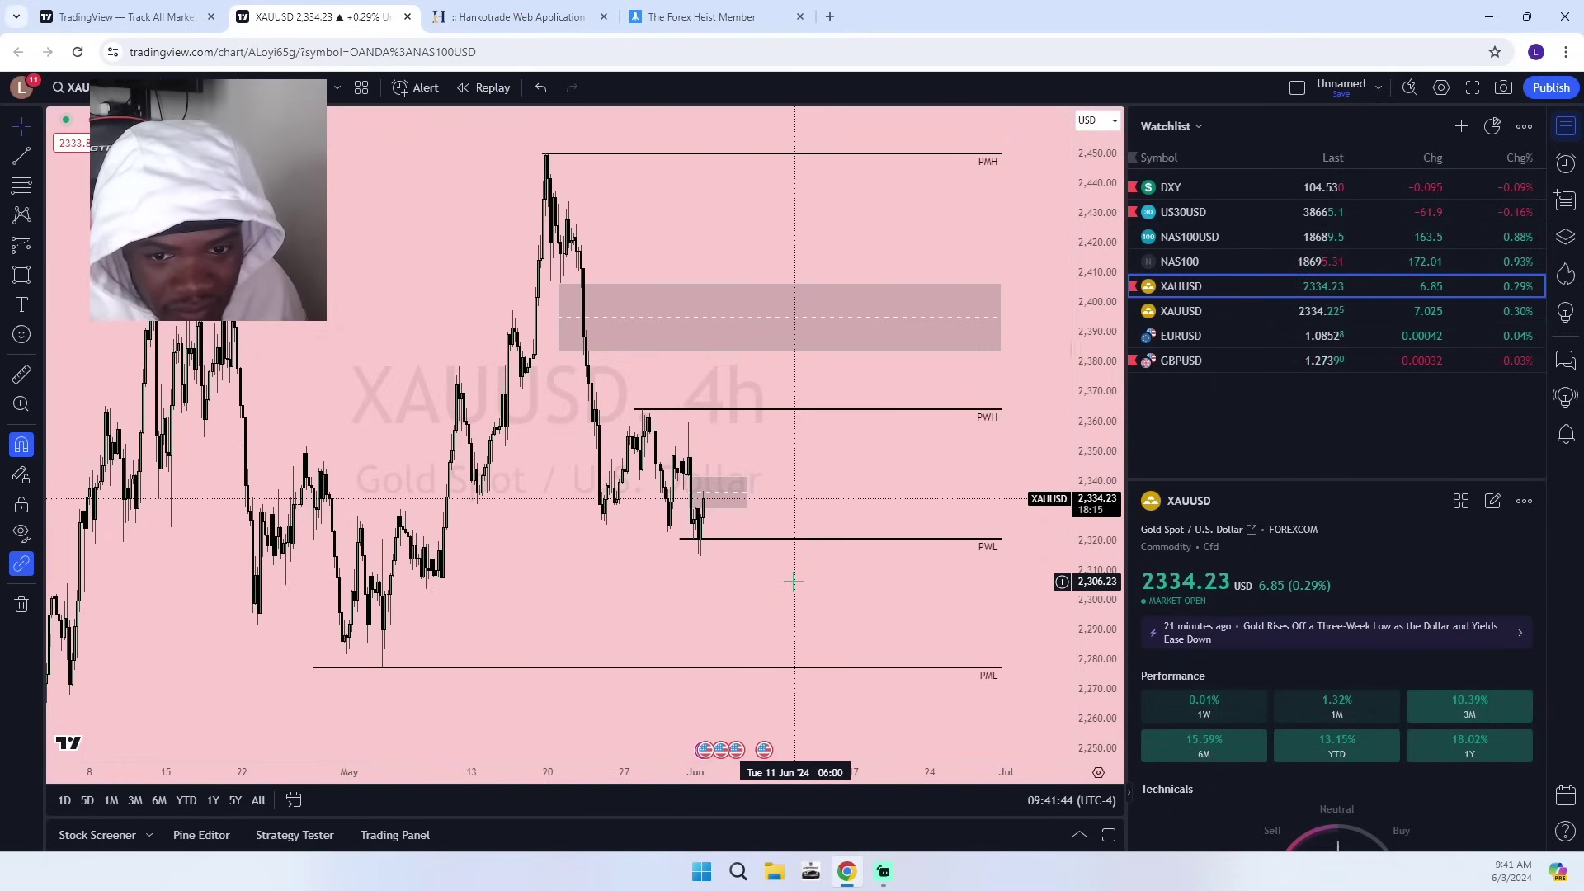
{"action": "left_click", "coordinate": [720, 506]}
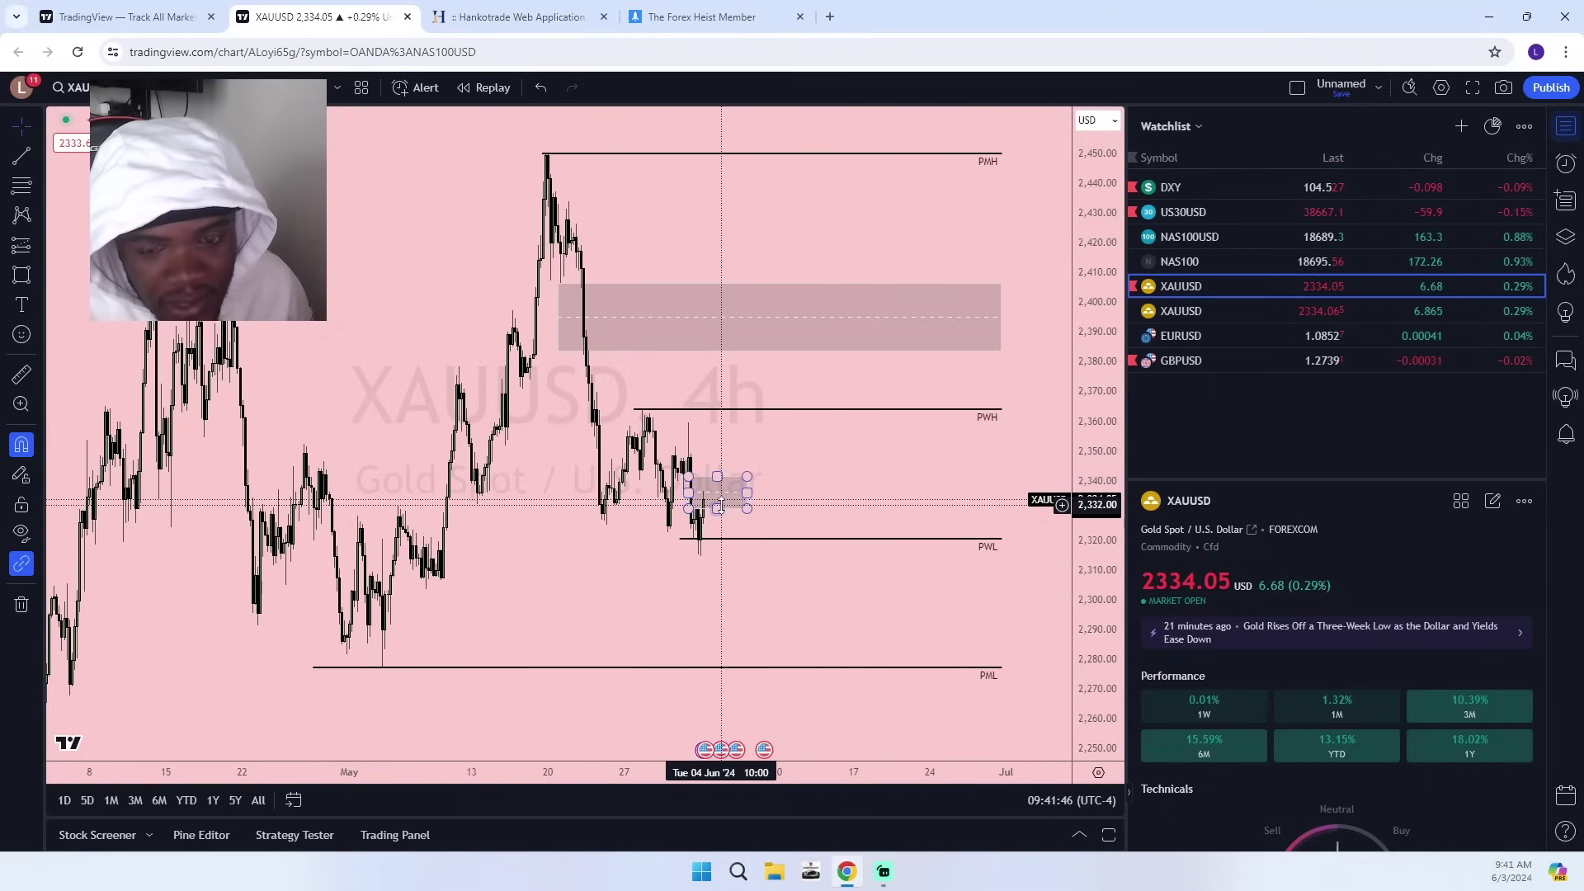
{"action": "scroll", "coordinate": [726, 523], "scroll_direction": "up", "scroll_amount": 5}
{"action": "left_click_drag", "start_coordinate": [750, 585], "coordinate": [622, 563]}
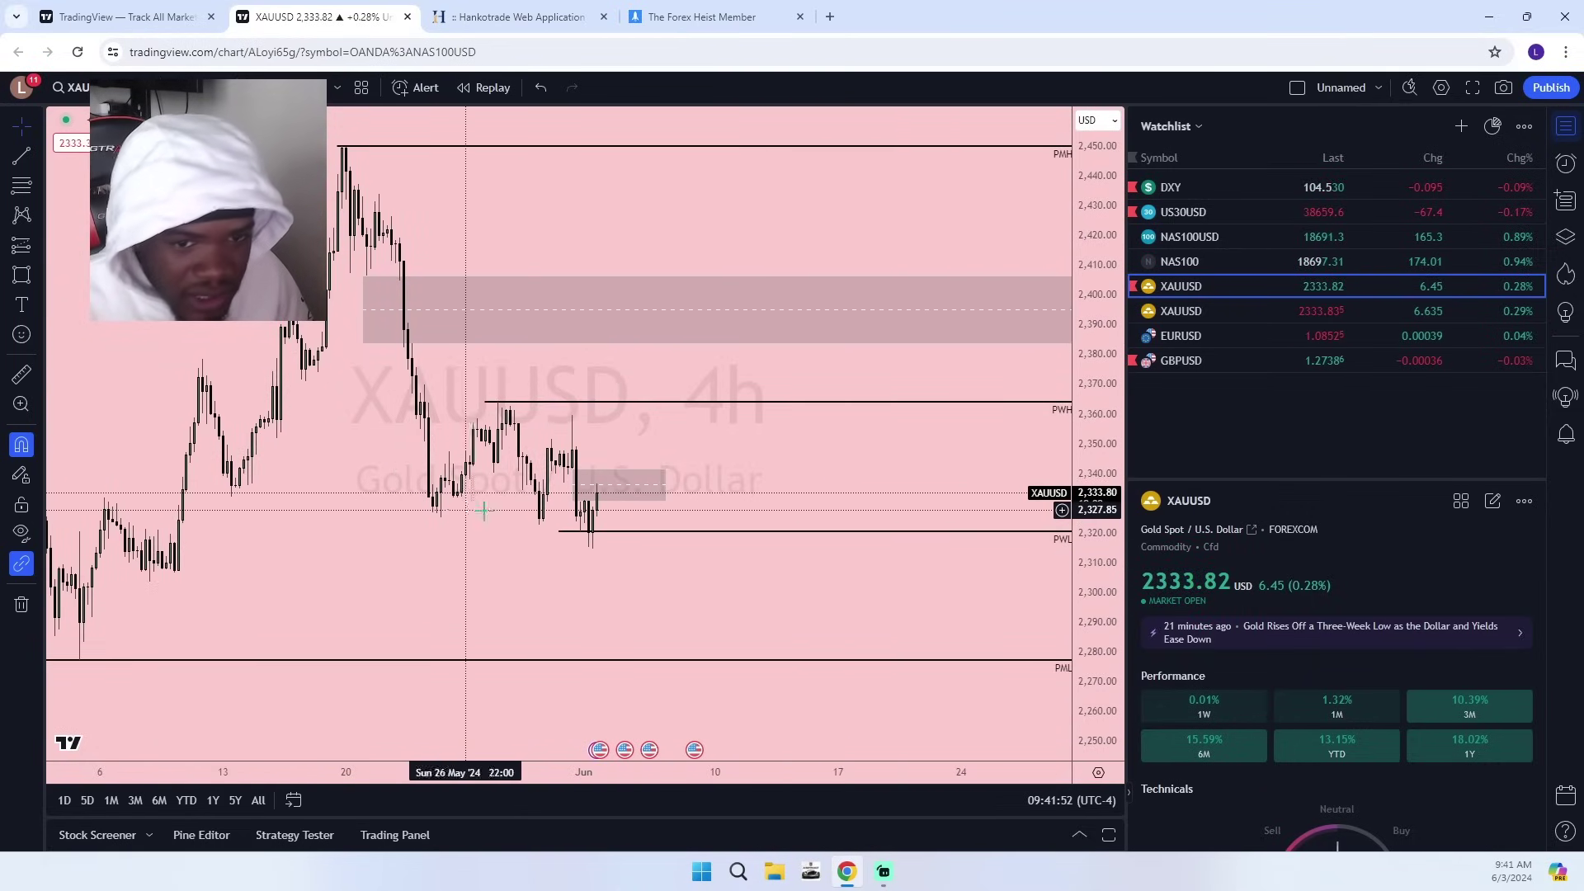
Shorten the XAUUSD PML line so that it starts at the early May swing low.
{"action": "left_click_drag", "start_coordinate": [829, 475], "coordinate": [579, 439]}
{"action": "scroll", "coordinate": [605, 438], "scroll_direction": "down", "scroll_amount": 6}
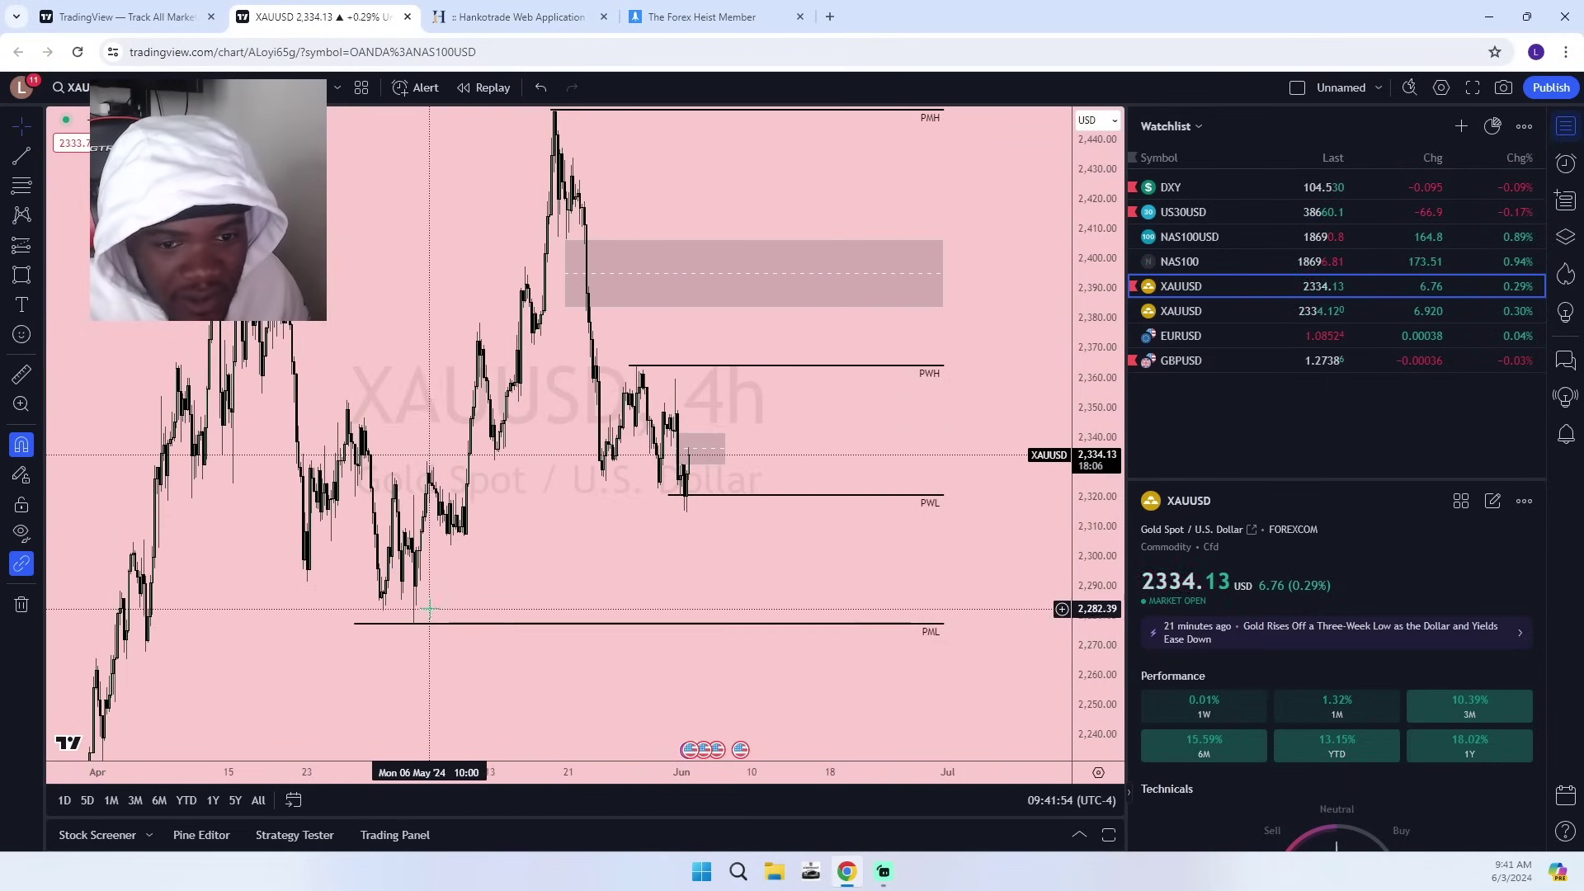
{"action": "left_click_drag", "start_coordinate": [748, 572], "coordinate": [740, 672]}
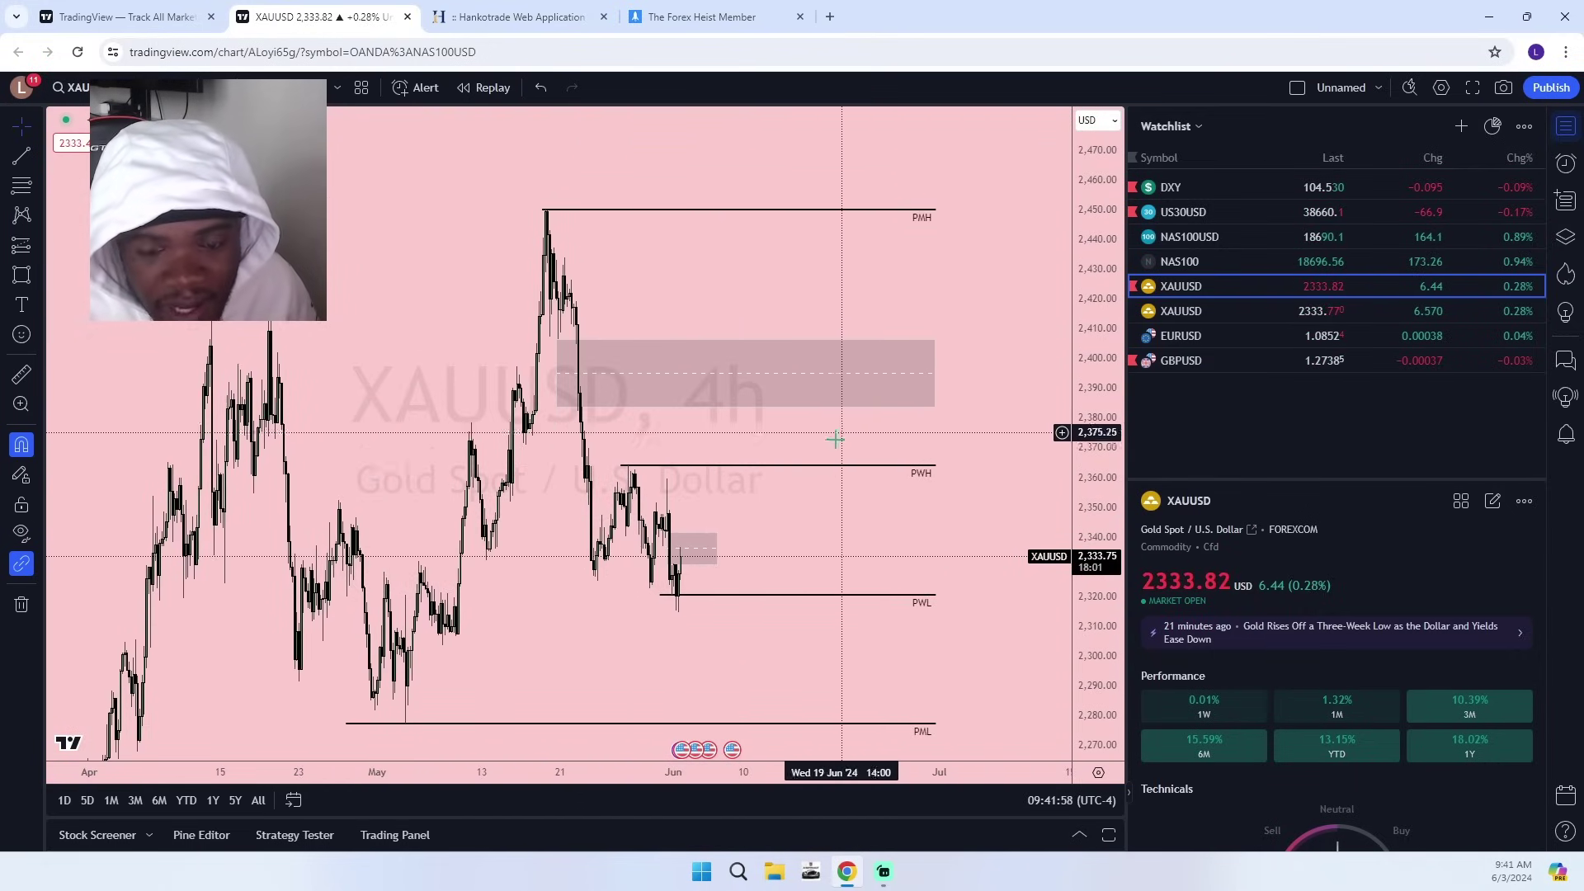
{"action": "left_click_drag", "start_coordinate": [798, 524], "coordinate": [789, 445]}
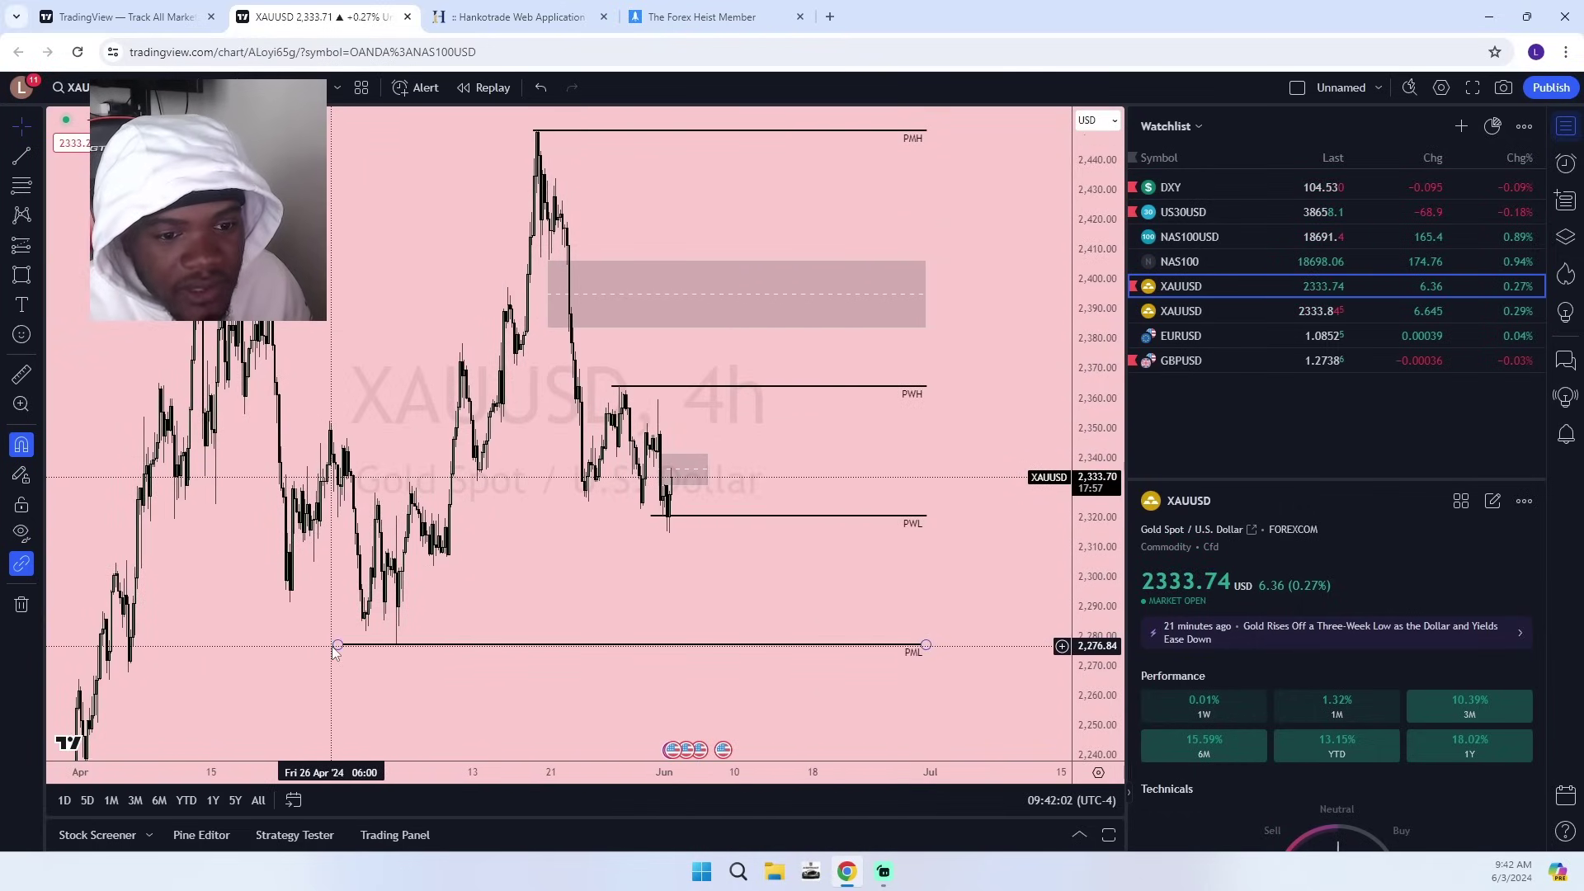
{"action": "left_click_drag", "start_coordinate": [338, 645], "coordinate": [392, 645]}
{"action": "left_click", "coordinate": [630, 587]}
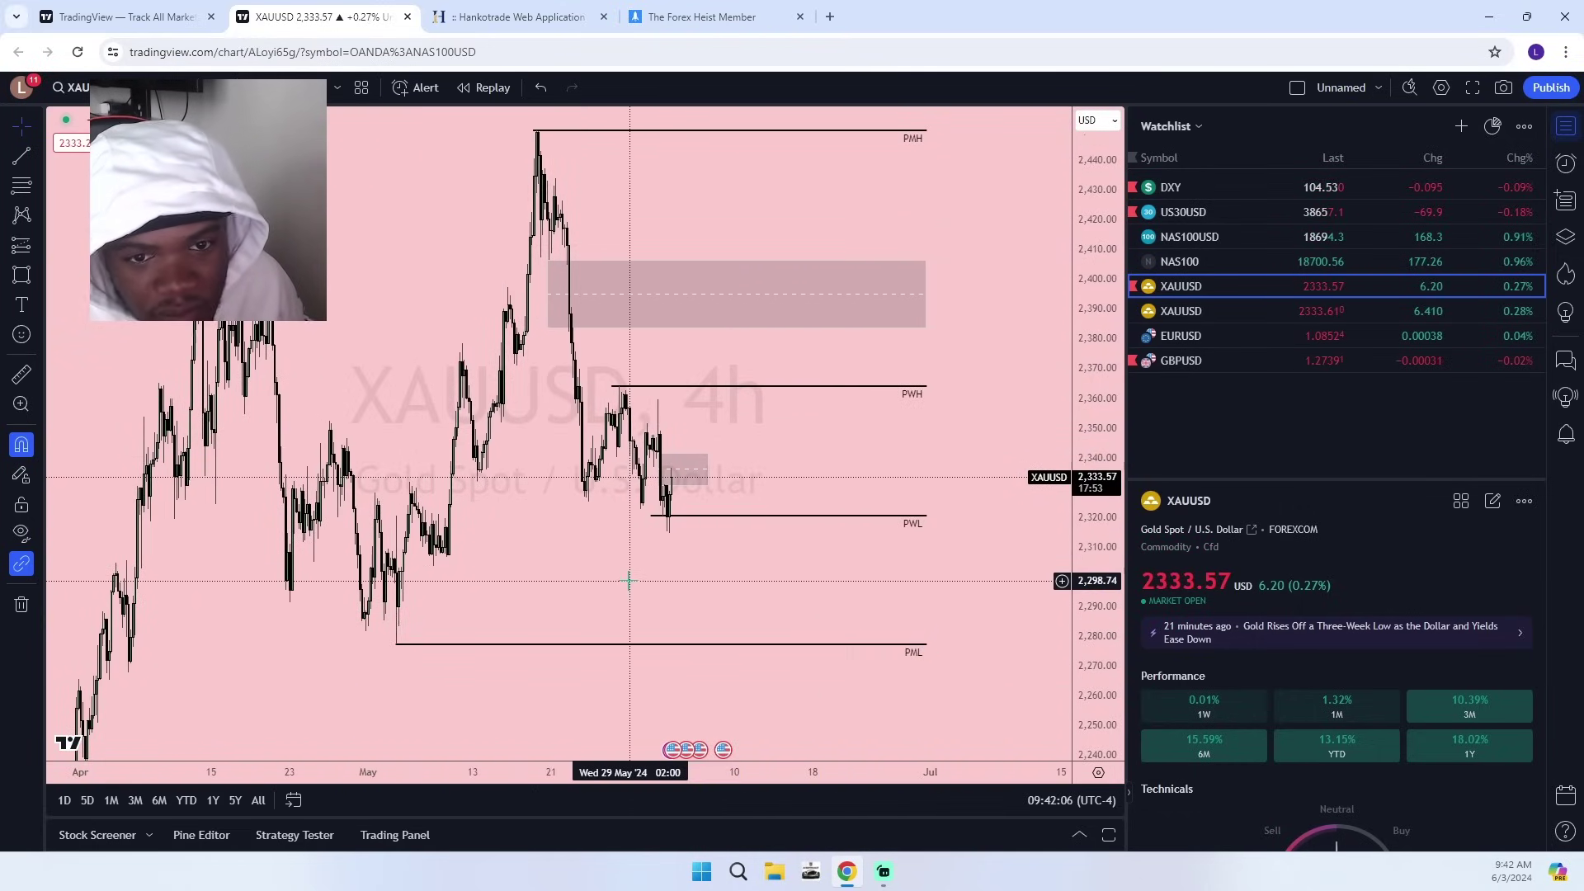
Shorten the PWL line so that it starts beside the latest swing low at the beginning of June.
{"action": "scroll", "coordinate": [559, 541], "scroll_direction": "up", "scroll_amount": 5}
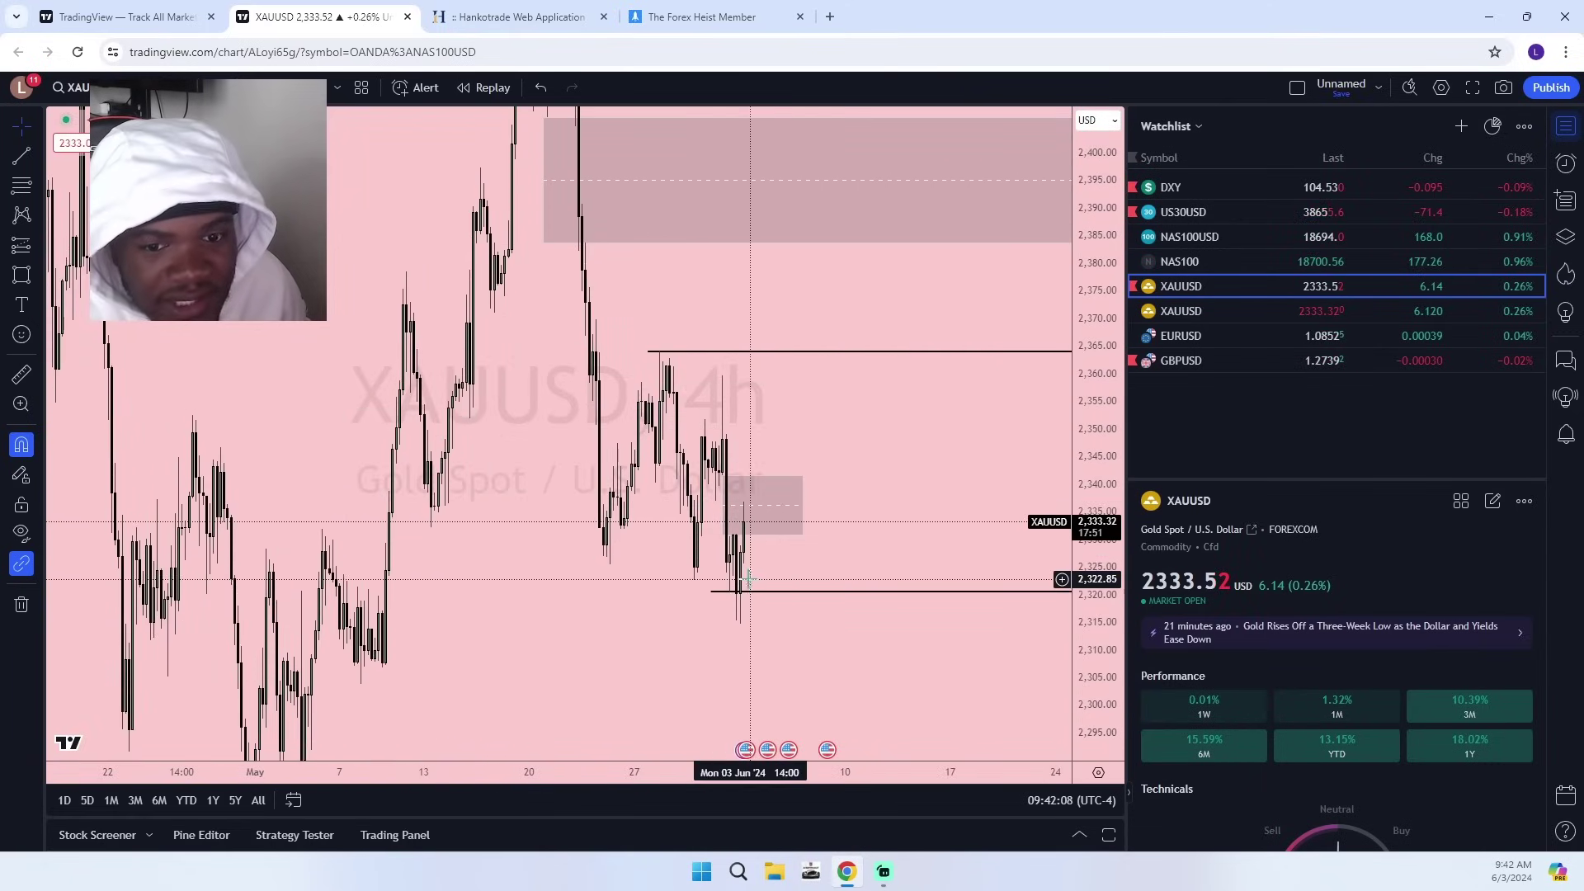
{"action": "left_click_drag", "start_coordinate": [711, 592], "coordinate": [733, 591]}
{"action": "left_click", "coordinate": [861, 538]}
{"action": "left_click_drag", "start_coordinate": [1002, 495], "coordinate": [813, 492]}
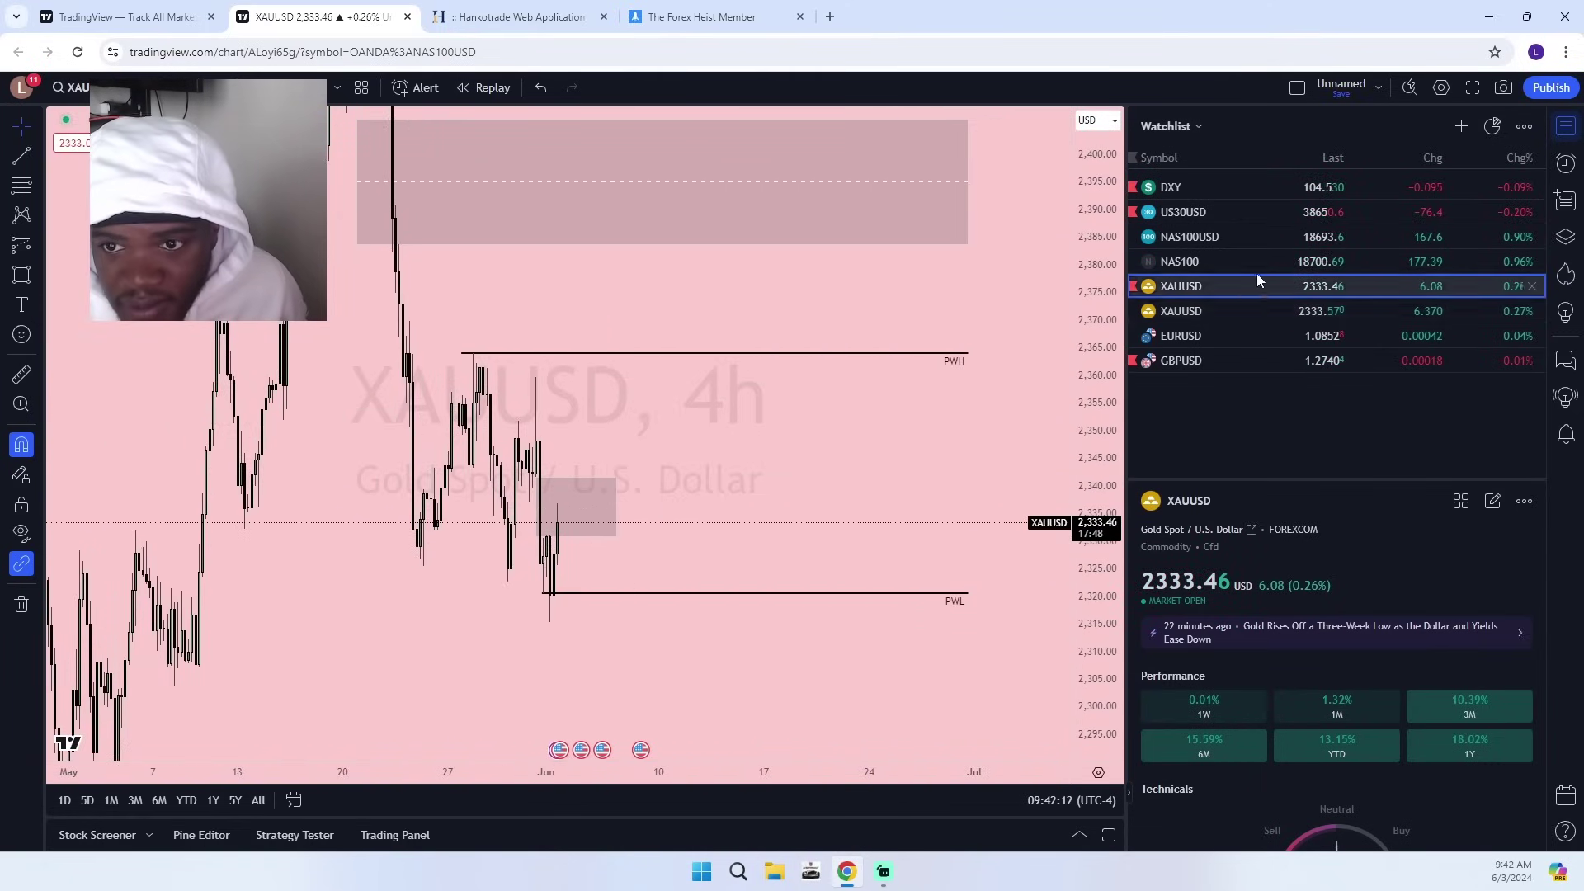
Open the NAS100USD chart and switch it to the 15-minute timeframe.
{"action": "left_click", "coordinate": [1238, 240]}
{"action": "scroll", "coordinate": [684, 443], "scroll_direction": "down", "scroll_amount": 5}
{"action": "scroll", "coordinate": [803, 463], "scroll_direction": "up", "scroll_amount": 4}
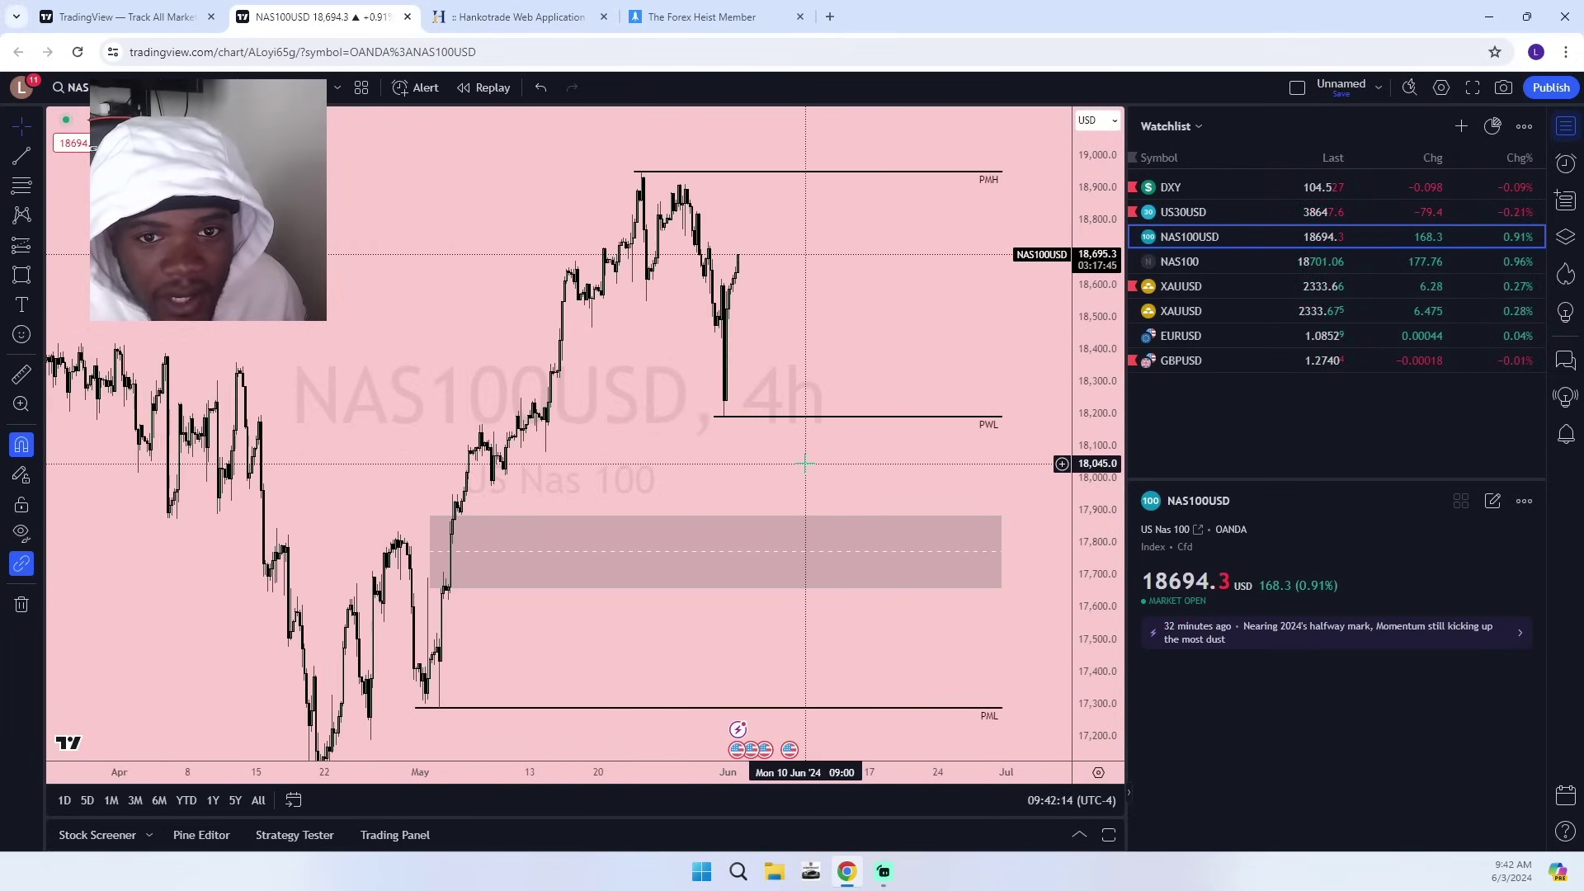
{"action": "left_click_drag", "start_coordinate": [657, 460], "coordinate": [729, 496]}
{"action": "left_click", "coordinate": [186, 88]}
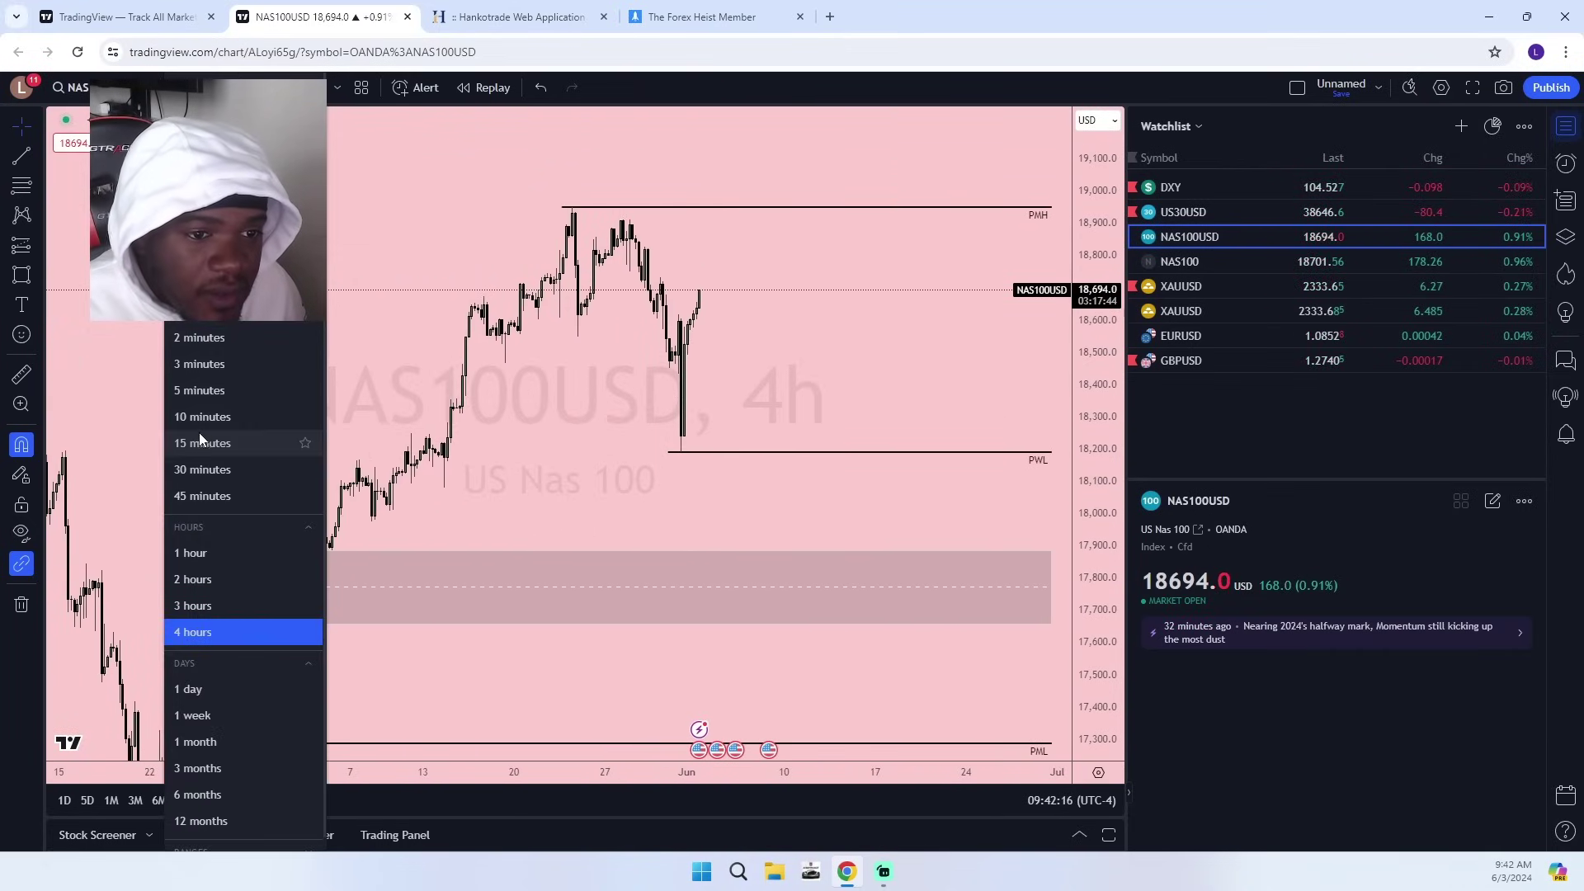
{"action": "left_click", "coordinate": [221, 443]}
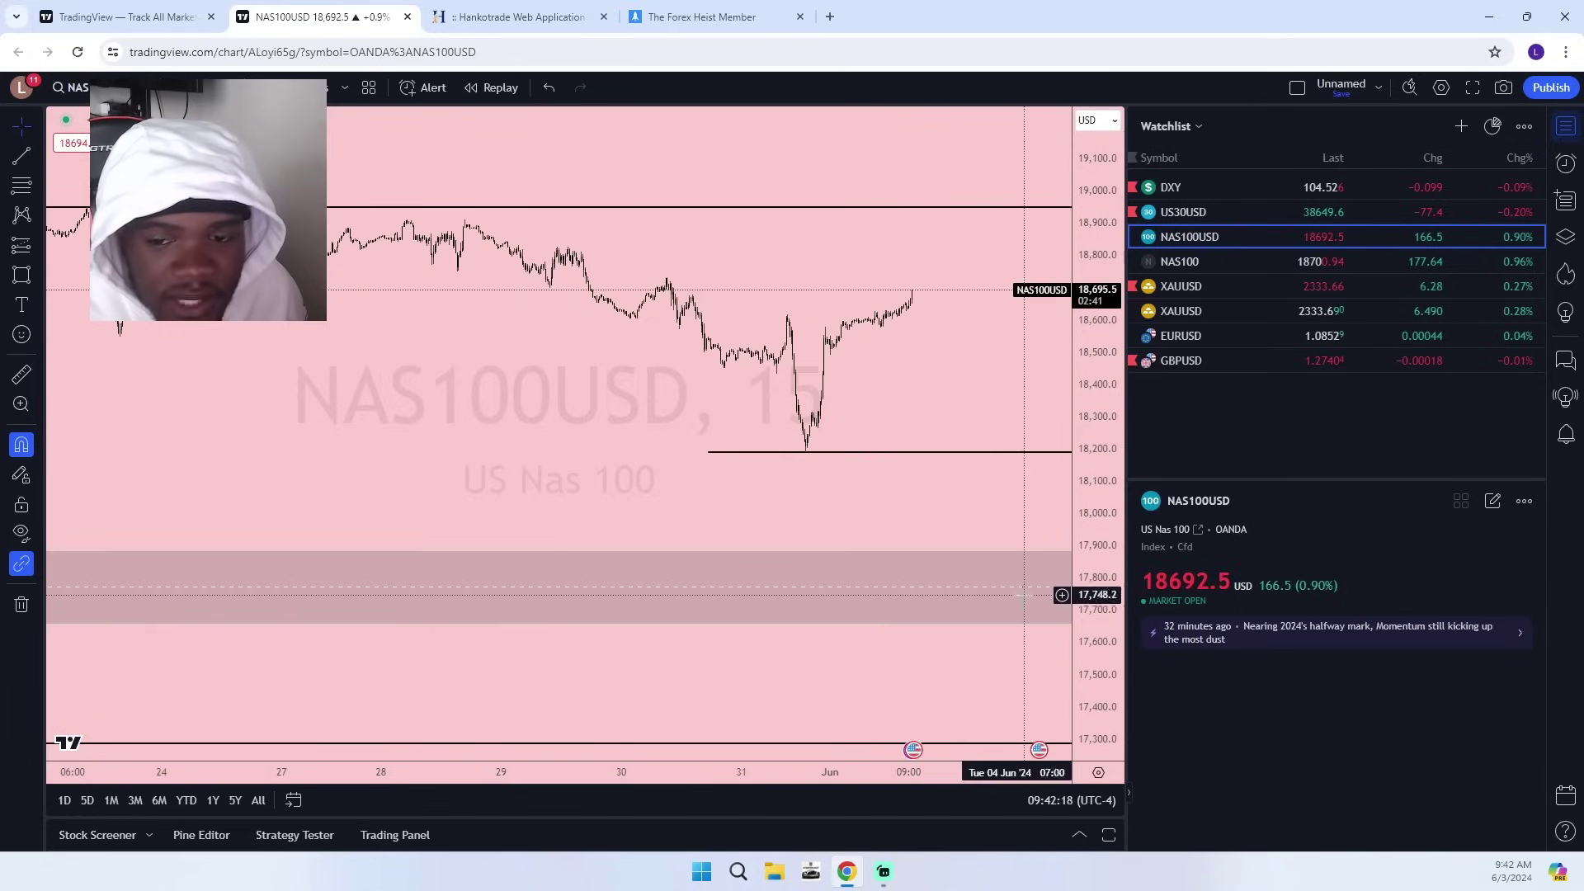
Move the start of the NAS100USD PWL line to the 31 May swing low at about 18,191.
{"action": "left_click_drag", "start_coordinate": [1082, 634], "coordinate": [1086, 340]}
{"action": "scroll", "coordinate": [895, 414], "scroll_direction": "up", "scroll_amount": 5}
{"action": "left_click_drag", "start_coordinate": [891, 414], "coordinate": [866, 419]}
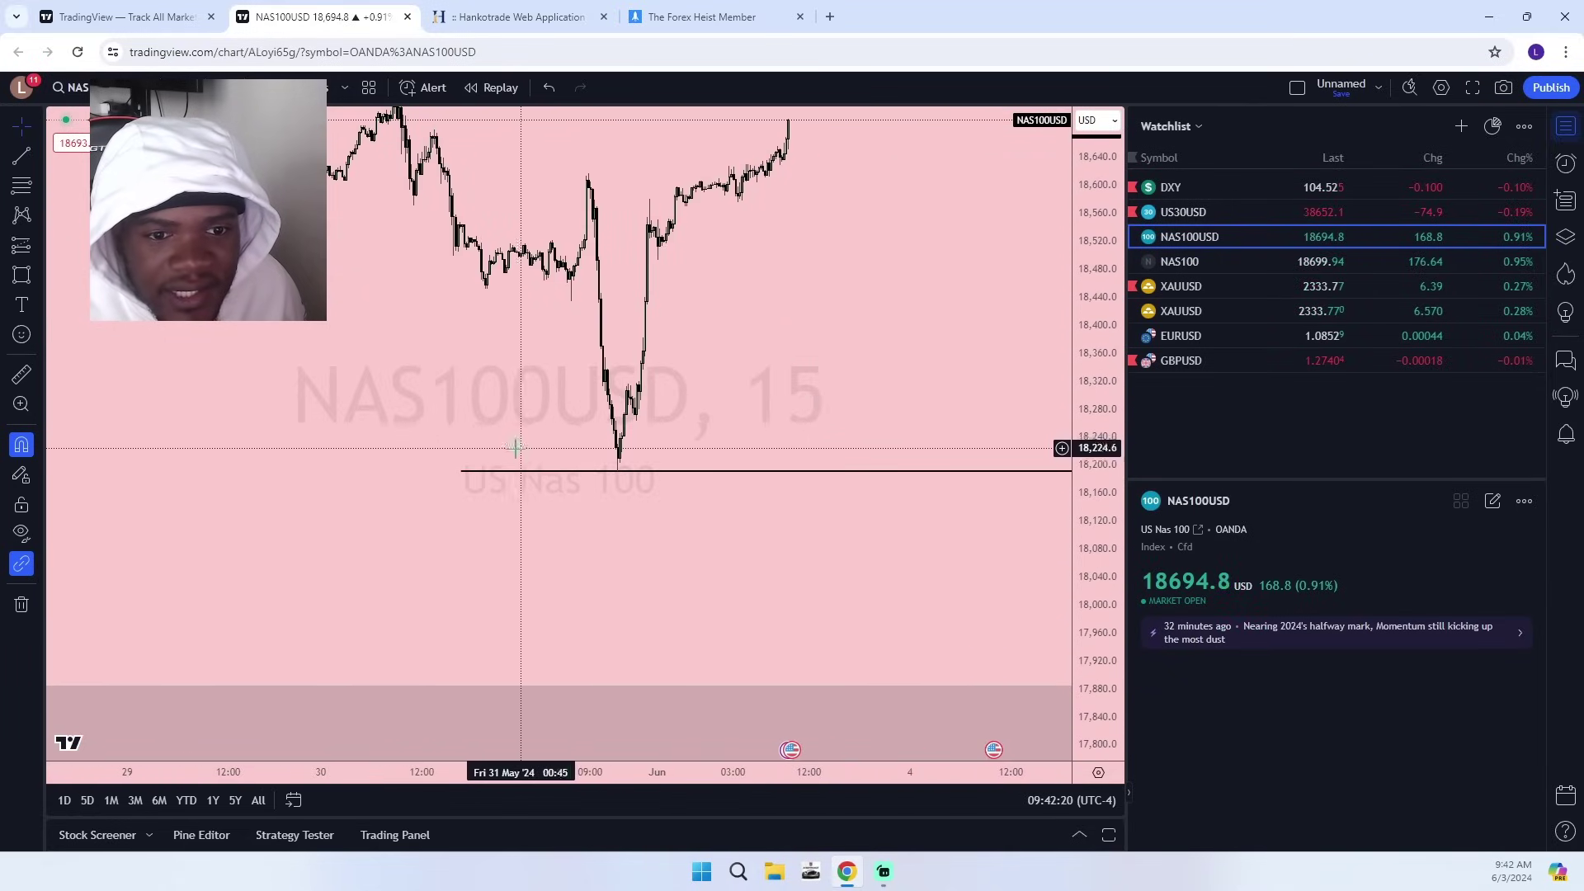
{"action": "left_click_drag", "start_coordinate": [463, 478], "coordinate": [618, 481]}
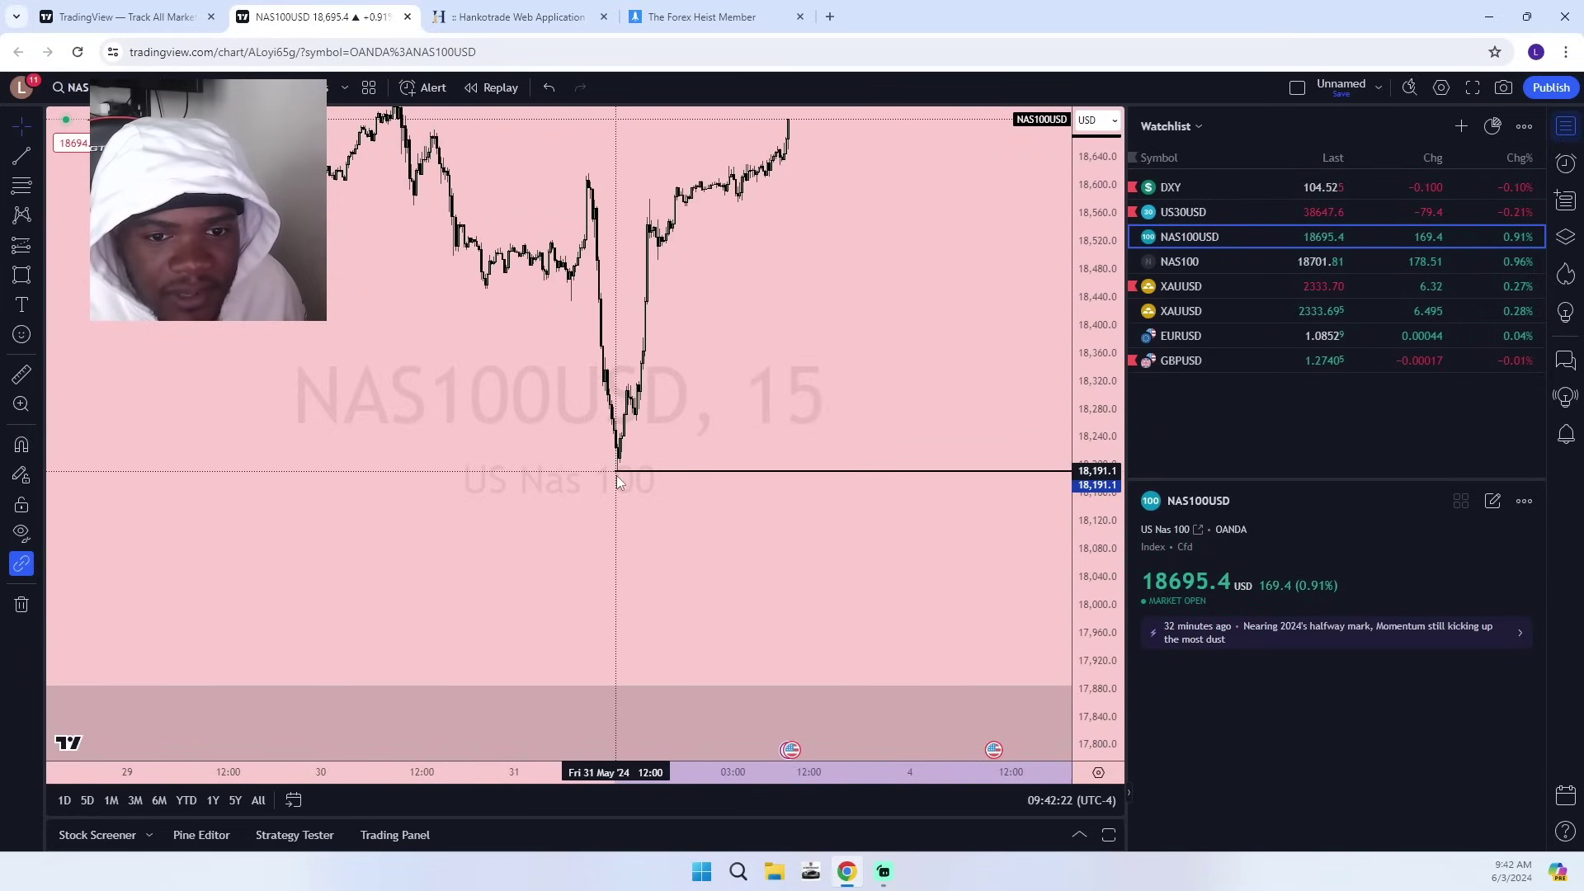
{"action": "left_click_drag", "start_coordinate": [817, 367], "coordinate": [693, 489]}
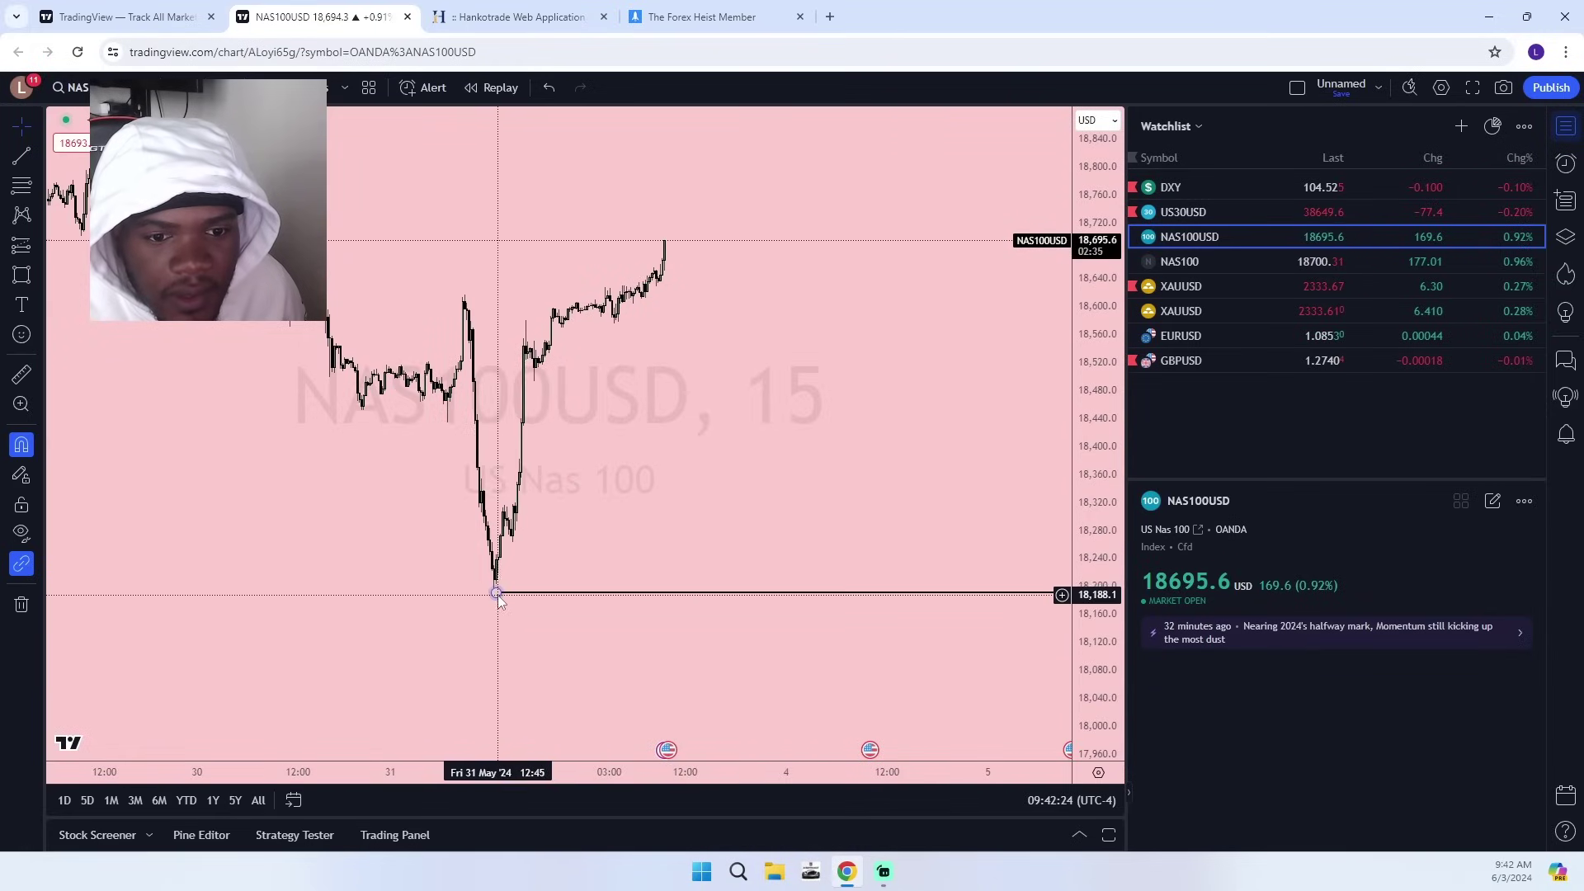
{"action": "left_click_drag", "start_coordinate": [497, 594], "coordinate": [495, 597]}
{"action": "scroll", "coordinate": [755, 463], "scroll_direction": "down", "scroll_amount": 5}
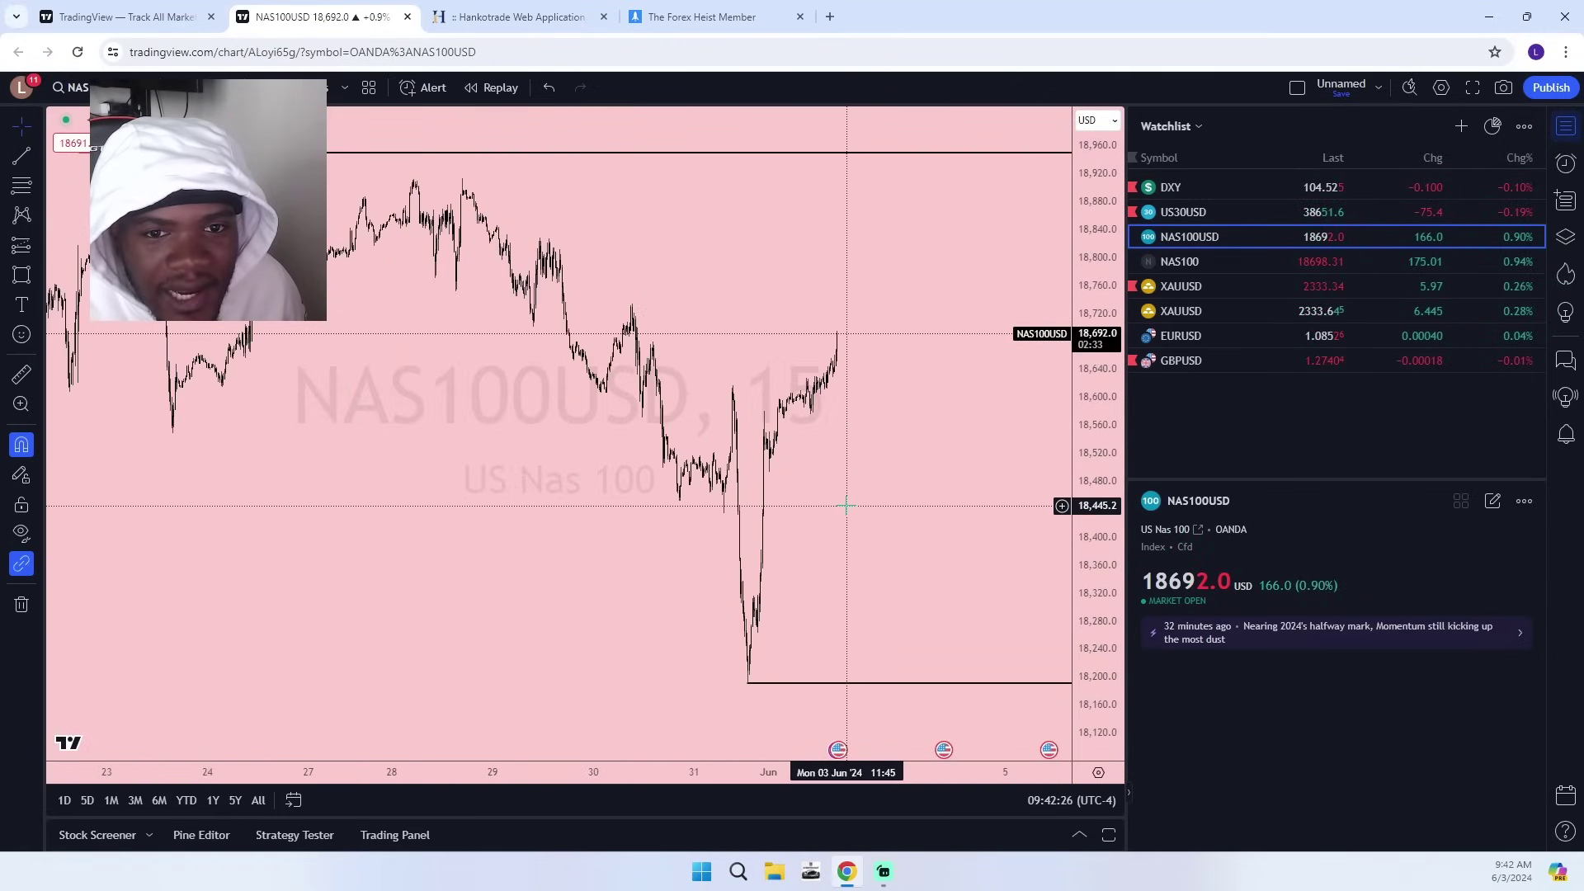
Open the US30USD chart and set it to the 4-hour timeframe, showing the PWH, PWL and PML levels.
{"action": "left_click", "coordinate": [1300, 211]}
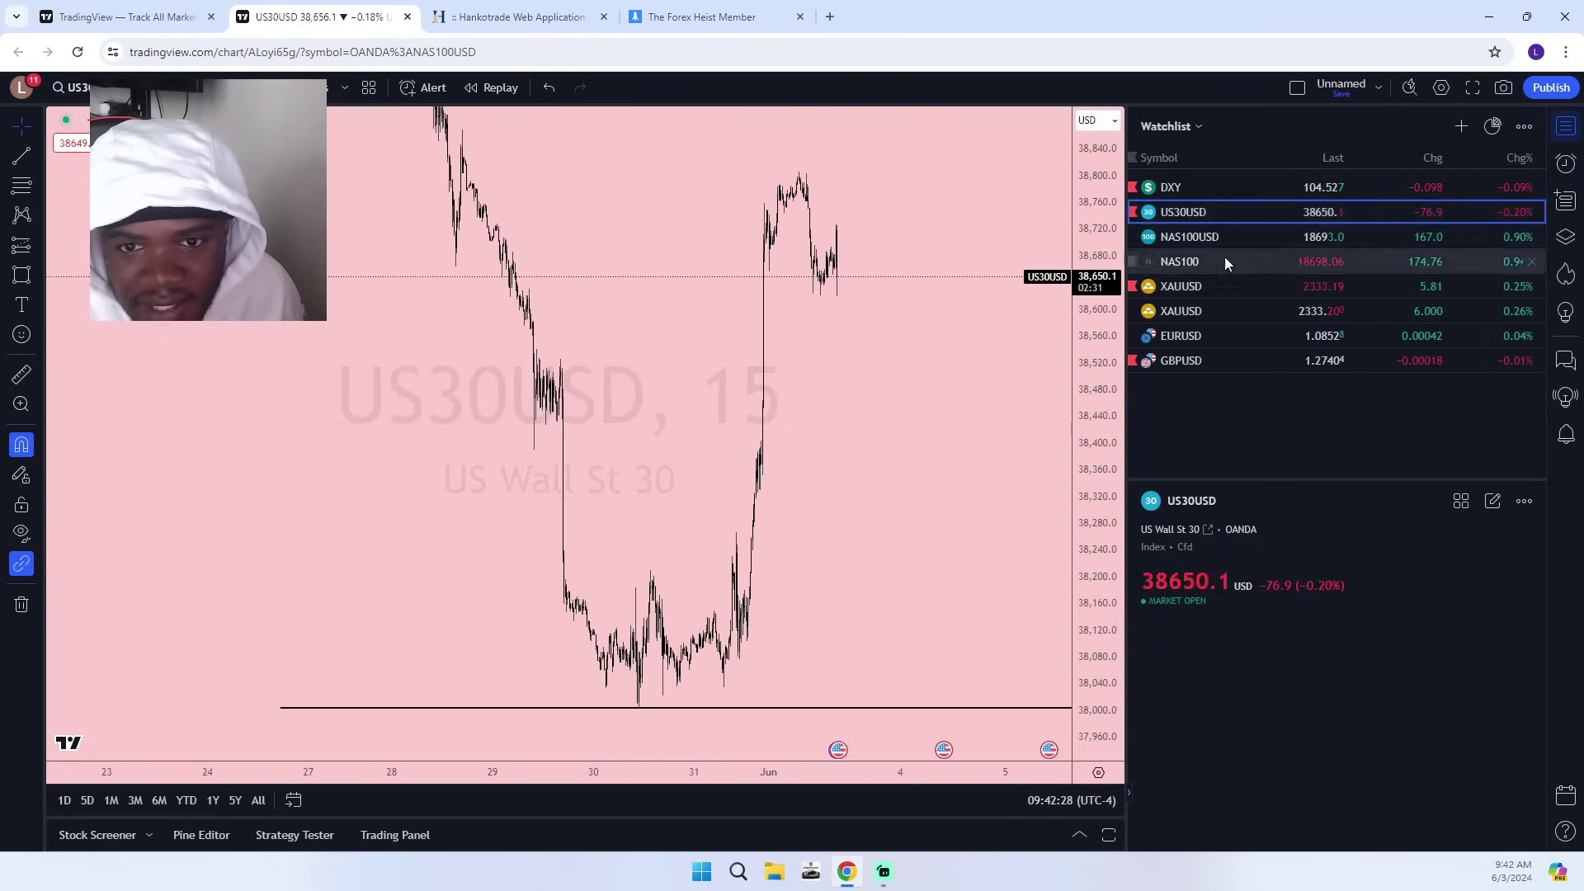
{"action": "scroll", "coordinate": [701, 343], "scroll_direction": "up", "scroll_amount": 4}
{"action": "left_click_drag", "start_coordinate": [578, 348], "coordinate": [757, 467]}
{"action": "scroll", "coordinate": [778, 443], "scroll_direction": "down", "scroll_amount": 7}
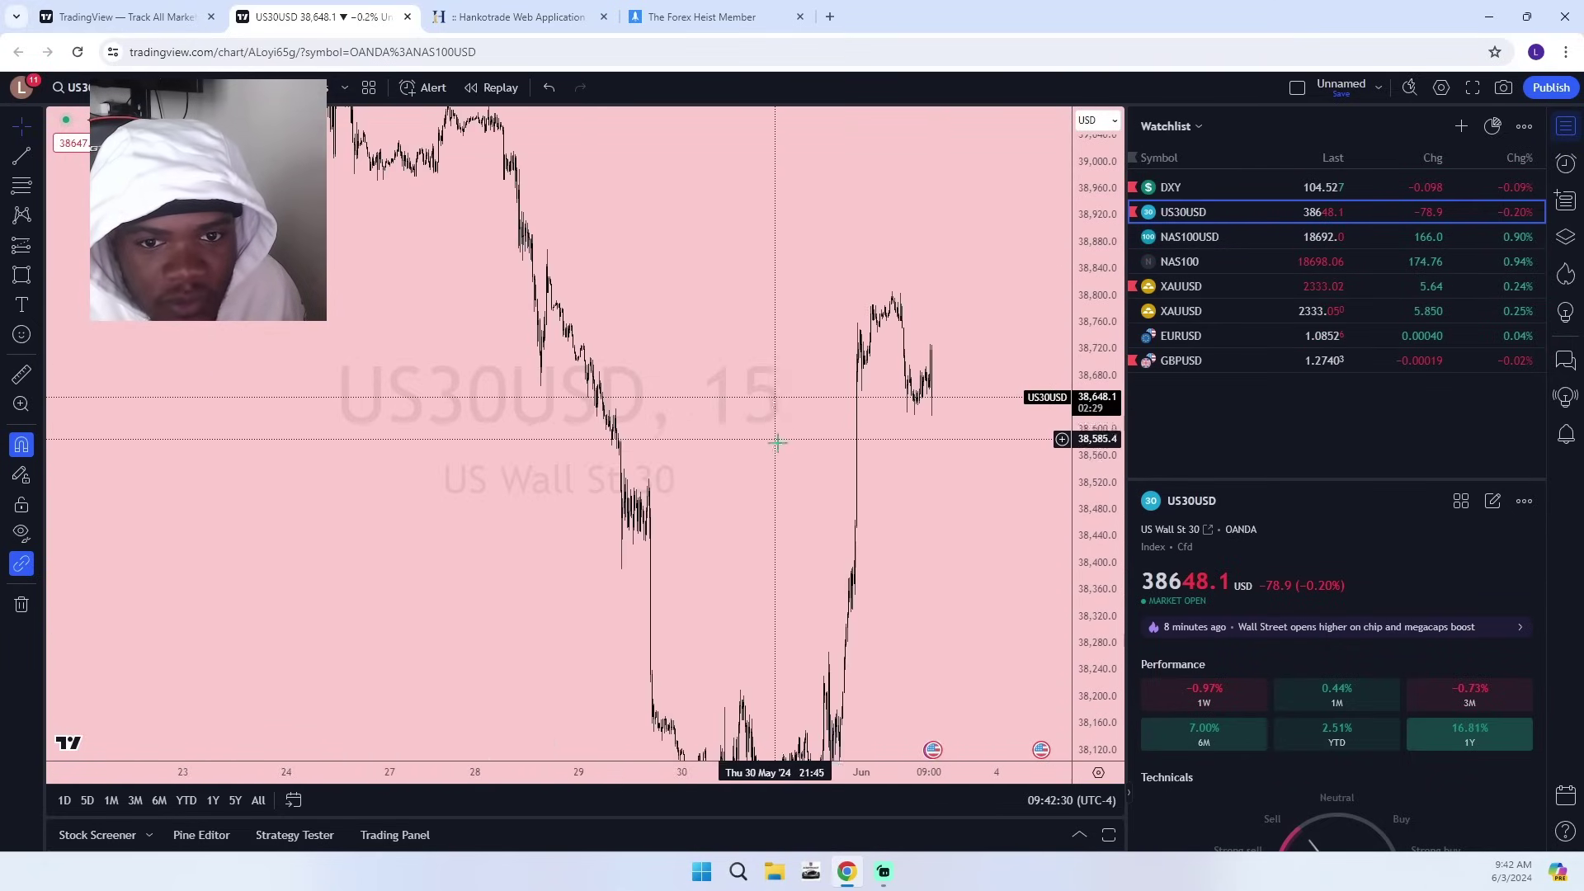
{"action": "left_click", "coordinate": [179, 87]}
{"action": "left_click", "coordinate": [240, 632]}
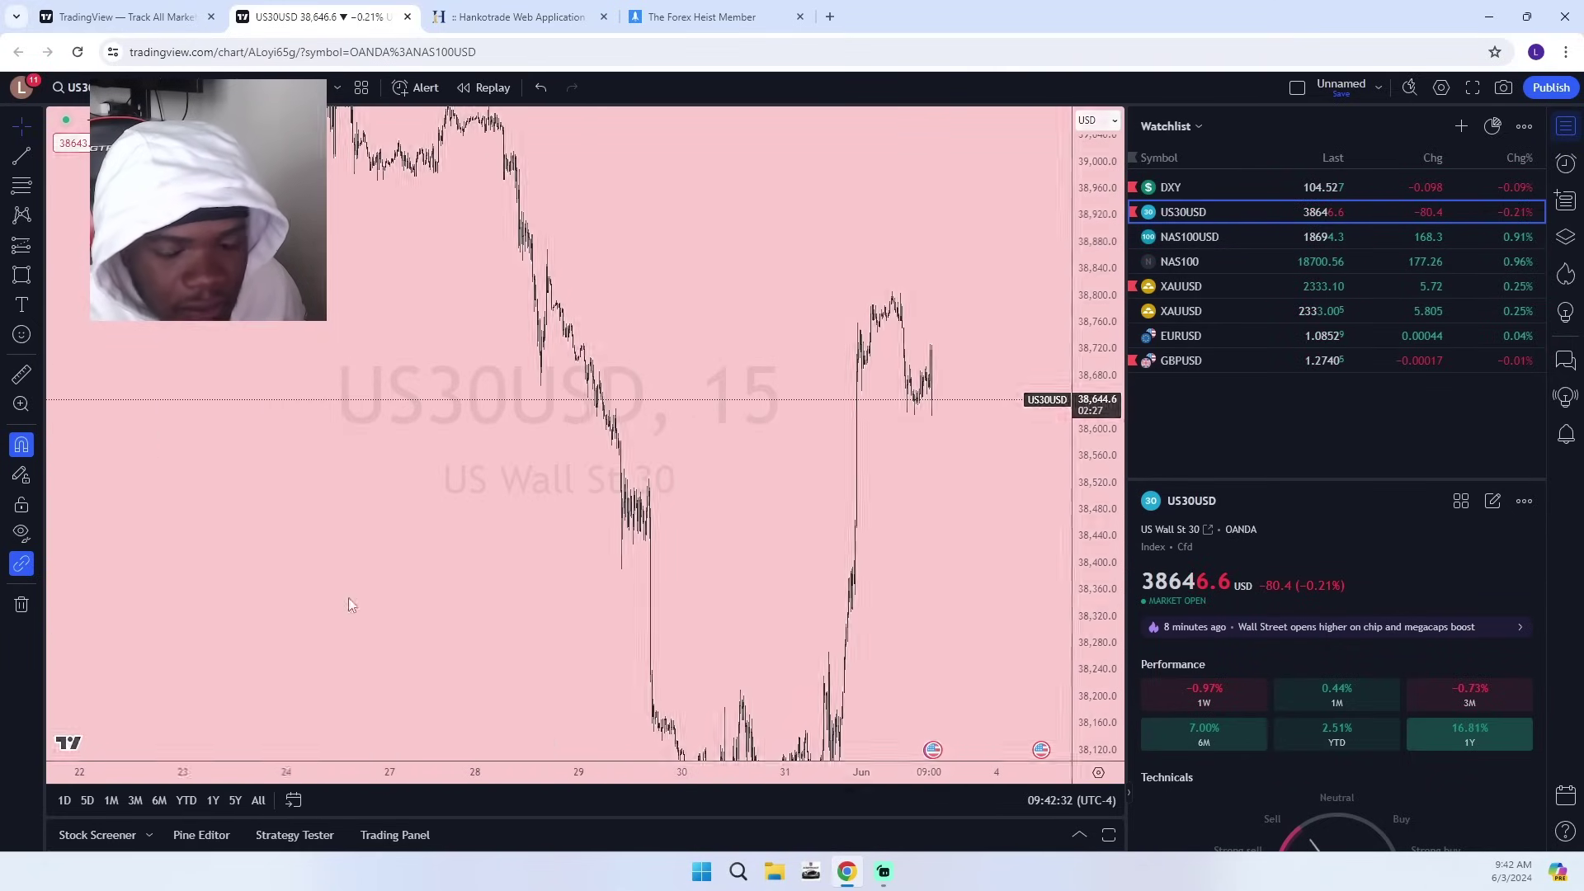
{"action": "left_click_drag", "start_coordinate": [891, 515], "coordinate": [766, 515]}
{"action": "left_click_drag", "start_coordinate": [662, 477], "coordinate": [890, 421]}
{"action": "scroll", "coordinate": [946, 443], "scroll_direction": "up", "scroll_amount": 3}
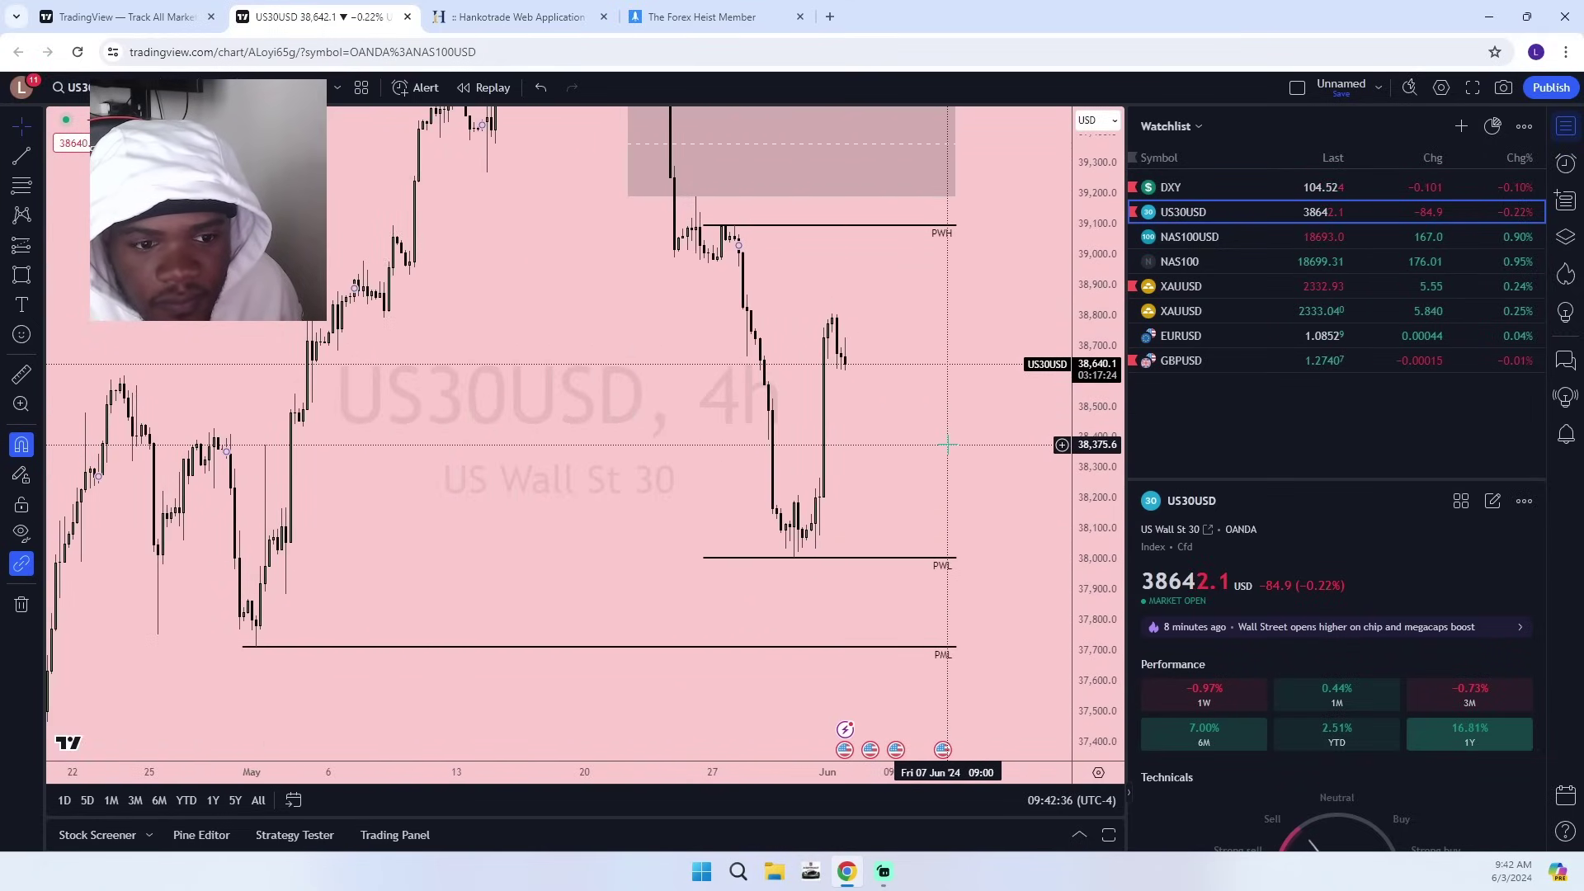
Draw a rectangle zone over the large bullish 31 May candle, from about 38,230.9 up to 38,657.5.
{"action": "scroll", "coordinate": [947, 443], "scroll_direction": "down", "scroll_amount": 5}
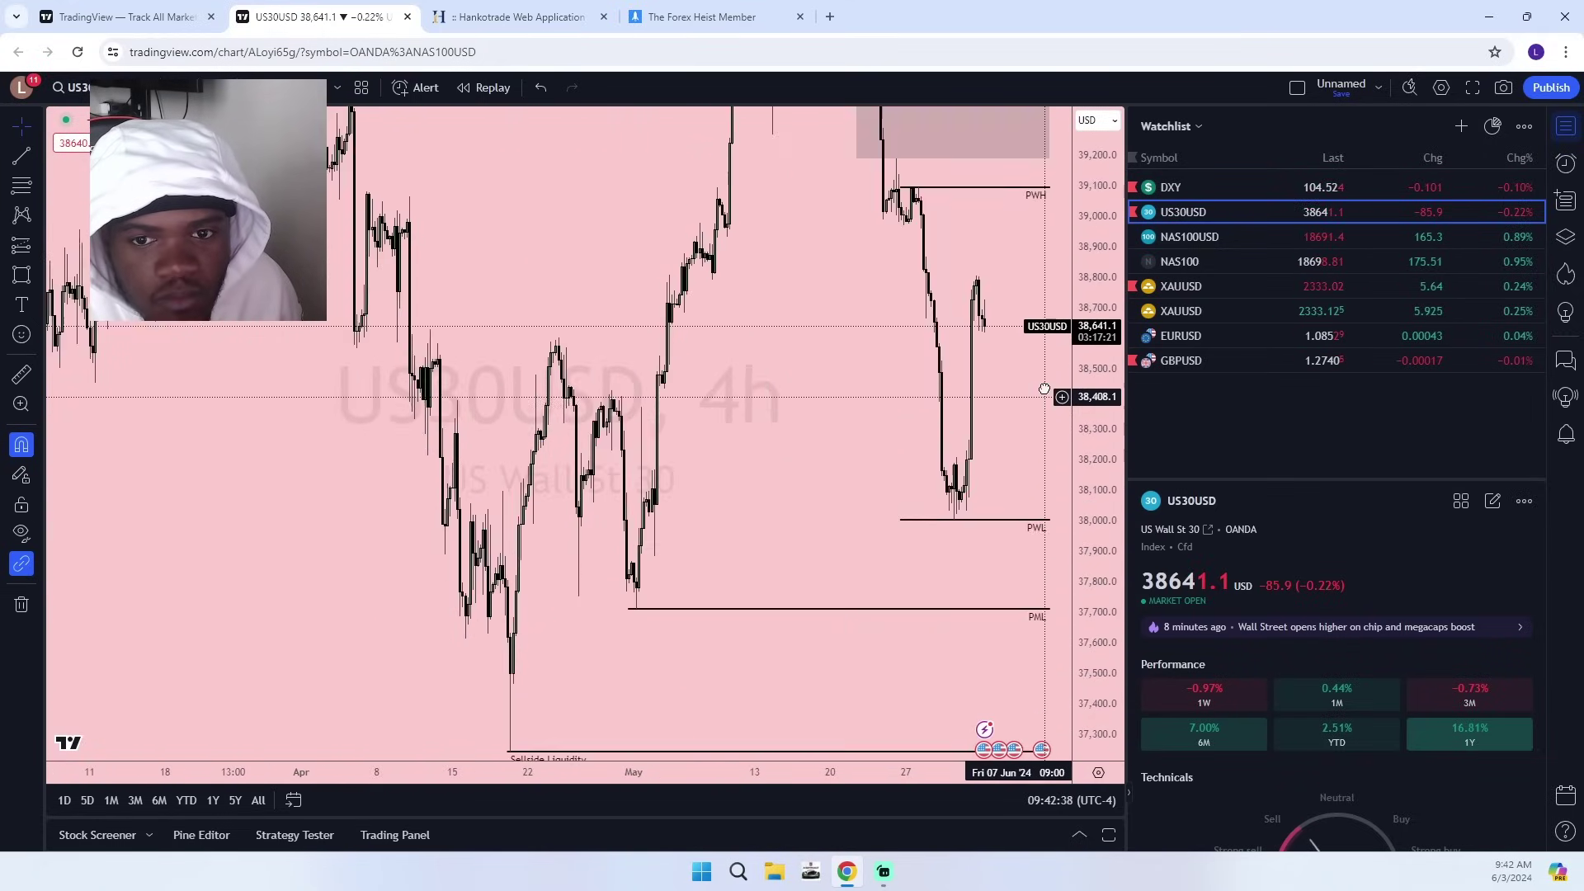
{"action": "left_click_drag", "start_coordinate": [1044, 389], "coordinate": [1018, 432]}
{"action": "scroll", "coordinate": [949, 442], "scroll_direction": "up", "scroll_amount": 4}
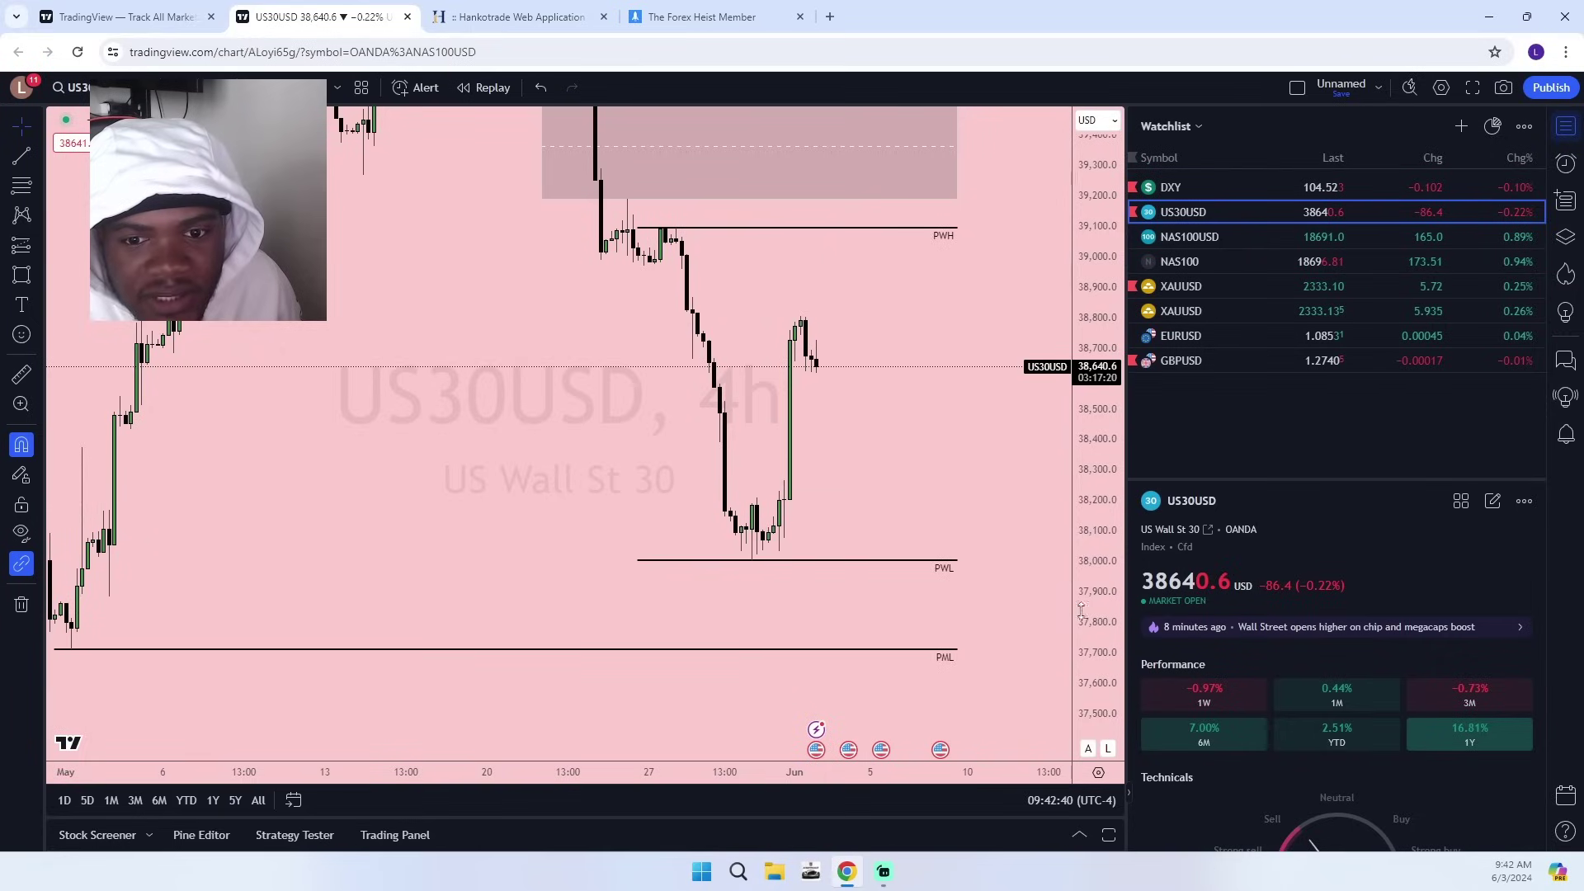
{"action": "left_click_drag", "start_coordinate": [1081, 611], "coordinate": [1082, 532]}
{"action": "scroll", "coordinate": [847, 499], "scroll_direction": "up", "scroll_amount": 1}
{"action": "left_click_drag", "start_coordinate": [845, 499], "coordinate": [651, 535]}
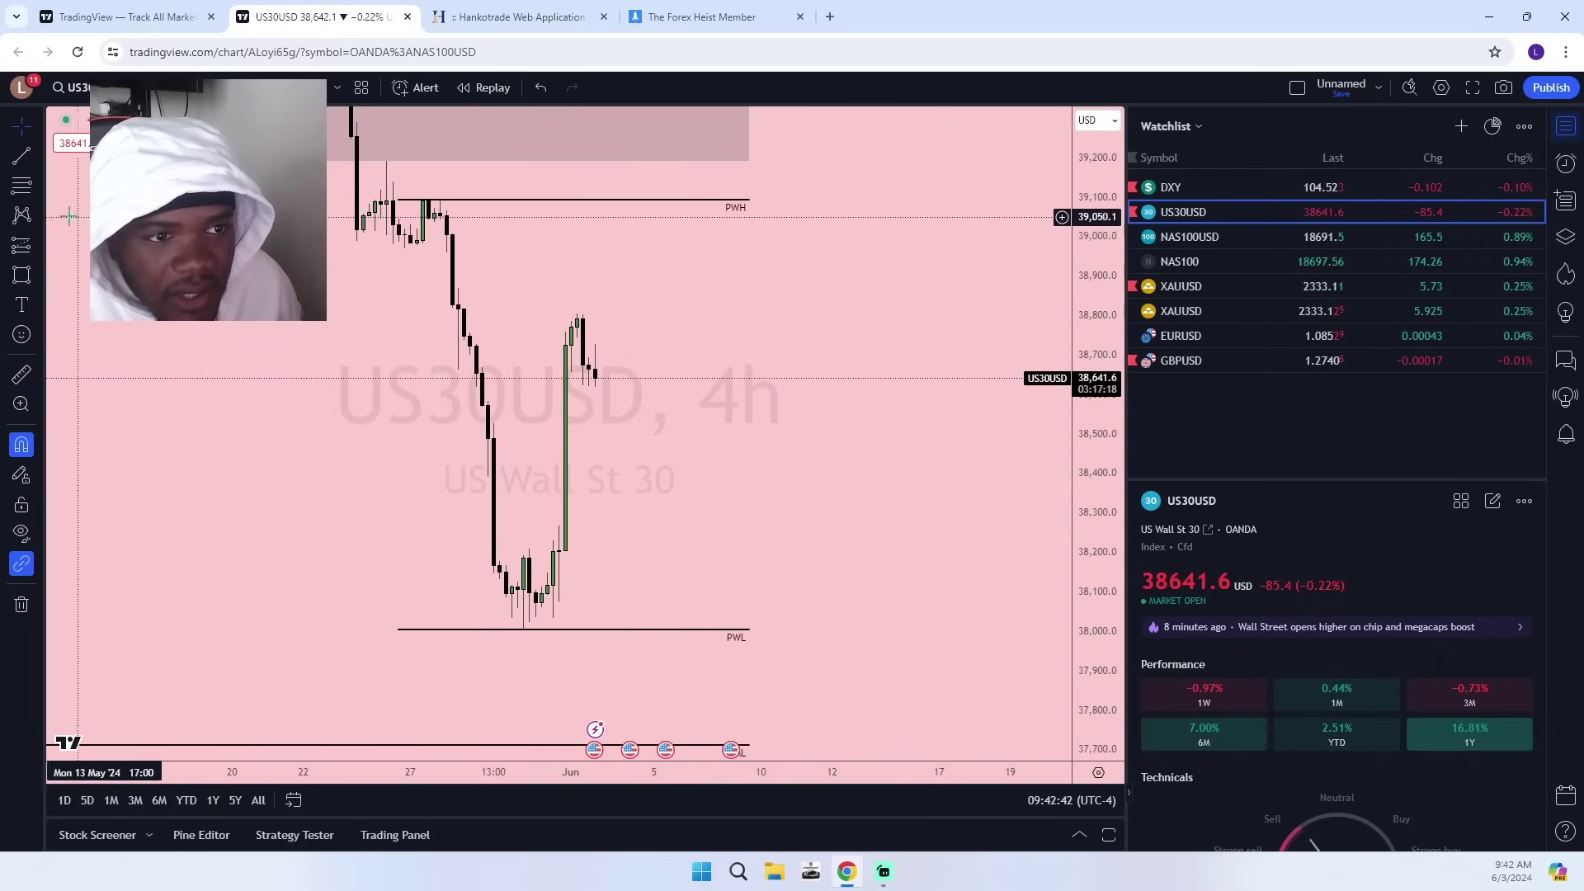
{"action": "left_click", "coordinate": [22, 275]}
{"action": "left_click_drag", "start_coordinate": [553, 541], "coordinate": [565, 344]}
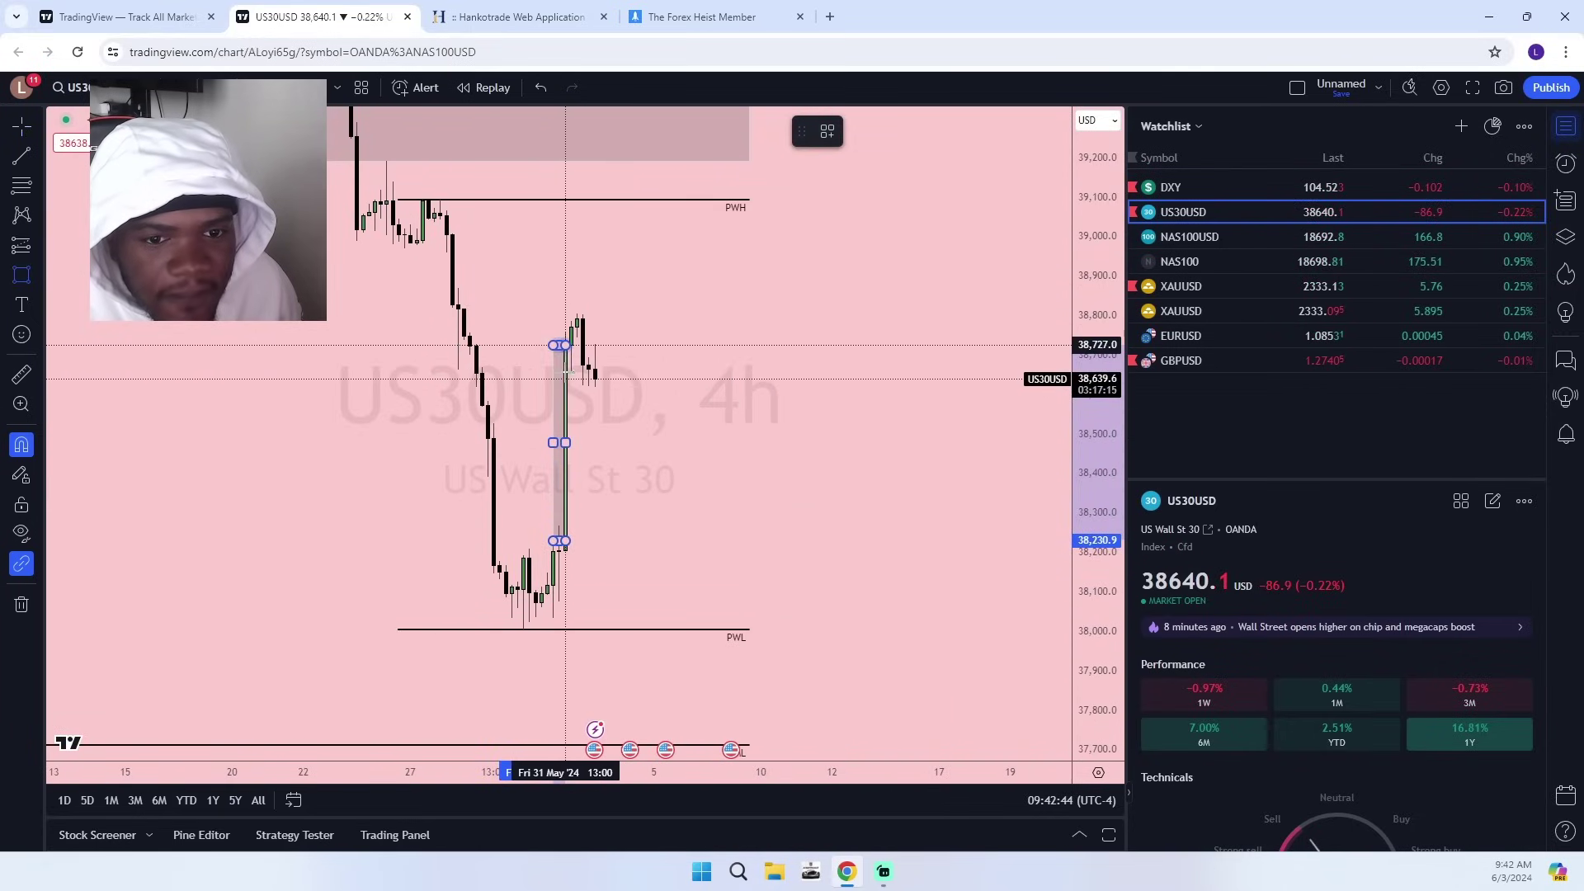
{"action": "left_click", "coordinate": [571, 372]}
Raise the zone's lower edge to about 38,267.4, starting at 31 May 09:00, and extend it level with the ends of the PWH and PWL lines.
{"action": "left_click_drag", "start_coordinate": [554, 541], "coordinate": [558, 523]}
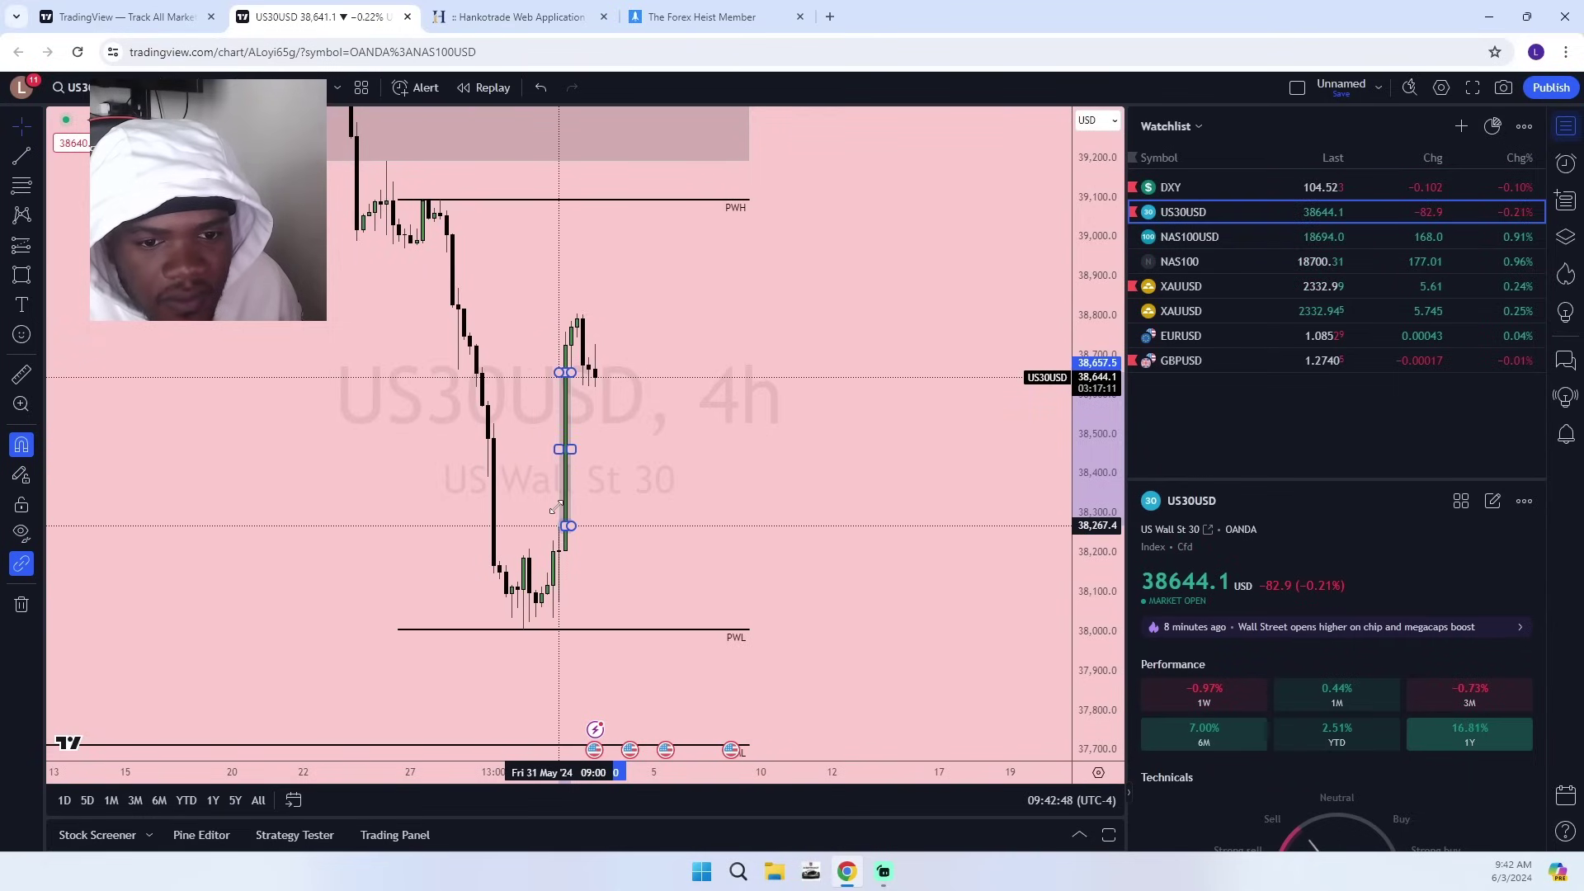
{"action": "left_click_drag", "start_coordinate": [556, 503], "coordinate": [558, 526]}
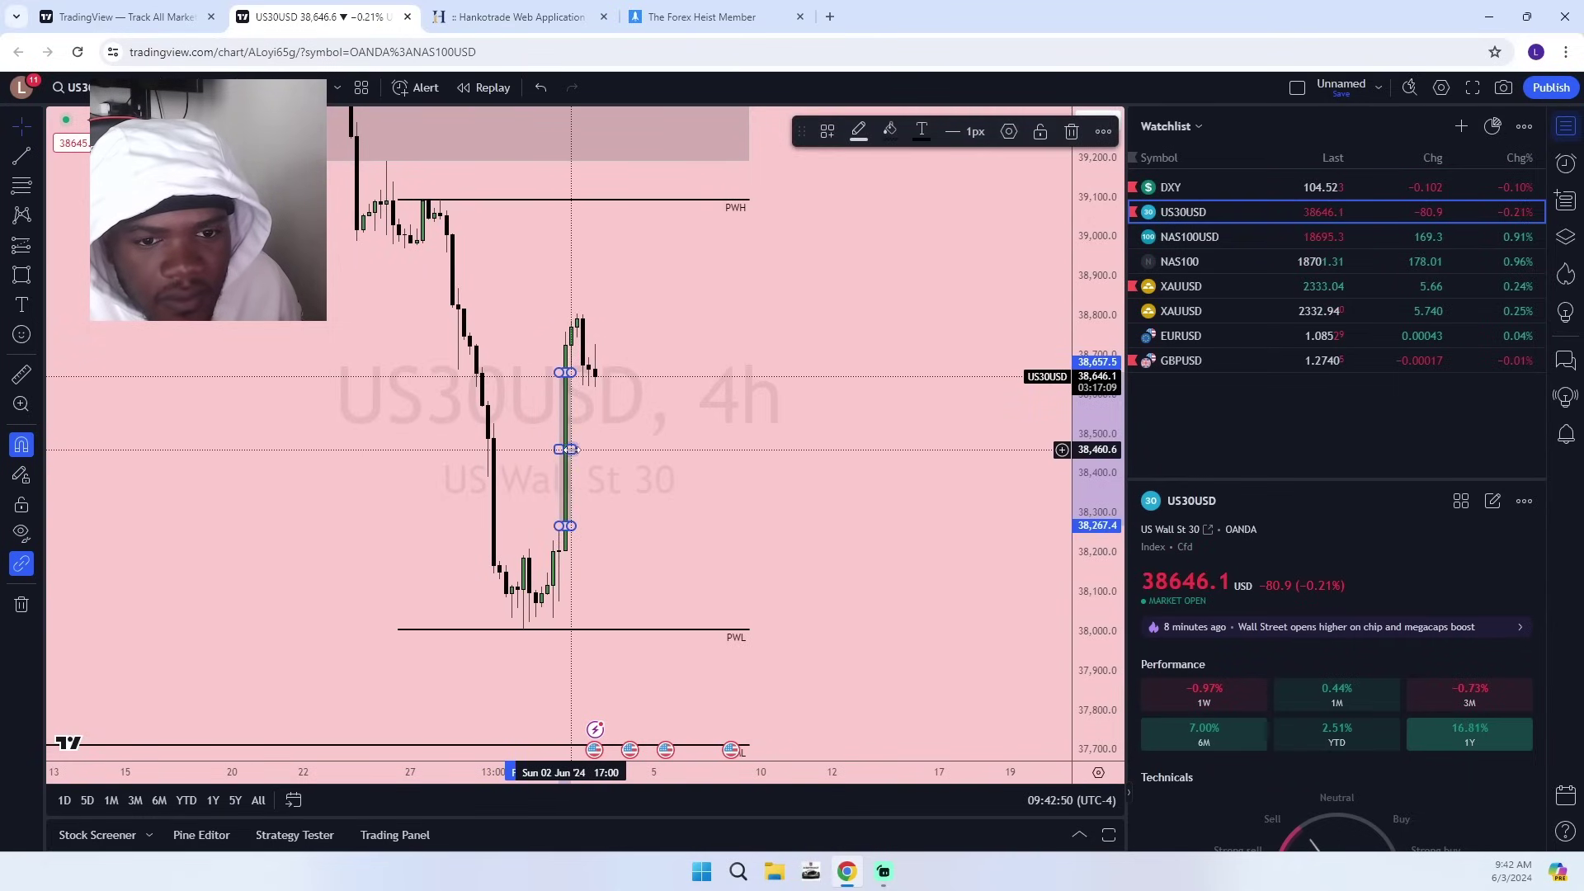
{"action": "left_click_drag", "start_coordinate": [570, 449], "coordinate": [752, 457]}
{"action": "left_click", "coordinate": [730, 545]}
{"action": "scroll", "coordinate": [665, 559], "scroll_direction": "up", "scroll_amount": 4}
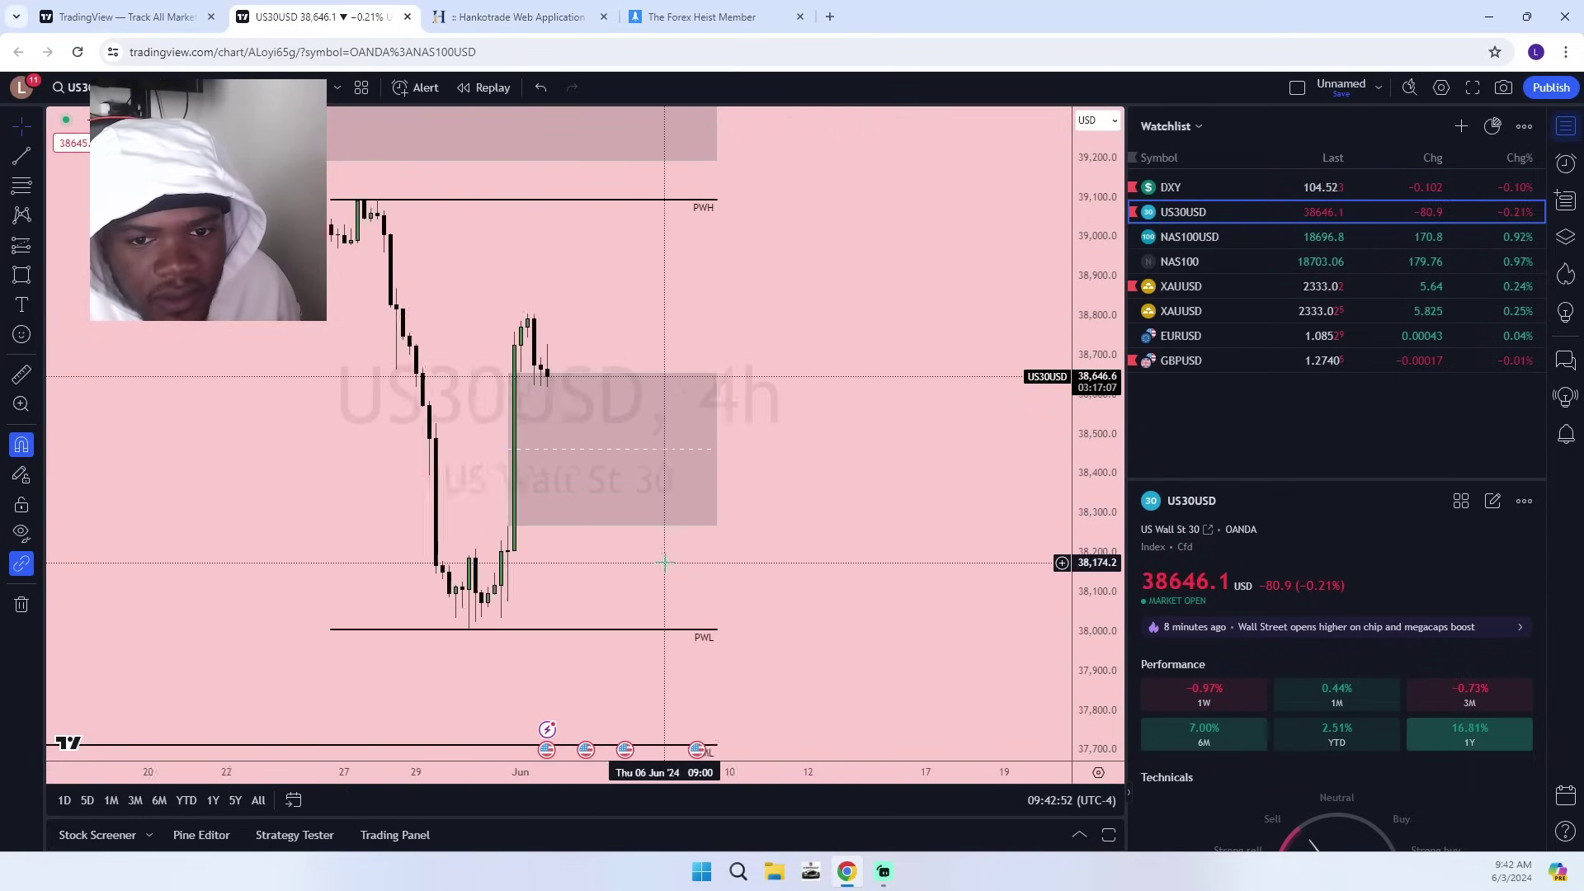
{"action": "left_click_drag", "start_coordinate": [481, 559], "coordinate": [886, 615]}
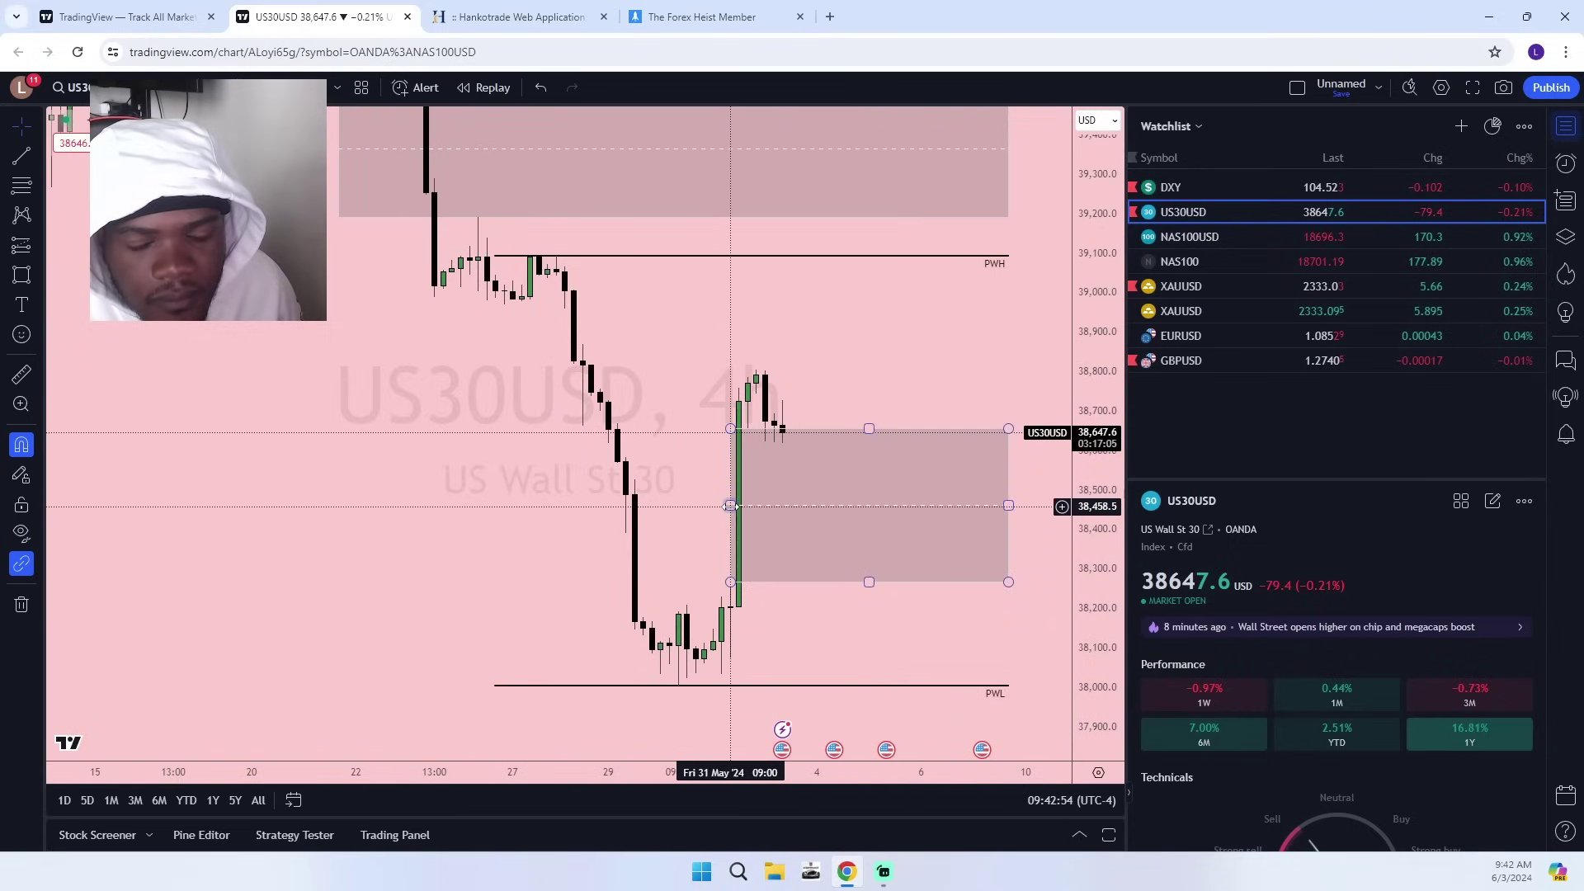
{"action": "scroll", "coordinate": [874, 462], "scroll_direction": "down", "scroll_amount": 1}
Review the XAUUSD, NAS100USD, US30USD, EURUSD and GBPUSD charts on the 4-hour timeframe.
{"action": "left_click", "coordinate": [1286, 294]}
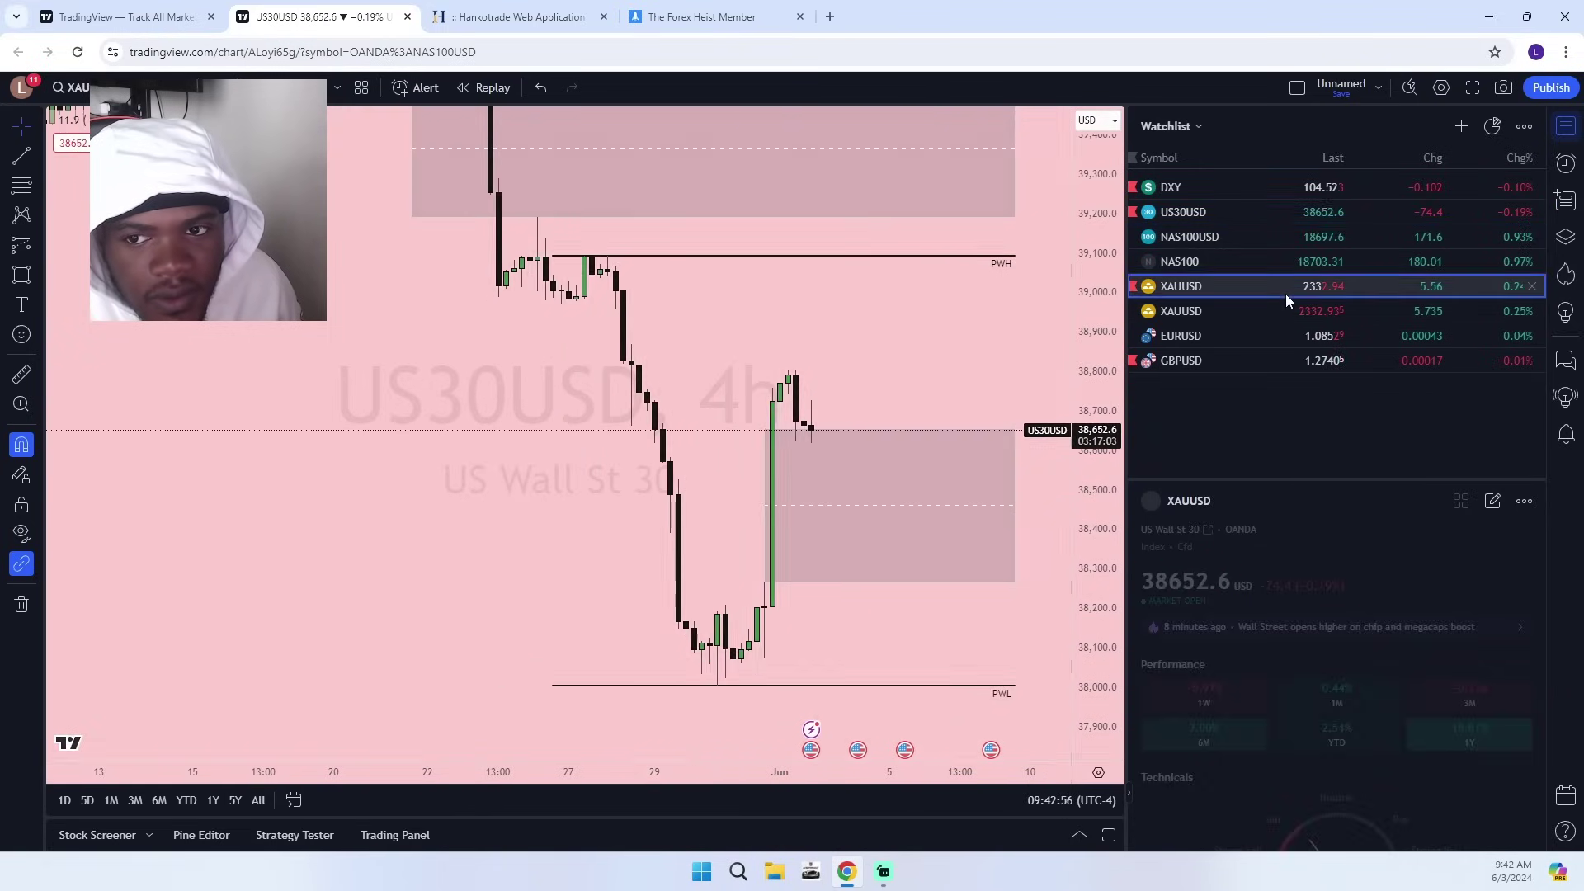
{"action": "left_click", "coordinate": [1284, 240]}
{"action": "left_click", "coordinate": [1295, 204]}
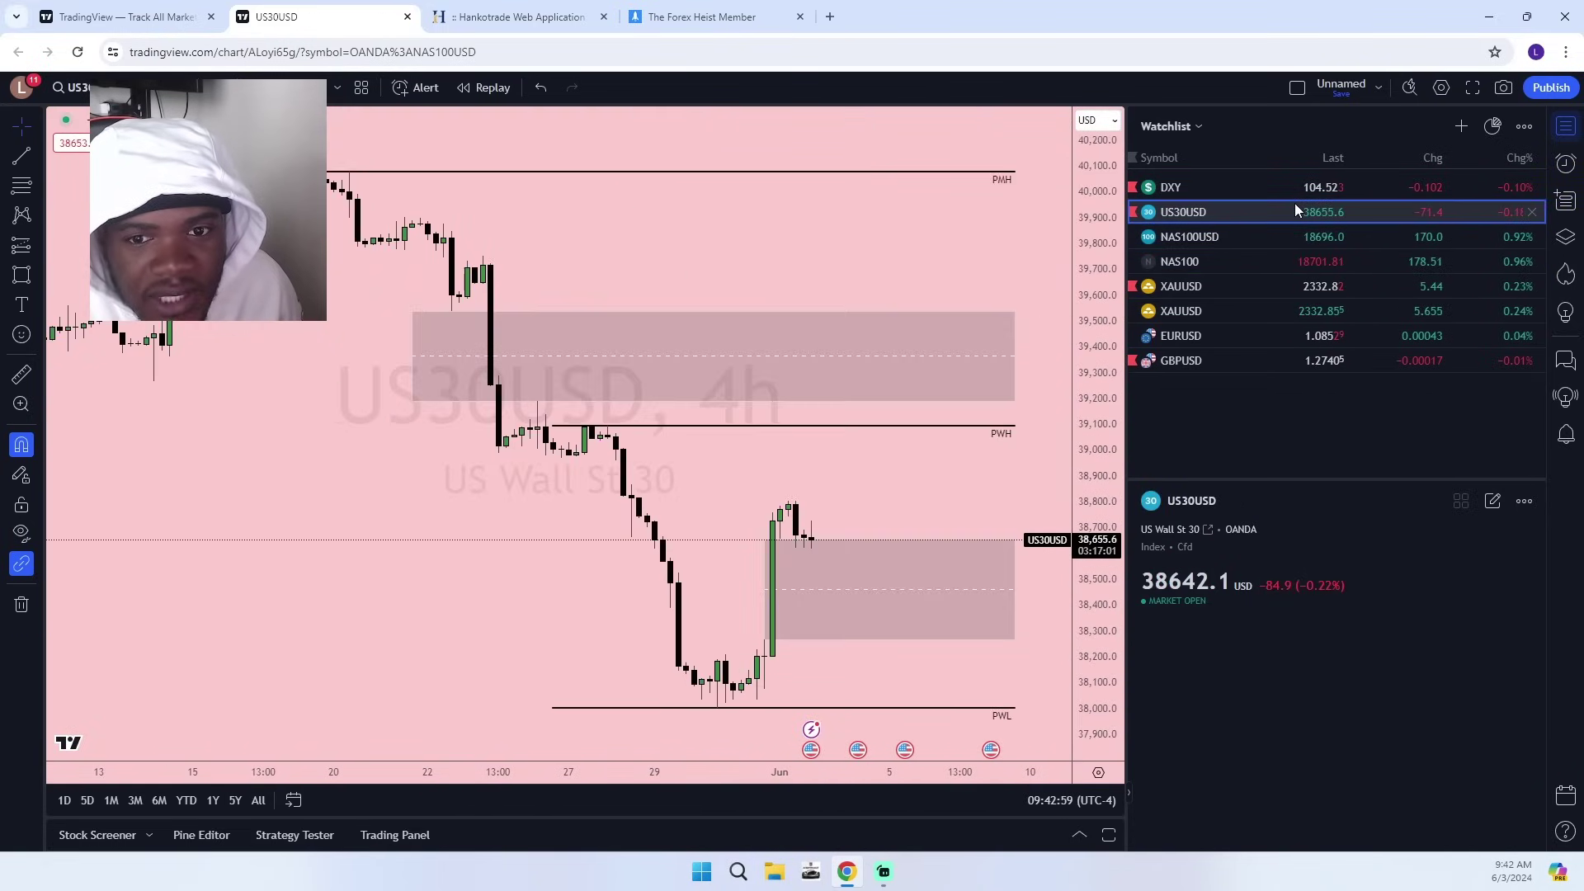
{"action": "left_click", "coordinate": [1265, 239]}
{"action": "left_click", "coordinate": [1221, 286]}
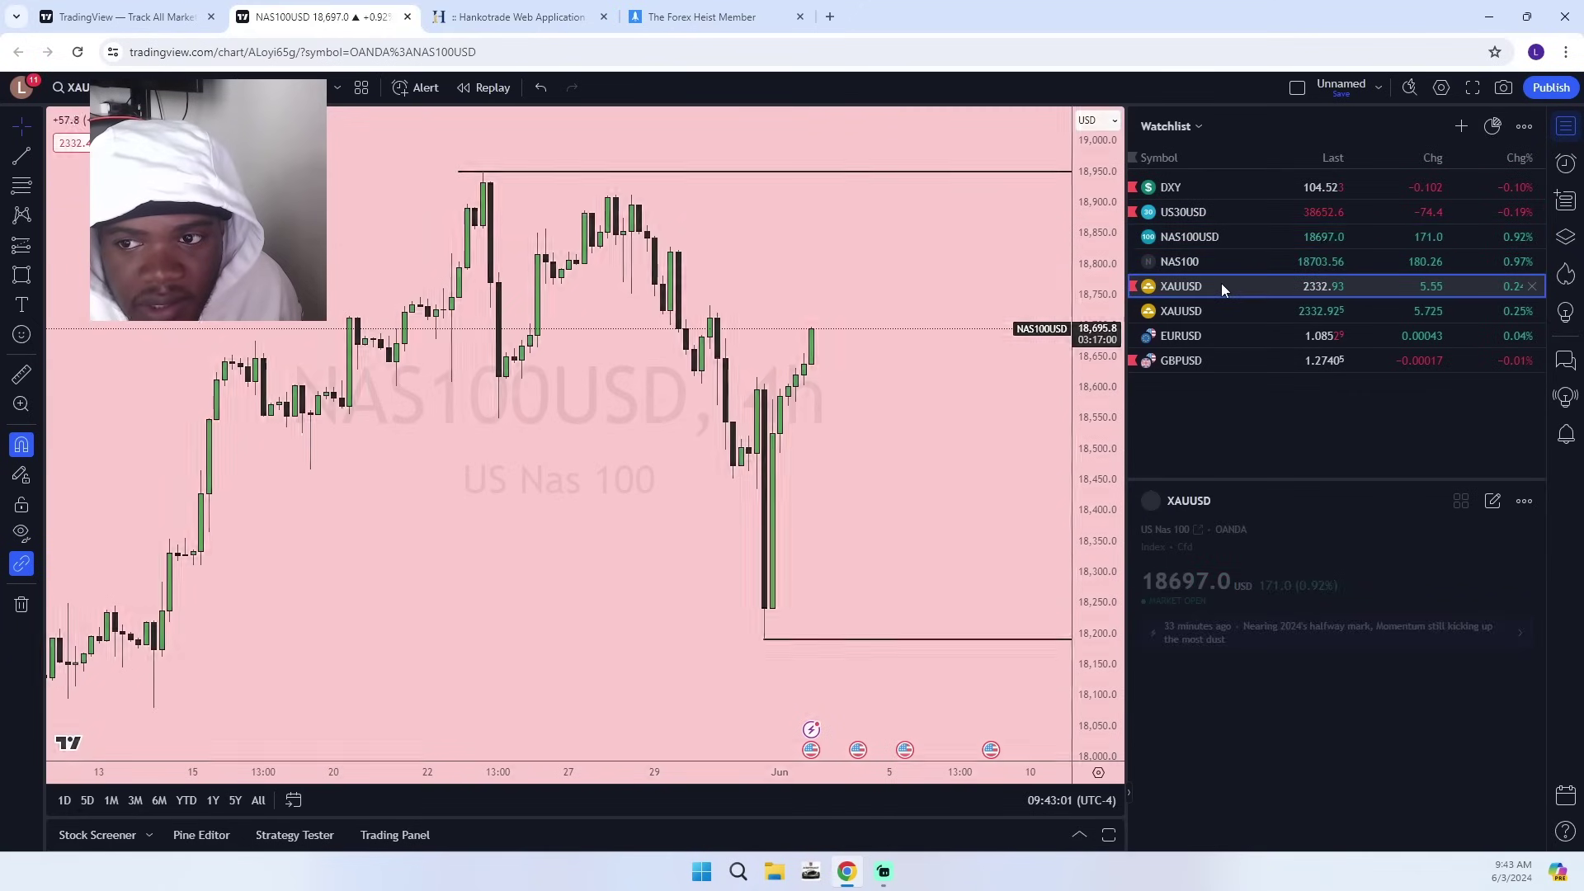
{"action": "left_click", "coordinate": [1207, 342]}
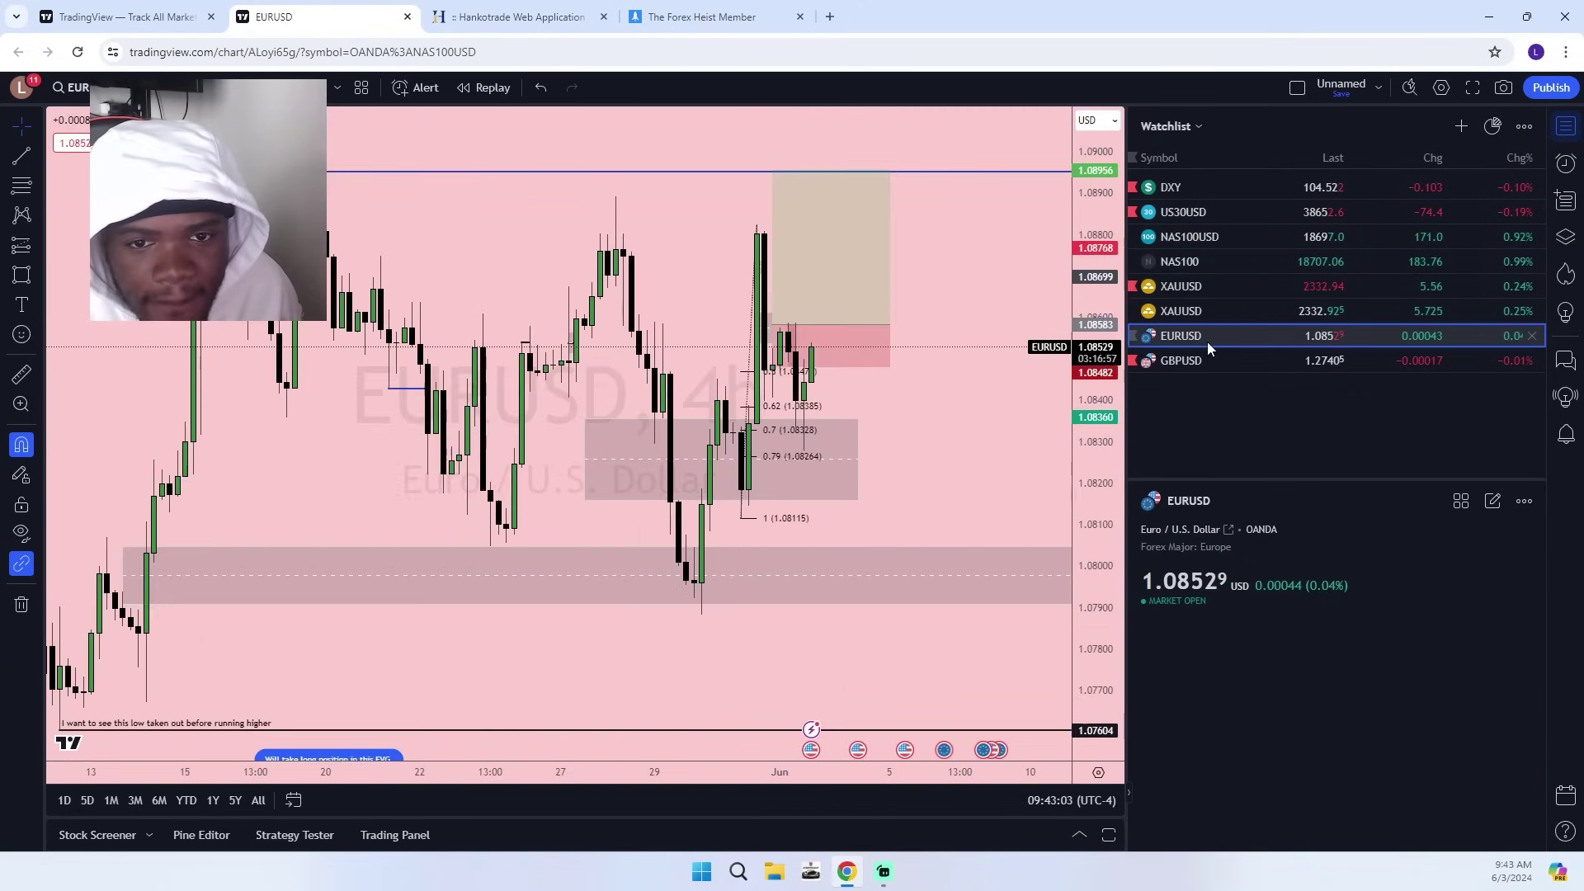
{"action": "left_click", "coordinate": [1200, 364]}
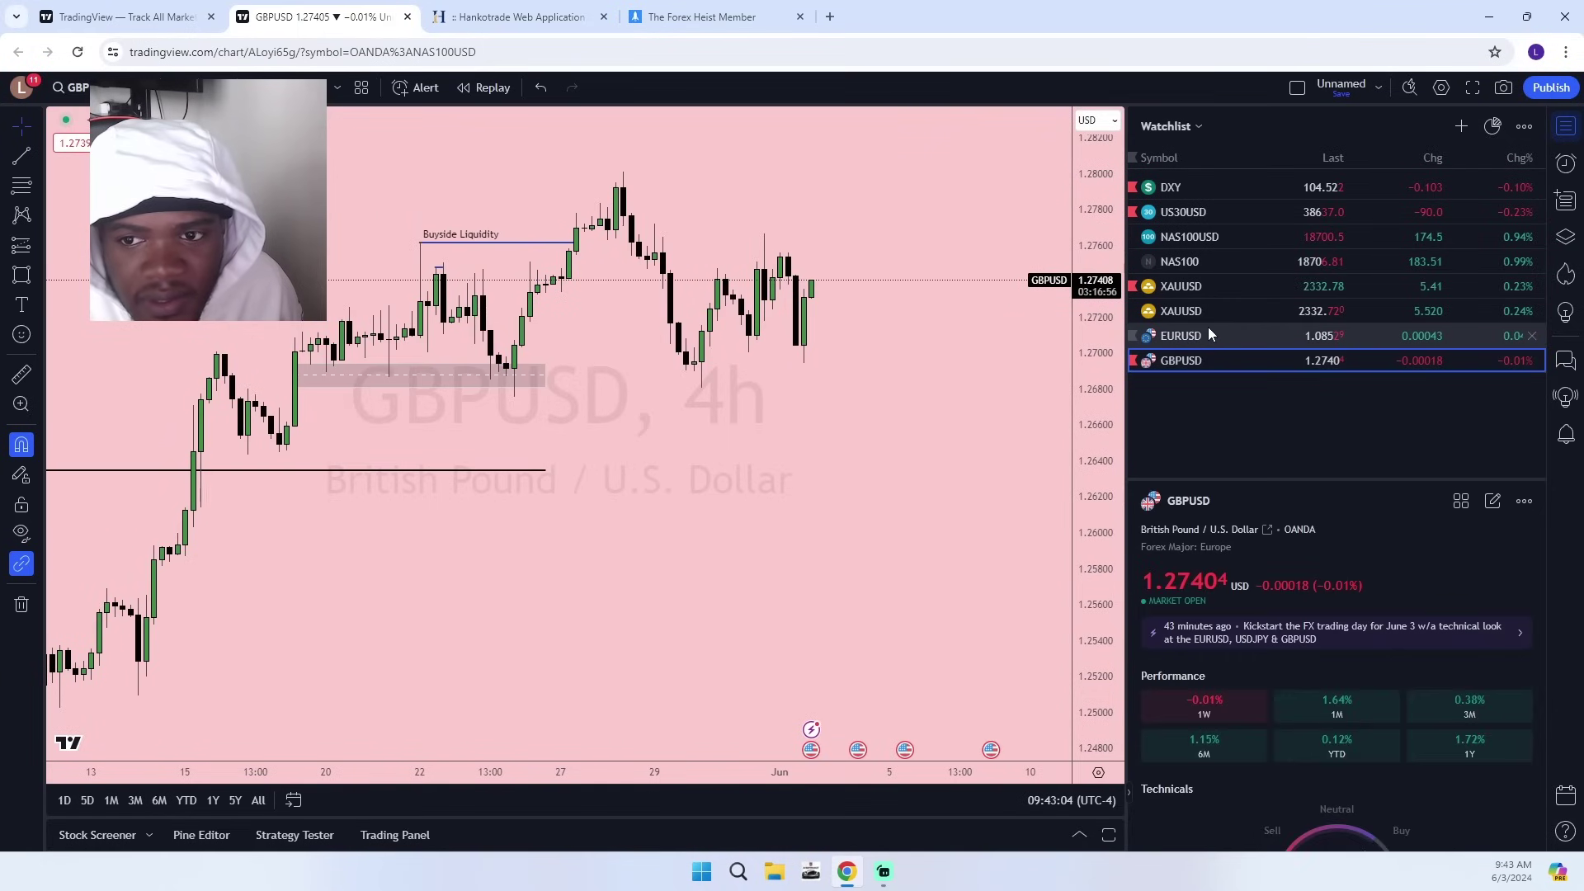
Open the EURUSD chart on the 1-hour timeframe and examine the price action around the 31 May drop and retracement levels.
{"action": "left_click", "coordinate": [1209, 330]}
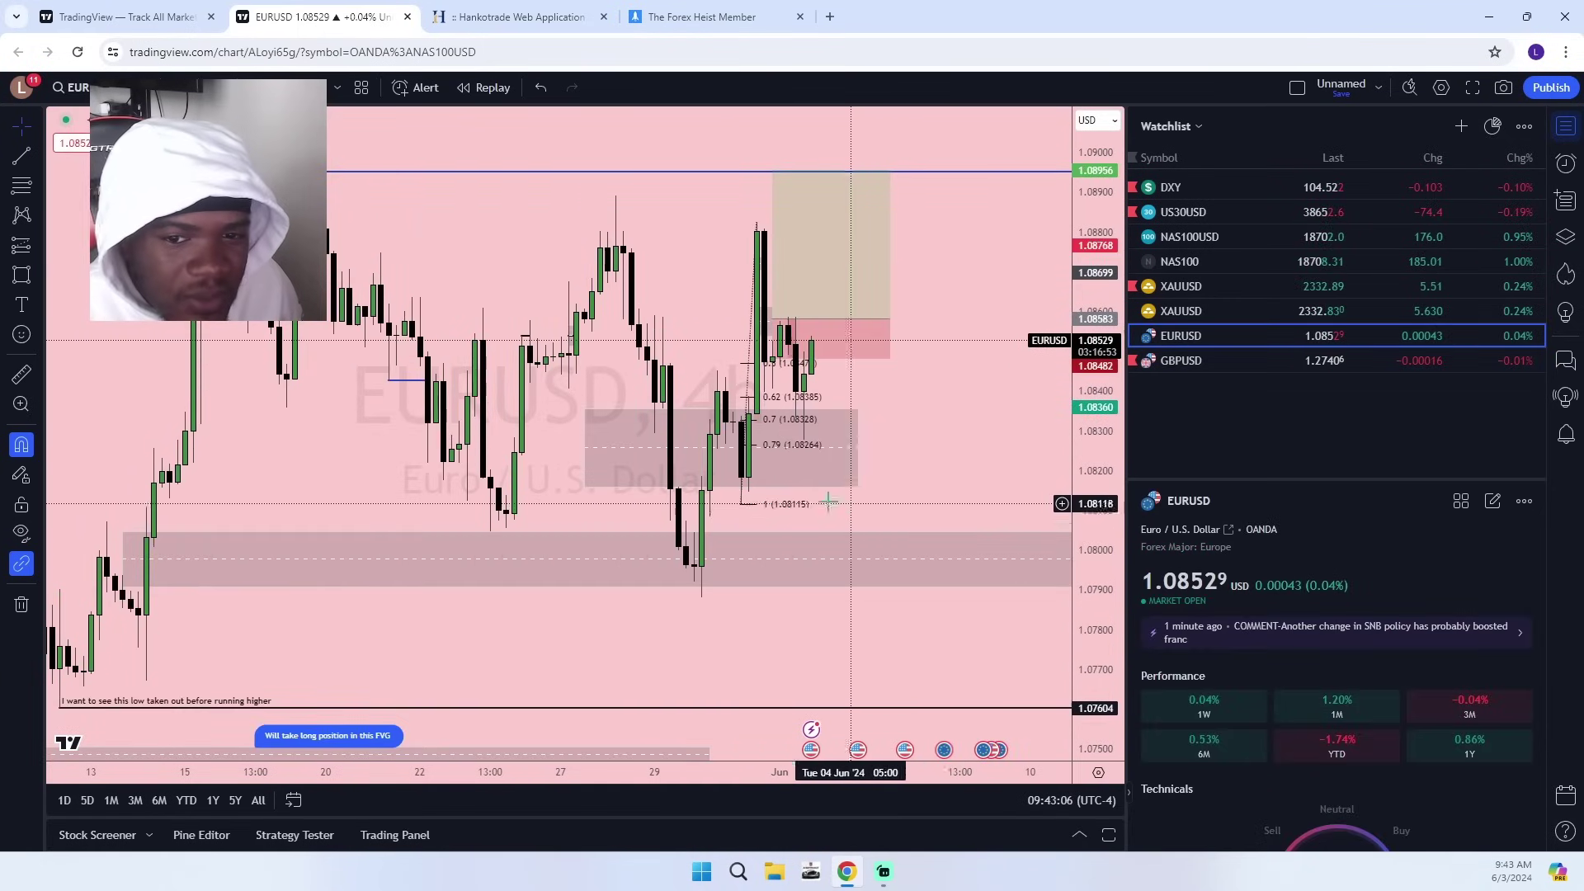
{"action": "left_click", "coordinate": [179, 87]}
{"action": "left_click", "coordinate": [235, 553]}
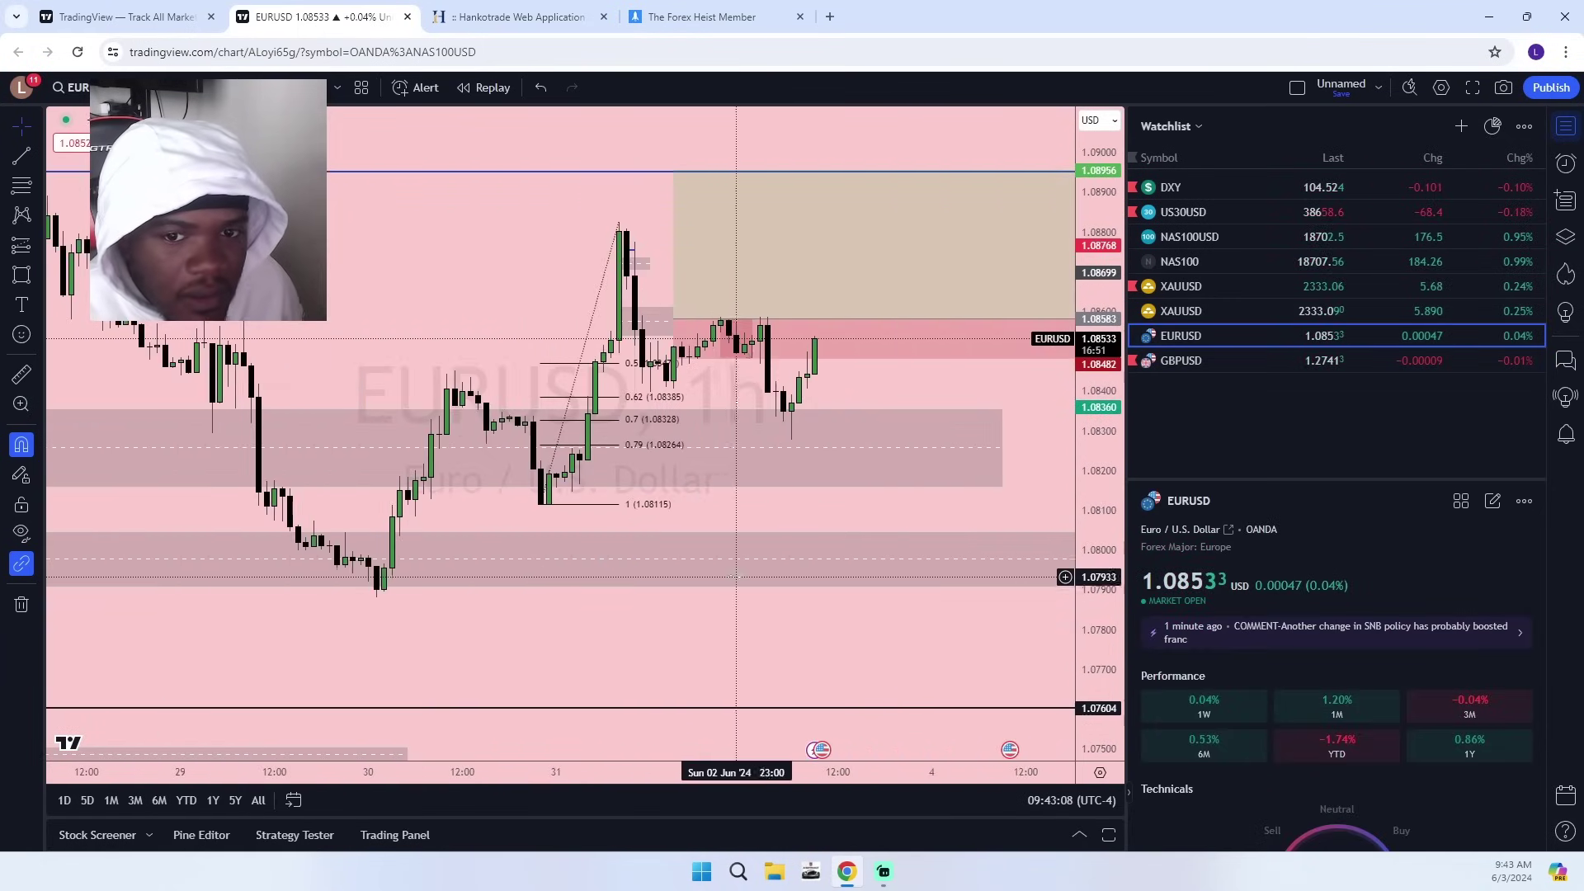
{"action": "scroll", "coordinate": [891, 589], "scroll_direction": "up", "scroll_amount": 1}
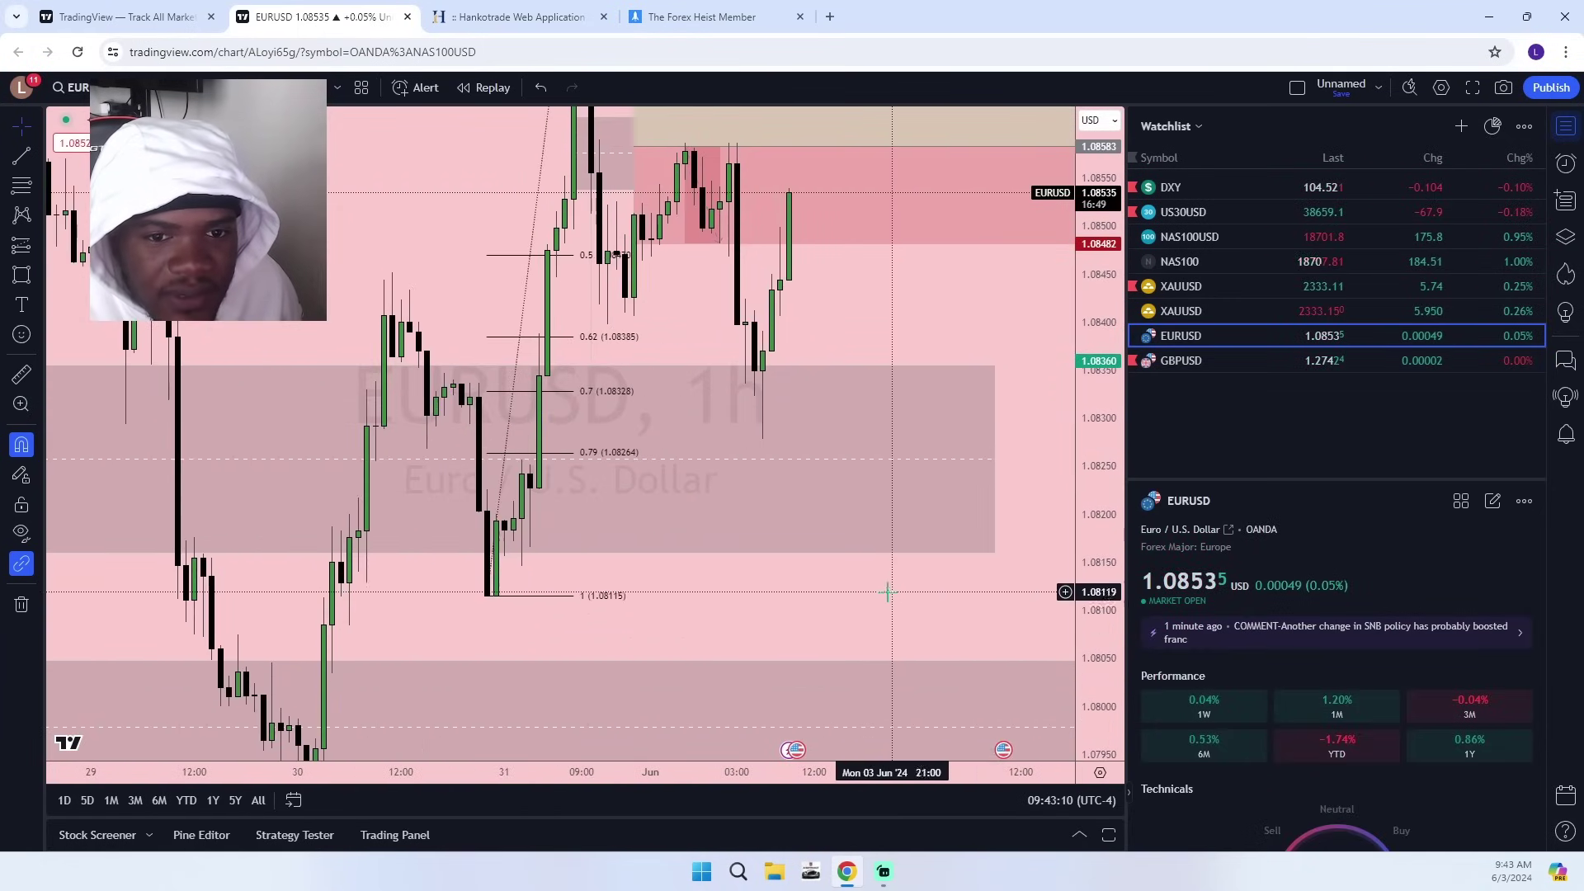
{"action": "left_click_drag", "start_coordinate": [820, 591], "coordinate": [704, 719]}
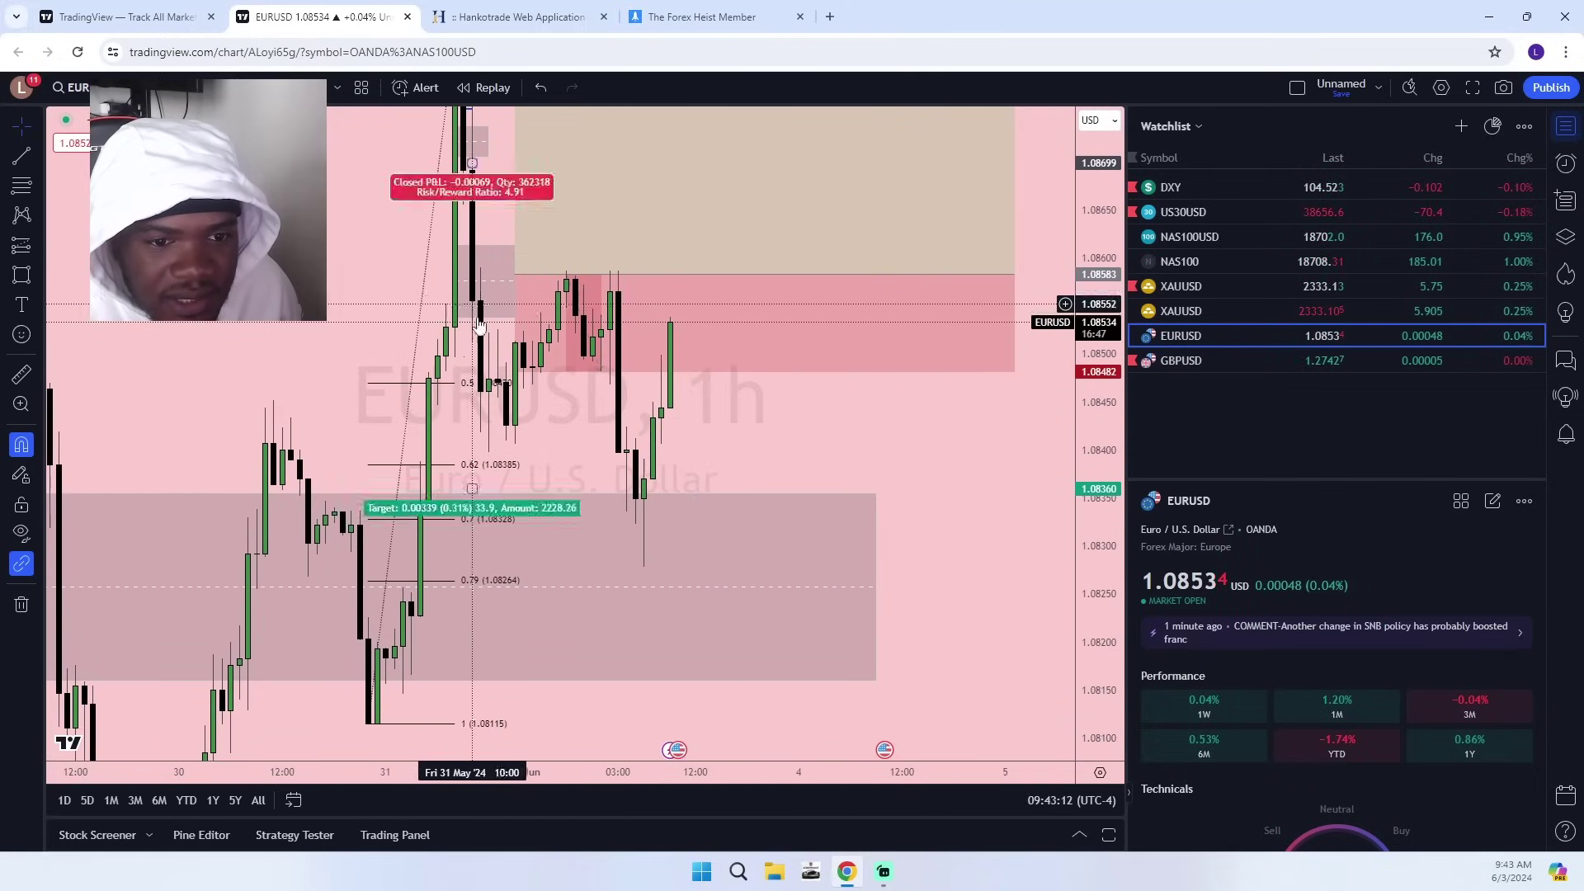
{"action": "left_click_drag", "start_coordinate": [508, 403], "coordinate": [528, 528]}
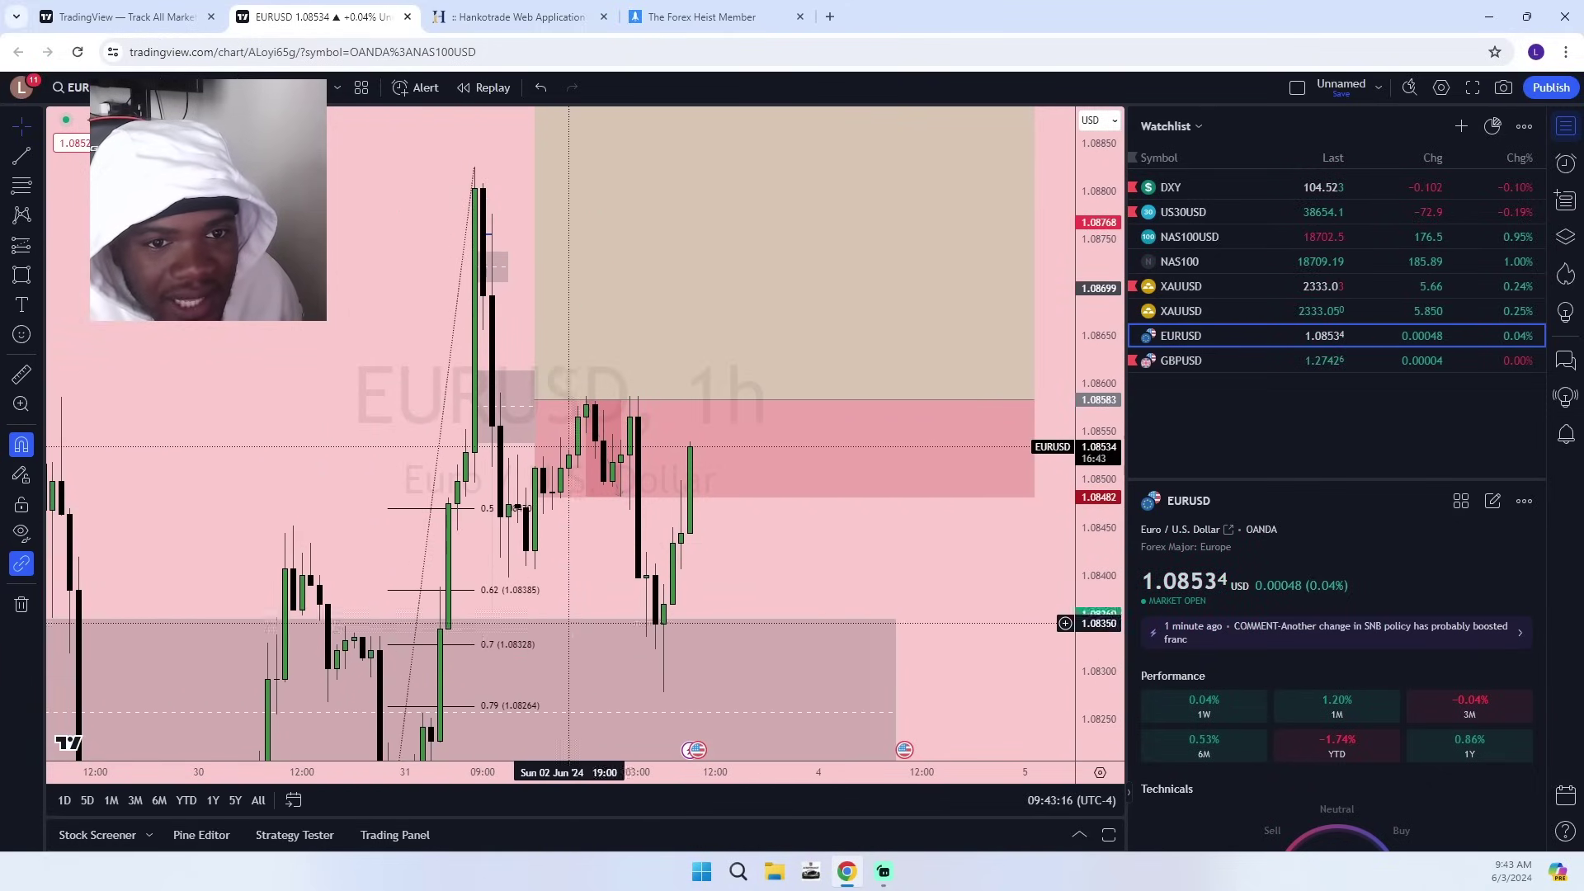
Examine the EURUSD price action around the retracement levels and zones on the 1-hour timeframe, then view the NAS100USD and US30USD charts.
{"action": "left_click_drag", "start_coordinate": [657, 602], "coordinate": [689, 356]}
{"action": "scroll", "coordinate": [1006, 615], "scroll_direction": "down", "scroll_amount": 5}
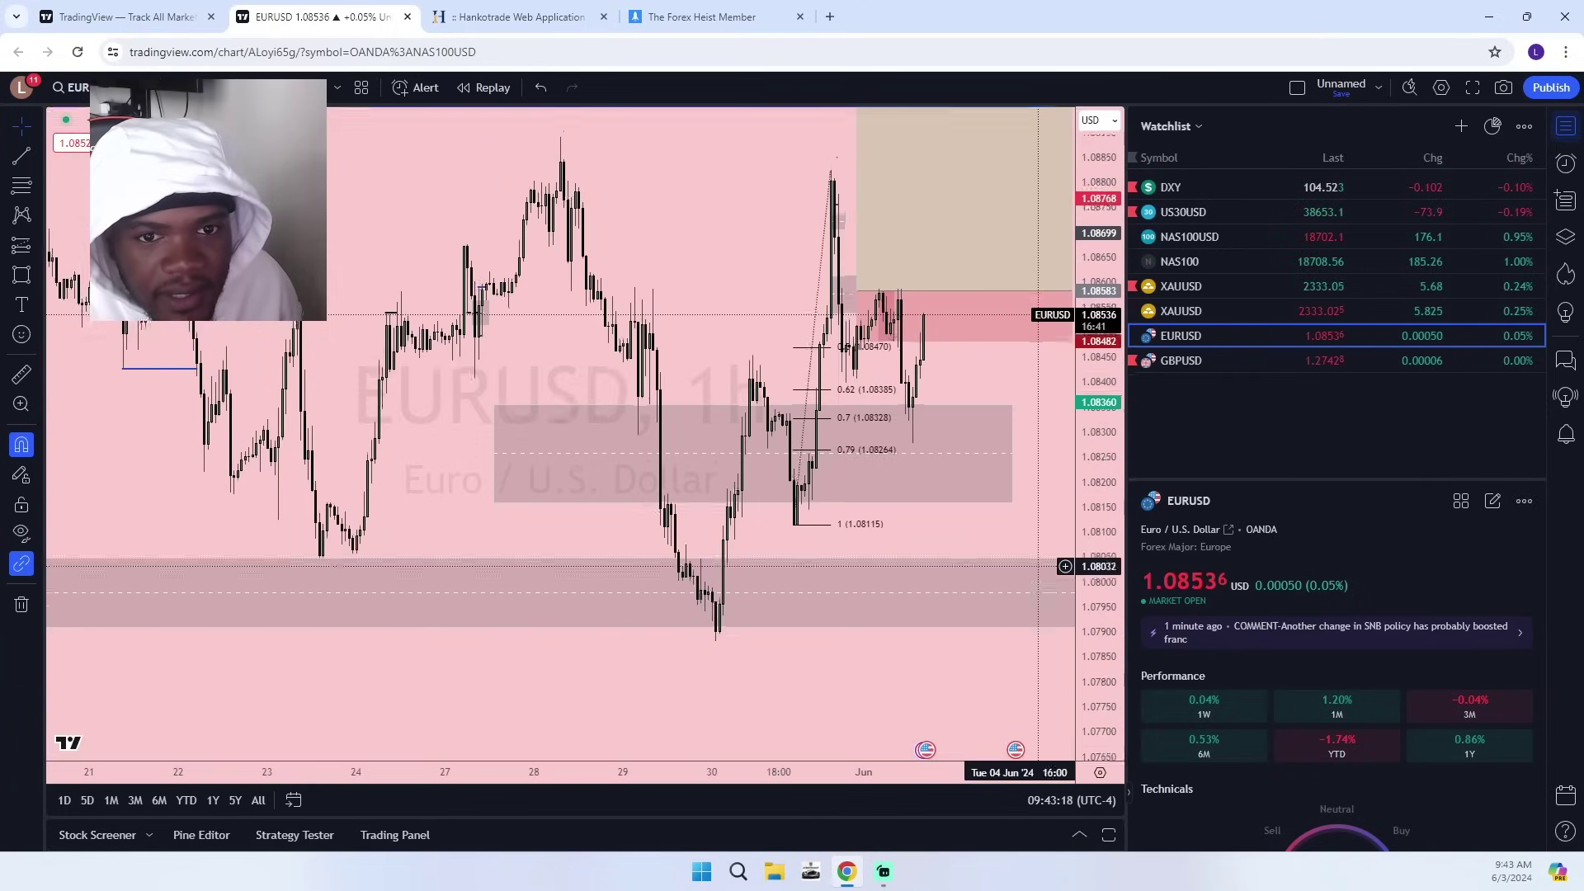
{"action": "scroll", "coordinate": [1007, 615], "scroll_direction": "up", "scroll_amount": 5}
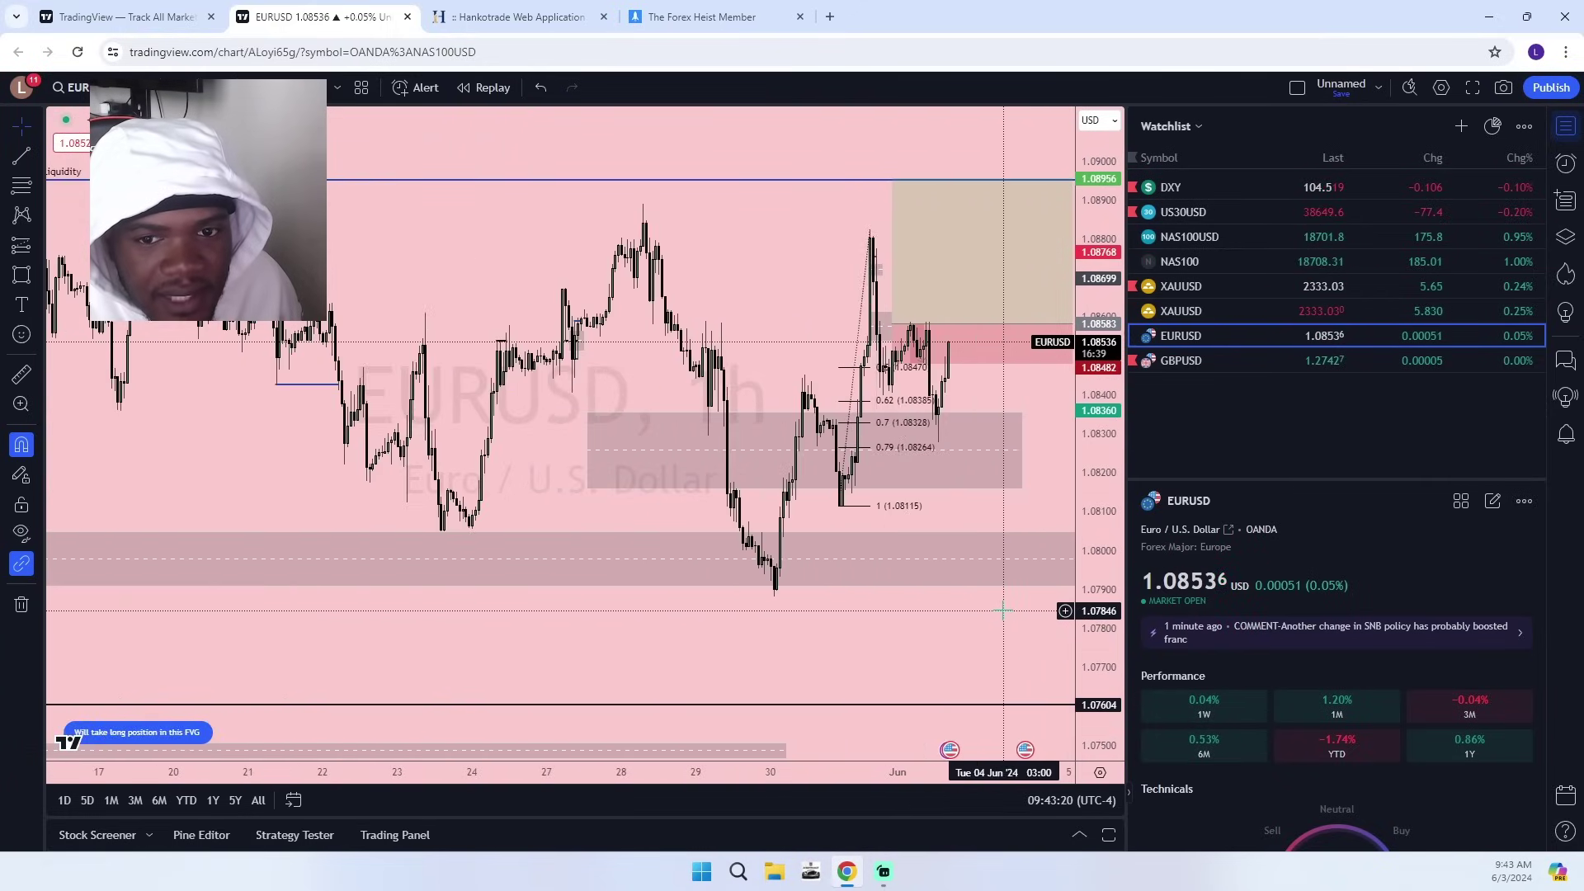
{"action": "left_click_drag", "start_coordinate": [1092, 690], "coordinate": [889, 435]}
{"action": "scroll", "coordinate": [862, 363], "scroll_direction": "up", "scroll_amount": 3}
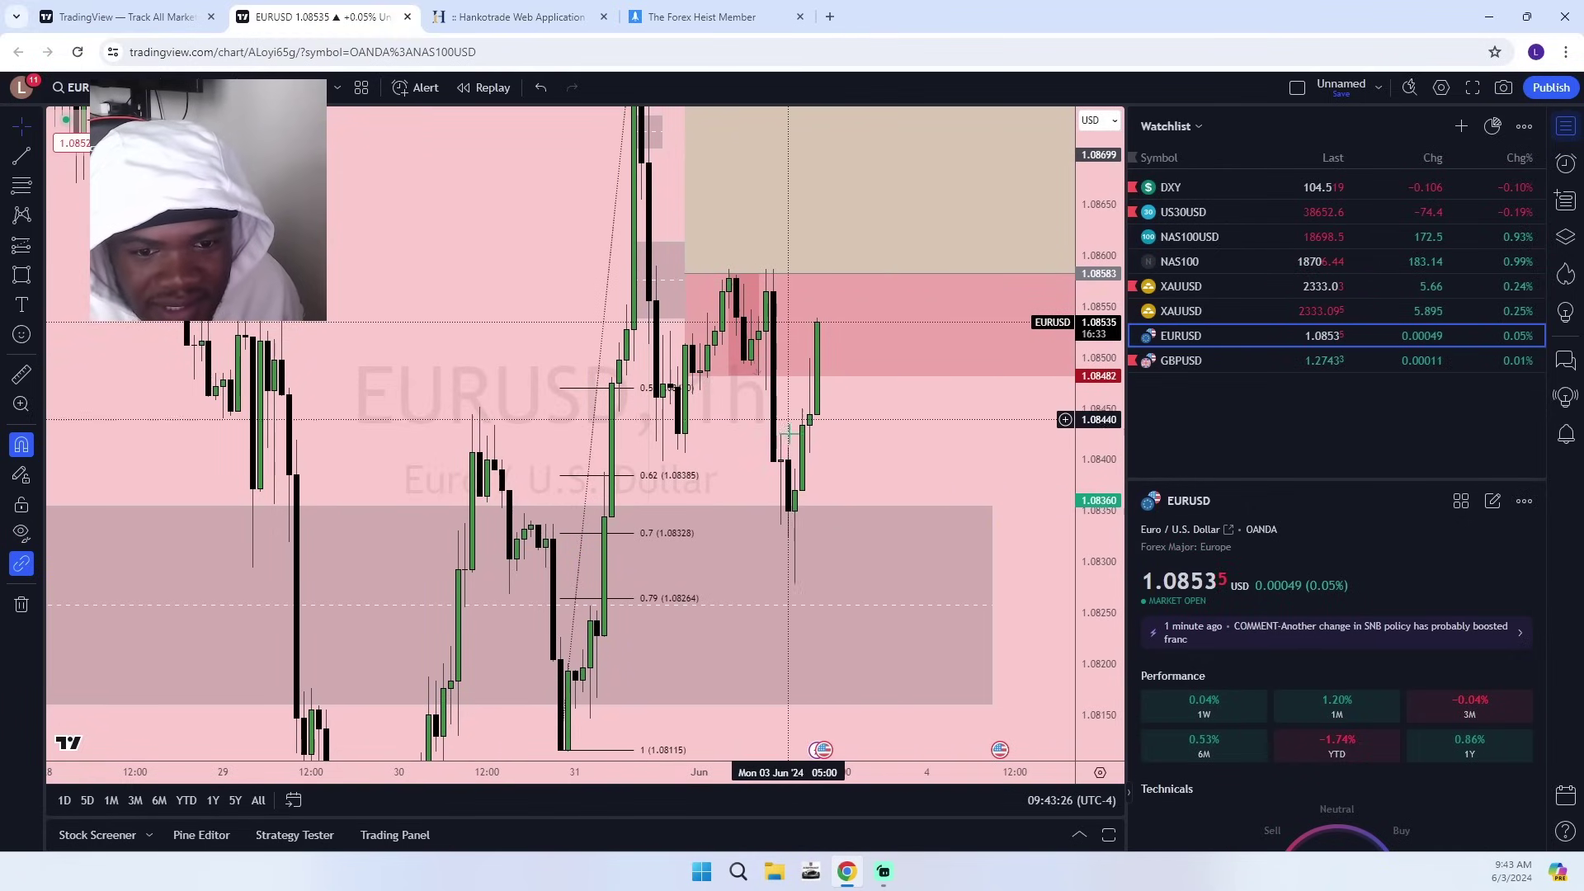
{"action": "left_click_drag", "start_coordinate": [865, 431], "coordinate": [879, 602]}
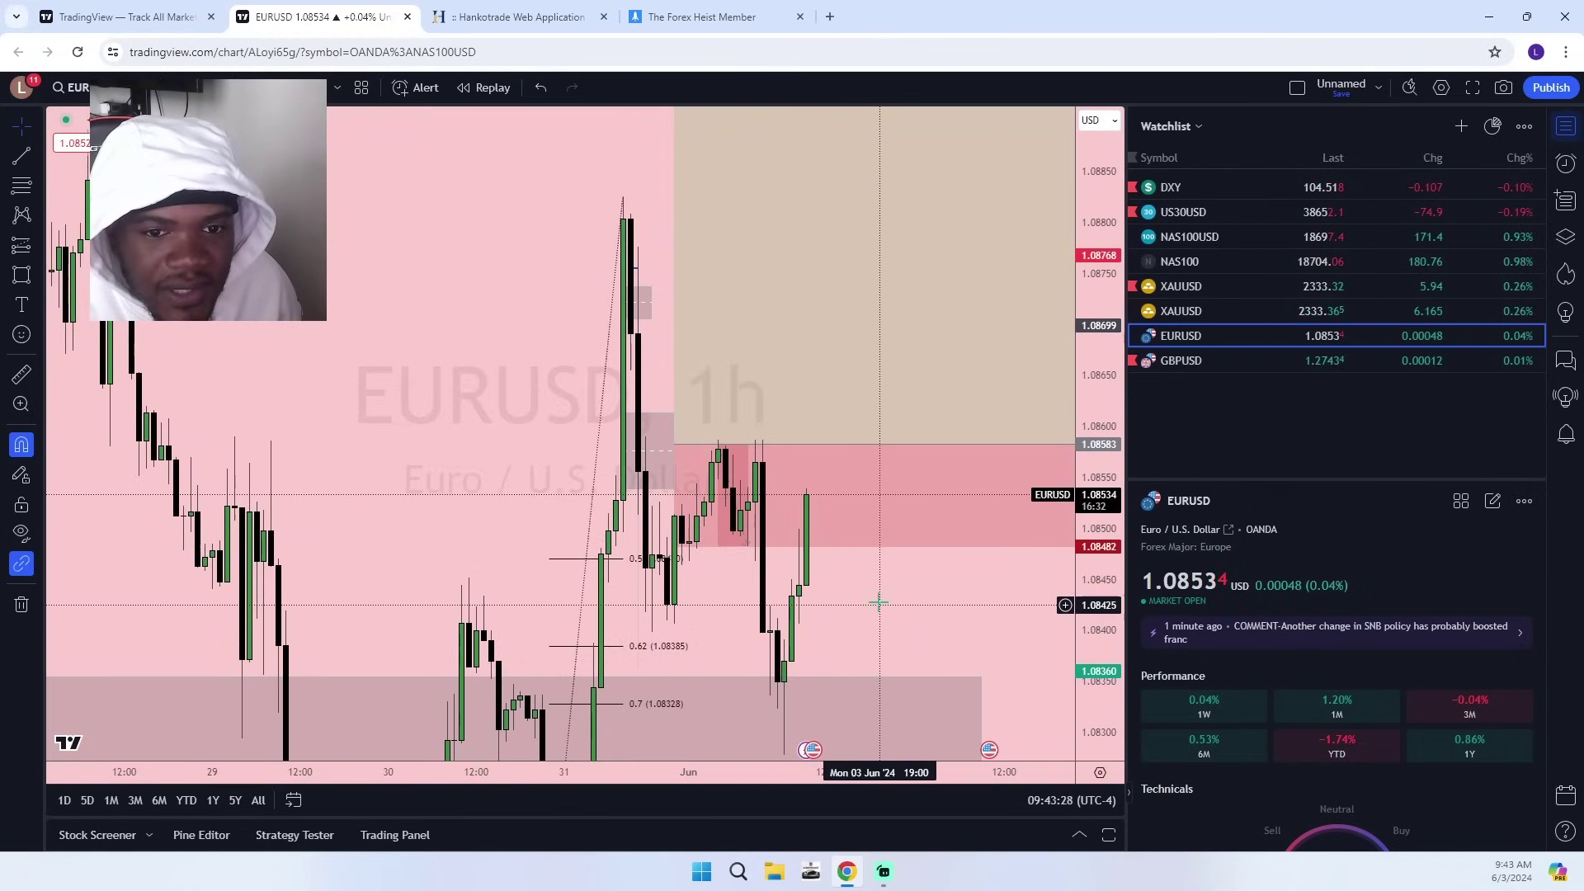
{"action": "left_click", "coordinate": [1249, 236]}
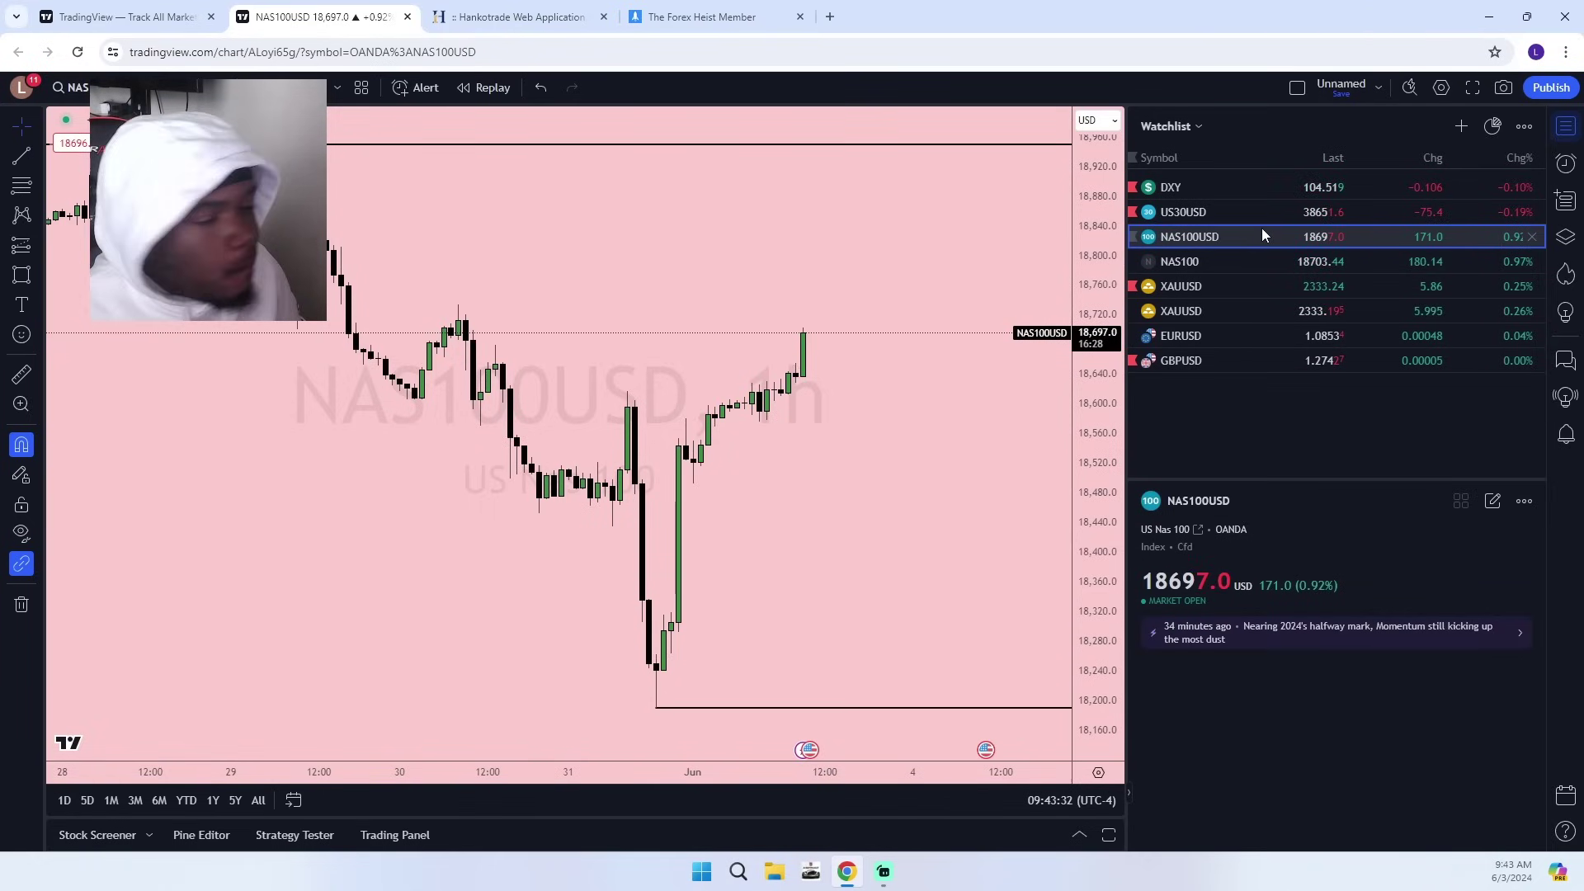
{"action": "left_click", "coordinate": [1285, 211]}
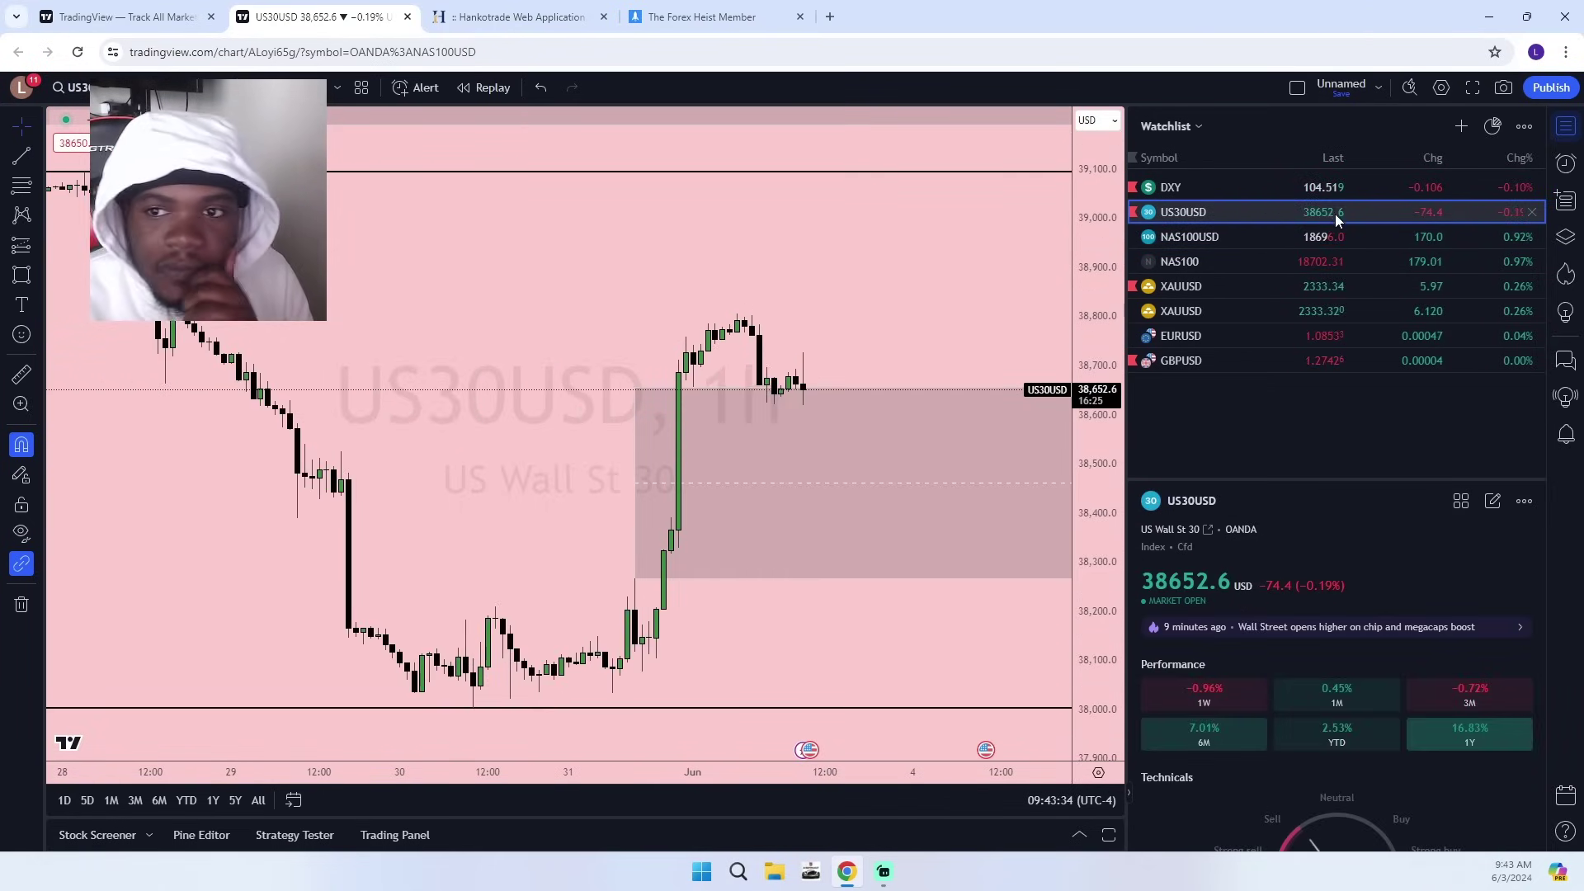
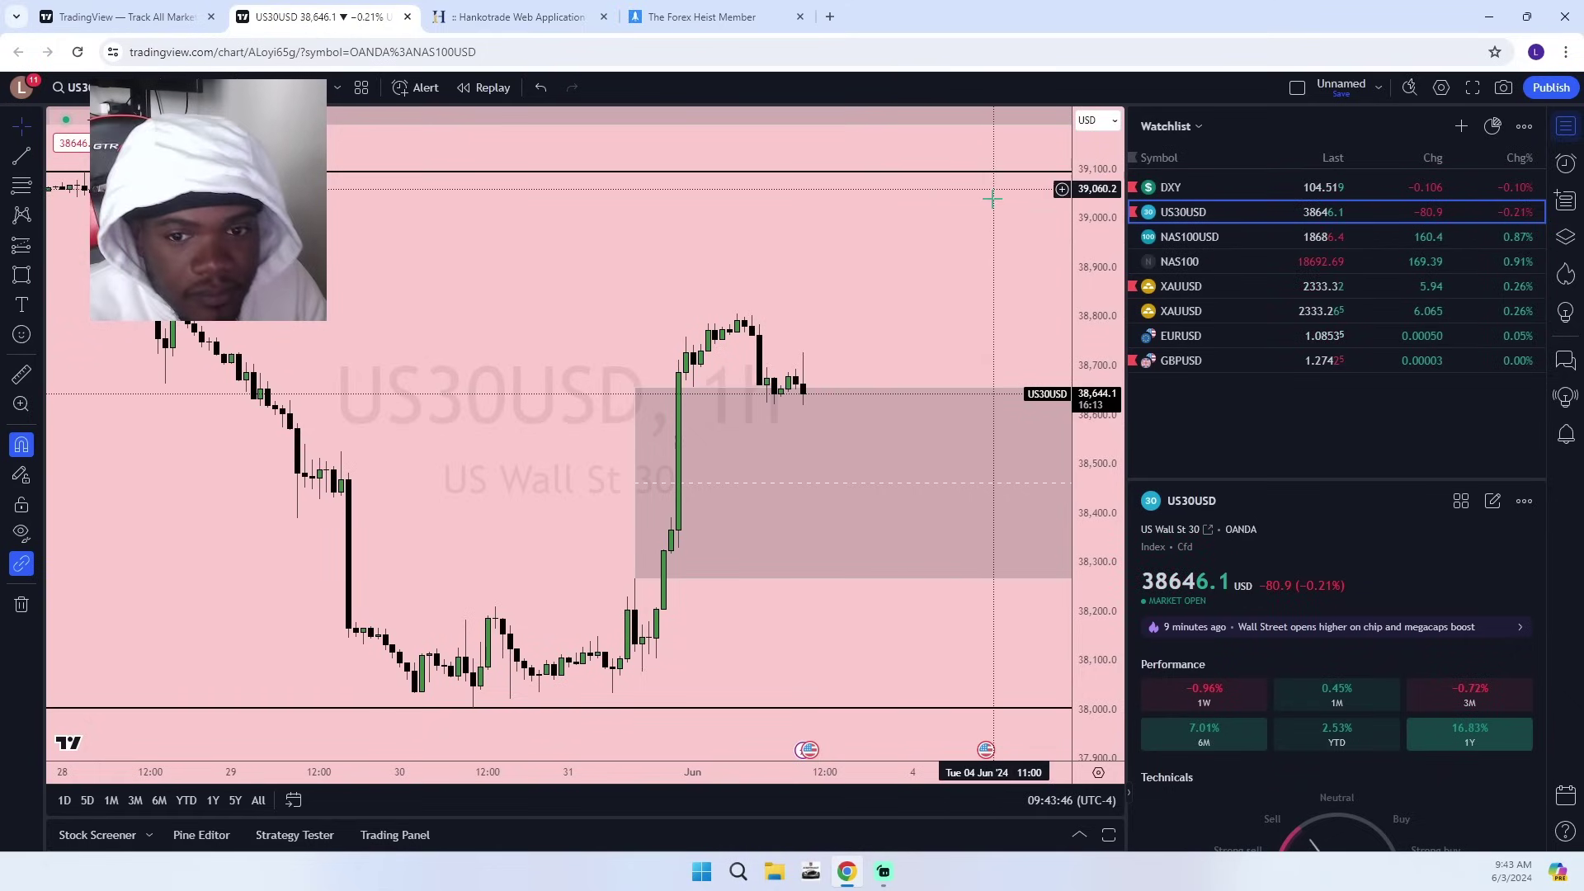
Move the start of the US30USD PWL line at 38,004.6 to the 30 May low.
{"action": "scroll", "coordinate": [1001, 394], "scroll_direction": "down", "scroll_amount": 3}
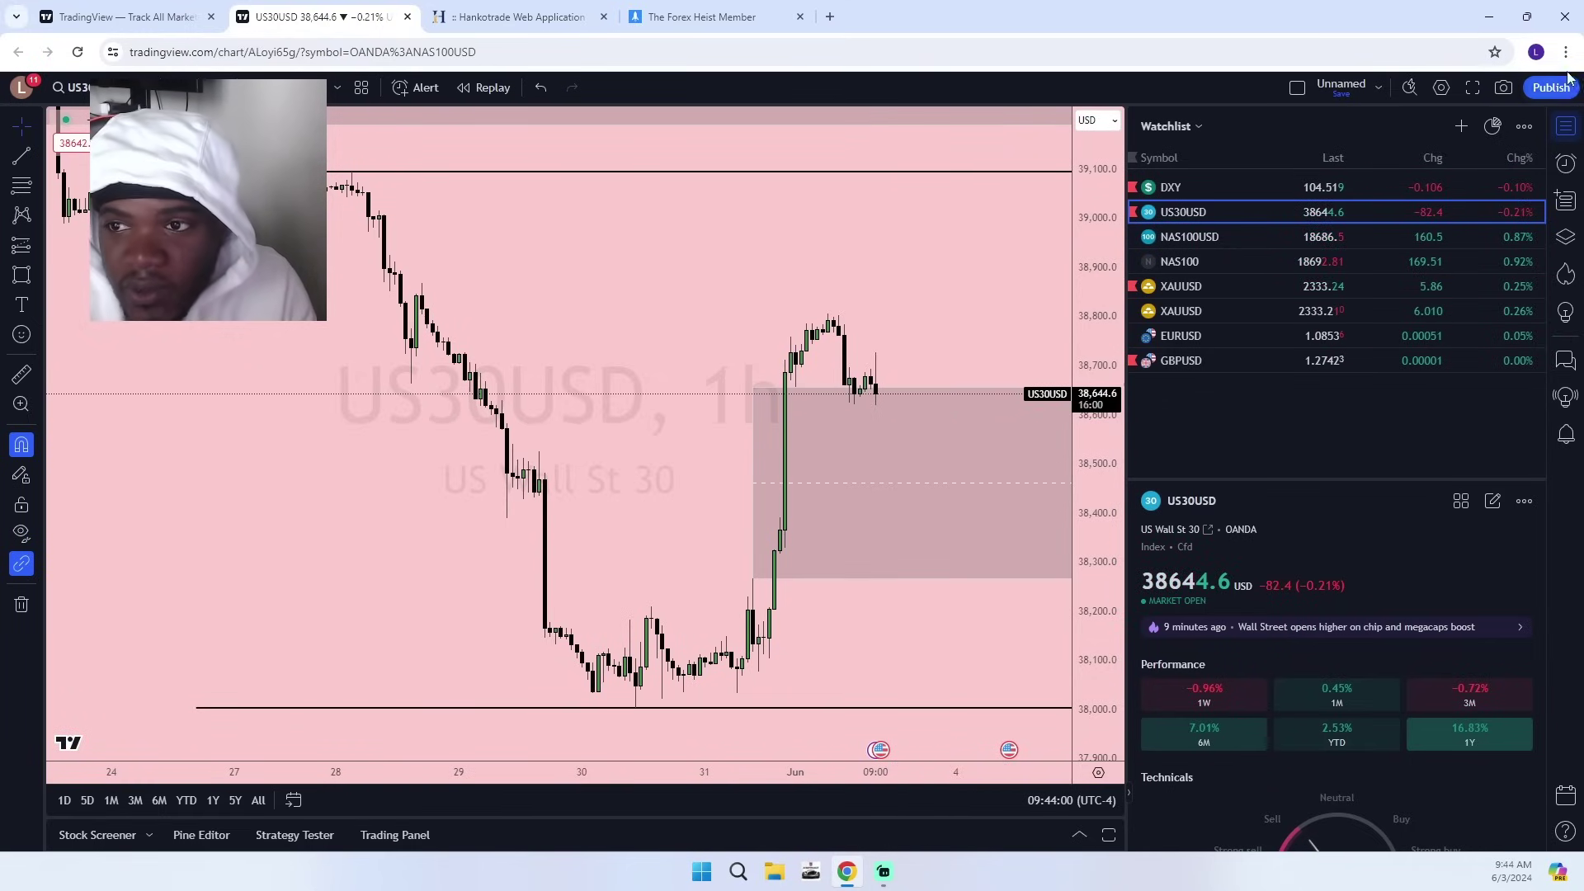
{"action": "left_click", "coordinate": [1566, 126]}
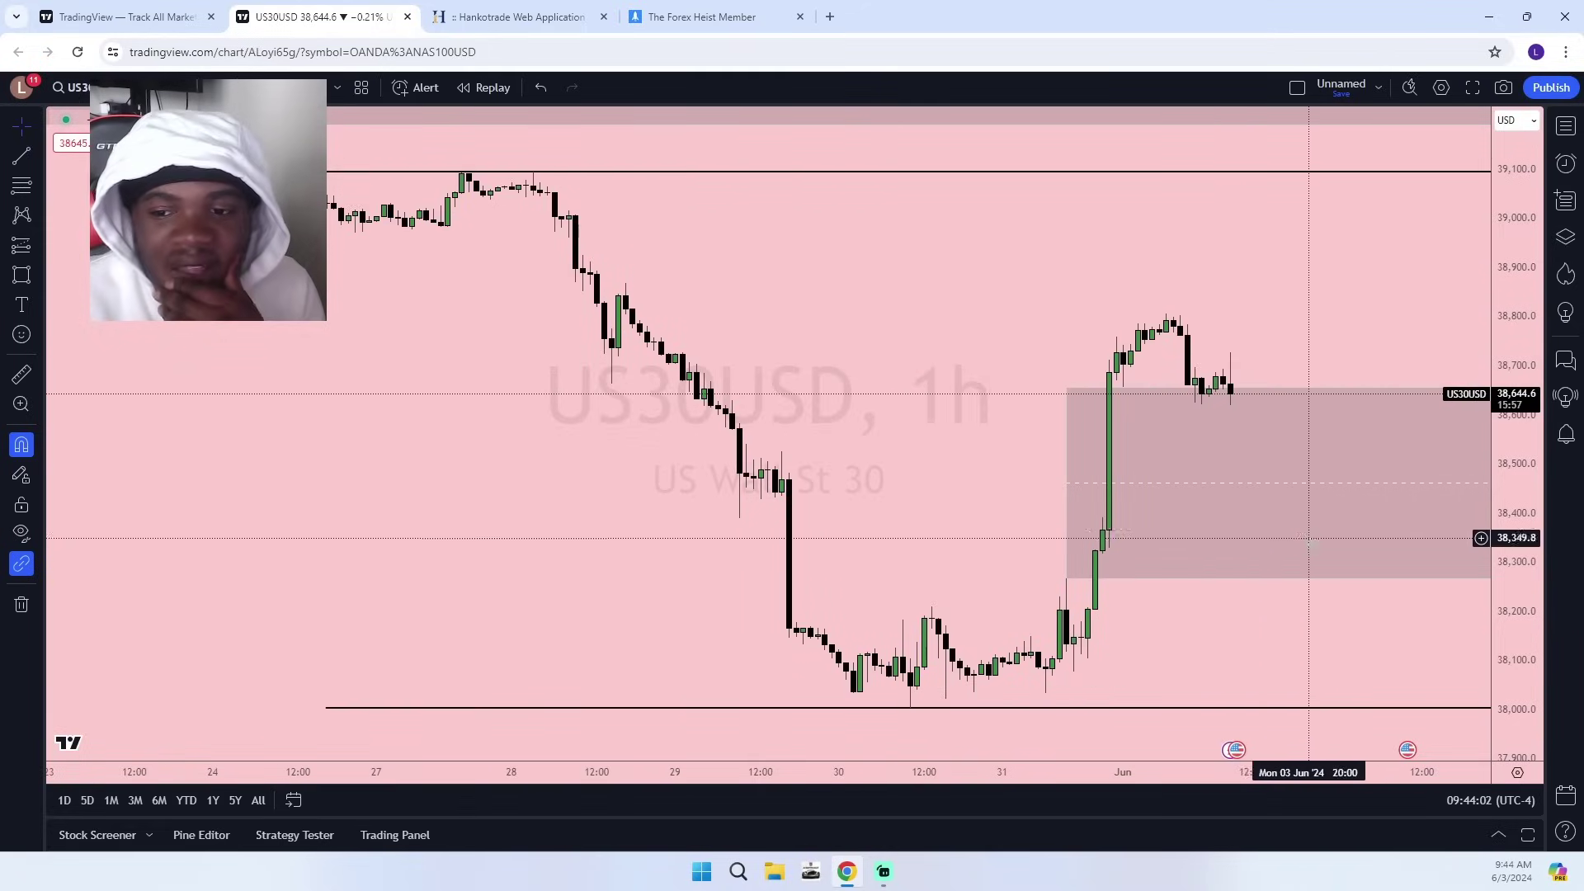
{"action": "left_click_drag", "start_coordinate": [1290, 631], "coordinate": [927, 421]}
{"action": "scroll", "coordinate": [962, 425], "scroll_direction": "down", "scroll_amount": 3}
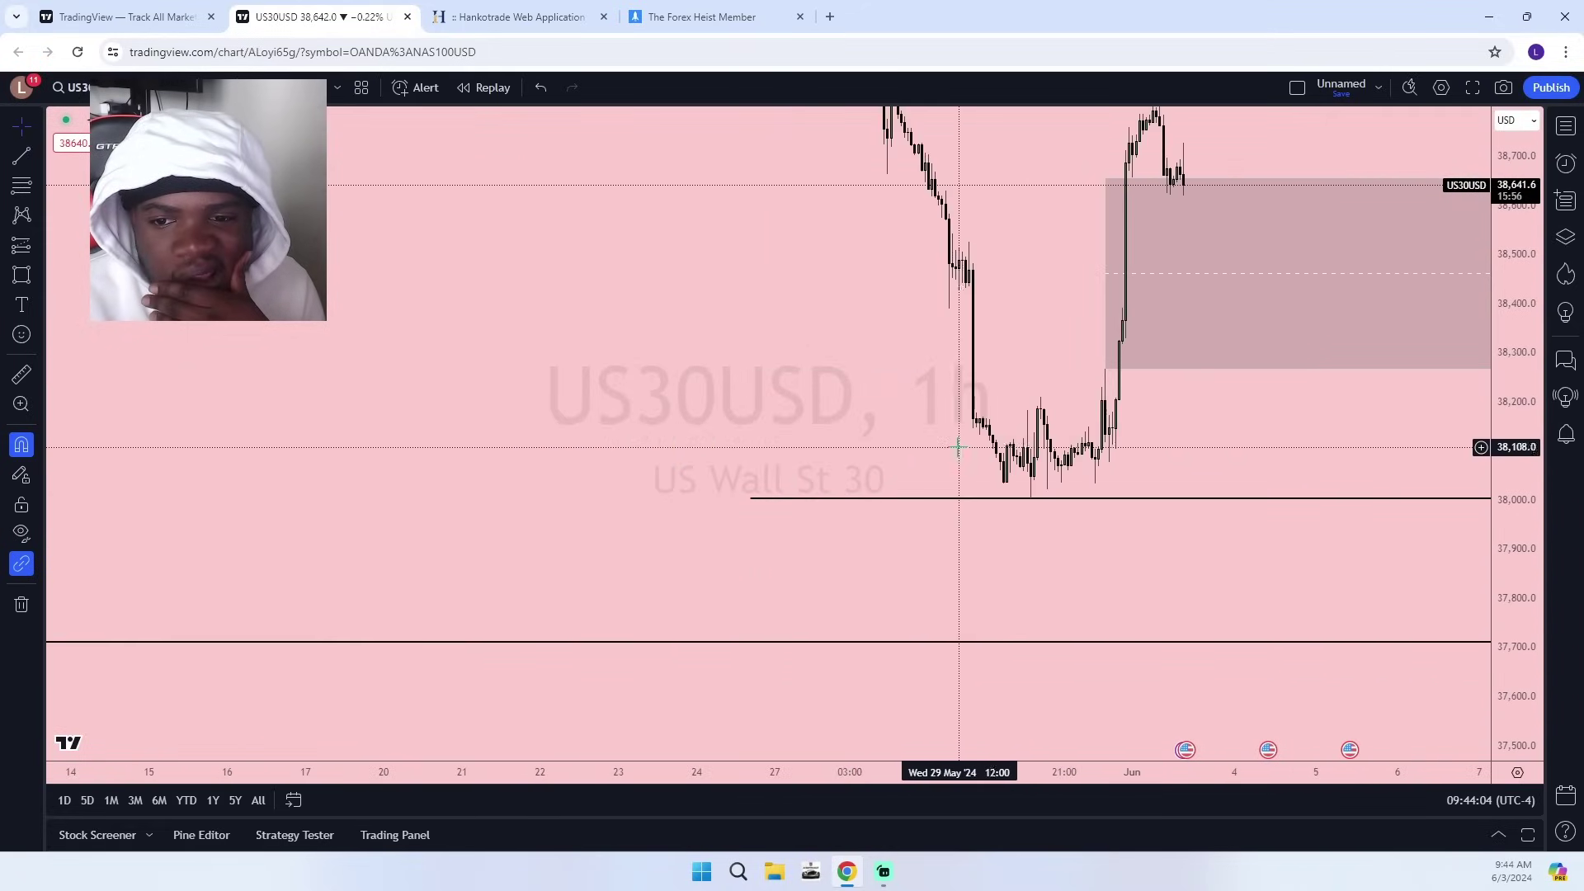
{"action": "left_click", "coordinate": [751, 500]}
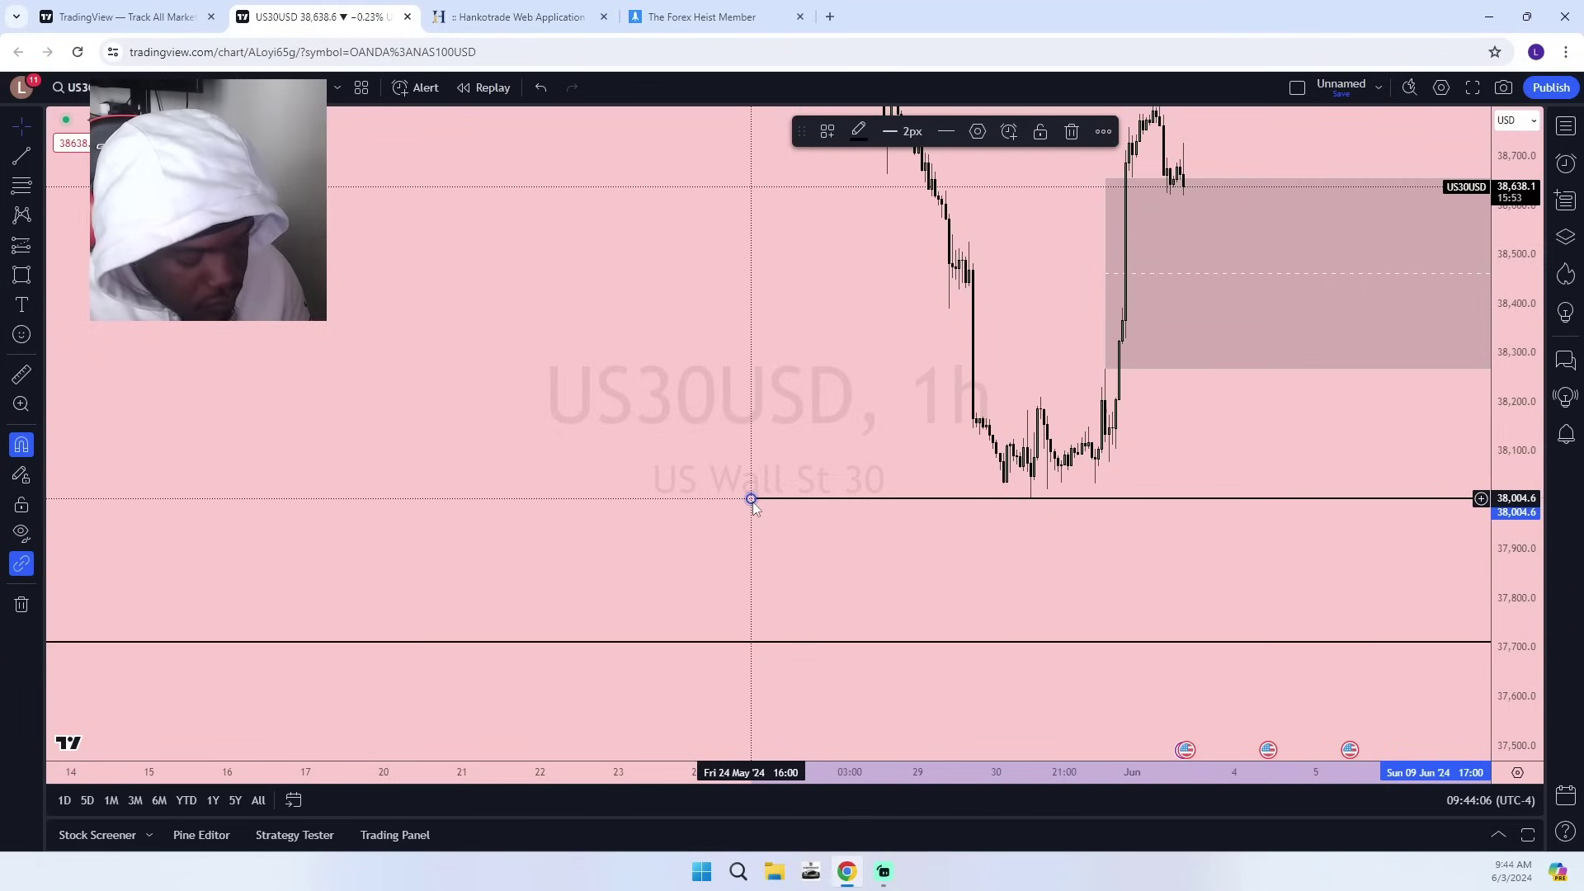
{"action": "left_click_drag", "start_coordinate": [751, 500], "coordinate": [1033, 504]}
Examine the US30USD price action between the PWH and PWL lines around the 31 May zone.
{"action": "left_click_drag", "start_coordinate": [1120, 527], "coordinate": [779, 555]}
{"action": "scroll", "coordinate": [850, 562], "scroll_direction": "down", "scroll_amount": 4}
{"action": "scroll", "coordinate": [1146, 492], "scroll_direction": "up", "scroll_amount": 3}
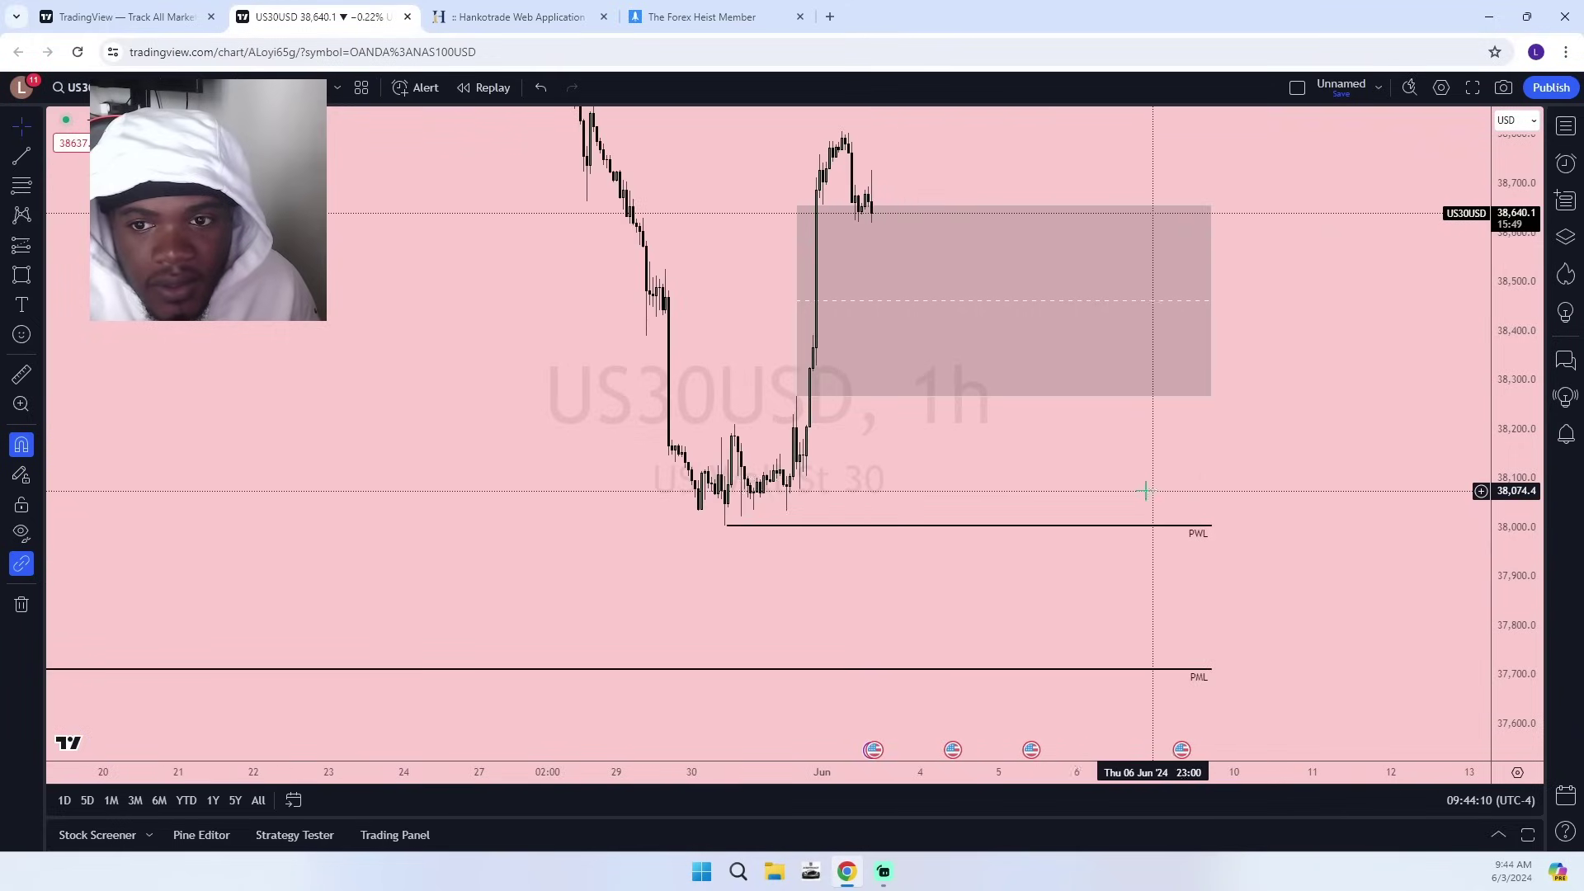
{"action": "left_click_drag", "start_coordinate": [883, 439], "coordinate": [1061, 566]}
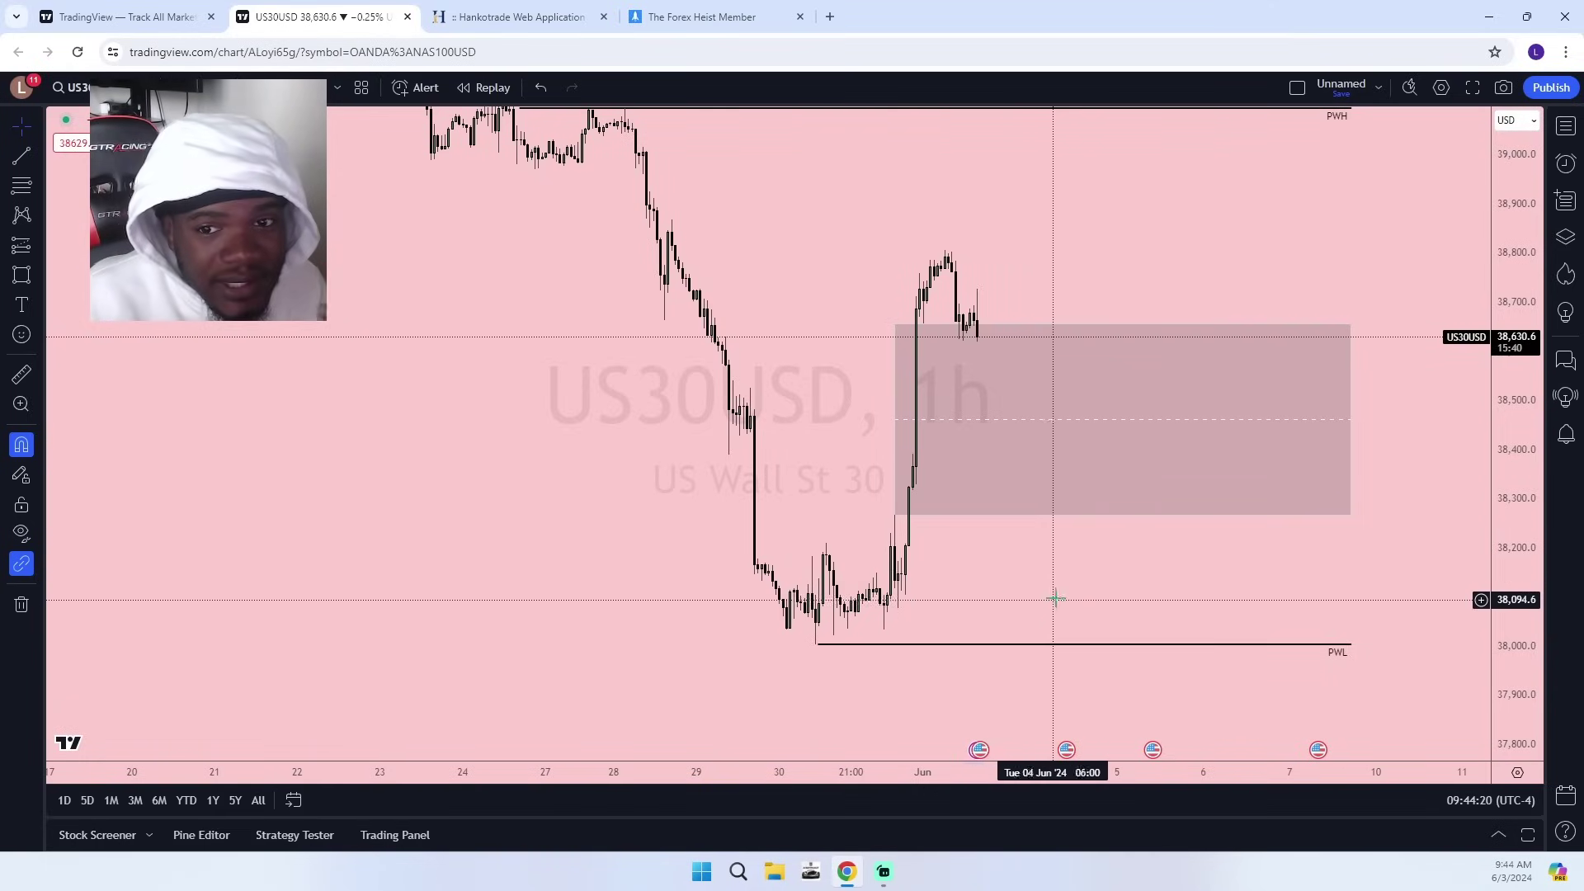
{"action": "scroll", "coordinate": [1055, 599], "scroll_direction": "down", "scroll_amount": 7}
{"action": "scroll", "coordinate": [1256, 609], "scroll_direction": "up", "scroll_amount": 5}
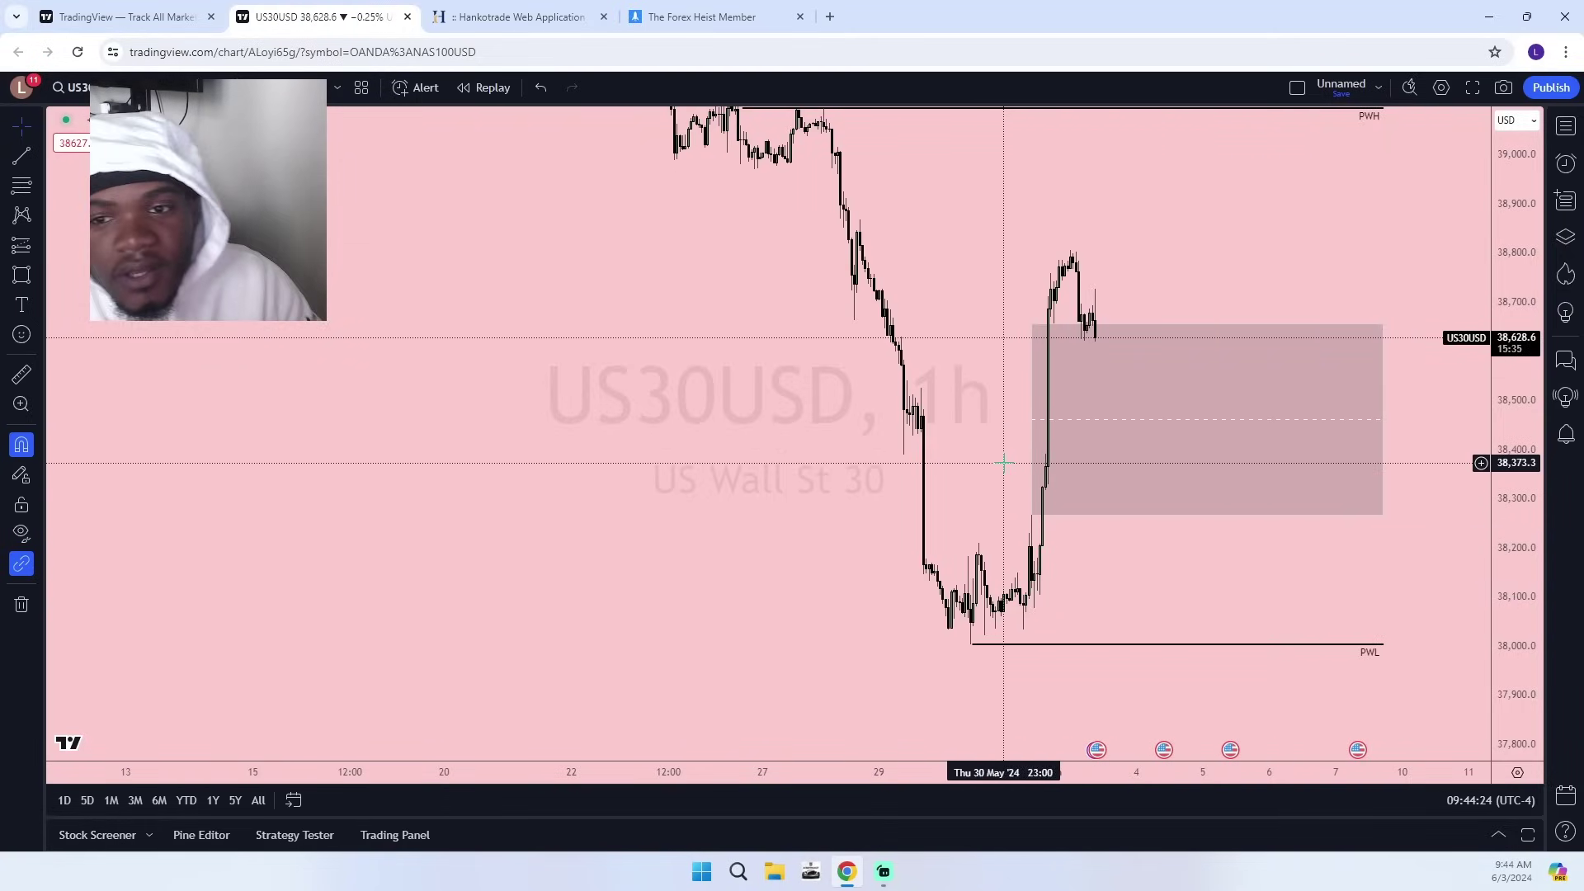
{"action": "scroll", "coordinate": [1003, 462], "scroll_direction": "up", "scroll_amount": 4}
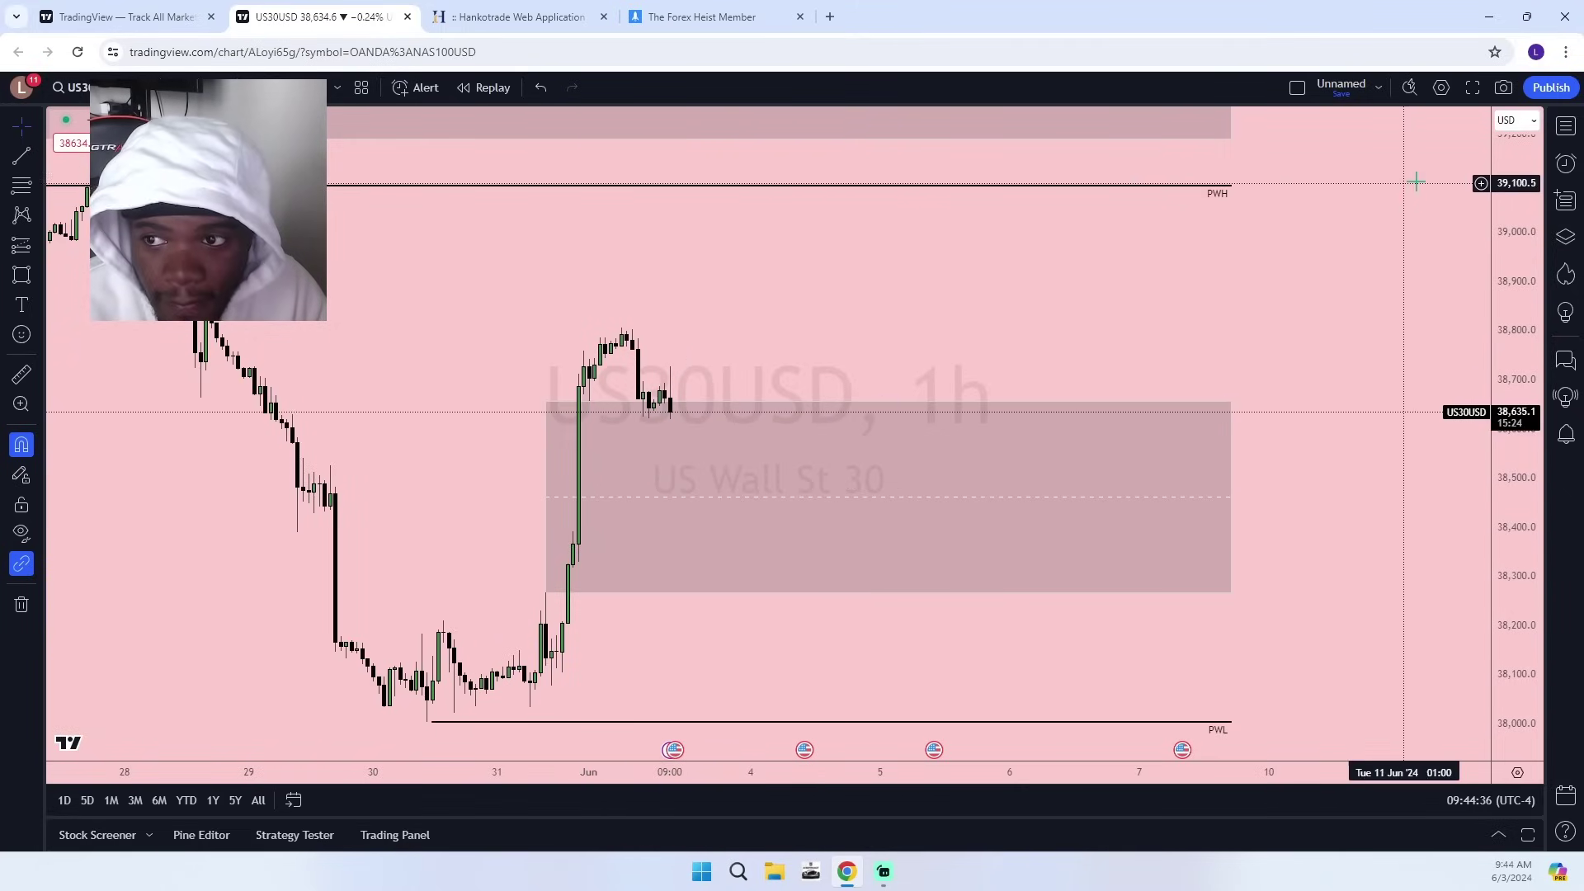
On the NAS100USD chart, draw a rectangle zone over the large bullish 31 May candle, from about 18,319.6 to 18,524, and extend it to late 4 June.
{"action": "left_click", "coordinate": [1566, 125]}
{"action": "left_click", "coordinate": [1332, 240]}
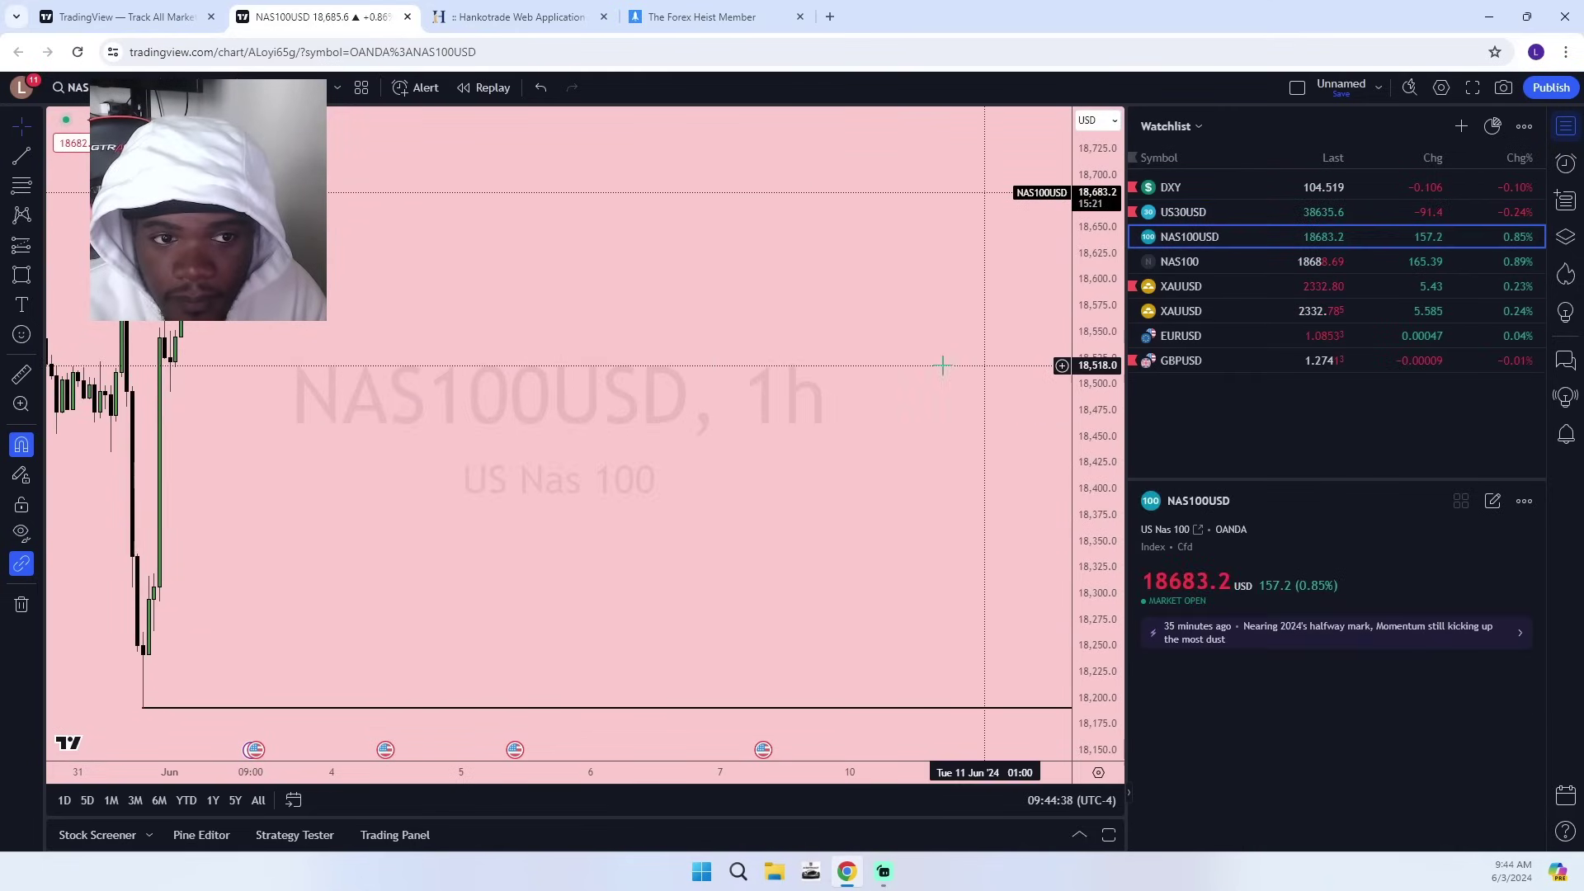
{"action": "left_click_drag", "start_coordinate": [1097, 211], "coordinate": [1094, 446]}
{"action": "scroll", "coordinate": [742, 487], "scroll_direction": "up", "scroll_amount": 5}
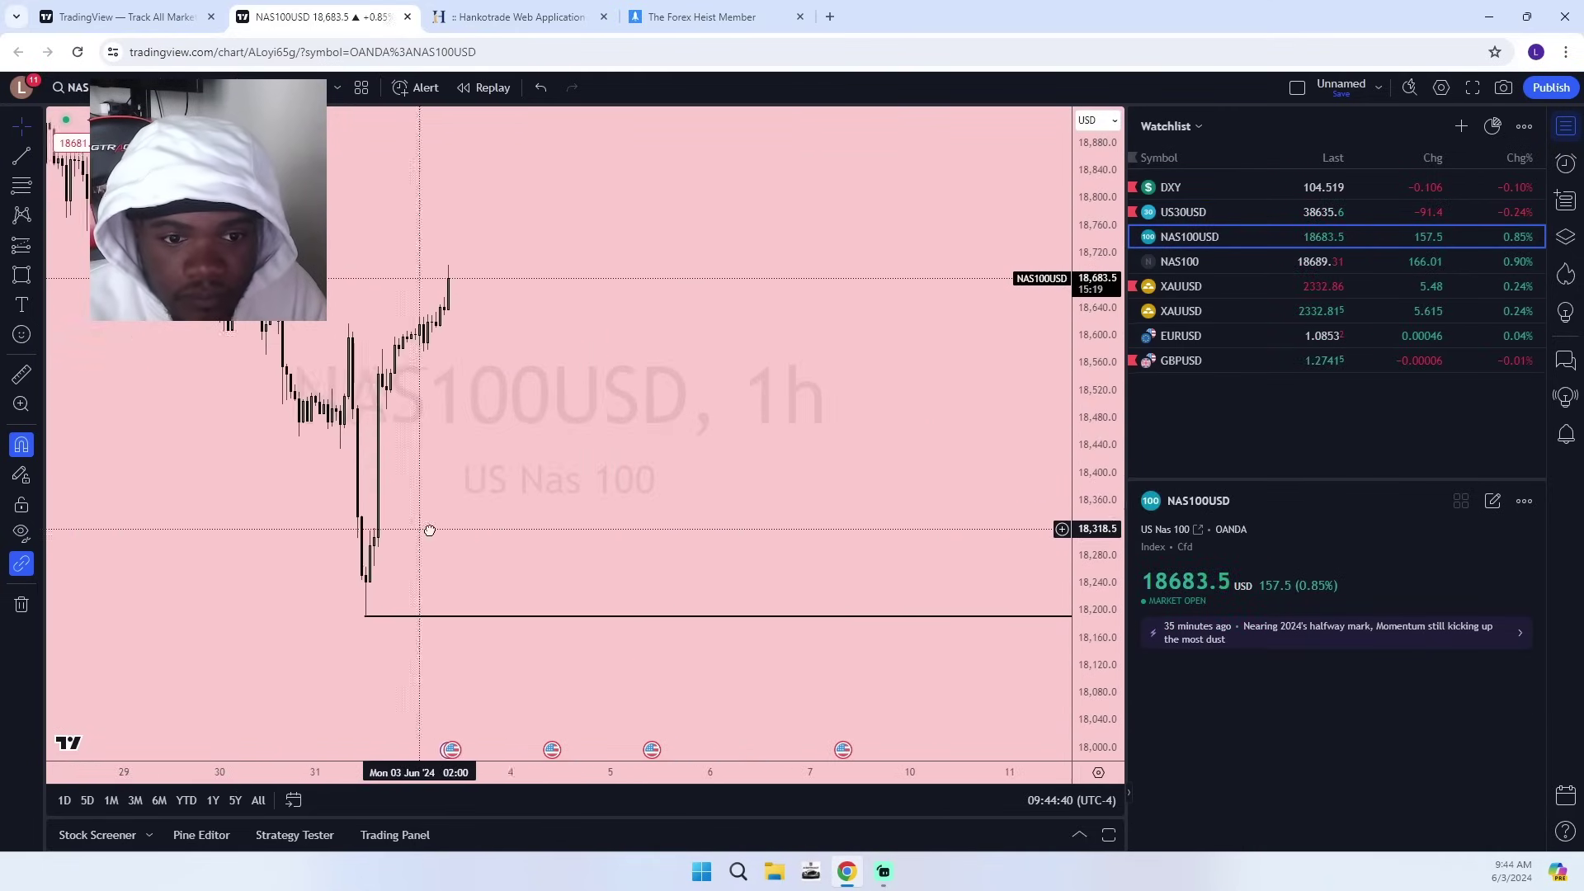
{"action": "left_click_drag", "start_coordinate": [429, 531], "coordinate": [858, 565]}
{"action": "scroll", "coordinate": [805, 548], "scroll_direction": "up", "scroll_amount": 5}
{"action": "left_click_drag", "start_coordinate": [735, 523], "coordinate": [730, 550]}
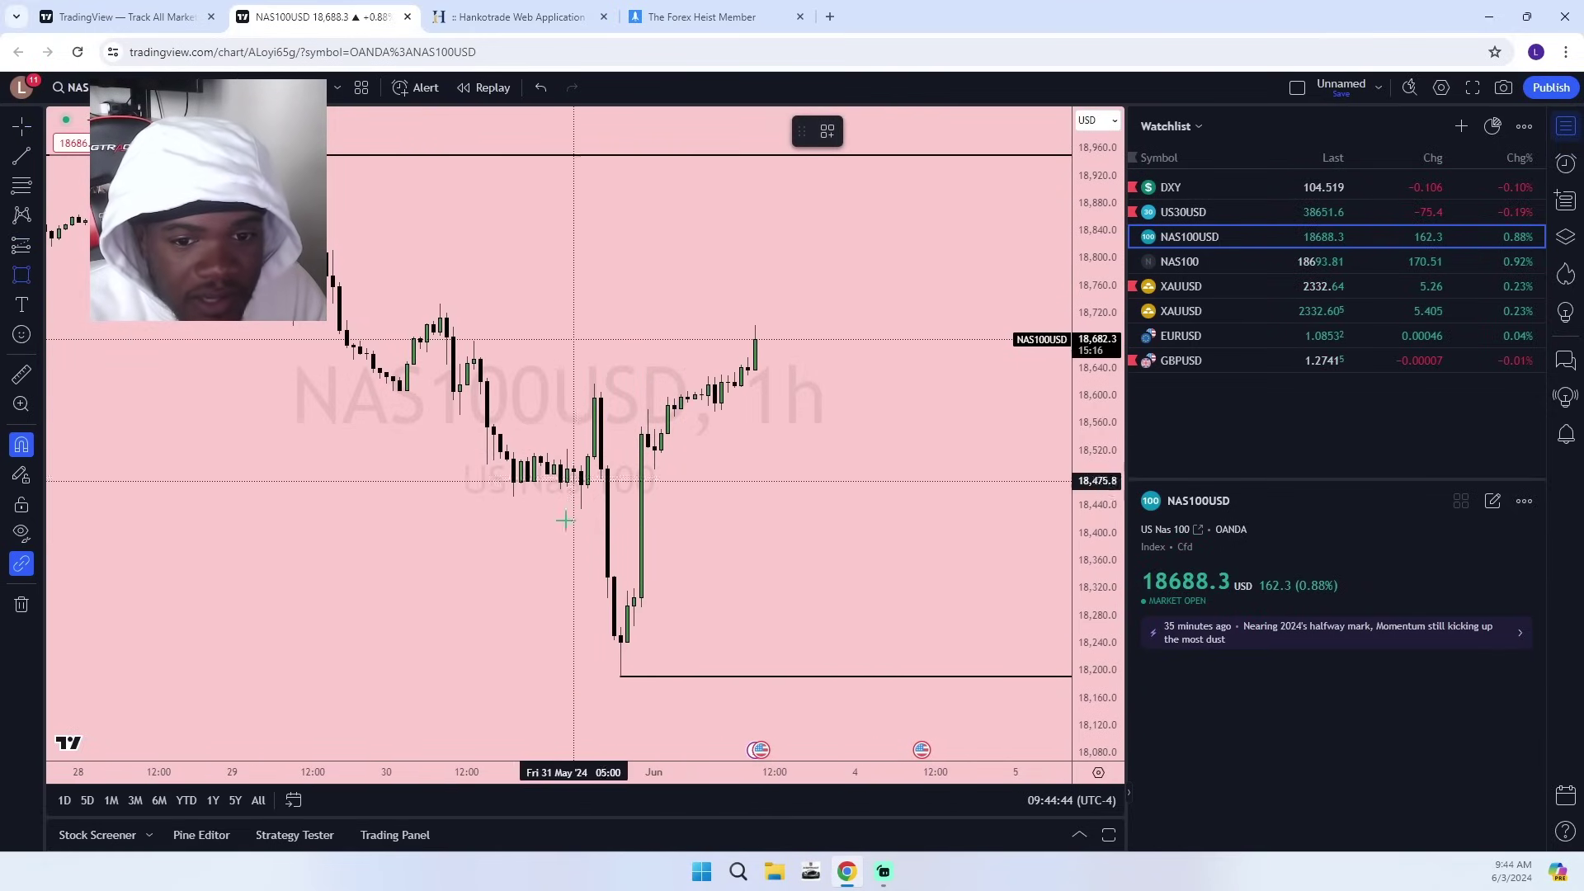
{"action": "left_click_drag", "start_coordinate": [633, 588], "coordinate": [649, 449]}
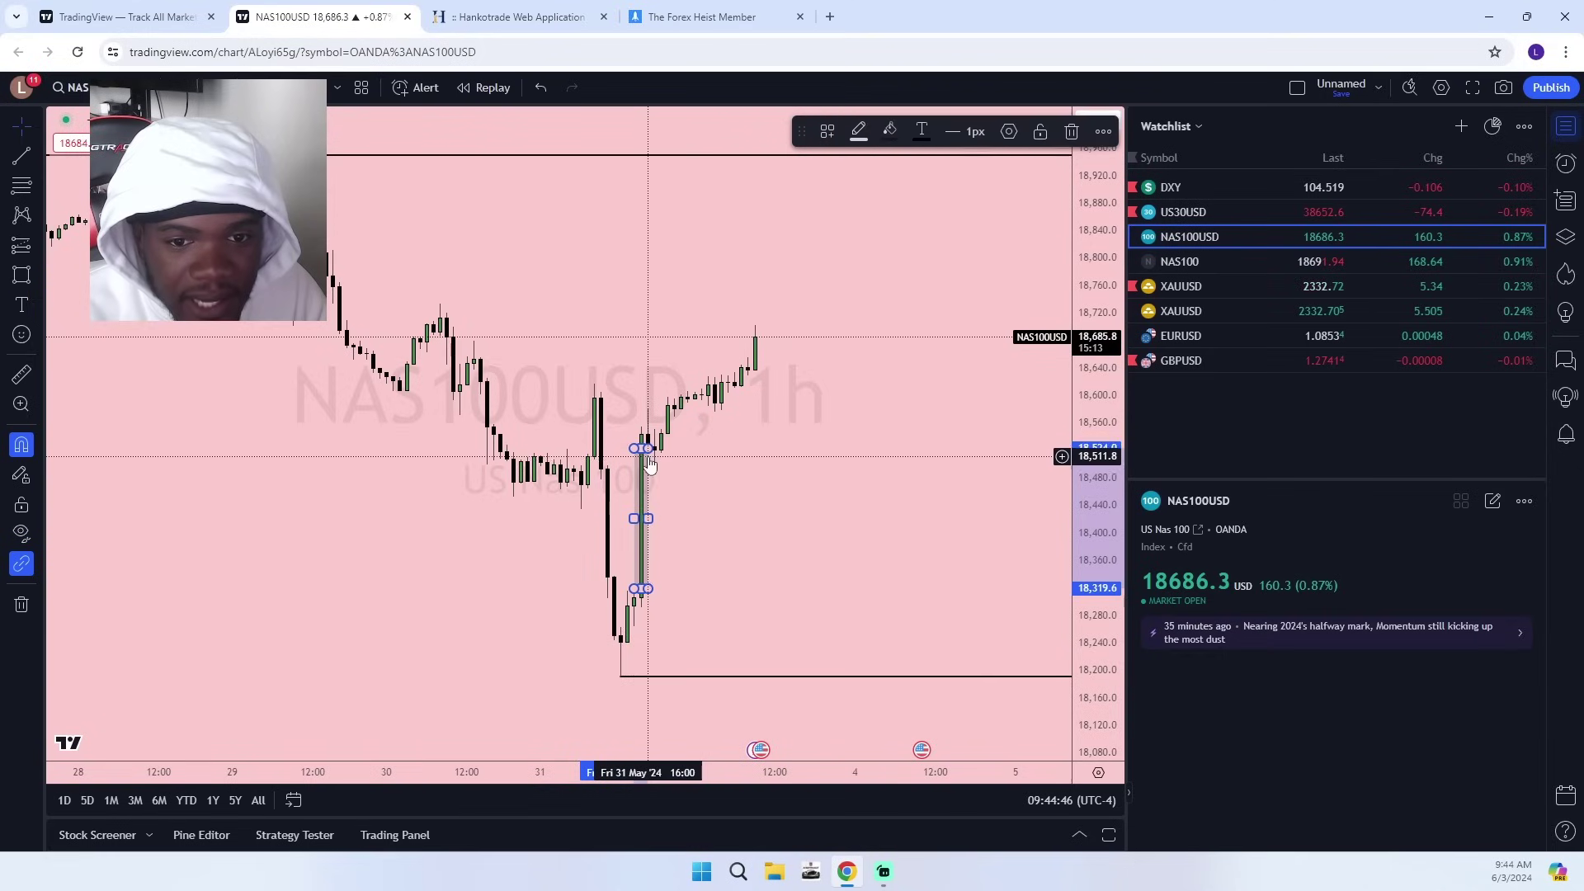
{"action": "left_click_drag", "start_coordinate": [646, 518], "coordinate": [1009, 518]}
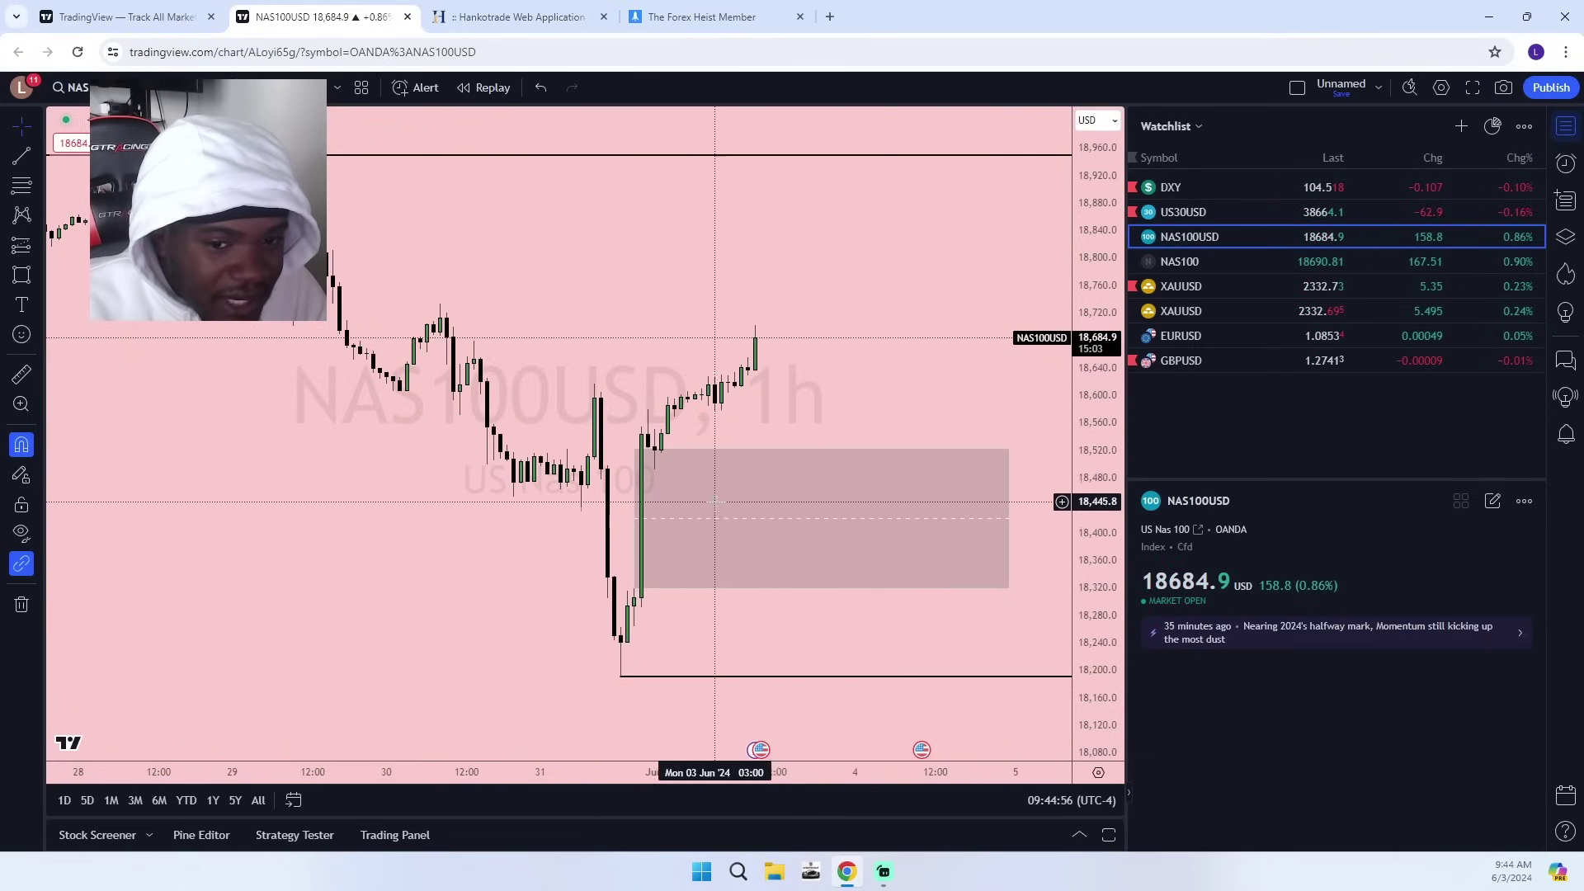
Review the NAS100USD zones down to the early May one, then the XAUUSD and US30USD charts on the 1-hour timeframe.
{"action": "scroll", "coordinate": [715, 502], "scroll_direction": "down", "scroll_amount": 5}
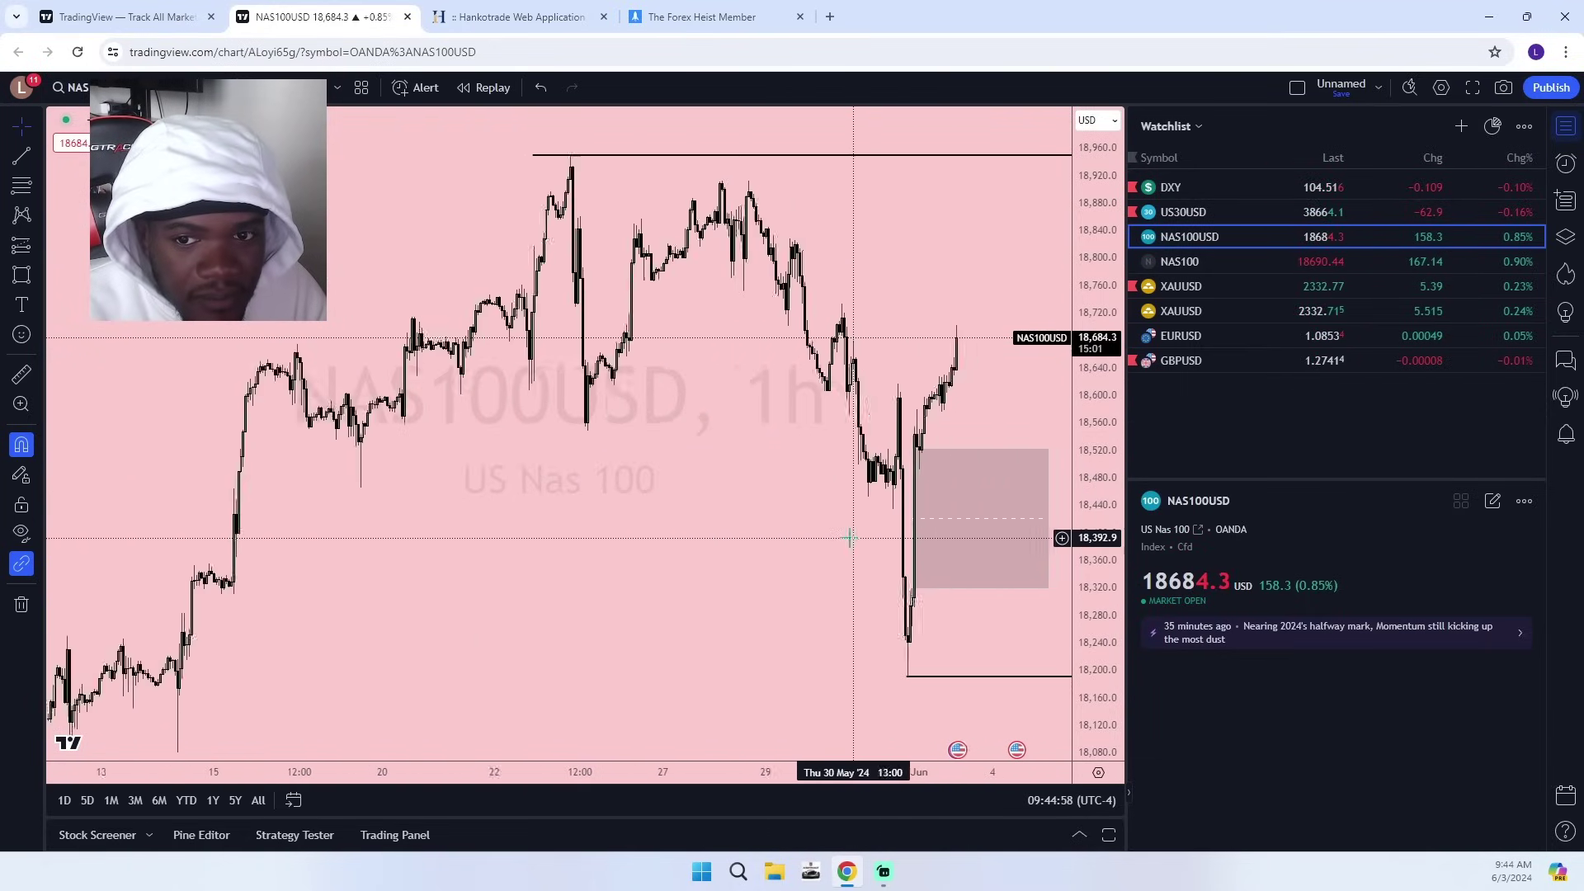
{"action": "scroll", "coordinate": [845, 541], "scroll_direction": "up", "scroll_amount": 2}
{"action": "left_click_drag", "start_coordinate": [679, 627], "coordinate": [608, 420]}
{"action": "scroll", "coordinate": [846, 404], "scroll_direction": "down", "scroll_amount": 7}
{"action": "left_click_drag", "start_coordinate": [695, 563], "coordinate": [702, 399]}
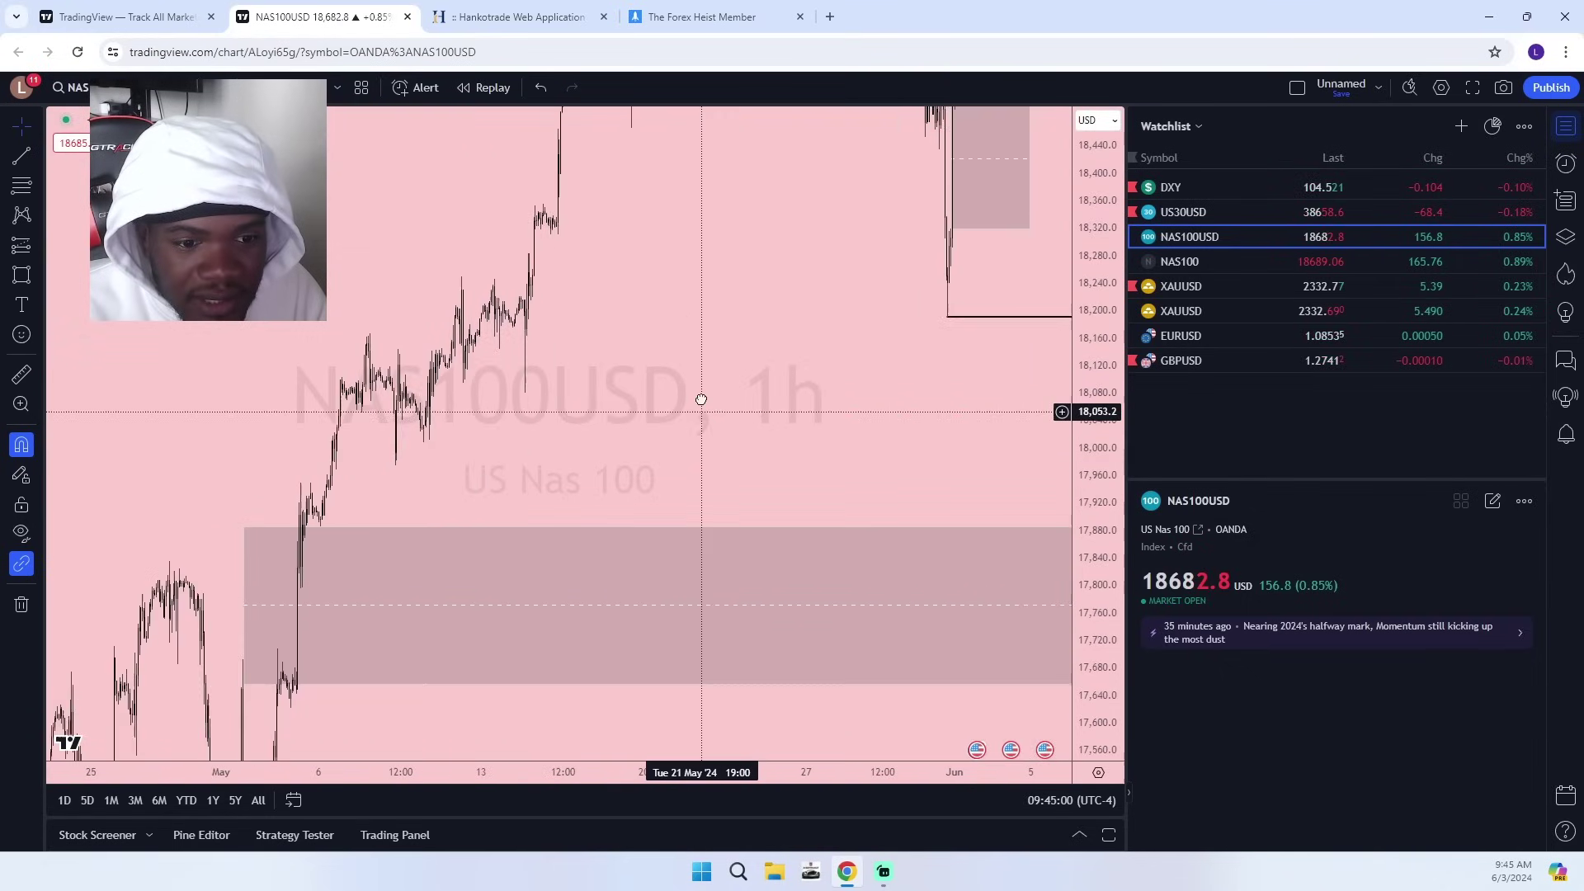
{"action": "left_click", "coordinate": [1181, 286]}
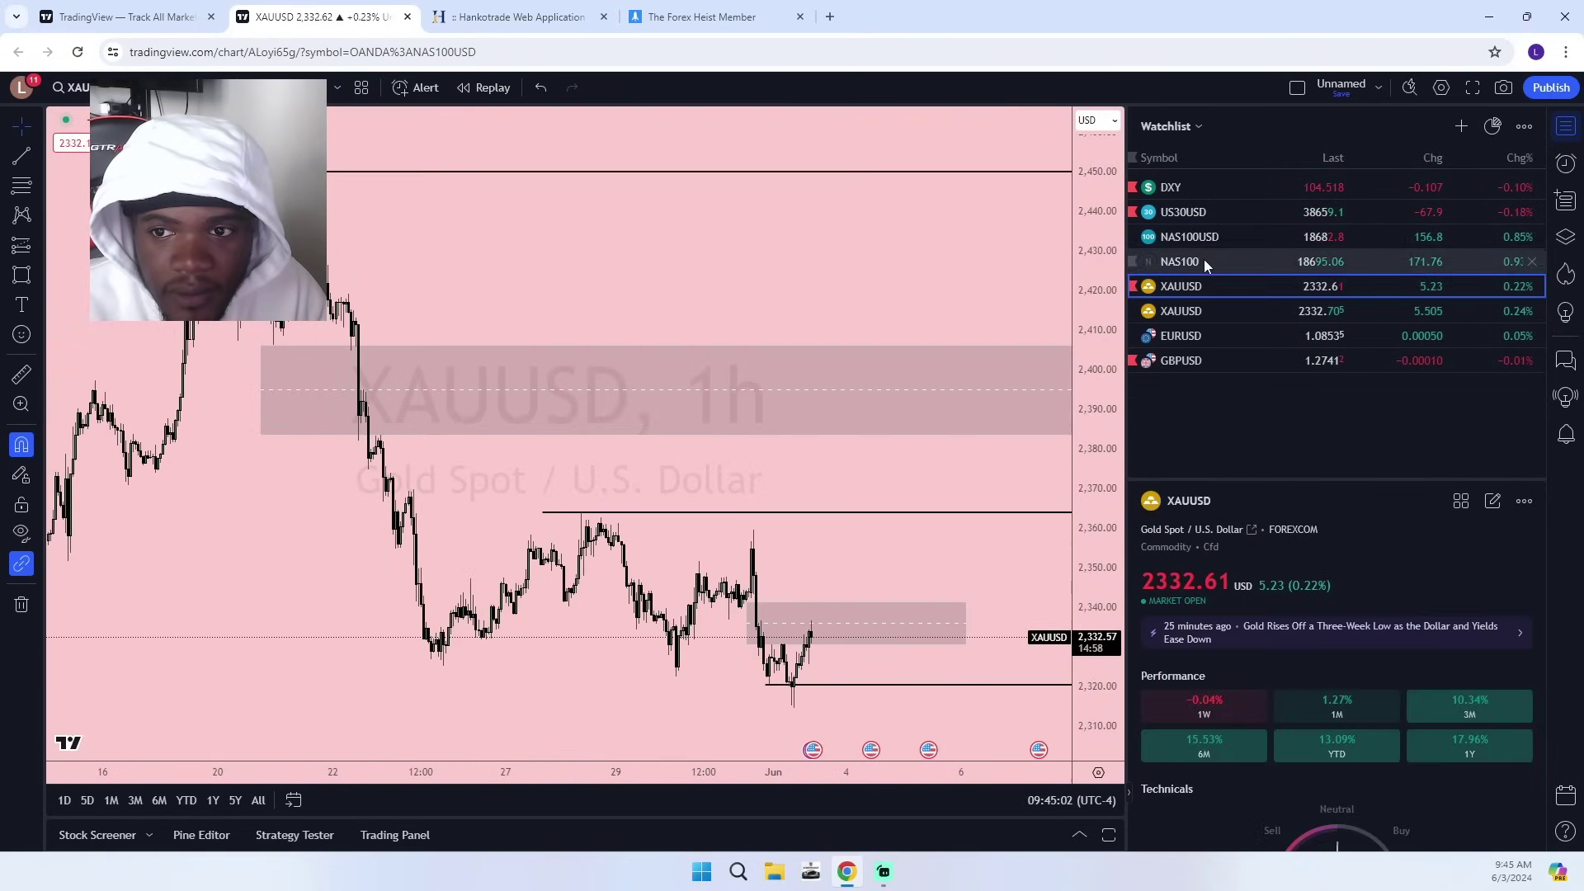
{"action": "left_click", "coordinate": [1229, 213]}
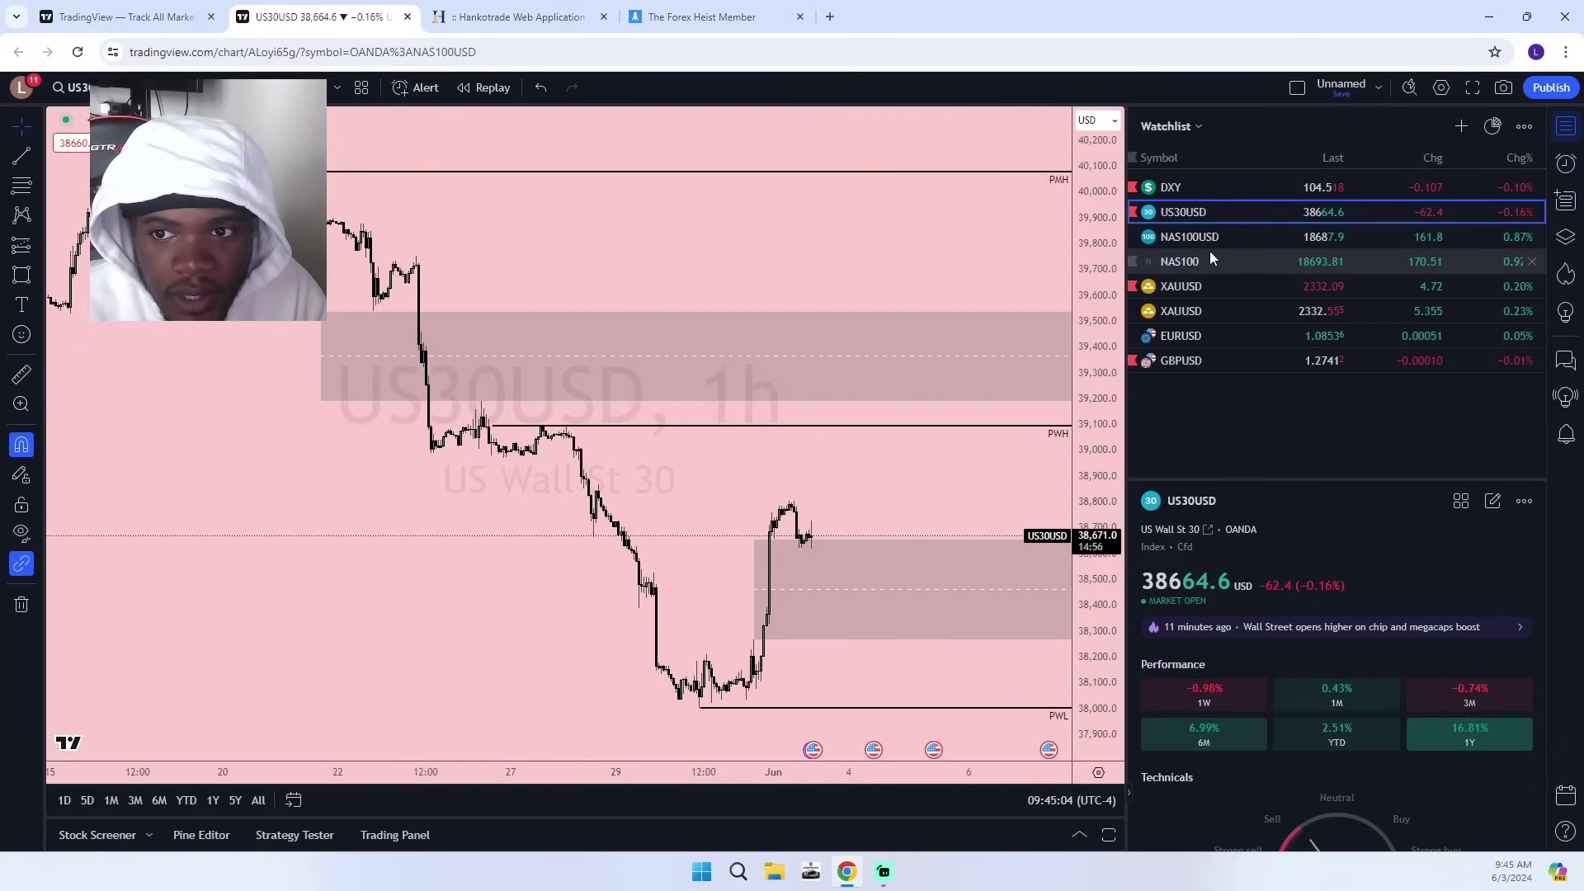
{"action": "scroll", "coordinate": [1020, 691], "scroll_direction": "up", "scroll_amount": 3}
{"action": "left_click_drag", "start_coordinate": [1120, 723], "coordinate": [1110, 421]}
{"action": "left_click_drag", "start_coordinate": [606, 706], "coordinate": [912, 447]}
{"action": "scroll", "coordinate": [912, 446], "scroll_direction": "up", "scroll_amount": 5}
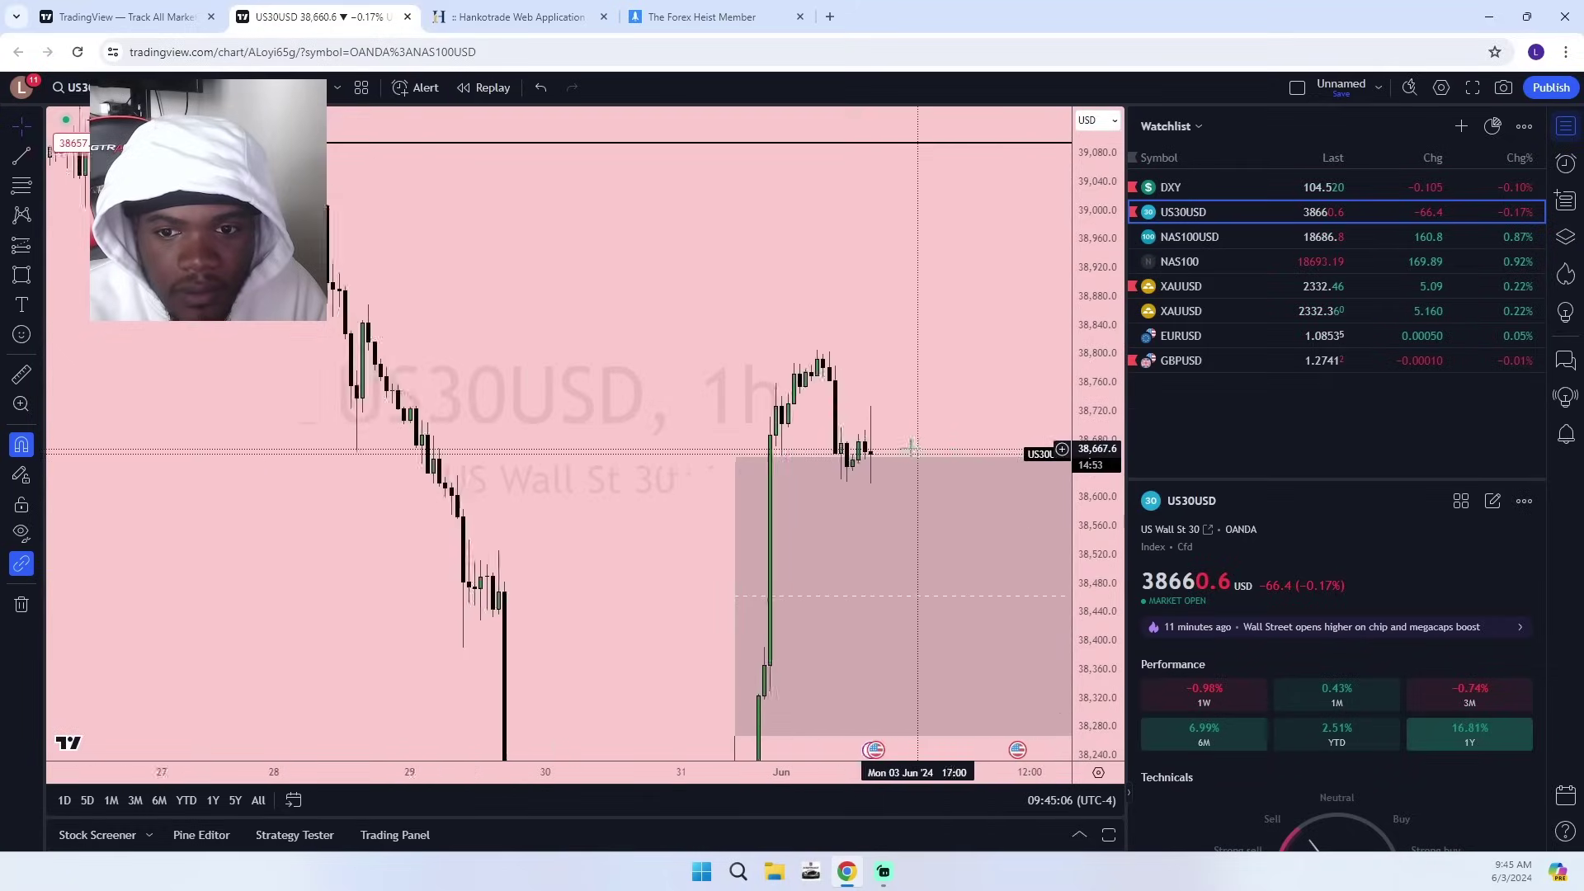
Switch the layout to two charts side by side.
{"action": "left_click", "coordinate": [179, 87]}
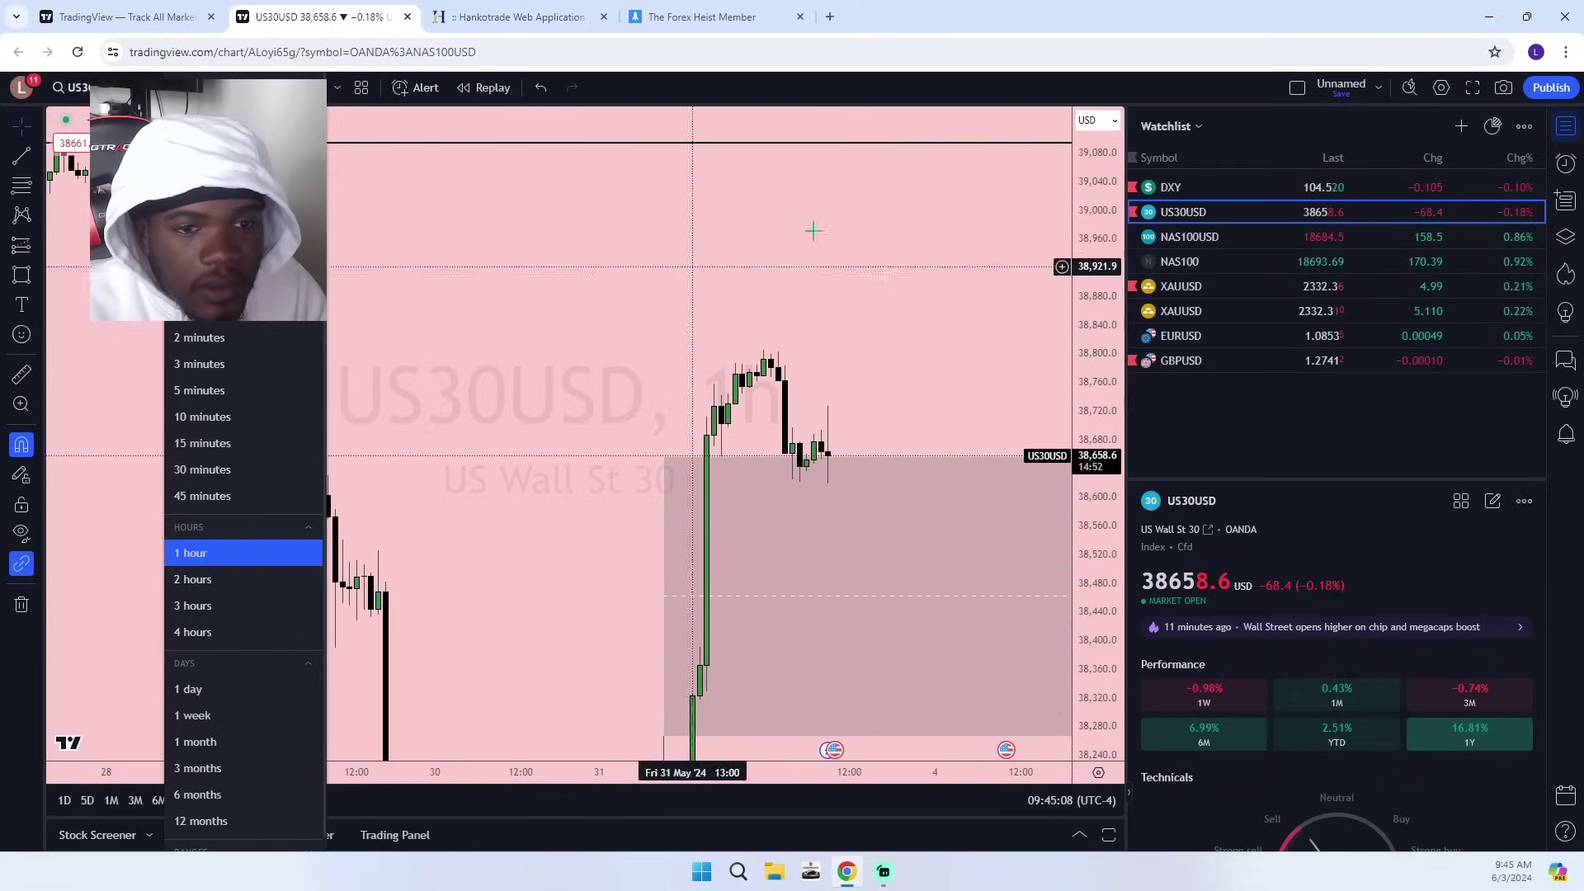
{"action": "left_click", "coordinate": [1566, 128]}
{"action": "left_click", "coordinate": [1295, 86]}
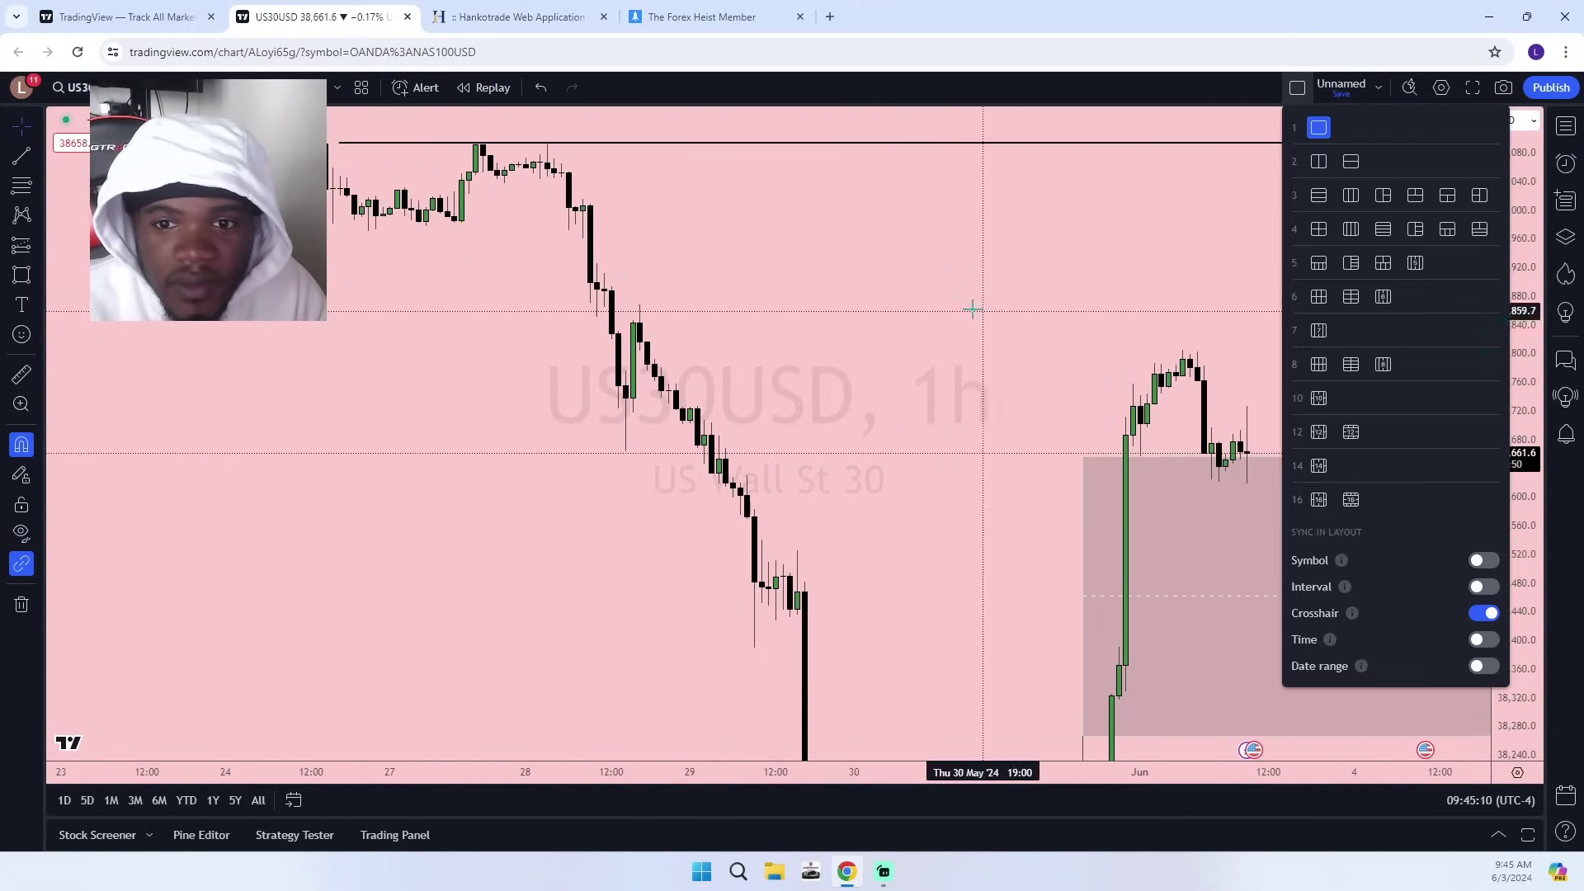
{"action": "left_click", "coordinate": [1319, 162]}
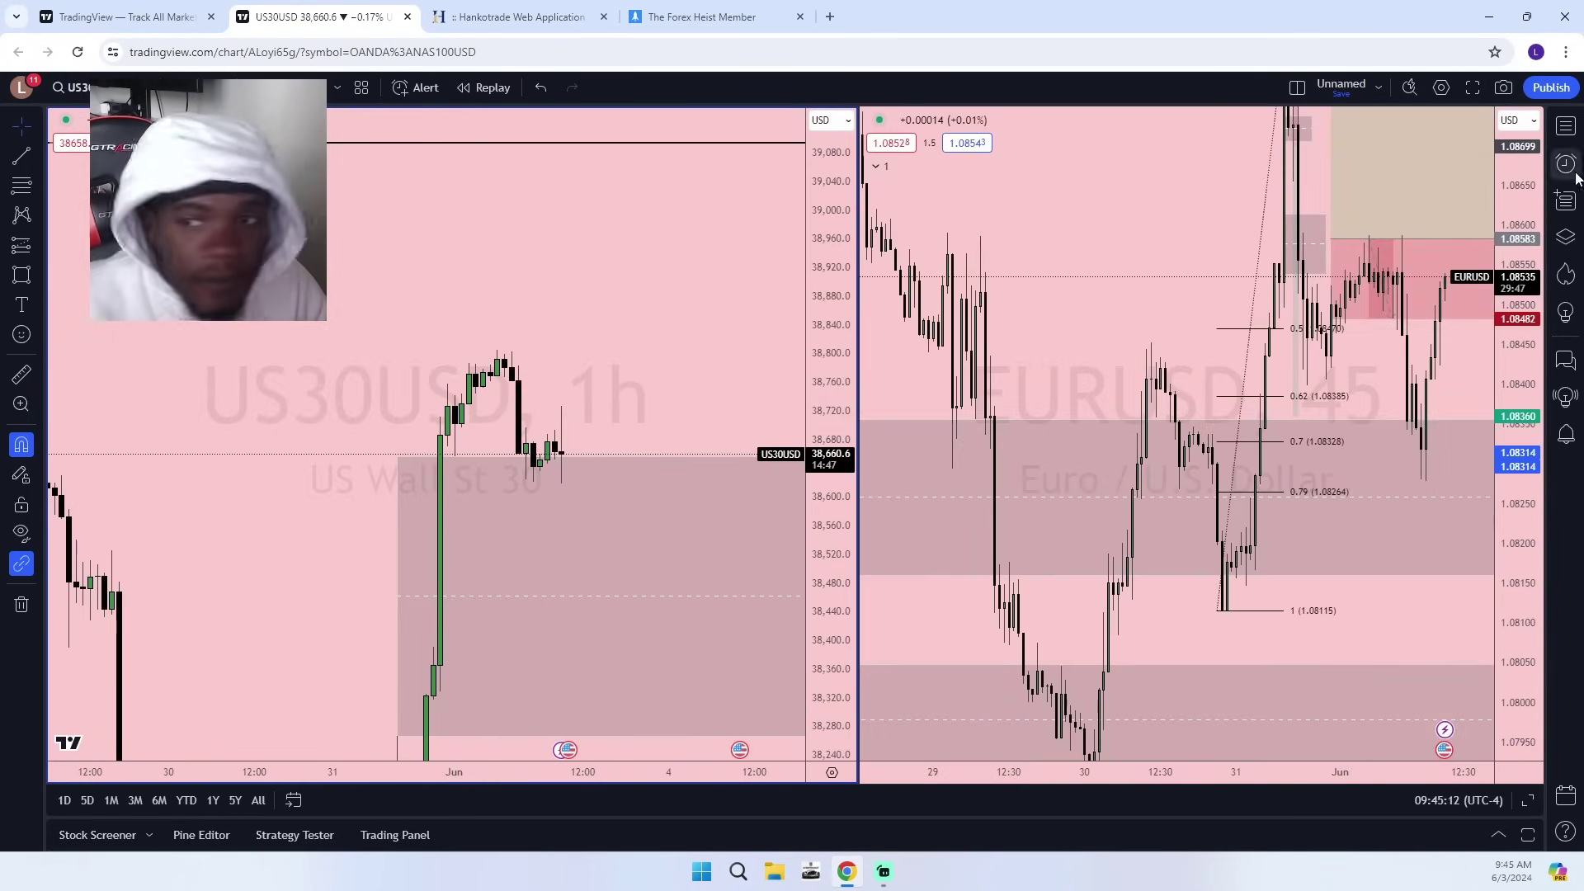
{"action": "left_click", "coordinate": [1567, 128]}
{"action": "left_click", "coordinate": [1317, 238]}
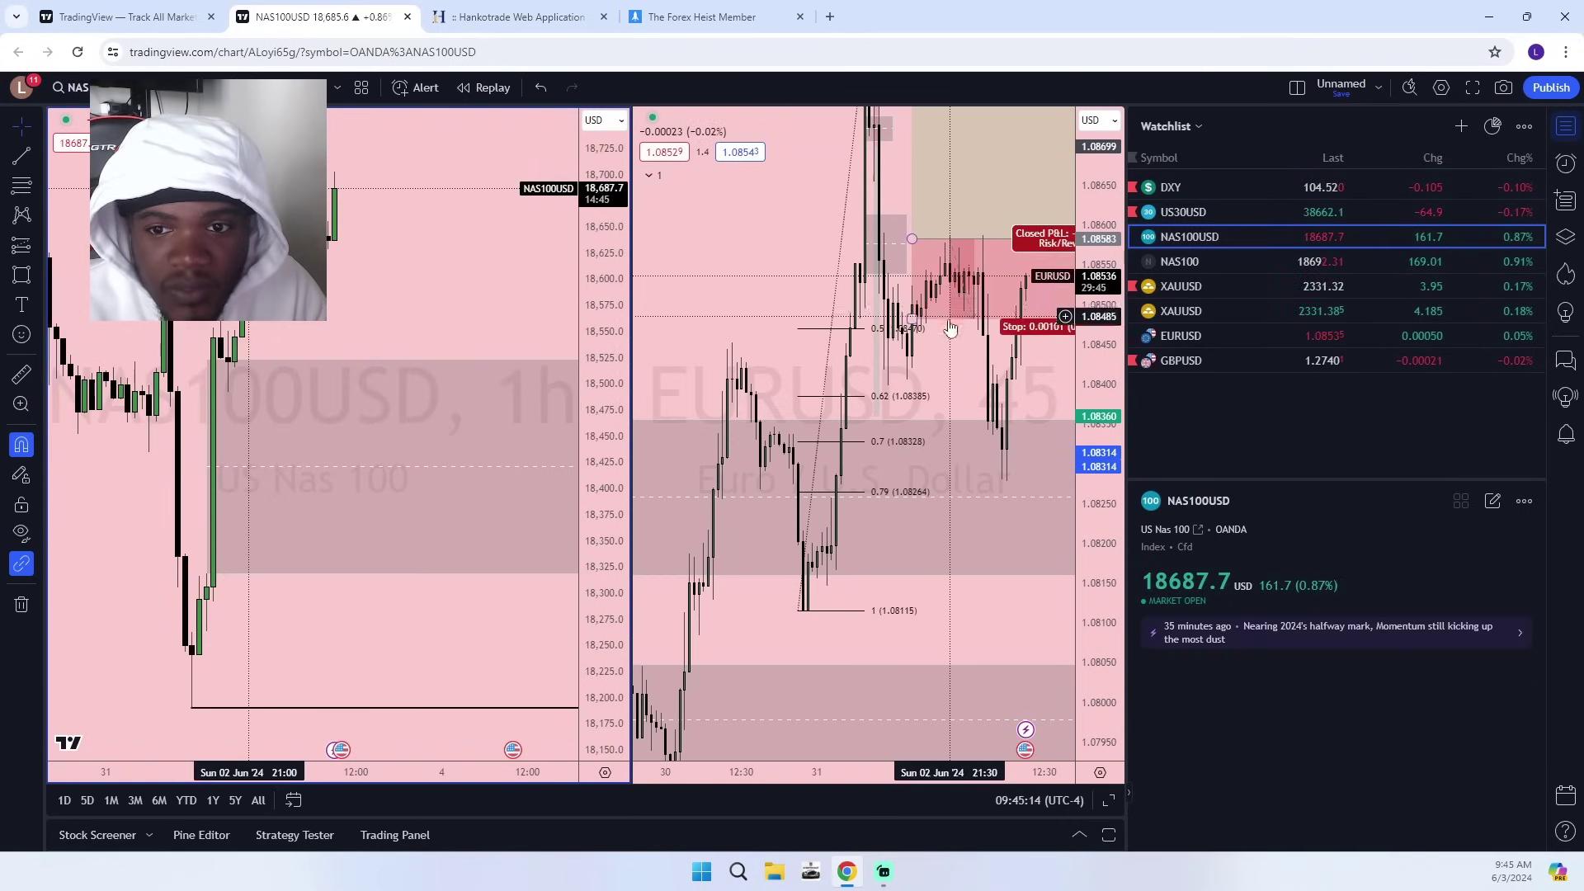
{"action": "left_click", "coordinate": [1188, 212]}
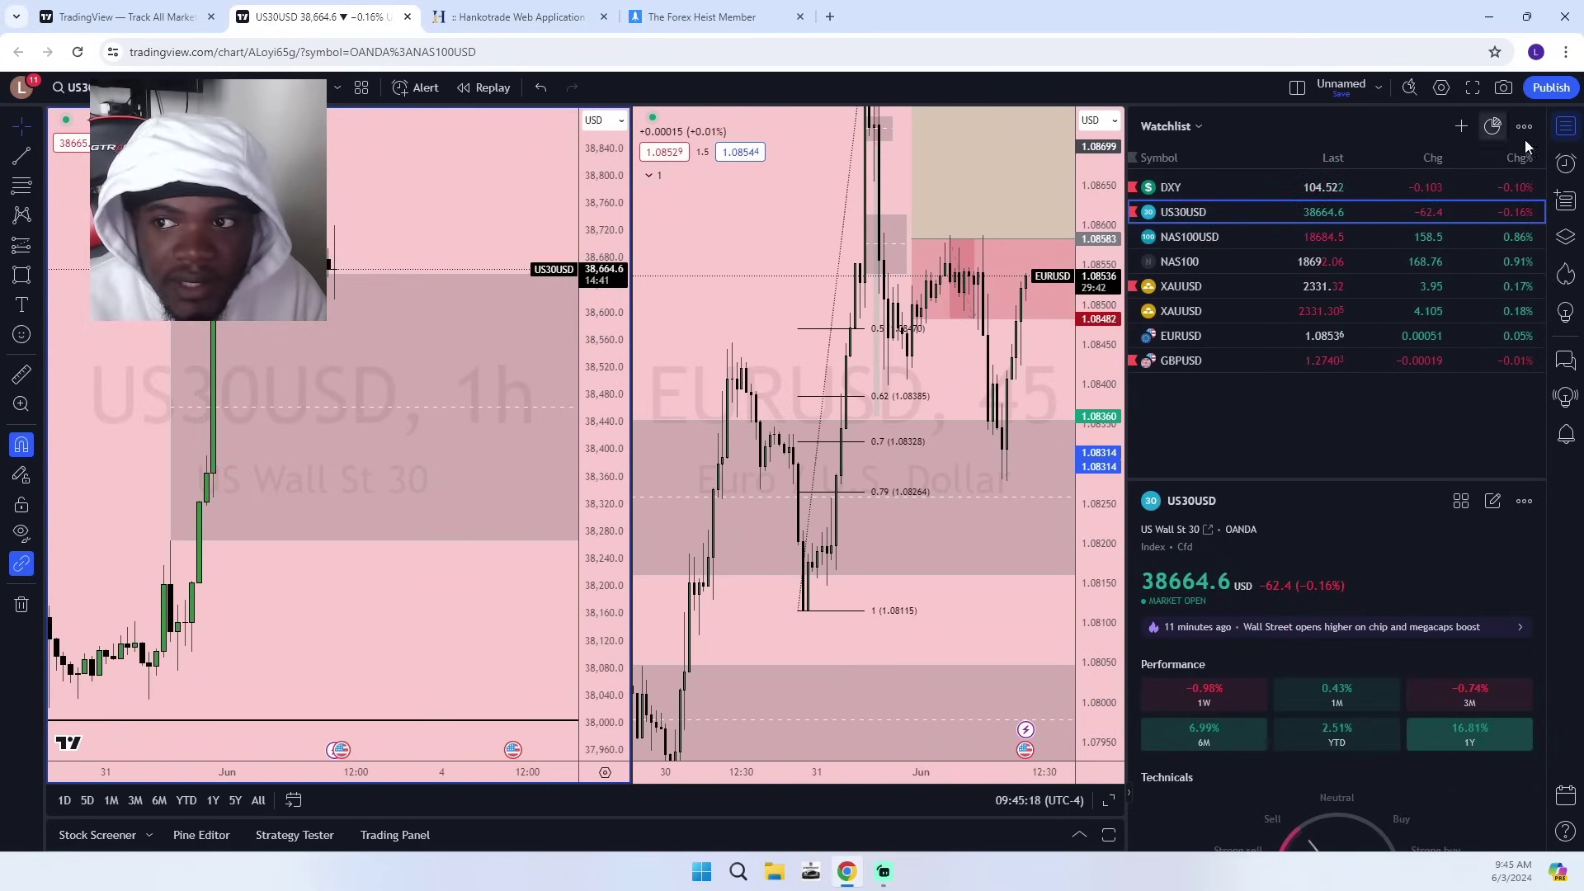
{"action": "left_click", "coordinate": [1566, 125]}
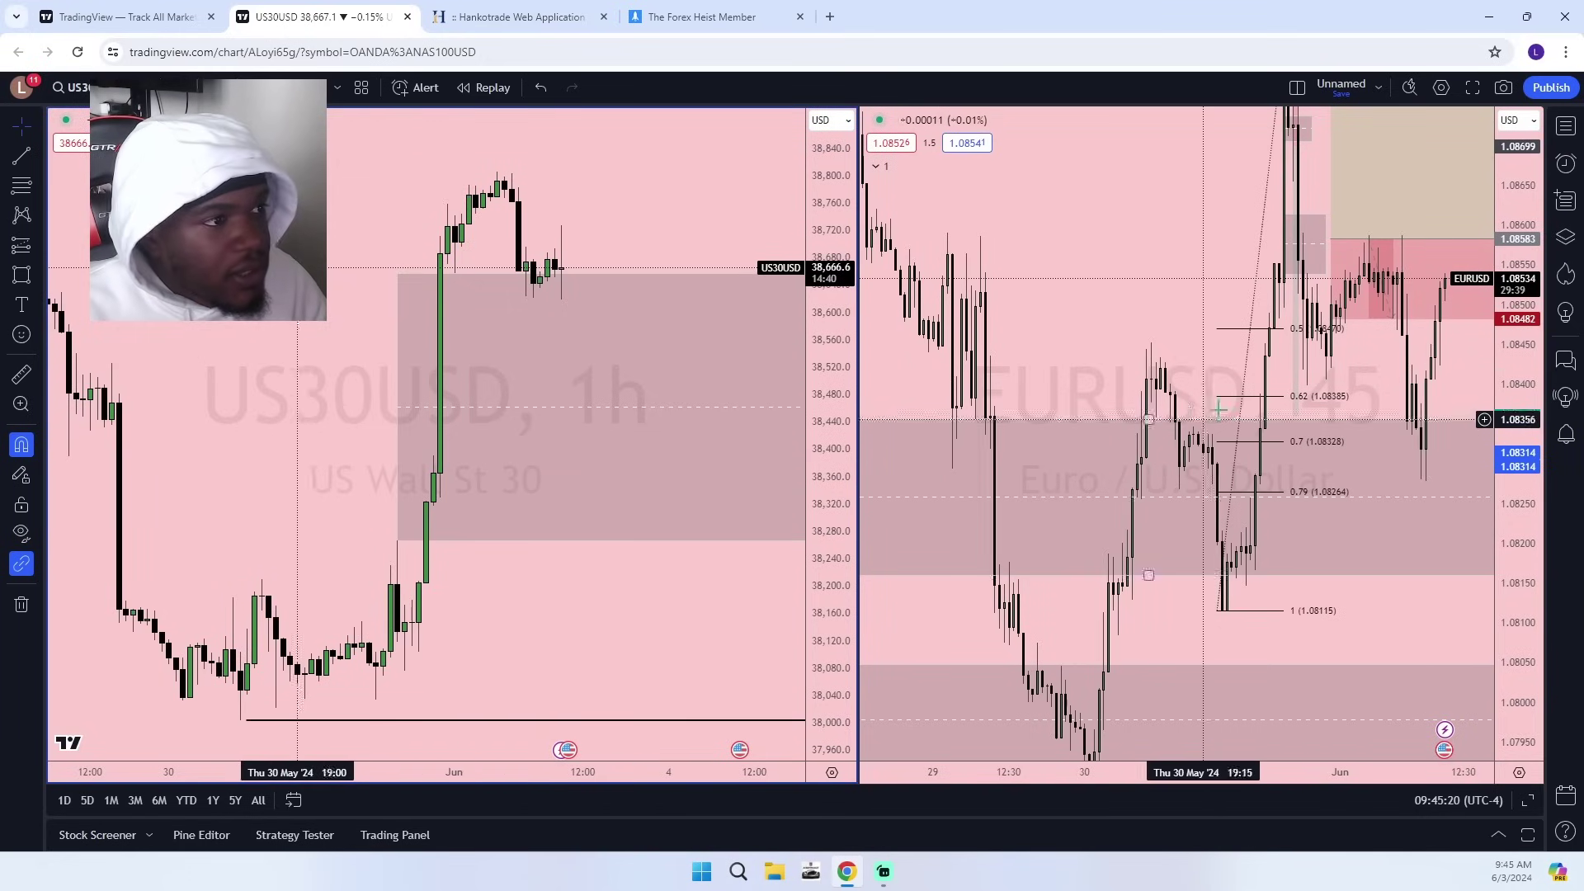
Replace EURUSD with NAS100USD in the second chart, next to US30USD.
{"action": "left_click", "coordinate": [1248, 246]}
{"action": "left_click", "coordinate": [1568, 128]}
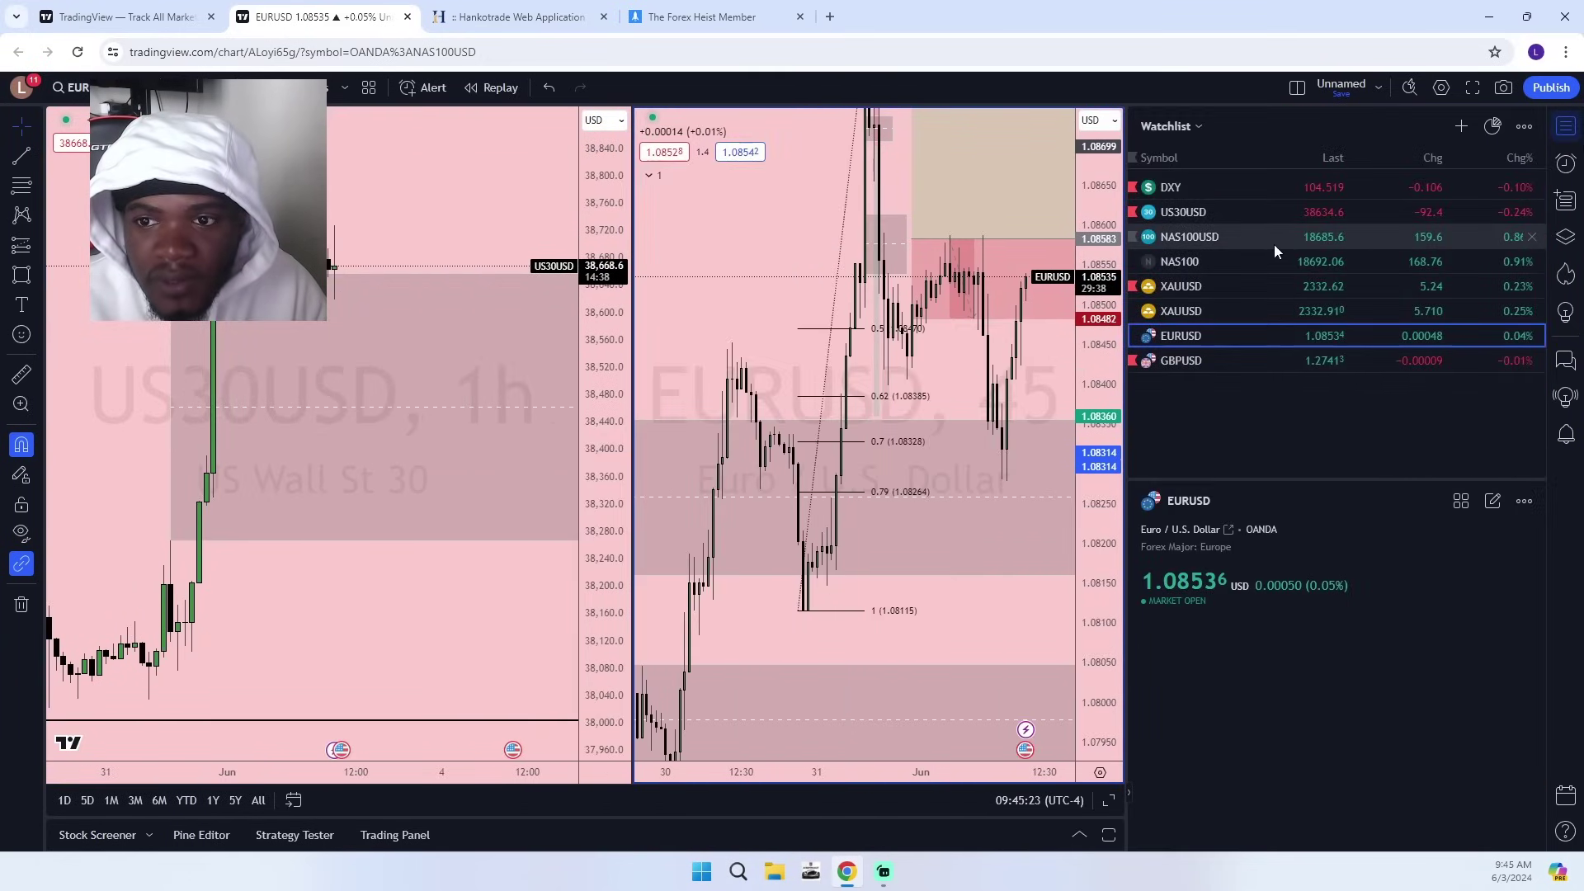
{"action": "left_click", "coordinate": [1271, 239]}
{"action": "left_click", "coordinate": [1566, 126]}
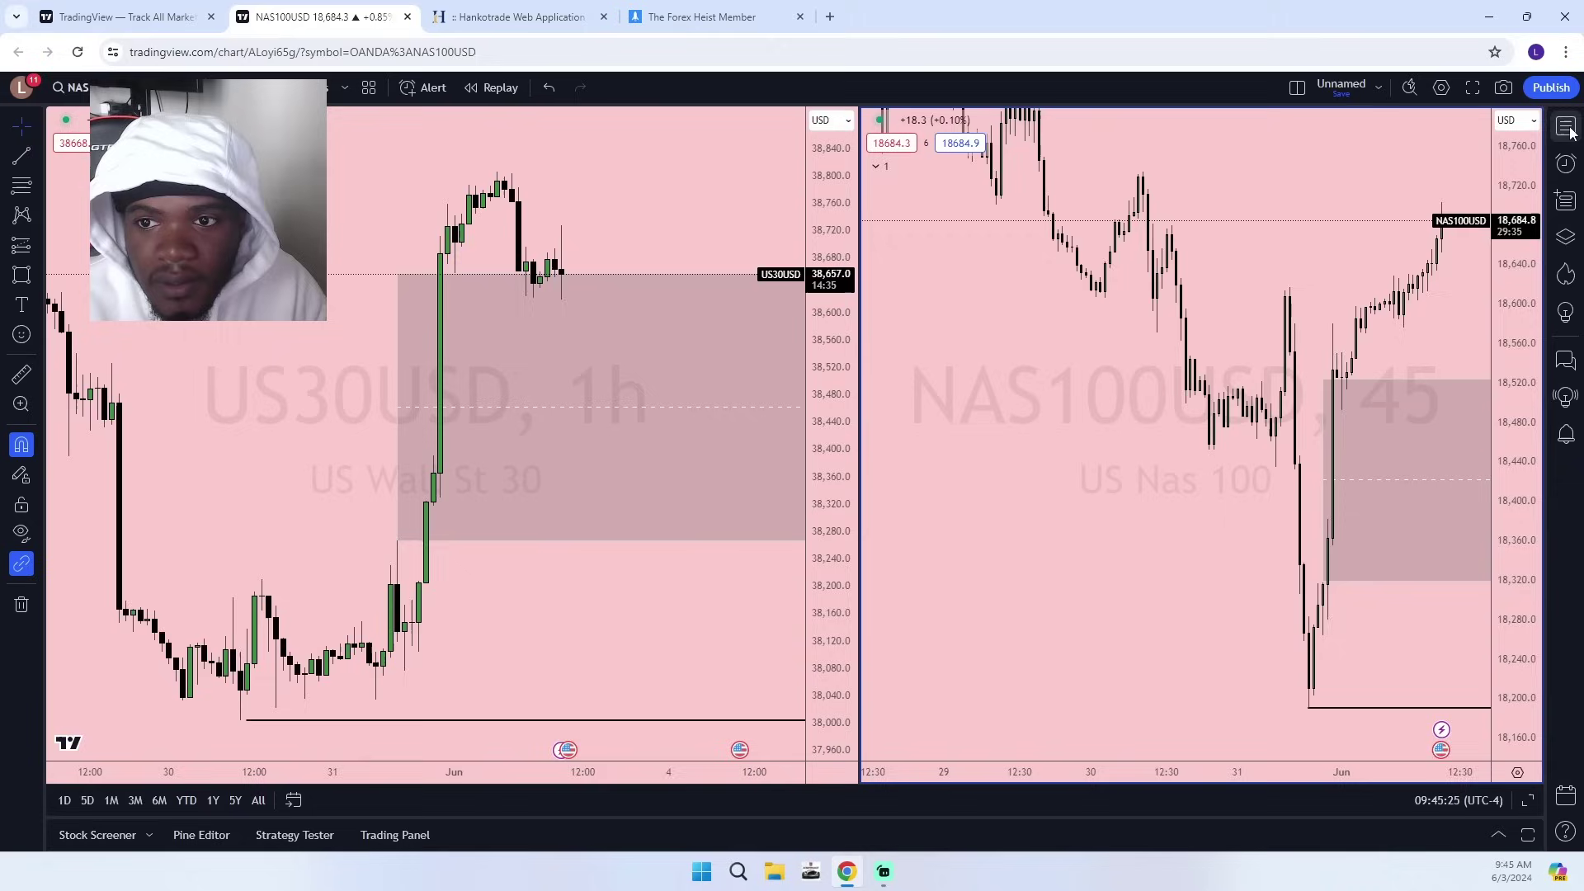
Set the NAS100USD chart to the 15-minute timeframe.
{"action": "scroll", "coordinate": [1023, 556], "scroll_direction": "up", "scroll_amount": 3}
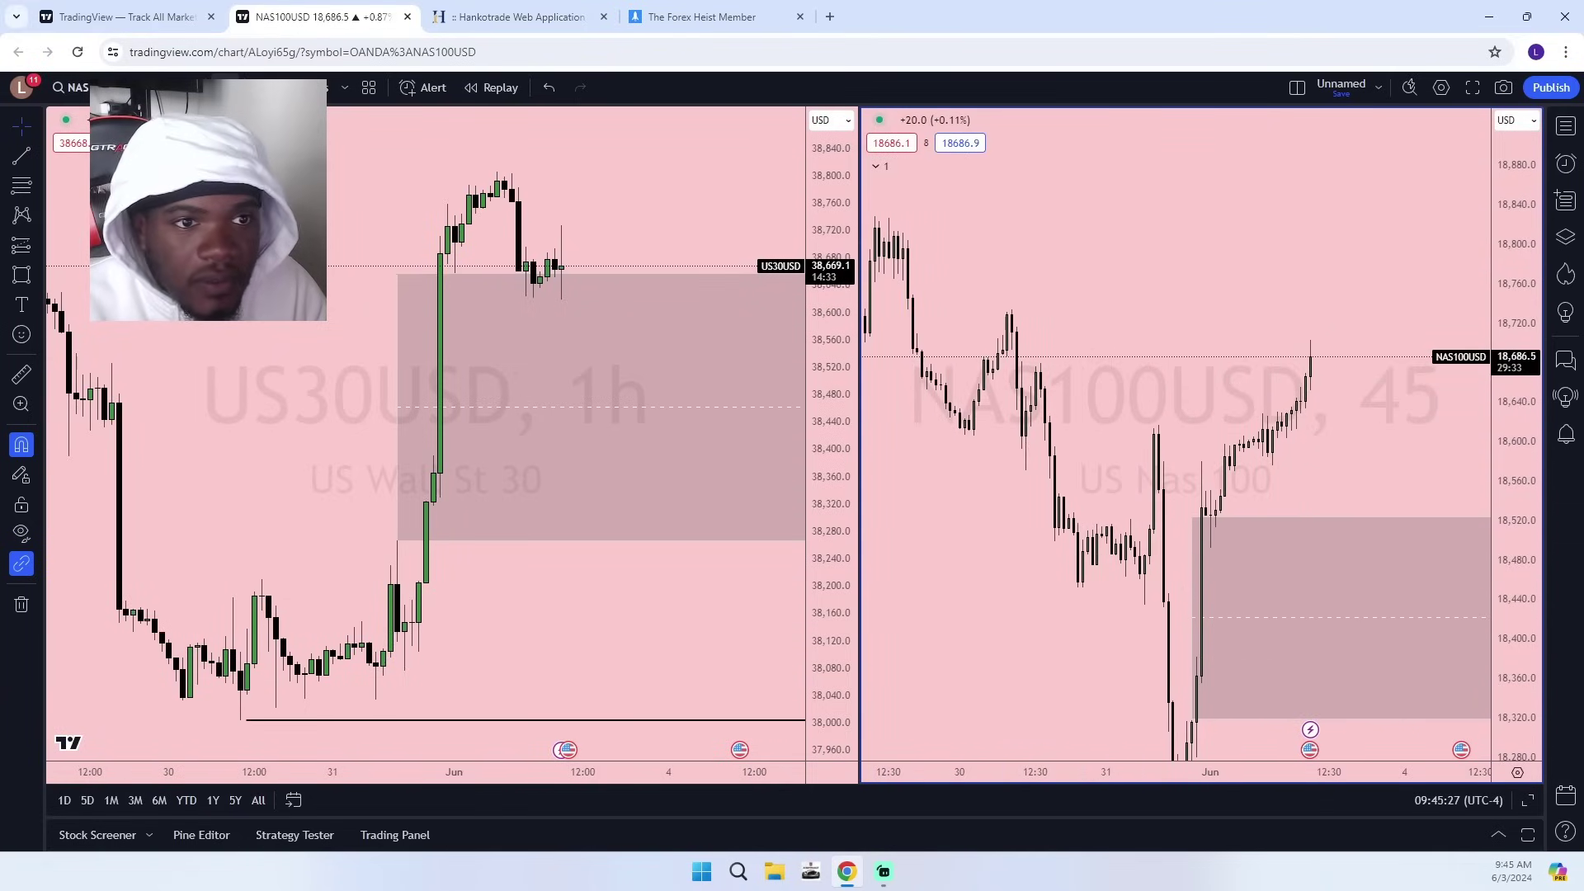
{"action": "left_click", "coordinate": [225, 88]}
{"action": "left_click", "coordinate": [181, 88]}
{"action": "left_click", "coordinate": [246, 442]}
{"action": "scroll", "coordinate": [1320, 477], "scroll_direction": "down", "scroll_amount": 3}
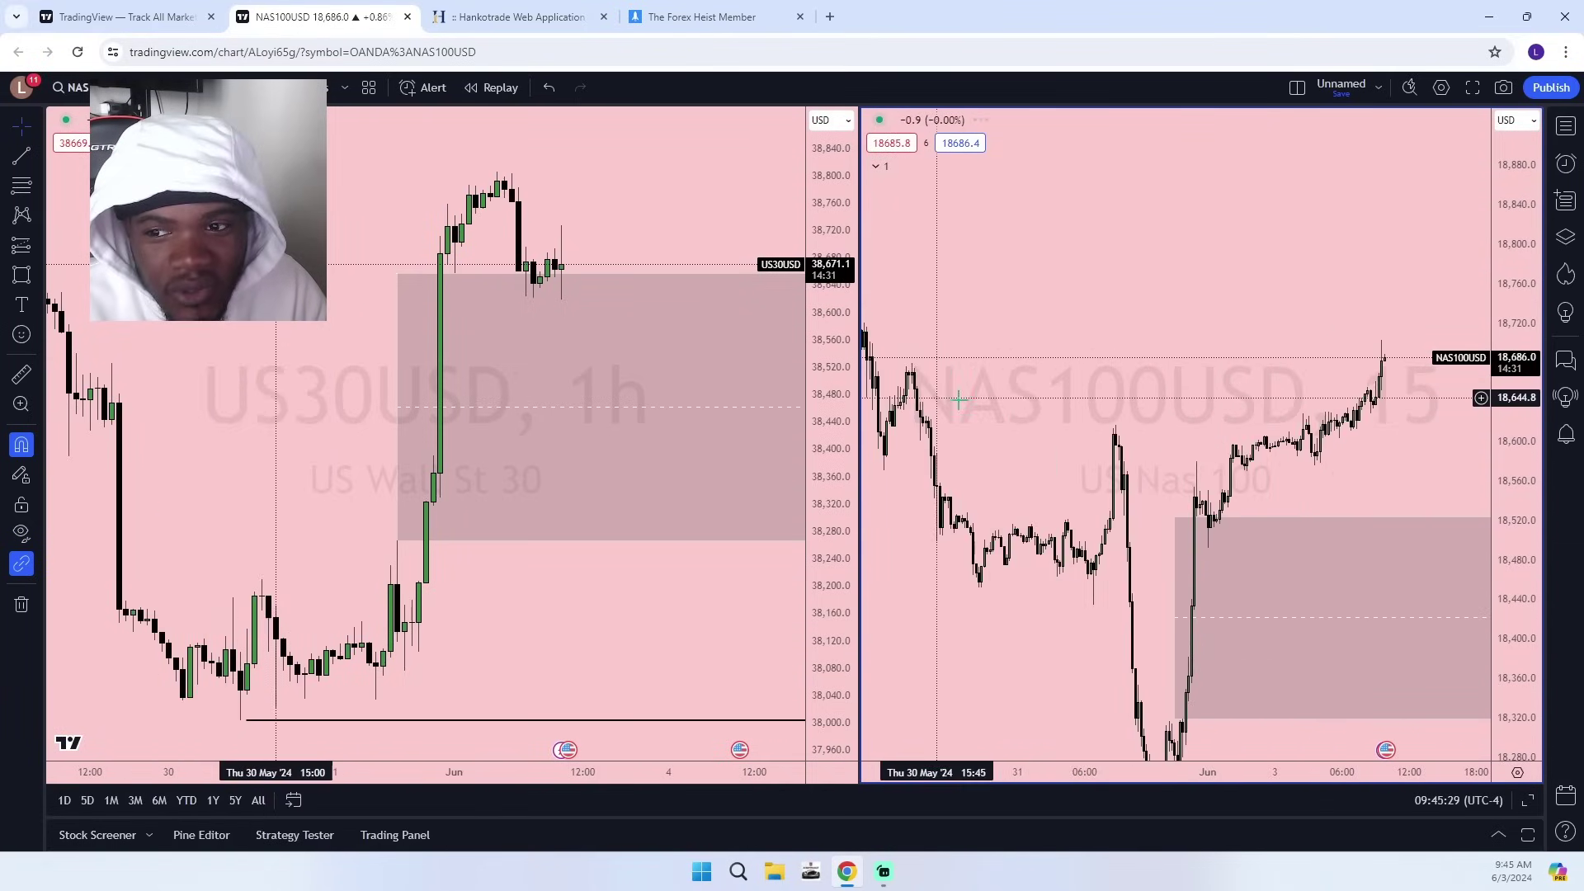
Look at the NAS100USD chart's recent price action on the 5-minute timeframe, then on the 1-minute timeframe.
{"action": "scroll", "coordinate": [1420, 381], "scroll_direction": "up", "scroll_amount": 5}
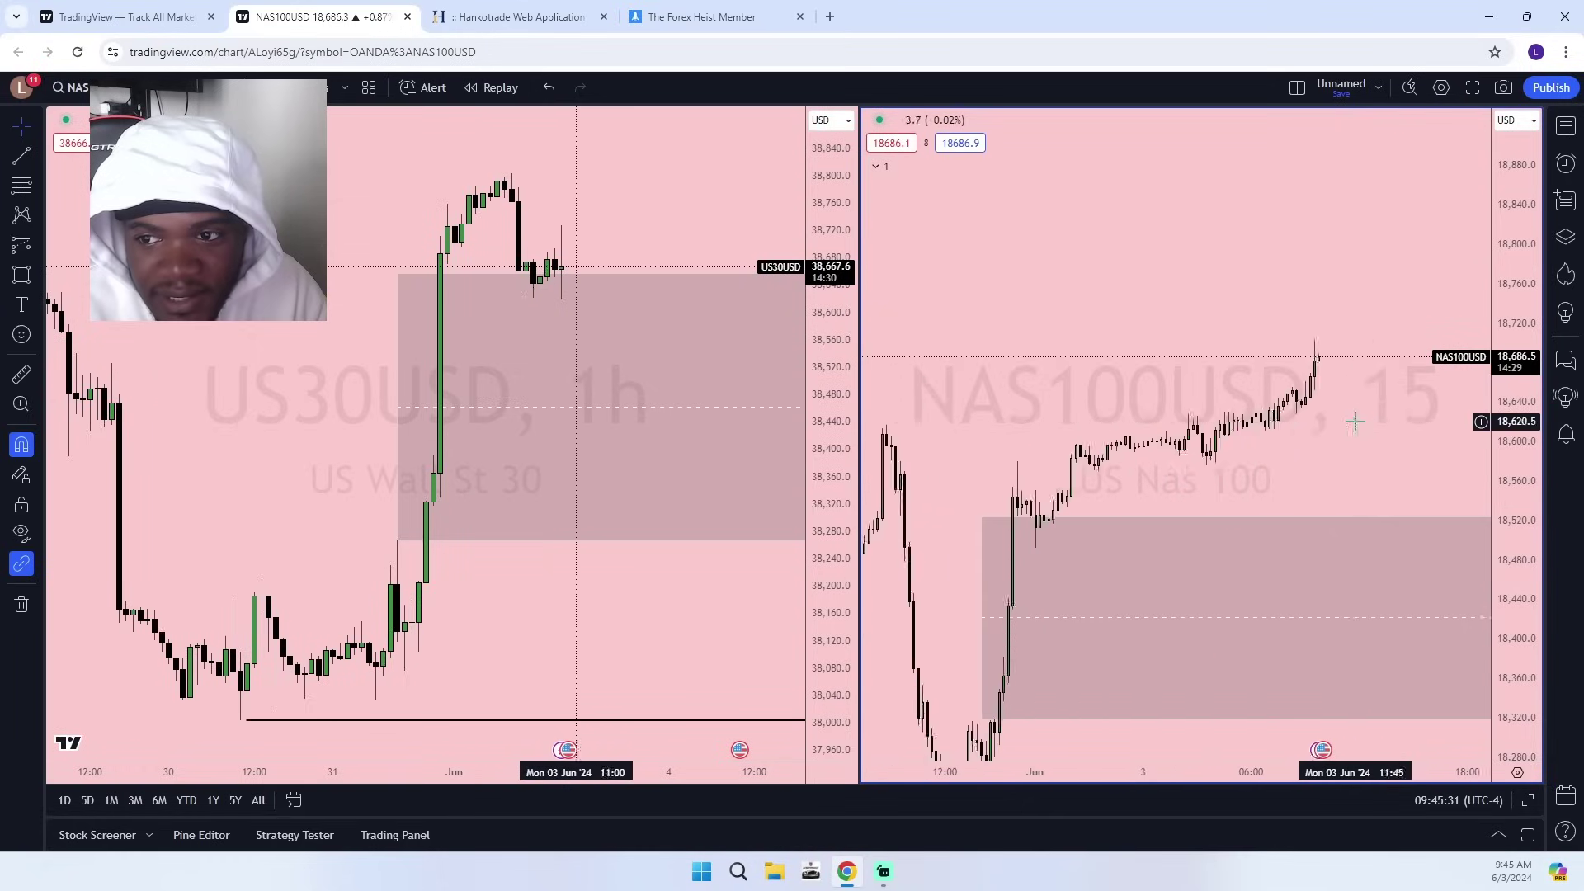
{"action": "left_click", "coordinate": [179, 87]}
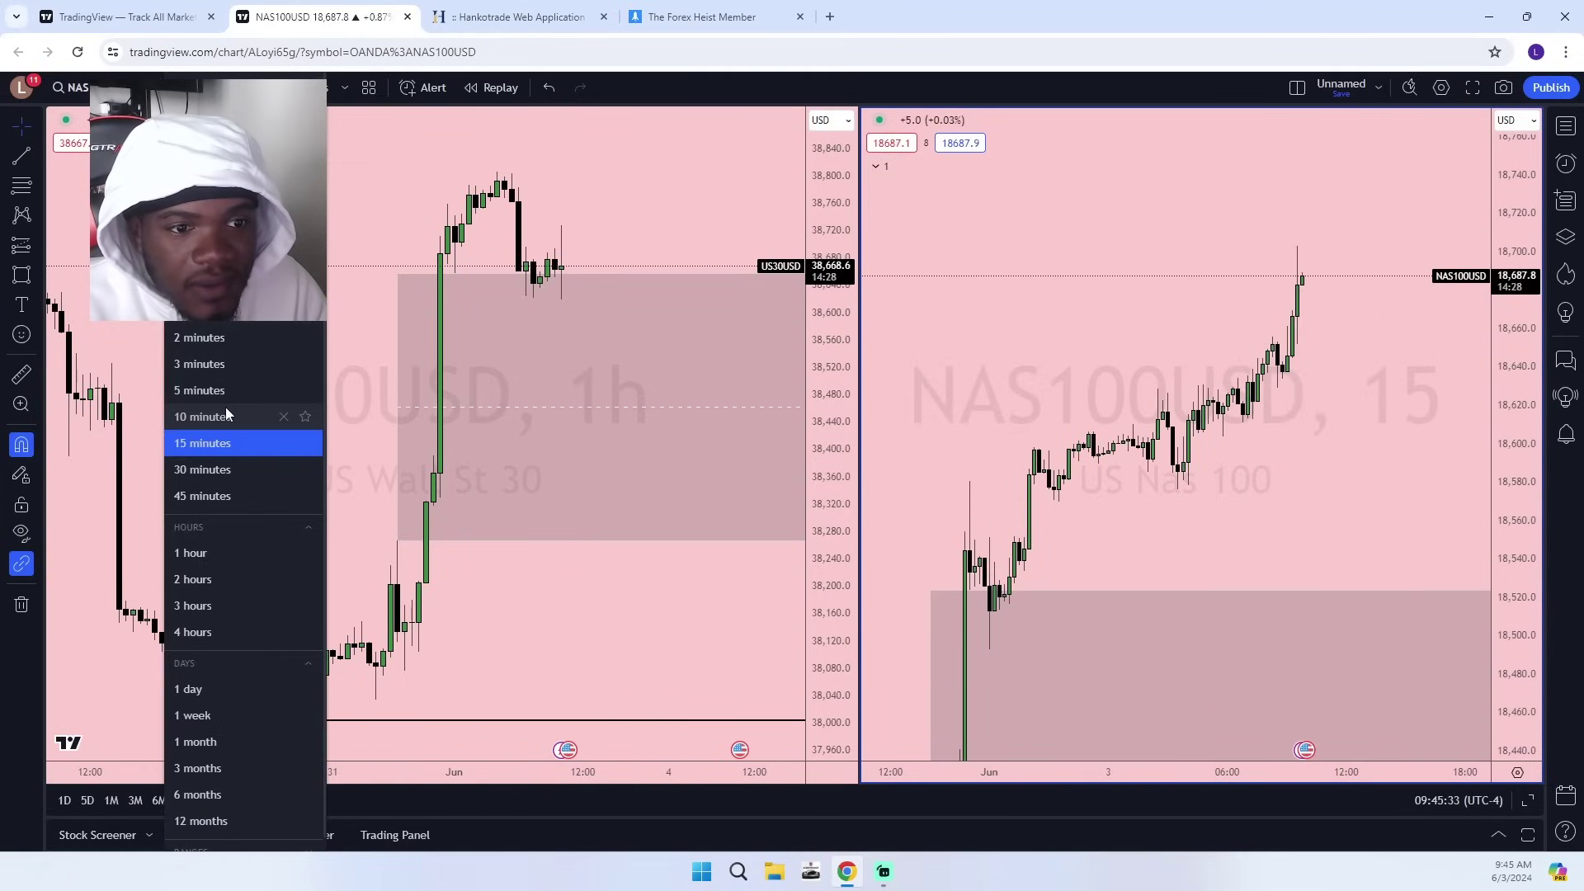
{"action": "left_click", "coordinate": [226, 390]}
{"action": "scroll", "coordinate": [976, 465], "scroll_direction": "down", "scroll_amount": 3}
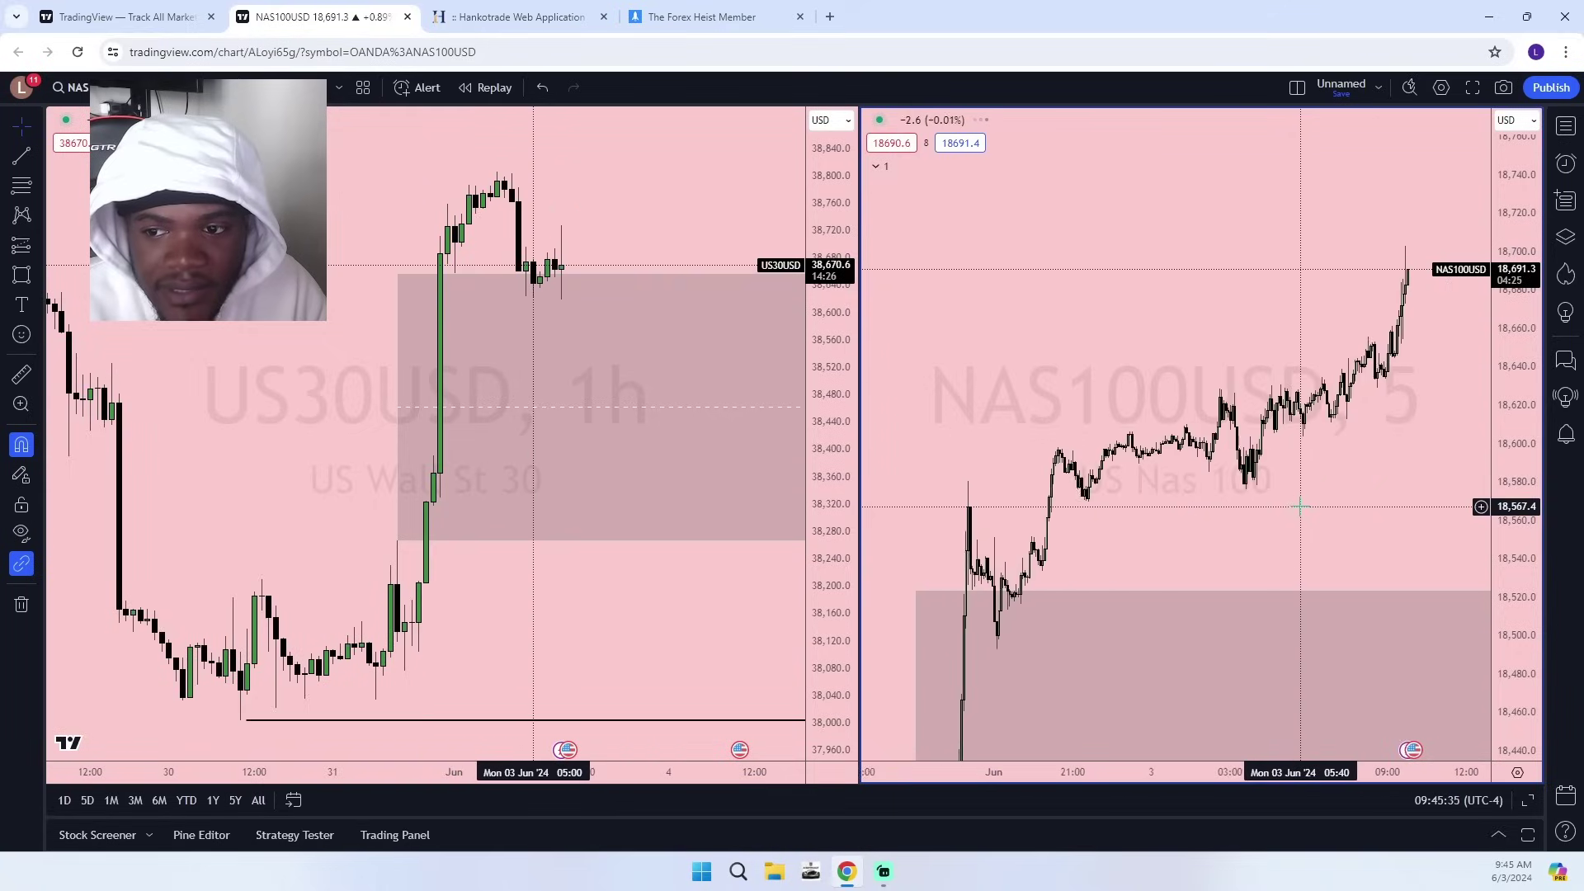
{"action": "left_click", "coordinate": [180, 88]}
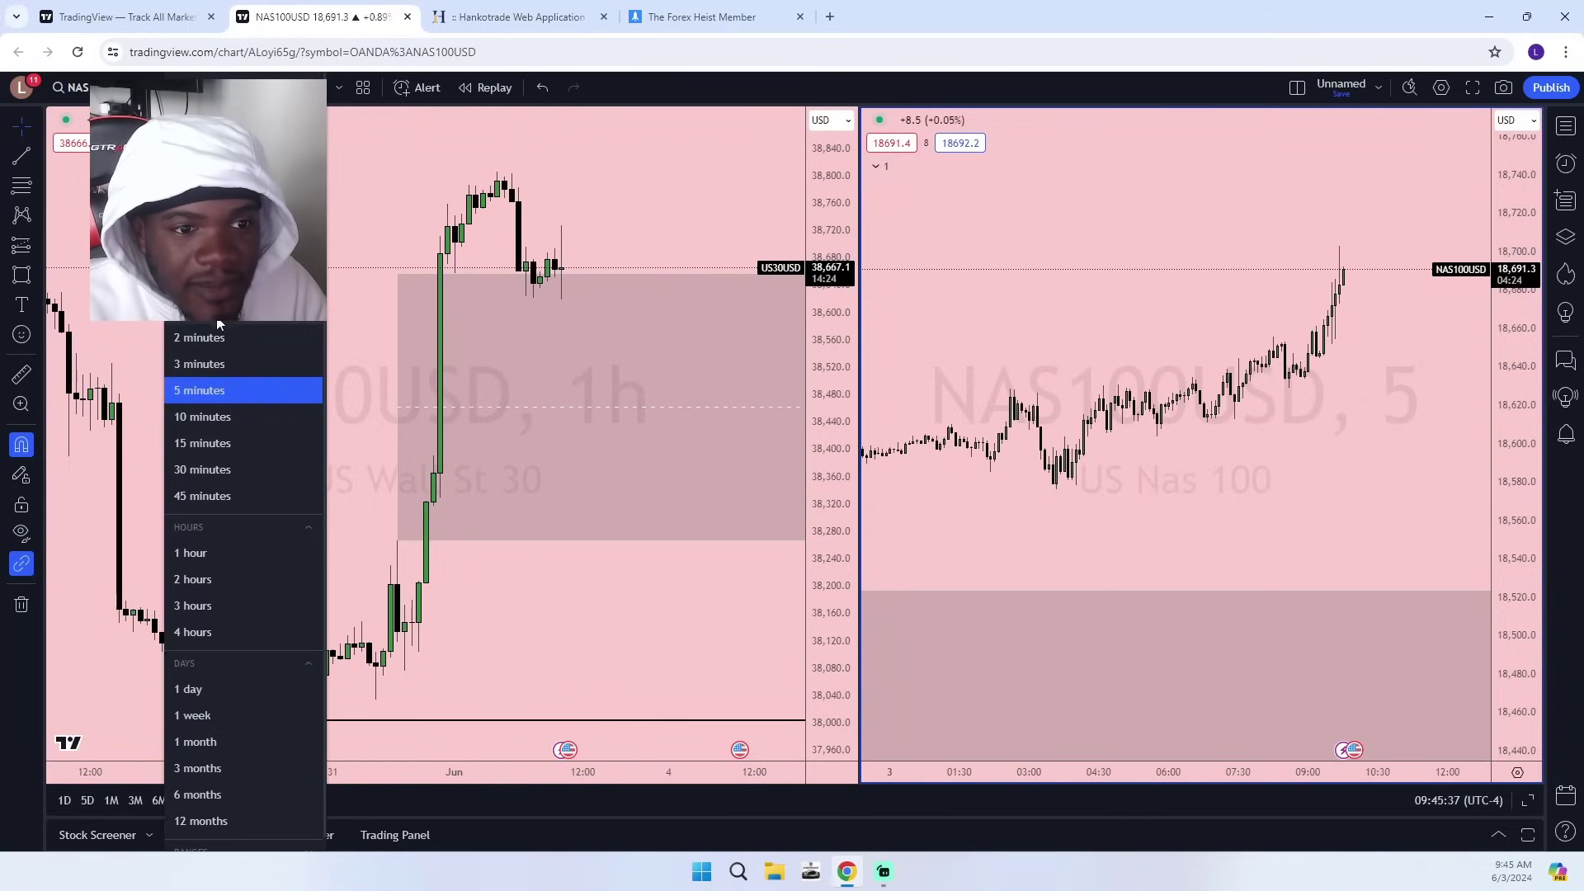
{"action": "left_click", "coordinate": [226, 335]}
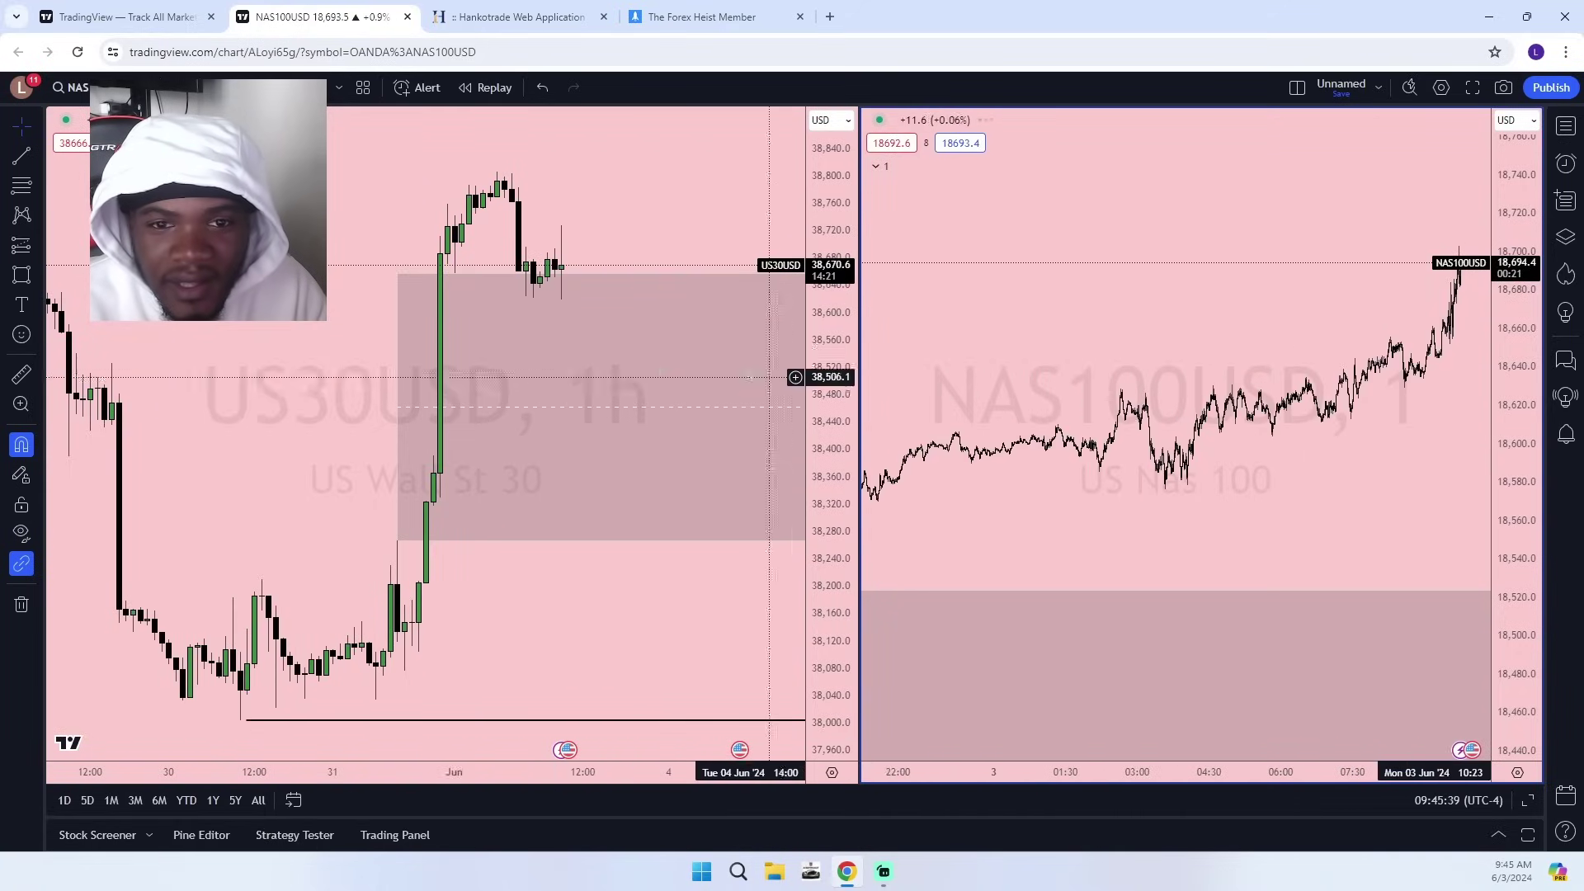
Return NAS100USD to the 1-hour timeframe and draw a horizontal trend line at 18,734.0 from the 30 May 08:00 high to 3 June 21:00.
{"action": "left_click", "coordinate": [180, 88]}
{"action": "left_click", "coordinate": [216, 553]}
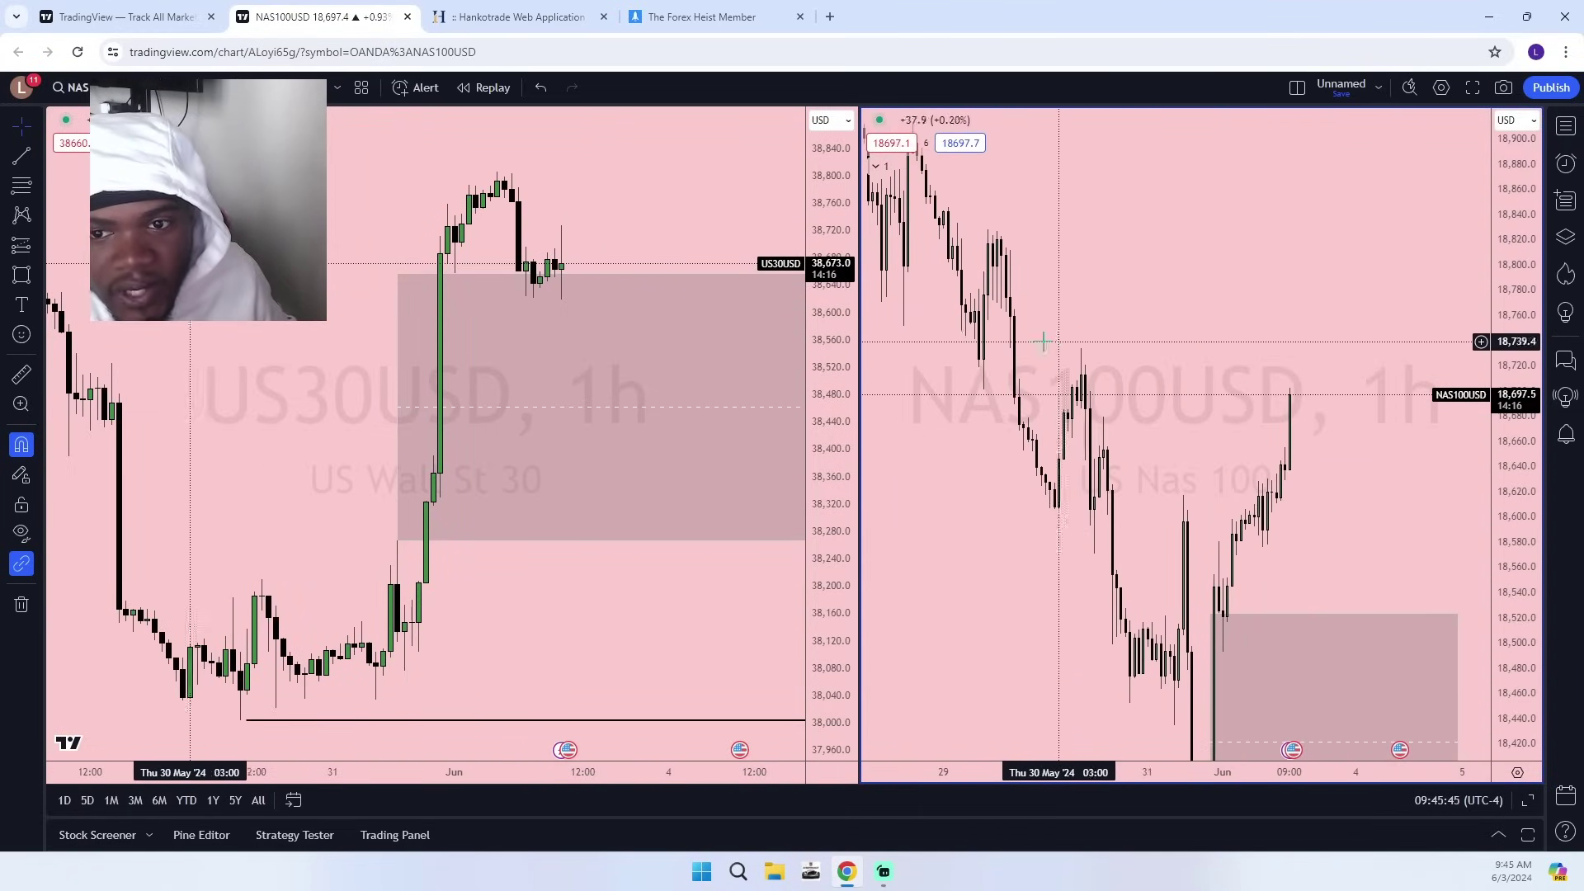
{"action": "key", "text": "alt+t"}
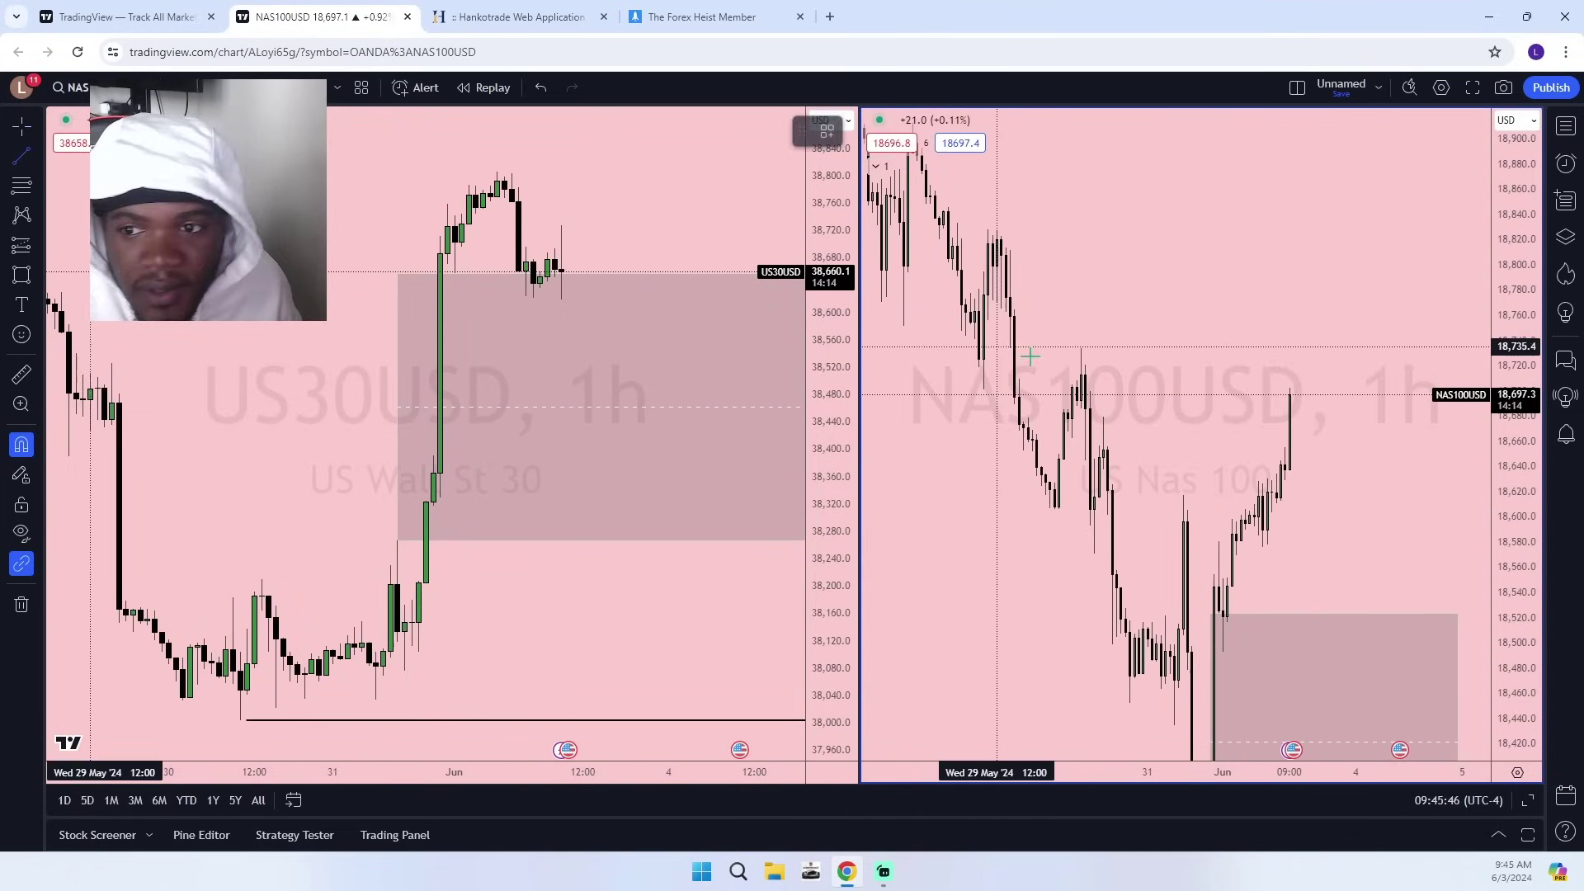
{"action": "left_click", "coordinate": [1081, 349]}
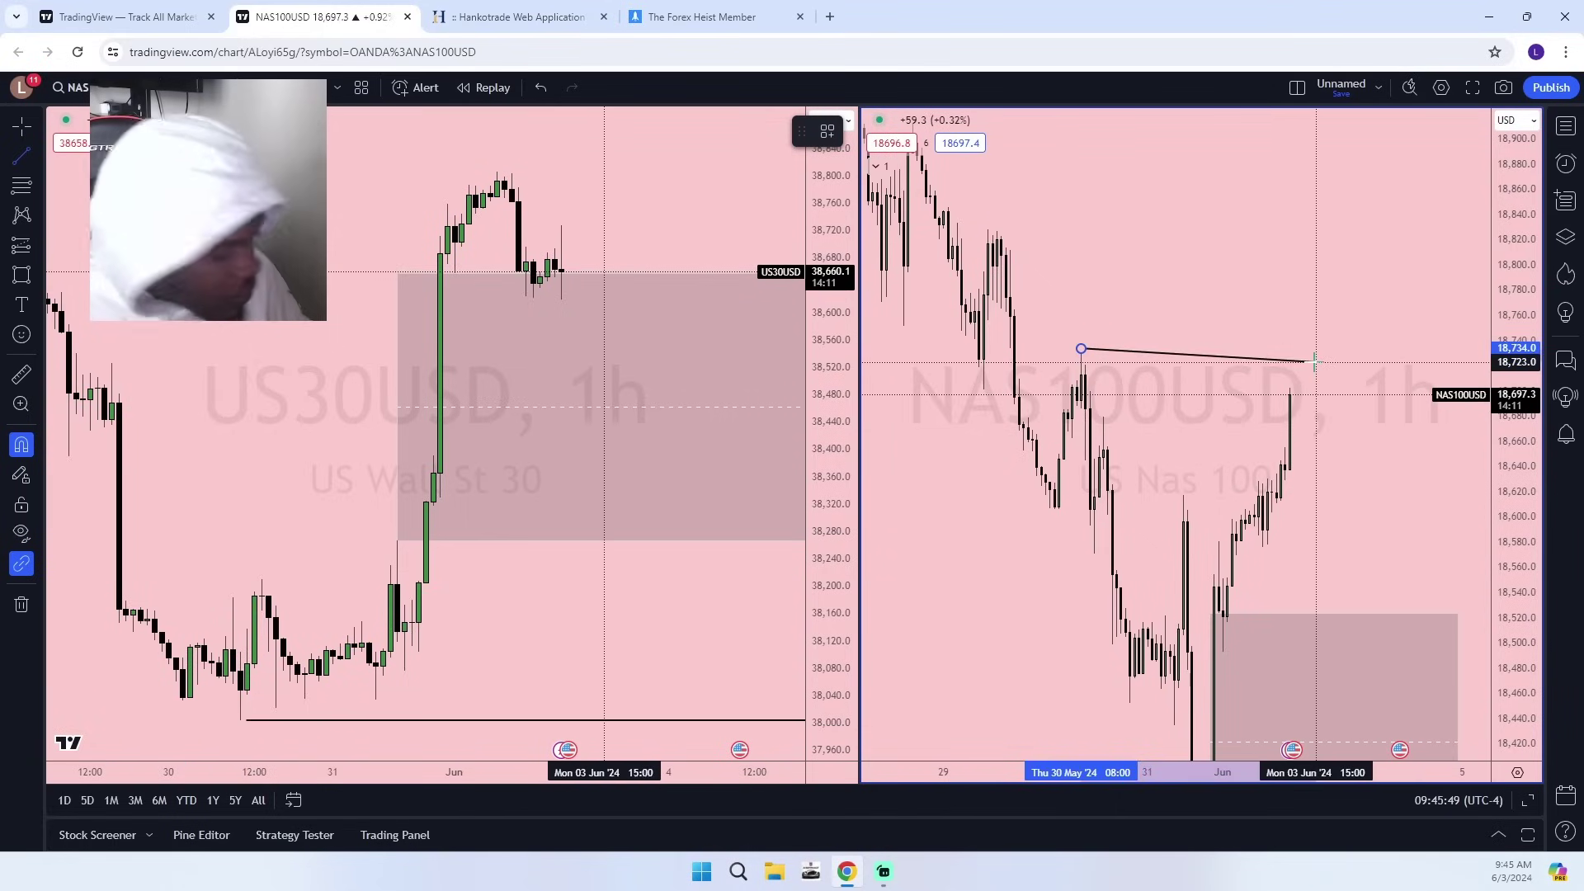
{"action": "left_click", "coordinate": [1342, 348]}
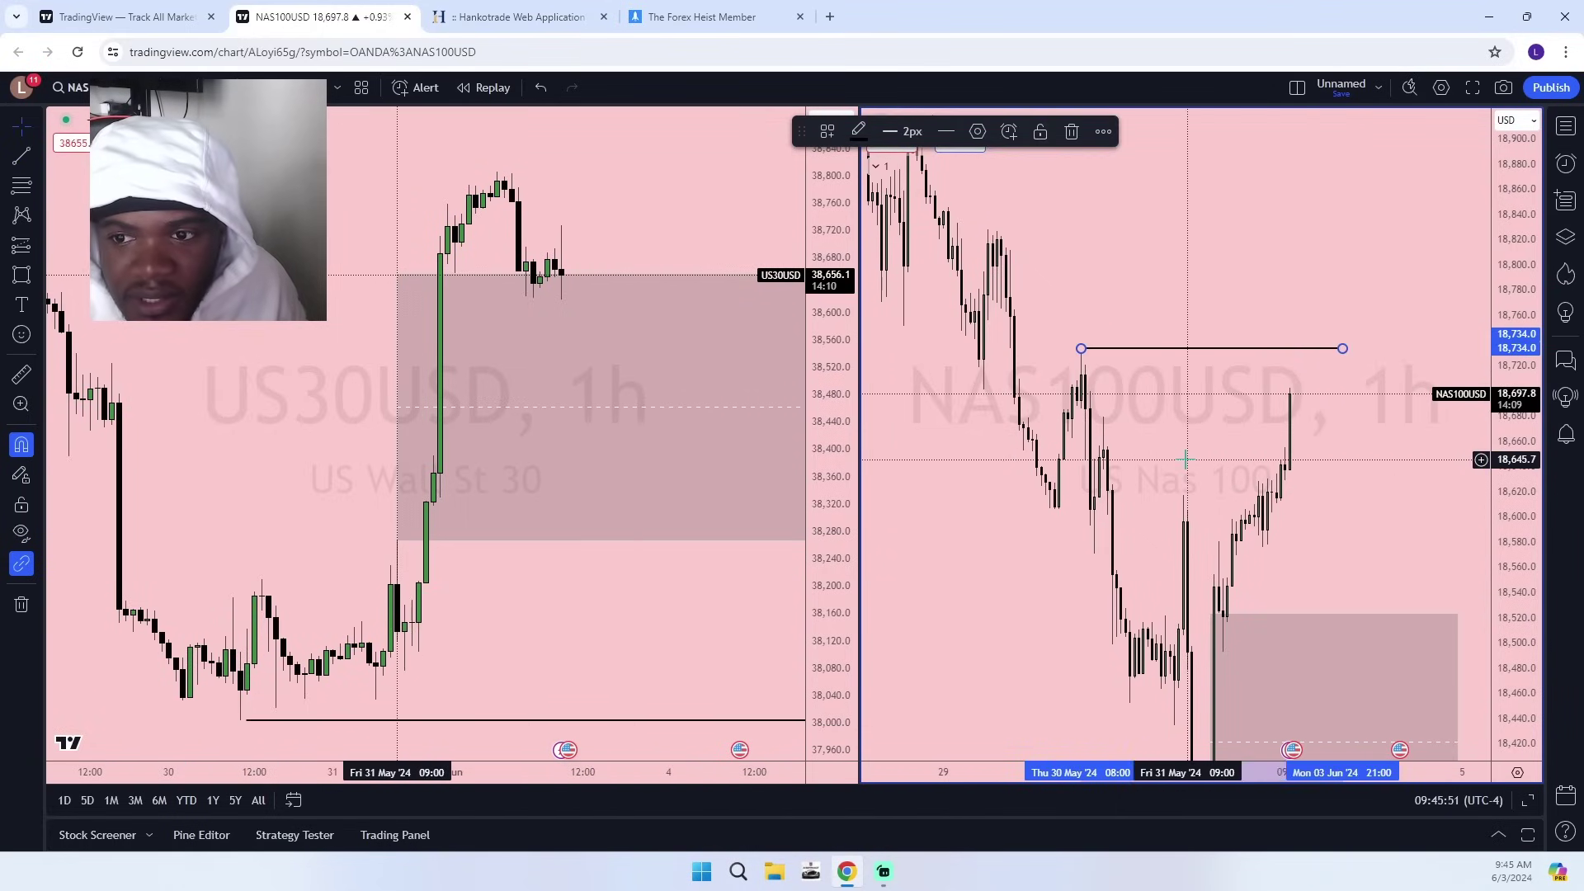
Apply the saved "buyside" template to the new trend line at the 30 May high on NAS100USD.
{"action": "left_click", "coordinate": [177, 87]}
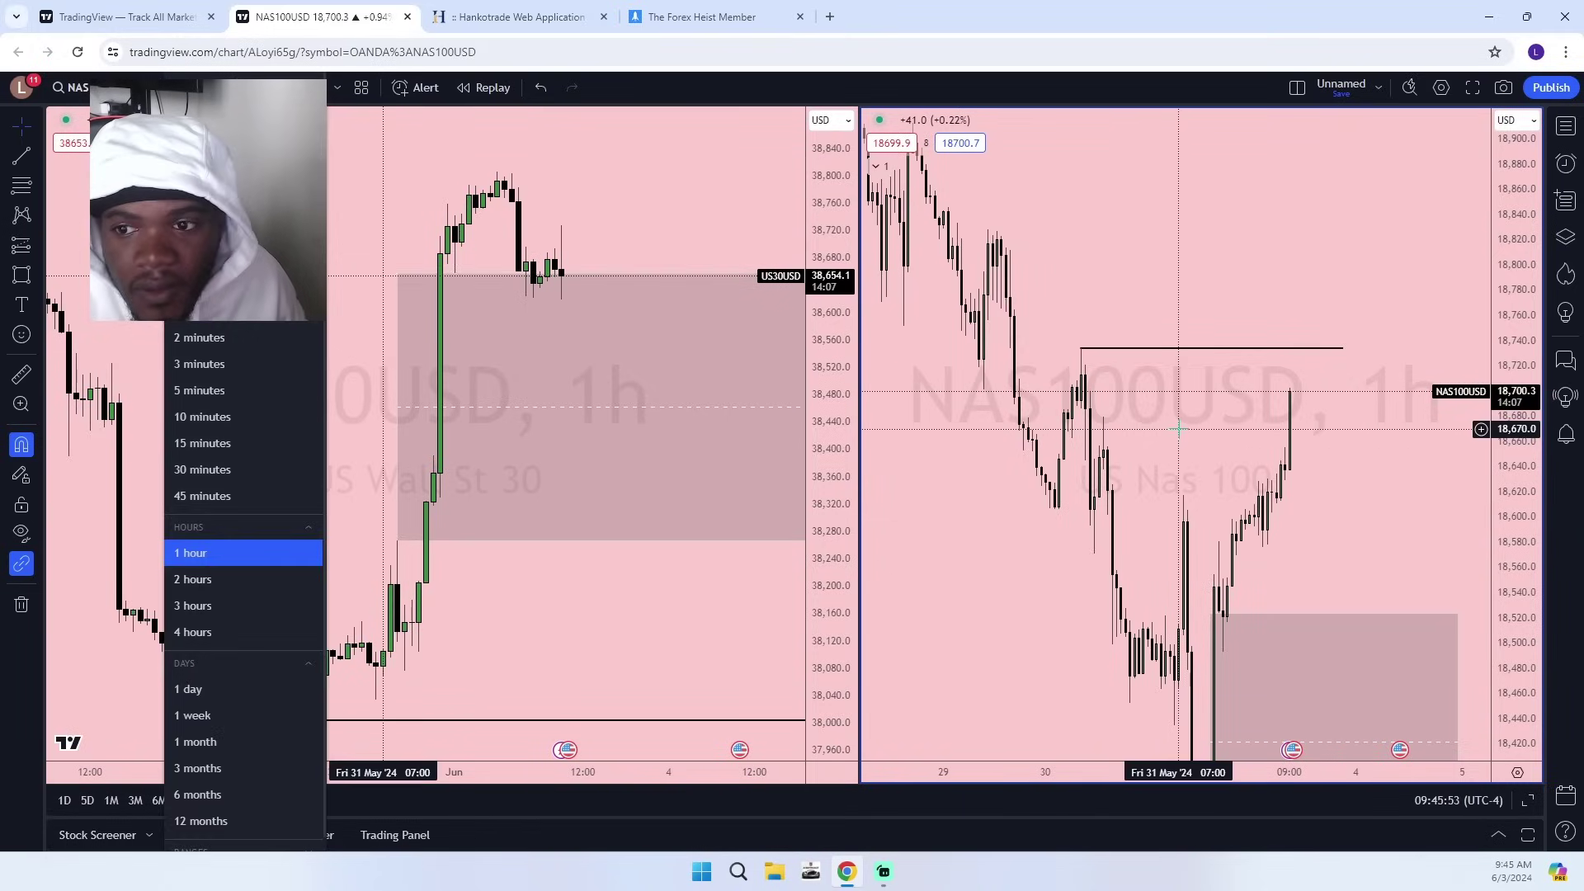
{"action": "right_click", "coordinate": [1273, 431]}
{"action": "left_click", "coordinate": [1090, 425]}
{"action": "left_click_drag", "start_coordinate": [1193, 415], "coordinate": [1185, 396]}
{"action": "left_click", "coordinate": [1320, 330]}
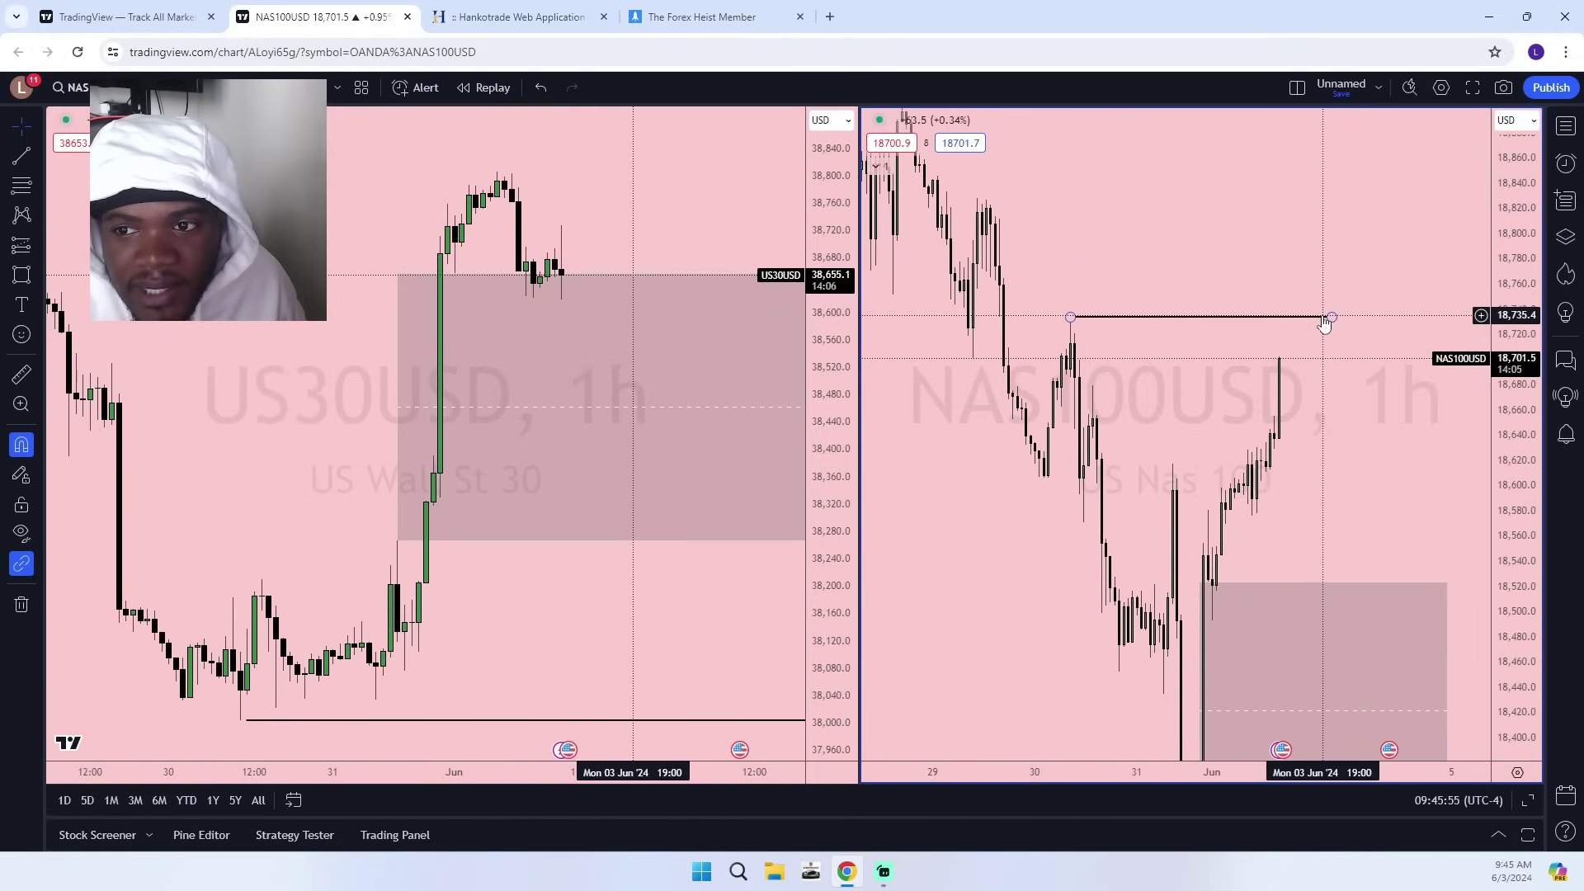
{"action": "left_click", "coordinate": [977, 133]}
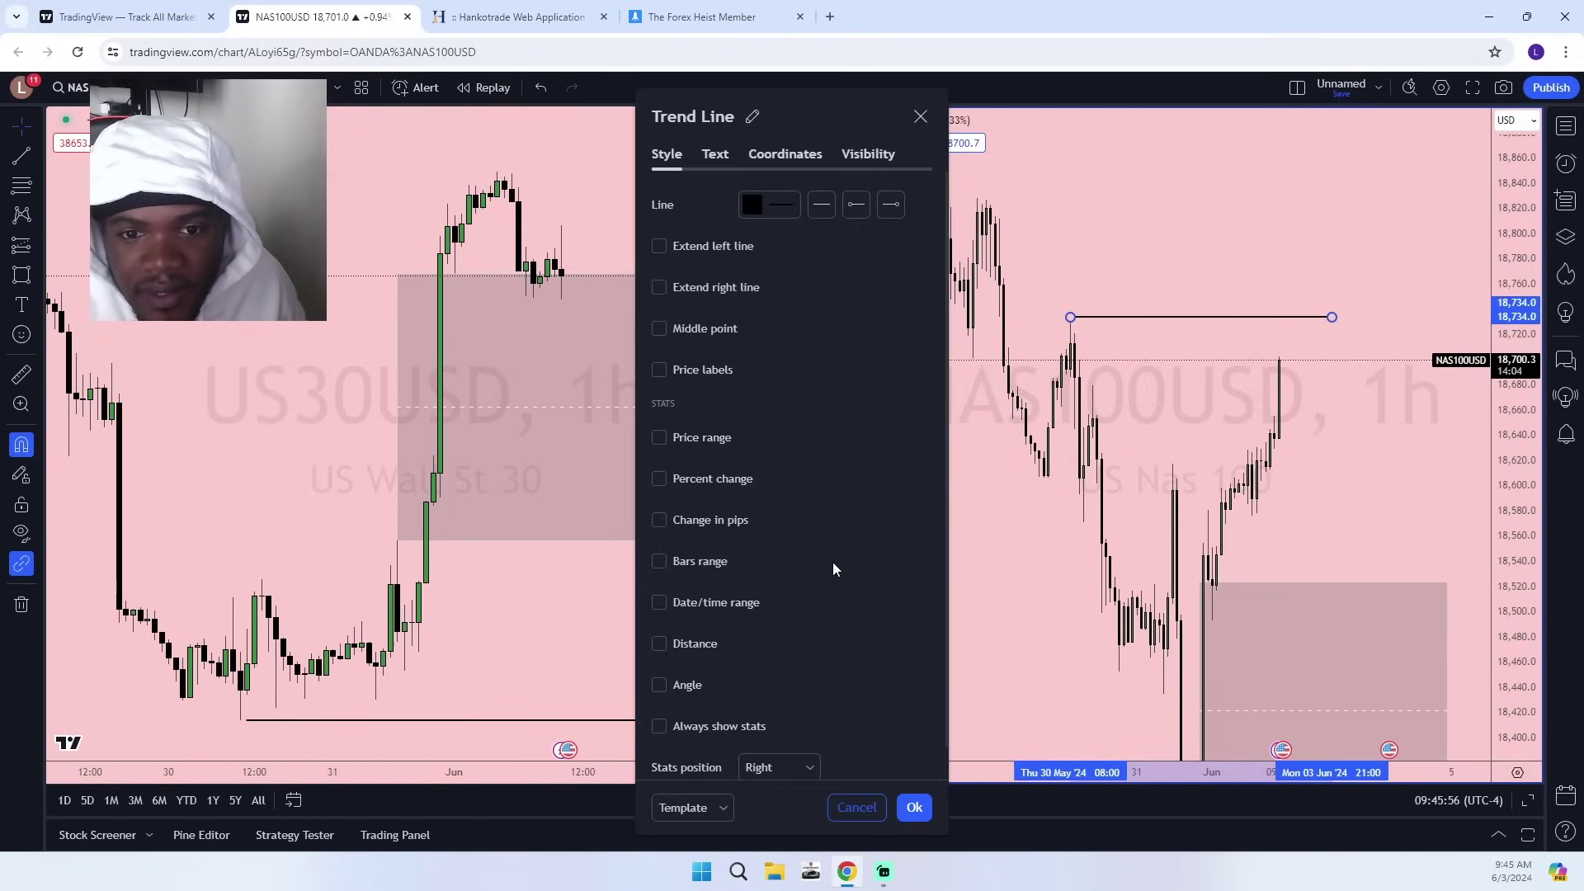
{"action": "left_click", "coordinate": [705, 814]}
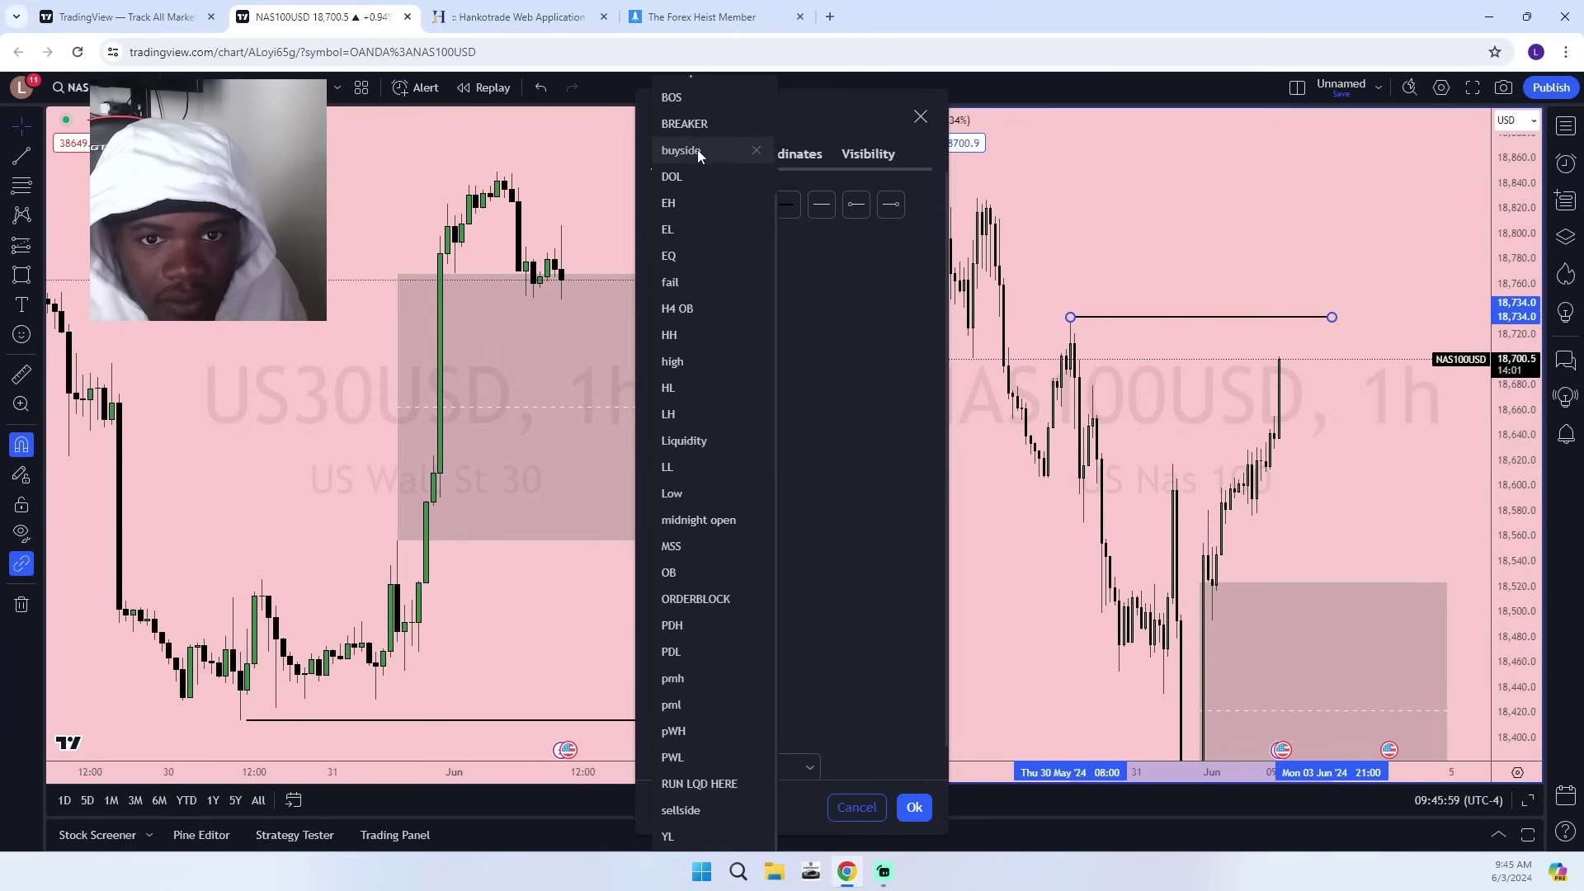
{"action": "left_click", "coordinate": [697, 150]}
{"action": "left_click", "coordinate": [916, 806]}
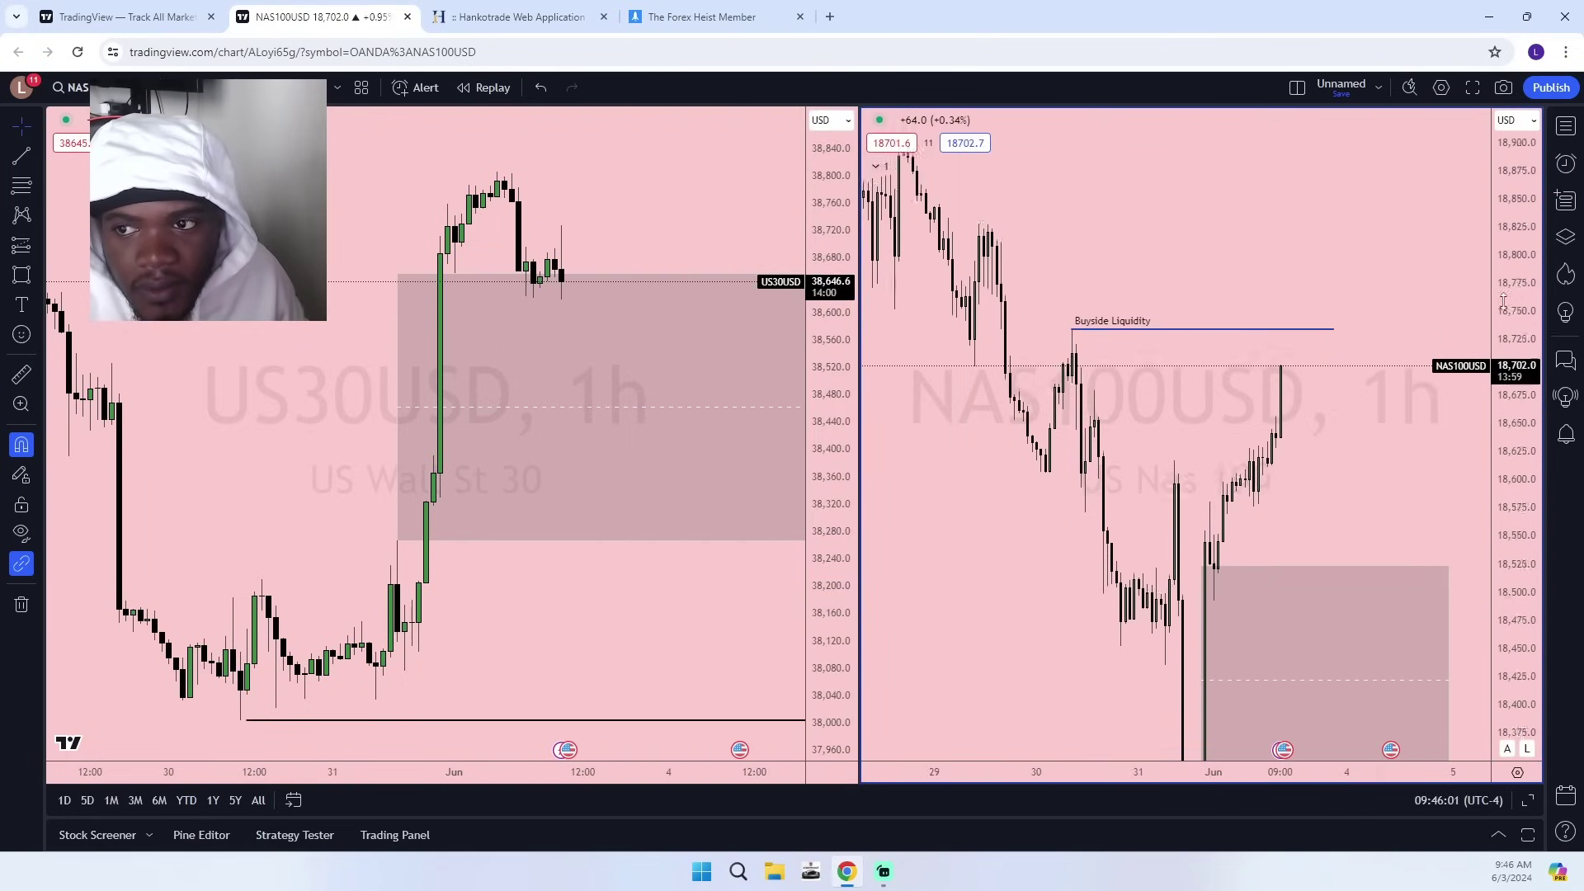
Examine NAS100USD price action around the Buyside Liquidity line, the black line near 18,950 and the grey zone below price.
{"action": "left_click_drag", "start_coordinate": [1504, 302], "coordinate": [1353, 607]}
{"action": "left_click_drag", "start_coordinate": [1258, 640], "coordinate": [1093, 637]}
{"action": "scroll", "coordinate": [1252, 579], "scroll_direction": "down", "scroll_amount": 8}
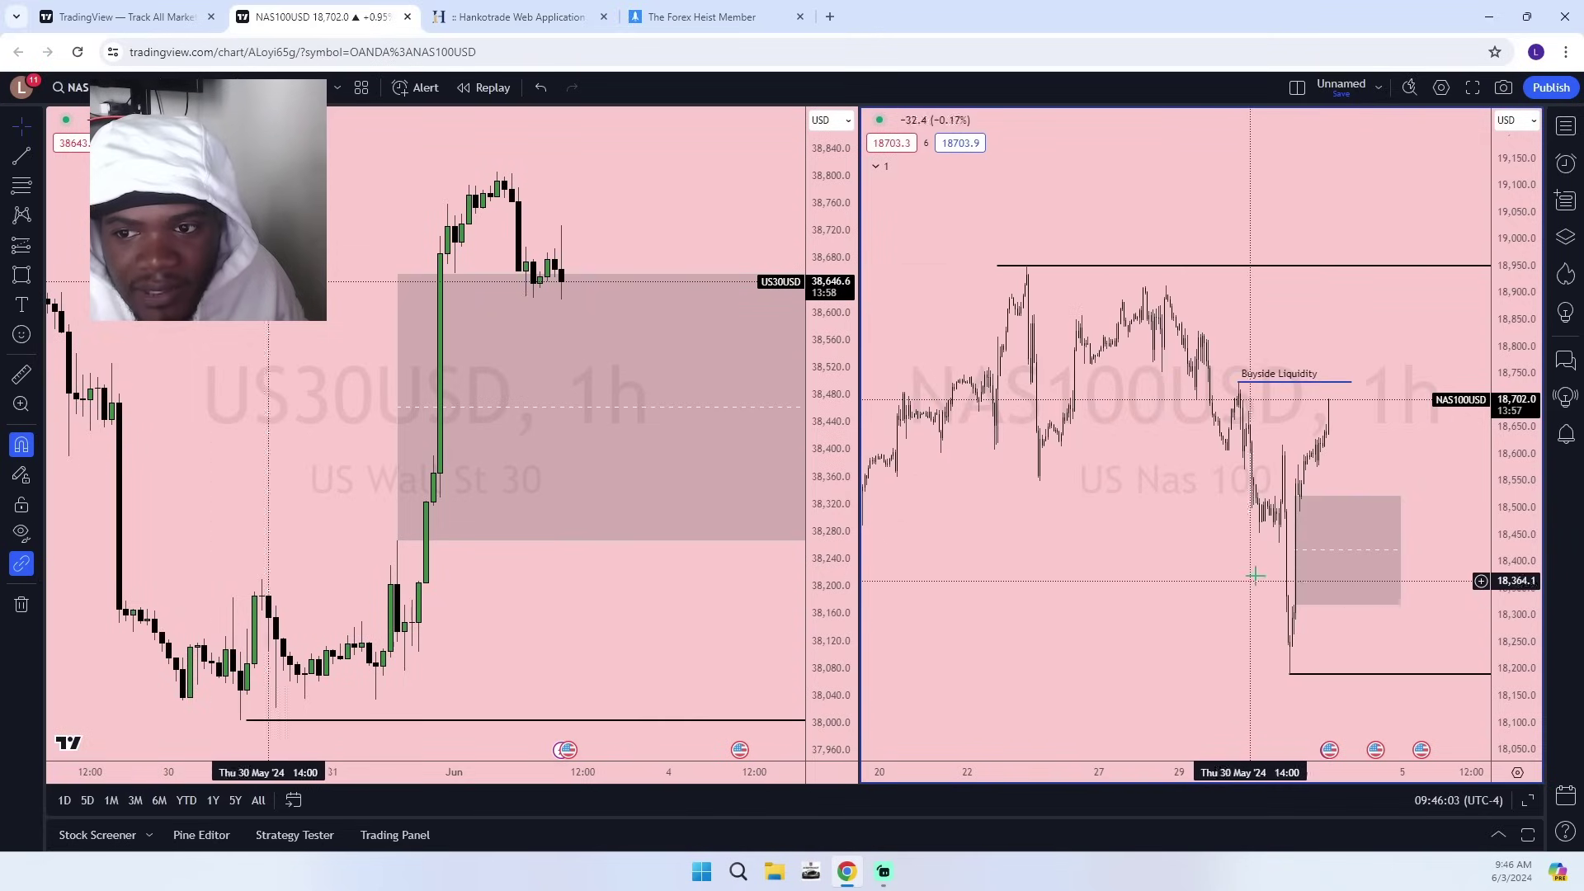
{"action": "left_click_drag", "start_coordinate": [1135, 455], "coordinate": [1079, 516]}
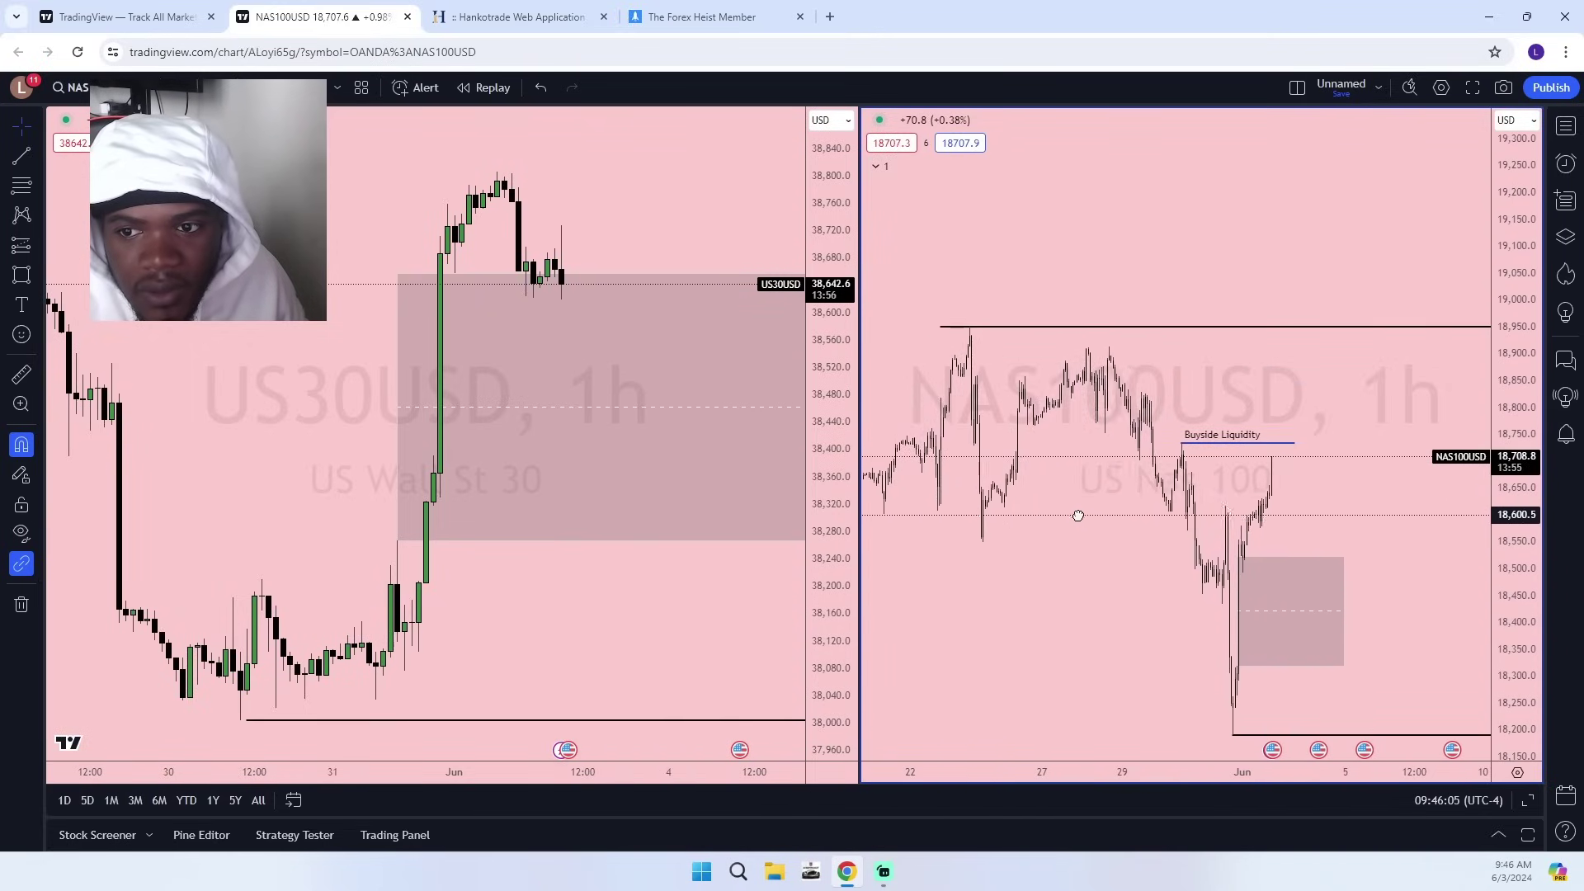
{"action": "scroll", "coordinate": [1078, 516], "scroll_direction": "down", "scroll_amount": 4}
{"action": "scroll", "coordinate": [1273, 475], "scroll_direction": "up", "scroll_amount": 10}
{"action": "left_click_drag", "start_coordinate": [967, 476], "coordinate": [1241, 475]}
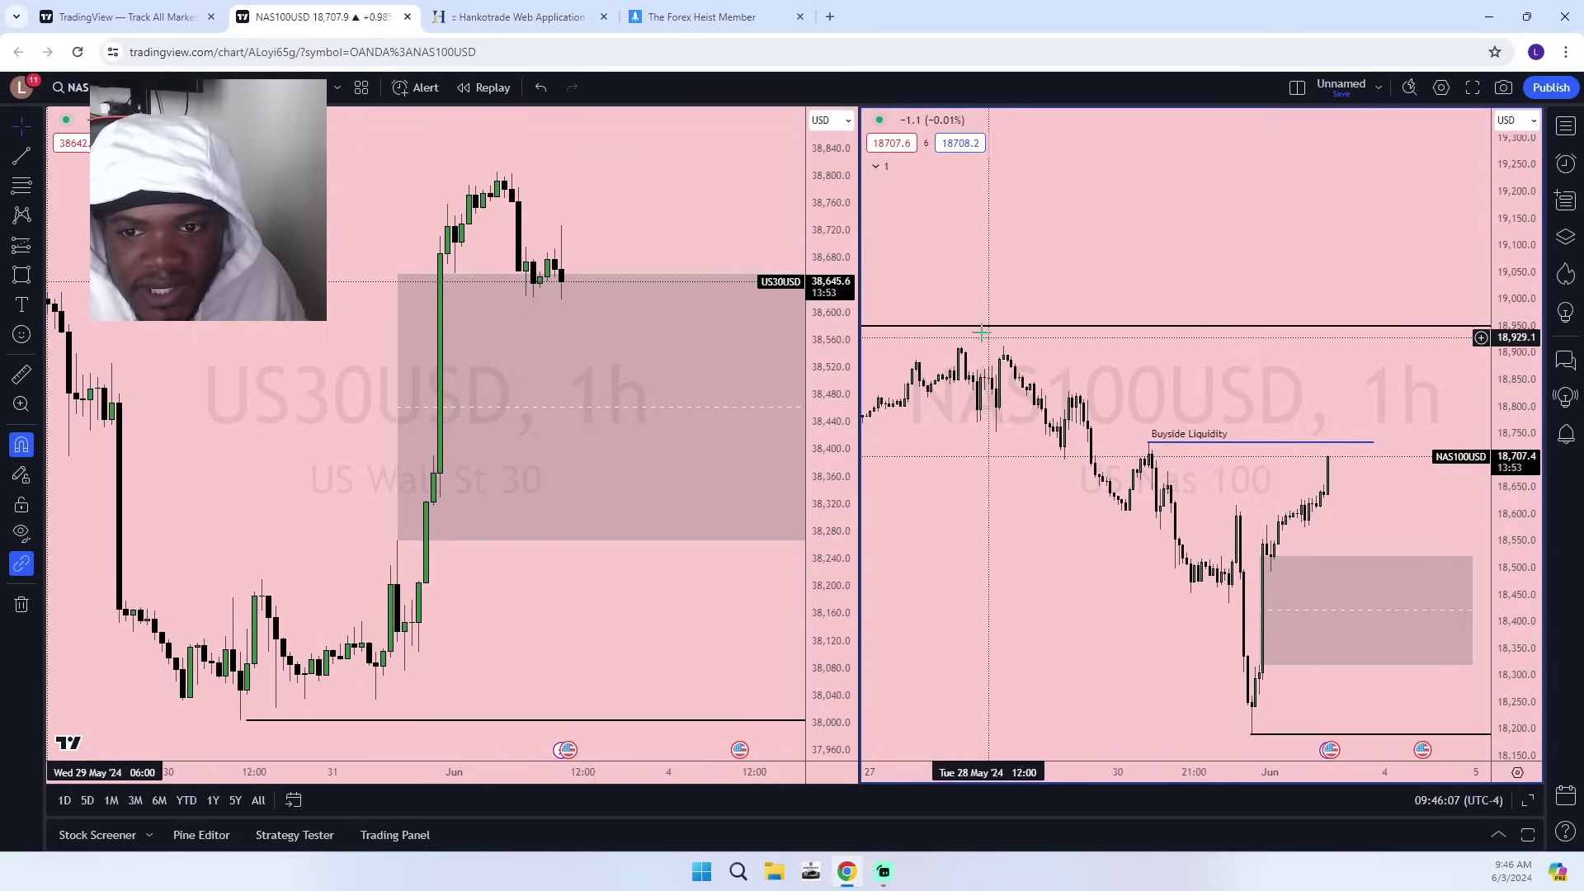
{"action": "scroll", "coordinate": [982, 333], "scroll_direction": "down", "scroll_amount": 2}
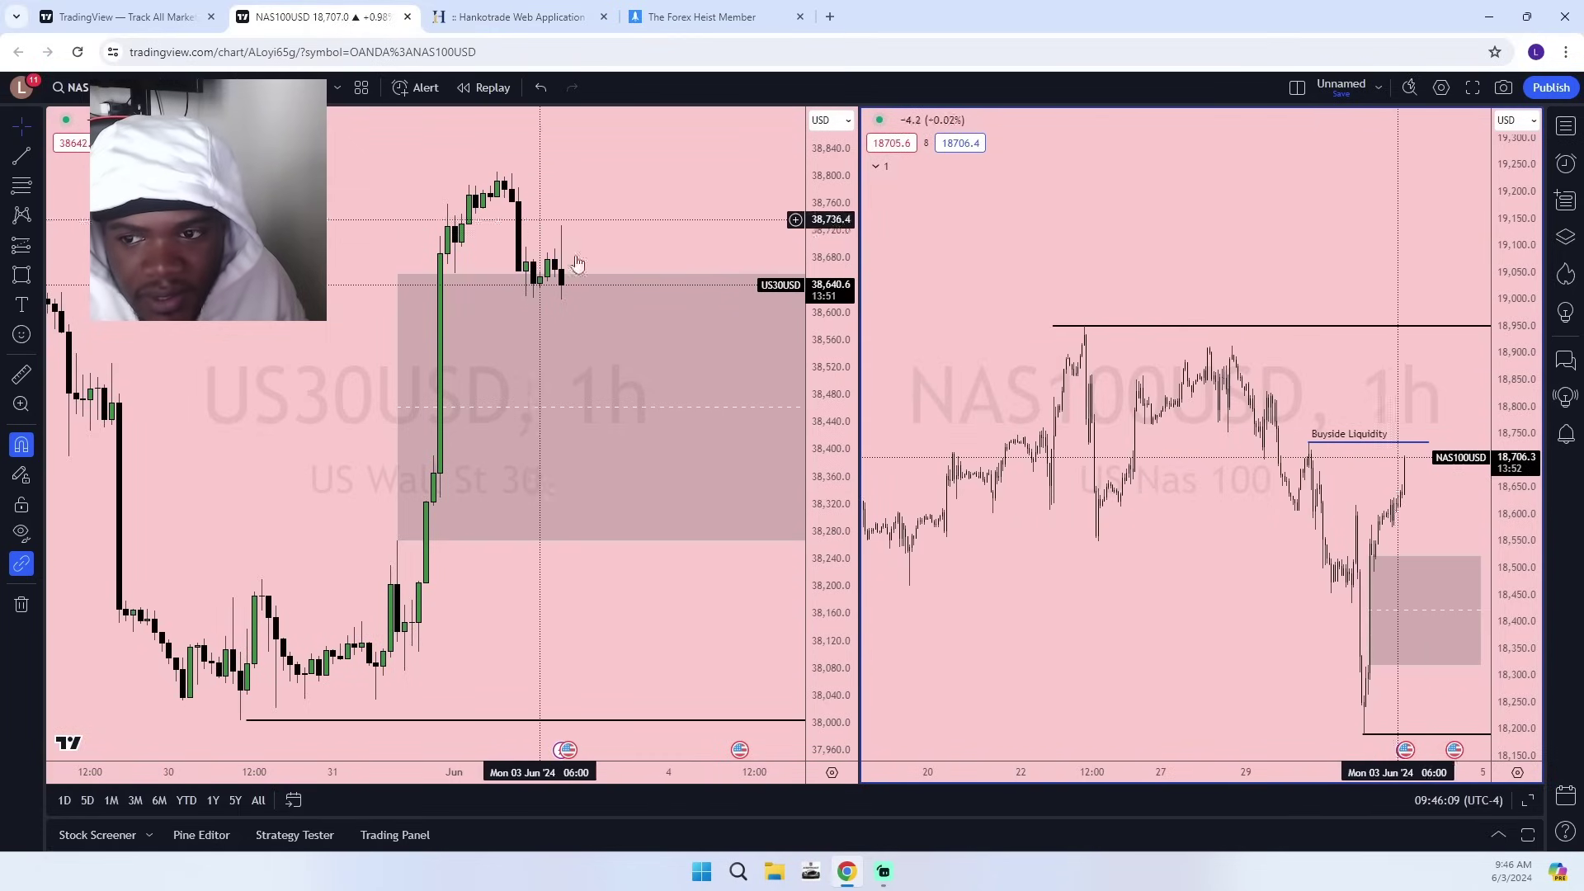
{"action": "scroll", "coordinate": [1162, 446], "scroll_direction": "up", "scroll_amount": 3}
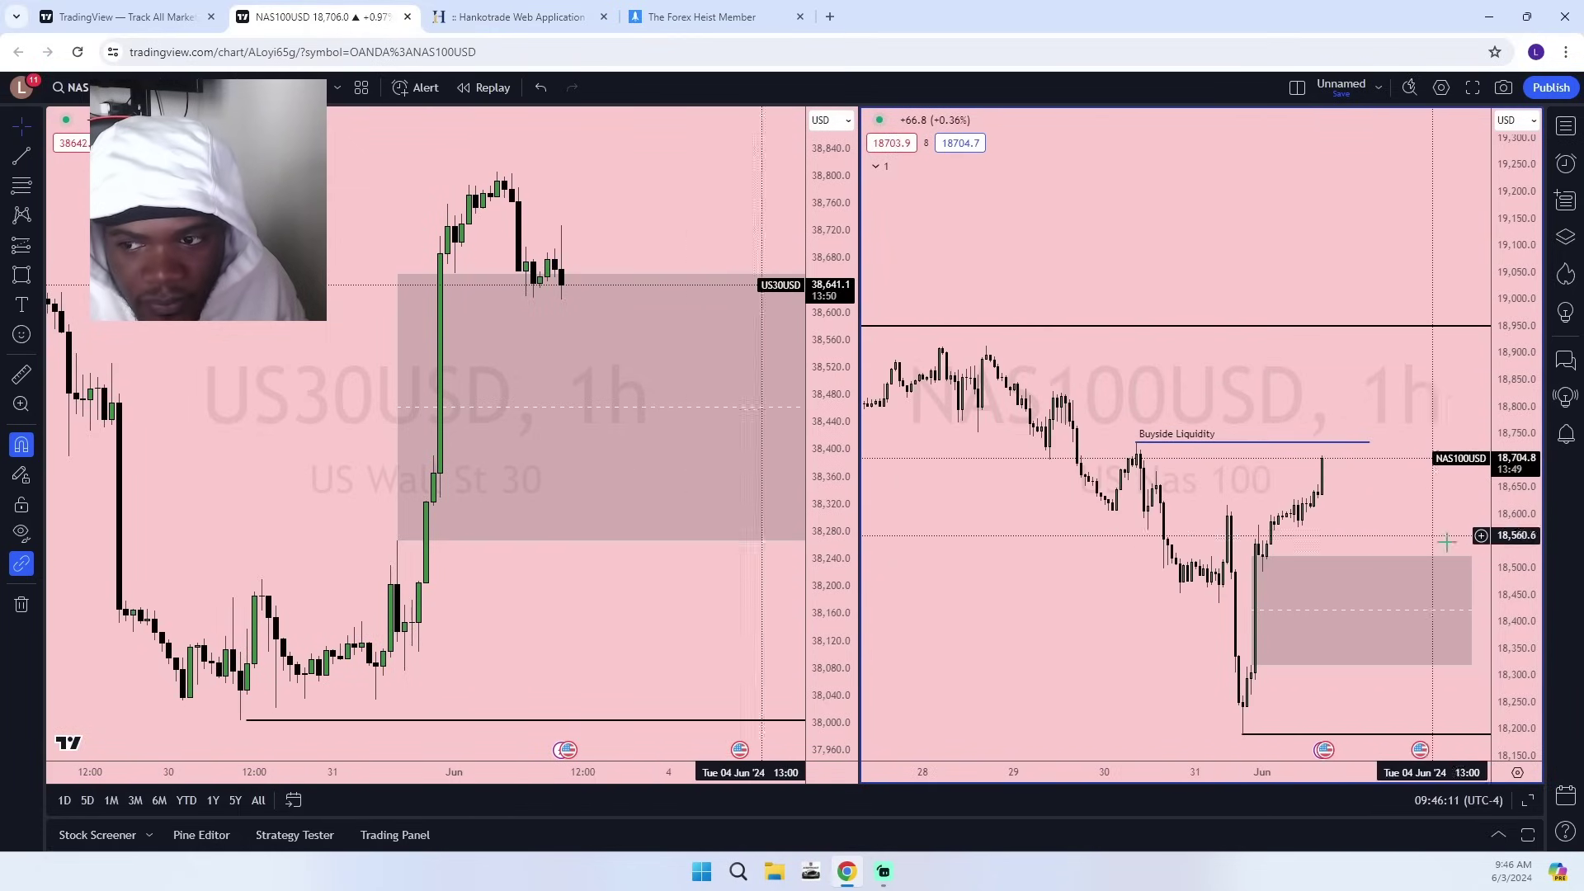
{"action": "left_click_drag", "start_coordinate": [1522, 588], "coordinate": [1521, 396]}
{"action": "left_click_drag", "start_coordinate": [1371, 567], "coordinate": [1355, 421]}
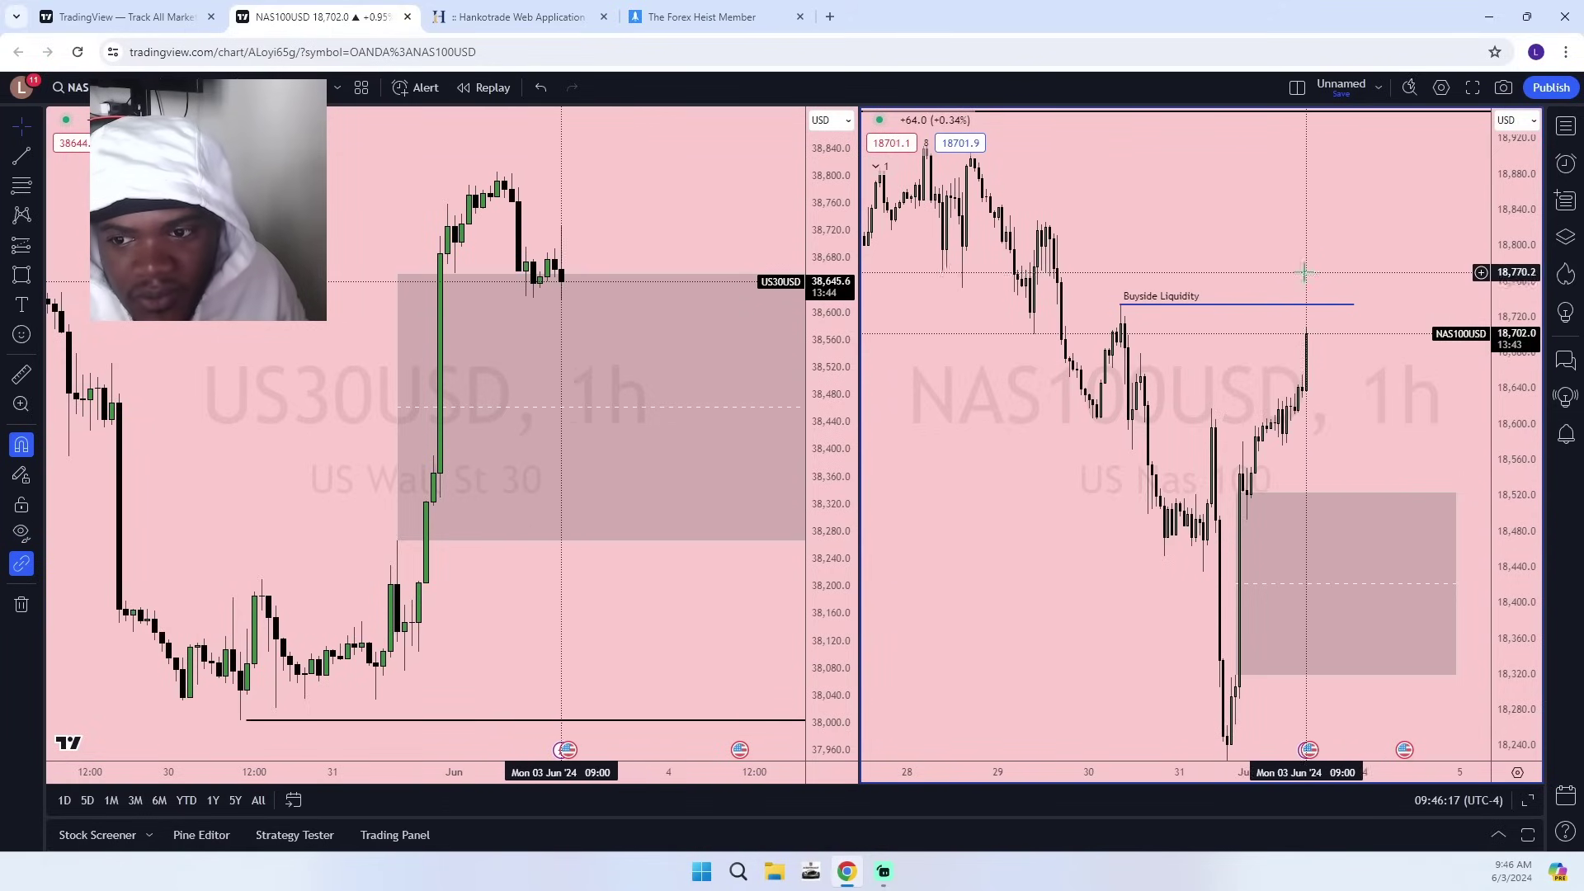
{"action": "left_click_drag", "start_coordinate": [1333, 376], "coordinate": [1308, 275]}
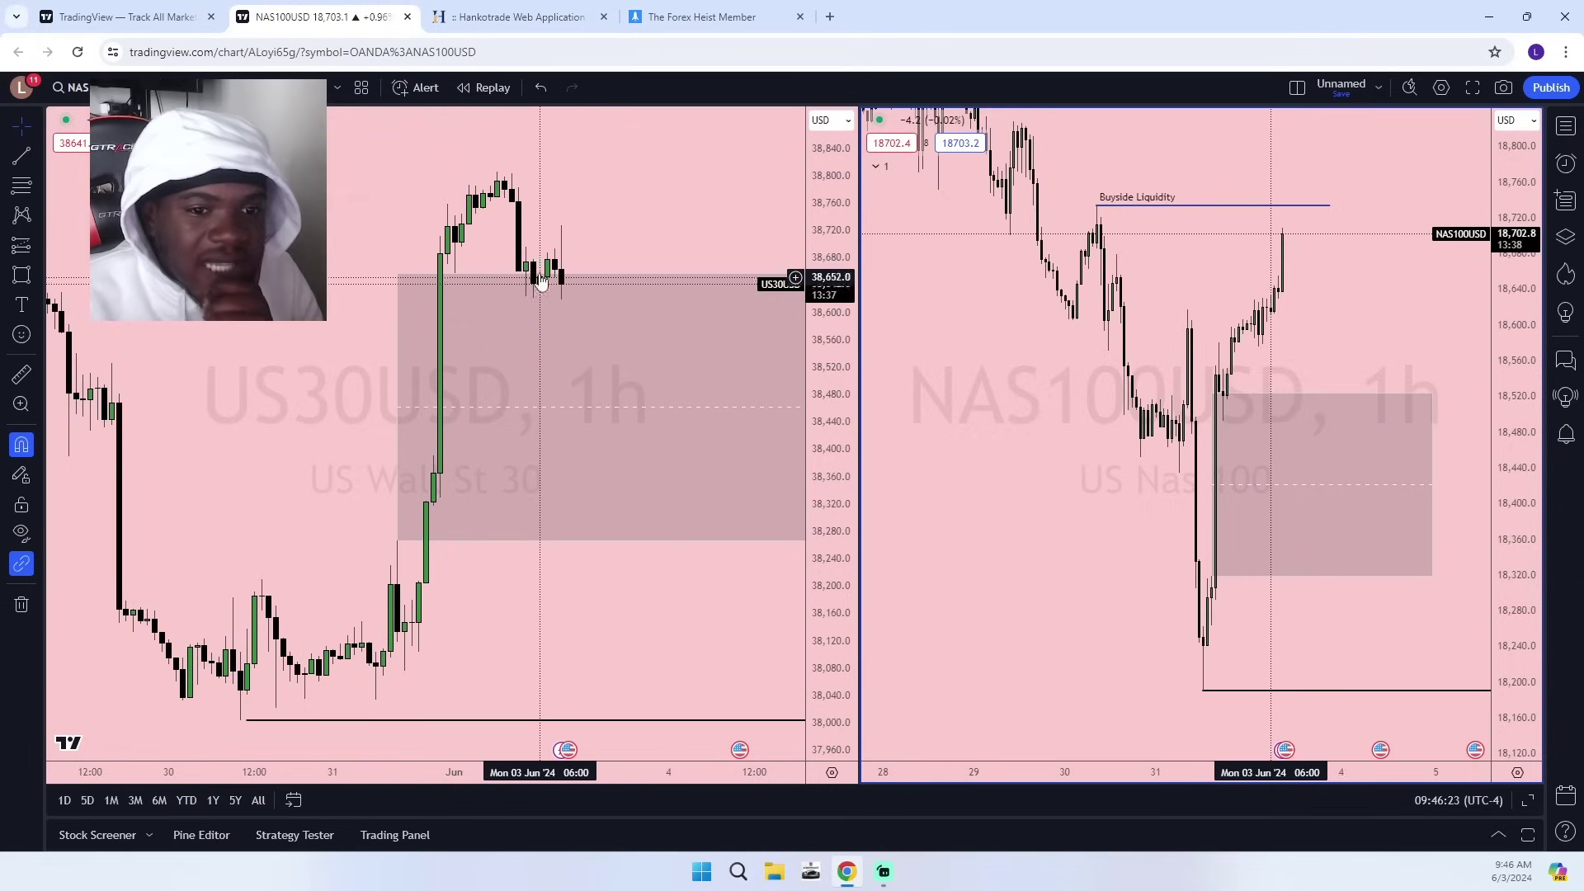
Stretch the US30USD chart's price scale, recentre on the latest candles and set the chart to the 15-minute timeframe.
{"action": "left_click_drag", "start_coordinate": [830, 545], "coordinate": [829, 333]}
{"action": "left_click_drag", "start_coordinate": [665, 188], "coordinate": [720, 437]}
{"action": "left_click", "coordinate": [184, 87]}
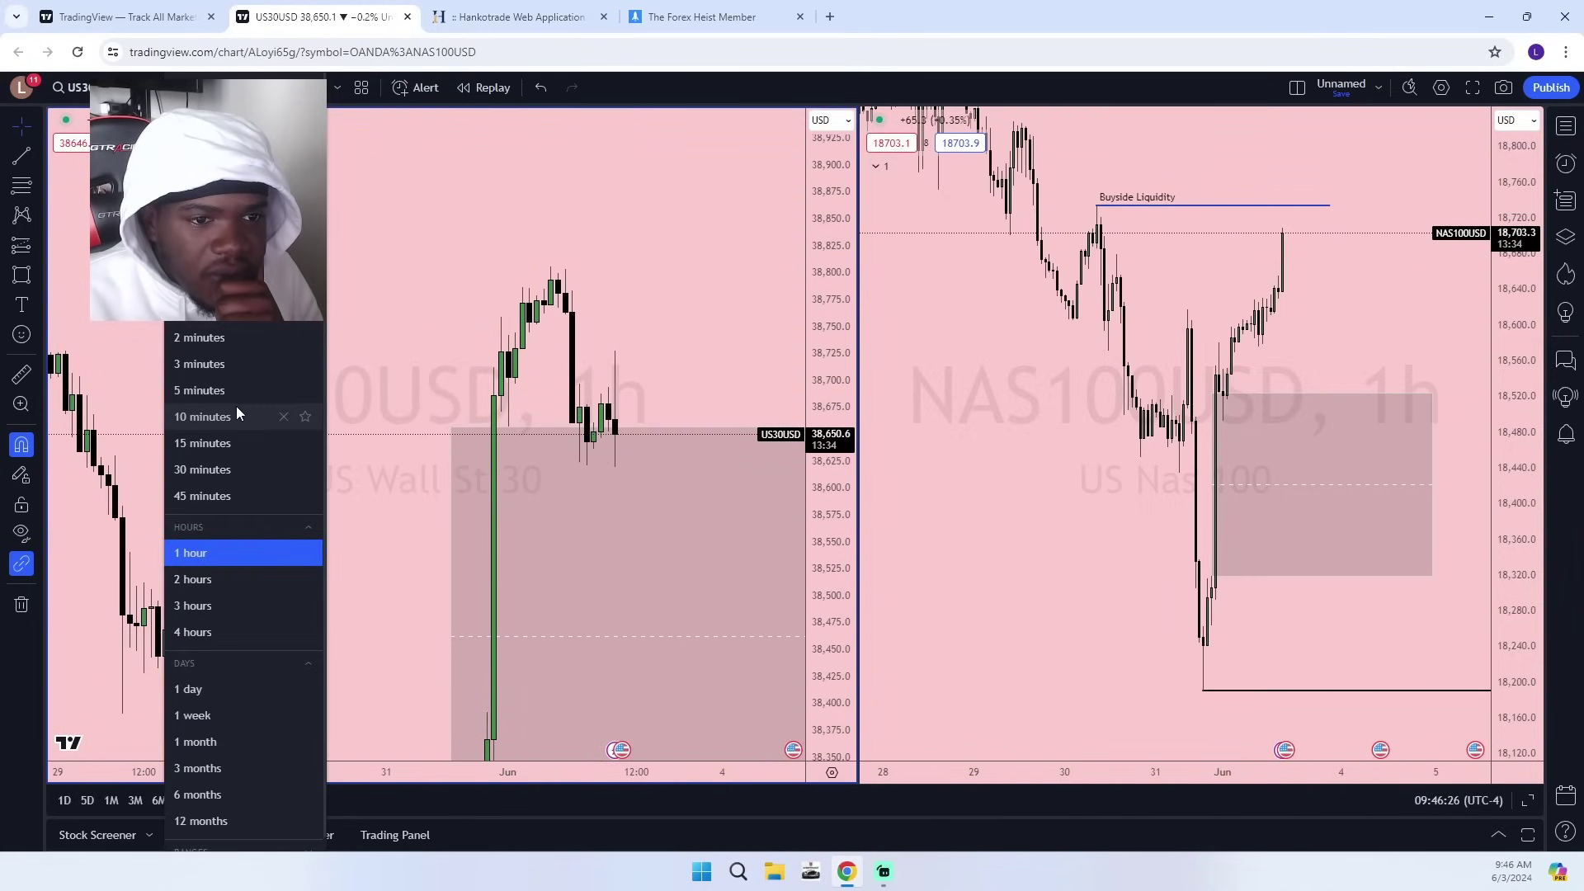
{"action": "left_click", "coordinate": [231, 434]}
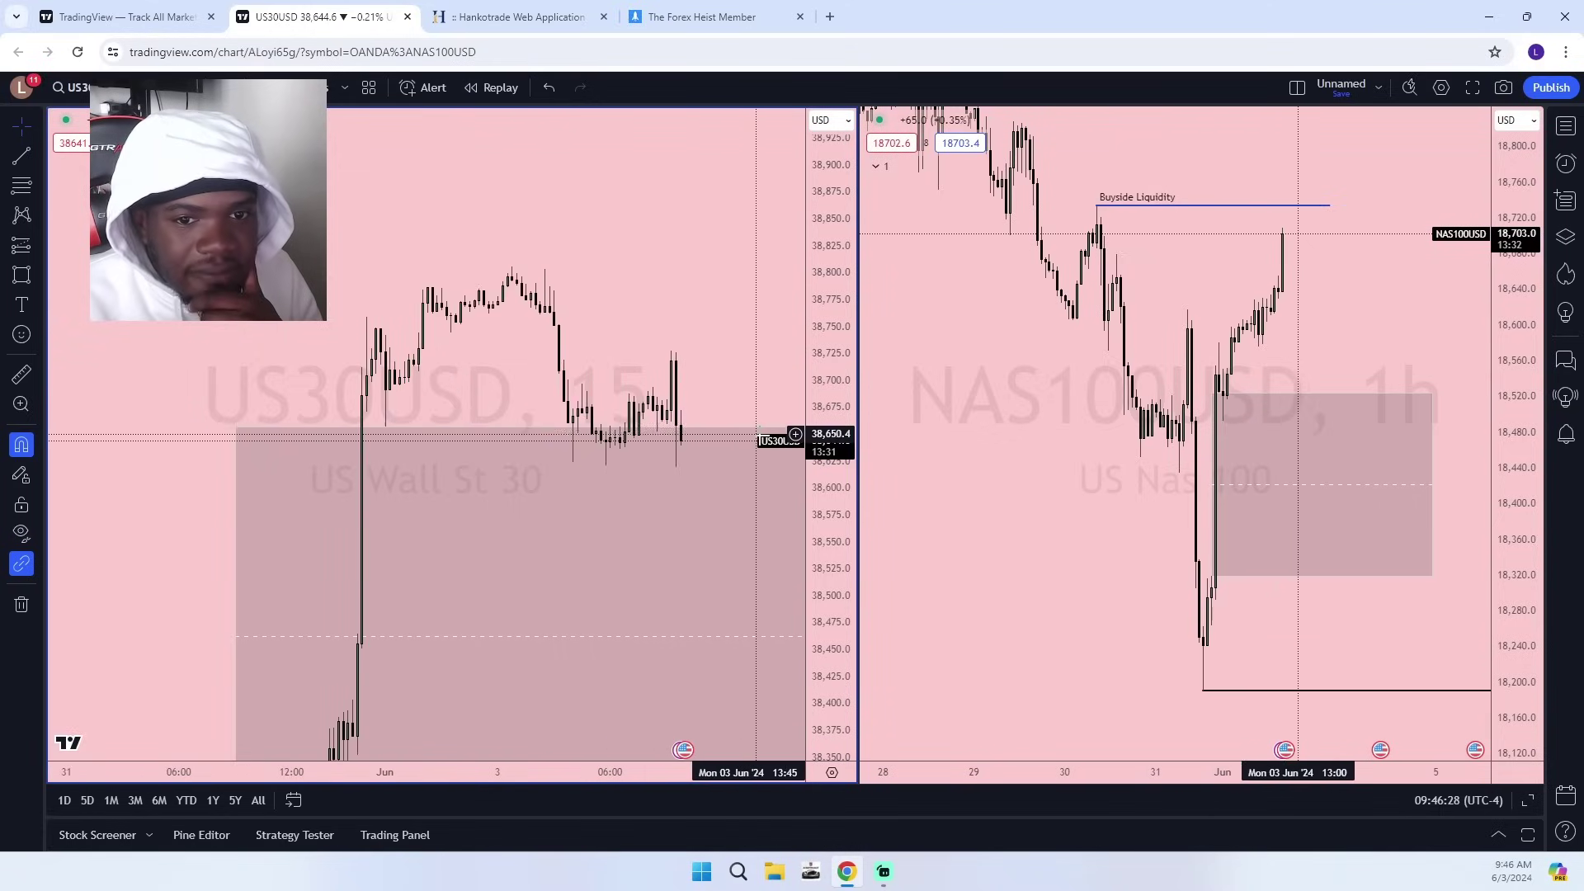
Draw a horizontal trend line on US30USD at about 38,621.5, starting from the 3 June 05:45 low and extending past the latest candle.
{"action": "left_click_drag", "start_coordinate": [828, 539], "coordinate": [825, 239]}
{"action": "scroll", "coordinate": [764, 272], "scroll_direction": "up", "scroll_amount": 5}
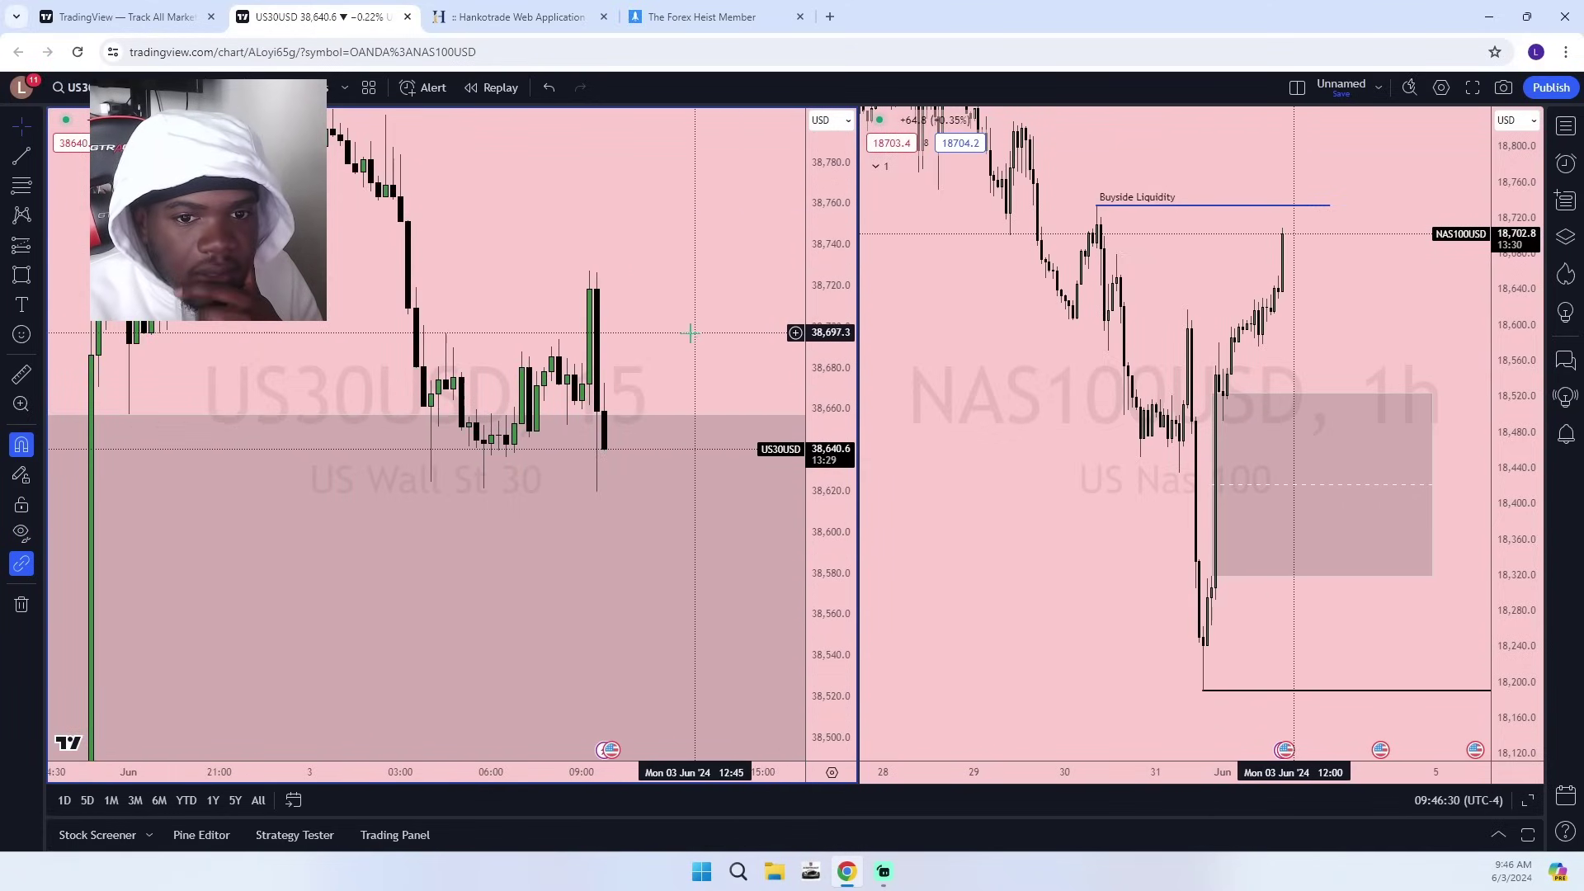
{"action": "left_click_drag", "start_coordinate": [668, 363], "coordinate": [700, 293]}
{"action": "left_click", "coordinate": [22, 155]}
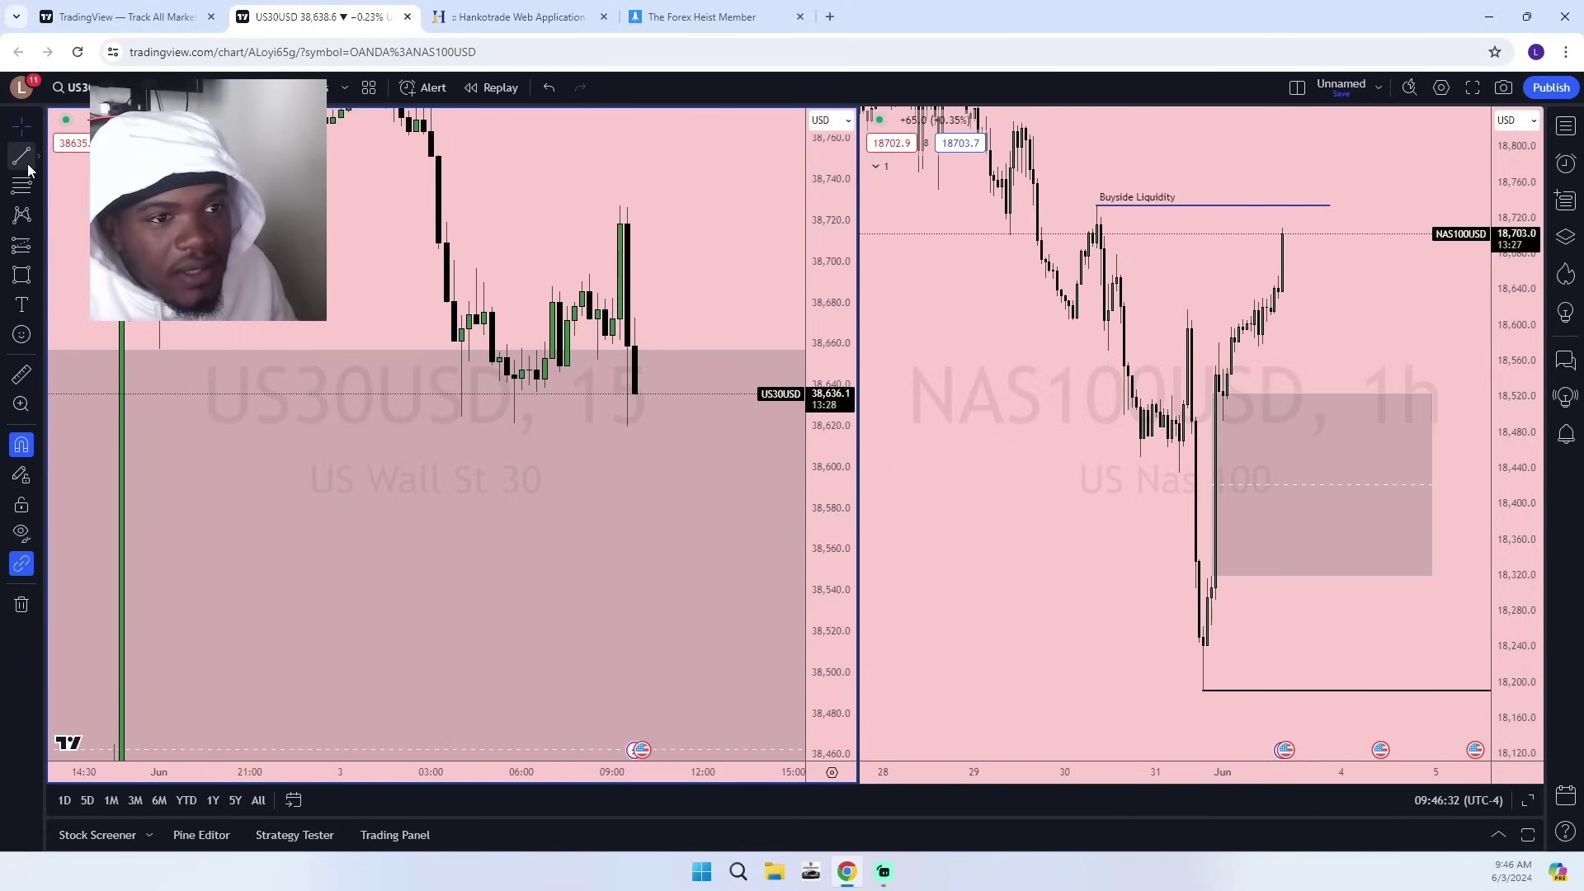
{"action": "left_click", "coordinate": [514, 424]}
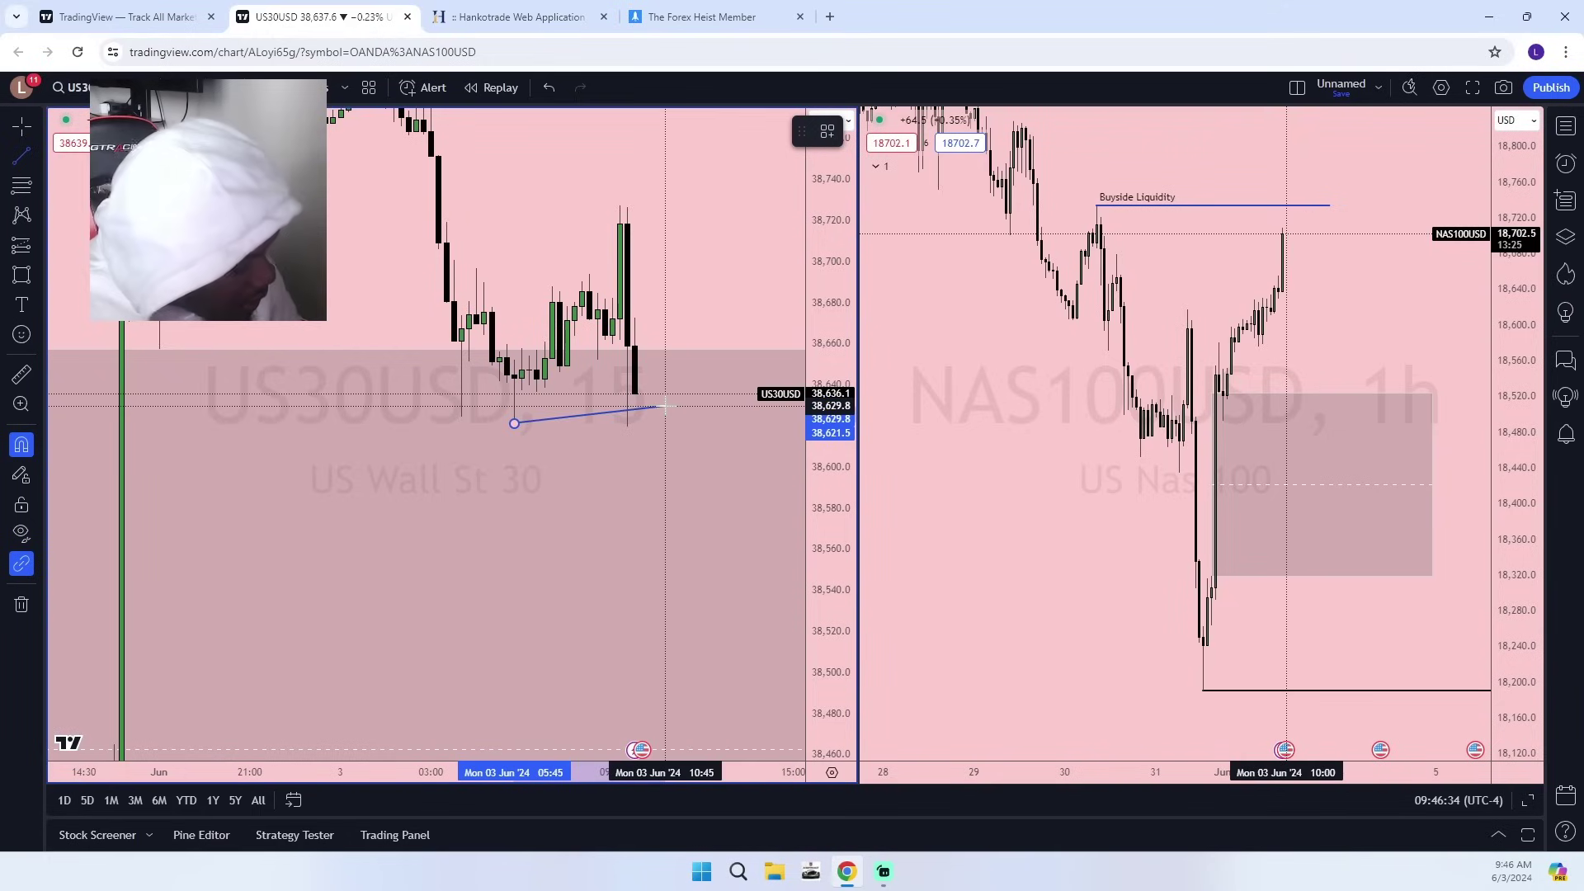
{"action": "left_click", "coordinate": [748, 424]}
Mark the small swing high just before the large green 3 June candle on US30USD with a short horizontal trend line ending at that candle.
{"action": "scroll", "coordinate": [767, 462], "scroll_direction": "down", "scroll_amount": 3}
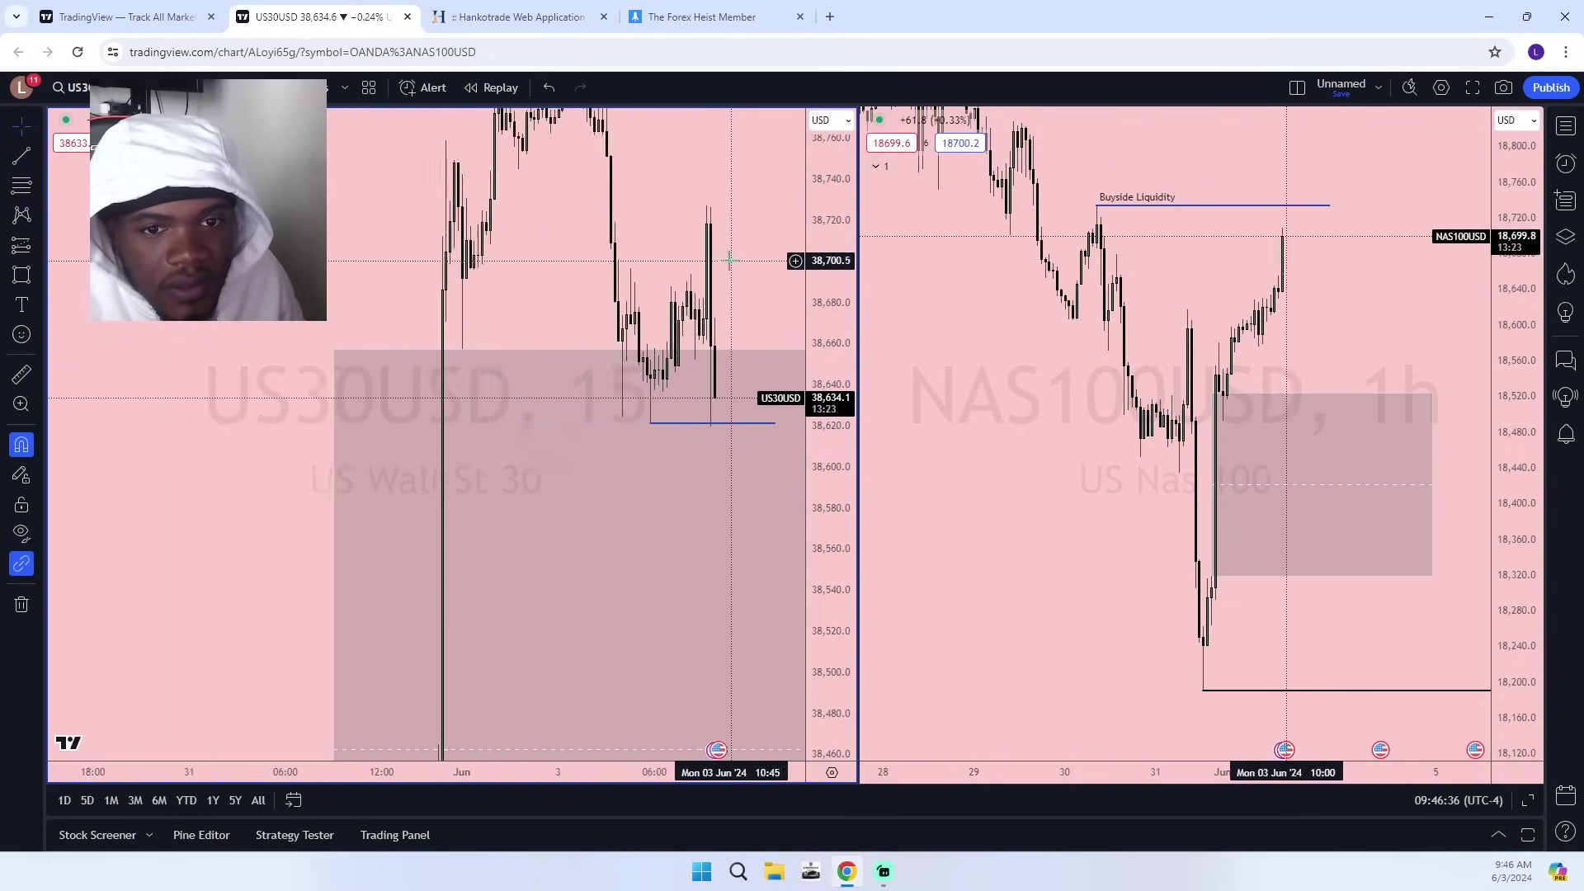
{"action": "left_click_drag", "start_coordinate": [828, 502], "coordinate": [829, 561]}
{"action": "left_click_drag", "start_coordinate": [770, 296], "coordinate": [744, 251]}
{"action": "left_click_drag", "start_coordinate": [842, 550], "coordinate": [844, 502]}
{"action": "scroll", "coordinate": [718, 363], "scroll_direction": "up", "scroll_amount": 3}
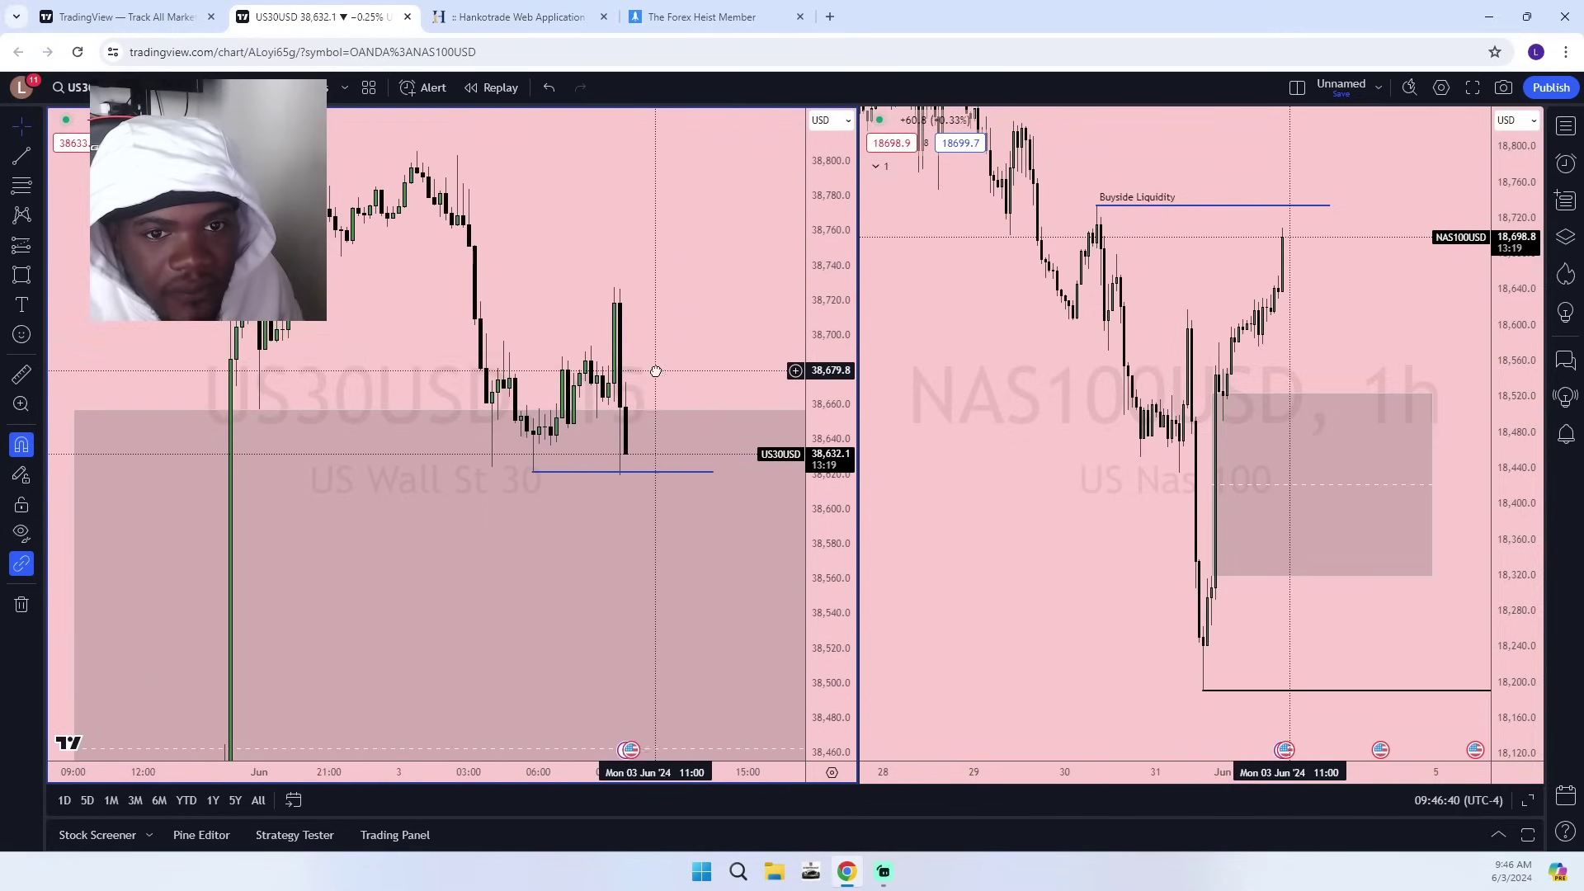
{"action": "left_click", "coordinate": [30, 156]}
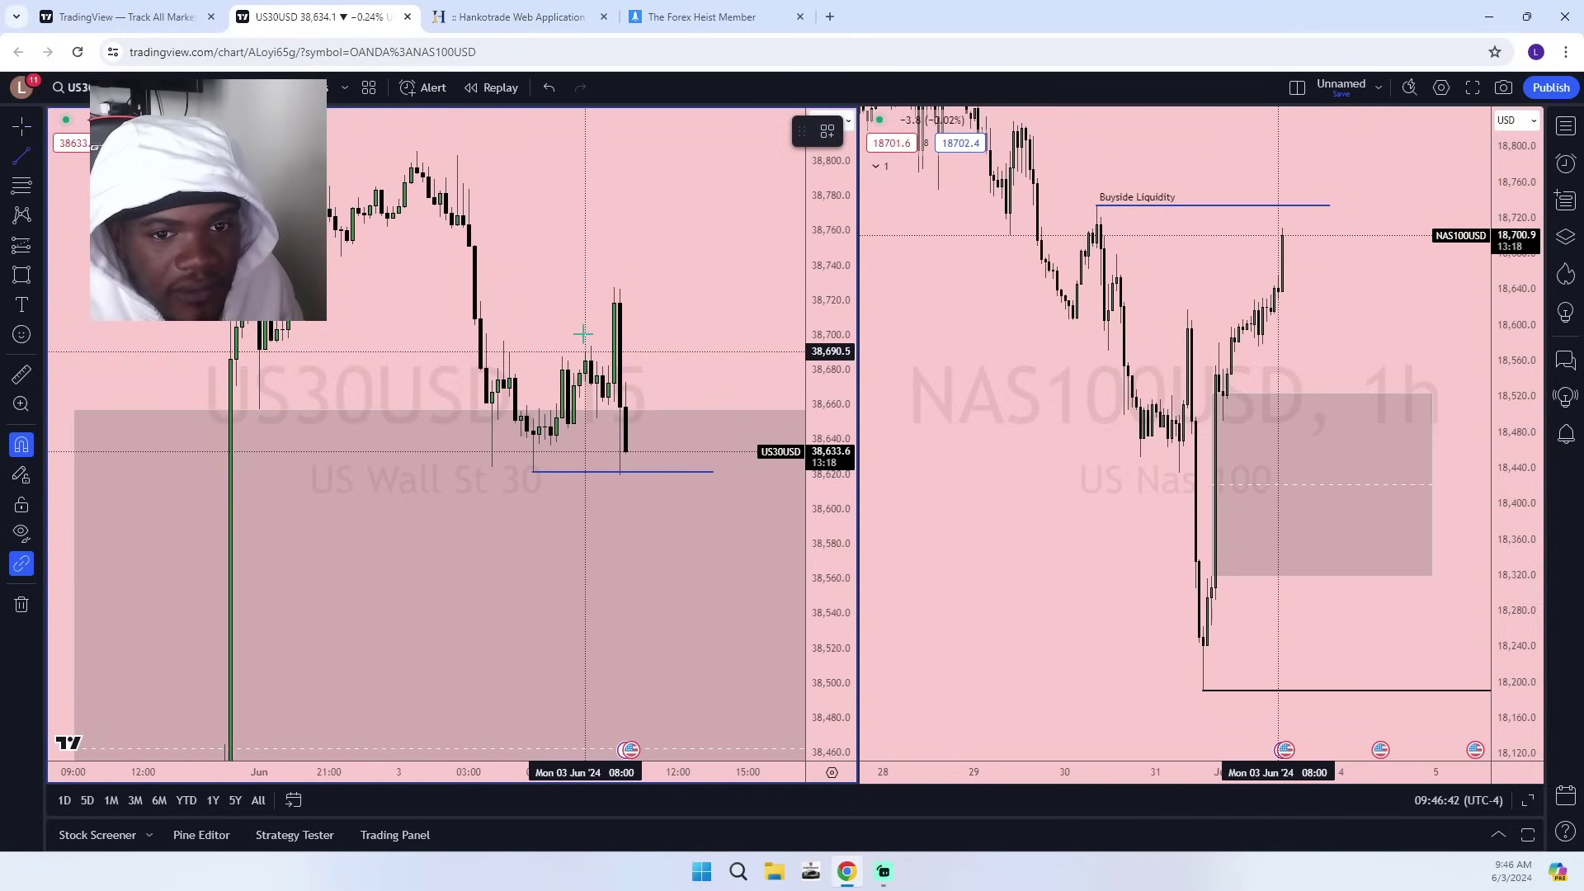
{"action": "left_click", "coordinate": [615, 339], "text": "shift"}
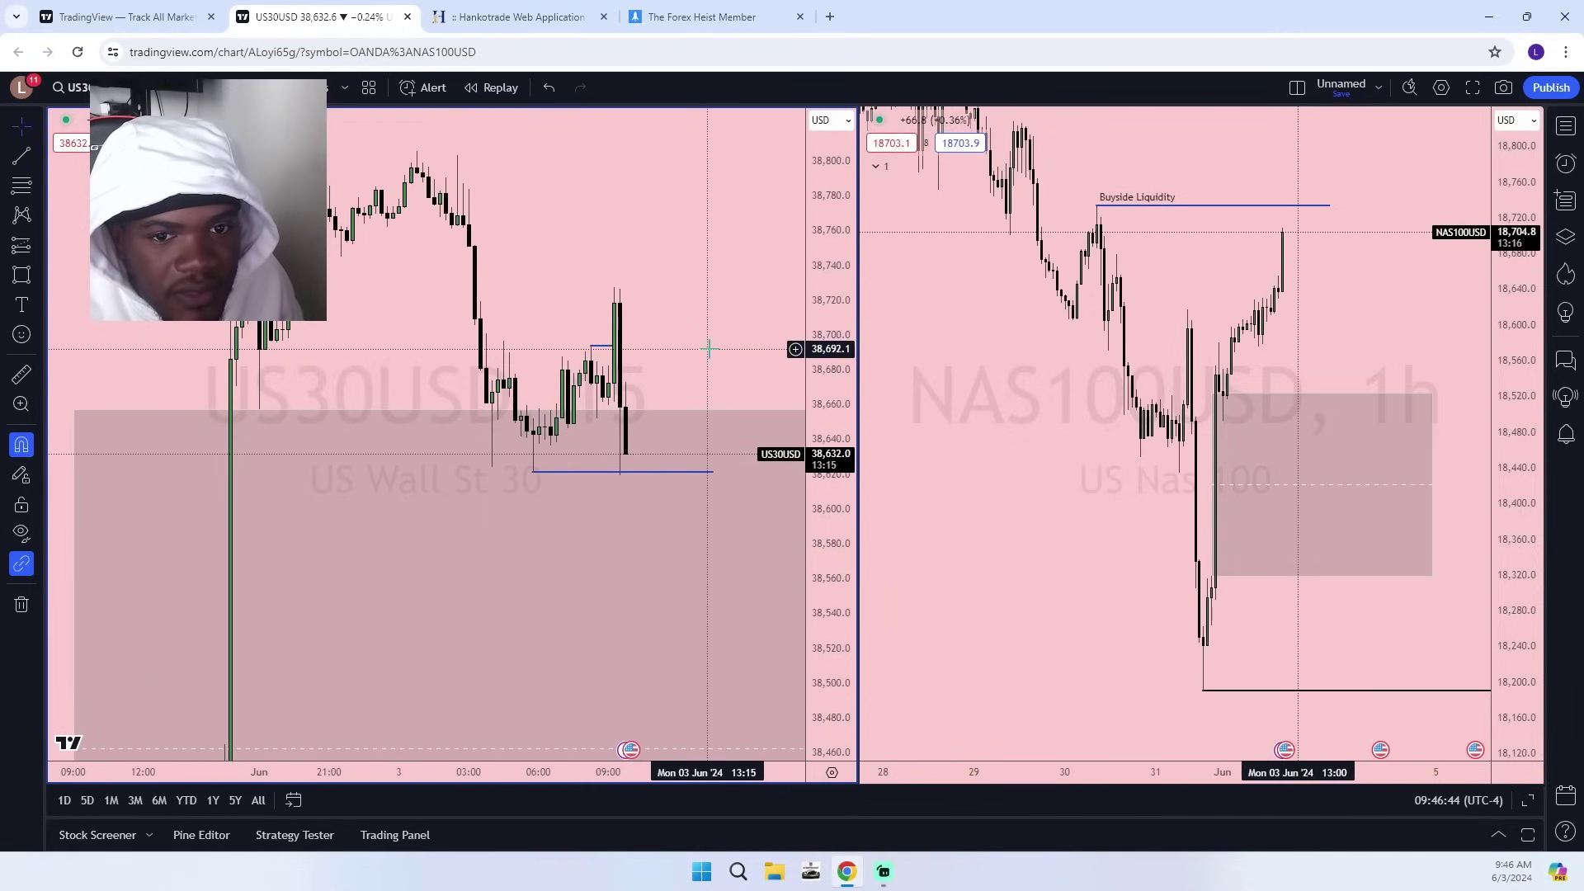
Examine the 15-minute US30USD price action from the short blue lines down to the black line near 38,000.
{"action": "left_click_drag", "start_coordinate": [707, 347], "coordinate": [648, 298]}
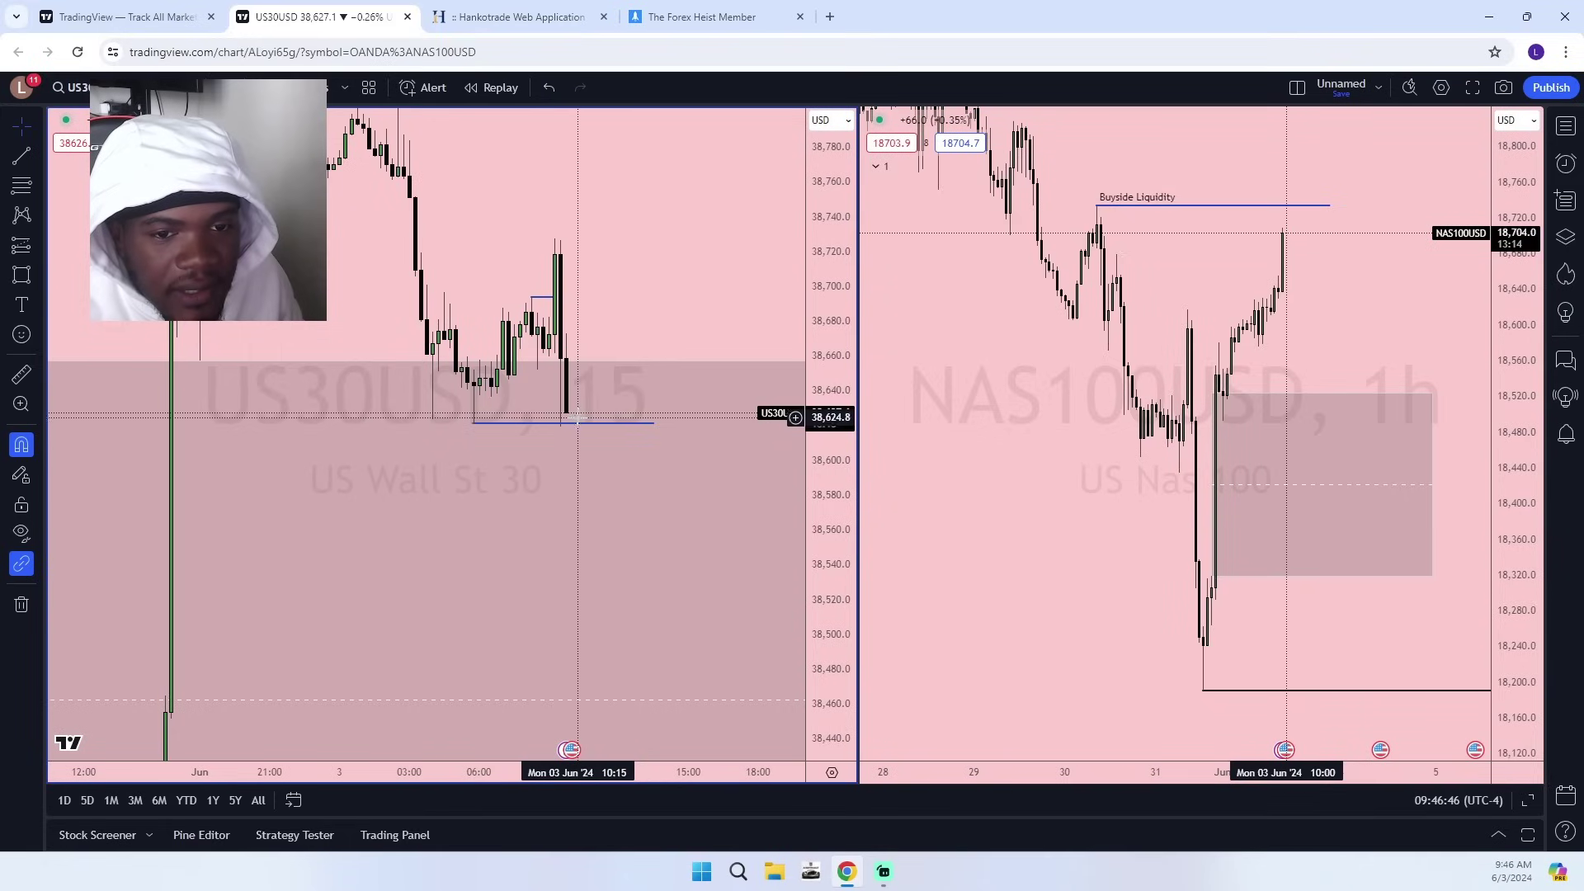
{"action": "scroll", "coordinate": [624, 391], "scroll_direction": "down", "scroll_amount": 5}
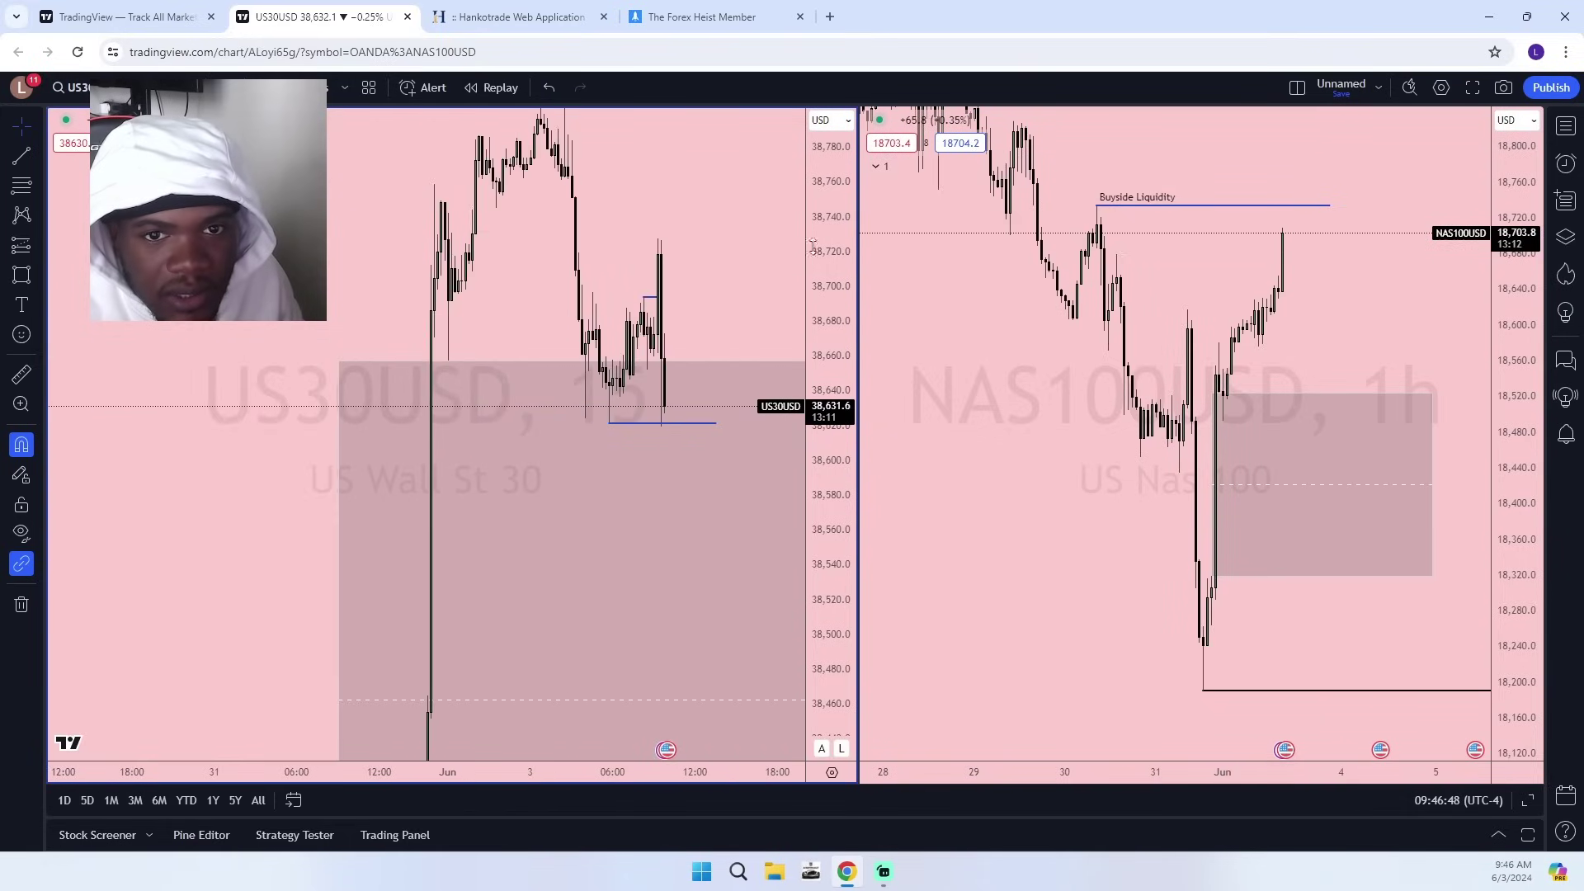
{"action": "left_click_drag", "start_coordinate": [828, 255], "coordinate": [827, 392]}
{"action": "left_click_drag", "start_coordinate": [728, 271], "coordinate": [704, 141]}
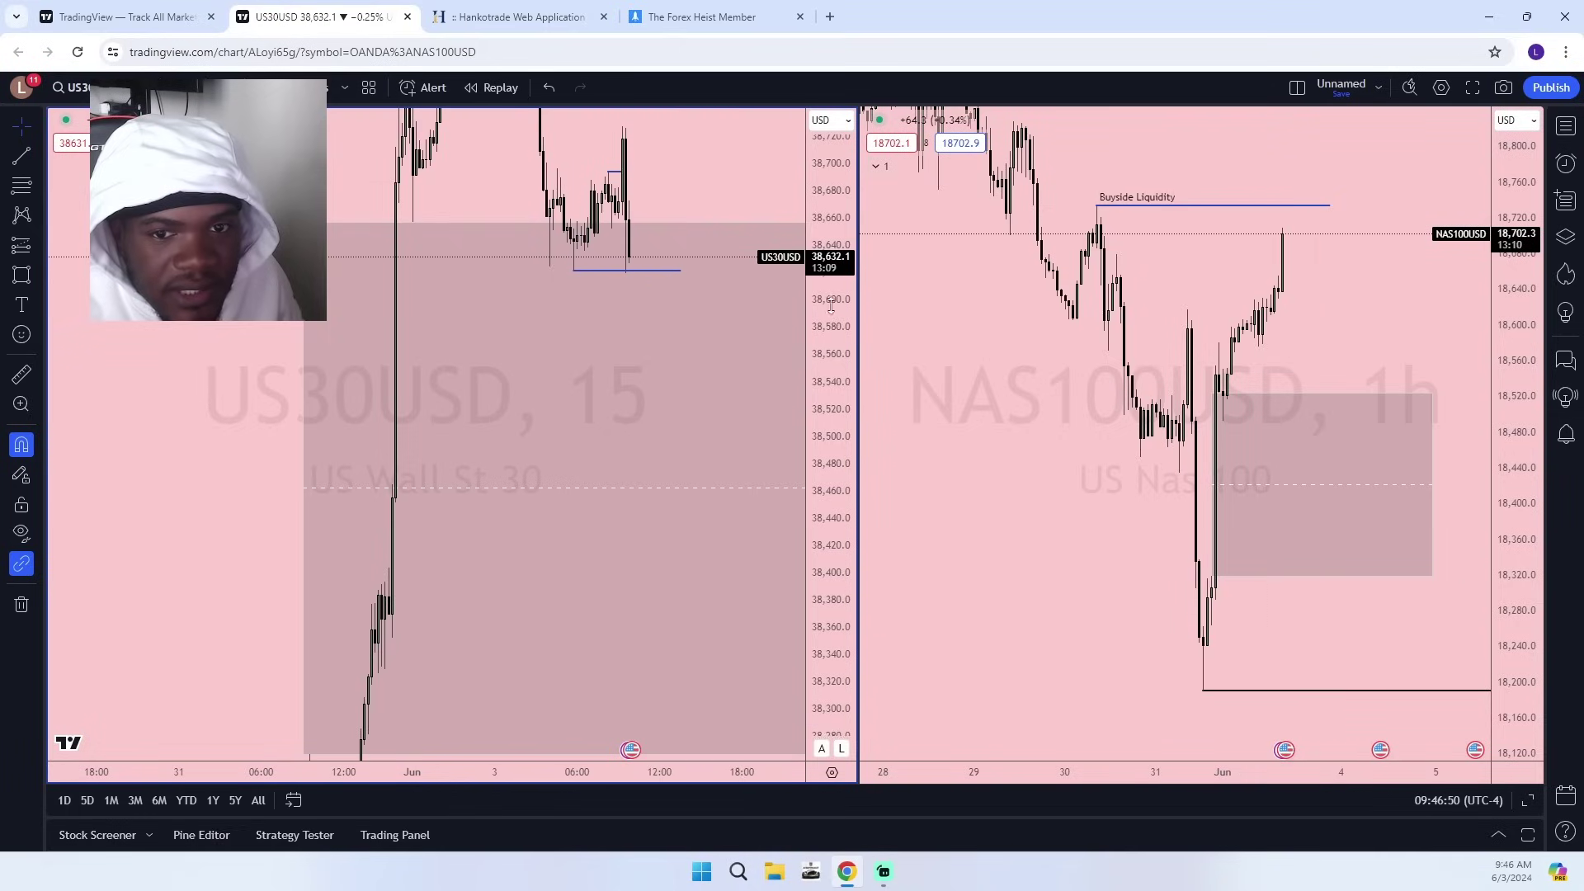
{"action": "scroll", "coordinate": [718, 625], "scroll_direction": "down", "scroll_amount": 5}
{"action": "scroll", "coordinate": [678, 633], "scroll_direction": "up", "scroll_amount": 5}
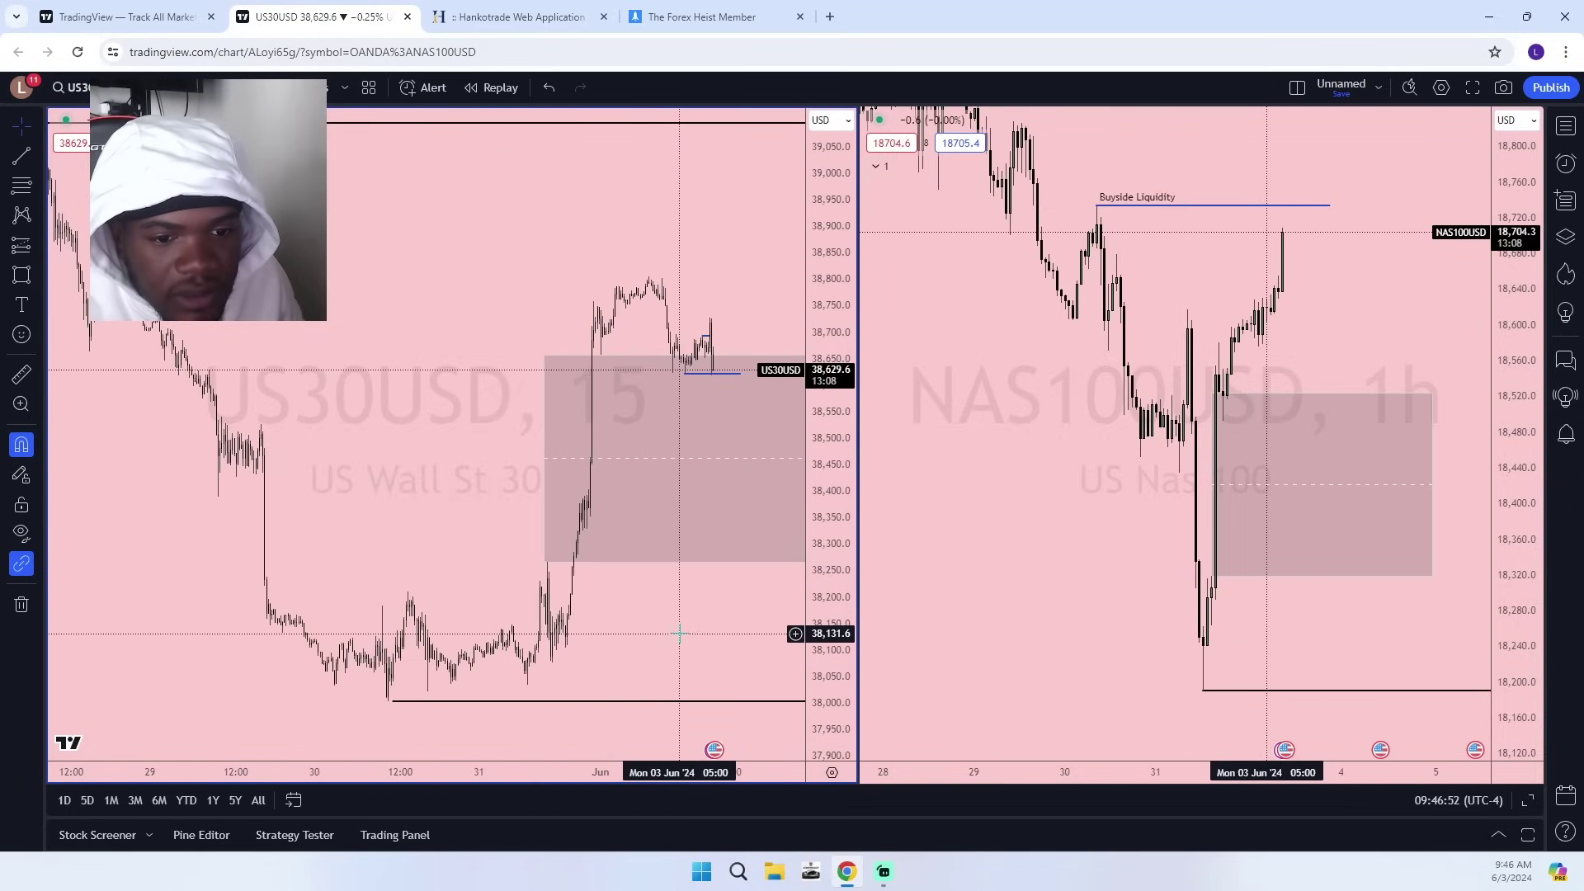
Switch US30USD to the daily timeframe and examine the latest candles between the PWH and PWL lines and the grey zone.
{"action": "left_click", "coordinate": [317, 88]}
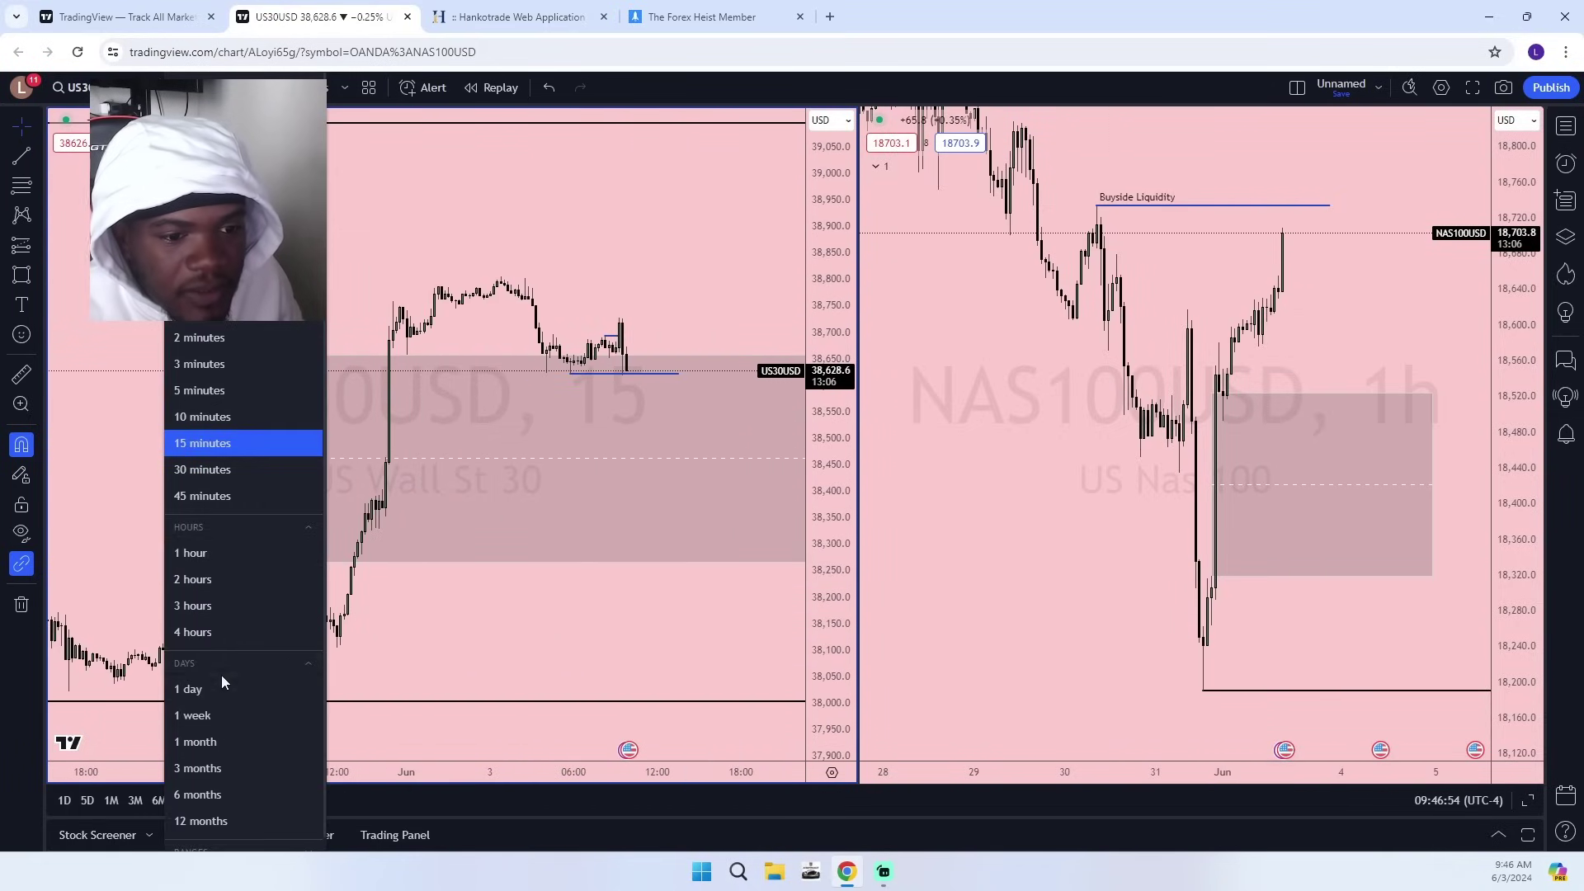
{"action": "left_click", "coordinate": [188, 689]}
{"action": "scroll", "coordinate": [690, 520], "scroll_direction": "down", "scroll_amount": 5}
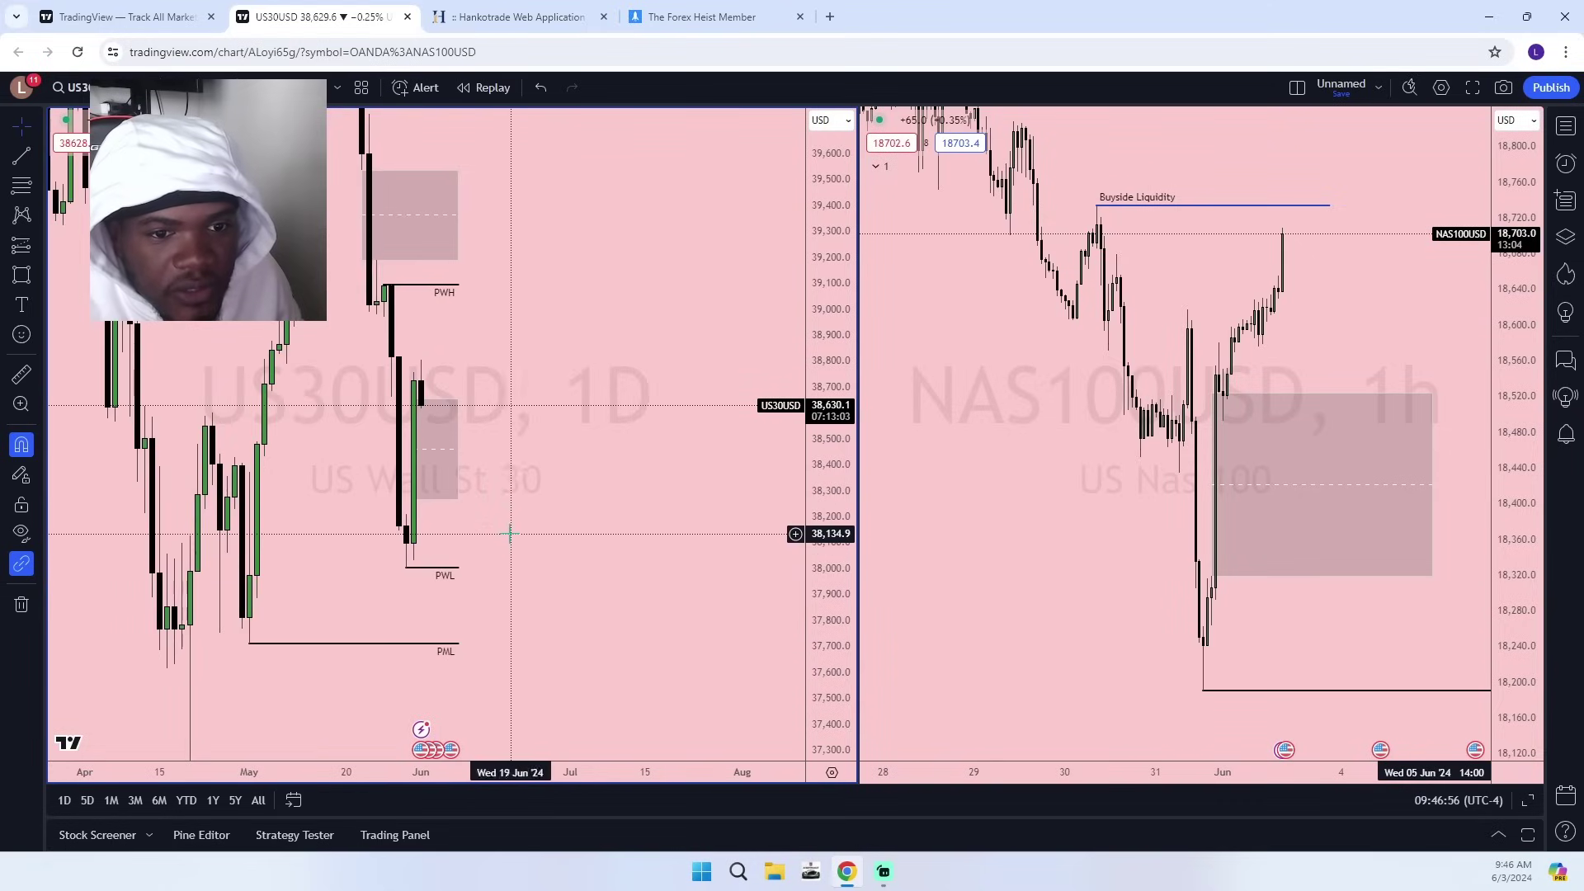
{"action": "scroll", "coordinate": [509, 534], "scroll_direction": "up", "scroll_amount": 5}
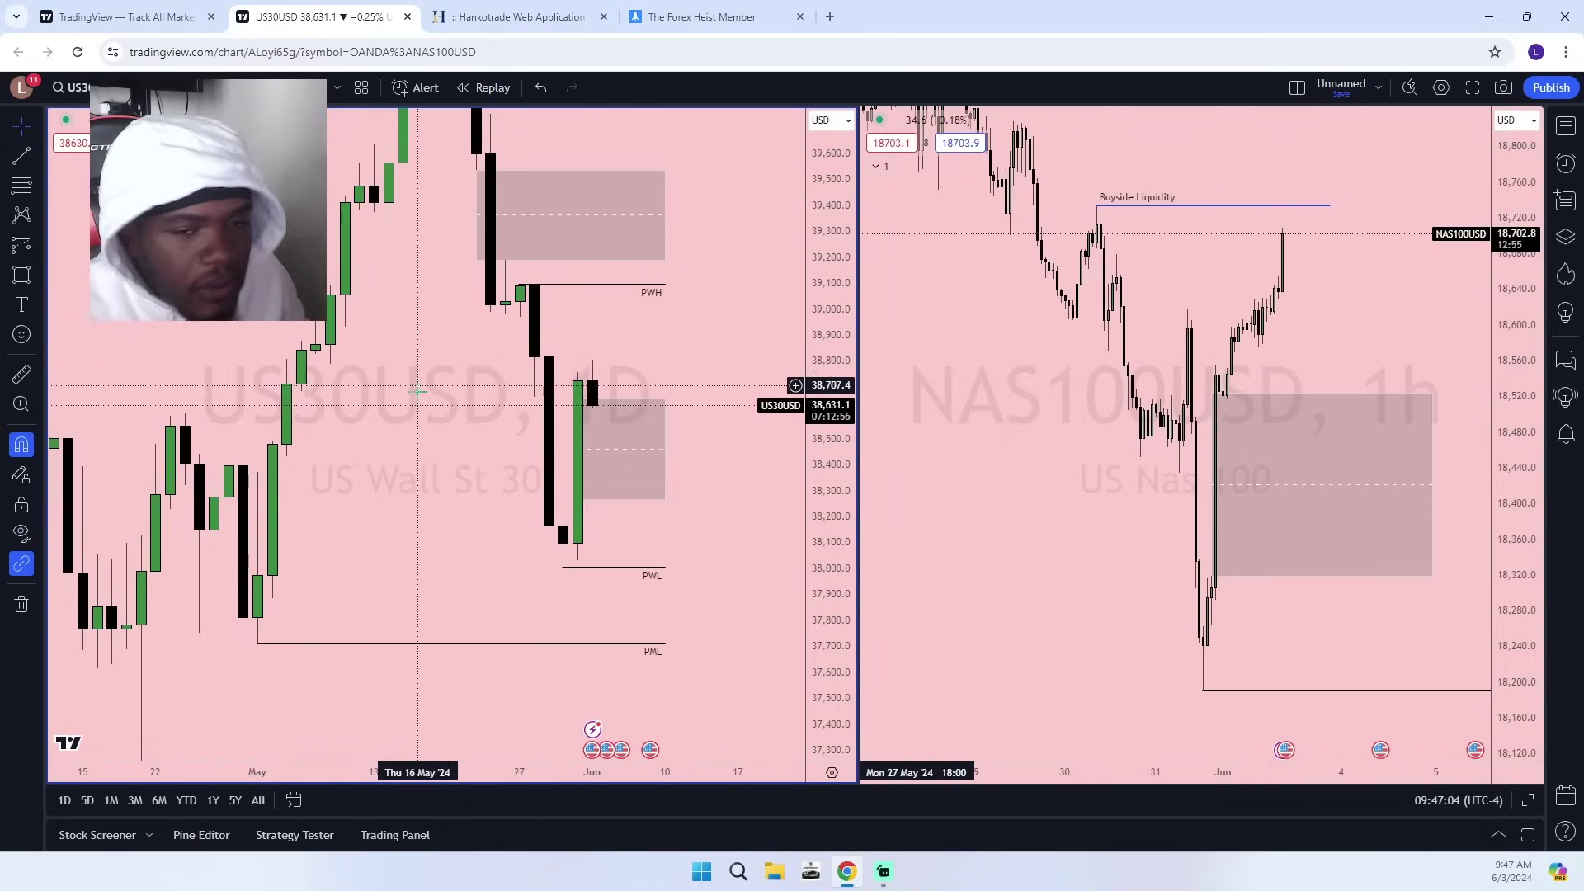
{"action": "scroll", "coordinate": [483, 449], "scroll_direction": "up", "scroll_amount": 2}
{"action": "left_click_drag", "start_coordinate": [828, 630], "coordinate": [841, 414]}
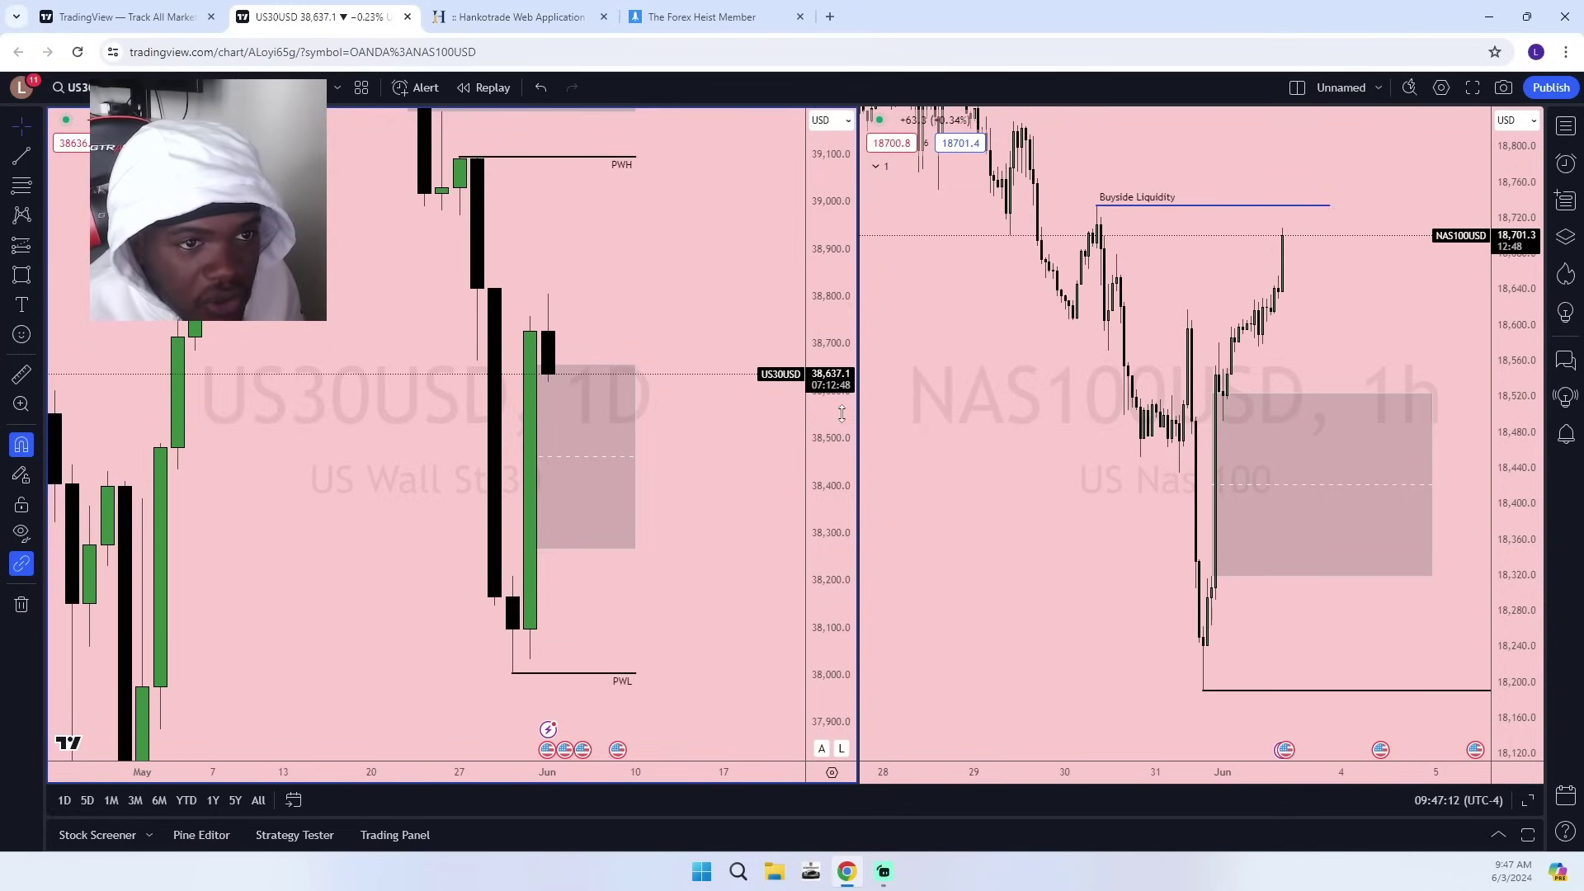
{"action": "scroll", "coordinate": [523, 314], "scroll_direction": "up", "scroll_amount": 2}
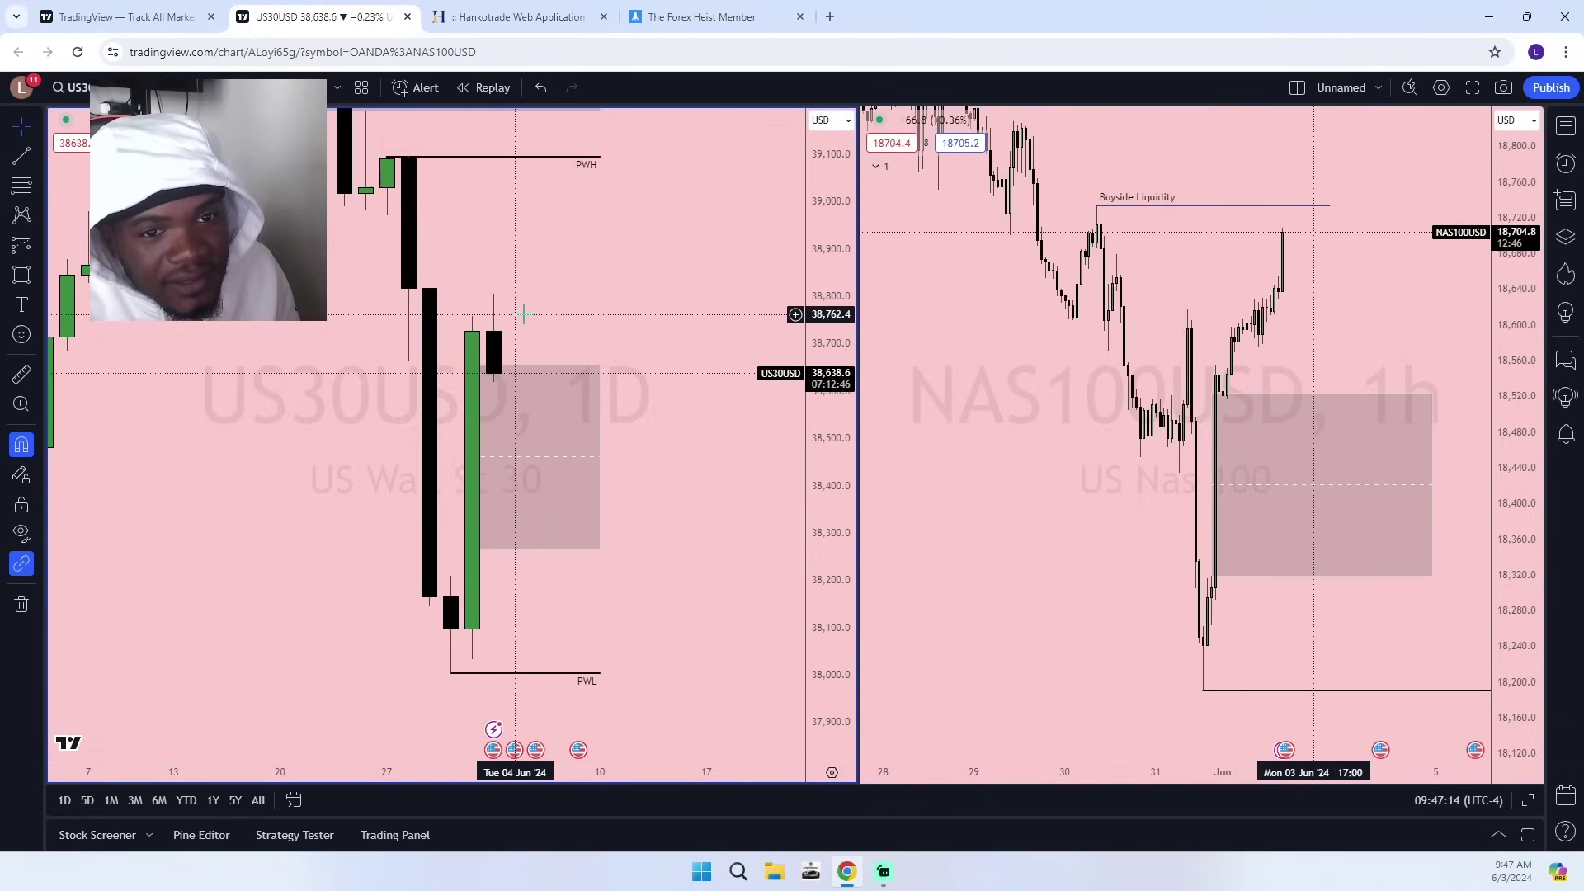
{"action": "scroll", "coordinate": [601, 320], "scroll_direction": "up", "scroll_amount": 2}
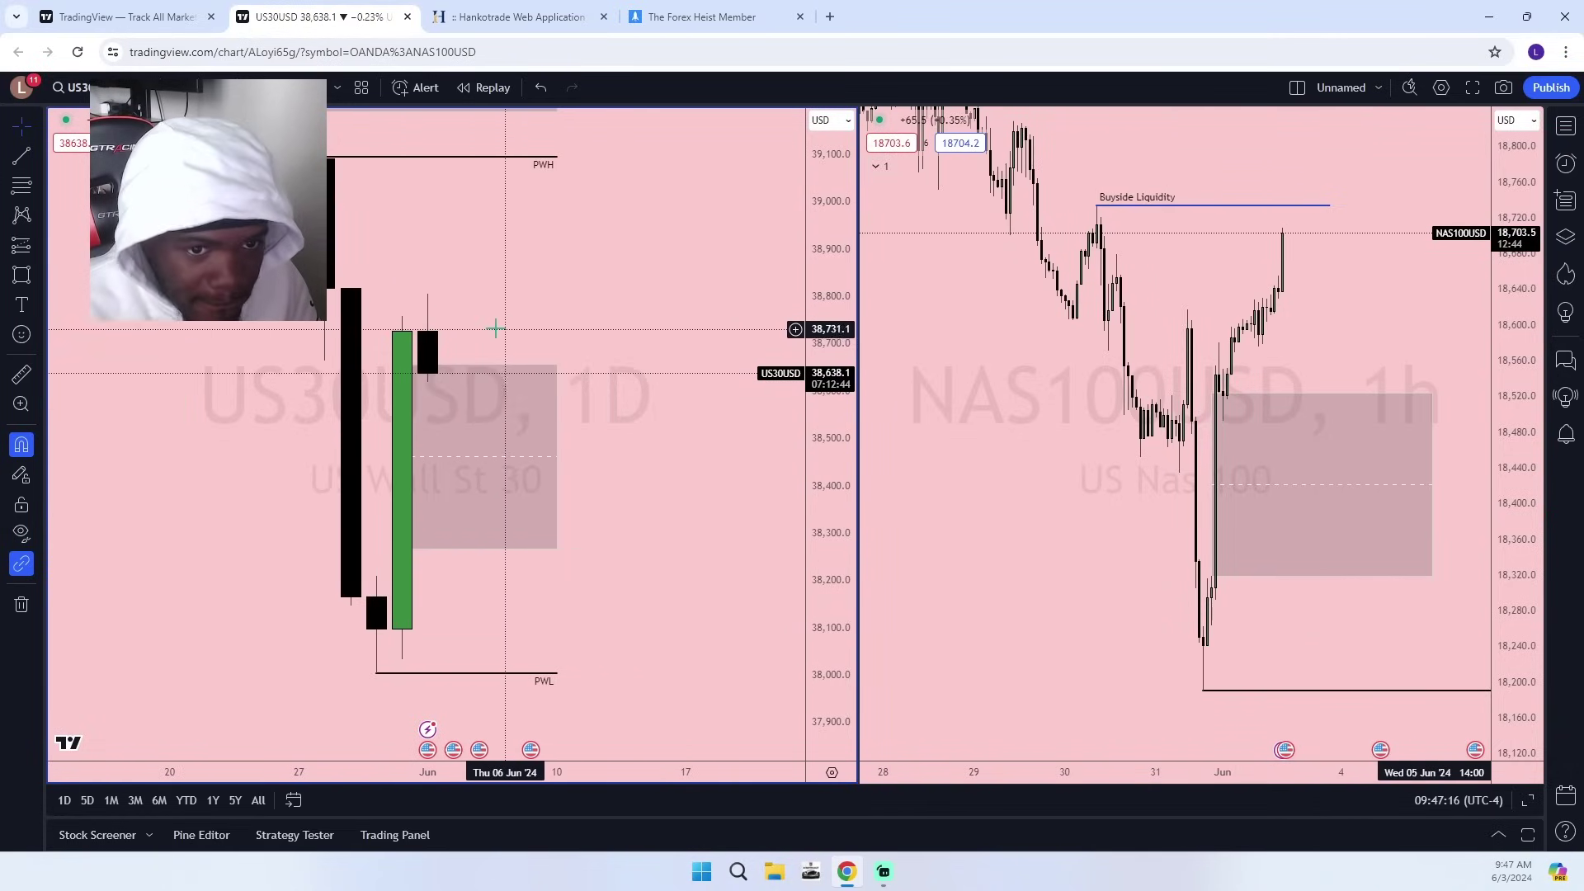
{"action": "left_click_drag", "start_coordinate": [497, 328], "coordinate": [562, 355]}
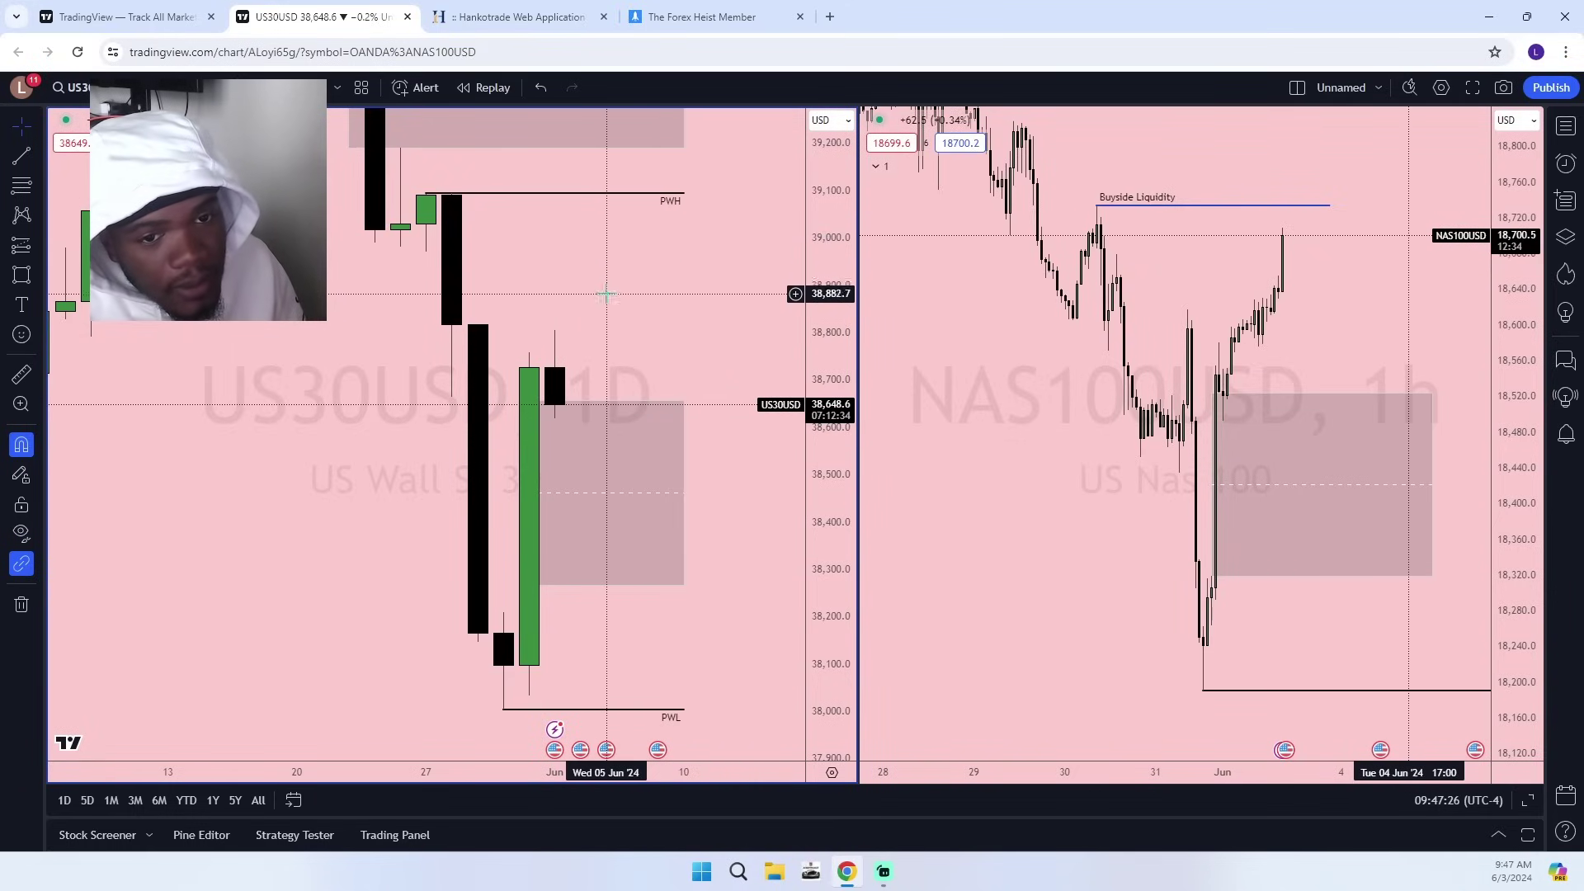
{"action": "scroll", "coordinate": [598, 300], "scroll_direction": "down", "scroll_amount": 3}
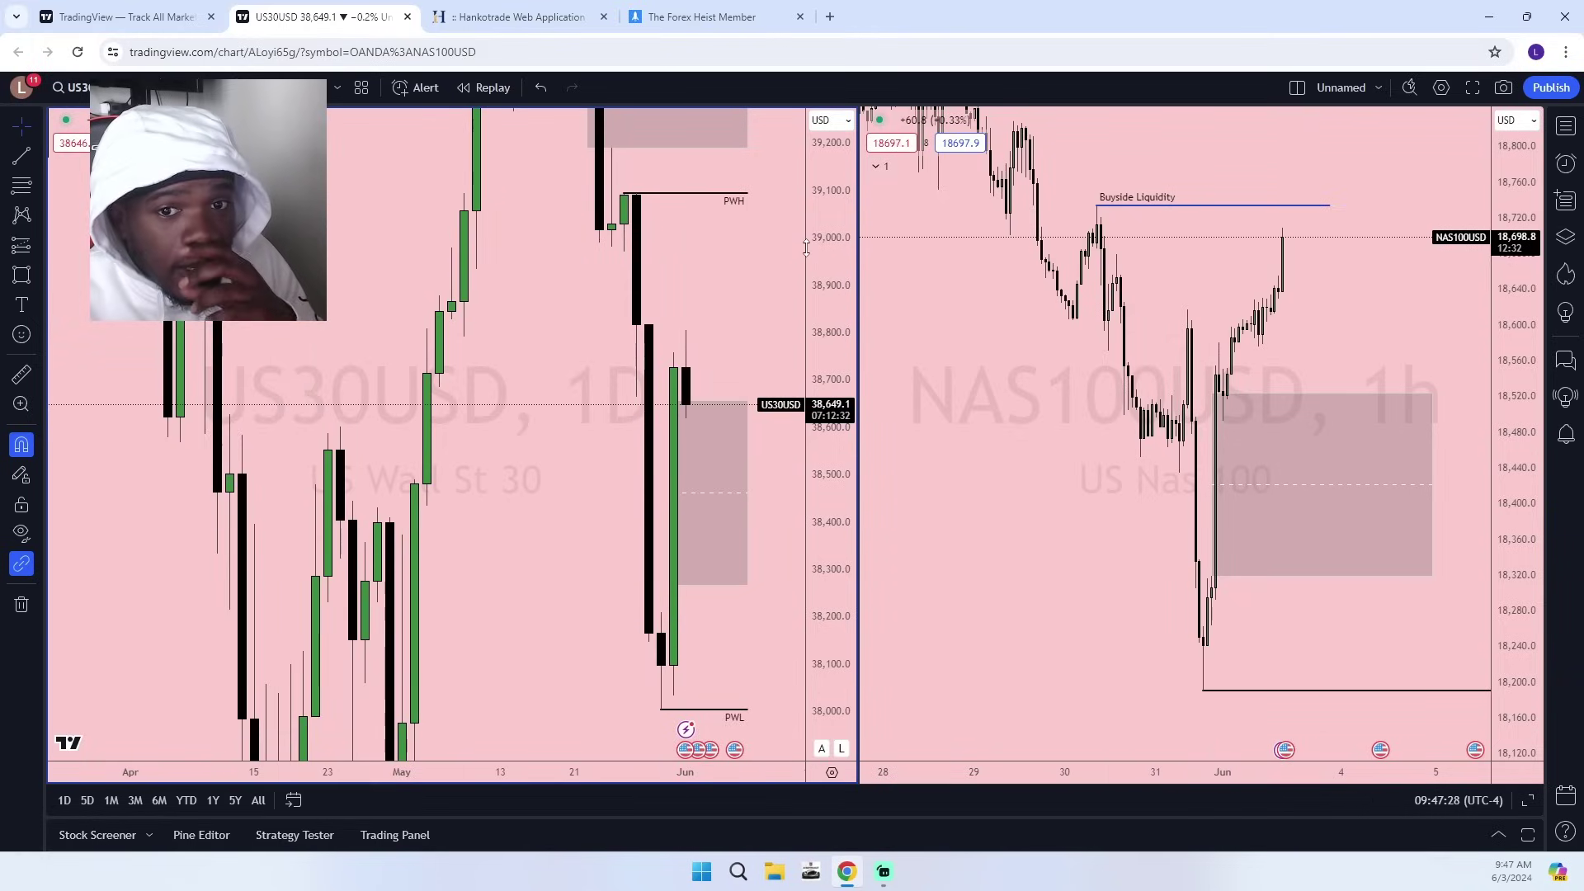
Switch US30USD to the weekly timeframe and examine the candles between PMH and the Sellside Liquidity line.
{"action": "left_click", "coordinate": [178, 87]}
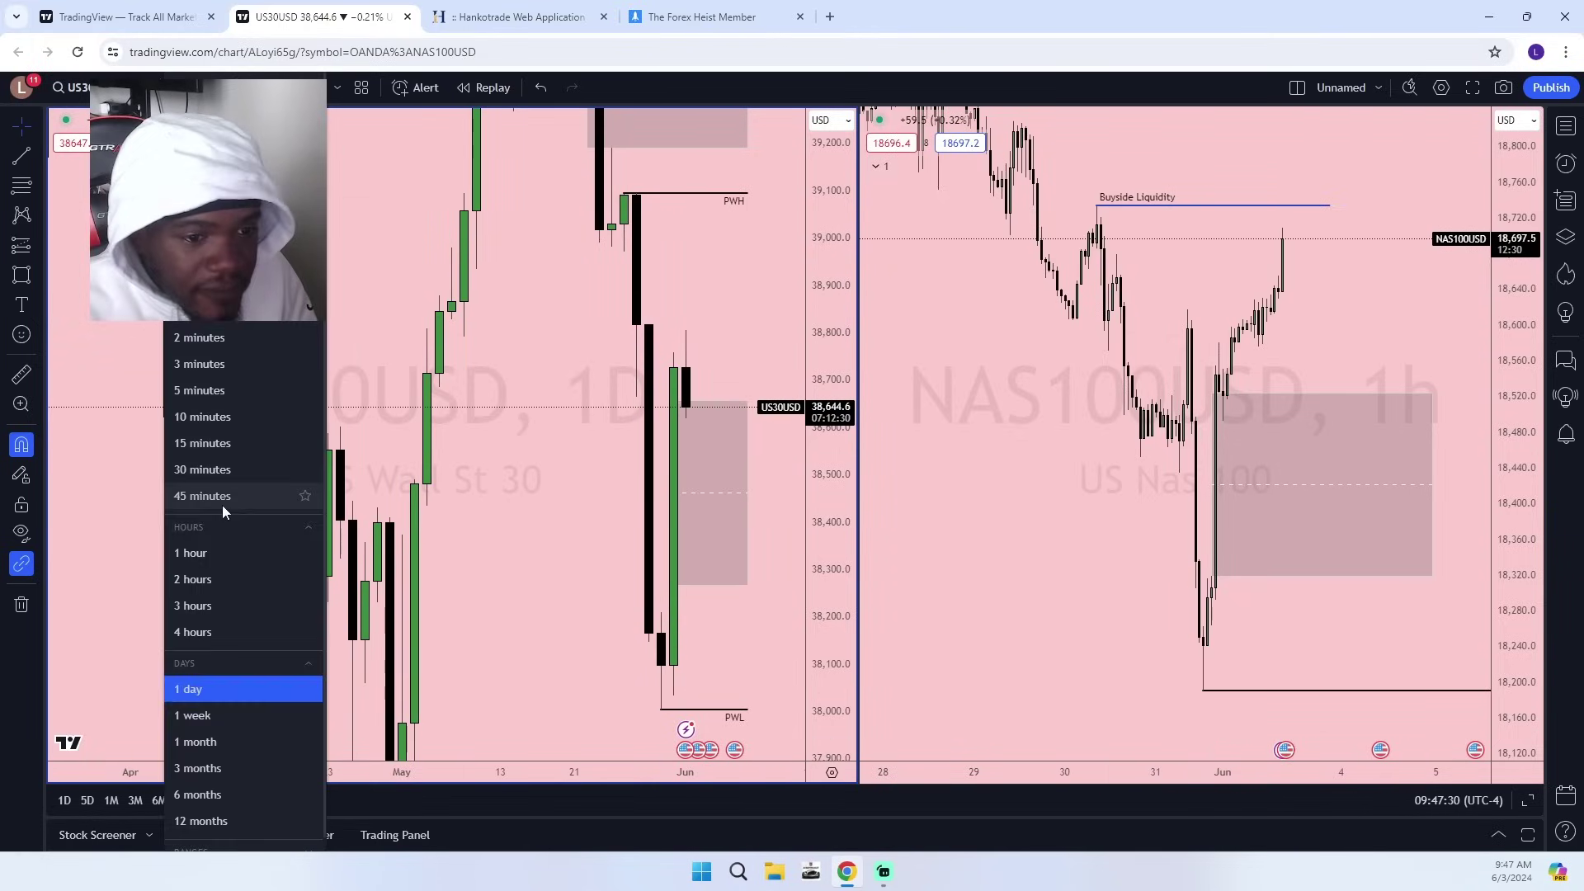
{"action": "left_click", "coordinate": [221, 714]}
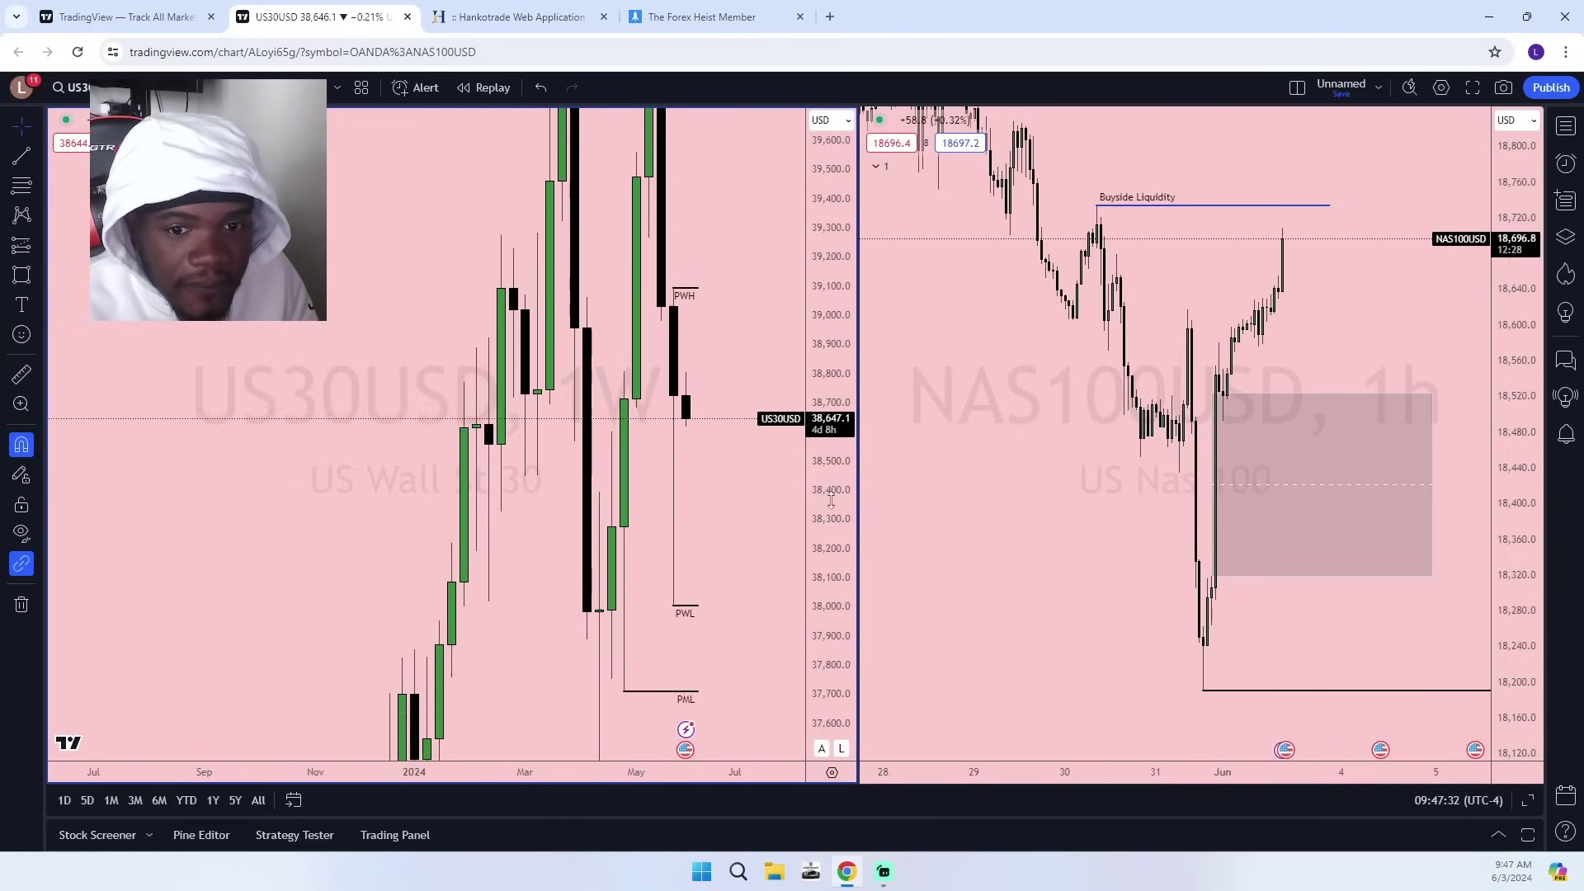
{"action": "scroll", "coordinate": [725, 478], "scroll_direction": "up", "scroll_amount": 5}
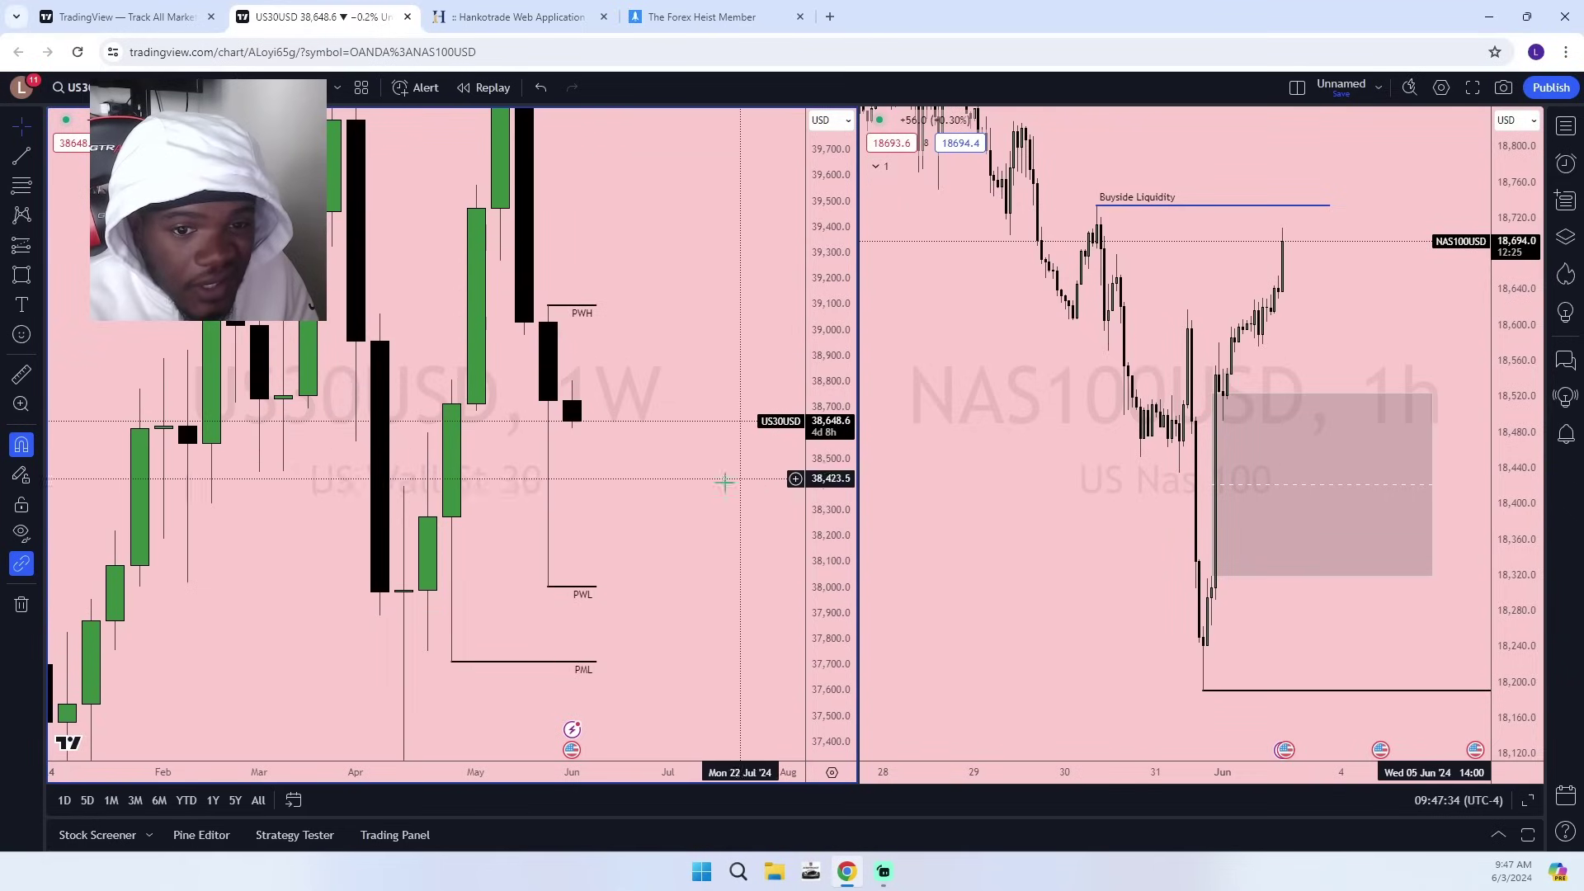
{"action": "scroll", "coordinate": [797, 312], "scroll_direction": "down", "scroll_amount": 3}
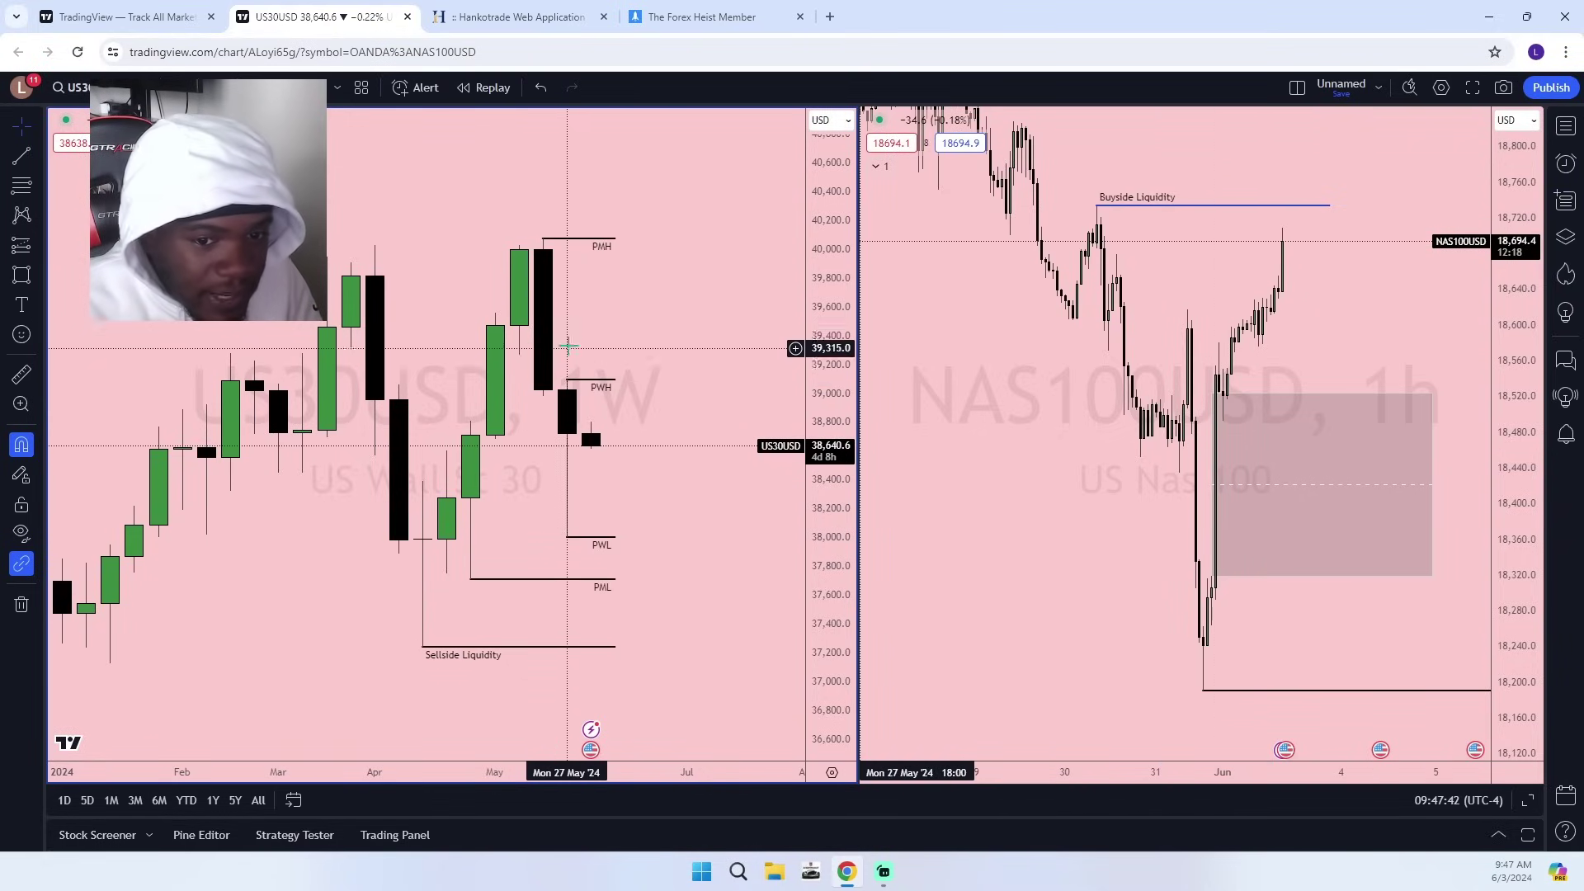
Switch US30USD to the 1-hour timeframe and check the latest candles at the upper edge of the grey zone.
{"action": "left_click", "coordinate": [177, 87]}
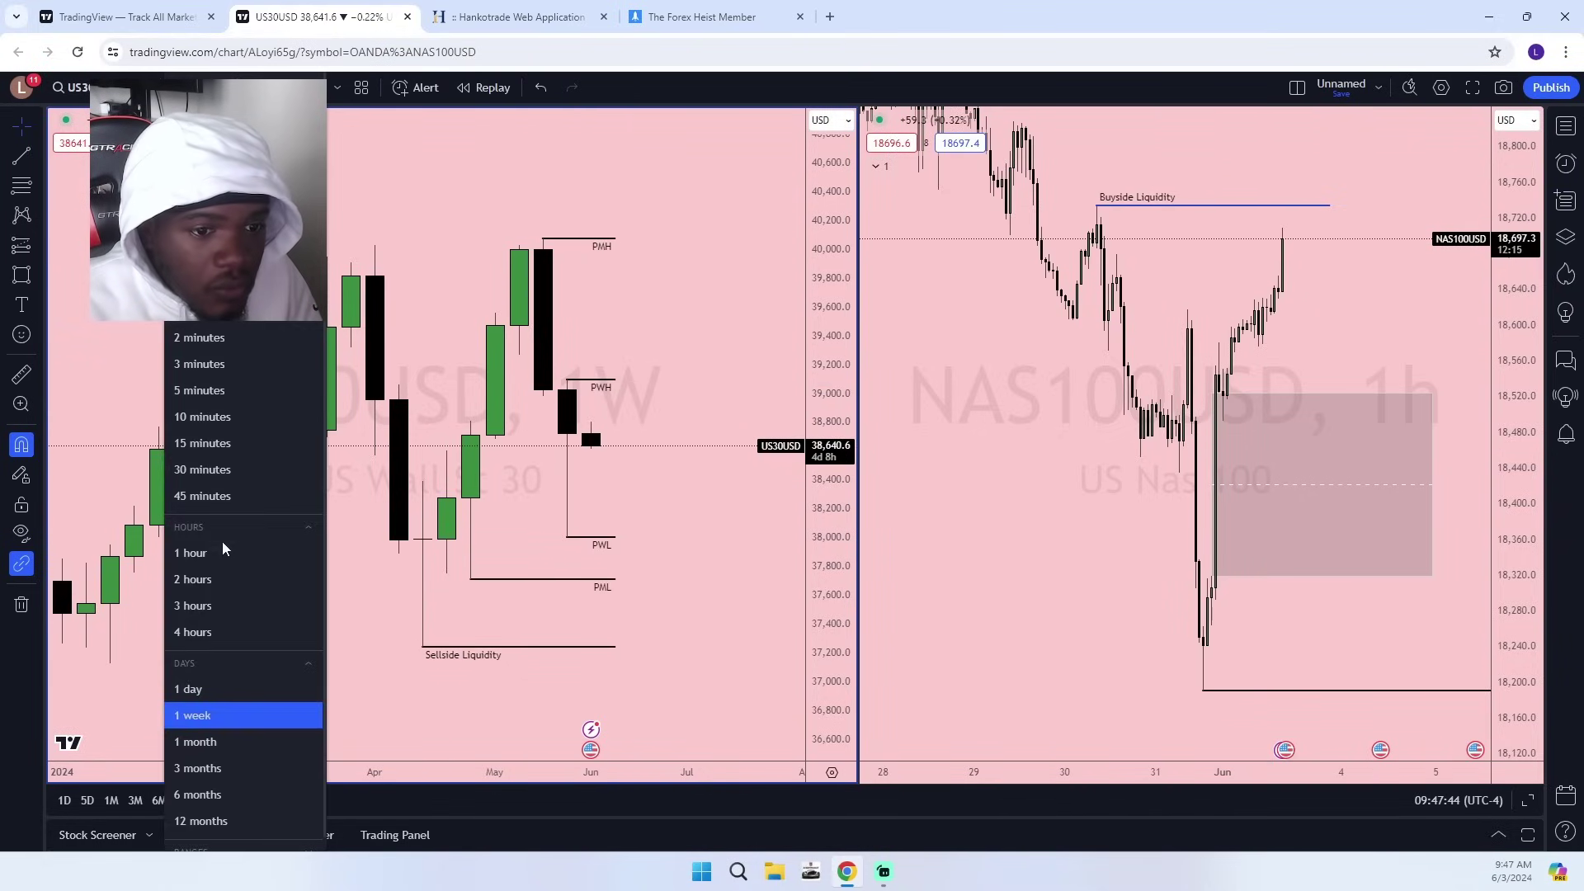
{"action": "left_click", "coordinate": [224, 552]}
{"action": "scroll", "coordinate": [600, 430], "scroll_direction": "up", "scroll_amount": 5}
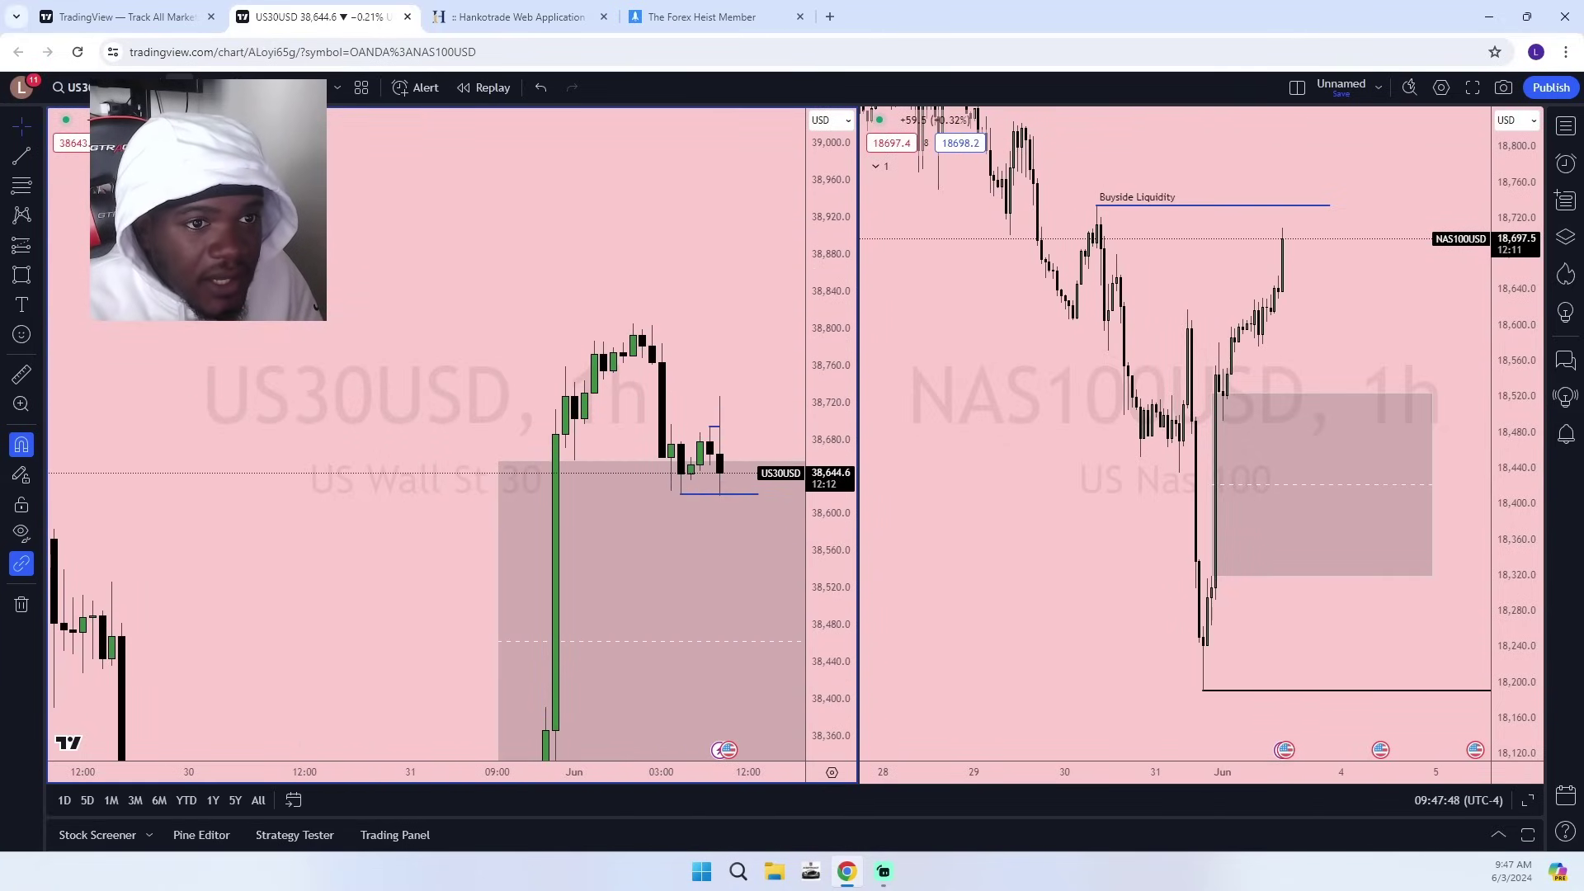
Set US30USD to the daily timeframe and rescale the chart to show all levels from PMH down to Sellside Liquidity.
{"action": "left_click", "coordinate": [177, 87]}
{"action": "left_click", "coordinate": [211, 688]}
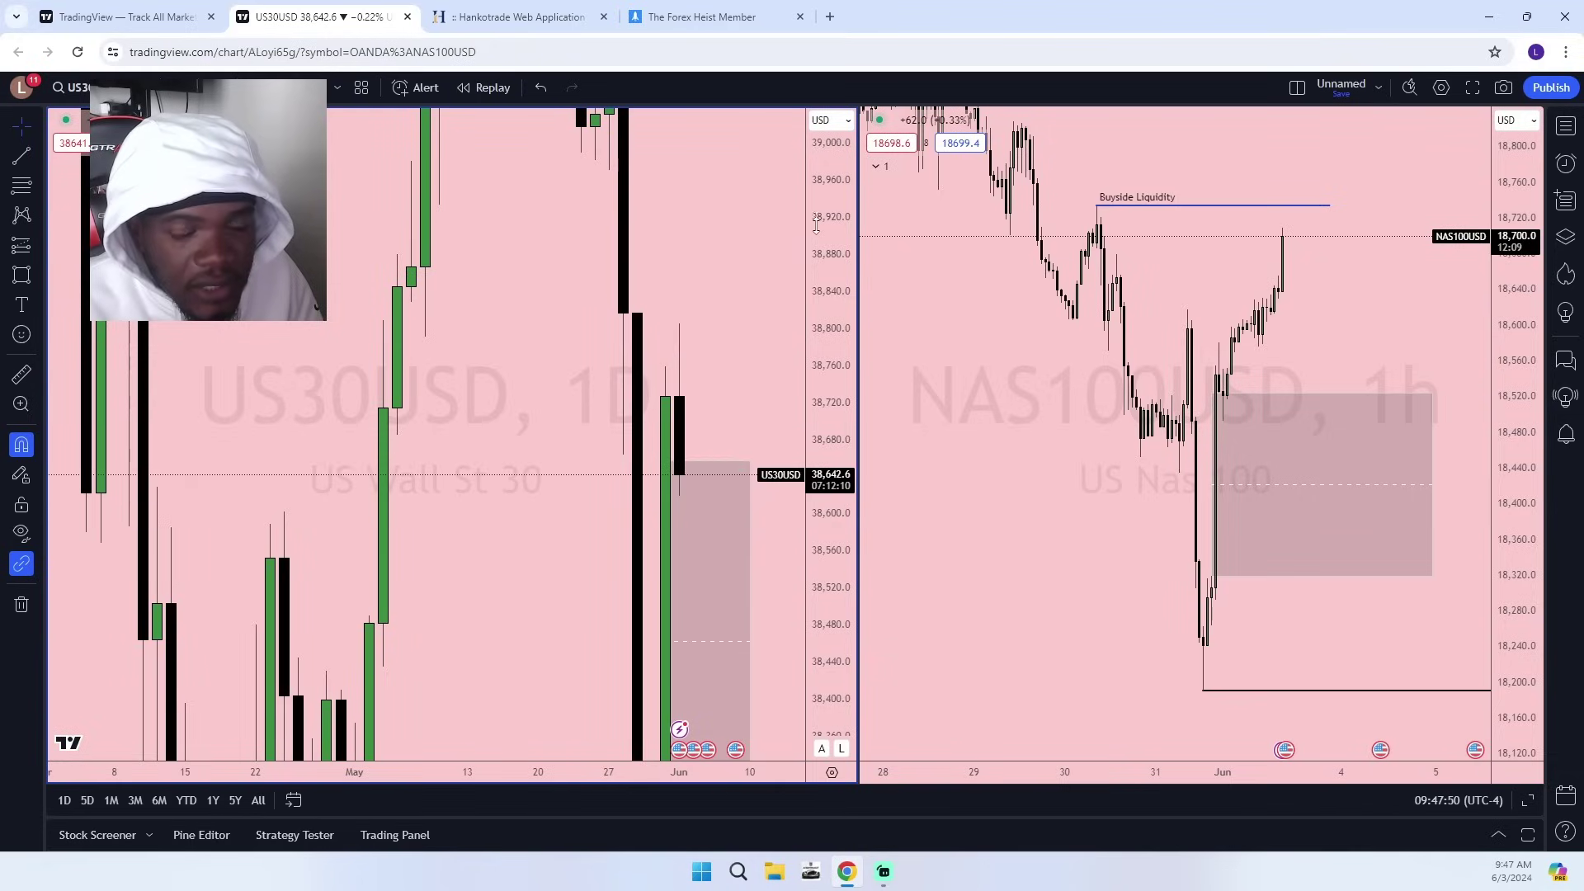
{"action": "scroll", "coordinate": [677, 651], "scroll_direction": "up", "scroll_amount": 5}
{"action": "left_click", "coordinate": [653, 456]}
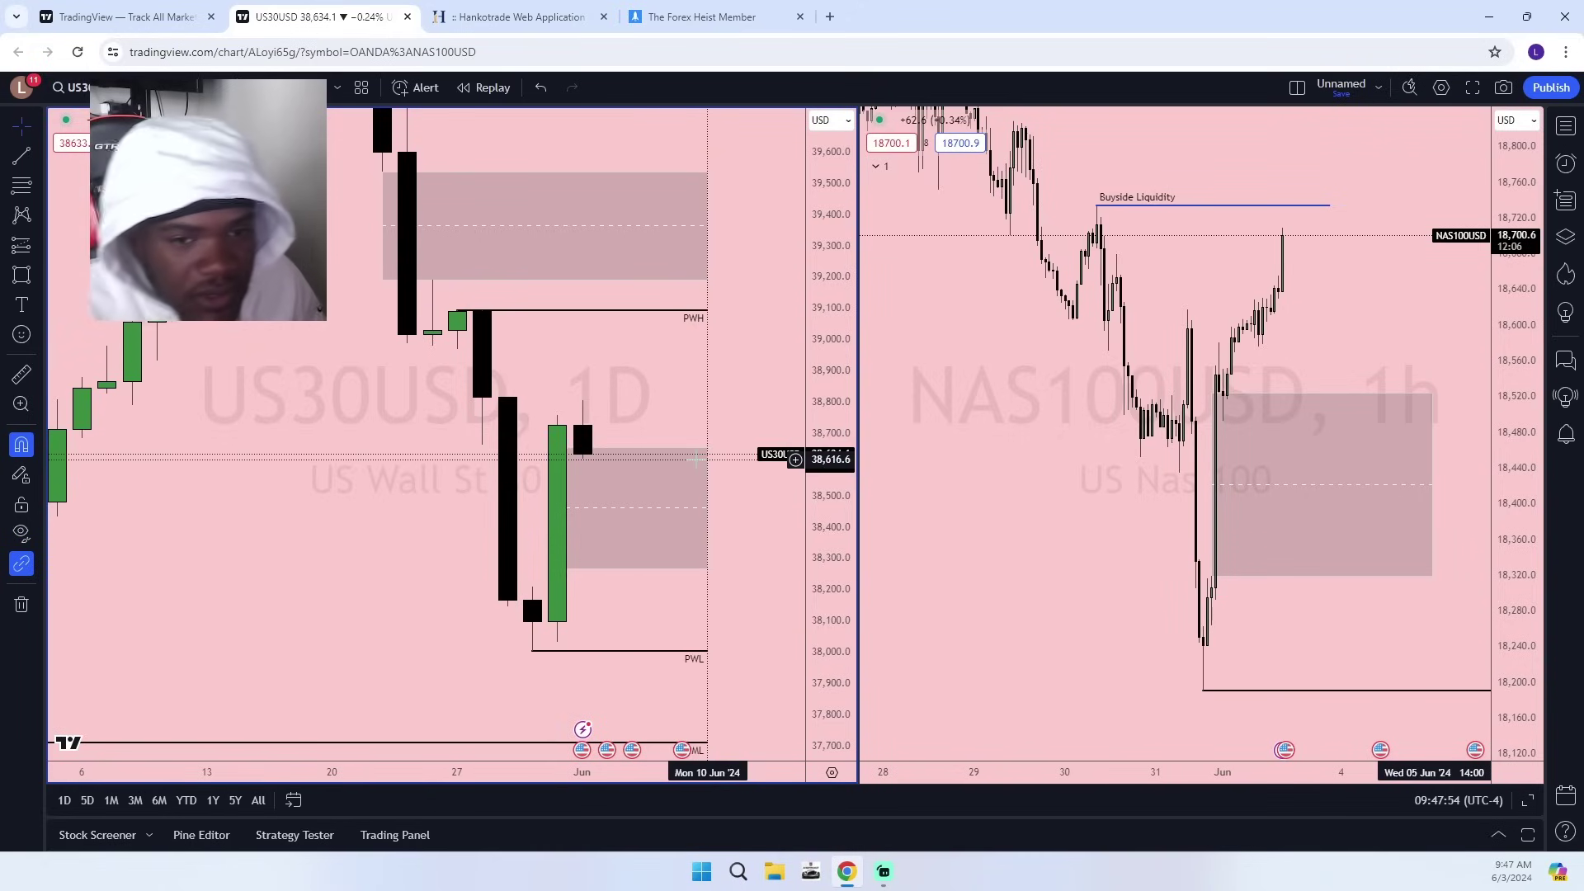
{"action": "left_click_drag", "start_coordinate": [816, 666], "coordinate": [780, 593]}
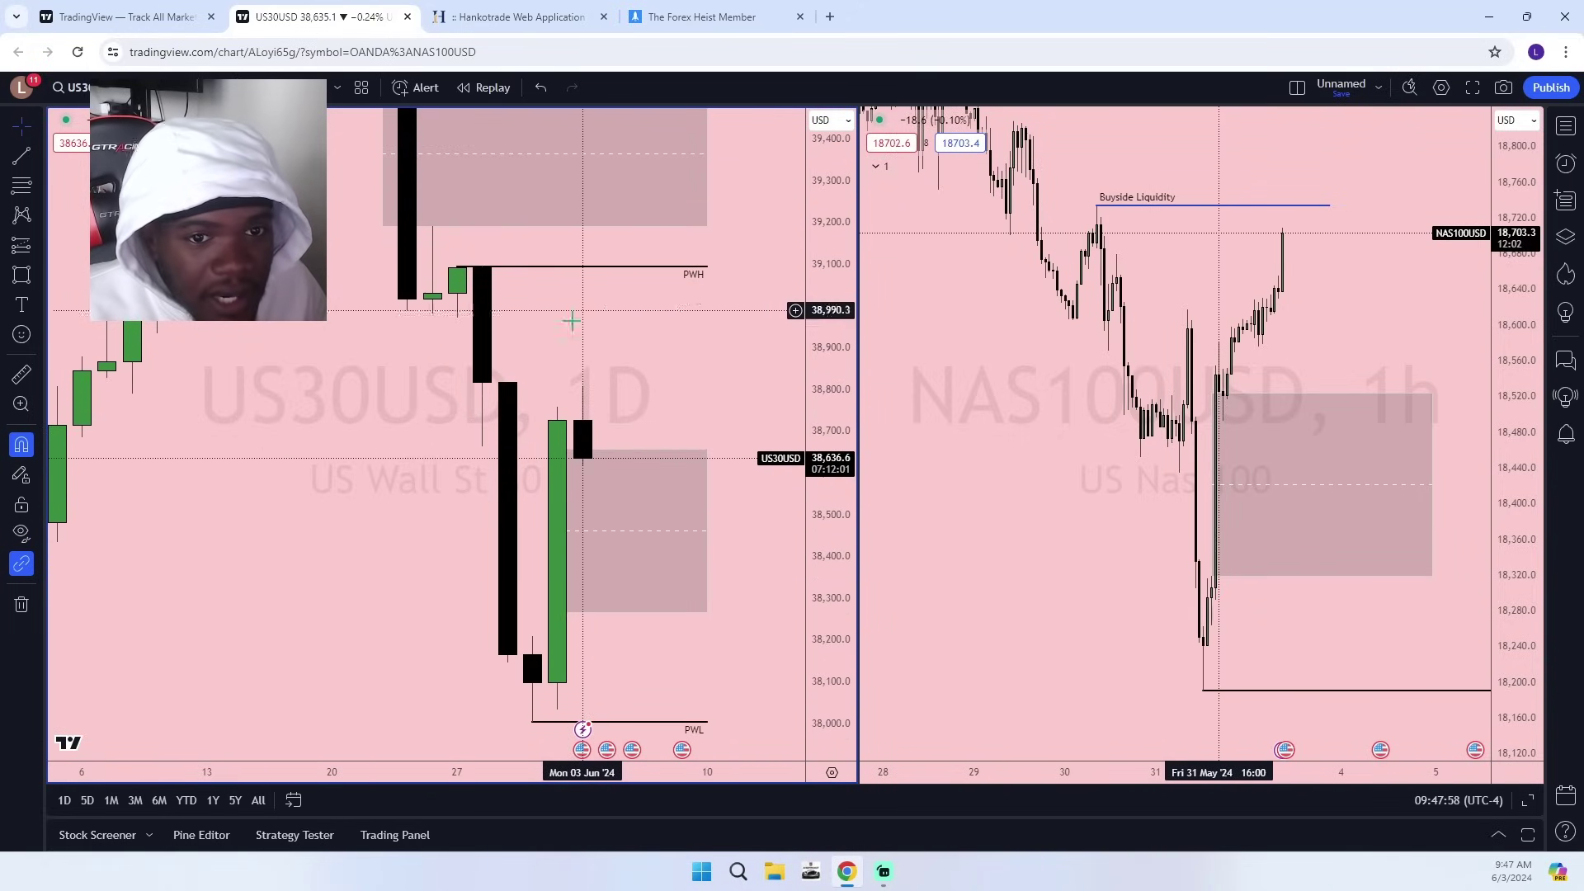
{"action": "left_click_drag", "start_coordinate": [827, 202], "coordinate": [765, 608]}
{"action": "scroll", "coordinate": [754, 609], "scroll_direction": "down", "scroll_amount": 5}
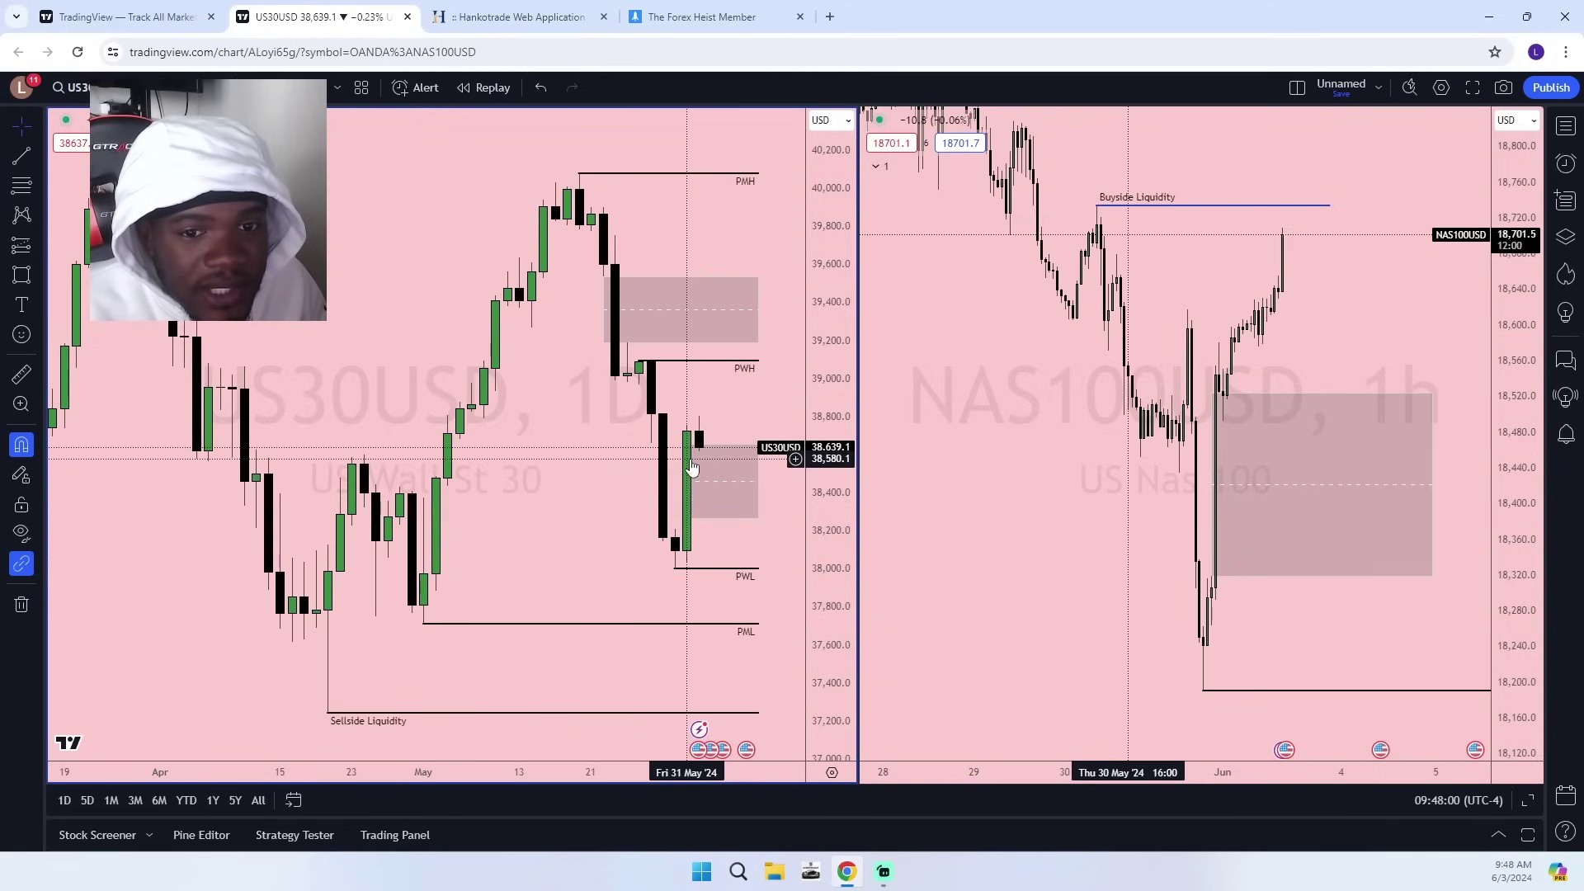
Draw a Fib retracement on daily US30USD from the 20 May high at 40,078.6 to the 30 May low at 38,004.6.
{"action": "left_click", "coordinate": [29, 189]}
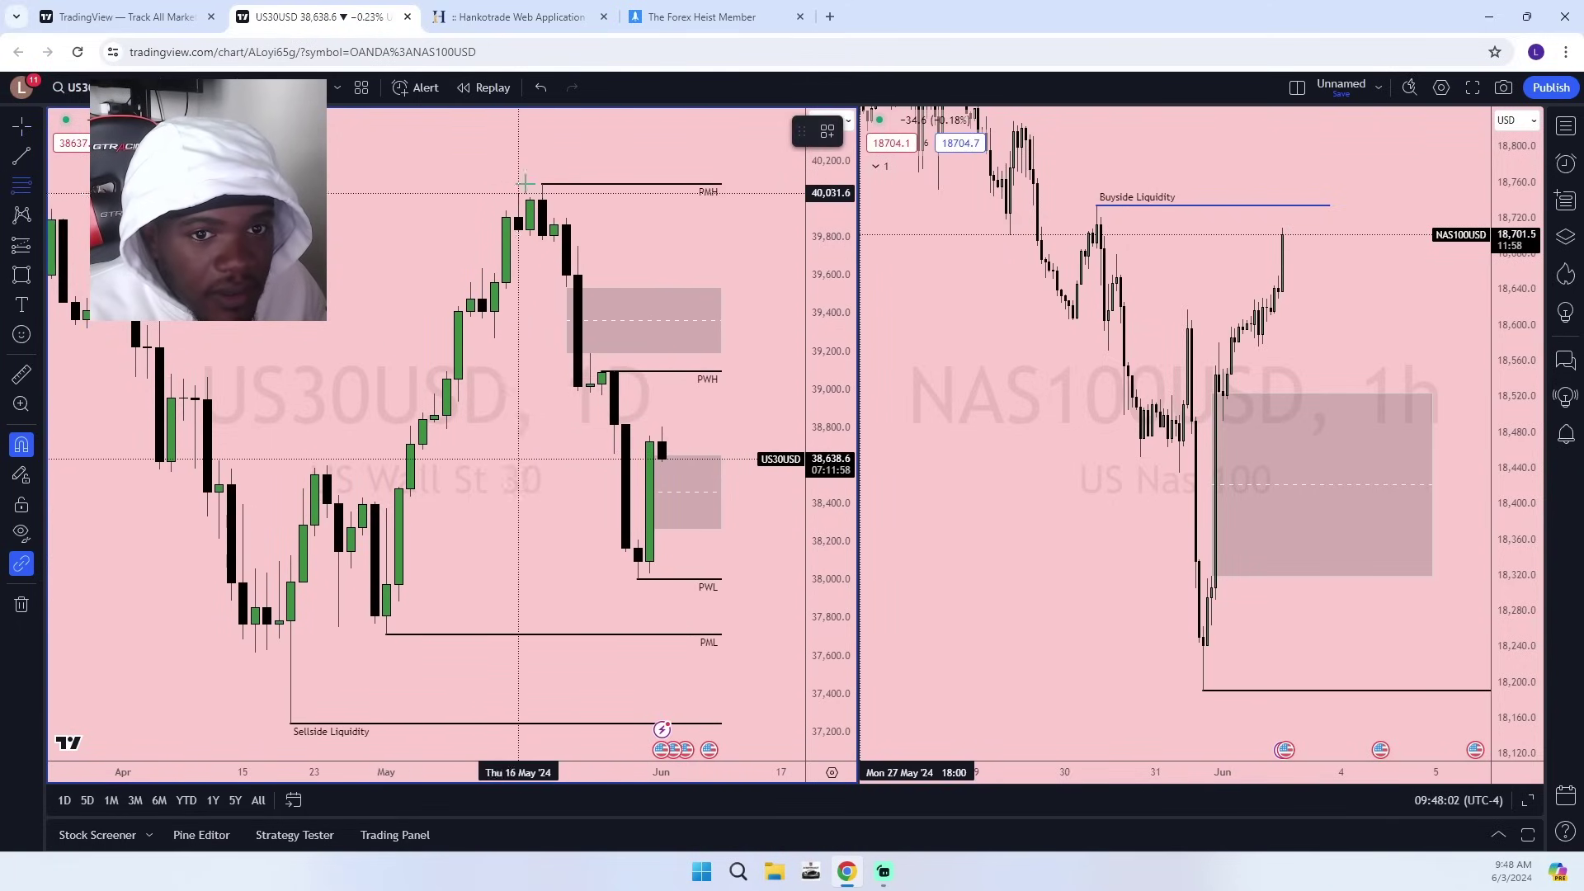
{"action": "left_click", "coordinate": [542, 184]}
{"action": "left_click", "coordinate": [636, 581]}
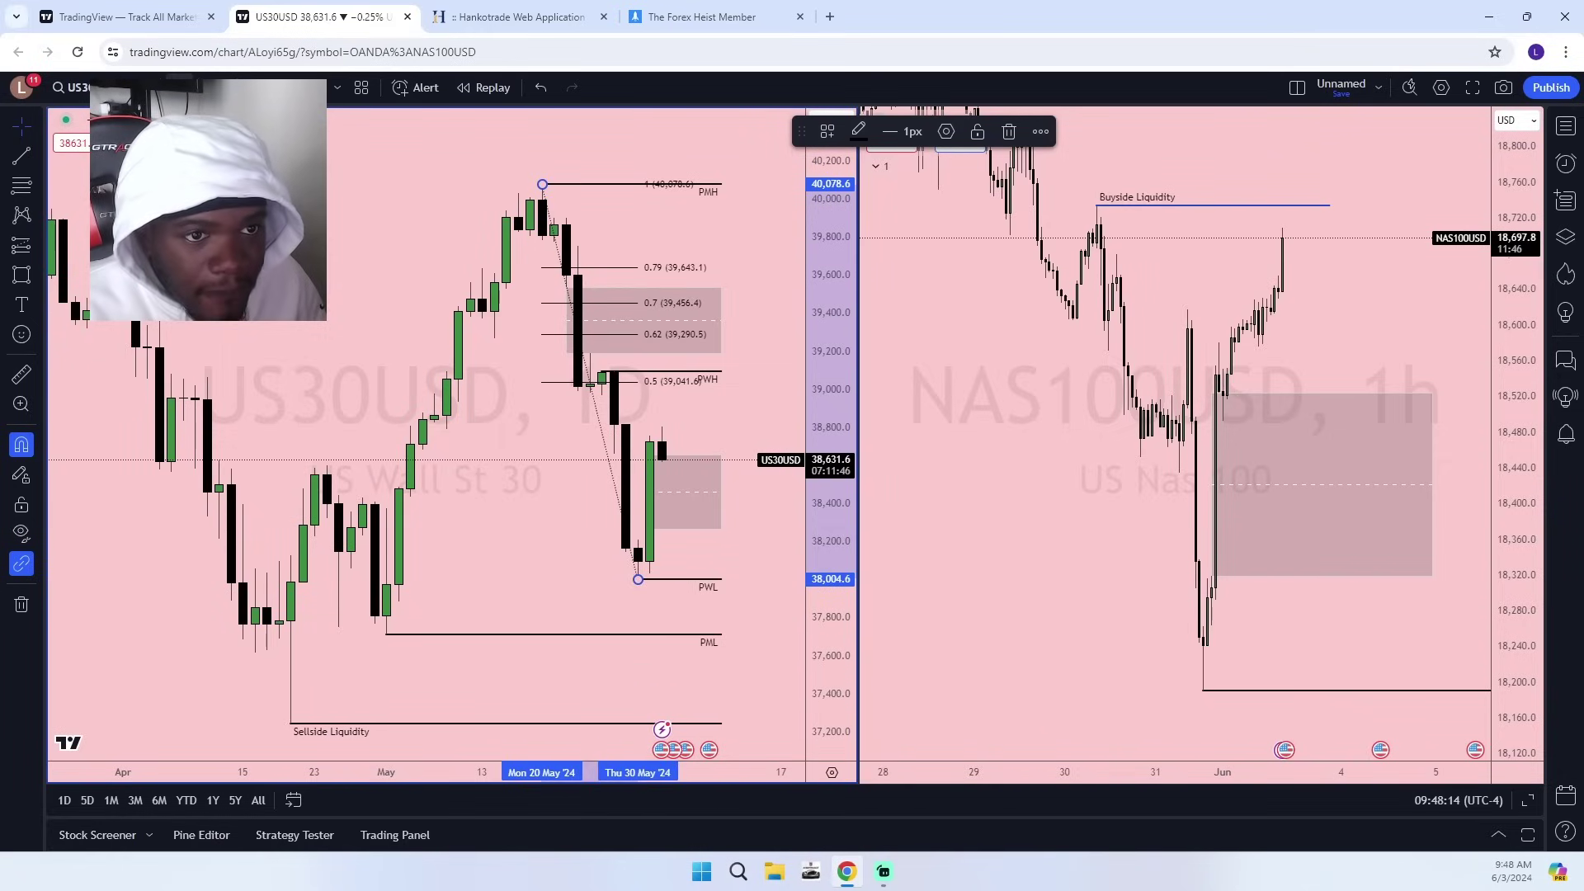
Examine the latest daily US30USD candles against the grey zone, the PWH and PWL lines and the 0.5 retracement level.
{"action": "left_click", "coordinate": [177, 87]}
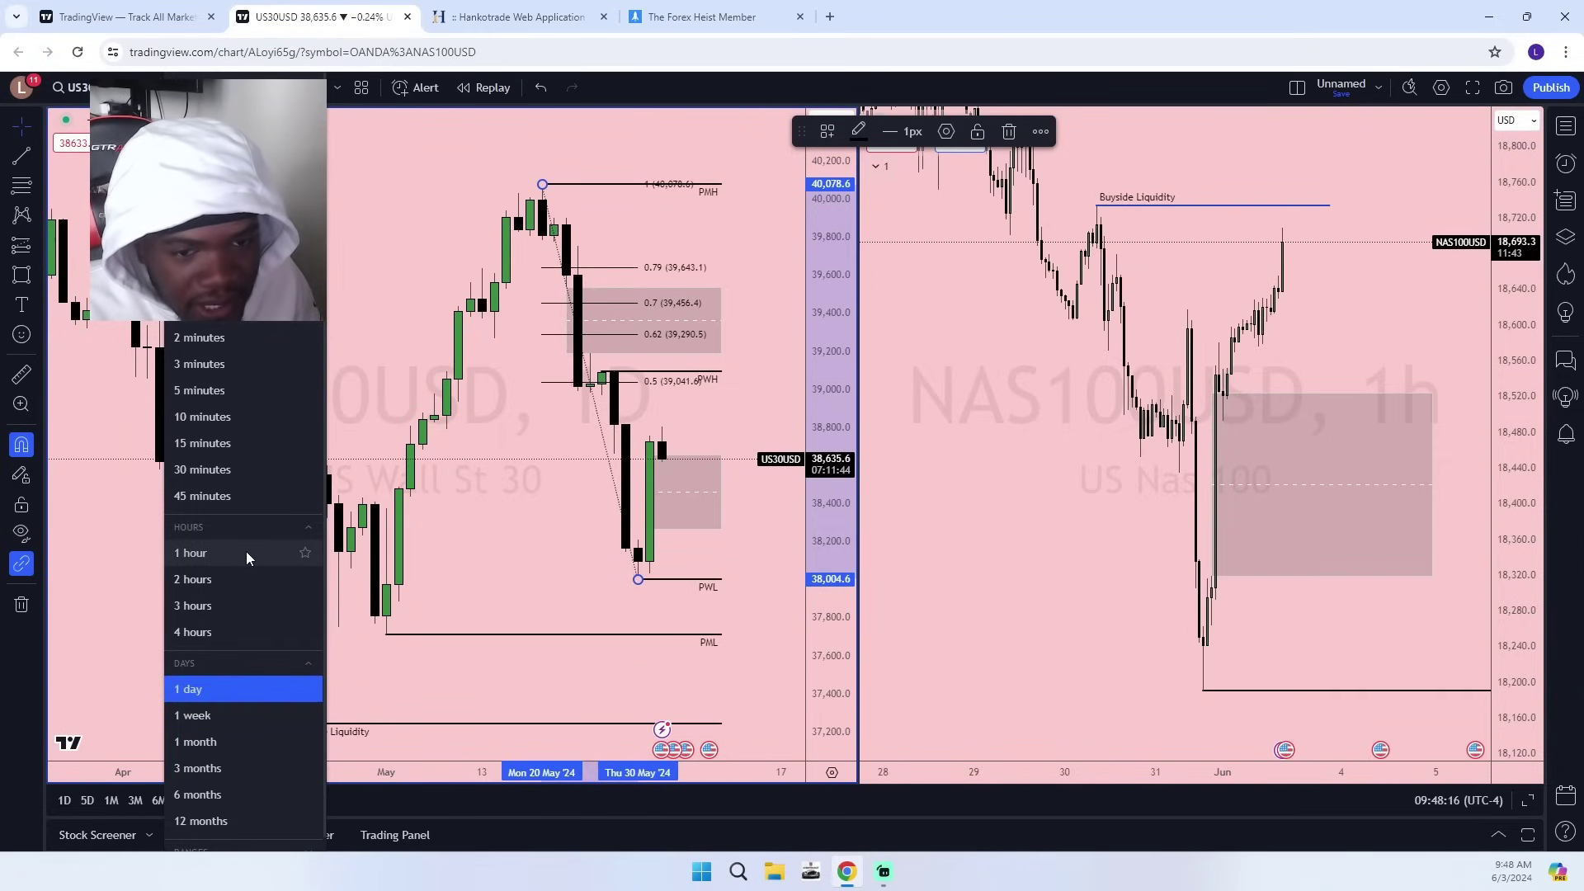
{"action": "left_click", "coordinate": [843, 685]}
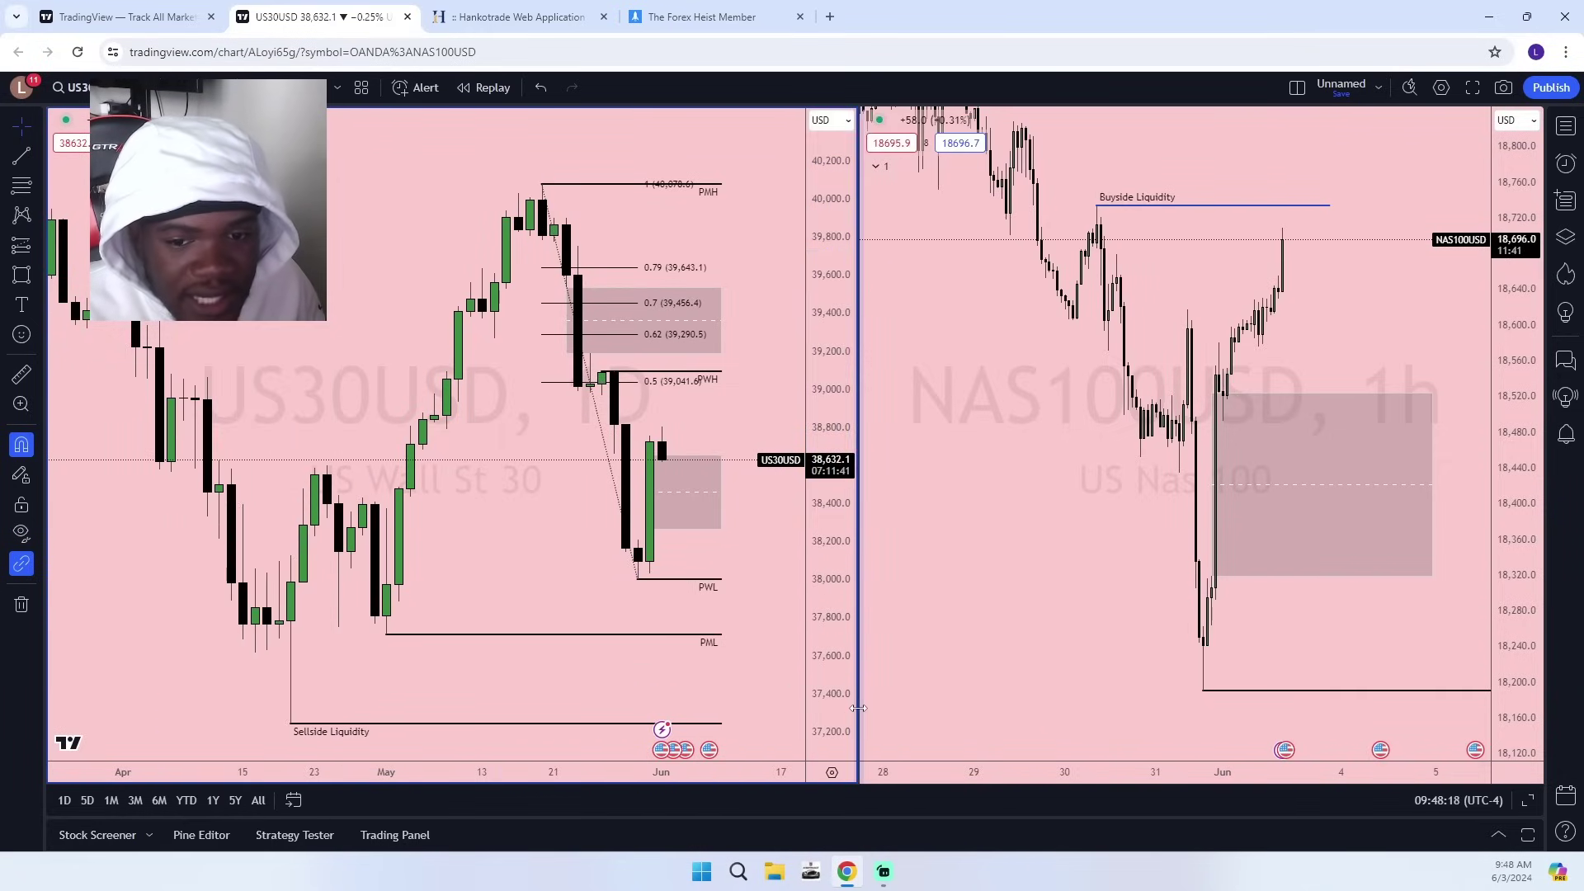
{"action": "left_click_drag", "start_coordinate": [817, 710], "coordinate": [809, 405]}
{"action": "scroll", "coordinate": [698, 681], "scroll_direction": "up", "scroll_amount": 6}
{"action": "left_click_drag", "start_coordinate": [697, 686], "coordinate": [728, 523]}
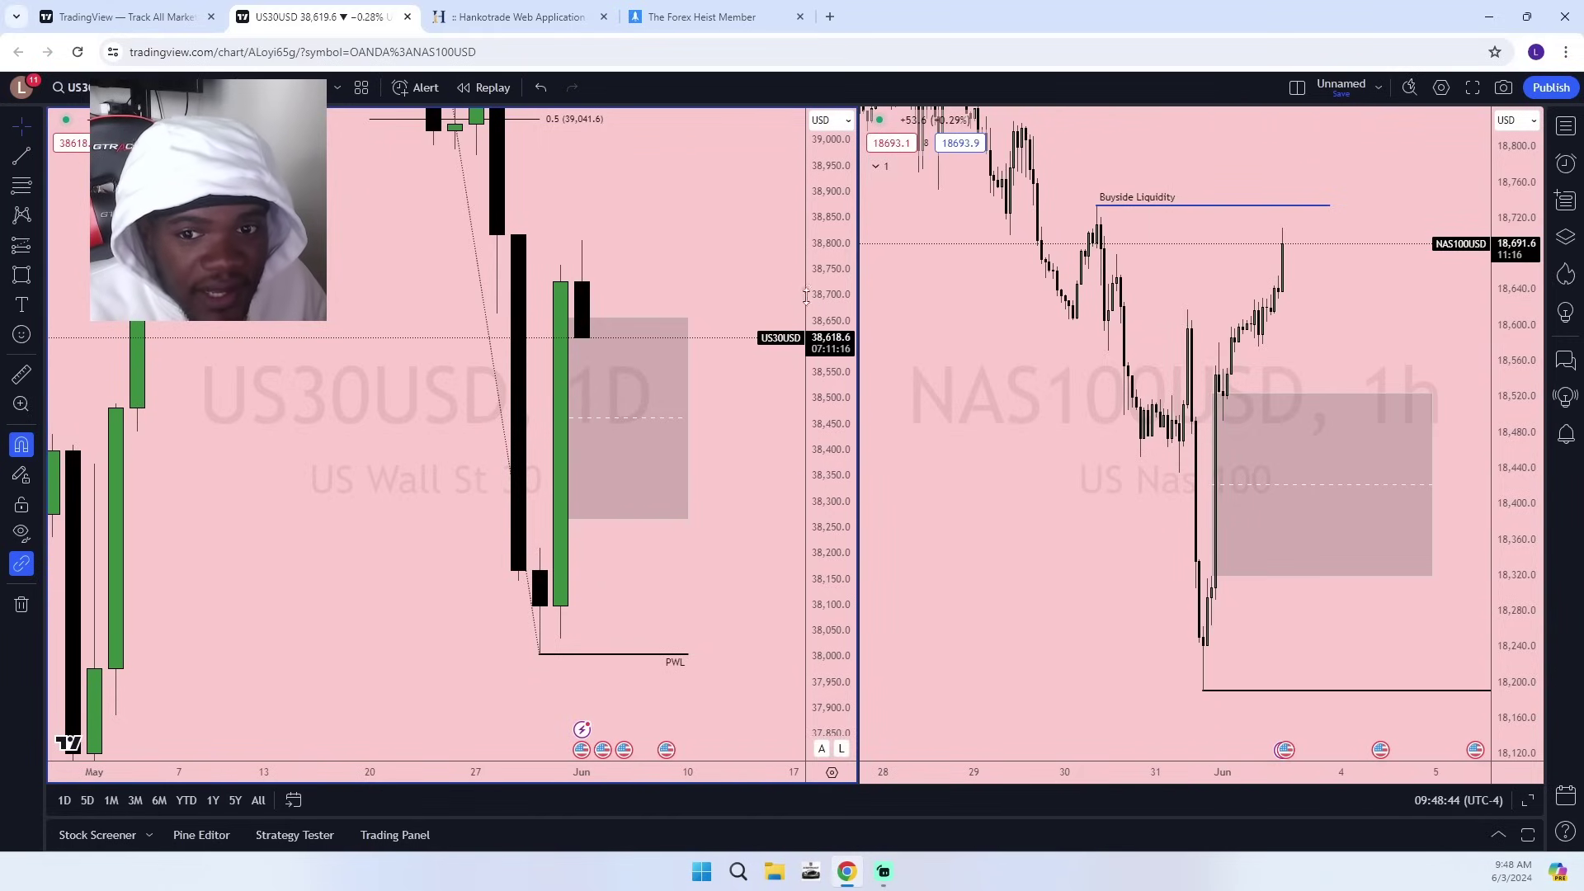
{"action": "left_click_drag", "start_coordinate": [808, 297], "coordinate": [783, 464]}
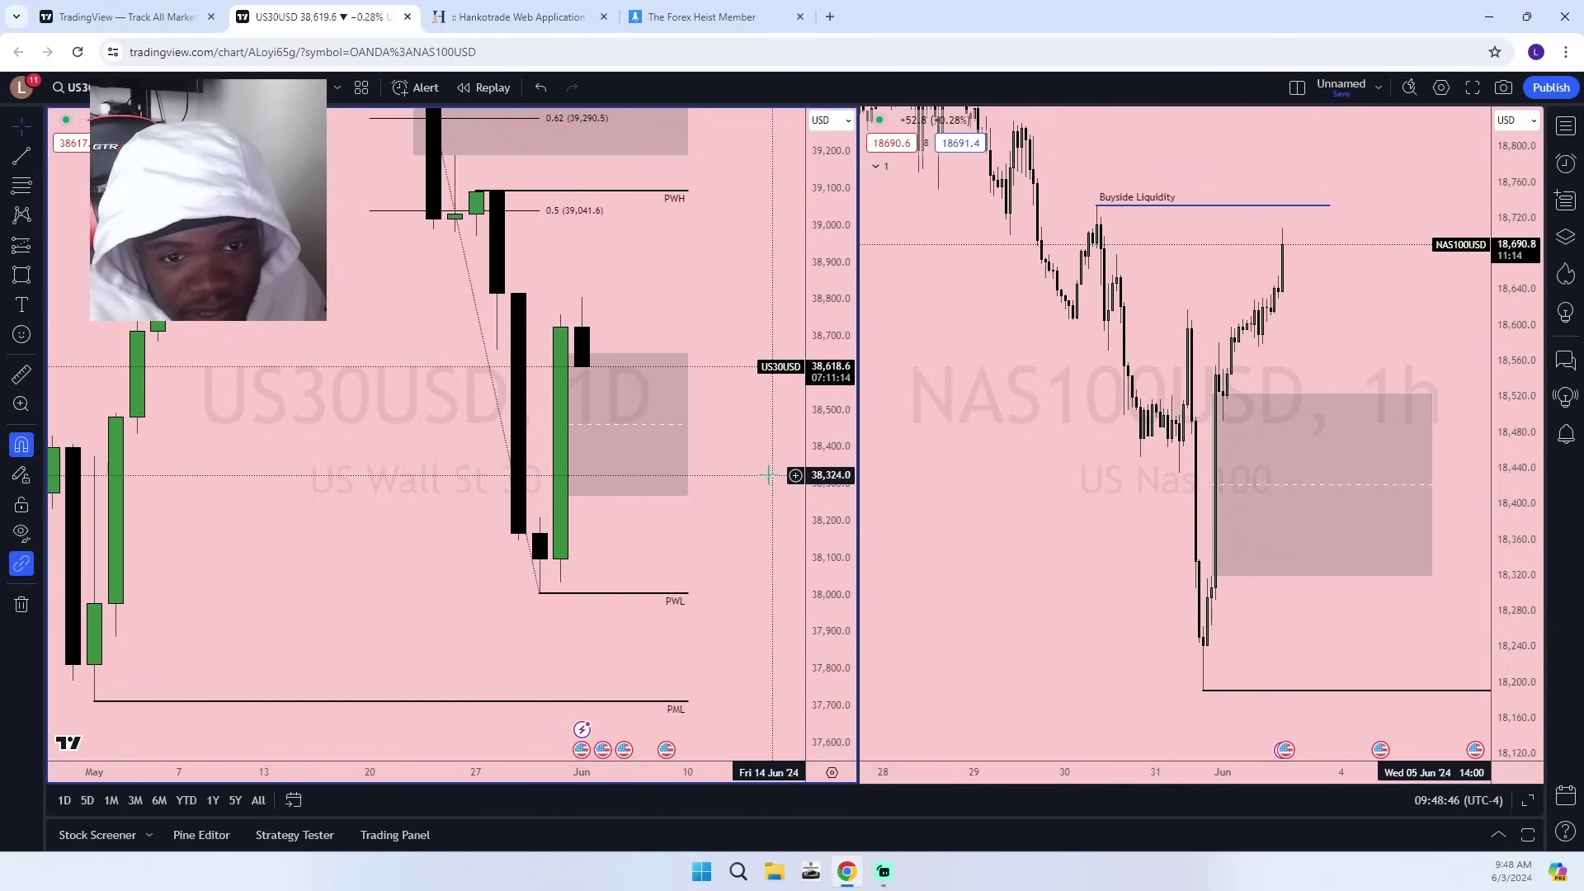
{"action": "scroll", "coordinate": [601, 558], "scroll_direction": "up", "scroll_amount": 3}
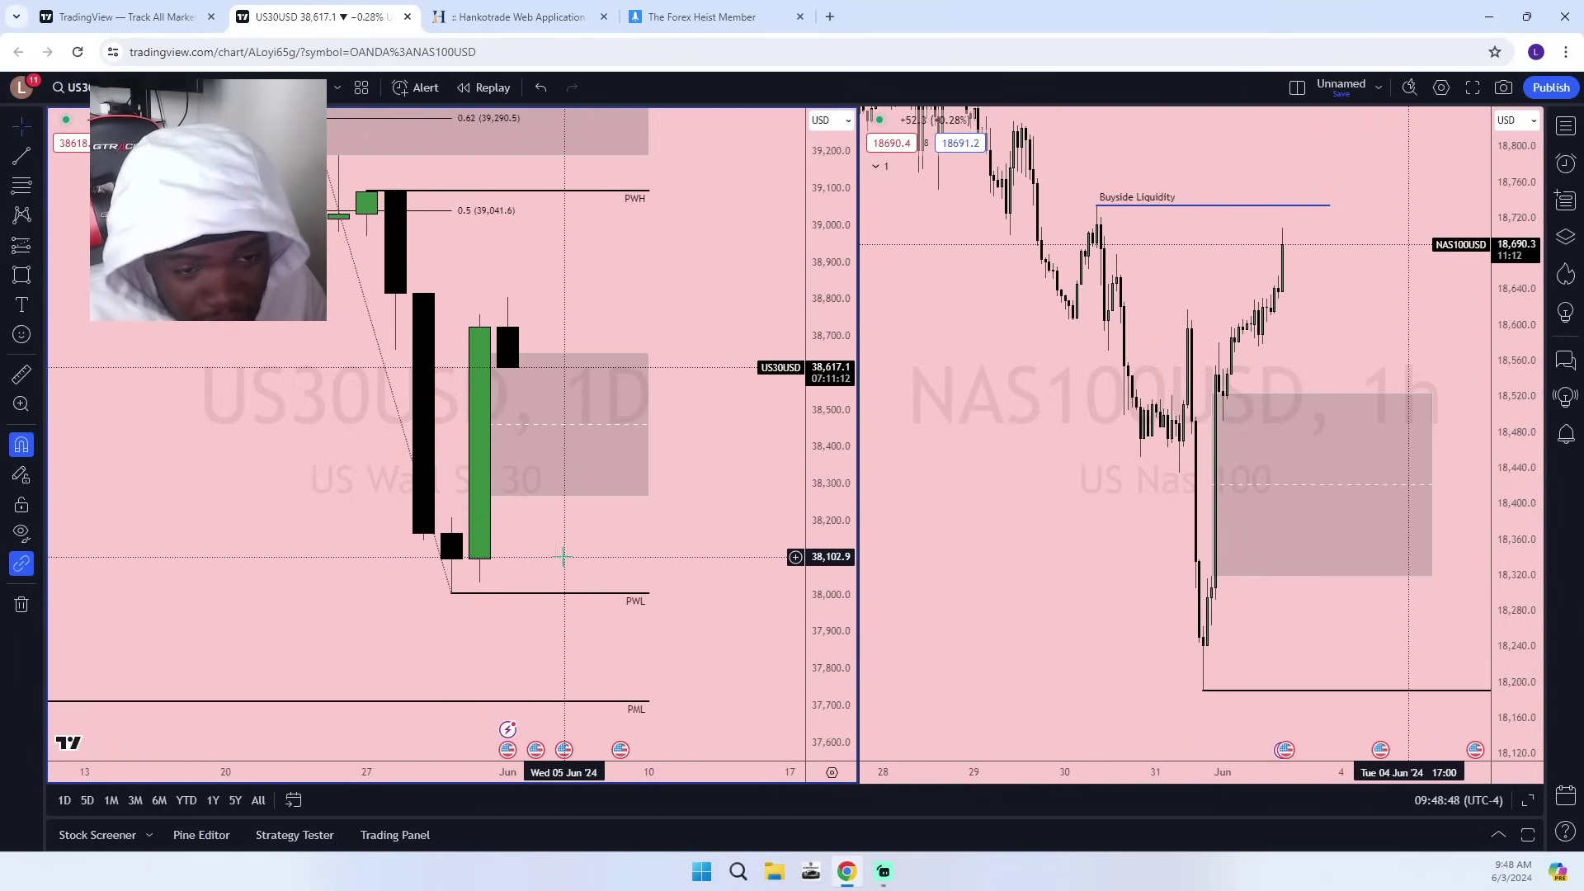
{"action": "left_click_drag", "start_coordinate": [563, 557], "coordinate": [654, 588]}
{"action": "left_click_drag", "start_coordinate": [841, 649], "coordinate": [835, 573]}
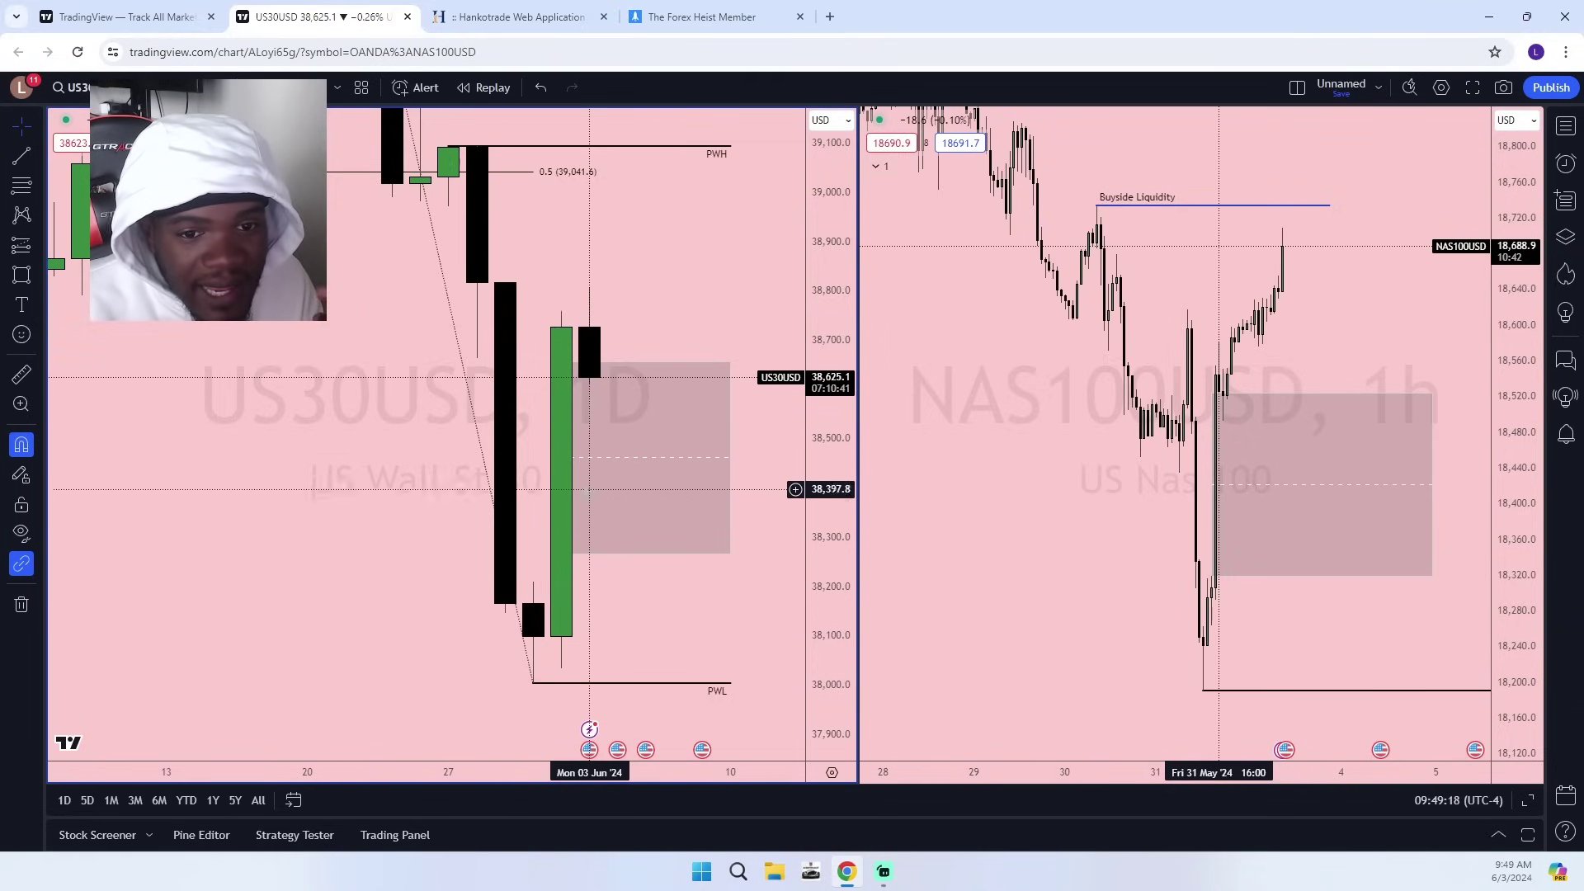
{"action": "left_click_drag", "start_coordinate": [647, 313], "coordinate": [636, 389]}
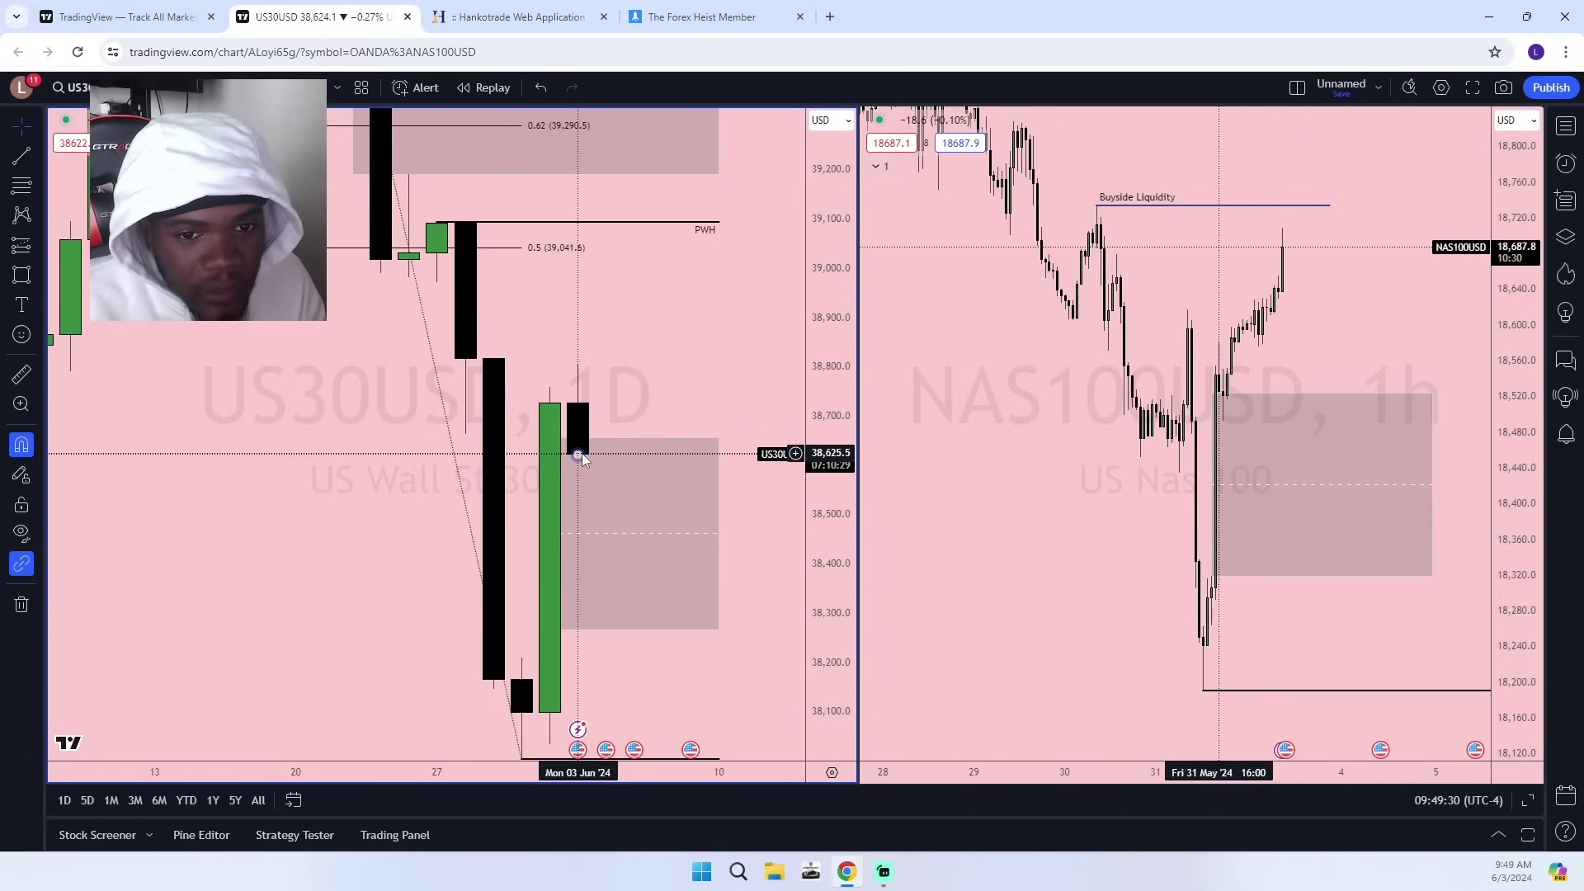
Set US30USD to the 4-hour timeframe and rescale the chart to show the range between PWH and PWL.
{"action": "left_click", "coordinate": [179, 87]}
{"action": "left_click", "coordinate": [193, 632]}
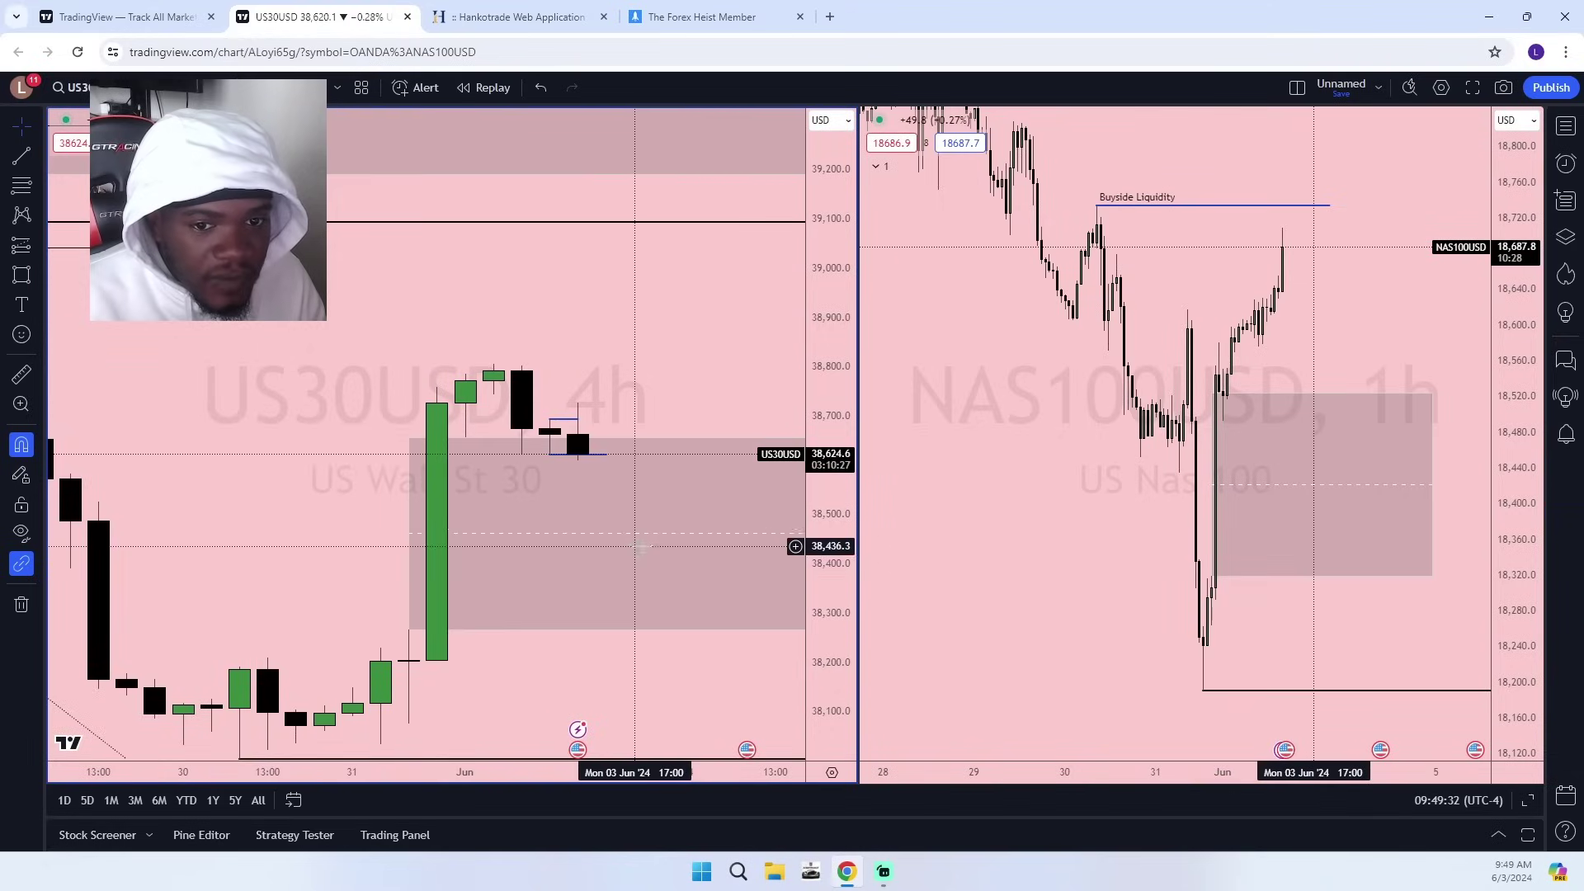
{"action": "left_click_drag", "start_coordinate": [817, 691], "coordinate": [814, 558]}
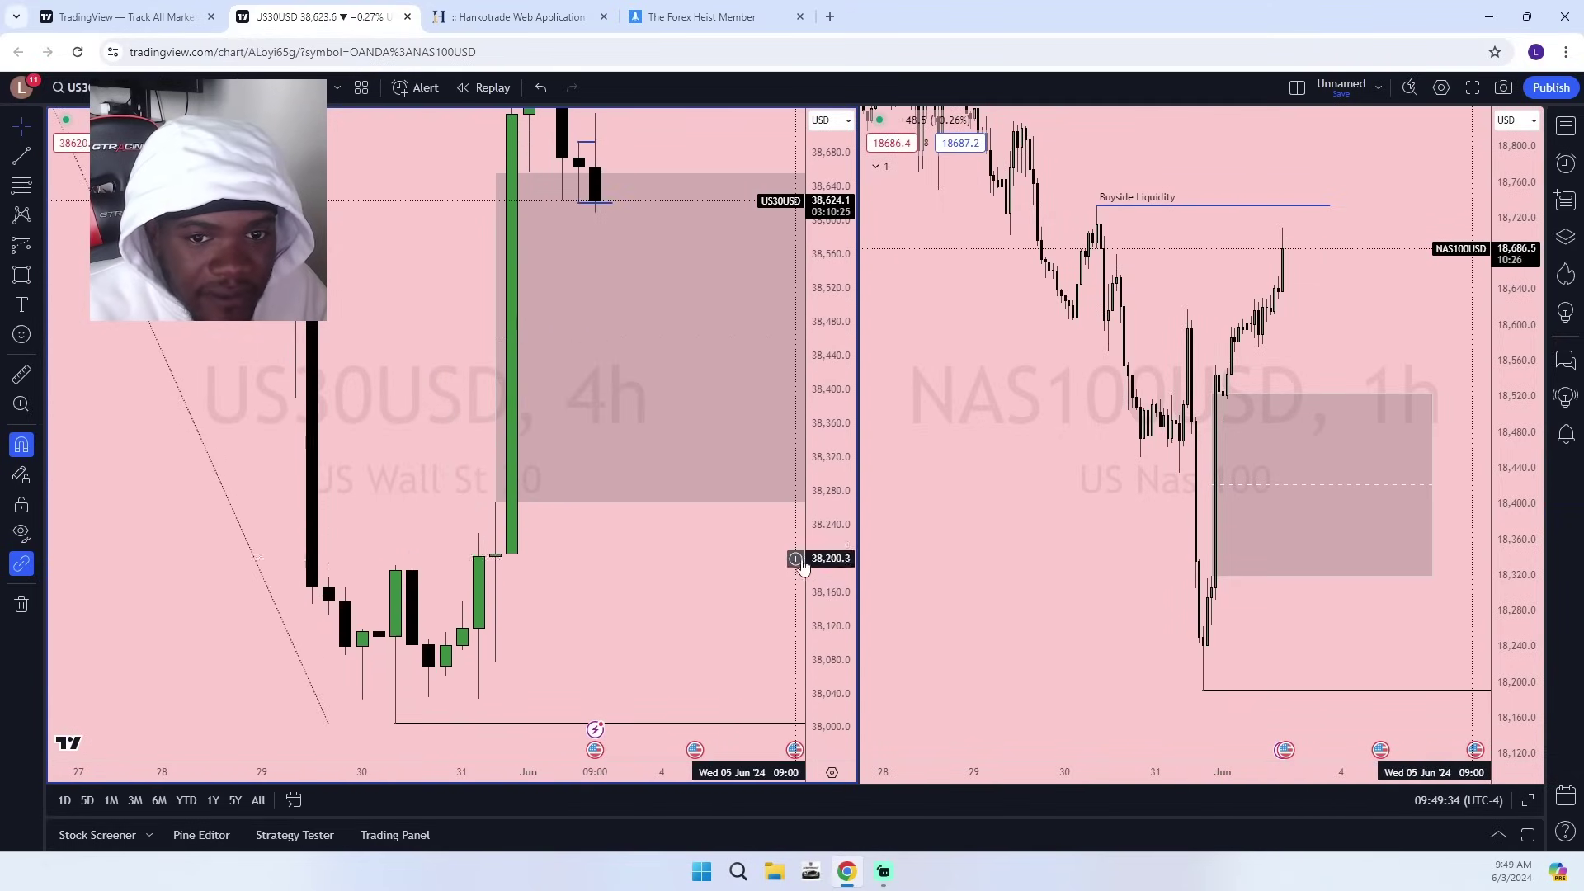
{"action": "scroll", "coordinate": [730, 541], "scroll_direction": "up", "scroll_amount": 4}
{"action": "left_click_drag", "start_coordinate": [825, 363], "coordinate": [820, 586]}
{"action": "scroll", "coordinate": [689, 545], "scroll_direction": "down", "scroll_amount": 6}
Draw a Fib retracement on 4-hour US30USD from the 30 May low at 38,004.6 to the 2 June high at 38,806.0.
{"action": "left_click_drag", "start_coordinate": [670, 531], "coordinate": [469, 569]}
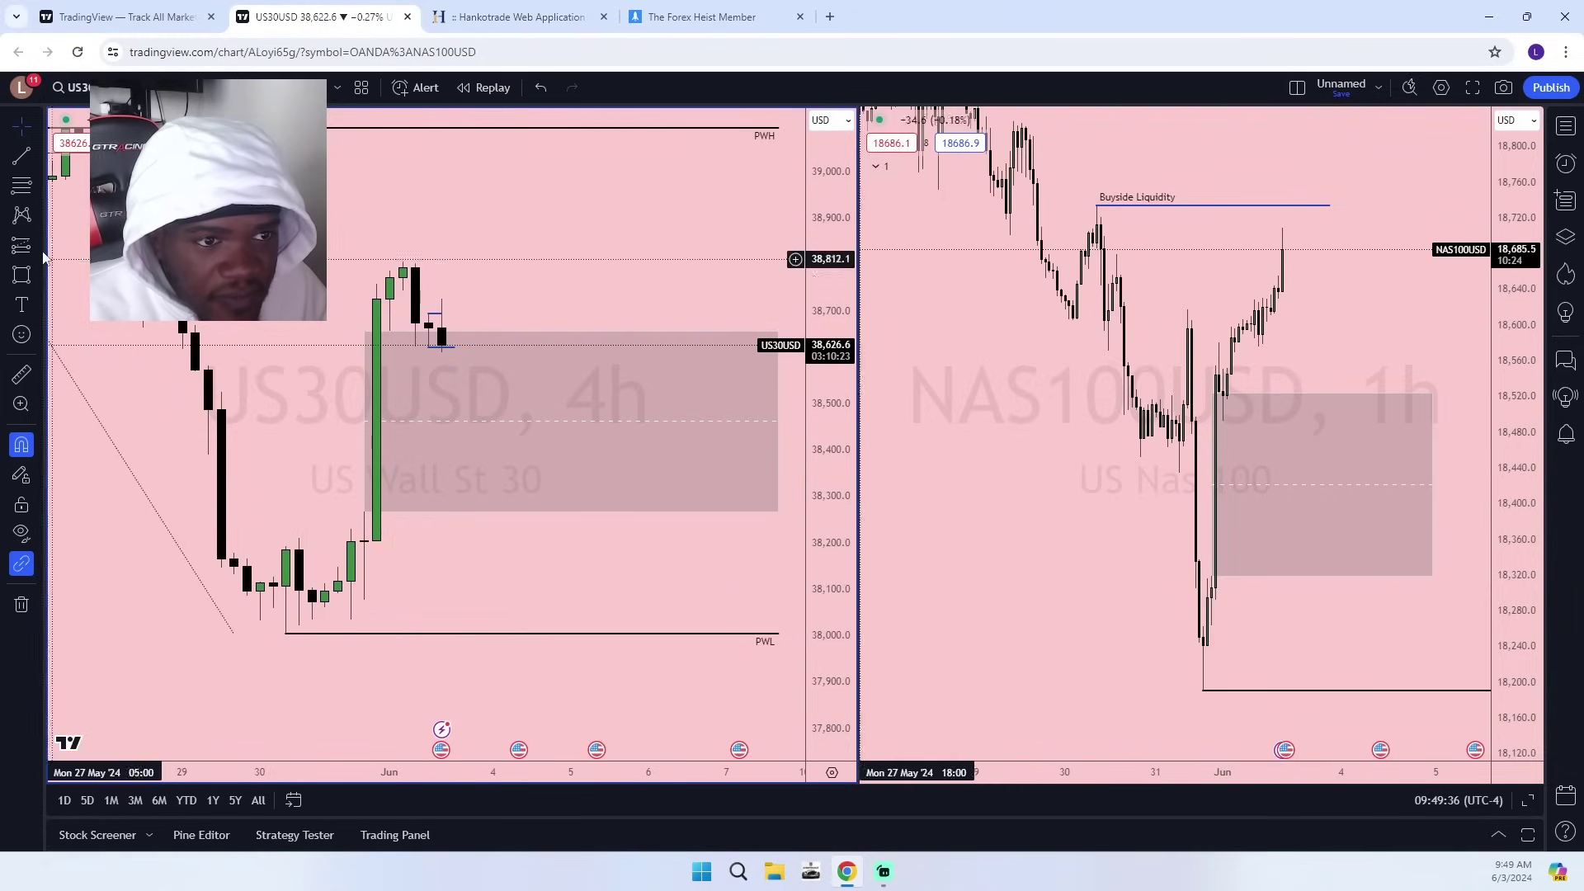
{"action": "left_click", "coordinate": [286, 634]}
{"action": "left_click", "coordinate": [403, 262]}
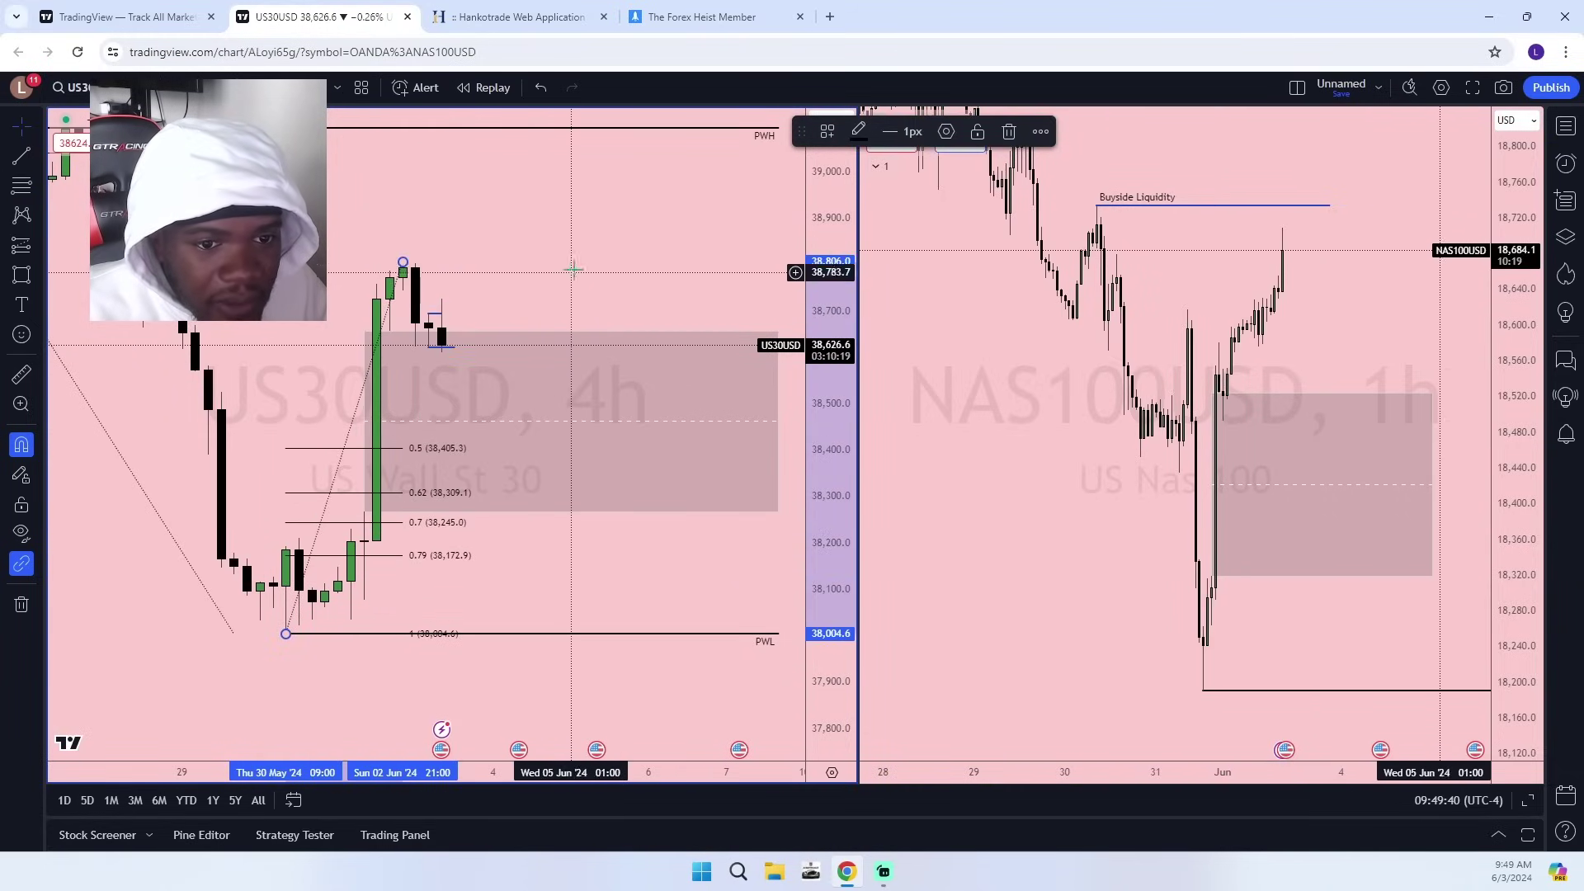
Set US30USD to the 1-hour timeframe and examine the recent candles against the grey zone and Fib levels.
{"action": "left_click_drag", "start_coordinate": [829, 594], "coordinate": [829, 420]}
{"action": "left_click_drag", "start_coordinate": [631, 594], "coordinate": [680, 575]}
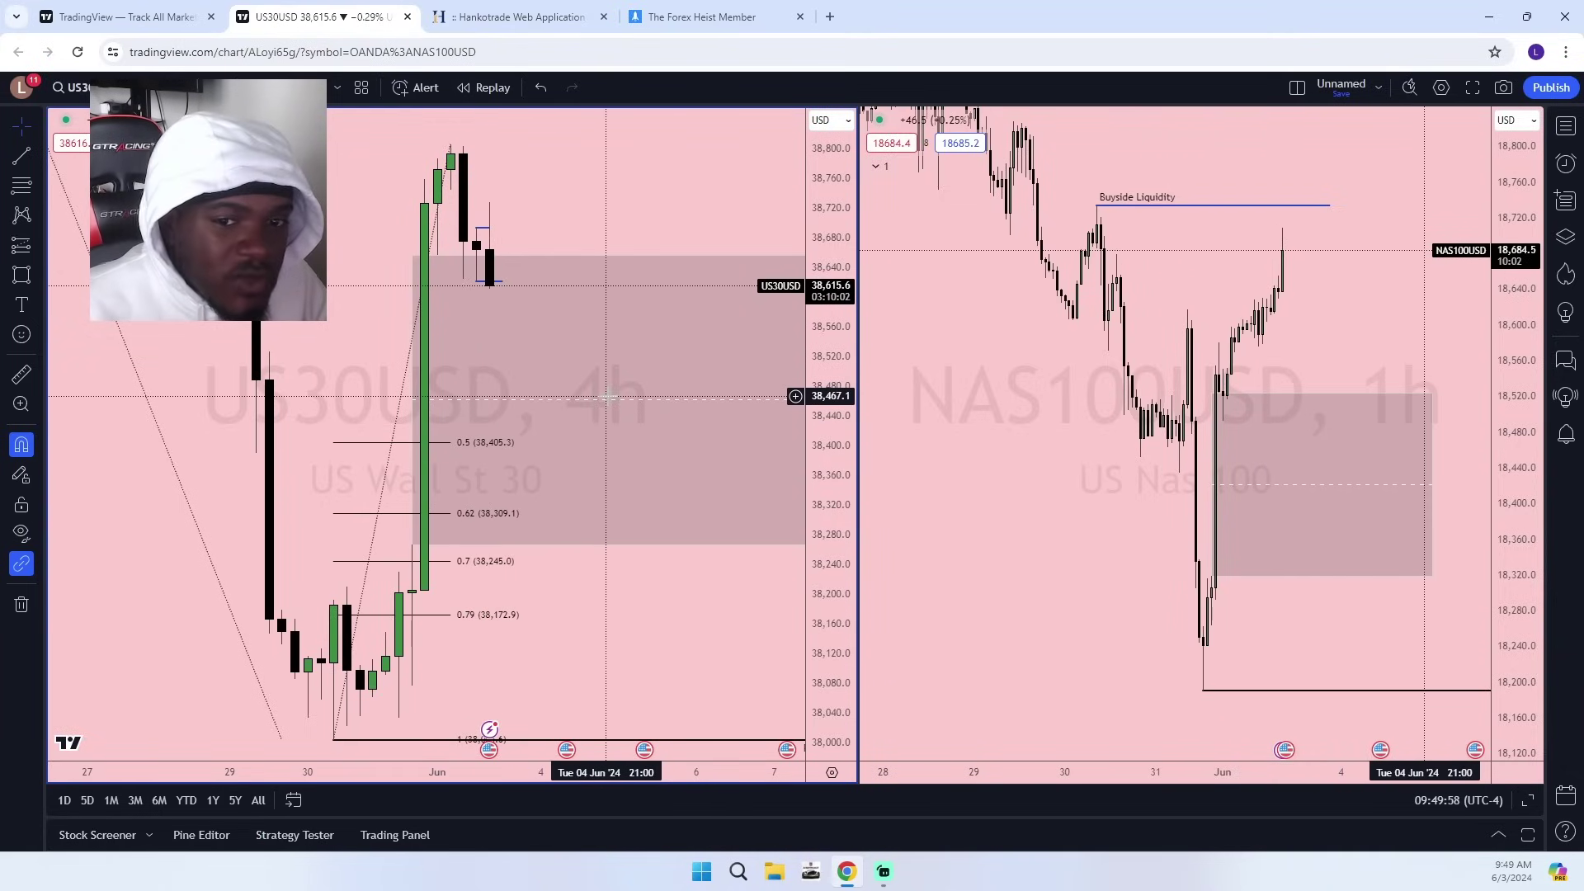
{"action": "left_click_drag", "start_coordinate": [714, 633], "coordinate": [646, 641]}
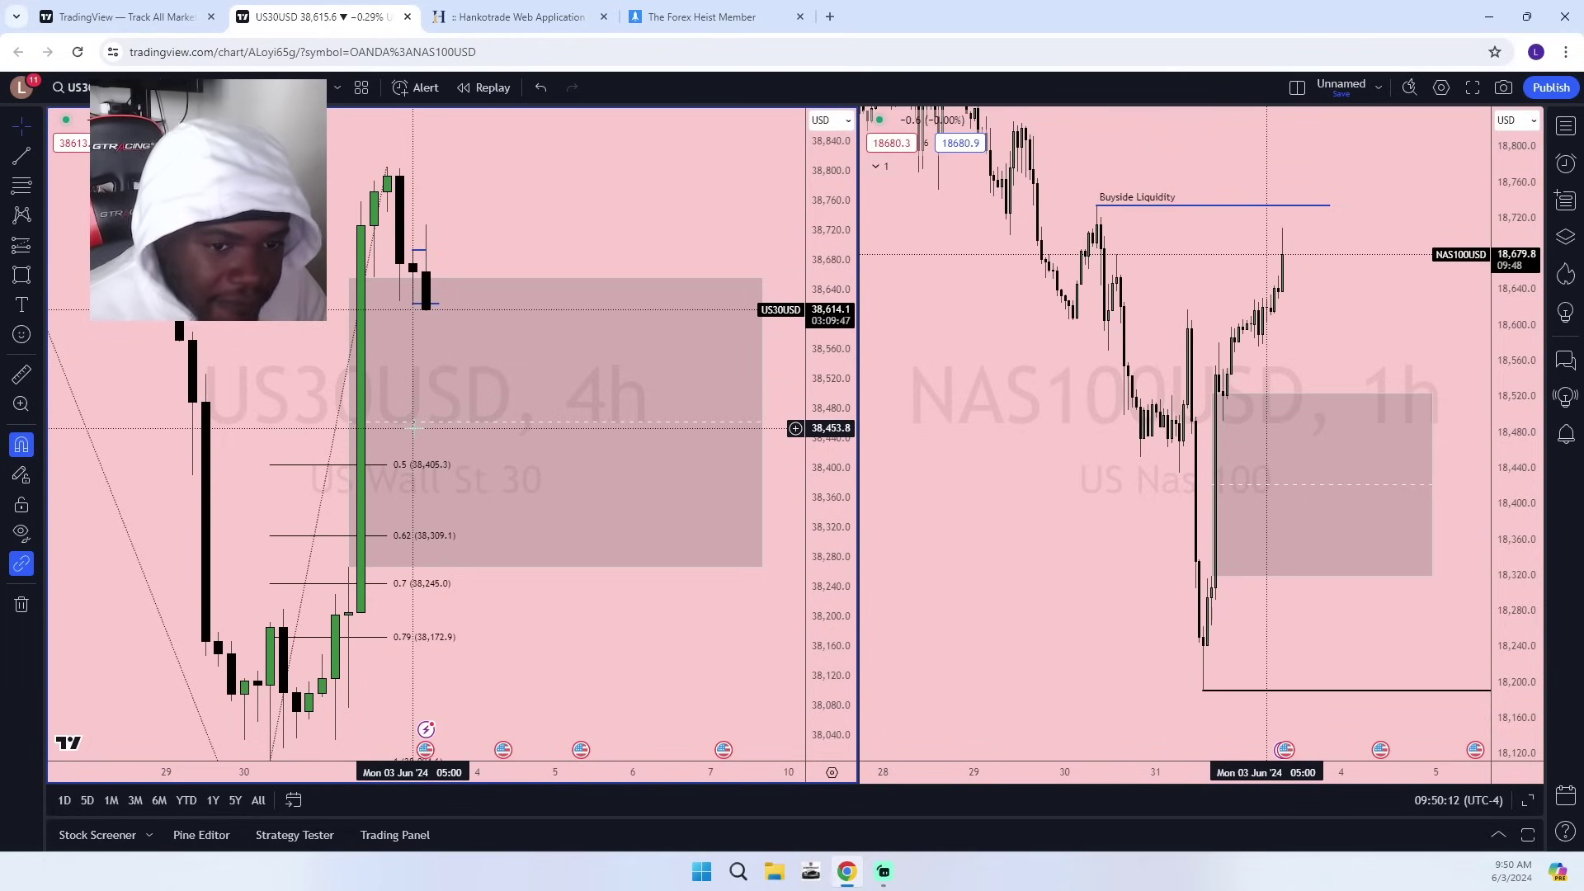
{"action": "left_click", "coordinate": [484, 433]}
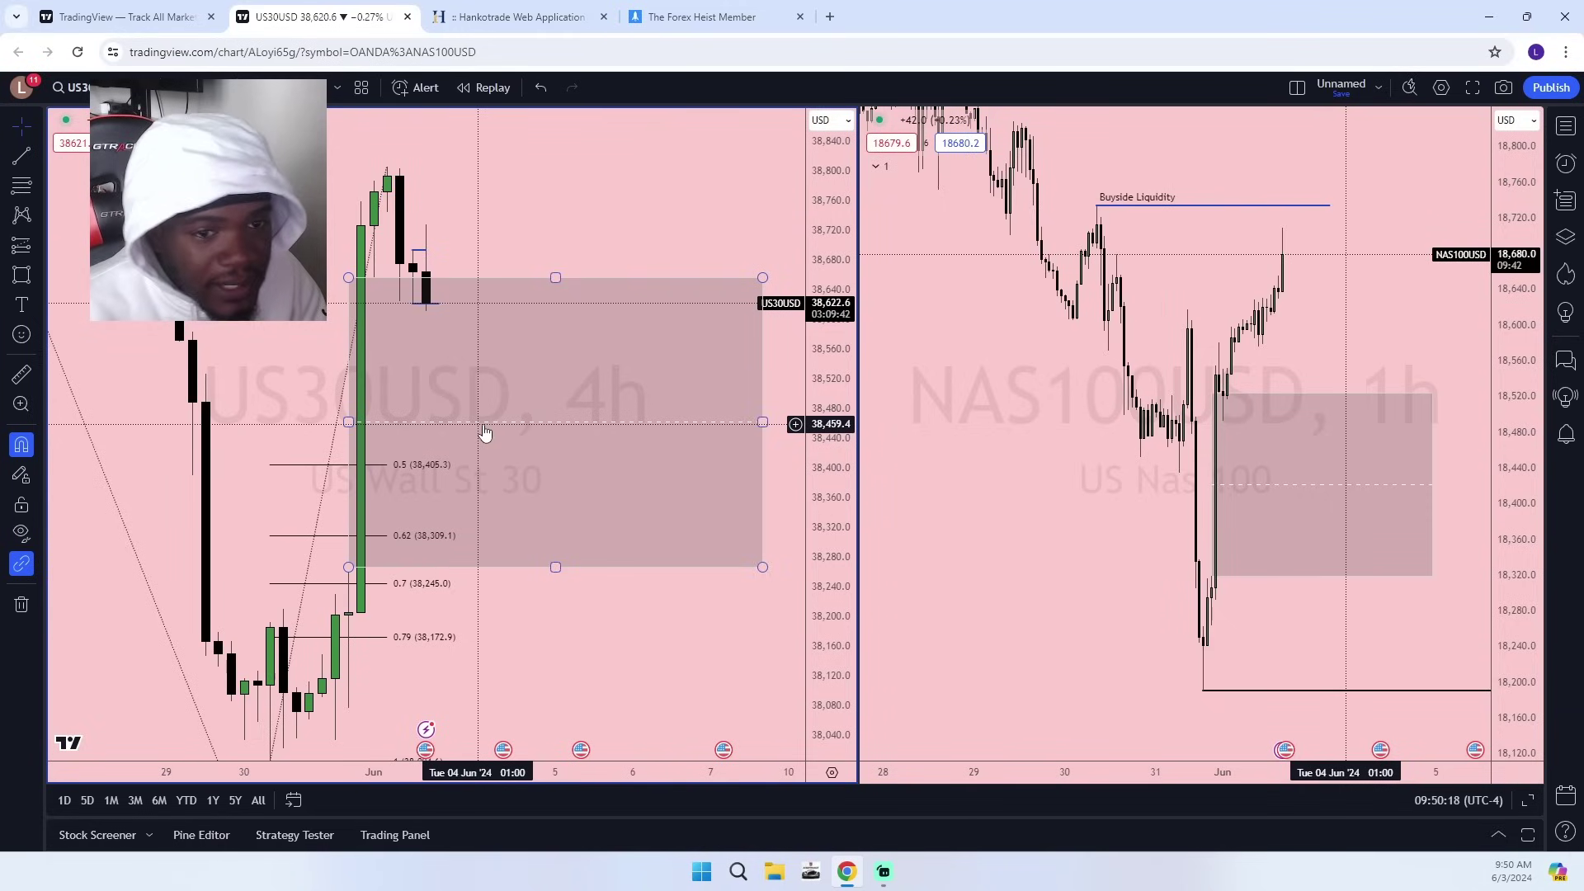
{"action": "left_click", "coordinate": [178, 88]}
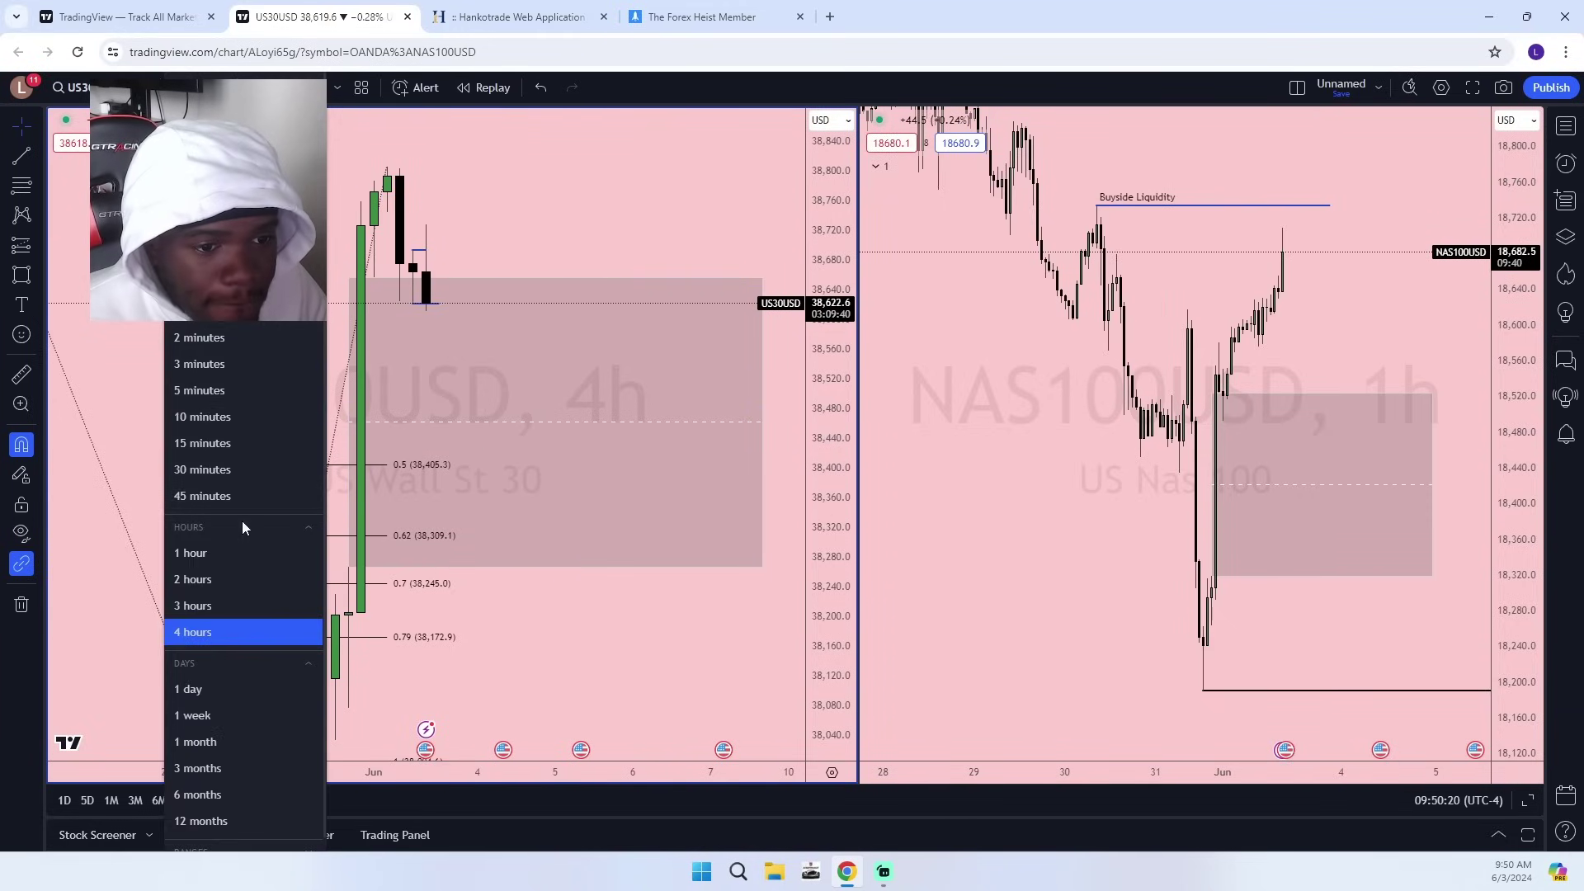
{"action": "left_click", "coordinate": [244, 552]}
{"action": "scroll", "coordinate": [555, 550], "scroll_direction": "down", "scroll_amount": 7}
{"action": "scroll", "coordinate": [785, 670], "scroll_direction": "up", "scroll_amount": 3}
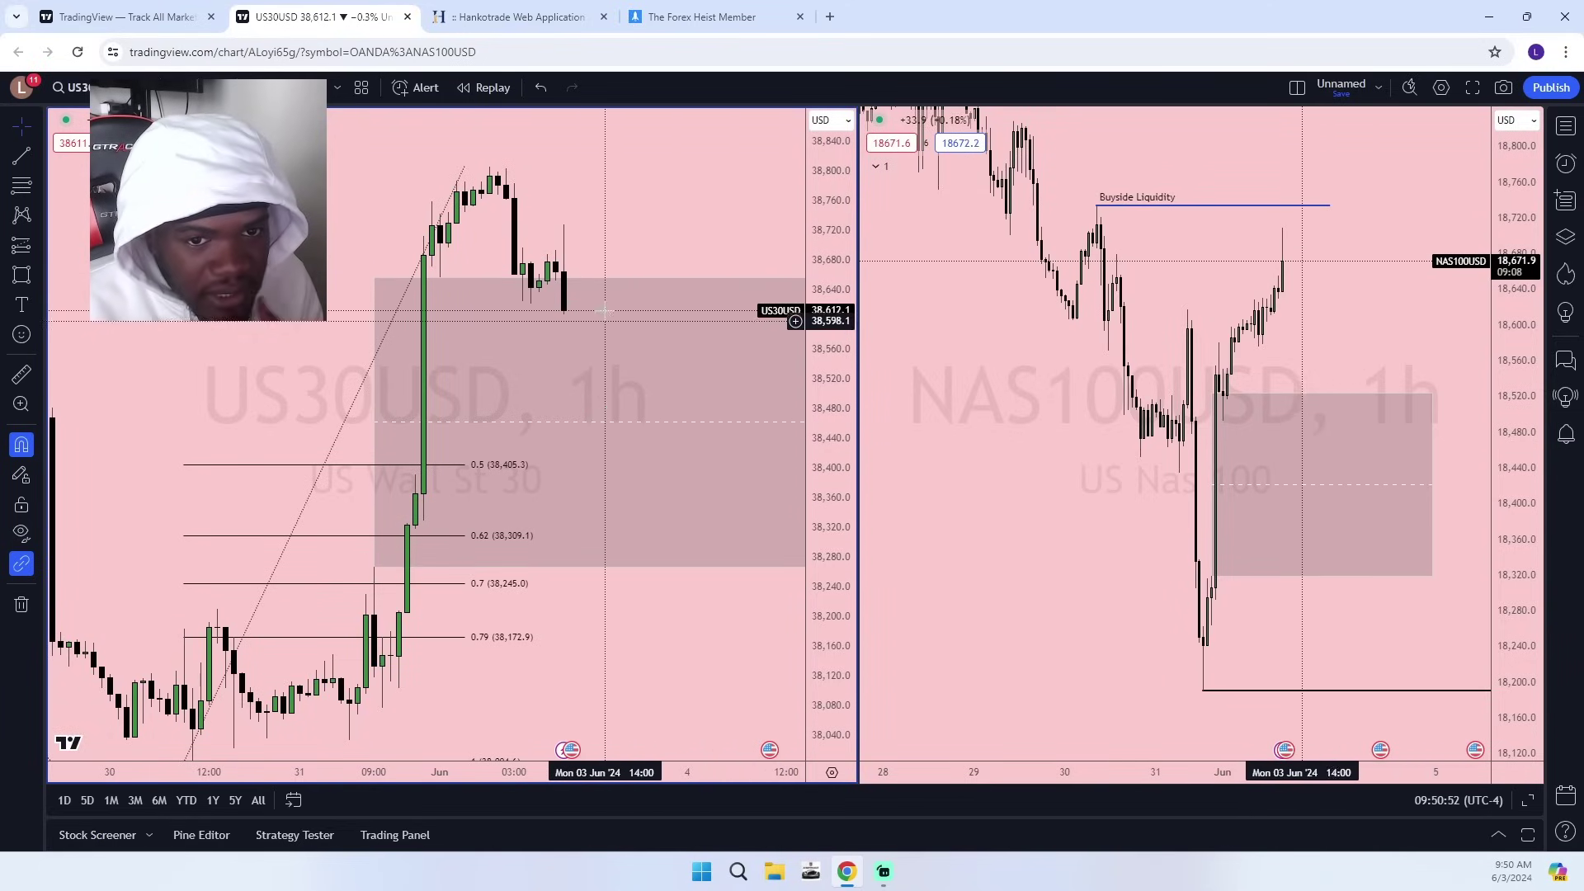
Set US30USD to the 5-minute timeframe and examine the latest candles around the upper edge of the grey zone.
{"action": "left_click", "coordinate": [179, 88]}
{"action": "left_click", "coordinate": [204, 391]}
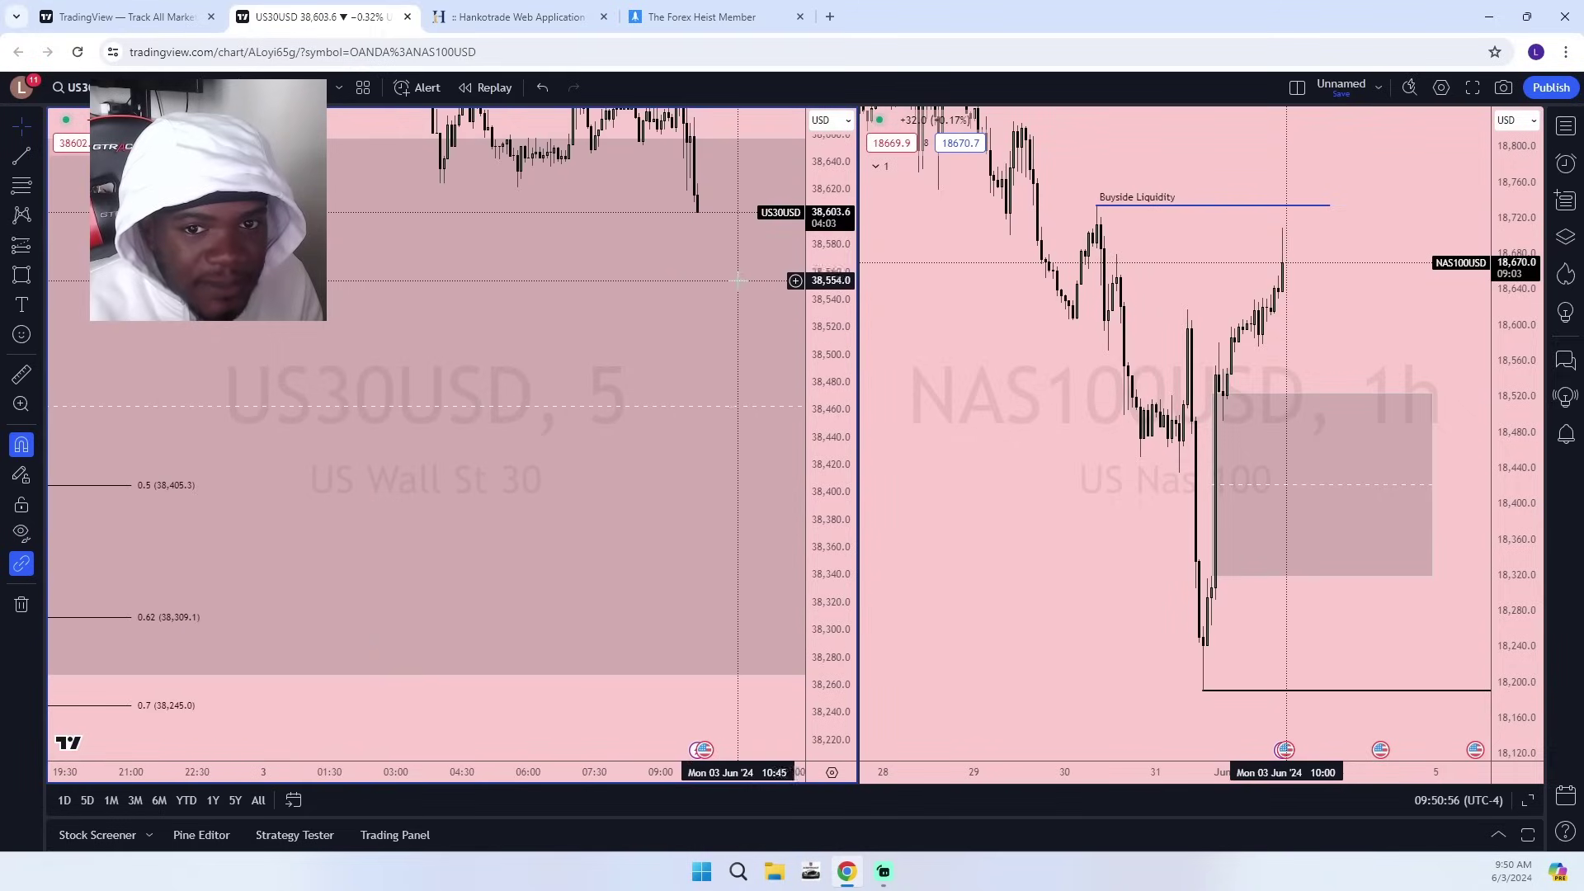
{"action": "left_click_drag", "start_coordinate": [682, 121], "coordinate": [620, 365]}
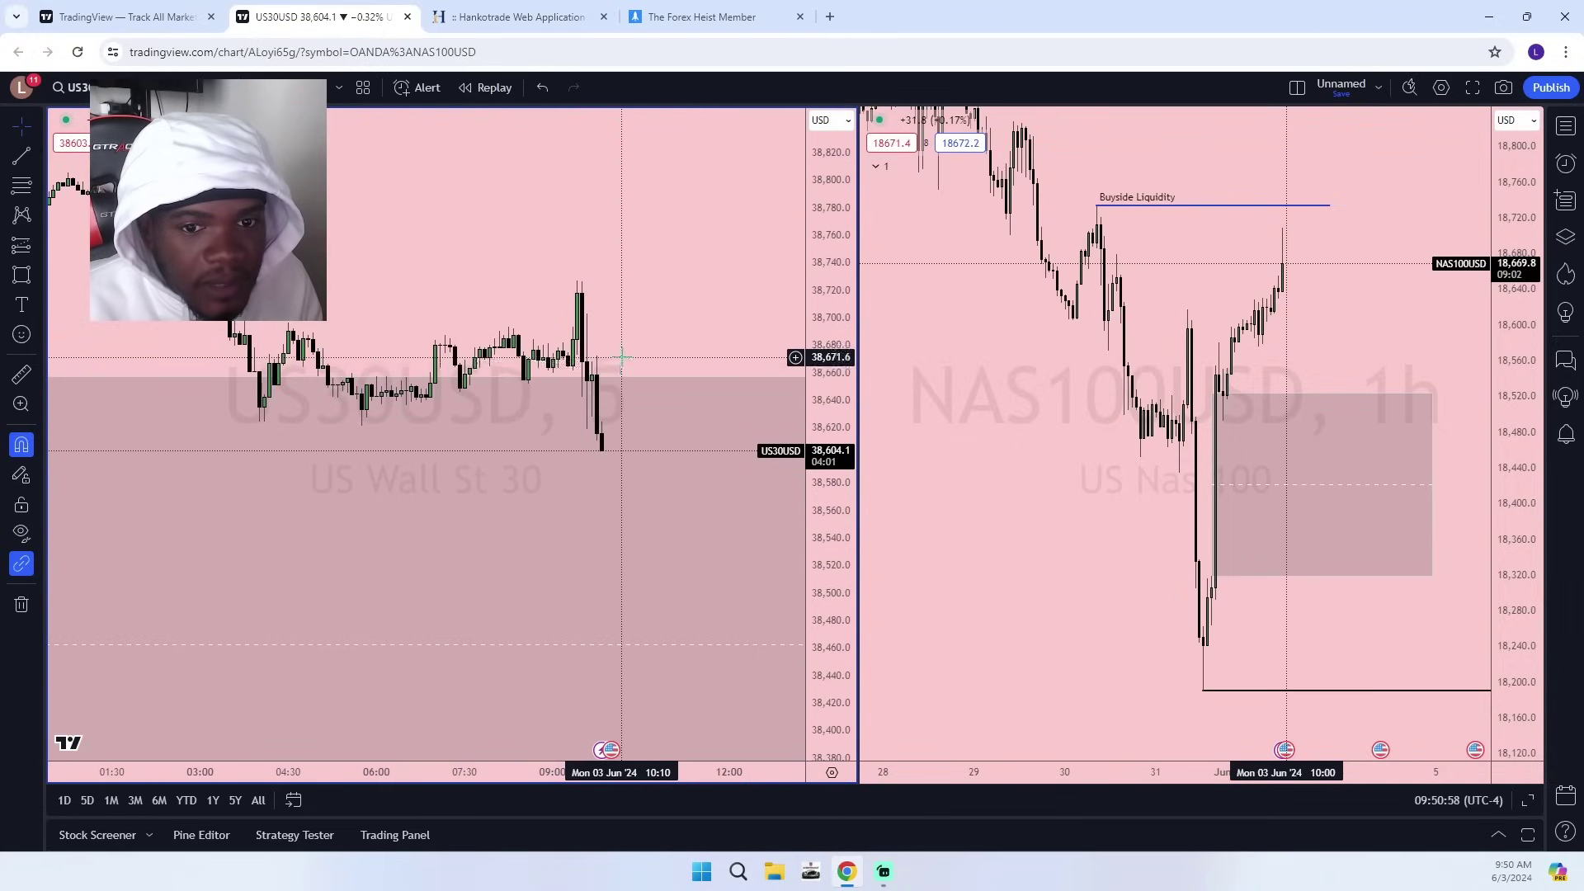
{"action": "scroll", "coordinate": [622, 357], "scroll_direction": "down", "scroll_amount": 5}
{"action": "left_click_drag", "start_coordinate": [750, 330], "coordinate": [732, 273]}
{"action": "scroll", "coordinate": [732, 273], "scroll_direction": "up", "scroll_amount": 5}
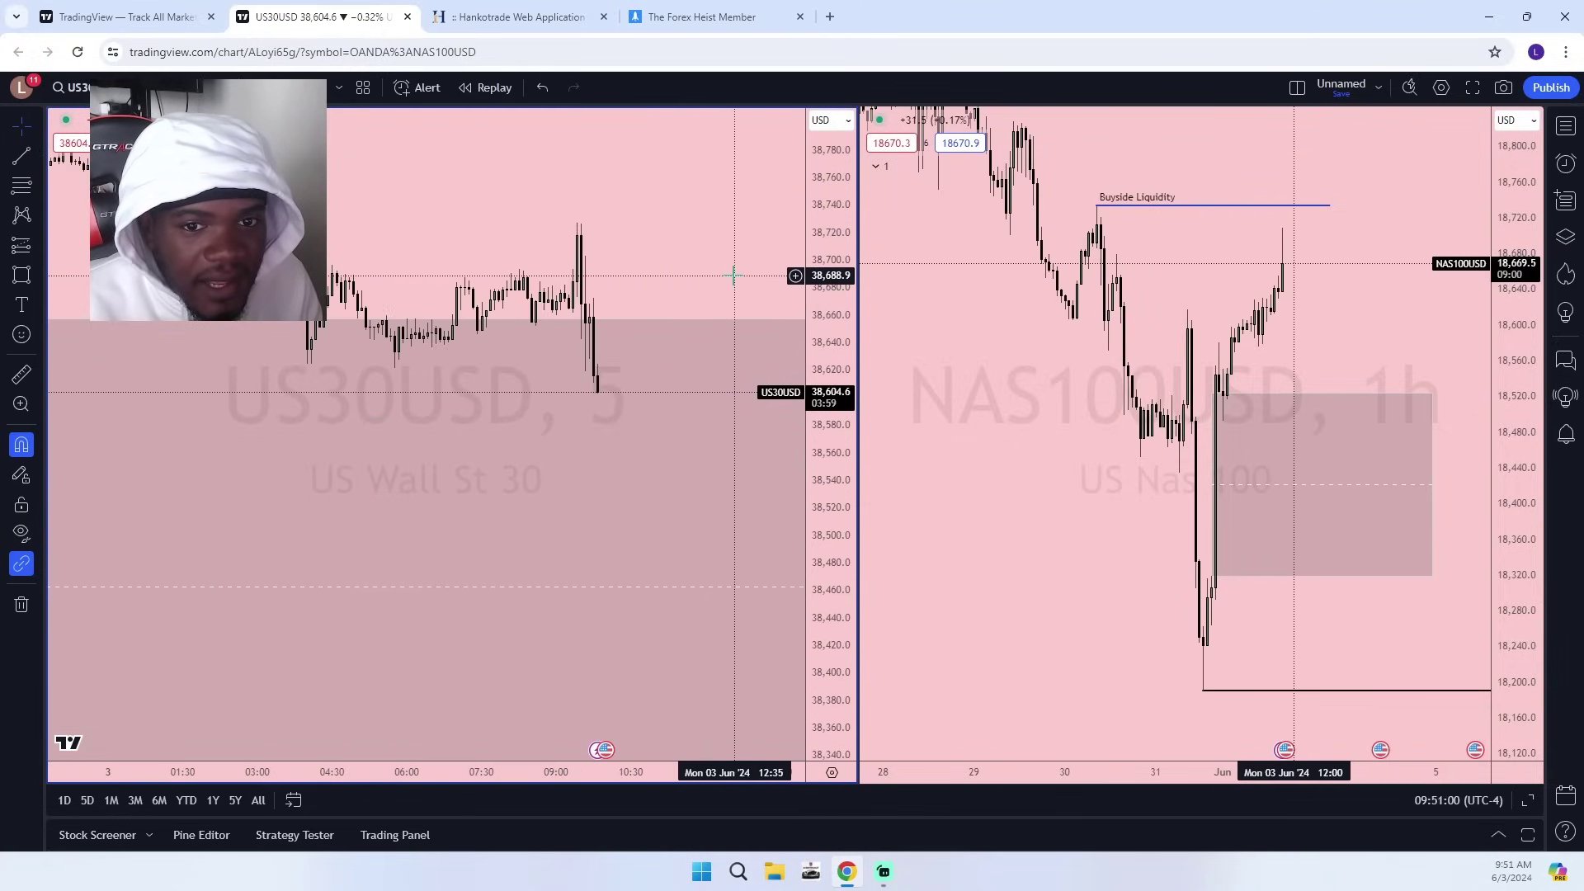
Set US30USD to the 1-minute timeframe and examine the latest price movement inside the grey zone.
{"action": "left_click", "coordinate": [178, 87]}
{"action": "left_click", "coordinate": [230, 322]}
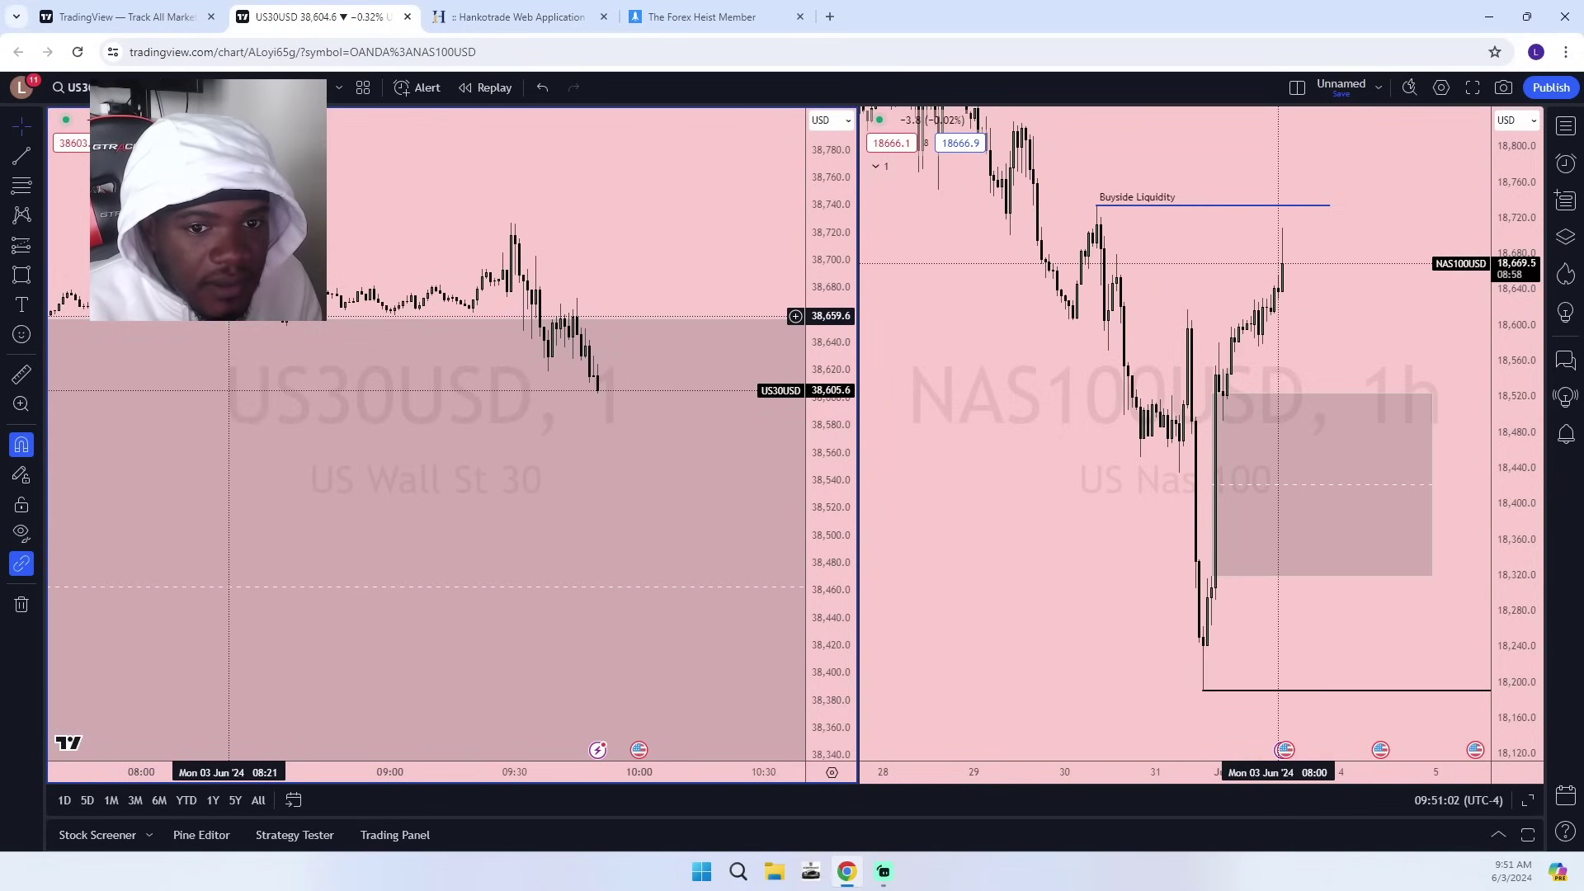
{"action": "scroll", "coordinate": [626, 240], "scroll_direction": "down", "scroll_amount": 3}
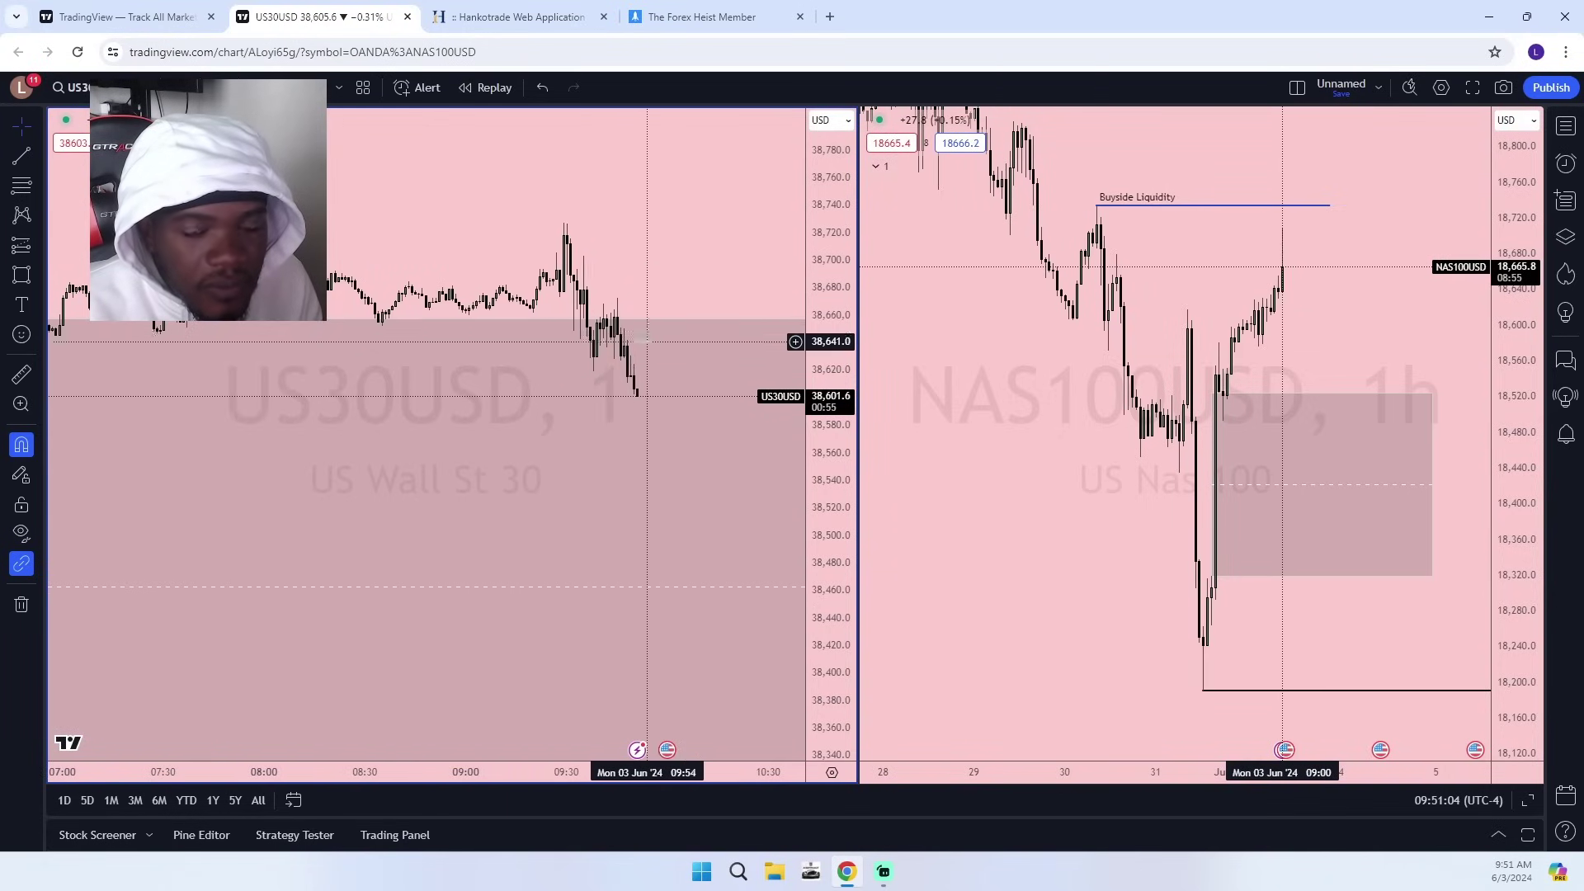
Set US30USD to the 15-minute timeframe and rescale the chart to show the latest swing and the grey zone's upper edge.
{"action": "left_click", "coordinate": [186, 87]}
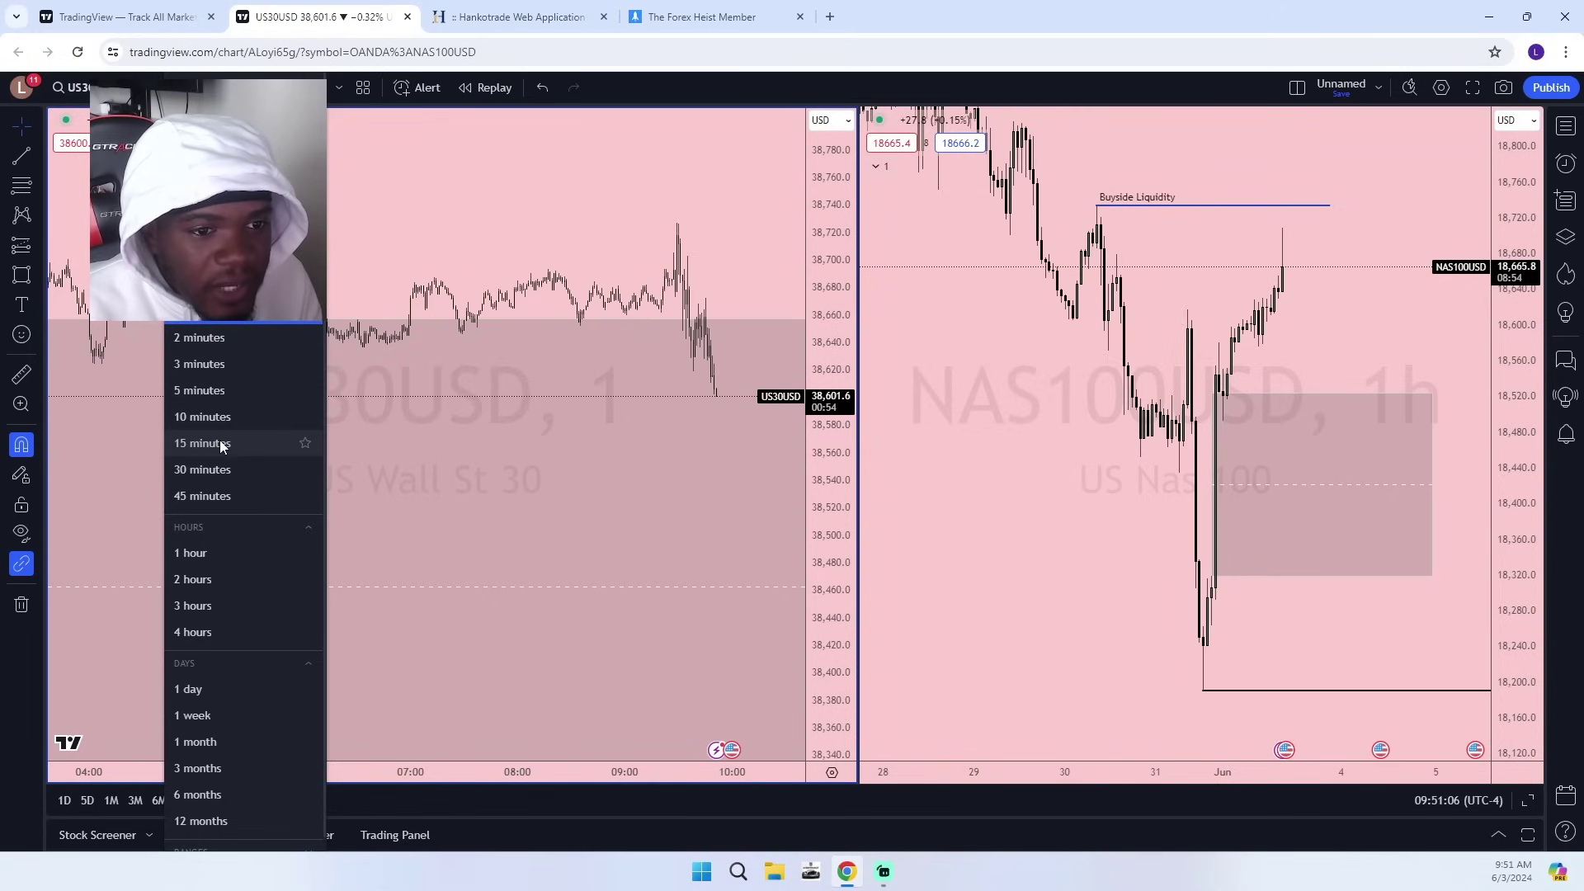
{"action": "left_click", "coordinate": [223, 442]}
{"action": "left_click_drag", "start_coordinate": [614, 249], "coordinate": [662, 268]}
{"action": "left_click_drag", "start_coordinate": [822, 463], "coordinate": [817, 338]}
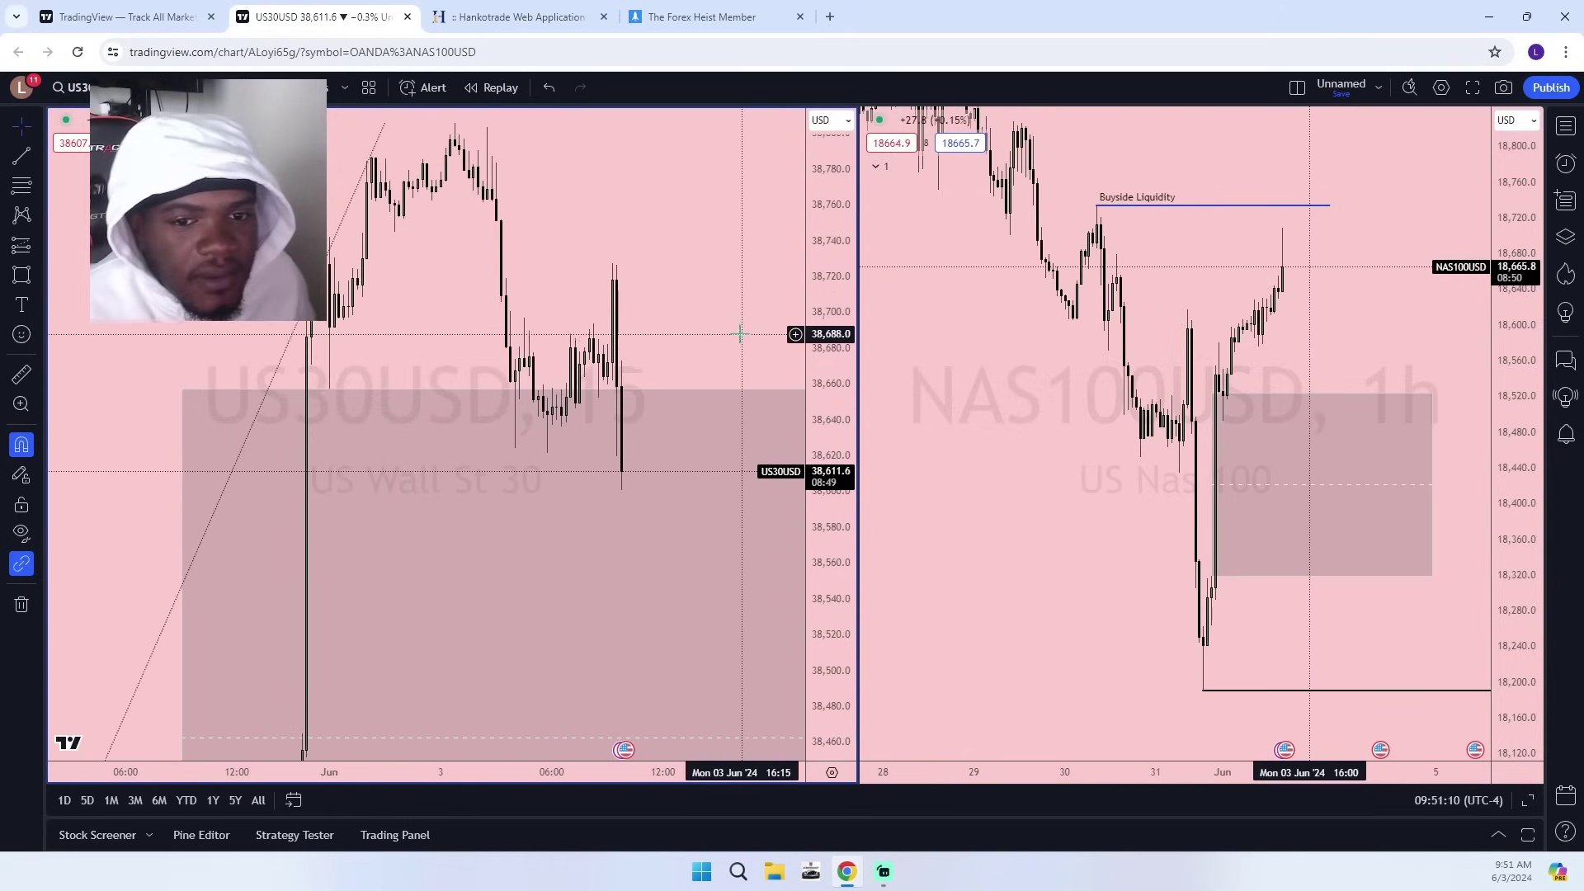
Examine US30USD price on the 15-minute chart against the shaded zone and Fibonacci retracement levels, and compare it with the NAS100USD hourly chart.
{"action": "scroll", "coordinate": [718, 330], "scroll_direction": "up", "scroll_amount": 4}
{"action": "left_click_drag", "start_coordinate": [688, 321], "coordinate": [831, 551]}
{"action": "scroll", "coordinate": [800, 228], "scroll_direction": "down", "scroll_amount": 7}
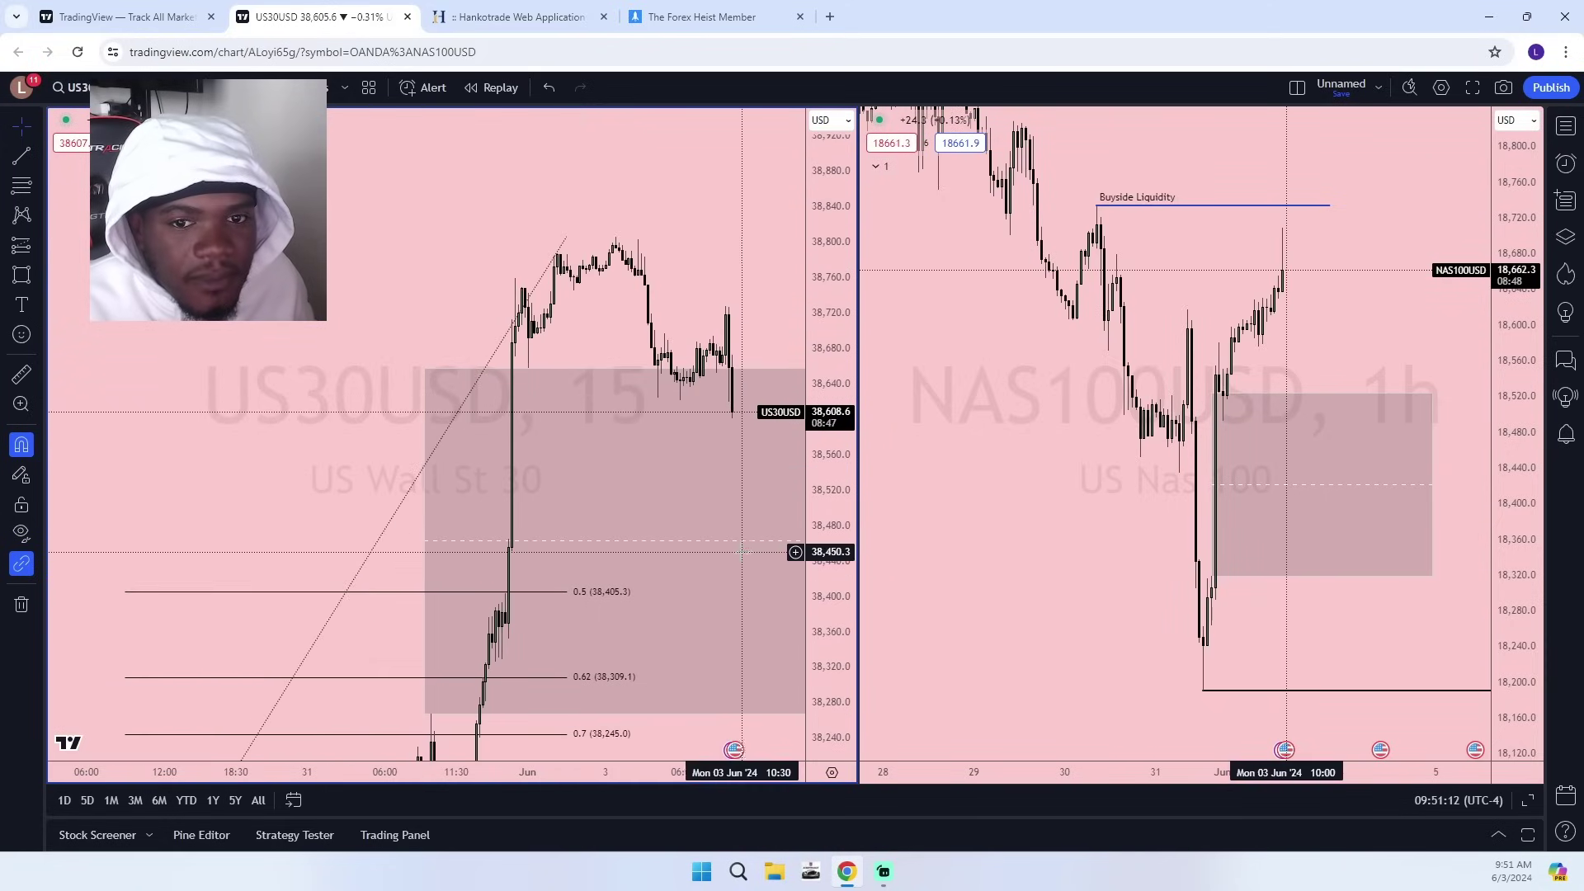
{"action": "left_click_drag", "start_coordinate": [341, 494], "coordinate": [235, 368]}
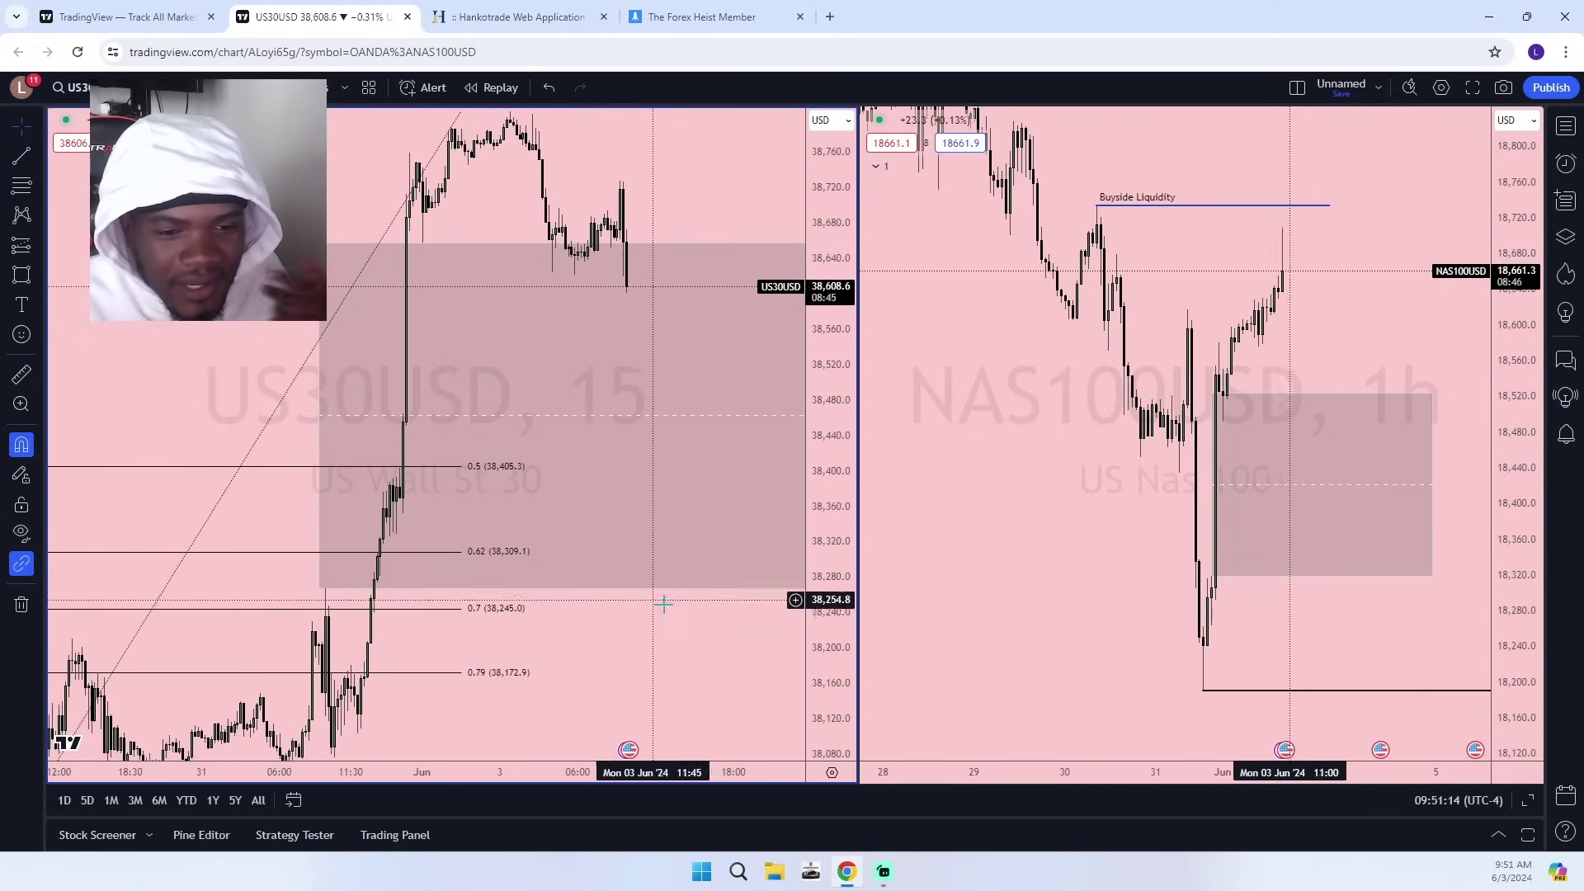
{"action": "left_click_drag", "start_coordinate": [662, 611], "coordinate": [578, 613]}
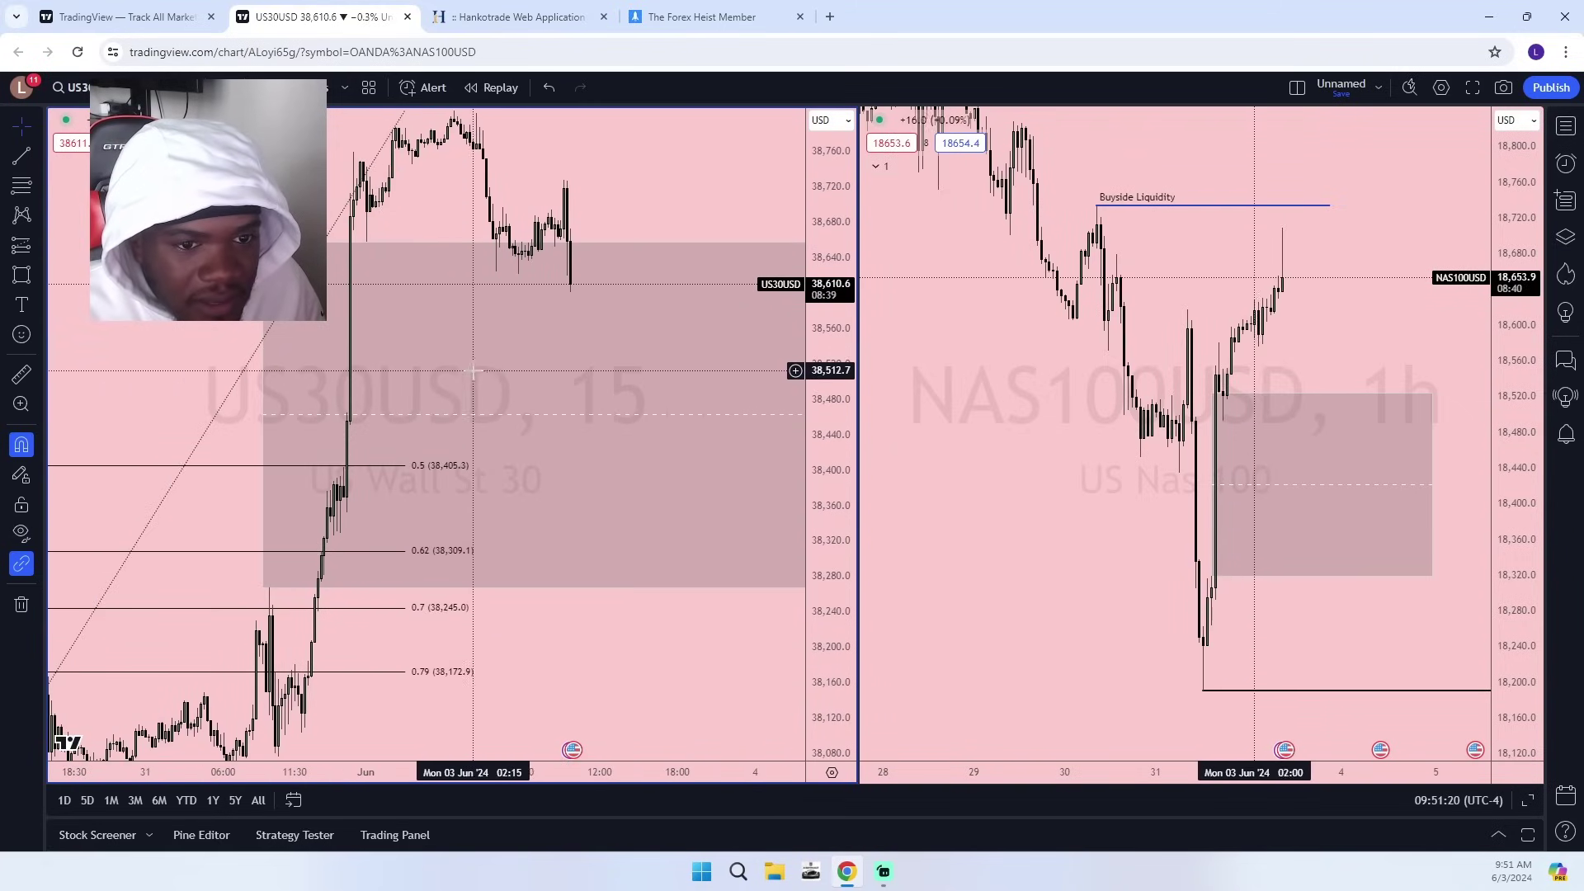
{"action": "scroll", "coordinate": [478, 372], "scroll_direction": "down", "scroll_amount": 3}
{"action": "left_click_drag", "start_coordinate": [712, 580], "coordinate": [731, 386]}
{"action": "left_click_drag", "start_coordinate": [600, 435], "coordinate": [605, 616]}
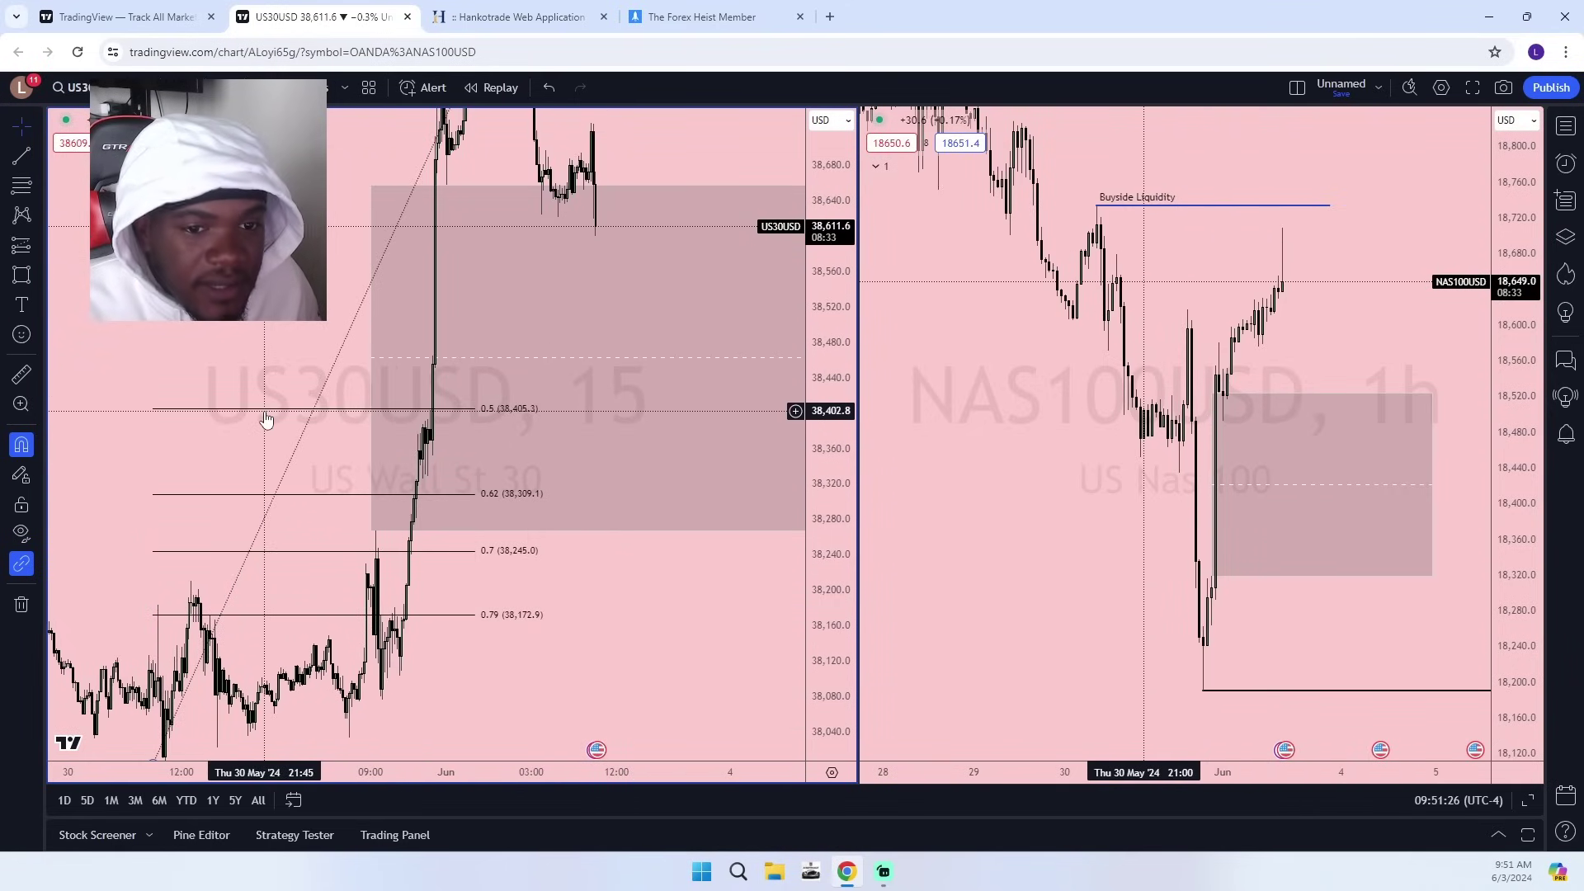
{"action": "left_click_drag", "start_coordinate": [596, 569], "coordinate": [492, 510]}
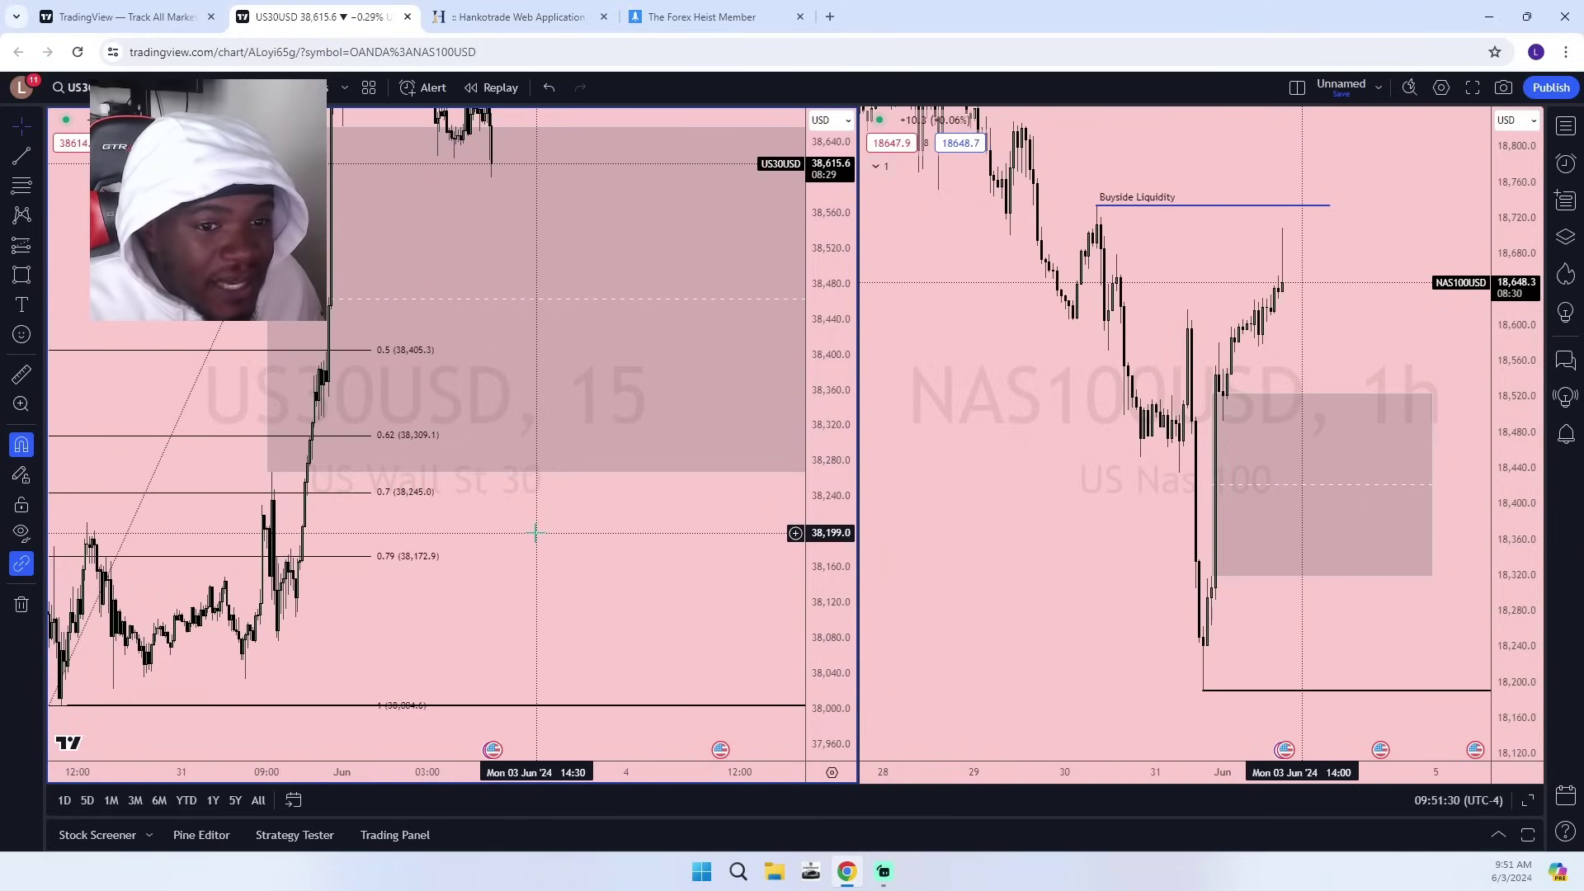
{"action": "left_click_drag", "start_coordinate": [535, 533], "coordinate": [512, 555]}
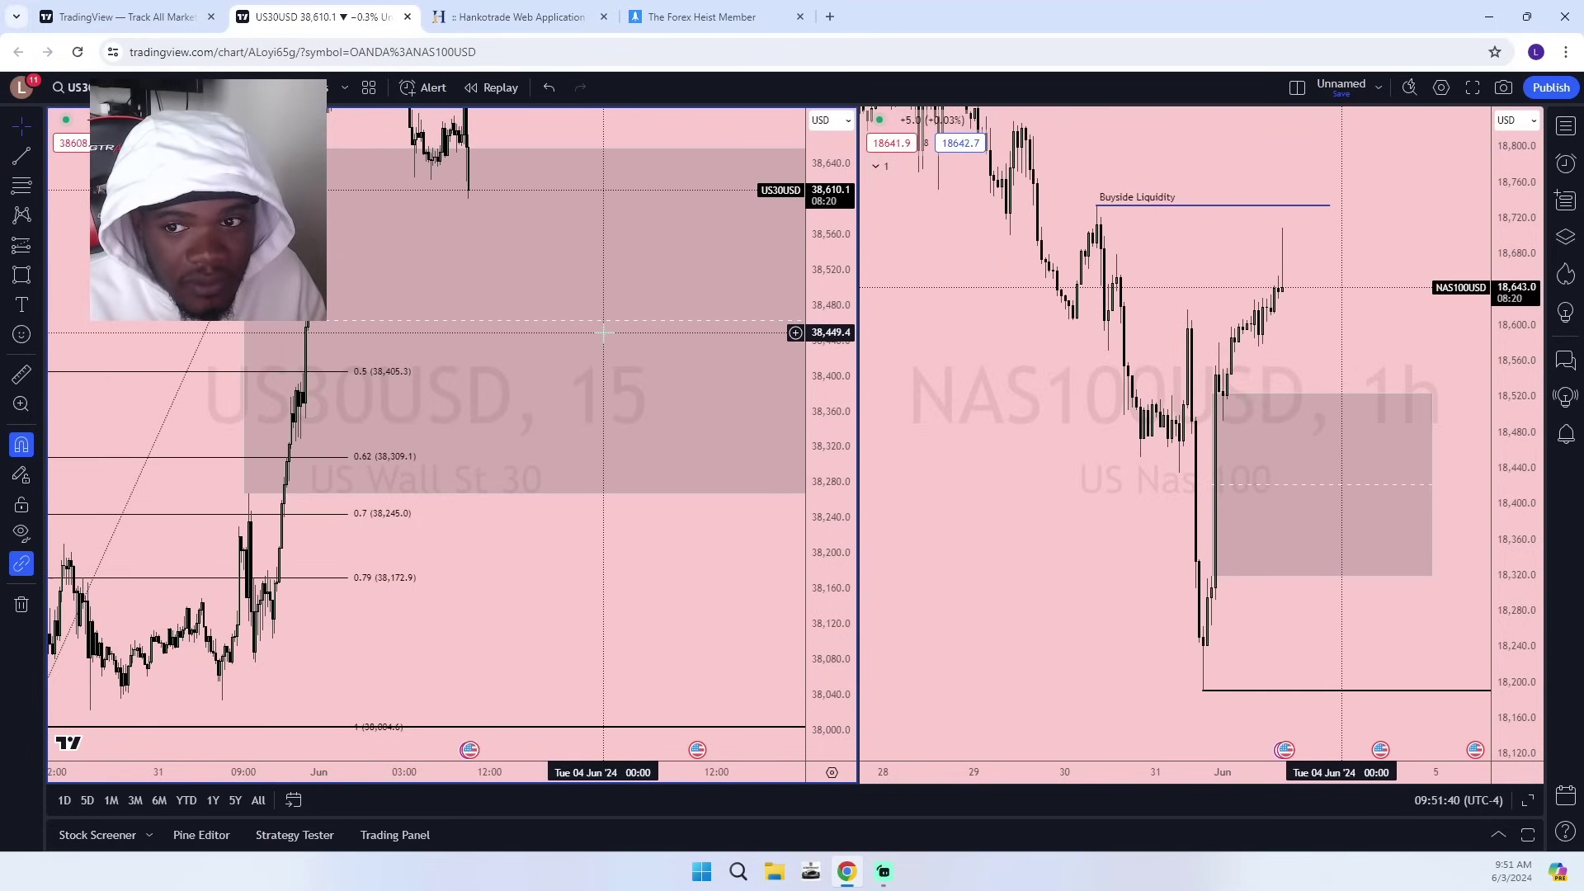
{"action": "scroll", "coordinate": [483, 486], "scroll_direction": "up", "scroll_amount": 2}
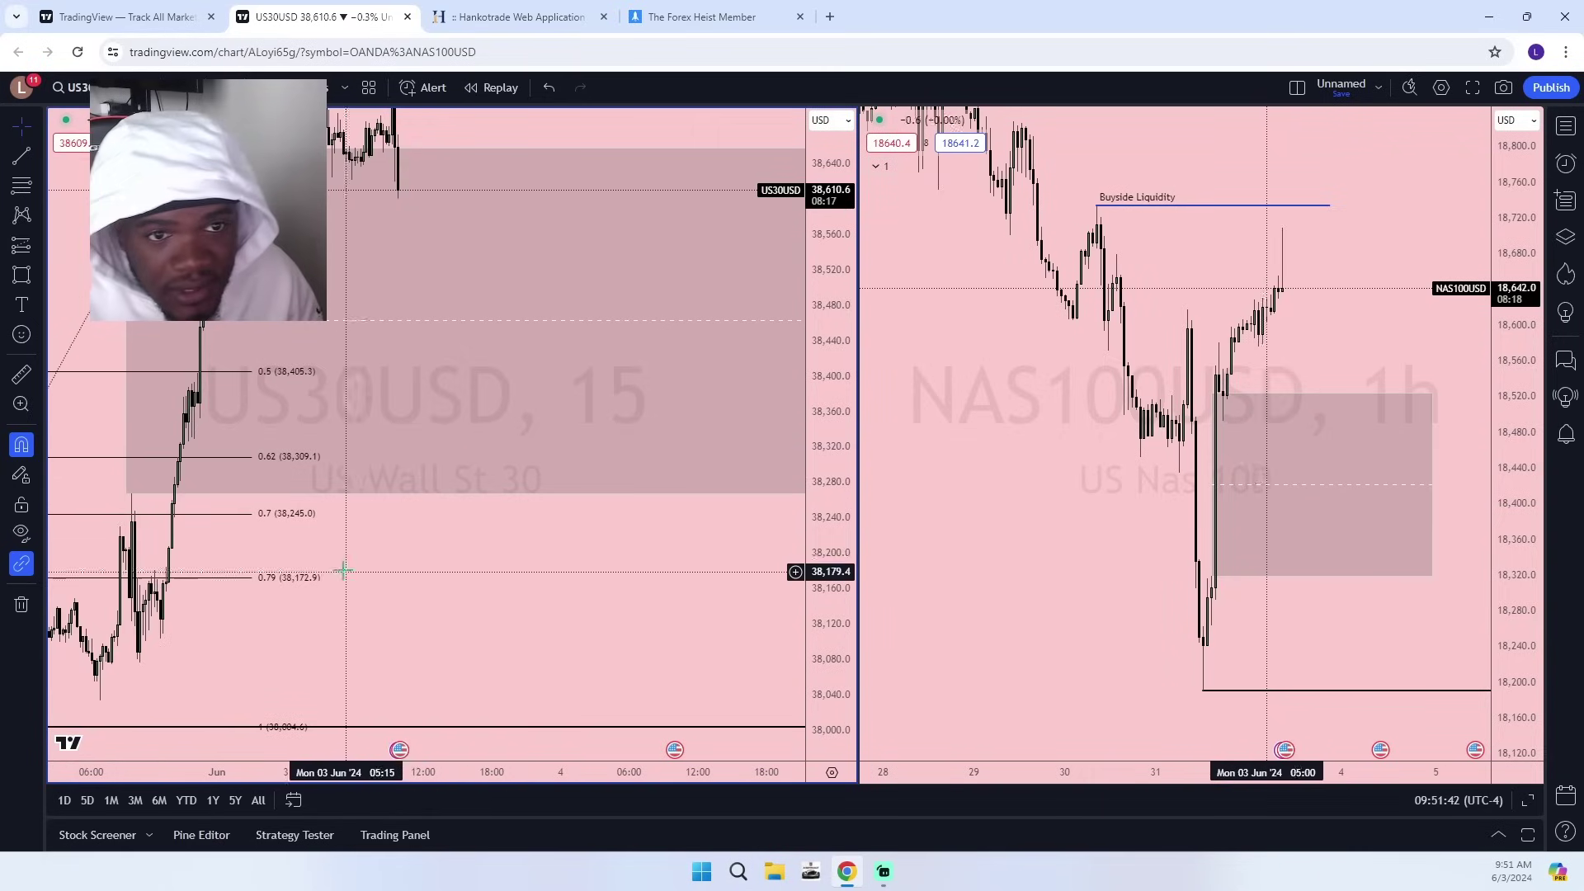
{"action": "left_click_drag", "start_coordinate": [327, 560], "coordinate": [507, 622]}
{"action": "left_click_drag", "start_coordinate": [828, 247], "coordinate": [823, 441]}
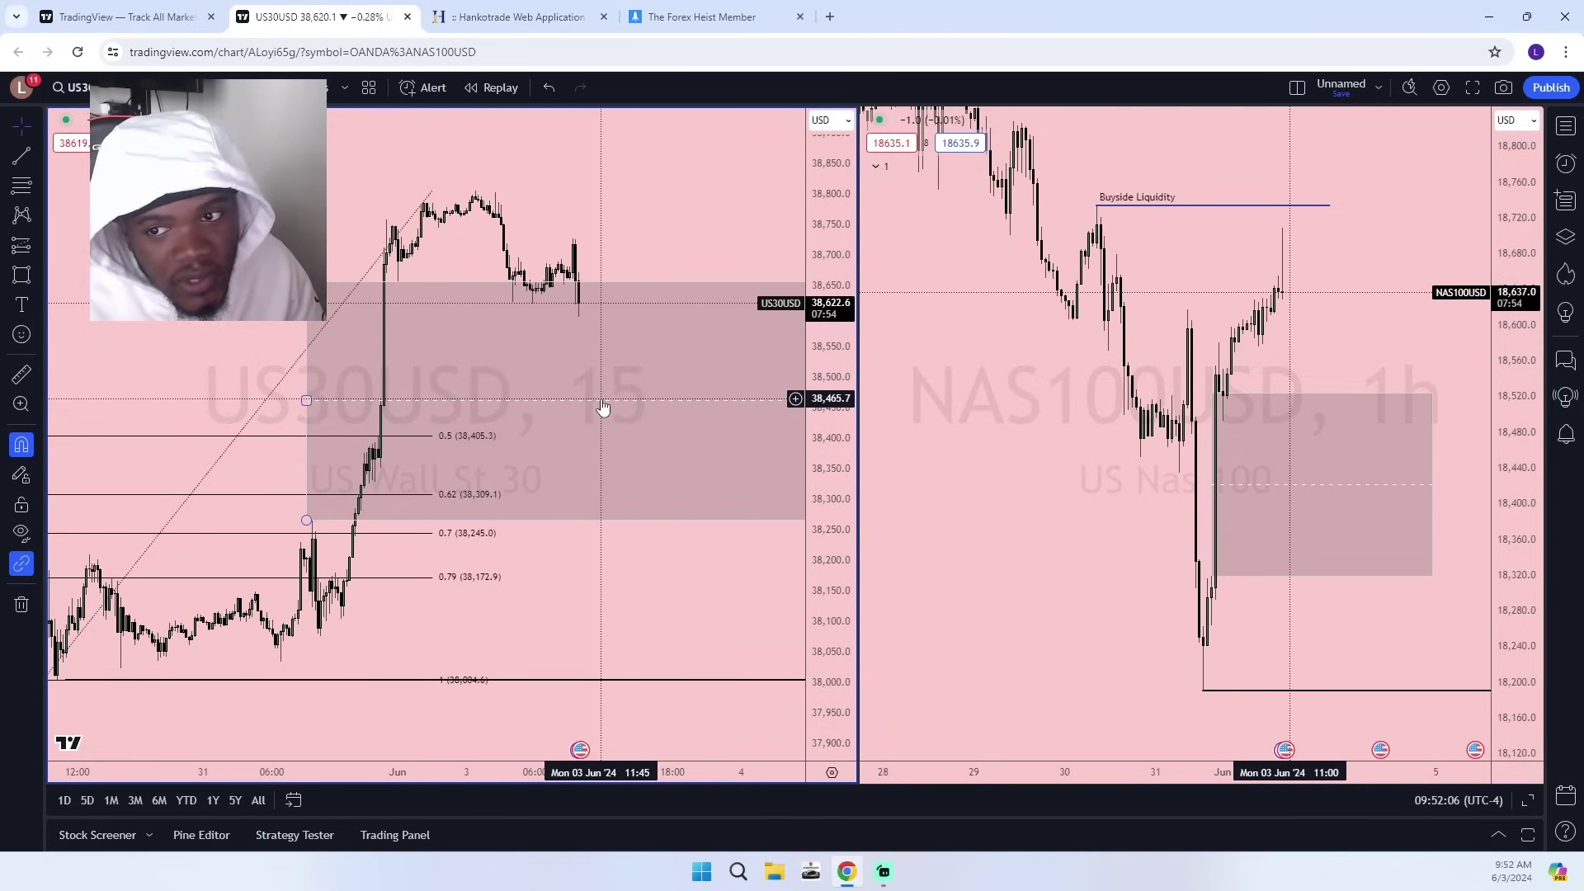
{"action": "scroll", "coordinate": [602, 404], "scroll_direction": "down", "scroll_amount": 5}
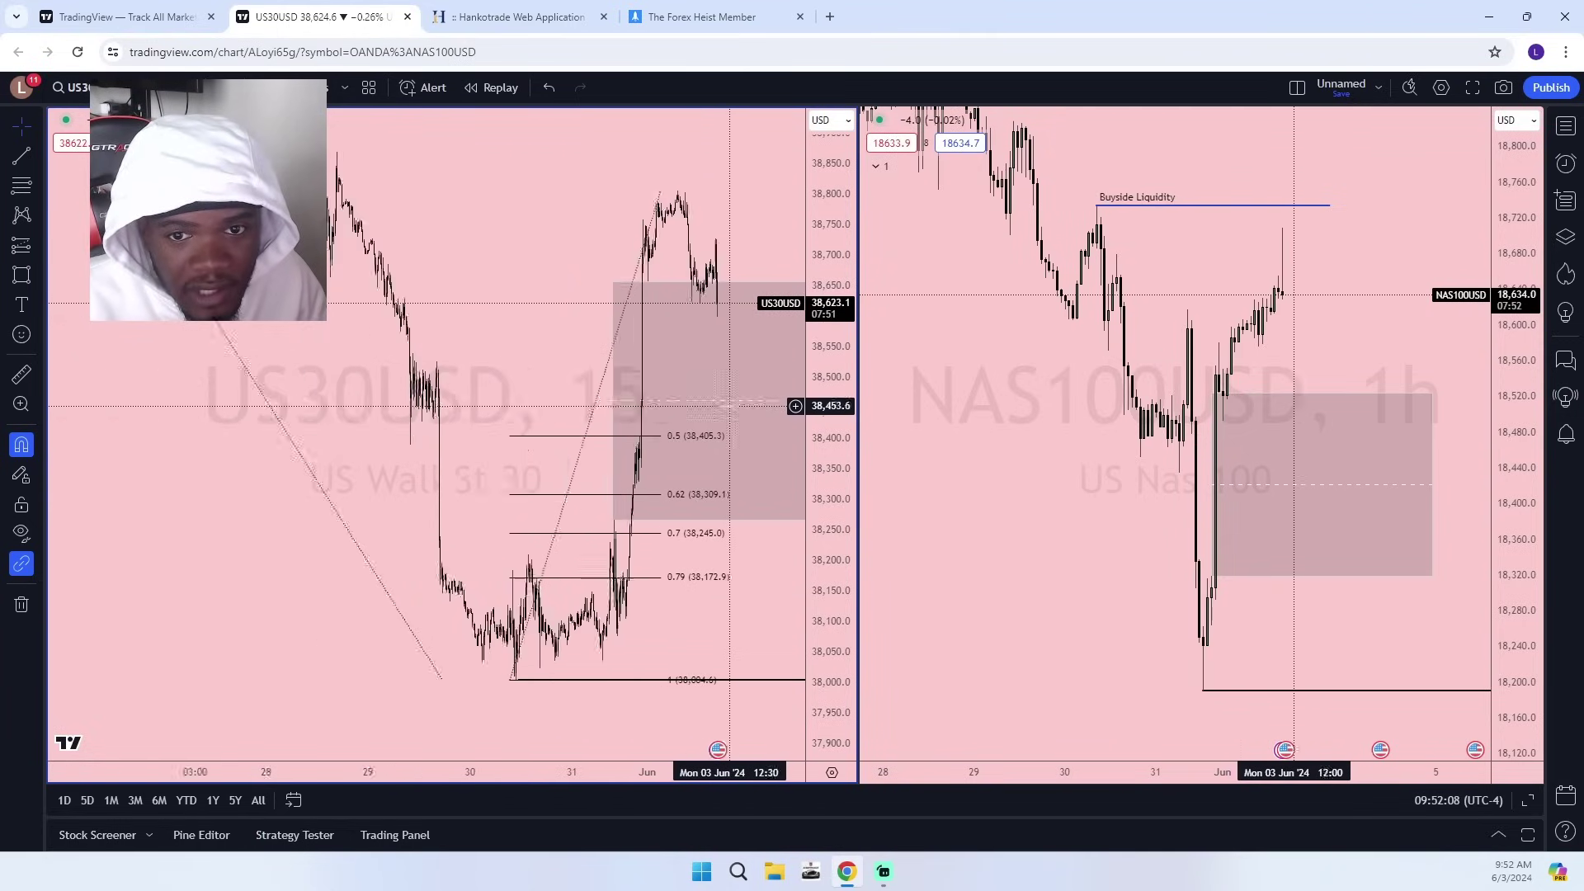
{"action": "scroll", "coordinate": [698, 358], "scroll_direction": "up", "scroll_amount": 5}
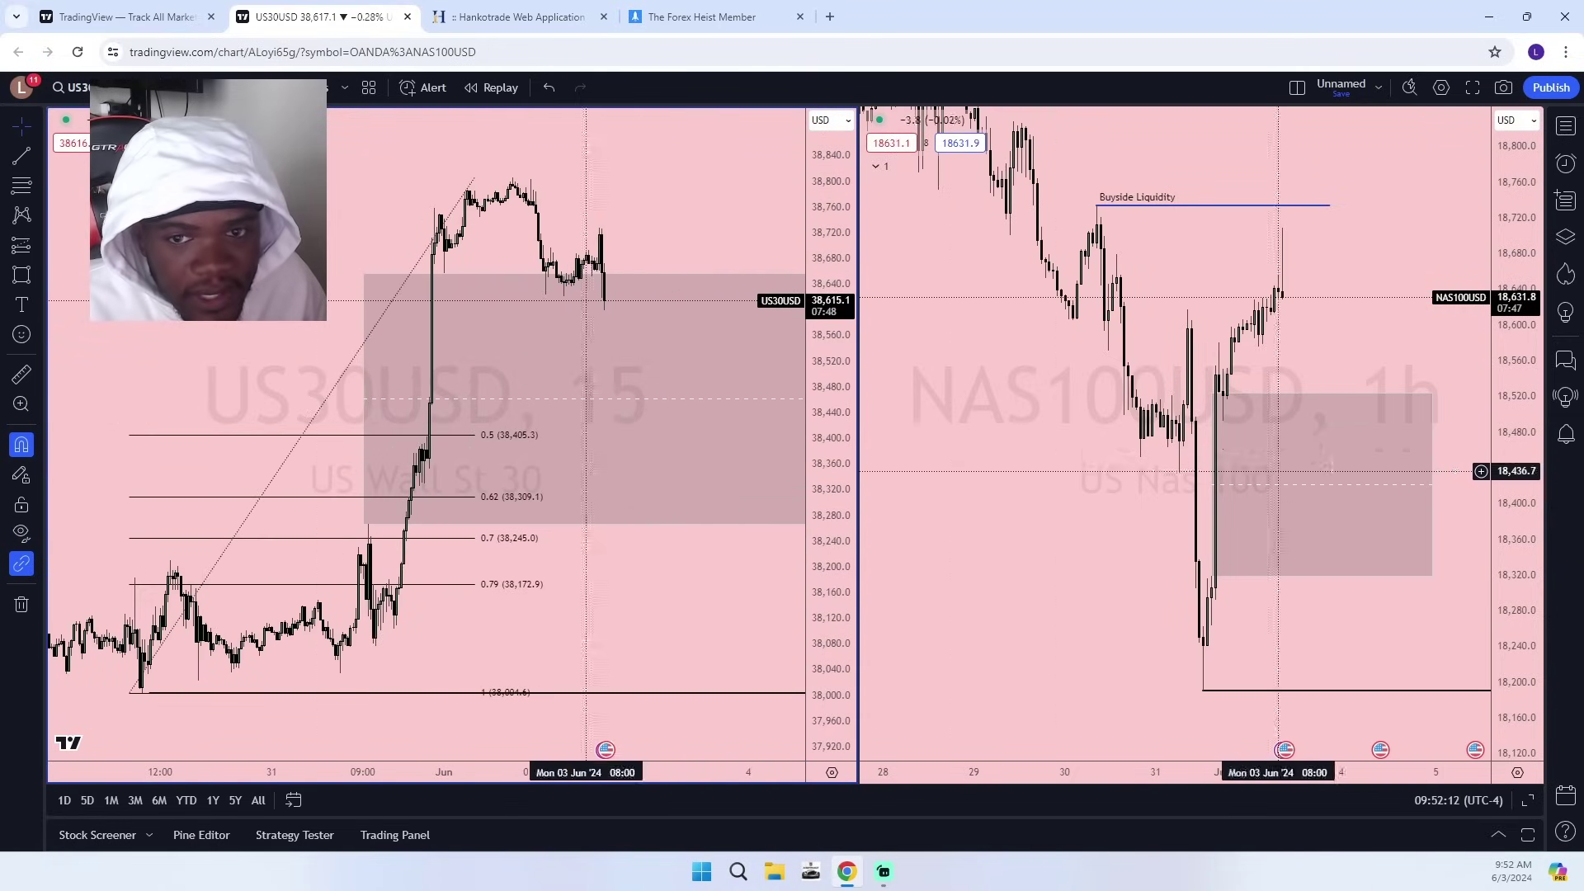
{"action": "scroll", "coordinate": [1229, 437], "scroll_direction": "up", "scroll_amount": 2}
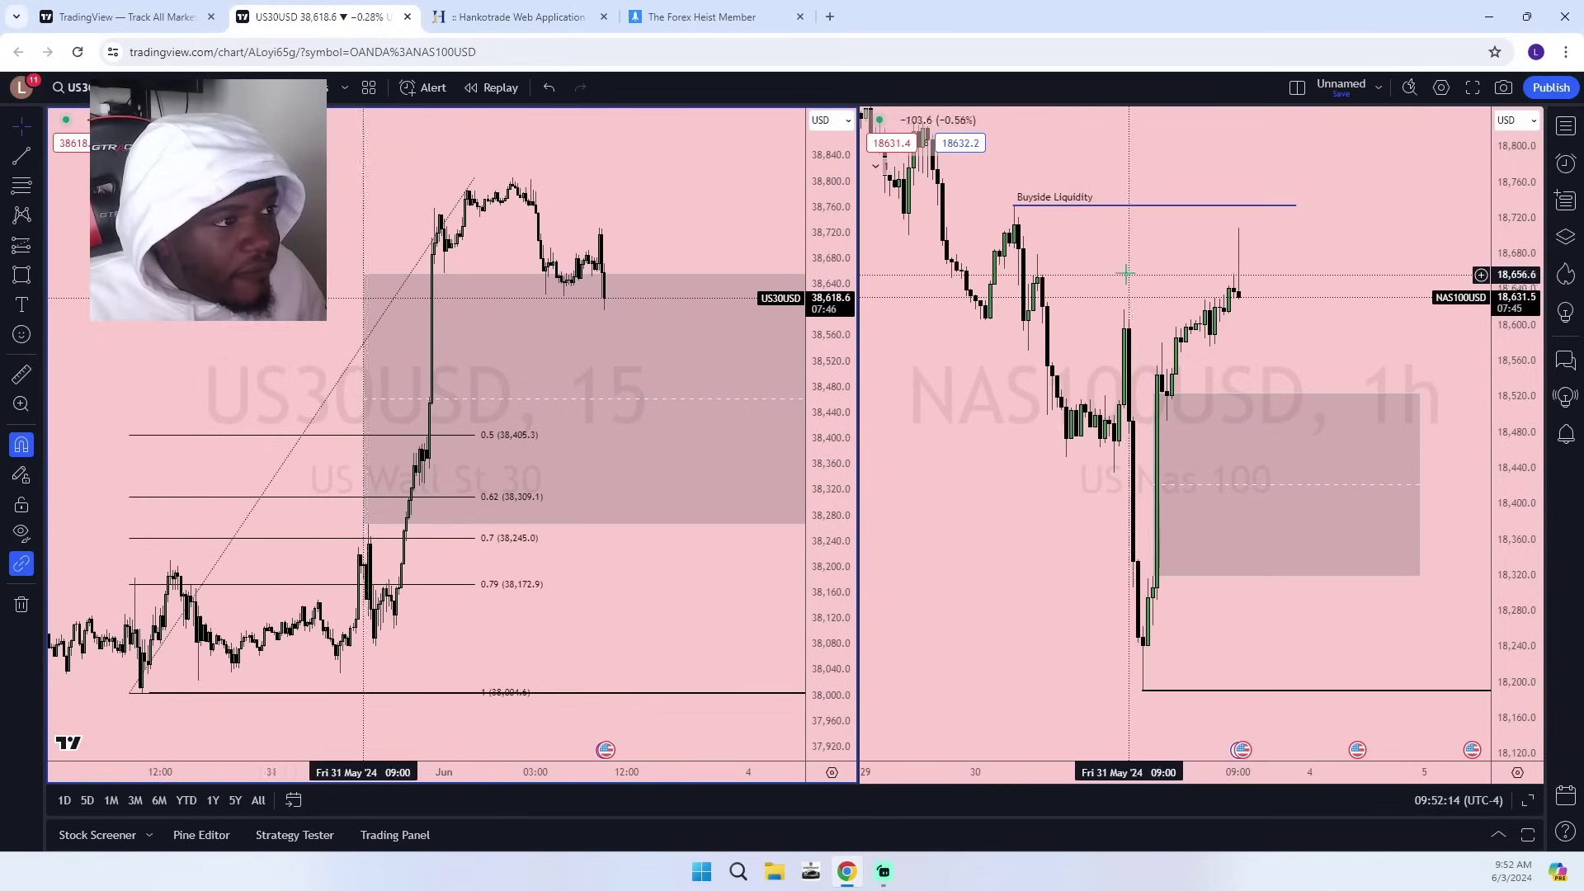
Switch to the Hankotrade web application to check the EURUSD.HKT chart and trading screen, and return to the TradingView charts.
{"action": "left_click", "coordinate": [515, 18]}
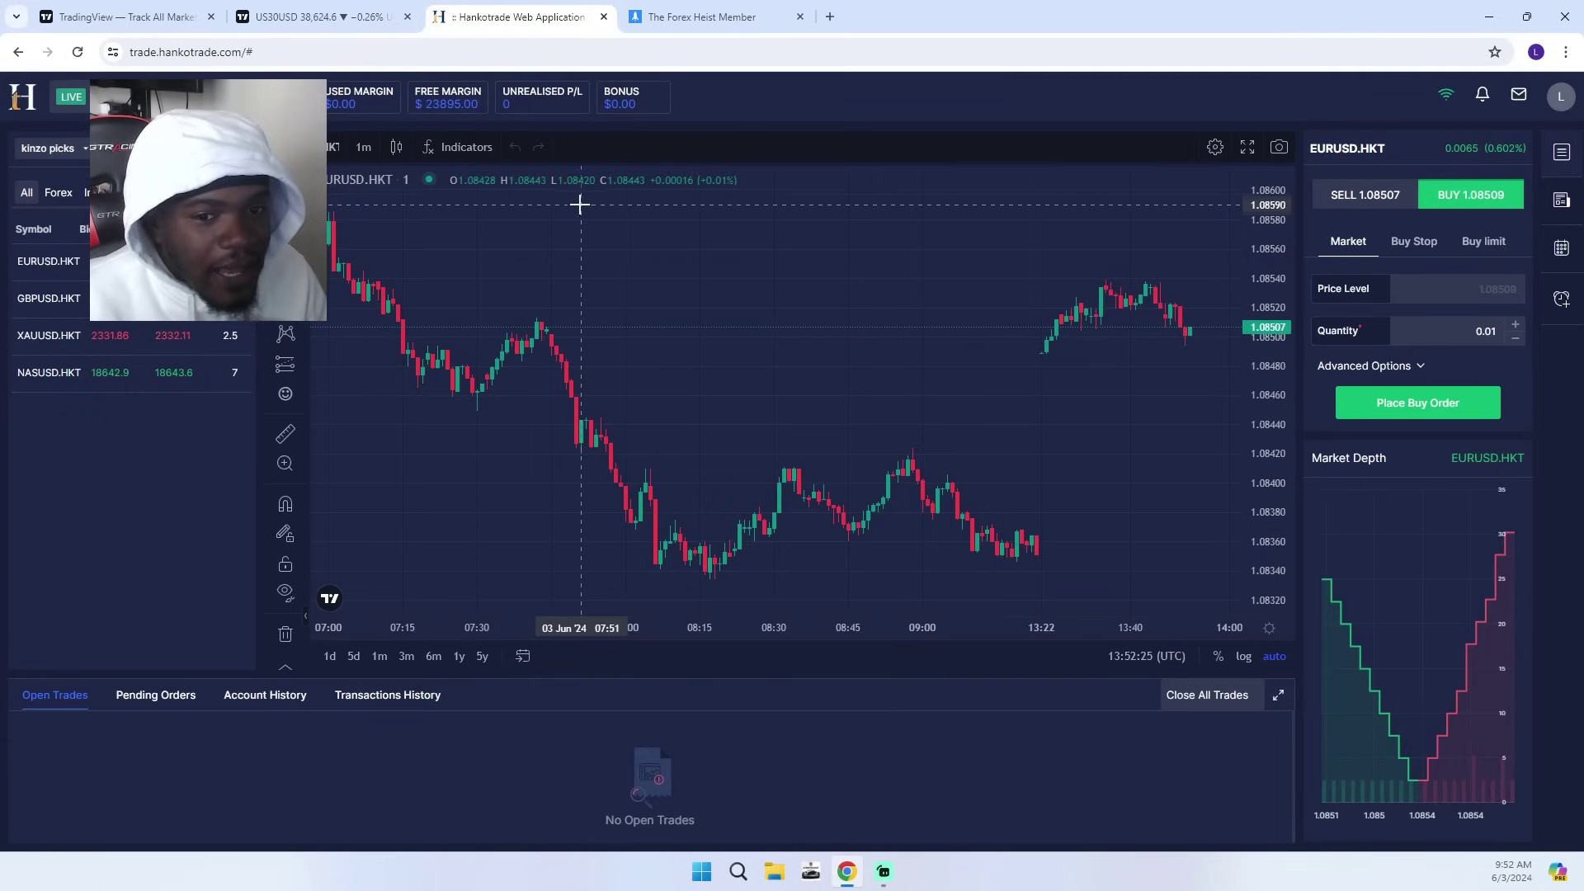
{"action": "scroll", "coordinate": [936, 510], "scroll_direction": "down", "scroll_amount": 5}
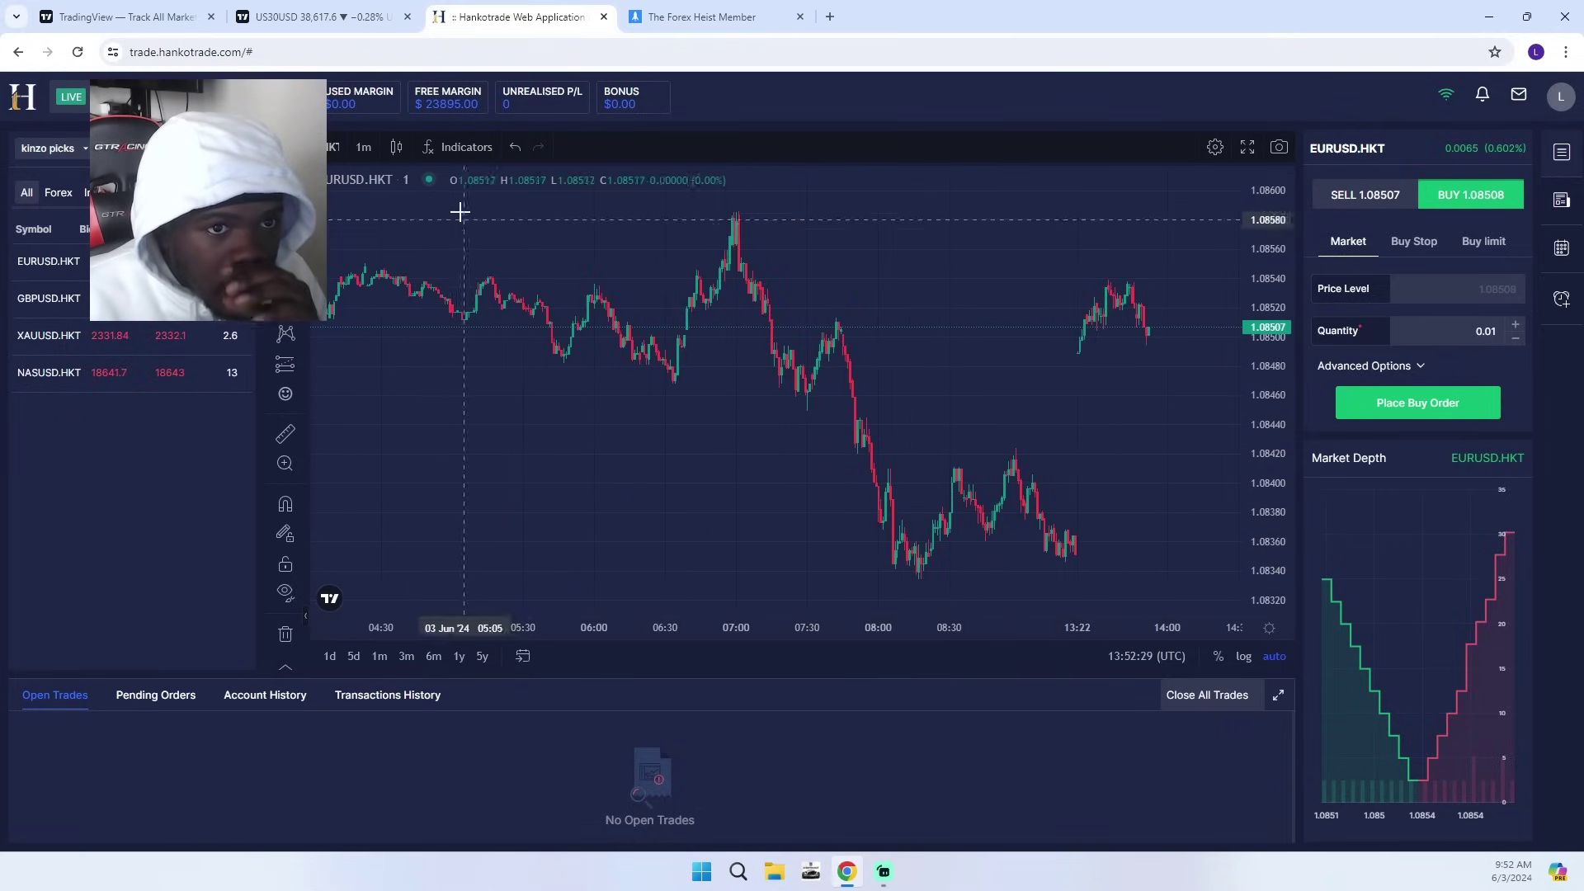
{"action": "left_click", "coordinate": [342, 12]}
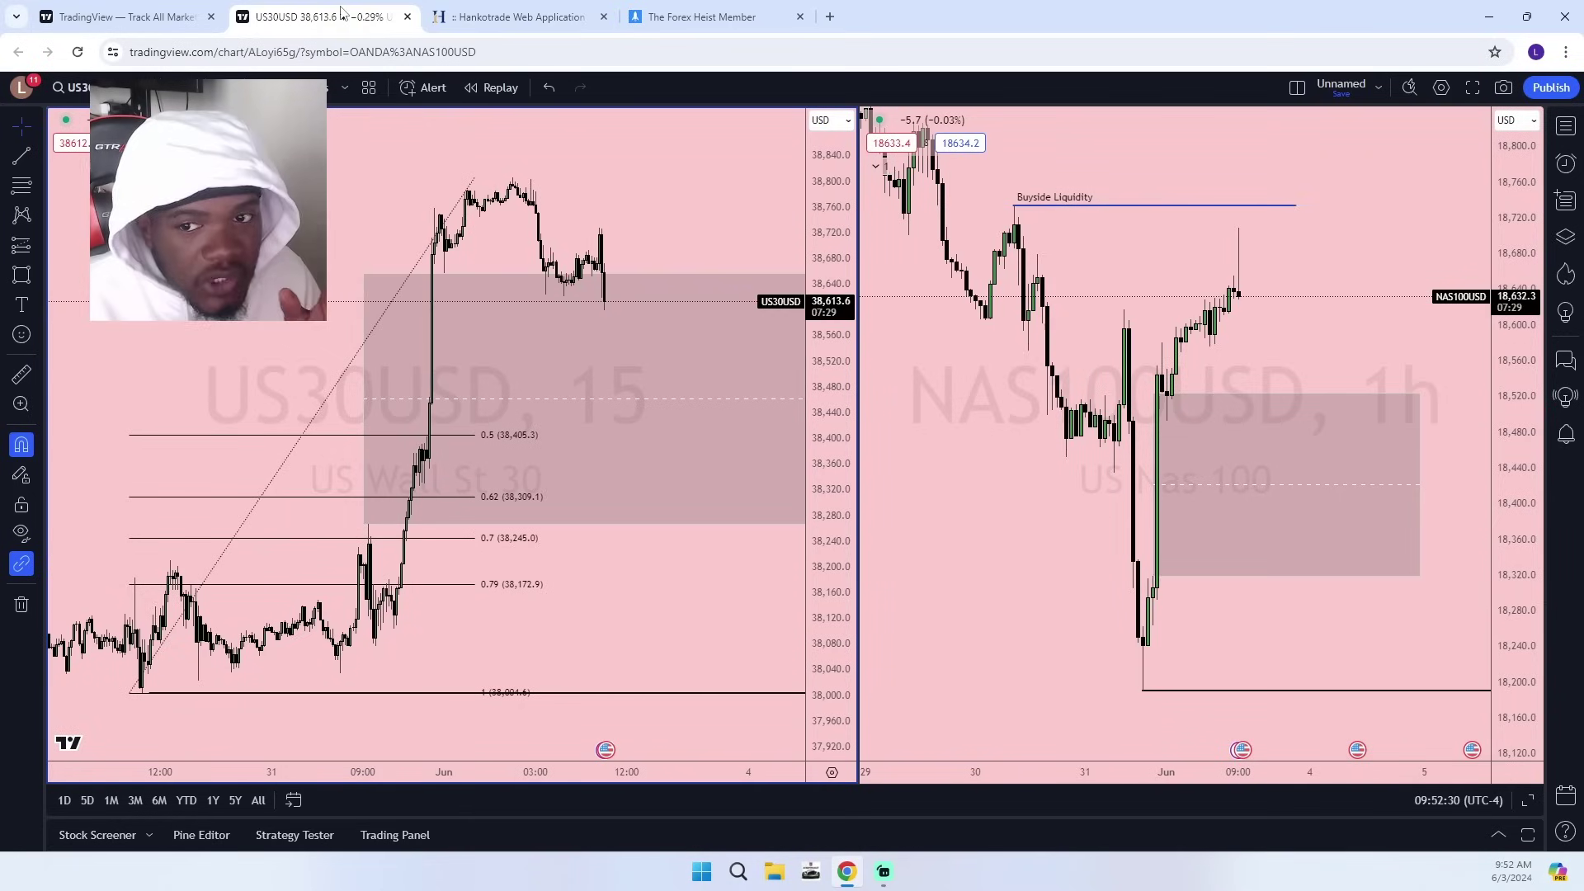
{"action": "left_click", "coordinate": [503, 10]}
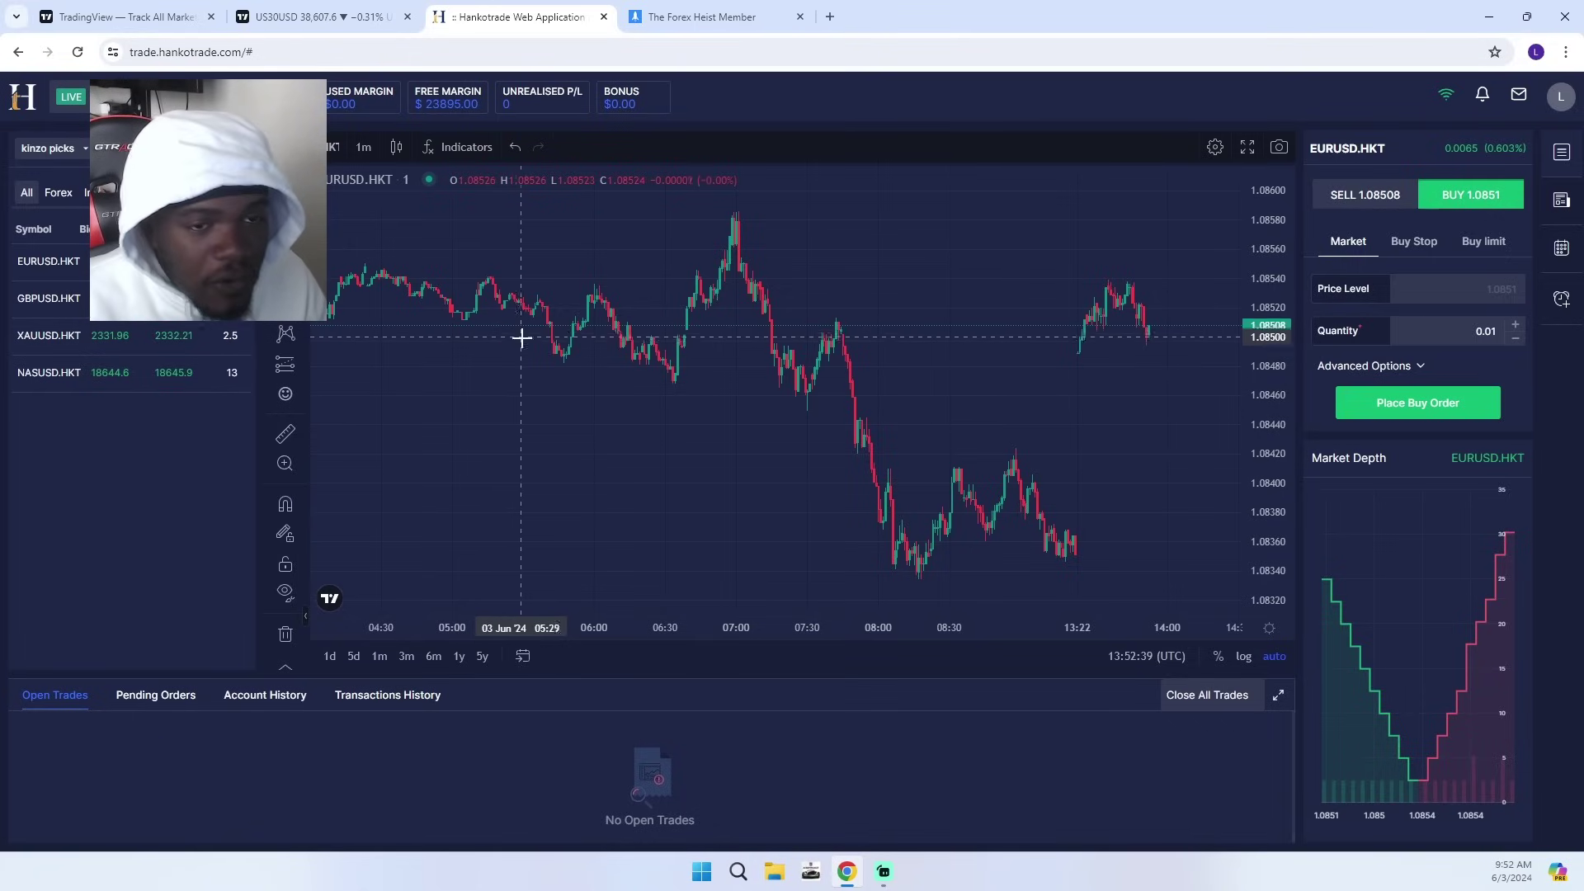
{"action": "left_click", "coordinate": [321, 16]}
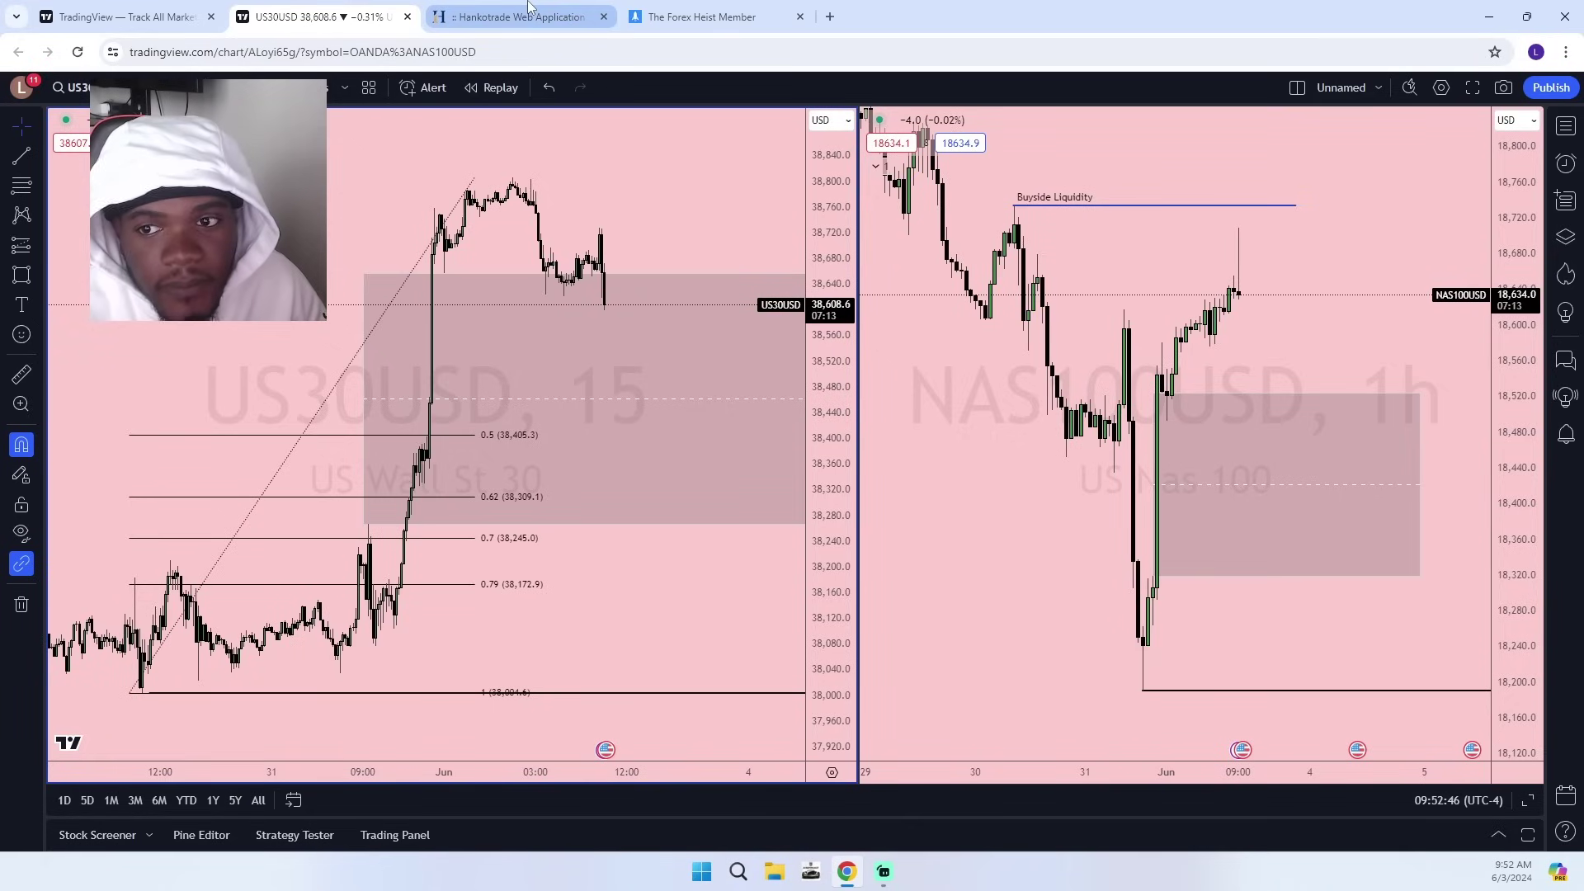
{"action": "mouse_move", "coordinate": [529, 6]}
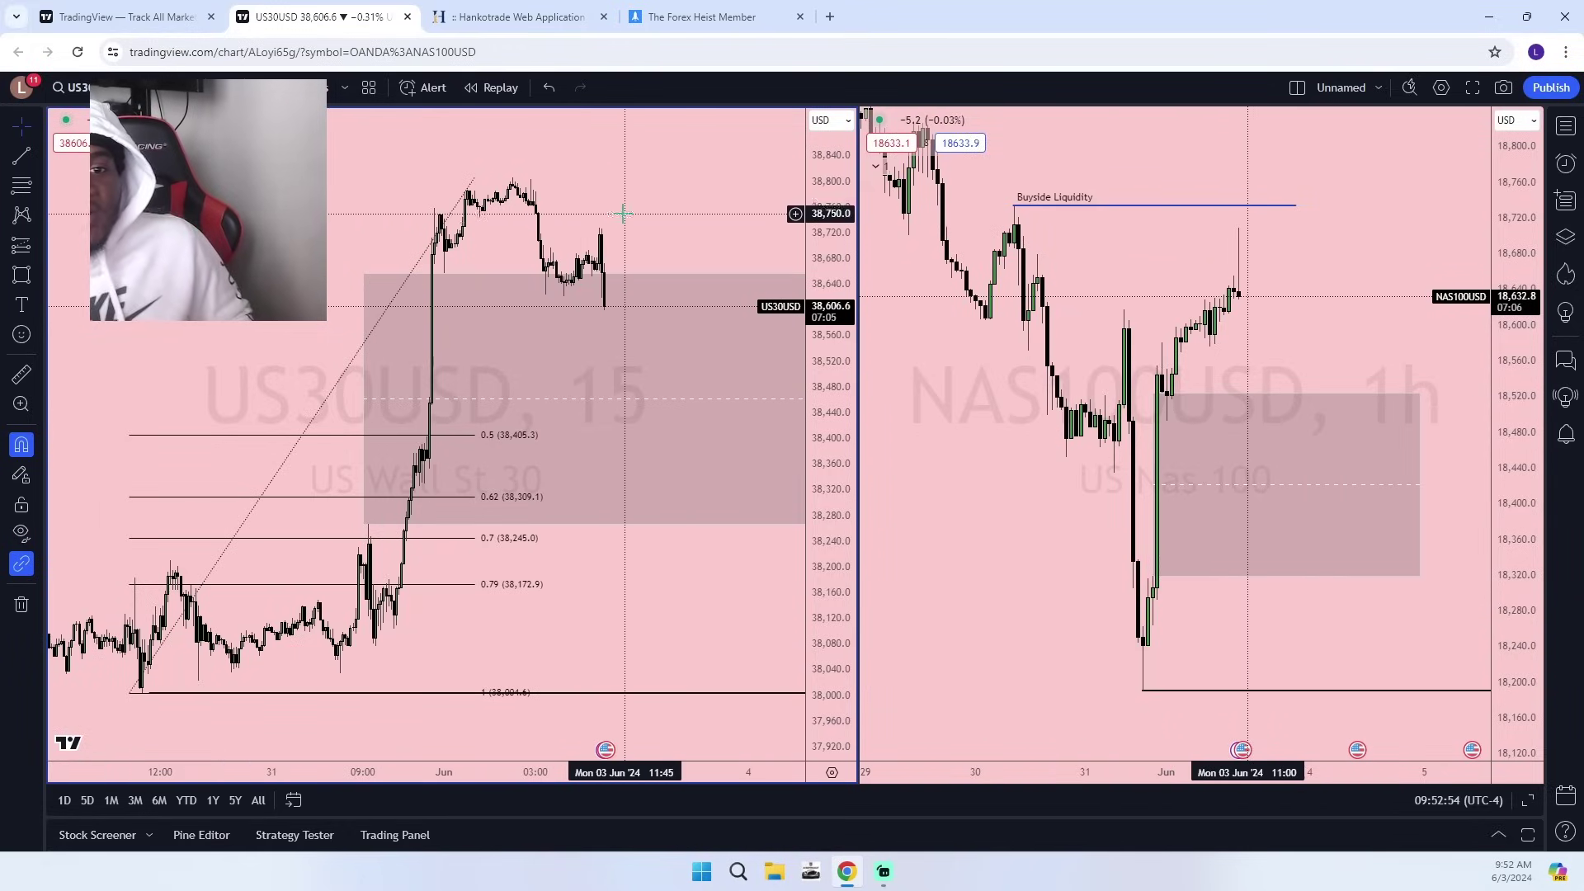
Switch the NAS100USD chart to the 15-minute timeframe and inspect the latest candles above the shaded zone.
{"action": "left_click", "coordinate": [1178, 252]}
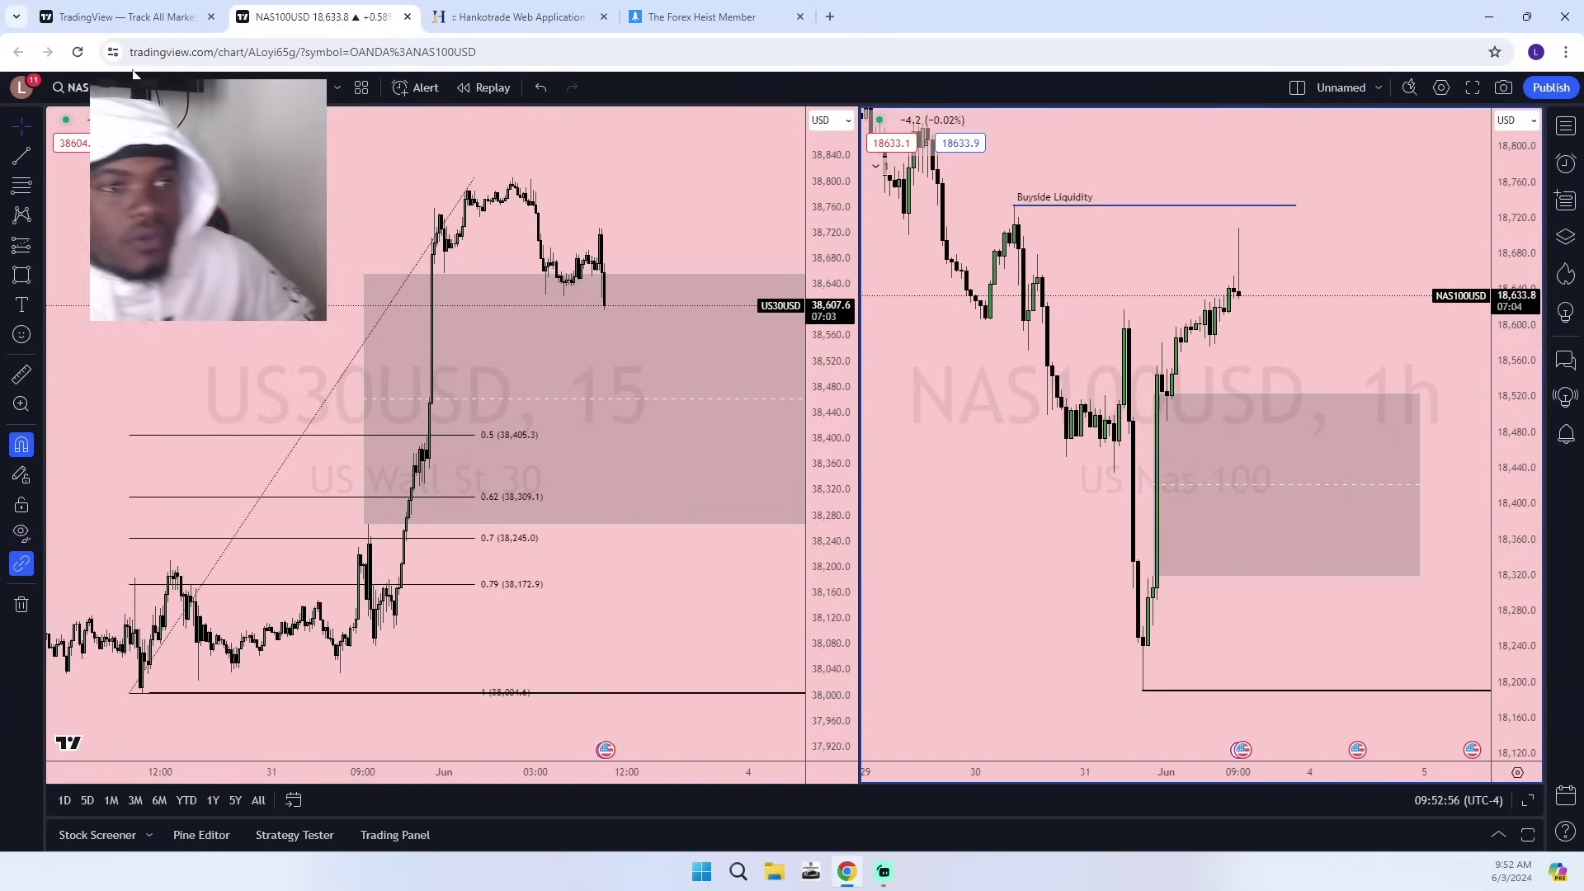
{"action": "left_click", "coordinate": [317, 87]}
{"action": "left_click", "coordinate": [249, 433]}
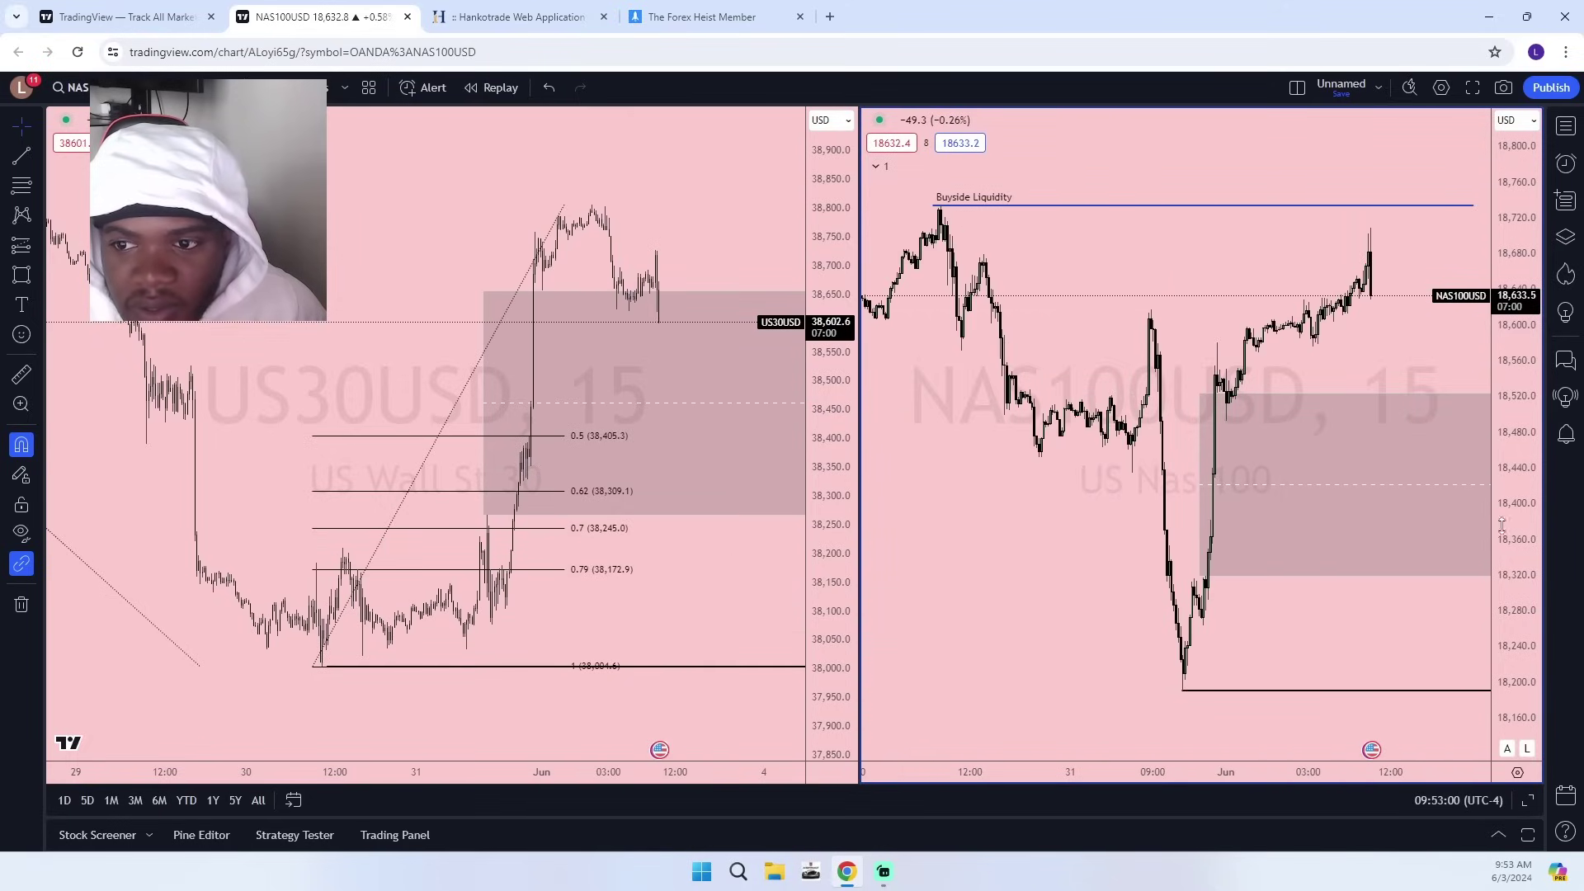
{"action": "left_click_drag", "start_coordinate": [1527, 620], "coordinate": [1517, 486]}
{"action": "scroll", "coordinate": [1320, 396], "scroll_direction": "up", "scroll_amount": 4}
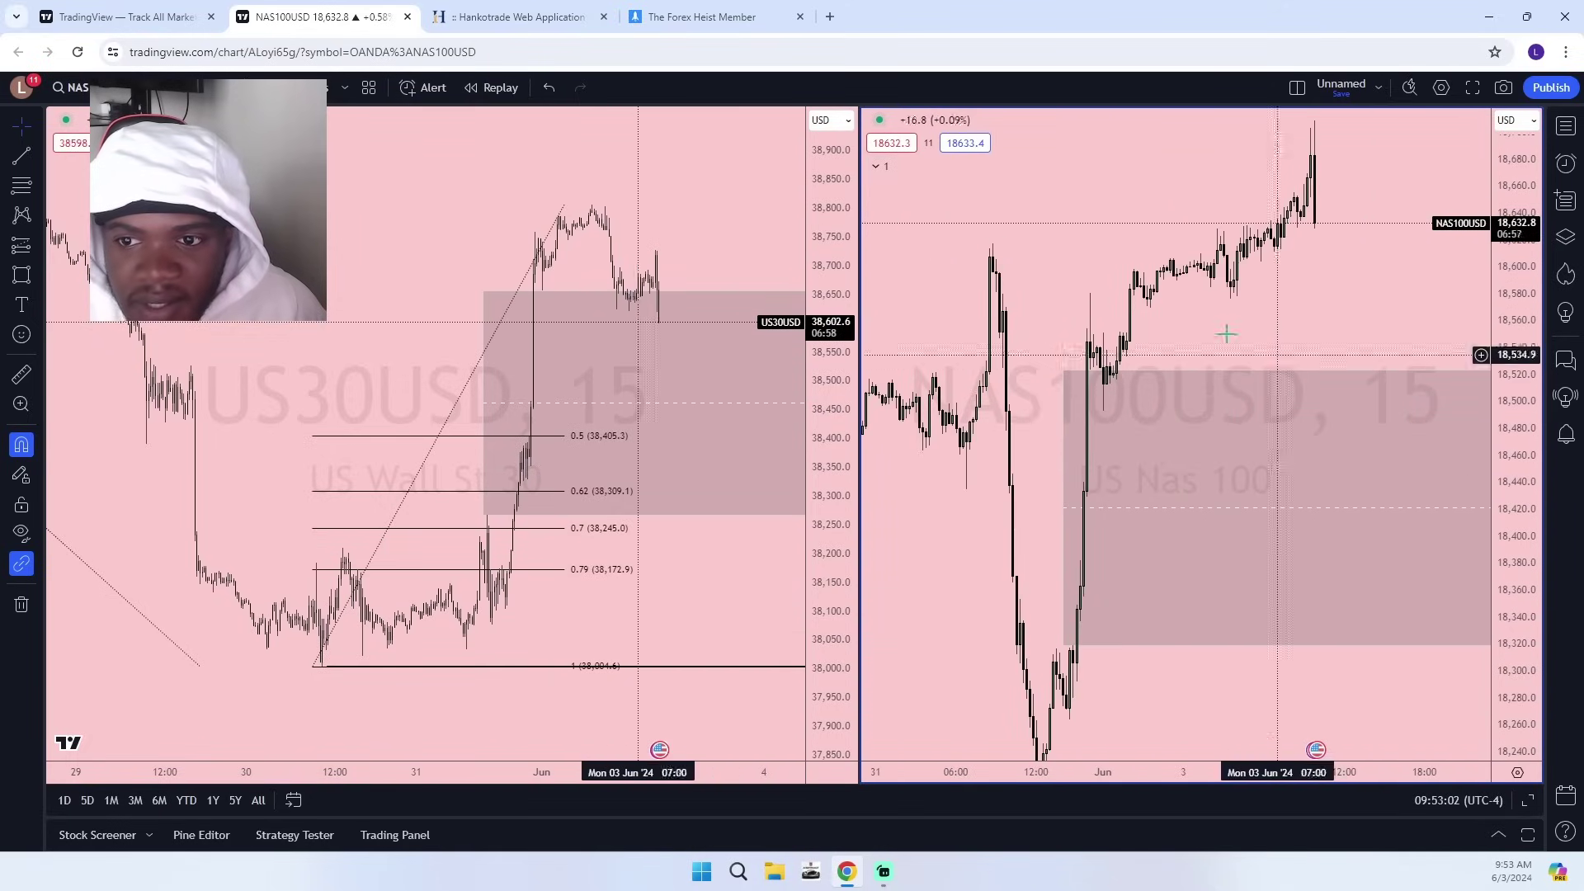
Set the NAS100USD chart to the 1-day timeframe, framing the recent candles between the PMH and PWL lines.
{"action": "left_click", "coordinate": [179, 88]}
{"action": "left_click", "coordinate": [255, 682]}
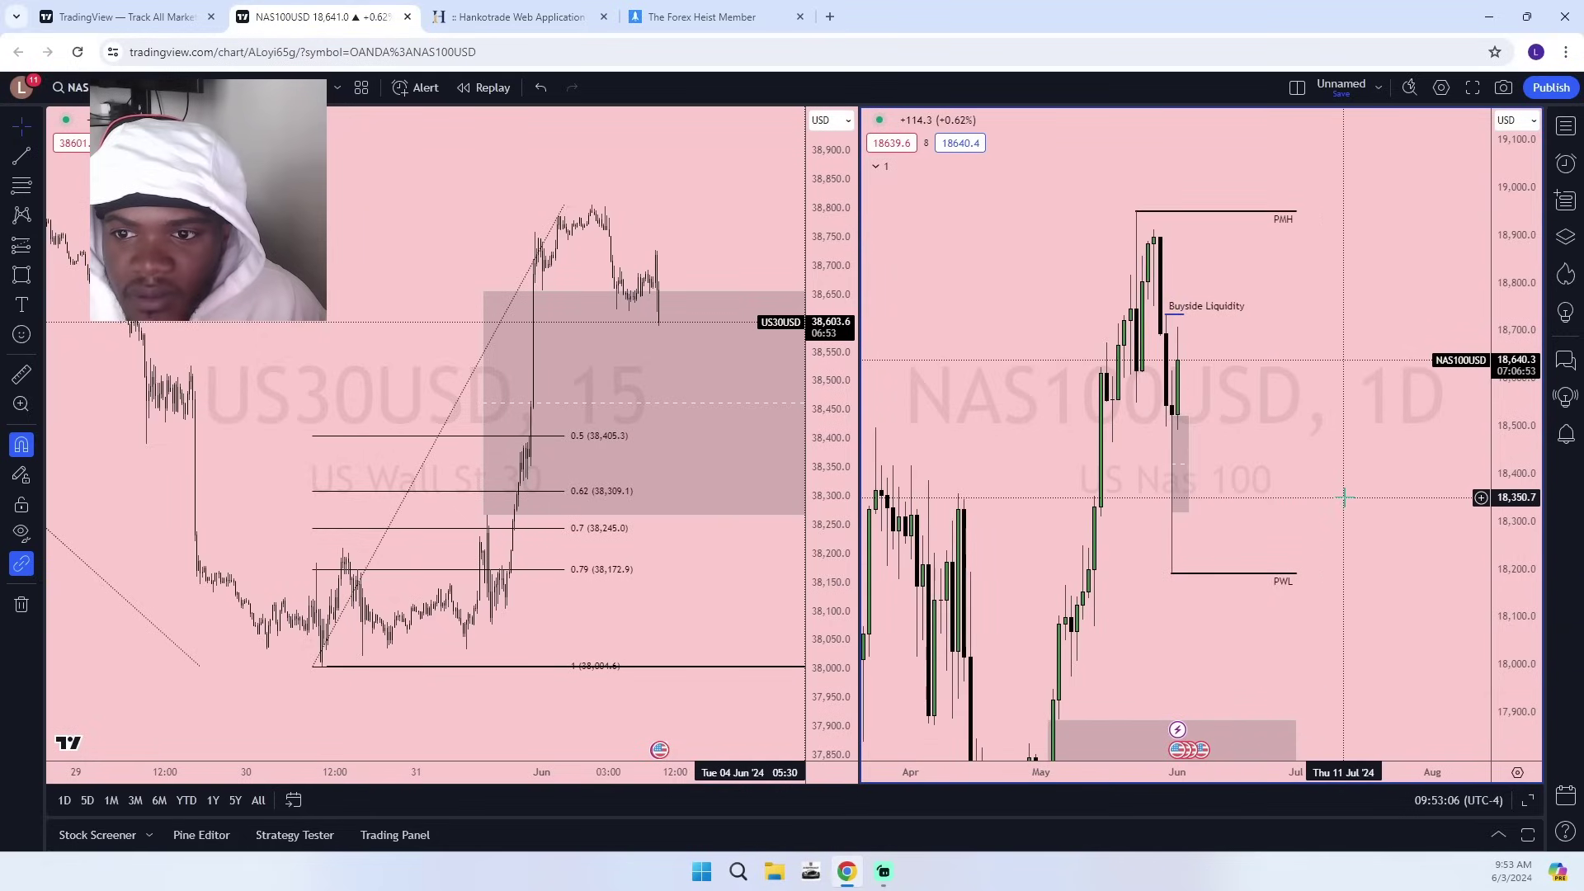
{"action": "scroll", "coordinate": [1454, 520], "scroll_direction": "up", "scroll_amount": 5}
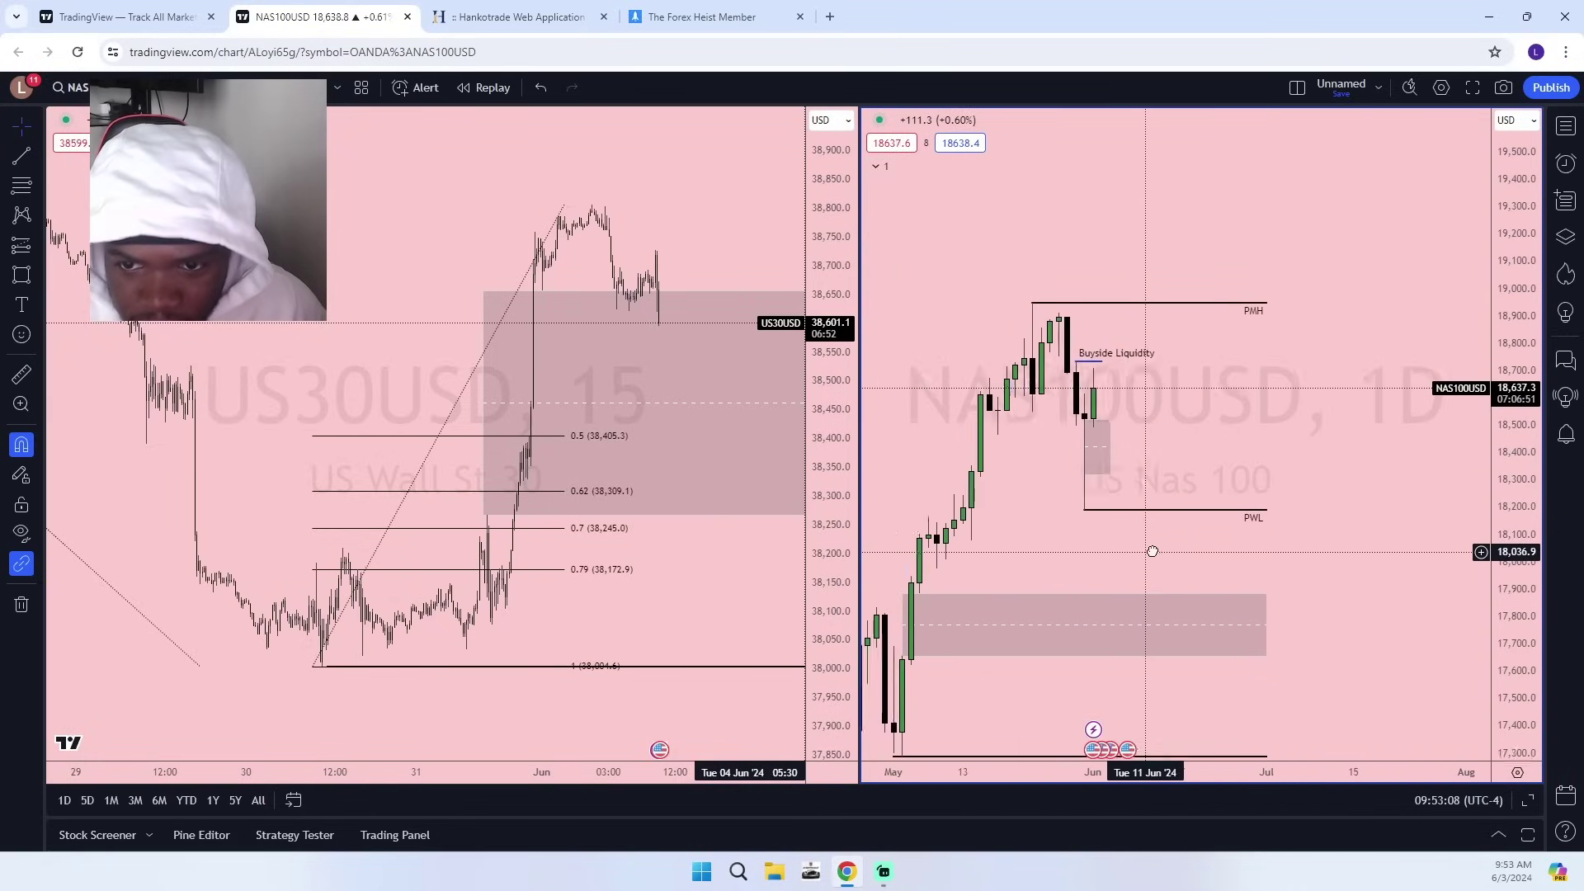
{"action": "scroll", "coordinate": [1461, 494], "scroll_direction": "up", "scroll_amount": 3}
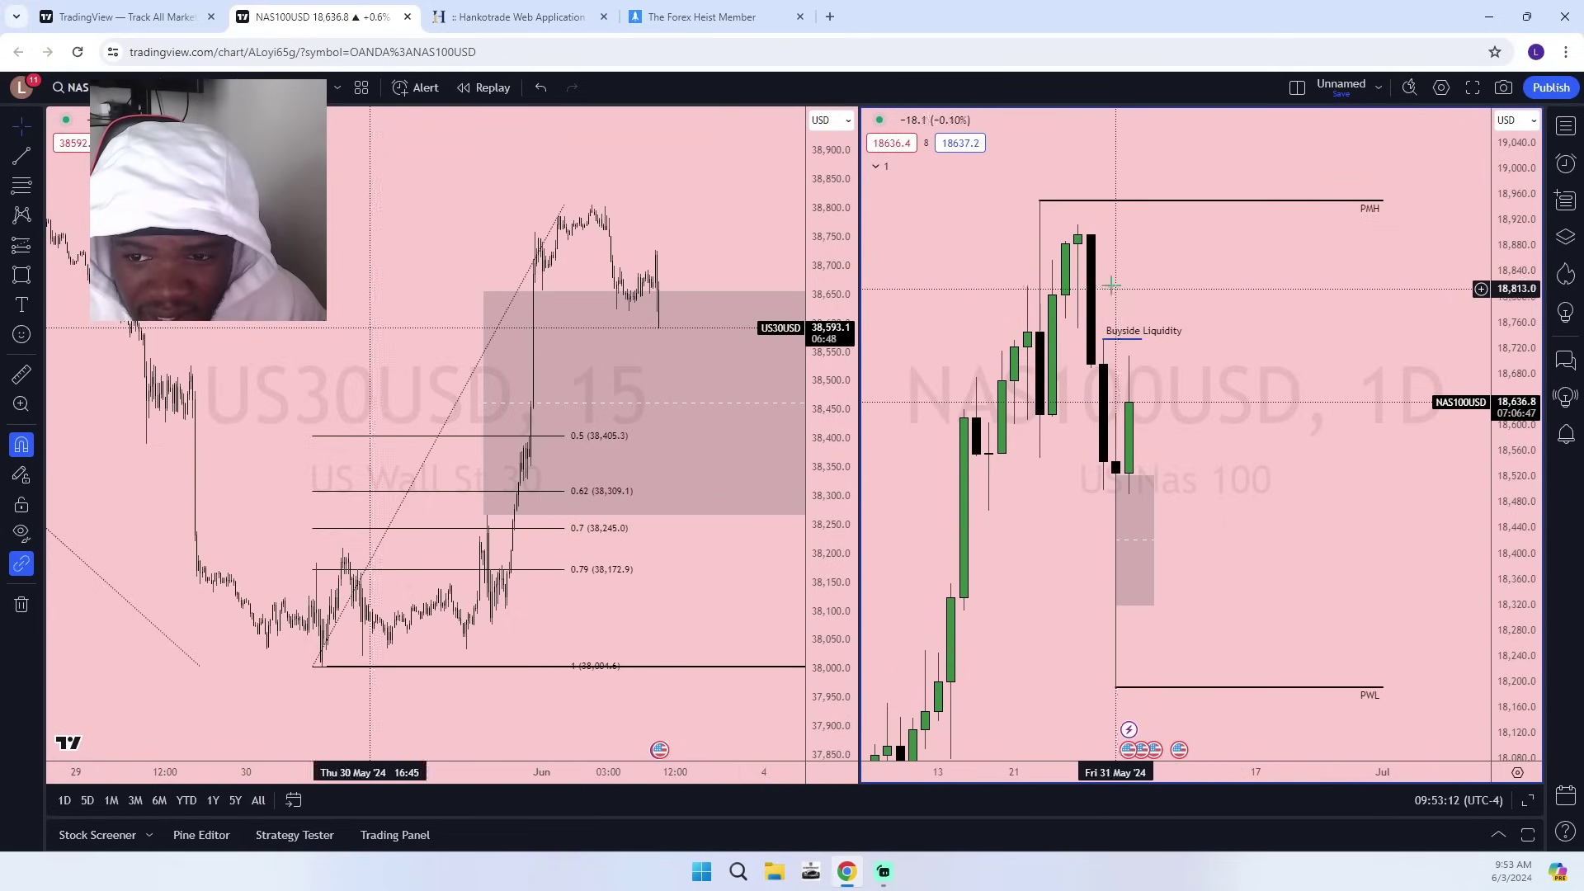
Examine the latest NAS100USD daily candles in relation to the Buyside Liquidity line, the shaded zone and the PMH and PWL levels.
{"action": "left_click_drag", "start_coordinate": [1198, 453], "coordinate": [1397, 426]}
{"action": "scroll", "coordinate": [1397, 426], "scroll_direction": "up", "scroll_amount": 7}
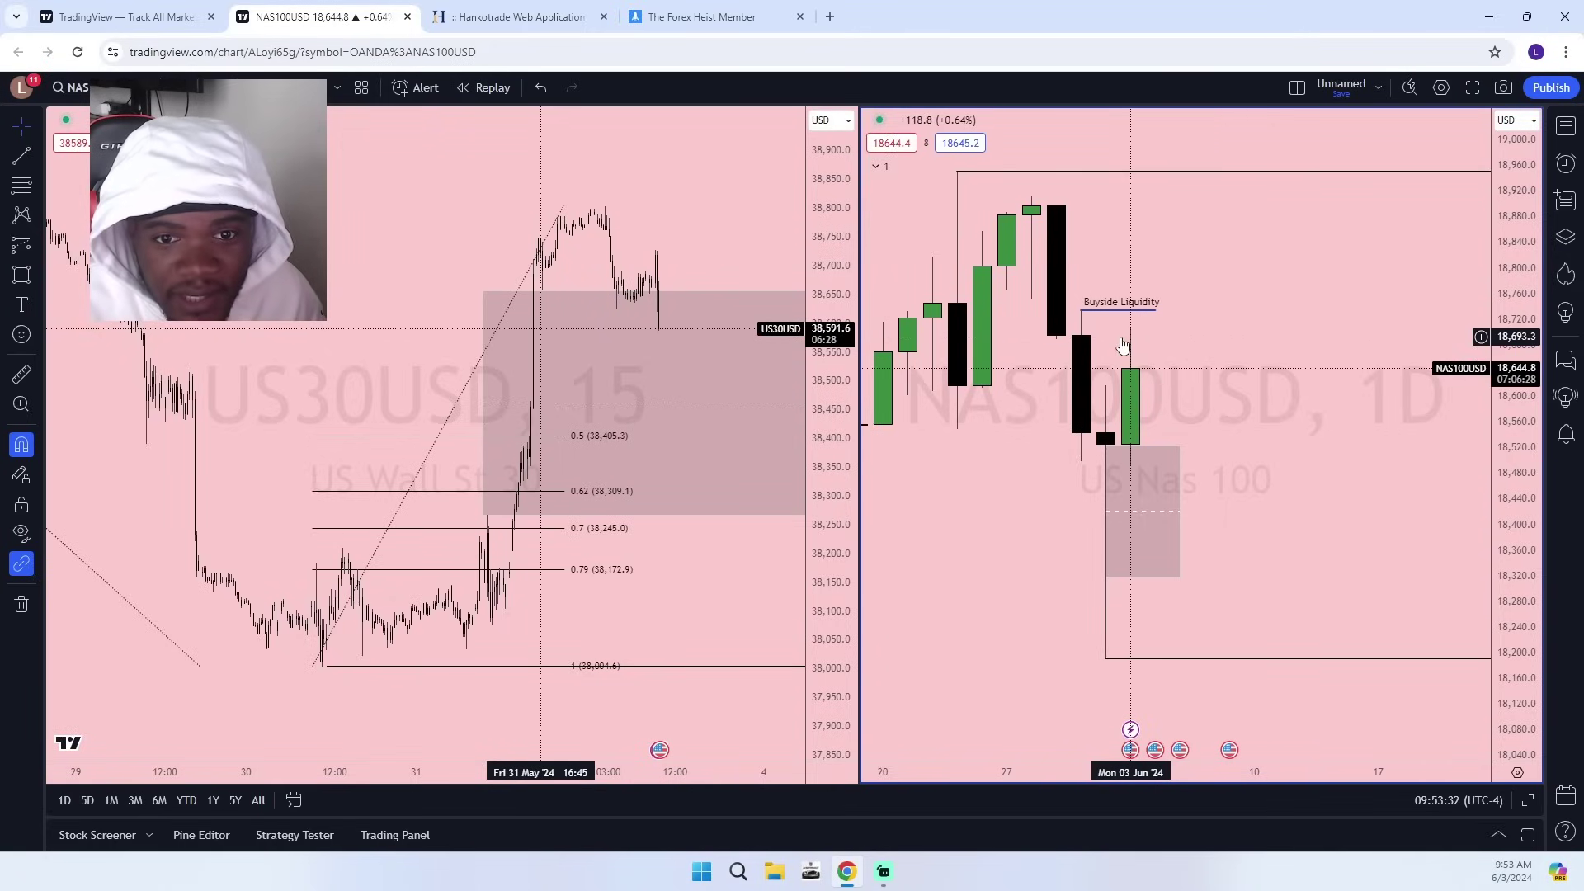
{"action": "scroll", "coordinate": [1157, 535], "scroll_direction": "up", "scroll_amount": 5}
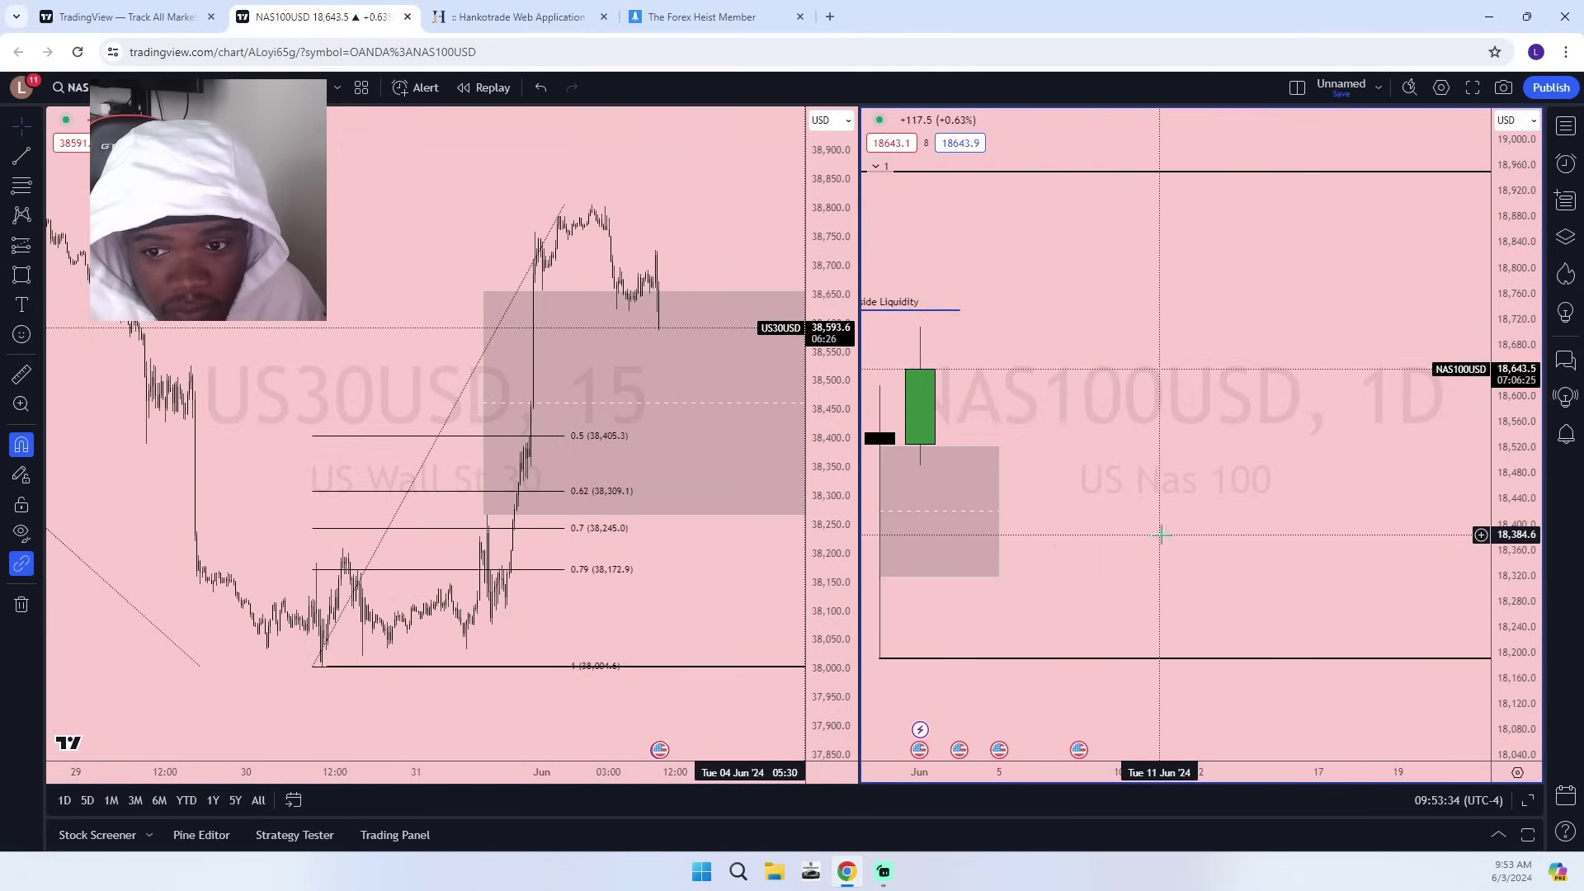
{"action": "left_click_drag", "start_coordinate": [1159, 535], "coordinate": [1390, 519]}
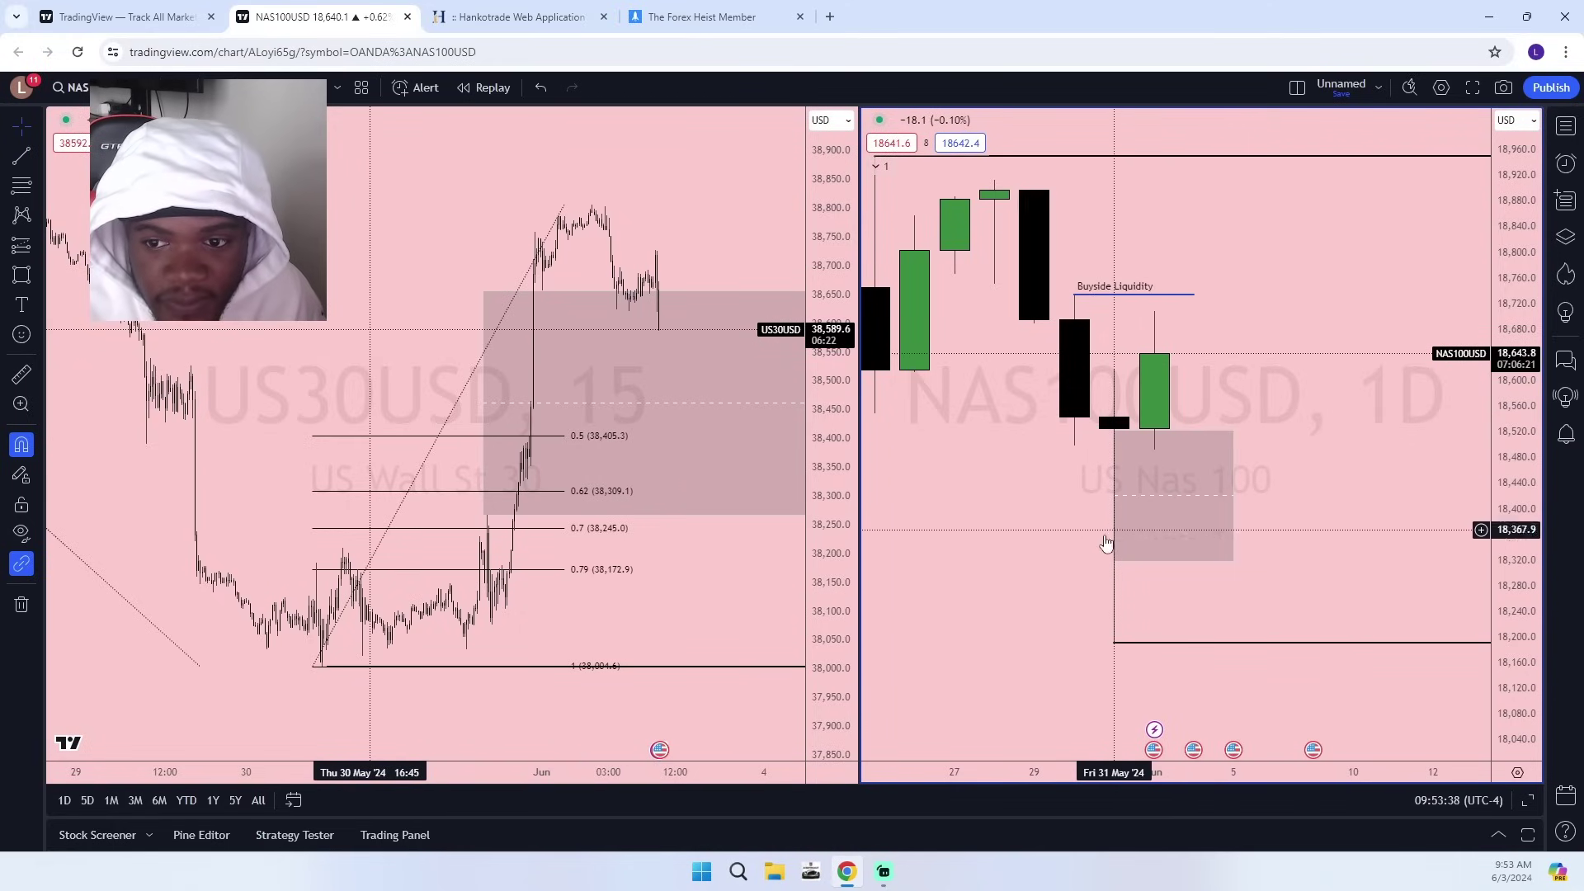
{"action": "scroll", "coordinate": [1125, 594], "scroll_direction": "up", "scroll_amount": 1}
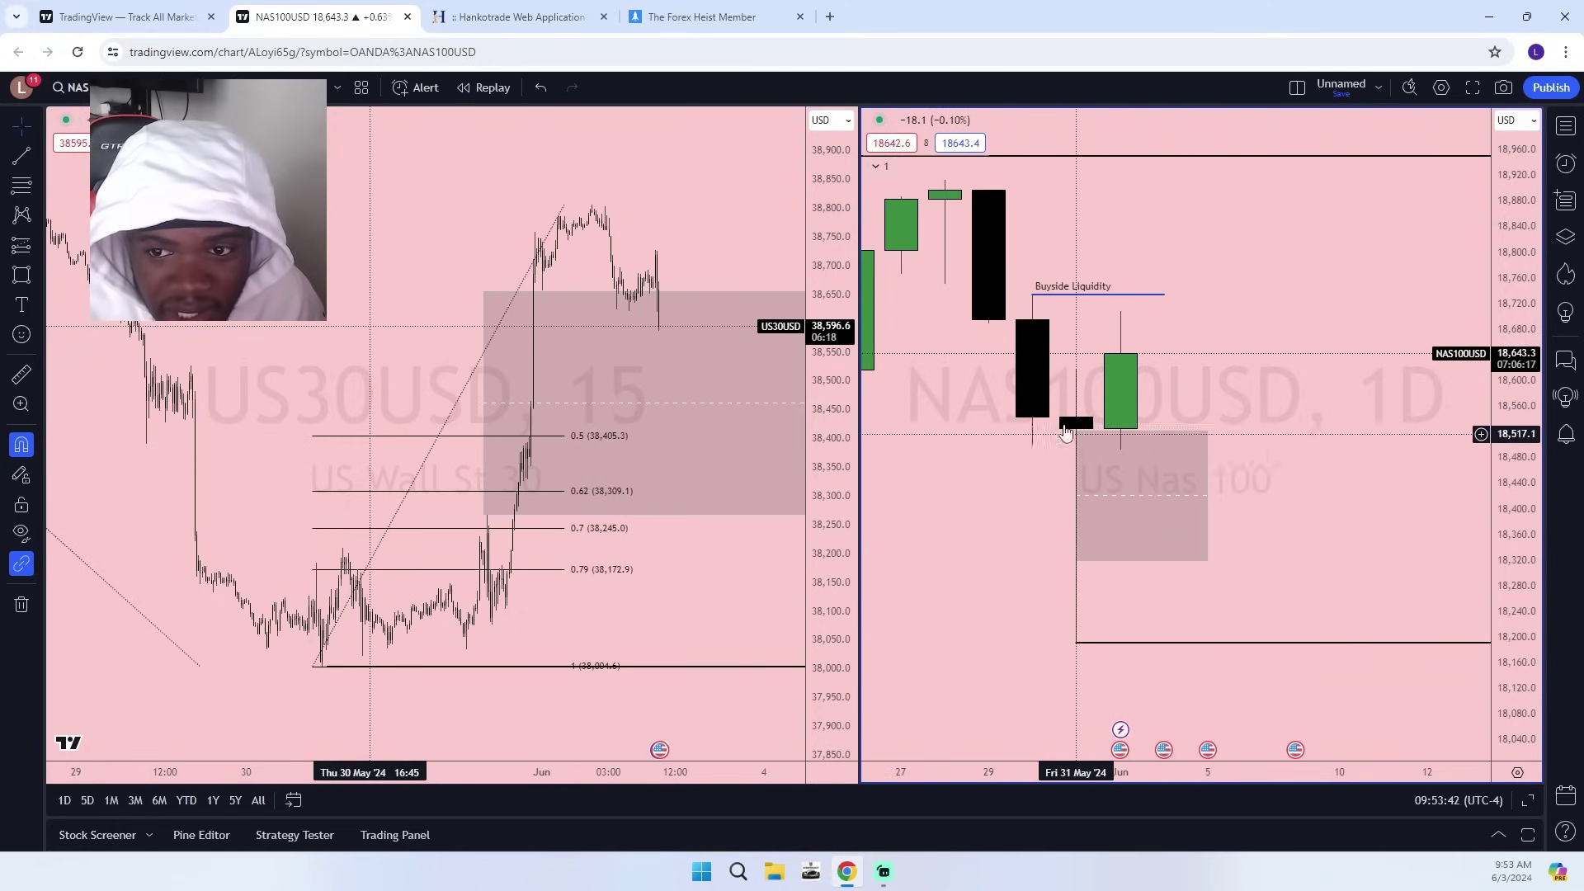
{"action": "left_click_drag", "start_coordinate": [1482, 627], "coordinate": [1486, 544]}
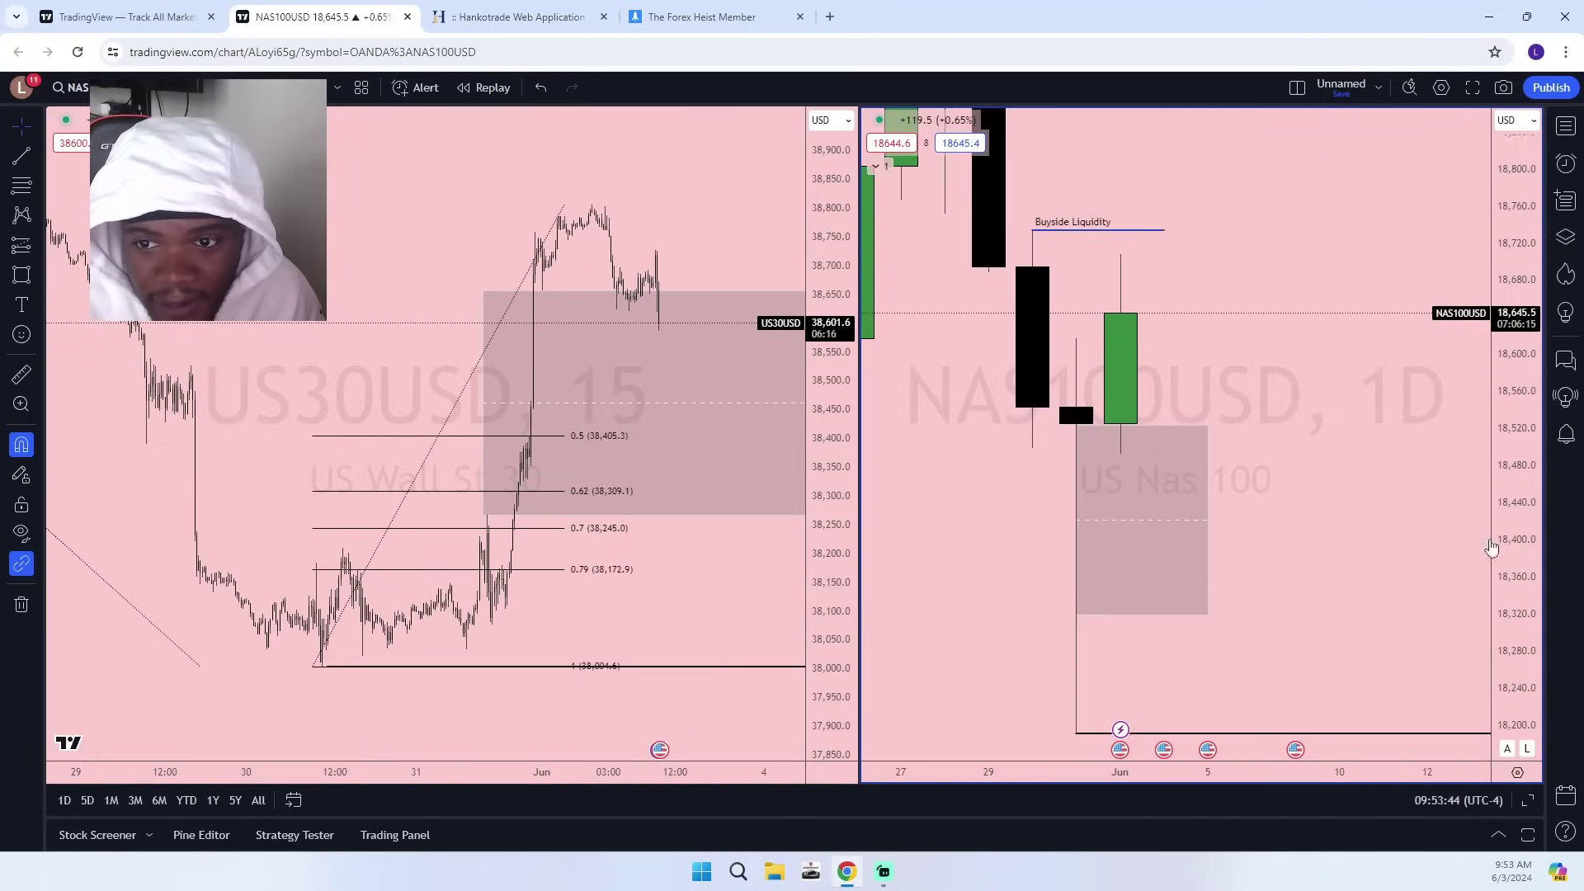
{"action": "left_click", "coordinate": [1116, 434]}
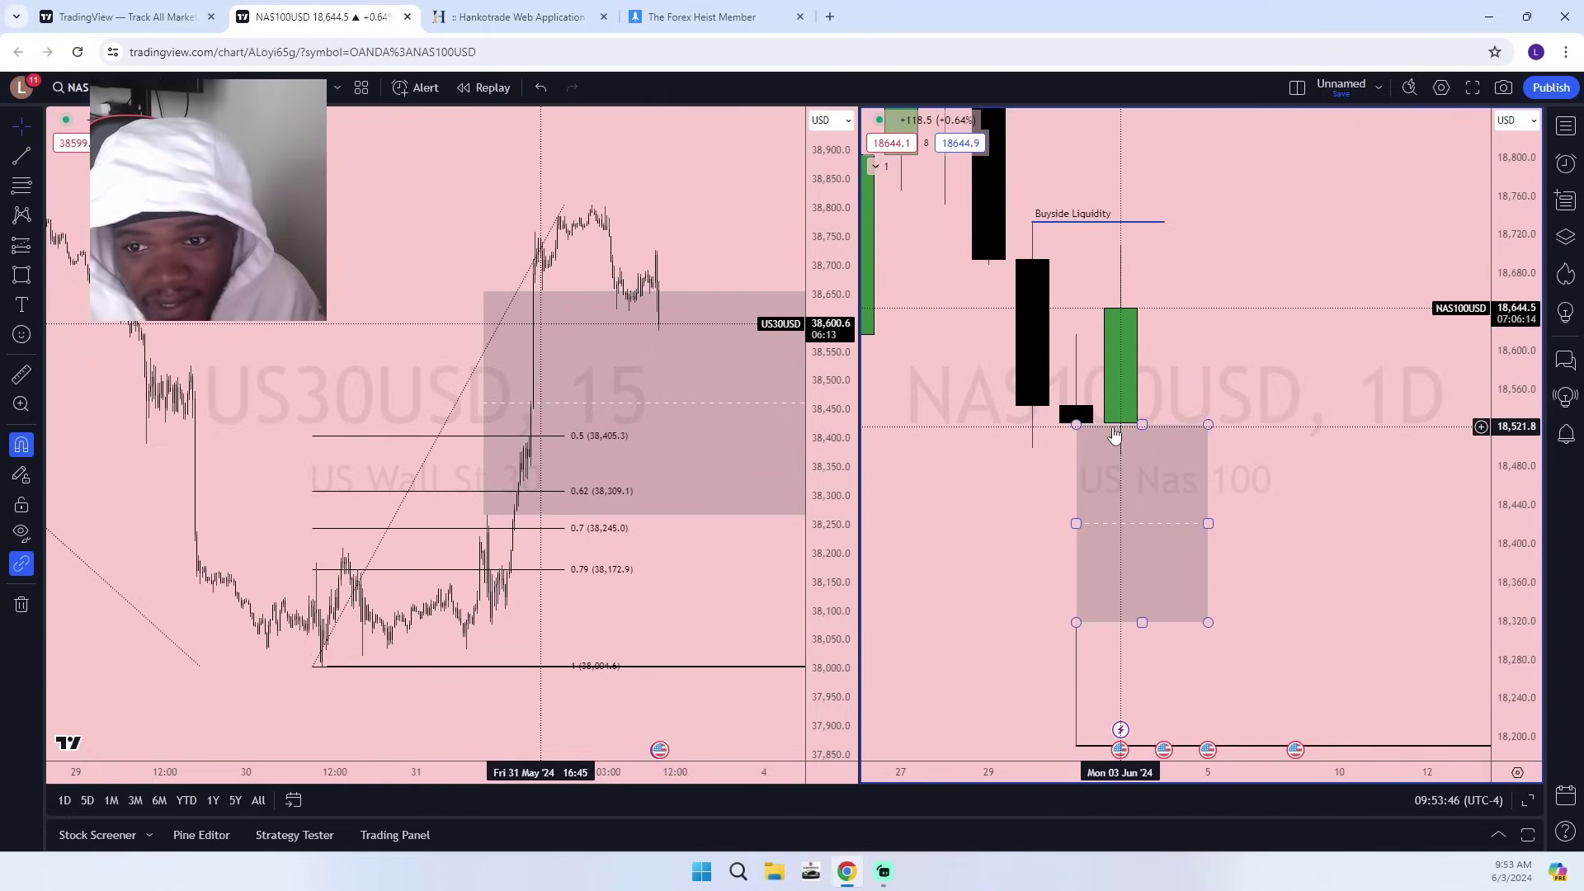
{"action": "left_click", "coordinate": [1077, 388]}
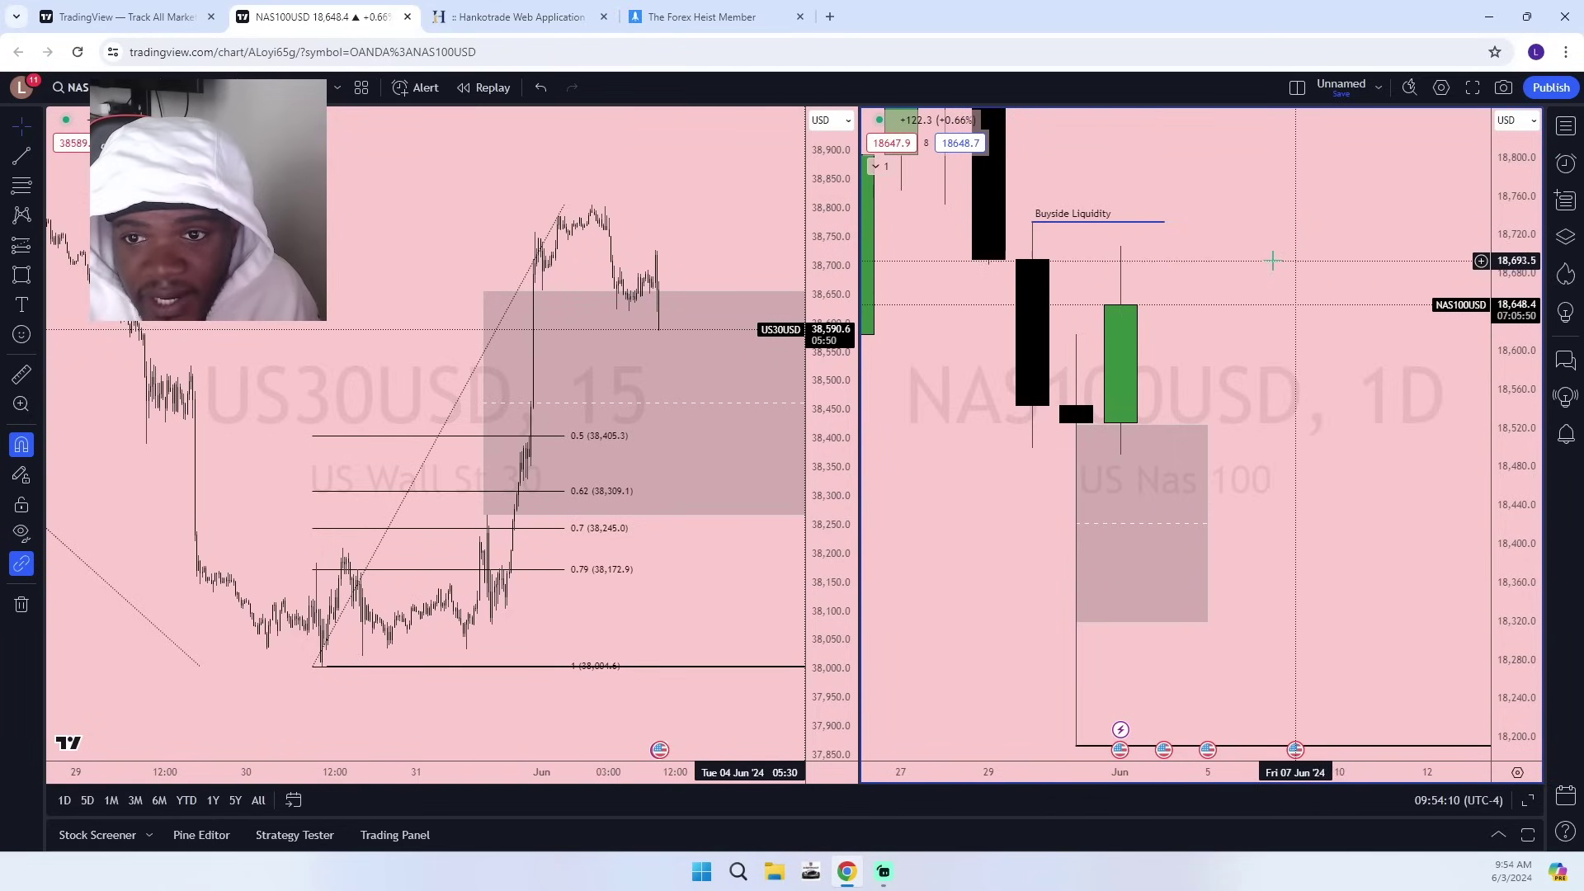
{"action": "left_click_drag", "start_coordinate": [1206, 266], "coordinate": [1301, 451]}
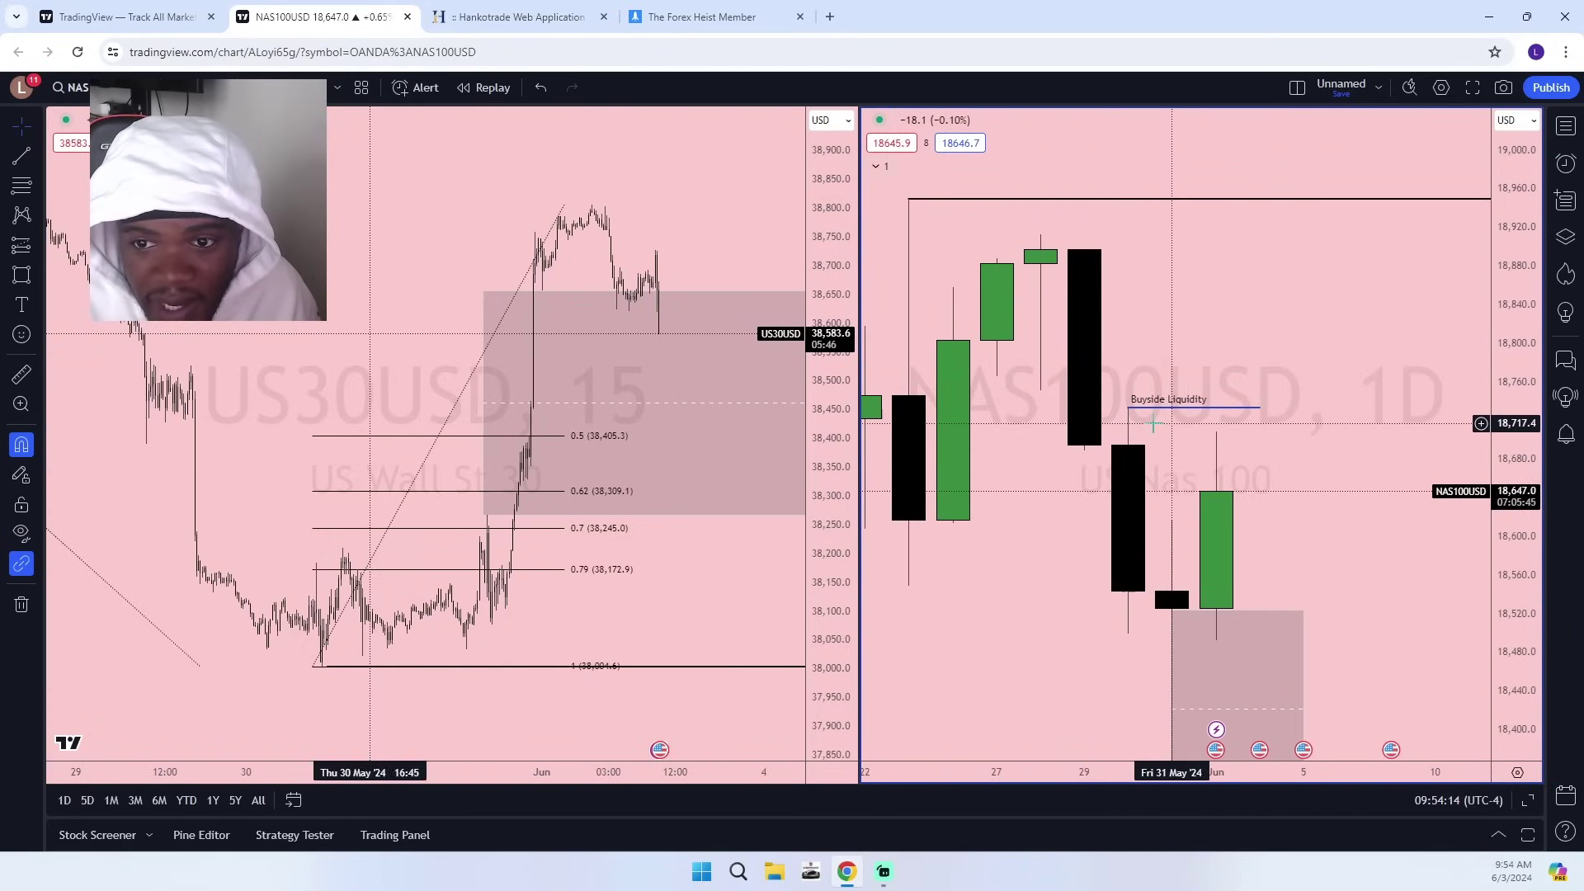
{"action": "scroll", "coordinate": [1197, 380], "scroll_direction": "down", "scroll_amount": 4}
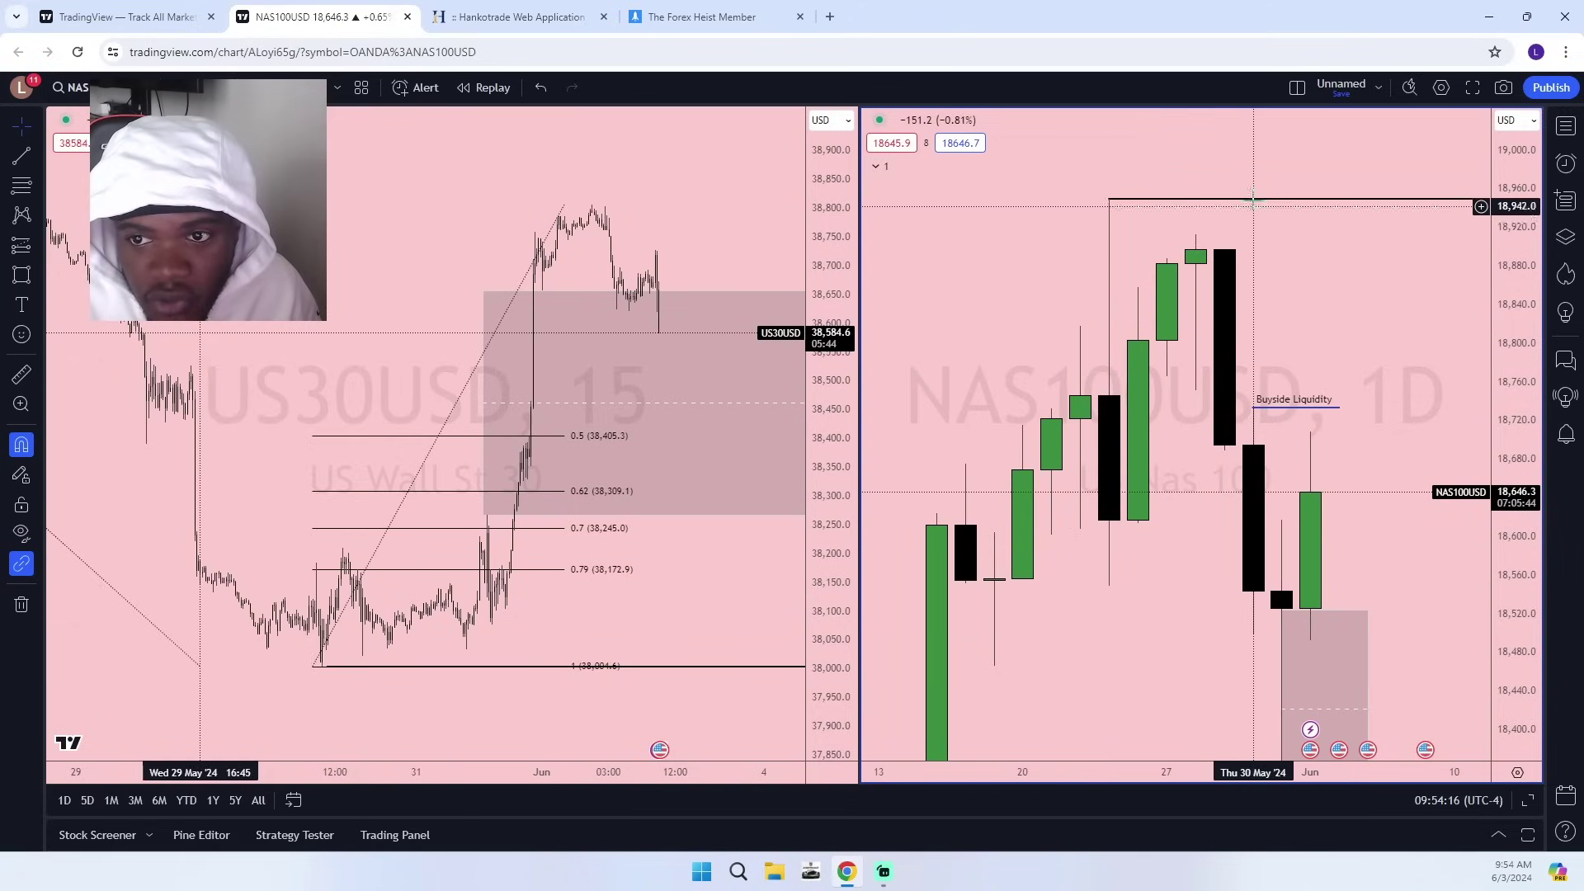
{"action": "scroll", "coordinate": [1380, 596], "scroll_direction": "up", "scroll_amount": 3}
{"action": "left_click_drag", "start_coordinate": [1380, 596], "coordinate": [1380, 406]}
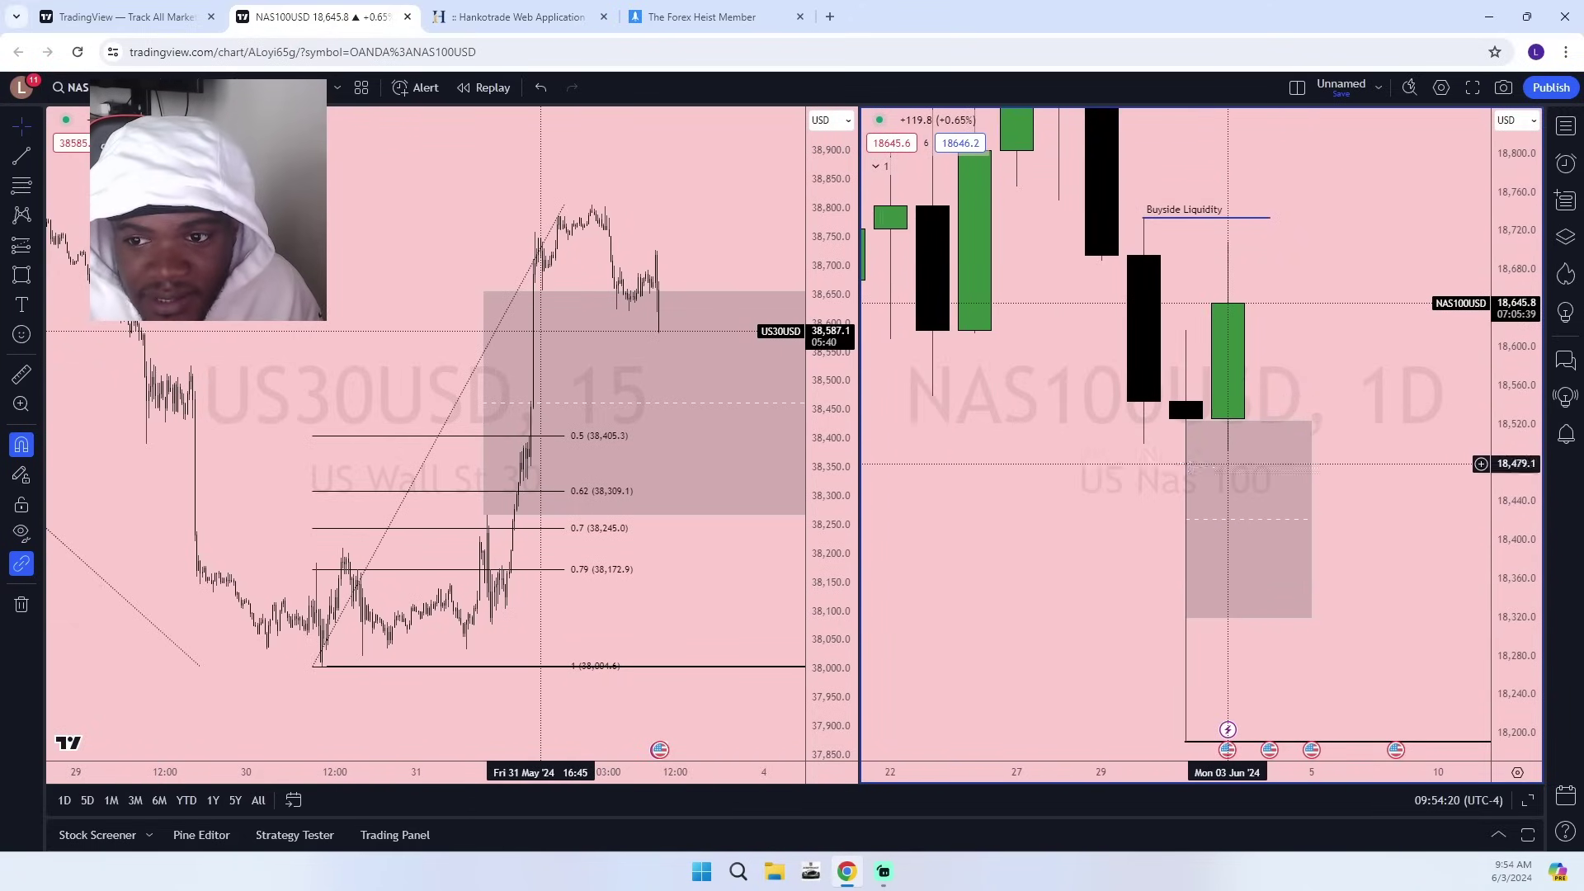
Set the NAS100USD chart to the 15-minute timeframe, framing the latest candles above the shaded zone.
{"action": "left_click", "coordinate": [690, 275]}
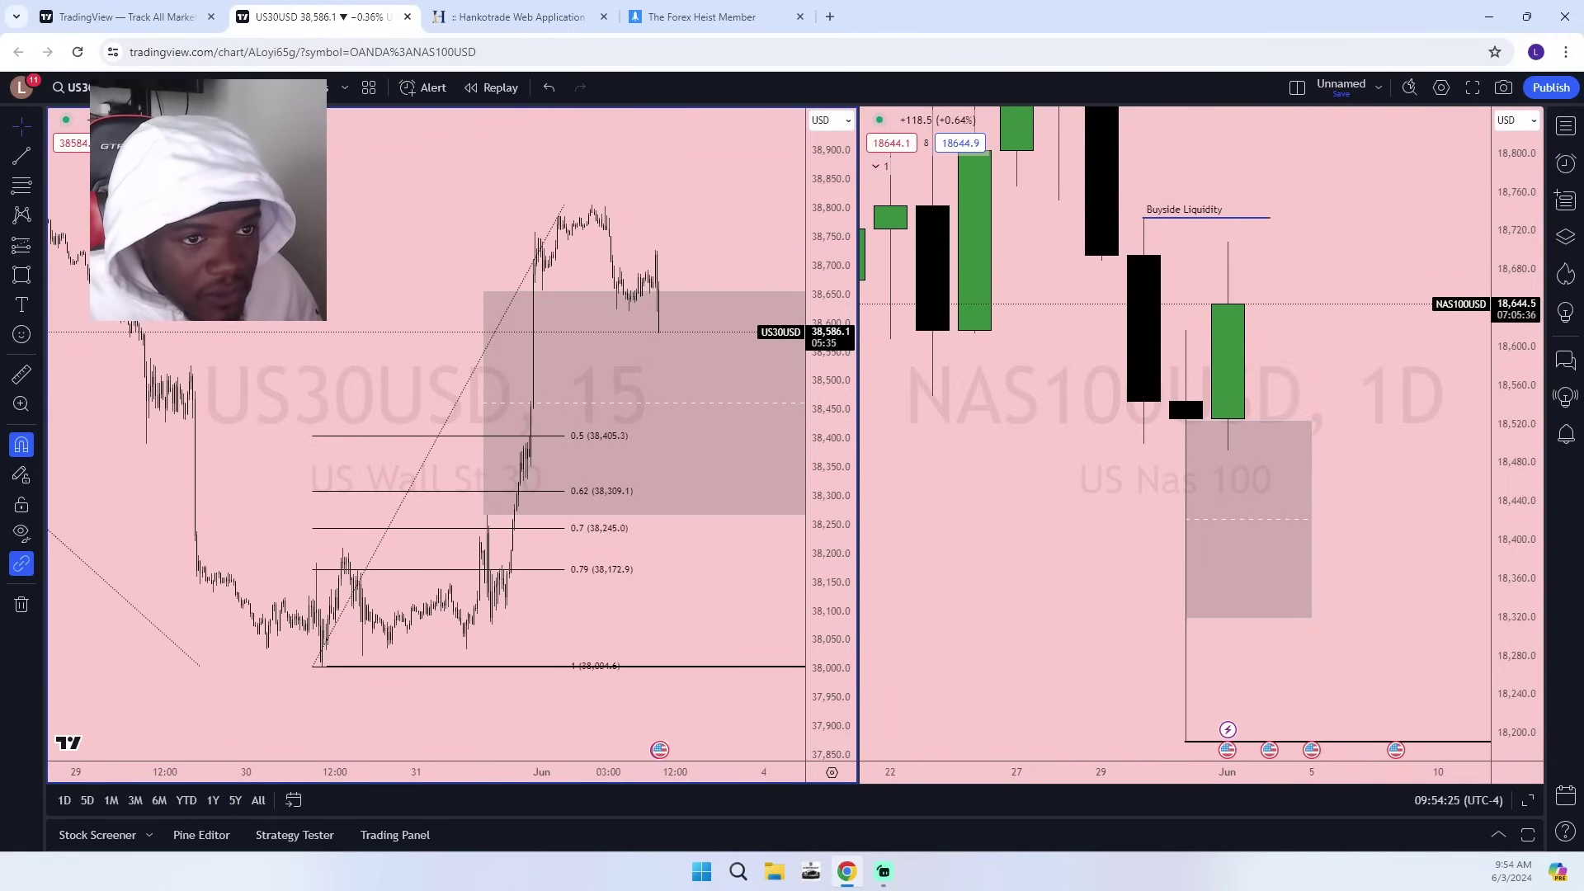
{"action": "left_click", "coordinate": [176, 87]}
{"action": "left_click", "coordinate": [1014, 212]}
{"action": "left_click", "coordinate": [344, 88]}
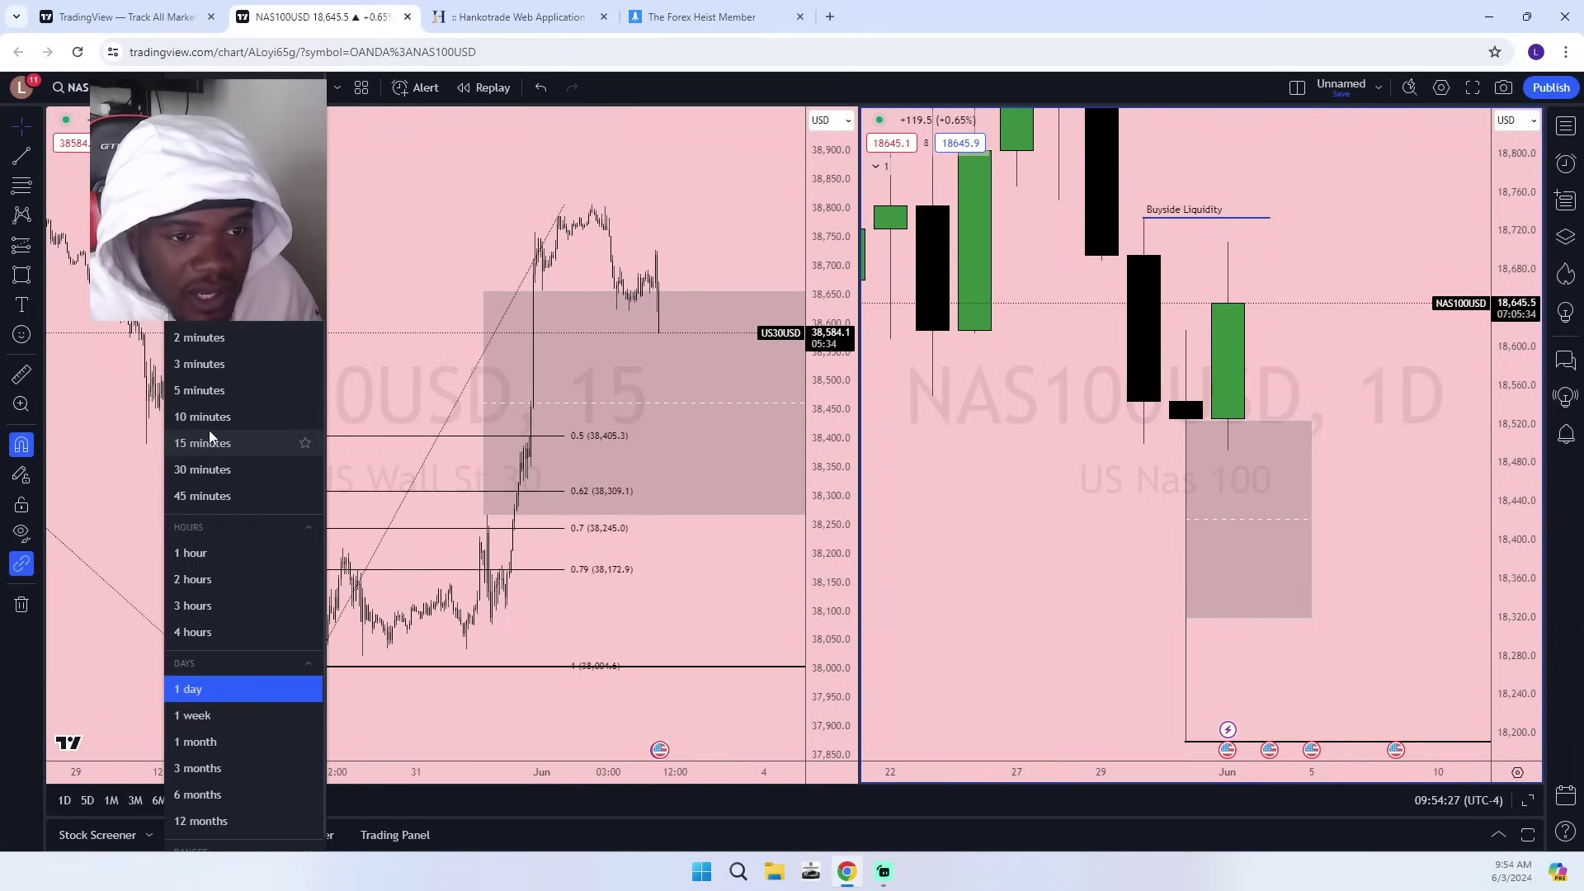
{"action": "left_click", "coordinate": [213, 443]}
{"action": "scroll", "coordinate": [1187, 456], "scroll_direction": "down", "scroll_amount": 5}
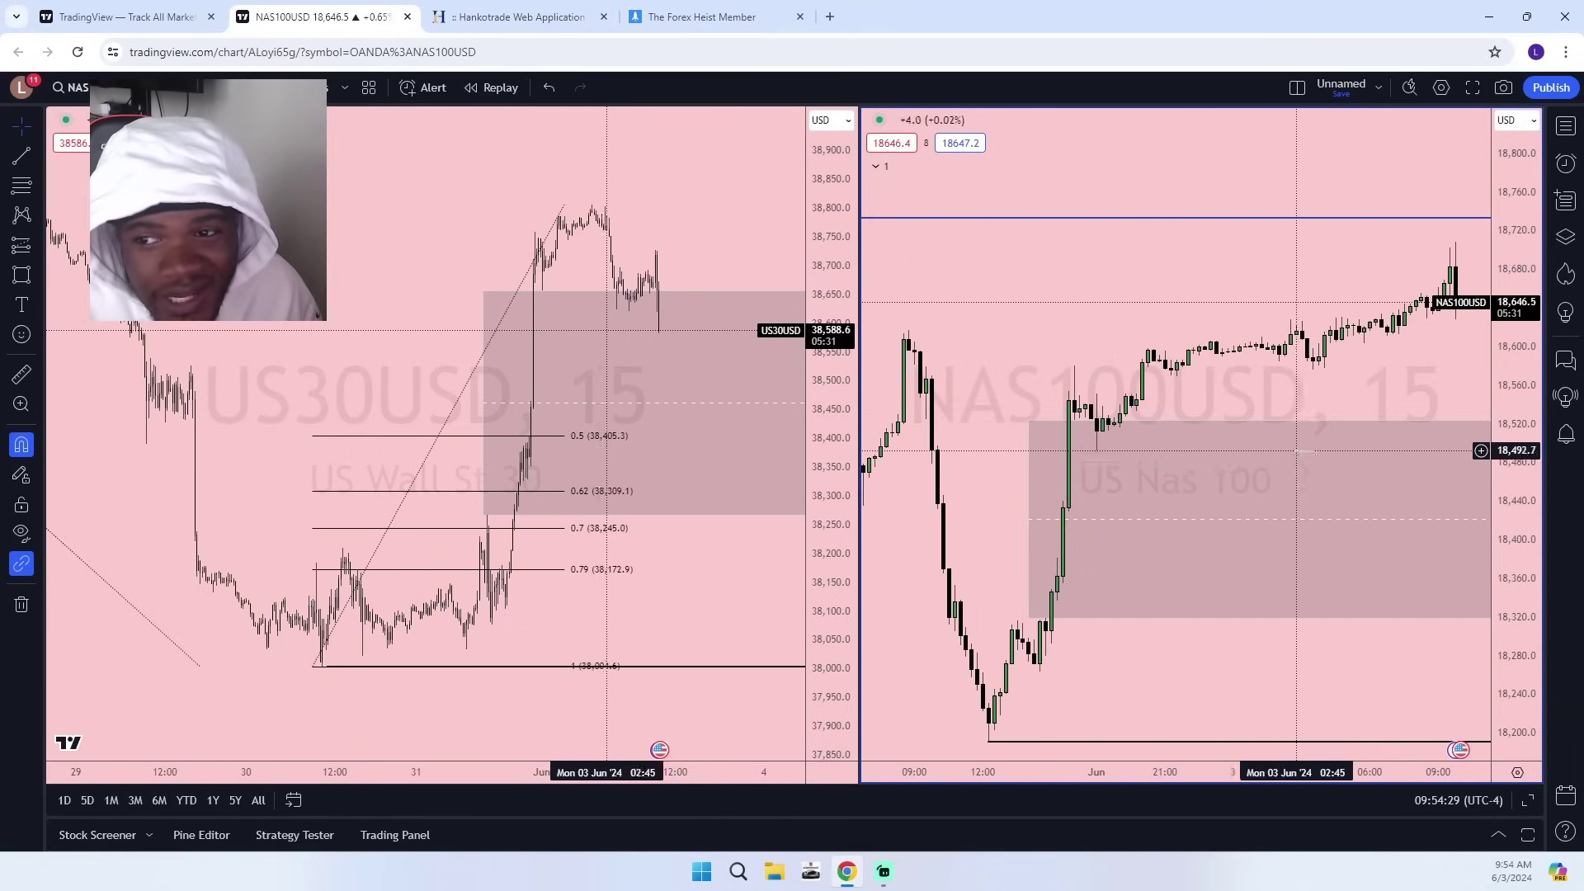
{"action": "left_click_drag", "start_coordinate": [1312, 652], "coordinate": [1174, 606]}
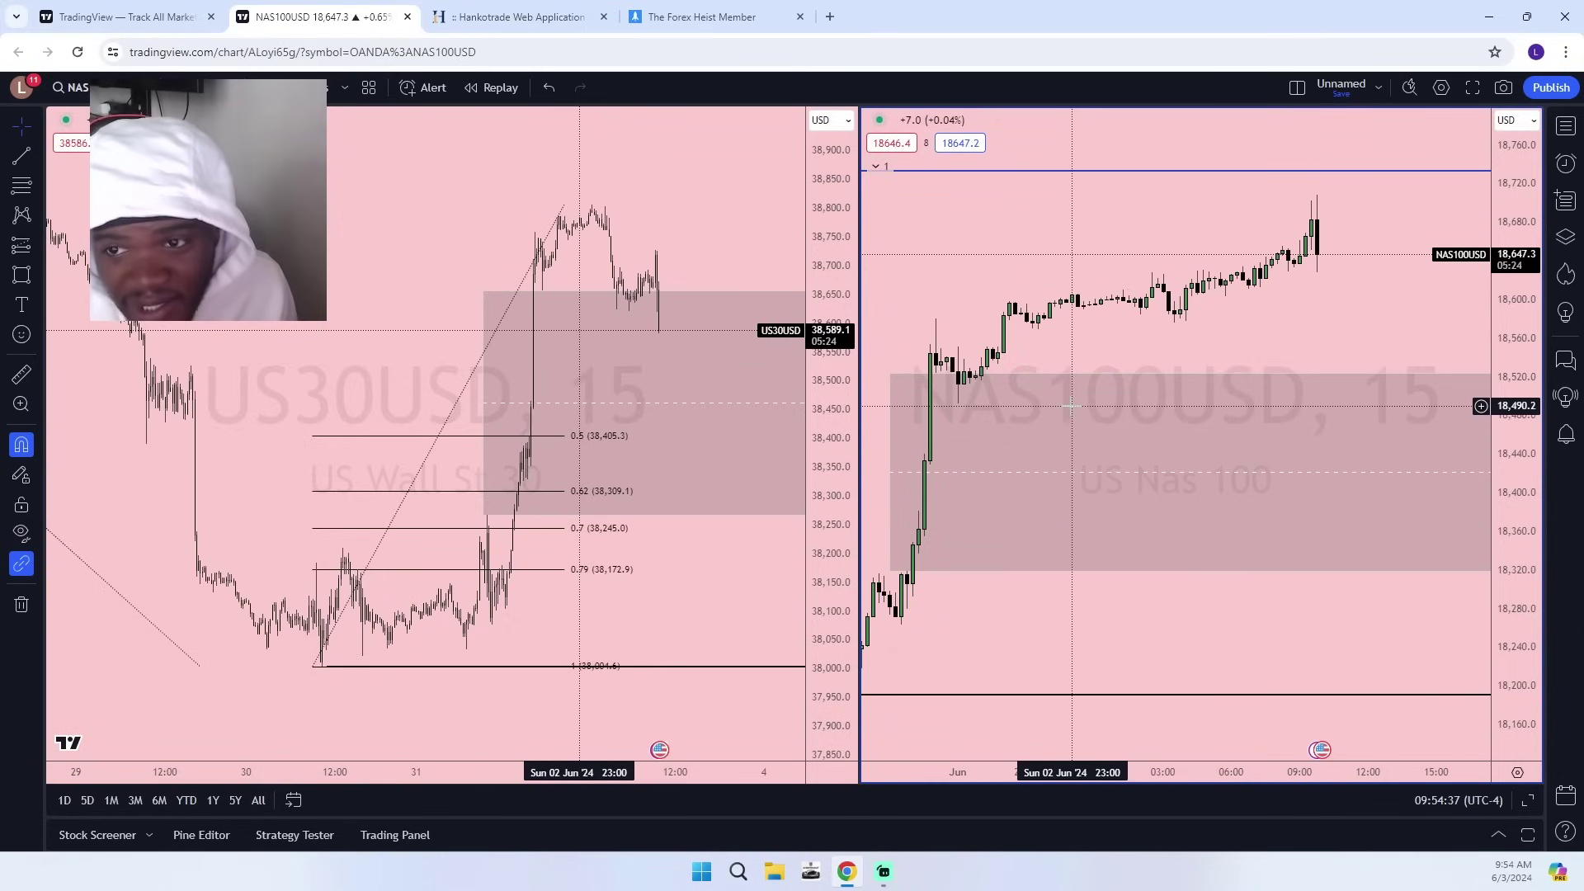
Examine the US30USD 15-minute candles against the shaded zone and Fibonacci levels, and compare them with NAS100USD.
{"action": "scroll", "coordinate": [651, 553], "scroll_direction": "up", "scroll_amount": 5}
{"action": "left_click_drag", "start_coordinate": [579, 577], "coordinate": [690, 566]}
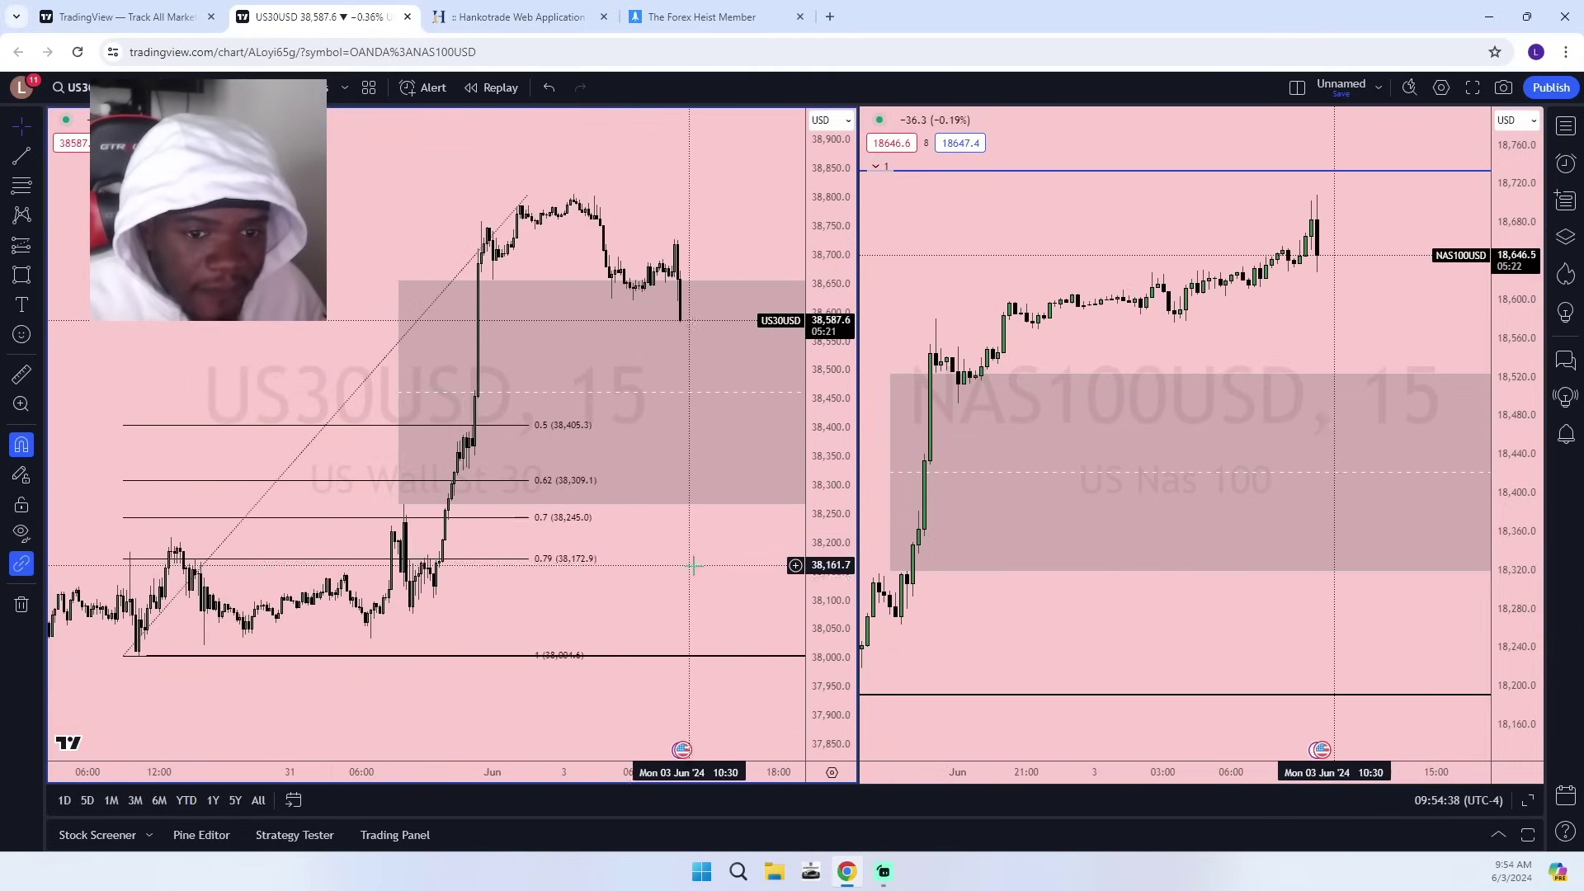
{"action": "mouse_move", "coordinate": [829, 673]}
{"action": "left_mouse_down"}
{"action": "mouse_move", "coordinate": [828, 522]}
{"action": "mouse_move", "coordinate": [827, 673]}
{"action": "left_mouse_up"}
{"action": "scroll", "coordinate": [702, 581], "scroll_direction": "down", "scroll_amount": 3}
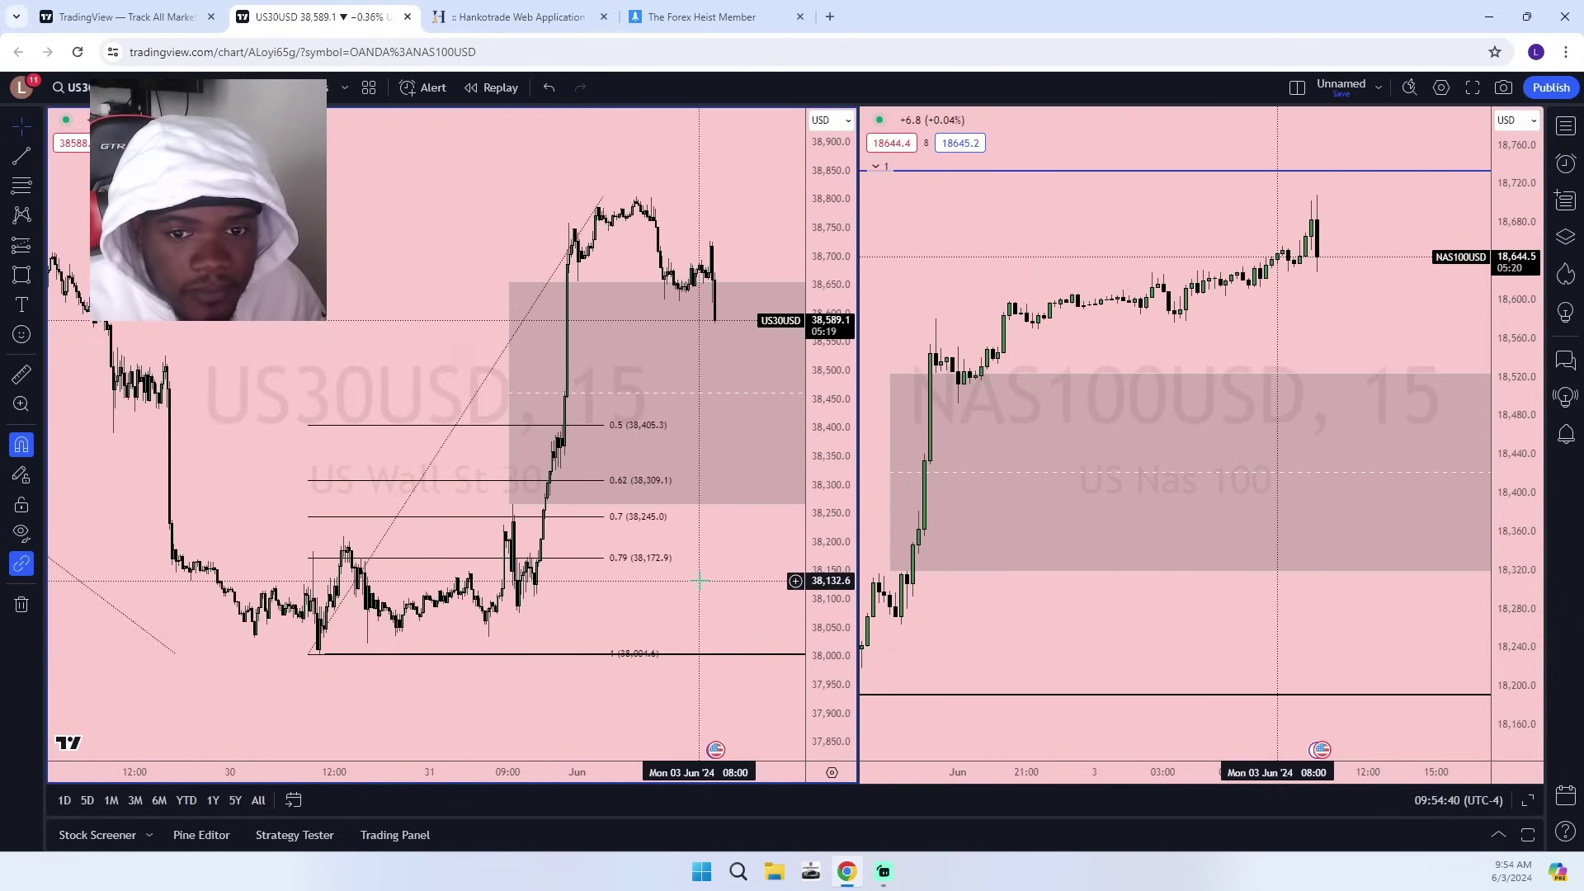
{"action": "left_click_drag", "start_coordinate": [694, 580], "coordinate": [555, 608]}
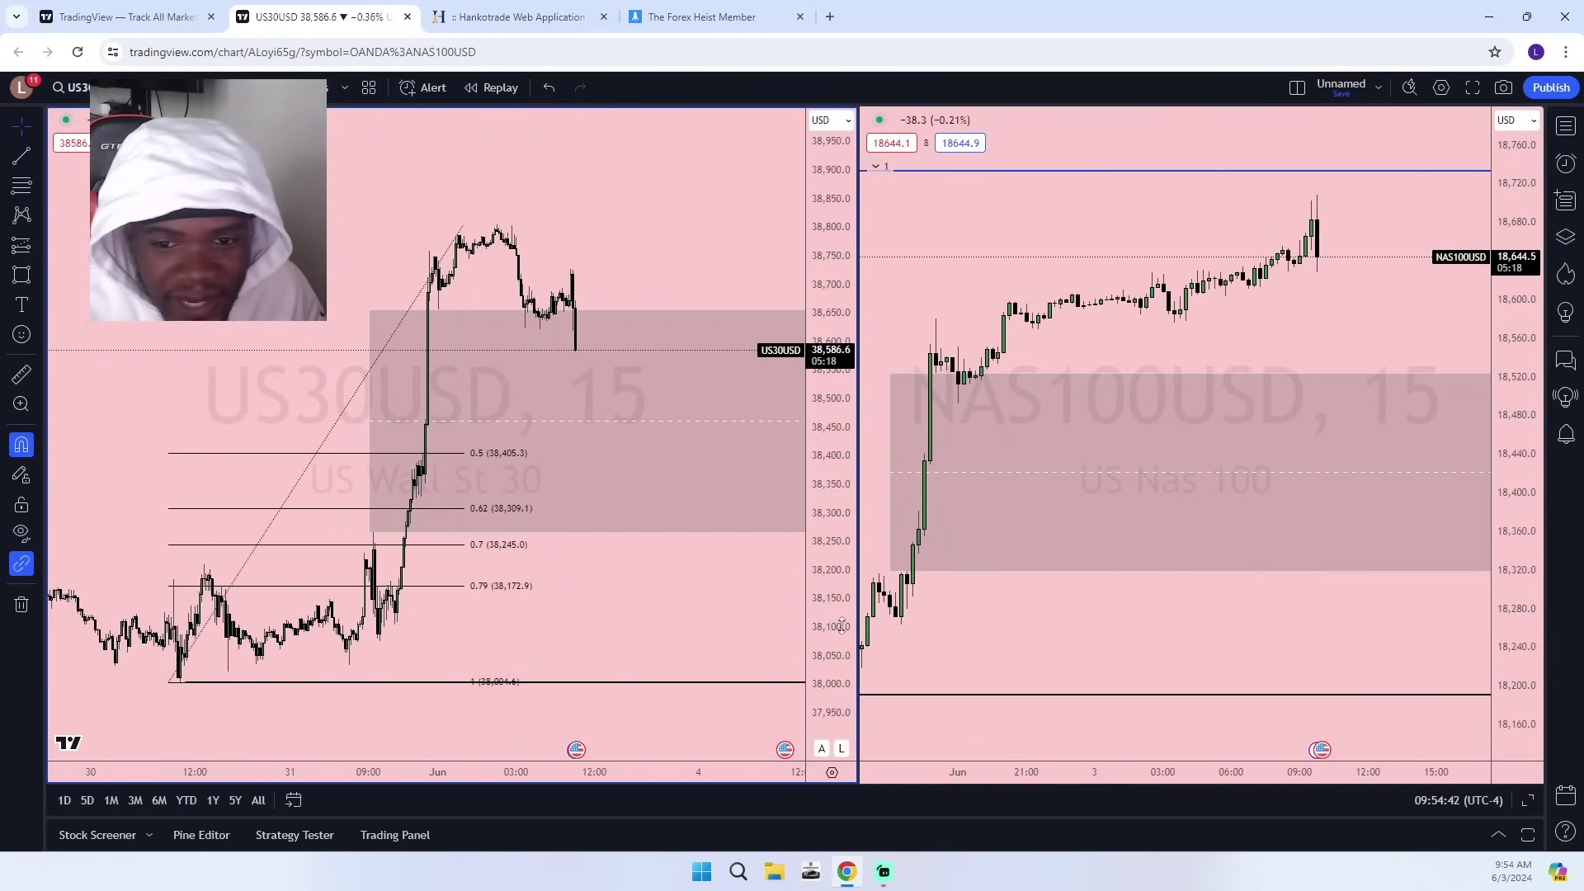
{"action": "left_click_drag", "start_coordinate": [842, 626], "coordinate": [840, 546]}
{"action": "left_click_drag", "start_coordinate": [613, 681], "coordinate": [647, 555]}
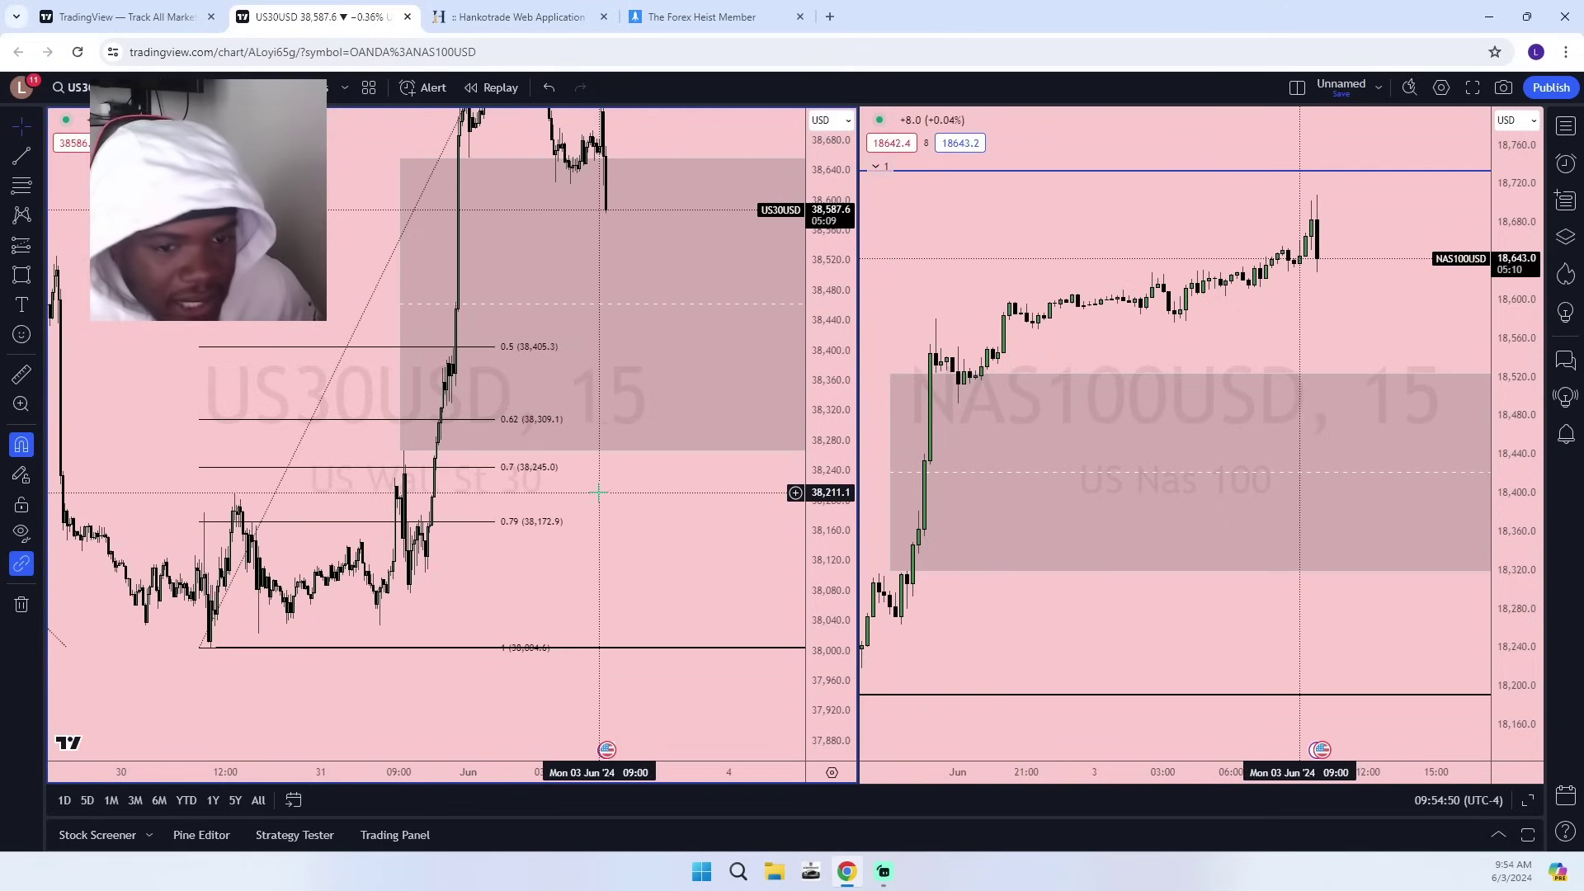
{"action": "left_click_drag", "start_coordinate": [600, 498], "coordinate": [611, 593]}
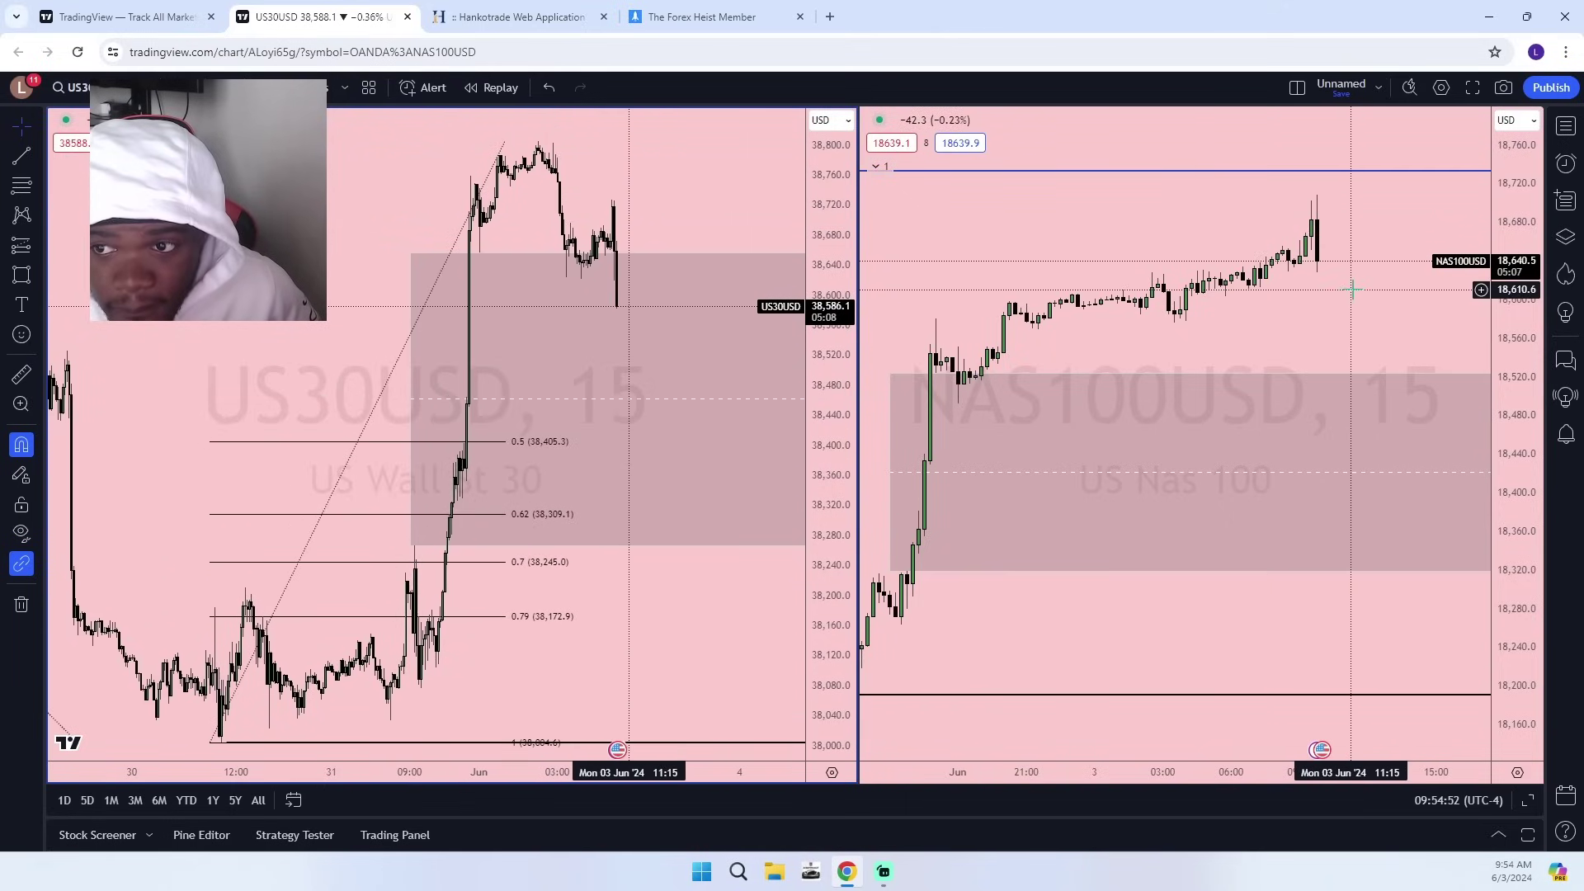
{"action": "scroll", "coordinate": [1316, 325], "scroll_direction": "down", "scroll_amount": 3}
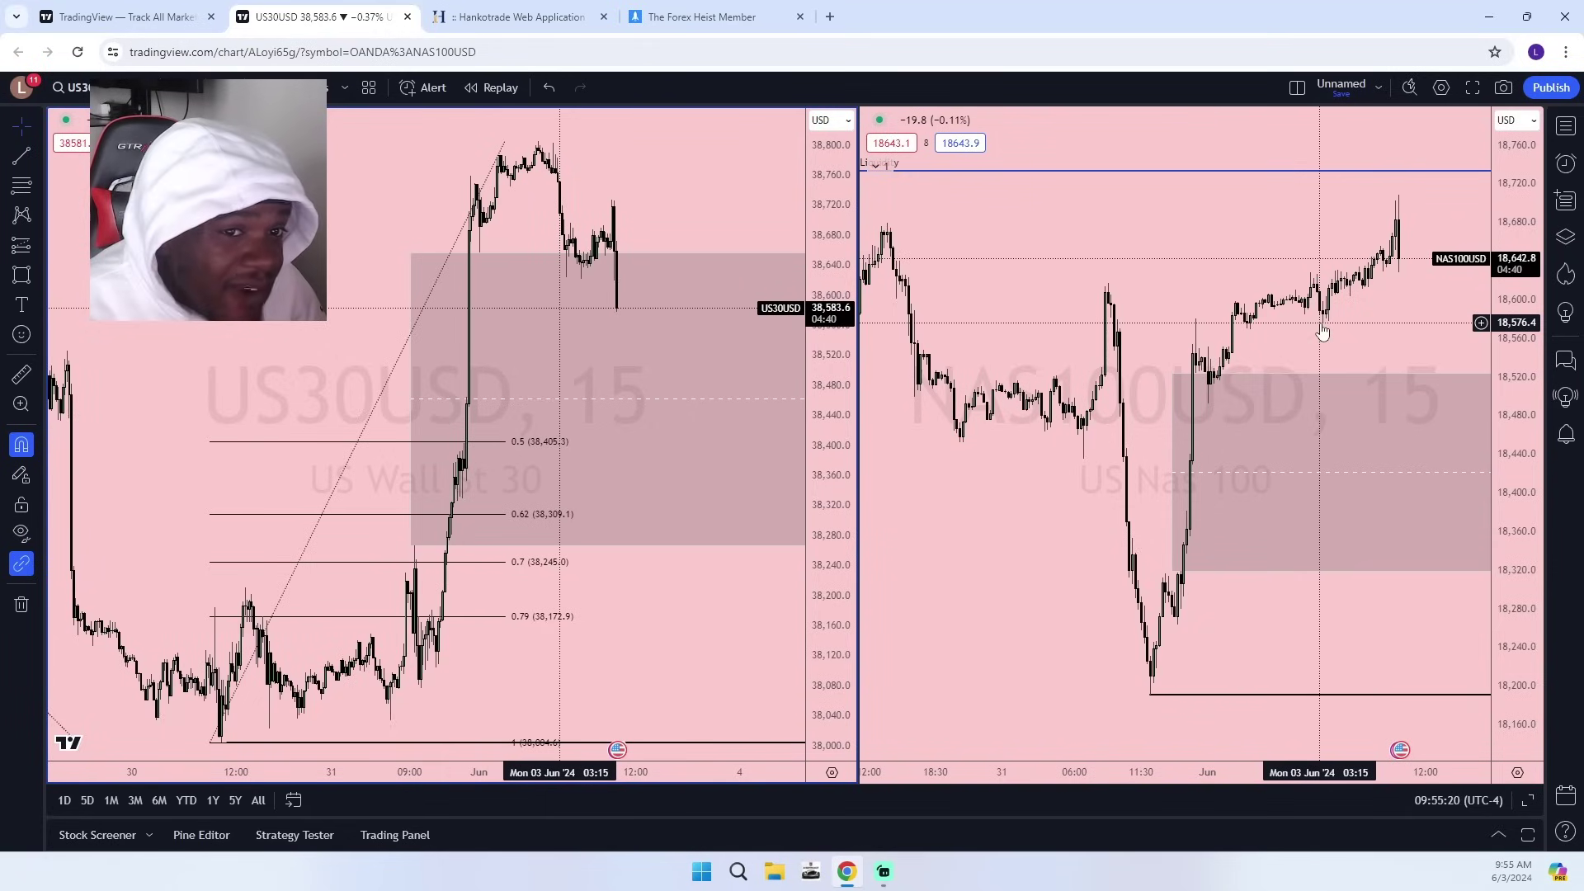
Open the watchlist and load the FOREXCOM XAUUSD chart in place of US30USD.
{"action": "left_click", "coordinate": [1556, 130]}
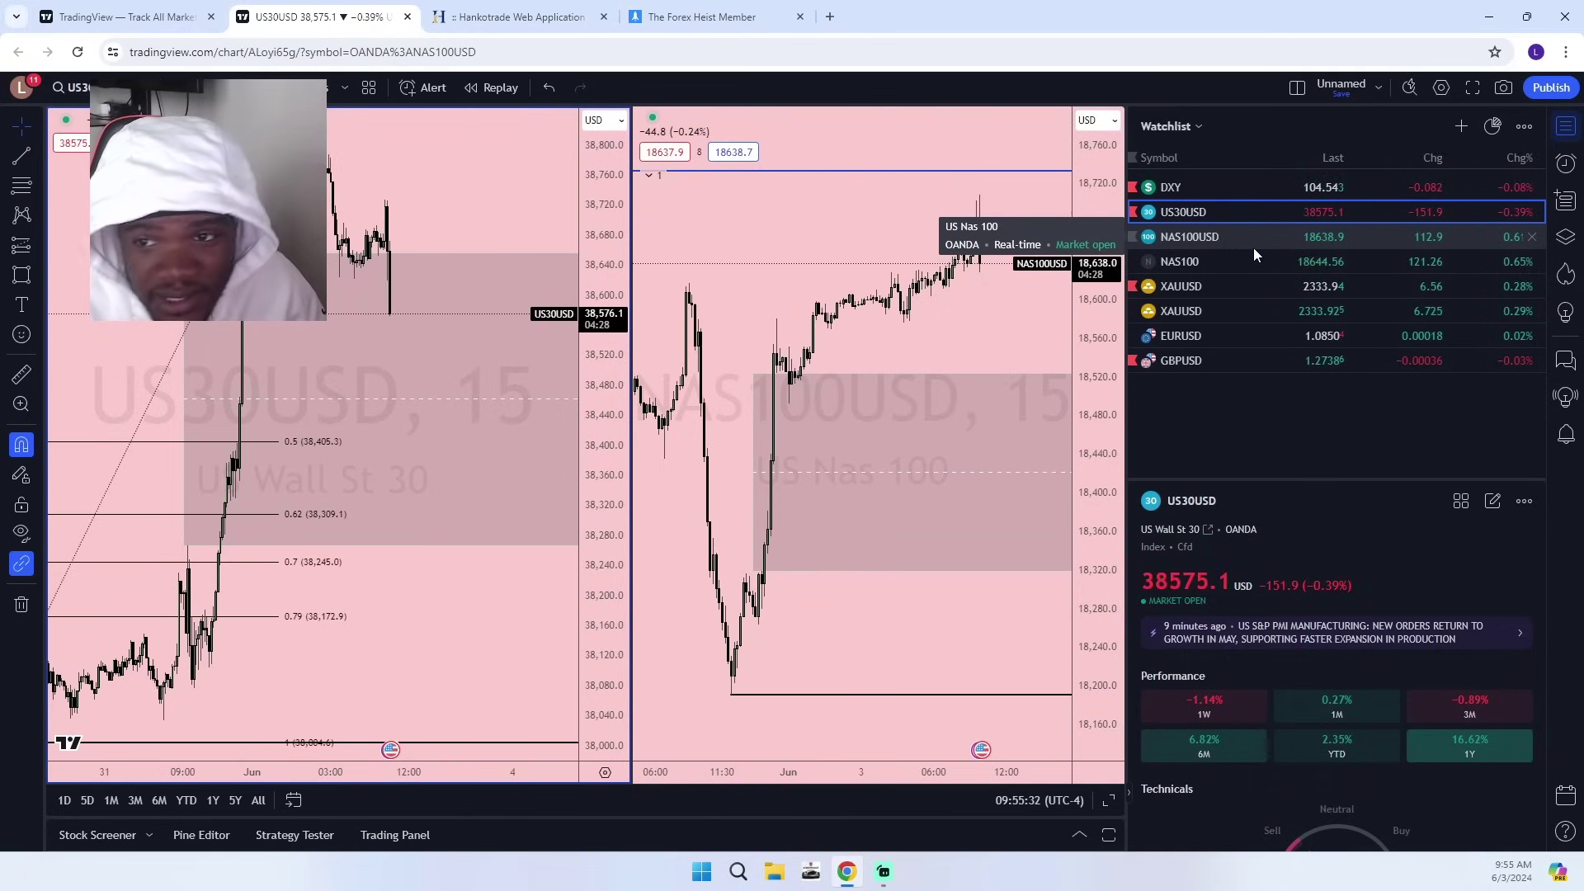
{"action": "left_click", "coordinate": [1254, 252]}
{"action": "left_click", "coordinate": [1226, 304]}
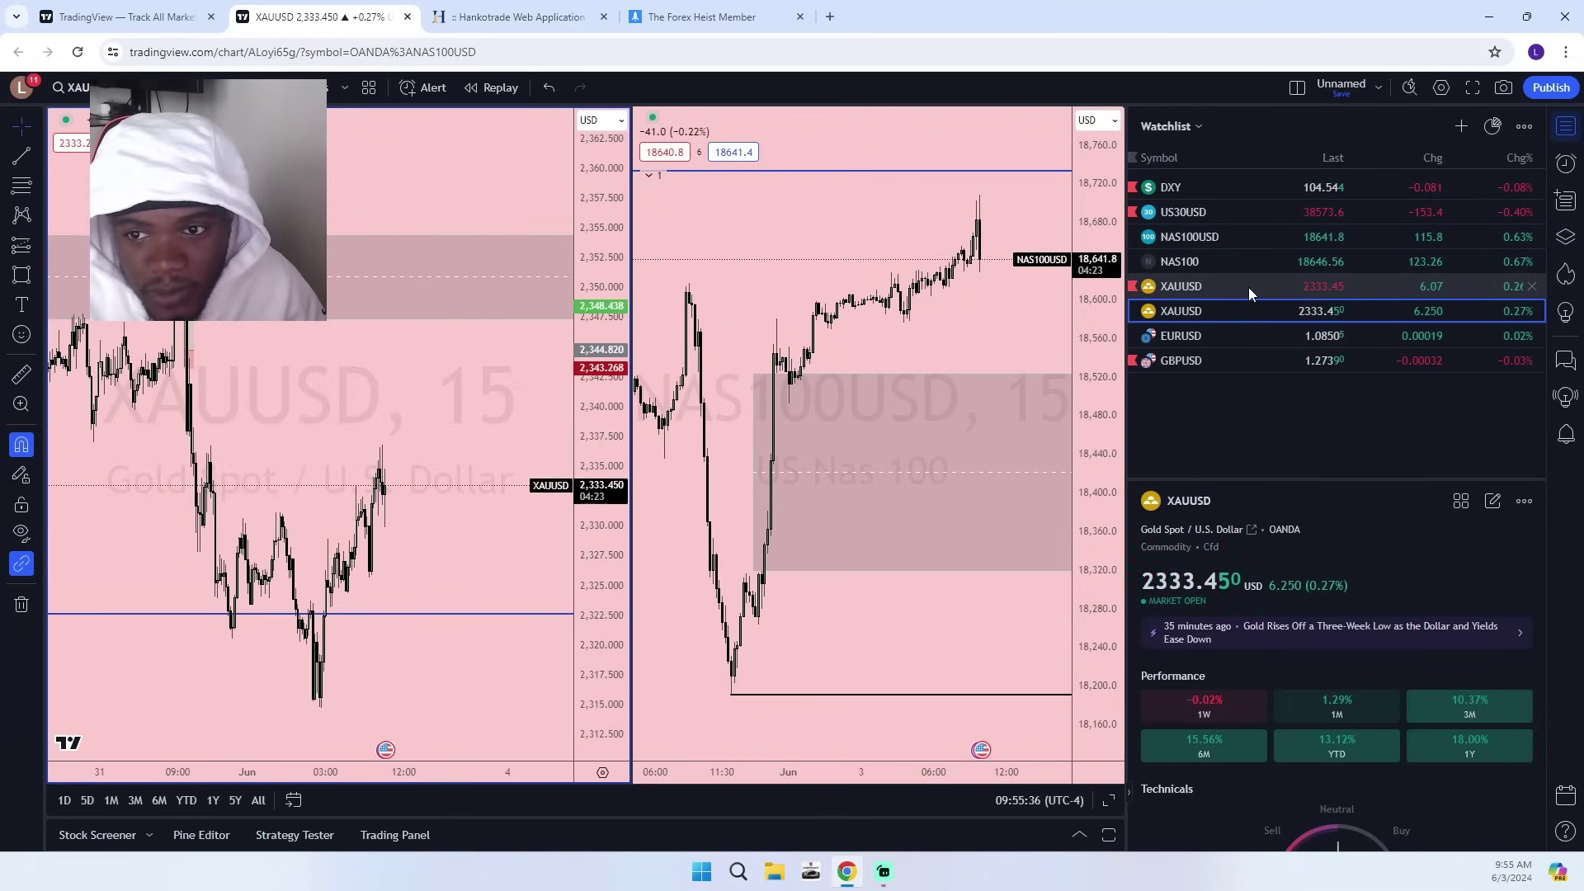
{"action": "left_click", "coordinate": [1250, 289]}
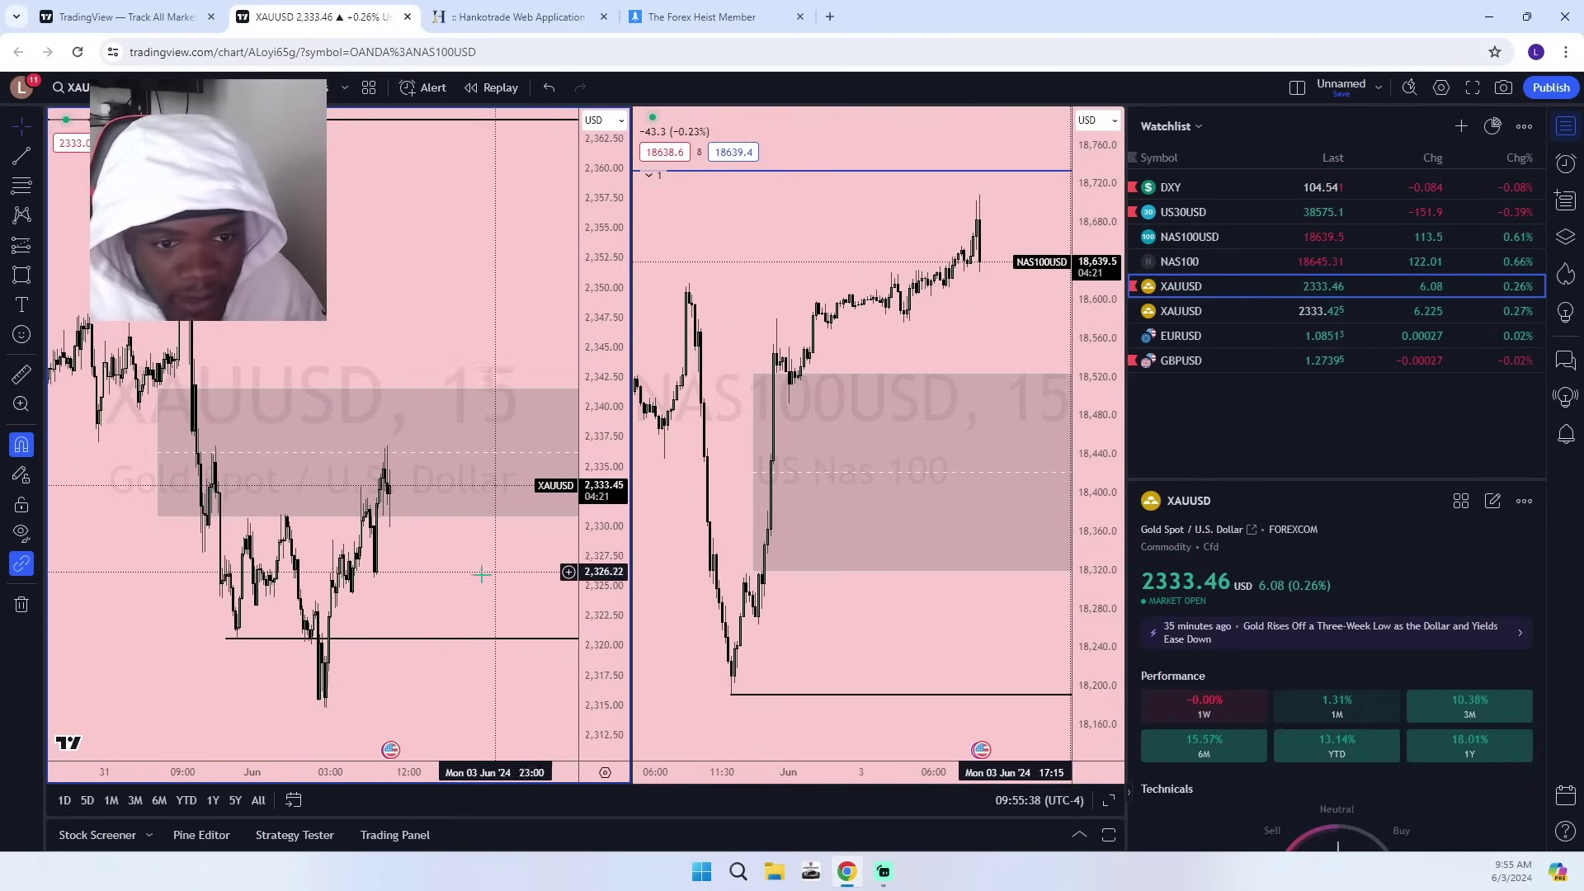
Examine the latest XAUUSD 15-minute candles in relation to the shaded zone and the black low line.
{"action": "scroll", "coordinate": [465, 577], "scroll_direction": "up", "scroll_amount": 5}
{"action": "left_click_drag", "start_coordinate": [343, 577], "coordinate": [538, 551]}
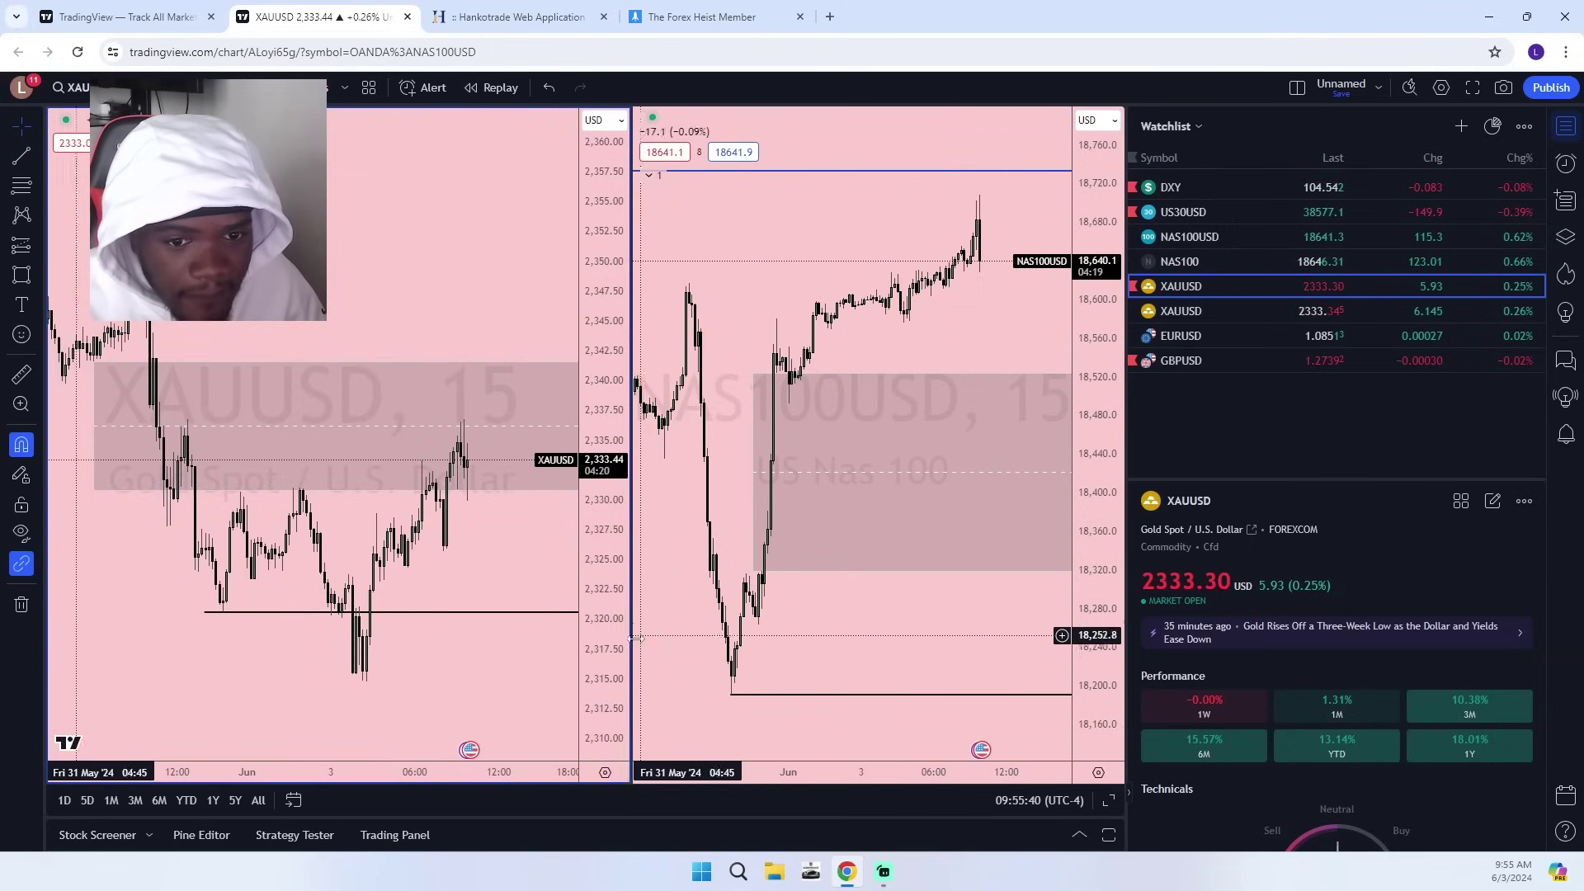
{"action": "left_click_drag", "start_coordinate": [590, 624], "coordinate": [598, 260]}
{"action": "scroll", "coordinate": [454, 549], "scroll_direction": "up", "scroll_amount": 8}
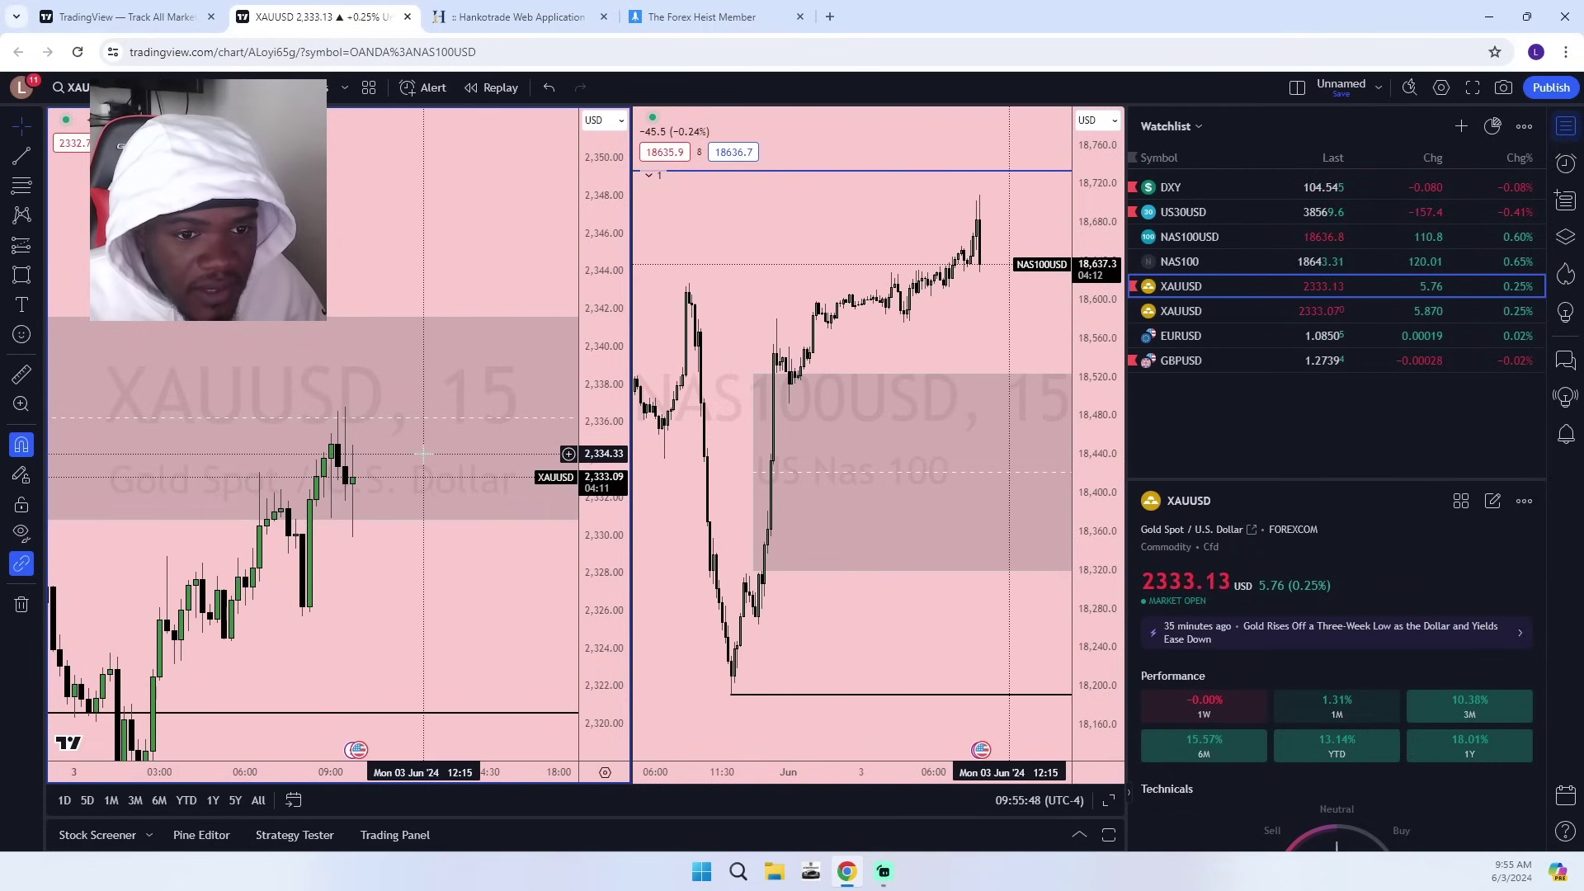
{"action": "scroll", "coordinate": [455, 618], "scroll_direction": "down", "scroll_amount": 3}
{"action": "left_click_drag", "start_coordinate": [455, 619], "coordinate": [449, 657]}
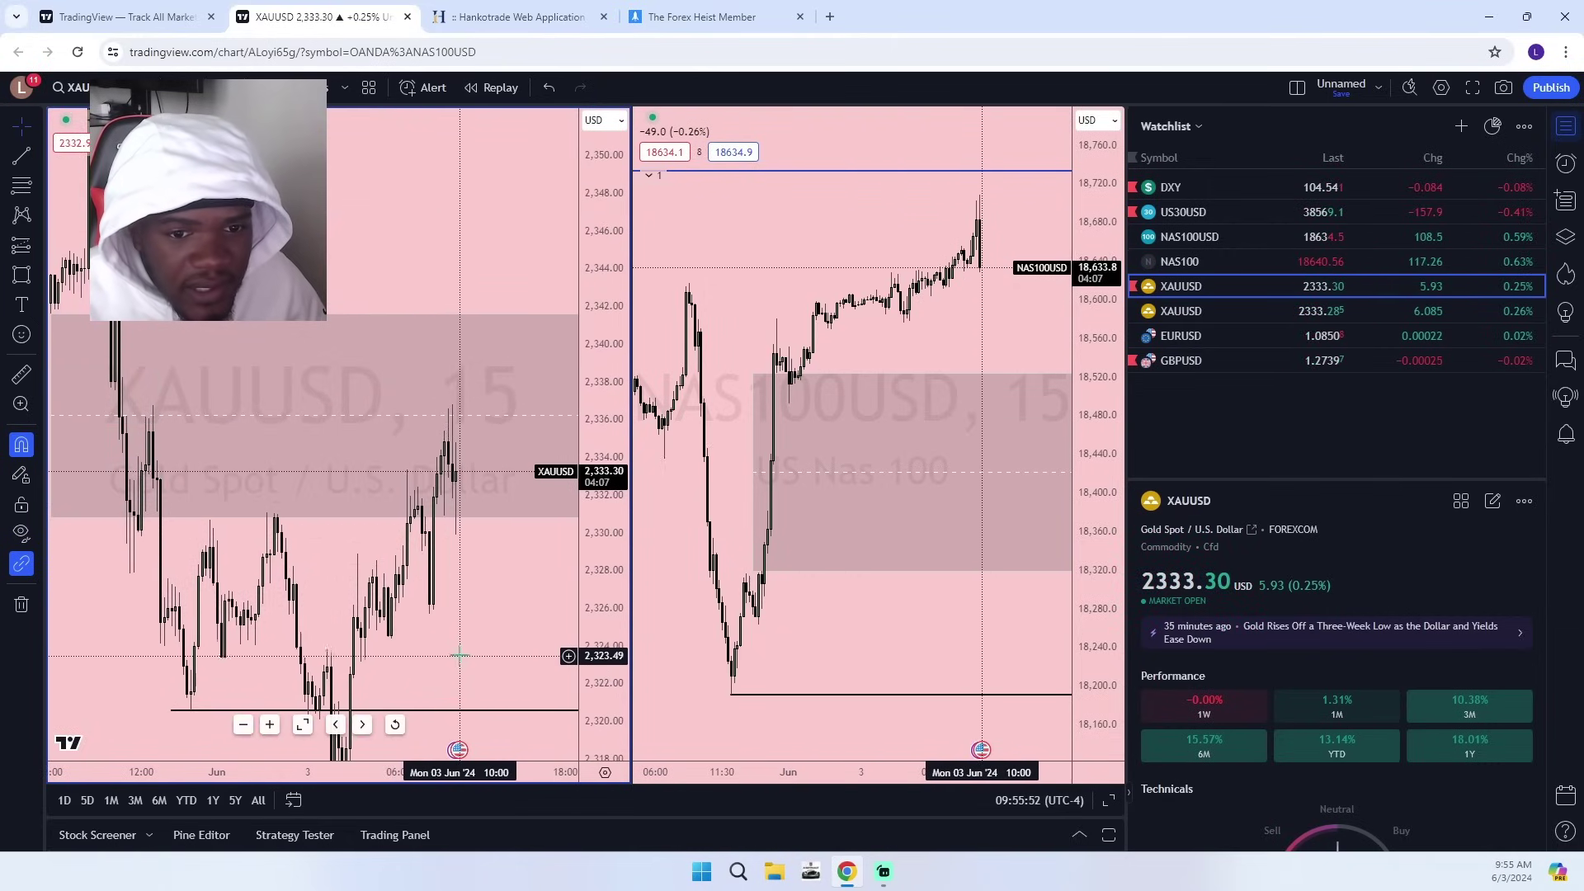
{"action": "scroll", "coordinate": [458, 654], "scroll_direction": "up", "scroll_amount": 2}
Replace NAS100USD with US30USD in one chart pane and XAUUSD with NAS100USD in the other.
{"action": "left_click", "coordinate": [1016, 319]}
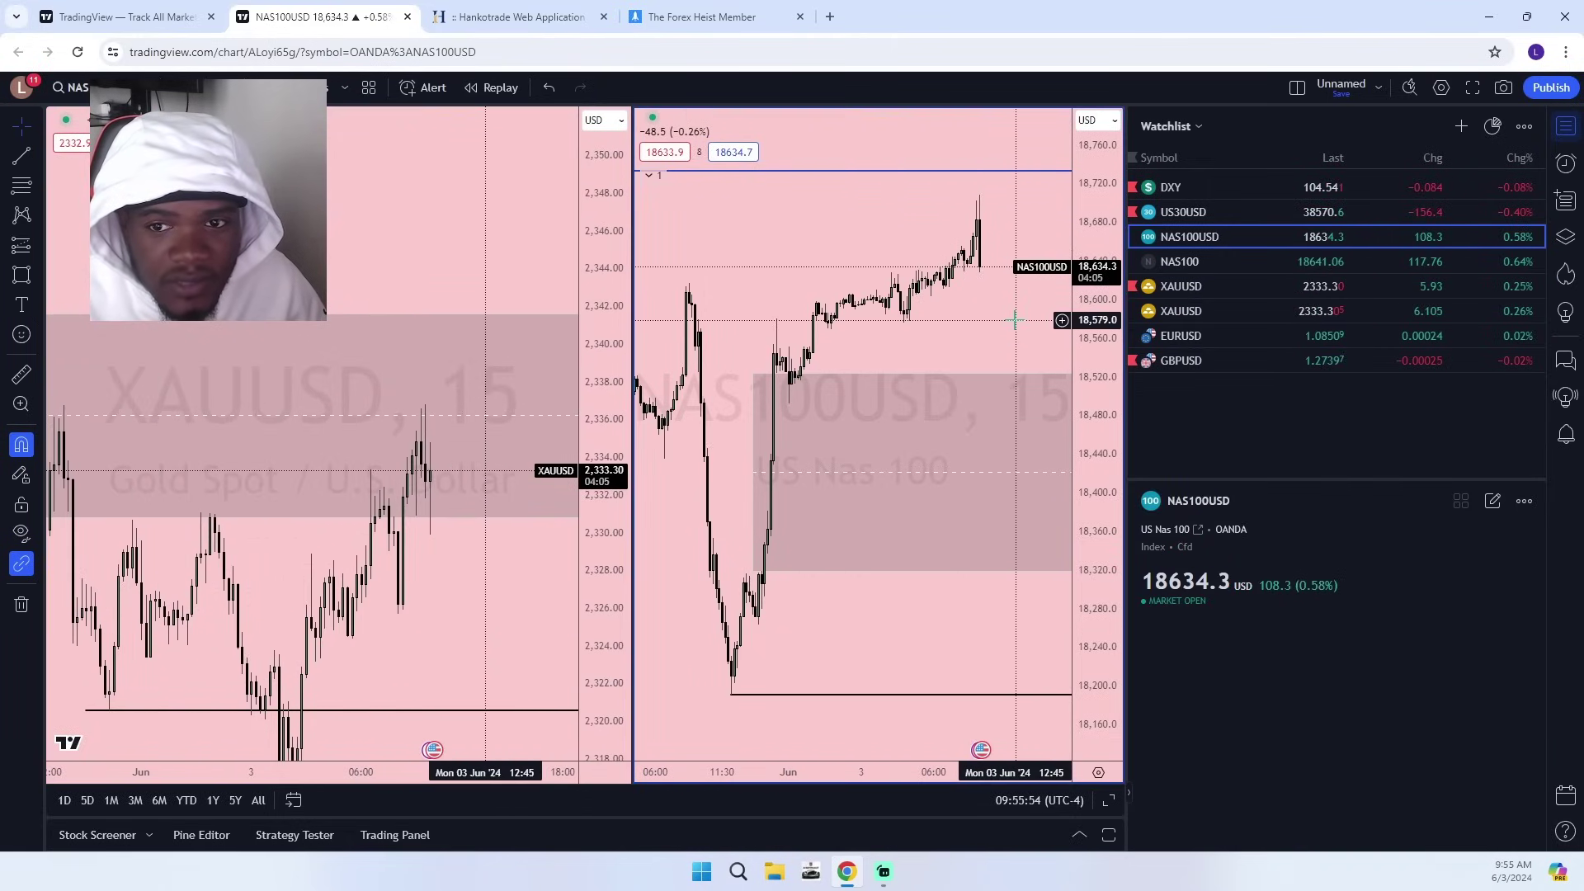
{"action": "left_click", "coordinate": [1253, 213]}
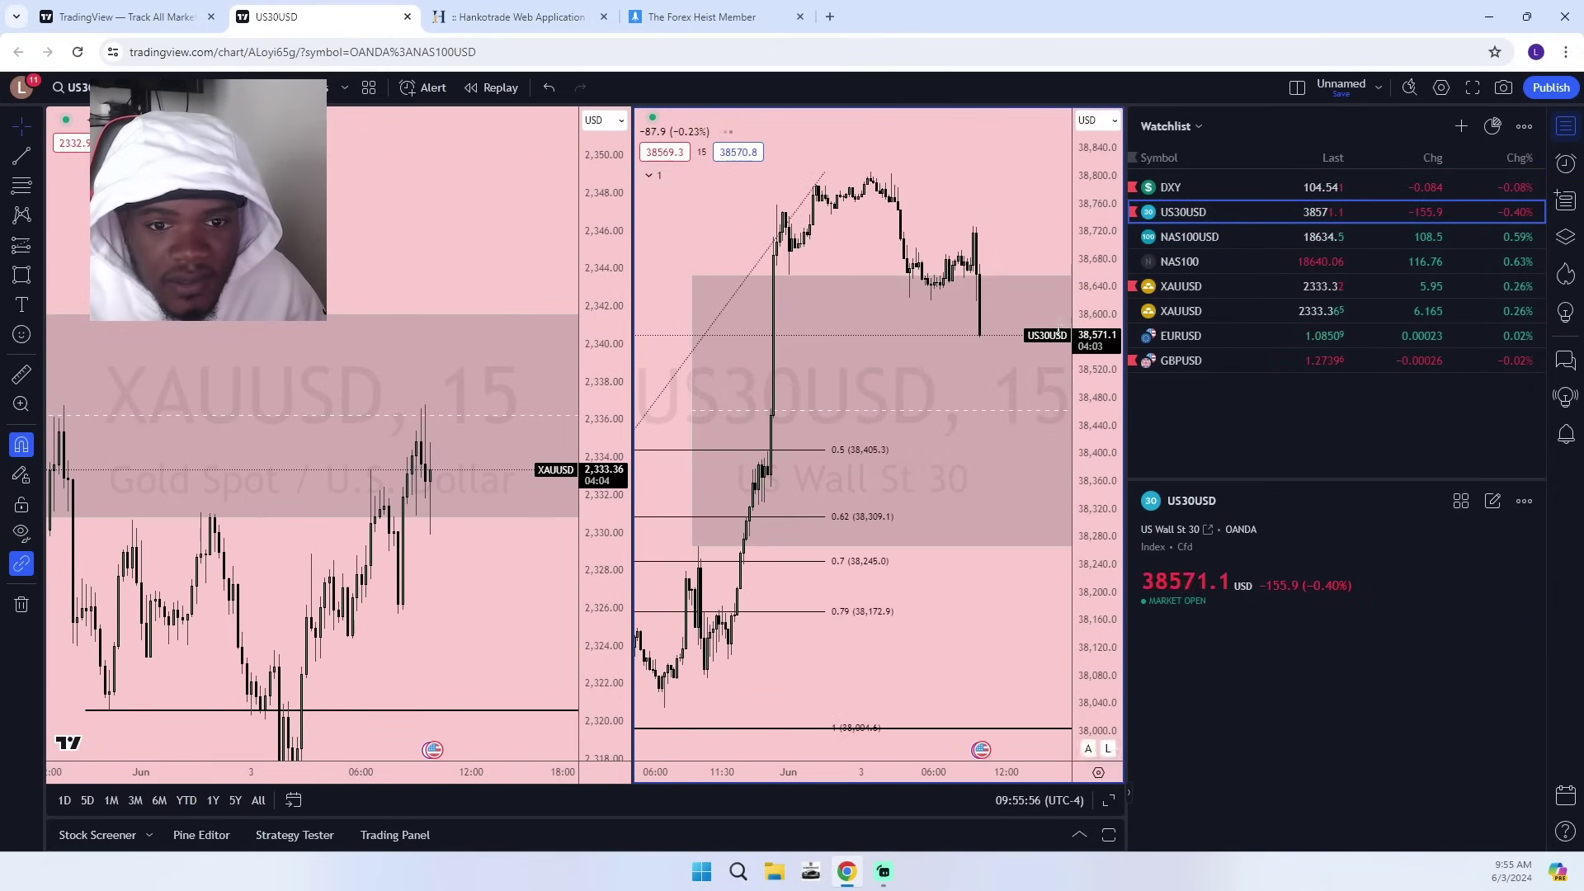
{"action": "left_click", "coordinate": [1192, 286]}
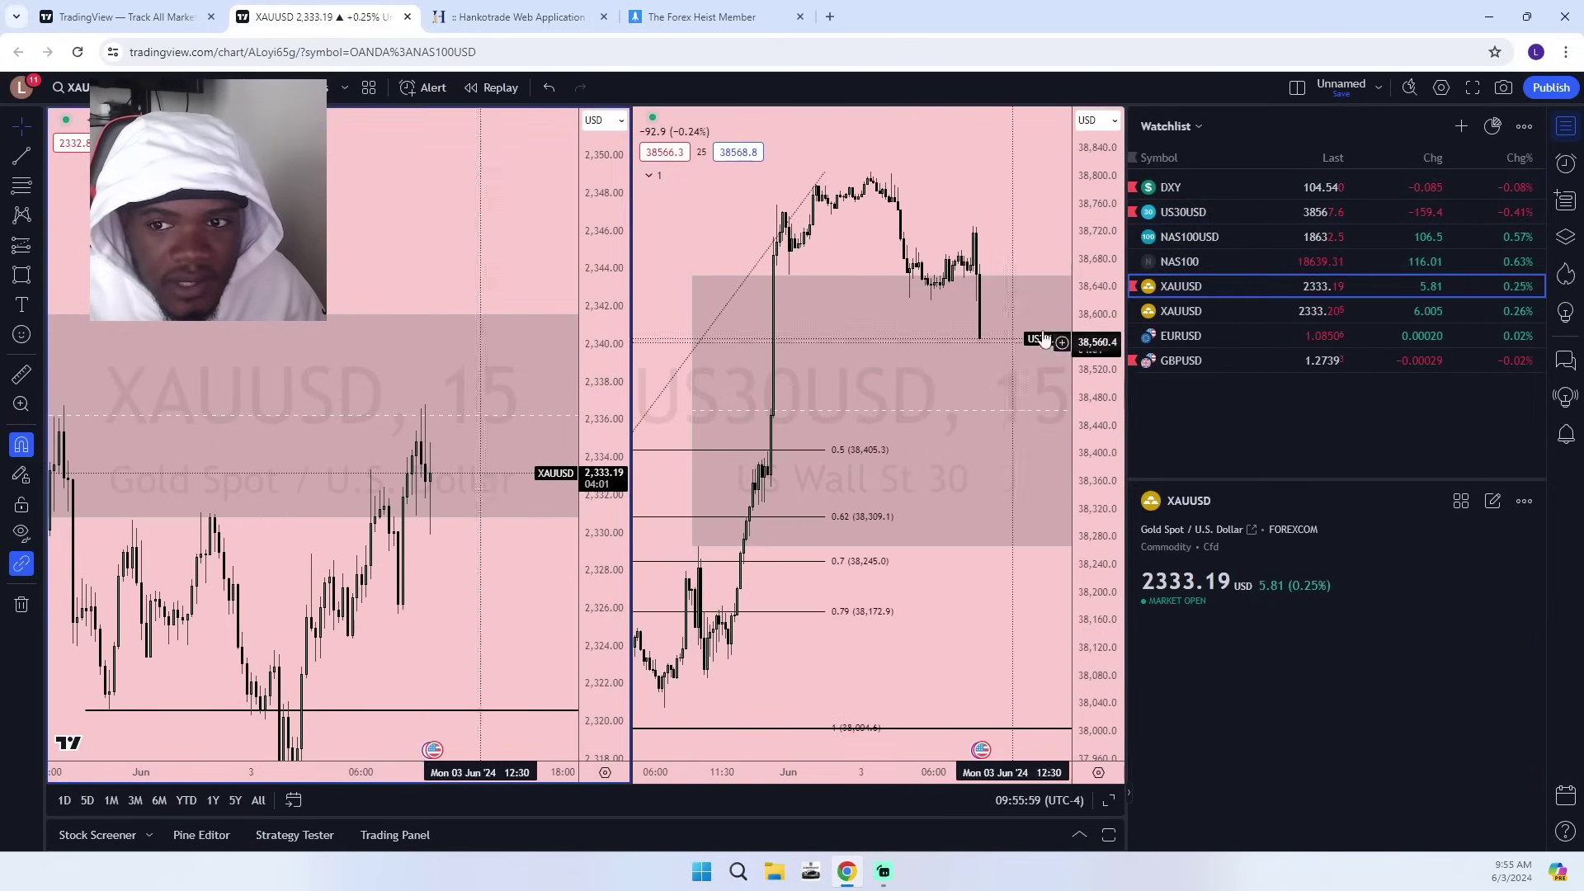
{"action": "left_click", "coordinate": [1182, 236]}
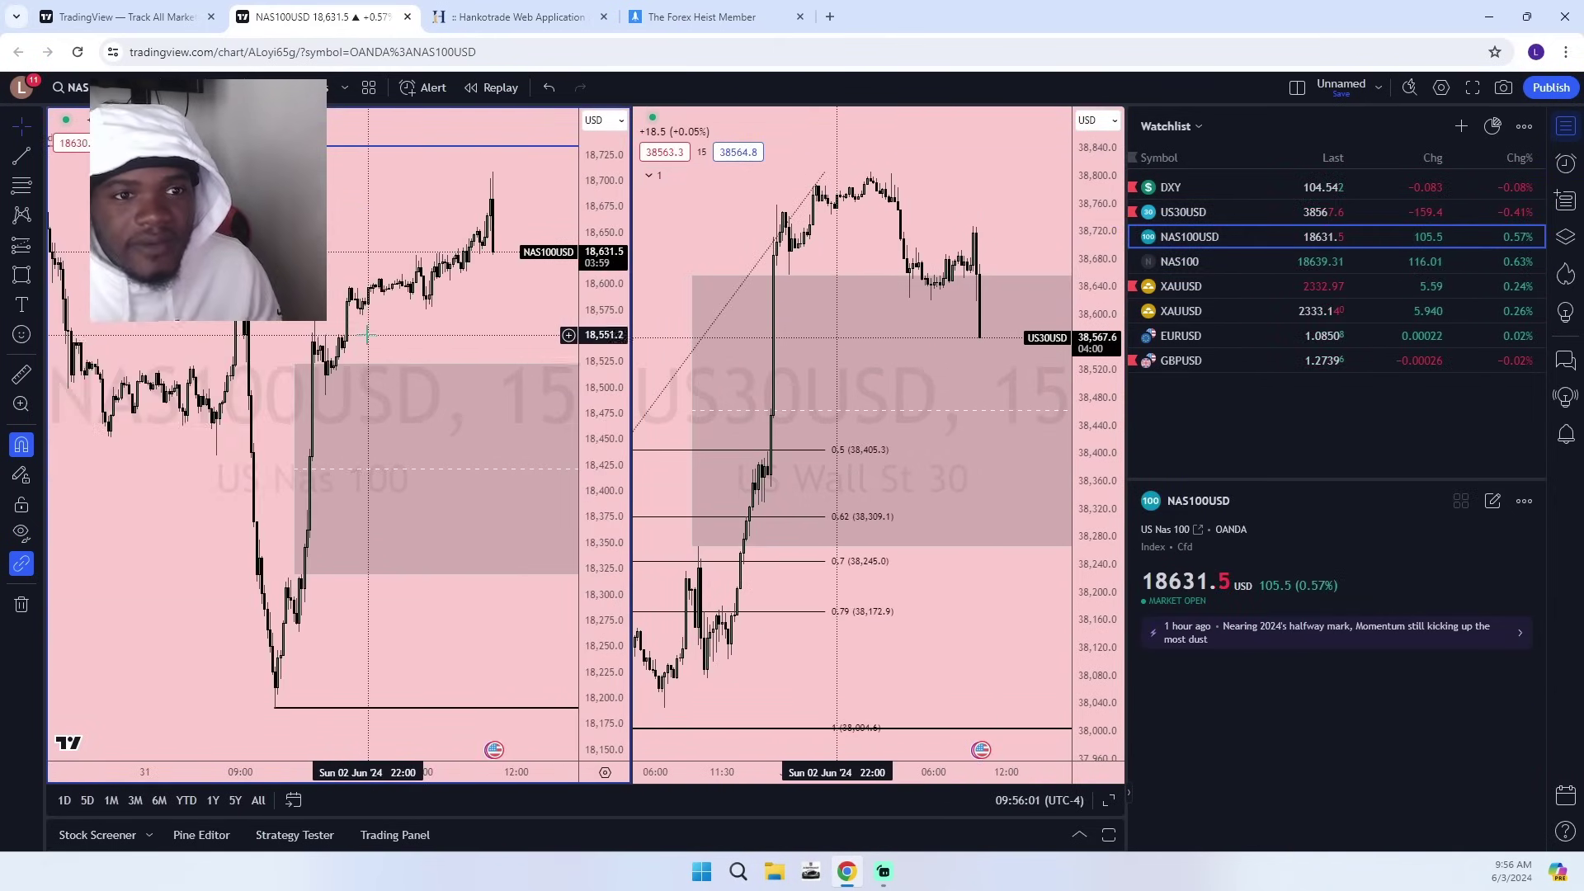
{"action": "scroll", "coordinate": [422, 284], "scroll_direction": "up", "scroll_amount": 7}
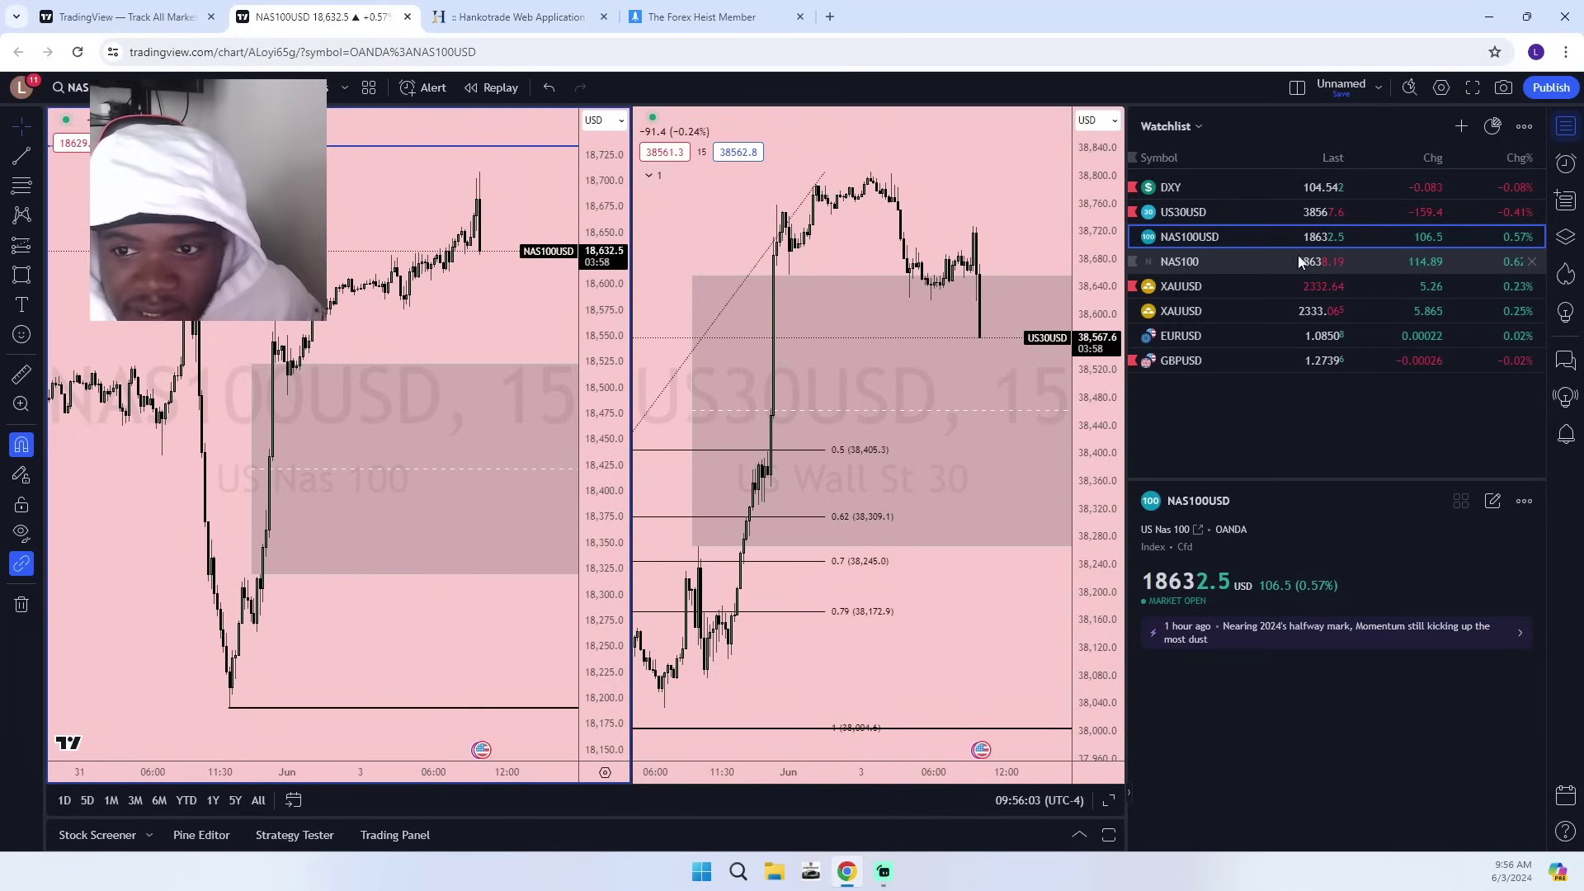
Frame the US30USD candles together with the 0.5 to 1 Fibonacci levels and close the watchlist.
{"action": "left_click", "coordinate": [846, 210]}
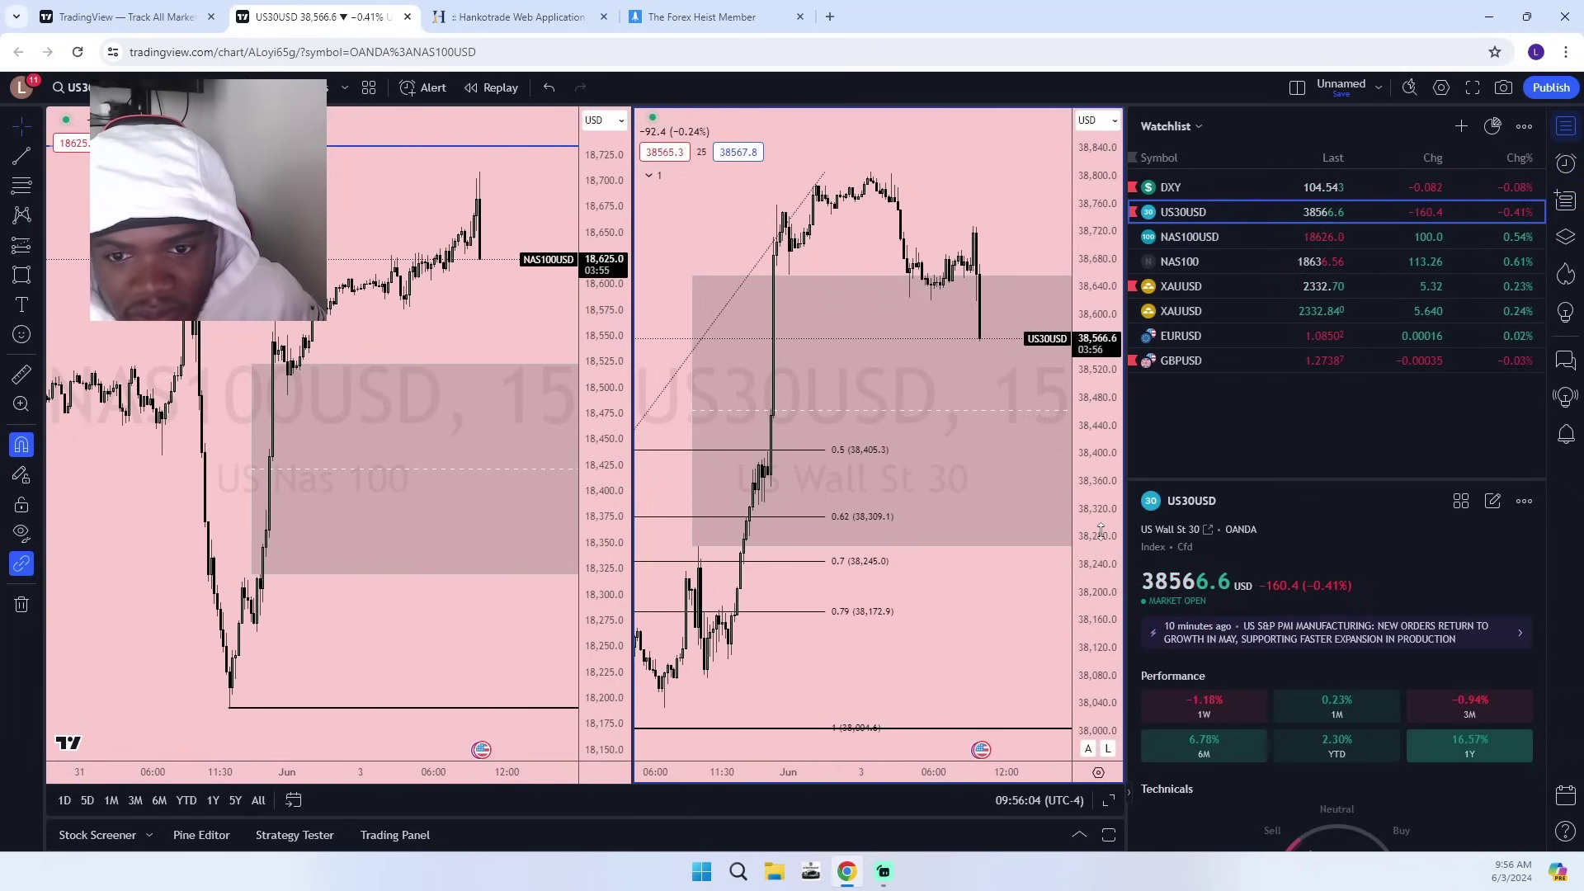
{"action": "scroll", "coordinate": [961, 594], "scroll_direction": "down", "scroll_amount": 6}
{"action": "left_click_drag", "start_coordinate": [1056, 642], "coordinate": [968, 598]}
{"action": "scroll", "coordinate": [982, 603], "scroll_direction": "up", "scroll_amount": 4}
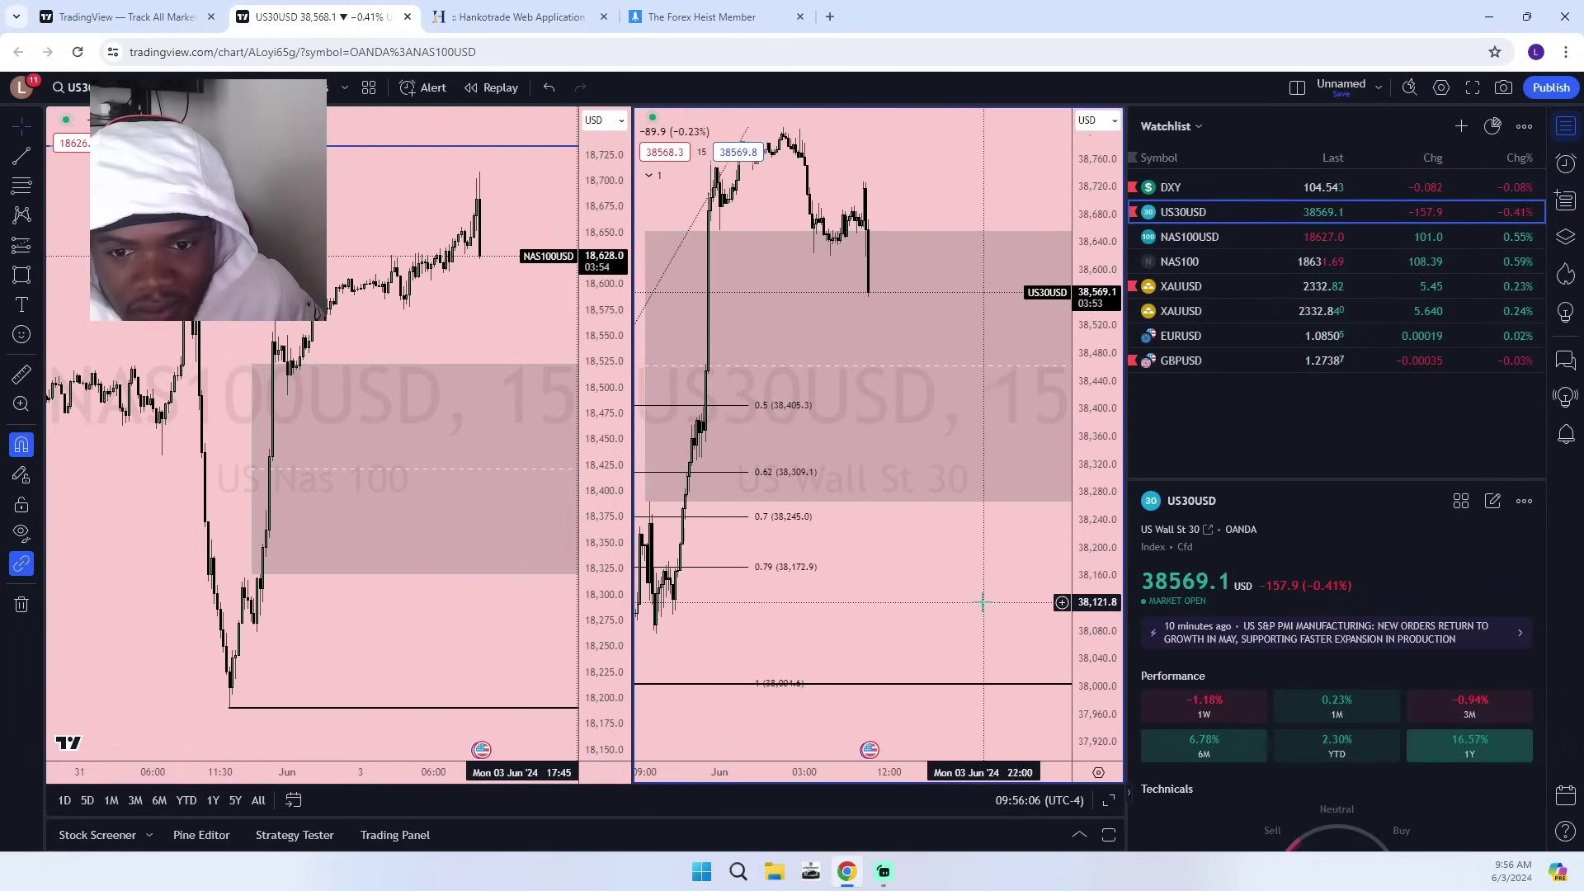
{"action": "left_click_drag", "start_coordinate": [836, 595], "coordinate": [877, 609]}
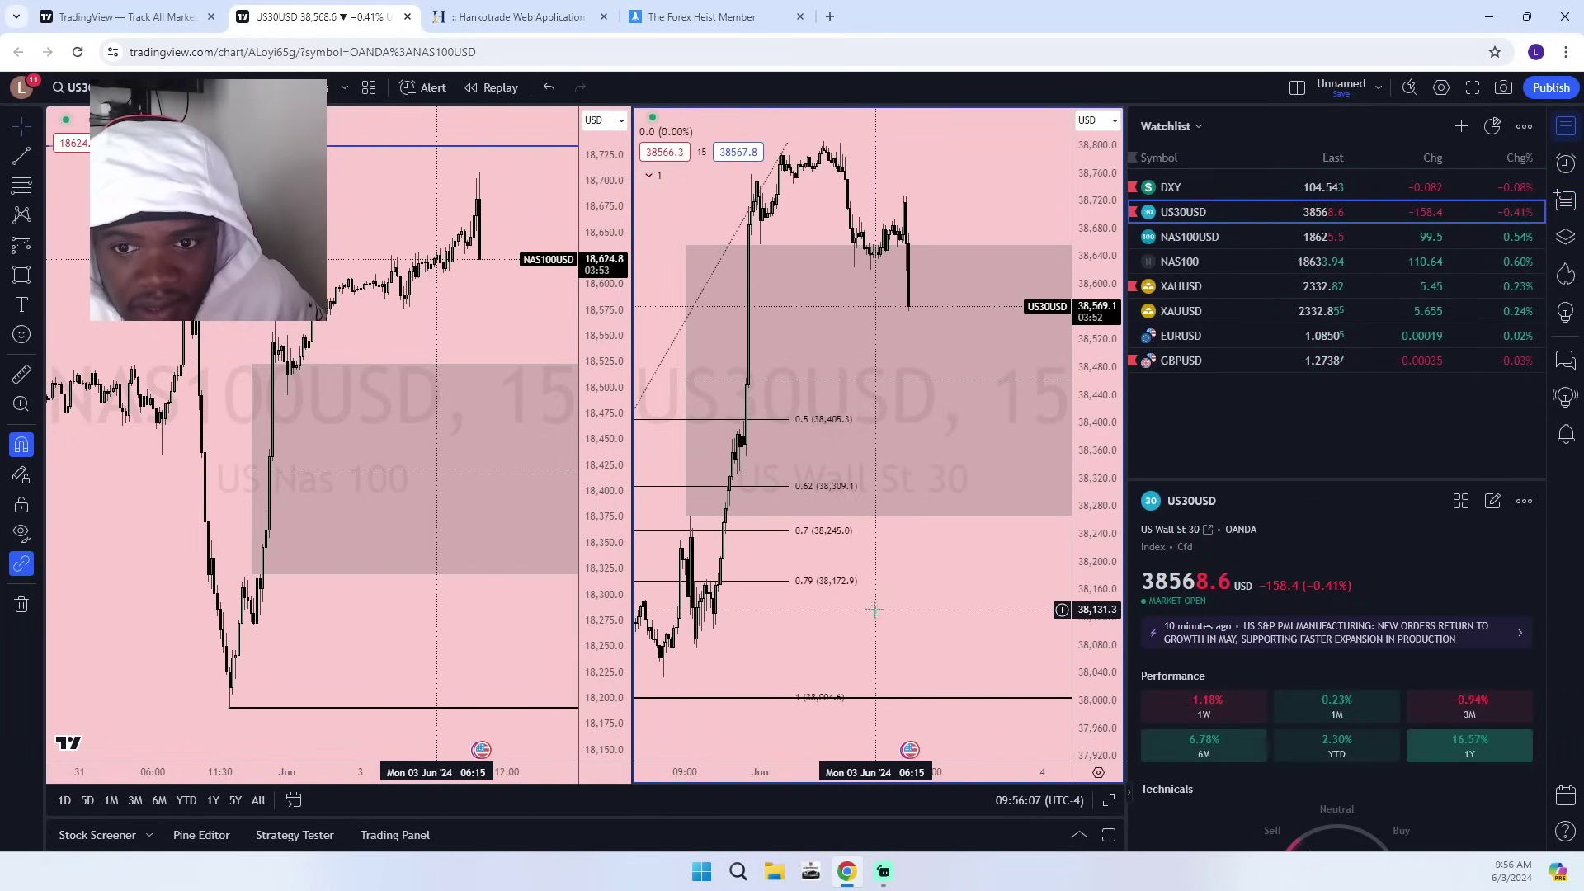
{"action": "left_click", "coordinate": [1562, 127]}
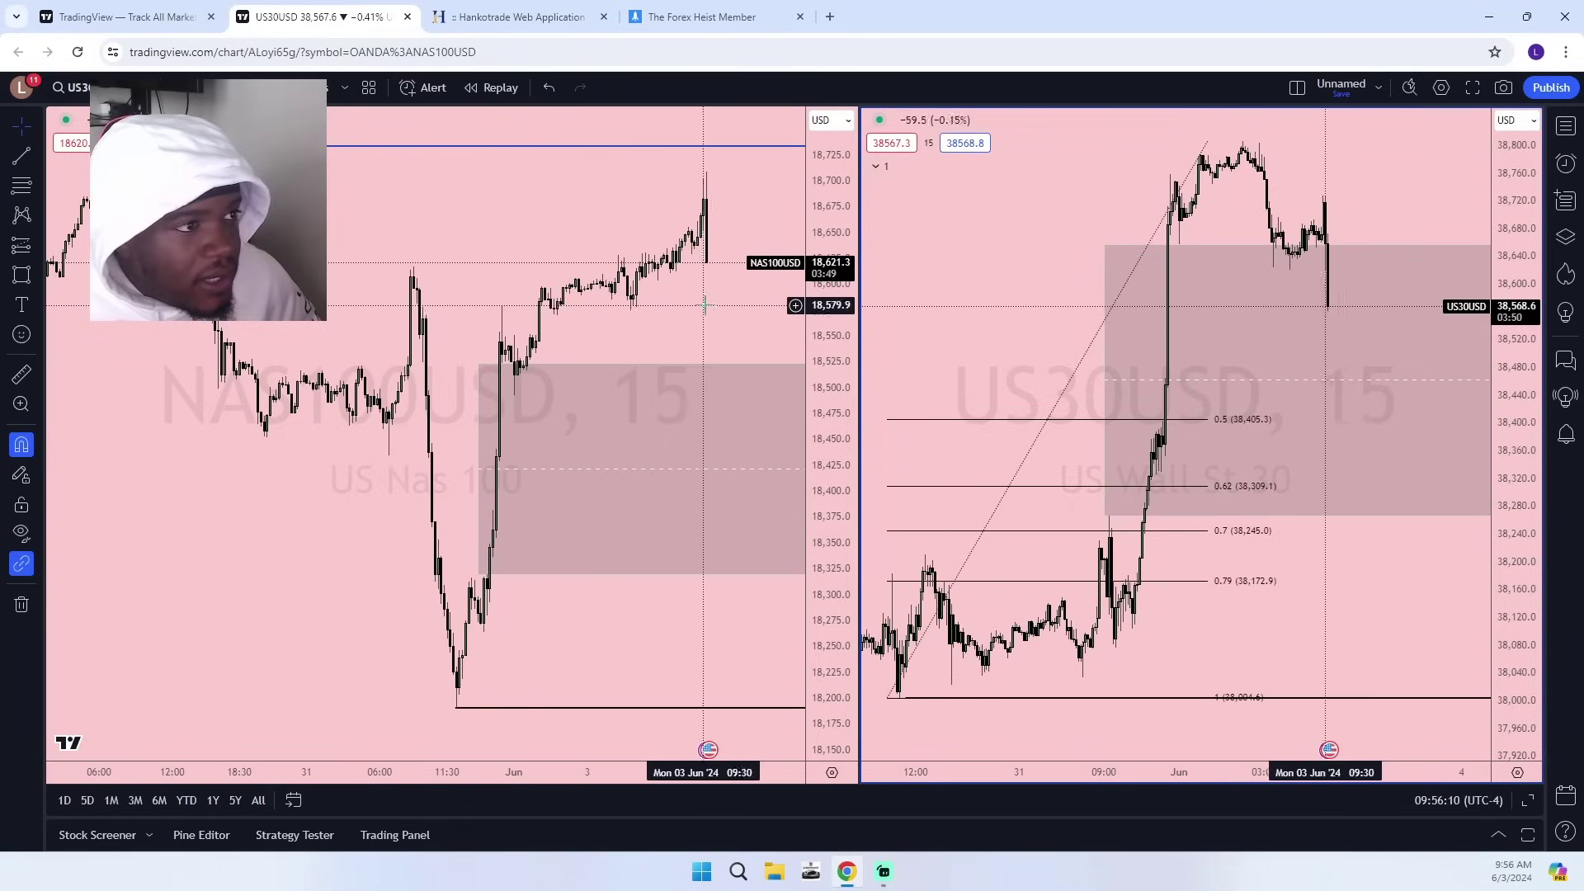
Compare the latest NAS100USD 15-minute candles near the Buyside Liquidity line with the US30USD candles.
{"action": "scroll", "coordinate": [1230, 417], "scroll_direction": "up", "scroll_amount": 3}
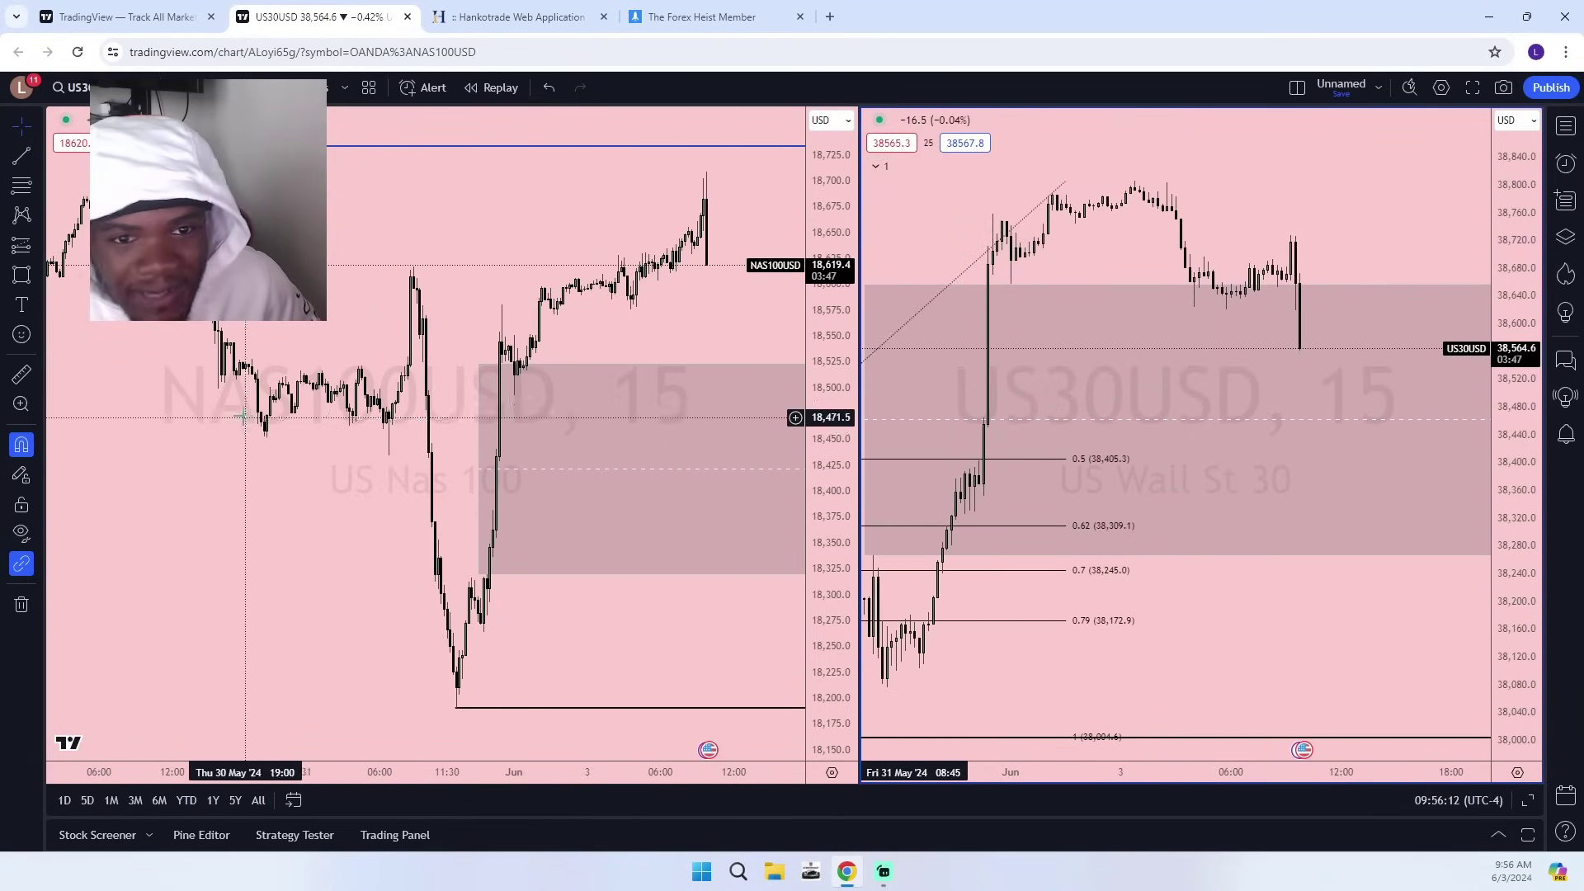
{"action": "left_click_drag", "start_coordinate": [416, 265], "coordinate": [349, 290]}
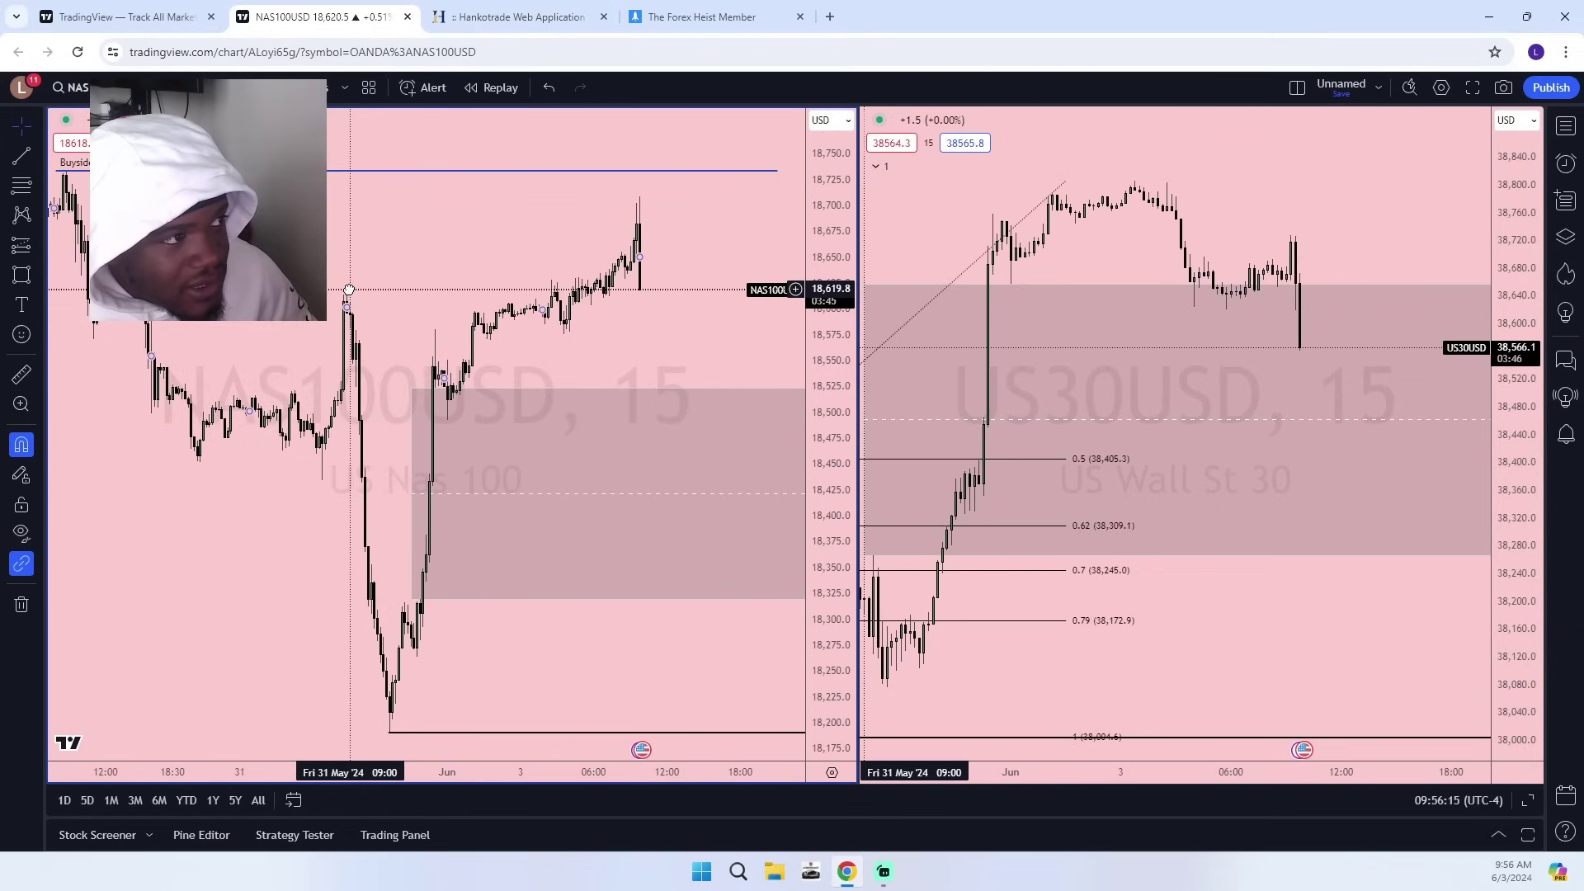
{"action": "scroll", "coordinate": [662, 285], "scroll_direction": "up", "scroll_amount": 1}
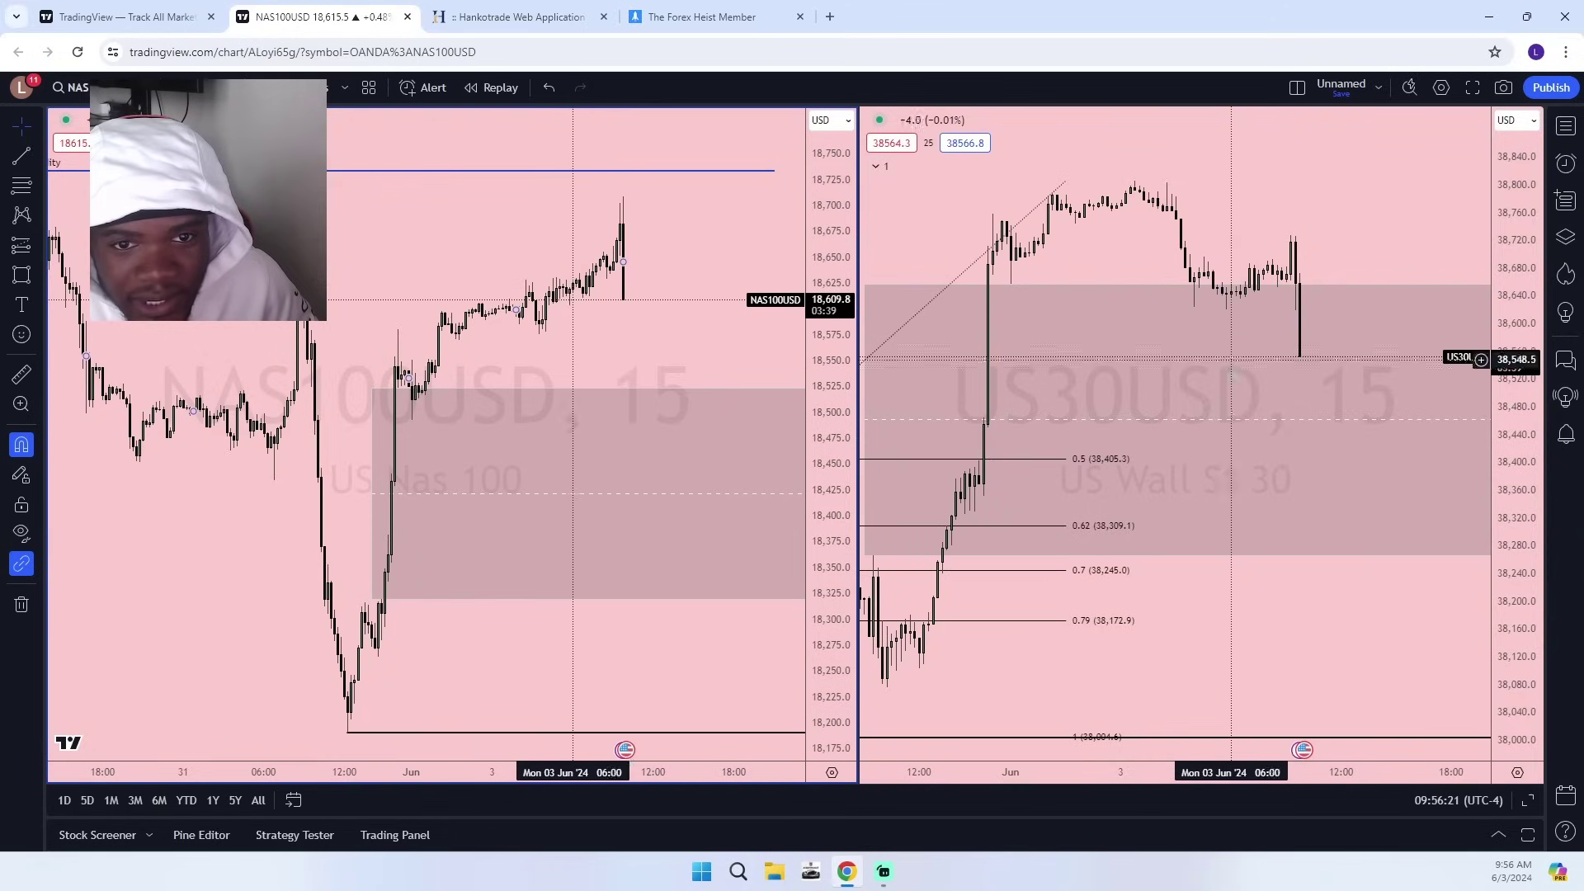
{"action": "scroll", "coordinate": [1428, 520], "scroll_direction": "down", "scroll_amount": 8}
{"action": "scroll", "coordinate": [1428, 521], "scroll_direction": "up", "scroll_amount": 8}
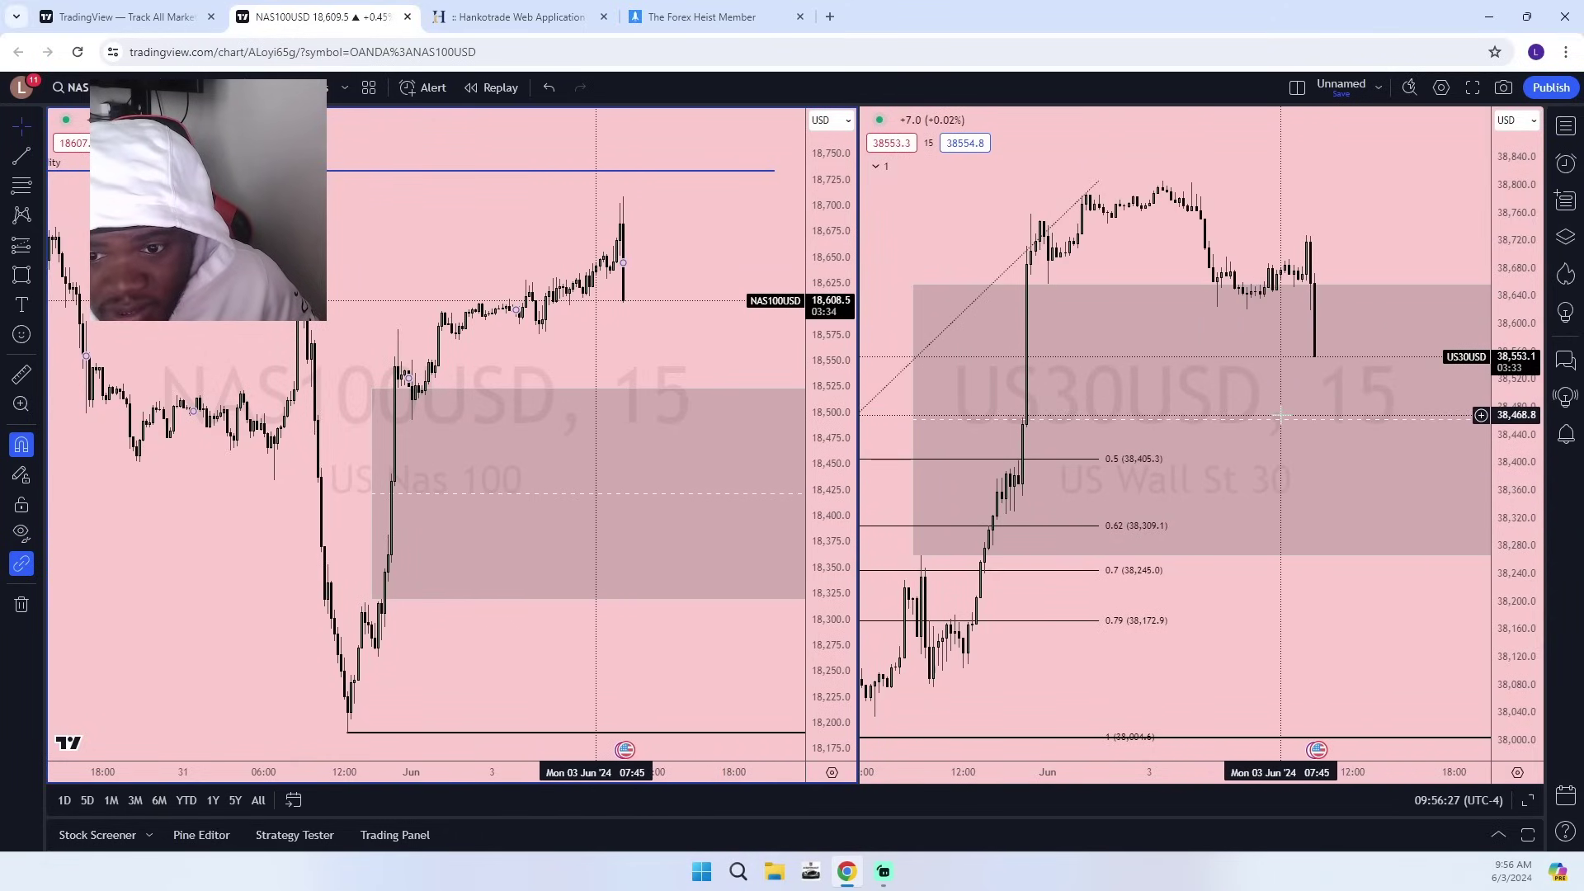
Examine the latest US30USD 15-minute candles closely against the shaded zone, its dashed midline and the Fibonacci levels.
{"action": "scroll", "coordinate": [1352, 543], "scroll_direction": "down", "scroll_amount": 4}
{"action": "scroll", "coordinate": [1353, 543], "scroll_direction": "up", "scroll_amount": 4}
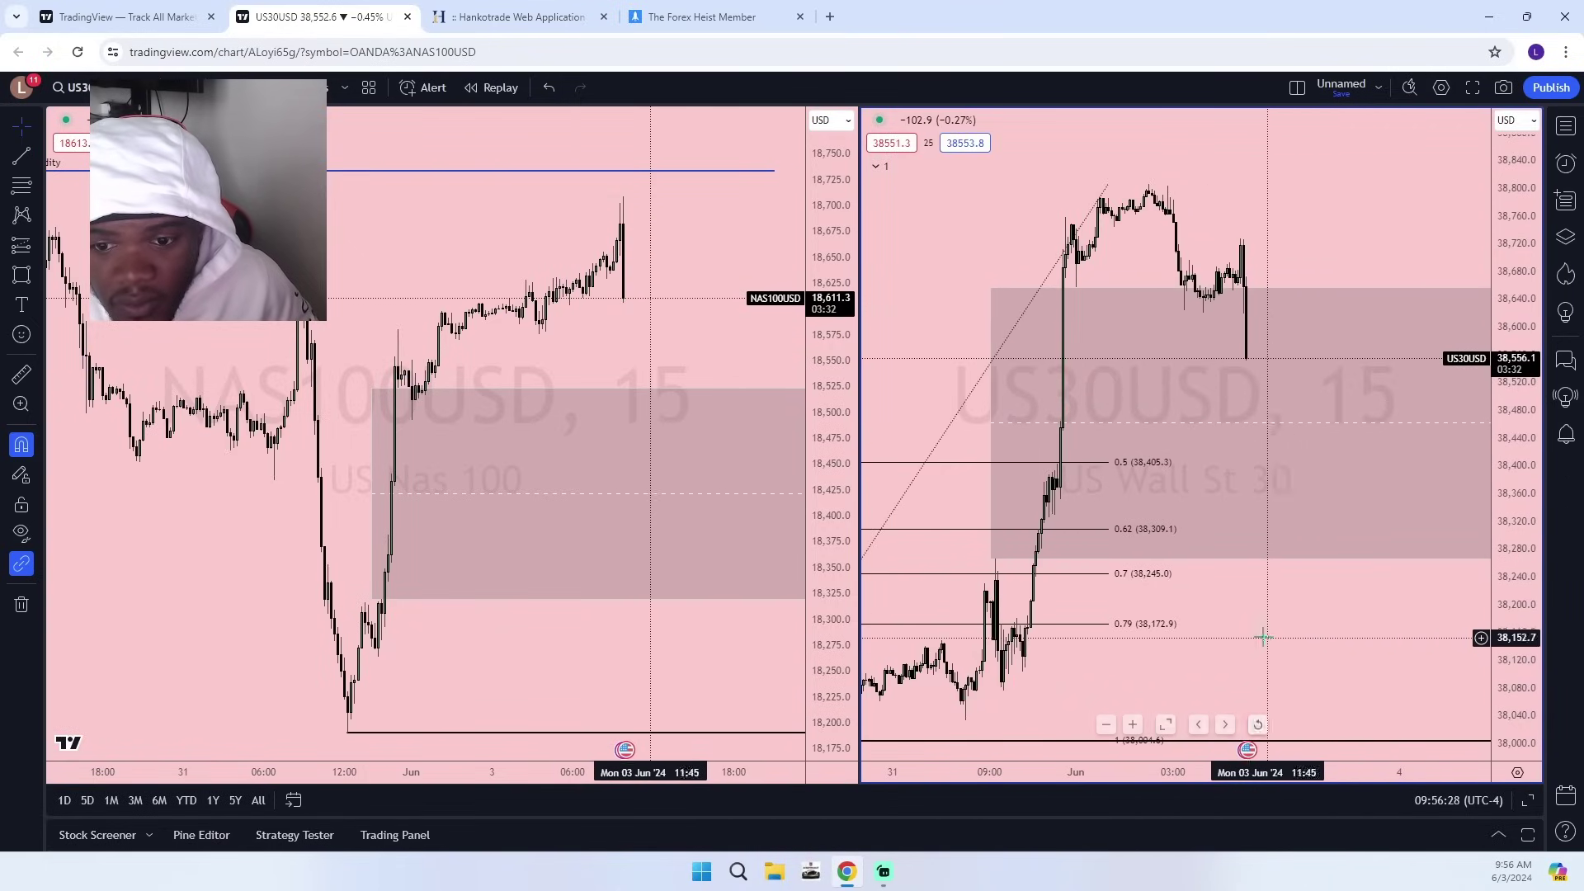
{"action": "left_click_drag", "start_coordinate": [1205, 629], "coordinate": [1343, 626]}
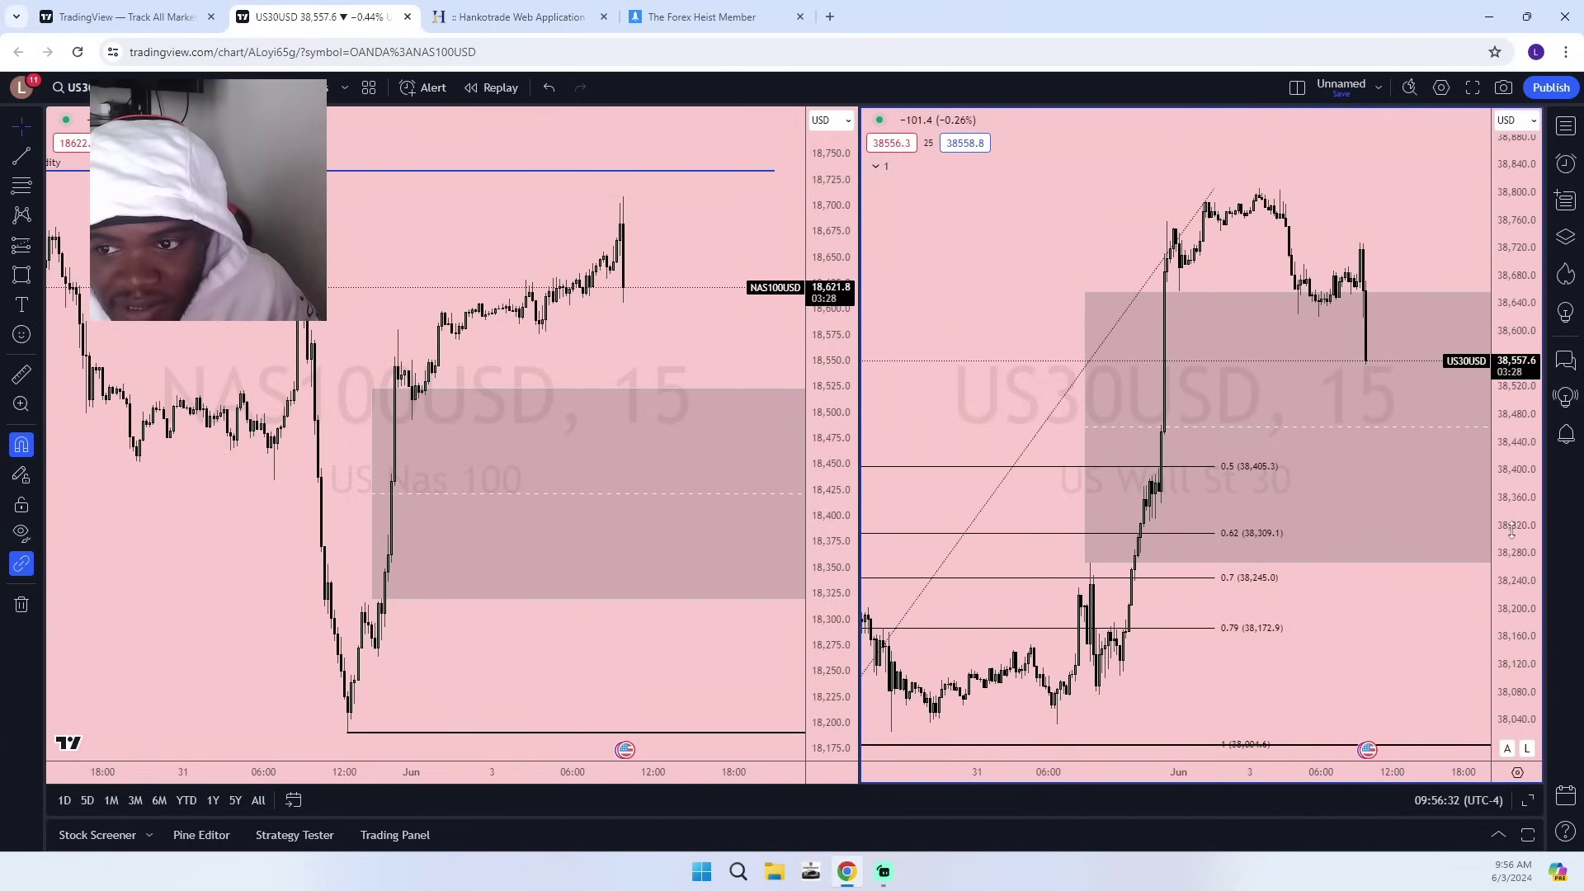
{"action": "left_click_drag", "start_coordinate": [1512, 530], "coordinate": [1506, 420]}
{"action": "scroll", "coordinate": [1479, 436], "scroll_direction": "up", "scroll_amount": 4}
{"action": "left_click_drag", "start_coordinate": [1326, 194], "coordinate": [1196, 330]}
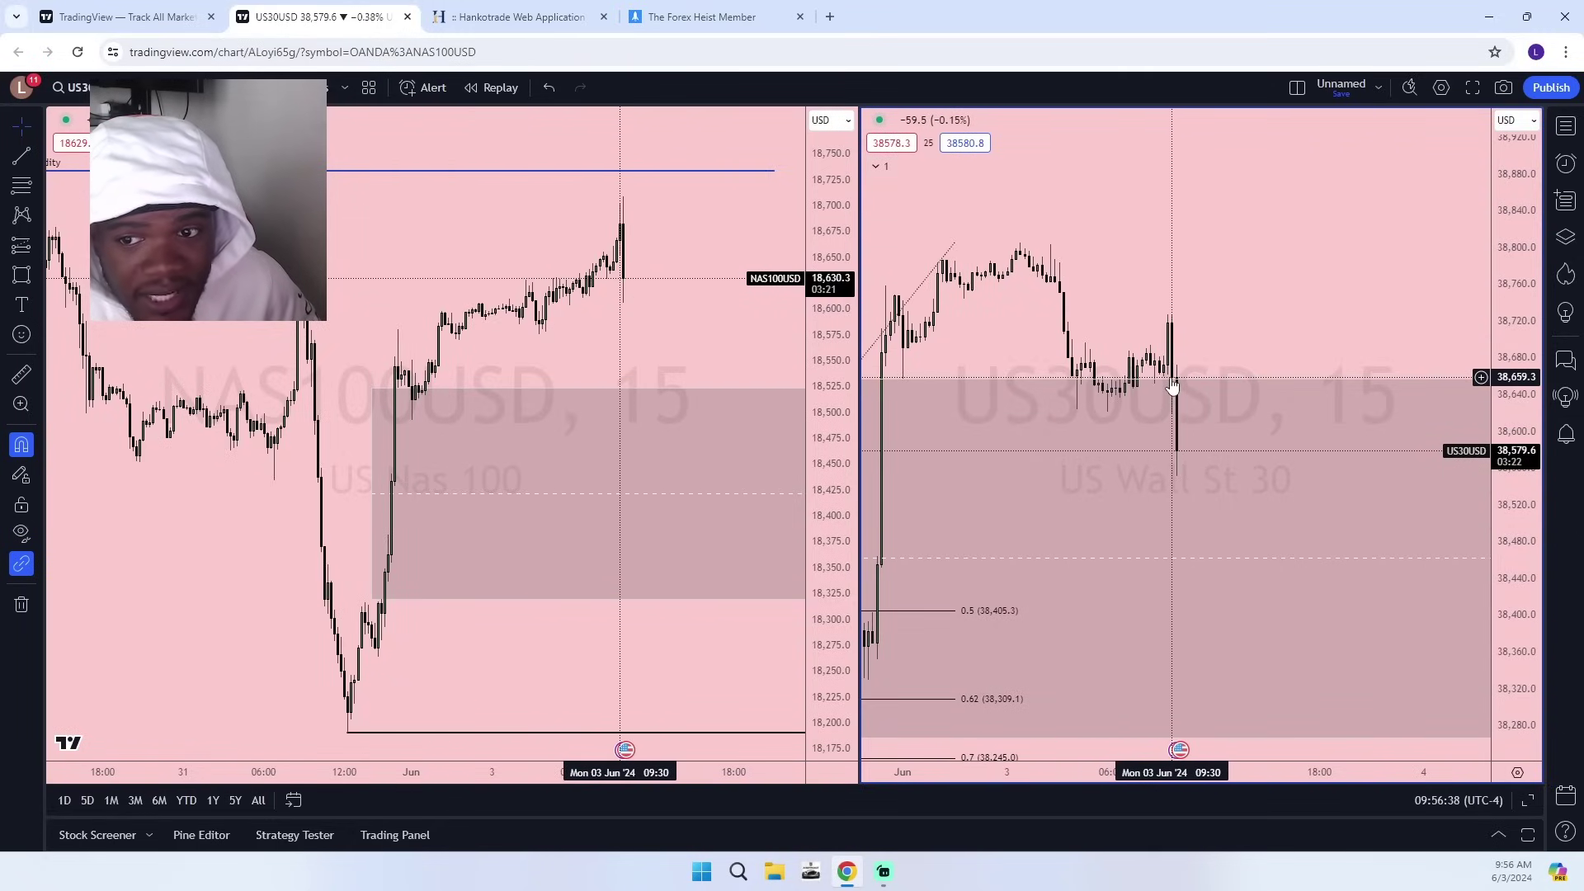
{"action": "left_click_drag", "start_coordinate": [1173, 382], "coordinate": [1259, 342]}
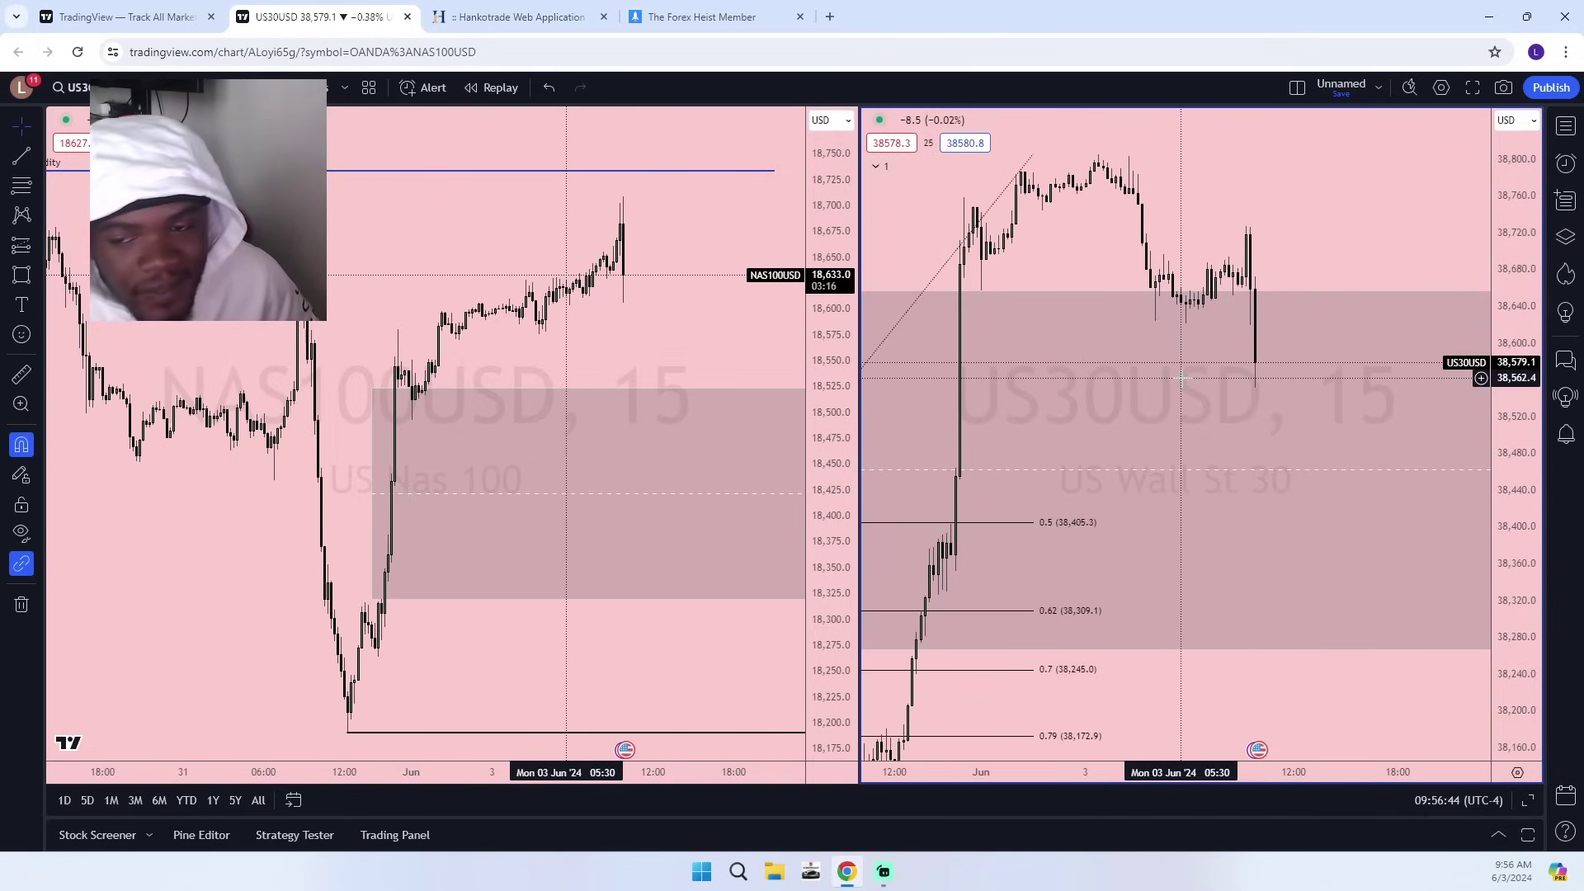
{"action": "scroll", "coordinate": [1366, 366], "scroll_direction": "down", "scroll_amount": 1}
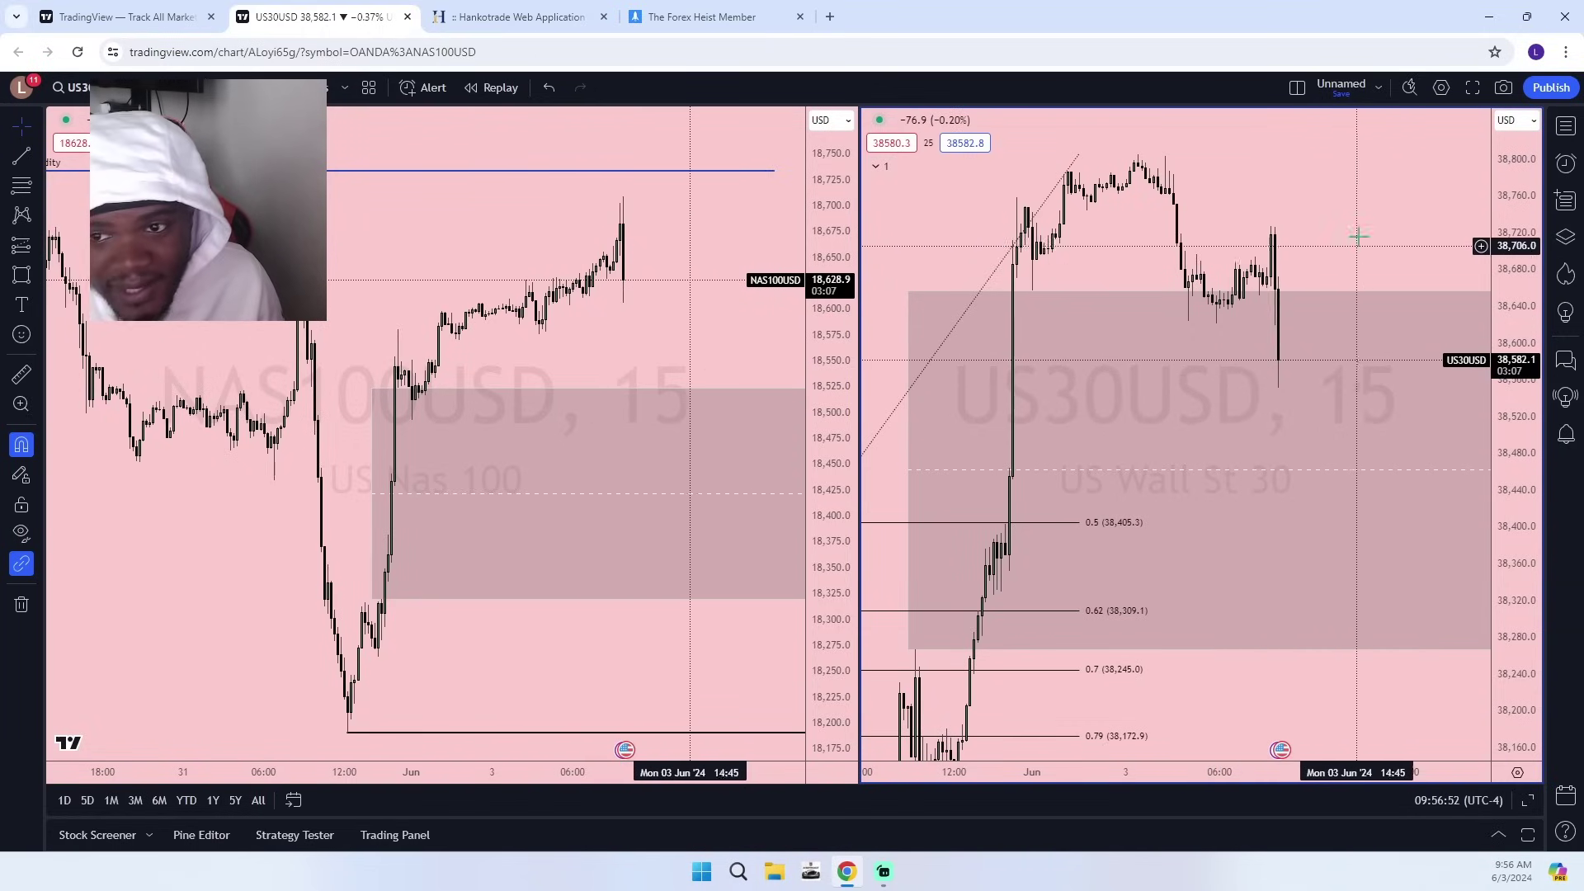
{"action": "left_click_drag", "start_coordinate": [1358, 233], "coordinate": [1078, 237]}
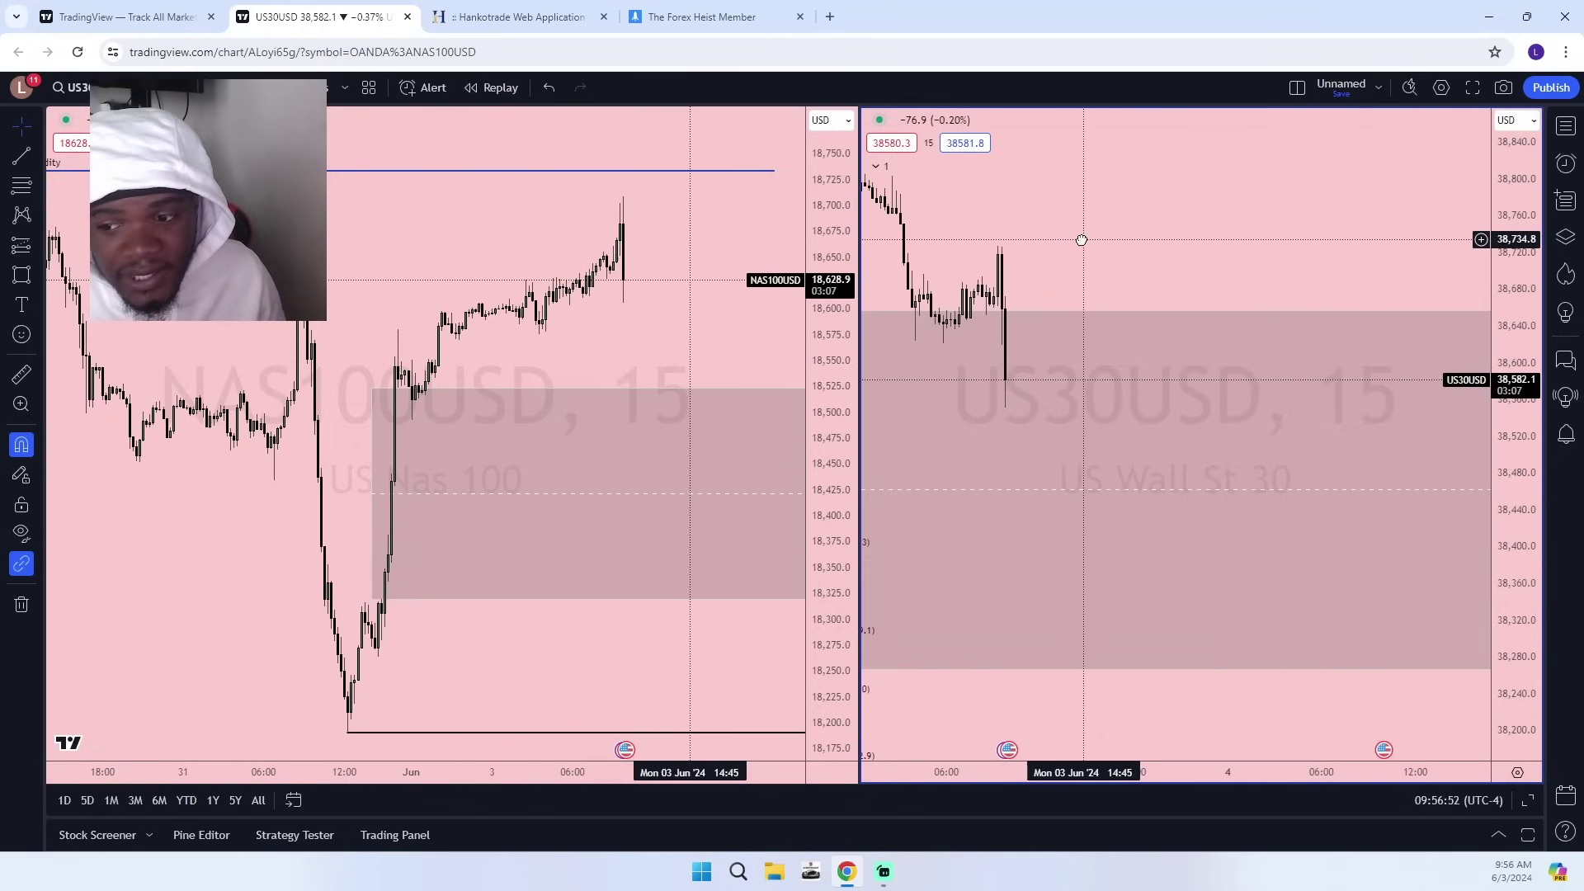
Mark 10:00 and 11:00 on Mon 3 June with vertical lines on the US30USD 15-minute chart.
{"action": "left_click", "coordinate": [37, 155]}
{"action": "left_click", "coordinate": [99, 410]}
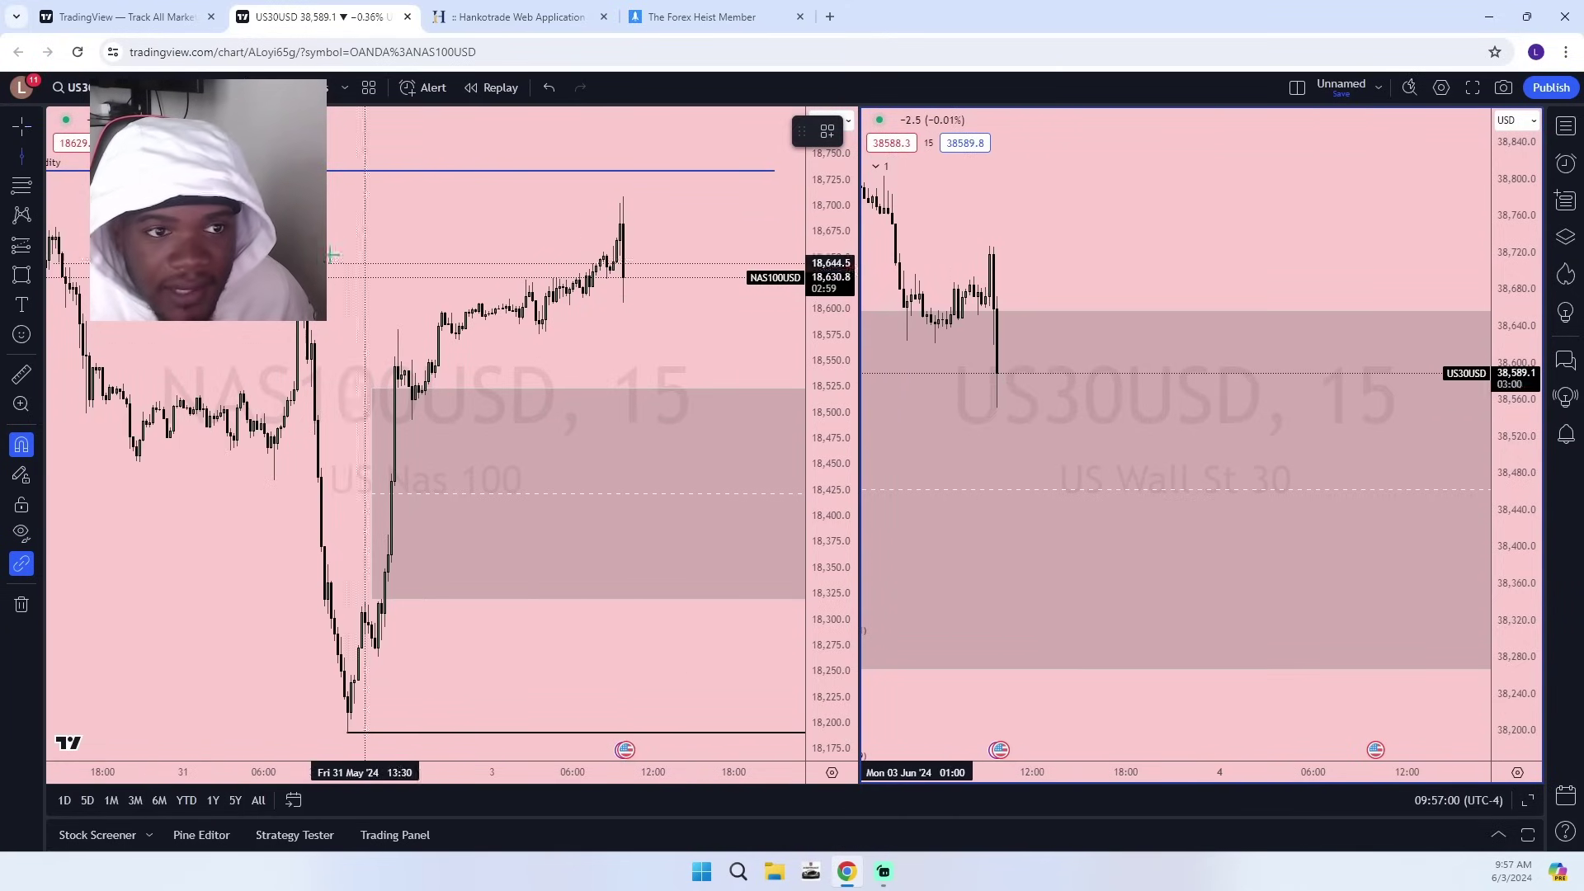
{"action": "left_click", "coordinate": [38, 155]}
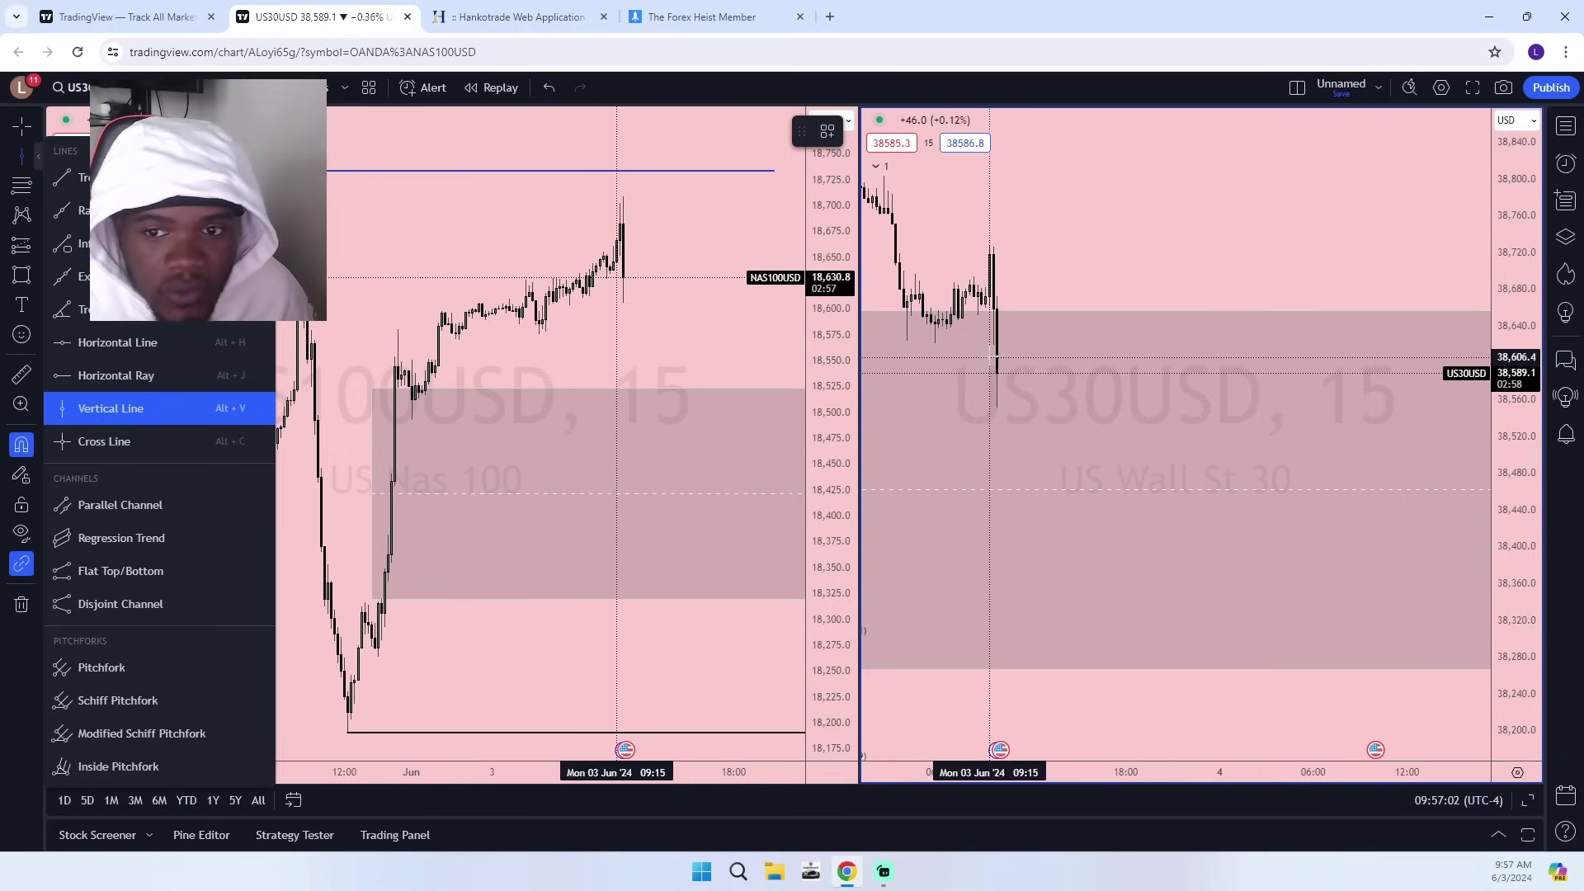
{"action": "left_click", "coordinate": [999, 360]}
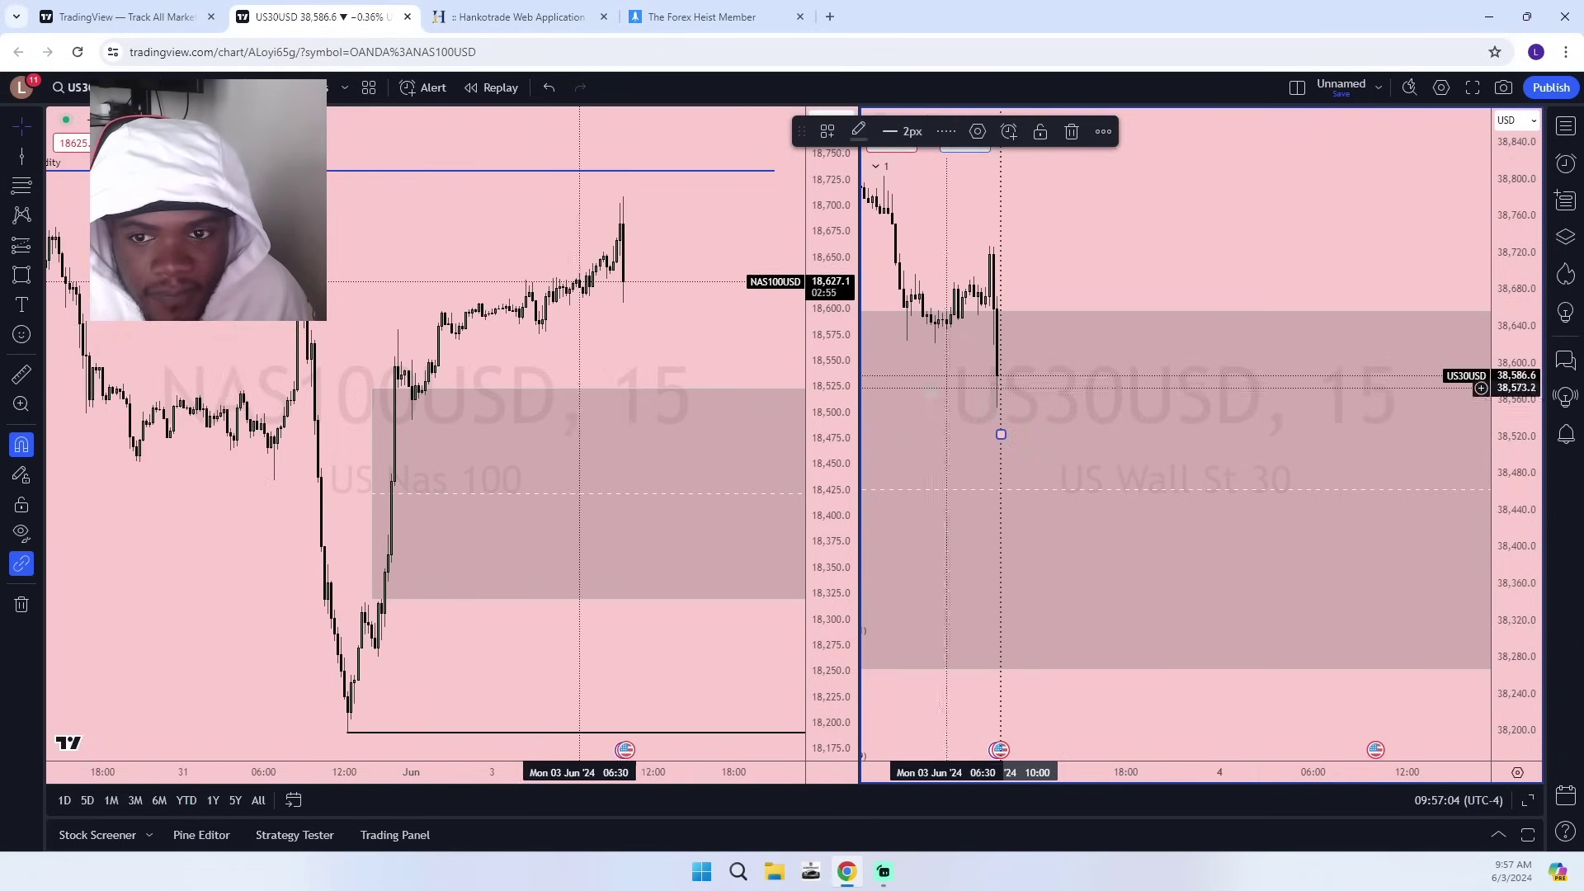
{"action": "left_click", "coordinate": [22, 157]}
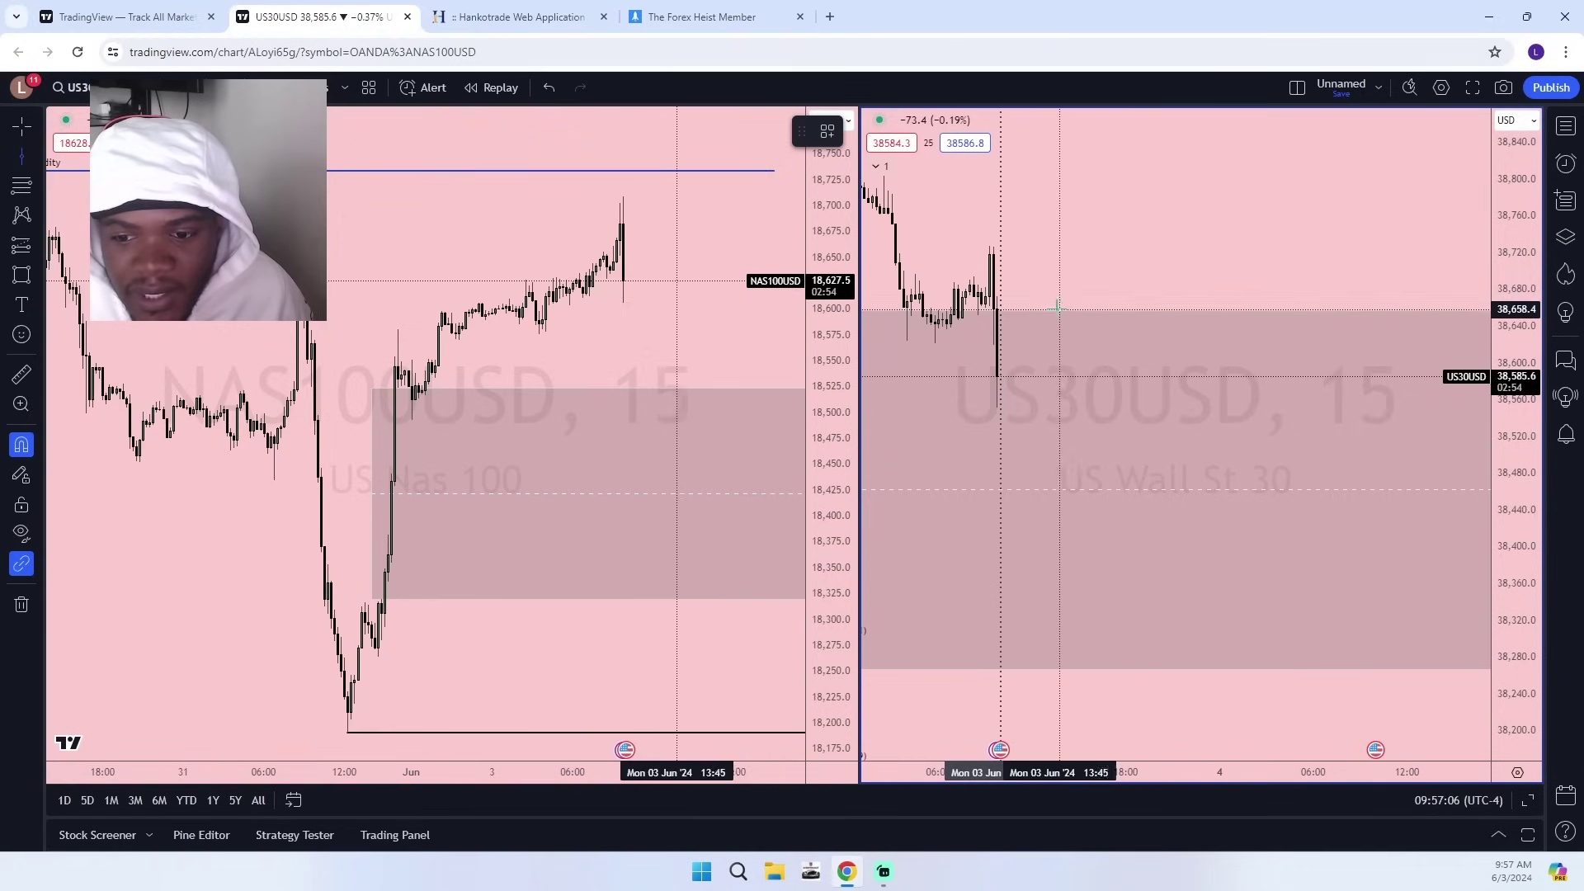
{"action": "left_click", "coordinate": [1016, 311]}
{"action": "scroll", "coordinate": [1021, 275], "scroll_direction": "up", "scroll_amount": 3}
{"action": "left_click_drag", "start_coordinate": [1009, 293], "coordinate": [1386, 302]}
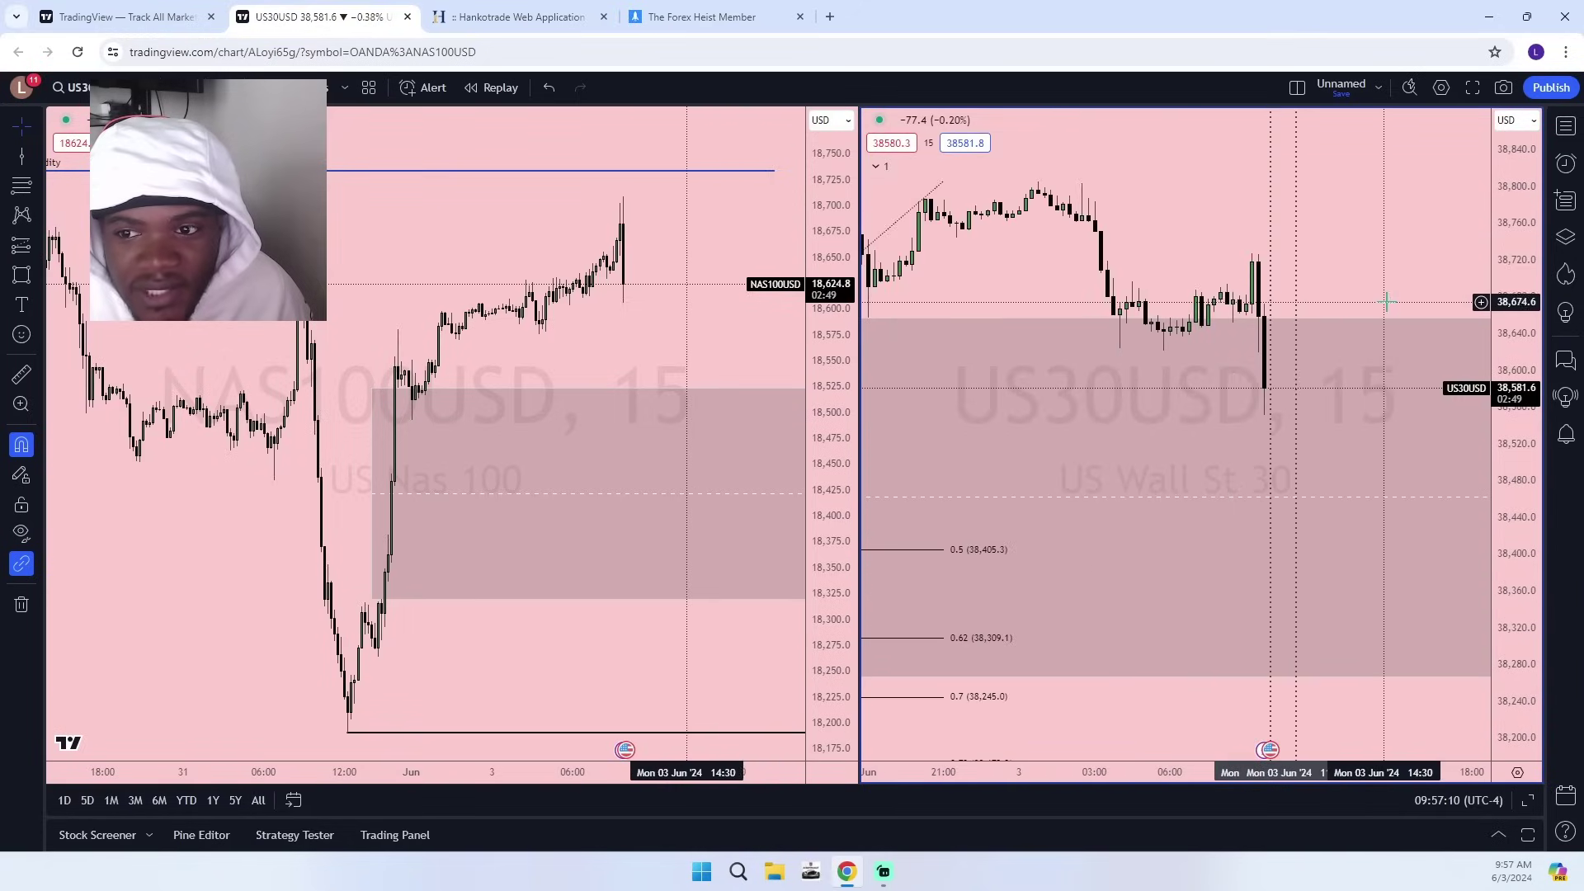
{"action": "scroll", "coordinate": [1382, 307], "scroll_direction": "up", "scroll_amount": 2}
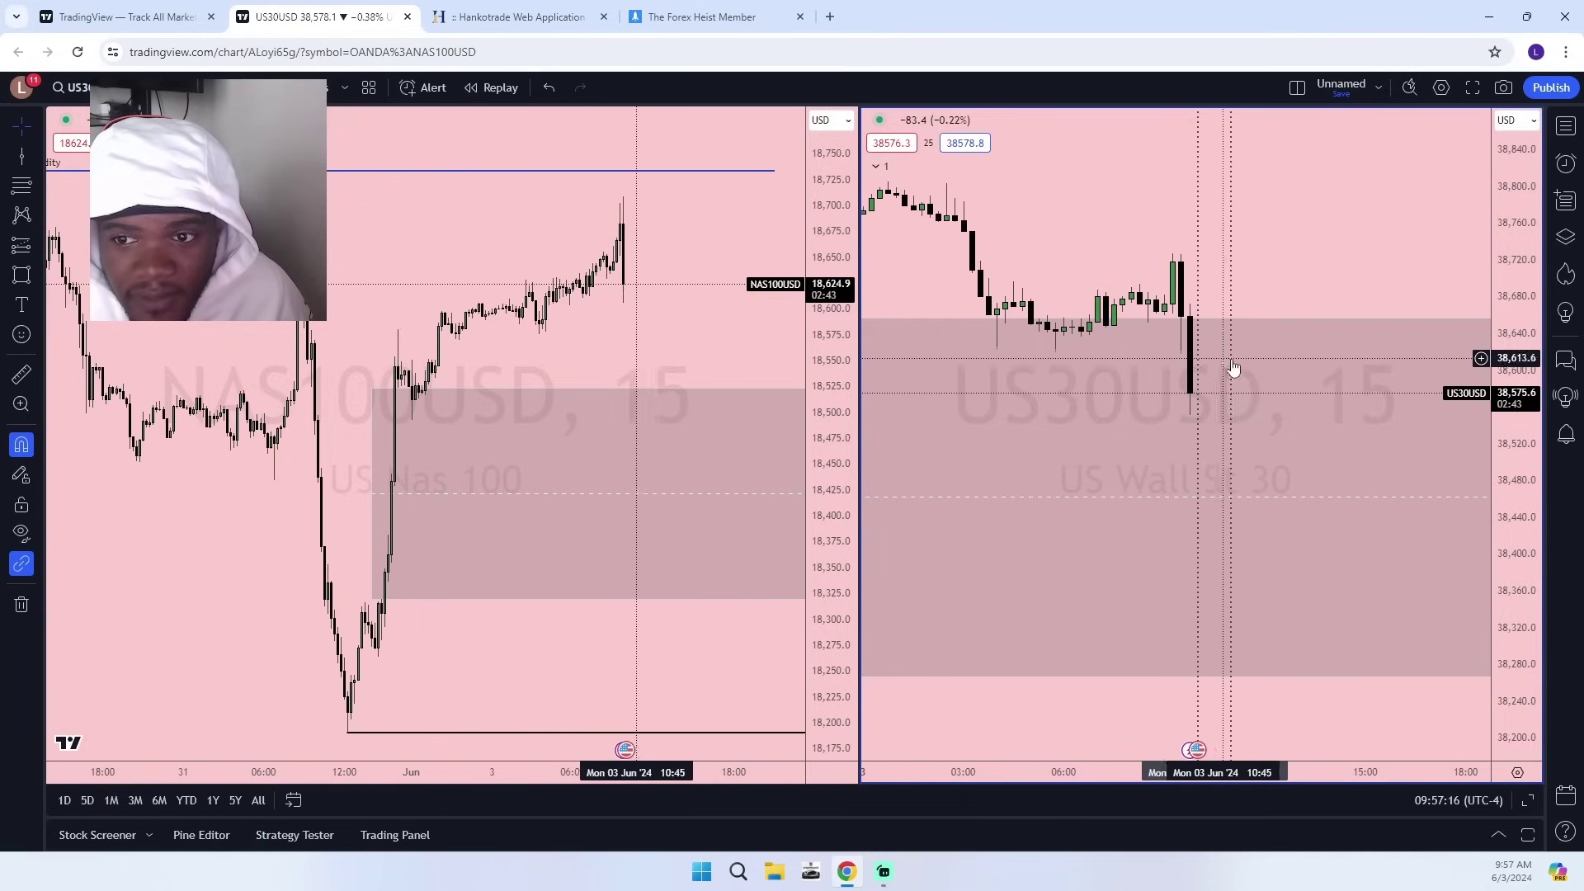
Add matching vertical lines at 10:00 and 11:00 on Mon 3 June to the NAS100USD chart.
{"action": "left_click", "coordinate": [15, 162]}
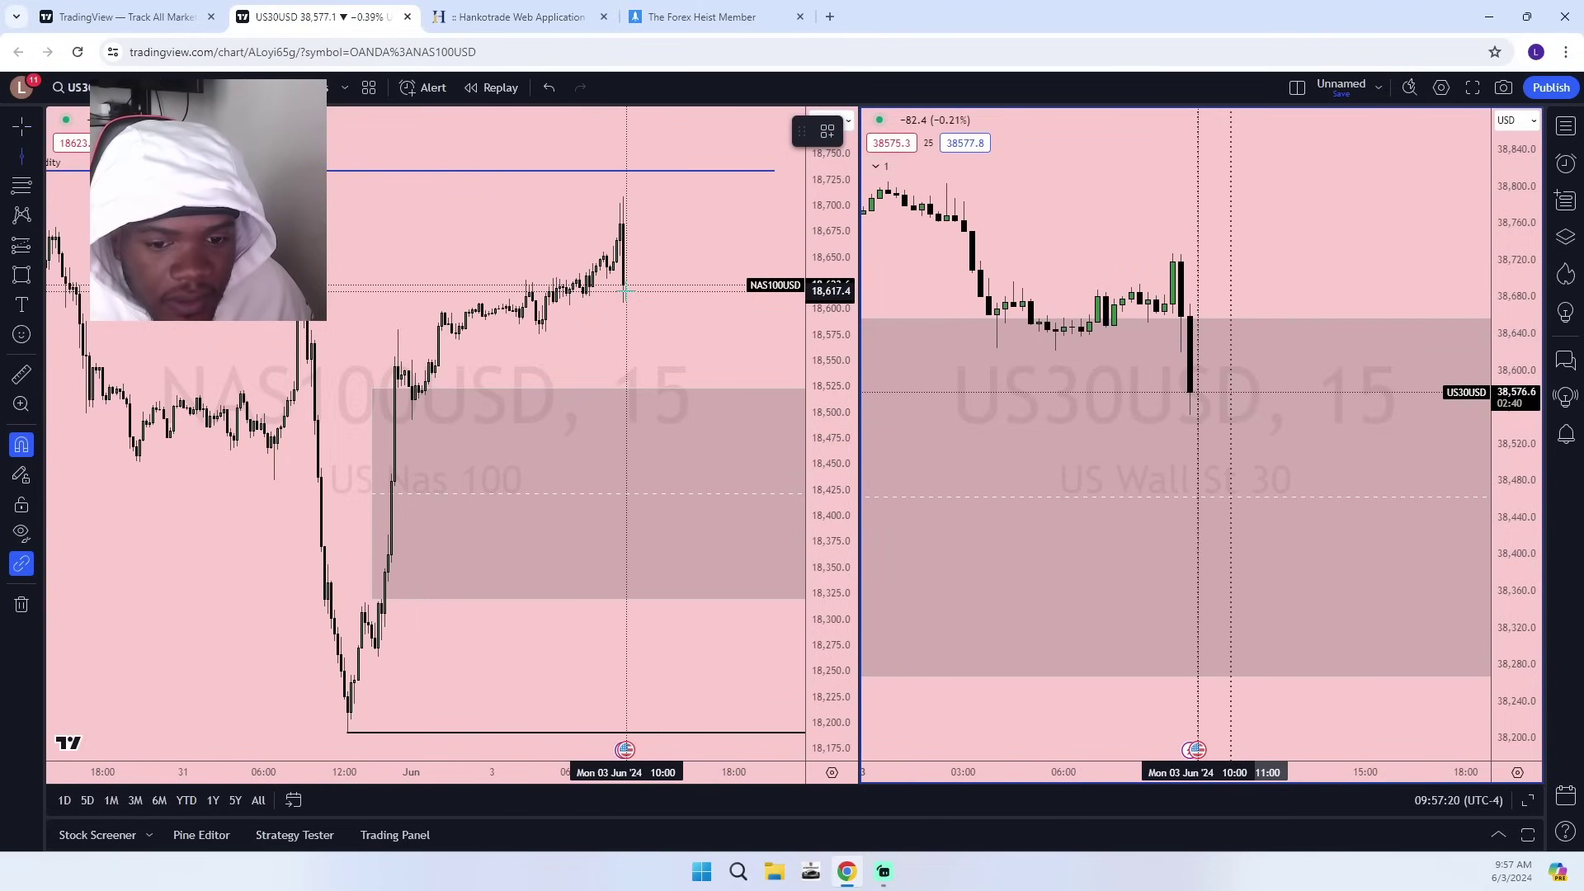
{"action": "left_click", "coordinate": [626, 434]}
{"action": "left_click", "coordinate": [15, 162]}
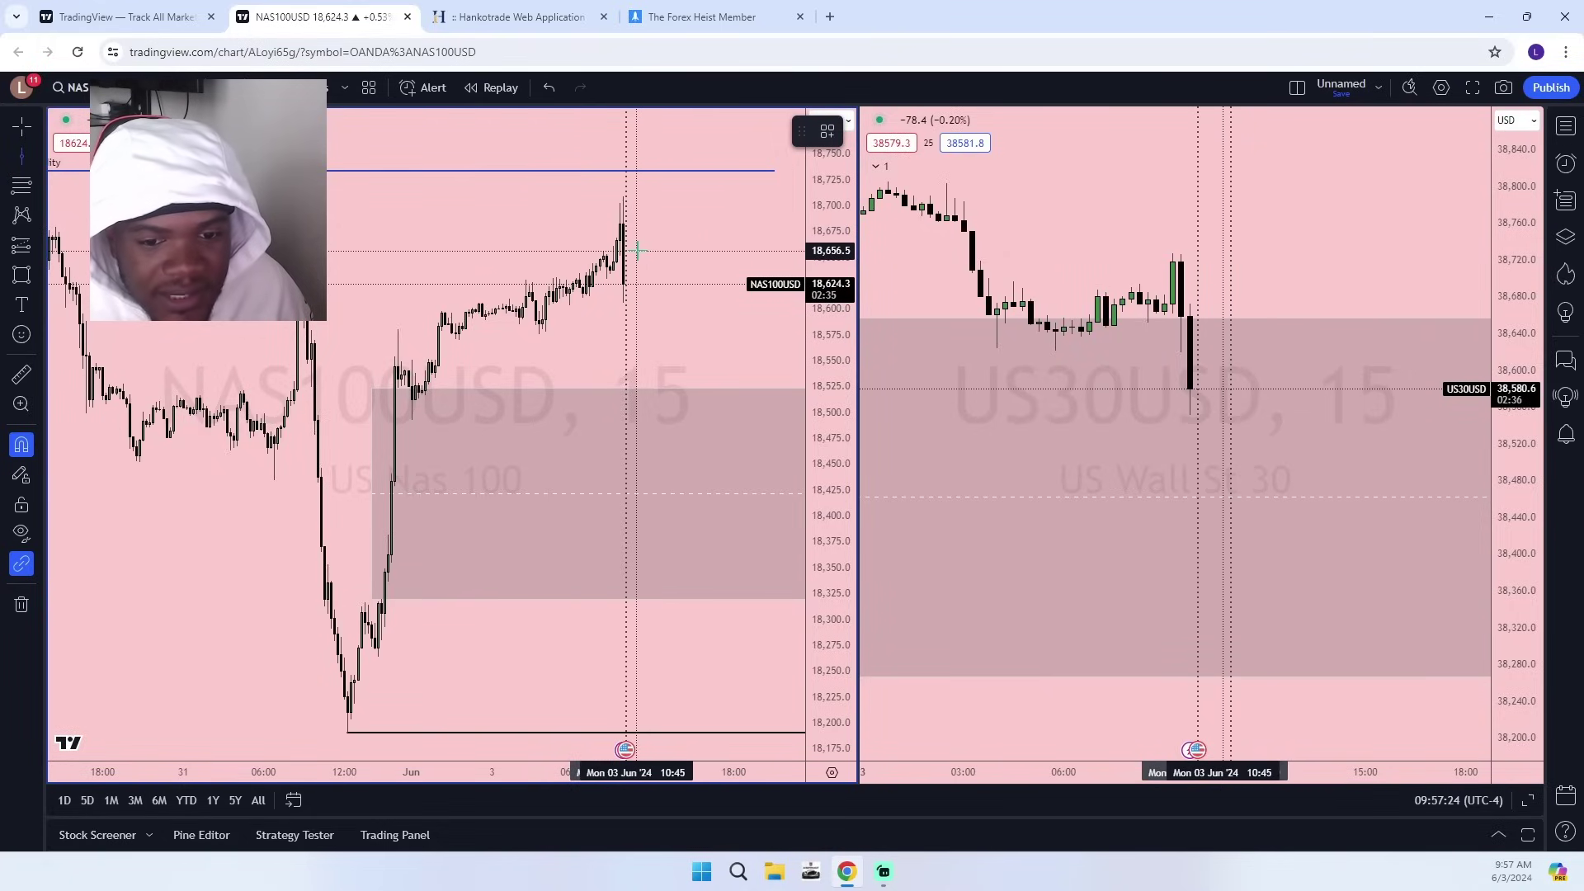
{"action": "left_click", "coordinate": [639, 250]}
{"action": "left_click", "coordinate": [667, 300]}
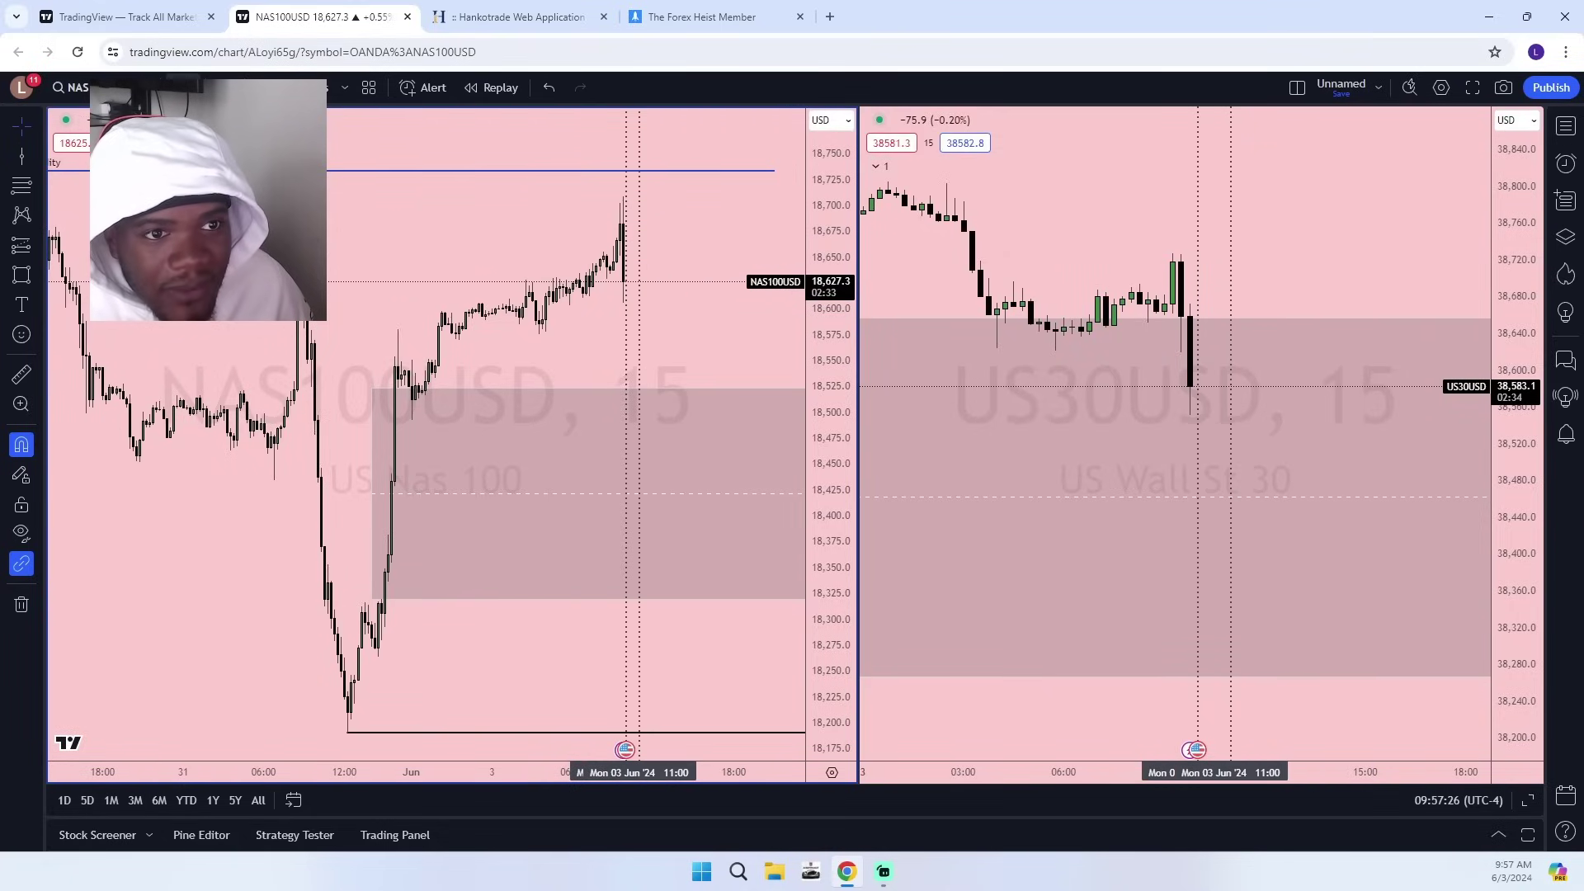
Switch NAS100USD to the 5-minute timeframe and frame its latest candles around the 10:00 and 11:00 lines.
{"action": "left_click", "coordinate": [179, 87]}
{"action": "left_click", "coordinate": [226, 391]}
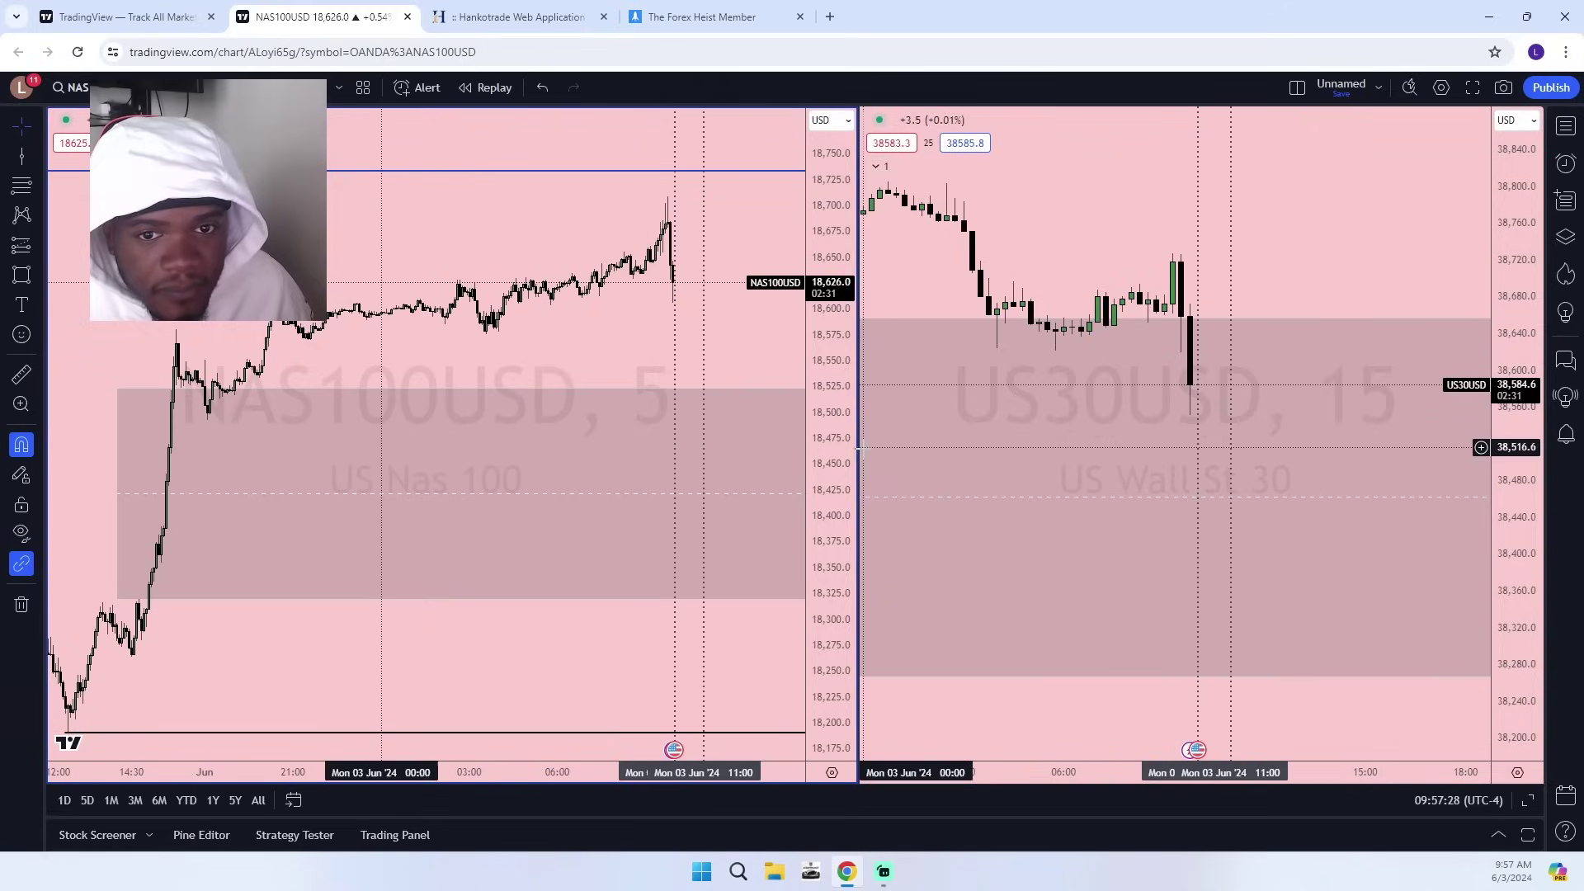
{"action": "scroll", "coordinate": [578, 293], "scroll_direction": "up", "scroll_amount": 6}
{"action": "left_click_drag", "start_coordinate": [459, 289], "coordinate": [437, 457]}
{"action": "scroll", "coordinate": [596, 492], "scroll_direction": "up", "scroll_amount": 3}
{"action": "left_click_drag", "start_coordinate": [832, 555], "coordinate": [831, 412]}
{"action": "scroll", "coordinate": [771, 430], "scroll_direction": "up", "scroll_amount": 3}
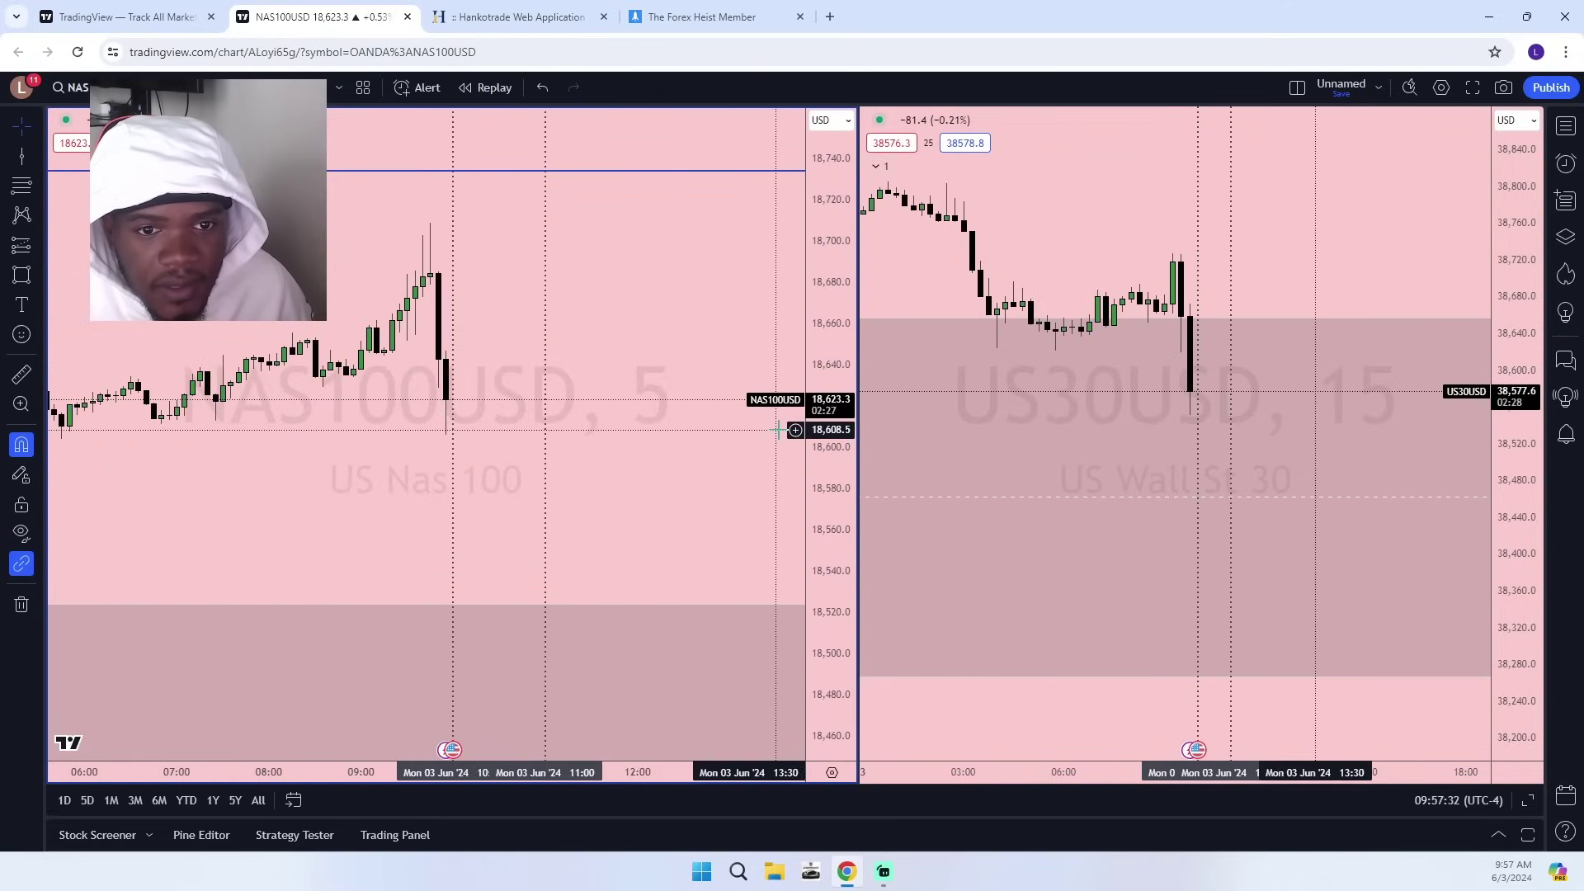
{"action": "left_click_drag", "start_coordinate": [639, 444], "coordinate": [793, 445]}
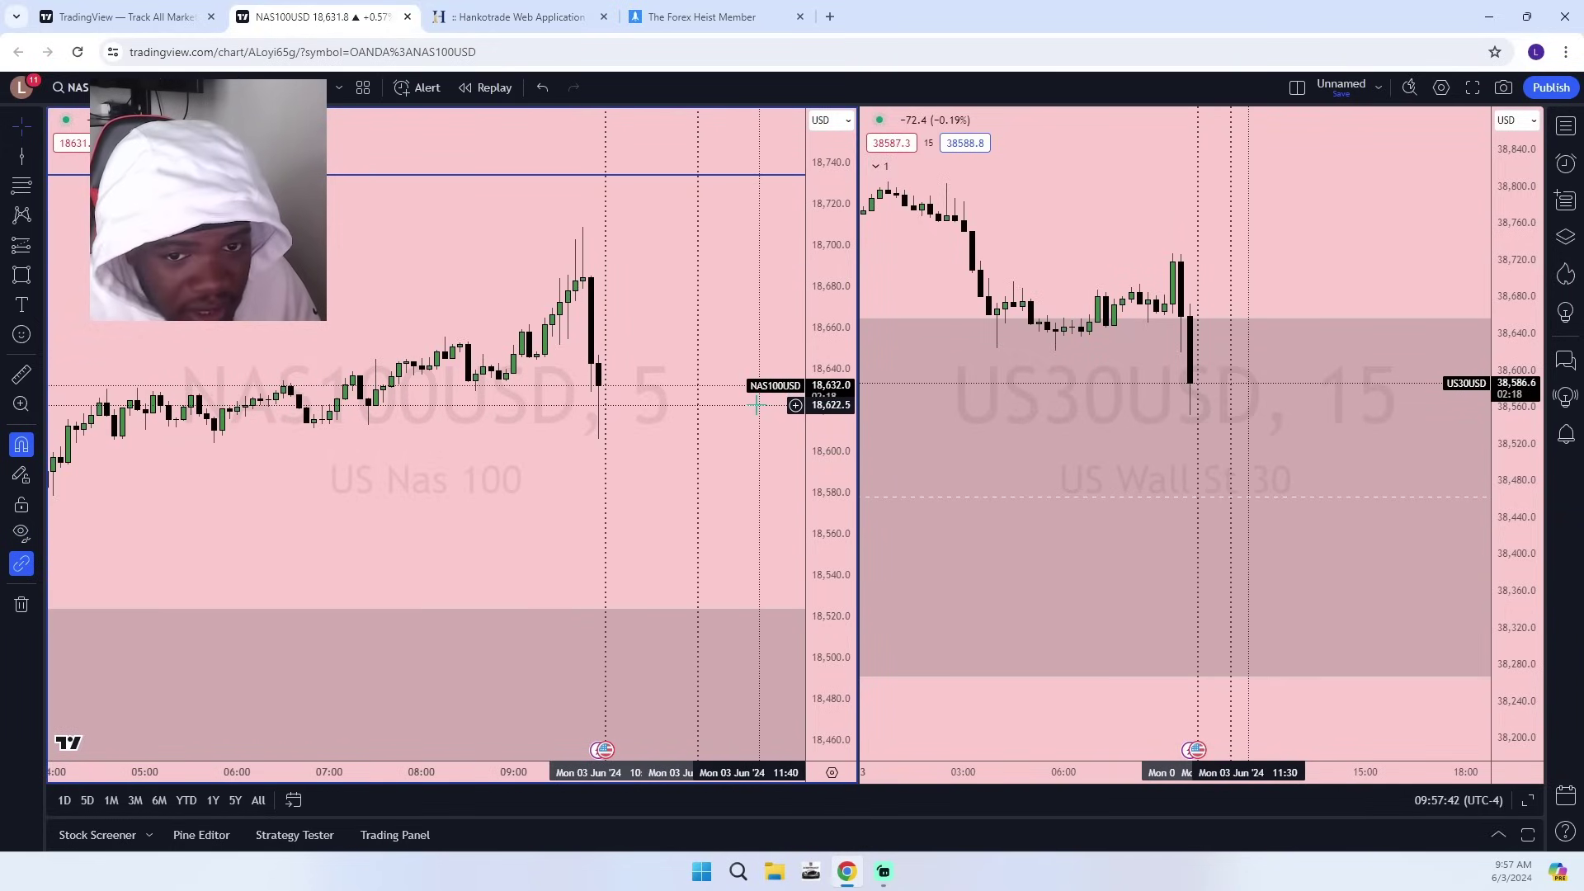
Switch US30USD to the 5-minute timeframe and view its latest candles next to NAS100USD.
{"action": "left_click", "coordinate": [1286, 250]}
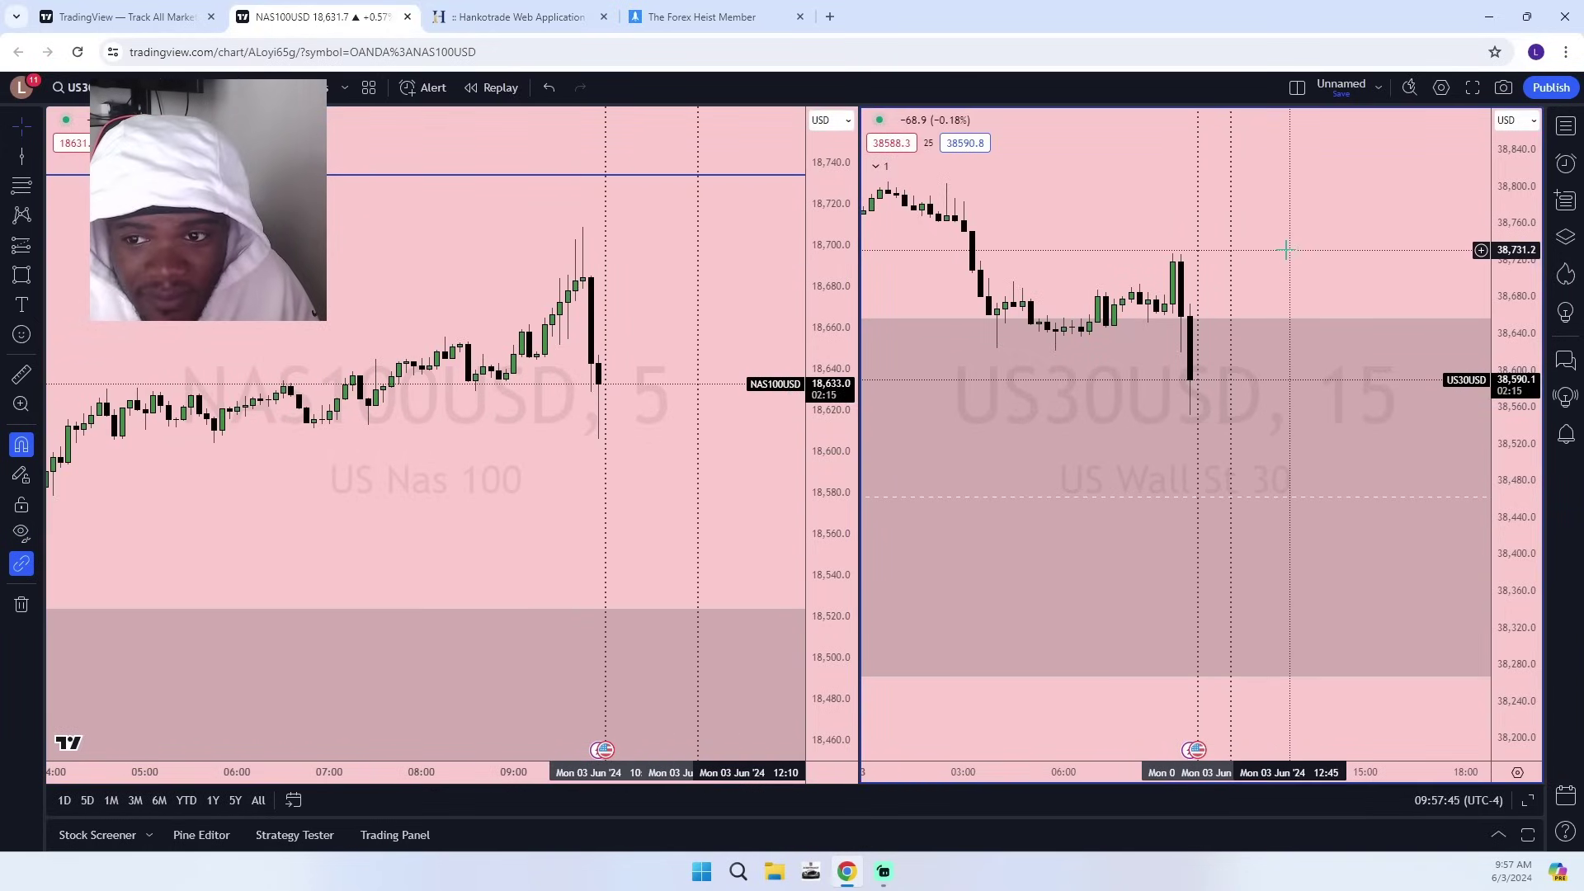
{"action": "left_click", "coordinate": [326, 88]}
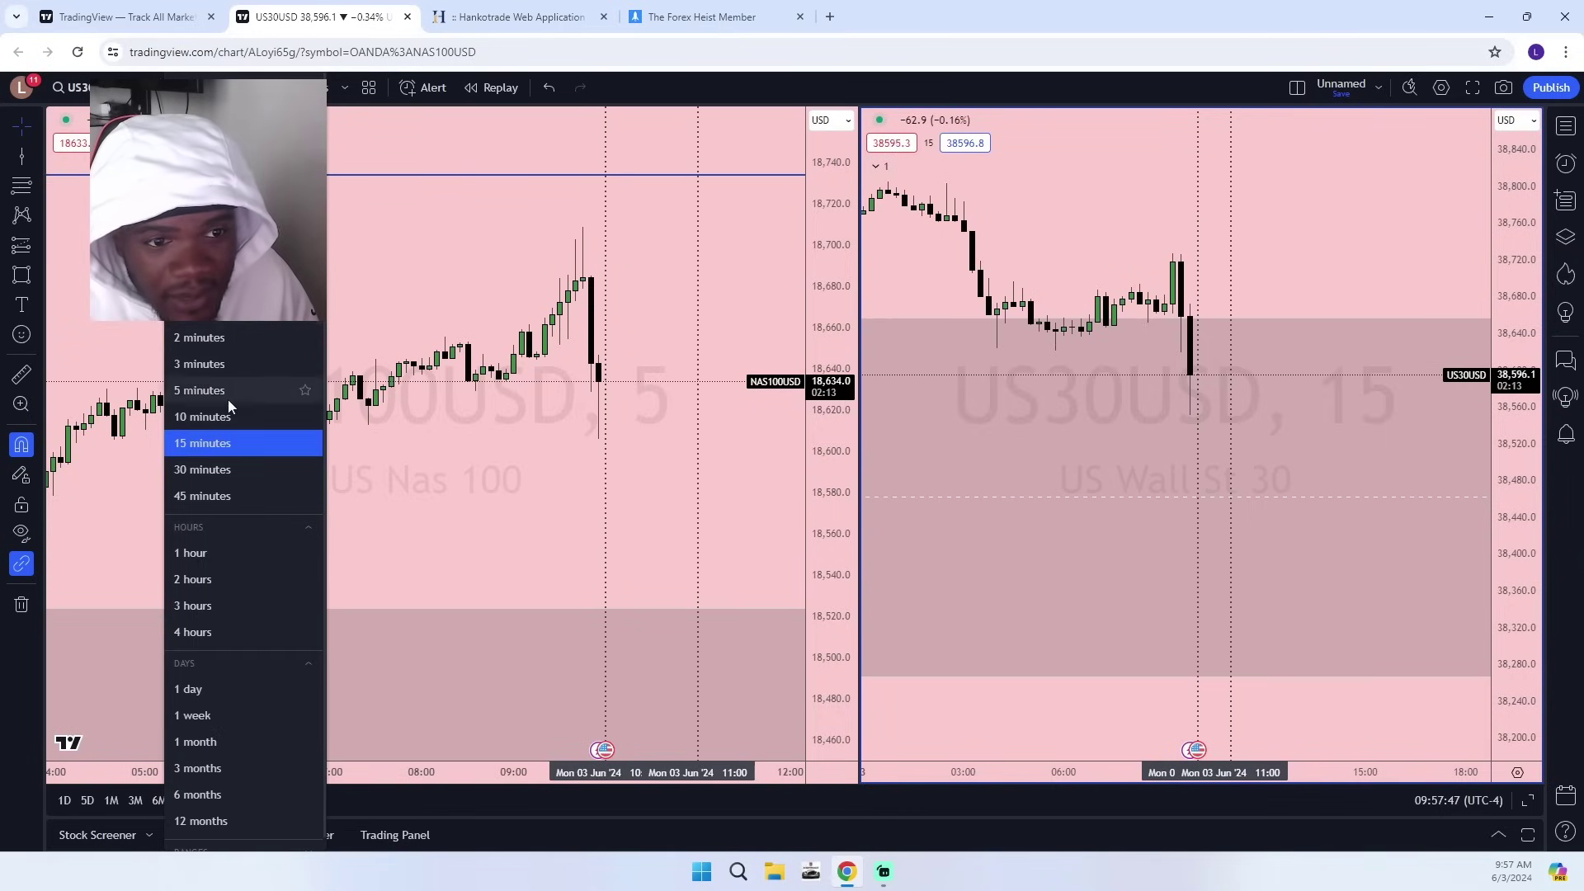
{"action": "left_click", "coordinate": [228, 390]}
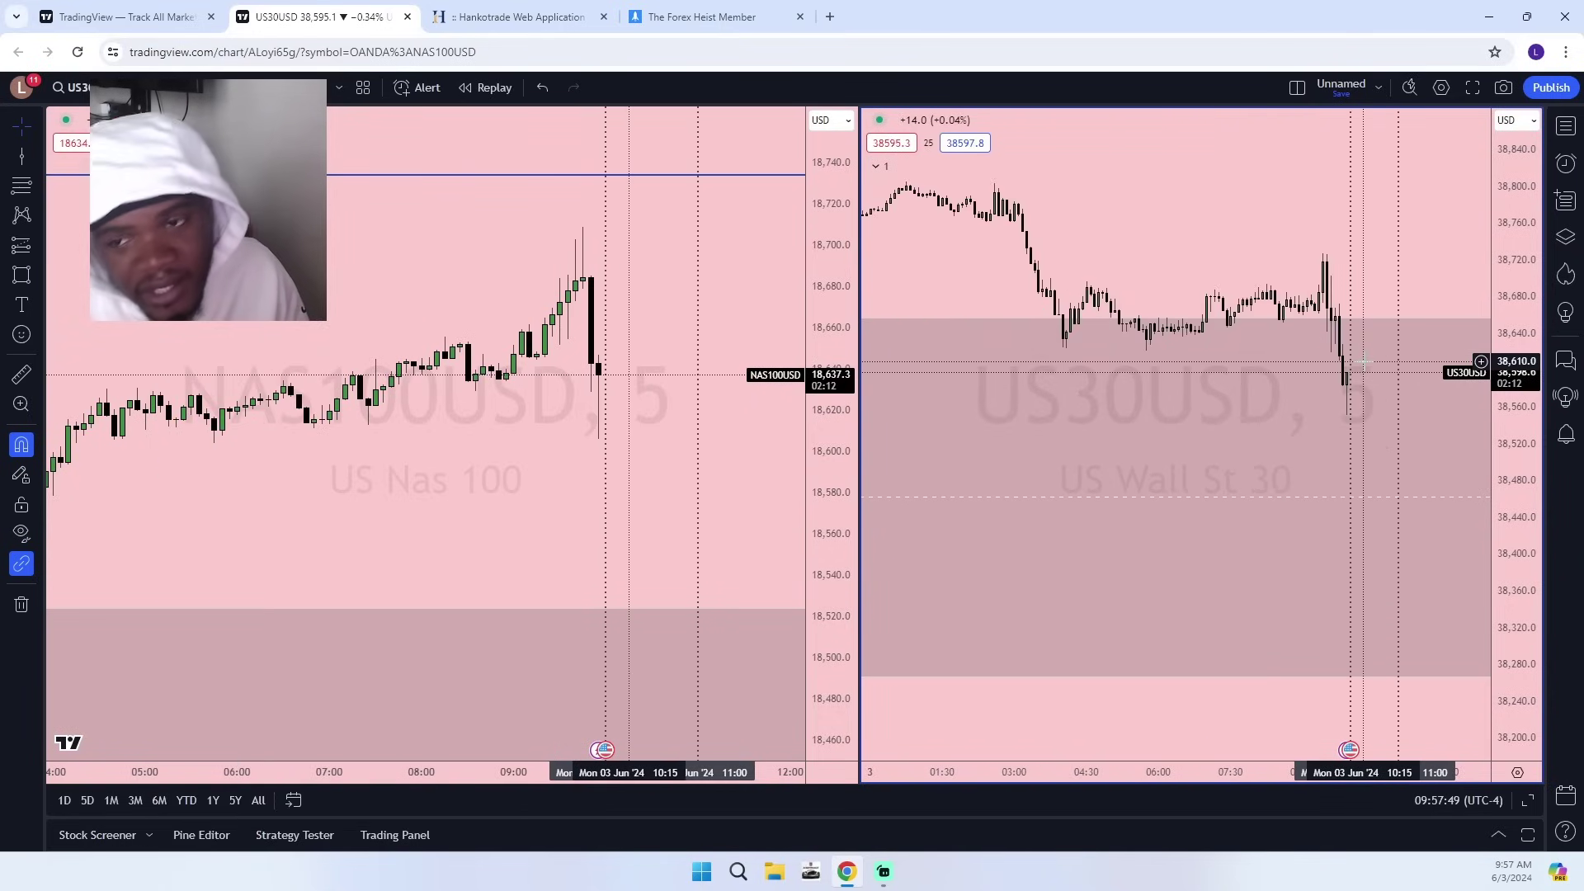
{"action": "scroll", "coordinate": [1363, 360], "scroll_direction": "up", "scroll_amount": 2}
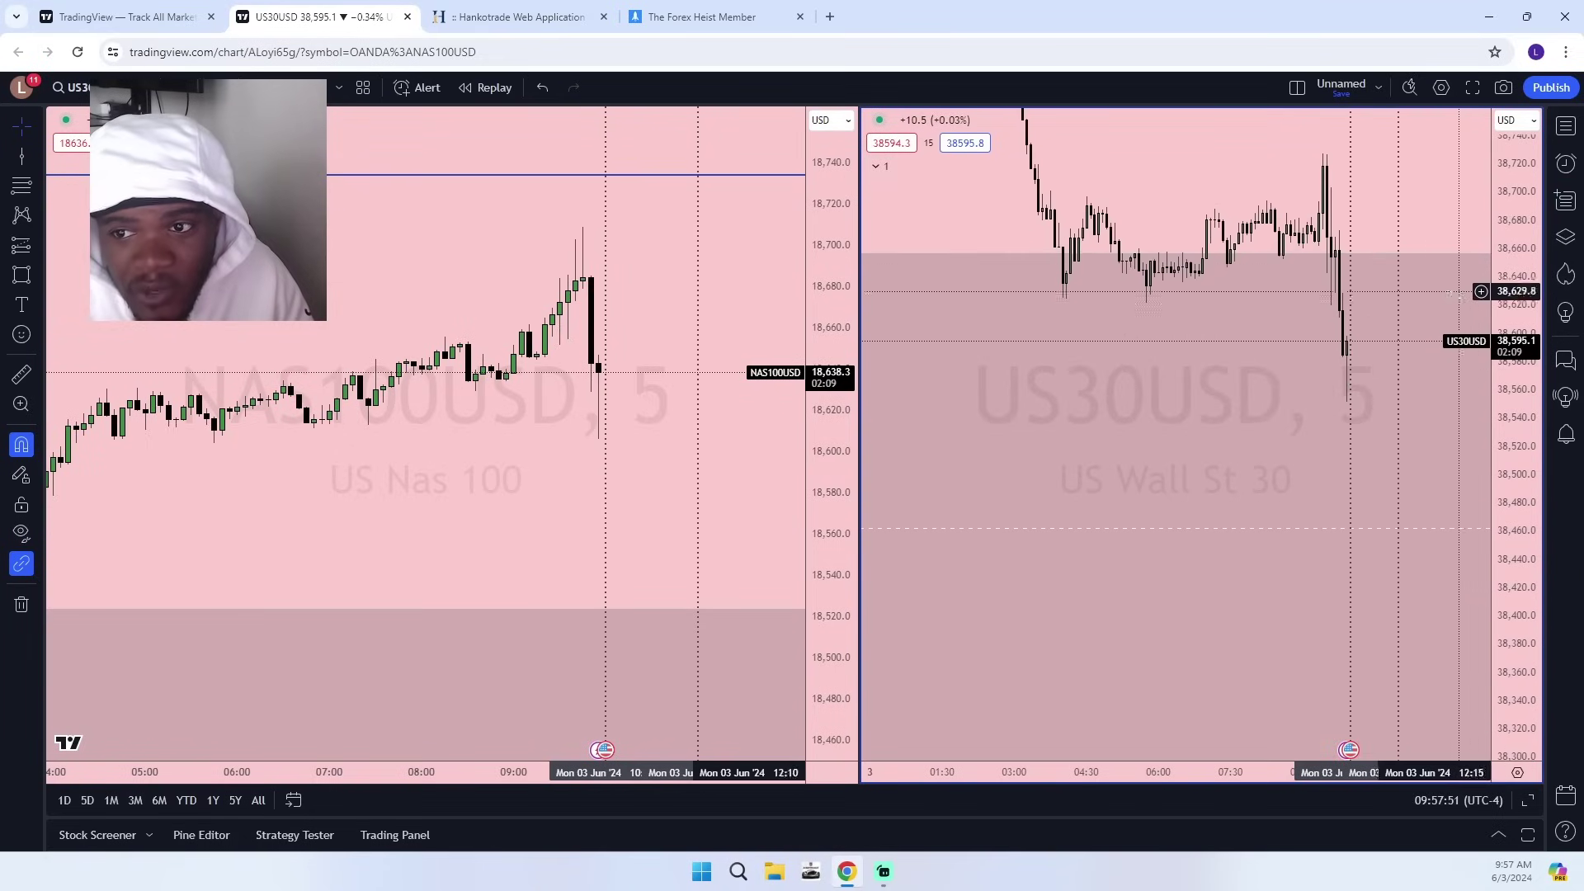
{"action": "left_click_drag", "start_coordinate": [1298, 195], "coordinate": [1280, 300]}
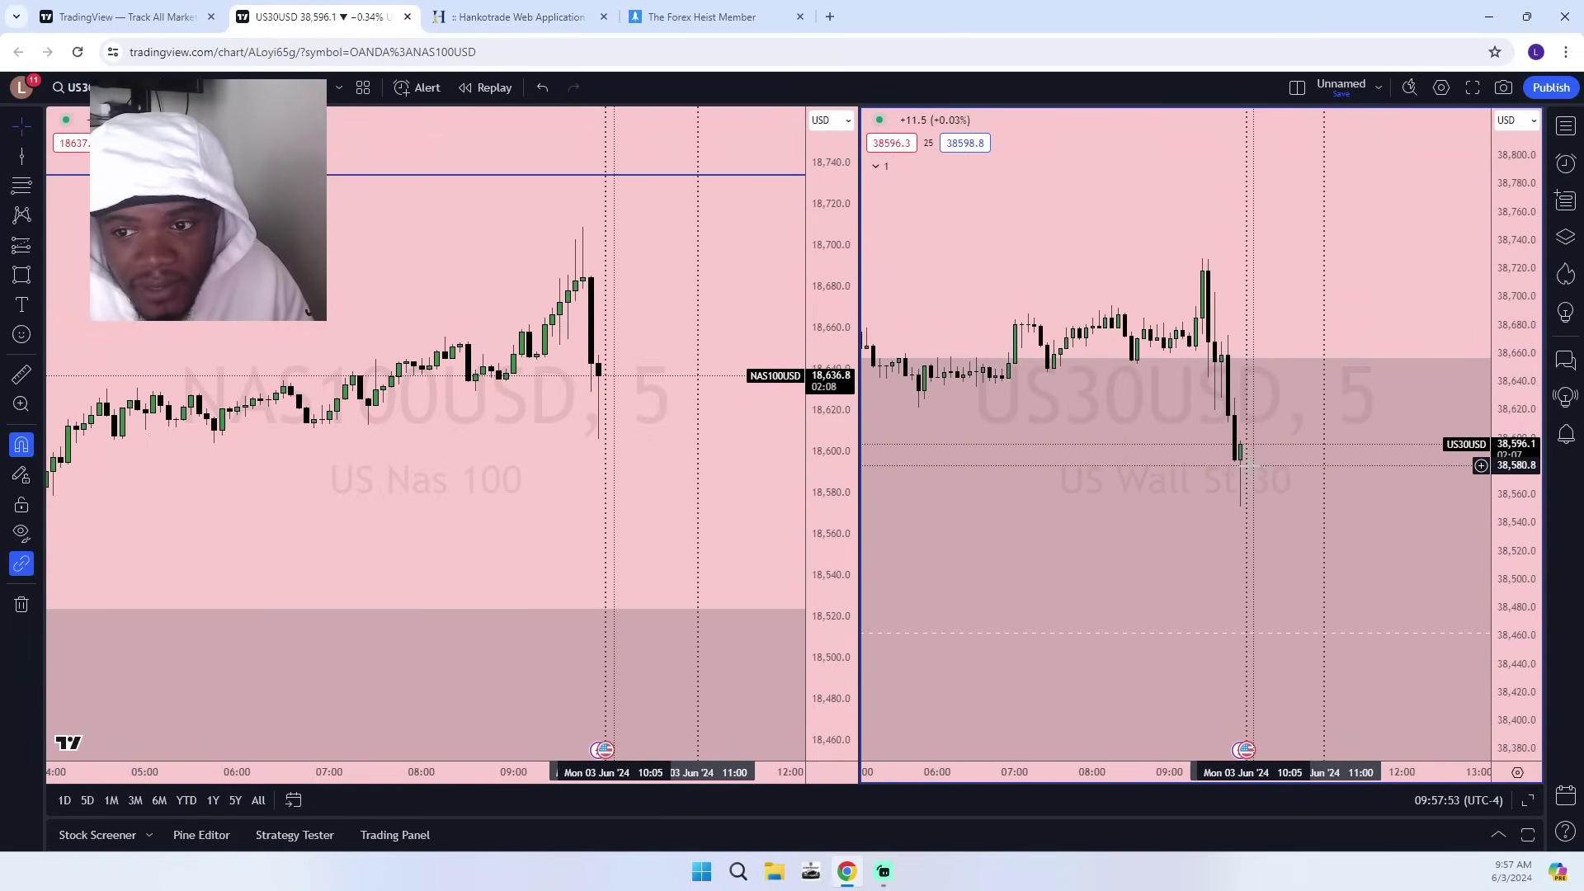
Examine the US30USD 5-minute candles against the shaded zone, its dashed midline and the 0.5 to 1 Fibonacci levels.
{"action": "scroll", "coordinate": [1230, 475], "scroll_direction": "down", "scroll_amount": 1}
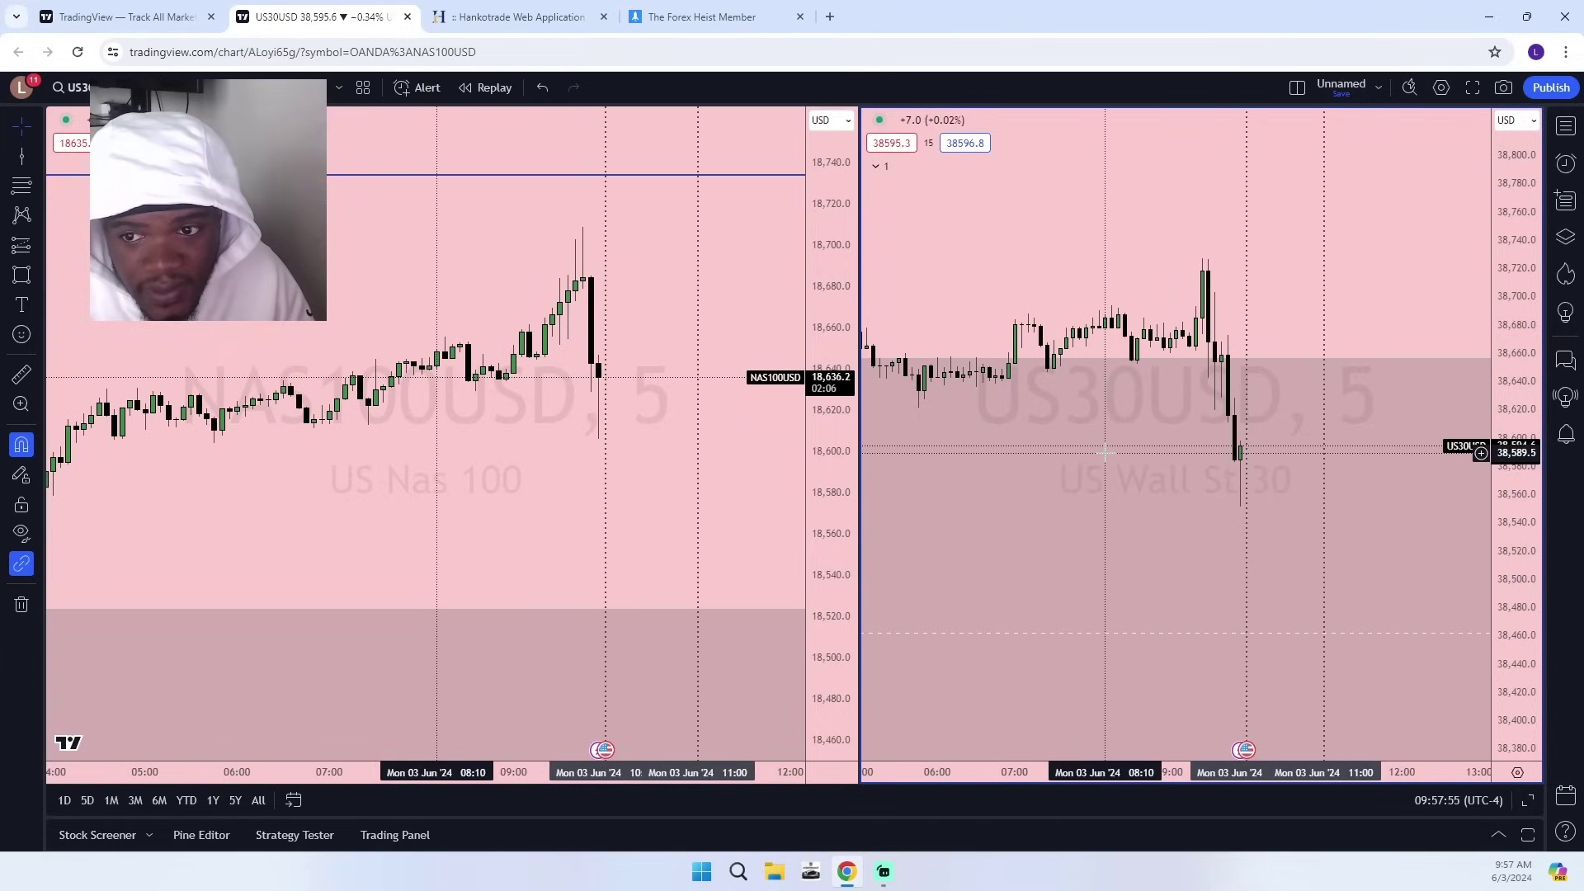
{"action": "scroll", "coordinate": [1121, 456], "scroll_direction": "down", "scroll_amount": 4}
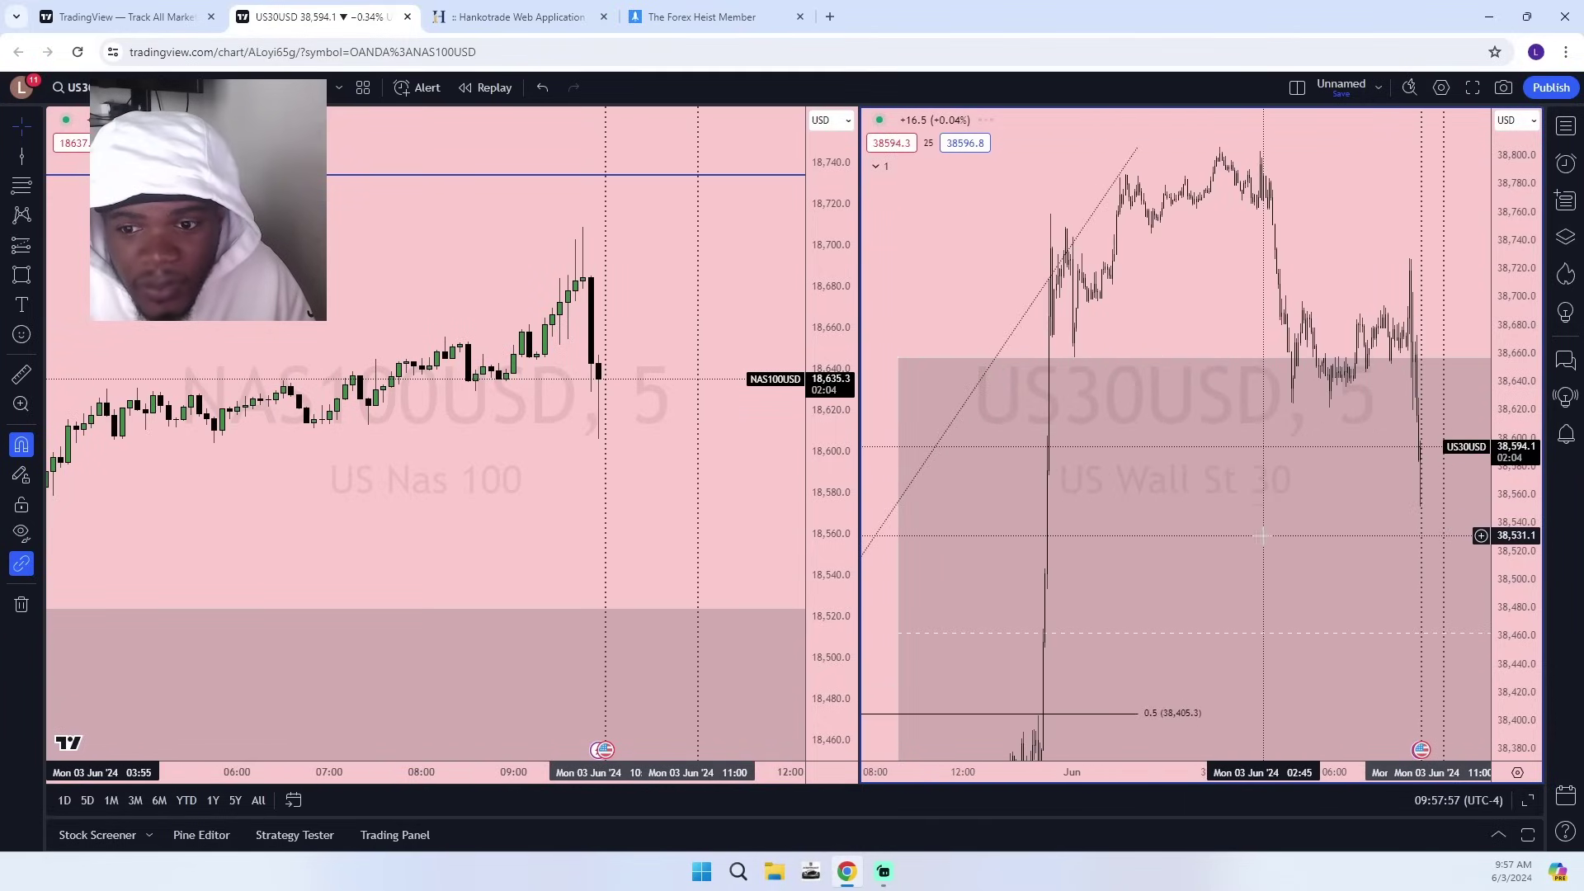
{"action": "left_click_drag", "start_coordinate": [1263, 537], "coordinate": [1193, 420]}
{"action": "scroll", "coordinate": [1192, 418], "scroll_direction": "up", "scroll_amount": 10}
{"action": "left_click_drag", "start_coordinate": [988, 406], "coordinate": [1150, 460]}
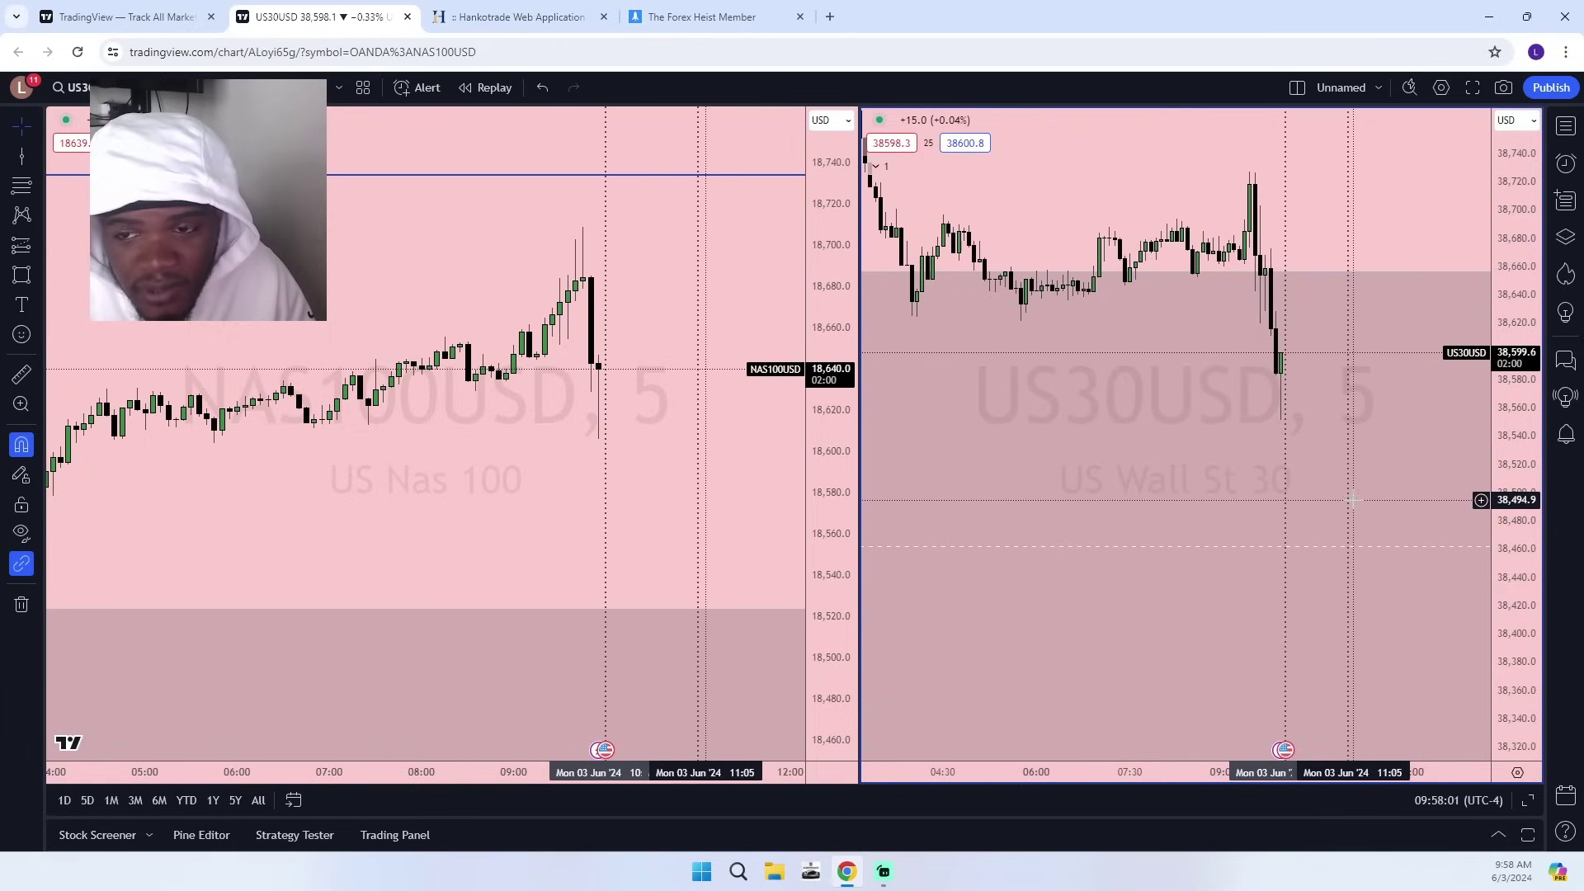
{"action": "left_click_drag", "start_coordinate": [1516, 372], "coordinate": [1516, 636]}
{"action": "scroll", "coordinate": [1400, 528], "scroll_direction": "down", "scroll_amount": 7}
{"action": "left_click_drag", "start_coordinate": [1308, 578], "coordinate": [1282, 460]}
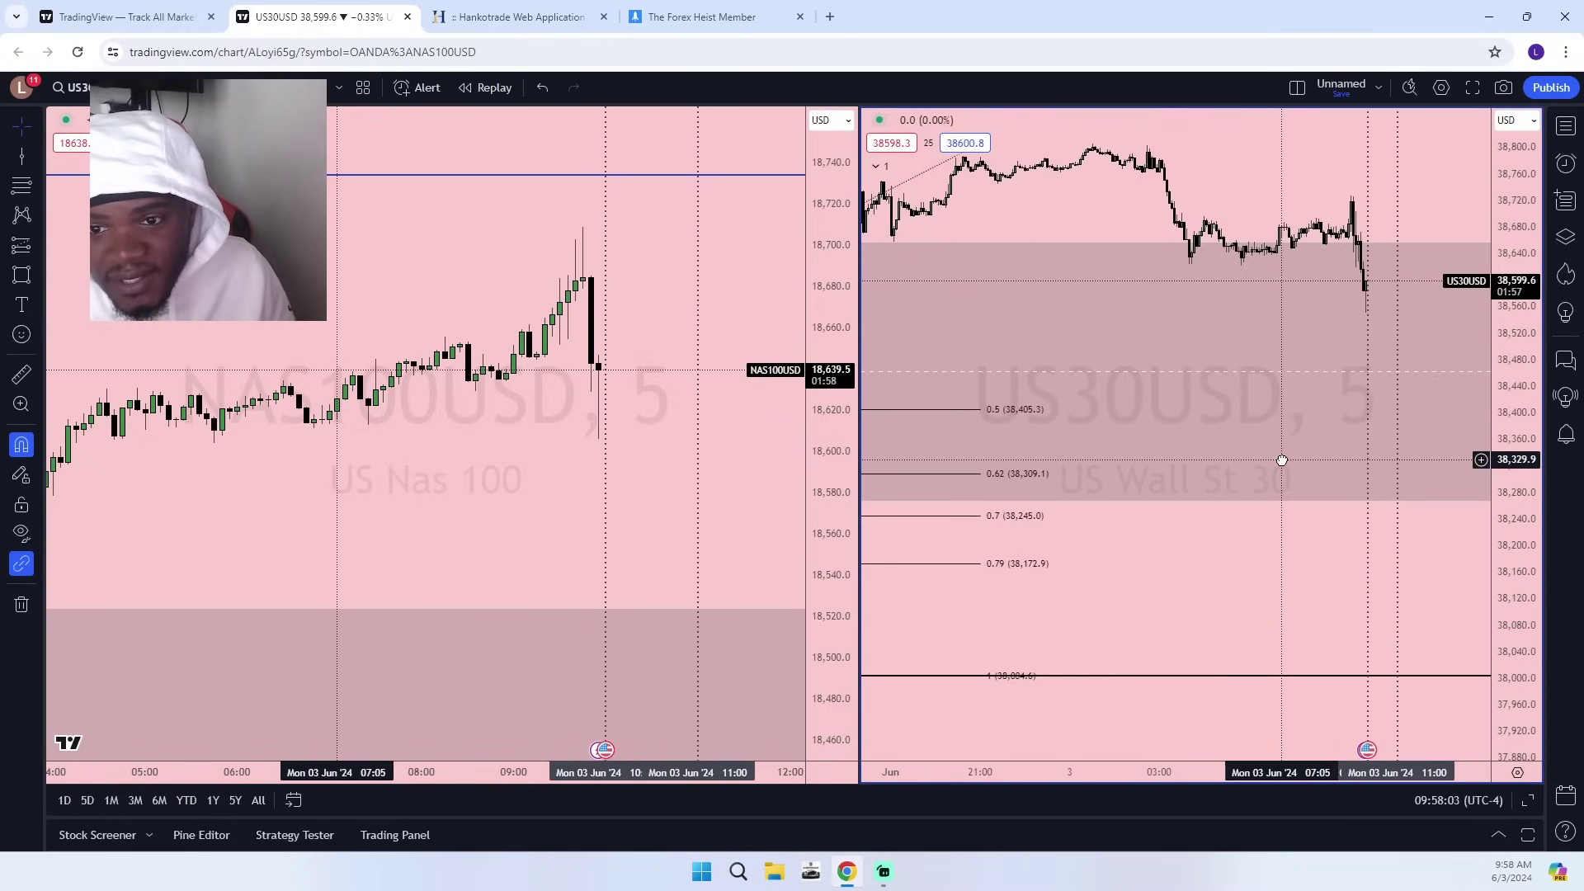
{"action": "scroll", "coordinate": [1246, 523], "scroll_direction": "down", "scroll_amount": 8}
{"action": "scroll", "coordinate": [1271, 549], "scroll_direction": "up", "scroll_amount": 6}
{"action": "left_click_drag", "start_coordinate": [1241, 576], "coordinate": [1106, 586]}
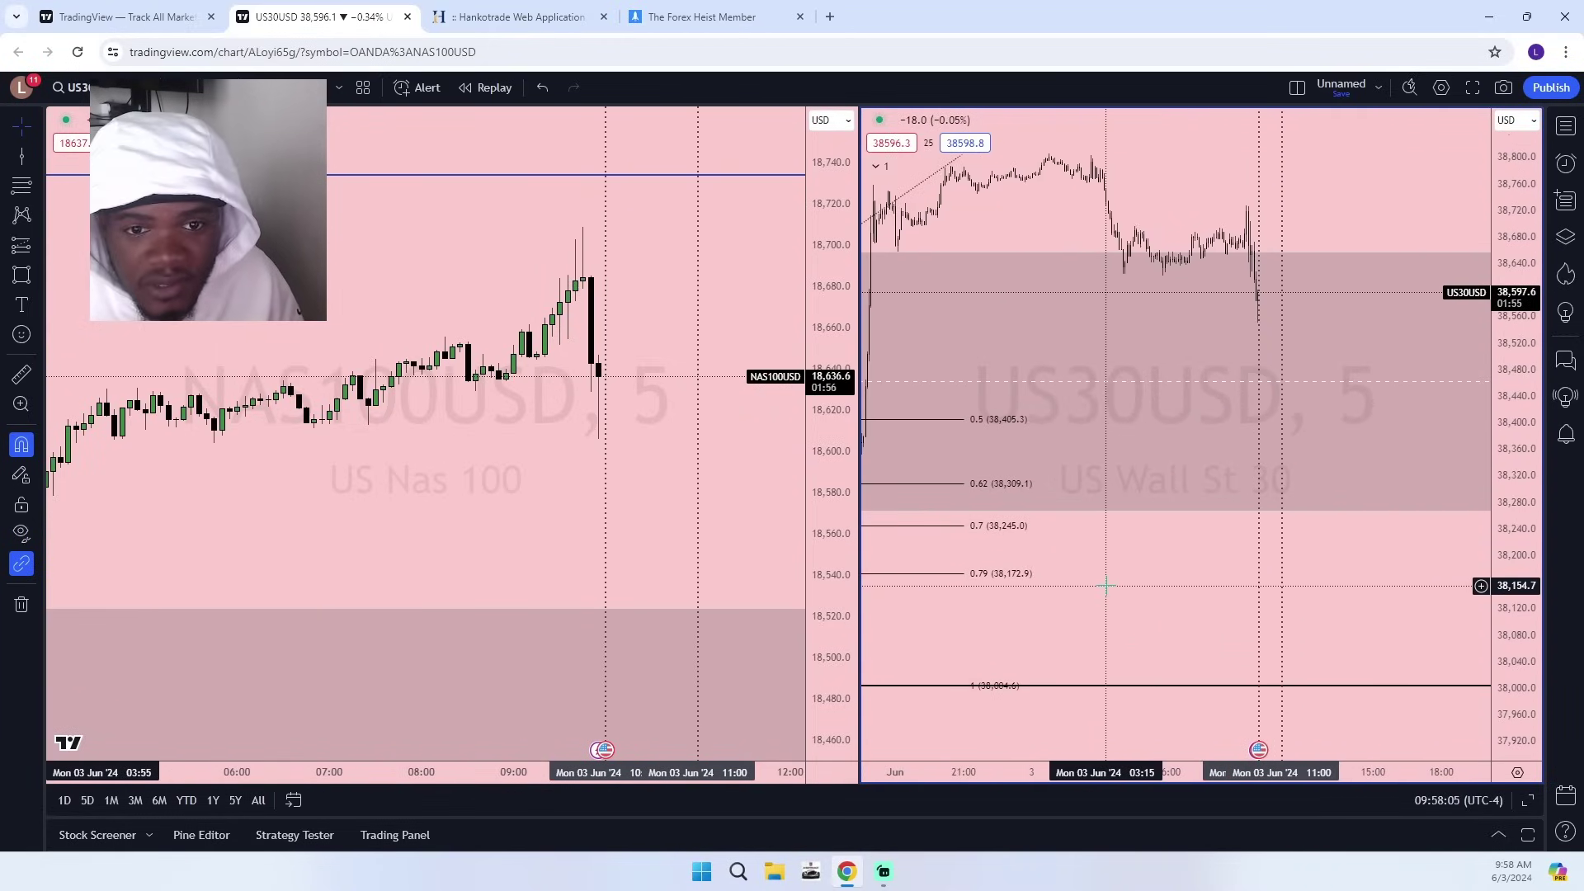
{"action": "scroll", "coordinate": [1065, 574], "scroll_direction": "up", "scroll_amount": 5}
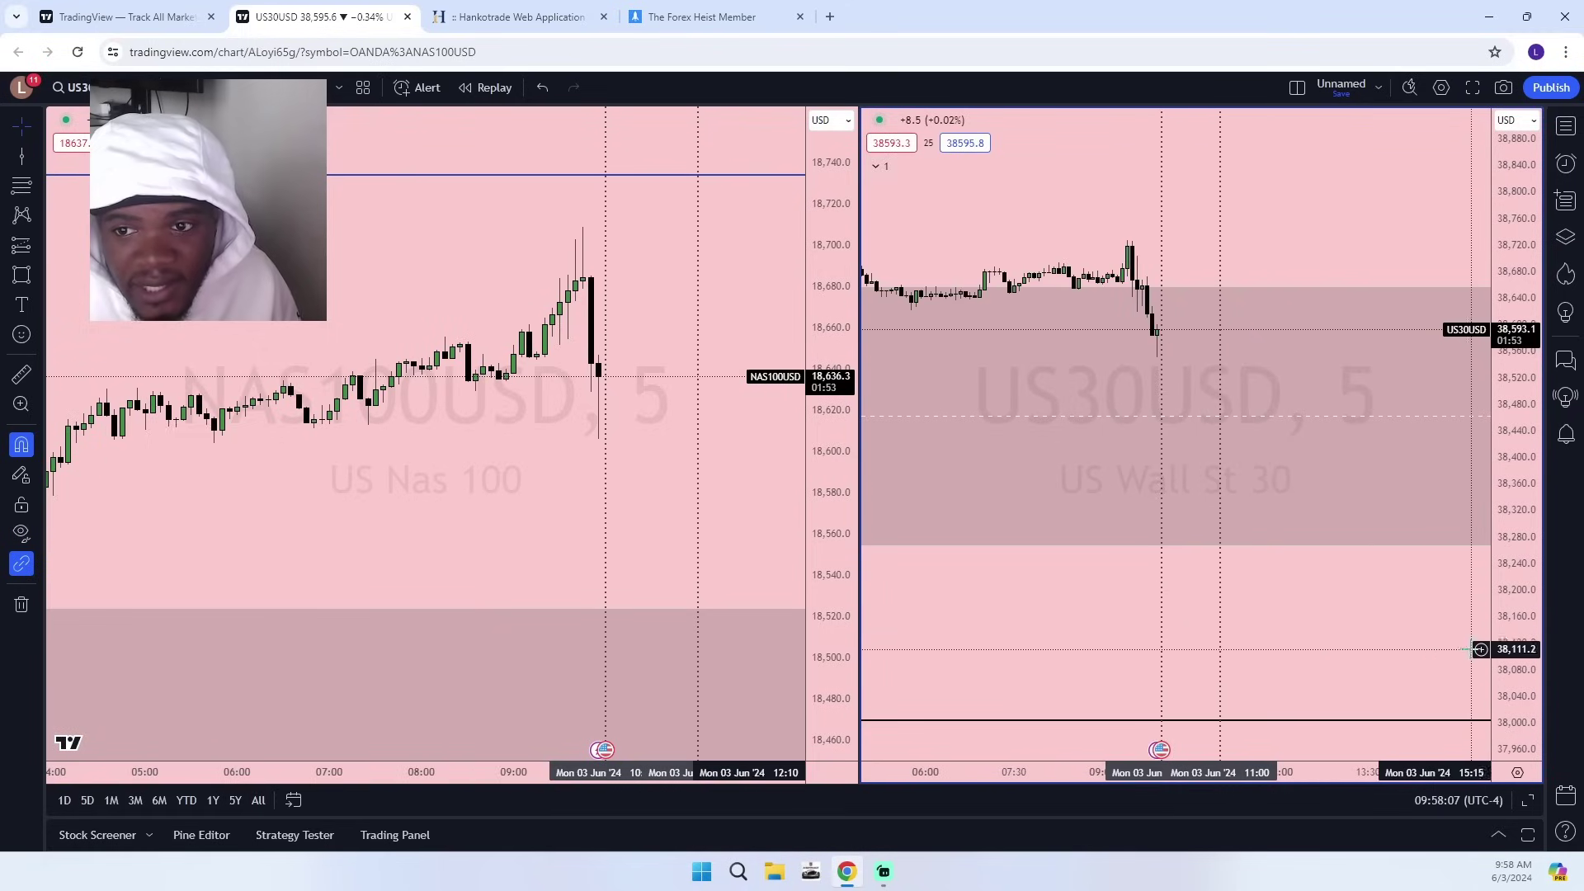
{"action": "left_click_drag", "start_coordinate": [1517, 635], "coordinate": [1516, 380]}
{"action": "scroll", "coordinate": [1271, 396], "scroll_direction": "up", "scroll_amount": 5}
{"action": "left_click_drag", "start_coordinate": [1145, 339], "coordinate": [1401, 563]}
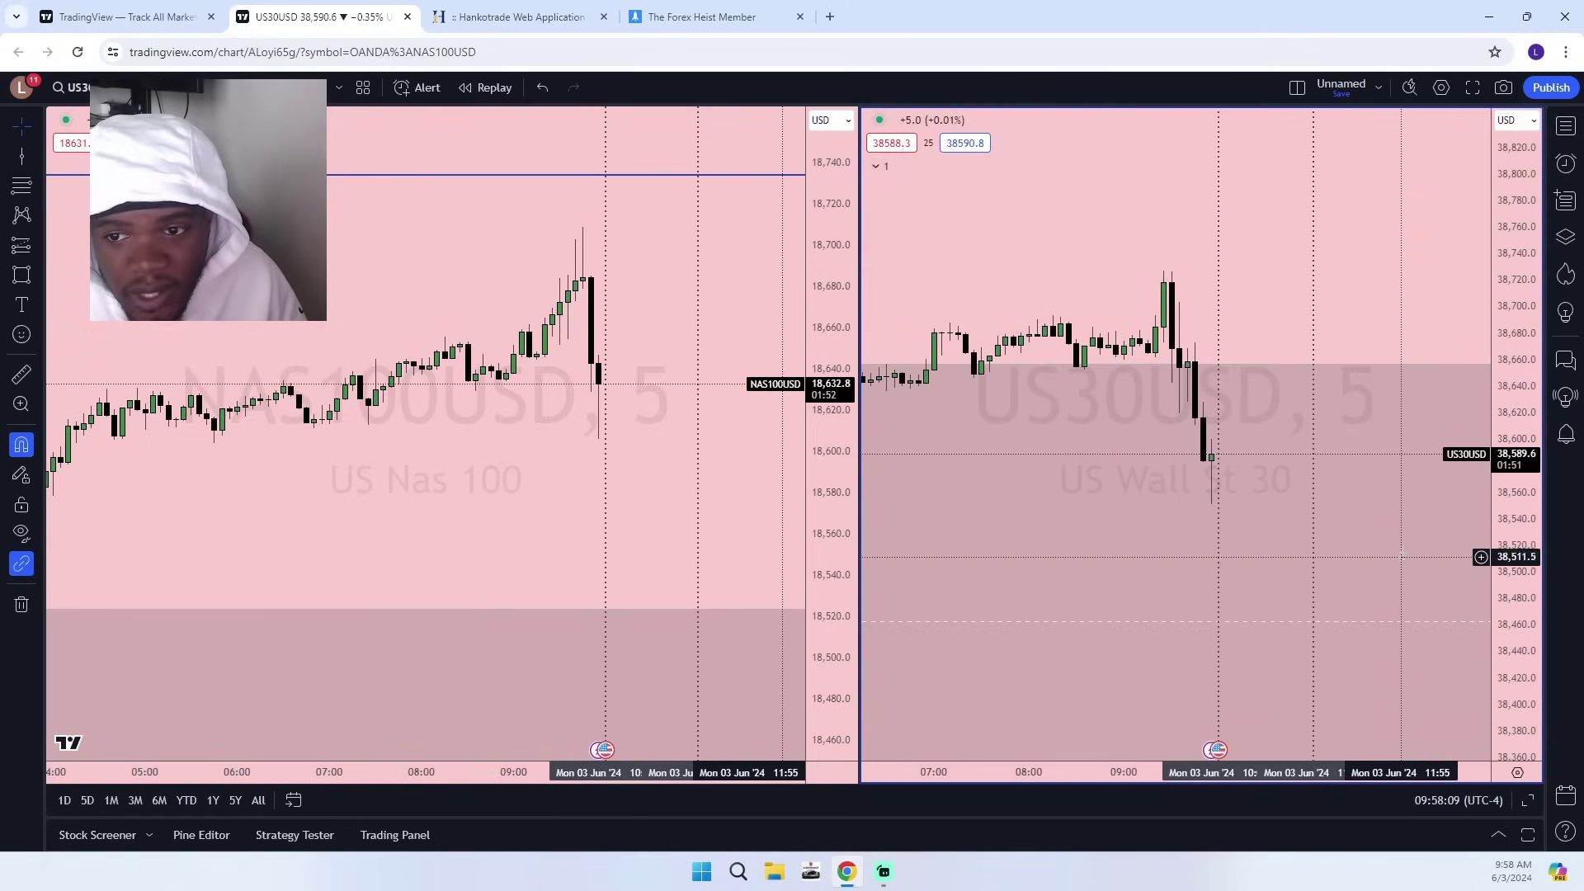
View the latest US30USD candles on the 1-minute timeframe beside a wider stretch of the NAS100USD chart.
{"action": "left_click", "coordinate": [181, 88]}
{"action": "left_click", "coordinate": [226, 311]}
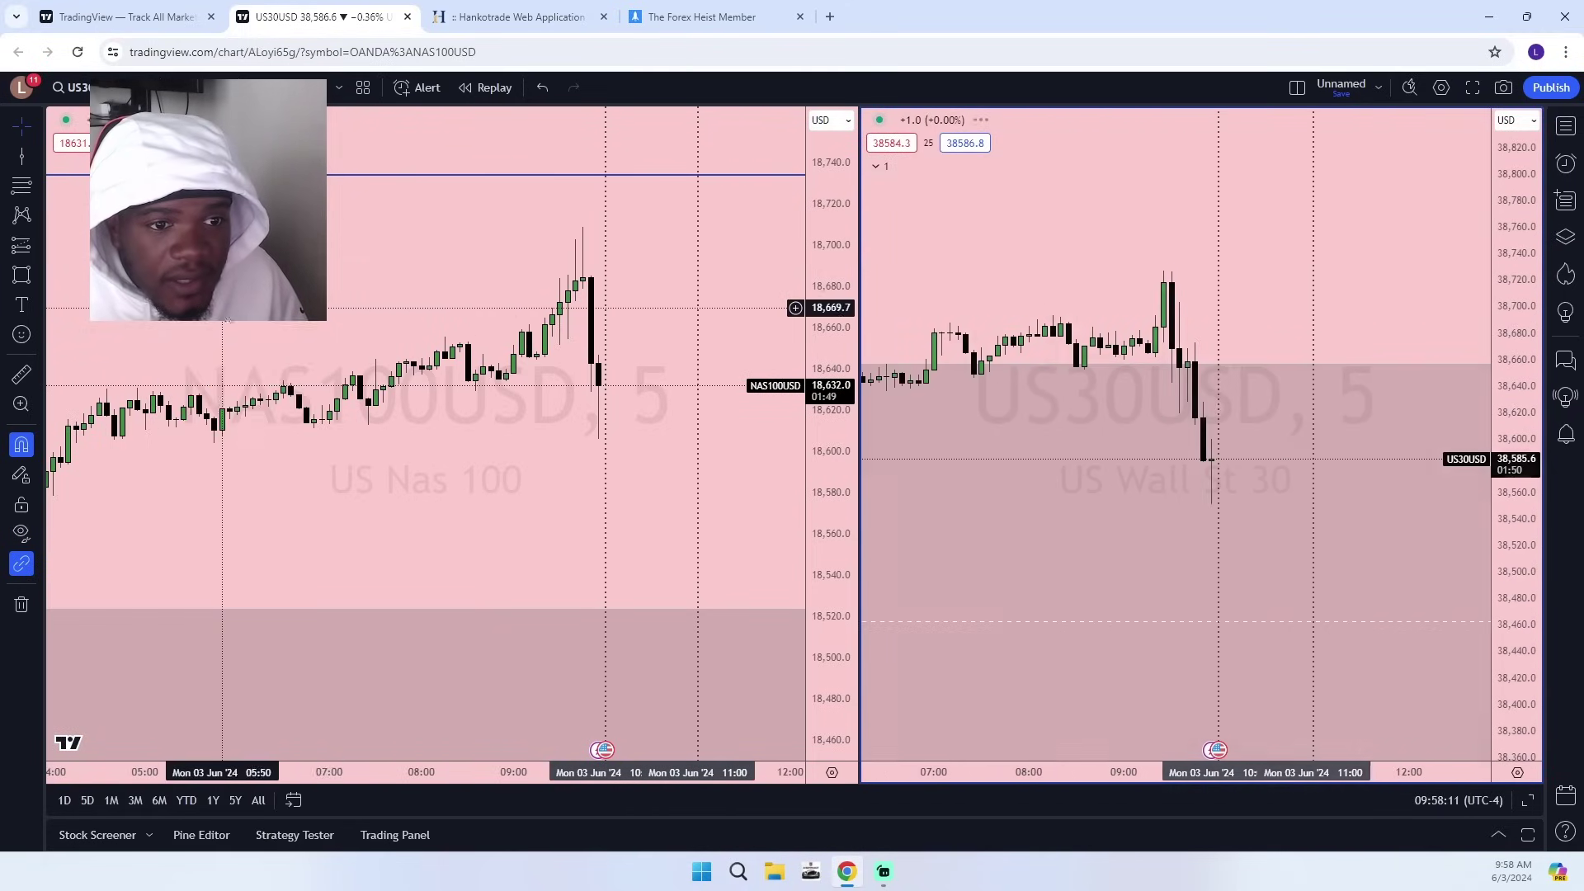
{"action": "scroll", "coordinate": [561, 377], "scroll_direction": "down", "scroll_amount": 7}
{"action": "scroll", "coordinate": [1262, 500], "scroll_direction": "down", "scroll_amount": 5}
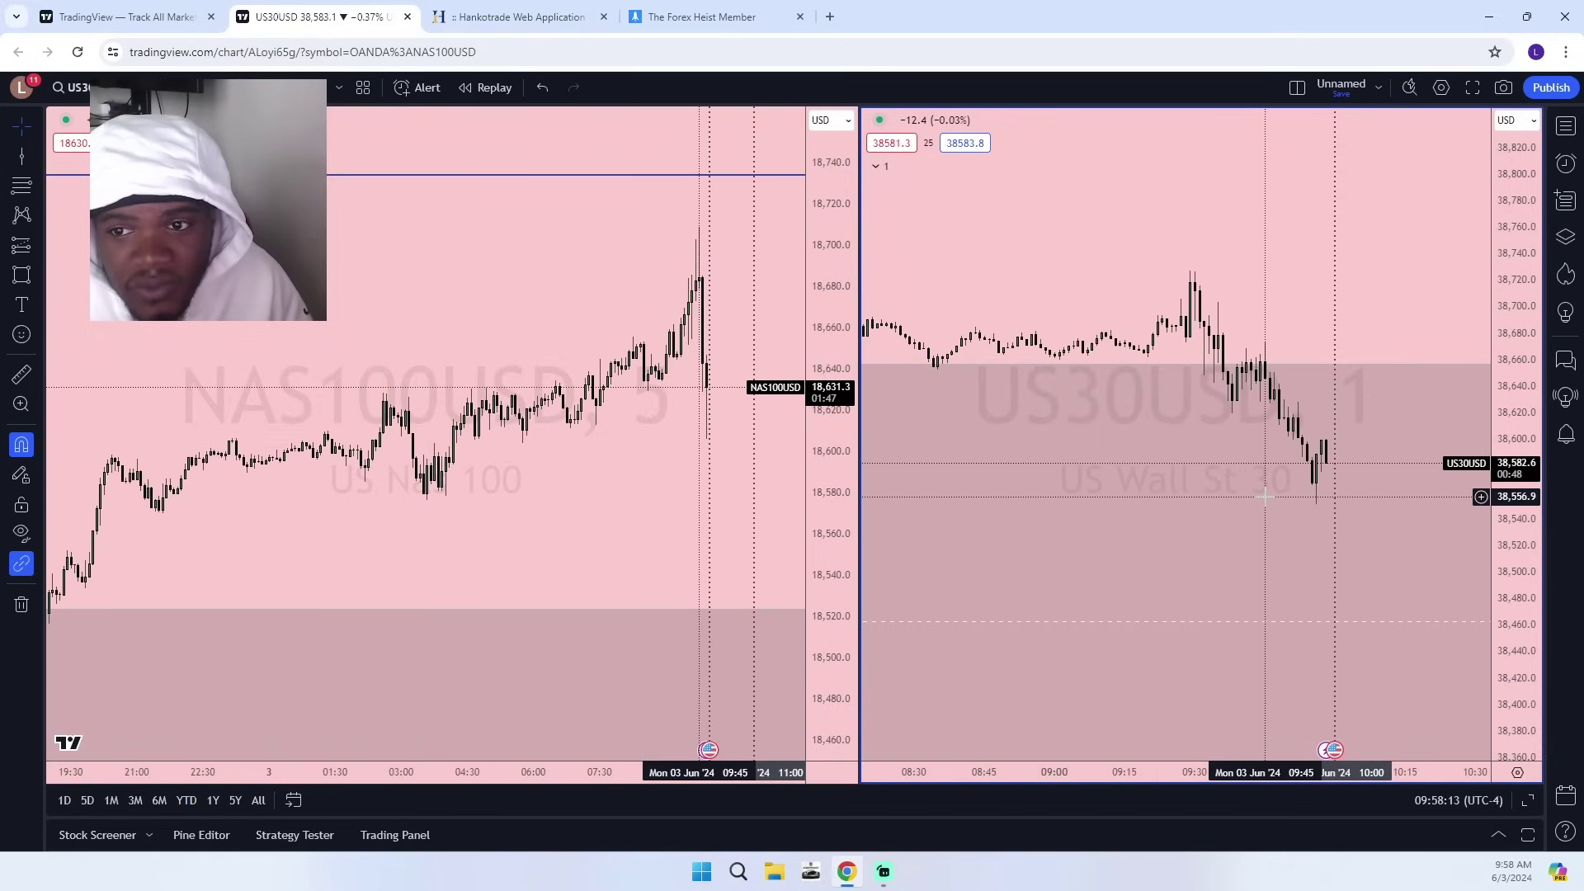
Return US30USD to the 15-minute timeframe and frame the candles with the whole Fibonacci retracement.
{"action": "left_click", "coordinate": [181, 87]}
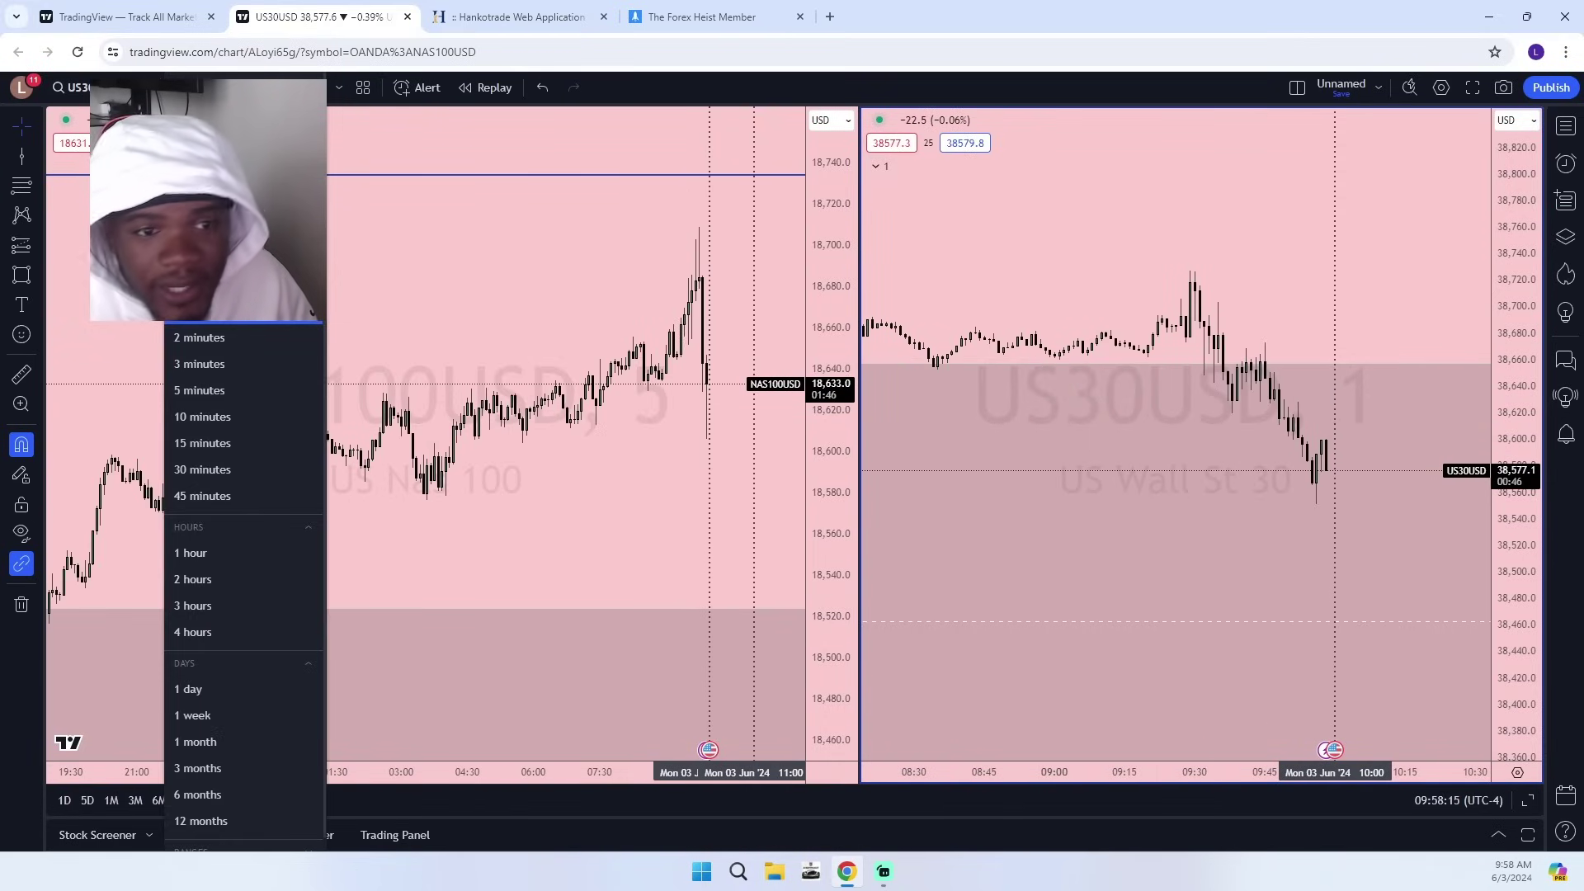
{"action": "left_click", "coordinate": [203, 443]}
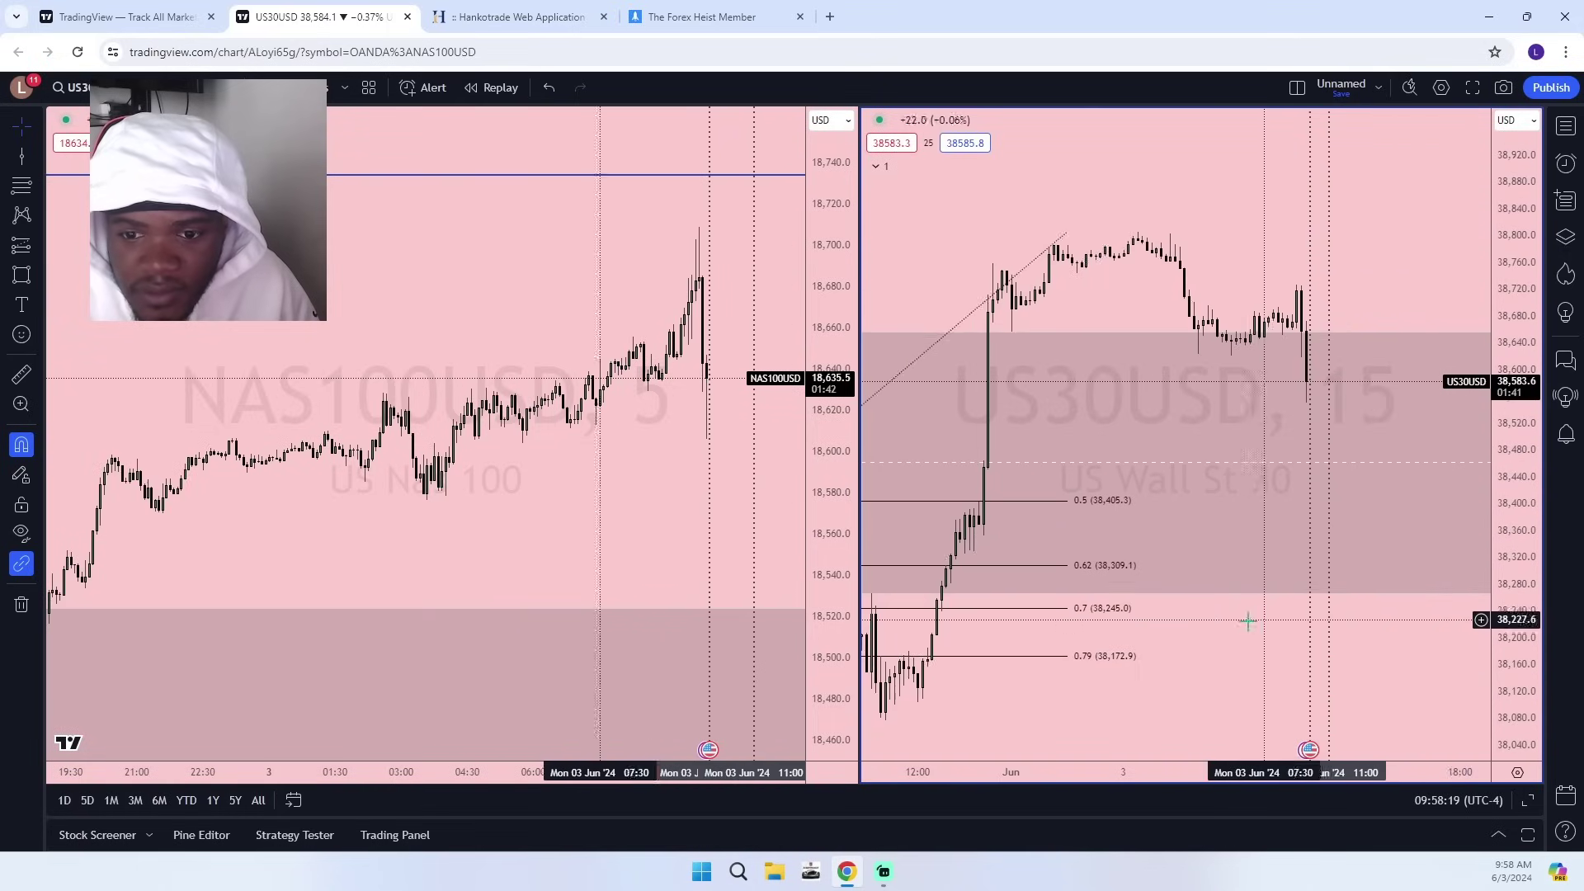
{"action": "scroll", "coordinate": [1249, 622], "scroll_direction": "down", "scroll_amount": 5}
{"action": "left_click_drag", "start_coordinate": [1304, 684], "coordinate": [1303, 596]}
Inspect the latest NAS100USD candles closely on the 5-minute and then the 1-minute timeframe.
{"action": "left_click", "coordinate": [587, 479]}
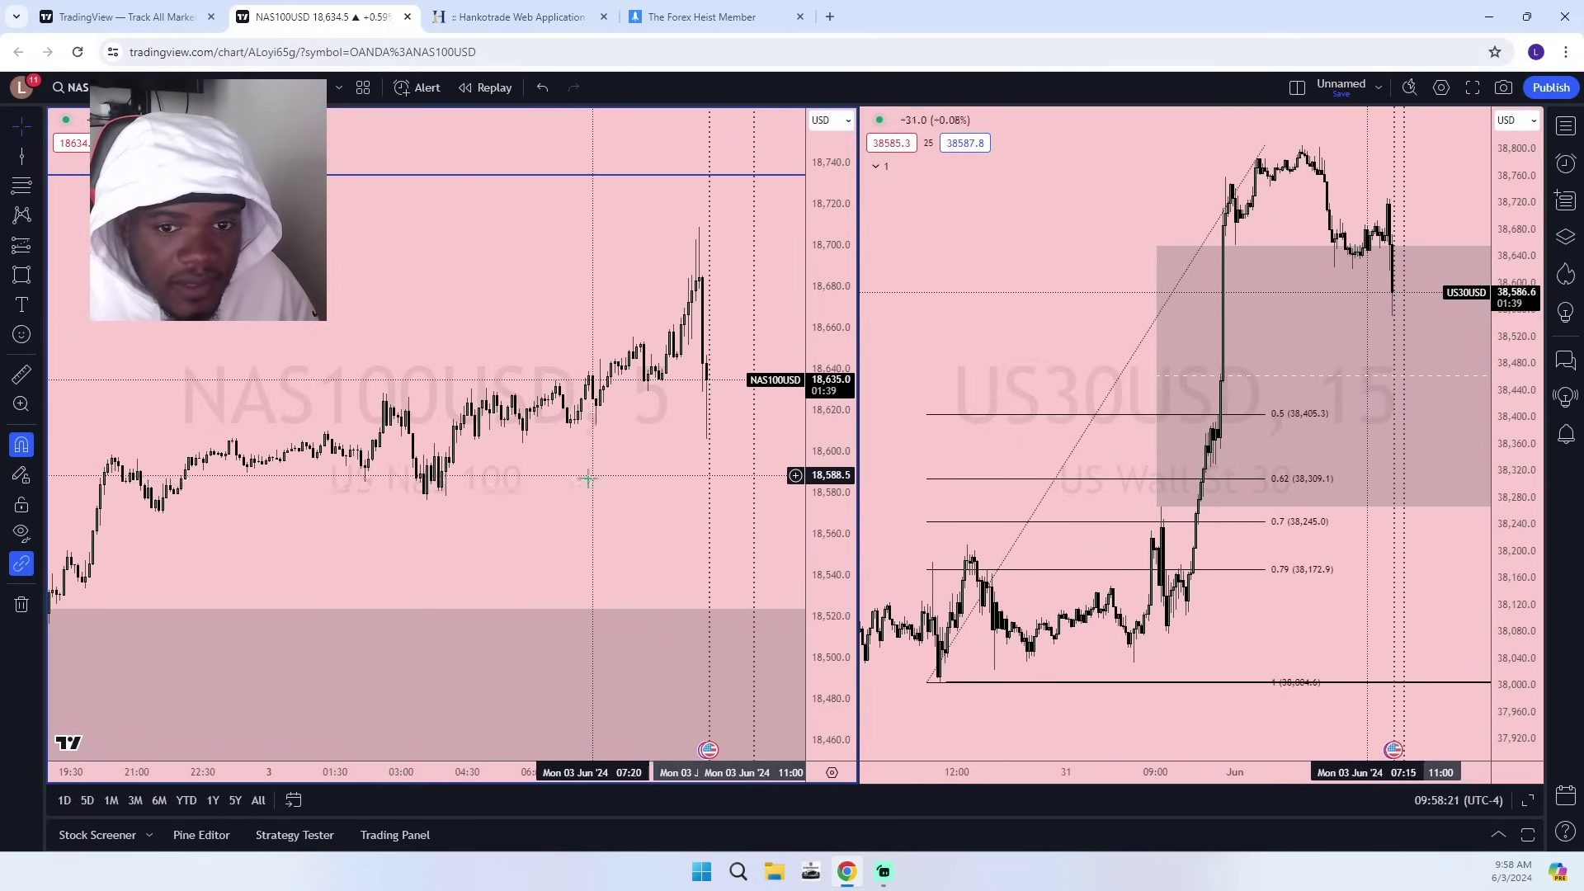
{"action": "scroll", "coordinate": [583, 479], "scroll_direction": "up", "scroll_amount": 9}
{"action": "left_click_drag", "start_coordinate": [357, 492], "coordinate": [424, 495]}
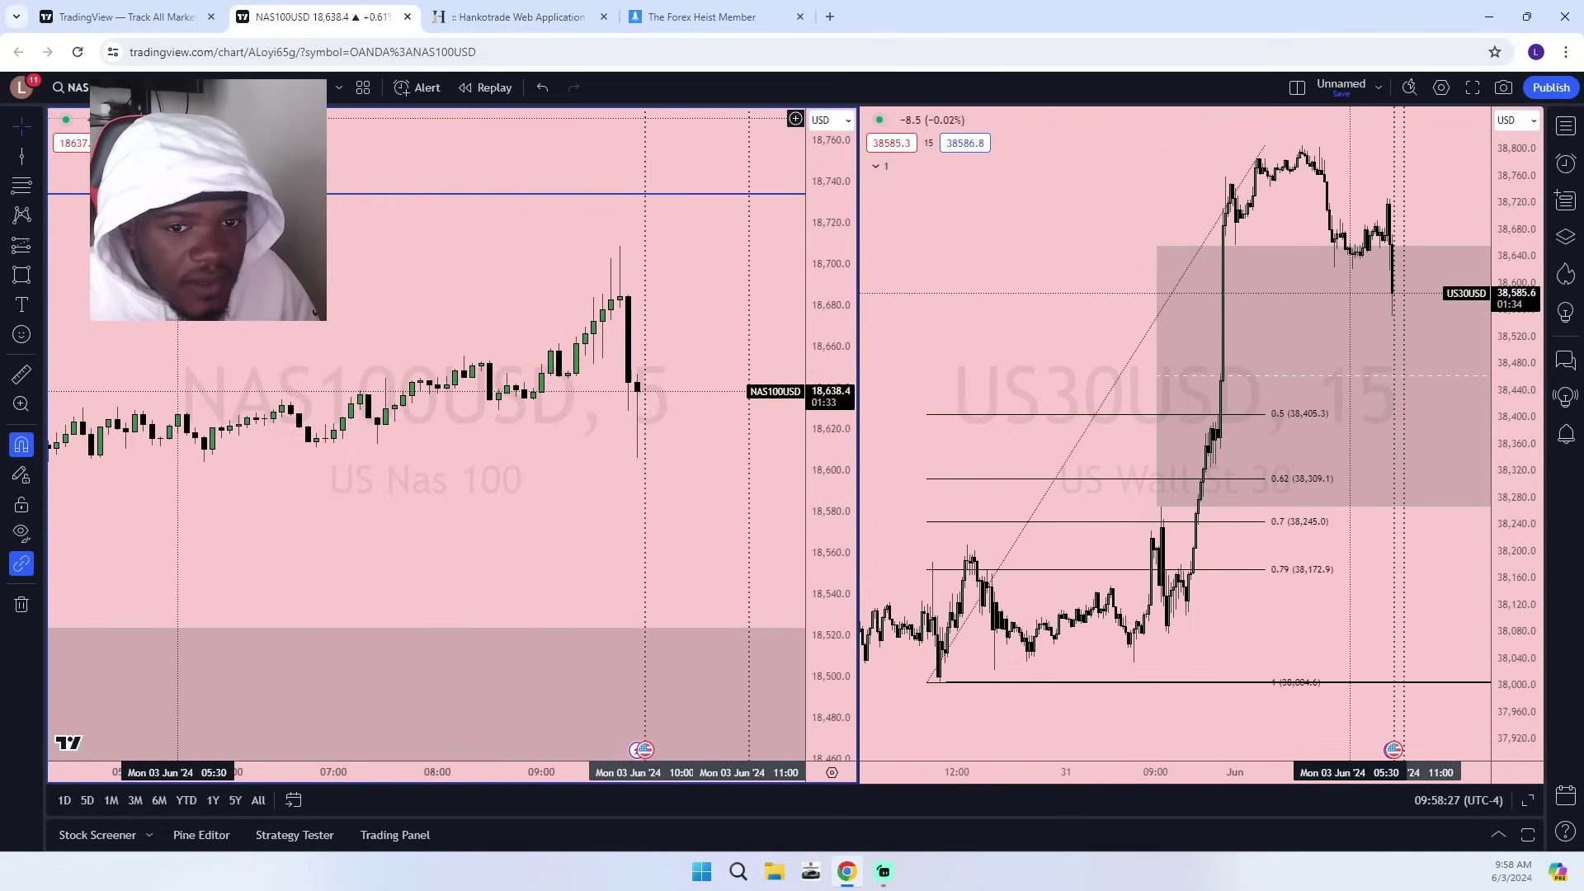
{"action": "left_click", "coordinate": [178, 88]}
{"action": "left_click", "coordinate": [195, 322]}
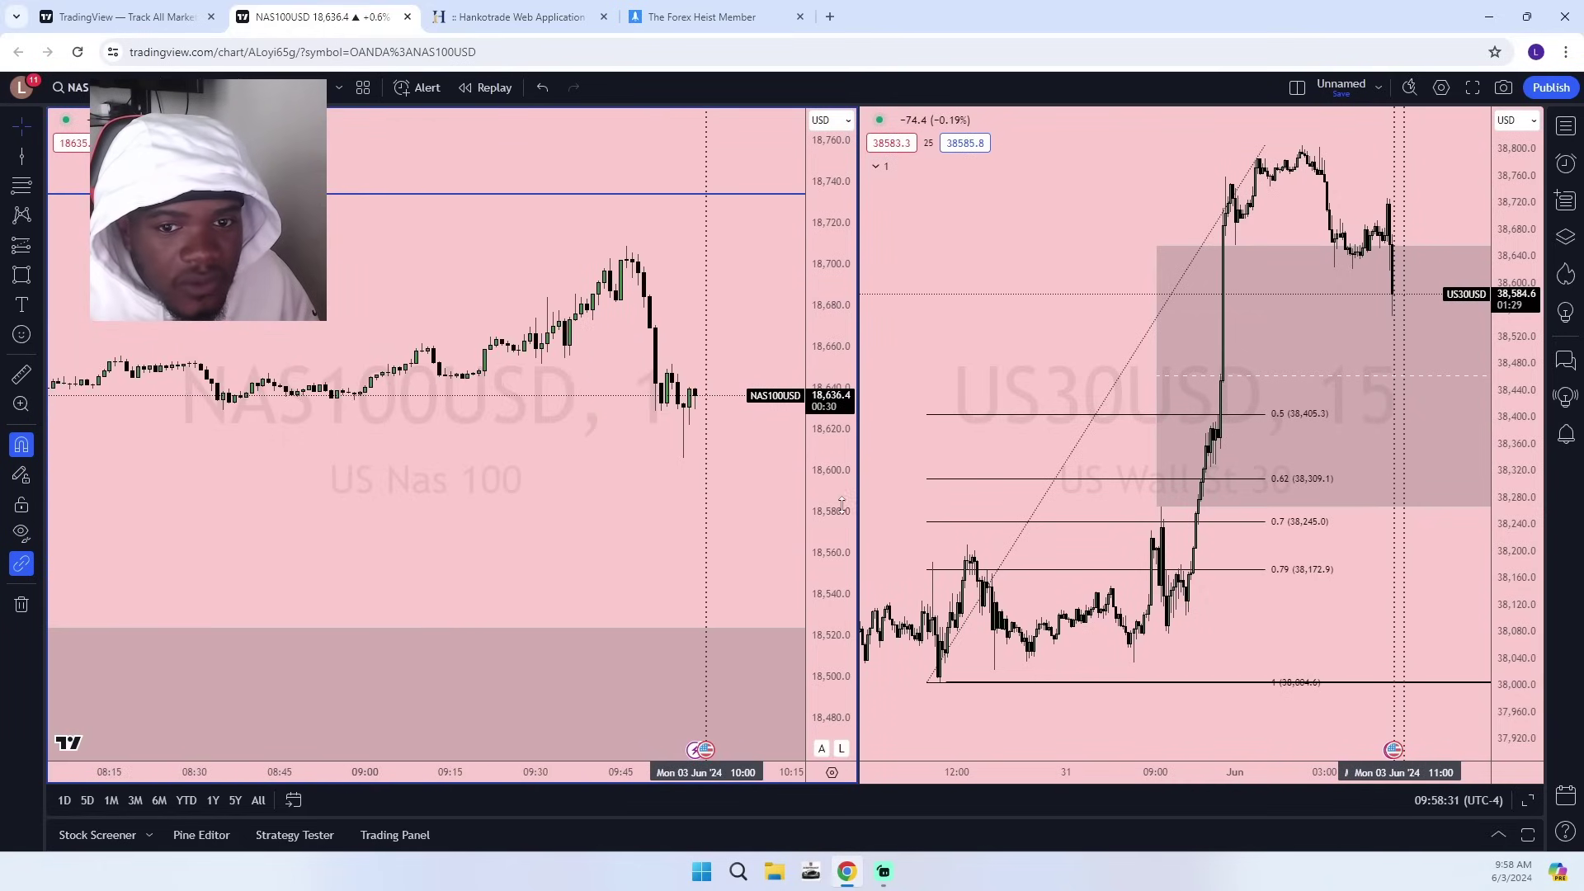
{"action": "left_click_drag", "start_coordinate": [842, 503], "coordinate": [837, 342]}
Return NAS100USD to 5 minutes and mark the gap at the large bearish candle with a rectangle from about 18,679.1 to 18,646.8, extended to 11:00.
{"action": "left_click", "coordinate": [178, 88]}
{"action": "left_click", "coordinate": [212, 391]}
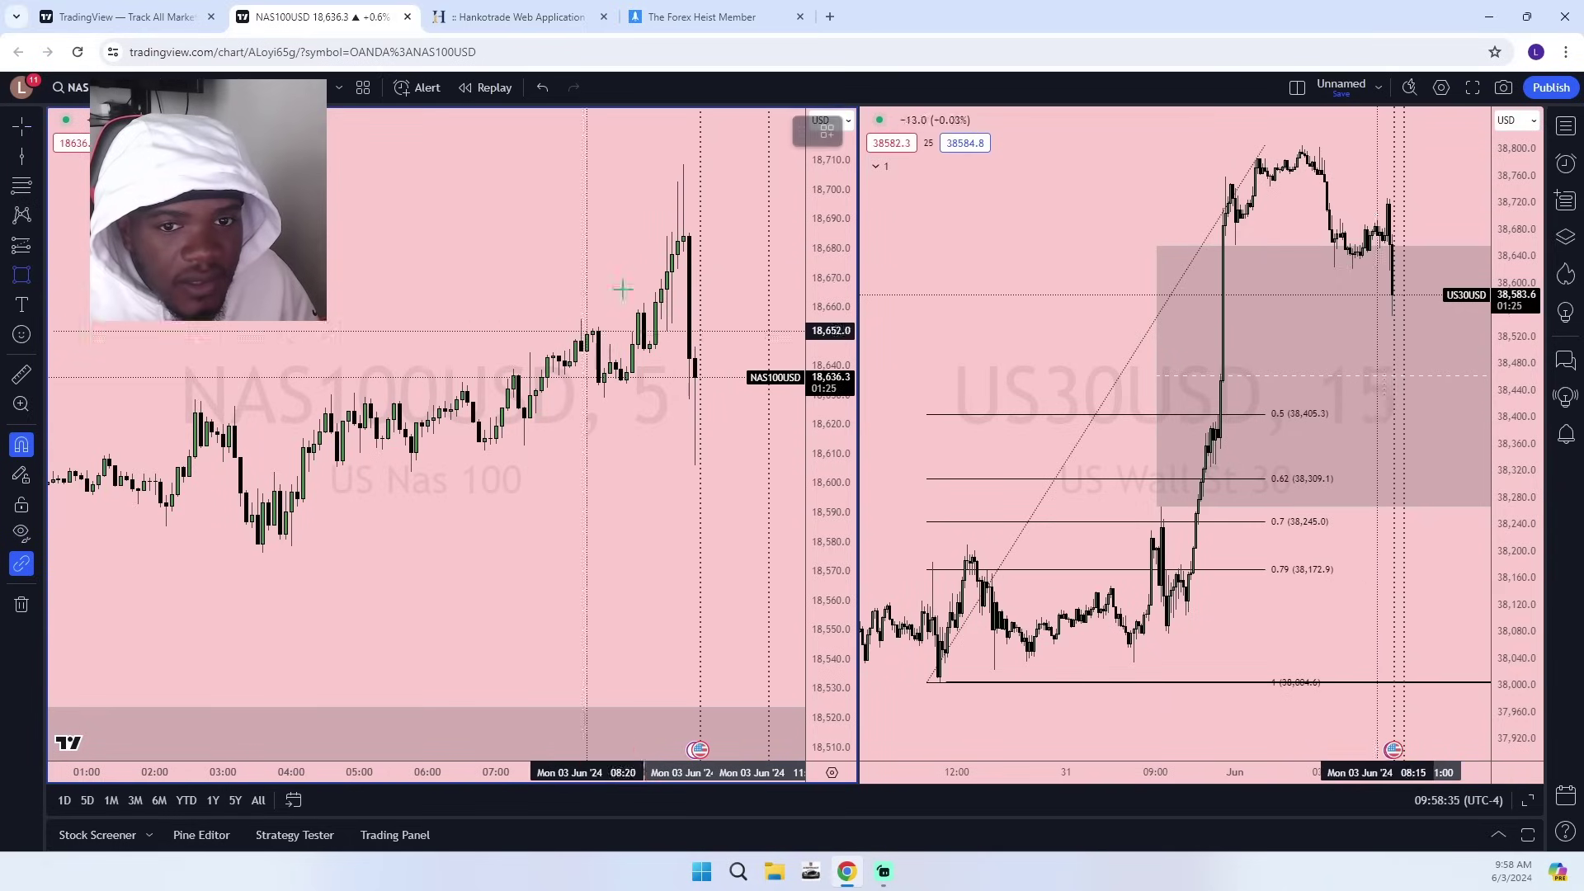
{"action": "mouse_move", "coordinate": [683, 252]}
{"action": "left_mouse_down"}
{"action": "mouse_move", "coordinate": [696, 347]}
{"action": "mouse_move", "coordinate": [768, 297]}
{"action": "left_mouse_up"}
{"action": "scroll", "coordinate": [728, 395], "scroll_direction": "up", "scroll_amount": 8}
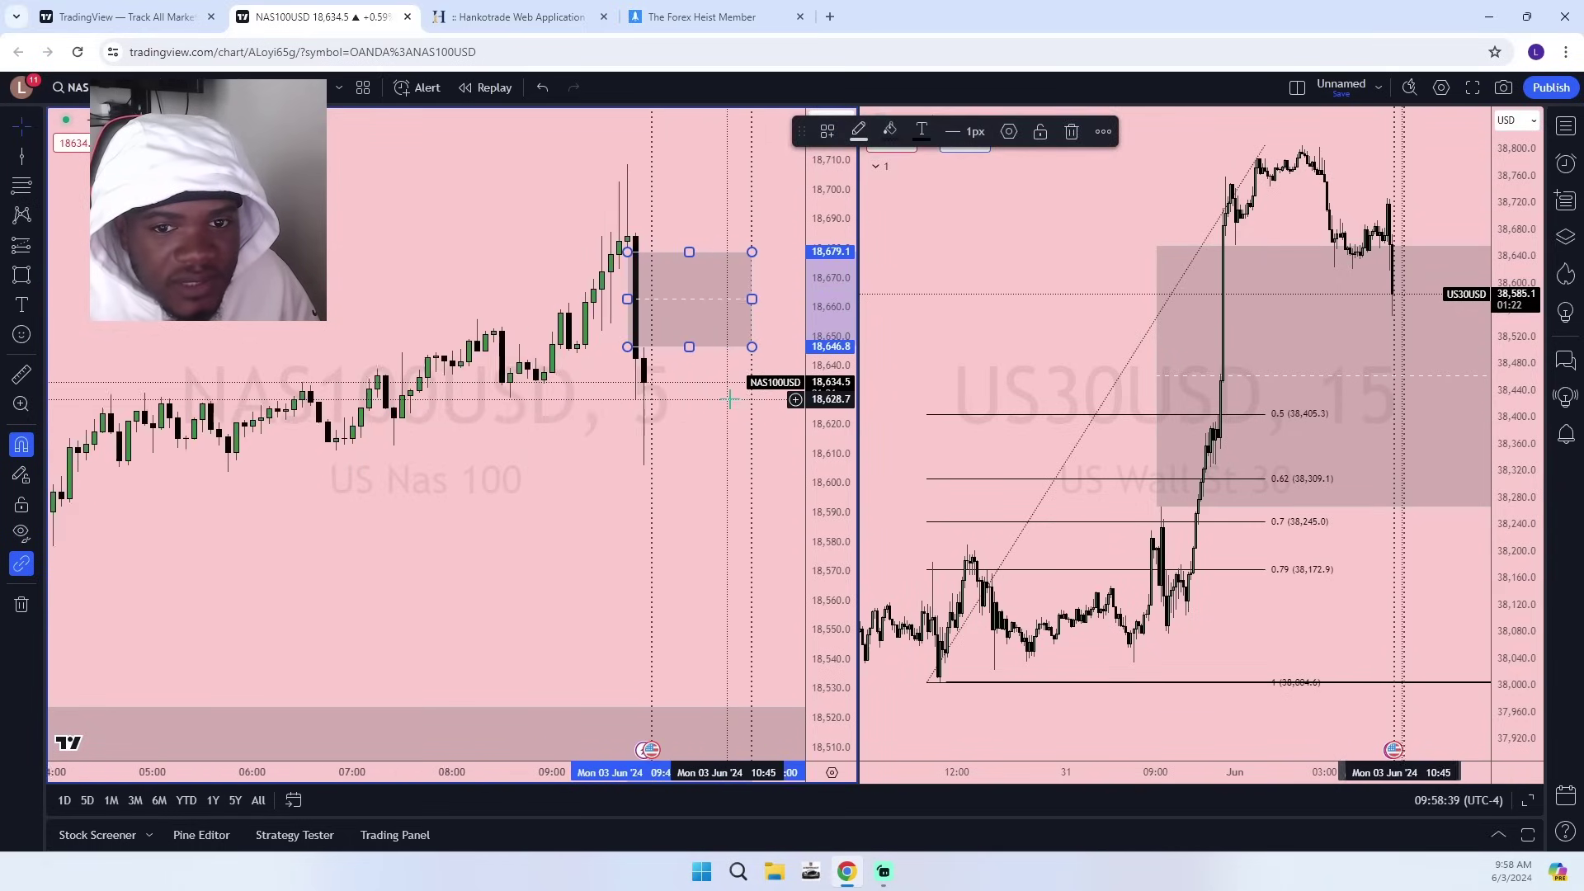
{"action": "left_click_drag", "start_coordinate": [653, 389], "coordinate": [647, 386]}
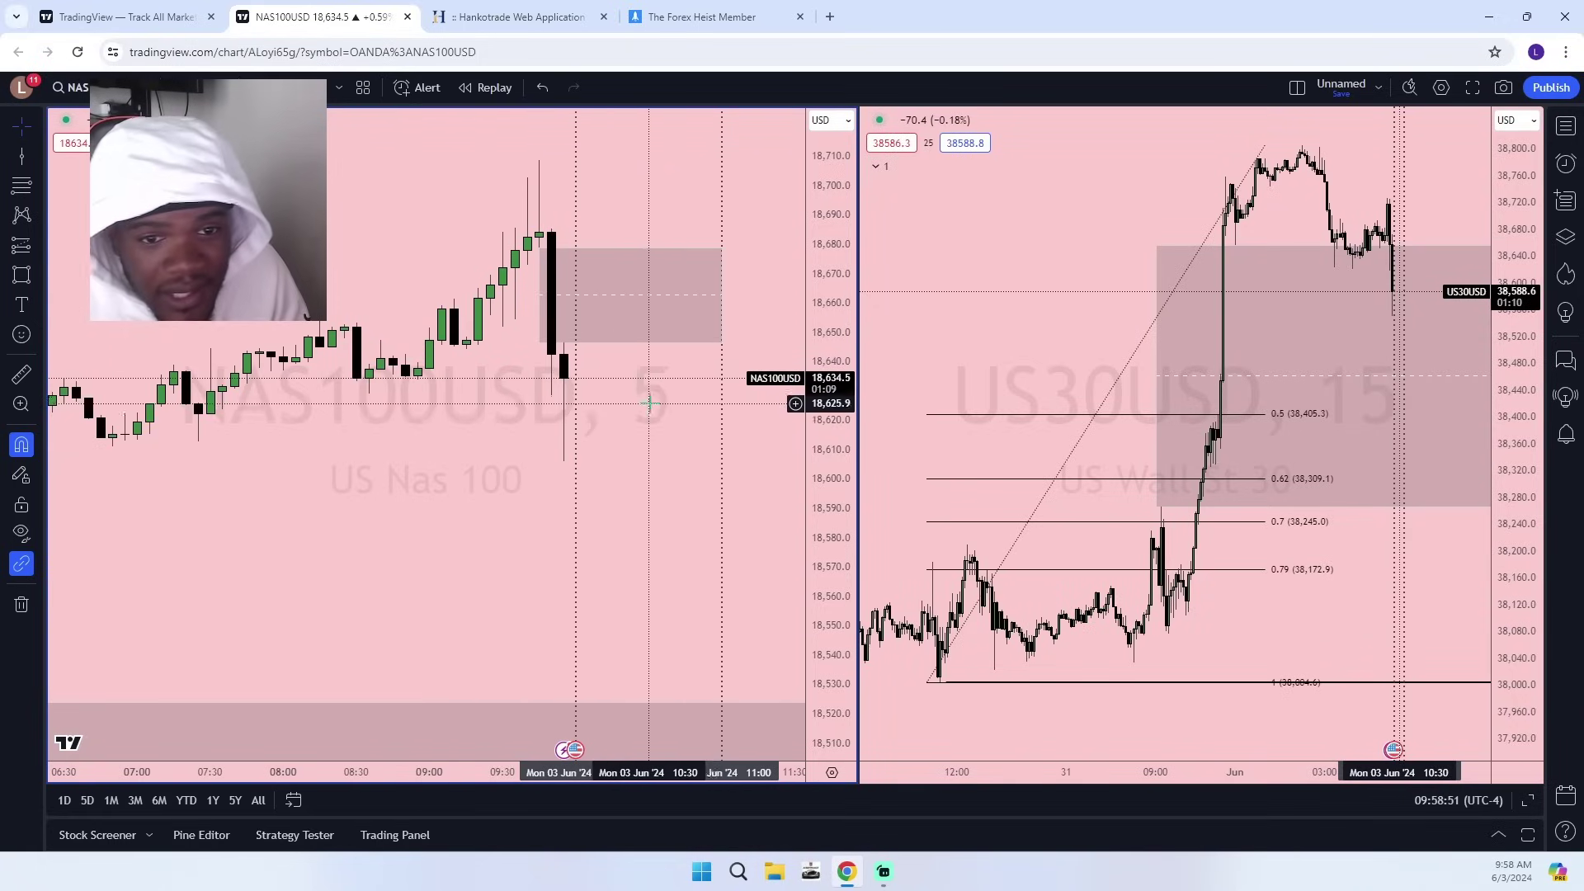
{"action": "scroll", "coordinate": [477, 439], "scroll_direction": "up", "scroll_amount": 2}
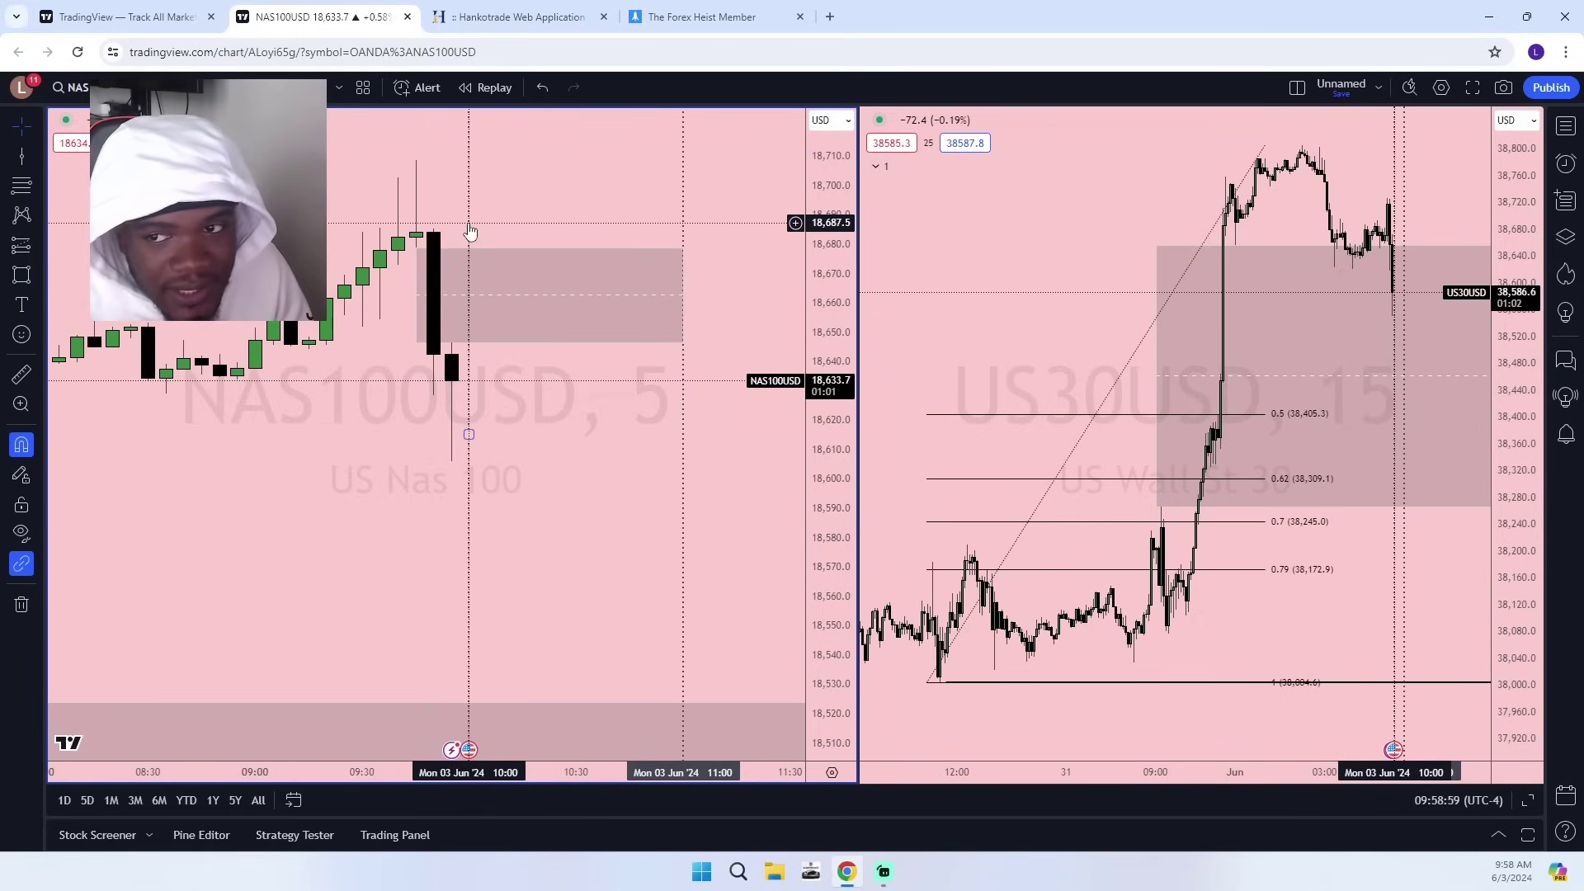
Examine how the latest NAS100USD 5-minute candles sit relative to the marked gap, the buyside liquidity line and the larger zone below.
{"action": "scroll", "coordinate": [522, 254], "scroll_direction": "down", "scroll_amount": 5}
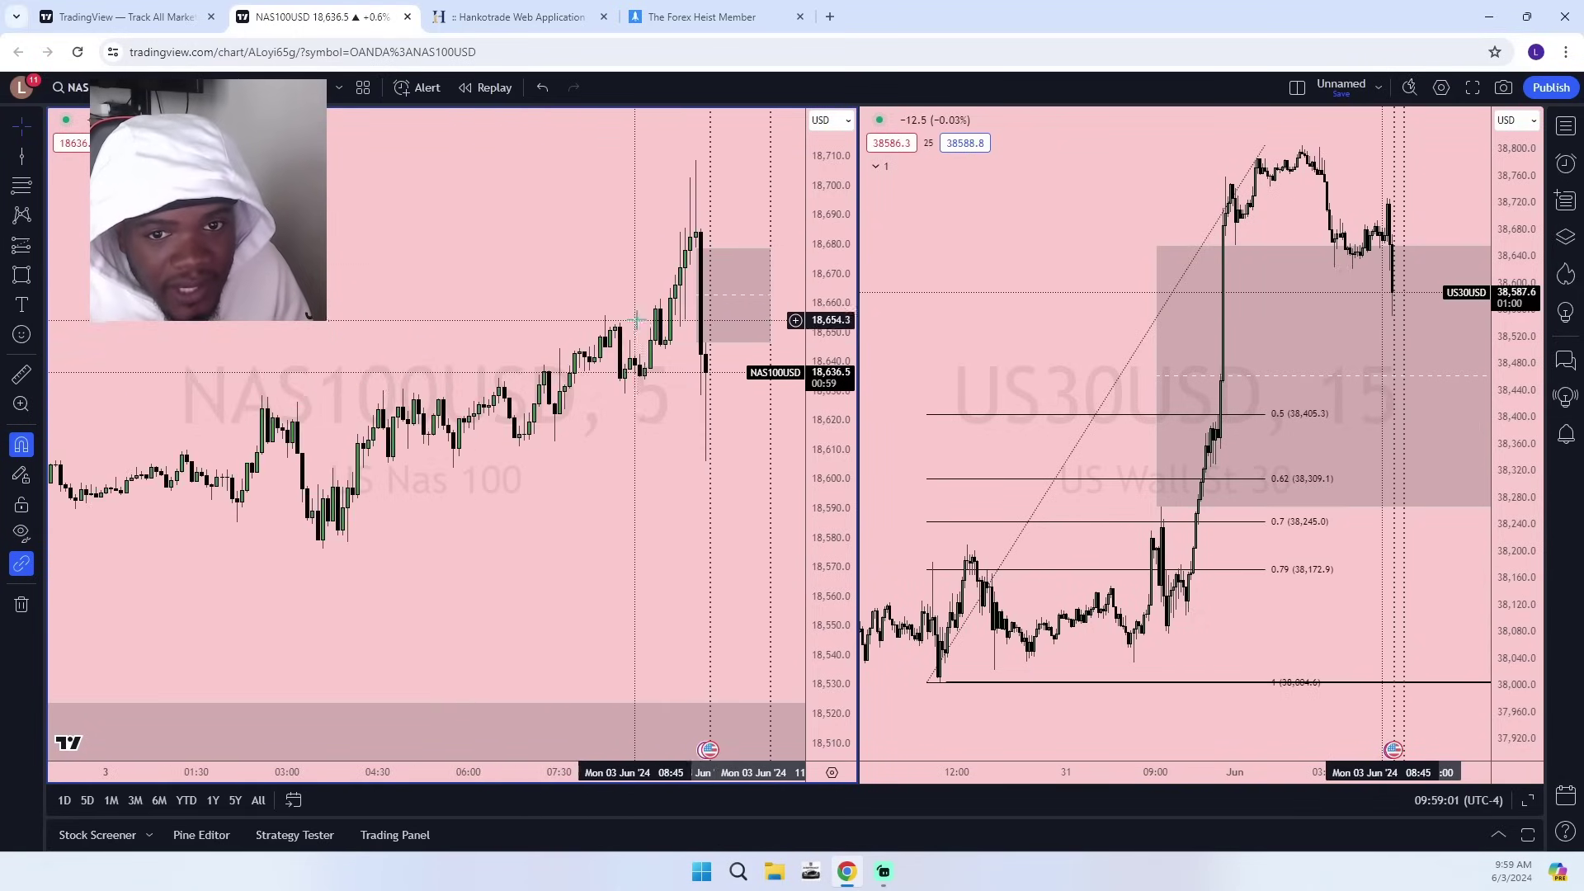
{"action": "scroll", "coordinate": [702, 299], "scroll_direction": "down", "scroll_amount": 5}
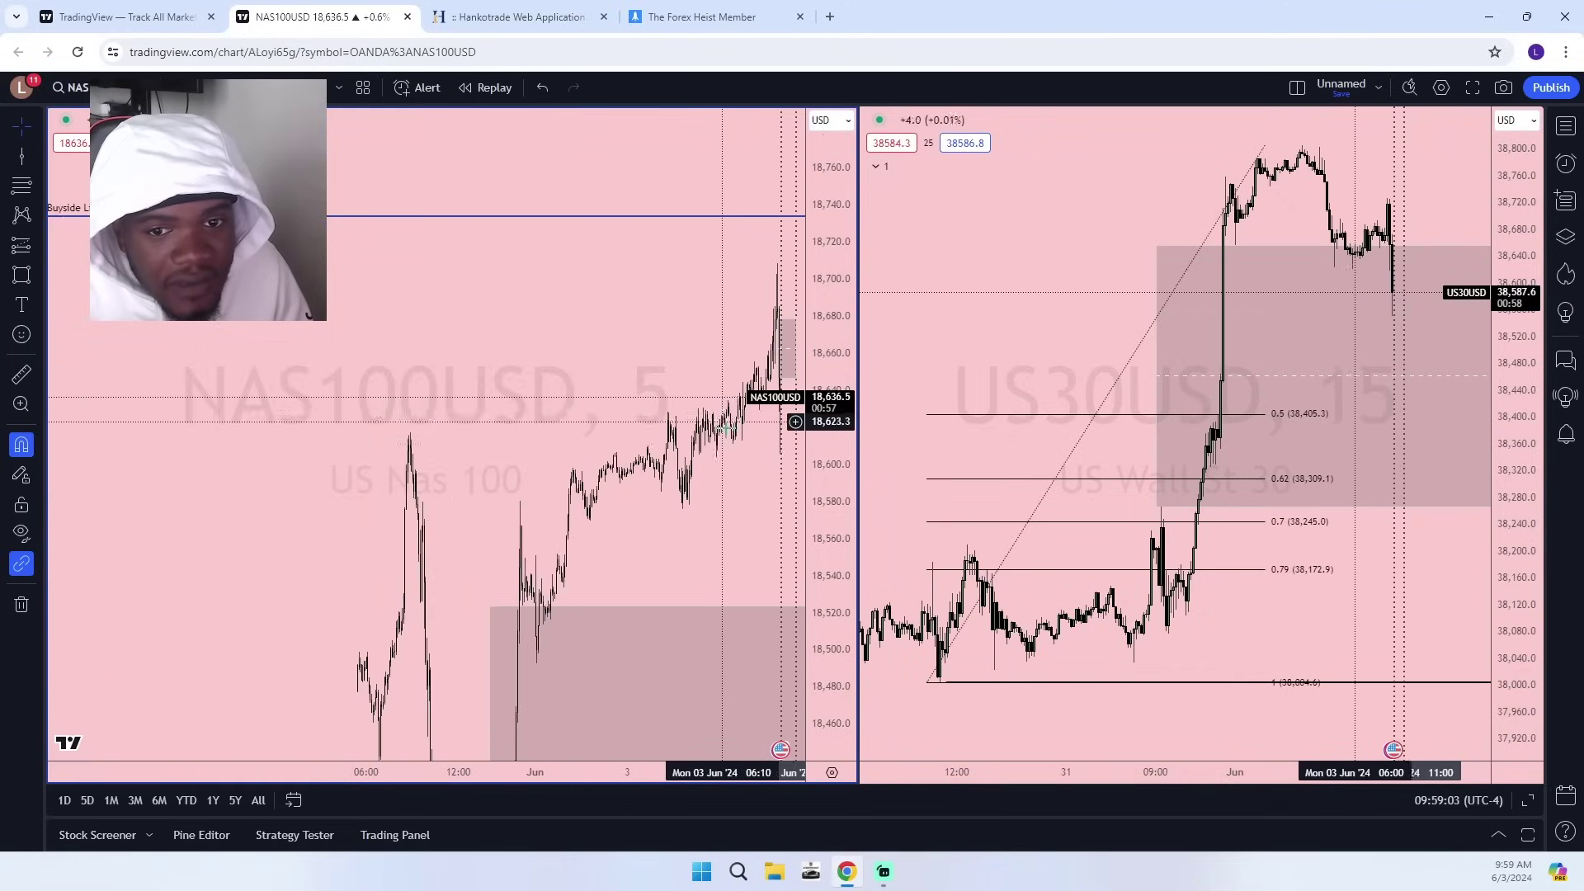
{"action": "scroll", "coordinate": [702, 300], "scroll_direction": "up", "scroll_amount": 6}
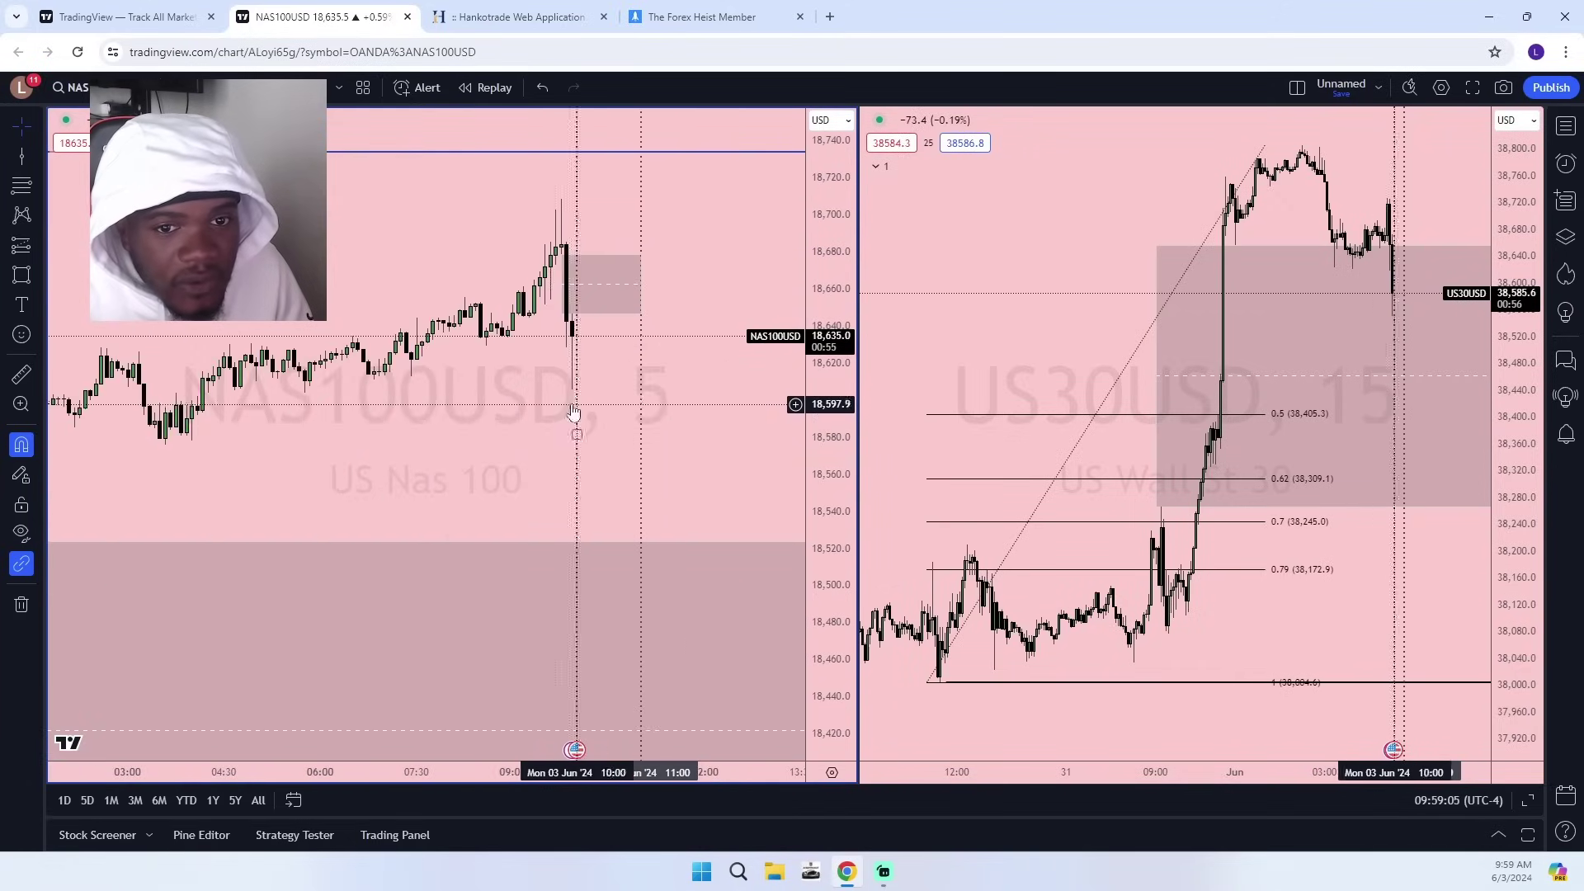
{"action": "scroll", "coordinate": [351, 363], "scroll_direction": "up", "scroll_amount": 2}
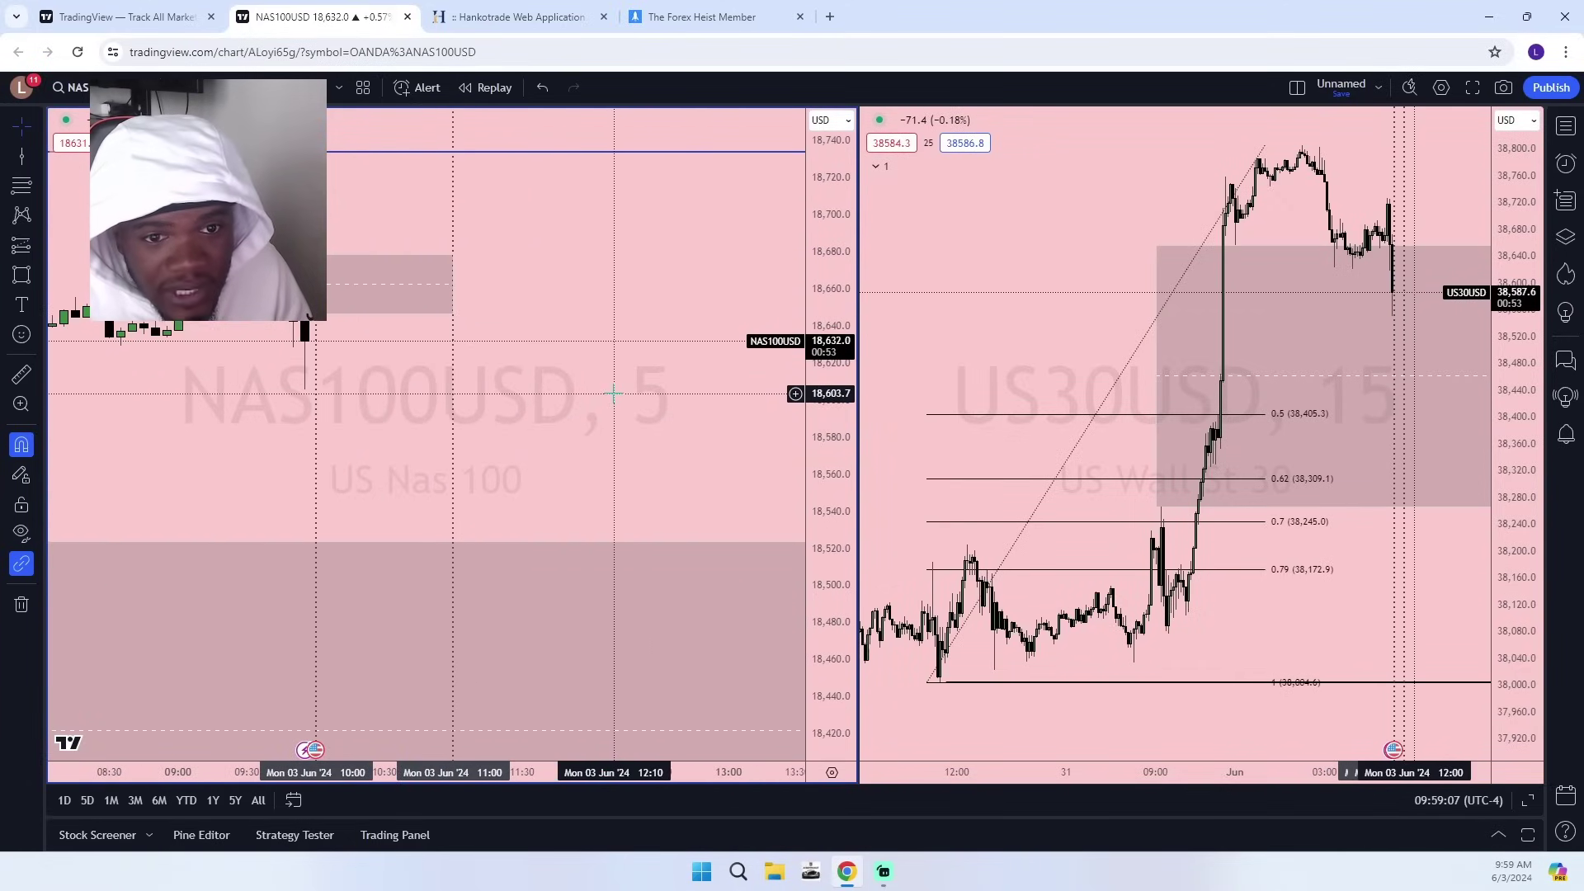
{"action": "left_click_drag", "start_coordinate": [351, 363], "coordinate": [652, 445]}
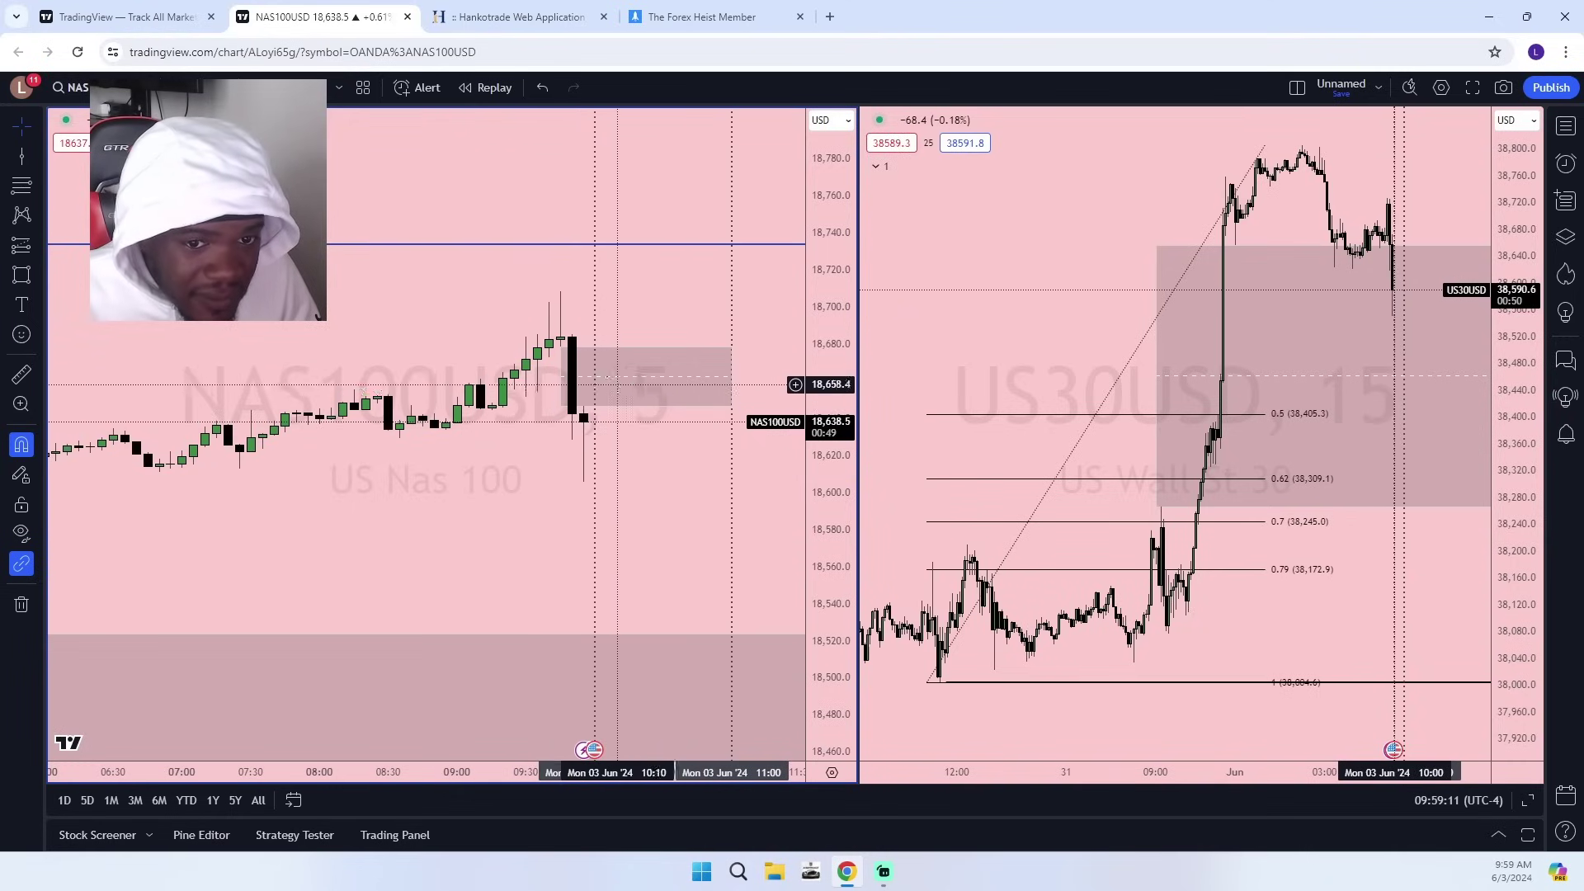
{"action": "left_click", "coordinate": [598, 407]}
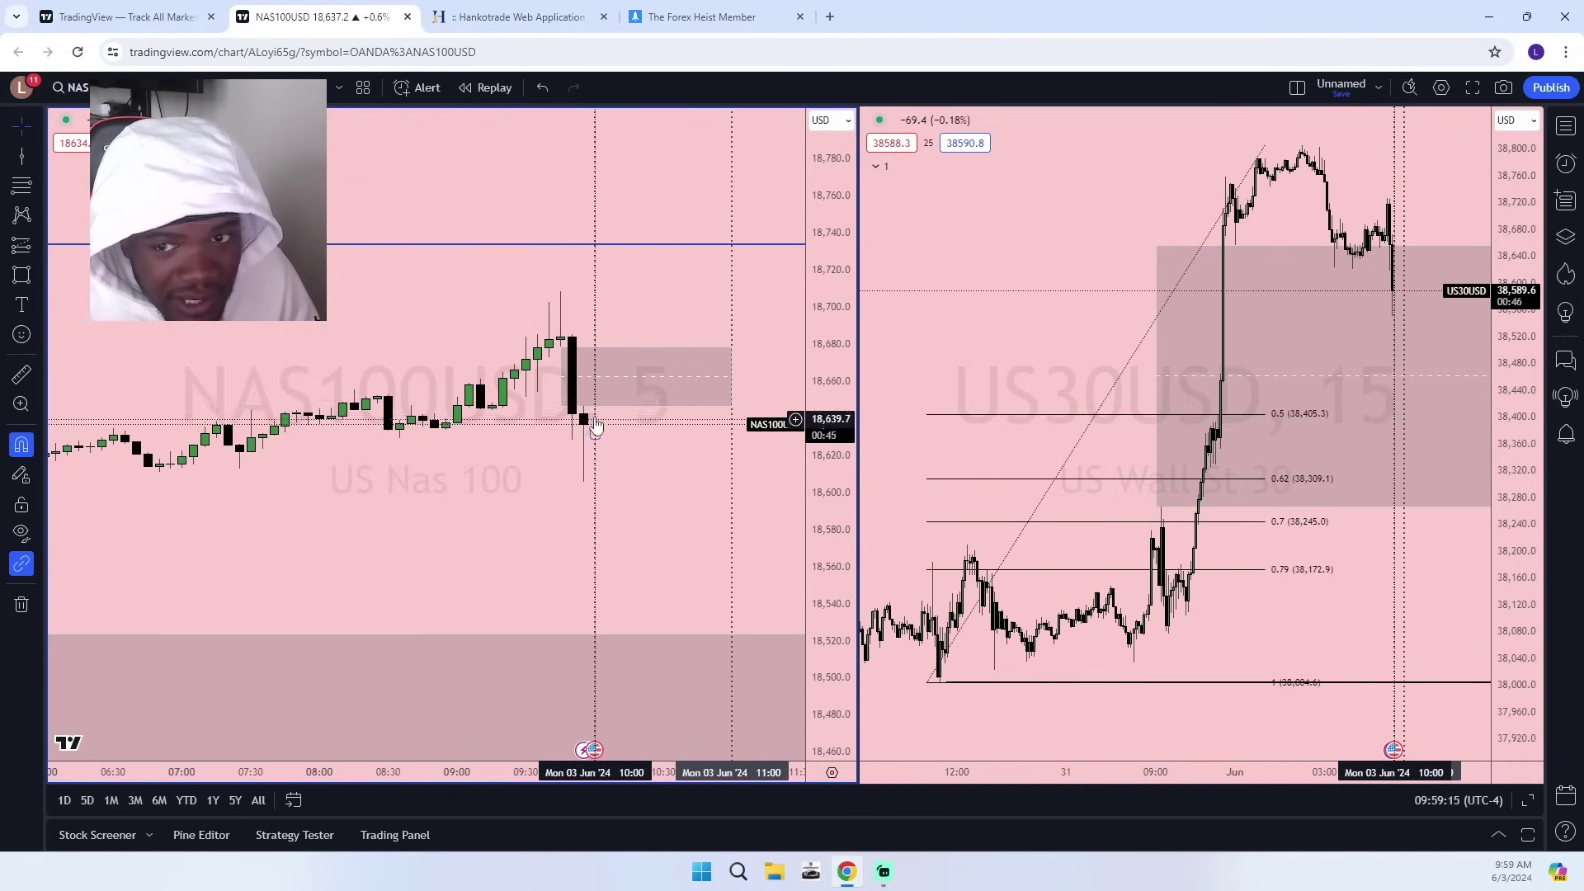
{"action": "left_click", "coordinate": [616, 453]}
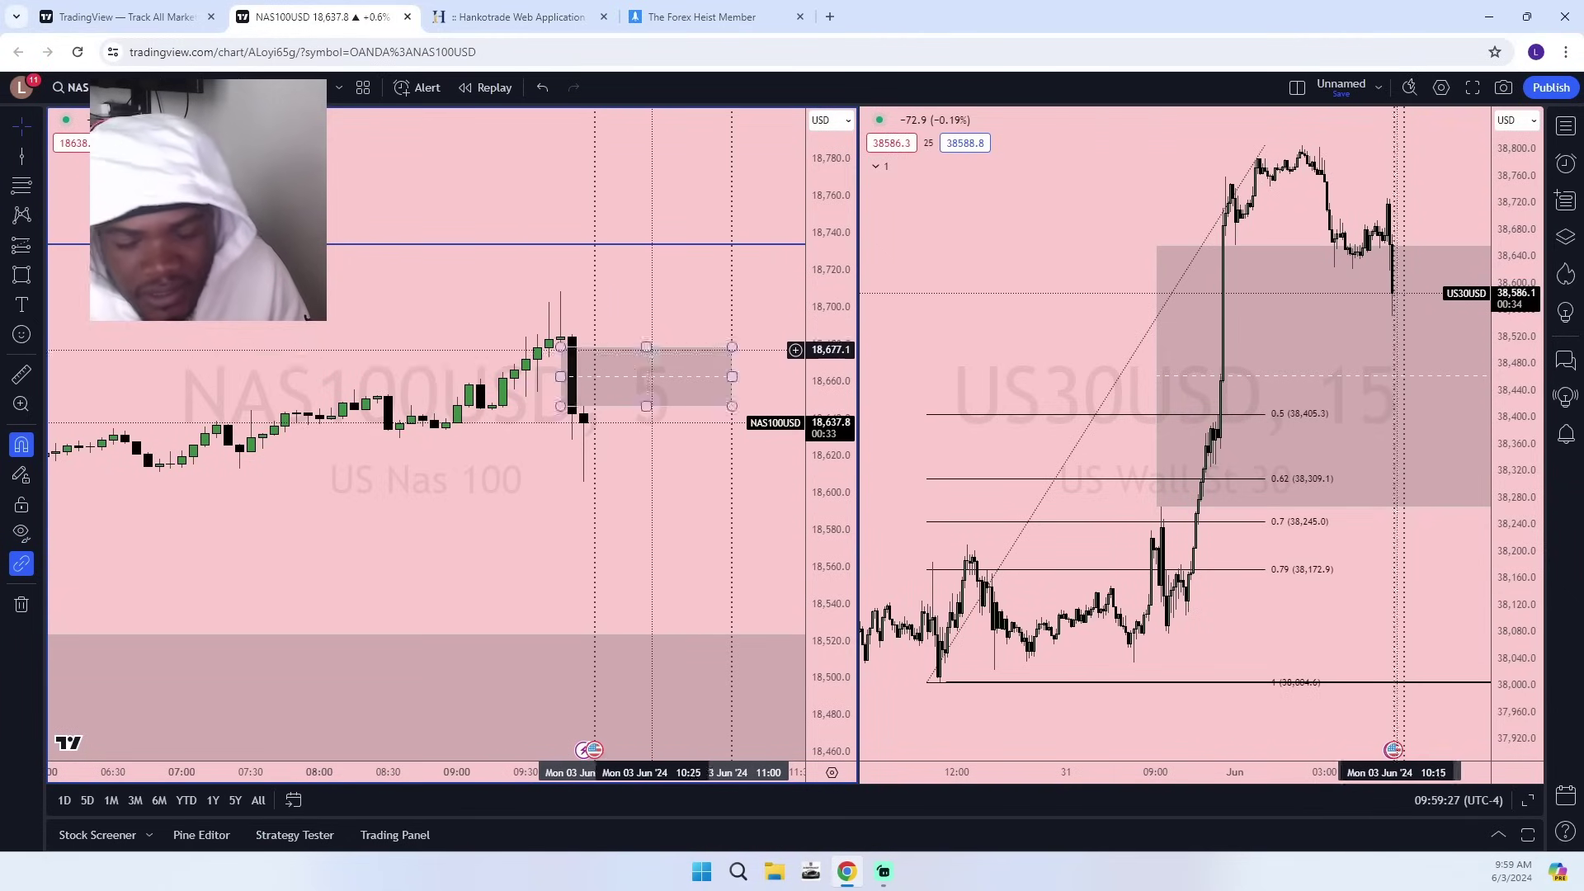
{"action": "scroll", "coordinate": [1414, 444], "scroll_direction": "down", "scroll_amount": 3}
{"action": "scroll", "coordinate": [632, 432], "scroll_direction": "down", "scroll_amount": 5}
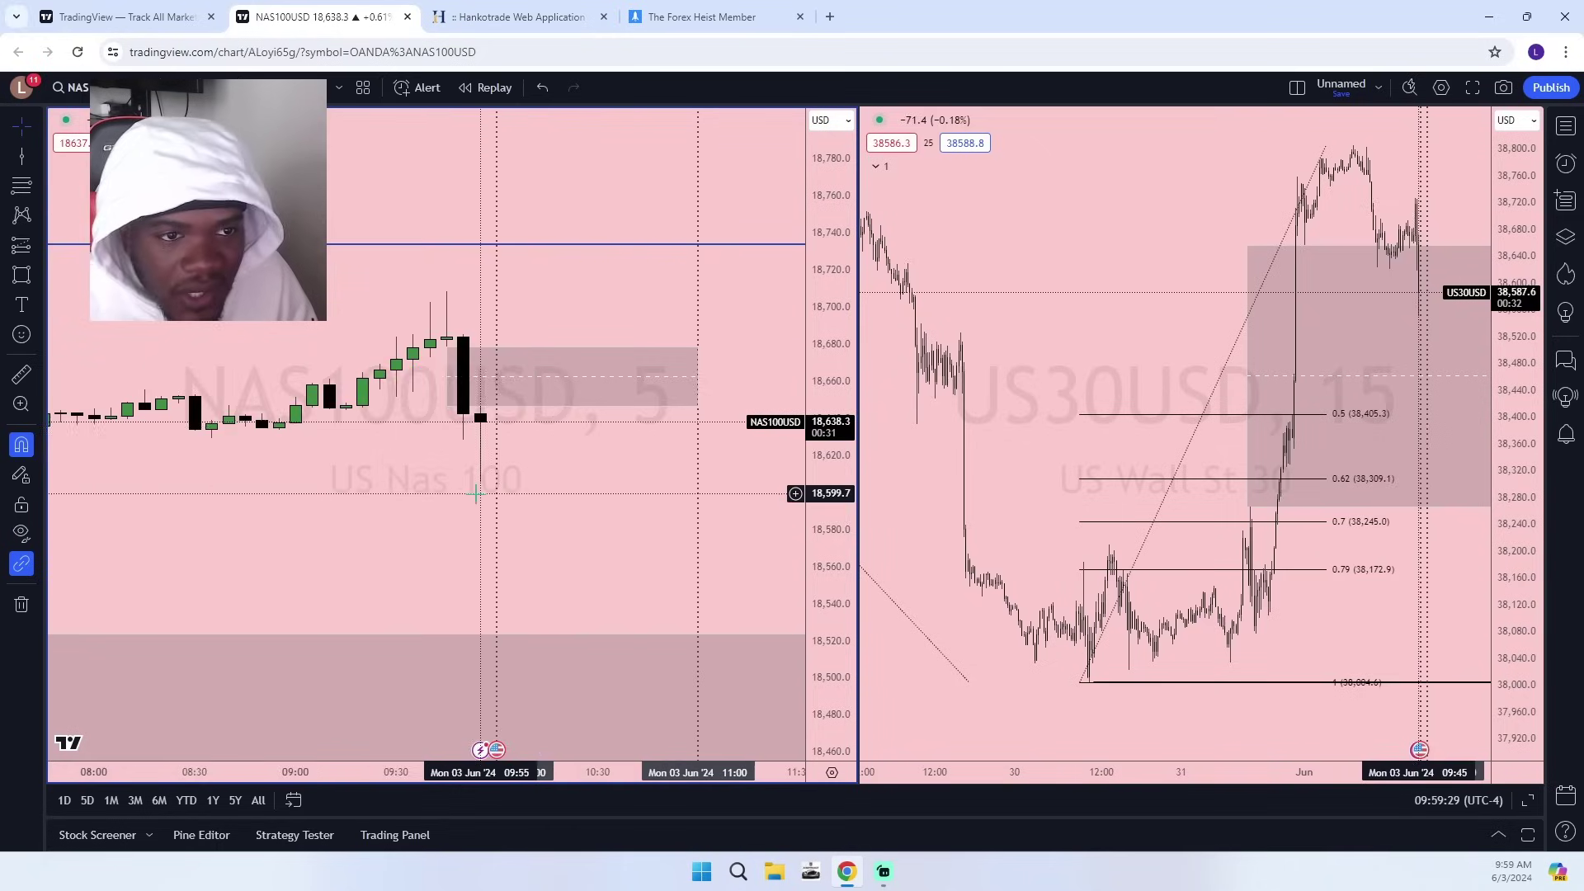
{"action": "scroll", "coordinate": [667, 457], "scroll_direction": "down", "scroll_amount": 5}
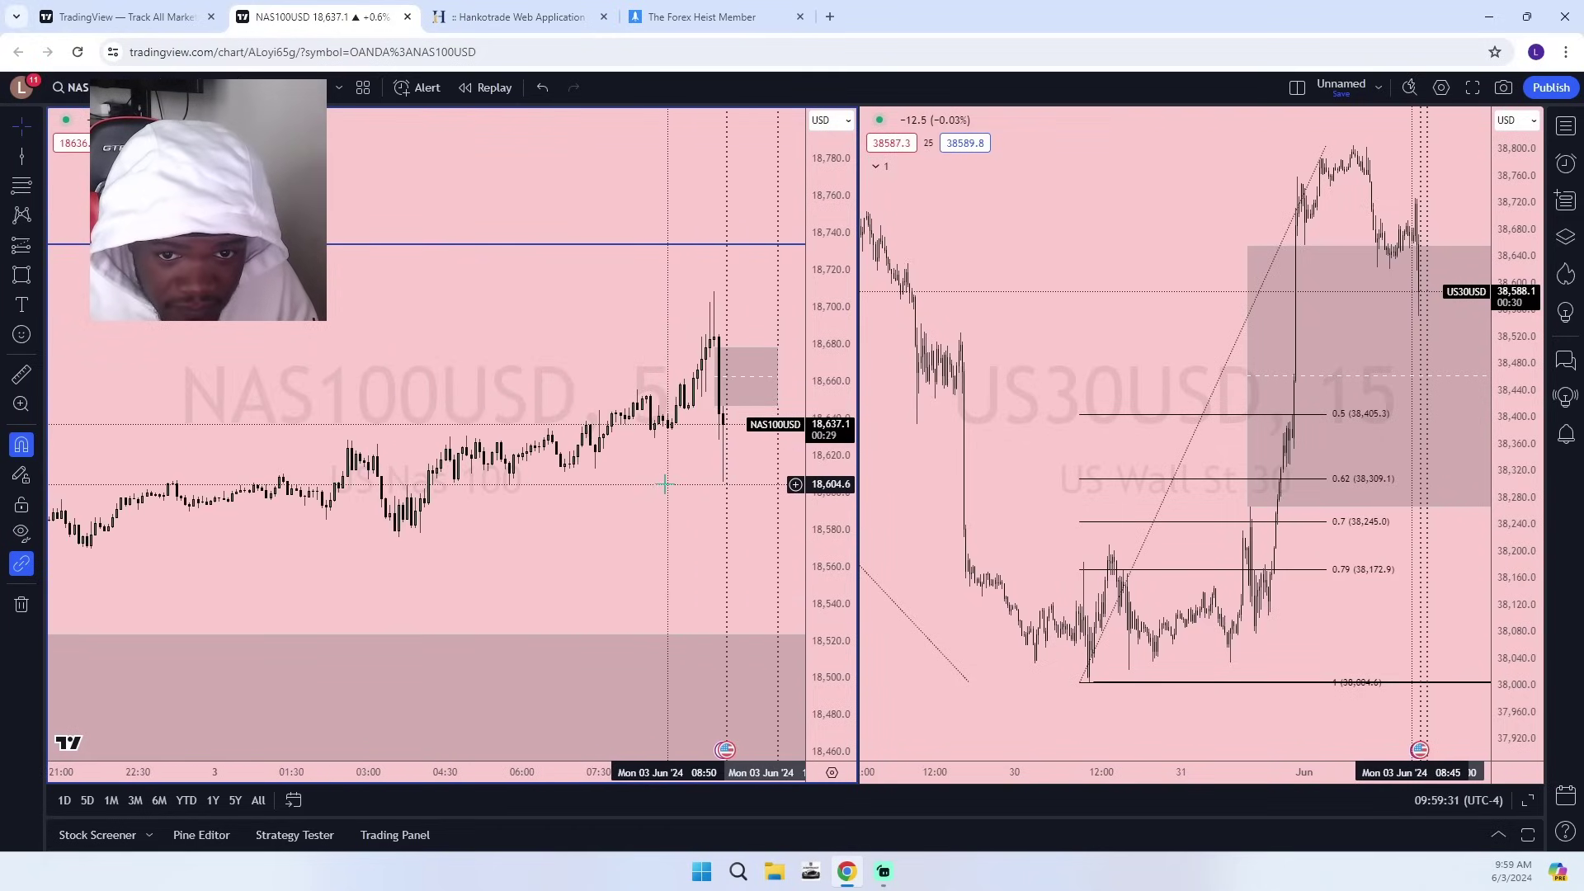
{"action": "scroll", "coordinate": [668, 474], "scroll_direction": "up", "scroll_amount": 10}
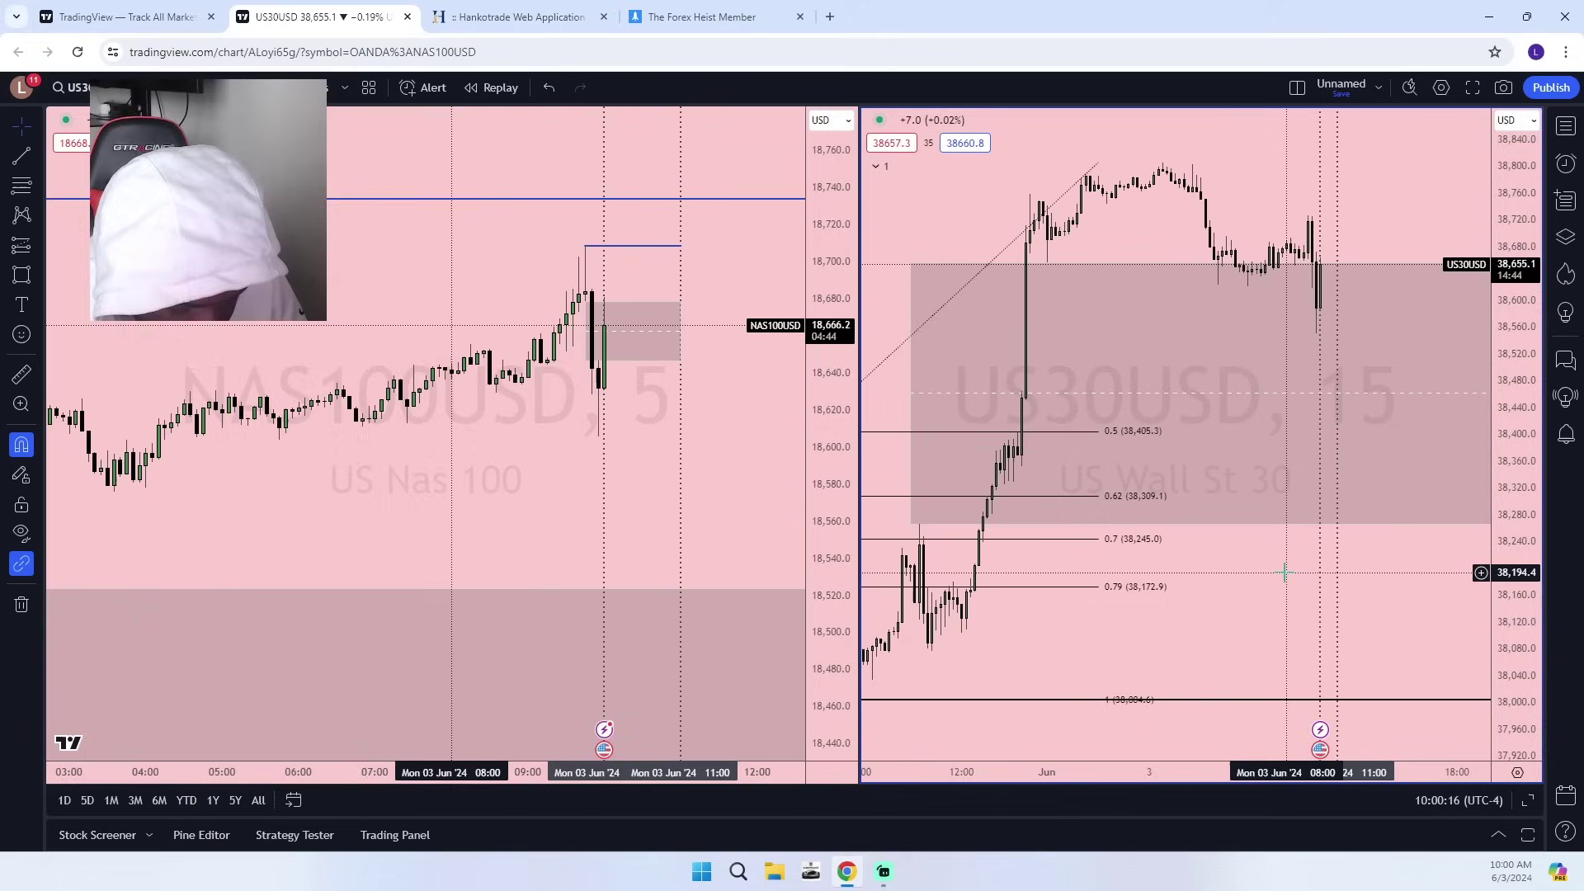
Inspect the 10:00 candle's move into the marked gap on the NAS100USD 5-minute chart.
{"action": "scroll", "coordinate": [656, 281], "scroll_direction": "up", "scroll_amount": 3}
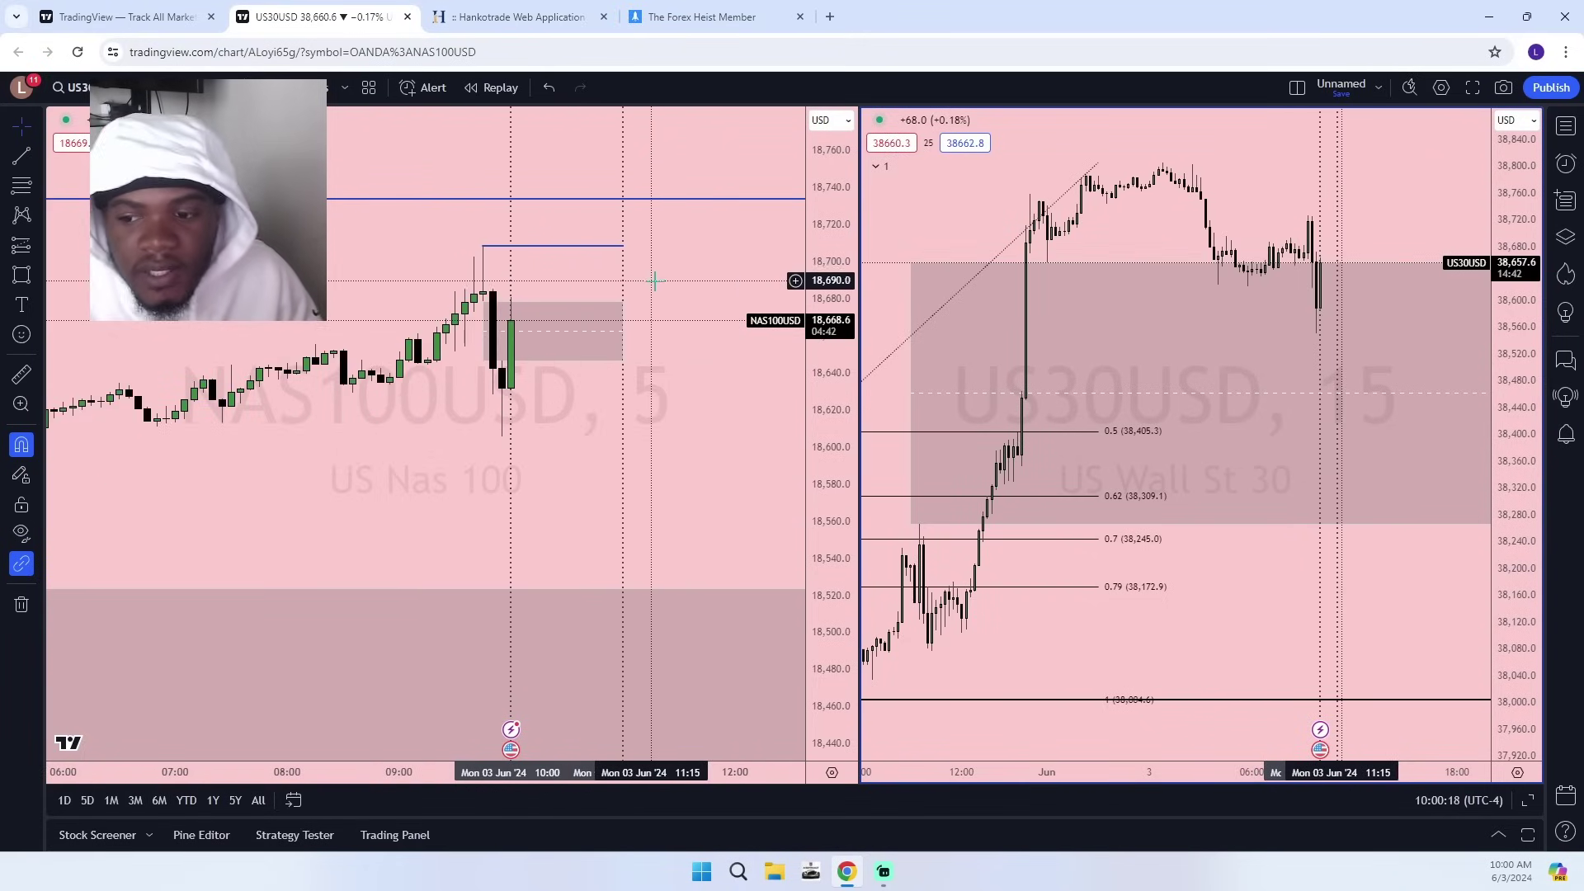
{"action": "left_click_drag", "start_coordinate": [660, 446], "coordinate": [739, 458]}
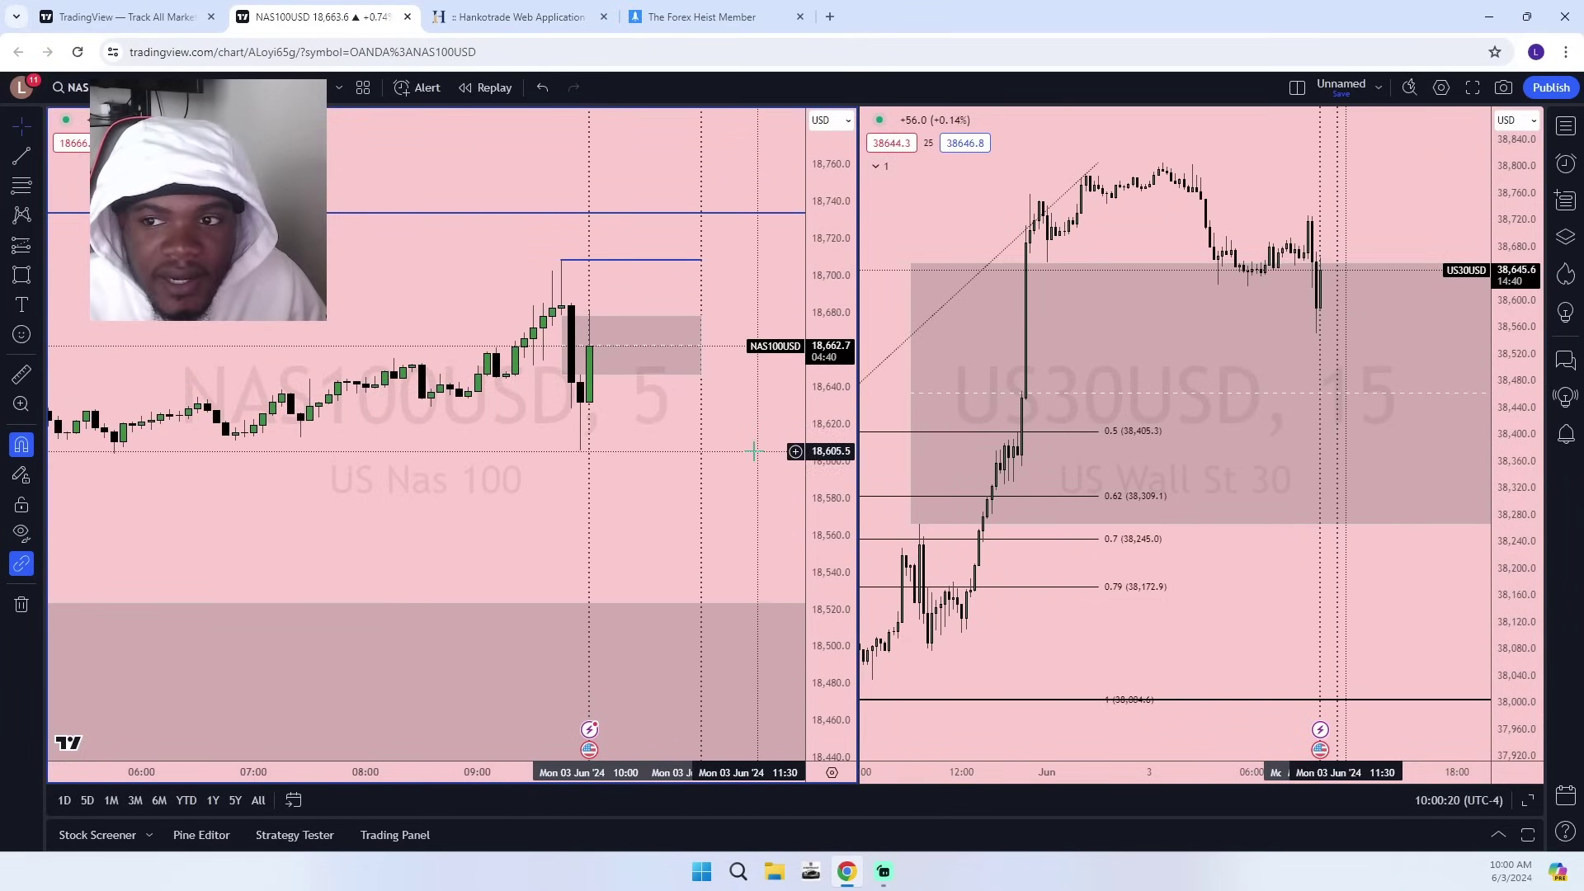
{"action": "scroll", "coordinate": [675, 396], "scroll_direction": "down", "scroll_amount": 2}
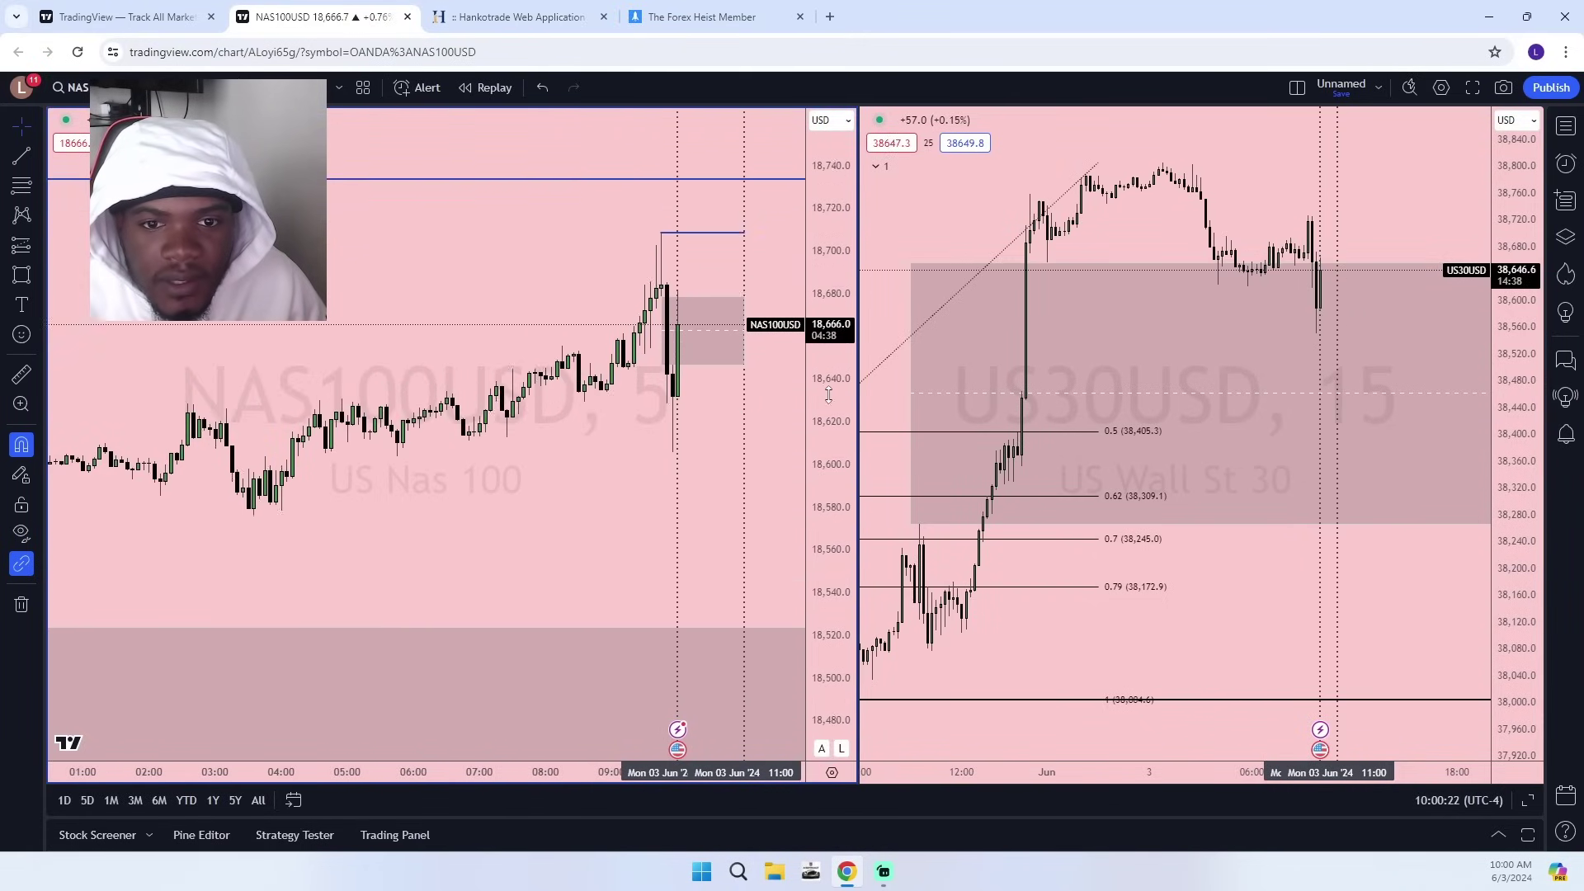
{"action": "left_click_drag", "start_coordinate": [493, 456], "coordinate": [506, 504]}
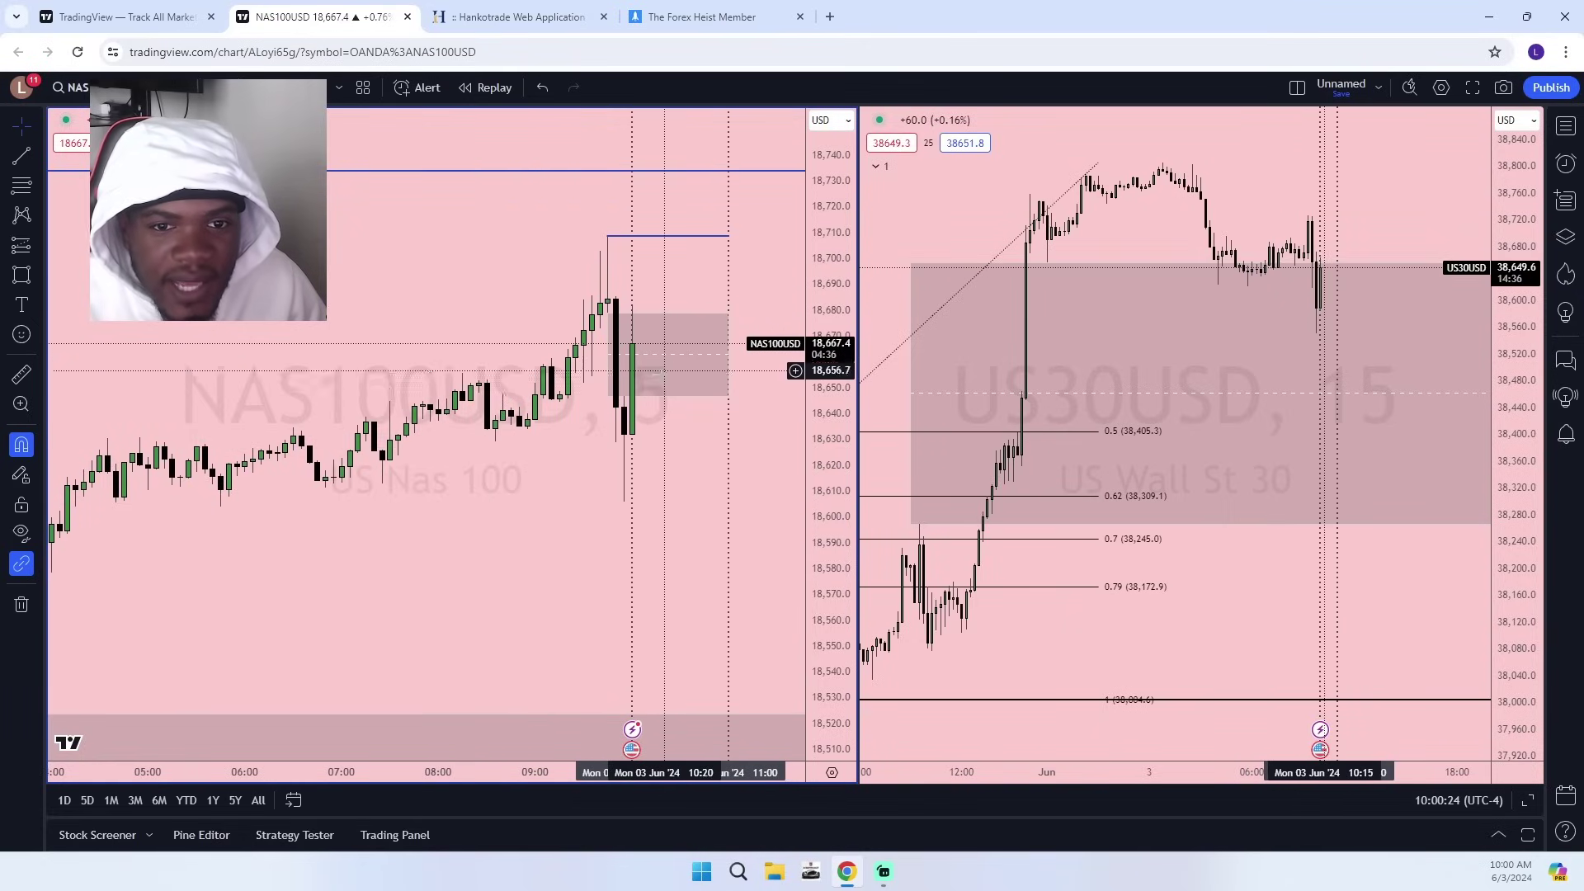
{"action": "key", "text": "5"}
{"action": "key", "text": "Return"}
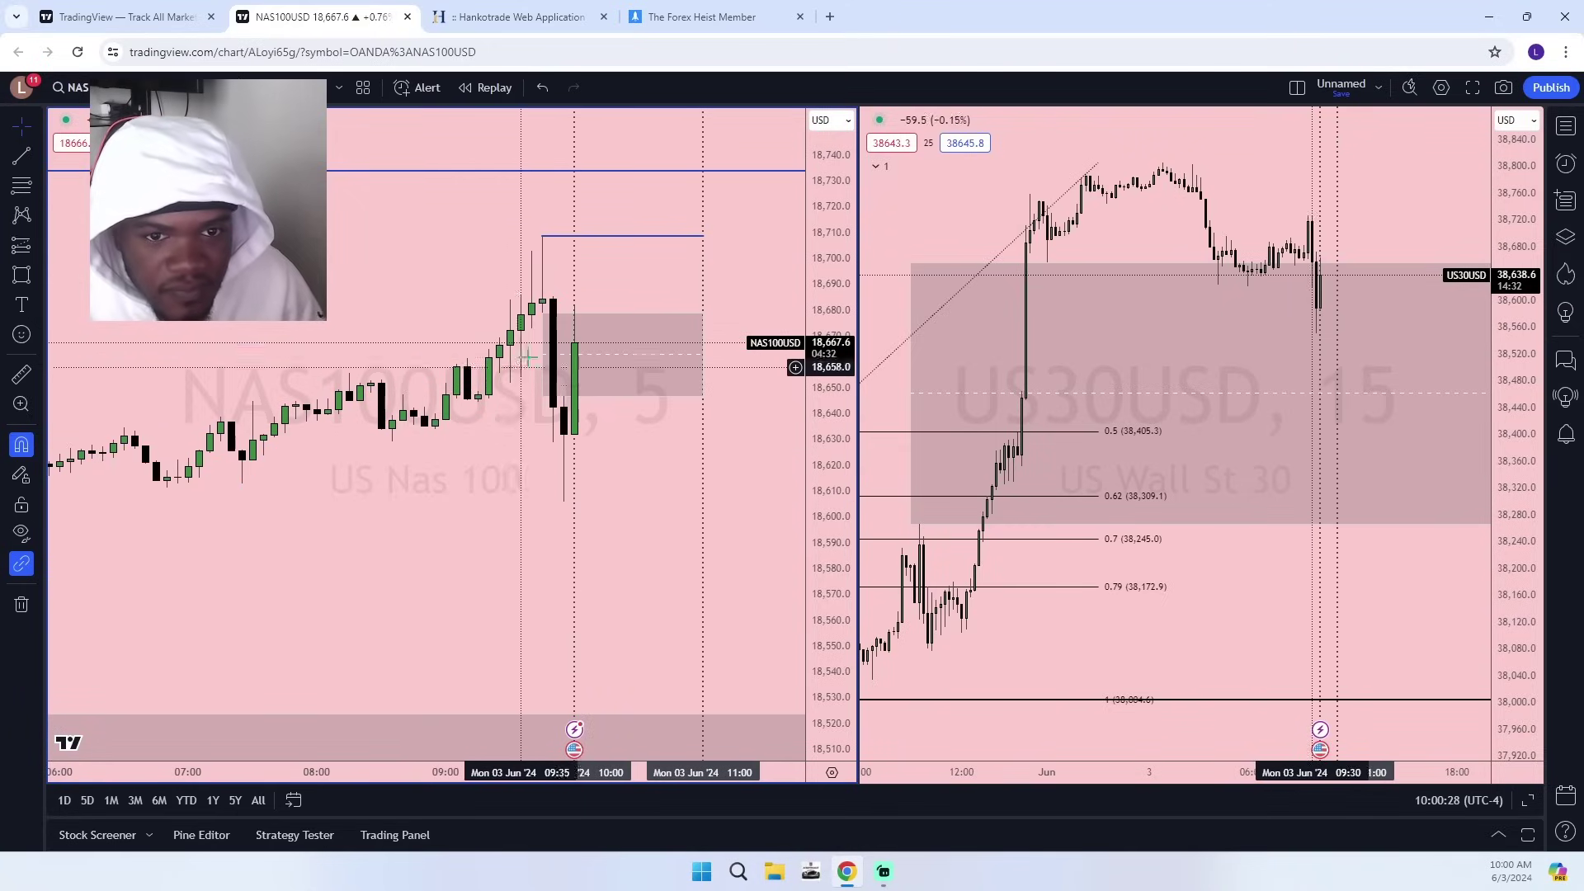
{"action": "scroll", "coordinate": [733, 425], "scroll_direction": "down", "scroll_amount": 7}
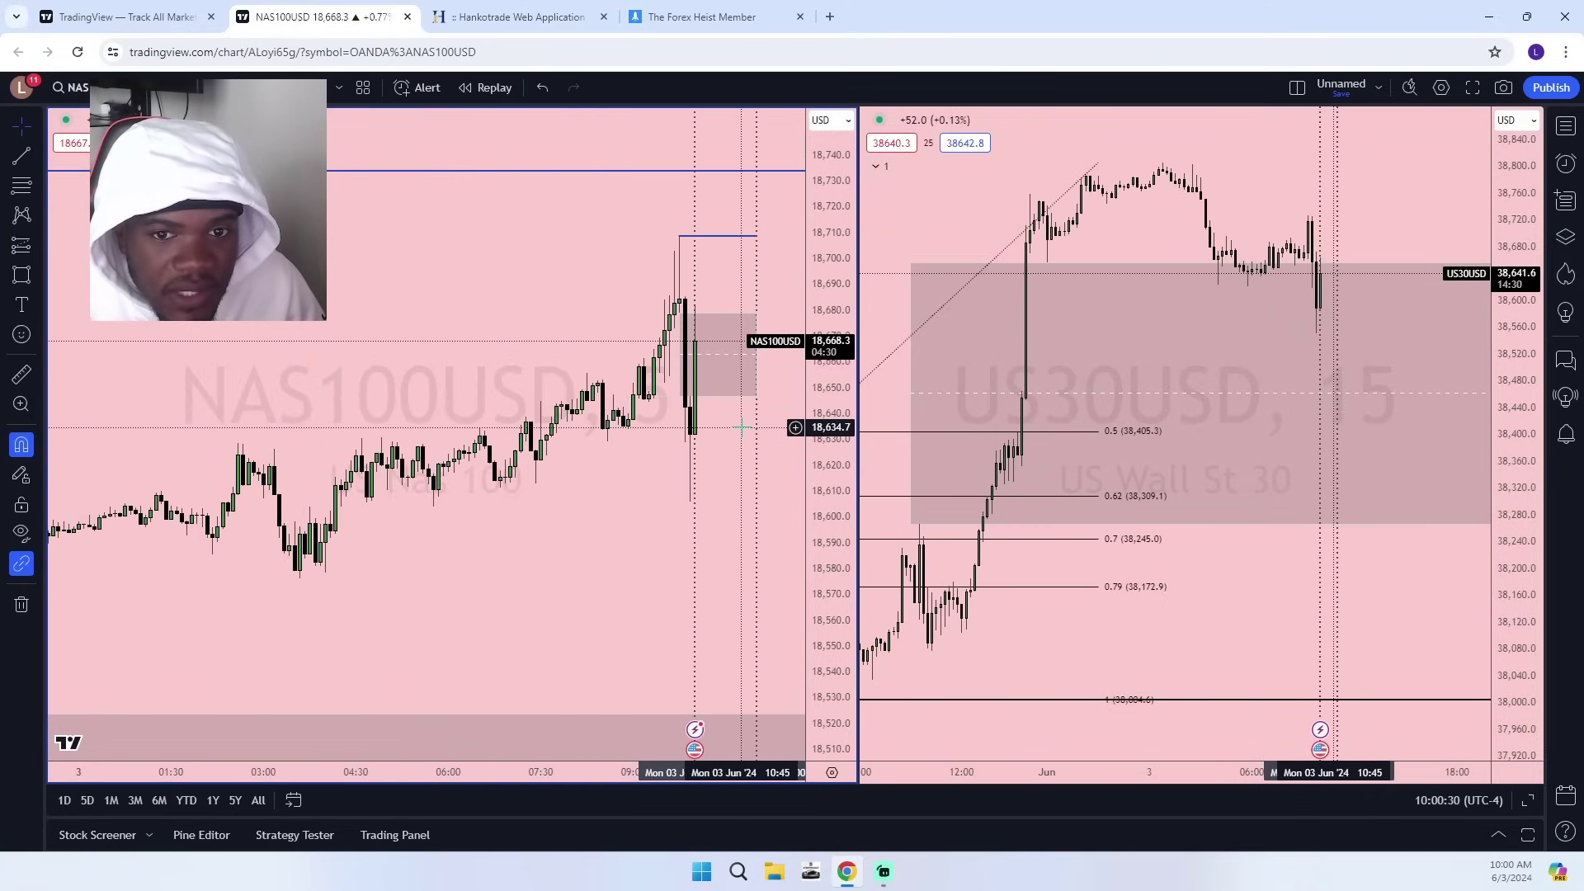
{"action": "scroll", "coordinate": [730, 427], "scroll_direction": "up", "scroll_amount": 10}
{"action": "left_click_drag", "start_coordinate": [574, 443], "coordinate": [625, 485]}
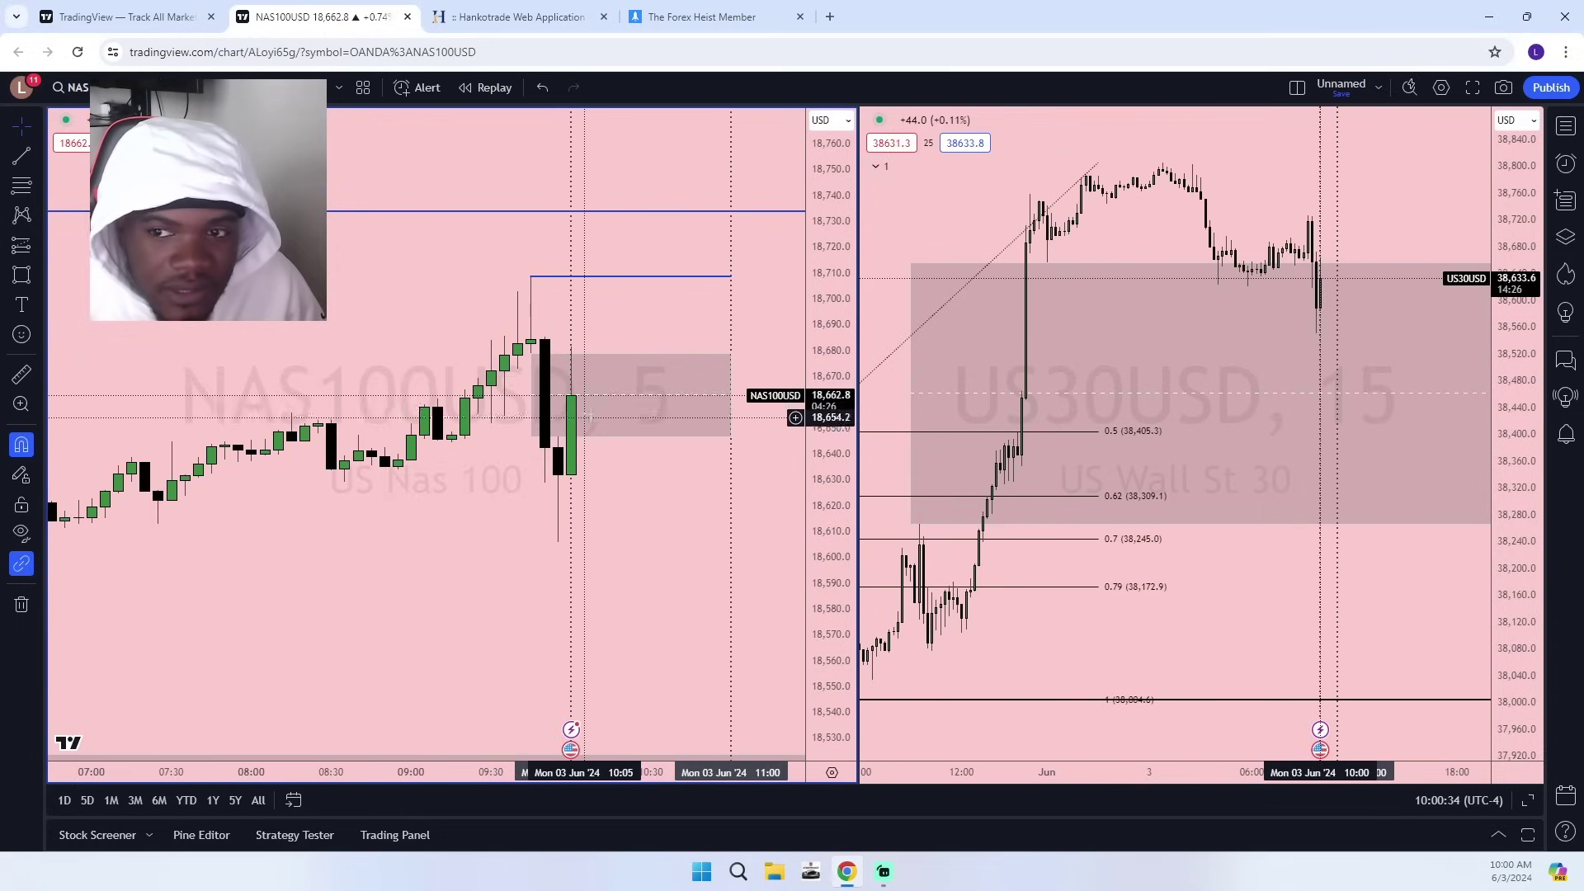
{"action": "mouse_move", "coordinate": [617, 532]}
{"action": "left_mouse_down"}
{"action": "mouse_move", "coordinate": [772, 555]}
{"action": "mouse_move", "coordinate": [615, 517]}
{"action": "left_mouse_up"}
{"action": "scroll", "coordinate": [747, 547], "scroll_direction": "up", "scroll_amount": 5}
{"action": "left_click_drag", "start_coordinate": [838, 532], "coordinate": [836, 429]}
{"action": "scroll", "coordinate": [743, 518], "scroll_direction": "down", "scroll_amount": 4}
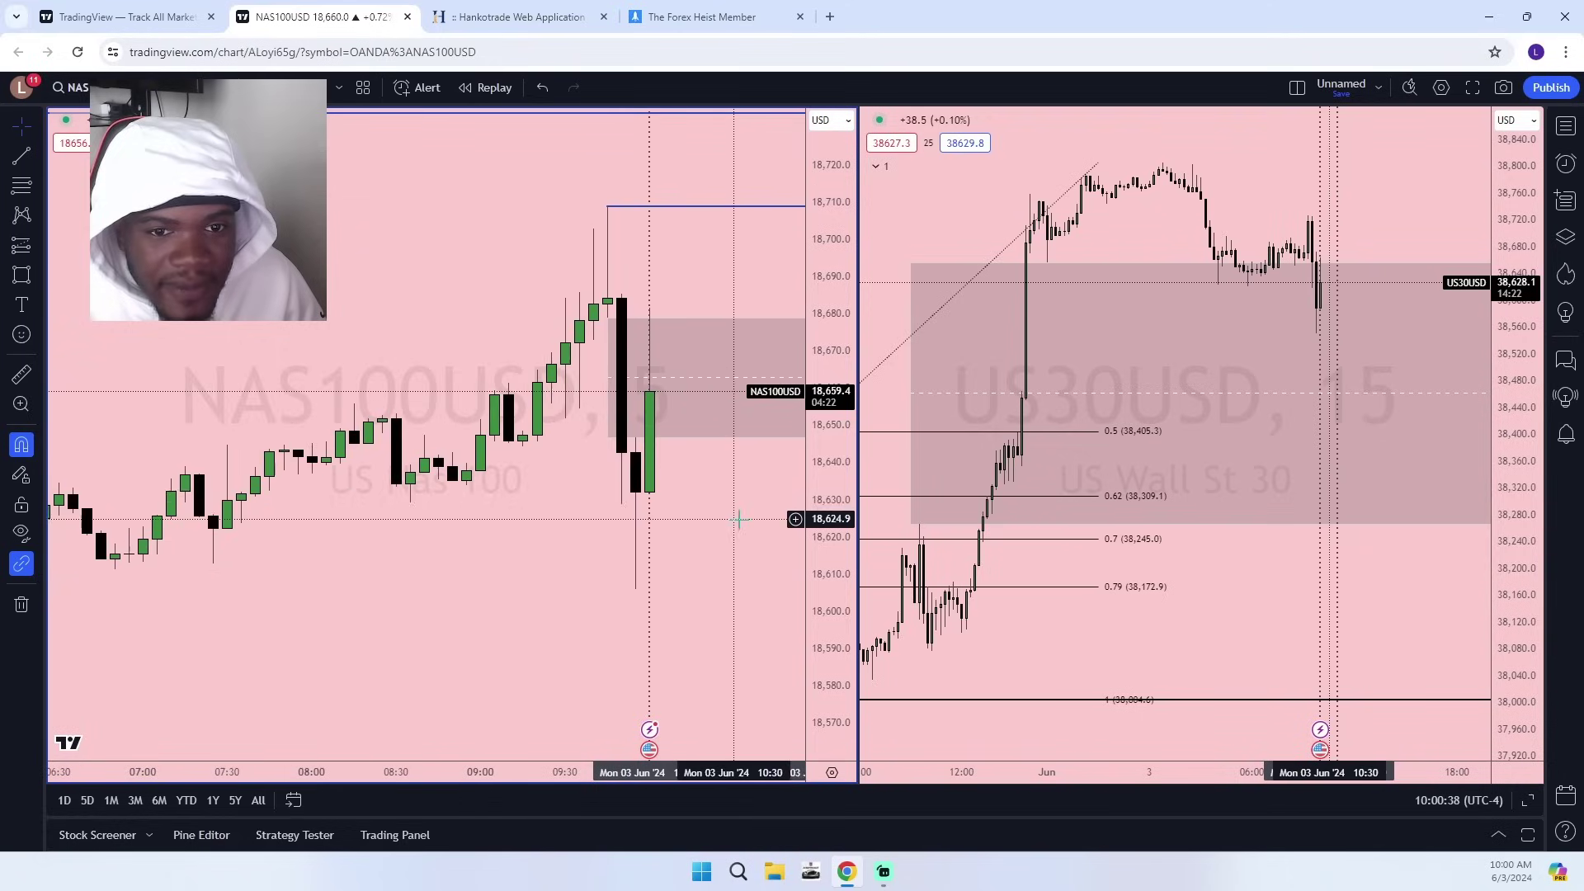
{"action": "left_click_drag", "start_coordinate": [743, 518], "coordinate": [629, 535]}
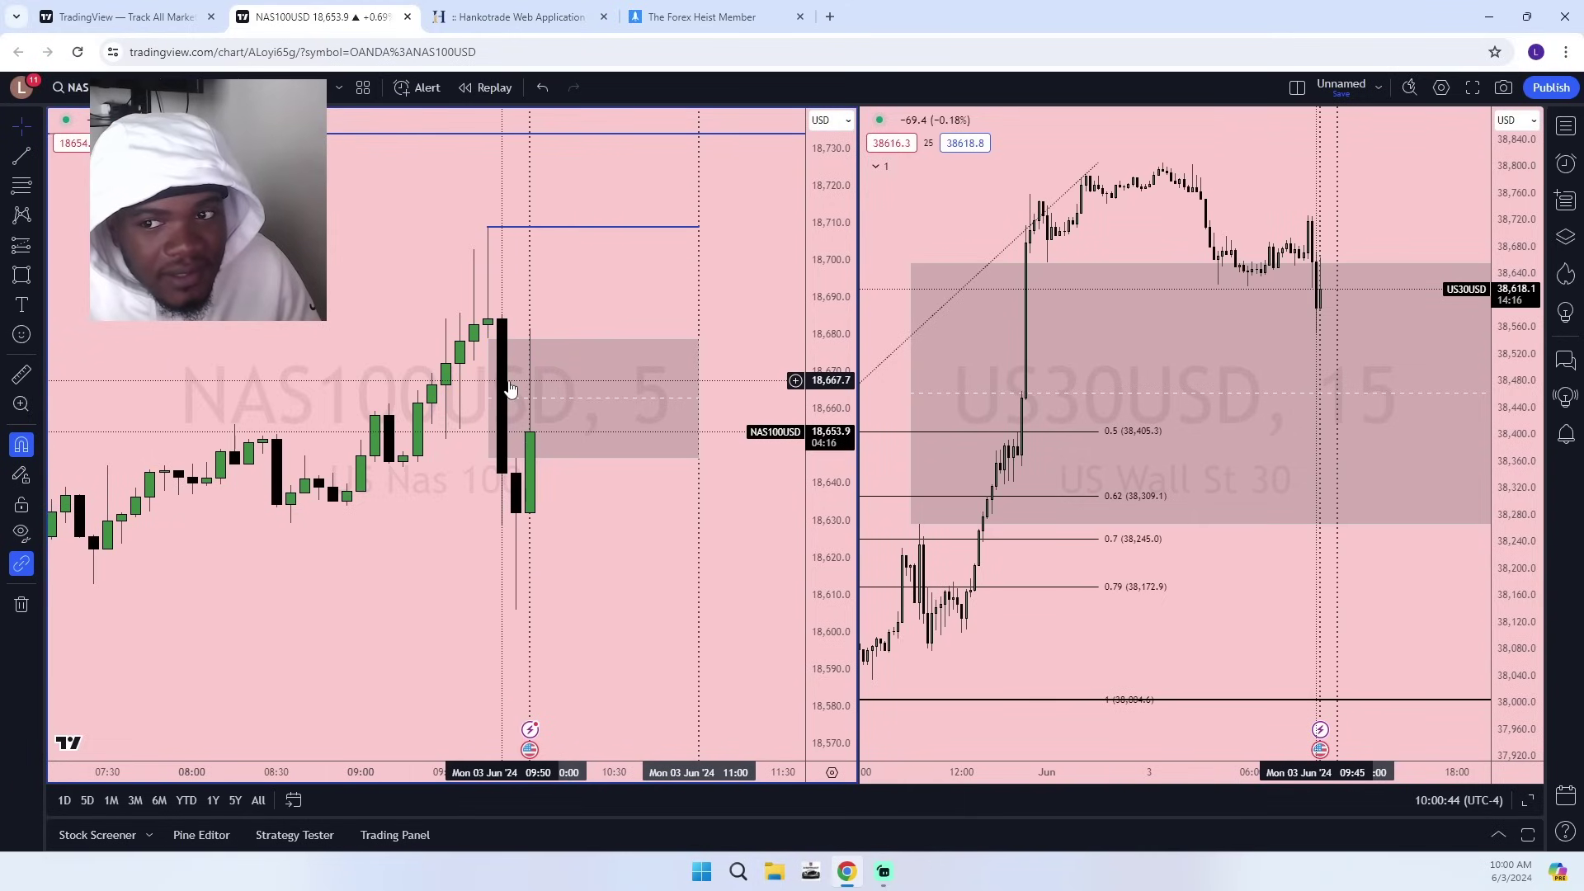
Review the wider NAS100USD price action down to the large lower gap zone and back to the latest candles.
{"action": "scroll", "coordinate": [518, 396], "scroll_direction": "down", "scroll_amount": 3}
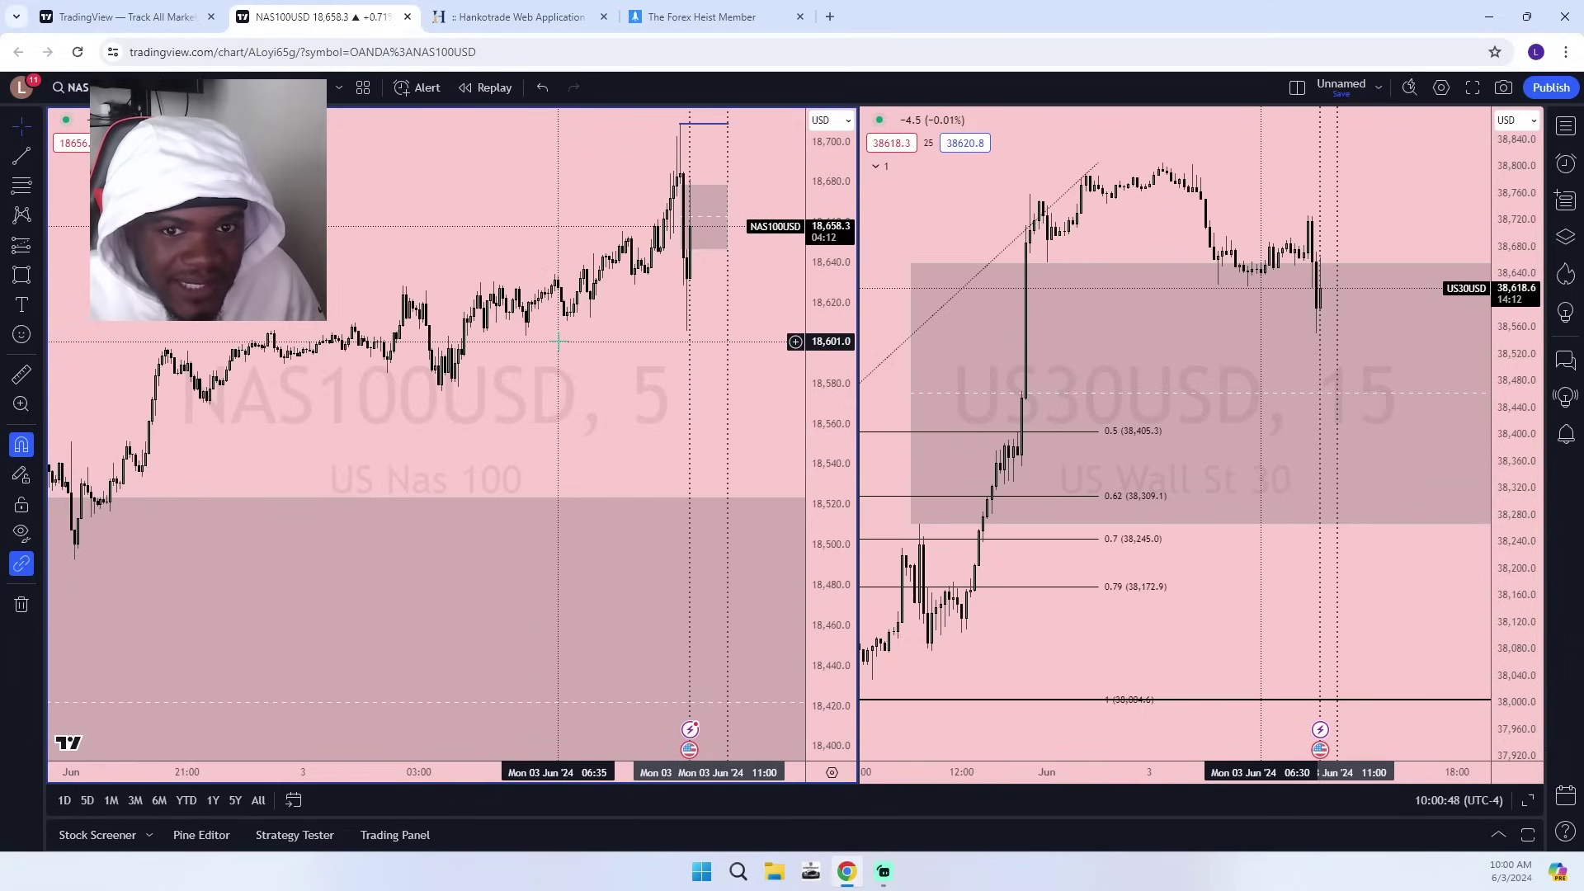
{"action": "scroll", "coordinate": [572, 385], "scroll_direction": "down", "scroll_amount": 3}
{"action": "scroll", "coordinate": [633, 304], "scroll_direction": "up", "scroll_amount": 3}
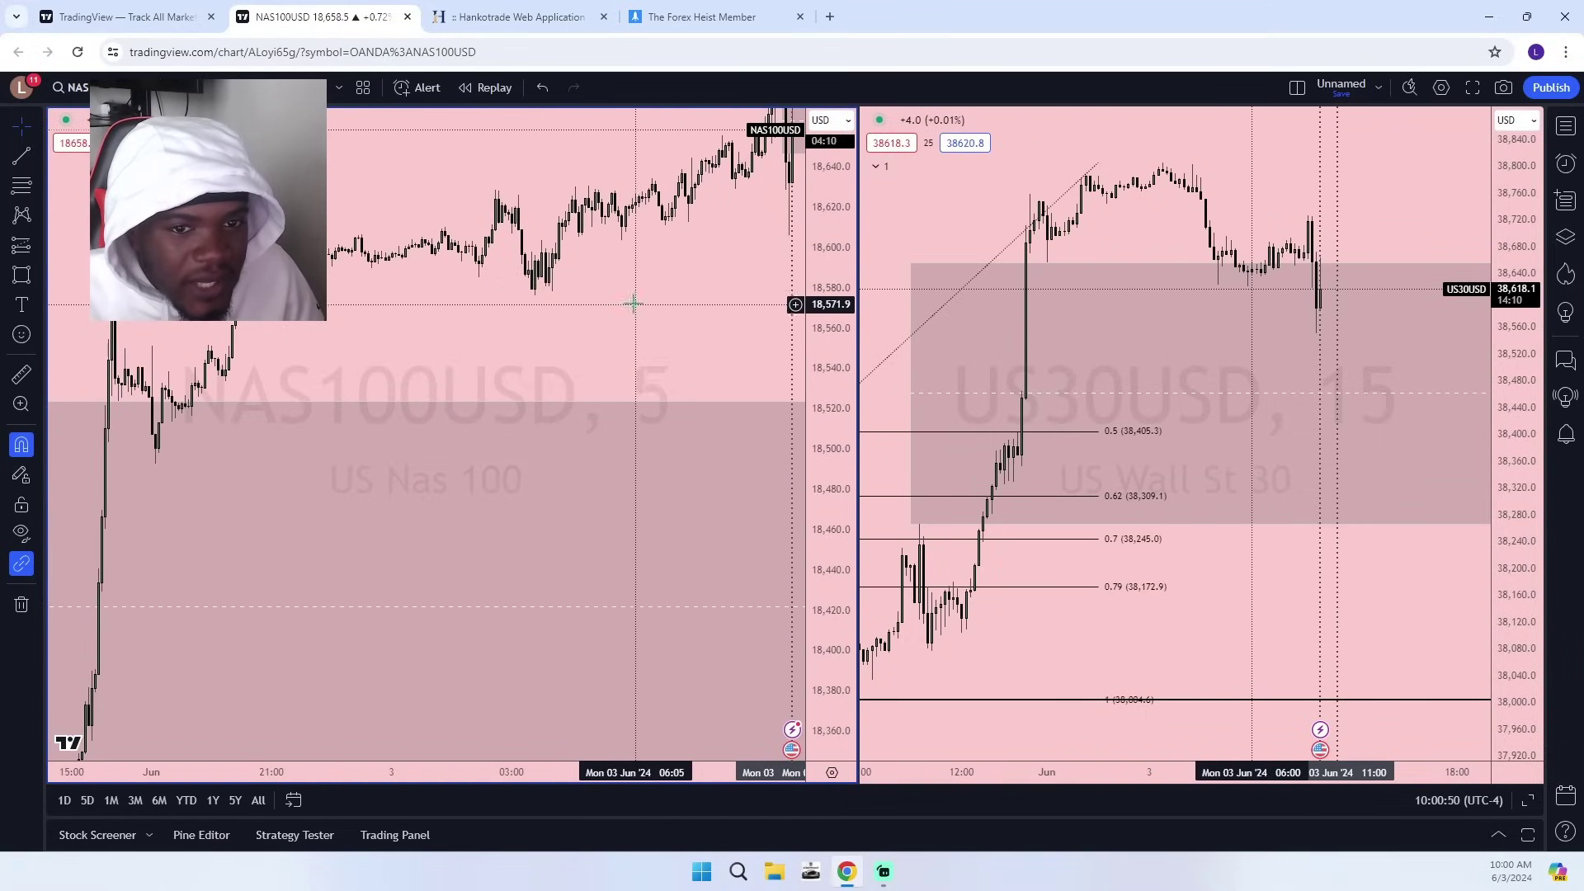
{"action": "left_click_drag", "start_coordinate": [815, 223], "coordinate": [815, 462]}
{"action": "left_click_drag", "start_coordinate": [627, 326], "coordinate": [449, 315]}
{"action": "scroll", "coordinate": [528, 327], "scroll_direction": "down", "scroll_amount": 6}
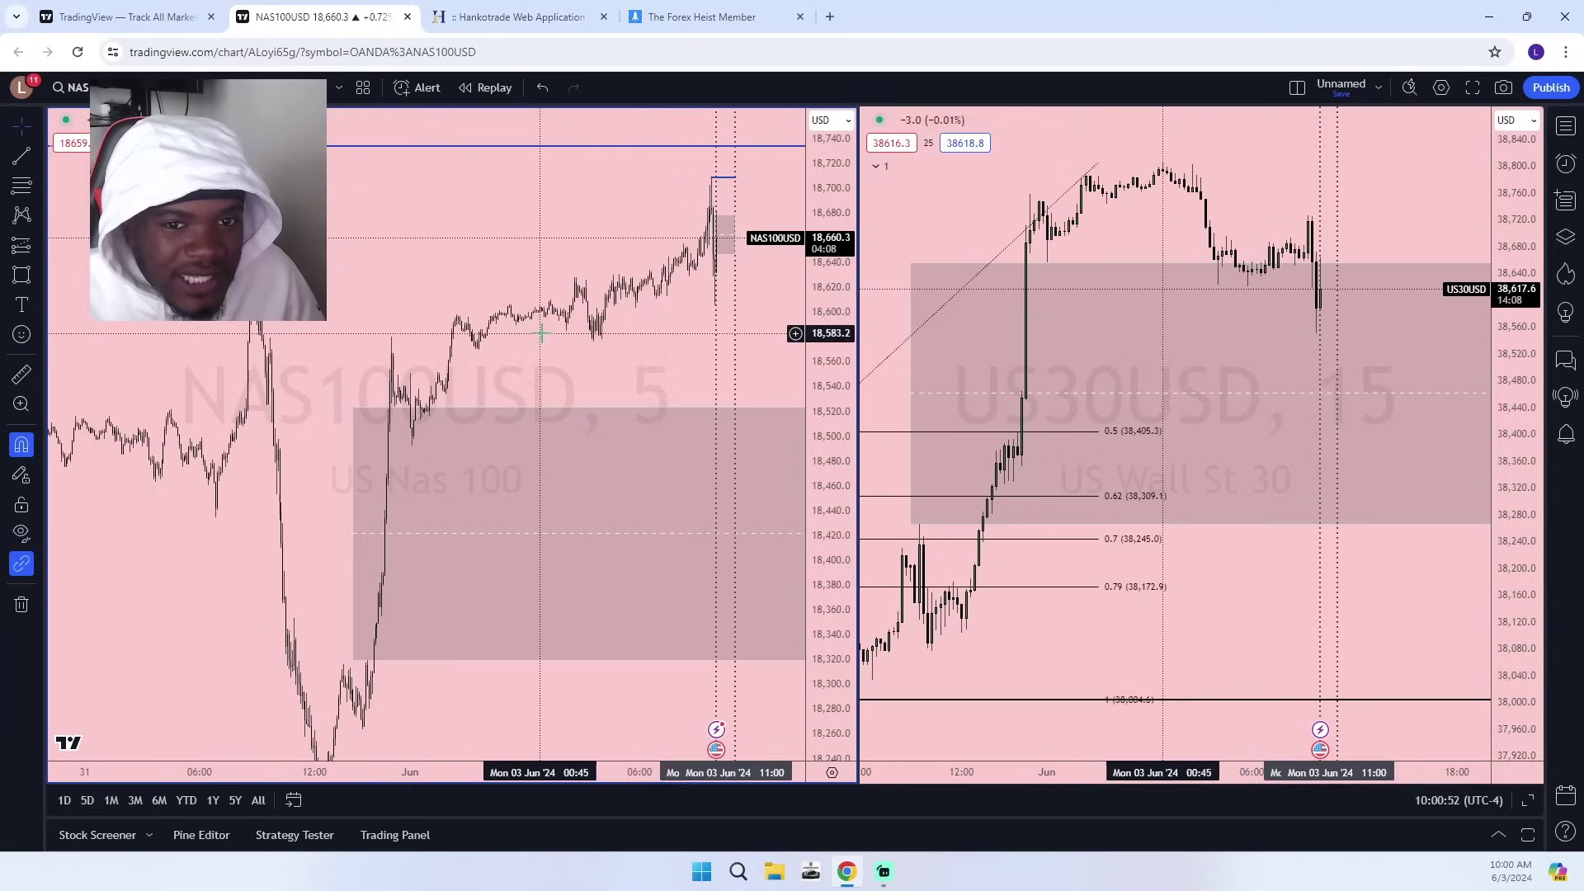
{"action": "scroll", "coordinate": [720, 302], "scroll_direction": "up", "scroll_amount": 3}
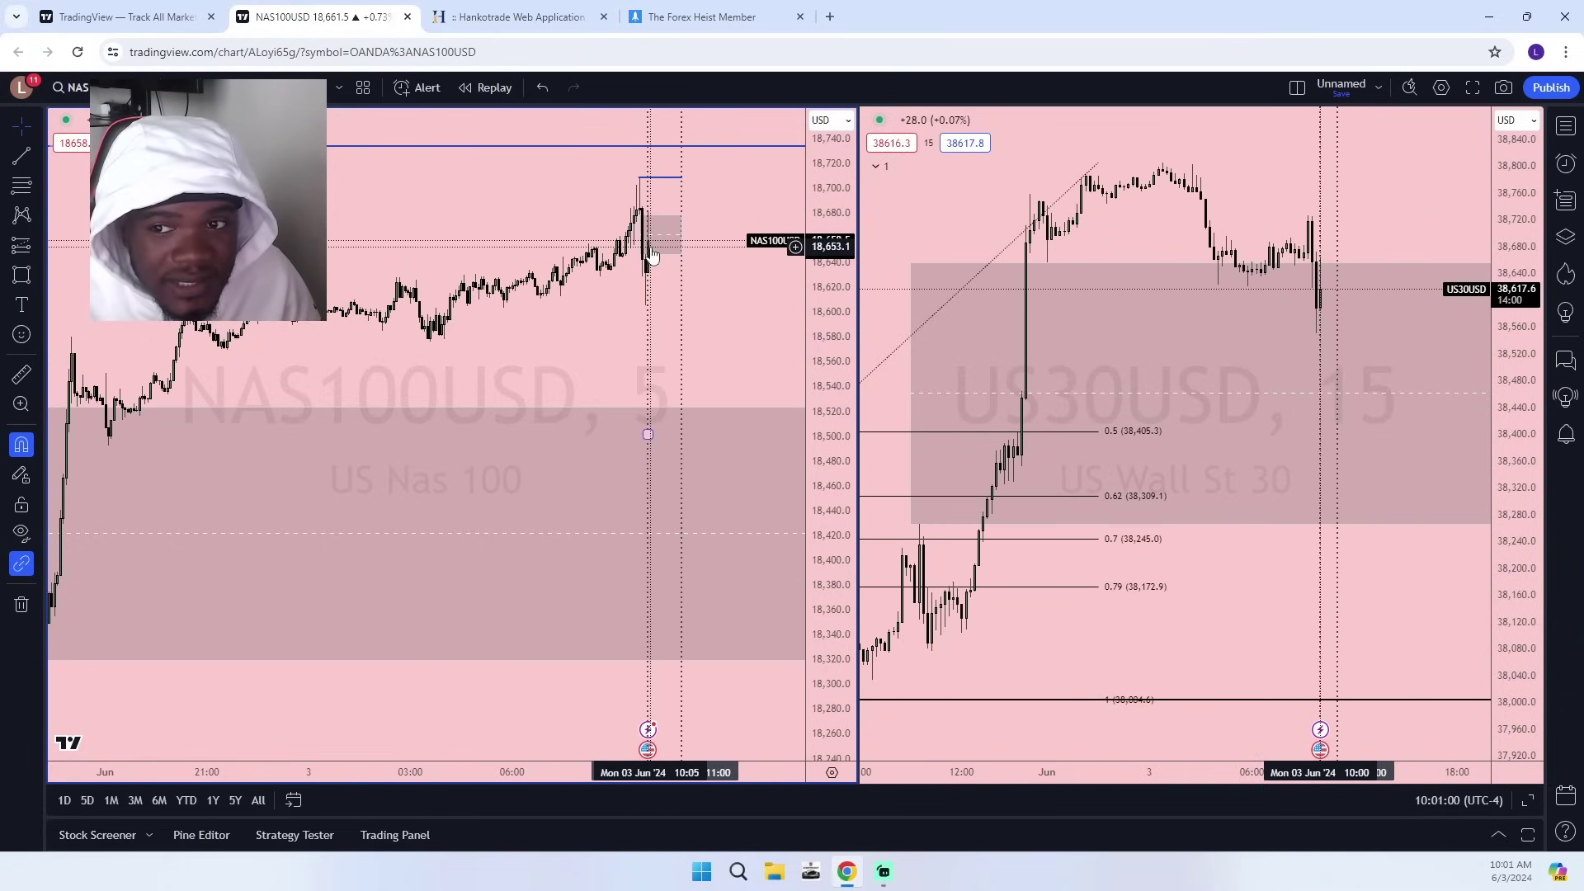
{"action": "left_click_drag", "start_coordinate": [519, 317], "coordinate": [609, 453]}
{"action": "scroll", "coordinate": [486, 384], "scroll_direction": "up", "scroll_amount": 4}
{"action": "scroll", "coordinate": [483, 384], "scroll_direction": "up", "scroll_amount": 1}
{"action": "scroll", "coordinate": [608, 453], "scroll_direction": "up", "scroll_amount": 8}
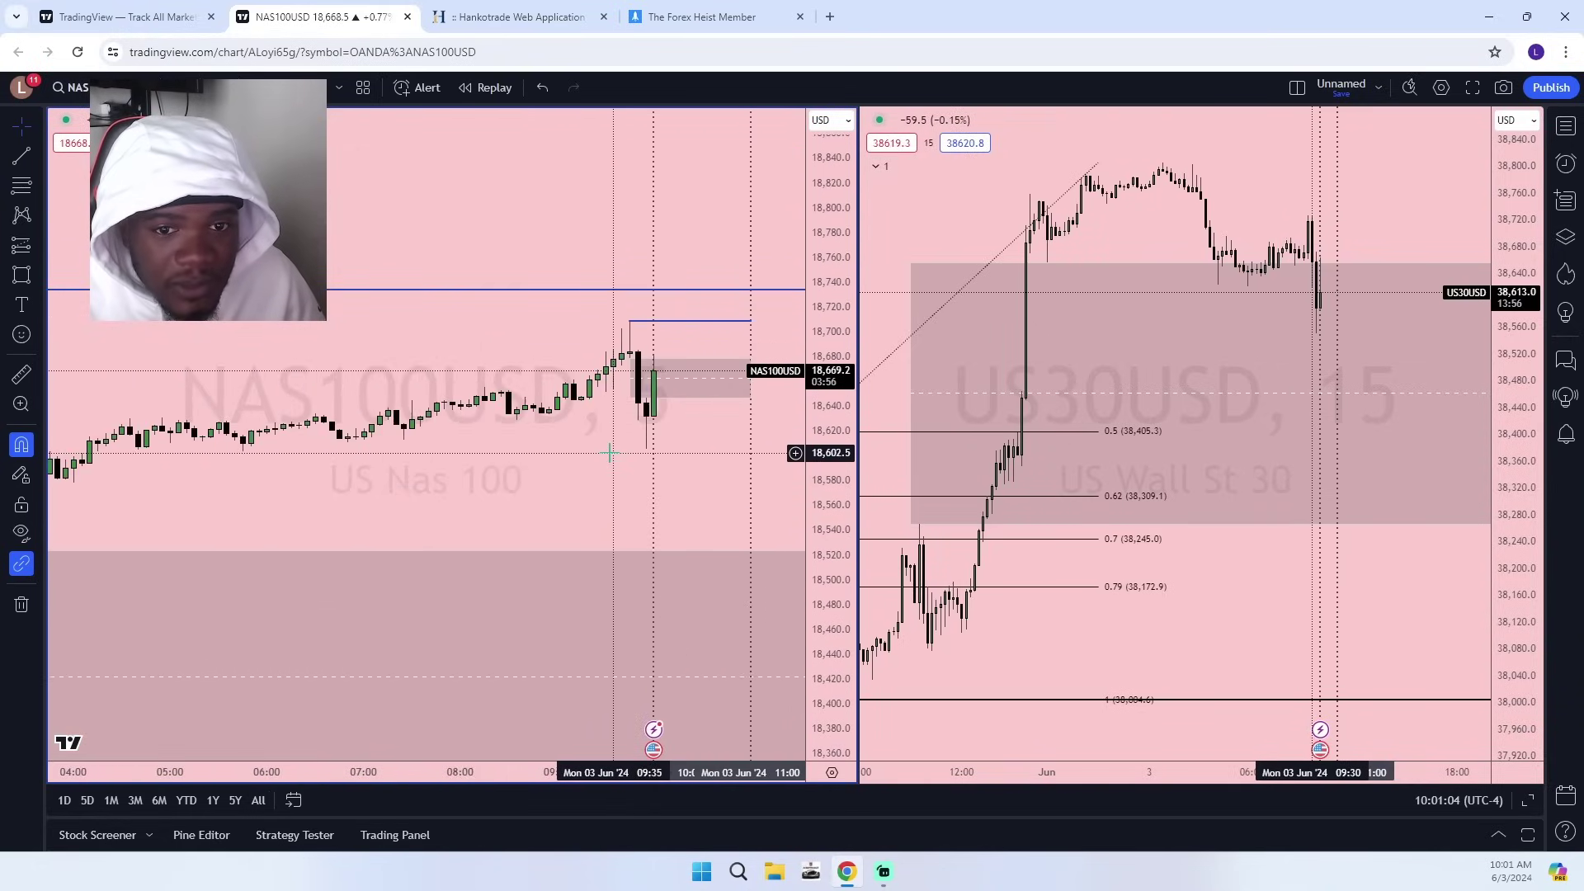
Place a short position on NAS100USD at the 10:00 candle with its entry at 18,650.0.
{"action": "left_click_drag", "start_coordinate": [825, 542], "coordinate": [825, 526]}
{"action": "scroll", "coordinate": [740, 355], "scroll_direction": "up", "scroll_amount": 2}
{"action": "left_click_drag", "start_coordinate": [588, 456], "coordinate": [668, 546]}
{"action": "scroll", "coordinate": [584, 554], "scroll_direction": "up", "scroll_amount": 1}
{"action": "scroll", "coordinate": [583, 546], "scroll_direction": "down", "scroll_amount": 2}
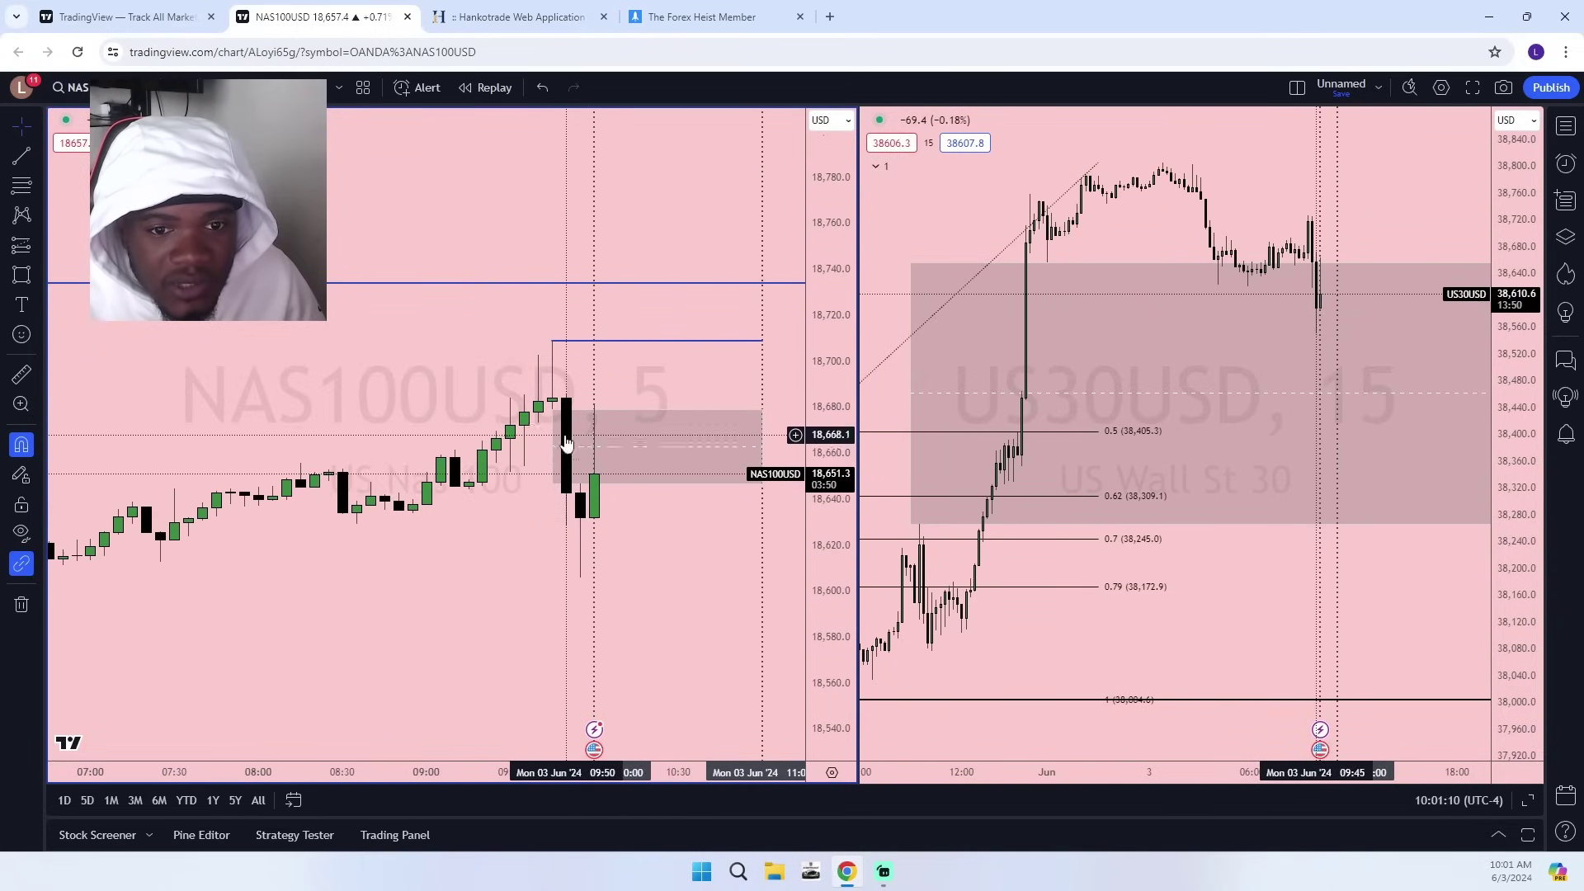
{"action": "left_click", "coordinate": [37, 247]}
{"action": "left_click", "coordinate": [68, 302]}
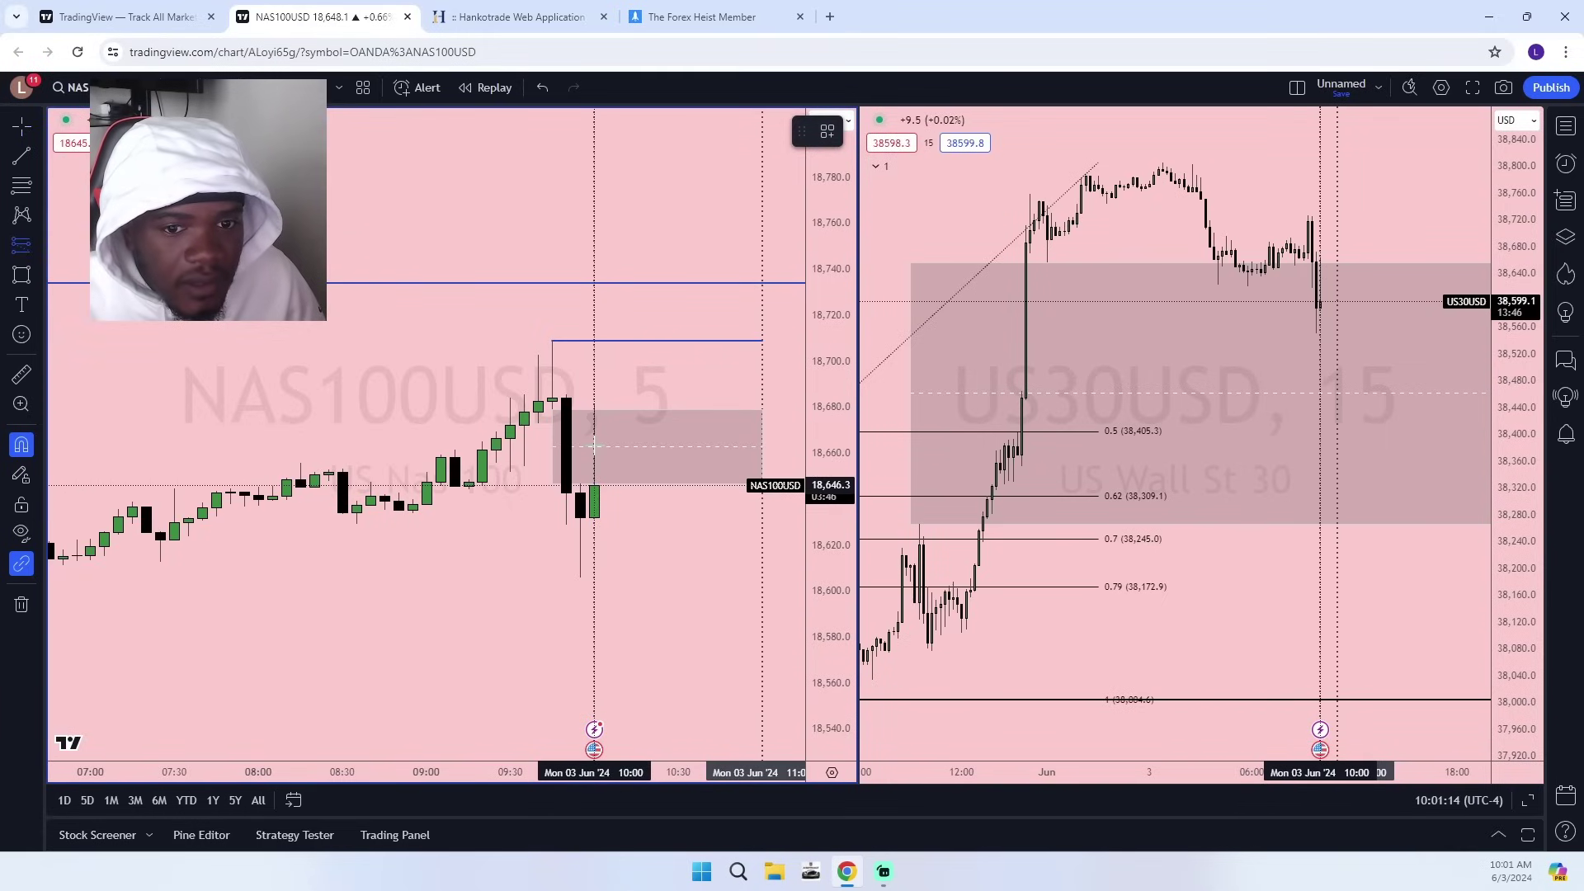
{"action": "left_click", "coordinate": [595, 476]}
{"action": "left_click_drag", "start_coordinate": [672, 600], "coordinate": [638, 563]}
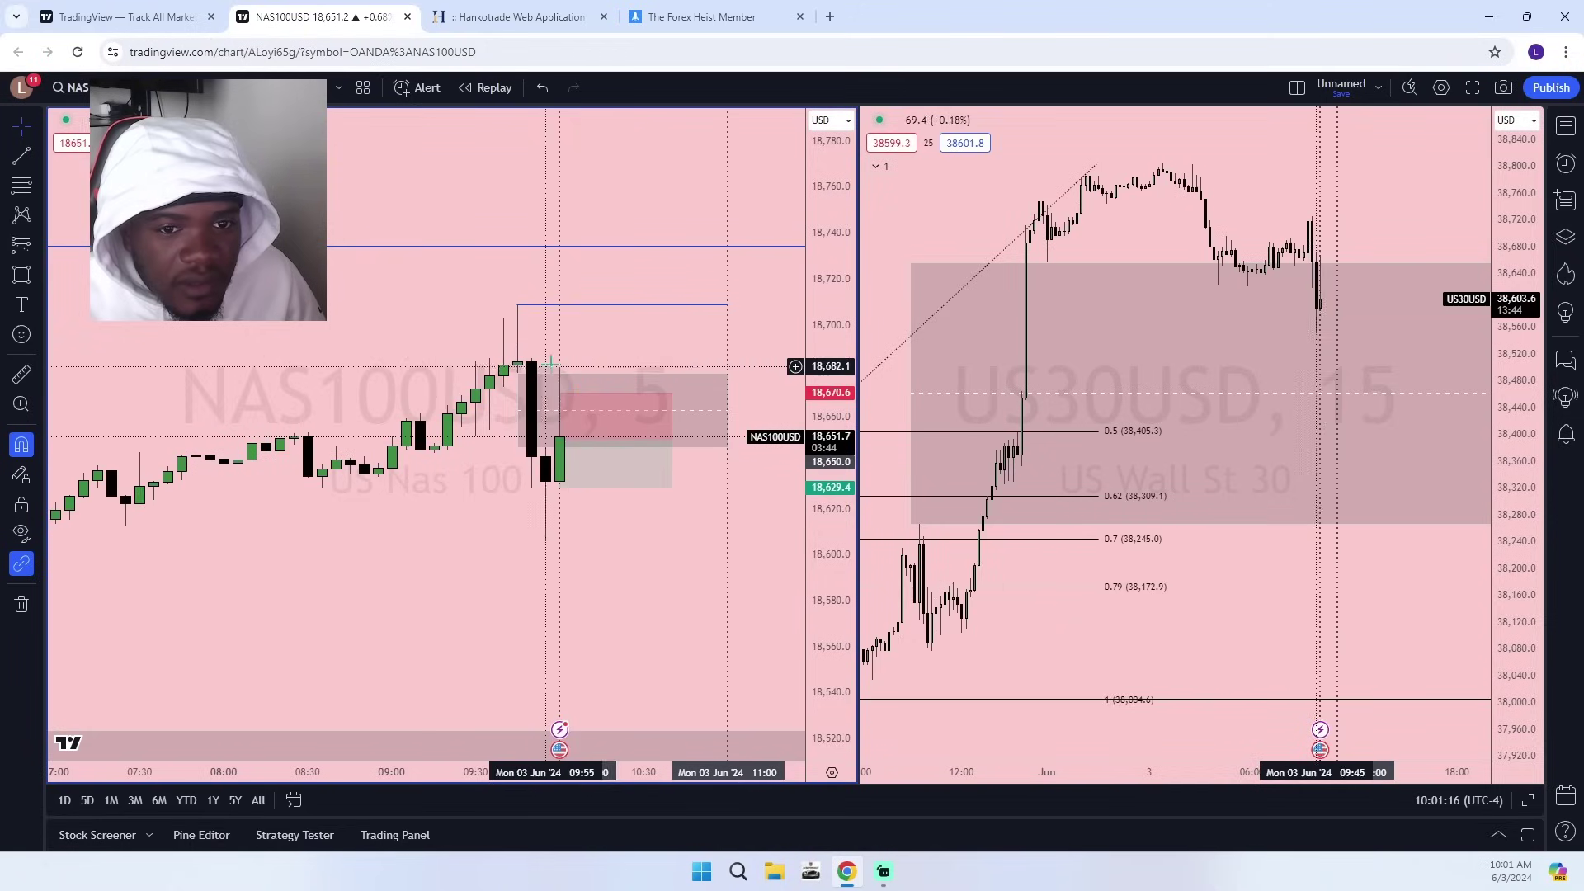
Set the short position's stop at the recent high, 18,708.9, and its target near the top of the lower gap zone, 18,524.5.
{"action": "left_click_drag", "start_coordinate": [559, 392], "coordinate": [533, 303]}
{"action": "scroll", "coordinate": [702, 521], "scroll_direction": "down", "scroll_amount": 5}
{"action": "left_click_drag", "start_coordinate": [826, 284], "coordinate": [826, 562]}
{"action": "scroll", "coordinate": [710, 532], "scroll_direction": "down", "scroll_amount": 5}
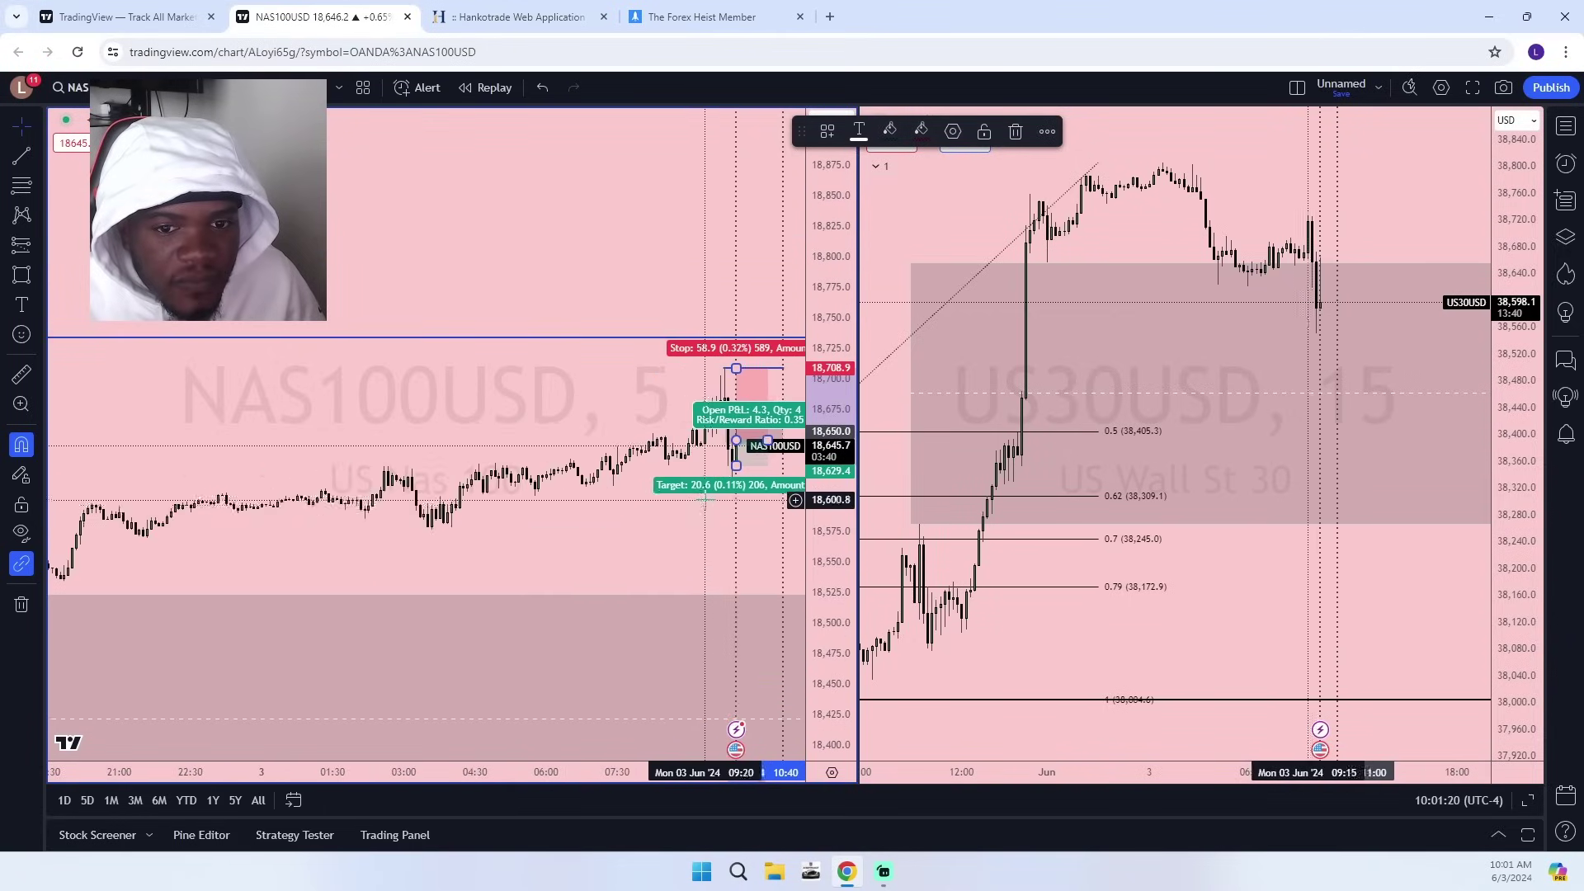
{"action": "left_click_drag", "start_coordinate": [611, 507], "coordinate": [517, 453]}
{"action": "left_click_drag", "start_coordinate": [640, 410], "coordinate": [684, 538]}
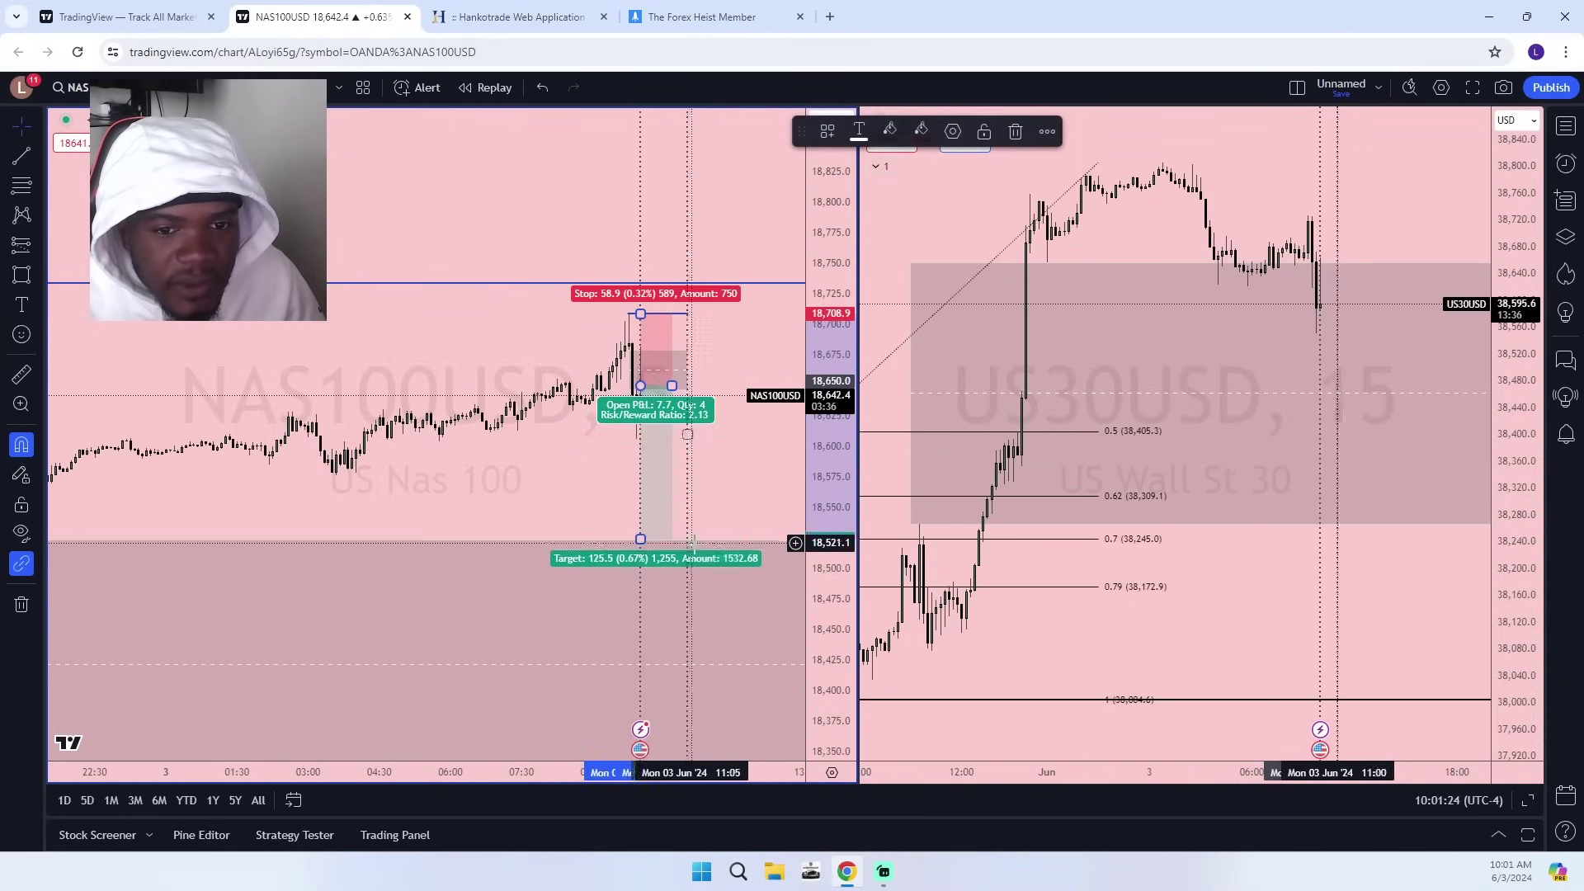
{"action": "scroll", "coordinate": [638, 424], "scroll_direction": "up", "scroll_amount": 5}
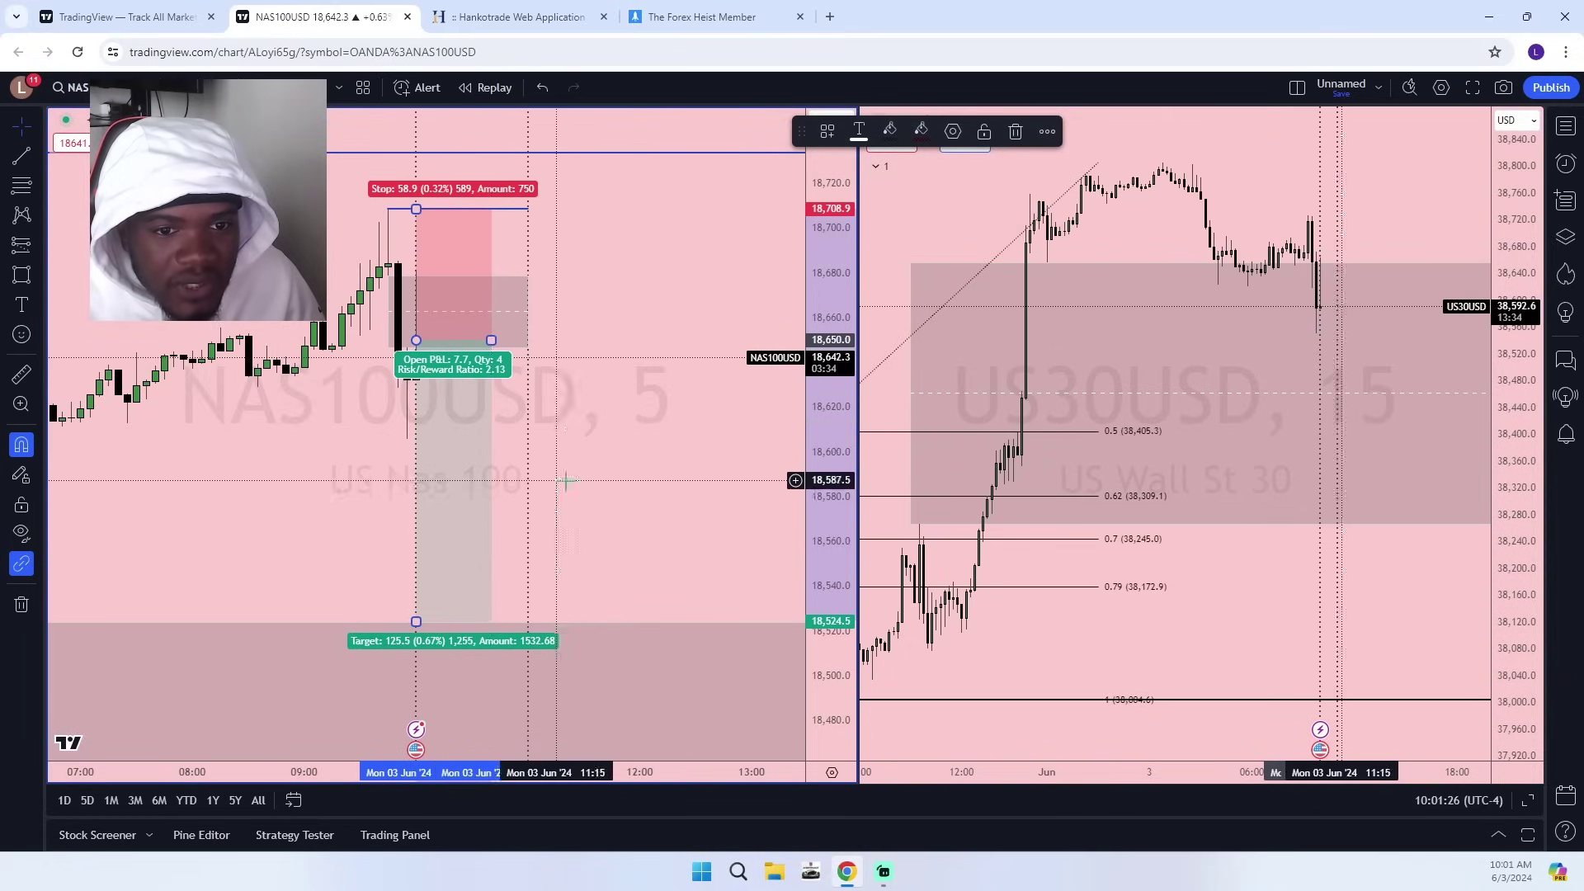
{"action": "left_click_drag", "start_coordinate": [638, 423], "coordinate": [755, 495]}
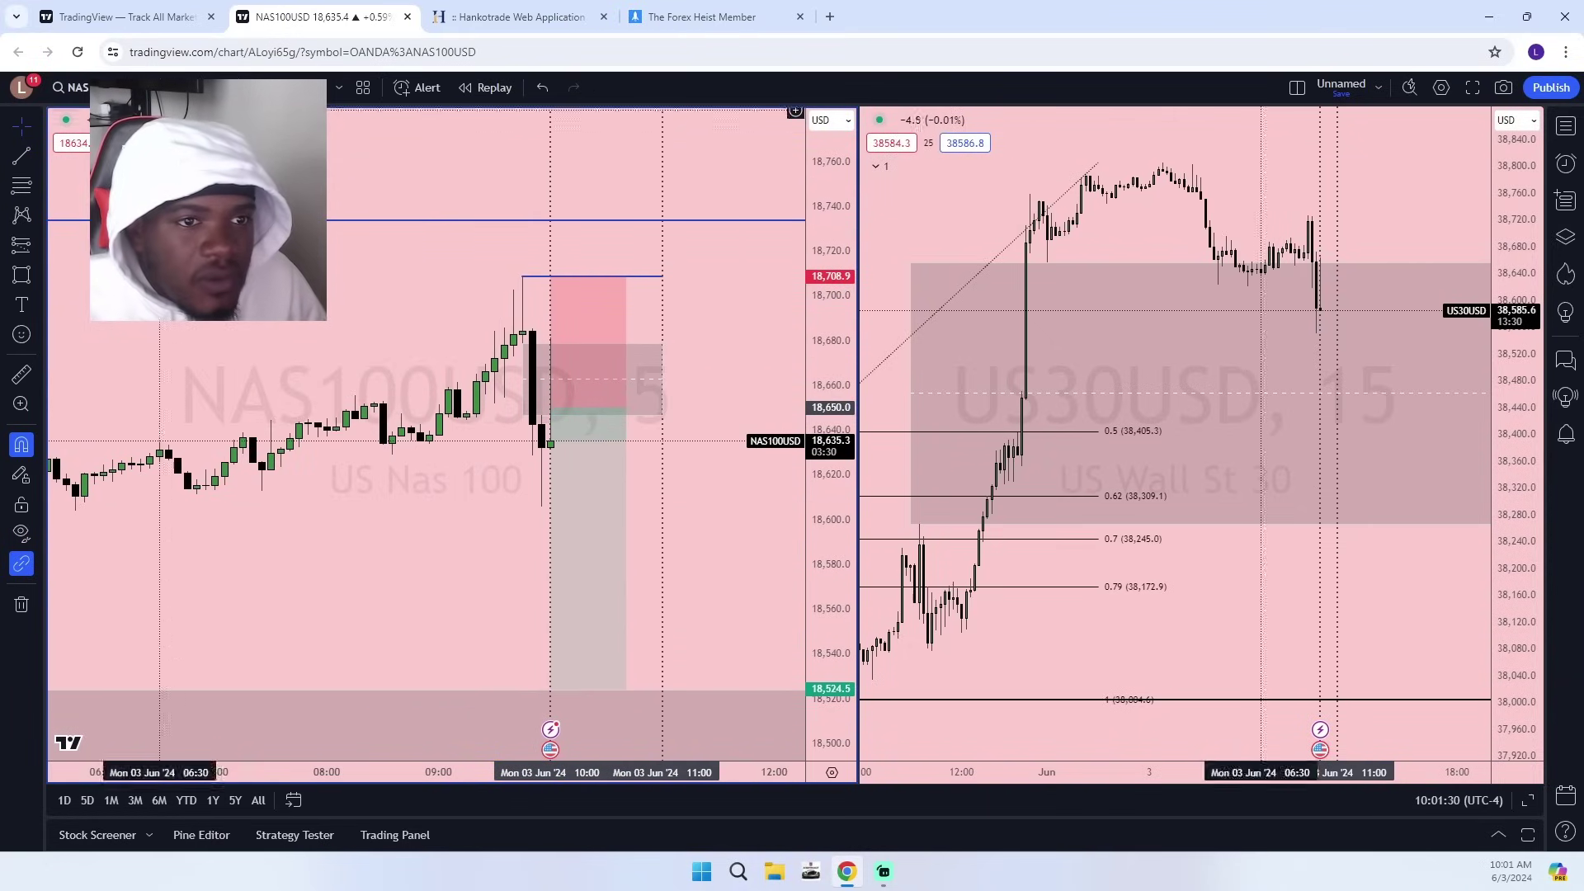
Switch NAS100USD to the 1-minute timeframe and tighten the short position's stop to 18,681.5.
{"action": "left_click", "coordinate": [176, 88]}
{"action": "left_click", "coordinate": [196, 317]}
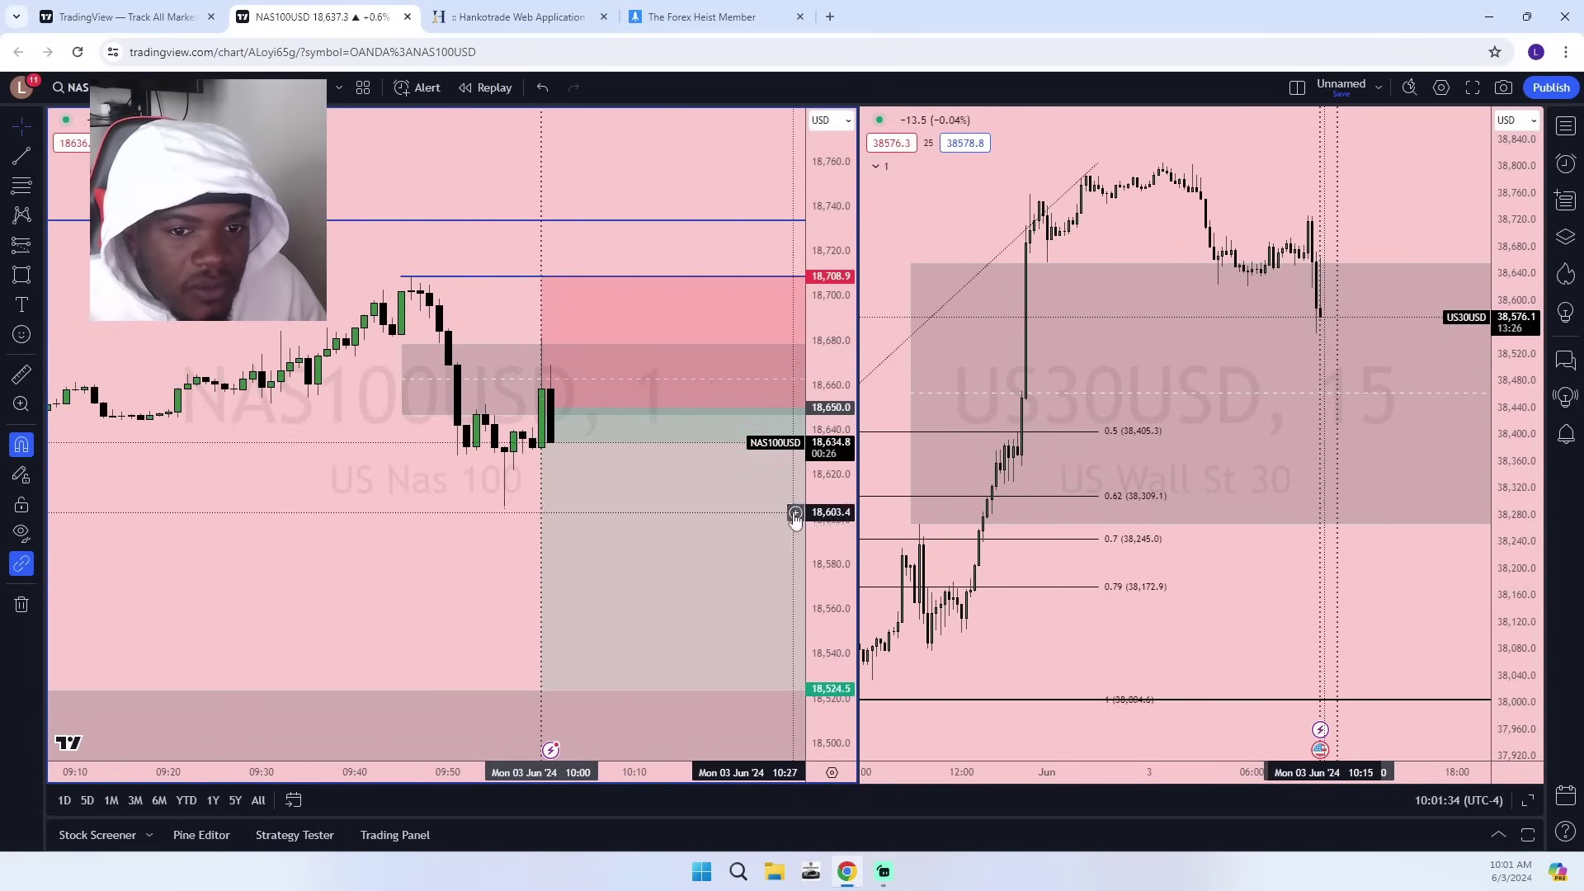
{"action": "scroll", "coordinate": [545, 489], "scroll_direction": "up", "scroll_amount": 2}
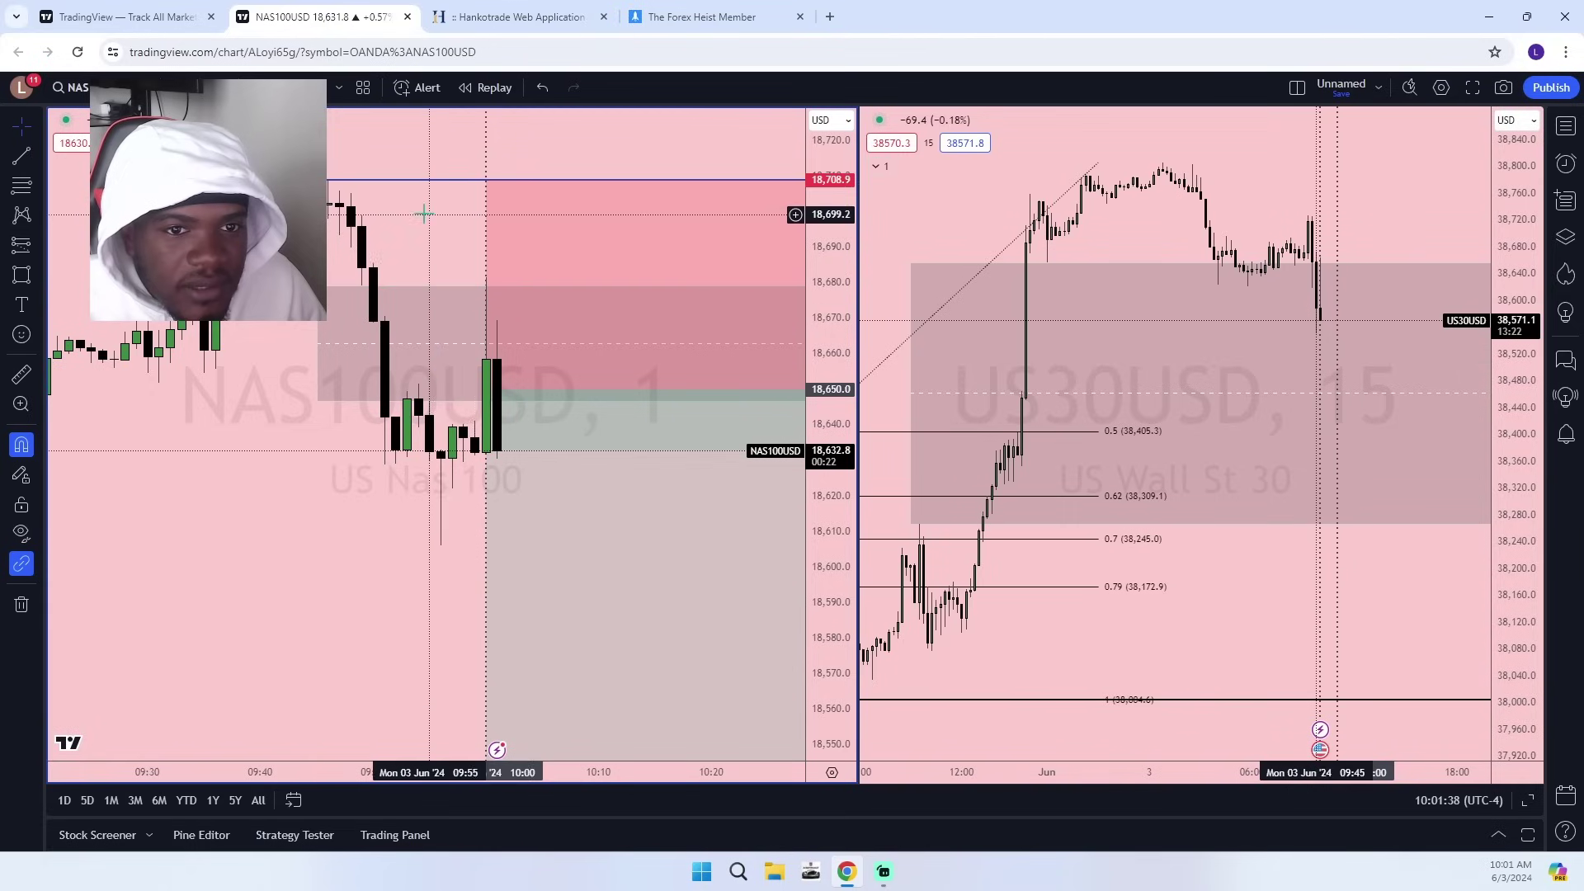
{"action": "left_click_drag", "start_coordinate": [486, 179], "coordinate": [572, 277]}
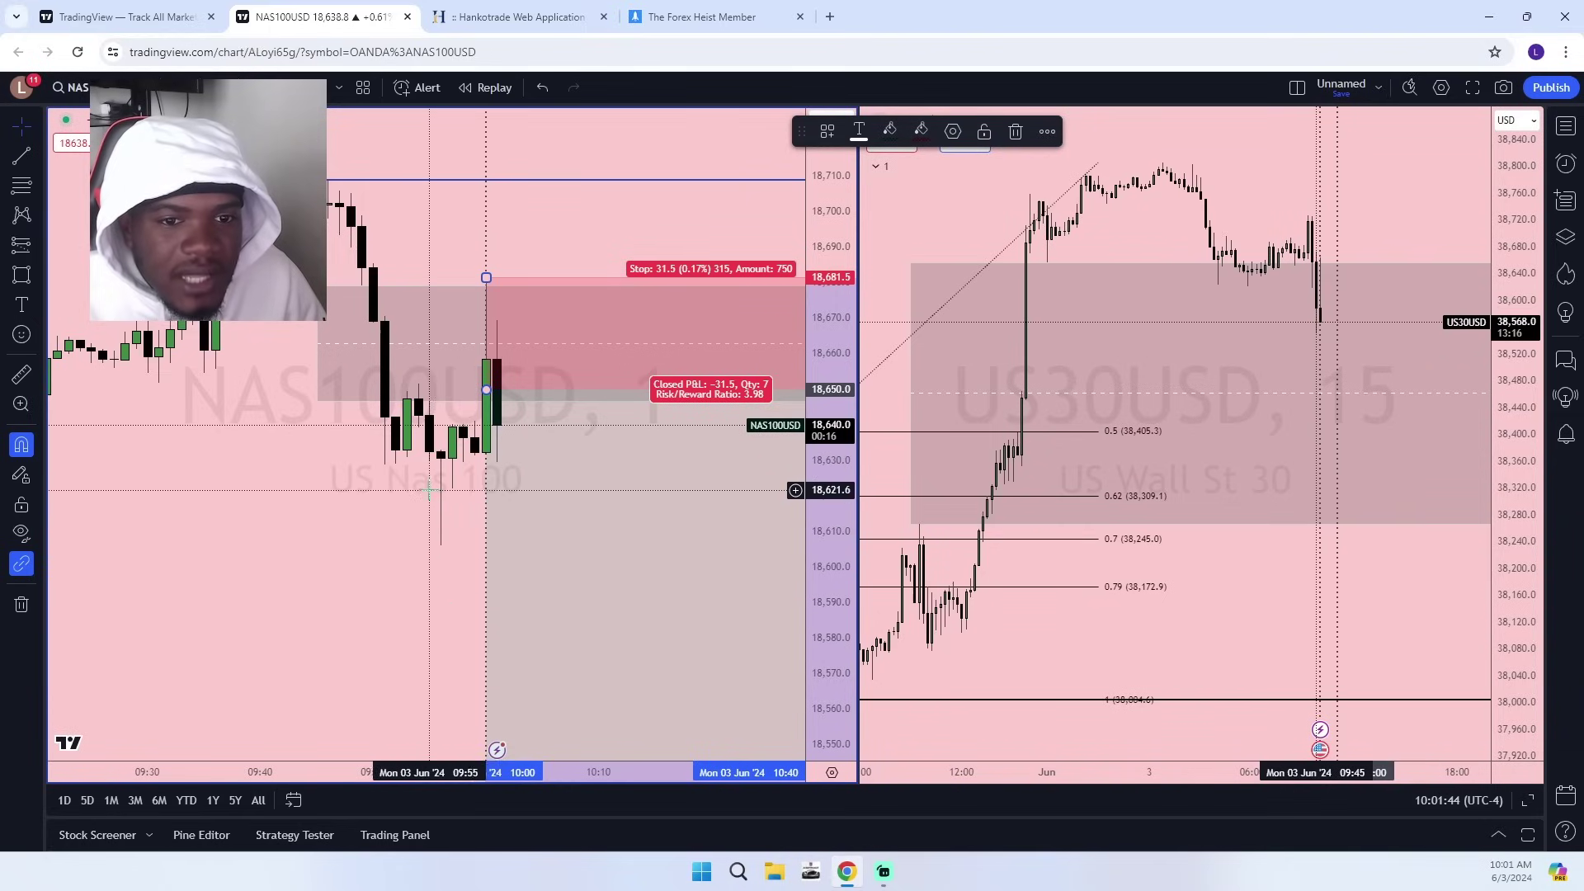
{"action": "scroll", "coordinate": [764, 436], "scroll_direction": "down", "scroll_amount": 6}
{"action": "scroll", "coordinate": [764, 433], "scroll_direction": "up", "scroll_amount": 4}
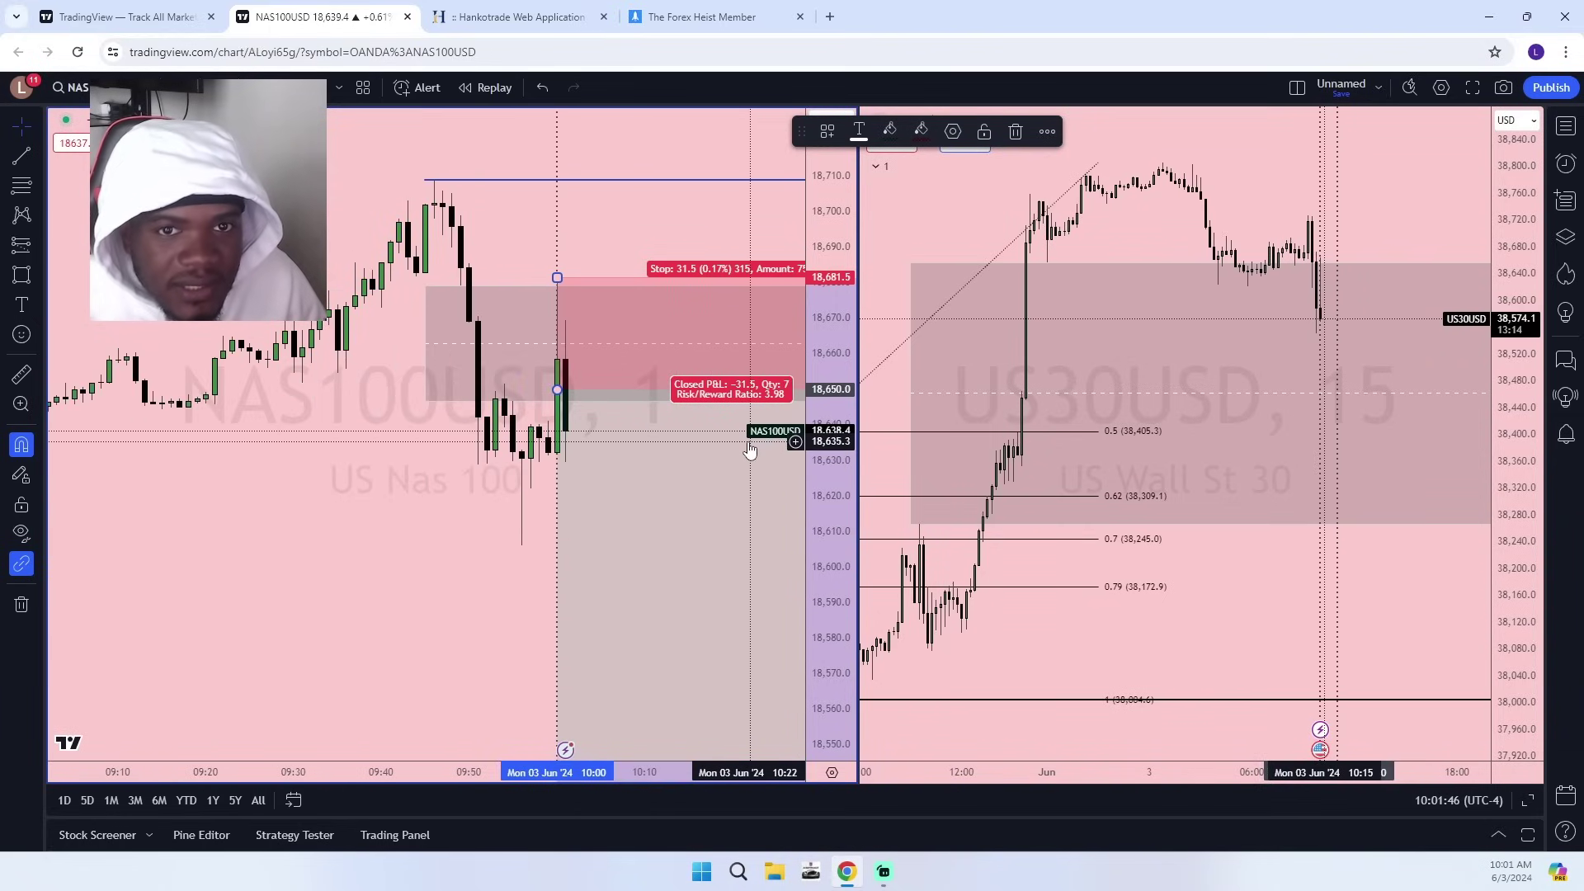
Switch to the Hankotrade web app and try to place a market sell order on NASUSD.HKT.
{"action": "left_click", "coordinate": [476, 10]}
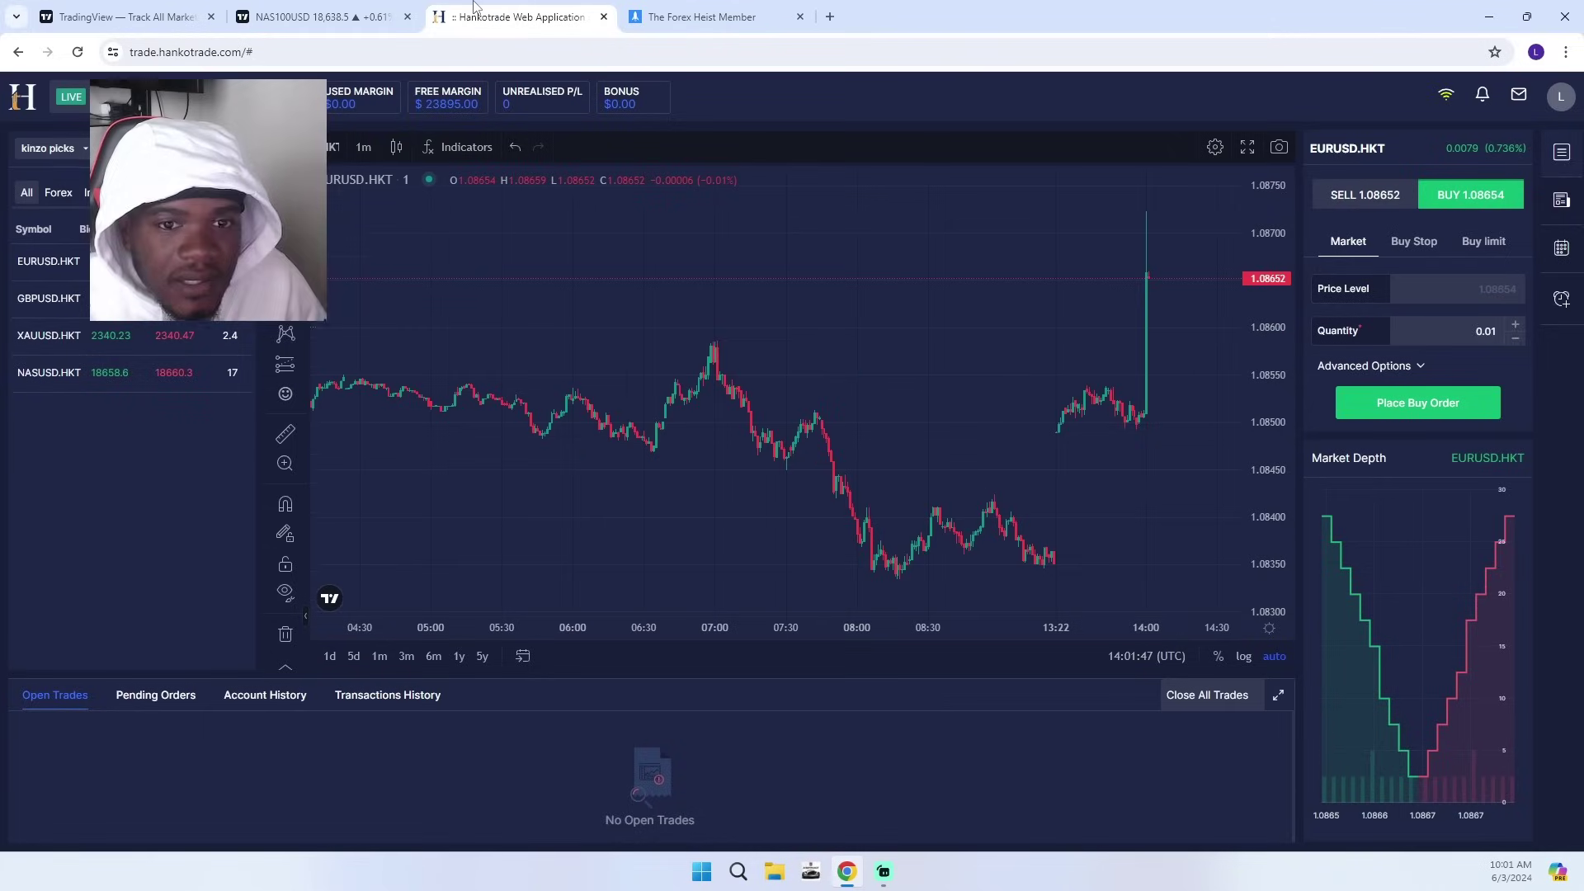
{"action": "left_click", "coordinate": [56, 382]}
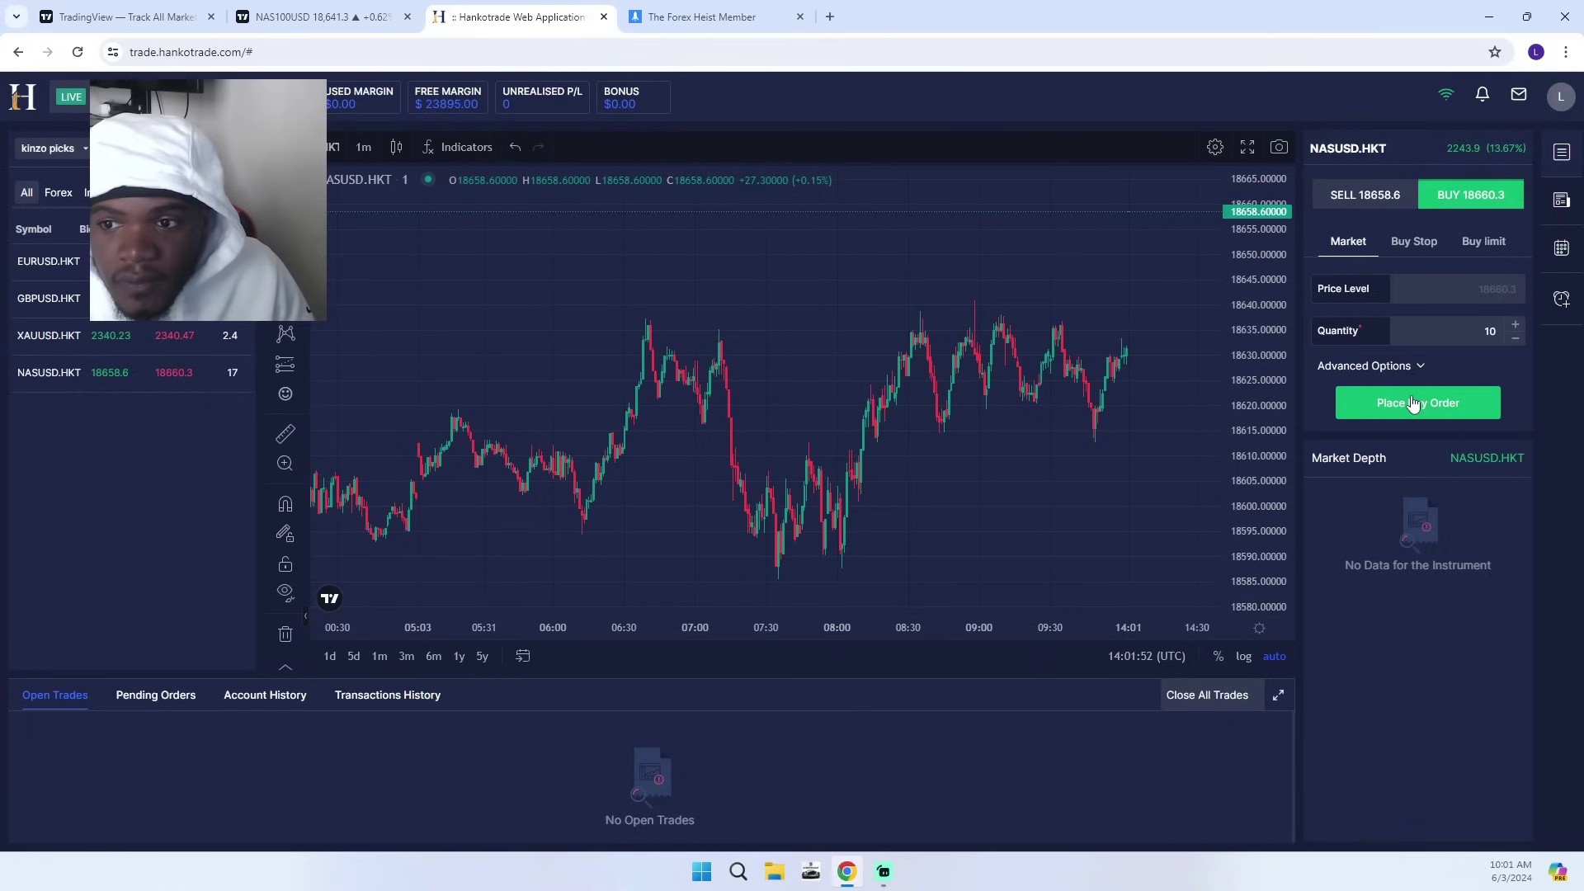
{"action": "left_click", "coordinate": [1383, 197]}
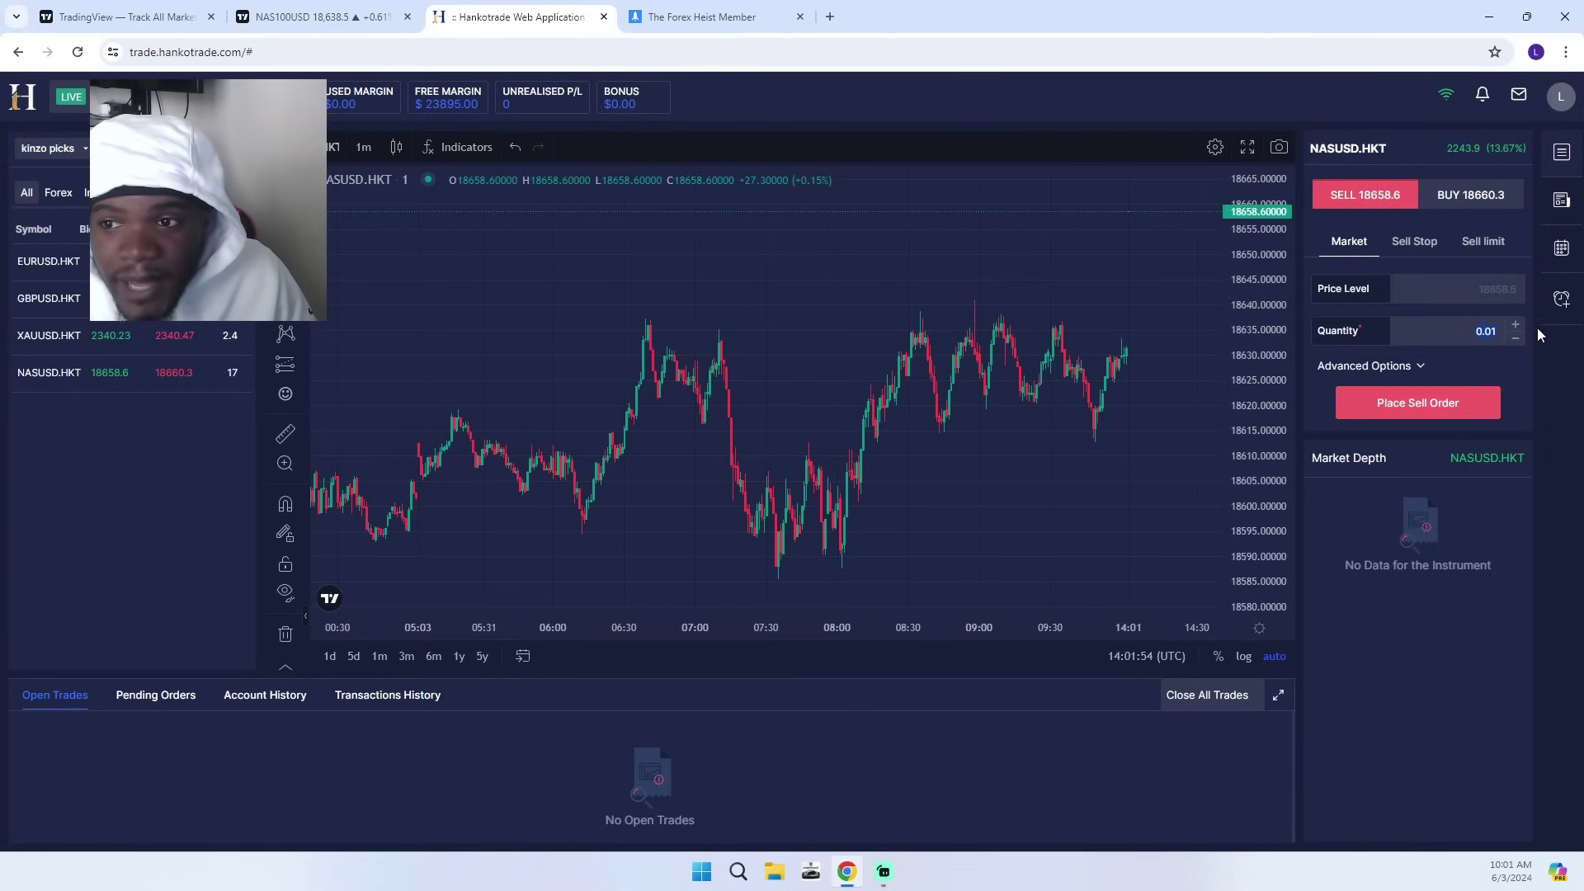
{"action": "left_click", "coordinate": [1421, 399]}
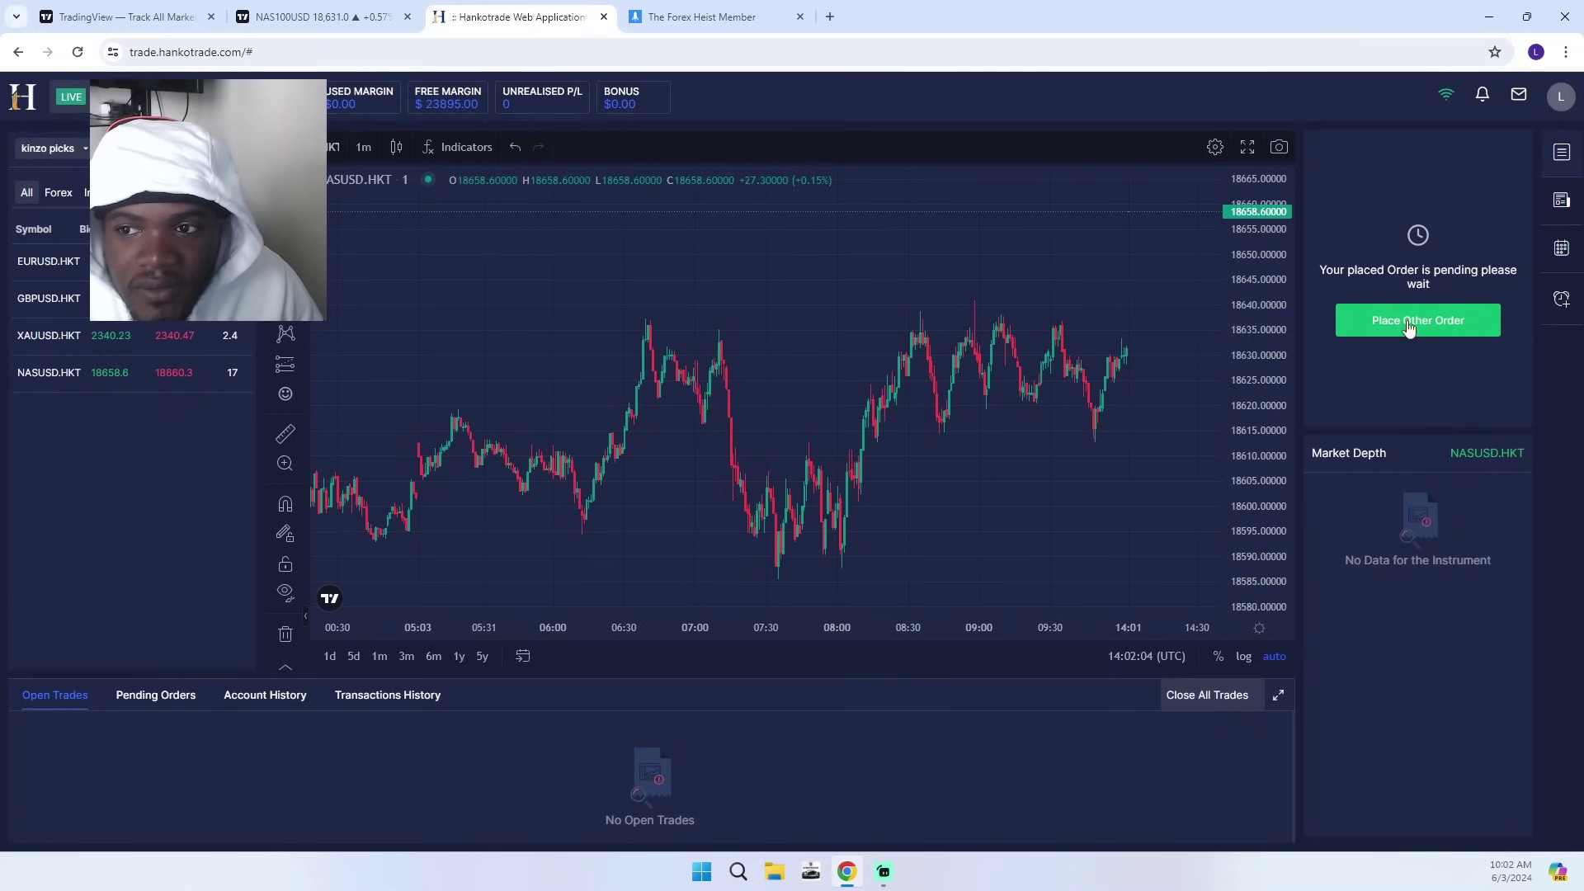
Reload the trading platform and set the order ticket to a market sell with quantity 10.
{"action": "left_click", "coordinate": [79, 52]}
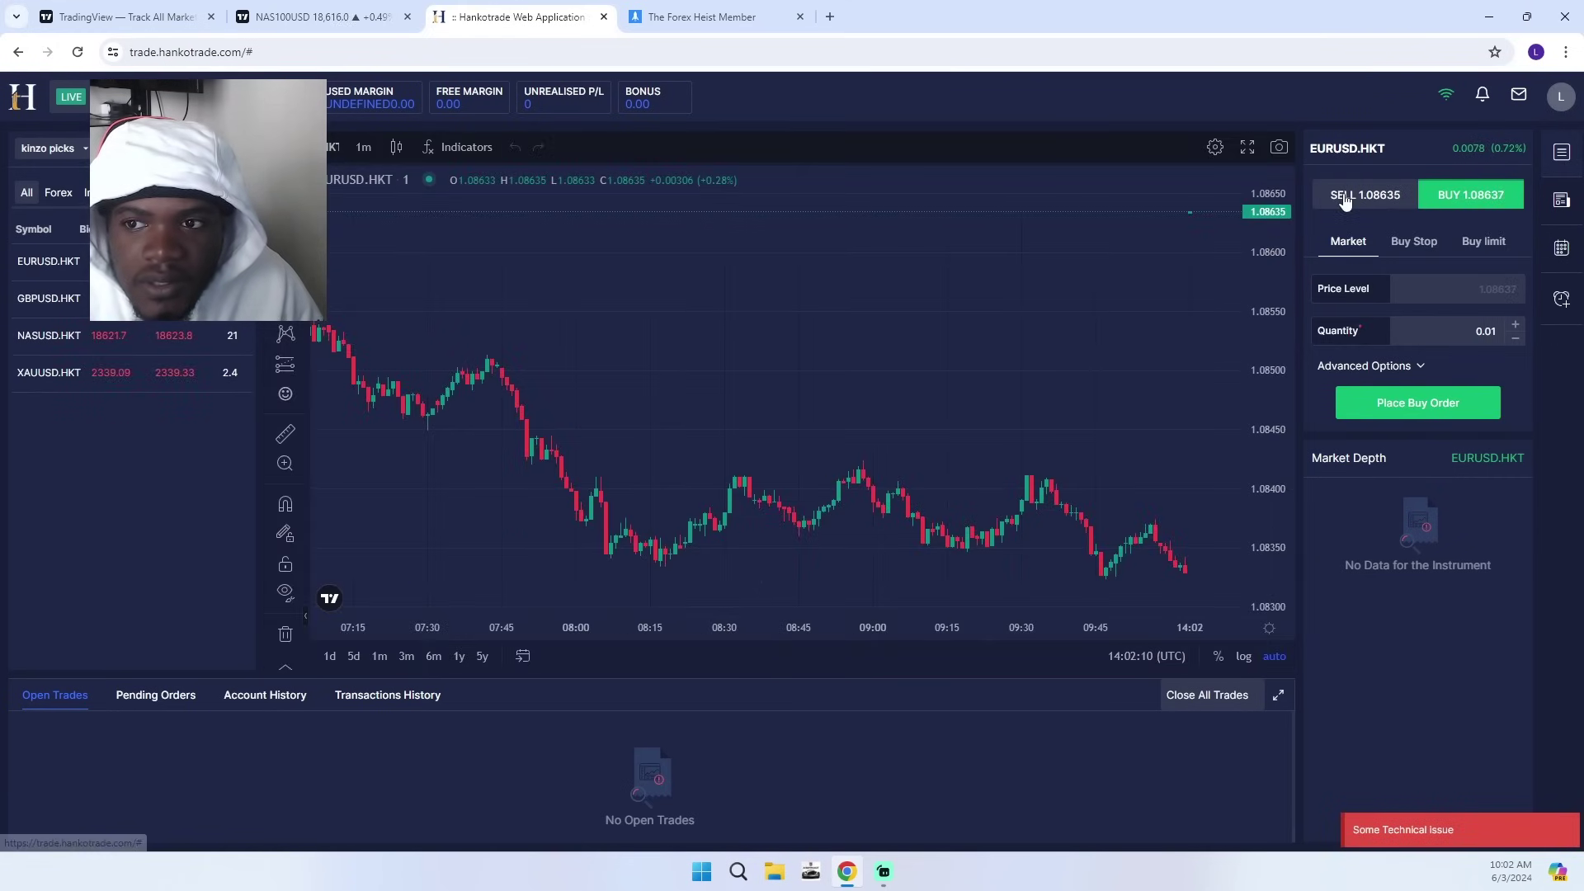
{"action": "left_click", "coordinate": [1345, 200]}
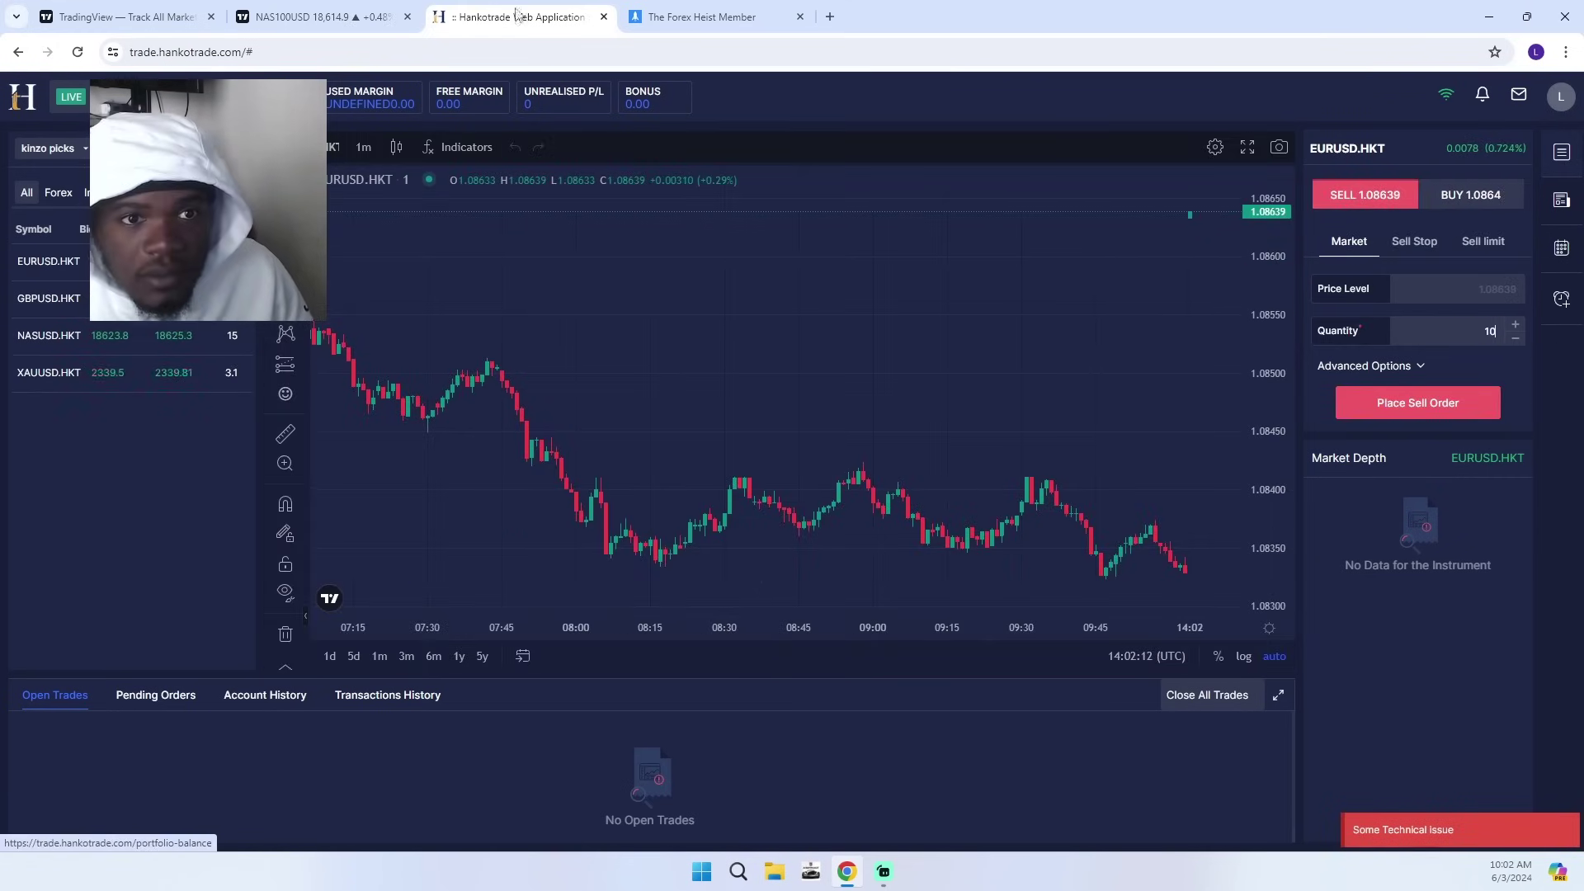
Switch to the TradingView NAS100USD chart and move the short position's entry to the 10:02 candle at 18,642.8.
{"action": "left_click", "coordinate": [382, 12]}
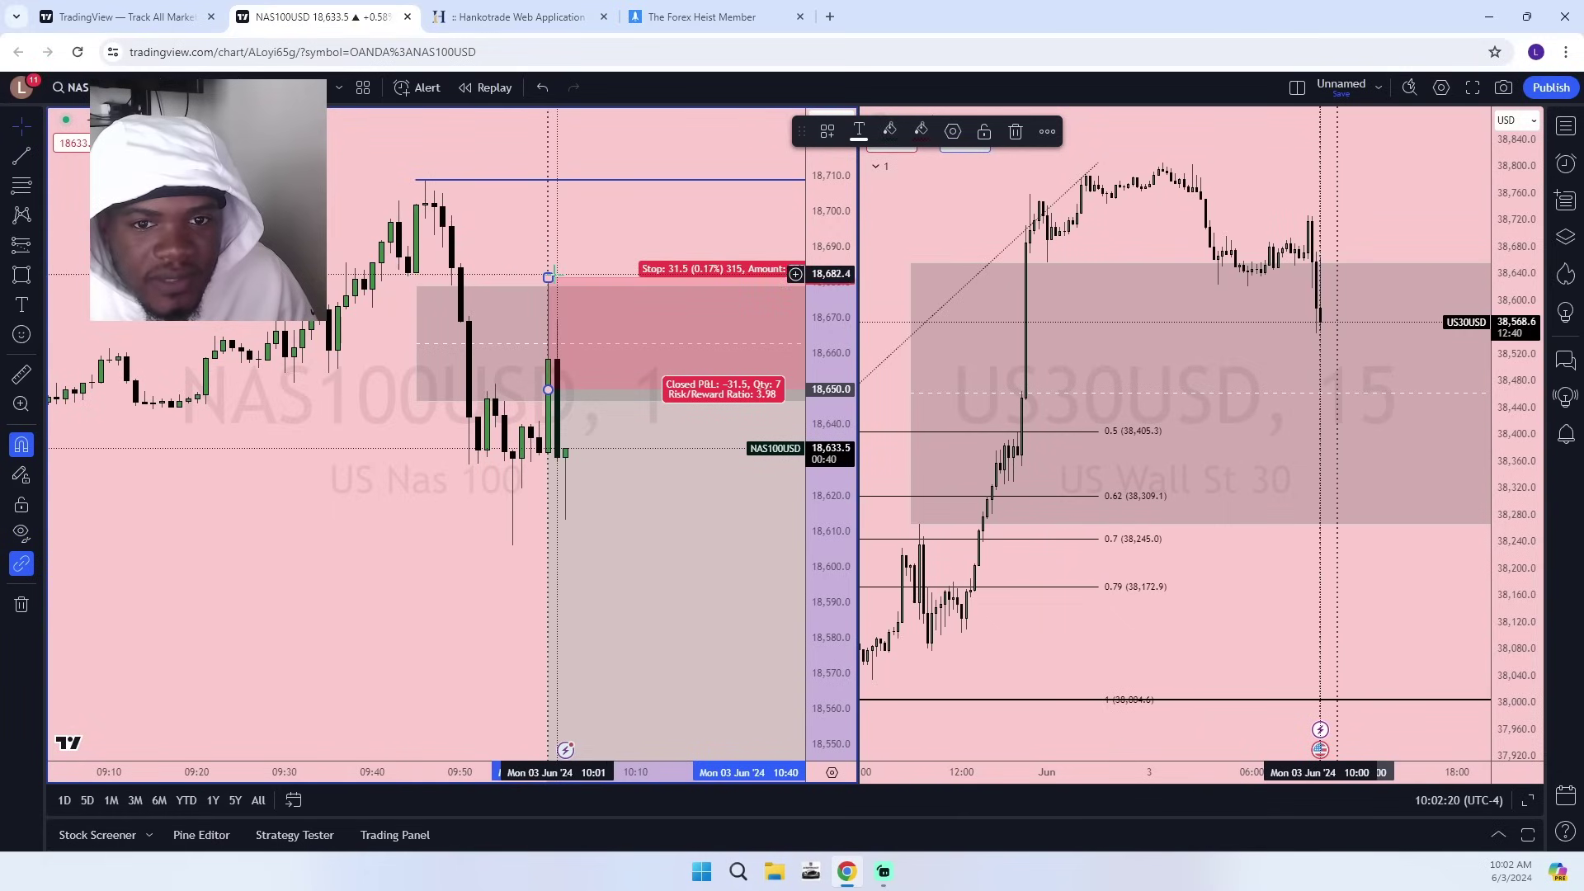
{"action": "left_click_drag", "start_coordinate": [551, 395], "coordinate": [558, 458]}
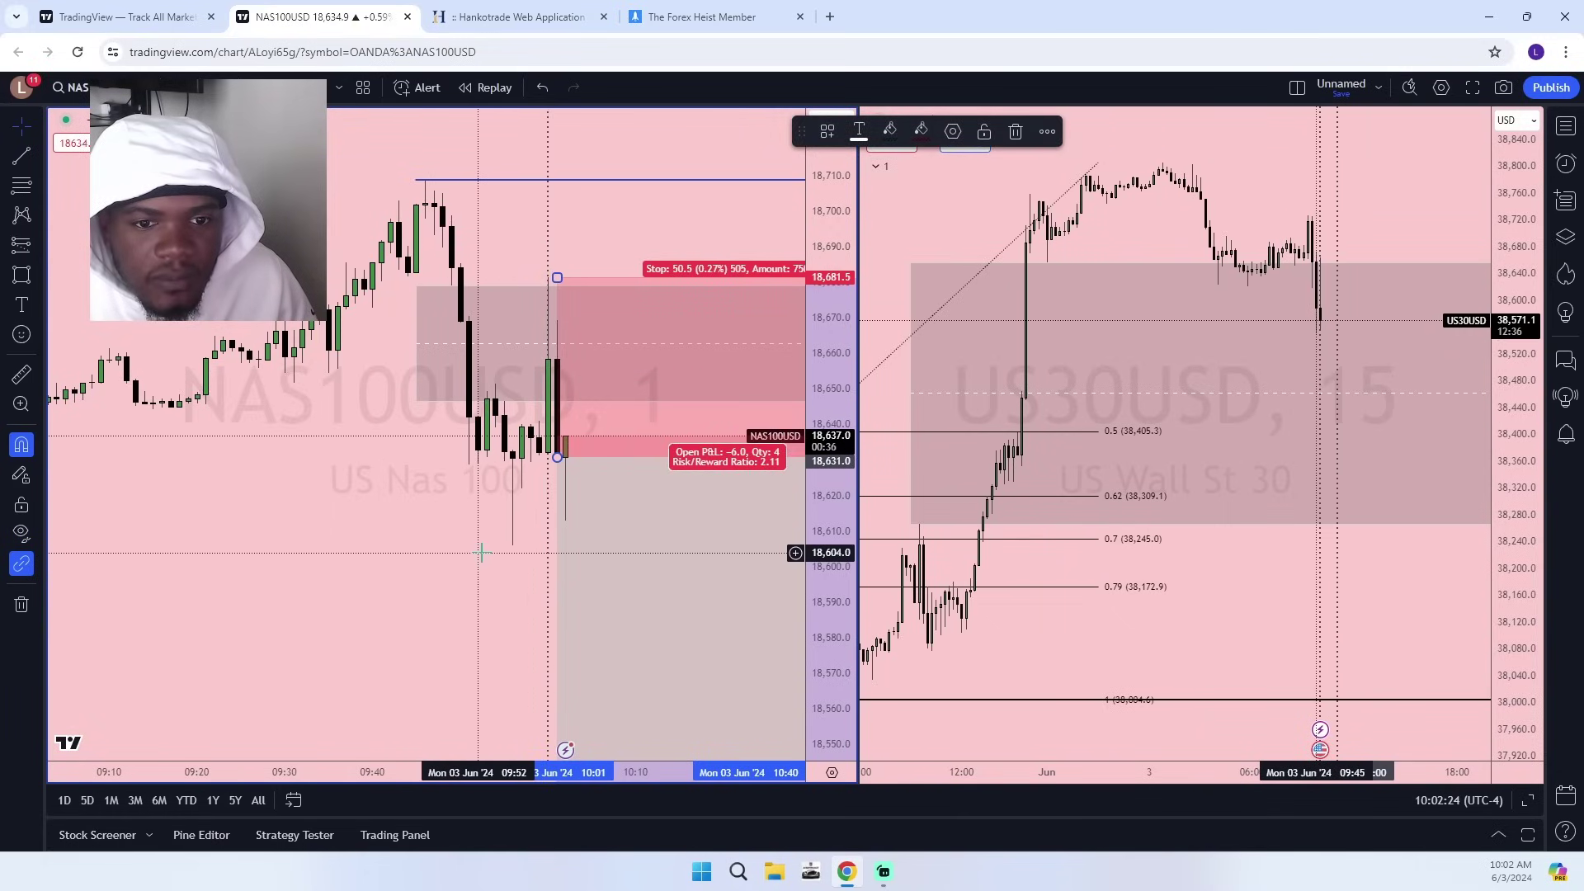
{"action": "scroll", "coordinate": [482, 552], "scroll_direction": "up", "scroll_amount": 1}
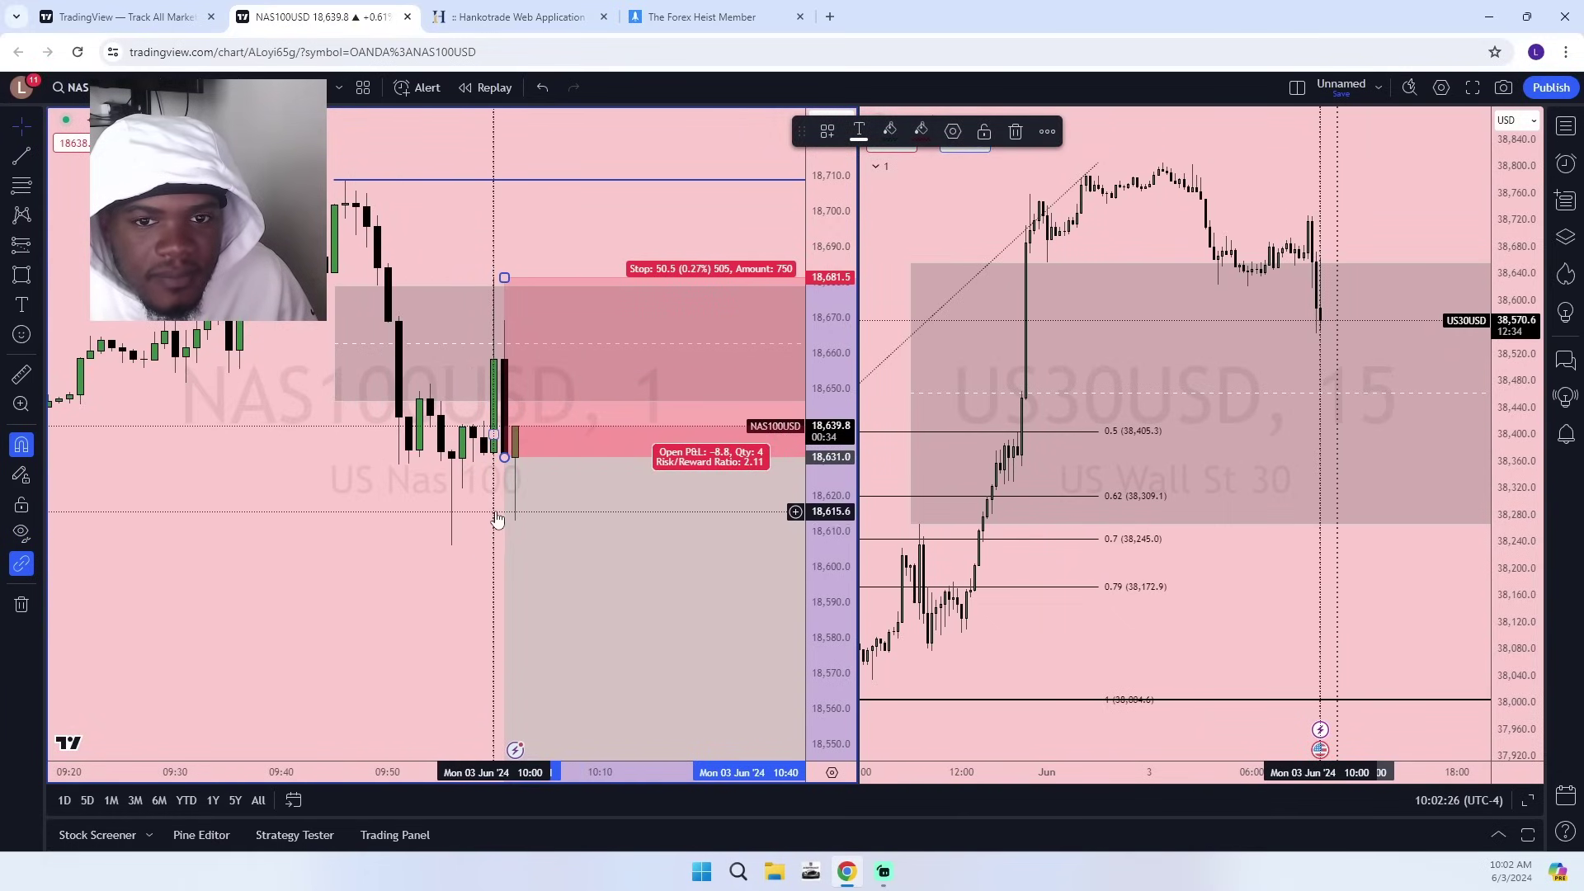
{"action": "left_click_drag", "start_coordinate": [504, 457], "coordinate": [515, 415]}
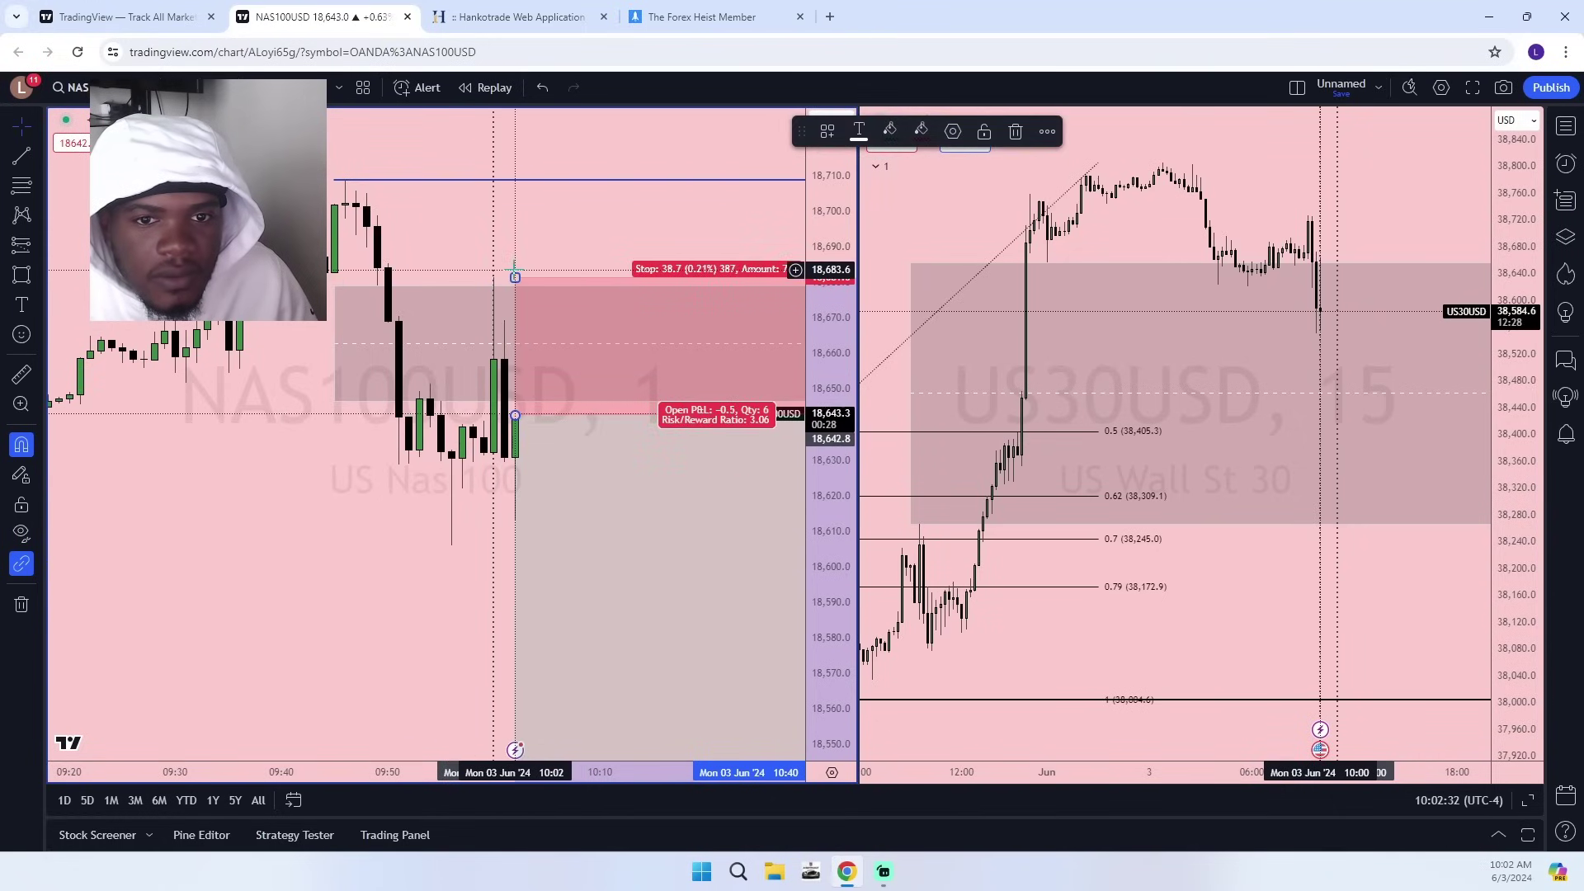
Switch to Hankotrade, place a 10-lot market sell on EURUSD.HKT and close that trade.
{"action": "left_click", "coordinate": [518, 16]}
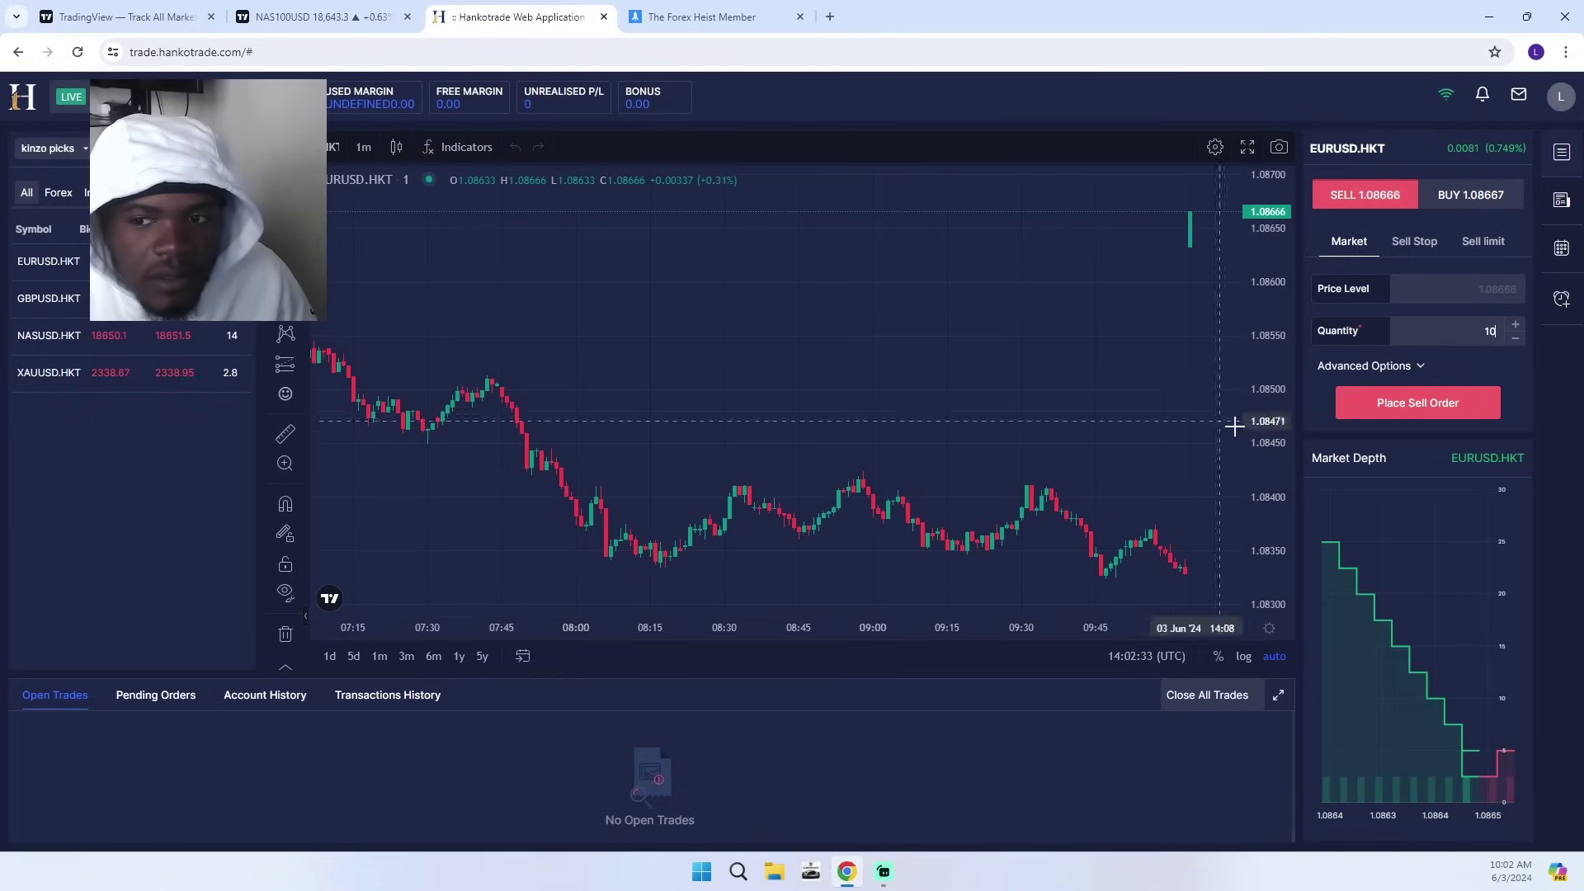
{"action": "left_click", "coordinate": [1398, 404]}
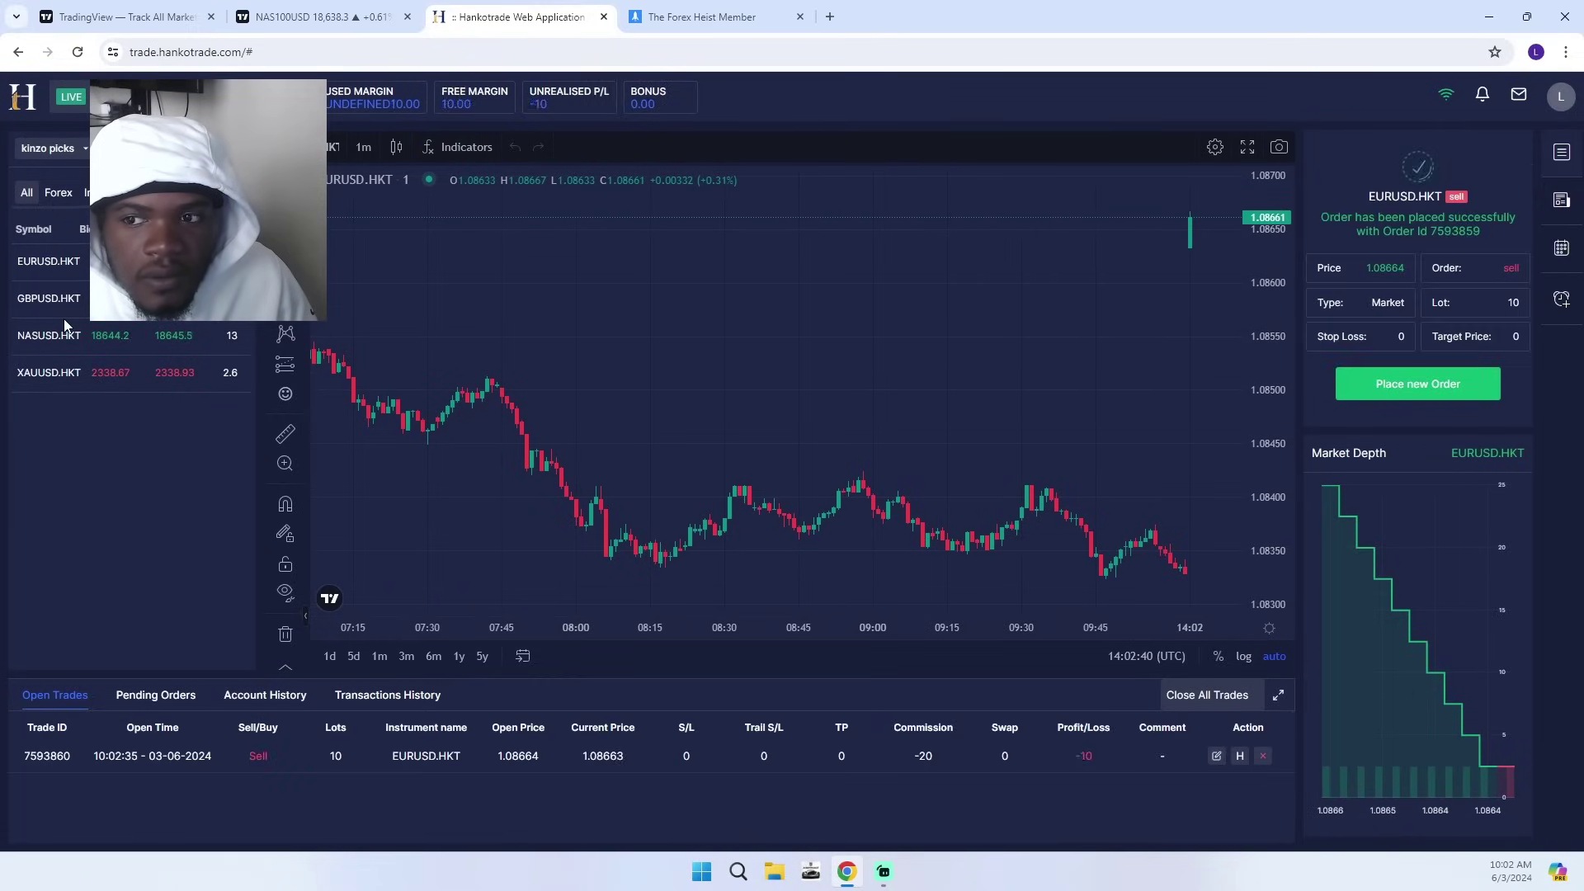
{"action": "left_click", "coordinate": [1267, 754]}
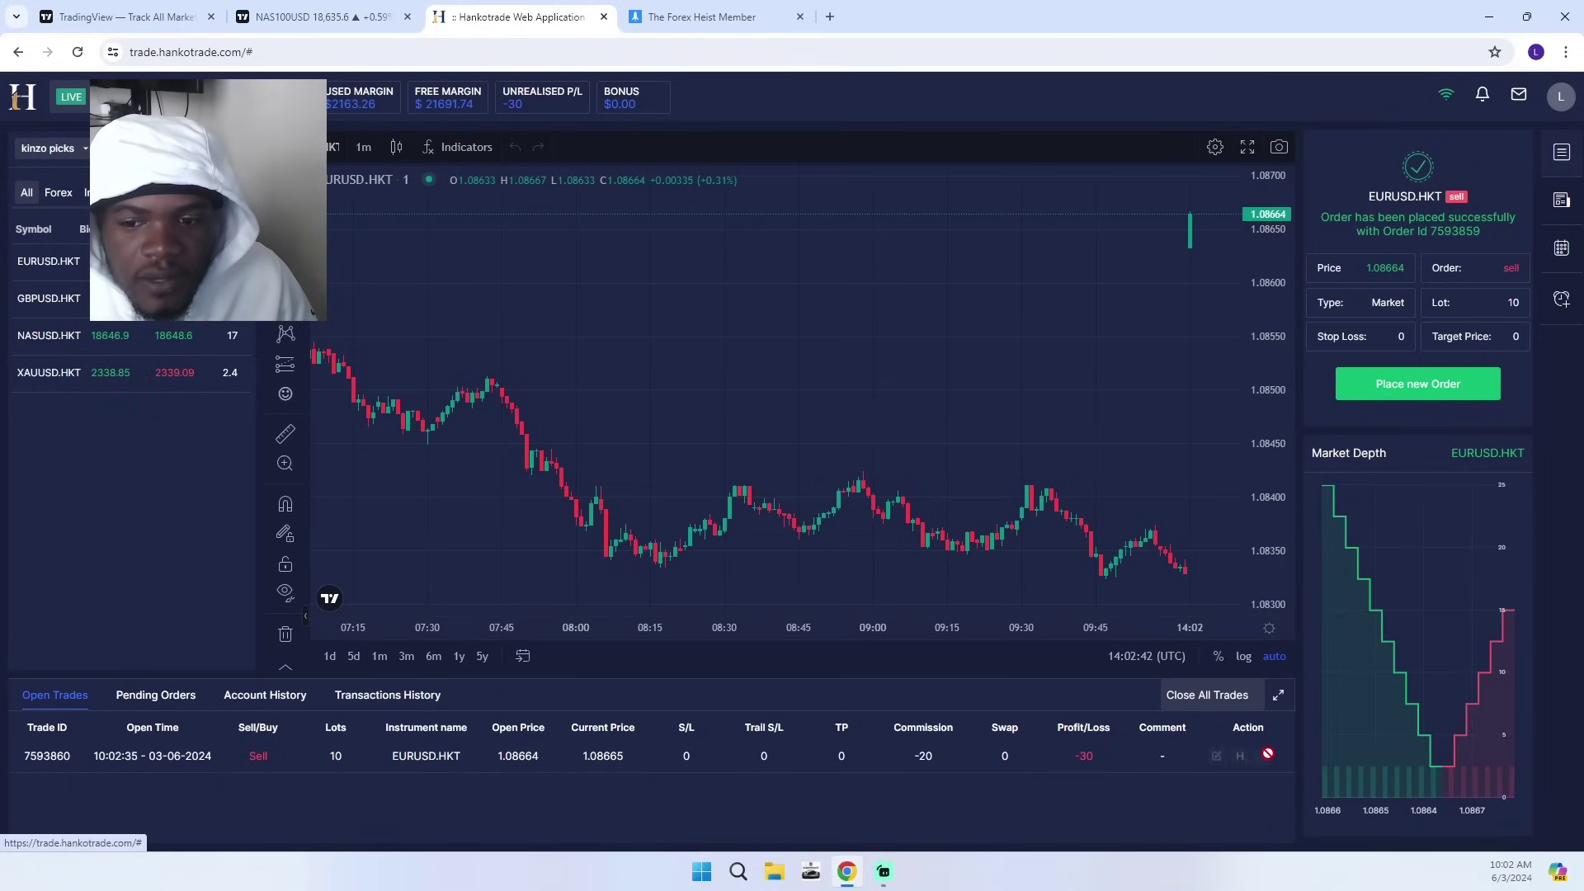
Set up a market sell order for NASUSD.HKT with a quantity of 10.
{"action": "left_click", "coordinate": [43, 375]}
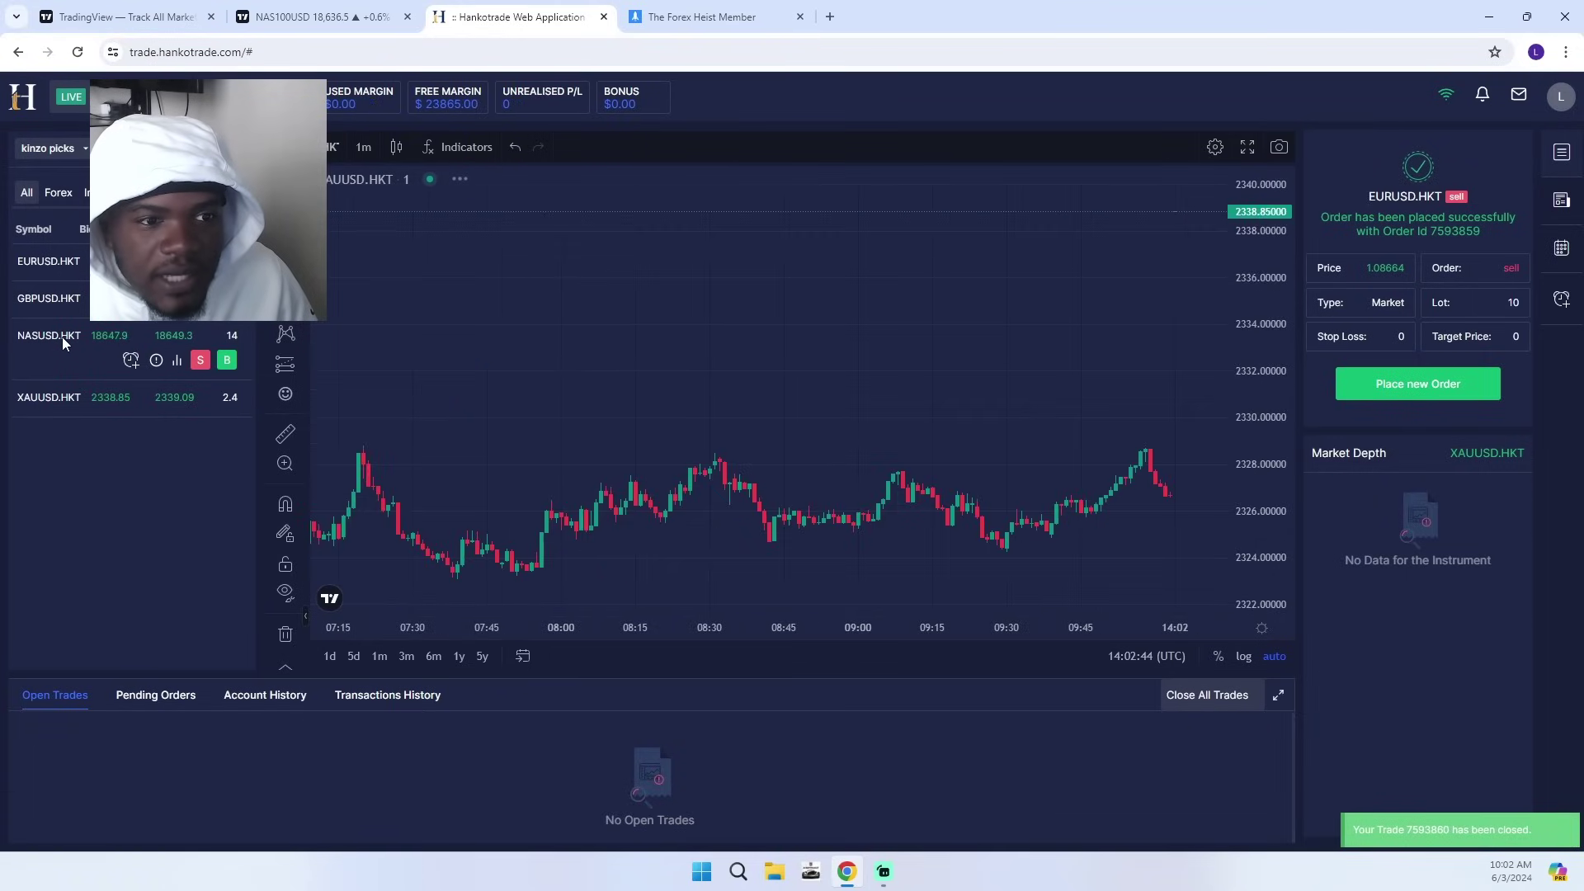
{"action": "left_click", "coordinate": [199, 359]}
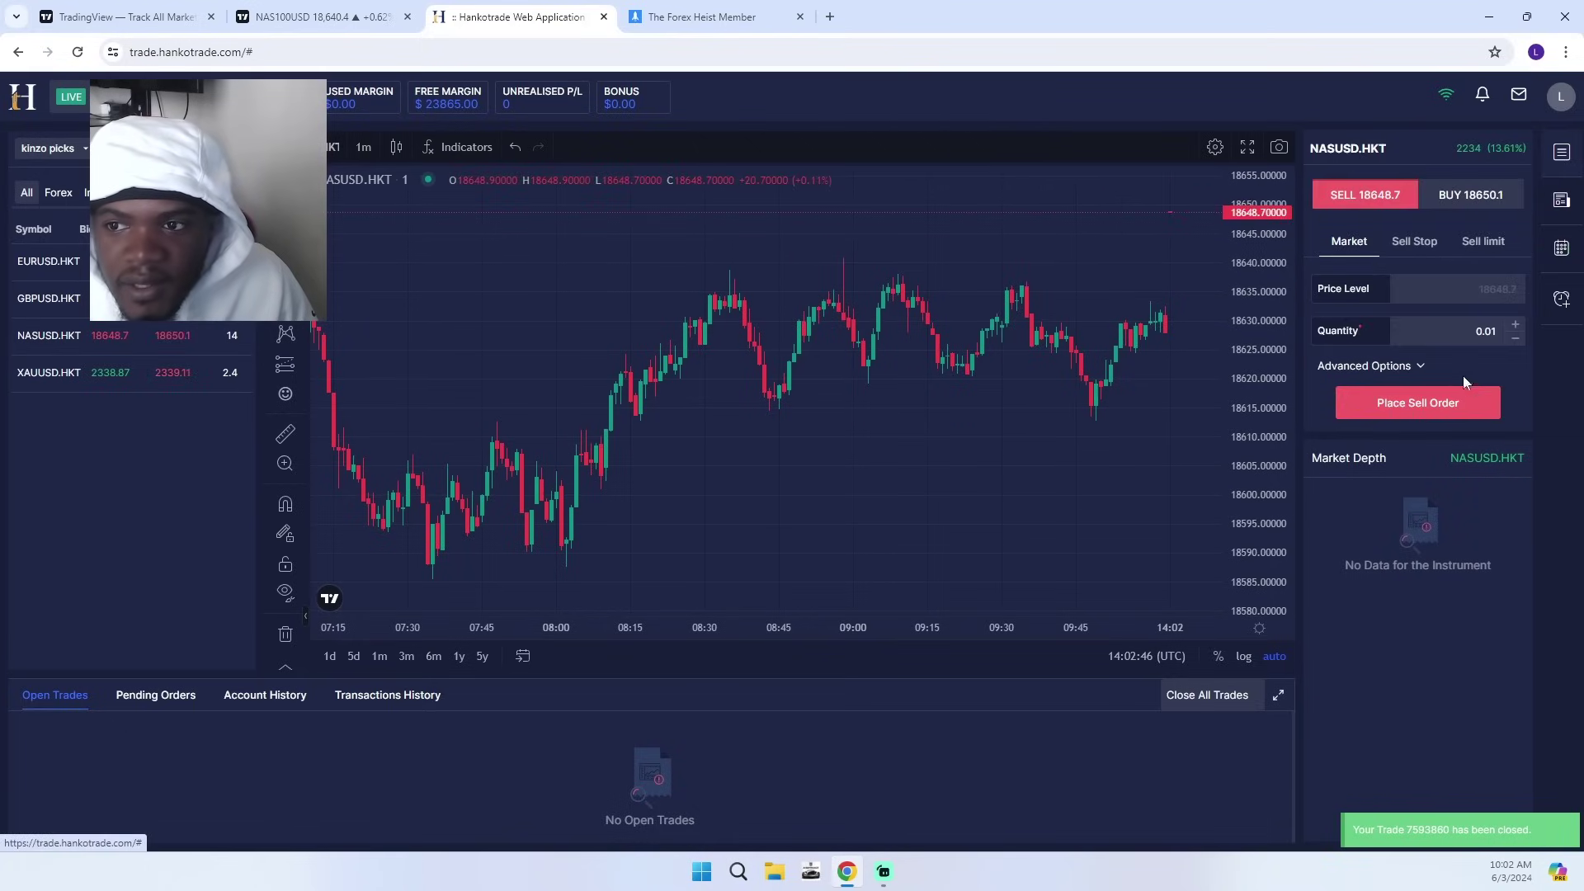
{"action": "triple_click", "coordinate": [1485, 340]}
{"action": "type", "text": "10"}
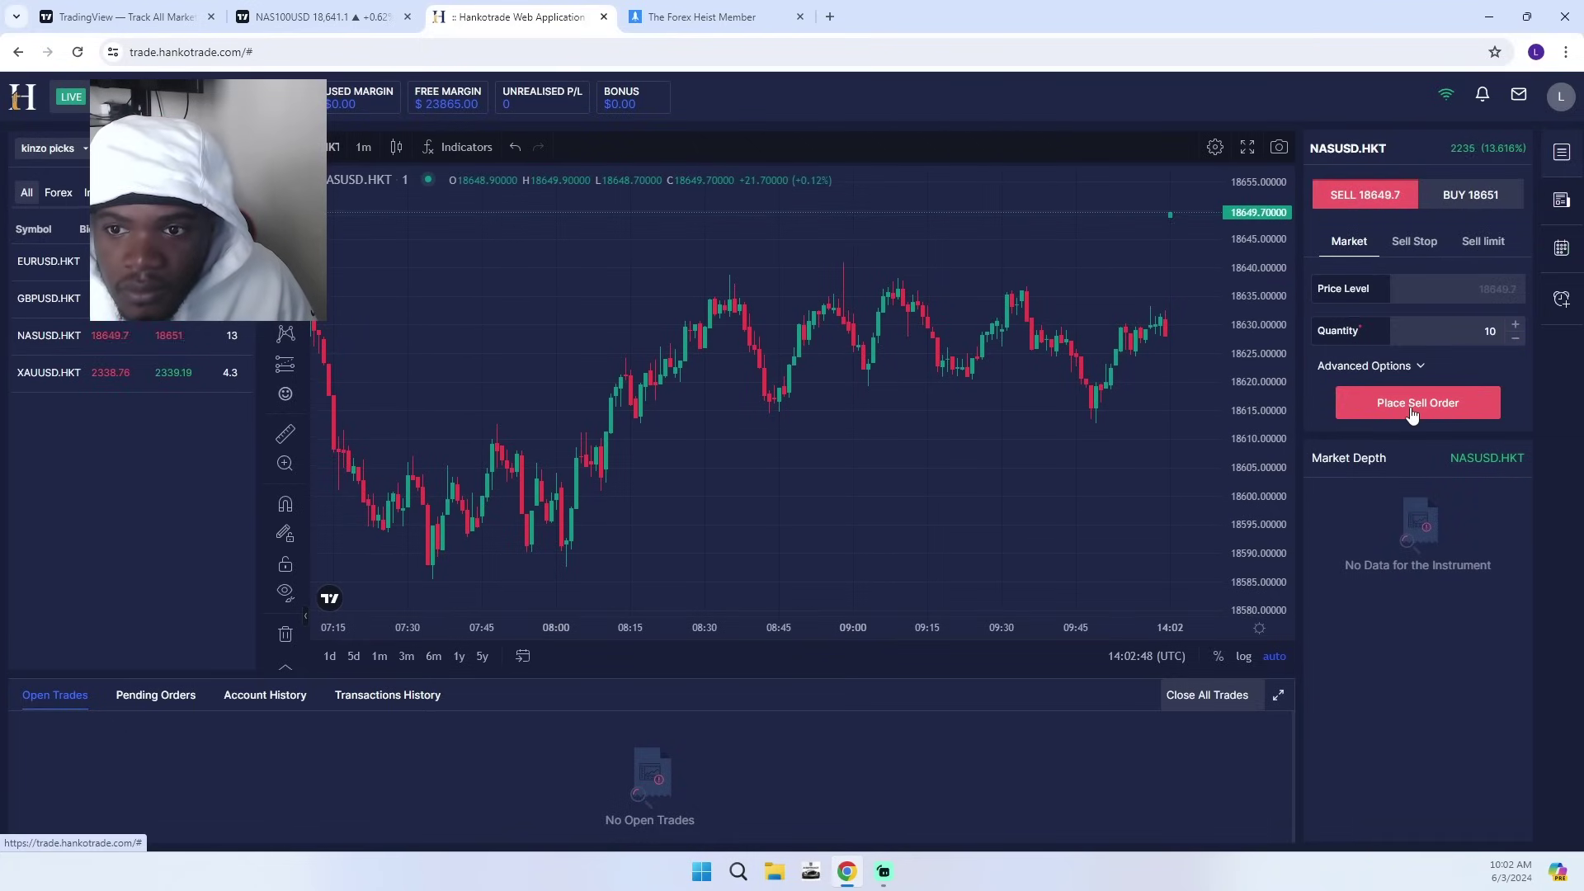
Check the short setup on the TradingView NAS100USD chart and place the NASUSD.HKT sell order in Hankotrade.
{"action": "left_click", "coordinate": [356, 13]}
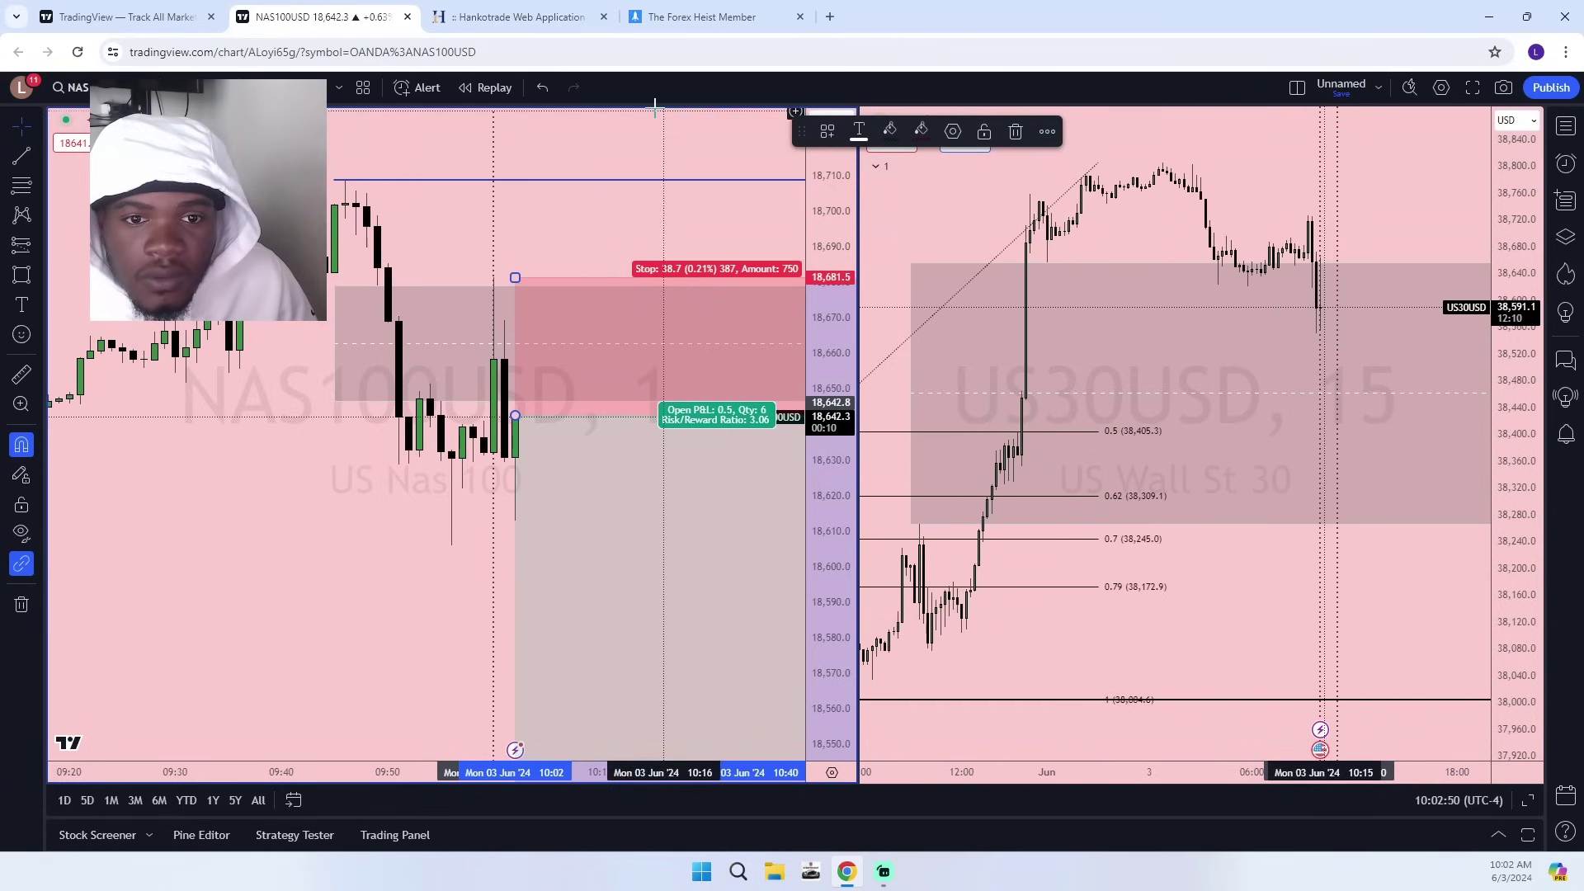
{"action": "left_click", "coordinate": [569, 10]}
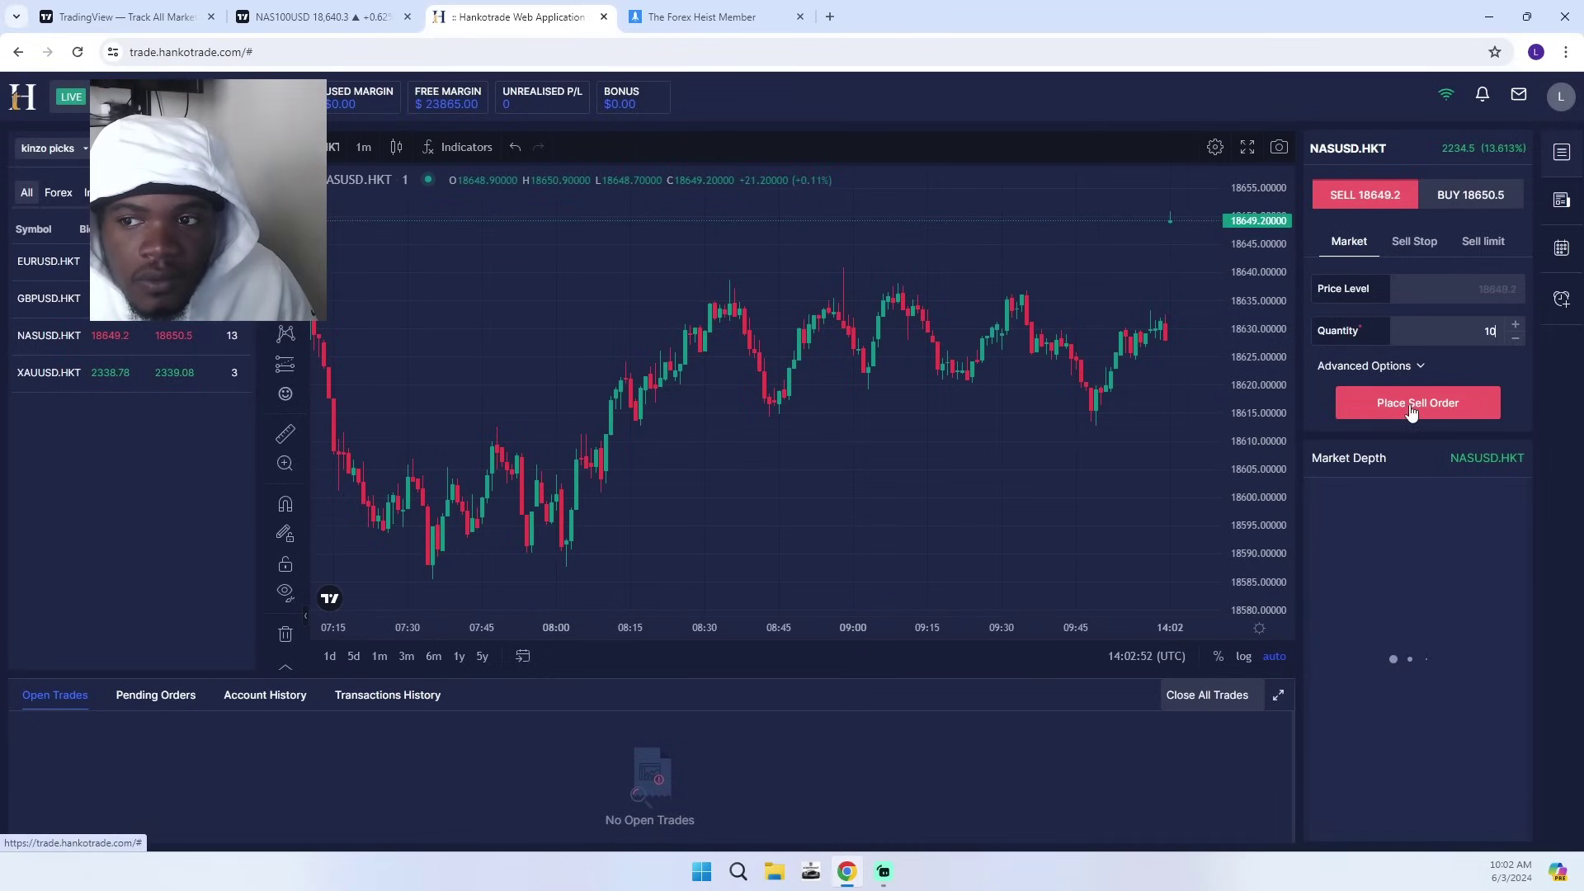
{"action": "left_click", "coordinate": [362, 15]}
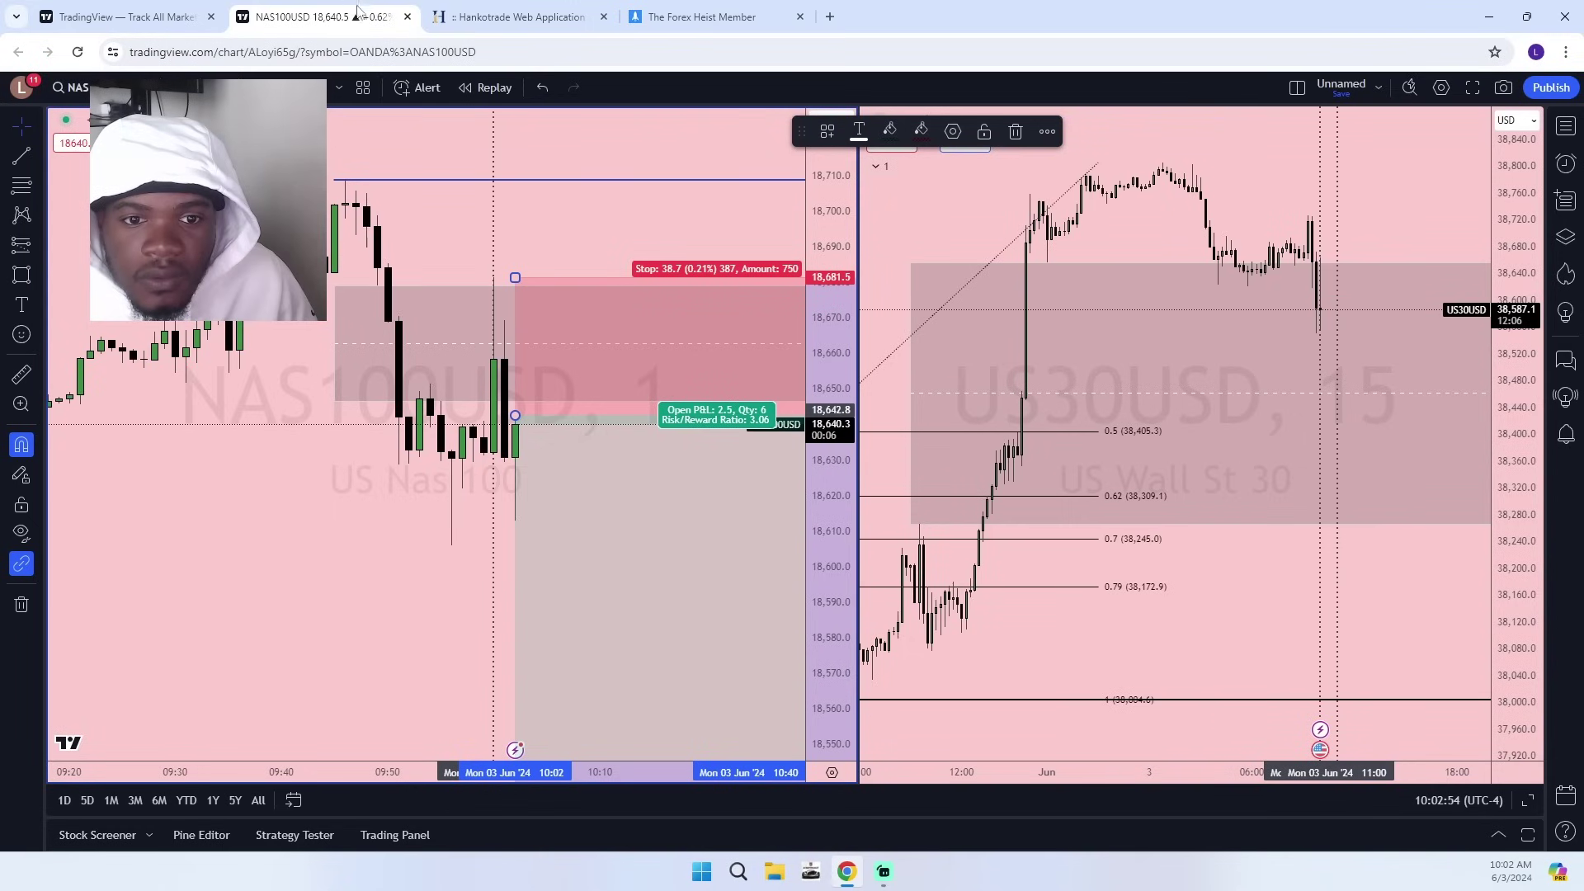
{"action": "left_click", "coordinate": [510, 15]}
{"action": "left_click", "coordinate": [1447, 419]}
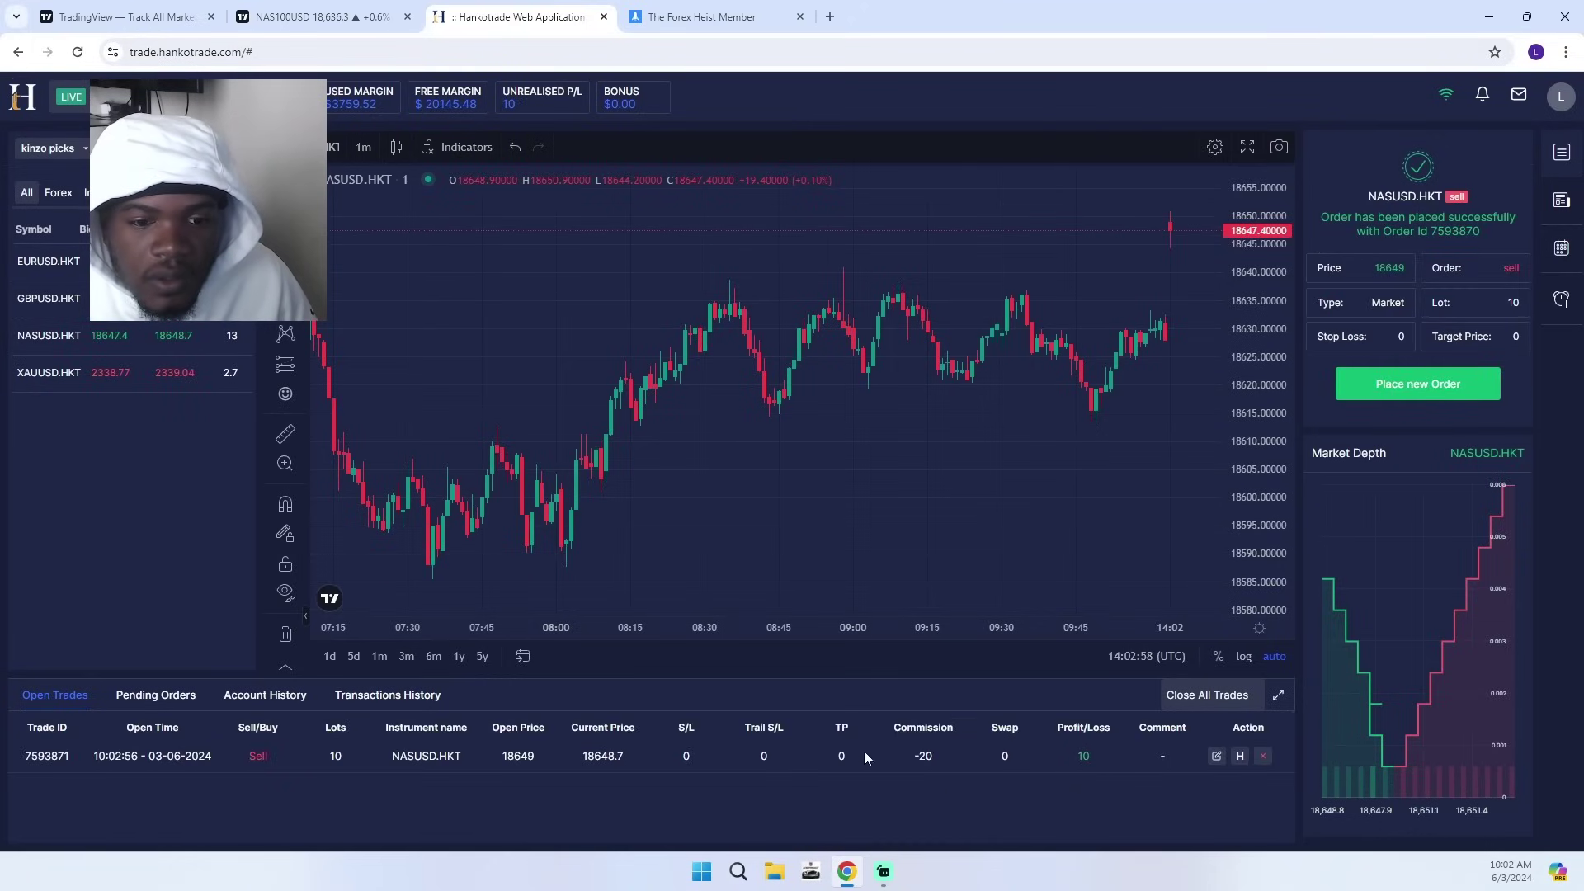
Switch to TradingView and move the NAS100USD short position's entry to the 10:03 candle at 18,627.0.
{"action": "left_click", "coordinate": [360, 25]}
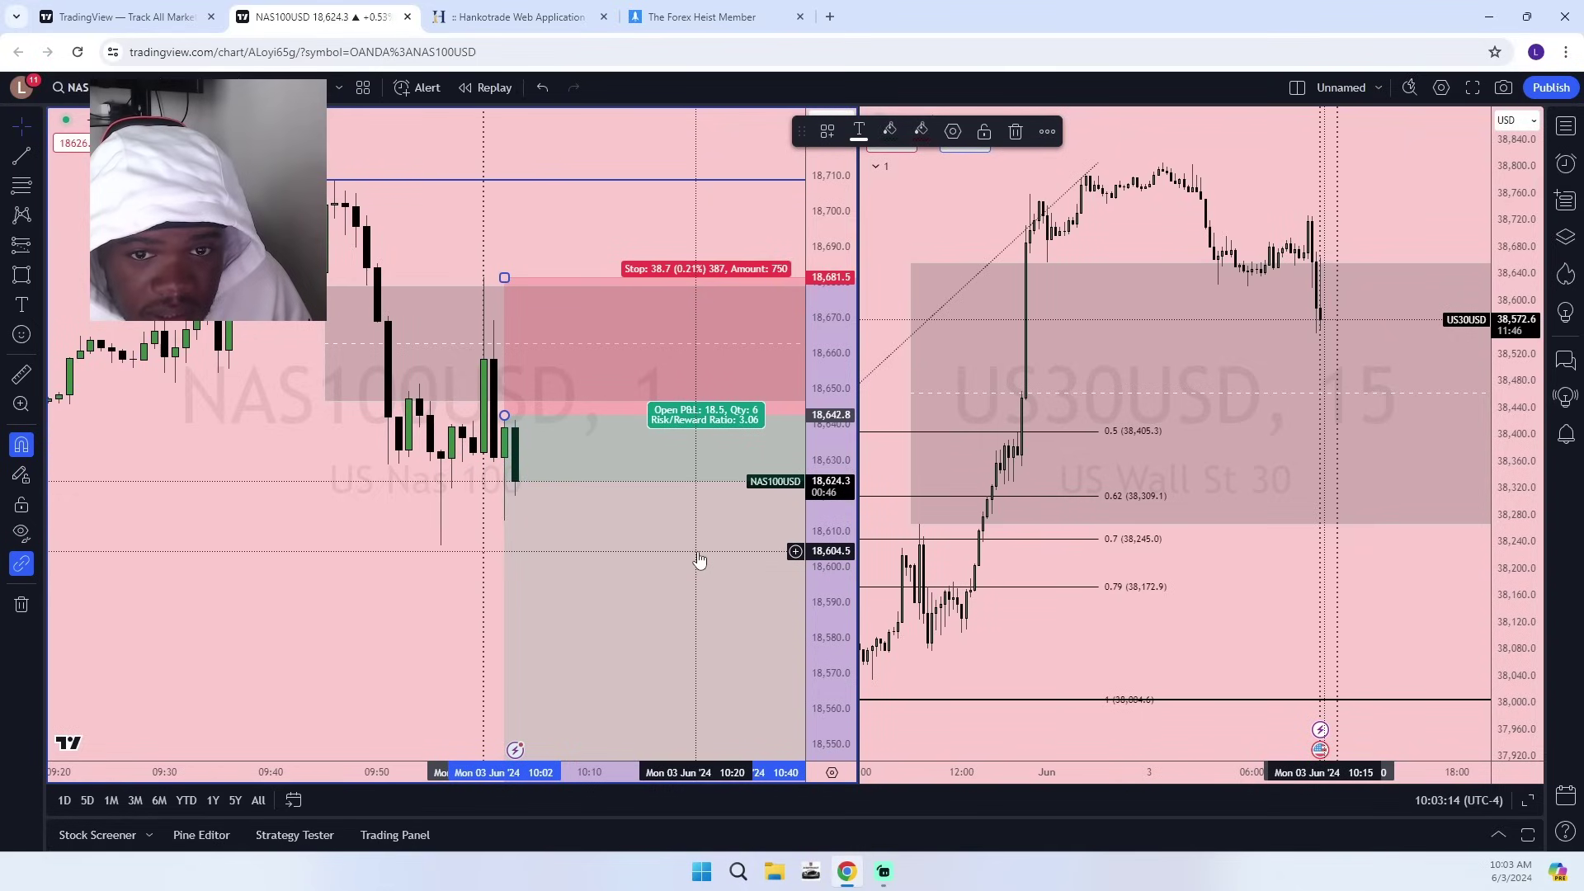
{"action": "left_click_drag", "start_coordinate": [504, 415], "coordinate": [514, 476]}
{"action": "right_click", "coordinate": [516, 472]}
{"action": "left_click", "coordinate": [184, 548]}
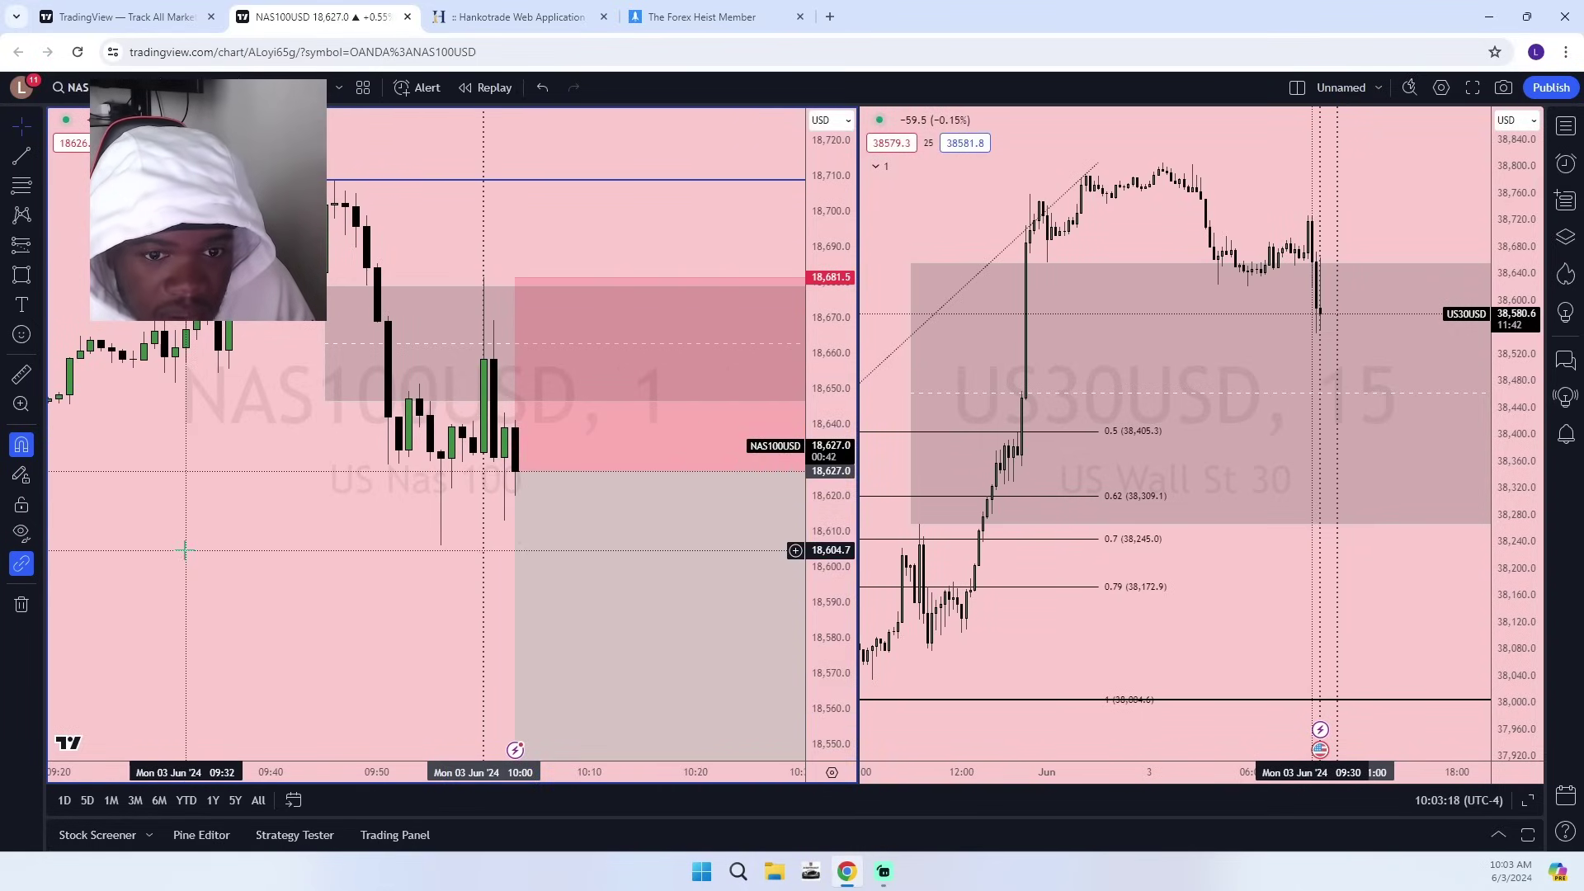
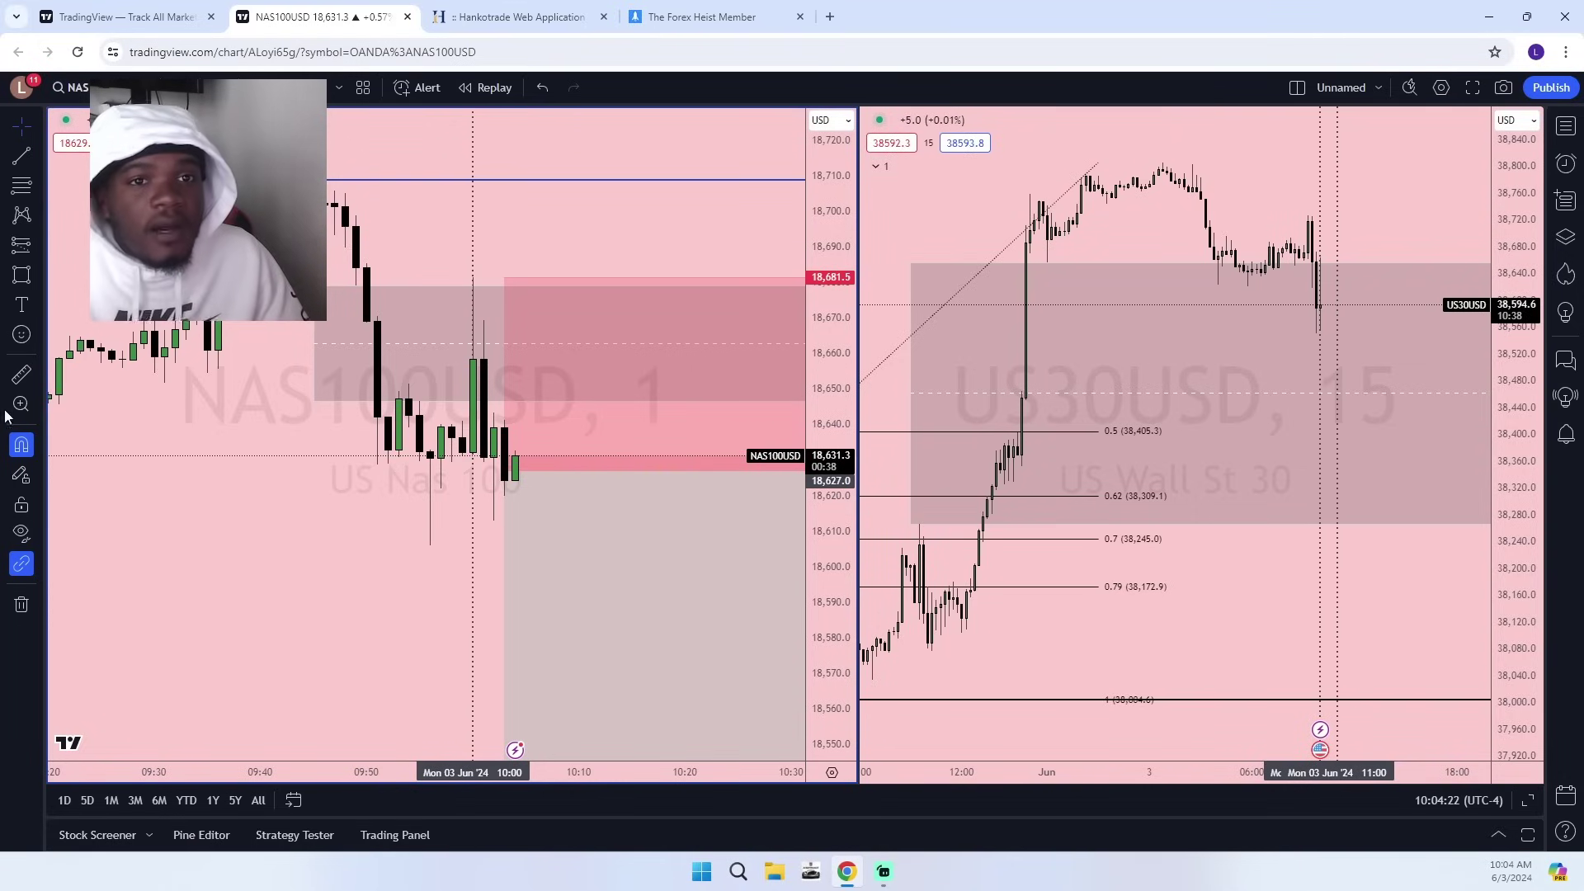
Examine the NAS100USD short position from its stop down to its target at the top of the lower gap zone.
{"action": "scroll", "coordinate": [632, 405], "scroll_direction": "down", "scroll_amount": 1}
{"action": "scroll", "coordinate": [632, 405], "scroll_direction": "down", "scroll_amount": 2}
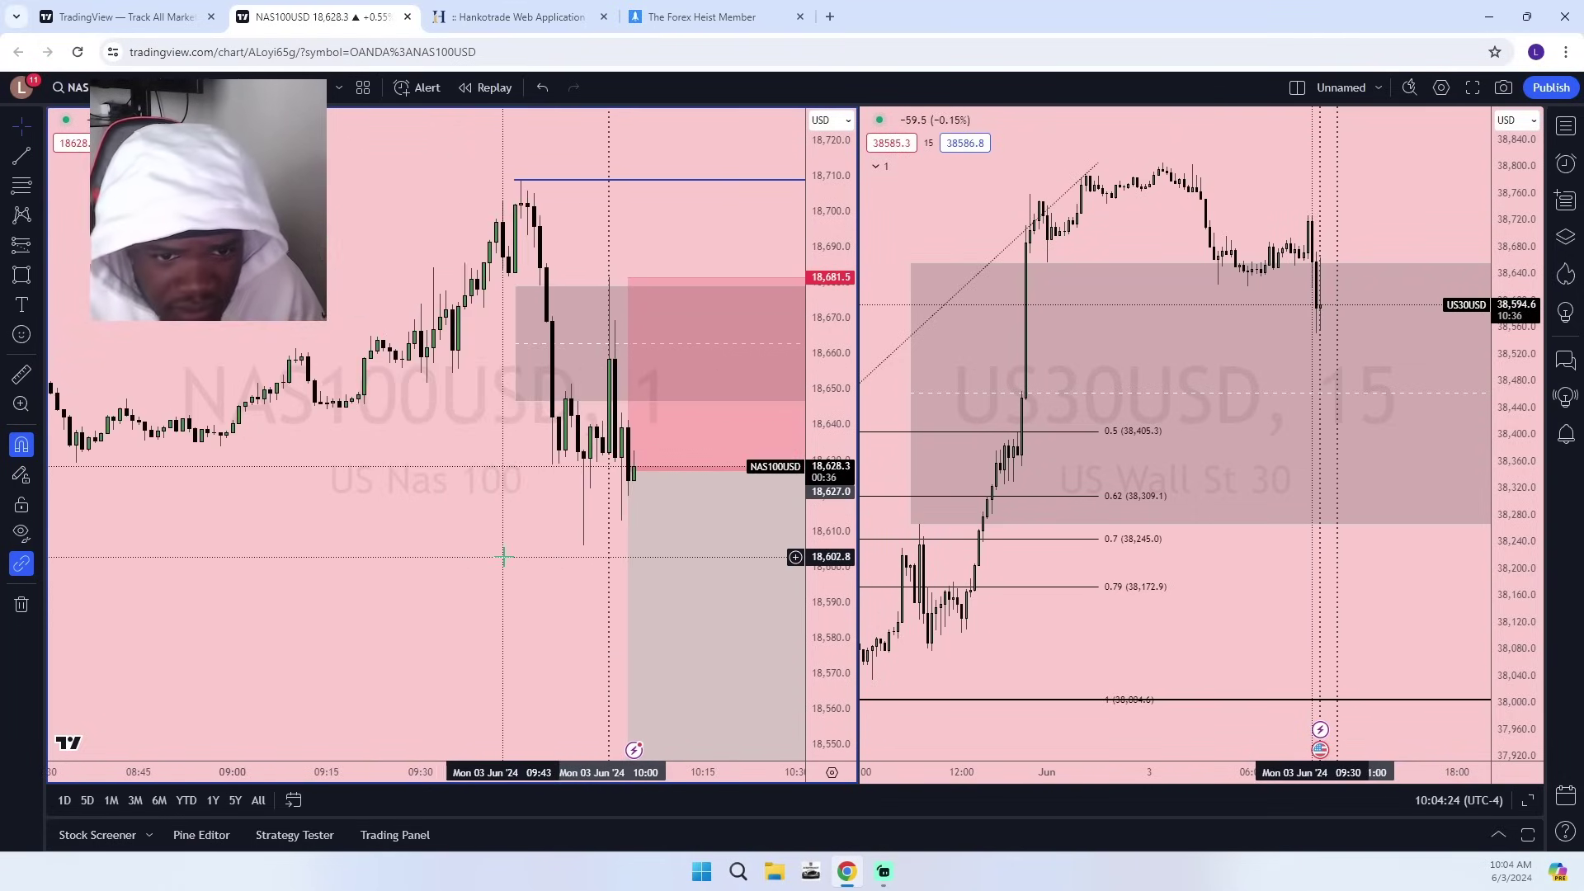
{"action": "scroll", "coordinate": [792, 440], "scroll_direction": "down", "scroll_amount": 1}
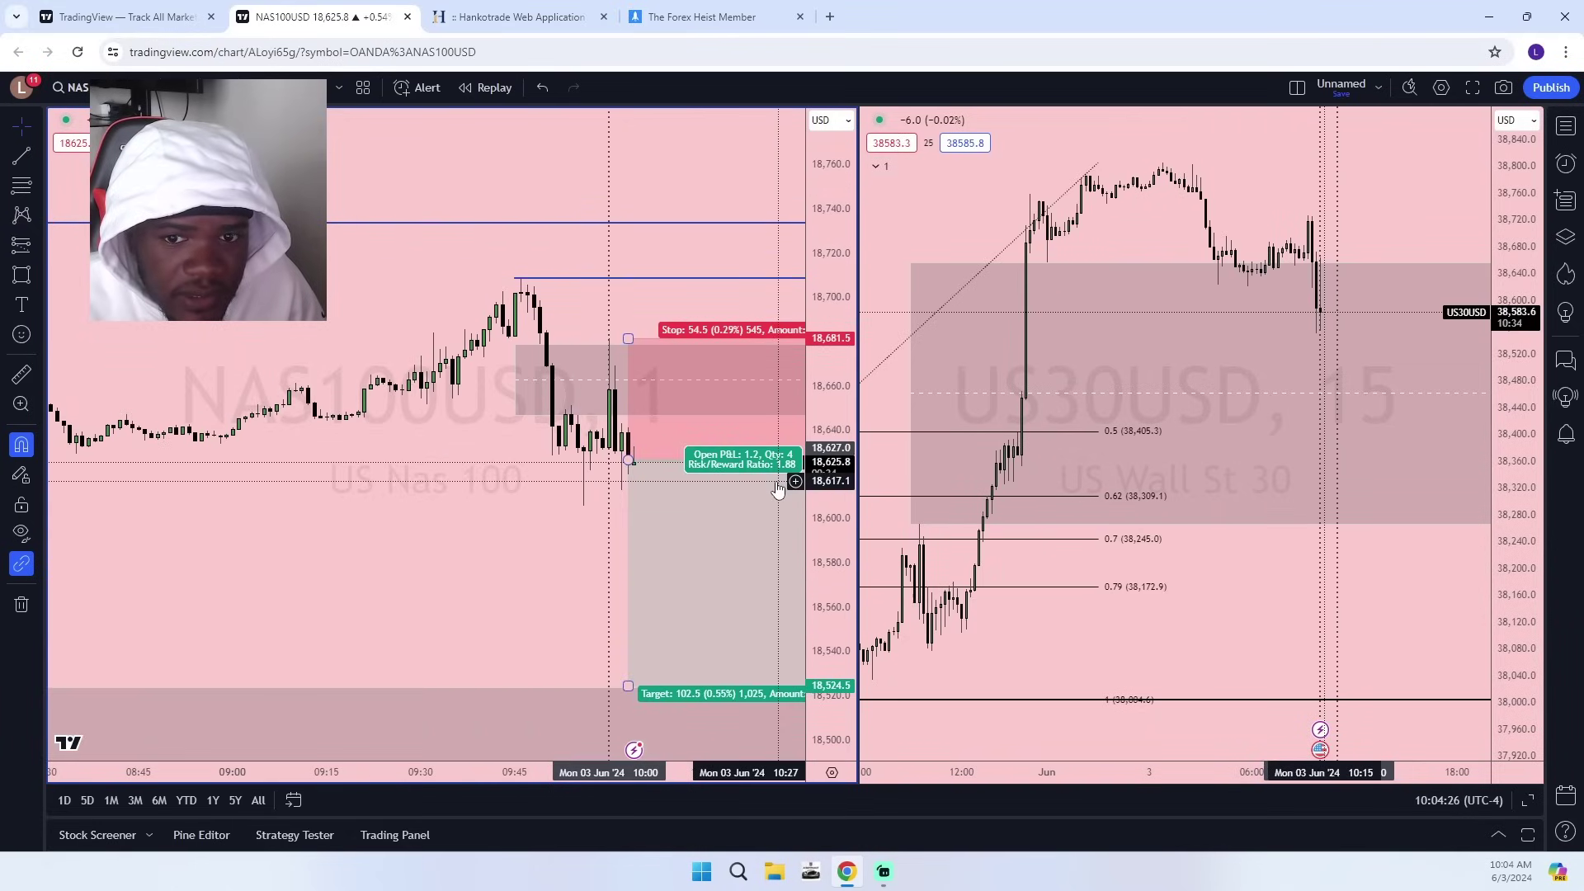
{"action": "scroll", "coordinate": [566, 383], "scroll_direction": "down", "scroll_amount": 3}
{"action": "scroll", "coordinate": [566, 383], "scroll_direction": "up", "scroll_amount": 4}
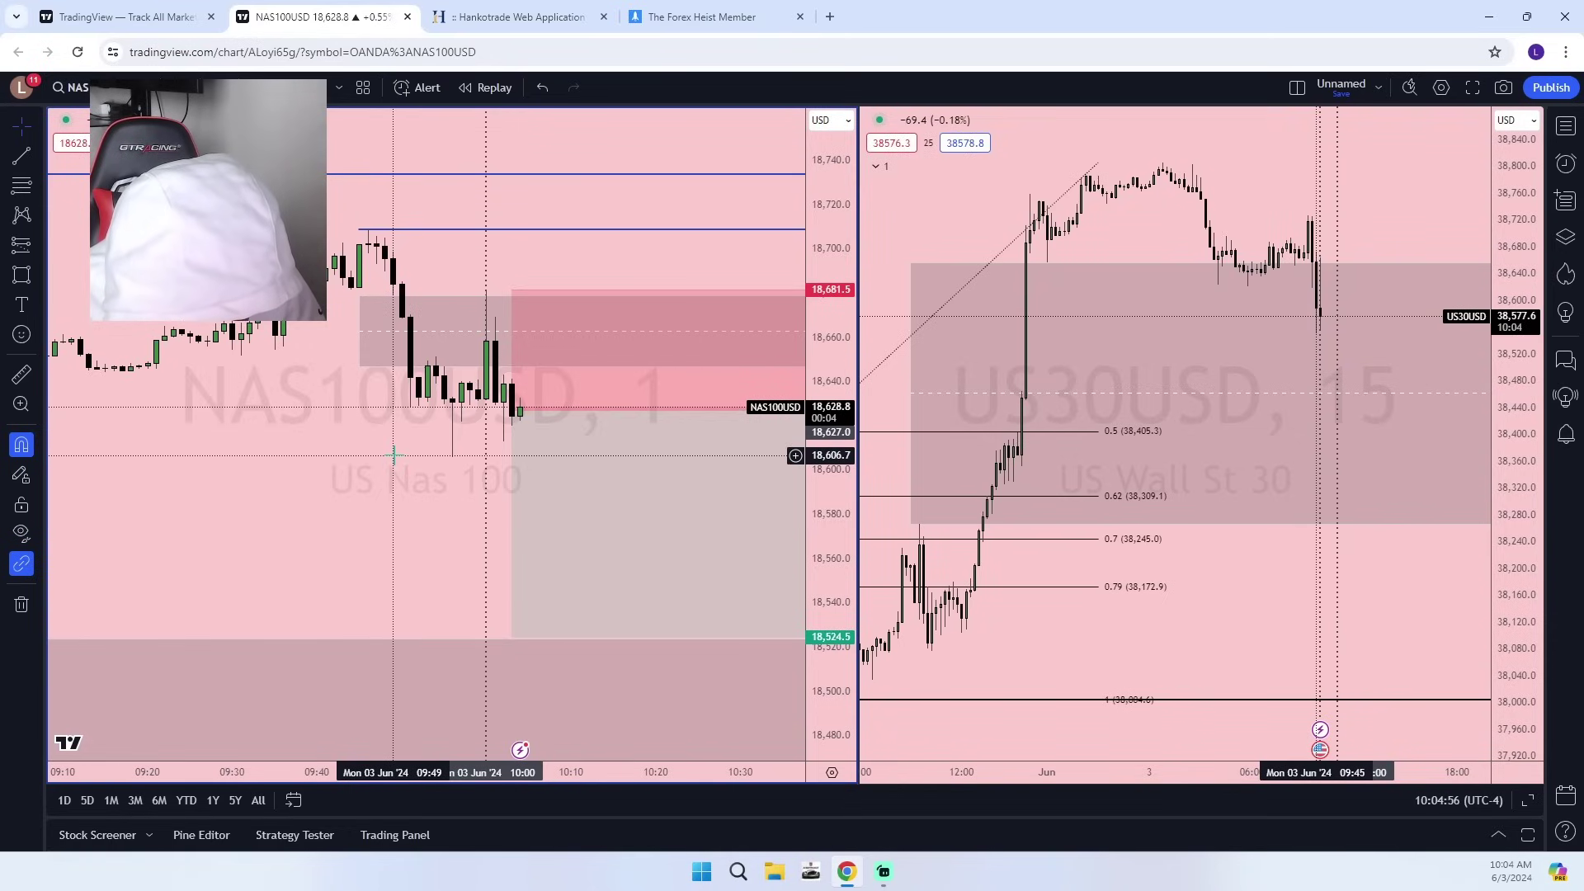
{"action": "scroll", "coordinate": [406, 461], "scroll_direction": "down", "scroll_amount": 7}
{"action": "left_click_drag", "start_coordinate": [491, 538], "coordinate": [328, 408]}
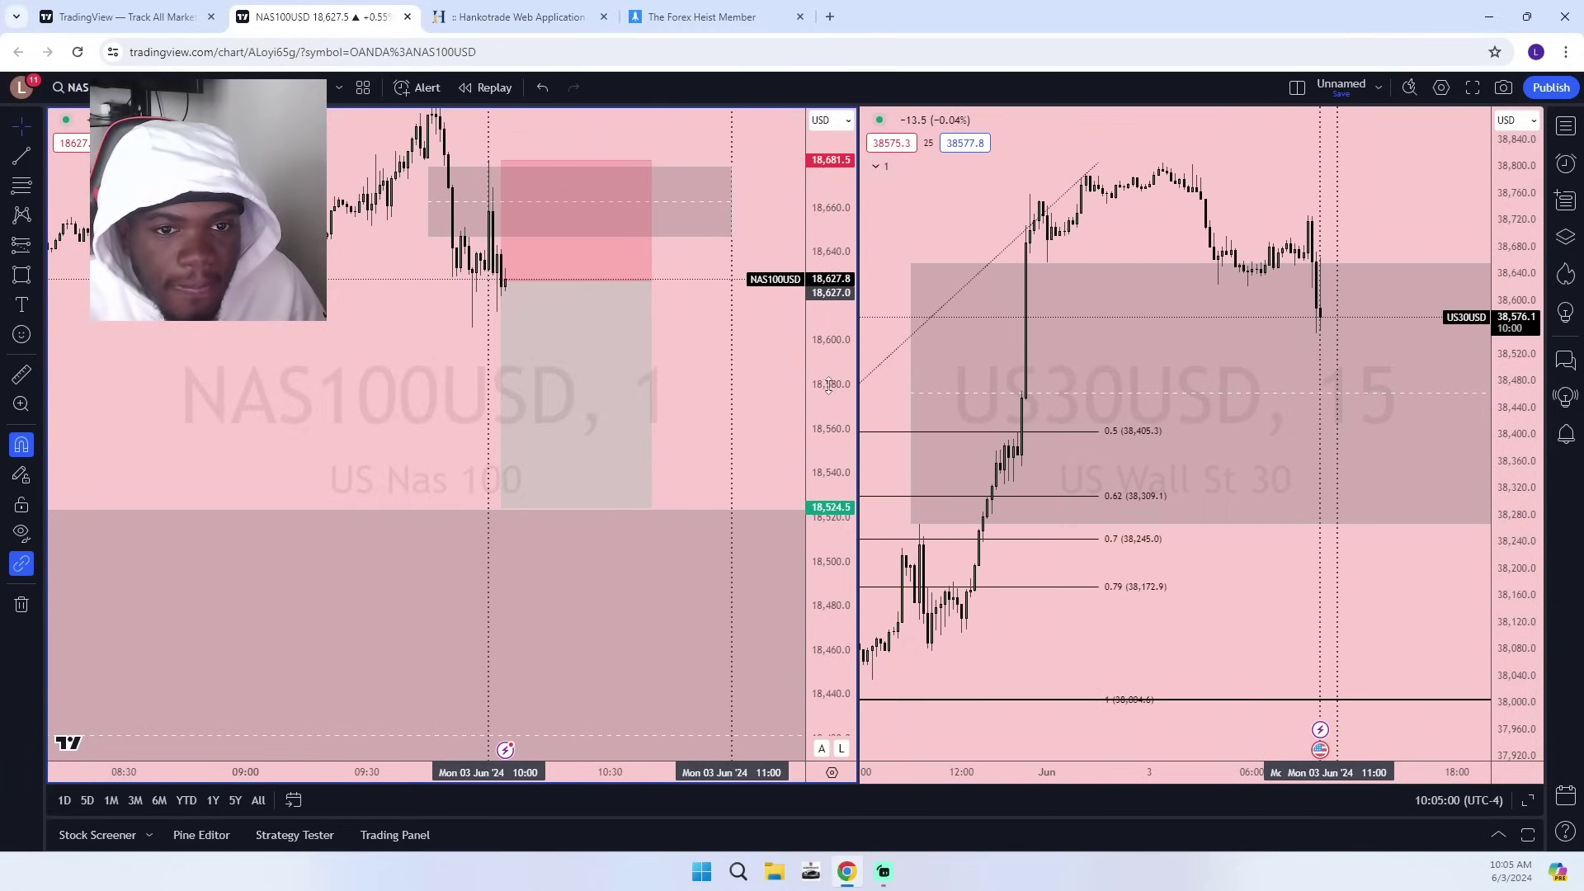
{"action": "scroll", "coordinate": [647, 399], "scroll_direction": "up", "scroll_amount": 4}
{"action": "left_click_drag", "start_coordinate": [644, 403], "coordinate": [797, 461]}
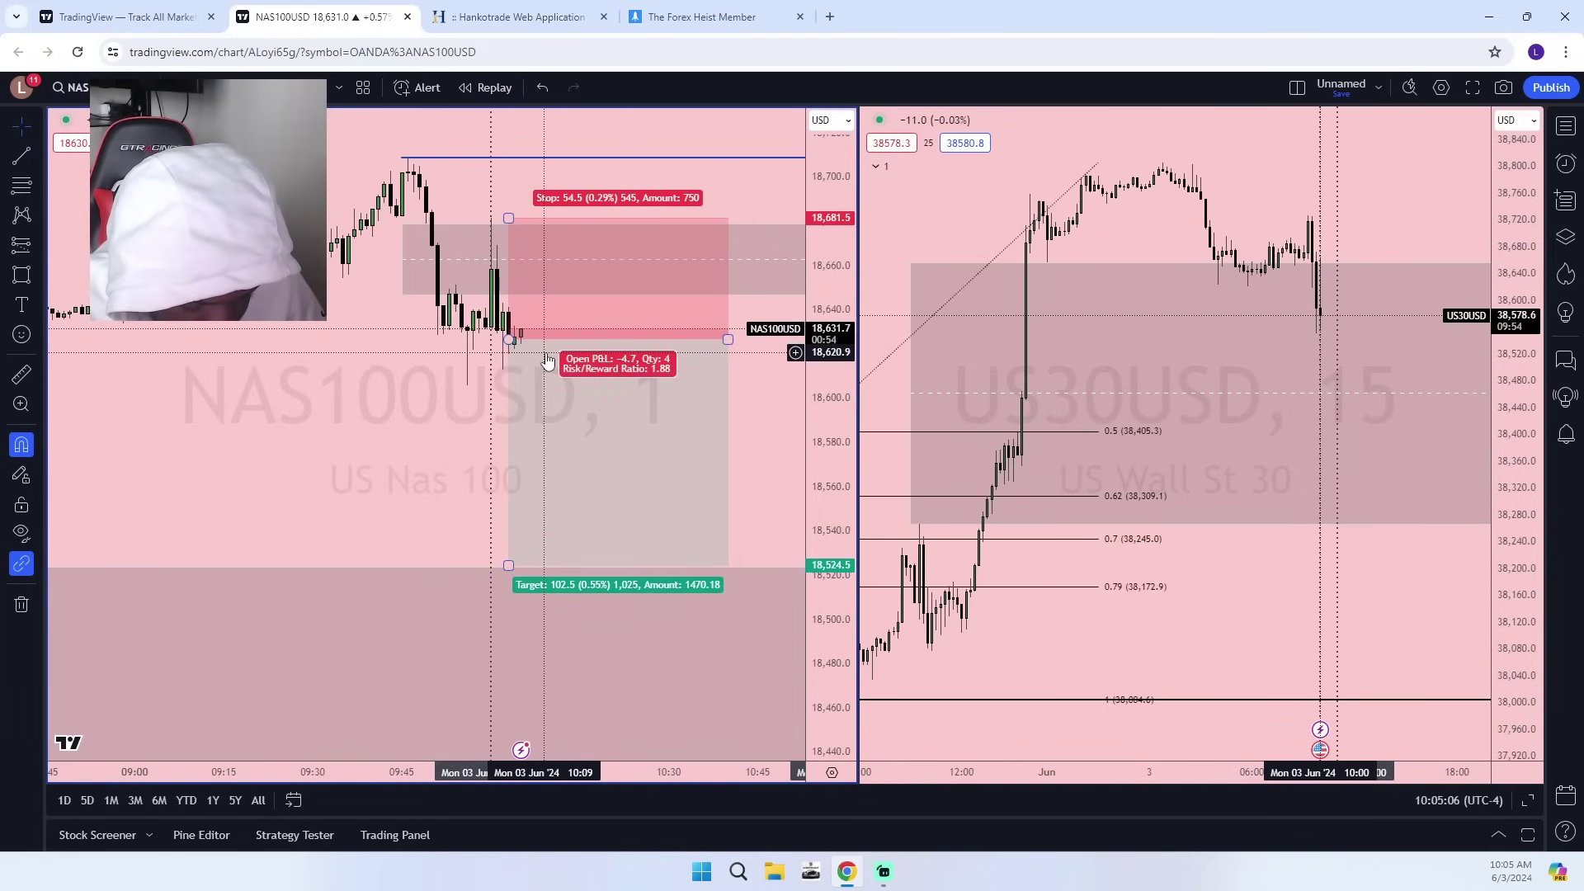
Review the latest NAS100USD 1-minute candles against the short position's entry and stop and the earlier price action.
{"action": "scroll", "coordinate": [615, 441], "scroll_direction": "down", "scroll_amount": 2}
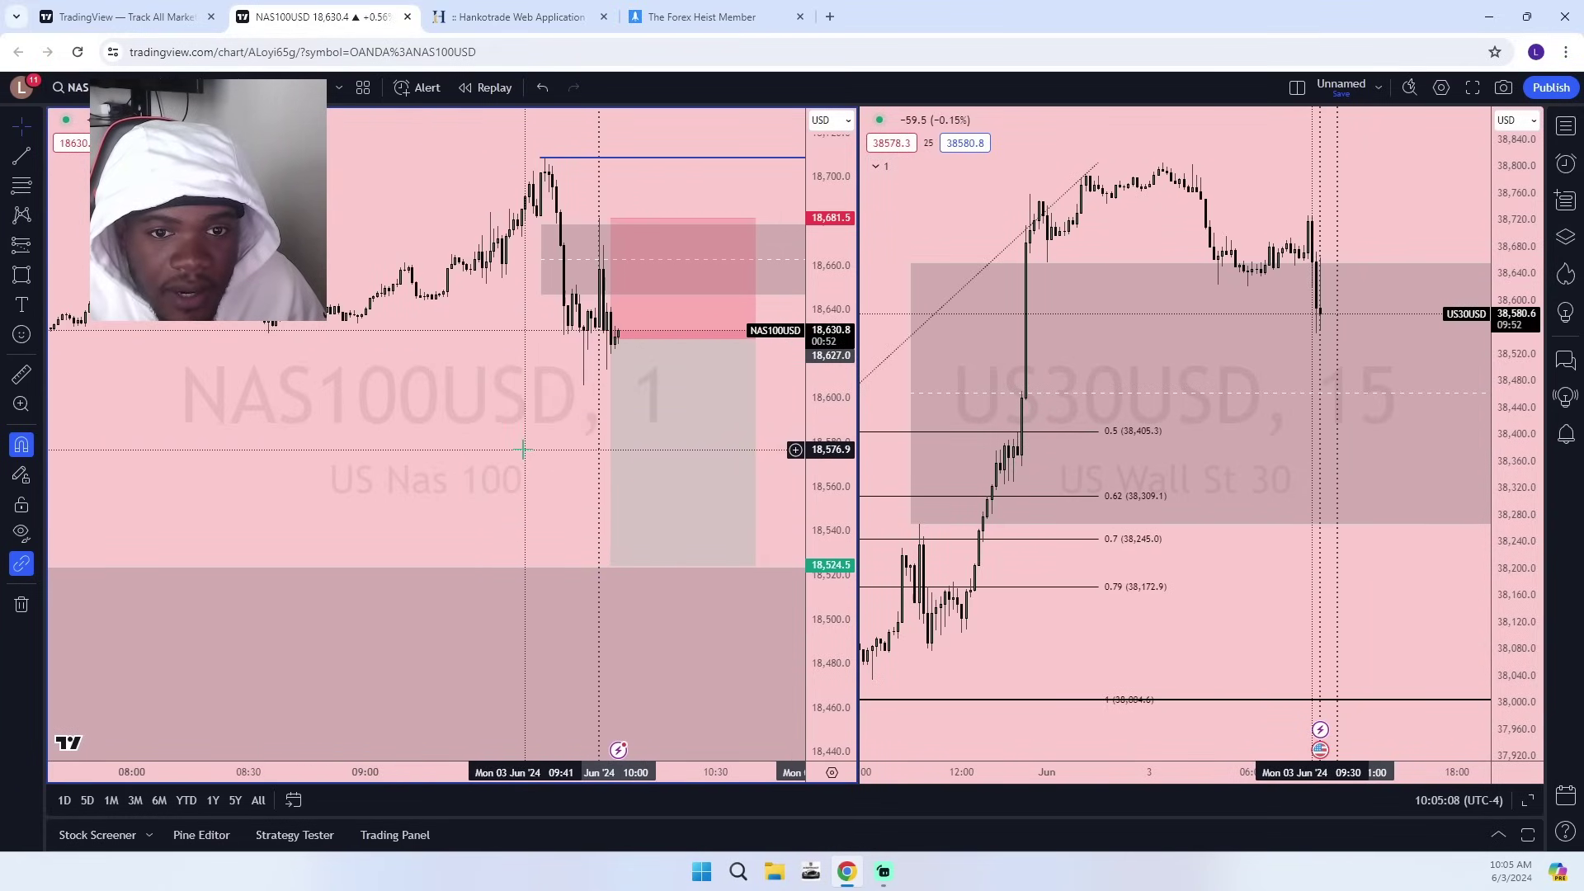
{"action": "scroll", "coordinate": [716, 536], "scroll_direction": "down", "scroll_amount": 2}
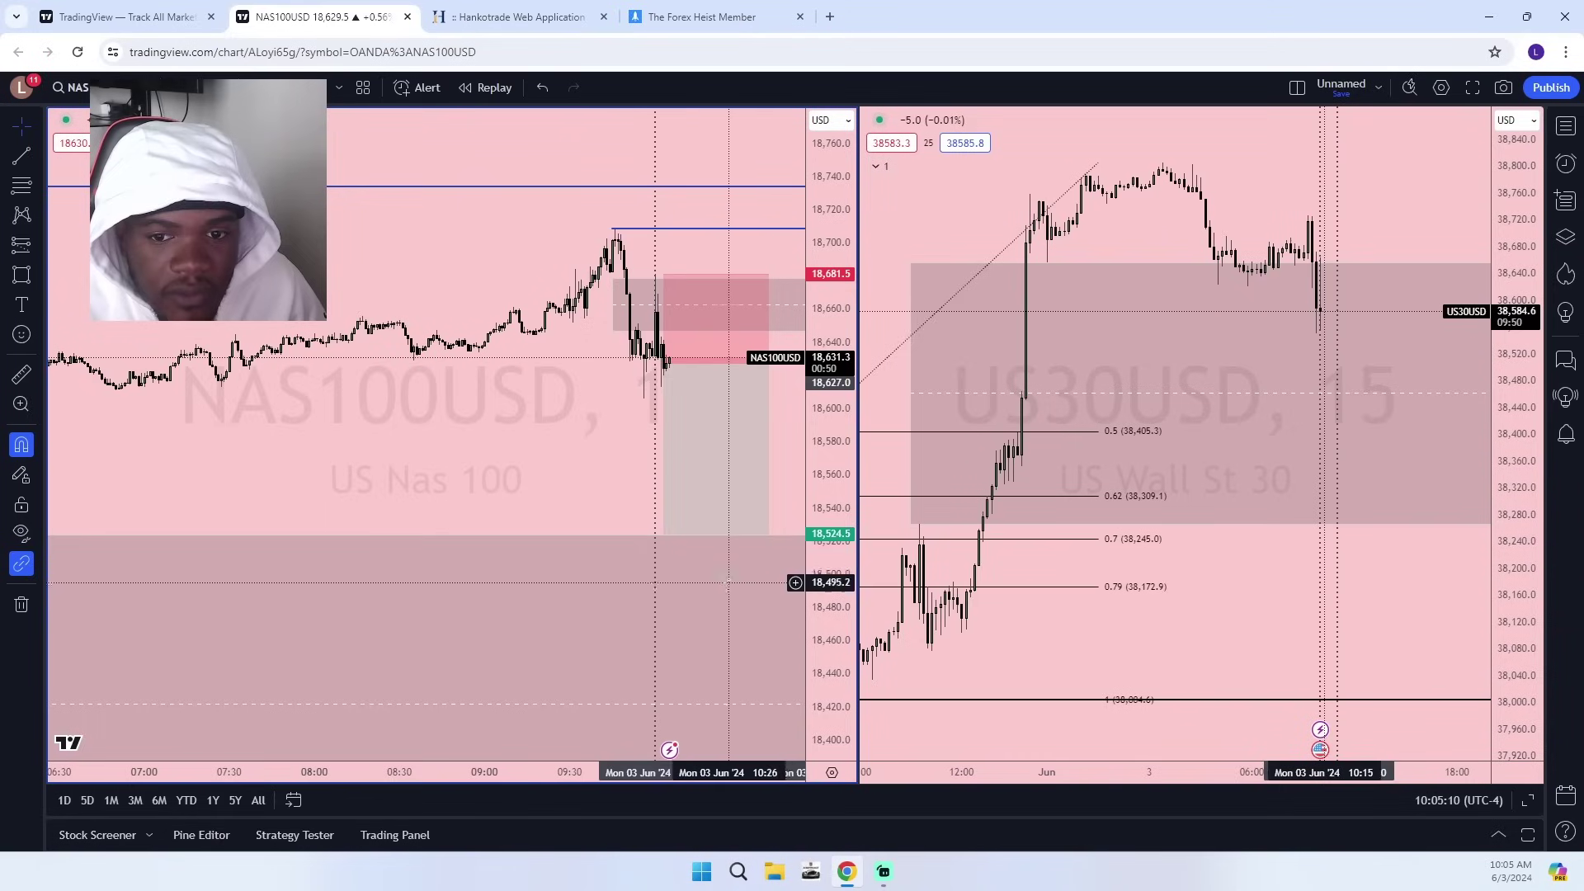
{"action": "scroll", "coordinate": [724, 549], "scroll_direction": "up", "scroll_amount": 3}
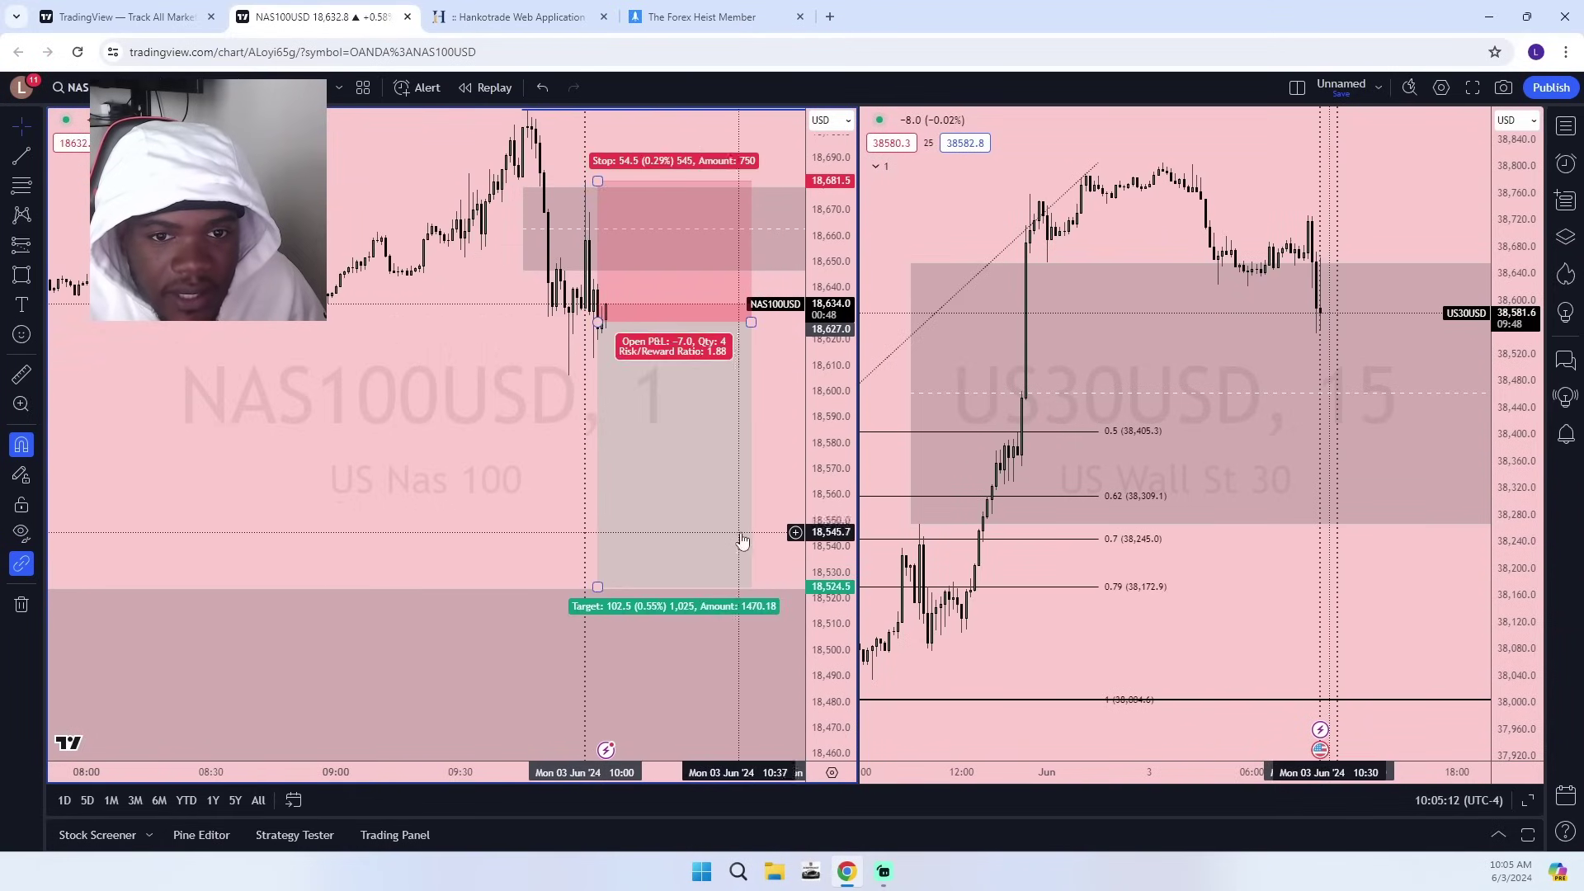
{"action": "scroll", "coordinate": [614, 584], "scroll_direction": "up", "scroll_amount": 3}
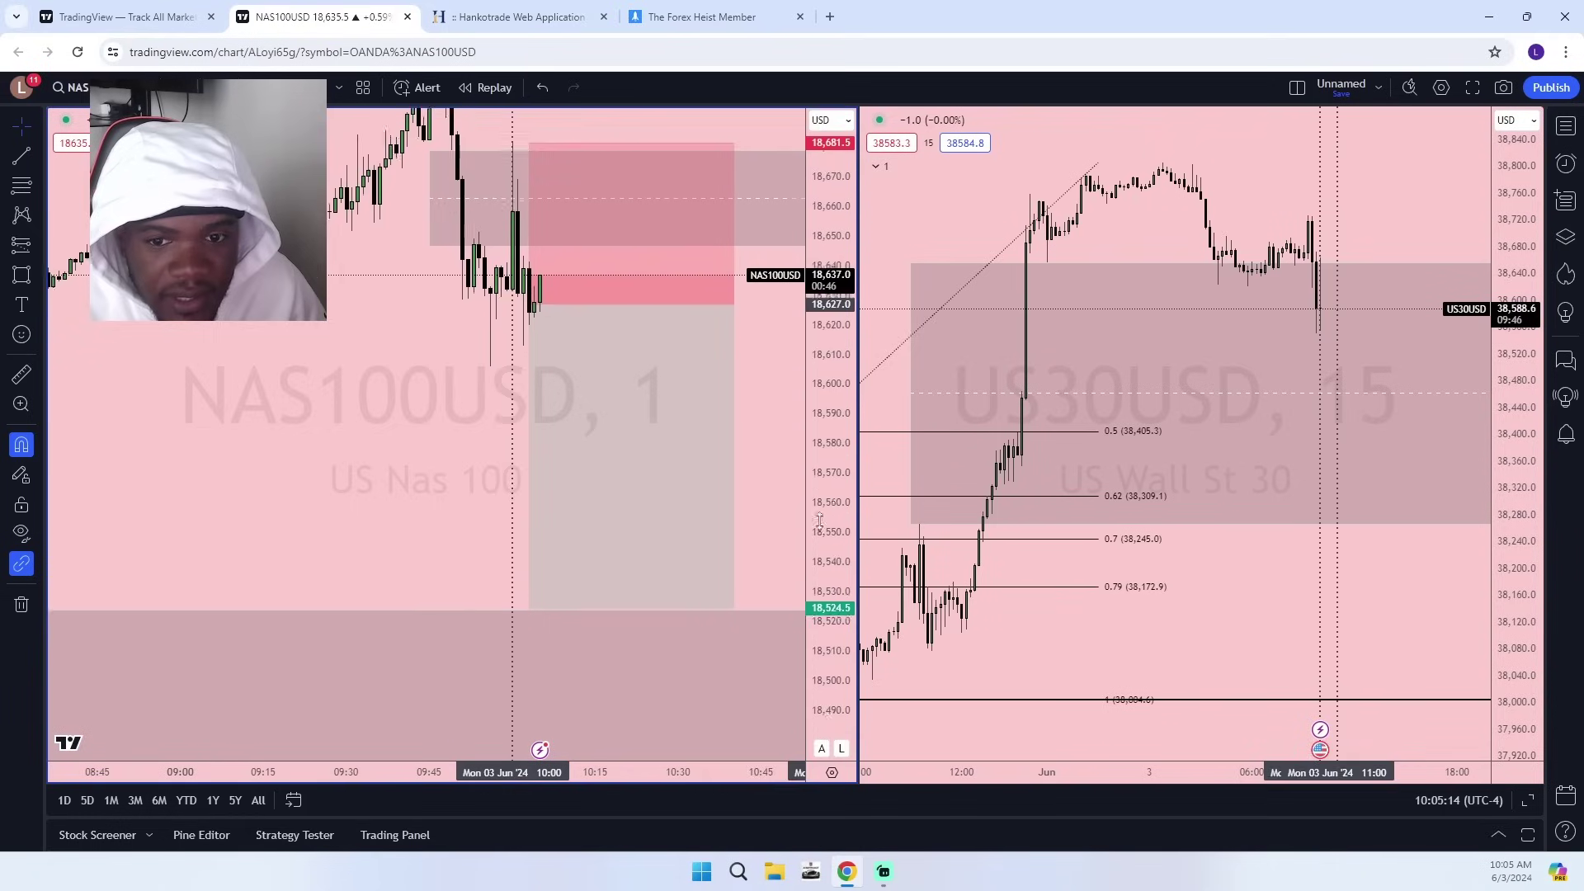
{"action": "left_click_drag", "start_coordinate": [318, 562], "coordinate": [321, 578]}
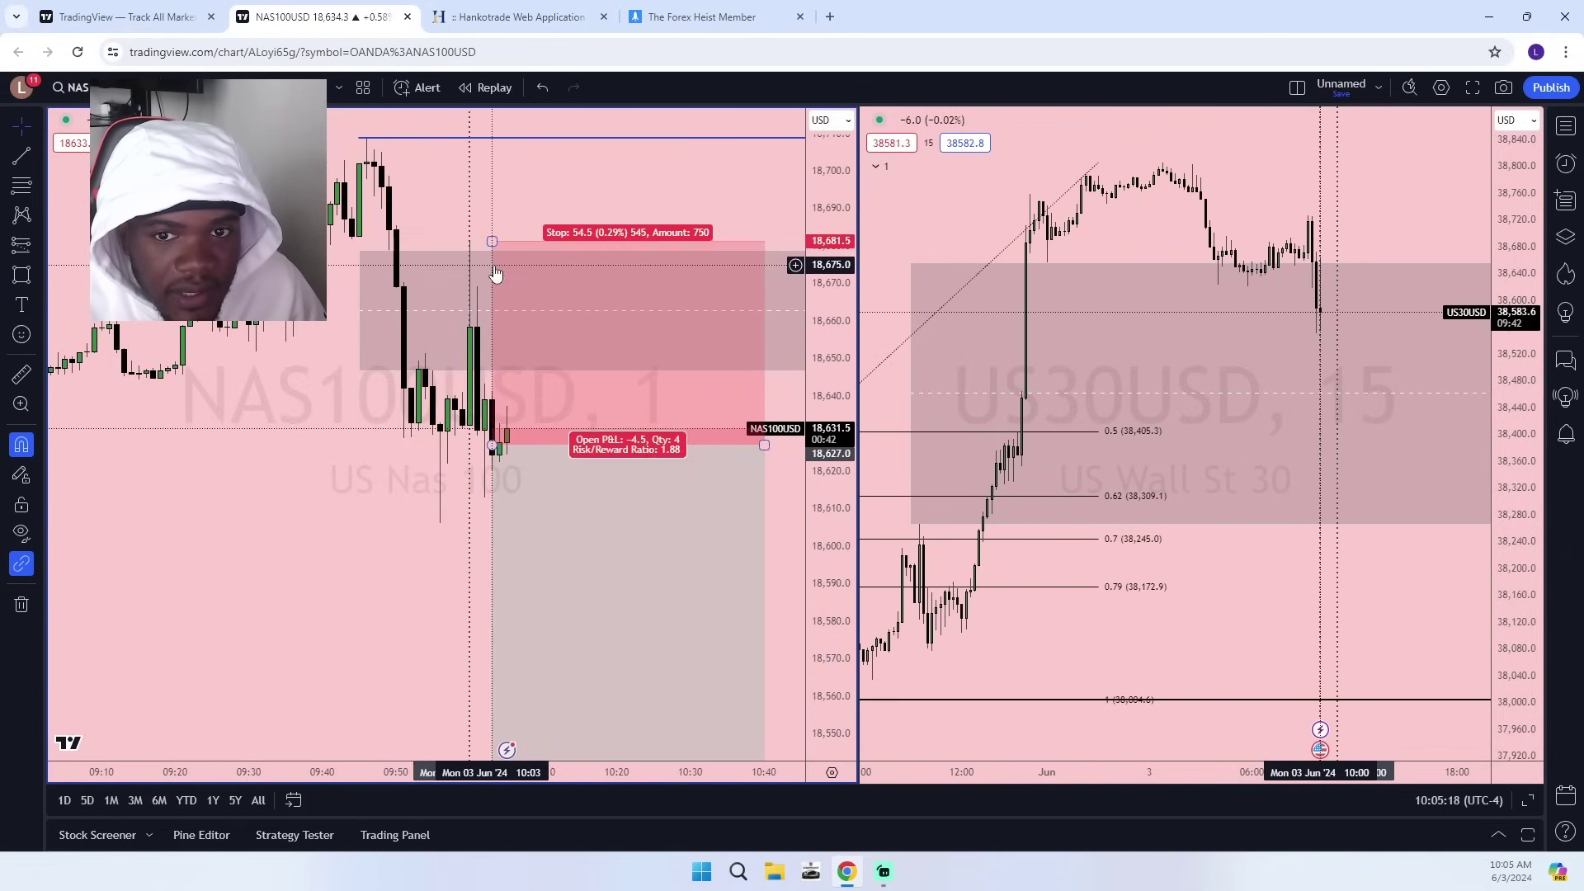
{"action": "left_click", "coordinate": [493, 240]}
{"action": "left_click", "coordinate": [382, 527]}
{"action": "scroll", "coordinate": [382, 527], "scroll_direction": "down", "scroll_amount": 5}
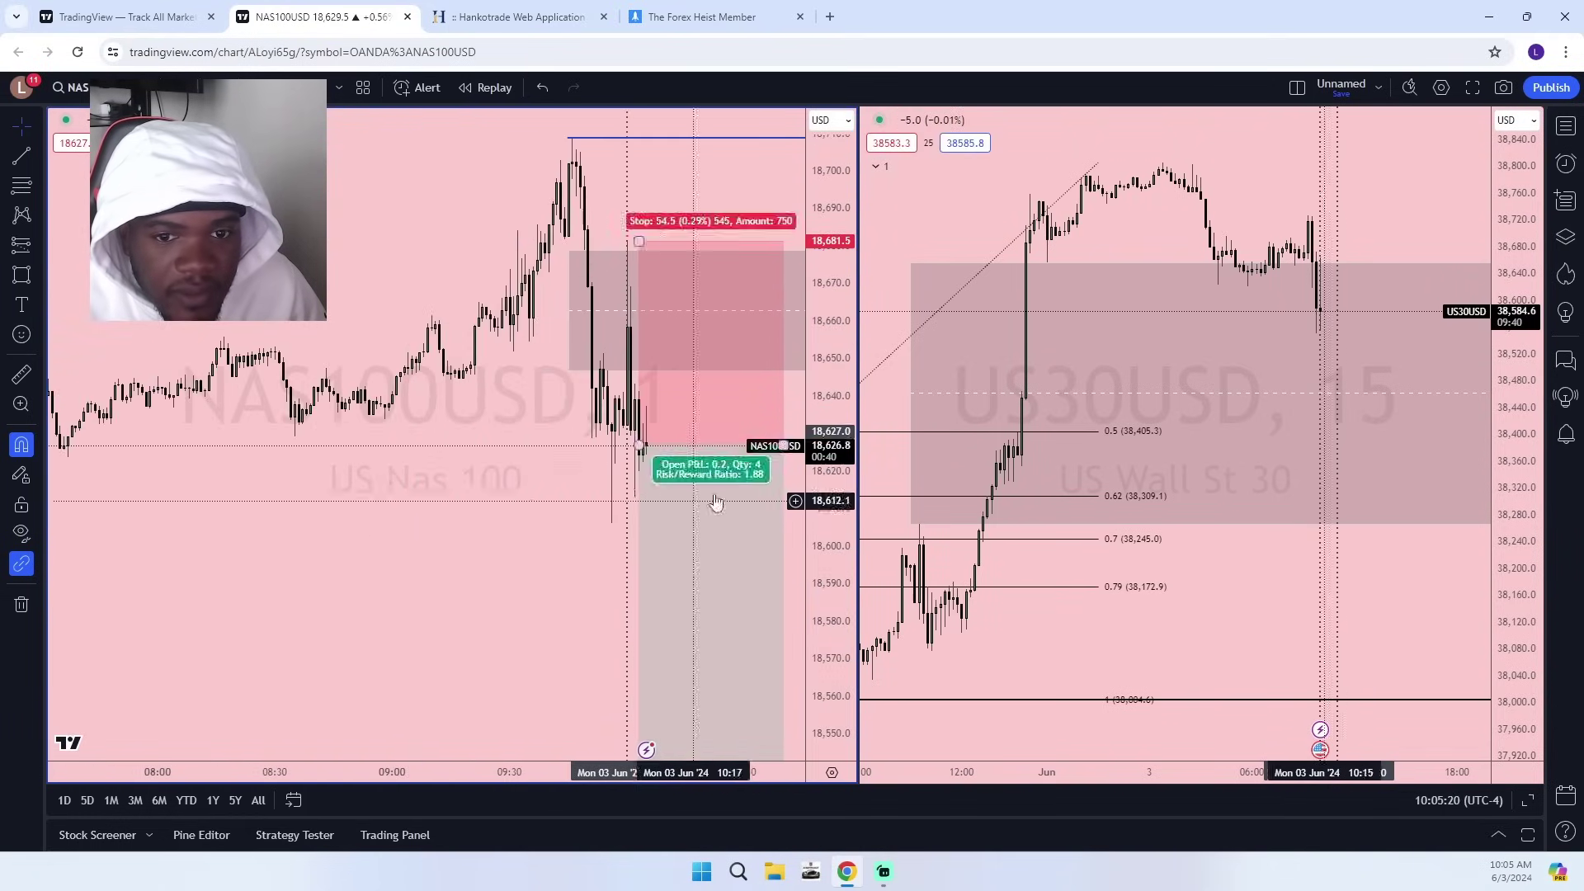
{"action": "scroll", "coordinate": [712, 518], "scroll_direction": "up", "scroll_amount": 3}
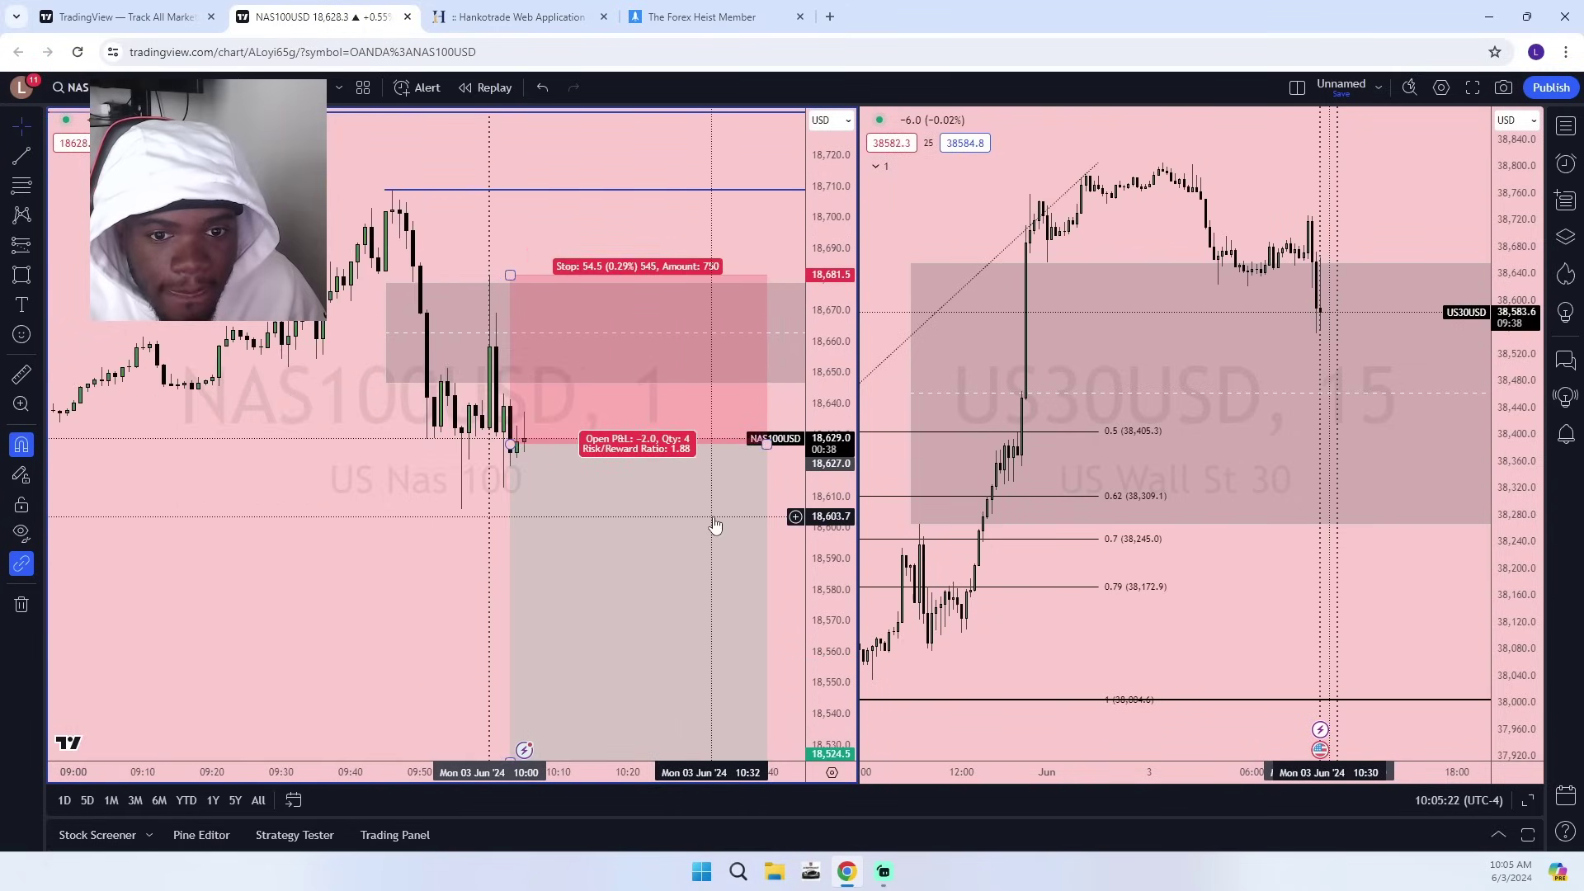
Switch the NAS100USD chart to the 1-day timeframe and examine the daily candles between the PMH and PWL levels.
{"action": "scroll", "coordinate": [710, 517], "scroll_direction": "down", "scroll_amount": 4}
{"action": "left_click", "coordinate": [176, 87]}
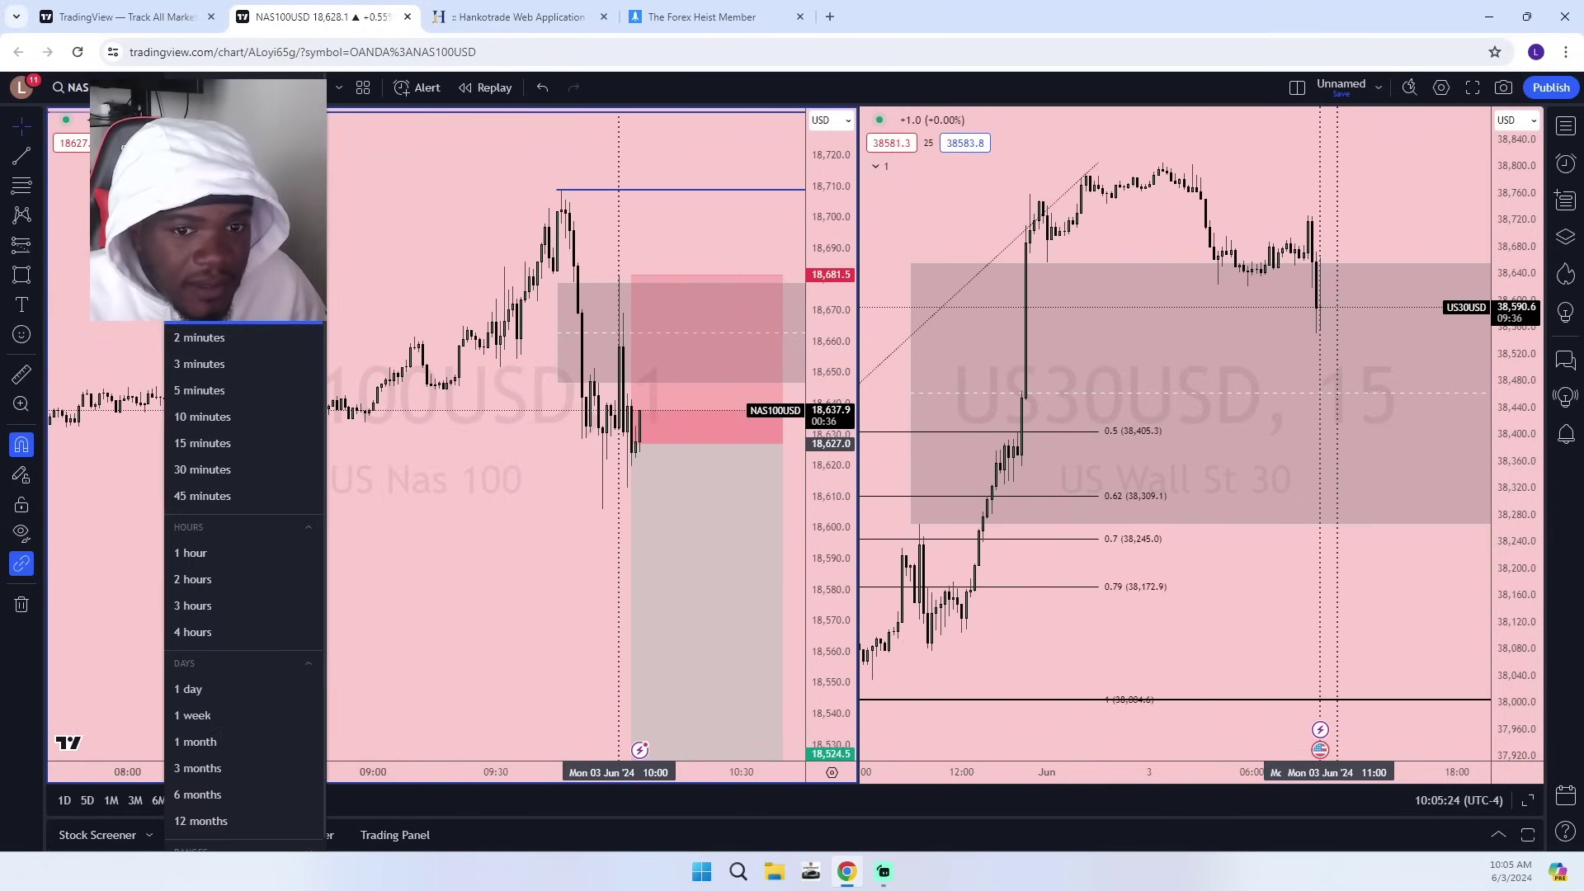
{"action": "left_click", "coordinate": [188, 689]}
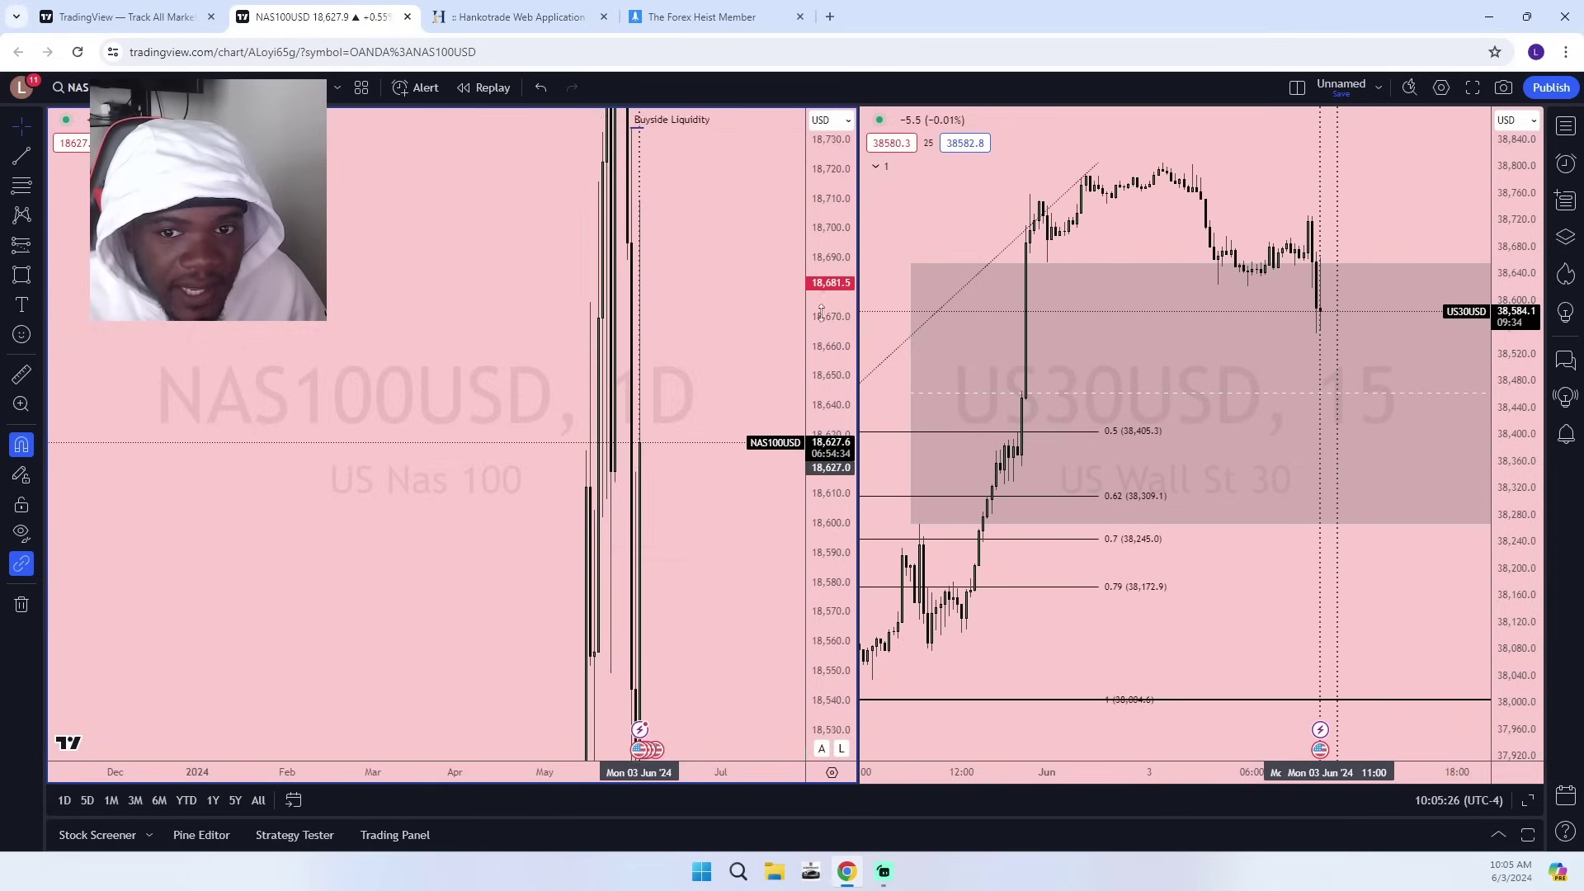
{"action": "scroll", "coordinate": [604, 545], "scroll_direction": "up", "scroll_amount": 4}
{"action": "left_click_drag", "start_coordinate": [505, 541], "coordinate": [769, 481]}
{"action": "left_click_drag", "start_coordinate": [833, 413], "coordinate": [833, 643]}
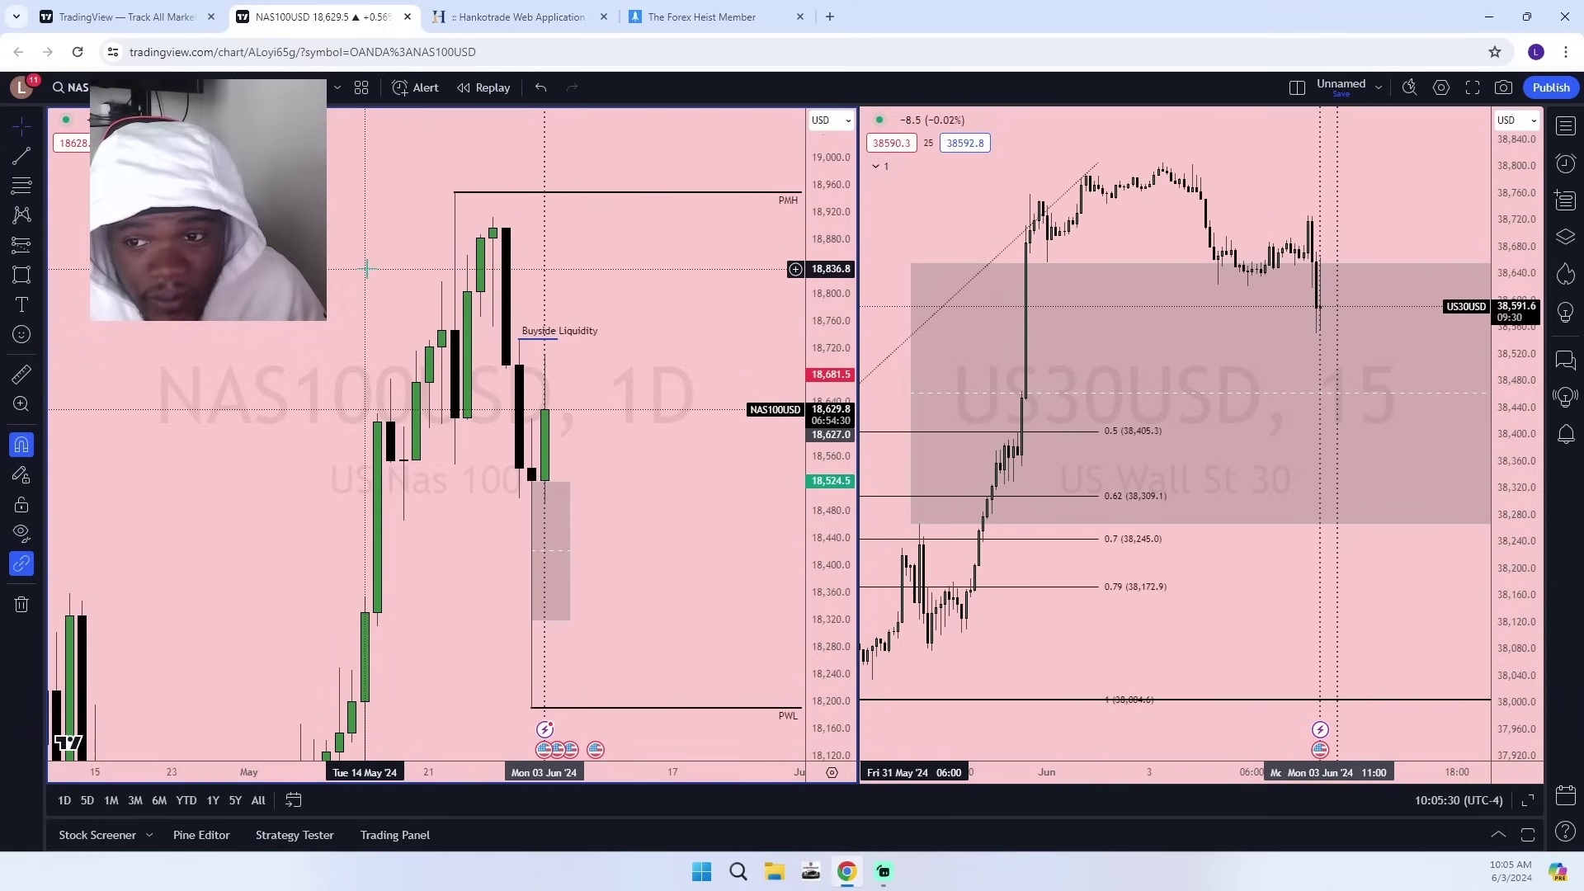
Return the NAS100USD chart to the 1-minute timeframe and review the short position down to its target at the lower gap zone.
{"action": "left_click", "coordinate": [188, 88]}
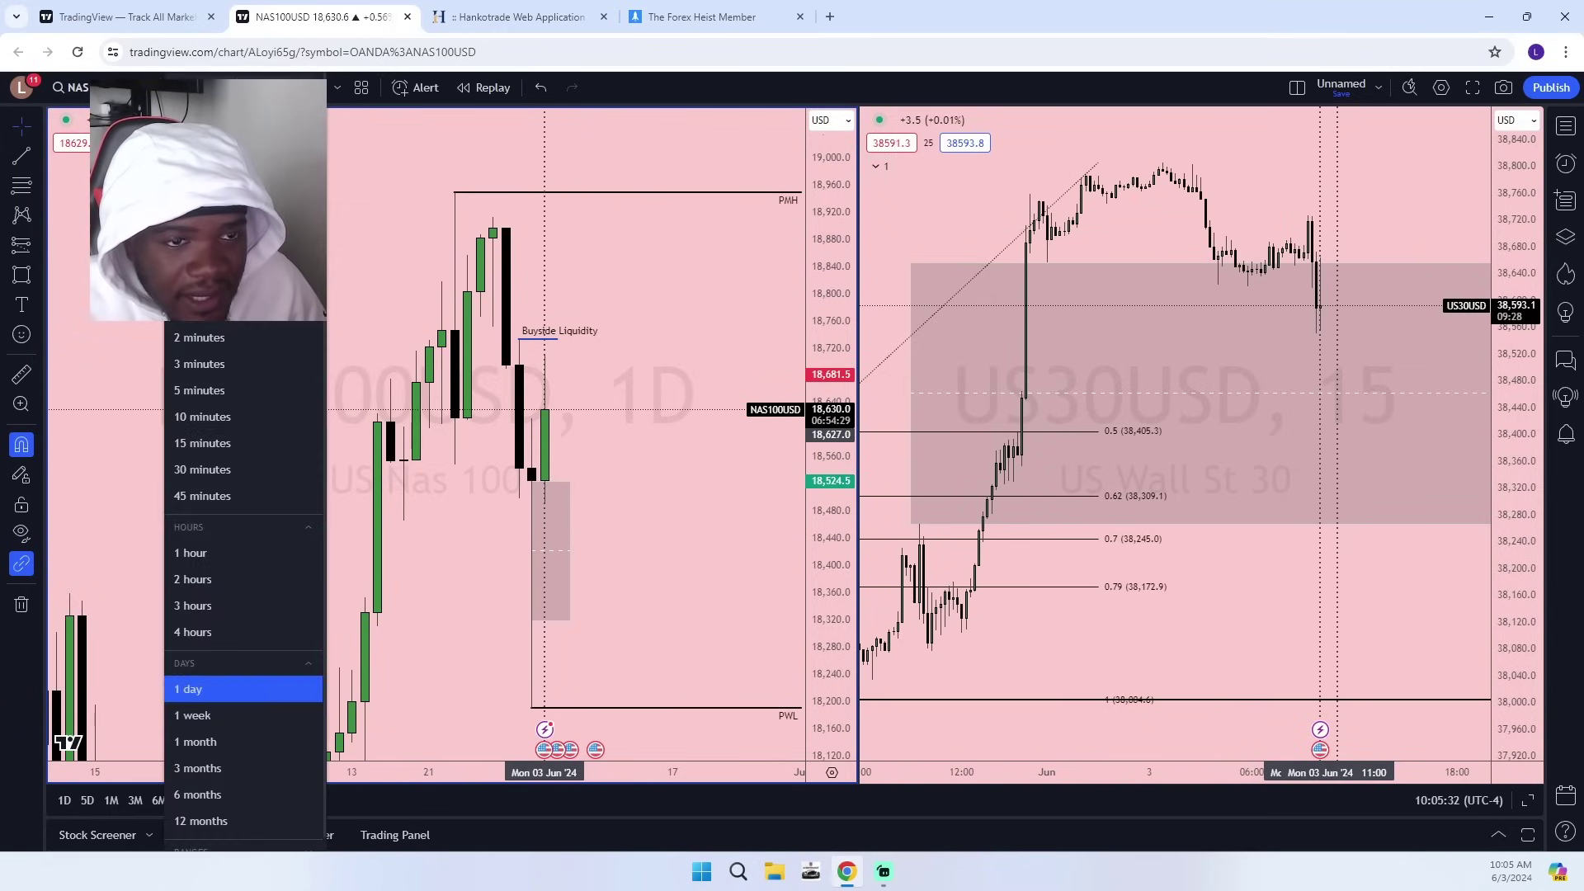
{"action": "left_click", "coordinate": [198, 323]}
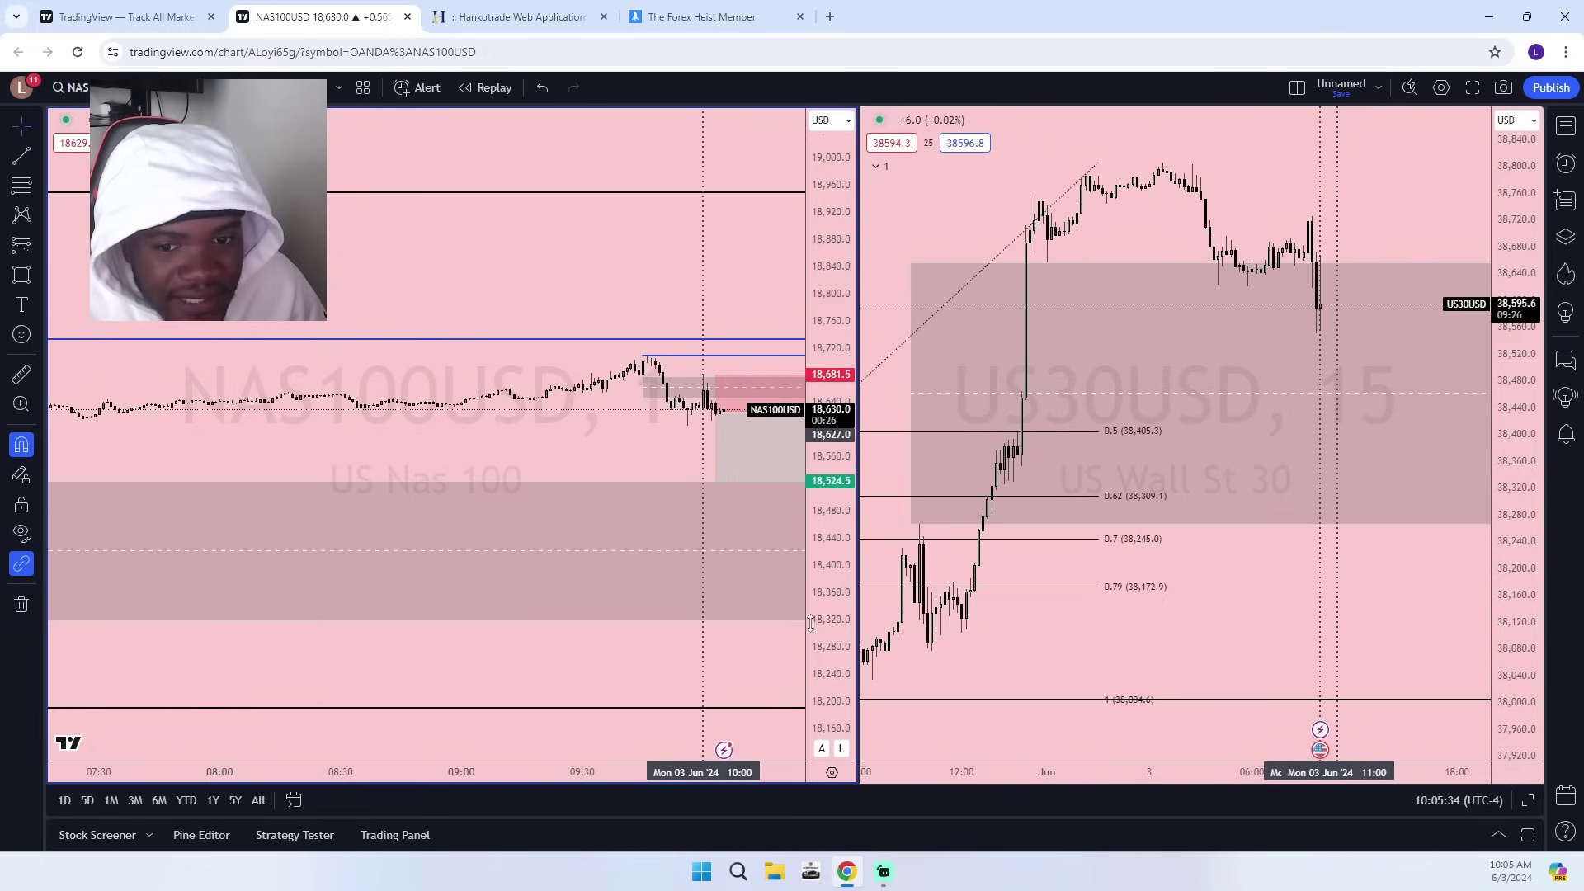
{"action": "left_click_drag", "start_coordinate": [811, 624], "coordinate": [813, 223]}
{"action": "scroll", "coordinate": [784, 380], "scroll_direction": "up", "scroll_amount": 4}
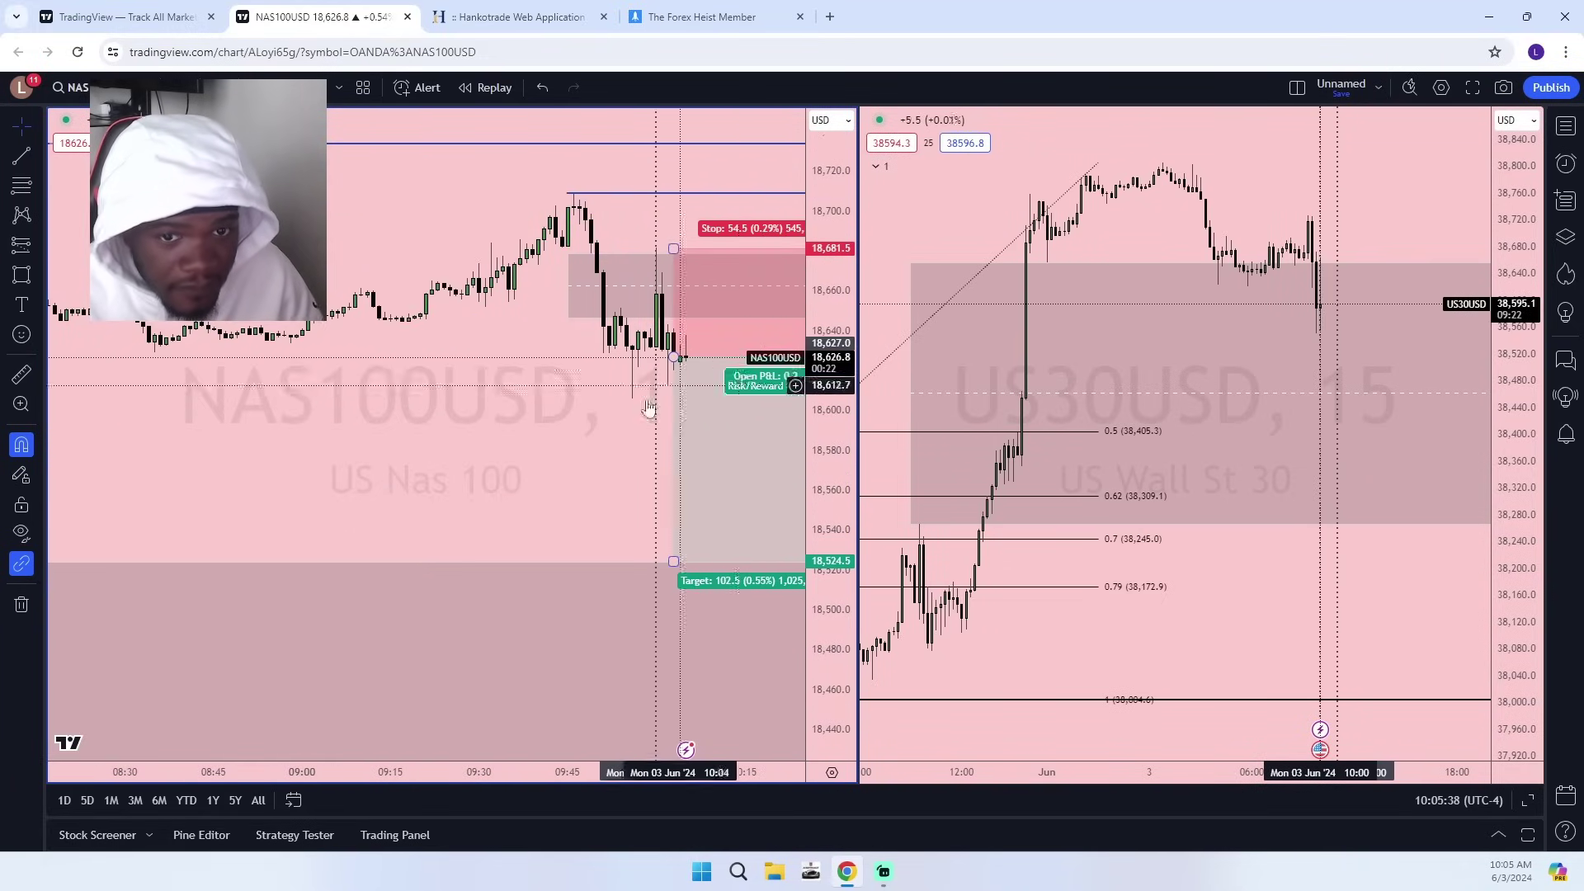
{"action": "left_click_drag", "start_coordinate": [766, 418], "coordinate": [573, 505]}
Compare the NAS100USD short position on the 5-minute timeframe with the 1-minute candles.
{"action": "left_click", "coordinate": [123, 87]}
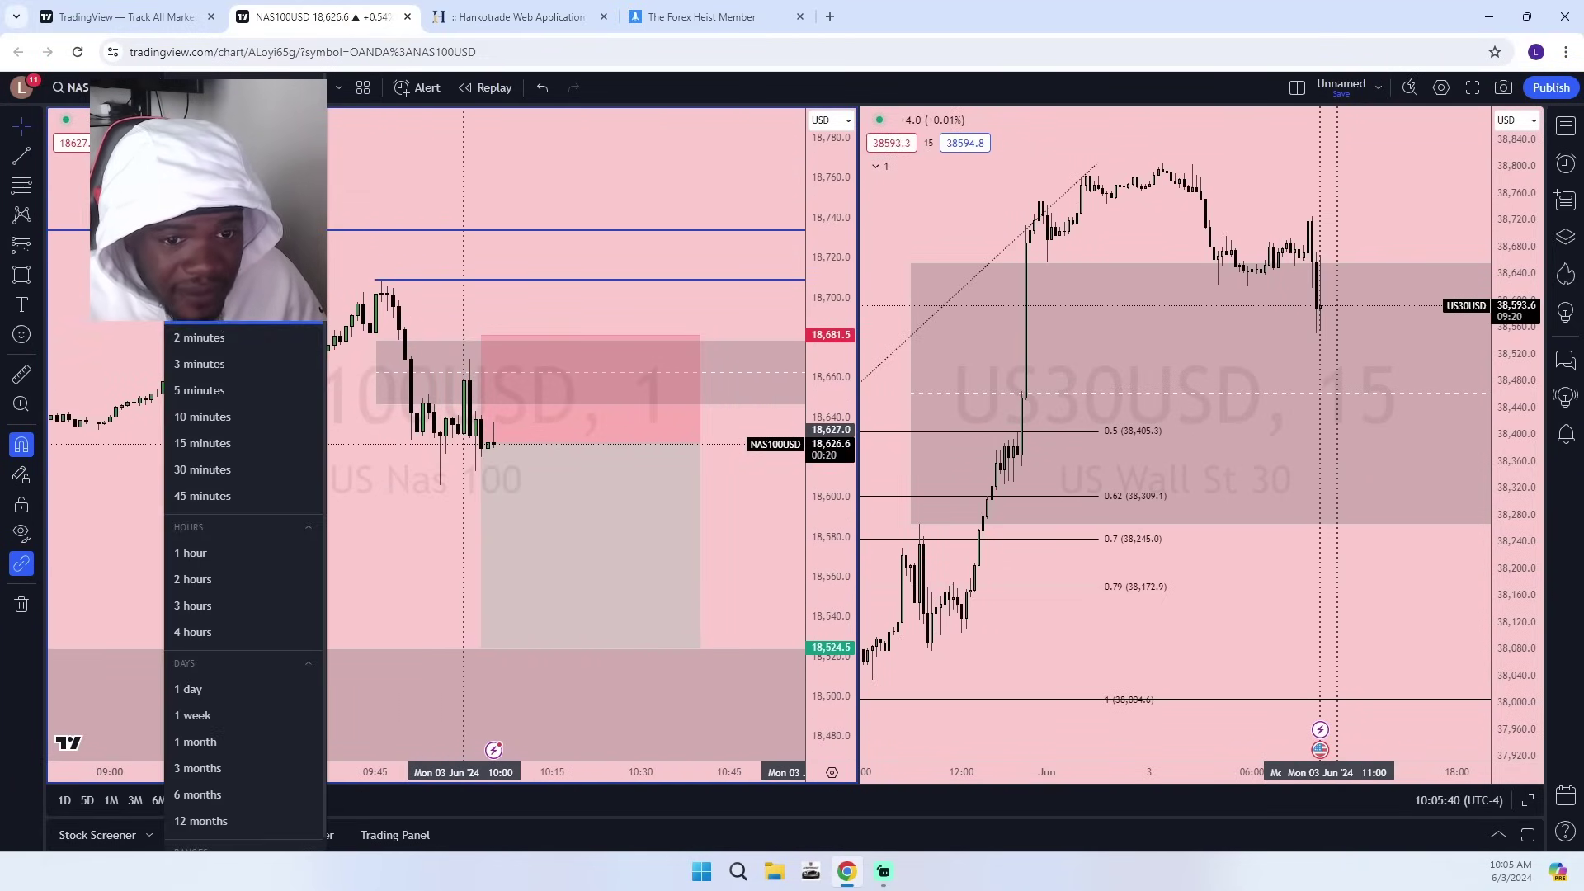
{"action": "left_click", "coordinate": [215, 396]}
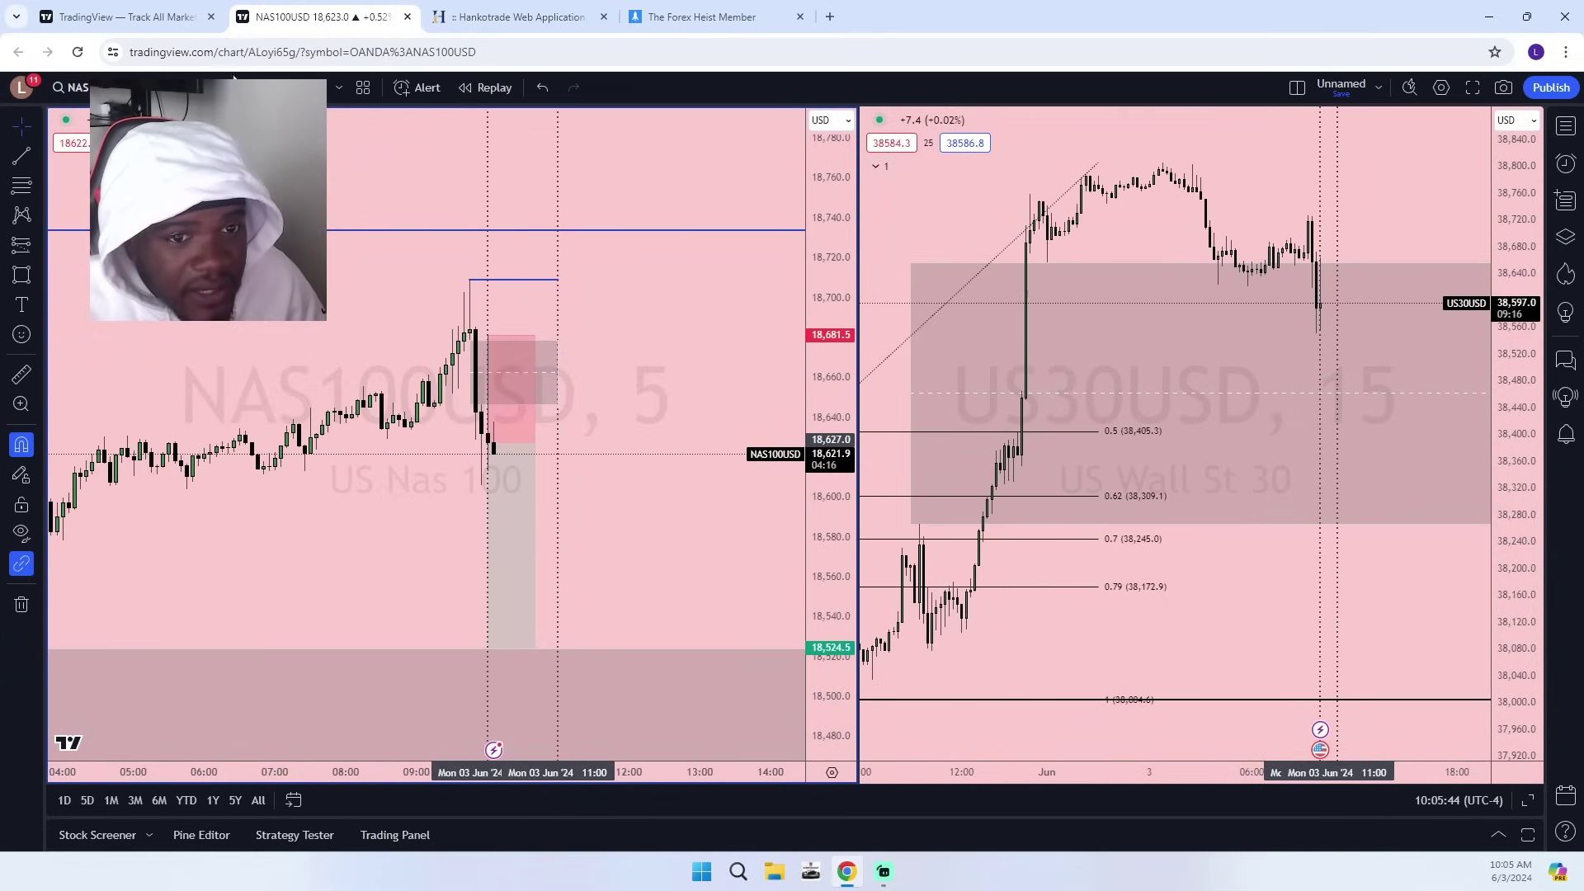
{"action": "left_click", "coordinate": [124, 87]}
{"action": "left_click", "coordinate": [206, 318]}
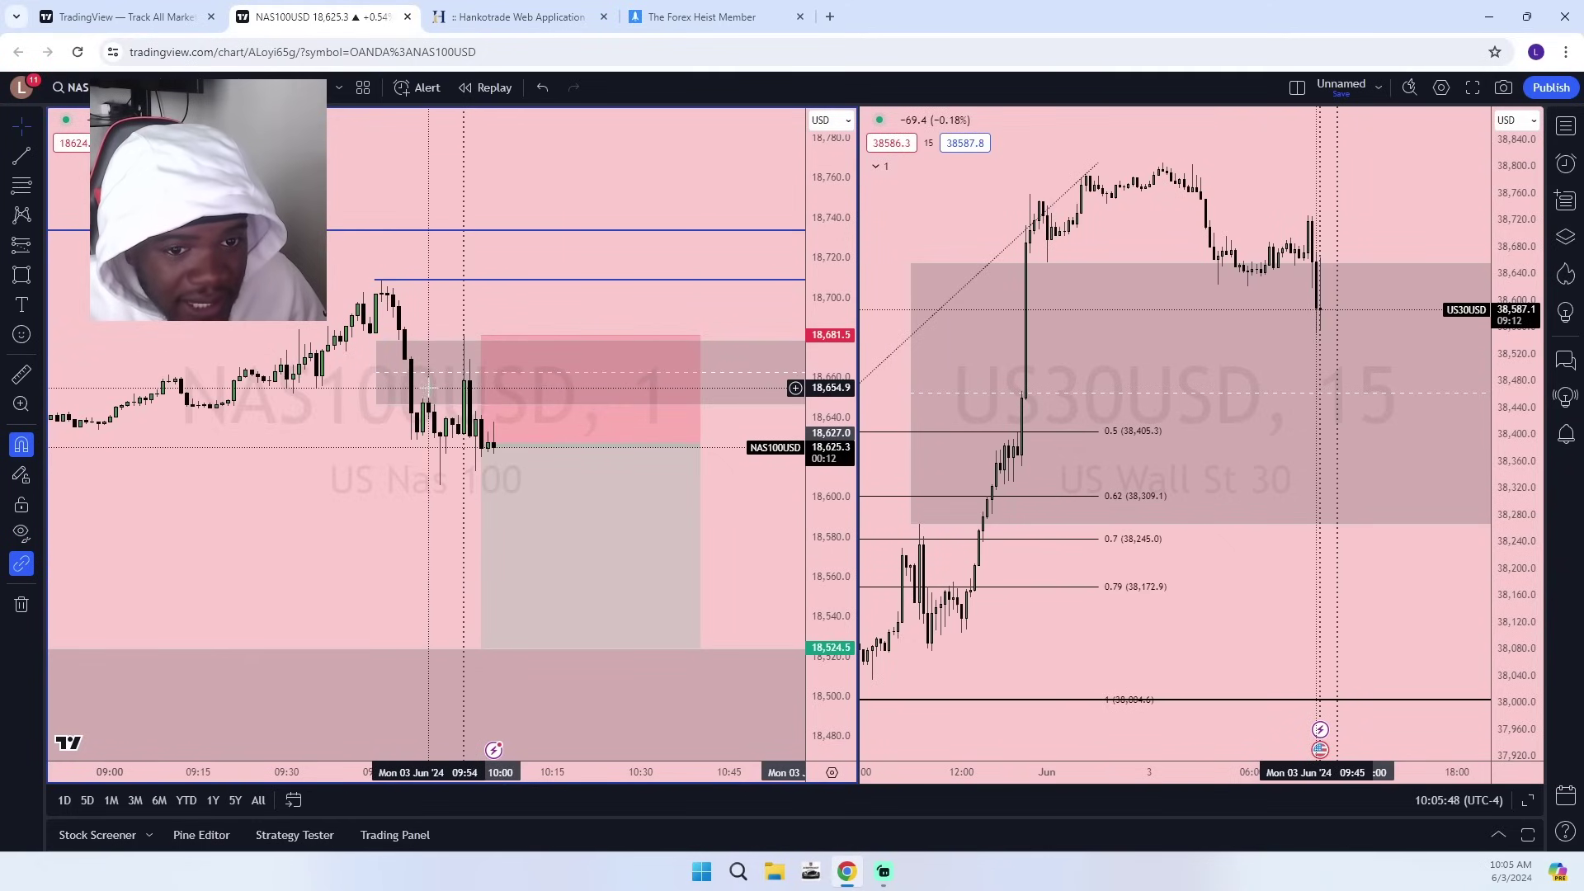
{"action": "scroll", "coordinate": [686, 399], "scroll_direction": "down", "scroll_amount": 3}
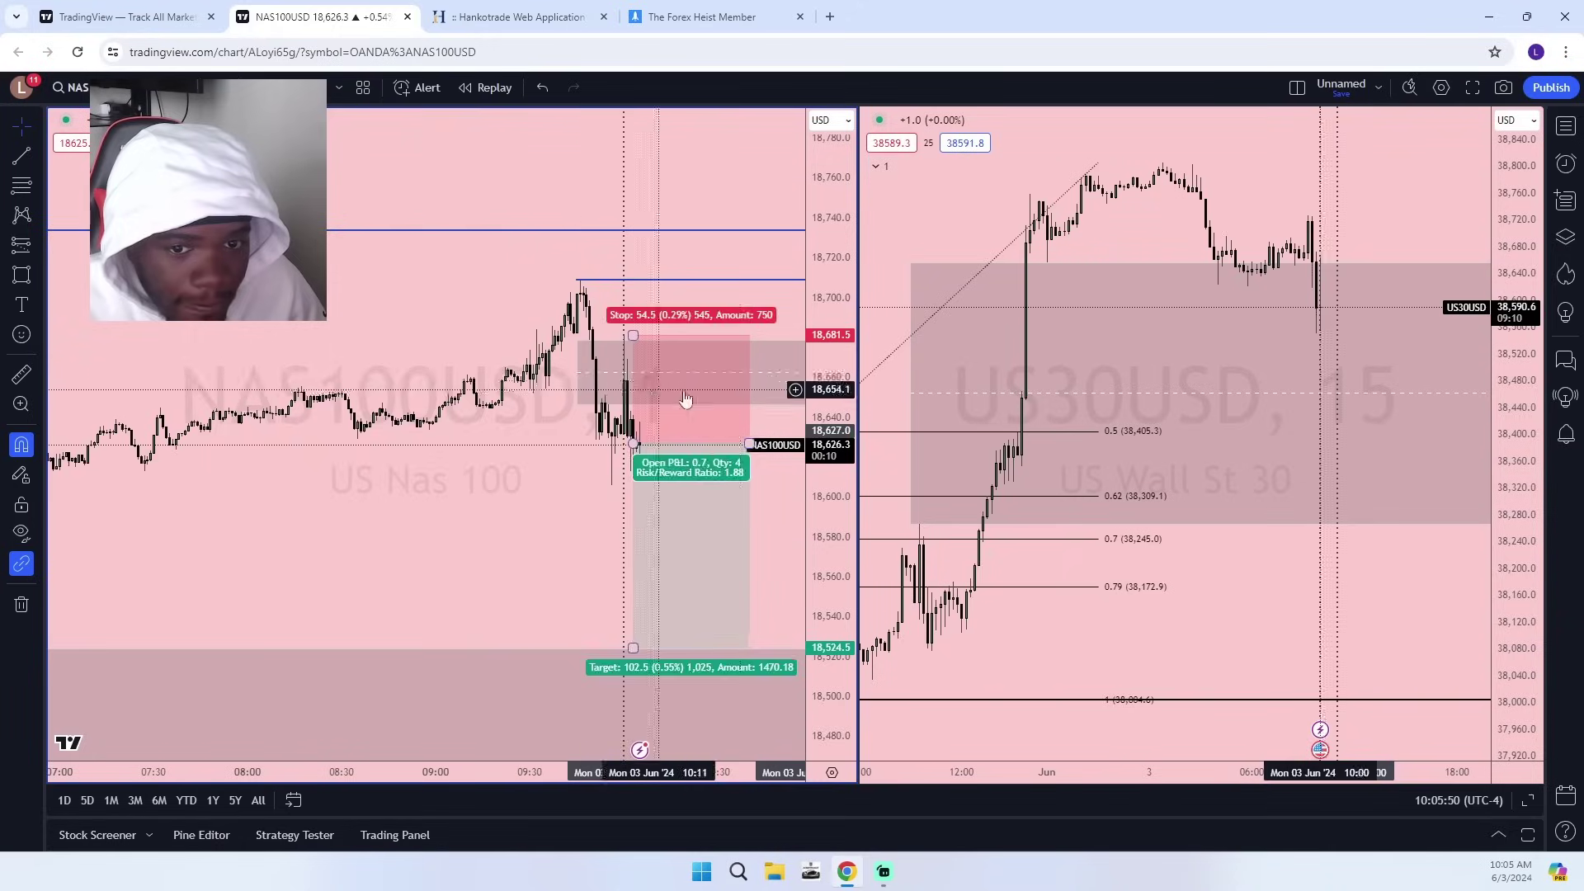
Switch NAS100USD to the 5-minute timeframe and examine the short position's target against the lower gap zone and earlier price action.
{"action": "left_click", "coordinate": [124, 88]}
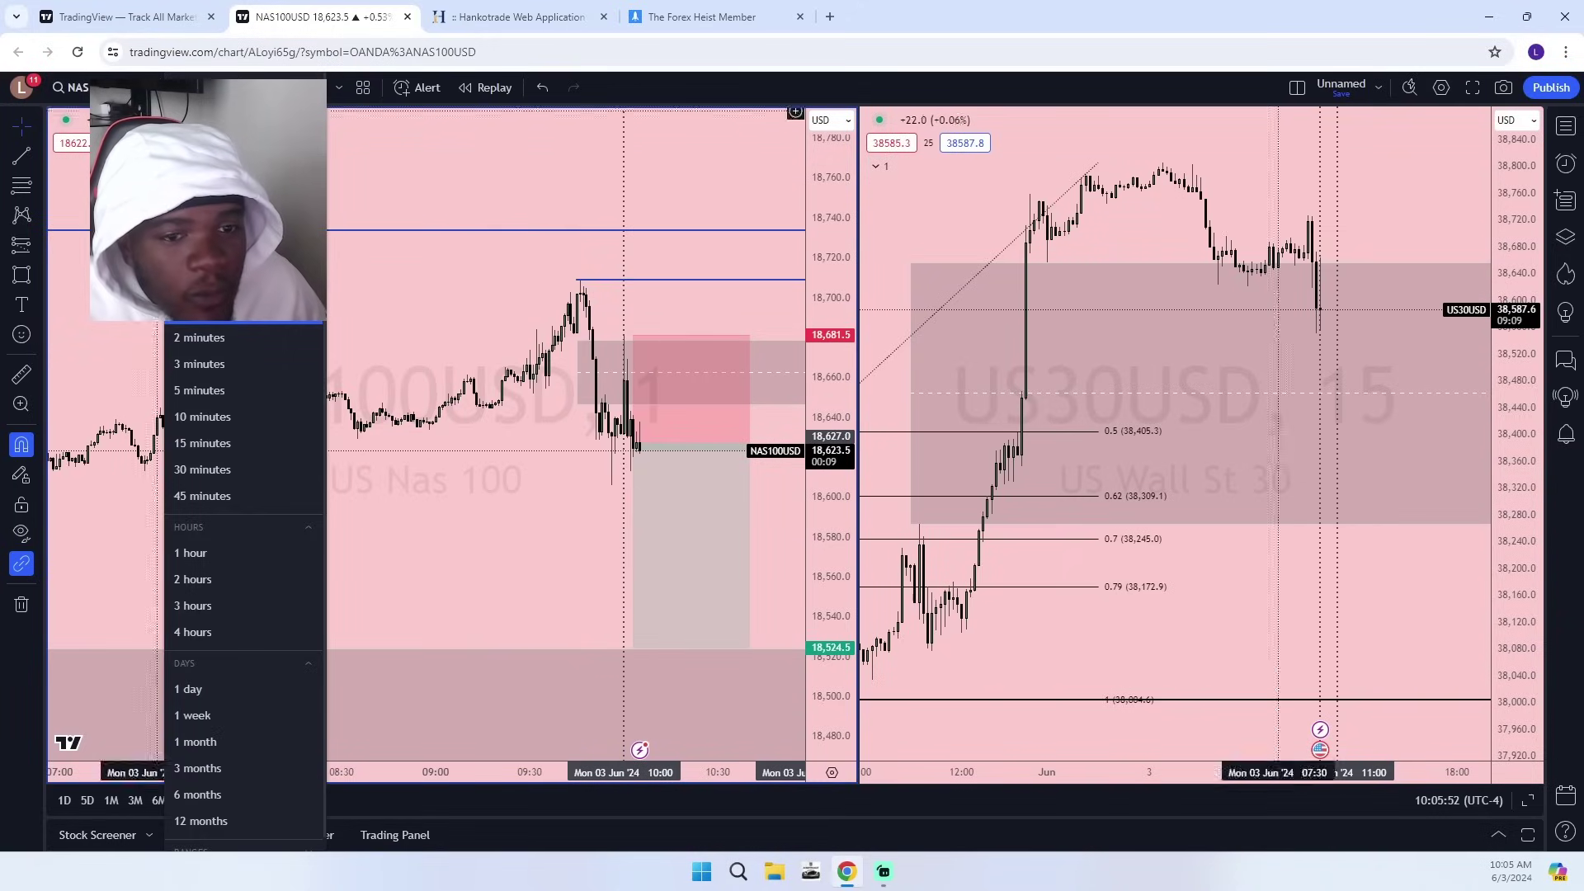
{"action": "left_click", "coordinate": [218, 401]}
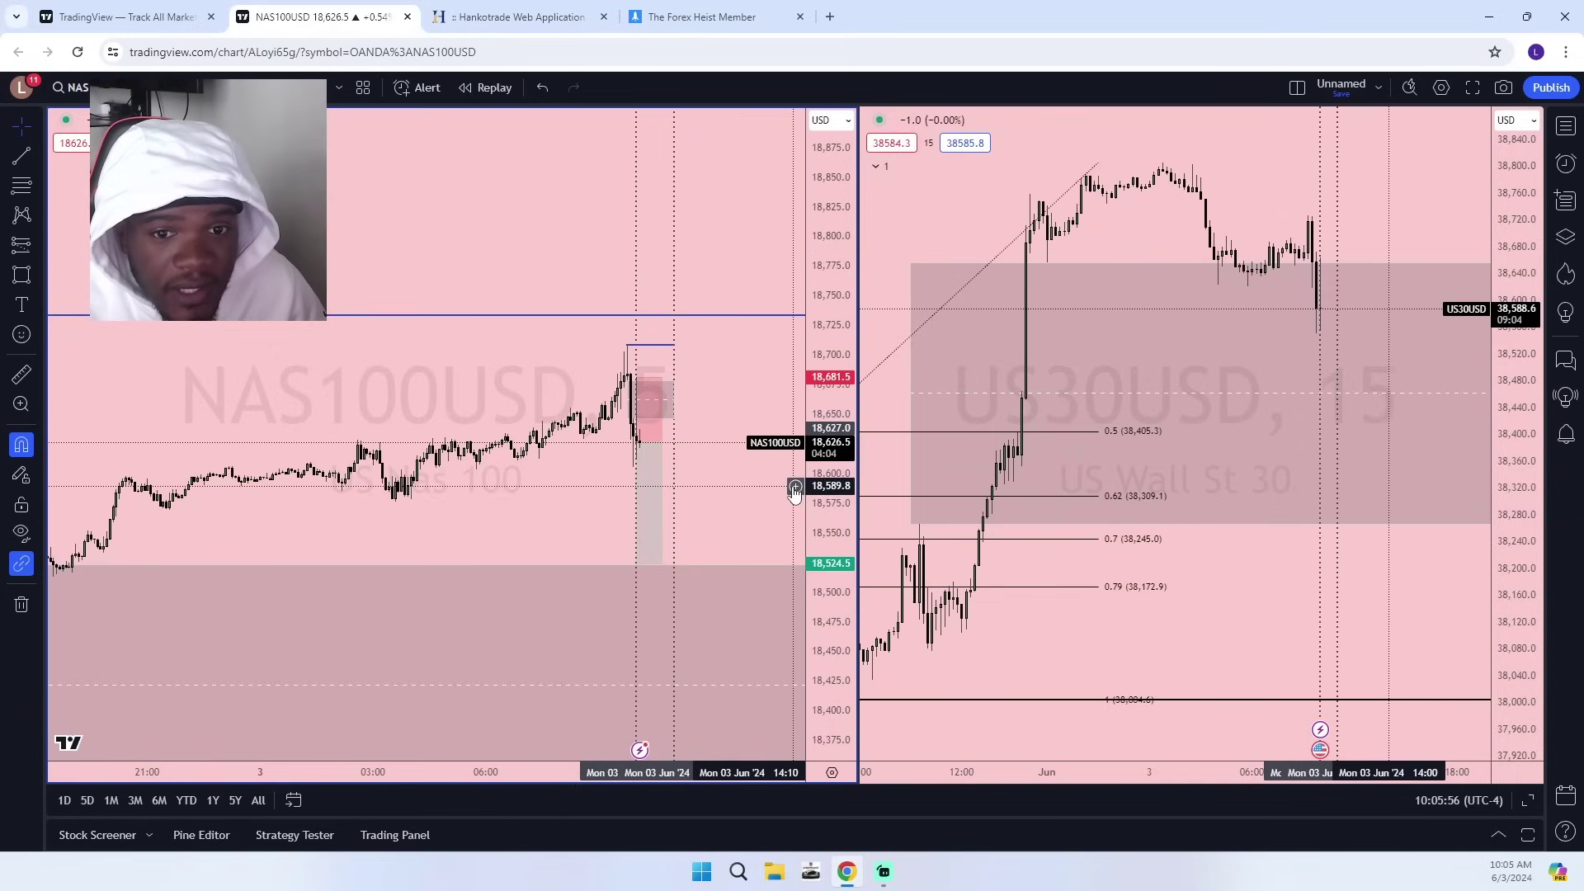
{"action": "scroll", "coordinate": [643, 289], "scroll_direction": "down", "scroll_amount": 5}
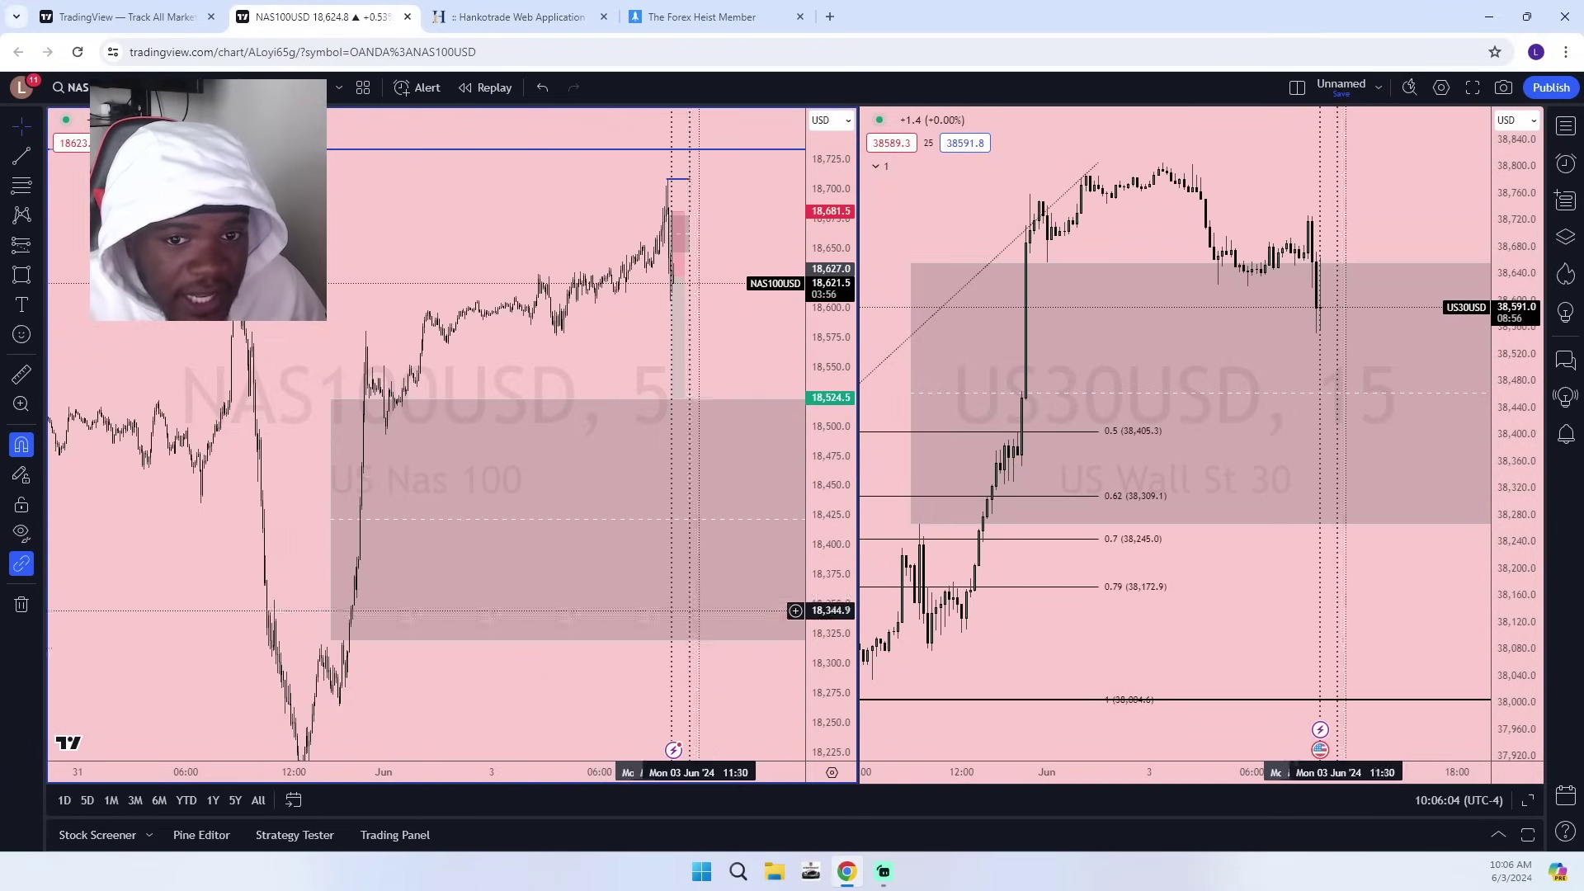
{"action": "scroll", "coordinate": [705, 577], "scroll_direction": "up", "scroll_amount": 5}
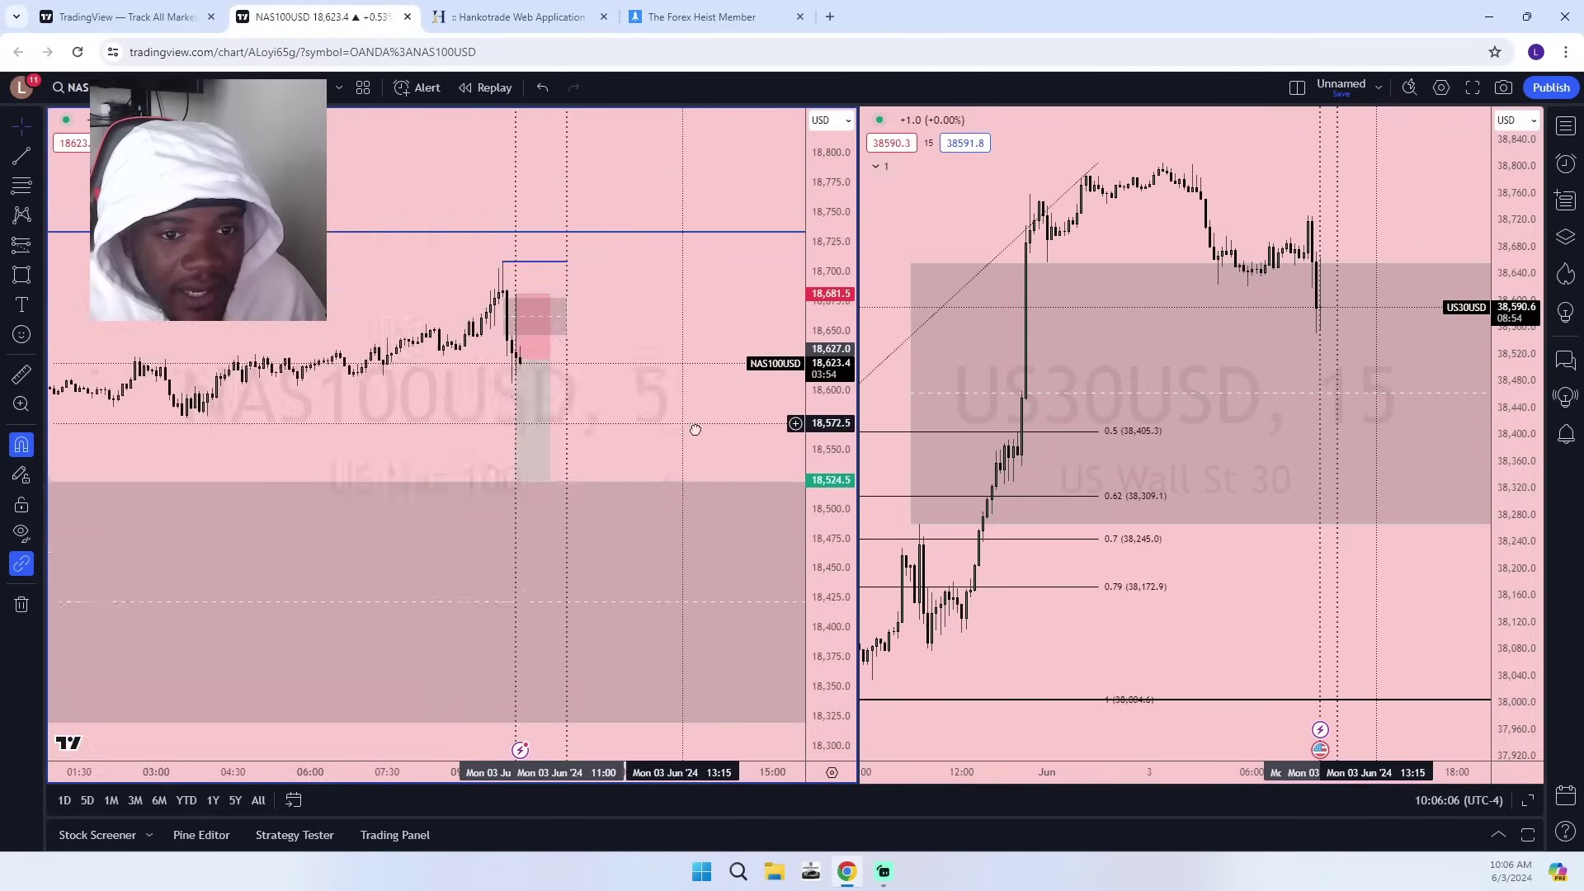
{"action": "left_click_drag", "start_coordinate": [696, 429], "coordinate": [797, 484]}
{"action": "left_click_drag", "start_coordinate": [830, 657], "coordinate": [828, 386]}
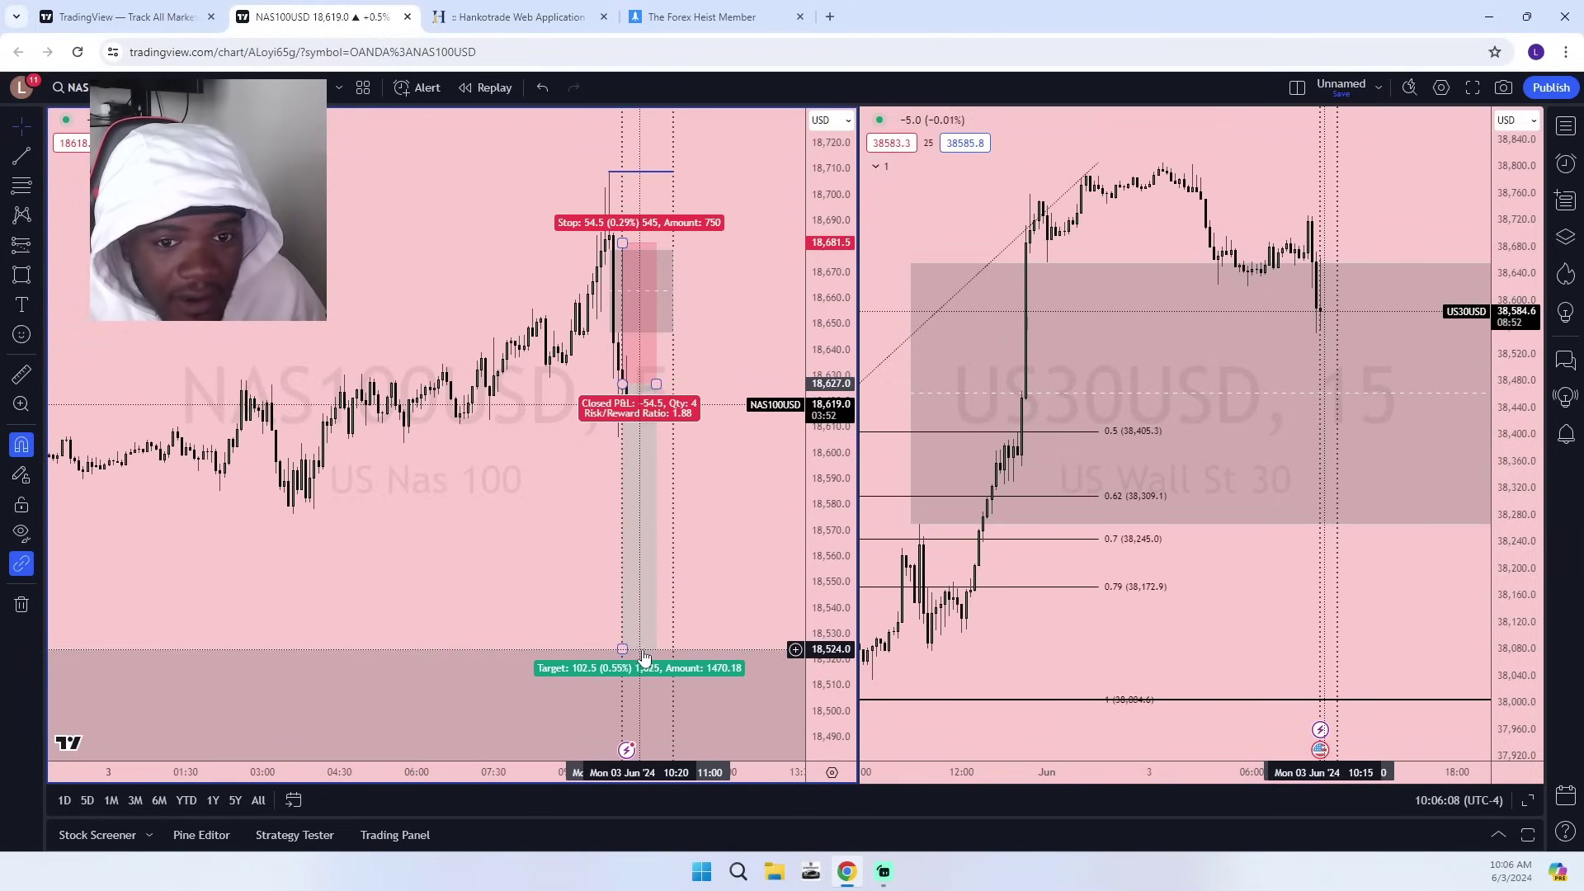
{"action": "scroll", "coordinate": [627, 652], "scroll_direction": "up", "scroll_amount": 3}
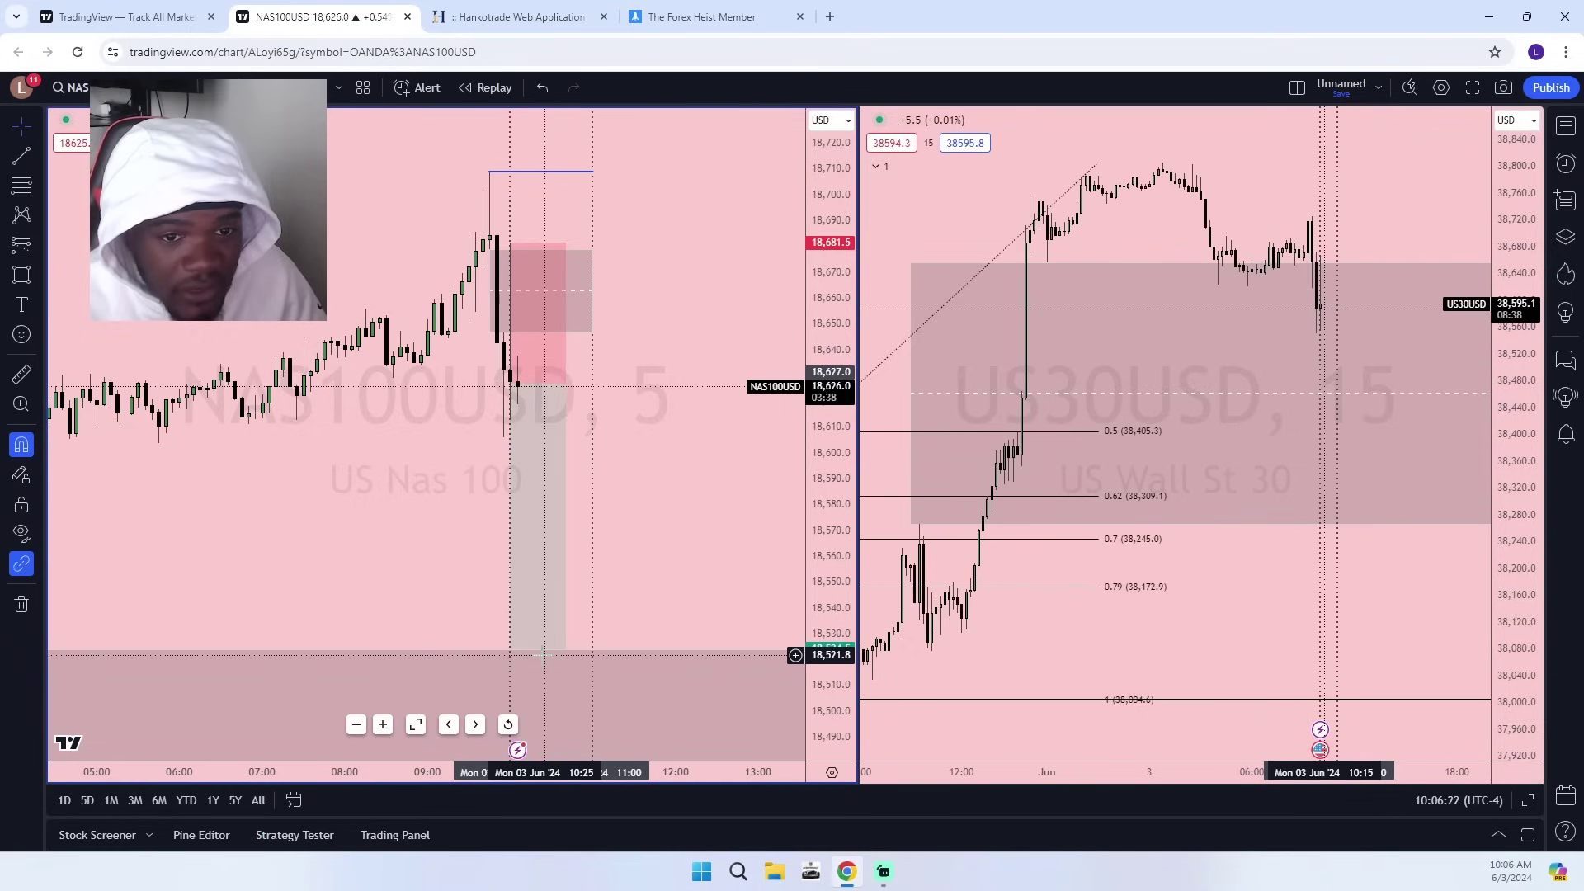
Examine the full depth of the lower gap zone and the level beneath it on the 5-minute NAS100USD chart.
{"action": "left_click", "coordinate": [543, 656]}
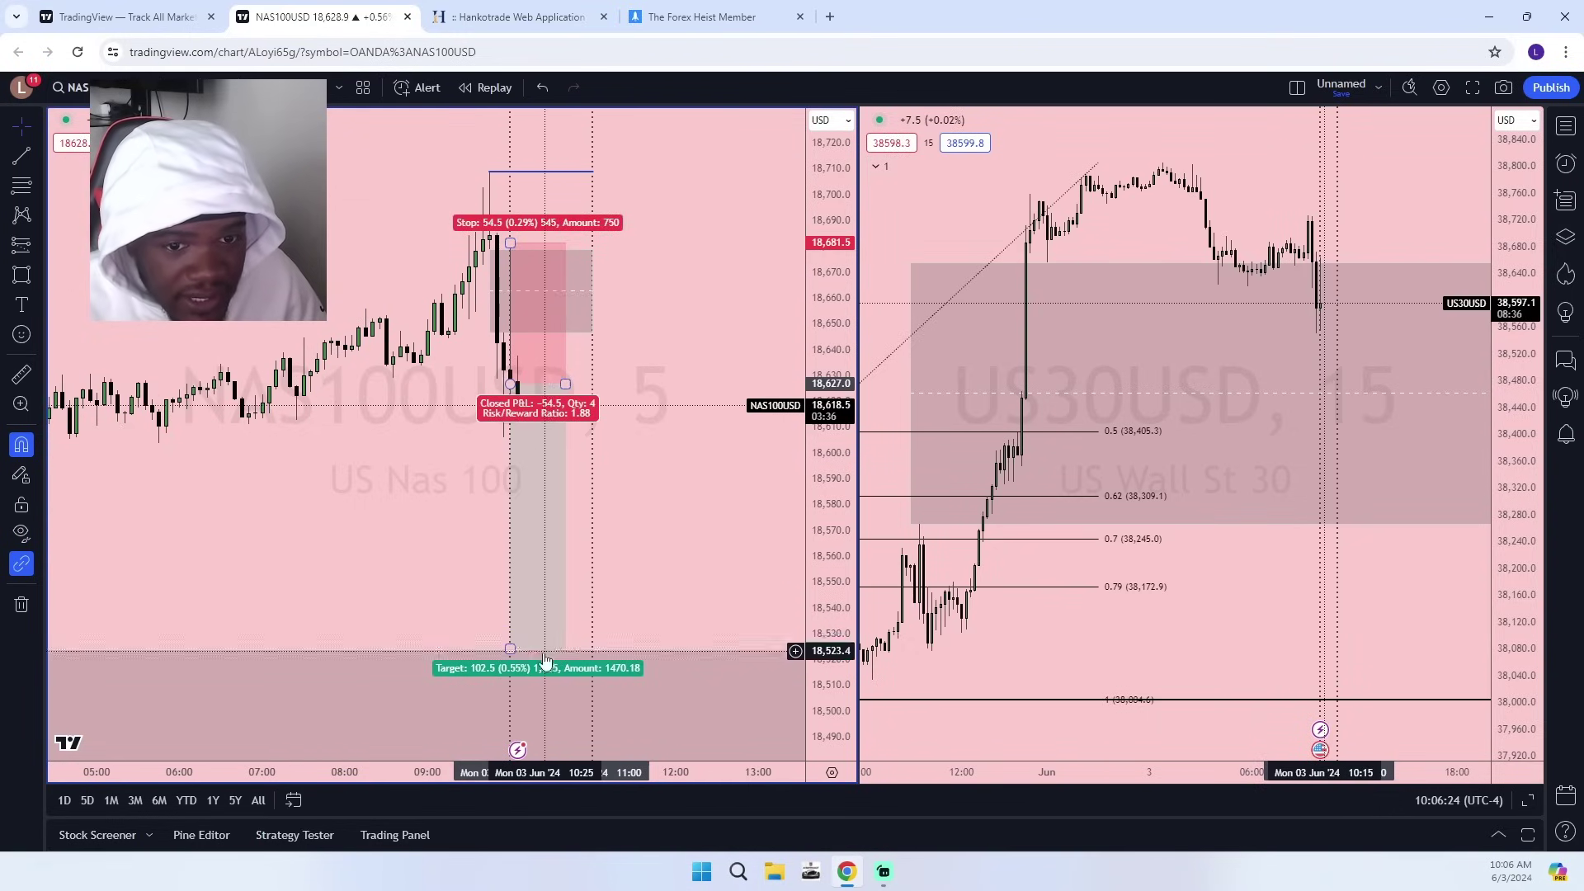
{"action": "left_click_drag", "start_coordinate": [833, 221], "coordinate": [829, 570]}
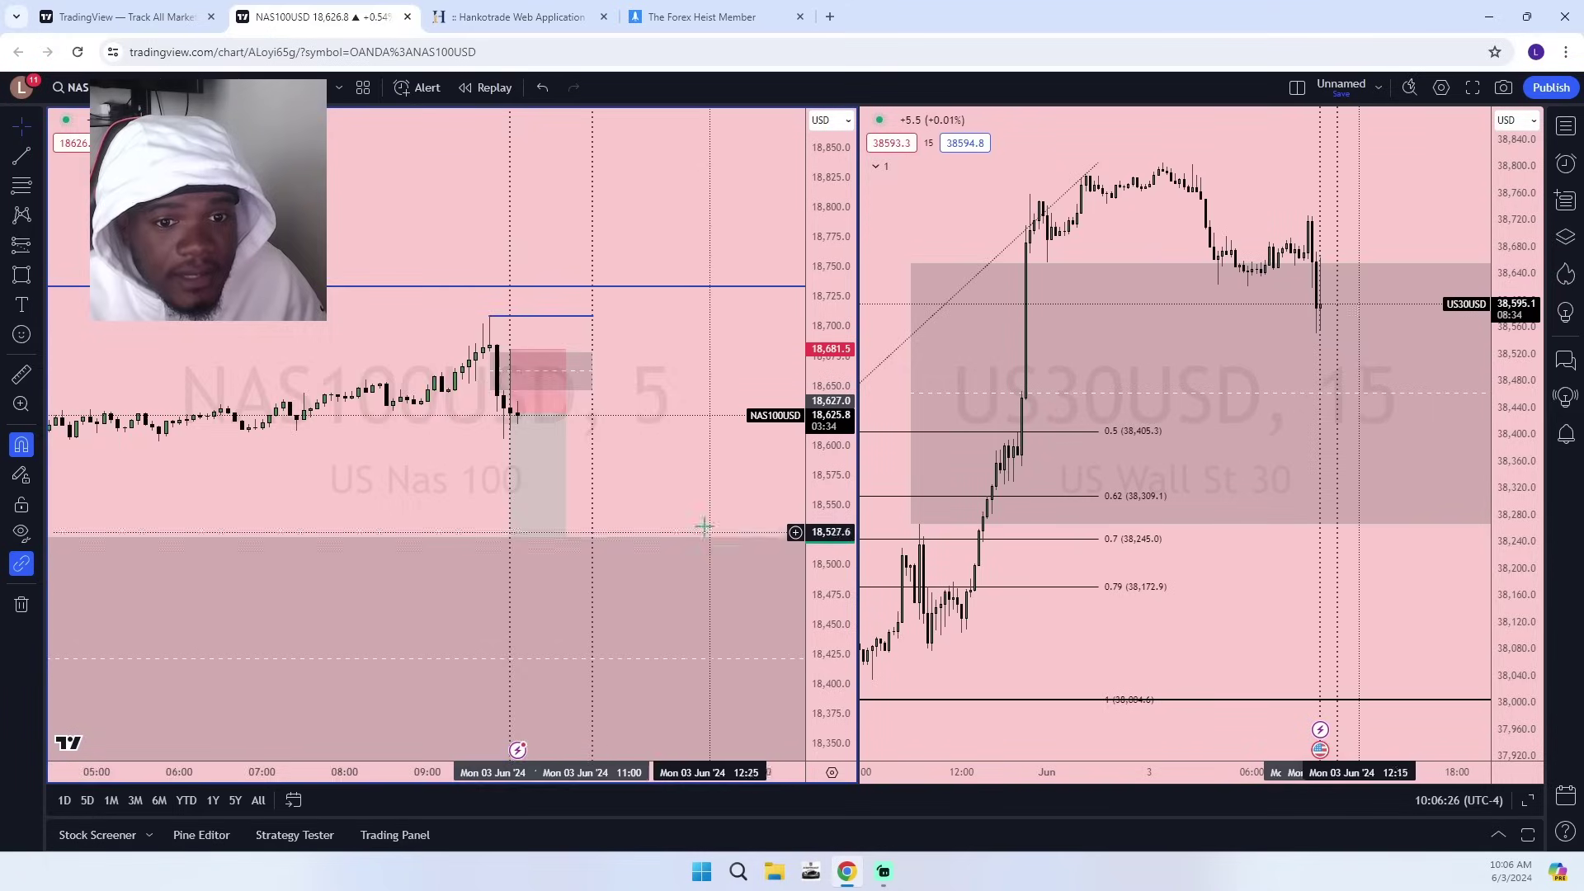
{"action": "scroll", "coordinate": [704, 526], "scroll_direction": "down", "scroll_amount": 3}
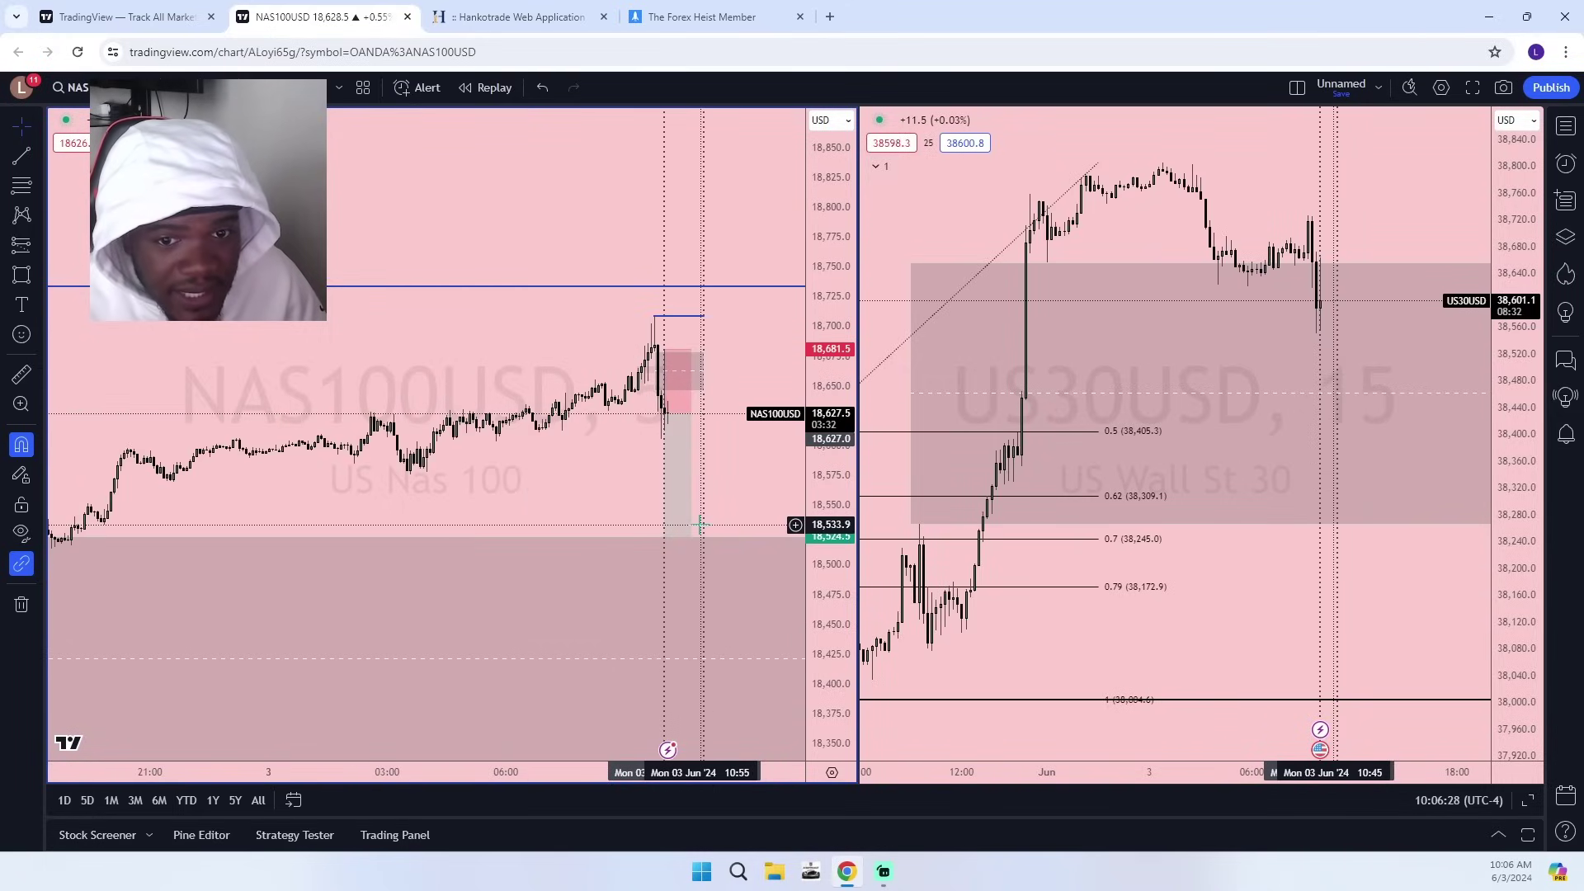
{"action": "left_click_drag", "start_coordinate": [701, 525], "coordinate": [650, 334]}
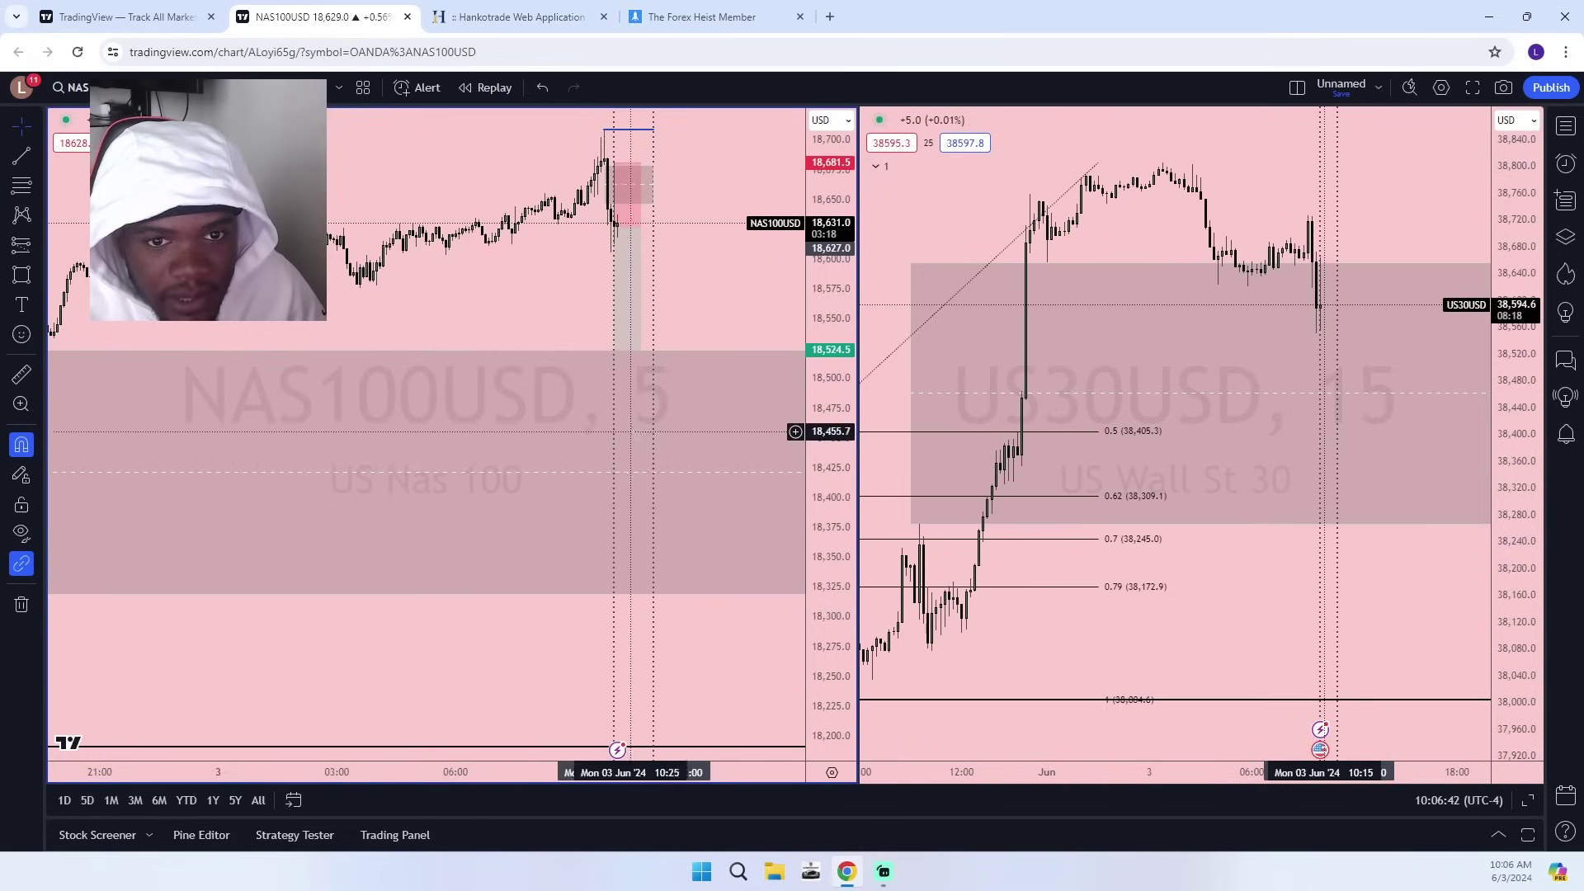
{"action": "scroll", "coordinate": [486, 580], "scroll_direction": "up", "scroll_amount": 4}
{"action": "scroll", "coordinate": [487, 579], "scroll_direction": "up", "scroll_amount": 1}
{"action": "left_click_drag", "start_coordinate": [561, 665], "coordinate": [772, 649]}
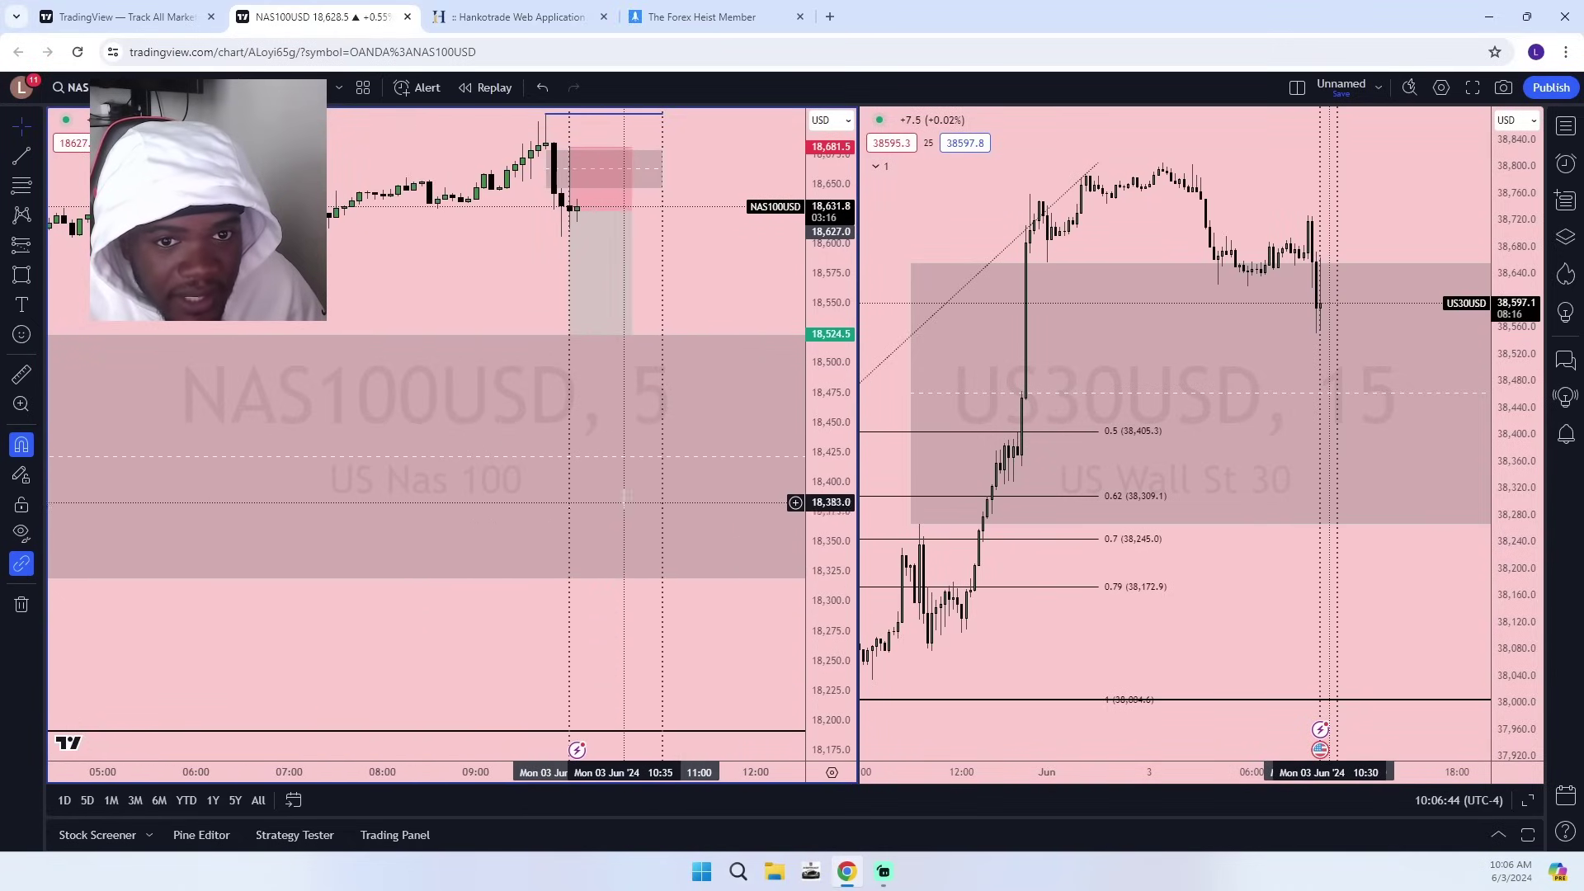
{"action": "scroll", "coordinate": [664, 279], "scroll_direction": "up", "scroll_amount": 2}
{"action": "left_click_drag", "start_coordinate": [667, 249], "coordinate": [730, 422]}
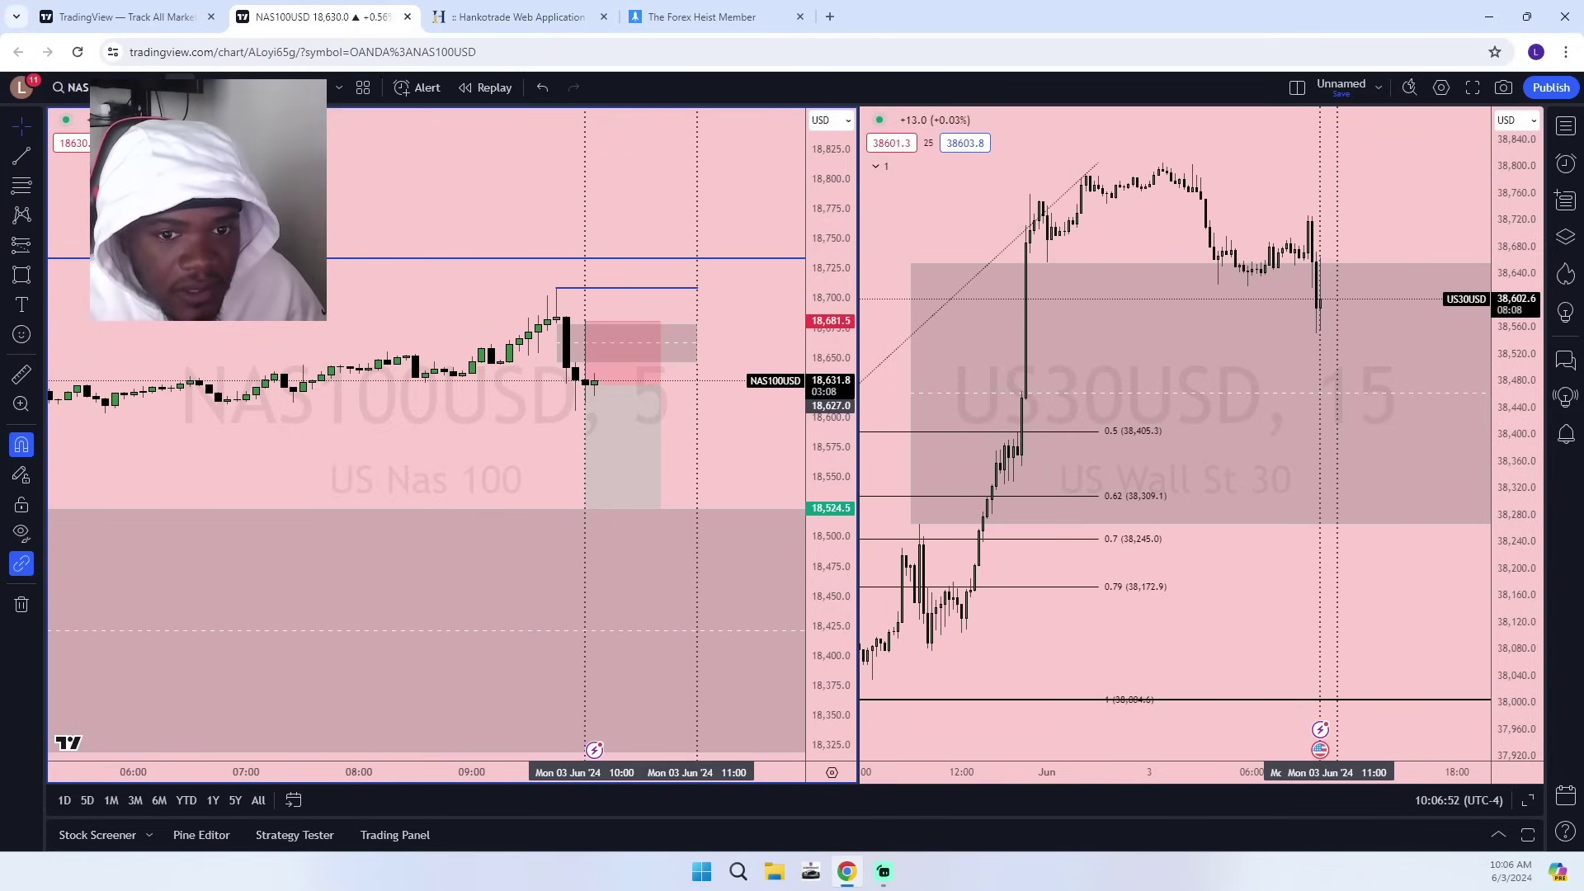
Set the NAS100USD chart back to the 1-minute timeframe and inspect the short position from stop to target.
{"action": "left_click", "coordinate": [179, 87]}
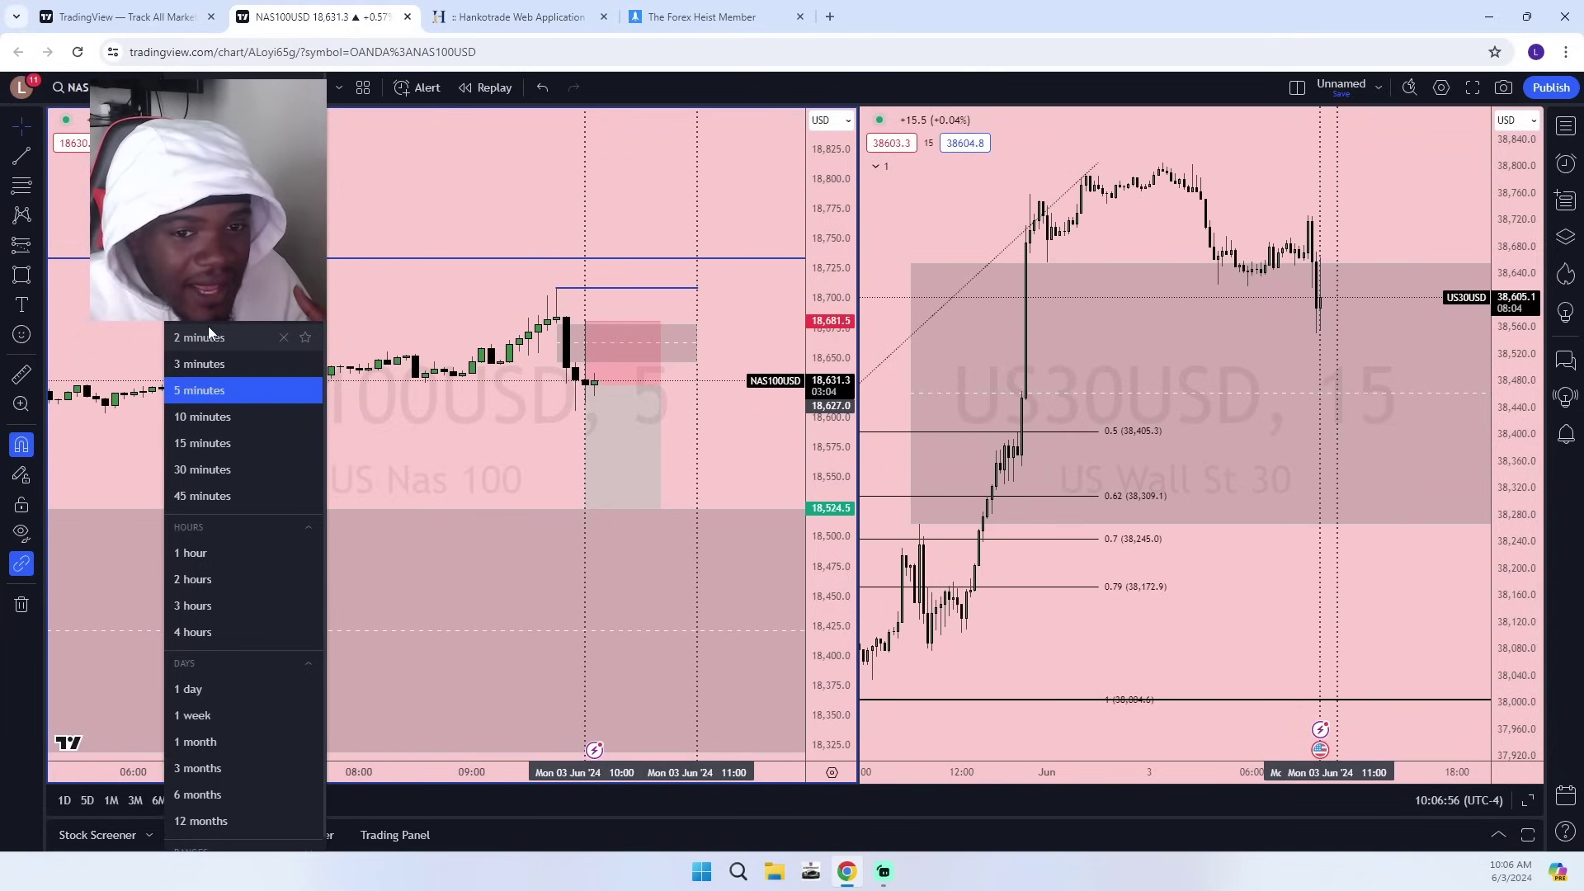
{"action": "left_click", "coordinate": [216, 320]}
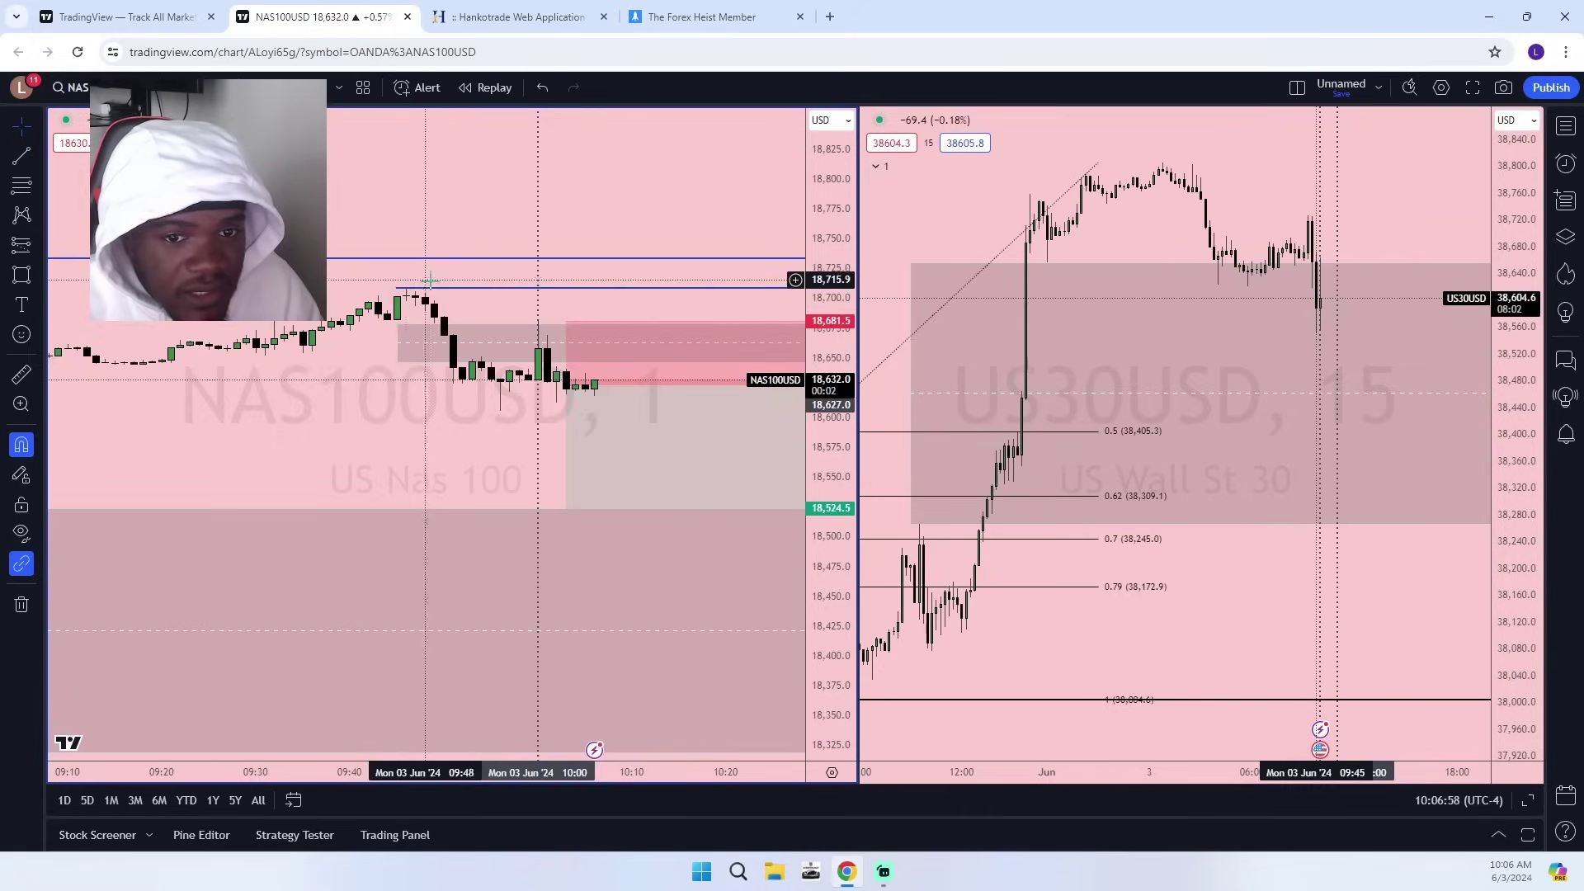
{"action": "left_click_drag", "start_coordinate": [831, 601], "coordinate": [830, 321]}
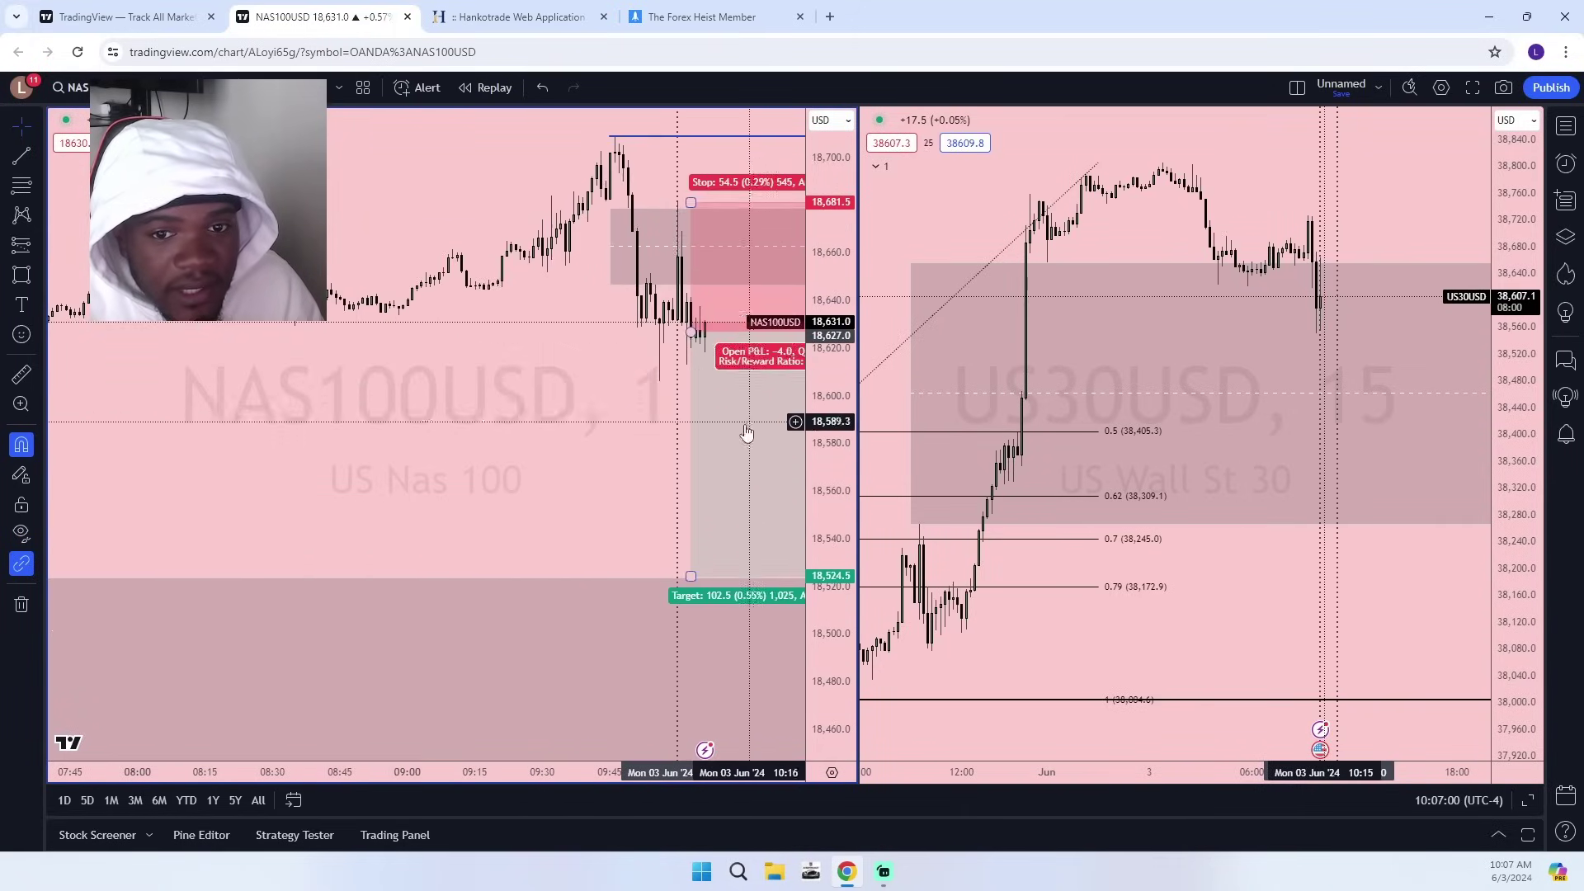
{"action": "scroll", "coordinate": [746, 432], "scroll_direction": "up", "scroll_amount": 4}
{"action": "left_click_drag", "start_coordinate": [429, 455], "coordinate": [283, 541]}
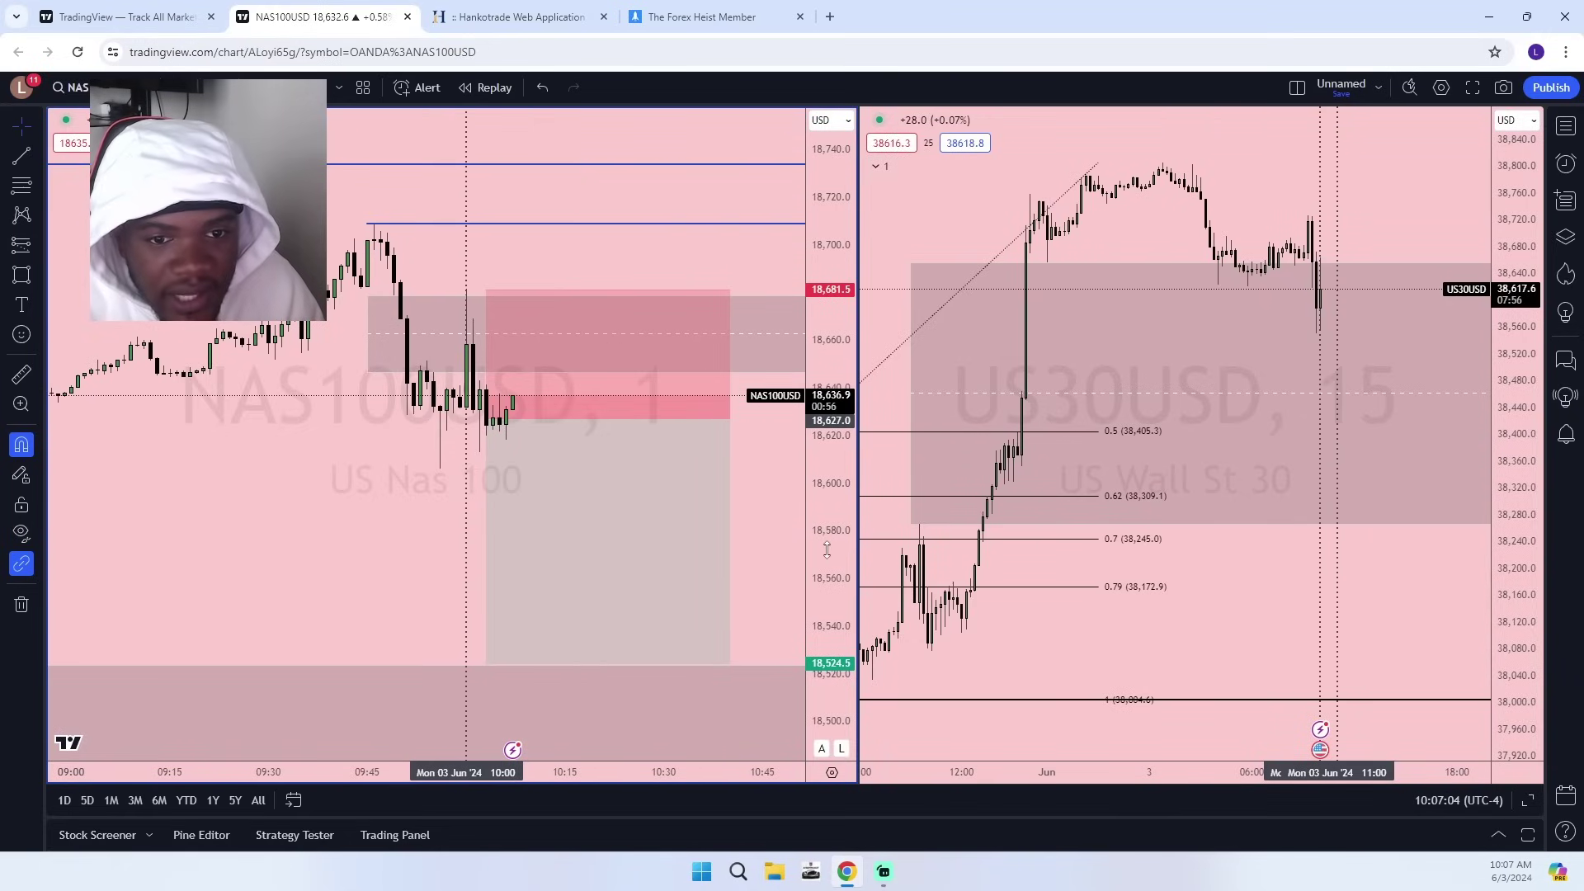
Monitor the latest 1-minute NAS100USD candles against the short position's entry, its stop and the upper gap zone.
{"action": "left_click_drag", "start_coordinate": [831, 555], "coordinate": [814, 338]}
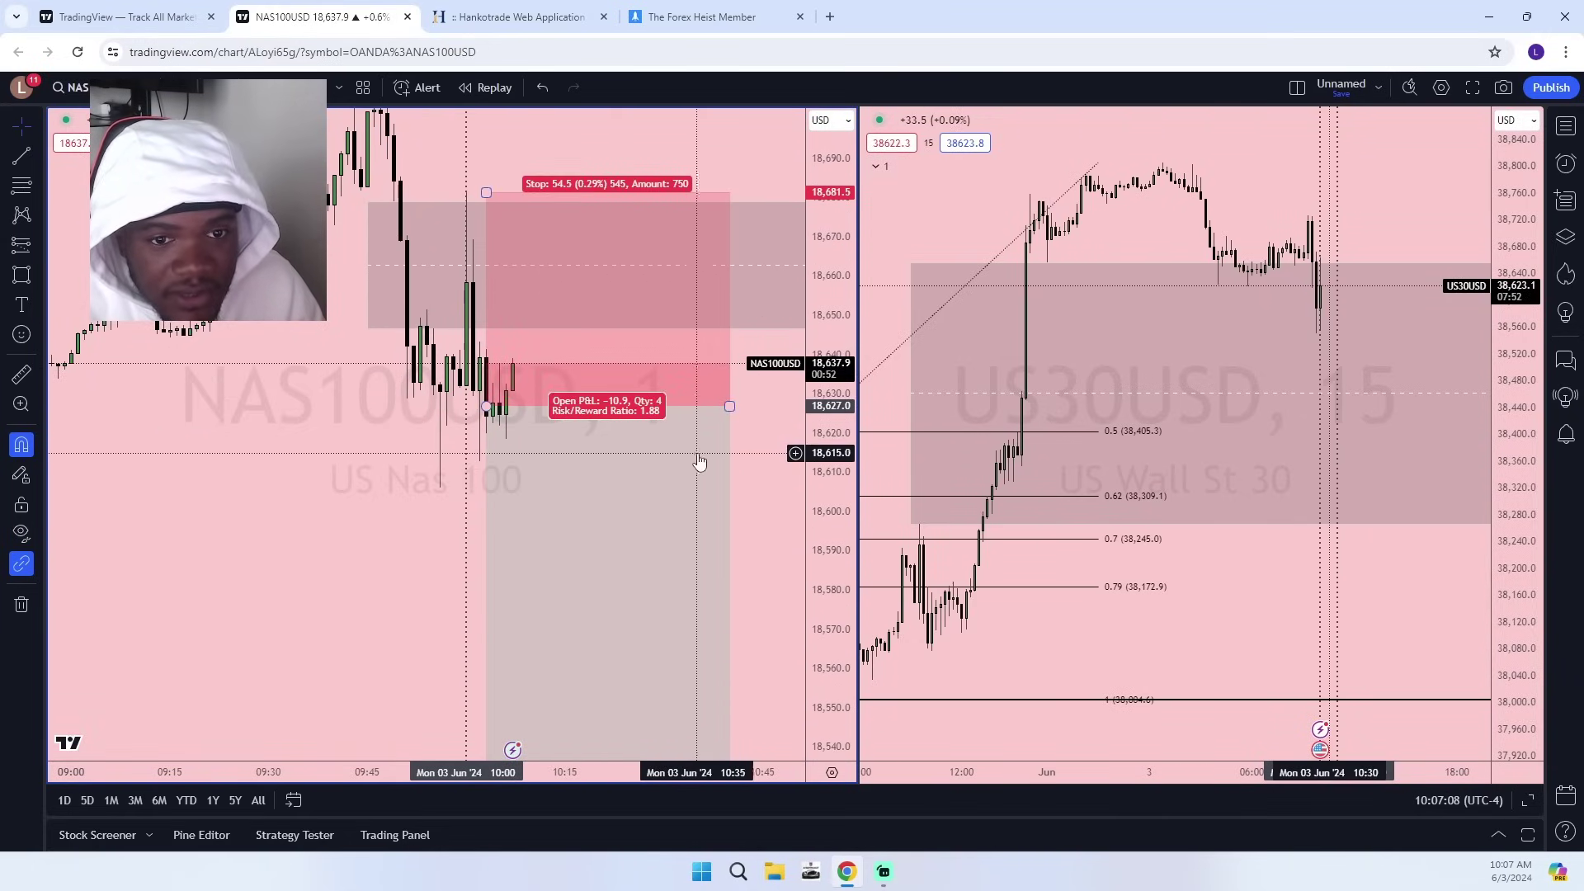
{"action": "left_click_drag", "start_coordinate": [817, 285], "coordinate": [817, 505]}
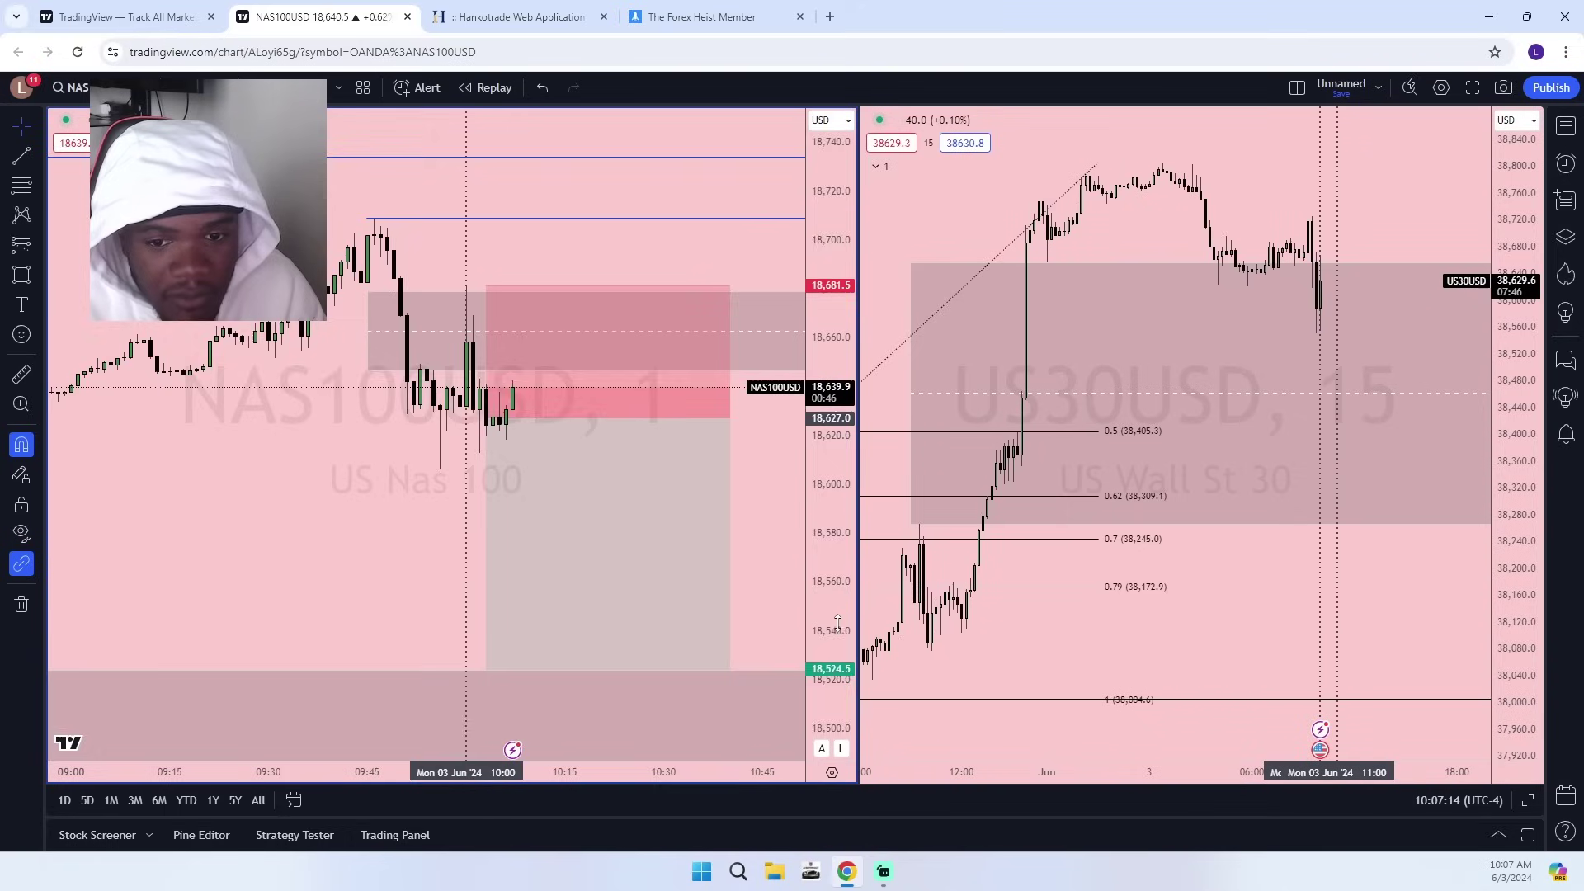
{"action": "left_click_drag", "start_coordinate": [838, 624], "coordinate": [832, 383]}
{"action": "left_click_drag", "start_coordinate": [768, 460], "coordinate": [737, 637]}
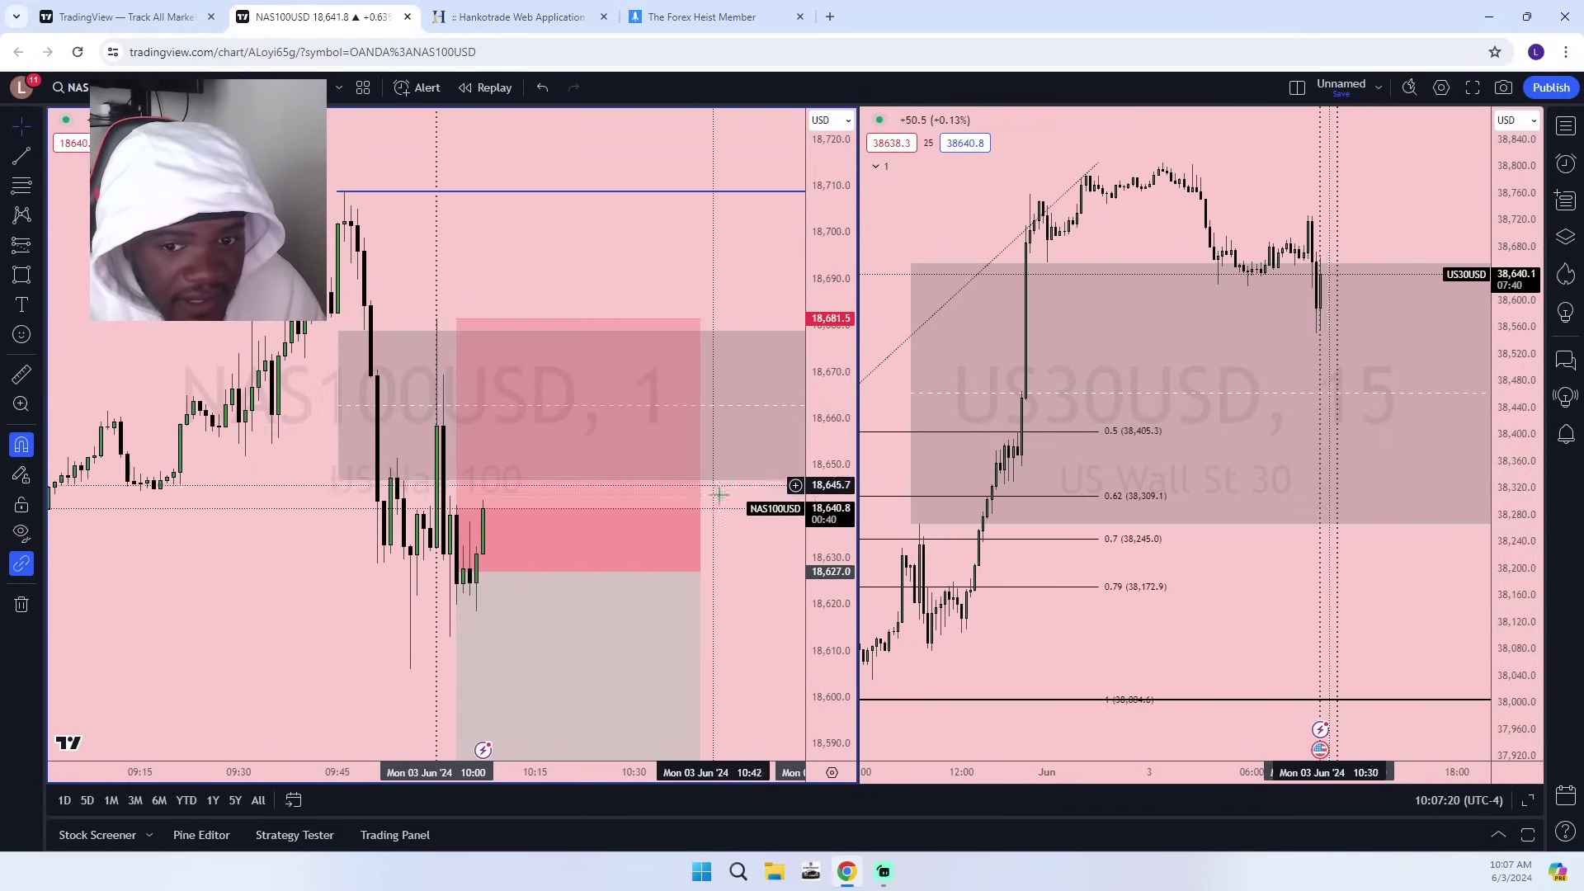
{"action": "left_click_drag", "start_coordinate": [811, 360], "coordinate": [716, 244]}
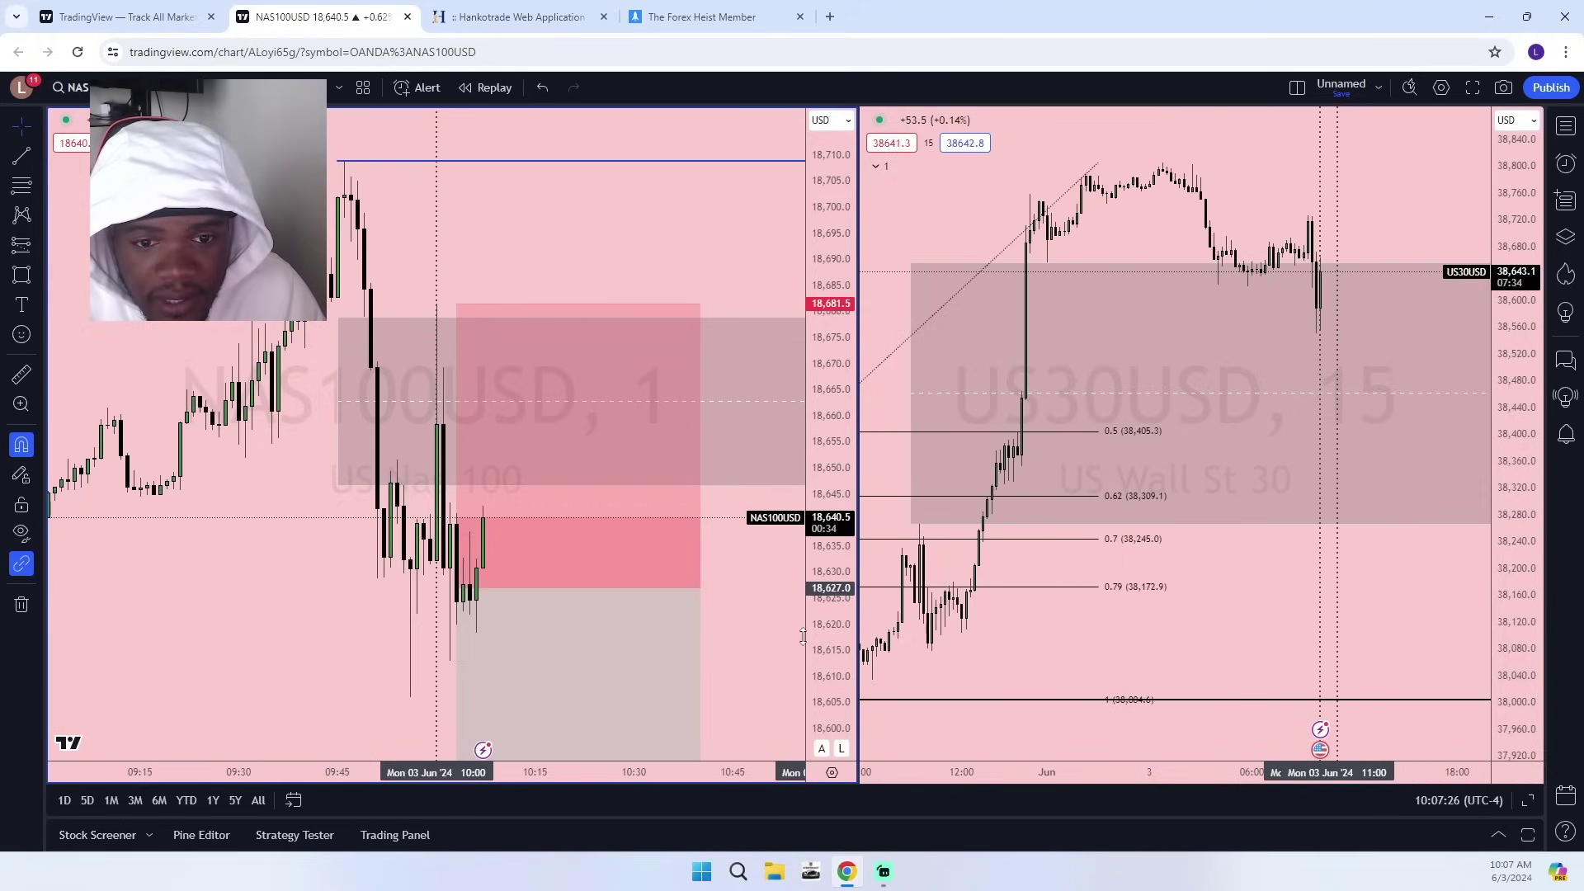
{"action": "left_click_drag", "start_coordinate": [745, 598], "coordinate": [827, 454]}
{"action": "scroll", "coordinate": [769, 429], "scroll_direction": "down", "scroll_amount": 5}
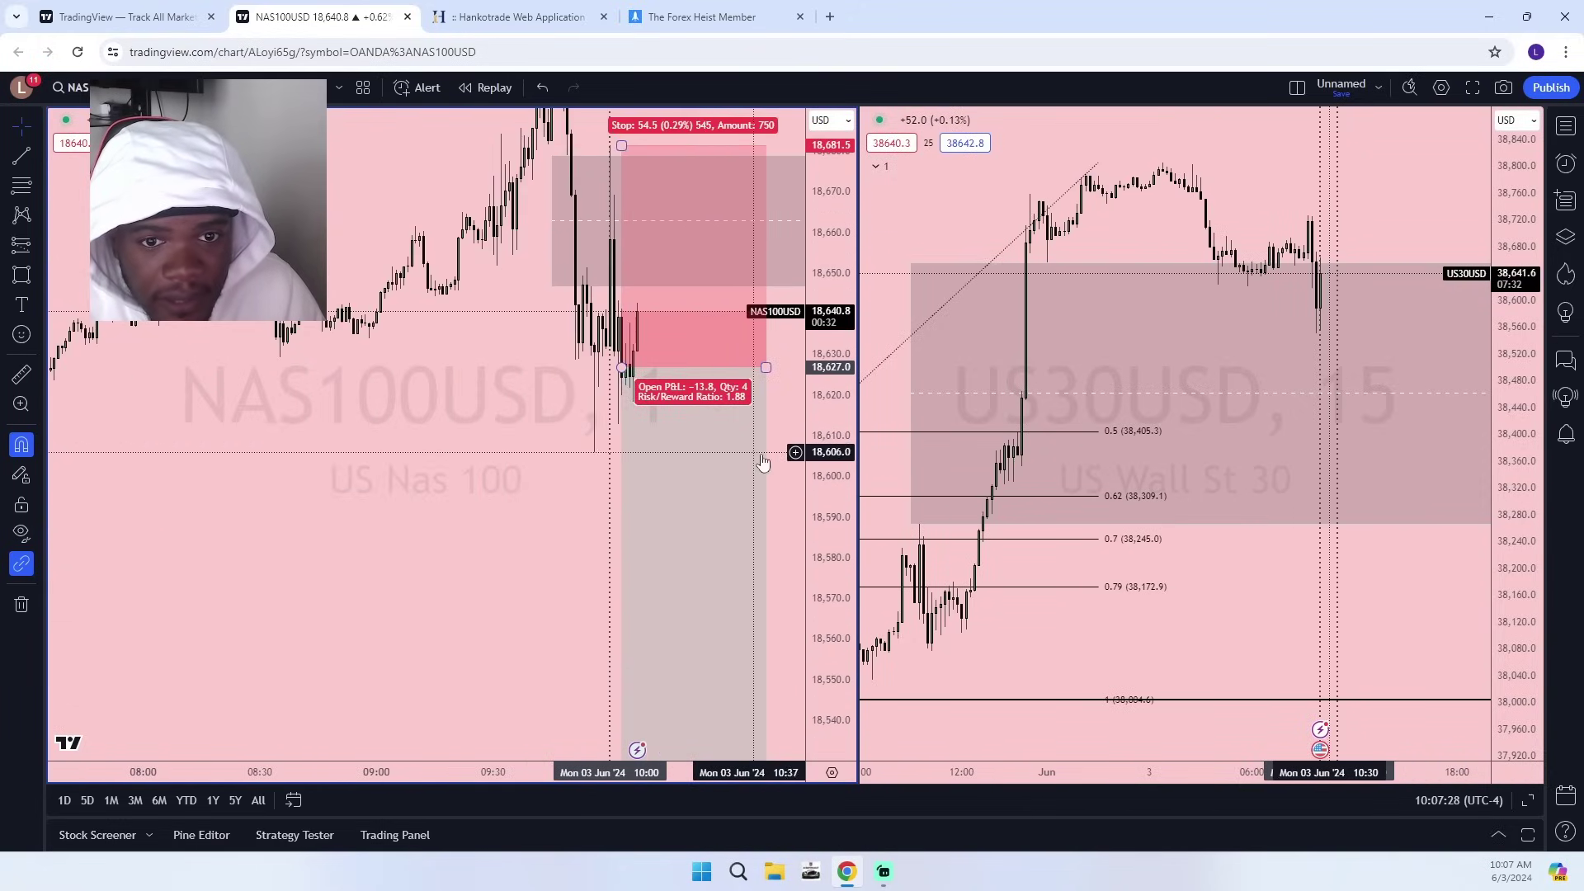
{"action": "scroll", "coordinate": [760, 458], "scroll_direction": "up", "scroll_amount": 5}
Switch NAS100USD to the 1-hour timeframe and show it alone in a single-chart layout.
{"action": "left_click", "coordinate": [186, 88]}
{"action": "left_click", "coordinate": [218, 543]}
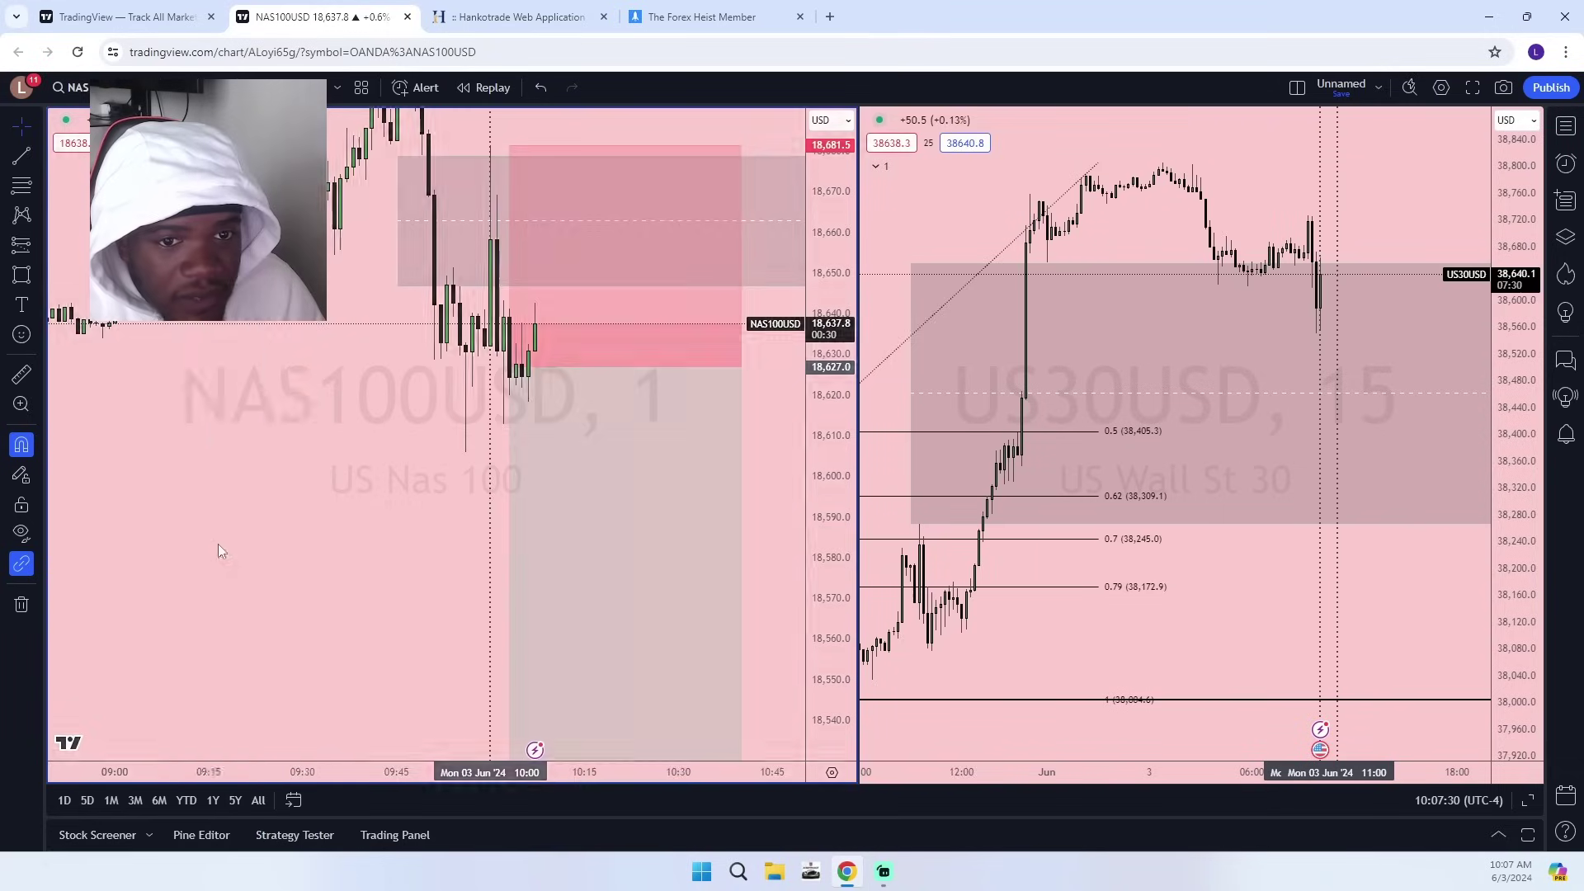
{"action": "left_click", "coordinate": [1376, 188]}
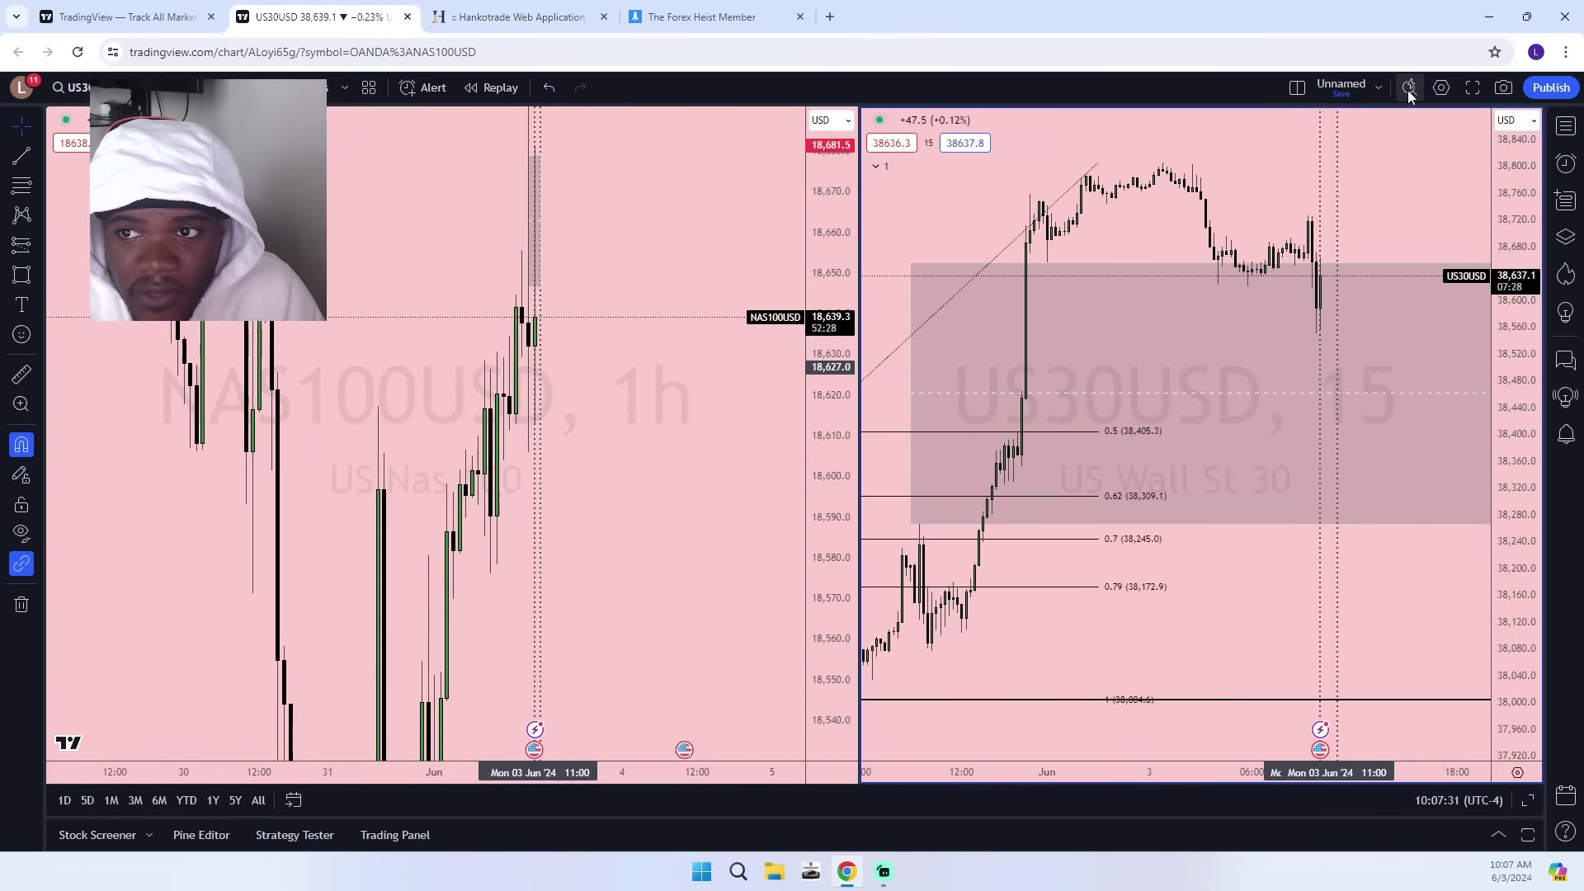
{"action": "left_click", "coordinate": [1297, 89]}
{"action": "left_click", "coordinate": [1318, 128]}
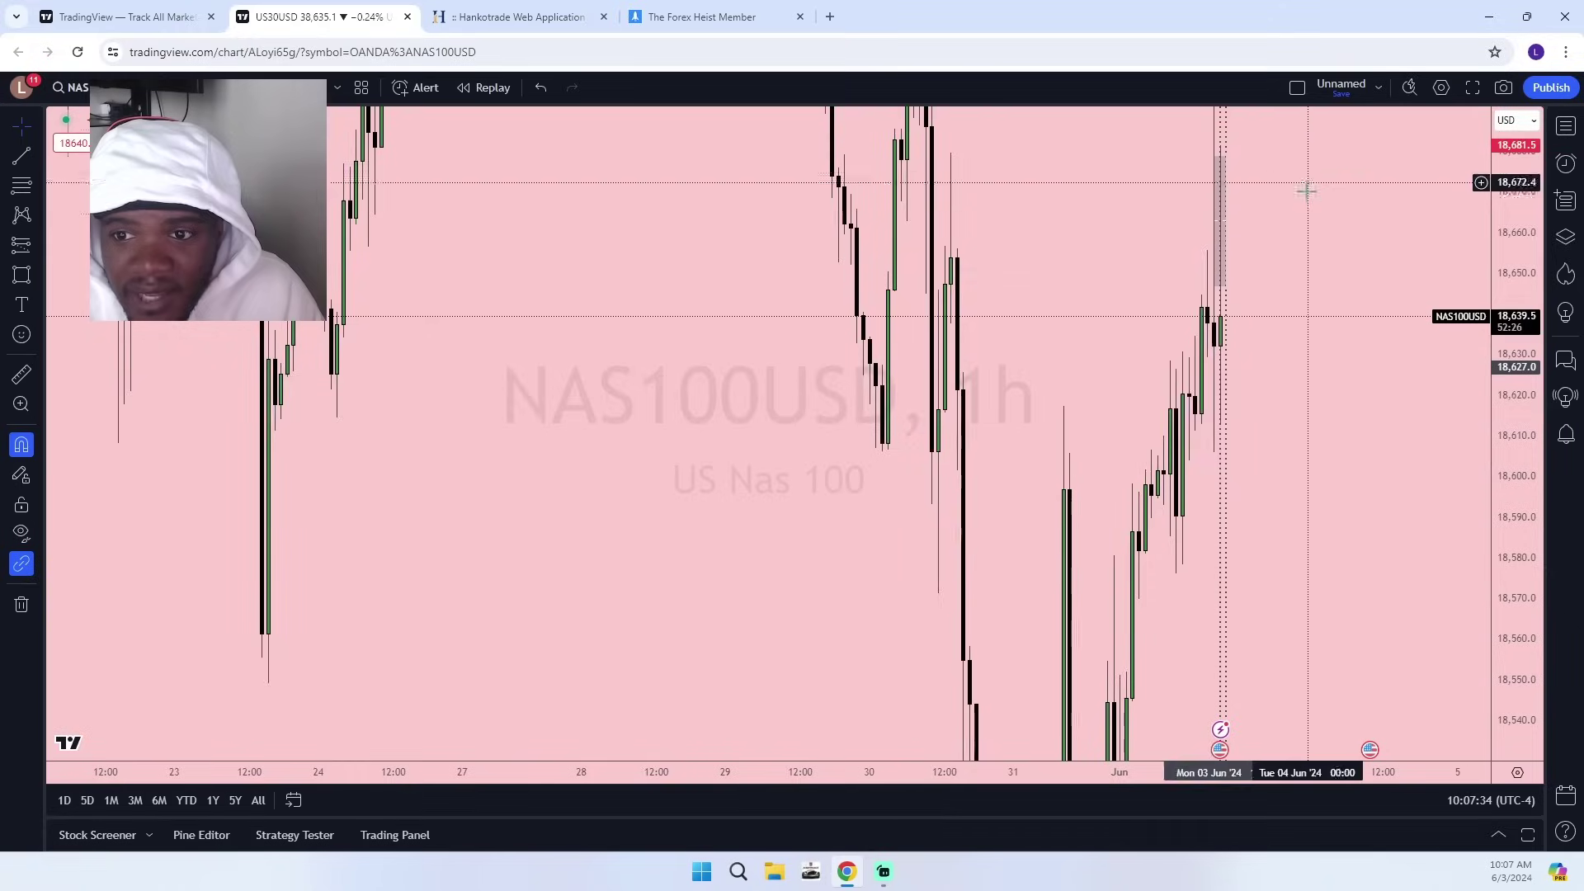
{"action": "scroll", "coordinate": [1147, 578], "scroll_direction": "up", "scroll_amount": 5}
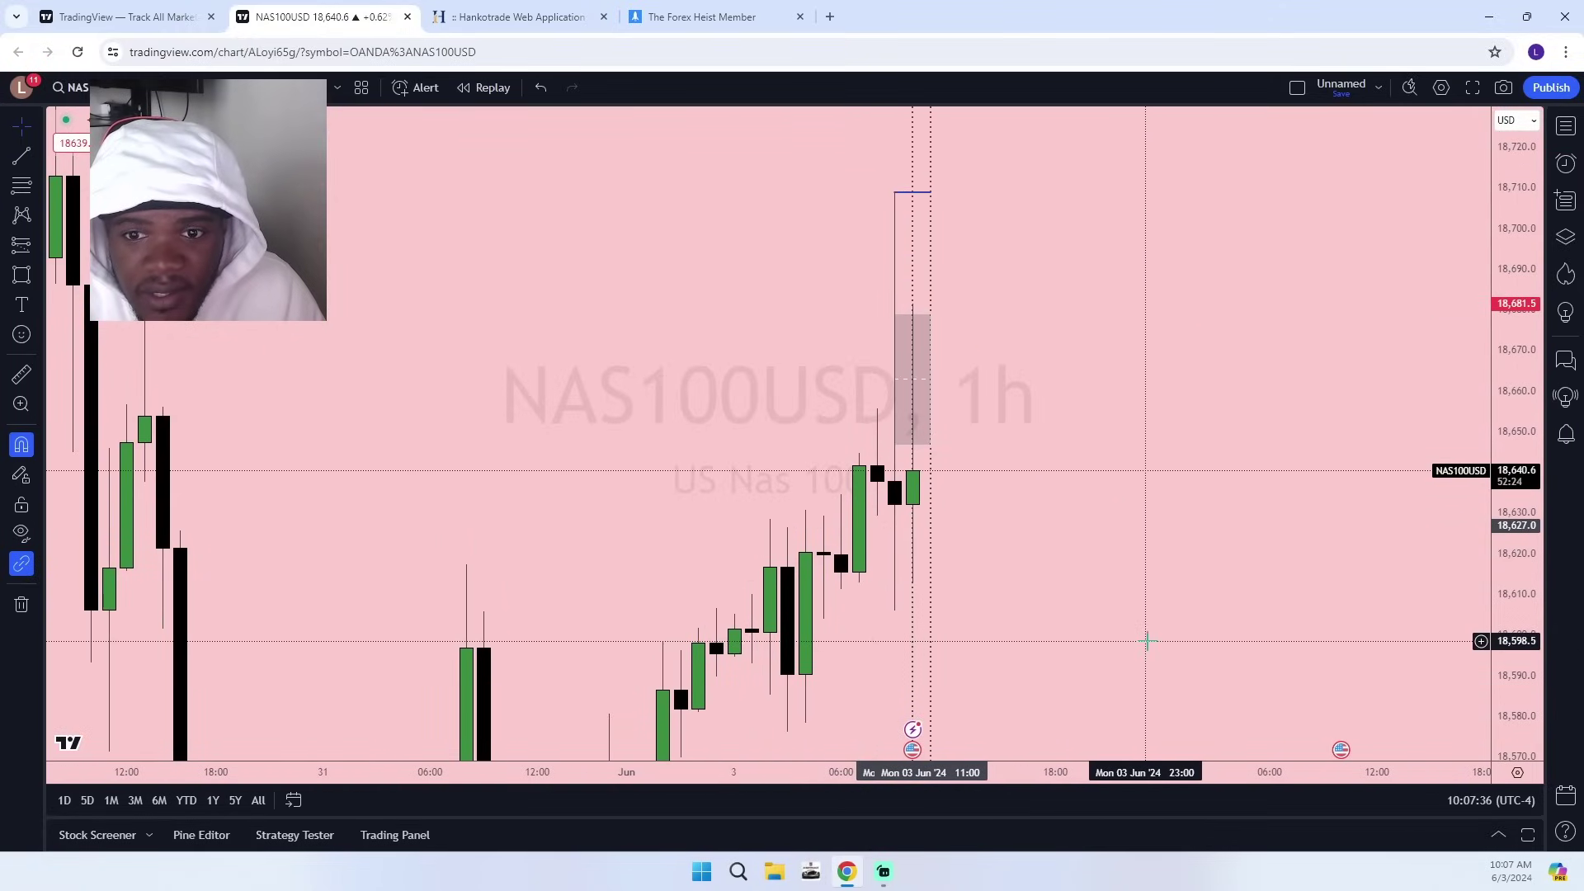
Review NAS100USD on the 1-hour chart and step it down through the 30-minute, 15-minute and 5-minute timeframes.
{"action": "left_click_drag", "start_coordinate": [1139, 631], "coordinate": [1253, 505]}
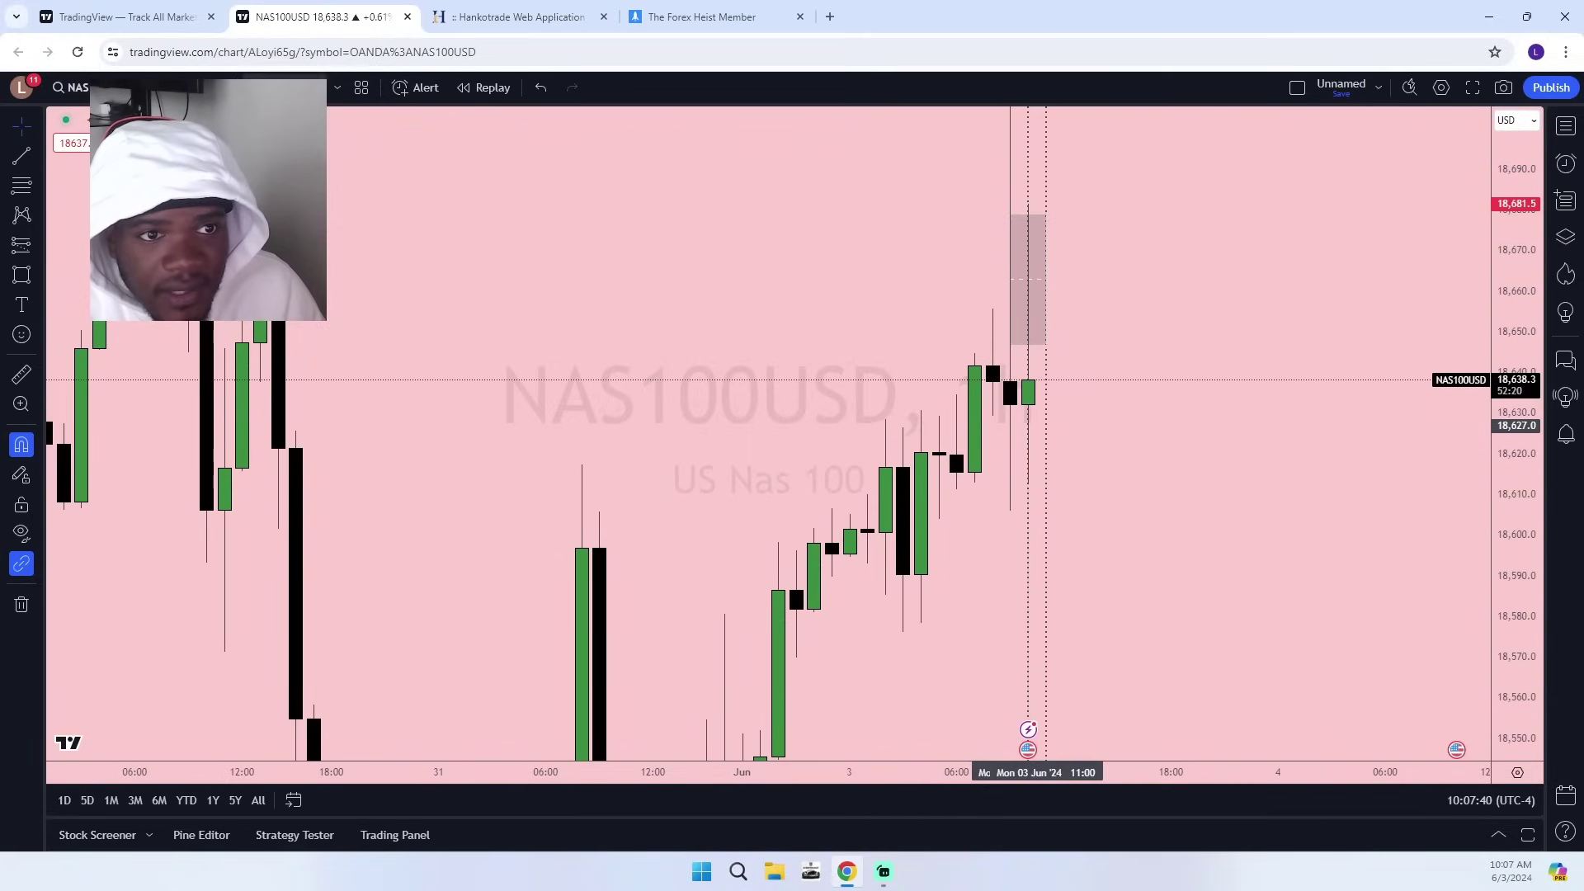
{"action": "left_click", "coordinate": [180, 87]}
{"action": "left_click_drag", "start_coordinate": [1137, 202], "coordinate": [1111, 311]}
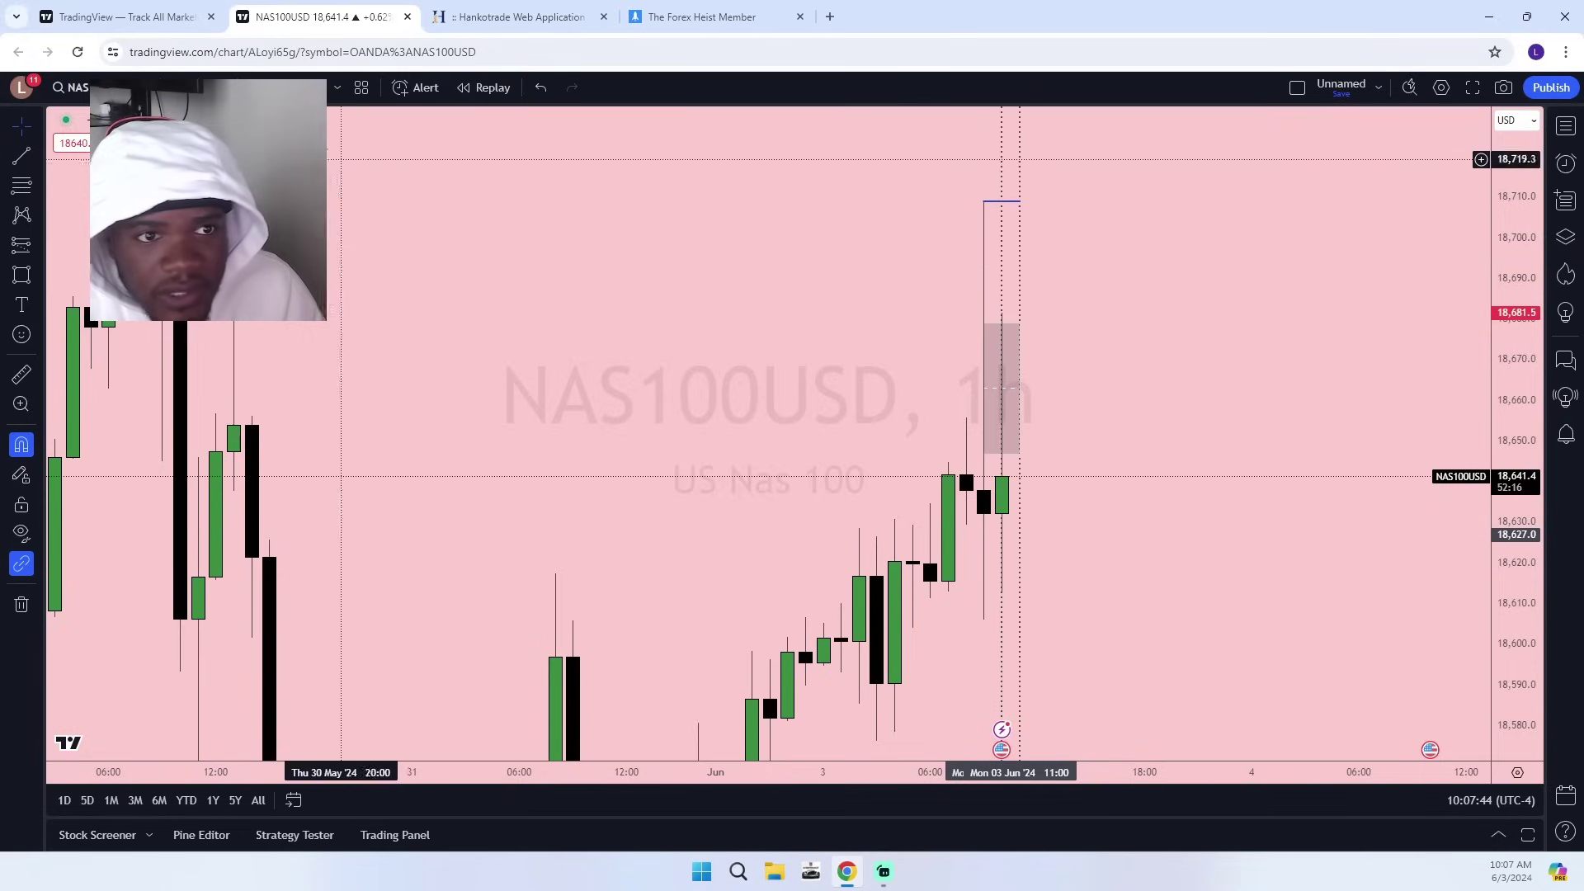
{"action": "left_click", "coordinate": [337, 87]}
{"action": "left_click", "coordinate": [220, 469]}
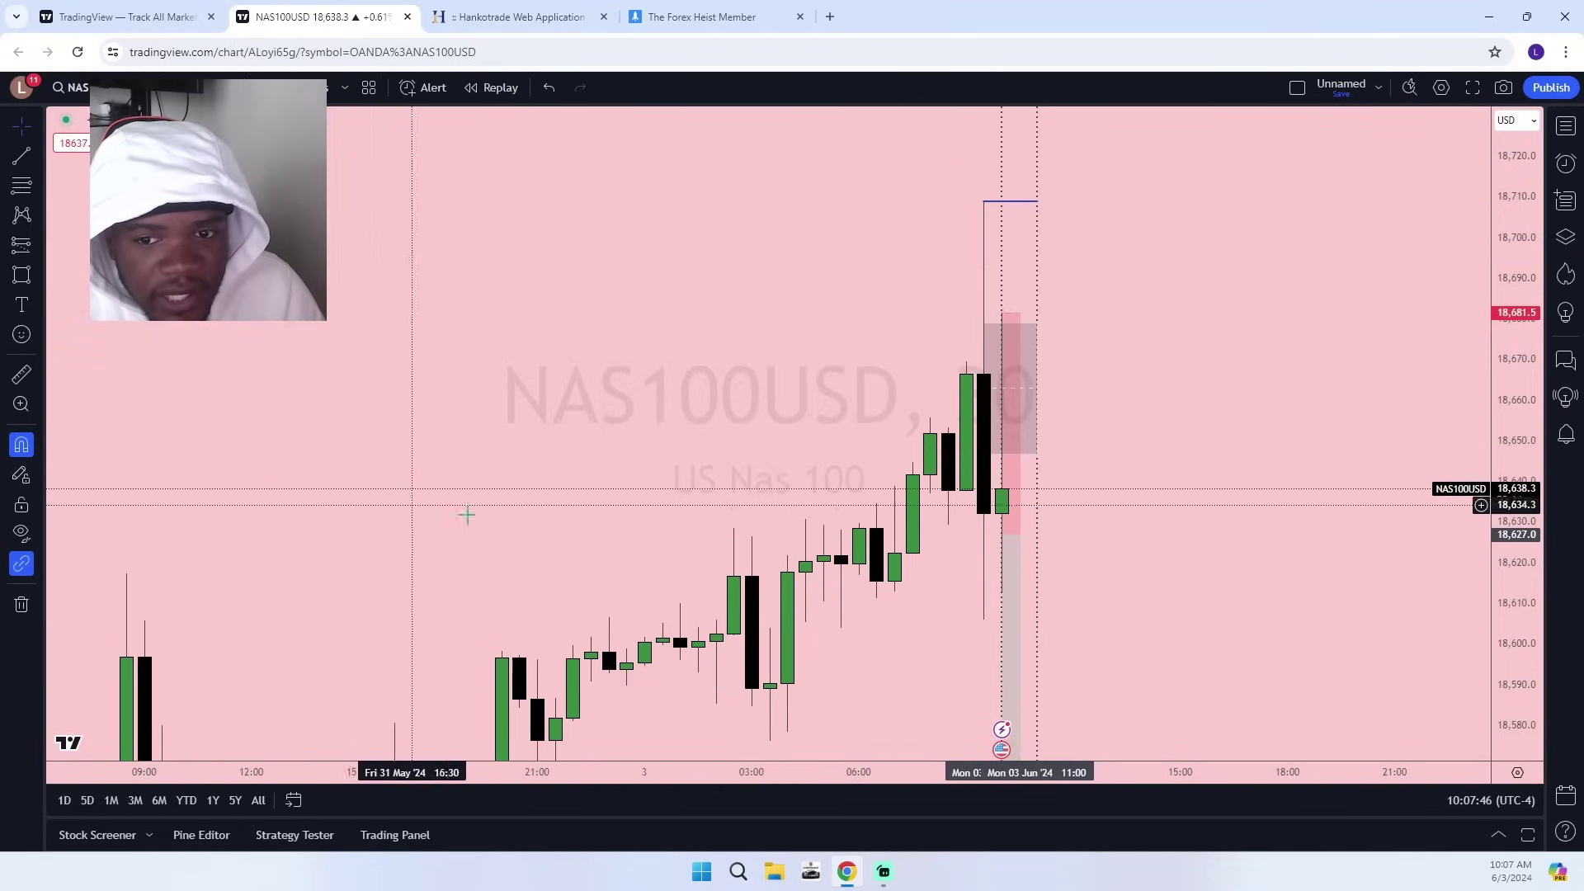
{"action": "left_click", "coordinate": [185, 87]}
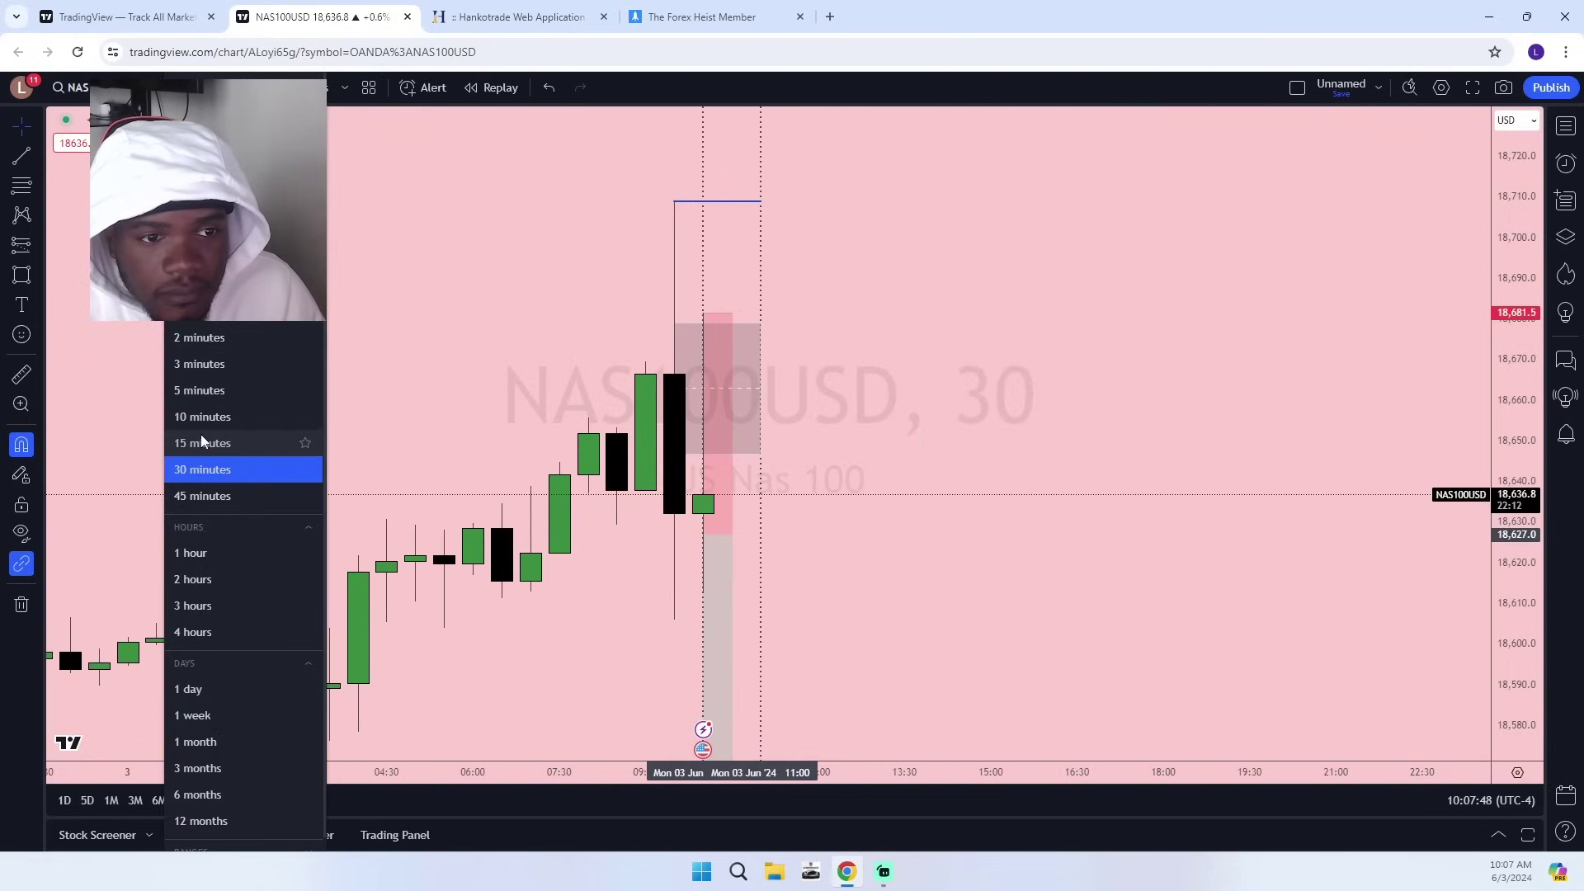
{"action": "left_click", "coordinate": [203, 442]}
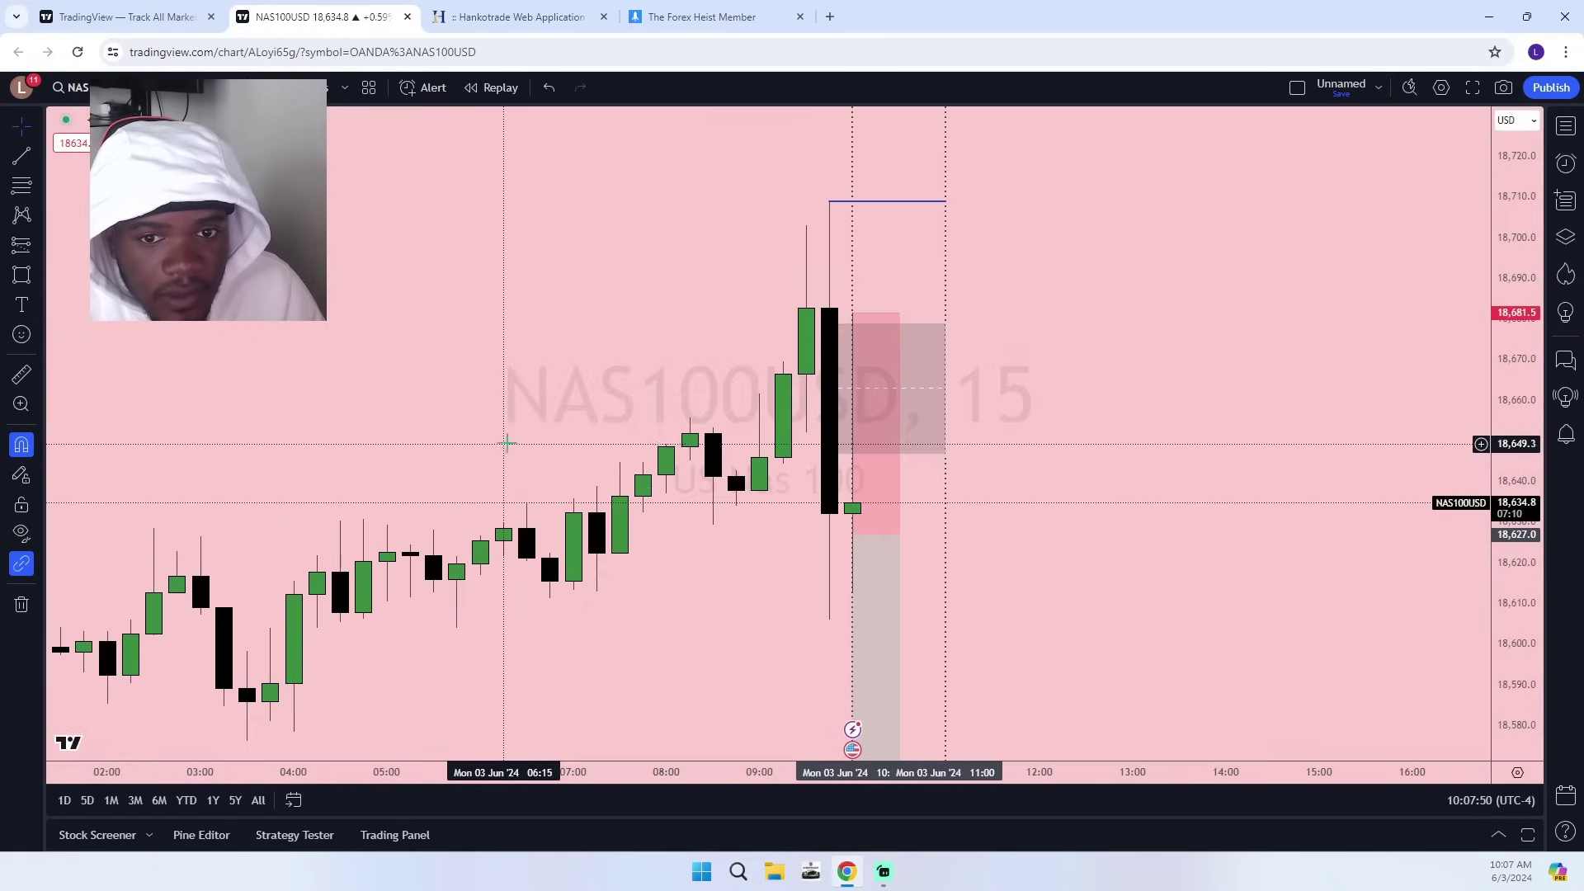
{"action": "left_click", "coordinate": [337, 87]}
{"action": "left_click", "coordinate": [200, 390]}
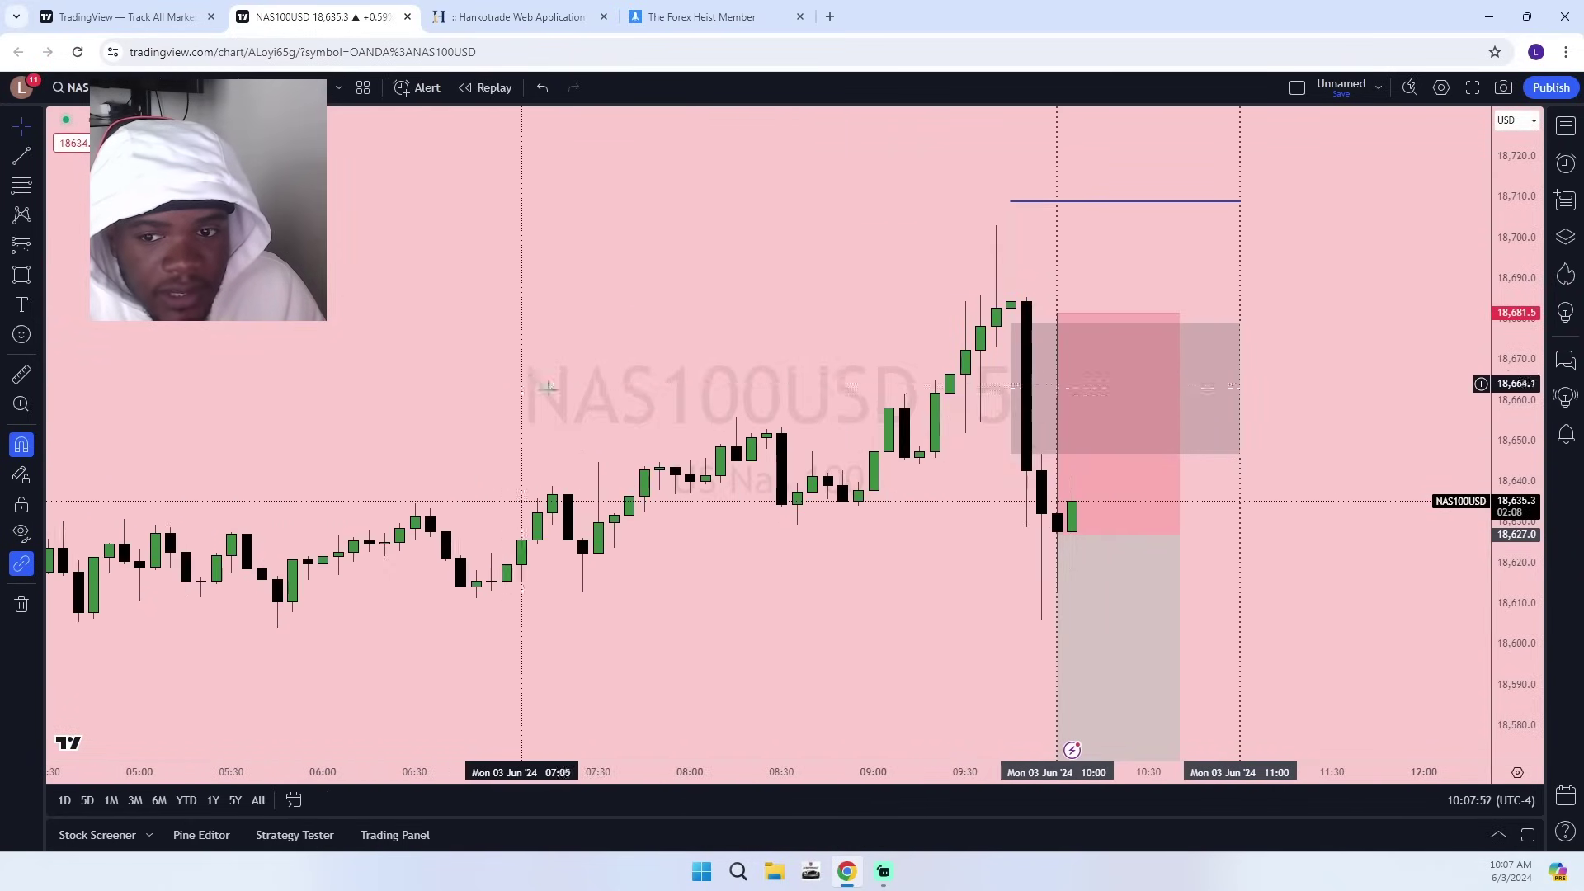
Set NAS100USD to the 1-minute timeframe and inspect the latest candles around the short position's entry and stop.
{"action": "left_click", "coordinate": [181, 87]}
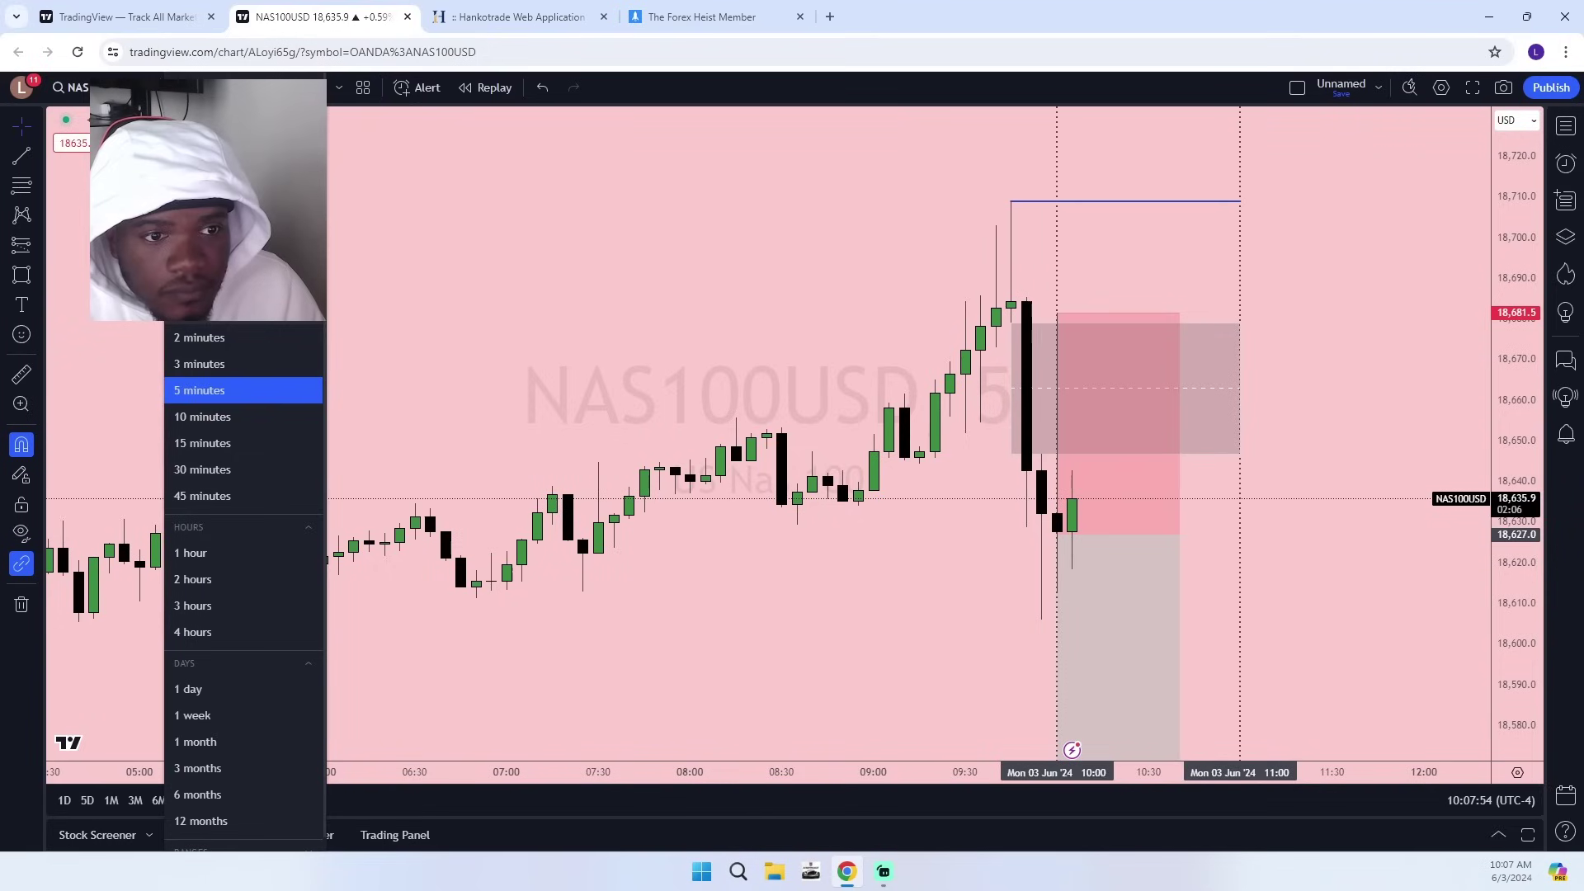
{"action": "left_click", "coordinate": [215, 310]}
{"action": "left_click_drag", "start_coordinate": [592, 467], "coordinate": [582, 448]}
{"action": "scroll", "coordinate": [581, 448], "scroll_direction": "down", "scroll_amount": 6}
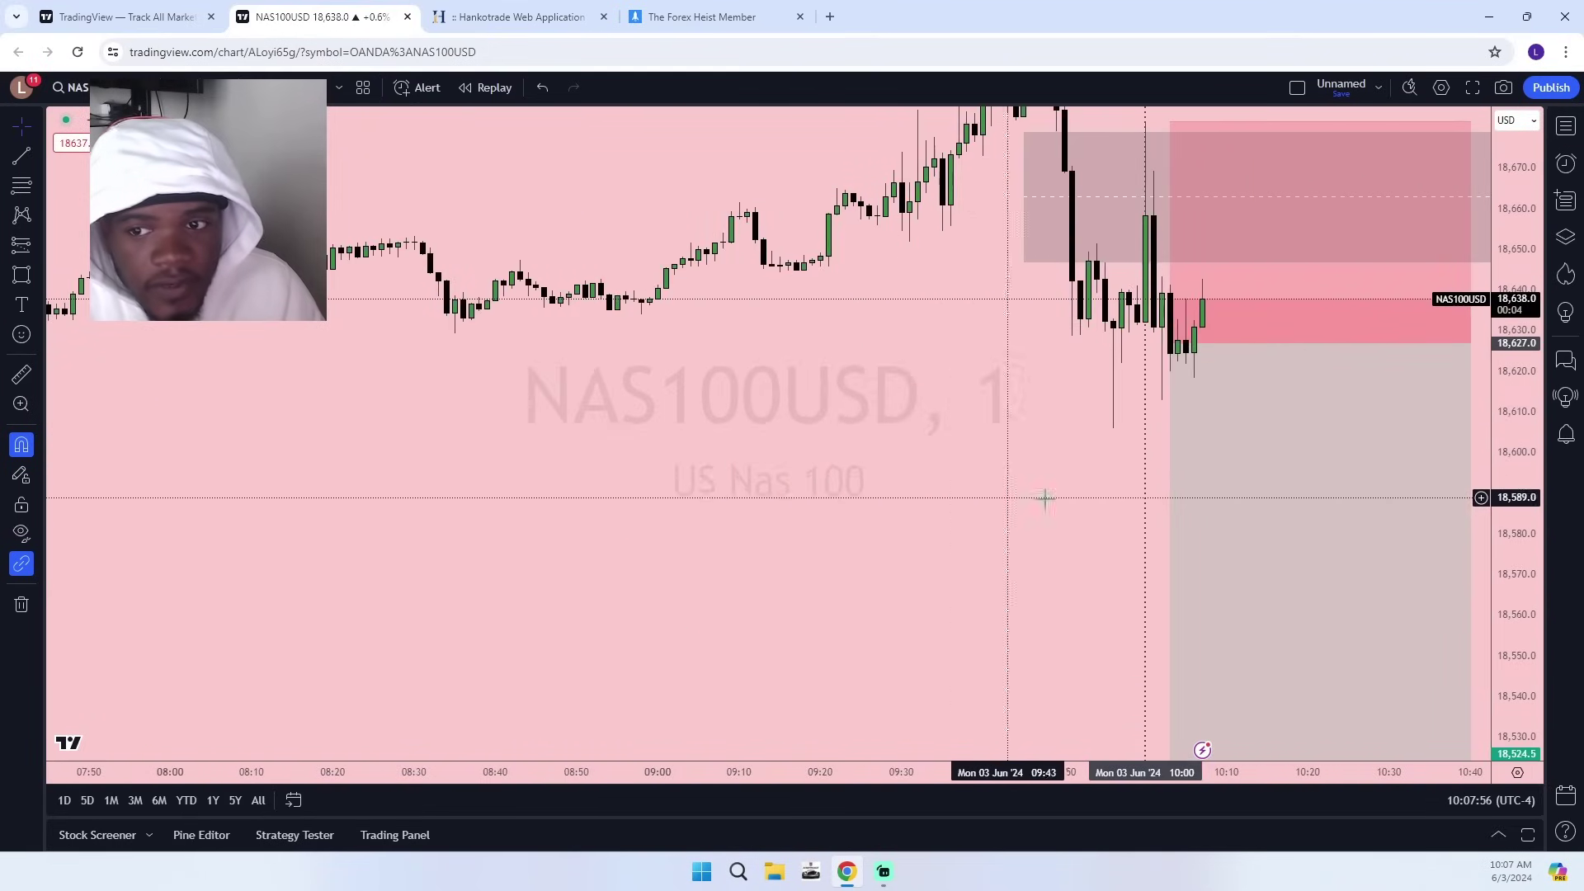
{"action": "left_click_drag", "start_coordinate": [1510, 438], "coordinate": [1509, 297]}
{"action": "left_click_drag", "start_coordinate": [976, 439], "coordinate": [794, 586]}
{"action": "scroll", "coordinate": [794, 590], "scroll_direction": "up", "scroll_amount": 5}
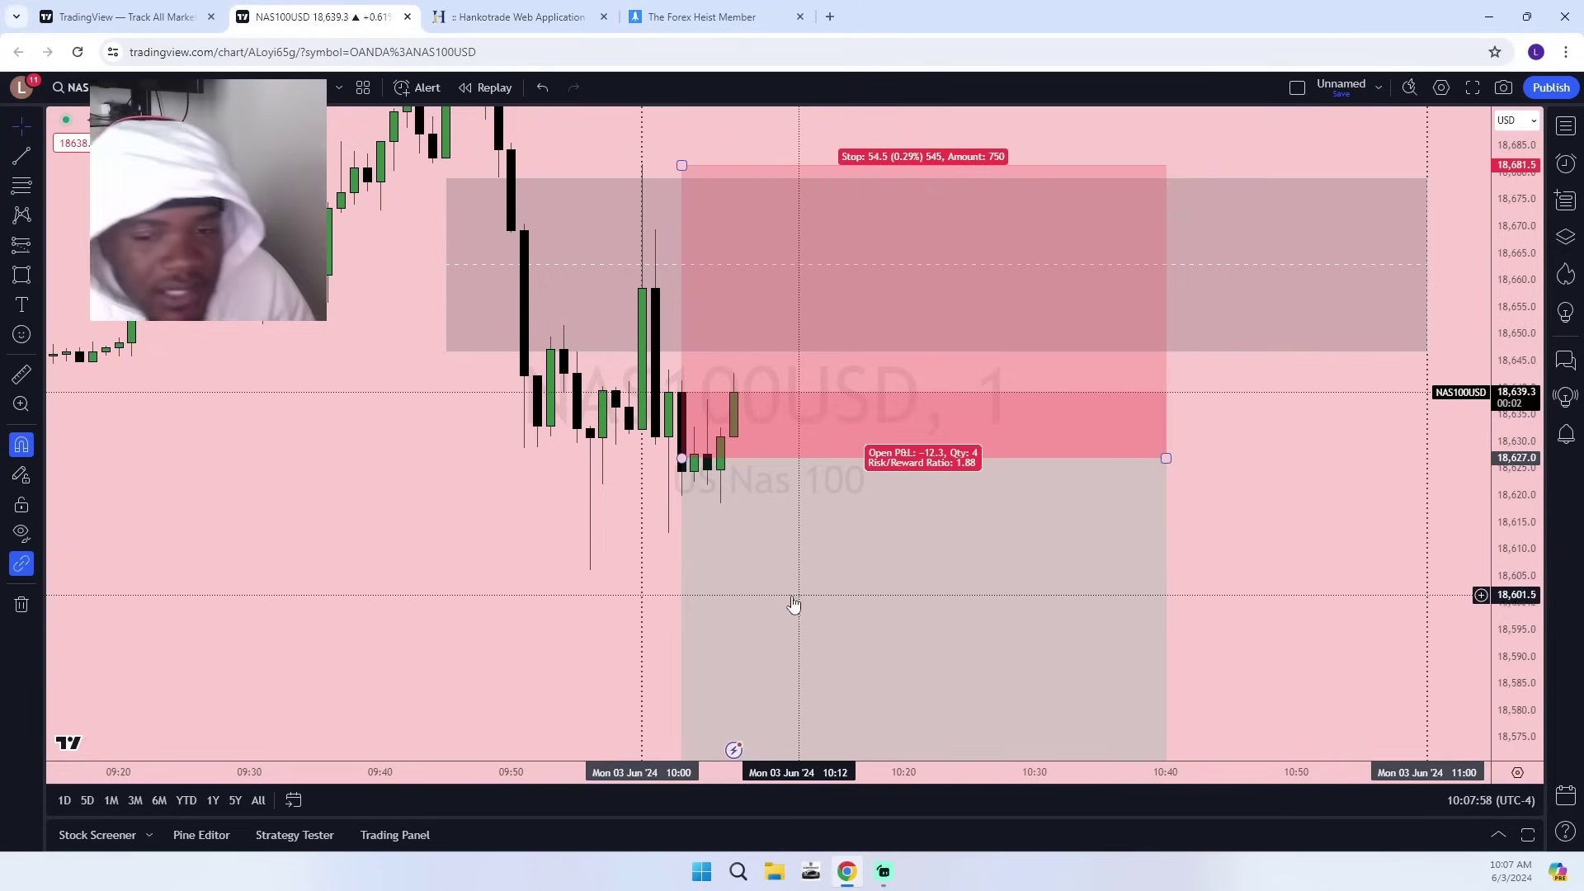
Examine the 1-minute NAS100USD short from the upper gap zone down to its target at the lower zone.
{"action": "scroll", "coordinate": [776, 568], "scroll_direction": "down", "scroll_amount": 5}
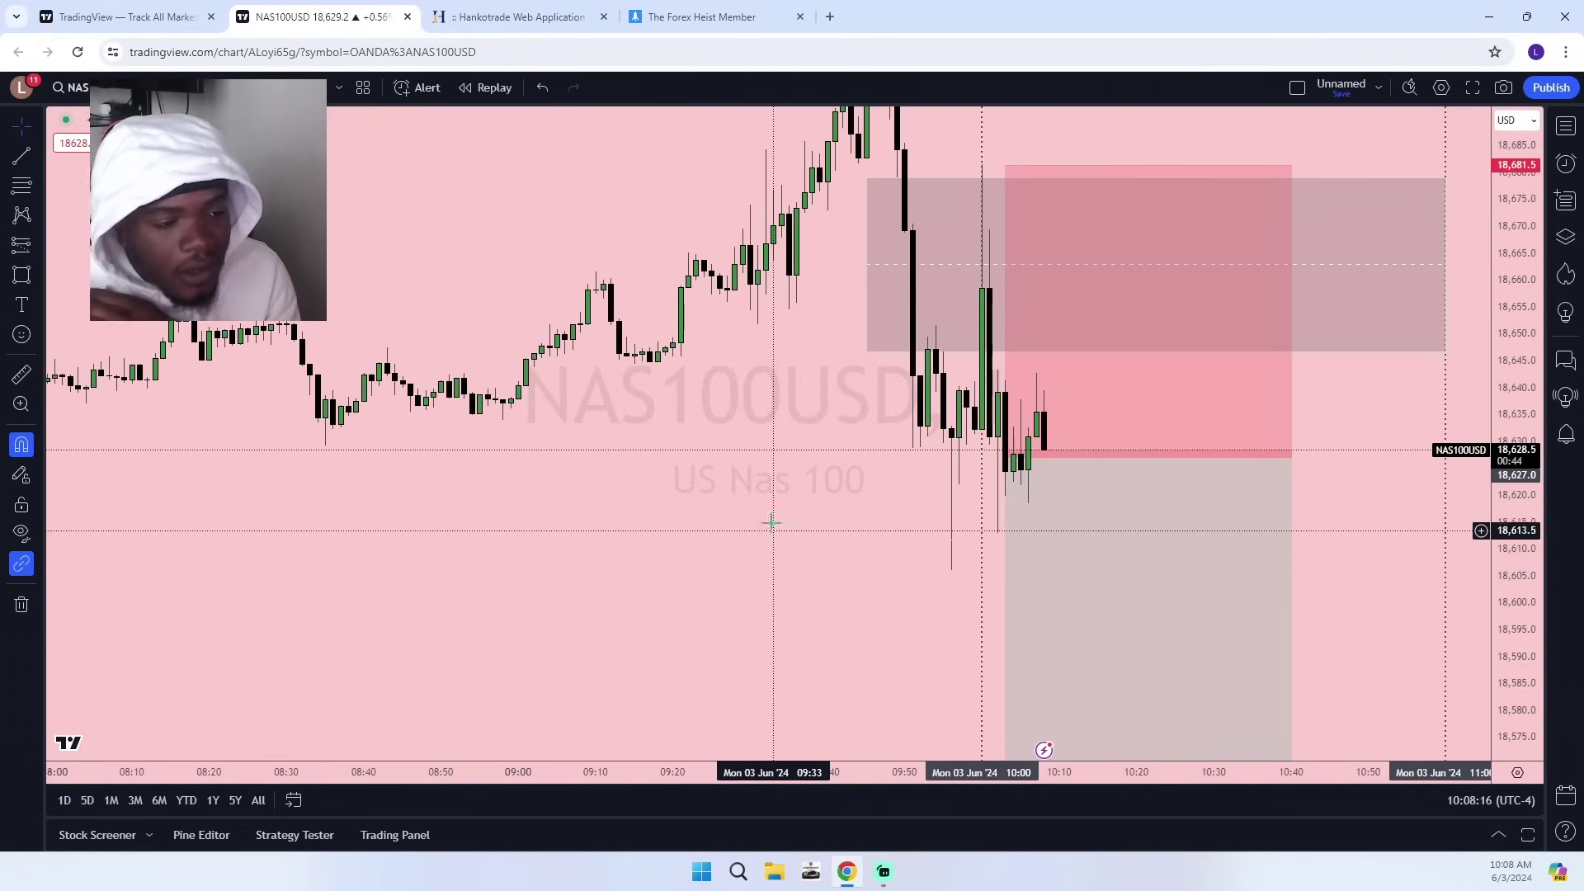
{"action": "scroll", "coordinate": [1244, 515], "scroll_direction": "down", "scroll_amount": 2}
{"action": "scroll", "coordinate": [1244, 515], "scroll_direction": "up", "scroll_amount": 2}
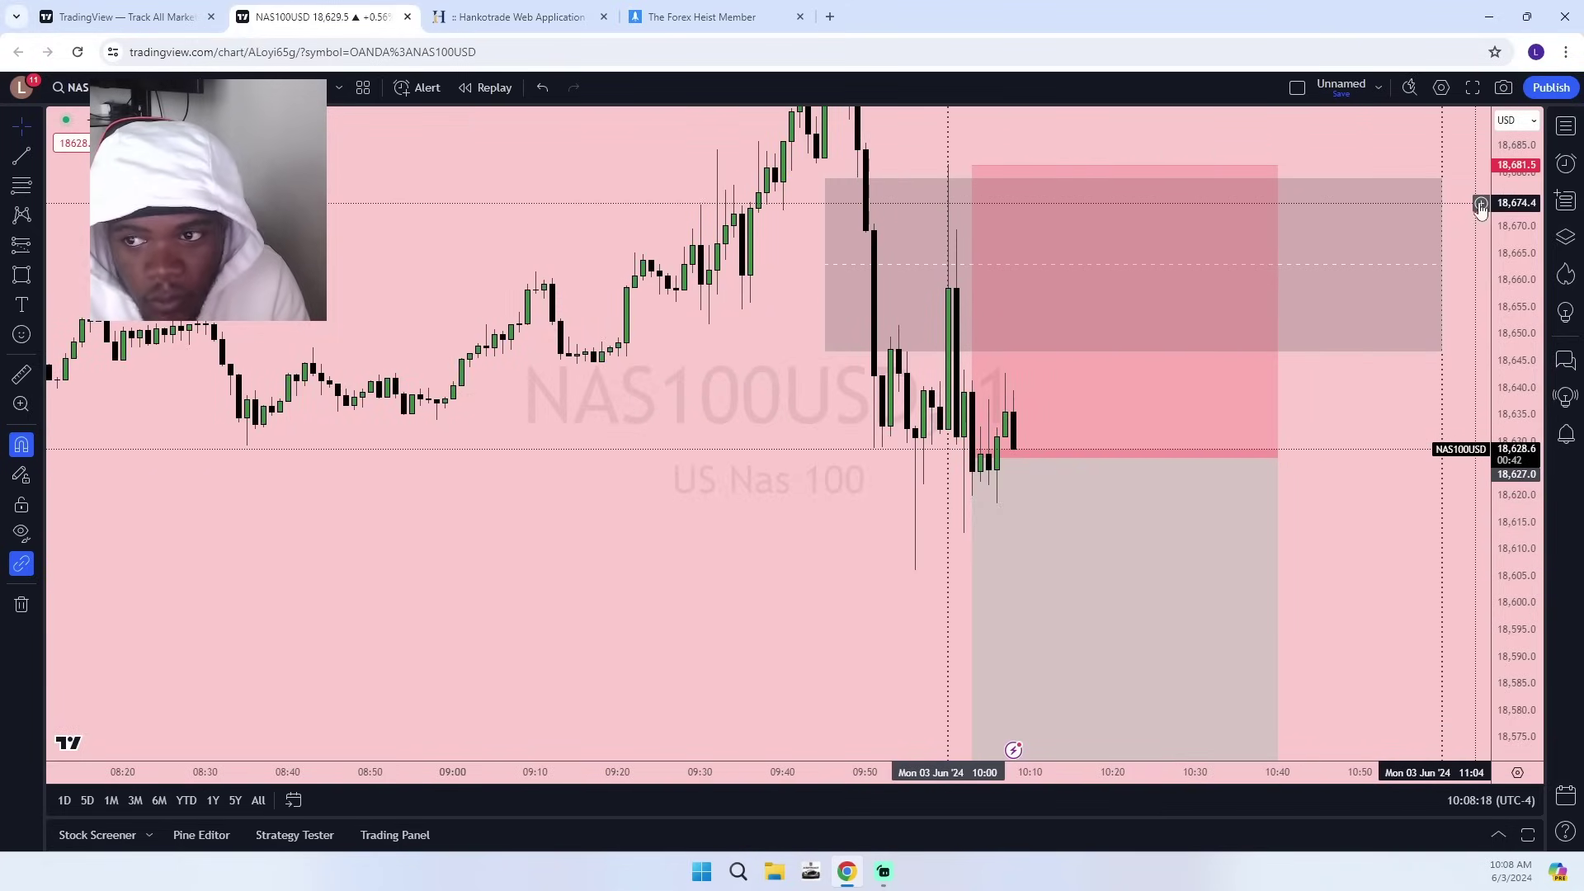
{"action": "left_click_drag", "start_coordinate": [1369, 475], "coordinate": [1331, 305]}
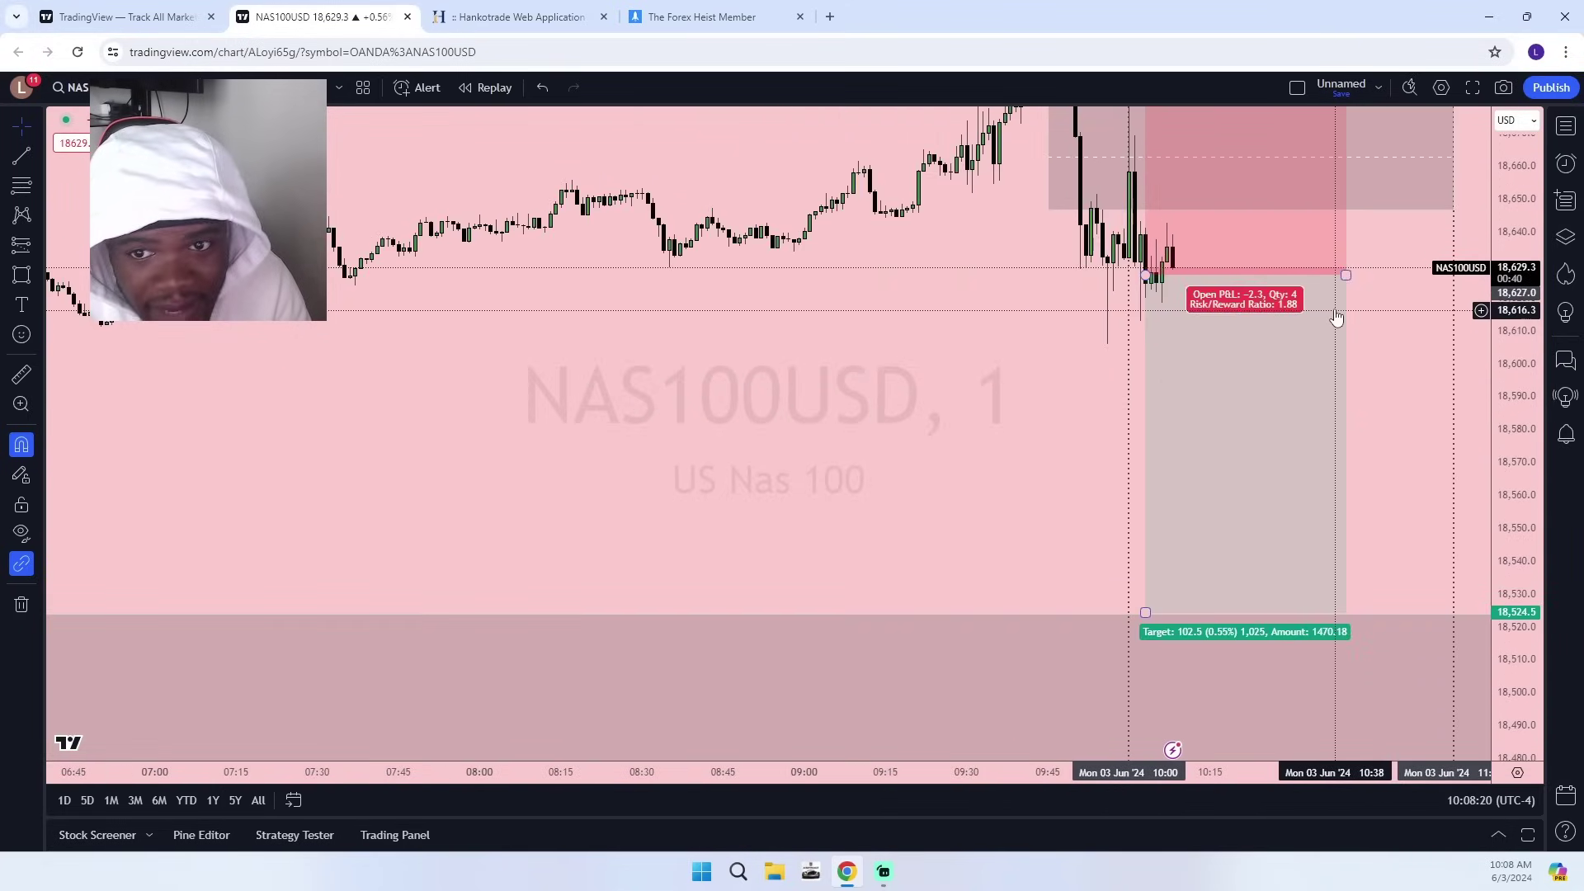
{"action": "scroll", "coordinate": [1372, 343], "scroll_direction": "down", "scroll_amount": 3}
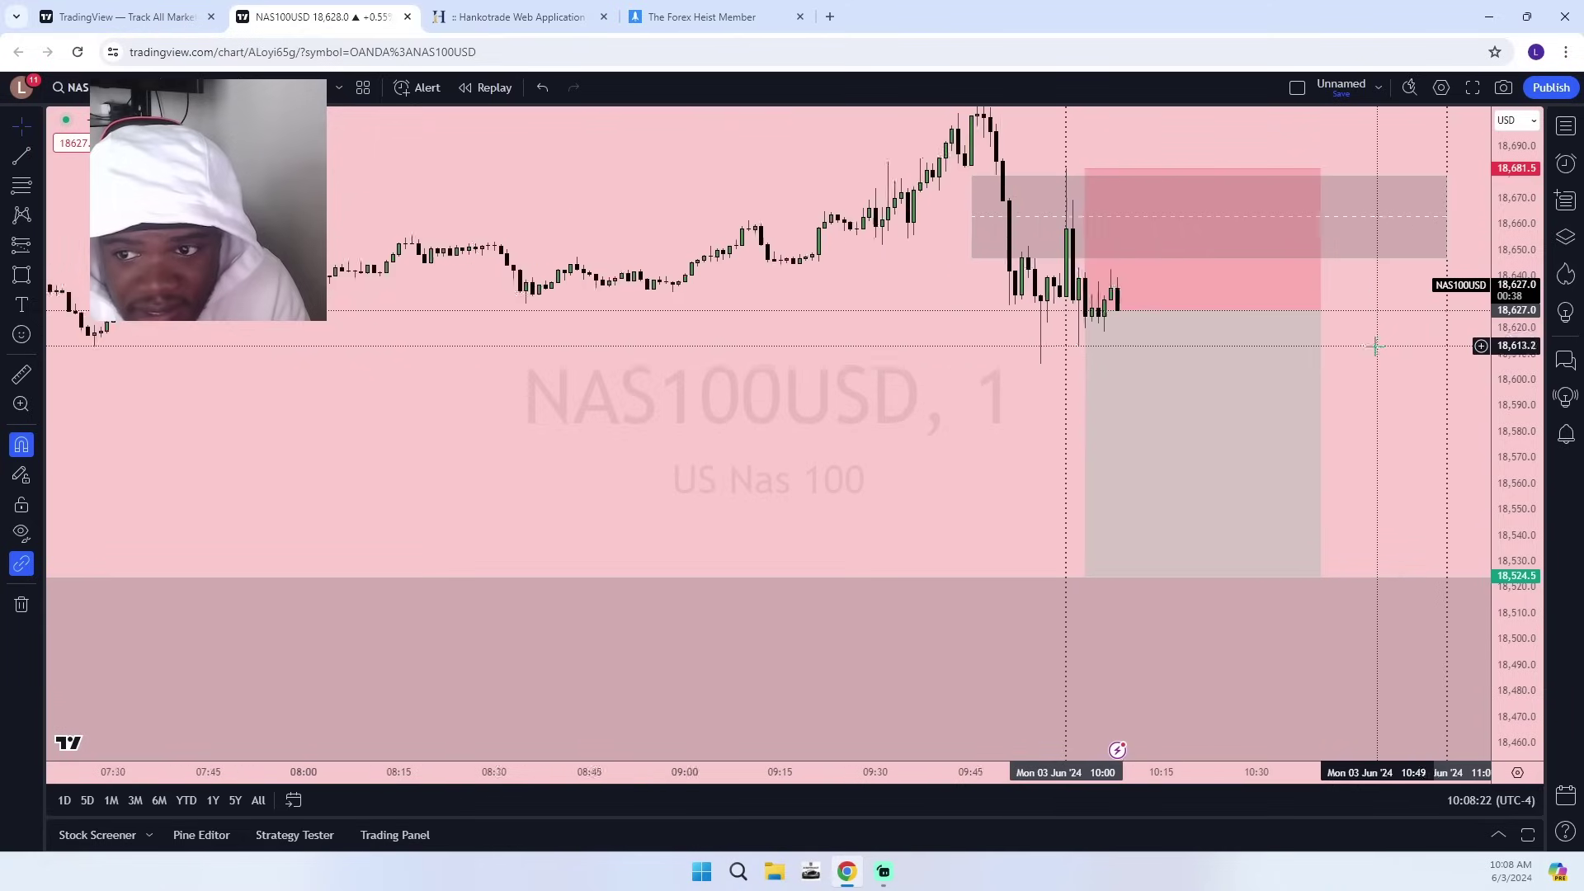
{"action": "left_click_drag", "start_coordinate": [955, 381], "coordinate": [681, 502]}
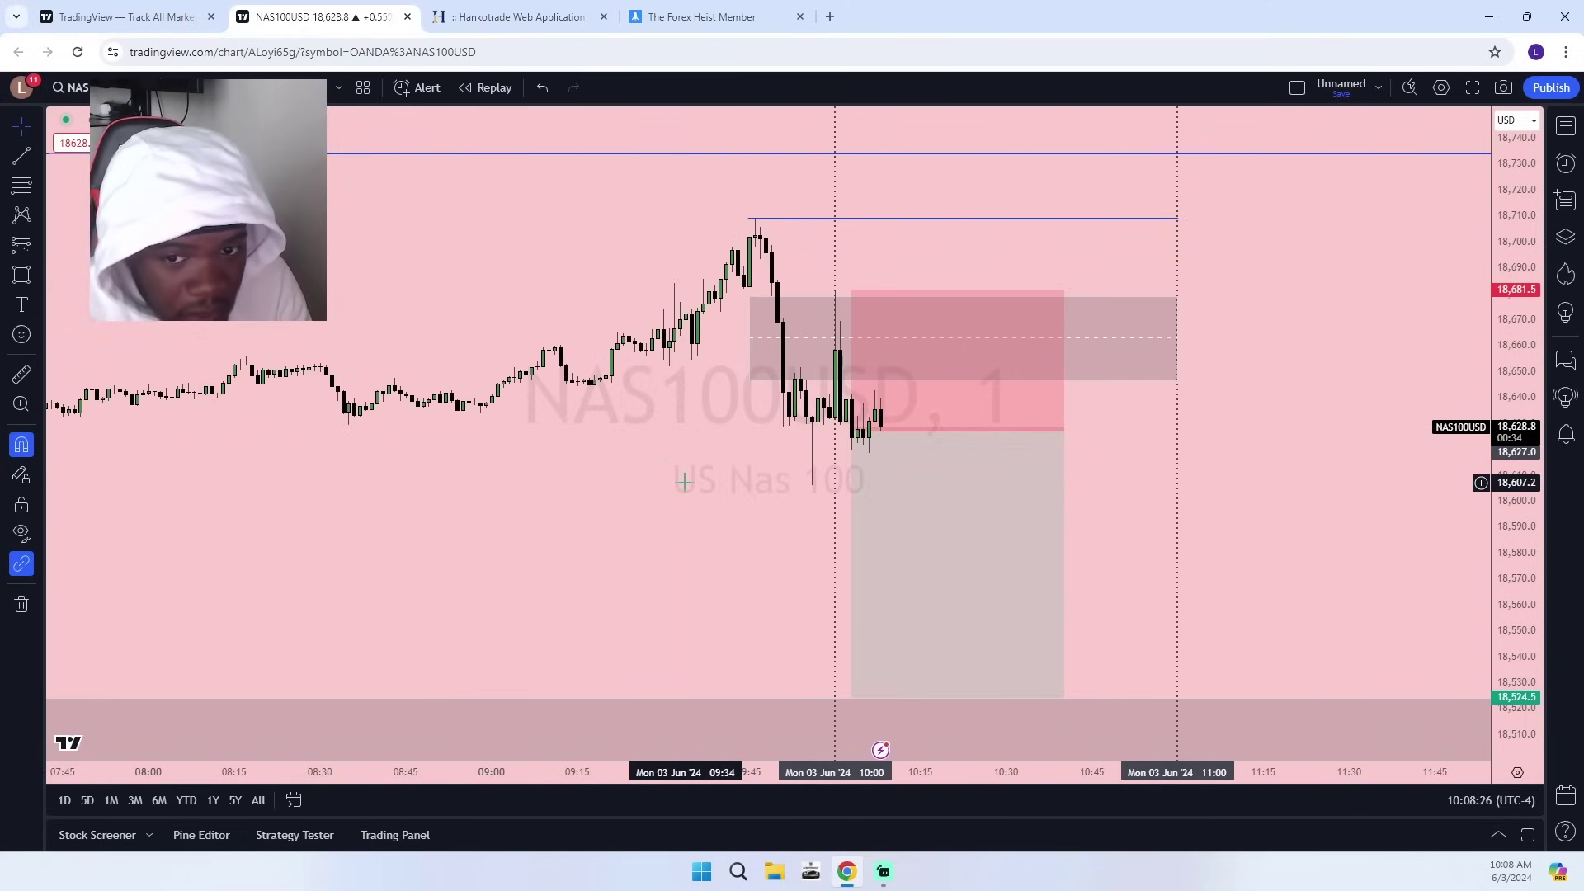
Switch to Hankotrade and modify the open NASUSD.HKT sell trade with a stop loss of 18670 and a take profit of 18550.
{"action": "left_click", "coordinate": [519, 17]}
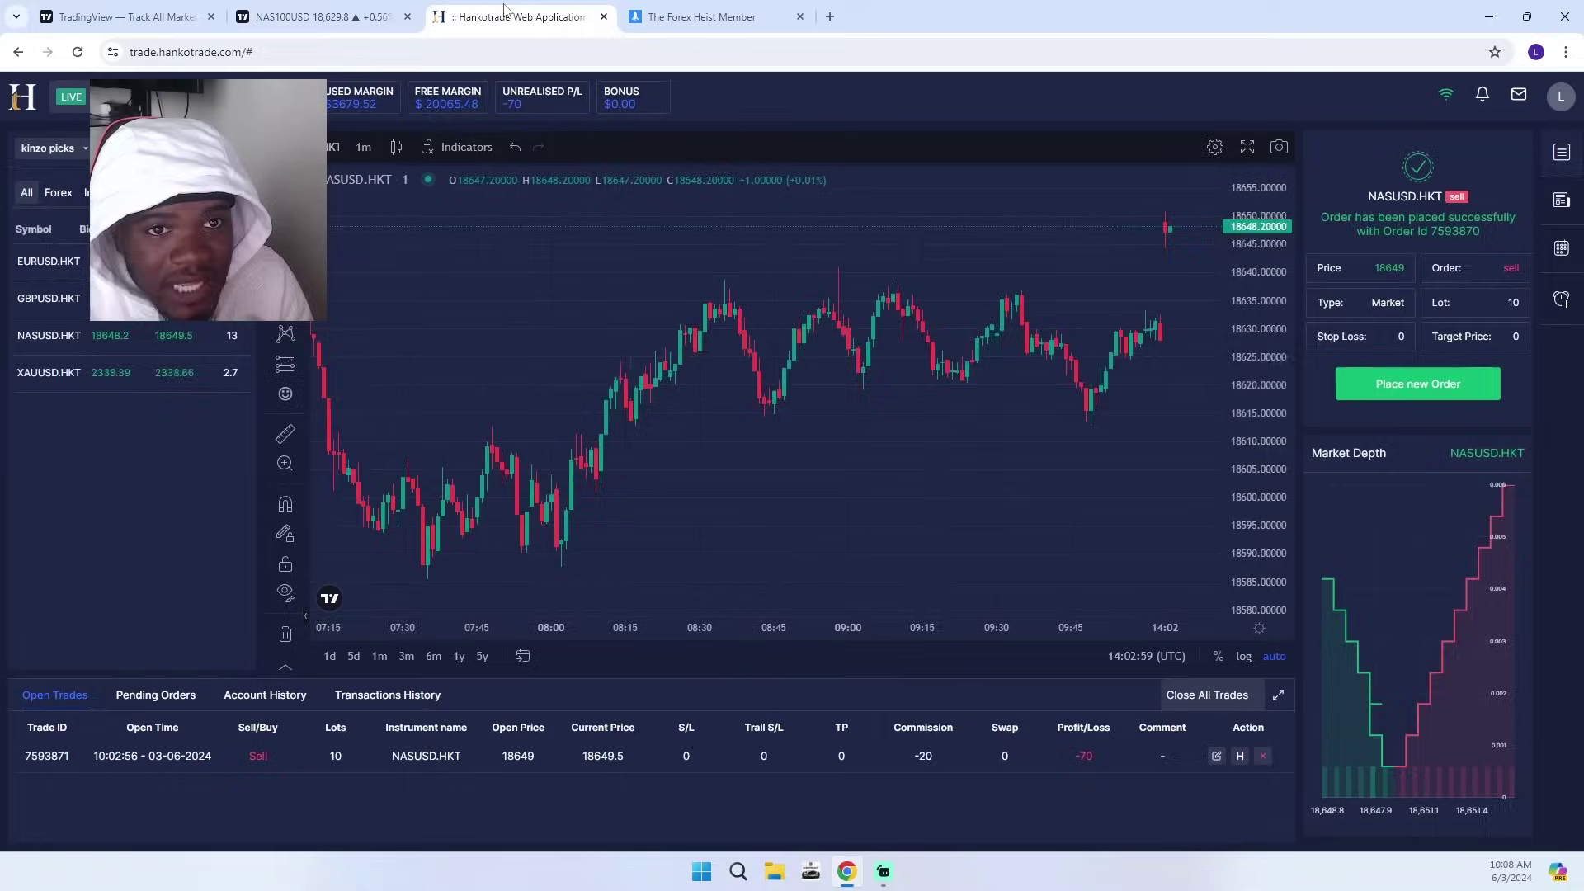
{"action": "left_click", "coordinate": [1216, 758]}
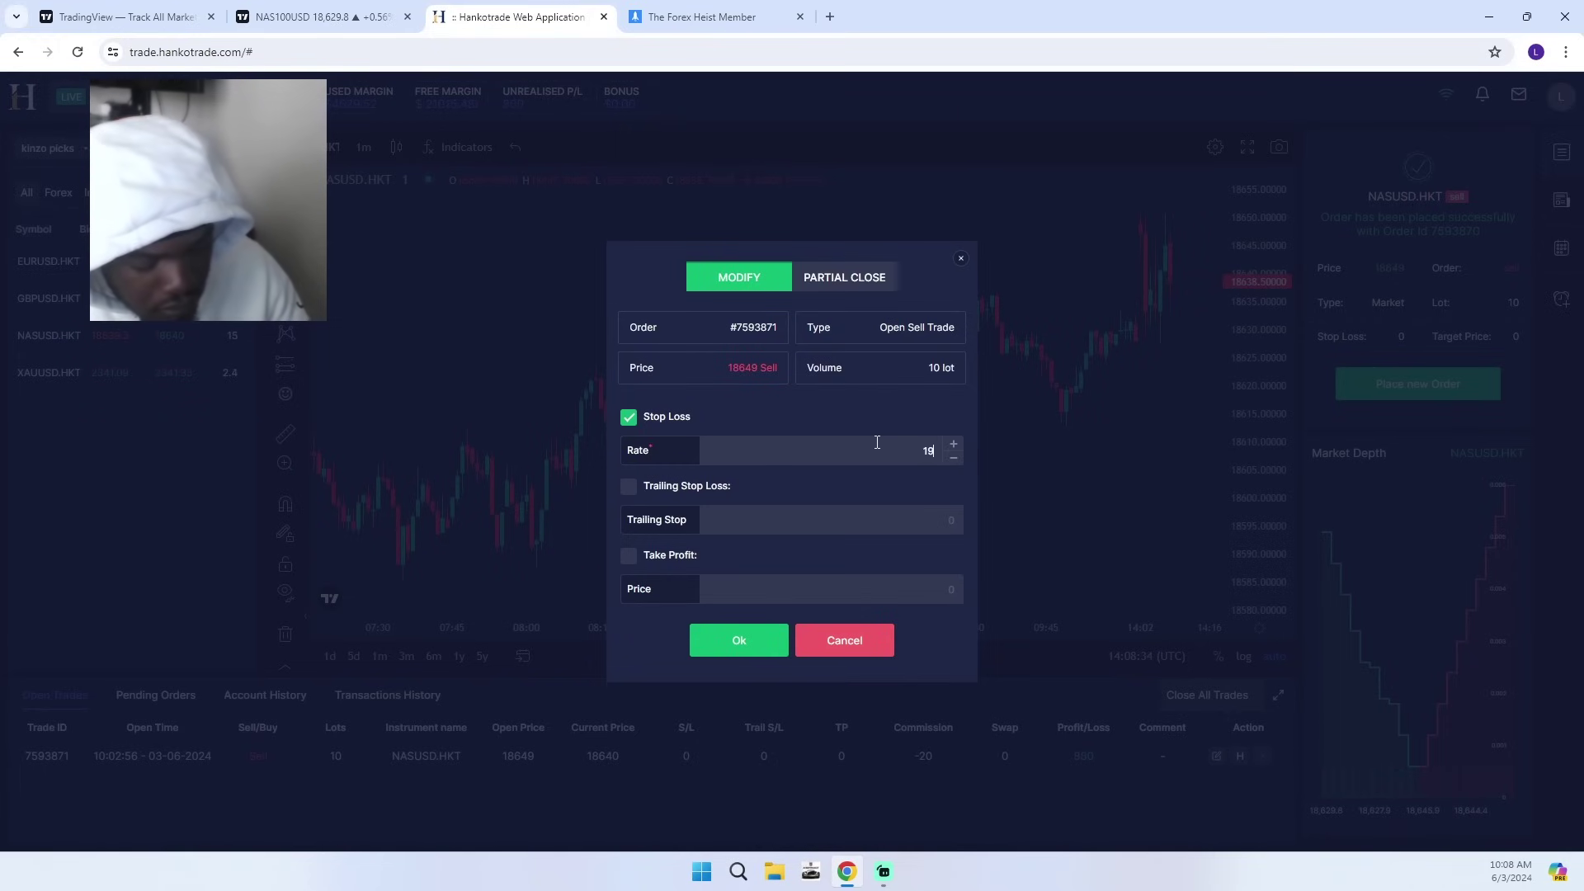
{"action": "type", "text": "19"}
{"action": "key", "text": "BackSpace"}
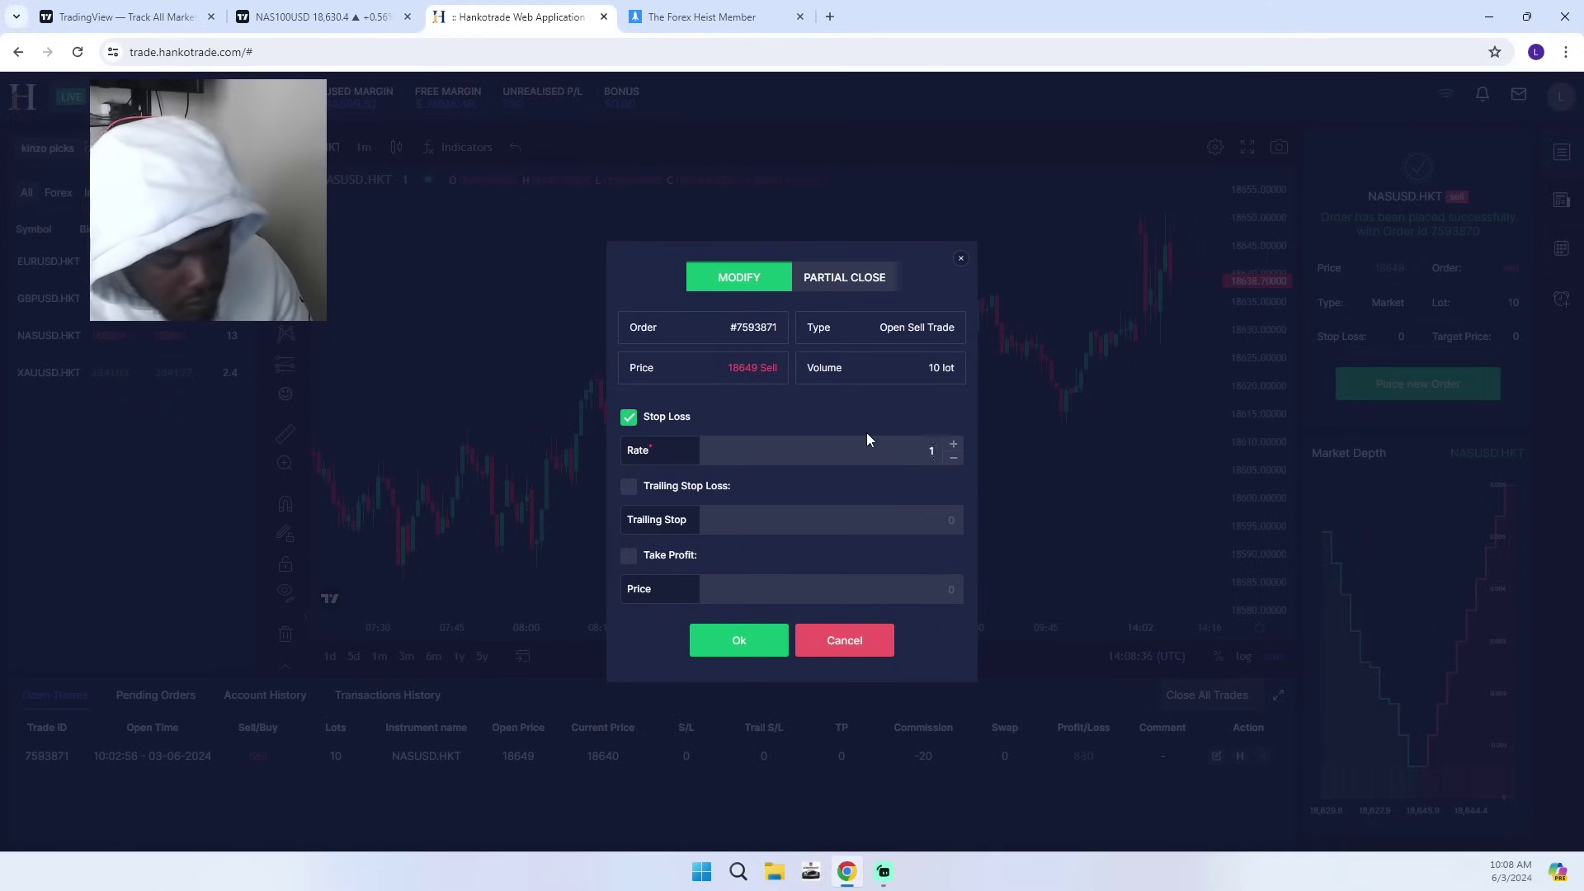
{"action": "type", "text": "8670"}
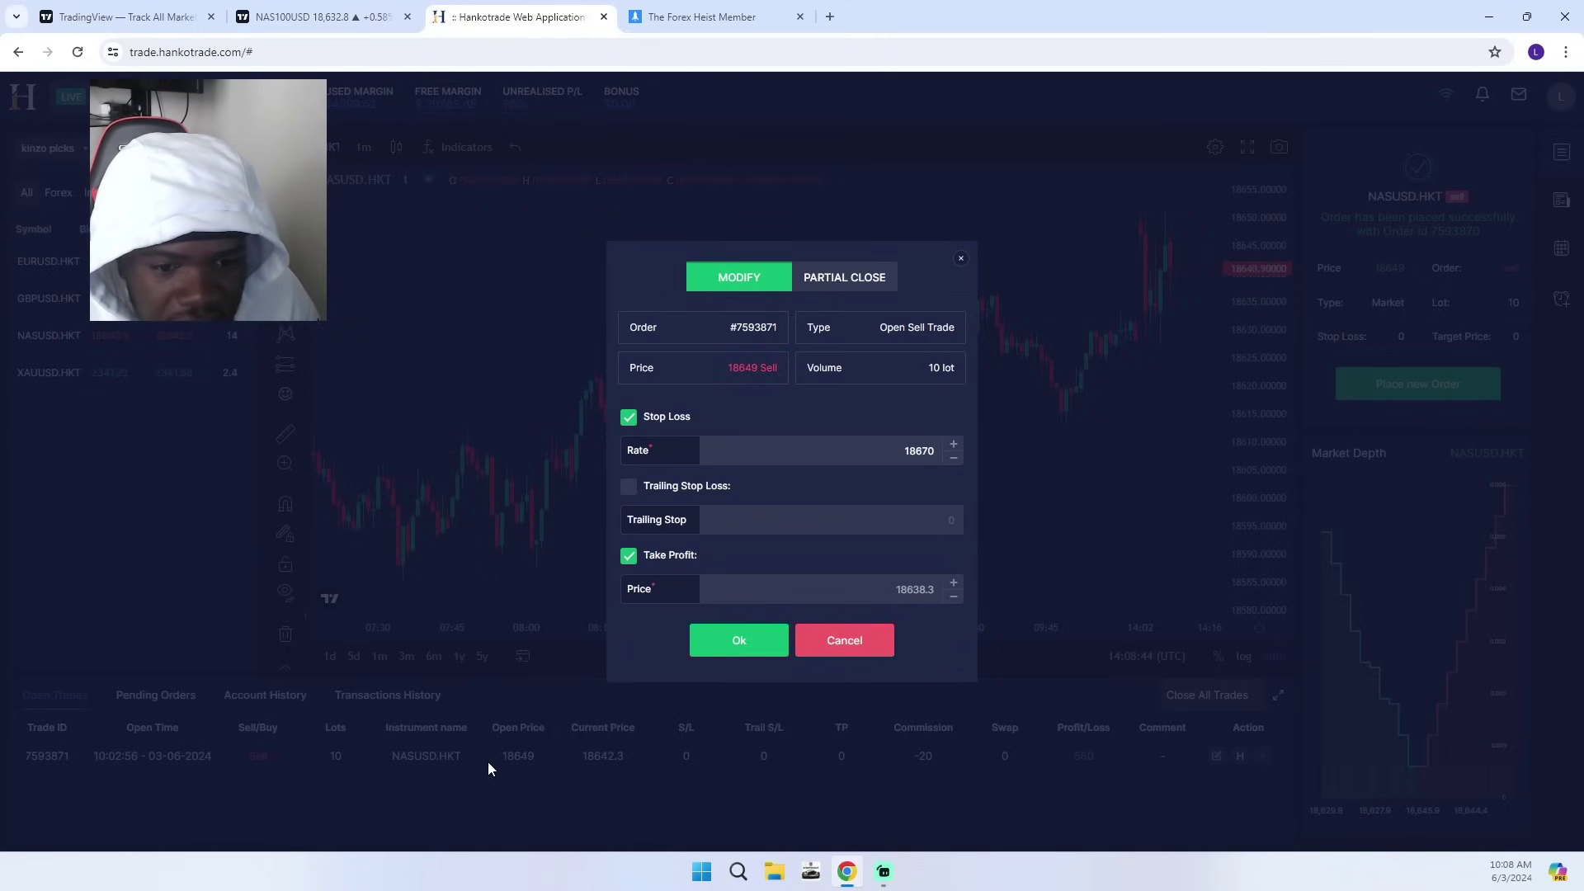
{"action": "left_click", "coordinate": [906, 584]}
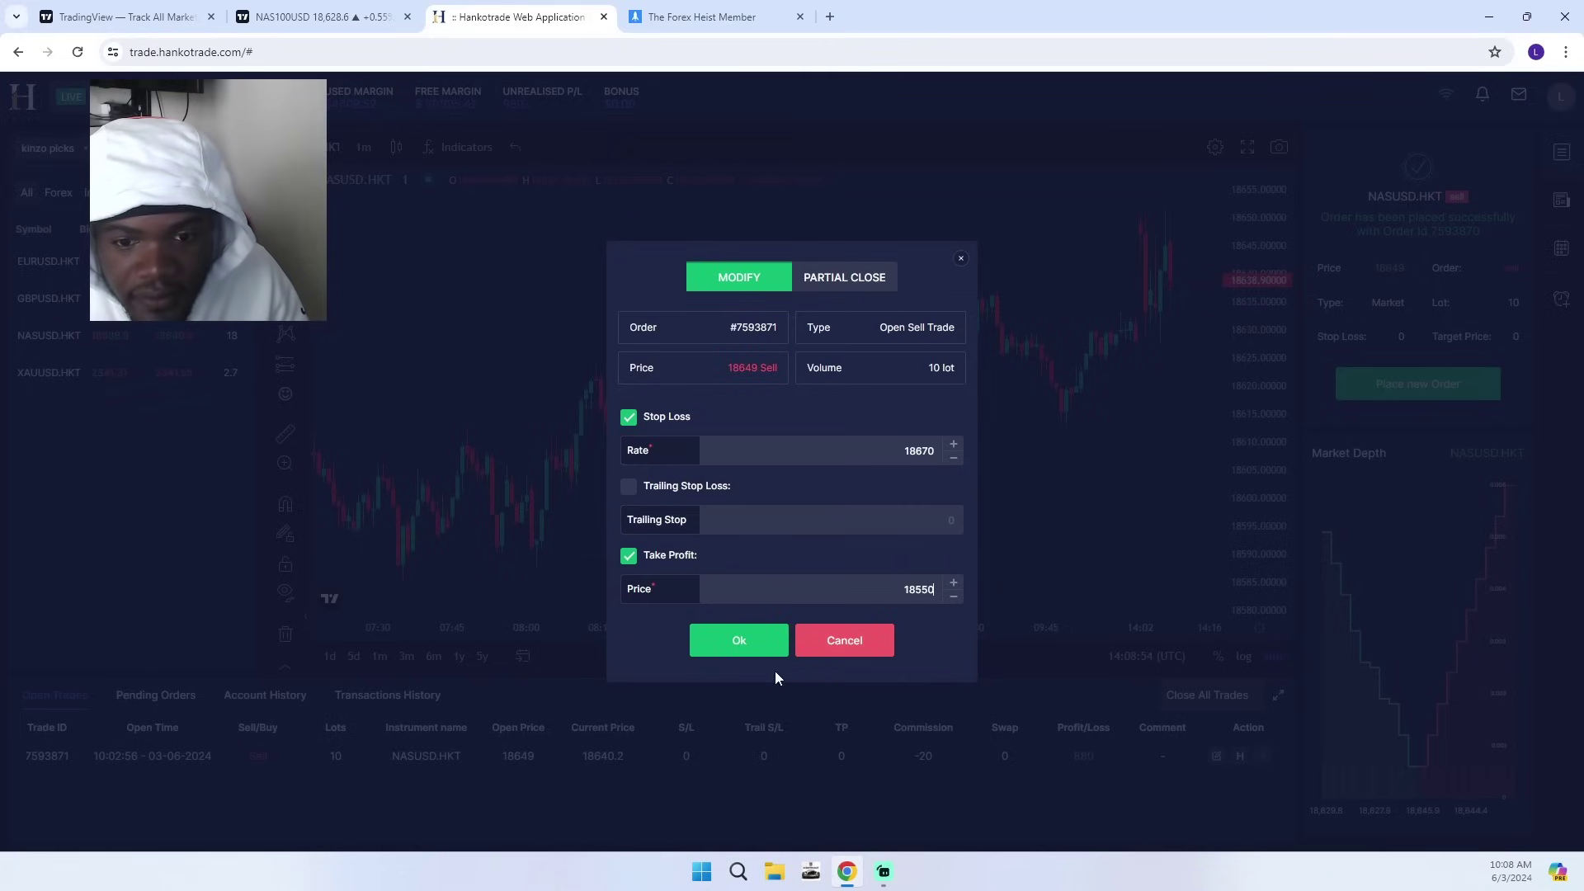
{"action": "left_click", "coordinate": [760, 647]}
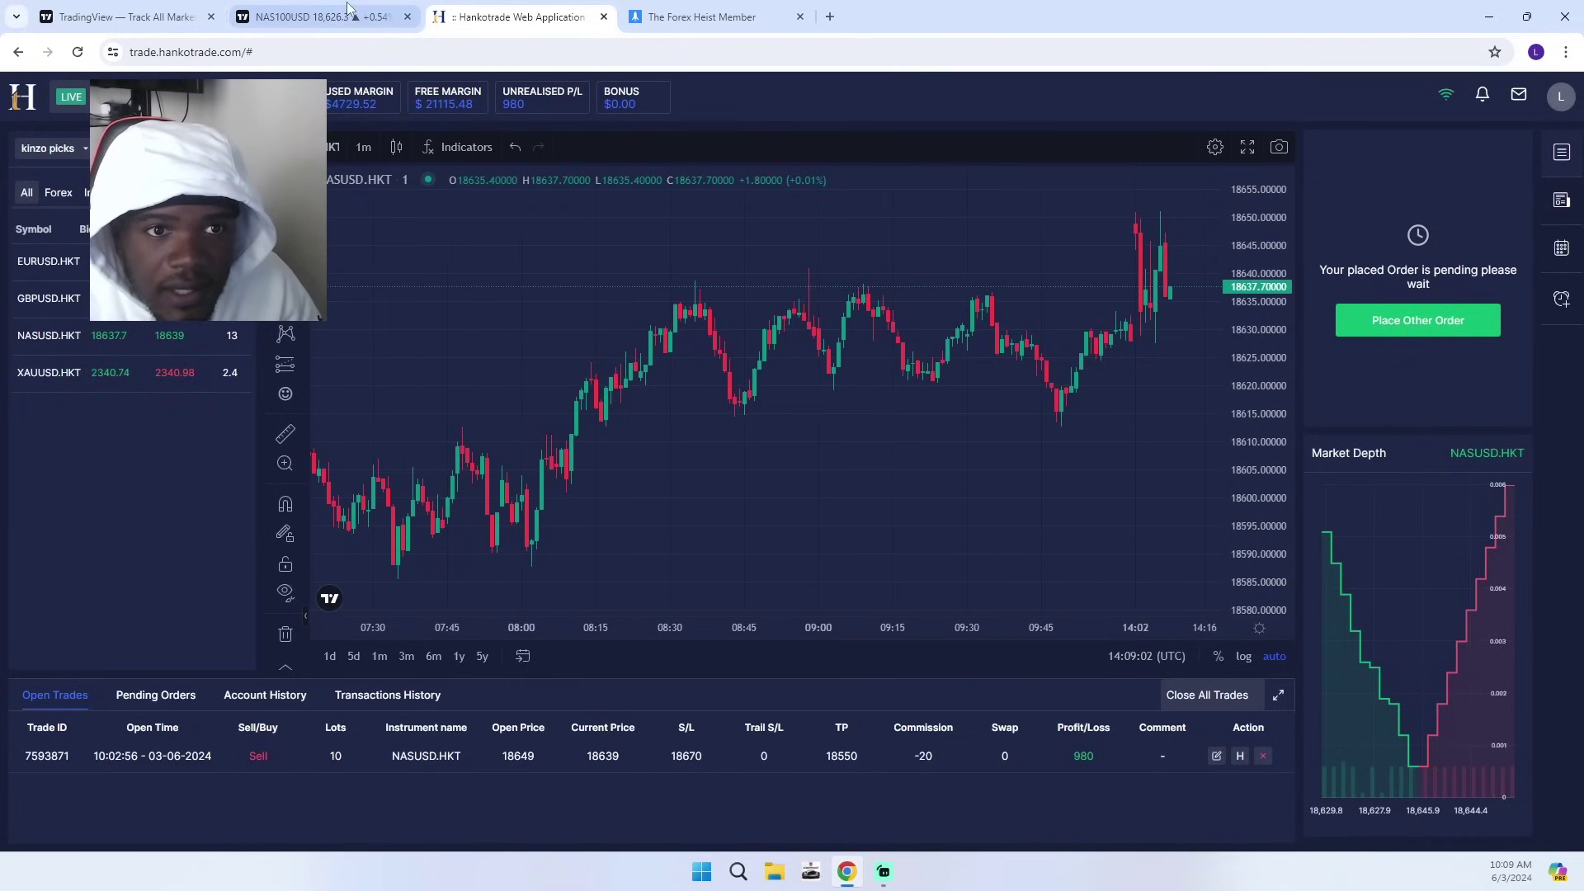
Return to the NAS100USD chart in TradingView and draw a level trend line from the 09:56 low at 18,606.1 to 10:27.
{"action": "left_click", "coordinate": [318, 16]}
{"action": "left_click_drag", "start_coordinate": [804, 587], "coordinate": [864, 492]}
{"action": "scroll", "coordinate": [866, 495], "scroll_direction": "up", "scroll_amount": 4}
{"action": "left_click_drag", "start_coordinate": [1200, 527], "coordinate": [1195, 507]}
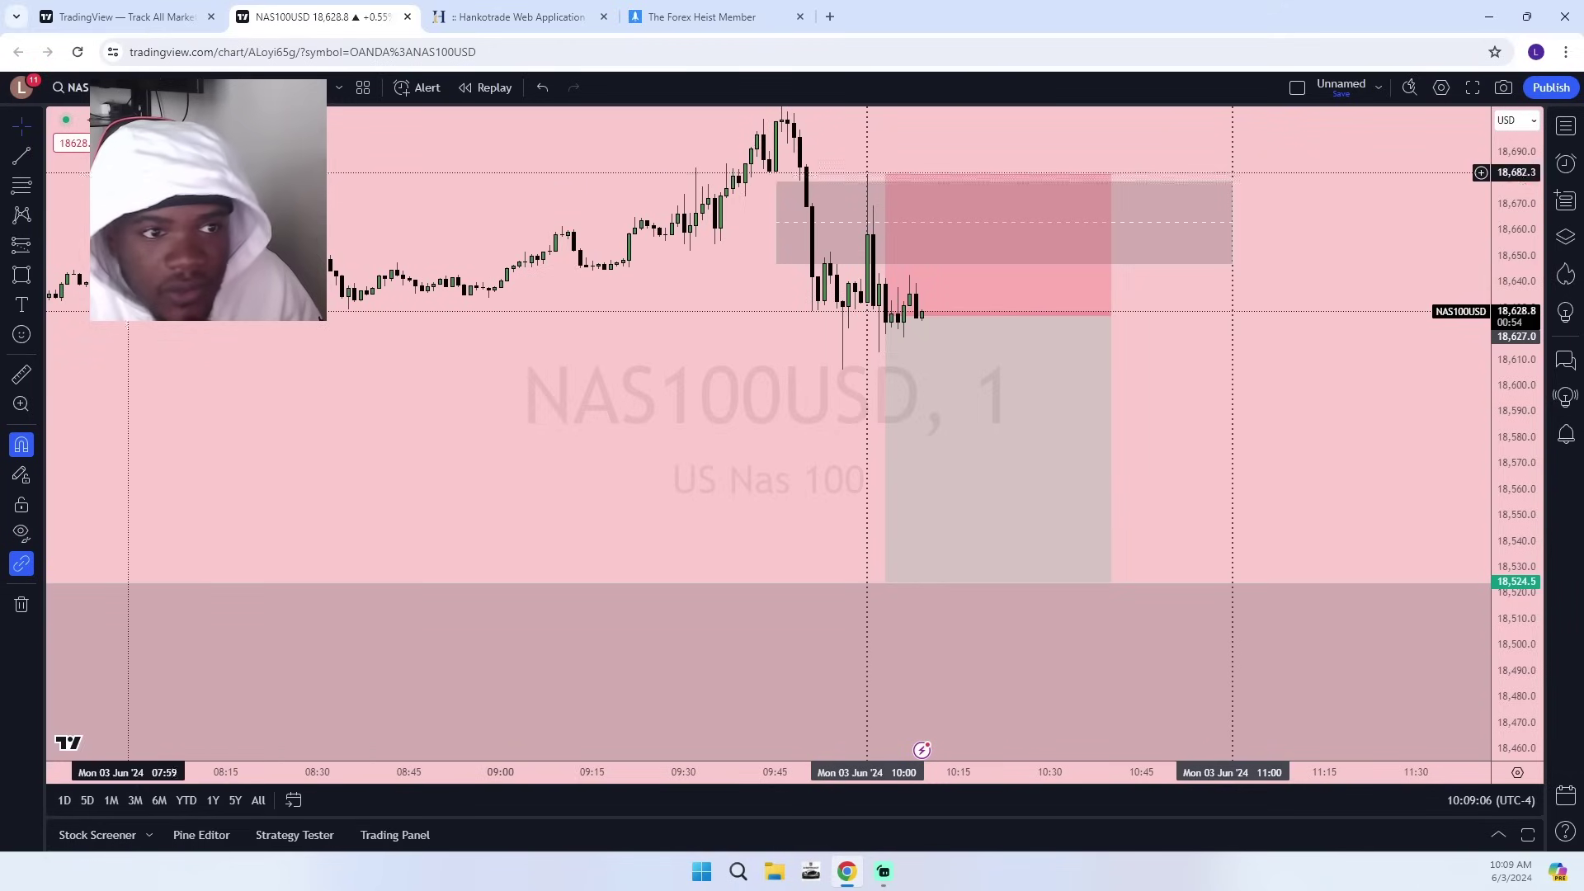
{"action": "key", "text": "alt+t"}
{"action": "left_click", "coordinate": [842, 370]}
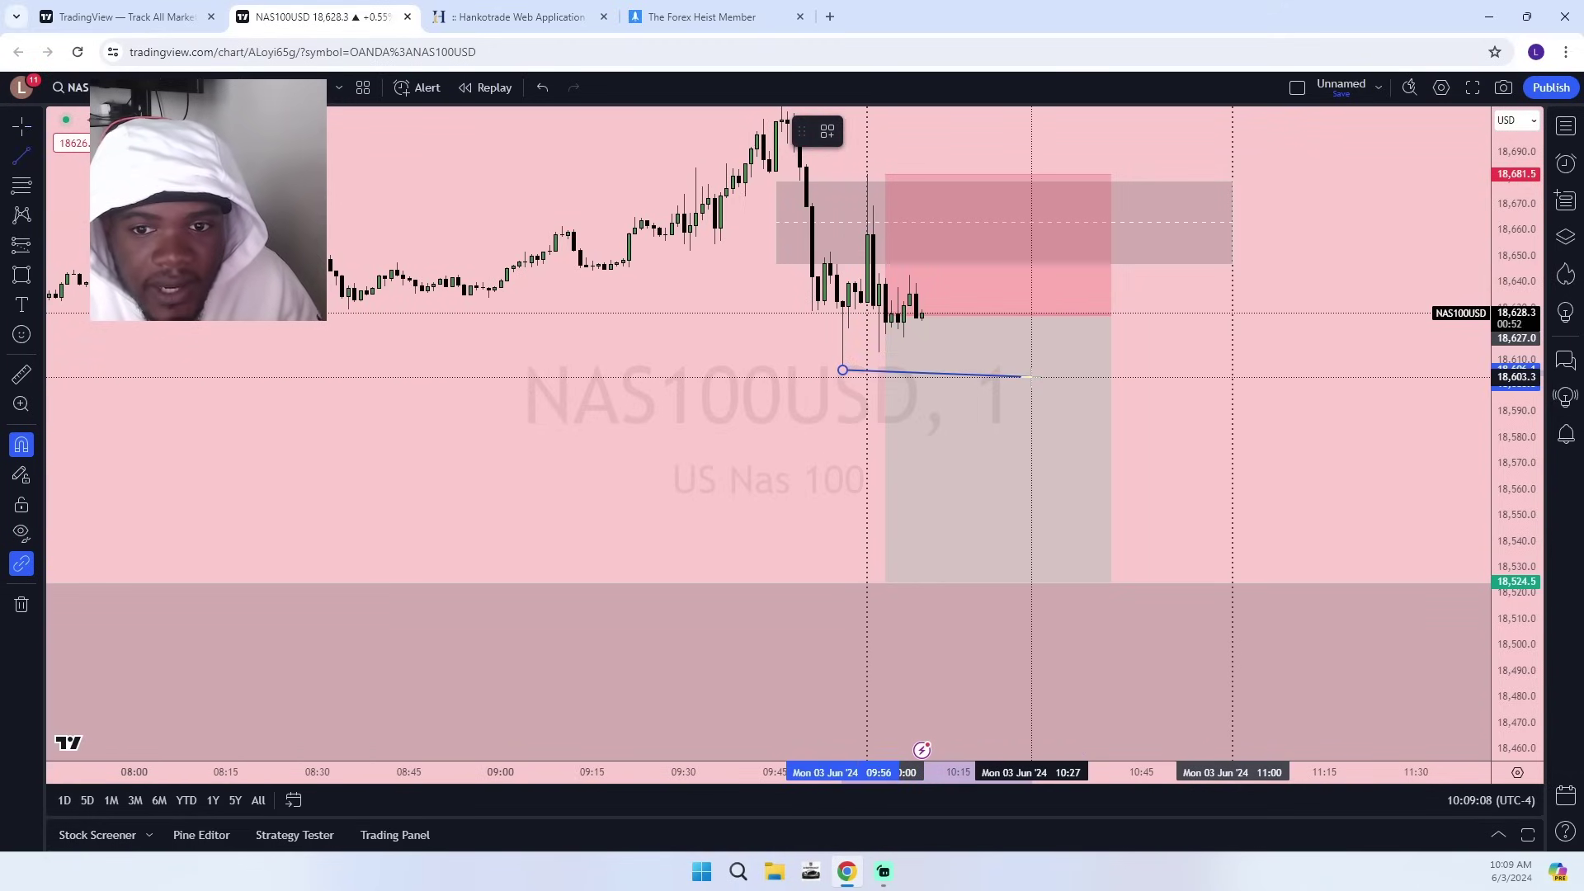
{"action": "left_click", "coordinate": [1031, 372]}
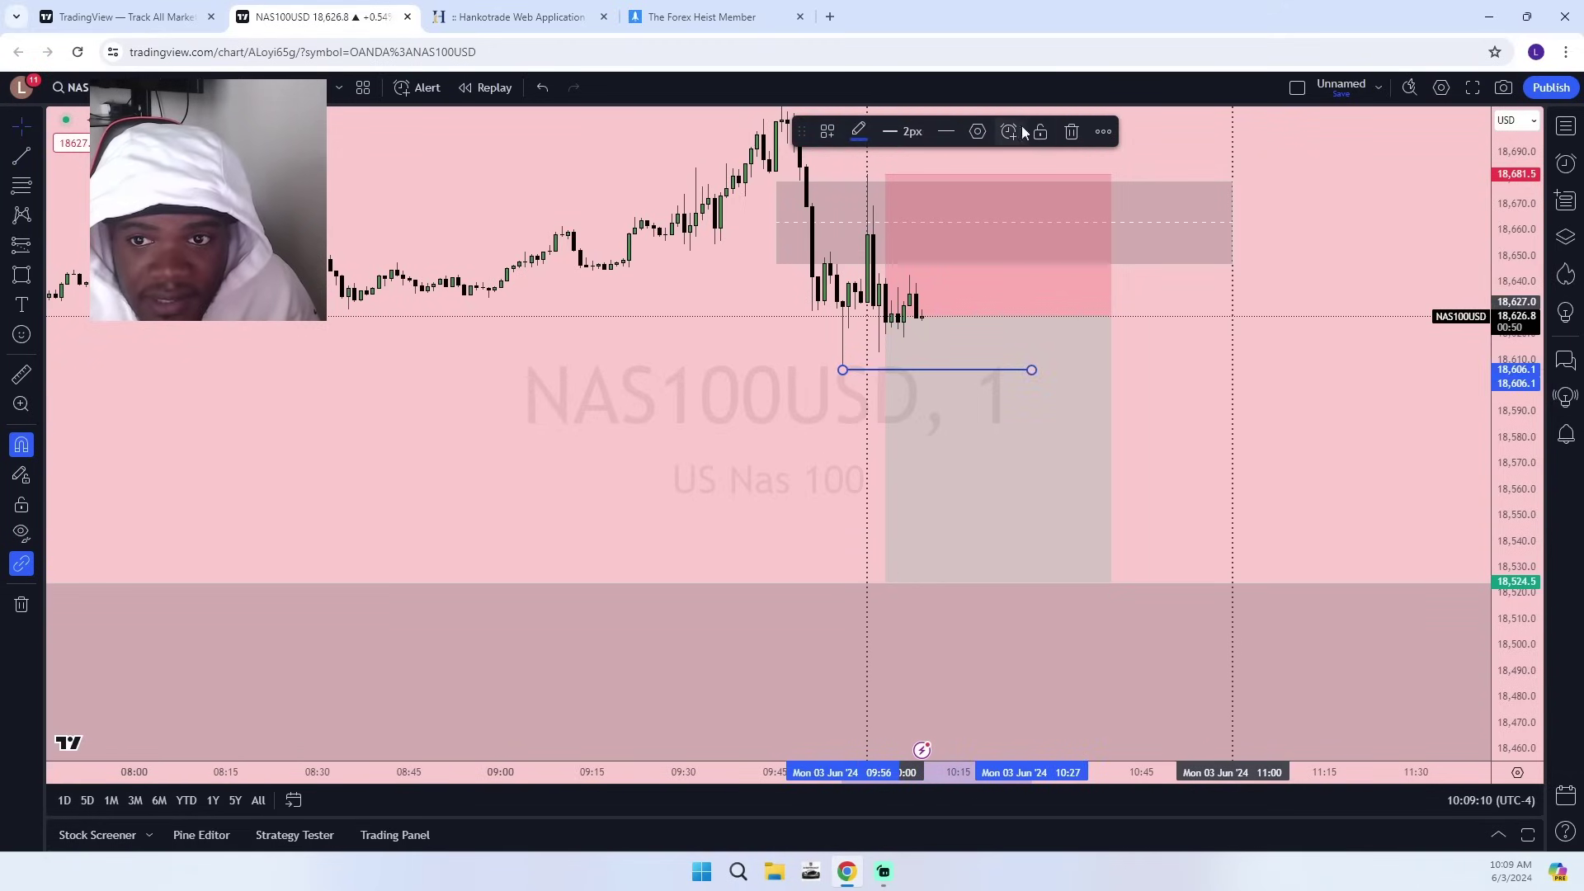
Apply the saved "sellside" template to the new trend line under the 09:56 low.
{"action": "left_click", "coordinate": [980, 133]}
{"action": "left_click", "coordinate": [681, 807]}
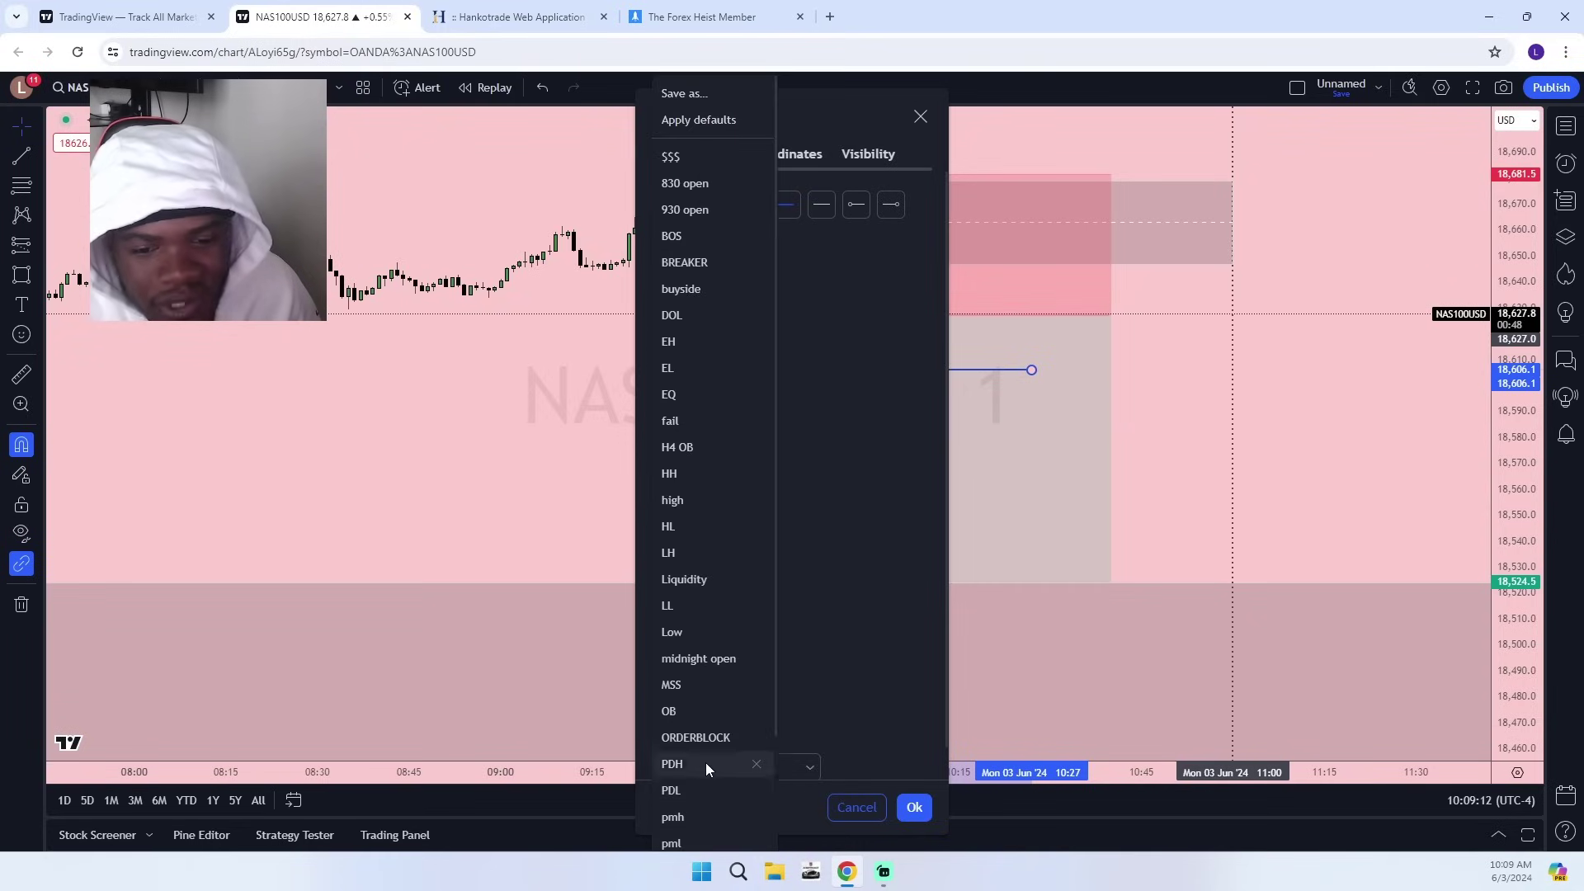
{"action": "scroll", "coordinate": [667, 644], "scroll_direction": "down", "scroll_amount": 3}
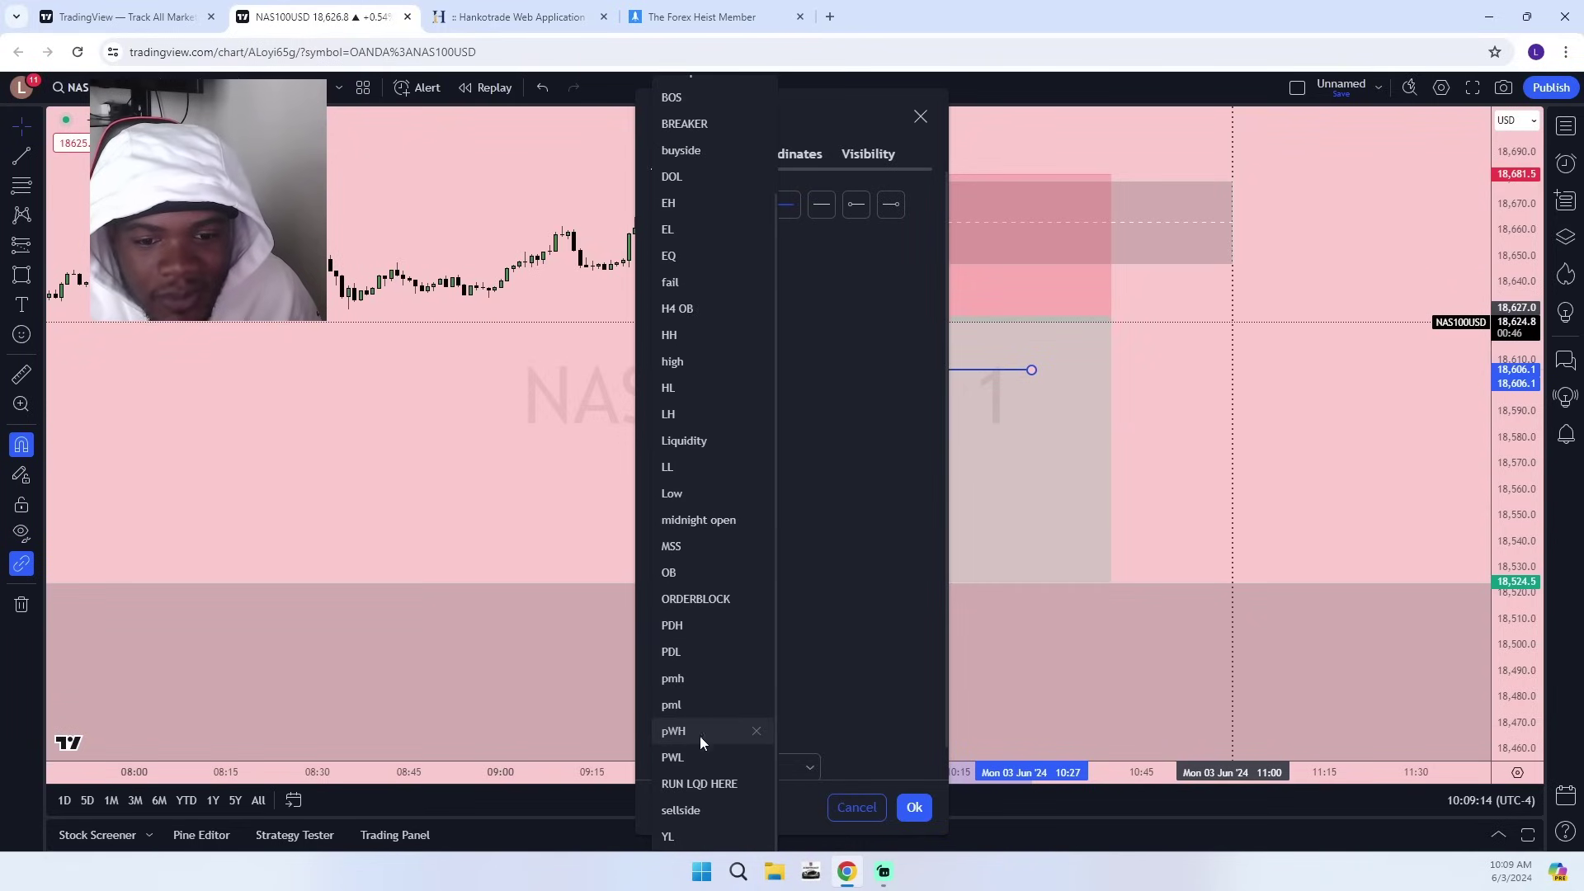
{"action": "left_click", "coordinate": [672, 809]}
{"action": "left_click", "coordinate": [914, 807]}
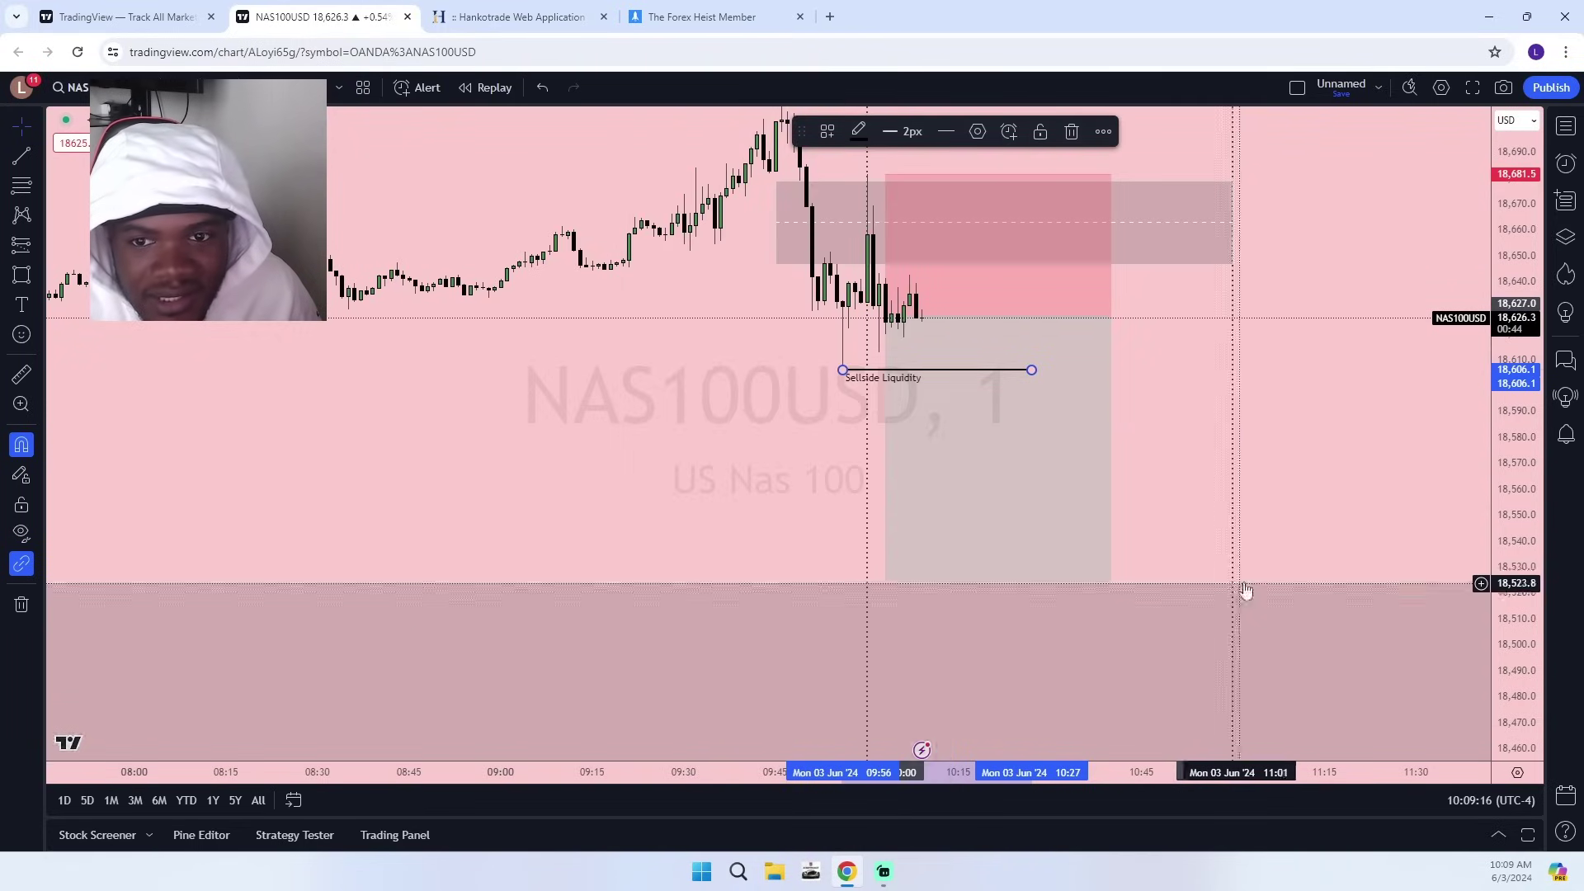
Examine the latest 1-minute candles against the Sellside Liquidity line, the short's entry and its target at the lower zone.
{"action": "scroll", "coordinate": [1142, 467], "scroll_direction": "up", "scroll_amount": 2}
{"action": "left_click_drag", "start_coordinate": [1142, 467], "coordinate": [1224, 530]}
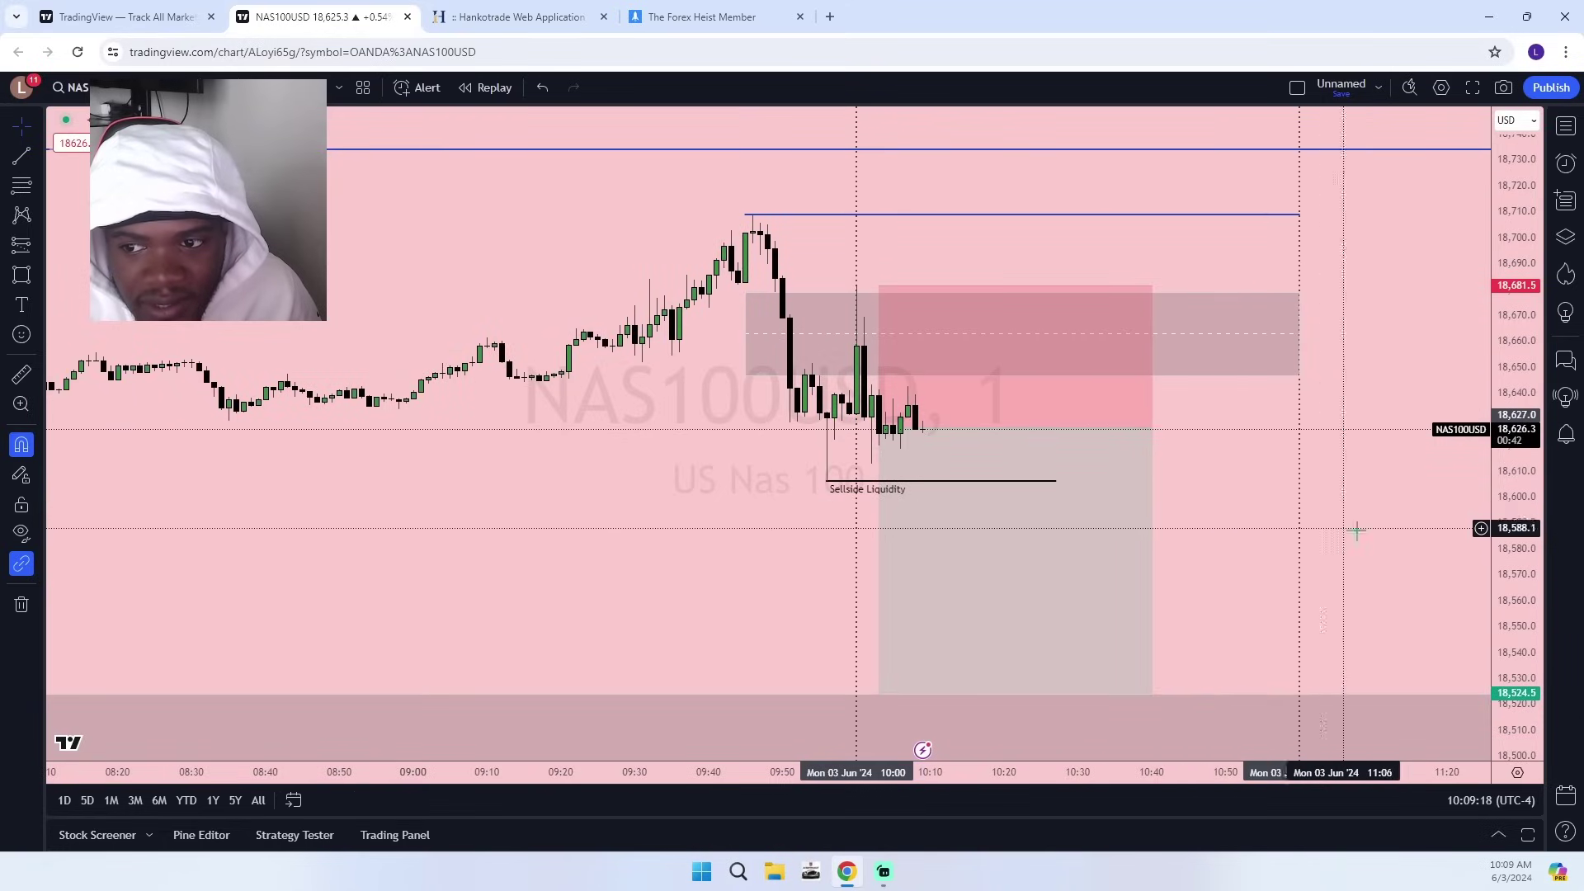
{"action": "left_click_drag", "start_coordinate": [1512, 567], "coordinate": [1420, 500]}
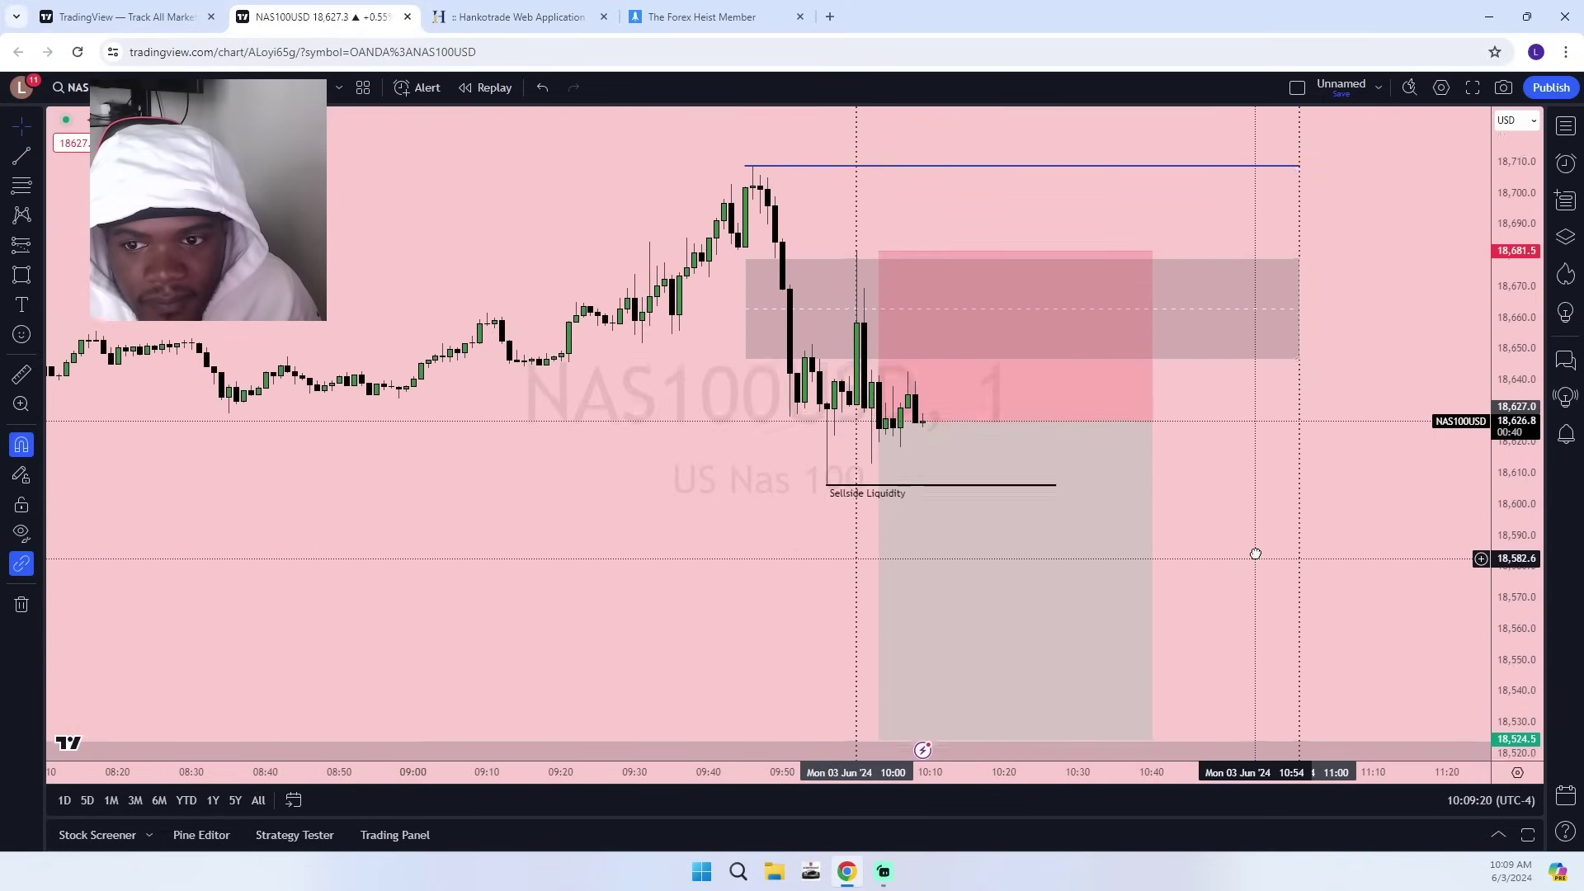
{"action": "left_click_drag", "start_coordinate": [1255, 551], "coordinate": [1273, 499]}
{"action": "scroll", "coordinate": [1273, 512], "scroll_direction": "down", "scroll_amount": 3}
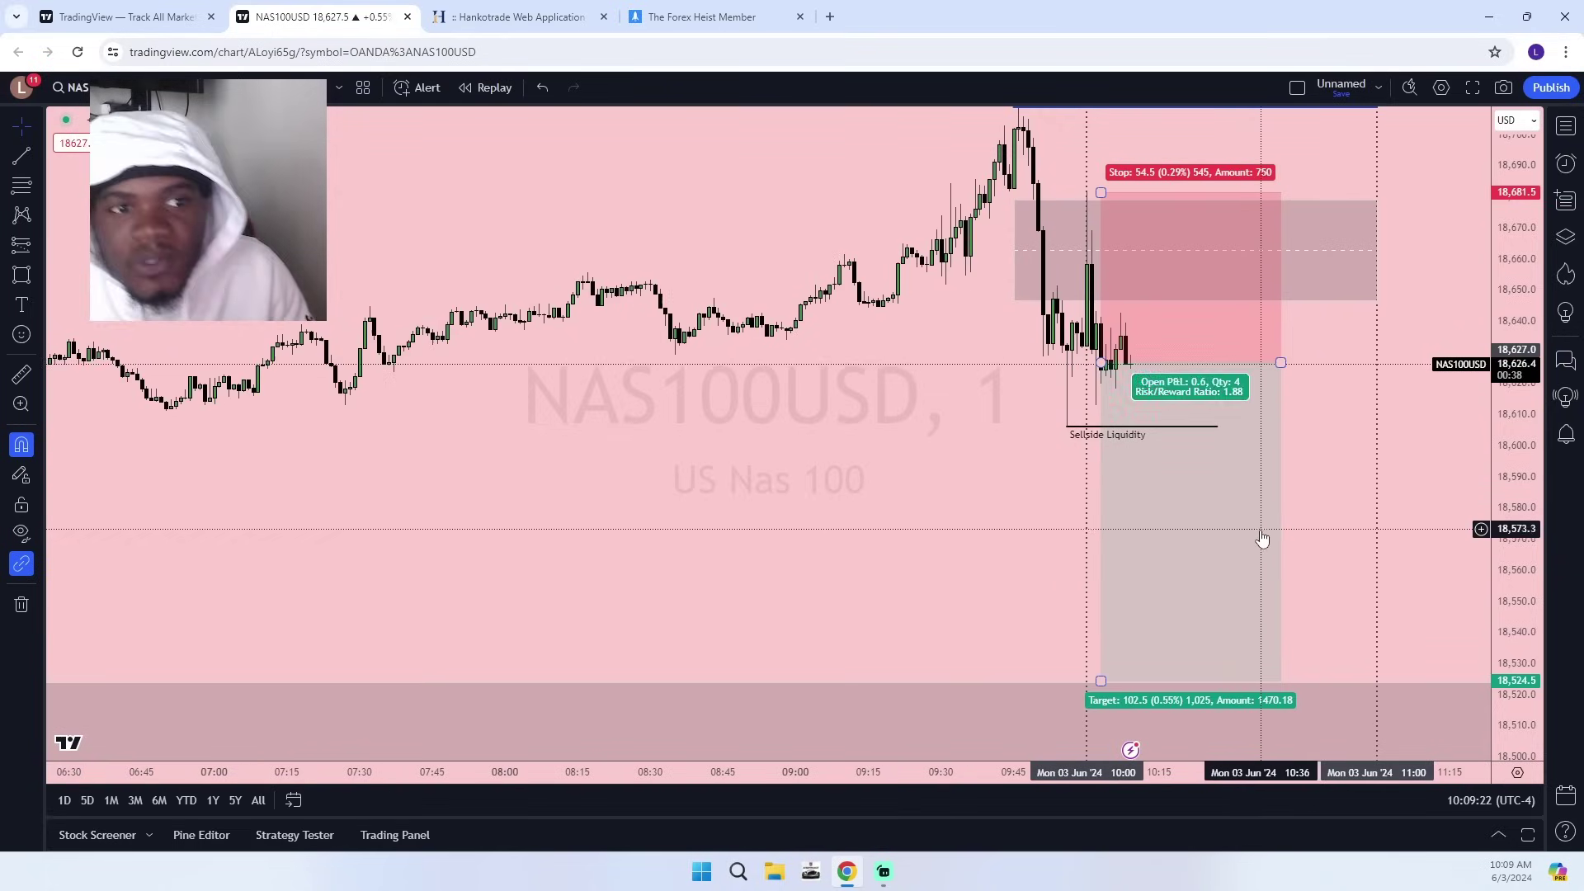
{"action": "scroll", "coordinate": [1199, 519], "scroll_direction": "up", "scroll_amount": 2}
{"action": "scroll", "coordinate": [1172, 521], "scroll_direction": "up", "scroll_amount": 2}
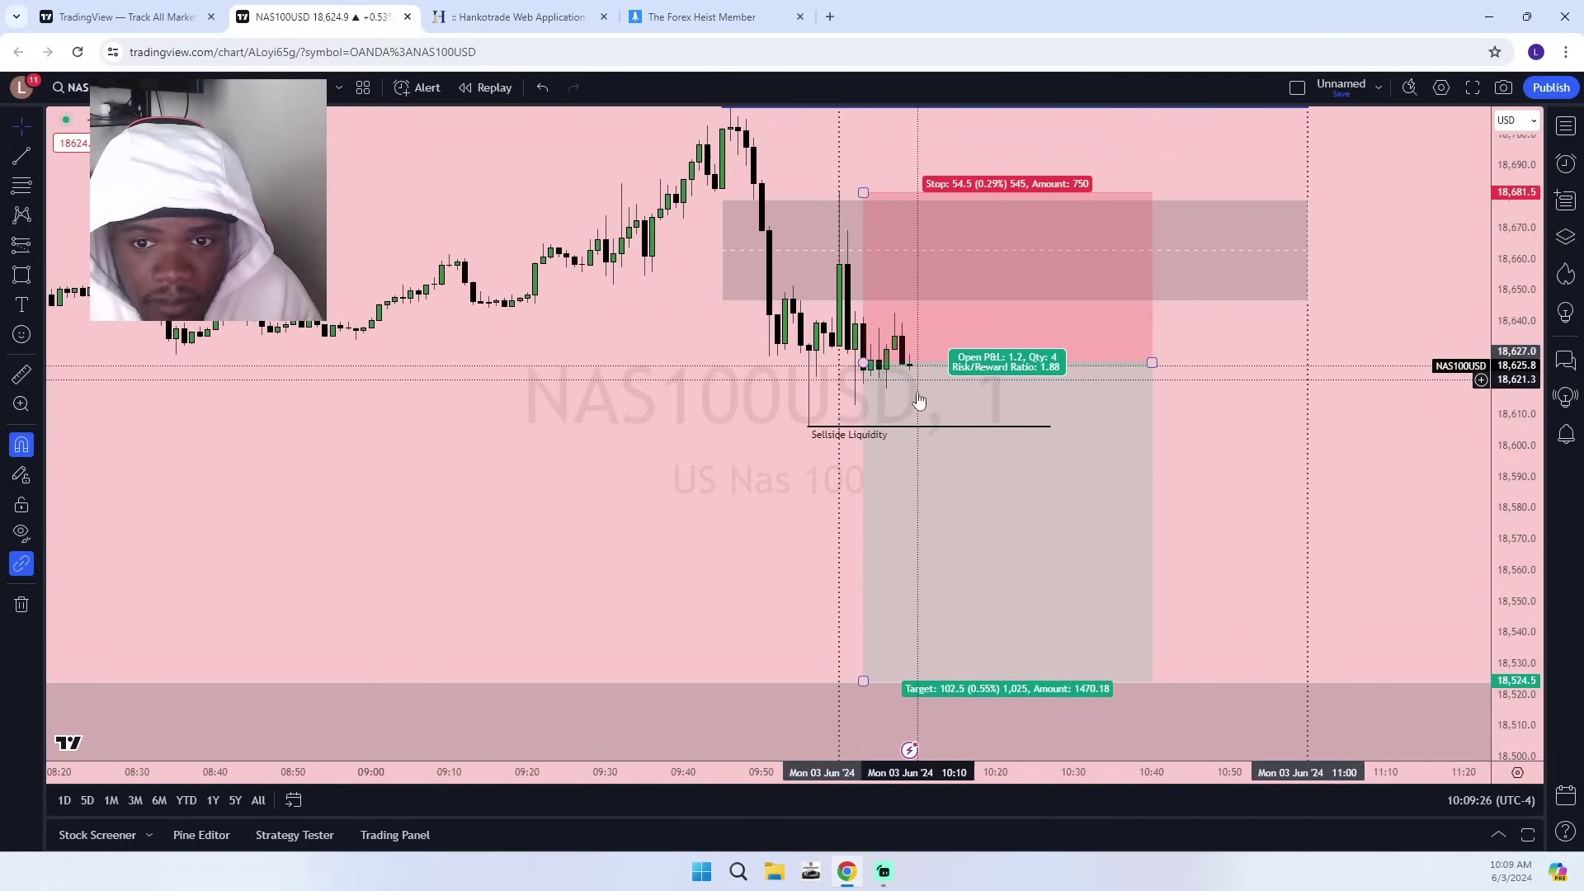
{"action": "left_click_drag", "start_coordinate": [1502, 353], "coordinate": [1495, 383]}
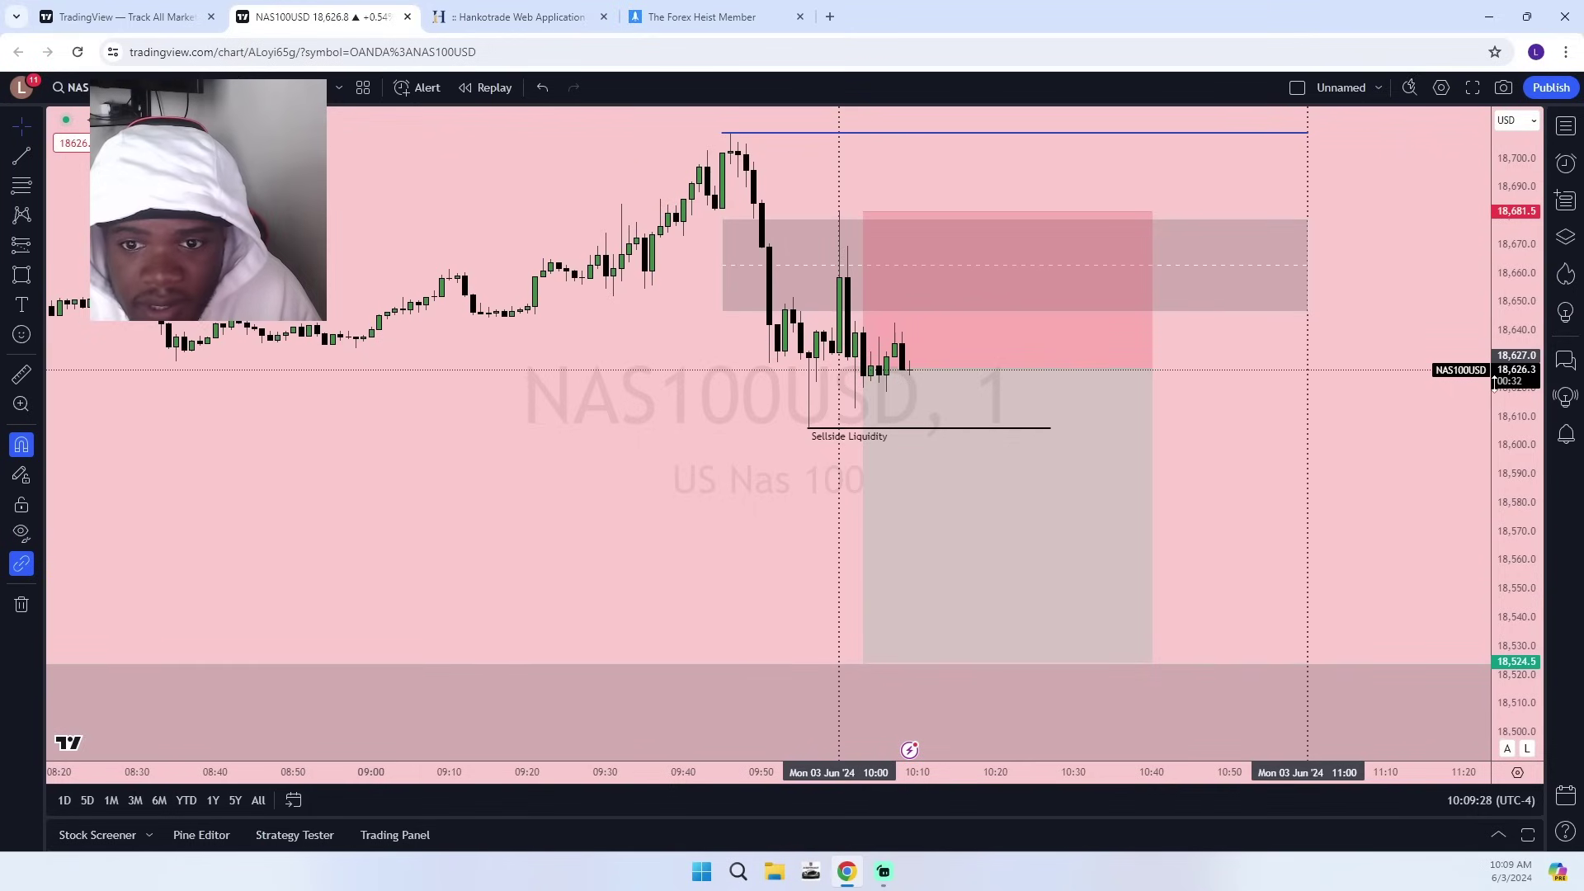
{"action": "left_click_drag", "start_coordinate": [1277, 493], "coordinate": [1301, 343]}
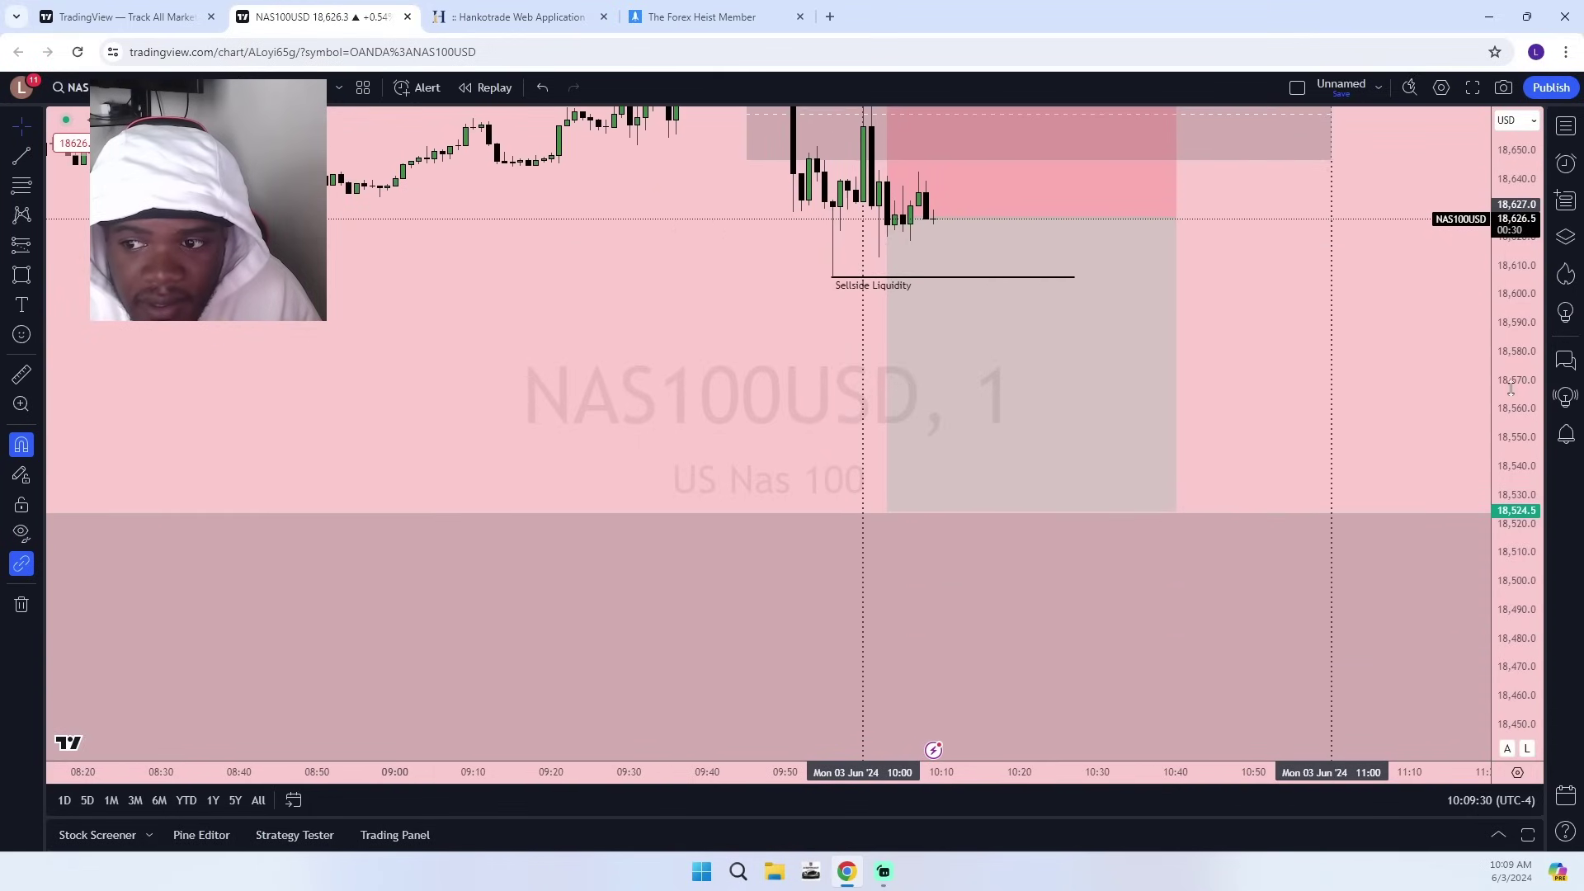
{"action": "left_click_drag", "start_coordinate": [1510, 388], "coordinate": [1503, 444]}
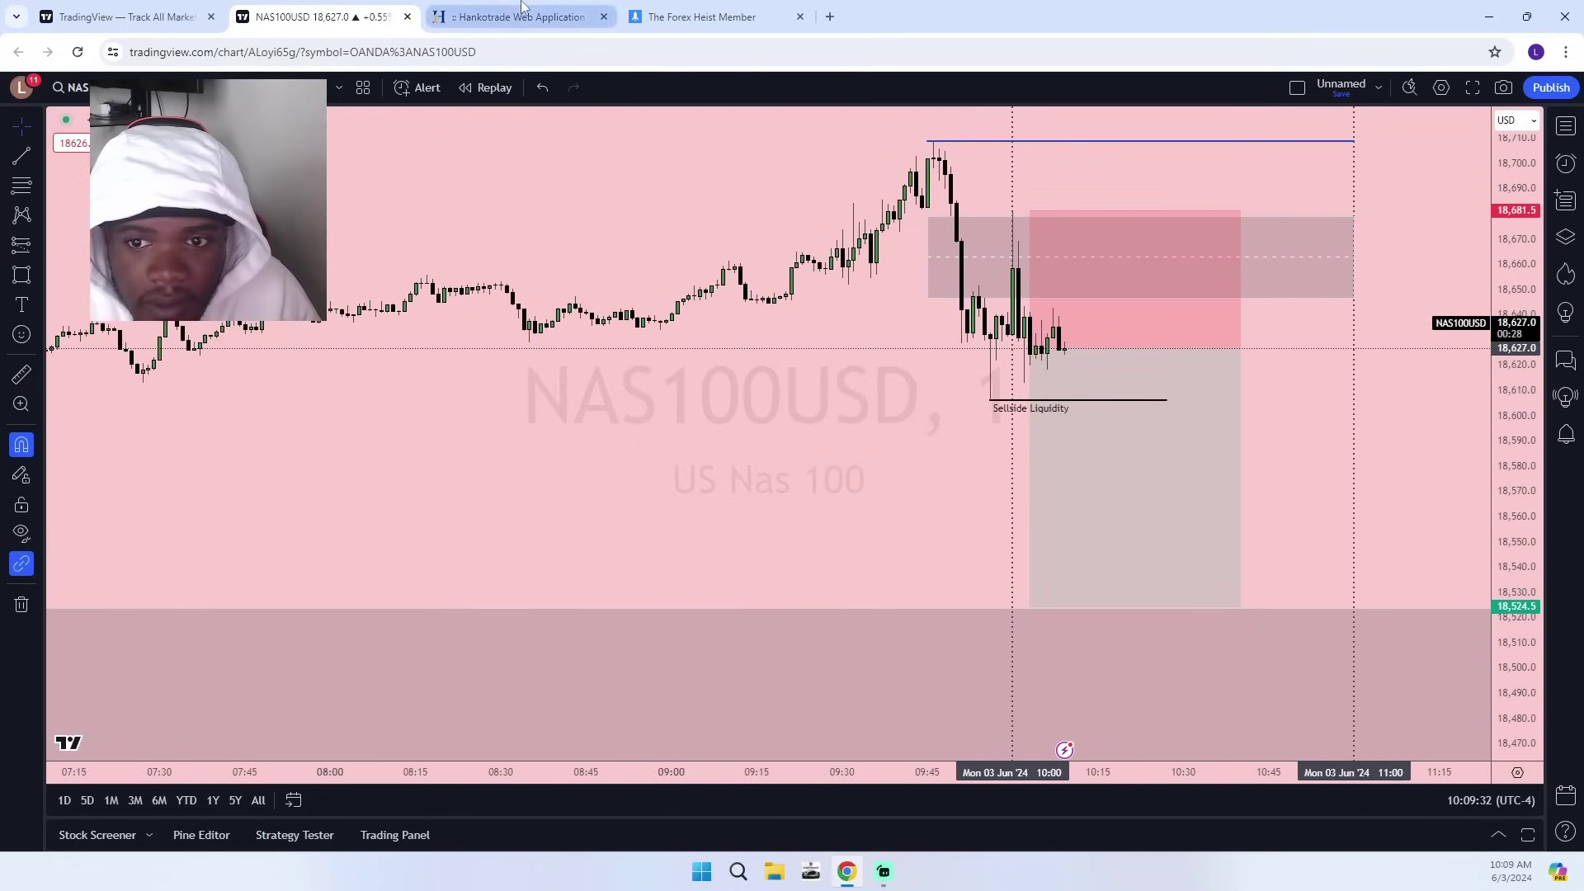
Check the open NASUSD.HKT trade's profit or loss in Hankotrade and return to the NAS100USD chart in TradingView.
{"action": "left_click", "coordinate": [521, 17]}
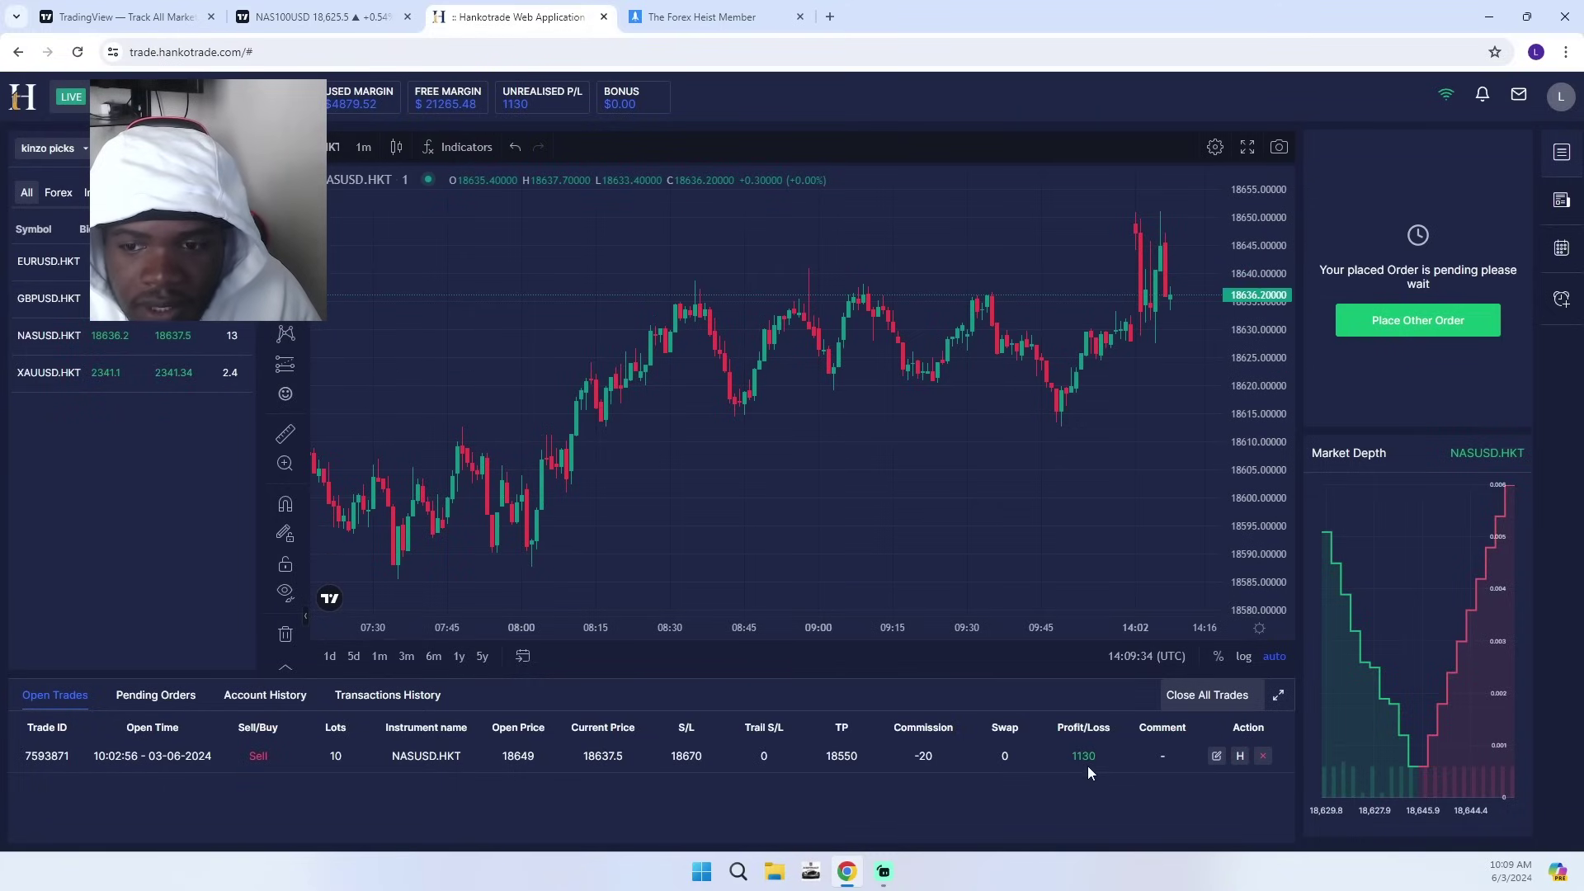
{"action": "left_click", "coordinate": [322, 16]}
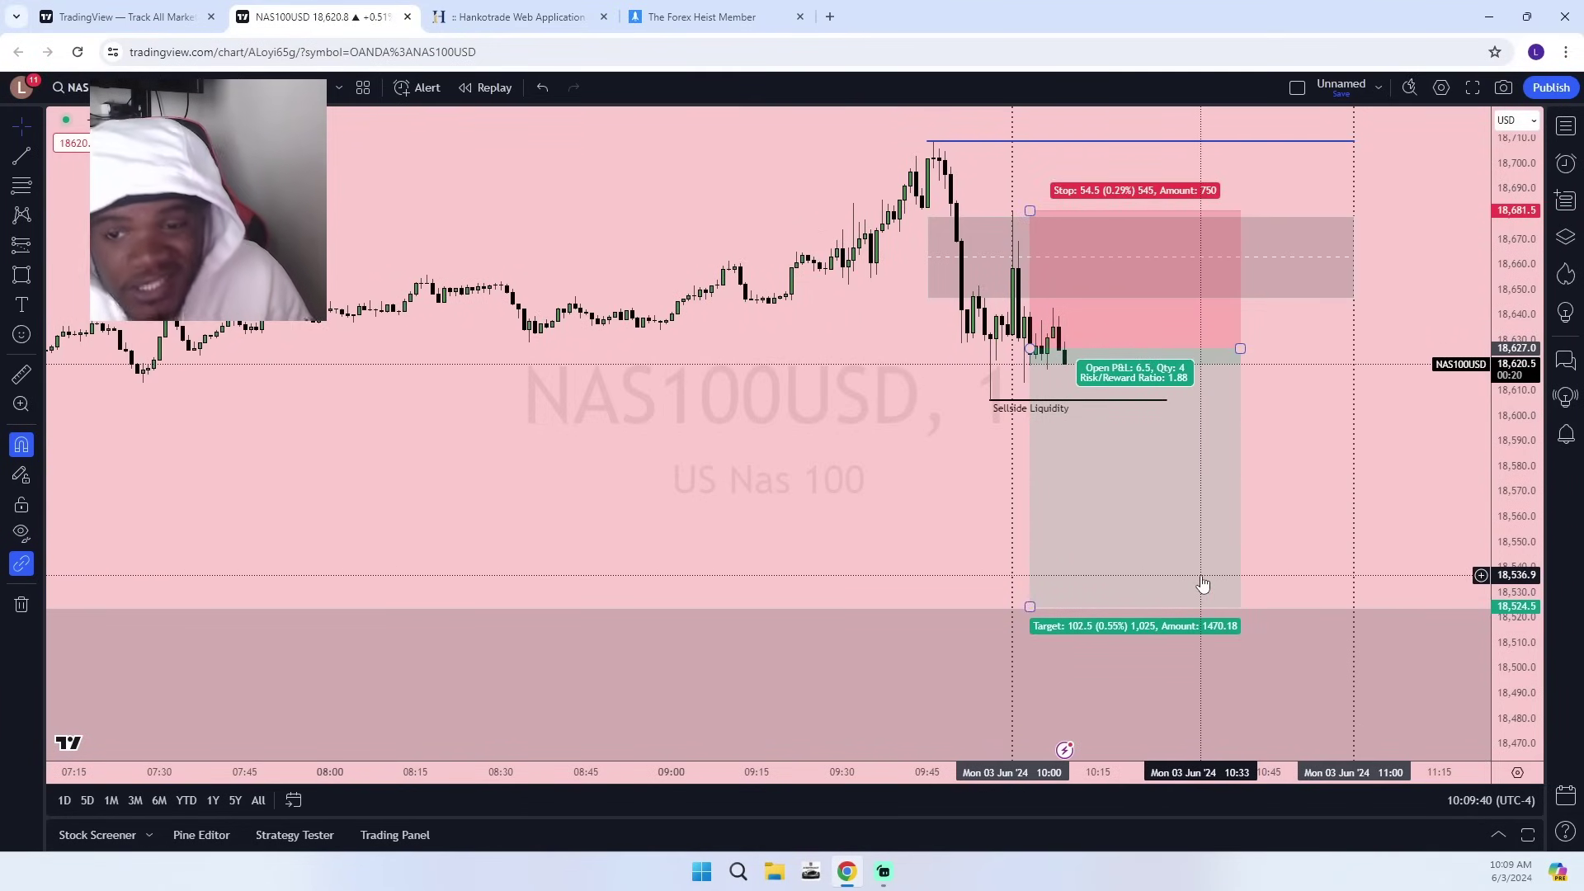
Examine the 1-minute sell-off after 10:00 against the short's stop, entry and target and the zones above and below.
{"action": "scroll", "coordinate": [894, 311], "scroll_direction": "up", "scroll_amount": 2}
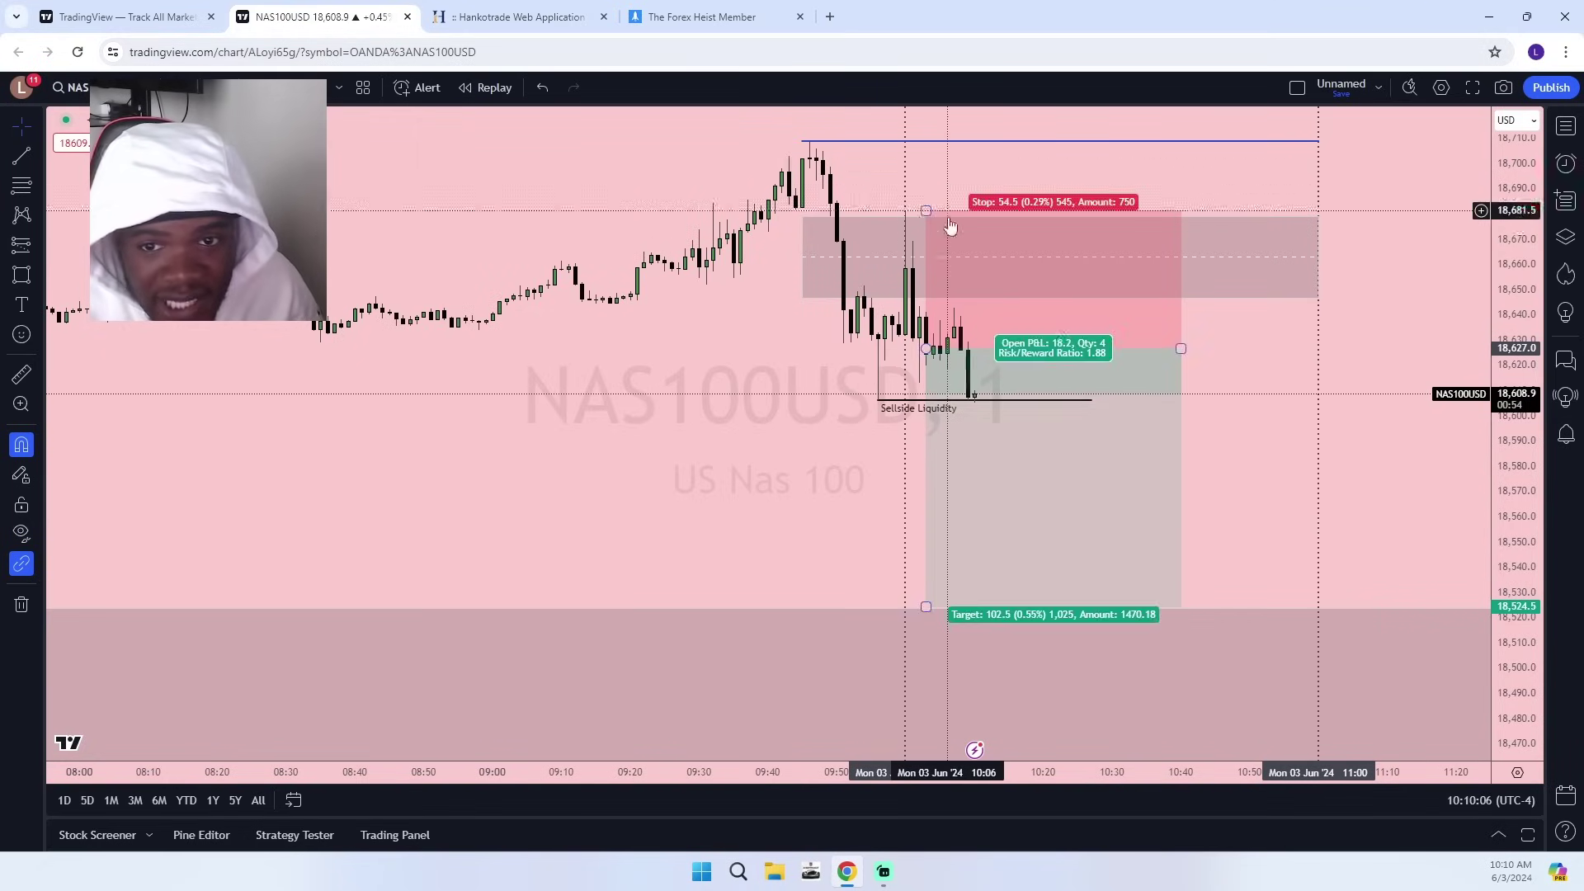
{"action": "left_click", "coordinate": [904, 264]}
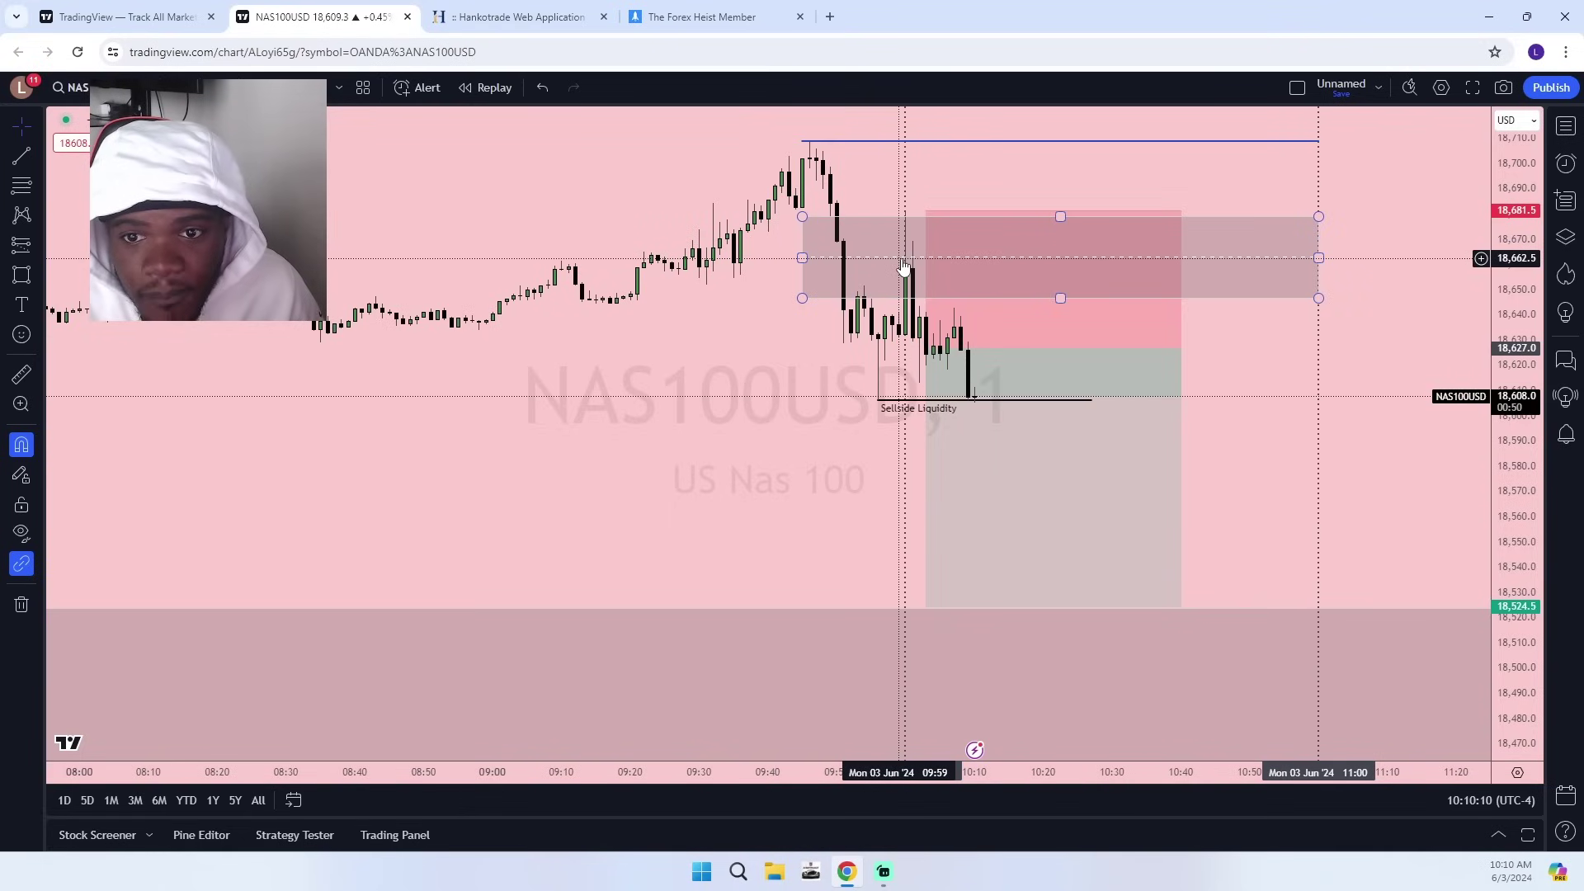
{"action": "left_click", "coordinate": [928, 232]}
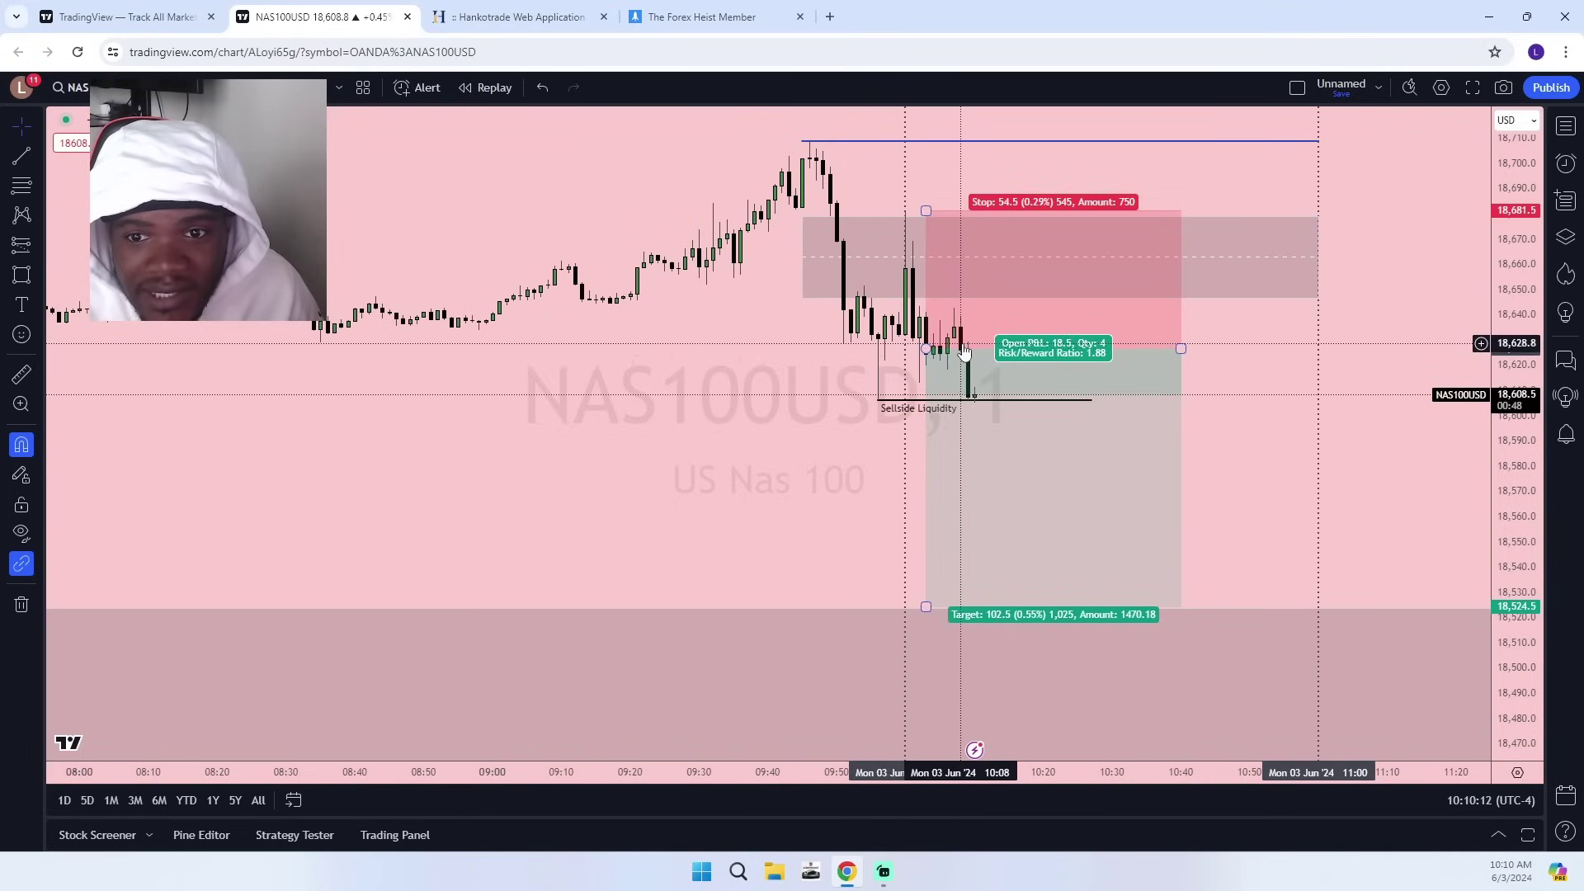
{"action": "scroll", "coordinate": [1340, 450], "scroll_direction": "down", "scroll_amount": 4}
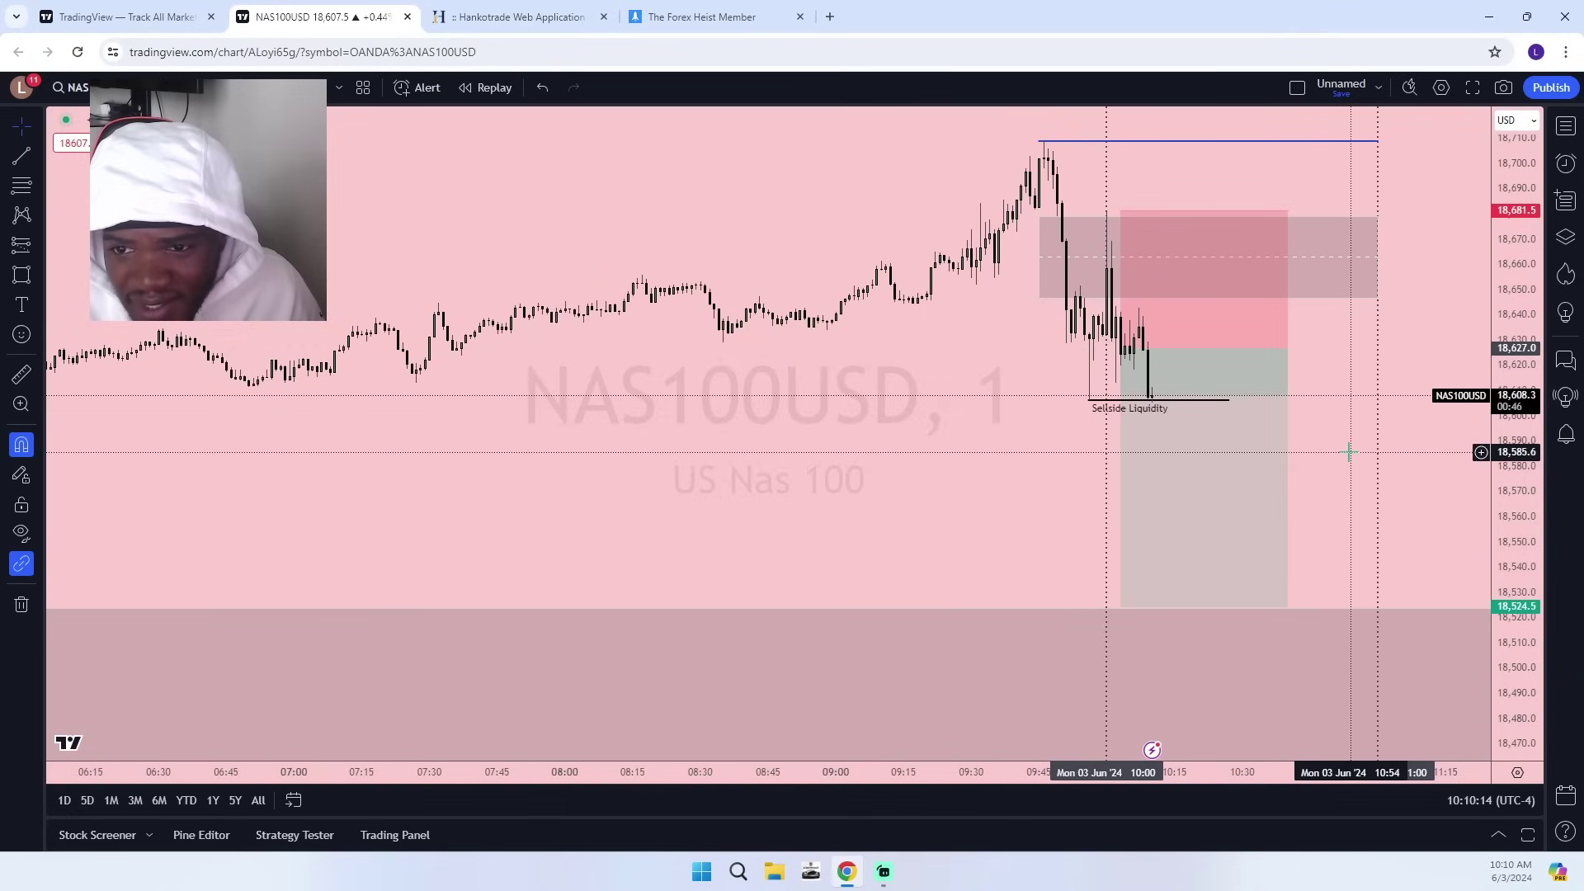
{"action": "left_click_drag", "start_coordinate": [1351, 451], "coordinate": [1323, 325]}
{"action": "scroll", "coordinate": [1090, 396], "scroll_direction": "up", "scroll_amount": 2}
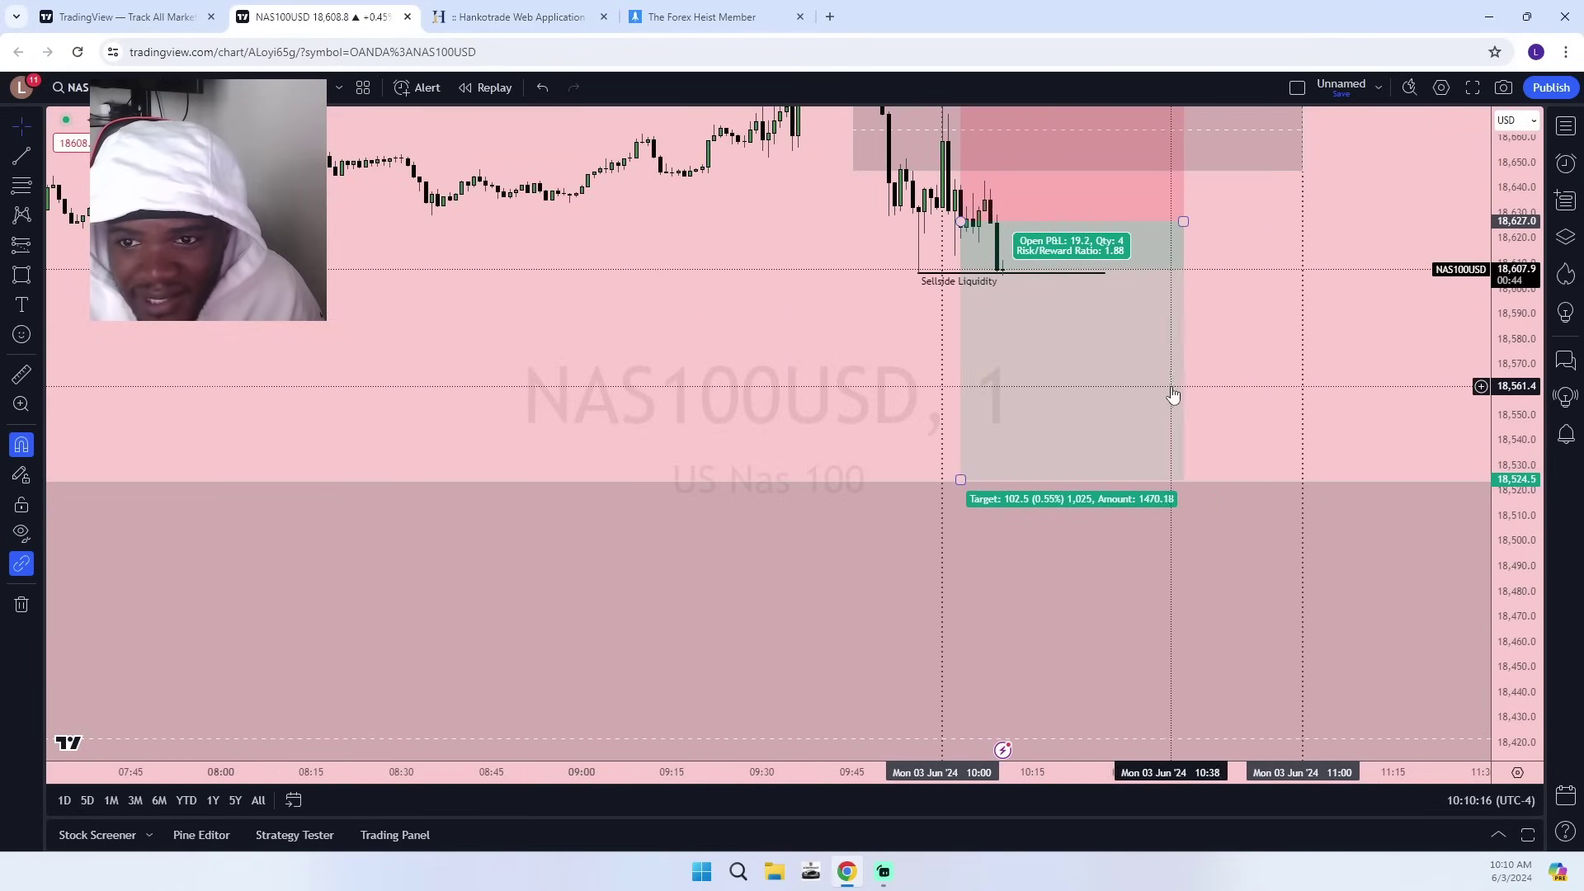
{"action": "left_click_drag", "start_coordinate": [1241, 312], "coordinate": [1327, 477]}
{"action": "scroll", "coordinate": [1345, 478], "scroll_direction": "up", "scroll_amount": 1}
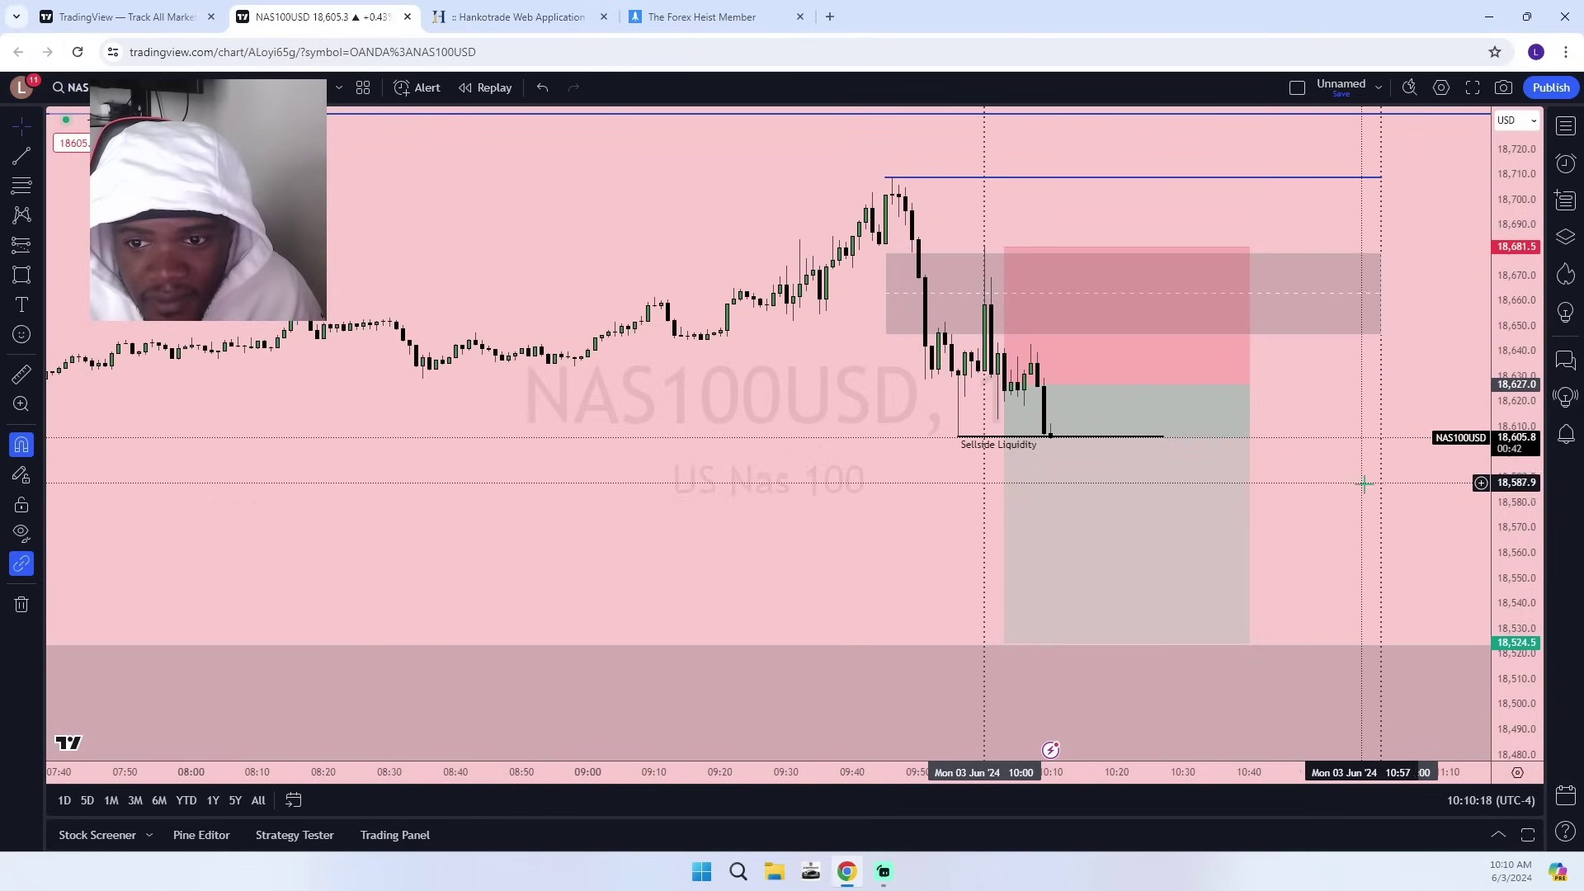
Examine how the 10:09 and 10:10 candles react at the Sellside Liquidity line, compared with the preceding price action.
{"action": "left_click_drag", "start_coordinate": [1516, 569], "coordinate": [1516, 495]}
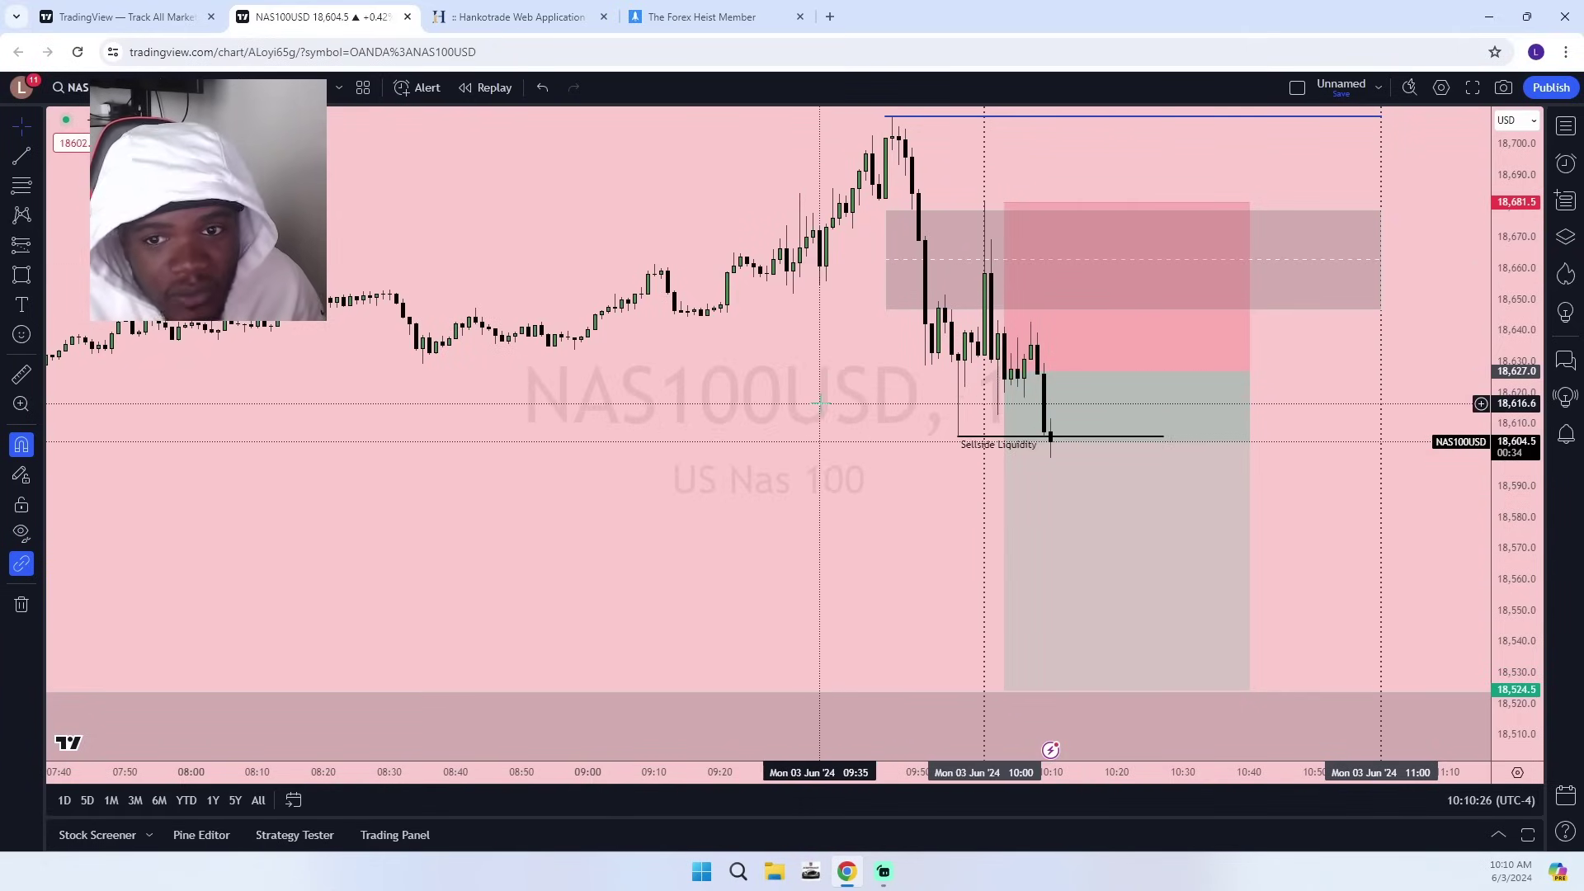
{"action": "scroll", "coordinate": [798, 400], "scroll_direction": "up", "scroll_amount": 2}
{"action": "left_click_drag", "start_coordinate": [742, 367], "coordinate": [739, 485]}
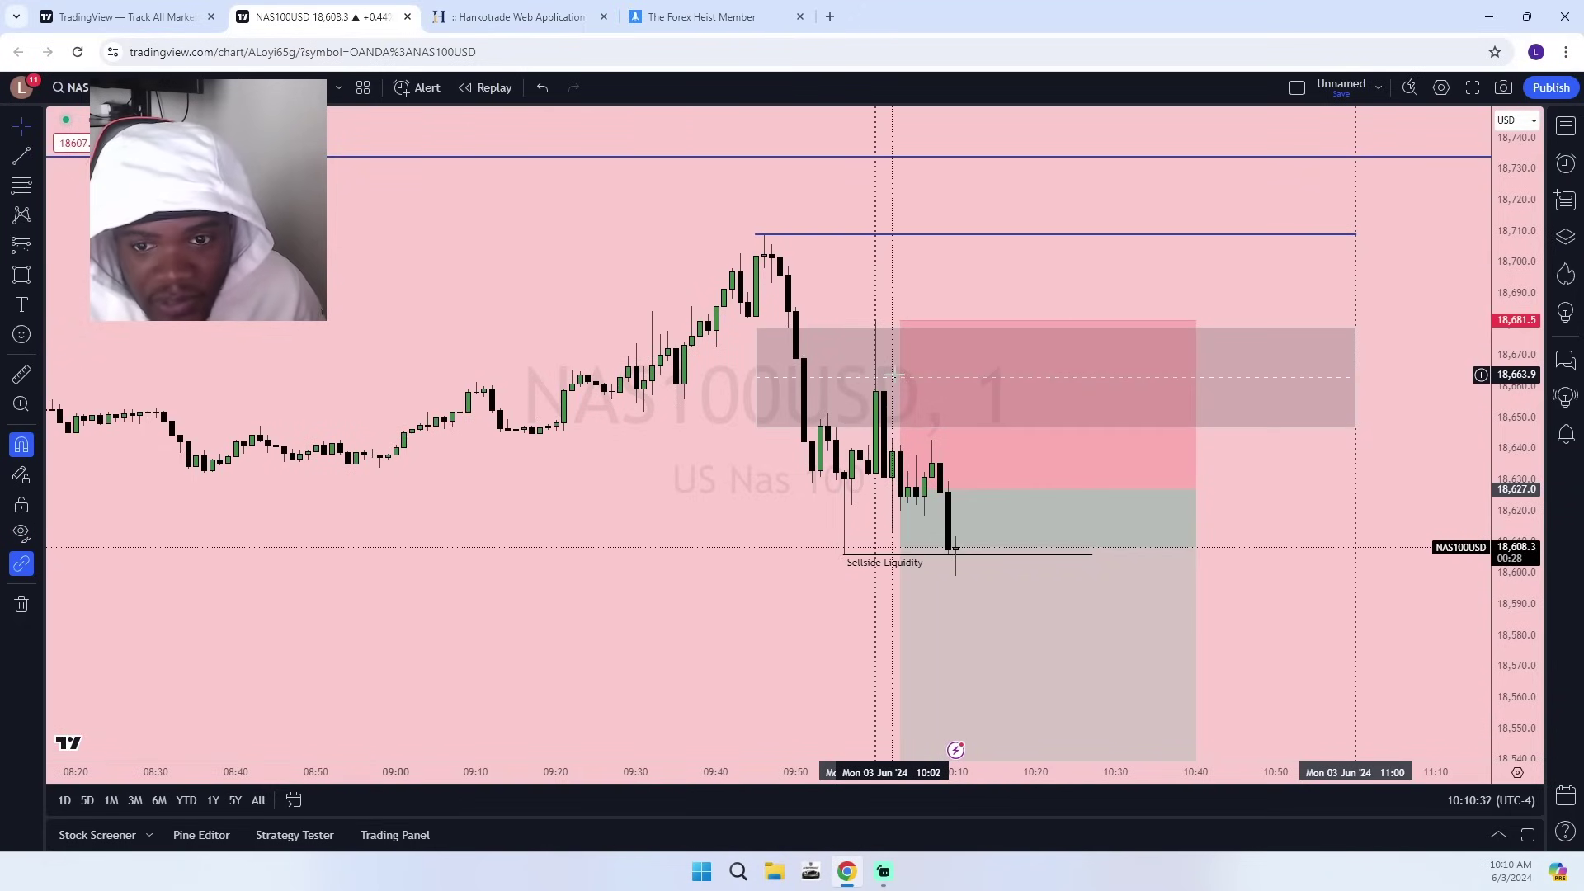
{"action": "left_click_drag", "start_coordinate": [749, 609], "coordinate": [725, 485]}
{"action": "scroll", "coordinate": [725, 485], "scroll_direction": "down", "scroll_amount": 7}
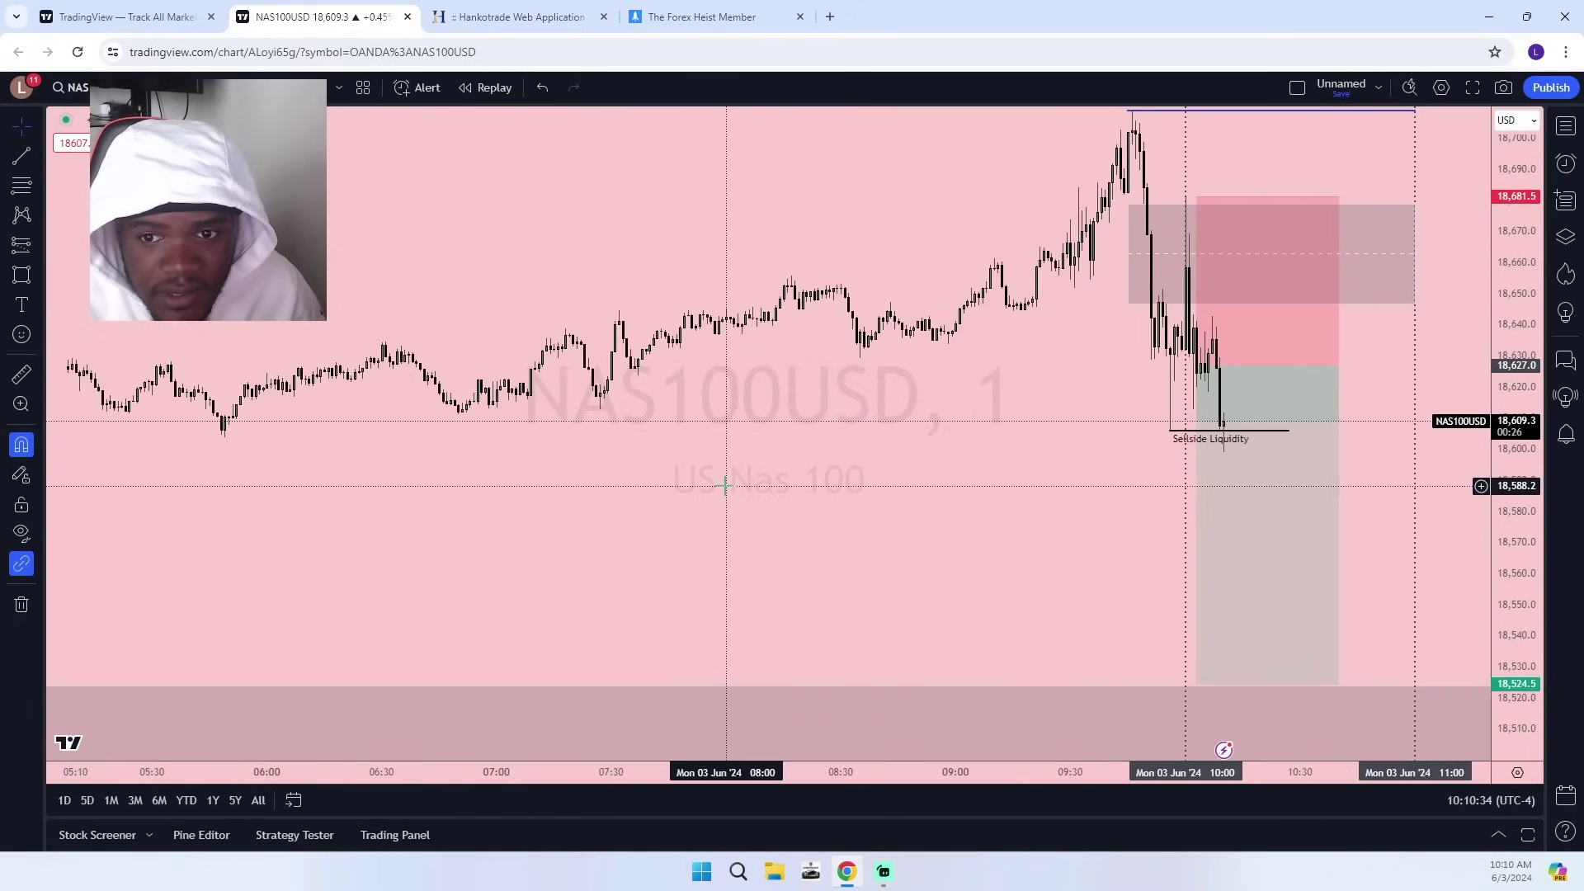
{"action": "scroll", "coordinate": [956, 474], "scroll_direction": "up", "scroll_amount": 4}
{"action": "scroll", "coordinate": [1345, 448], "scroll_direction": "up", "scroll_amount": 3}
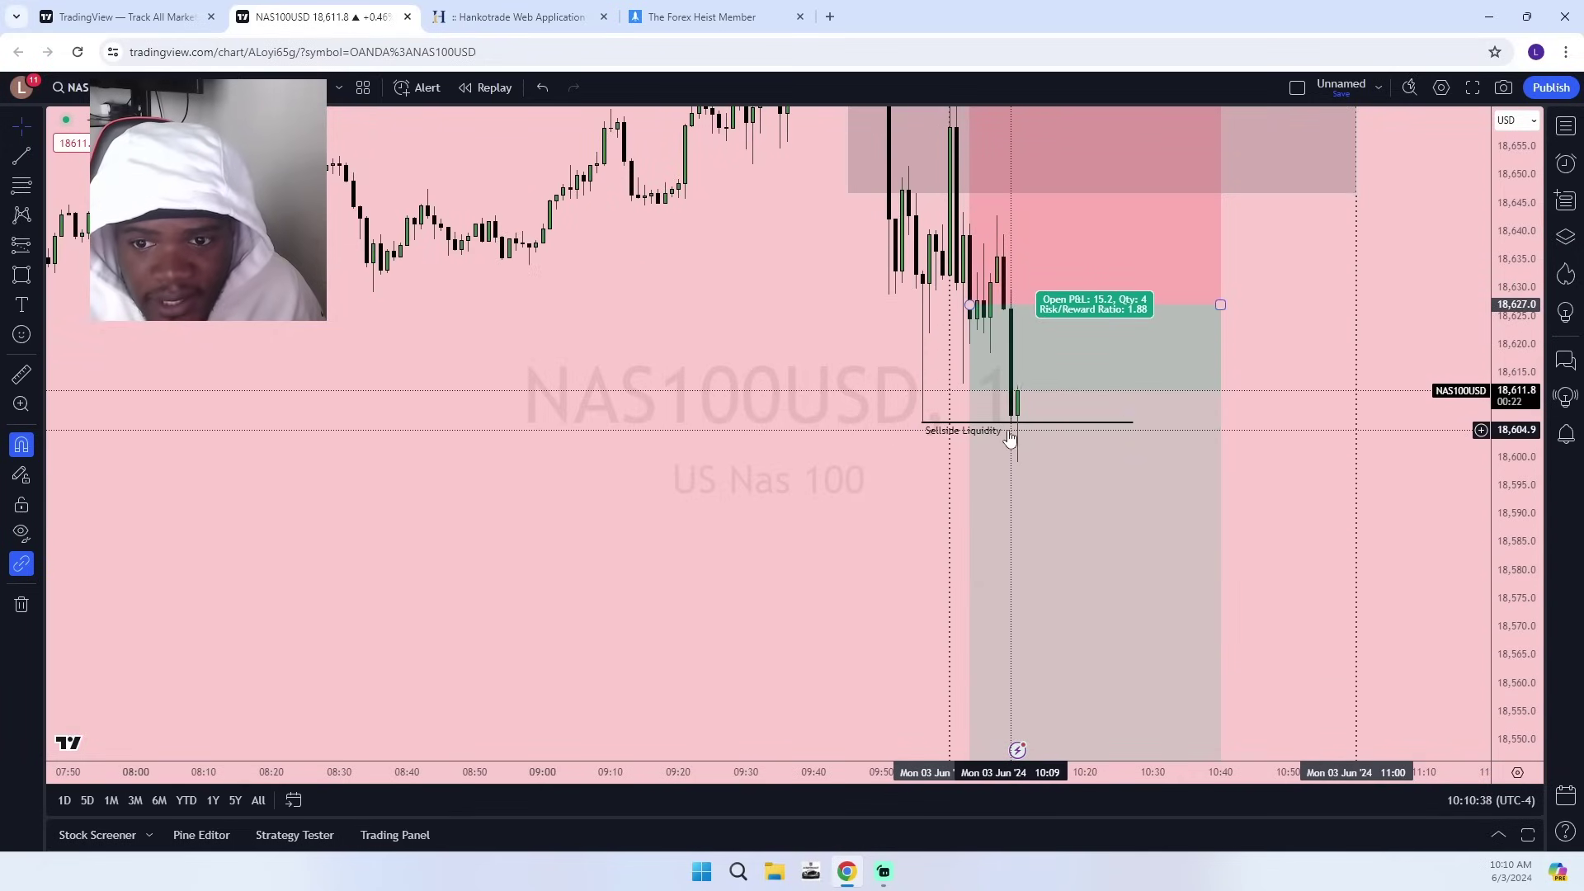
{"action": "scroll", "coordinate": [908, 577], "scroll_direction": "up", "scroll_amount": 2}
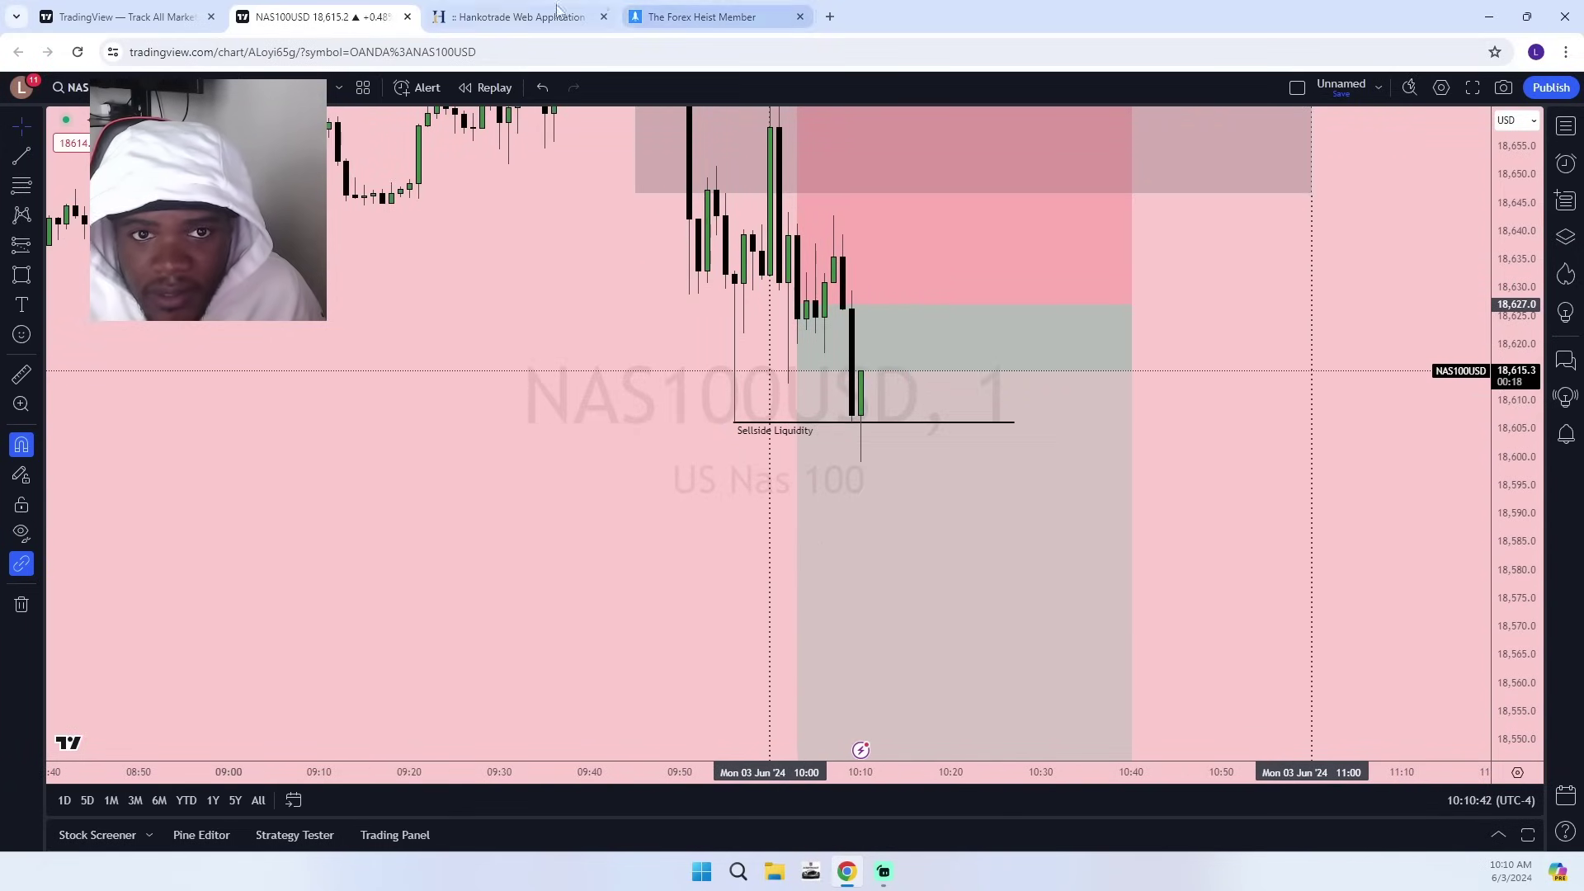
Check the open NASUSD.HKT short's profit or loss in Hankotrade, and return to the NAS100USD chart in TradingView.
{"action": "left_click", "coordinate": [491, 9]}
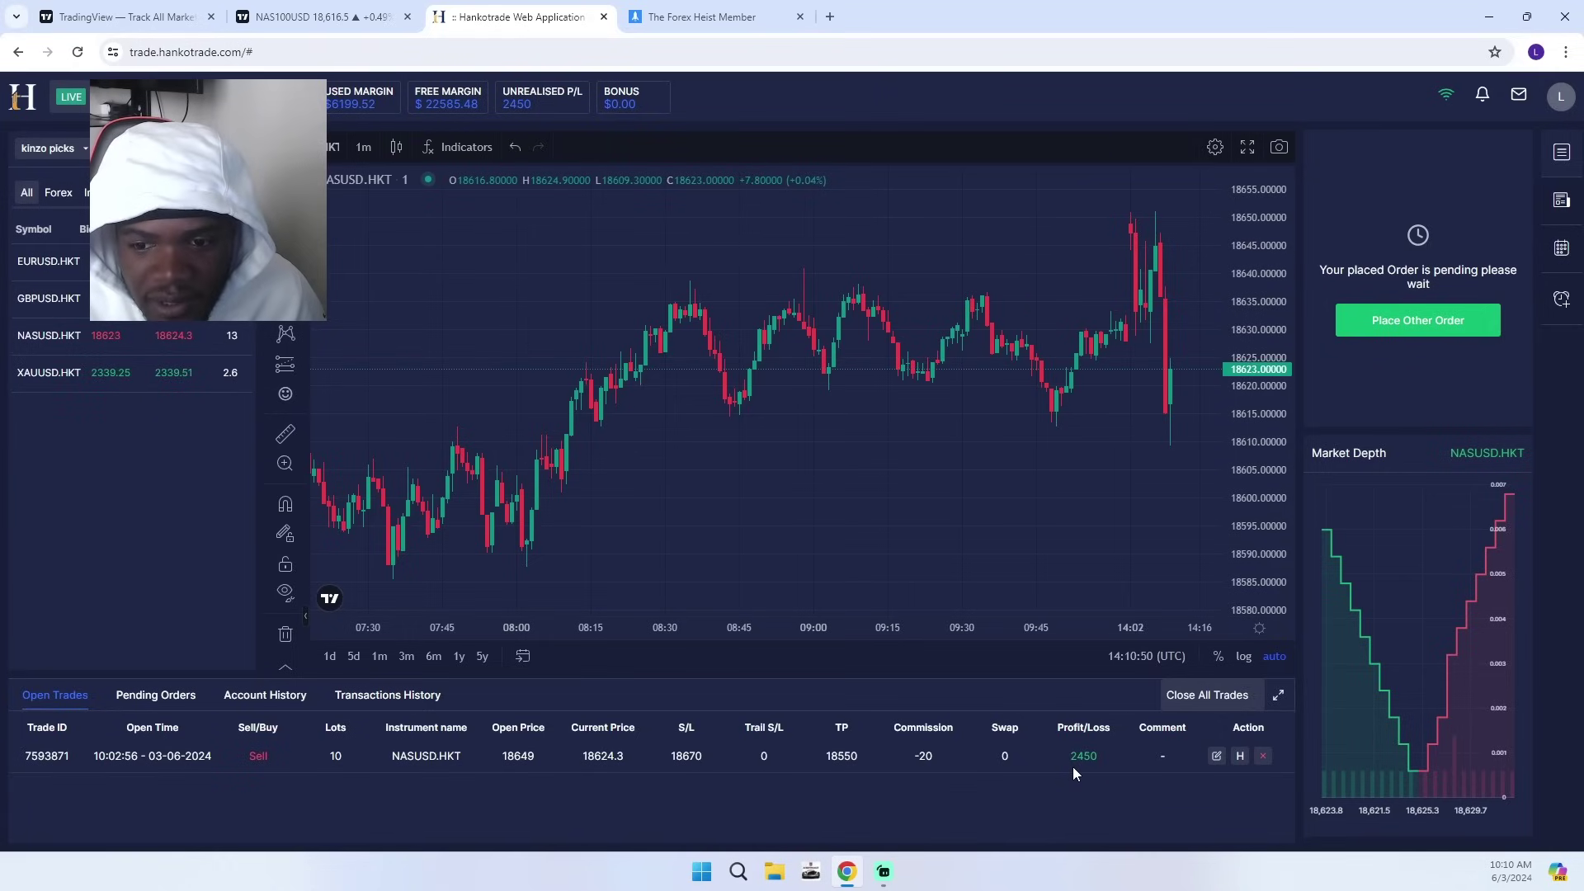
{"action": "left_click", "coordinate": [322, 17]}
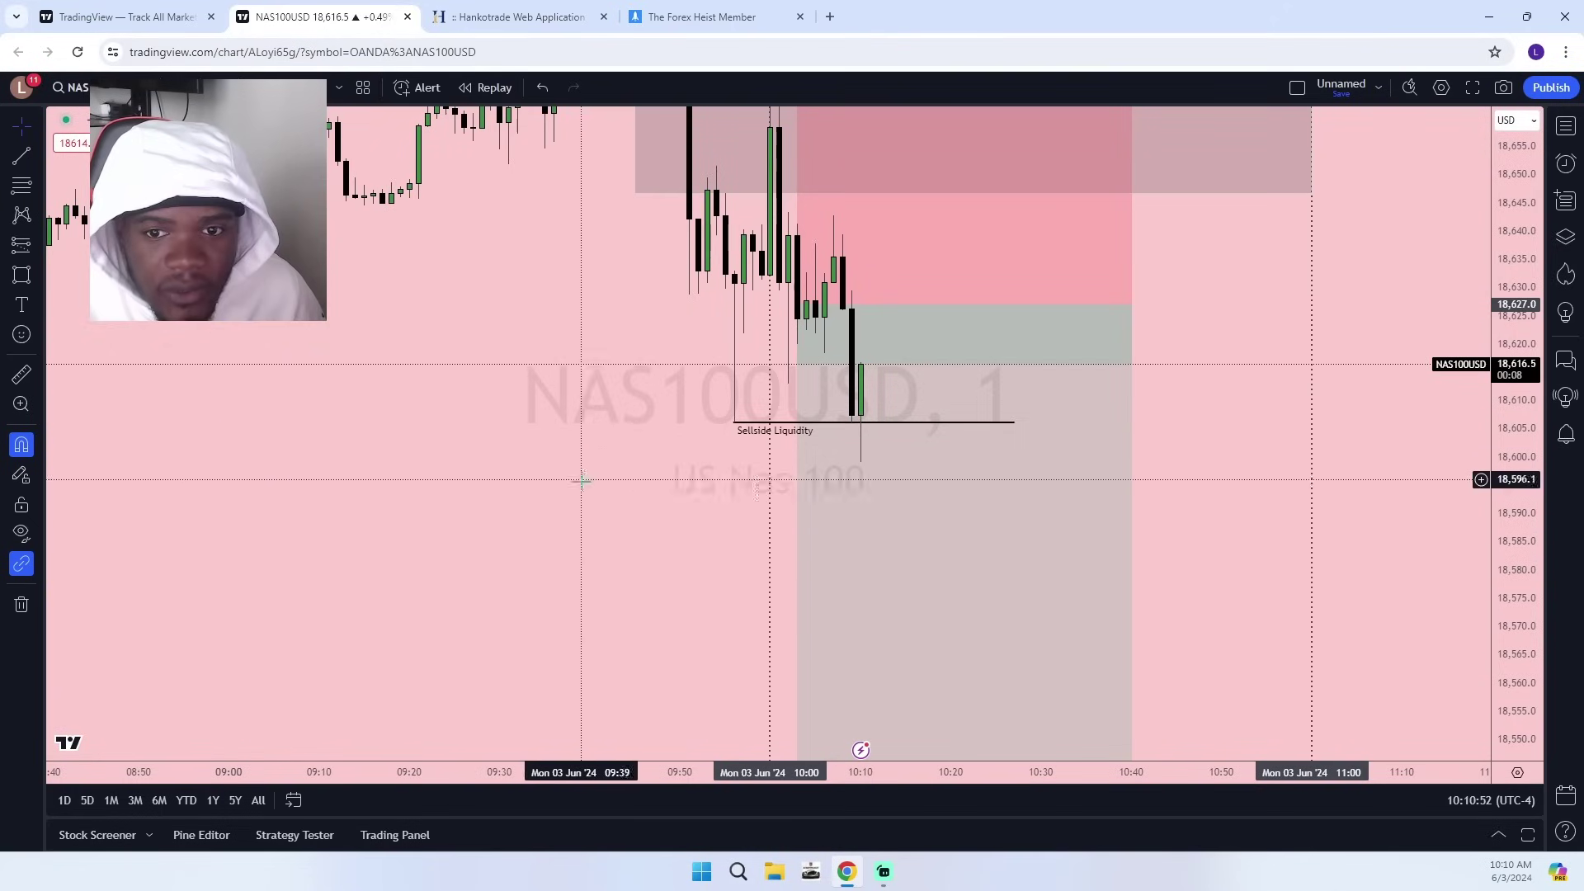
Draw a rectangle over the price gap beside the 10:09 candle from 18,626.0 to 18,616.8 and extend it from 10:08 to 10:40.
{"action": "scroll", "coordinate": [741, 562], "scroll_direction": "up", "scroll_amount": 3}
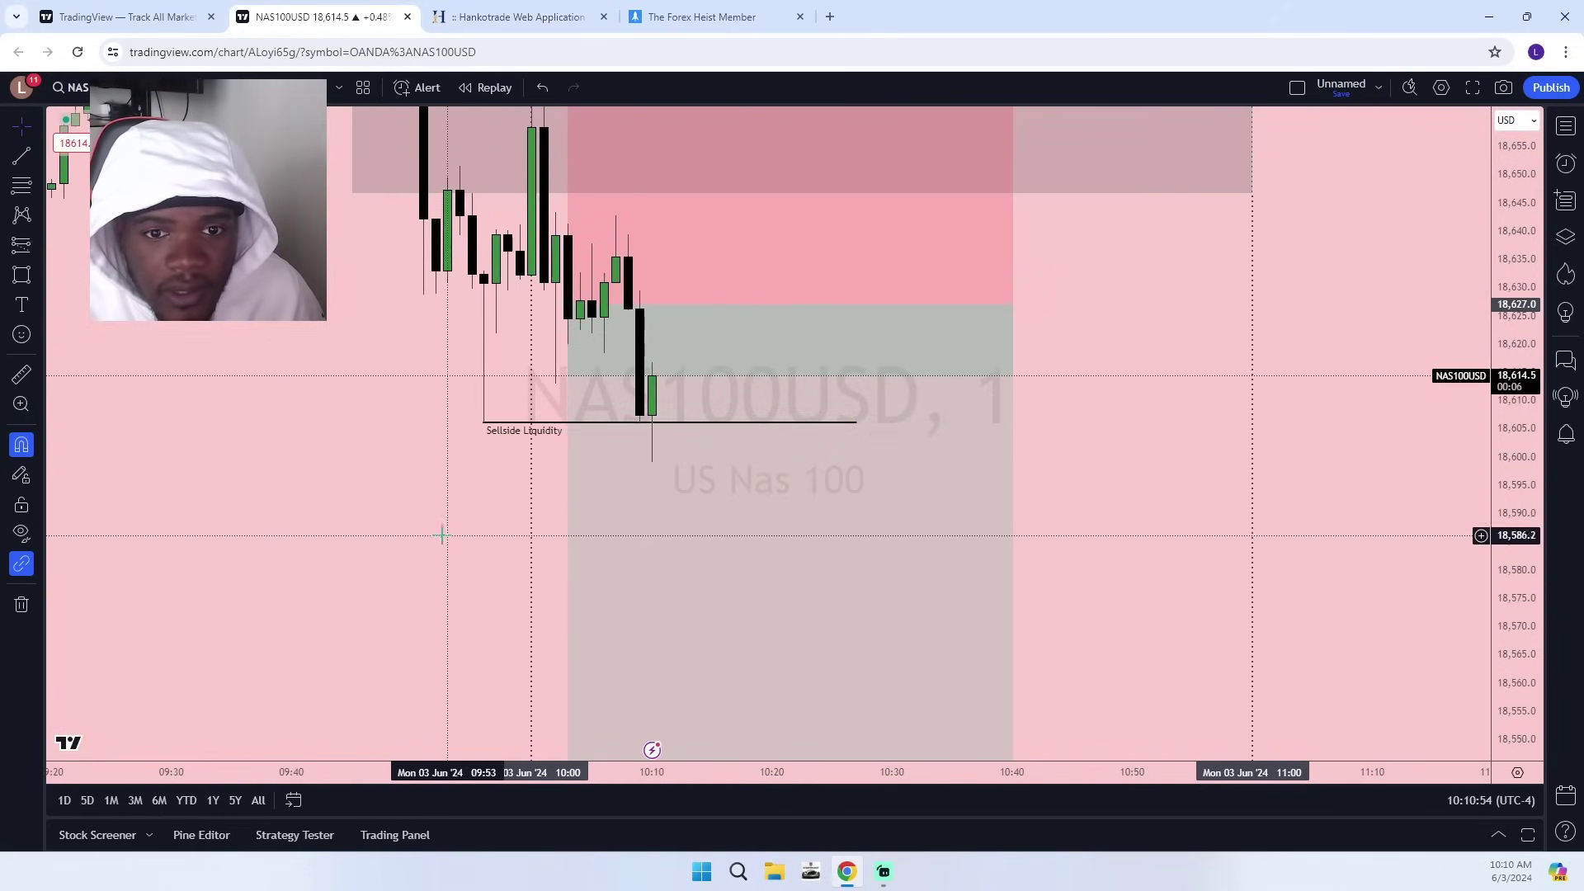
{"action": "left_click_drag", "start_coordinate": [425, 543], "coordinate": [595, 589]}
{"action": "mouse_move", "coordinate": [1490, 618]}
{"action": "left_mouse_down"}
{"action": "mouse_move", "coordinate": [1551, 549]}
{"action": "mouse_move", "coordinate": [1479, 677]}
{"action": "mouse_move", "coordinate": [1517, 627]}
{"action": "left_mouse_up"}
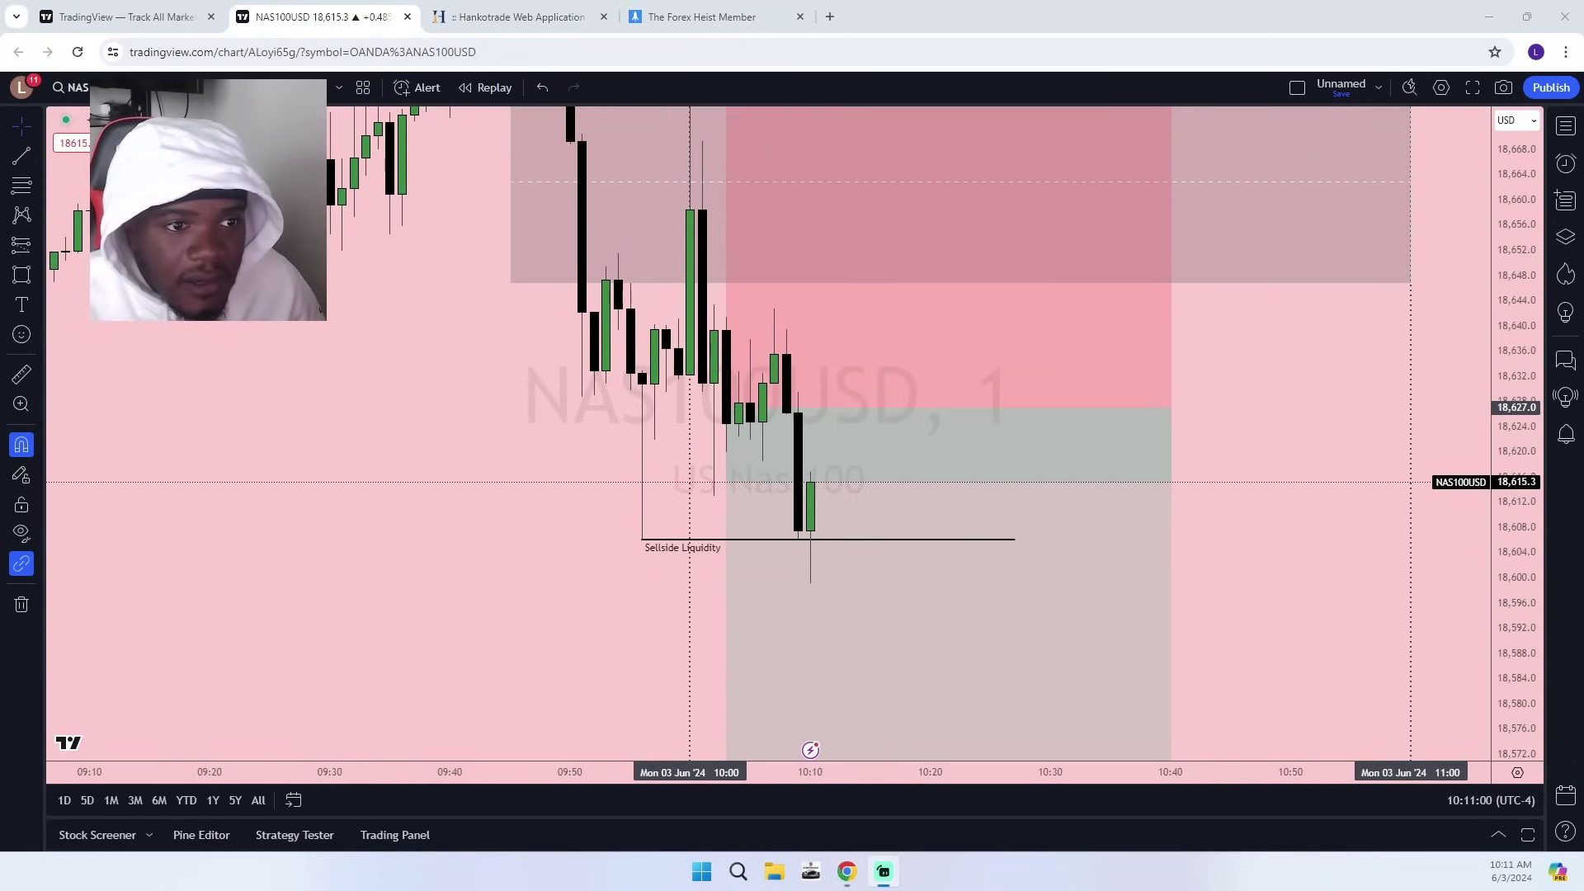
{"action": "key", "text": "alt+shift+r"}
{"action": "left_click", "coordinate": [787, 414]}
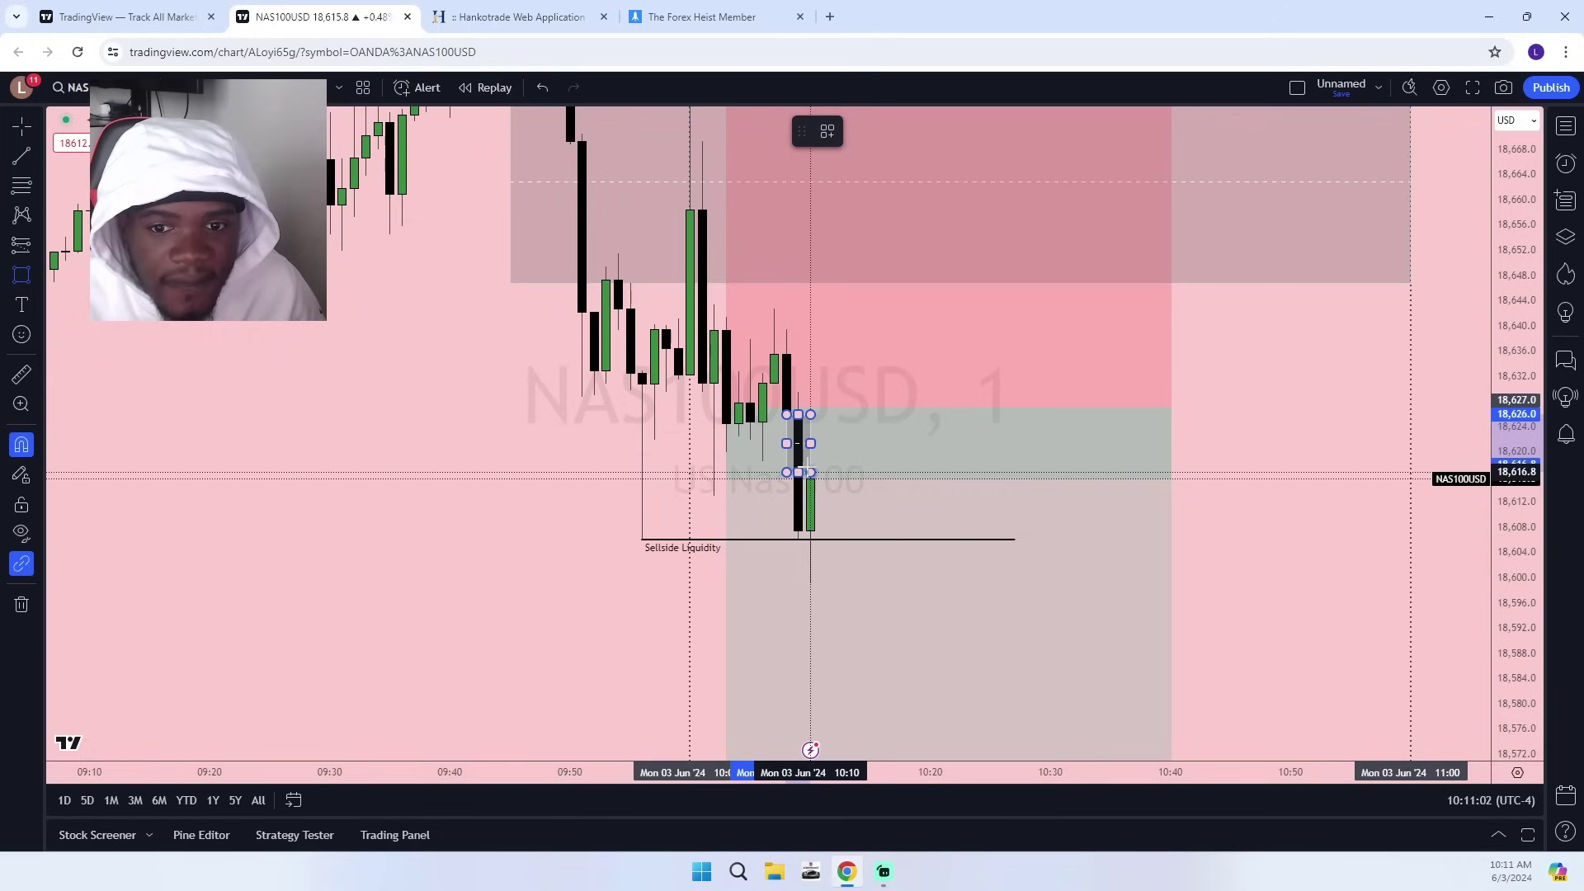
{"action": "left_click", "coordinate": [810, 472]}
{"action": "left_click_drag", "start_coordinate": [810, 444], "coordinate": [1162, 450]}
{"action": "left_click", "coordinate": [1207, 584]}
{"action": "left_click_drag", "start_coordinate": [1237, 600], "coordinate": [1330, 577]}
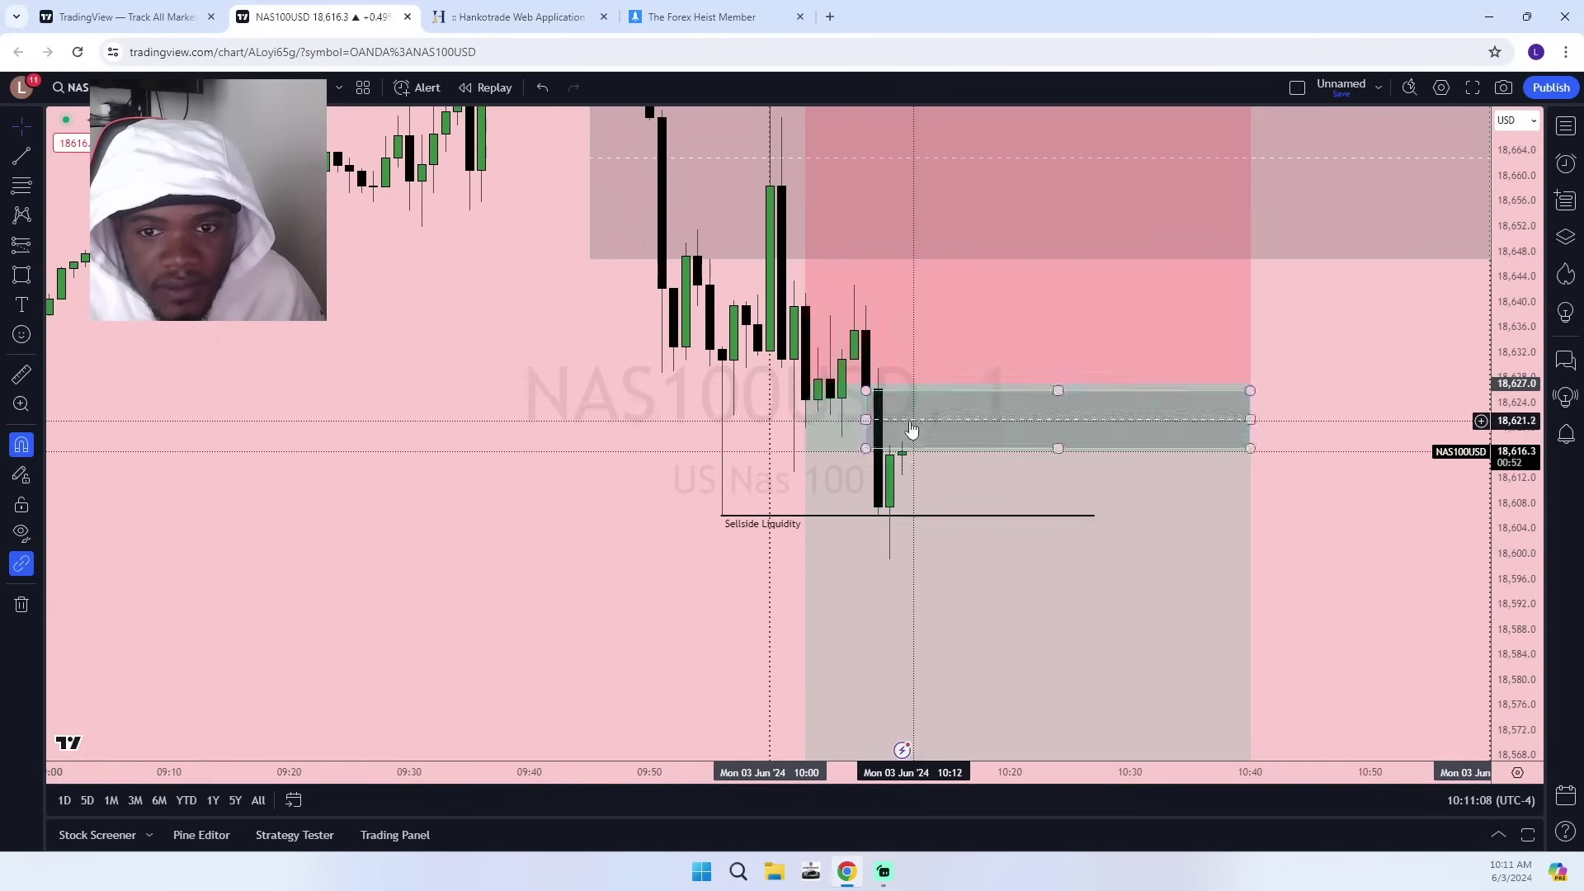
Draw a short level trend line from the 10:05 high at 18,637.9 to 10:07.
{"action": "left_click", "coordinate": [832, 327]}
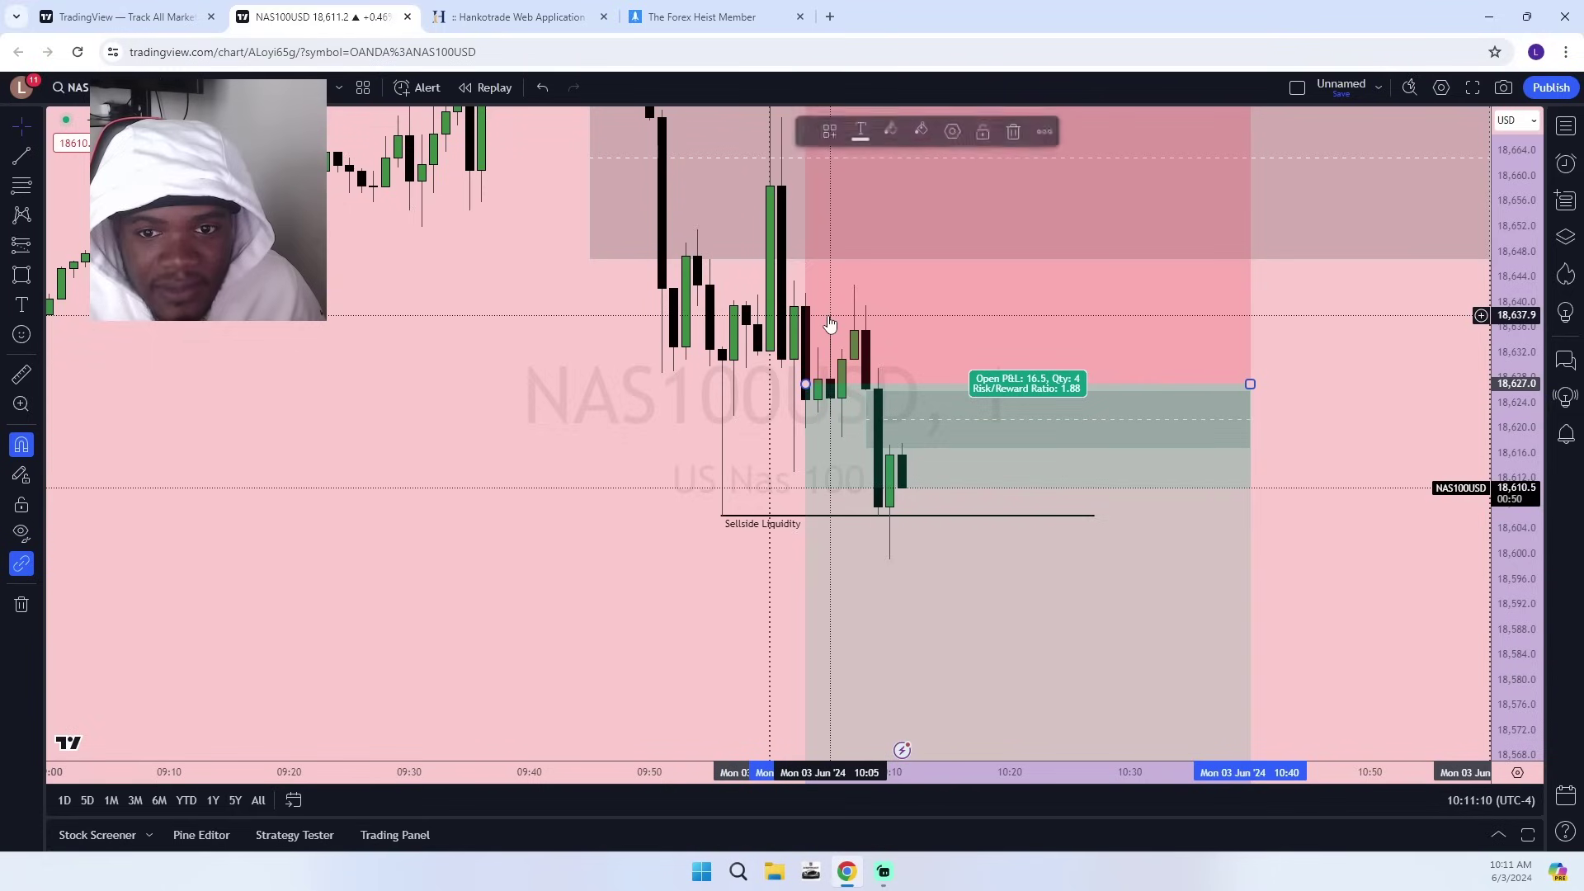
{"action": "left_click_drag", "start_coordinate": [652, 347], "coordinate": [645, 341]}
{"action": "left_click", "coordinate": [22, 156]}
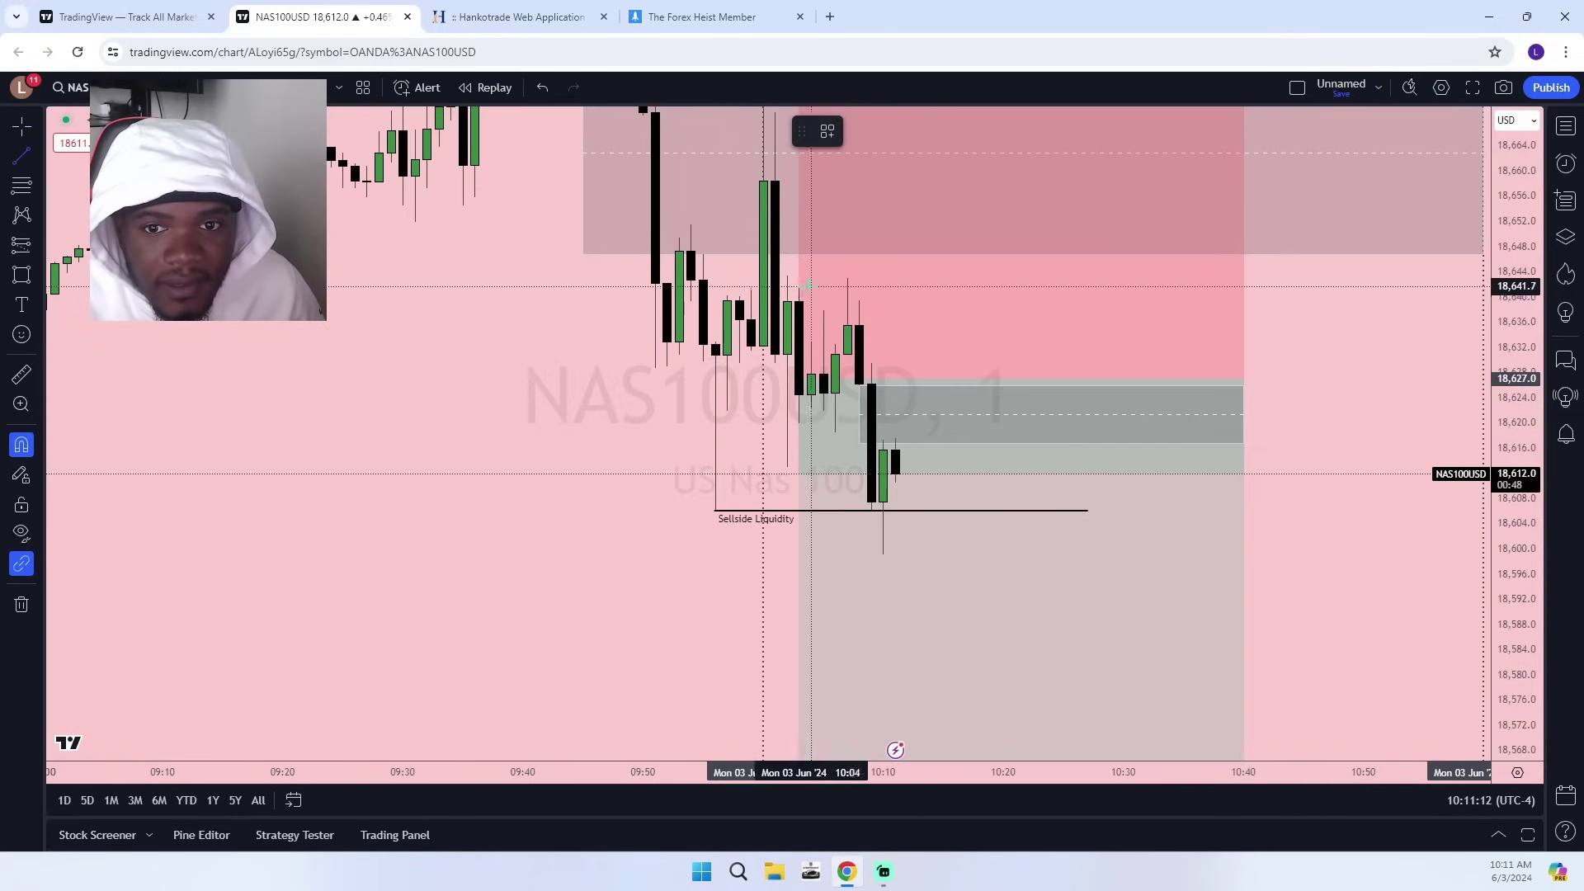
{"action": "left_click", "coordinate": [823, 311]}
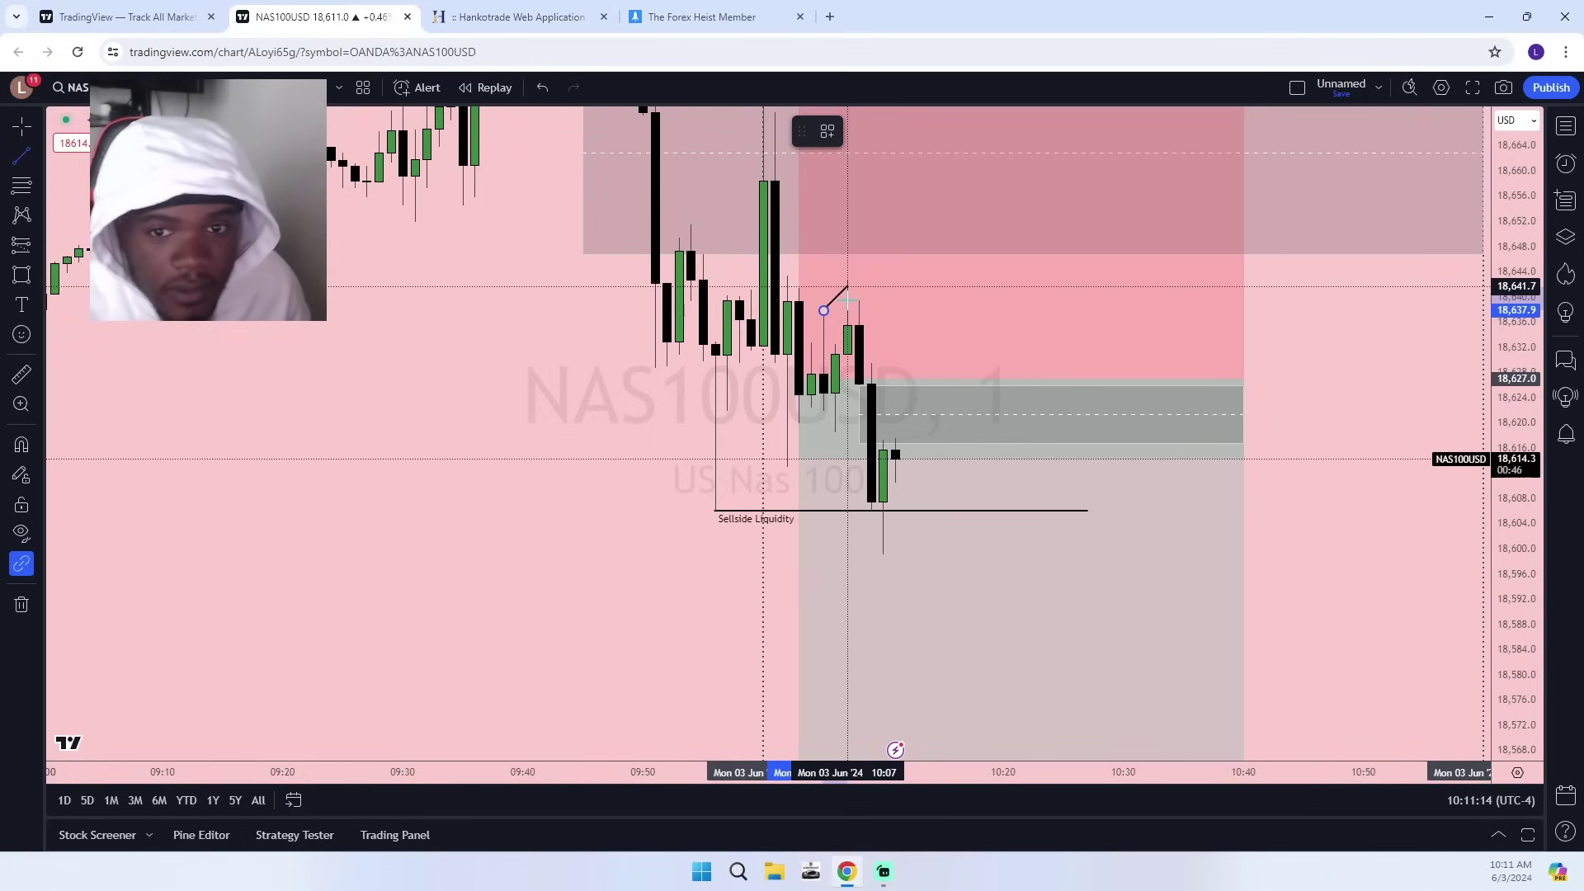
{"action": "left_click", "coordinate": [847, 310]}
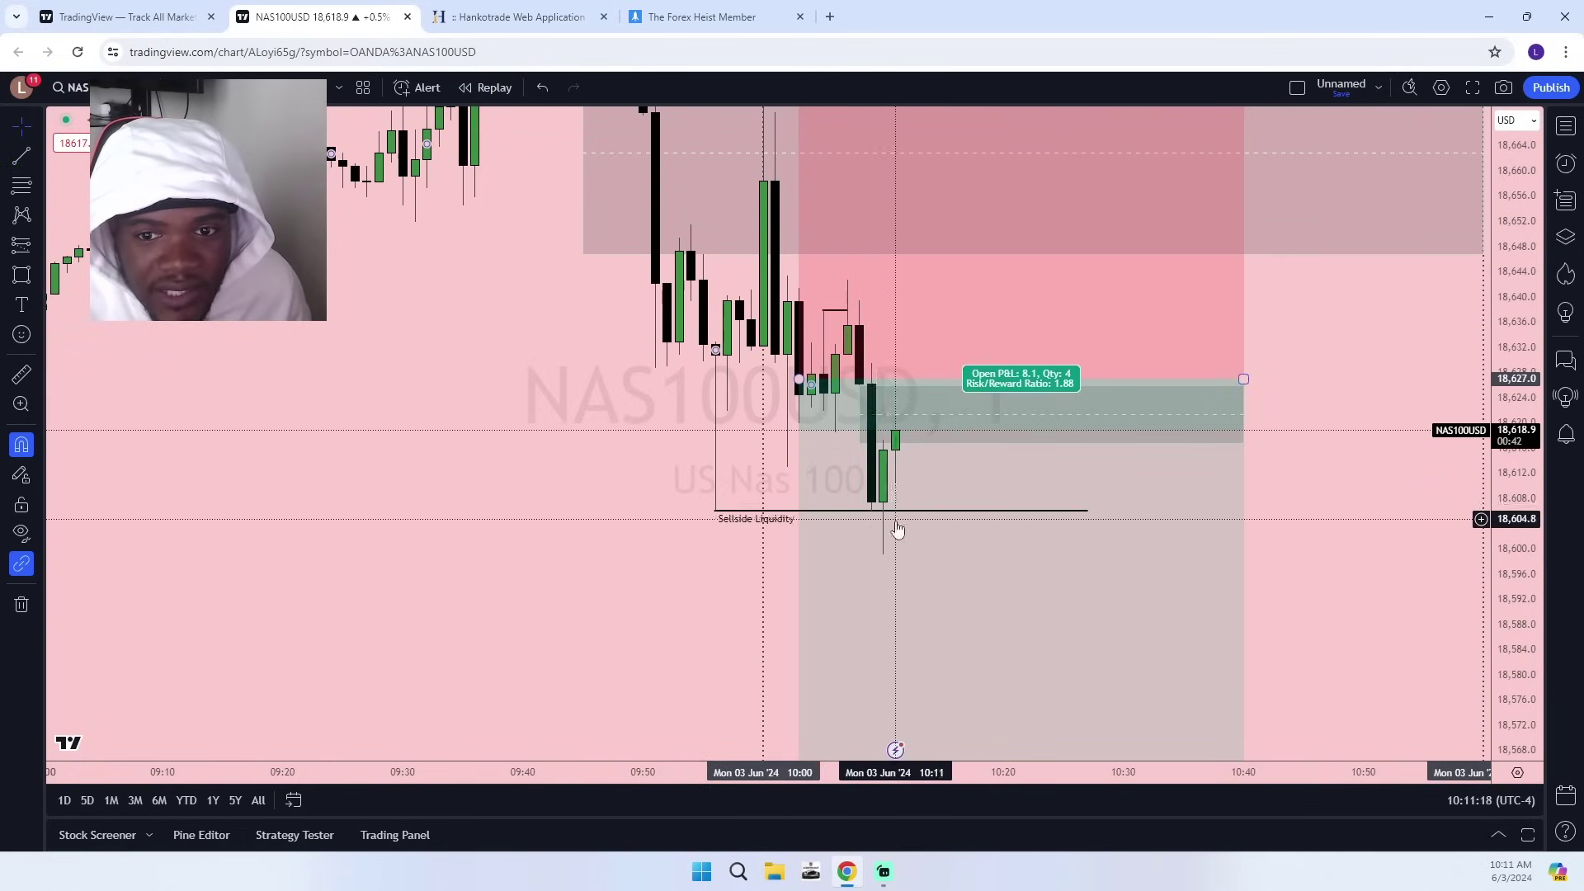
Examine price around the new gap rectangle and the Sellside Liquidity line, relative to the short's target at the lower zone.
{"action": "left_click_drag", "start_coordinate": [1404, 639], "coordinate": [1418, 657]}
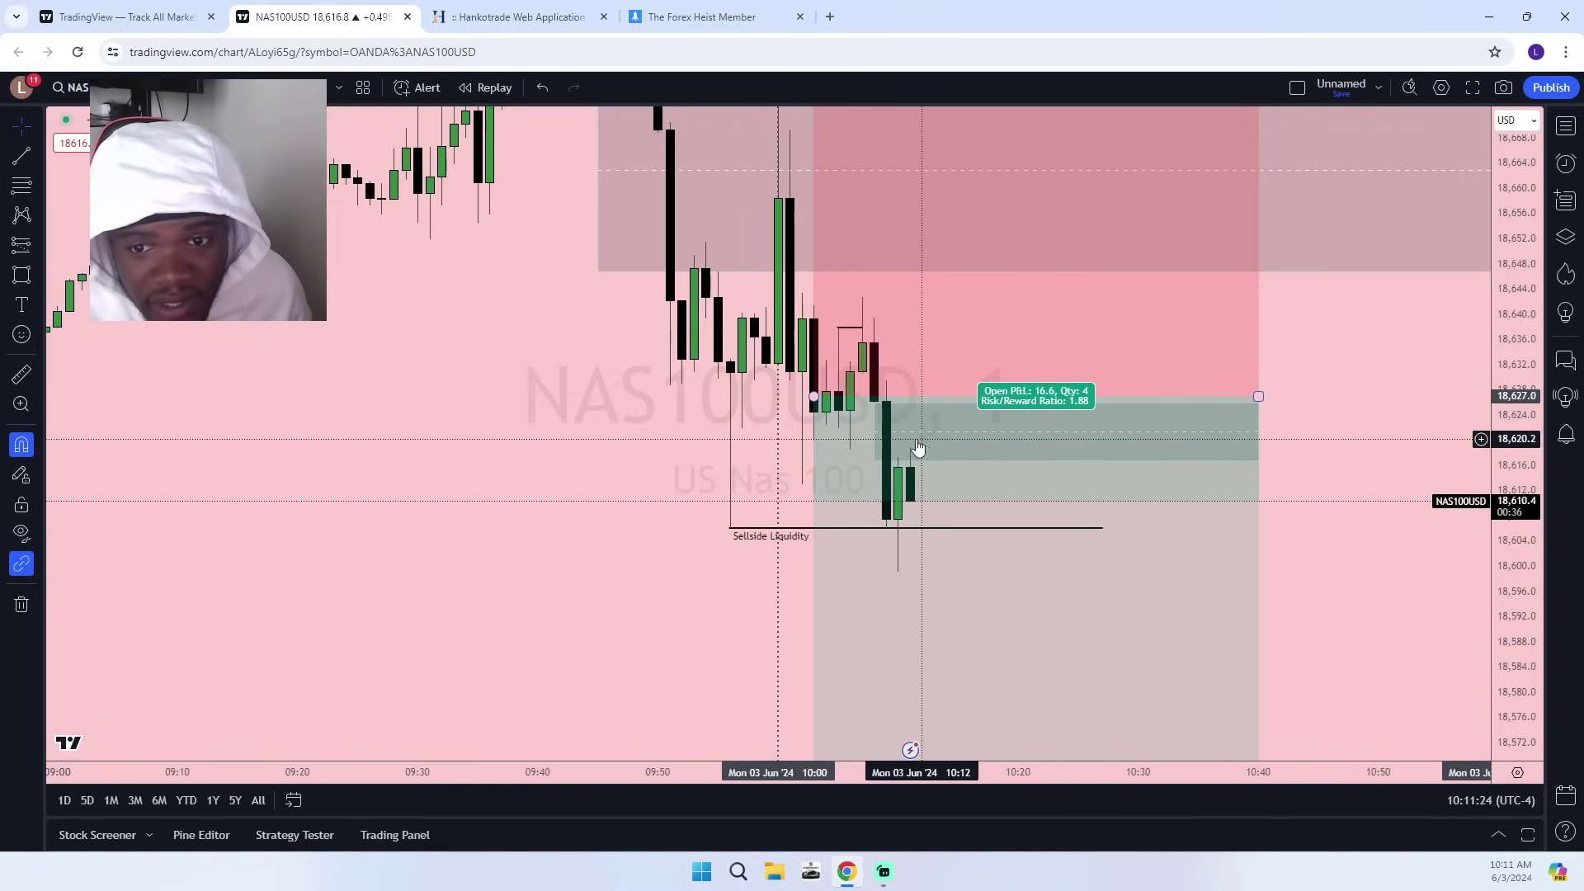
{"action": "left_click_drag", "start_coordinate": [1502, 328], "coordinate": [1505, 611]}
{"action": "left_click_drag", "start_coordinate": [1425, 559], "coordinate": [1406, 423]}
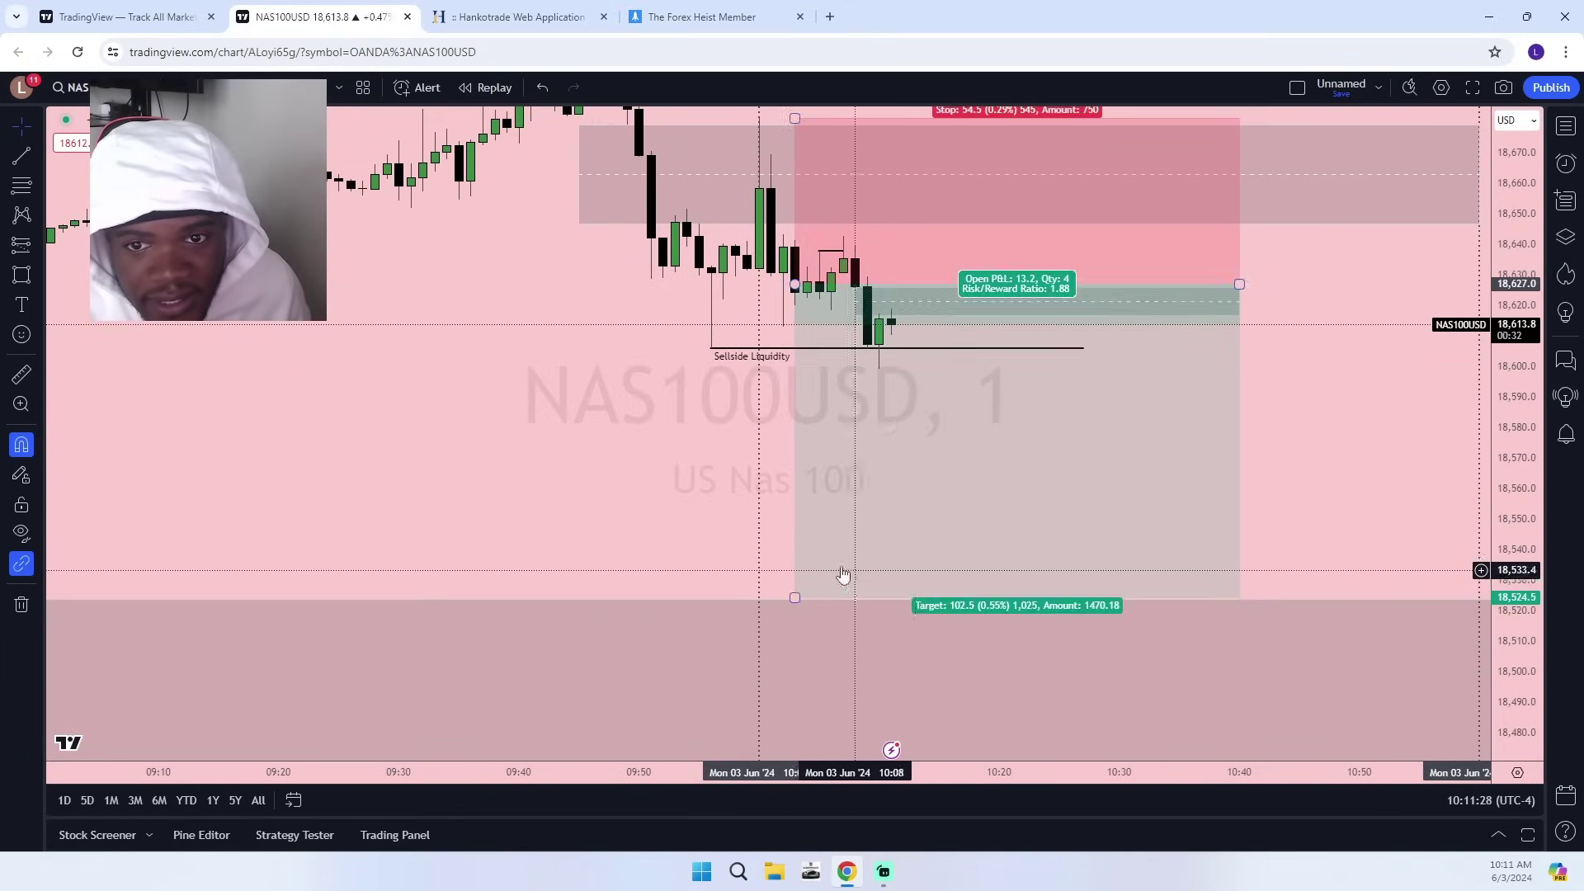
{"action": "right_click", "coordinate": [522, 4]}
{"action": "left_click", "coordinate": [460, 478]}
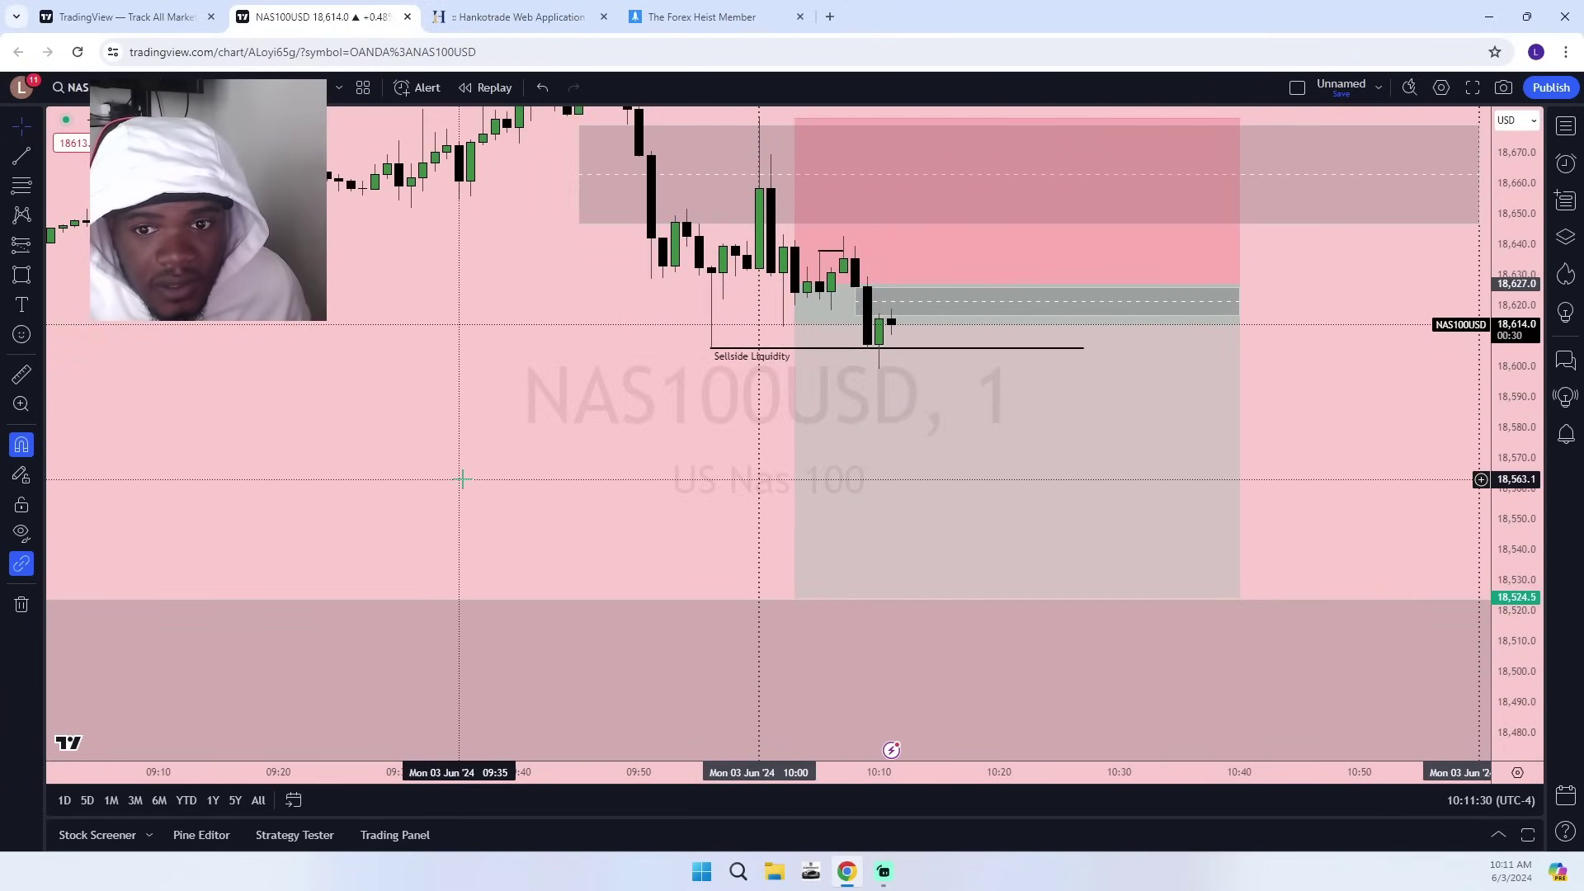
{"action": "scroll", "coordinate": [530, 460], "scroll_direction": "up", "scroll_amount": 1}
{"action": "left_click_drag", "start_coordinate": [501, 456], "coordinate": [699, 521]}
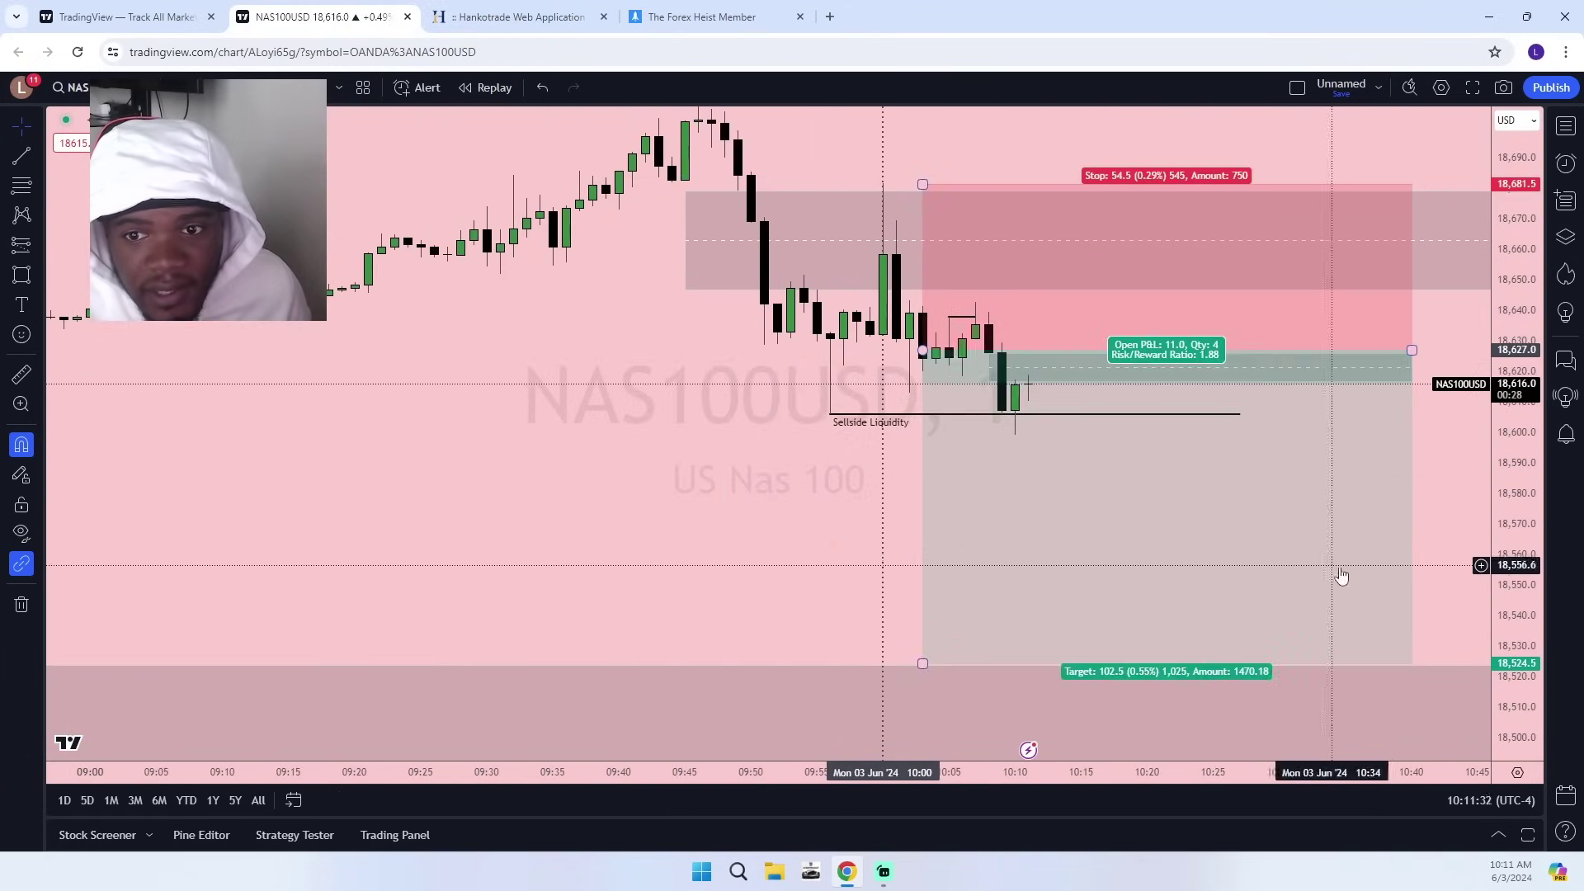
{"action": "mouse_move", "coordinate": [1503, 648]}
{"action": "left_mouse_down"}
{"action": "mouse_move", "coordinate": [1502, 497]}
{"action": "mouse_move", "coordinate": [1400, 523]}
{"action": "mouse_move", "coordinate": [1254, 617]}
{"action": "left_mouse_up"}
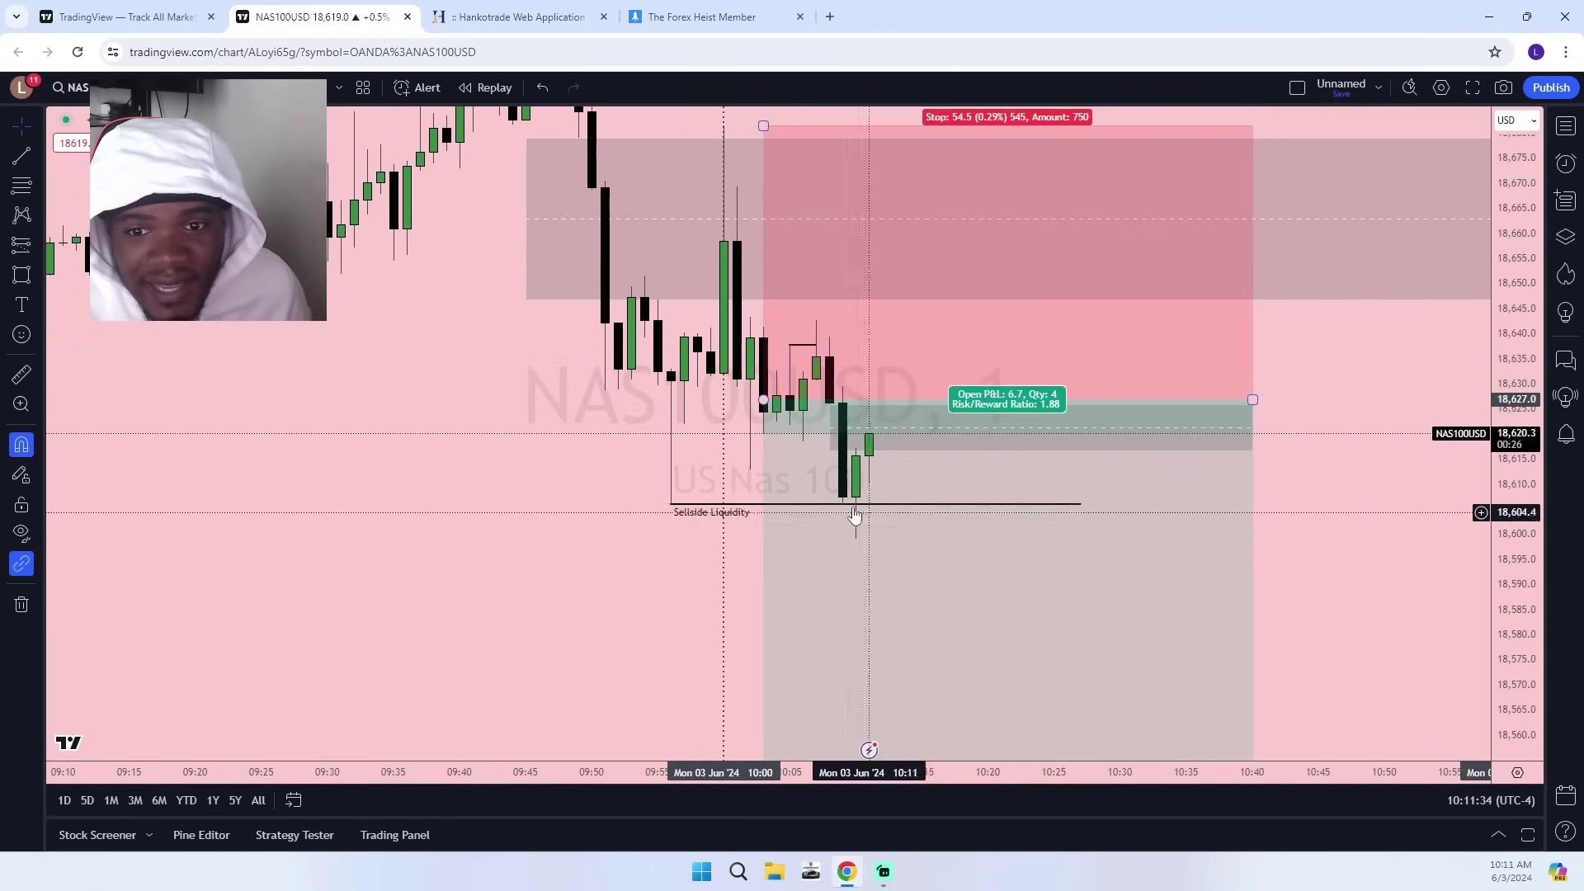
Inspect the open short's profit or loss and the recent NASUSD.HKT candles in Hankotrade, and go back to TradingView's NAS100USD chart.
{"action": "left_click", "coordinate": [522, 25]}
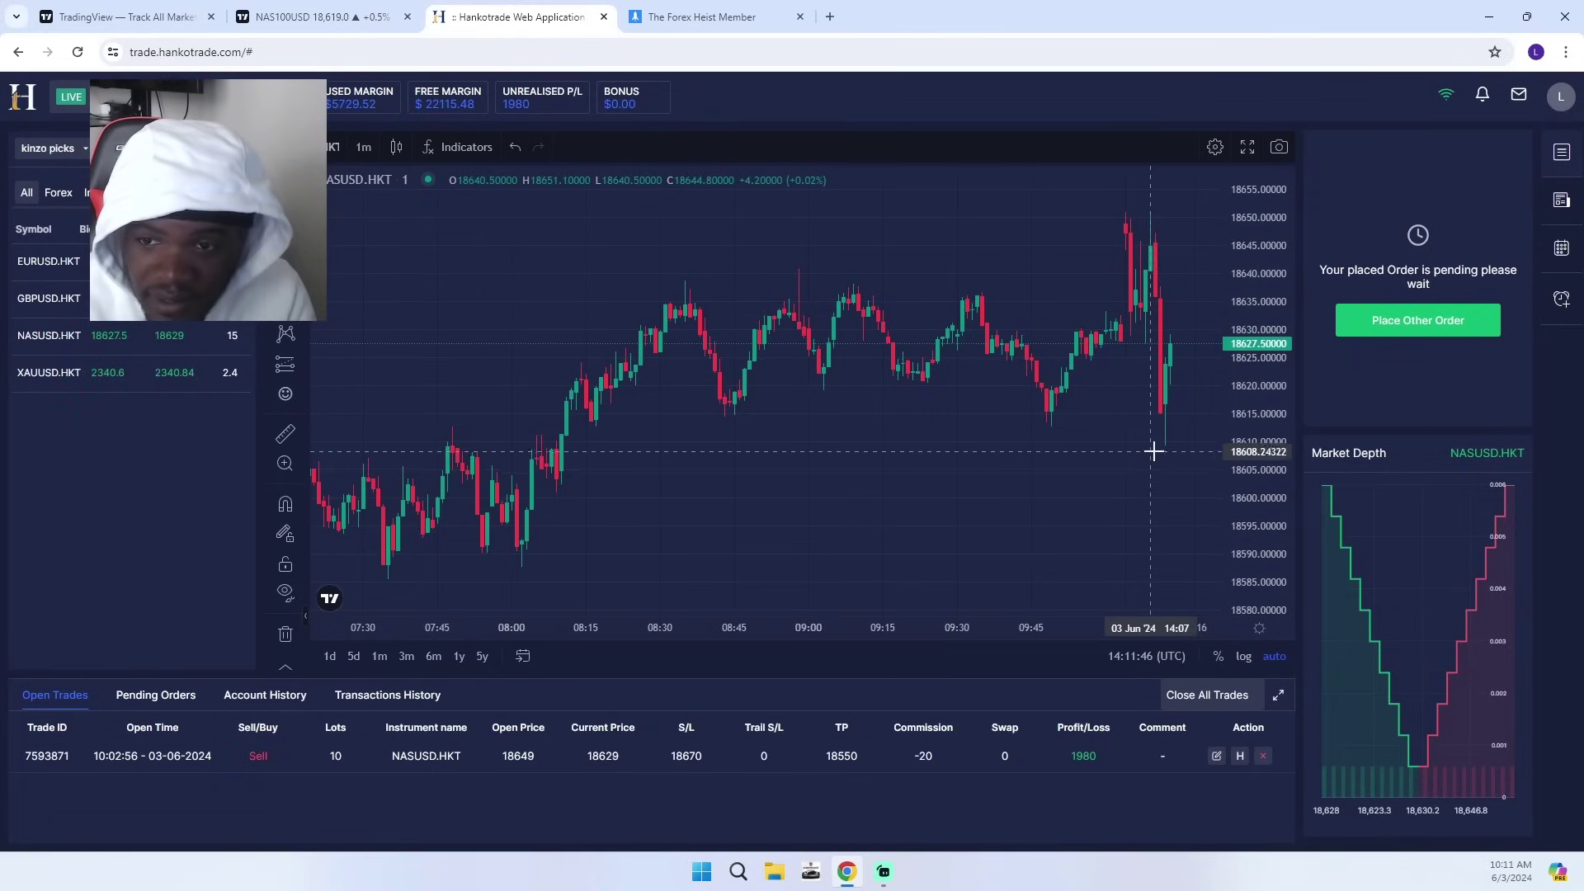
{"action": "scroll", "coordinate": [1168, 441], "scroll_direction": "up", "scroll_amount": 1}
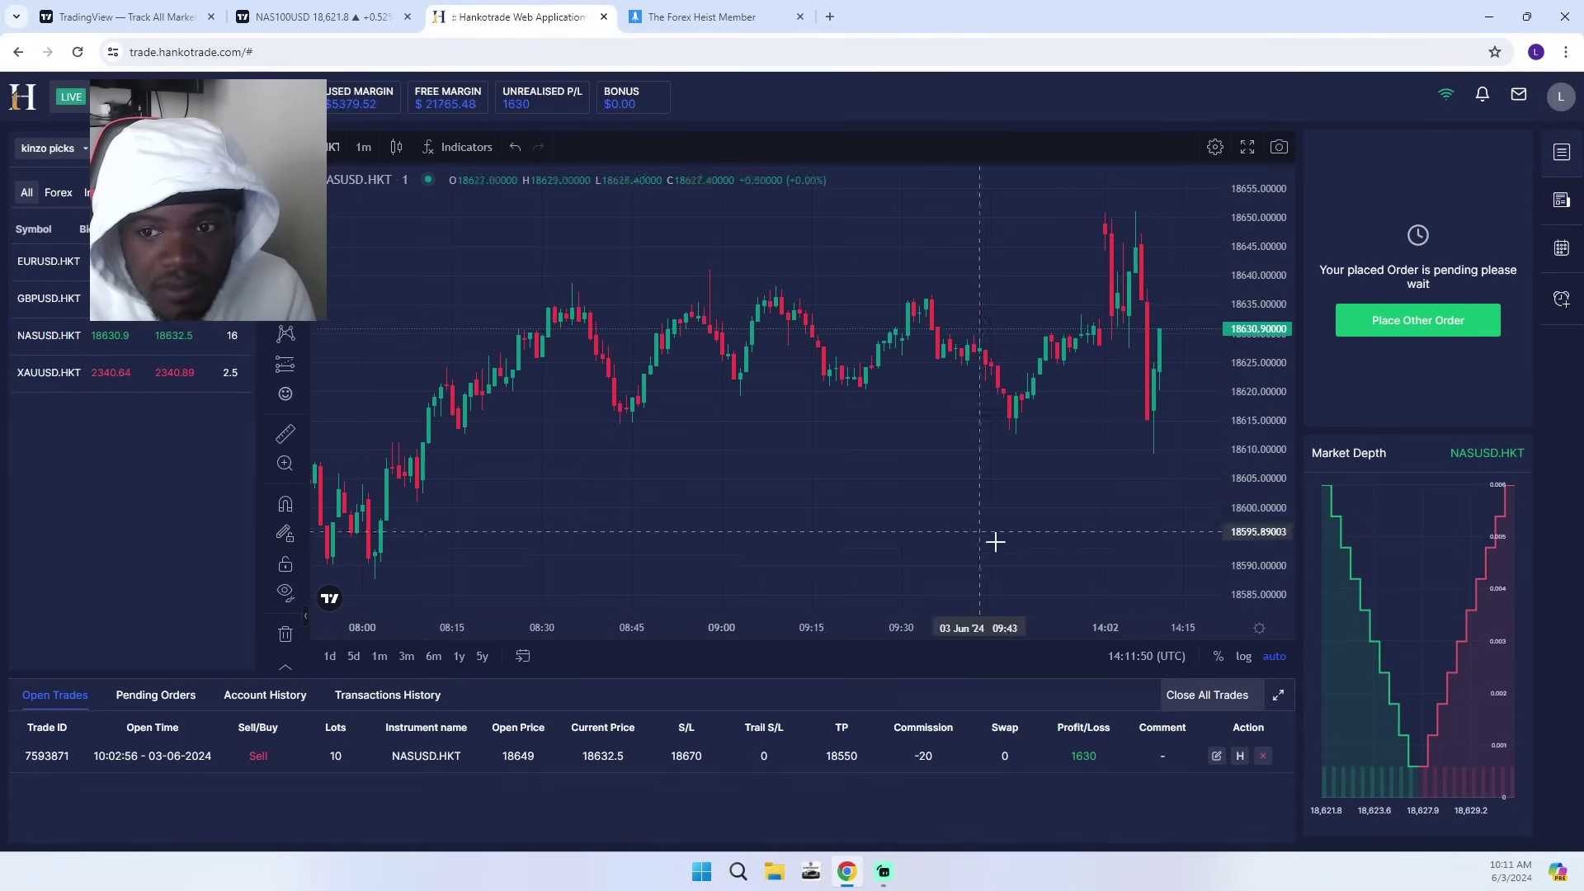
{"action": "left_click", "coordinate": [330, 18]}
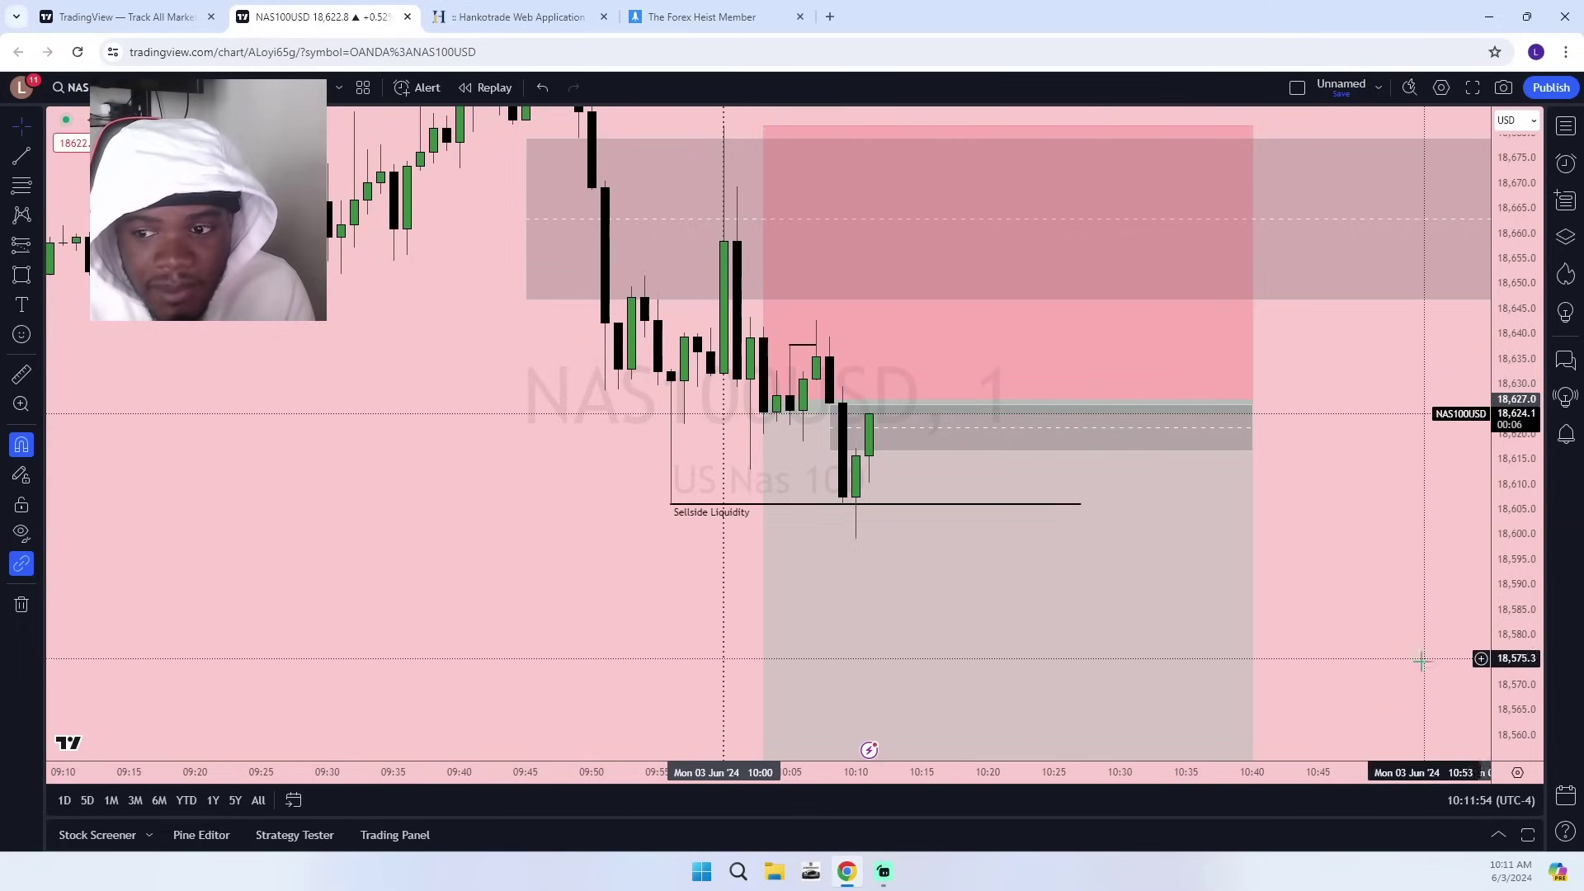
Examine the 10:11 and 10:12 candles inside the gap rectangle against the short's entry, target and the Sellside Liquidity line.
{"action": "scroll", "coordinate": [1370, 584], "scroll_direction": "up", "scroll_amount": 2}
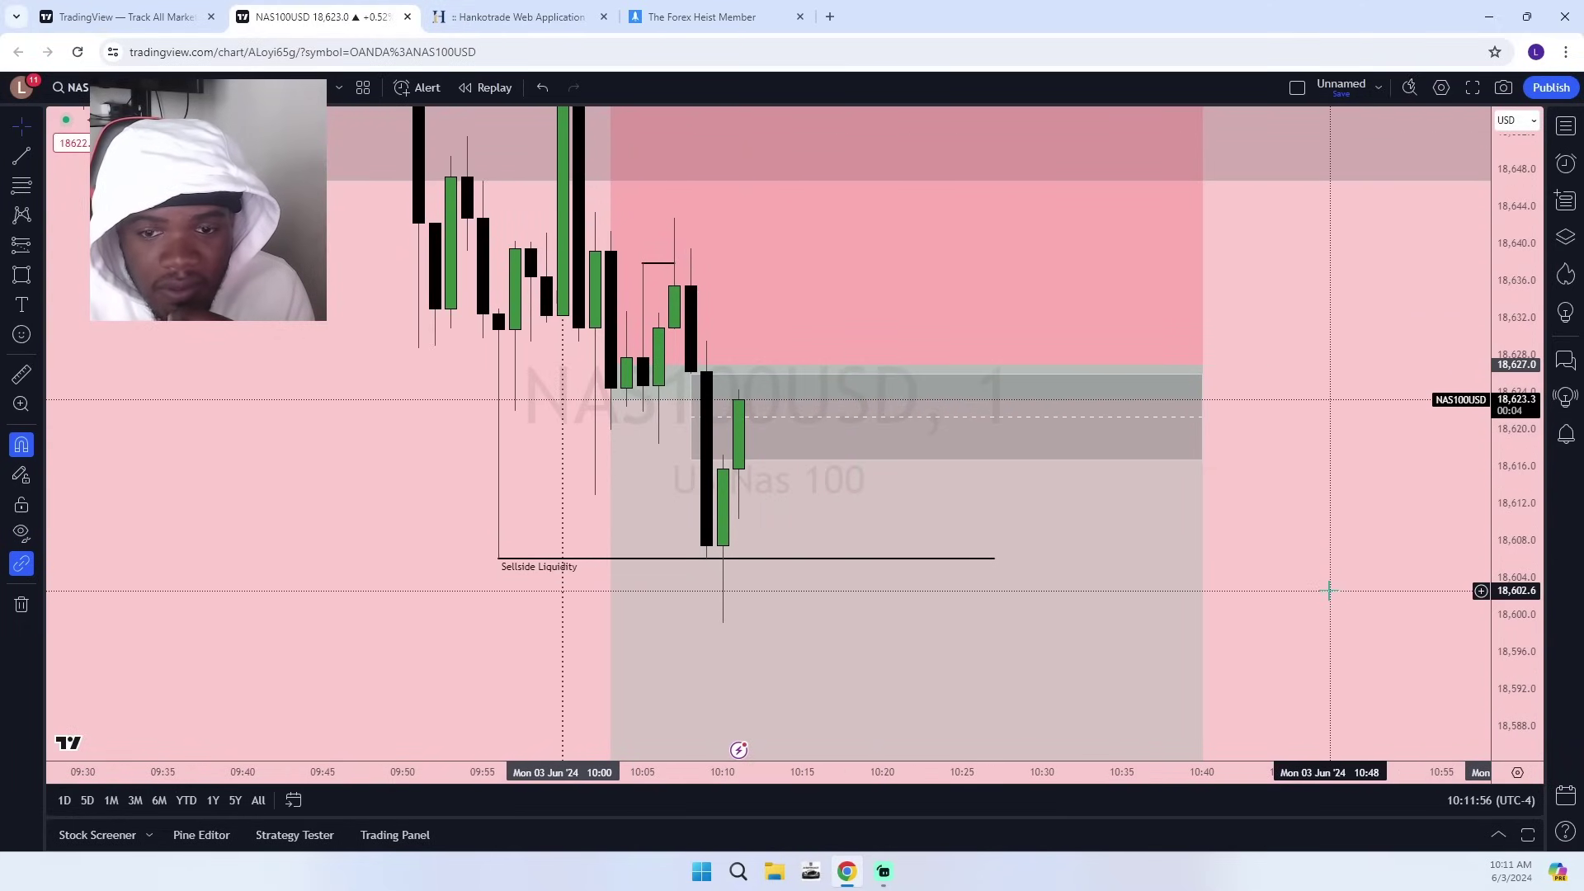
{"action": "left_click_drag", "start_coordinate": [1298, 566], "coordinate": [1358, 682]}
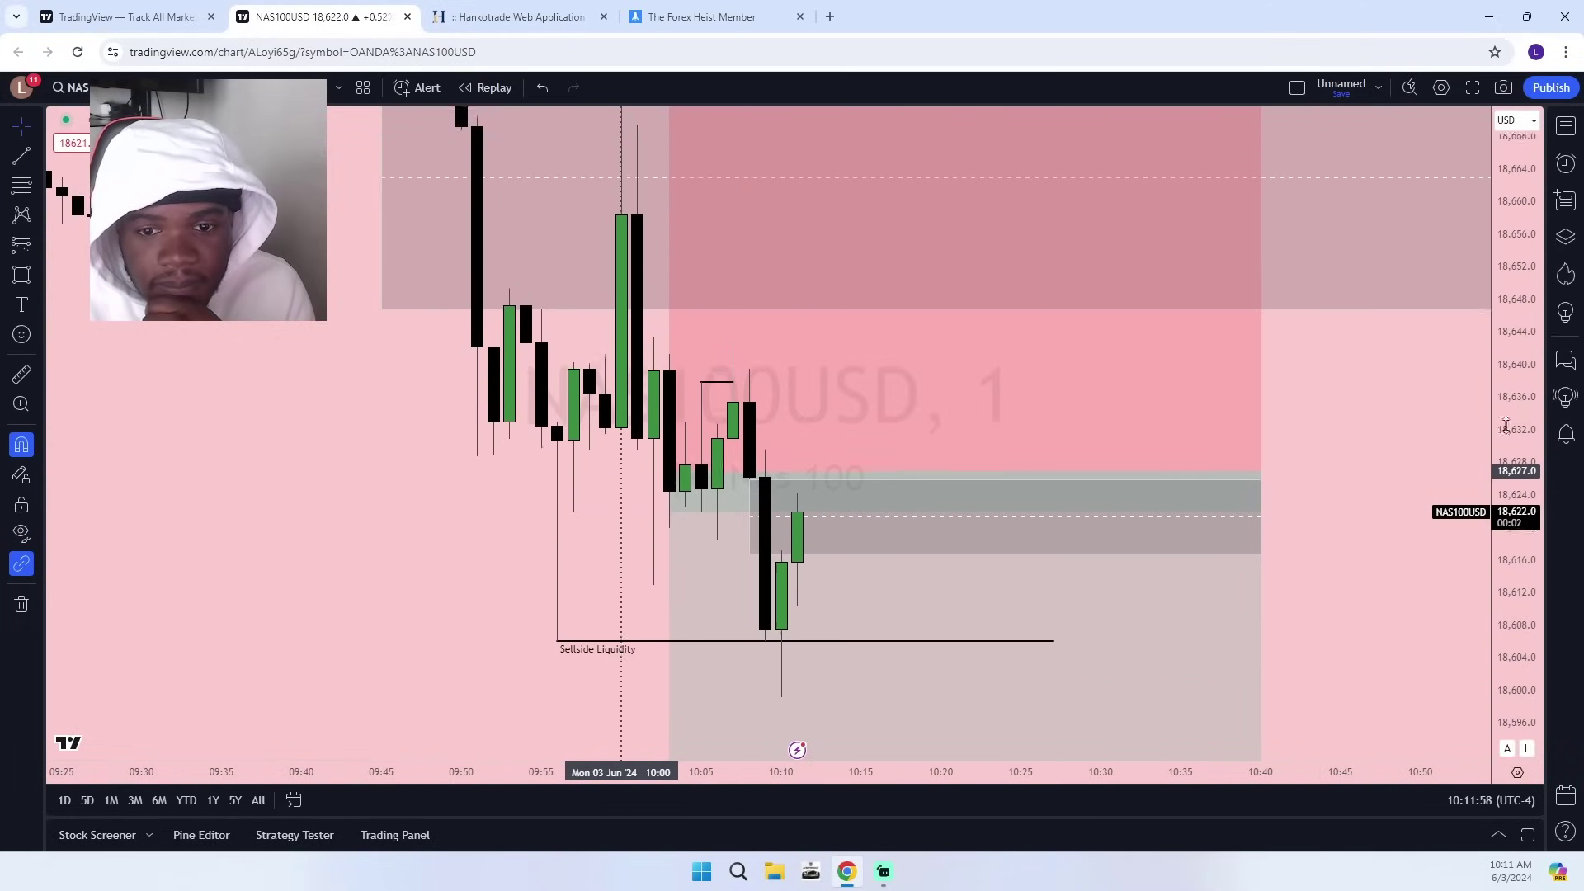
{"action": "scroll", "coordinate": [1402, 614], "scroll_direction": "down", "scroll_amount": 5}
{"action": "left_click_drag", "start_coordinate": [839, 644], "coordinate": [782, 451]}
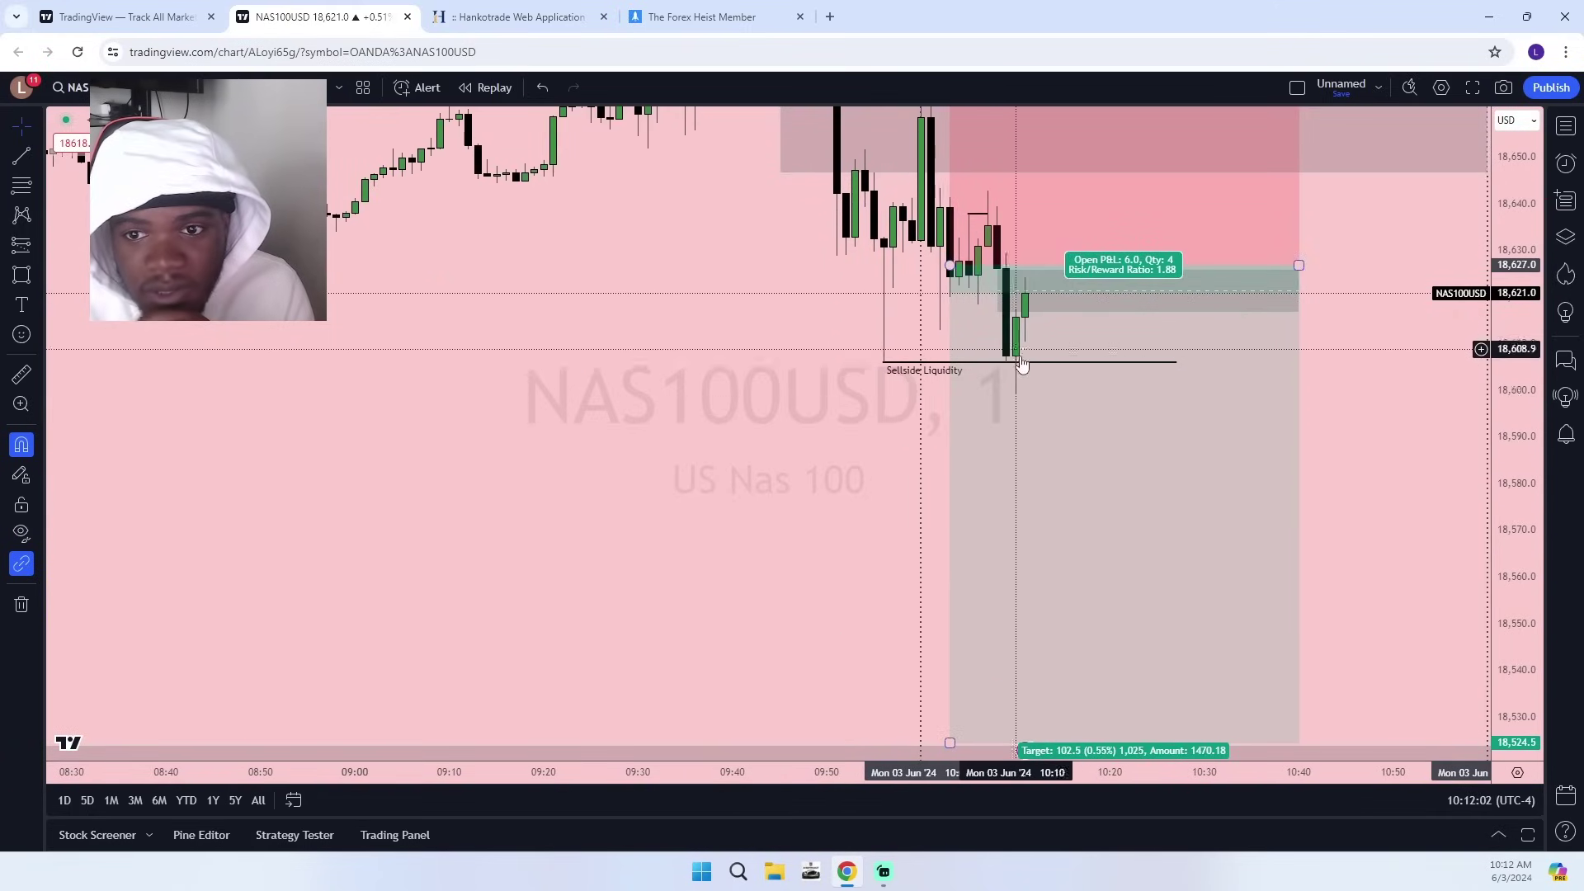
{"action": "left_click_drag", "start_coordinate": [1408, 579], "coordinate": [1363, 454]}
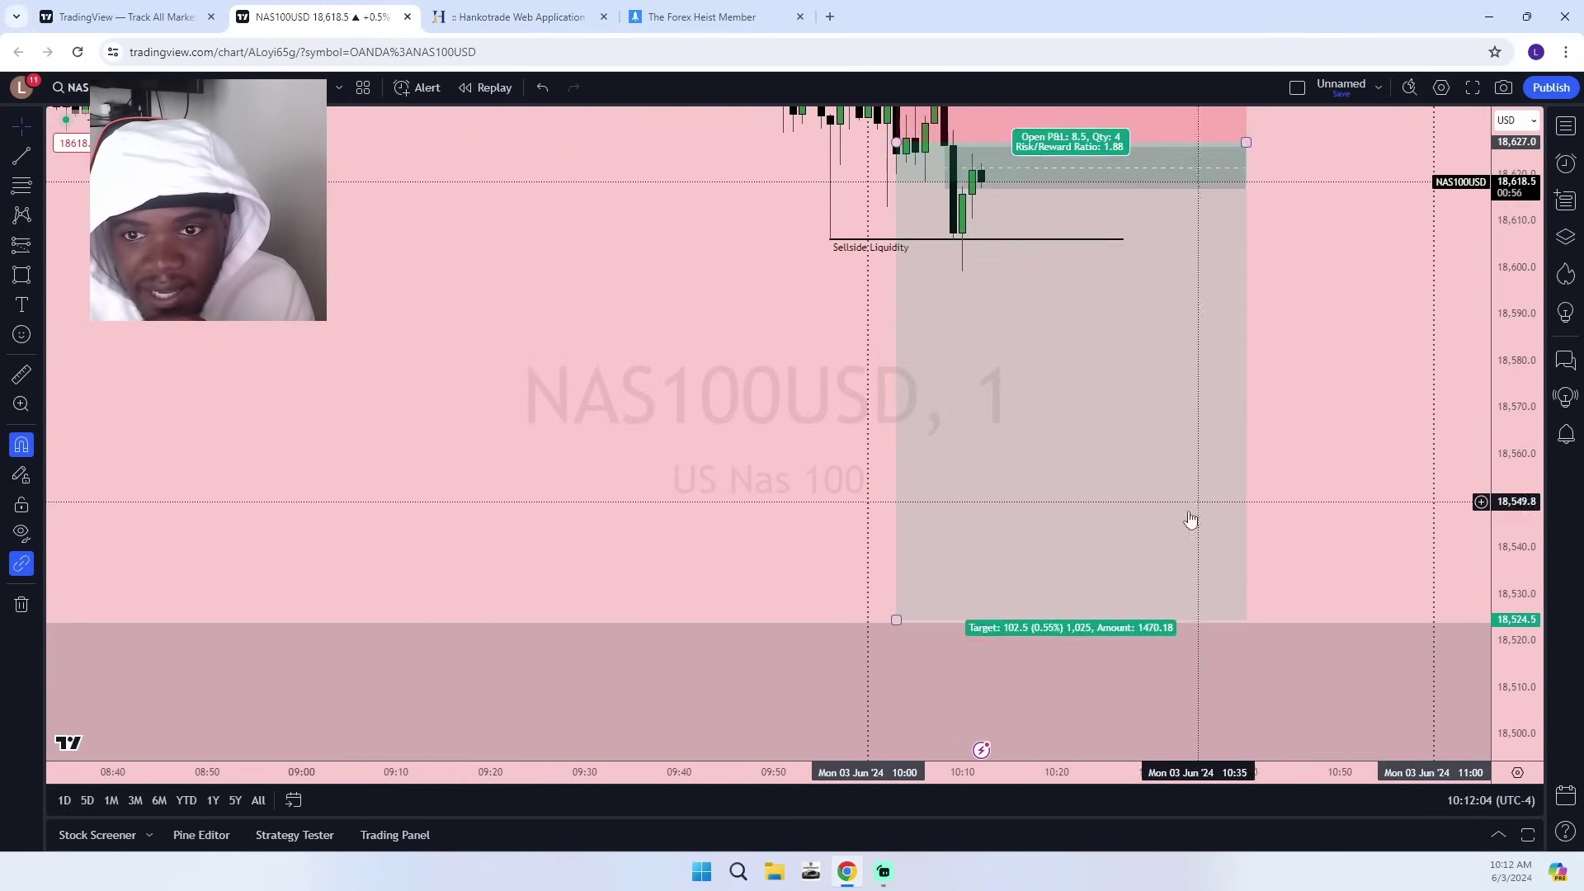
{"action": "left_click_drag", "start_coordinate": [1366, 390], "coordinate": [1379, 637]}
{"action": "scroll", "coordinate": [1376, 634], "scroll_direction": "up", "scroll_amount": 5}
{"action": "left_click_drag", "start_coordinate": [1246, 589], "coordinate": [1373, 594]}
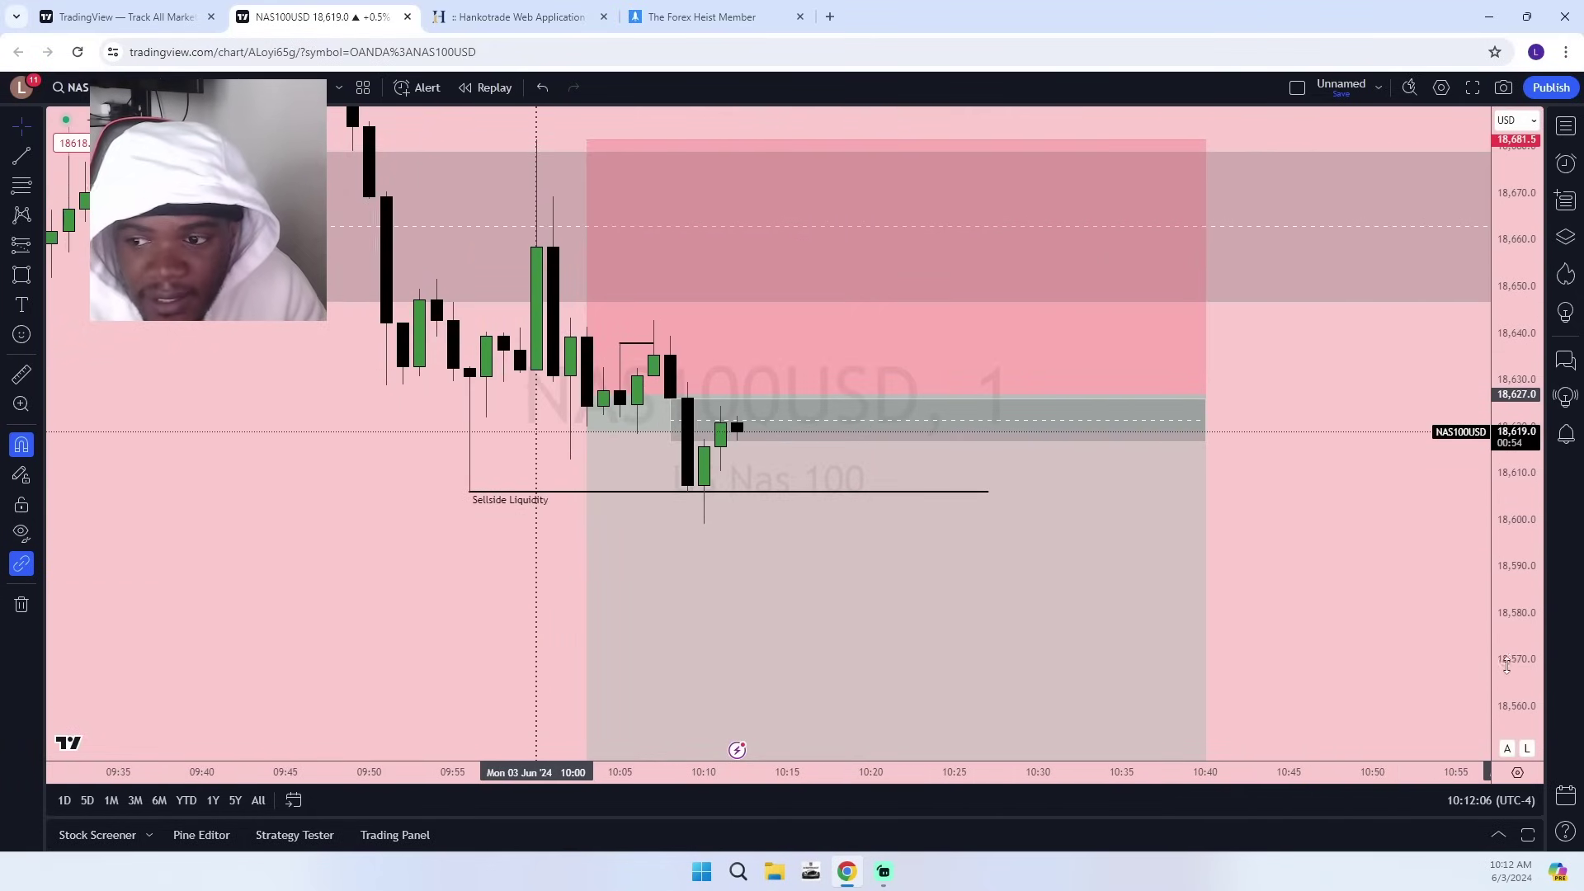
{"action": "left_click_drag", "start_coordinate": [1508, 665], "coordinate": [1508, 413]}
{"action": "left_click_drag", "start_coordinate": [1323, 562], "coordinate": [1480, 567]}
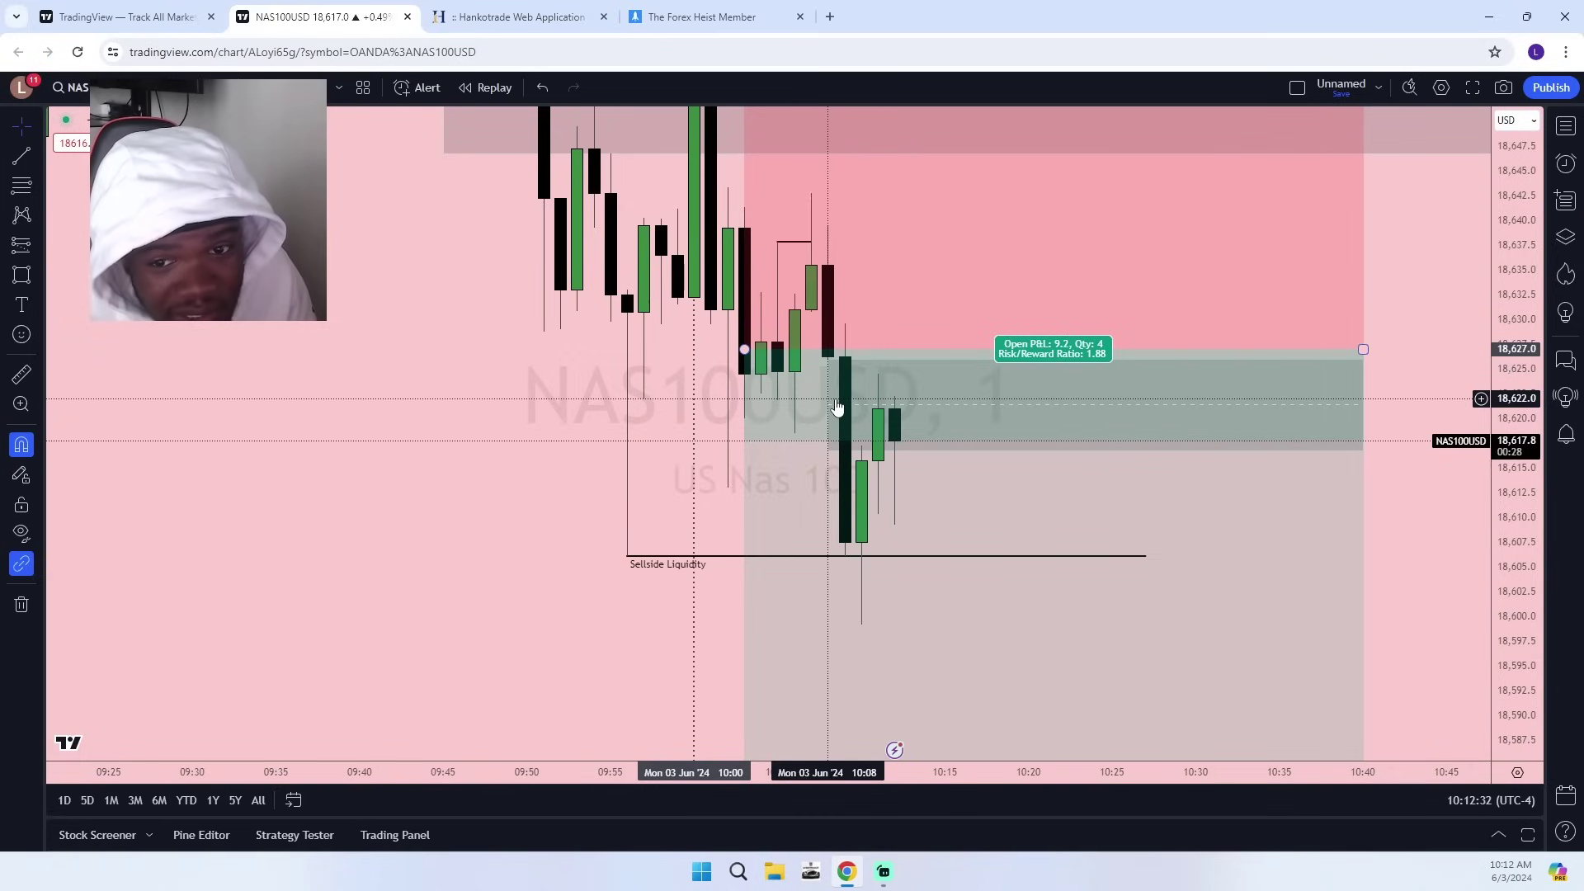
Examine the 10:12 candle against the gap rectangle's midline, the short's entry and the Sellside Liquidity line.
{"action": "left_click", "coordinate": [925, 446]}
{"action": "left_click_drag", "start_coordinate": [1533, 247], "coordinate": [1523, 322]}
{"action": "scroll", "coordinate": [1353, 487], "scroll_direction": "up", "scroll_amount": 3}
{"action": "scroll", "coordinate": [1106, 540], "scroll_direction": "down", "scroll_amount": 7}
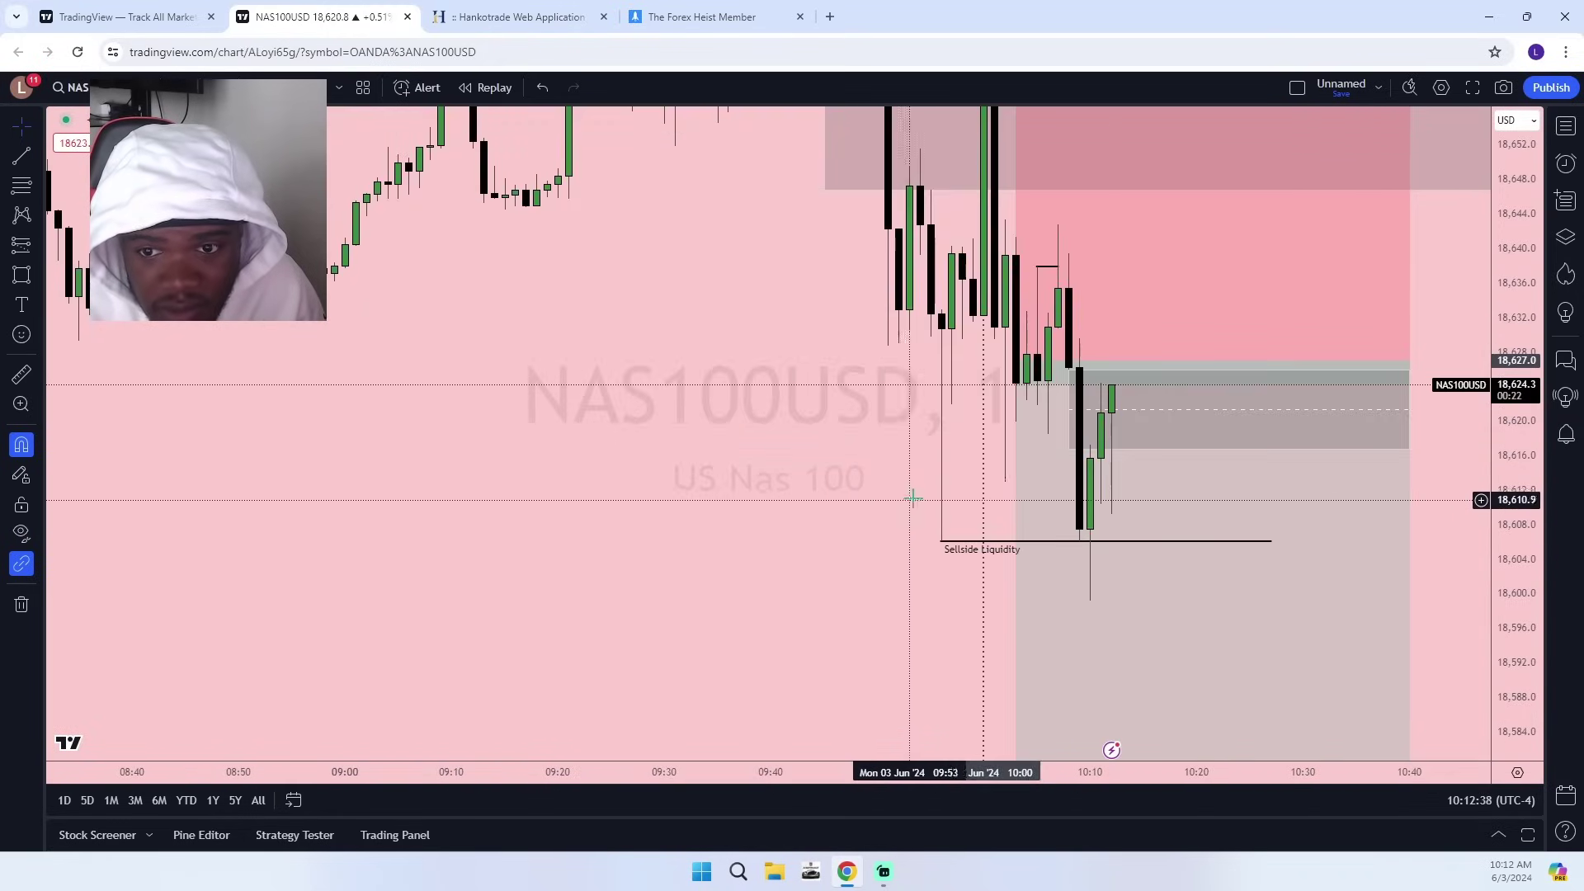
{"action": "scroll", "coordinate": [1093, 470], "scroll_direction": "up", "scroll_amount": 3}
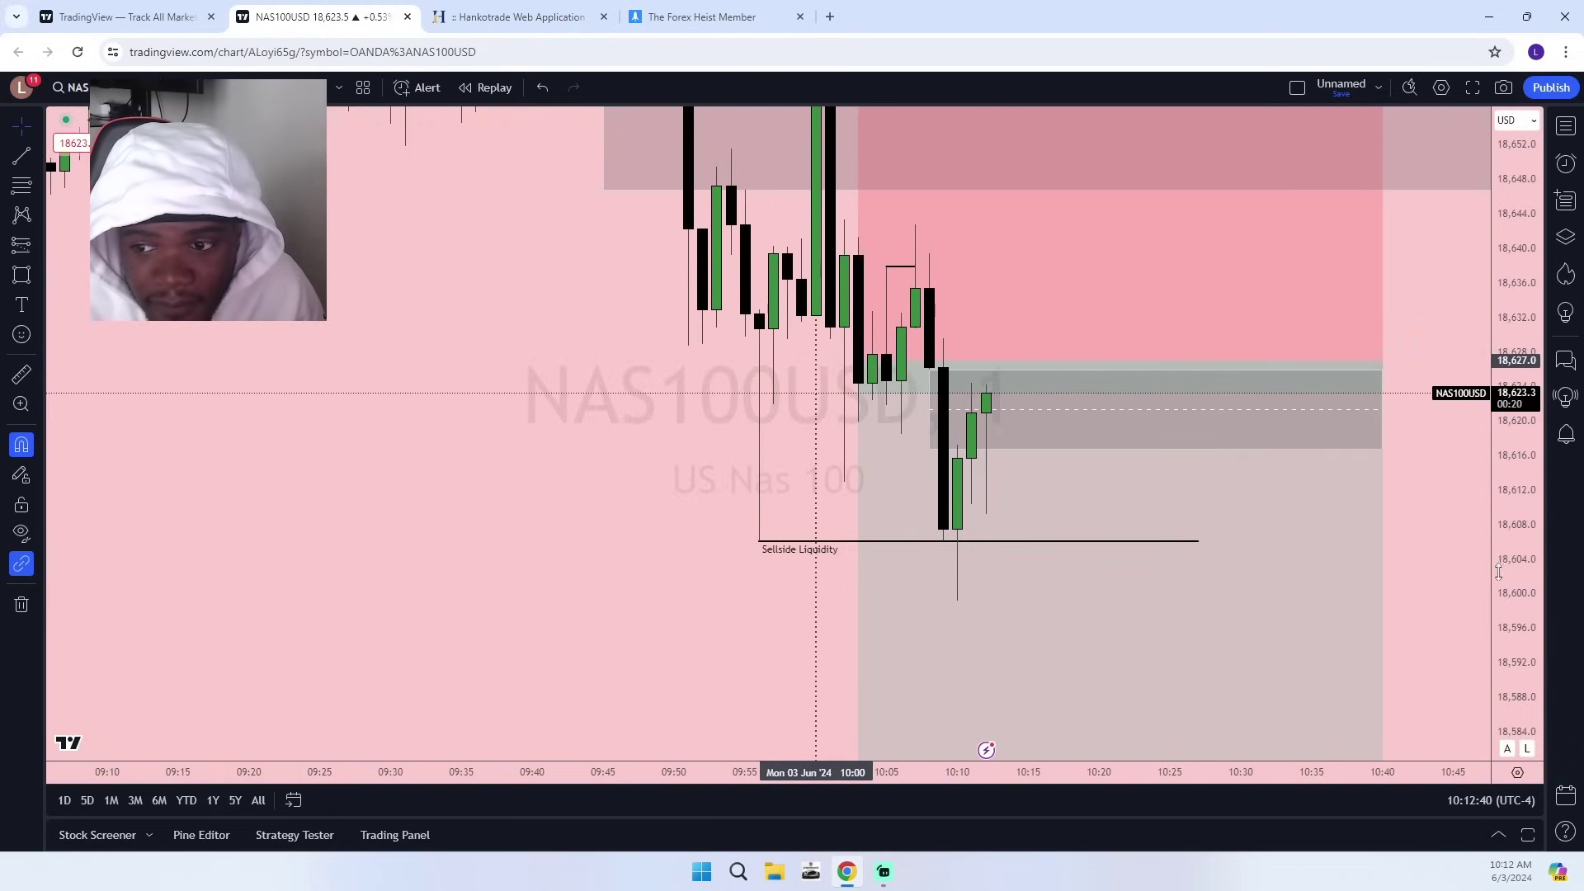
{"action": "left_click_drag", "start_coordinate": [1515, 644], "coordinate": [1502, 387]}
{"action": "scroll", "coordinate": [1446, 576], "scroll_direction": "up", "scroll_amount": 1}
{"action": "scroll", "coordinate": [1410, 571], "scroll_direction": "up", "scroll_amount": 1}
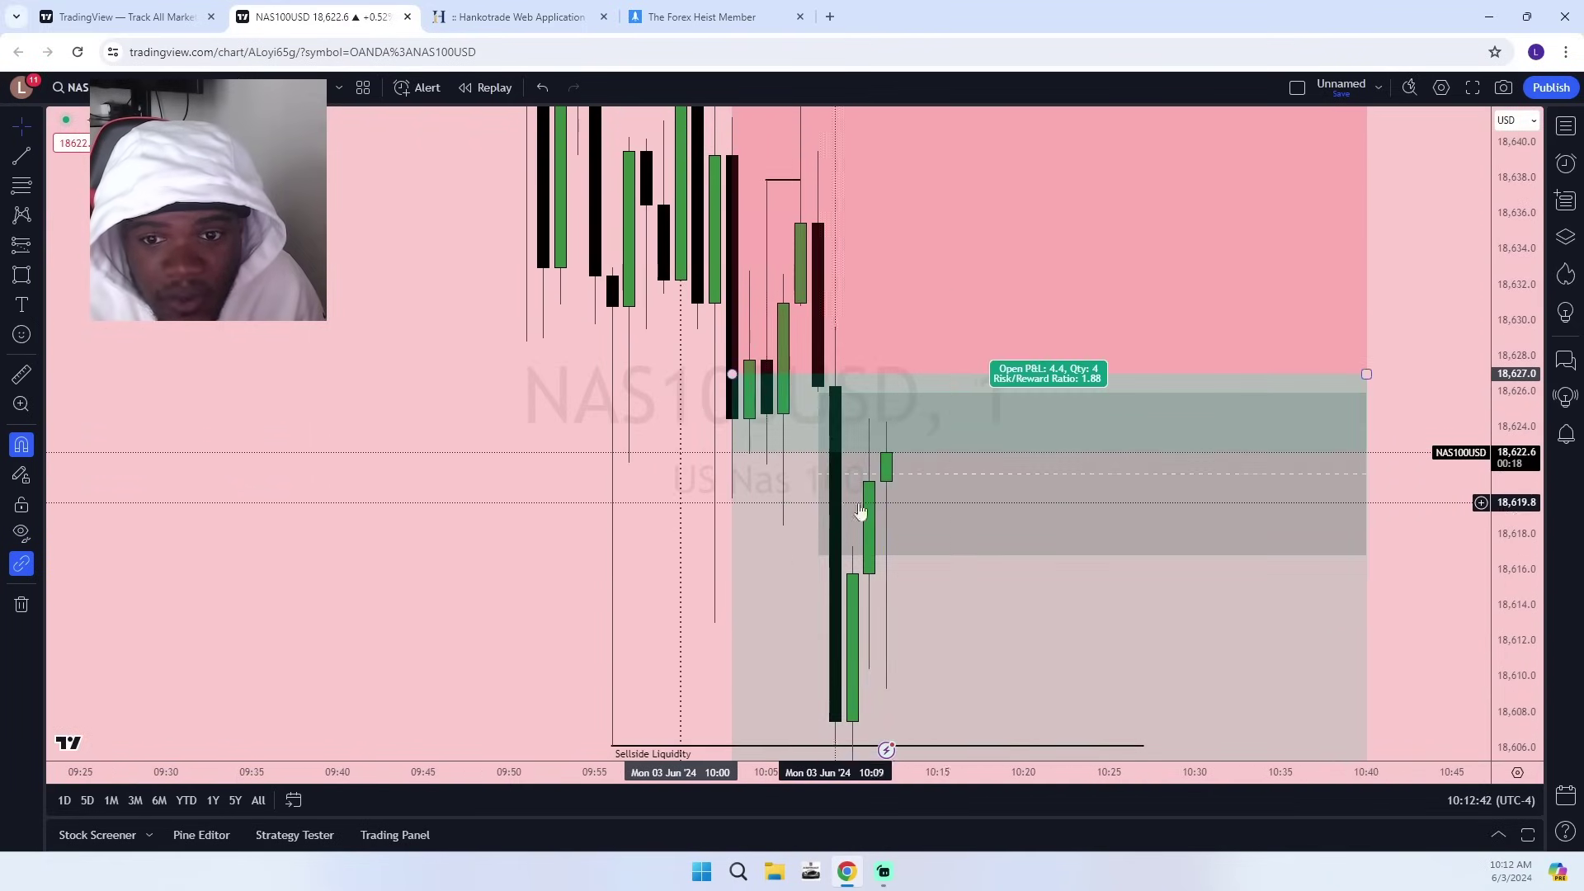
{"action": "left_click", "coordinate": [889, 478]}
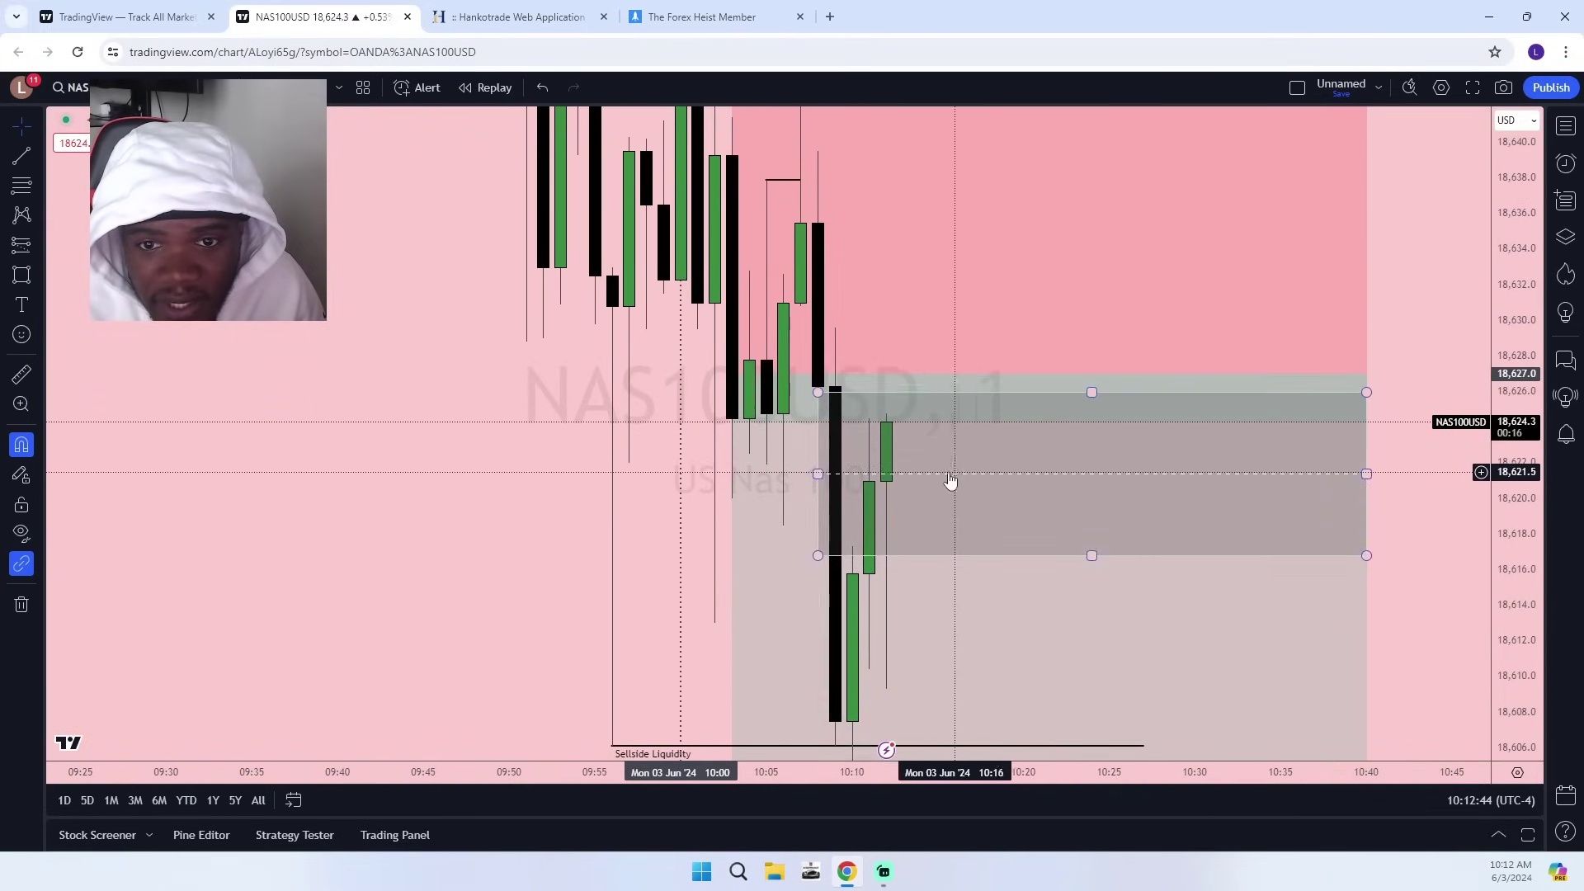
{"action": "left_click", "coordinate": [895, 512]}
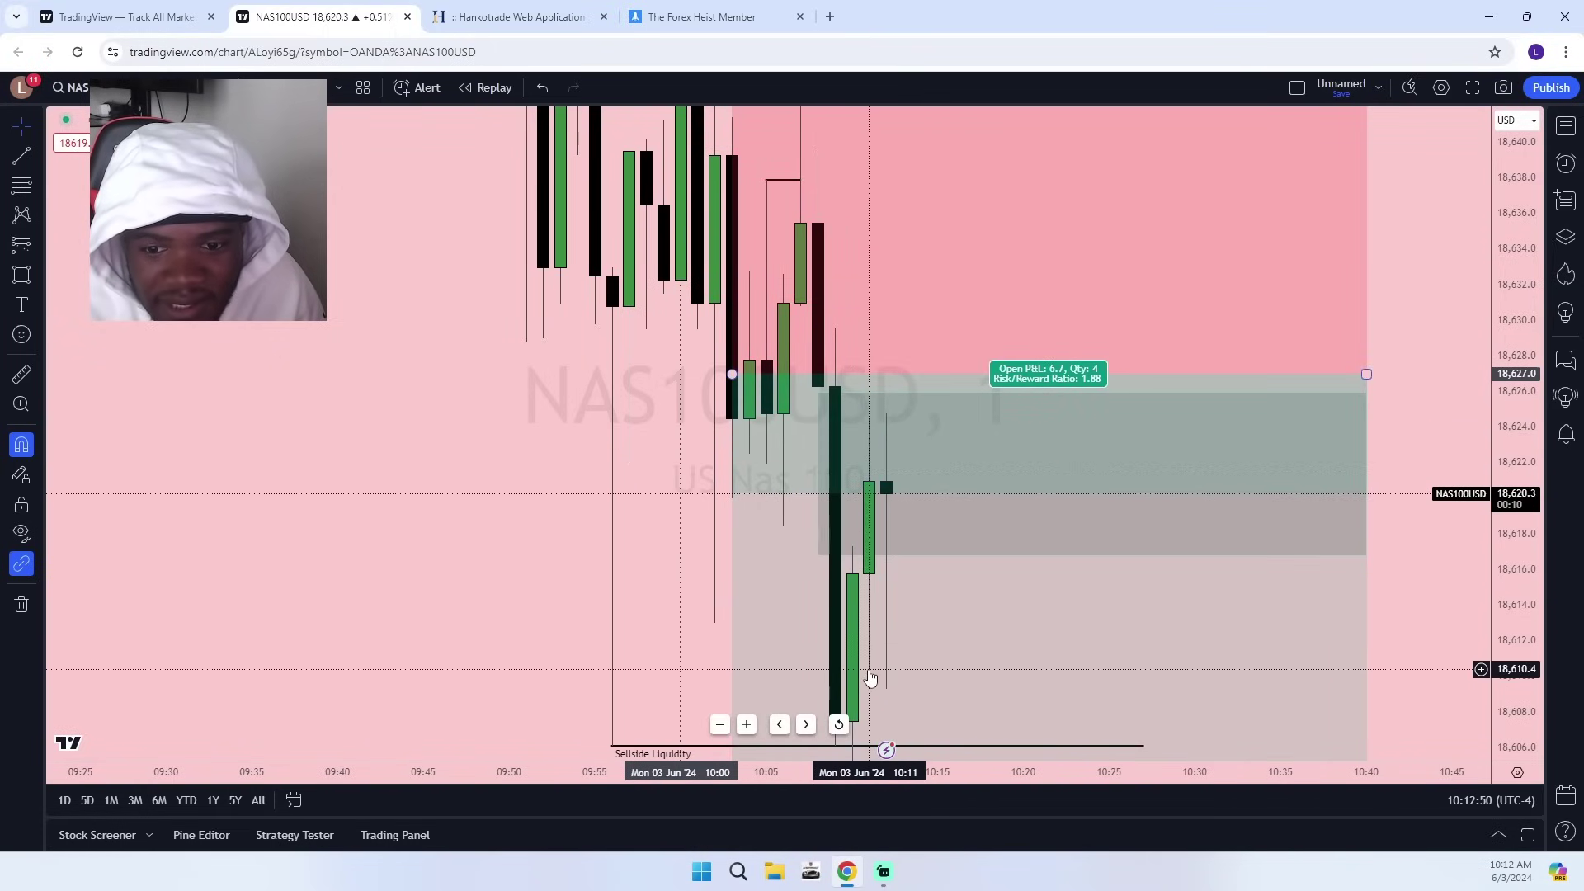
{"action": "scroll", "coordinate": [806, 666], "scroll_direction": "up", "scroll_amount": 1}
{"action": "left_click_drag", "start_coordinate": [405, 614], "coordinate": [400, 504]}
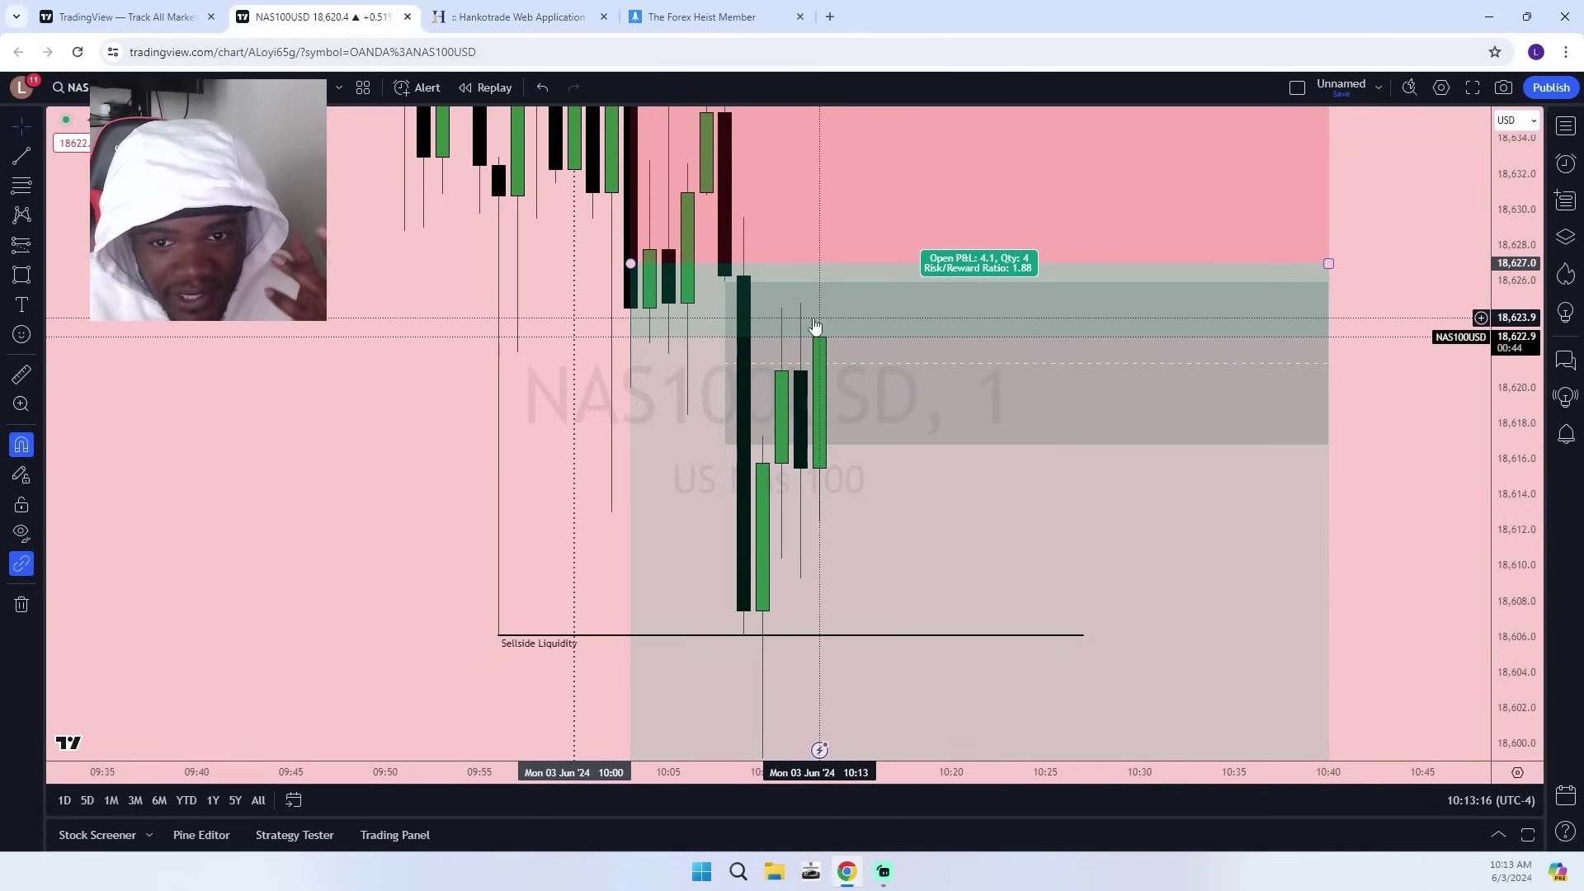
Follow the 10:13 candle relative to the short's entry, its open profit or loss and the larger zone above.
{"action": "left_click_drag", "start_coordinate": [1520, 281], "coordinate": [1520, 576]}
{"action": "scroll", "coordinate": [1146, 470], "scroll_direction": "down", "scroll_amount": 2}
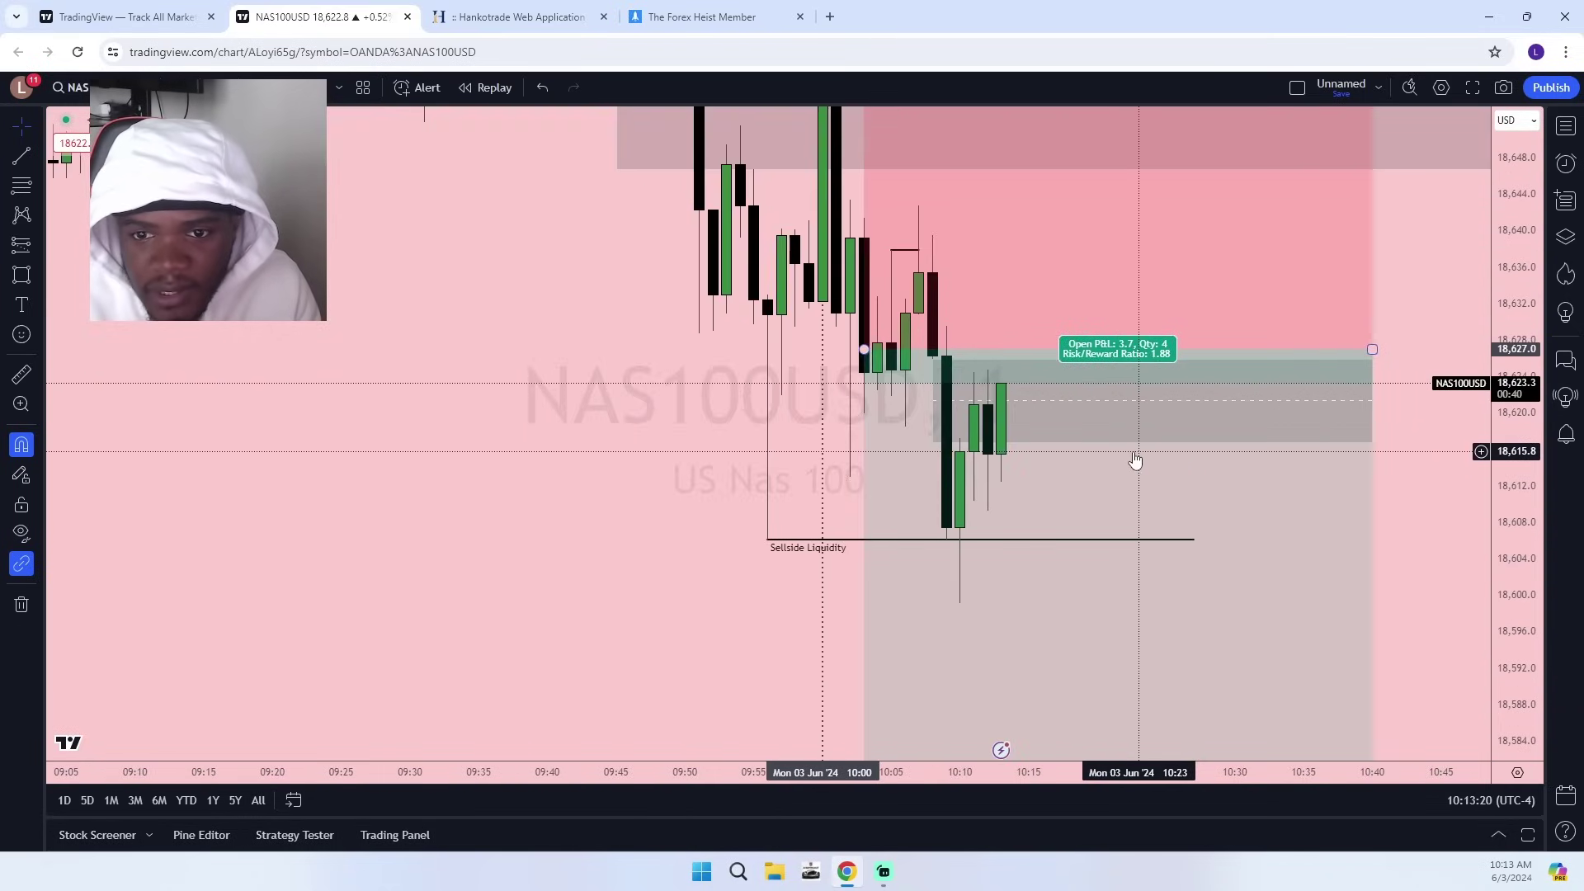
{"action": "left_click_drag", "start_coordinate": [1500, 657], "coordinate": [1462, 696]}
{"action": "scroll", "coordinate": [1291, 627], "scroll_direction": "up", "scroll_amount": 4}
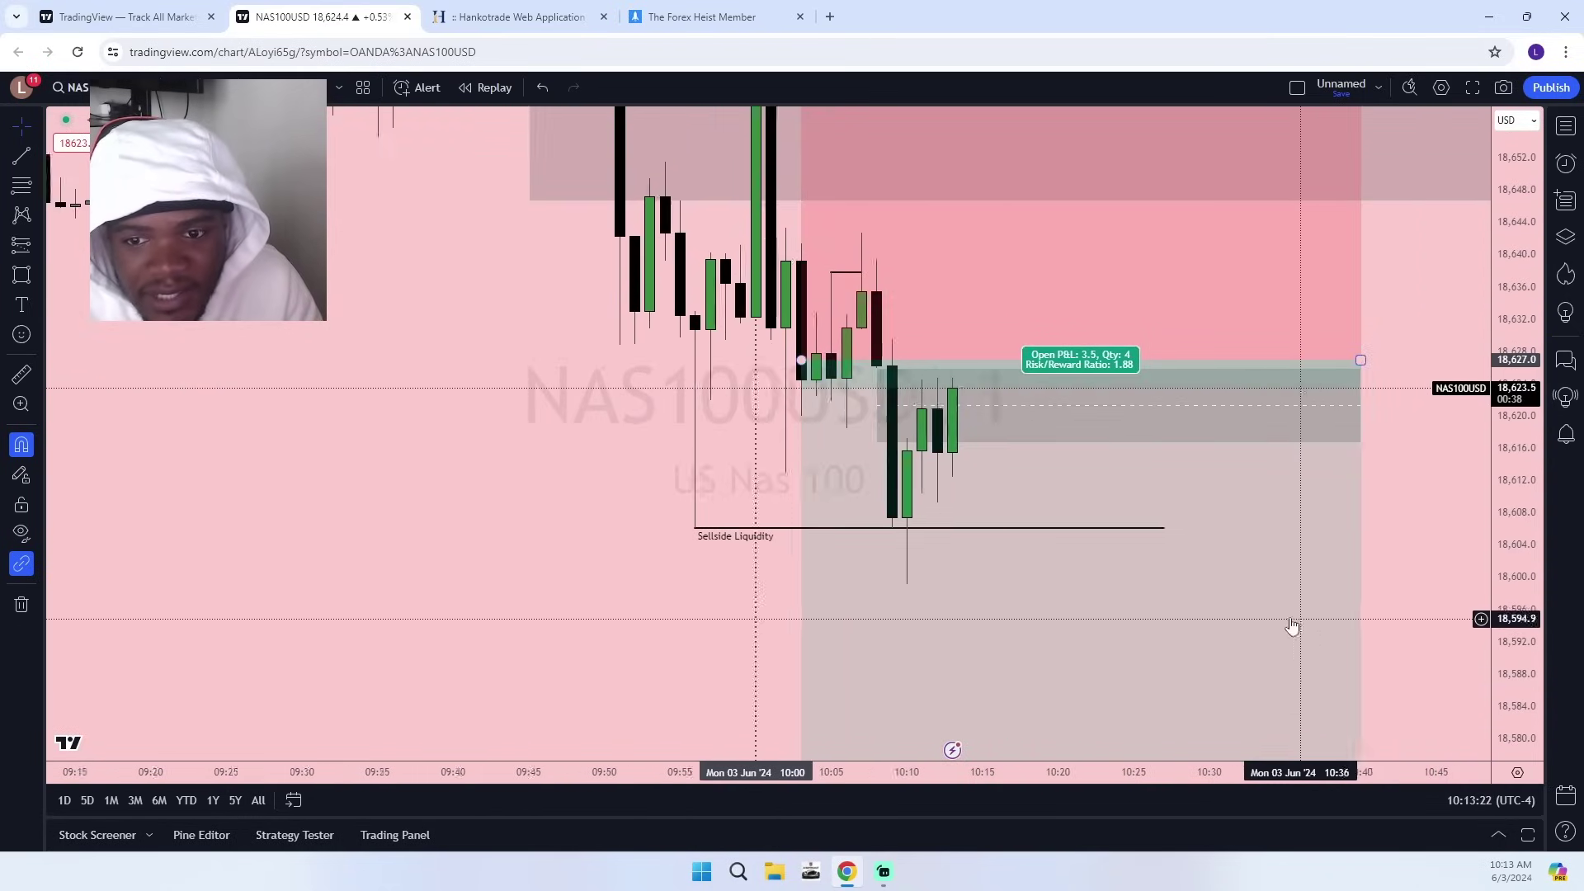
{"action": "left_click_drag", "start_coordinate": [554, 437], "coordinate": [782, 445]}
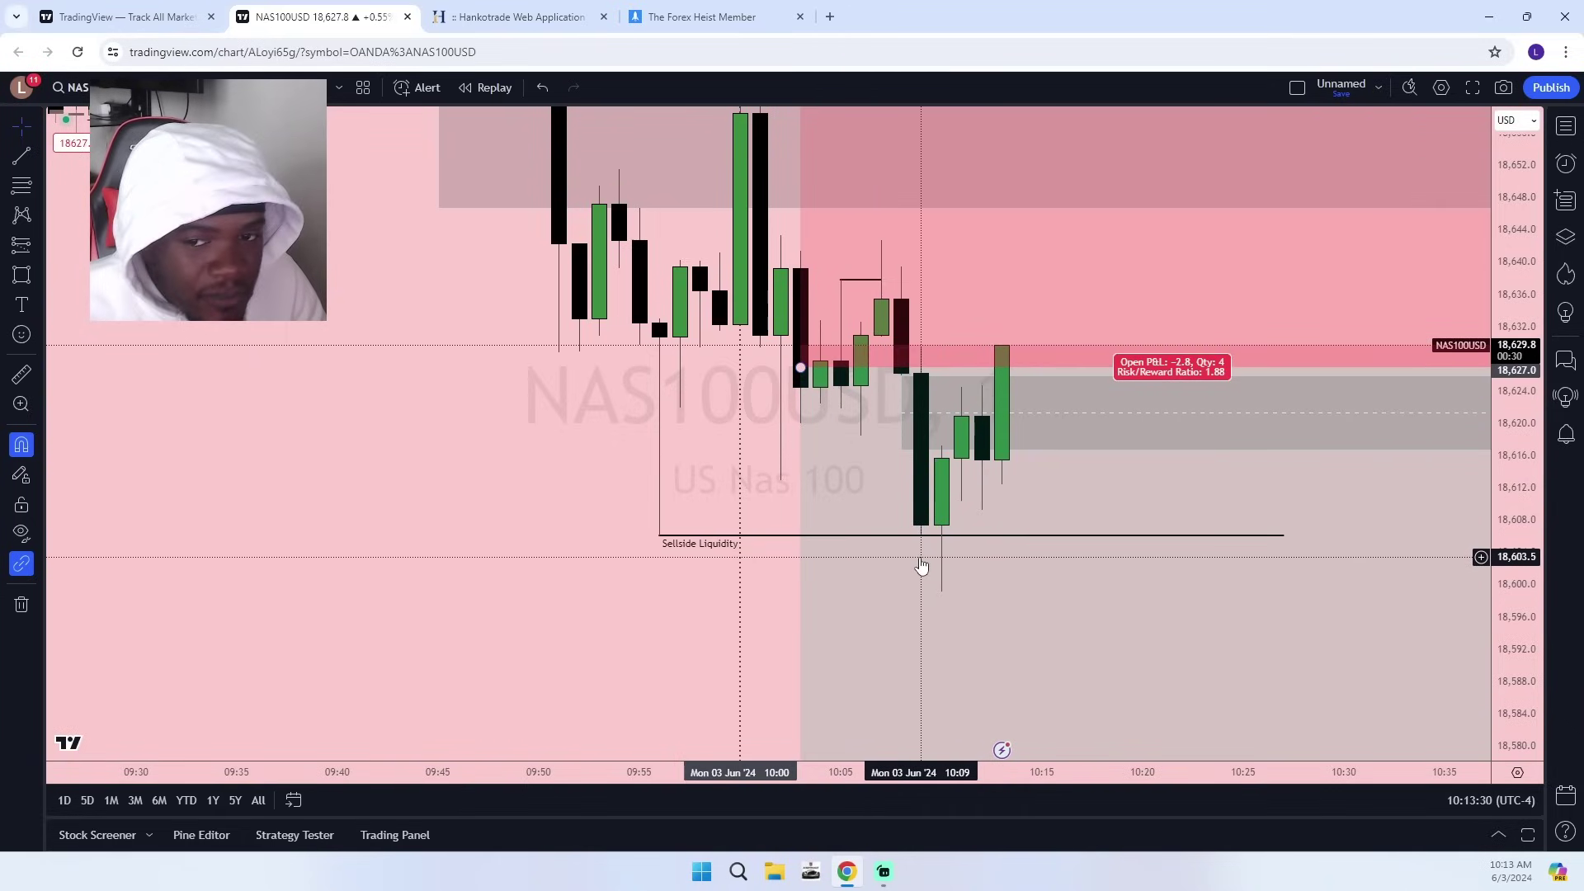
{"action": "scroll", "coordinate": [949, 544], "scroll_direction": "down", "scroll_amount": 8}
{"action": "scroll", "coordinate": [993, 569], "scroll_direction": "up", "scroll_amount": 6}
{"action": "left_click_drag", "start_coordinate": [1513, 349], "coordinate": [1354, 445]}
{"action": "left_click_drag", "start_coordinate": [641, 439], "coordinate": [498, 523]}
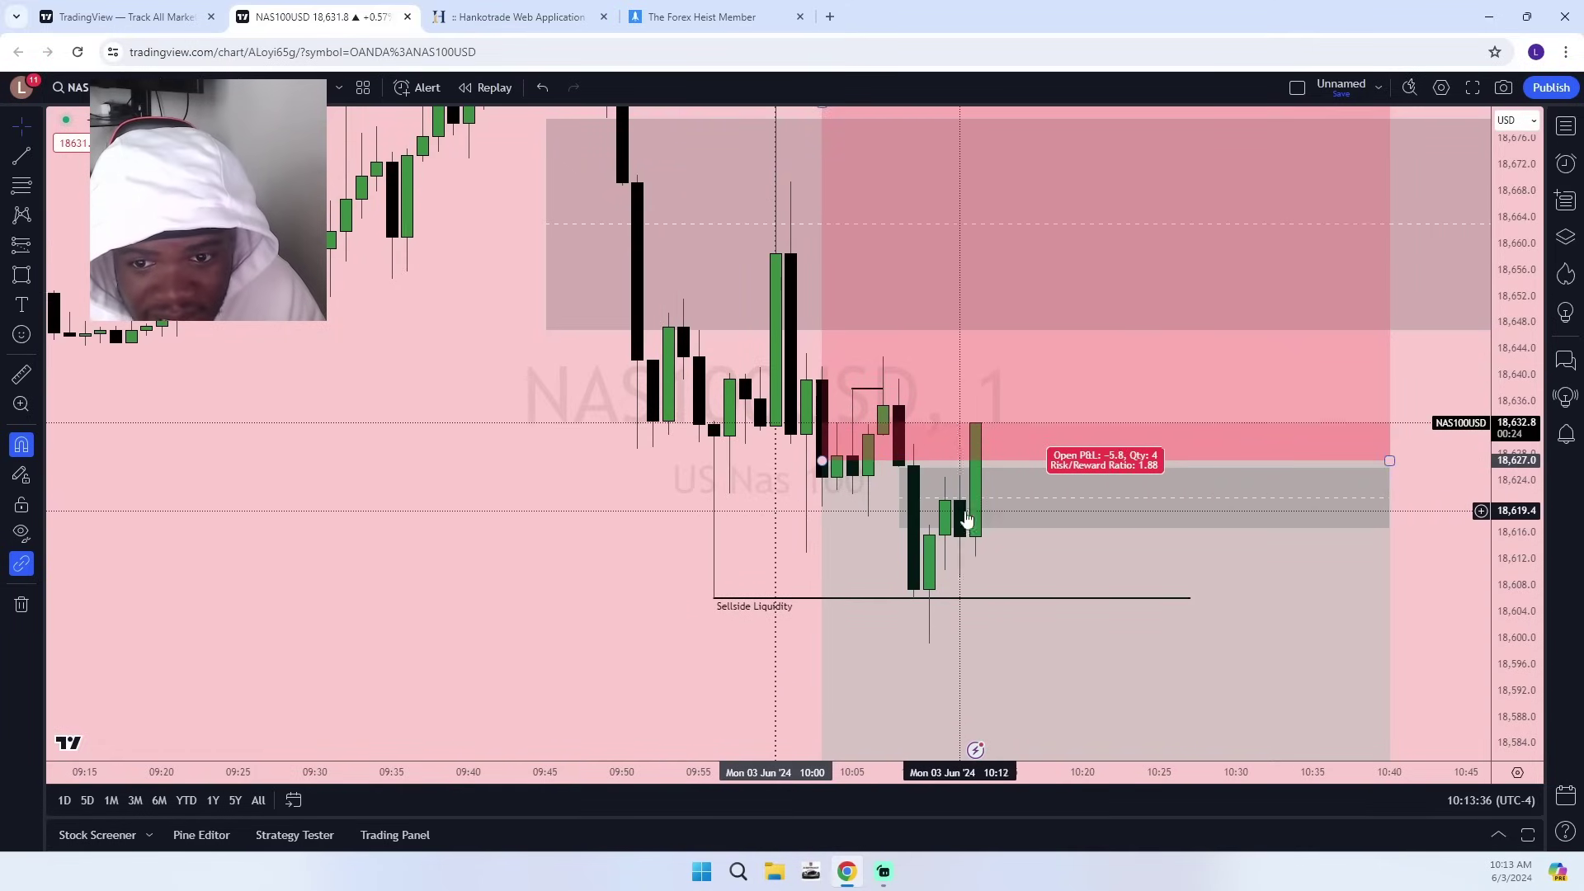
{"action": "scroll", "coordinate": [980, 515], "scroll_direction": "down", "scroll_amount": 3}
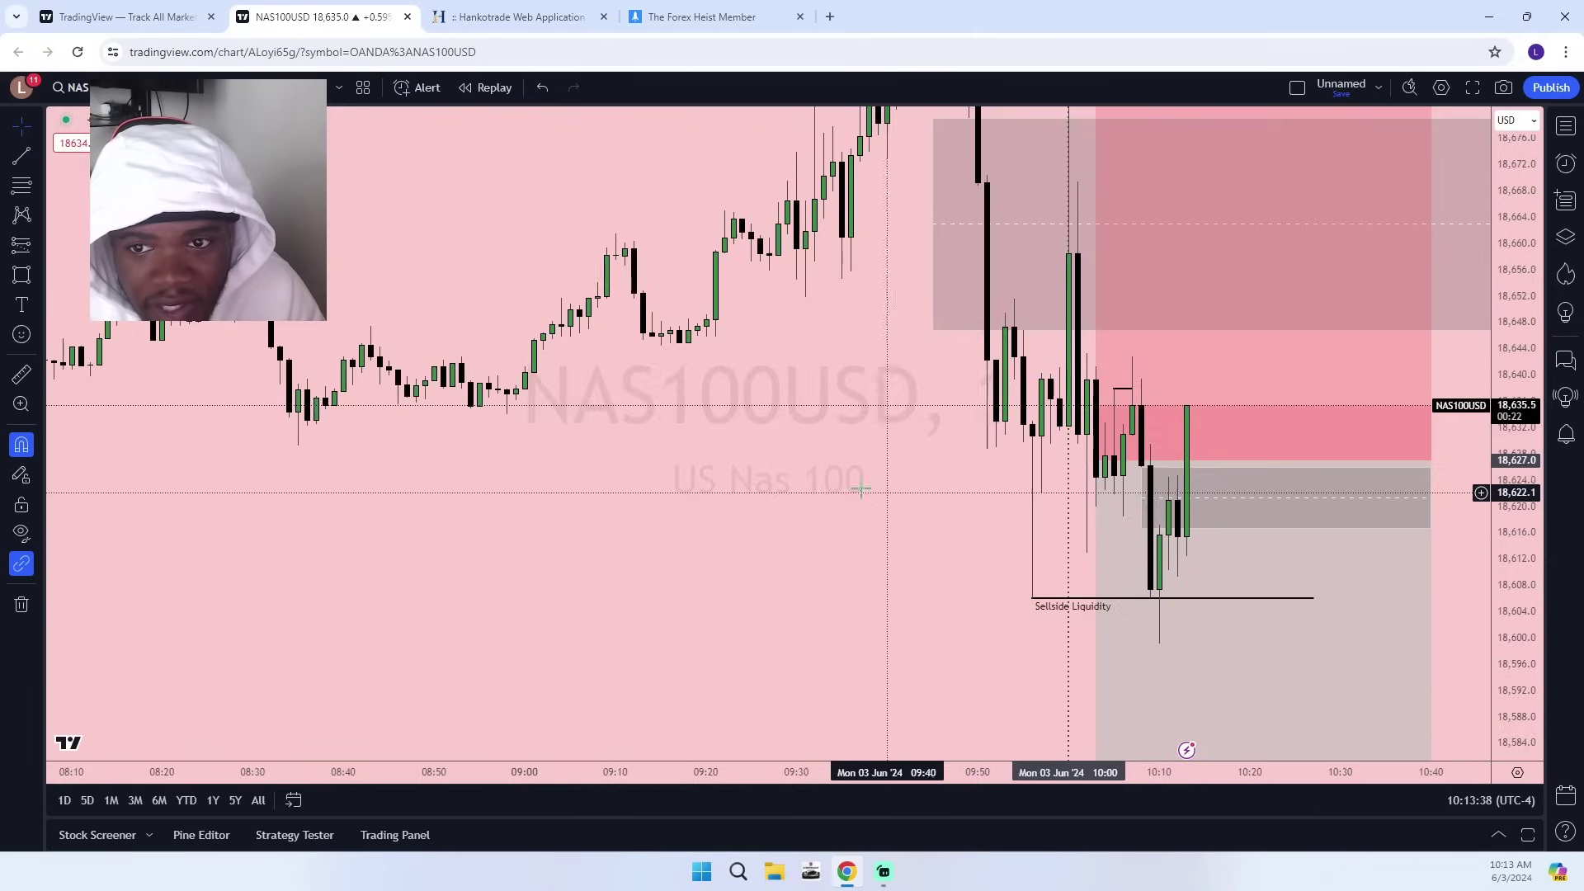
{"action": "scroll", "coordinate": [1144, 481], "scroll_direction": "up", "scroll_amount": 3}
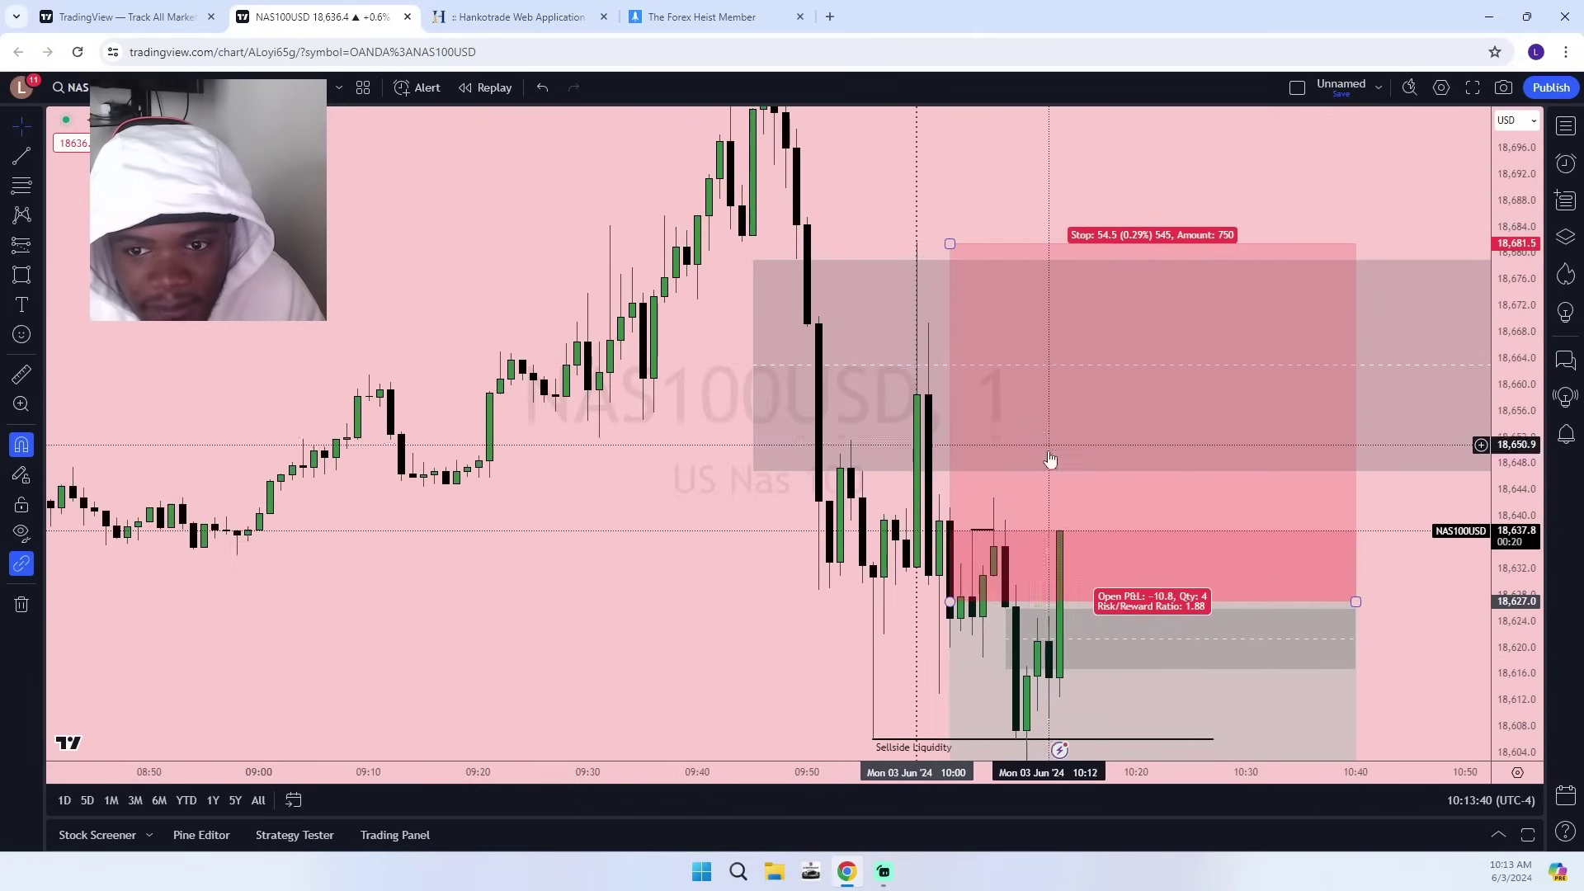
Replace the short 10:05 line with a level trend line from the 10:07 high at about 18,643 to 10:27.
{"action": "left_click", "coordinate": [25, 159]}
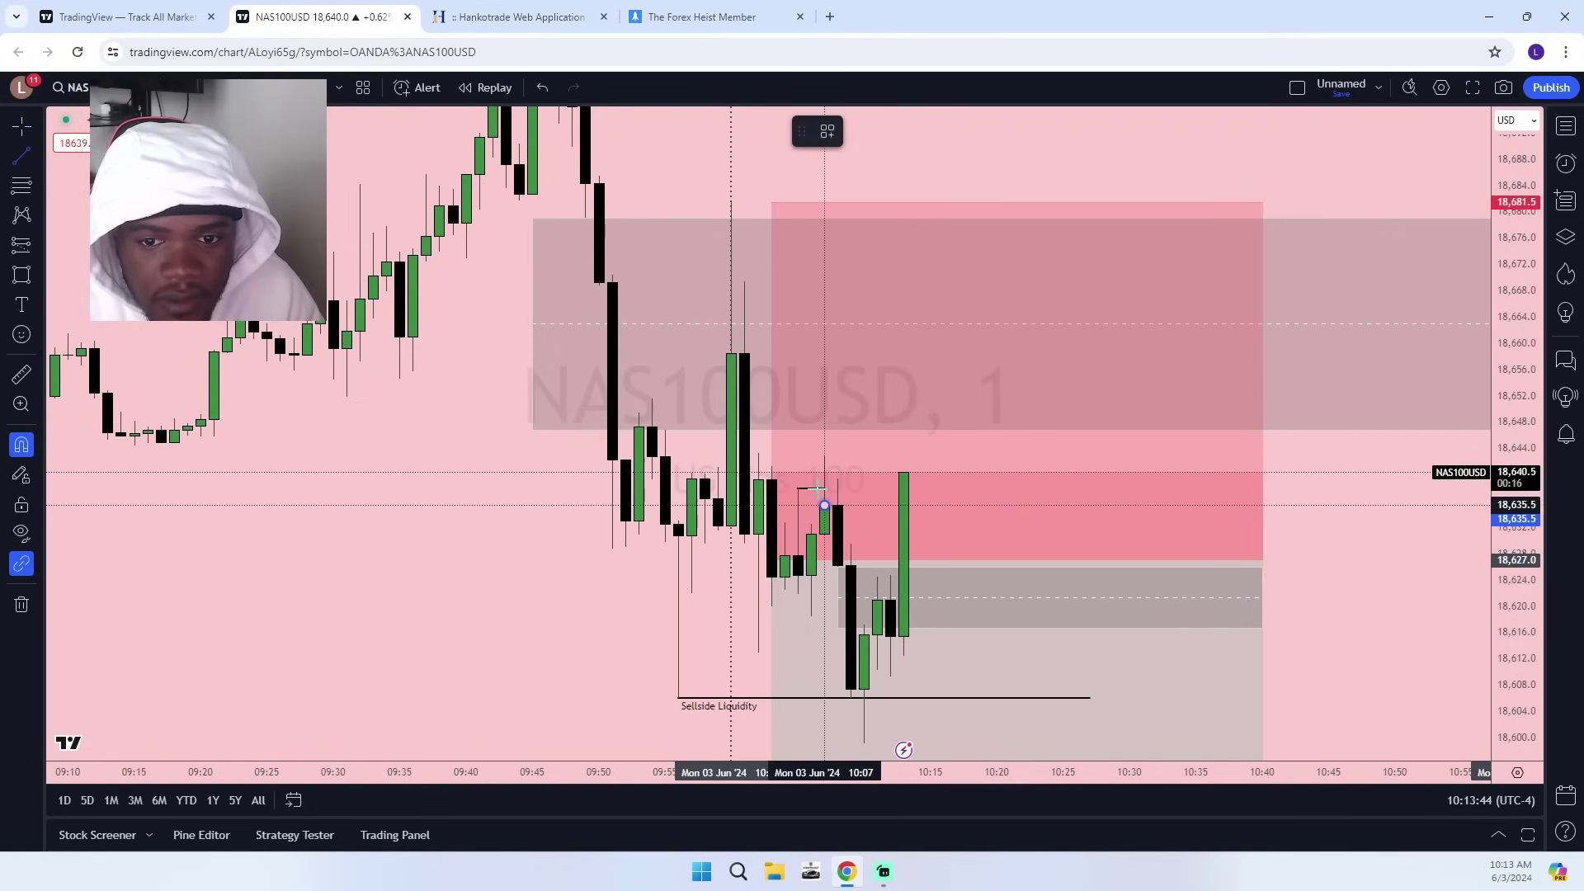
{"action": "left_click", "coordinate": [826, 490]}
{"action": "mouse_move", "coordinate": [813, 489]}
{"action": "left_mouse_down"}
{"action": "mouse_move", "coordinate": [853, 459]}
{"action": "mouse_move", "coordinate": [839, 455]}
{"action": "mouse_move", "coordinate": [1197, 456]}
{"action": "left_mouse_up"}
{"action": "left_click_drag", "start_coordinate": [982, 458], "coordinate": [1090, 455]}
{"action": "left_click", "coordinate": [1384, 505]}
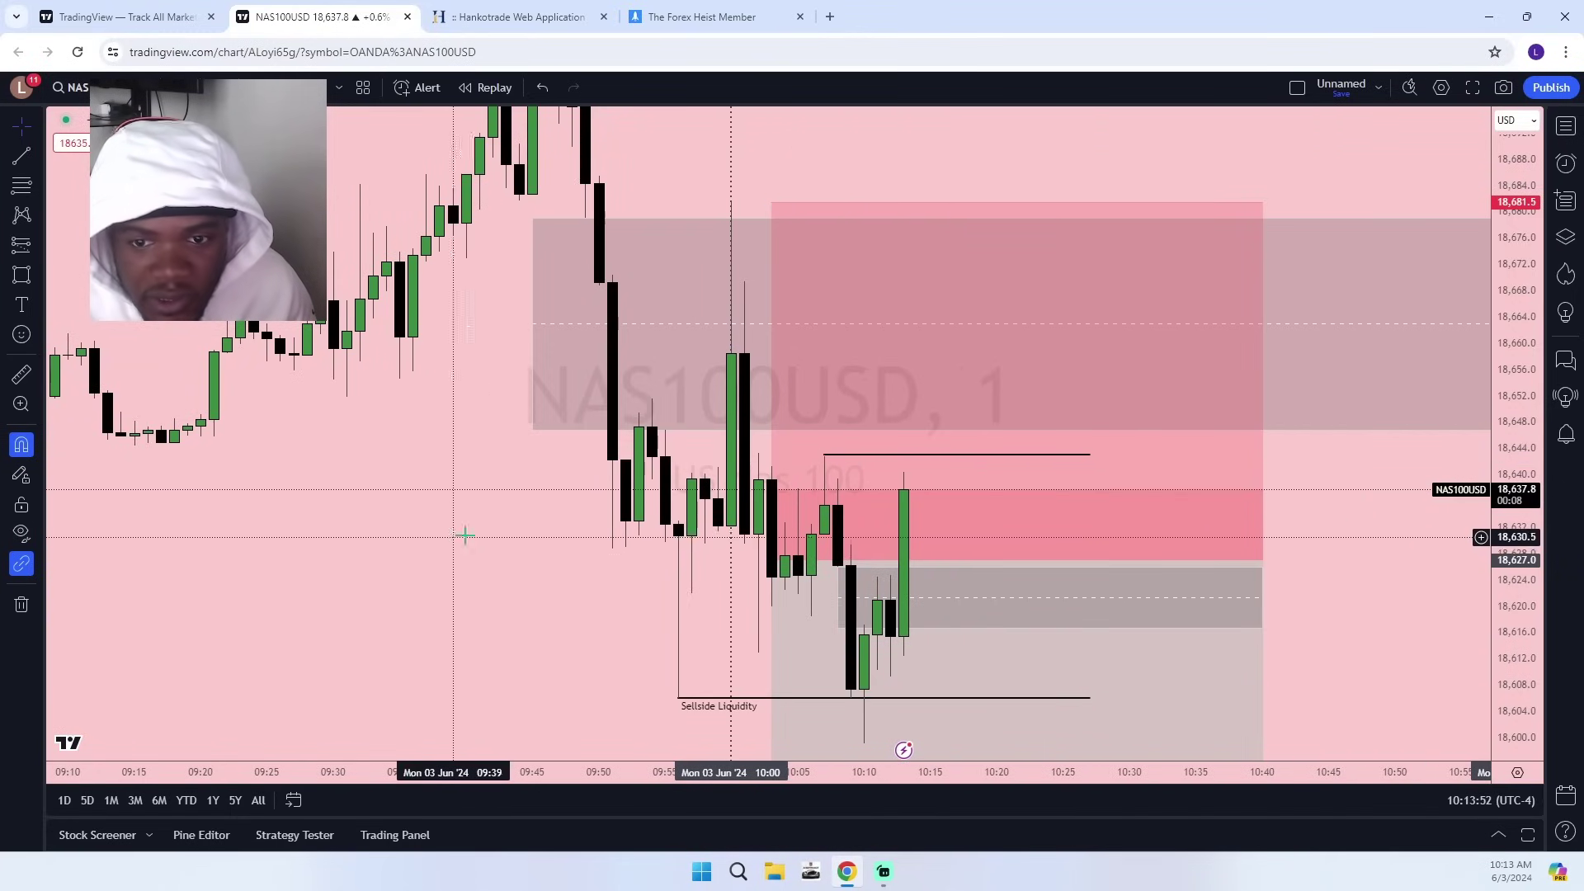
Draw a level trend line from the 10:00 high at 18,681.6 to 10:27 and apply the buyside template to it.
{"action": "scroll", "coordinate": [609, 546], "scroll_direction": "up", "scroll_amount": 1}
{"action": "left_click_drag", "start_coordinate": [515, 564], "coordinate": [649, 589]}
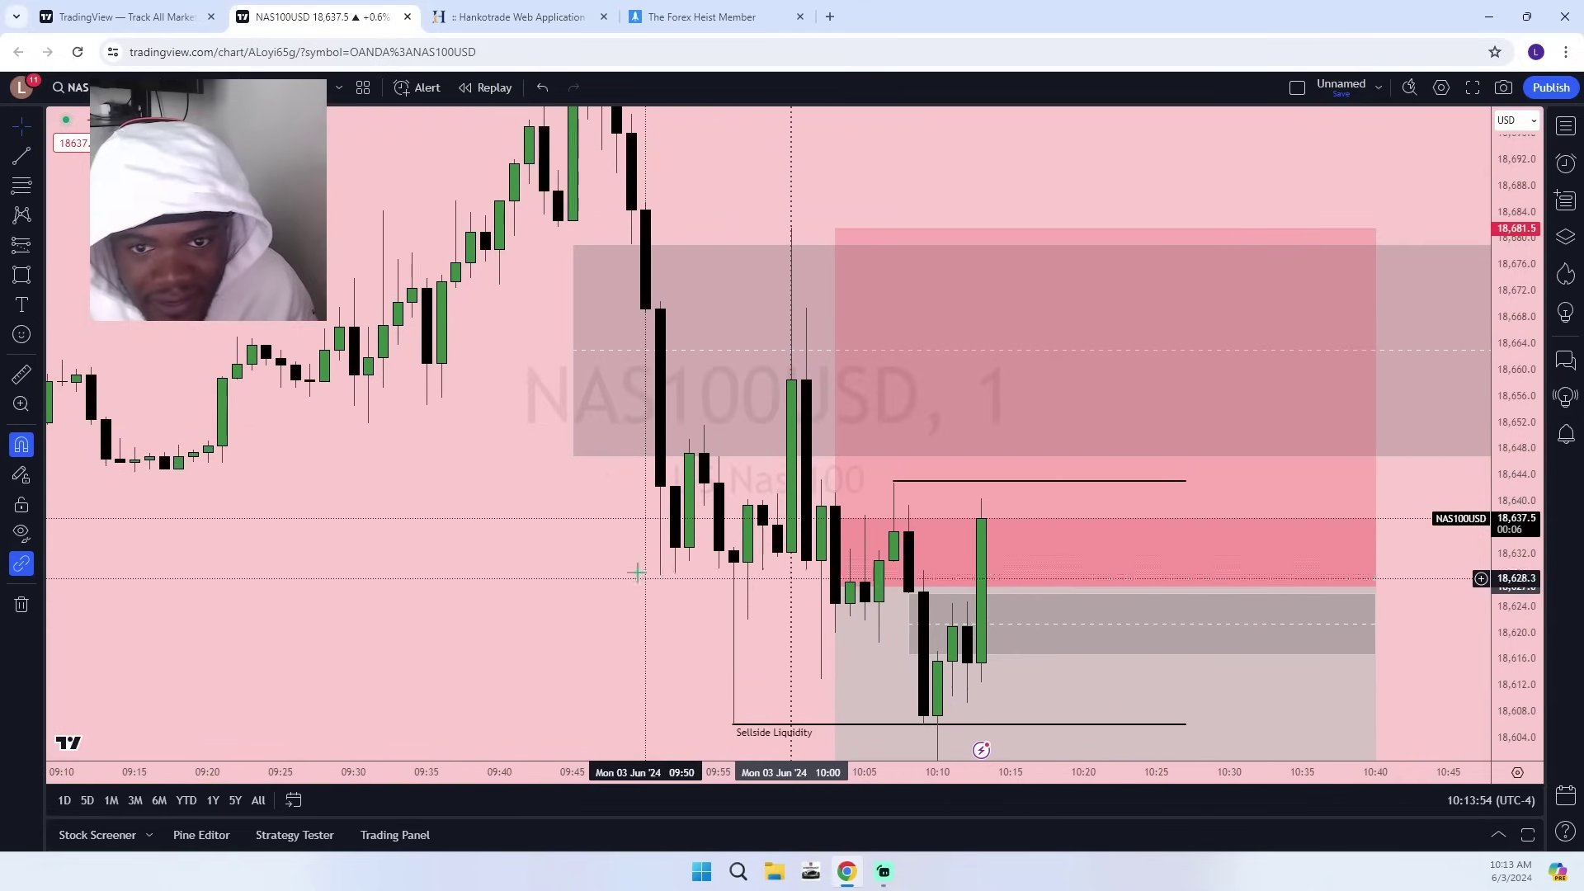
{"action": "left_click", "coordinate": [22, 156]}
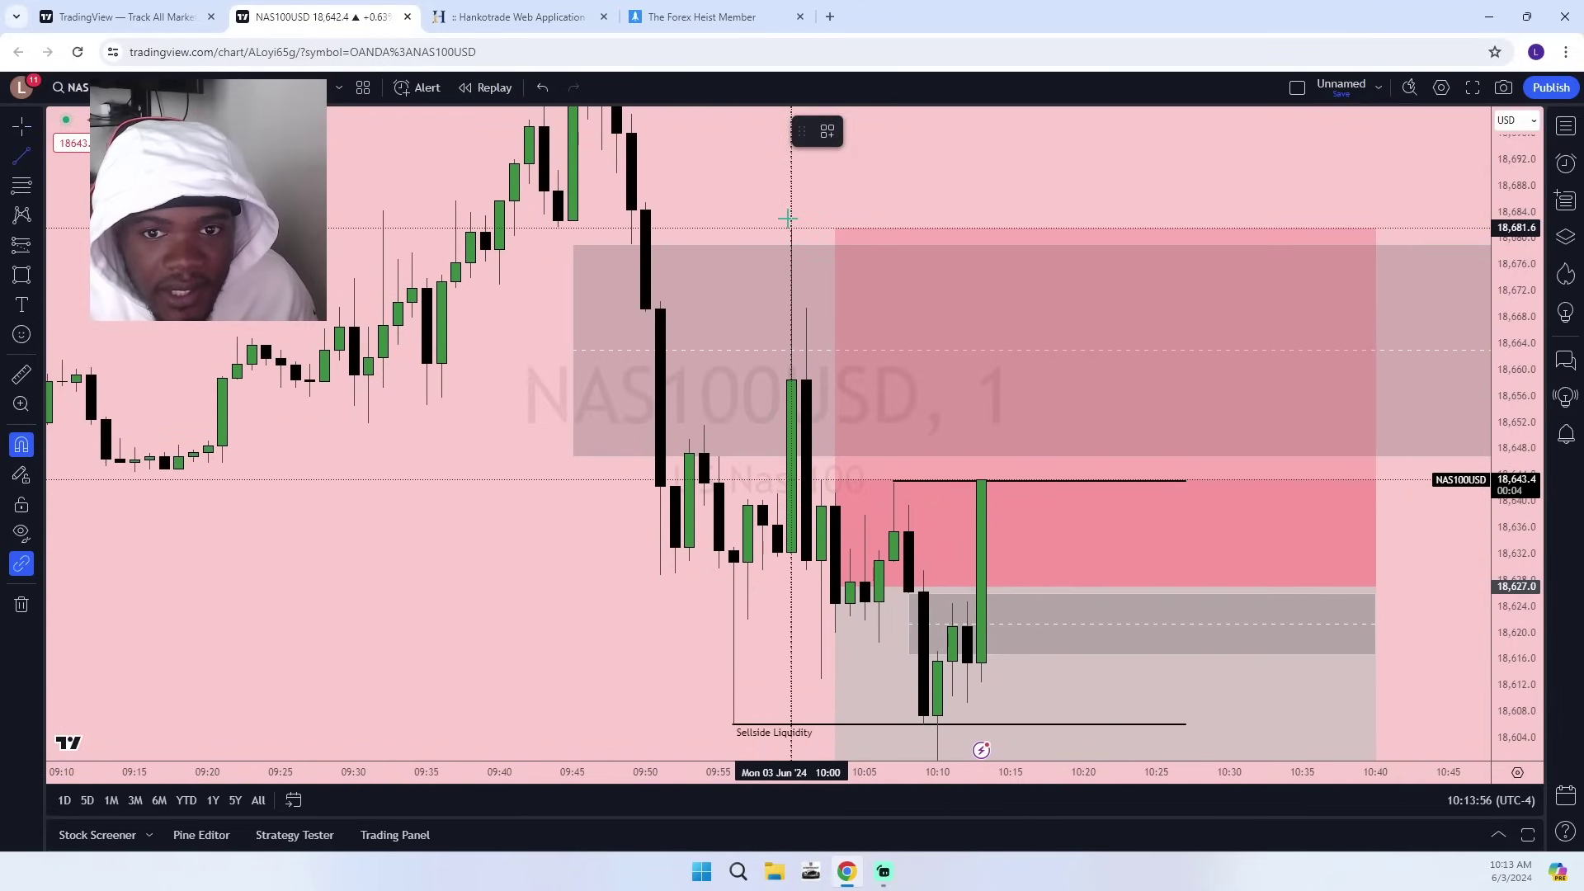
{"action": "left_click", "coordinate": [791, 228]}
{"action": "left_click", "coordinate": [1189, 223]}
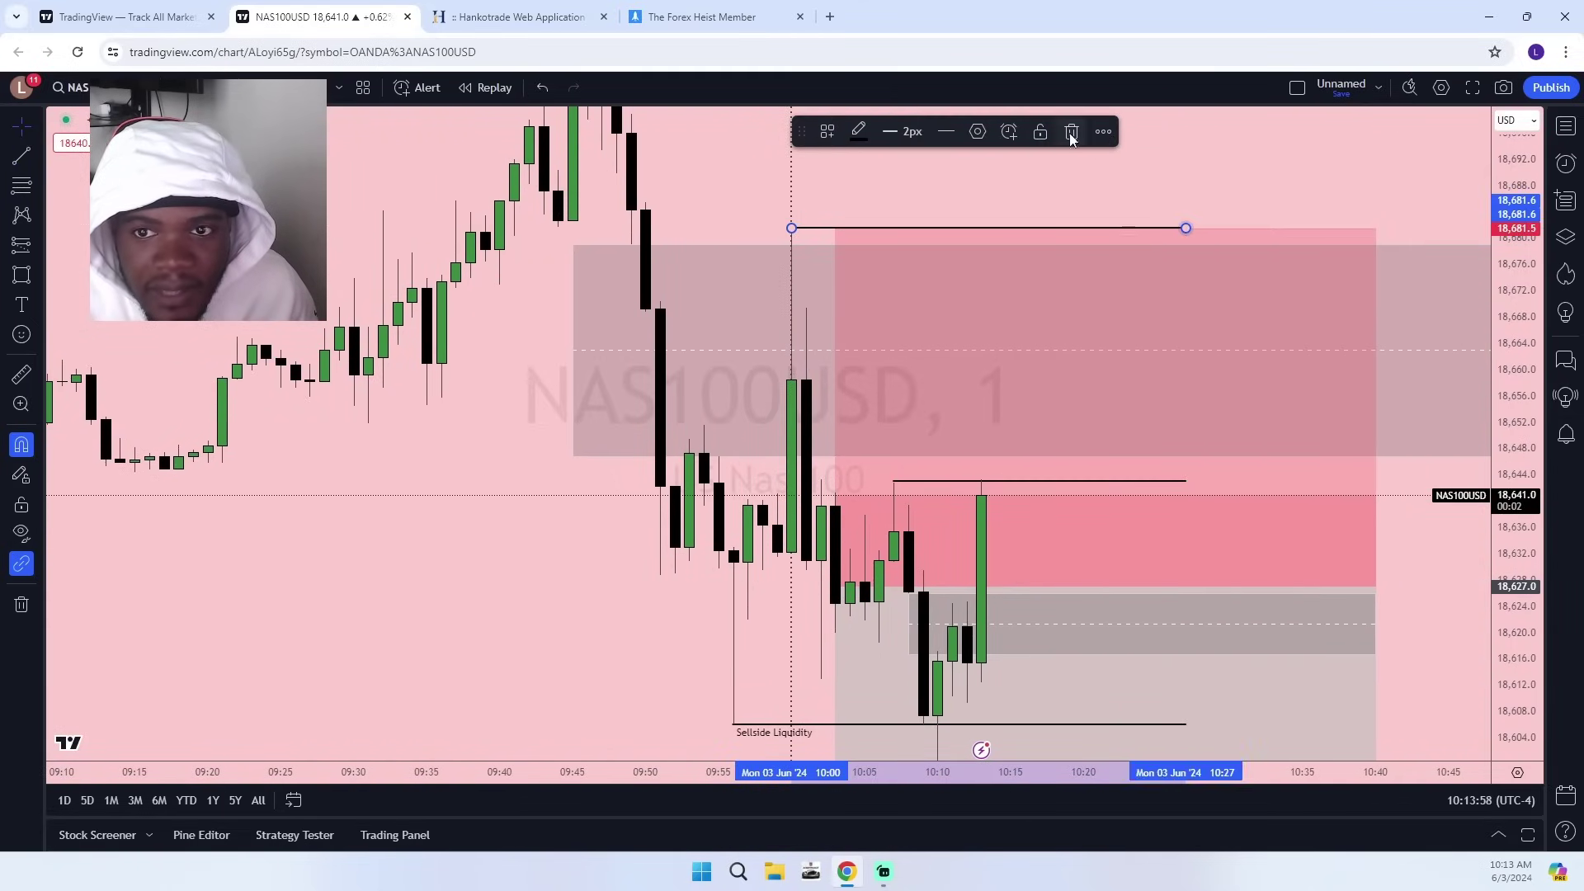
{"action": "left_click", "coordinate": [979, 132]}
{"action": "left_click", "coordinate": [706, 820]}
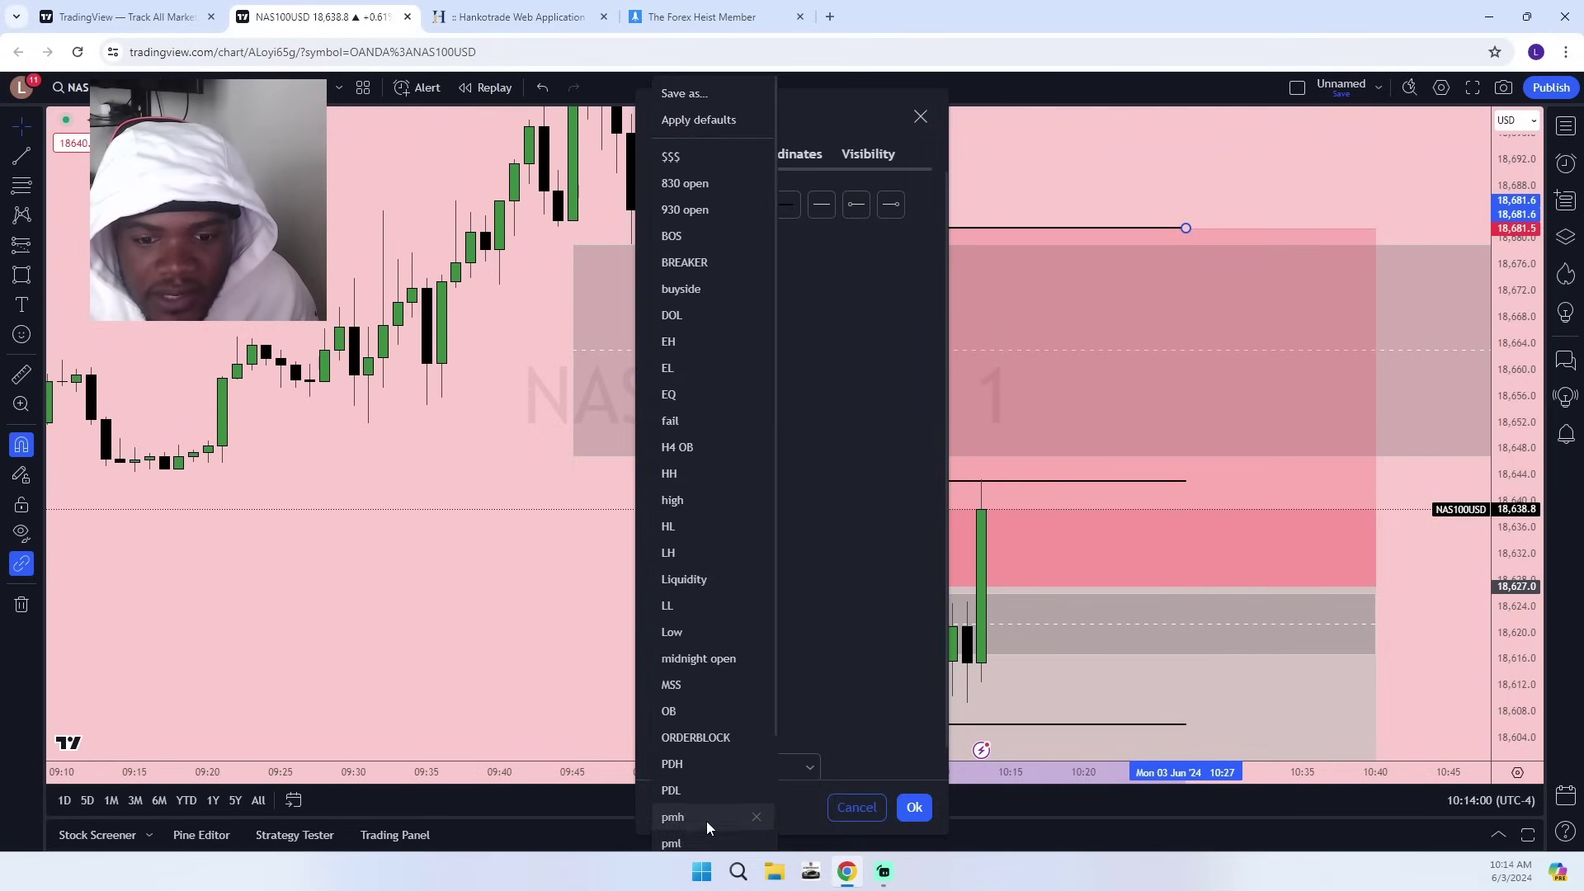
{"action": "left_click", "coordinate": [681, 299]}
{"action": "left_click", "coordinate": [915, 808]}
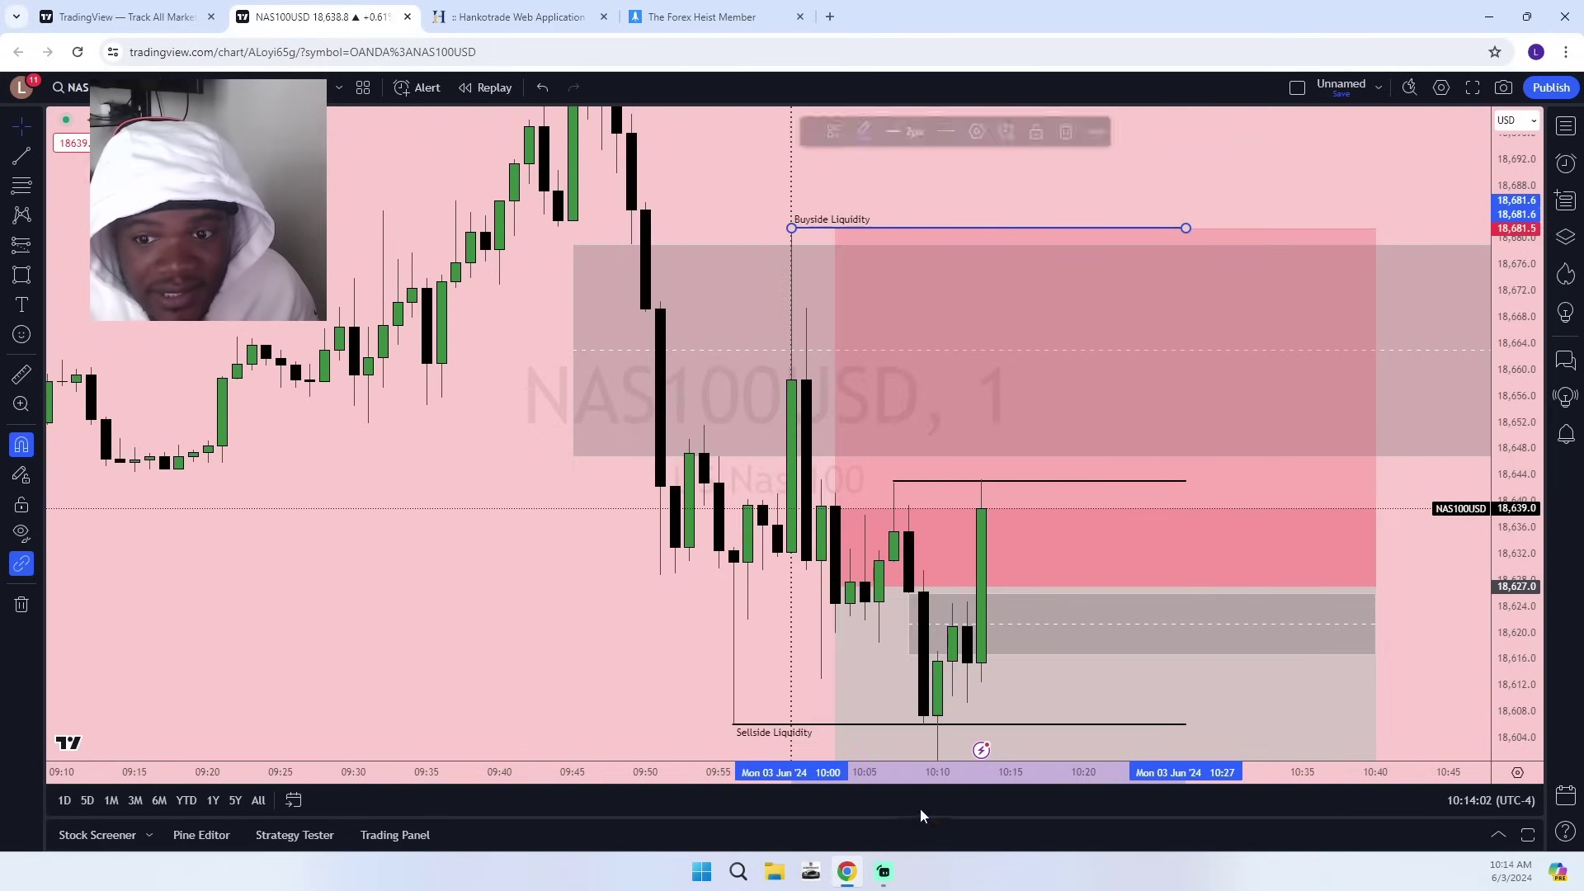
{"action": "scroll", "coordinate": [505, 642], "scroll_direction": "up", "scroll_amount": 2}
{"action": "left_click", "coordinate": [1162, 676]}
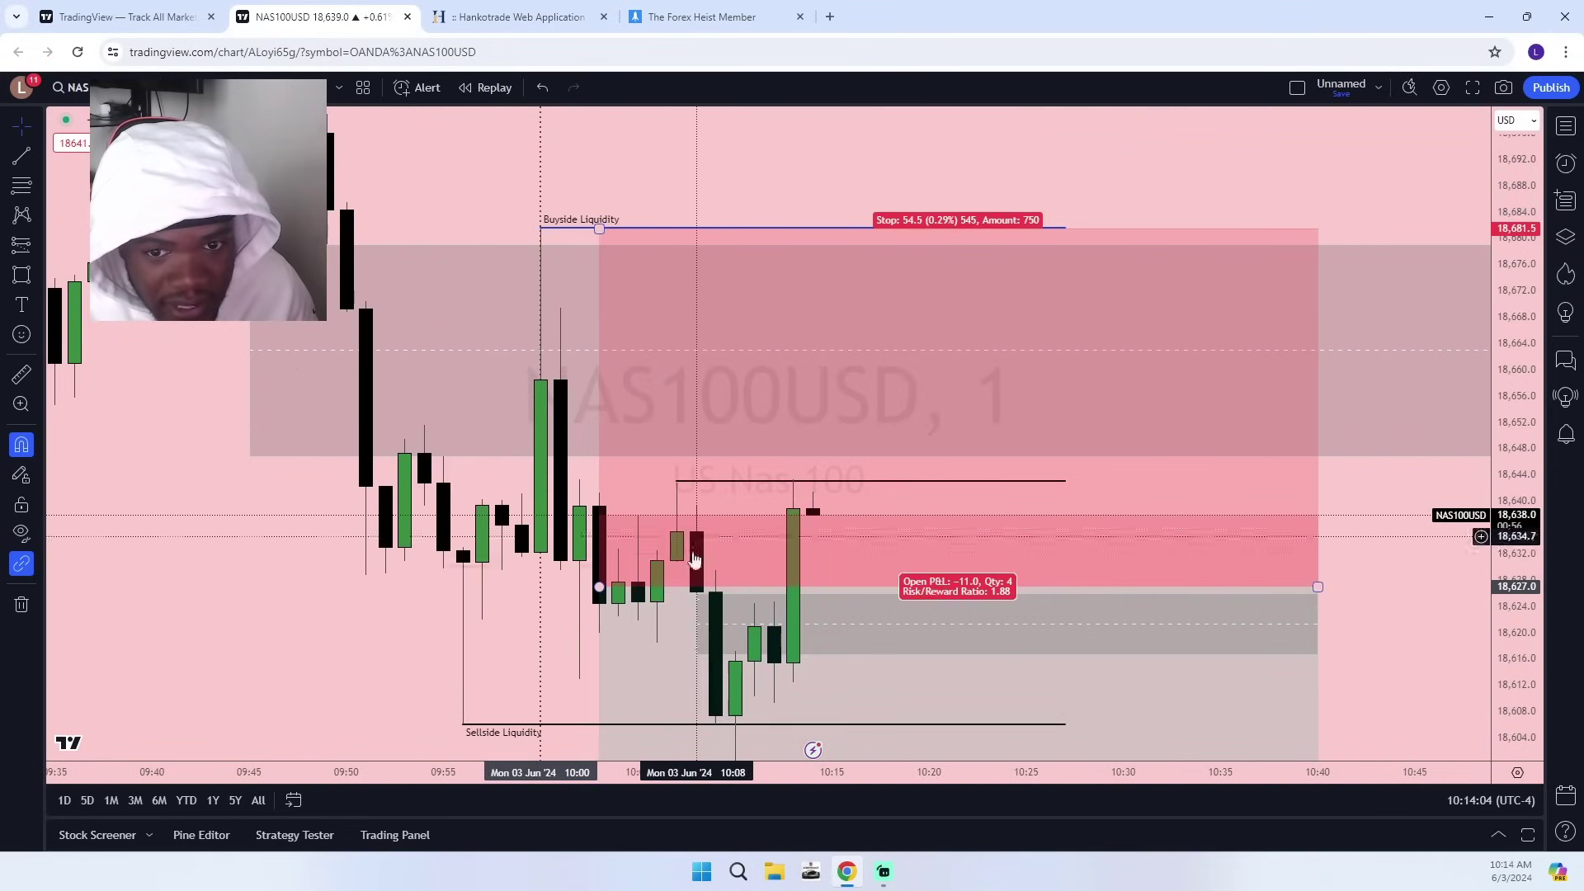
{"action": "scroll", "coordinate": [1162, 676], "scroll_direction": "down", "scroll_amount": 3}
{"action": "left_click_drag", "start_coordinate": [1161, 675], "coordinate": [1176, 550]}
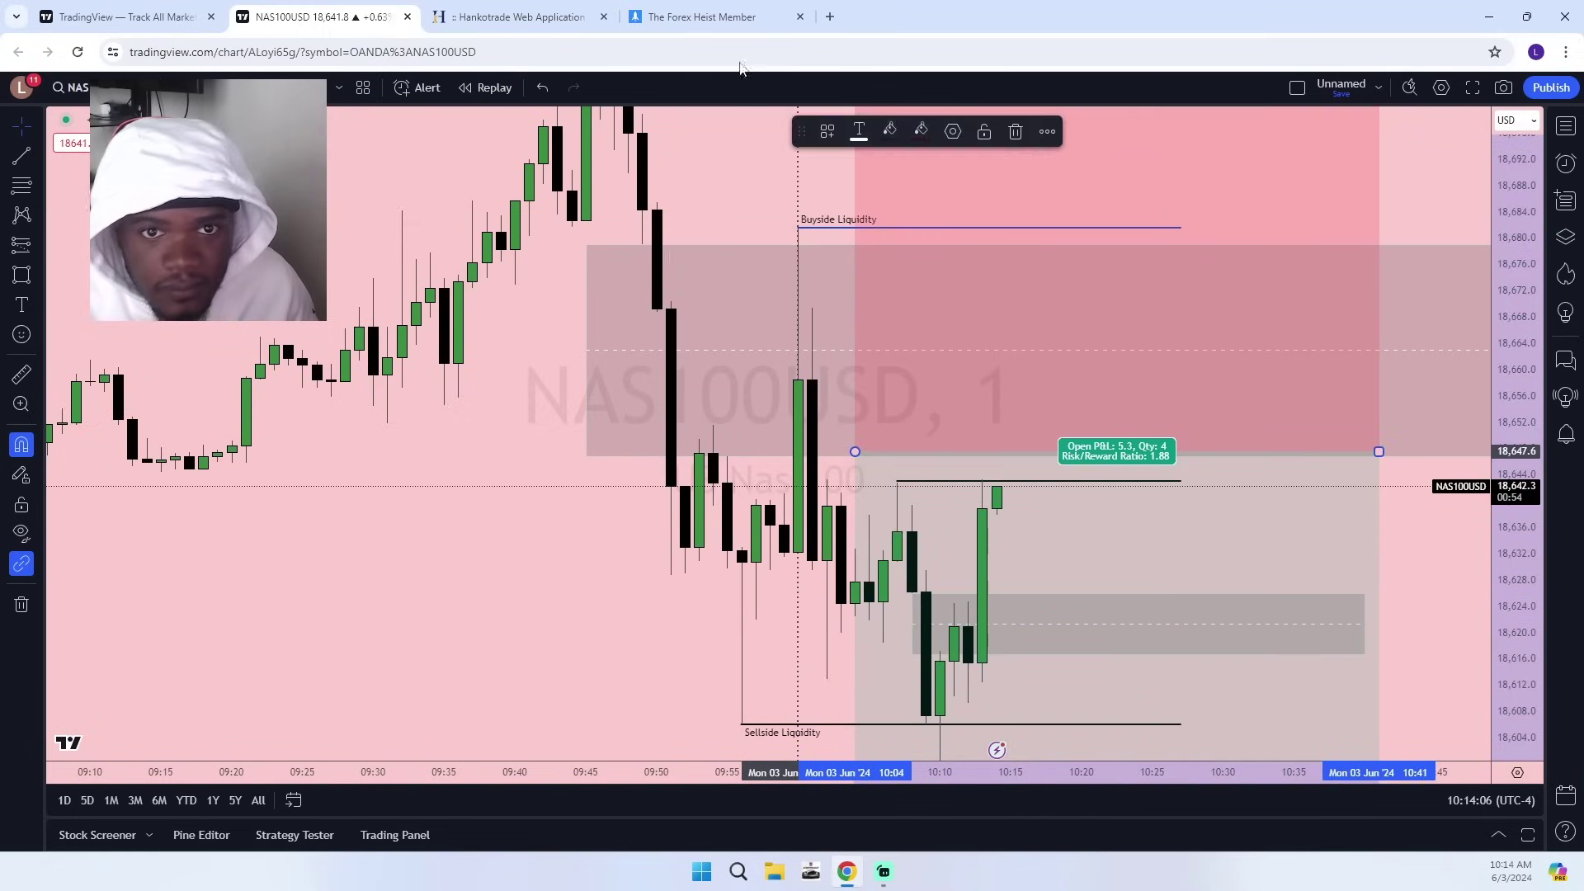
{"action": "left_click", "coordinate": [543, 89]}
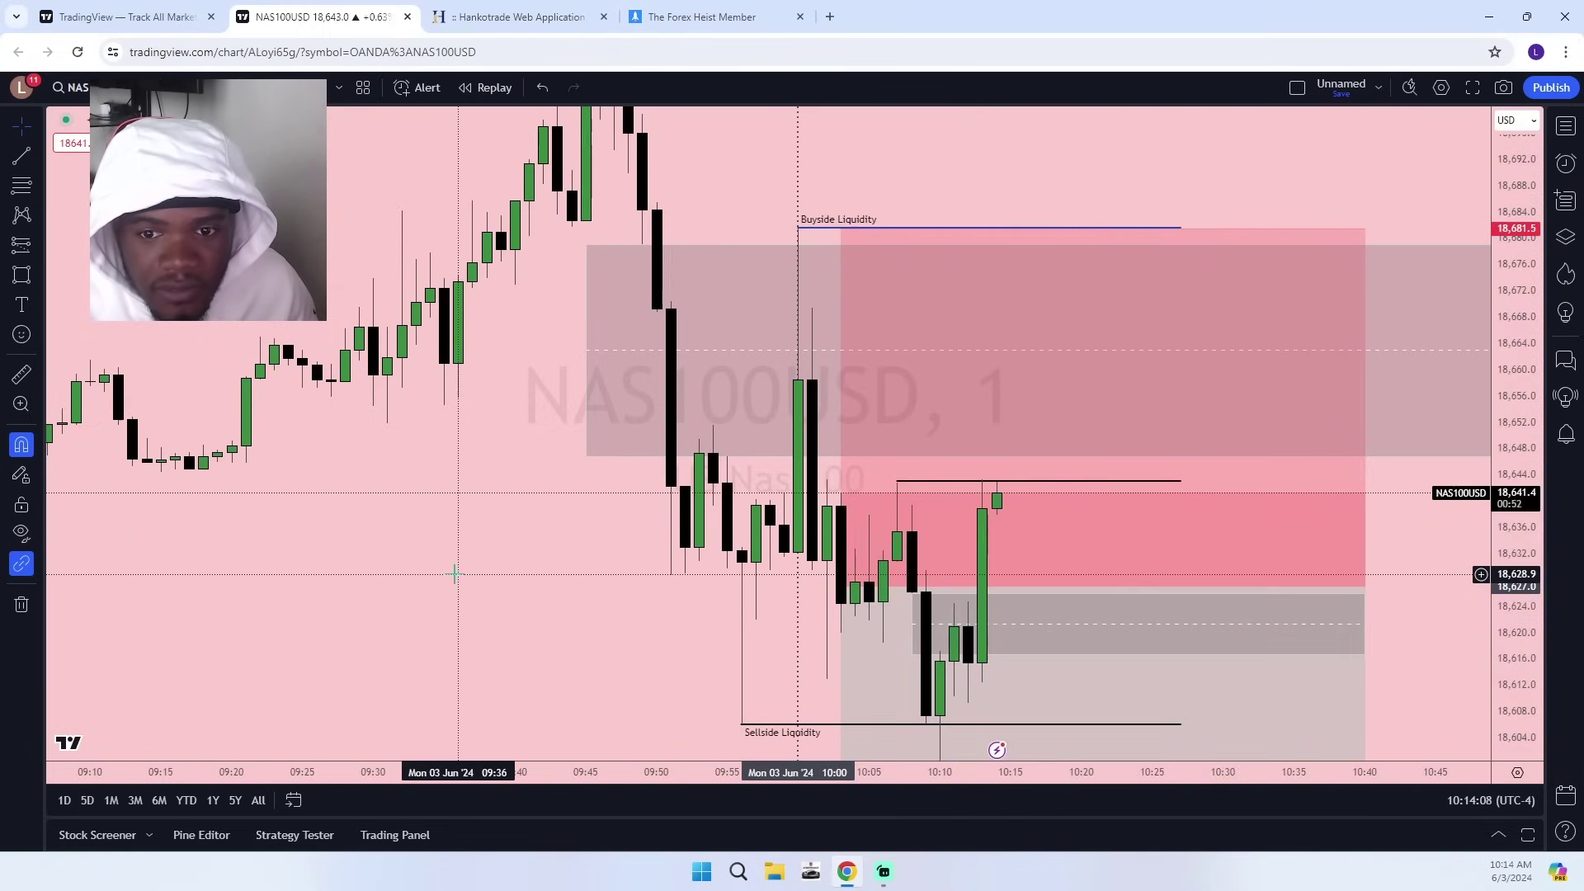
Bring up US30USD from the watchlist and examine its recent candles on the 1-minute and 1-hour timeframes.
{"action": "left_click_drag", "start_coordinate": [456, 573], "coordinate": [448, 456]}
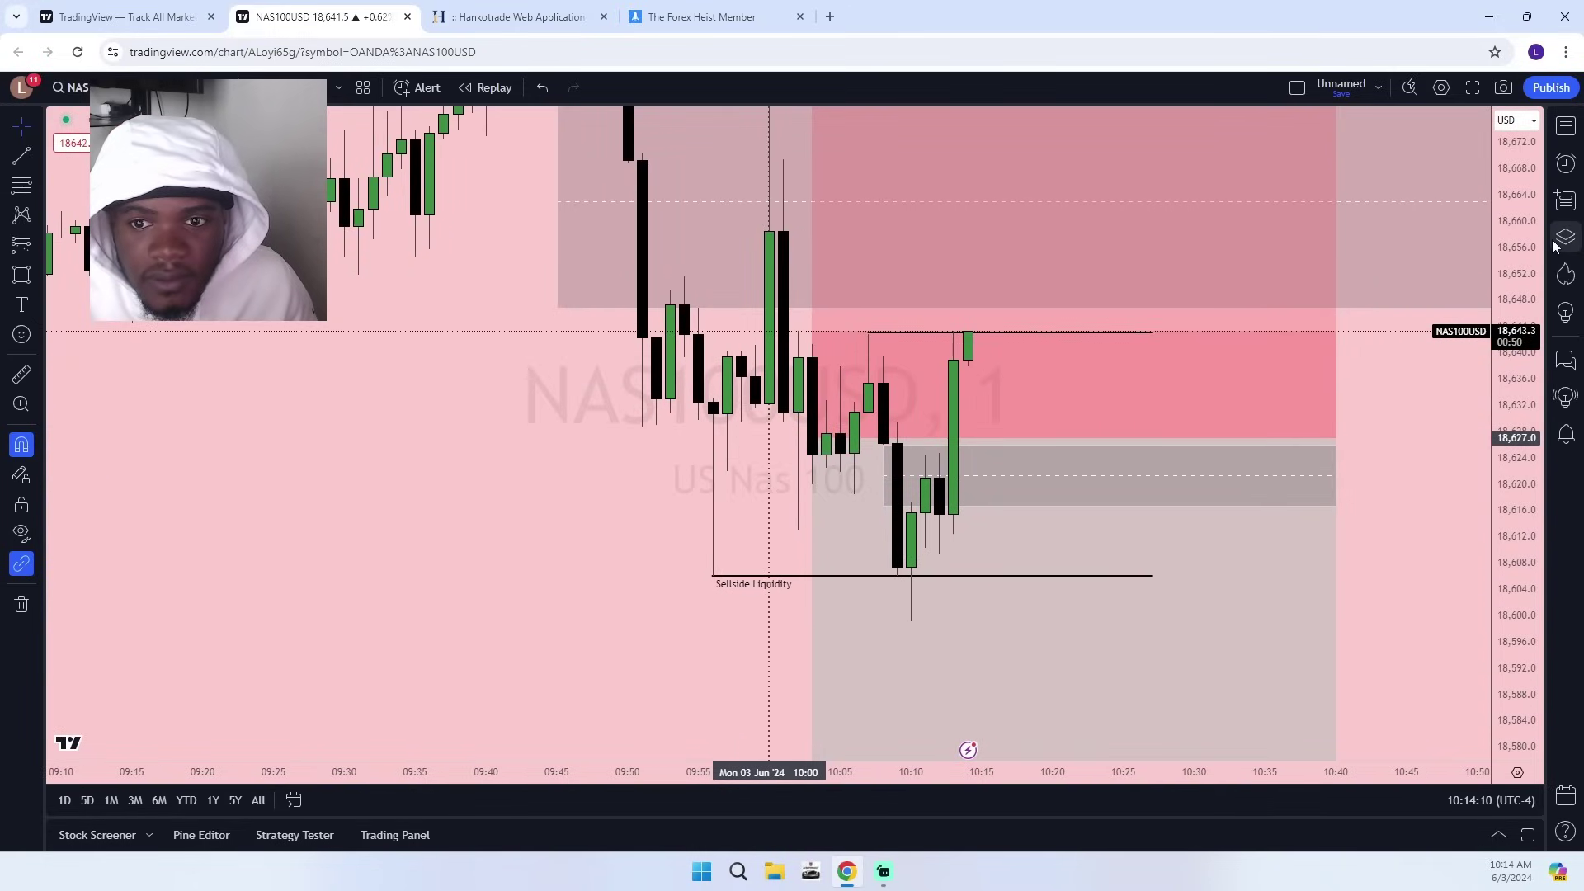
{"action": "scroll", "coordinate": [1355, 389], "scroll_direction": "down", "scroll_amount": 4}
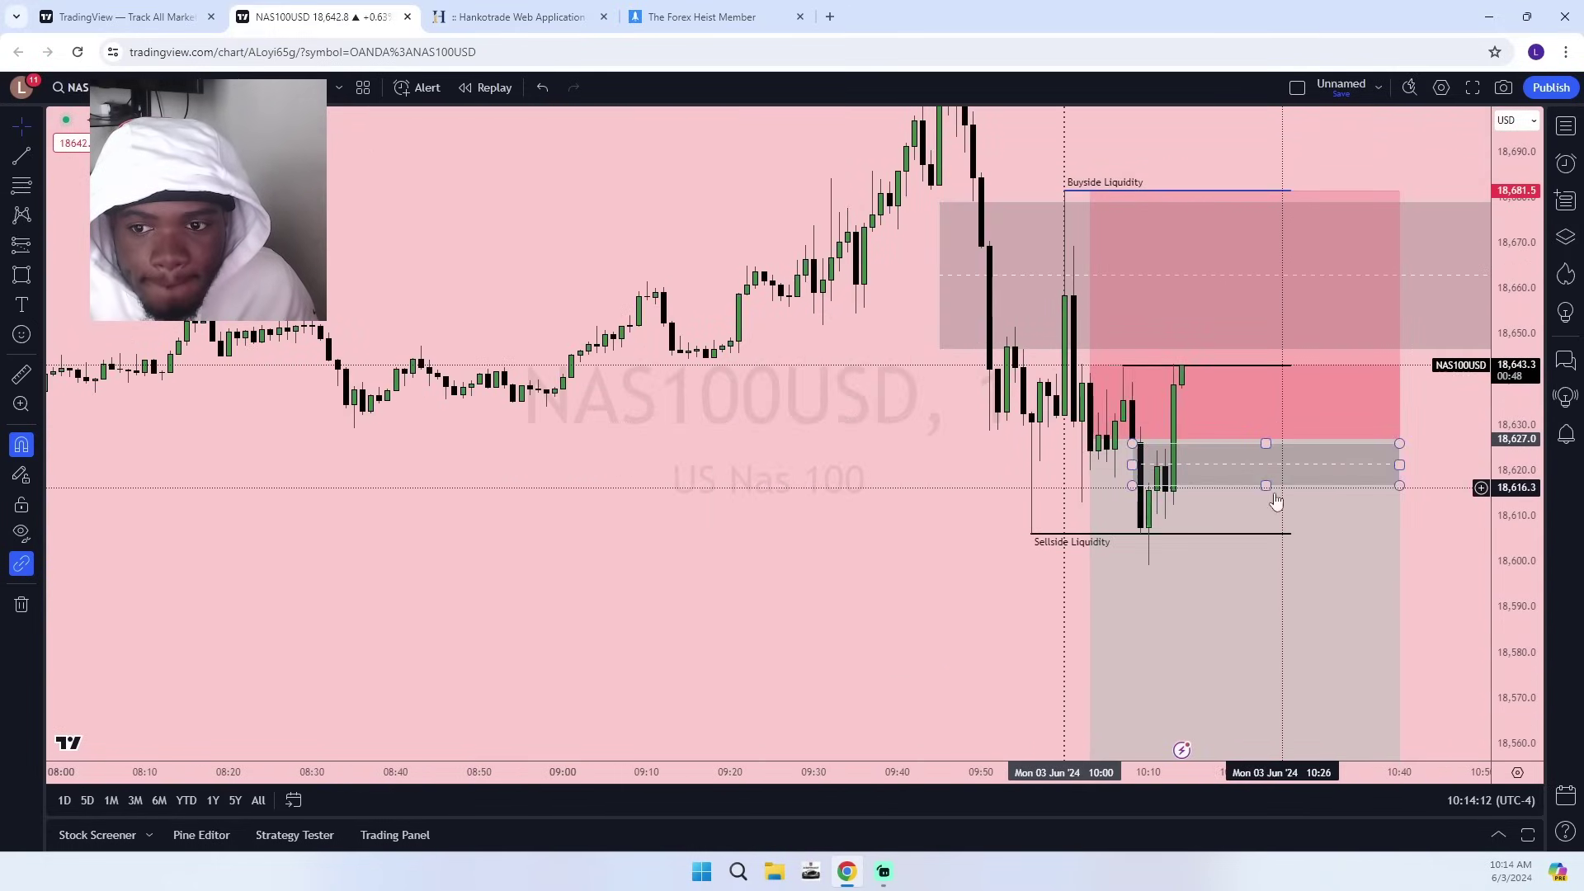
{"action": "left_click", "coordinate": [1575, 134]}
{"action": "left_click", "coordinate": [1234, 212]}
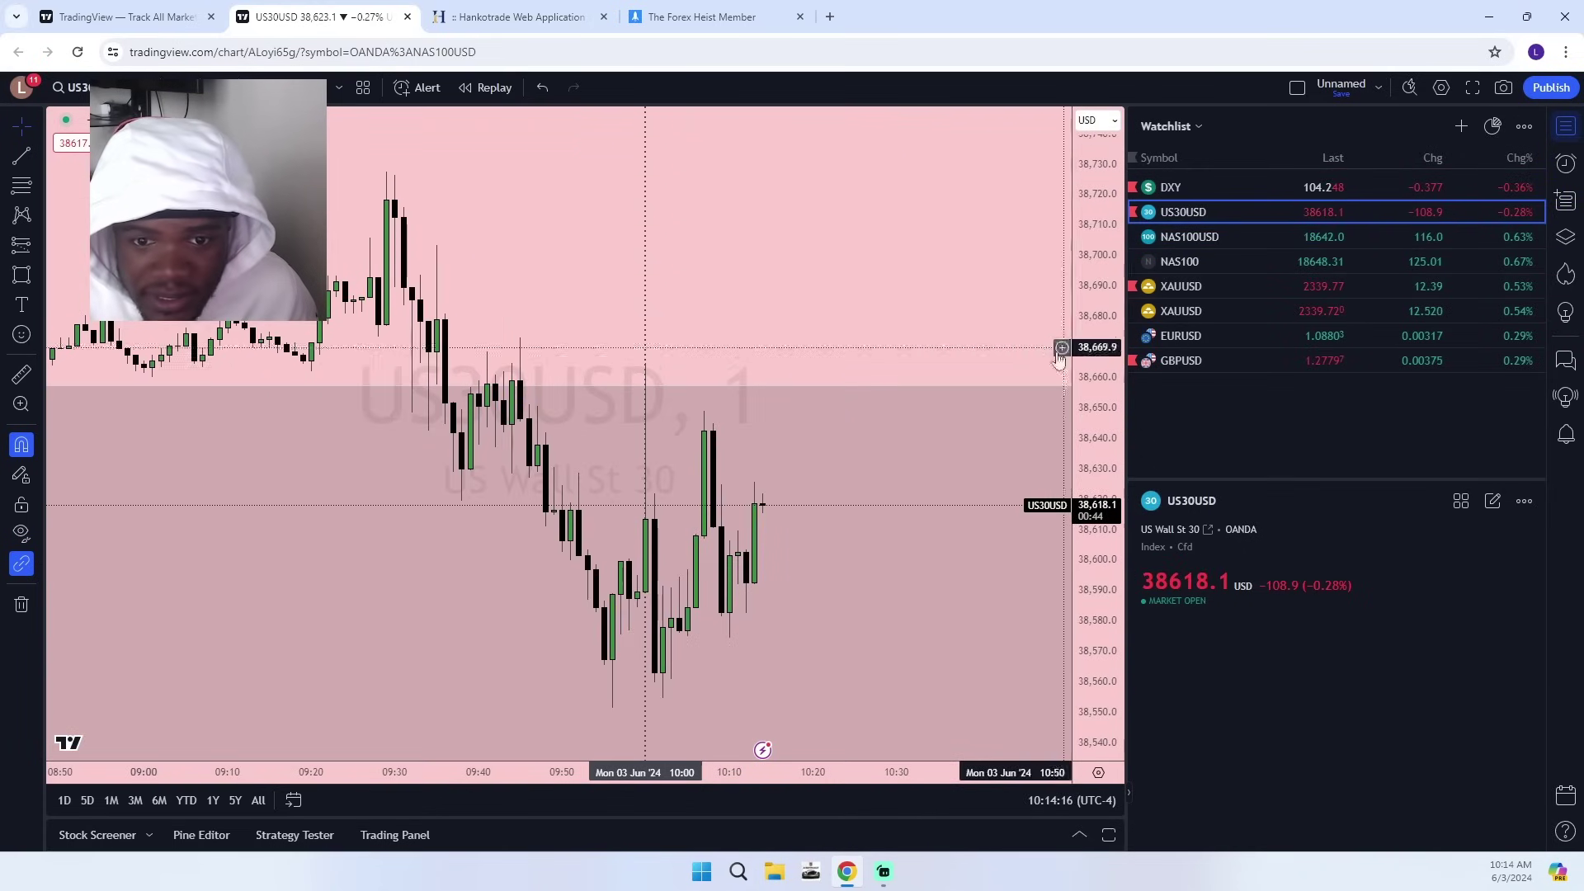
{"action": "scroll", "coordinate": [905, 464], "scroll_direction": "down", "scroll_amount": 3}
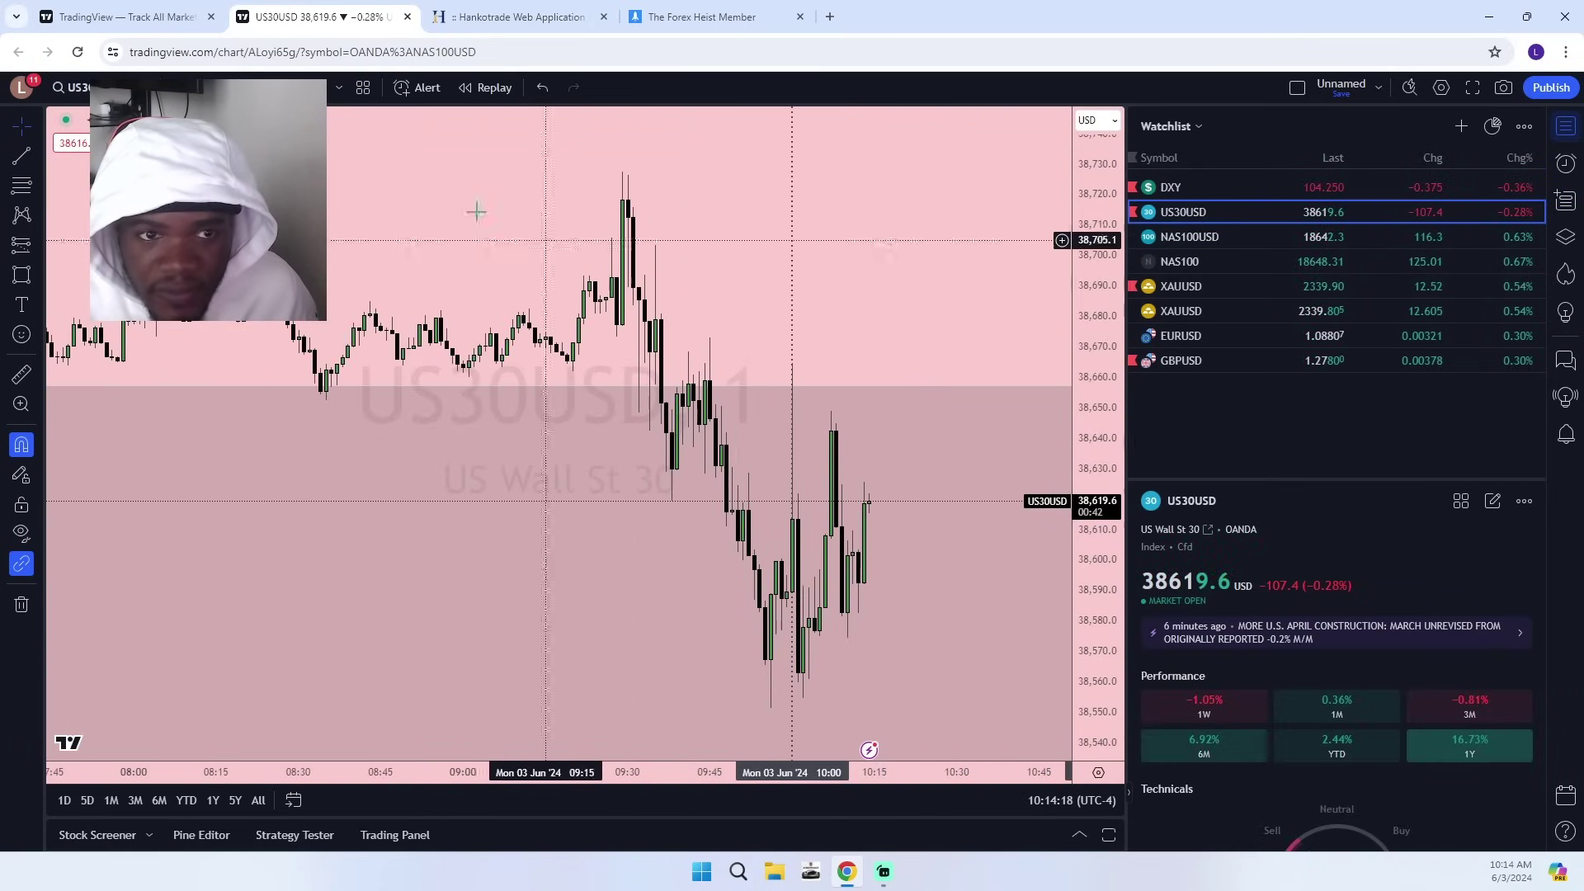
{"action": "left_click", "coordinate": [180, 88]}
{"action": "left_click", "coordinate": [240, 559]}
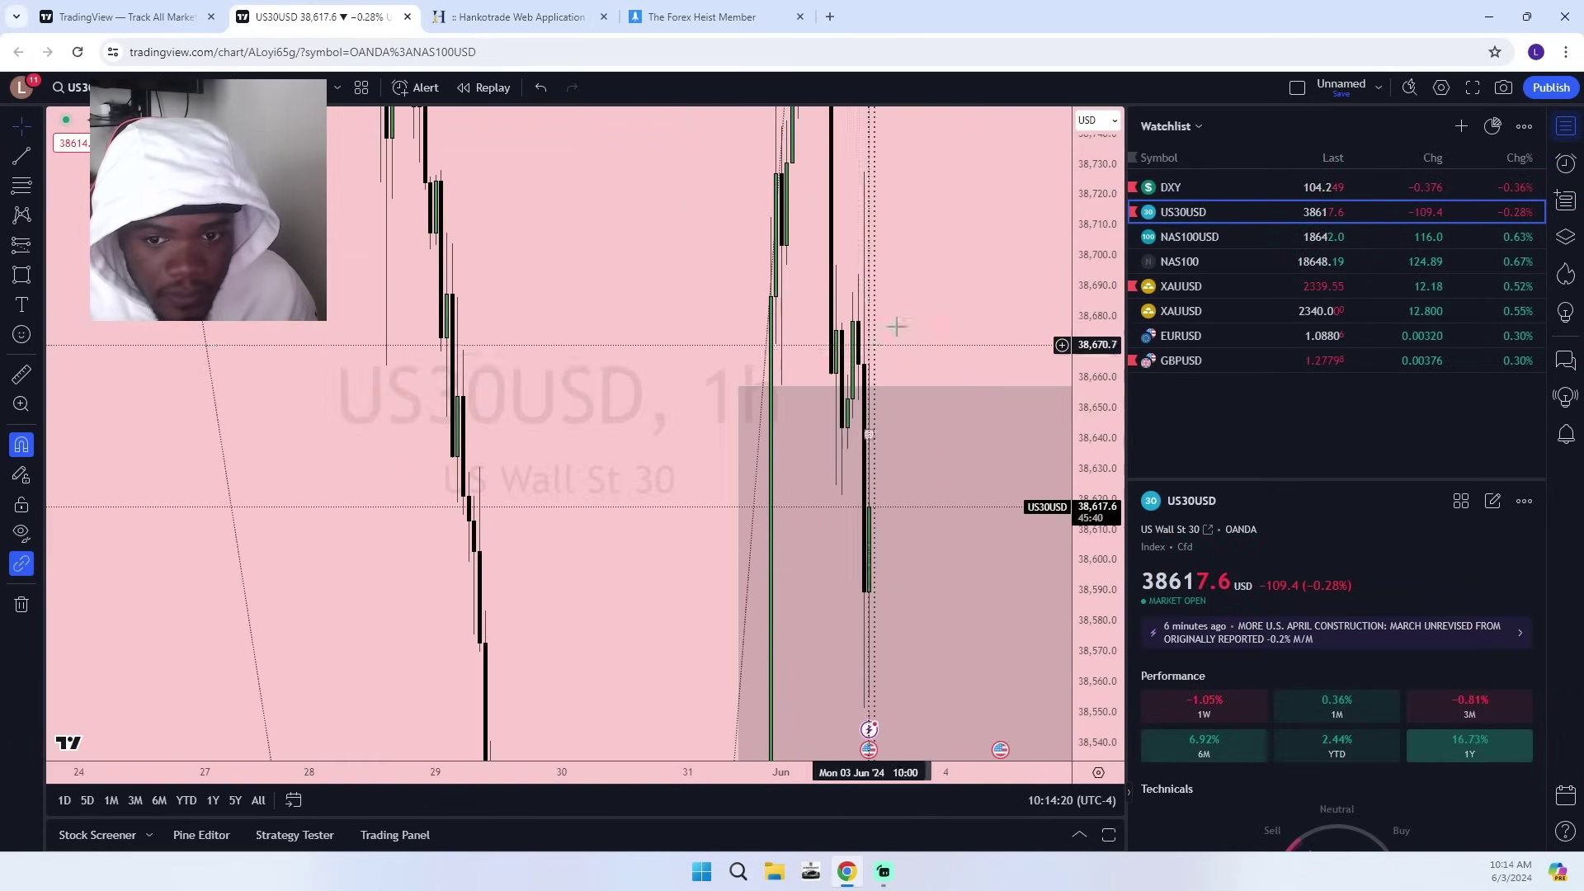
{"action": "left_click_drag", "start_coordinate": [1130, 169], "coordinate": [1057, 169]}
{"action": "scroll", "coordinate": [922, 219], "scroll_direction": "up", "scroll_amount": 5}
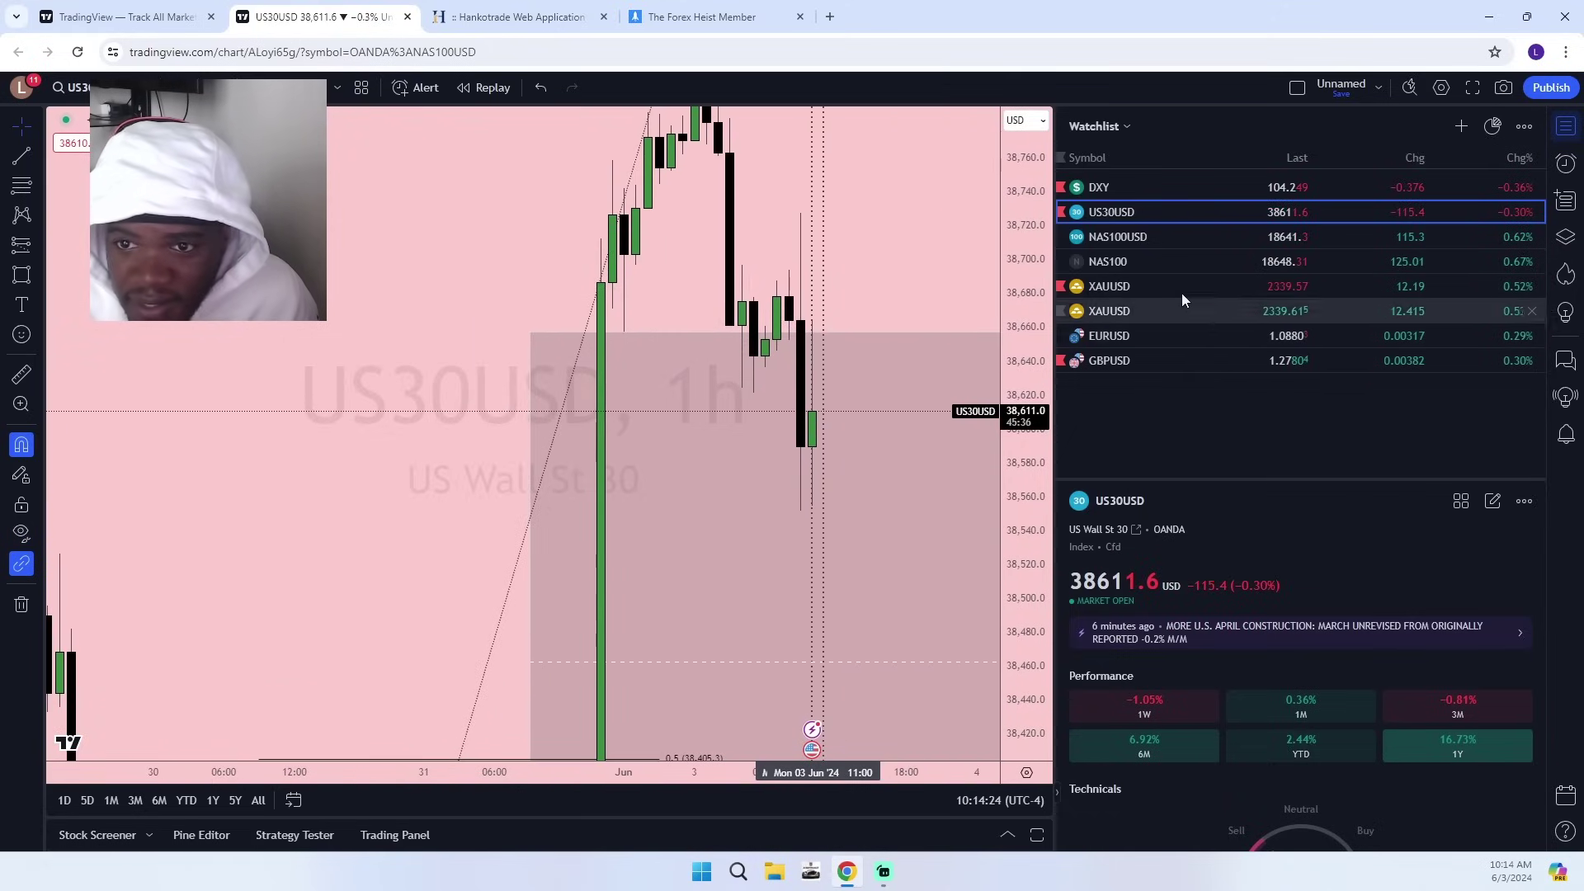
Return to the NAS100USD chart on the 5-minute timeframe and hide the watchlist.
{"action": "left_click", "coordinate": [1148, 245]}
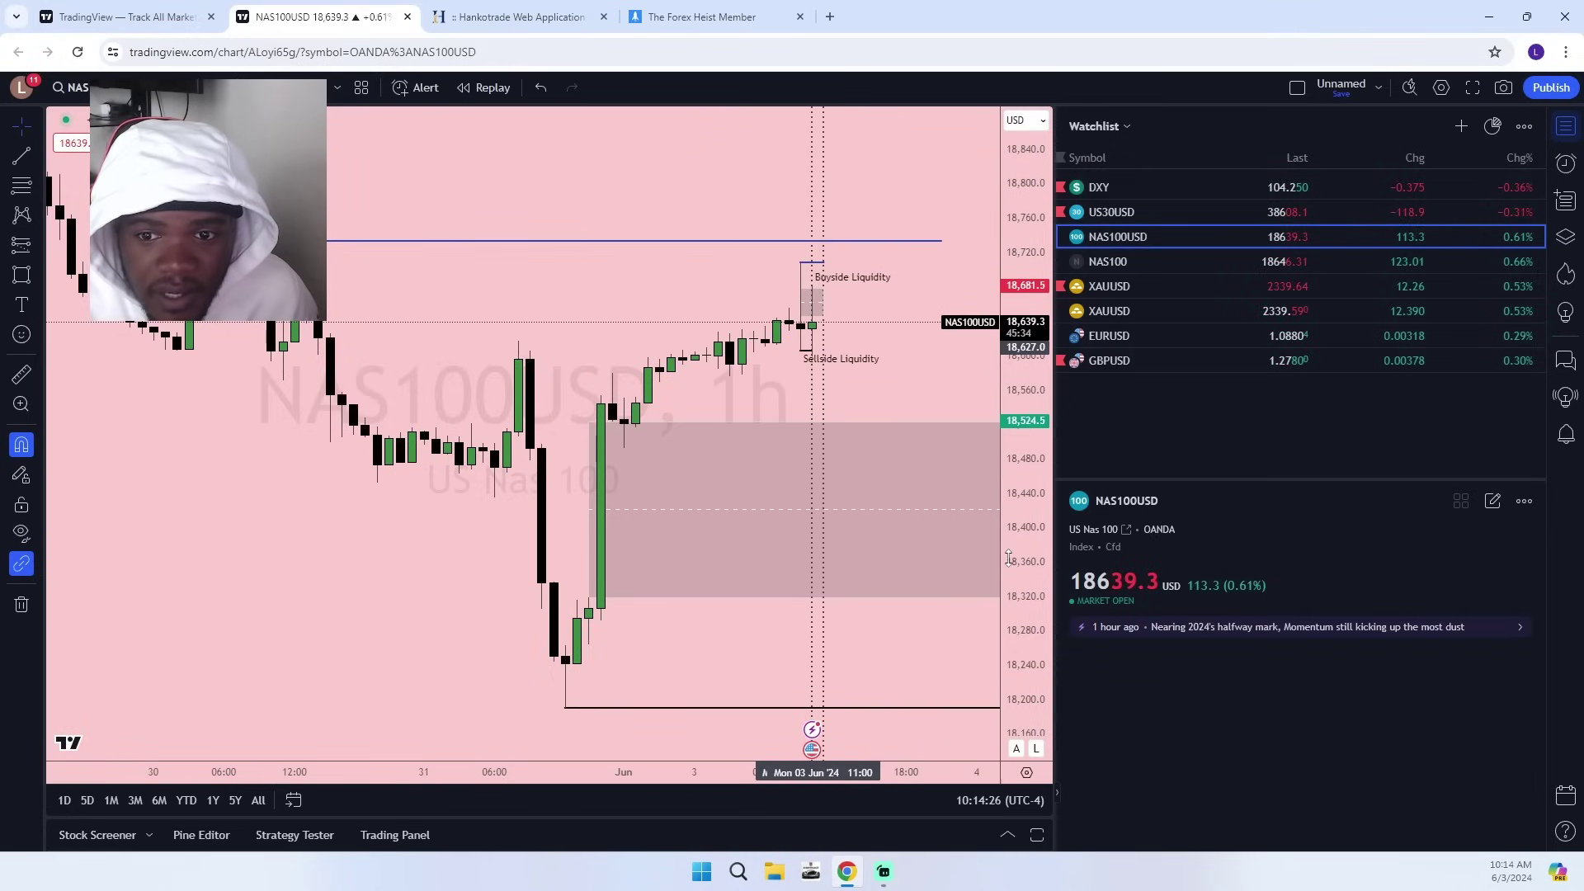
{"action": "left_click_drag", "start_coordinate": [1008, 557], "coordinate": [1007, 301]}
{"action": "left_click_drag", "start_coordinate": [916, 336], "coordinate": [905, 485]}
{"action": "left_click", "coordinate": [180, 87]}
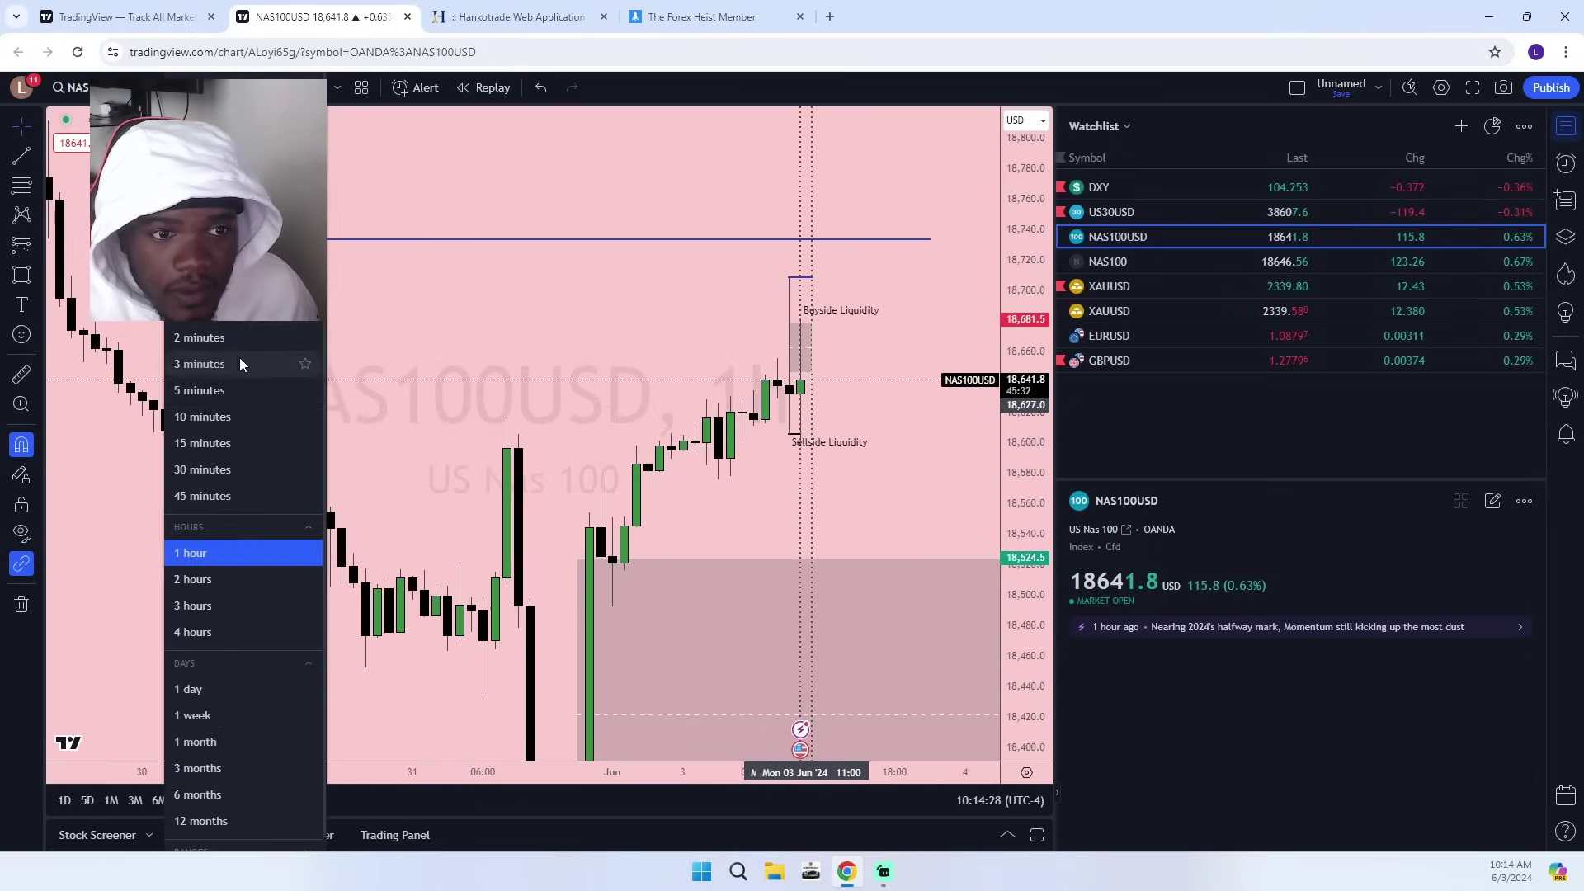
{"action": "left_click", "coordinate": [231, 390]}
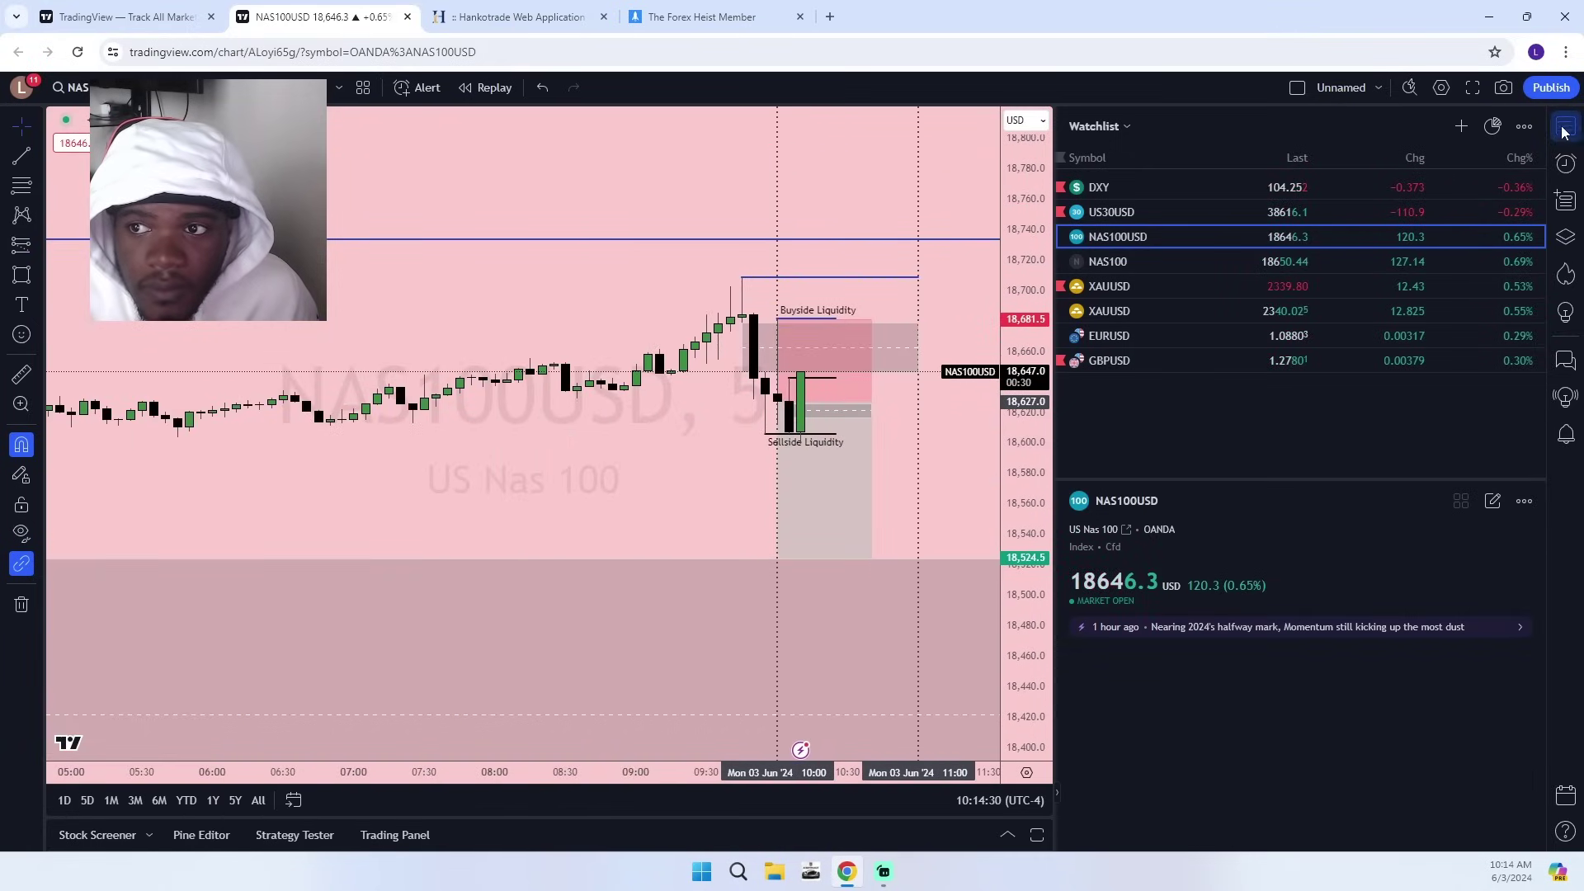
{"action": "left_click", "coordinate": [1563, 128]}
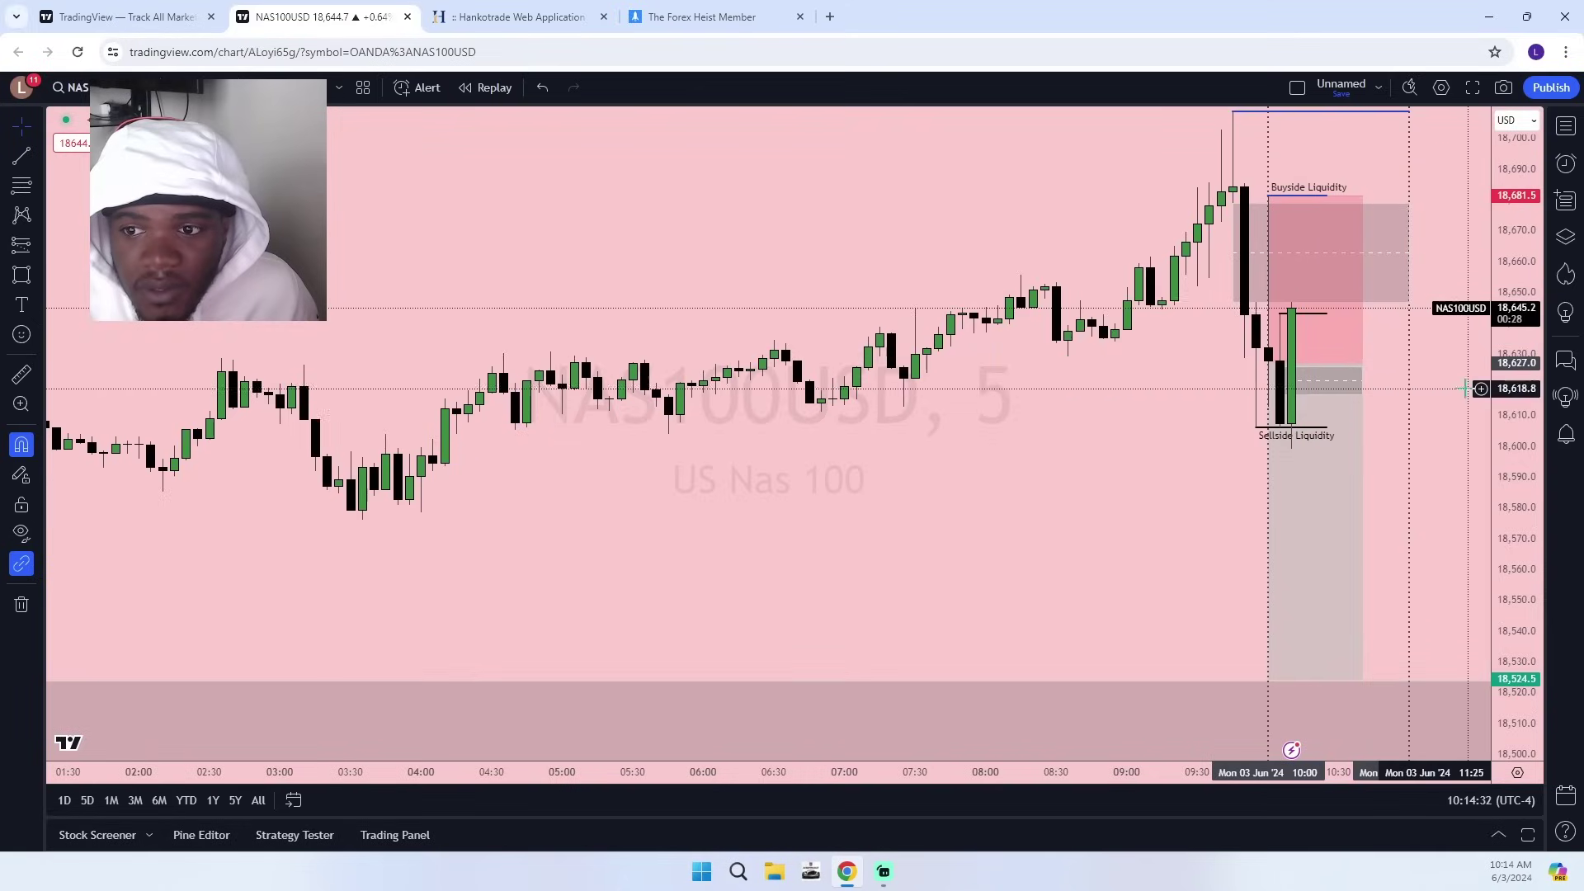
Examine the 10:10 five-minute candle against the larger zone above it and the Buyside Liquidity line.
{"action": "scroll", "coordinate": [1465, 389], "scroll_direction": "up", "scroll_amount": 2}
{"action": "left_click_drag", "start_coordinate": [1400, 498], "coordinate": [1331, 570]}
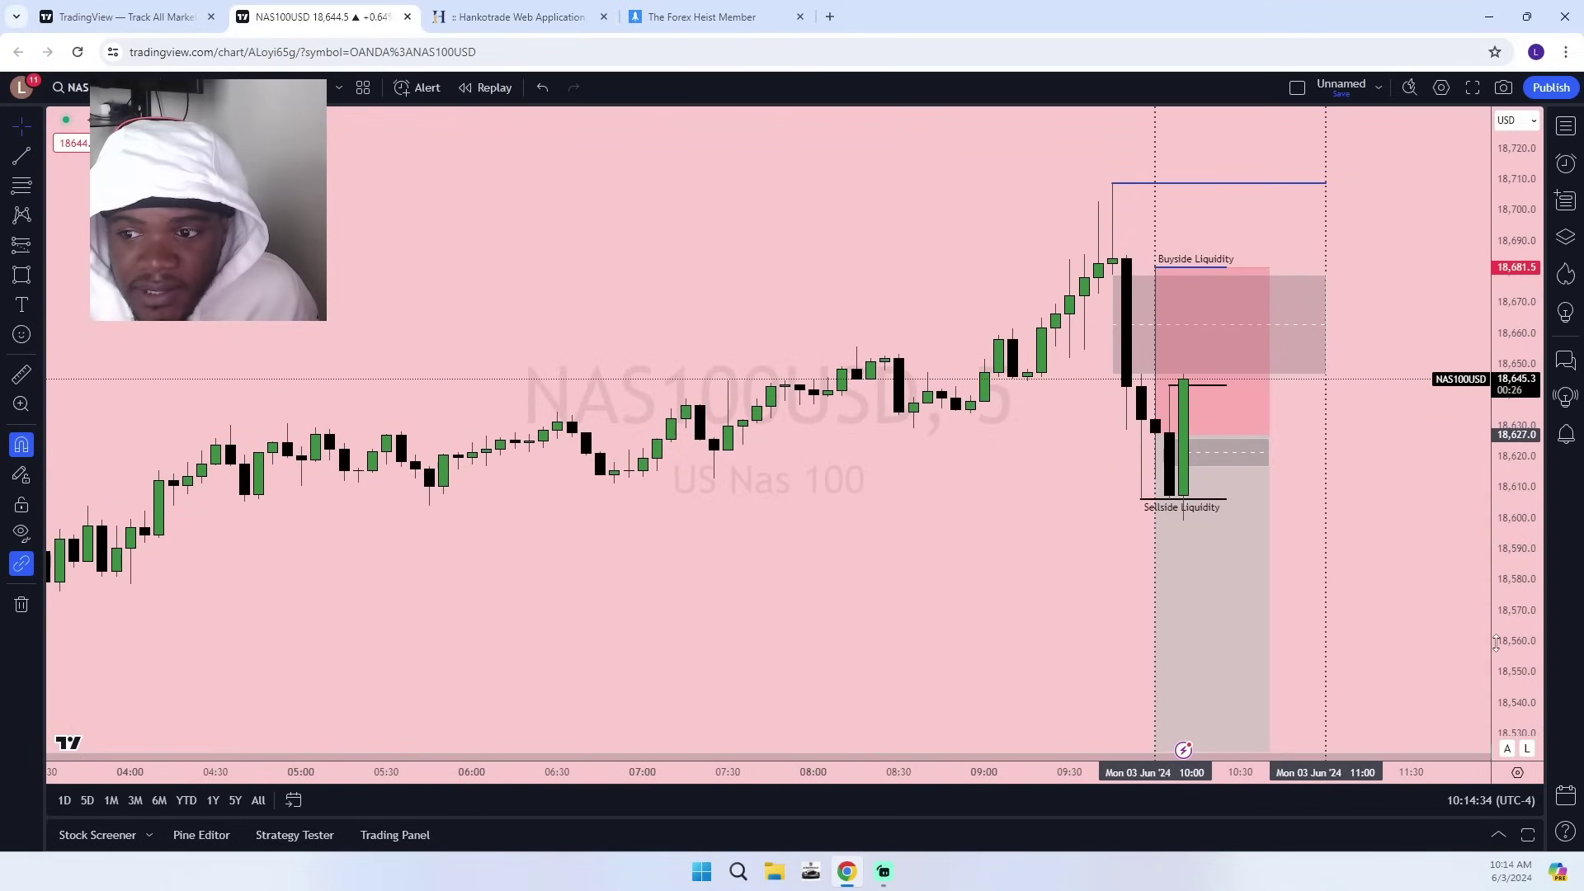
{"action": "left_click_drag", "start_coordinate": [1505, 652], "coordinate": [1504, 467]}
{"action": "scroll", "coordinate": [1343, 525], "scroll_direction": "up", "scroll_amount": 4}
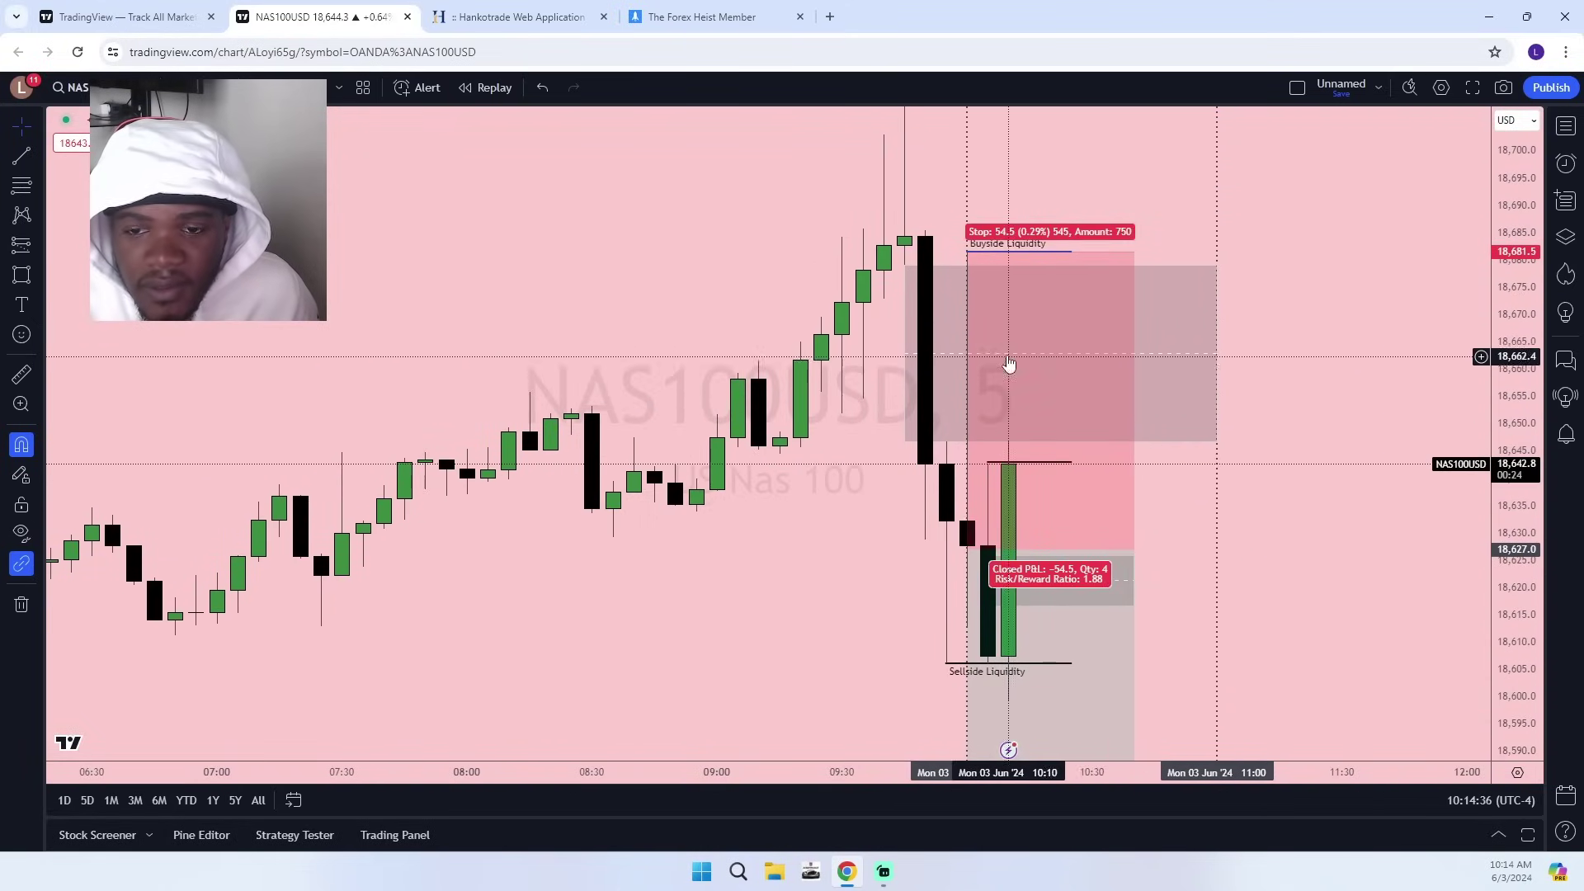
{"action": "left_click", "coordinate": [972, 364]}
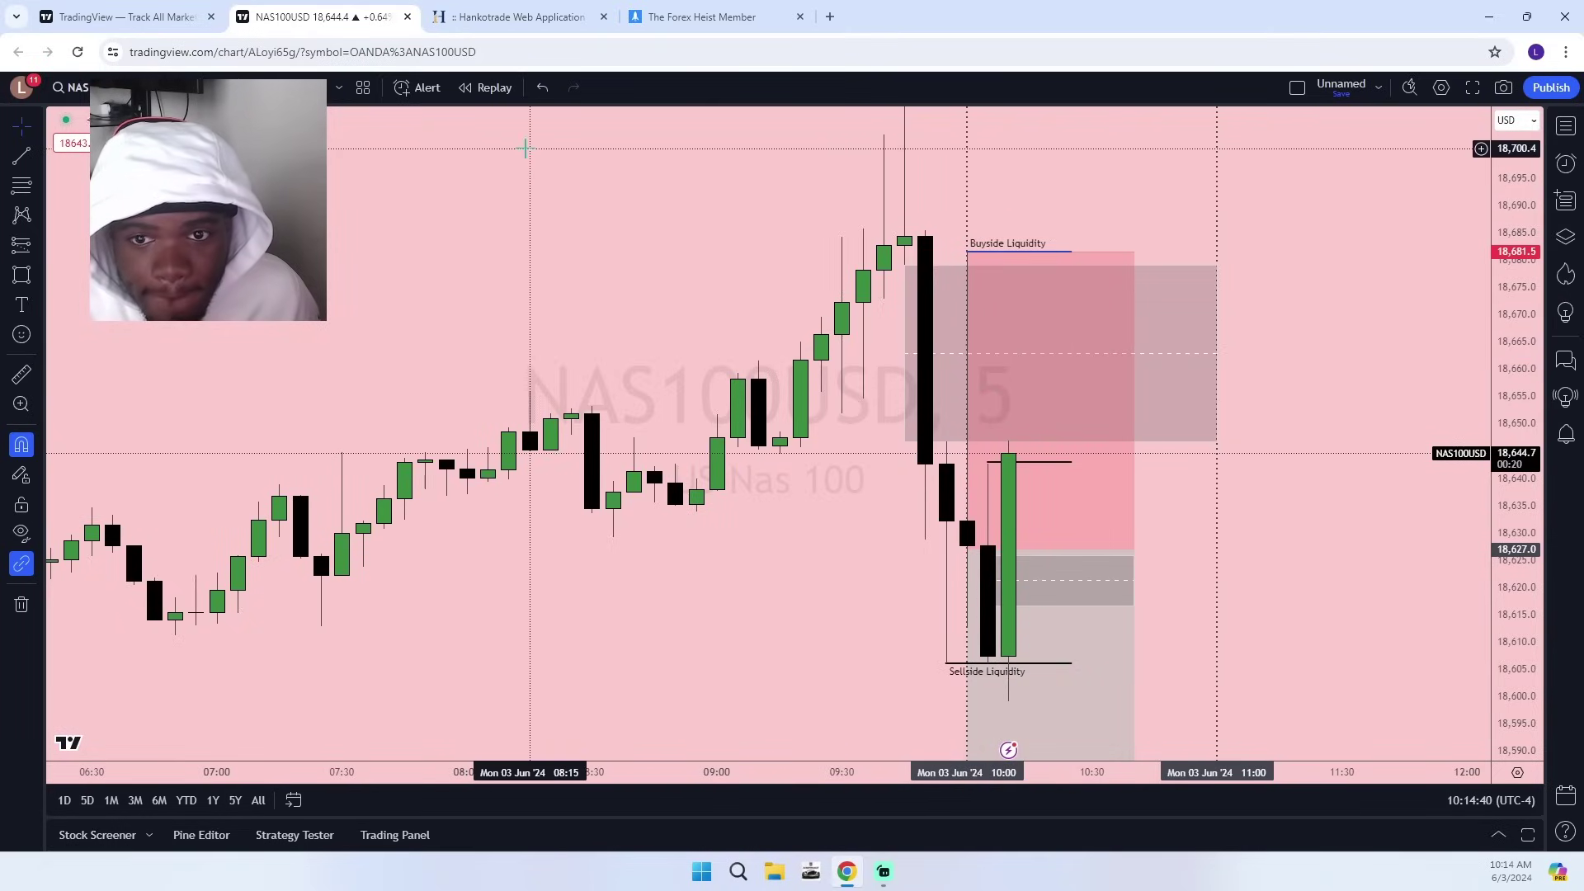
Switch the NAS100USD chart to the 1-minute timeframe and examine the latest candles against the short position and the larger grey zone.
{"action": "left_click", "coordinate": [183, 88]}
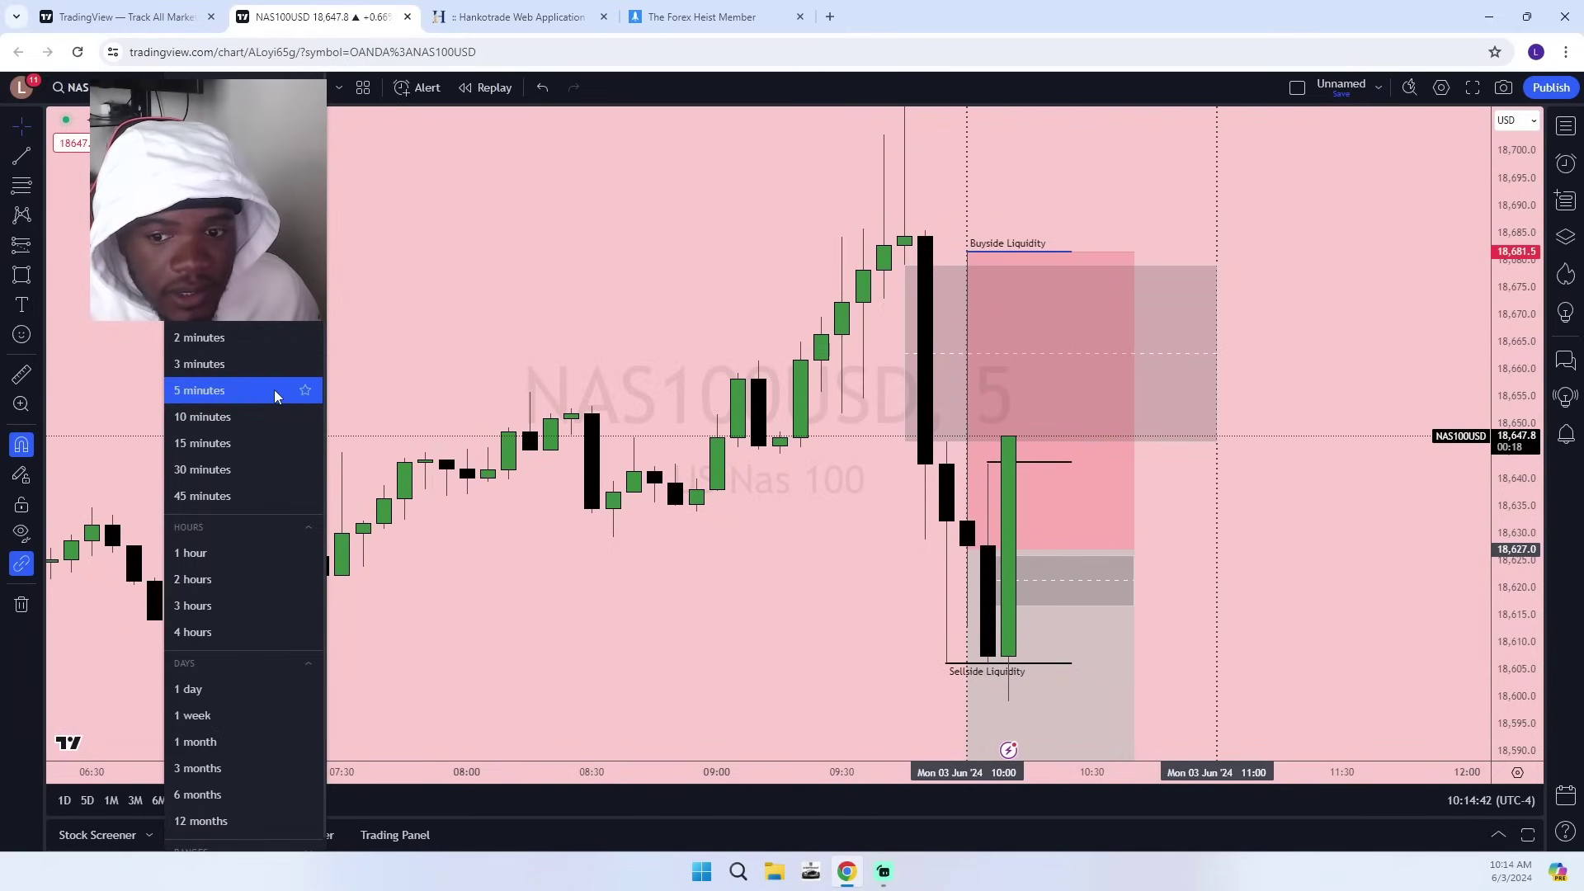
{"action": "left_click", "coordinate": [202, 311]}
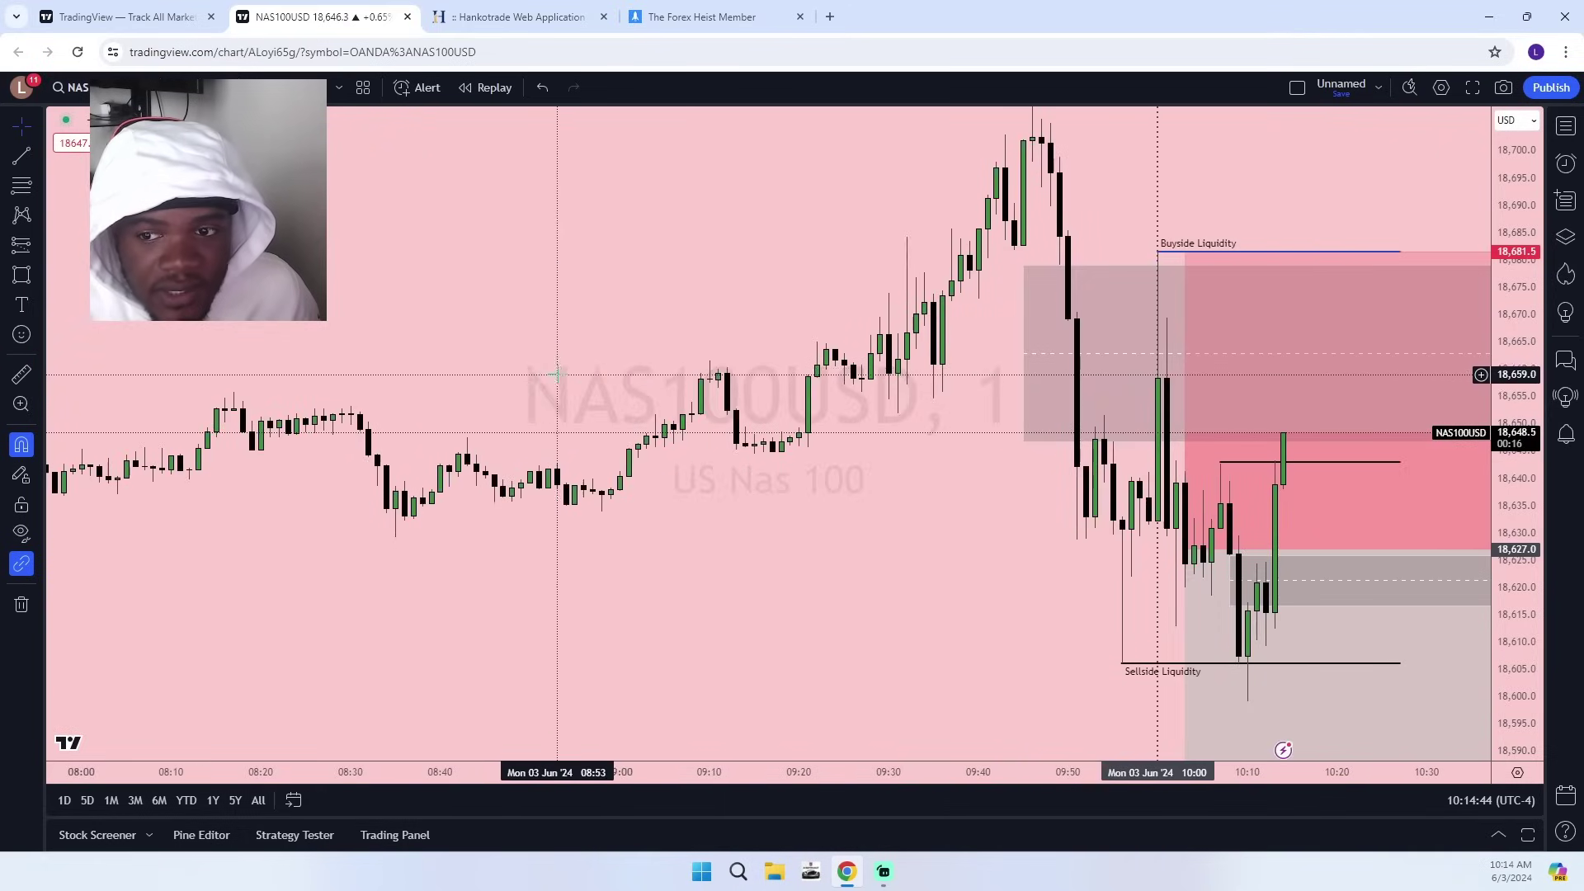
{"action": "scroll", "coordinate": [1172, 504], "scroll_direction": "up", "scroll_amount": 4}
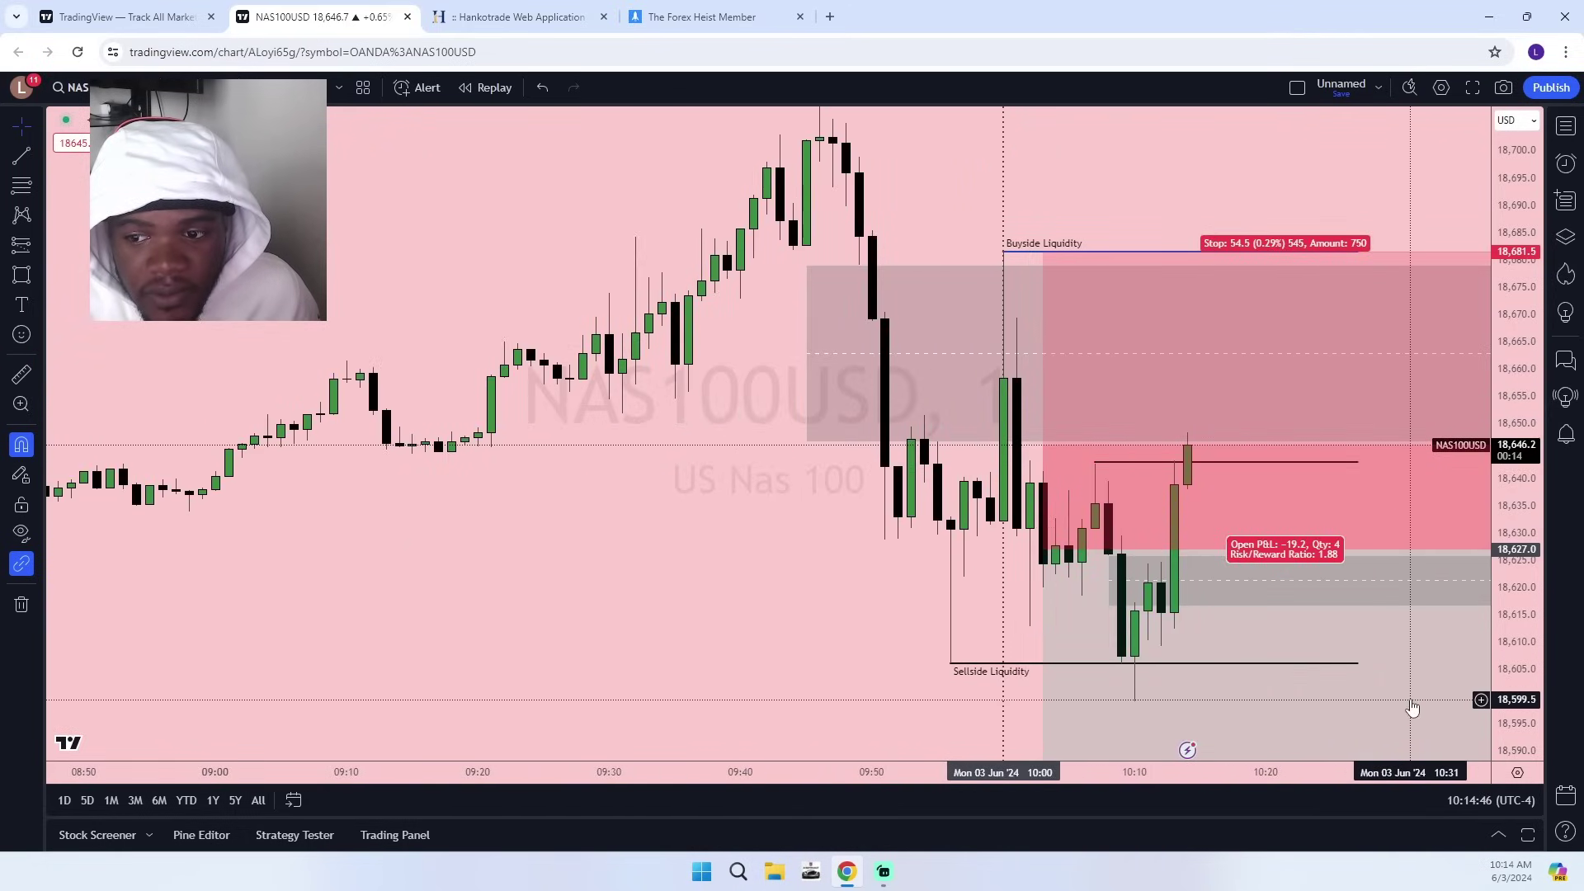
{"action": "left_click_drag", "start_coordinate": [1406, 697], "coordinate": [1318, 583]}
{"action": "scroll", "coordinate": [1317, 582], "scroll_direction": "up", "scroll_amount": 3}
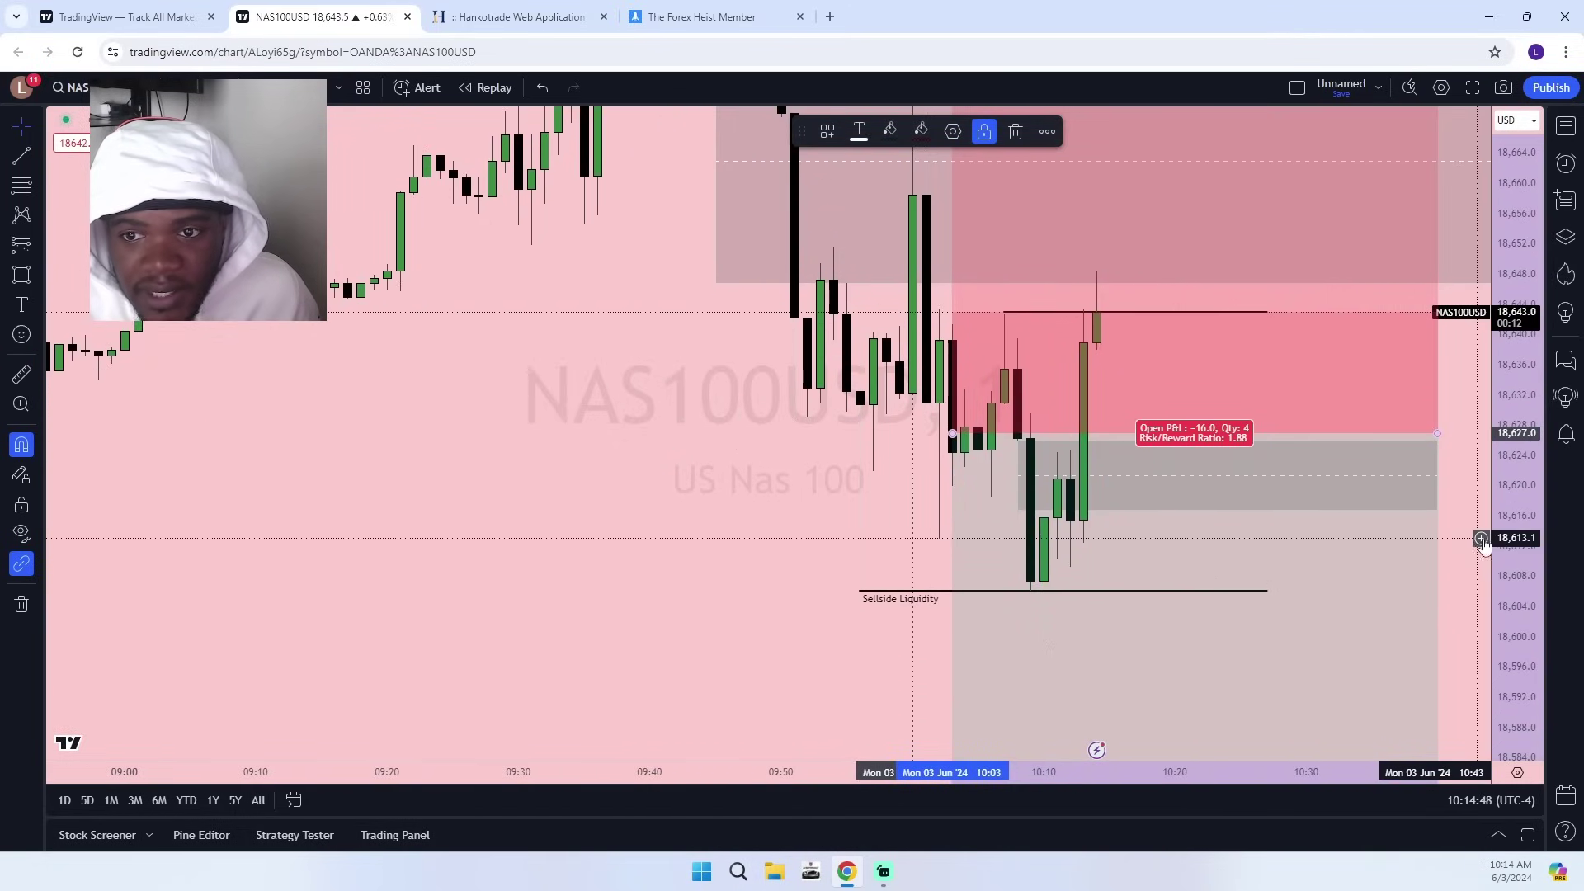
{"action": "scroll", "coordinate": [1431, 560], "scroll_direction": "down", "scroll_amount": 5}
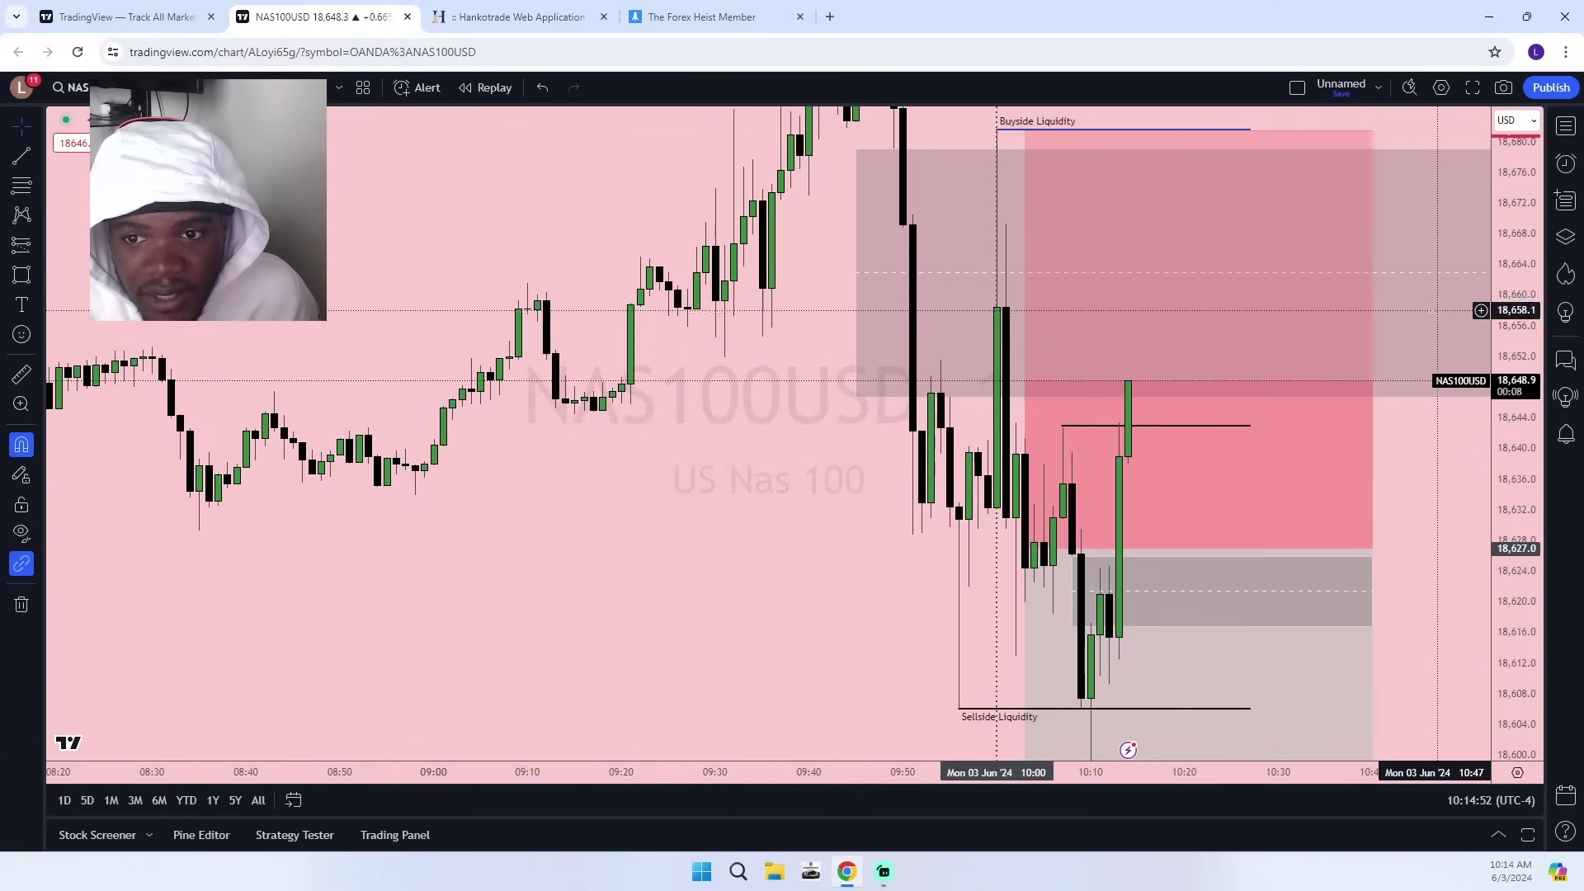
{"action": "scroll", "coordinate": [1361, 470], "scroll_direction": "up", "scroll_amount": 3}
Check the open NASUSD.HKT short in Hankotrade and return to TradingView to examine the 1-minute candles between the Buyside and Sellside Liquidity lines.
{"action": "left_click", "coordinate": [509, 17]}
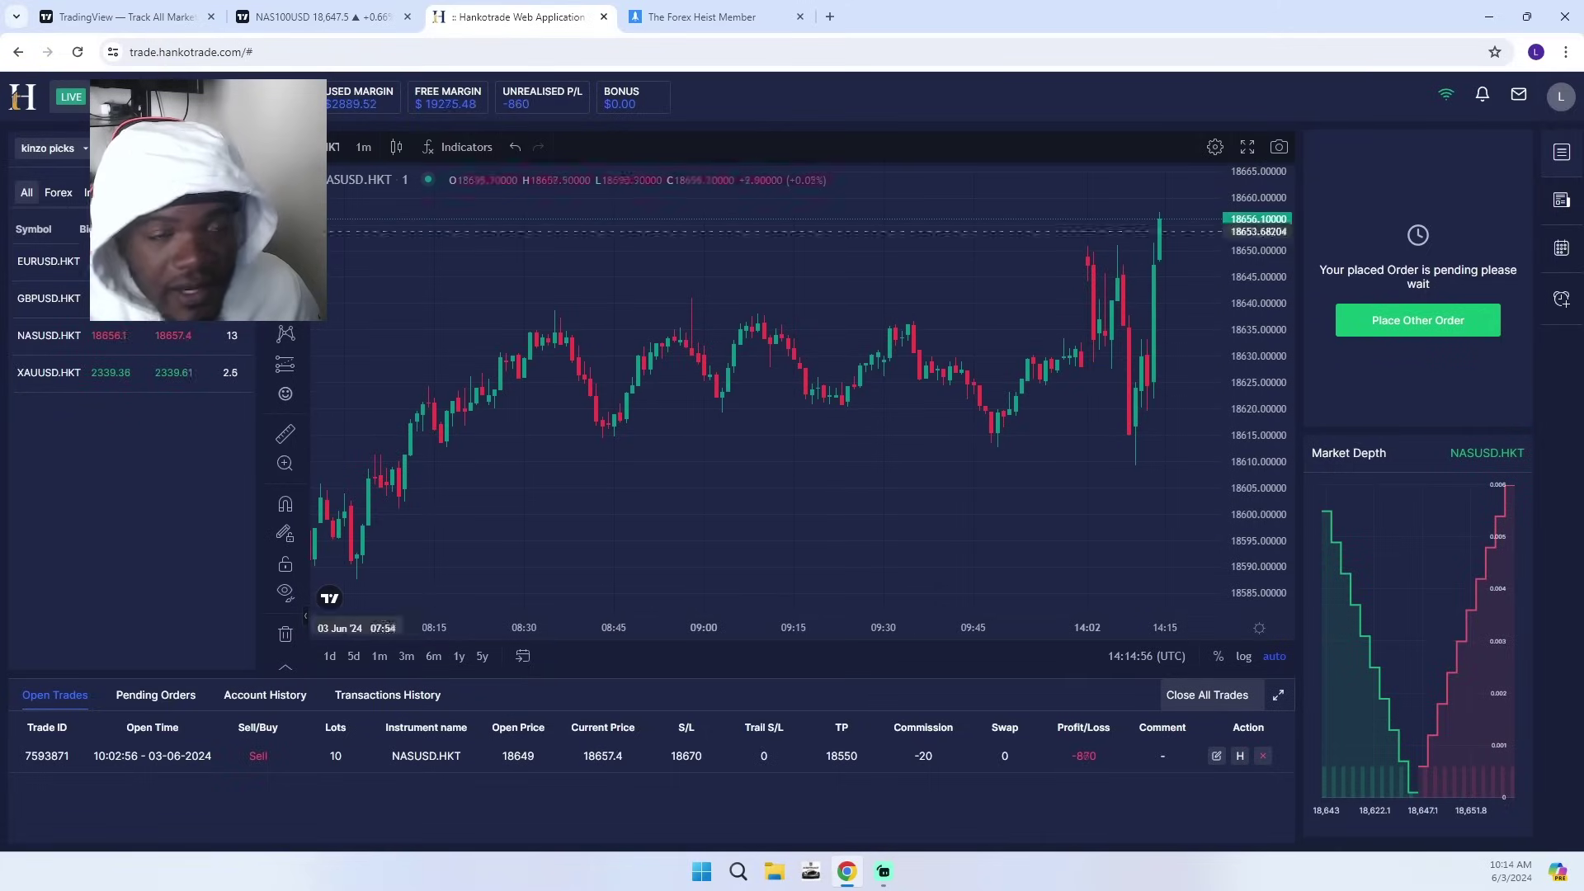
{"action": "left_click", "coordinate": [317, 14]}
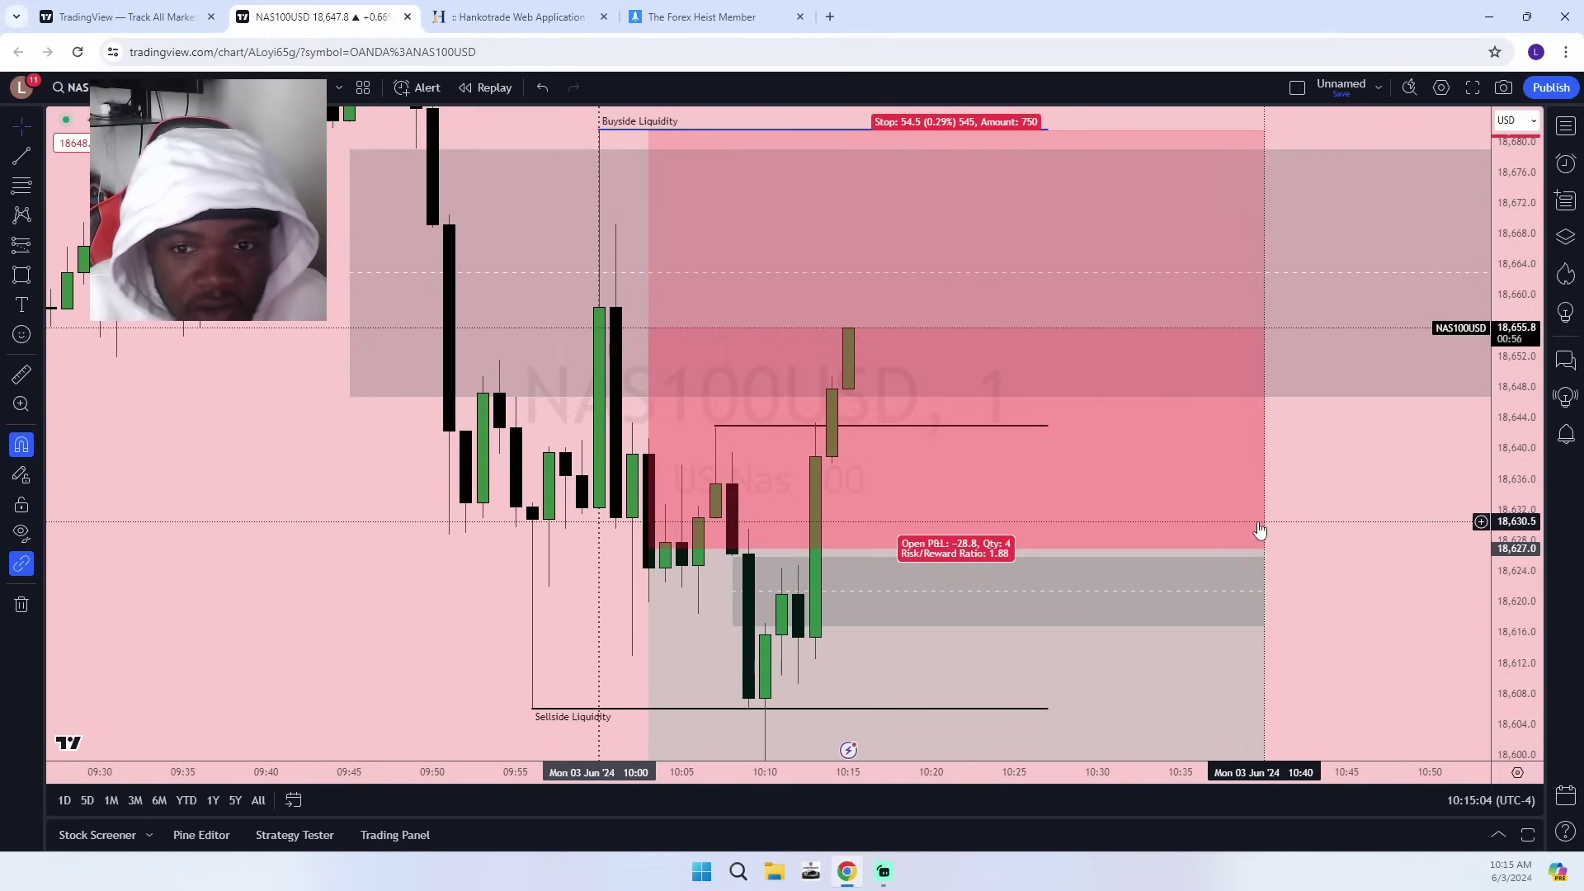
{"action": "left_click_drag", "start_coordinate": [1299, 473], "coordinate": [1291, 561]}
{"action": "scroll", "coordinate": [1275, 538], "scroll_direction": "down", "scroll_amount": 3}
{"action": "left_click_drag", "start_coordinate": [1438, 611], "coordinate": [1429, 439]}
{"action": "left_click_drag", "start_coordinate": [1511, 334], "coordinate": [1413, 567]}
{"action": "scroll", "coordinate": [1411, 566], "scroll_direction": "down", "scroll_amount": 2}
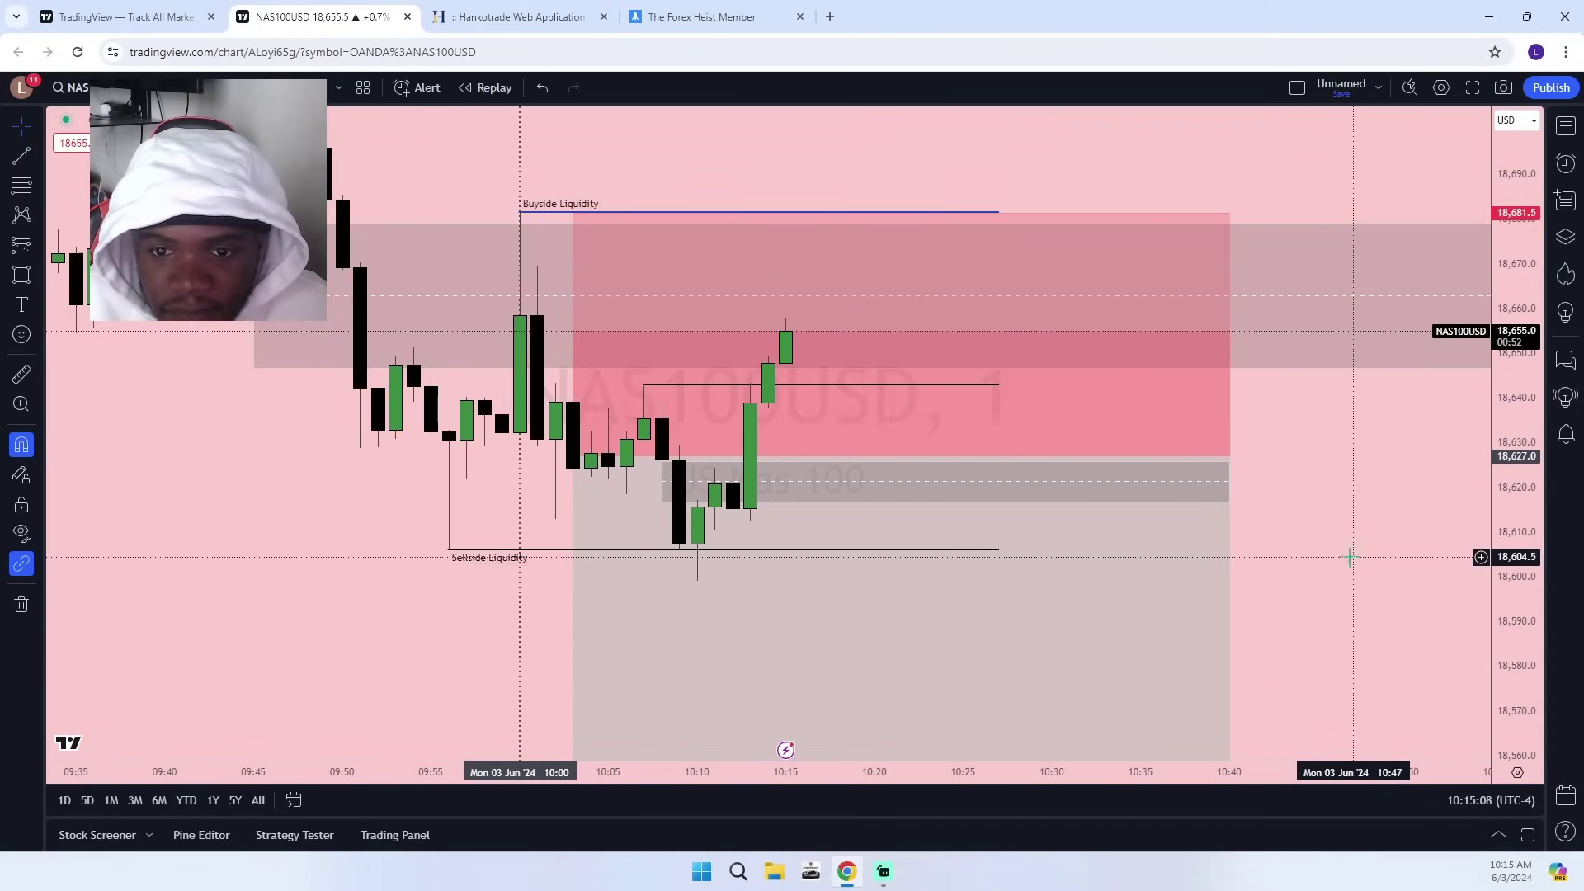
{"action": "scroll", "coordinate": [1444, 566], "scroll_direction": "up", "scroll_amount": 5}
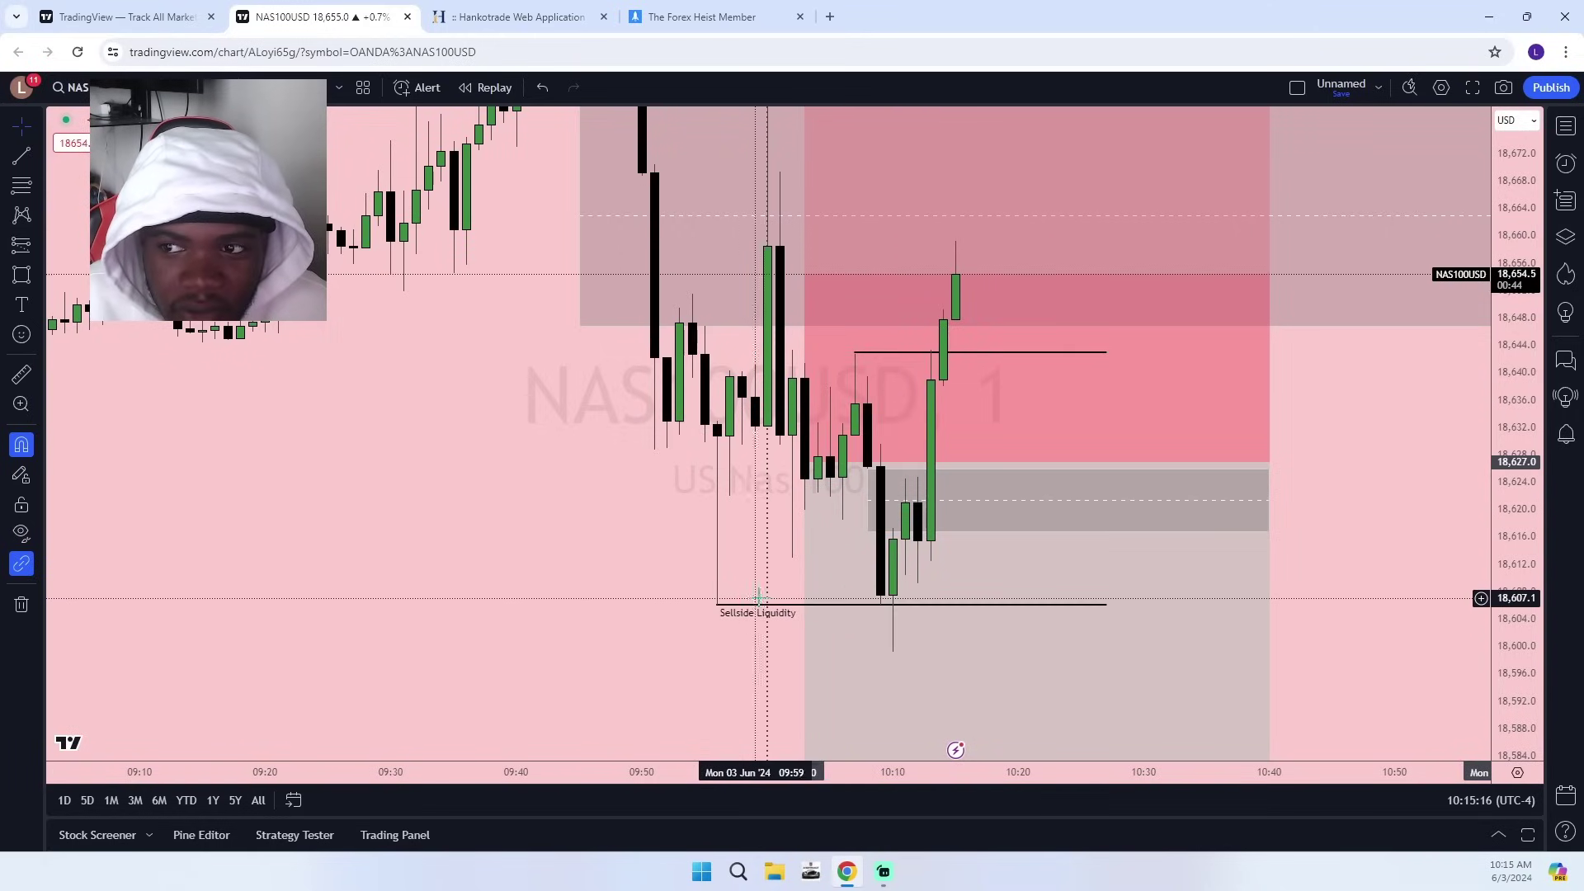
{"action": "left_click_drag", "start_coordinate": [542, 566], "coordinate": [520, 626]}
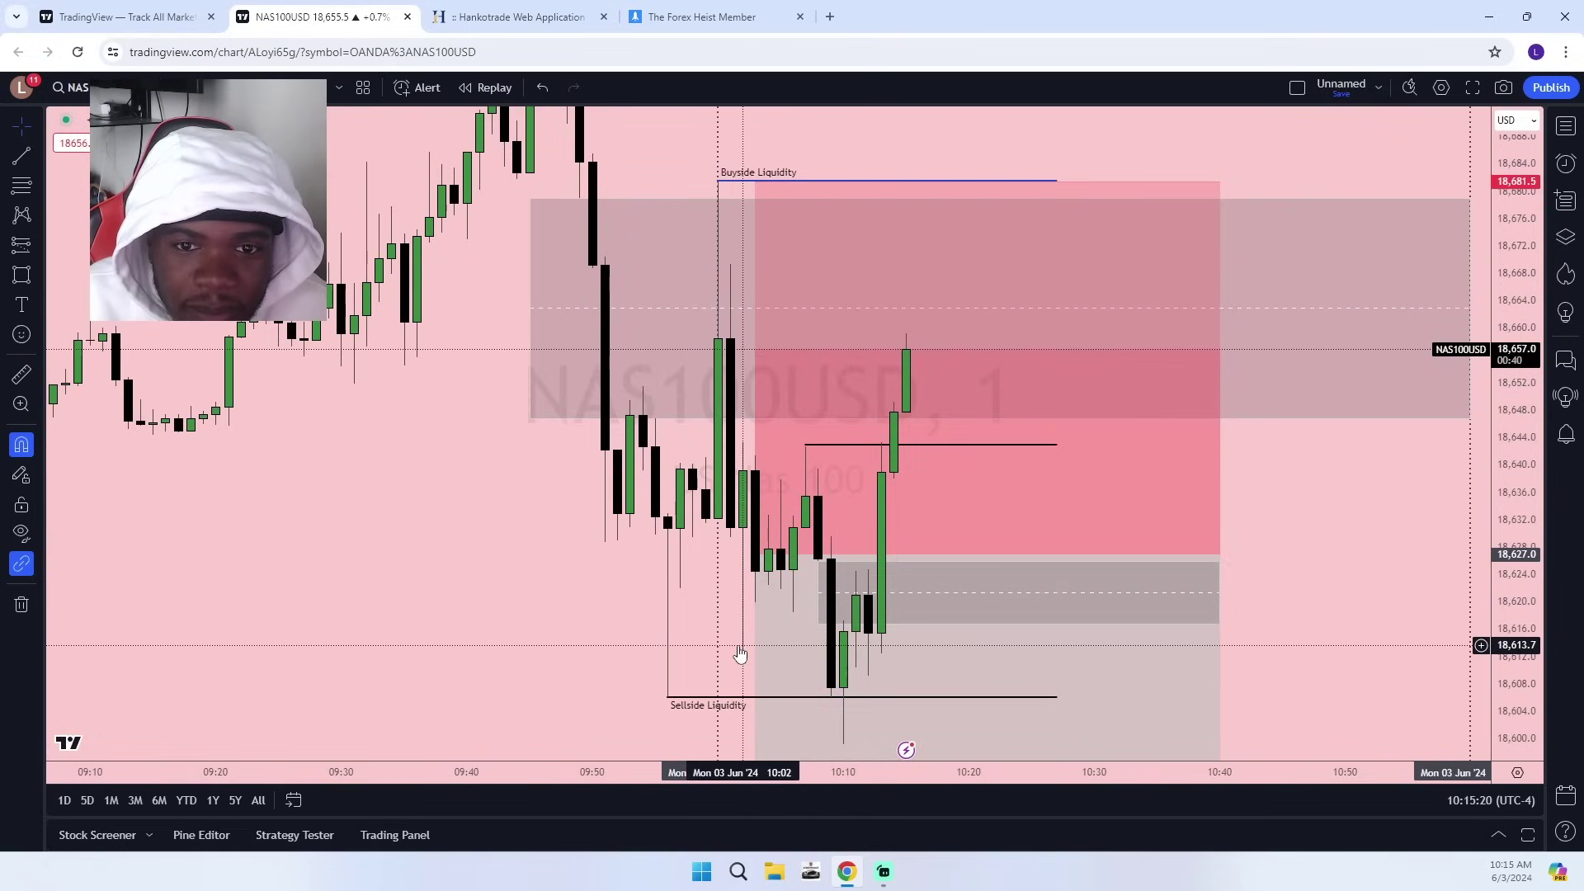
Compare the newest NAS100USD candle on the 5-minute timeframe with its price action on the 1-minute timeframe.
{"action": "left_click", "coordinate": [175, 88]}
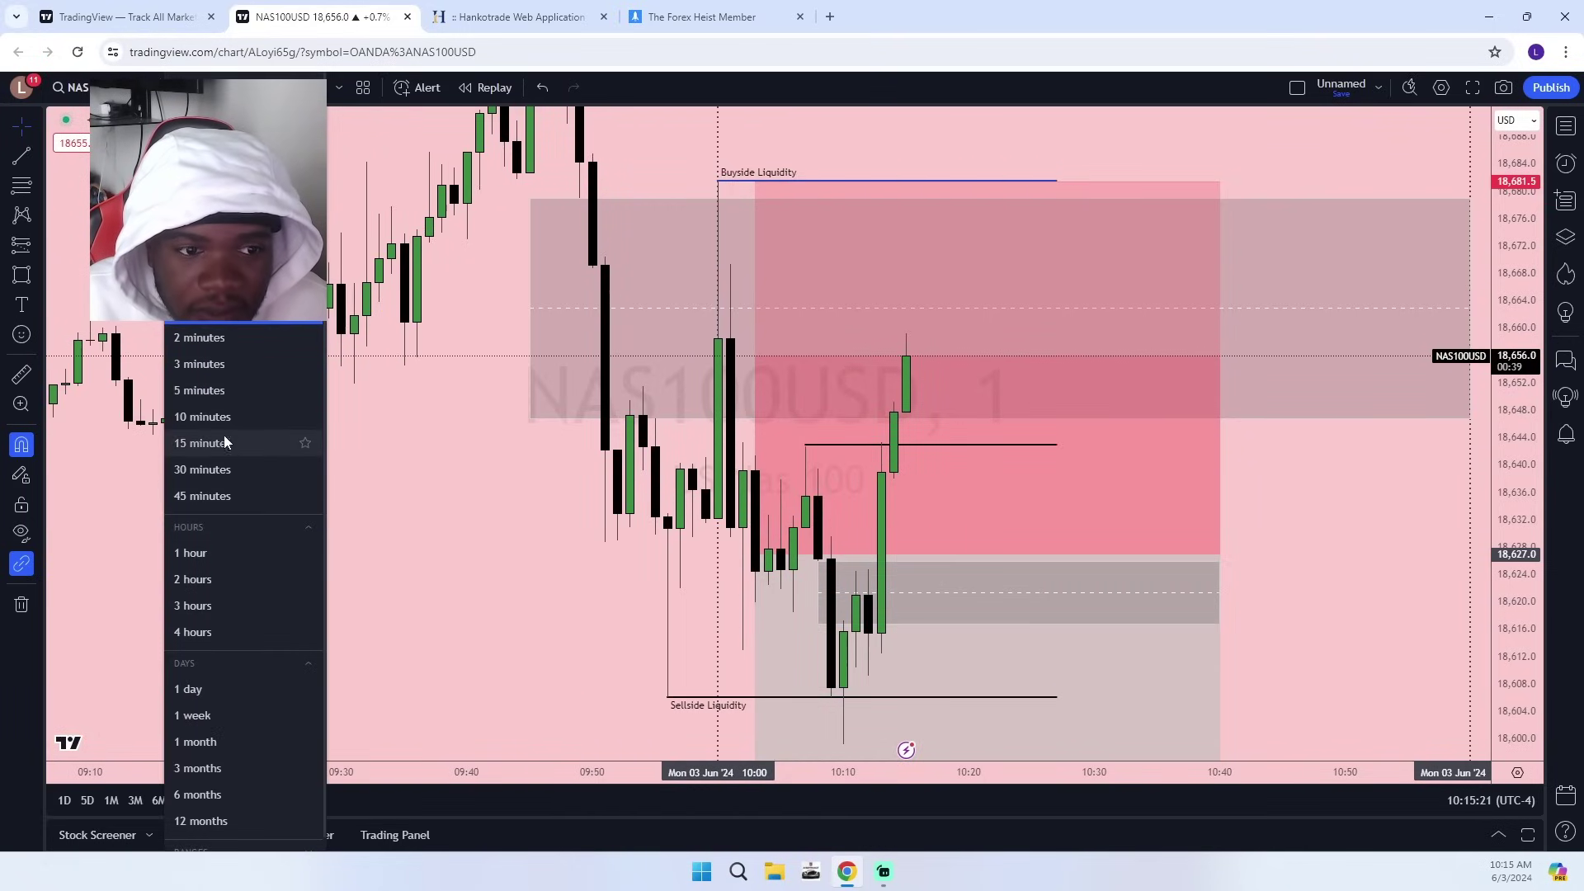
{"action": "left_click", "coordinate": [216, 394]}
{"action": "scroll", "coordinate": [849, 528], "scroll_direction": "up", "scroll_amount": 5}
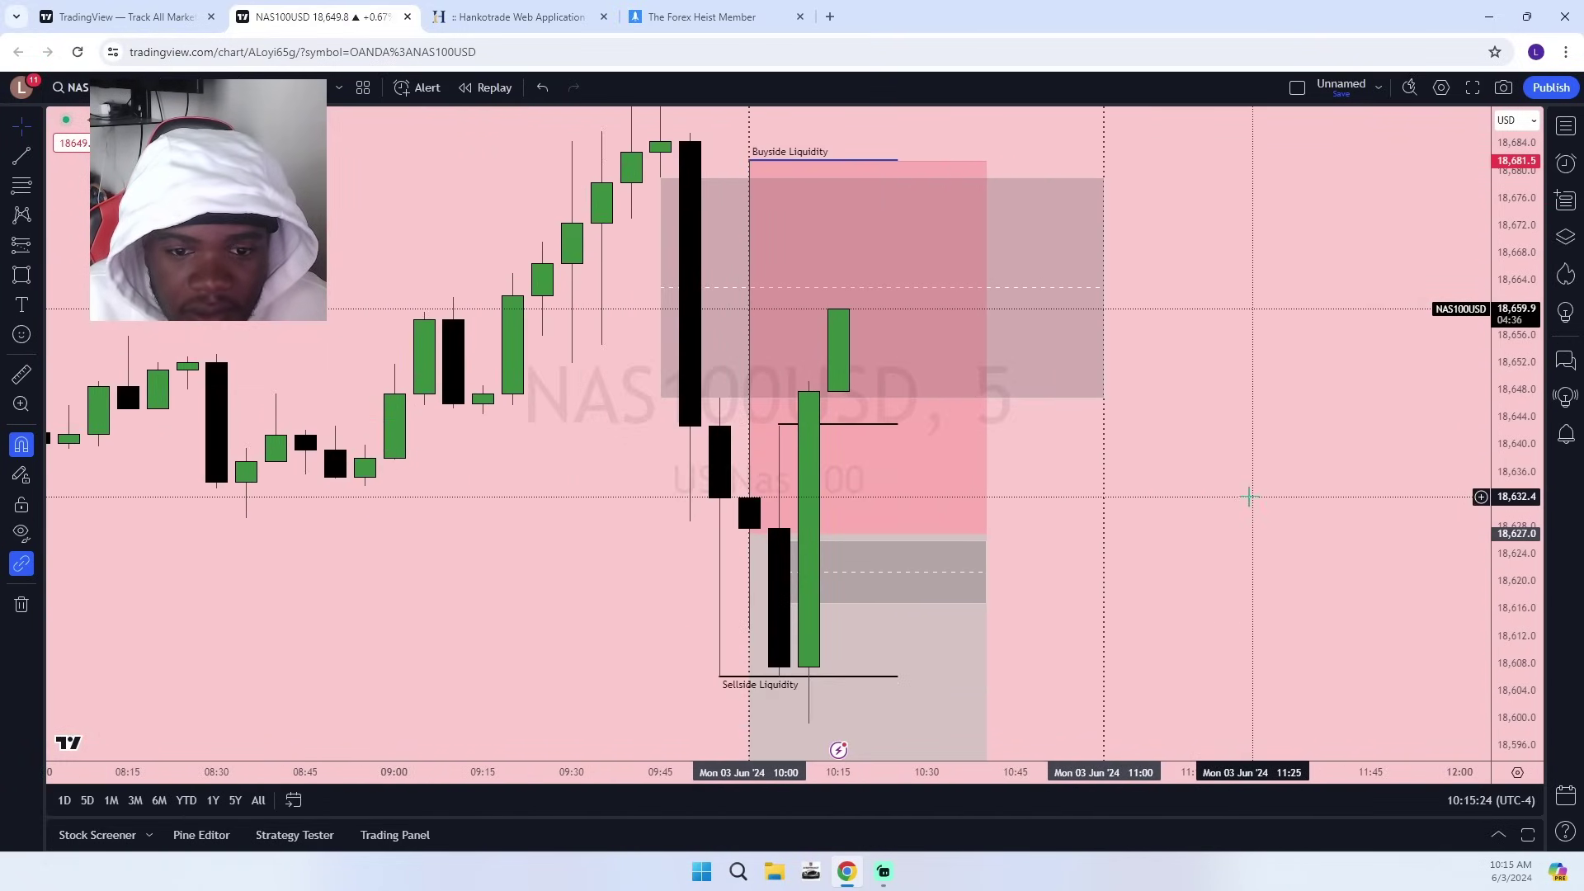
{"action": "left_click", "coordinate": [175, 87]}
{"action": "left_click", "coordinate": [214, 310]}
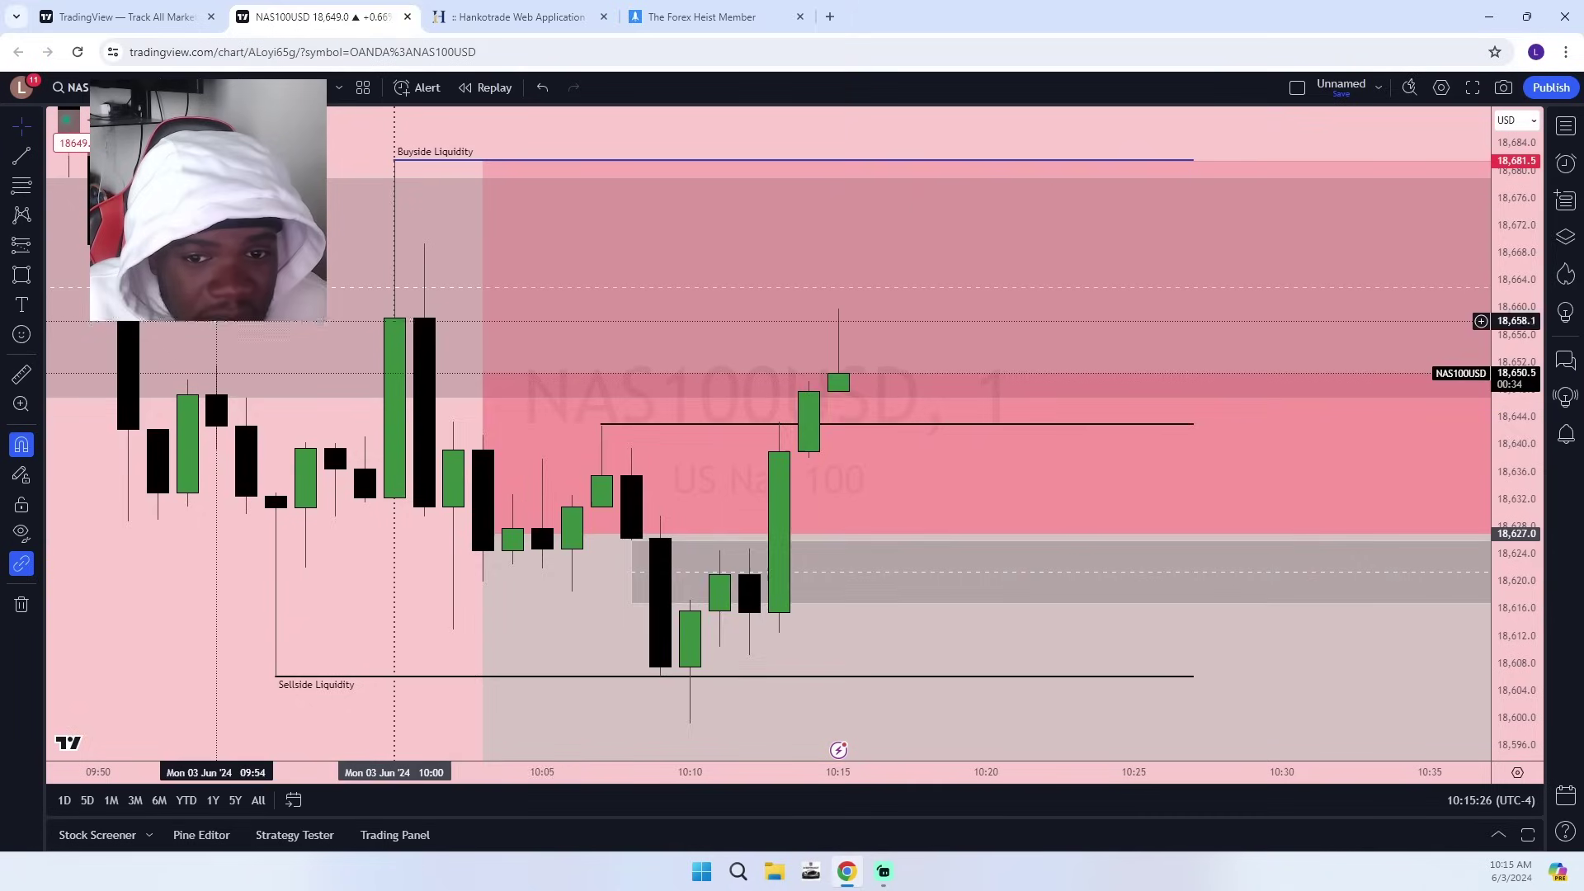
{"action": "scroll", "coordinate": [726, 476], "scroll_direction": "down", "scroll_amount": 7}
Move the smaller grey zone up to the 10:13 candle and resize it to span 18,637.8 to 18,624.8, starting at 10:12.
{"action": "left_click_drag", "start_coordinate": [1148, 567], "coordinate": [803, 569]}
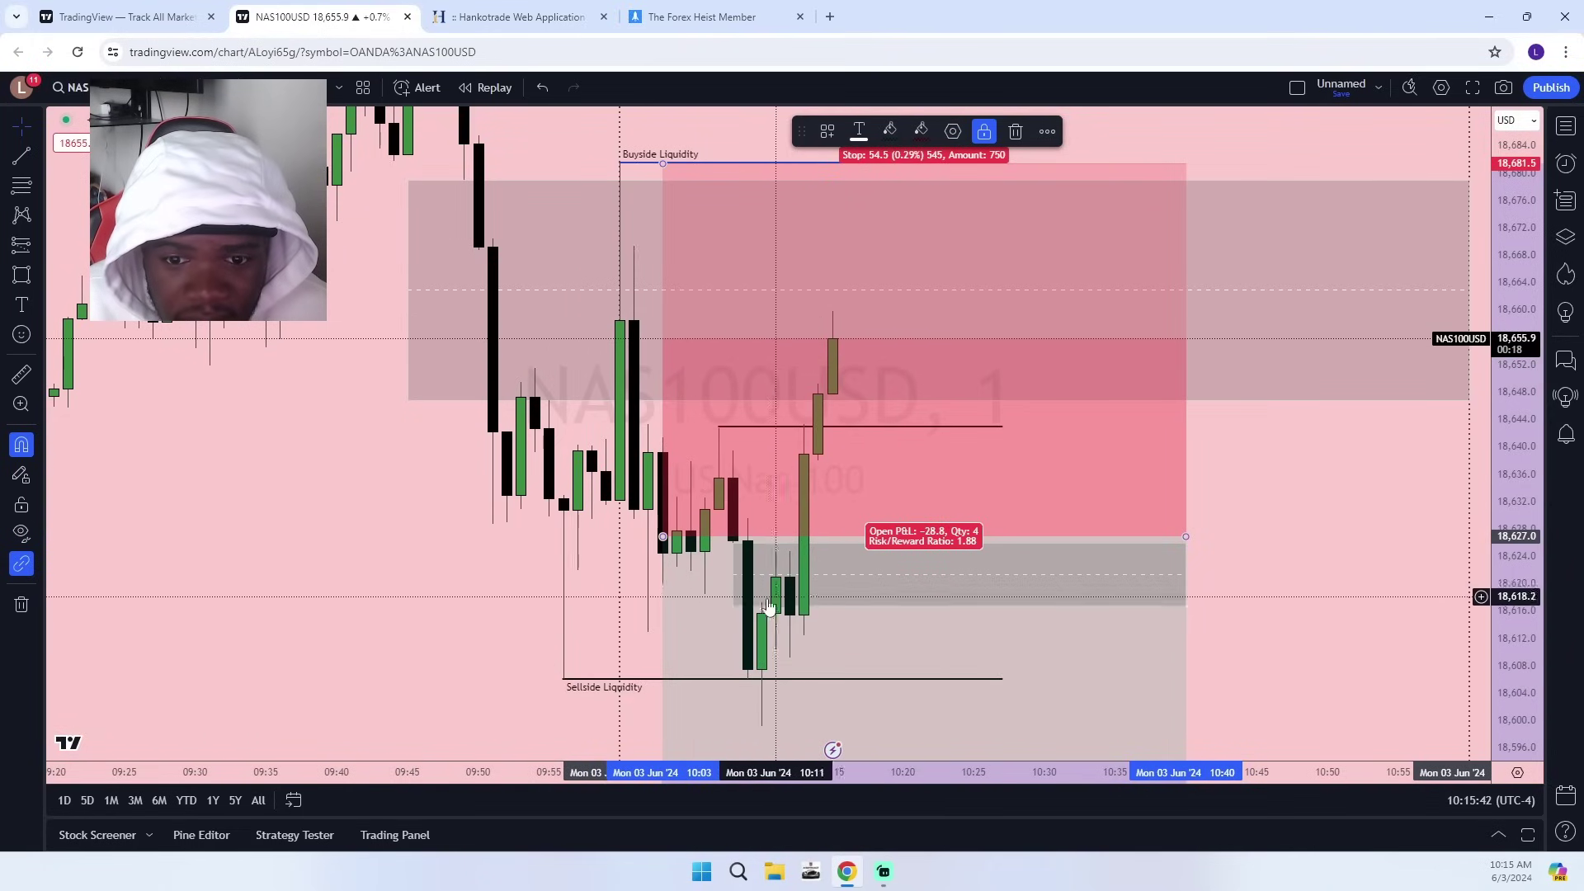
{"action": "left_click_drag", "start_coordinate": [875, 567], "coordinate": [873, 551]}
{"action": "left_click", "coordinate": [1268, 603]}
{"action": "mouse_move", "coordinate": [1043, 566]}
{"action": "left_mouse_down"}
{"action": "mouse_move", "coordinate": [1036, 523]}
{"action": "mouse_move", "coordinate": [1089, 471]}
{"action": "mouse_move", "coordinate": [1104, 480]}
{"action": "left_mouse_up"}
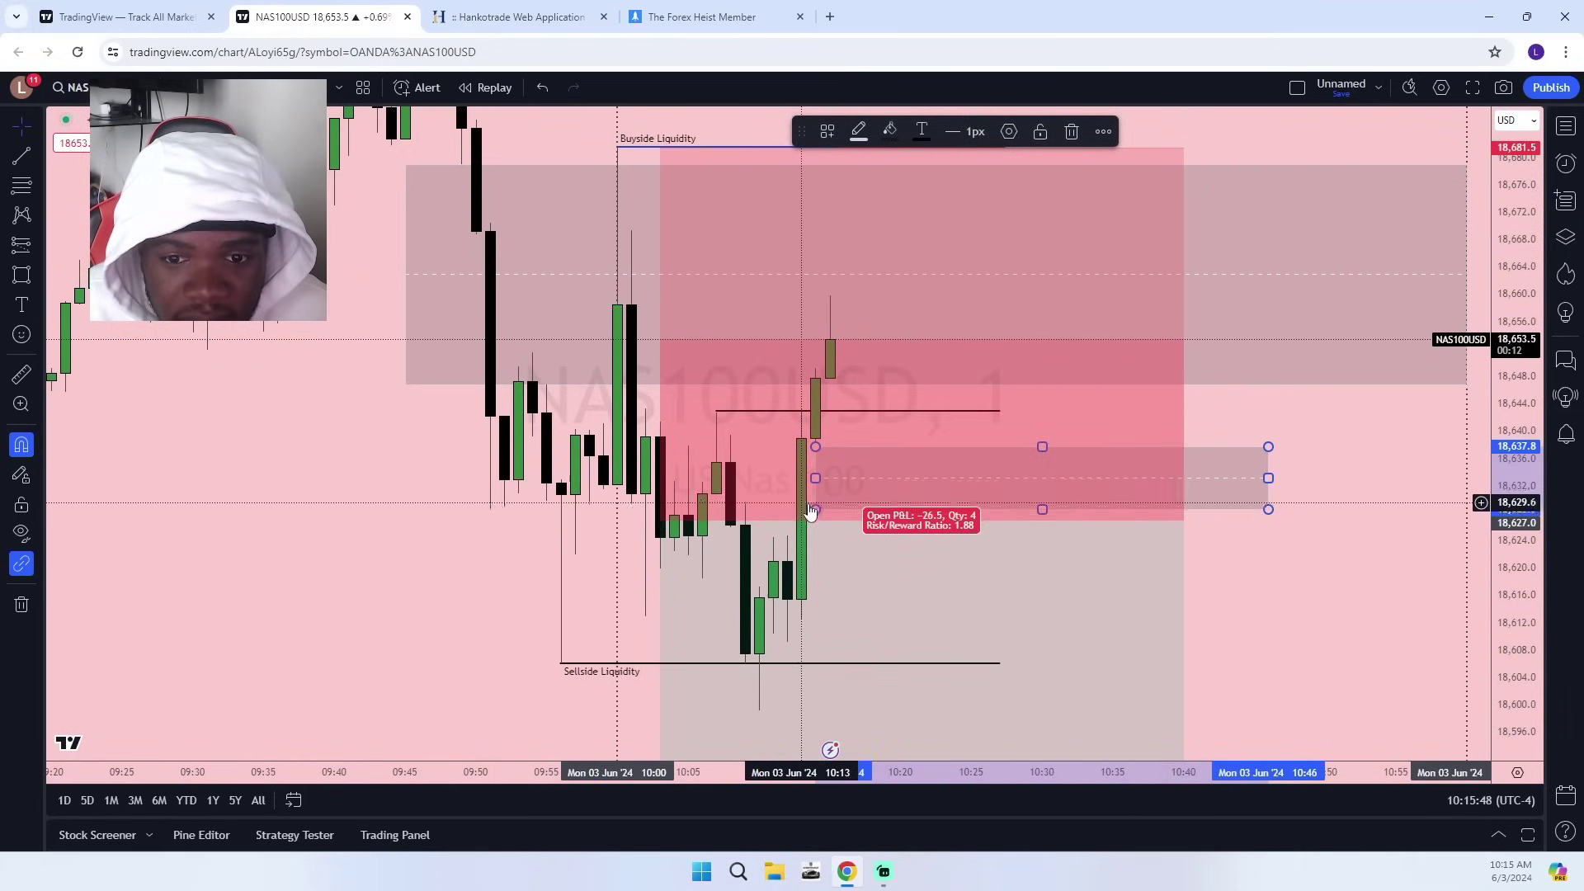
{"action": "left_click_drag", "start_coordinate": [815, 509], "coordinate": [787, 532]}
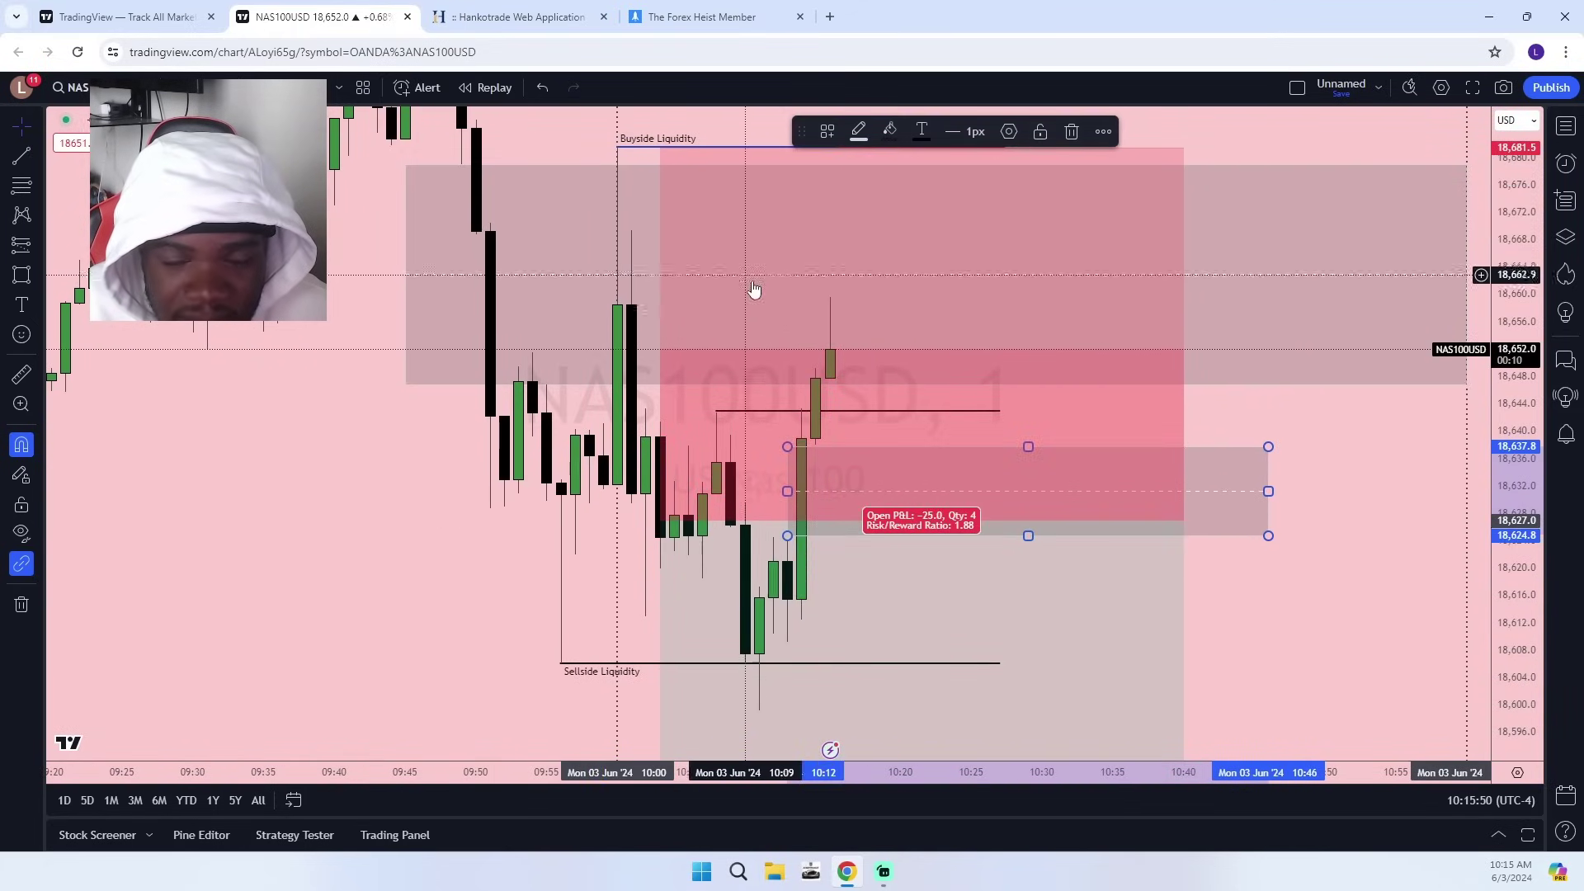
{"action": "left_click", "coordinate": [907, 495]}
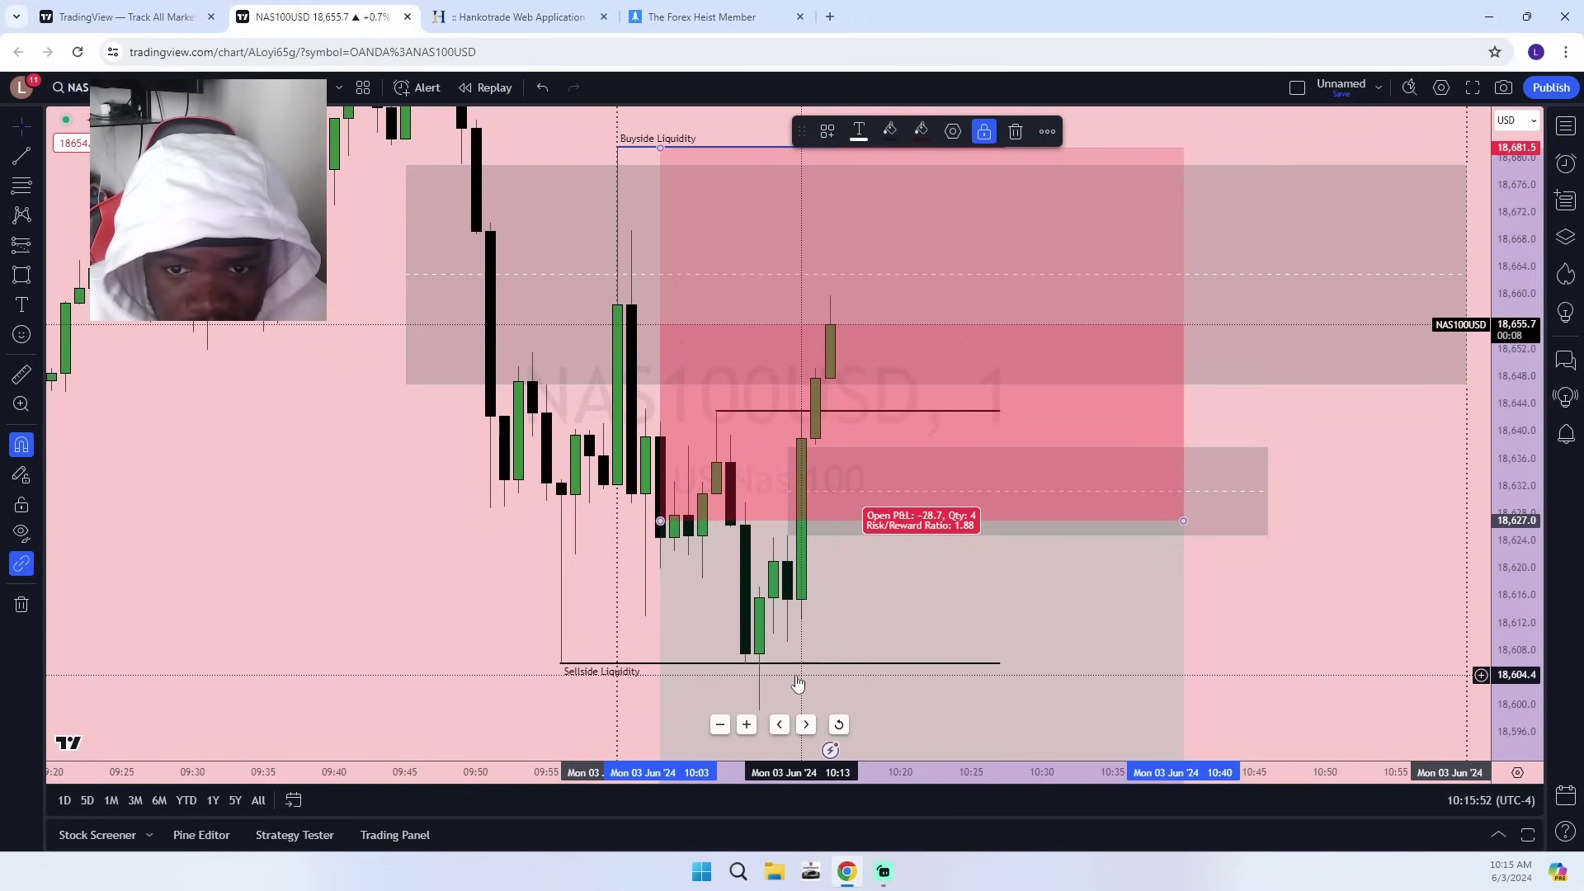
Switch NAS100USD to the 1-day timeframe and examine the recent daily candles around the liquidity levels and the lower grey zone.
{"action": "scroll", "coordinate": [929, 590], "scroll_direction": "down", "scroll_amount": 3}
{"action": "left_click_drag", "start_coordinate": [1528, 351], "coordinate": [1378, 559]}
{"action": "left_click", "coordinate": [198, 87]}
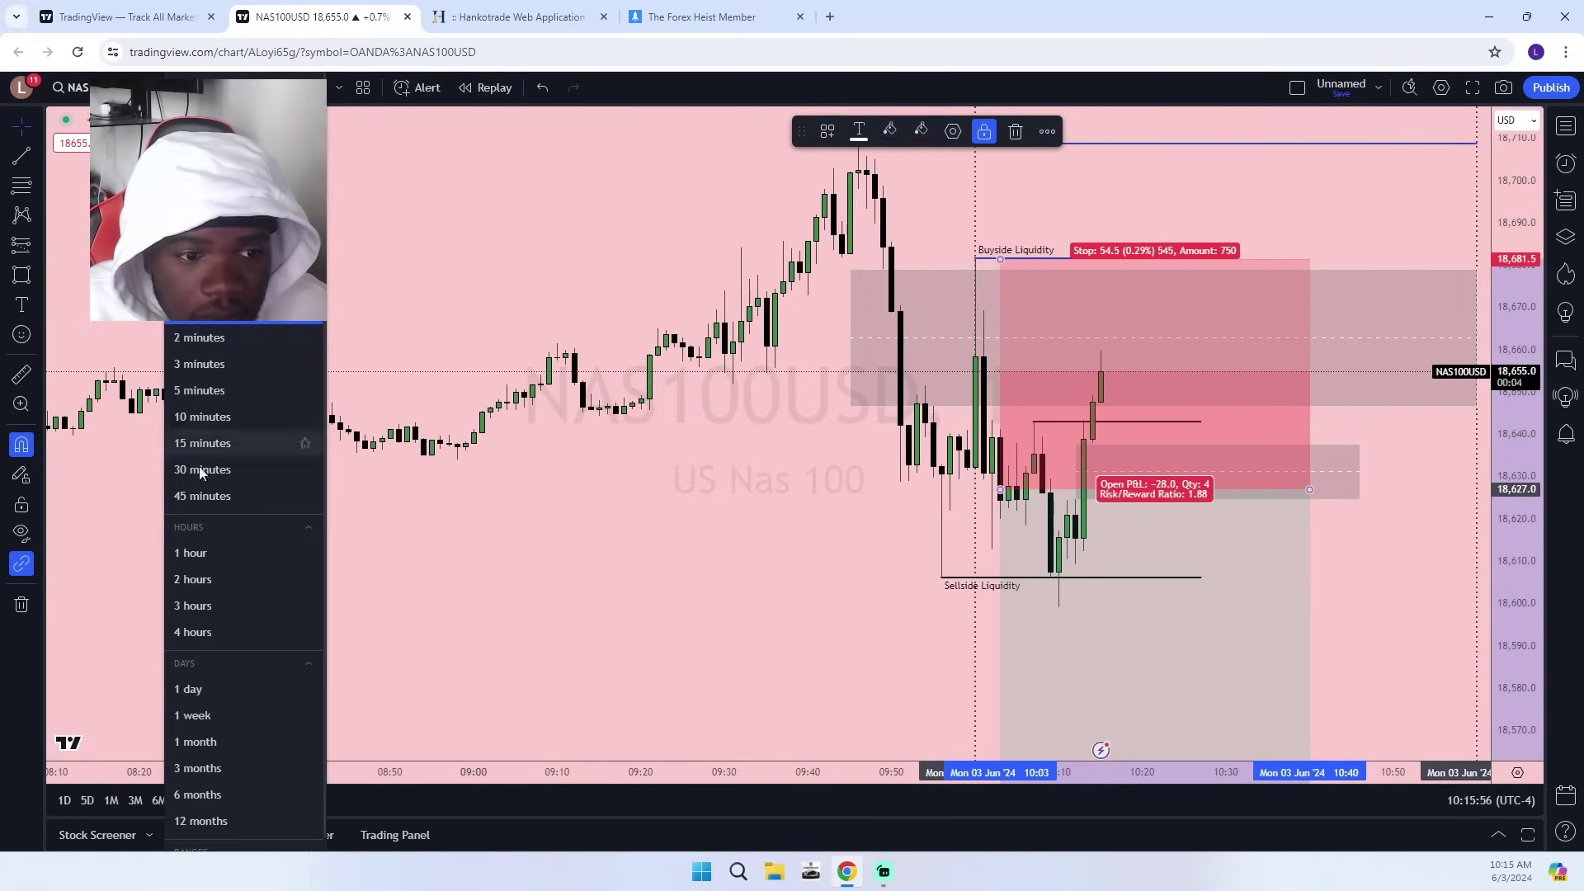
{"action": "left_click", "coordinate": [198, 689]}
{"action": "left_click_drag", "start_coordinate": [1503, 243], "coordinate": [1498, 687]}
{"action": "scroll", "coordinate": [1029, 559], "scroll_direction": "up", "scroll_amount": 8}
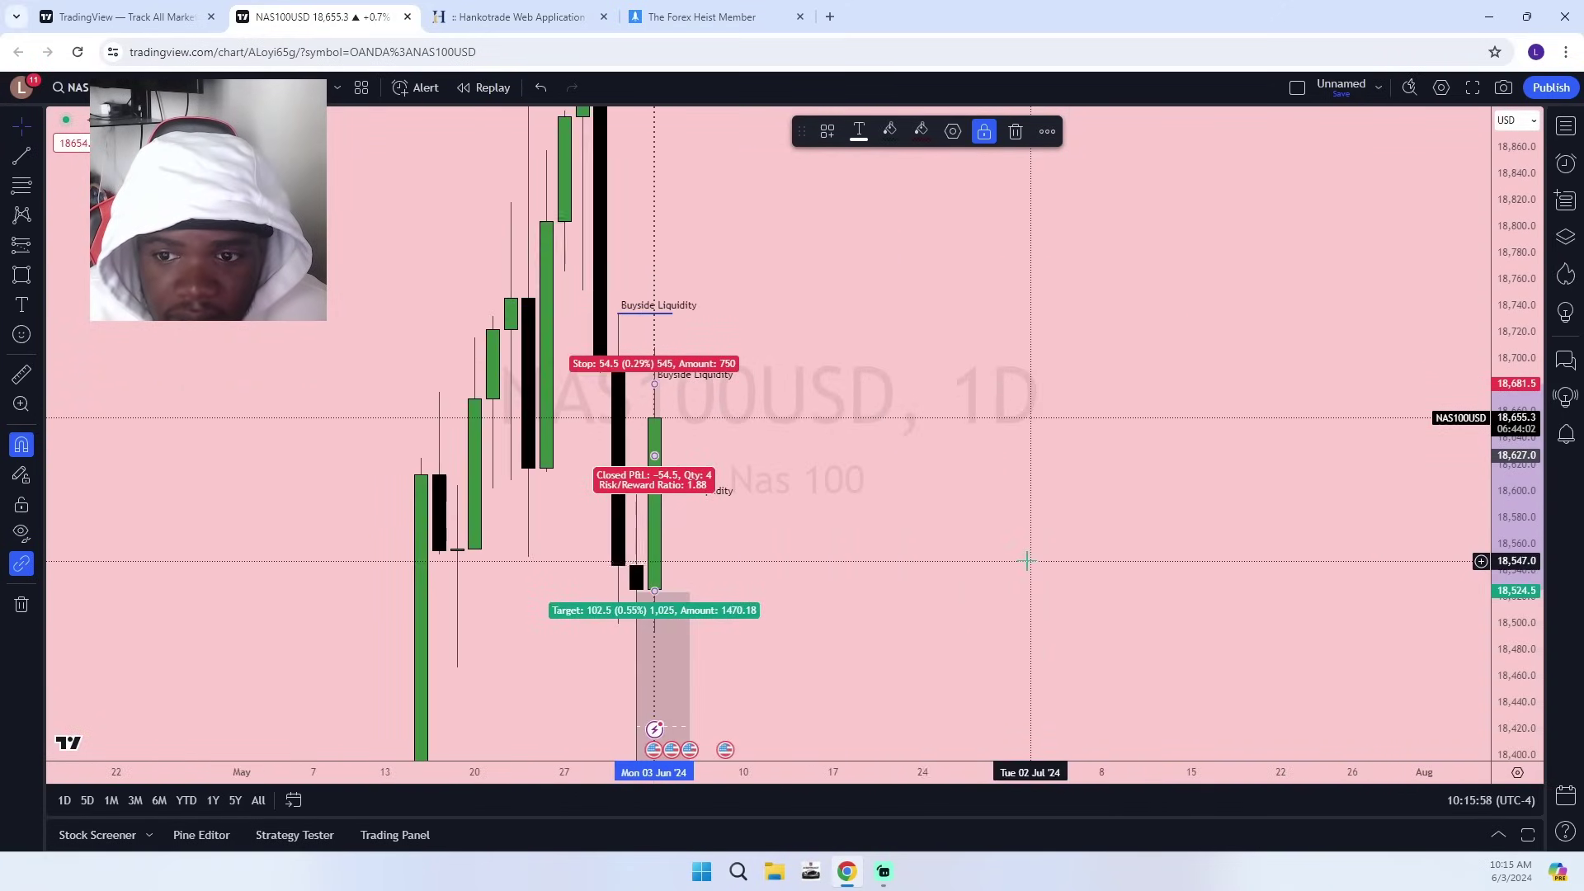
{"action": "left_click_drag", "start_coordinate": [792, 538], "coordinate": [1246, 472]}
{"action": "left_click_drag", "start_coordinate": [1525, 306], "coordinate": [1288, 458]}
Examine NAS100USD on the 4-hour and 1-hour timeframes against the upper Buyside Liquidity line and the large lower zone.
{"action": "left_click", "coordinate": [178, 88]}
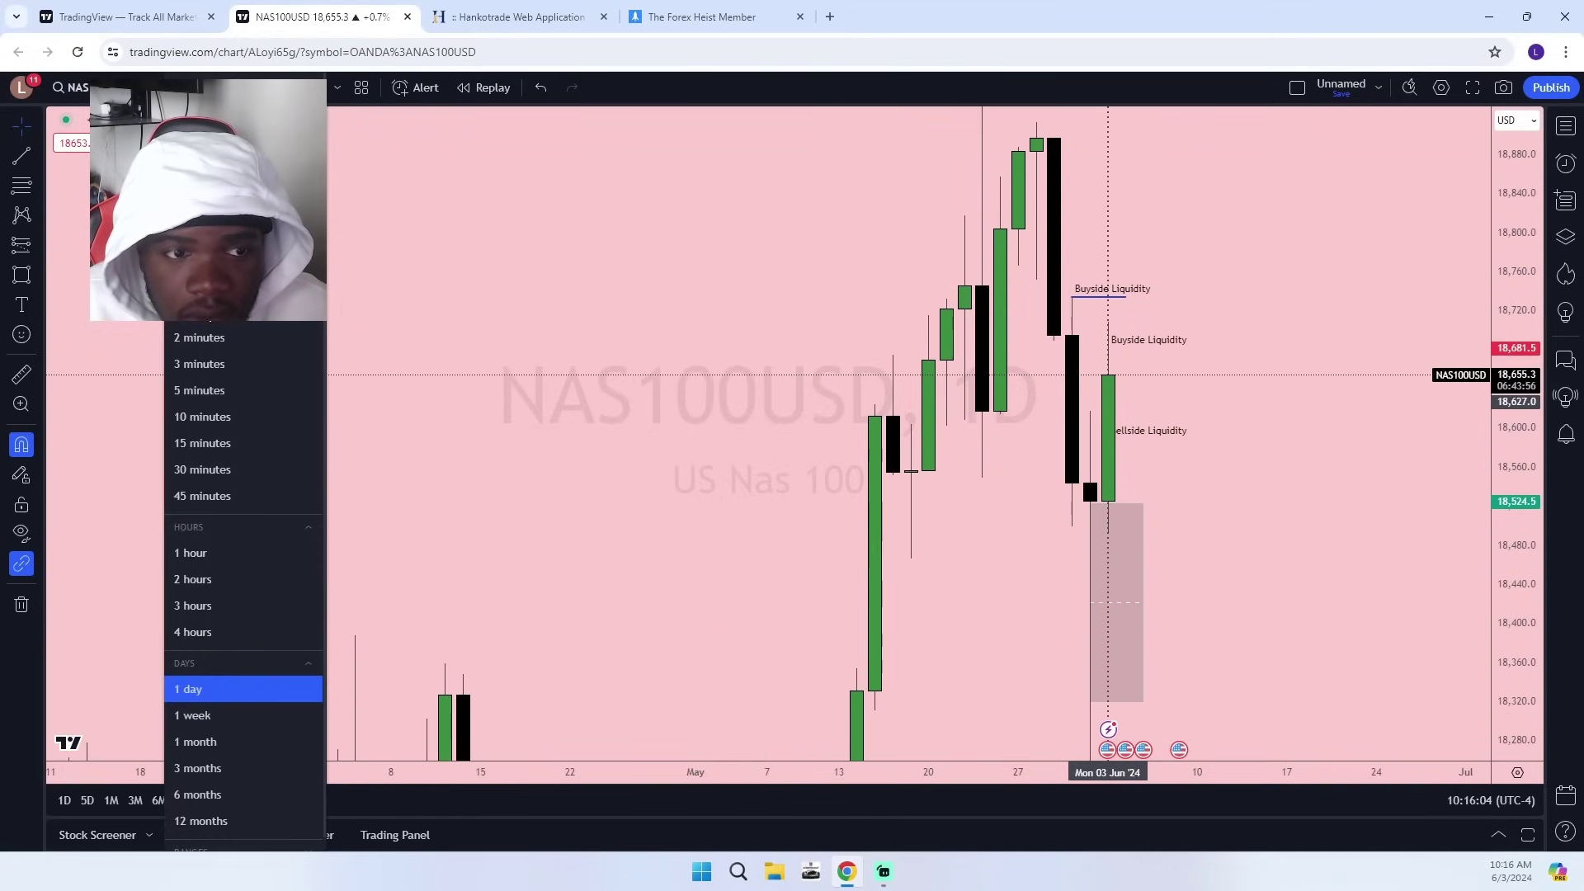
{"action": "left_click", "coordinate": [220, 643]}
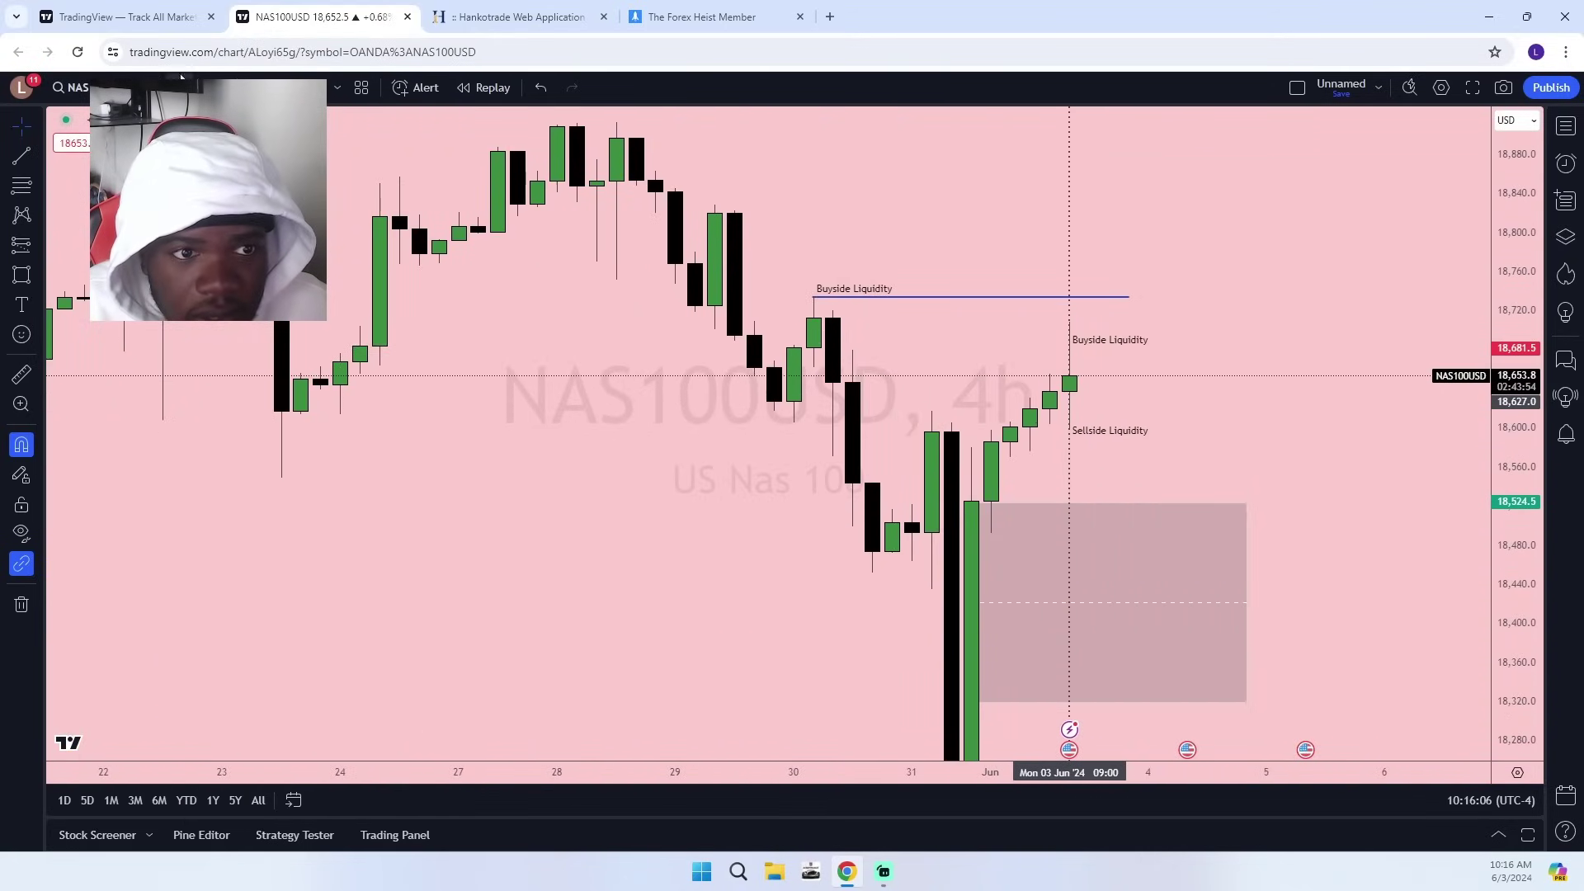
{"action": "left_click", "coordinate": [198, 87]}
{"action": "left_click", "coordinate": [211, 551]}
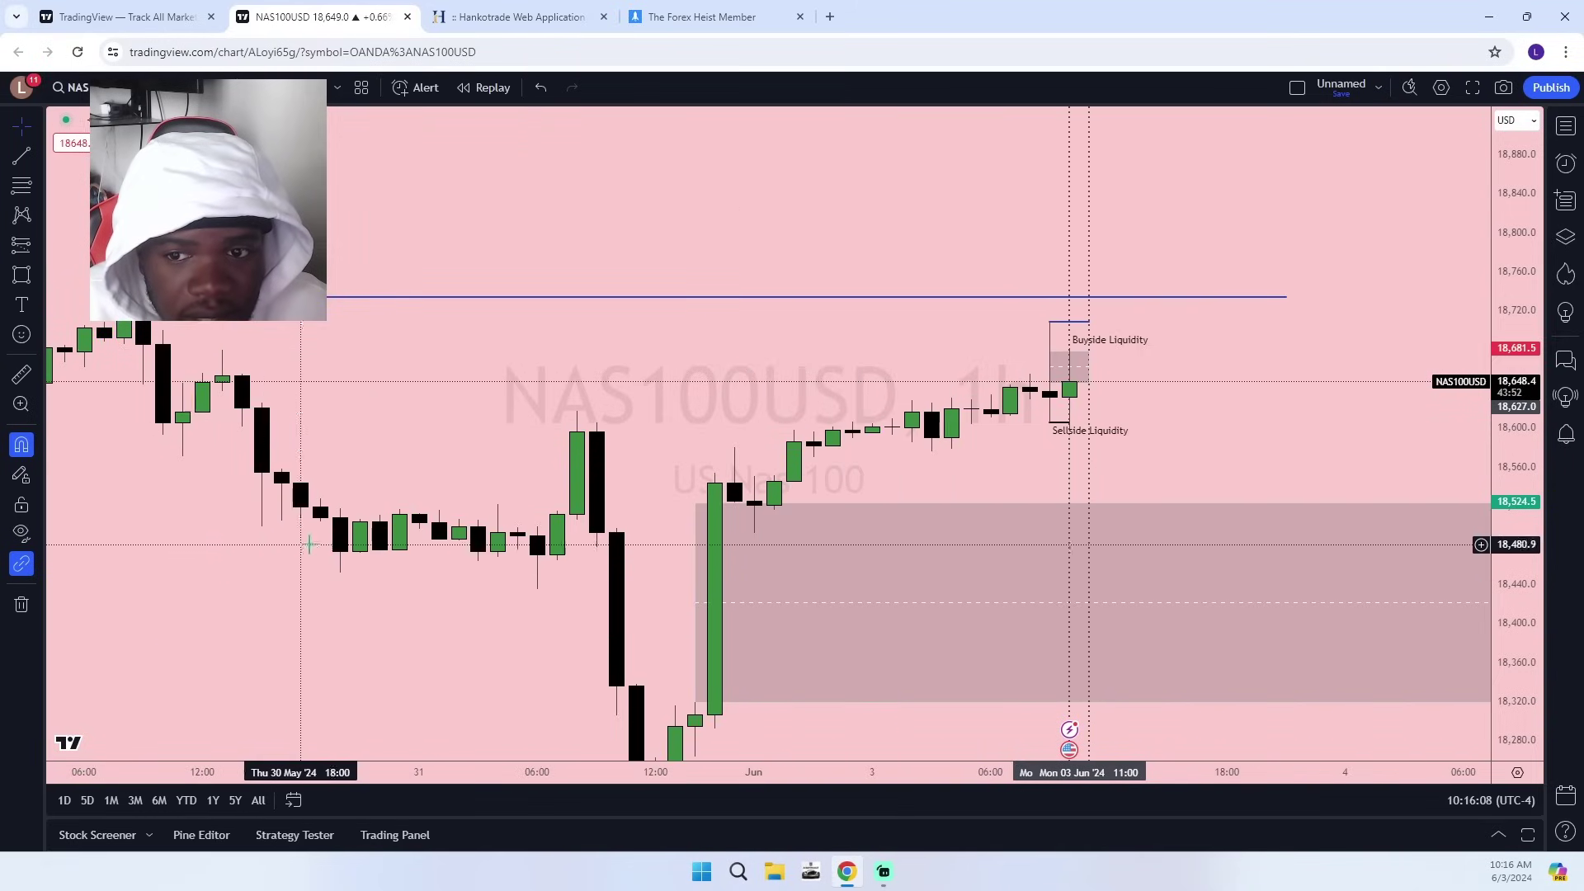
{"action": "left_click_drag", "start_coordinate": [887, 479], "coordinate": [807, 476]}
Return to the 1-minute timeframe and examine the 10:15 and 10:16 candles against the repositioned grey zone and the short position.
{"action": "left_click", "coordinate": [198, 87]}
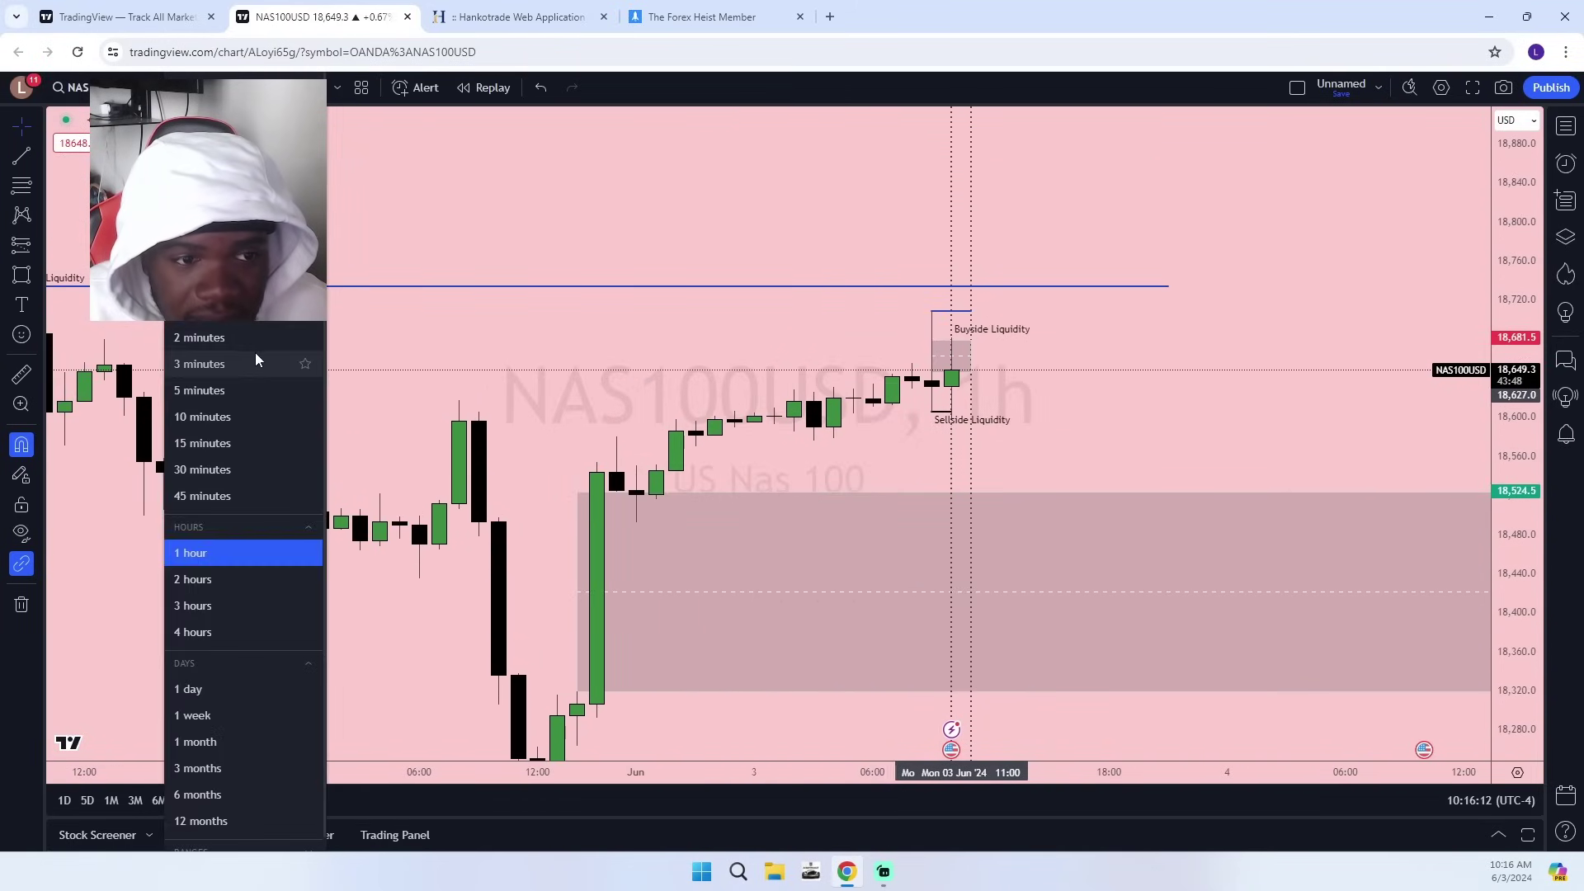
{"action": "left_click", "coordinate": [202, 320]}
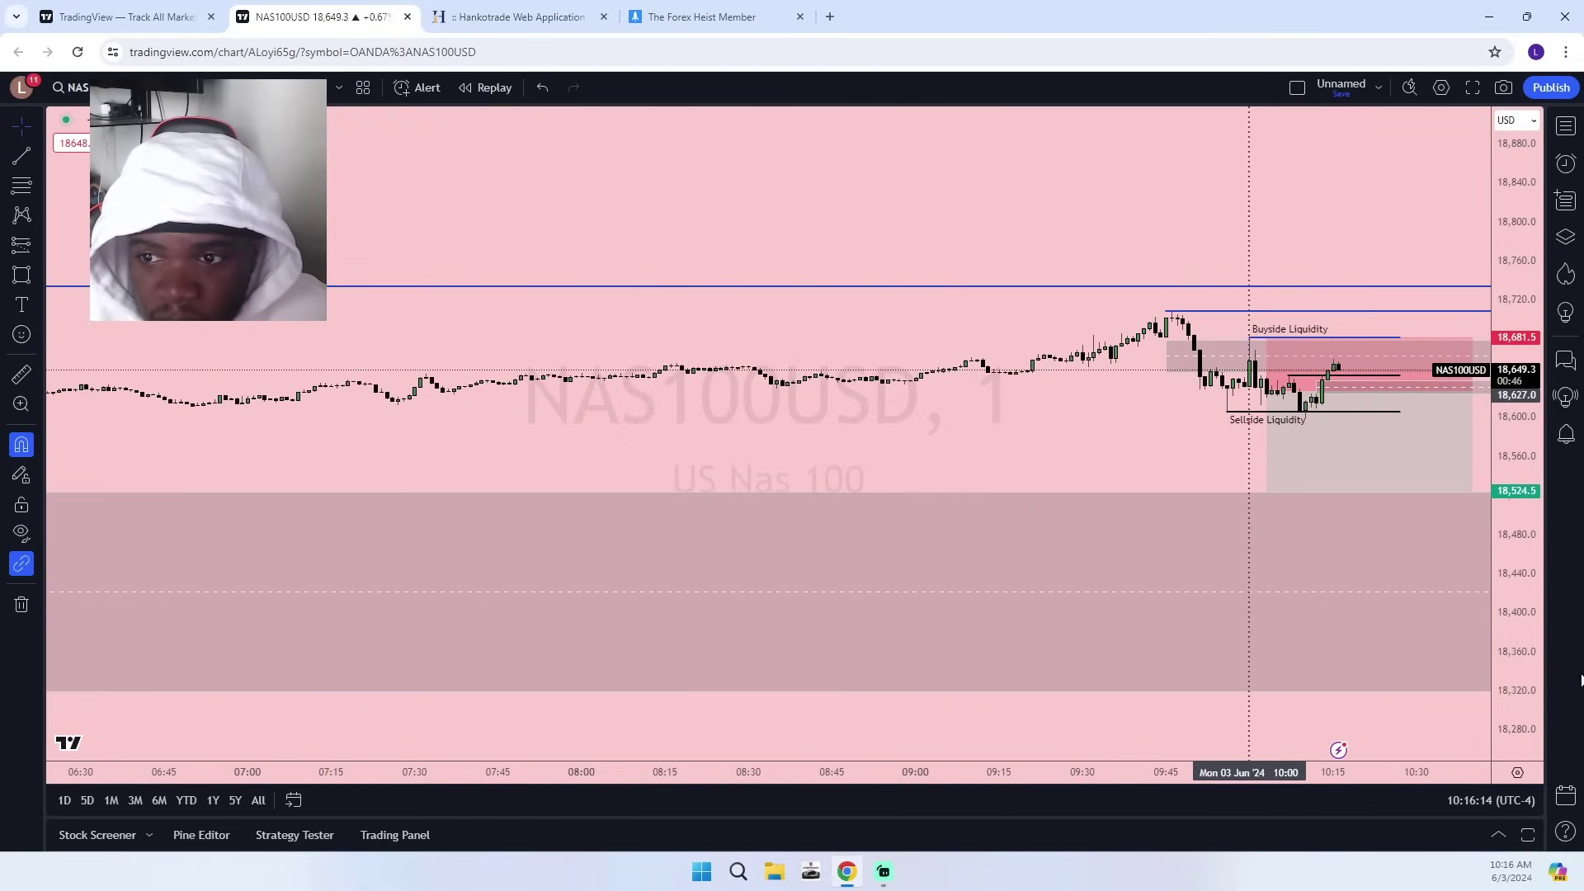
{"action": "scroll", "coordinate": [1444, 473], "scroll_direction": "up", "scroll_amount": 5}
{"action": "left_click_drag", "start_coordinate": [1252, 506], "coordinate": [1039, 651]}
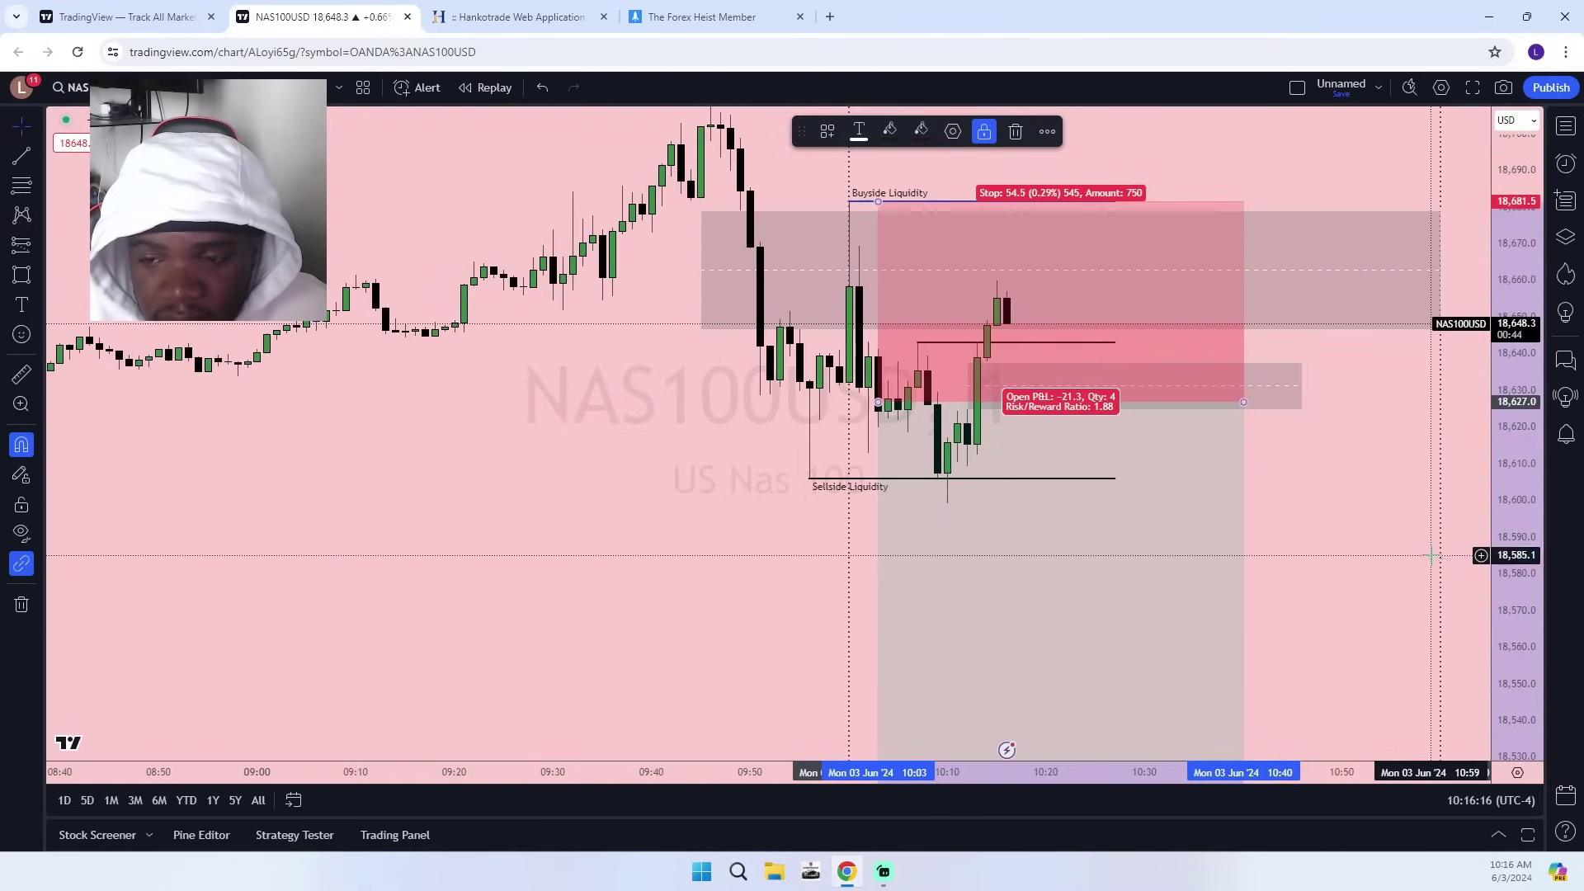
{"action": "left_click_drag", "start_coordinate": [1443, 535], "coordinate": [1301, 637]}
{"action": "scroll", "coordinate": [1177, 605], "scroll_direction": "down", "scroll_amount": 4}
{"action": "left_click_drag", "start_coordinate": [1525, 694], "coordinate": [1485, 551]}
{"action": "scroll", "coordinate": [1391, 580], "scroll_direction": "up", "scroll_amount": 4}
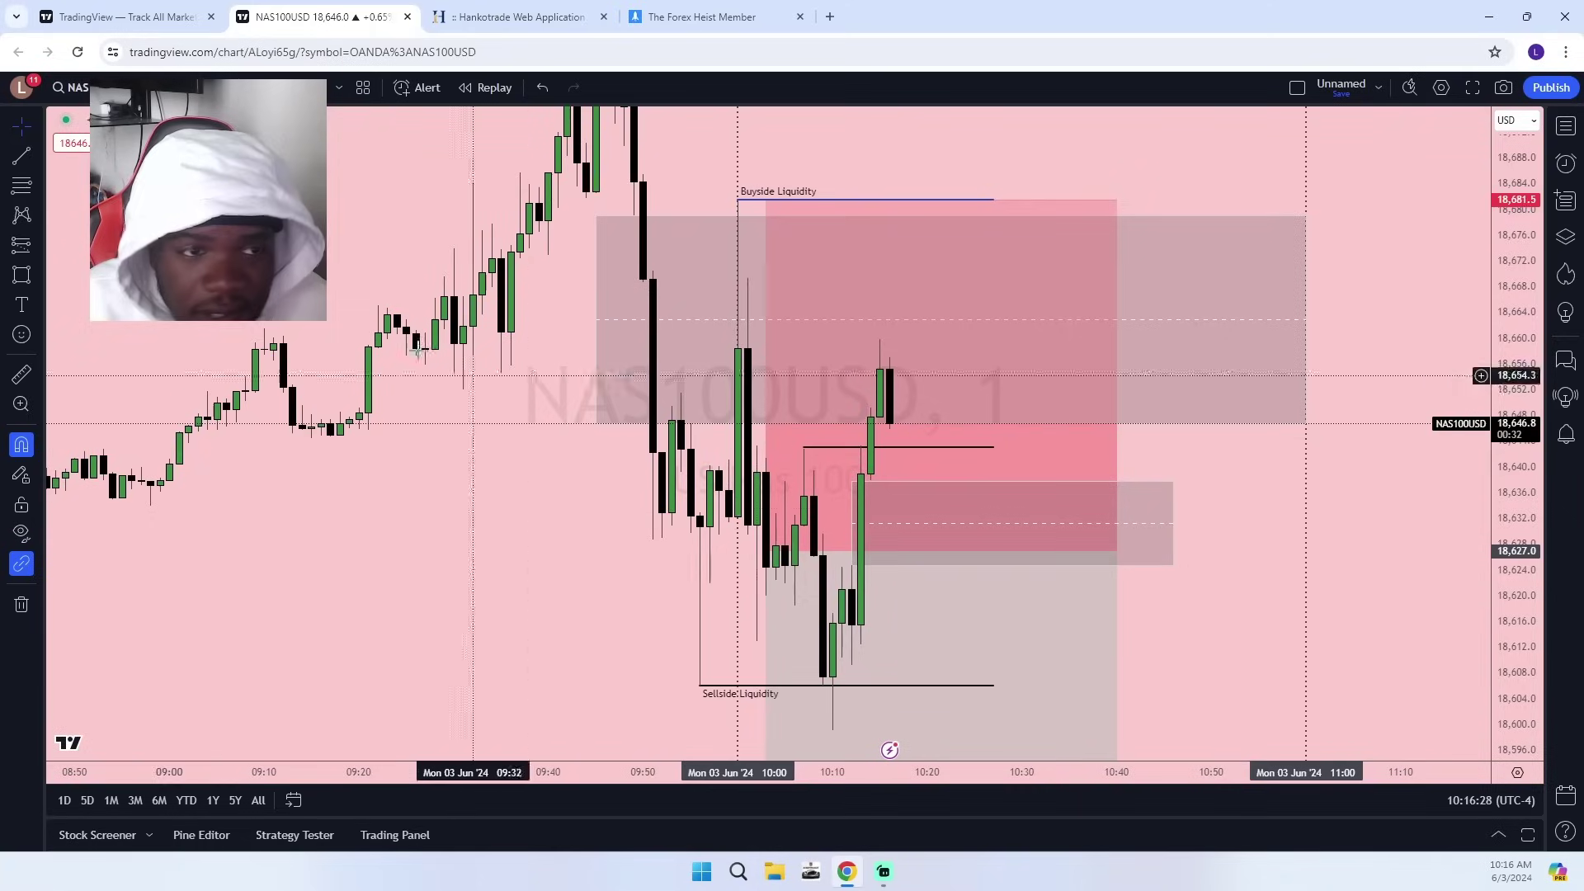
Switch to the 5-minute timeframe and examine the 10:00 to 11:00 window together with the buyside levels above it.
{"action": "left_click", "coordinate": [177, 88]}
{"action": "left_click", "coordinate": [213, 395]}
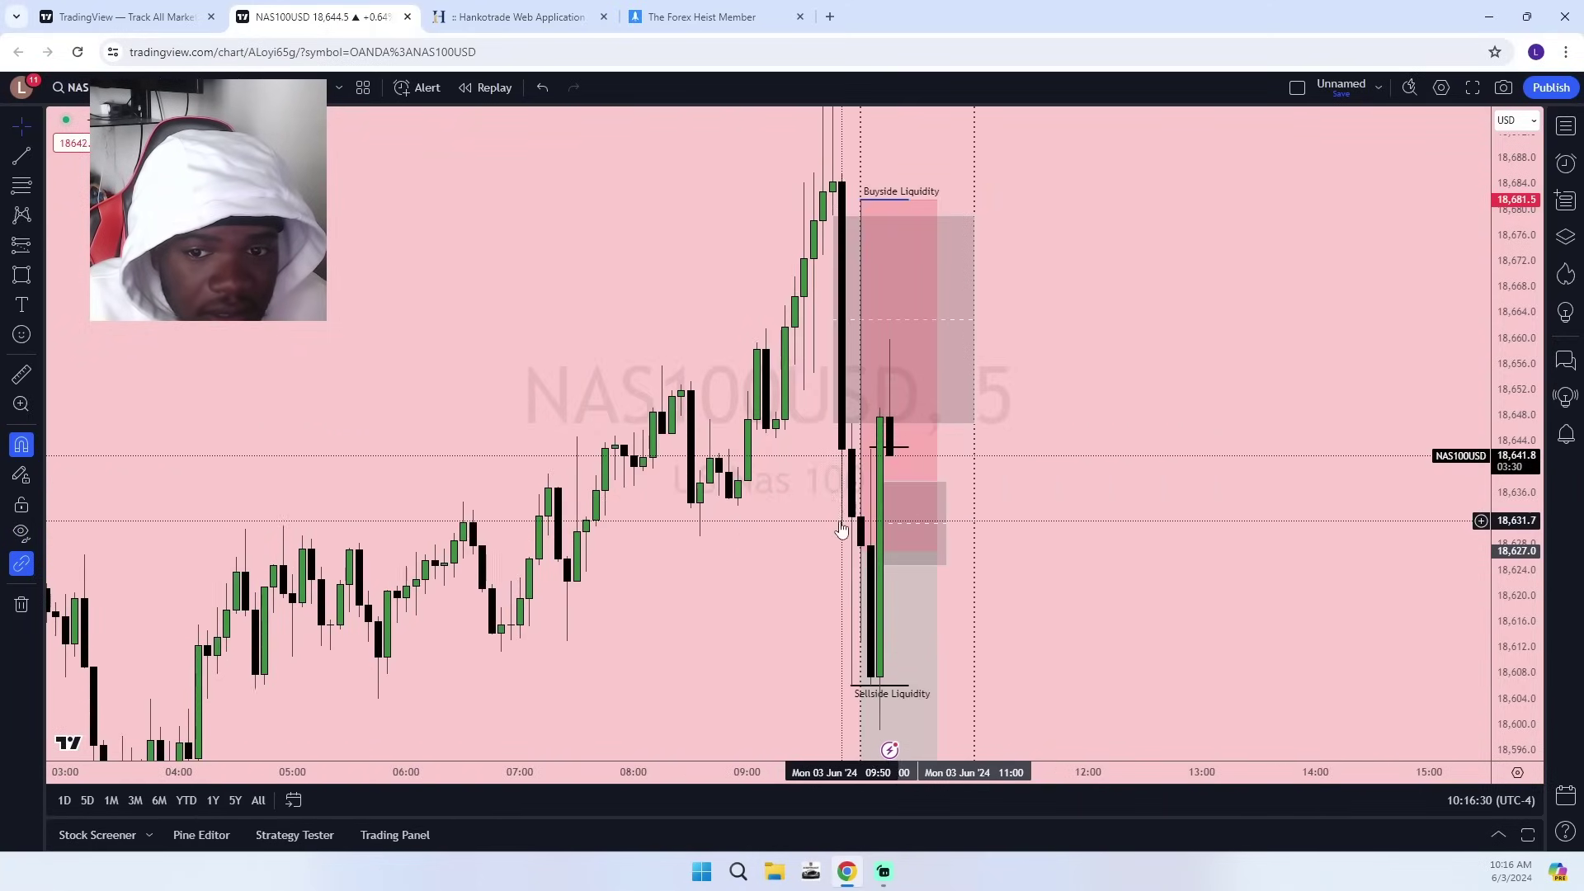
{"action": "scroll", "coordinate": [866, 519], "scroll_direction": "up", "scroll_amount": 3}
{"action": "left_click_drag", "start_coordinate": [879, 588], "coordinate": [1188, 636]}
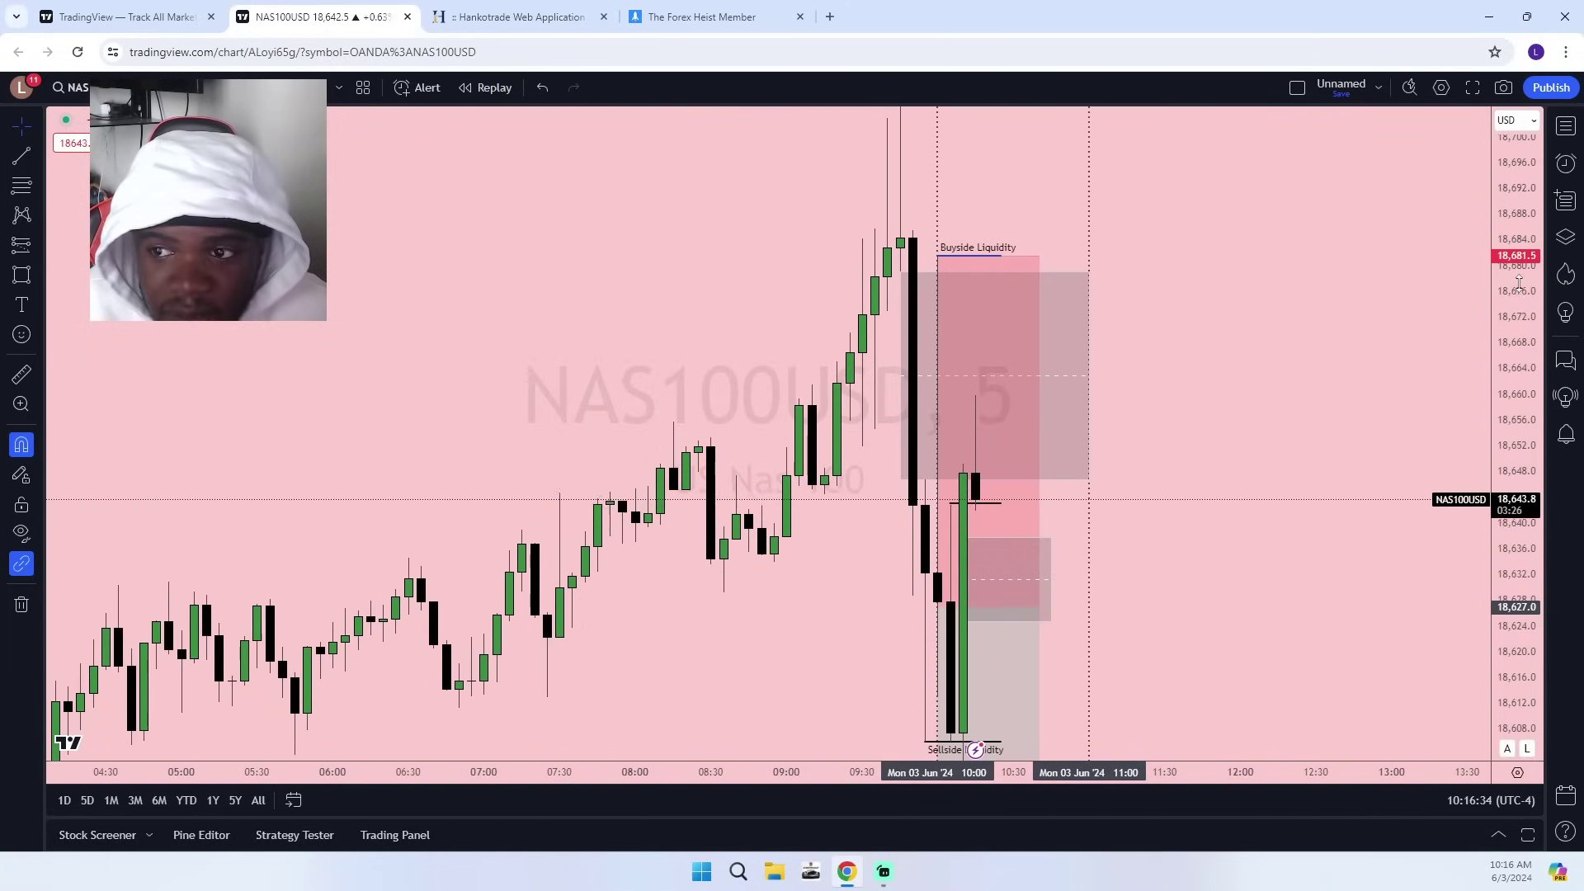
{"action": "left_click_drag", "start_coordinate": [1516, 283], "coordinate": [1384, 676]}
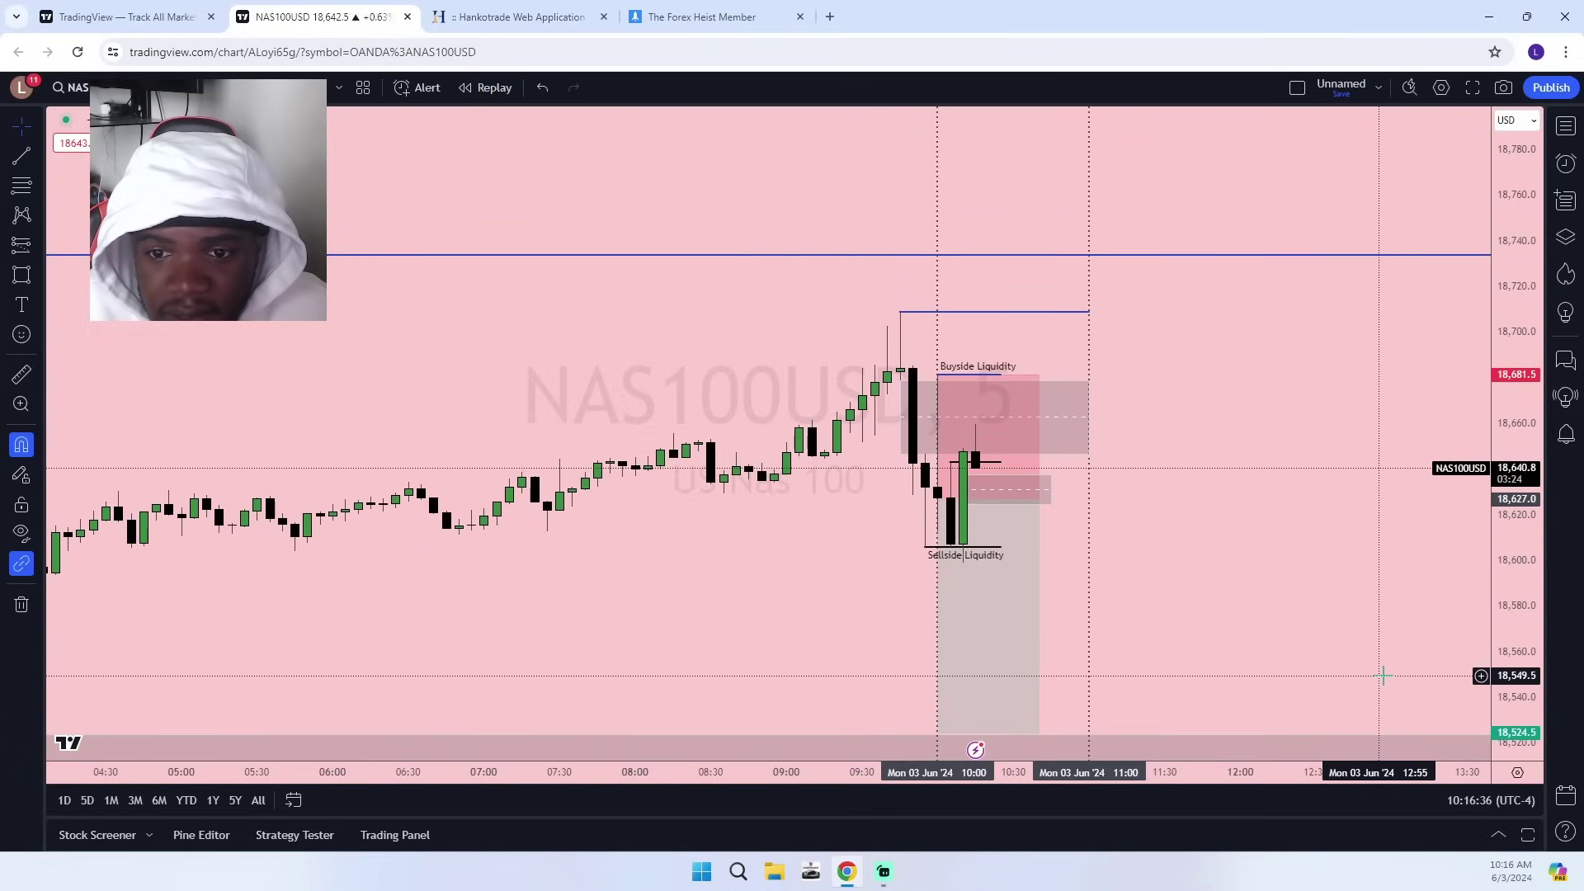
{"action": "left_click_drag", "start_coordinate": [1366, 698], "coordinate": [1097, 467]}
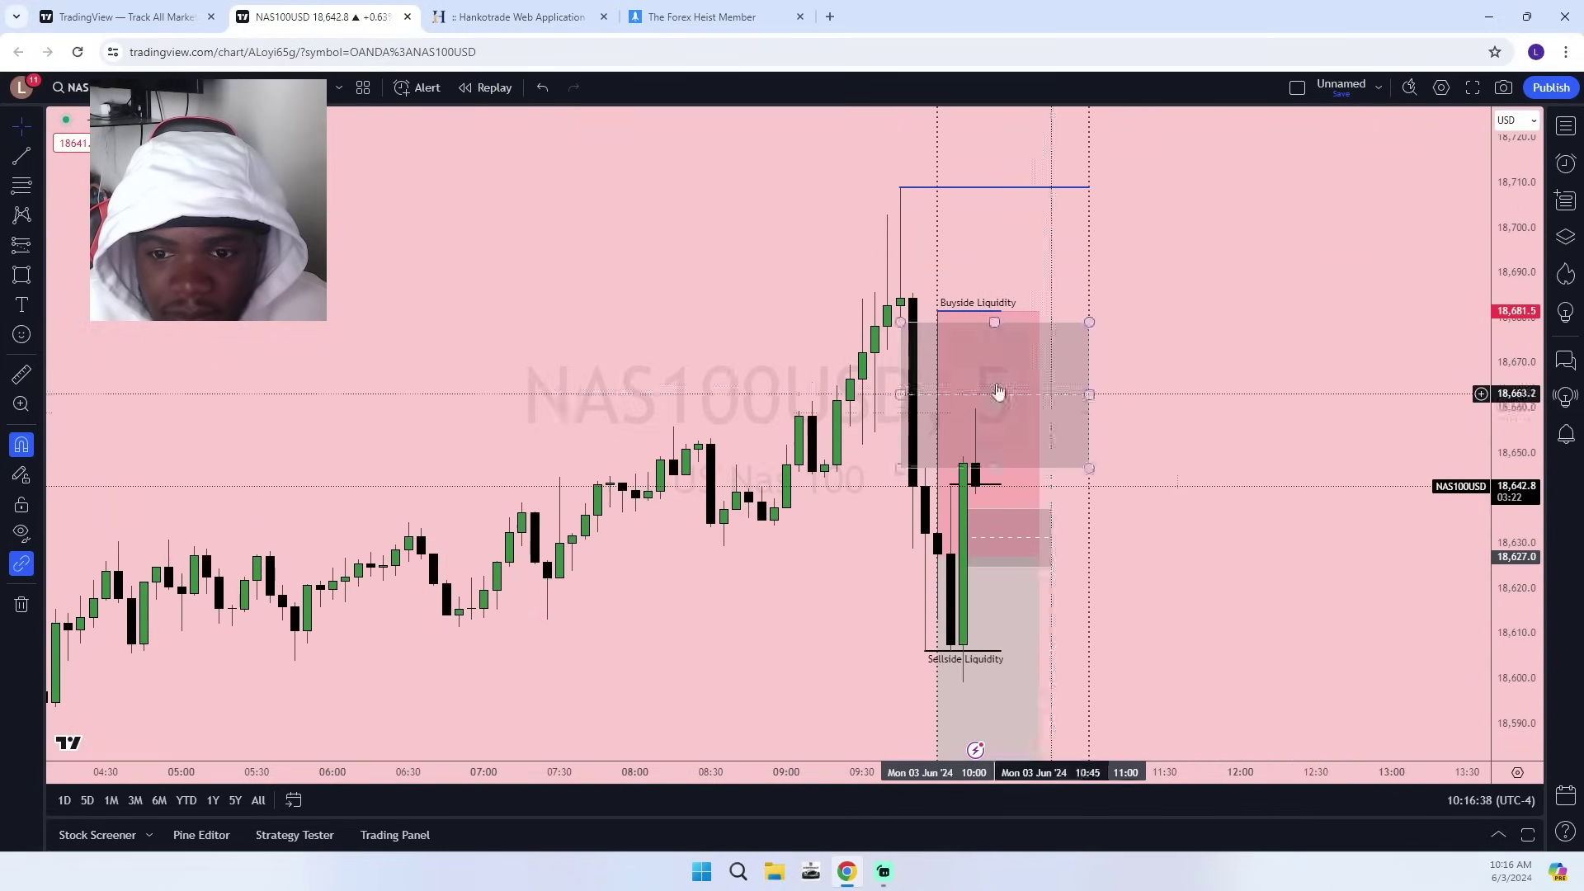
Switch to the 15-minute timeframe and examine price from the 31 May candles up to the current trading window.
{"action": "left_click", "coordinate": [178, 87]}
{"action": "left_click", "coordinate": [225, 444]}
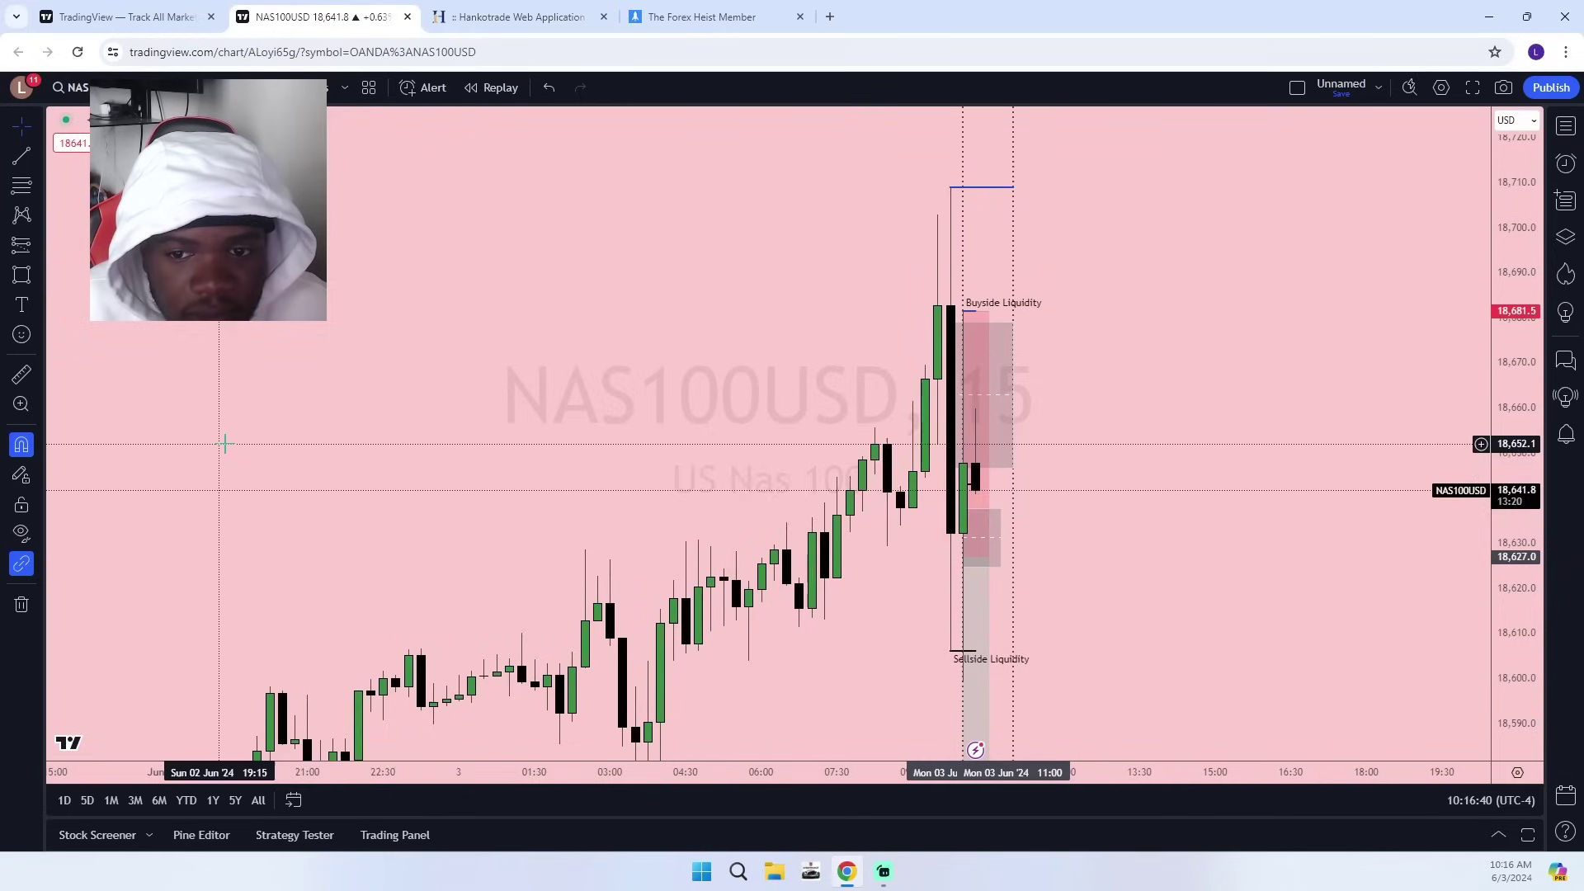
{"action": "scroll", "coordinate": [825, 610], "scroll_direction": "up", "scroll_amount": 2}
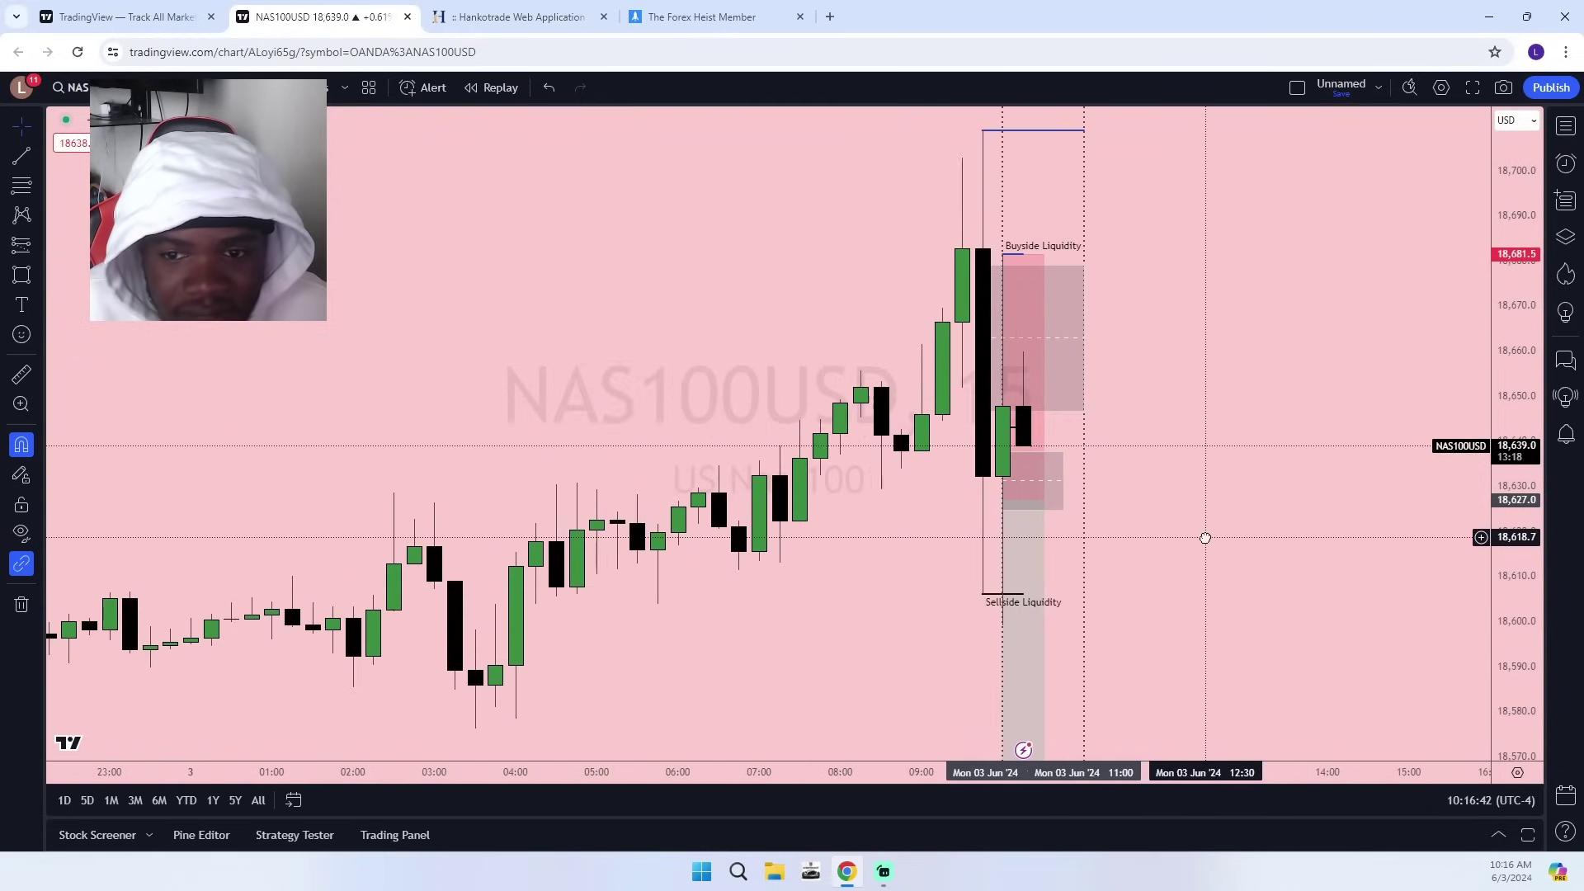
{"action": "left_click_drag", "start_coordinate": [1507, 372], "coordinate": [1382, 499]}
{"action": "scroll", "coordinate": [1353, 627], "scroll_direction": "down", "scroll_amount": 5}
{"action": "scroll", "coordinate": [1320, 625], "scroll_direction": "up", "scroll_amount": 4}
{"action": "scroll", "coordinate": [1314, 624], "scroll_direction": "down", "scroll_amount": 3}
{"action": "scroll", "coordinate": [1372, 505], "scroll_direction": "down", "scroll_amount": 2}
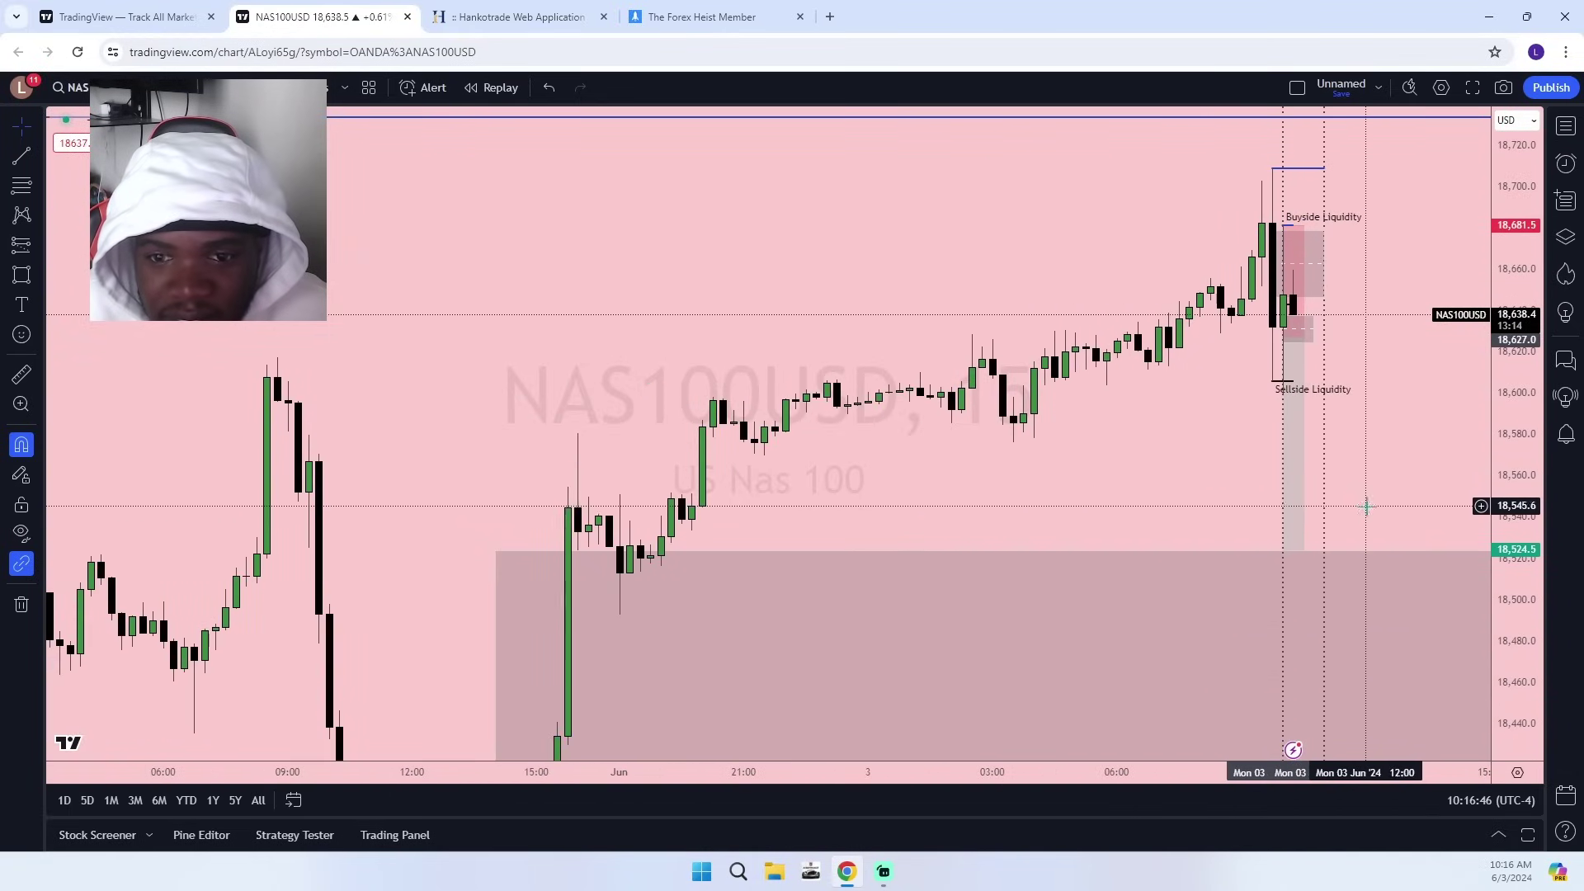
{"action": "left_click_drag", "start_coordinate": [851, 482], "coordinate": [699, 597]}
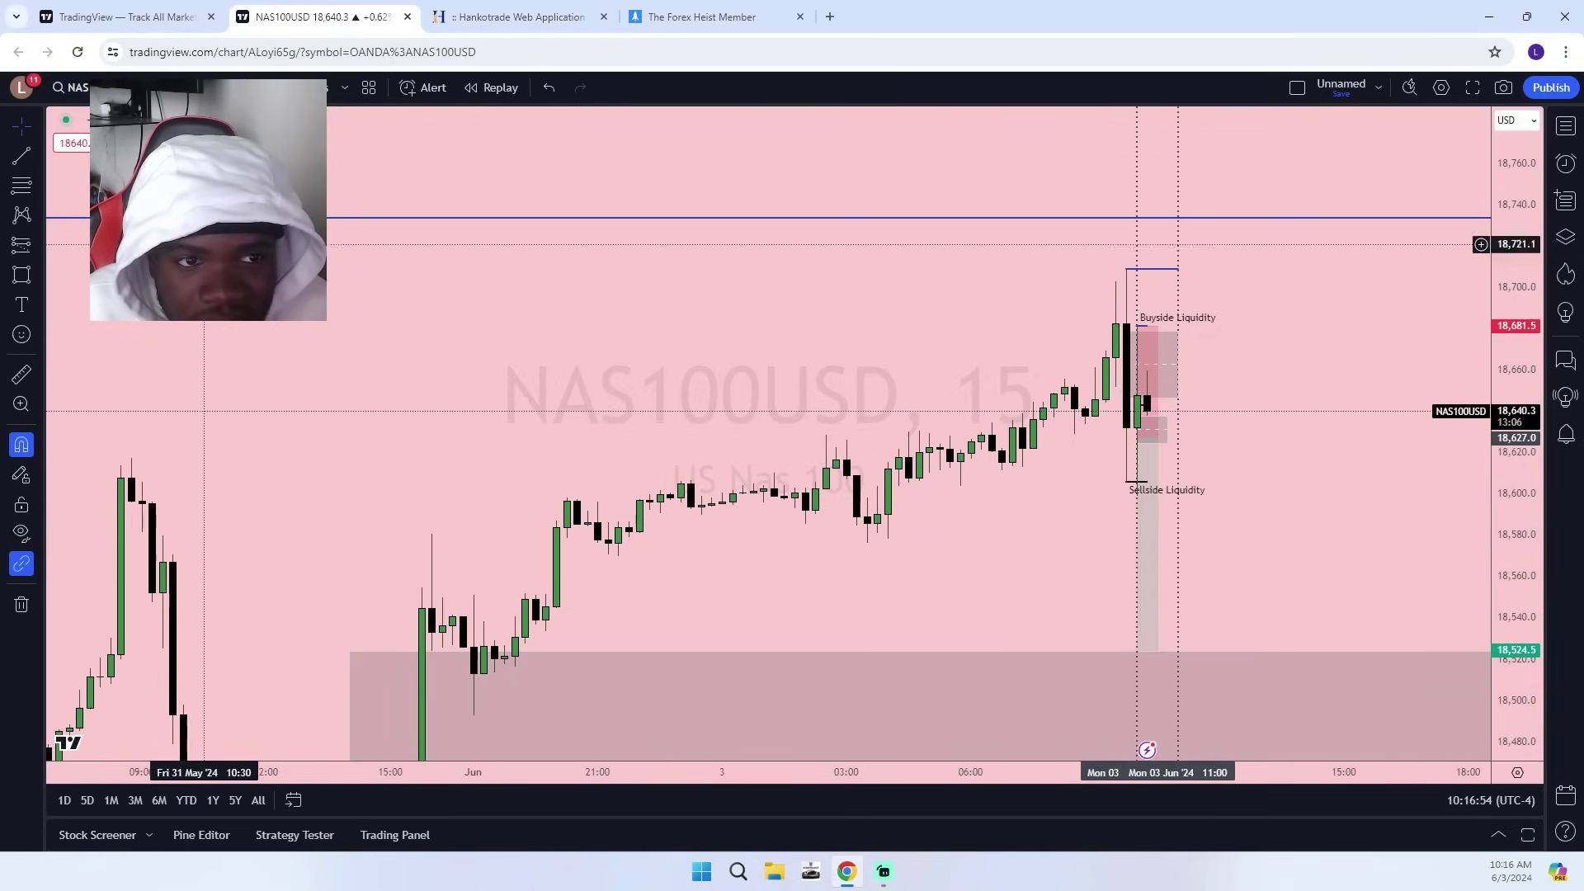
Switch NAS100USD to the 30-minute timeframe and examine the candles around the current trading window.
{"action": "left_click", "coordinate": [180, 88]}
{"action": "left_click", "coordinate": [192, 470]}
{"action": "scroll", "coordinate": [1012, 553], "scroll_direction": "up", "scroll_amount": 5}
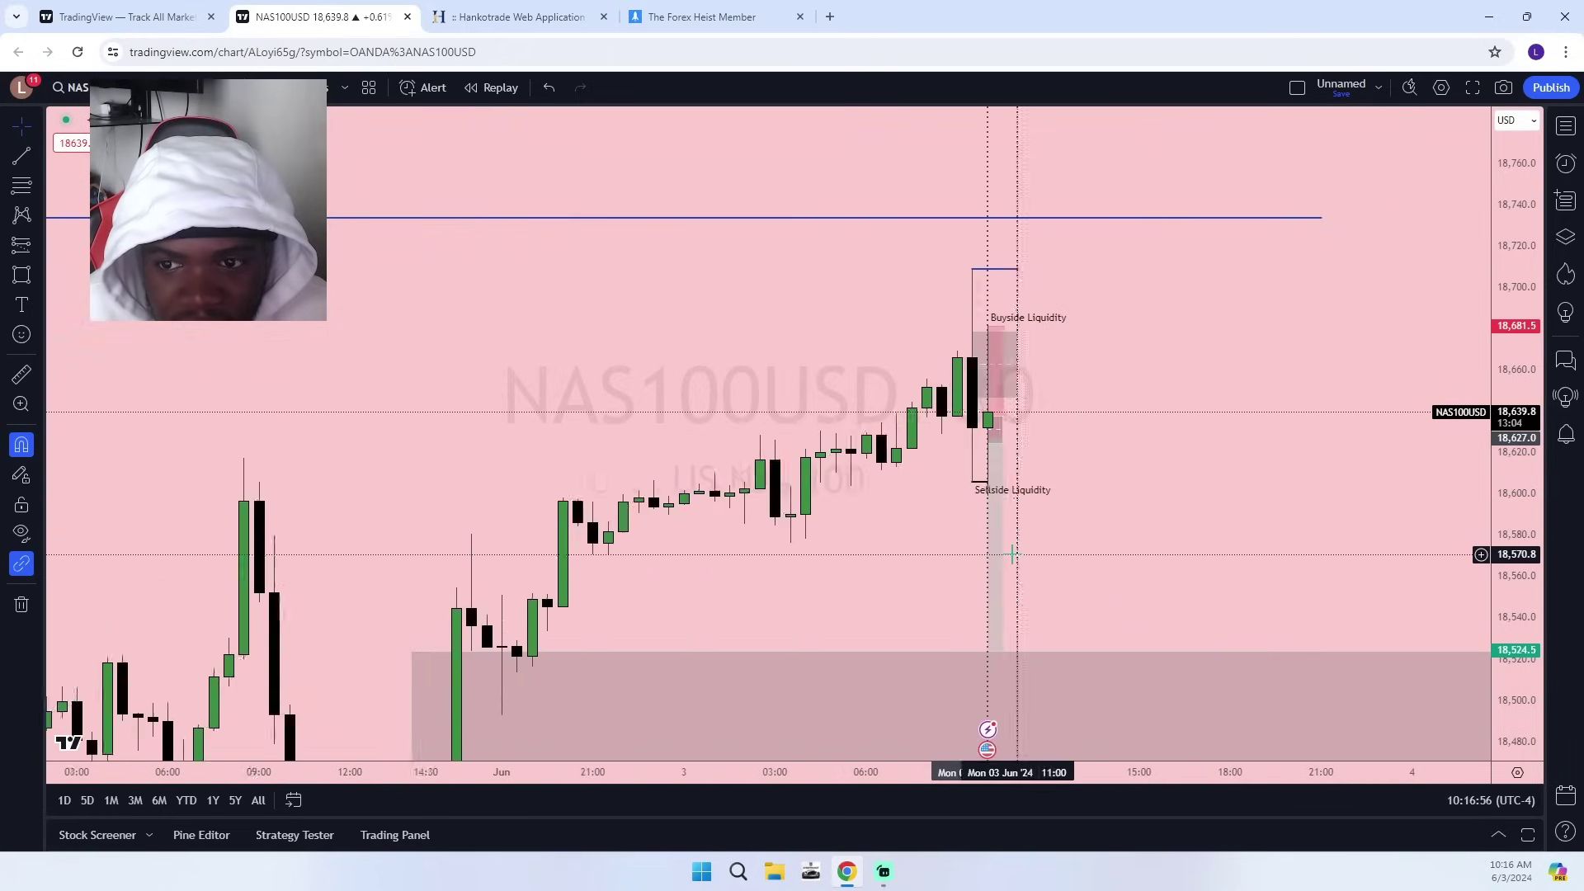
Check the NAS100USD chart on the 5-minute timeframe, and set it to the 1-minute timeframe.
{"action": "right_click", "coordinate": [283, 236]}
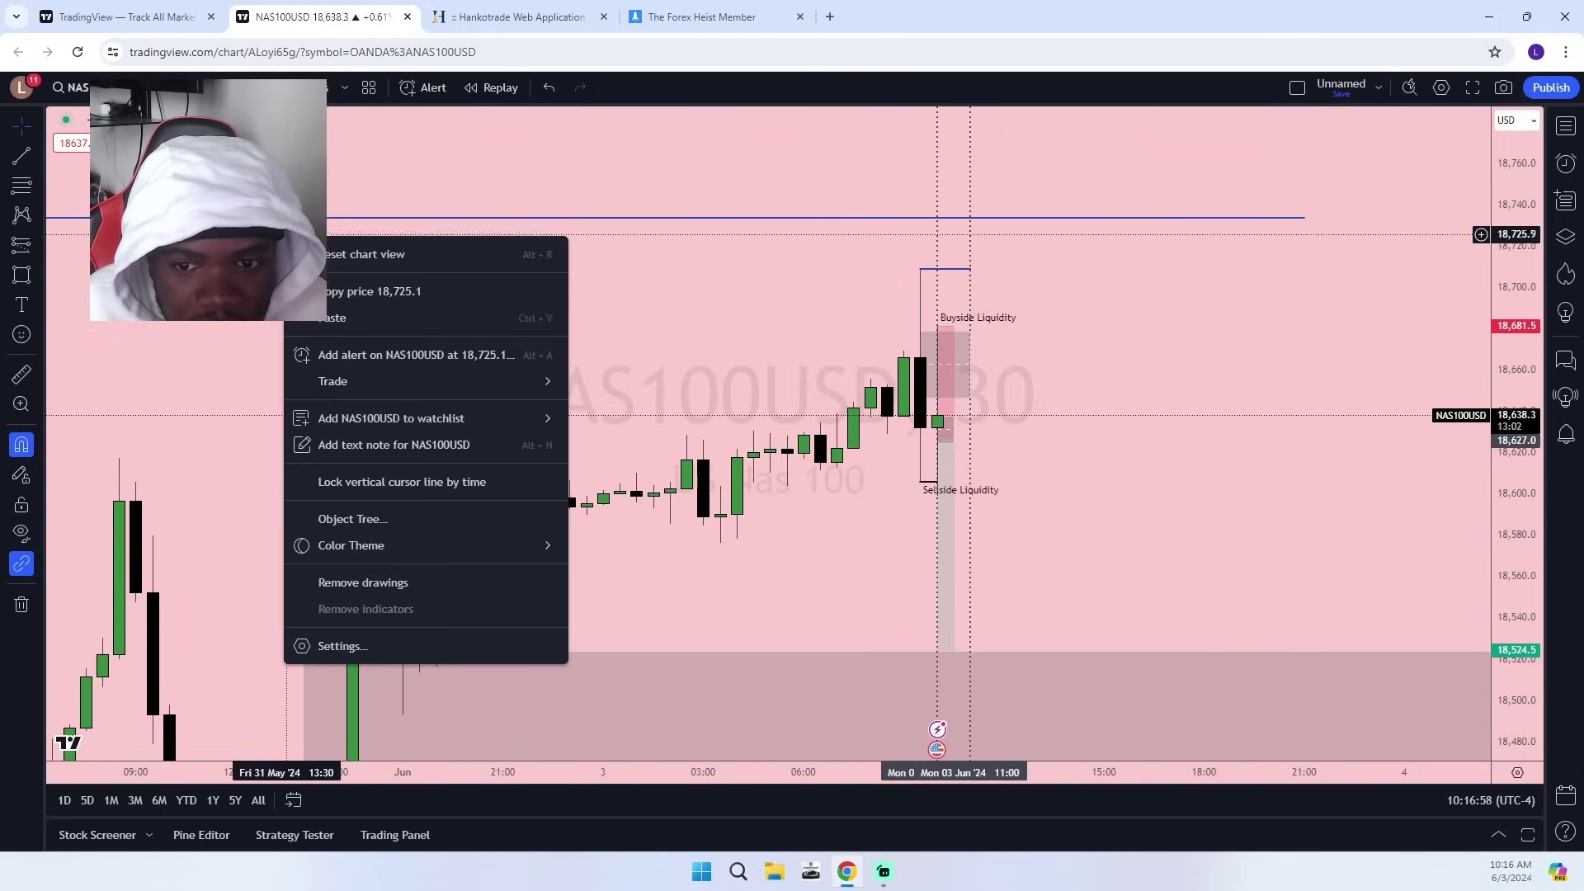
{"action": "left_click", "coordinate": [734, 568]}
{"action": "left_click", "coordinate": [180, 87]}
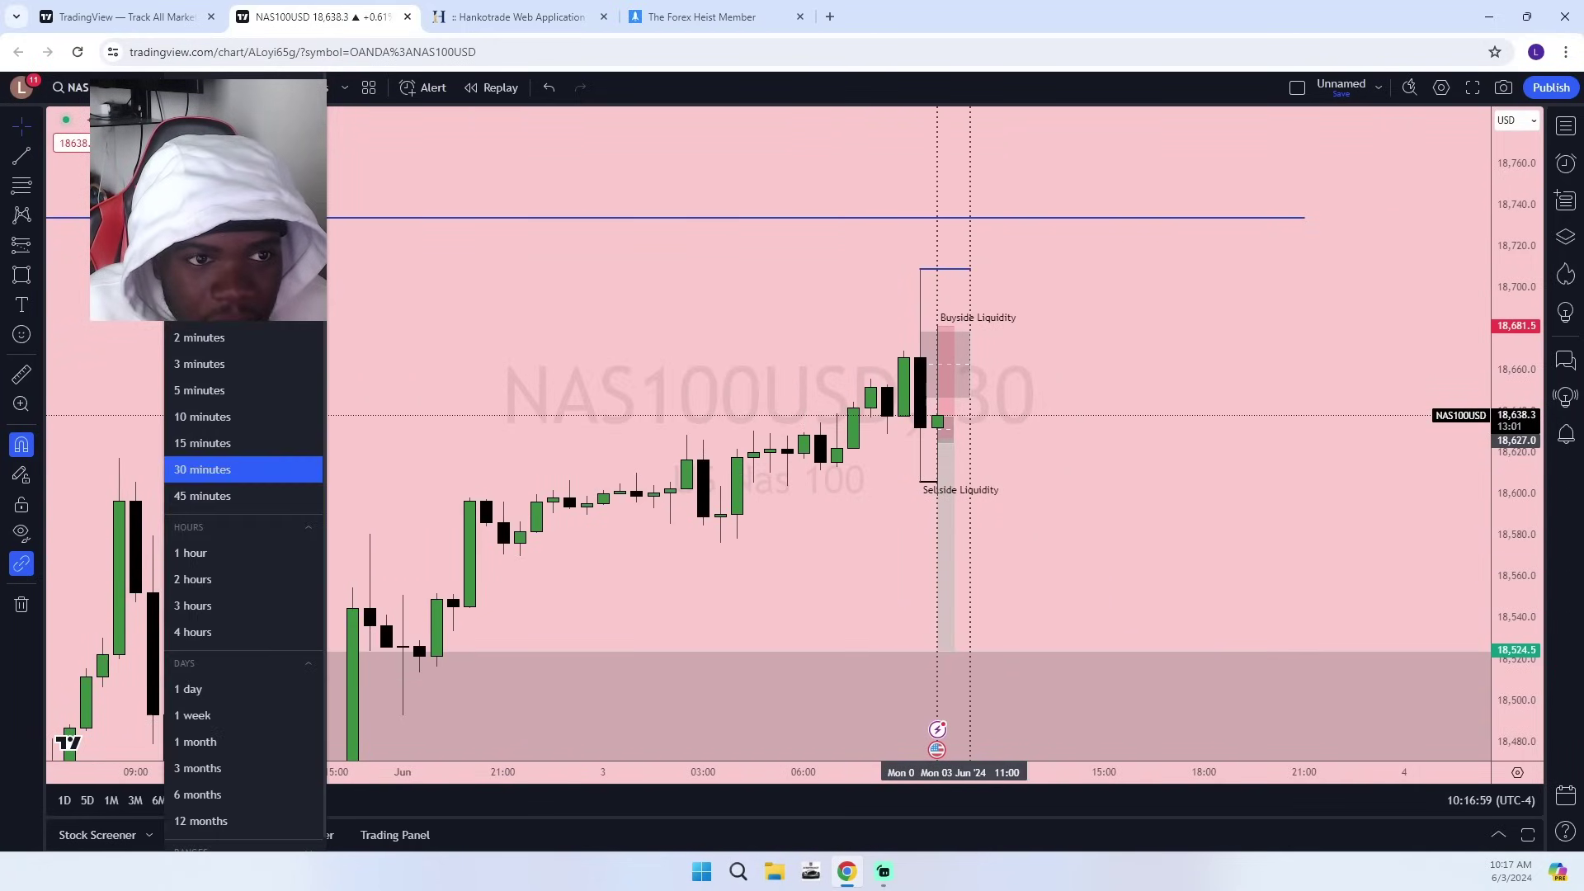
{"action": "left_click", "coordinate": [195, 390]}
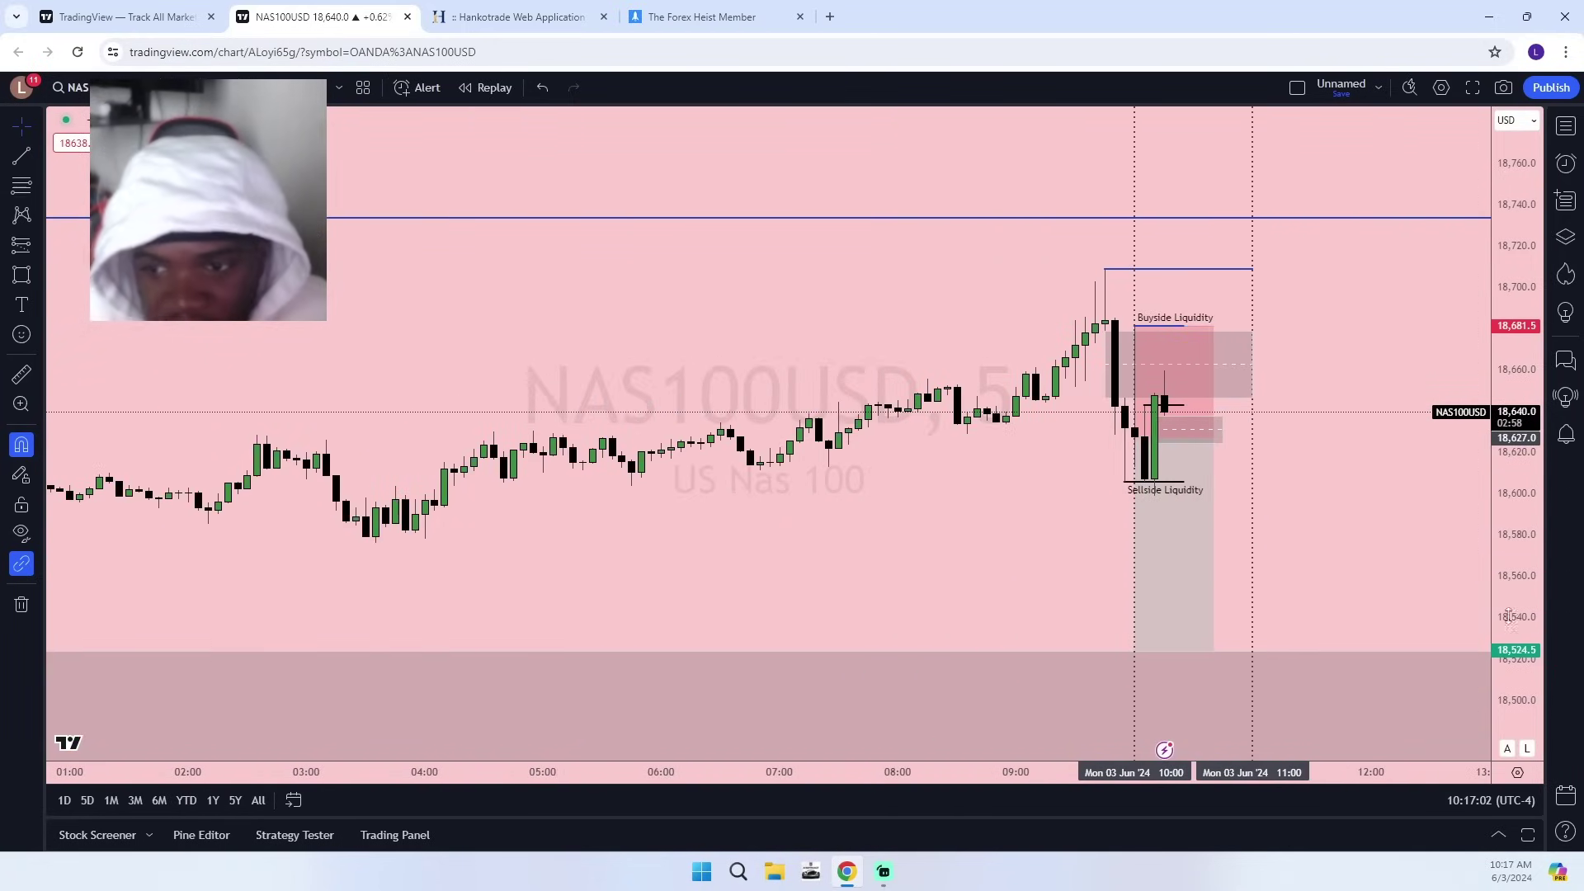
{"action": "scroll", "coordinate": [1449, 443], "scroll_direction": "up", "scroll_amount": 4}
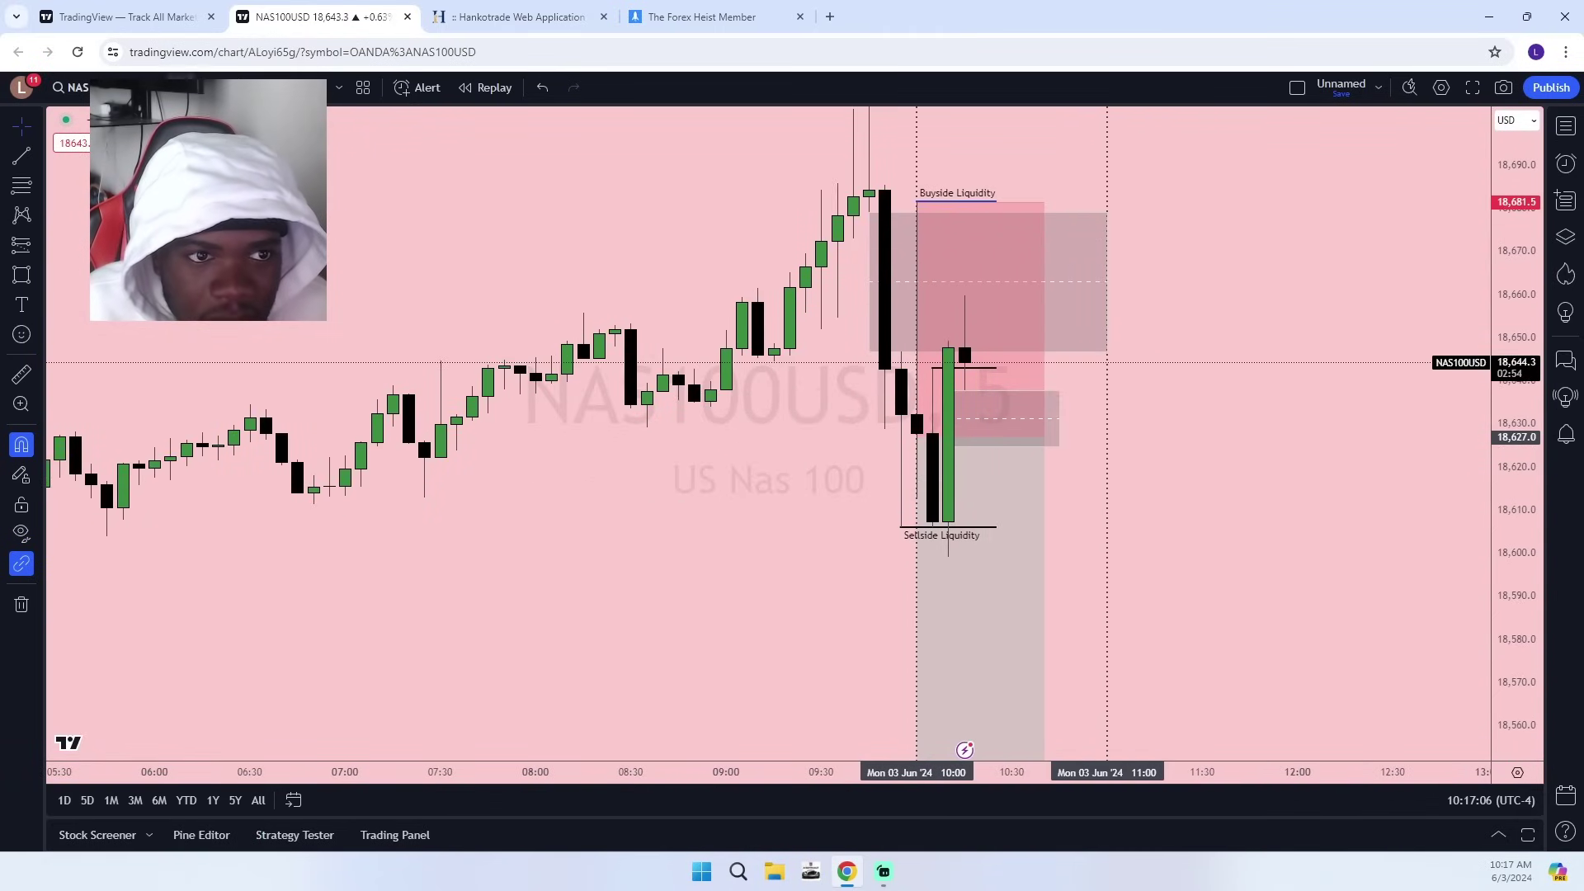
{"action": "left_click", "coordinate": [179, 88]}
{"action": "left_click", "coordinate": [195, 311]}
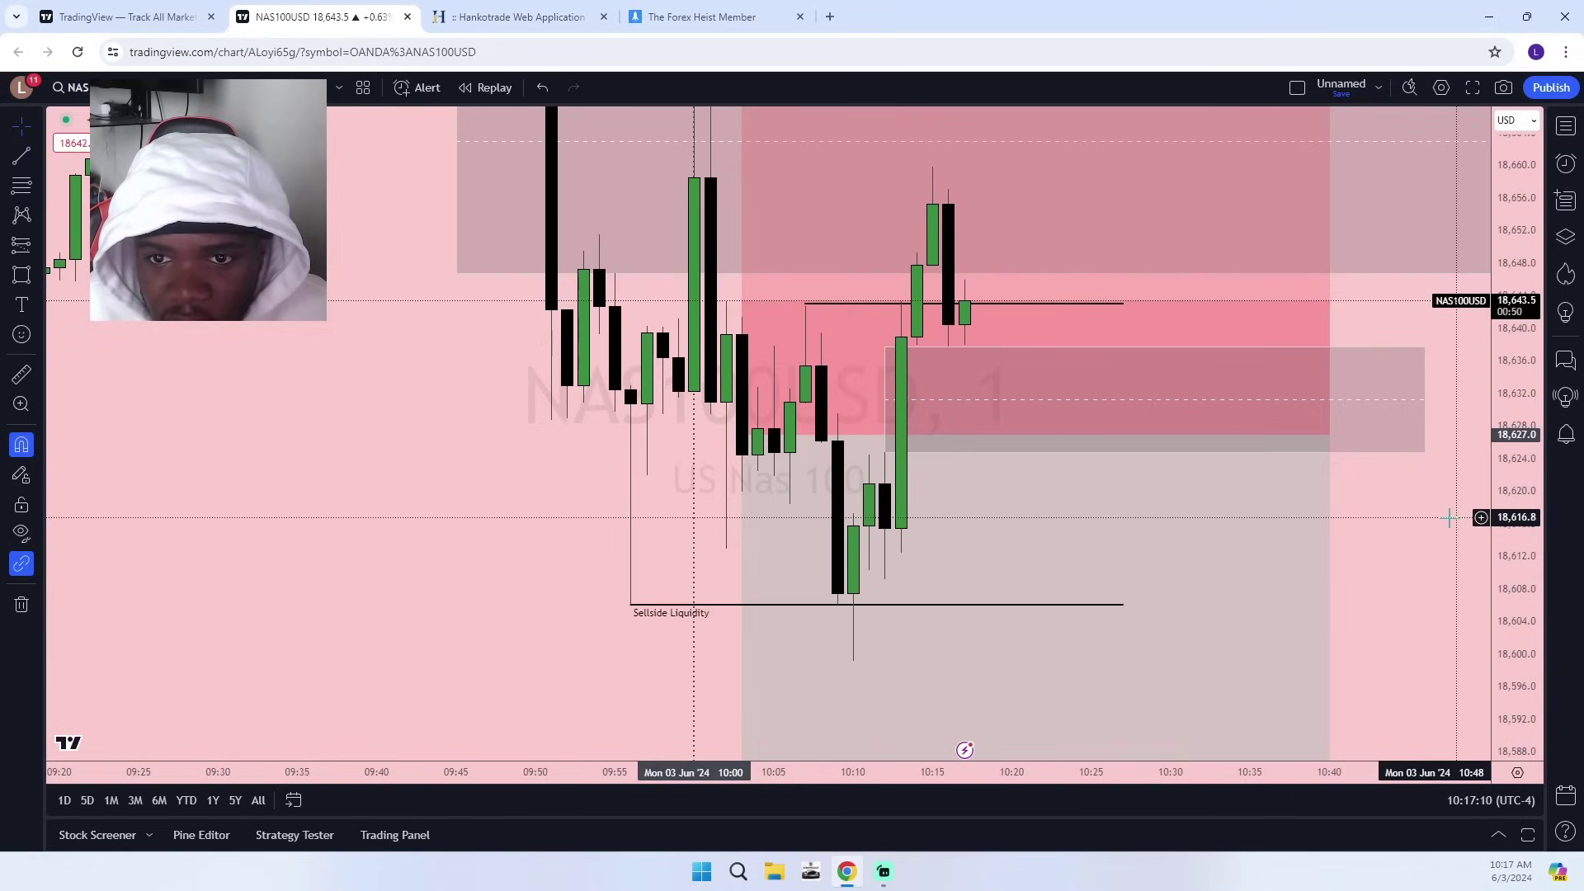
Examine the 1-minute price action since 10:00 against the liquidity levels, the gray zones and the short position's stop and target.
{"action": "scroll", "coordinate": [1445, 609], "scroll_direction": "up", "scroll_amount": 1}
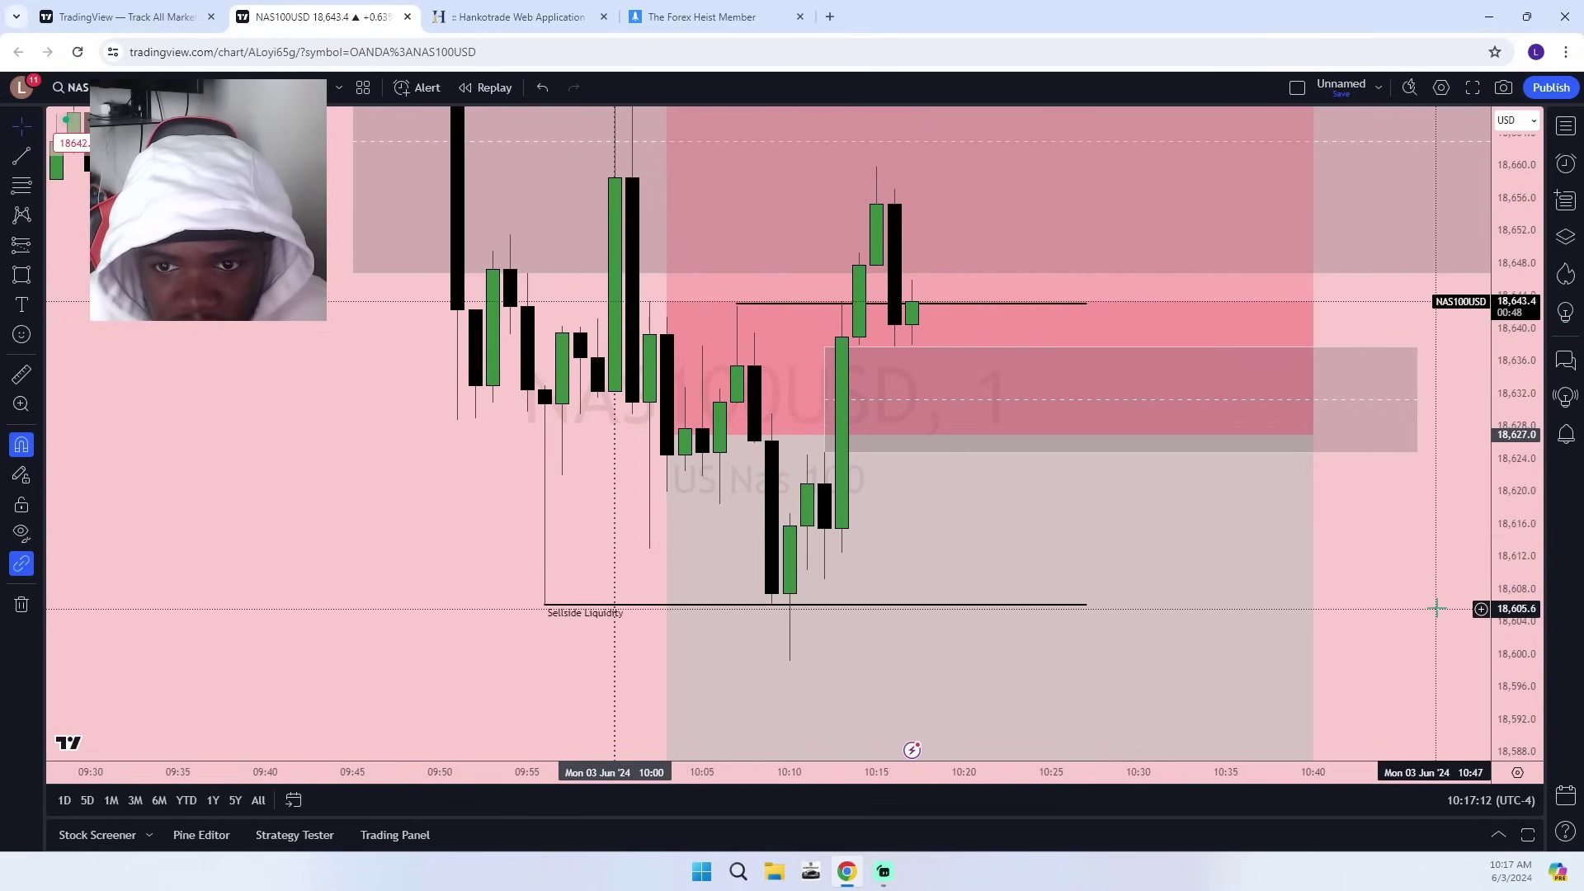
{"action": "left_click_drag", "start_coordinate": [1350, 565], "coordinate": [1256, 620]}
{"action": "left_click_drag", "start_coordinate": [1512, 318], "coordinate": [1507, 552]}
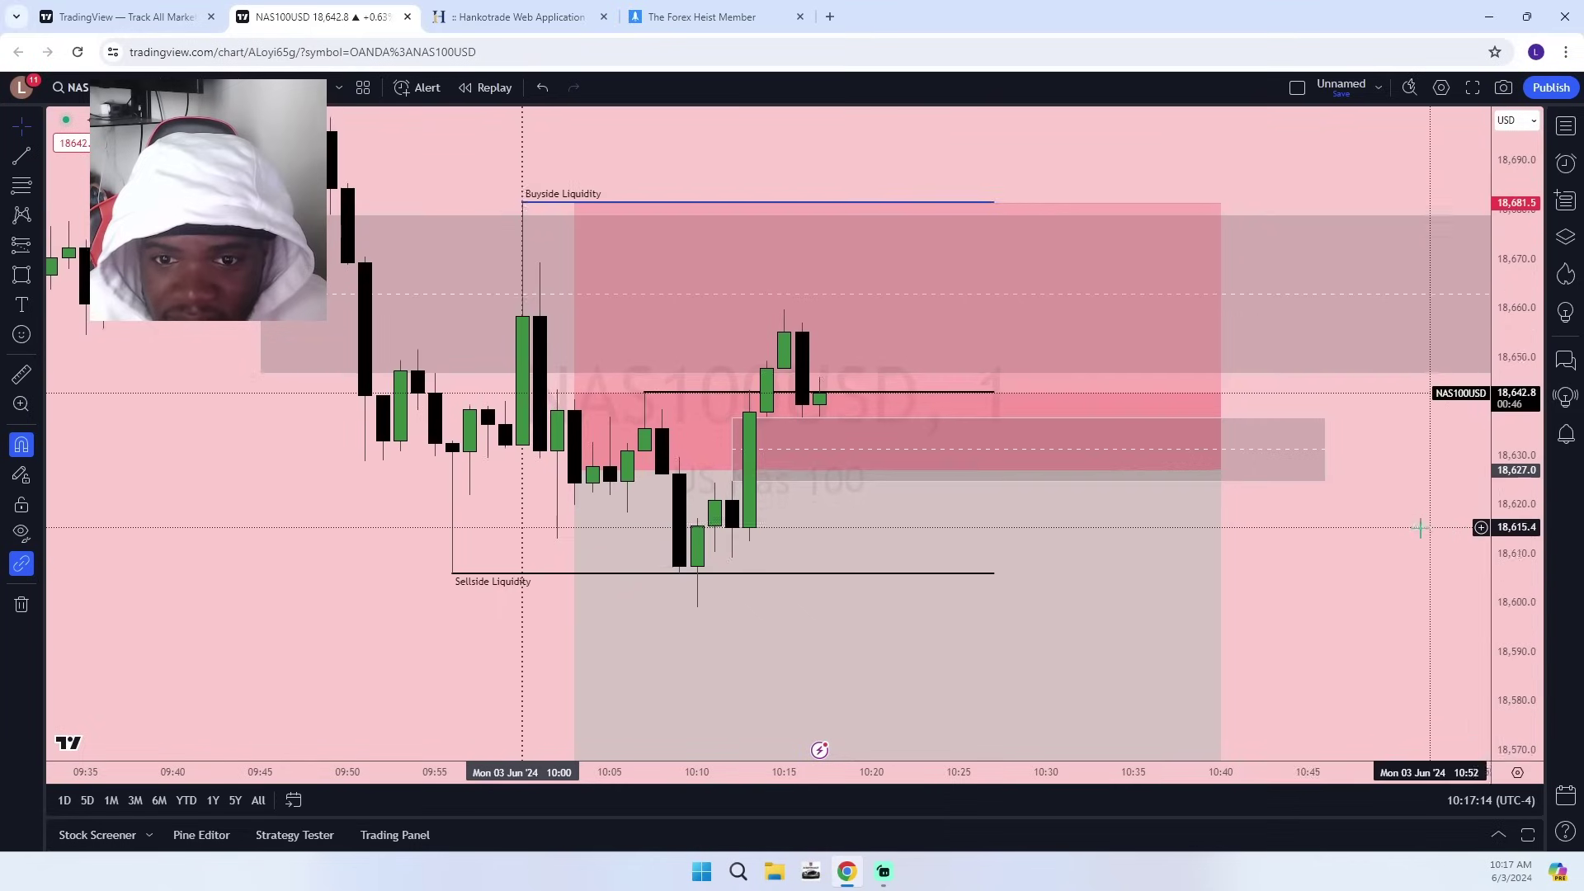
{"action": "scroll", "coordinate": [1360, 578], "scroll_direction": "down", "scroll_amount": 6}
{"action": "left_click_drag", "start_coordinate": [1404, 647], "coordinate": [1383, 572]}
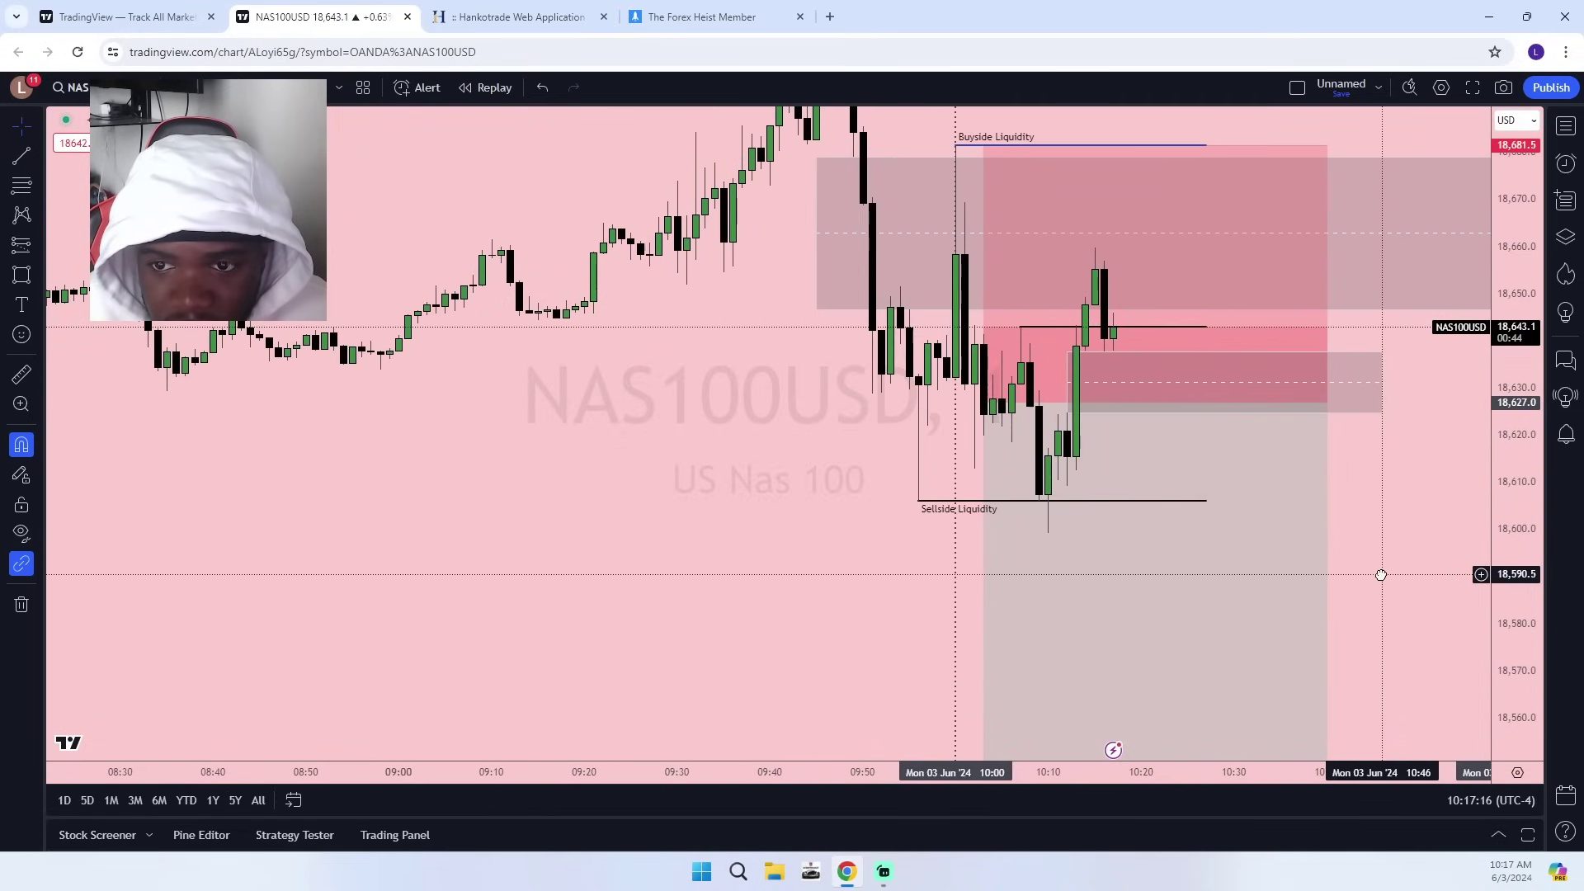
{"action": "left_click_drag", "start_coordinate": [1408, 491], "coordinate": [1340, 660]}
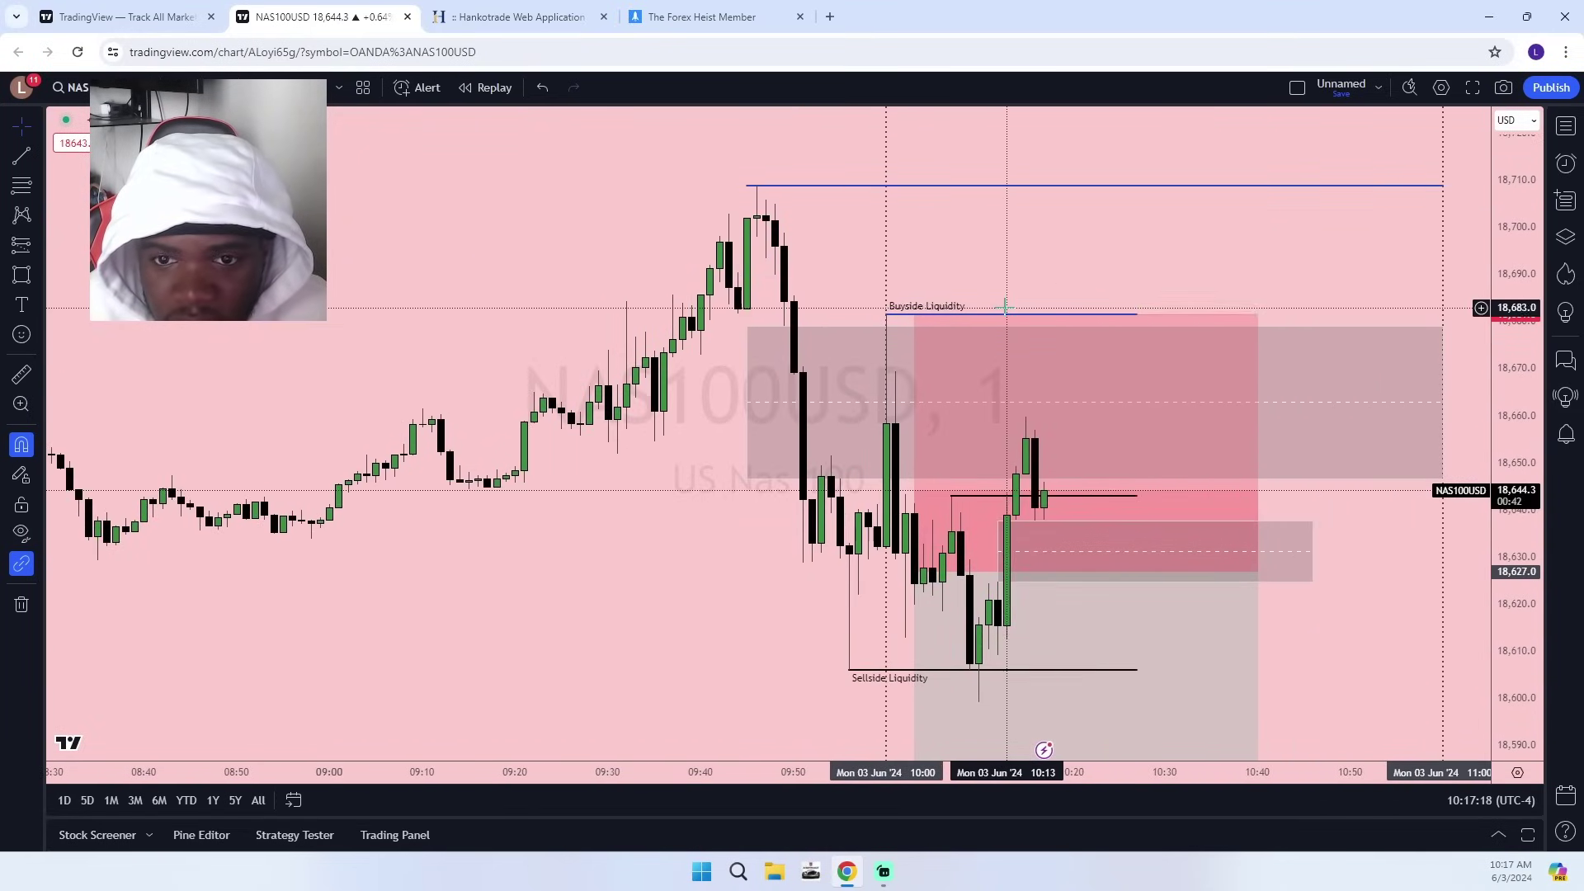
{"action": "scroll", "coordinate": [1386, 520], "scroll_direction": "down", "scroll_amount": 5}
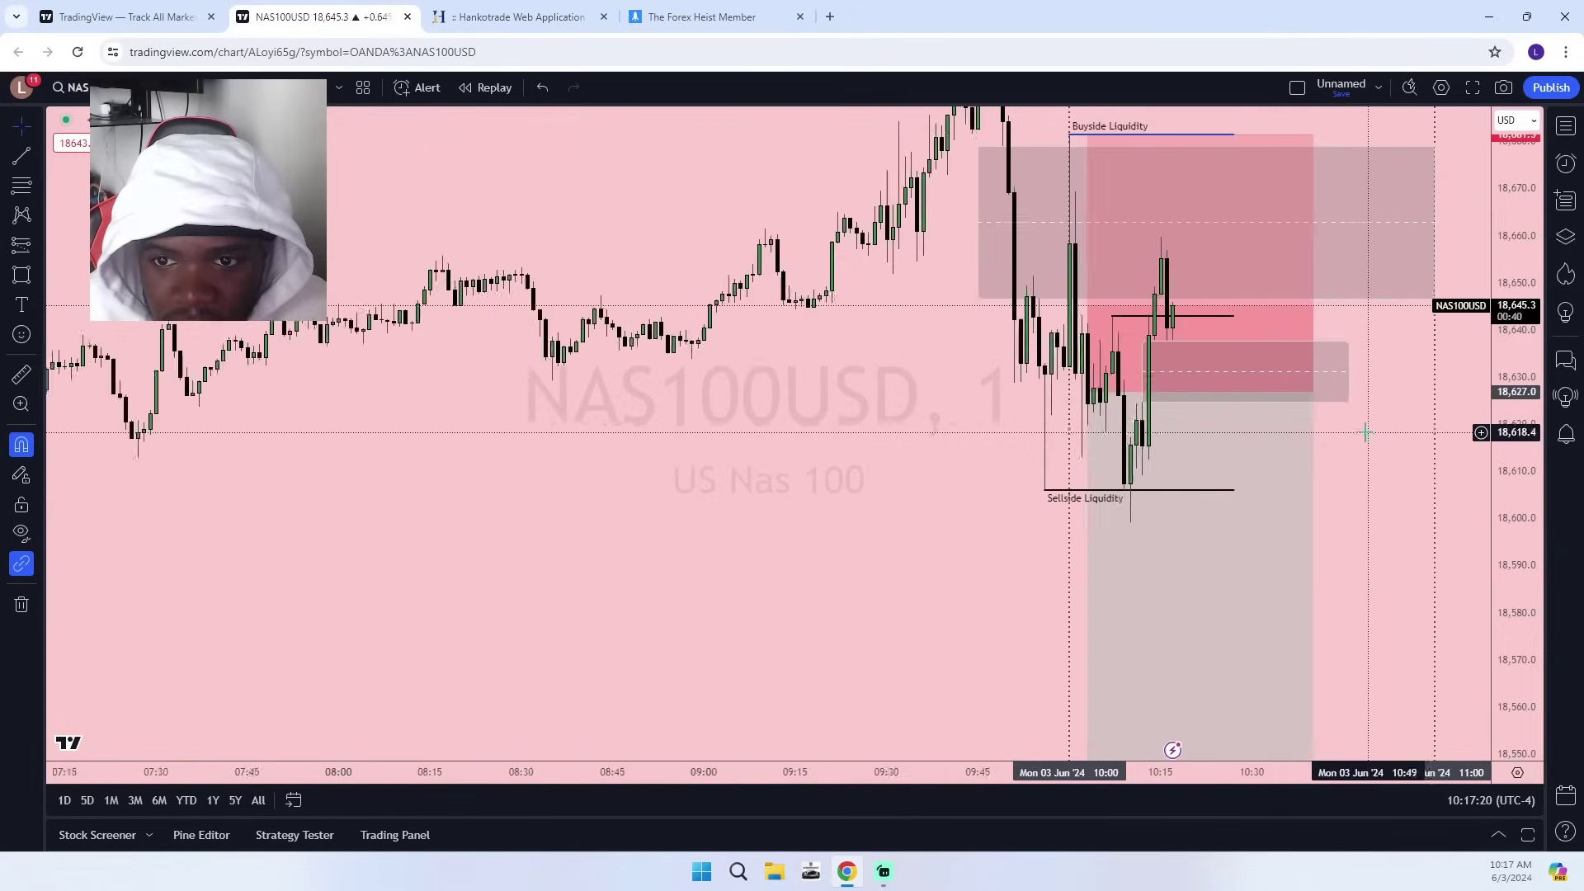
{"action": "left_click_drag", "start_coordinate": [1401, 688], "coordinate": [1336, 439]}
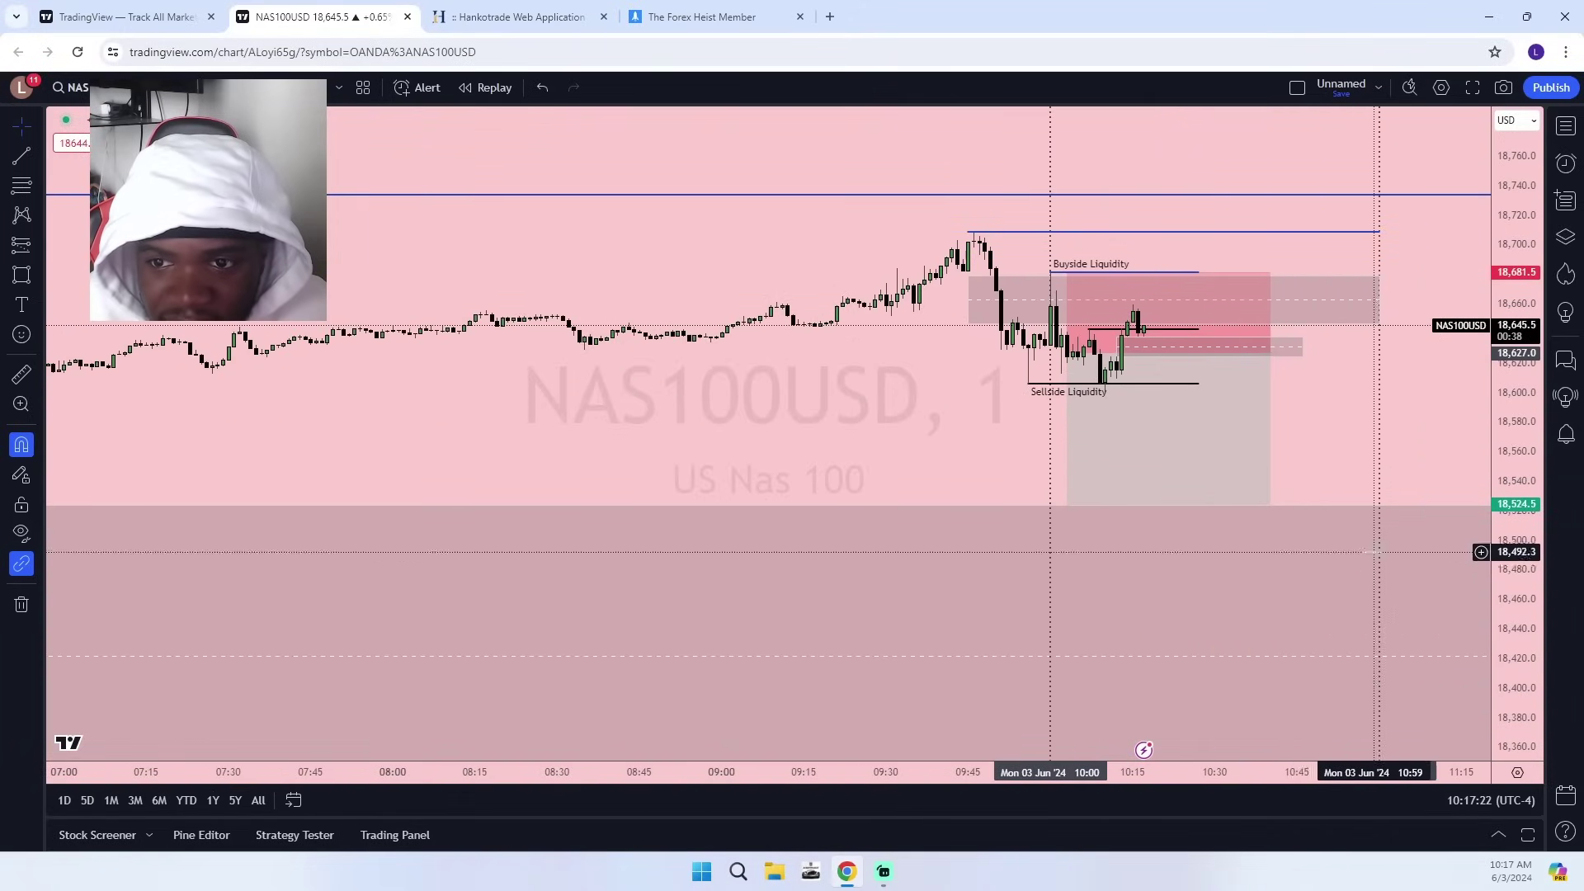
{"action": "left_click_drag", "start_coordinate": [1519, 700], "coordinate": [1518, 355]}
{"action": "scroll", "coordinate": [1313, 377], "scroll_direction": "up", "scroll_amount": 4}
{"action": "left_click_drag", "start_coordinate": [1275, 392], "coordinate": [1262, 669]}
{"action": "scroll", "coordinate": [1245, 647], "scroll_direction": "up", "scroll_amount": 3}
{"action": "left_click_drag", "start_coordinate": [1142, 608], "coordinate": [1323, 644]}
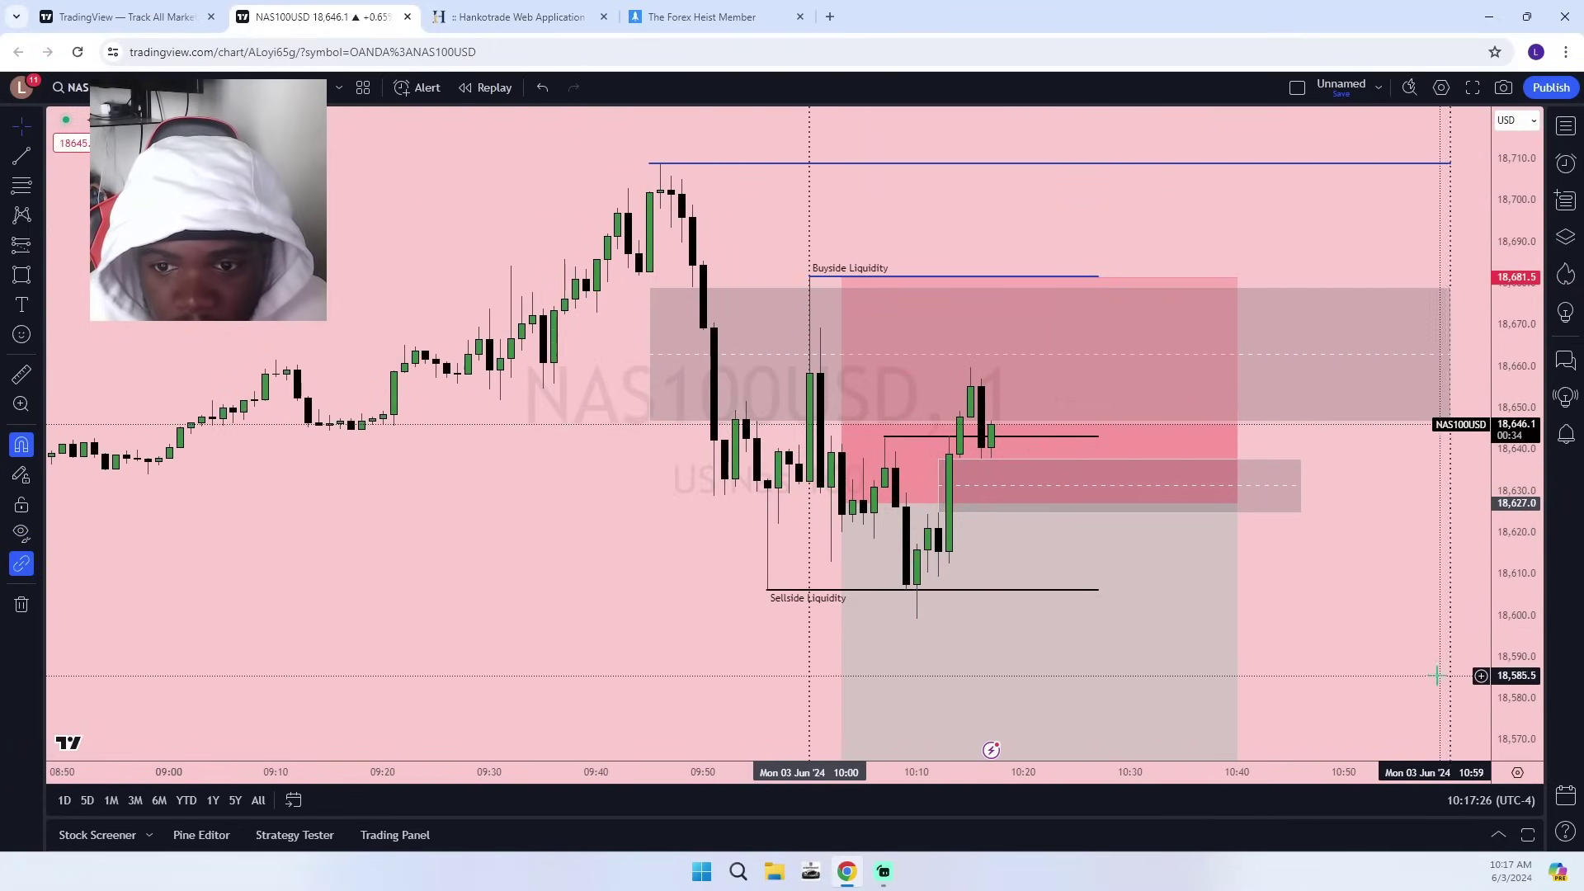
{"action": "left_click_drag", "start_coordinate": [1516, 705], "coordinate": [1517, 516]}
{"action": "scroll", "coordinate": [1271, 669], "scroll_direction": "up", "scroll_amount": 2}
{"action": "left_click_drag", "start_coordinate": [1219, 648], "coordinate": [1302, 707]}
{"action": "left_click_drag", "start_coordinate": [1517, 359], "coordinate": [1517, 529]}
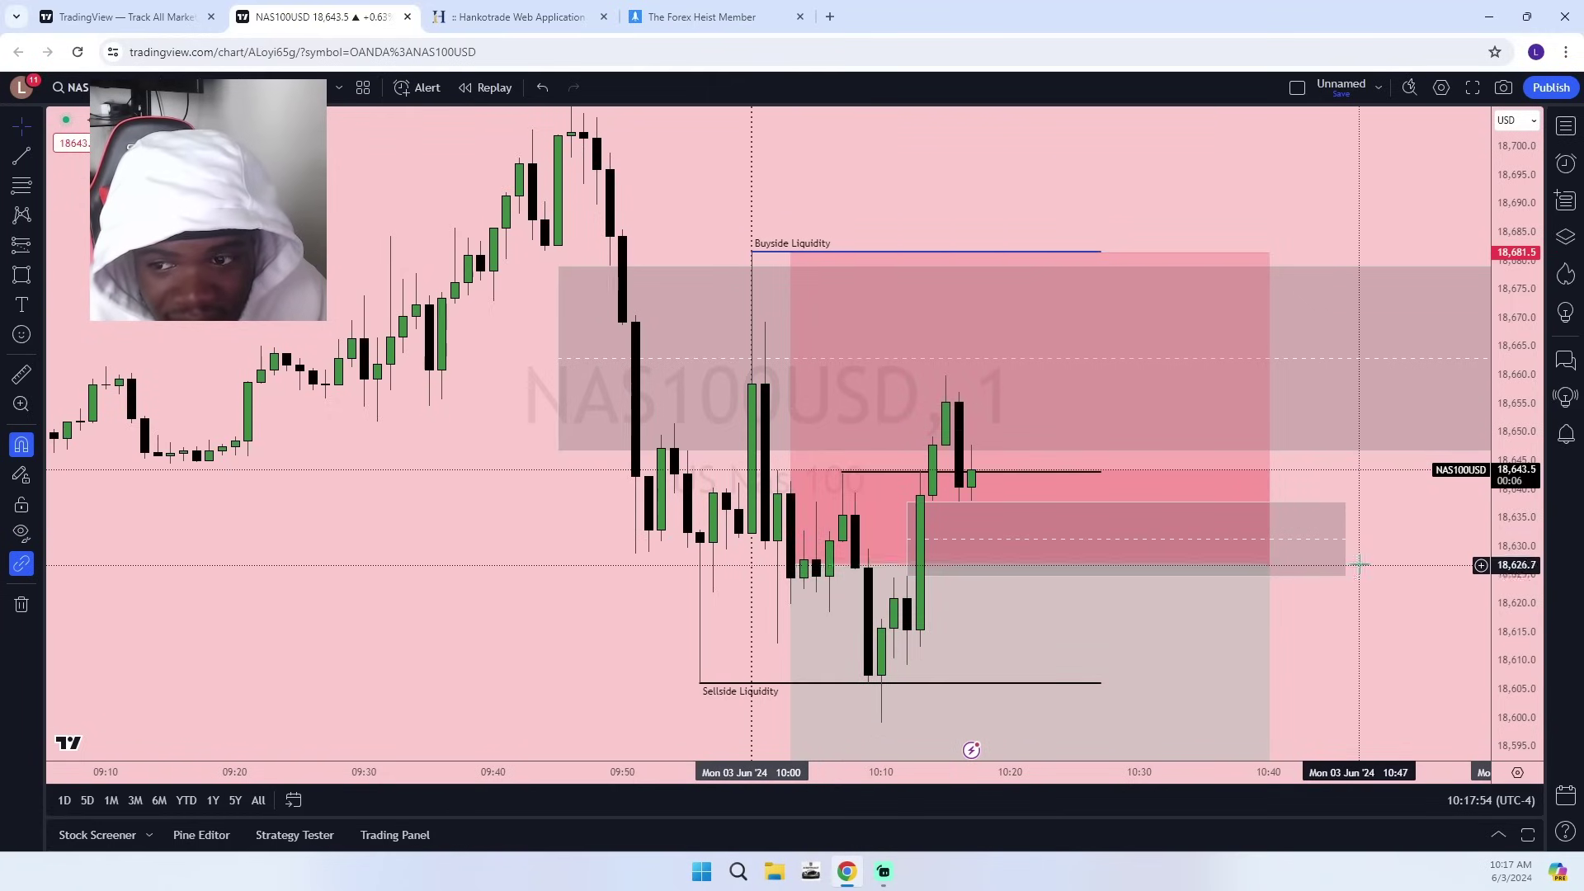
Shorten the lower gray zone so it ends at 10:40, level with the end of the short position.
{"action": "left_click_drag", "start_coordinate": [1346, 539], "coordinate": [1271, 541]}
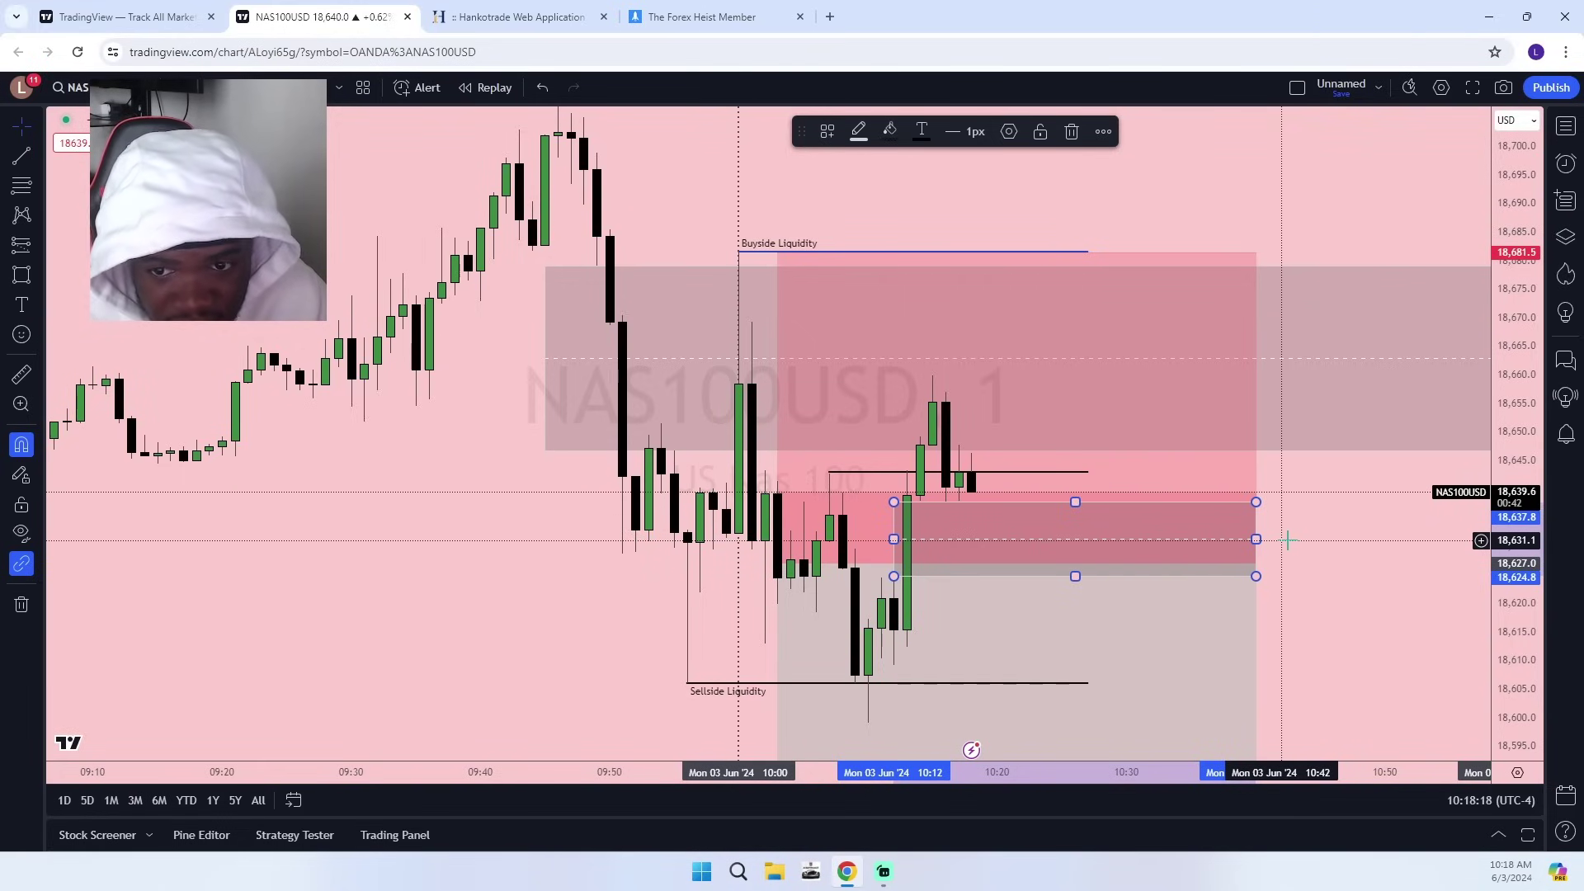
{"action": "left_click_drag", "start_coordinate": [1288, 540], "coordinate": [1345, 619]}
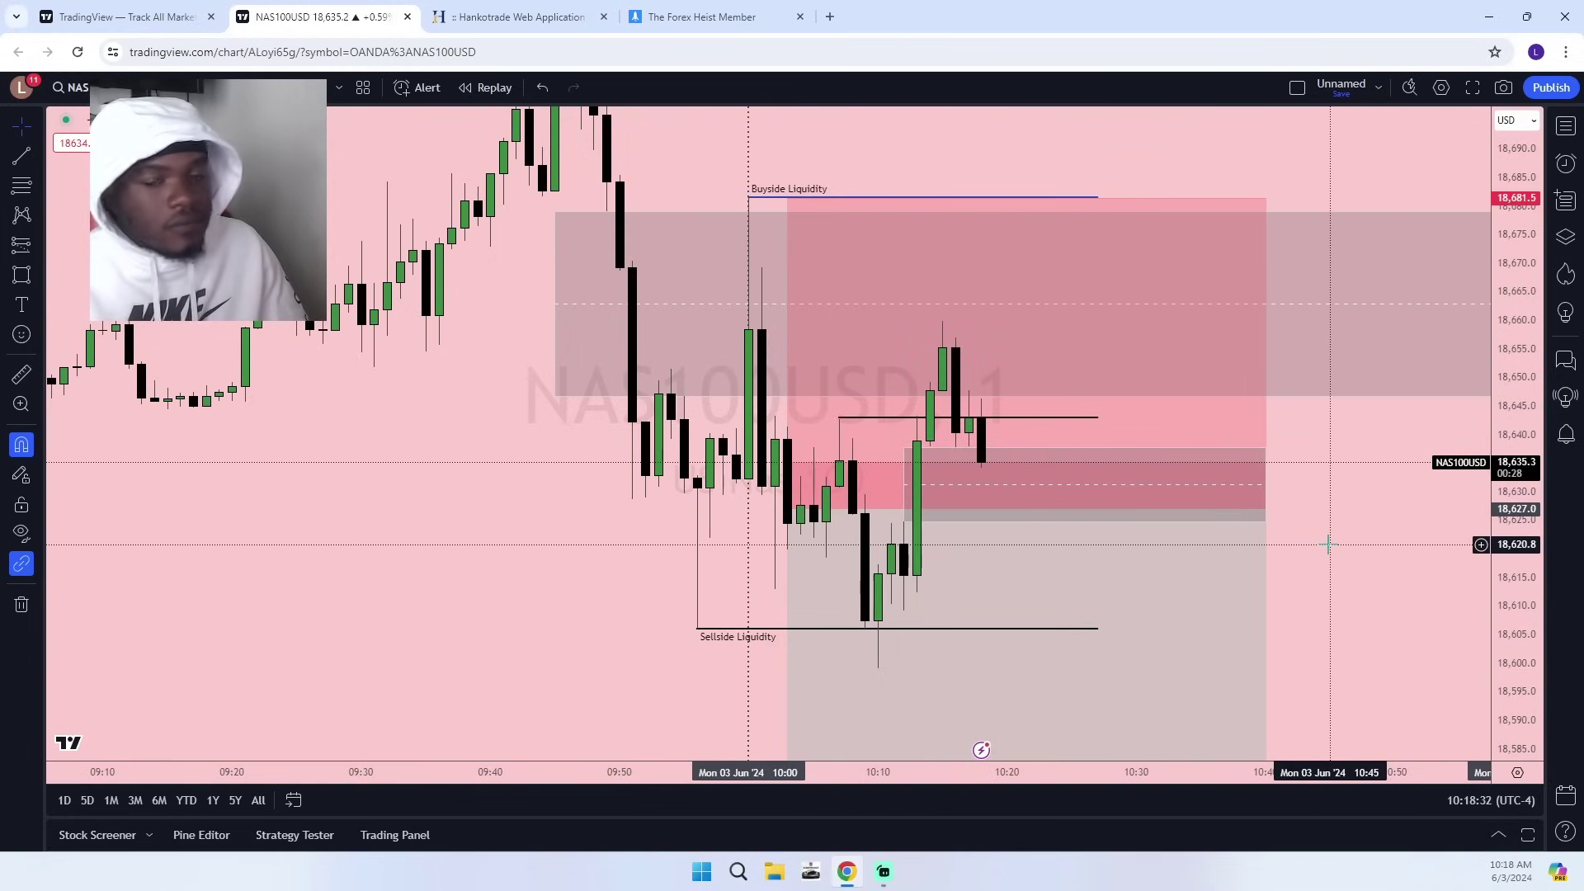
Switch to Hankotrade to check the open NASUSD.HKT sell trade, and return to the TradingView chart.
{"action": "left_click", "coordinate": [540, 22]}
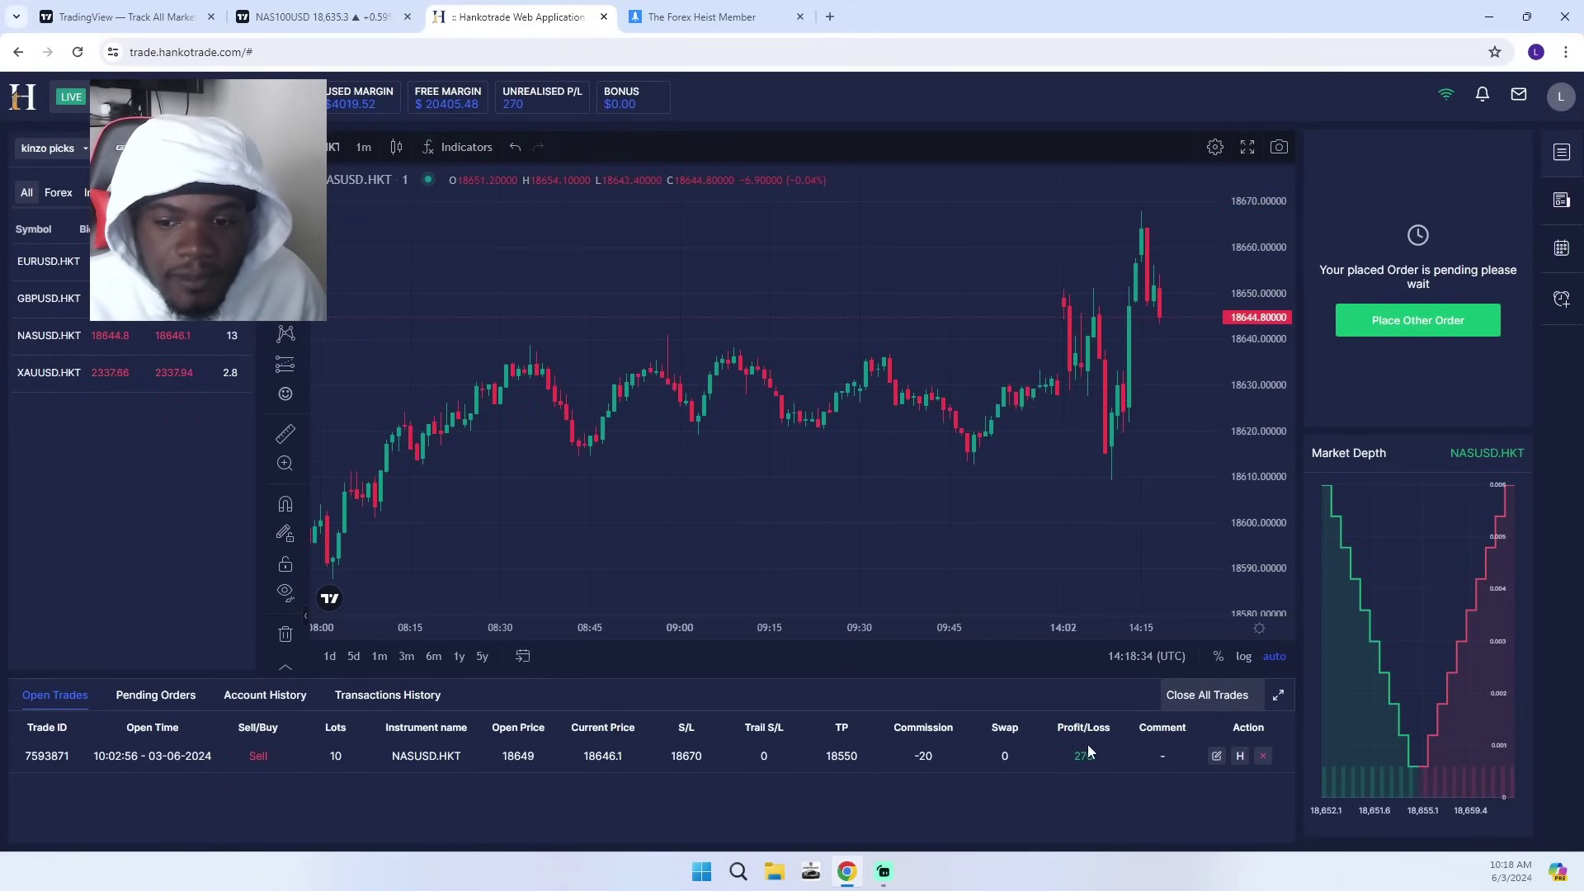
{"action": "left_click", "coordinate": [321, 16]}
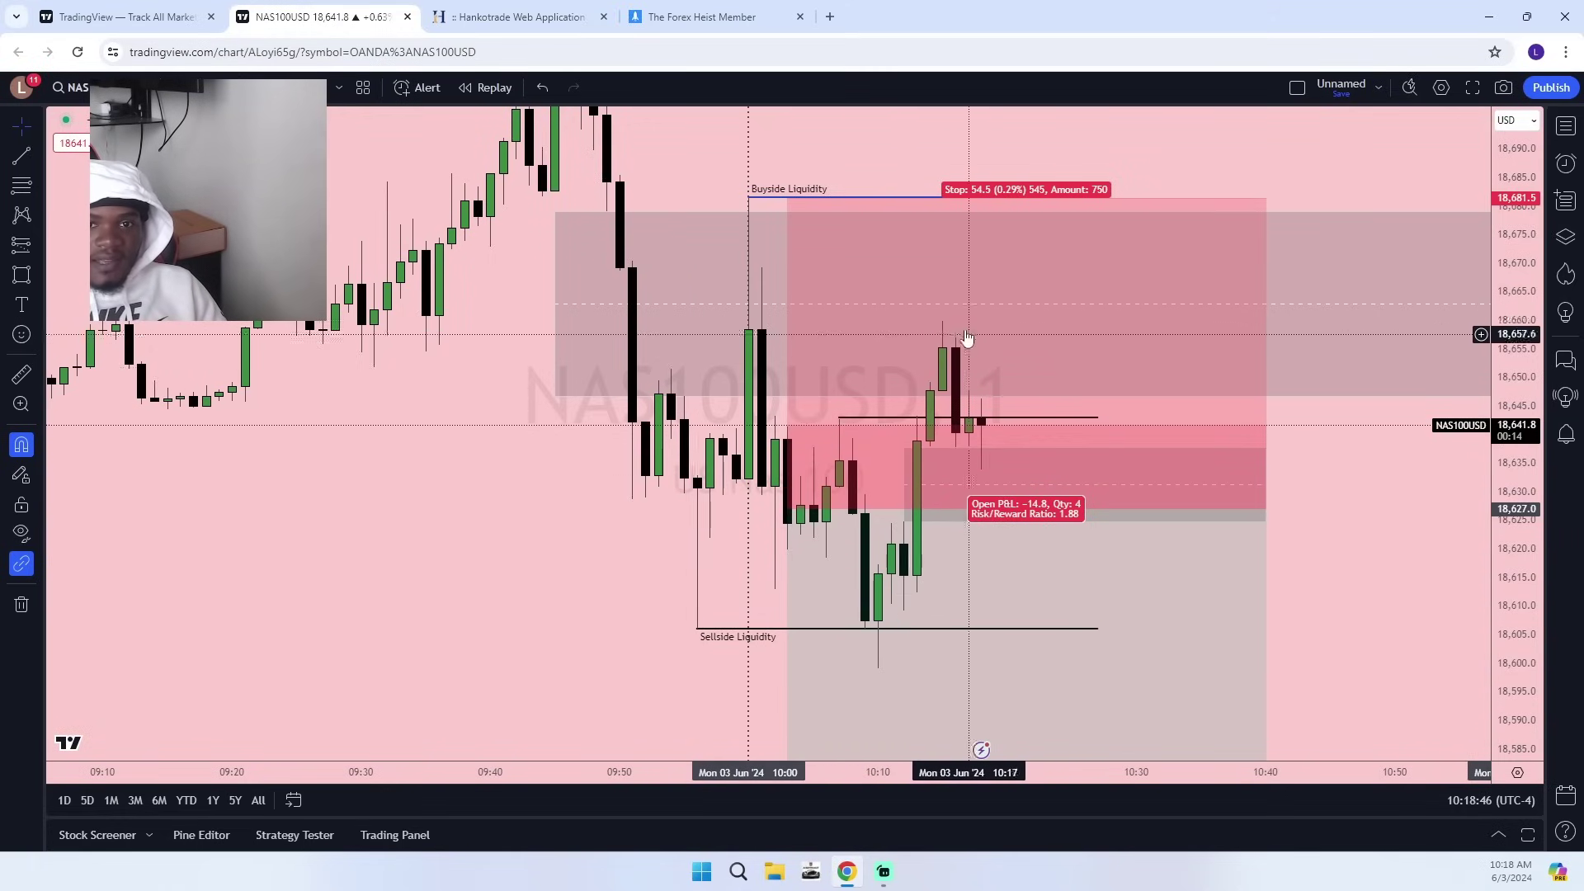
Examine how the candles from 10:15 onward react at the black level line and the upper edge of the lower gray zone.
{"action": "left_click_drag", "start_coordinate": [543, 548], "coordinate": [556, 675]}
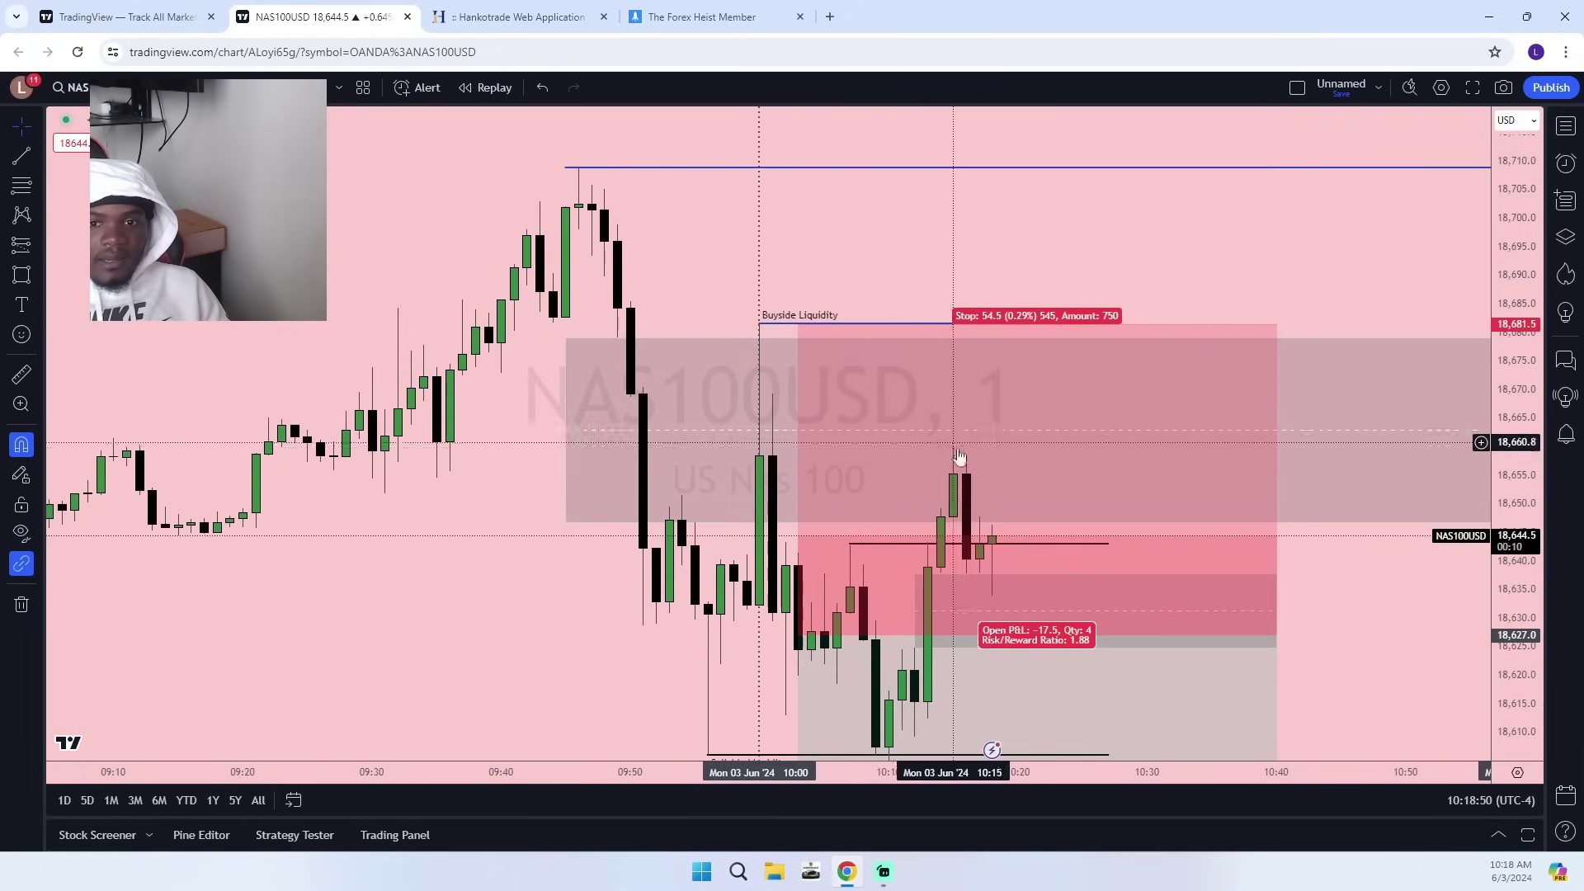
{"action": "left_click_drag", "start_coordinate": [1404, 619], "coordinate": [1458, 567]}
{"action": "scroll", "coordinate": [1397, 641], "scroll_direction": "up", "scroll_amount": 3}
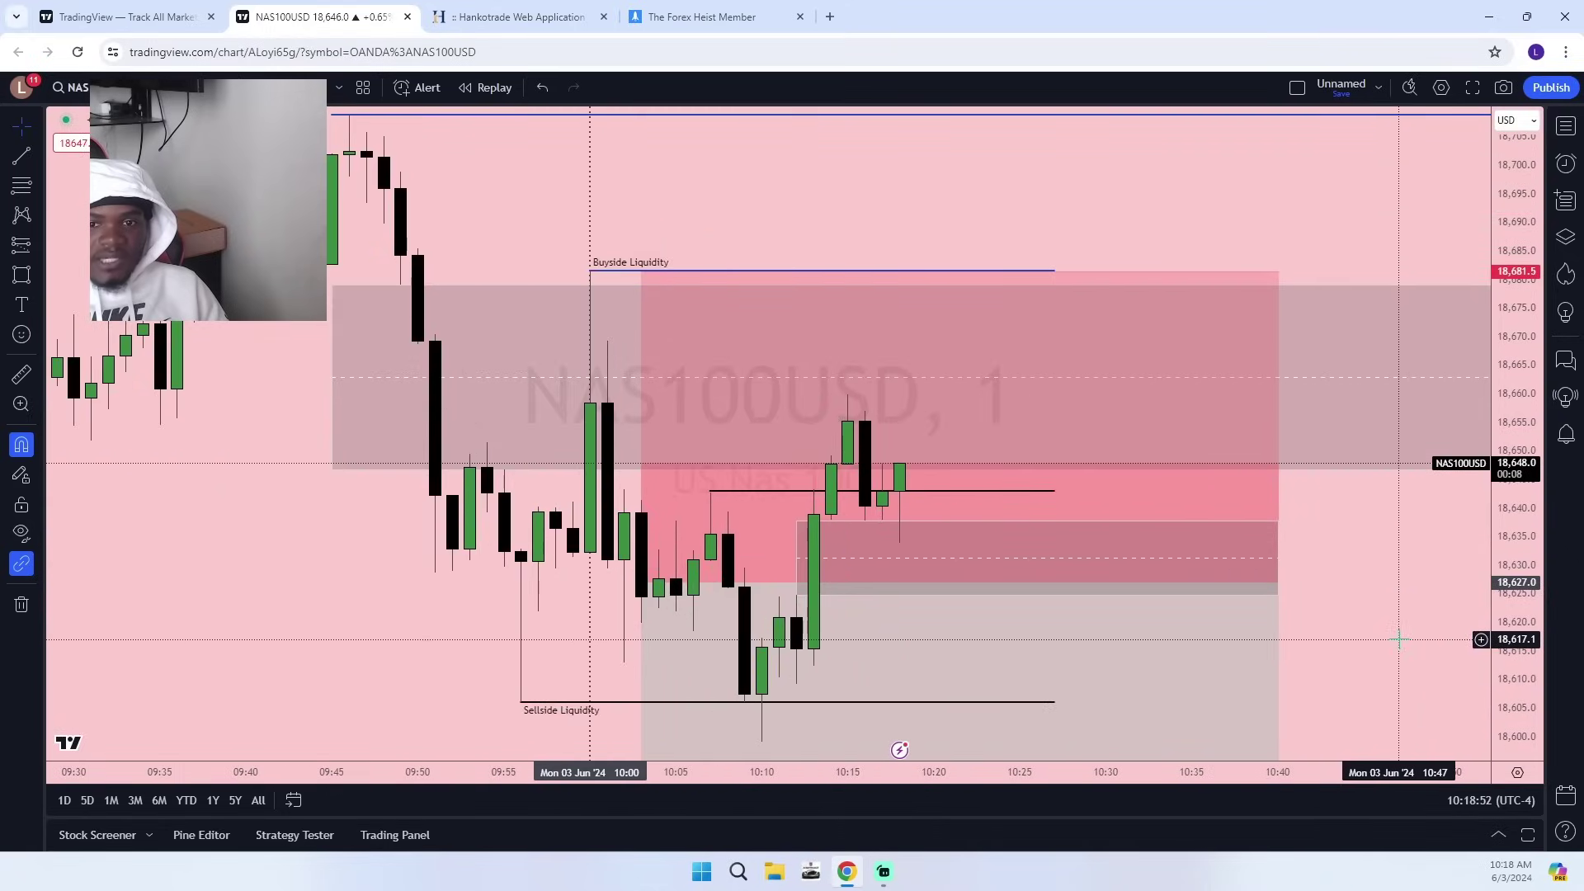
{"action": "left_click_drag", "start_coordinate": [1509, 705], "coordinate": [1506, 588]}
{"action": "scroll", "coordinate": [1400, 570], "scroll_direction": "down", "scroll_amount": 3}
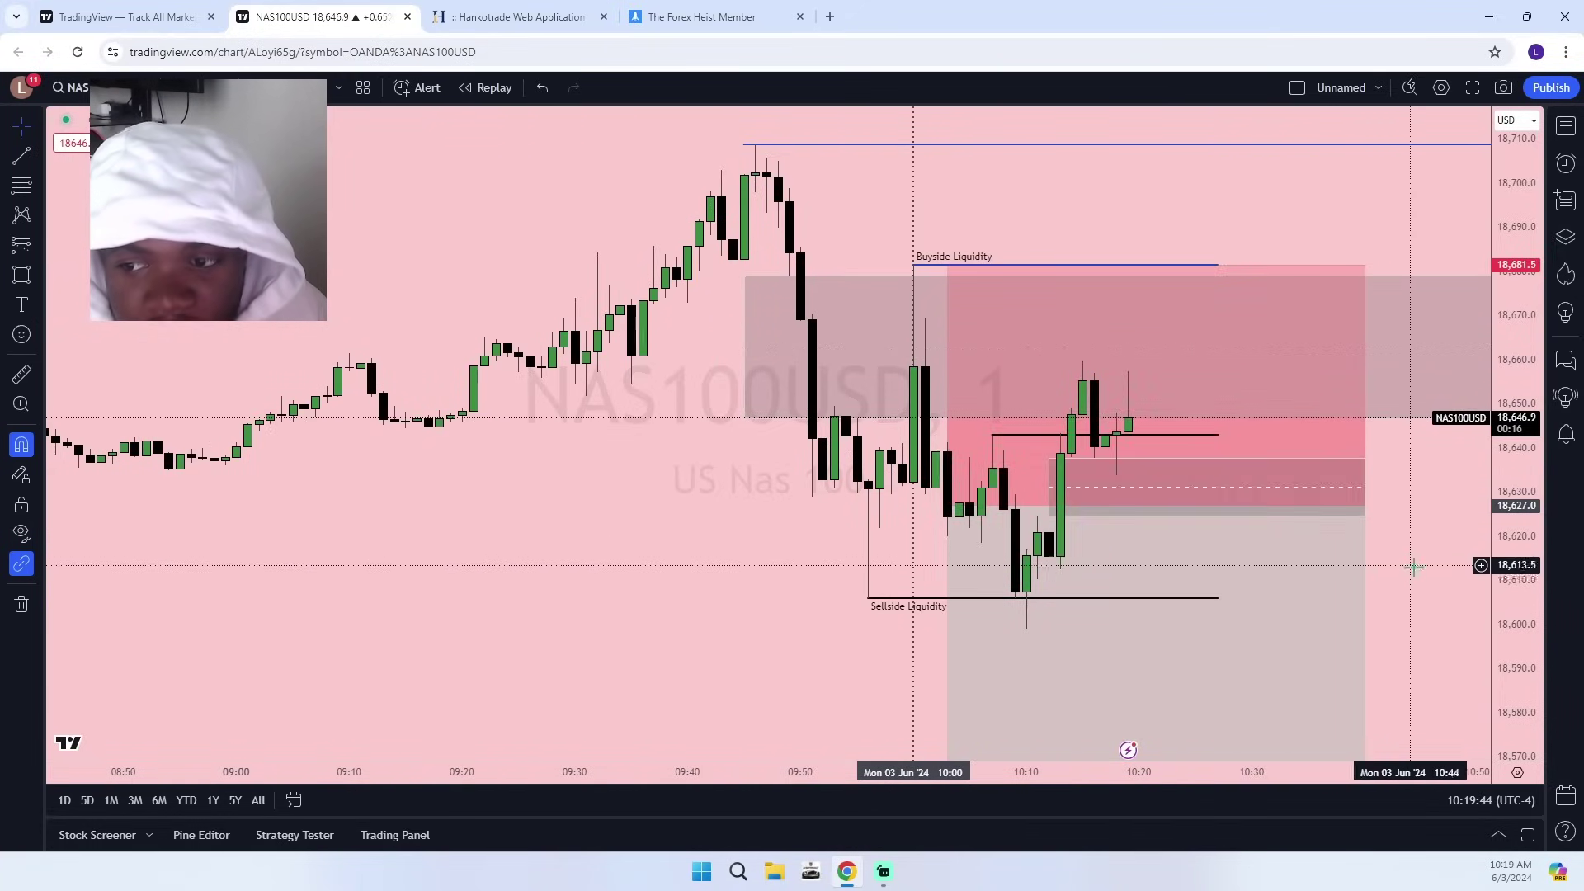
{"action": "left_click_drag", "start_coordinate": [1414, 568], "coordinate": [1304, 478]}
{"action": "scroll", "coordinate": [1300, 477], "scroll_direction": "down", "scroll_amount": 3}
{"action": "scroll", "coordinate": [1300, 480], "scroll_direction": "up", "scroll_amount": 4}
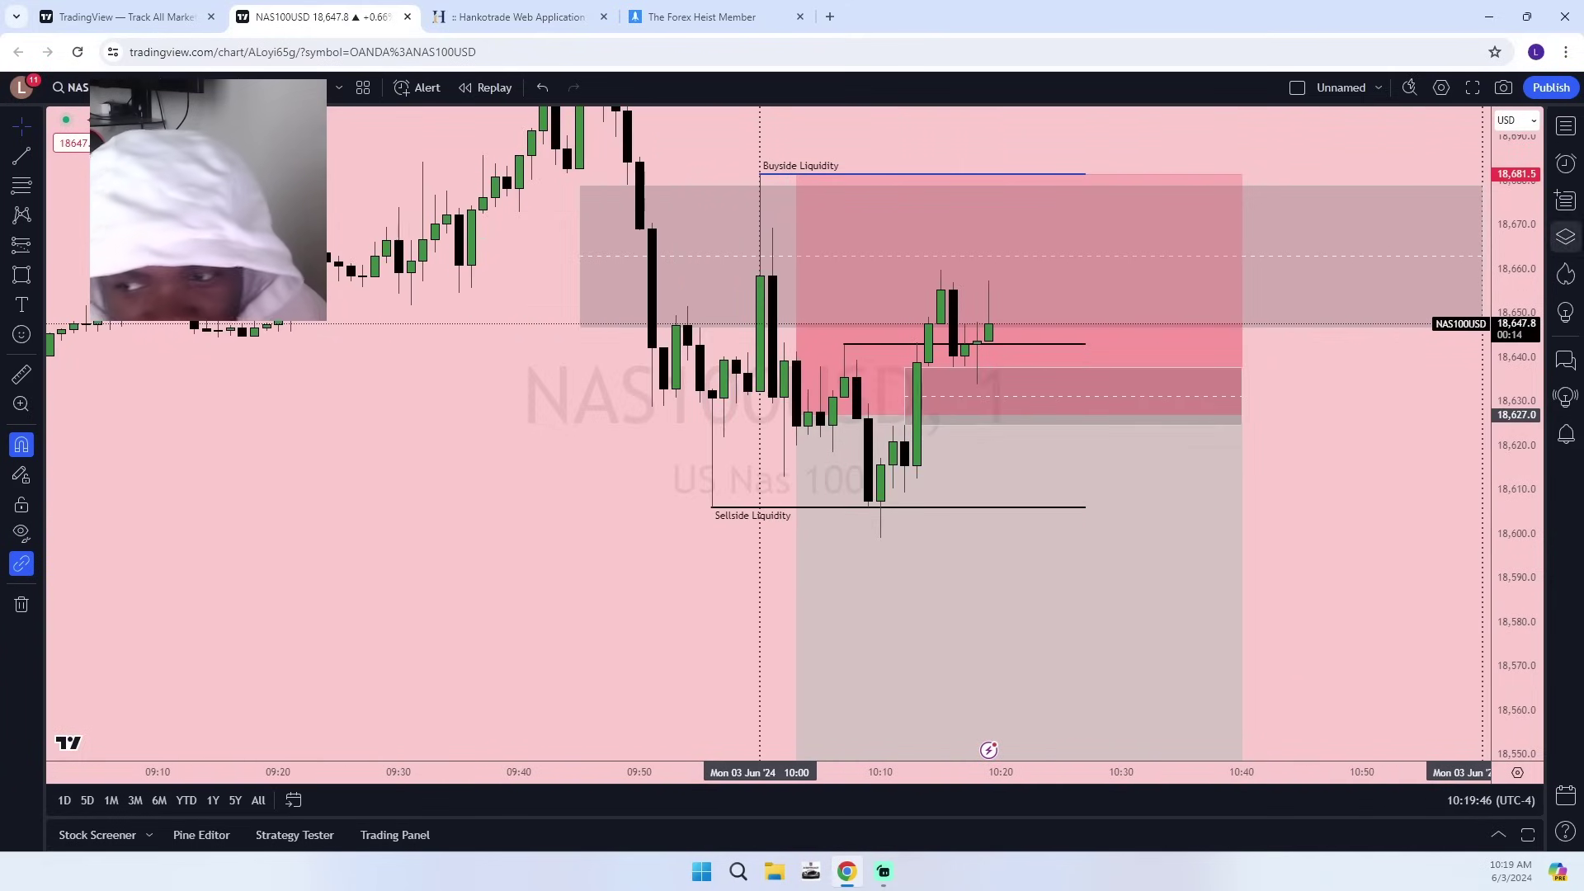
{"action": "scroll", "coordinate": [1430, 448], "scroll_direction": "down", "scroll_amount": 4}
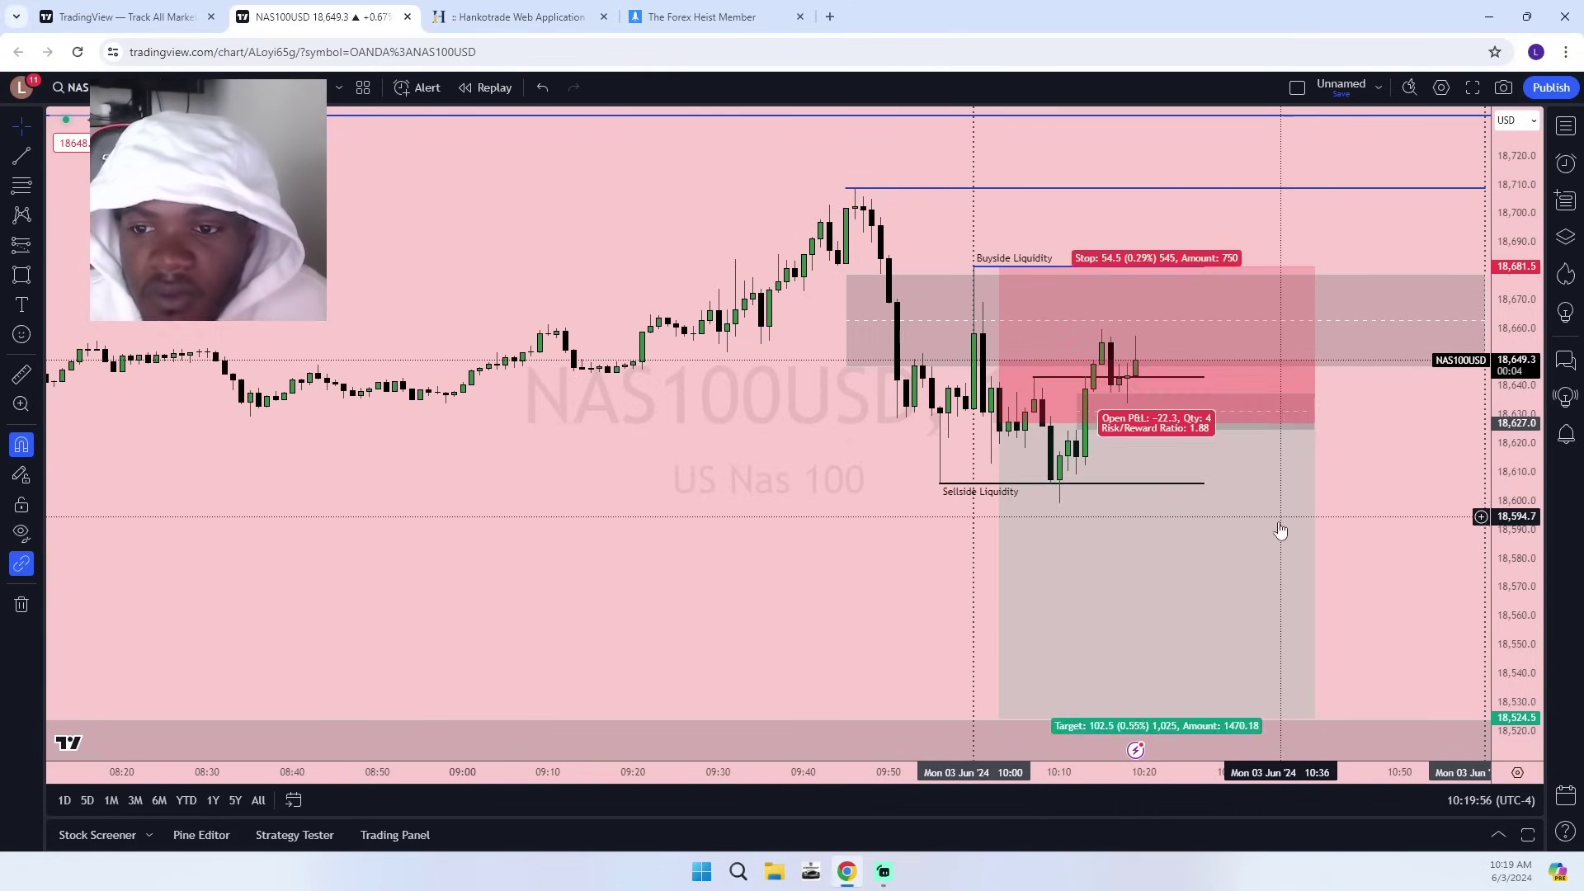
{"action": "scroll", "coordinate": [1344, 548], "scroll_direction": "up", "scroll_amount": 2}
{"action": "left_click_drag", "start_coordinate": [1514, 676], "coordinate": [1472, 560]}
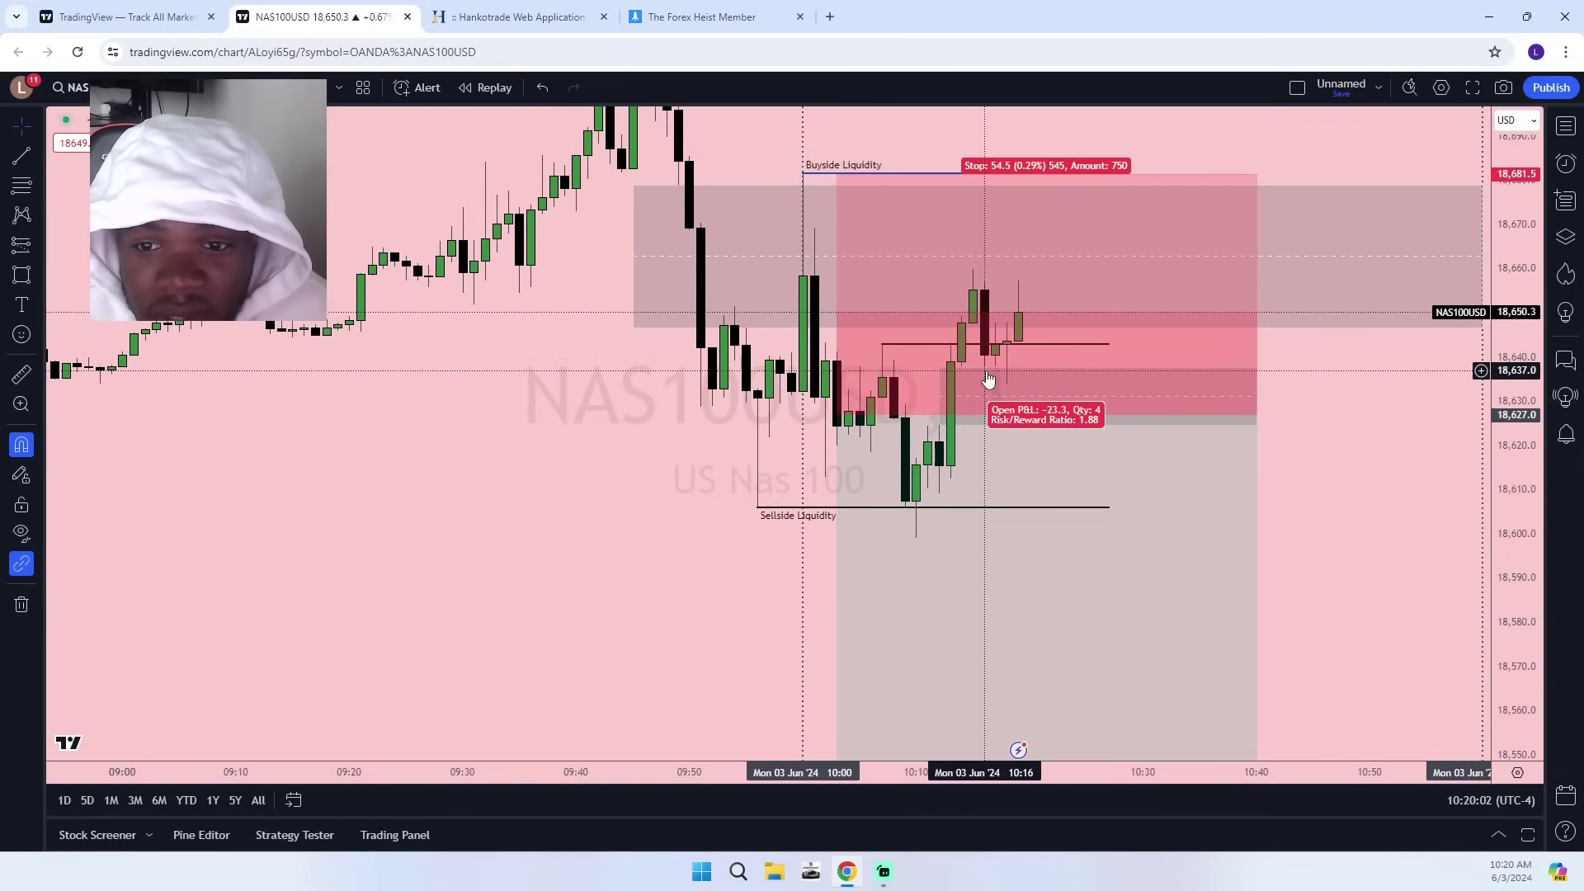
{"action": "scroll", "coordinate": [1158, 530], "scroll_direction": "up", "scroll_amount": 2}
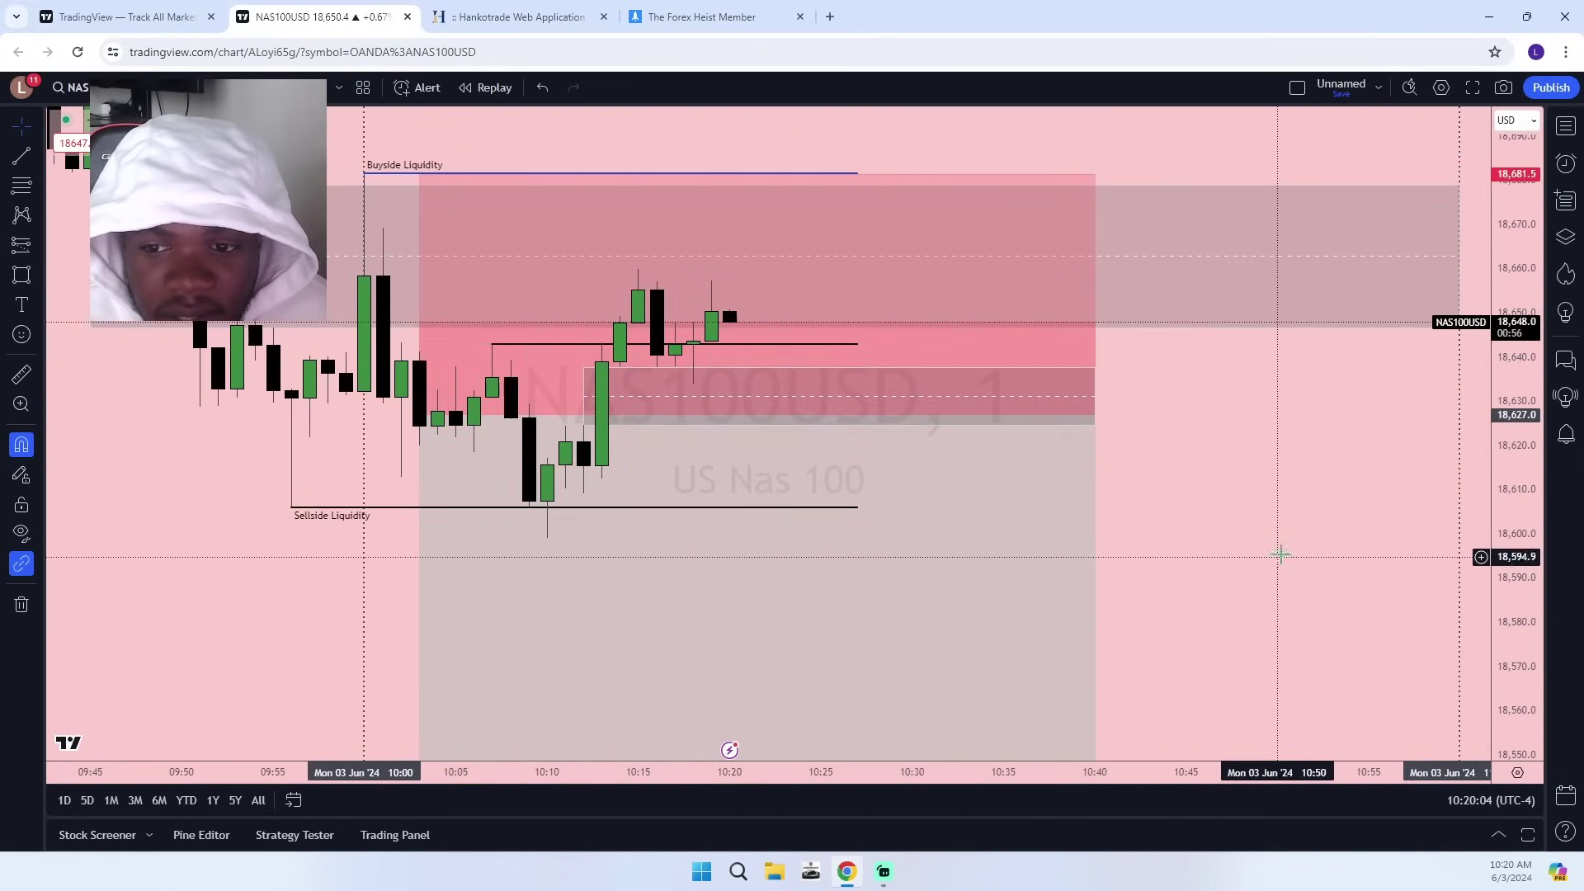
{"action": "left_click_drag", "start_coordinate": [1184, 530], "coordinate": [1425, 622]}
{"action": "left_click_drag", "start_coordinate": [1513, 687], "coordinate": [1513, 627]}
{"action": "left_click", "coordinate": [910, 493]}
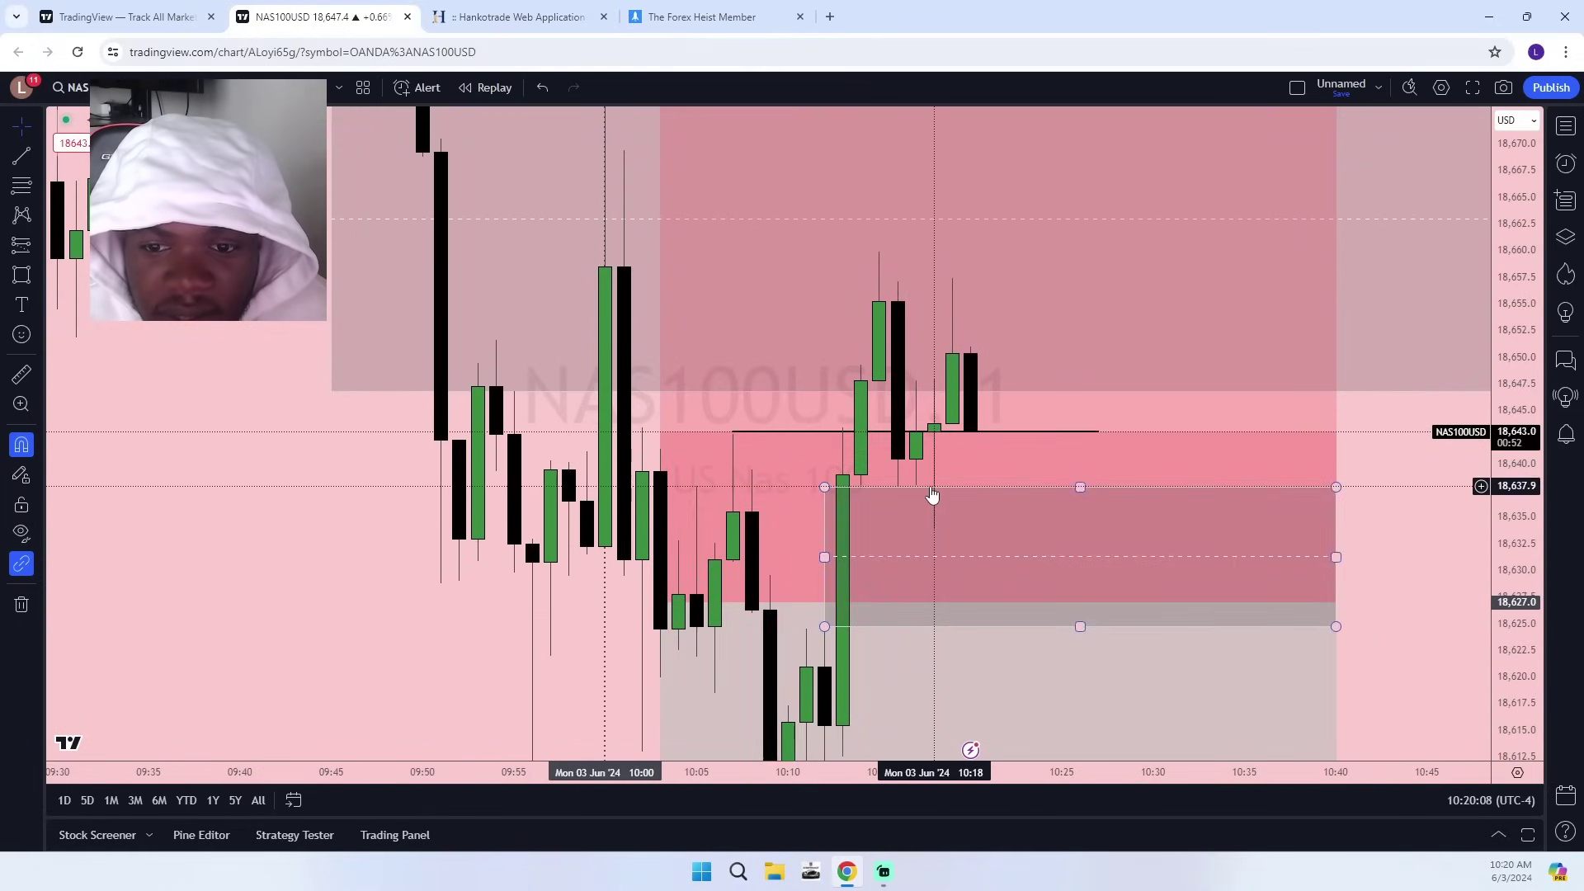
{"action": "key", "text": "Escape"}
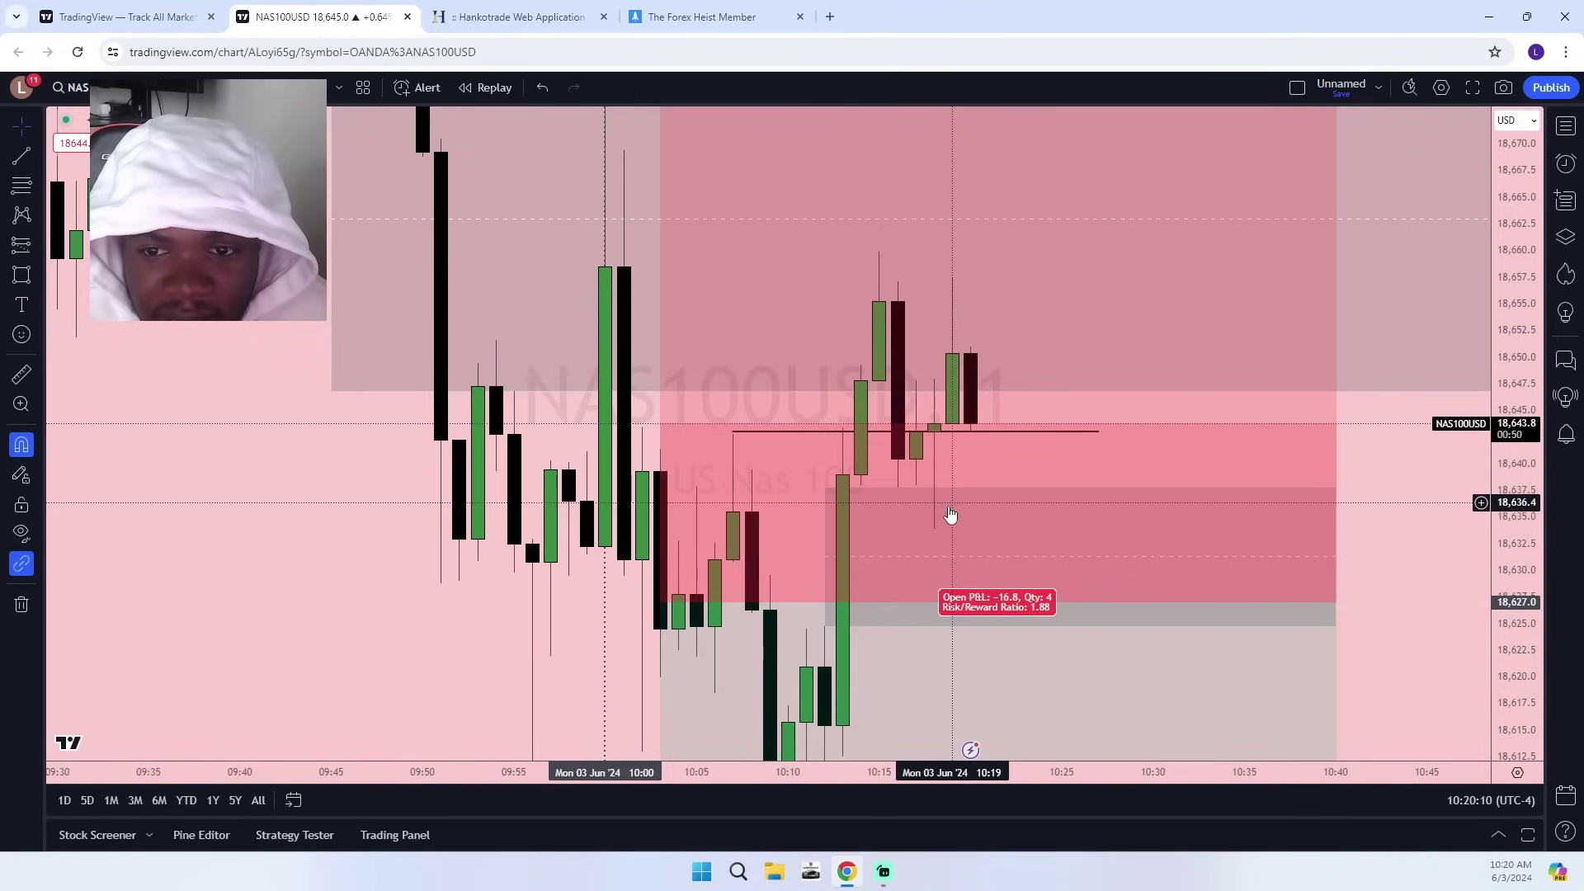
Follow the 10:20 candle through the lower gray zone, comparing it with the short entry, the stop and the sellside liquidity line.
{"action": "left_click_drag", "start_coordinate": [1503, 297], "coordinate": [1495, 499]}
{"action": "left_click_drag", "start_coordinate": [1393, 646], "coordinate": [1301, 621]}
{"action": "scroll", "coordinate": [1378, 497], "scroll_direction": "down", "scroll_amount": 4}
{"action": "scroll", "coordinate": [1395, 607], "scroll_direction": "up", "scroll_amount": 1}
{"action": "left_click_drag", "start_coordinate": [1512, 249], "coordinate": [1351, 256]}
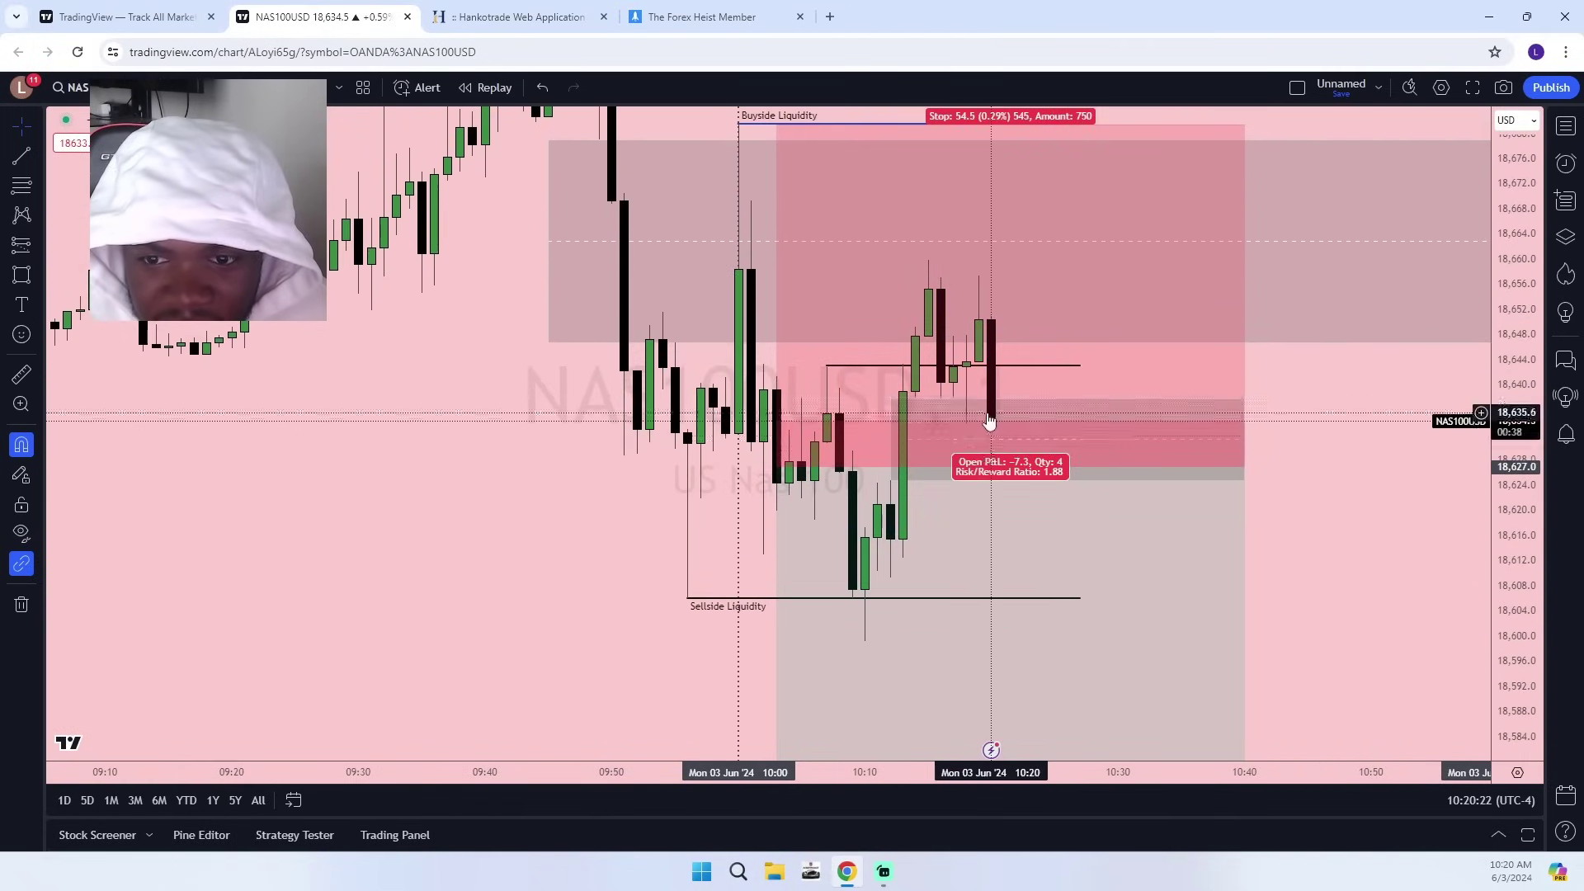
{"action": "left_click_drag", "start_coordinate": [549, 485], "coordinate": [513, 638]}
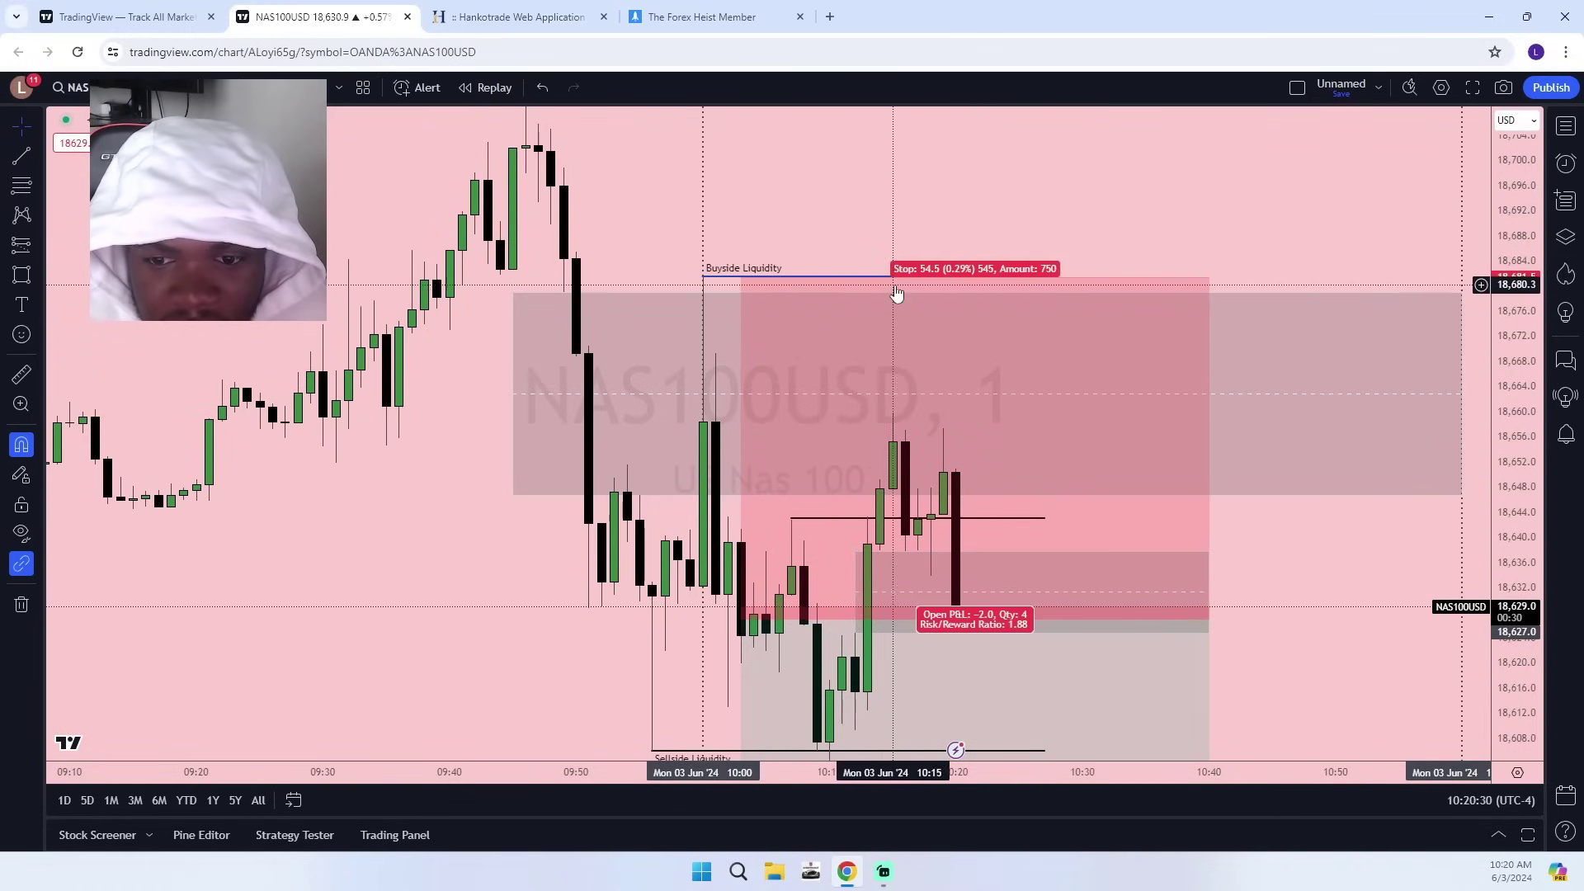
{"action": "left_click_drag", "start_coordinate": [1196, 521], "coordinate": [1319, 467]}
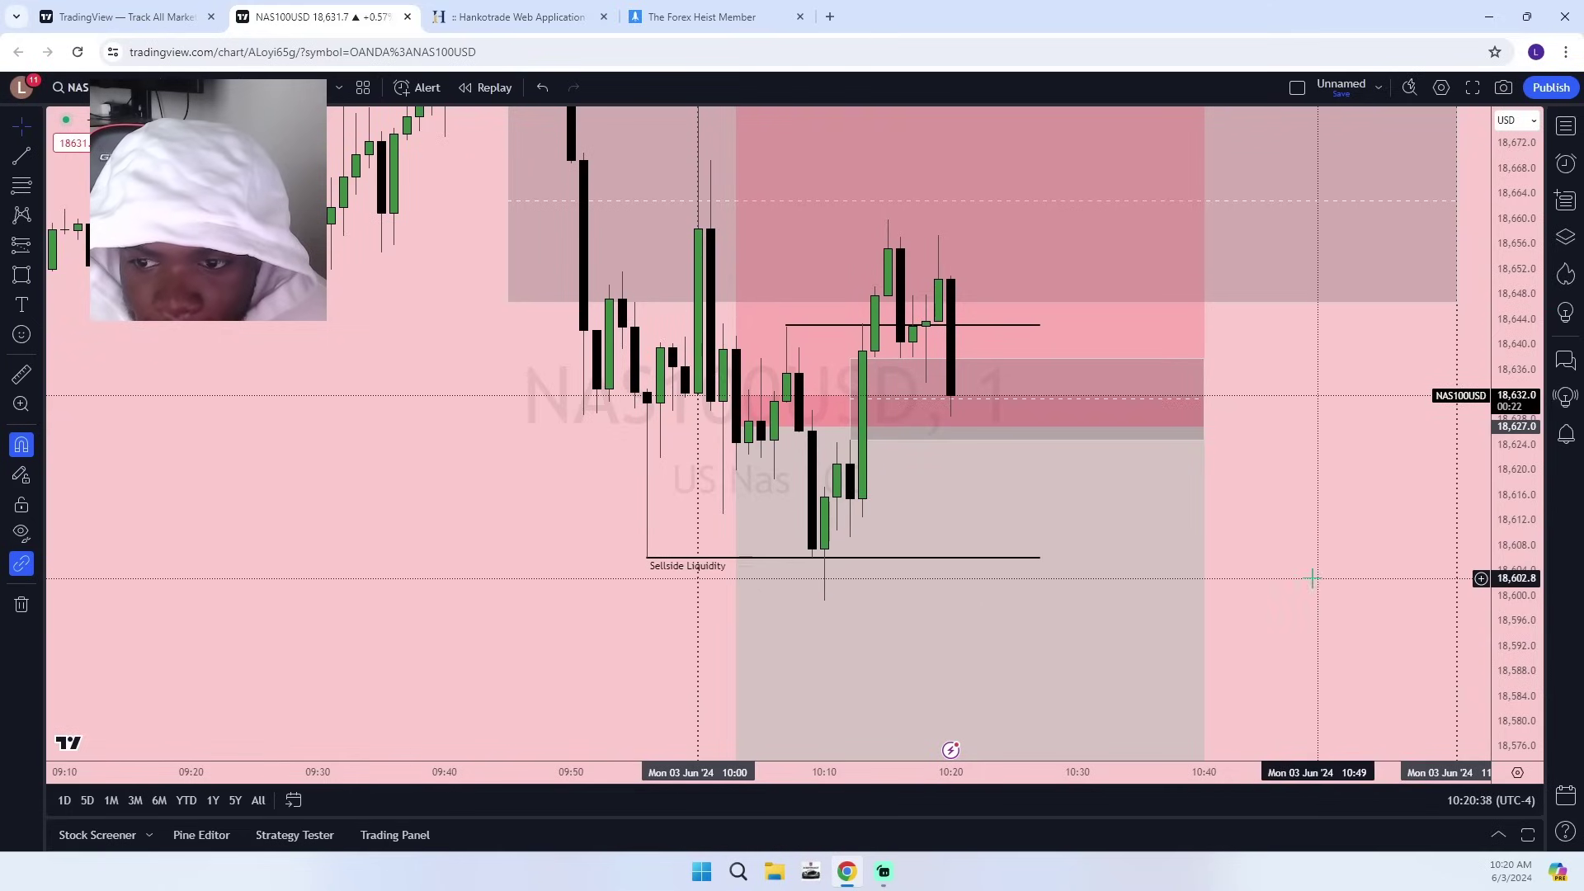
{"action": "left_click_drag", "start_coordinate": [1312, 579], "coordinate": [1319, 591]}
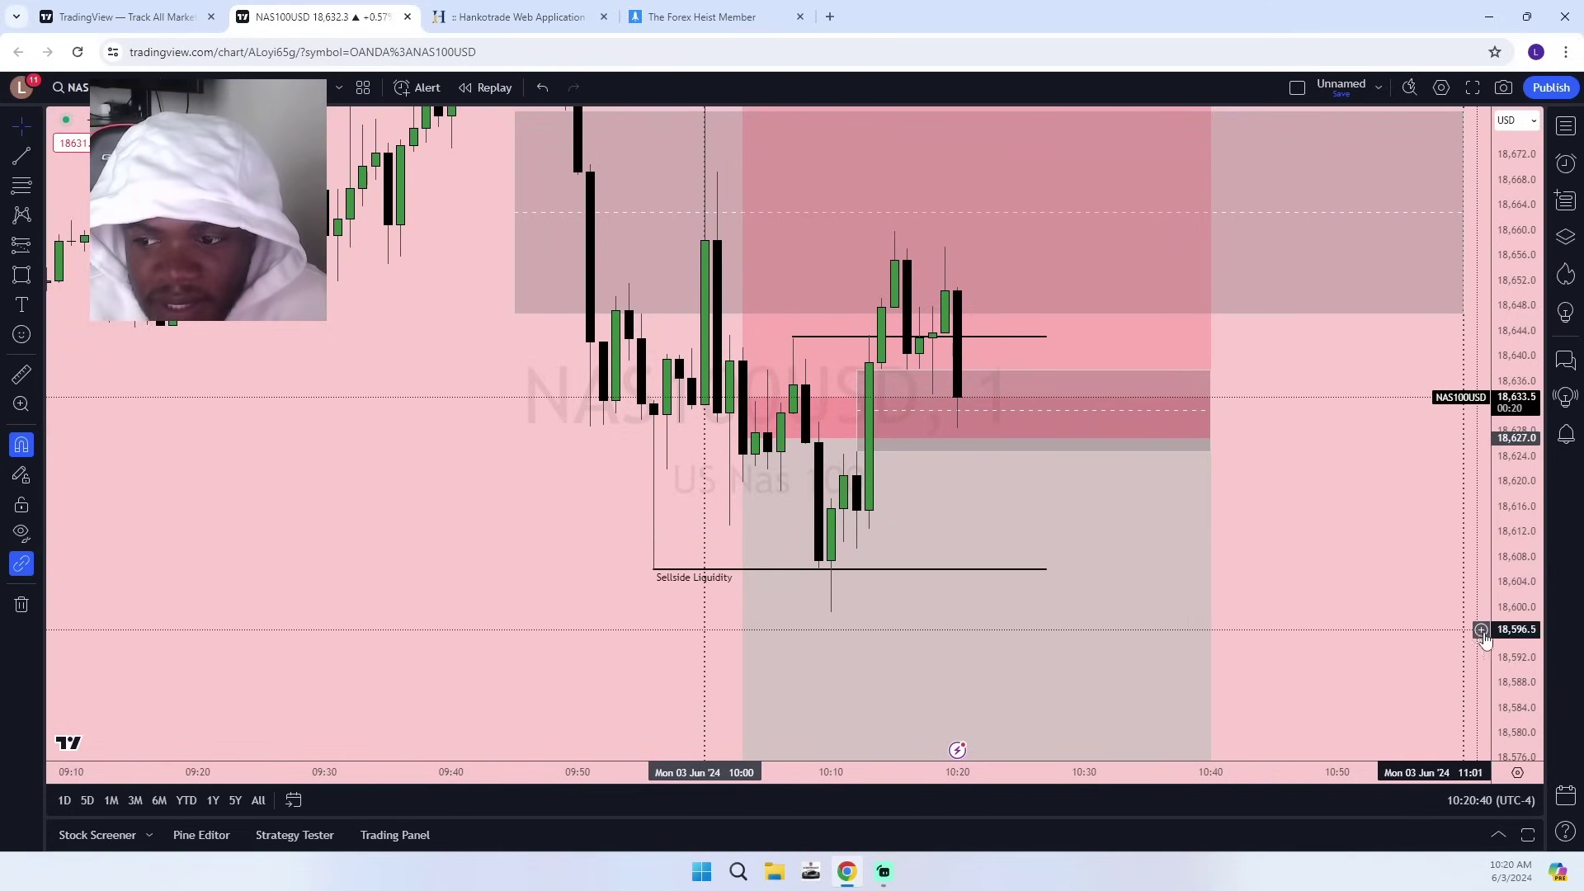
{"action": "left_click_drag", "start_coordinate": [1519, 648], "coordinate": [1520, 522]}
{"action": "scroll", "coordinate": [1464, 534], "scroll_direction": "up", "scroll_amount": 4}
{"action": "left_click_drag", "start_coordinate": [1213, 498], "coordinate": [1229, 564]}
{"action": "scroll", "coordinate": [1369, 599], "scroll_direction": "down", "scroll_amount": 5}
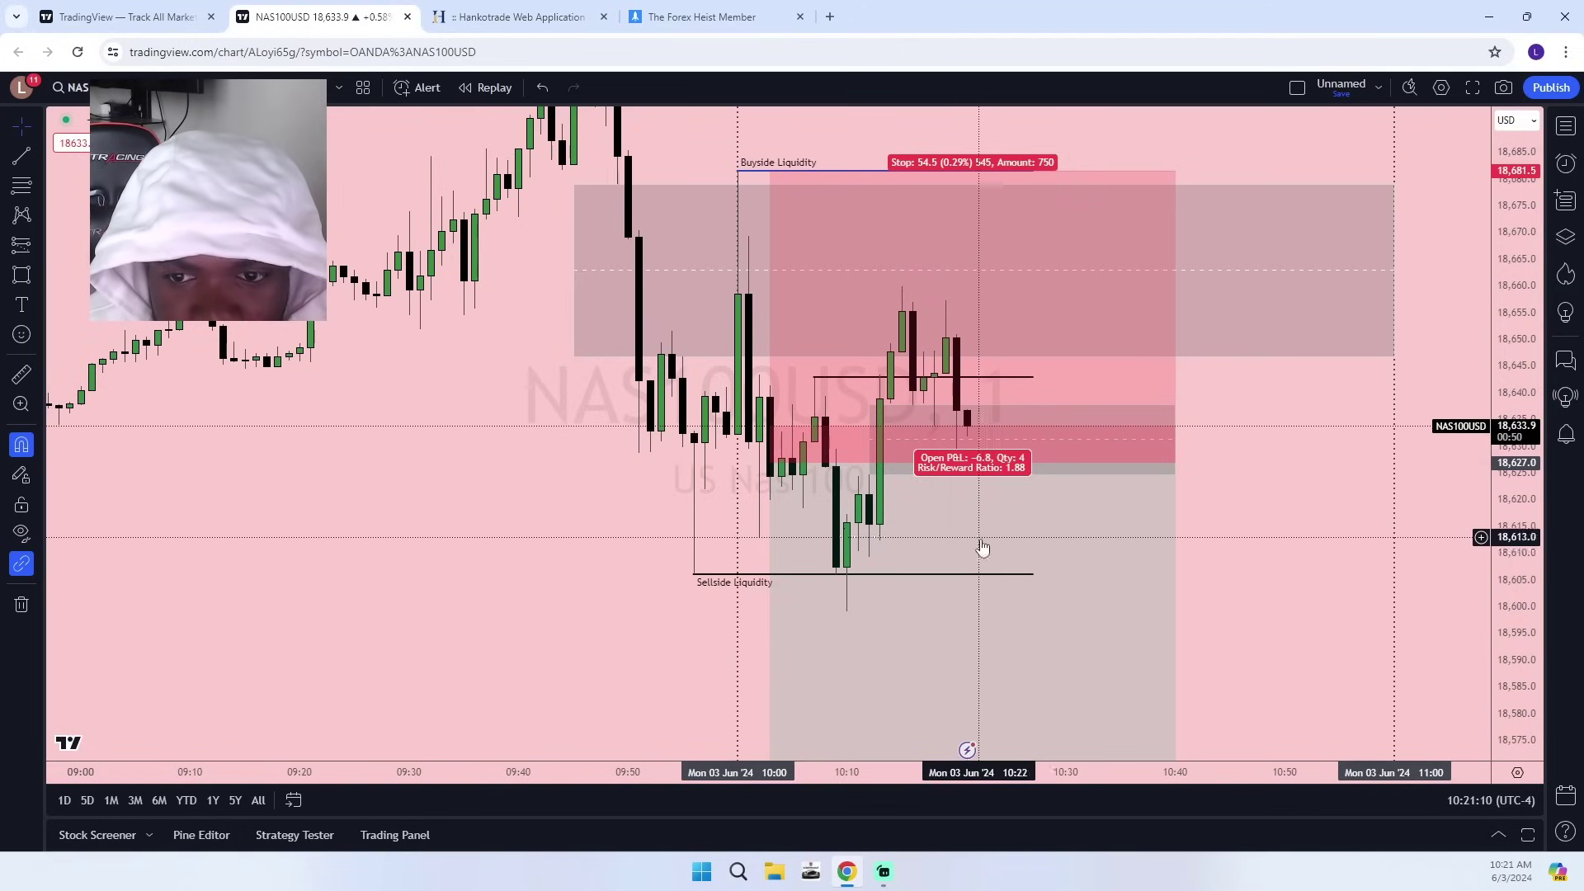
Draw a horizontal trend line at 18,659.9 from the 10:15 candle's high to about 10:31.
{"action": "left_click_drag", "start_coordinate": [1279, 580], "coordinate": [1217, 636]}
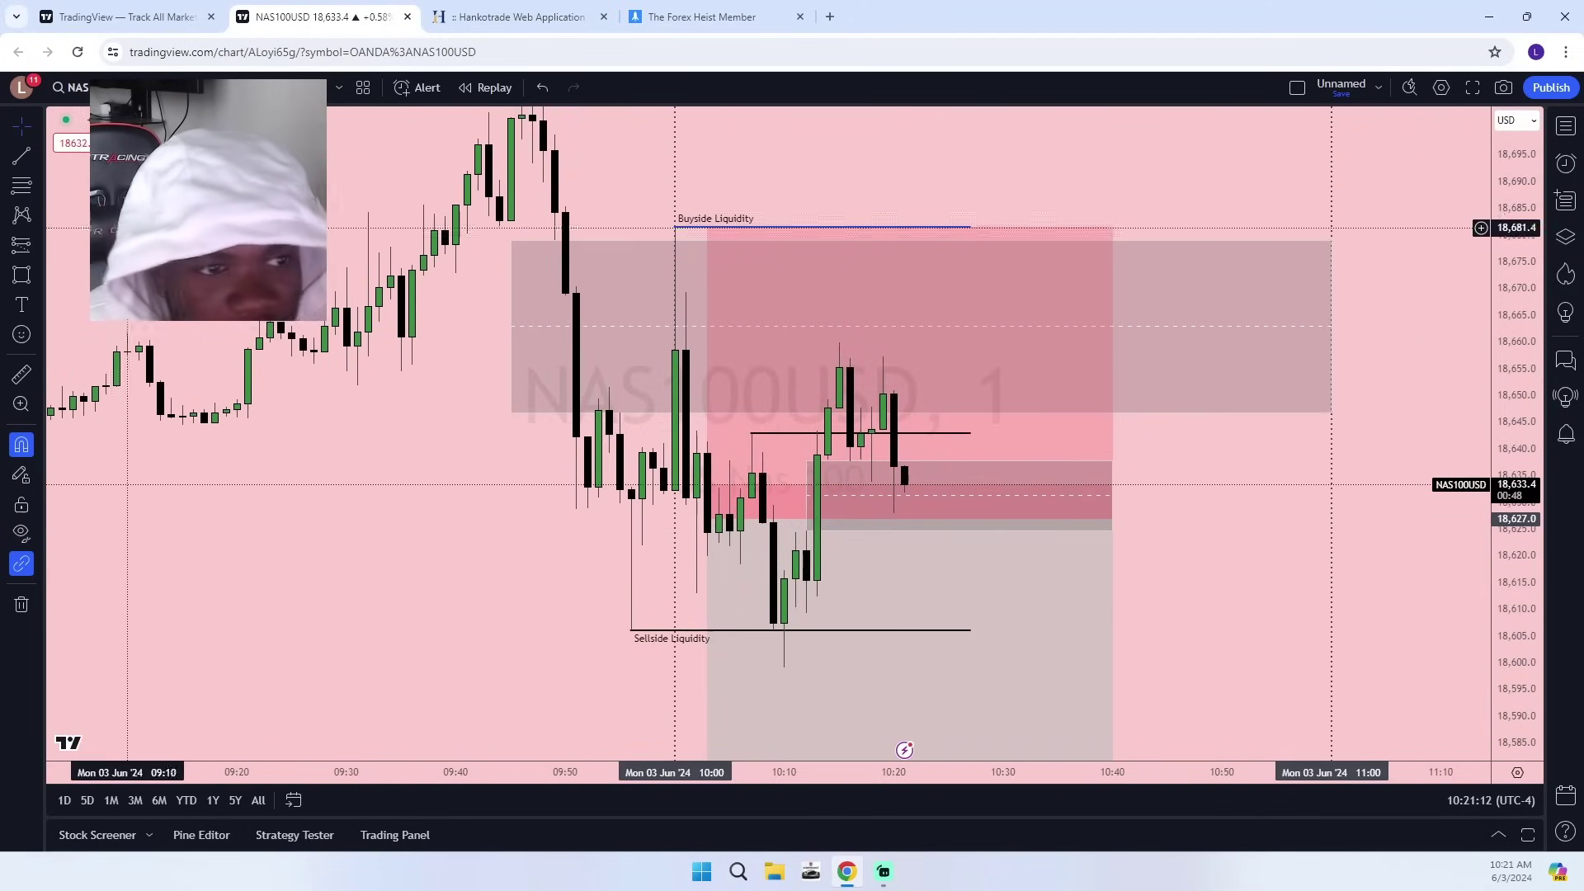
{"action": "left_click", "coordinate": [26, 161]}
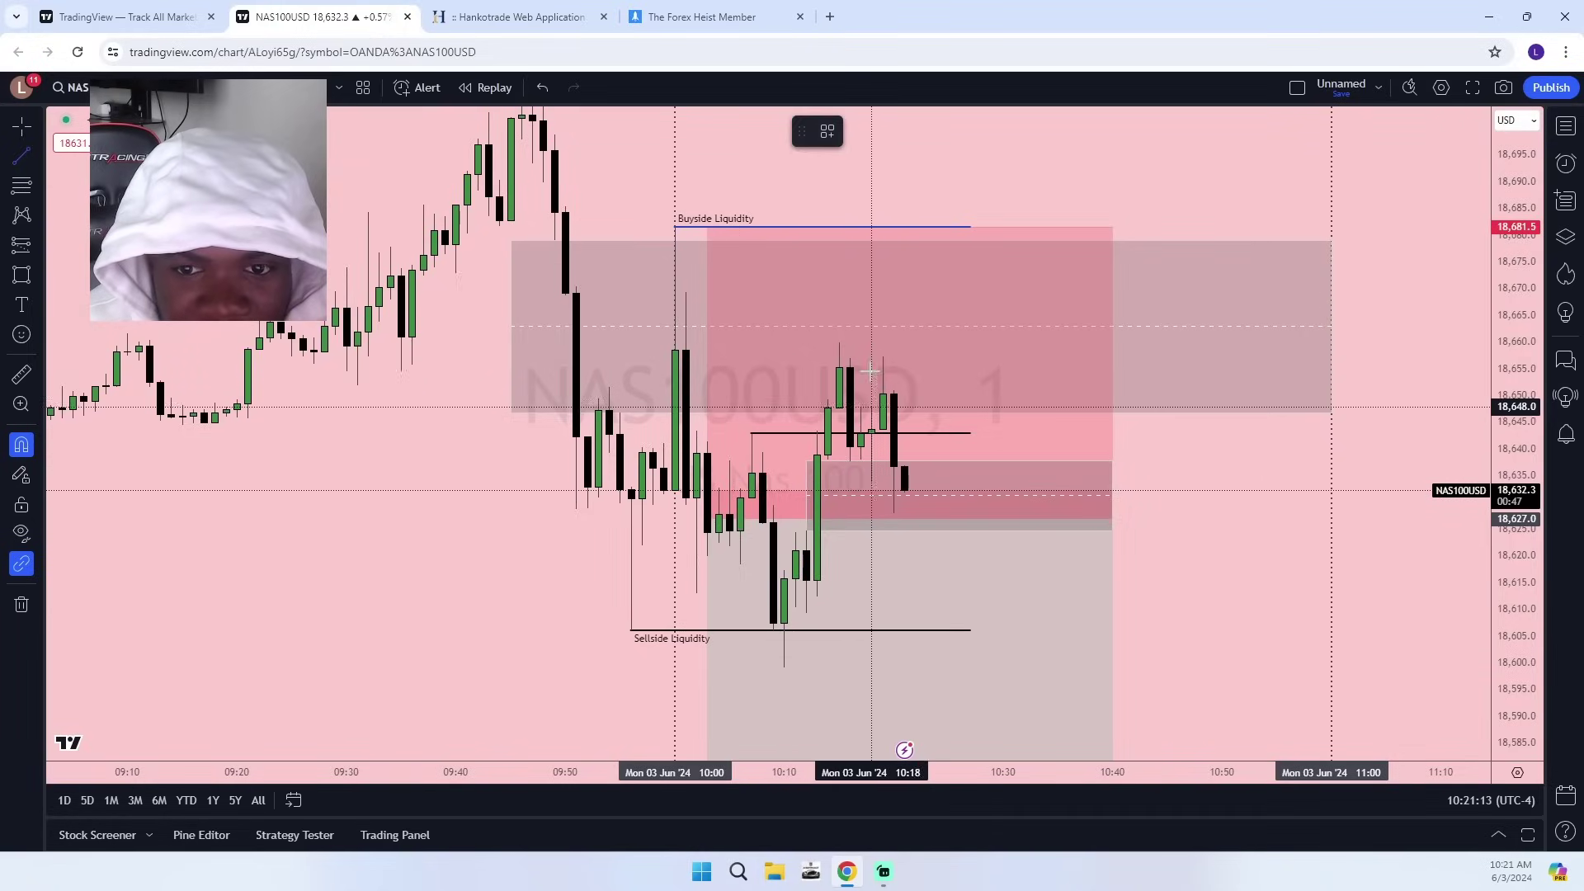
{"action": "left_click", "coordinate": [839, 341]}
{"action": "left_click", "coordinate": [1014, 341]}
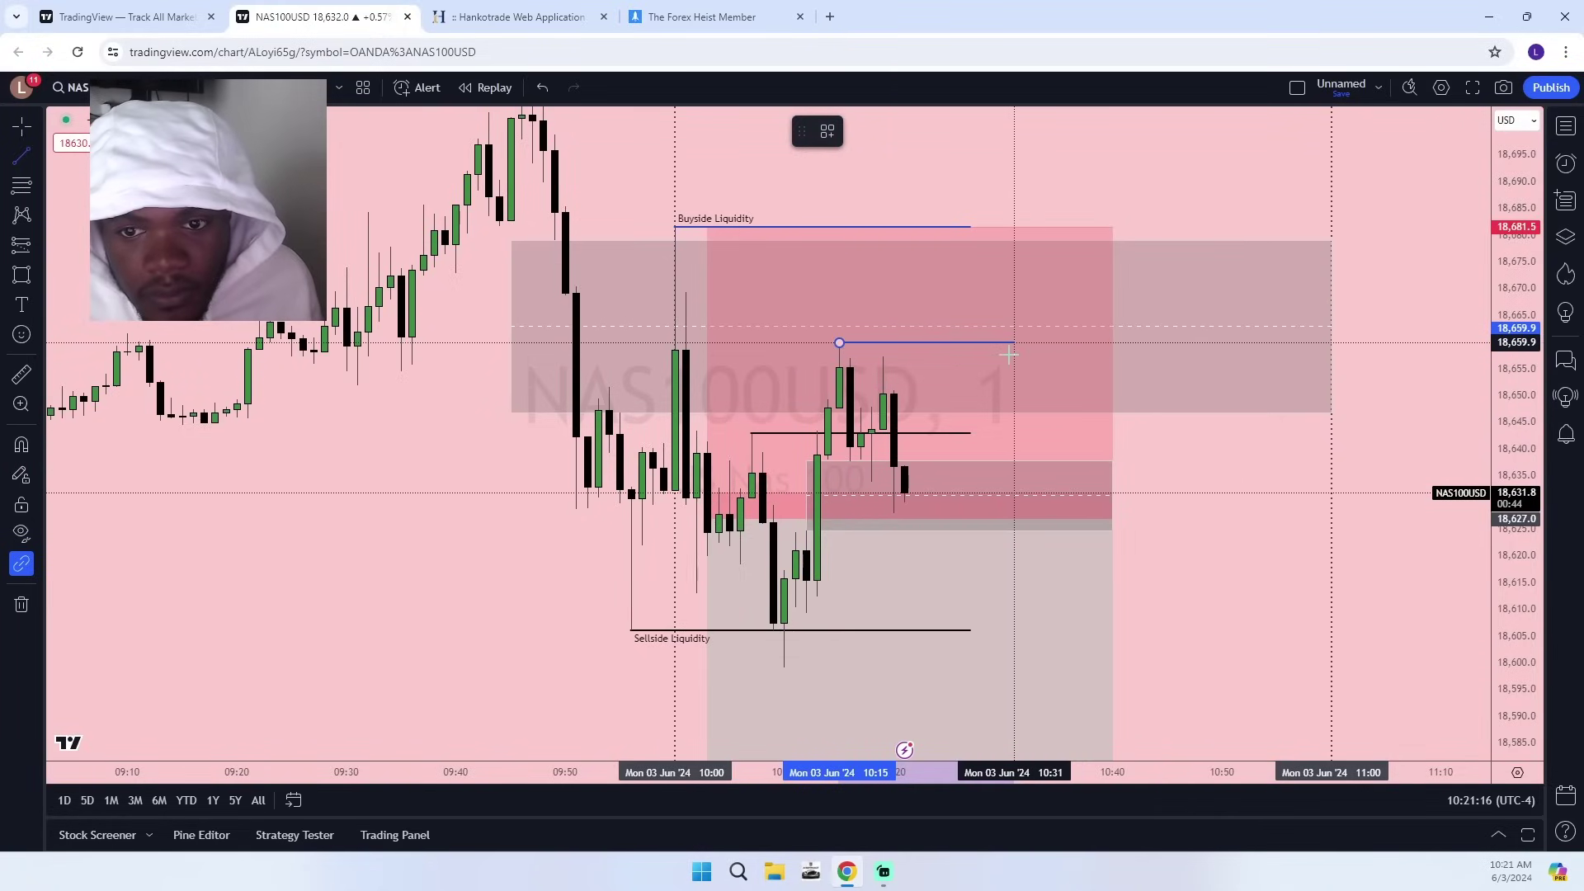
{"action": "left_click", "coordinate": [1185, 523]}
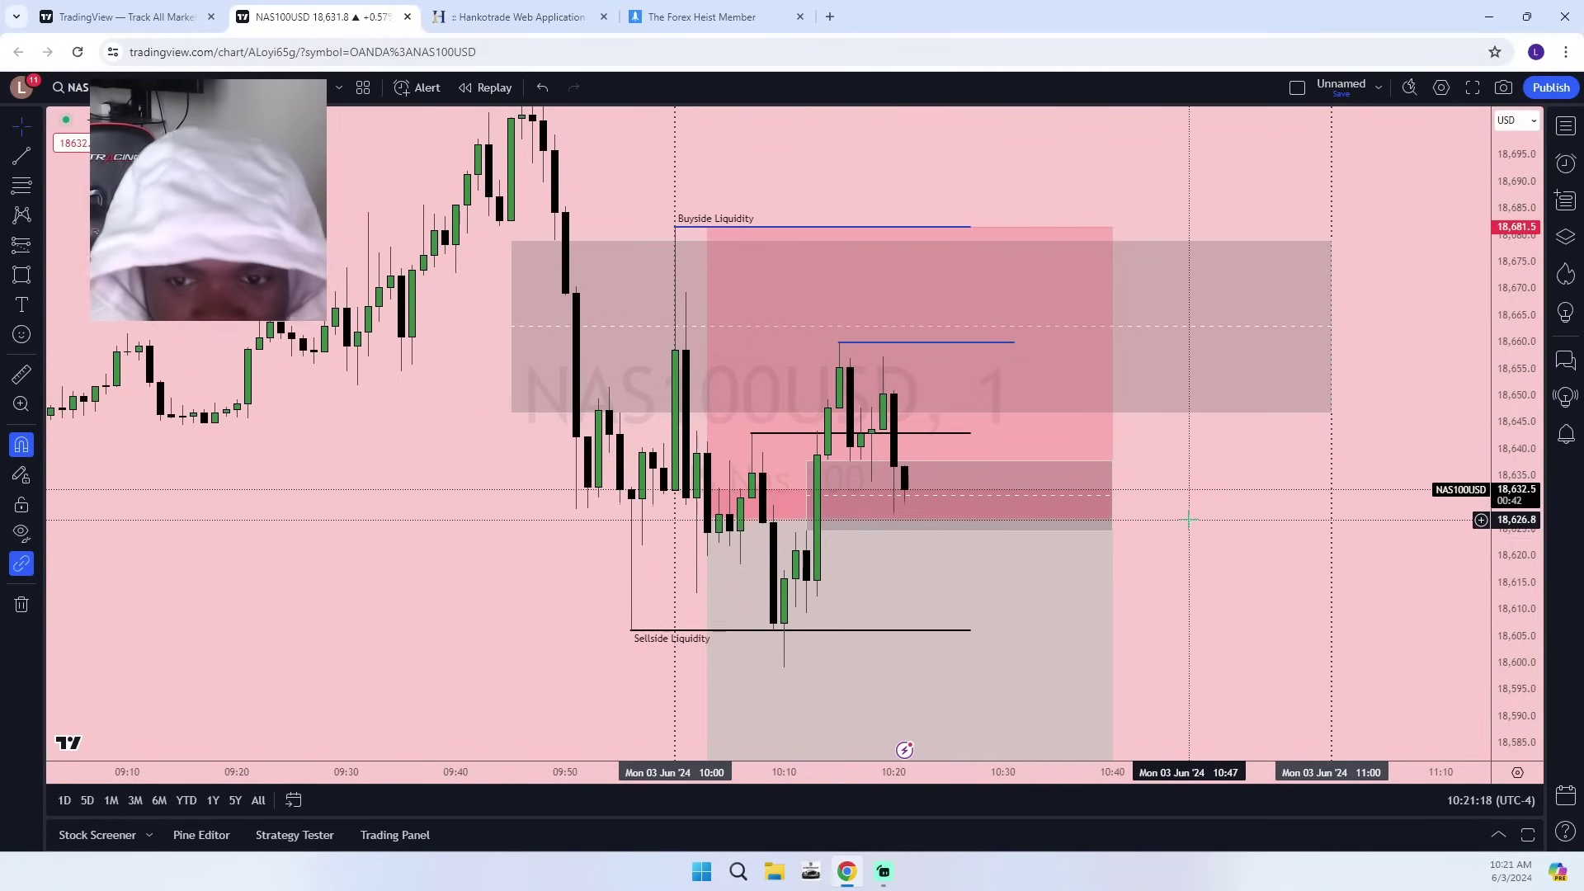
Follow the 10:21 and 10:22 candles in the lower gray zone, comparing them with the short position's entry, stop and target area.
{"action": "scroll", "coordinate": [1188, 521], "scroll_direction": "down", "scroll_amount": 2}
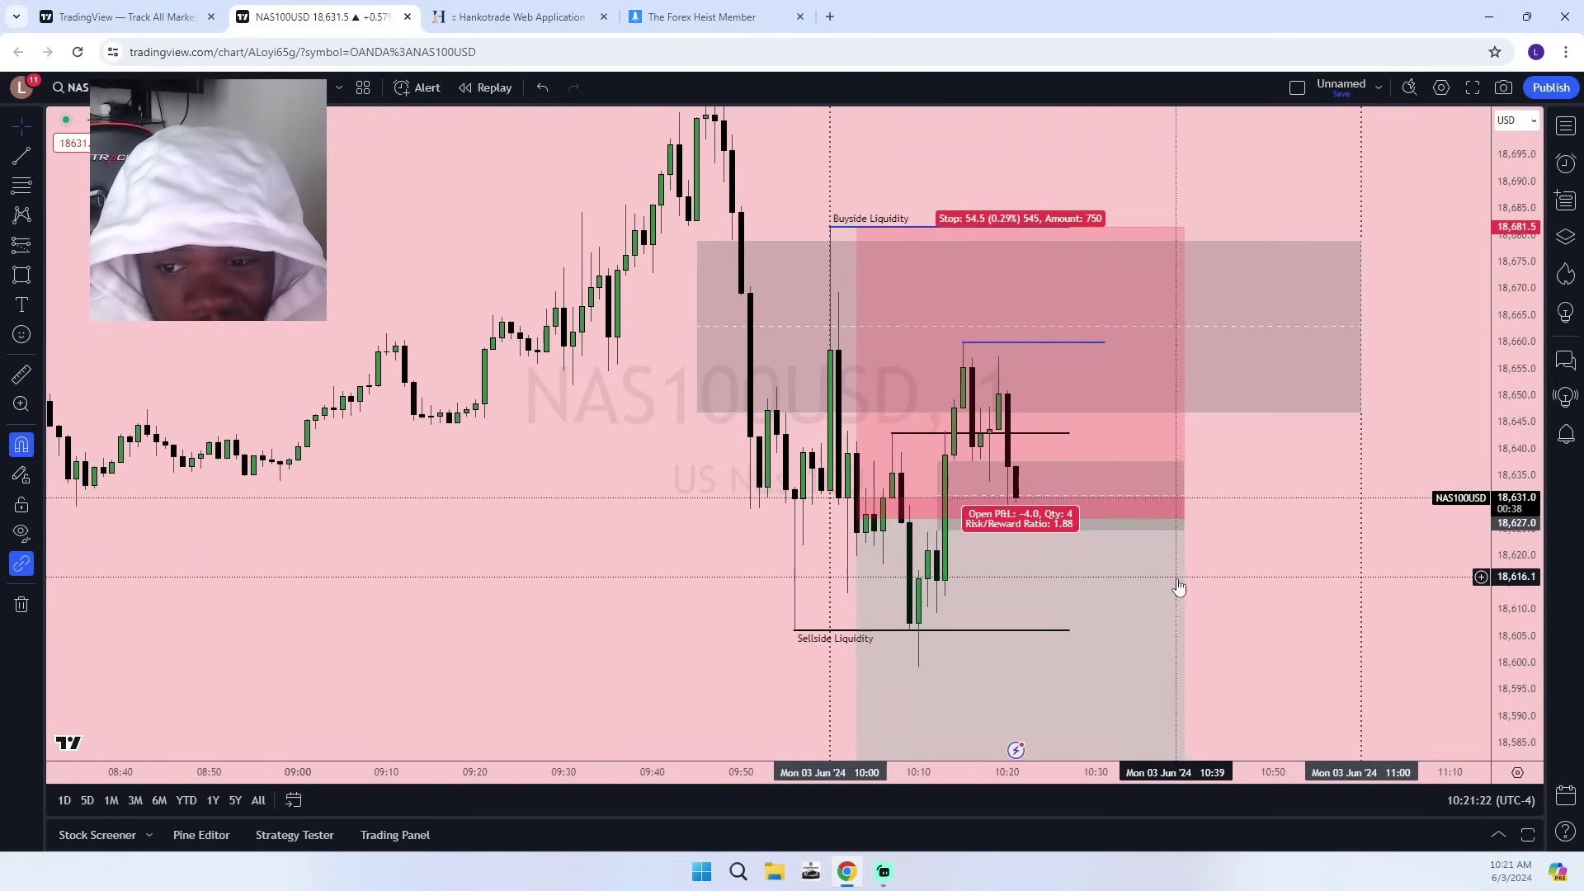
{"action": "mouse_move", "coordinate": [1255, 632]}
{"action": "left_mouse_down"}
{"action": "mouse_move", "coordinate": [1251, 505]}
{"action": "mouse_move", "coordinate": [1216, 566]}
{"action": "left_mouse_up"}
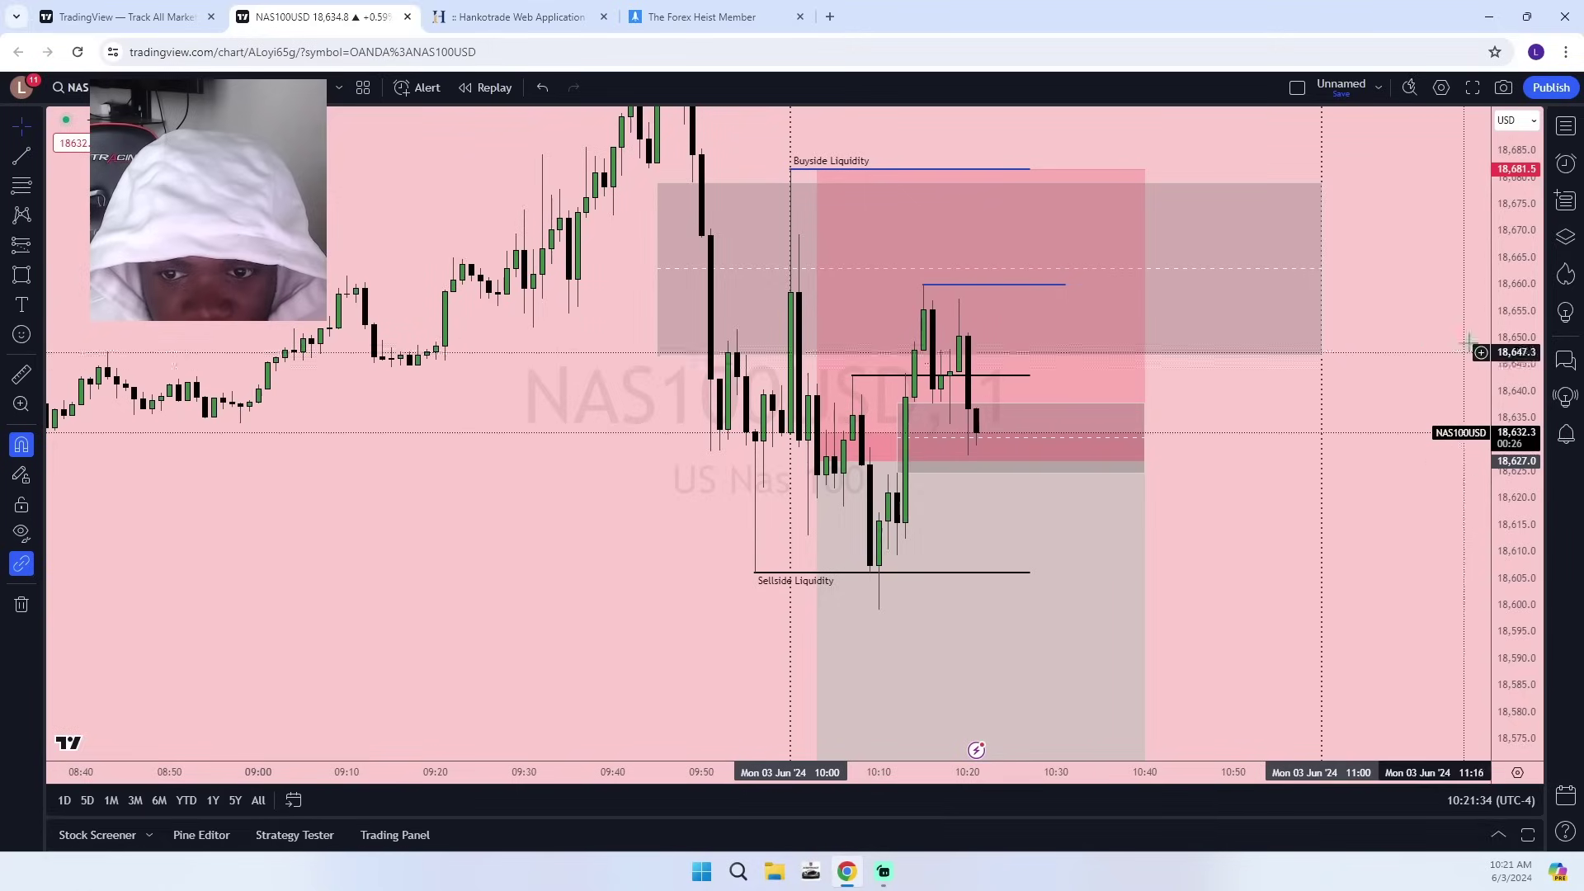
{"action": "left_click_drag", "start_coordinate": [1520, 263], "coordinate": [1287, 351]}
{"action": "left_click_drag", "start_coordinate": [1211, 575], "coordinate": [1214, 473]}
{"action": "left_click_drag", "start_coordinate": [1524, 473], "coordinate": [1523, 537]}
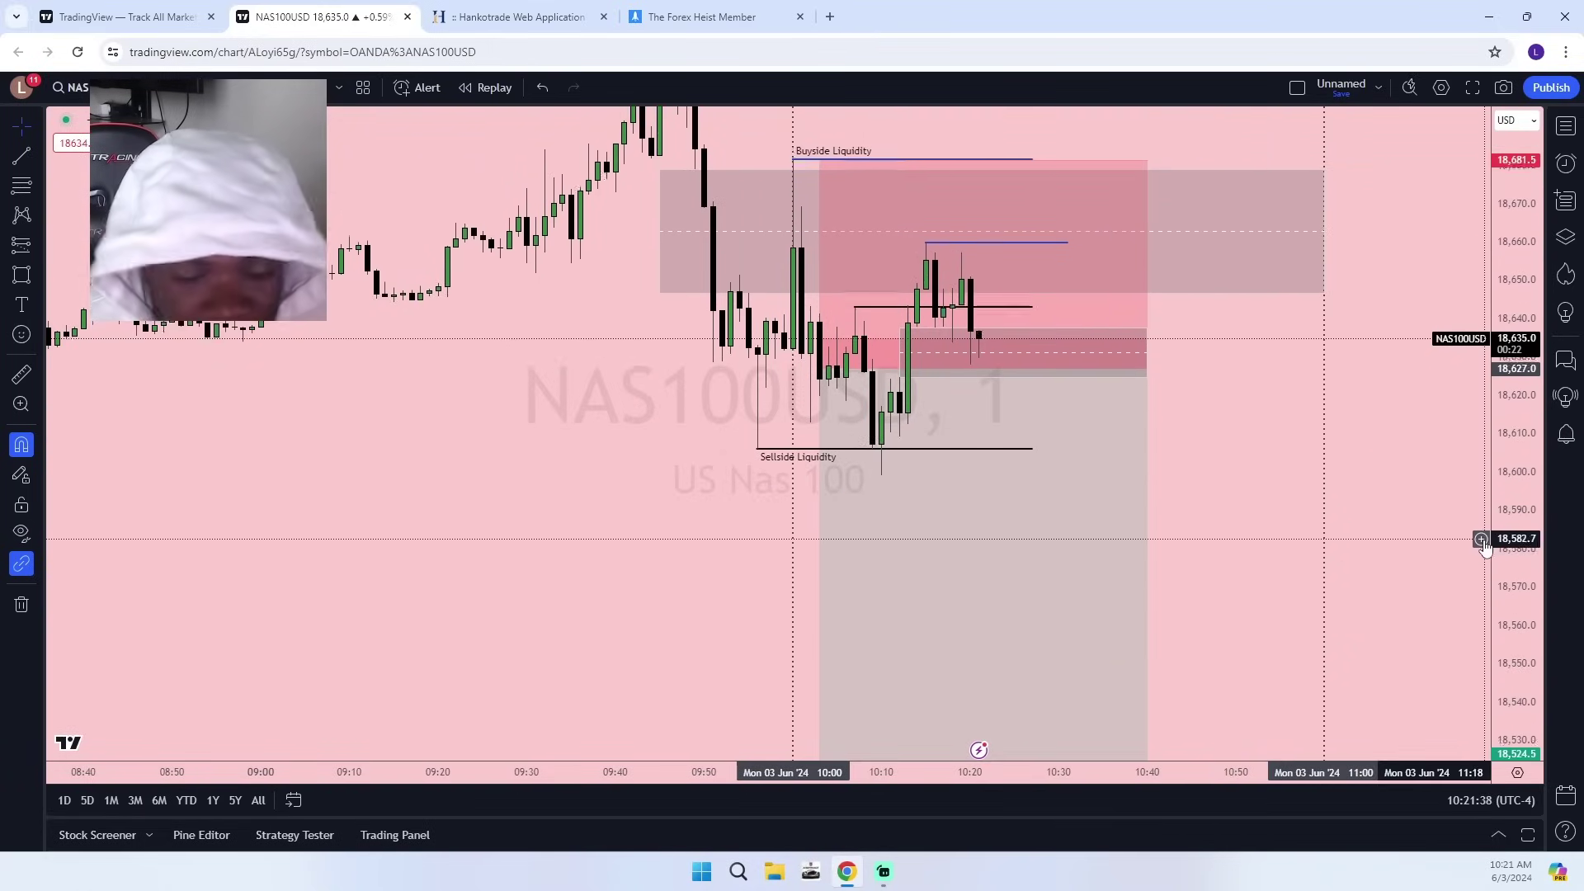
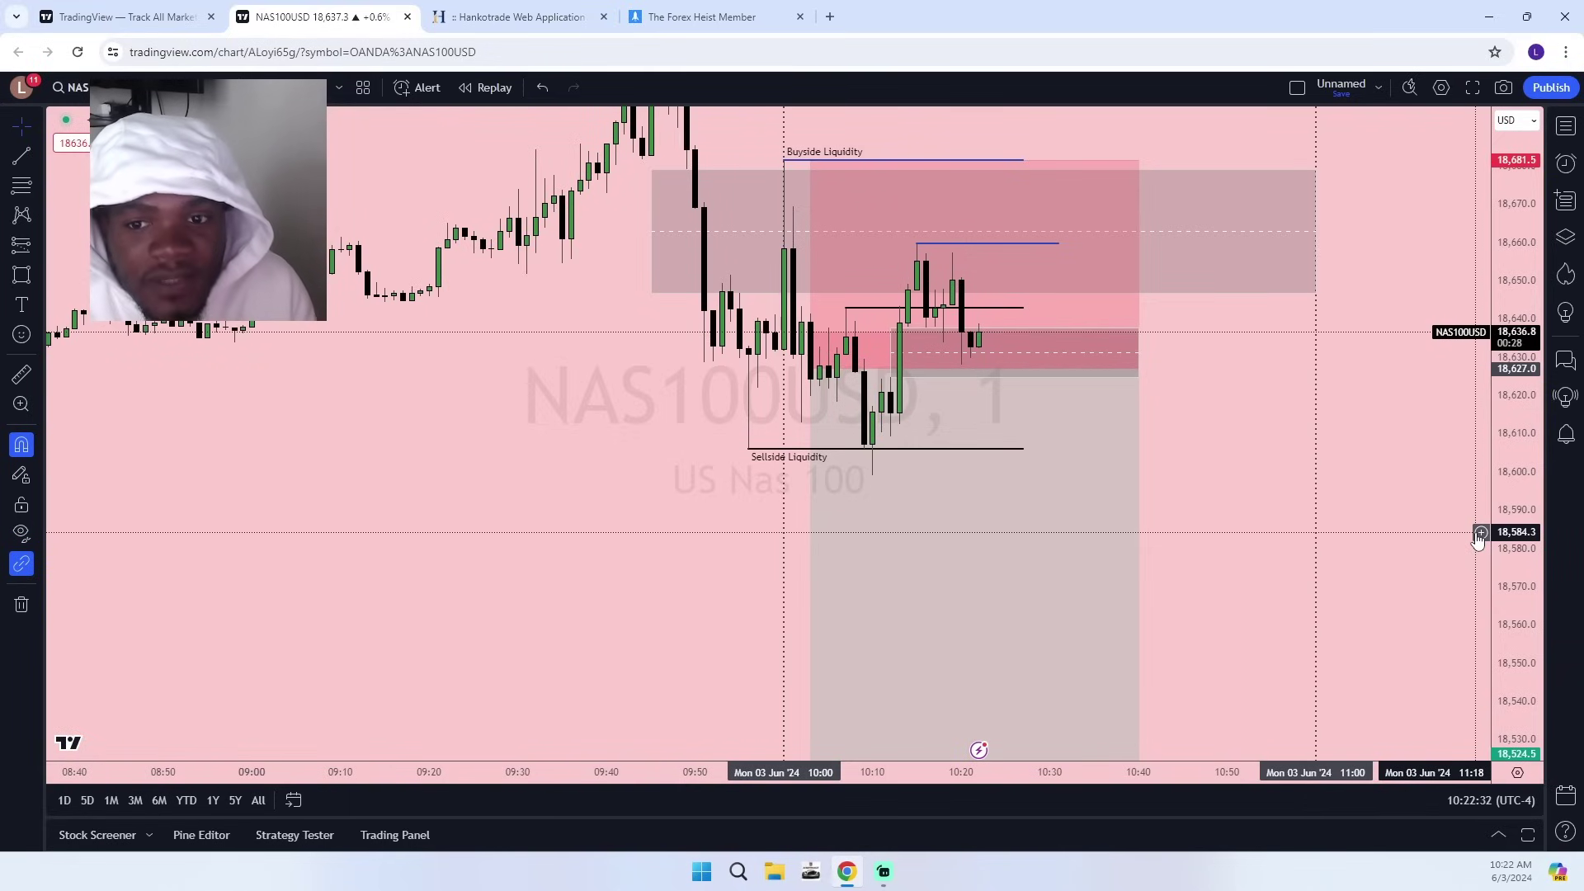
{"action": "scroll", "coordinate": [1222, 467], "scroll_direction": "up", "scroll_amount": 2}
{"action": "left_click_drag", "start_coordinate": [1137, 488], "coordinate": [1194, 574]}
{"action": "left_click_drag", "start_coordinate": [1514, 645], "coordinate": [1507, 306]}
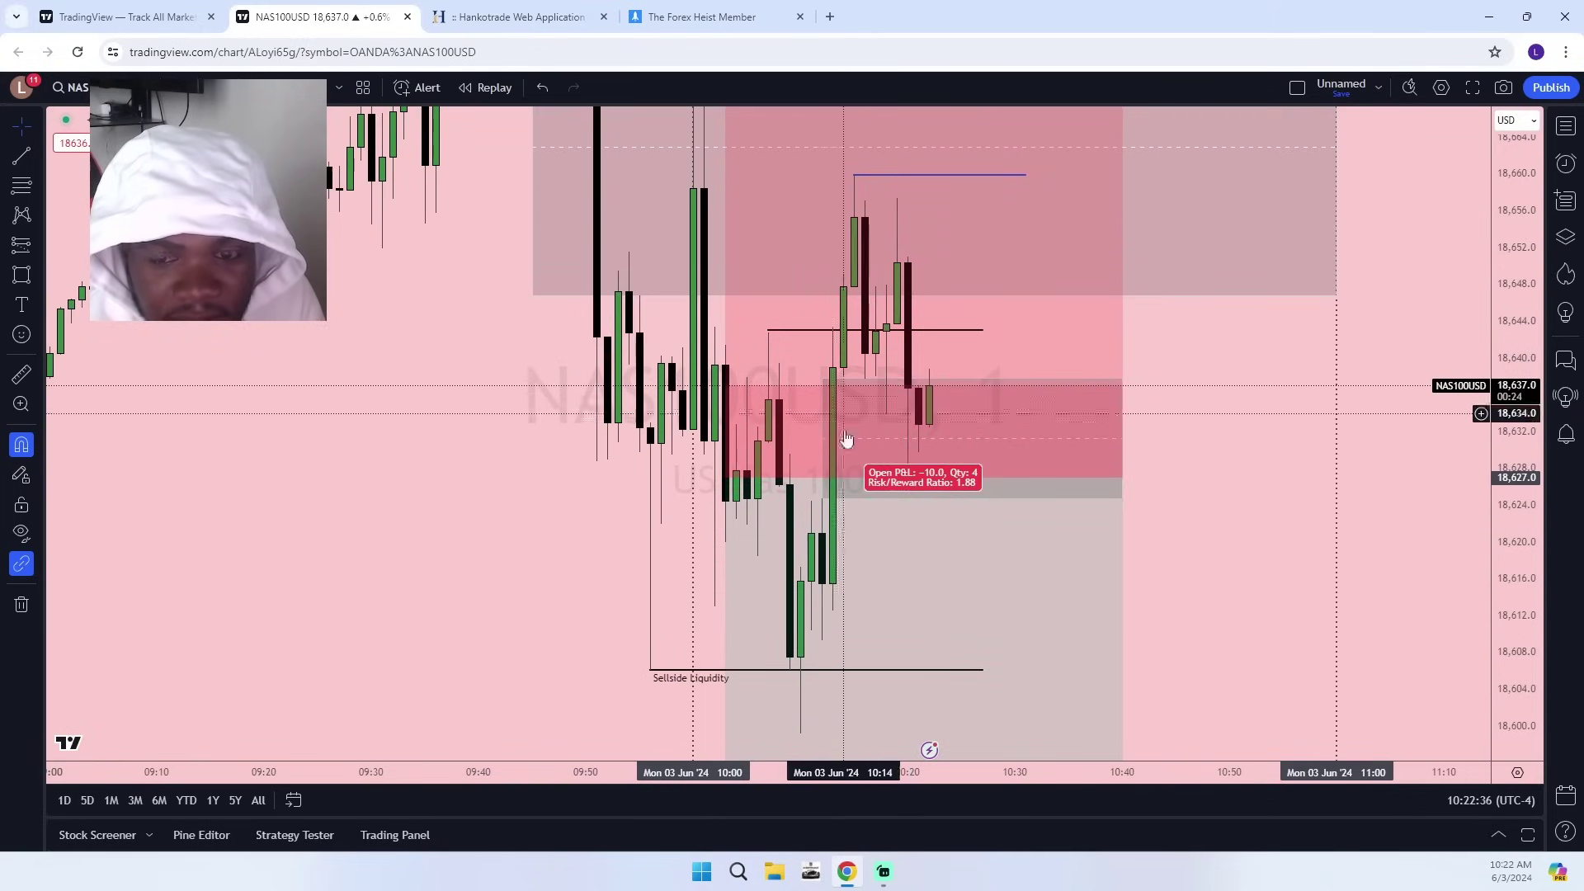
{"action": "left_click", "coordinate": [825, 413]}
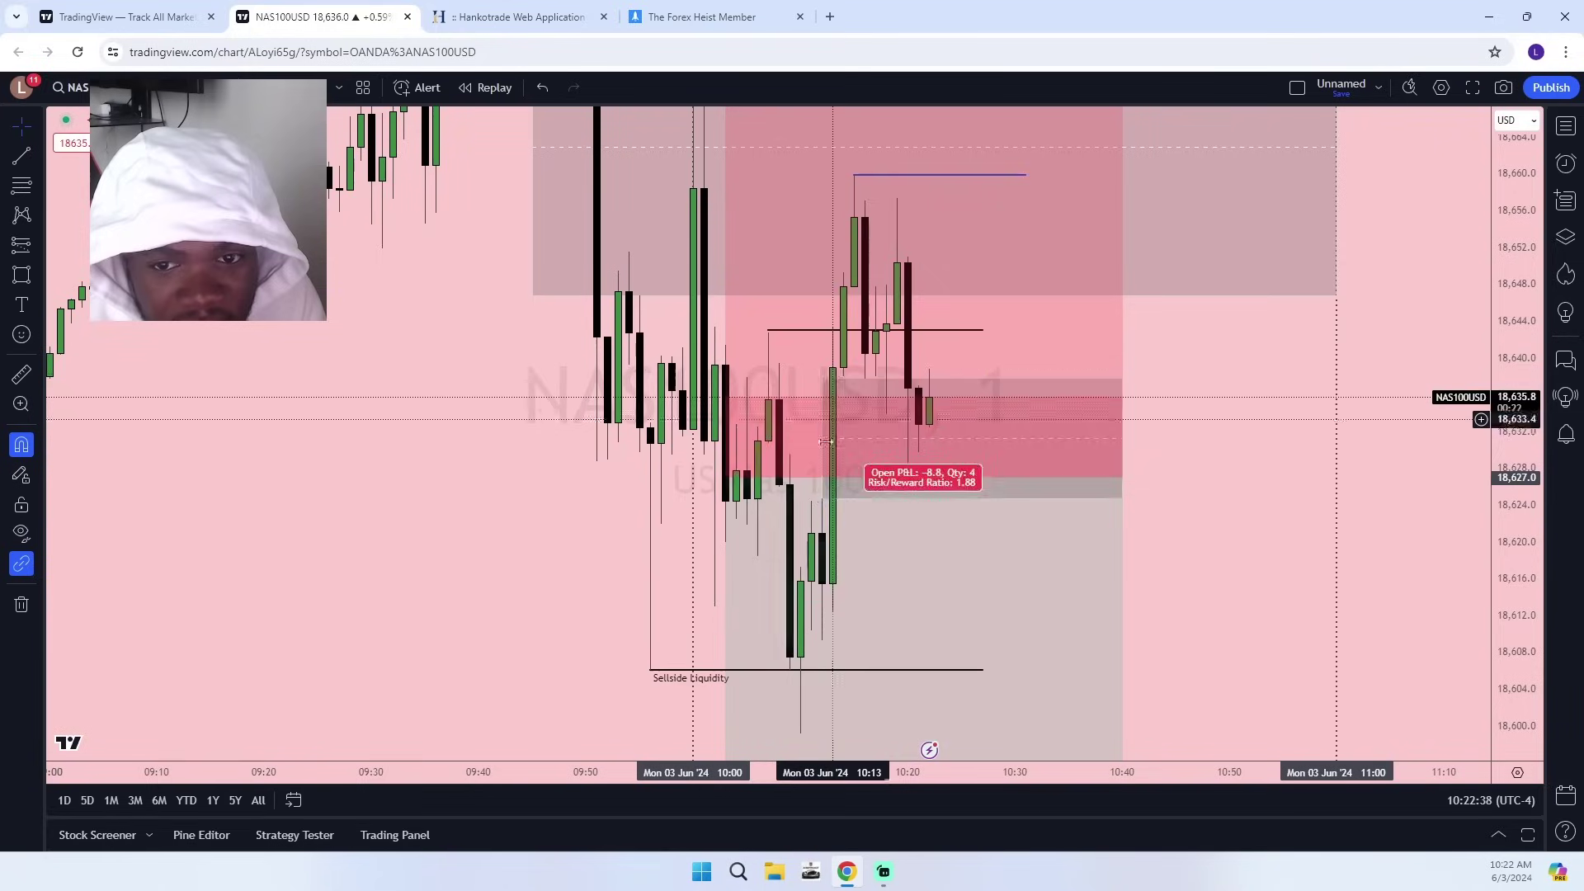
{"action": "left_click_drag", "start_coordinate": [1196, 368], "coordinate": [1269, 379]}
{"action": "left_click_drag", "start_coordinate": [1521, 257], "coordinate": [1521, 330]}
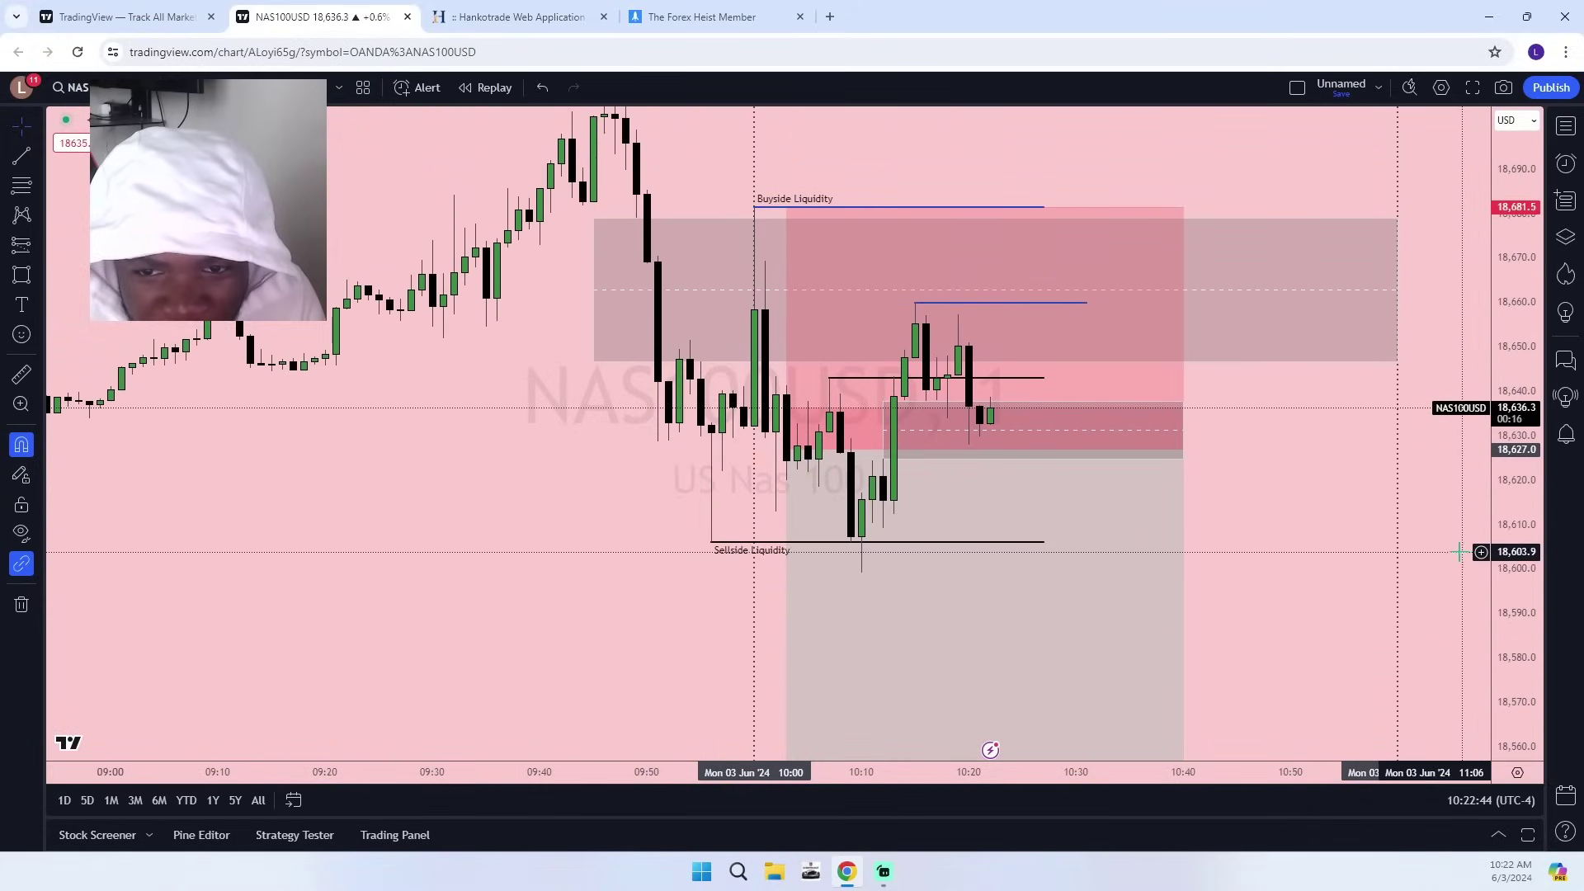
Examine the opening 10:23 candle against the black level line, the lower gray zone and the buyside and sellside liquidity lines.
{"action": "scroll", "coordinate": [1329, 477], "scroll_direction": "up", "scroll_amount": 2}
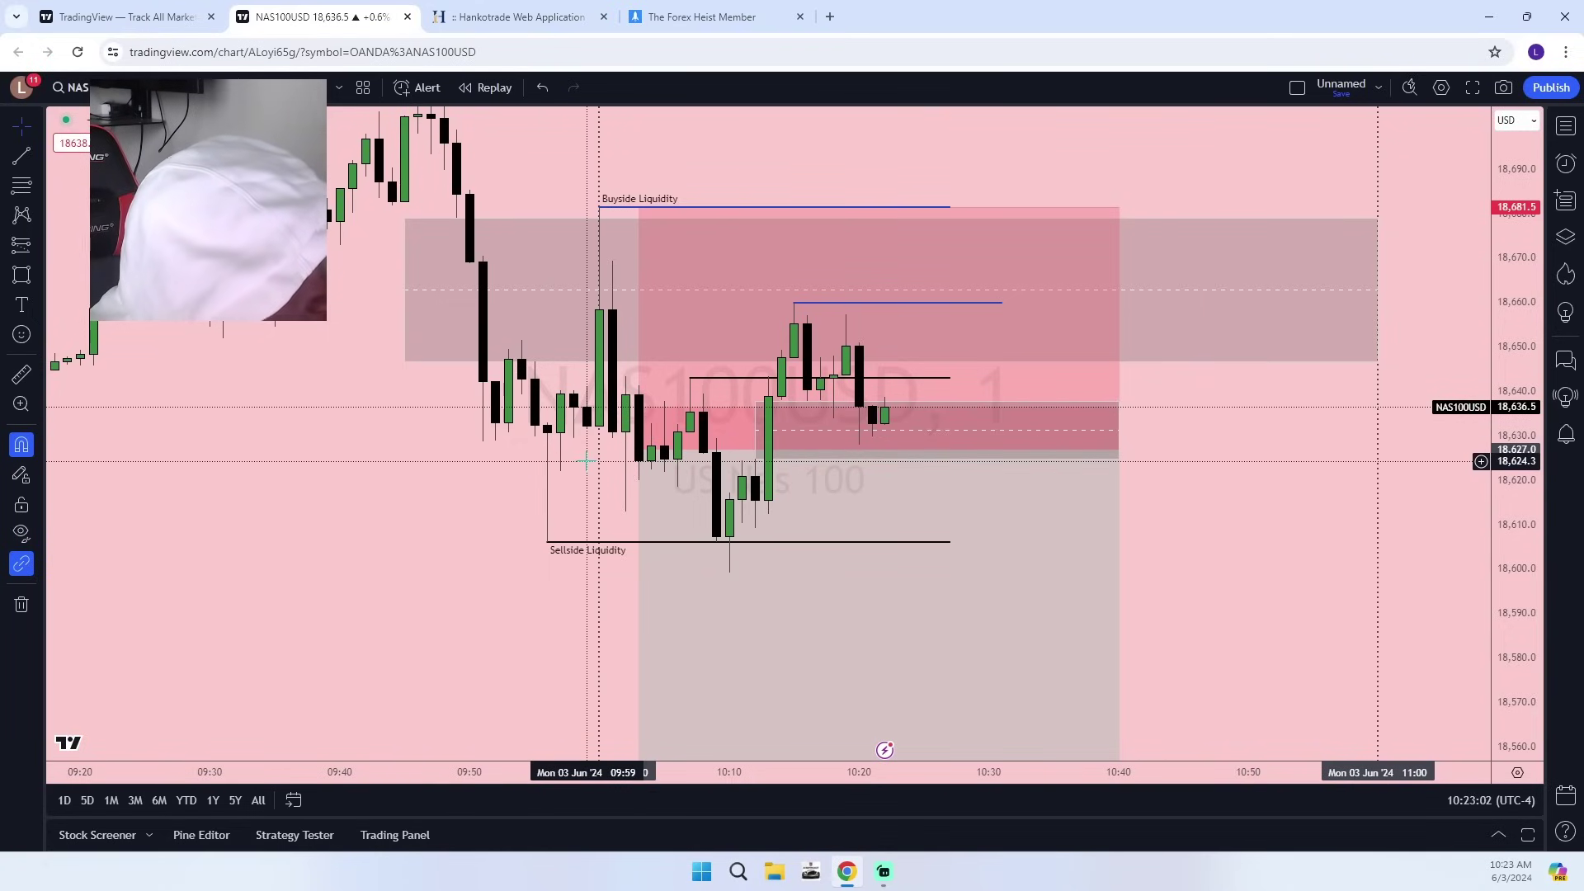
{"action": "left_click_drag", "start_coordinate": [1181, 545], "coordinate": [1244, 411]}
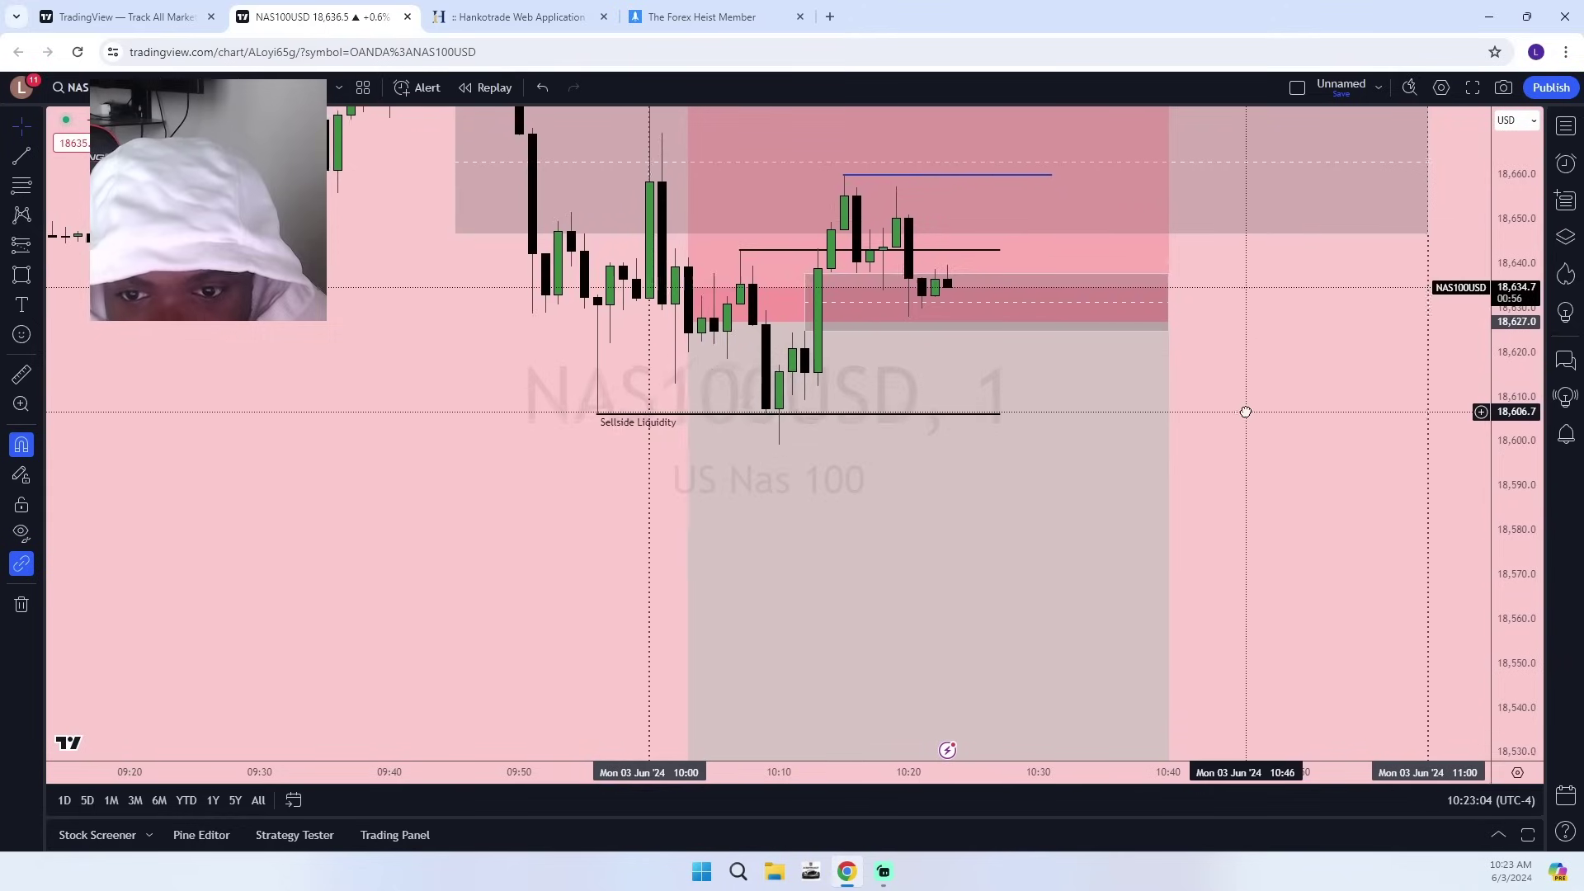
{"action": "scroll", "coordinate": [1255, 405], "scroll_direction": "down", "scroll_amount": 5}
{"action": "scroll", "coordinate": [1305, 445], "scroll_direction": "up", "scroll_amount": 2}
{"action": "left_click_drag", "start_coordinate": [1306, 462], "coordinate": [1268, 593]}
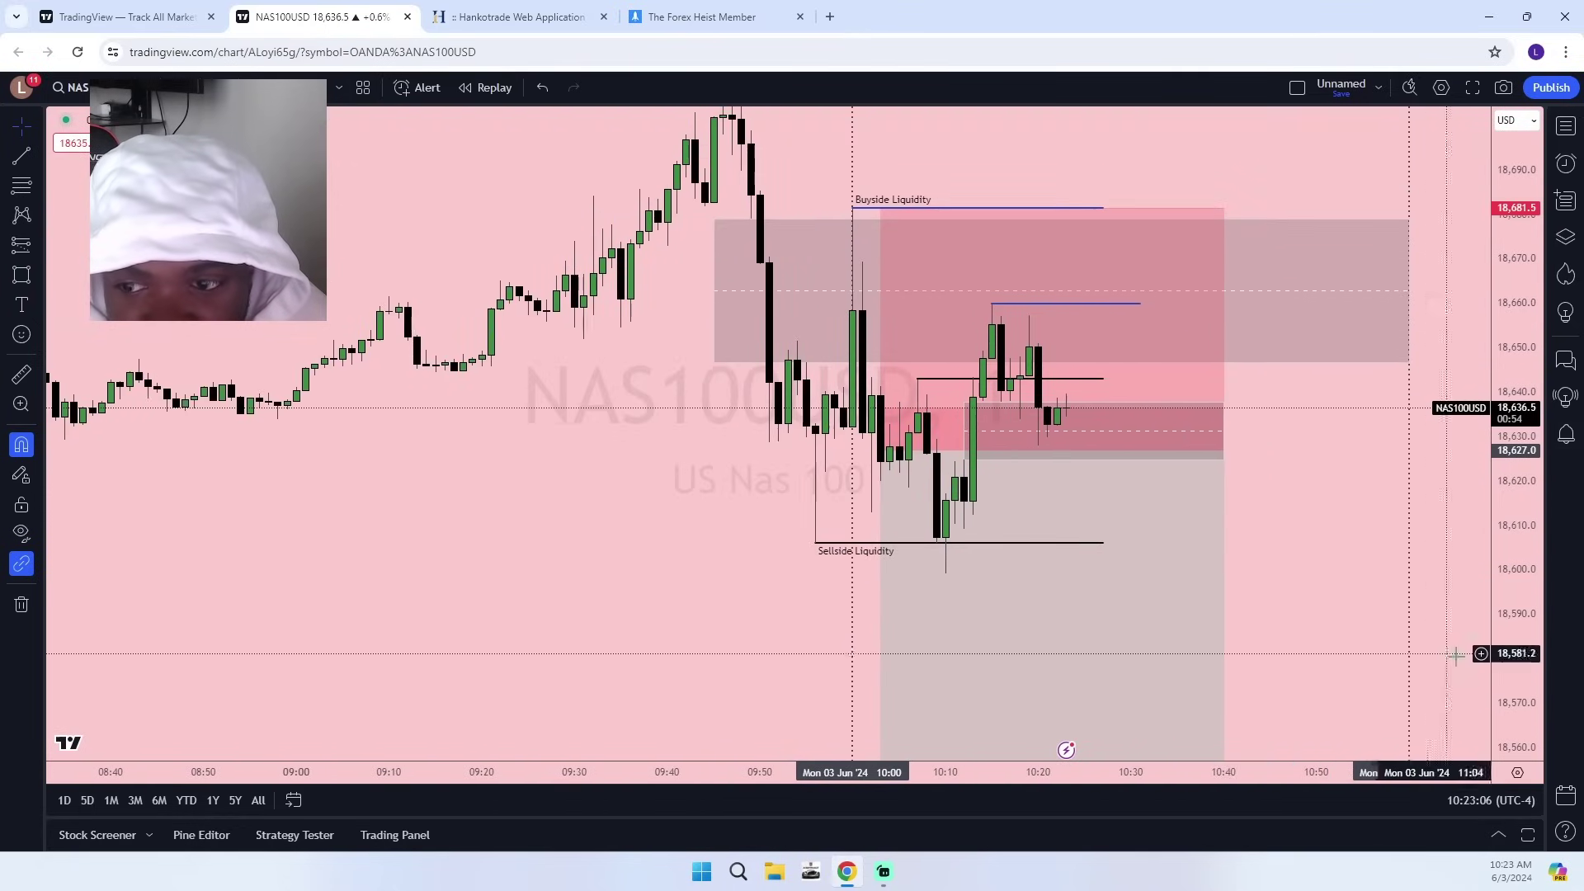
{"action": "left_click_drag", "start_coordinate": [1516, 669], "coordinate": [1515, 491]}
{"action": "scroll", "coordinate": [1383, 554], "scroll_direction": "up", "scroll_amount": 2}
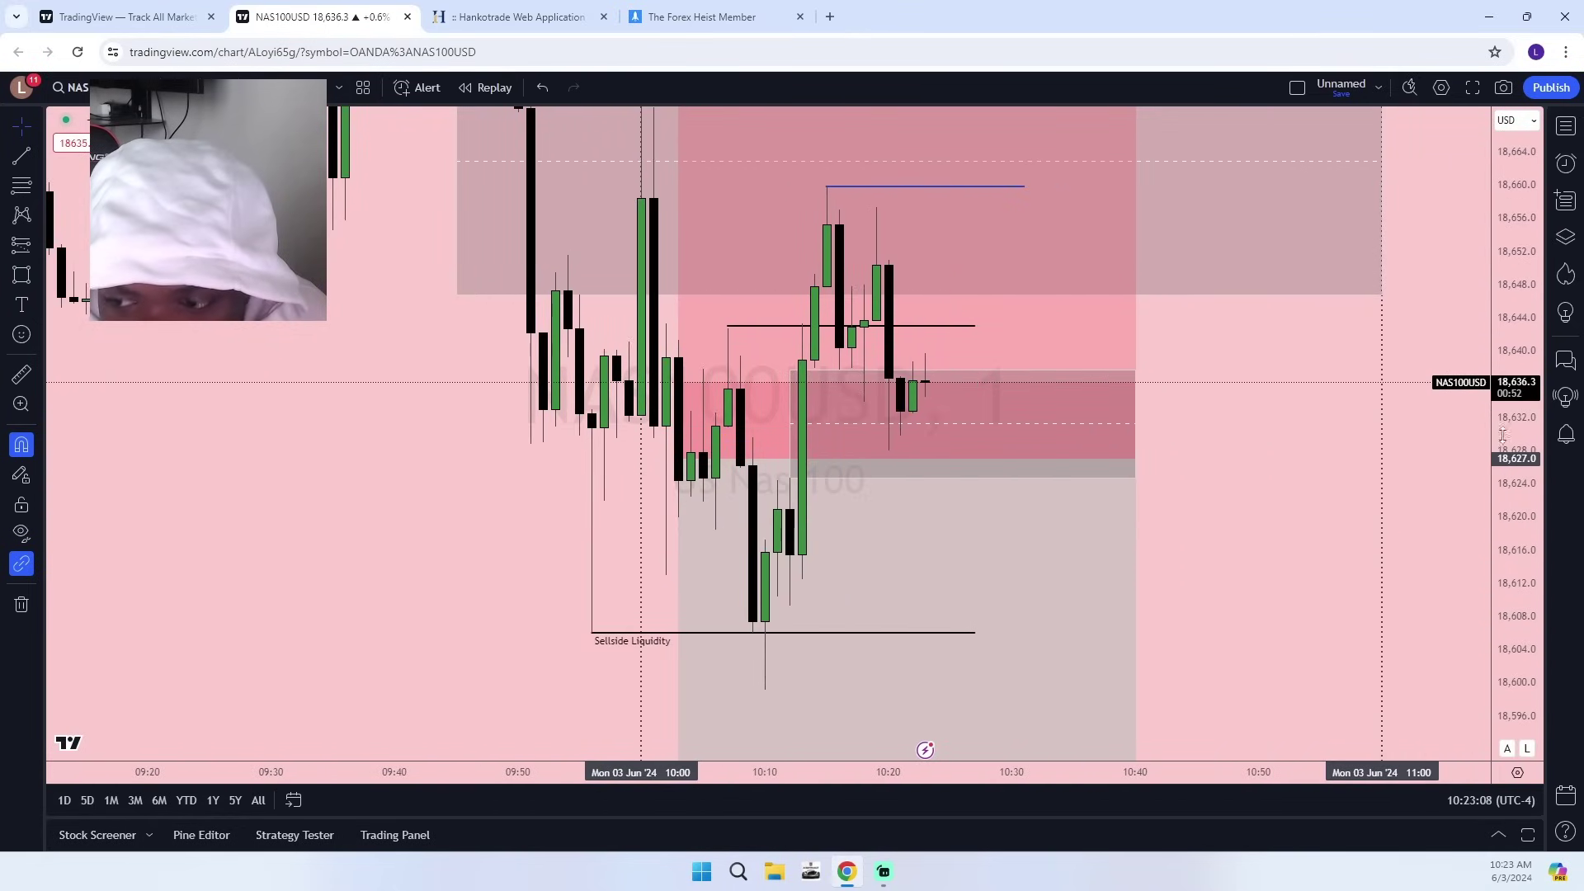
{"action": "left_click_drag", "start_coordinate": [1510, 396], "coordinate": [1508, 299]}
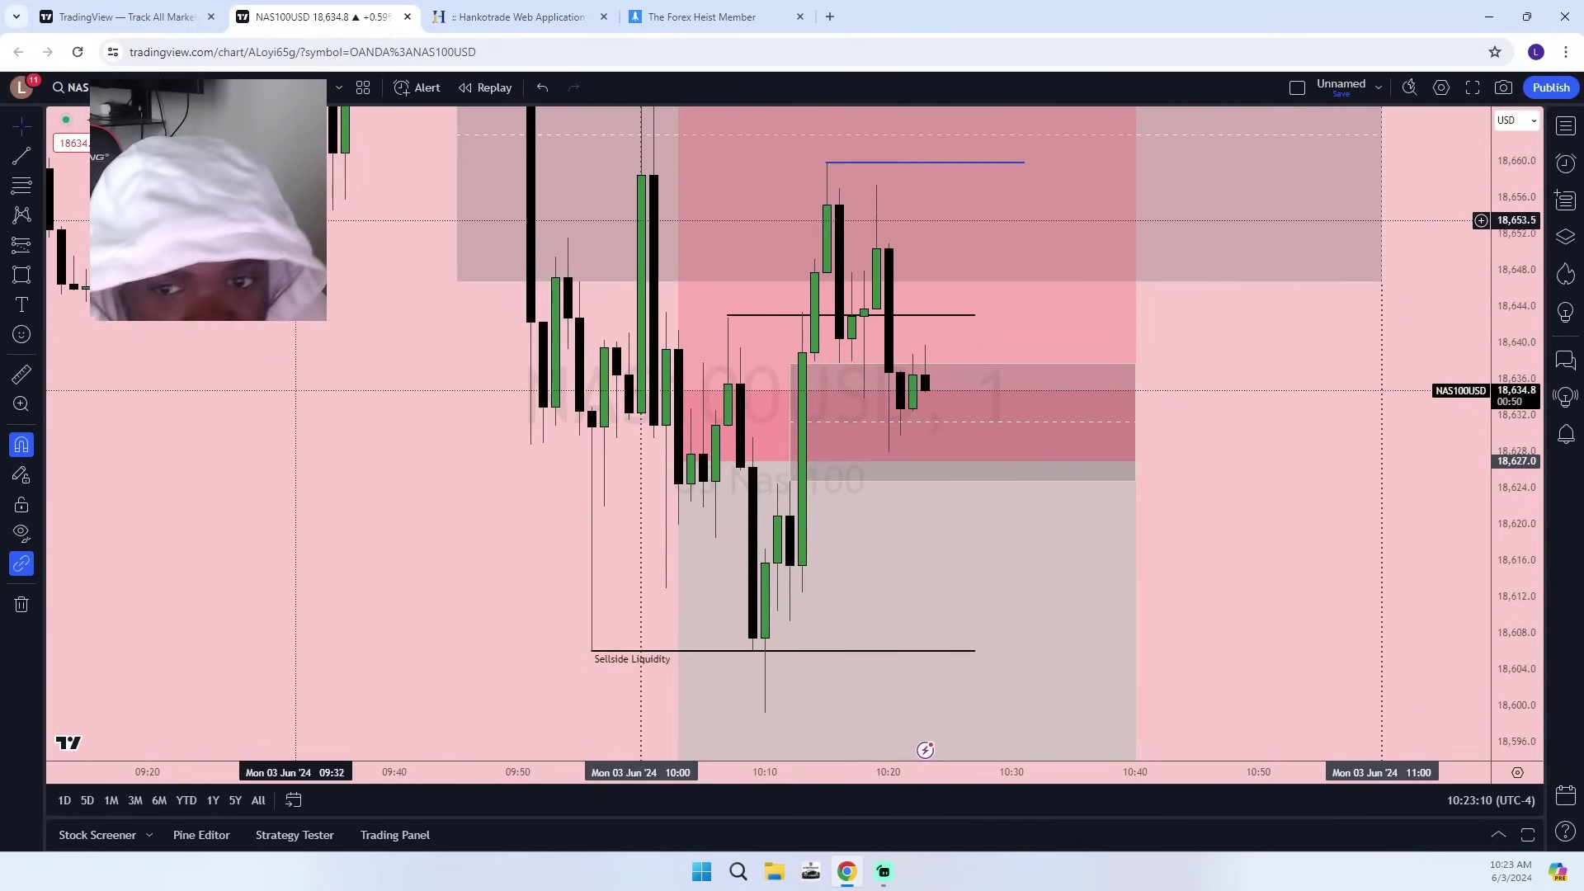
{"action": "scroll", "coordinate": [919, 429], "scroll_direction": "down", "scroll_amount": 2}
{"action": "scroll", "coordinate": [922, 427], "scroll_direction": "up", "scroll_amount": 2}
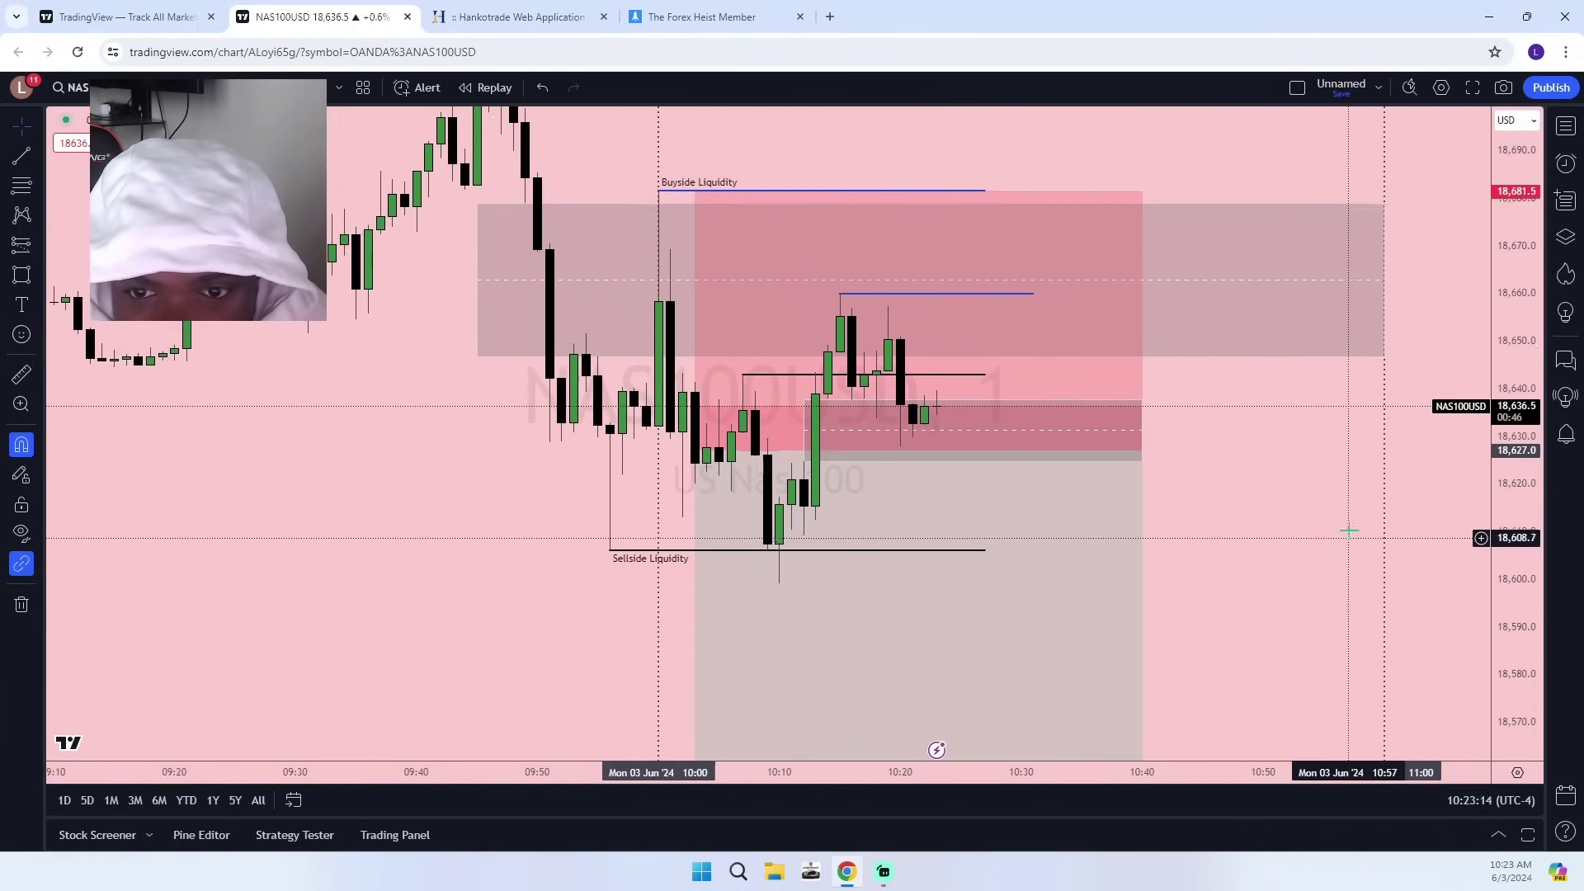
Delete the black horizontal level line just above the lower gray zone.
{"action": "left_click", "coordinate": [1388, 239]}
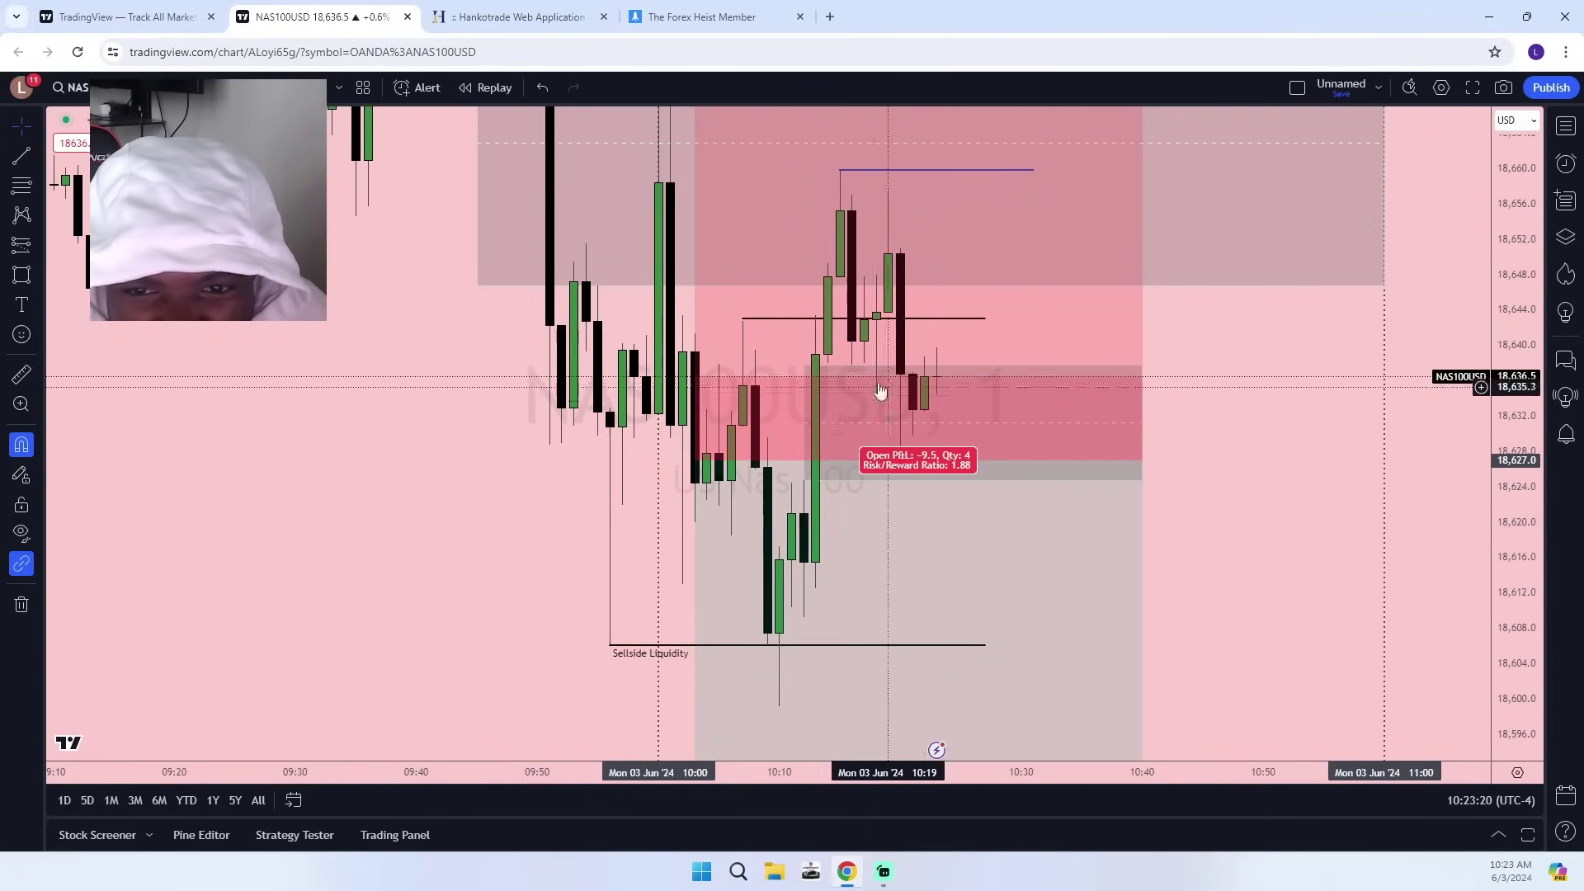
{"action": "left_click", "coordinate": [982, 318]}
{"action": "left_click", "coordinate": [1072, 131]}
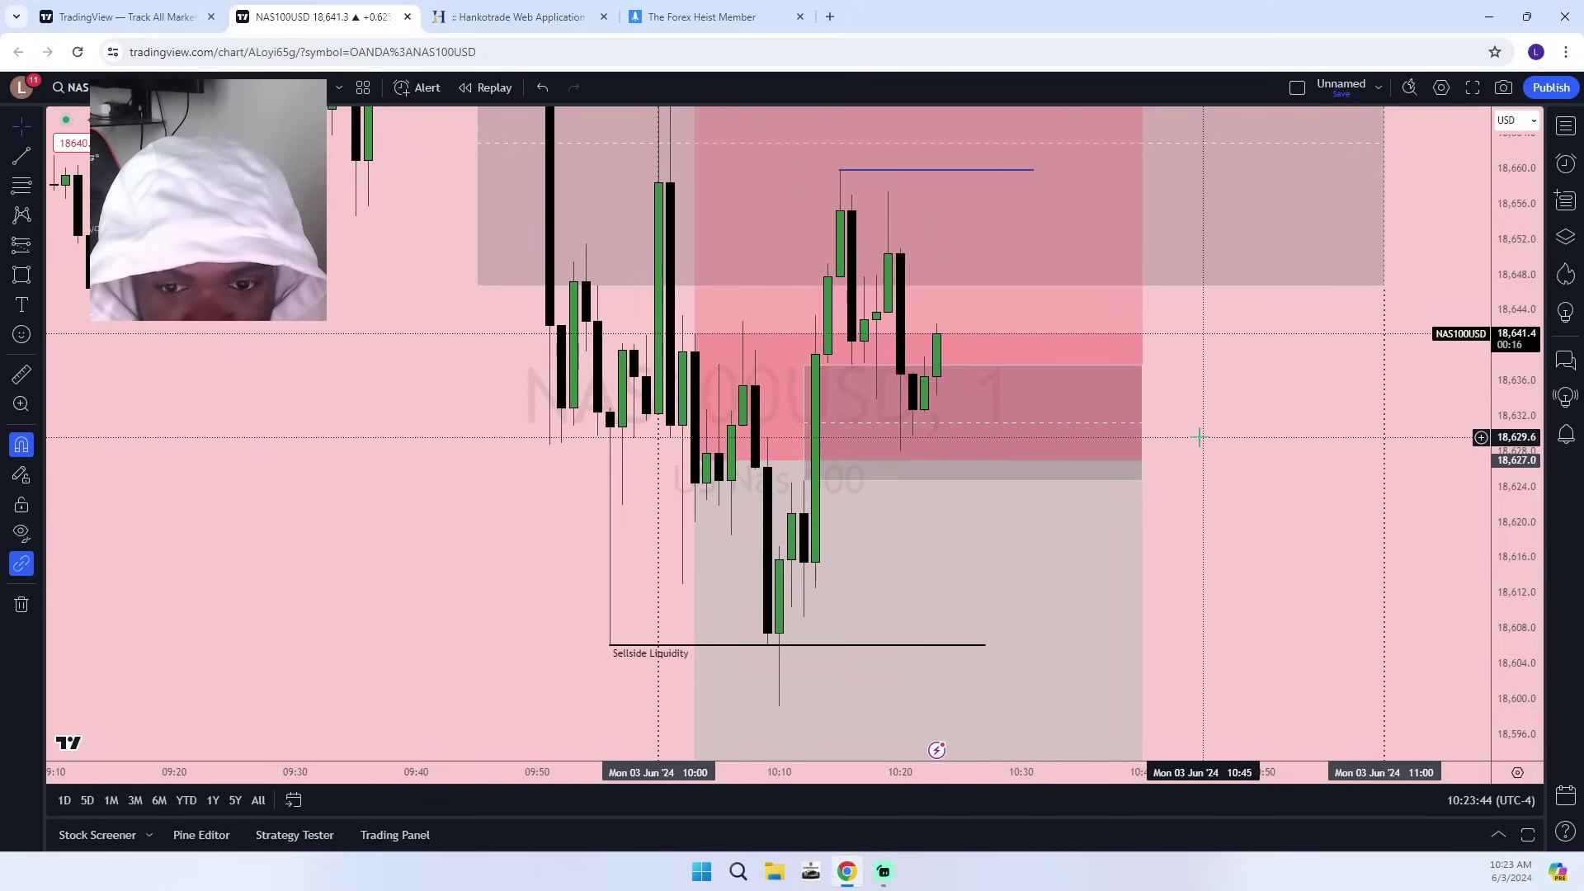
Switch the NAS100USD chart to the 4-hour timeframe and examine price against the upper buyside liquidity line and the large gray zone.
{"action": "left_click_drag", "start_coordinate": [1527, 241], "coordinate": [1525, 383]}
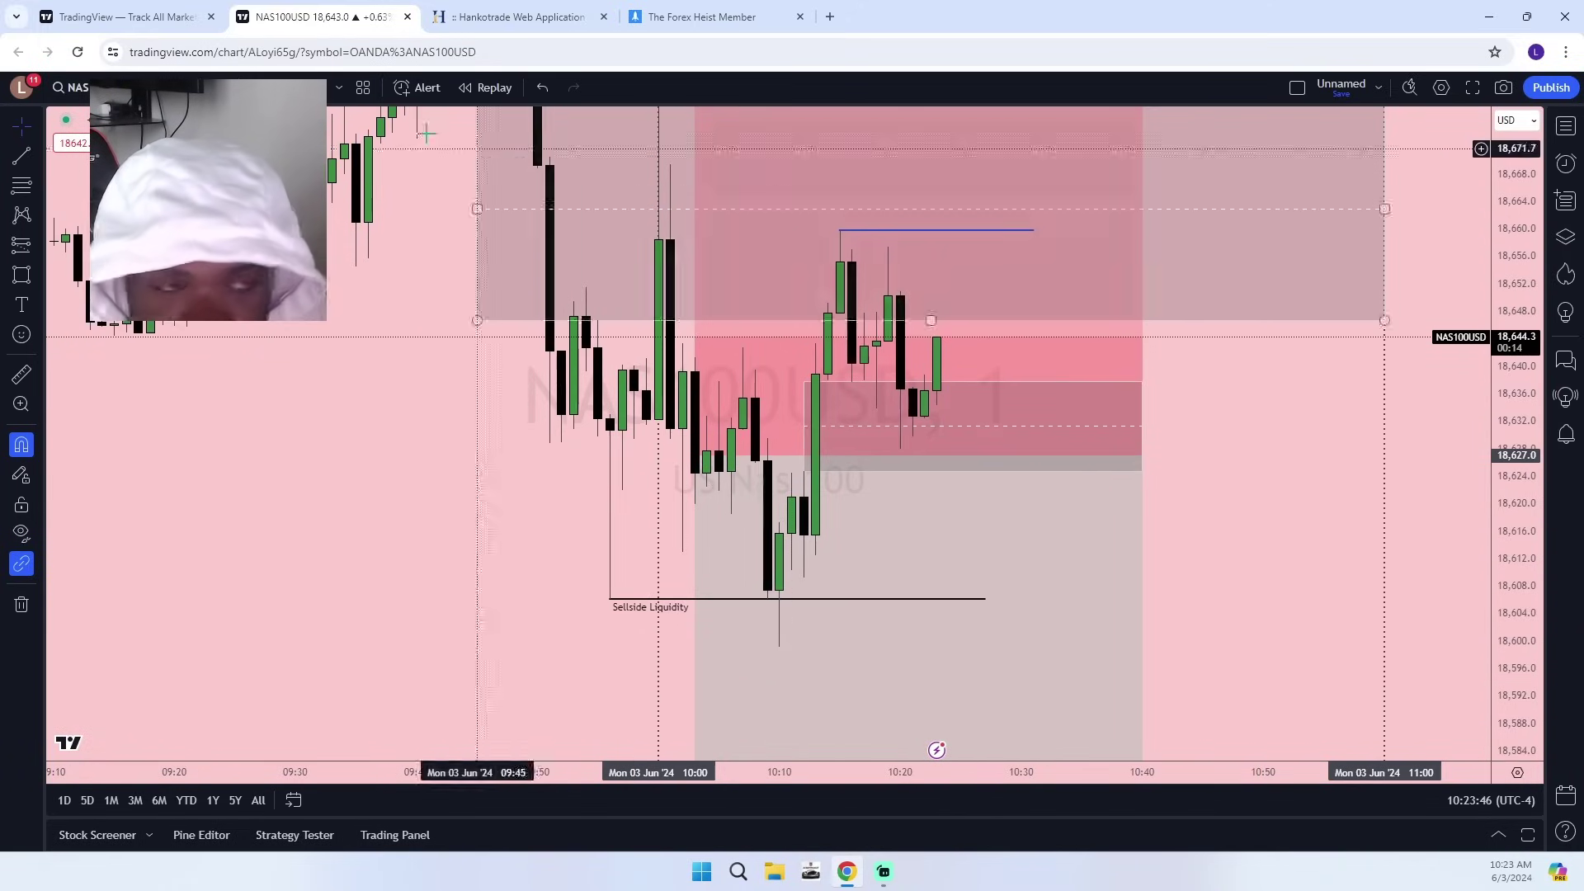
{"action": "left_click", "coordinate": [218, 87]}
{"action": "left_click", "coordinate": [201, 633]}
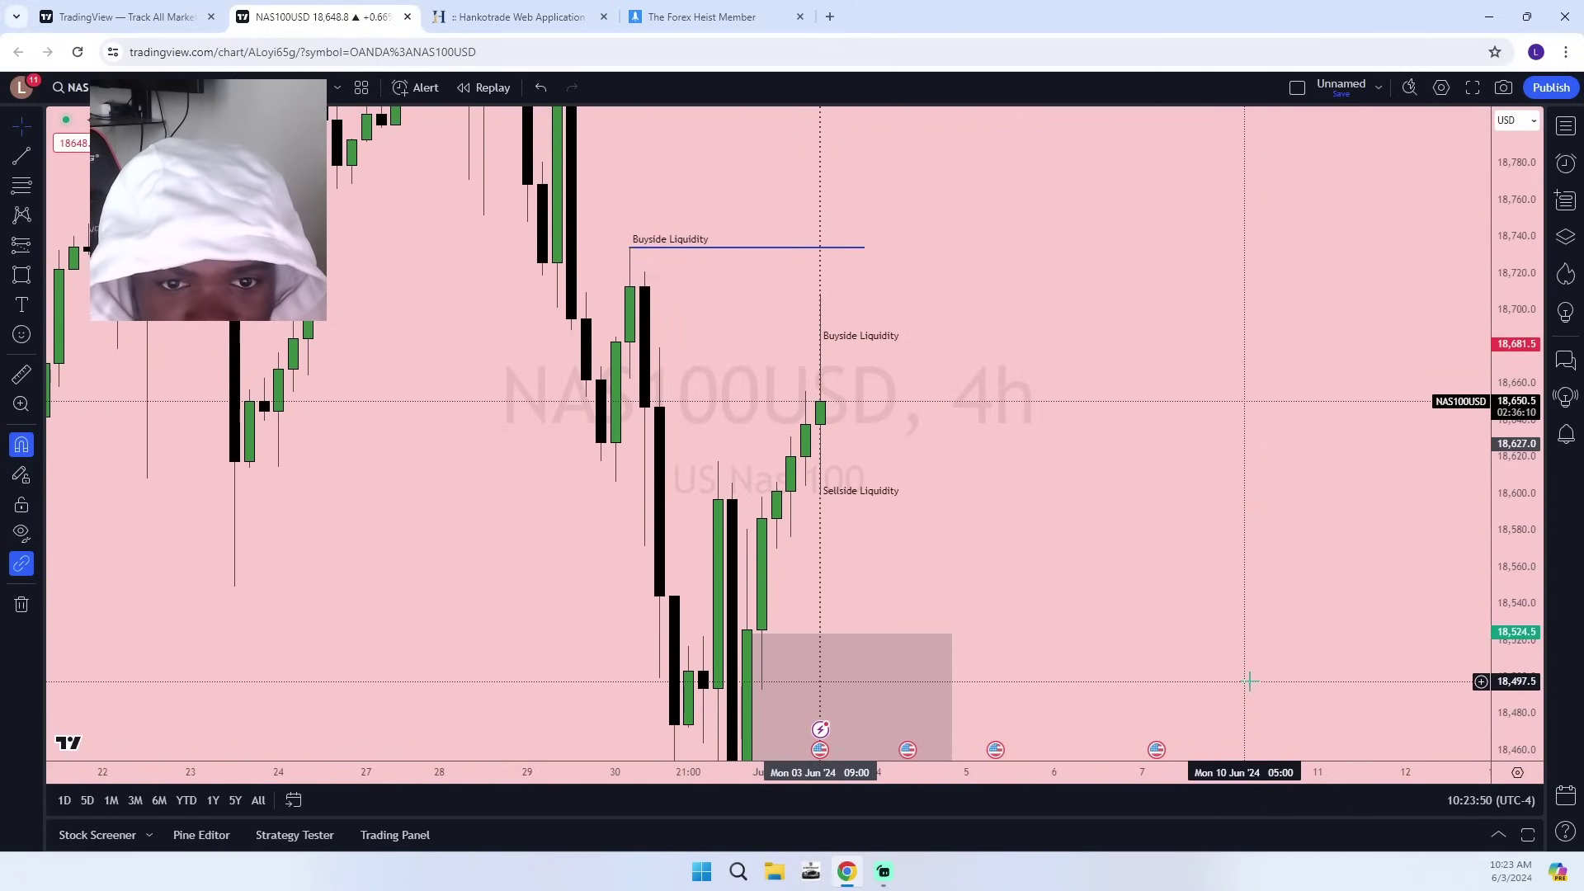
{"action": "left_click_drag", "start_coordinate": [1004, 599], "coordinate": [1188, 416]}
{"action": "mouse_move", "coordinate": [1490, 272]}
{"action": "left_mouse_down"}
{"action": "mouse_move", "coordinate": [1492, 595]}
{"action": "mouse_move", "coordinate": [1492, 248]}
{"action": "left_mouse_up"}
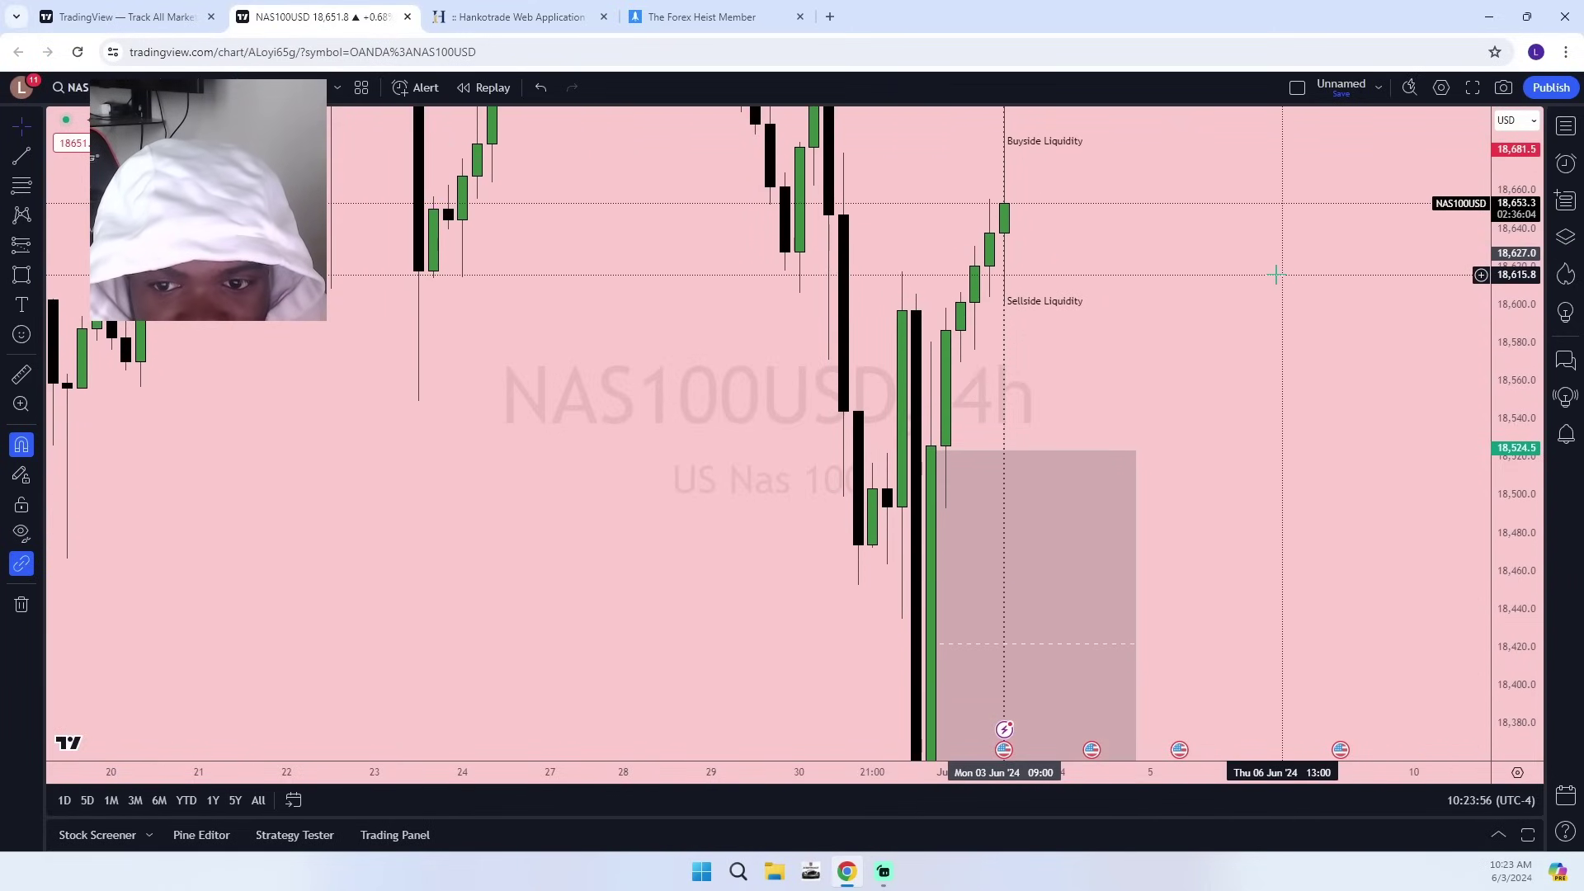
{"action": "left_click_drag", "start_coordinate": [1275, 275], "coordinate": [1264, 555]}
{"action": "left_click", "coordinate": [887, 332]}
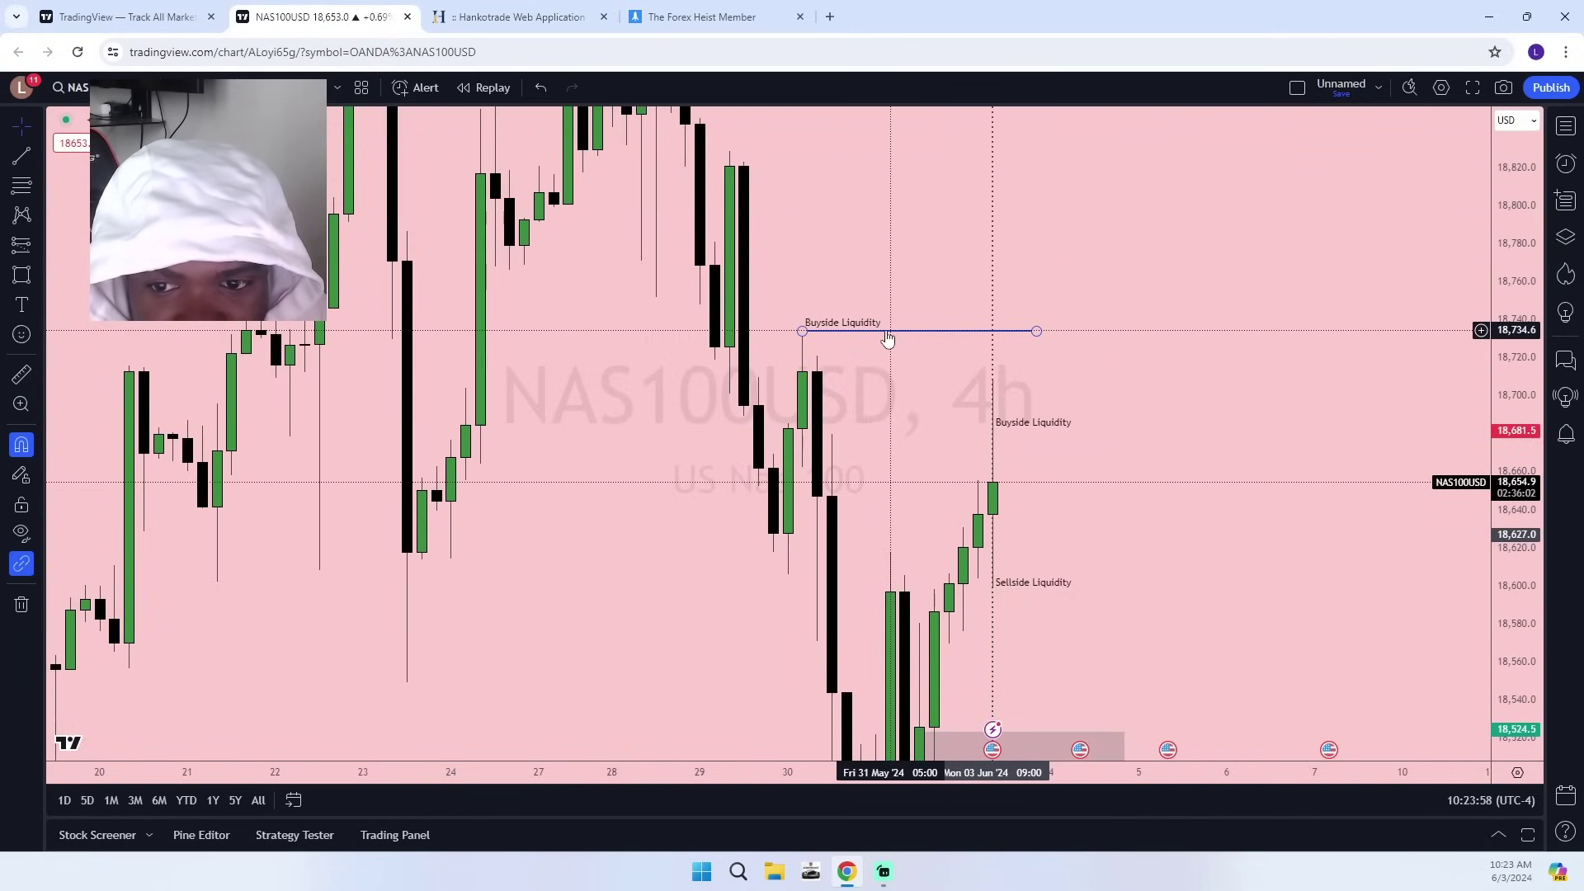
Switch the chart to the 1-hour timeframe and examine the 10:00 candle inside the gray zone between the buyside and sellside liquidity levels.
{"action": "left_click", "coordinate": [177, 88]}
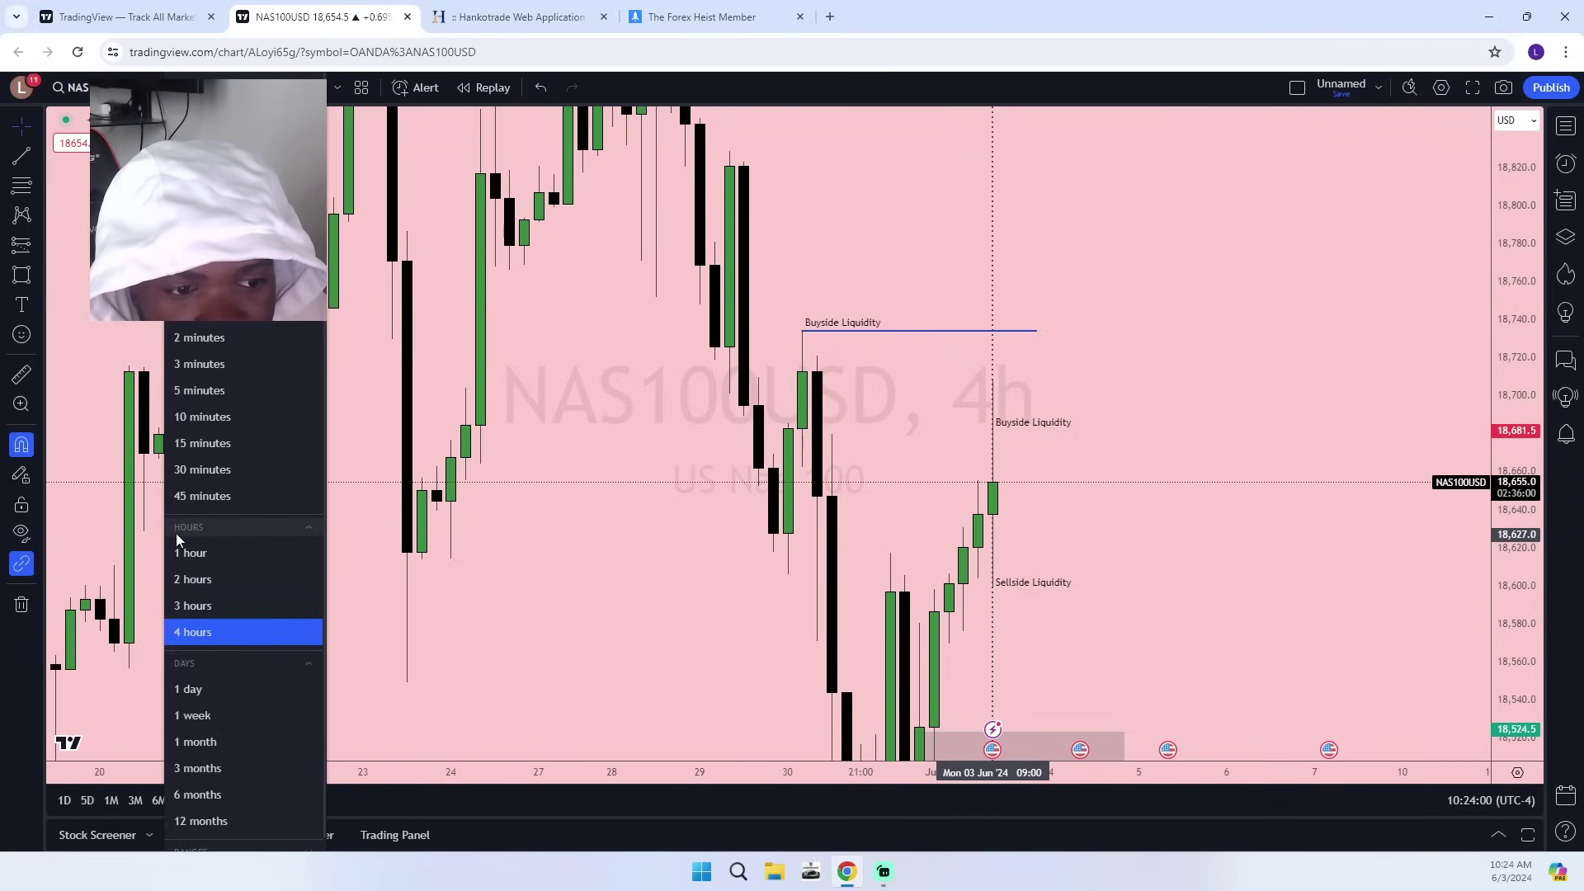
{"action": "left_click", "coordinate": [176, 533]}
{"action": "scroll", "coordinate": [1101, 722], "scroll_direction": "right", "scroll_amount": 5}
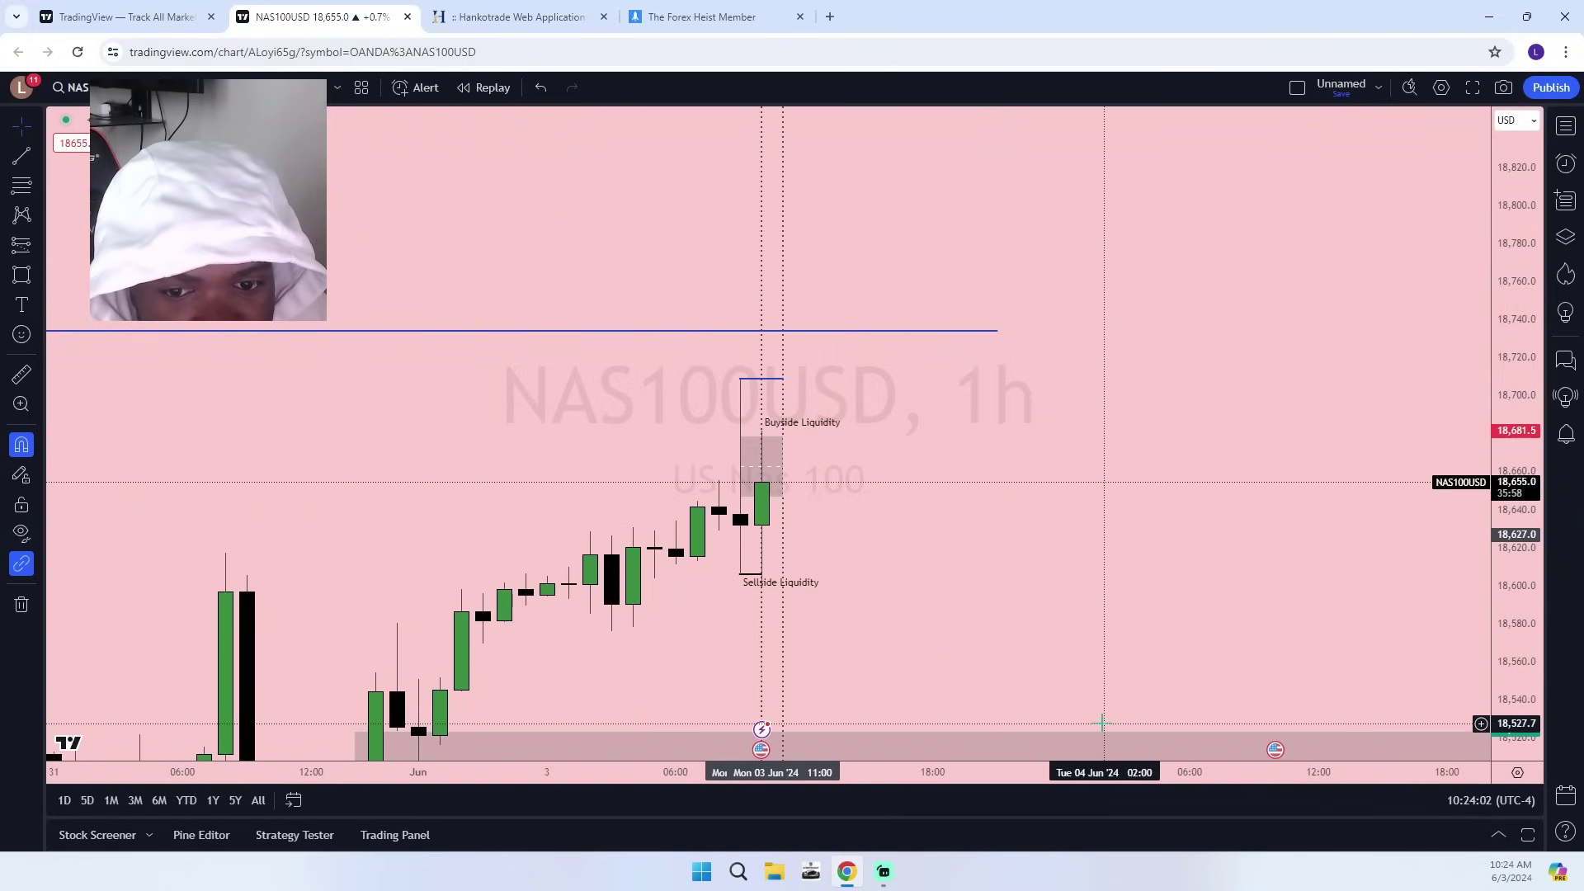
{"action": "left_click_drag", "start_coordinate": [759, 610], "coordinate": [1250, 551]}
{"action": "scroll", "coordinate": [1393, 584], "scroll_direction": "up", "scroll_amount": 6}
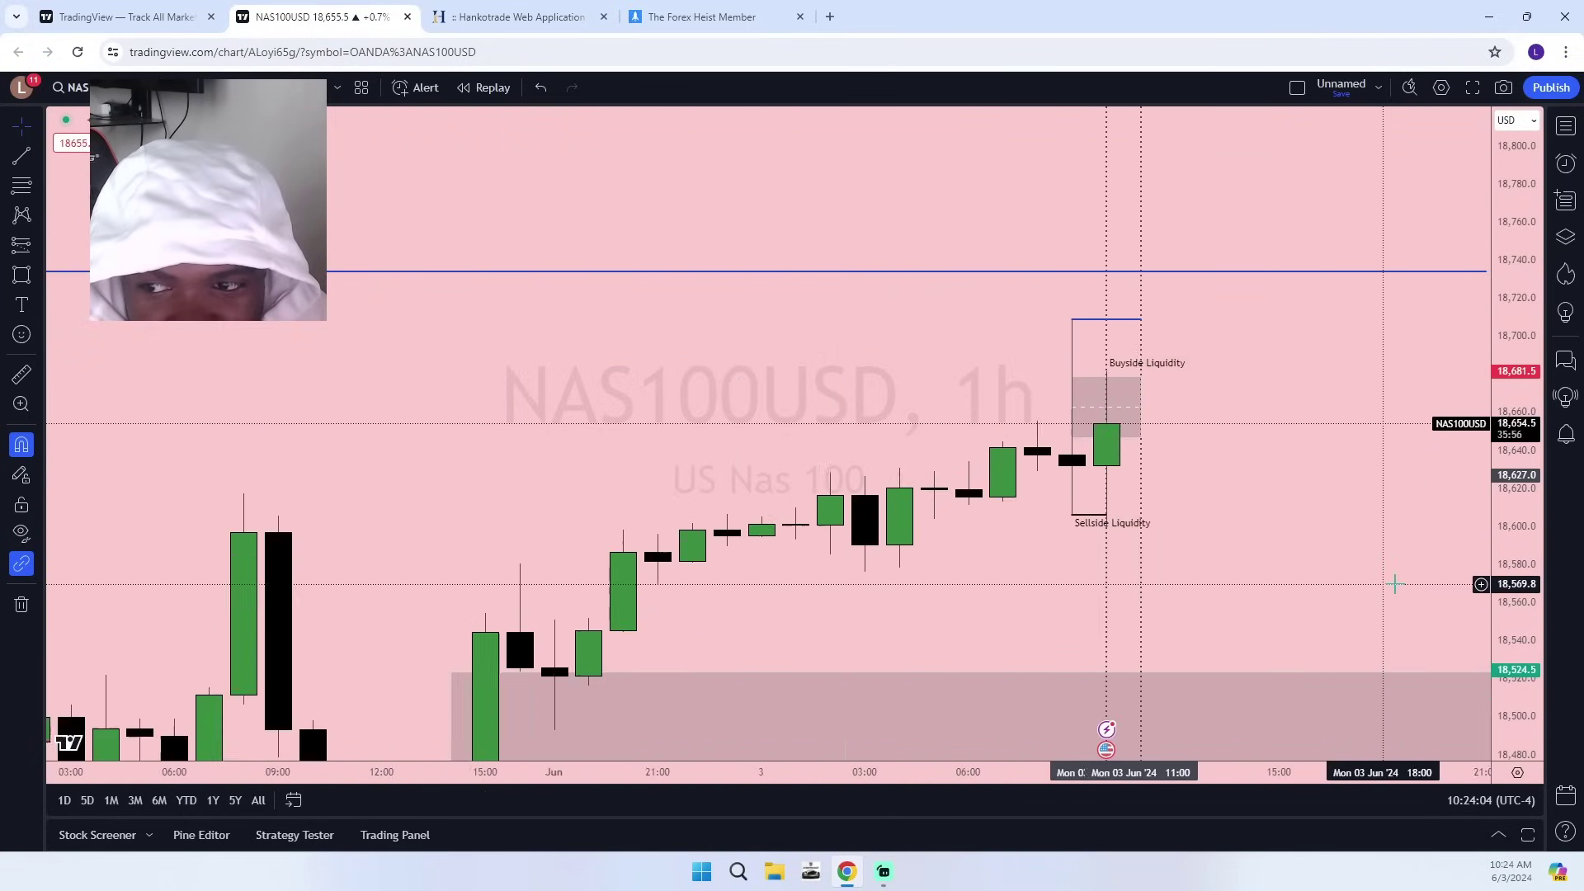
{"action": "left_click_drag", "start_coordinate": [1506, 645], "coordinate": [1500, 375]}
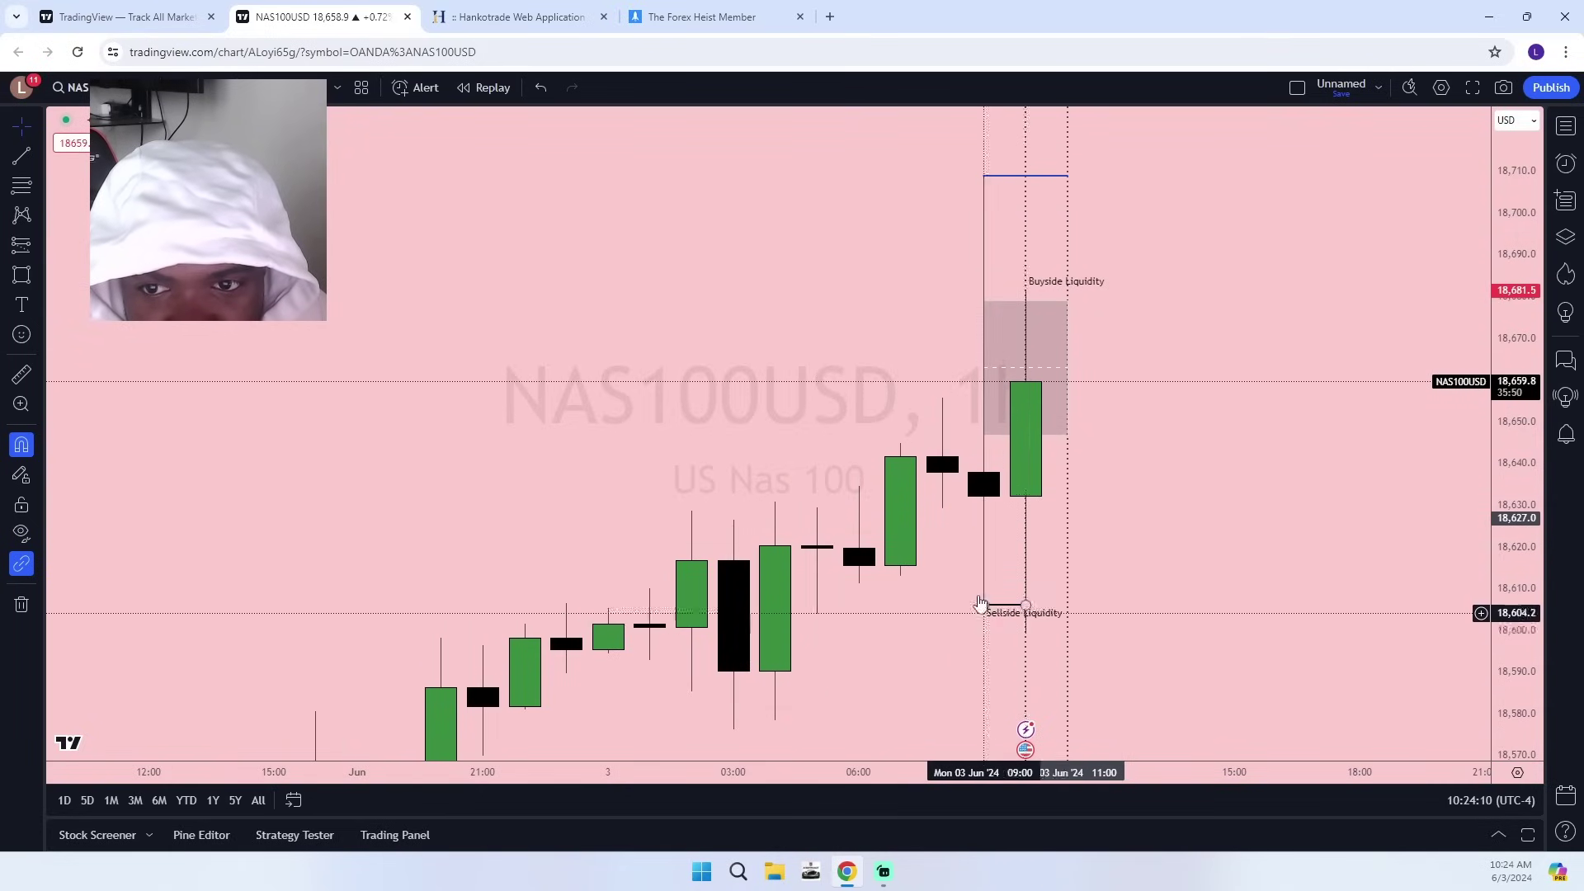
Check the 10:20 candle against the short blue line on the 5-minute timeframe, and return to the 1-minute timeframe.
{"action": "left_click", "coordinate": [179, 88]}
{"action": "left_click", "coordinate": [235, 392]}
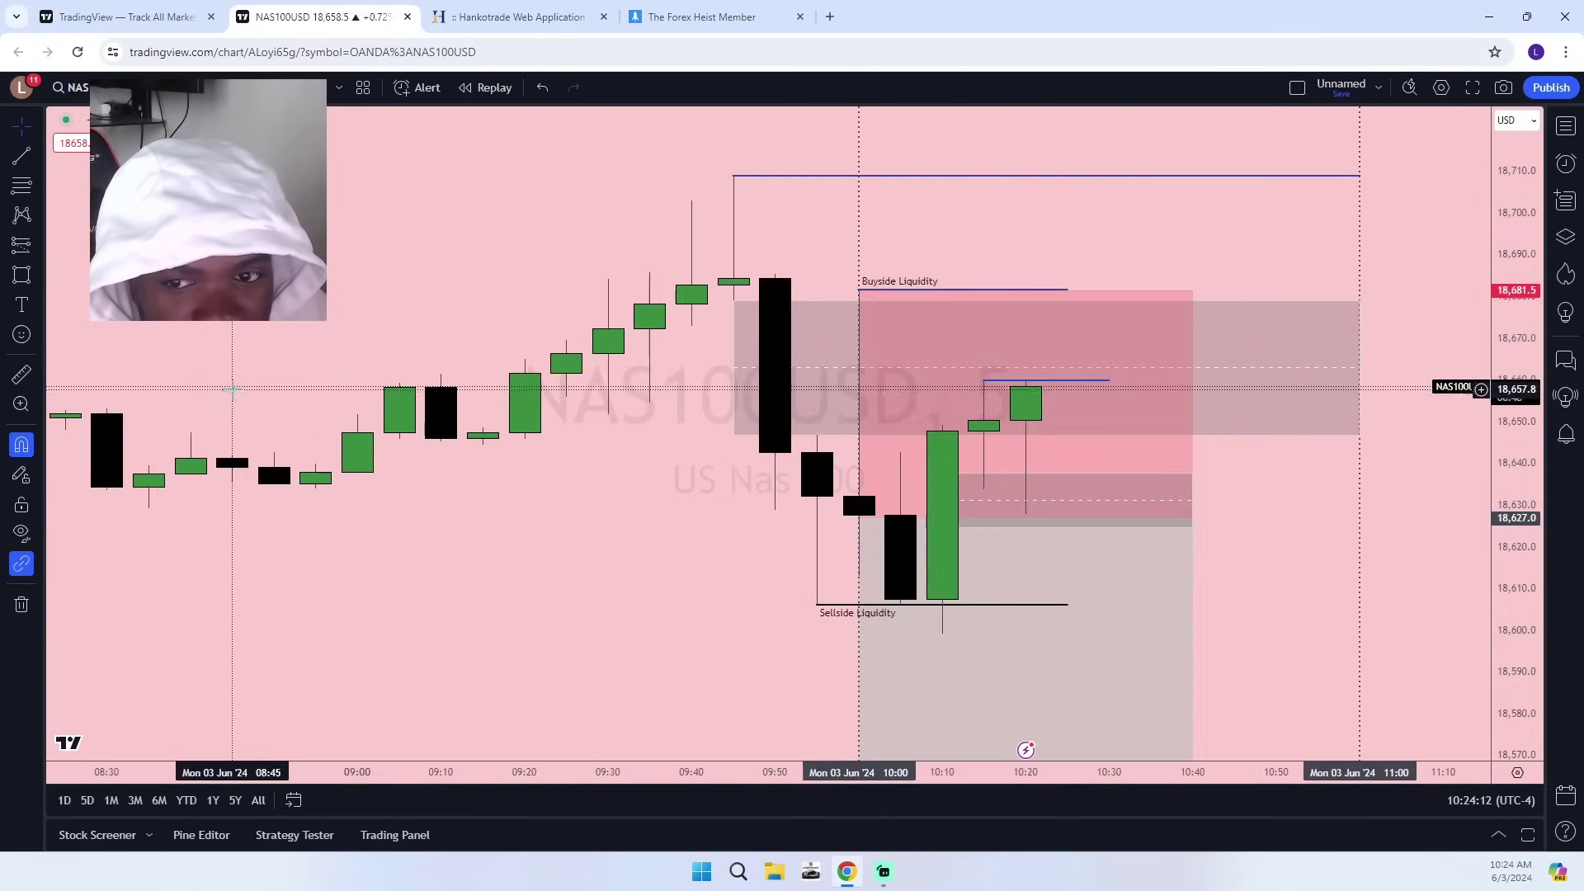
{"action": "left_click_drag", "start_coordinate": [1507, 641], "coordinate": [1456, 686]}
{"action": "scroll", "coordinate": [1378, 641], "scroll_direction": "down", "scroll_amount": 5}
{"action": "scroll", "coordinate": [1379, 634], "scroll_direction": "up", "scroll_amount": 3}
{"action": "scroll", "coordinate": [1378, 635], "scroll_direction": "up", "scroll_amount": 1}
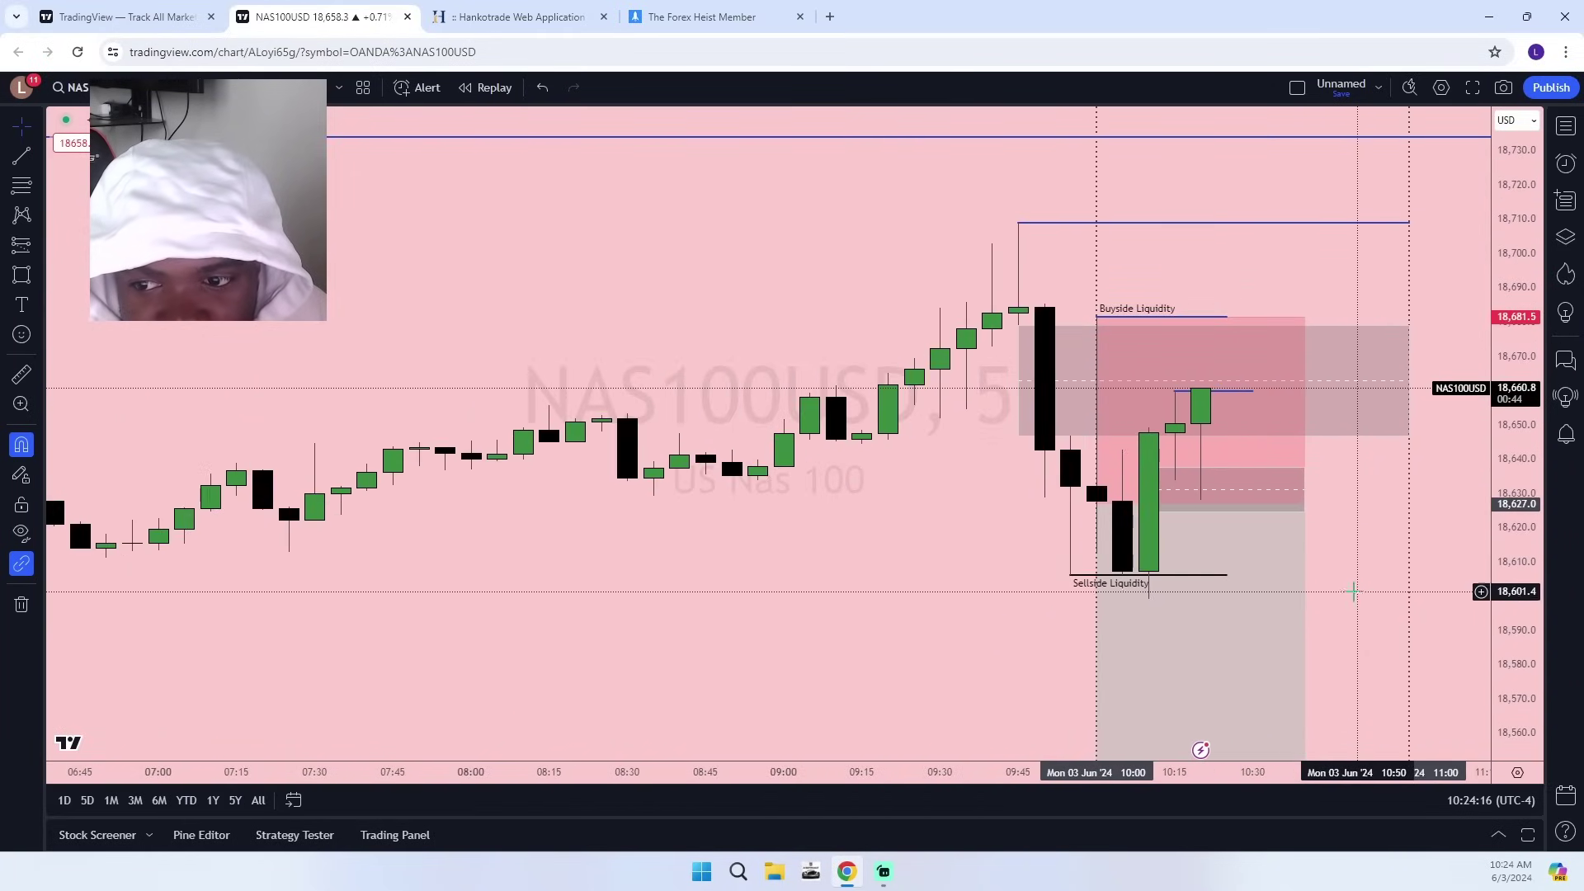
{"action": "left_click_drag", "start_coordinate": [1354, 593], "coordinate": [1288, 650]}
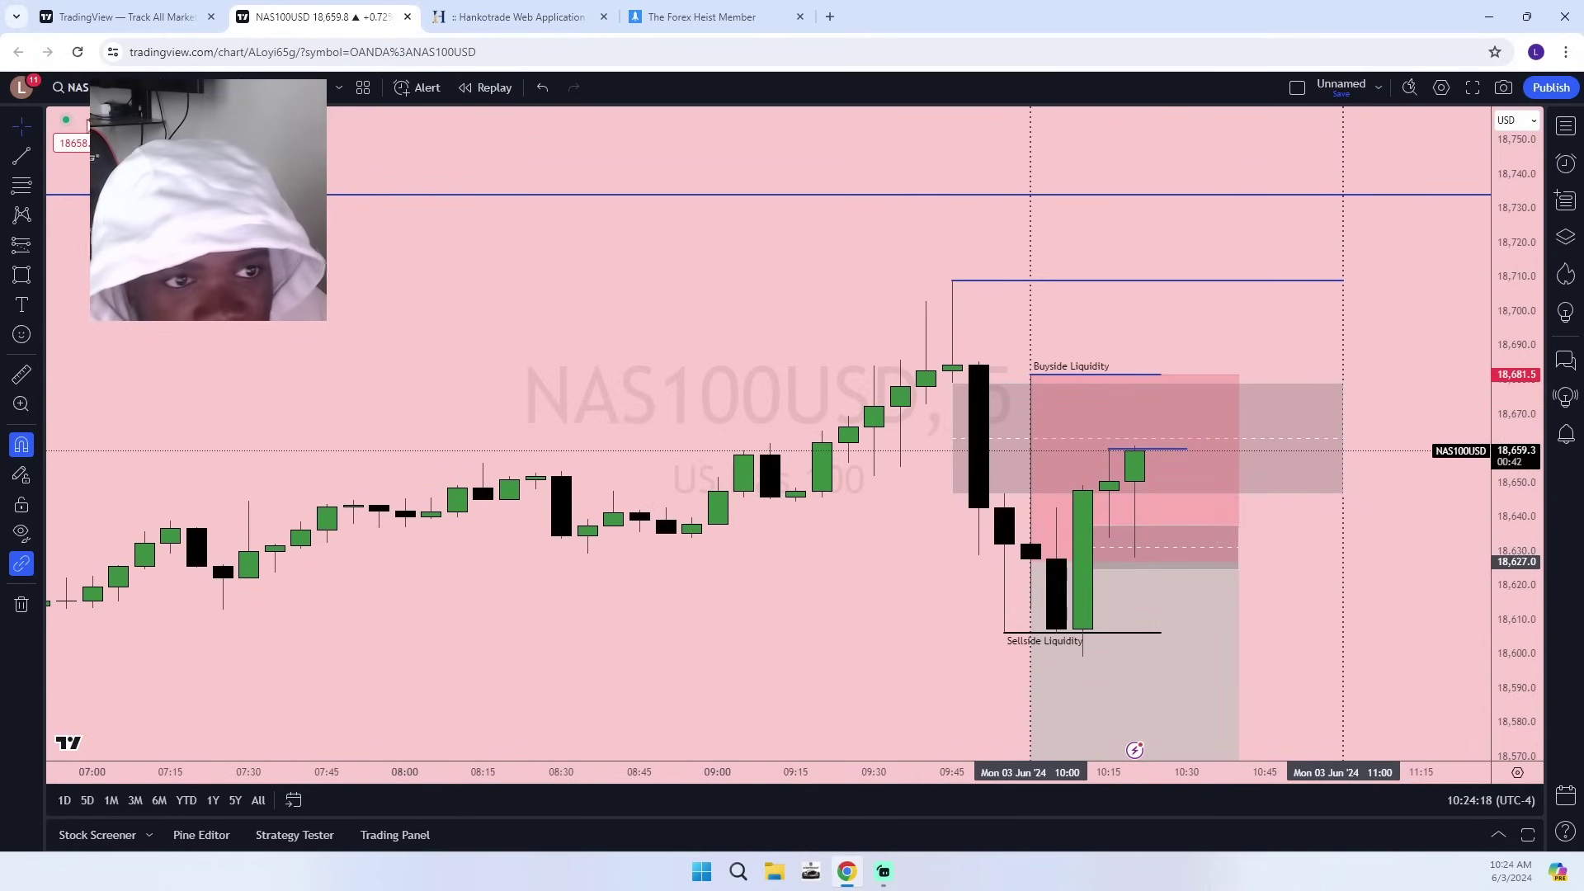
{"action": "left_click", "coordinate": [182, 88]}
{"action": "left_click", "coordinate": [221, 321]}
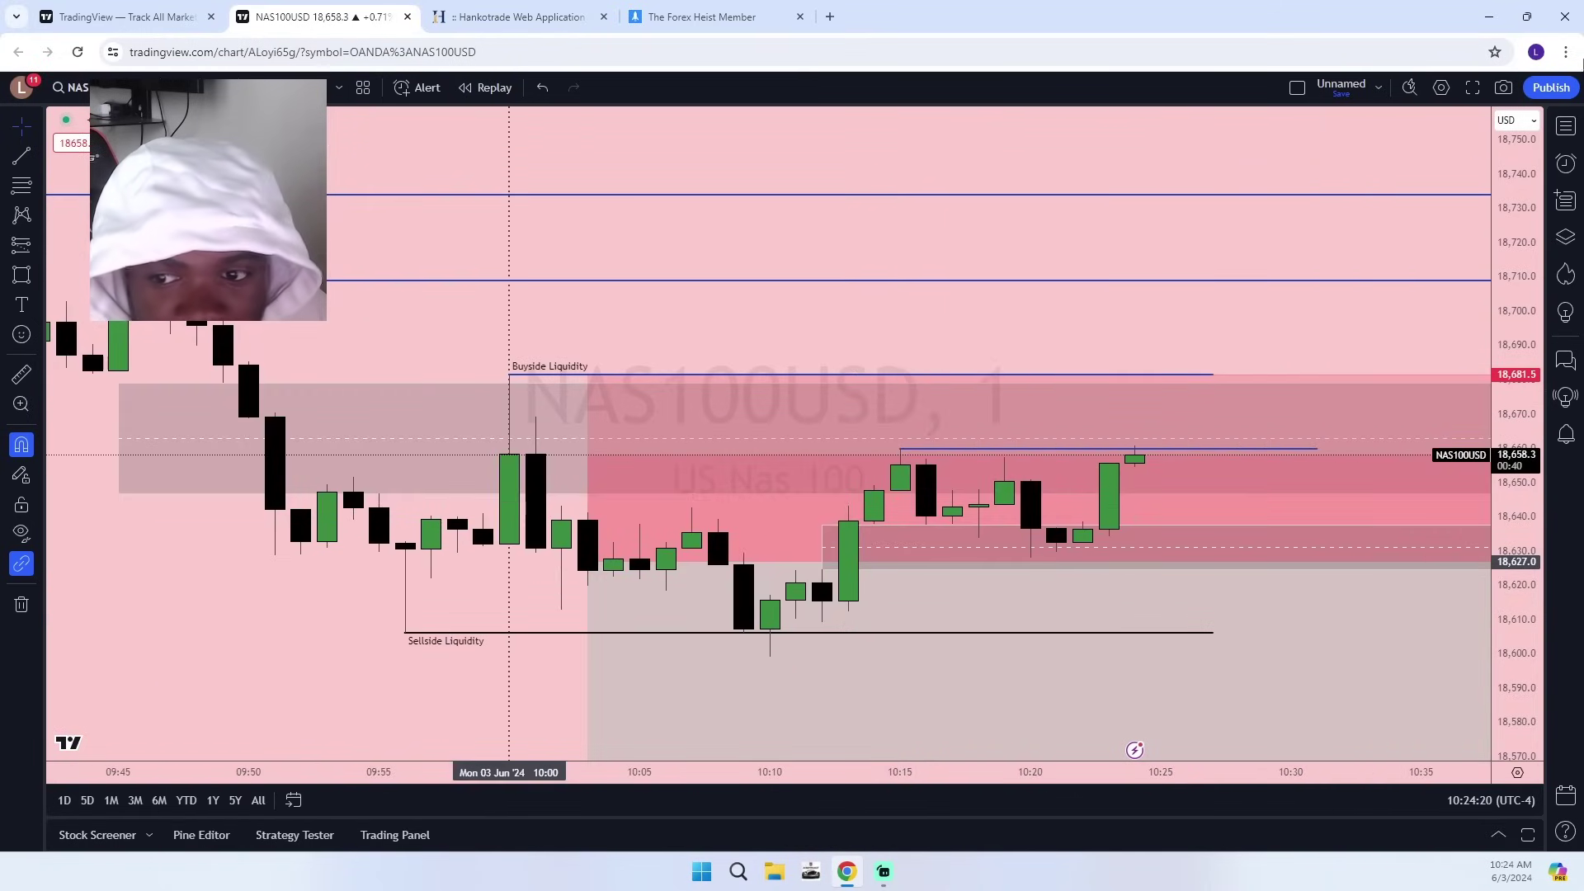
Open US30USD from the watchlist and examine its recent price action on the 1-minute and 15-minute timeframes.
{"action": "left_click", "coordinate": [1566, 126]}
{"action": "left_click", "coordinate": [1244, 211]}
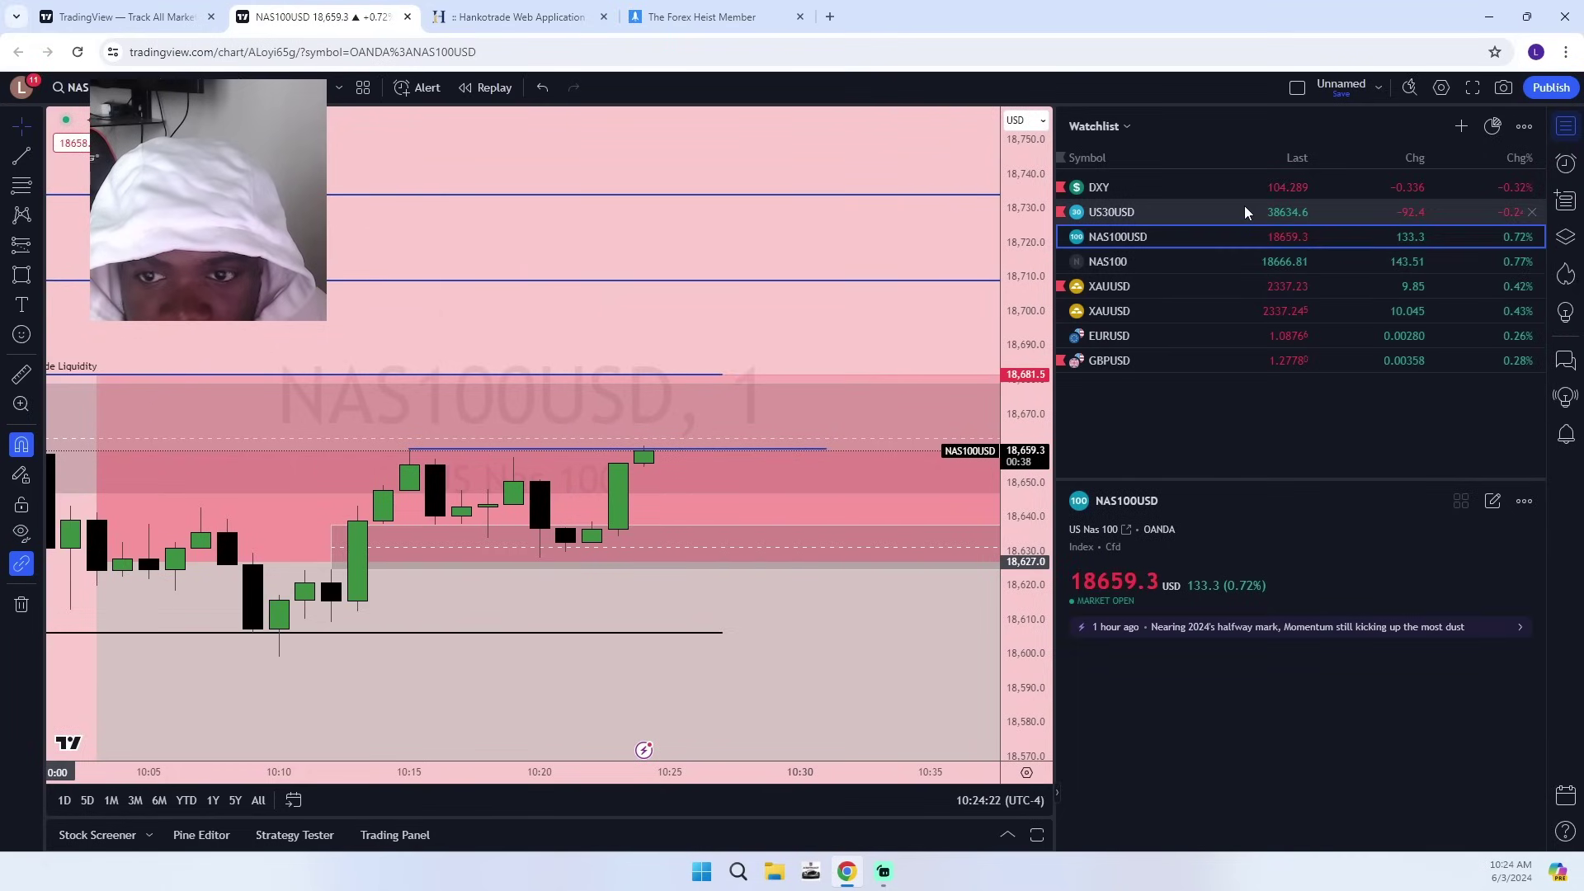
{"action": "scroll", "coordinate": [981, 499], "scroll_direction": "down", "scroll_amount": 10}
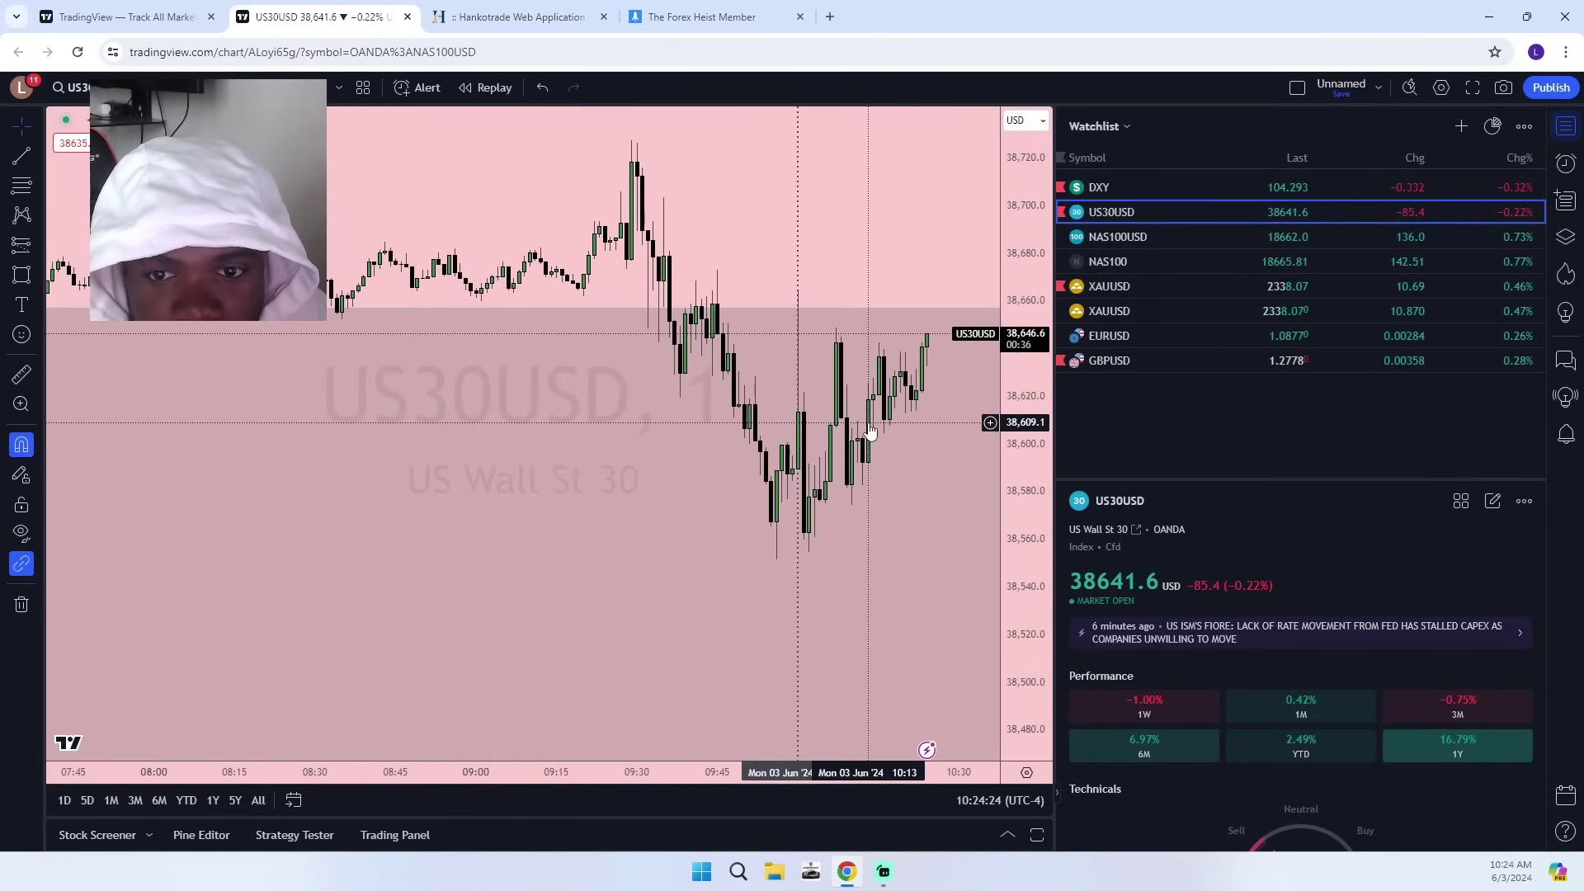
{"action": "scroll", "coordinate": [900, 374], "scroll_direction": "down", "scroll_amount": 3}
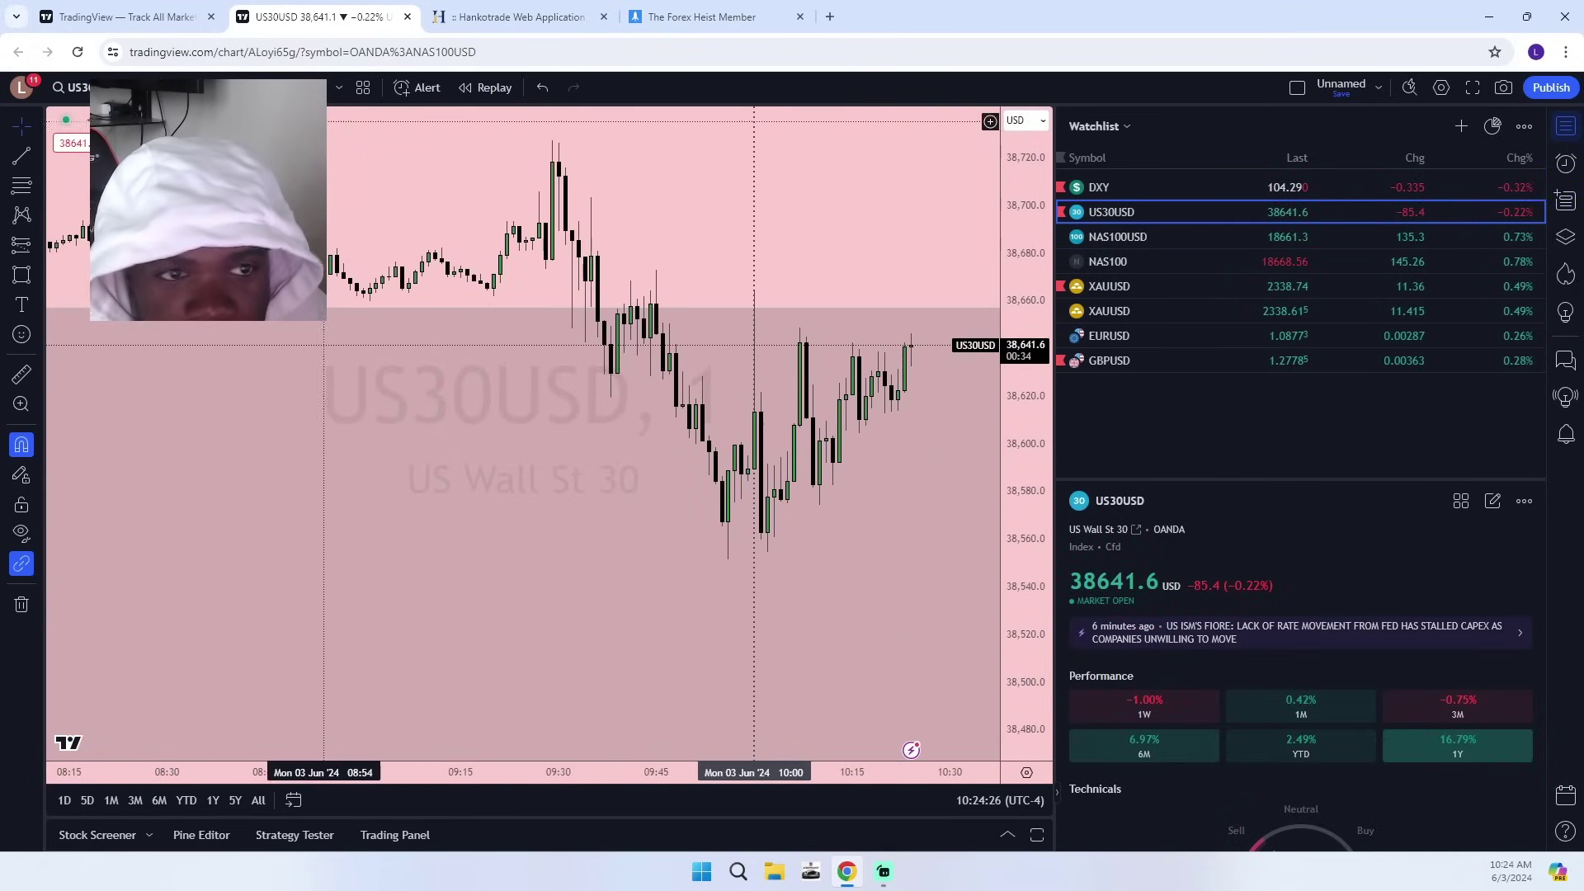
{"action": "left_click", "coordinate": [337, 87]}
{"action": "left_click", "coordinate": [227, 452]}
{"action": "left_click_drag", "start_coordinate": [805, 397], "coordinate": [746, 299]}
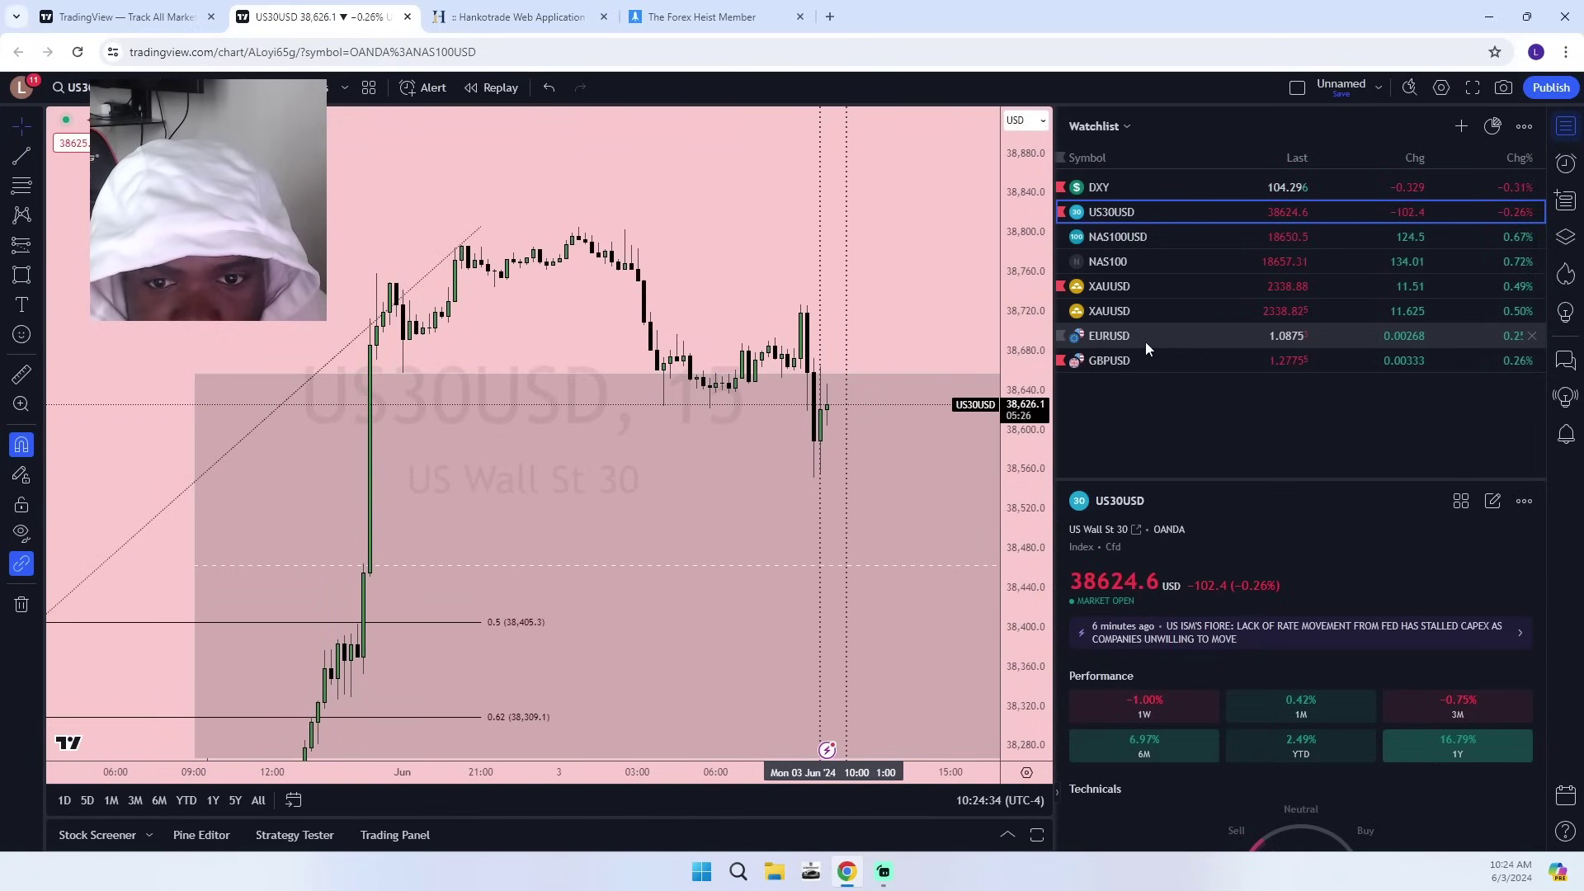
Open NAS100USD from the watchlist and examine the latest candles between the buyside and sellside liquidity levels on the 5-minute timeframe.
{"action": "left_click", "coordinate": [1178, 237]}
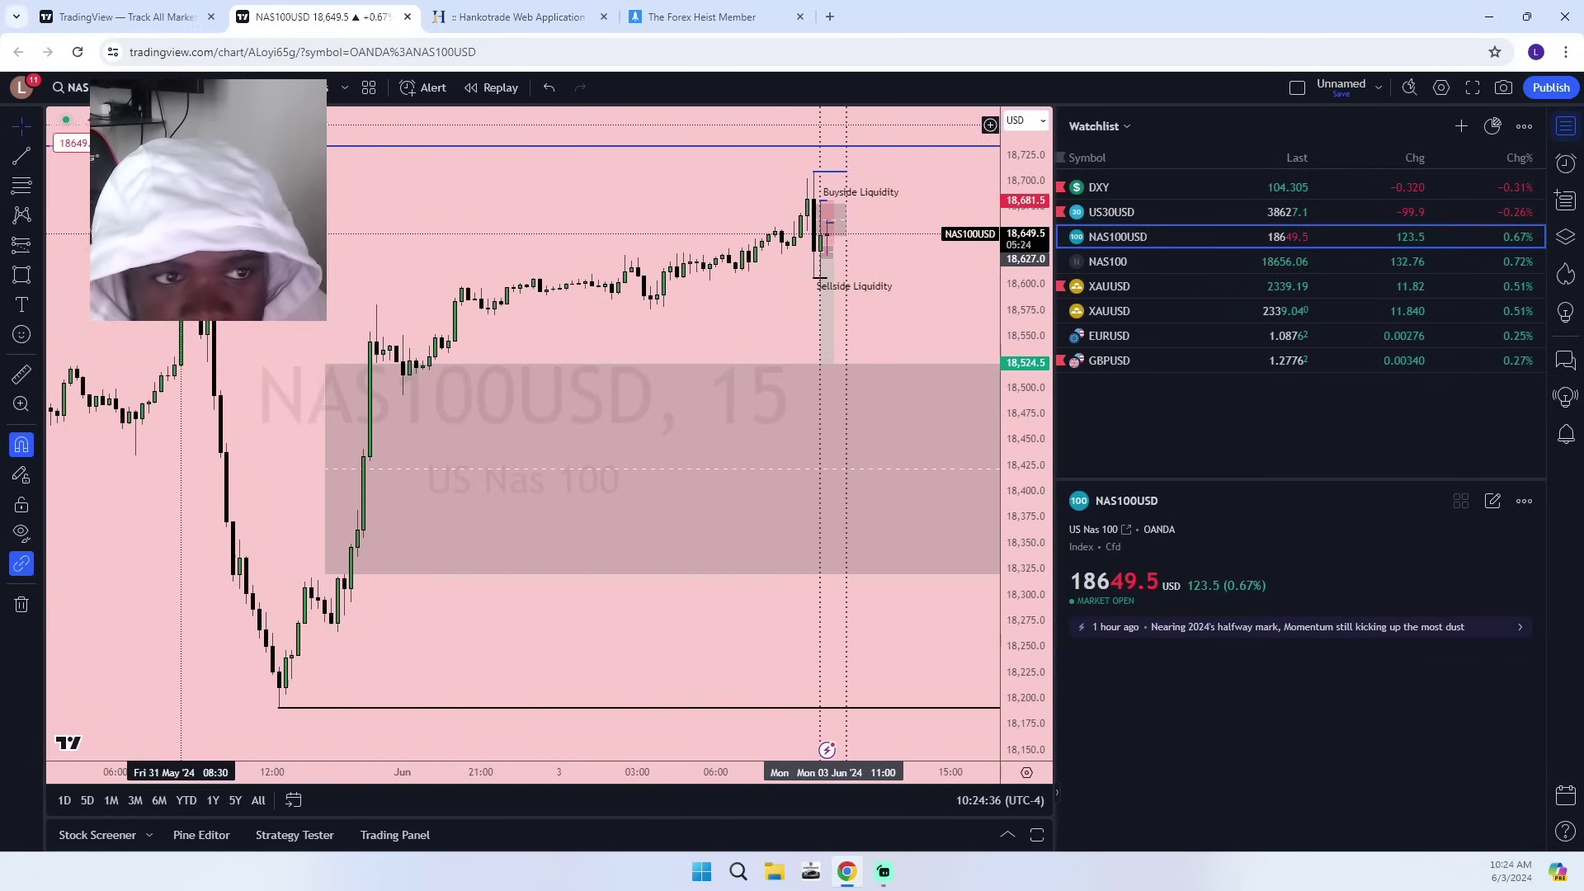
{"action": "left_click", "coordinate": [178, 87]}
{"action": "left_click", "coordinate": [207, 388]}
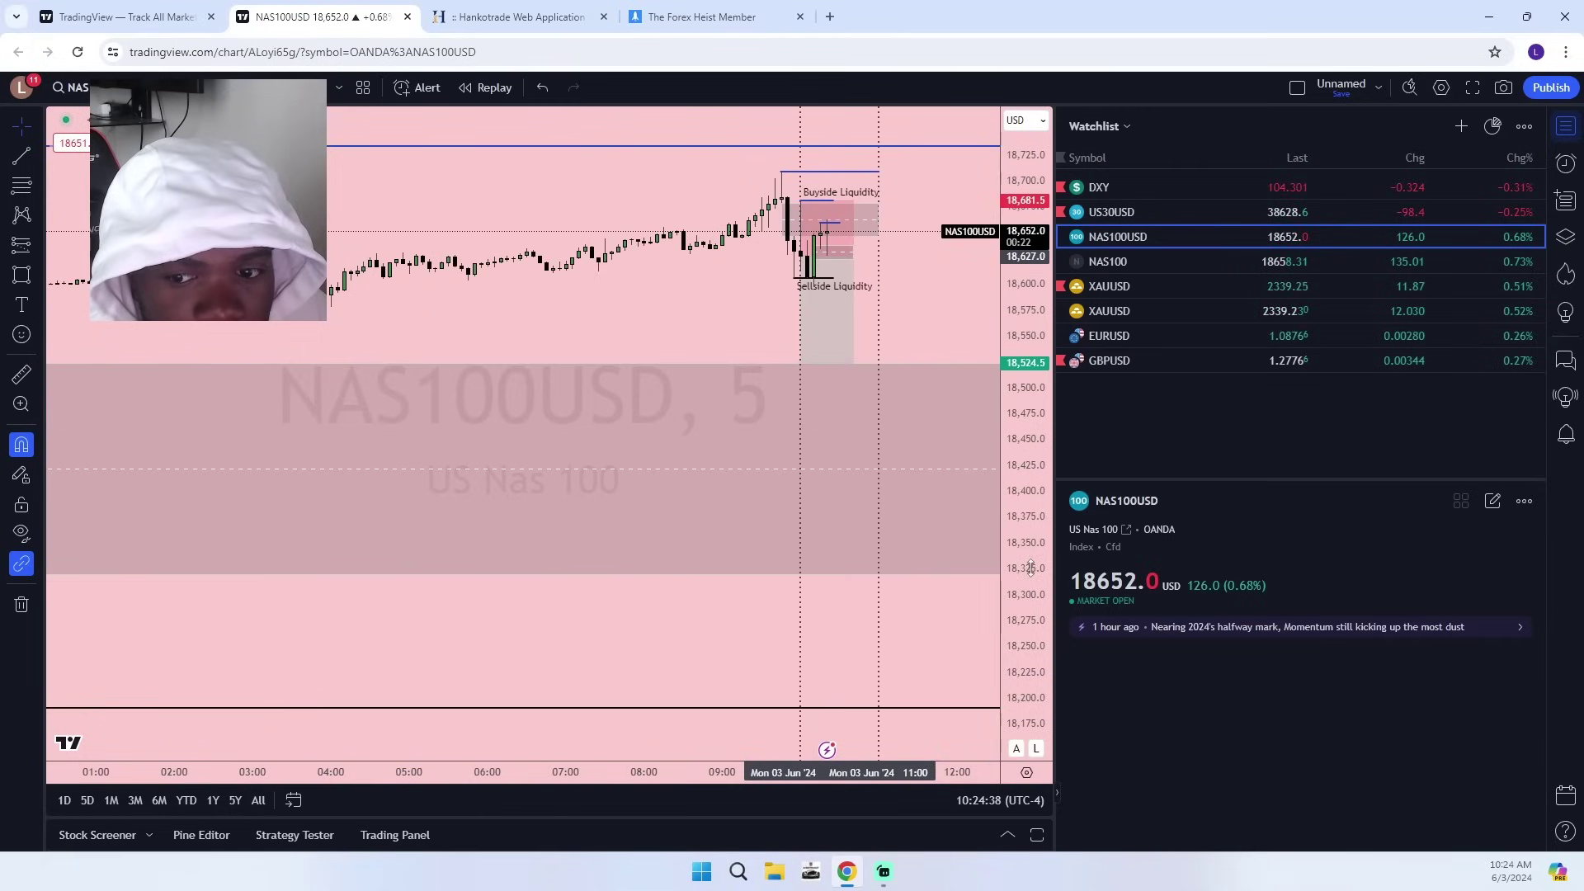
{"action": "scroll", "coordinate": [911, 241], "scroll_direction": "up", "scroll_amount": 5}
{"action": "scroll", "coordinate": [944, 680], "scroll_direction": "up", "scroll_amount": 1}
{"action": "left_click_drag", "start_coordinate": [1026, 710], "coordinate": [1026, 484]}
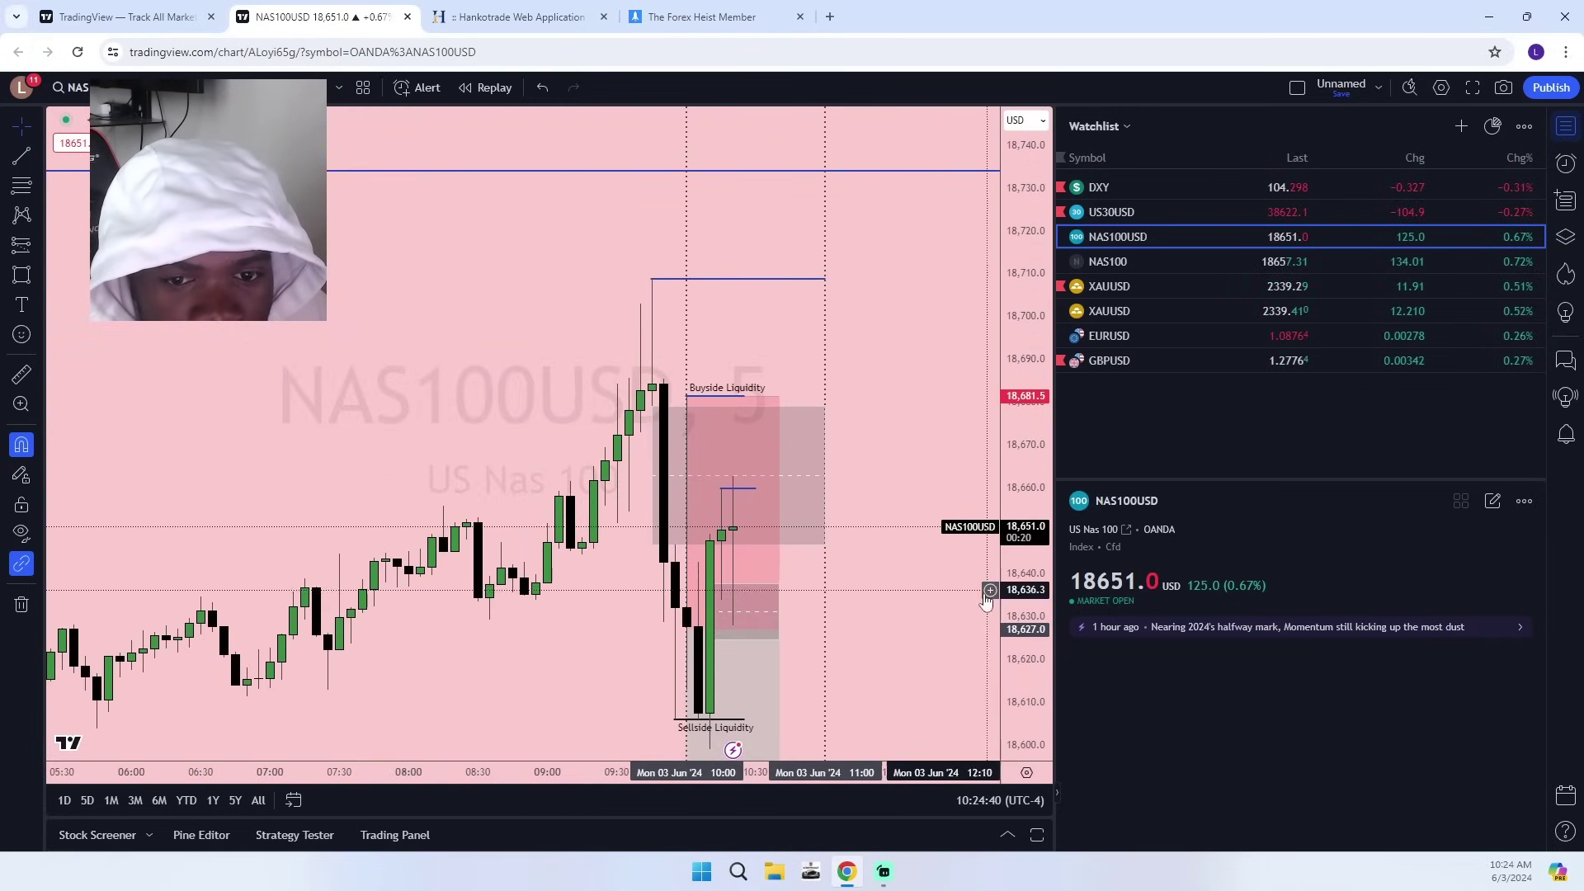
{"action": "left_click_drag", "start_coordinate": [949, 605], "coordinate": [991, 436]}
Switch the chart to the 1-minute timeframe and examine the 10:24 candle against the short blue line and the small zone below it.
{"action": "left_click", "coordinate": [188, 87]}
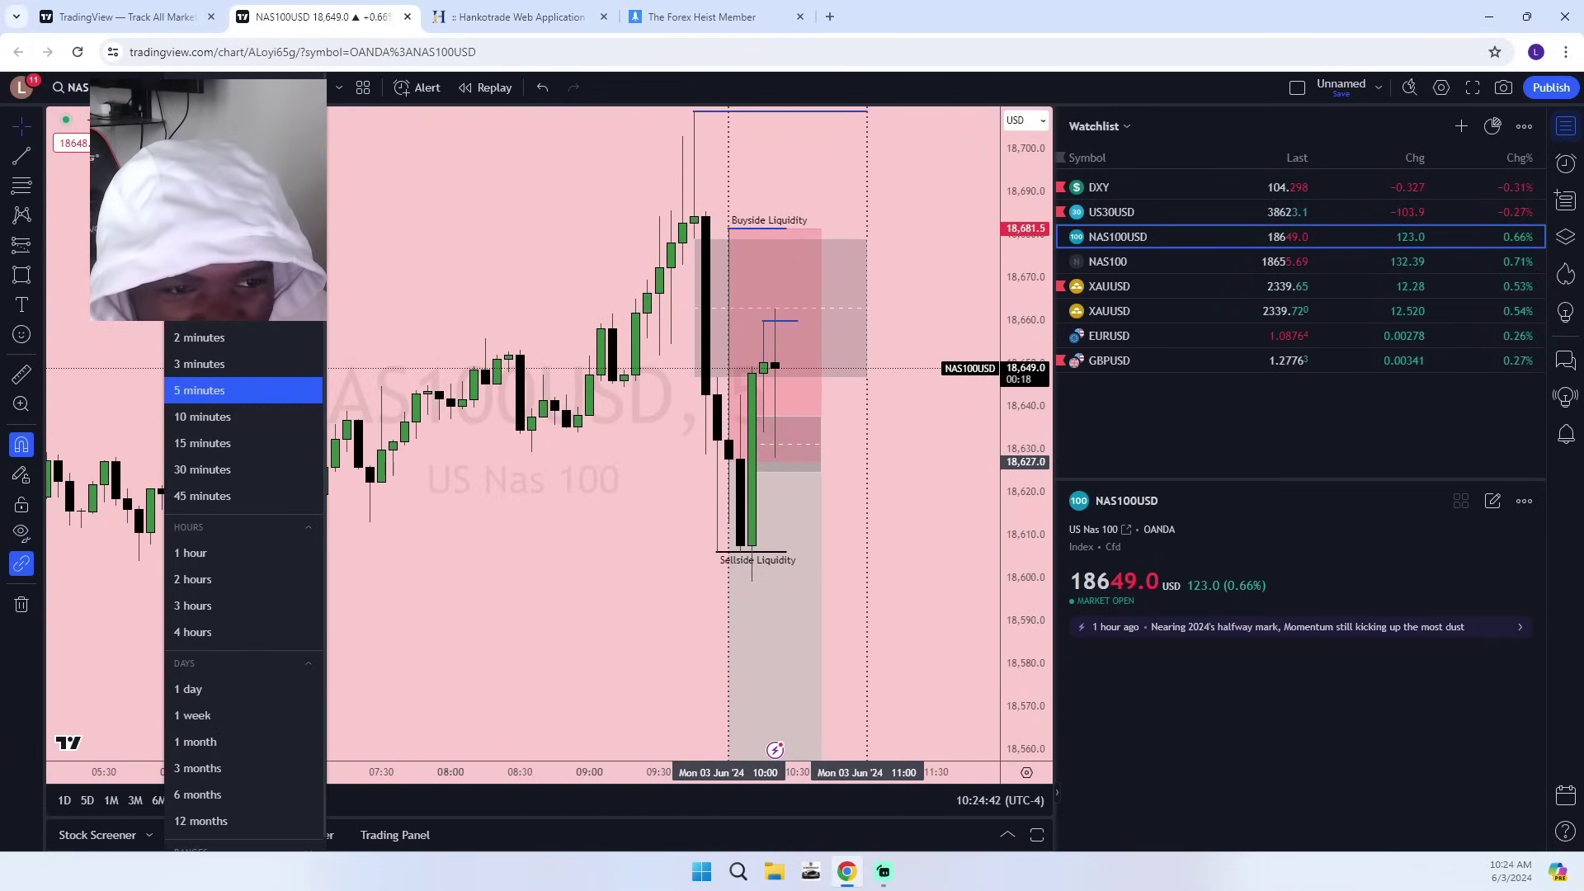
{"action": "left_click", "coordinate": [208, 312]}
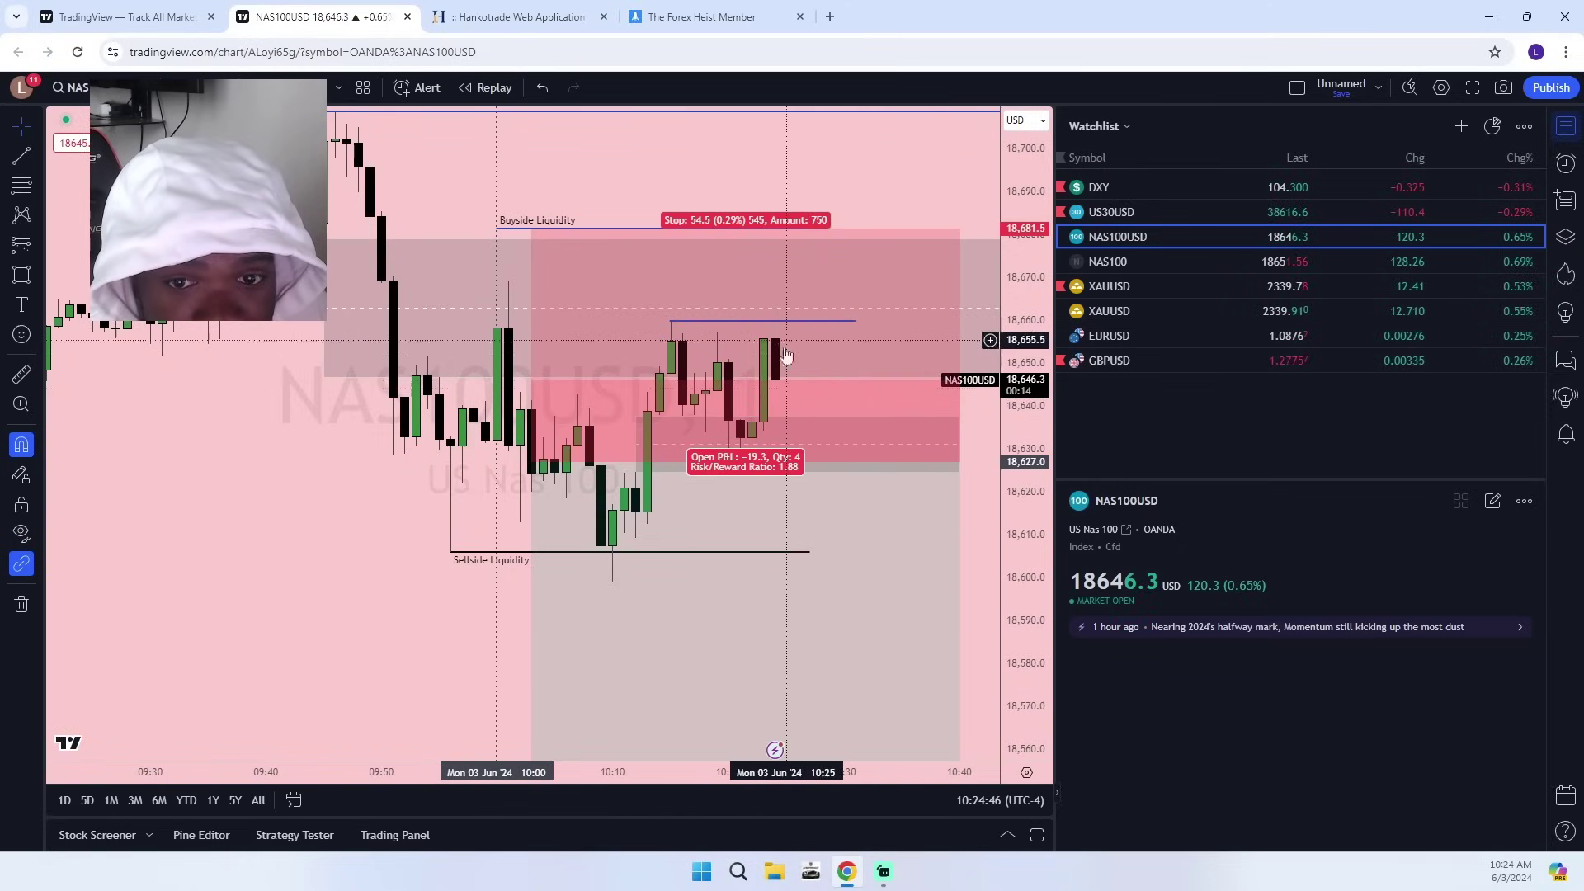
{"action": "left_click", "coordinate": [782, 324]}
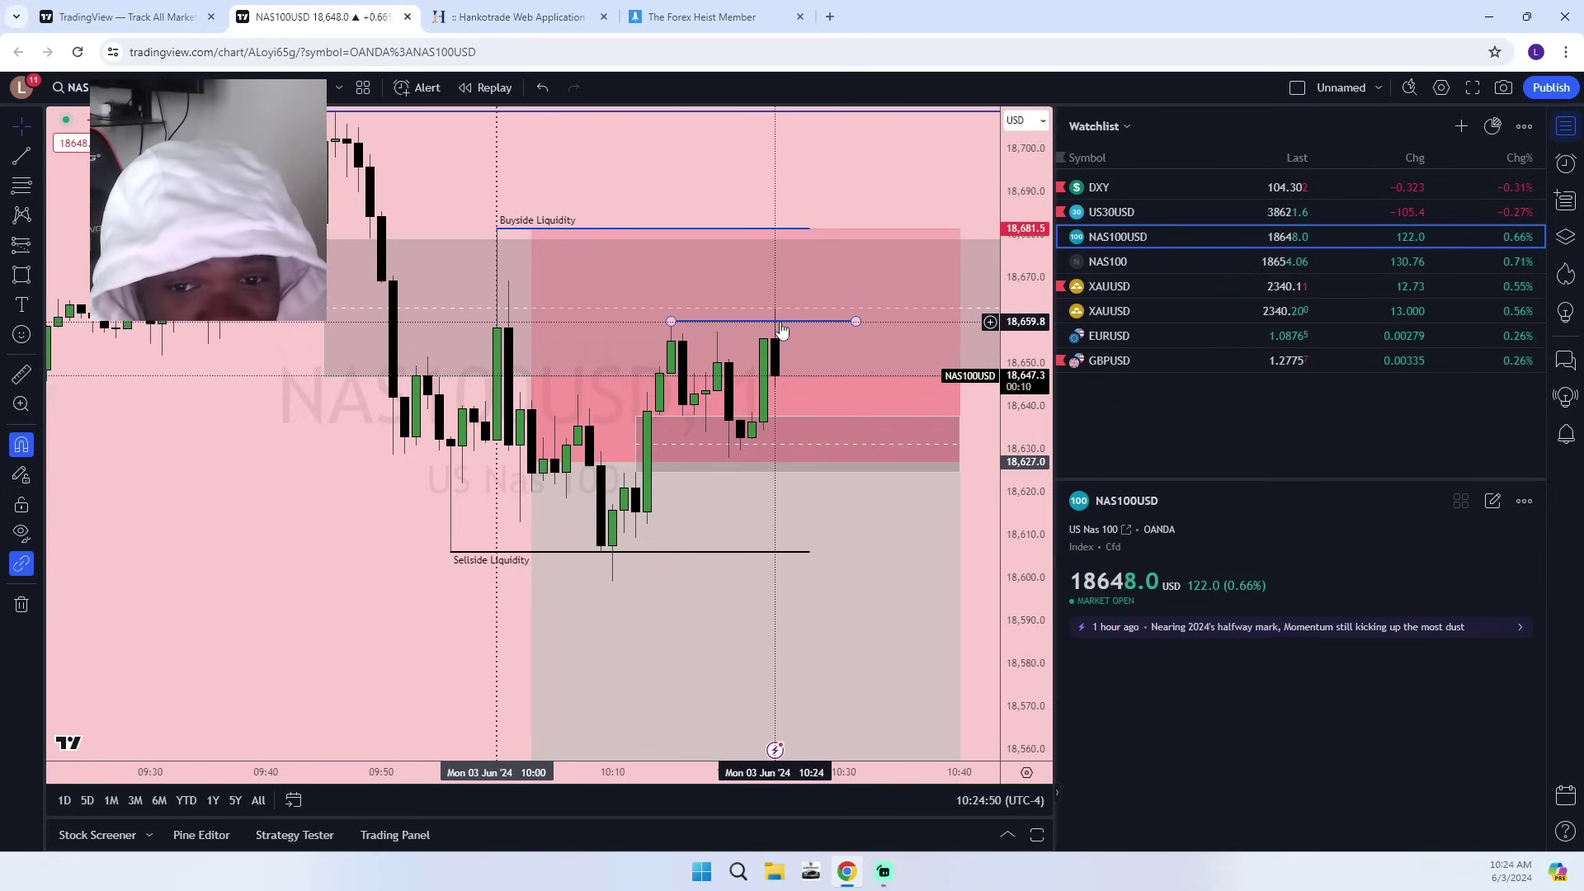
{"action": "scroll", "coordinate": [947, 453], "scroll_direction": "down", "scroll_amount": 2}
{"action": "left_click", "coordinate": [967, 458]}
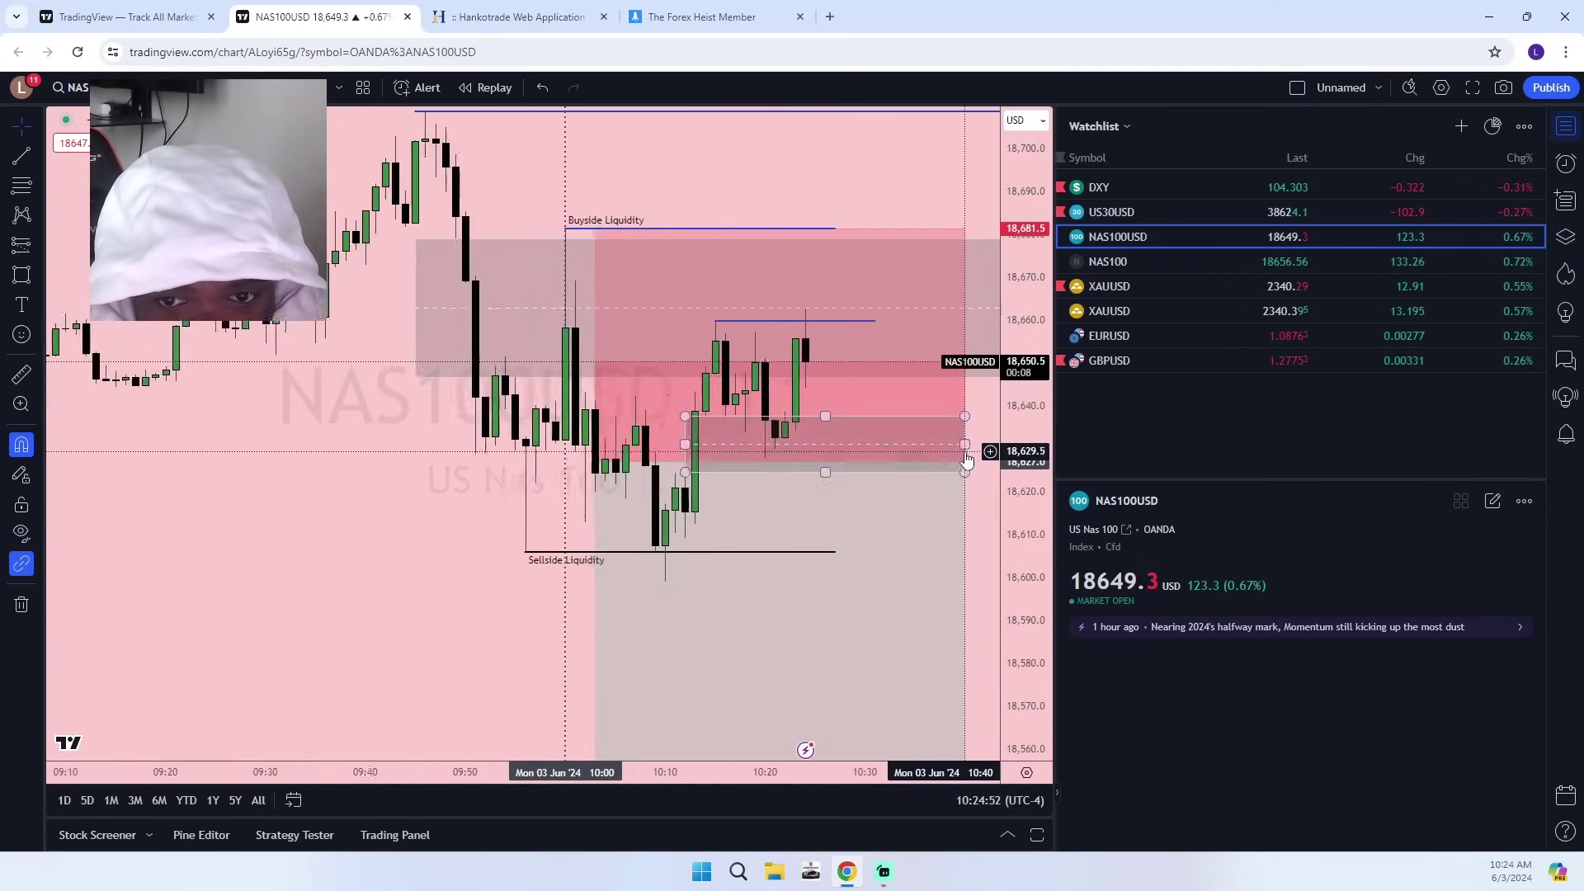
{"action": "scroll", "coordinate": [967, 458], "scroll_direction": "down", "scroll_amount": 3}
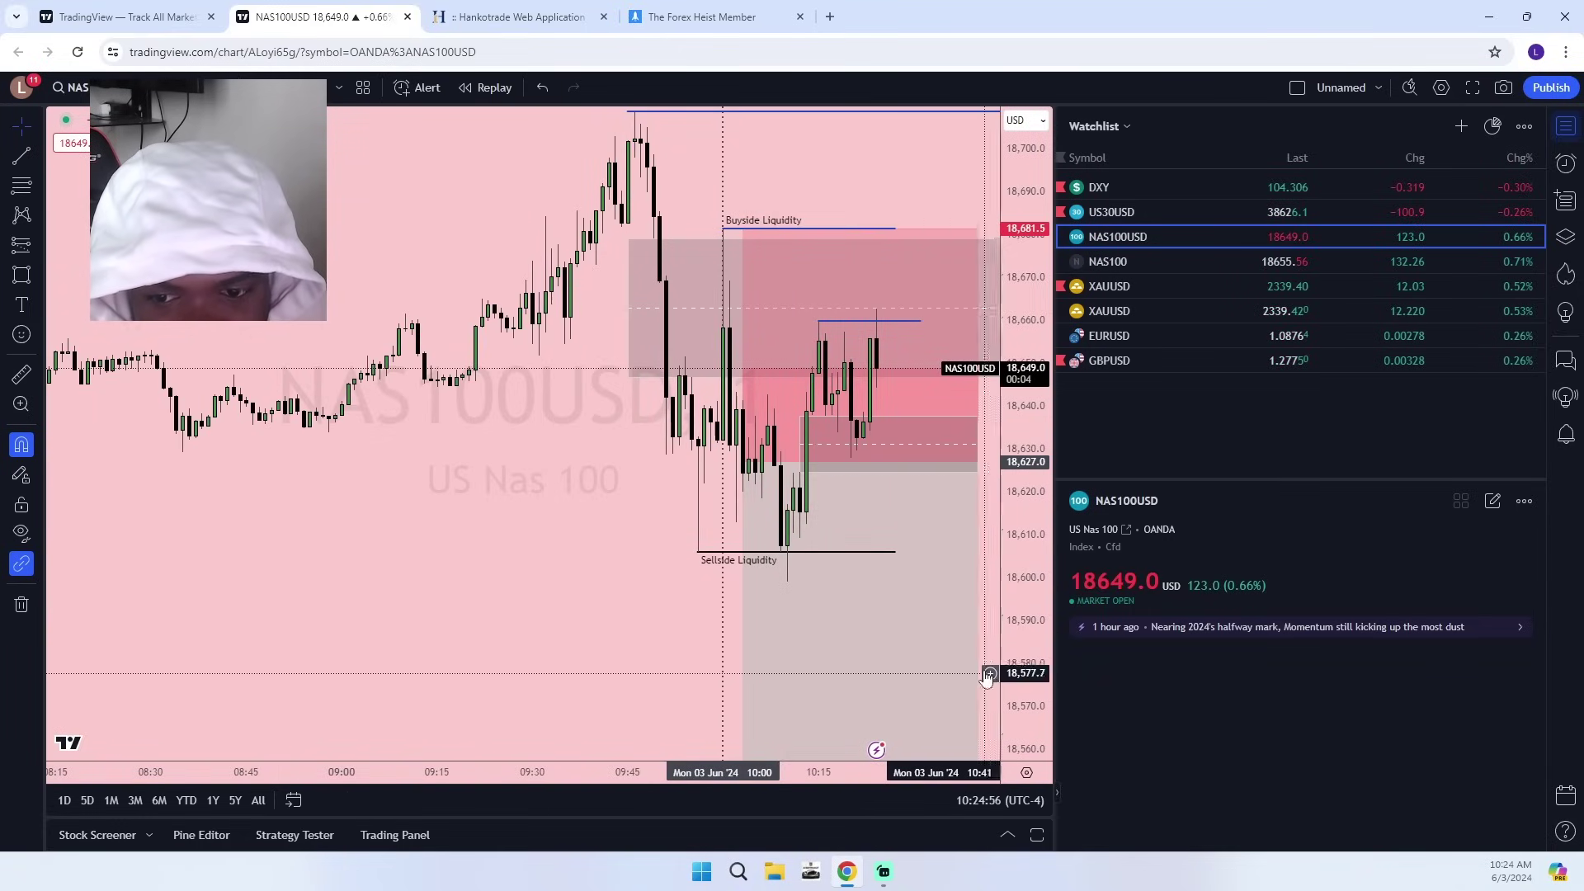
{"action": "left_click_drag", "start_coordinate": [417, 528], "coordinate": [185, 598]}
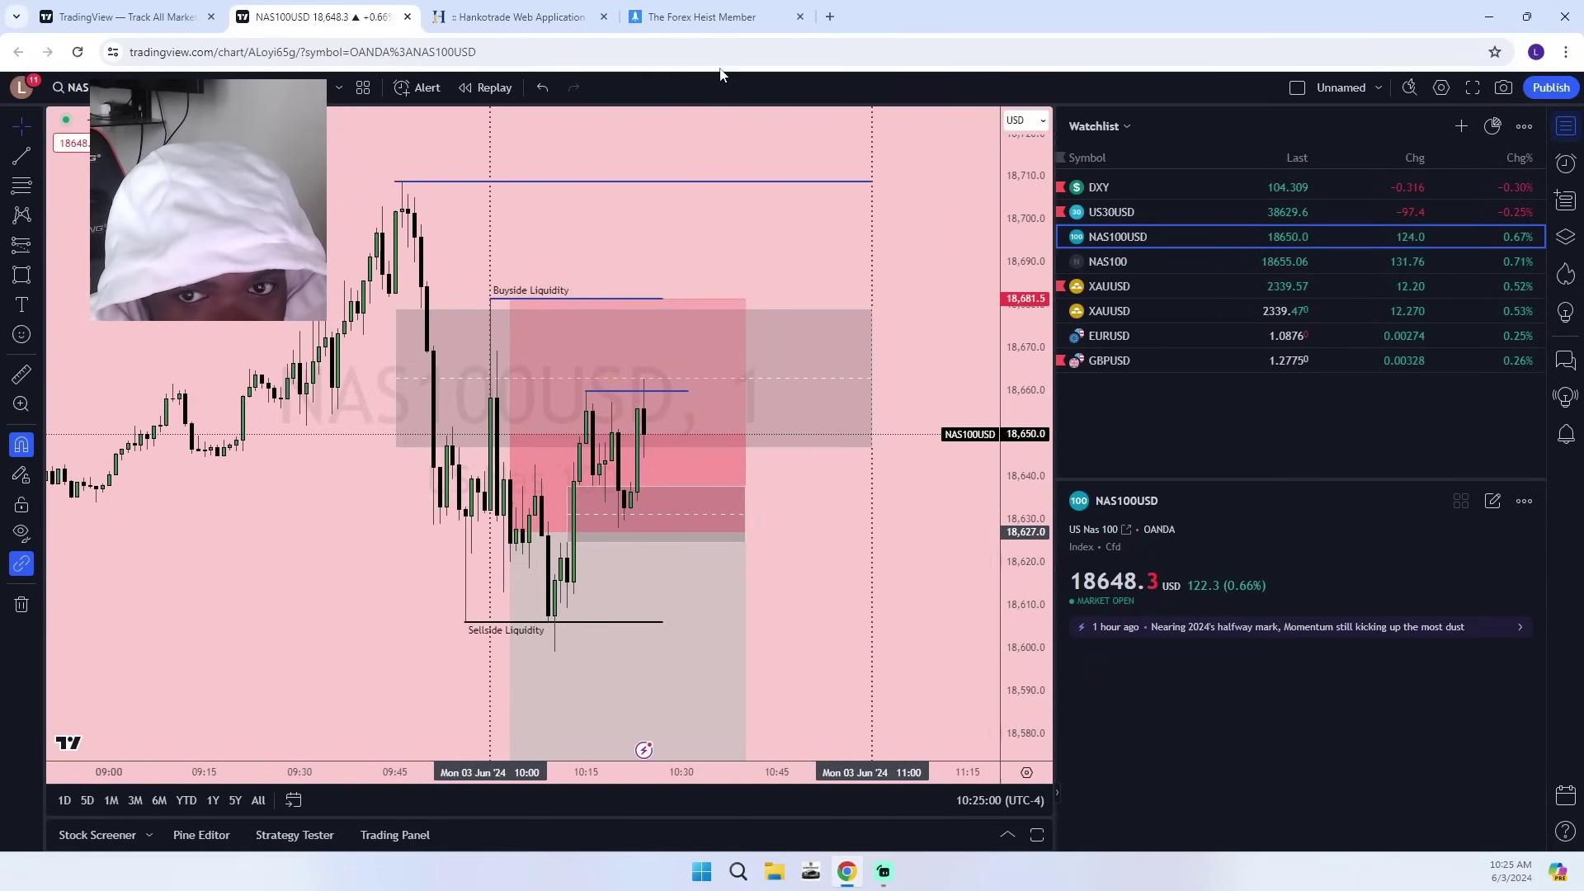
Examine the overnight NAS100USD price action on the 1-minute timeframe and compare it with the candles inside the short position.
{"action": "scroll", "coordinate": [877, 412], "scroll_direction": "down", "scroll_amount": 6}
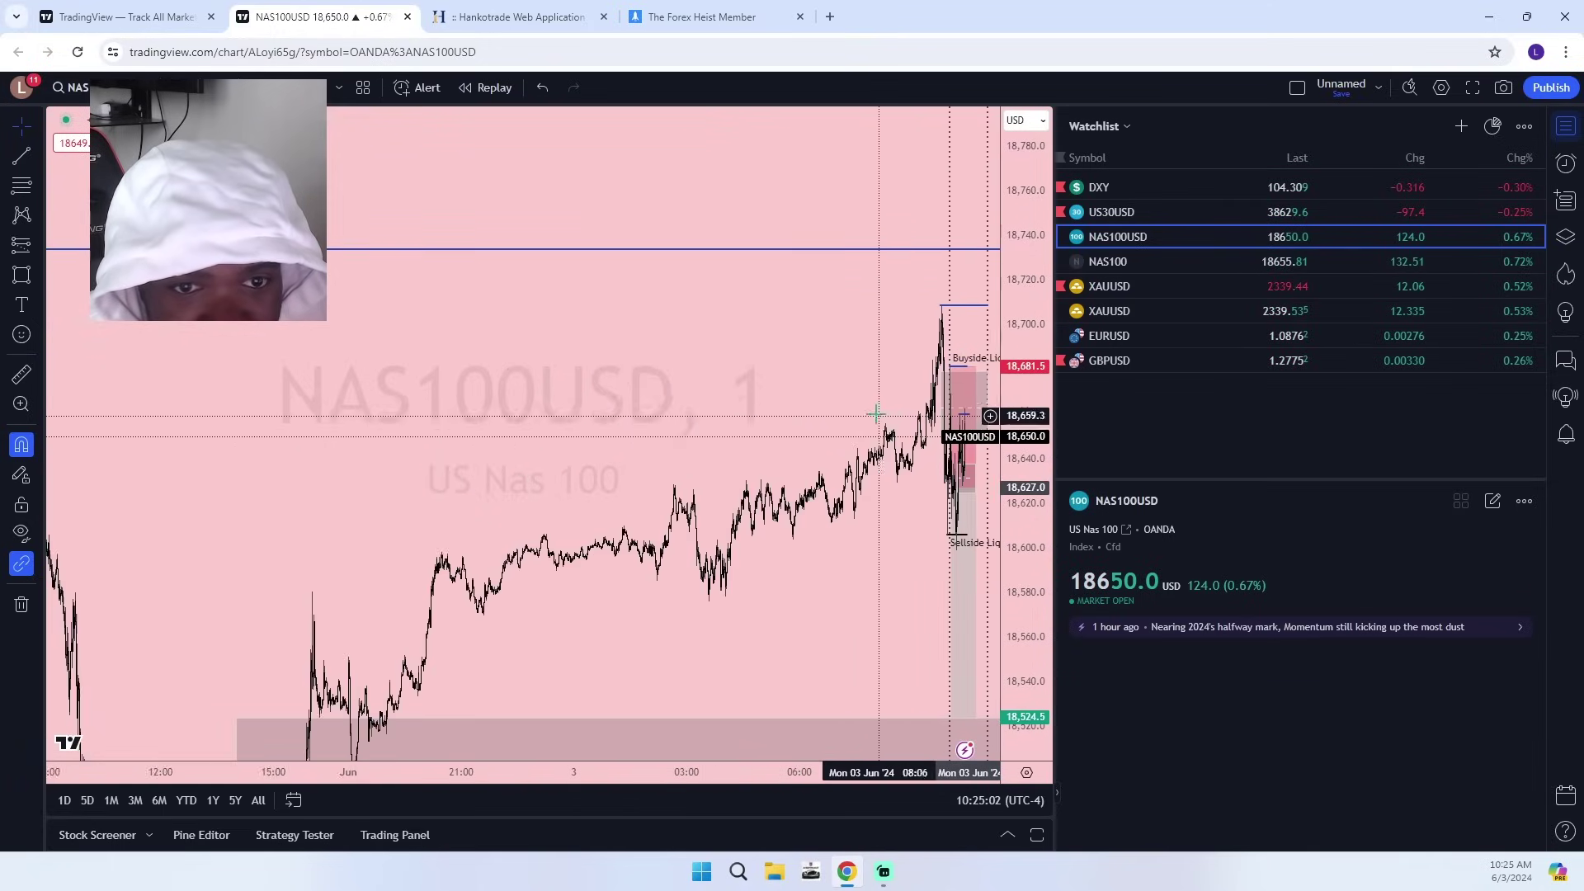
{"action": "scroll", "coordinate": [876, 415], "scroll_direction": "down", "scroll_amount": 4}
{"action": "scroll", "coordinate": [838, 343], "scroll_direction": "up", "scroll_amount": 7}
{"action": "left_click_drag", "start_coordinate": [686, 361], "coordinate": [555, 383]}
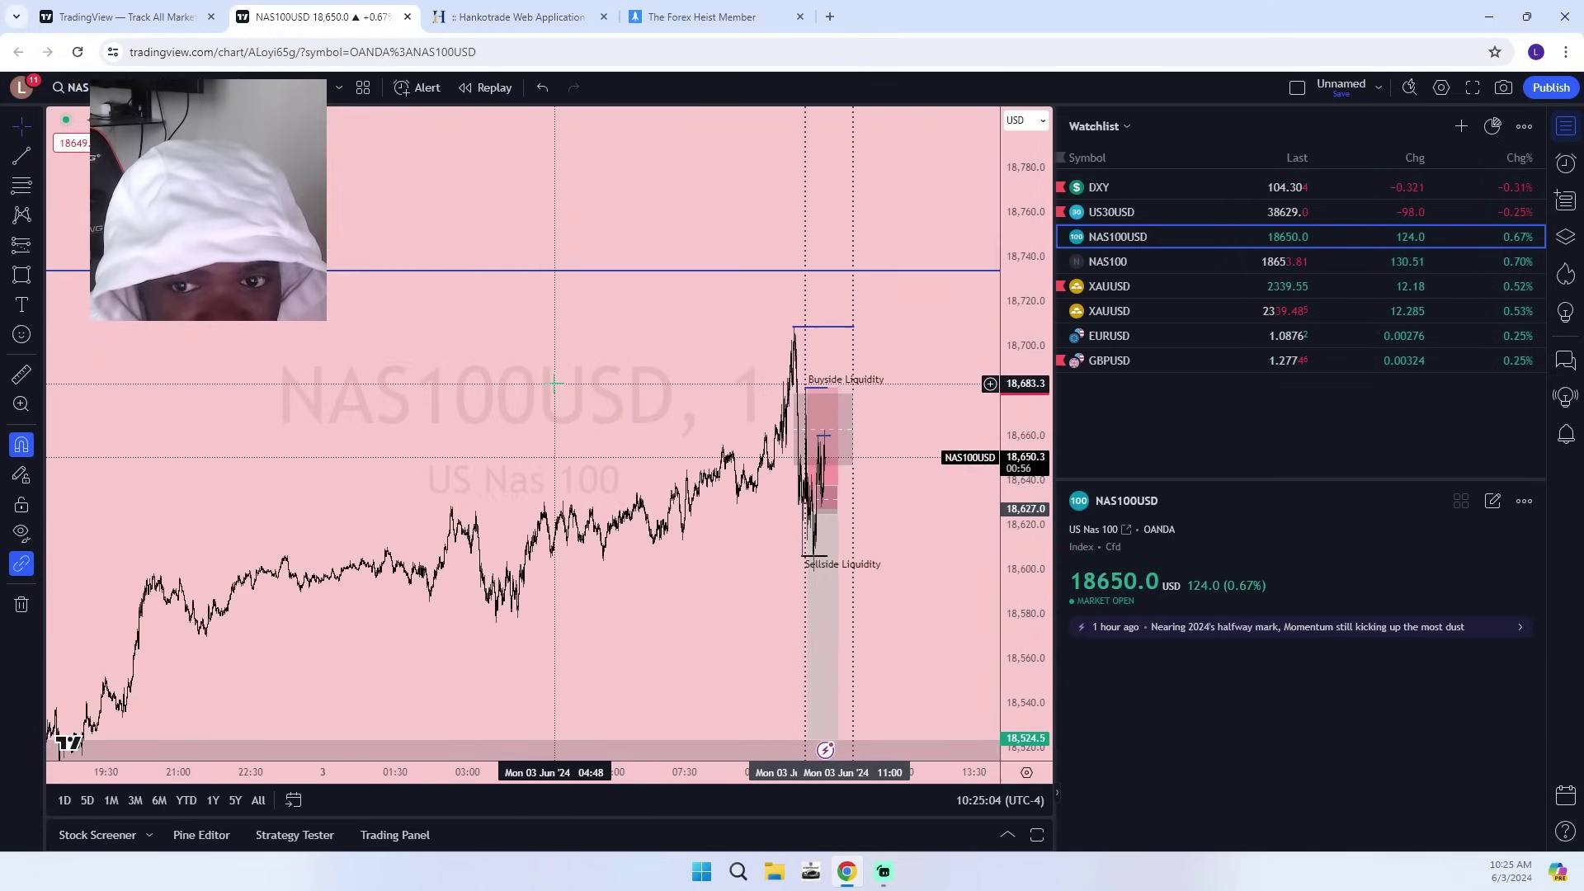
{"action": "scroll", "coordinate": [555, 384], "scroll_direction": "up", "scroll_amount": 10}
{"action": "left_click_drag", "start_coordinate": [493, 525], "coordinate": [934, 565]}
{"action": "scroll", "coordinate": [934, 565], "scroll_direction": "up", "scroll_amount": 5}
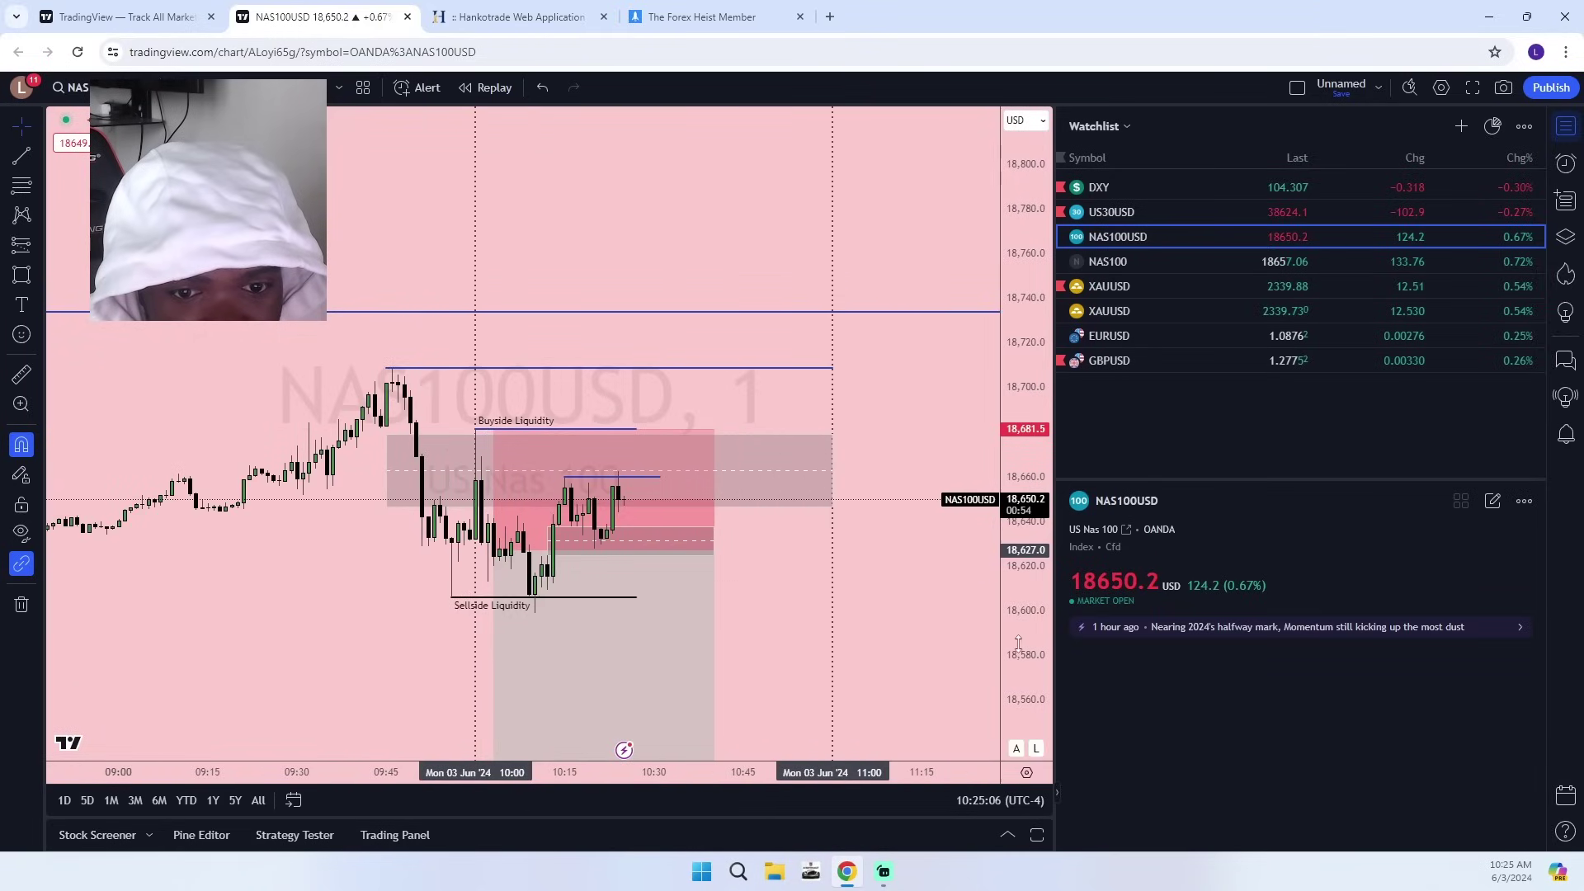
{"action": "left_click_drag", "start_coordinate": [1026, 692], "coordinate": [867, 506]}
{"action": "left_click_drag", "start_coordinate": [914, 689], "coordinate": [952, 539]}
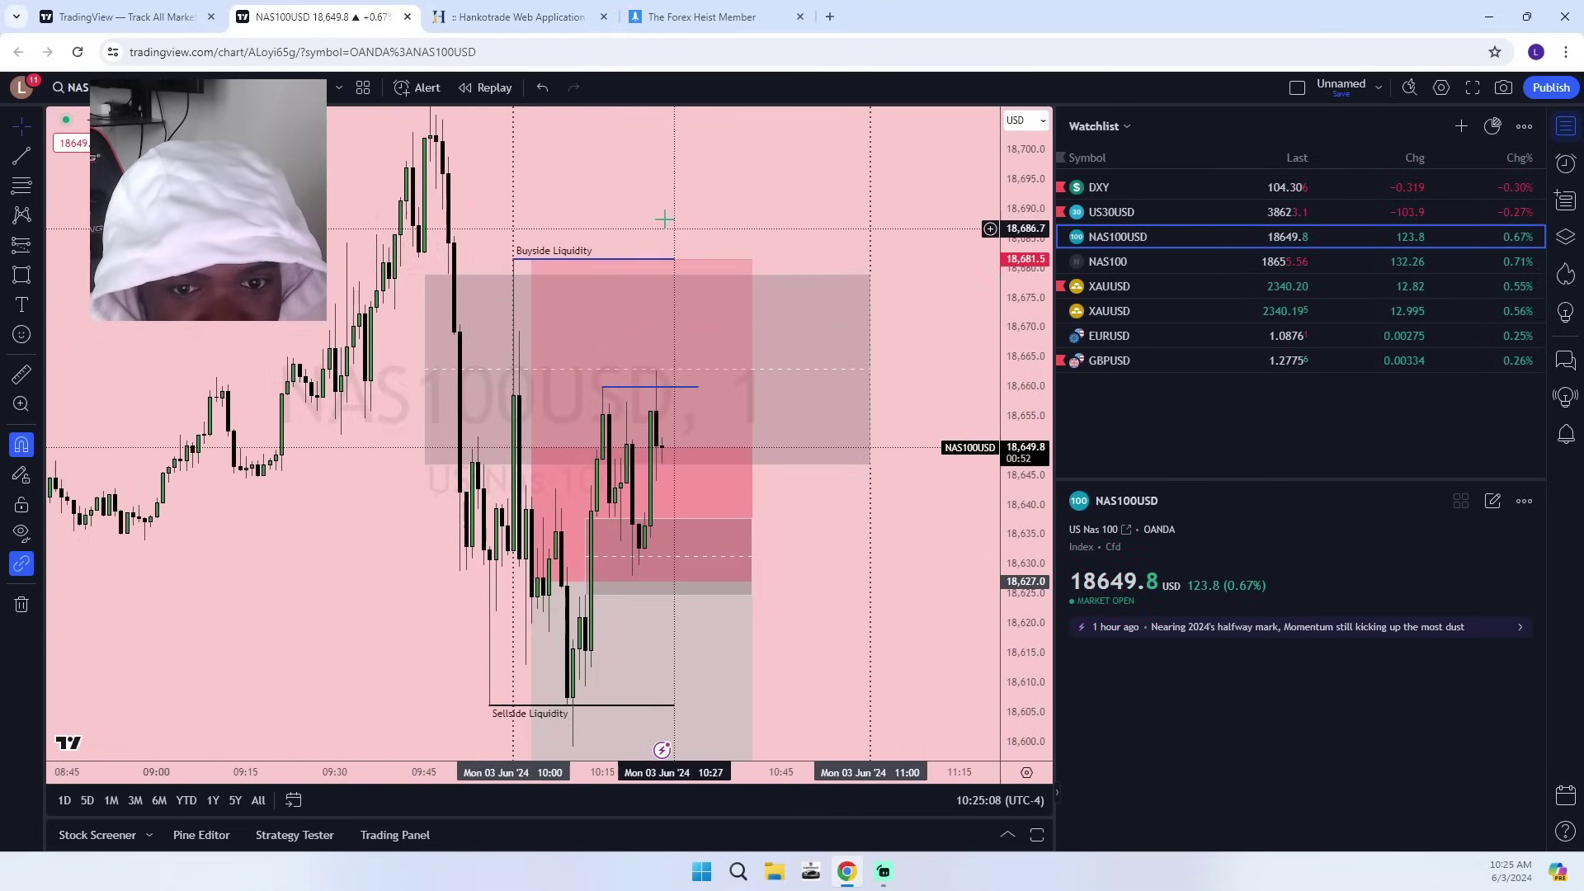
{"action": "scroll", "coordinate": [839, 442], "scroll_direction": "up", "scroll_amount": 4}
{"action": "left_click_drag", "start_coordinate": [732, 544], "coordinate": [870, 549]}
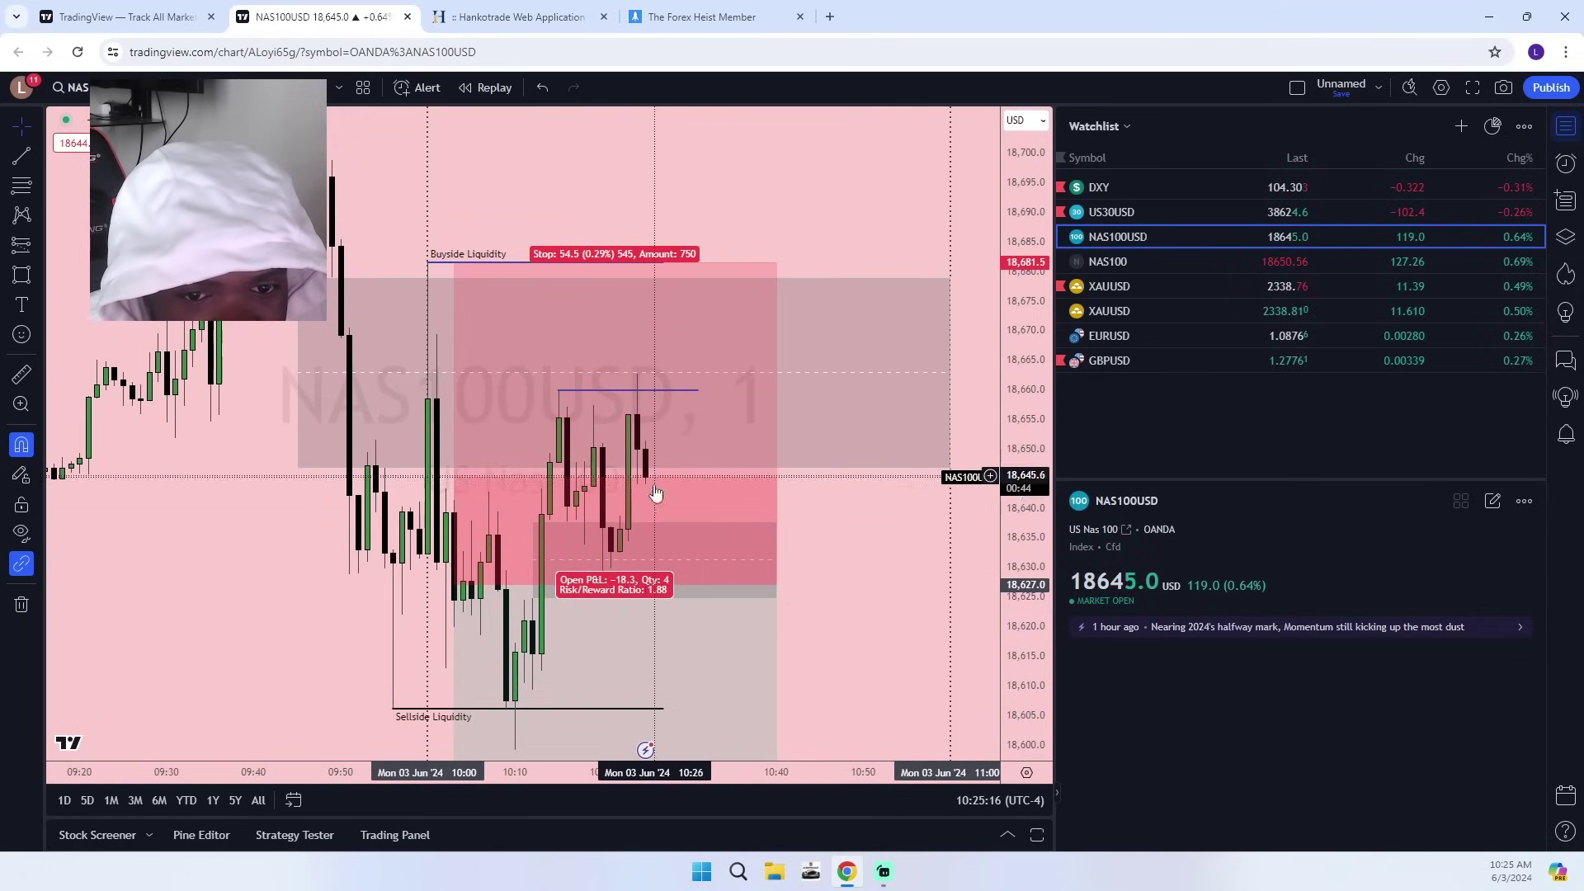
{"action": "left_click_drag", "start_coordinate": [891, 589], "coordinate": [923, 463]}
{"action": "scroll", "coordinate": [928, 453], "scroll_direction": "down", "scroll_amount": 3}
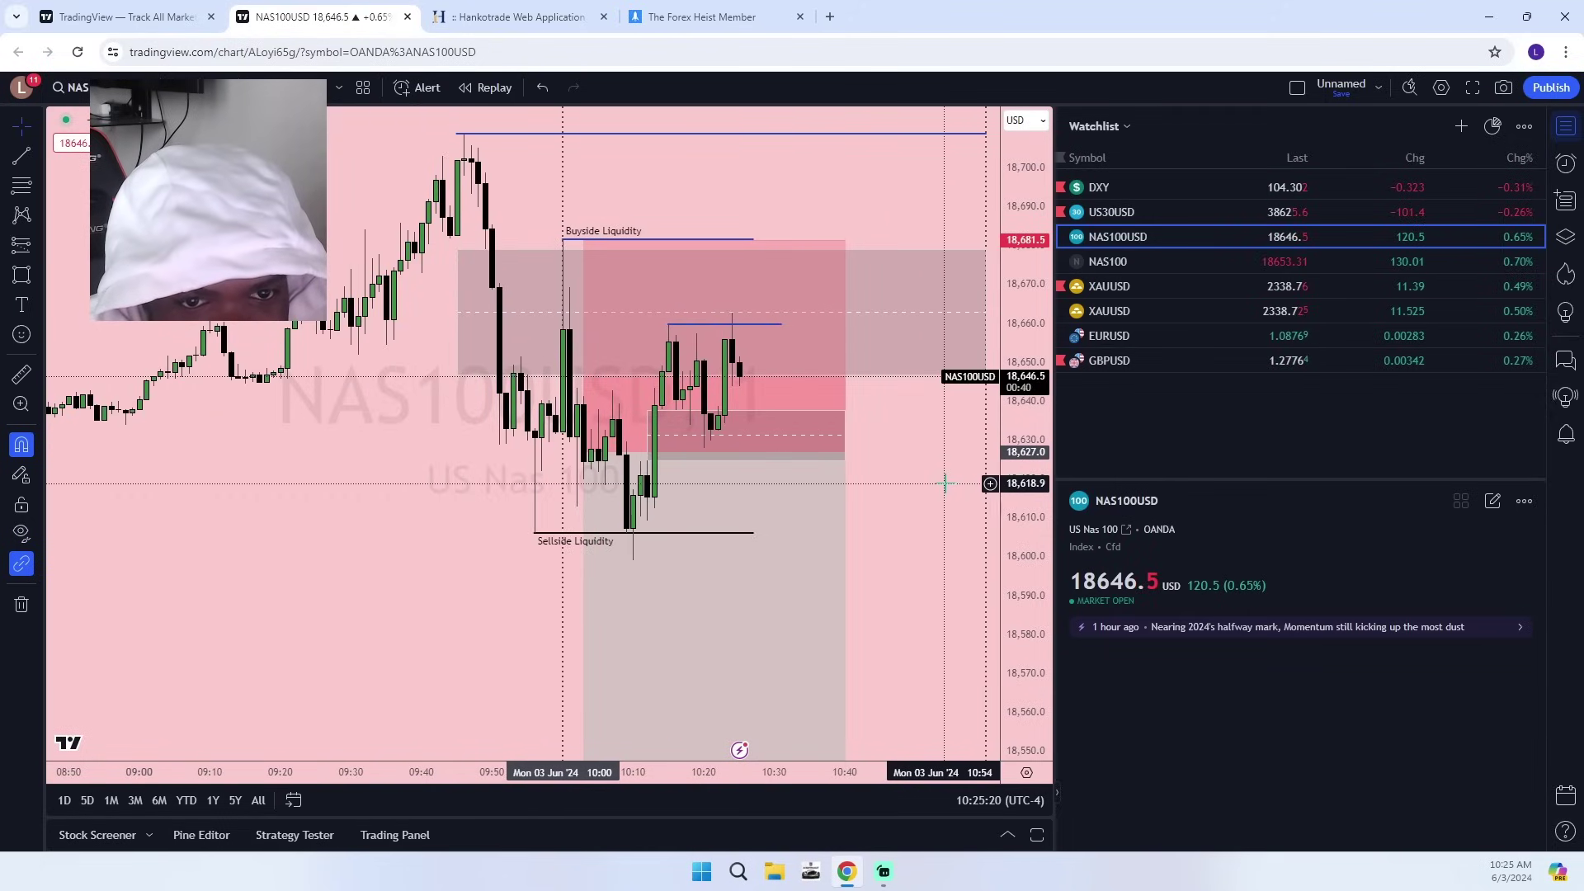
Check the 10:25 candle inside the short position on the 5-minute timeframe, and return to the 1-minute timeframe.
{"action": "left_click", "coordinate": [180, 88]}
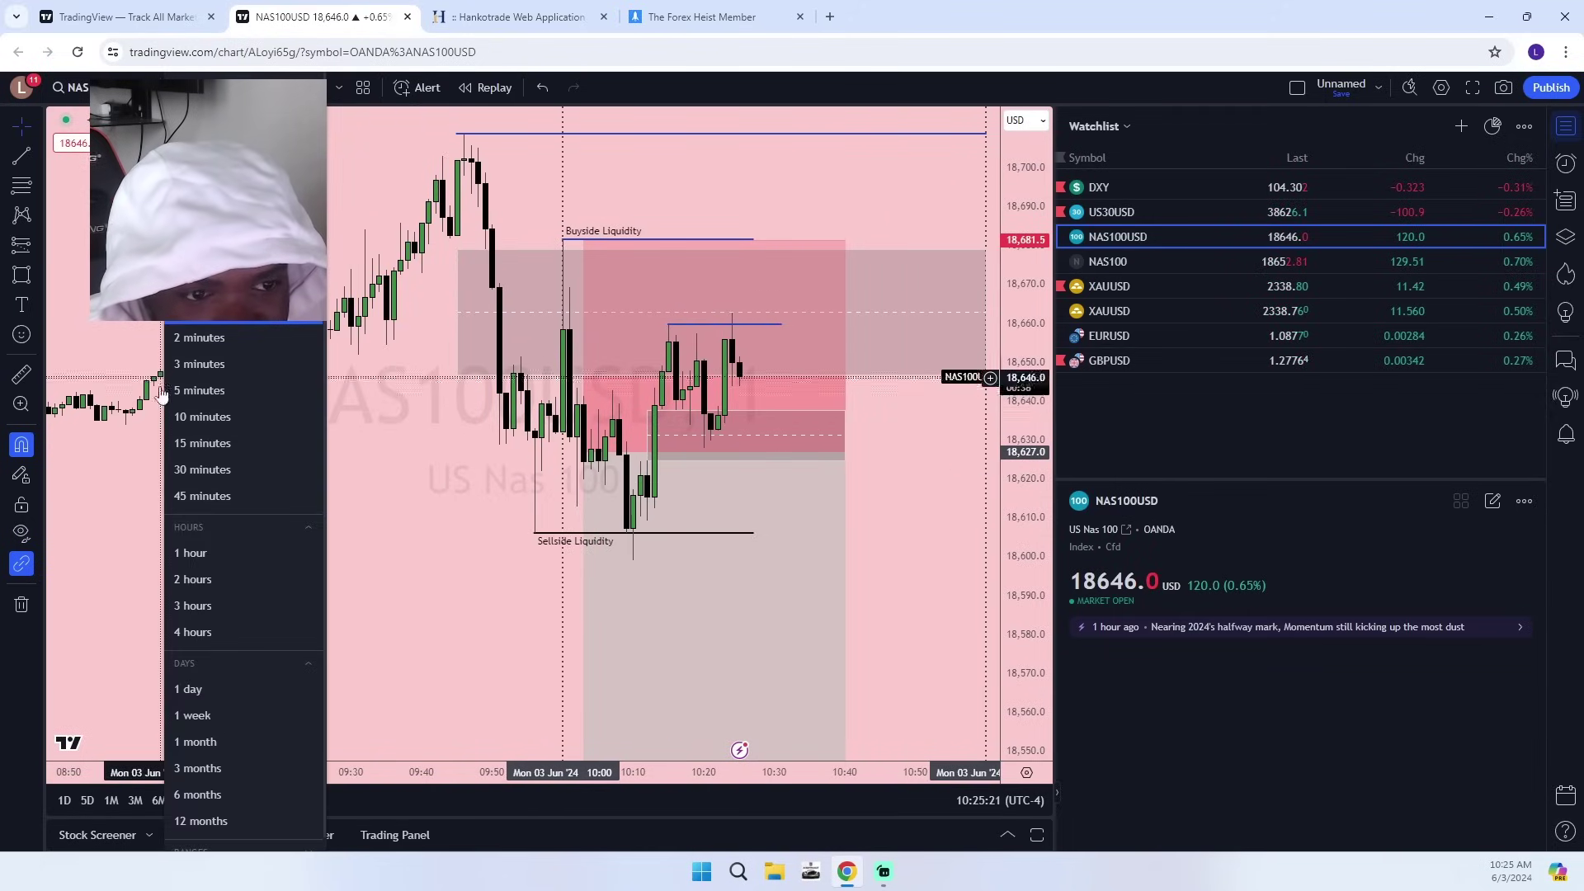
{"action": "left_click", "coordinate": [214, 391]}
{"action": "scroll", "coordinate": [500, 396], "scroll_direction": "up", "scroll_amount": 3}
{"action": "left_click_drag", "start_coordinate": [446, 417], "coordinate": [647, 421]}
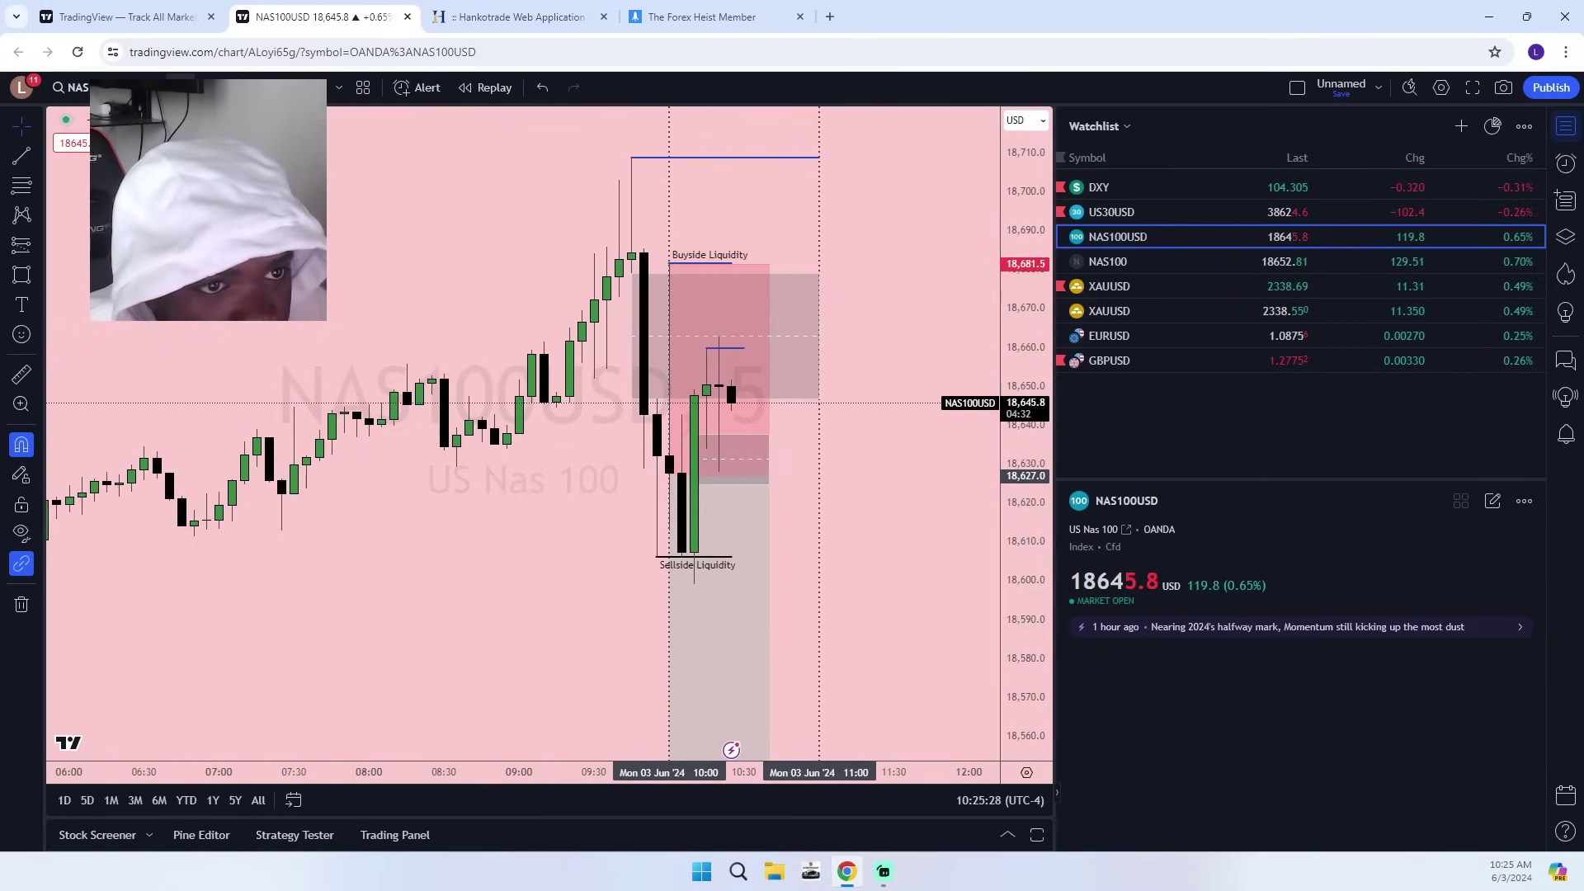
{"action": "left_click", "coordinate": [179, 88]}
{"action": "left_click", "coordinate": [237, 318]}
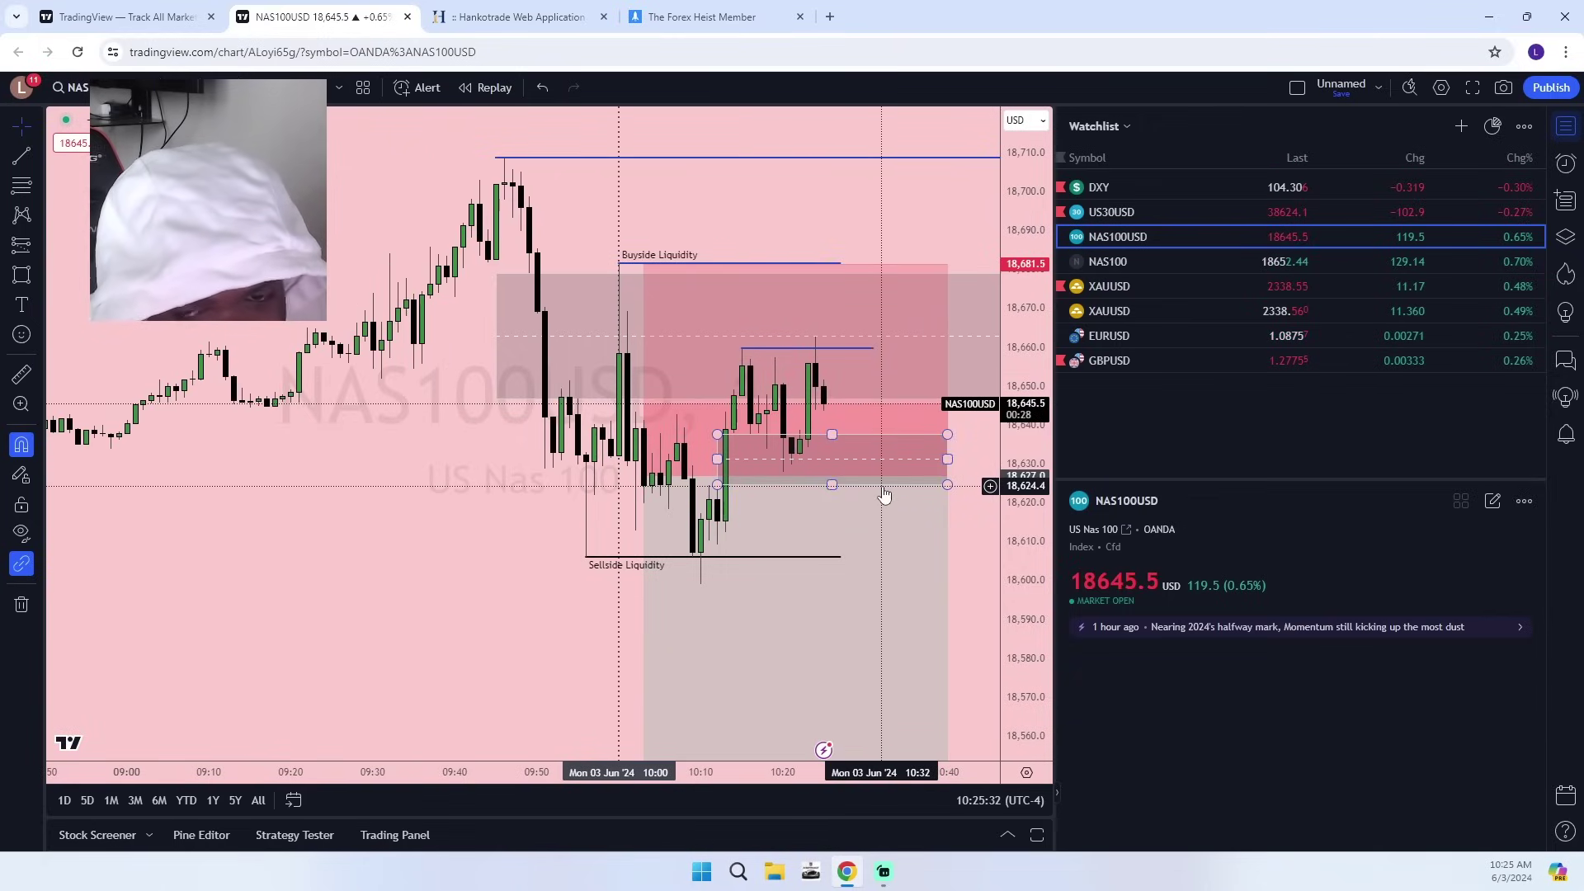
Examine the 10:25 candle on the 1-minute chart against the large gray zone and the small zone beneath it.
{"action": "left_click_drag", "start_coordinate": [955, 521], "coordinate": [844, 504]}
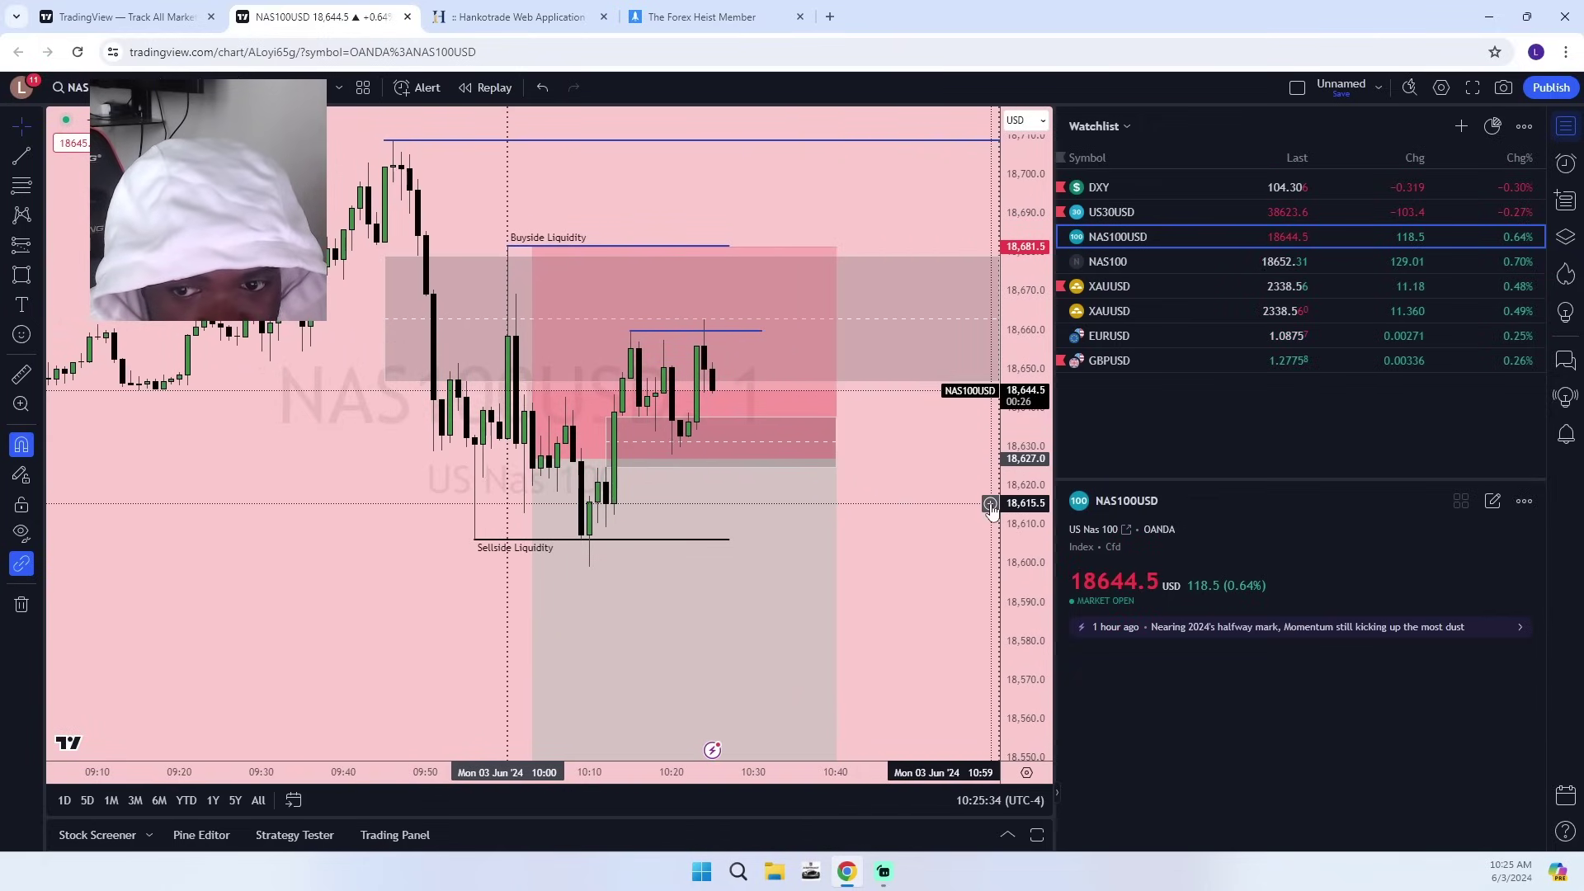
{"action": "left_click_drag", "start_coordinate": [1032, 524], "coordinate": [1023, 460]}
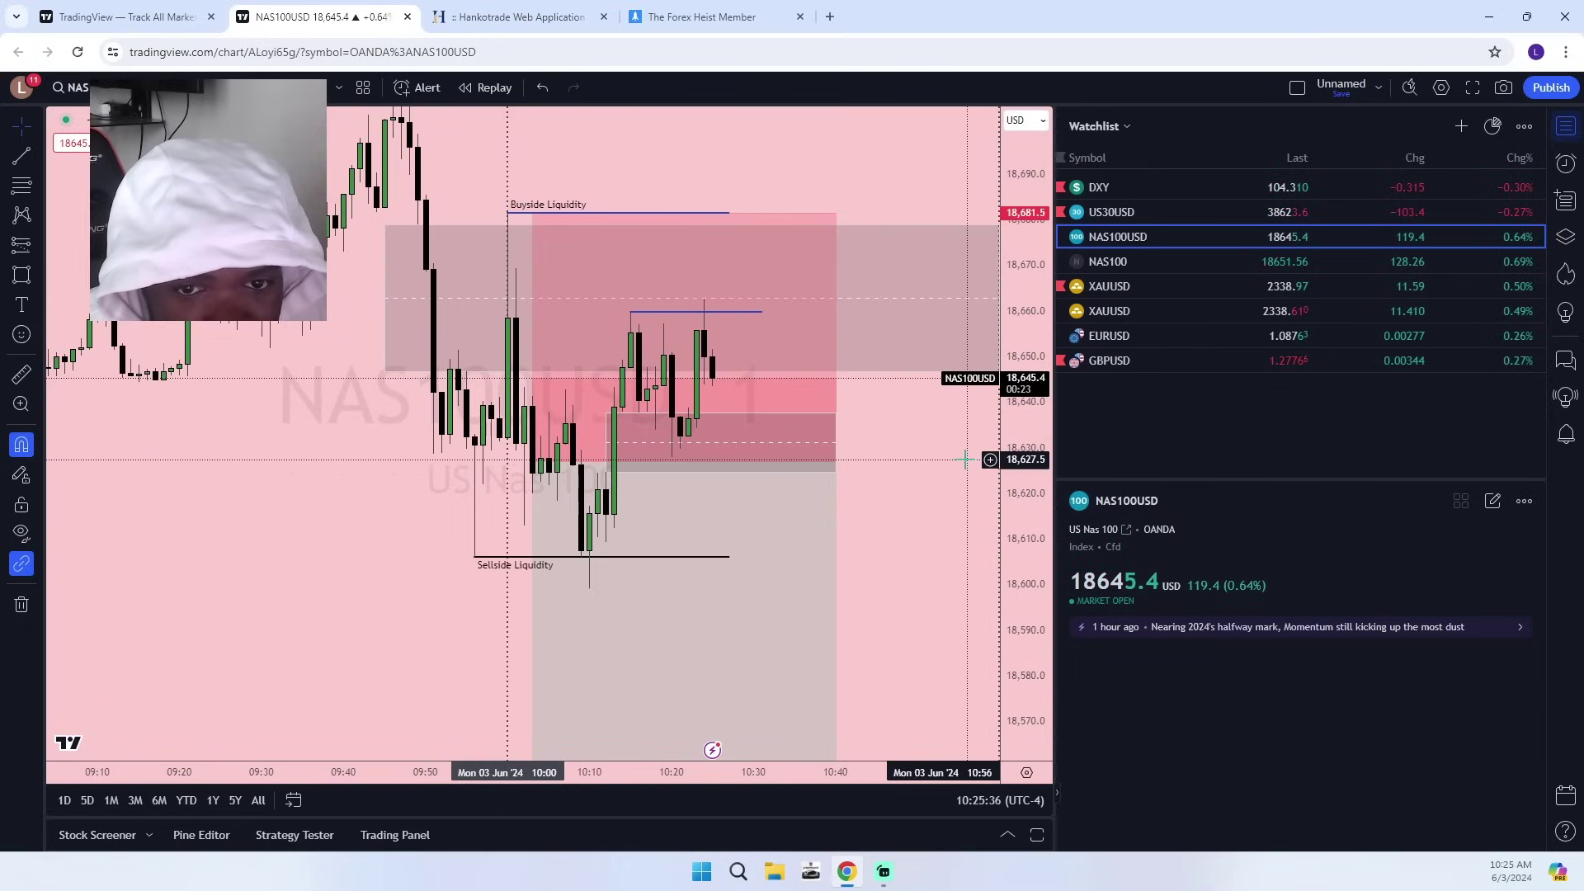
{"action": "left_click", "coordinate": [704, 419]}
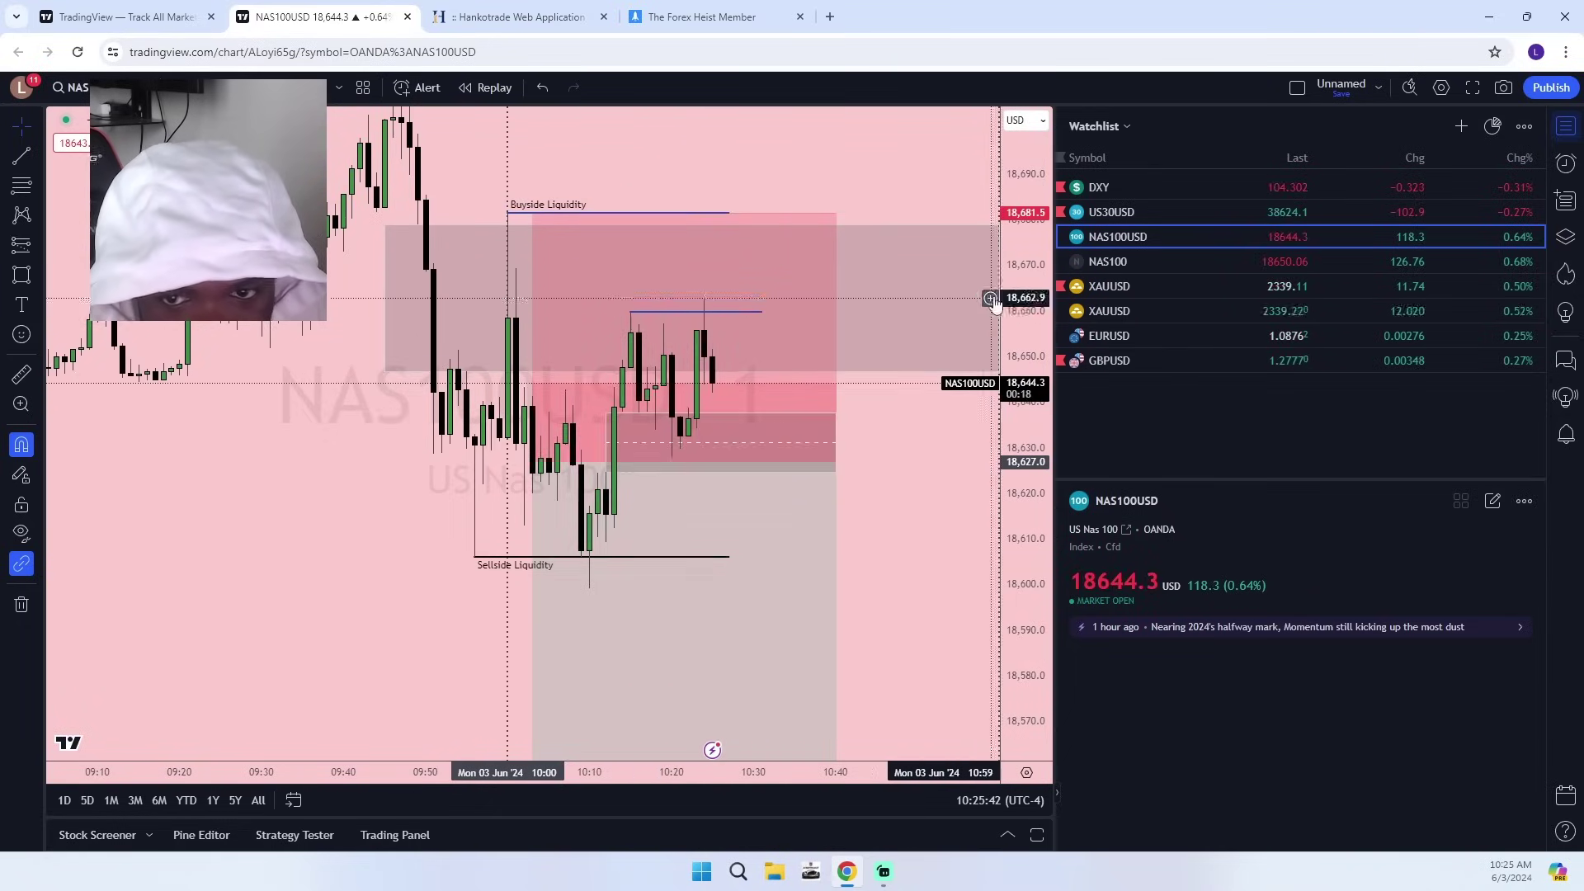
{"action": "left_click_drag", "start_coordinate": [1007, 282], "coordinate": [1008, 307]}
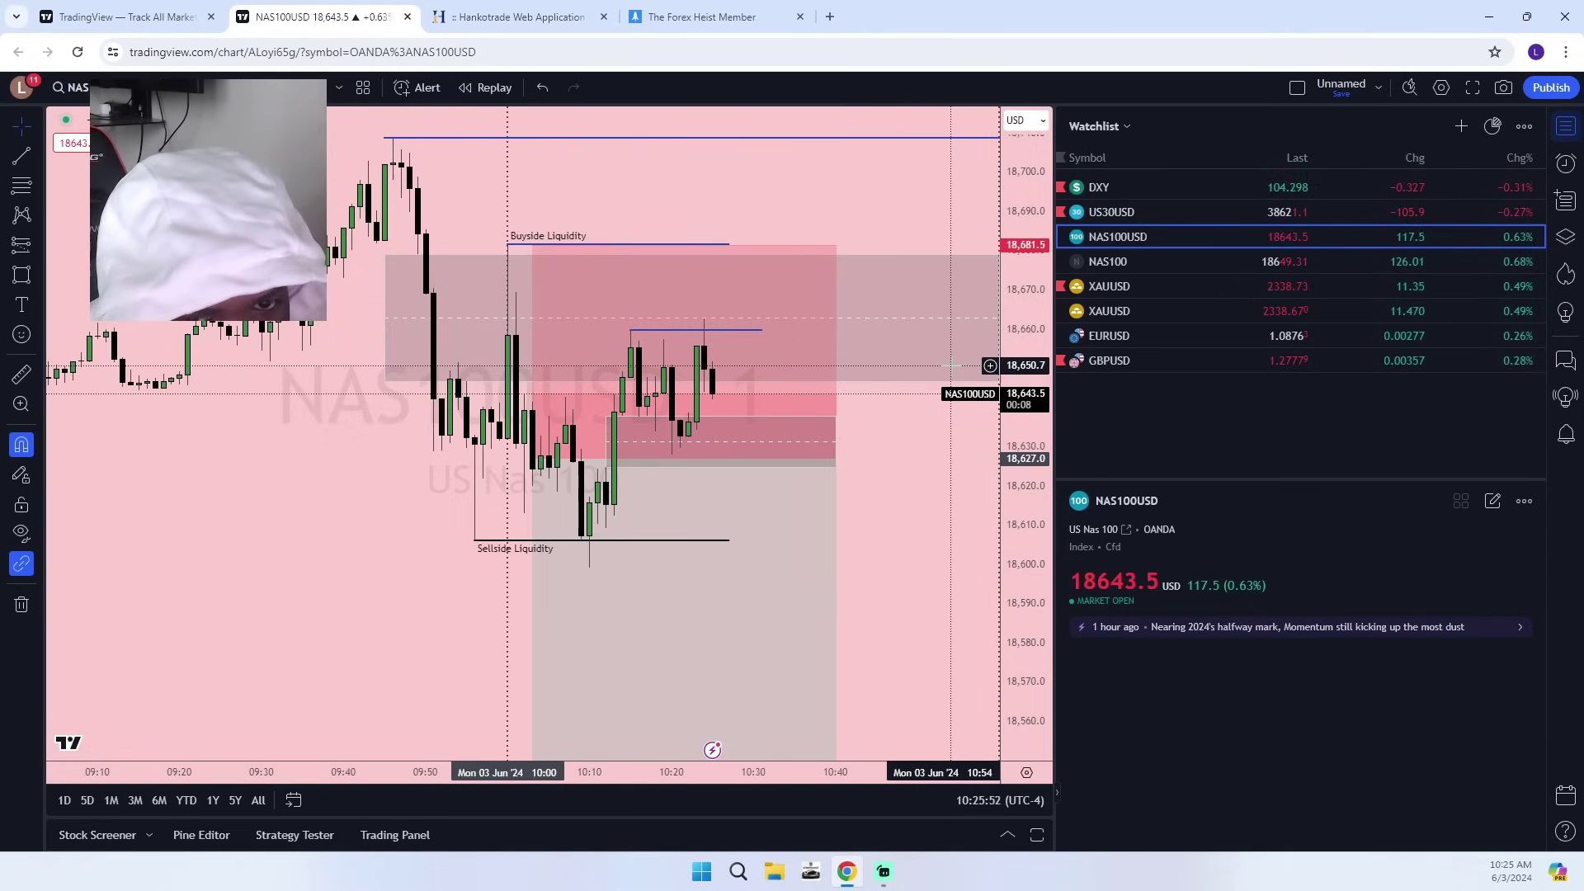
{"action": "scroll", "coordinate": [726, 462], "scroll_direction": "up", "scroll_amount": 2}
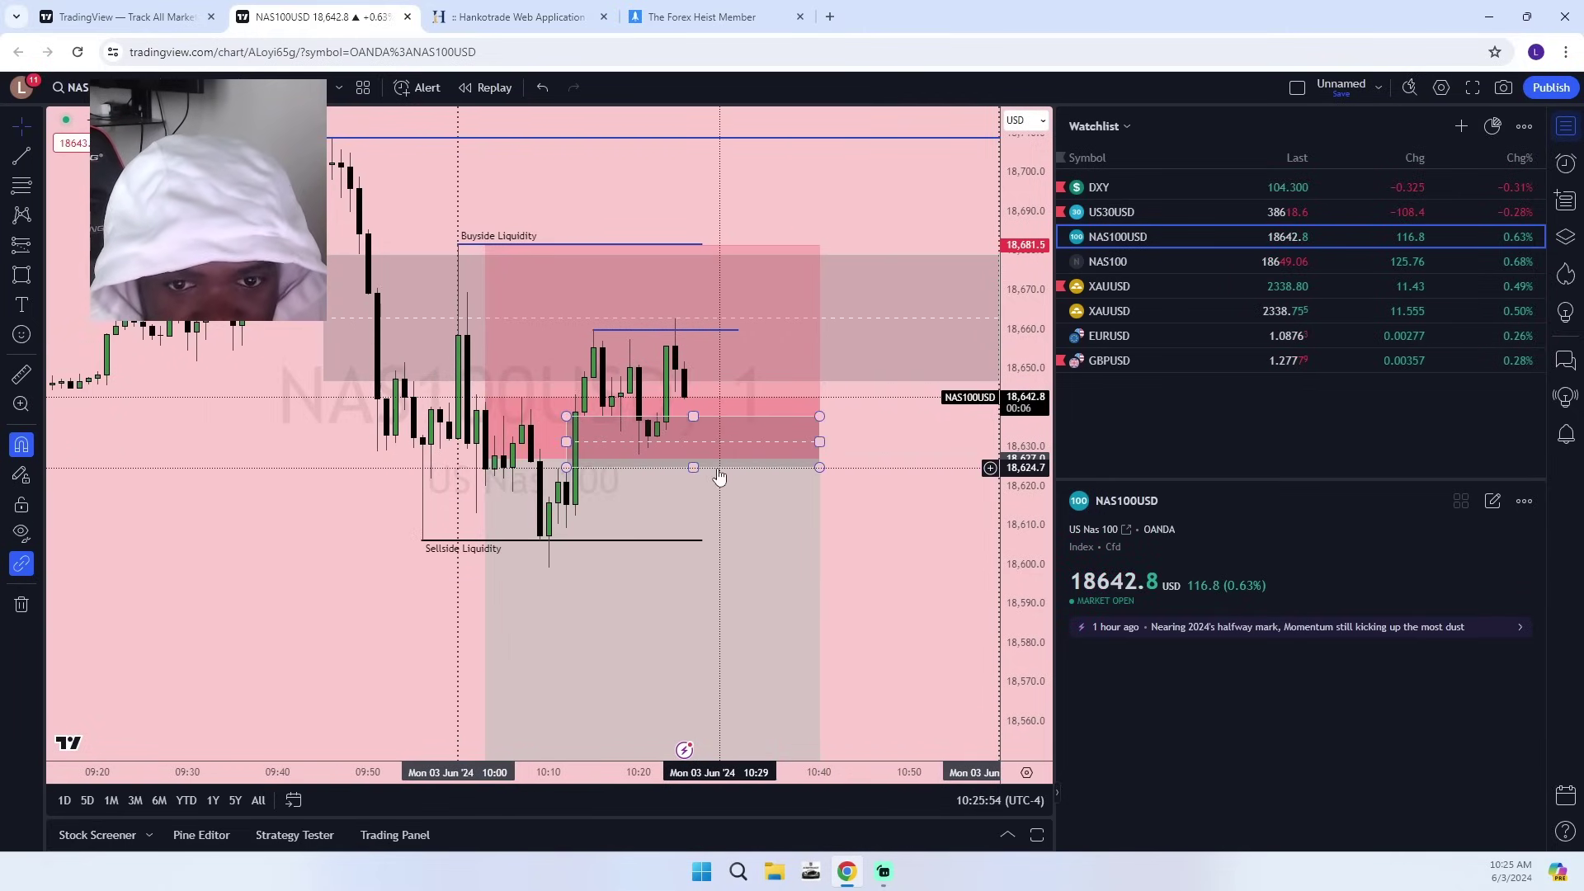
Open the first XAUUSD entry from the watchlist and examine its gray zone and lower black line on the 1-minute and 15-minute timeframes.
{"action": "left_click", "coordinate": [1158, 280]}
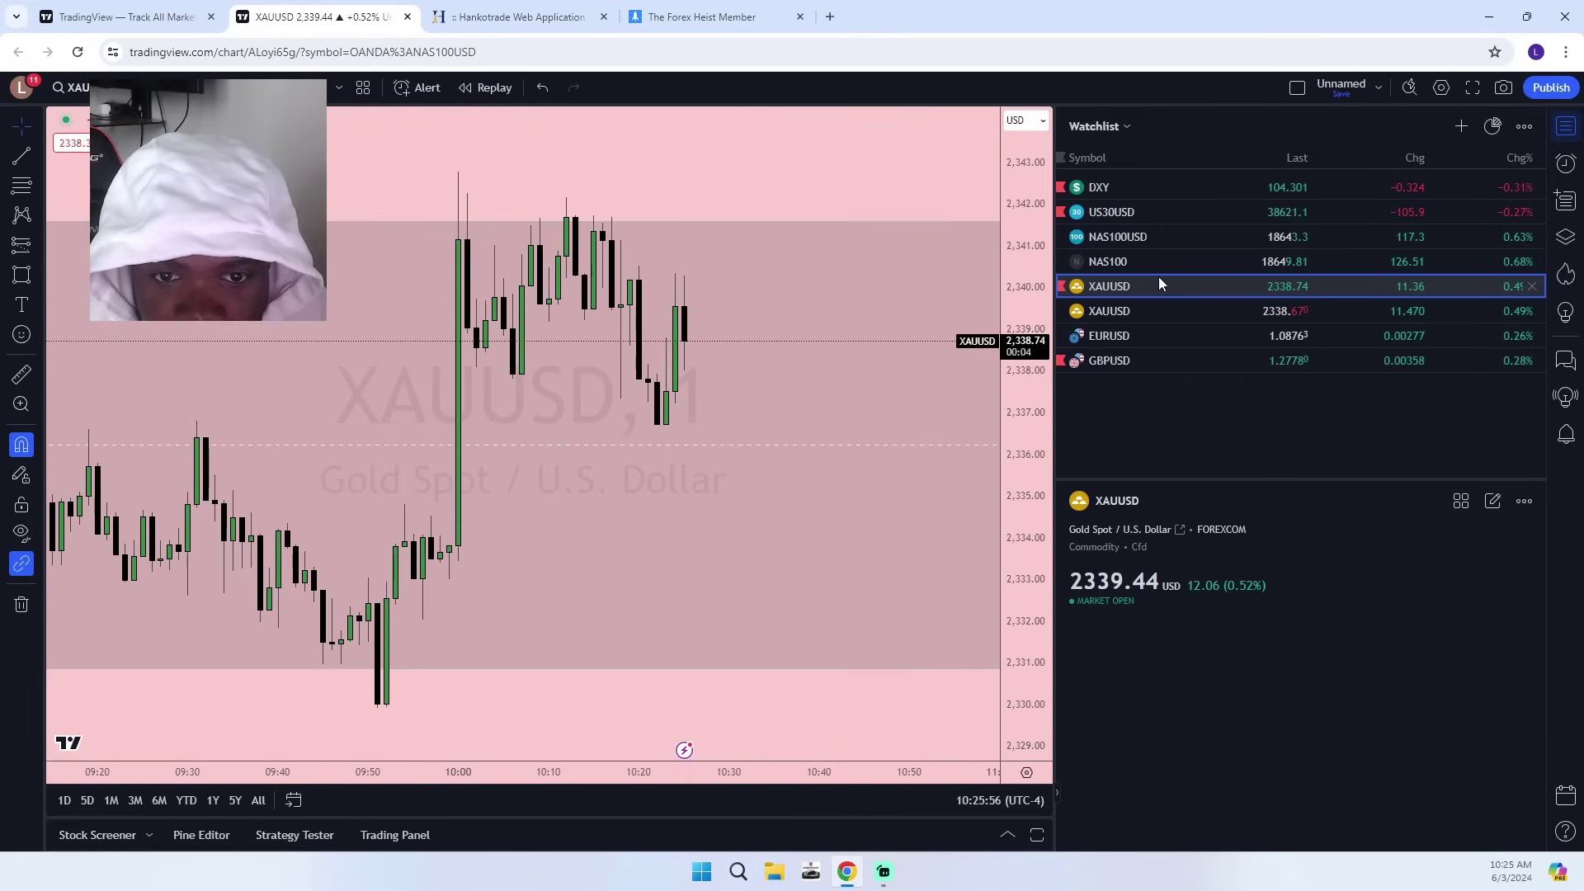
{"action": "scroll", "coordinate": [748, 455], "scroll_direction": "down", "scroll_amount": 2}
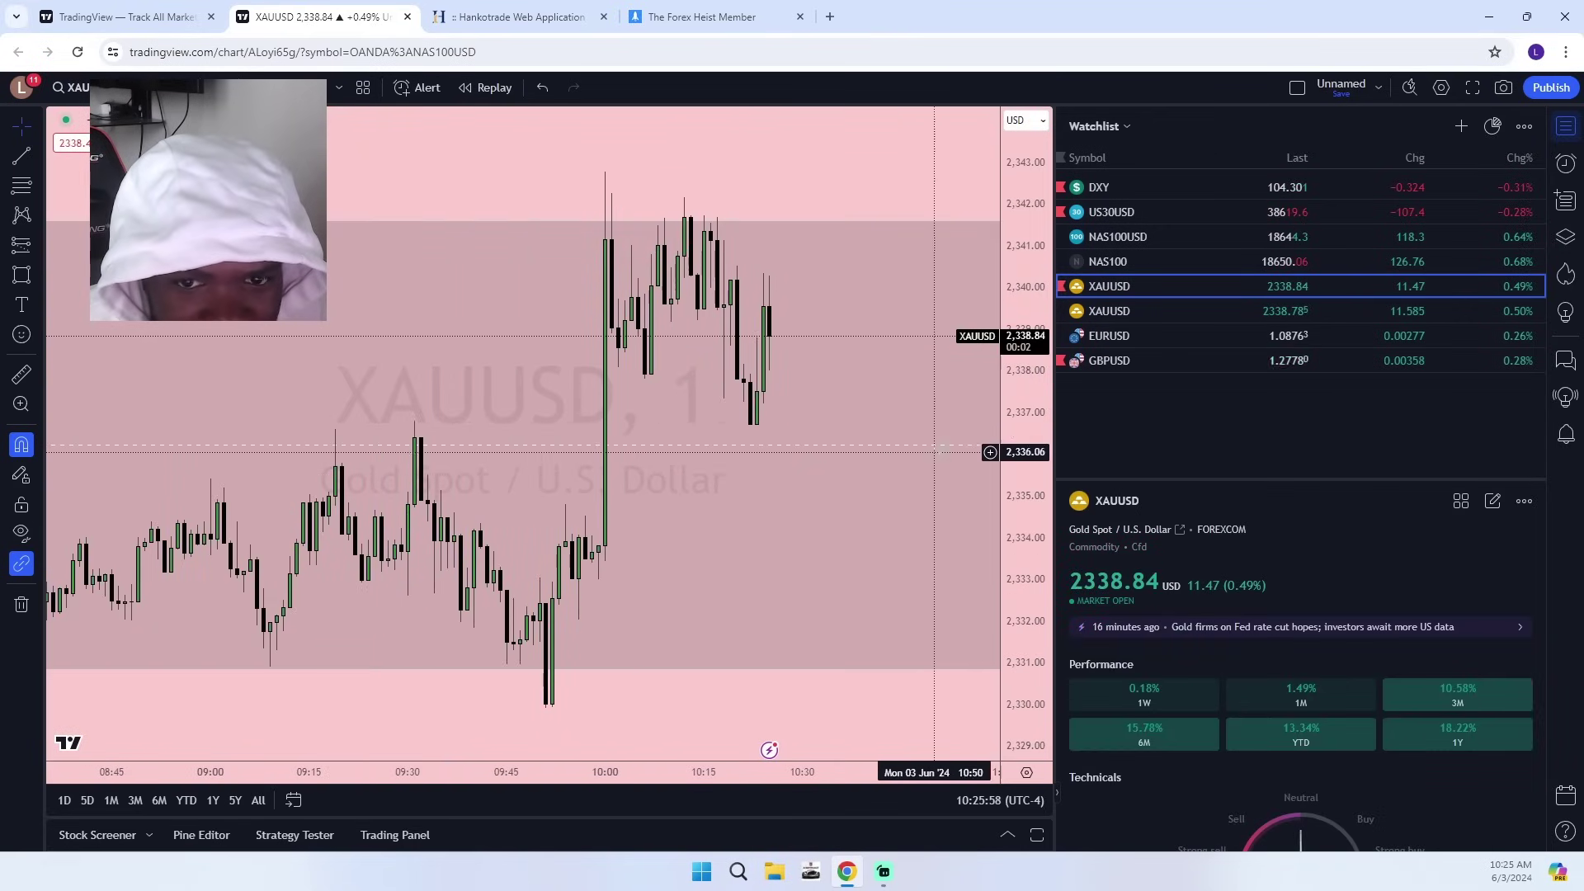
{"action": "scroll", "coordinate": [1042, 320], "scroll_direction": "down", "scroll_amount": 2}
{"action": "left_click", "coordinate": [338, 88]}
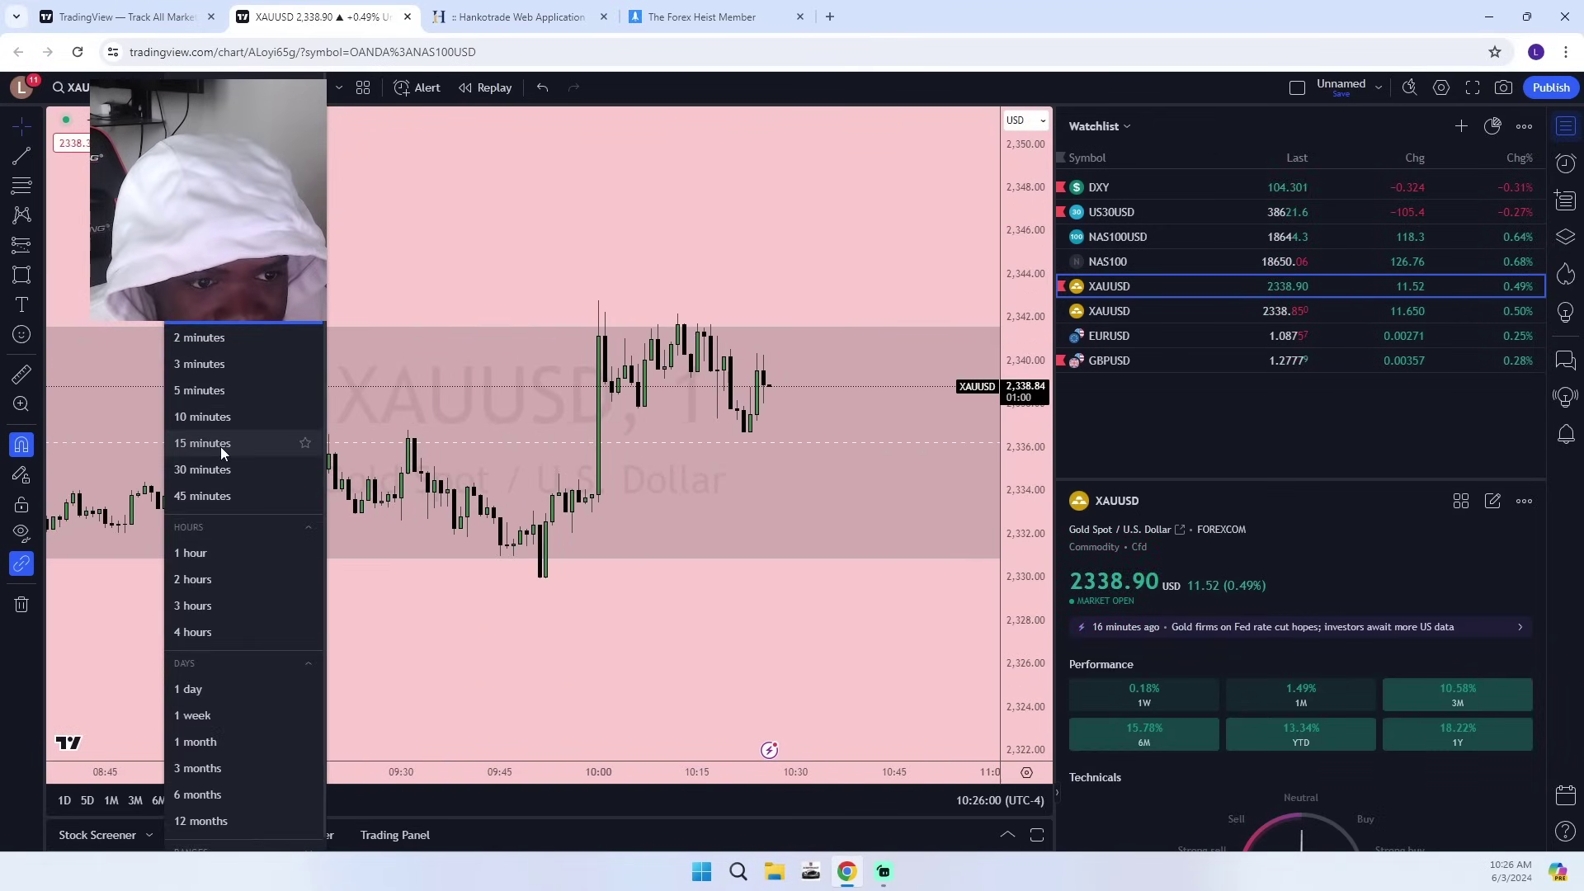
{"action": "left_click", "coordinate": [220, 447]}
{"action": "scroll", "coordinate": [1015, 515], "scroll_direction": "down", "scroll_amount": 2}
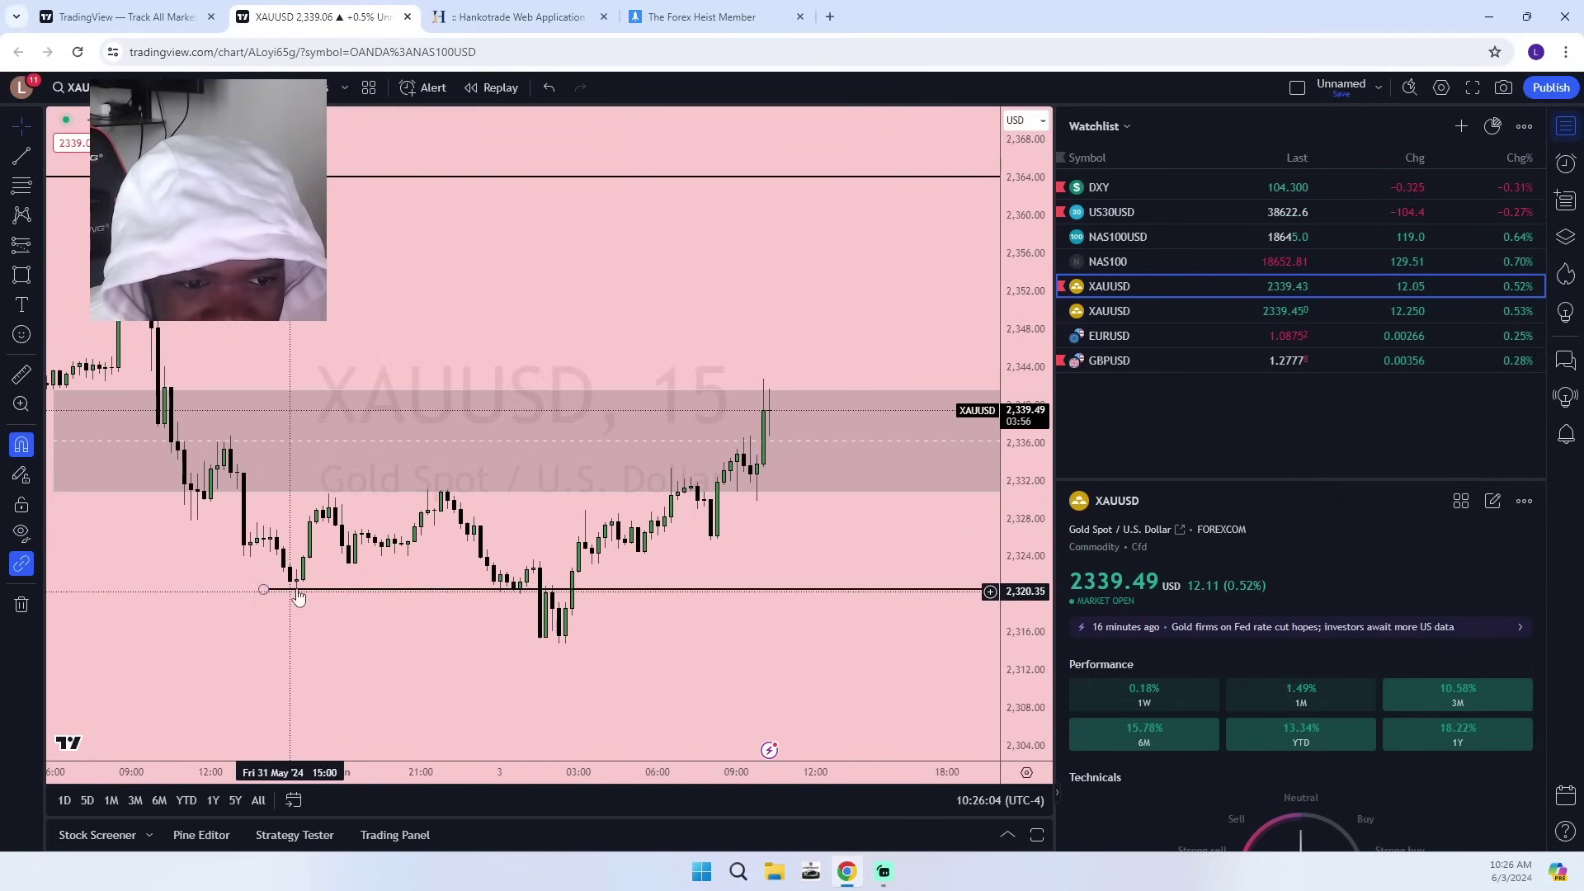
{"action": "scroll", "coordinate": [571, 619], "scroll_direction": "down", "scroll_amount": 3}
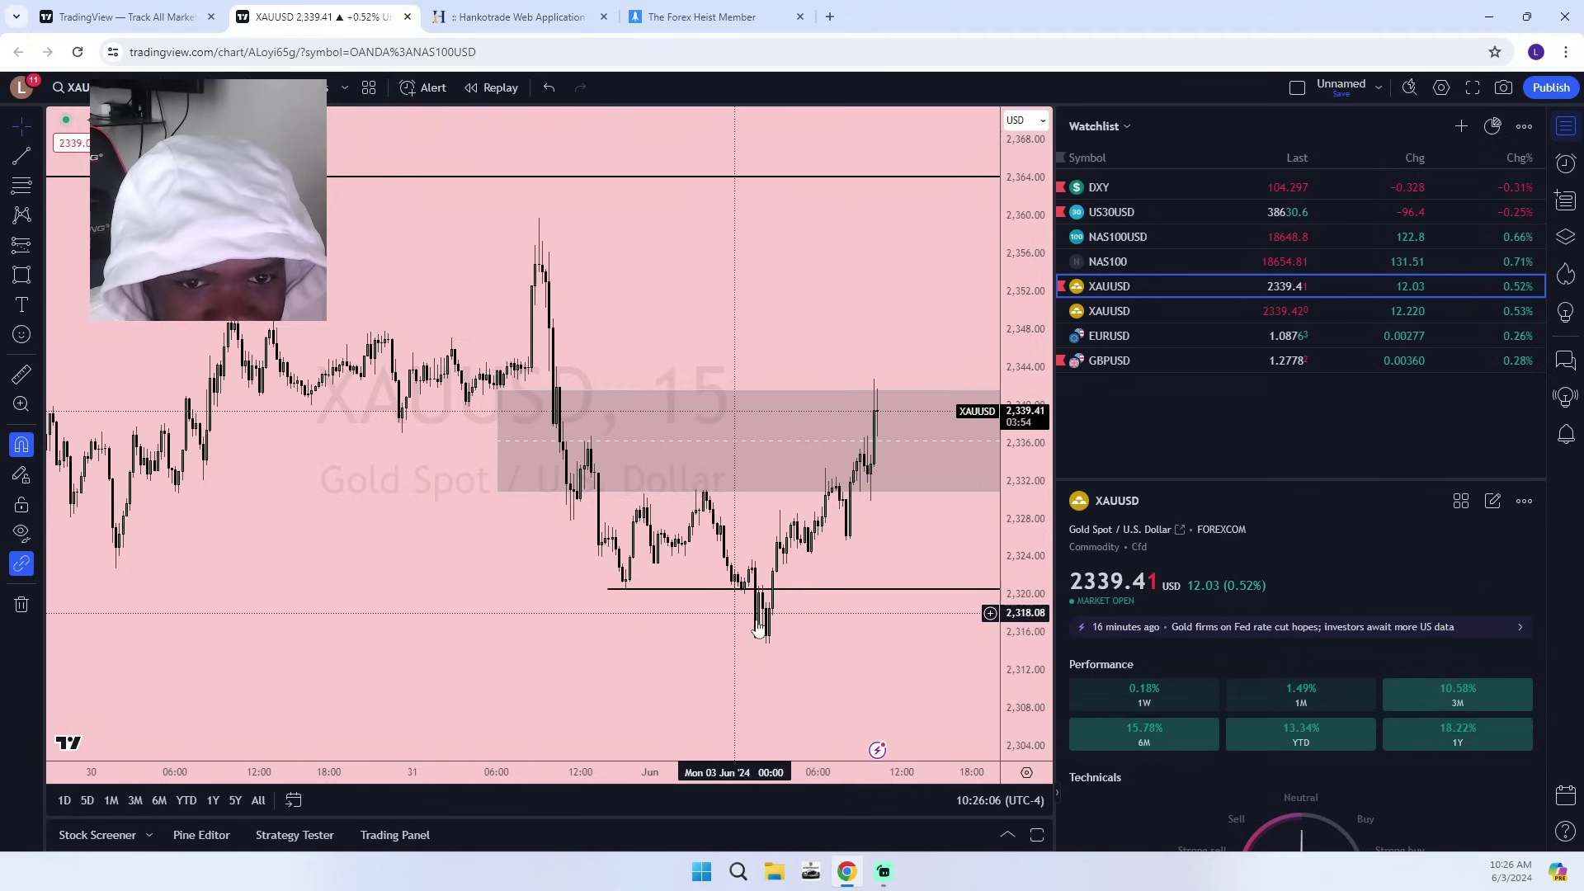
Switch XAUUSD through the 30-minute and 1-hour timeframes and examine the rise from the lower black line into the gray zone.
{"action": "left_click", "coordinate": [178, 87]}
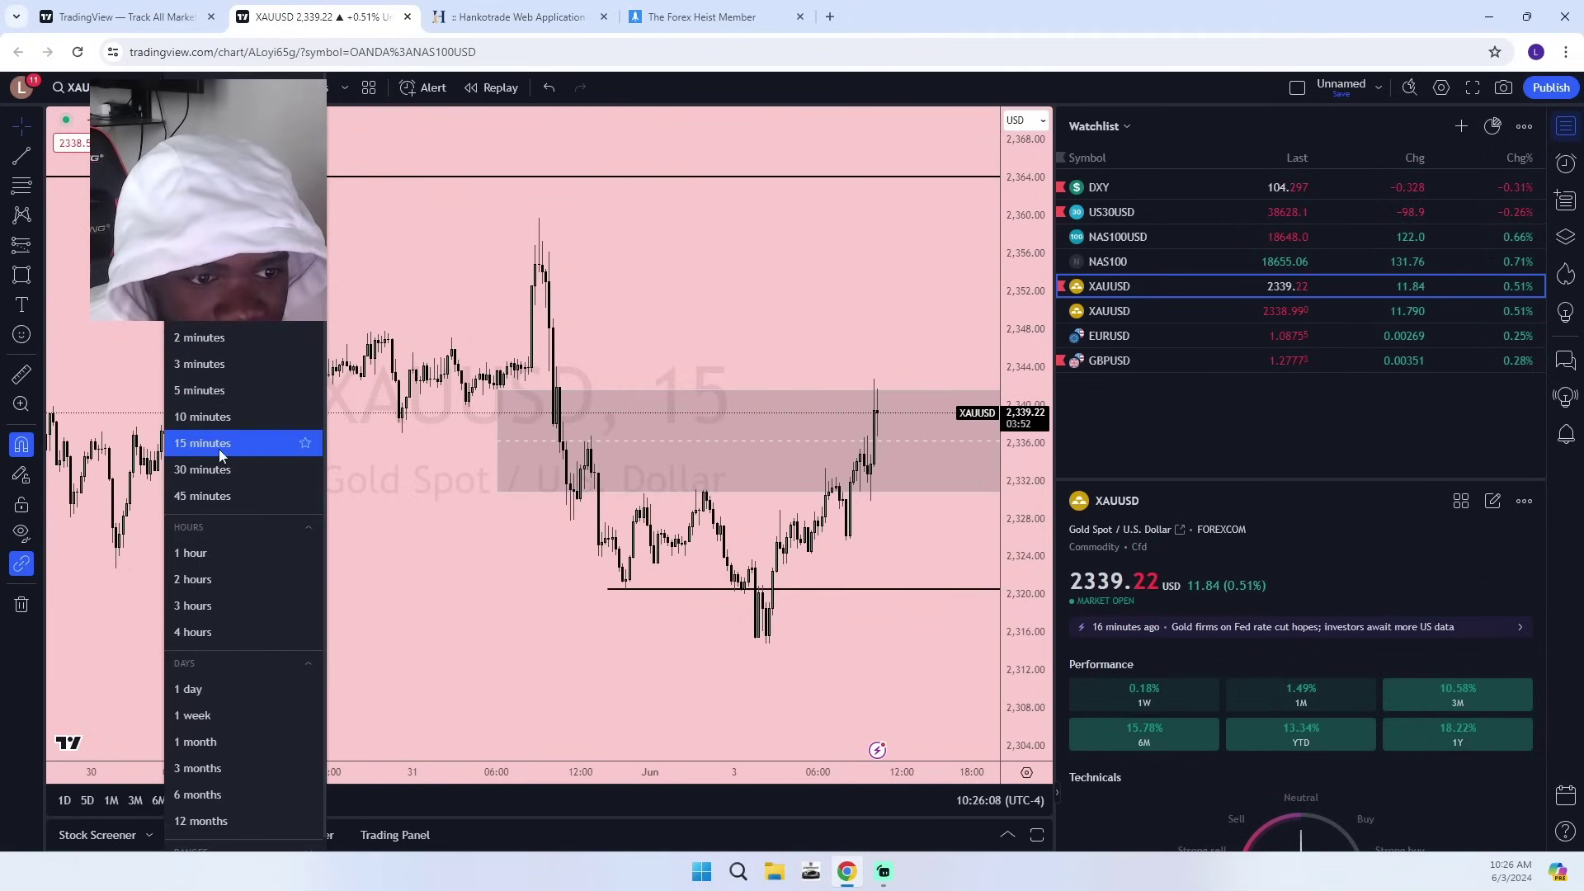
{"action": "left_click", "coordinate": [207, 469]}
{"action": "left_click", "coordinate": [178, 88]}
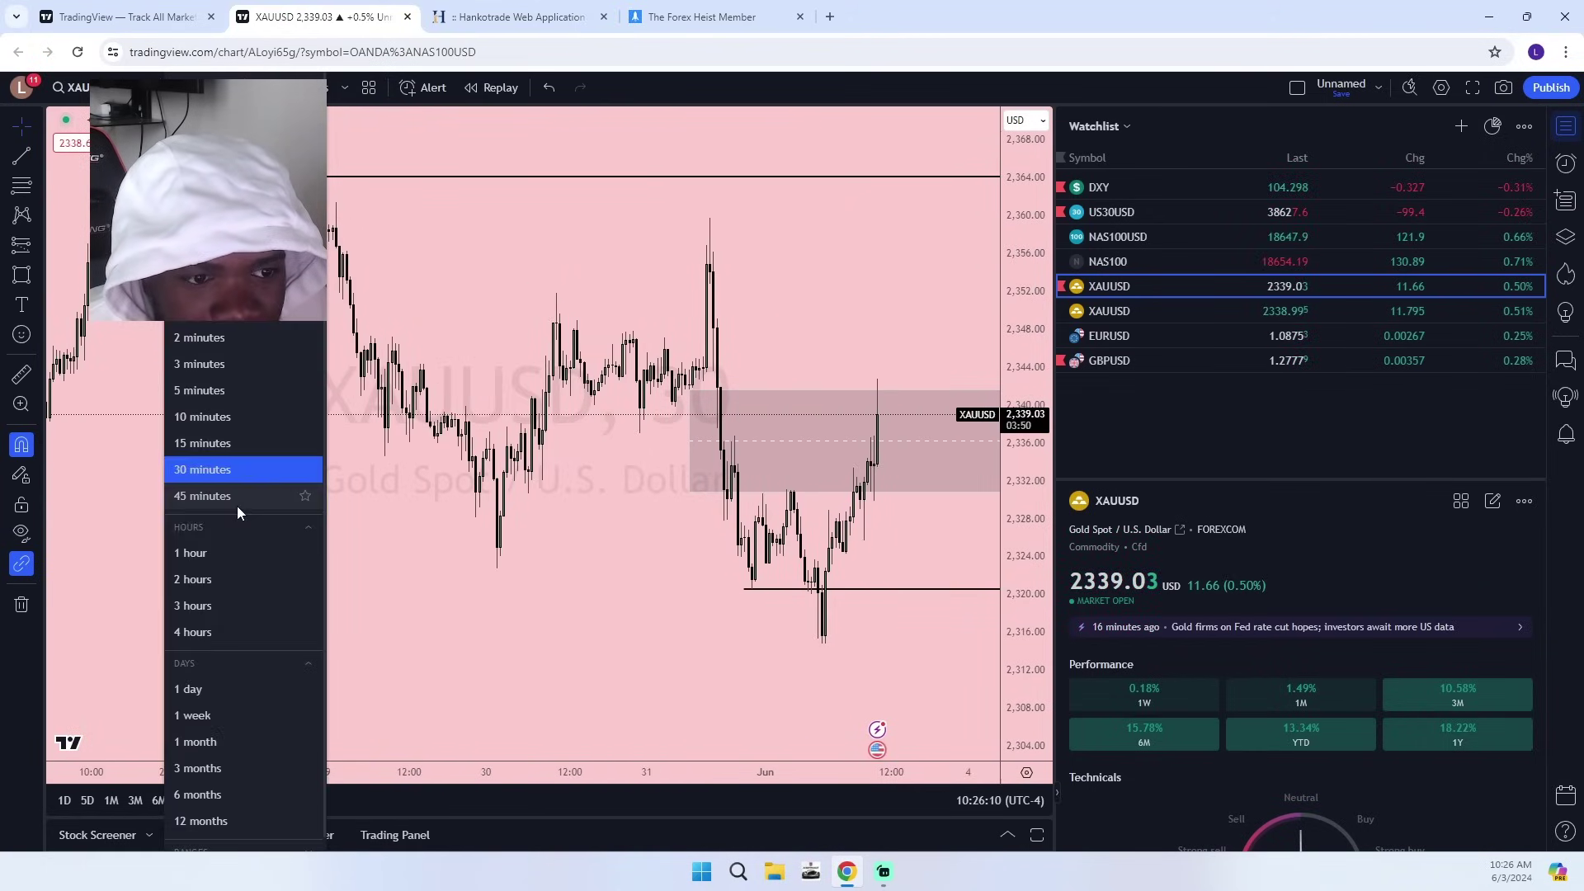
{"action": "left_click", "coordinate": [214, 542]}
{"action": "scroll", "coordinate": [421, 368], "scroll_direction": "up", "scroll_amount": 1}
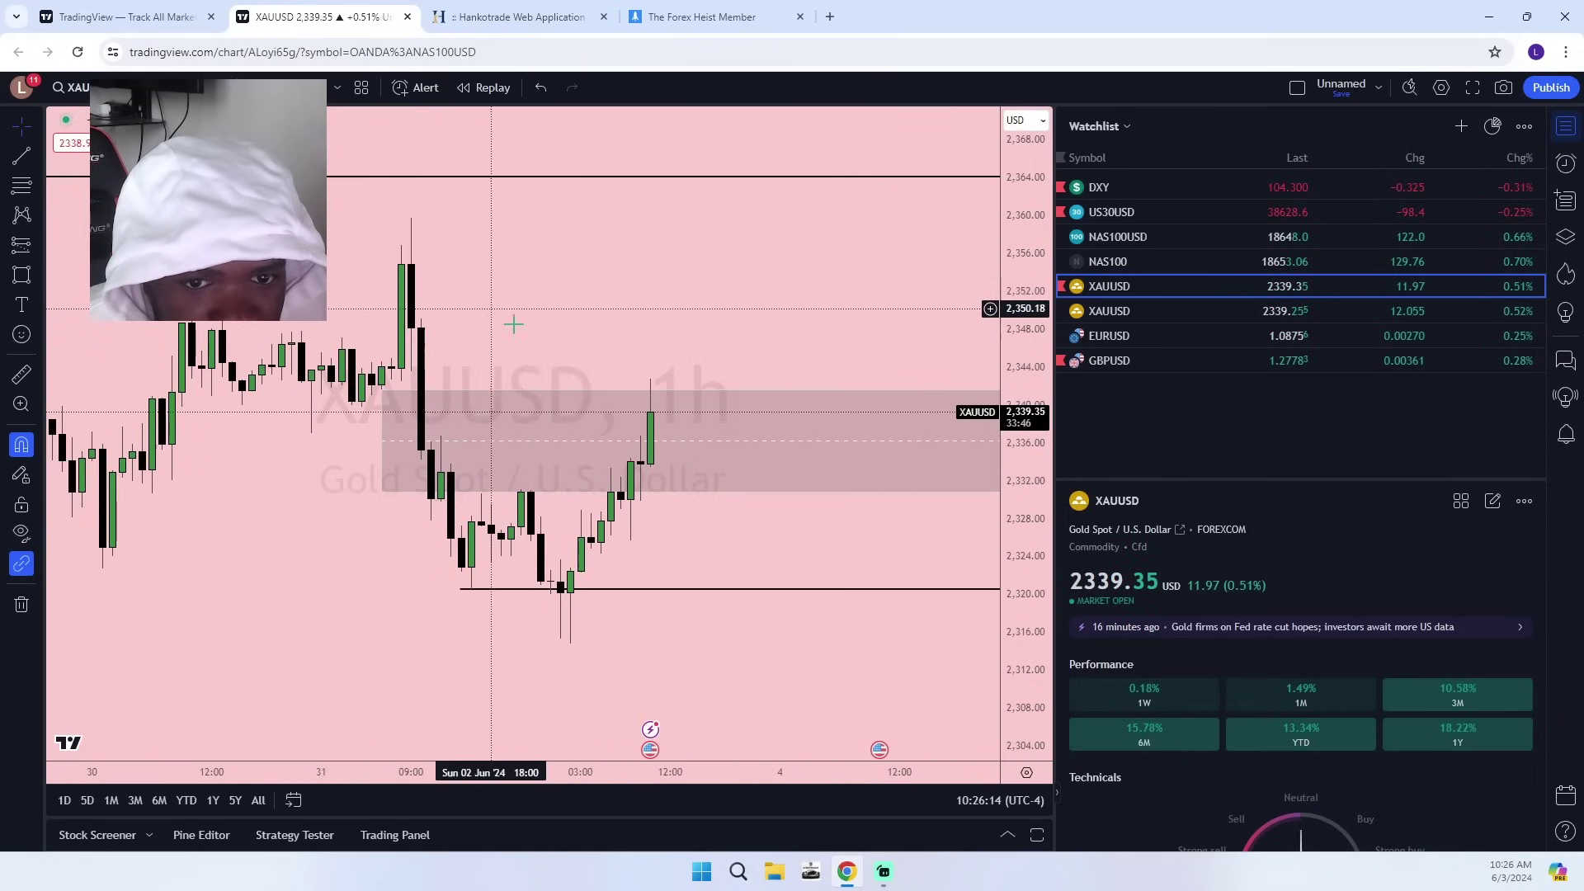
{"action": "left_click_drag", "start_coordinate": [749, 531], "coordinate": [752, 443]}
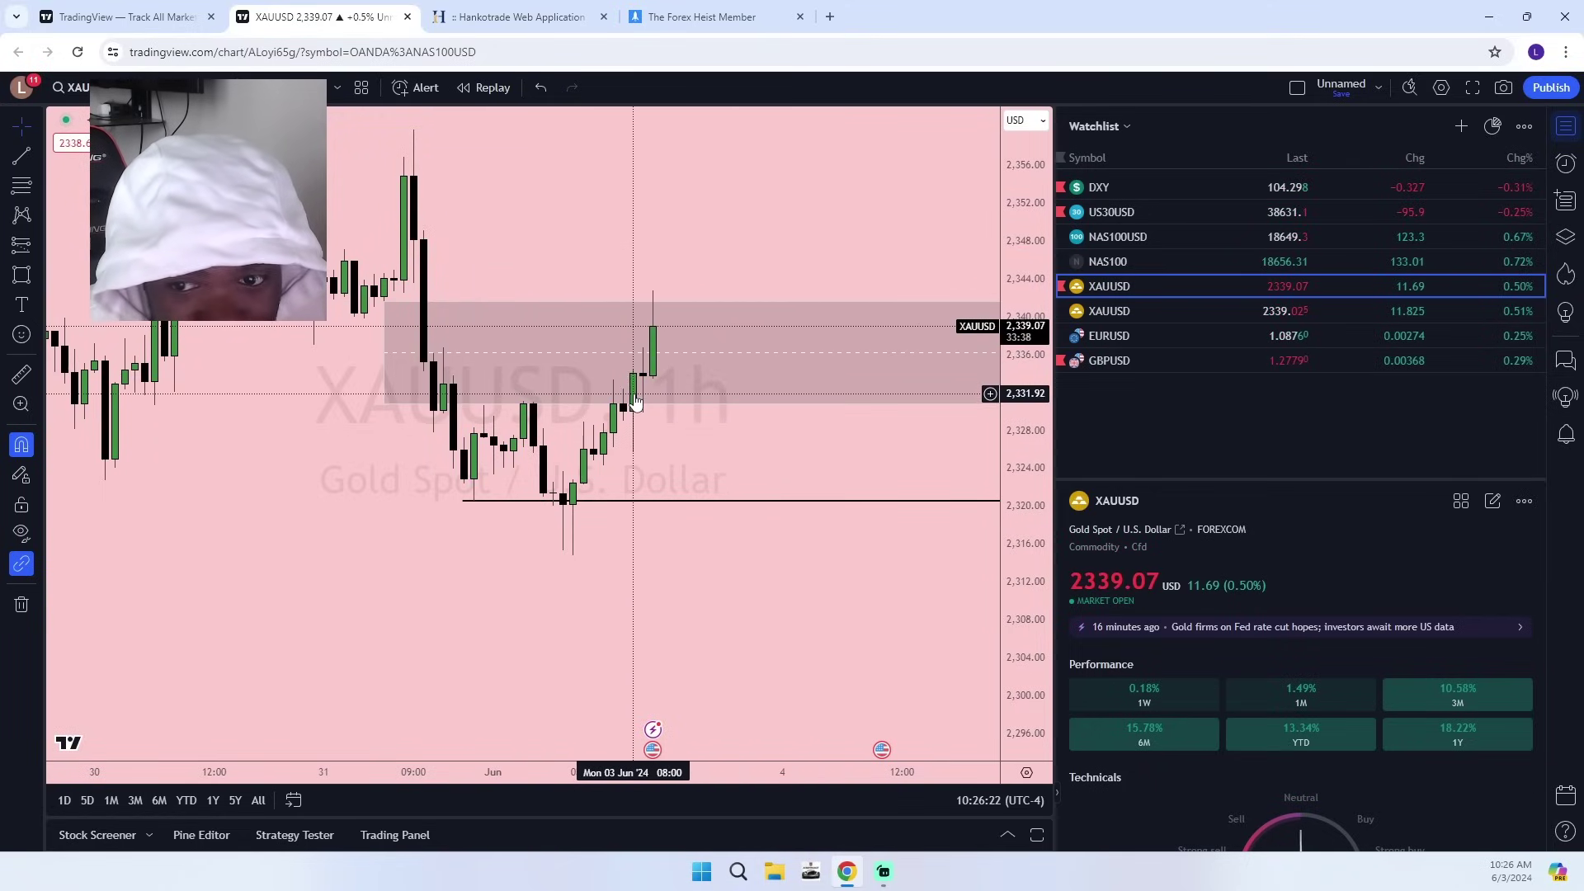
Return XAUUSD to the 15-minute timeframe and examine the latest candles near the upper edge of the gray zone.
{"action": "left_click", "coordinate": [169, 87]}
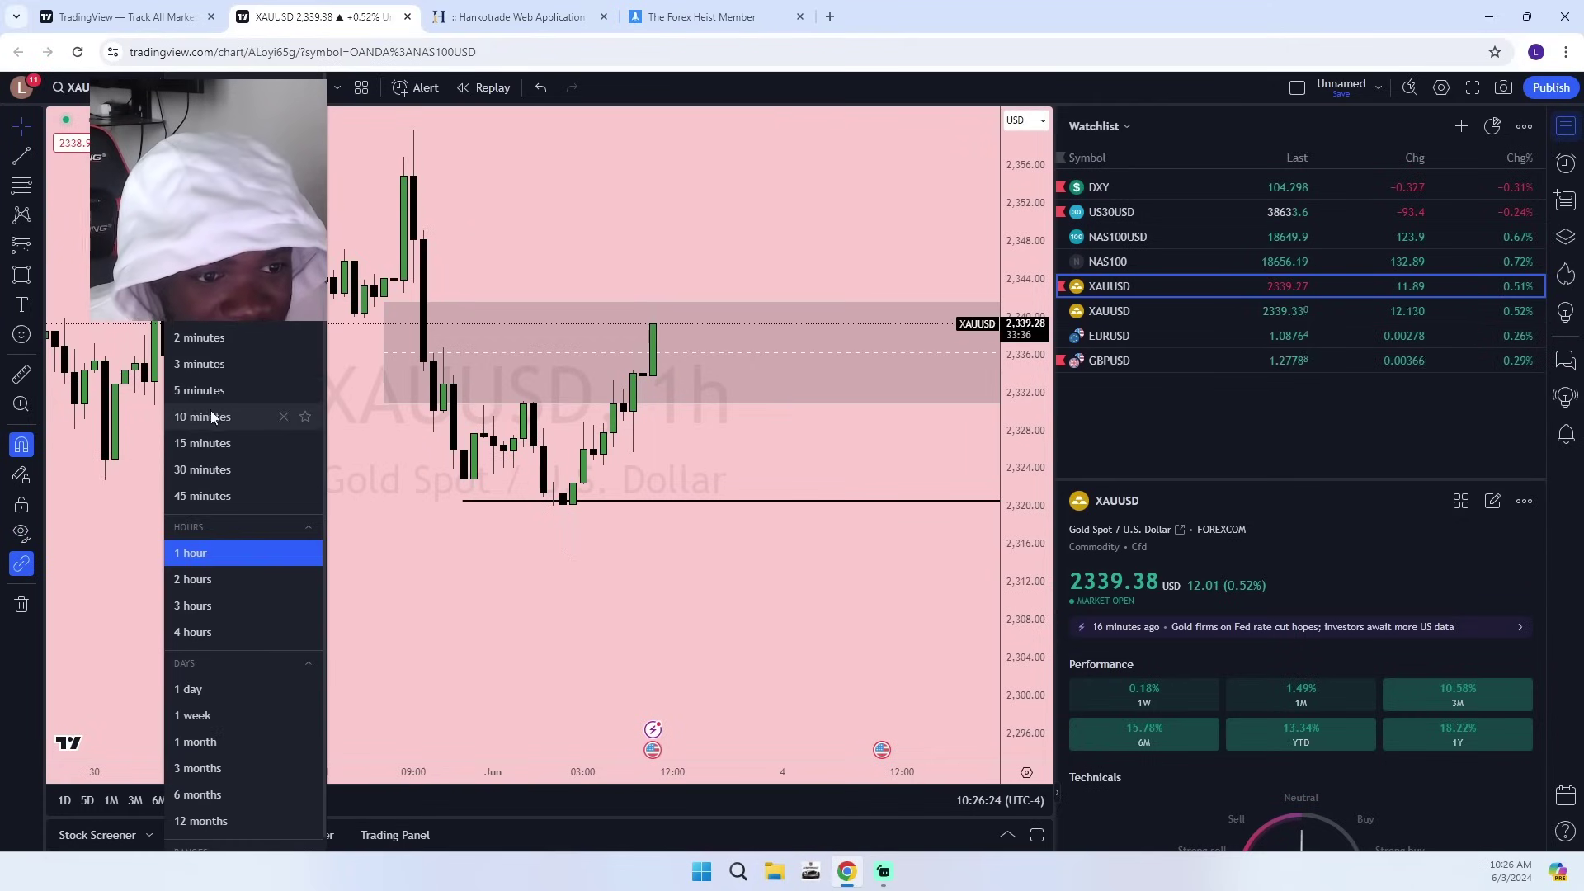
{"action": "left_click", "coordinate": [207, 439]}
{"action": "left_click_drag", "start_coordinate": [1011, 699], "coordinate": [1008, 298]}
{"action": "scroll", "coordinate": [652, 449], "scroll_direction": "up", "scroll_amount": 2}
{"action": "left_click_drag", "start_coordinate": [644, 458], "coordinate": [631, 630]}
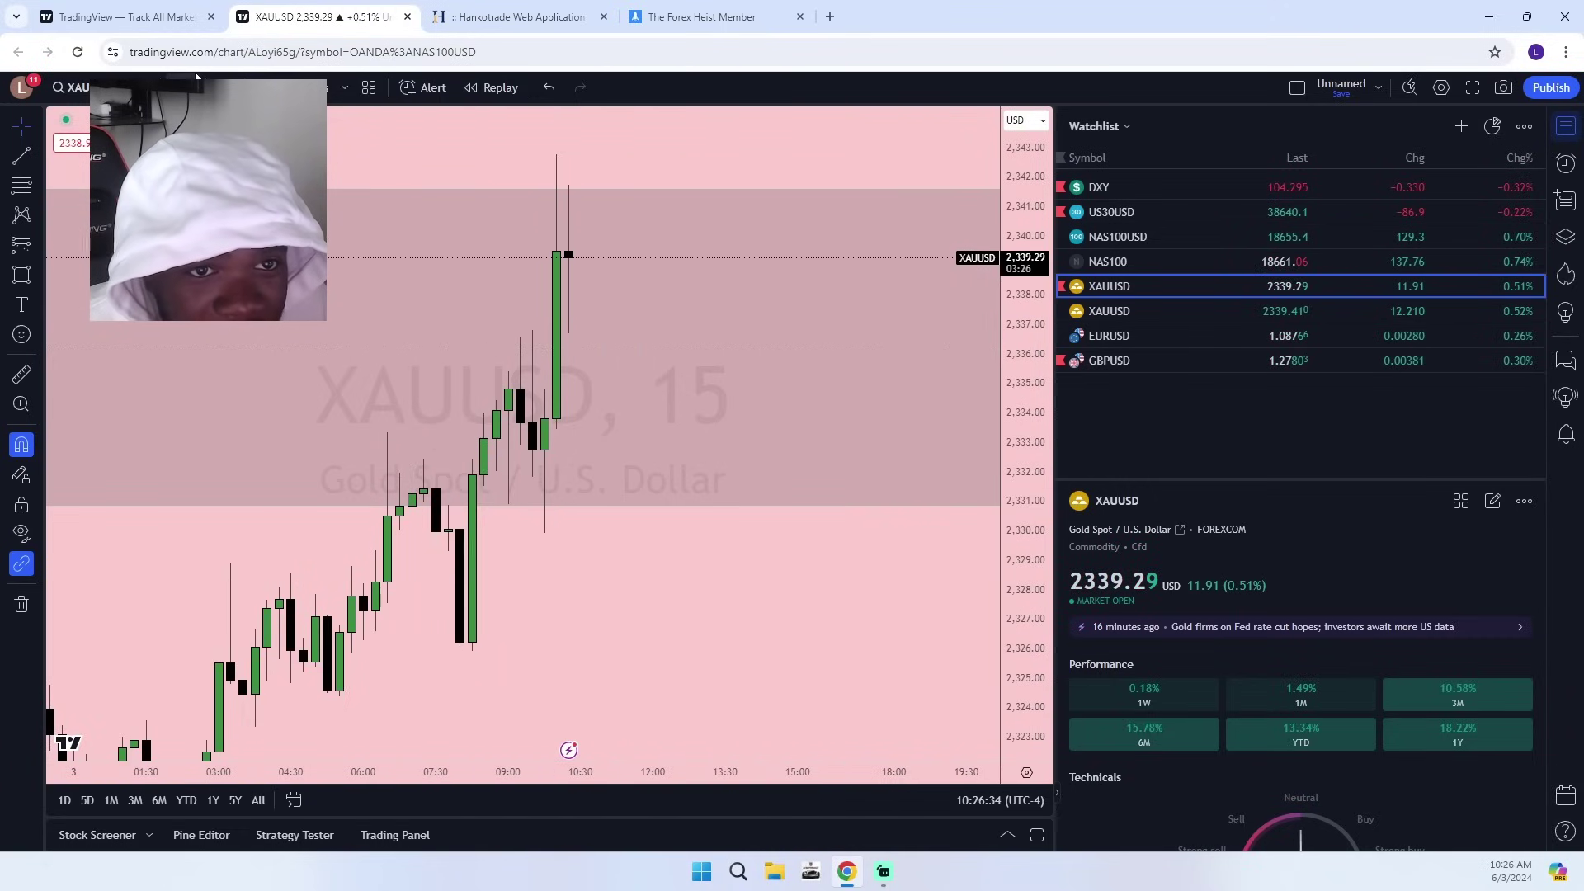
{"action": "scroll", "coordinate": [706, 609], "scroll_direction": "down", "scroll_amount": 7}
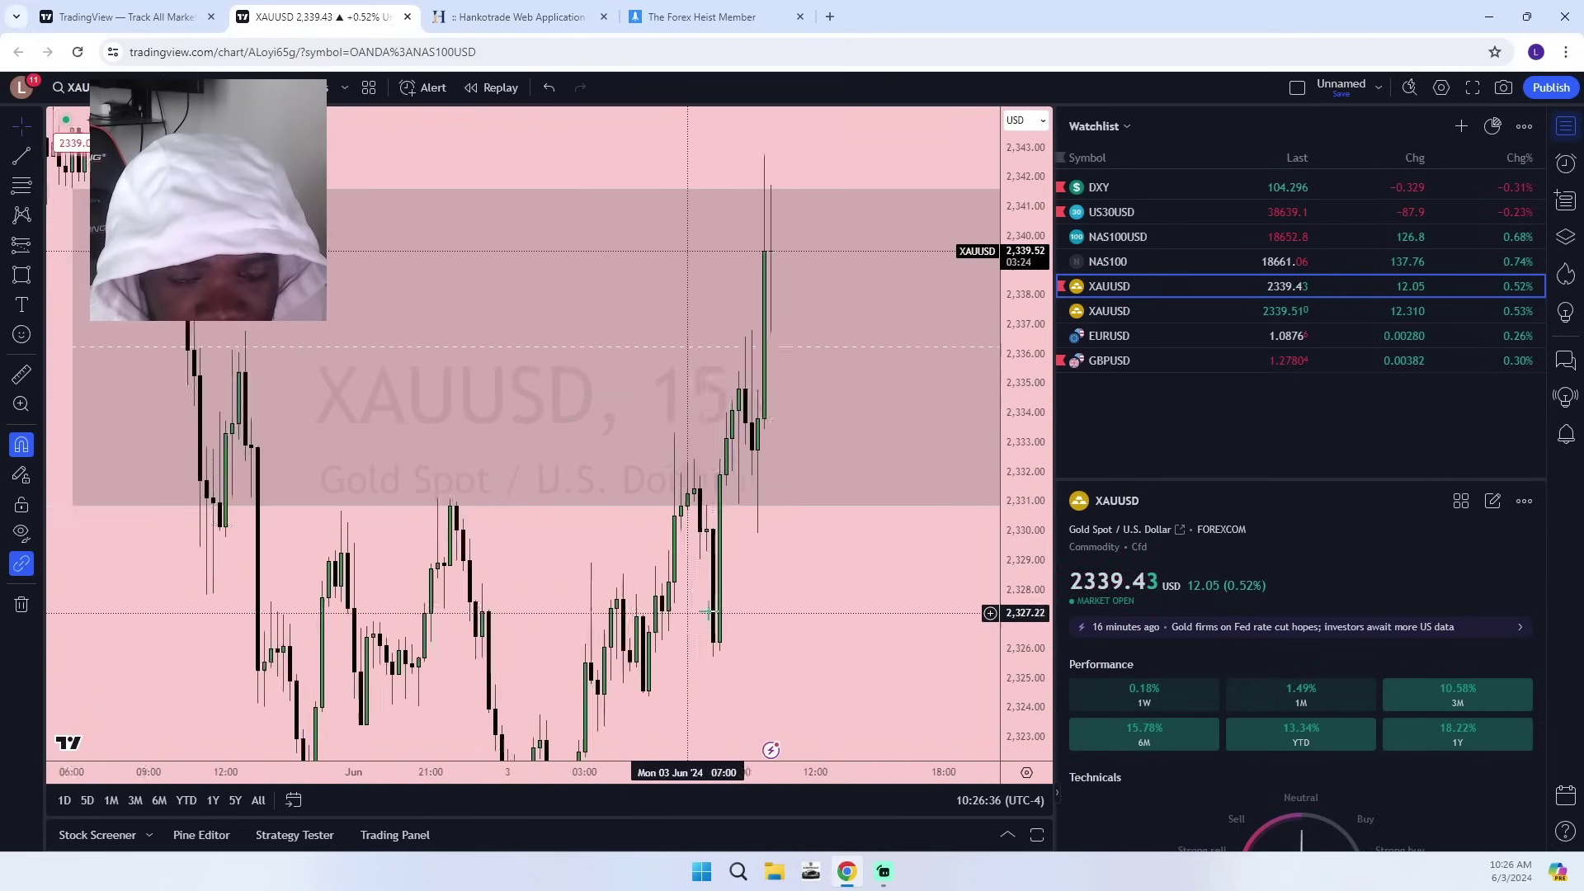
Examine the 15-minute XAUUSD candles from the overnight low below the black line up to the gray zone.
{"action": "left_click_drag", "start_coordinate": [1031, 215], "coordinate": [1026, 480]}
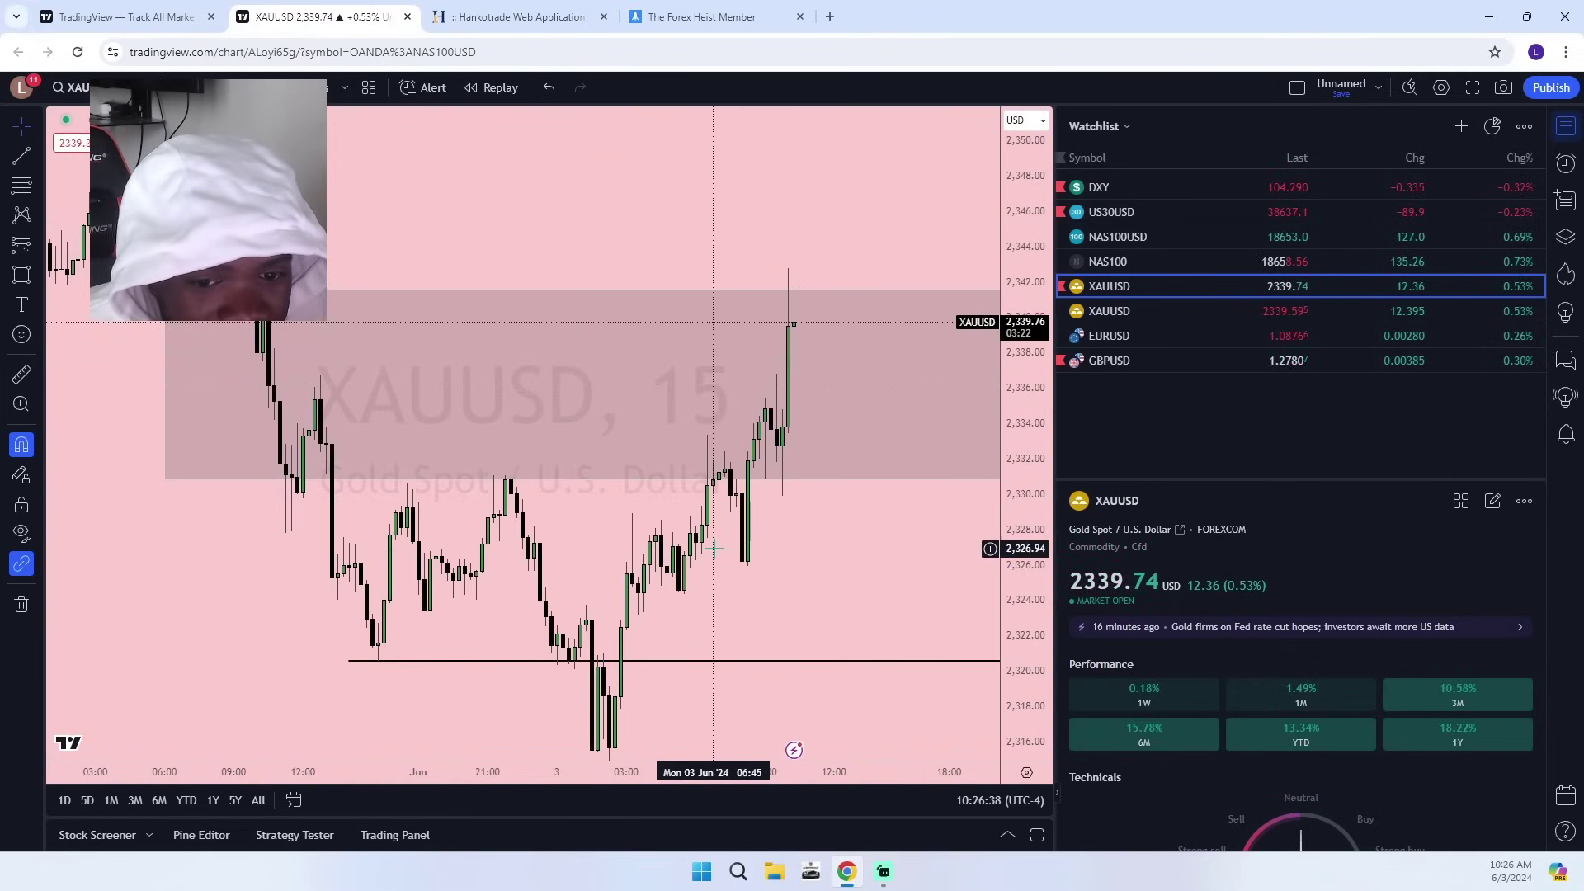
{"action": "left_click_drag", "start_coordinate": [712, 549], "coordinate": [610, 439]}
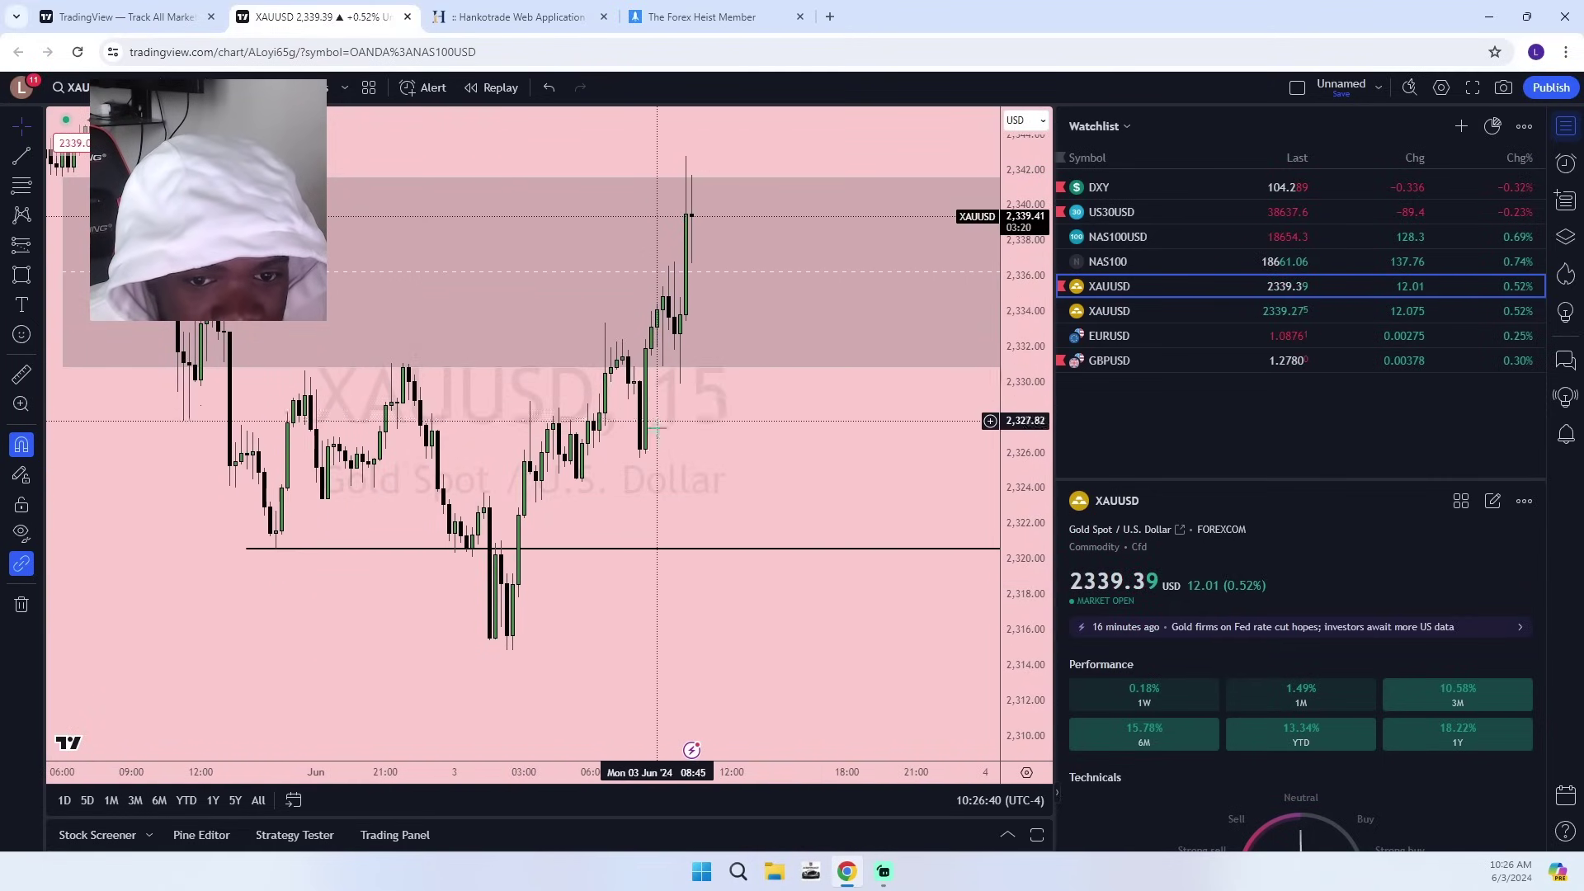
{"action": "scroll", "coordinate": [751, 490], "scroll_direction": "up", "scroll_amount": 3}
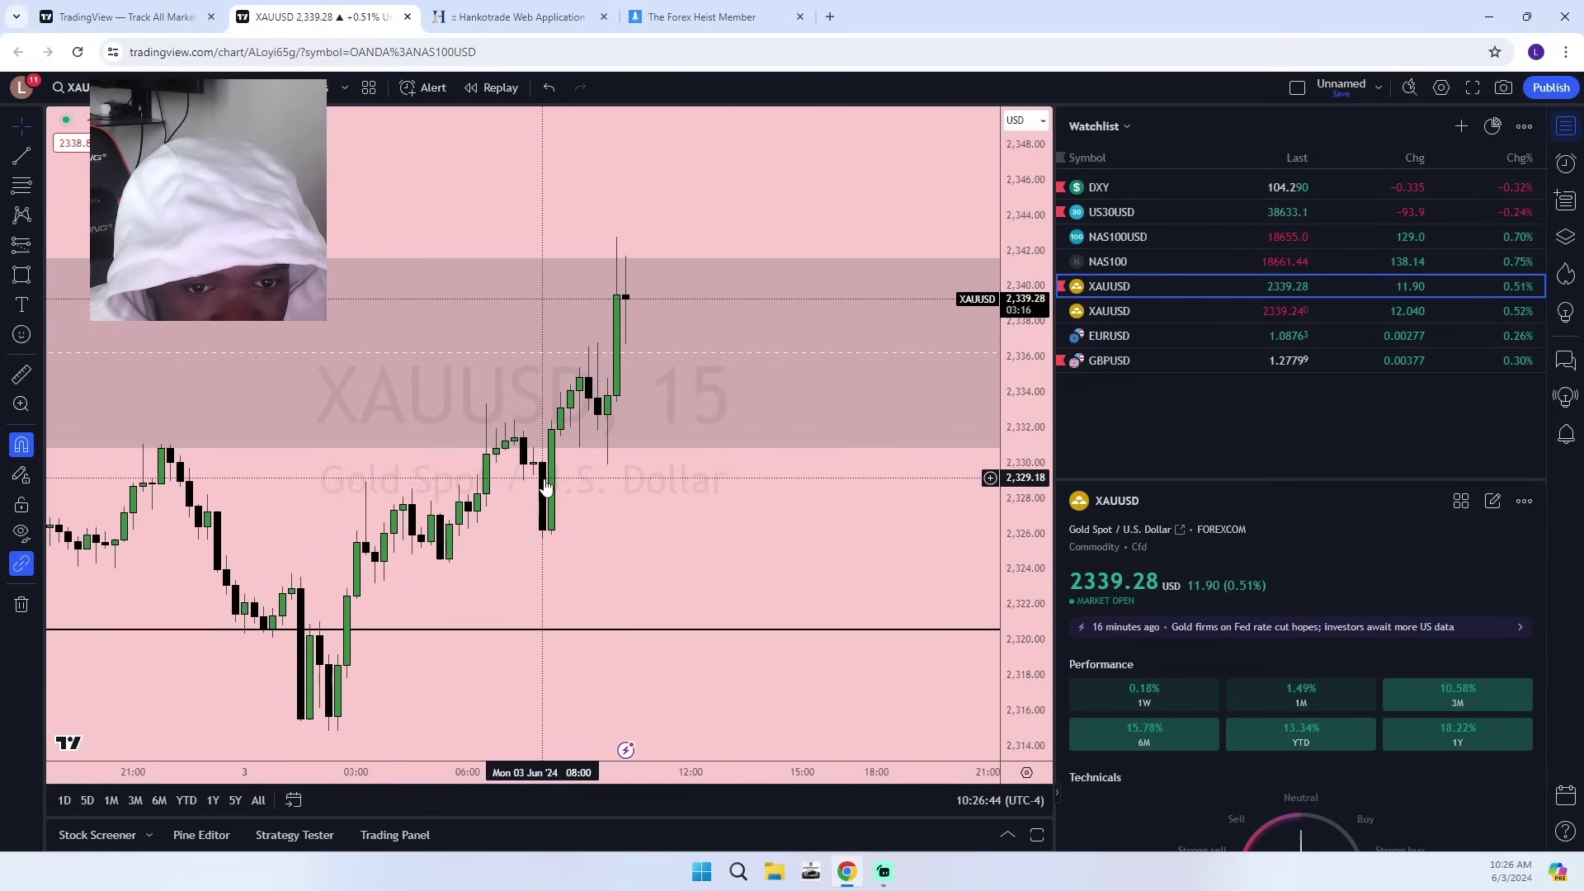
Open NAS100USD on the 5-minute timeframe and examine the candles after 10:00 within the short position.
{"action": "left_click", "coordinate": [1254, 238]}
{"action": "left_click", "coordinate": [225, 87]}
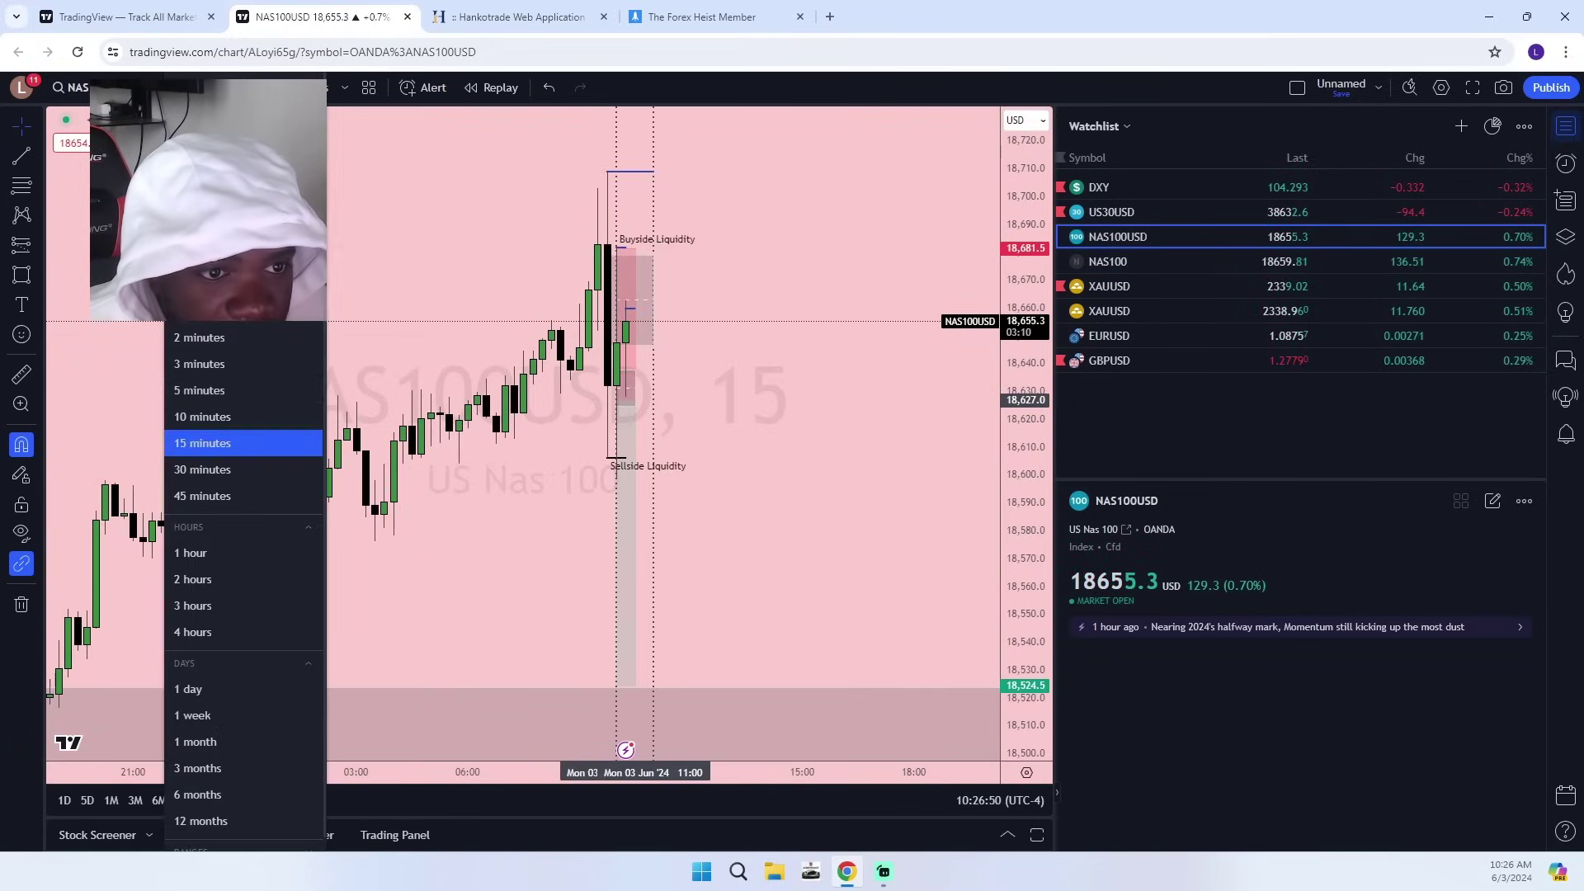
{"action": "left_click", "coordinate": [185, 396]}
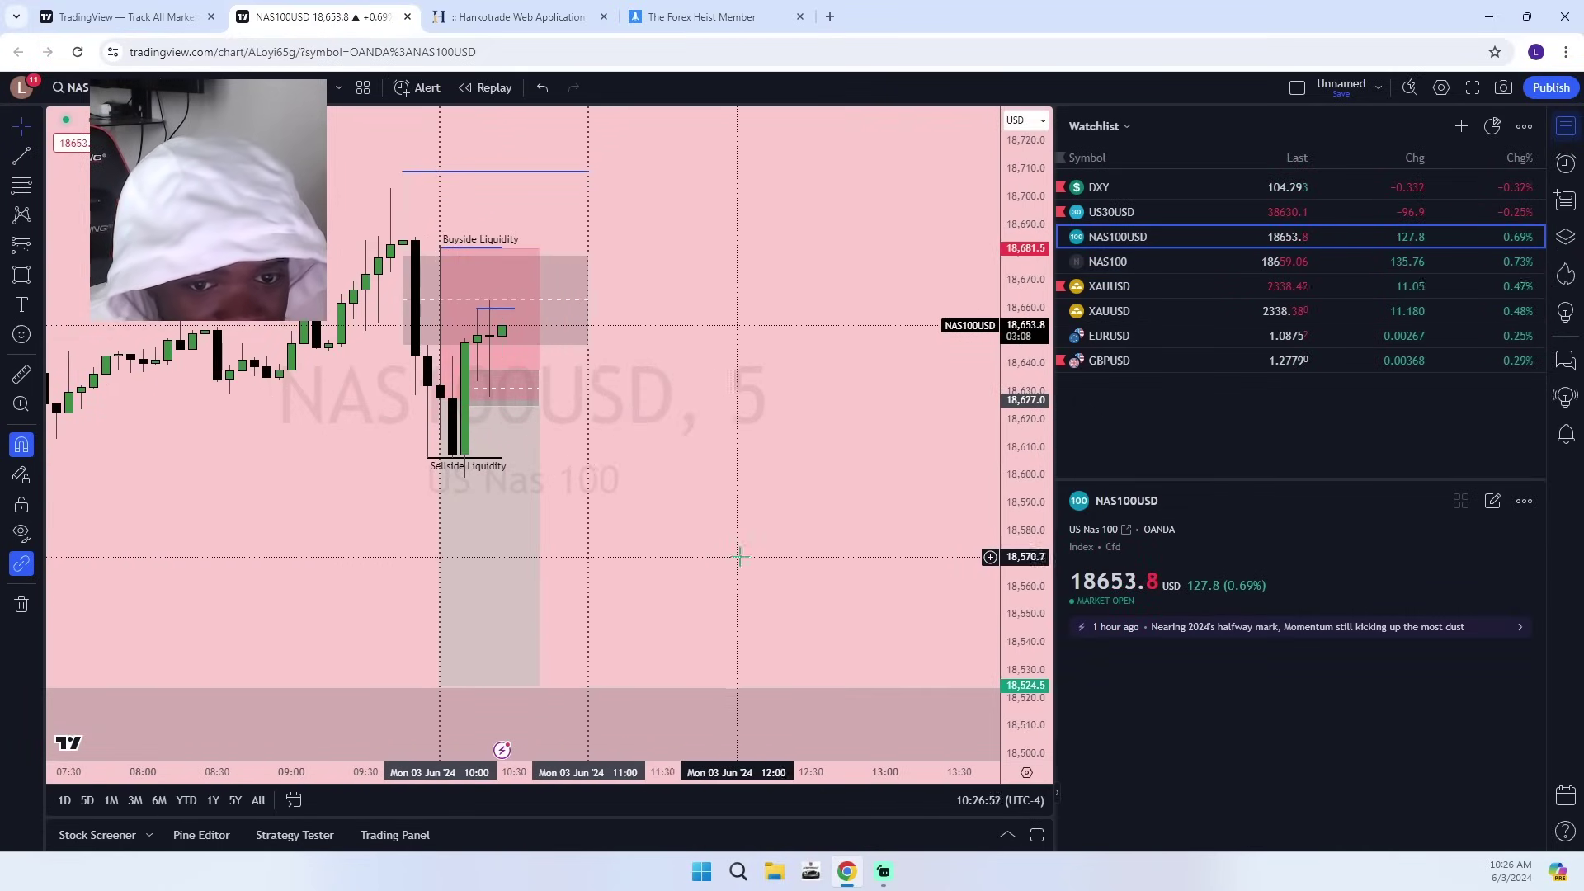
{"action": "left_click_drag", "start_coordinate": [1011, 668], "coordinate": [640, 370]}
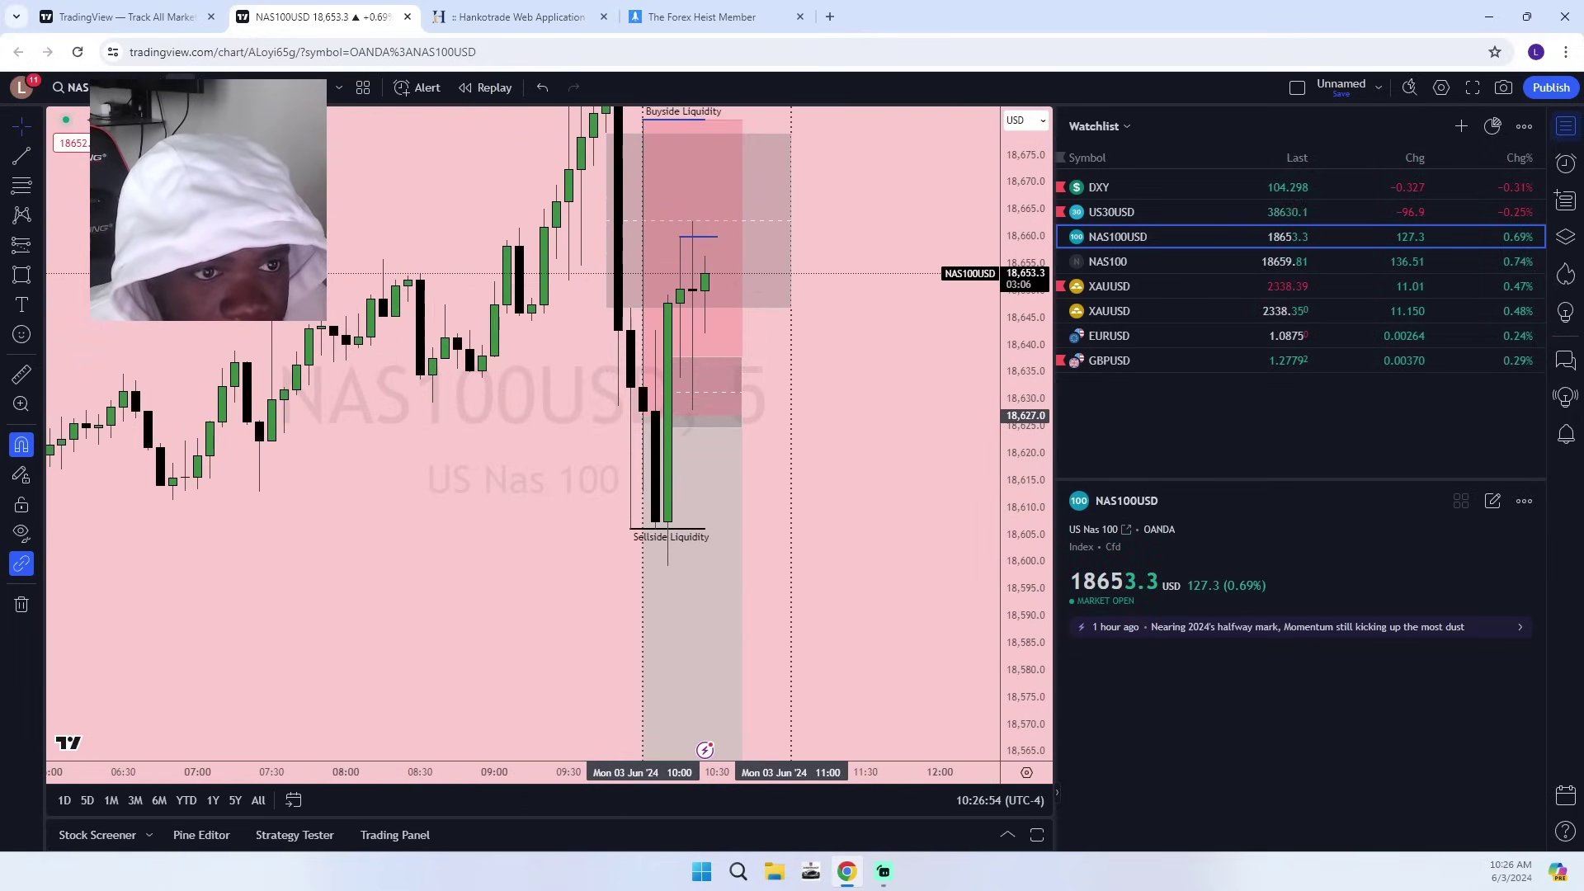
Switch NAS100USD to the 1-minute timeframe and examine the latest candles between the short blue line and the small gray zone.
{"action": "left_click", "coordinate": [180, 88]}
{"action": "left_click", "coordinate": [195, 311]}
{"action": "scroll", "coordinate": [696, 566], "scroll_direction": "down", "scroll_amount": 3}
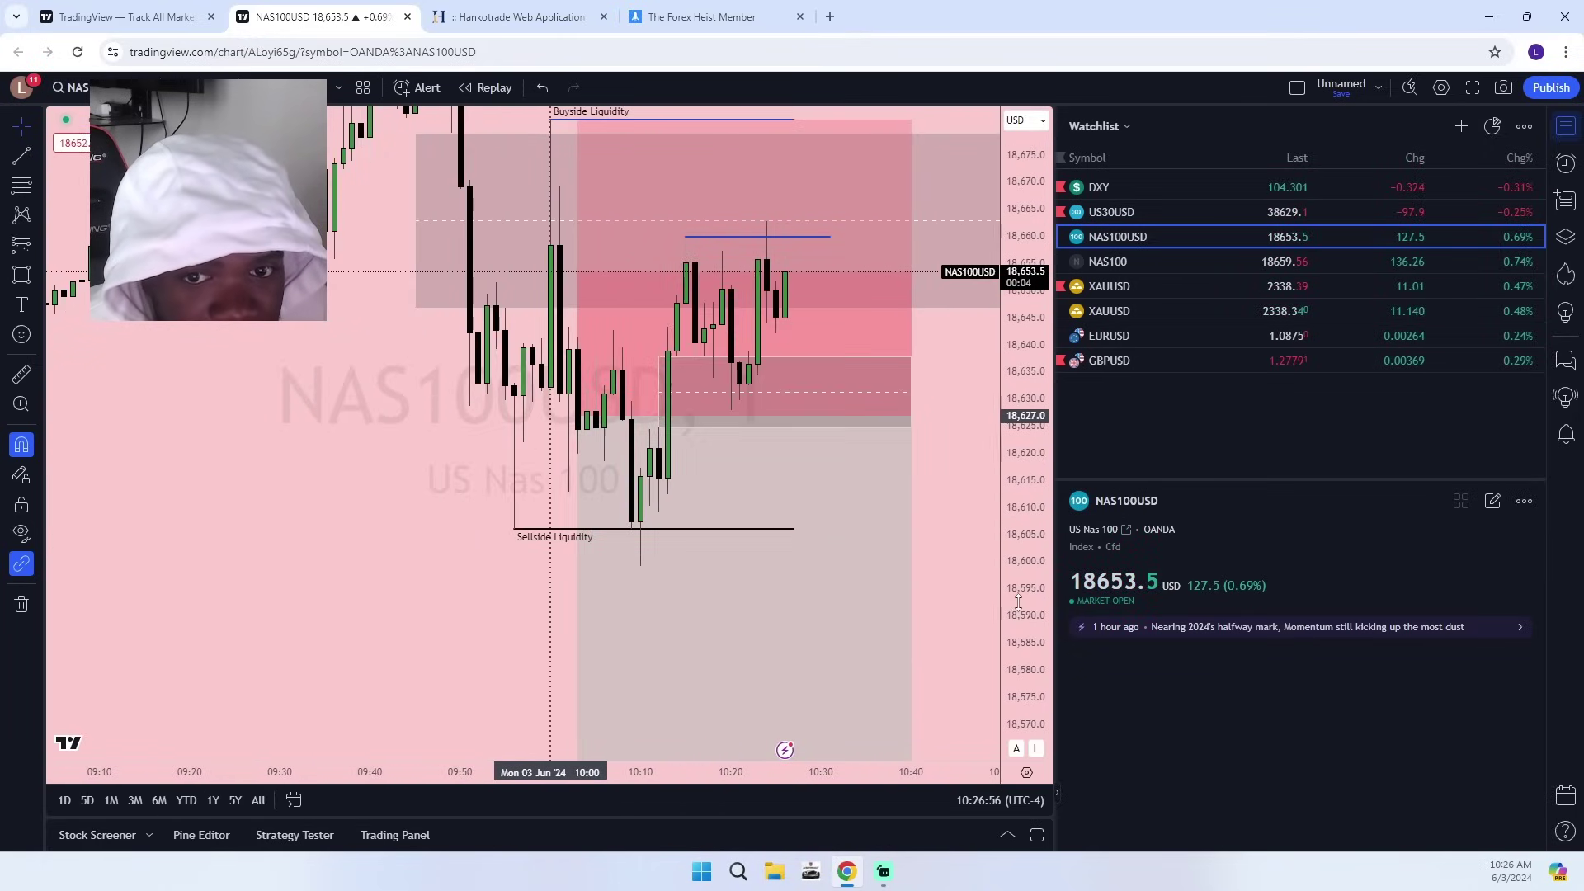
{"action": "scroll", "coordinate": [895, 591], "scroll_direction": "up", "scroll_amount": 3}
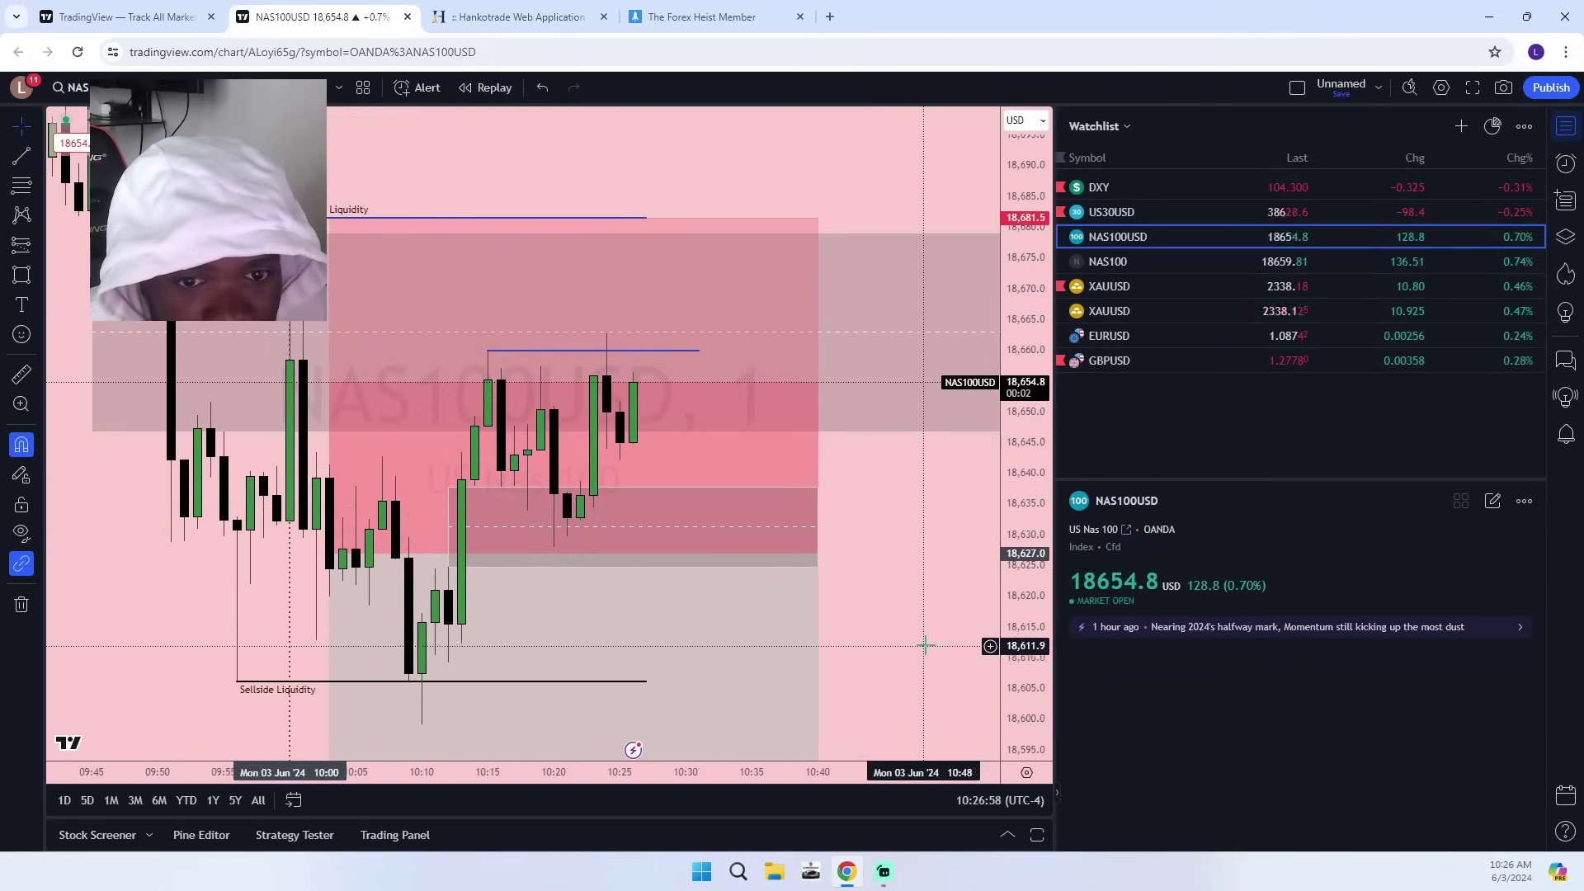
{"action": "scroll", "coordinate": [924, 647], "scroll_direction": "down", "scroll_amount": 3}
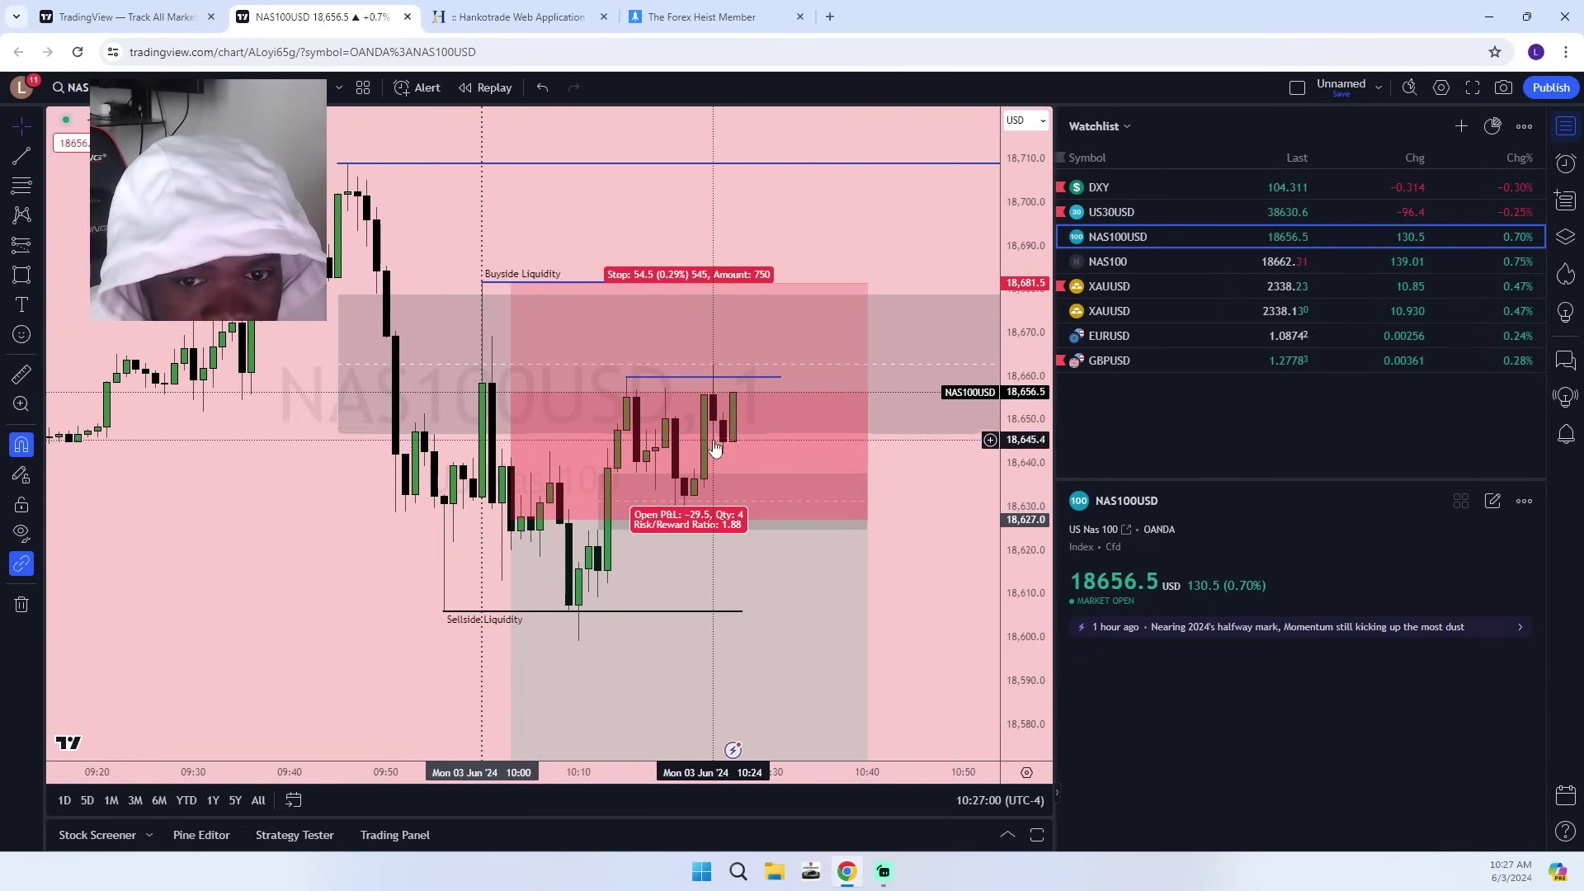
{"action": "left_click", "coordinate": [690, 483]}
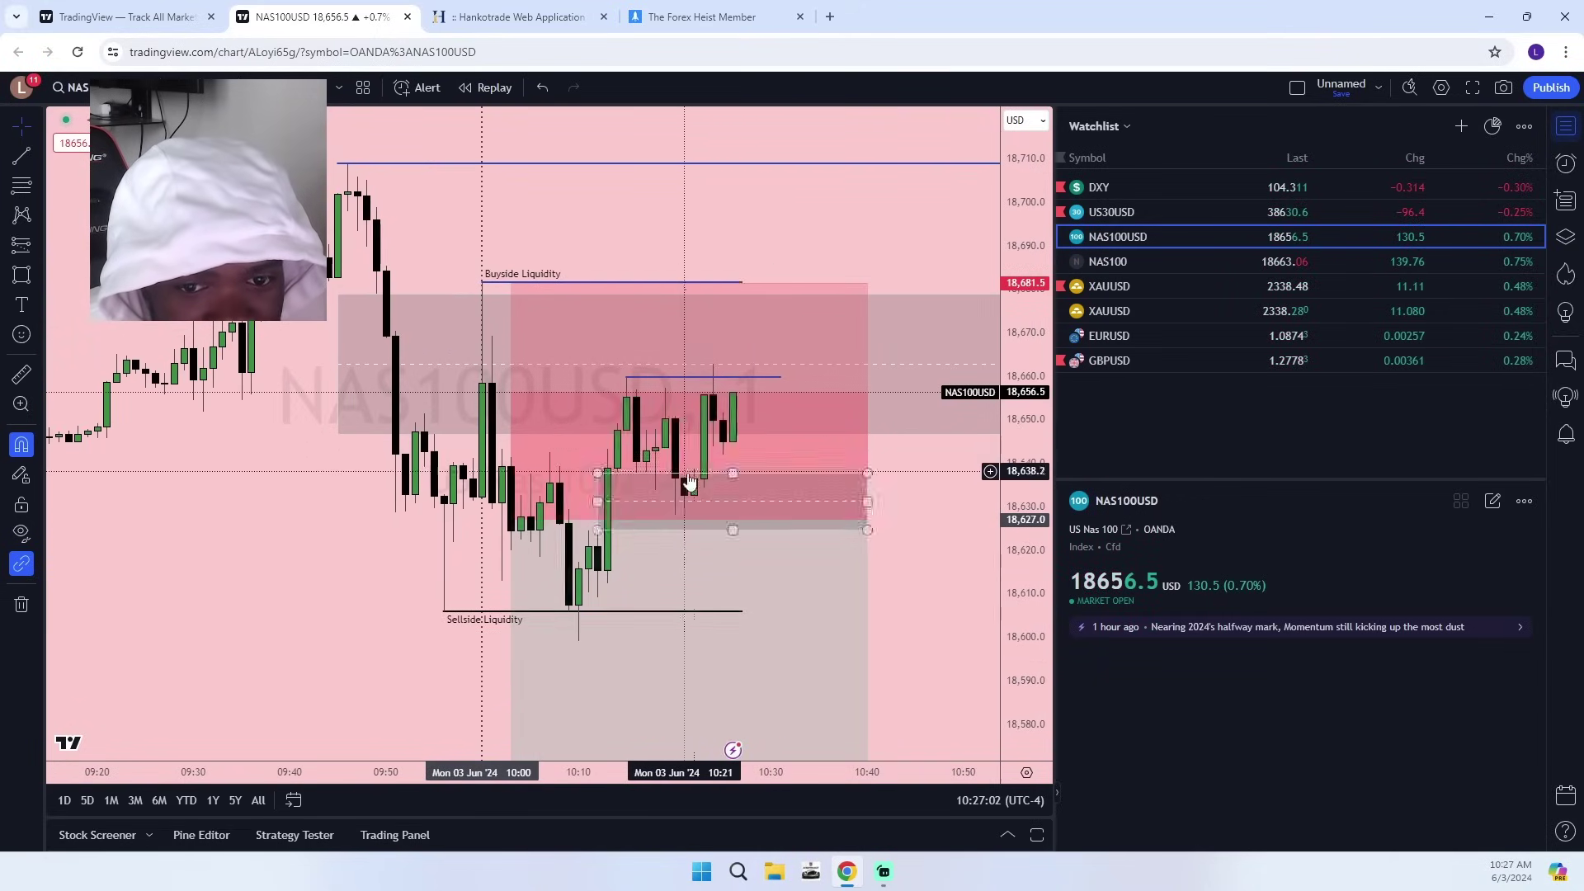
{"action": "scroll", "coordinate": [869, 506], "scroll_direction": "down", "scroll_amount": 3}
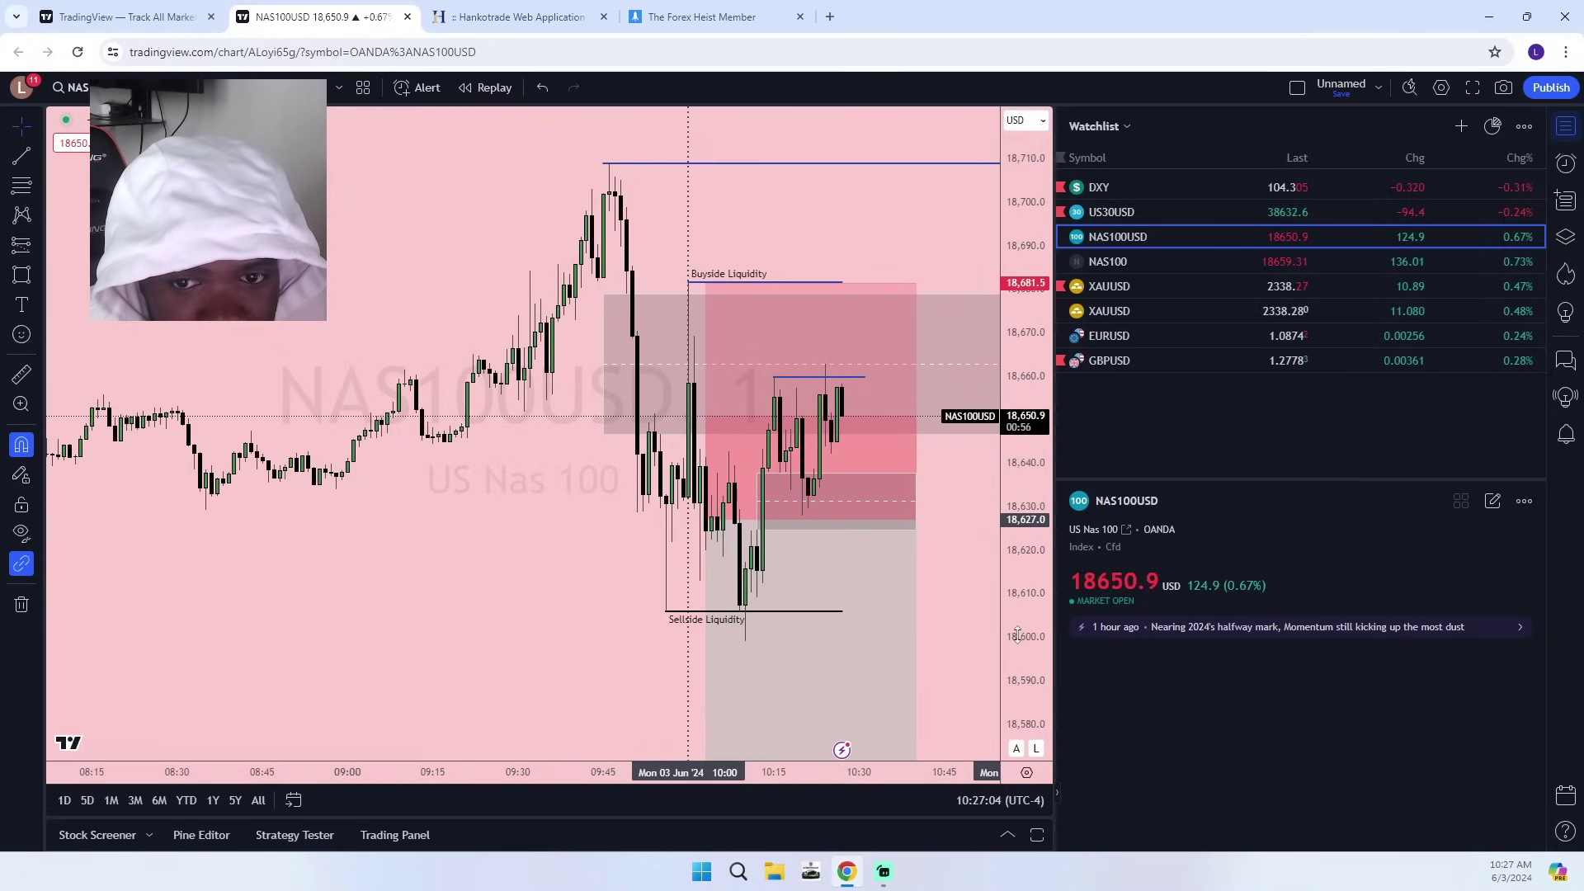
{"action": "left_click_drag", "start_coordinate": [1018, 635], "coordinate": [1018, 597]}
{"action": "scroll", "coordinate": [969, 632], "scroll_direction": "up", "scroll_amount": 4}
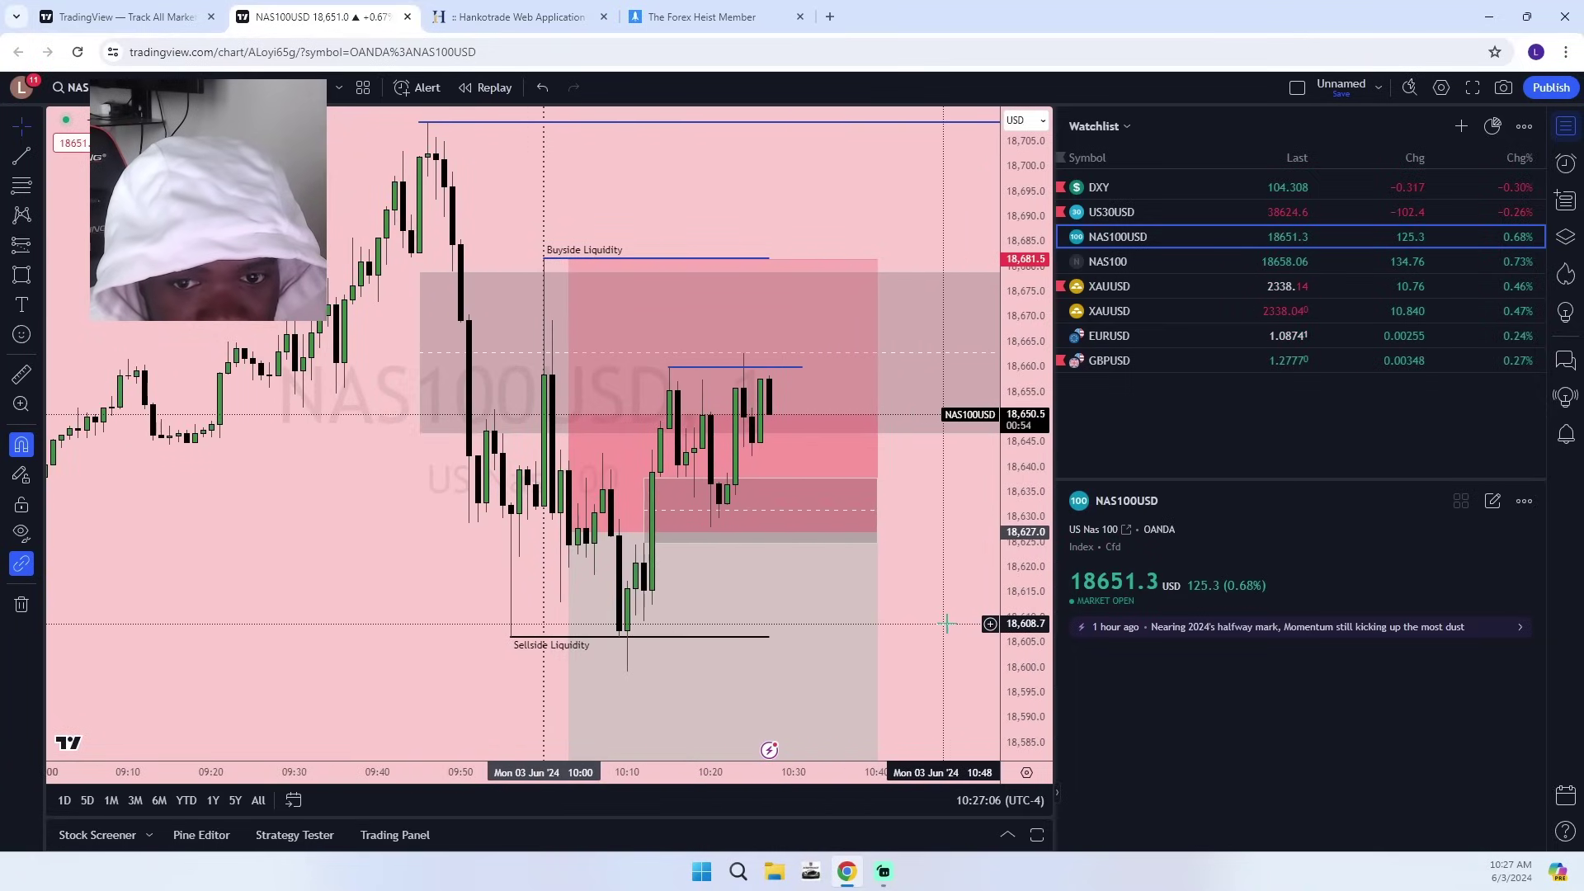
Open DXY on the 1-hour timeframe and extend the gray zone that starts on 15 May past the latest candle to about 4 June.
{"action": "left_click", "coordinate": [1155, 187]}
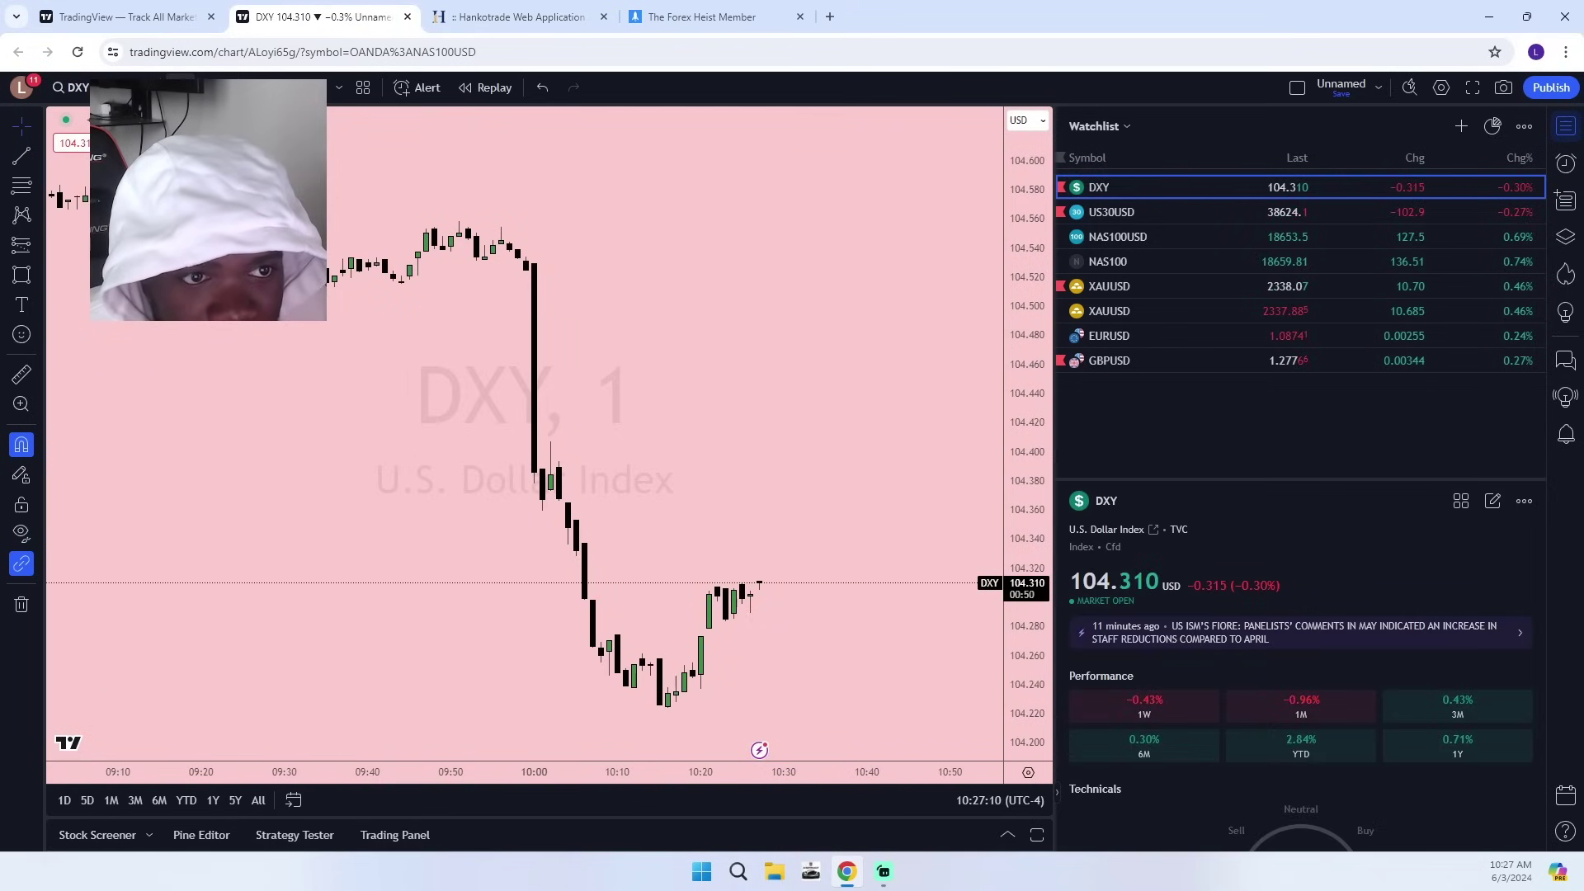
{"action": "left_click", "coordinate": [178, 87]}
{"action": "left_click", "coordinate": [207, 554]}
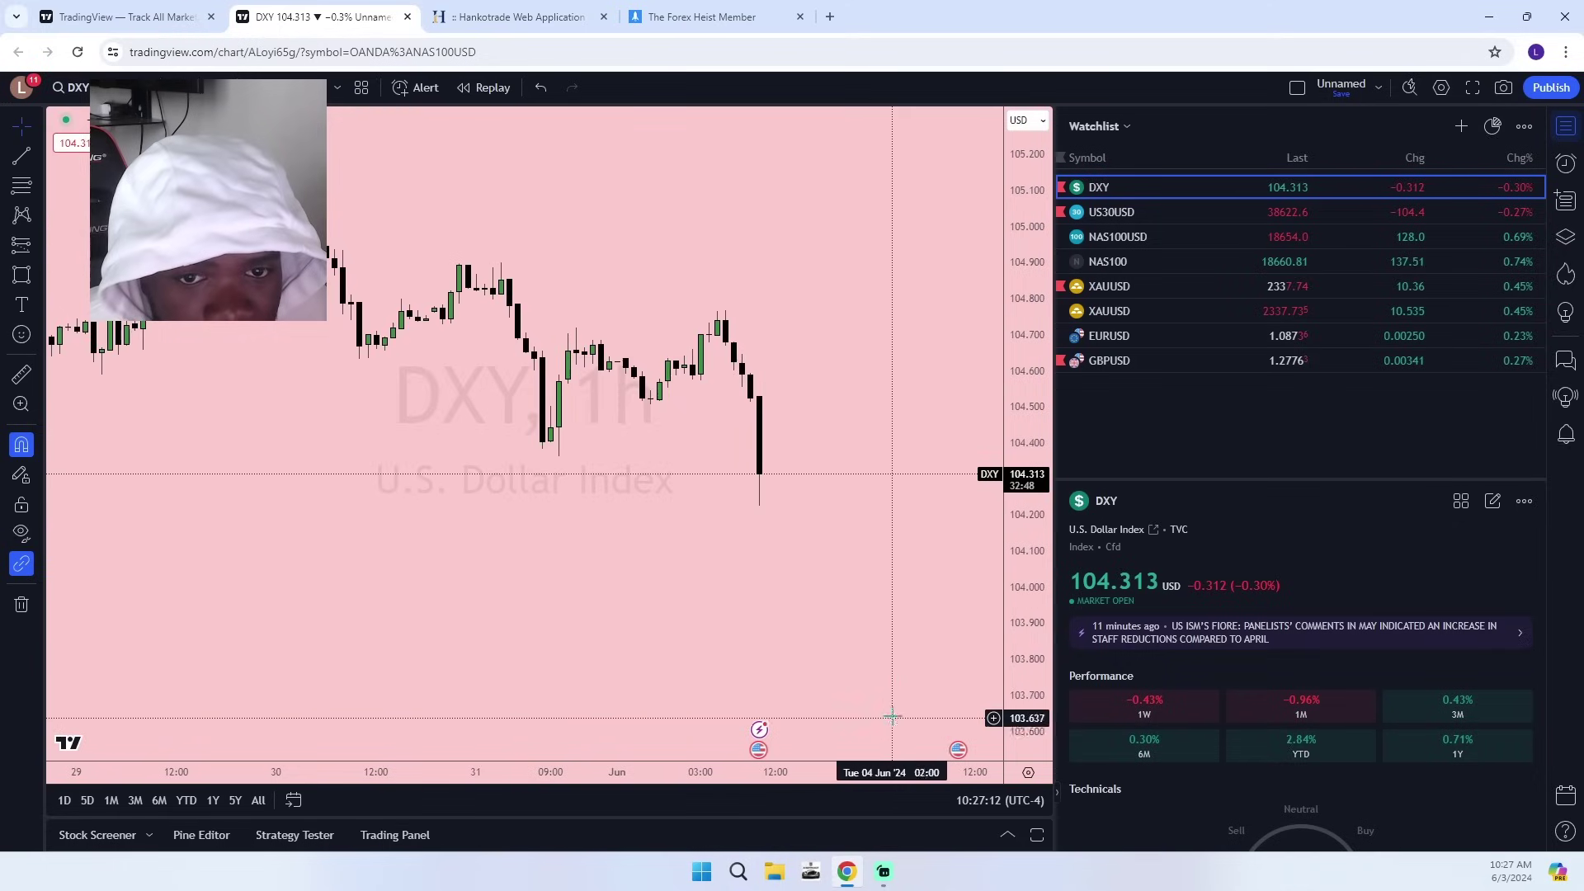
{"action": "scroll", "coordinate": [839, 518], "scroll_direction": "down", "scroll_amount": 4}
{"action": "left_click", "coordinate": [721, 512]}
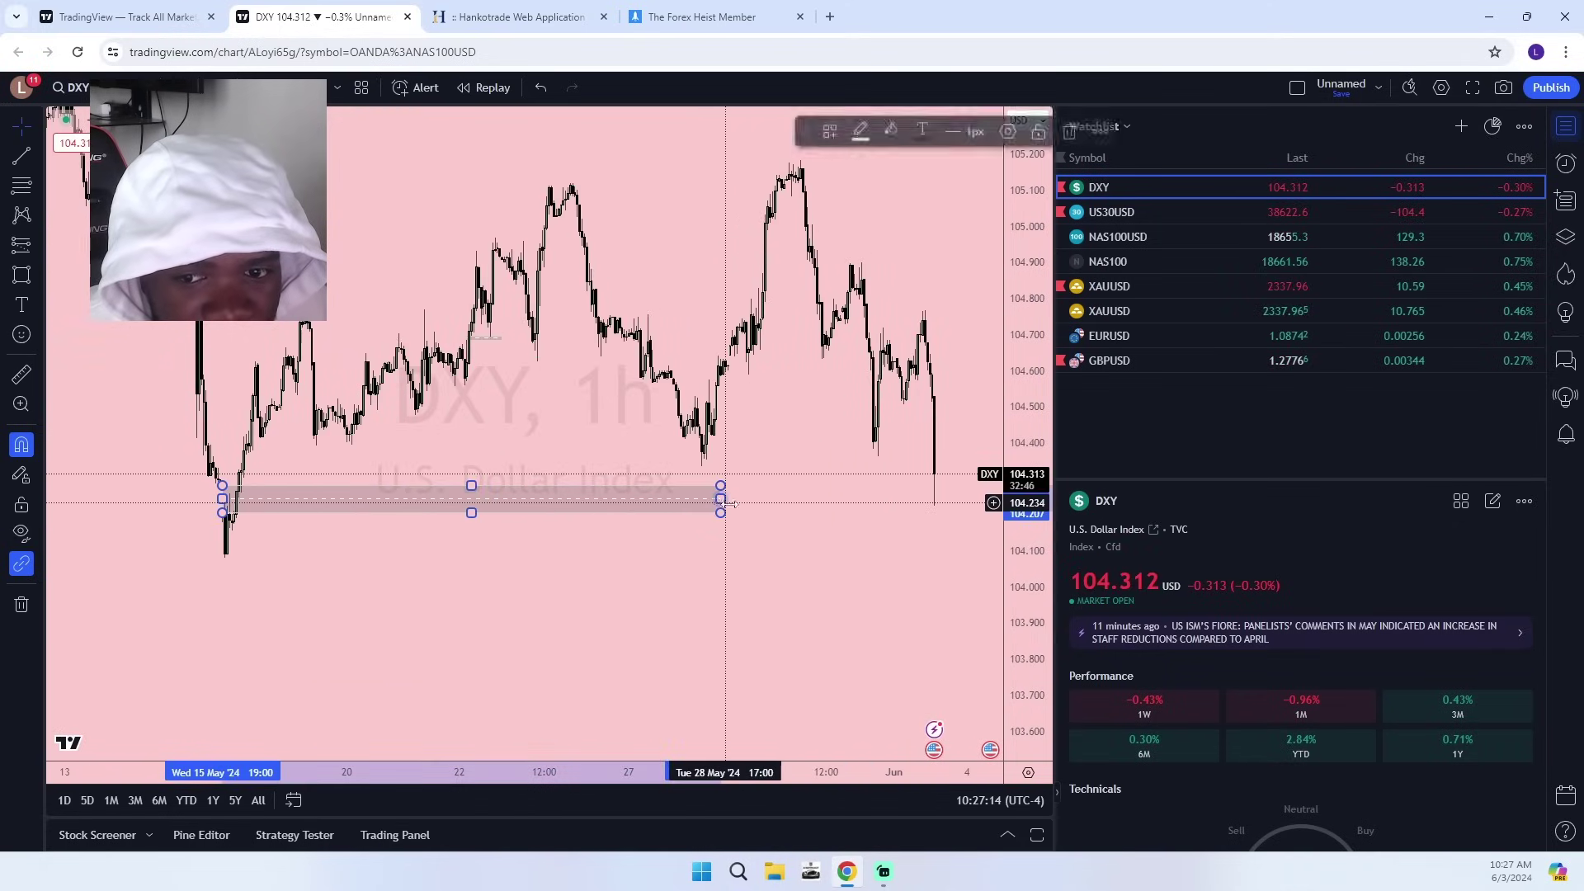
{"action": "left_click_drag", "start_coordinate": [721, 512], "coordinate": [965, 513]}
{"action": "left_click", "coordinate": [478, 582]}
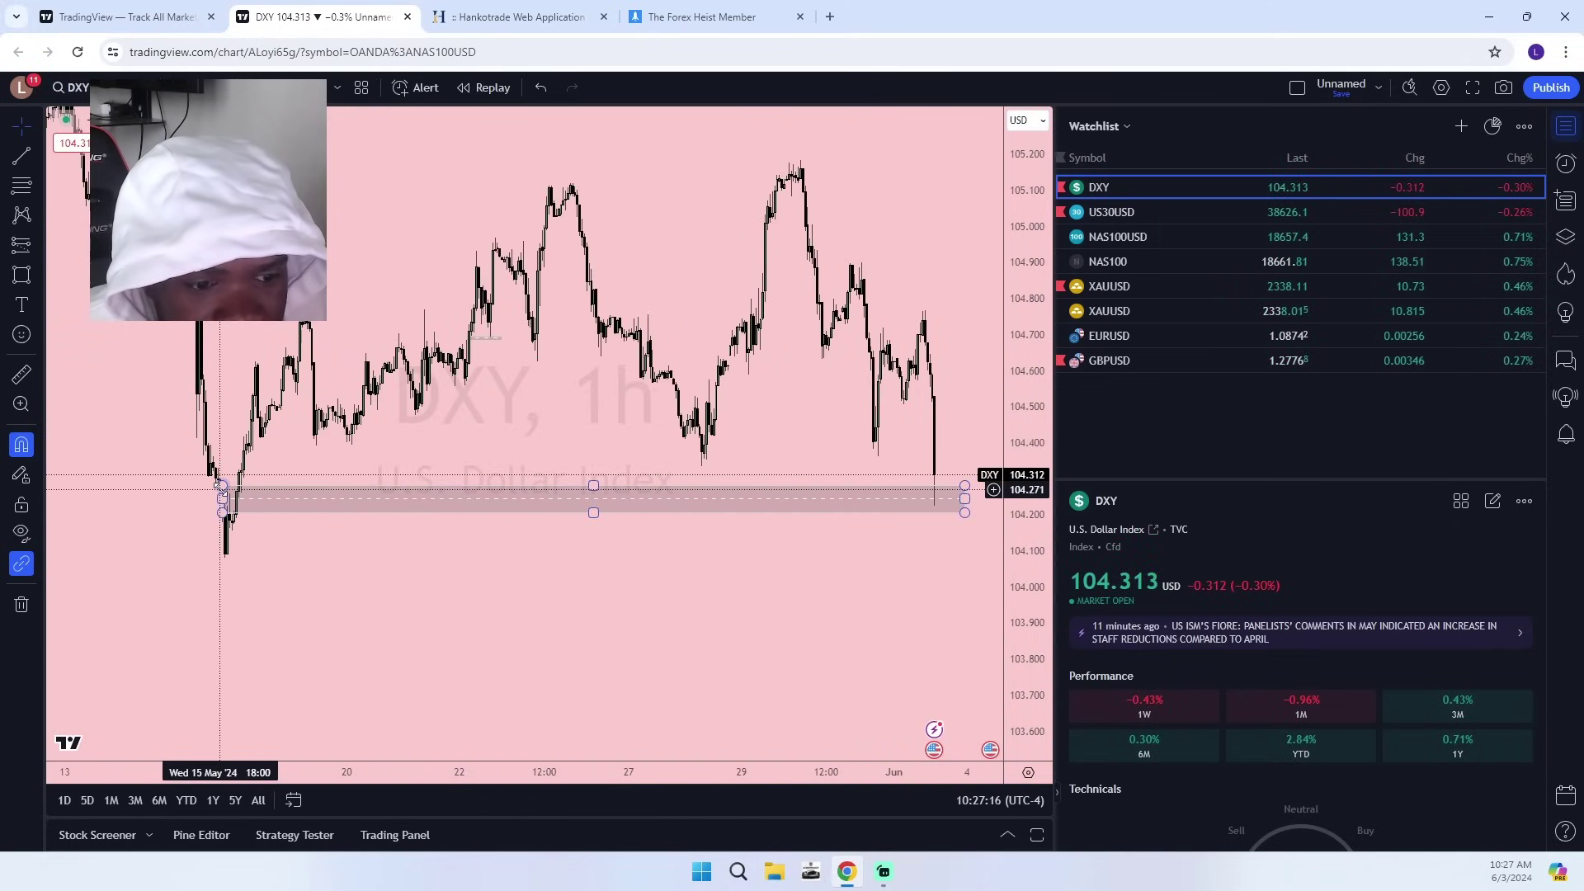
Examine the origin of the DXY gray zone on 15 May and follow the zone forward to the latest 1-hour candle.
{"action": "scroll", "coordinate": [222, 487], "scroll_direction": "up", "scroll_amount": 5}
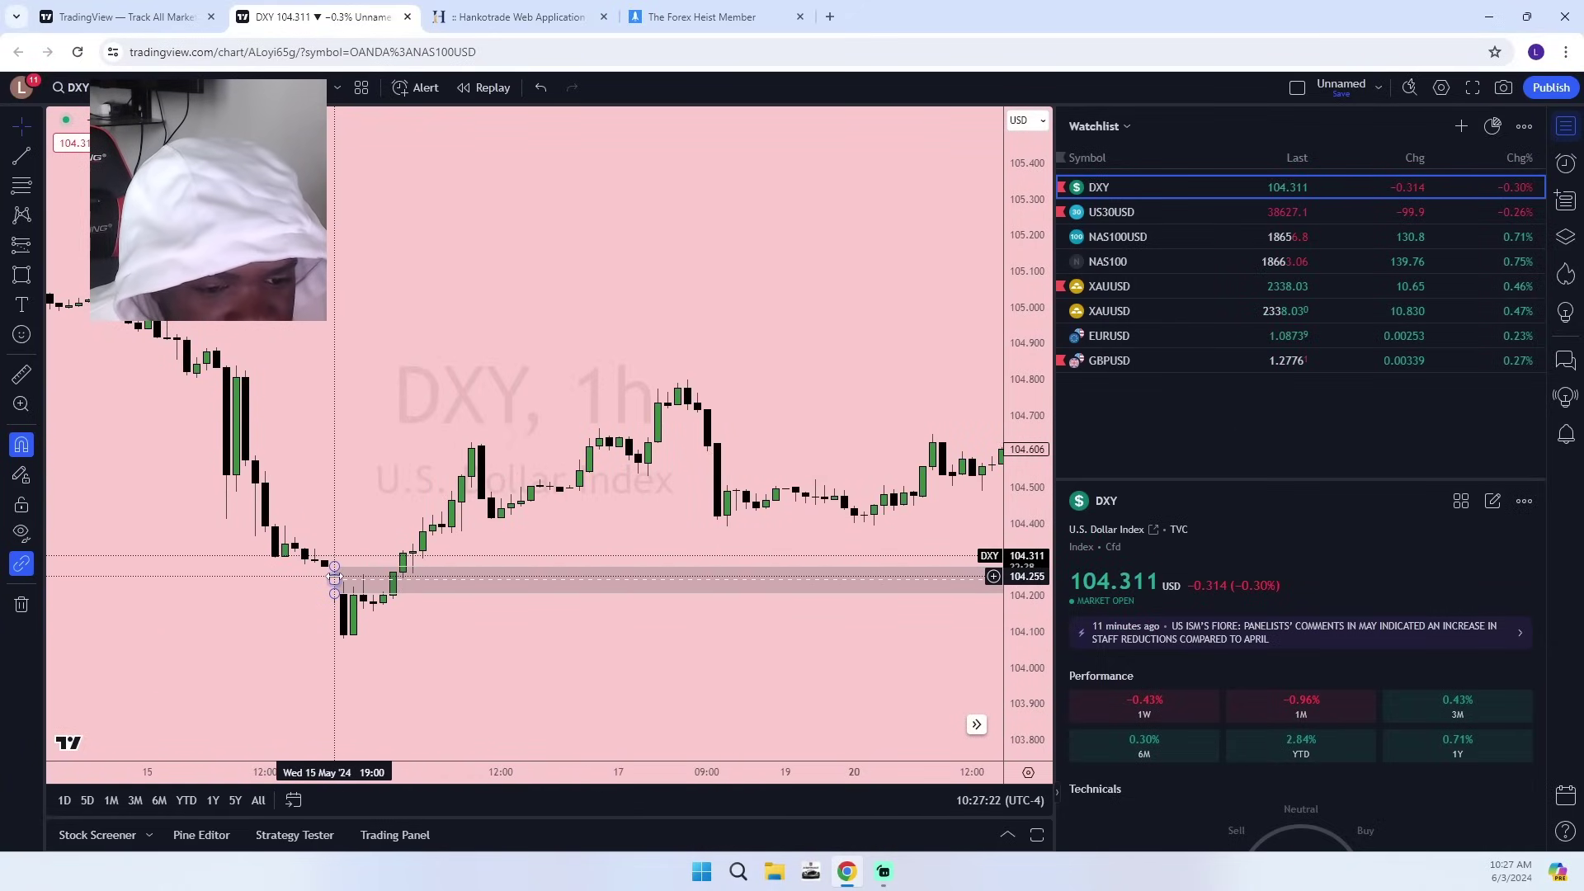
{"action": "left_click_drag", "start_coordinate": [701, 683], "coordinate": [239, 623]}
{"action": "scroll", "coordinate": [239, 623], "scroll_direction": "down", "scroll_amount": 5}
{"action": "left_click_drag", "start_coordinate": [872, 648], "coordinate": [283, 630]}
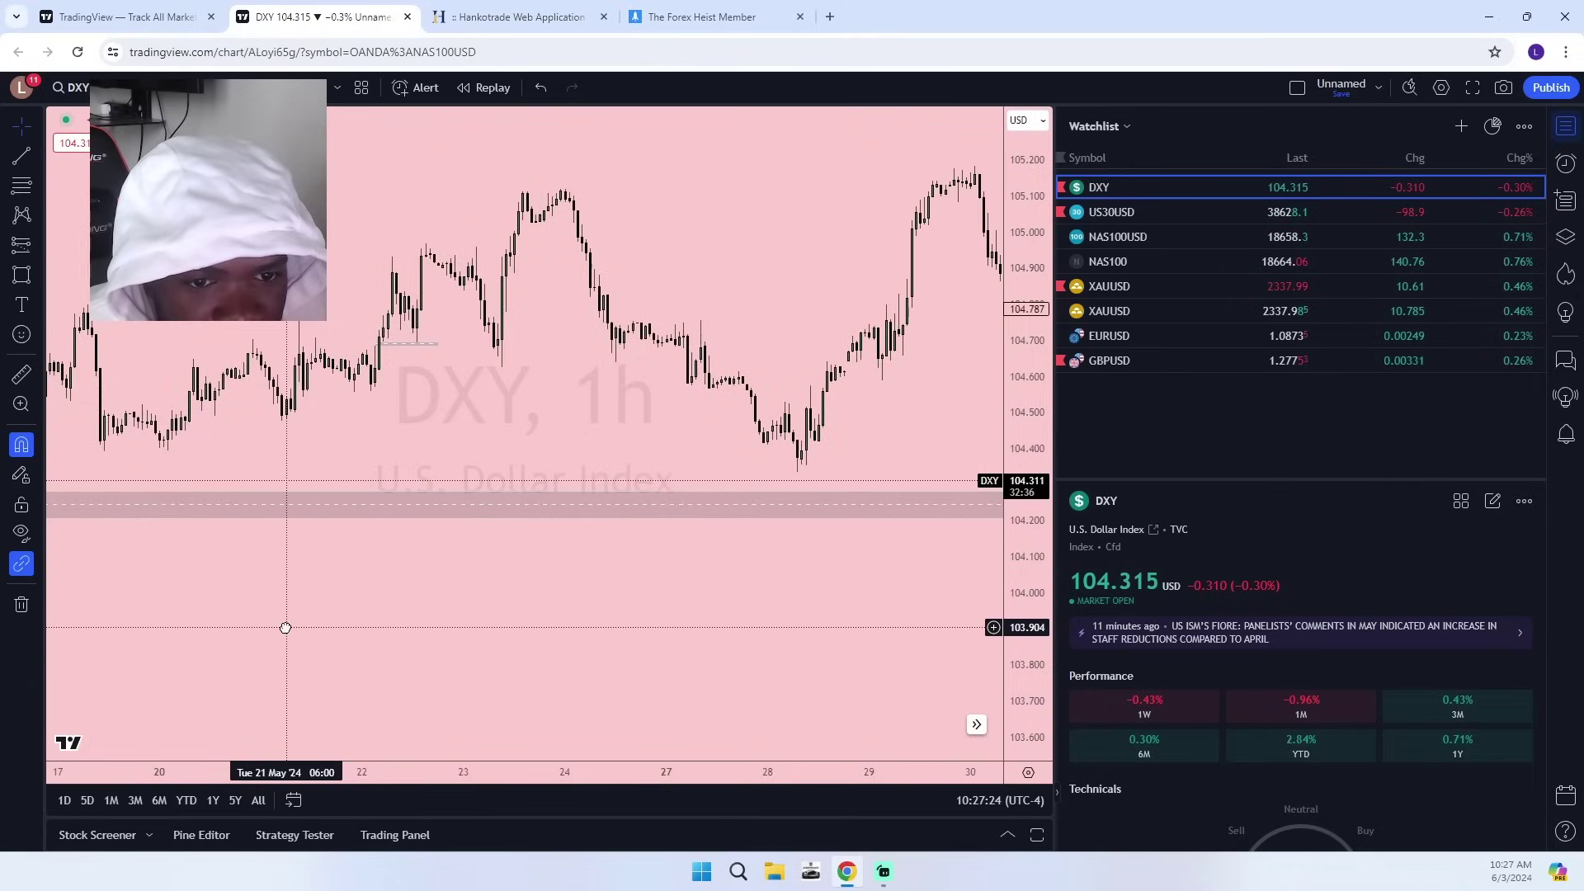
{"action": "left_click_drag", "start_coordinate": [711, 625], "coordinate": [110, 615]}
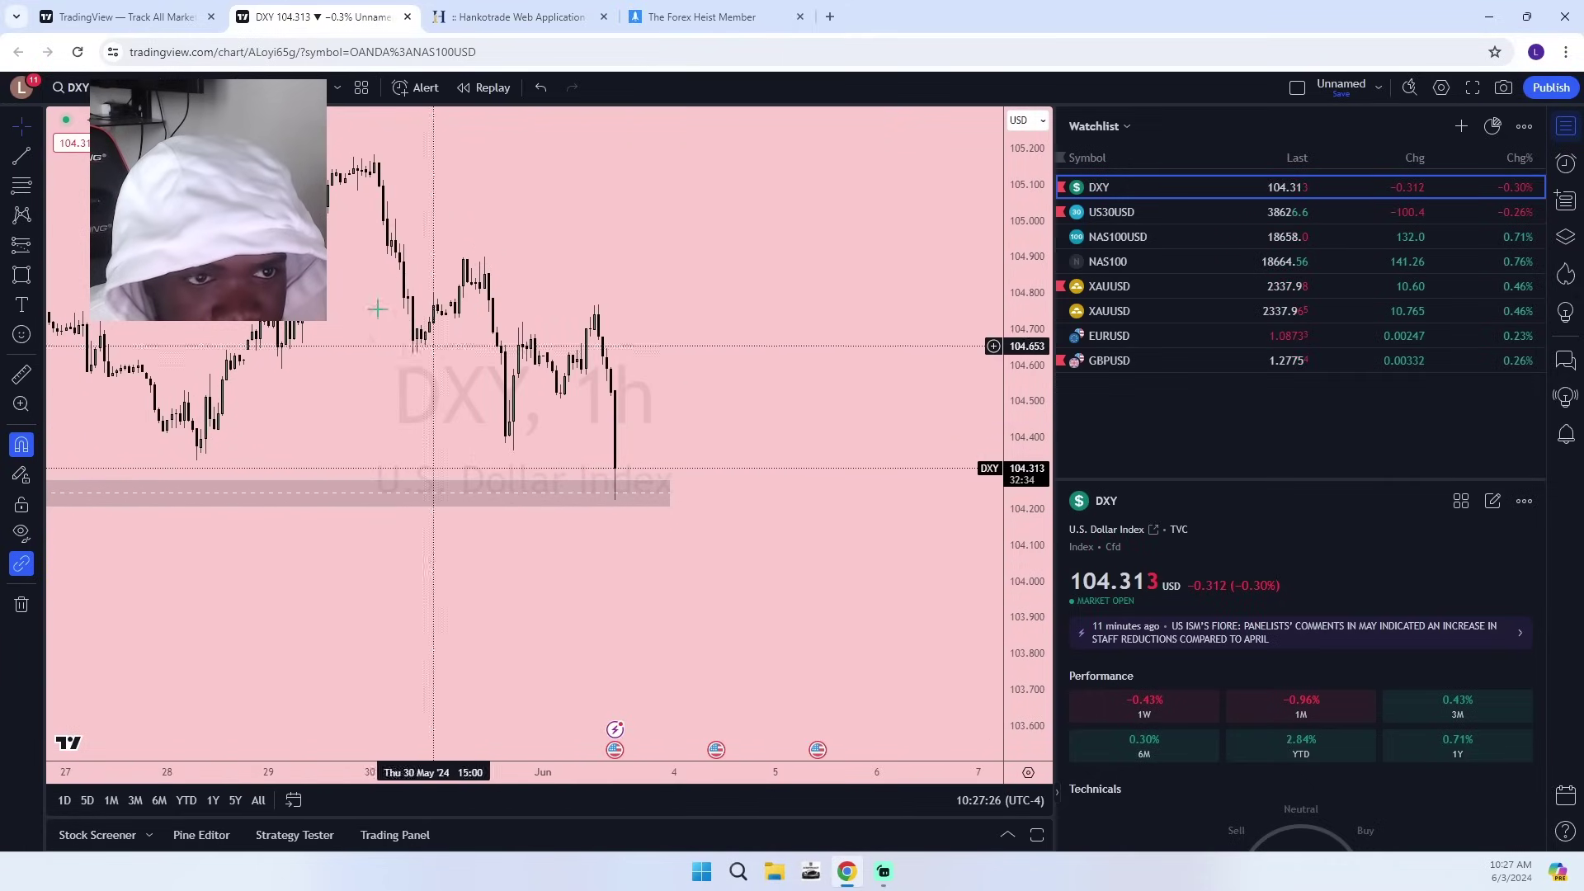
Return to NAS100USD on the 1-minute timeframe and hide the watchlist to widen the chart.
{"action": "left_click", "coordinate": [1196, 238]}
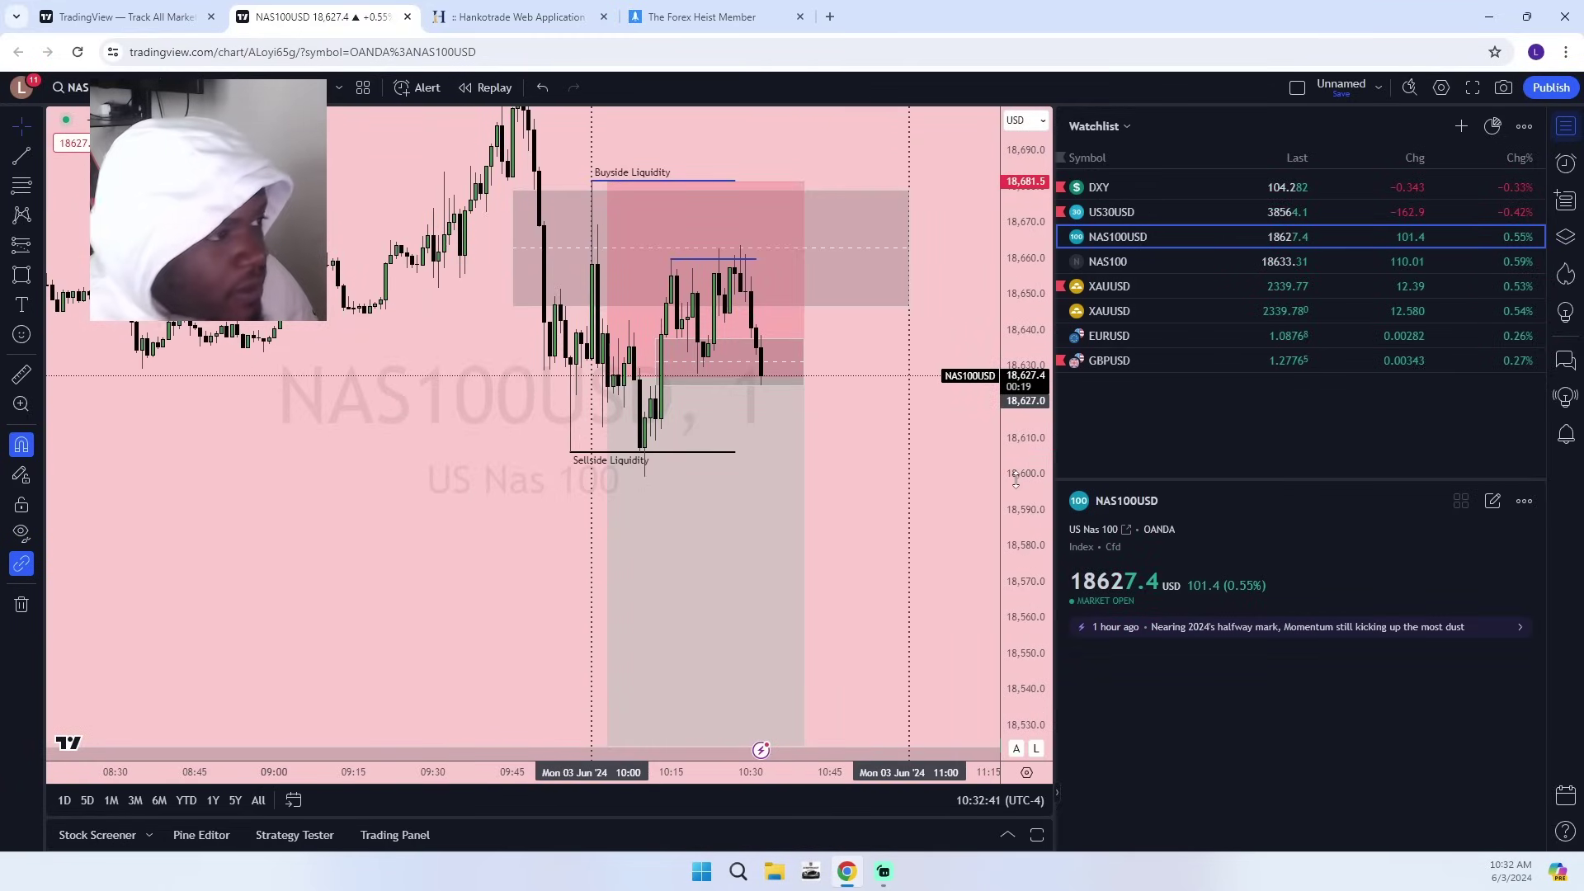
{"action": "left_click", "coordinate": [1566, 129]}
{"action": "scroll", "coordinate": [1238, 478], "scroll_direction": "up", "scroll_amount": 2}
{"action": "scroll", "coordinate": [1230, 506], "scroll_direction": "down", "scroll_amount": 2}
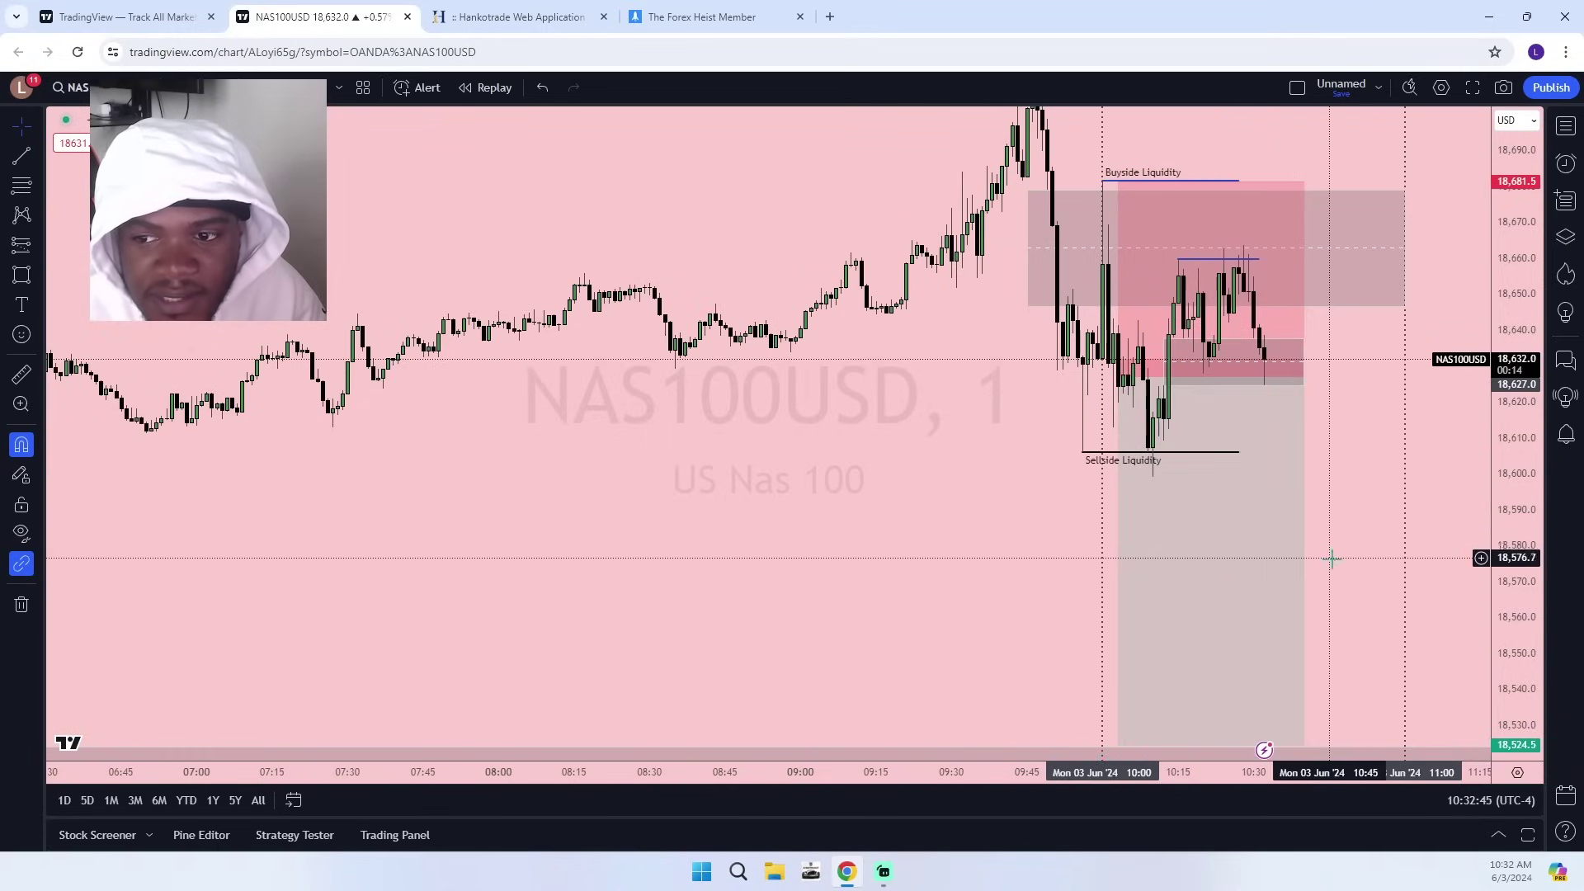
Examine the short position from its stop at the buyside liquidity line down to its target at the lower gray zone.
{"action": "scroll", "coordinate": [1279, 452], "scroll_direction": "up", "scroll_amount": 3}
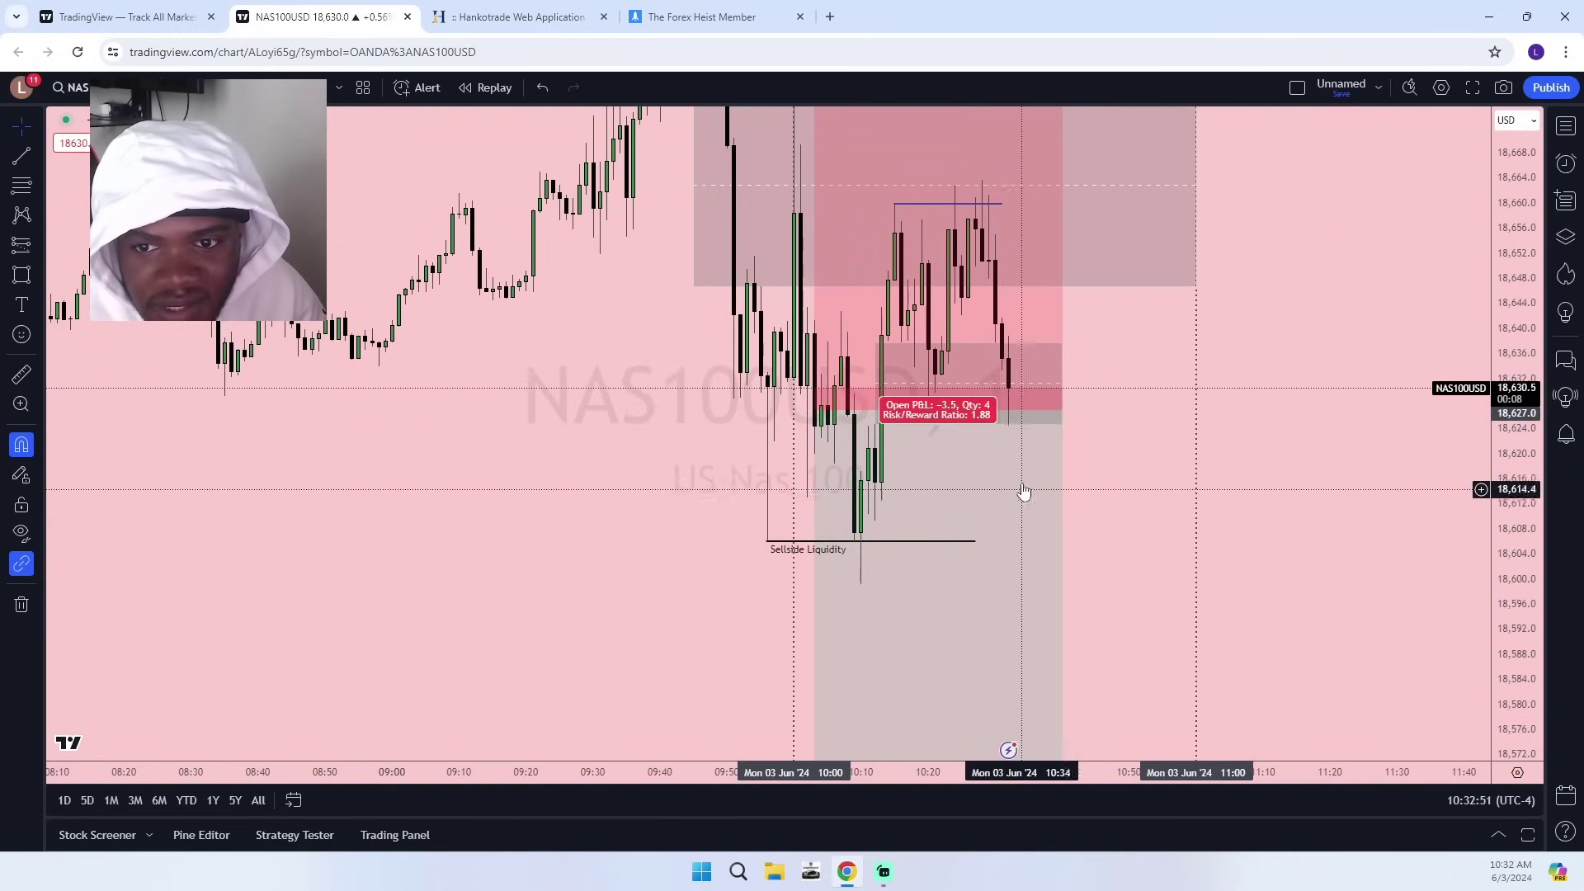
{"action": "left_click_drag", "start_coordinate": [1168, 449], "coordinate": [1131, 629]}
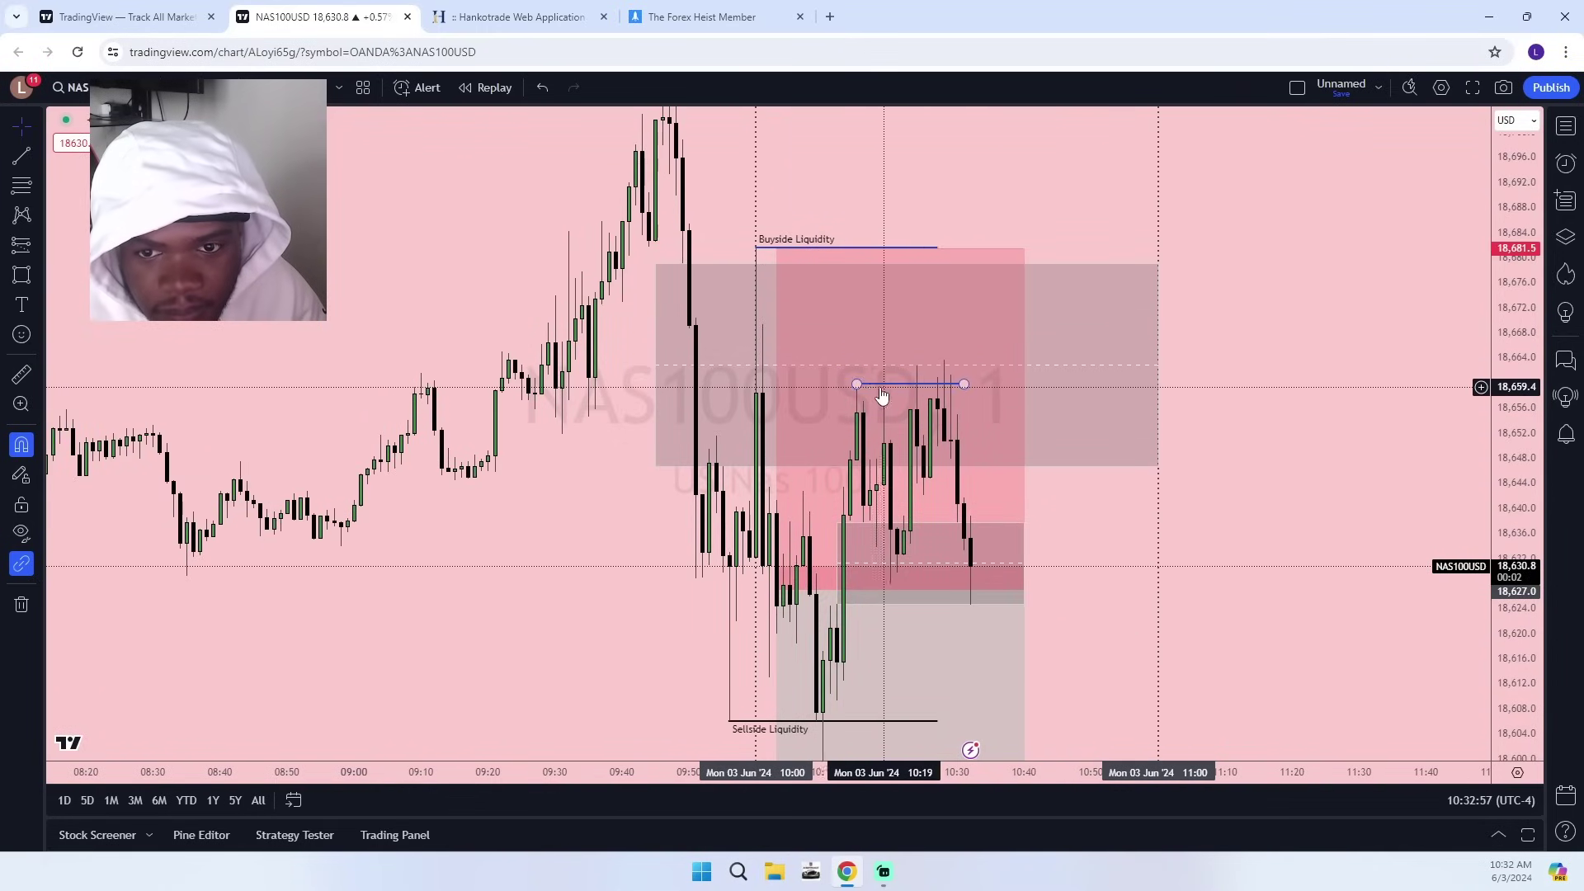
{"action": "left_click_drag", "start_coordinate": [1110, 639], "coordinate": [1097, 419]}
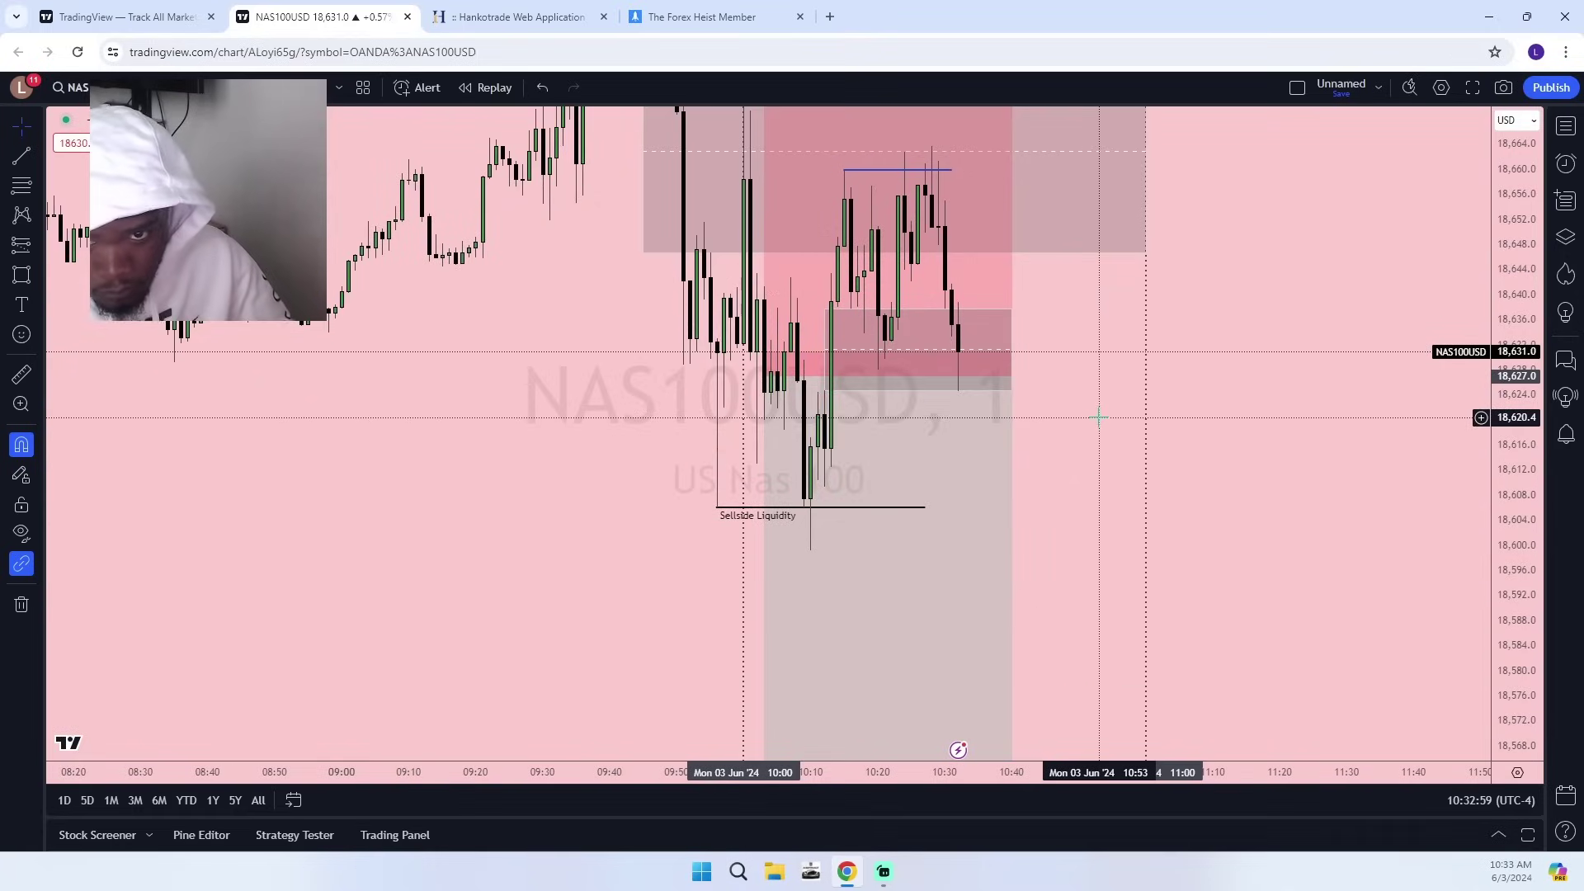
{"action": "scroll", "coordinate": [1103, 392], "scroll_direction": "down", "scroll_amount": 6}
{"action": "scroll", "coordinate": [1167, 399], "scroll_direction": "up", "scroll_amount": 3}
{"action": "scroll", "coordinate": [1168, 398], "scroll_direction": "up", "scroll_amount": 1}
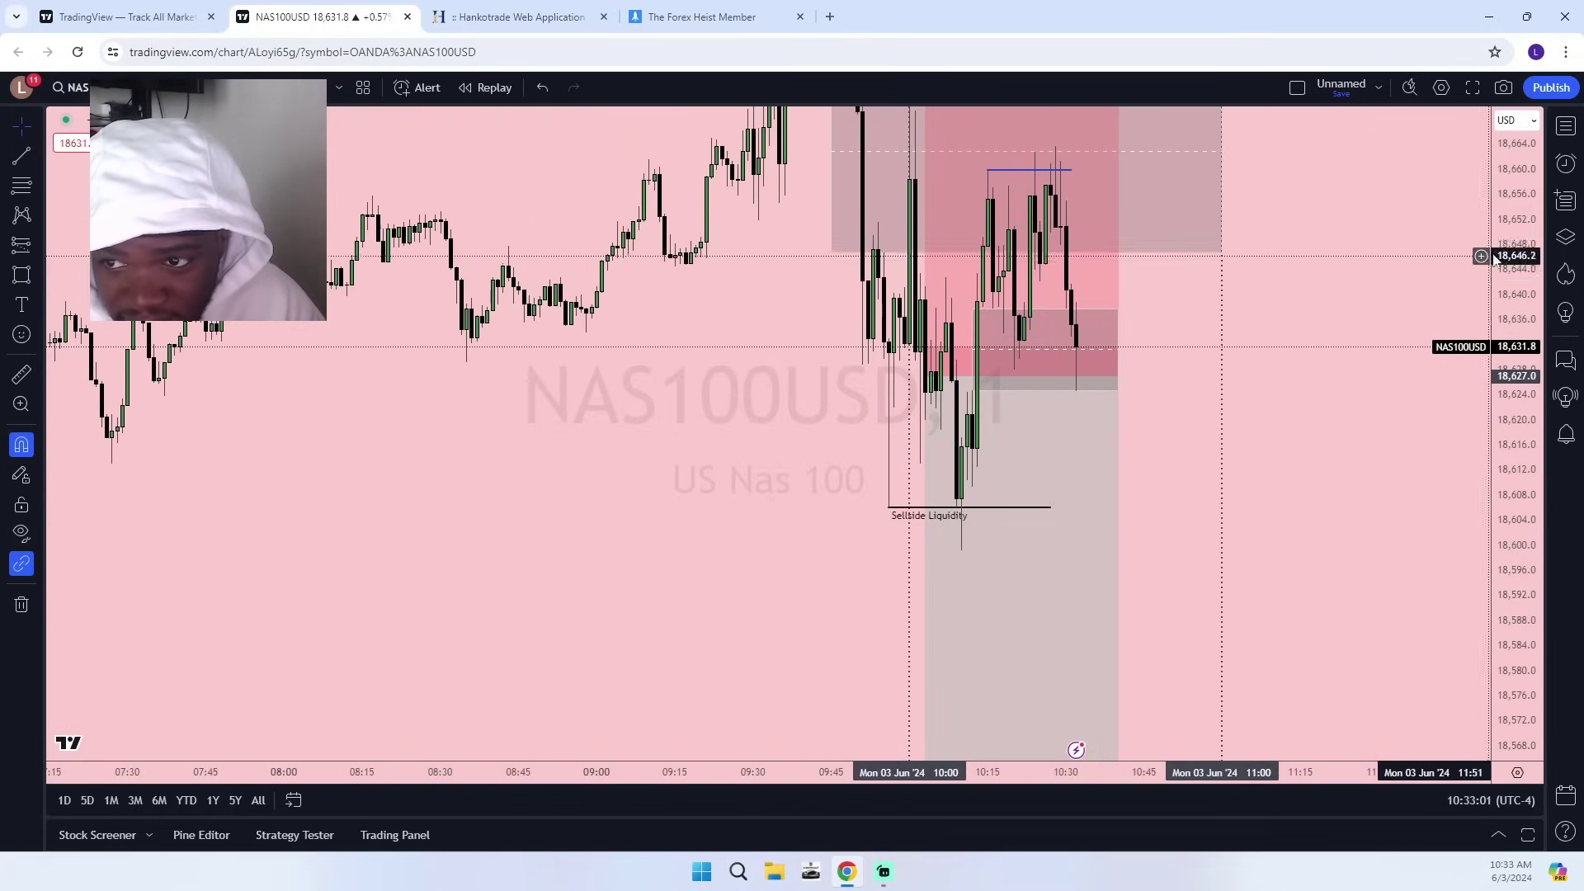
{"action": "mouse_move", "coordinate": [1506, 255]}
{"action": "left_mouse_down"}
{"action": "mouse_move", "coordinate": [1415, 505]}
{"action": "mouse_move", "coordinate": [1238, 551]}
{"action": "mouse_move", "coordinate": [1085, 427]}
{"action": "left_mouse_up"}
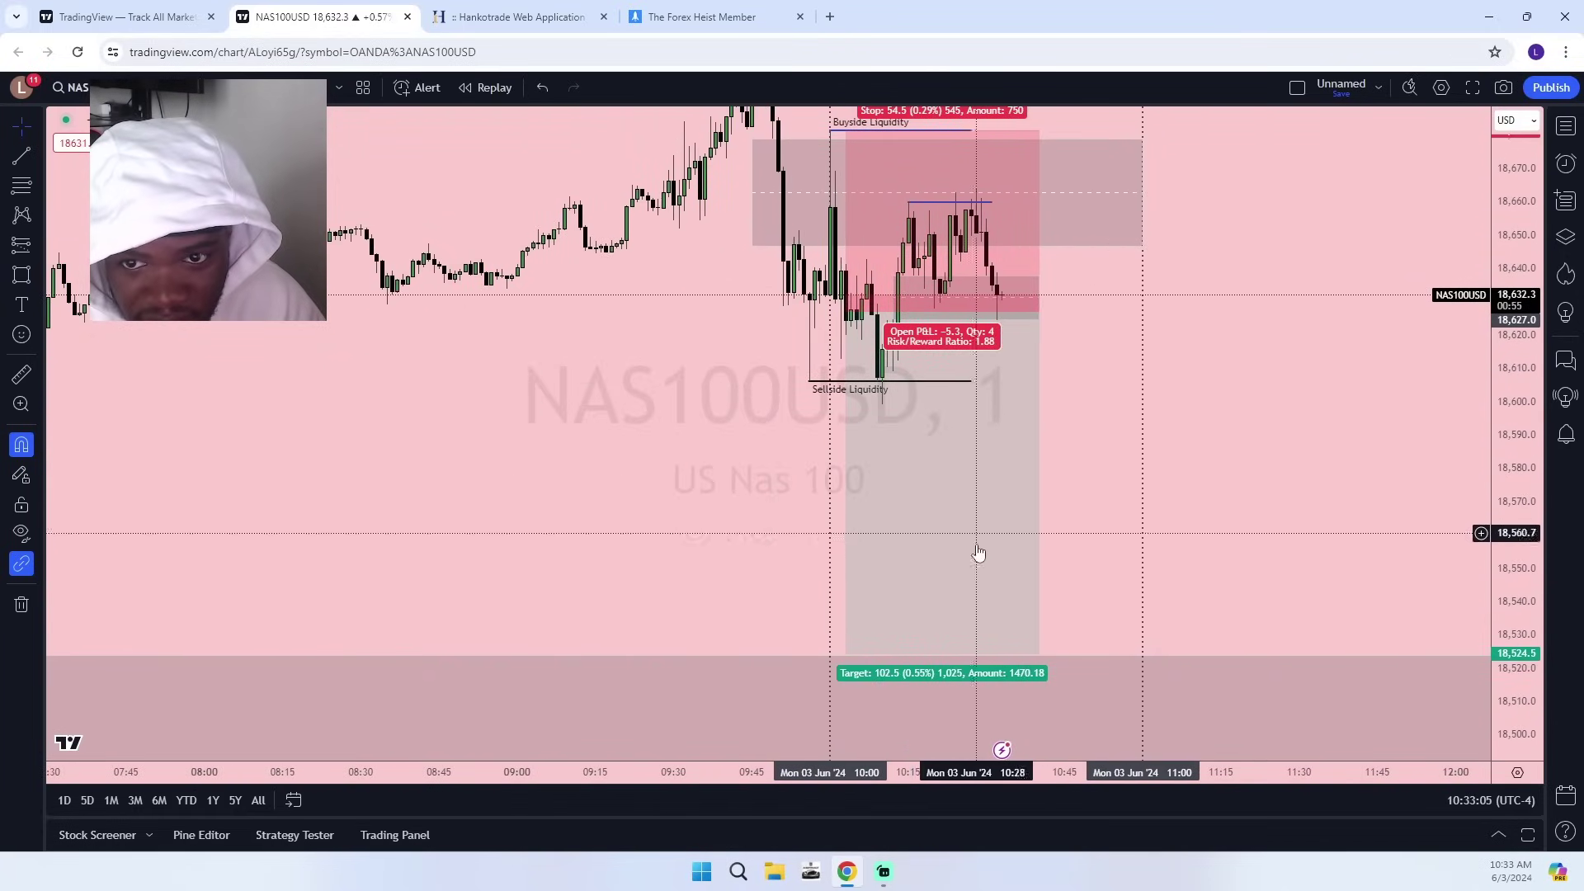
{"action": "left_click_drag", "start_coordinate": [1030, 238], "coordinate": [1024, 408]}
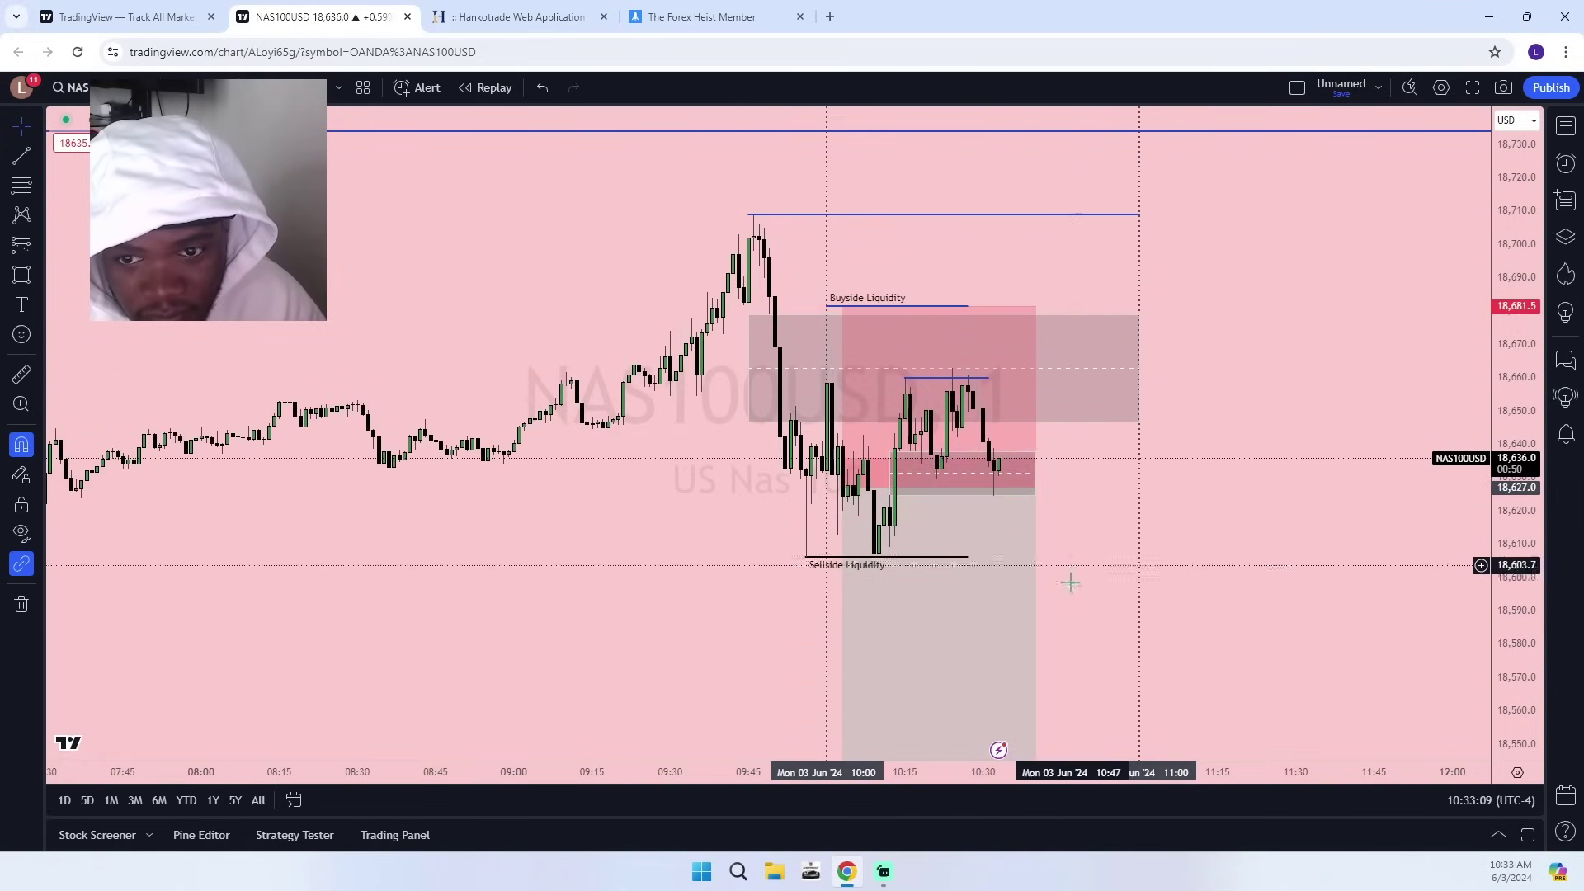
Examine the latest 1-minute candles inside the small gray zone near the short position's entry.
{"action": "left_click_drag", "start_coordinate": [1534, 727], "coordinate": [1504, 444]}
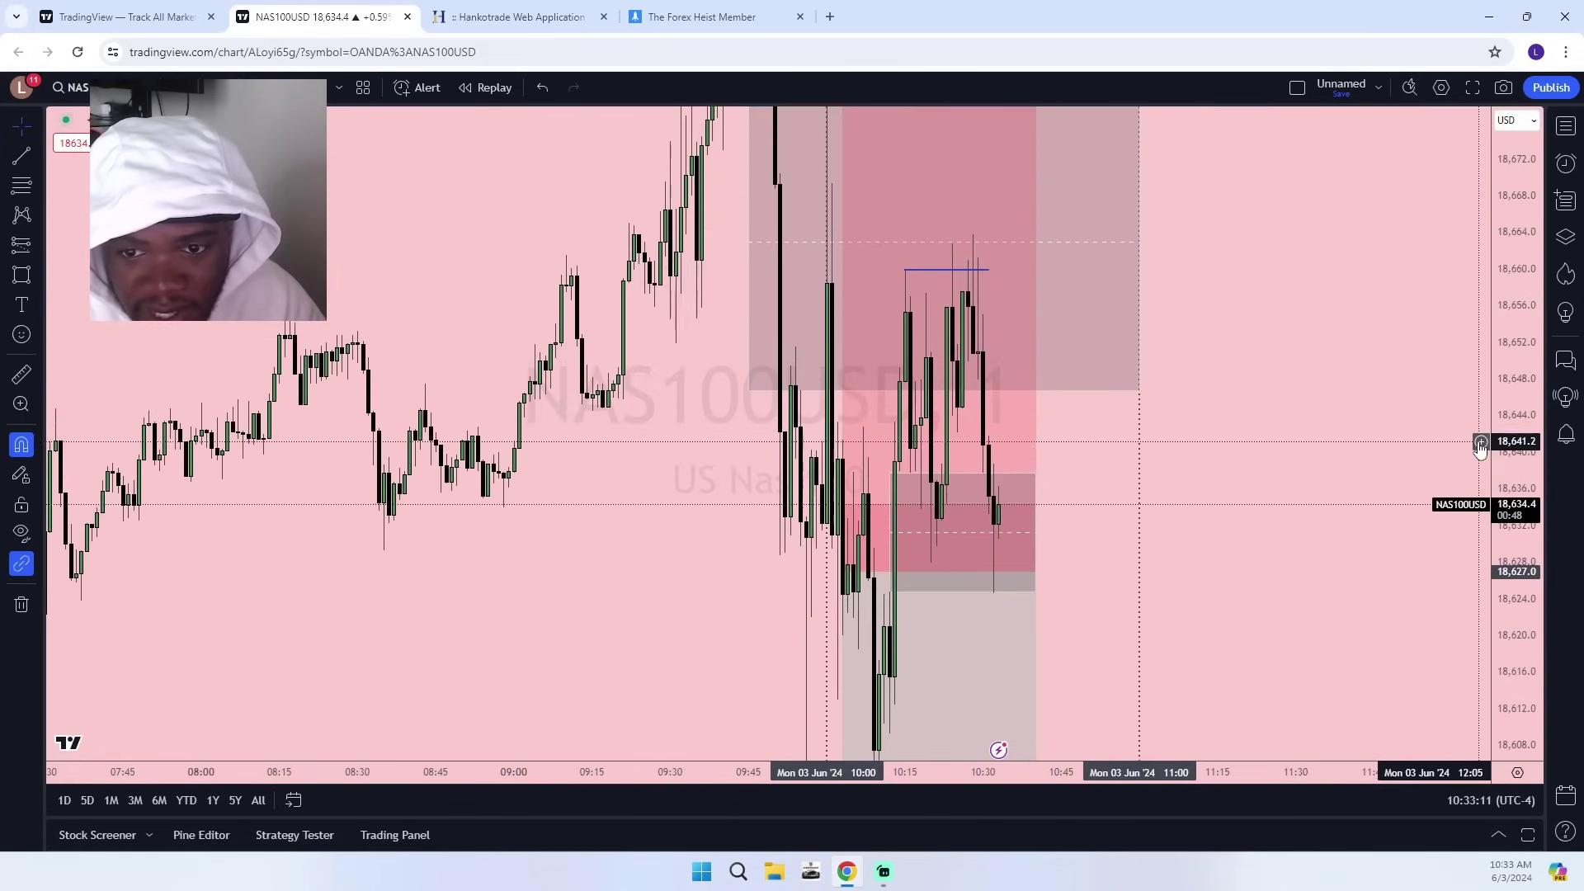
{"action": "scroll", "coordinate": [1254, 627], "scroll_direction": "up", "scroll_amount": 4}
{"action": "left_click_drag", "start_coordinate": [1240, 635], "coordinate": [1347, 320]}
{"action": "left_click_drag", "start_coordinate": [1521, 208], "coordinate": [1155, 429]}
{"action": "scroll", "coordinate": [1040, 449], "scroll_direction": "up", "scroll_amount": 2}
{"action": "left_click_drag", "start_coordinate": [953, 470], "coordinate": [1243, 561]}
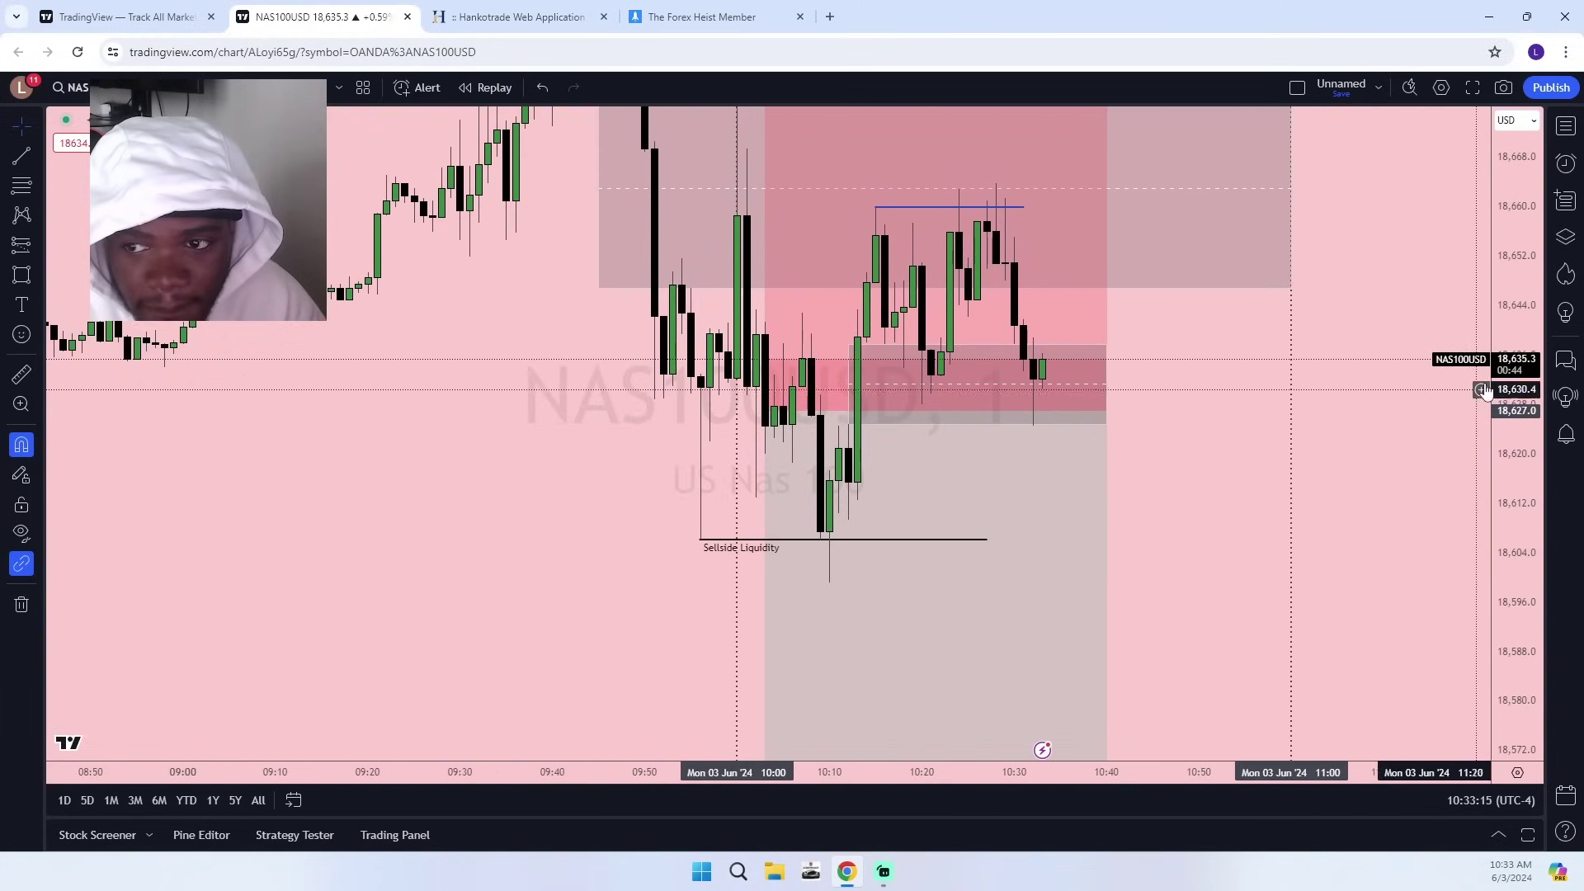
{"action": "left_click_drag", "start_coordinate": [1479, 391], "coordinate": [1479, 576]}
Check the open NASUSD.HKT sell trade in the Hankotrade web application, and return to the NAS100USD chart.
{"action": "key", "text": "ctrl+Tab"}
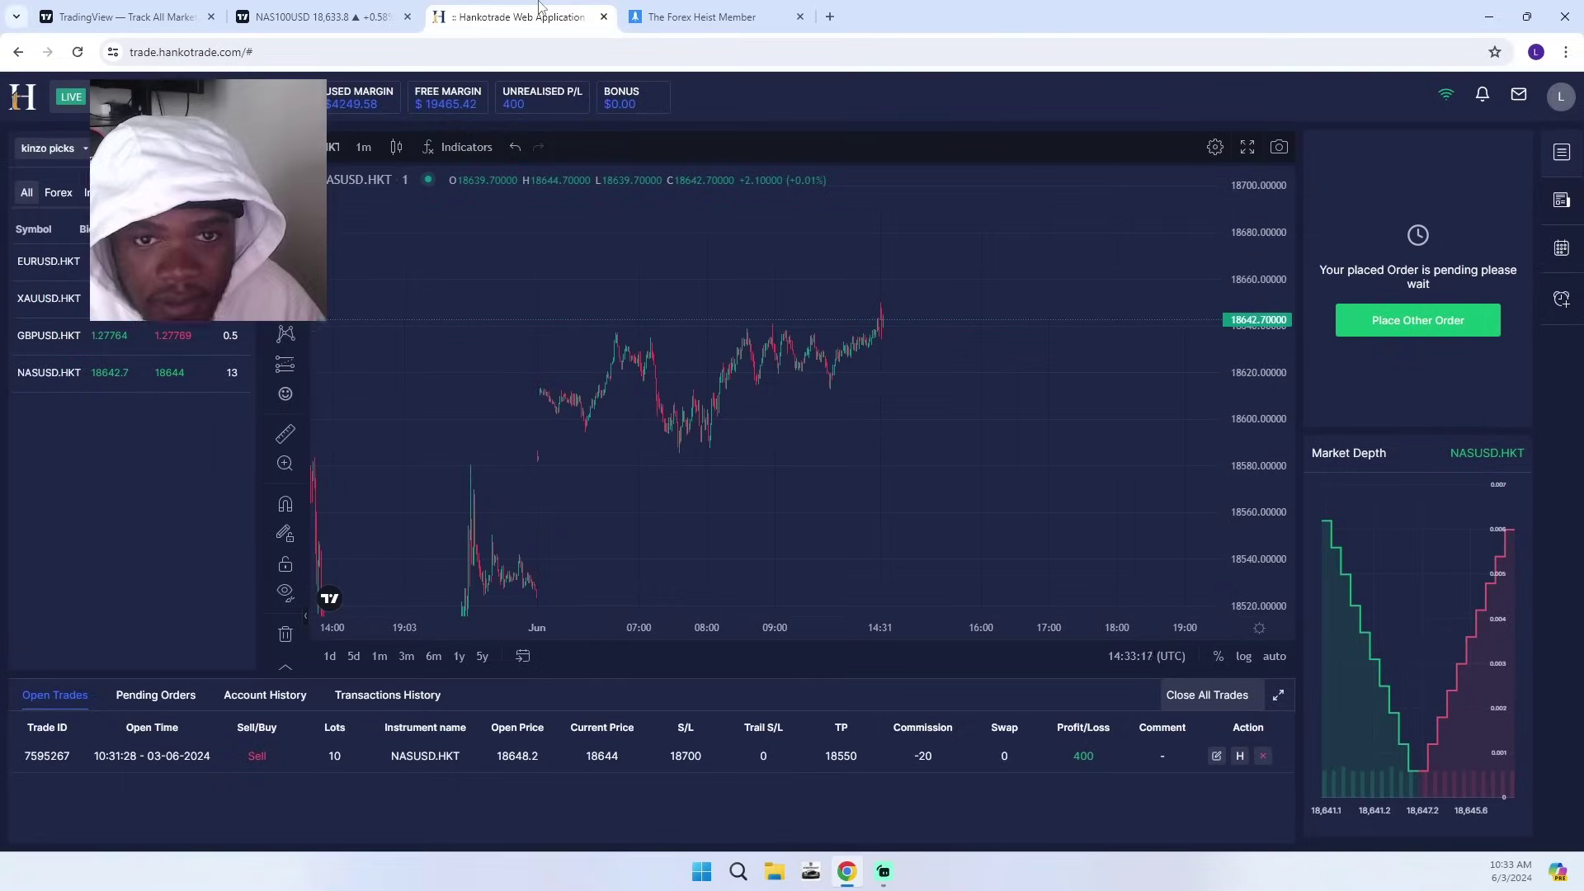
{"action": "key", "text": "ctrl+shift+Tab"}
{"action": "scroll", "coordinate": [980, 547], "scroll_direction": "down", "scroll_amount": 3}
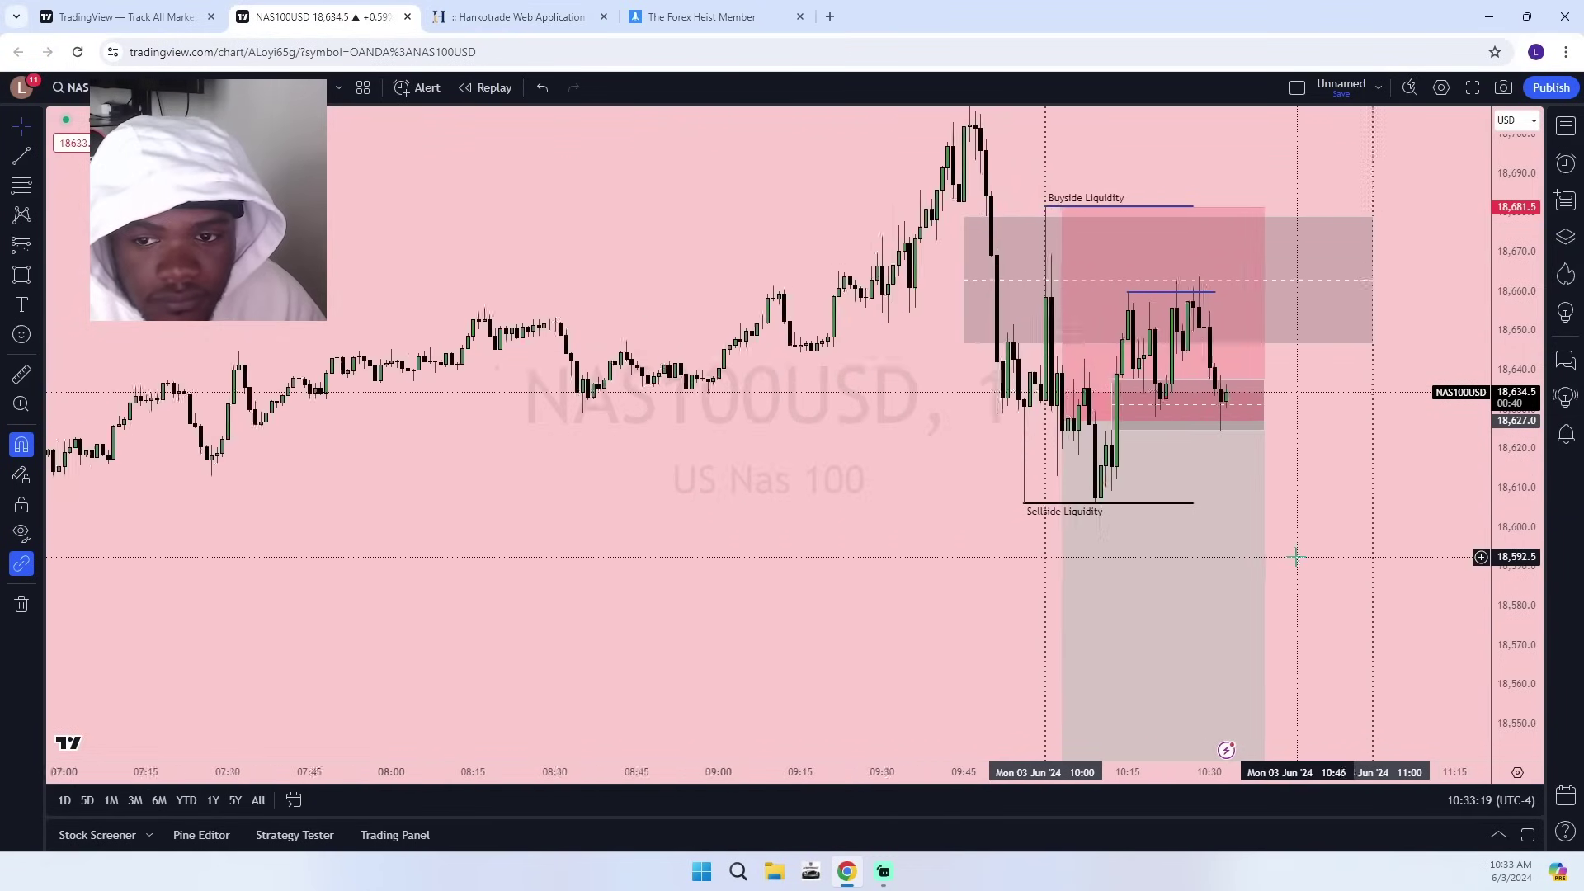
{"action": "left_click_drag", "start_coordinate": [1329, 550], "coordinate": [1170, 529]}
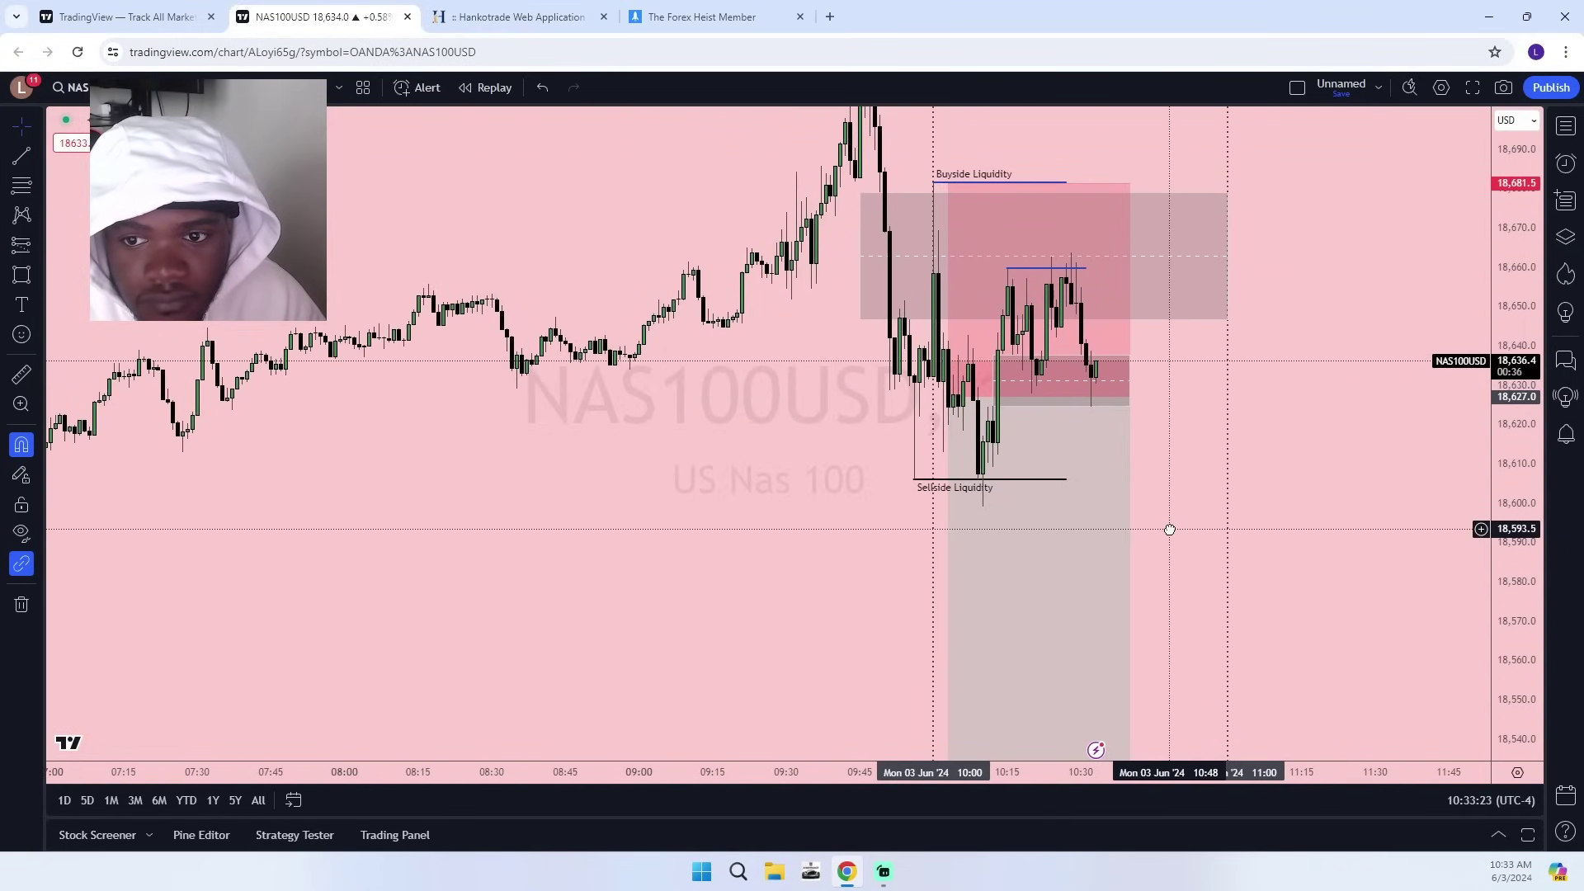
Examine the price area between the sellside liquidity line and the large lower gray zone at the target.
{"action": "scroll", "coordinate": [1429, 489], "scroll_direction": "up", "scroll_amount": 3}
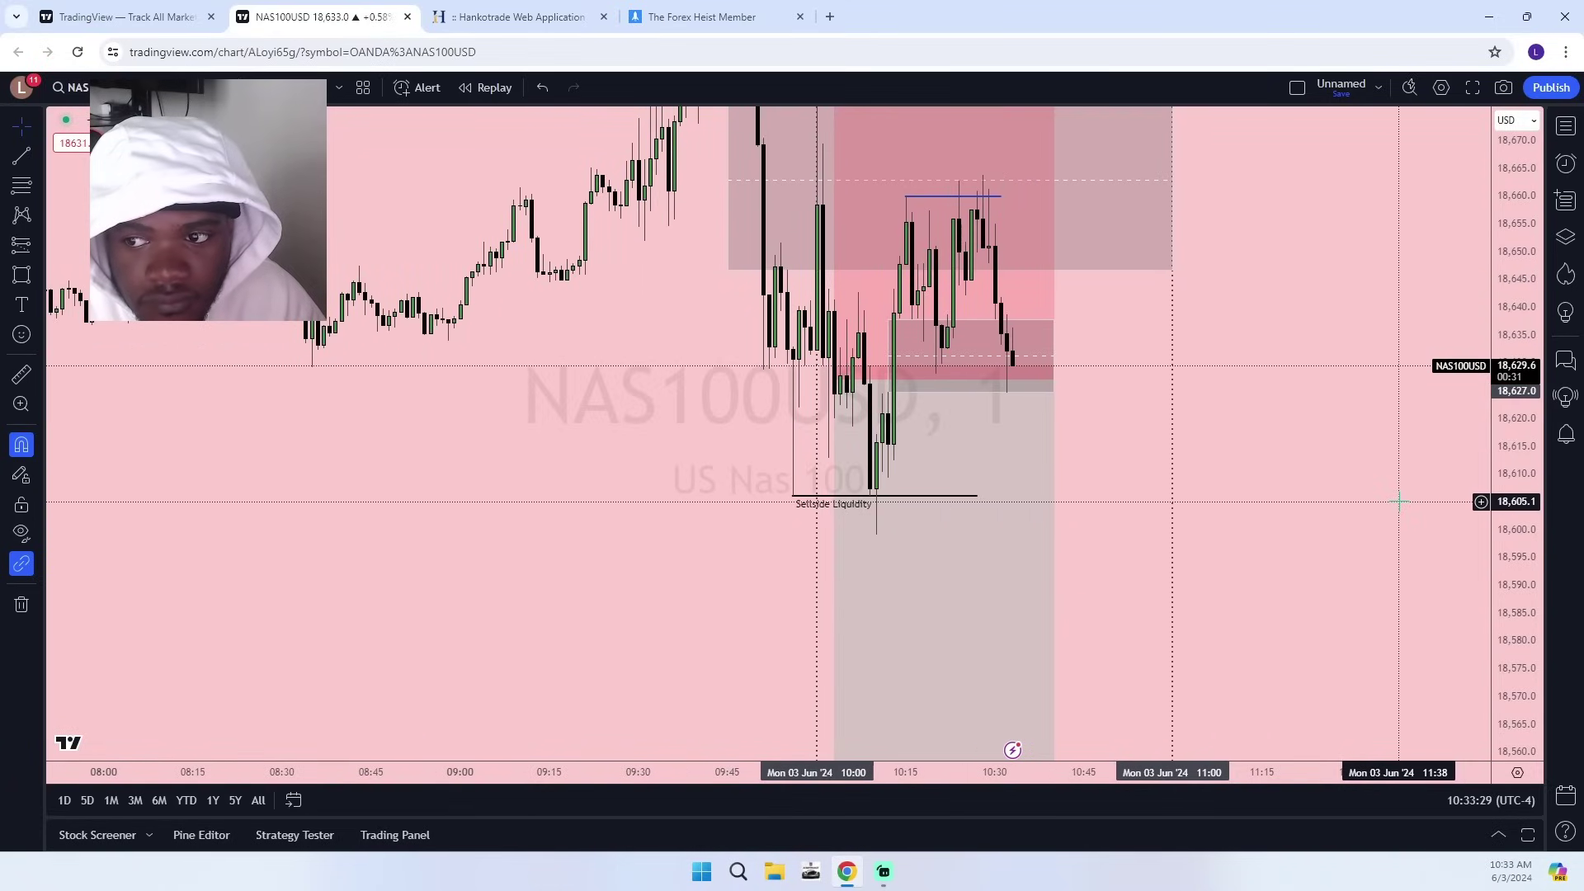
{"action": "left_click_drag", "start_coordinate": [1514, 181], "coordinate": [1306, 415]}
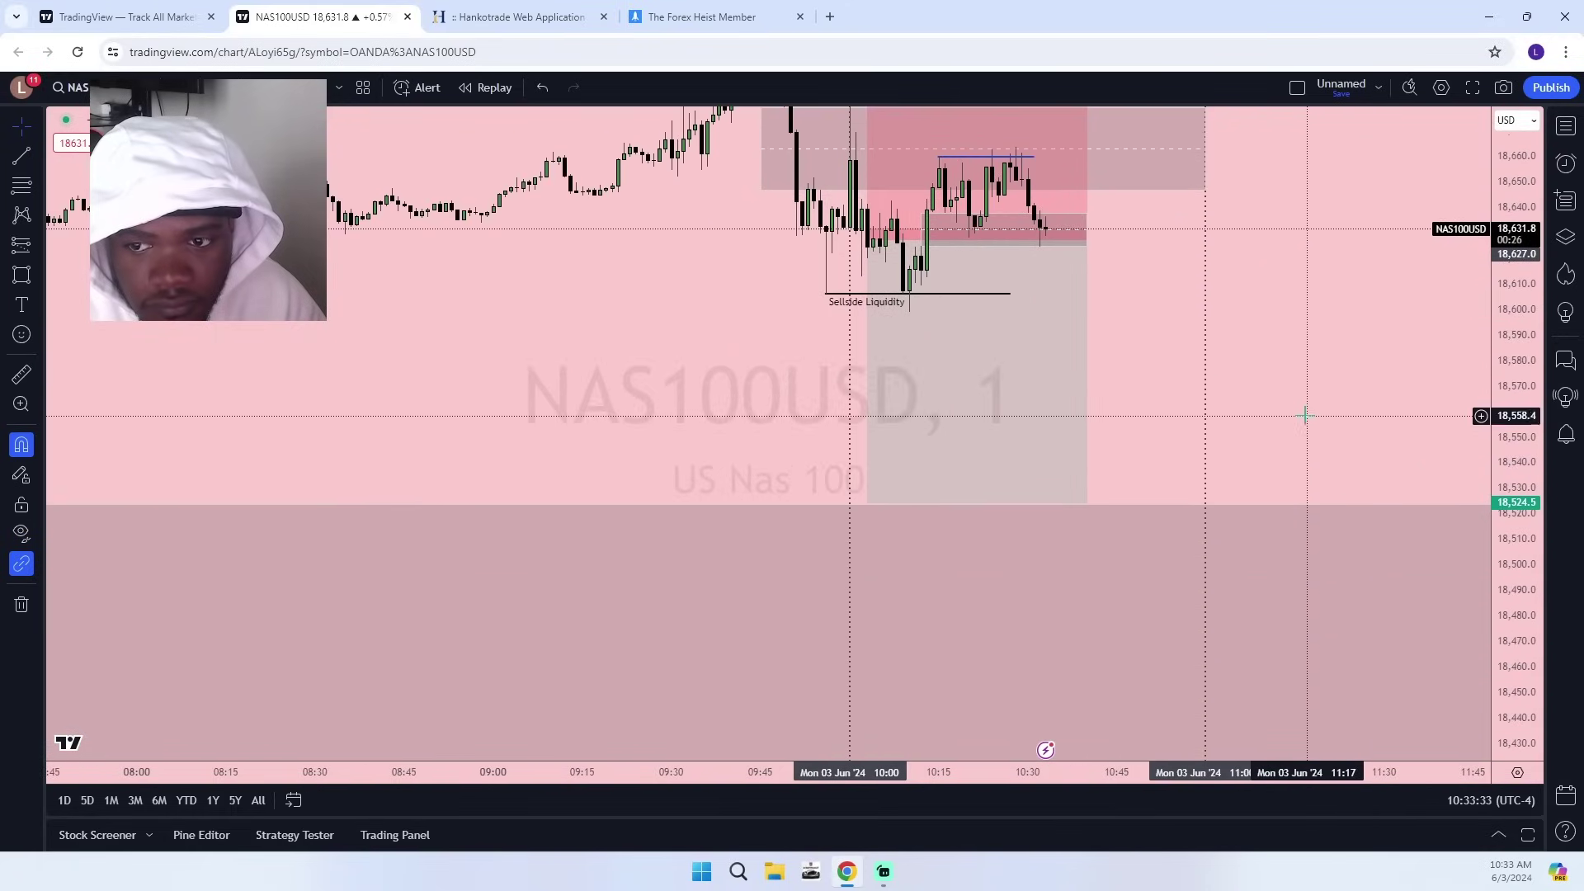
{"action": "scroll", "coordinate": [1305, 417], "scroll_direction": "down", "scroll_amount": 4}
{"action": "scroll", "coordinate": [1307, 432], "scroll_direction": "up", "scroll_amount": 5}
{"action": "left_click_drag", "start_coordinate": [1511, 423], "coordinate": [1508, 301]}
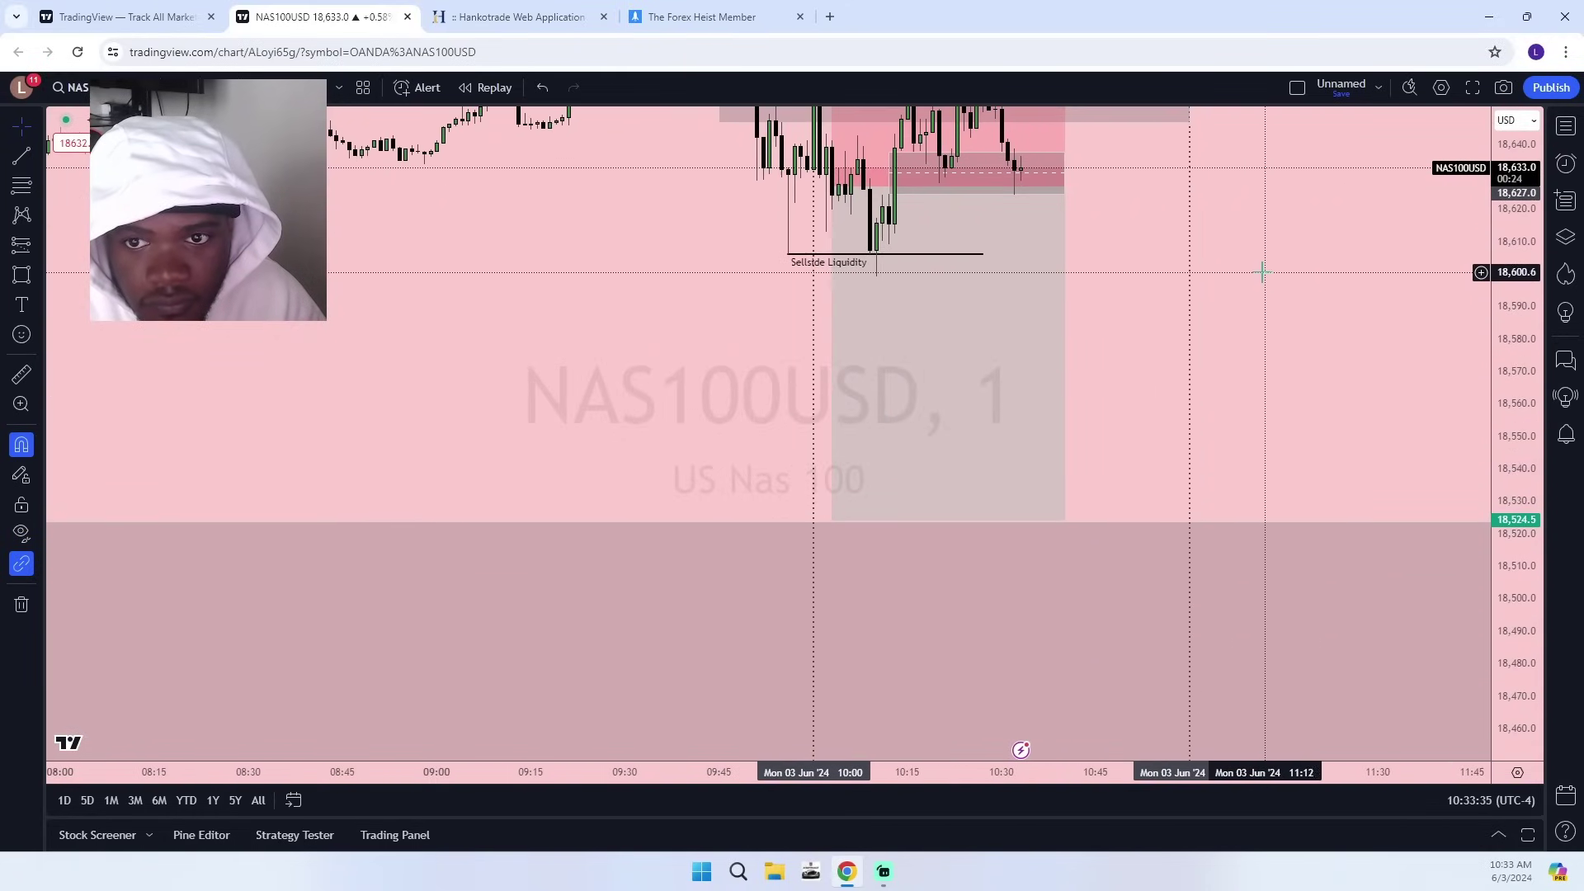
Examine the short position on the 1-minute chart between the buyside liquidity line and the large lower gray zone.
{"action": "left_click_drag", "start_coordinate": [1262, 273], "coordinate": [1273, 512]}
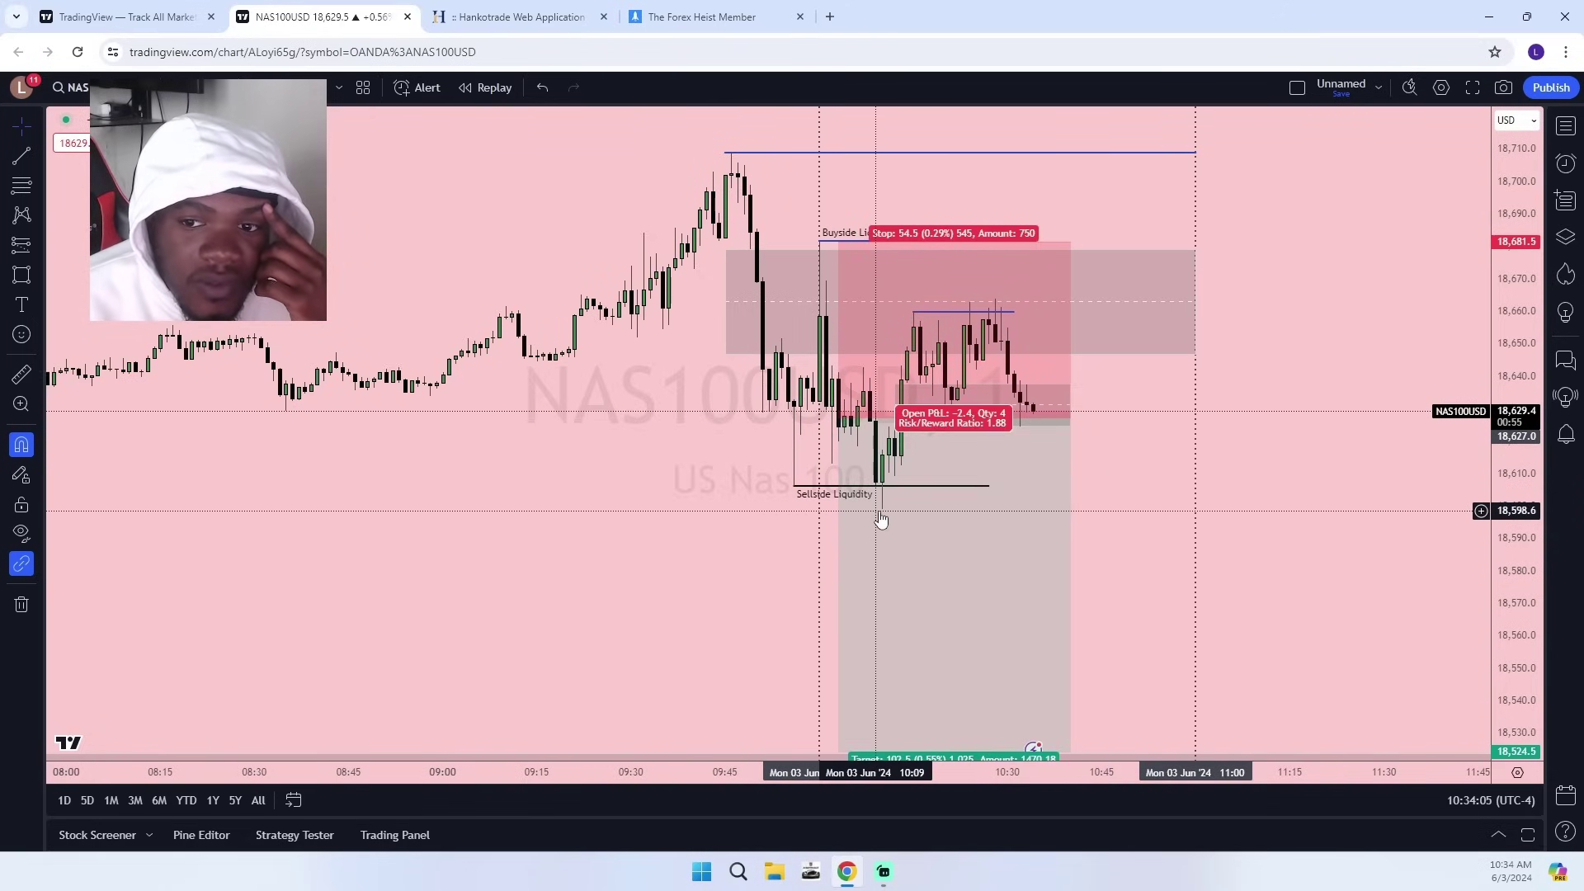
{"action": "left_click_drag", "start_coordinate": [1114, 574], "coordinate": [1086, 442]}
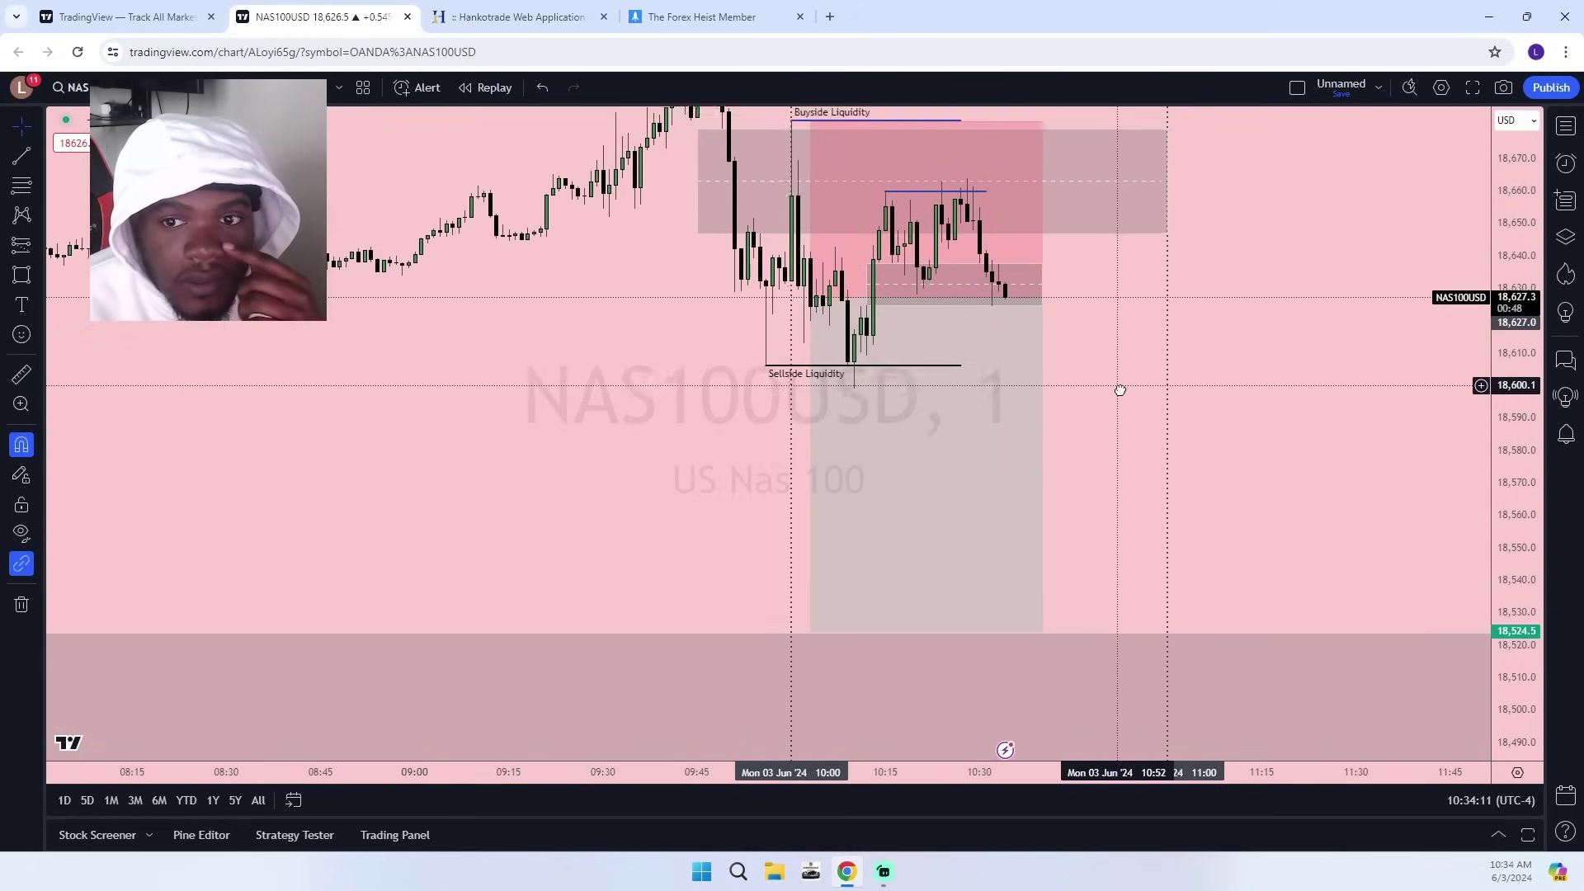
{"action": "left_click_drag", "start_coordinate": [1117, 389], "coordinate": [1111, 532]}
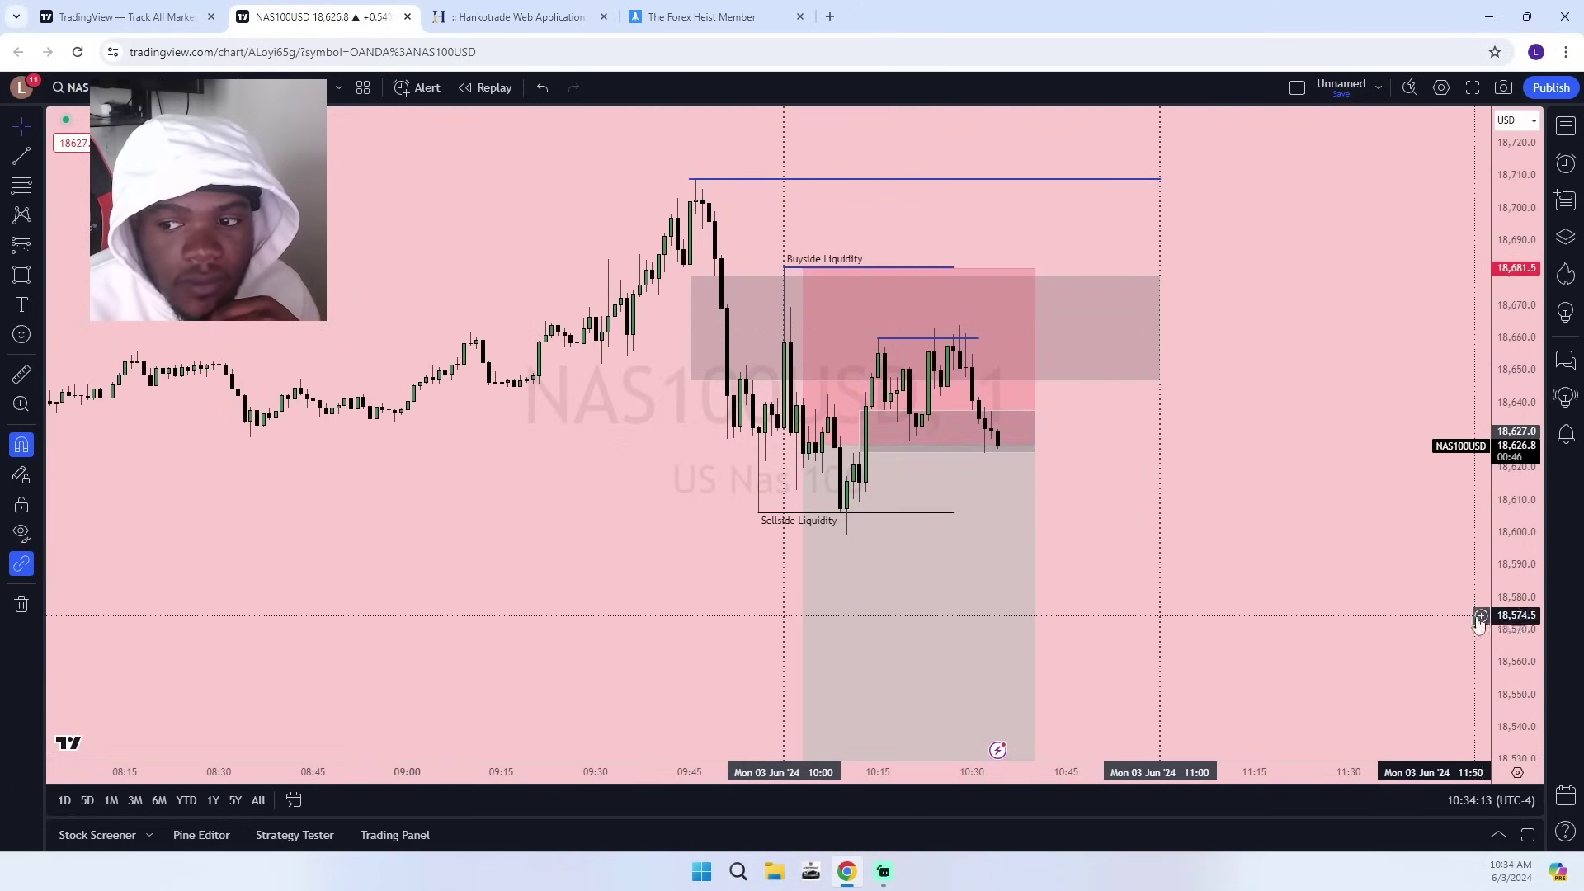
{"action": "left_click_drag", "start_coordinate": [1511, 636], "coordinate": [1511, 580]}
{"action": "left_click_drag", "start_coordinate": [1341, 586], "coordinate": [1325, 536]}
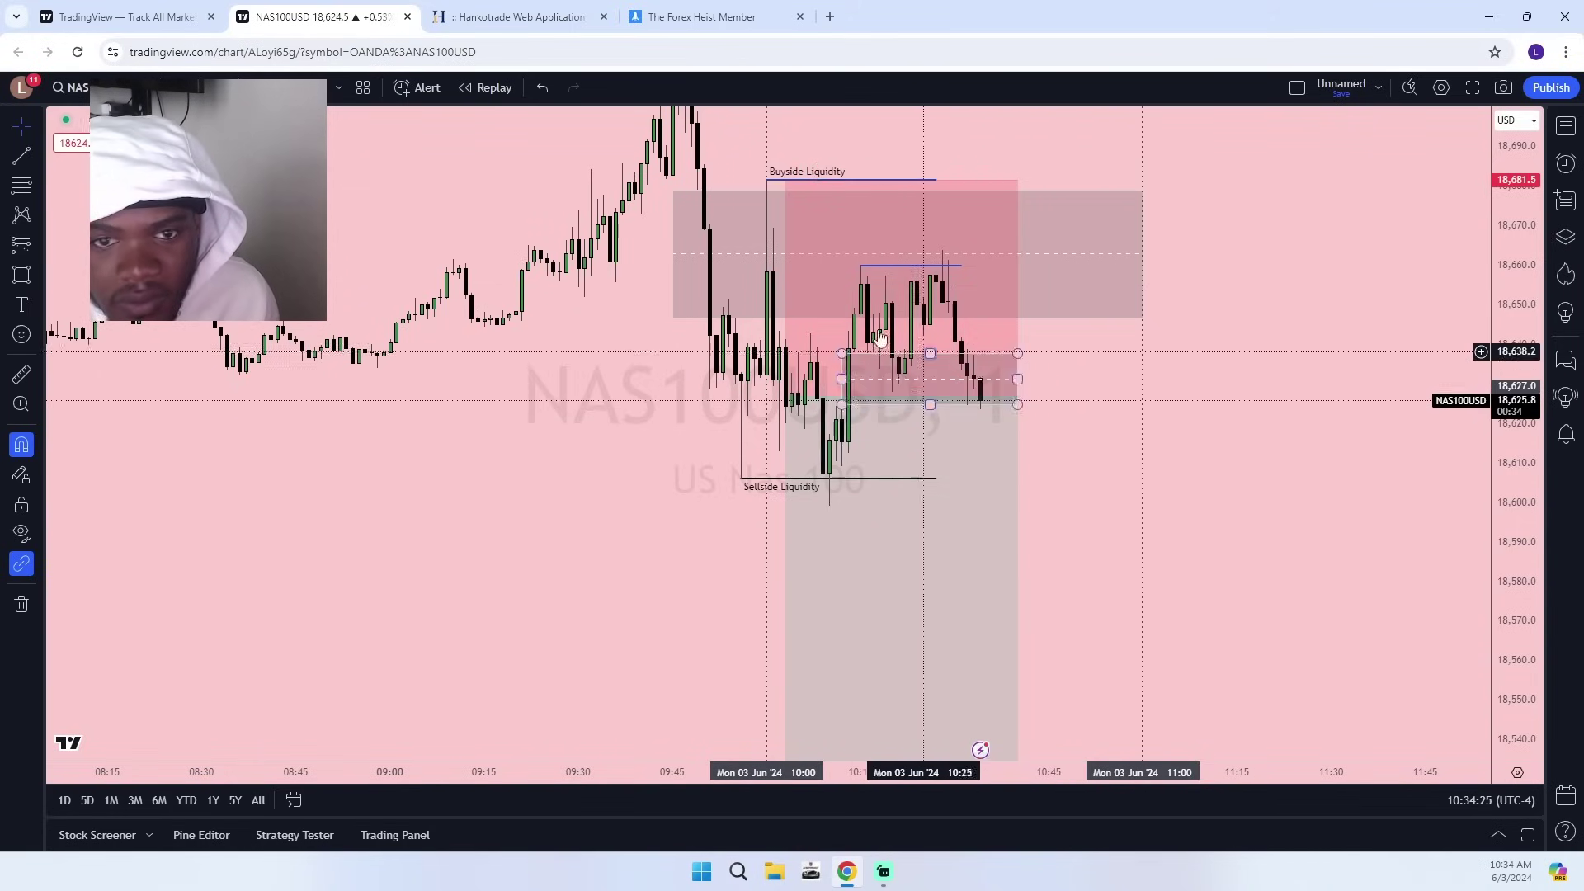
Check the NAS100USD price action around the short position on the 5-minute timeframe, and return to the 1-minute timeframe.
{"action": "left_click", "coordinate": [178, 88]}
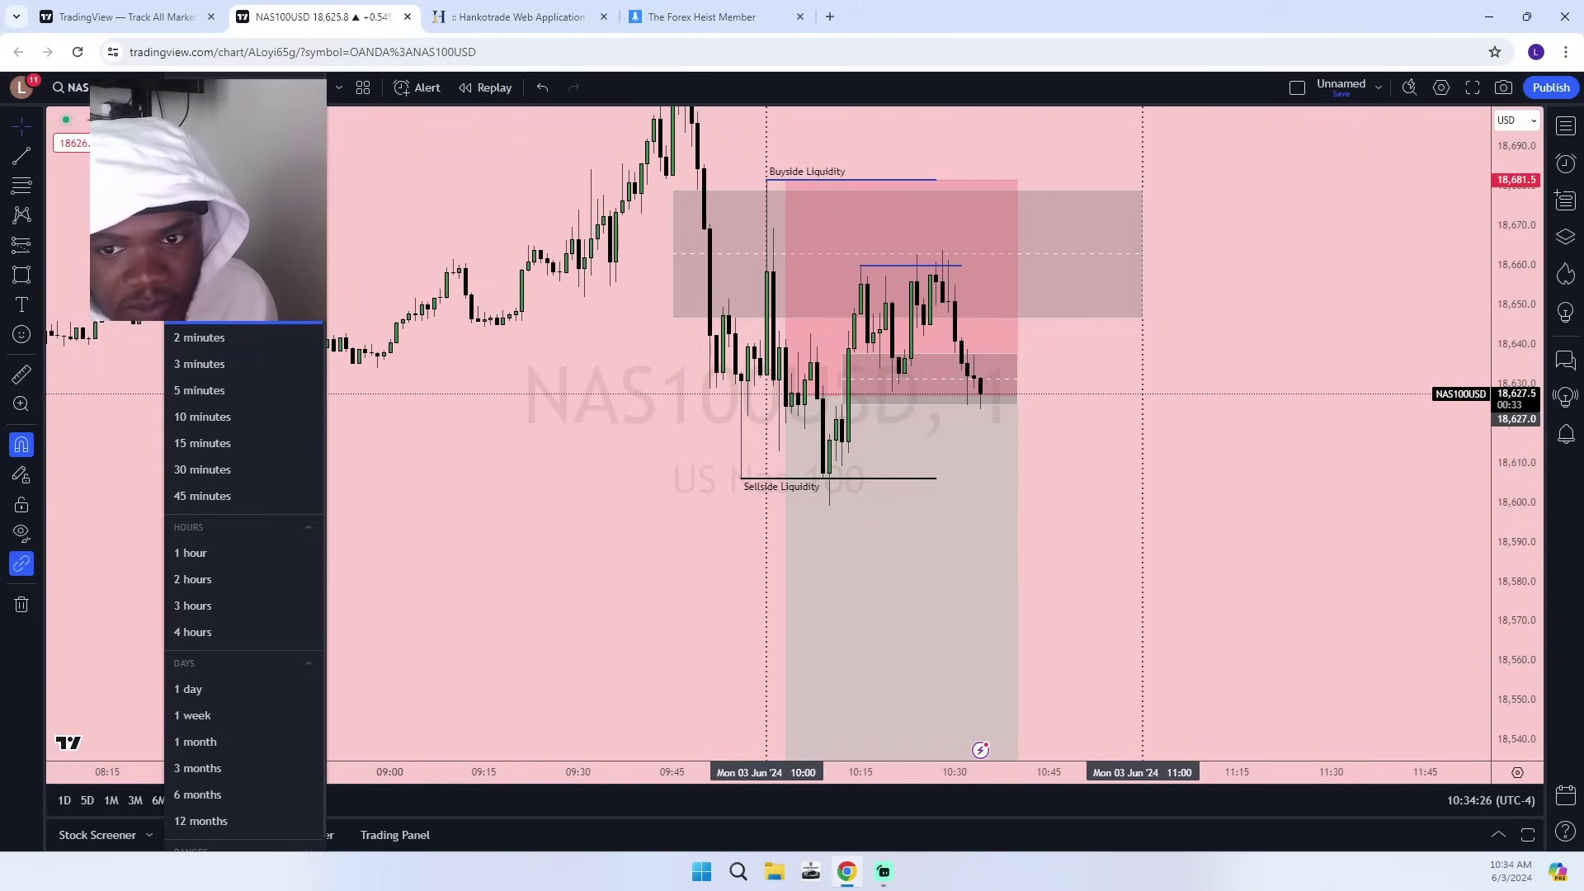
{"action": "left_click", "coordinate": [239, 392]}
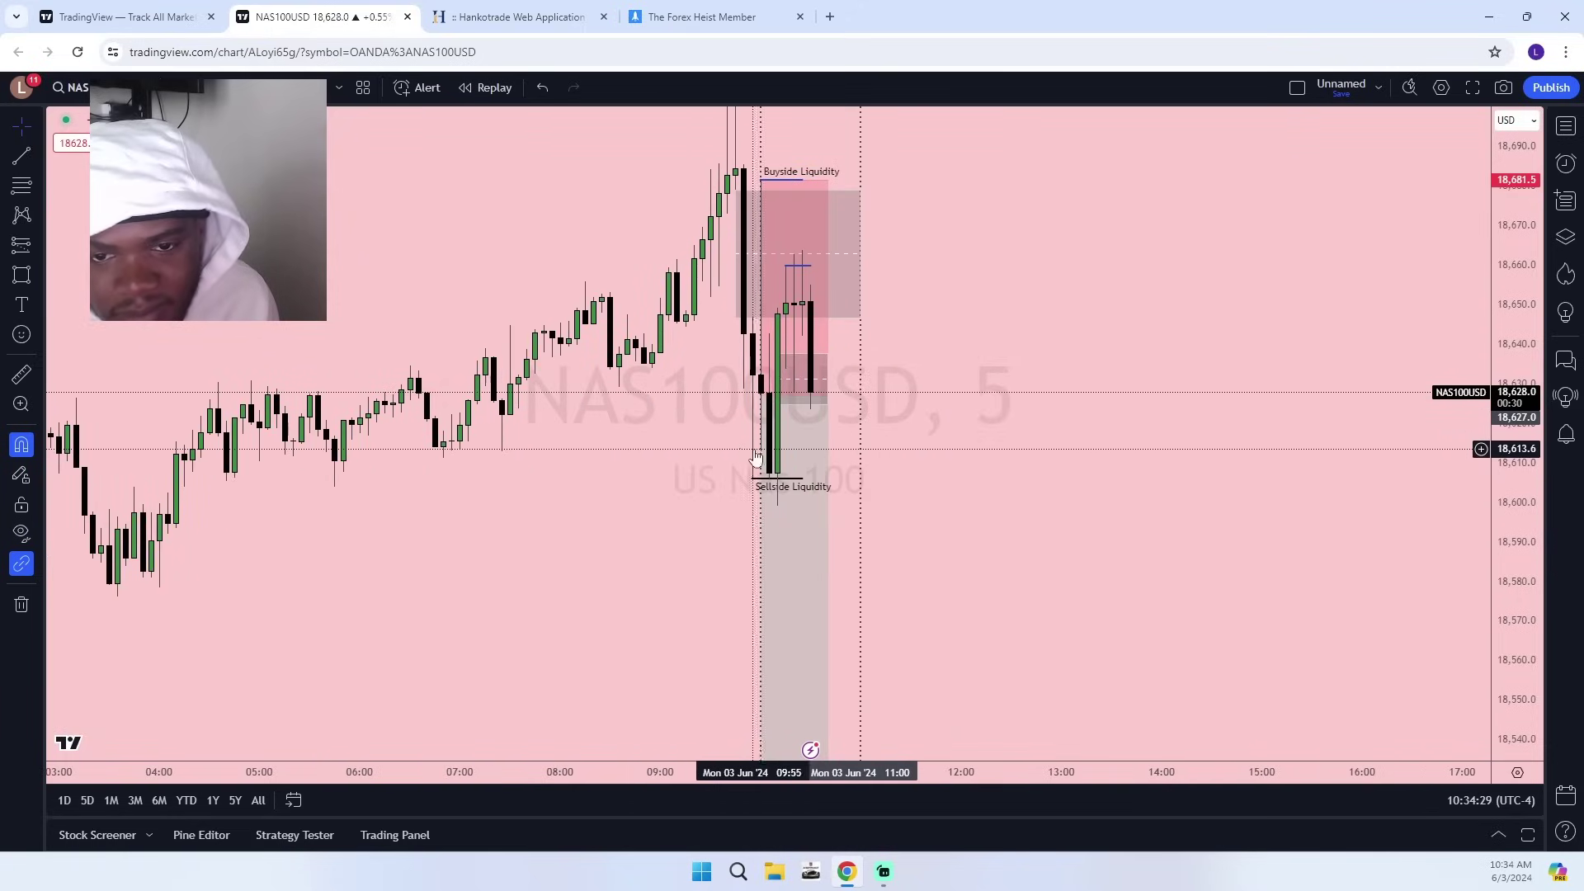
{"action": "scroll", "coordinate": [760, 462], "scroll_direction": "up", "scroll_amount": 4}
{"action": "left_click_drag", "start_coordinate": [609, 459], "coordinate": [1324, 499]}
{"action": "left_click", "coordinate": [178, 88]}
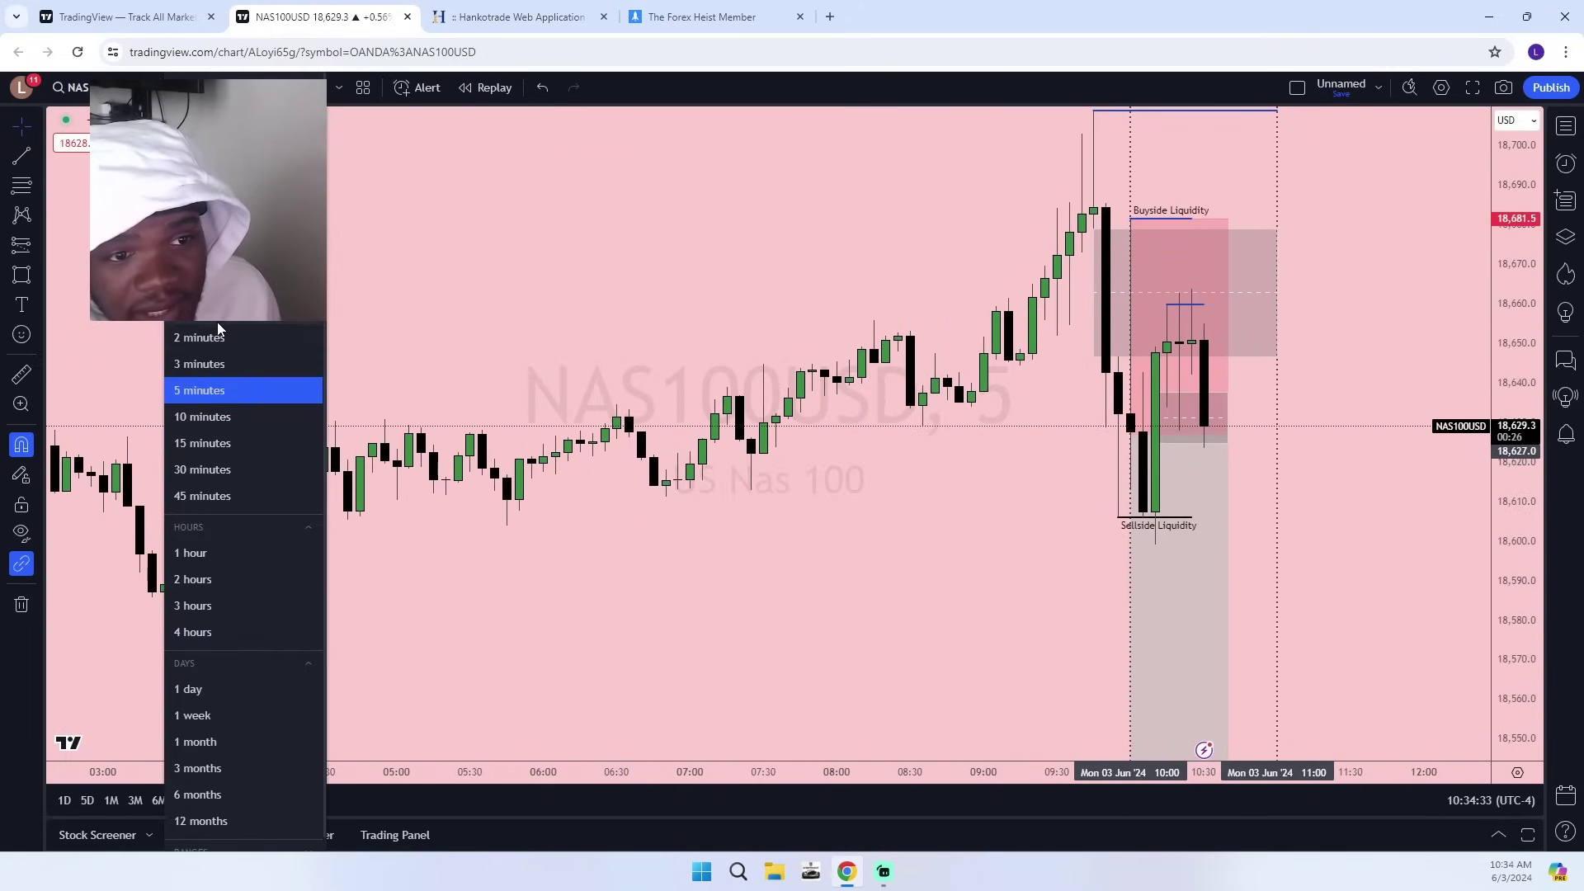
{"action": "left_click", "coordinate": [216, 321]}
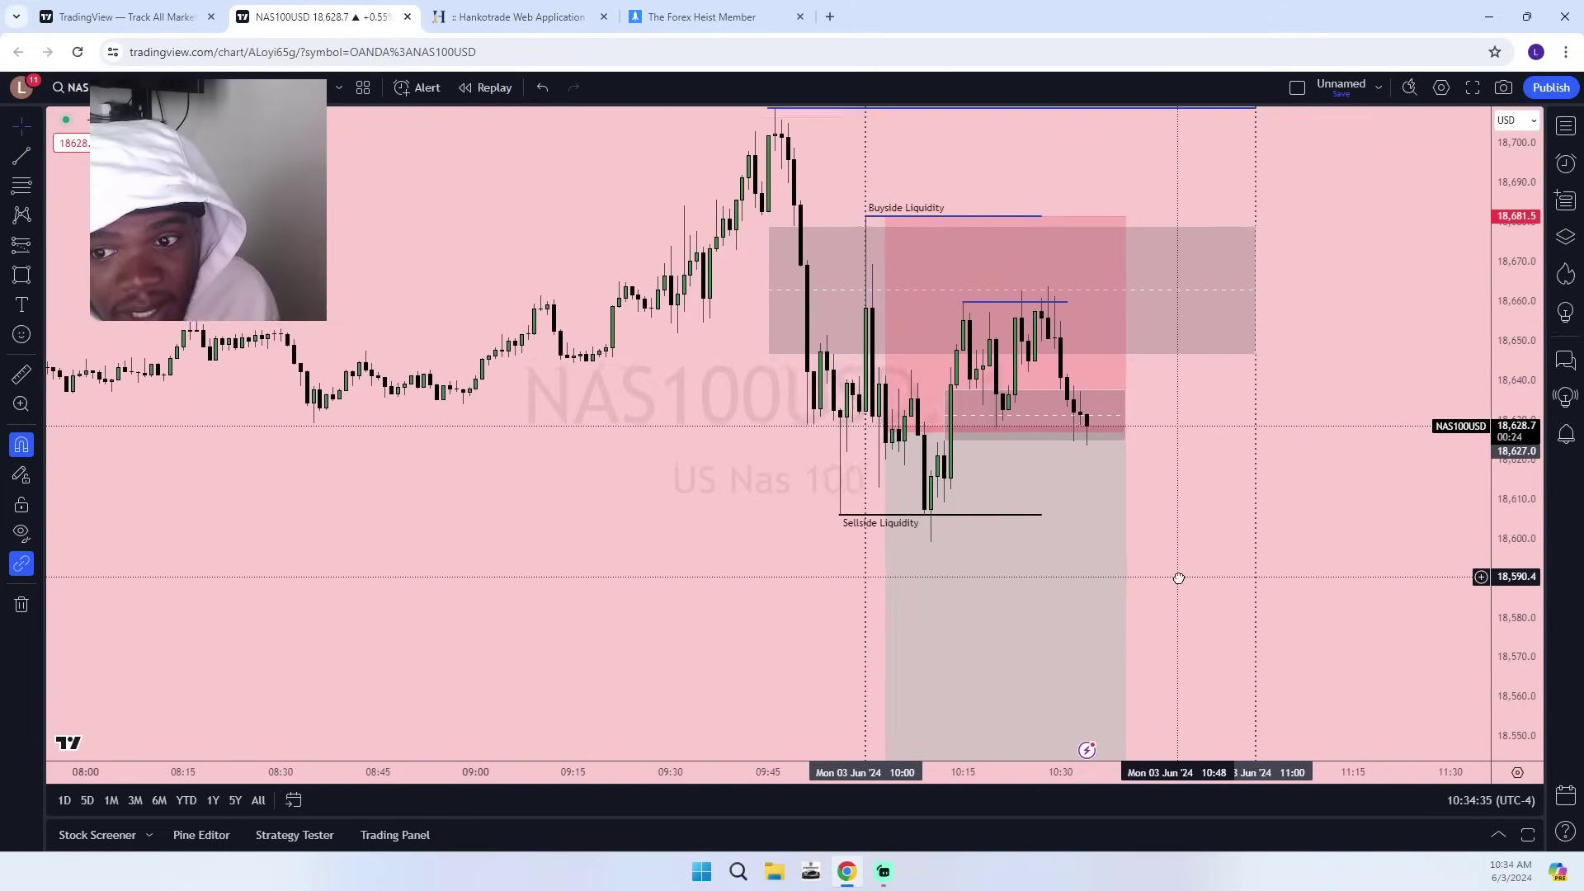
Examine the small gray zone at the entry and the larger gray zone beneath the buyside liquidity line.
{"action": "left_click_drag", "start_coordinate": [1179, 578], "coordinate": [1173, 586]}
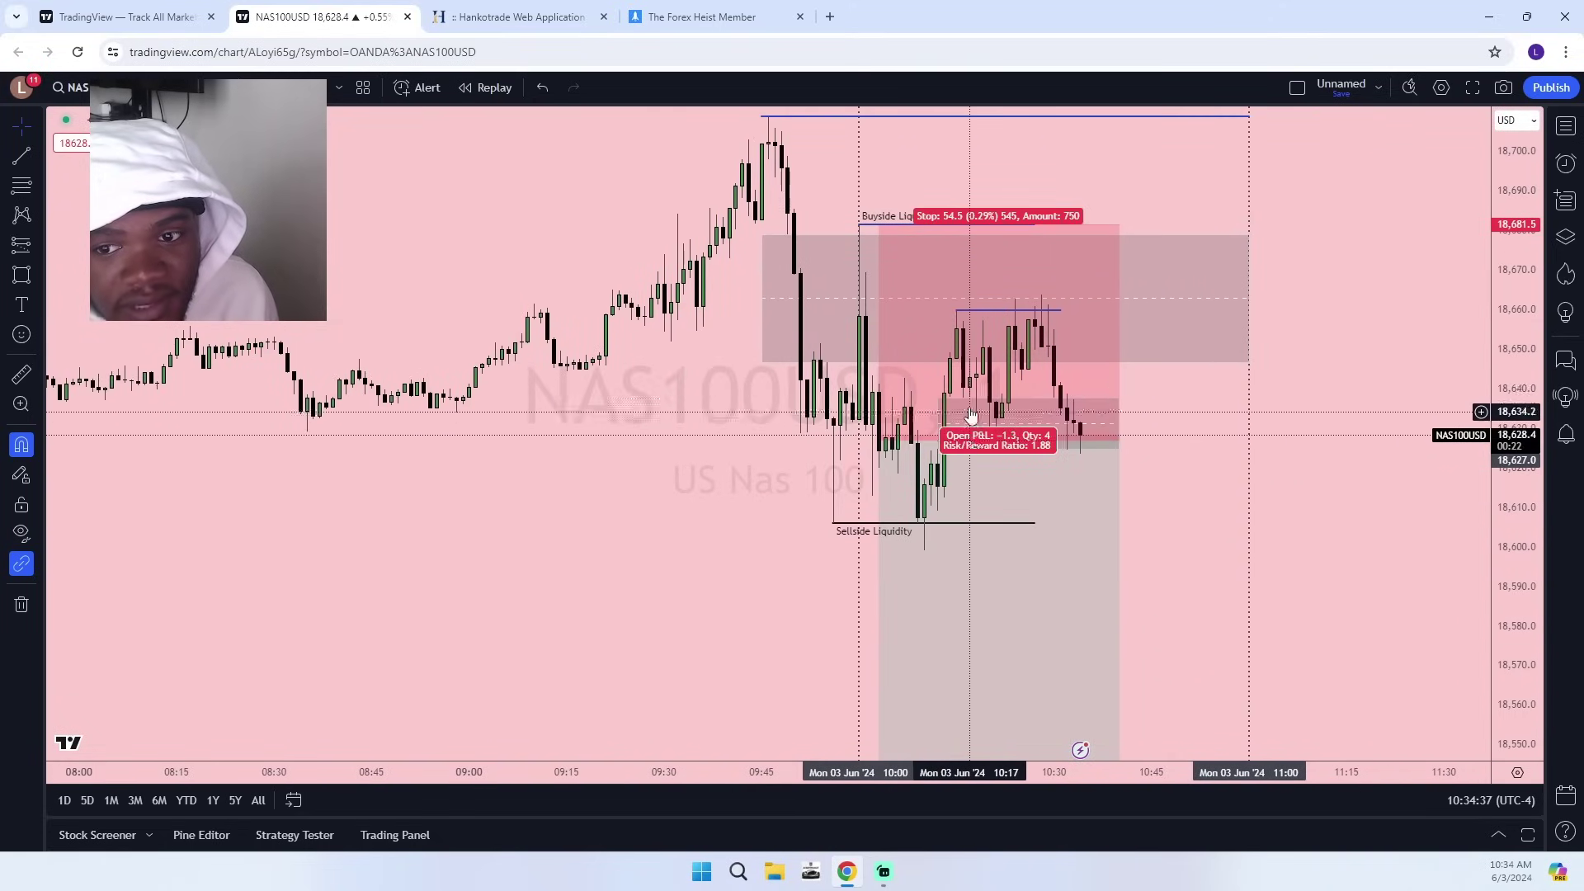
{"action": "left_click", "coordinate": [969, 463]}
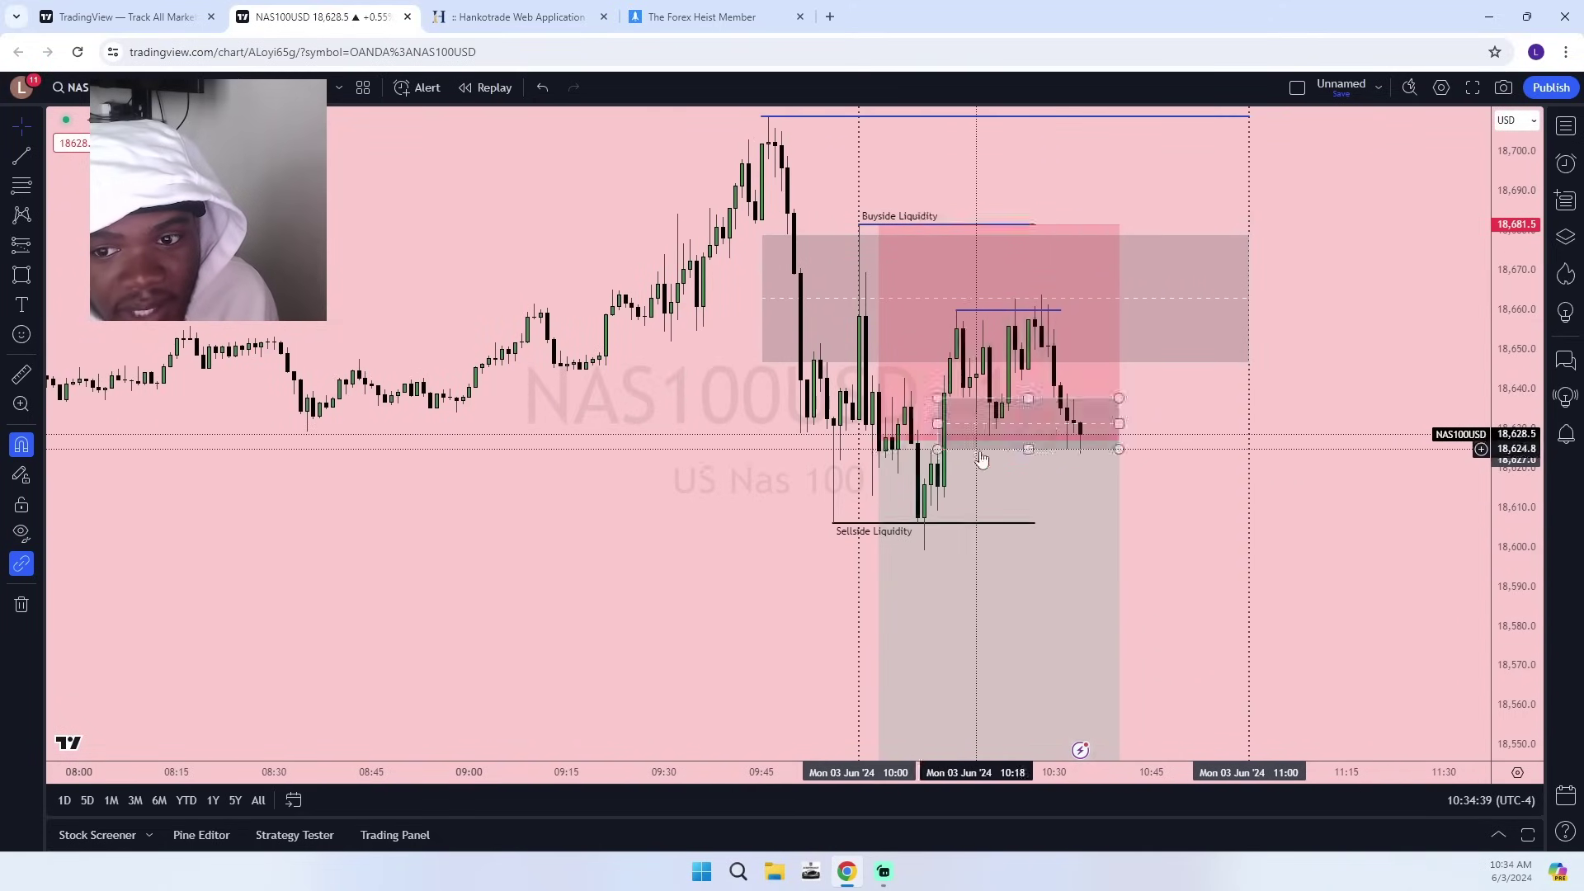
{"action": "left_click_drag", "start_coordinate": [1164, 526], "coordinate": [1149, 677]}
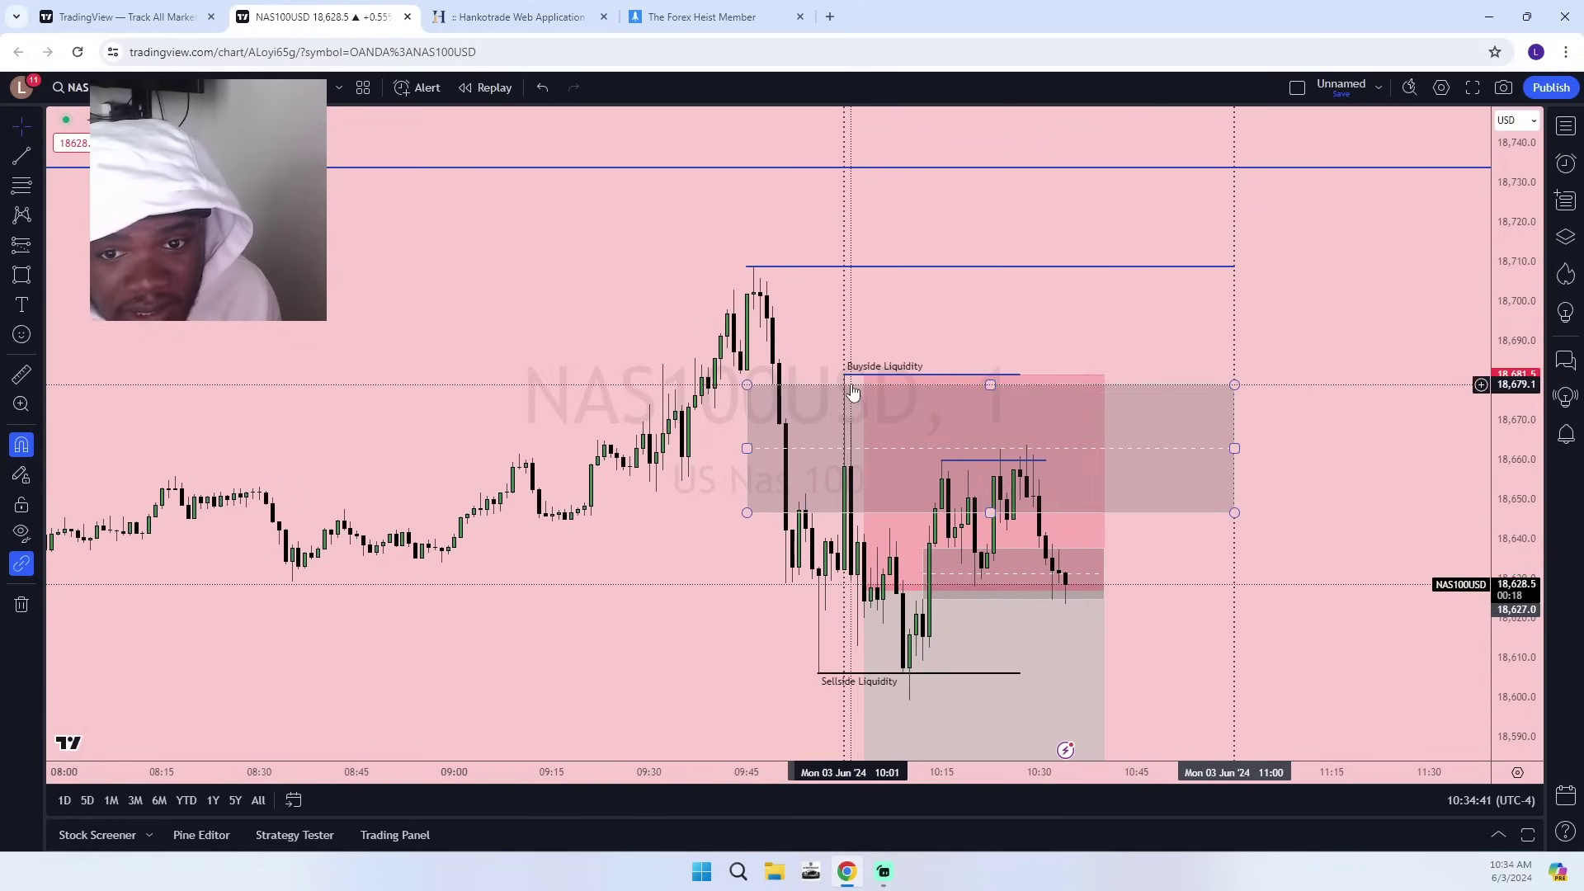
{"action": "key", "text": "Escape"}
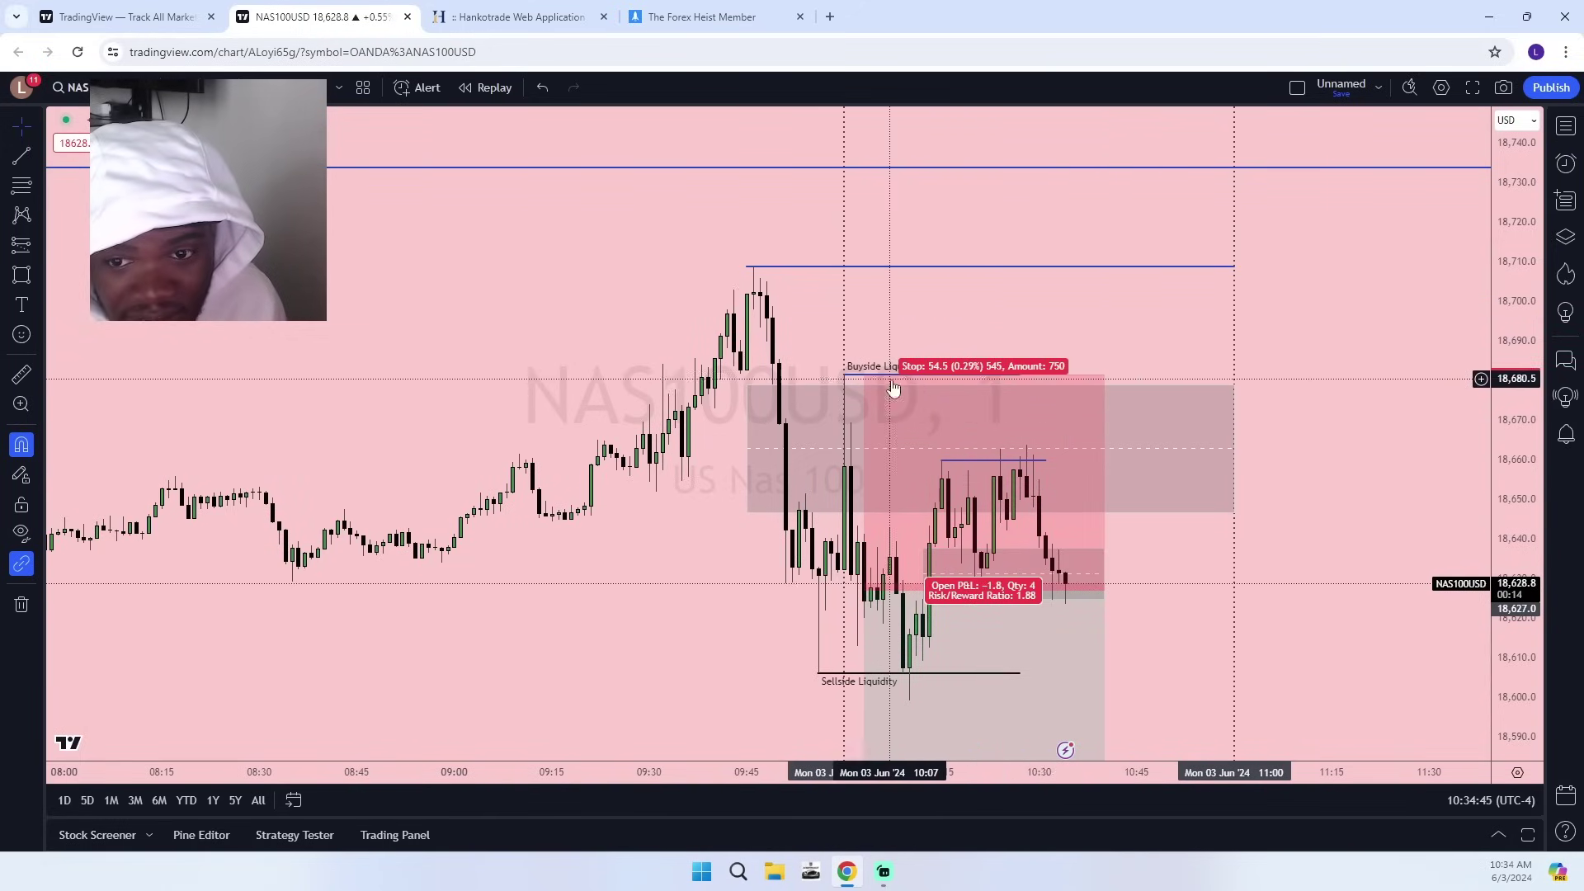
{"action": "left_click_drag", "start_coordinate": [1096, 334], "coordinate": [1035, 284]}
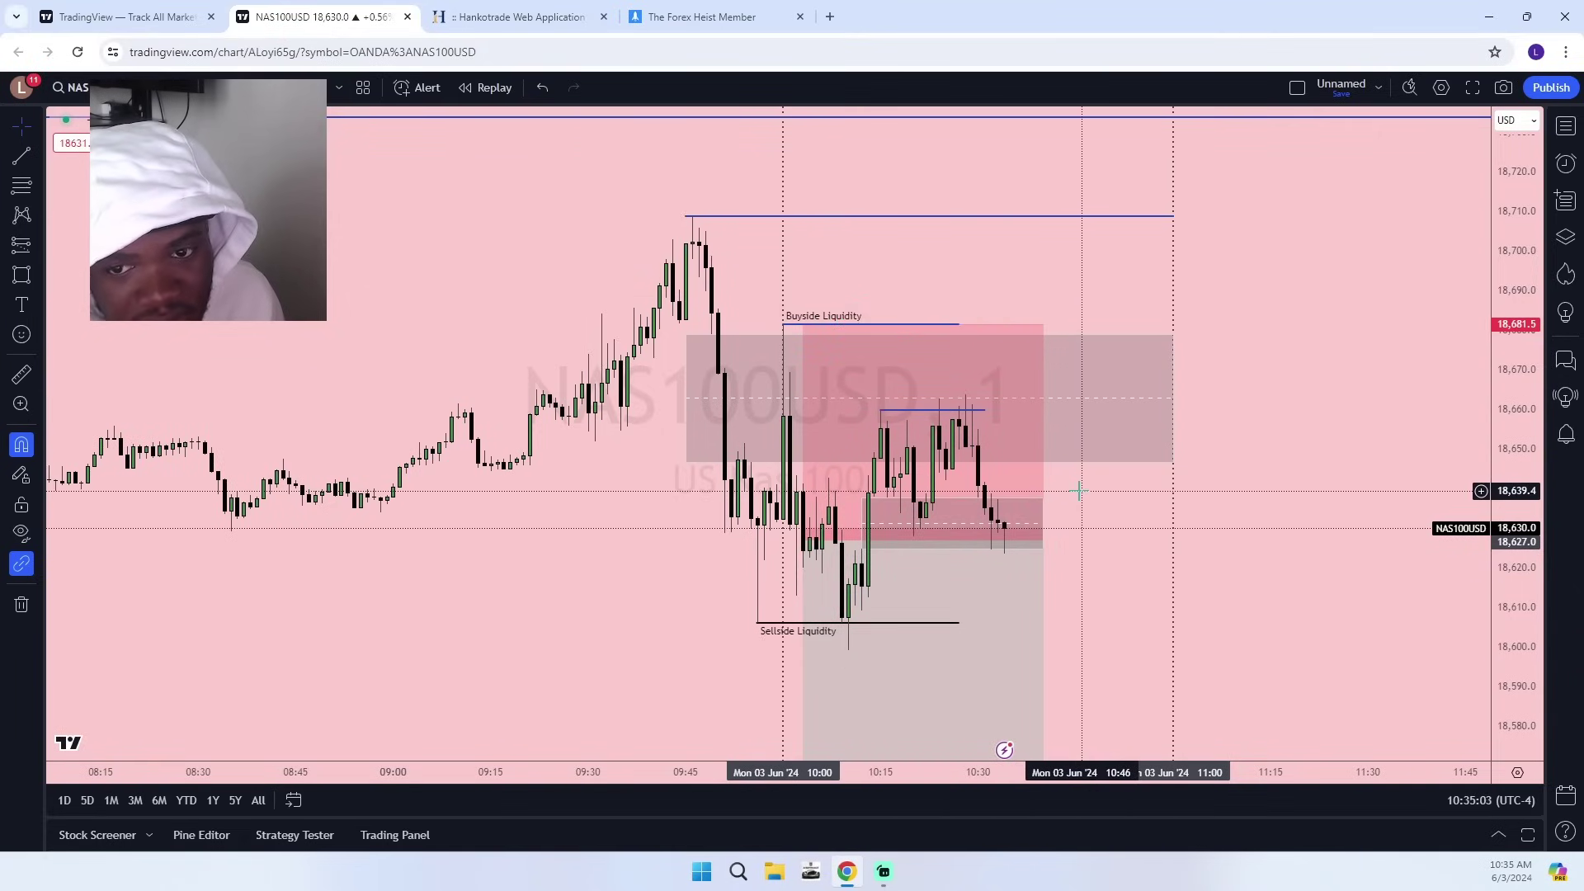
Examine the latest 1-minute candles at the short position's entry and the distance down to its target zone.
{"action": "left_click_drag", "start_coordinate": [1518, 747], "coordinate": [1510, 661]}
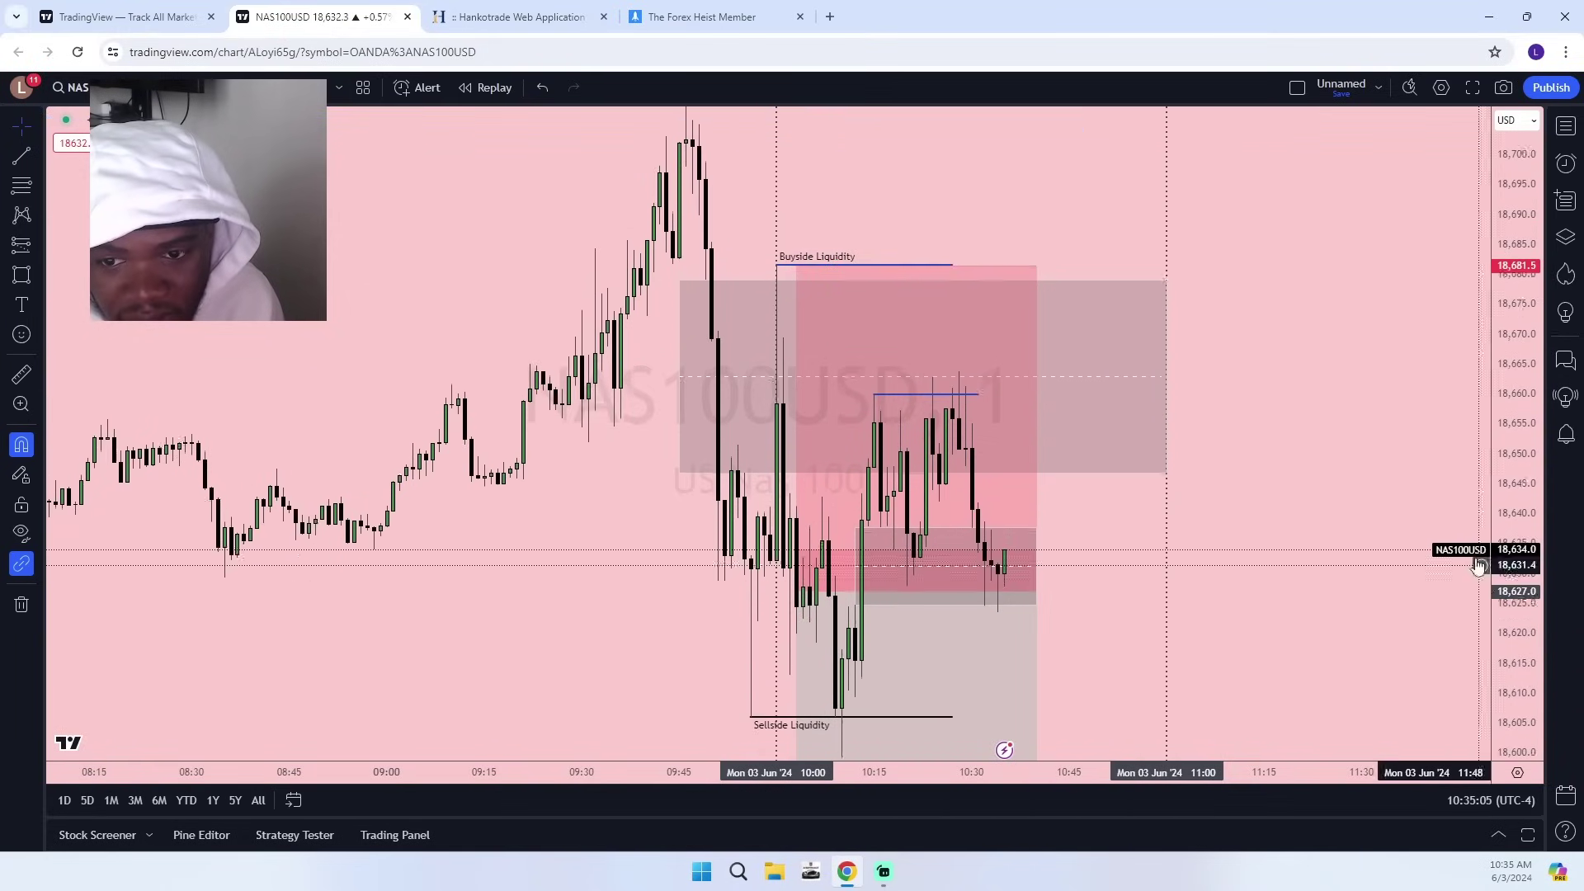
{"action": "left_click_drag", "start_coordinate": [1240, 619], "coordinate": [1378, 521]}
{"action": "scroll", "coordinate": [1097, 470], "scroll_direction": "up", "scroll_amount": 2}
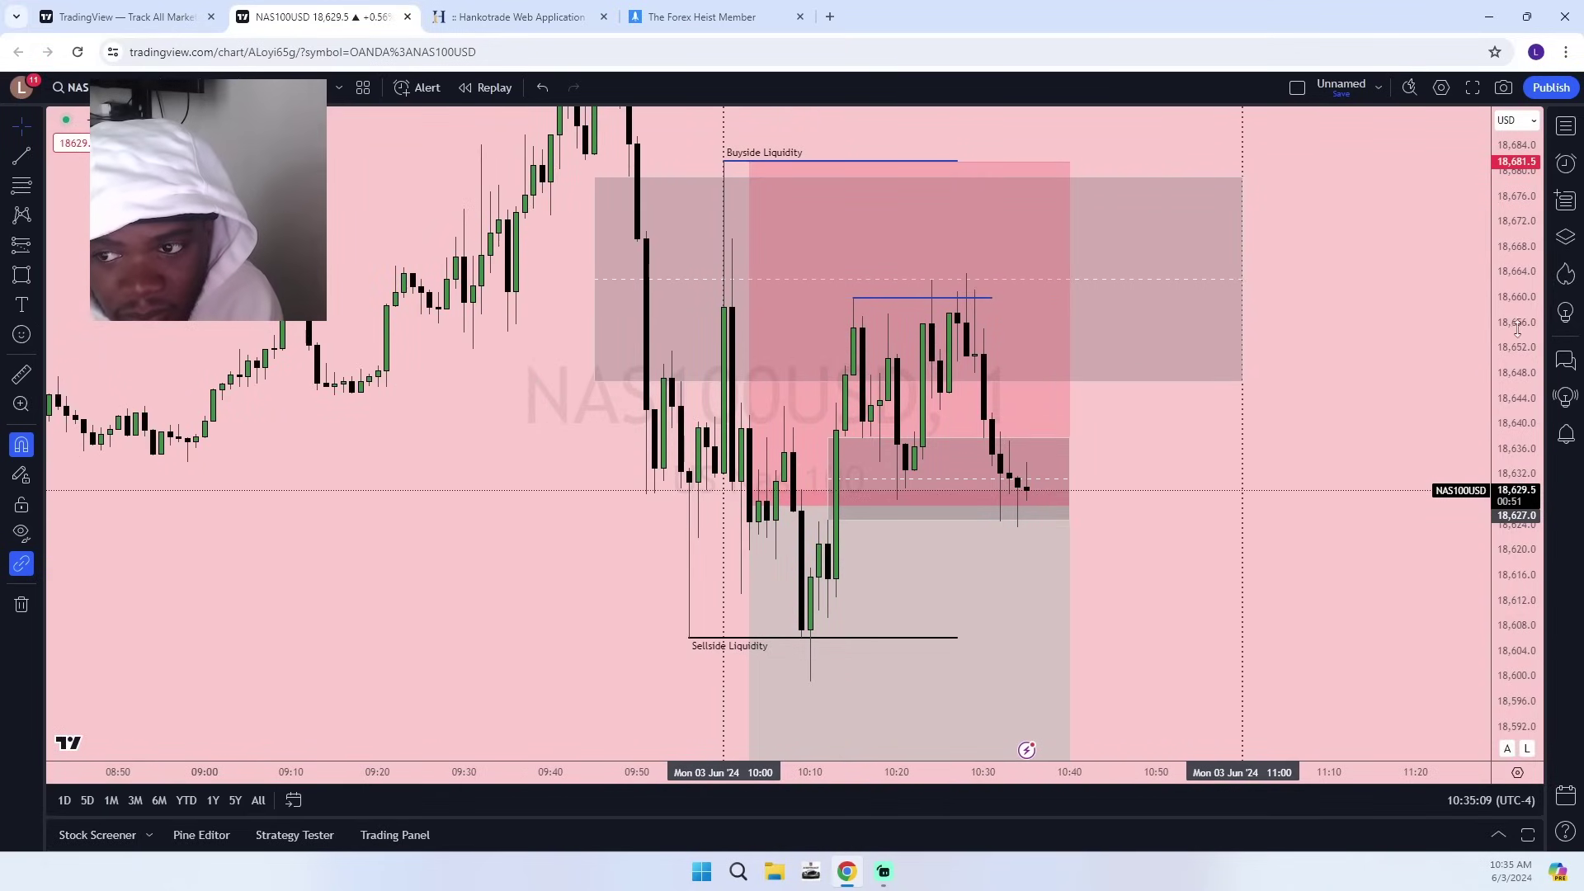
{"action": "left_click_drag", "start_coordinate": [1517, 330], "coordinate": [1514, 611]}
{"action": "scroll", "coordinate": [1174, 516], "scroll_direction": "down", "scroll_amount": 7}
{"action": "left_click_drag", "start_coordinate": [1334, 585], "coordinate": [1217, 325]}
{"action": "scroll", "coordinate": [1241, 402], "scroll_direction": "up", "scroll_amount": 3}
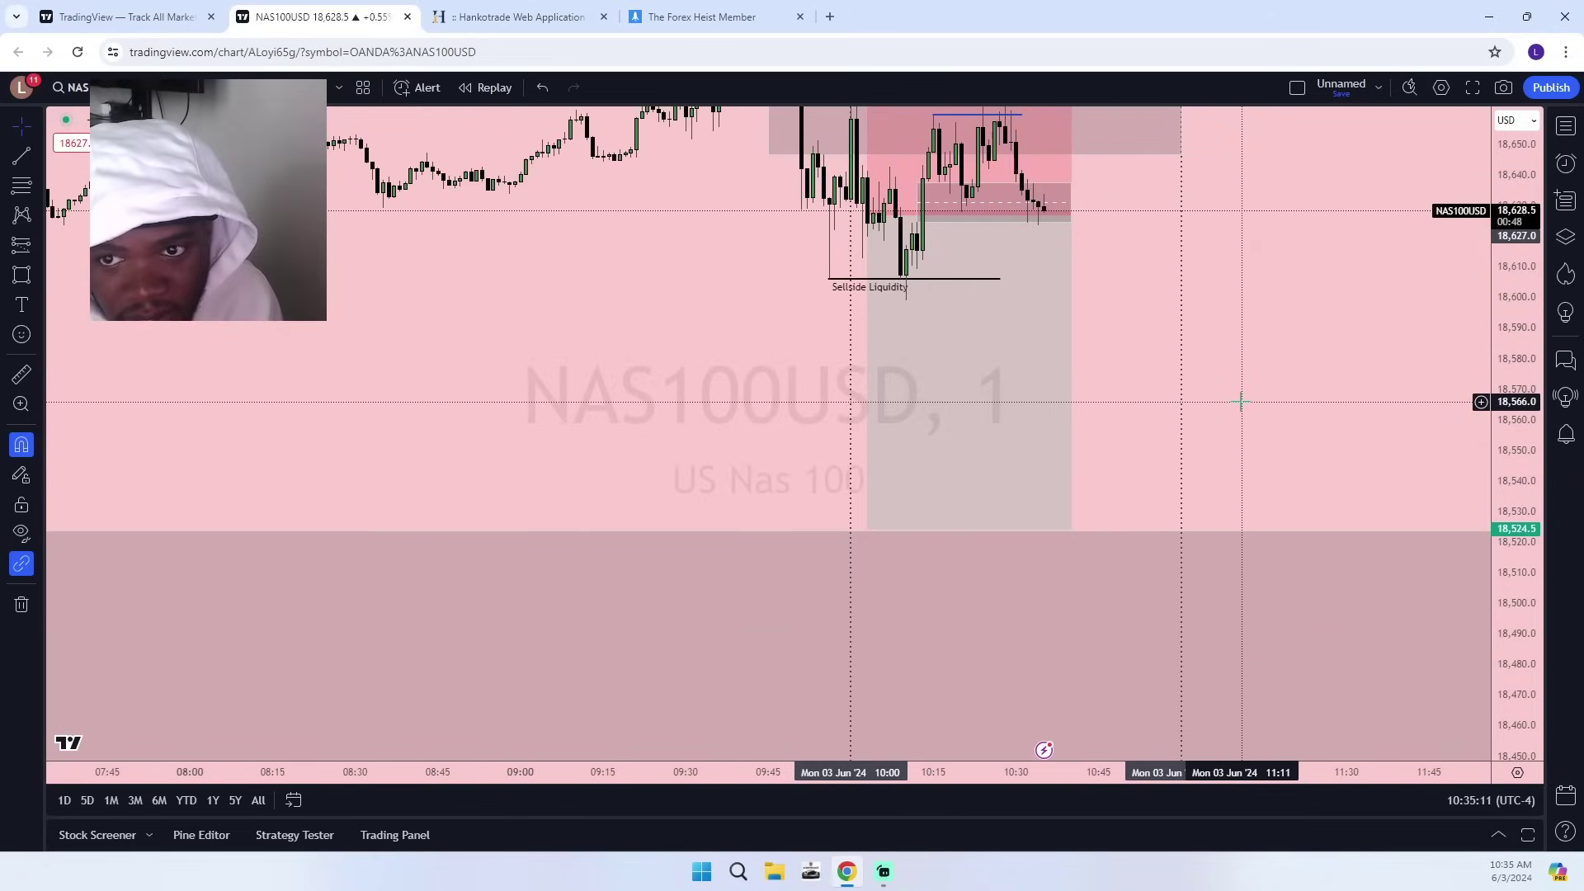
{"action": "scroll", "coordinate": [1262, 379], "scroll_direction": "up", "scroll_amount": 2}
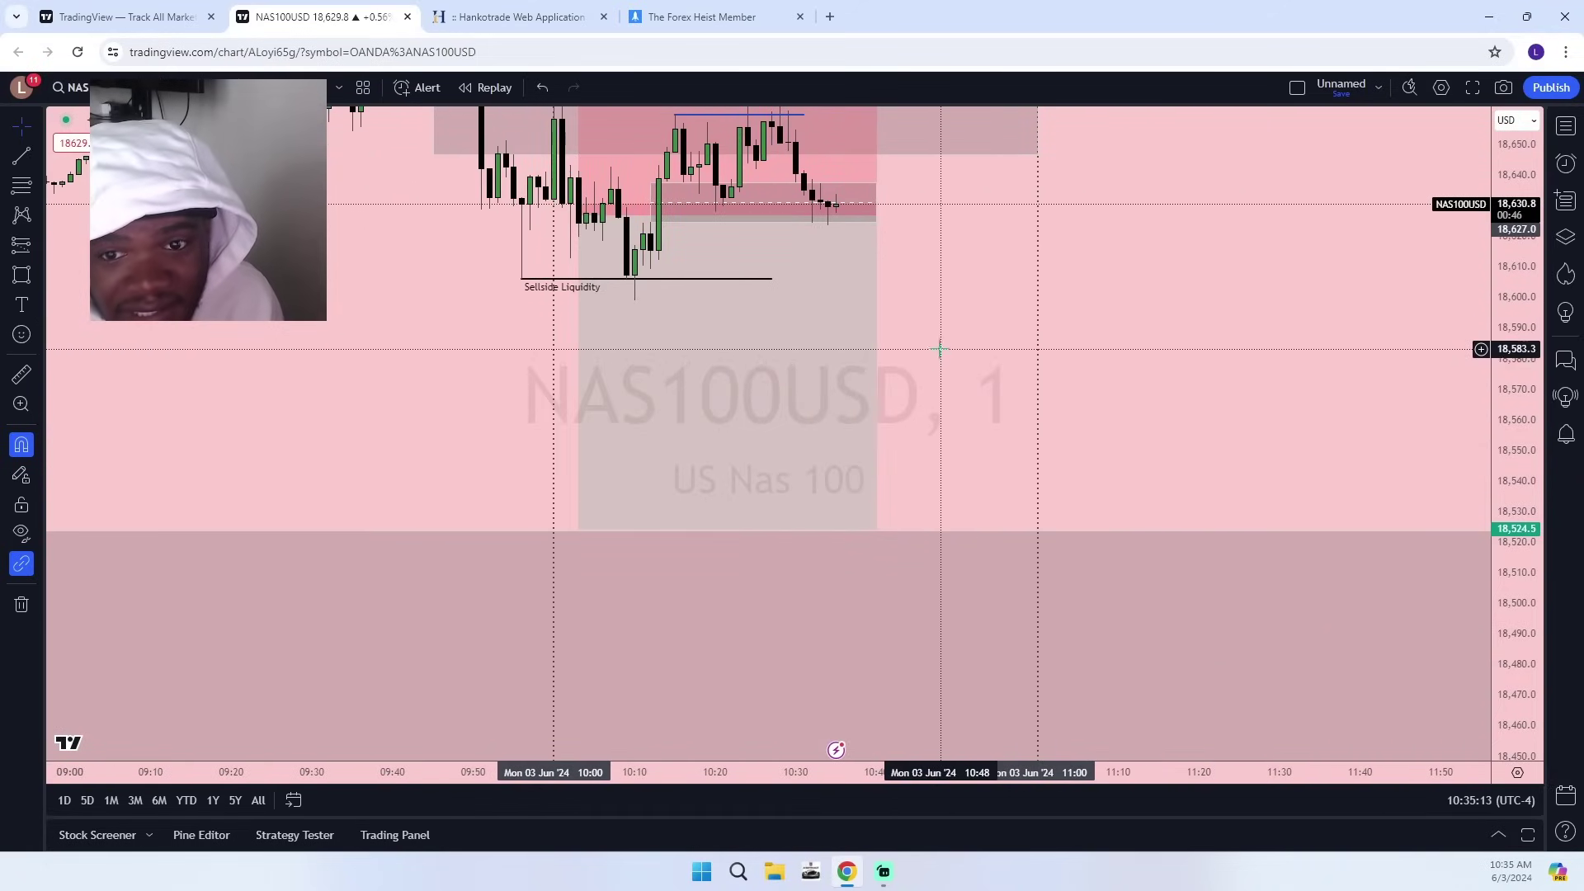
Examine the candles around the sellside liquidity line and compare them with the short position's full stop-to-target range.
{"action": "left_click_drag", "start_coordinate": [941, 349], "coordinate": [1102, 535]}
{"action": "left_click_drag", "start_coordinate": [1522, 597], "coordinate": [1394, 336]}
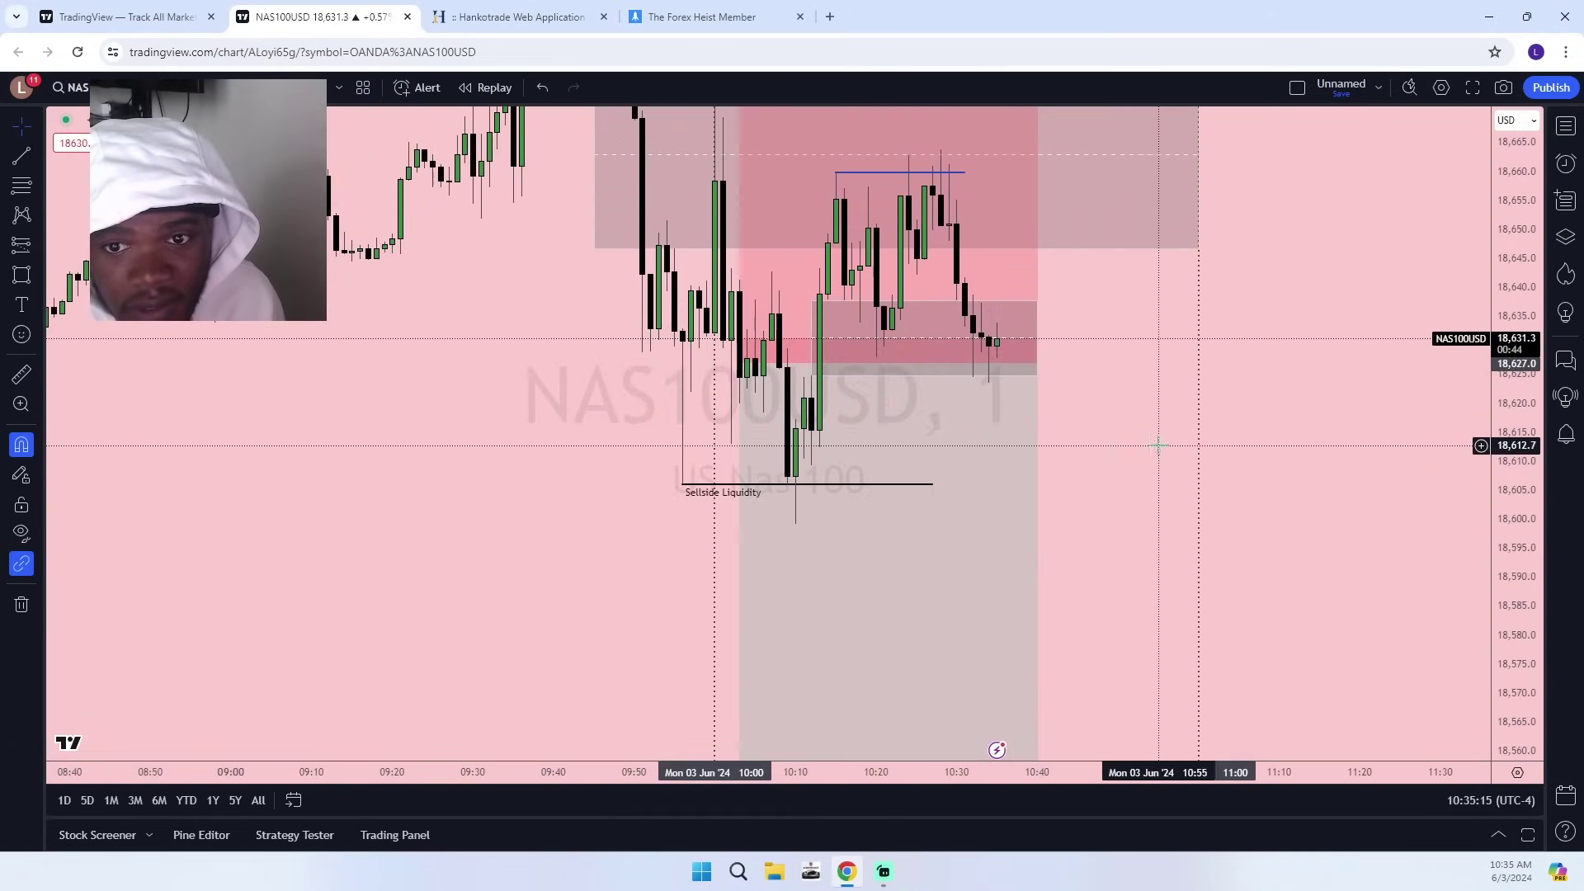
{"action": "left_click_drag", "start_coordinate": [1140, 445], "coordinate": [1118, 545]}
{"action": "left_click_drag", "start_coordinate": [1509, 353], "coordinate": [1448, 668]}
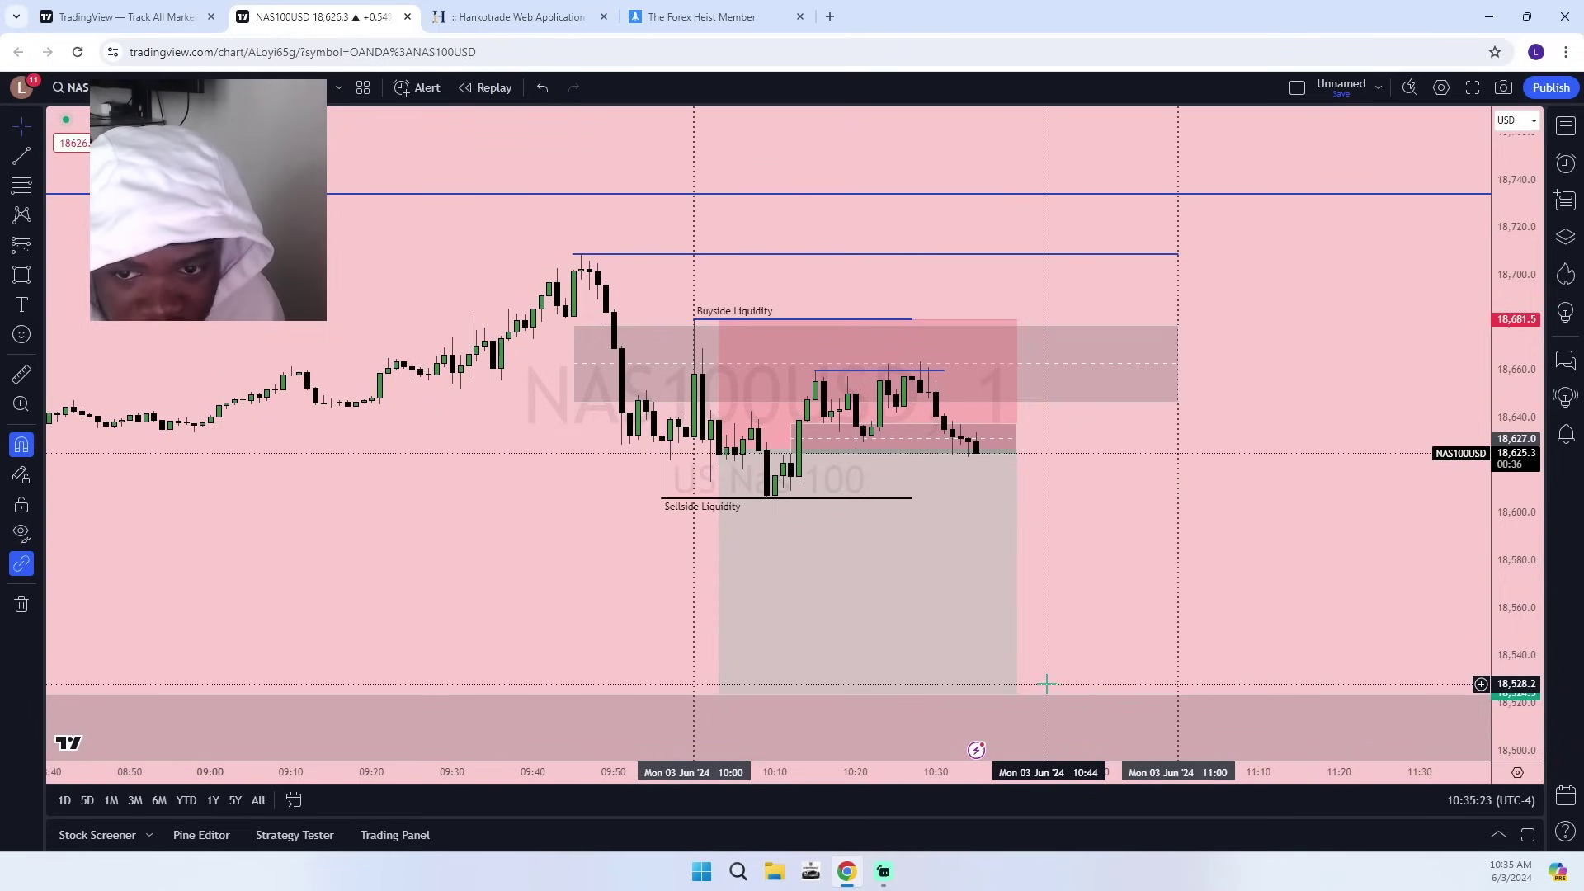
{"action": "scroll", "coordinate": [1047, 684], "scroll_direction": "up", "scroll_amount": 2}
{"action": "left_click_drag", "start_coordinate": [1110, 593], "coordinate": [1369, 619]}
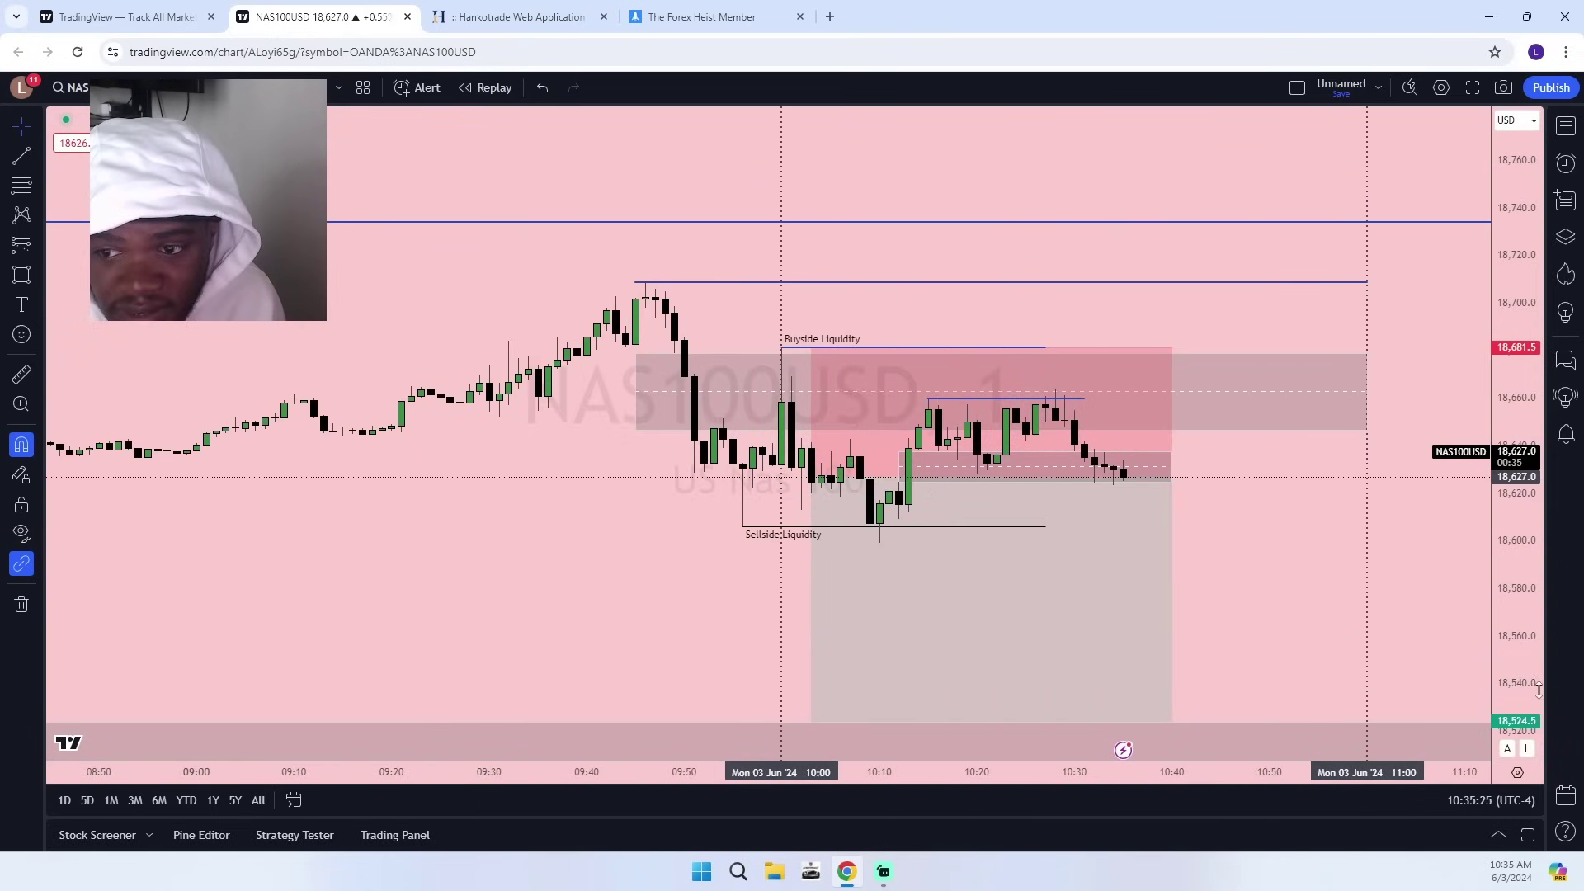
{"action": "left_click_drag", "start_coordinate": [1537, 691], "coordinate": [1523, 505]}
{"action": "left_click_drag", "start_coordinate": [1271, 608], "coordinate": [1239, 478]}
Check the open NASUSD.HKT sell trade in the Hankotrade web application, and return to the NAS100USD chart.
{"action": "left_click", "coordinate": [520, 16]}
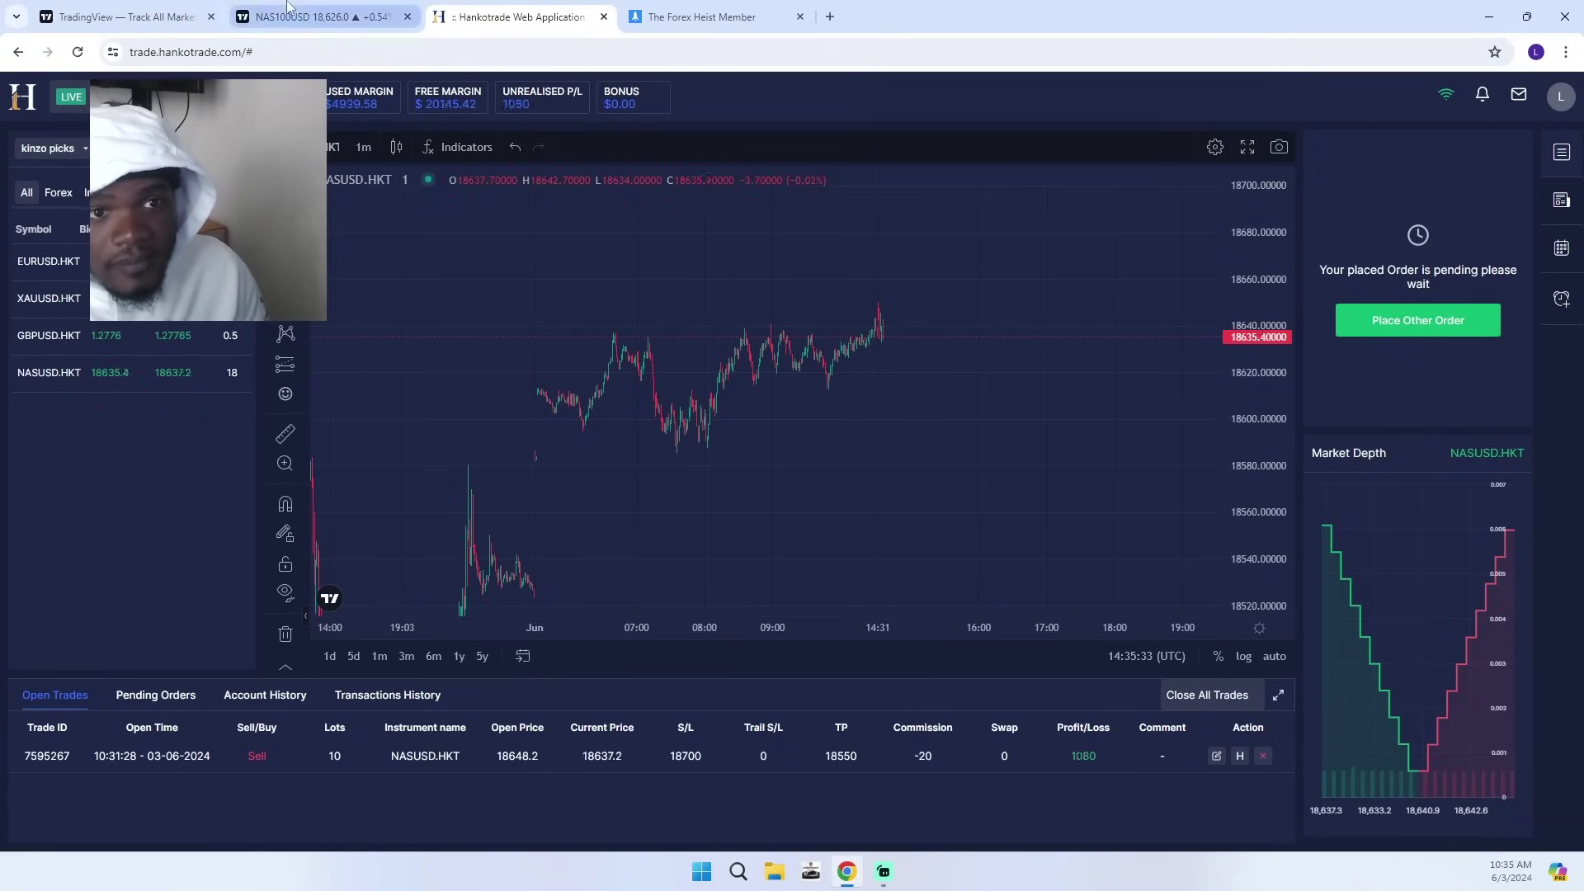
{"action": "key", "text": "ctrl+shift+Tab"}
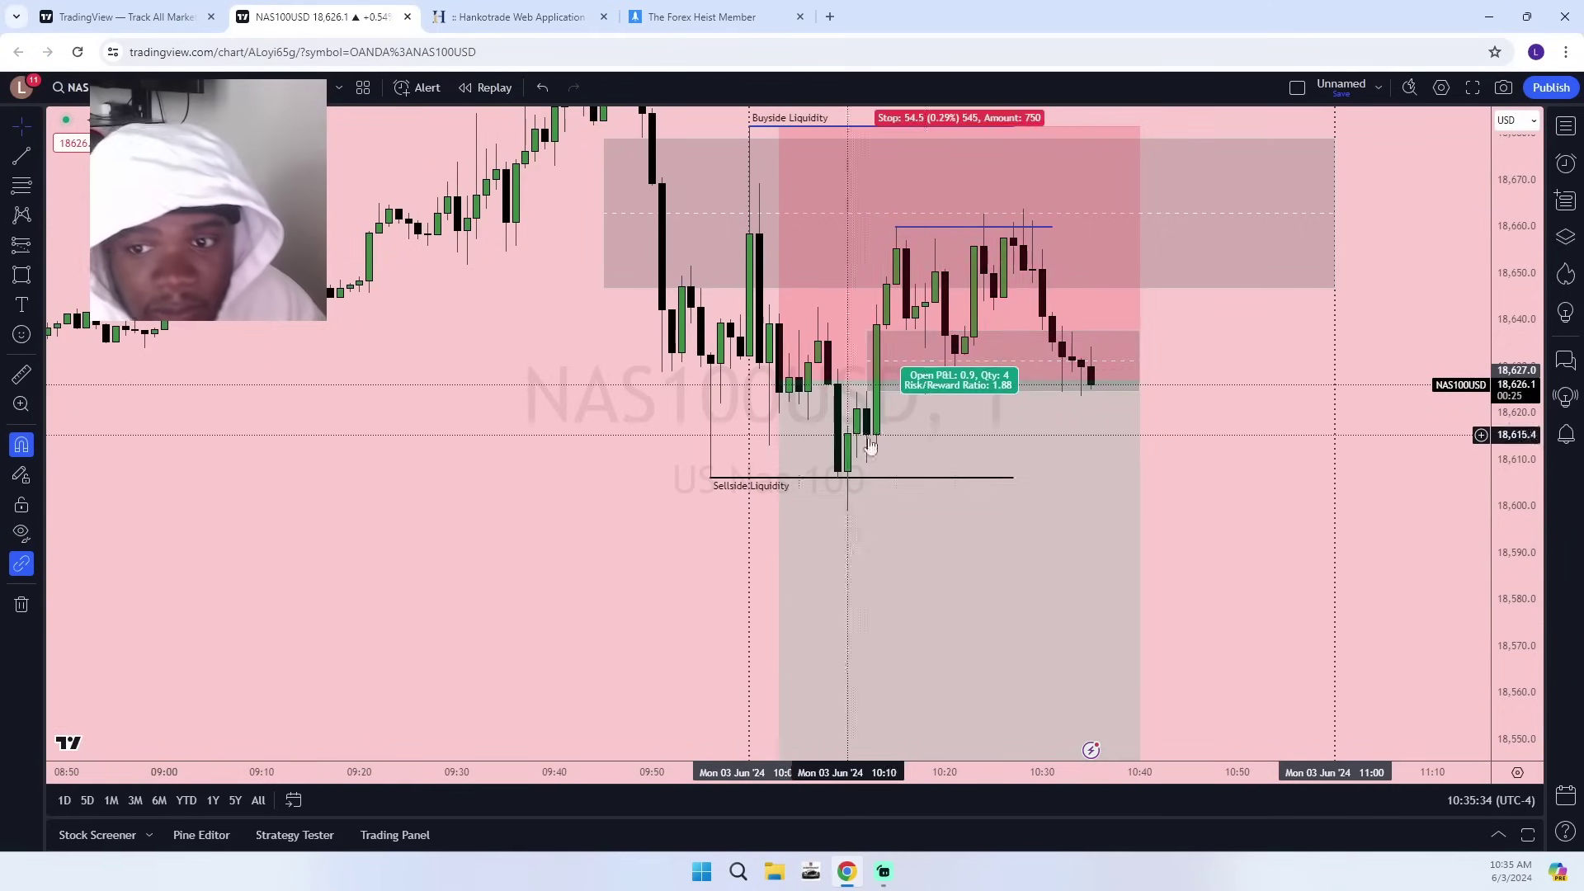
{"action": "left_click", "coordinate": [505, 10]}
{"action": "left_click", "coordinate": [314, 15]}
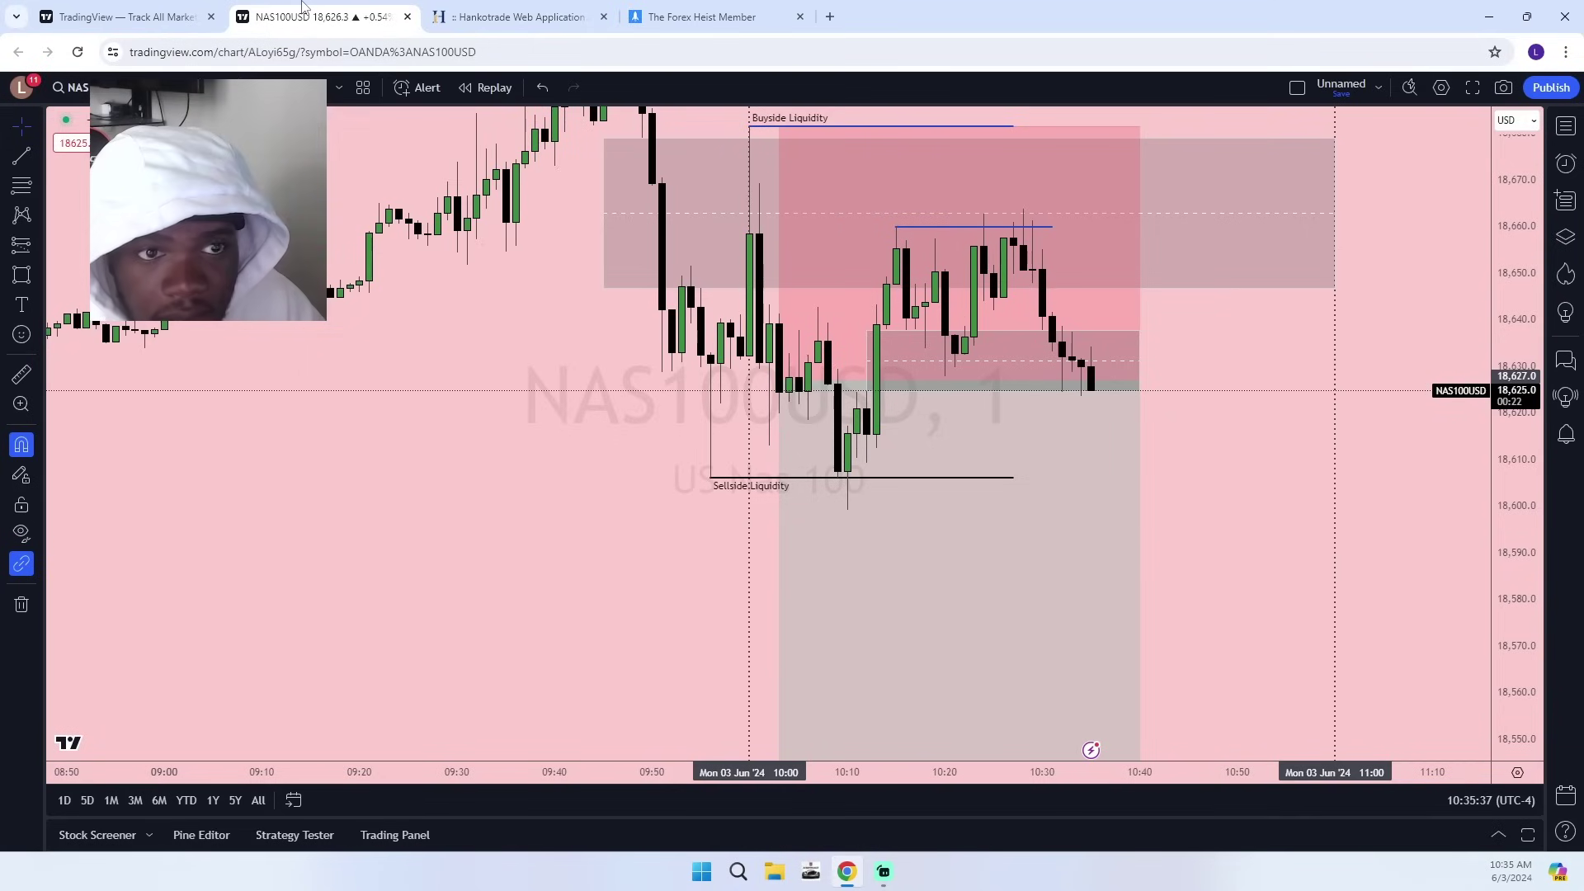
Examine the newest candle below the short entry, and recheck the open sell trade's profit in the Hankotrade web application.
{"action": "scroll", "coordinate": [1032, 559], "scroll_direction": "down", "scroll_amount": 8}
{"action": "scroll", "coordinate": [1353, 556], "scroll_direction": "up", "scroll_amount": 4}
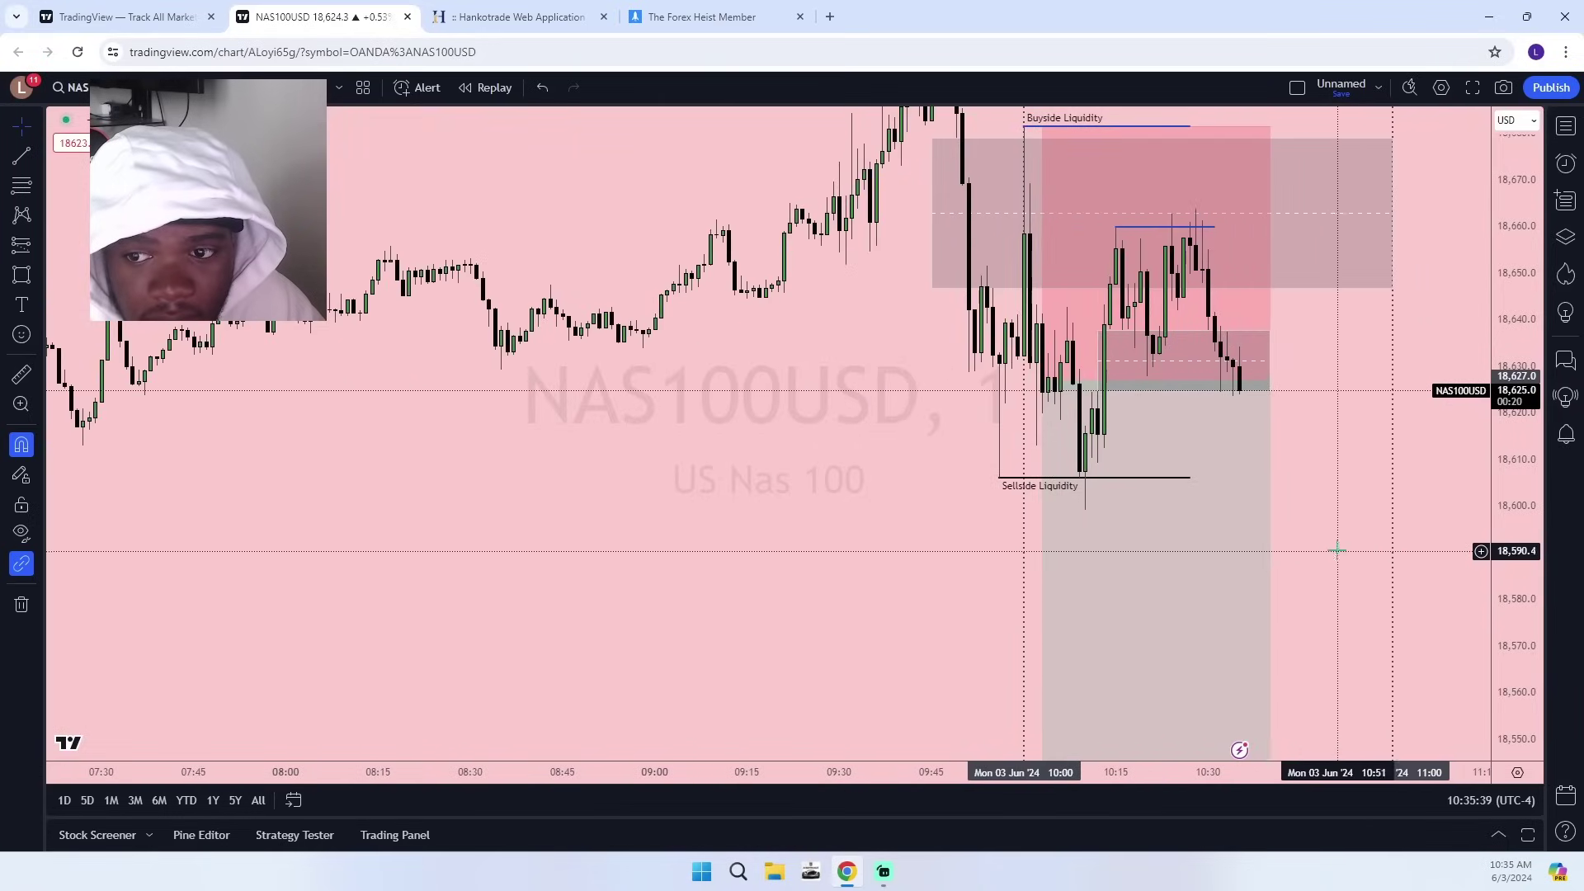
{"action": "left_click_drag", "start_coordinate": [1324, 546], "coordinate": [1099, 577]}
{"action": "left_click_drag", "start_coordinate": [1516, 340], "coordinate": [1252, 458]}
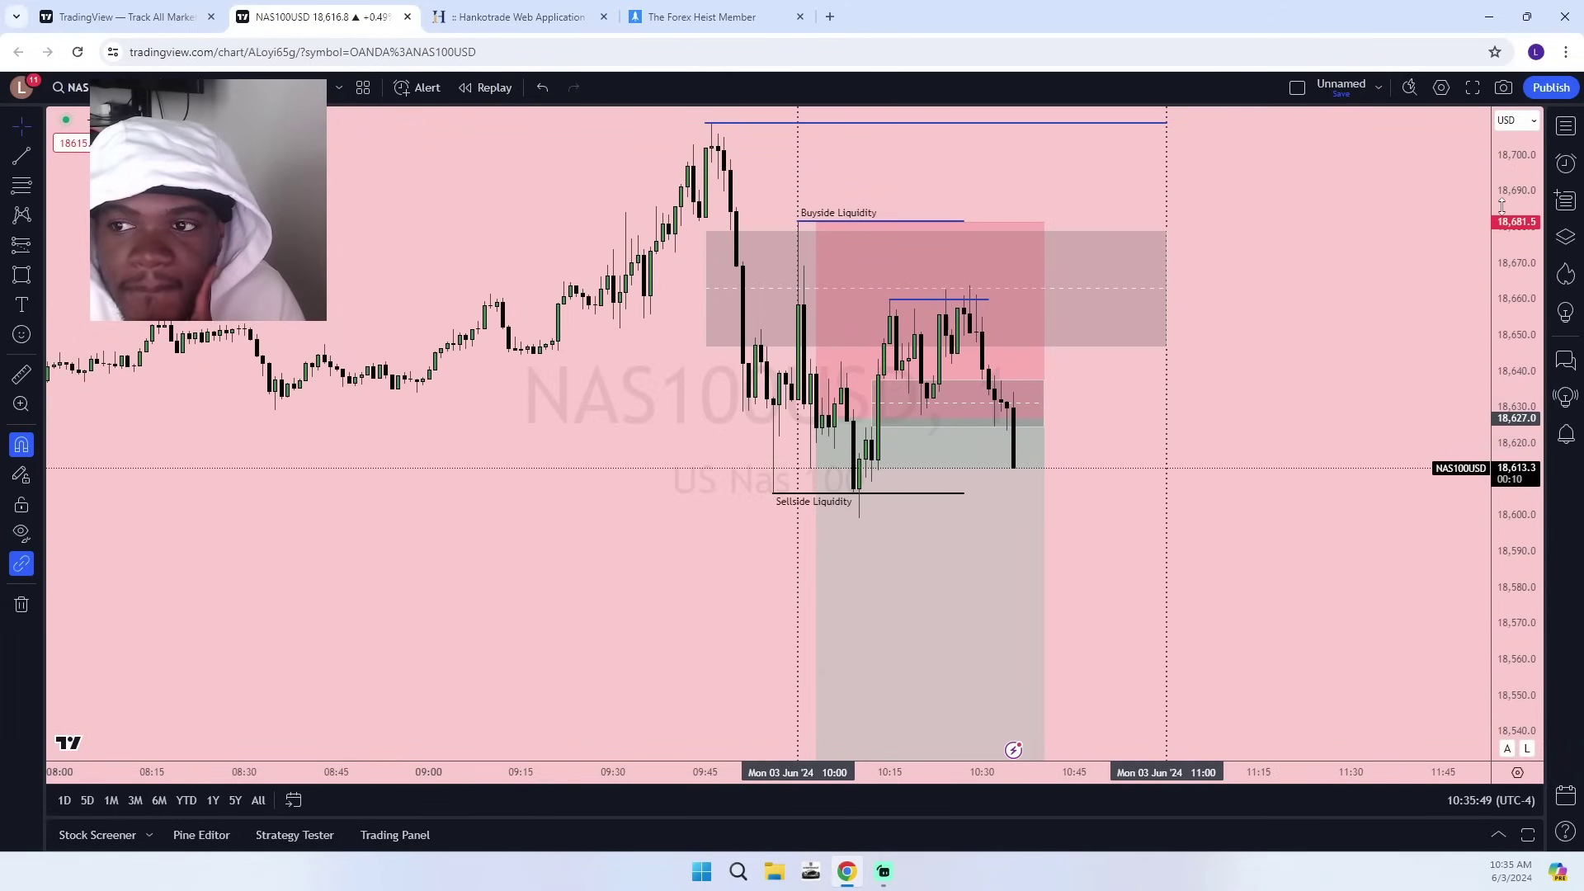
{"action": "left_click", "coordinate": [518, 17]}
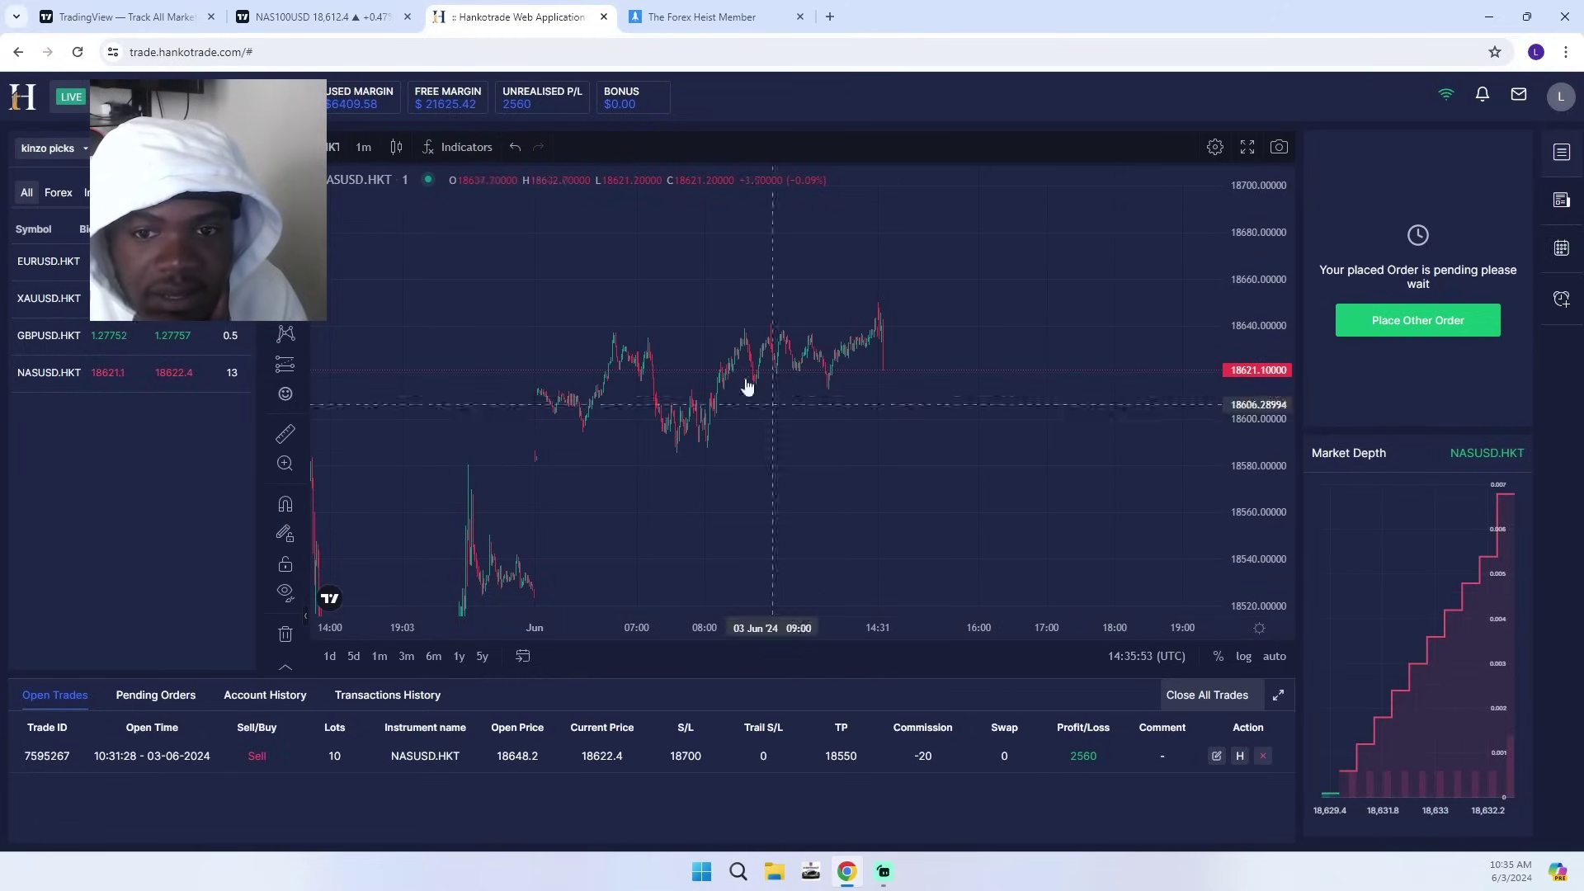
{"action": "left_click", "coordinate": [334, 8]}
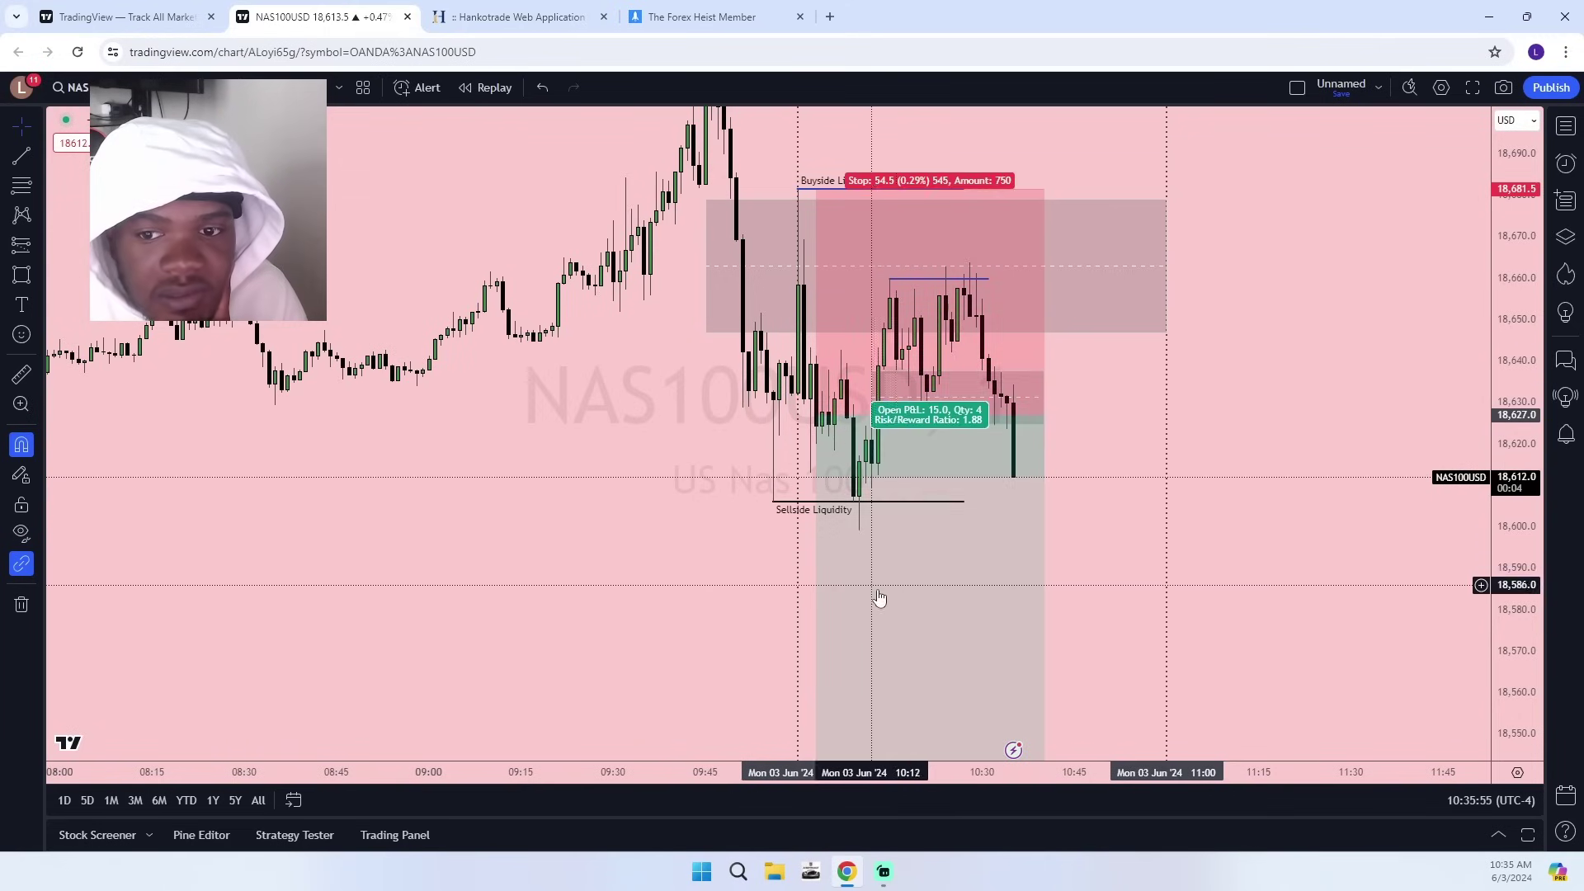
Extend the sellside liquidity line forward in time to the 11:00 vertical line.
{"action": "scroll", "coordinate": [1078, 368], "scroll_direction": "up", "scroll_amount": 3}
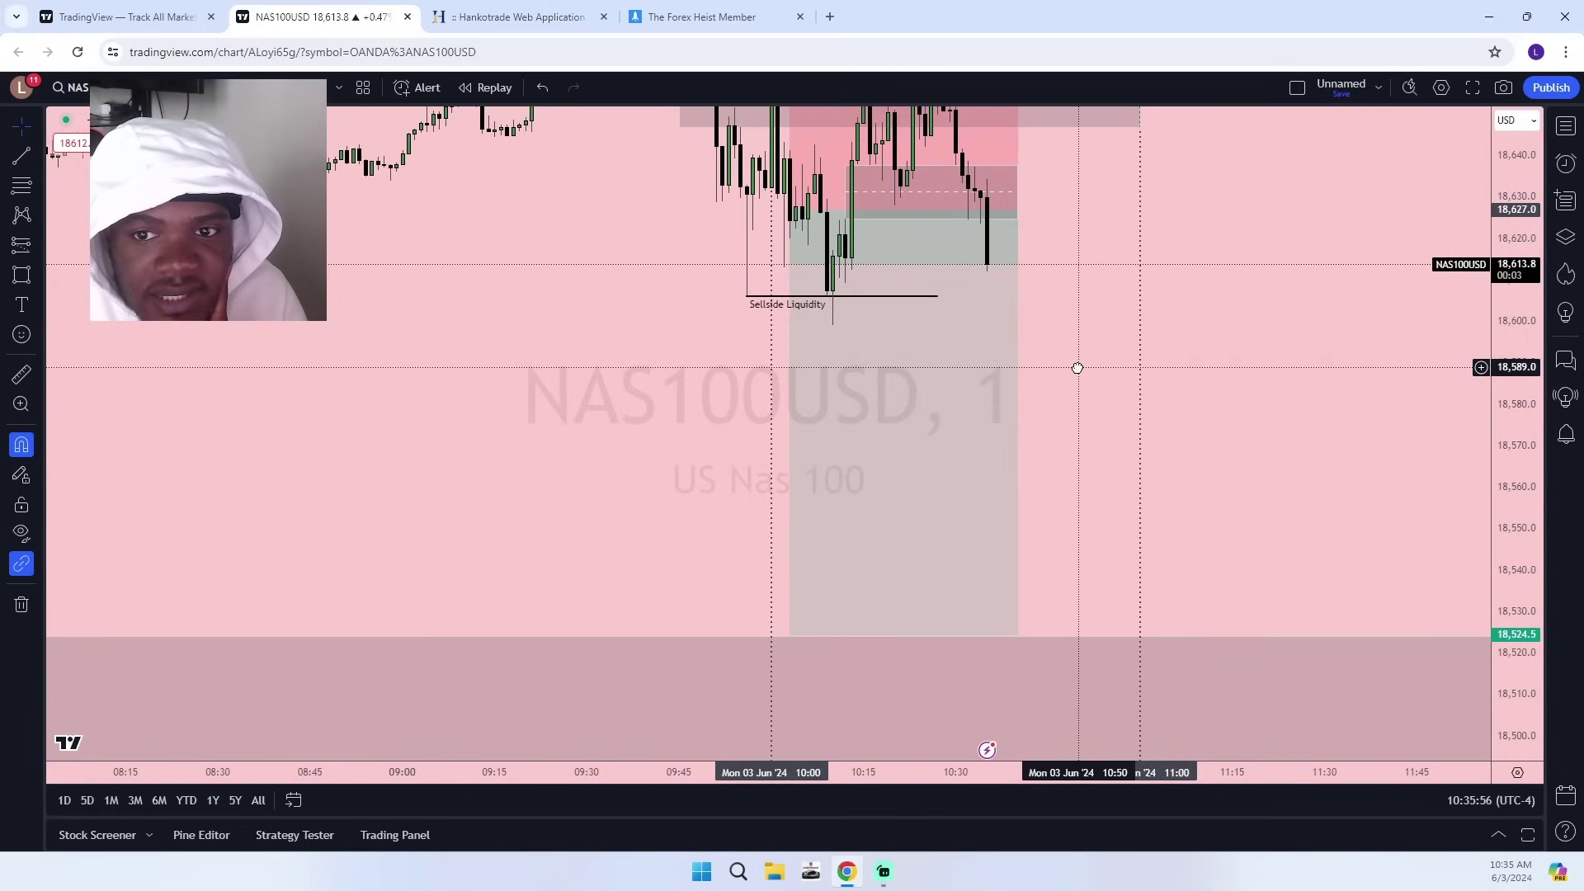
{"action": "left_click", "coordinate": [936, 297]}
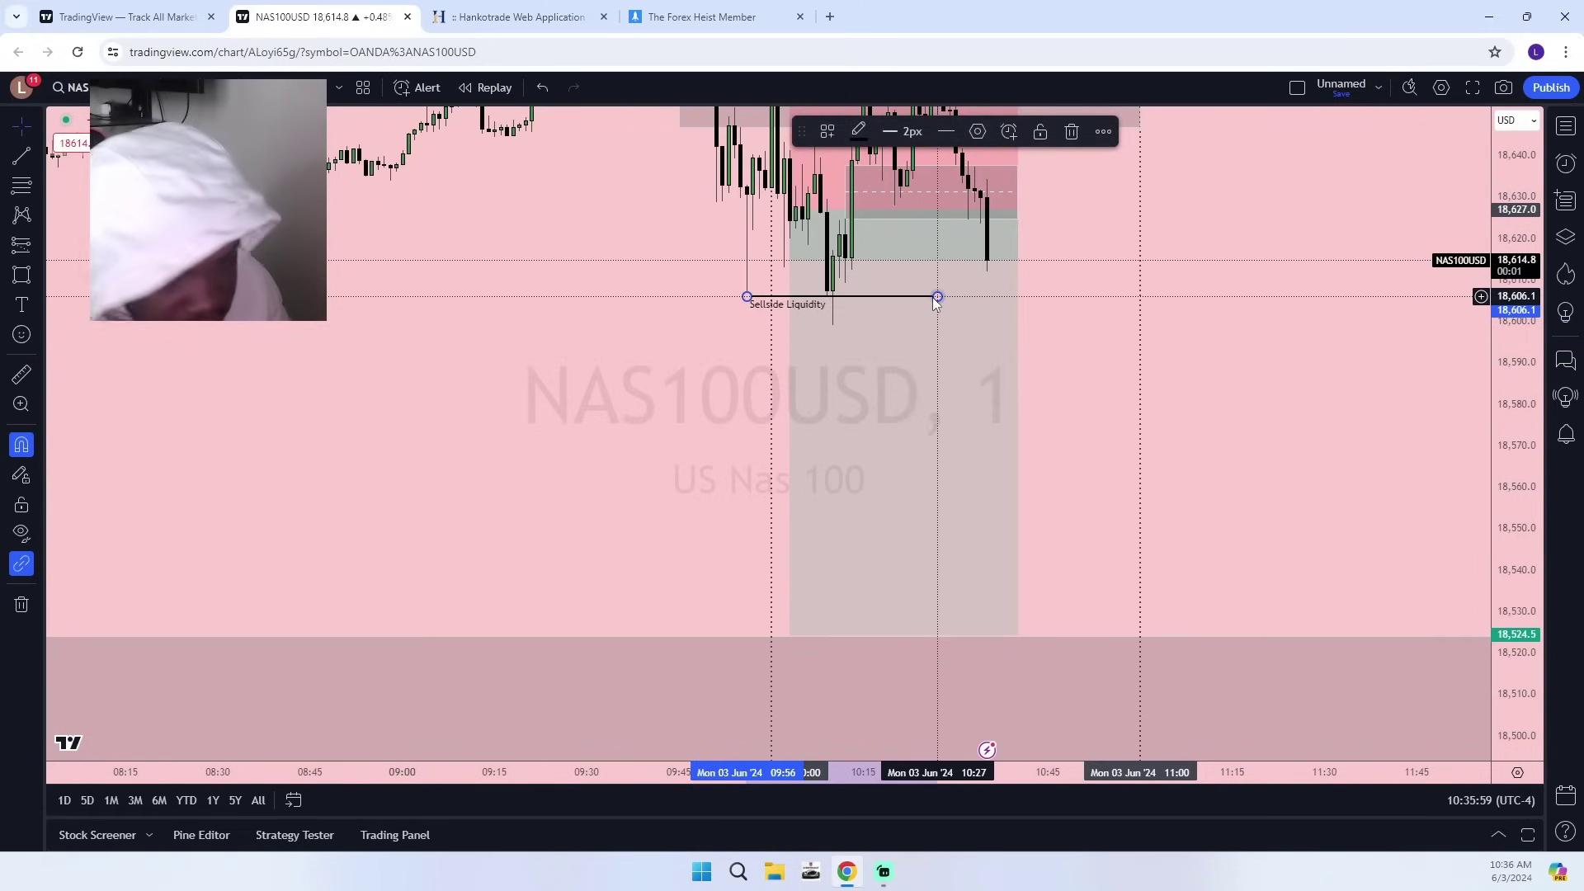
{"action": "left_click_drag", "start_coordinate": [936, 299], "coordinate": [1156, 294]}
Delete the small gray zone around the short position's entry.
{"action": "left_click_drag", "start_coordinate": [1270, 366], "coordinate": [1376, 541]}
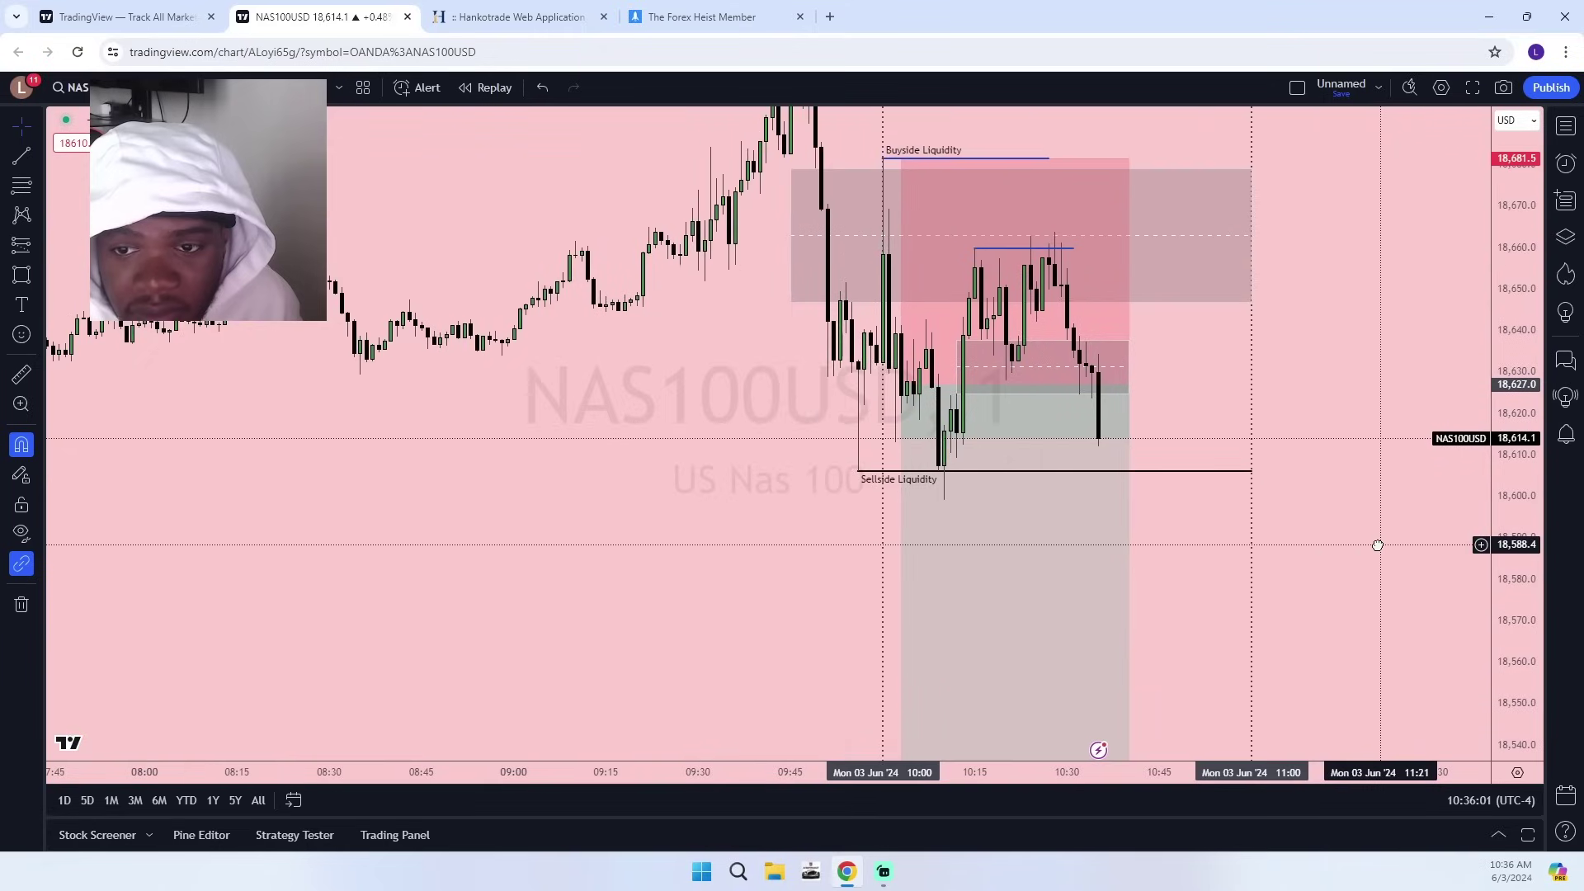
{"action": "left_click", "coordinate": [1122, 367]}
{"action": "mouse_move", "coordinate": [1122, 367]}
{"action": "left_mouse_down"}
{"action": "mouse_move", "coordinate": [1235, 366]}
{"action": "mouse_move", "coordinate": [1215, 367]}
{"action": "left_mouse_up"}
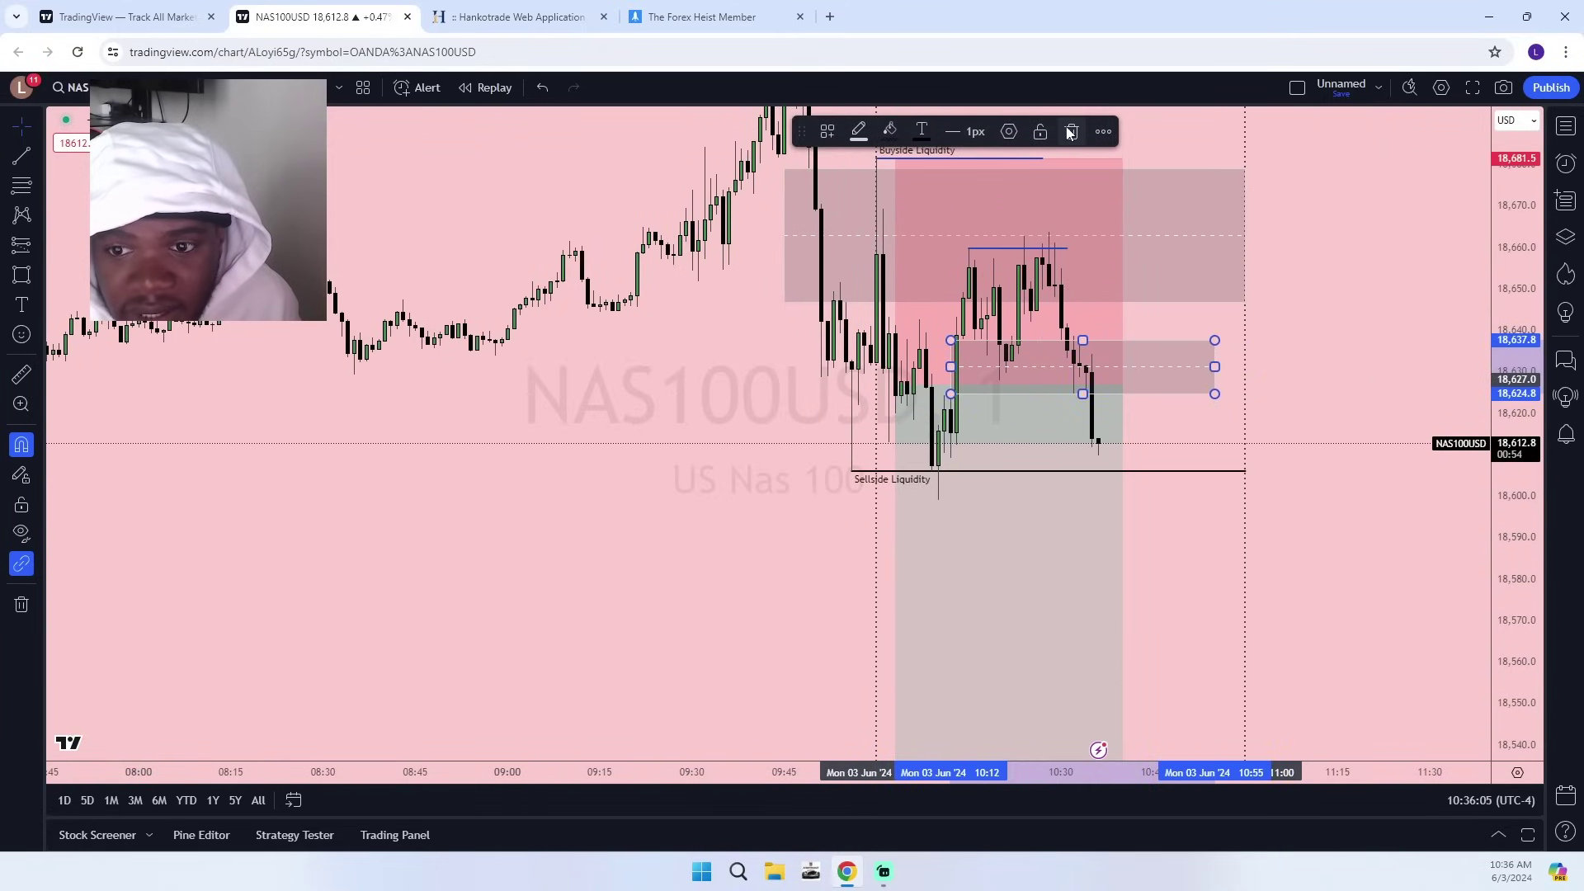
{"action": "left_click", "coordinate": [1070, 133]}
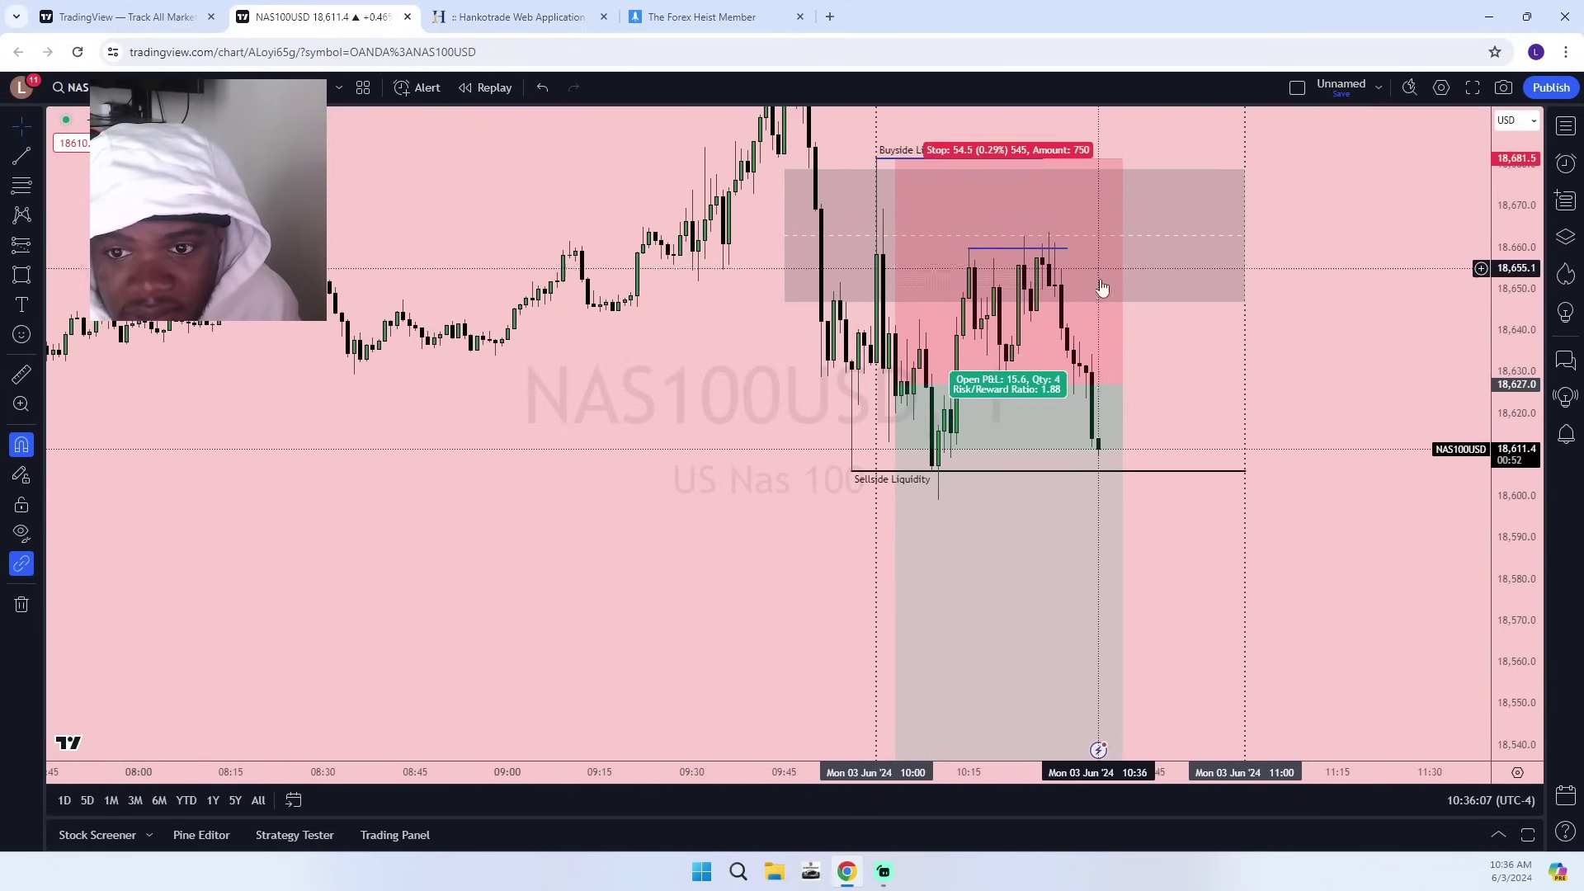
Delete the buyside liquidity line at the short position's stop level.
{"action": "scroll", "coordinate": [1184, 630], "scroll_direction": "up", "scroll_amount": 2}
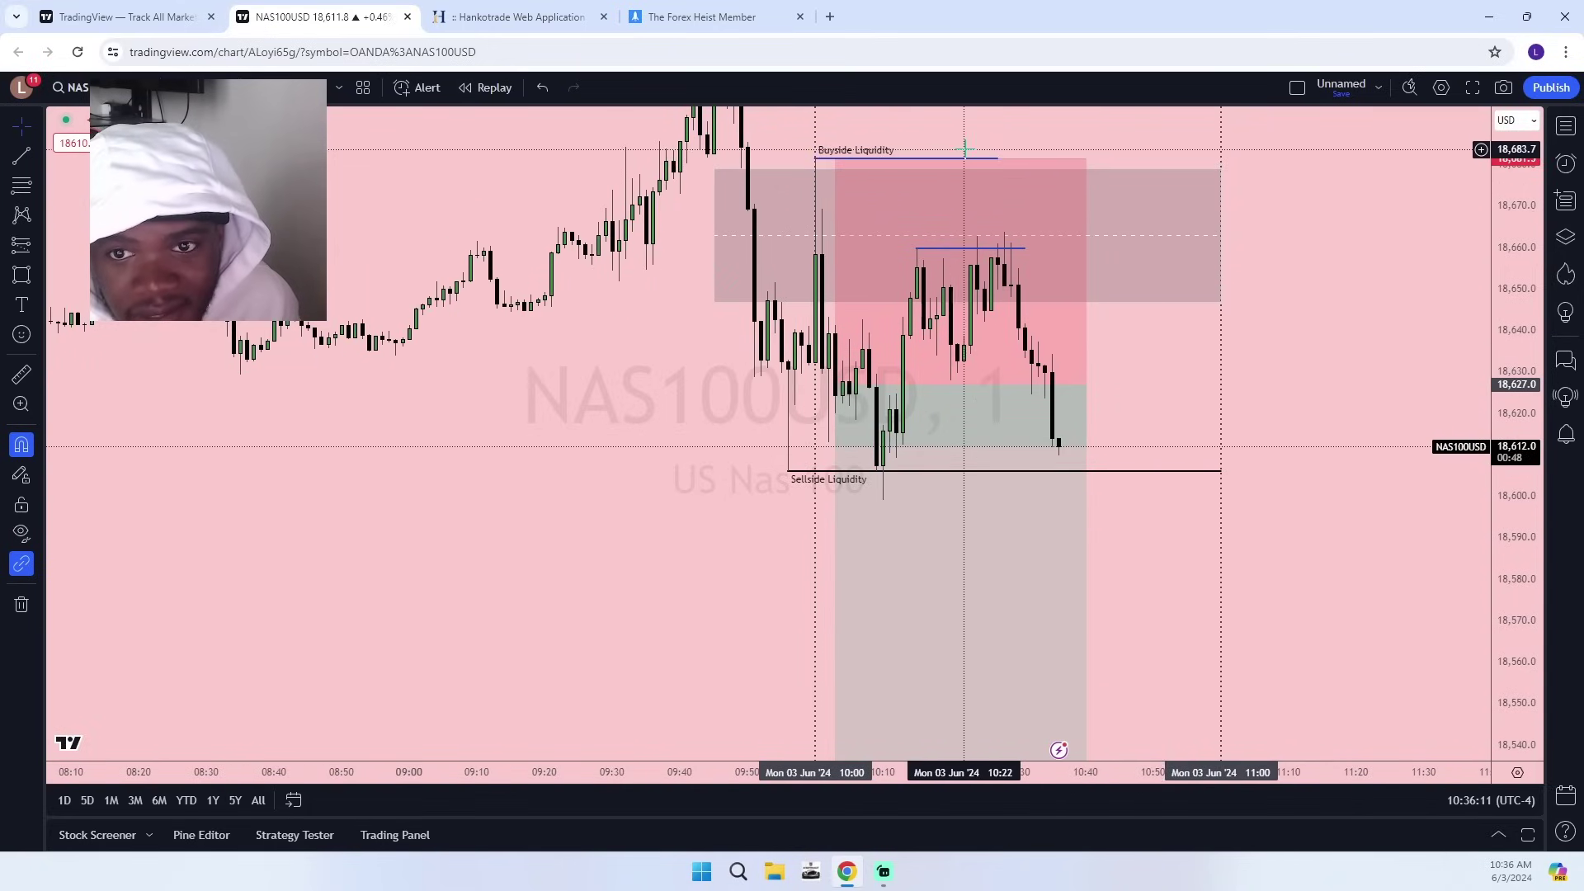
{"action": "left_click", "coordinate": [998, 159]}
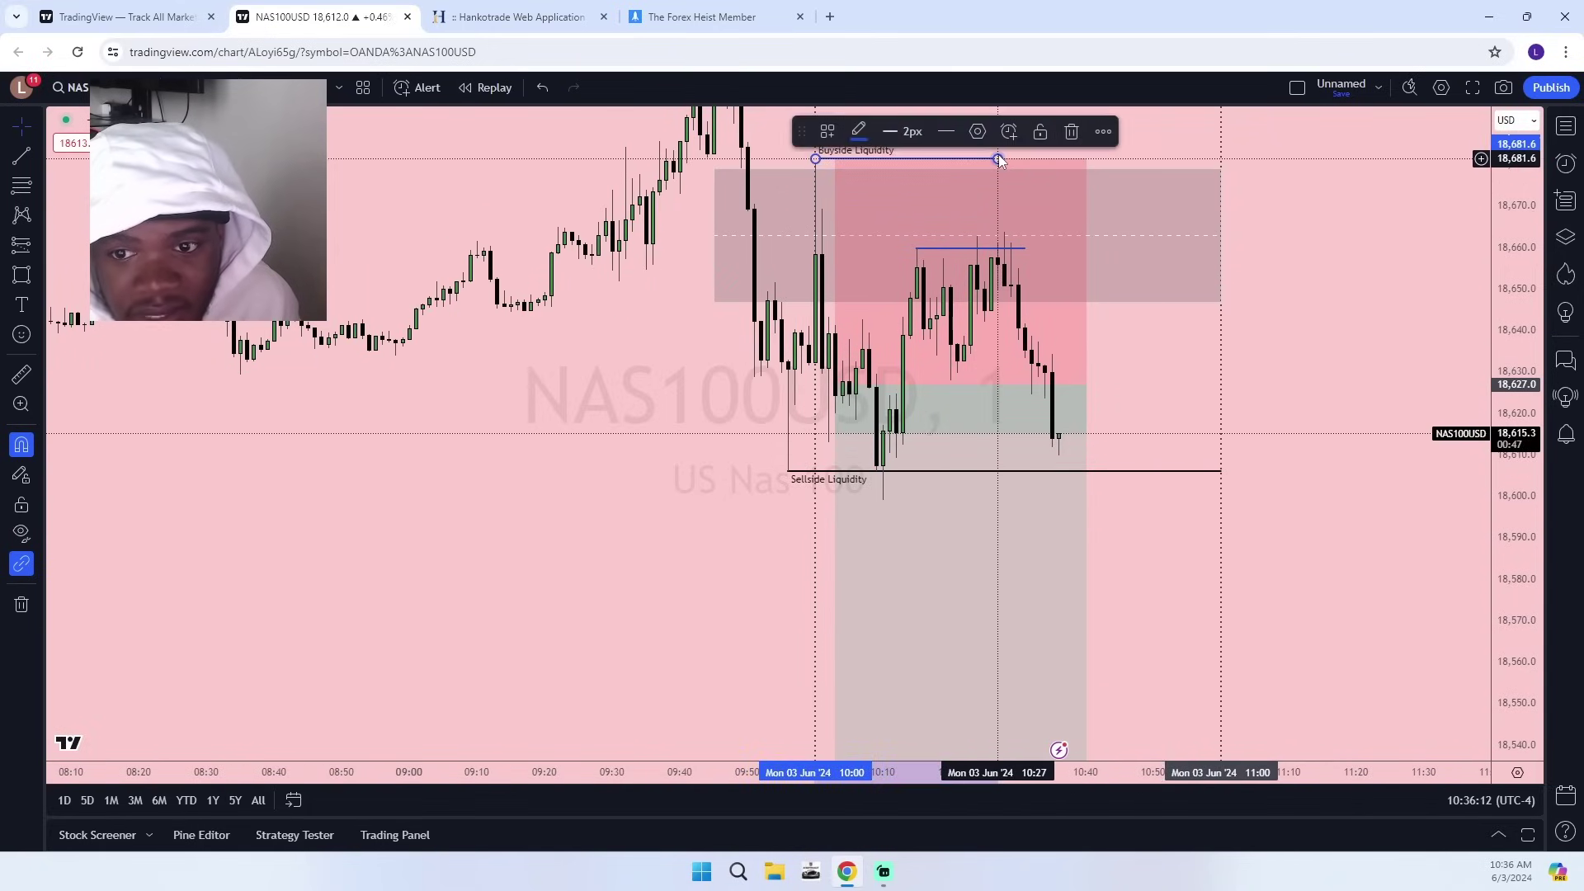
{"action": "left_click", "coordinate": [1072, 132]}
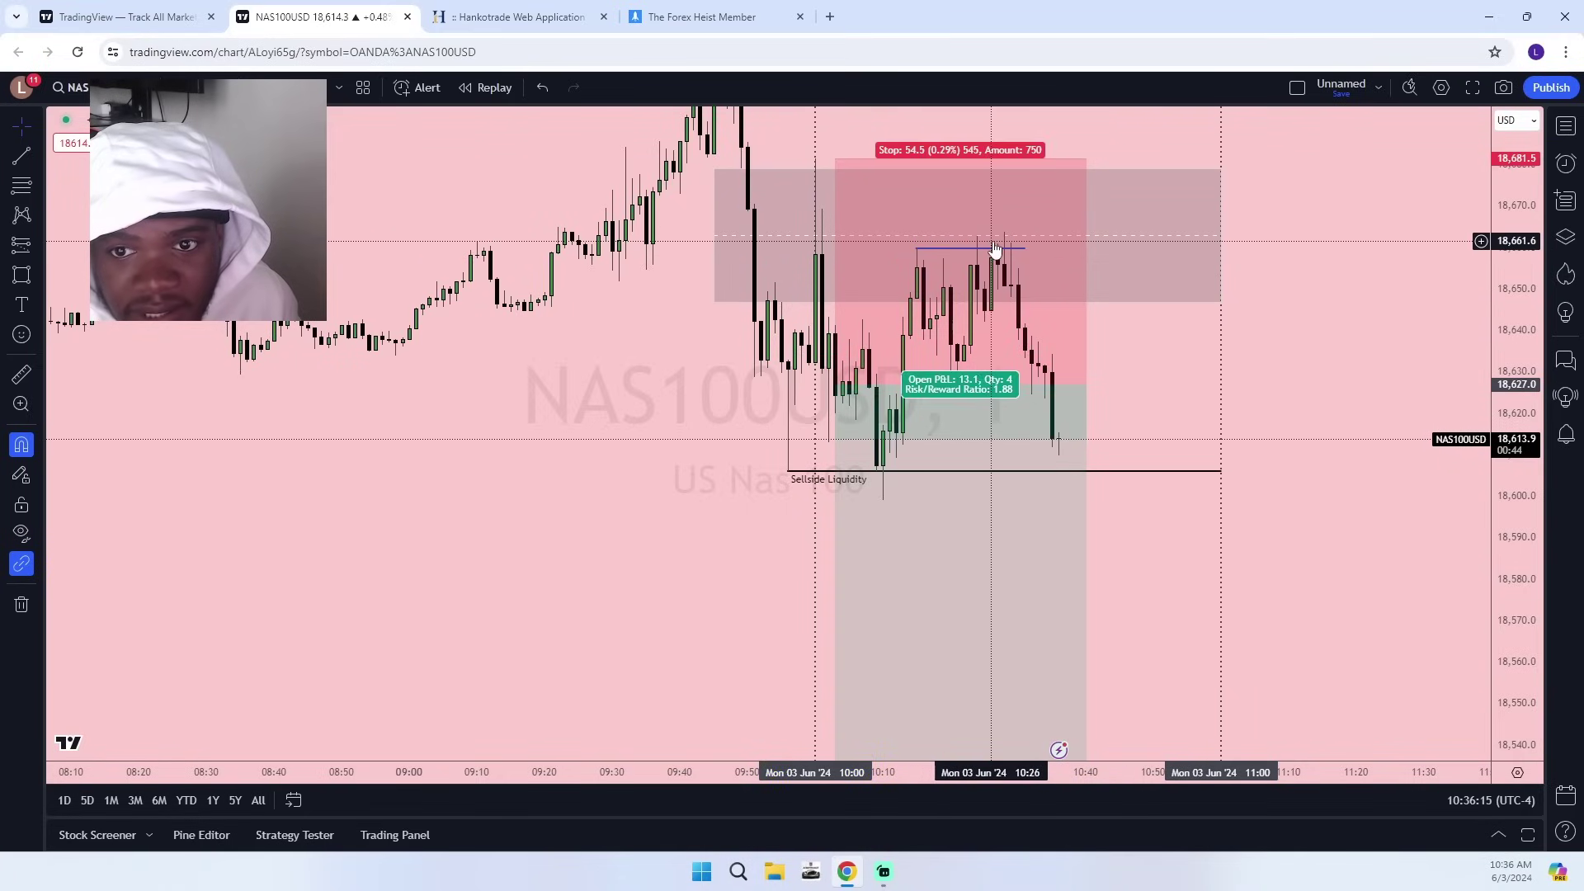
Examine the 1-minute NAS100 price action between the short entry, the sellside liquidity line and the large gray zone at the target.
{"action": "left_click_drag", "start_coordinate": [1433, 294], "coordinate": [1362, 570]}
{"action": "scroll", "coordinate": [1265, 443], "scroll_direction": "down", "scroll_amount": 5}
{"action": "scroll", "coordinate": [1319, 520], "scroll_direction": "up", "scroll_amount": 3}
{"action": "left_click_drag", "start_coordinate": [1356, 598], "coordinate": [1338, 454]}
{"action": "scroll", "coordinate": [1400, 509], "scroll_direction": "up", "scroll_amount": 3}
{"action": "left_click_drag", "start_coordinate": [1508, 681], "coordinate": [1478, 577]}
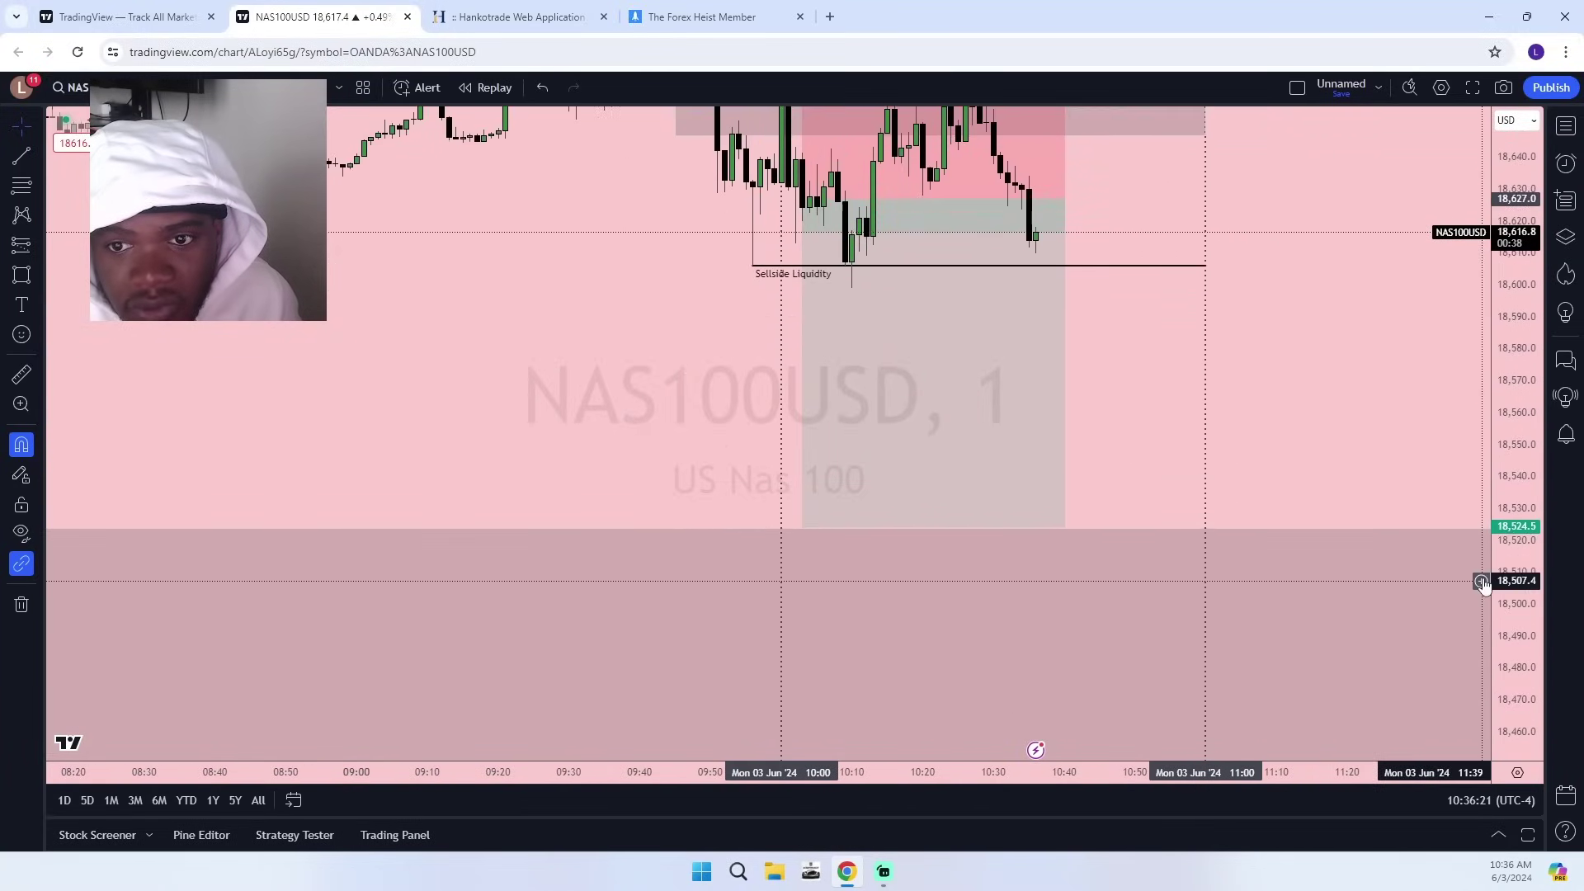
{"action": "left_click_drag", "start_coordinate": [1100, 467], "coordinate": [1143, 535]}
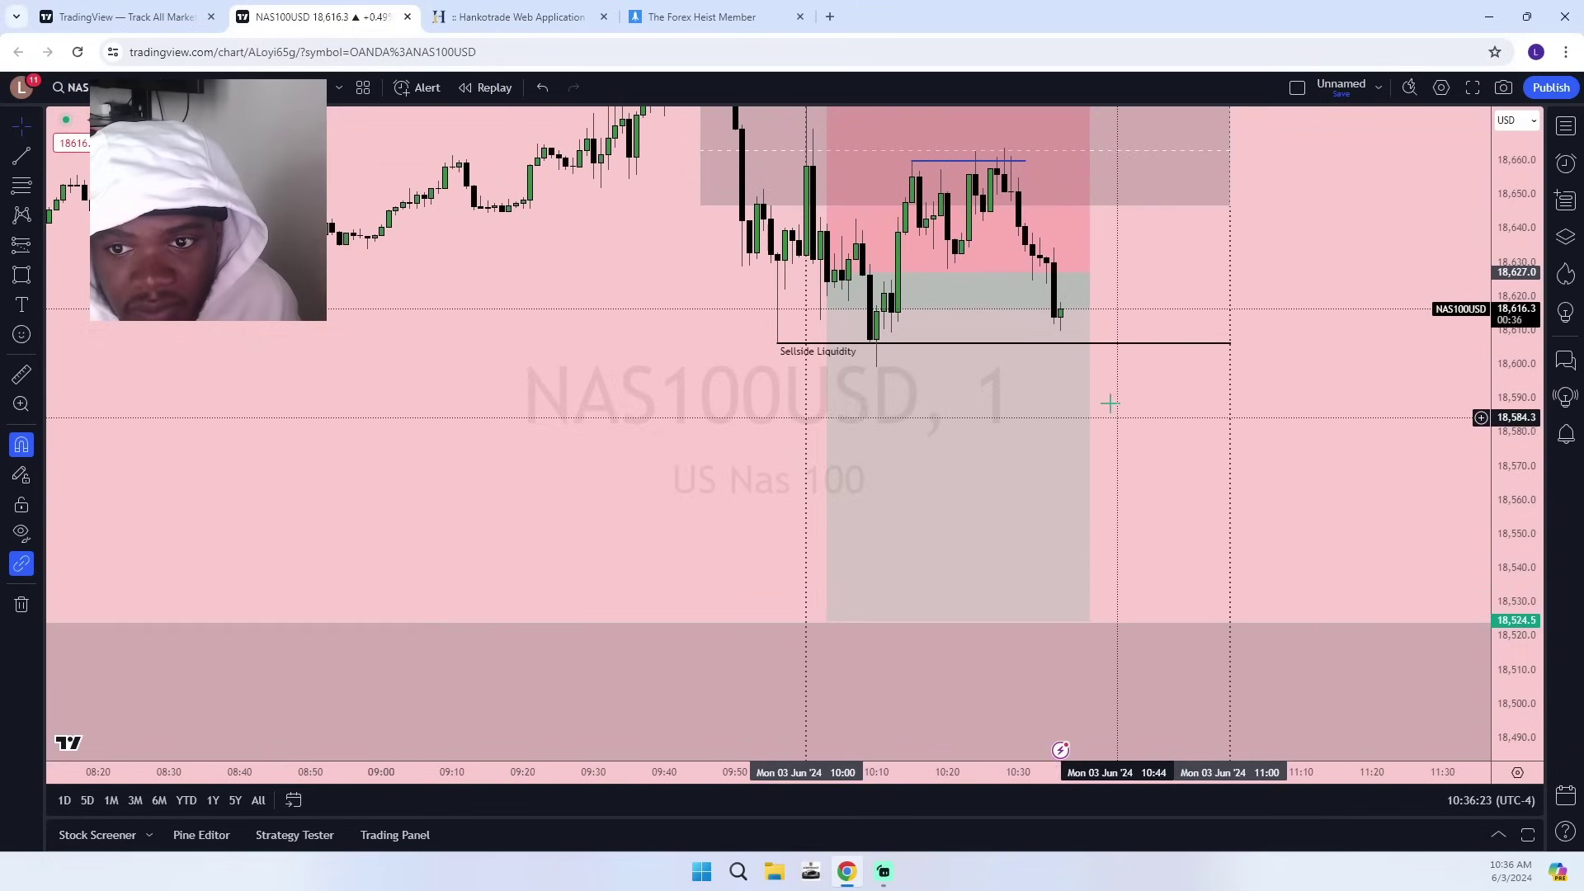
{"action": "left_click_drag", "start_coordinate": [1151, 429], "coordinate": [1136, 532]}
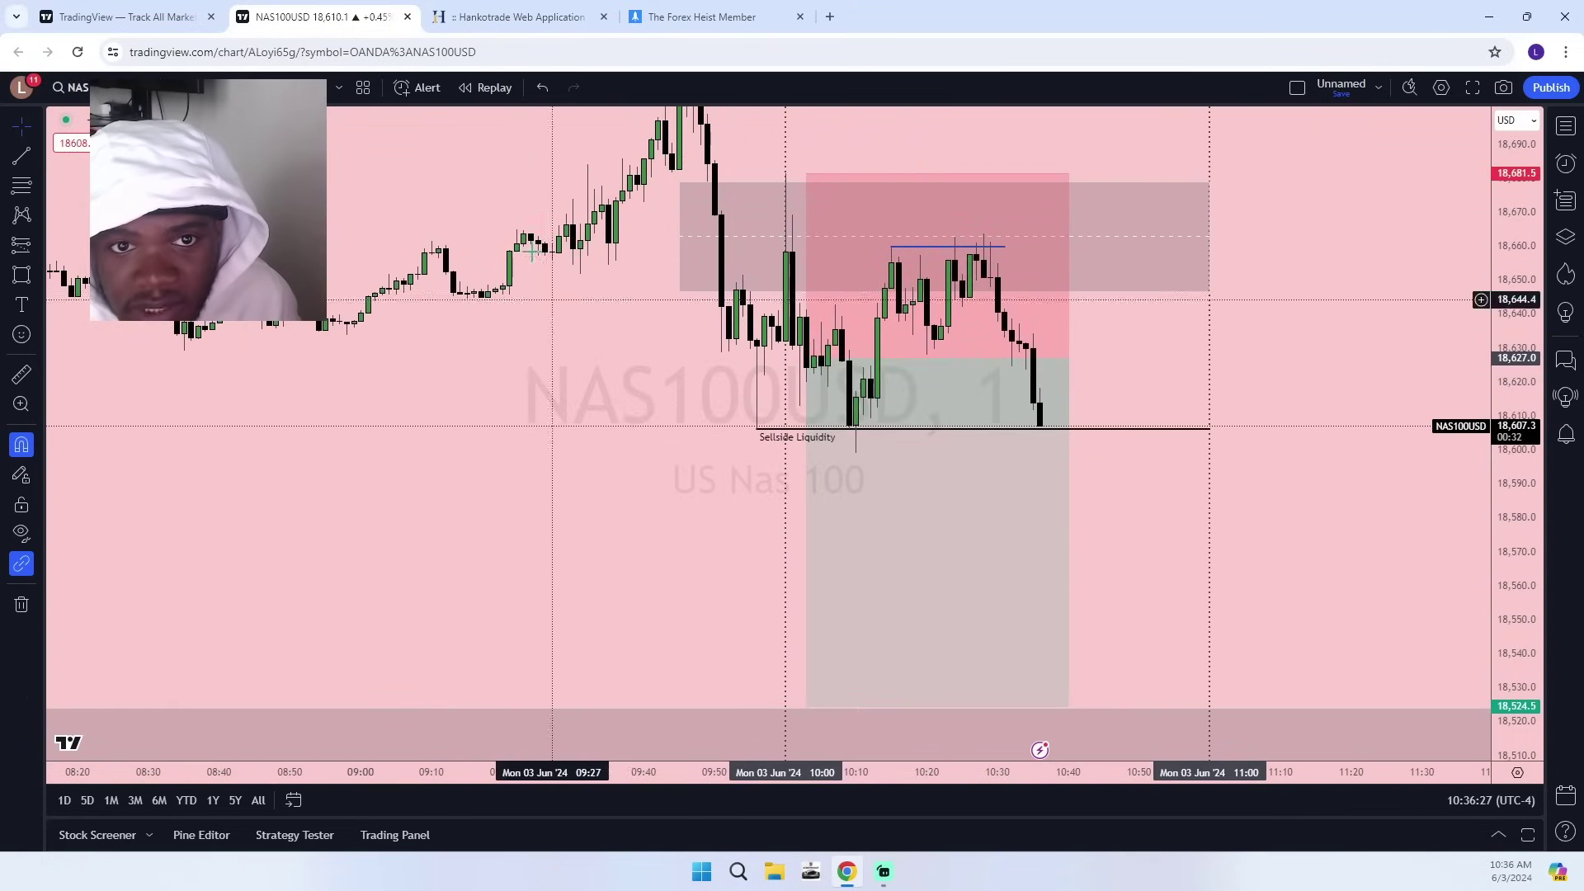
Recheck the open sell trade's profit in the Hankotrade web application and compare it with the TradingView candles at the sellside liquidity line.
{"action": "left_click", "coordinate": [488, 7]}
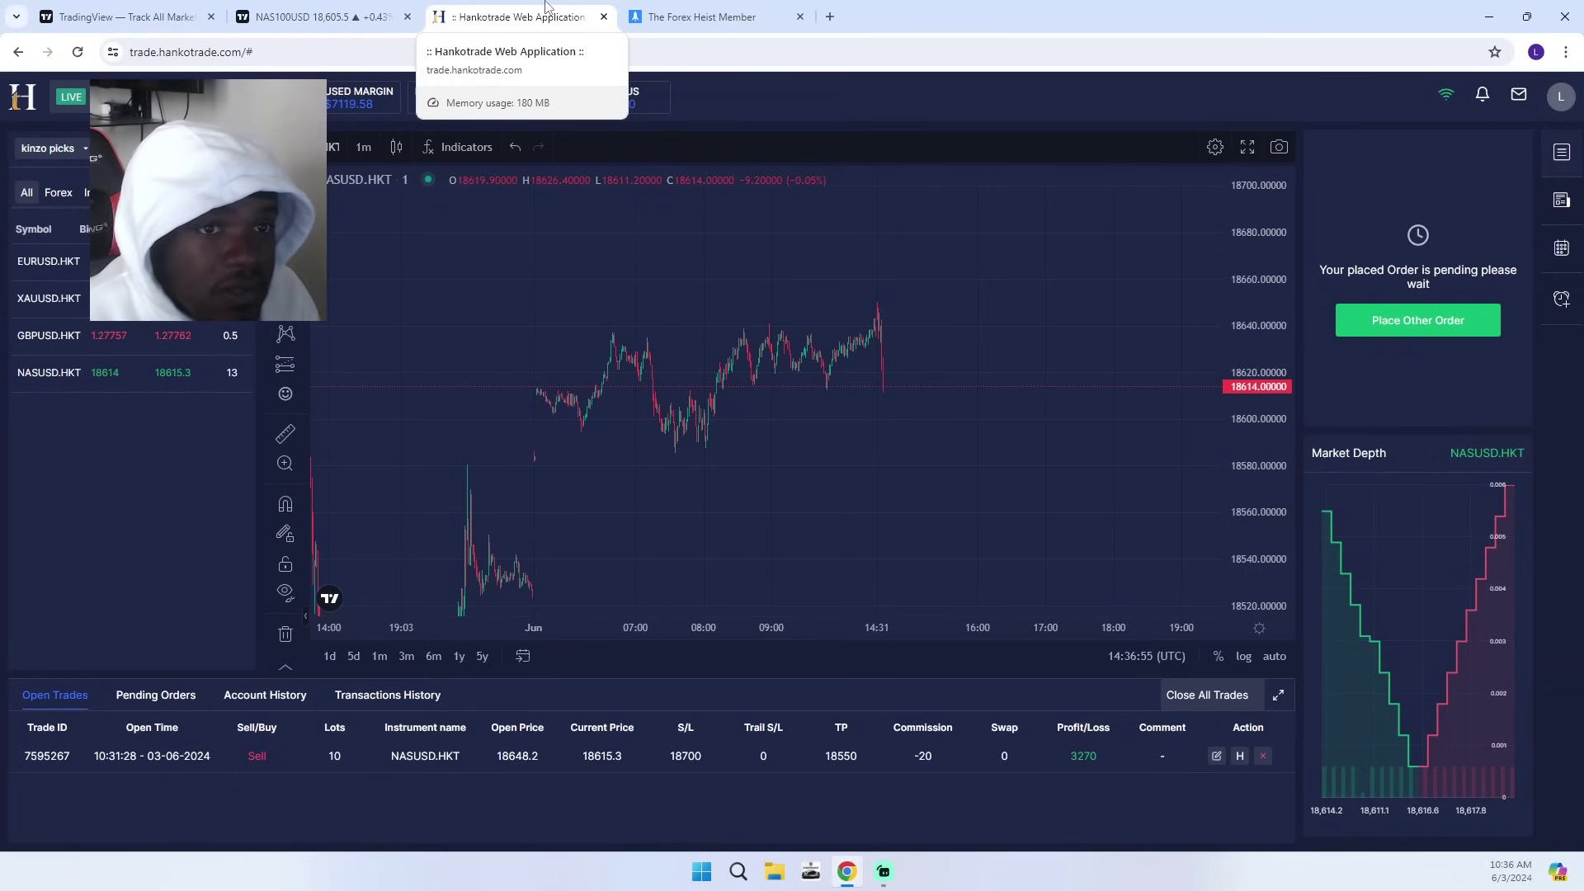
{"action": "left_click", "coordinate": [386, 12]}
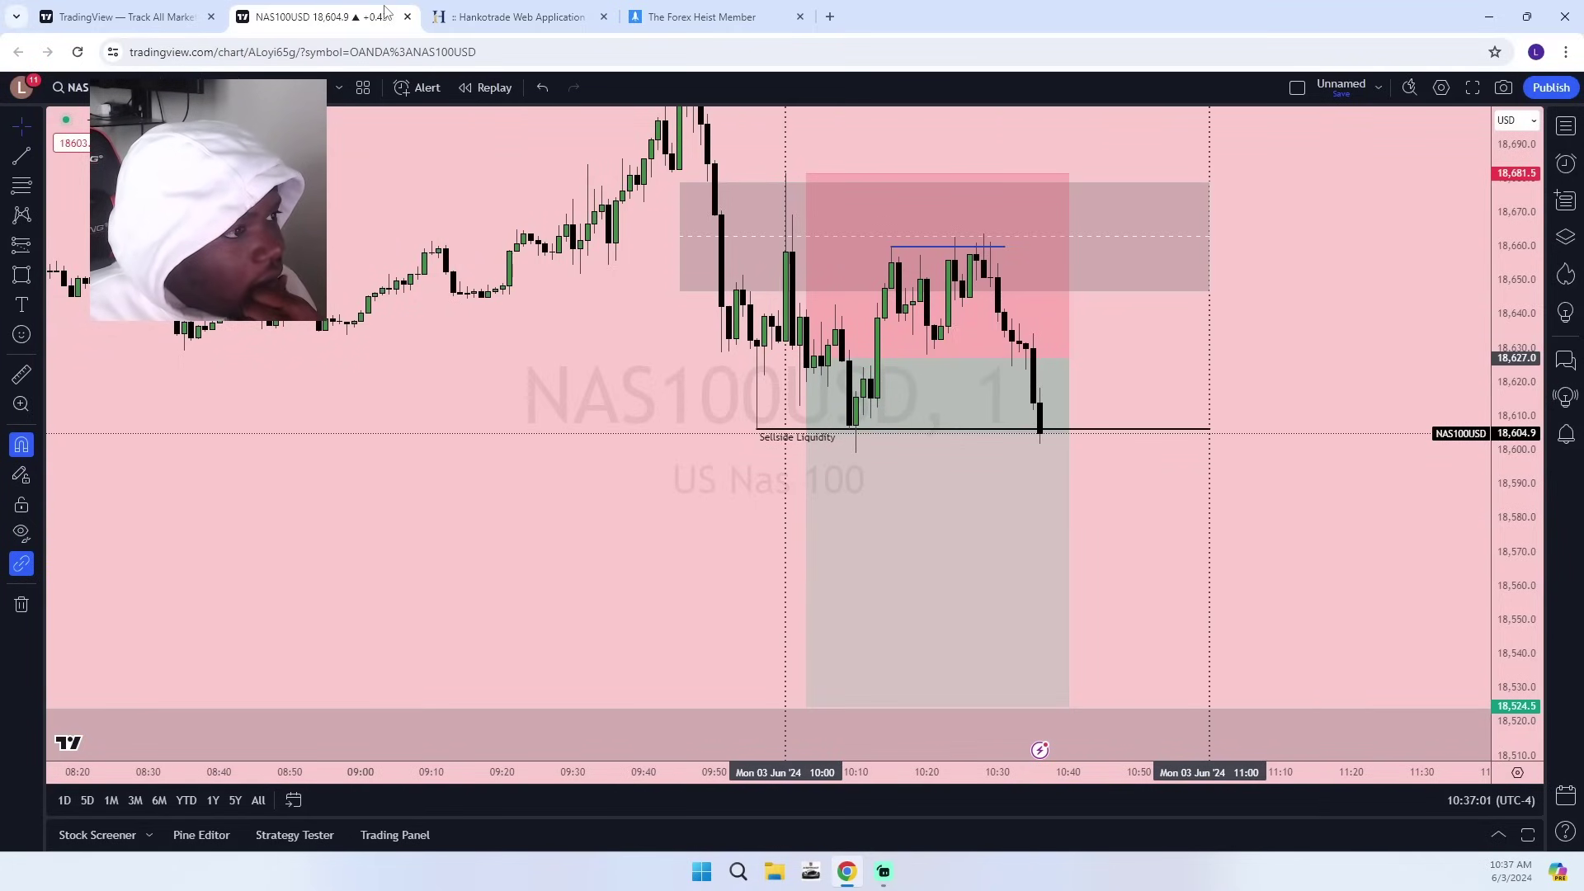
{"action": "scroll", "coordinate": [1188, 462], "scroll_direction": "up", "scroll_amount": 1}
{"action": "left_click_drag", "start_coordinate": [1119, 539], "coordinate": [1082, 437]}
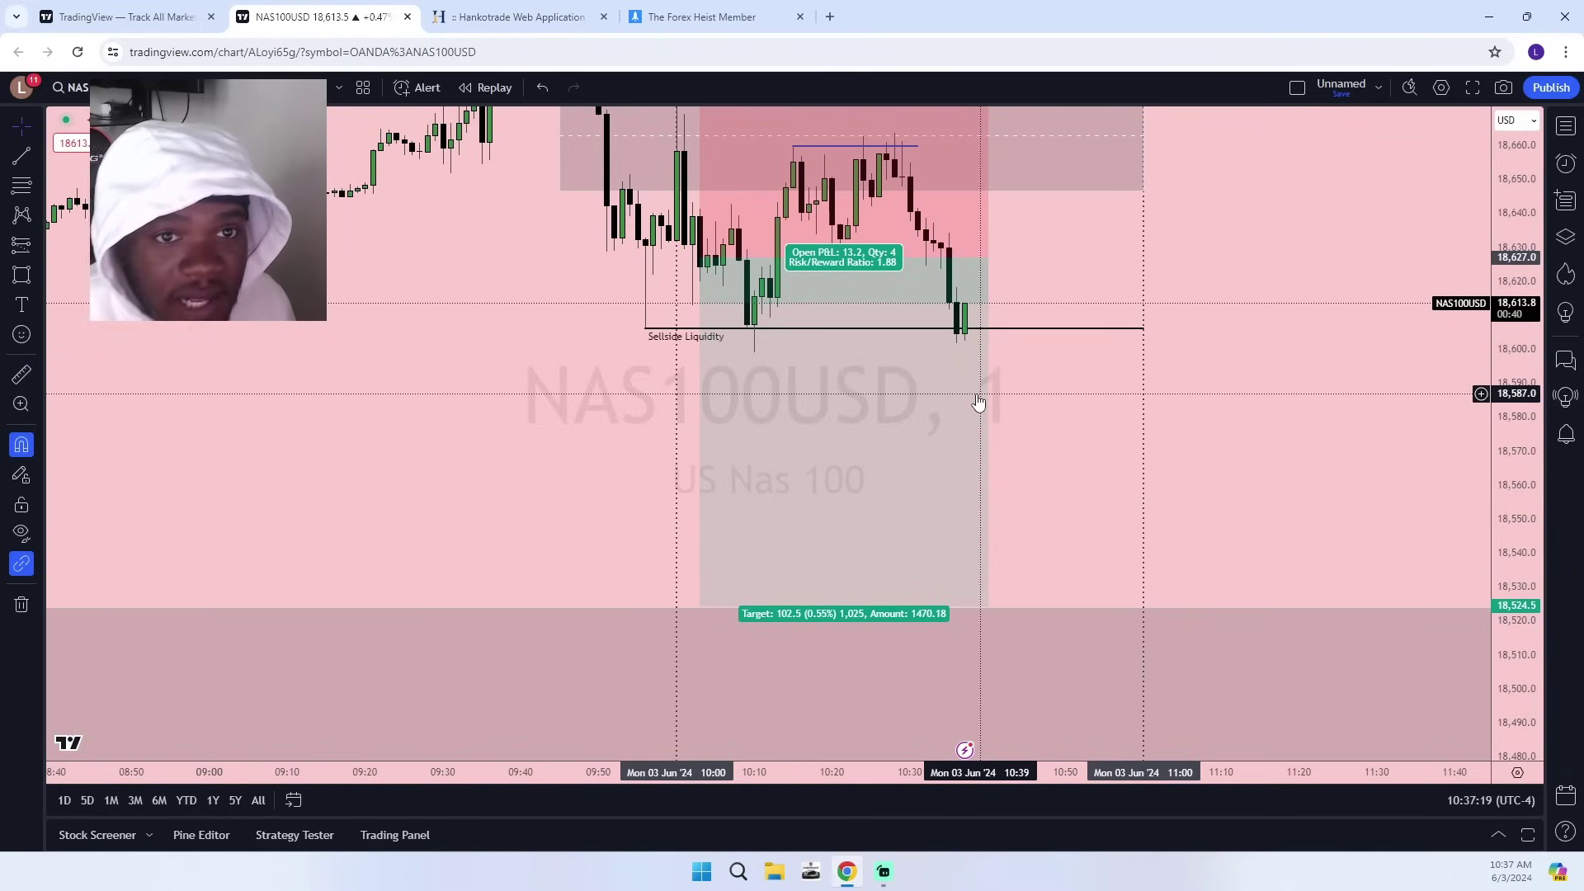
{"action": "key", "text": "ctrl+Tab"}
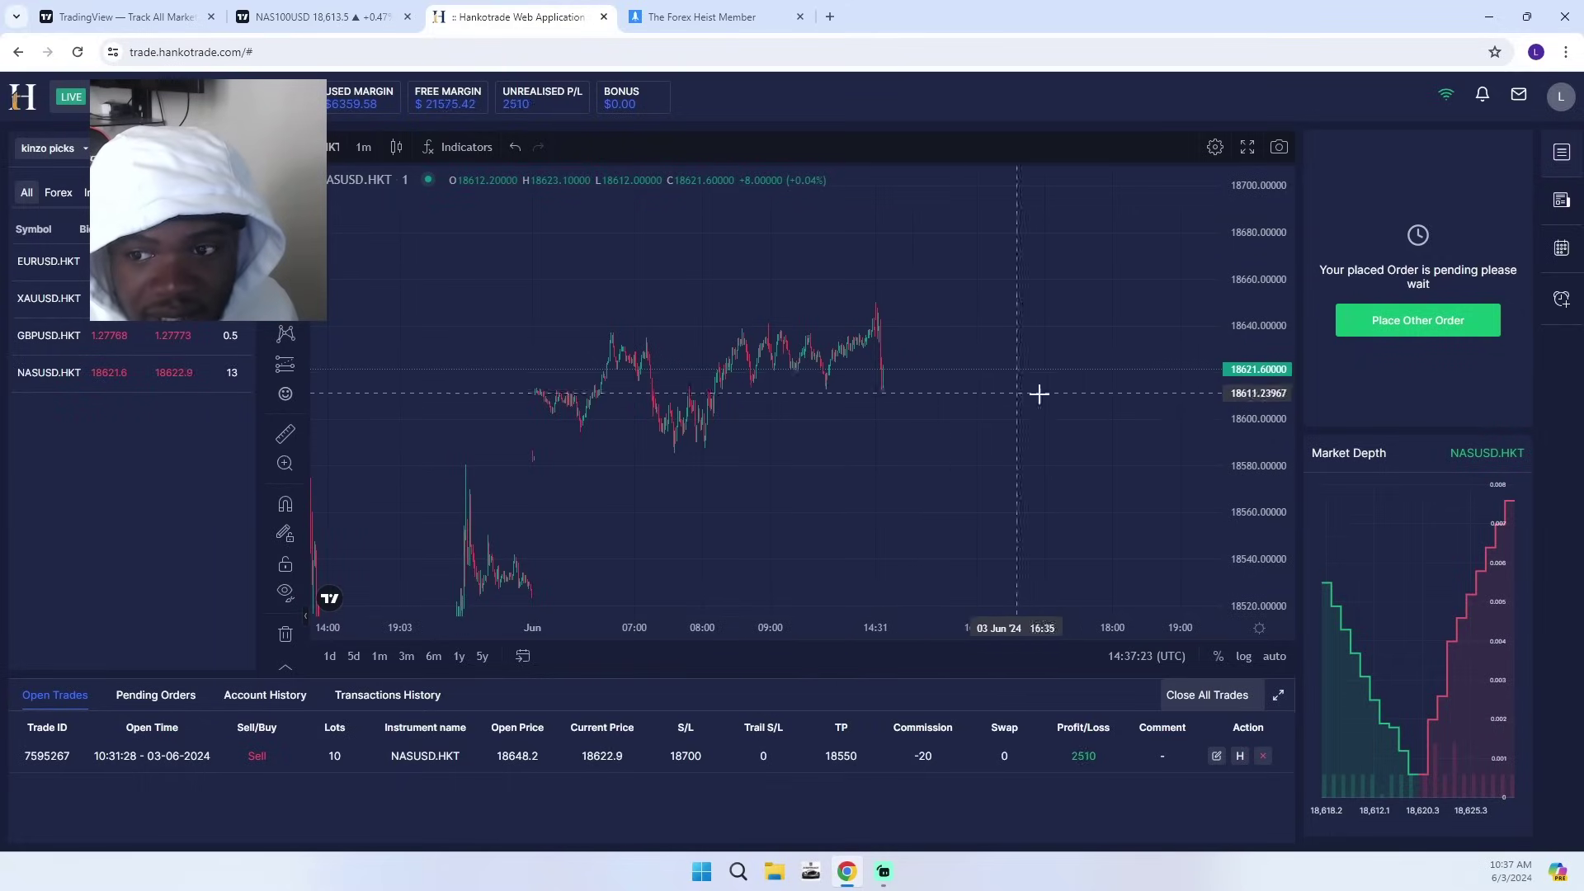
{"action": "key", "text": "ctrl+shift+Tab"}
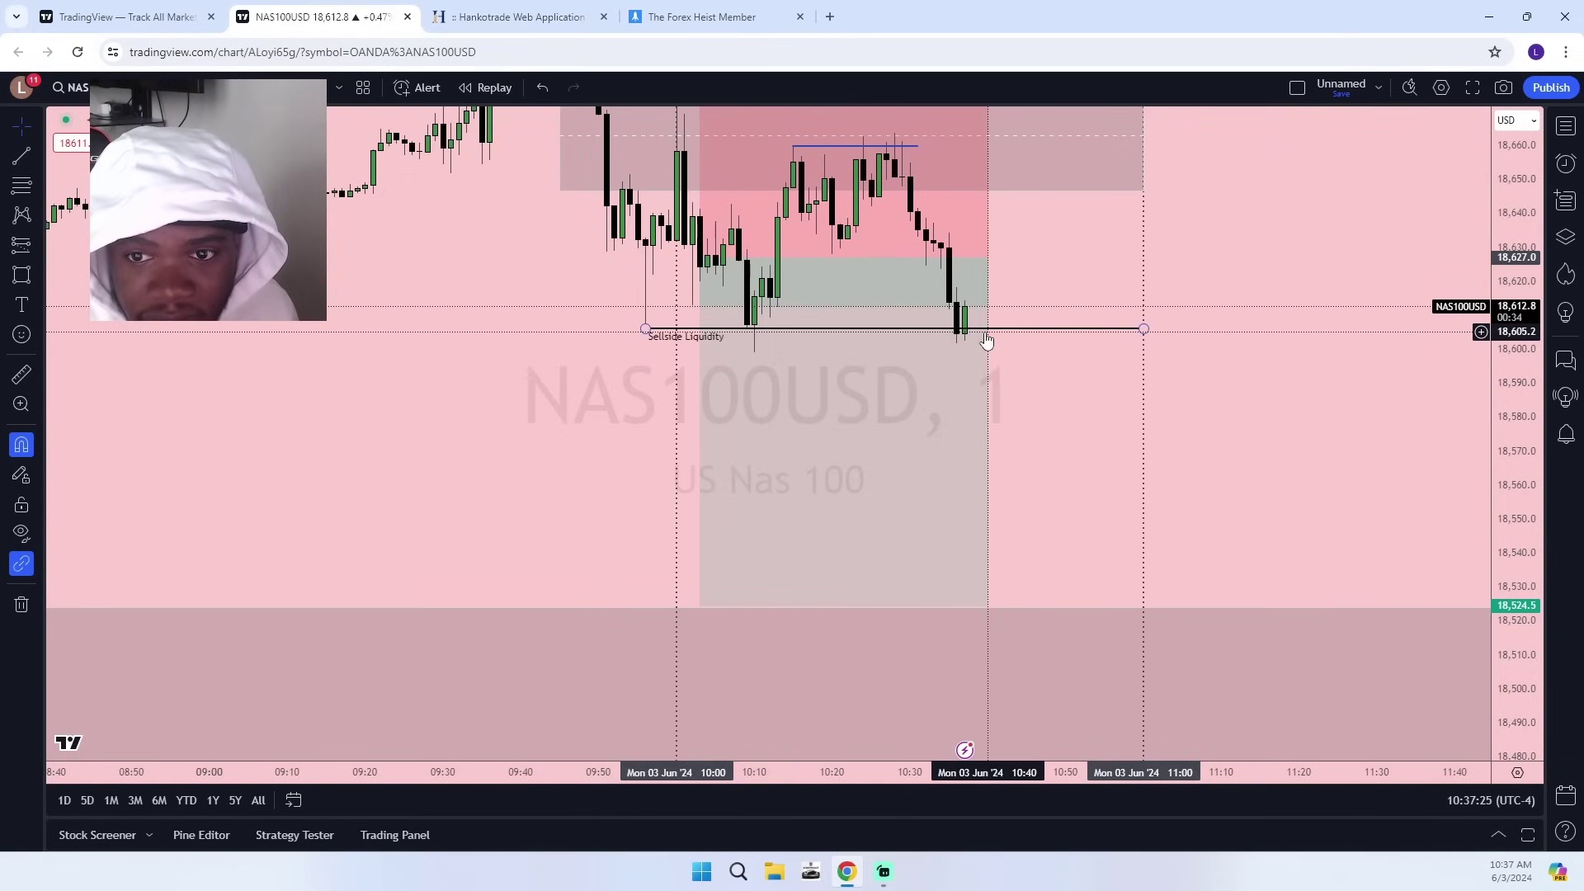
{"action": "left_click_drag", "start_coordinate": [1048, 381], "coordinate": [1066, 510]}
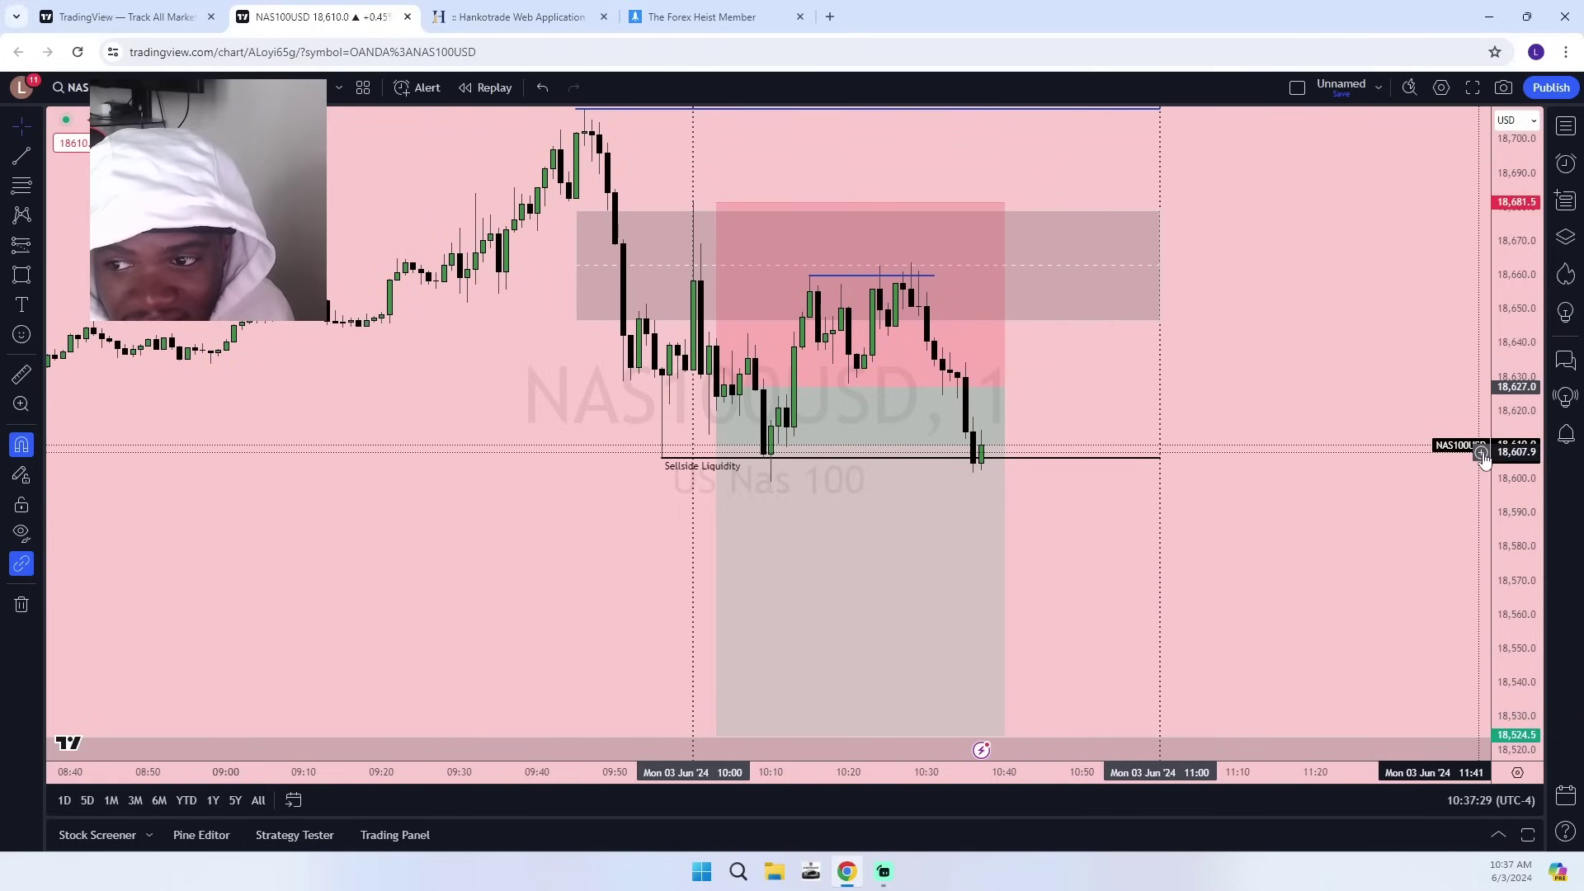
Switch to the Hankotrade web application and set its NASUSD.HKT chart to the 1-hour timeframe, framing the most recent candles.
{"action": "left_click", "coordinate": [520, 8]}
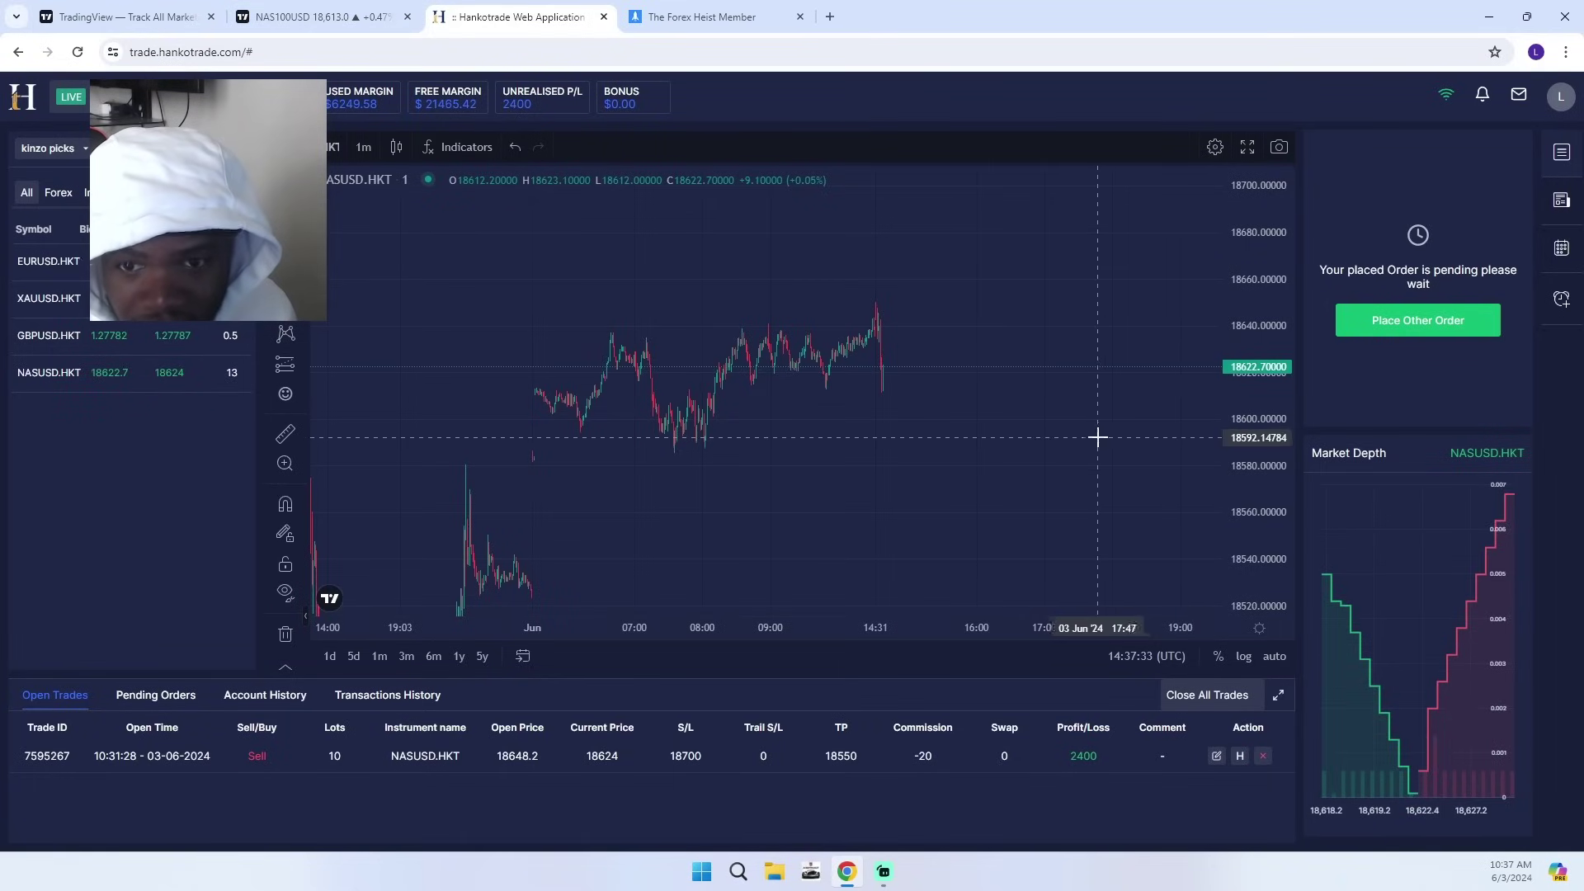
{"action": "scroll", "coordinate": [1097, 435], "scroll_direction": "up", "scroll_amount": 4}
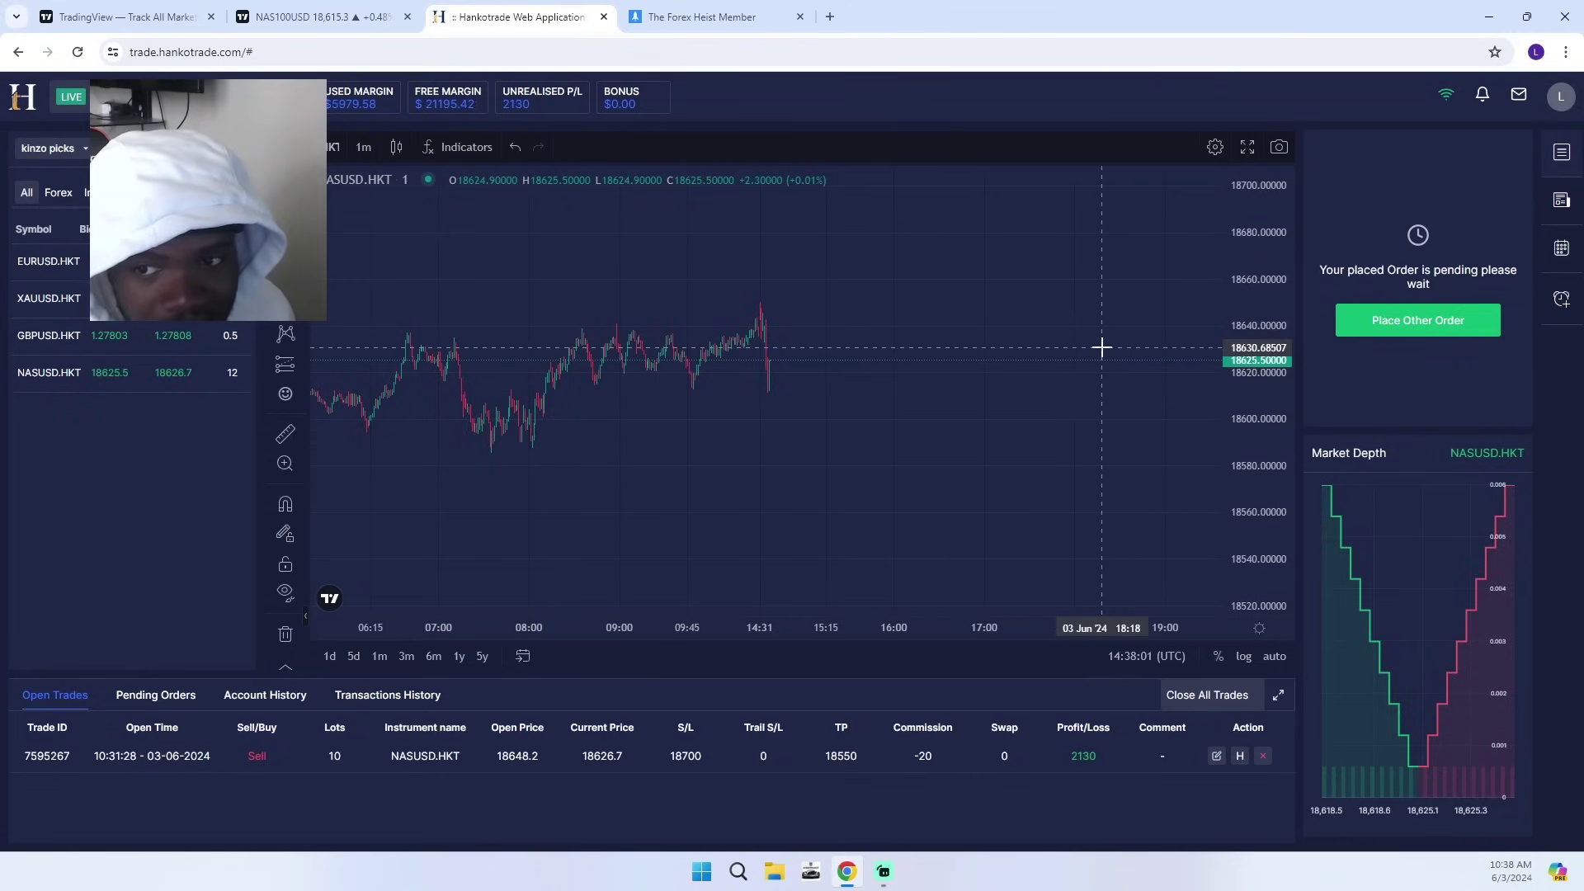
{"action": "scroll", "coordinate": [1025, 537], "scroll_direction": "down", "scroll_amount": 5}
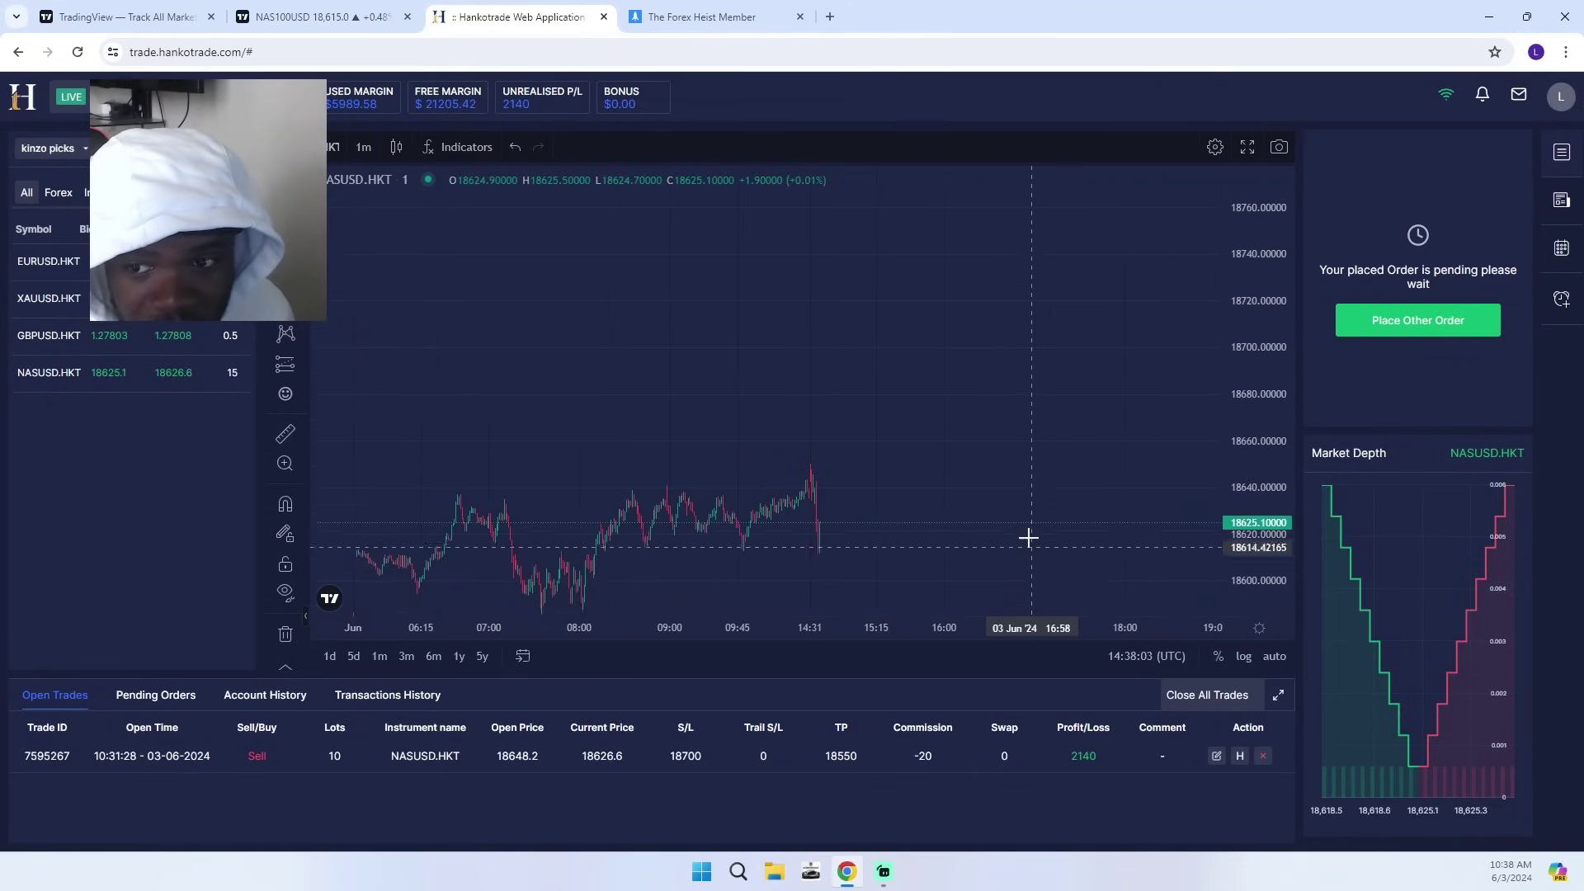
{"action": "left_click", "coordinate": [363, 147]}
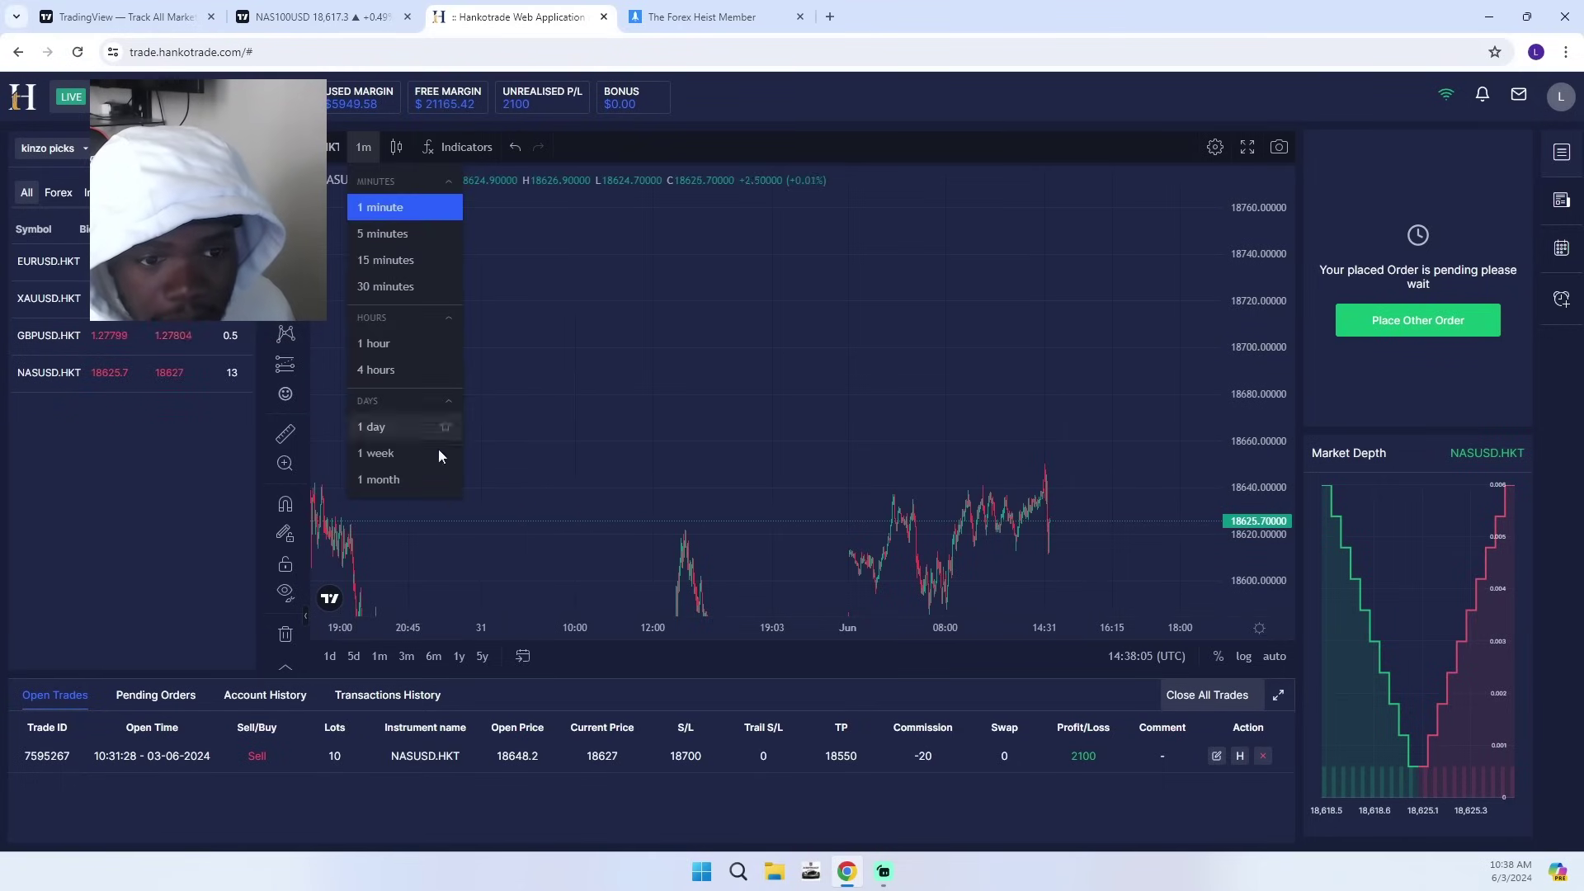
{"action": "left_click", "coordinate": [391, 347]}
{"action": "scroll", "coordinate": [899, 524], "scroll_direction": "up", "scroll_amount": 5}
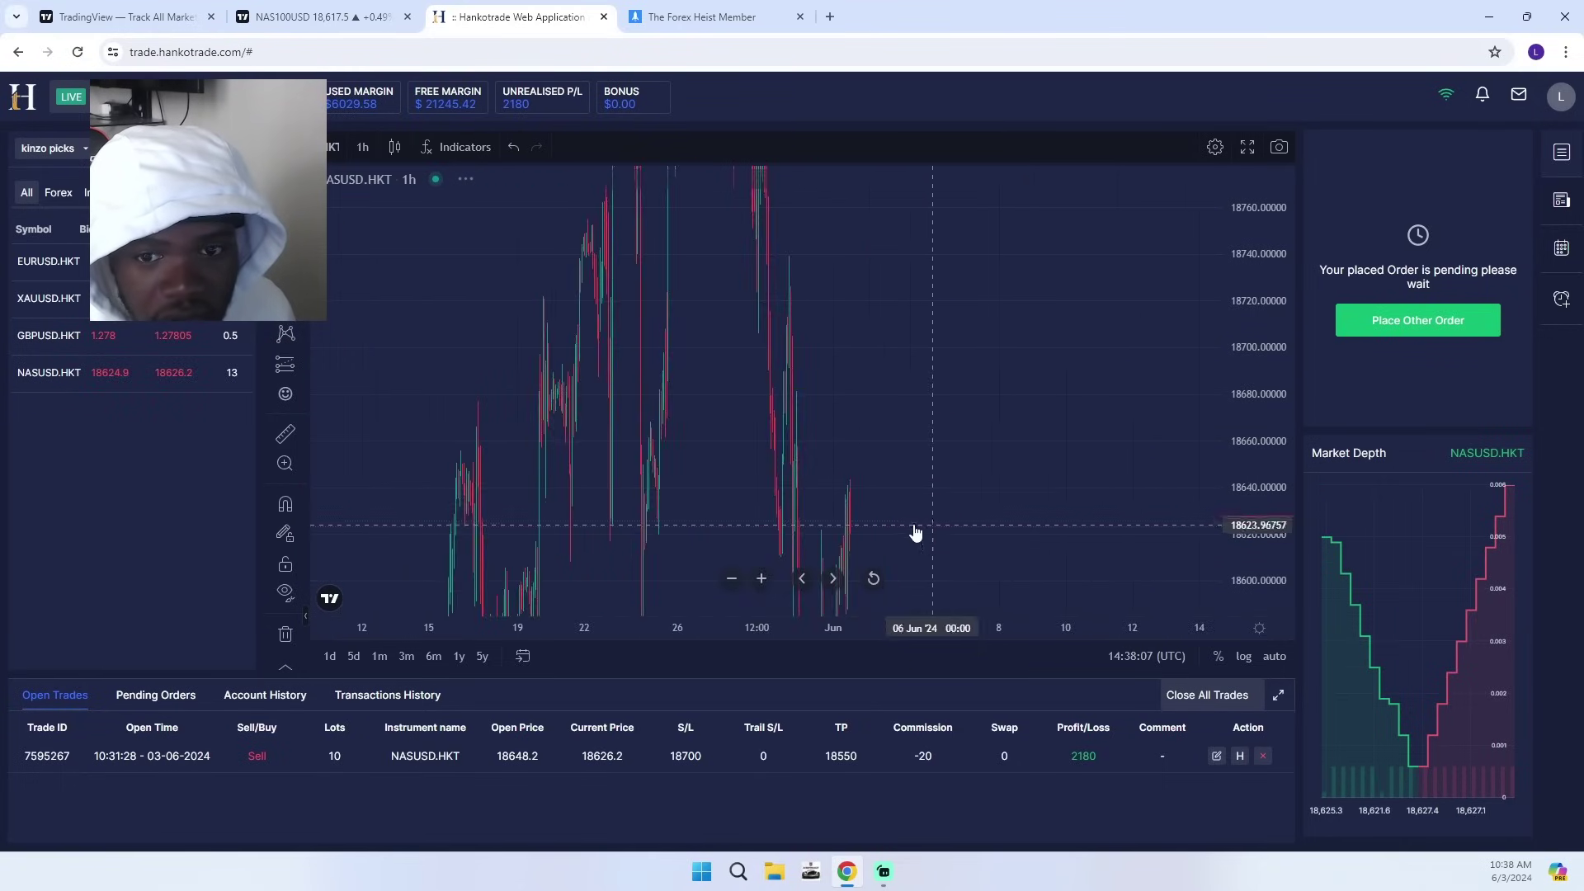
{"action": "left_click_drag", "start_coordinate": [879, 475], "coordinate": [976, 348]}
{"action": "scroll", "coordinate": [1002, 366], "scroll_direction": "up", "scroll_amount": 4}
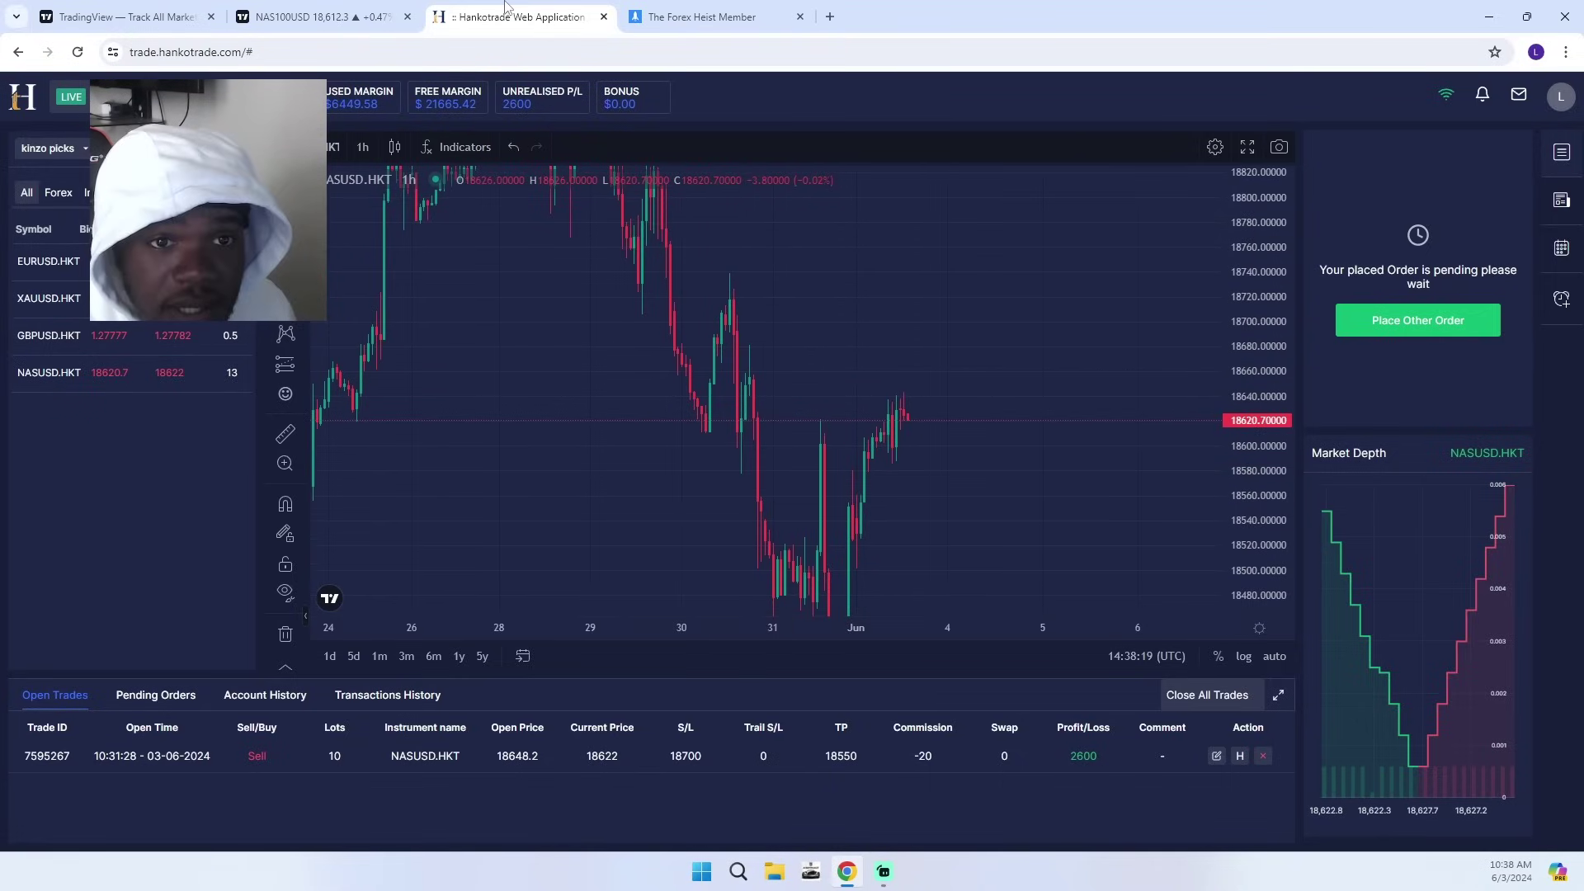
Return to the TradingView chart and examine the newest candles against the sellside liquidity line and the short position.
{"action": "left_click", "coordinate": [322, 17]}
{"action": "left_click_drag", "start_coordinate": [1100, 539], "coordinate": [1118, 372]}
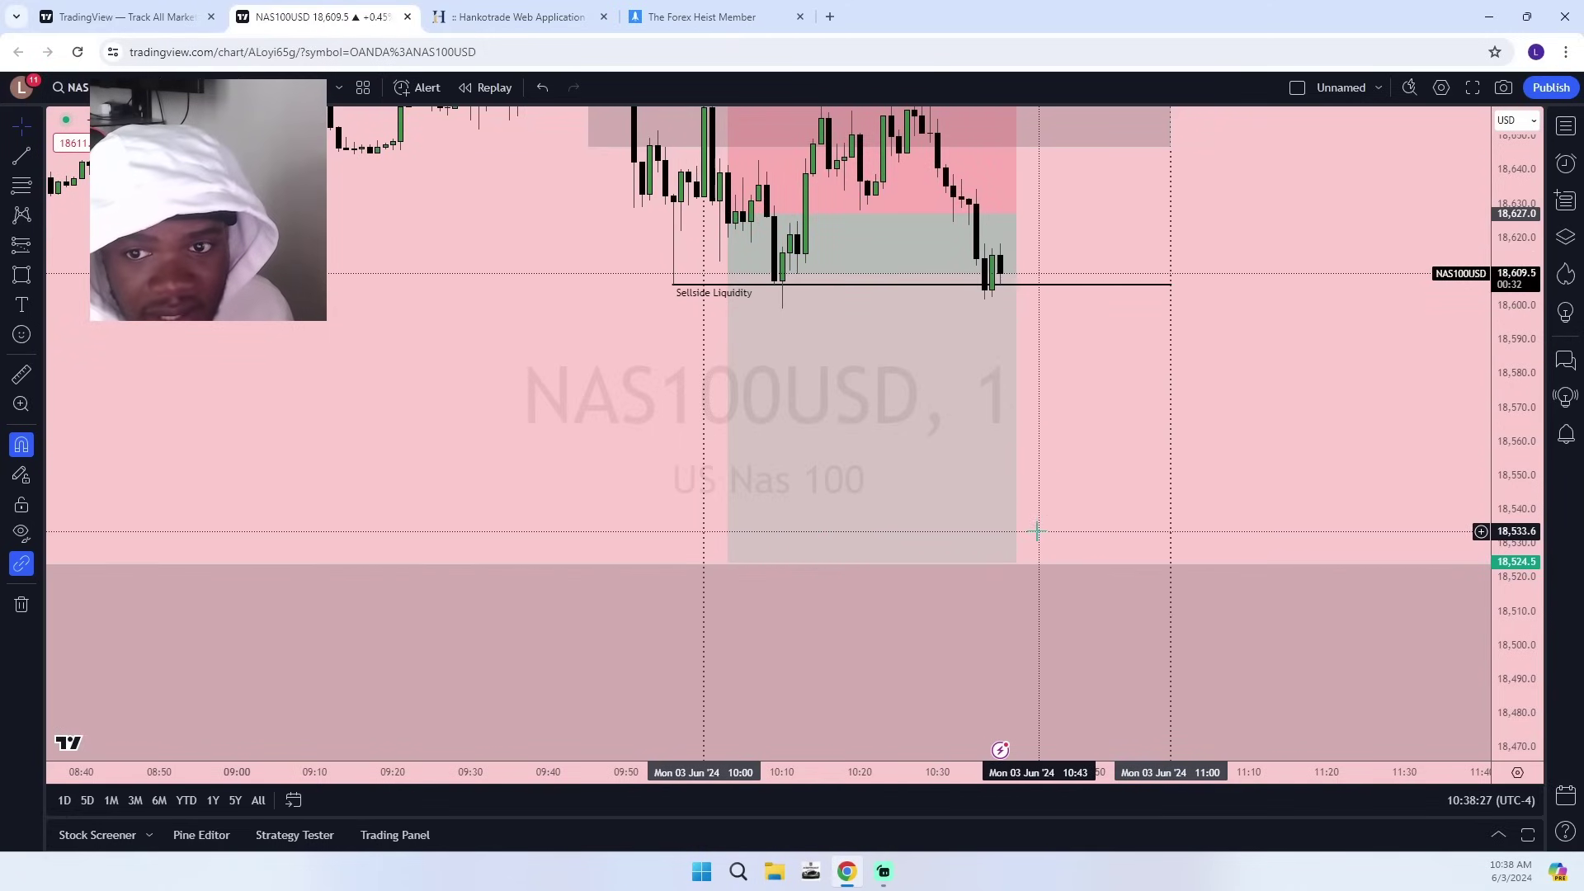
{"action": "scroll", "coordinate": [1046, 513], "scroll_direction": "up", "scroll_amount": 1}
{"action": "mouse_move", "coordinate": [1047, 513]}
{"action": "left_mouse_down"}
{"action": "mouse_move", "coordinate": [1047, 467]}
{"action": "mouse_move", "coordinate": [1069, 527]}
{"action": "left_mouse_up"}
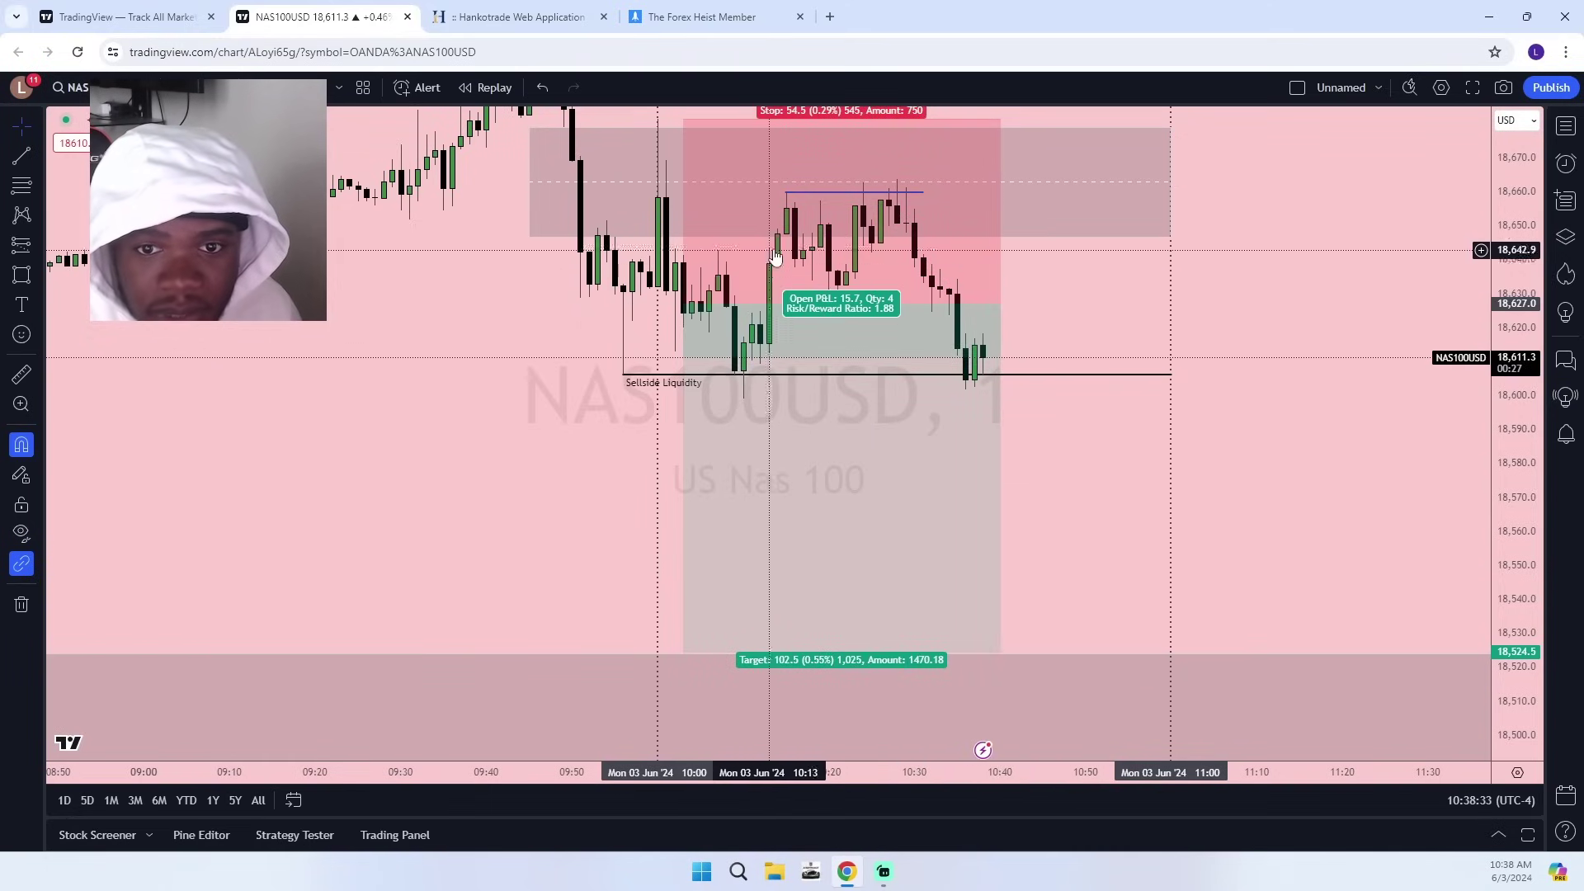
{"action": "scroll", "coordinate": [972, 393], "scroll_direction": "down", "scroll_amount": 2}
{"action": "scroll", "coordinate": [1299, 453], "scroll_direction": "up", "scroll_amount": 2}
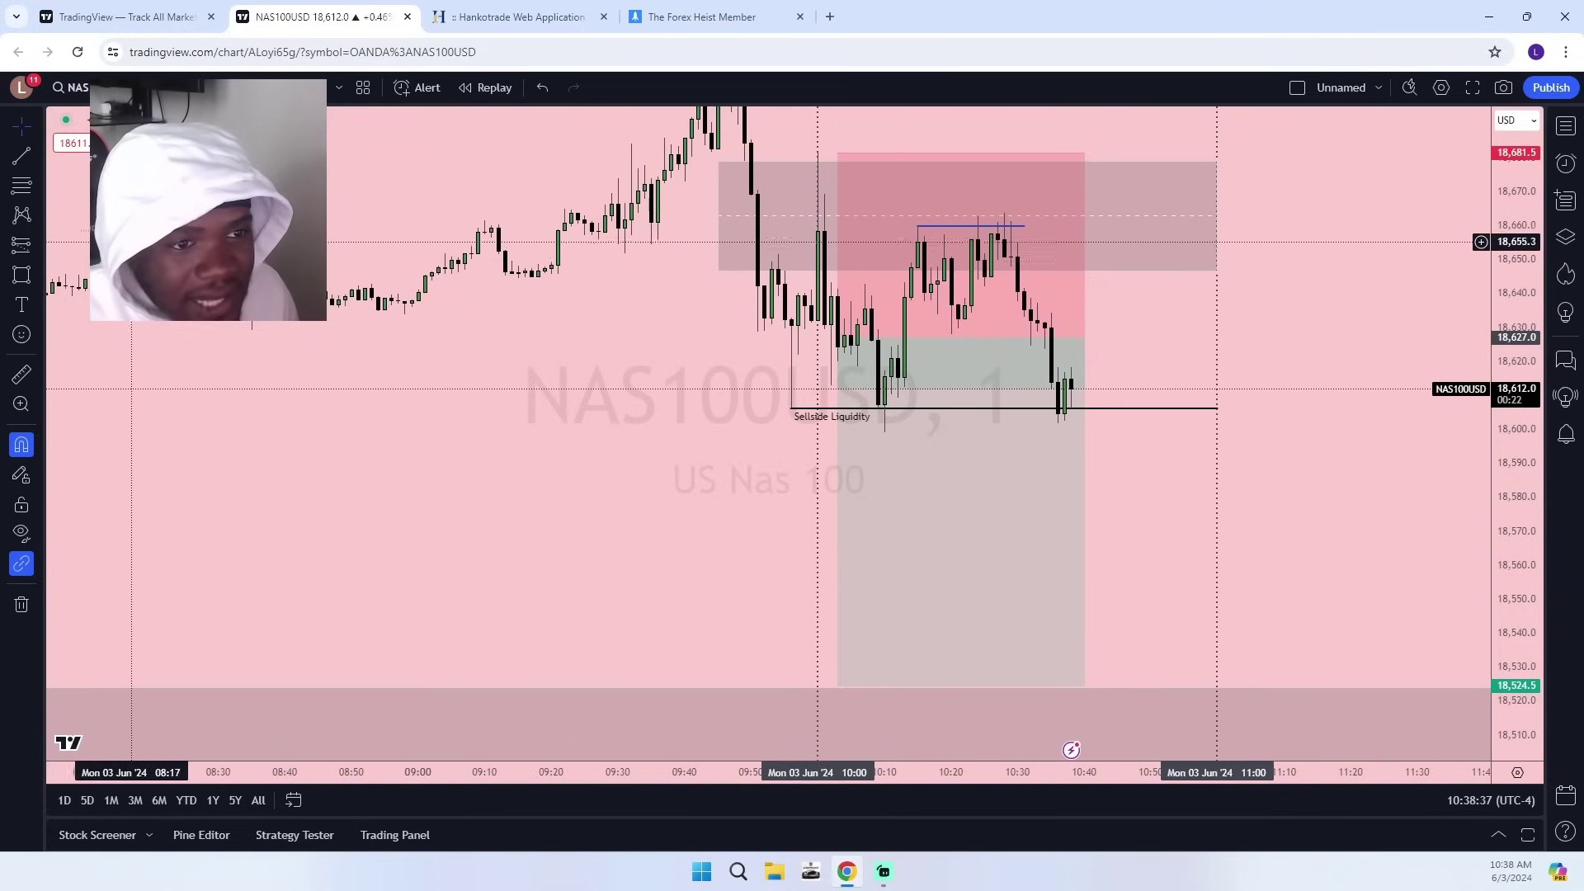
Draw a gray rectangle zone between 18,624.8 and 18,638.0 starting at 10:12, and extend it forward to about 10:52.
{"action": "left_click", "coordinate": [22, 275]}
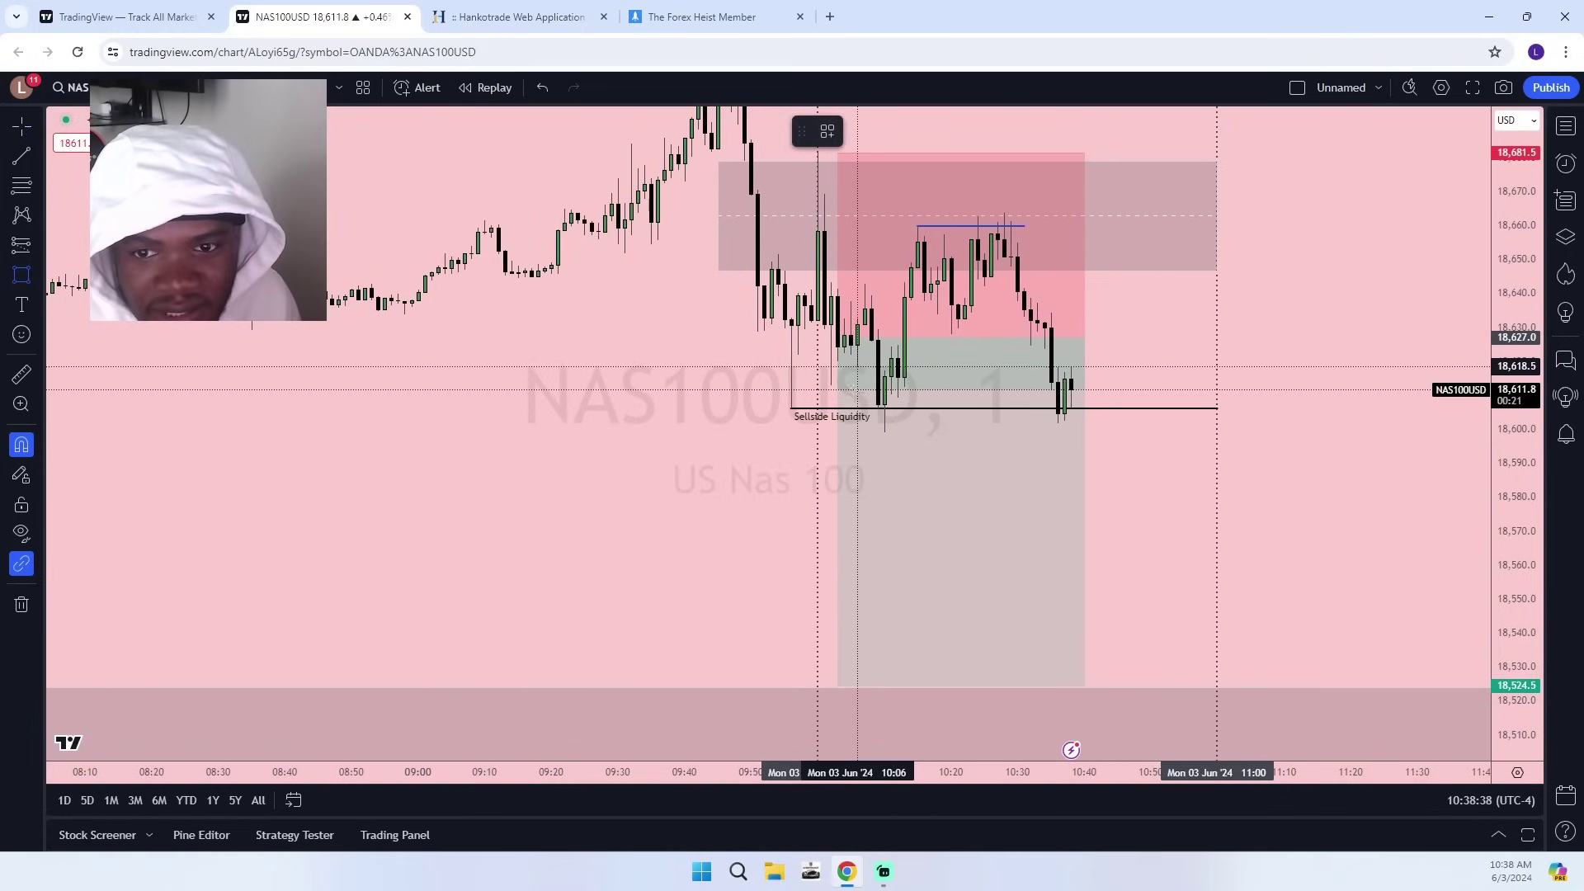
{"action": "left_click", "coordinate": [897, 345]}
{"action": "left_click", "coordinate": [911, 300]}
{"action": "left_click_drag", "start_coordinate": [905, 322], "coordinate": [1164, 323]}
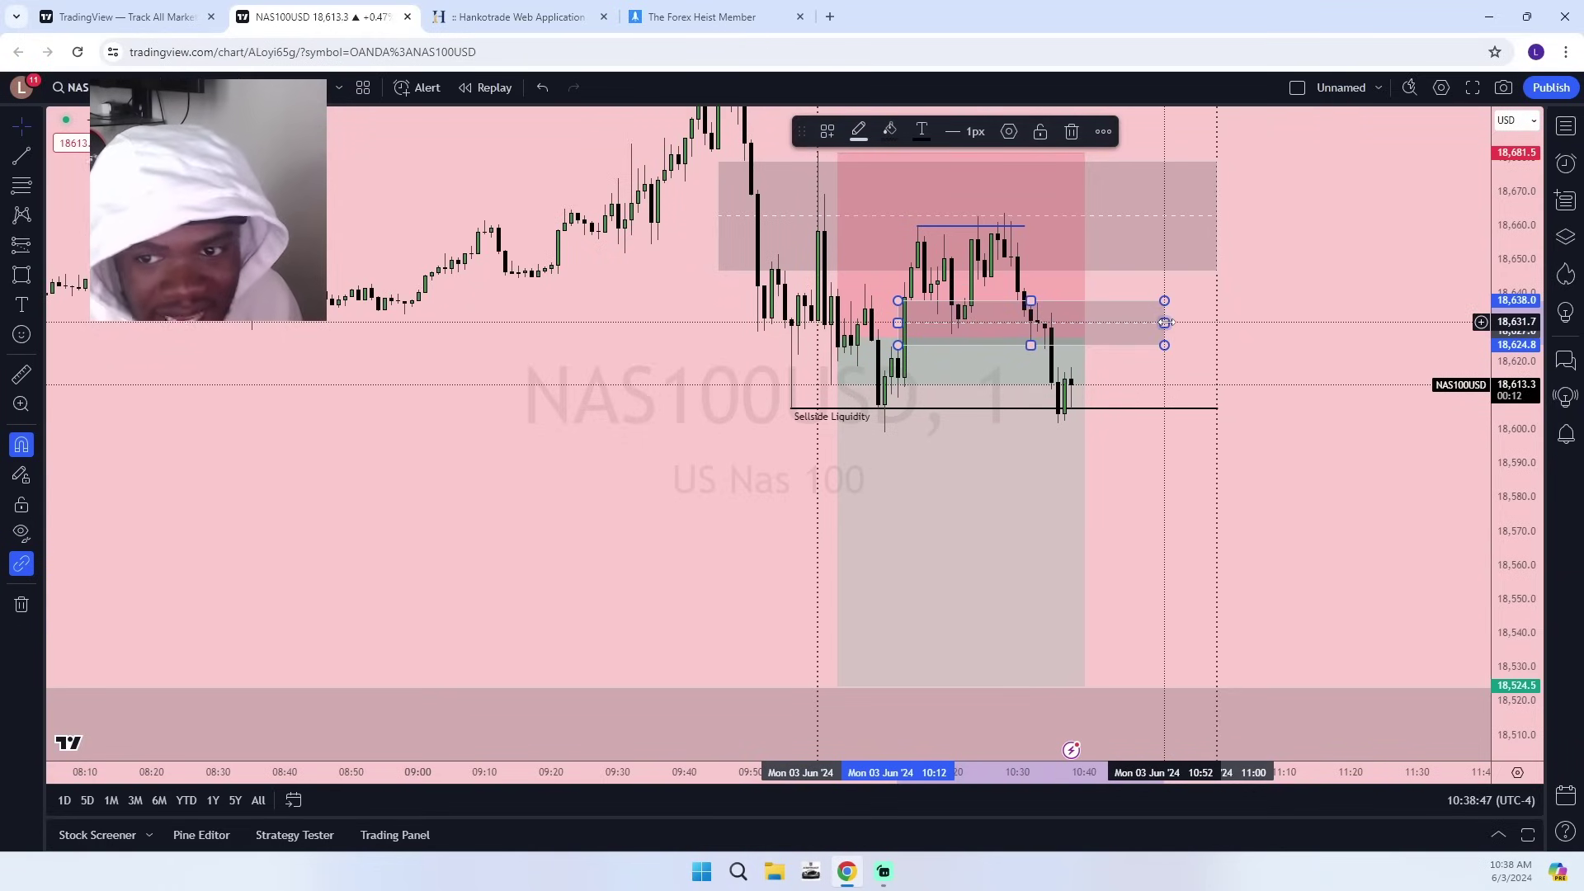
{"action": "left_click", "coordinate": [1123, 502]}
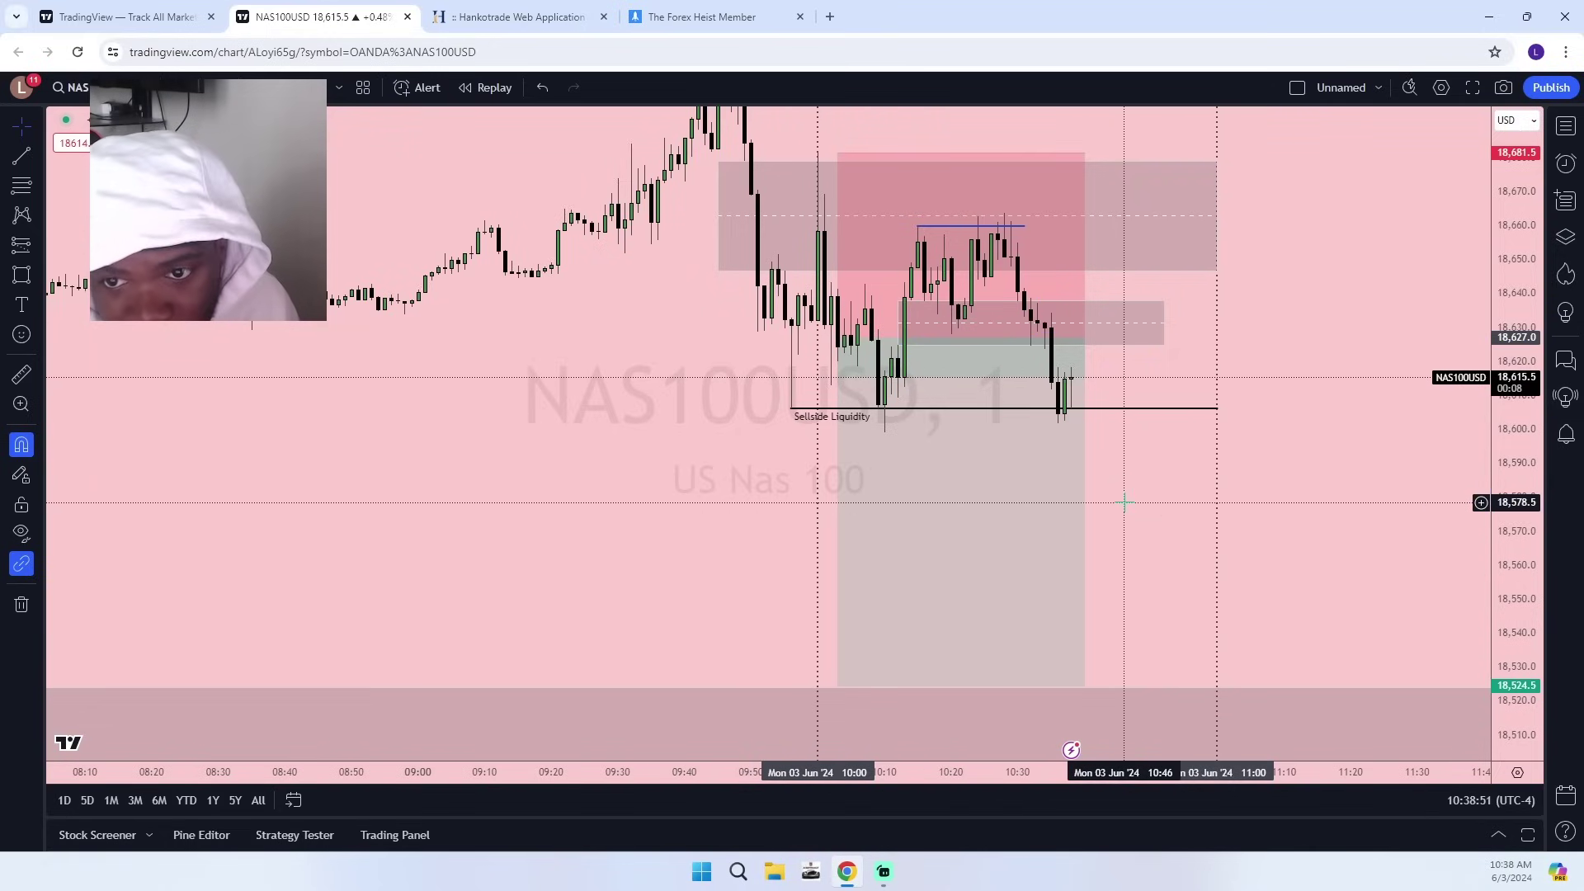
Examine how the recent candles react between the new gray zone near the short entry and the sellside liquidity line.
{"action": "scroll", "coordinate": [1135, 506], "scroll_direction": "up", "scroll_amount": 2}
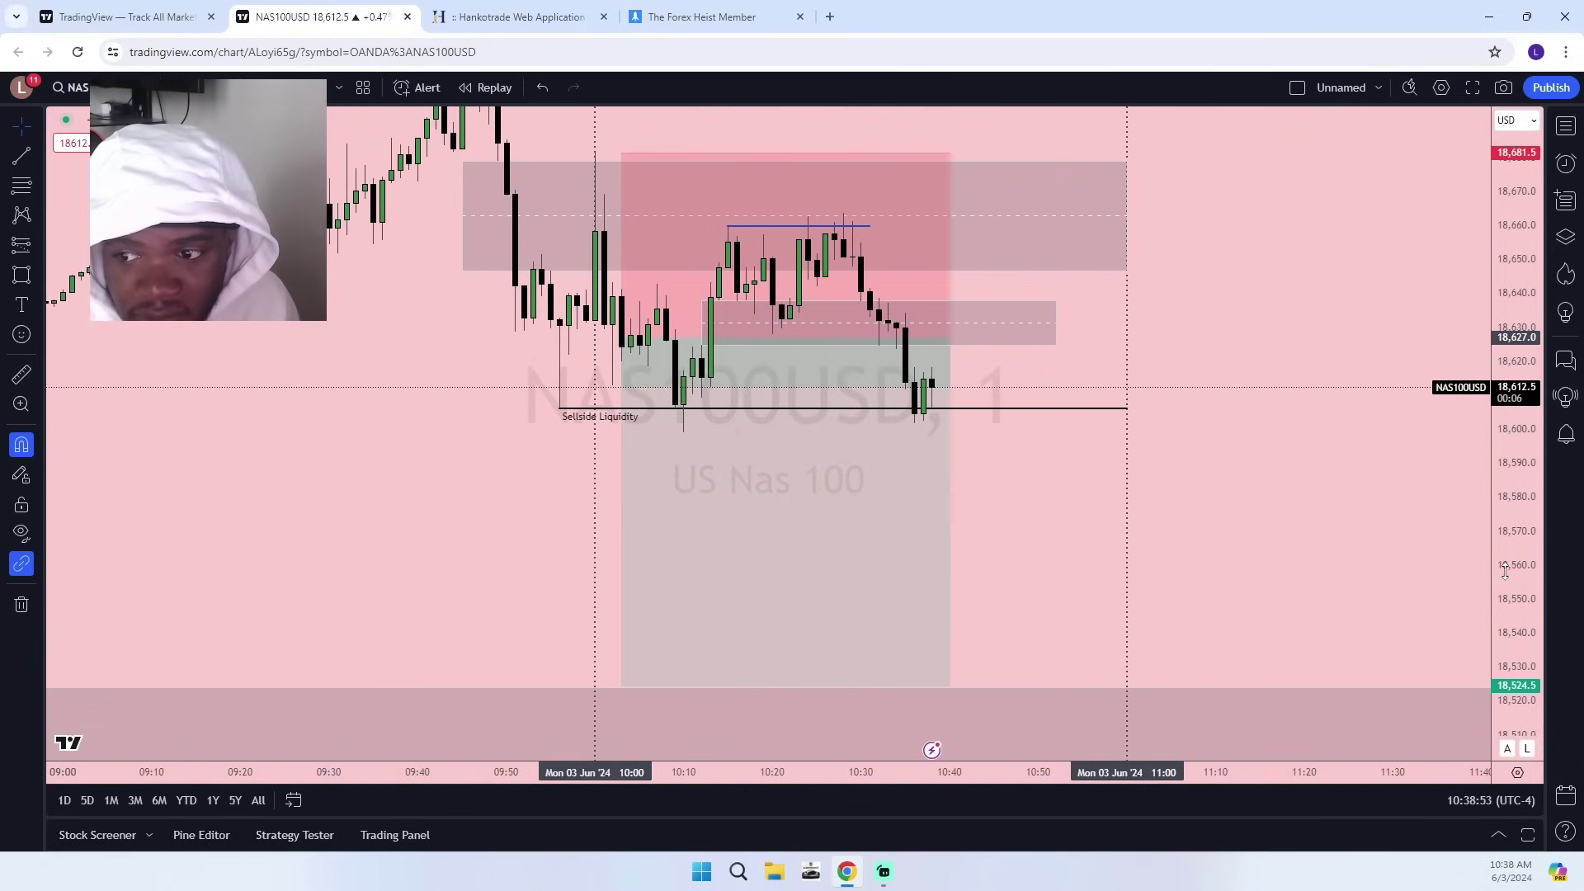
{"action": "left_click_drag", "start_coordinate": [1507, 571], "coordinate": [1507, 370]}
{"action": "left_click_drag", "start_coordinate": [1012, 449], "coordinate": [1066, 595]}
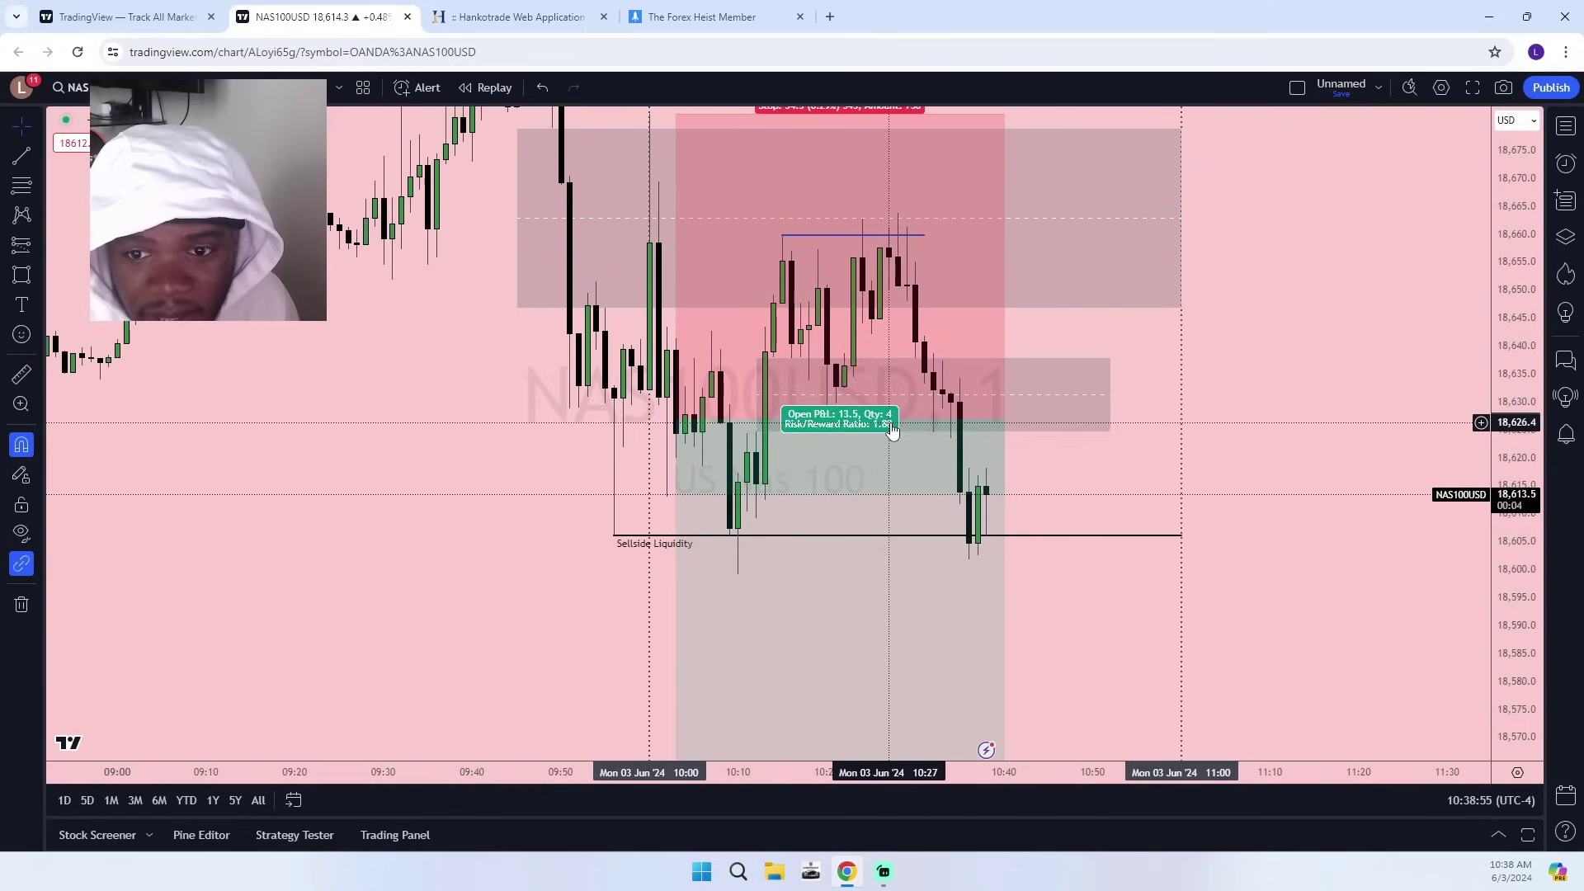
{"action": "left_click", "coordinate": [992, 402]}
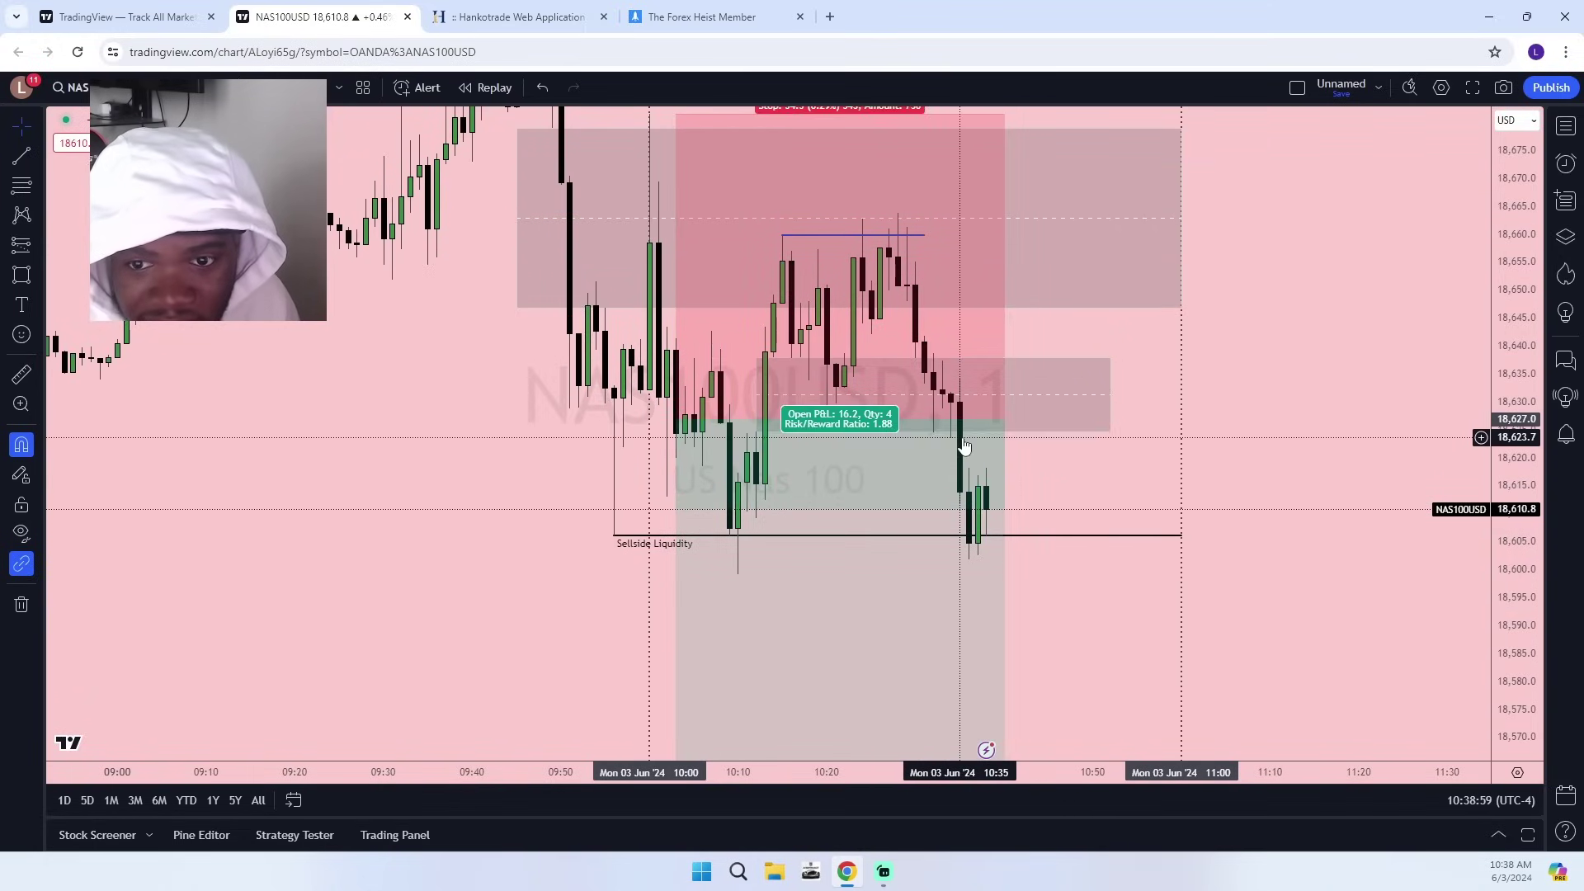
{"action": "left_click", "coordinate": [1025, 512]}
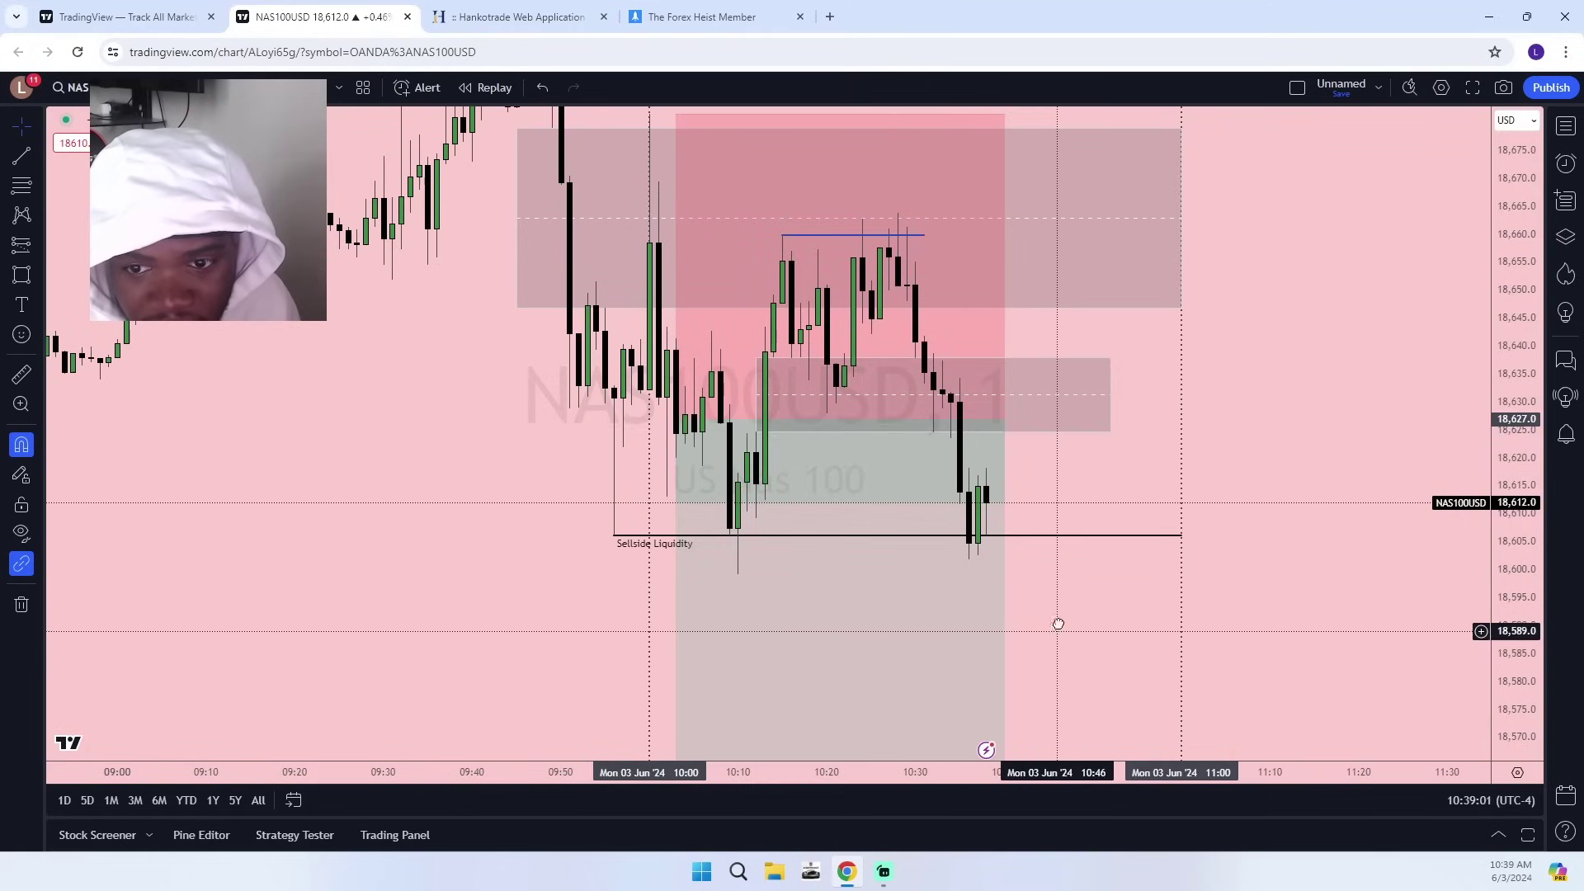
{"action": "left_click_drag", "start_coordinate": [1057, 628], "coordinate": [1084, 404]}
{"action": "mouse_move", "coordinate": [1511, 313]}
{"action": "left_mouse_down"}
{"action": "mouse_move", "coordinate": [1512, 606]}
{"action": "mouse_move", "coordinate": [1512, 330]}
{"action": "left_mouse_up"}
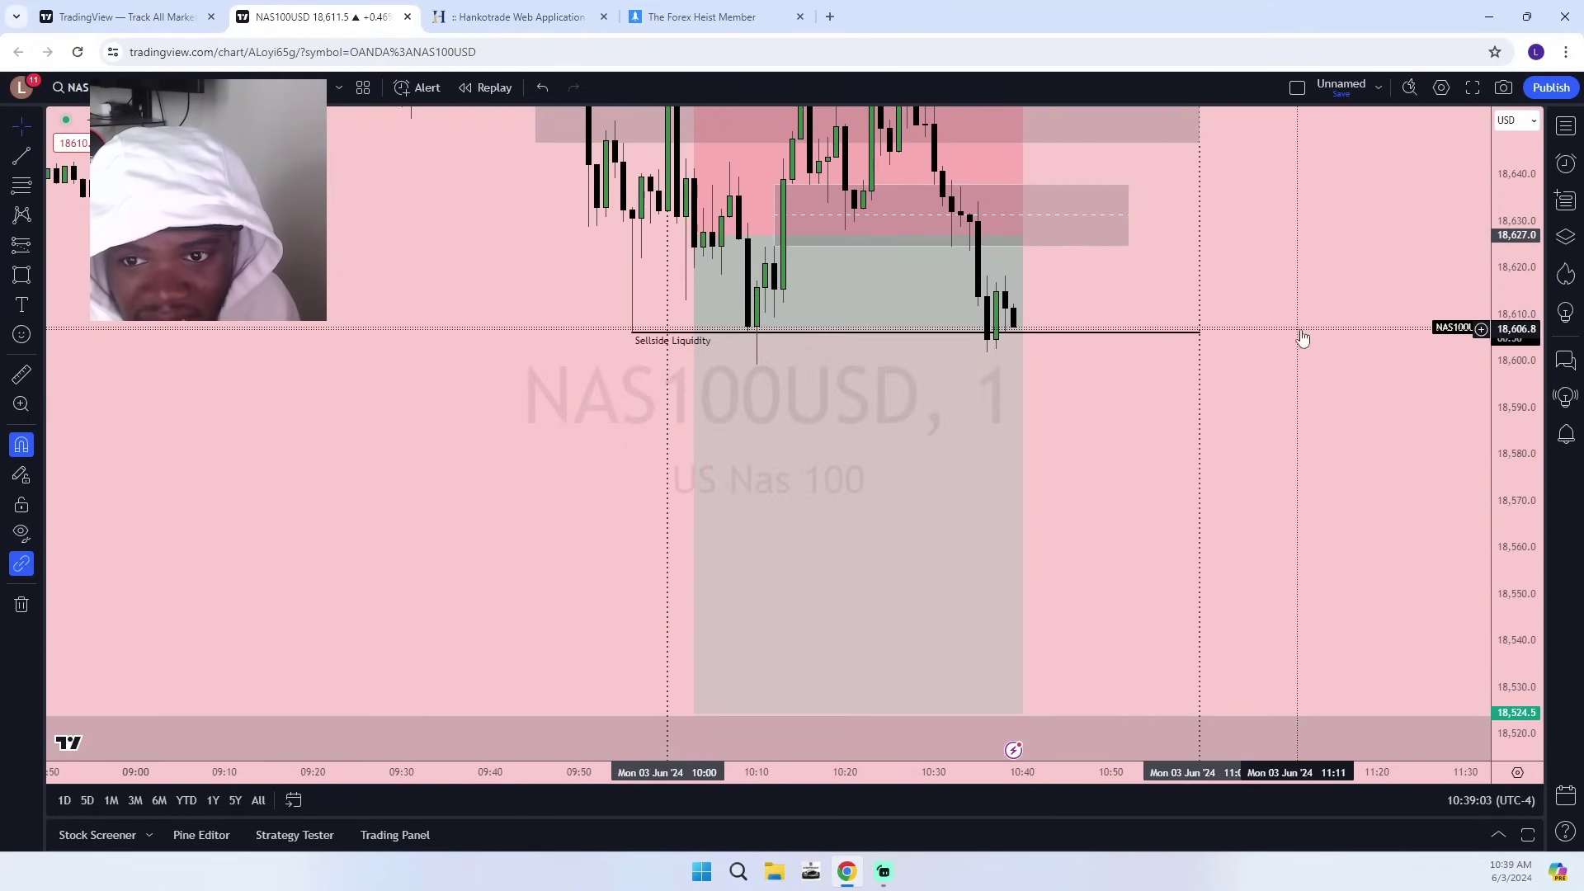
{"action": "left_click_drag", "start_coordinate": [1126, 466], "coordinate": [1124, 377]}
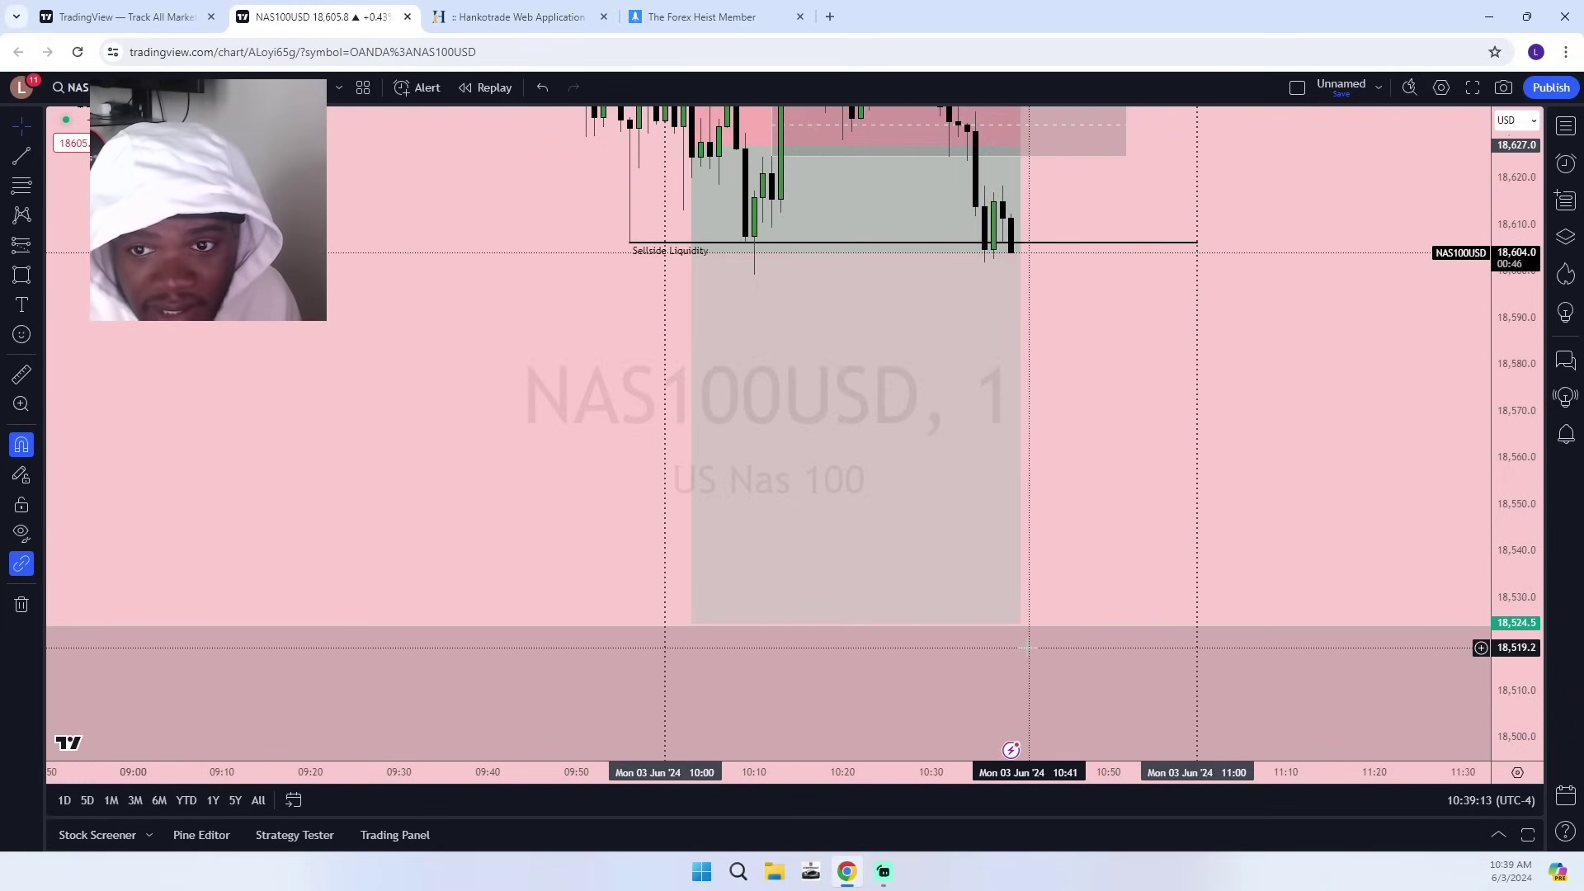
Inspect the large gray zone below the short target down to its lower edge, and the newest candle at the sellside liquidity line.
{"action": "left_click_drag", "start_coordinate": [1515, 302], "coordinate": [1522, 446]}
{"action": "scroll", "coordinate": [1366, 504], "scroll_direction": "down", "scroll_amount": 5}
{"action": "scroll", "coordinate": [1428, 467], "scroll_direction": "up", "scroll_amount": 4}
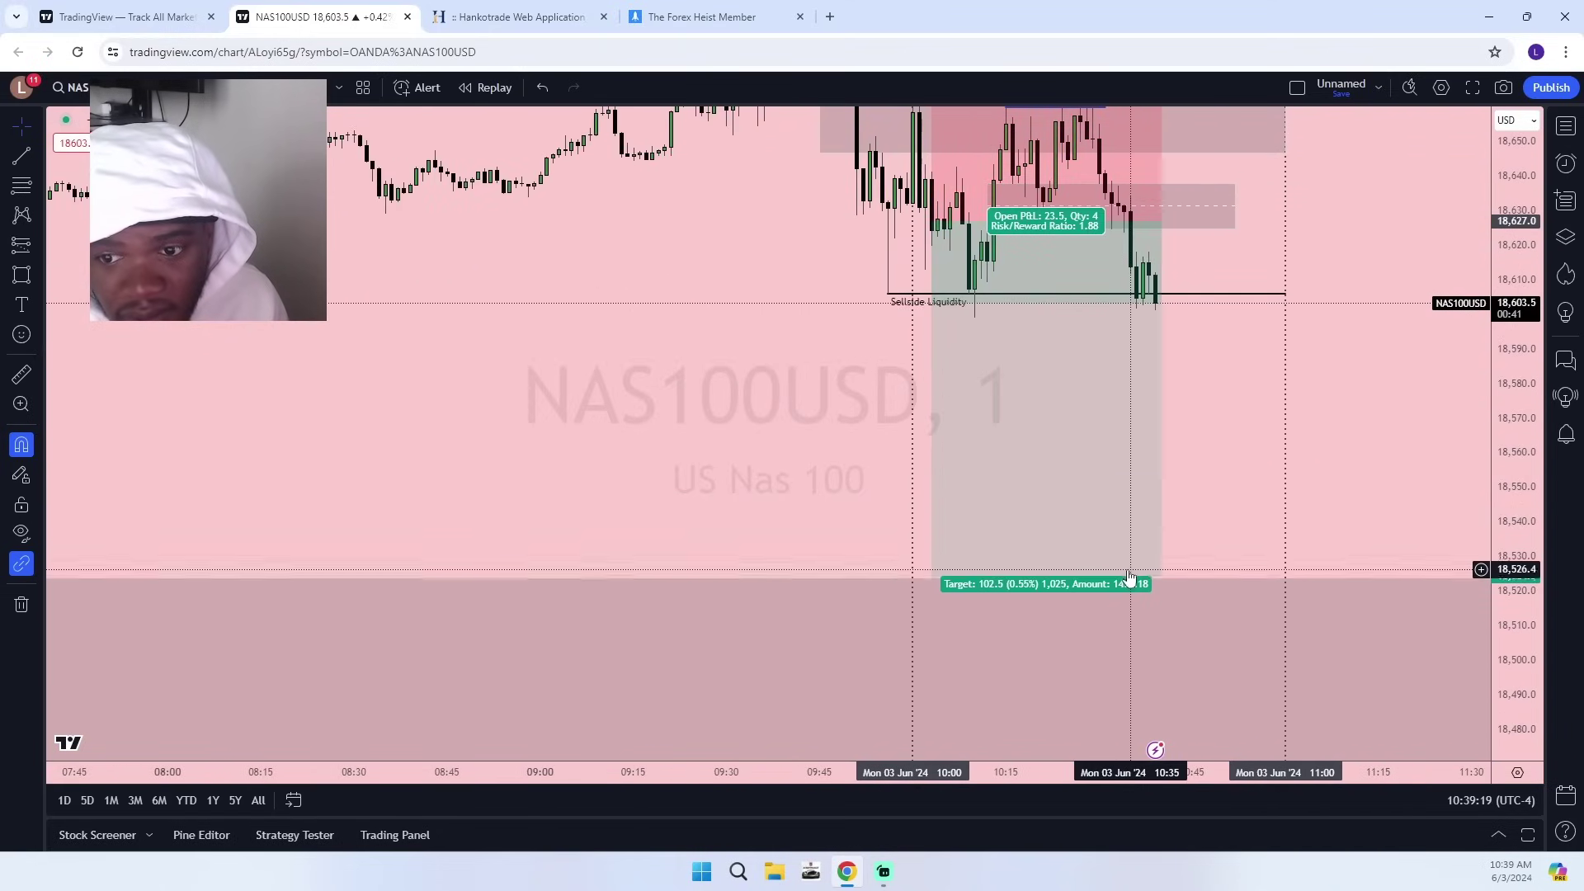
{"action": "left_click_drag", "start_coordinate": [1515, 237], "coordinate": [1514, 538]}
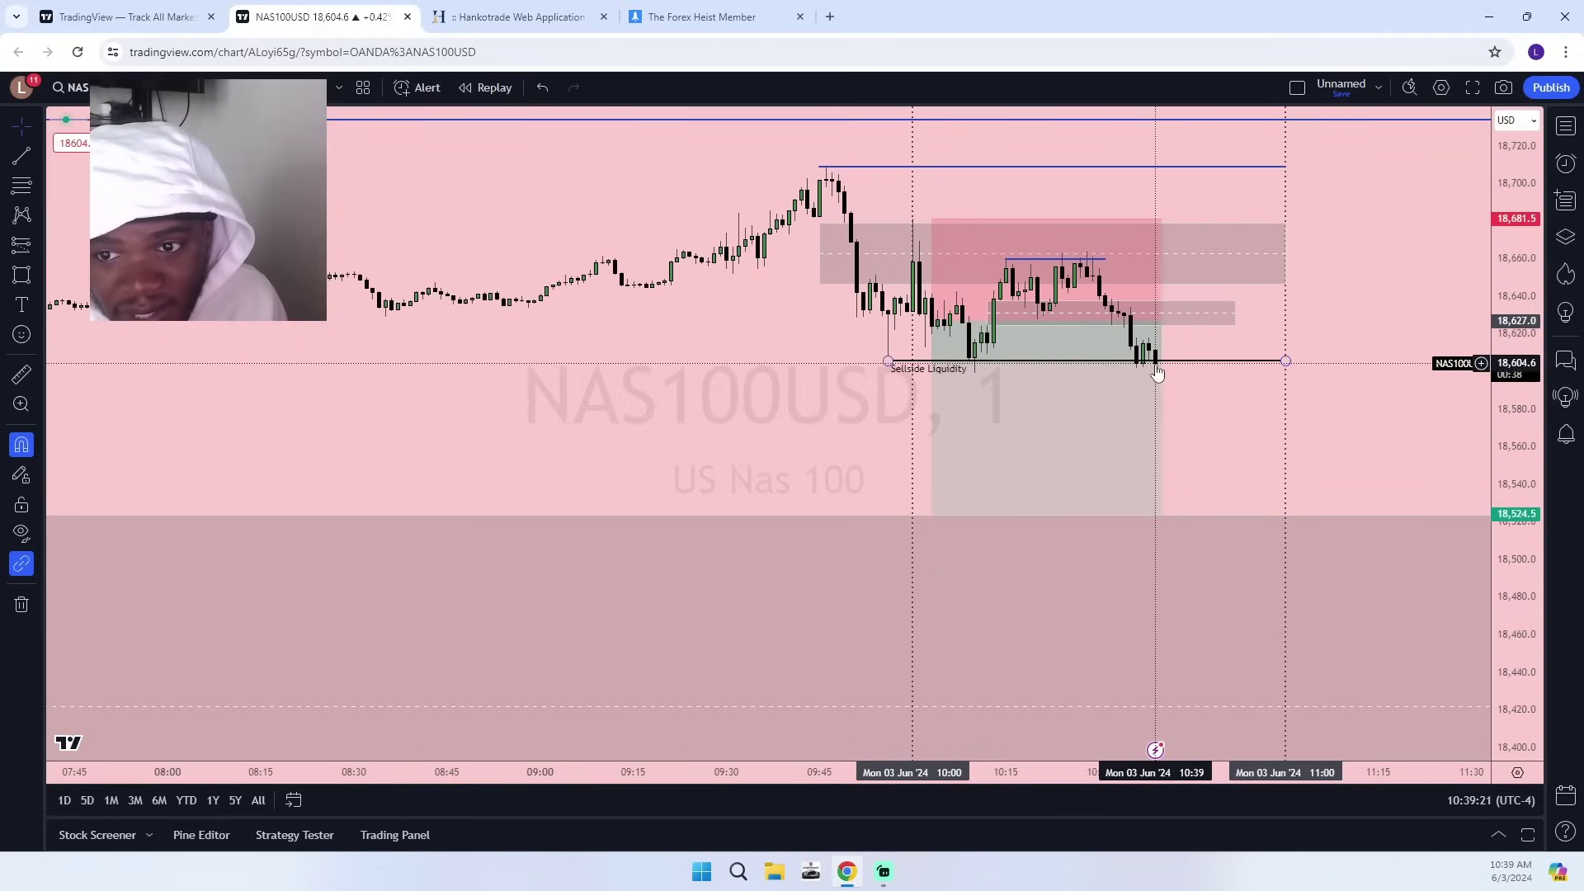
{"action": "left_click_drag", "start_coordinate": [1420, 419], "coordinate": [1347, 187]}
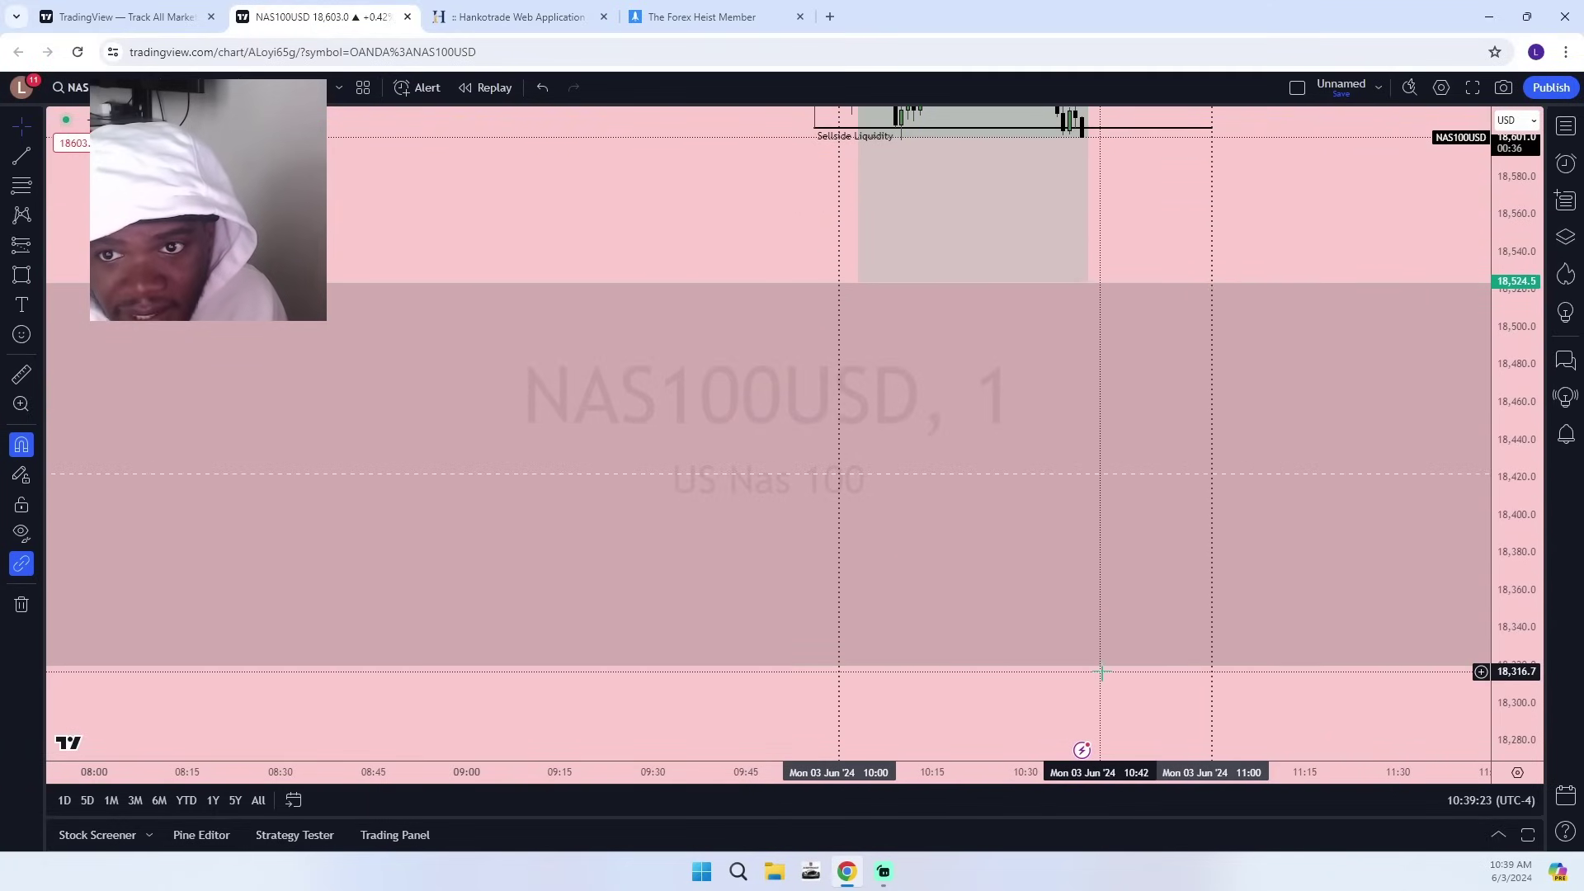
{"action": "scroll", "coordinate": [1156, 212], "scroll_direction": "up", "scroll_amount": 2}
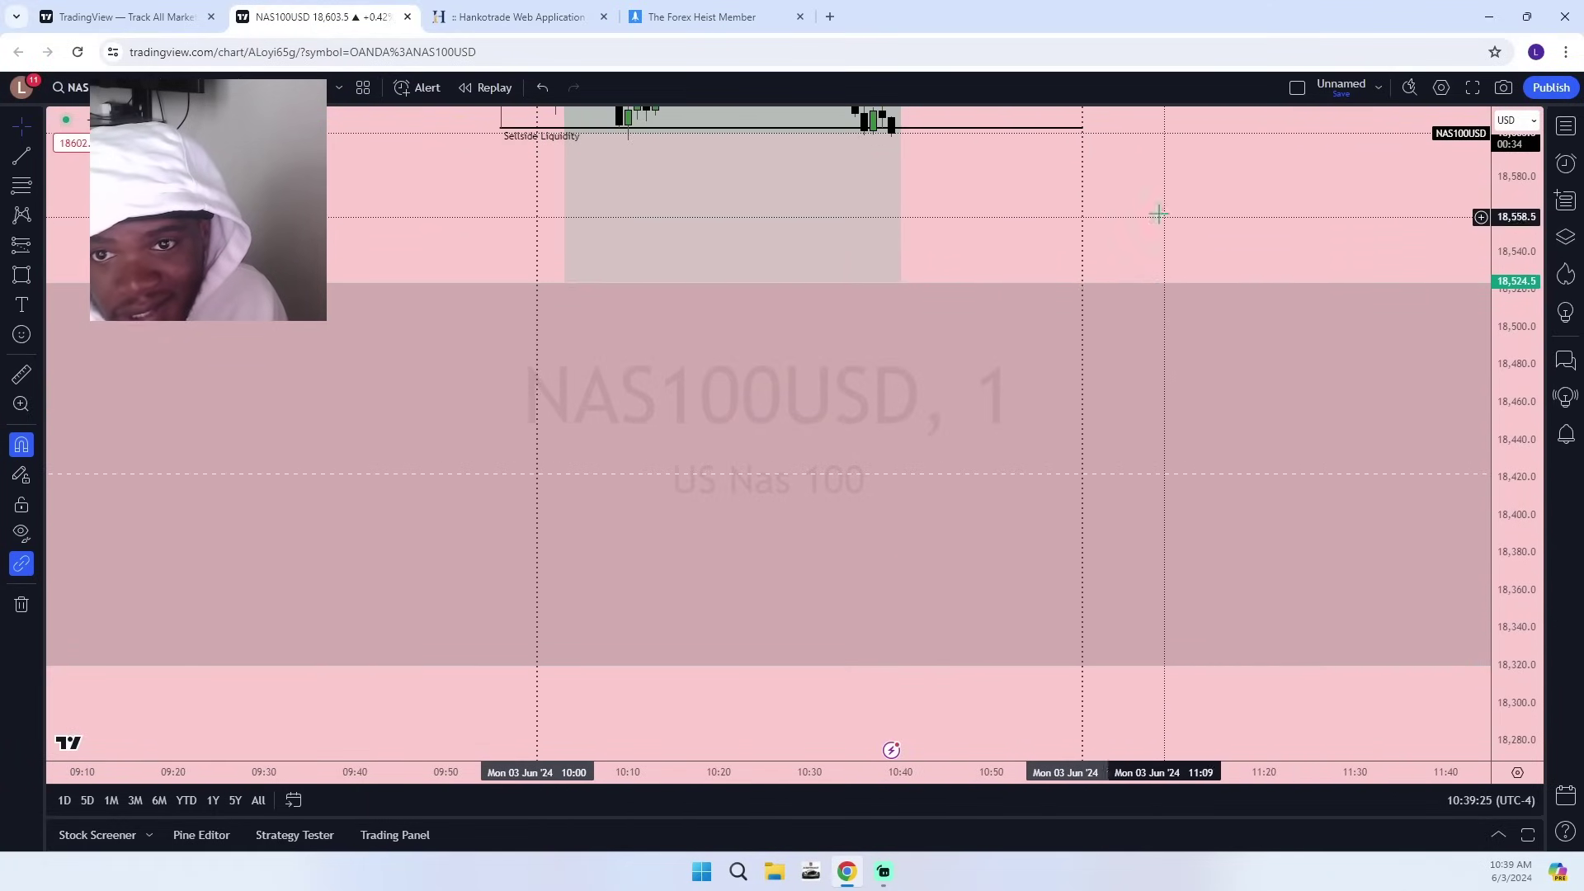
{"action": "left_click_drag", "start_coordinate": [1156, 212], "coordinate": [1497, 474]}
{"action": "left_click_drag", "start_coordinate": [1510, 661], "coordinate": [1507, 363]}
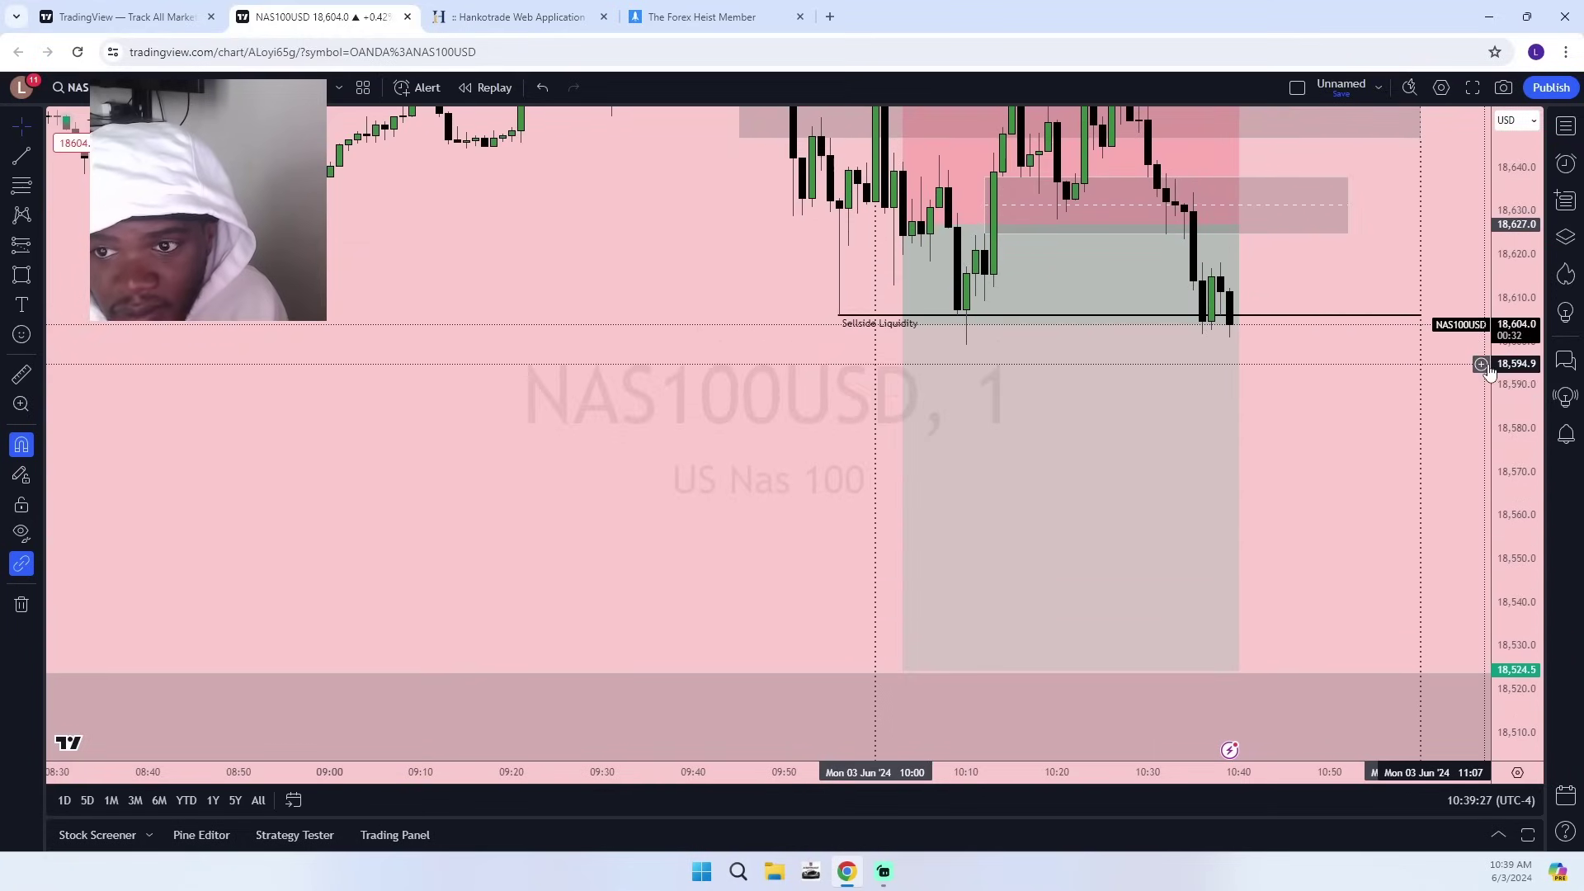
{"action": "scroll", "coordinate": [1466, 394], "scroll_direction": "up", "scroll_amount": 3}
{"action": "left_click_drag", "start_coordinate": [1298, 428], "coordinate": [1284, 495]}
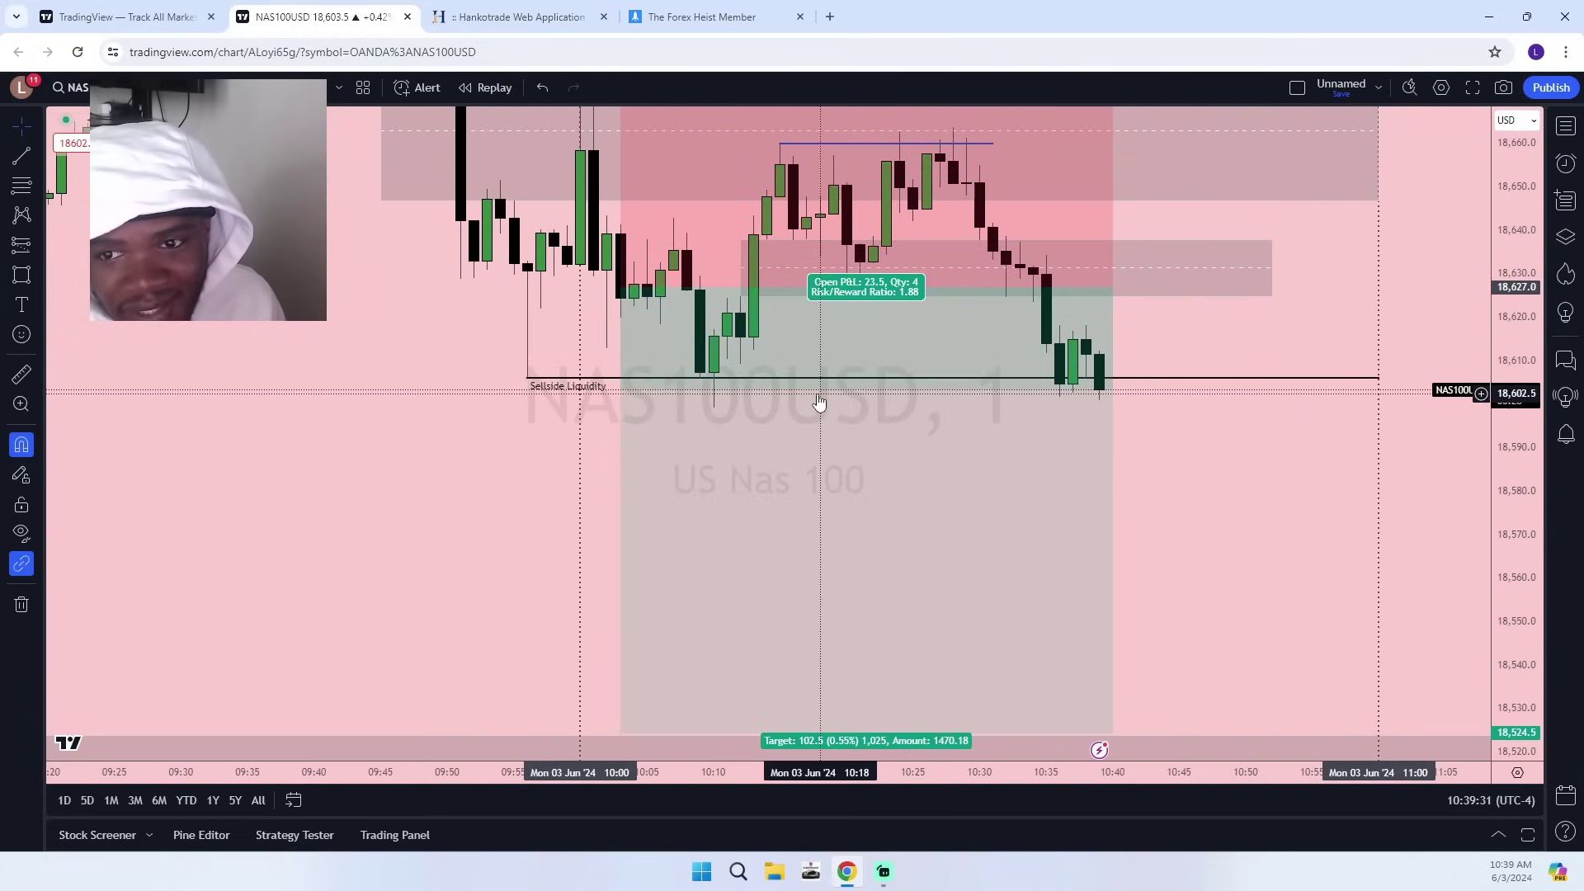
{"action": "left_click_drag", "start_coordinate": [1170, 458], "coordinate": [1142, 440]}
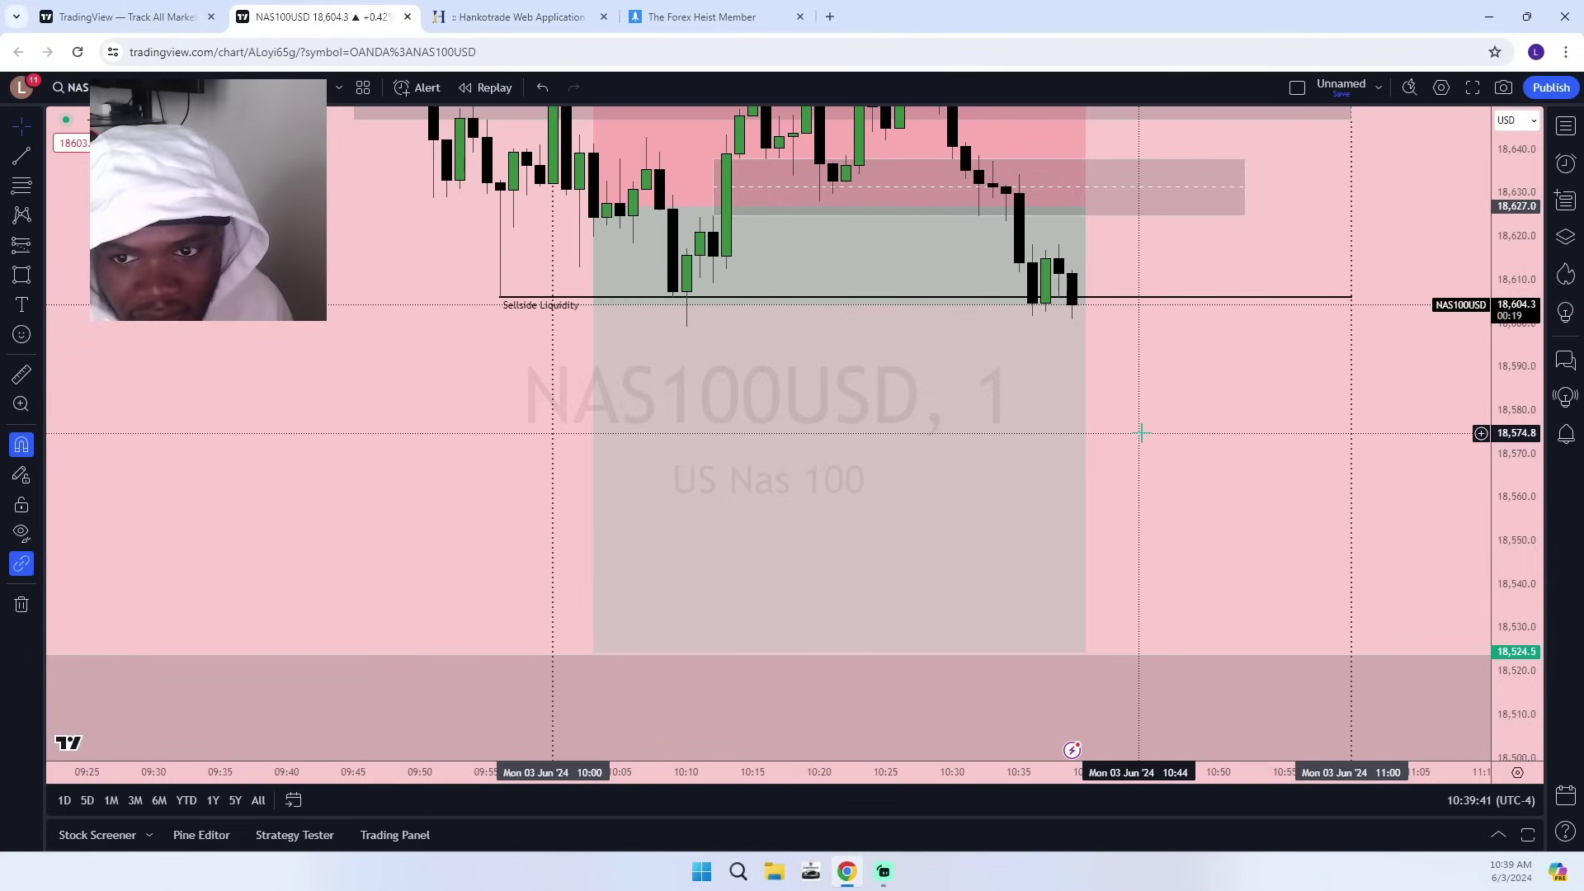
{"action": "scroll", "coordinate": [1310, 504], "scroll_direction": "down", "scroll_amount": 5}
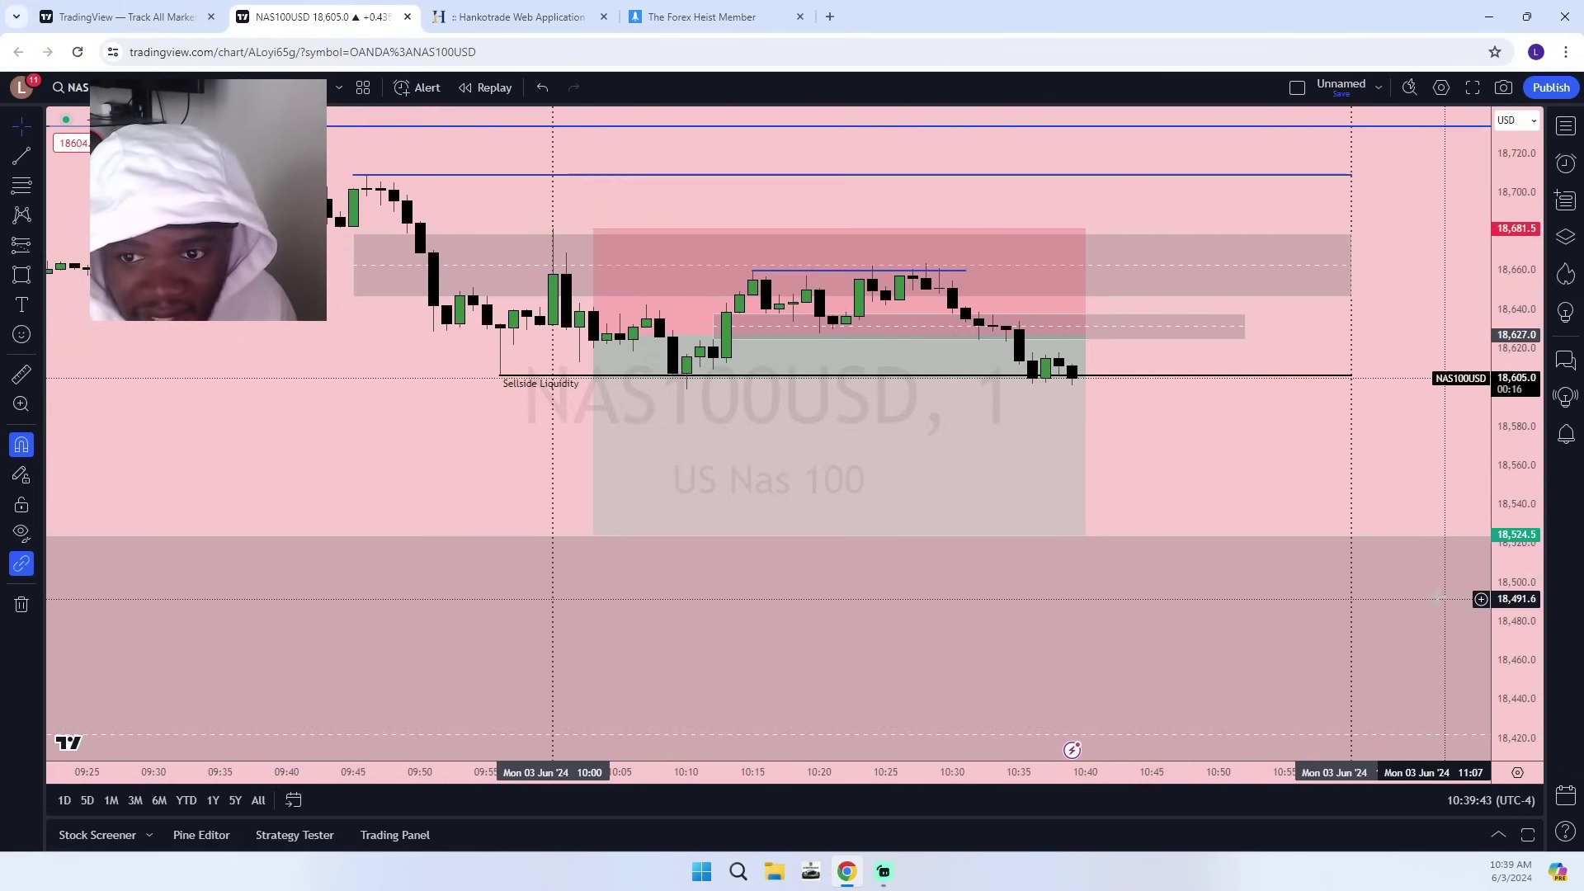
Examine the newest candles at the sellside liquidity line and the distance down to the short position's target.
{"action": "scroll", "coordinate": [1310, 504], "scroll_direction": "up", "scroll_amount": 6}
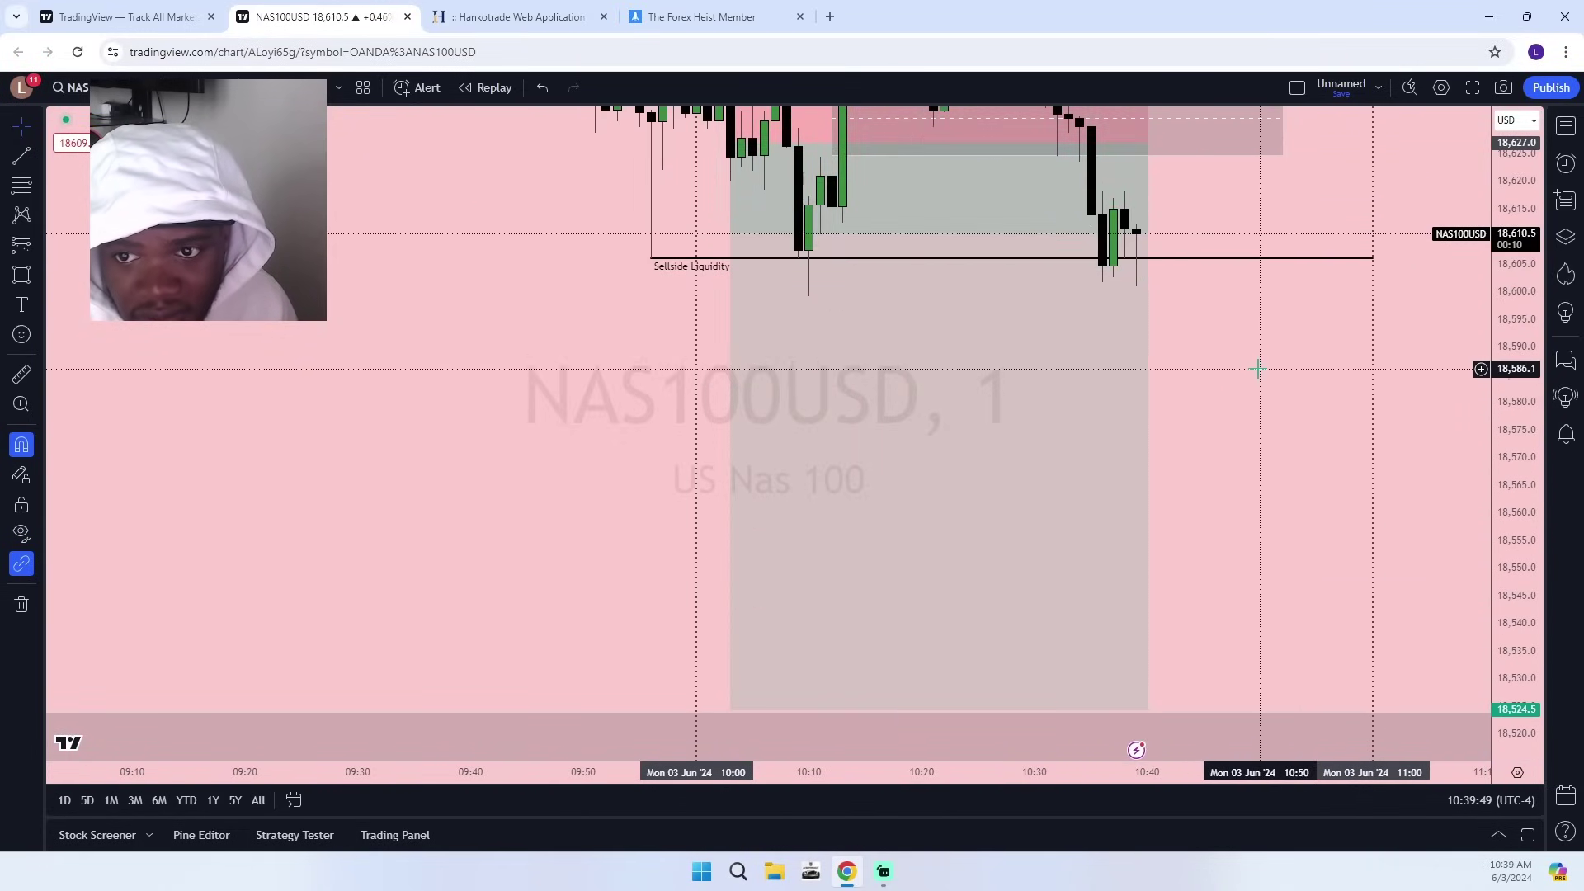
{"action": "left_click_drag", "start_coordinate": [1205, 305], "coordinate": [1189, 415]}
{"action": "left_click_drag", "start_coordinate": [1517, 211], "coordinate": [1403, 330]}
{"action": "left_click_drag", "start_coordinate": [1225, 512], "coordinate": [1222, 439]}
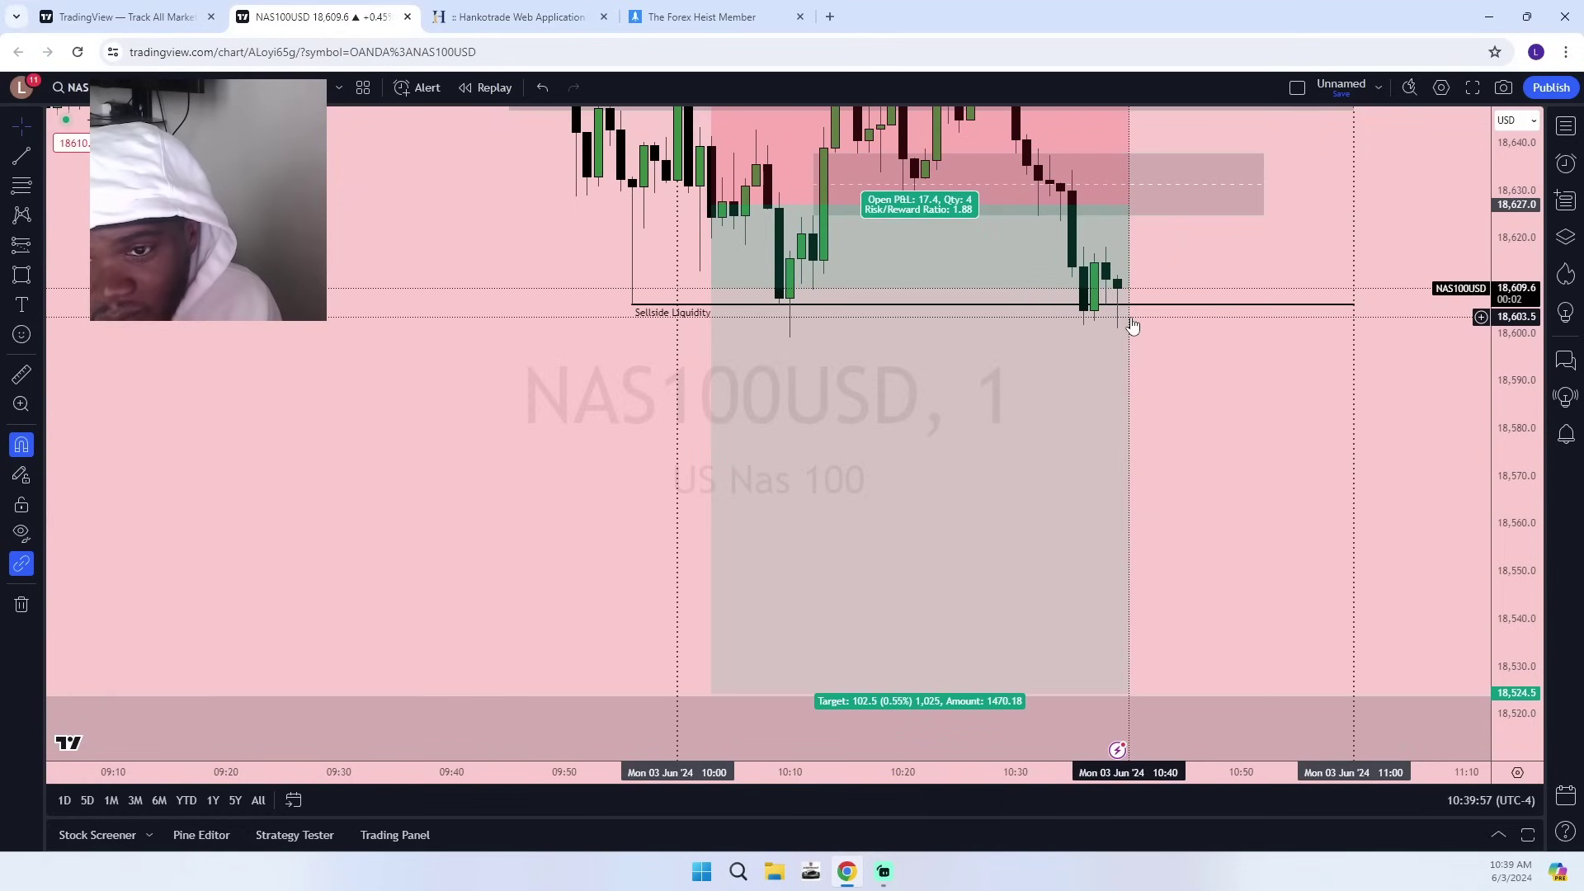
{"action": "scroll", "coordinate": [1229, 603], "scroll_direction": "down", "scroll_amount": 5}
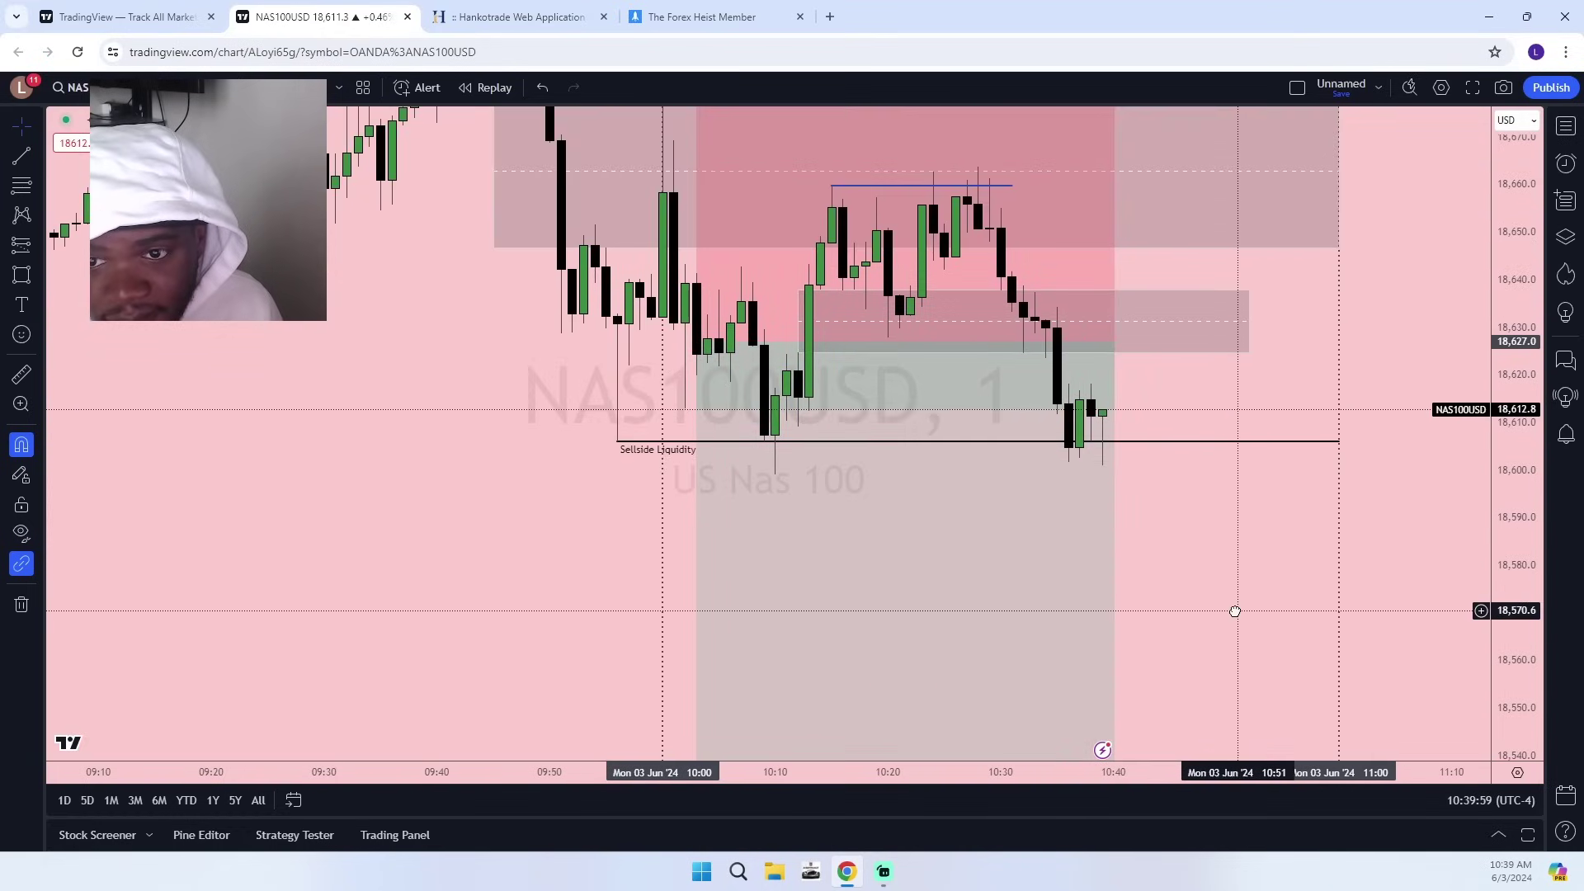
{"action": "scroll", "coordinate": [1362, 541], "scroll_direction": "up", "scroll_amount": 5}
{"action": "left_click_drag", "start_coordinate": [1245, 519], "coordinate": [1256, 414]}
{"action": "left_click_drag", "start_coordinate": [1523, 268], "coordinate": [1493, 382]}
Check the open NASUSD.HKT sell trade's profit in Hankotrade and return to the NAS100USD chart in TradingView.
{"action": "key", "text": "ctrl+Tab"}
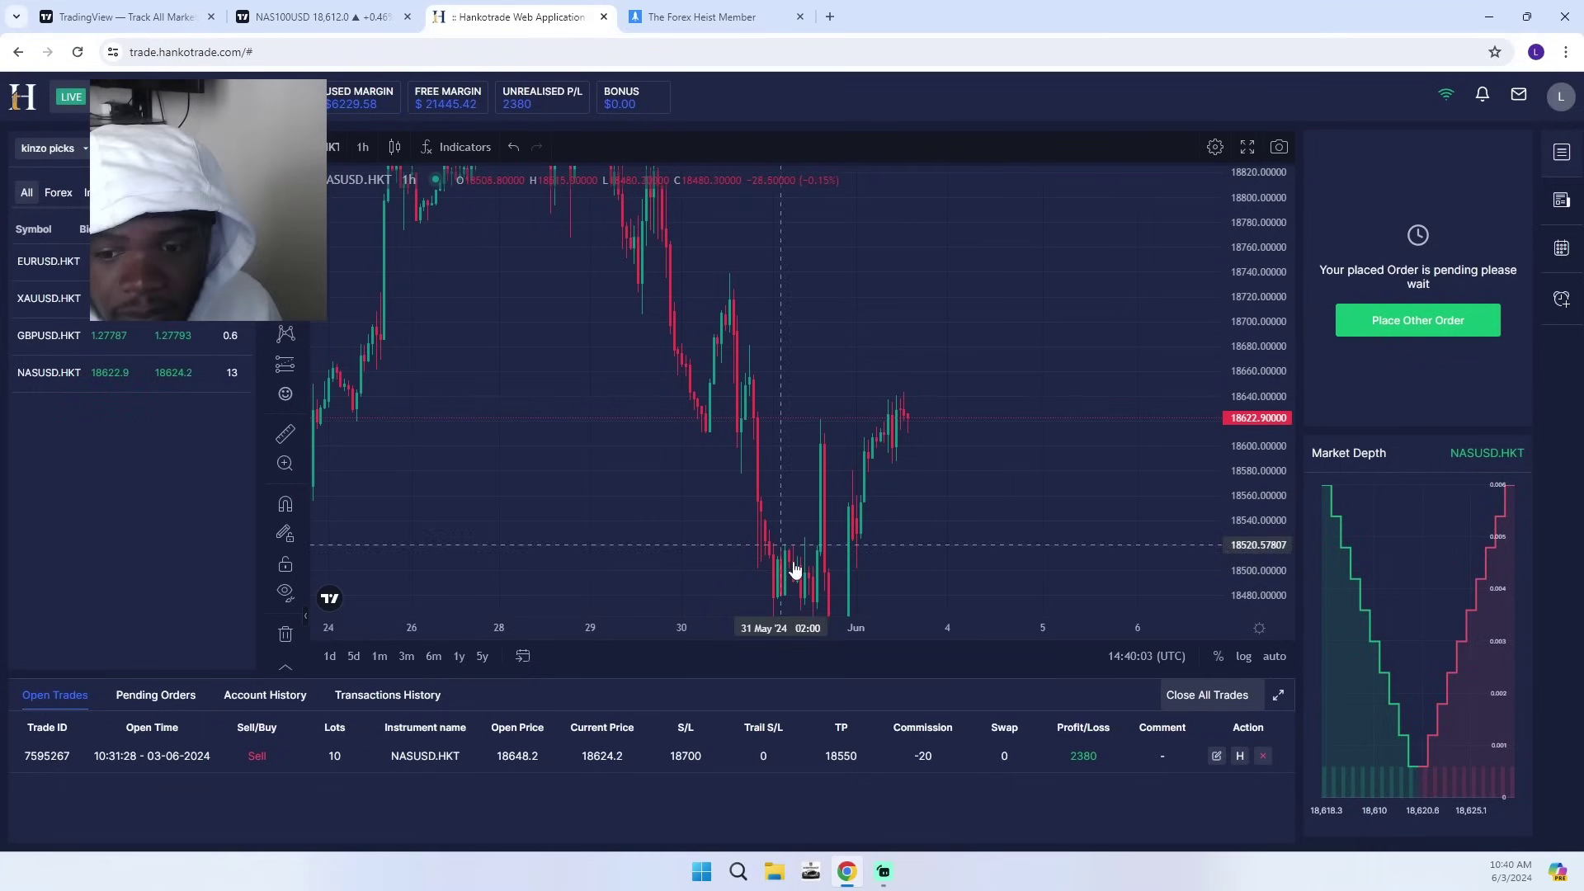
{"action": "left_click", "coordinate": [359, 9]}
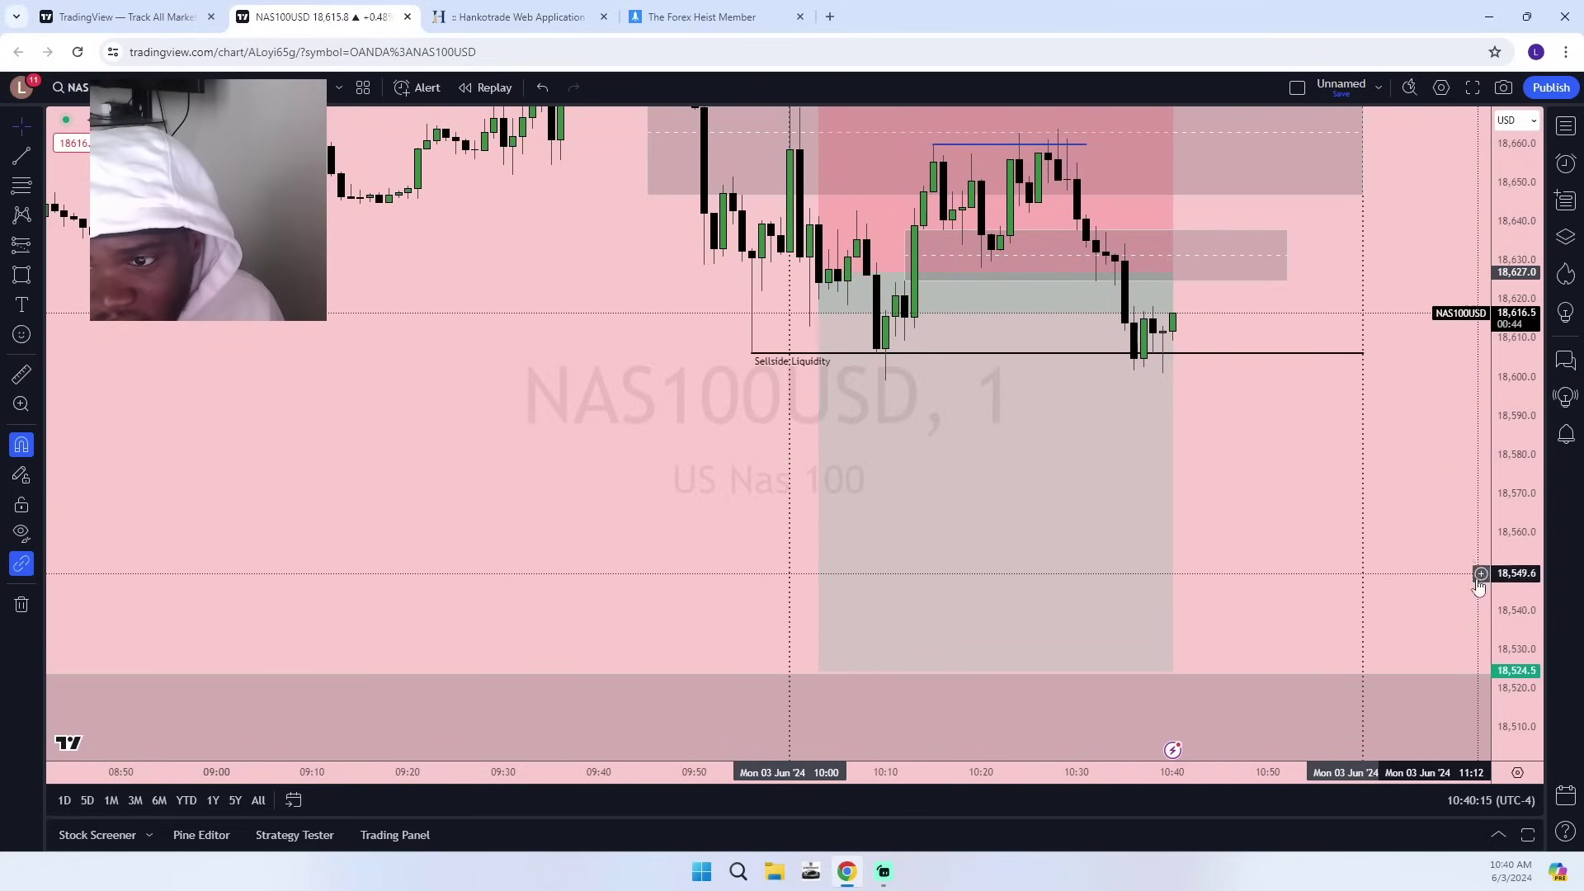
{"action": "left_click_drag", "start_coordinate": [1501, 595], "coordinate": [1501, 561]}
{"action": "scroll", "coordinate": [1372, 537], "scroll_direction": "up", "scroll_amount": 3}
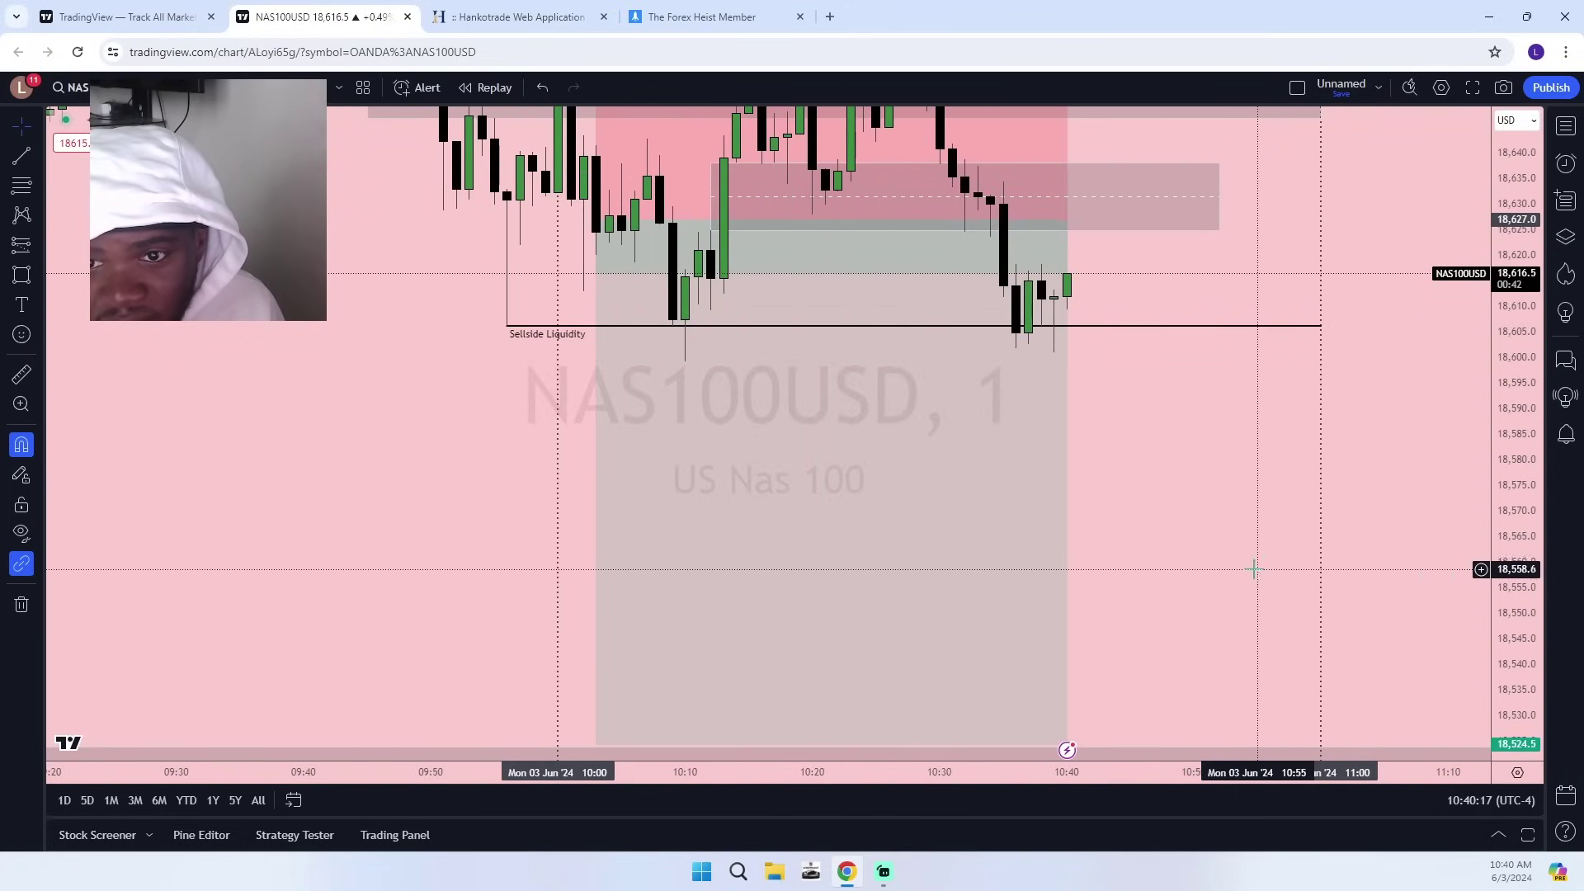
Examine the newest candle's position between the sellside liquidity line and the small gray zone near the short entry.
{"action": "scroll", "coordinate": [1246, 570], "scroll_direction": "down", "scroll_amount": 6}
{"action": "scroll", "coordinate": [1265, 563], "scroll_direction": "up", "scroll_amount": 6}
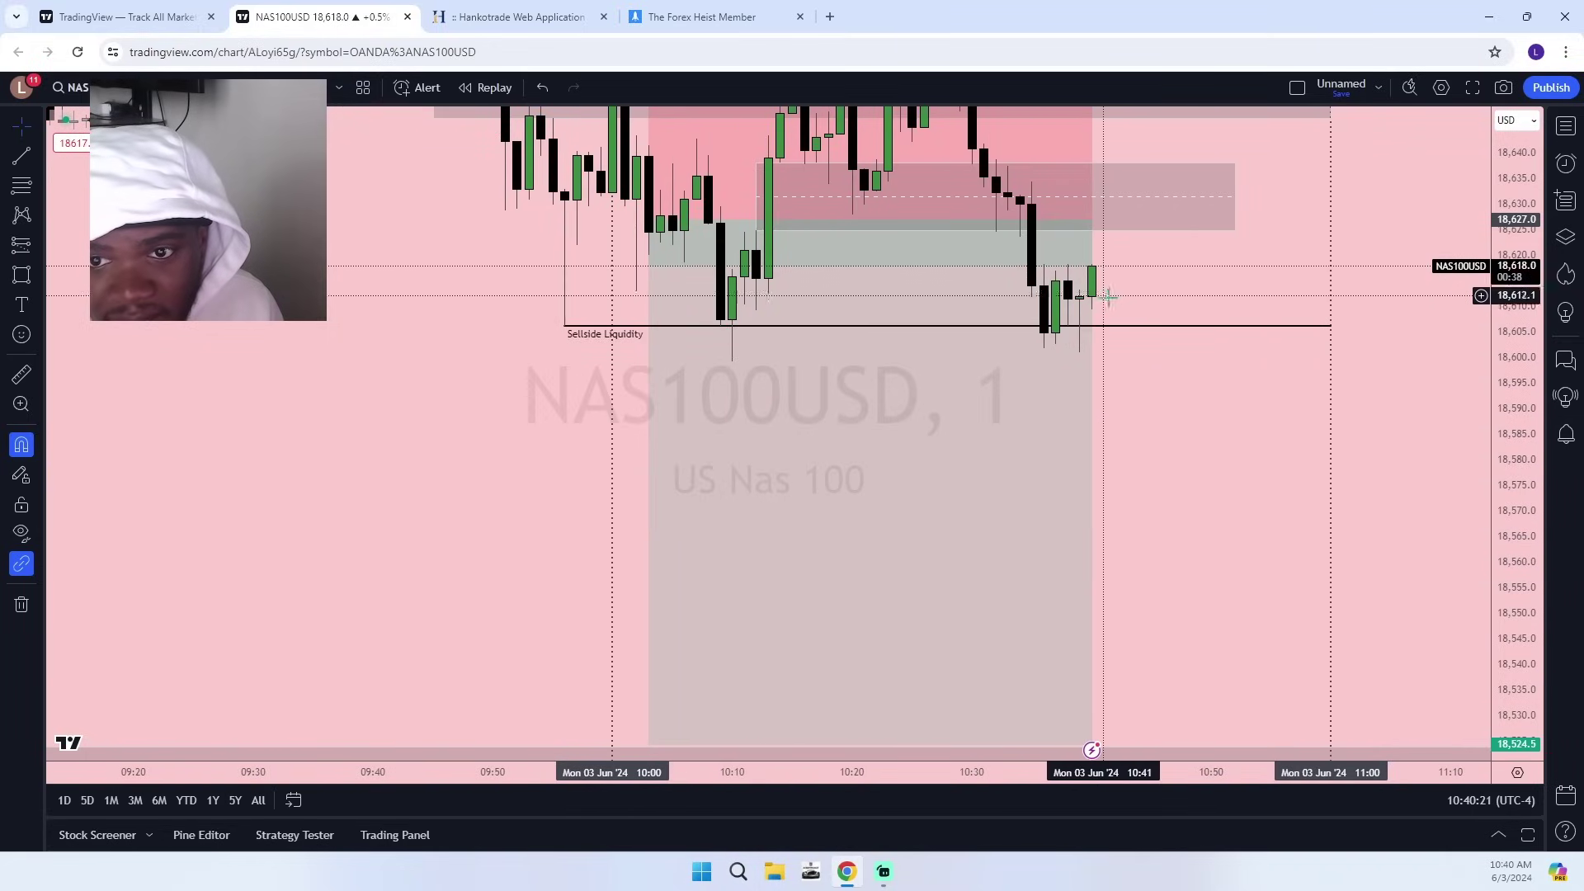
{"action": "scroll", "coordinate": [1164, 367], "scroll_direction": "up", "scroll_amount": 1}
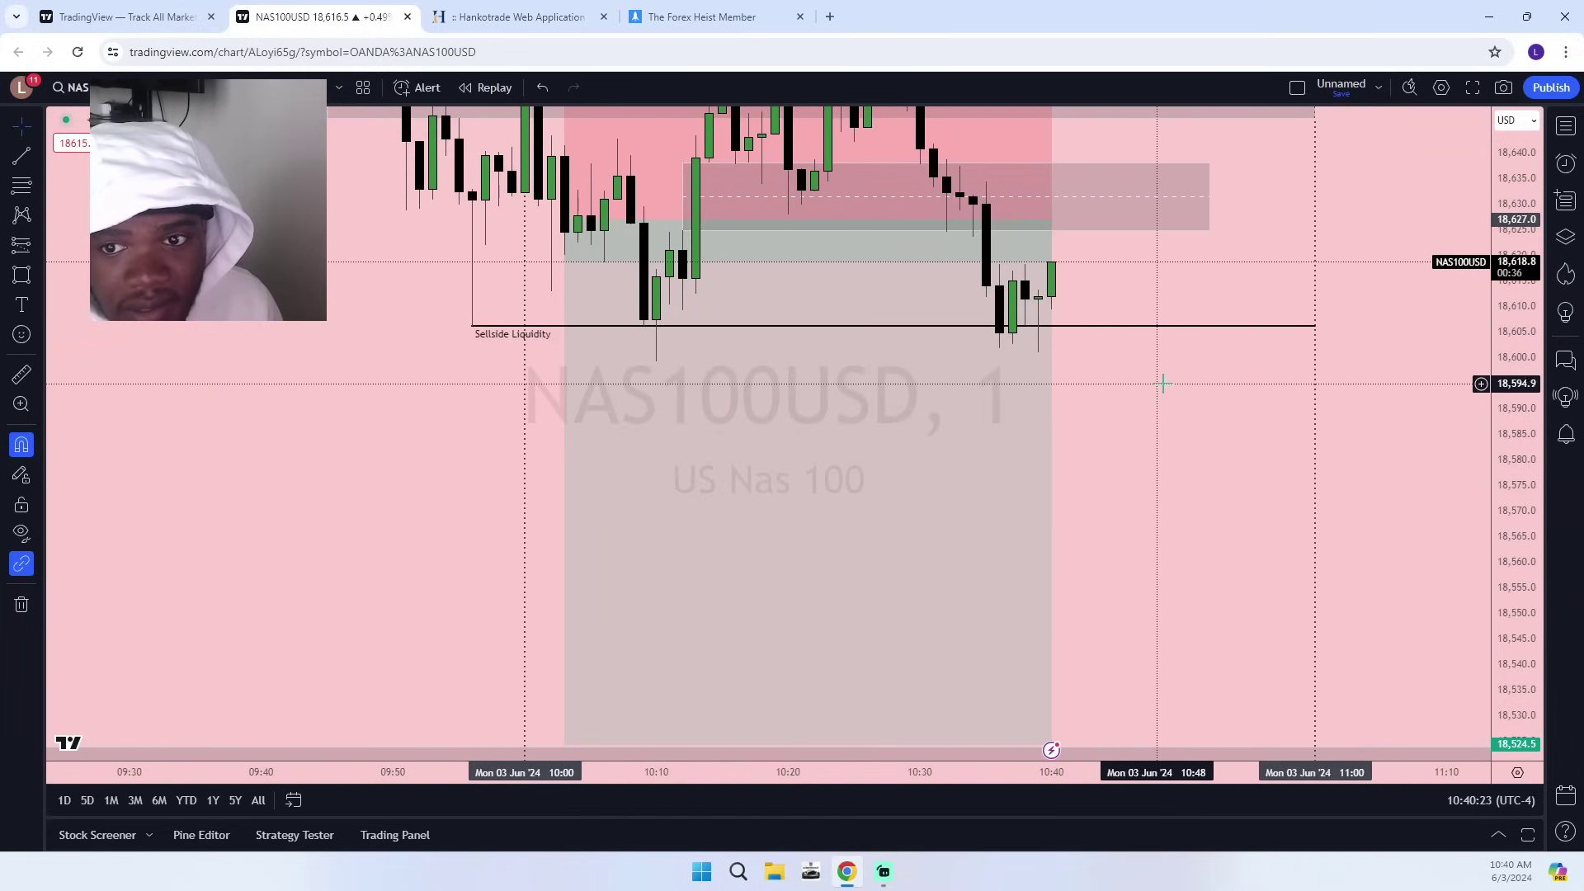
{"action": "left_click_drag", "start_coordinate": [1143, 444], "coordinate": [1128, 558]}
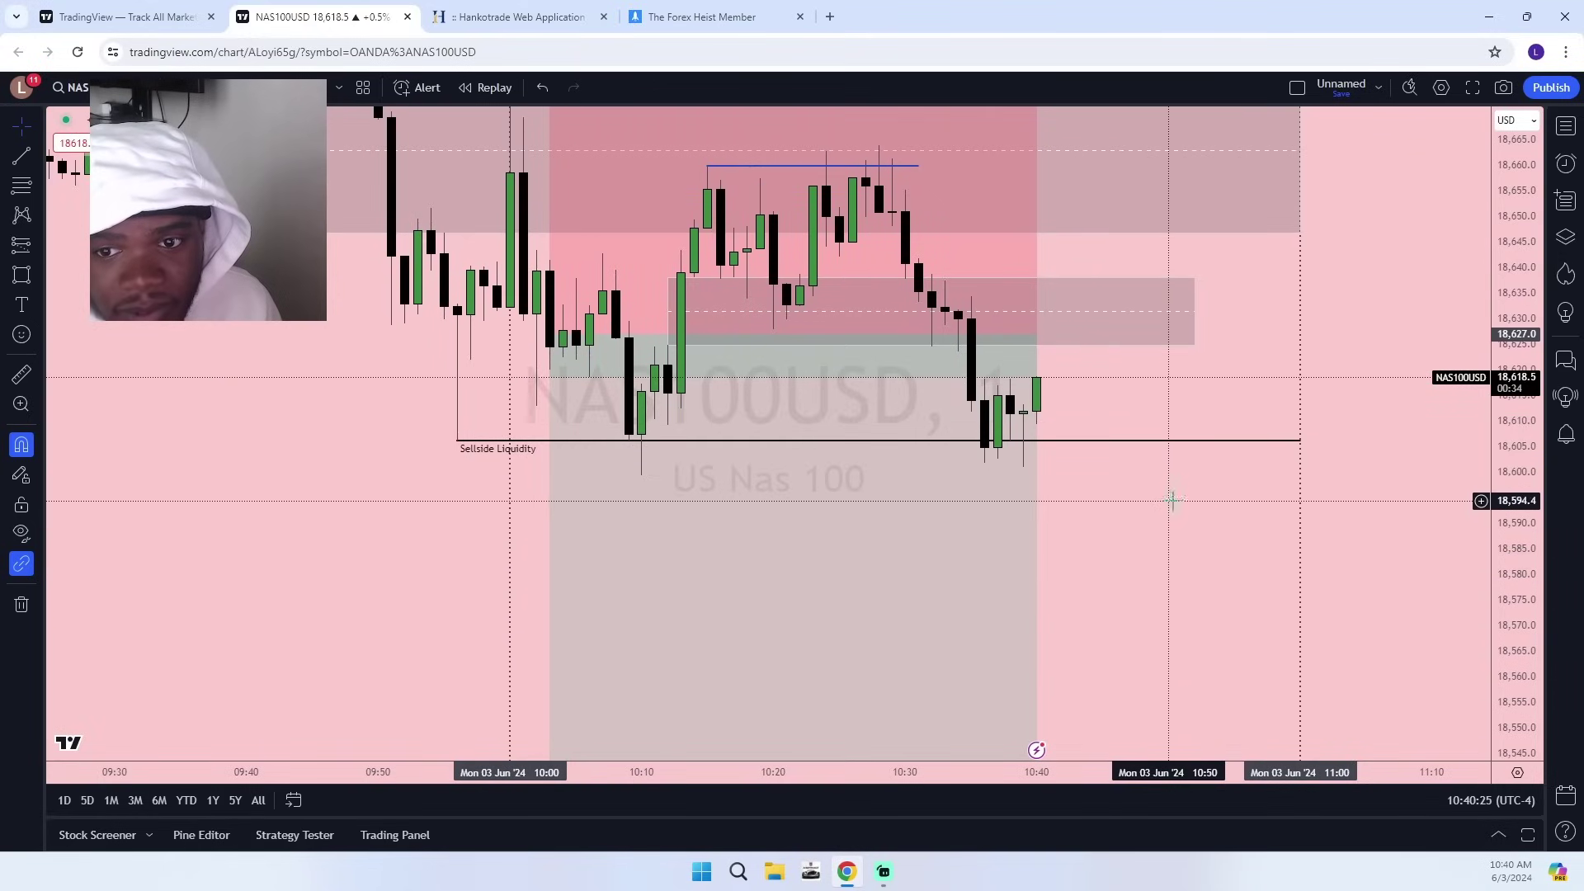
{"action": "scroll", "coordinate": [1287, 528], "scroll_direction": "down", "scroll_amount": 5}
{"action": "scroll", "coordinate": [1361, 528], "scroll_direction": "up", "scroll_amount": 4}
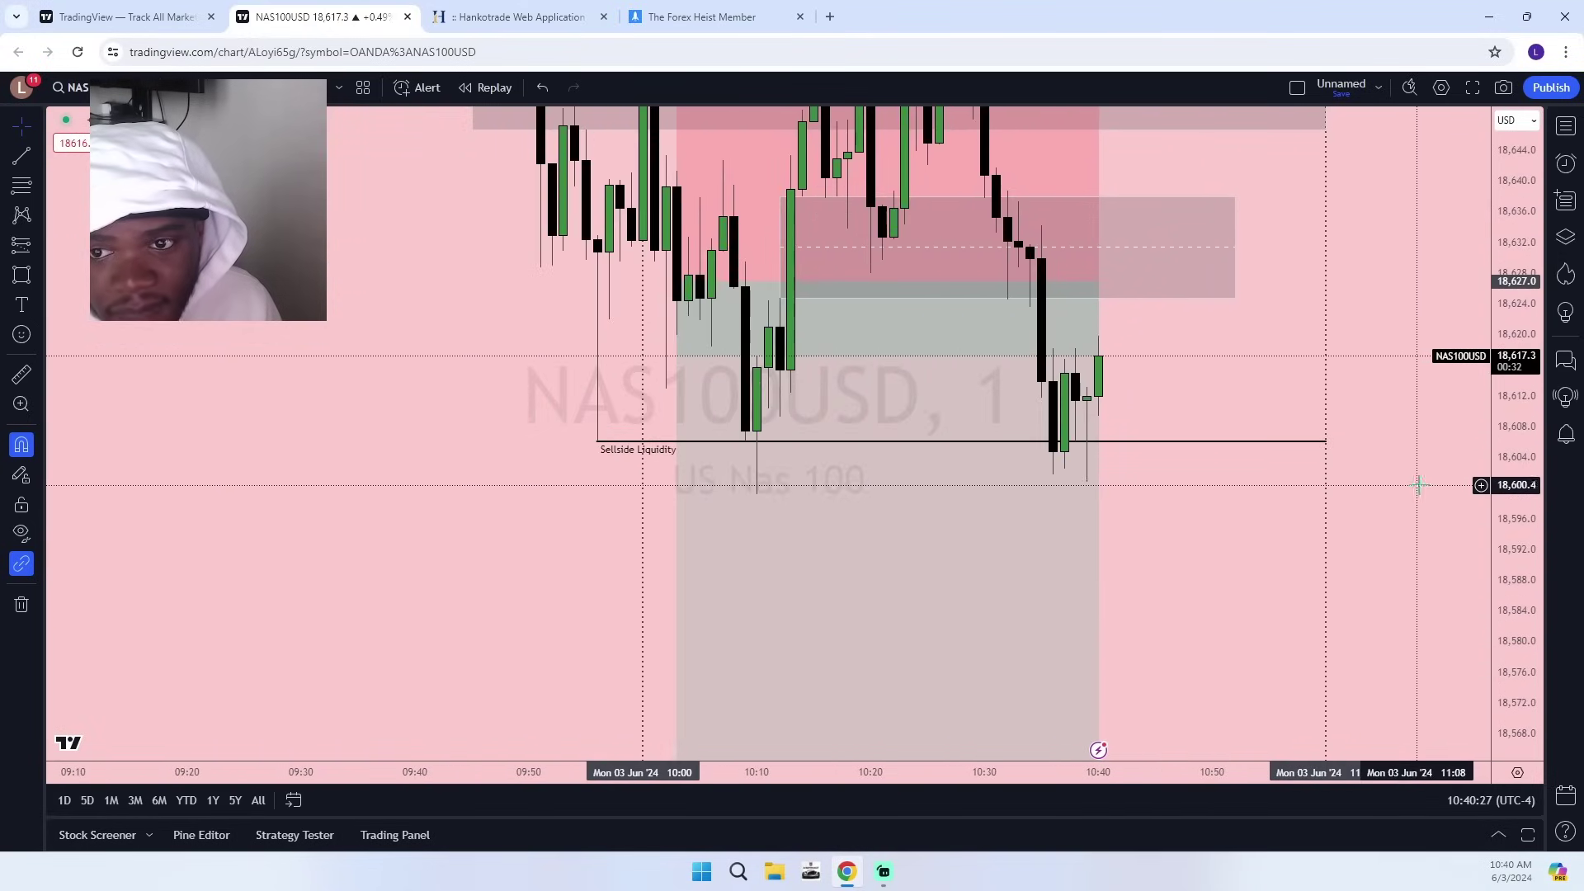
{"action": "scroll", "coordinate": [1405, 504], "scroll_direction": "up", "scroll_amount": 2}
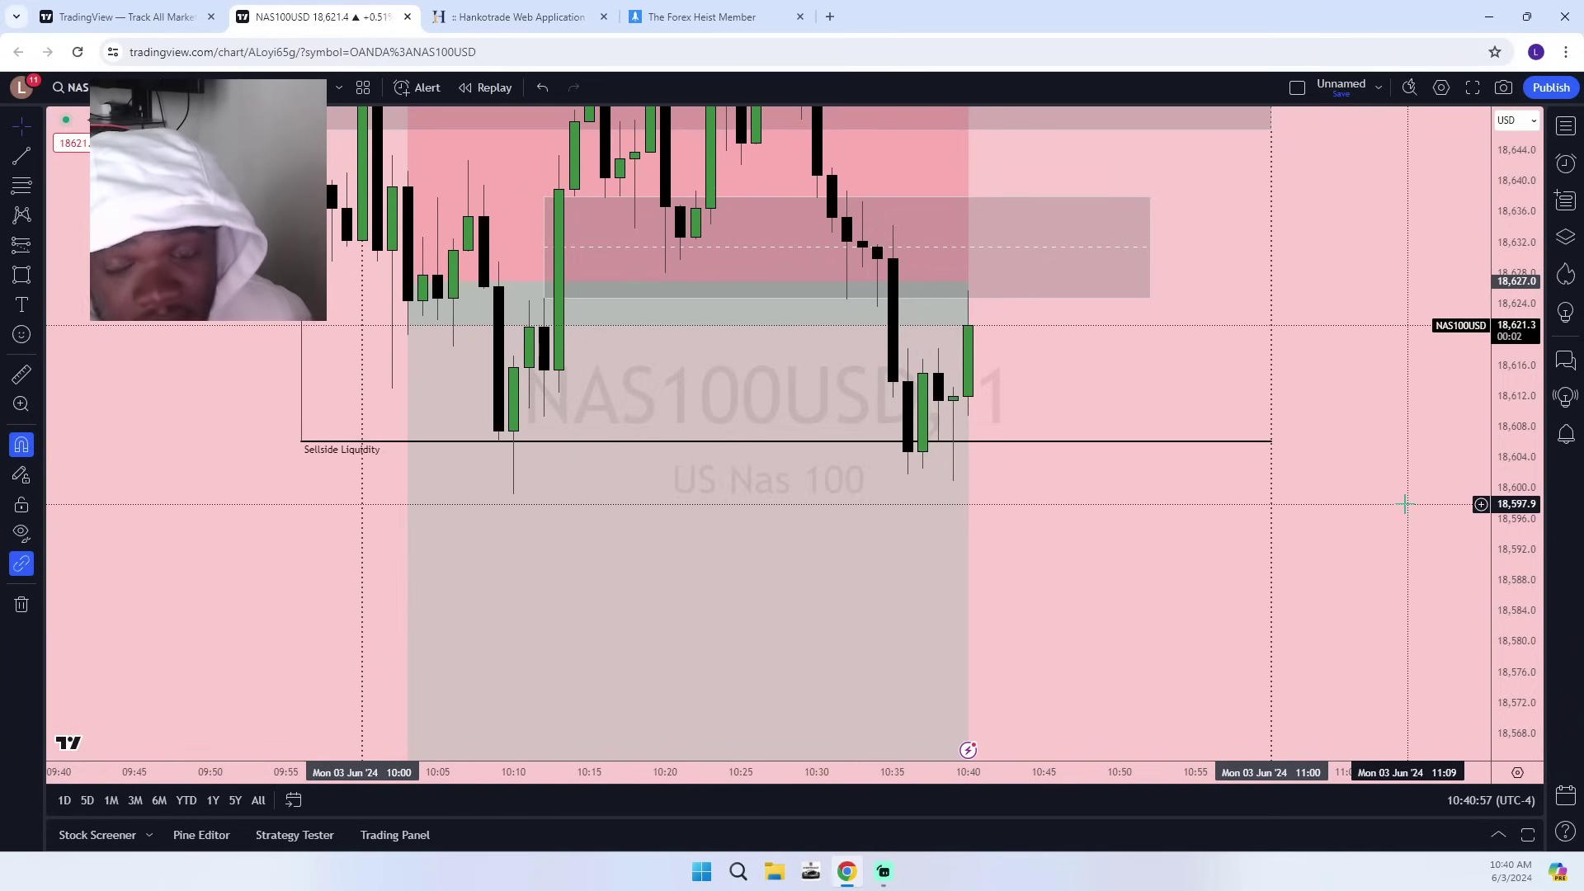
Compare the 10:40 candle with both gray zones and the wider price swing of the morning.
{"action": "scroll", "coordinate": [1224, 330], "scroll_direction": "down", "scroll_amount": 8}
{"action": "scroll", "coordinate": [1263, 350], "scroll_direction": "up", "scroll_amount": 7}
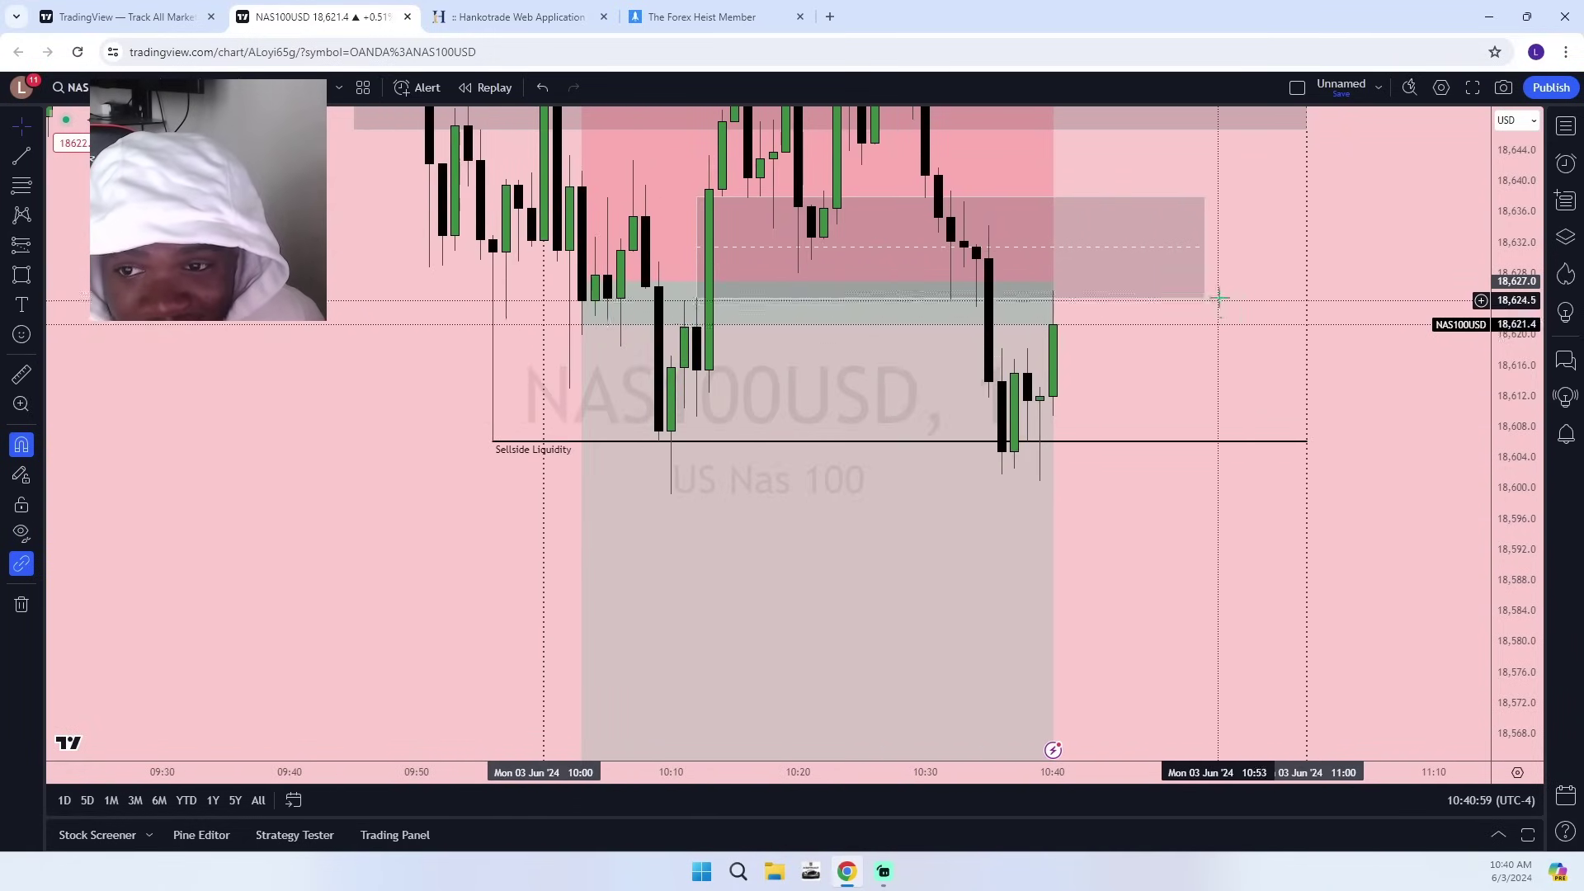
{"action": "scroll", "coordinate": [1411, 527], "scroll_direction": "down", "scroll_amount": 5}
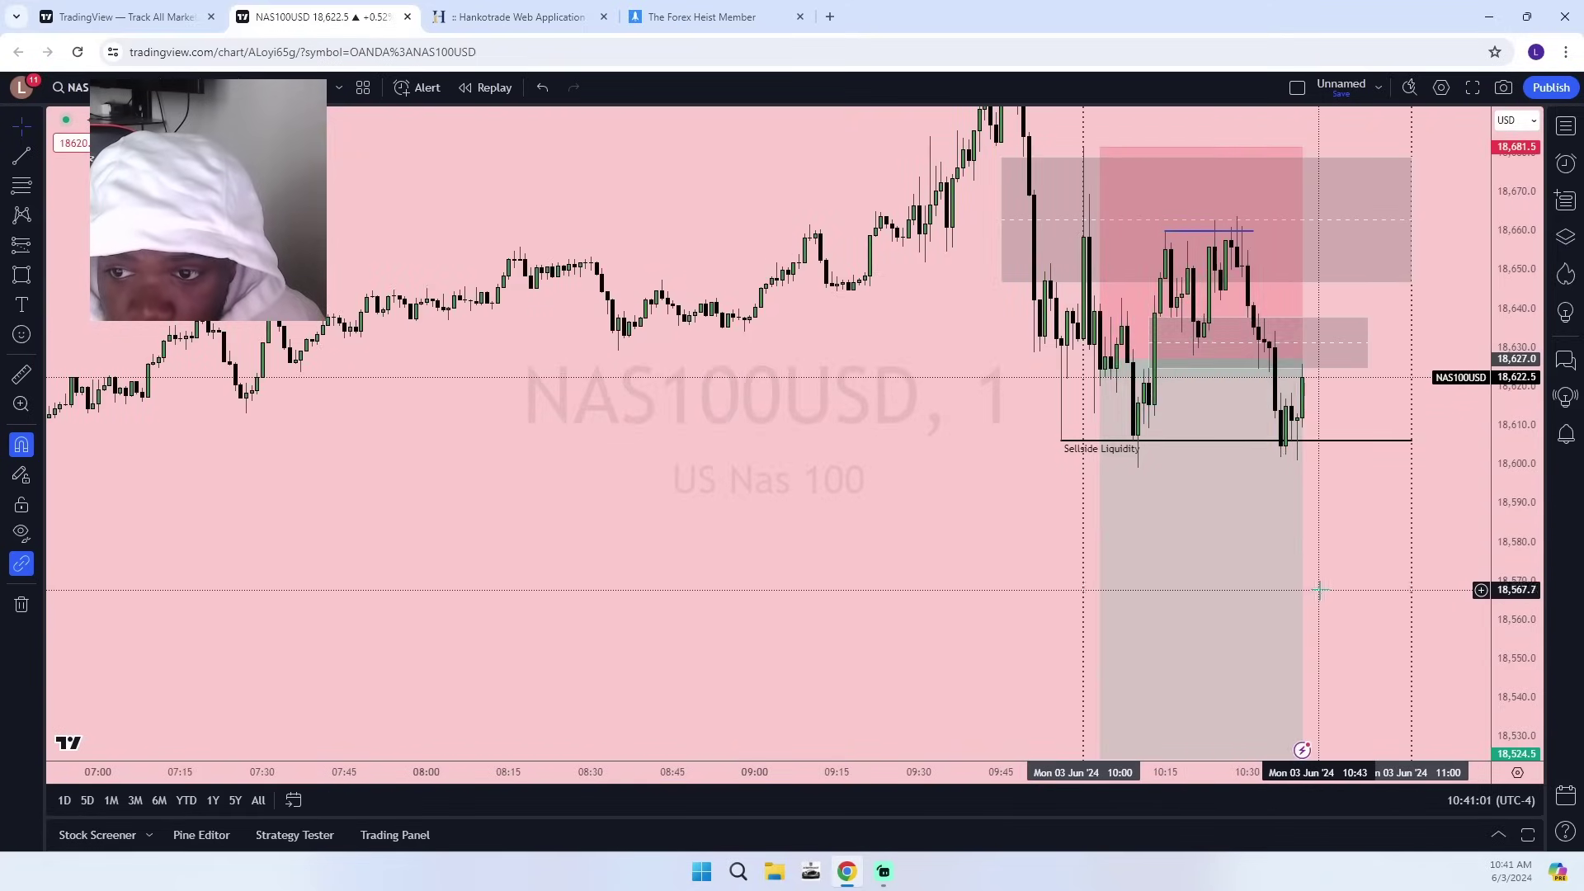
{"action": "scroll", "coordinate": [1318, 589], "scroll_direction": "up", "scroll_amount": 2}
{"action": "scroll", "coordinate": [1320, 587], "scroll_direction": "up", "scroll_amount": 2}
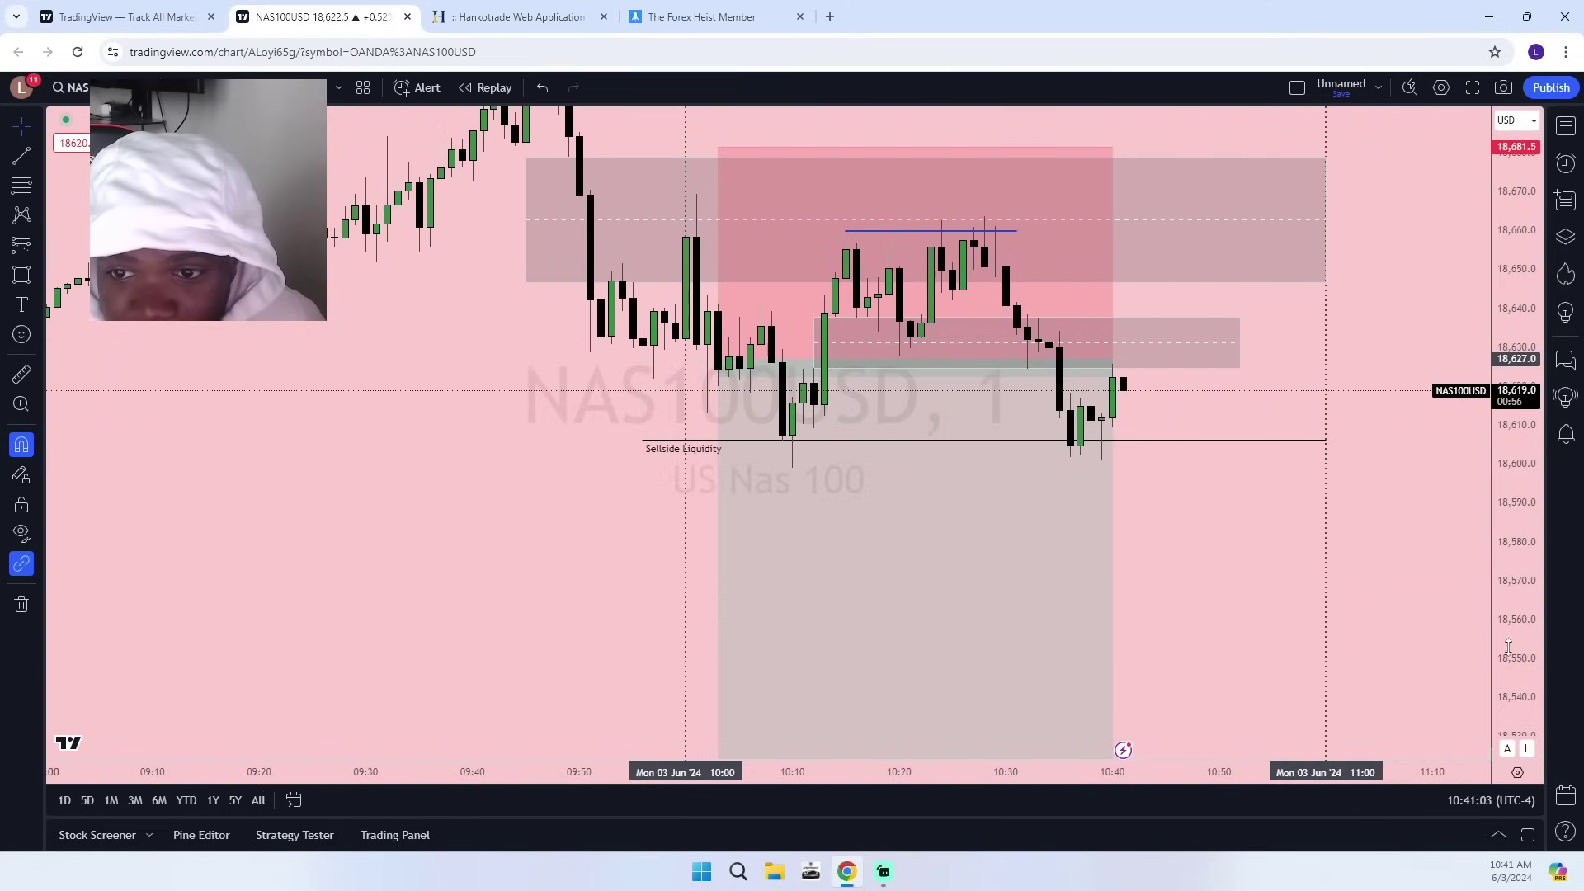
Extend the end of the small gray zone near the short entry to the 11:00 vertical line.
{"action": "left_click_drag", "start_coordinate": [1530, 663], "coordinate": [1452, 346]}
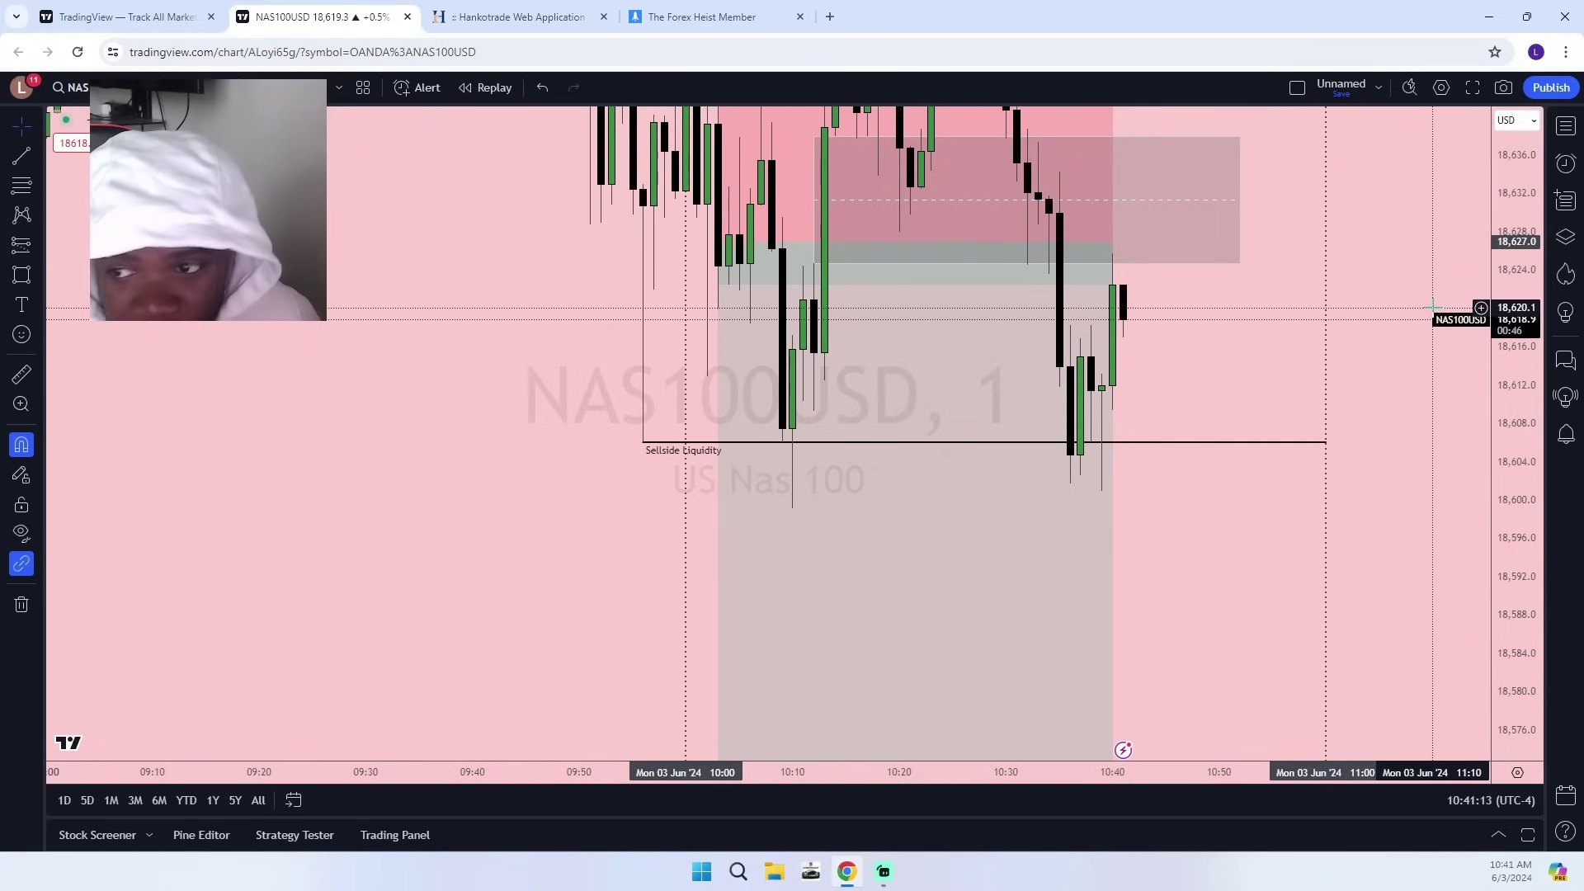
{"action": "left_click_drag", "start_coordinate": [1507, 223], "coordinate": [1504, 252]}
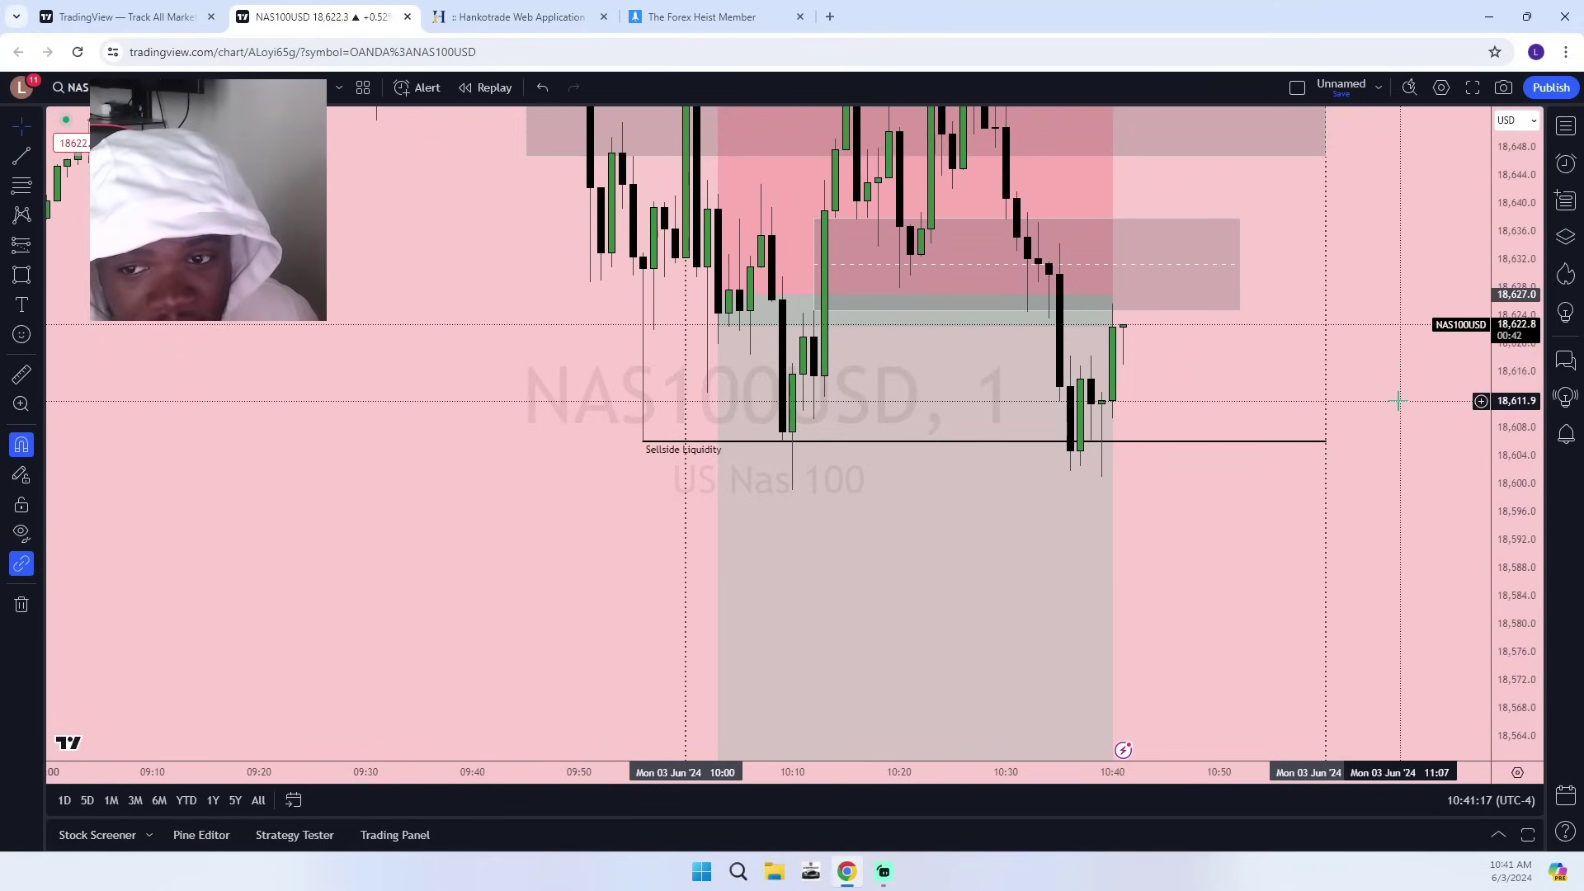
{"action": "left_click", "coordinate": [1241, 264]}
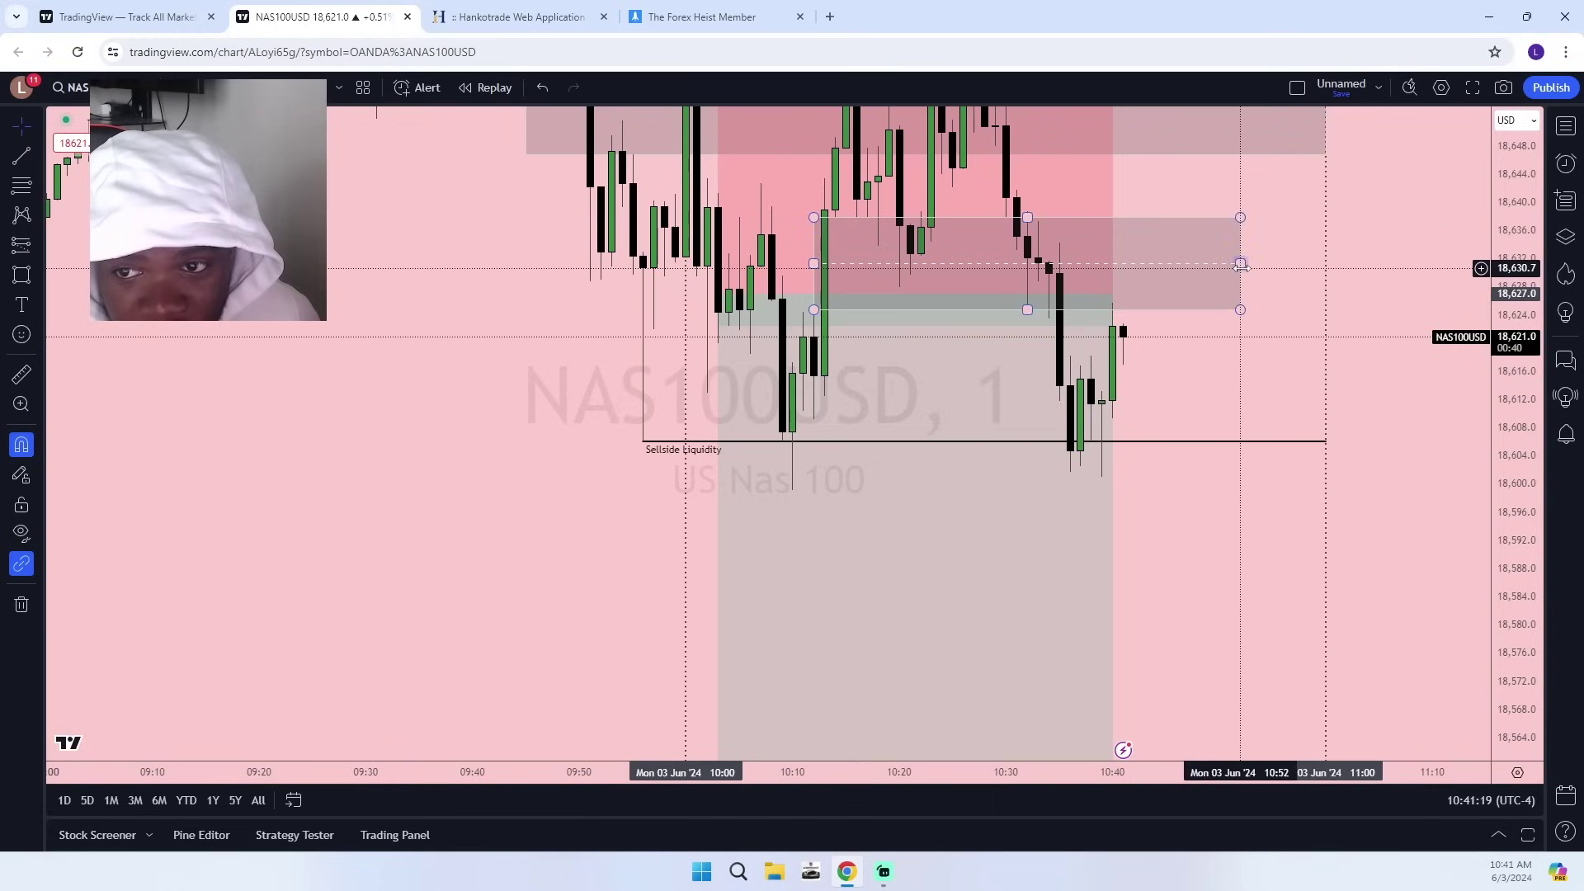
{"action": "left_click_drag", "start_coordinate": [1242, 265], "coordinate": [1326, 292]}
{"action": "left_click", "coordinate": [1199, 379]}
Examine price at the extended gray zone relative to the short entry, its stop and the large zone below the target.
{"action": "scroll", "coordinate": [1201, 379], "scroll_direction": "down", "scroll_amount": 4}
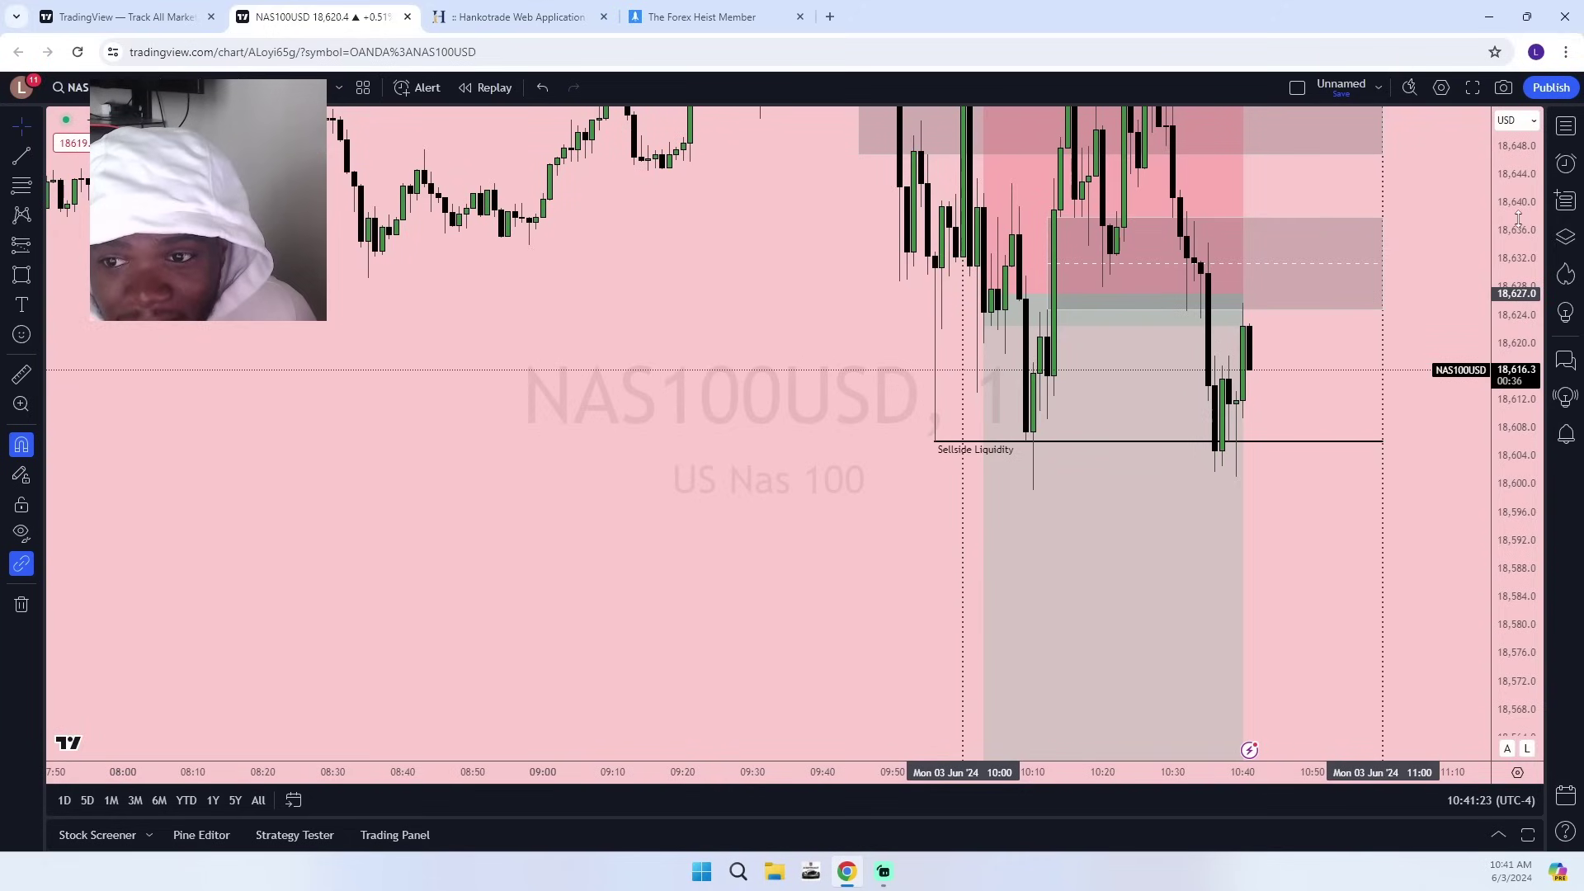
{"action": "scroll", "coordinate": [1320, 395], "scroll_direction": "up", "scroll_amount": 3}
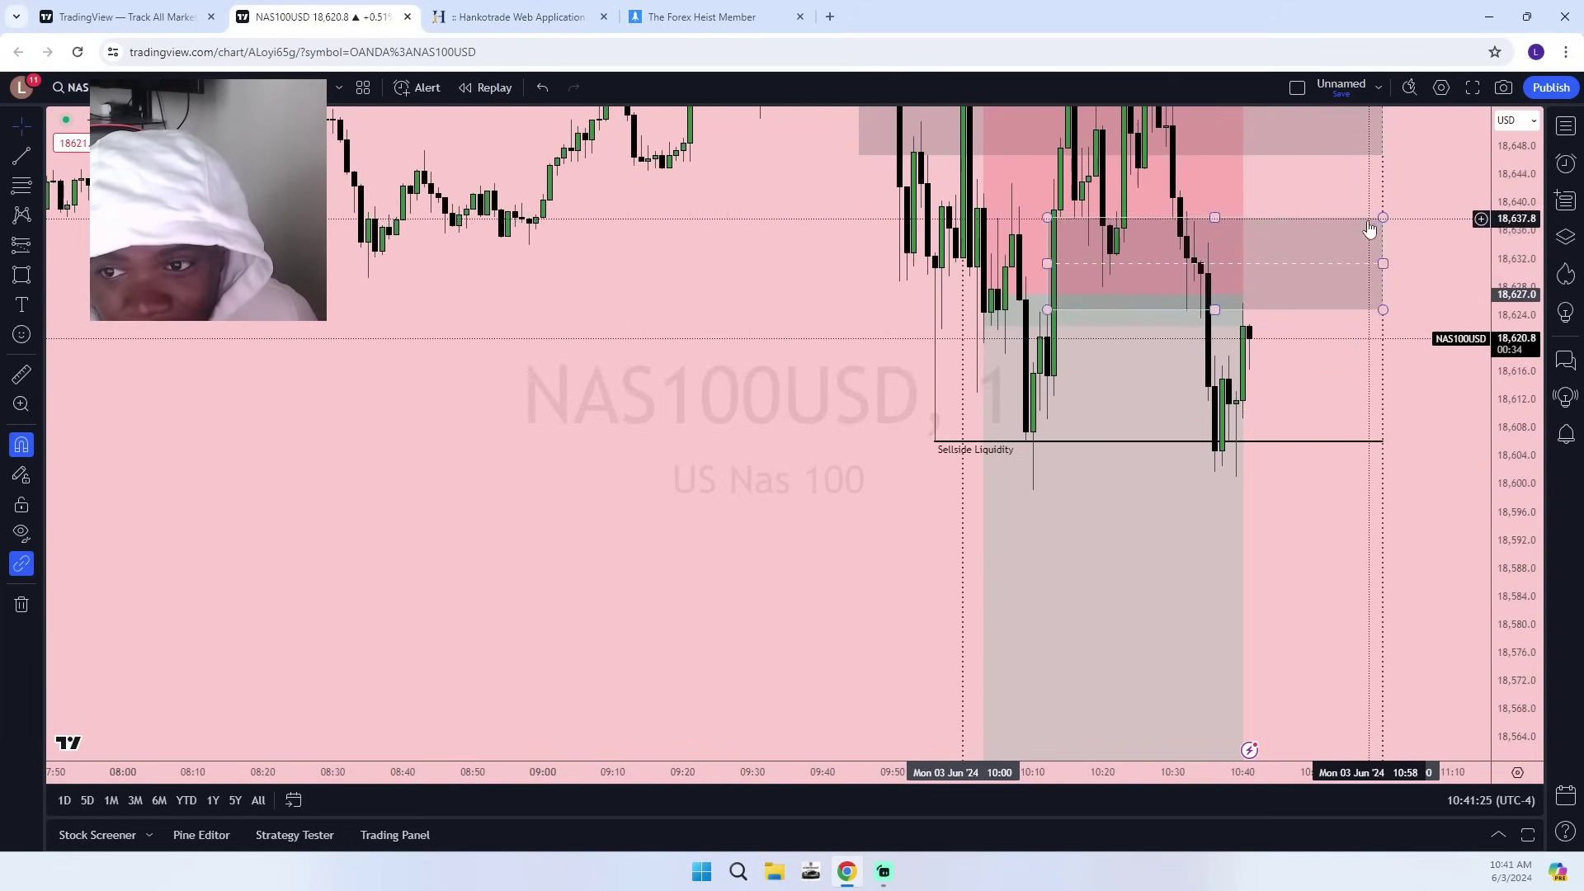
{"action": "left_click_drag", "start_coordinate": [1298, 391], "coordinate": [1204, 499]}
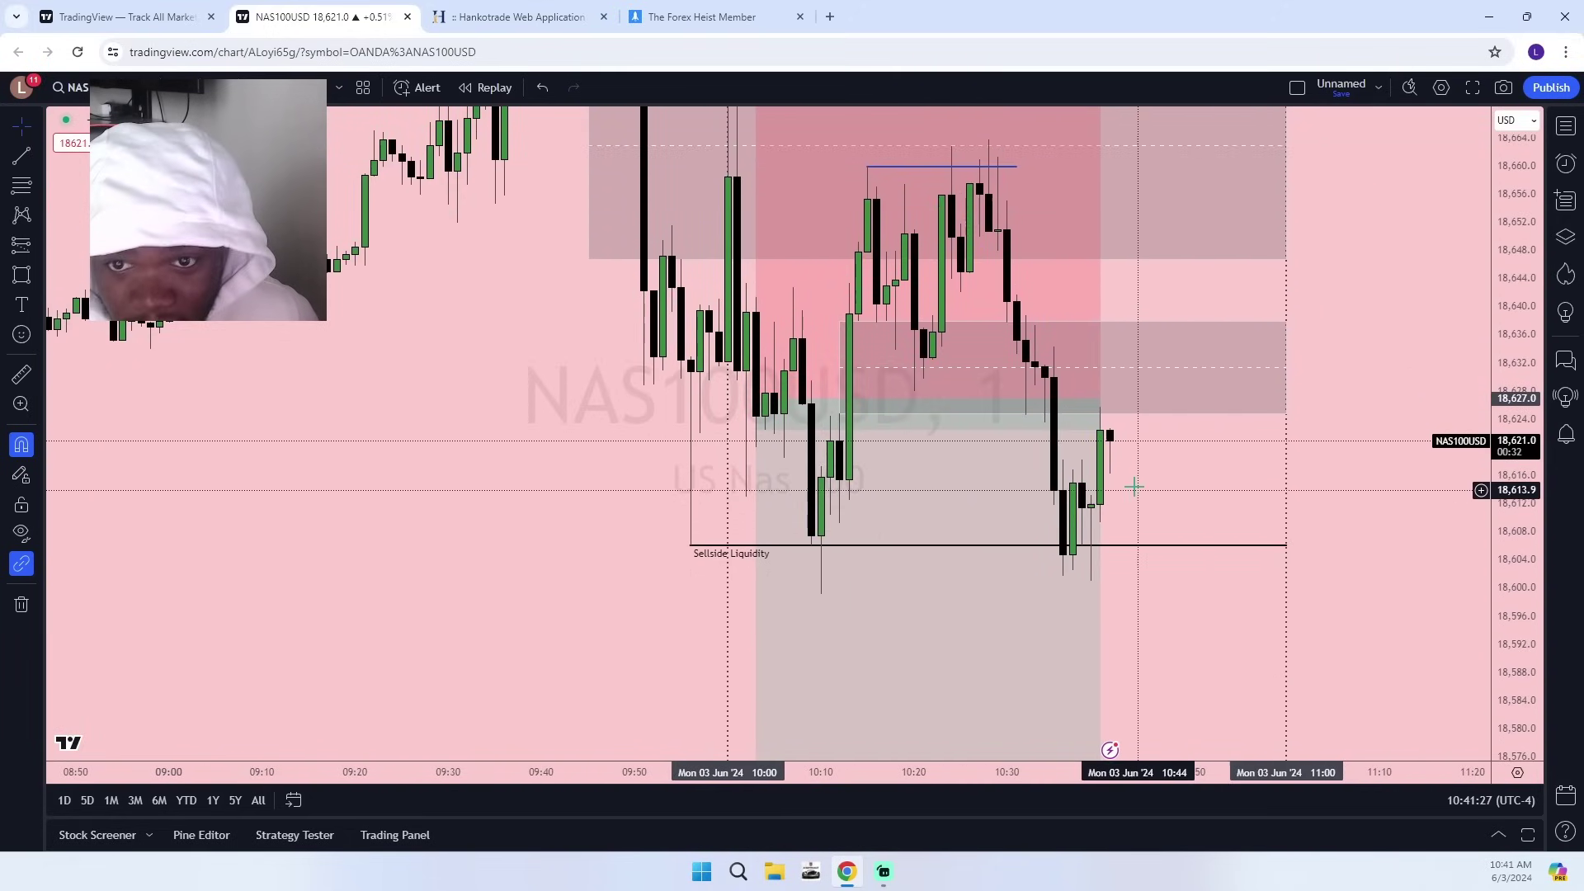
{"action": "left_click", "coordinate": [1565, 126]}
{"action": "left_click", "coordinate": [1566, 125]}
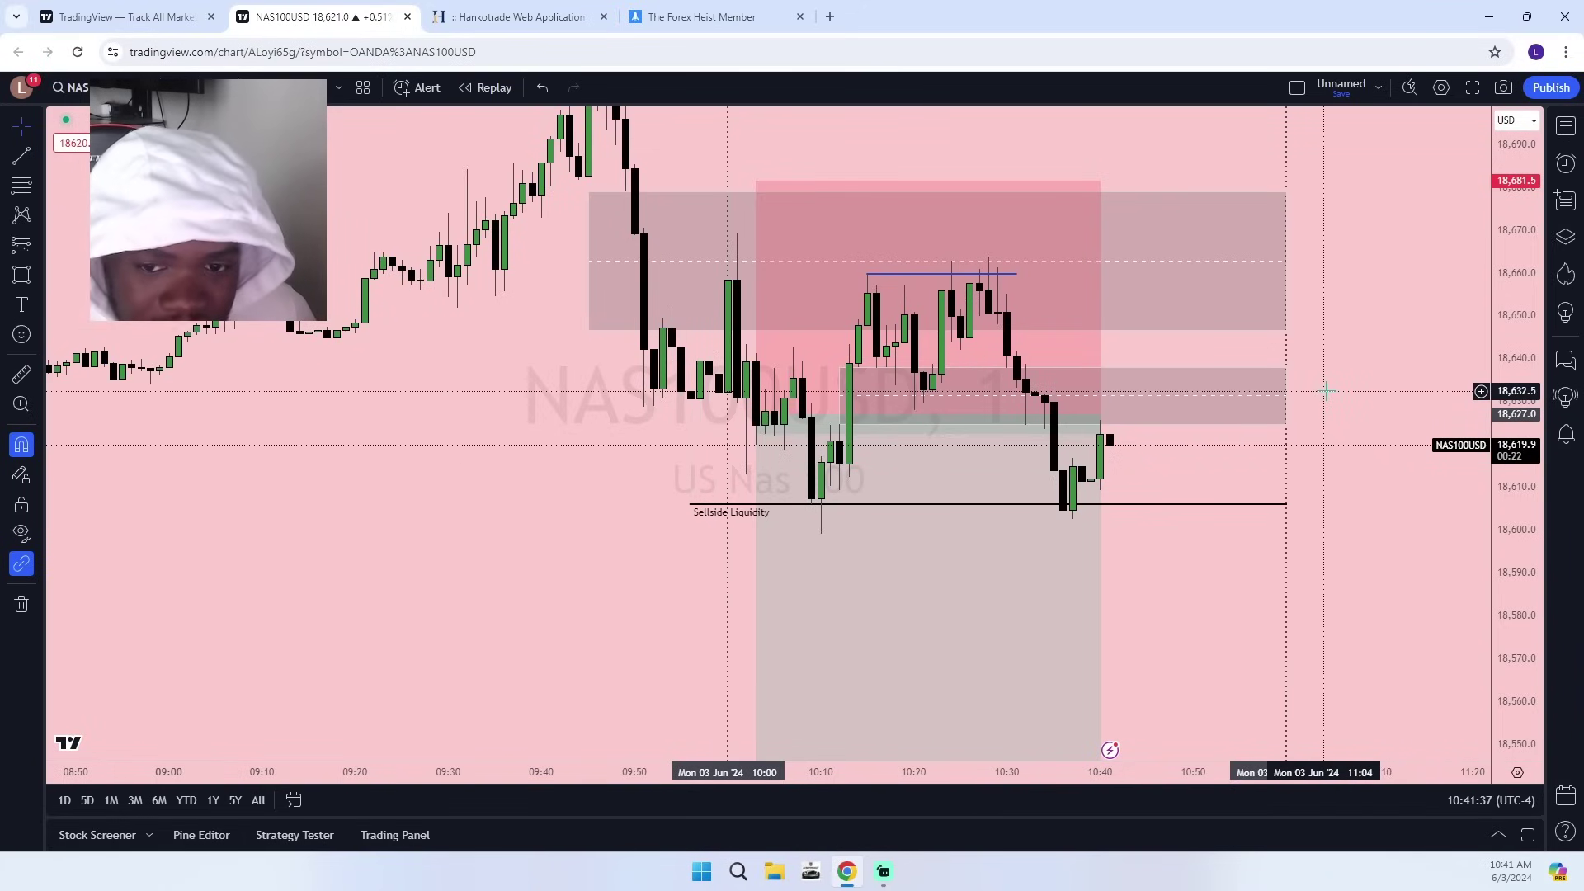
{"action": "left_click_drag", "start_coordinate": [1172, 559], "coordinate": [1125, 410]}
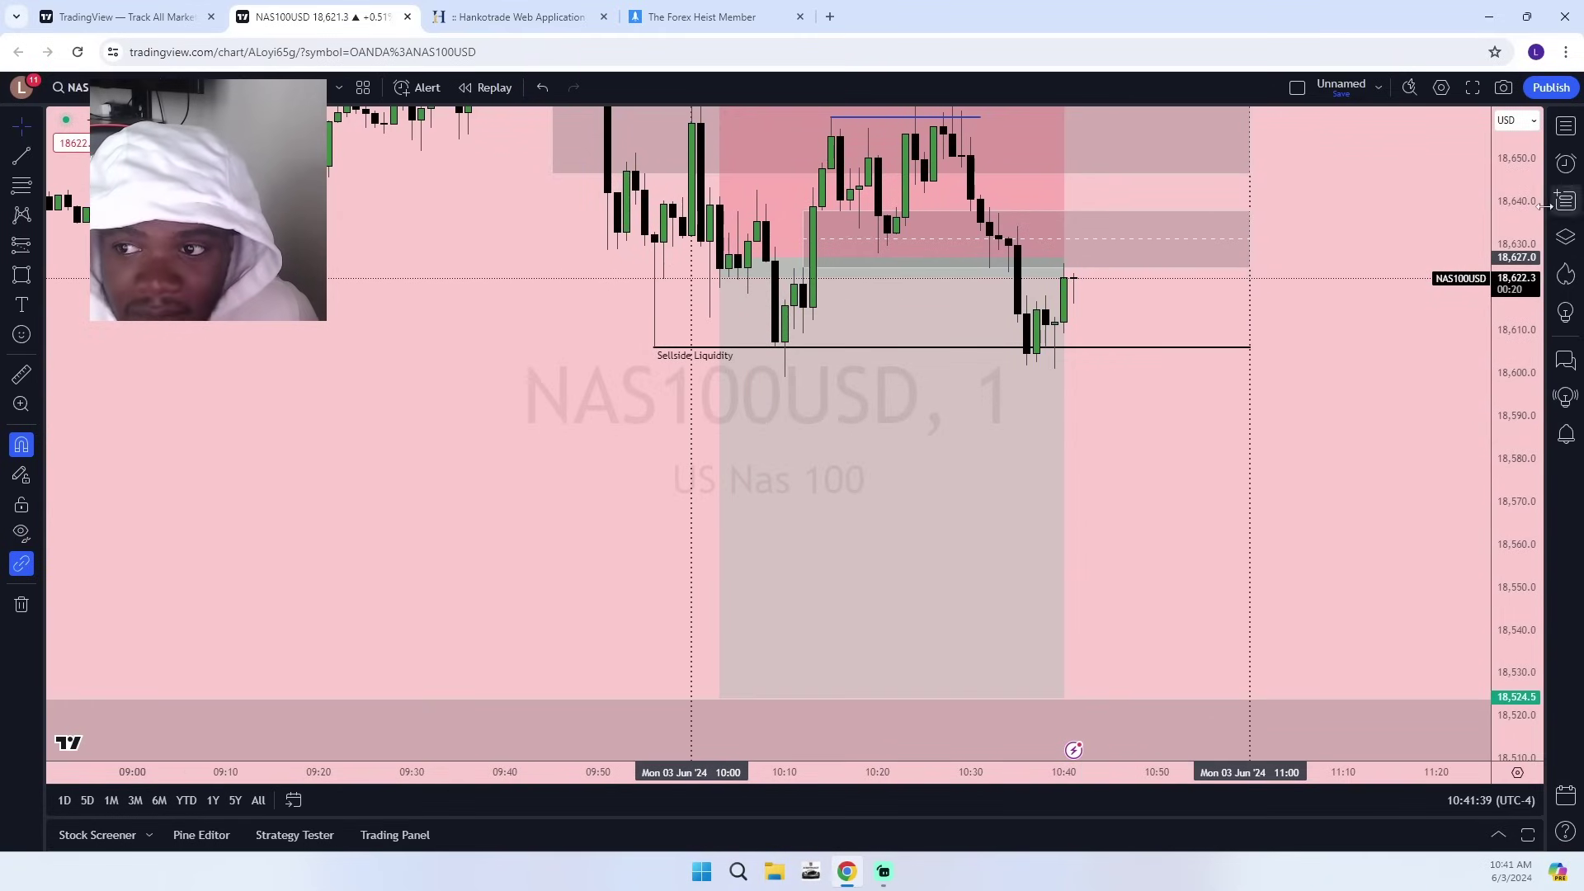
{"action": "left_click_drag", "start_coordinate": [1524, 196], "coordinate": [1394, 485]}
{"action": "scroll", "coordinate": [1372, 455], "scroll_direction": "down", "scroll_amount": 8}
{"action": "scroll", "coordinate": [1320, 486], "scroll_direction": "up", "scroll_amount": 4}
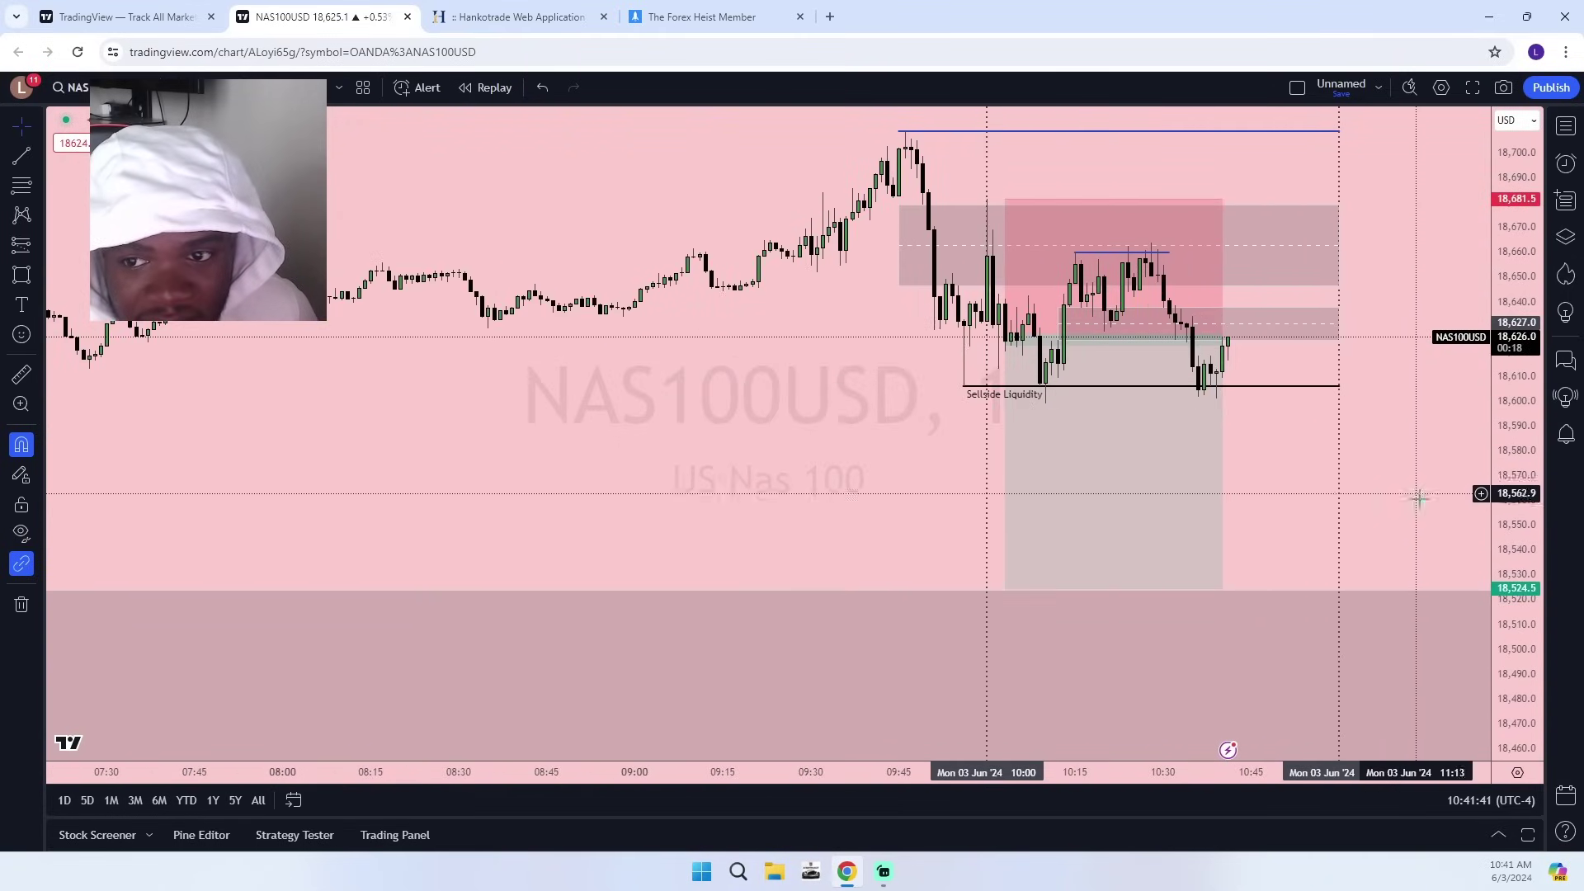
Switch the chart to the 1-day timeframe and examine price against the PMH, PWL and PML levels.
{"action": "left_click", "coordinate": [178, 88]}
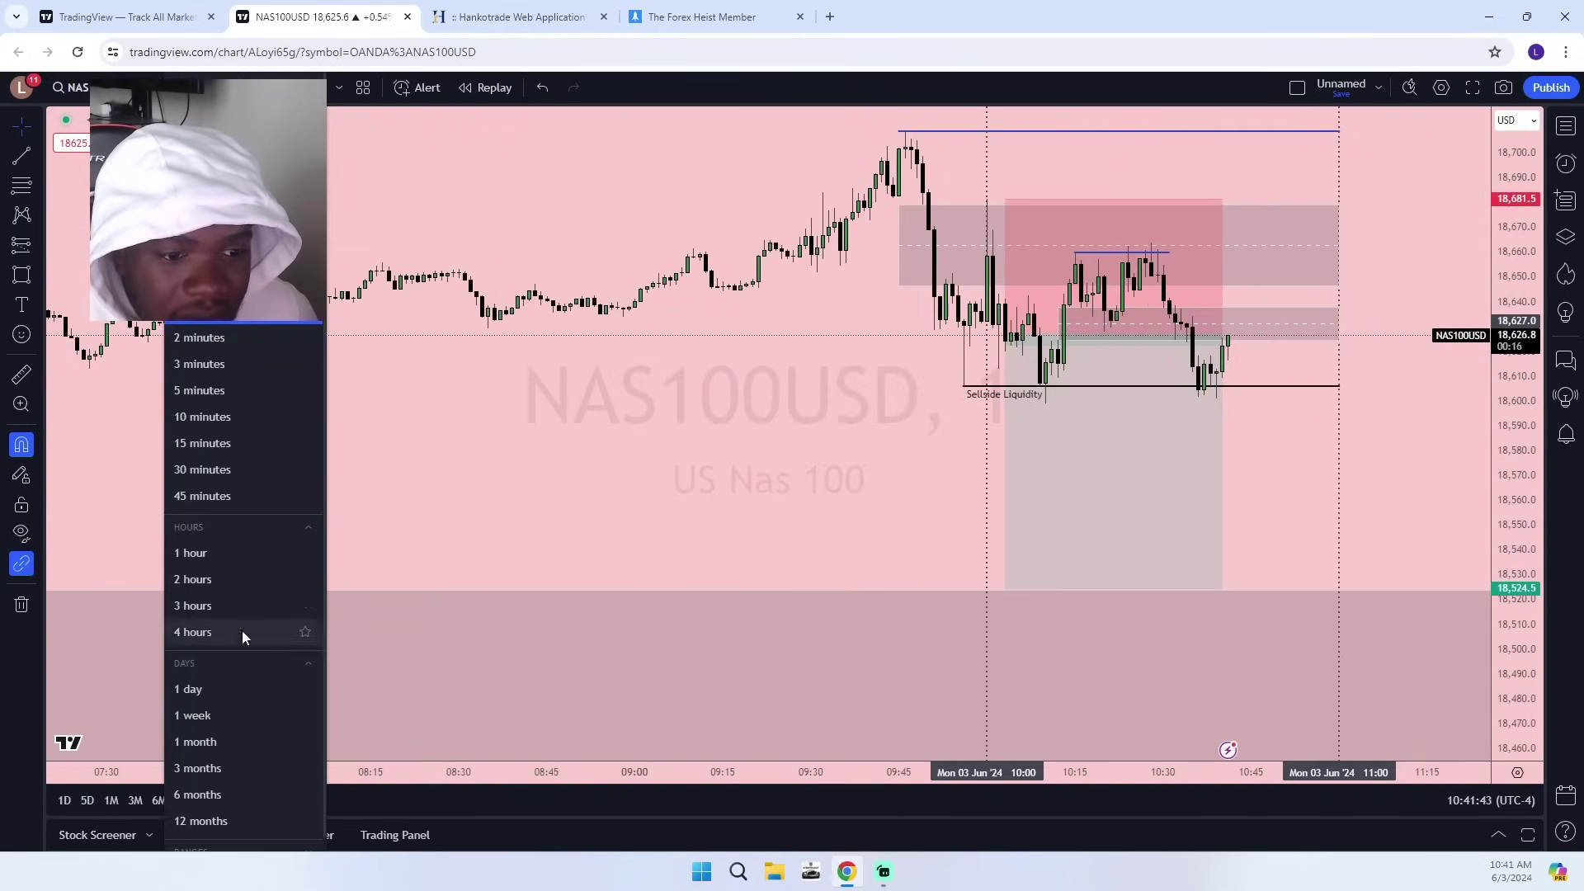
{"action": "left_click", "coordinate": [222, 690]}
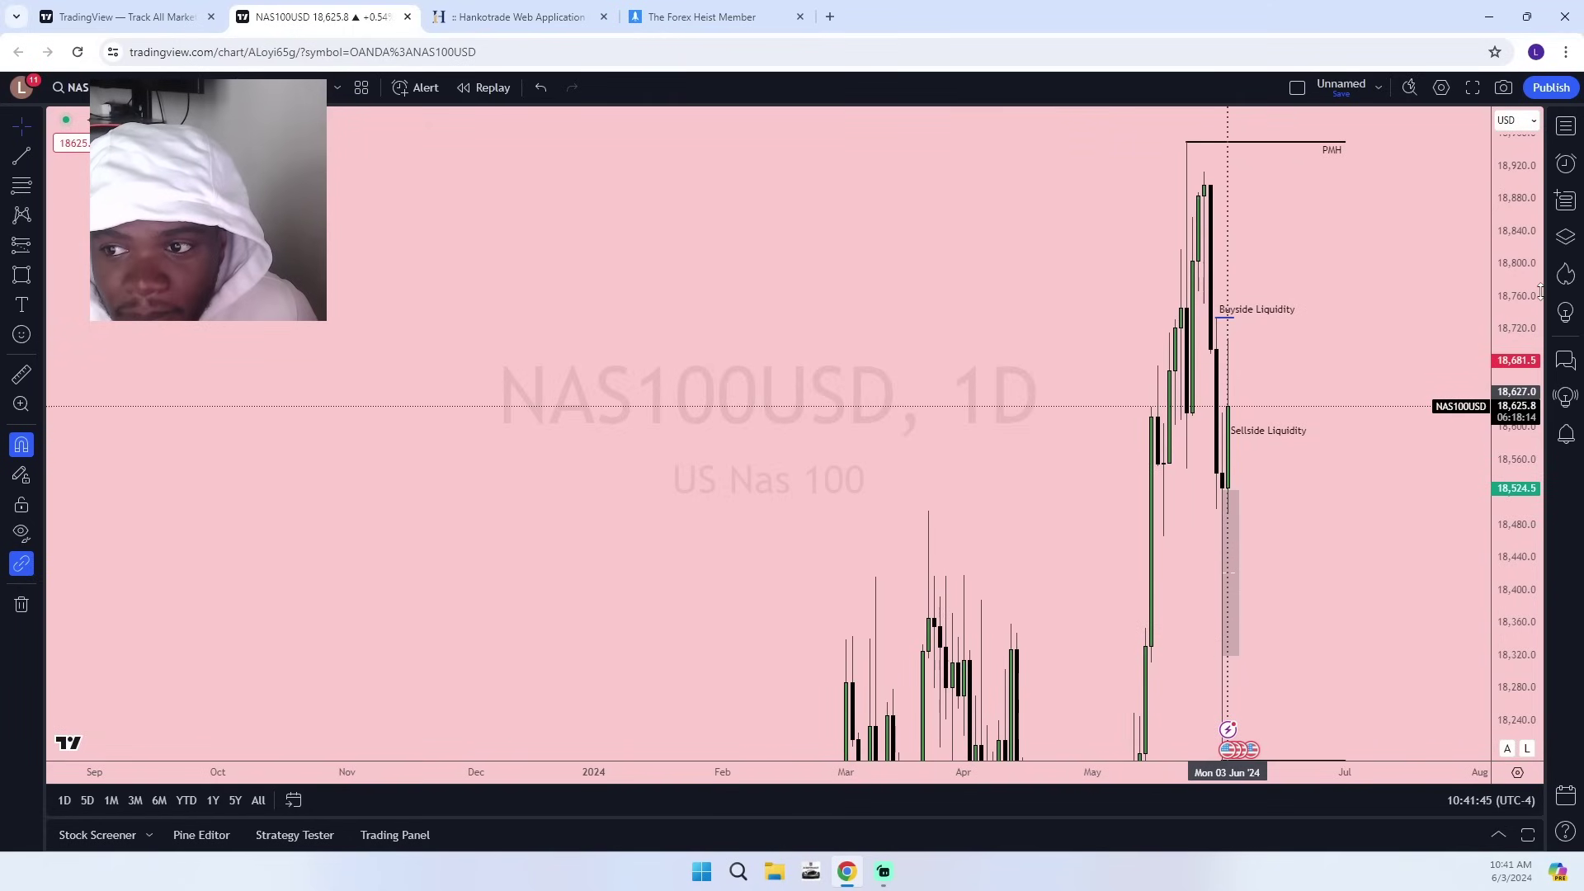
{"action": "left_click_drag", "start_coordinate": [1540, 292], "coordinate": [1477, 700]}
{"action": "scroll", "coordinate": [1259, 505], "scroll_direction": "up", "scroll_amount": 8}
{"action": "left_click_drag", "start_coordinate": [876, 609], "coordinate": [947, 424]}
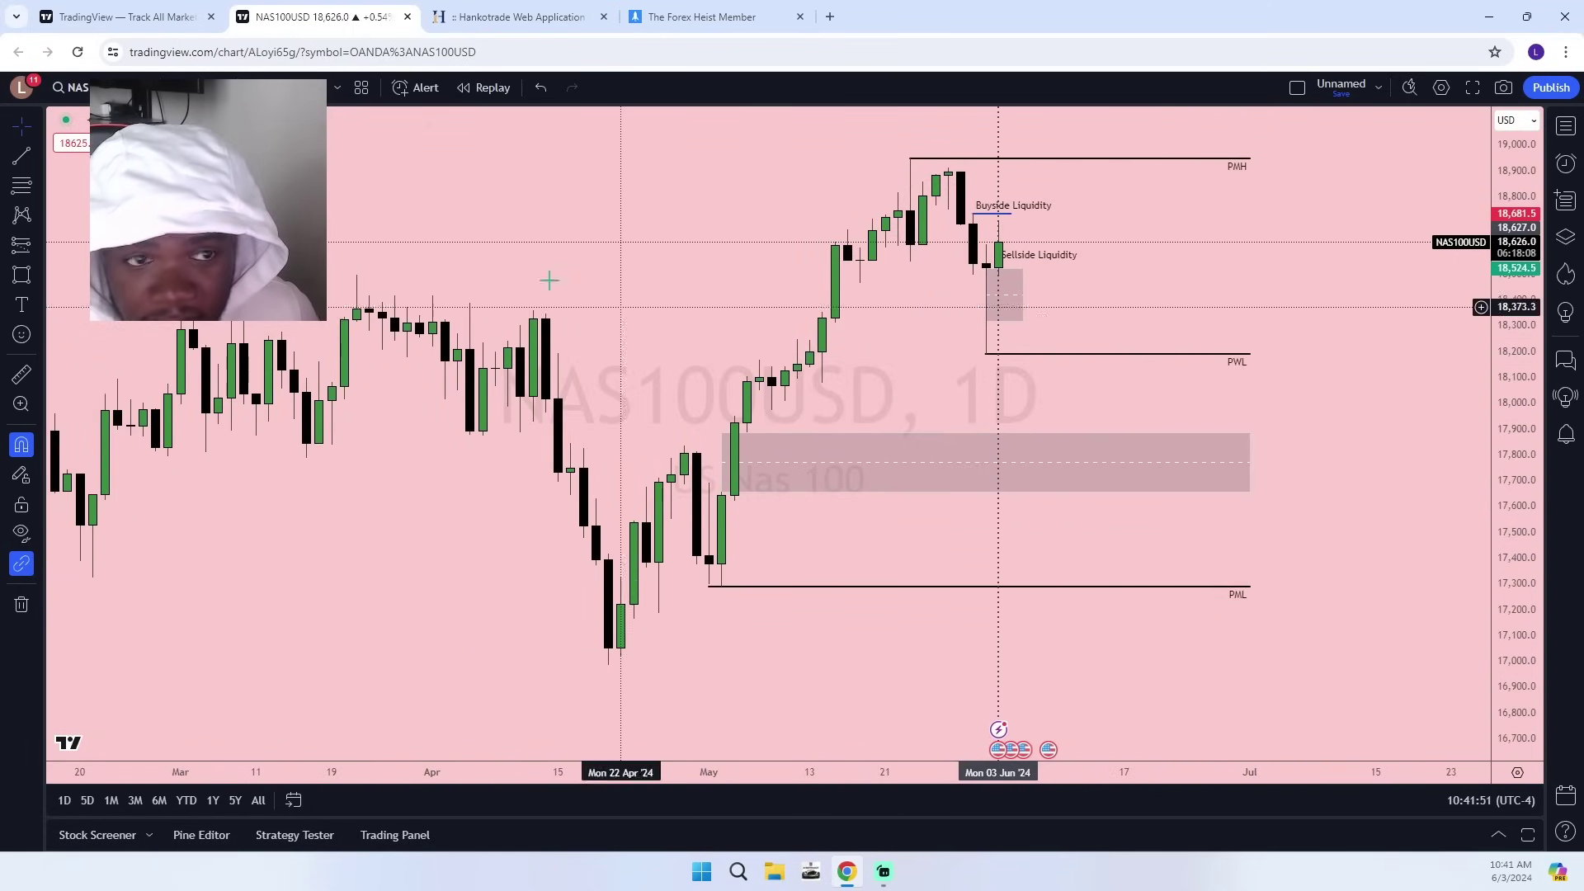
Review the 1-hour and 5-minute timeframes, examining price around the liquidity lines and the short position.
{"action": "left_click", "coordinate": [179, 88]}
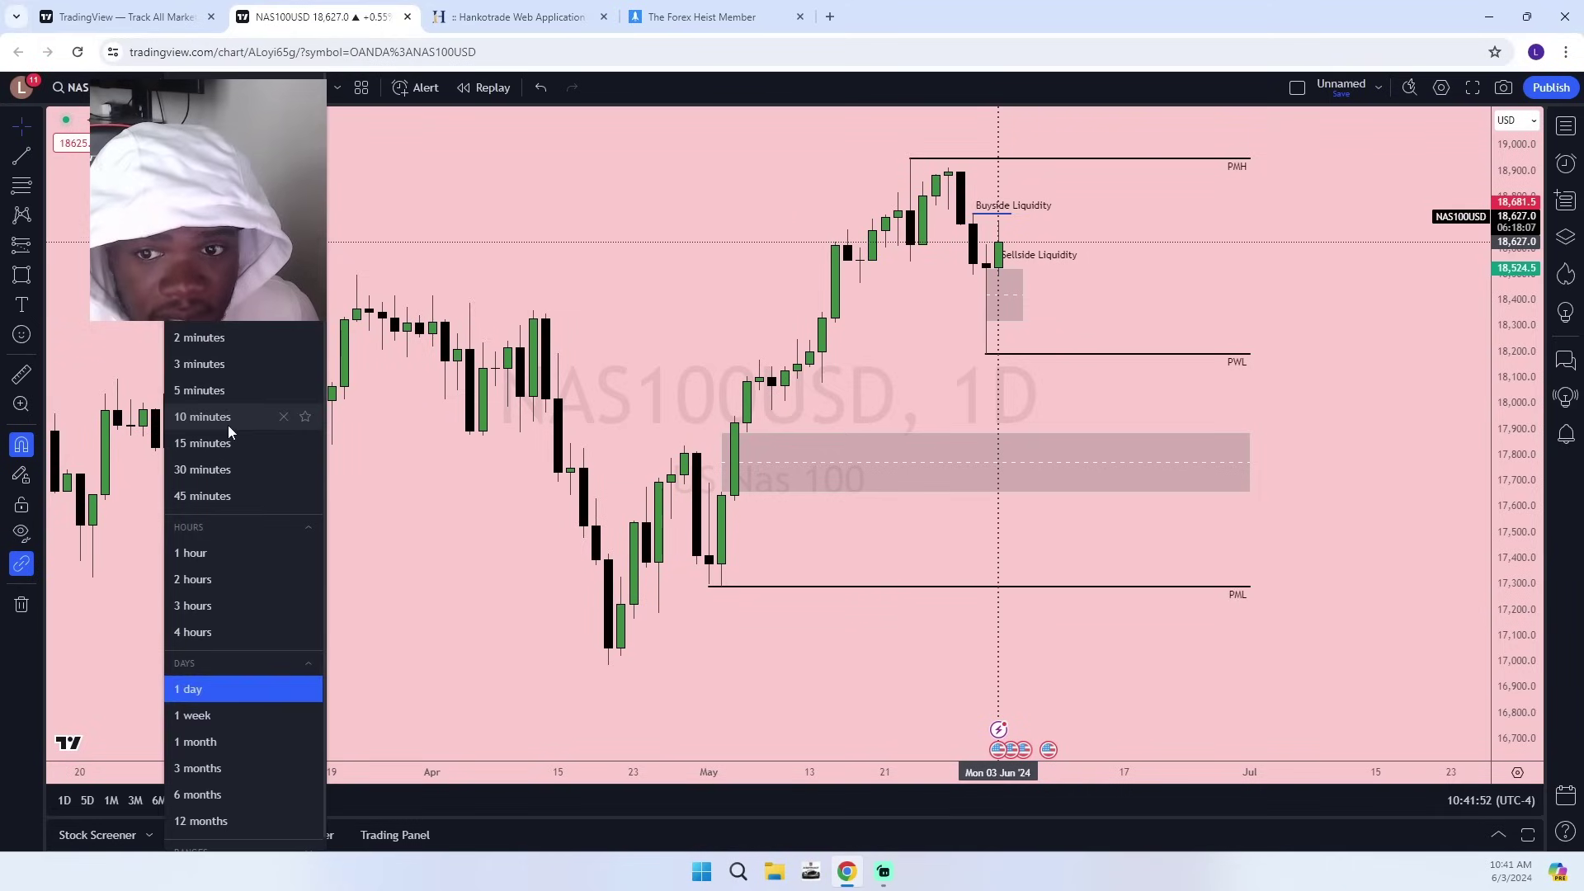
{"action": "left_click", "coordinate": [216, 555]}
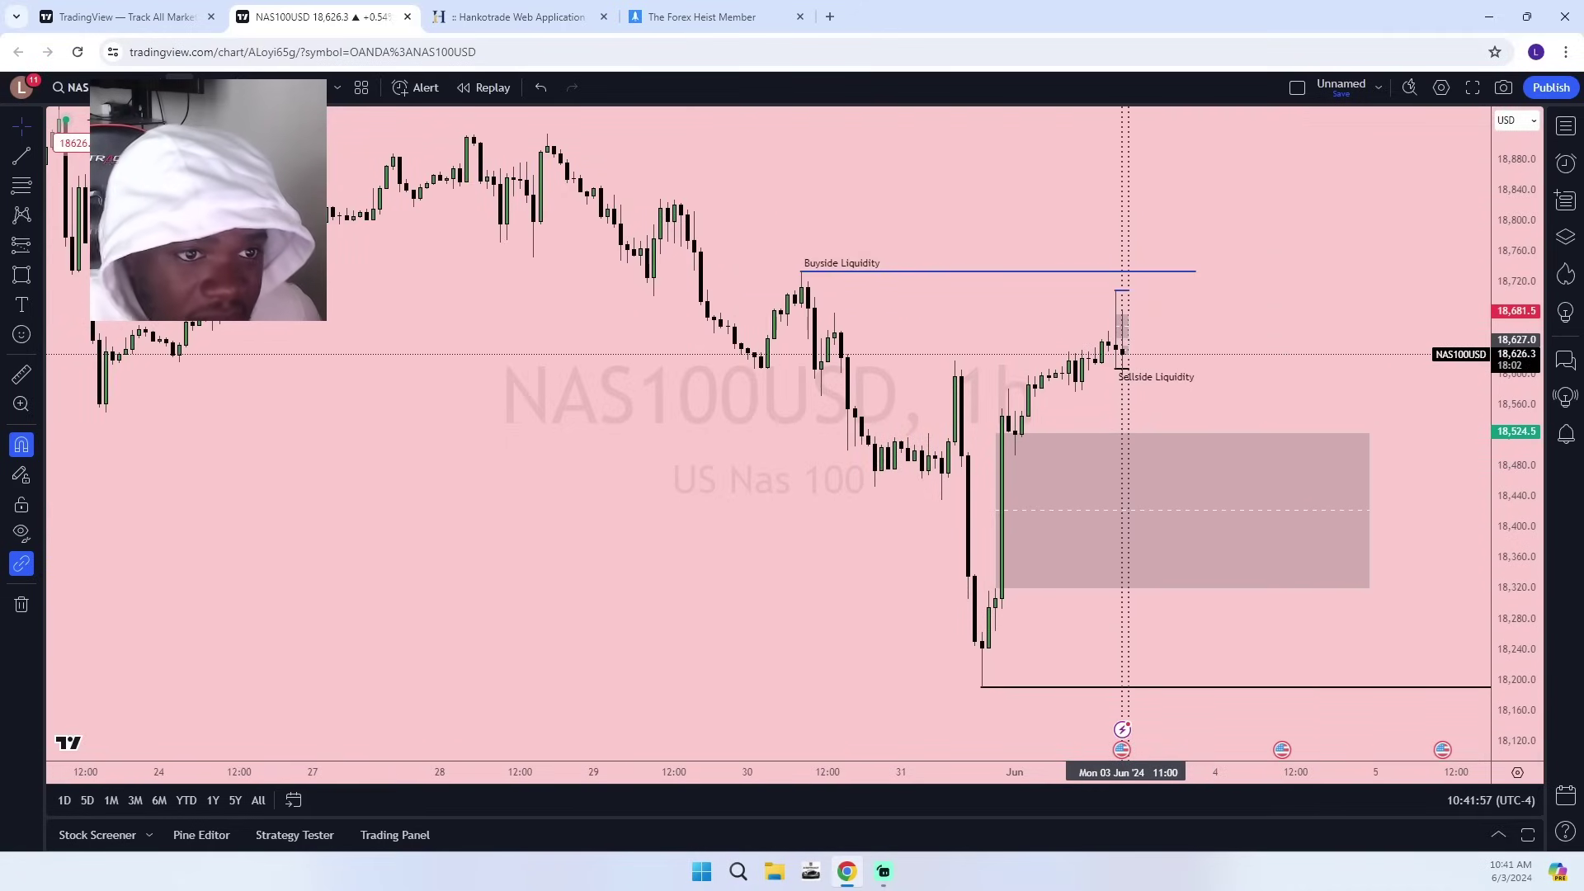
{"action": "left_click", "coordinate": [180, 88]}
{"action": "left_click", "coordinate": [215, 389]}
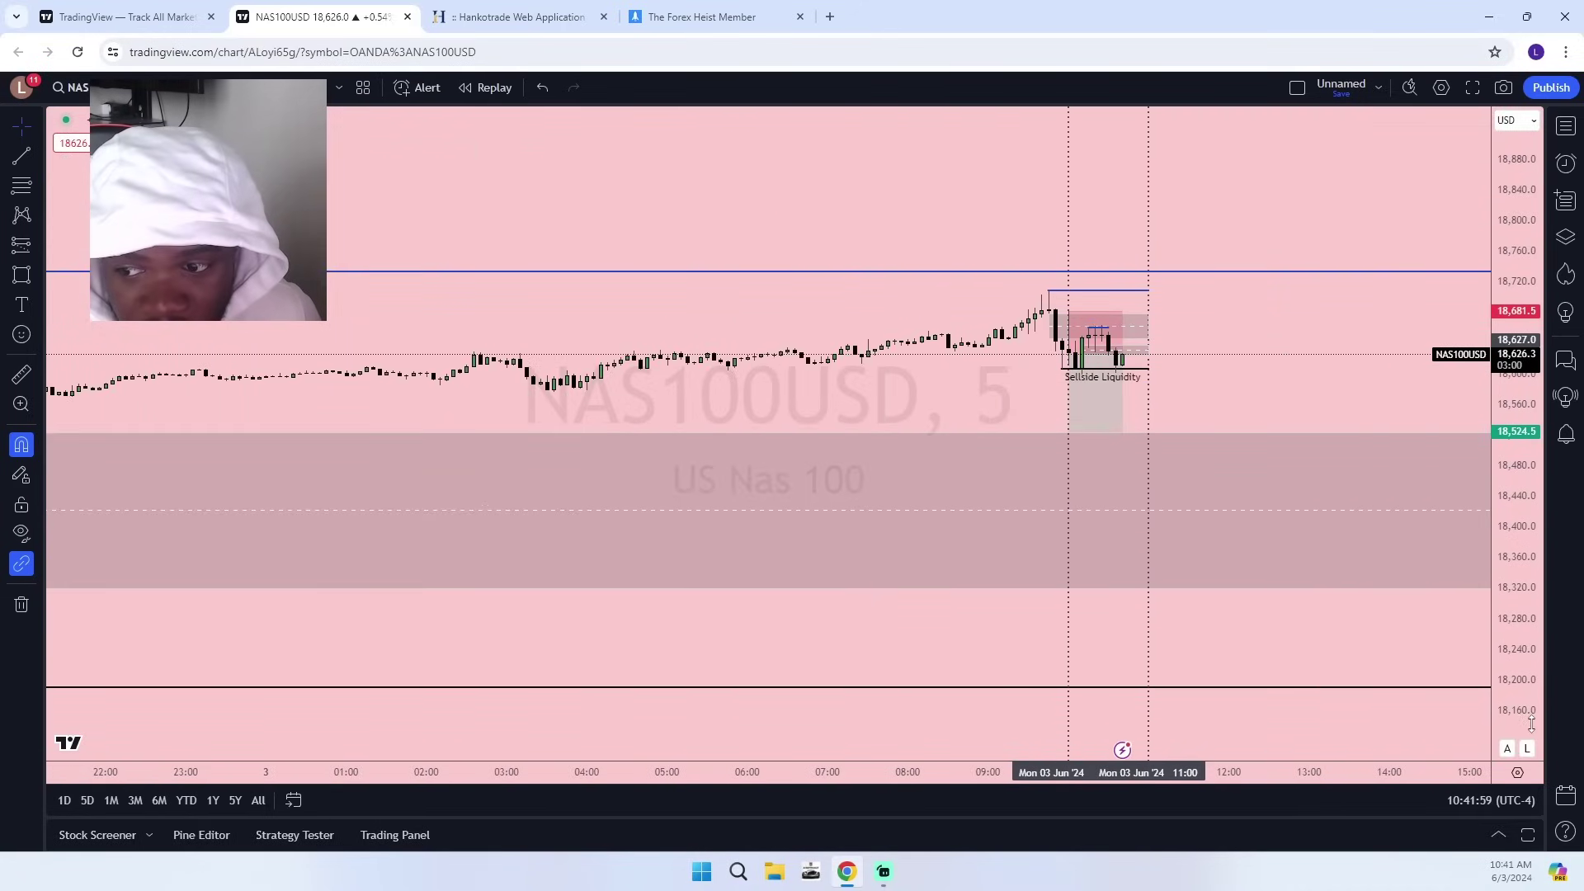
{"action": "left_click_drag", "start_coordinate": [1532, 723], "coordinate": [1520, 322]}
{"action": "scroll", "coordinate": [1394, 334], "scroll_direction": "up", "scroll_amount": 3}
{"action": "left_click_drag", "start_coordinate": [1336, 342], "coordinate": [1312, 643]}
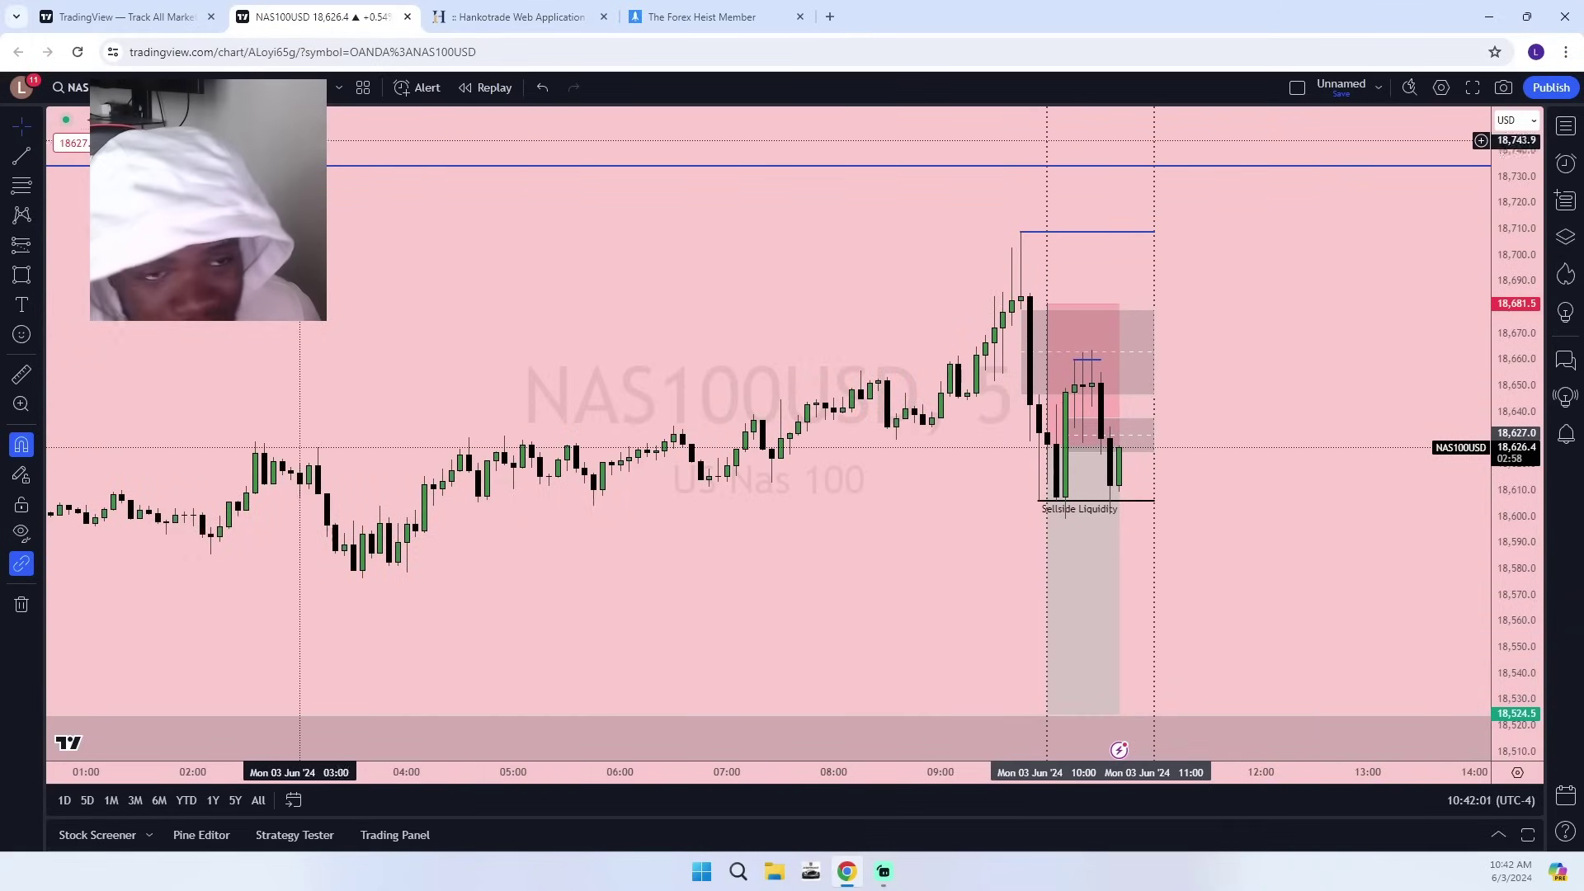
Return the chart to the 1-minute timeframe and inspect the newest candles inside the small gray zone at the short entry.
{"action": "left_click", "coordinate": [180, 88]}
{"action": "left_click", "coordinate": [198, 331]}
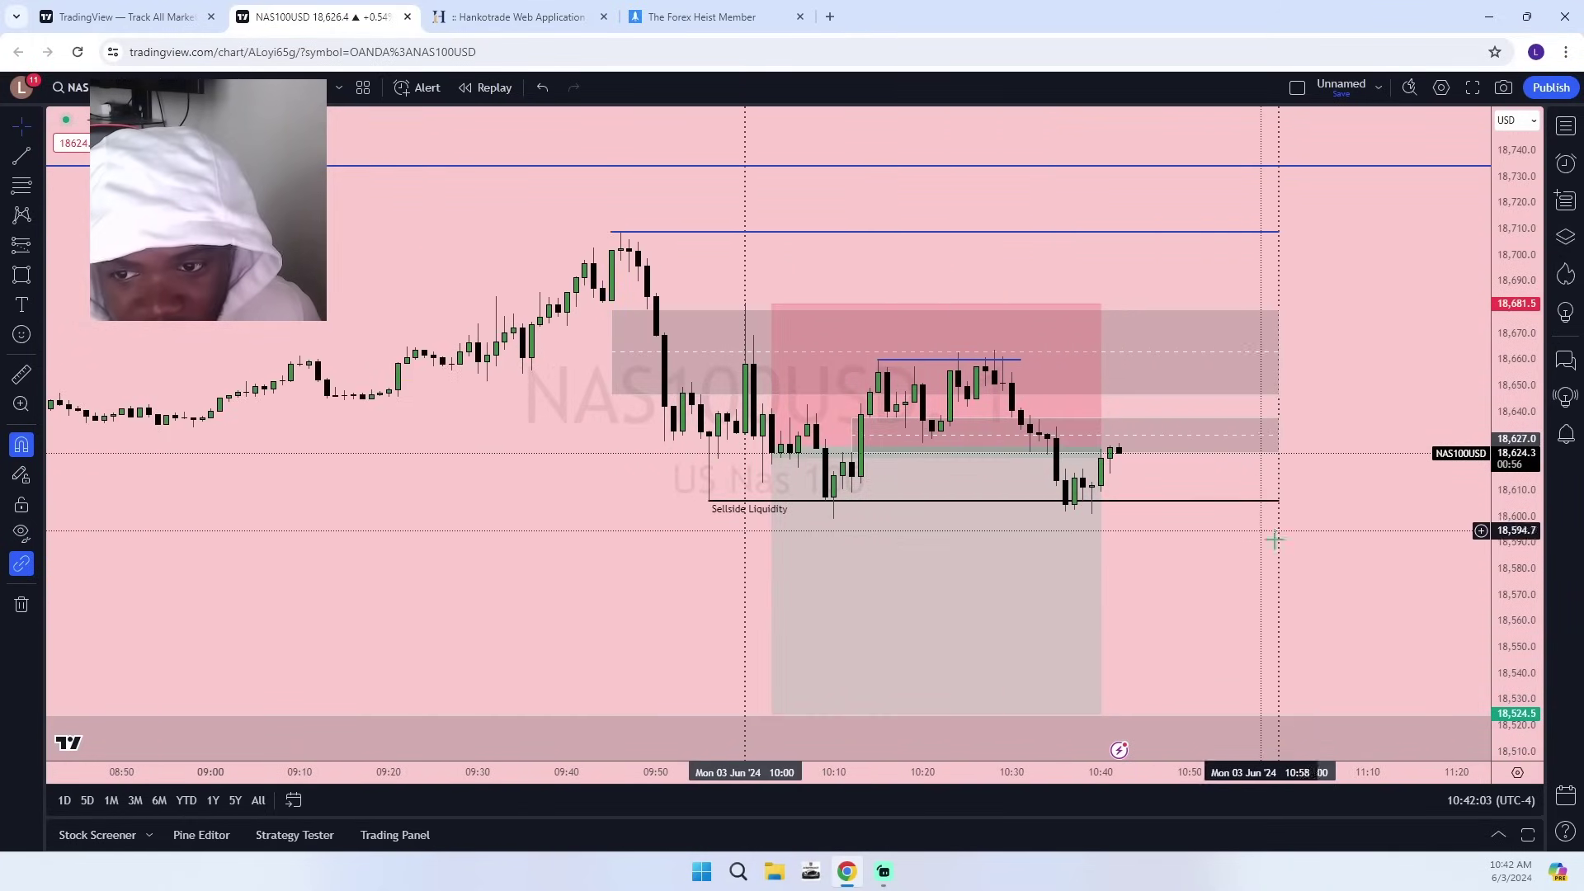
{"action": "left_click_drag", "start_coordinate": [1515, 677], "coordinate": [1503, 178]}
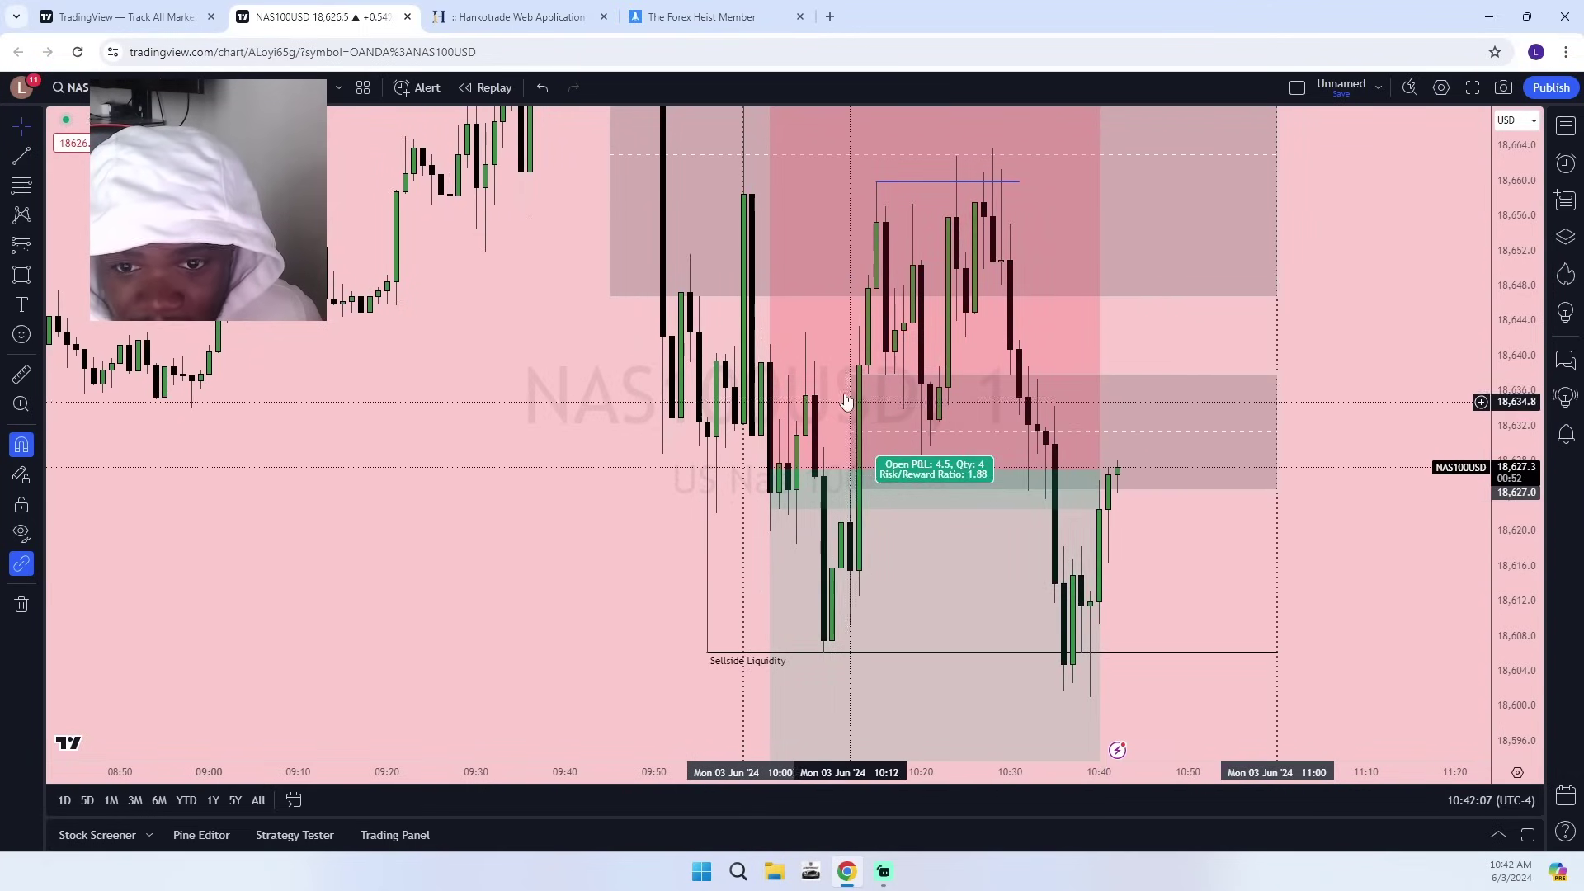
{"action": "left_click_drag", "start_coordinate": [1146, 587], "coordinate": [1115, 632]}
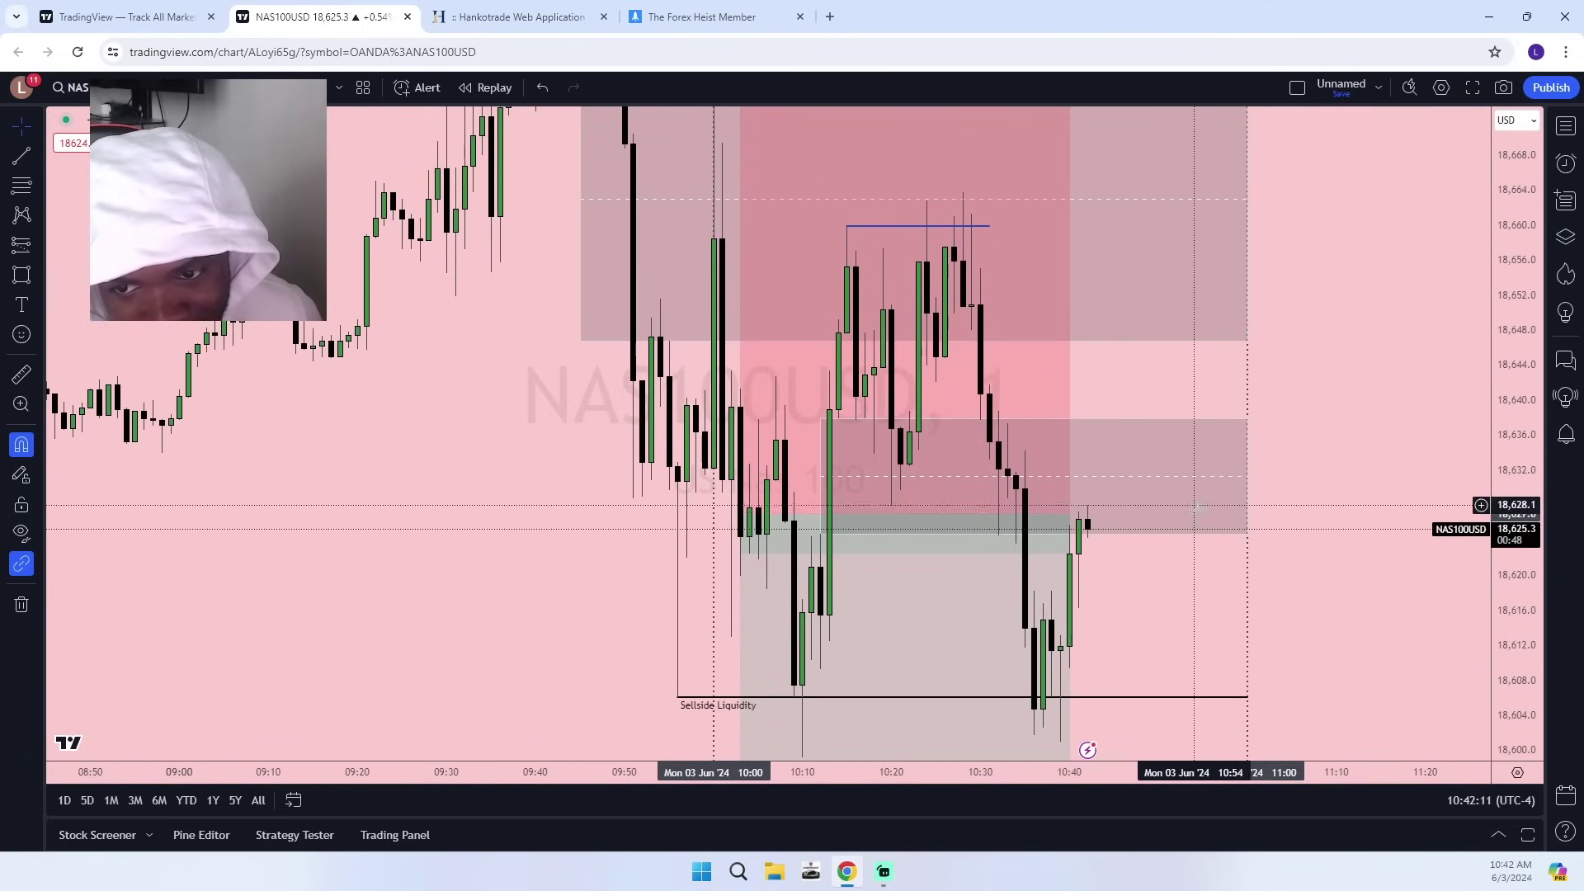
{"action": "left_click_drag", "start_coordinate": [1196, 505], "coordinate": [1229, 318]}
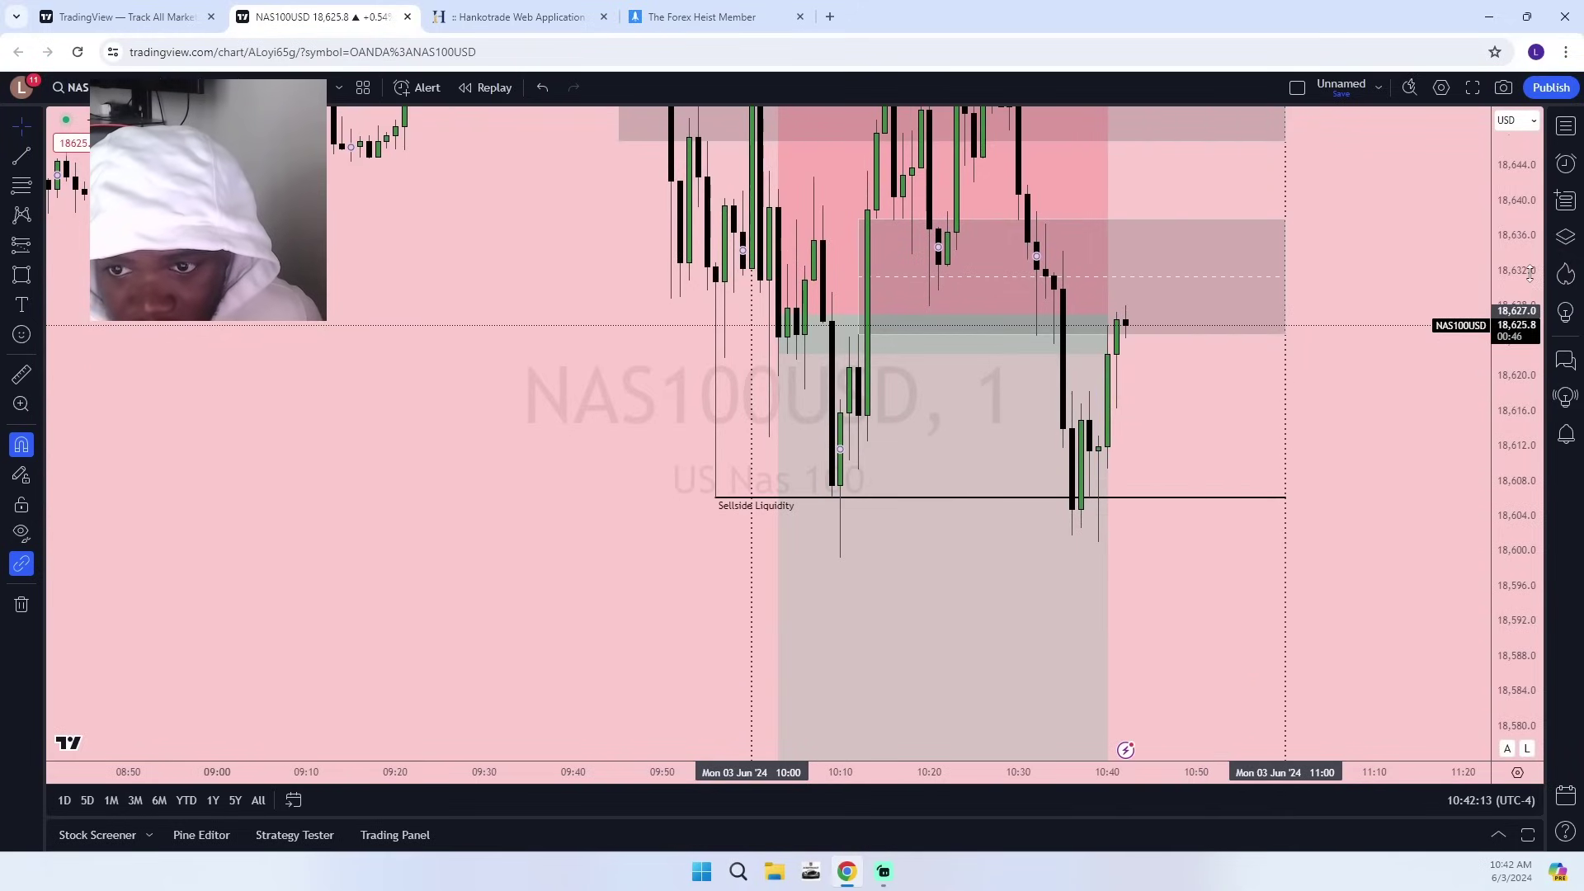
{"action": "left_click_drag", "start_coordinate": [1529, 274], "coordinate": [1443, 380]}
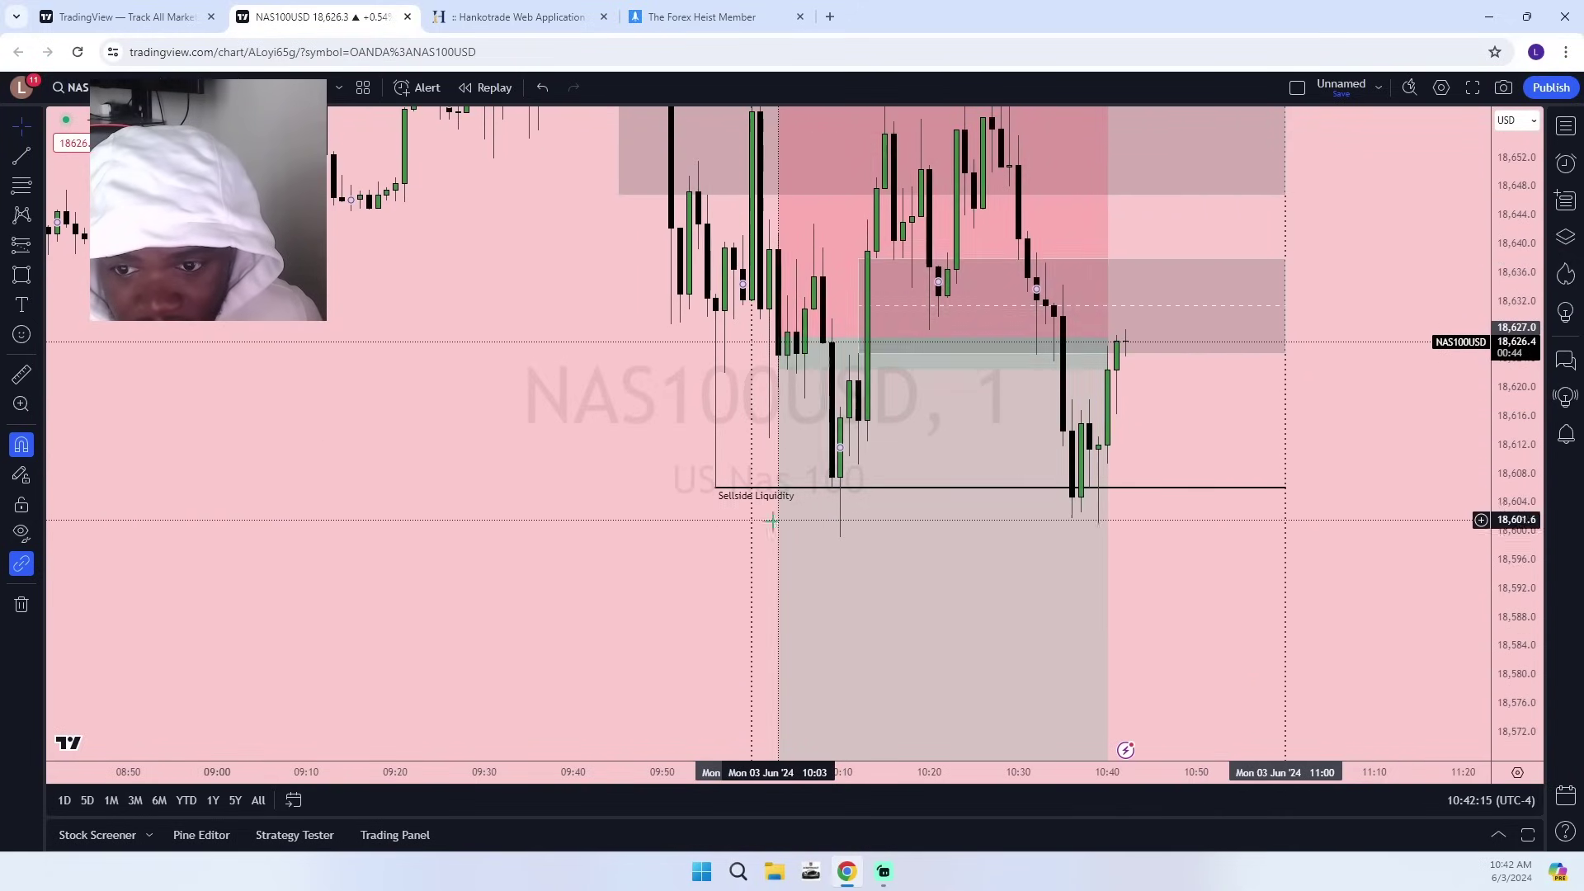
Examine the newest 1-minute candles between the short entry, the Sellside Liquidity line and the large zone at the target.
{"action": "left_click_drag", "start_coordinate": [1181, 593], "coordinate": [1131, 615]}
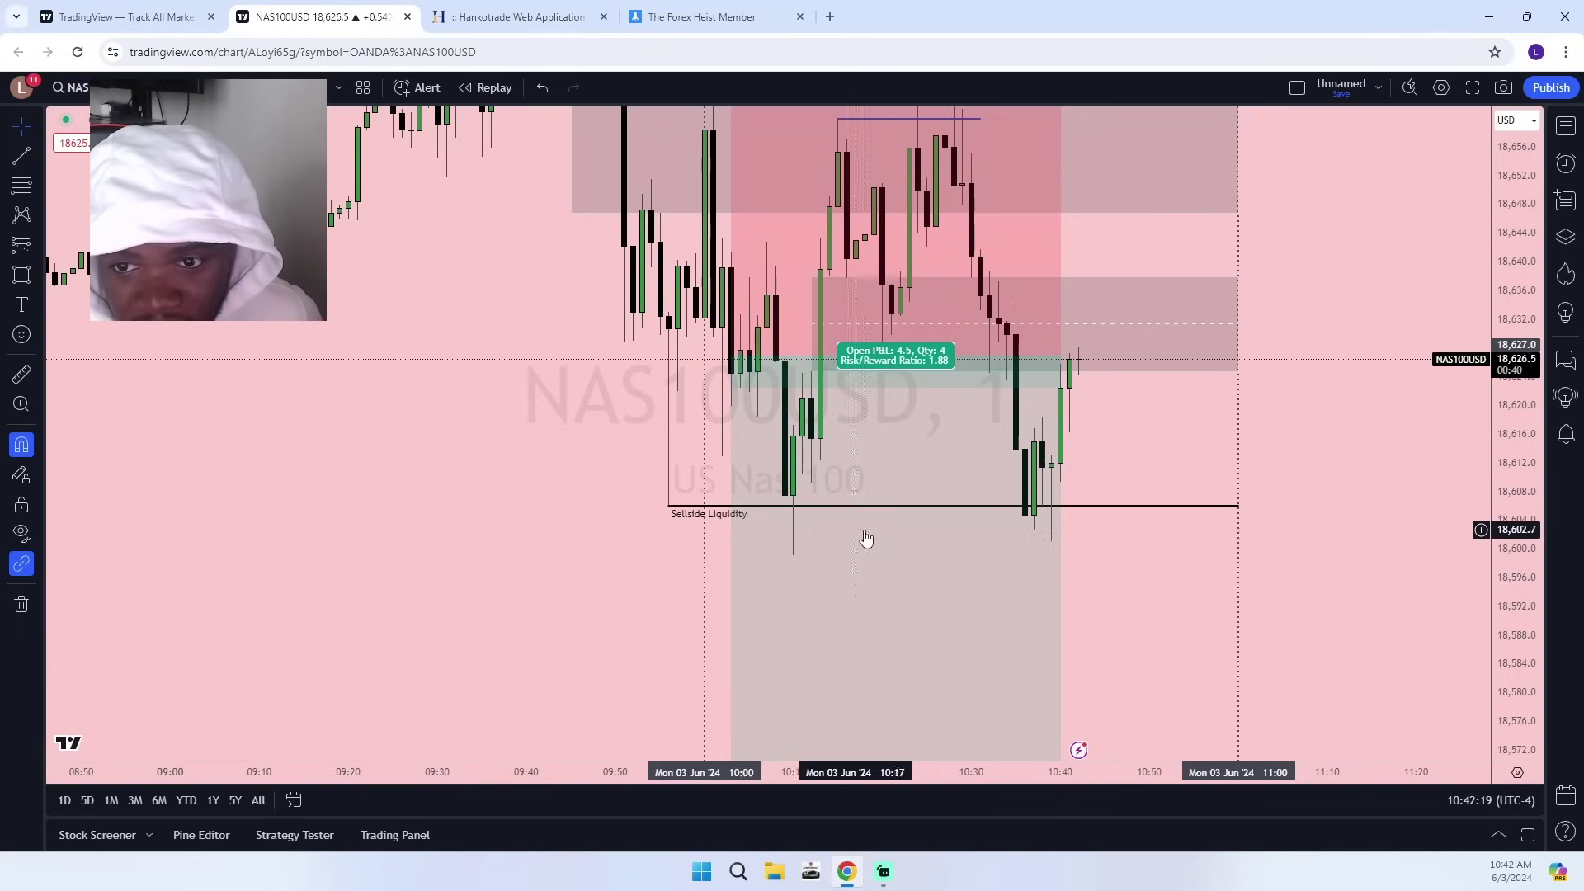
{"action": "left_click_drag", "start_coordinate": [1509, 354], "coordinate": [1344, 400]}
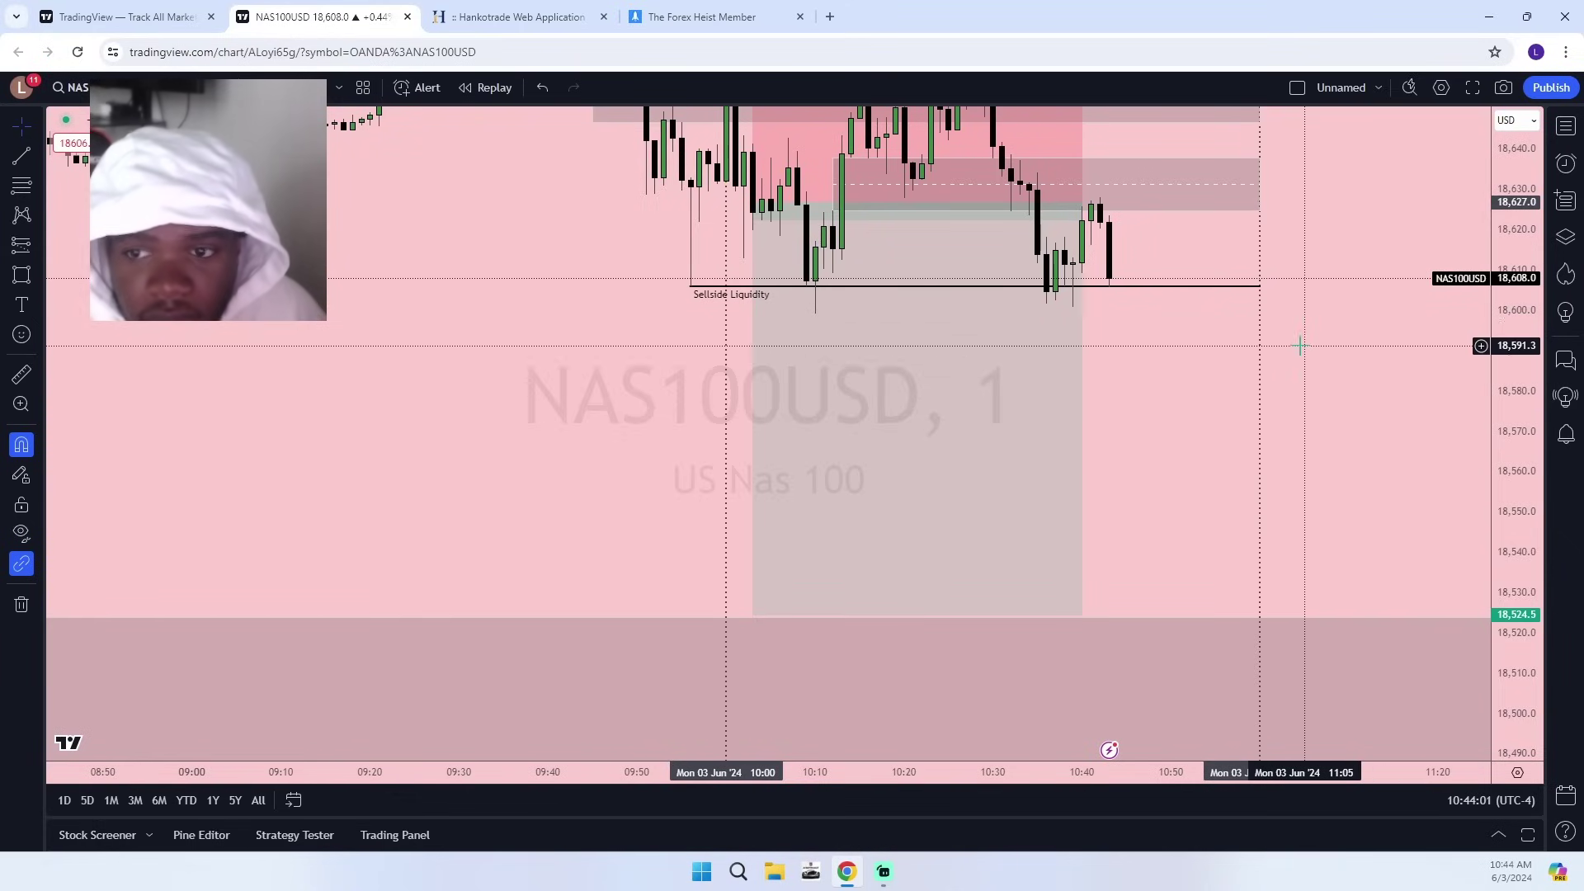
{"action": "scroll", "coordinate": [1316, 389], "scroll_direction": "down", "scroll_amount": 5}
{"action": "scroll", "coordinate": [1441, 389], "scroll_direction": "up", "scroll_amount": 4}
{"action": "left_click_drag", "start_coordinate": [1537, 196], "coordinate": [1432, 259]}
{"action": "scroll", "coordinate": [1379, 375], "scroll_direction": "up", "scroll_amount": 2}
{"action": "left_click_drag", "start_coordinate": [1343, 436], "coordinate": [1314, 550]}
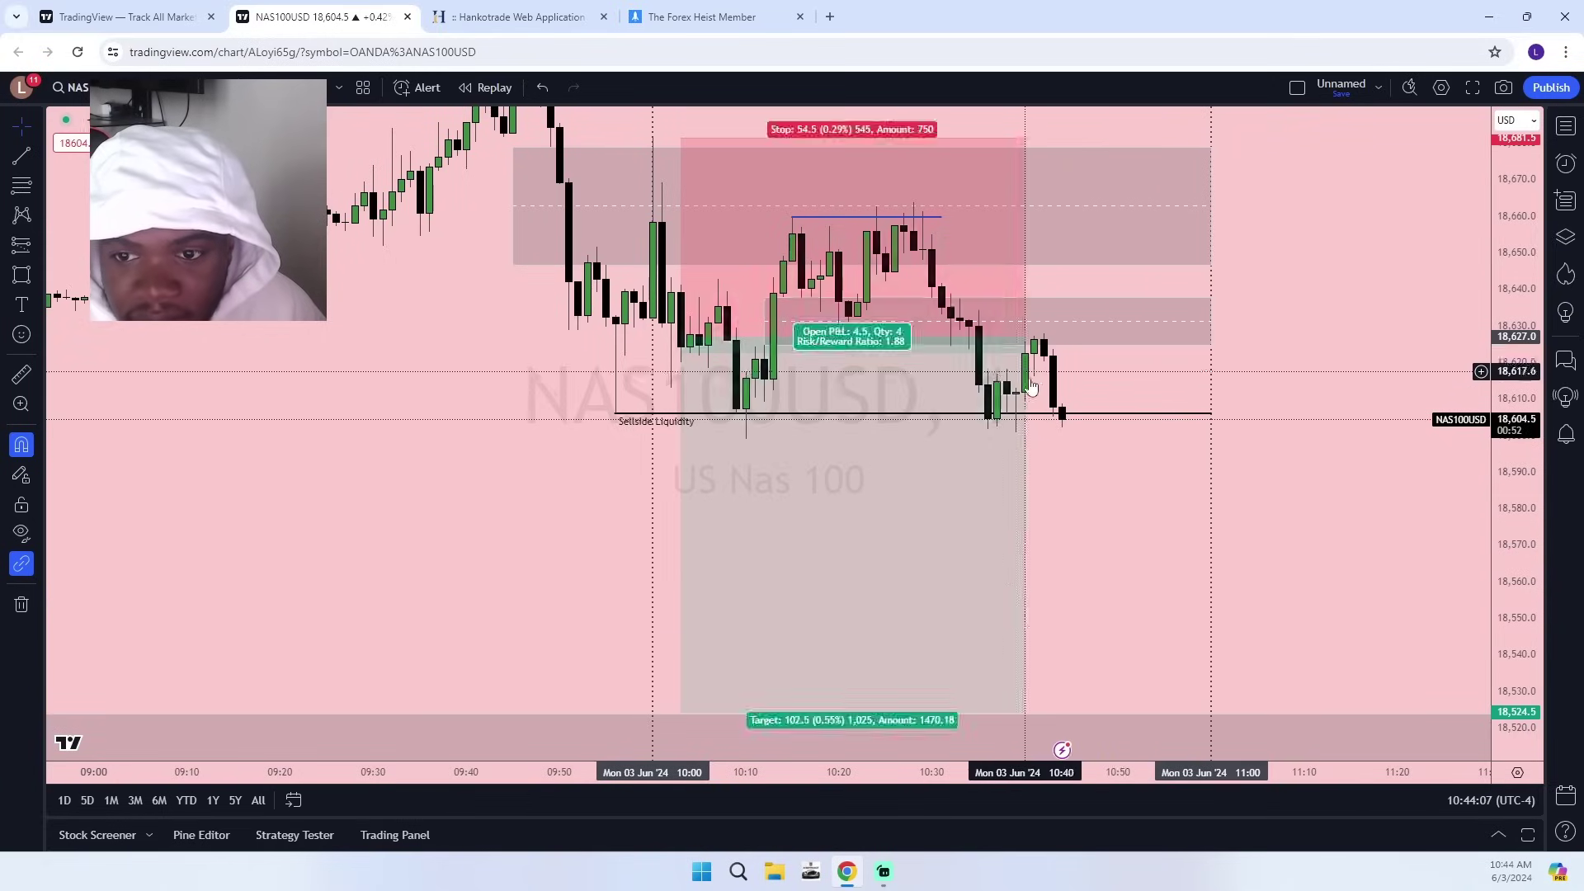
{"action": "left_click_drag", "start_coordinate": [1103, 594], "coordinate": [1103, 431]}
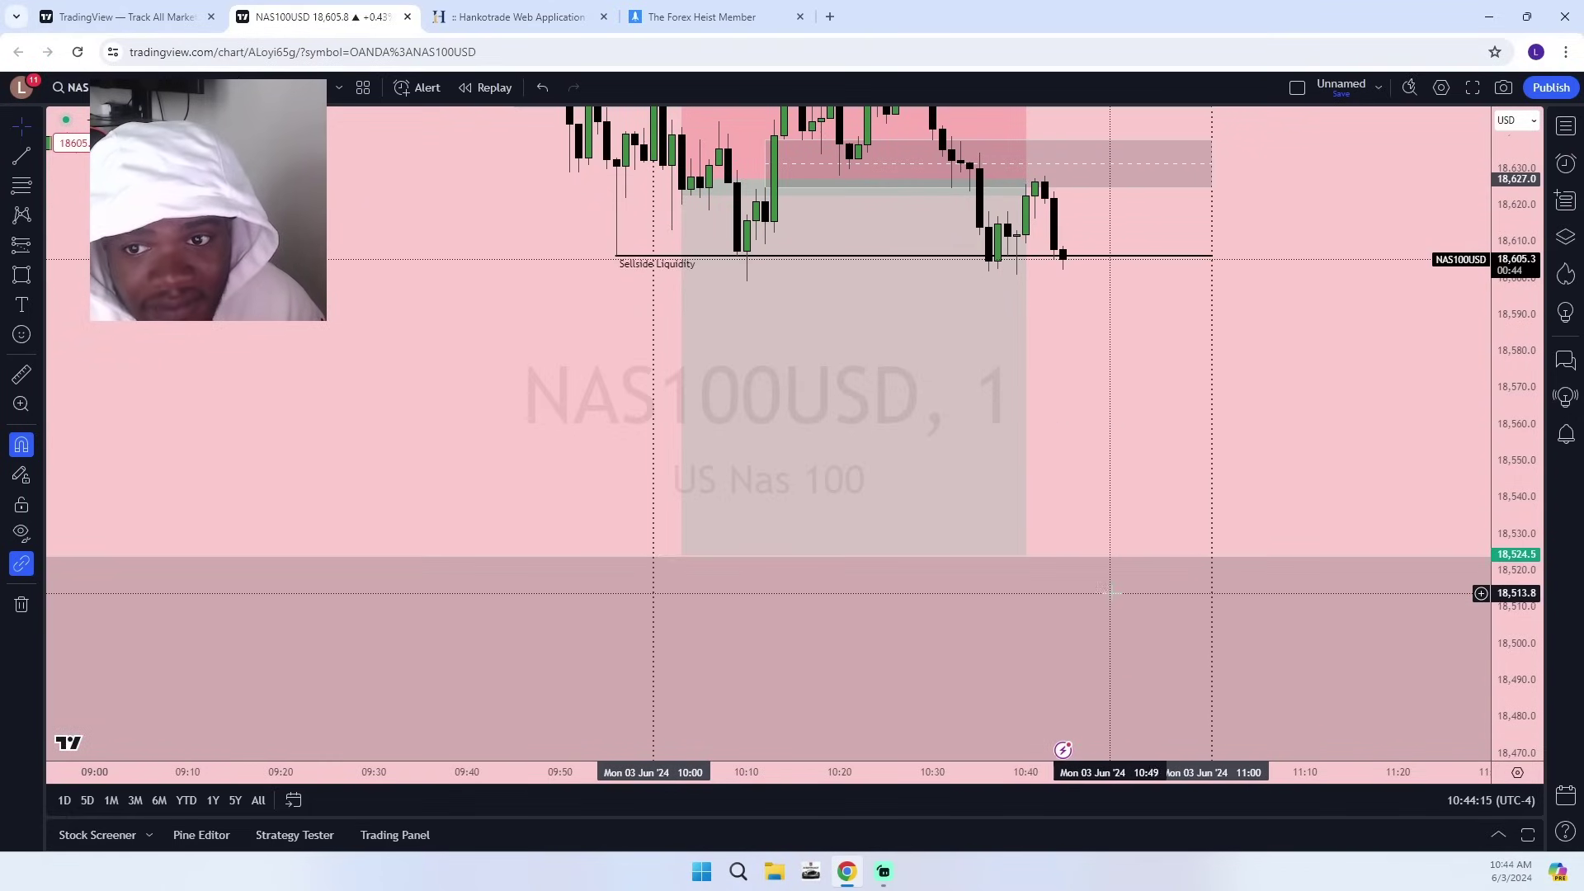
{"action": "left_click_drag", "start_coordinate": [1103, 444], "coordinate": [1110, 532]}
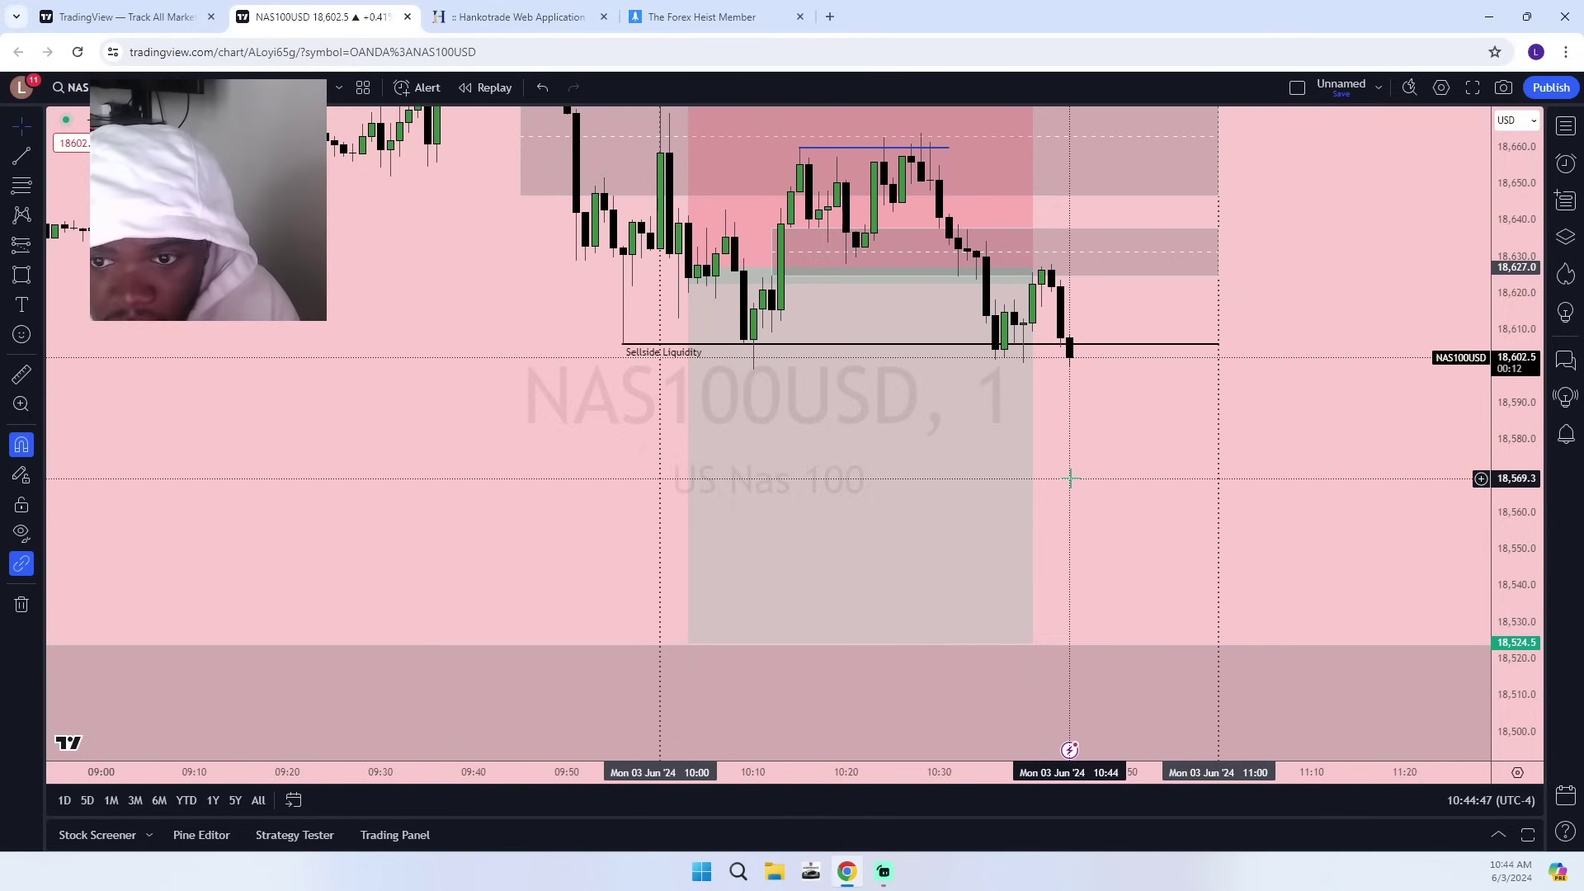
Check the open NASUSD.HKT sell trade's profit in Hankotrade and return to TradingView to inspect price at the Sellside Liquidity line.
{"action": "left_click", "coordinate": [520, 17]}
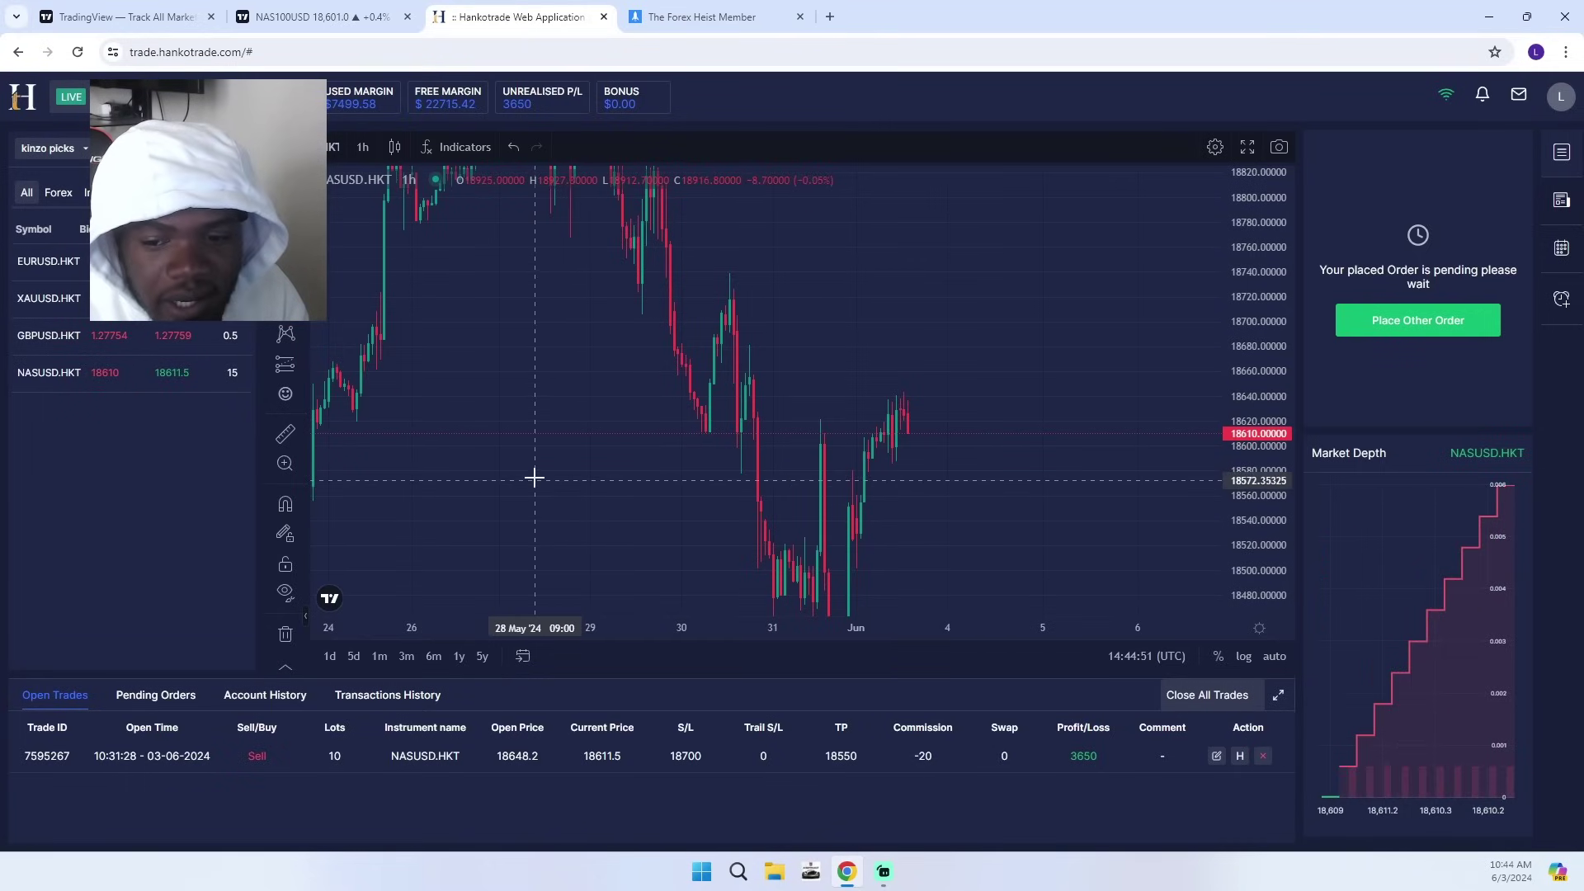
{"action": "left_click", "coordinate": [341, 6]}
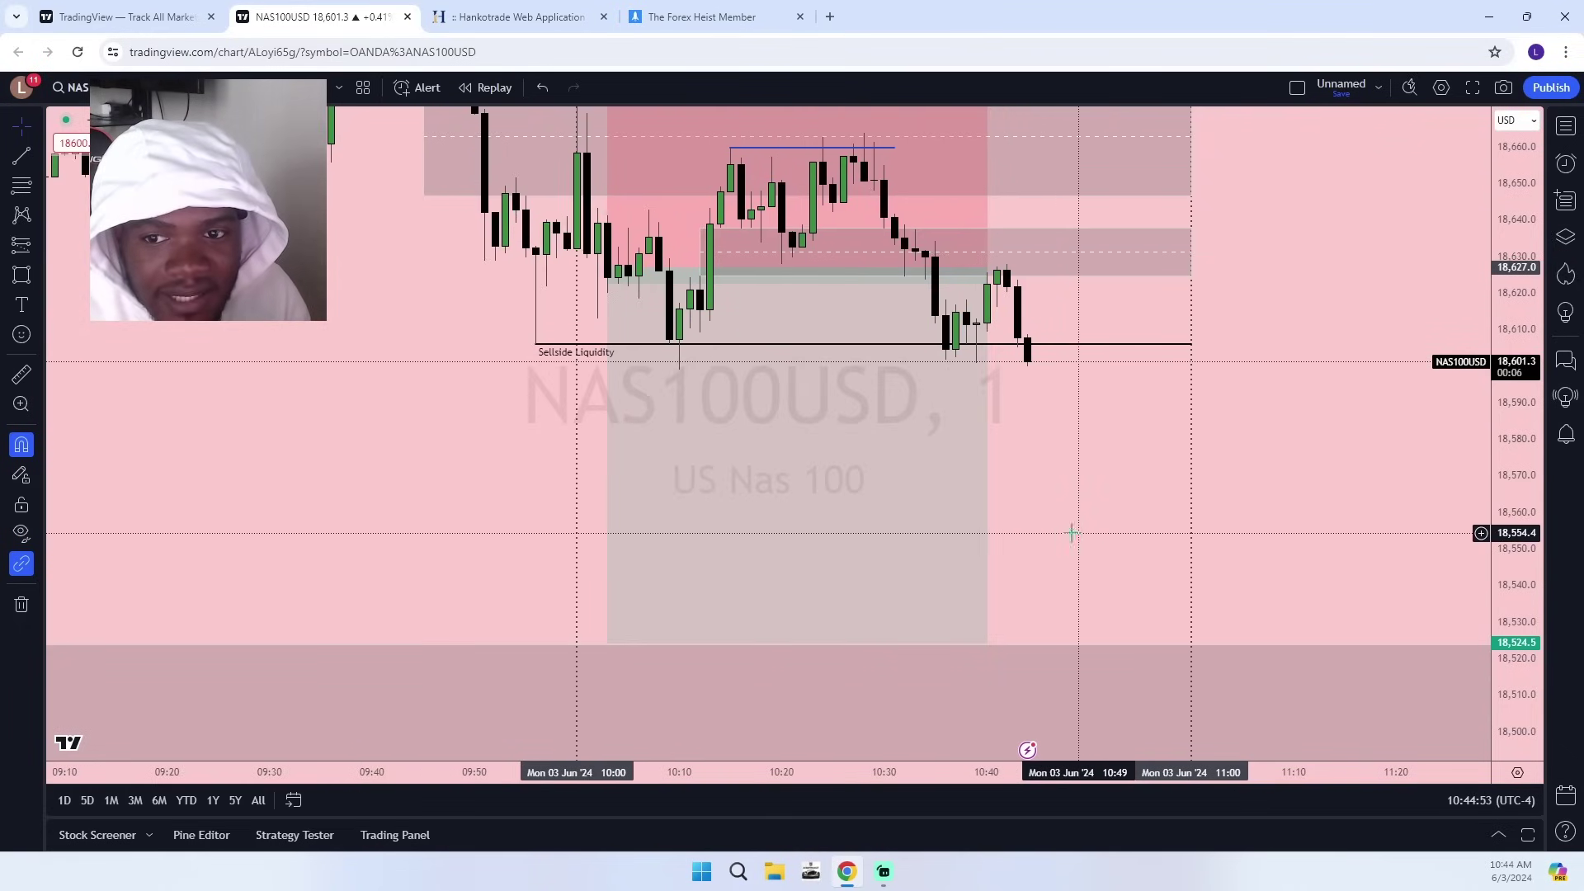
{"action": "scroll", "coordinate": [957, 529], "scroll_direction": "down", "scroll_amount": 3}
{"action": "left_click_drag", "start_coordinate": [1503, 548], "coordinate": [1503, 453]}
{"action": "scroll", "coordinate": [1419, 486], "scroll_direction": "up", "scroll_amount": 4}
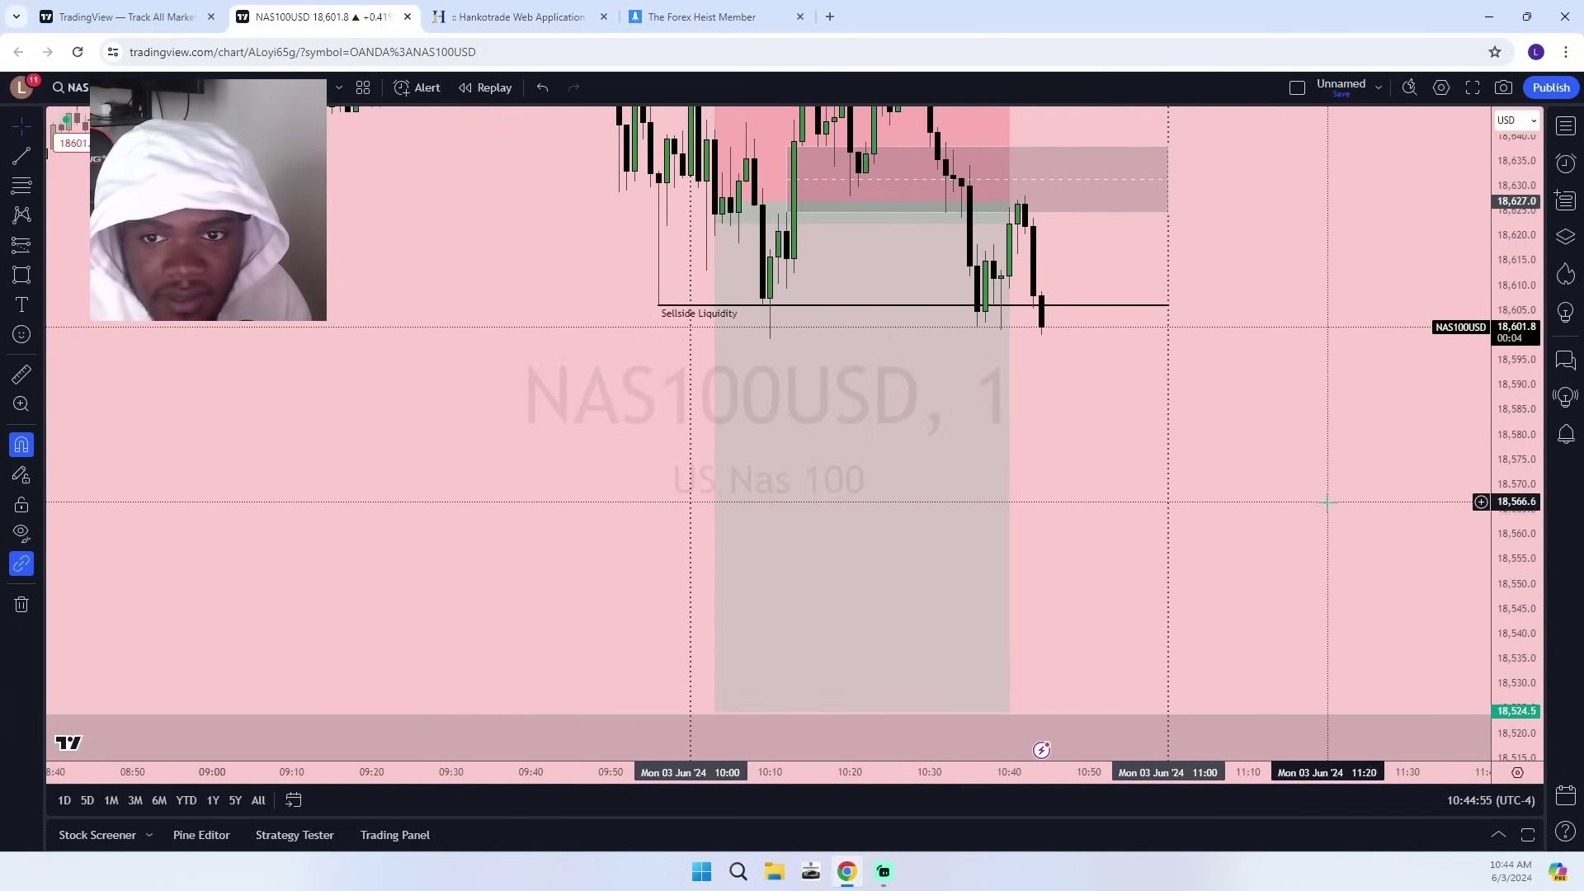
{"action": "left_click_drag", "start_coordinate": [1065, 535], "coordinate": [1054, 608]}
{"action": "left_click_drag", "start_coordinate": [1512, 326], "coordinate": [1397, 467]}
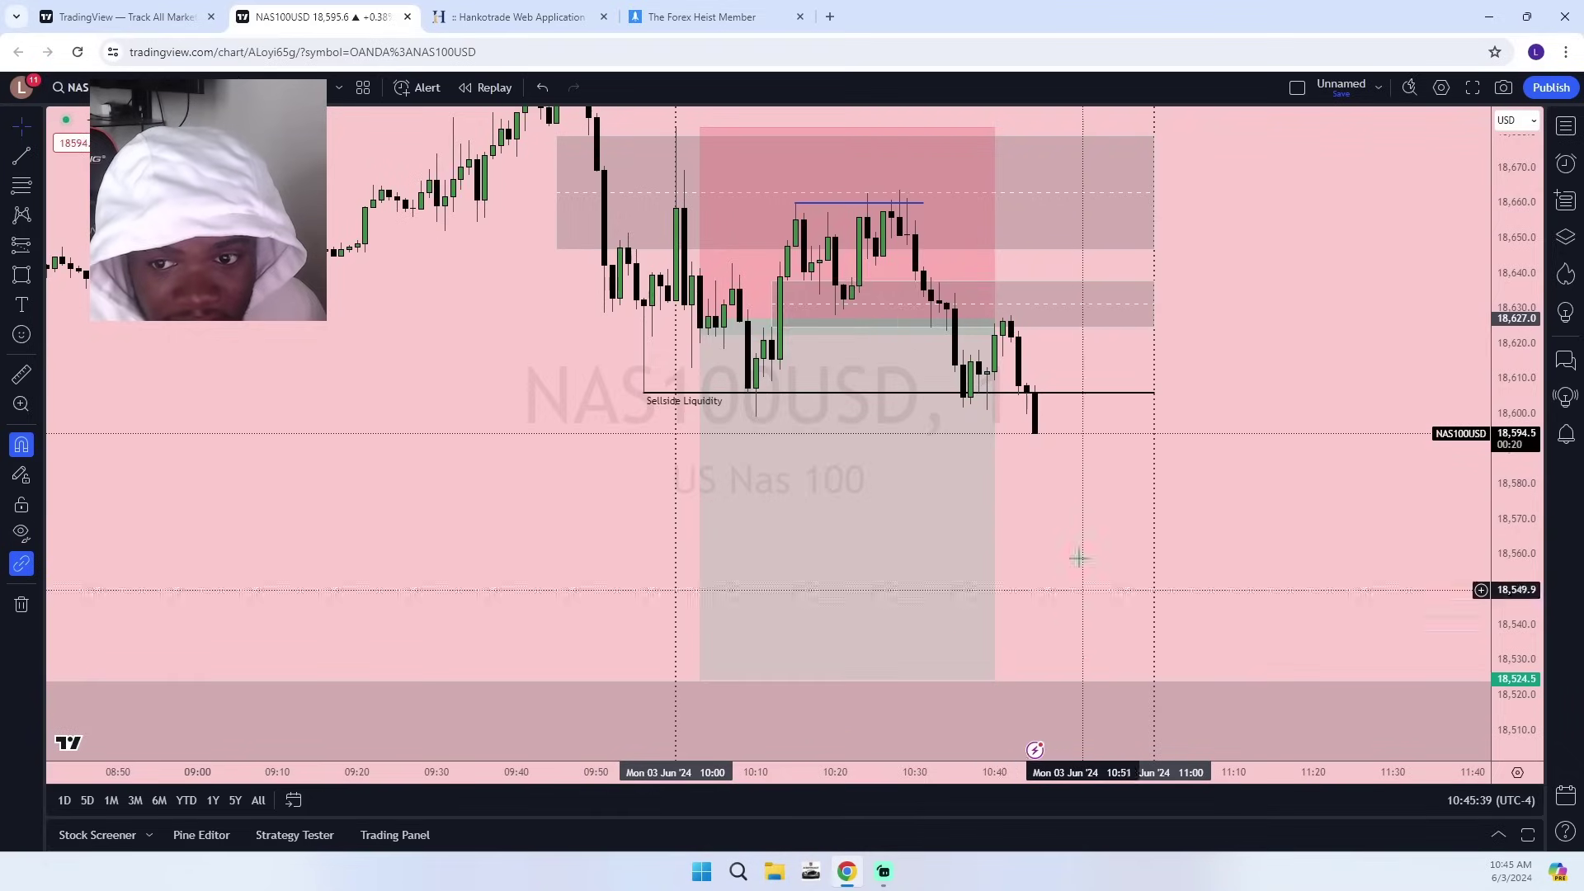
Compare the latest candles with the gray zones and blue high above and the large zone under the short target.
{"action": "left_click_drag", "start_coordinate": [1244, 500], "coordinate": [1159, 605]}
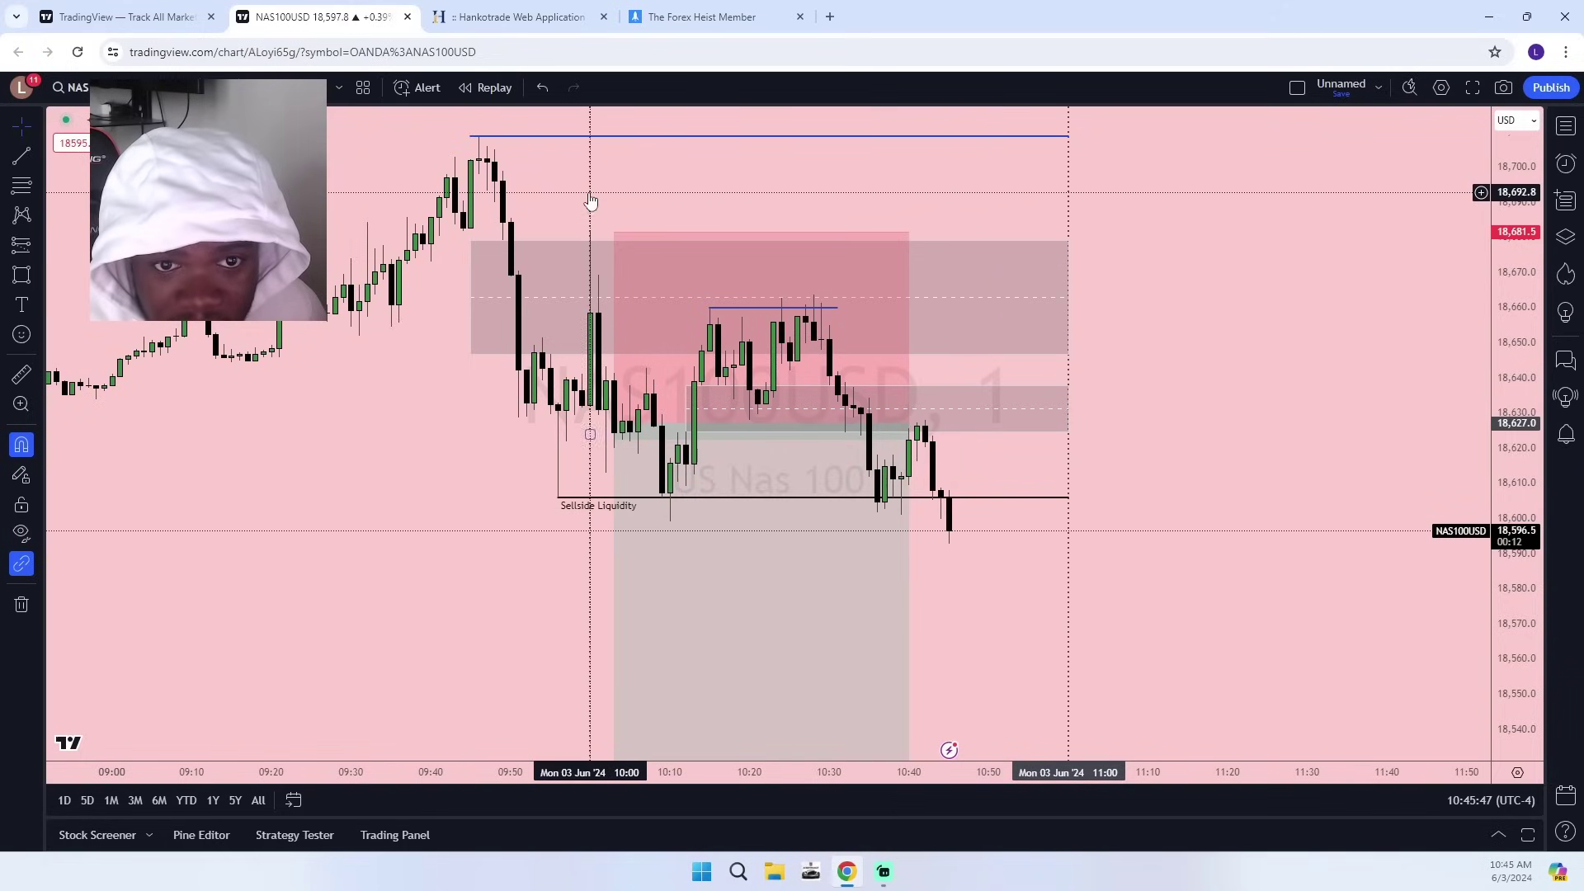
{"action": "left_click_drag", "start_coordinate": [1213, 501], "coordinate": [1213, 417]}
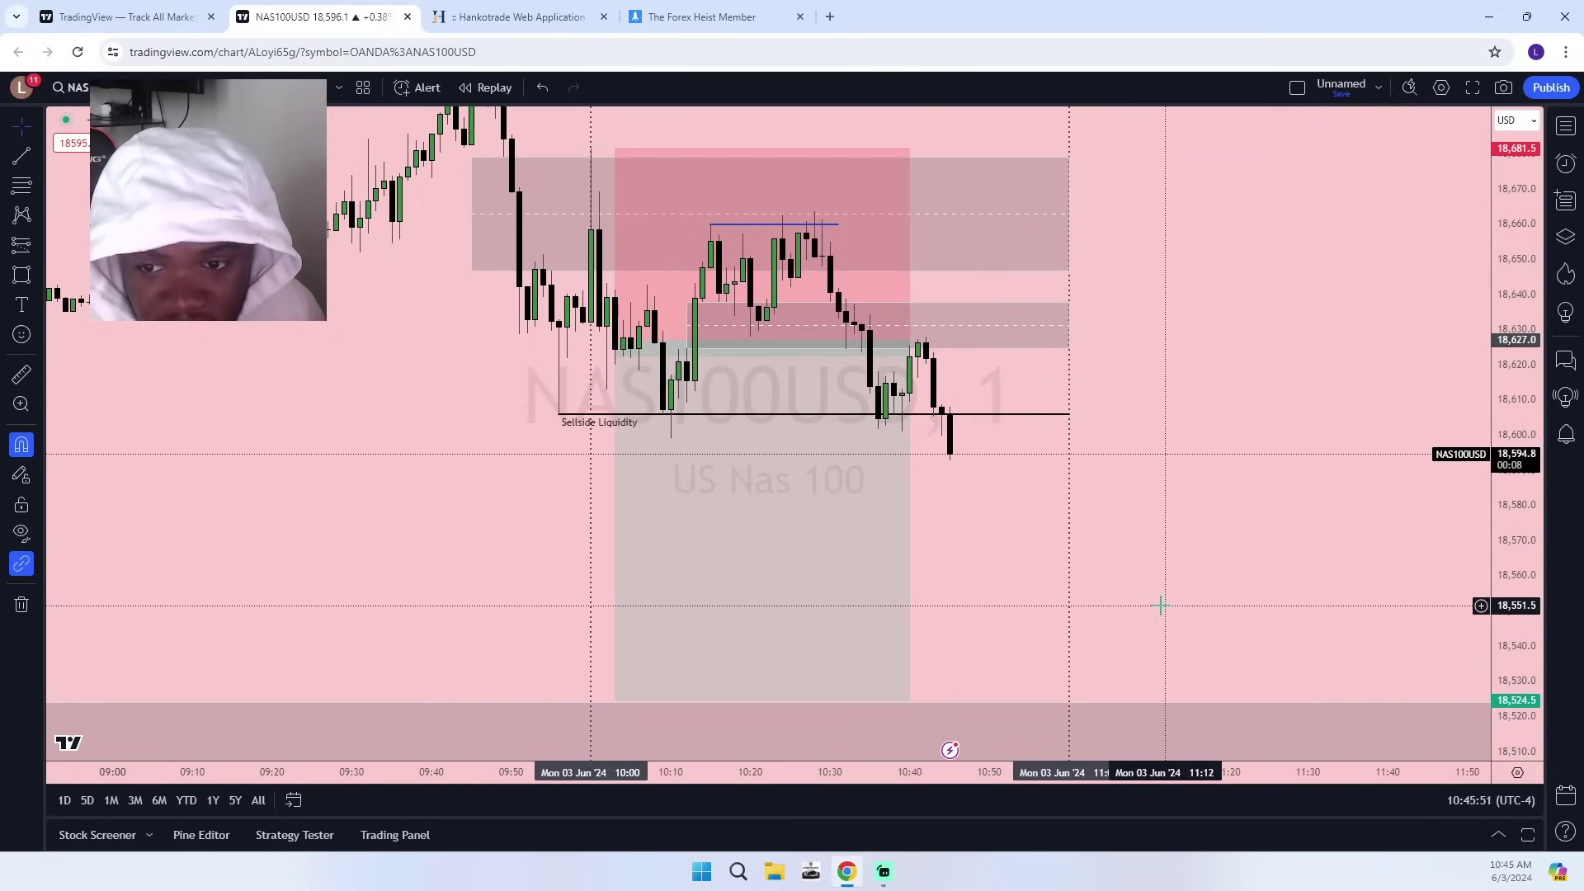
{"action": "left_click_drag", "start_coordinate": [1160, 609], "coordinate": [1146, 520]}
{"action": "scroll", "coordinate": [1353, 426], "scroll_direction": "down", "scroll_amount": 3}
{"action": "scroll", "coordinate": [1354, 467], "scroll_direction": "up", "scroll_amount": 3}
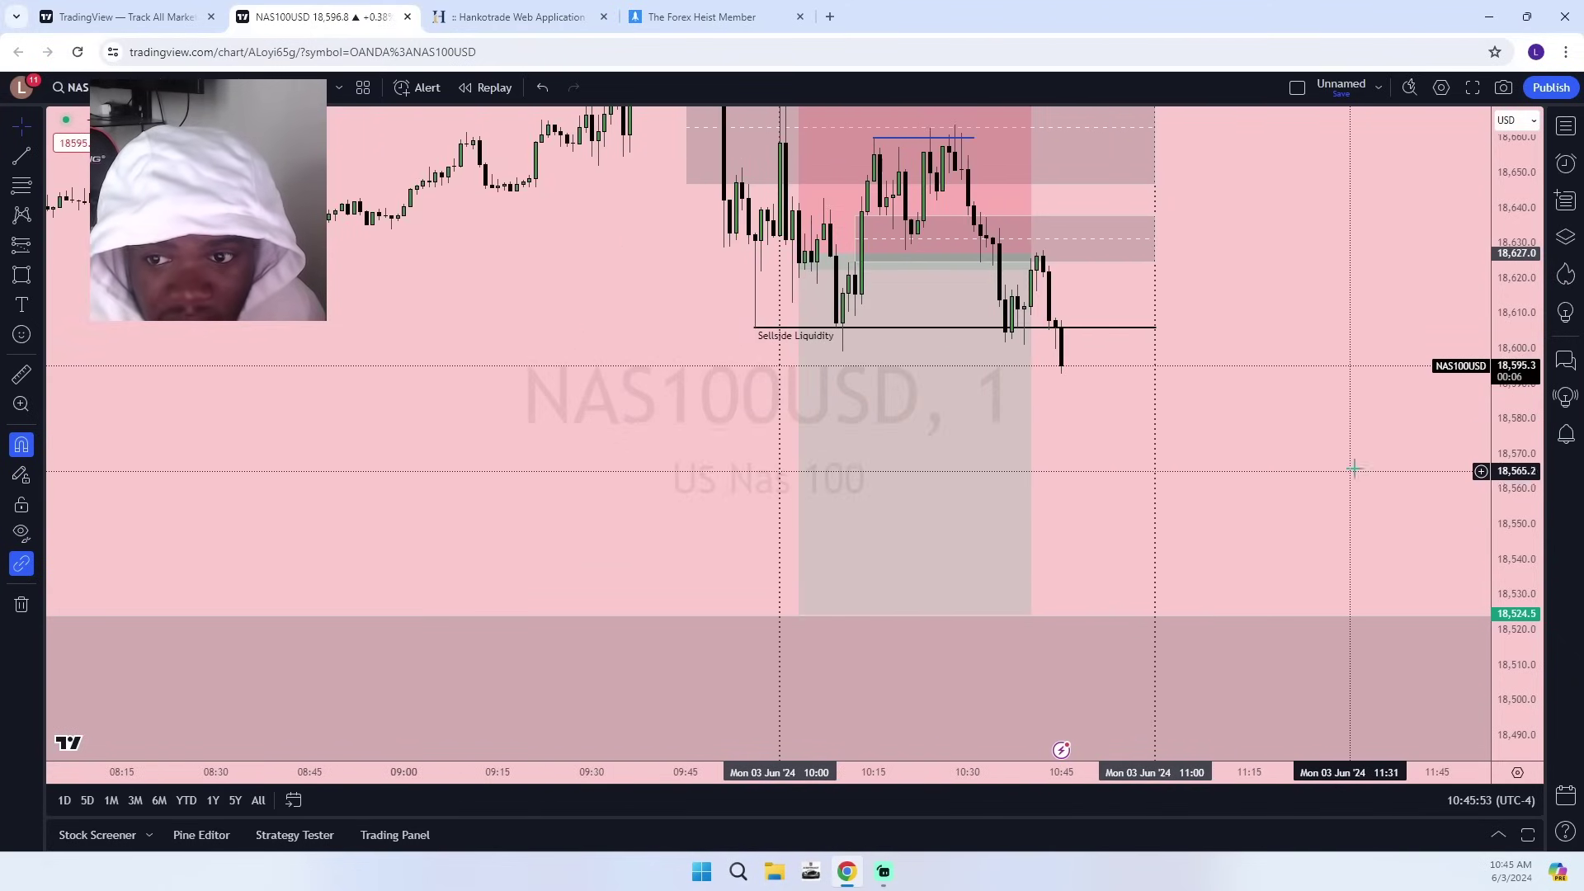
{"action": "left_click_drag", "start_coordinate": [1535, 236], "coordinate": [1458, 456]}
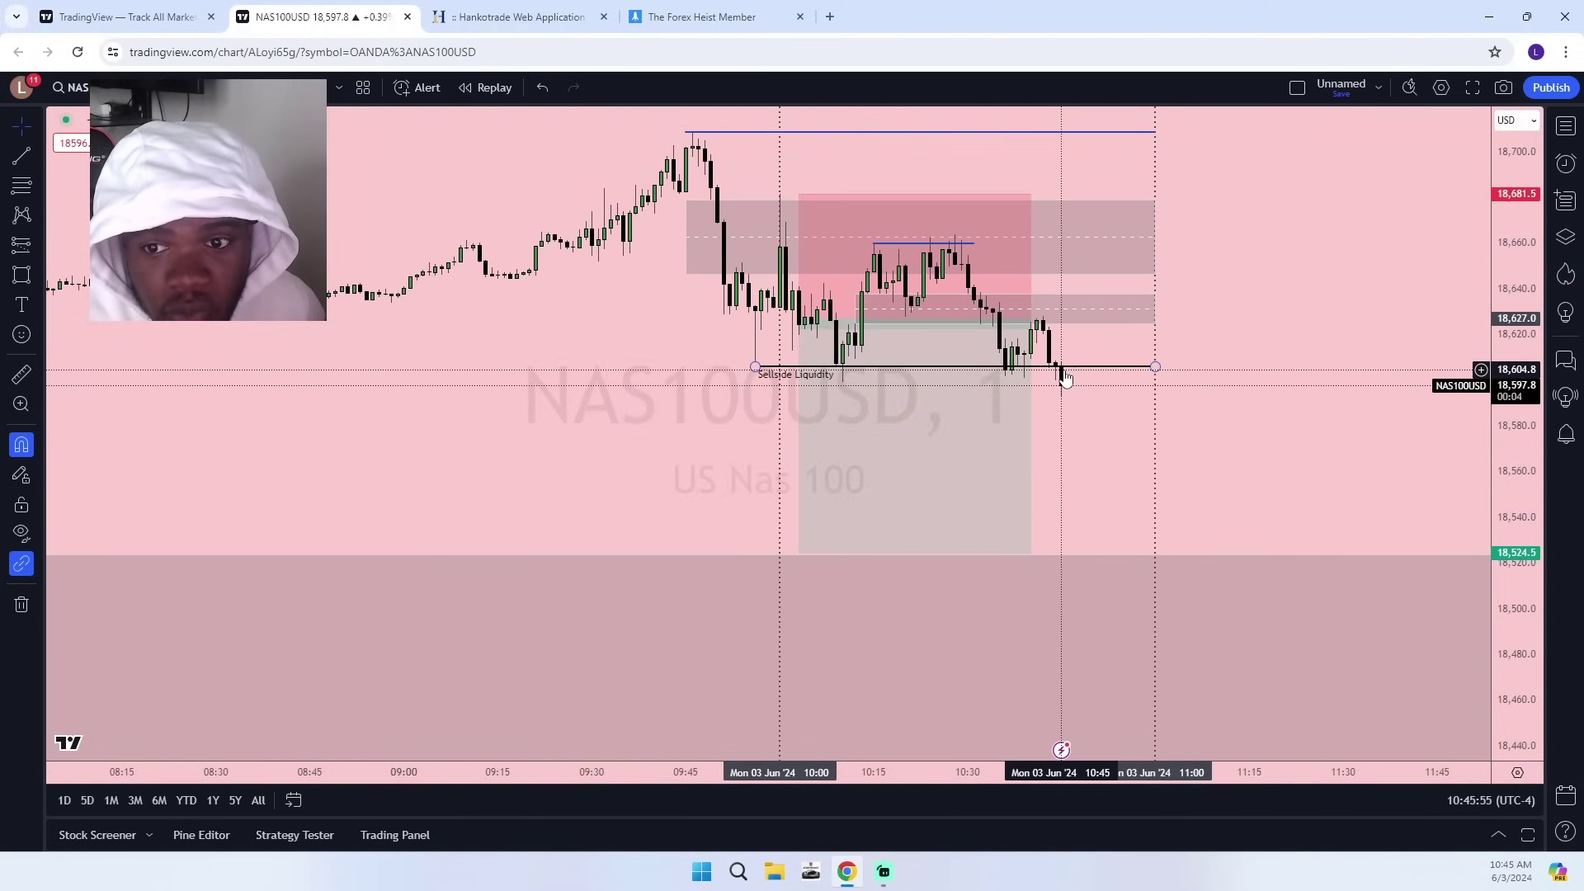
{"action": "left_click_drag", "start_coordinate": [1310, 435], "coordinate": [1262, 276]}
{"action": "left_click_drag", "start_coordinate": [1520, 235], "coordinate": [1484, 425]}
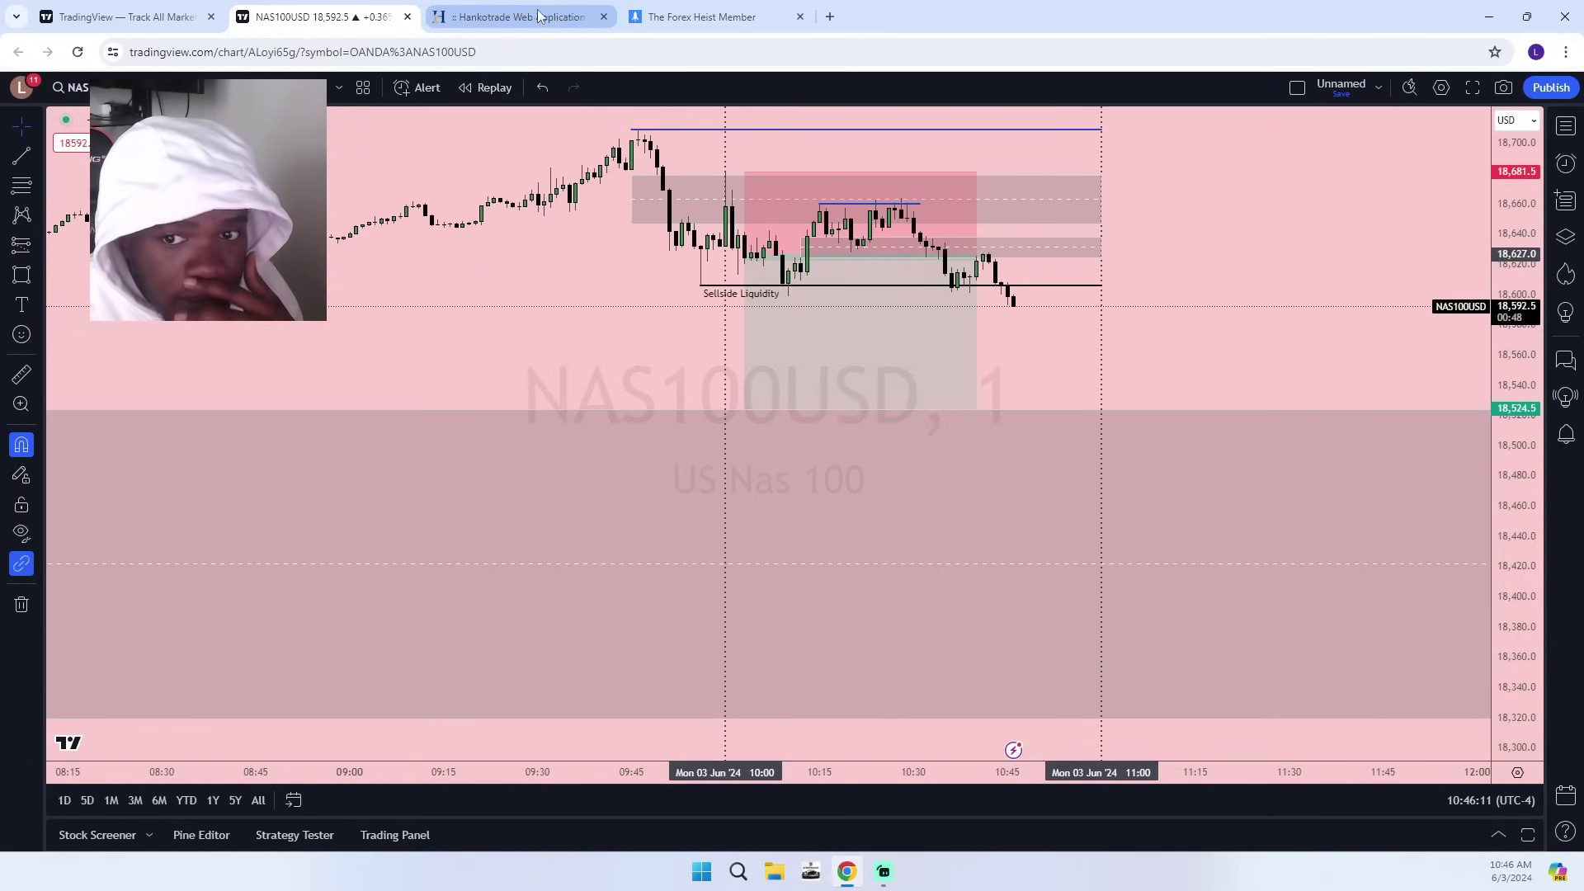
Survey the wider 1-minute history from the large gray zone's origin to the Buyside Liquidity line, ending at the current short position.
{"action": "scroll", "coordinate": [1126, 522], "scroll_direction": "down", "scroll_amount": 10}
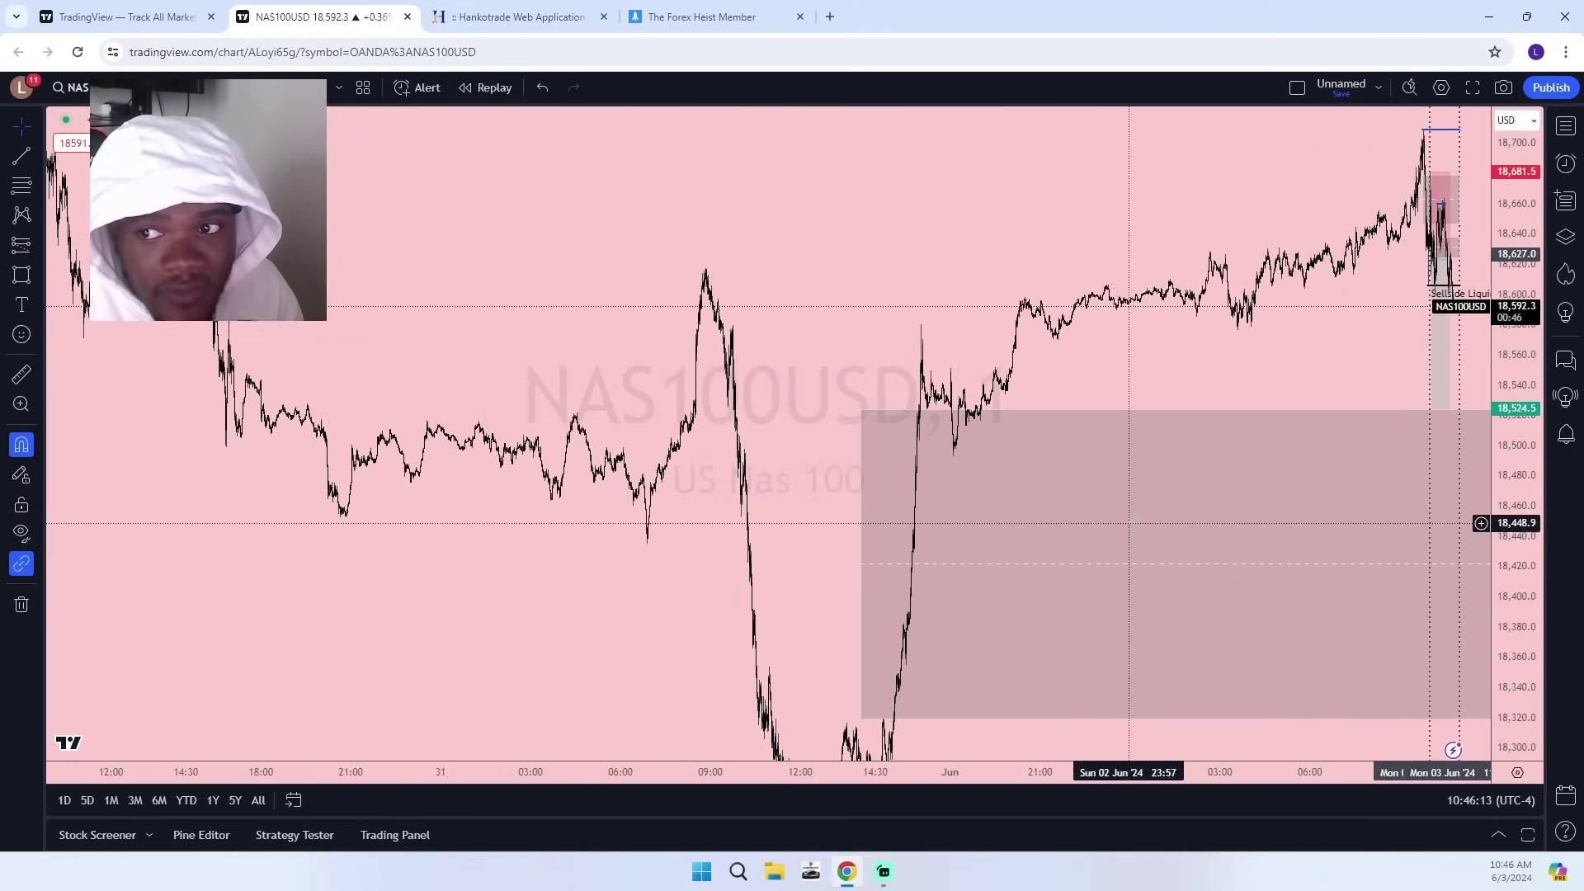
{"action": "scroll", "coordinate": [1256, 525], "scroll_direction": "up", "scroll_amount": 6}
{"action": "left_click_drag", "start_coordinate": [1248, 339], "coordinate": [1031, 777]}
{"action": "scroll", "coordinate": [932, 672], "scroll_direction": "down", "scroll_amount": 7}
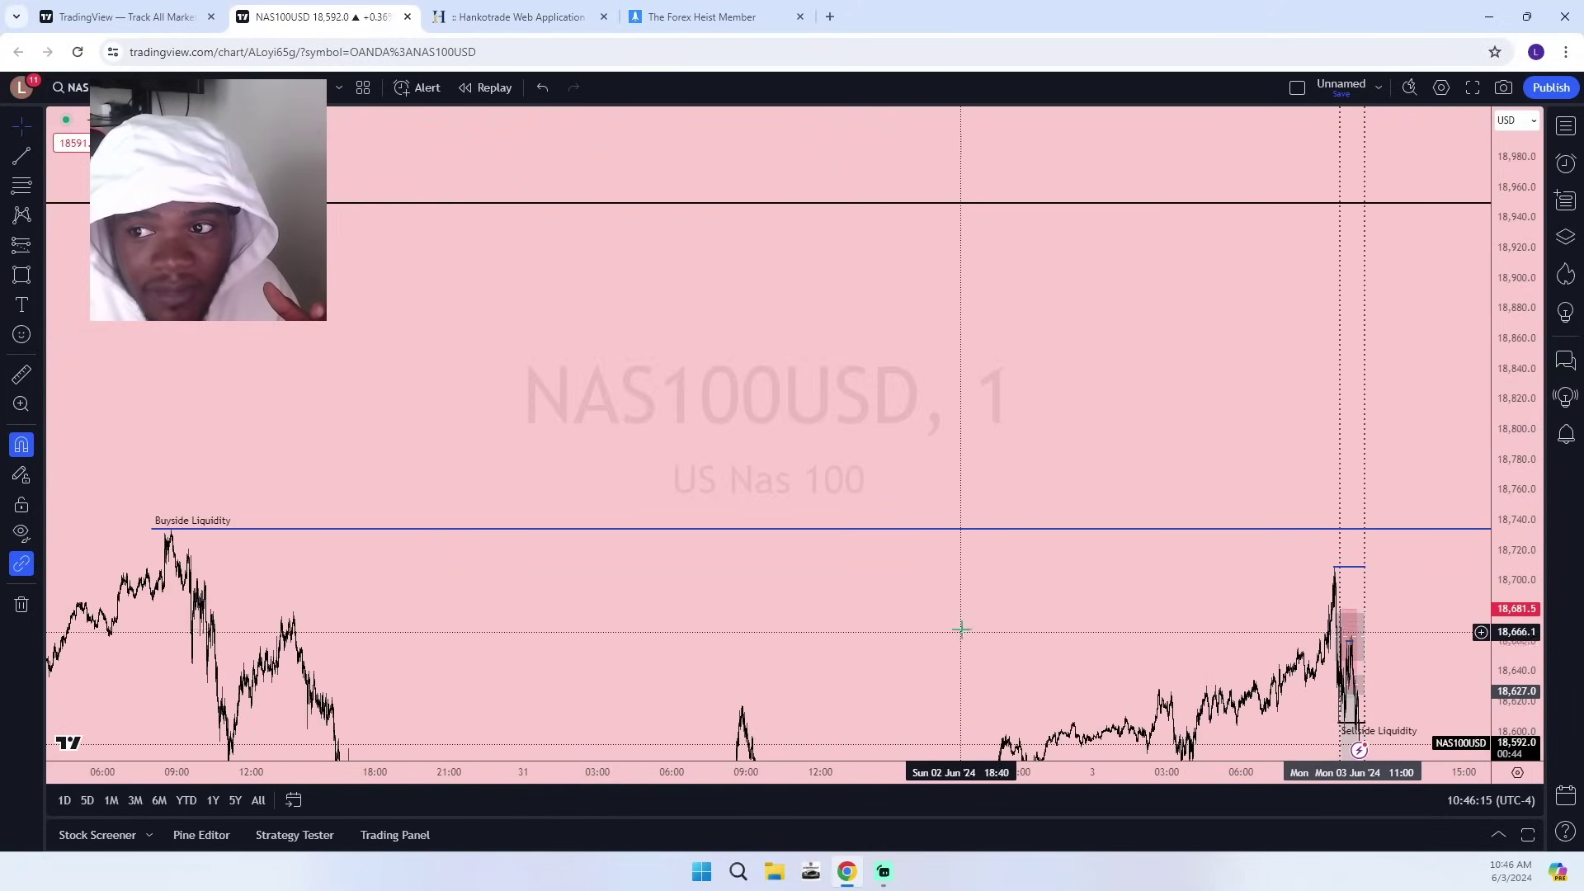
{"action": "left_click_drag", "start_coordinate": [846, 394], "coordinate": [555, 127]}
{"action": "scroll", "coordinate": [759, 355], "scroll_direction": "up", "scroll_amount": 7}
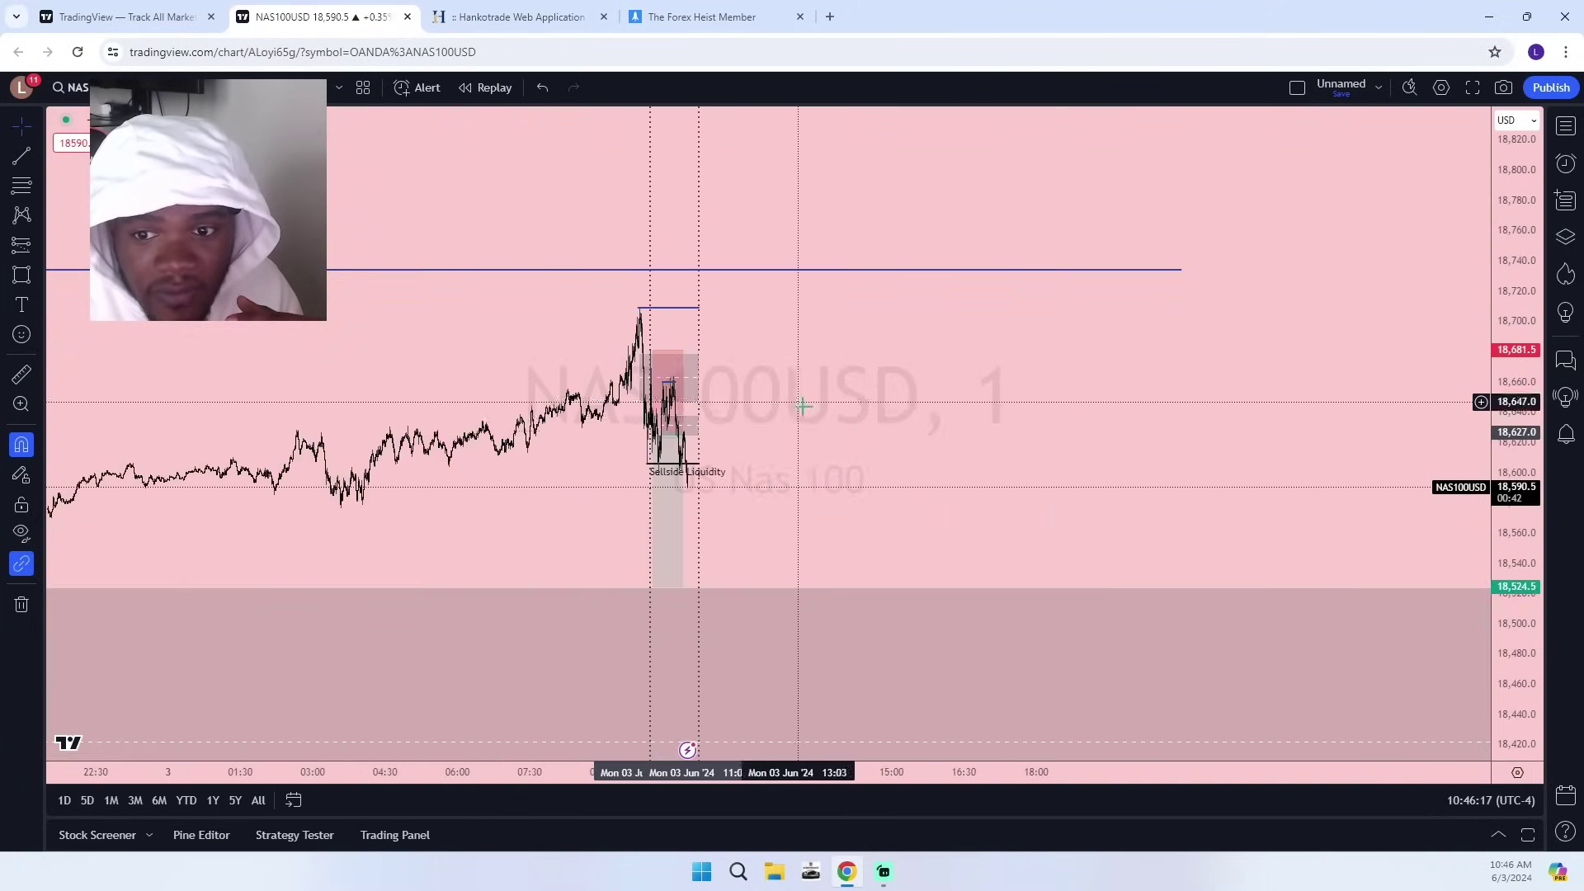
{"action": "scroll", "coordinate": [743, 421], "scroll_direction": "up", "scroll_amount": 7}
{"action": "left_click_drag", "start_coordinate": [458, 504], "coordinate": [1387, 447]}
{"action": "scroll", "coordinate": [1172, 456], "scroll_direction": "up", "scroll_amount": 6}
{"action": "left_click_drag", "start_coordinate": [427, 436], "coordinate": [1317, 433]}
{"action": "scroll", "coordinate": [1229, 541], "scroll_direction": "up", "scroll_amount": 5}
{"action": "left_click_drag", "start_coordinate": [1517, 660], "coordinate": [1512, 405]}
{"action": "scroll", "coordinate": [1155, 398], "scroll_direction": "up", "scroll_amount": 4}
{"action": "left_click_drag", "start_coordinate": [1142, 400], "coordinate": [1222, 573]}
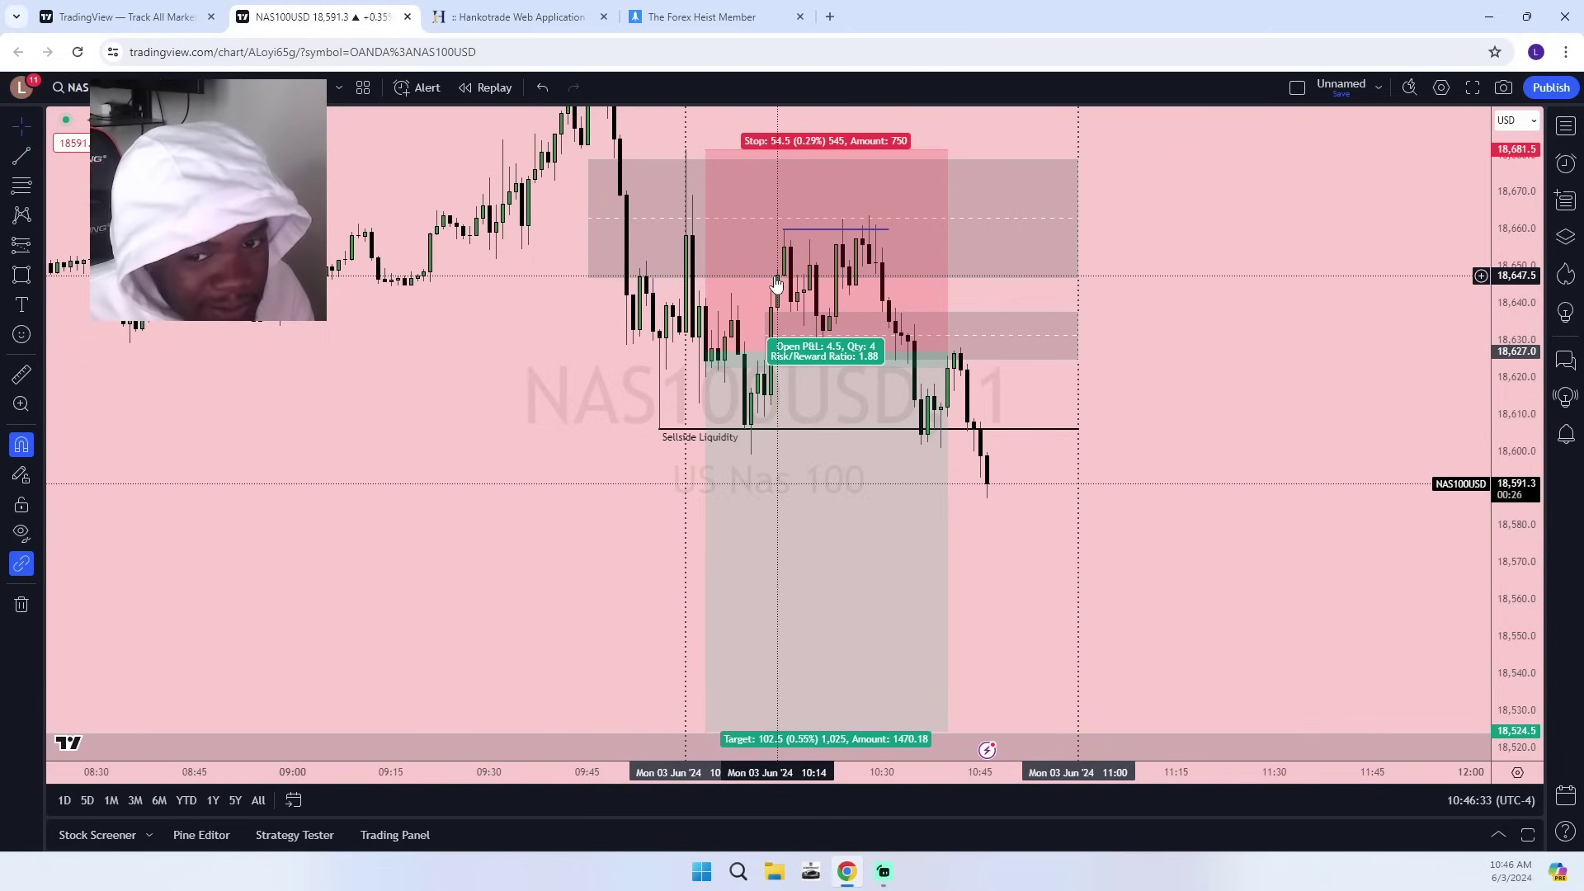
Recheck the open sell trade's profit in Hankotrade and return to the NAS100USD chart in TradingView.
{"action": "left_click_drag", "start_coordinate": [1228, 574], "coordinate": [1222, 396]}
{"action": "left_click", "coordinate": [581, 13]}
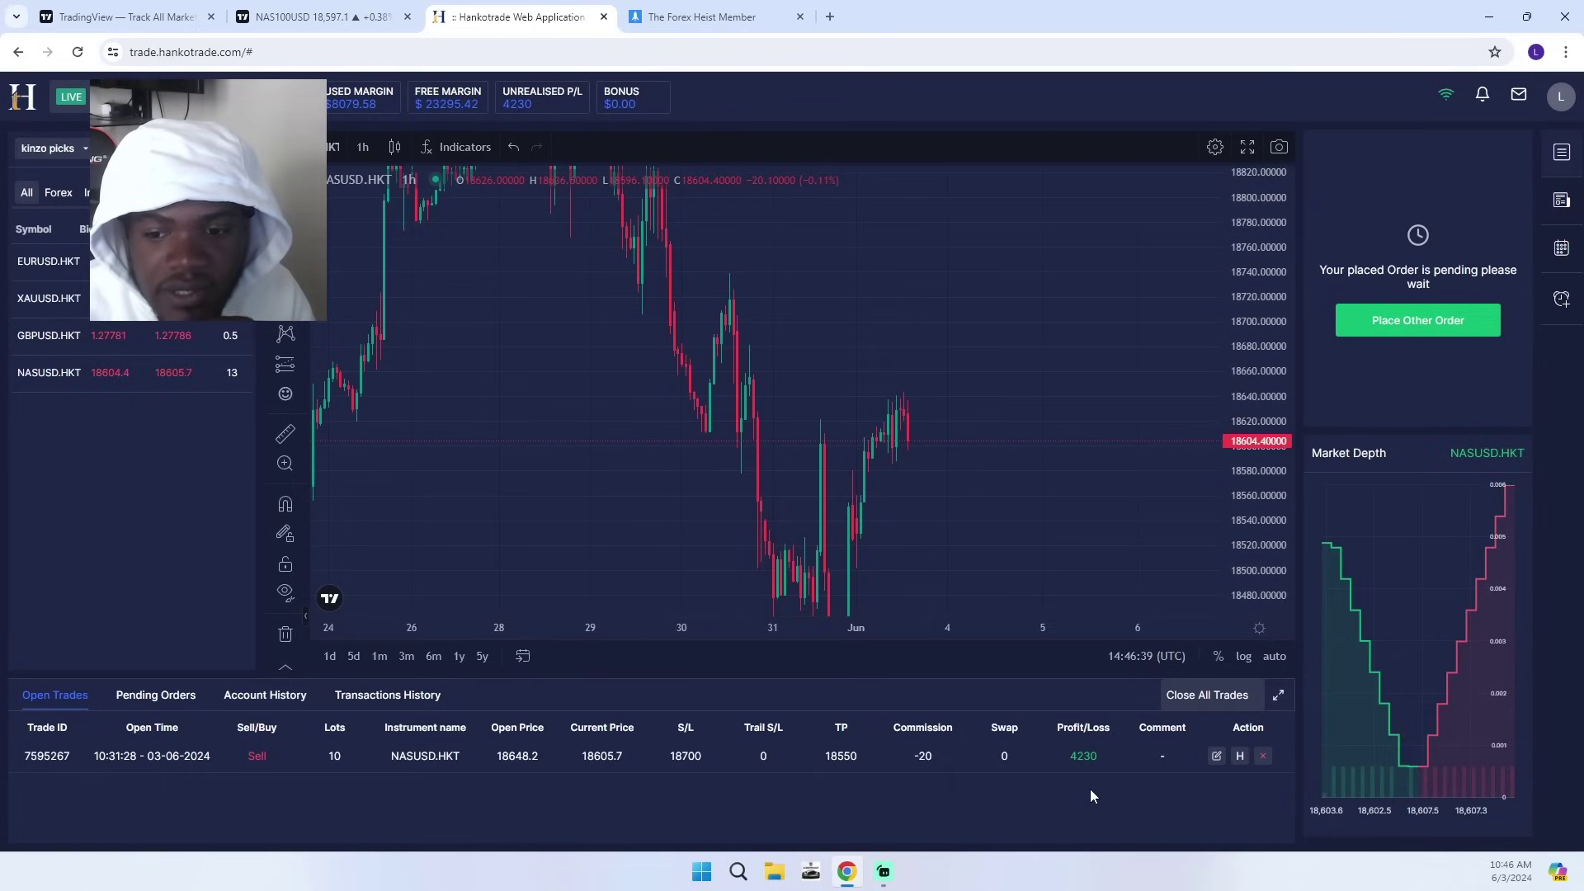
{"action": "left_click", "coordinate": [322, 16]}
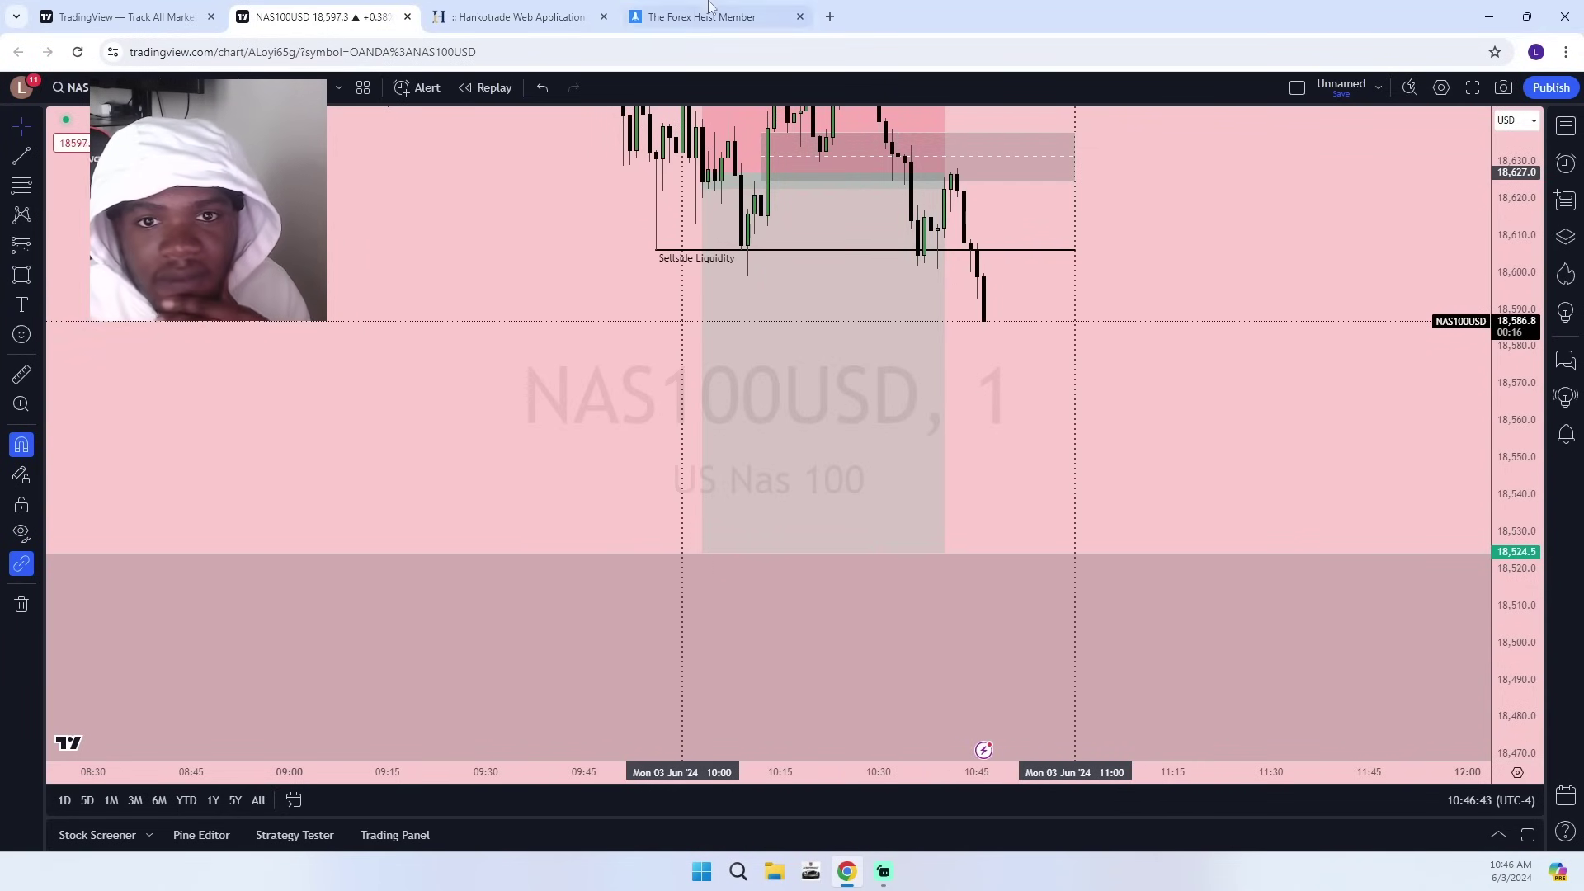
{"action": "left_click", "coordinate": [520, 16]}
{"action": "left_click", "coordinate": [321, 16]}
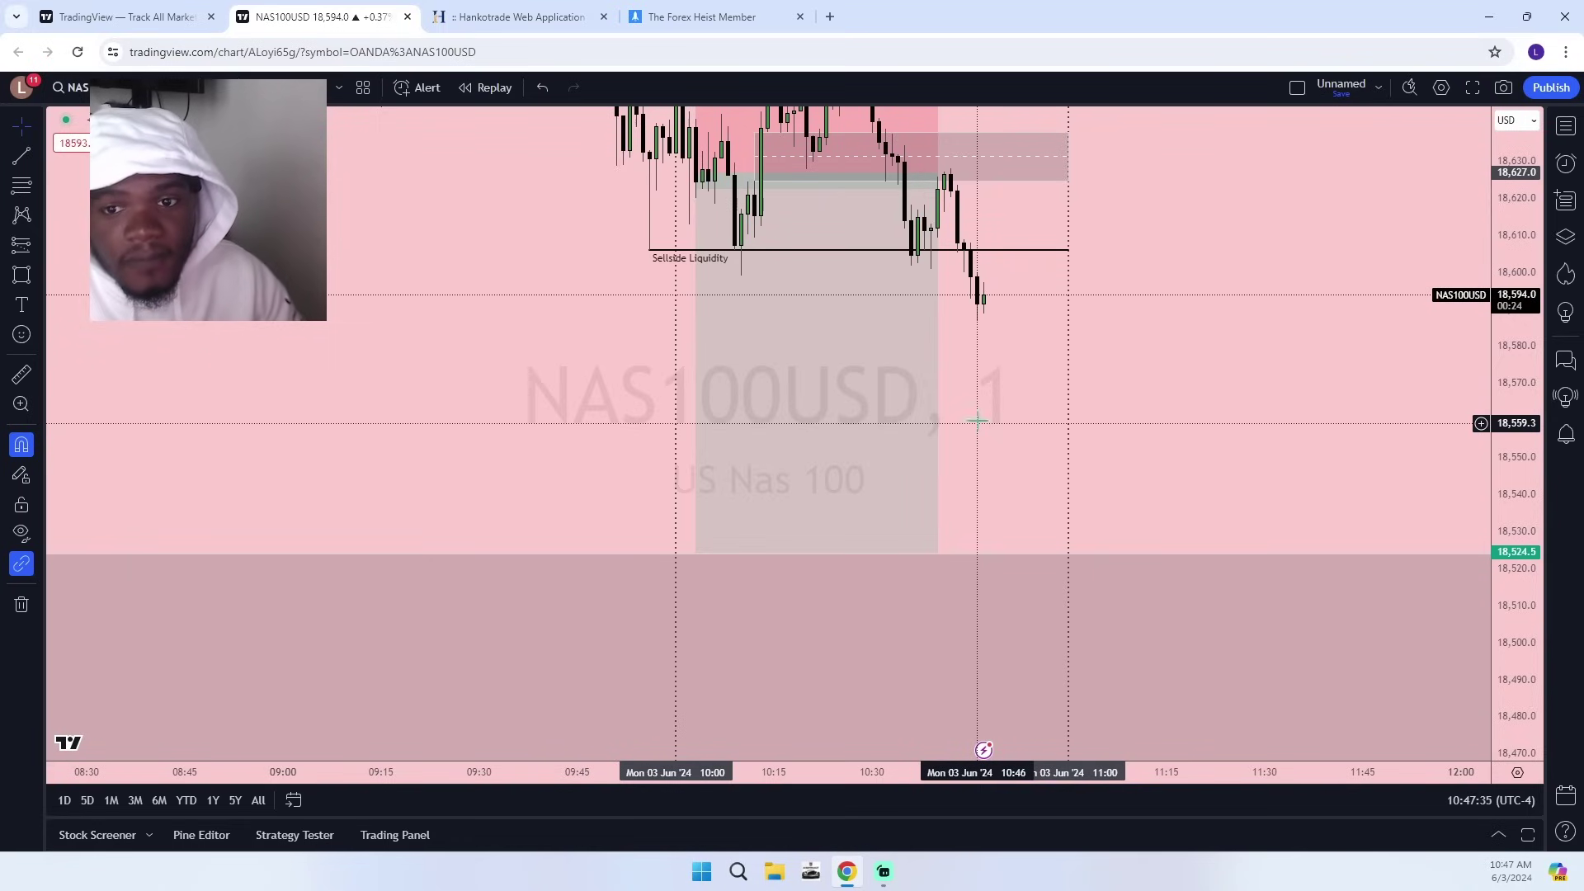
Inspect the newest candles below the Sellside Liquidity line, check the trade in Hankotrade and return to TradingView.
{"action": "scroll", "coordinate": [977, 423], "scroll_direction": "up", "scroll_amount": 3}
{"action": "left_click_drag", "start_coordinate": [823, 420], "coordinate": [1125, 525]}
{"action": "left_click", "coordinate": [570, 17]}
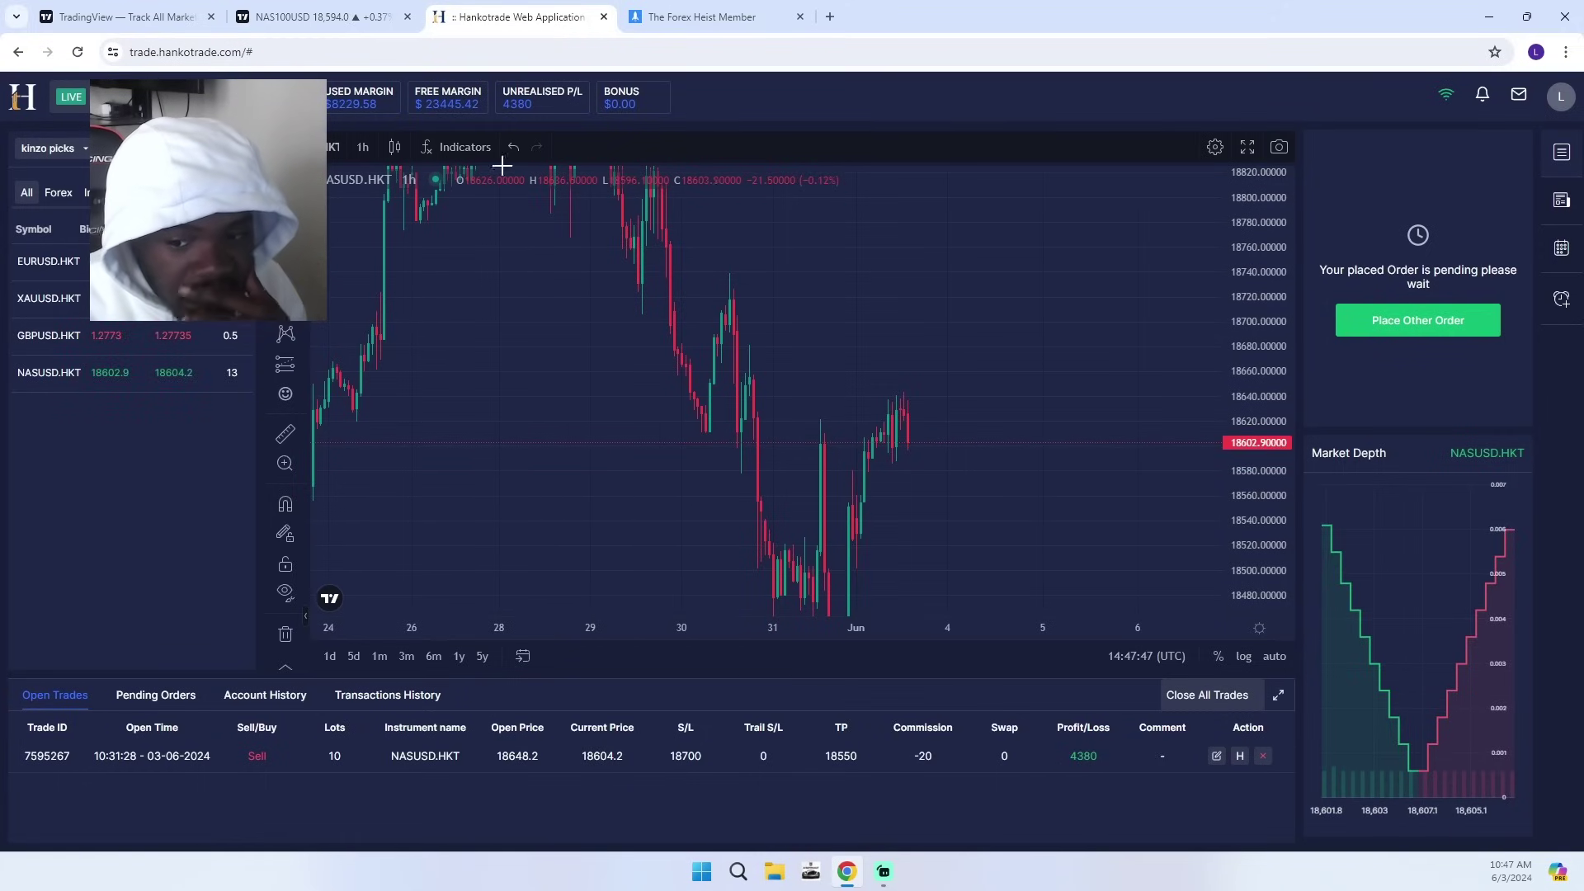
{"action": "left_click", "coordinate": [305, 8]}
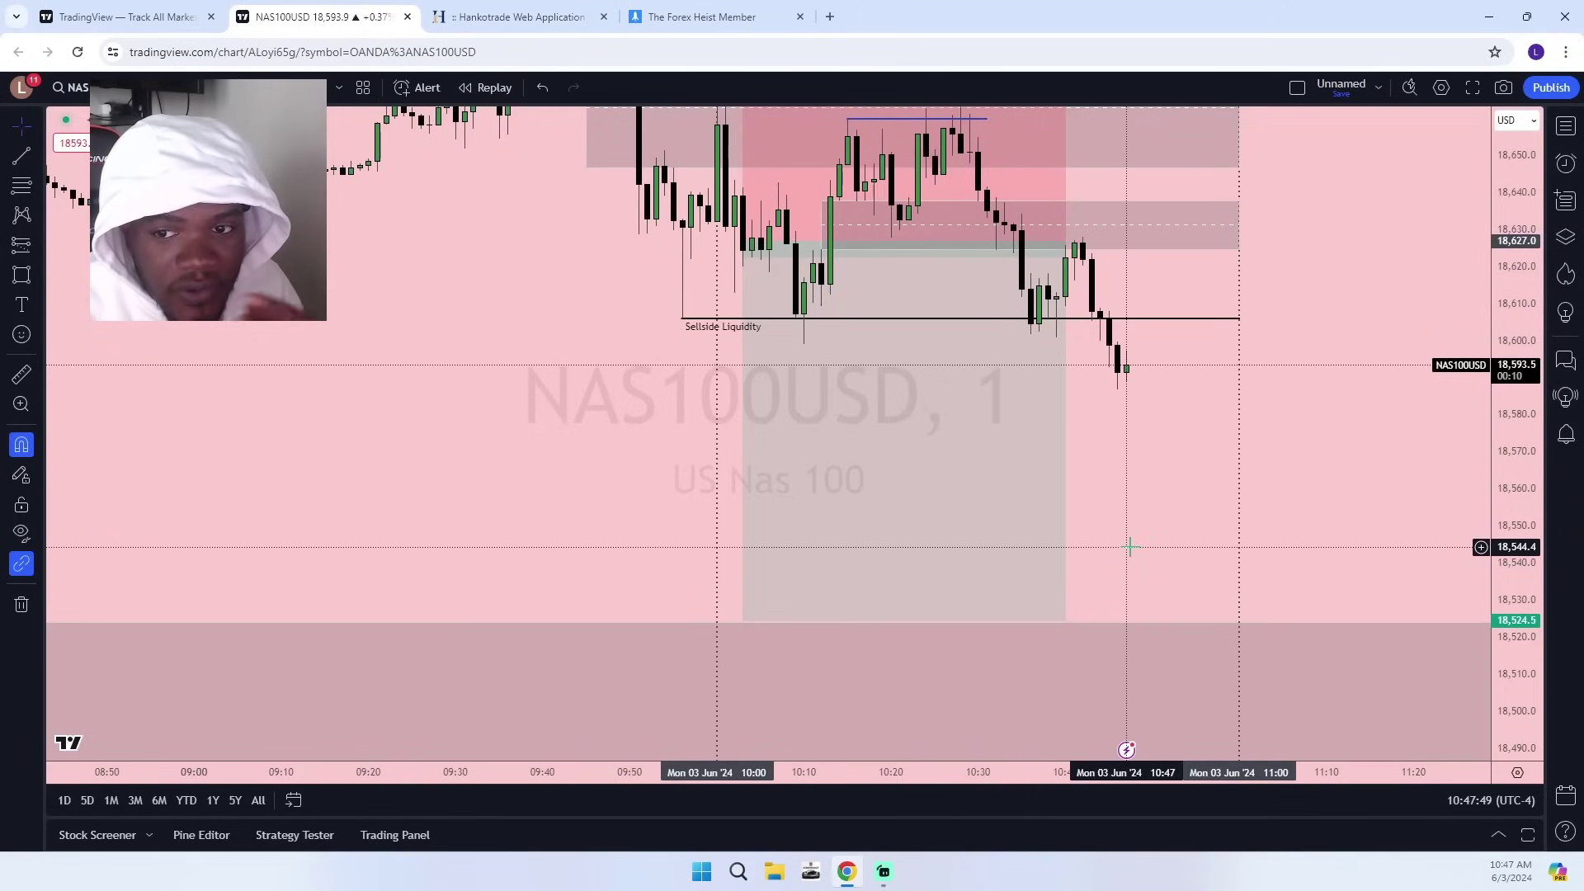
Examine price below the Sellside Liquidity line relative to the short's full stop-to-target range and the large gray zone.
{"action": "left_click_drag", "start_coordinate": [1120, 550], "coordinate": [1089, 568]}
{"action": "left_click_drag", "start_coordinate": [1509, 274], "coordinate": [1492, 556]}
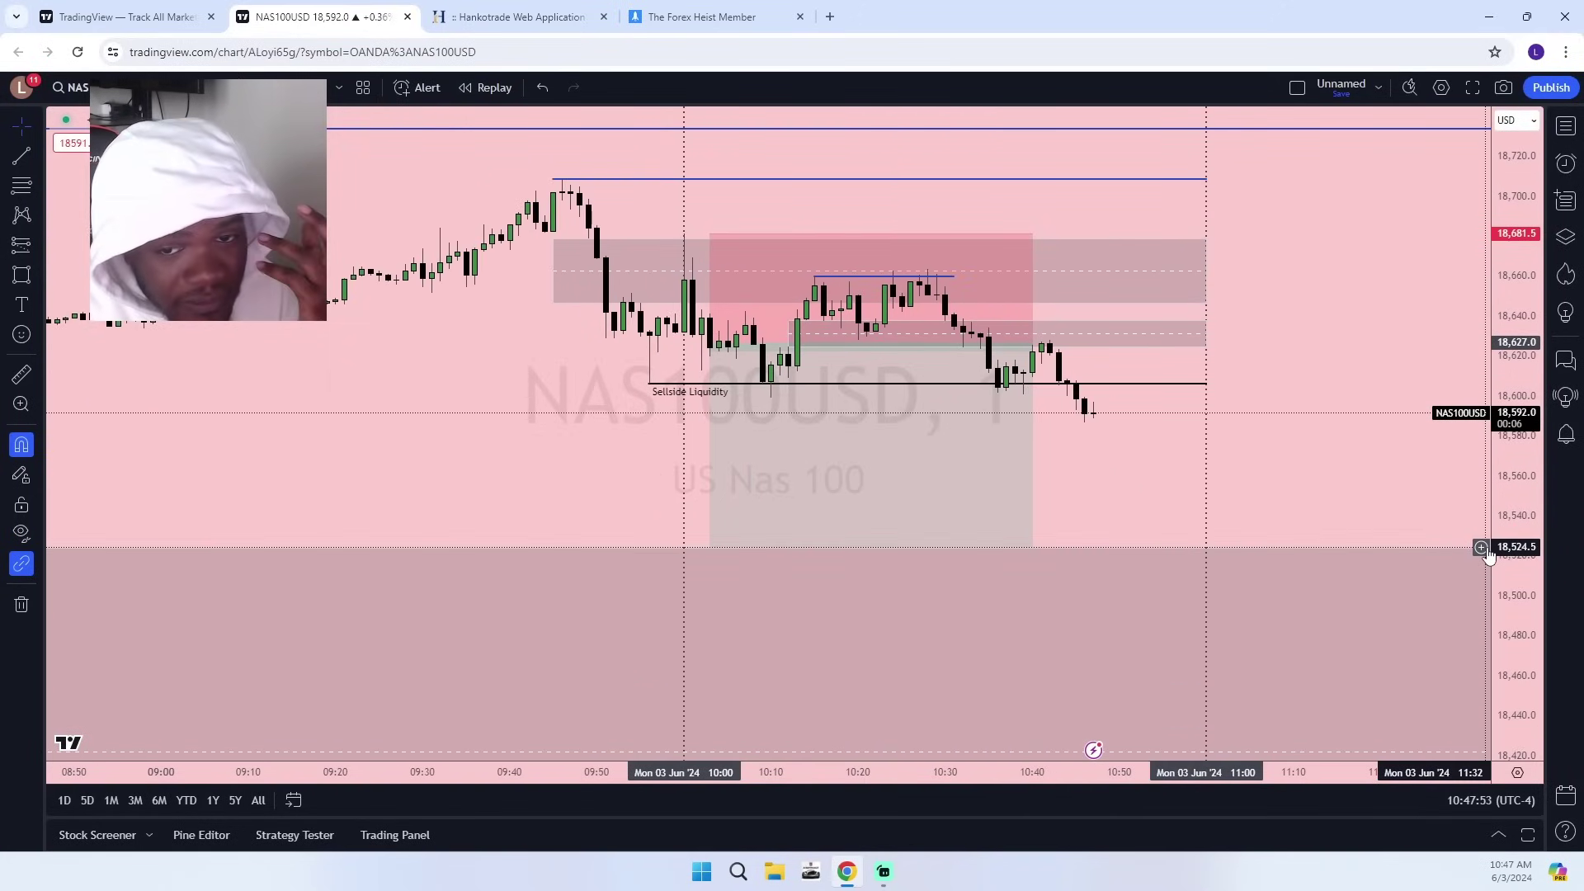
{"action": "scroll", "coordinate": [1486, 528], "scroll_direction": "down", "scroll_amount": 3}
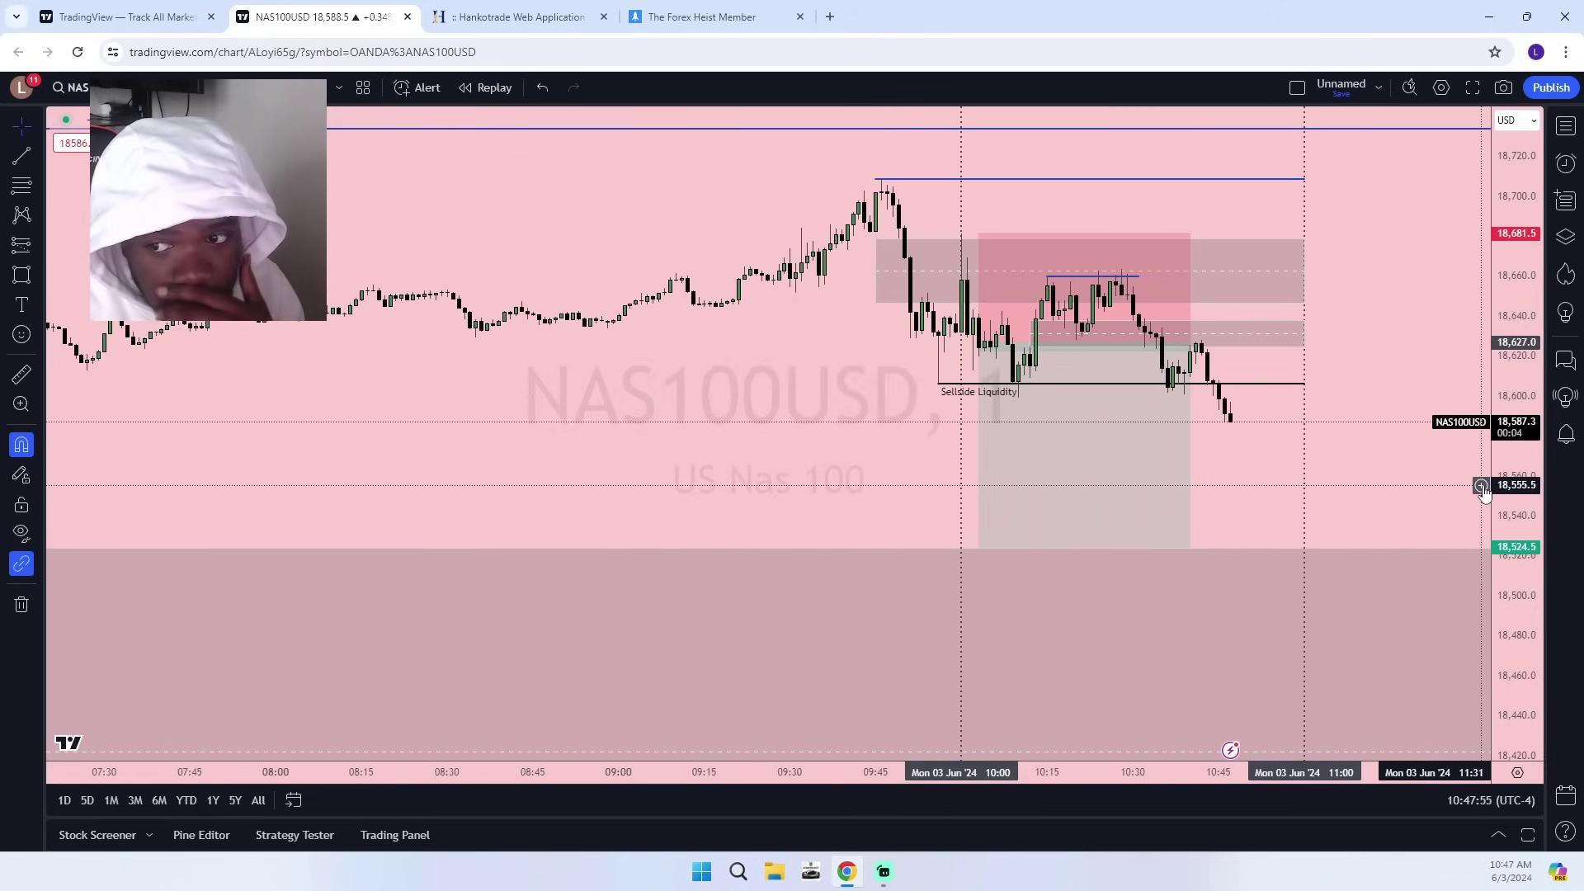
{"action": "scroll", "coordinate": [1483, 488], "scroll_direction": "up", "scroll_amount": 2}
{"action": "left_click_drag", "start_coordinate": [1515, 645], "coordinate": [1500, 552]}
{"action": "scroll", "coordinate": [1444, 553], "scroll_direction": "up", "scroll_amount": 1}
{"action": "left_click_drag", "start_coordinate": [1344, 517], "coordinate": [1284, 567]}
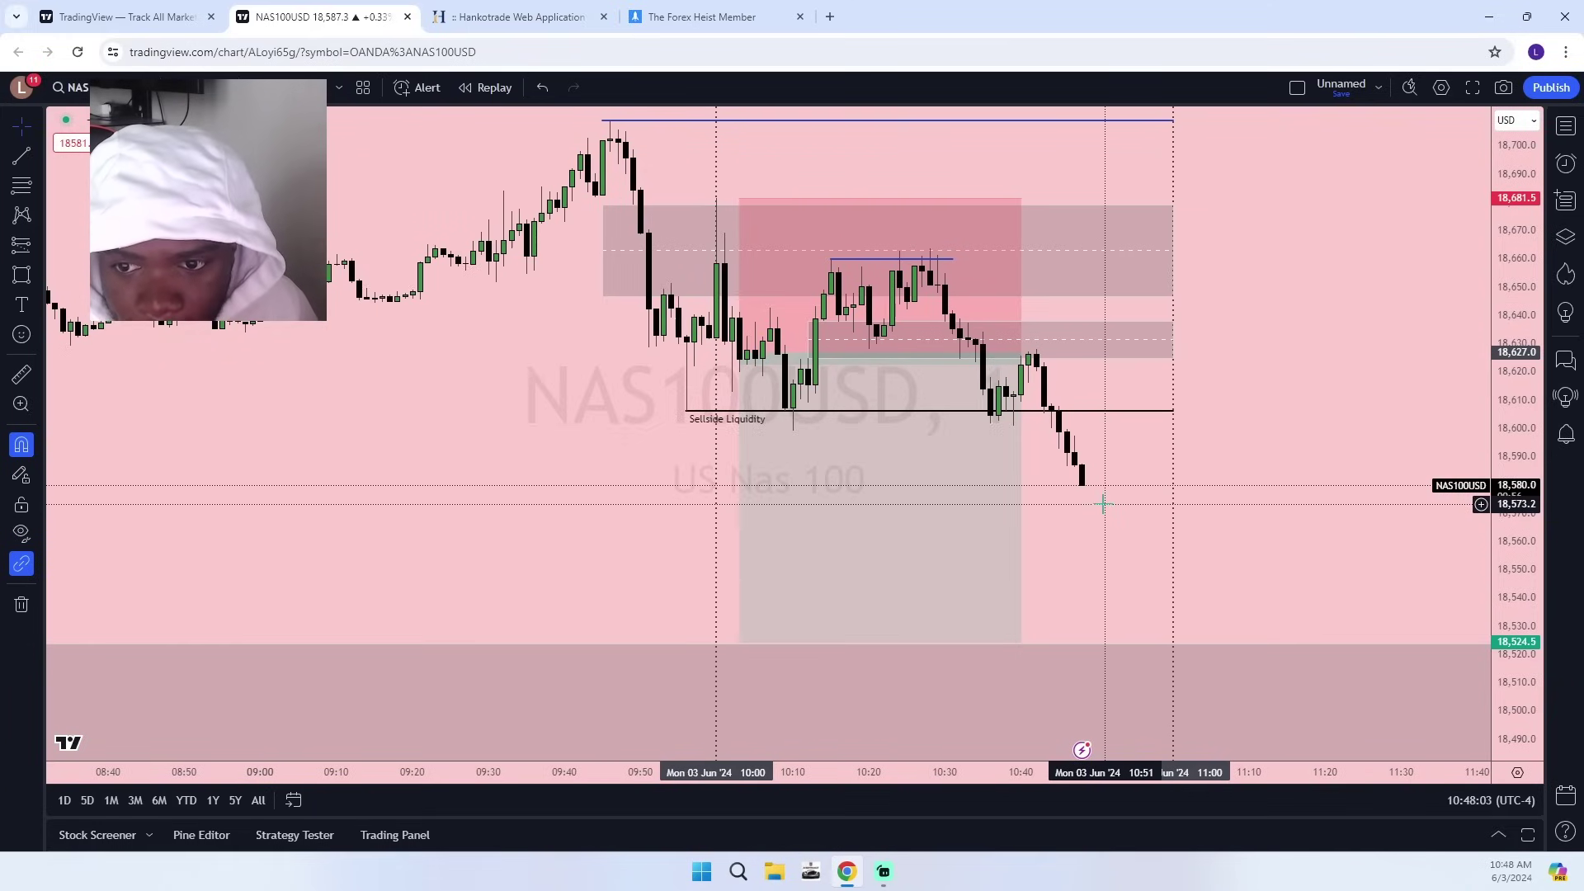
{"action": "left_click_drag", "start_coordinate": [1097, 580], "coordinate": [1069, 523]}
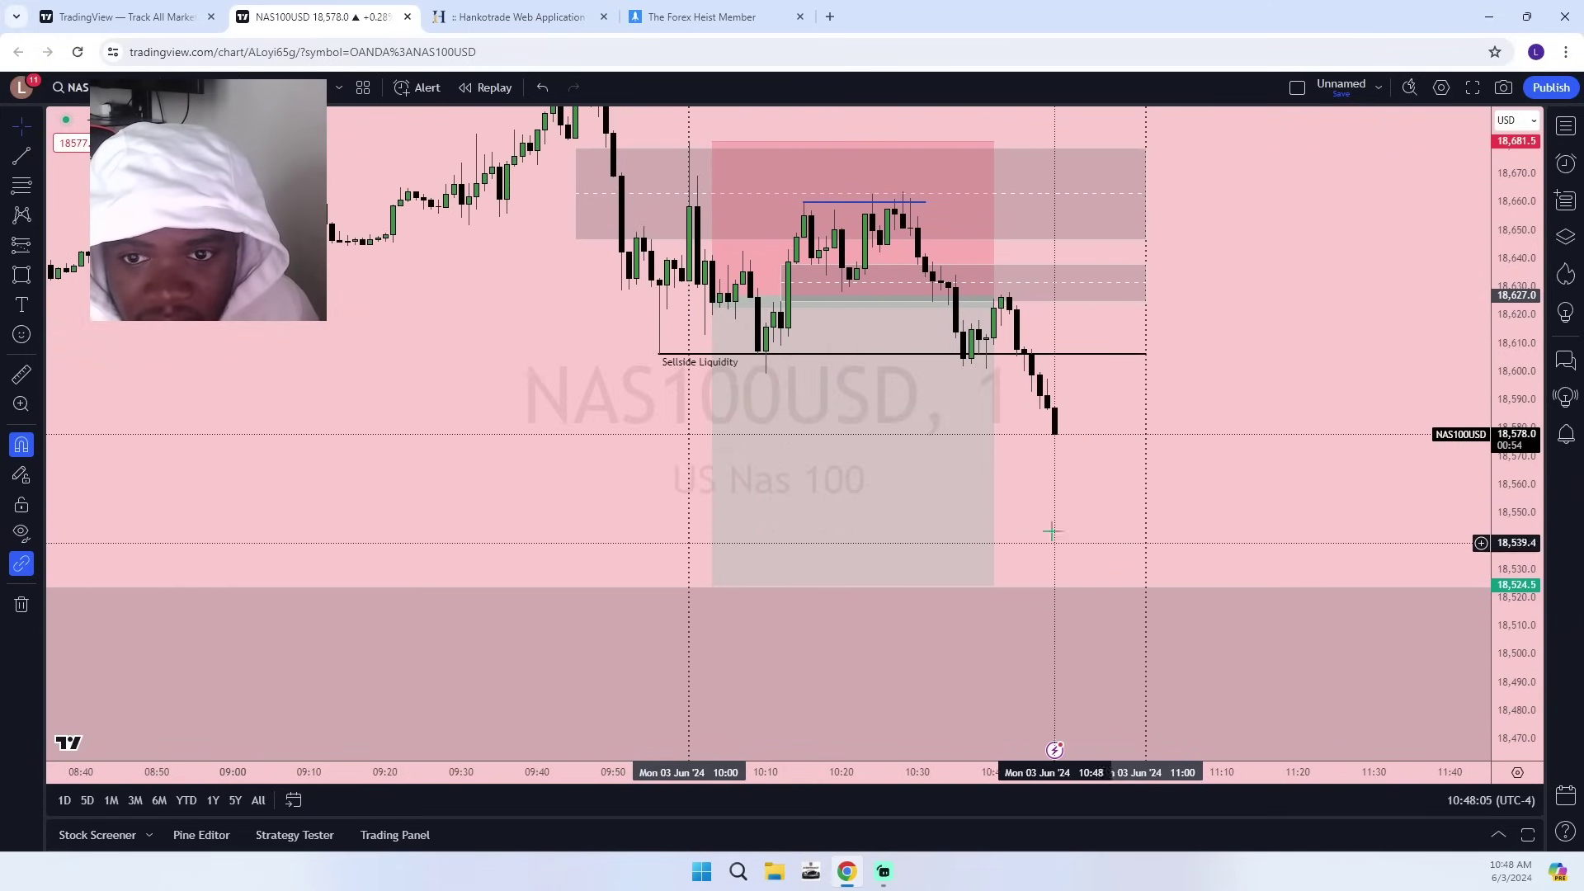
Review the sell trade's running profit in Hankotrade and bring the current candle back into focus on the TradingView chart.
{"action": "left_click", "coordinate": [518, 16]}
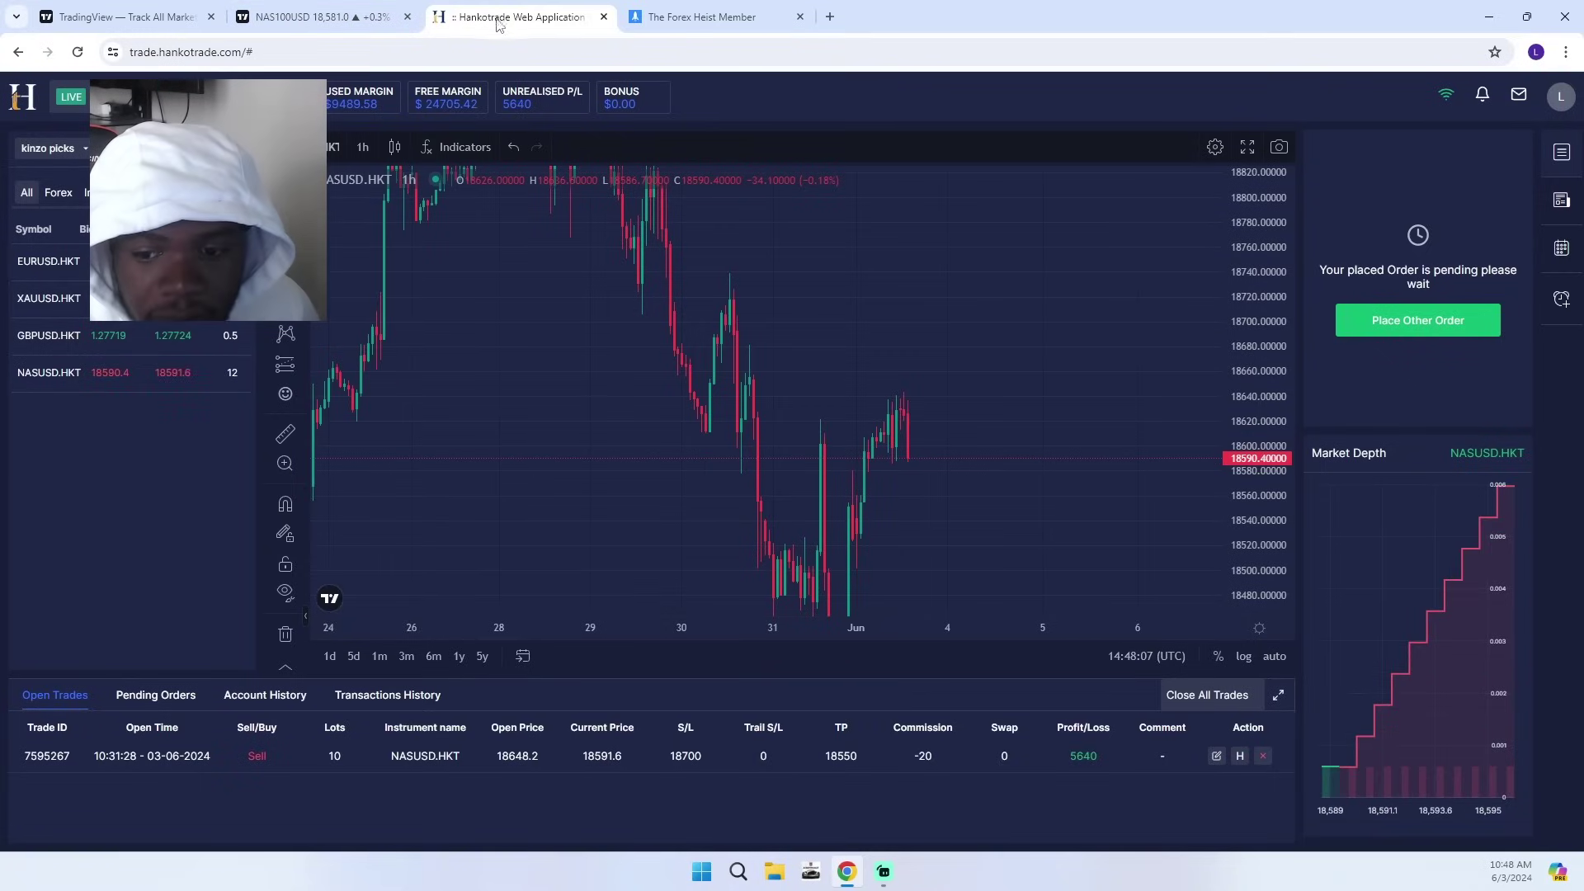
{"action": "key", "text": "ctrl+shift+Tab"}
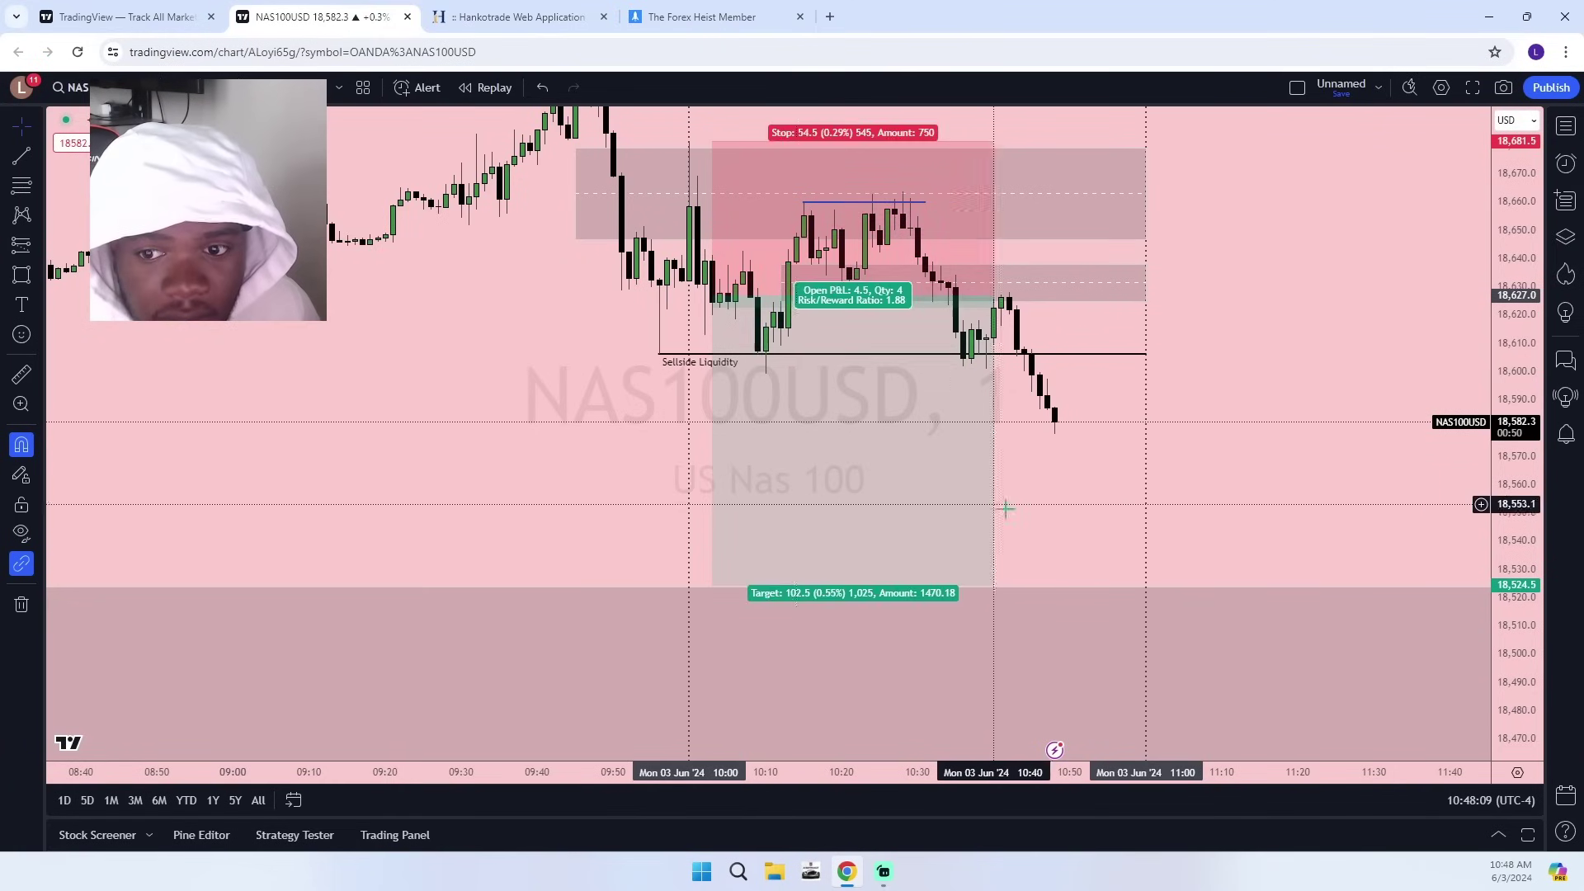
{"action": "left_click_drag", "start_coordinate": [1054, 525], "coordinate": [993, 505]}
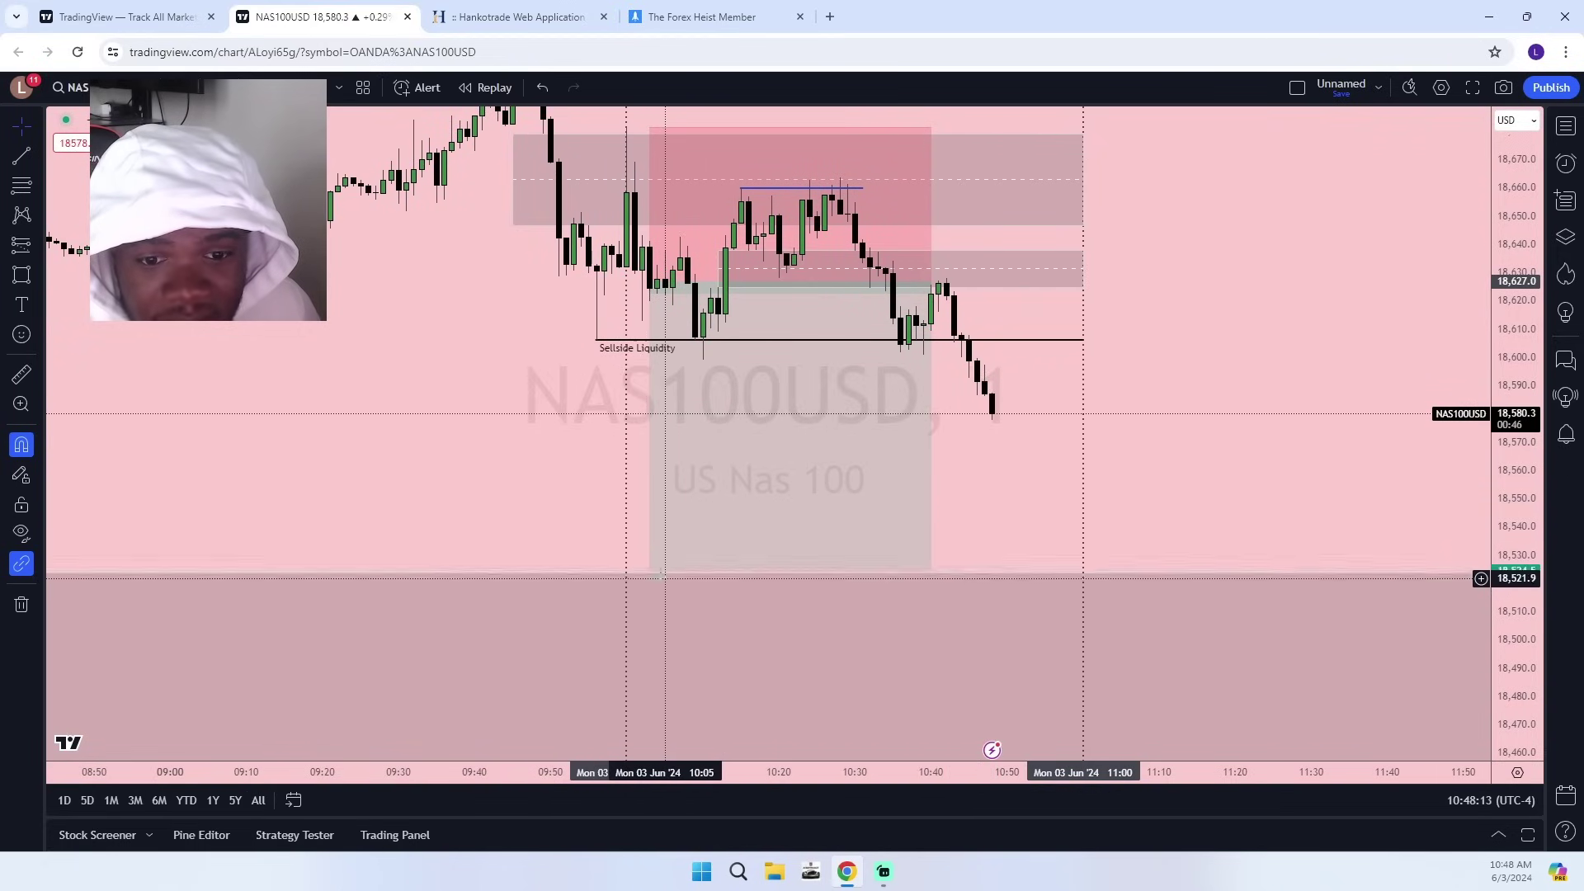
Select the short position to view its target, and compare the chart with the trade's profit in Hankotrade.
{"action": "left_click", "coordinate": [681, 573]}
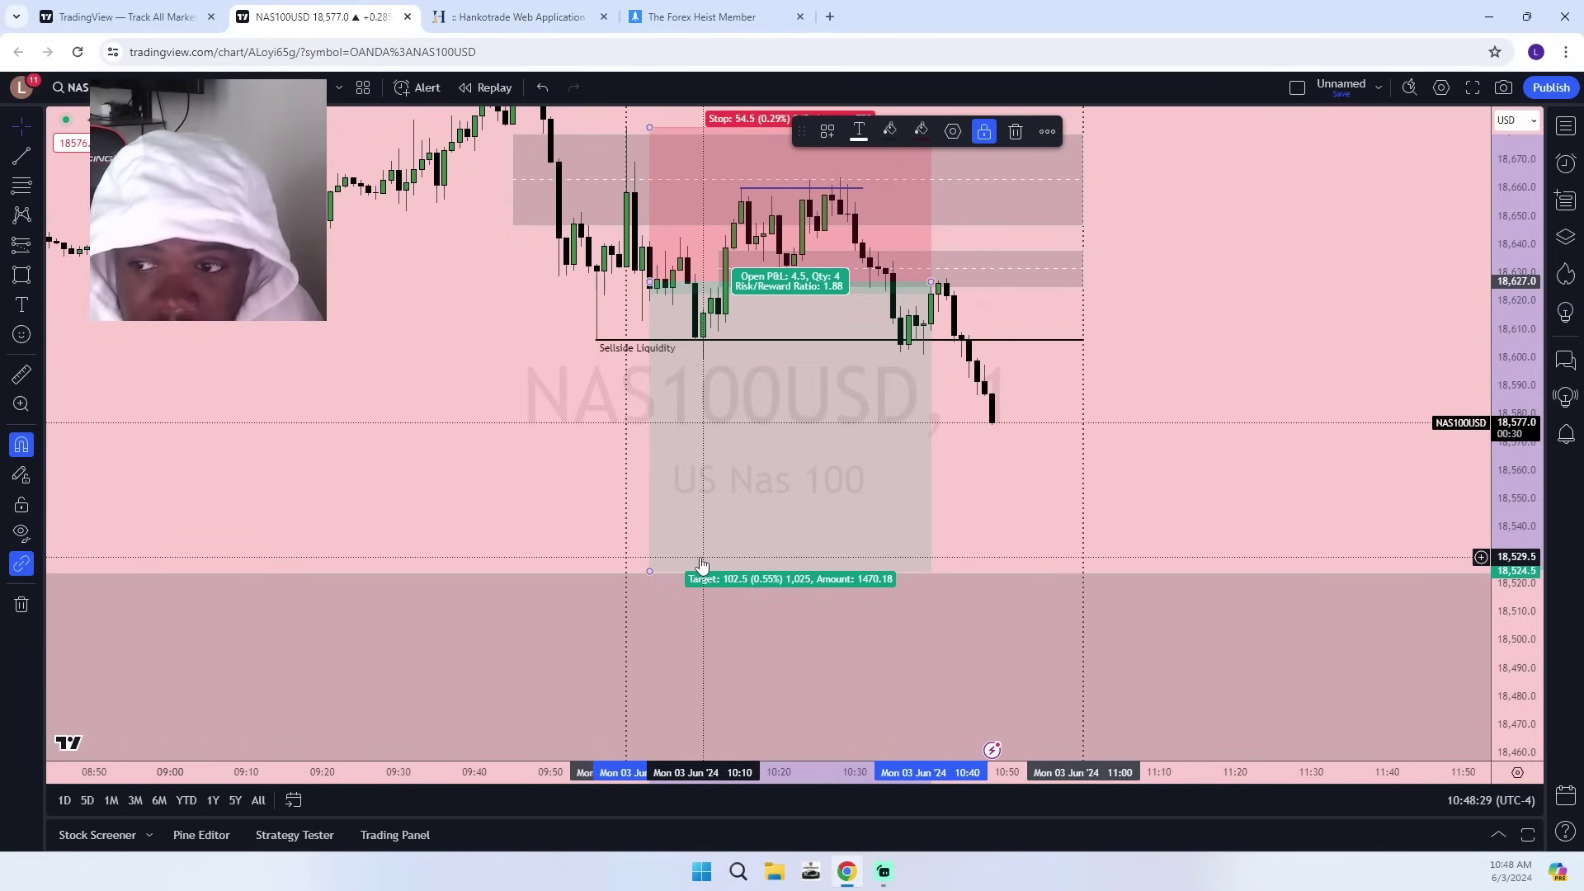
{"action": "left_click", "coordinate": [528, 15]}
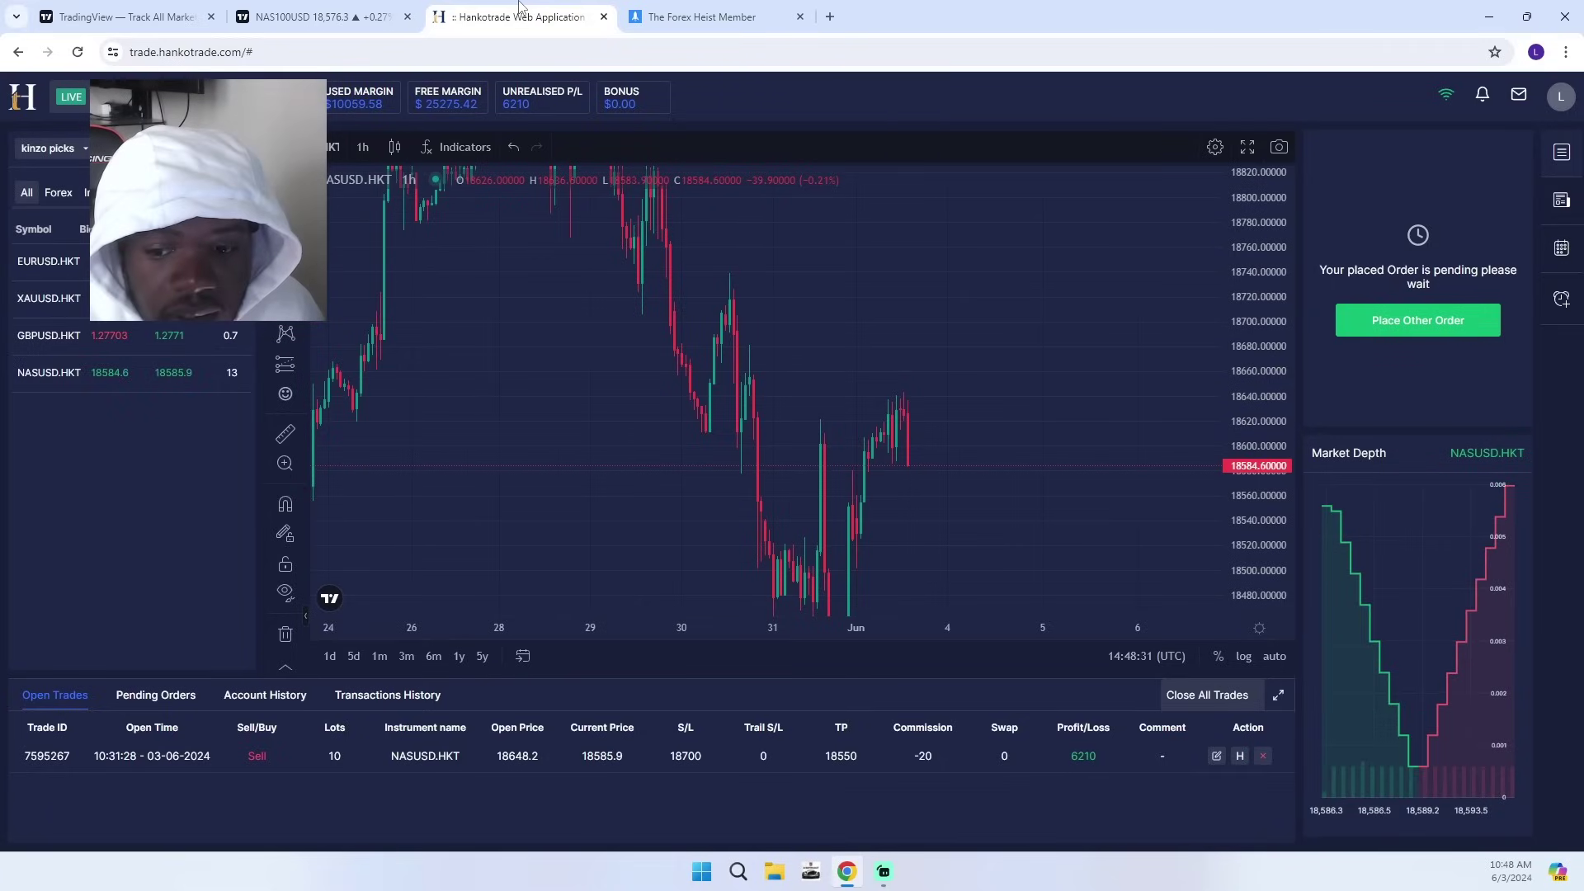
{"action": "left_click", "coordinate": [328, 6]}
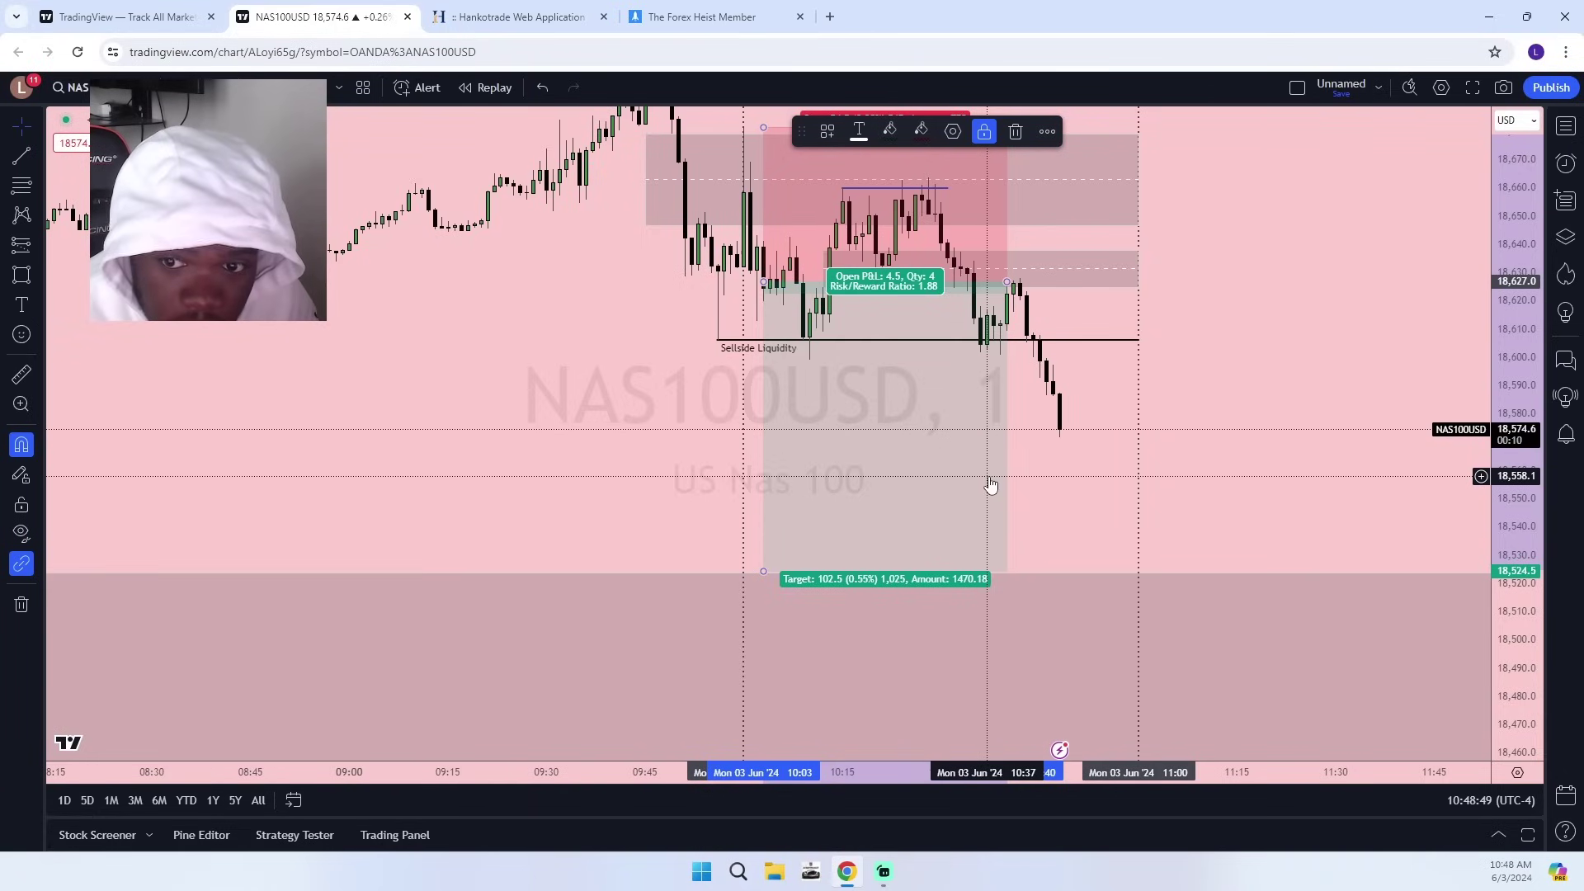
{"action": "key", "text": "ctrl+Tab"}
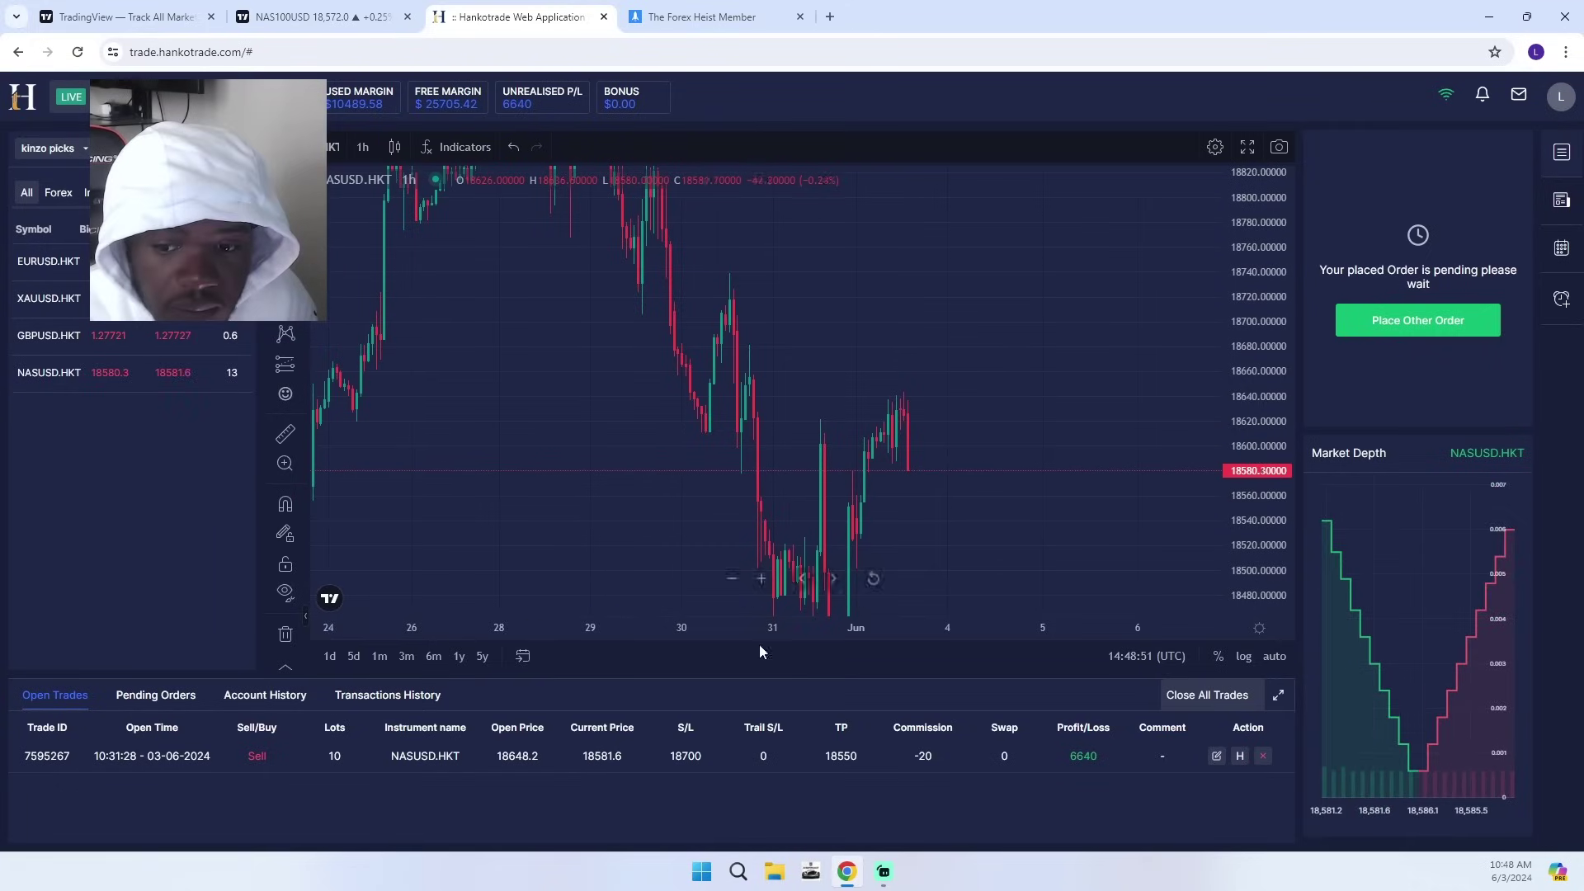
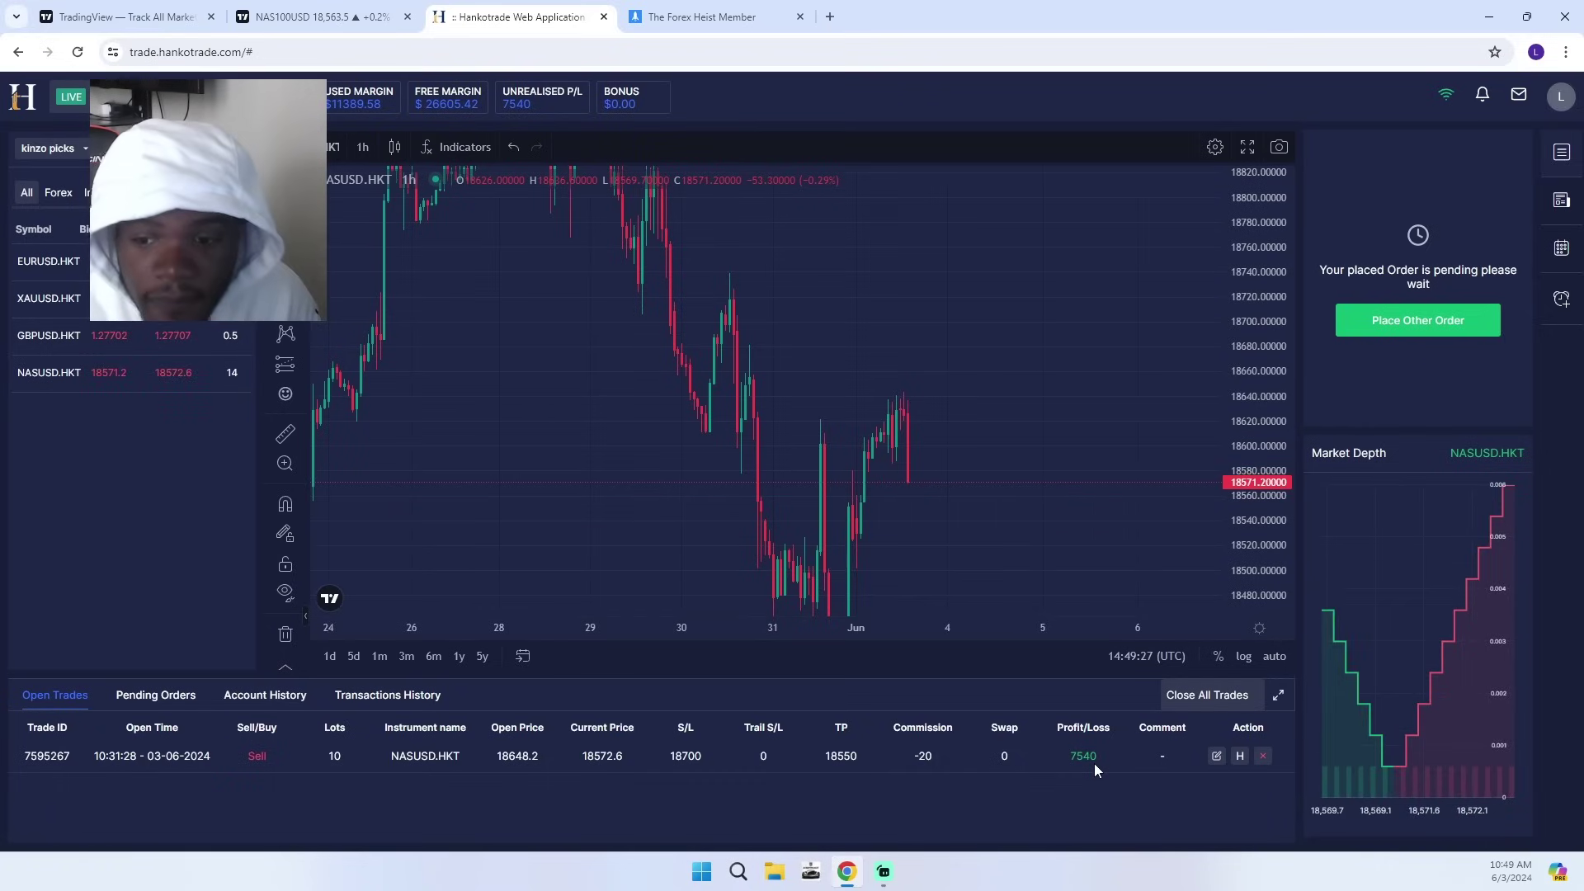
Examine the newest NAS100 candles against the short's target on the TradingView chart and check the trade in Hankotrade.
{"action": "left_click", "coordinate": [322, 16]}
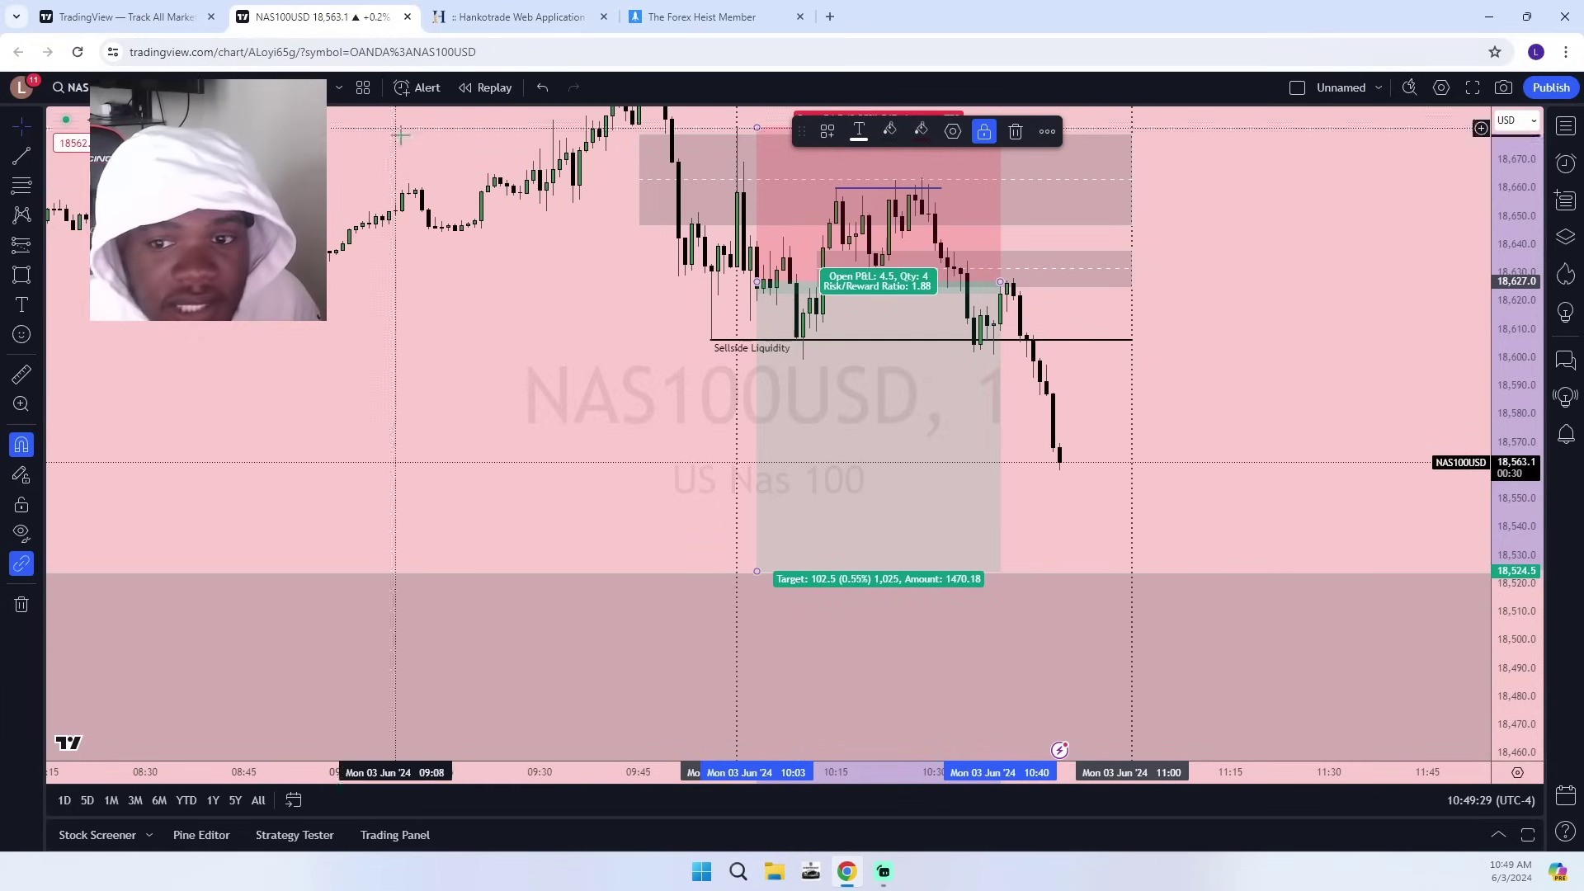
{"action": "scroll", "coordinate": [1109, 452], "scroll_direction": "down", "scroll_amount": 2}
{"action": "left_click_drag", "start_coordinate": [1120, 492], "coordinate": [1039, 411]}
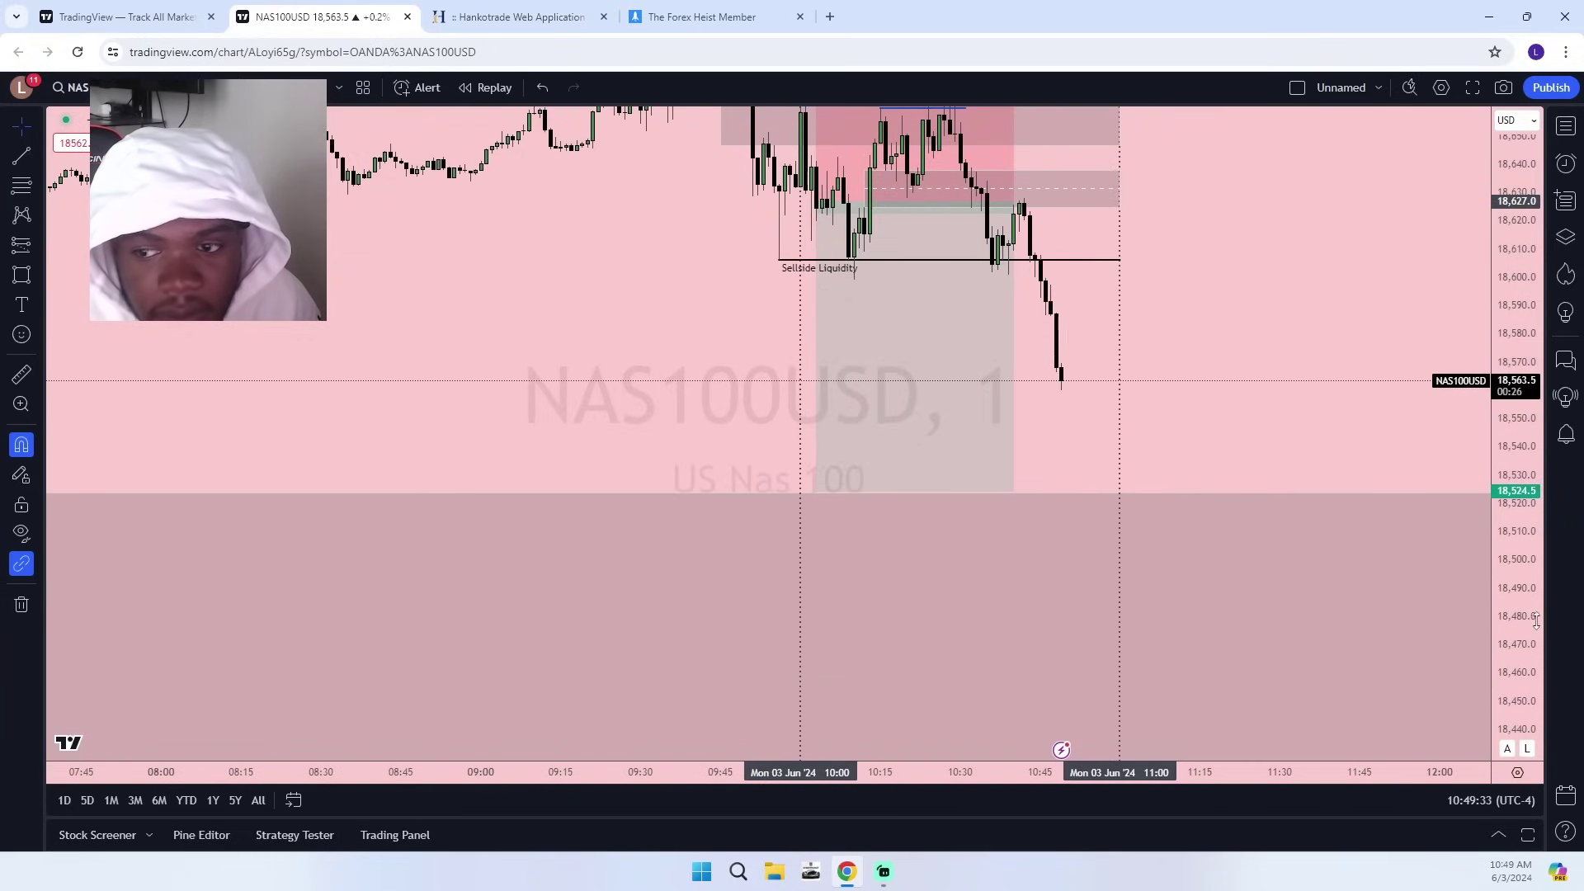
{"action": "left_click_drag", "start_coordinate": [1537, 621], "coordinate": [1514, 418]}
{"action": "scroll", "coordinate": [1238, 462], "scroll_direction": "up", "scroll_amount": 3}
{"action": "left_click_drag", "start_coordinate": [1213, 469], "coordinate": [1283, 609]}
{"action": "left_click_drag", "start_coordinate": [1513, 340], "coordinate": [1503, 394]}
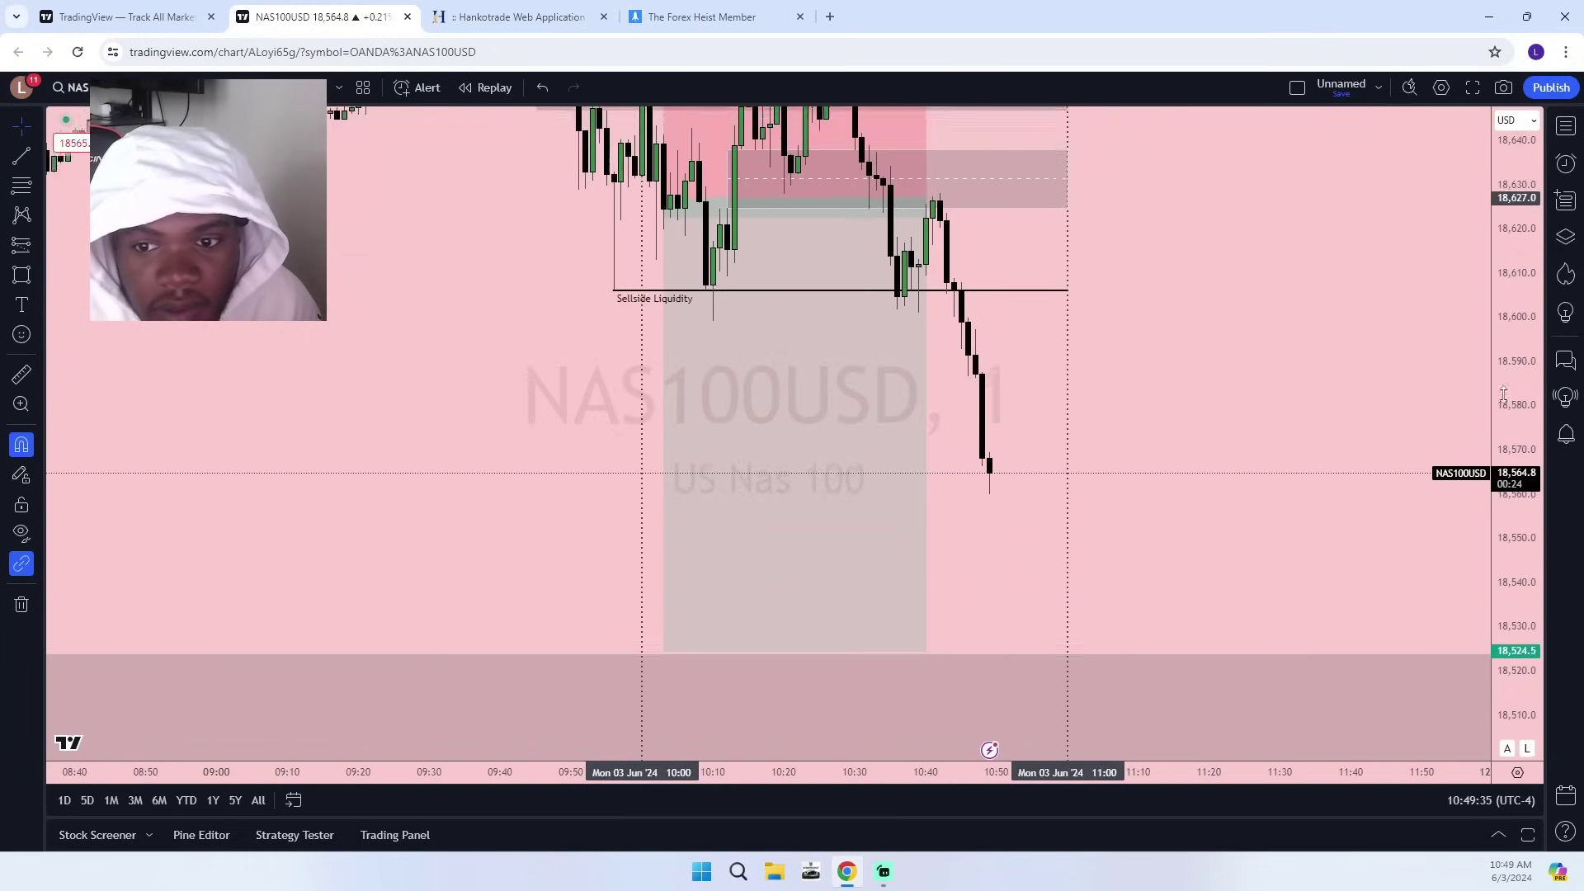
{"action": "double_click", "coordinate": [1504, 396]}
{"action": "left_click", "coordinate": [519, 17]}
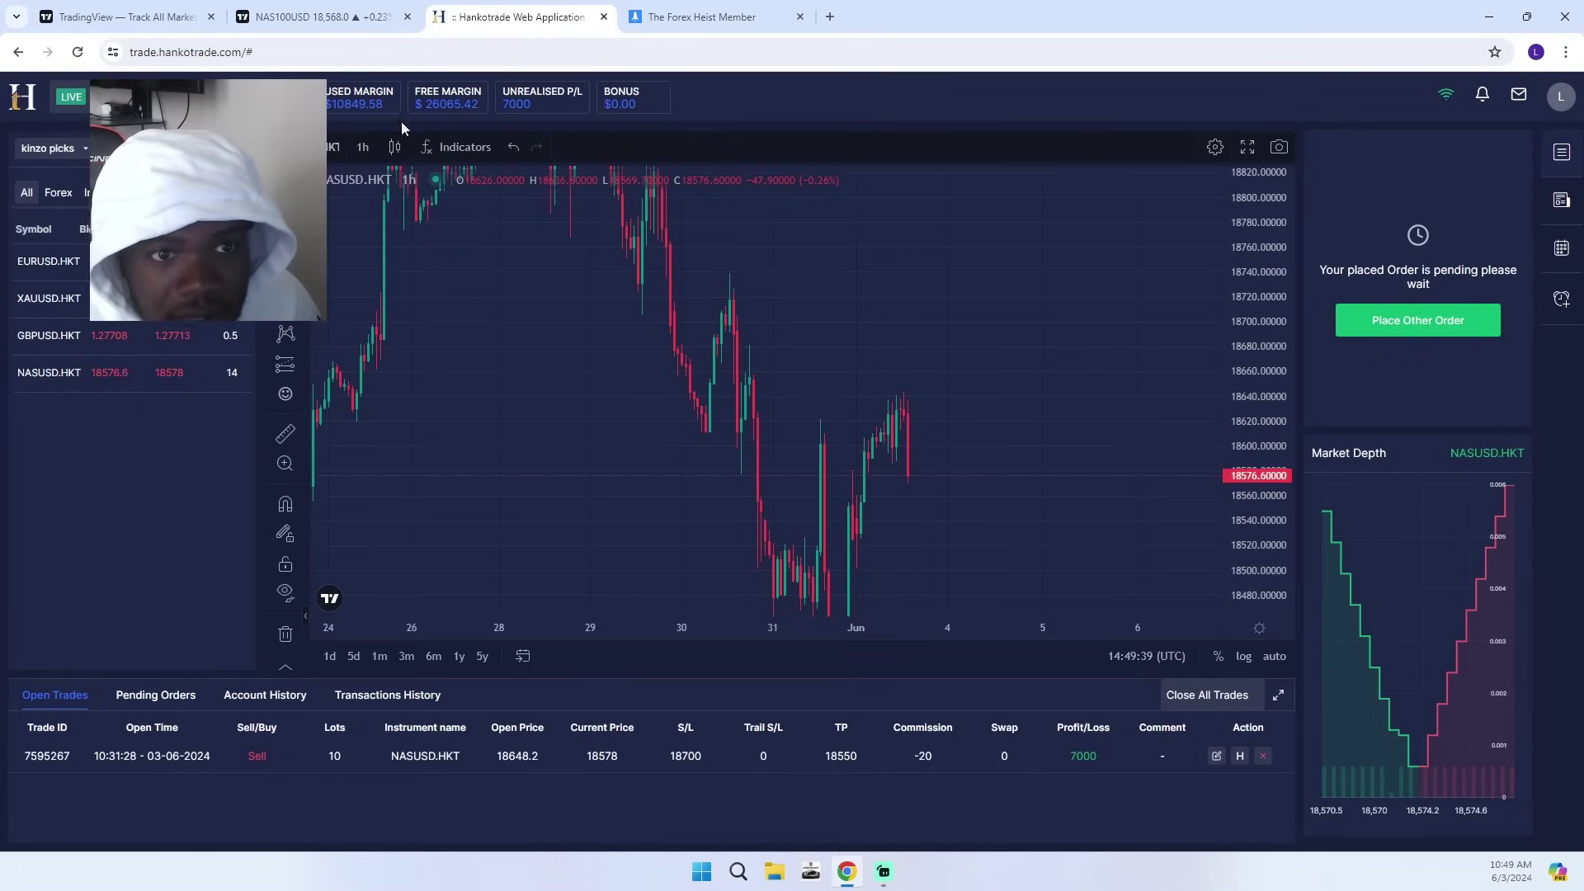
Return to TradingView and inspect the gap between the current candle and the top of the large gray zone.
{"action": "left_click", "coordinate": [322, 17]}
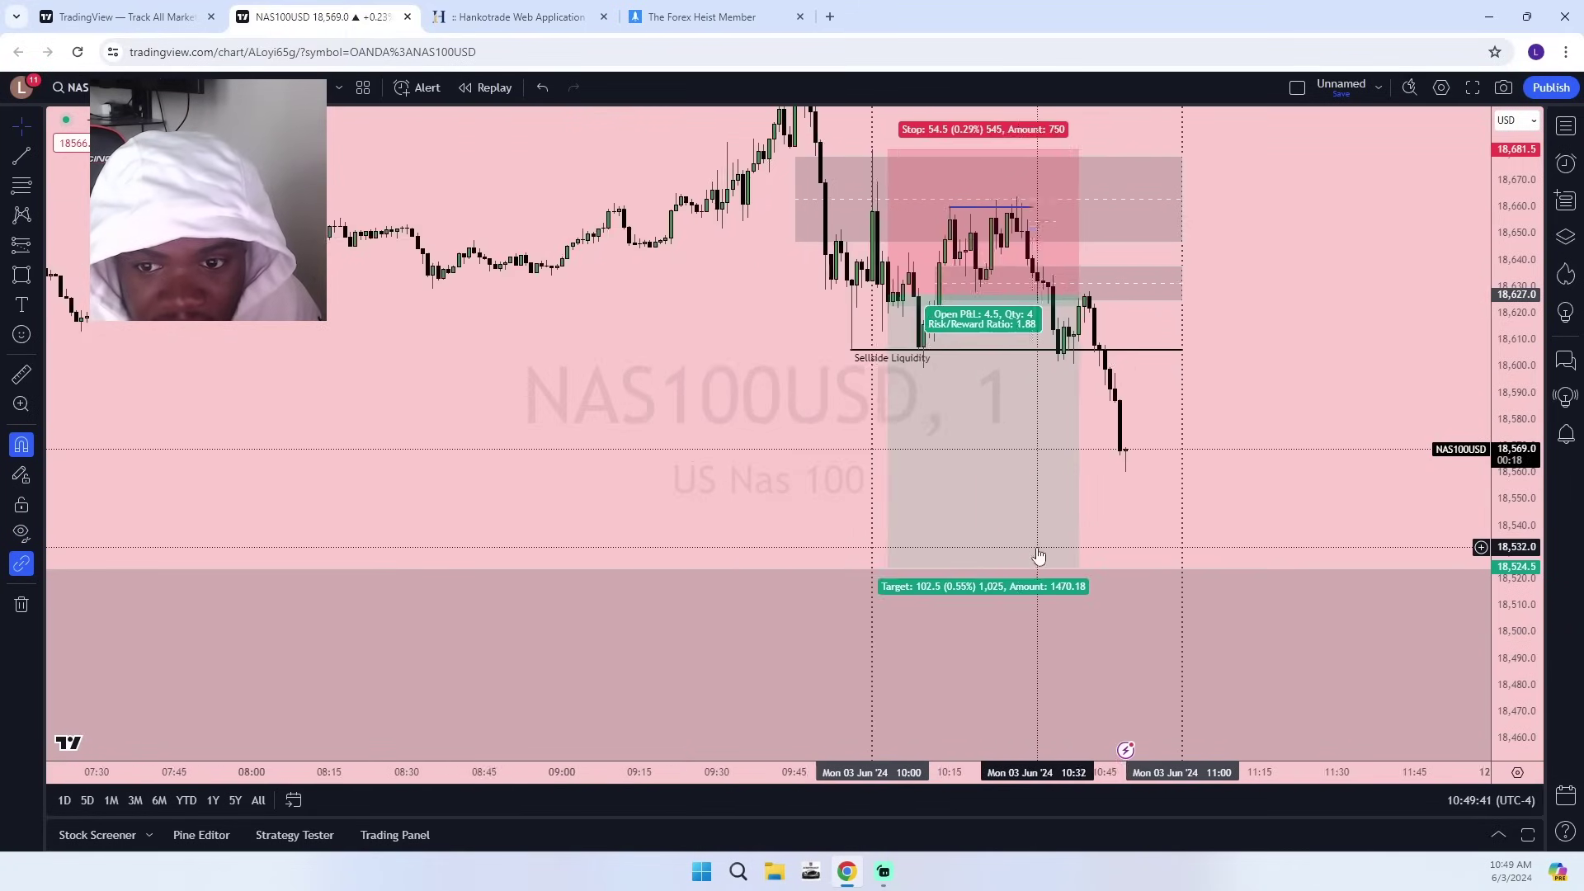
{"action": "scroll", "coordinate": [1155, 562], "scroll_direction": "down", "scroll_amount": 1}
{"action": "scroll", "coordinate": [1403, 606], "scroll_direction": "up", "scroll_amount": 1}
{"action": "left_click_drag", "start_coordinate": [1515, 721], "coordinate": [1495, 629]}
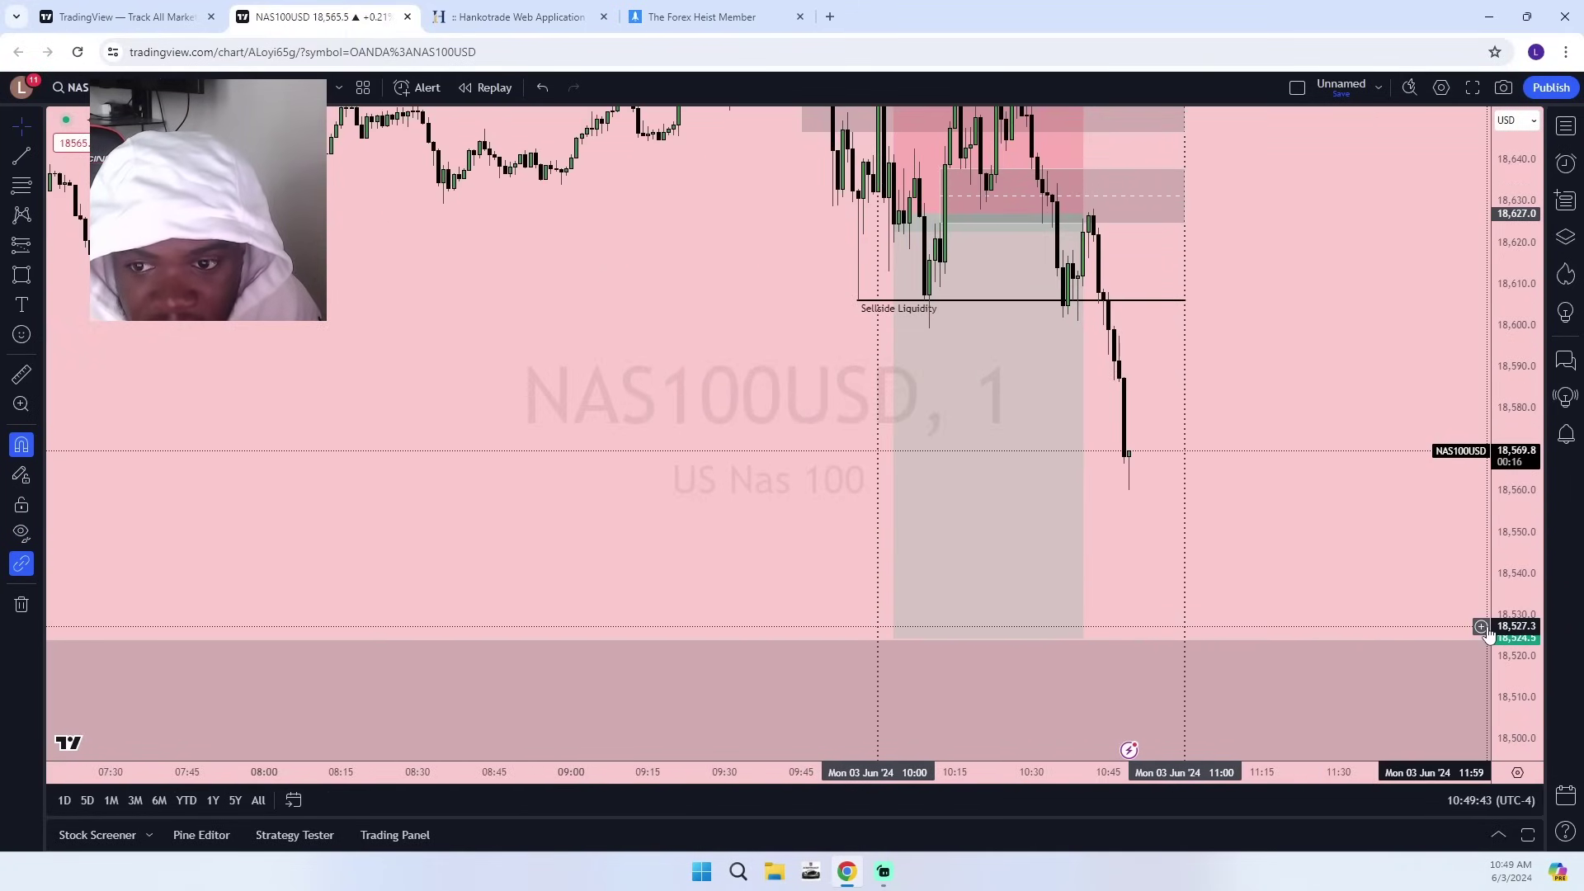
{"action": "left_click_drag", "start_coordinate": [1350, 548], "coordinate": [1246, 577]}
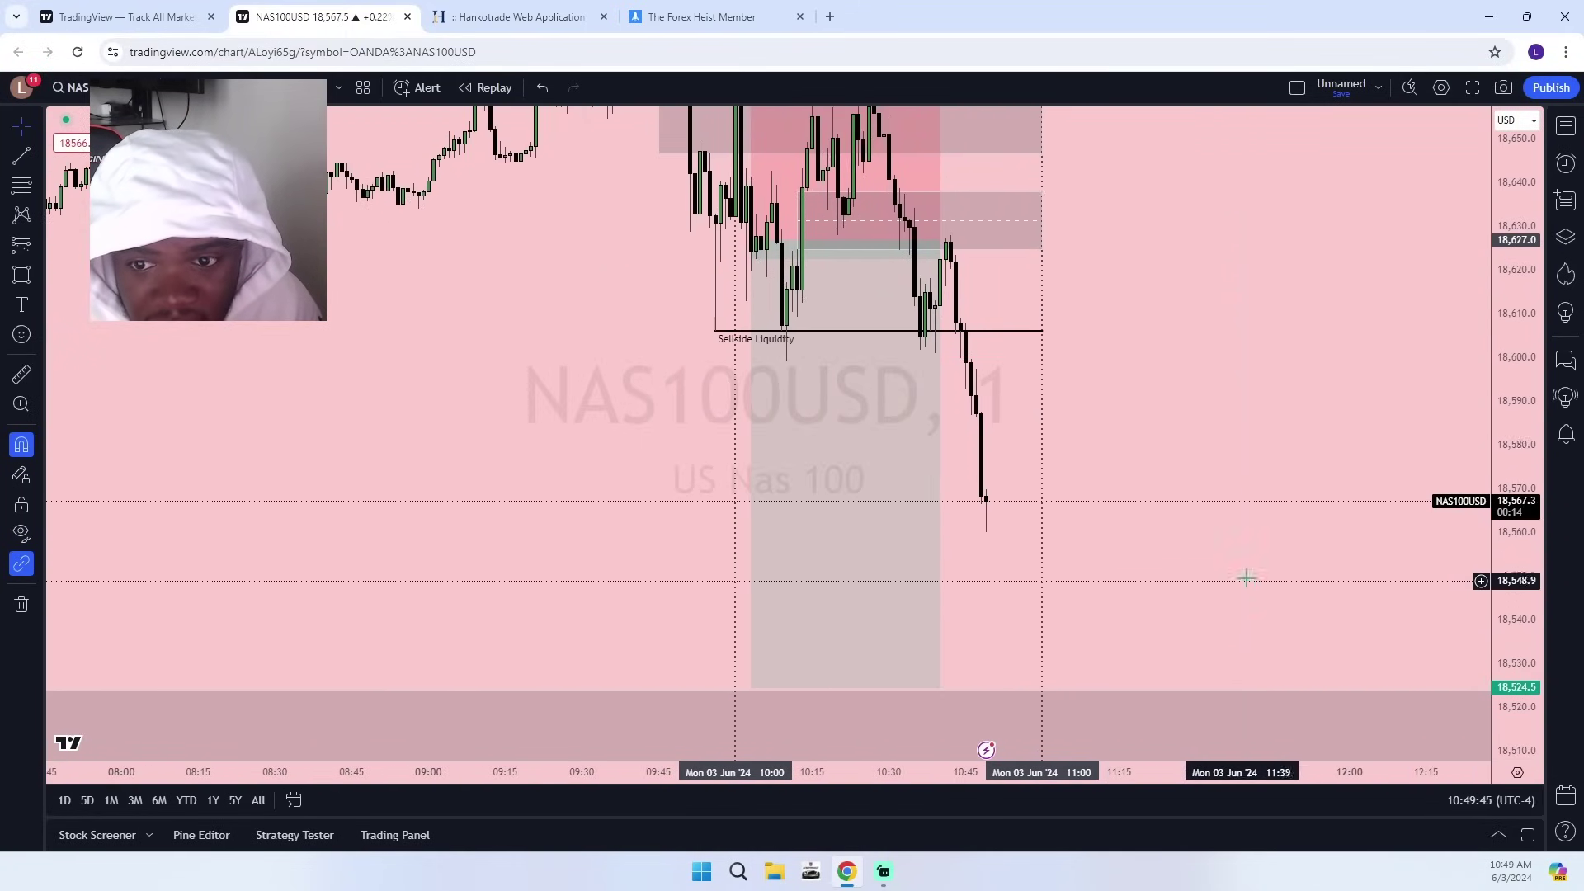
{"action": "scroll", "coordinate": [1490, 494], "scroll_direction": "down", "scroll_amount": 2}
{"action": "left_click_drag", "start_coordinate": [1516, 505], "coordinate": [1512, 349]}
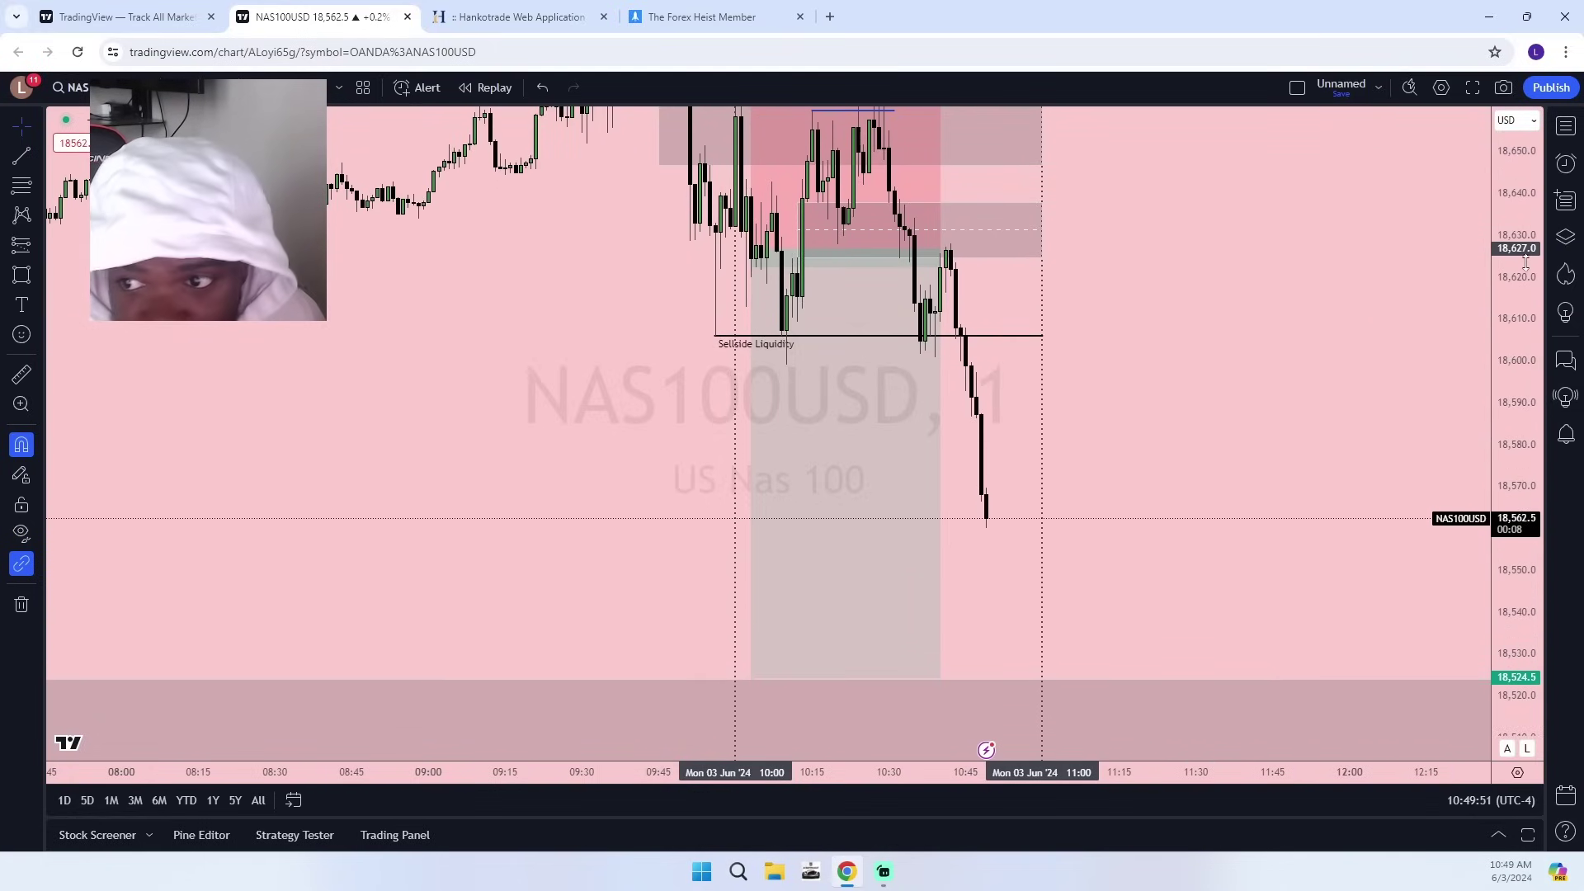
{"action": "left_click_drag", "start_coordinate": [1522, 265], "coordinate": [1380, 404]}
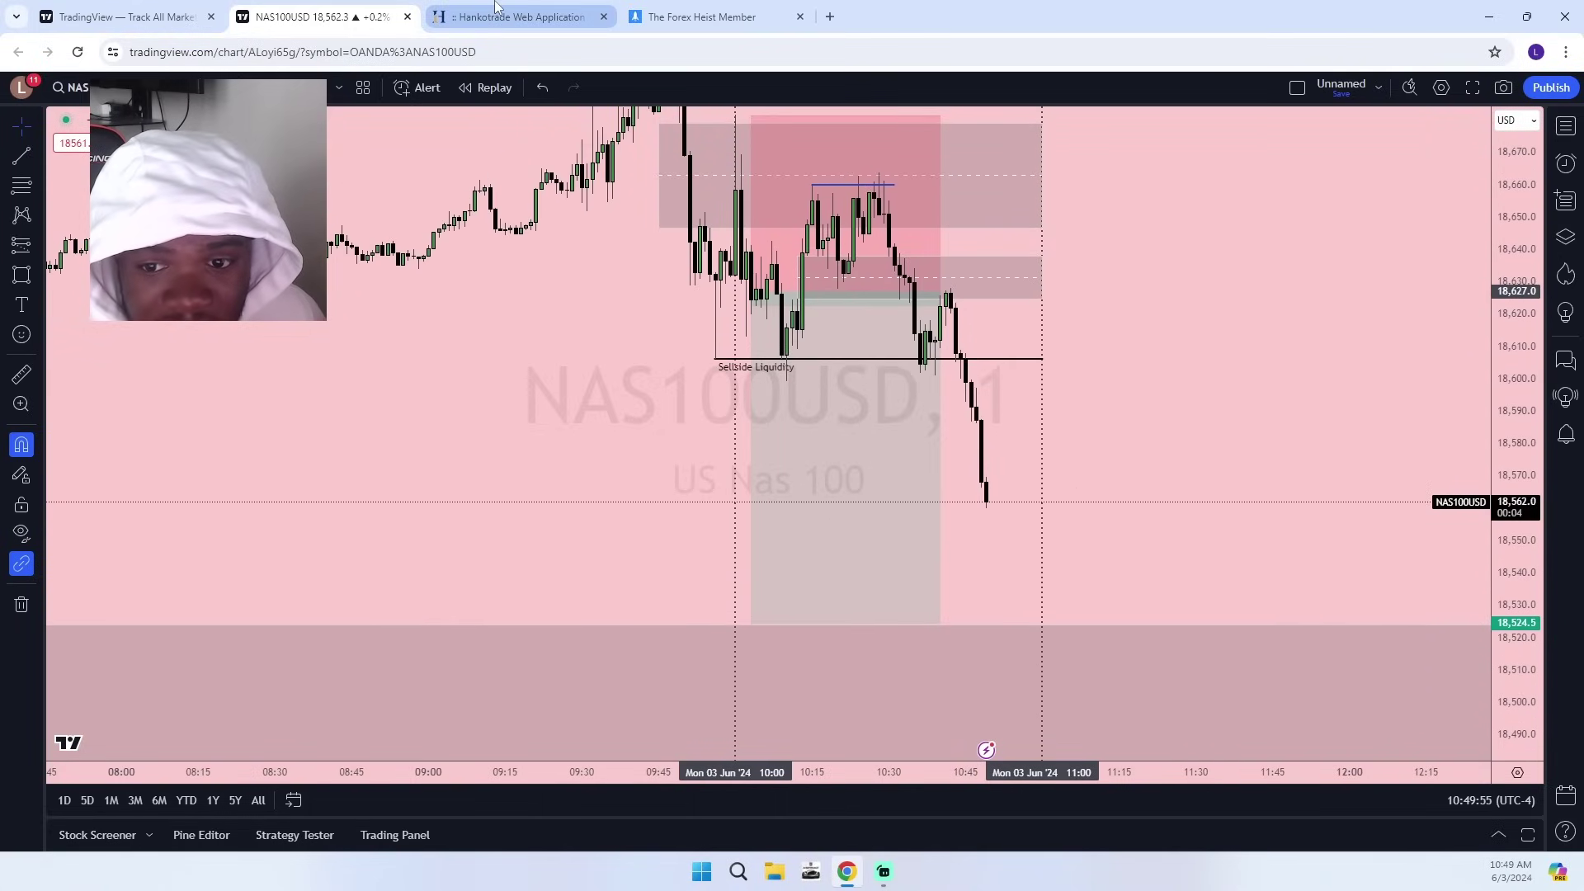
{"action": "mouse_move", "coordinate": [496, 5]}
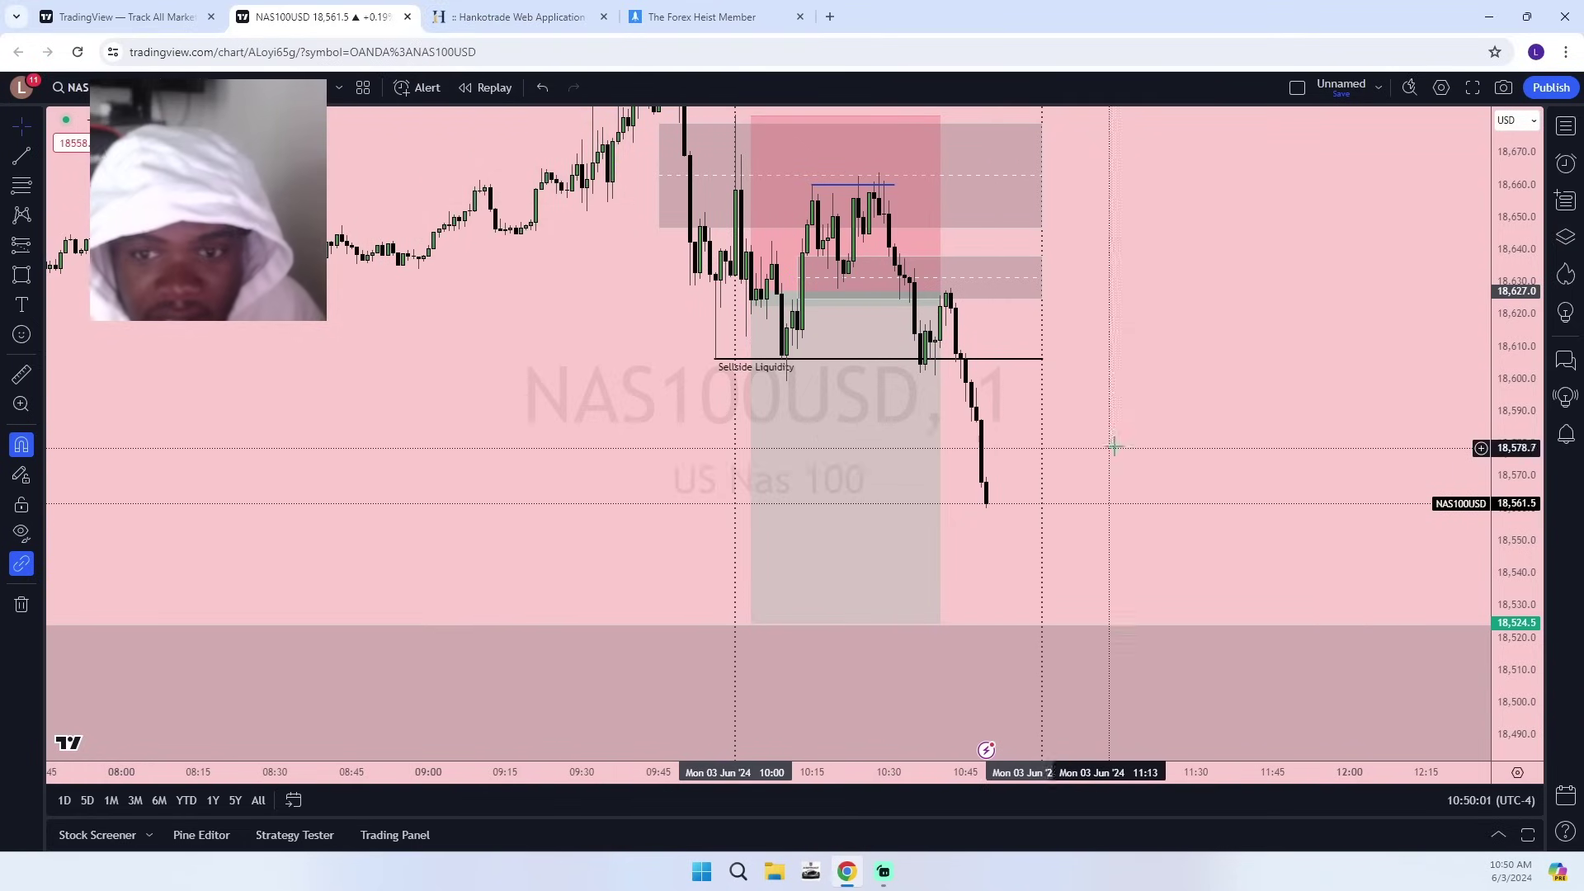
Review the whole short position with the 10:00 to 11:00 window, and check its running profit in Hankotrade.
{"action": "left_click_drag", "start_coordinate": [1113, 447], "coordinate": [1115, 549]}
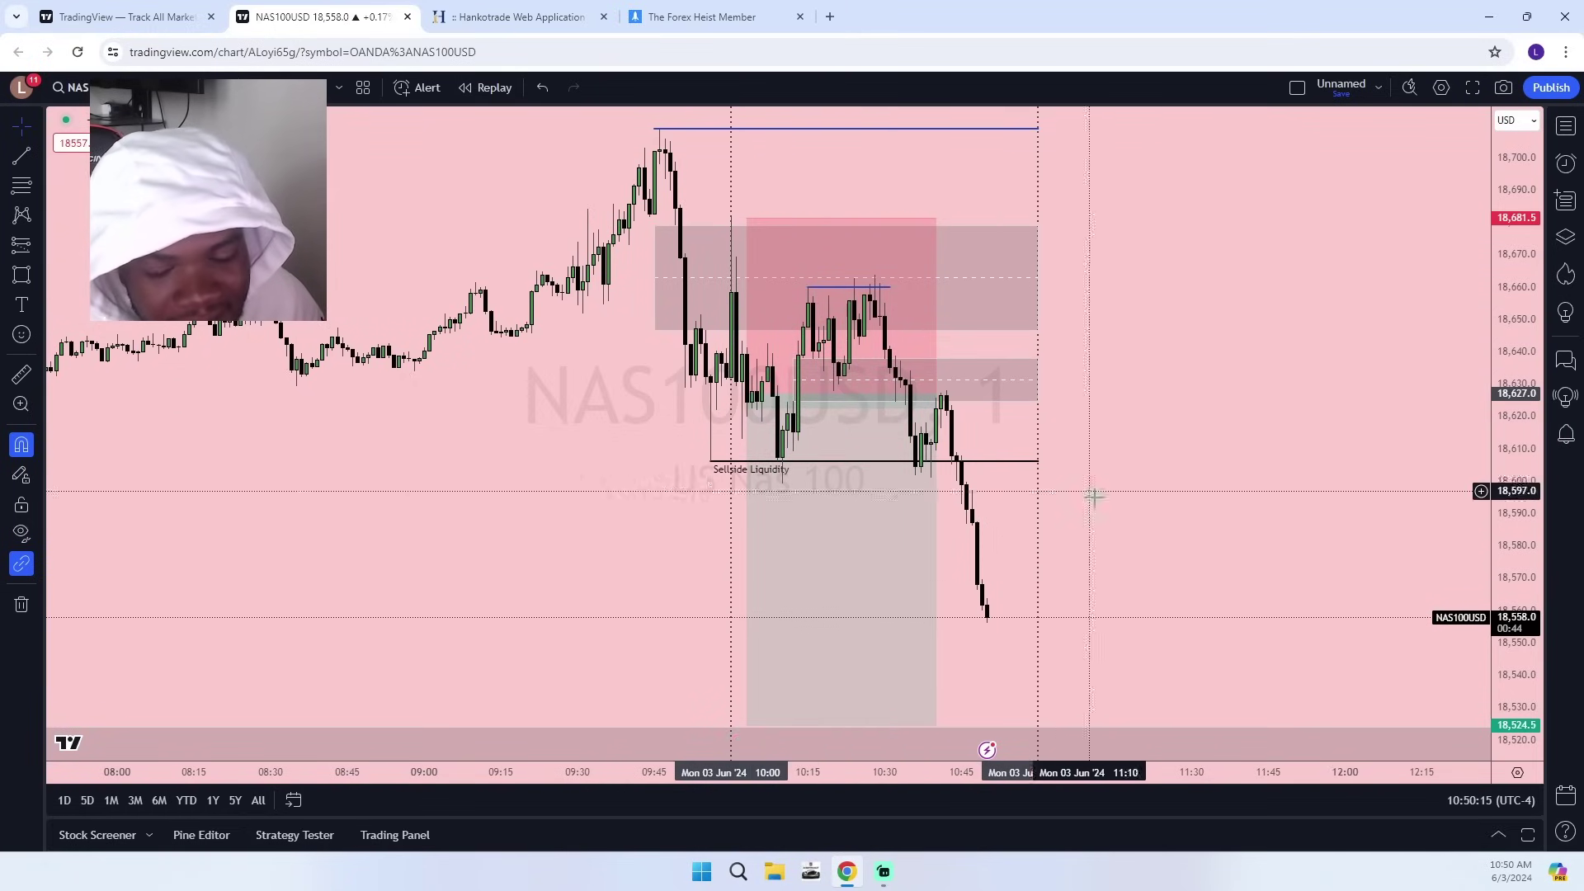
{"action": "scroll", "coordinate": [1214, 605], "scroll_direction": "up", "scroll_amount": 1}
{"action": "mouse_move", "coordinate": [1215, 604]}
{"action": "left_mouse_down"}
{"action": "mouse_move", "coordinate": [1421, 455]}
{"action": "mouse_move", "coordinate": [1206, 583]}
{"action": "left_mouse_up"}
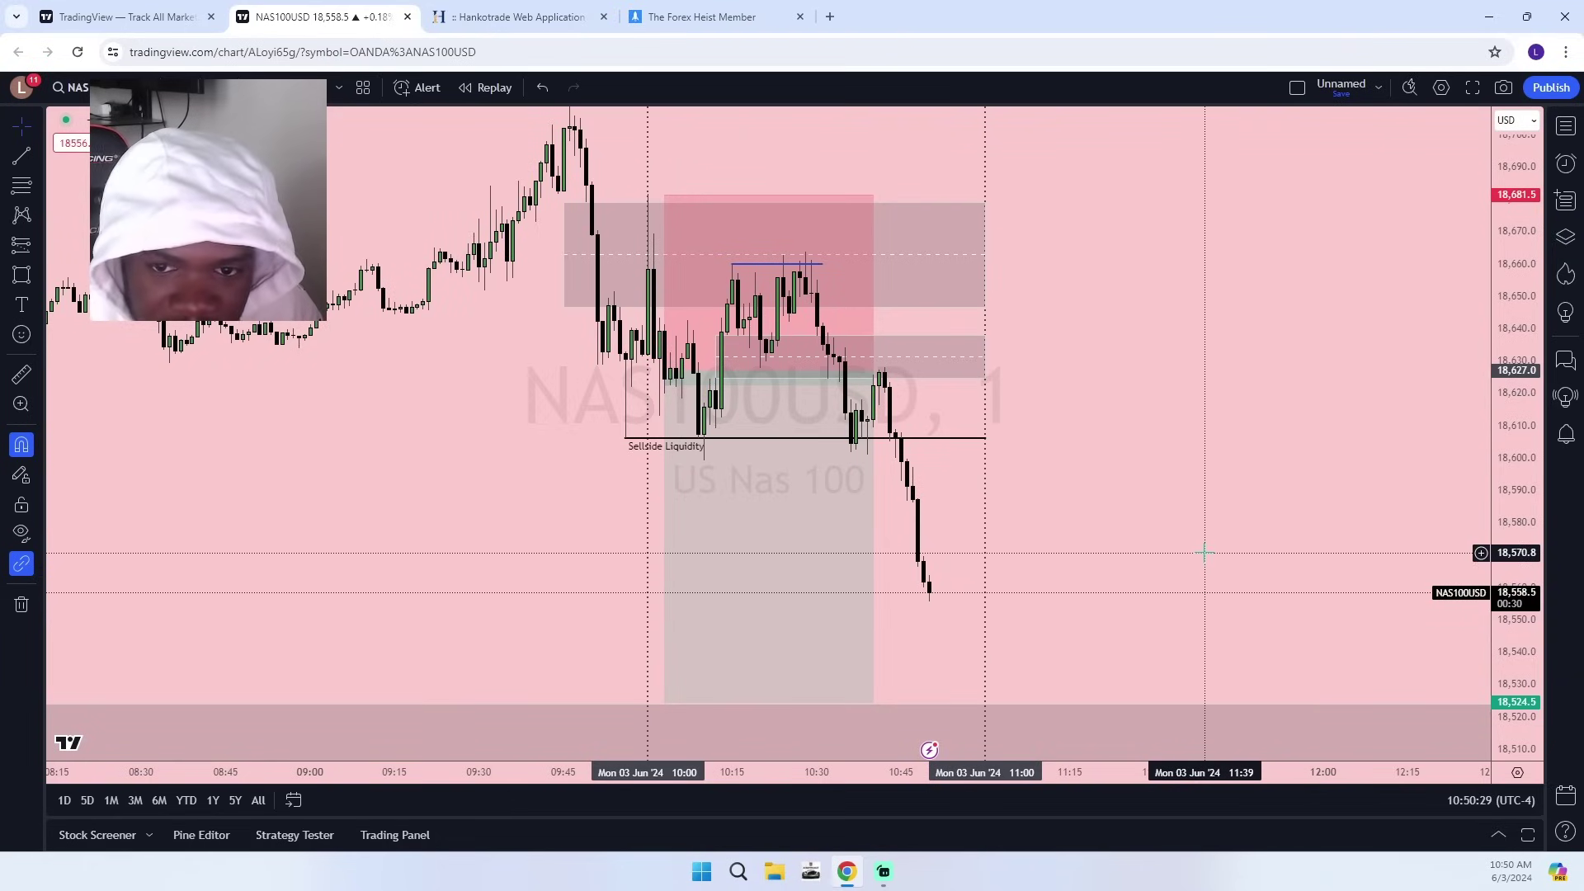
{"action": "key", "text": "ctrl+Tab"}
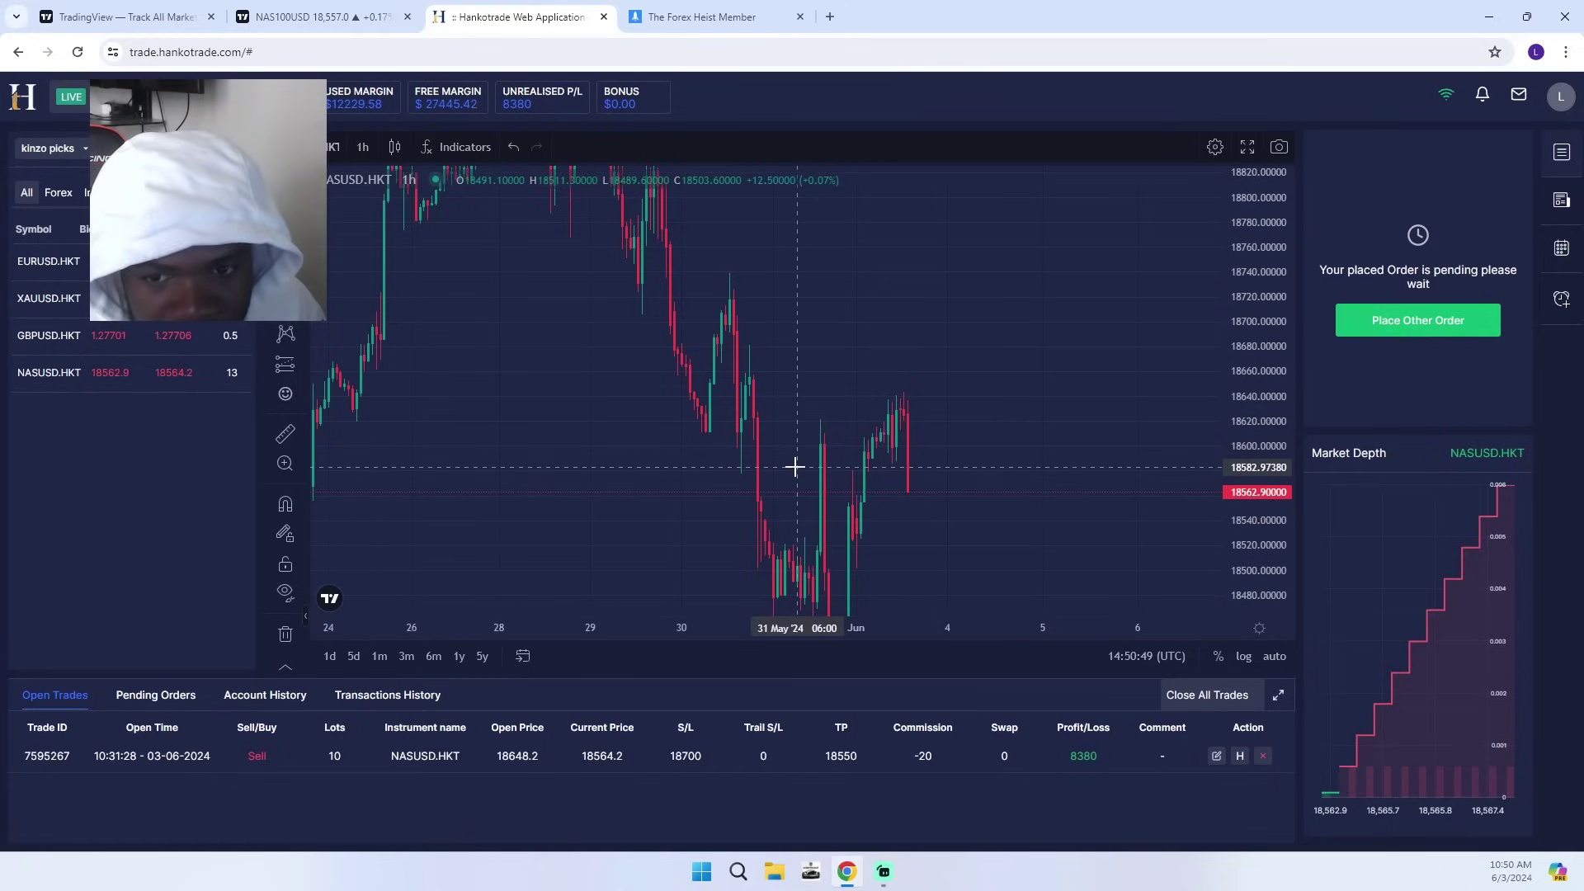
{"action": "left_click", "coordinate": [338, 4]}
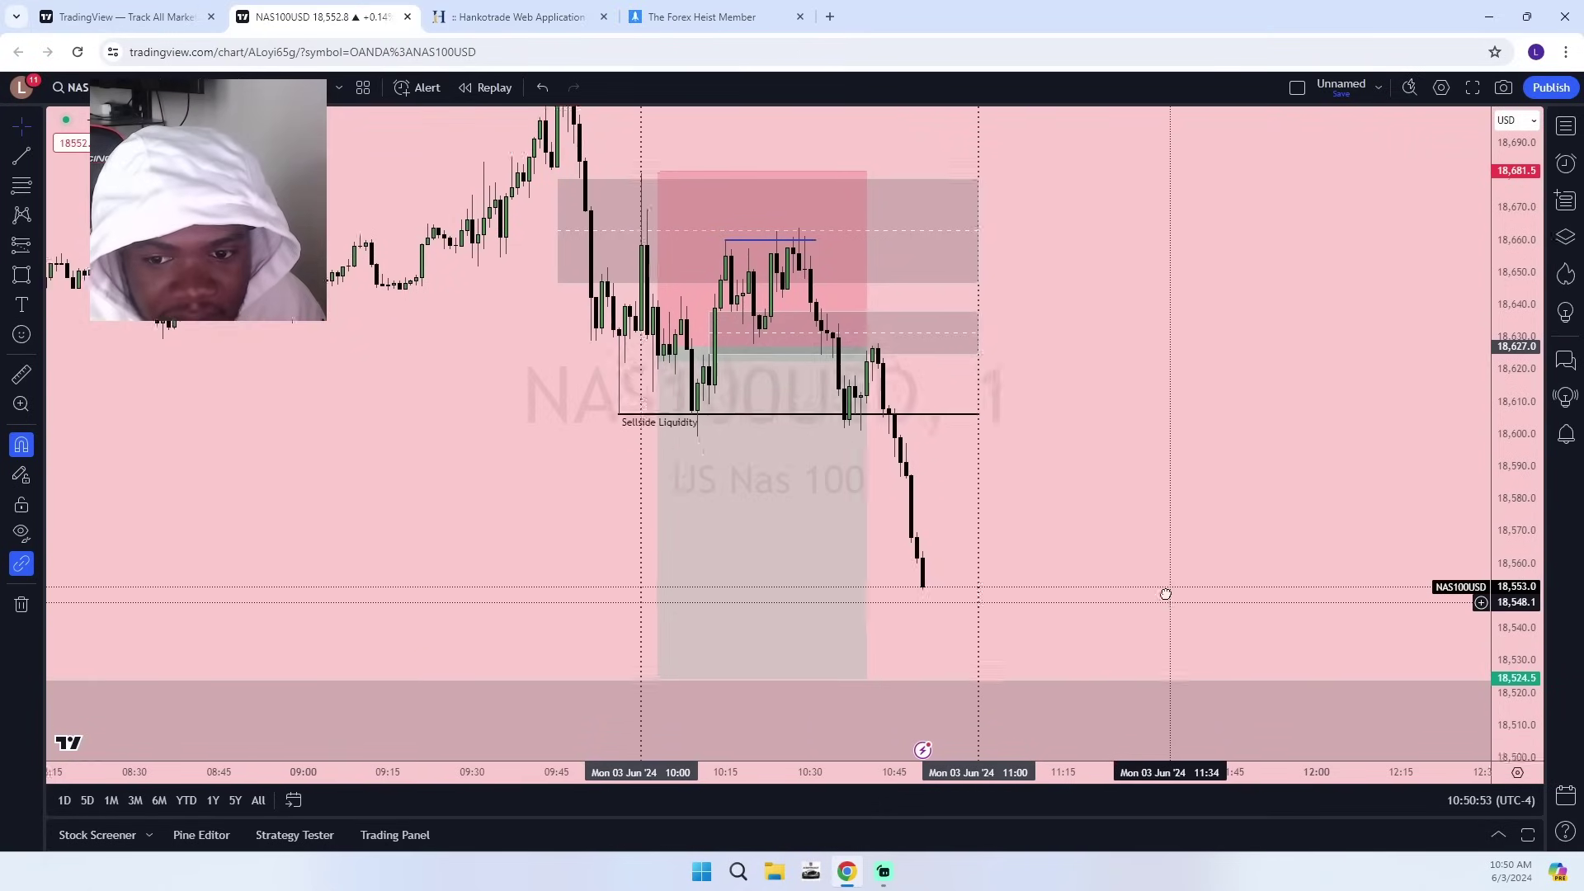
Examine the current candle above the gray target zone and compare it with the open sell trade in Hankotrade.
{"action": "left_click_drag", "start_coordinate": [1163, 594], "coordinate": [1158, 496]}
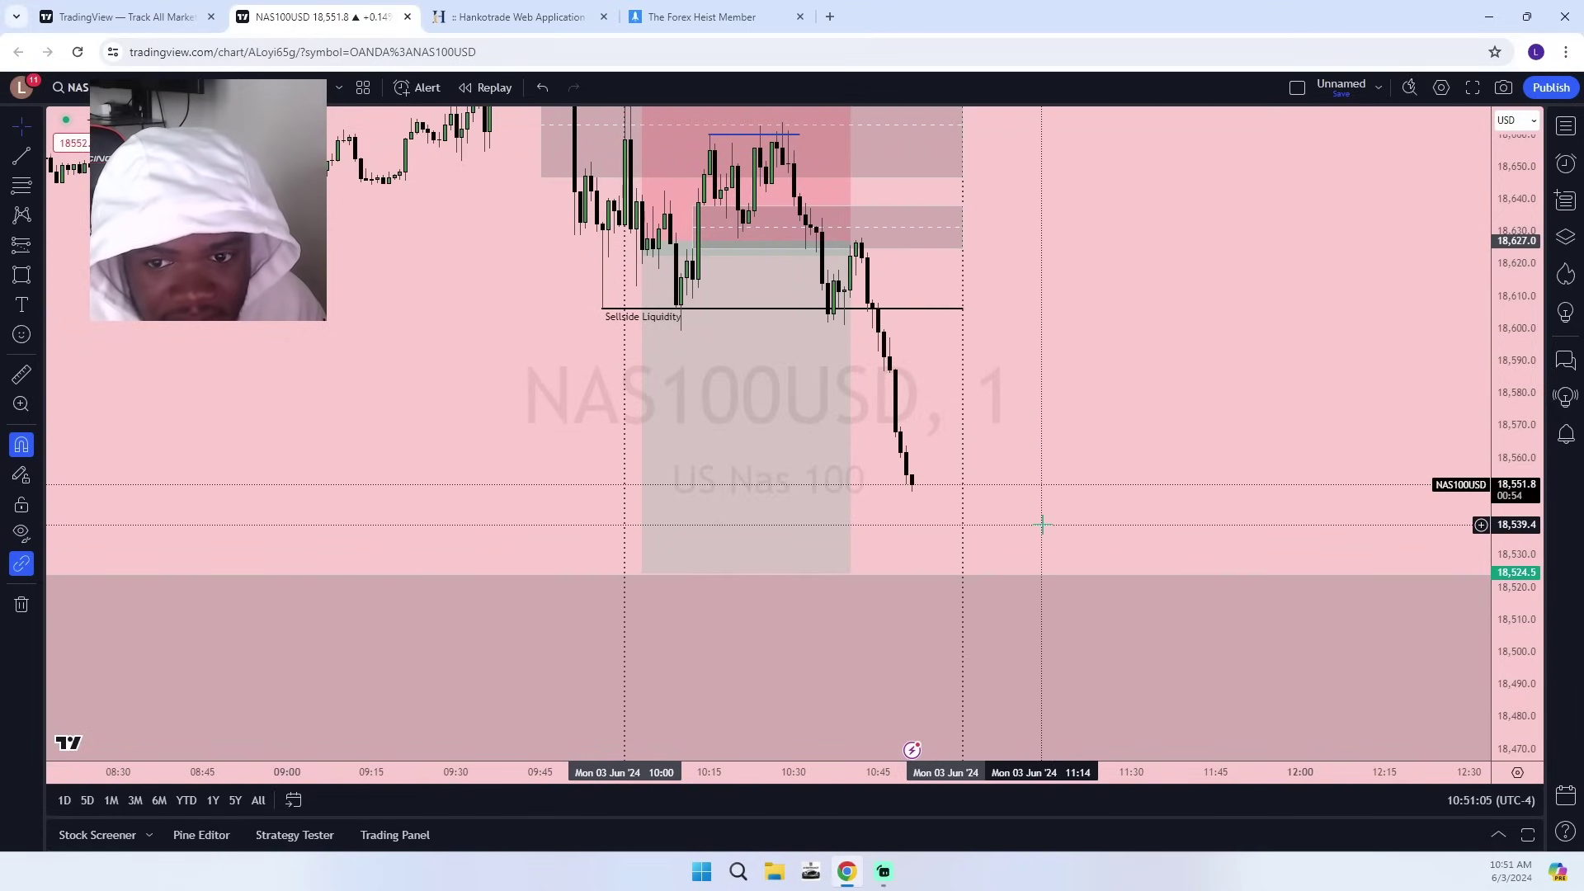
{"action": "left_click_drag", "start_coordinate": [1516, 670], "coordinate": [1516, 607]}
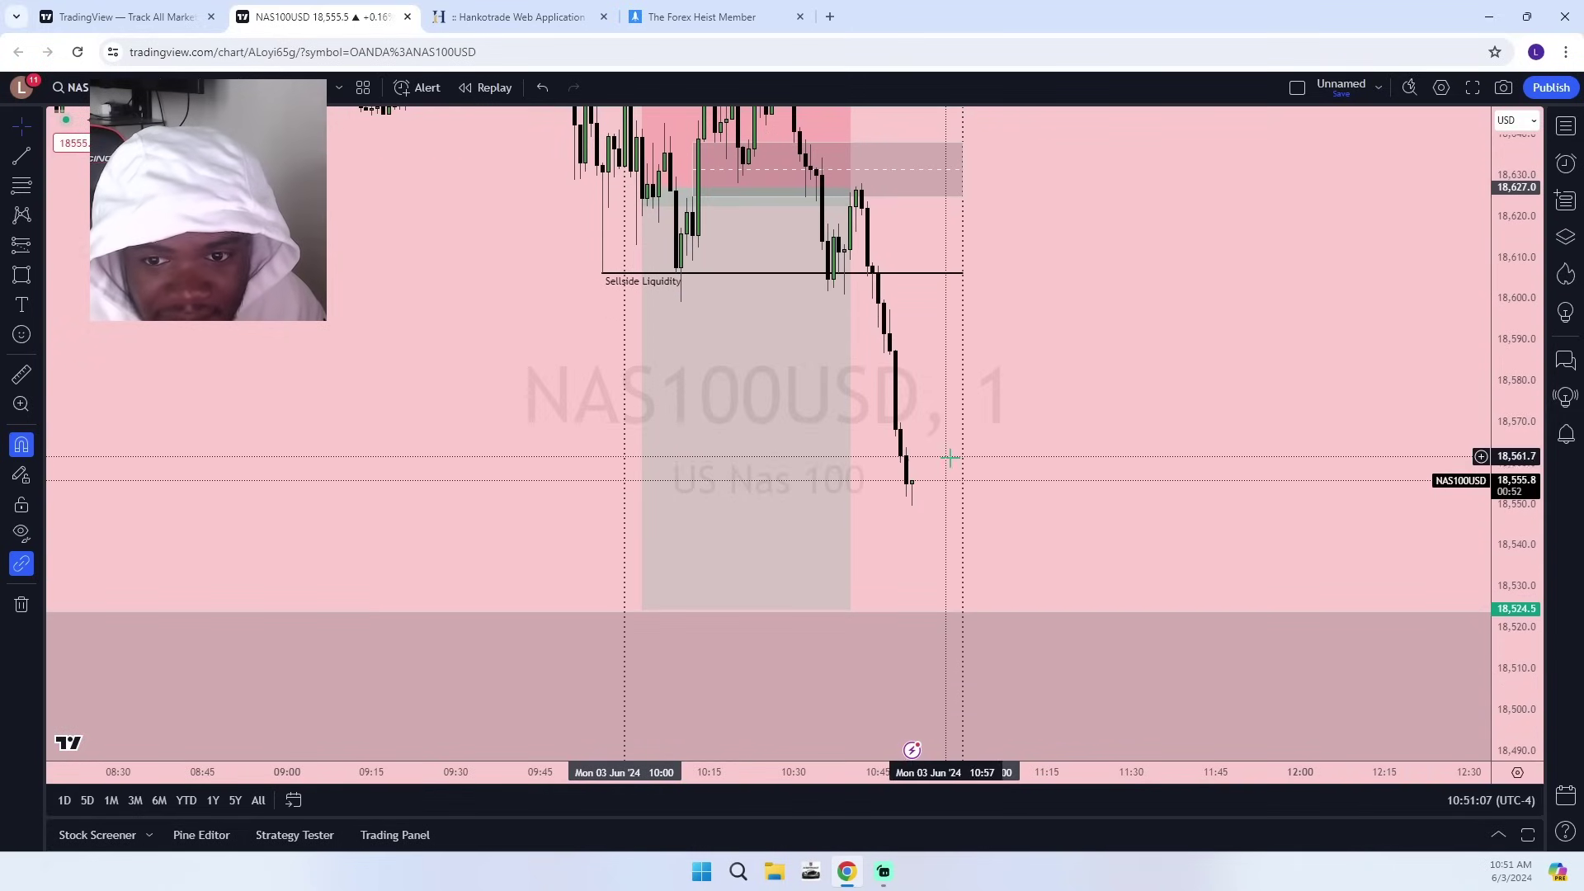
{"action": "left_click_drag", "start_coordinate": [1155, 531], "coordinate": [1267, 612]}
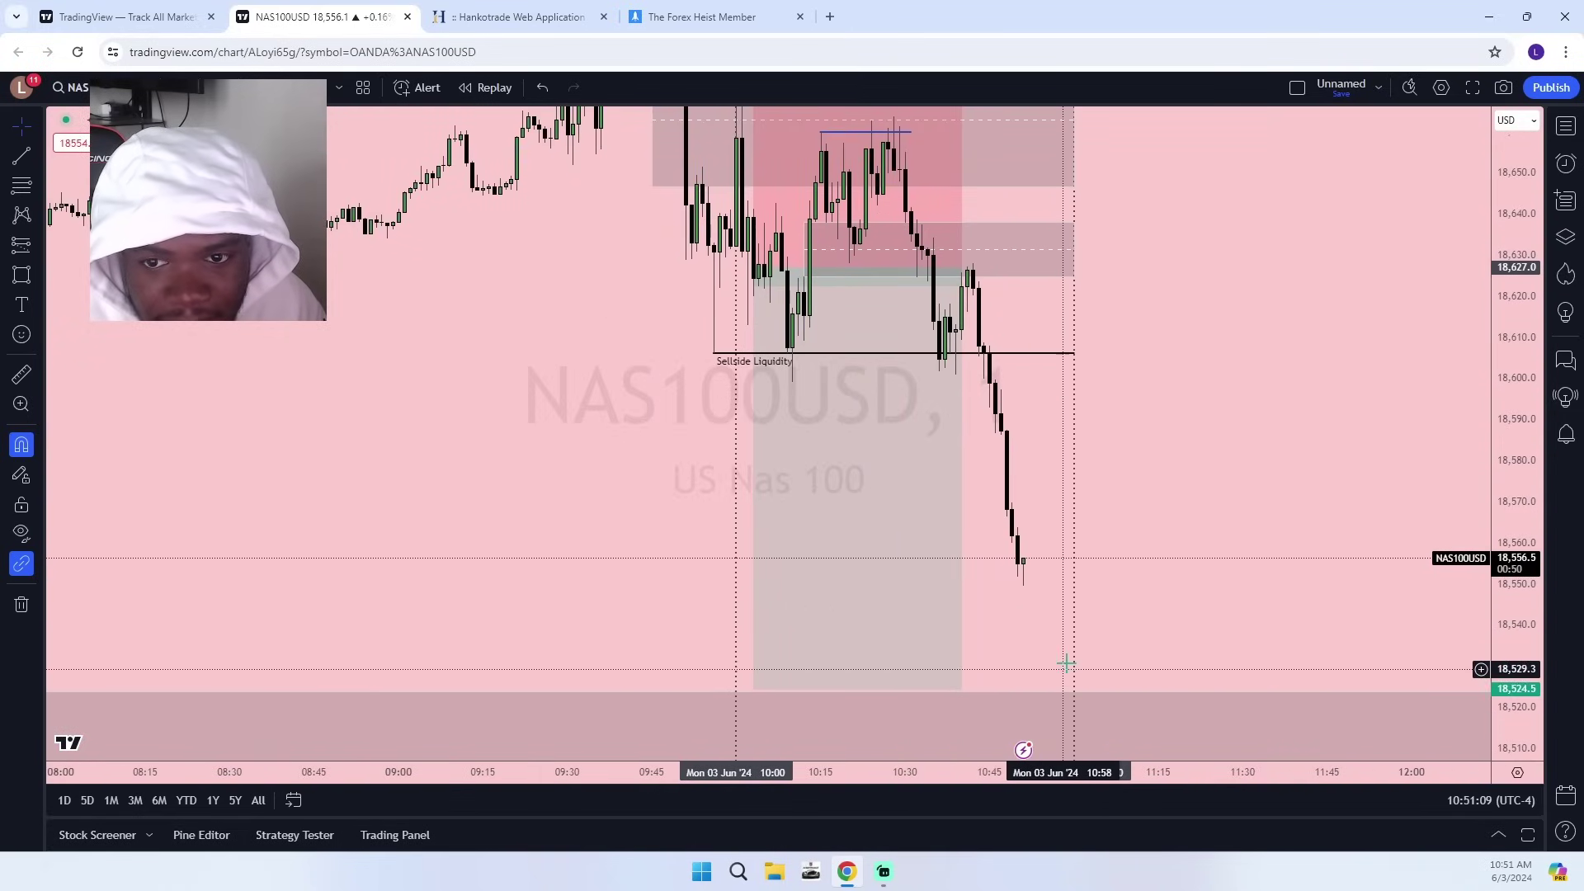
{"action": "left_click", "coordinate": [520, 17]}
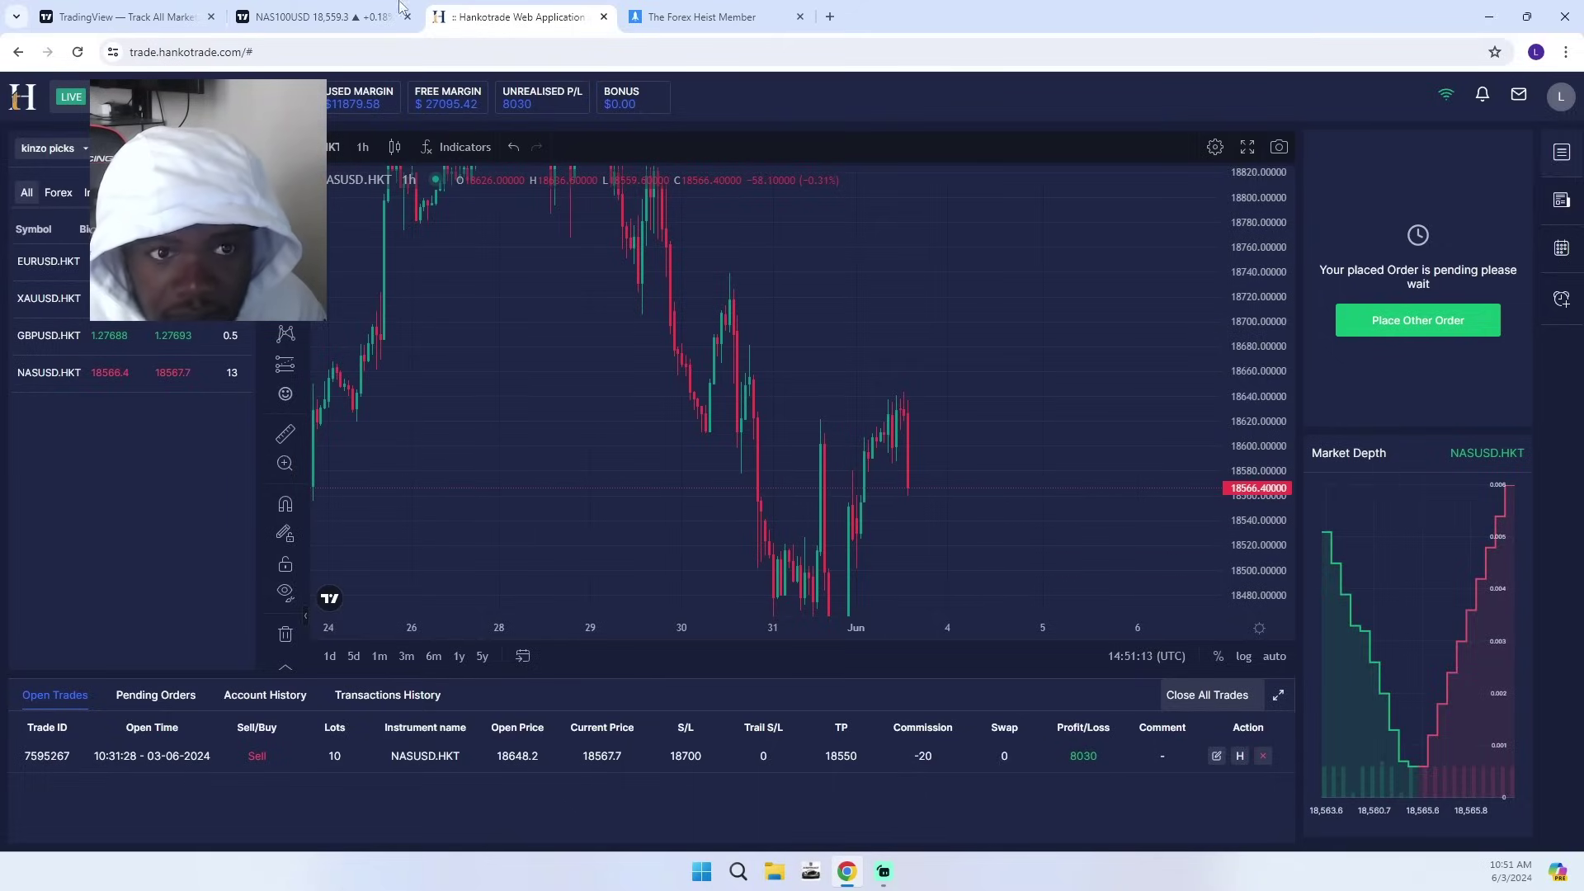
{"action": "left_click", "coordinate": [321, 16]}
Inspect the one-minute candles falling from the Sellside Liquidity line toward the short's target at closer range.
{"action": "left_click_drag", "start_coordinate": [1277, 621], "coordinate": [1329, 577]}
{"action": "scroll", "coordinate": [1375, 595], "scroll_direction": "up", "scroll_amount": 2}
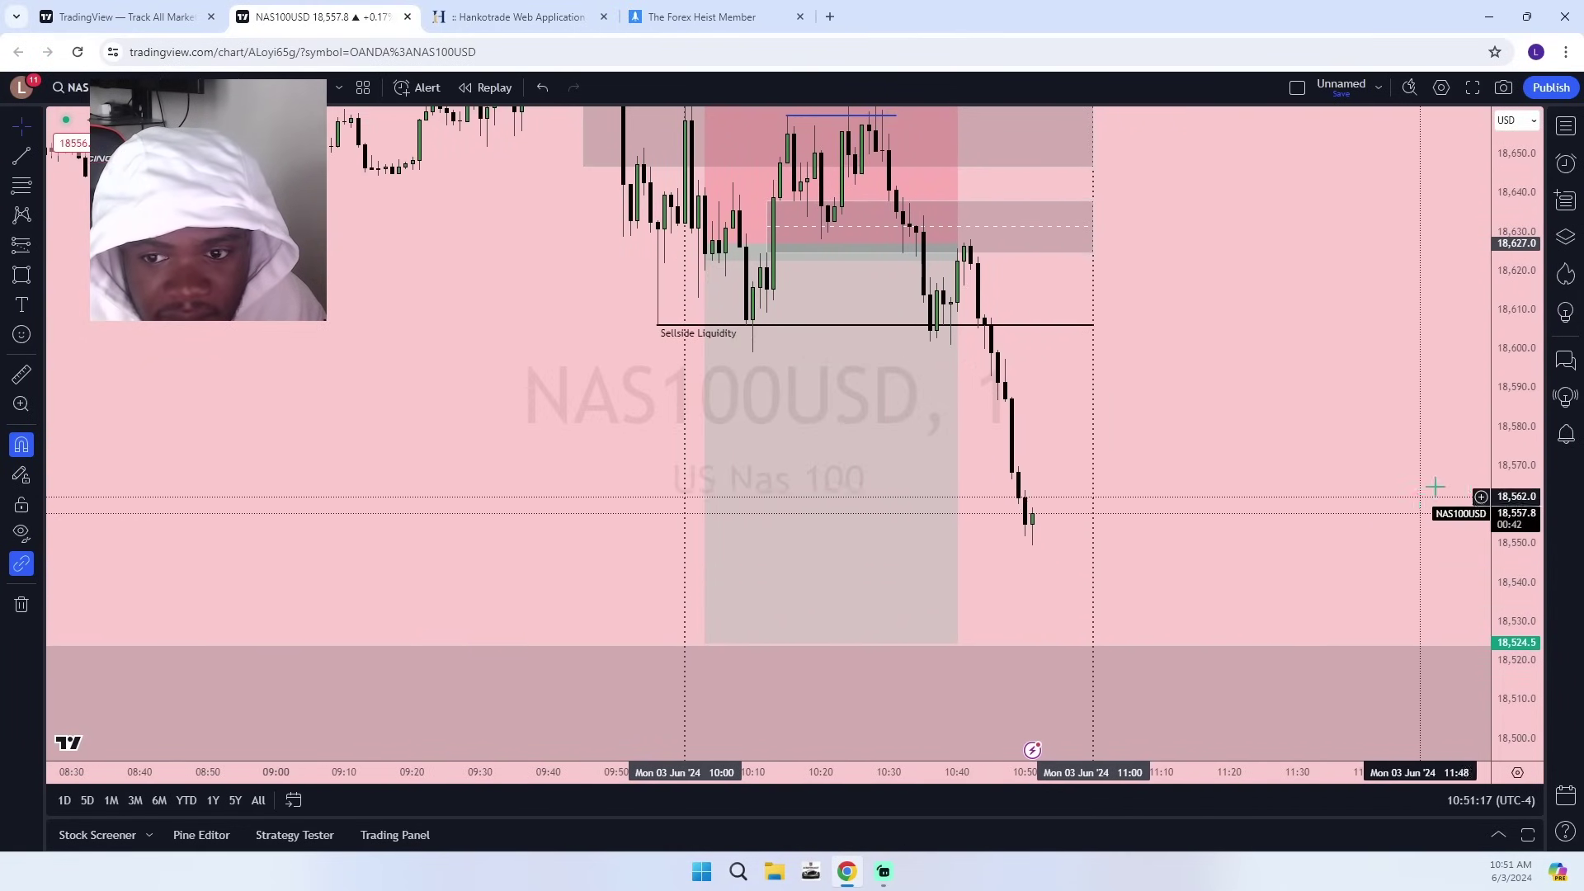
{"action": "mouse_move", "coordinate": [1510, 374]}
{"action": "left_mouse_down"}
{"action": "mouse_move", "coordinate": [1508, 501]}
{"action": "mouse_move", "coordinate": [1509, 357]}
{"action": "left_mouse_up"}
{"action": "left_click_drag", "start_coordinate": [1283, 437], "coordinate": [1226, 471]}
{"action": "scroll", "coordinate": [1221, 471], "scroll_direction": "up", "scroll_amount": 1}
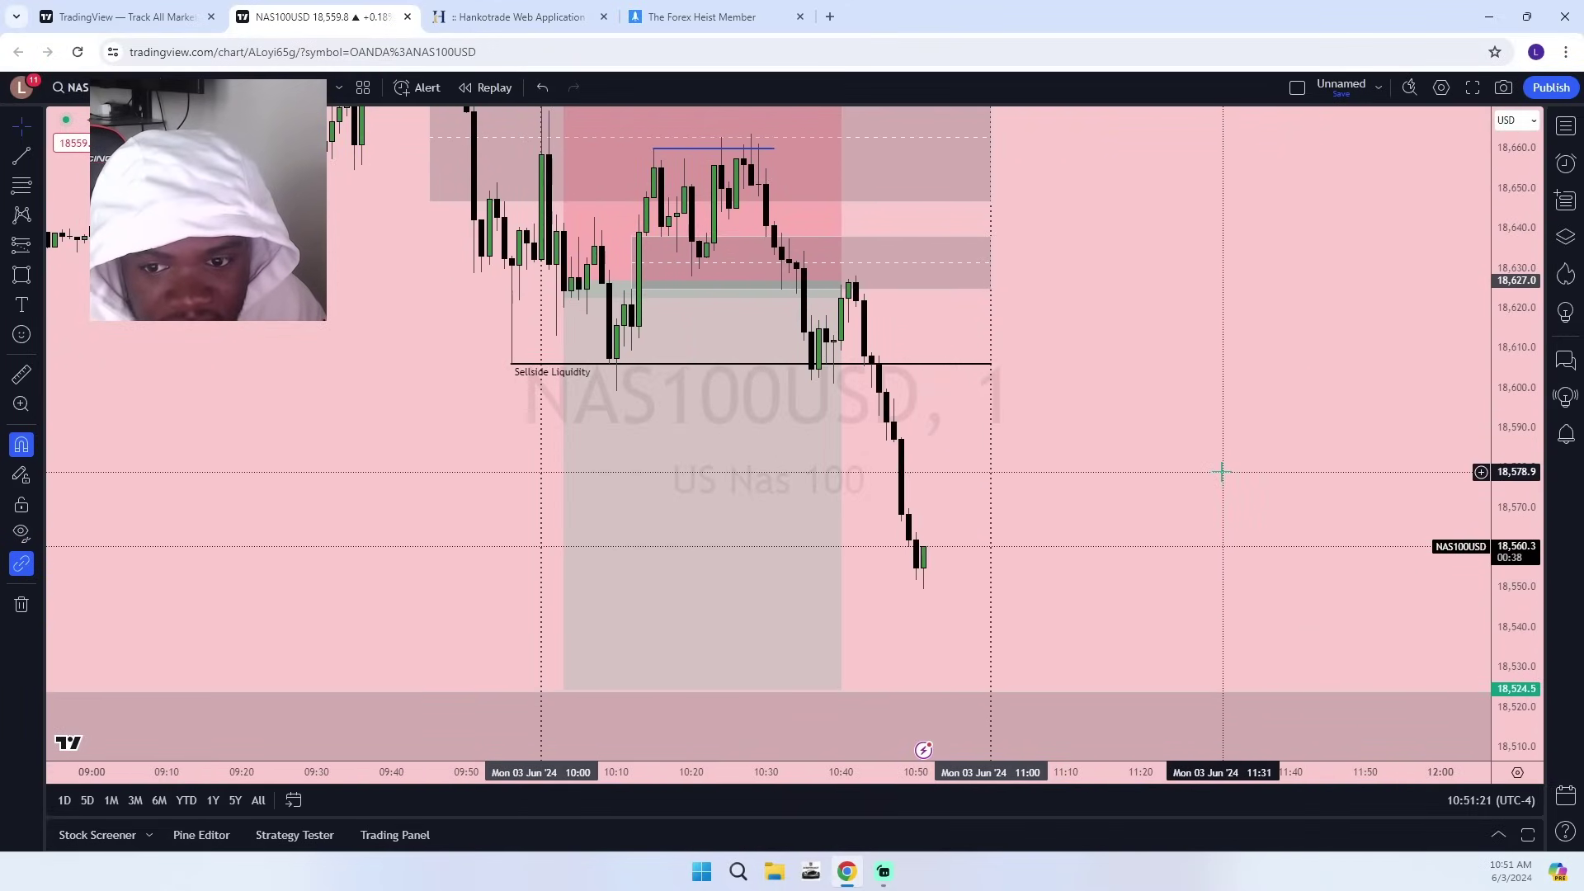
{"action": "left_click_drag", "start_coordinate": [1250, 552], "coordinate": [1309, 544]}
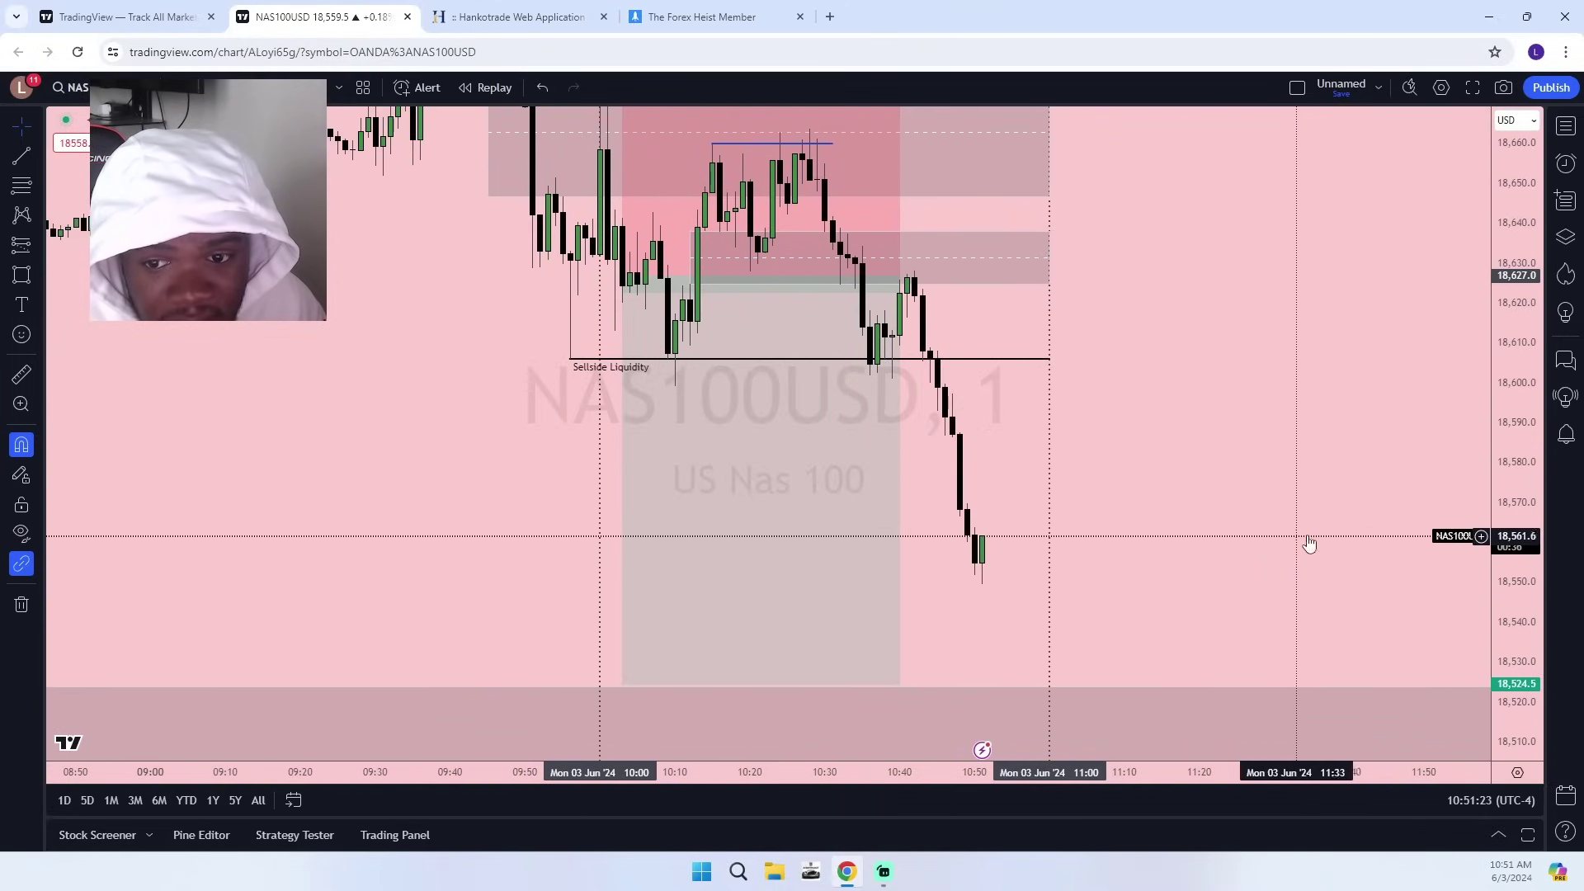
{"action": "left_click_drag", "start_coordinate": [1507, 379], "coordinate": [1506, 456]}
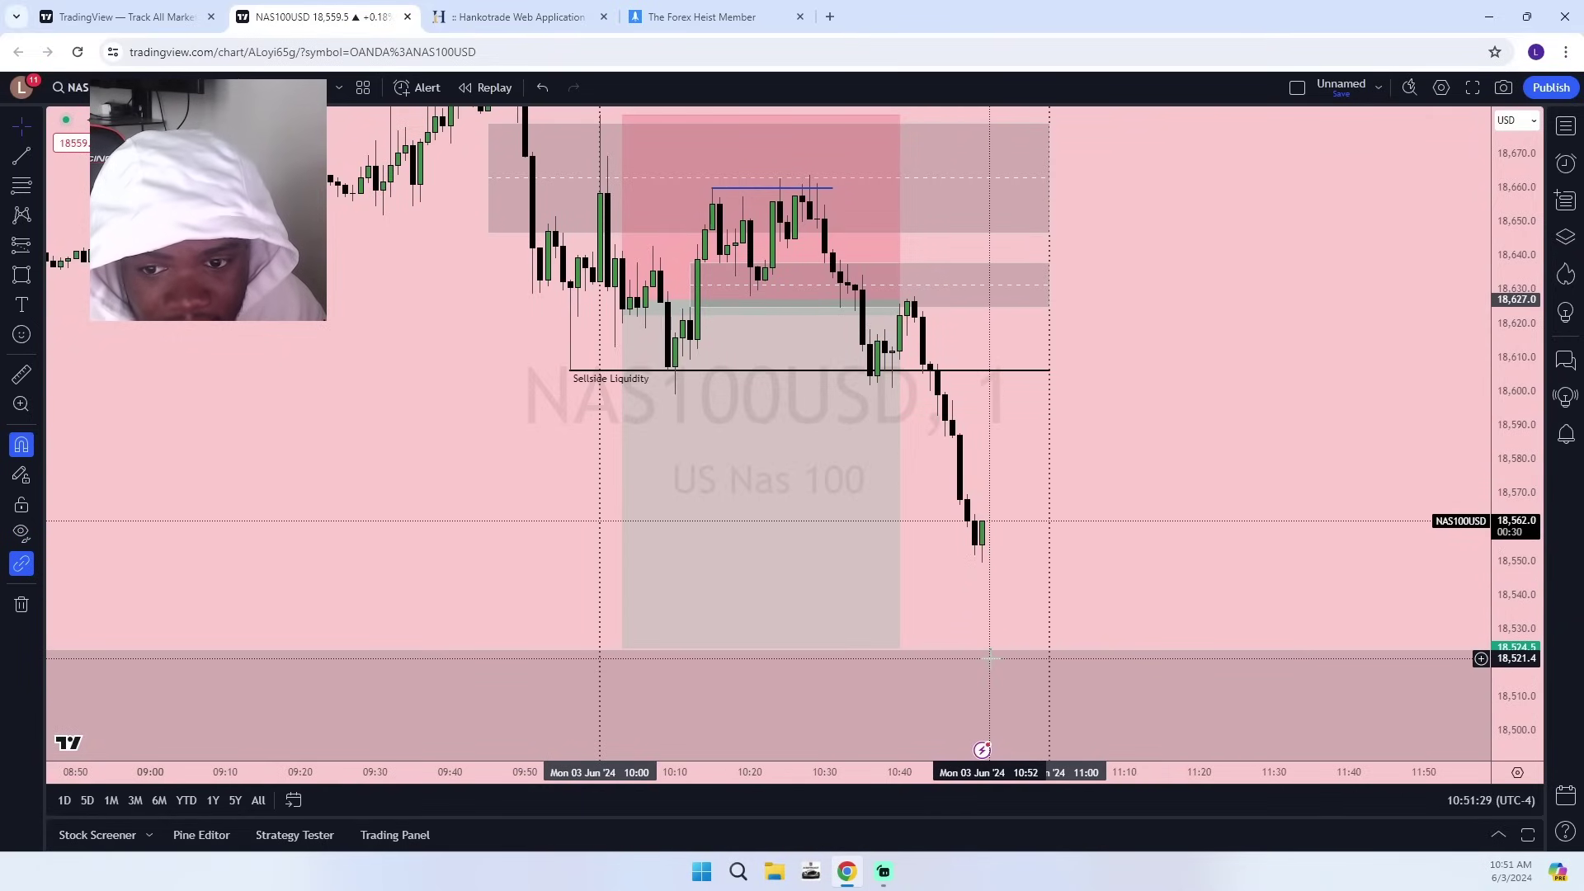
Compare the current drop with the overnight price action back to the previous evening, and refocus on the short position.
{"action": "scroll", "coordinate": [692, 590], "scroll_direction": "down", "scroll_amount": 5}
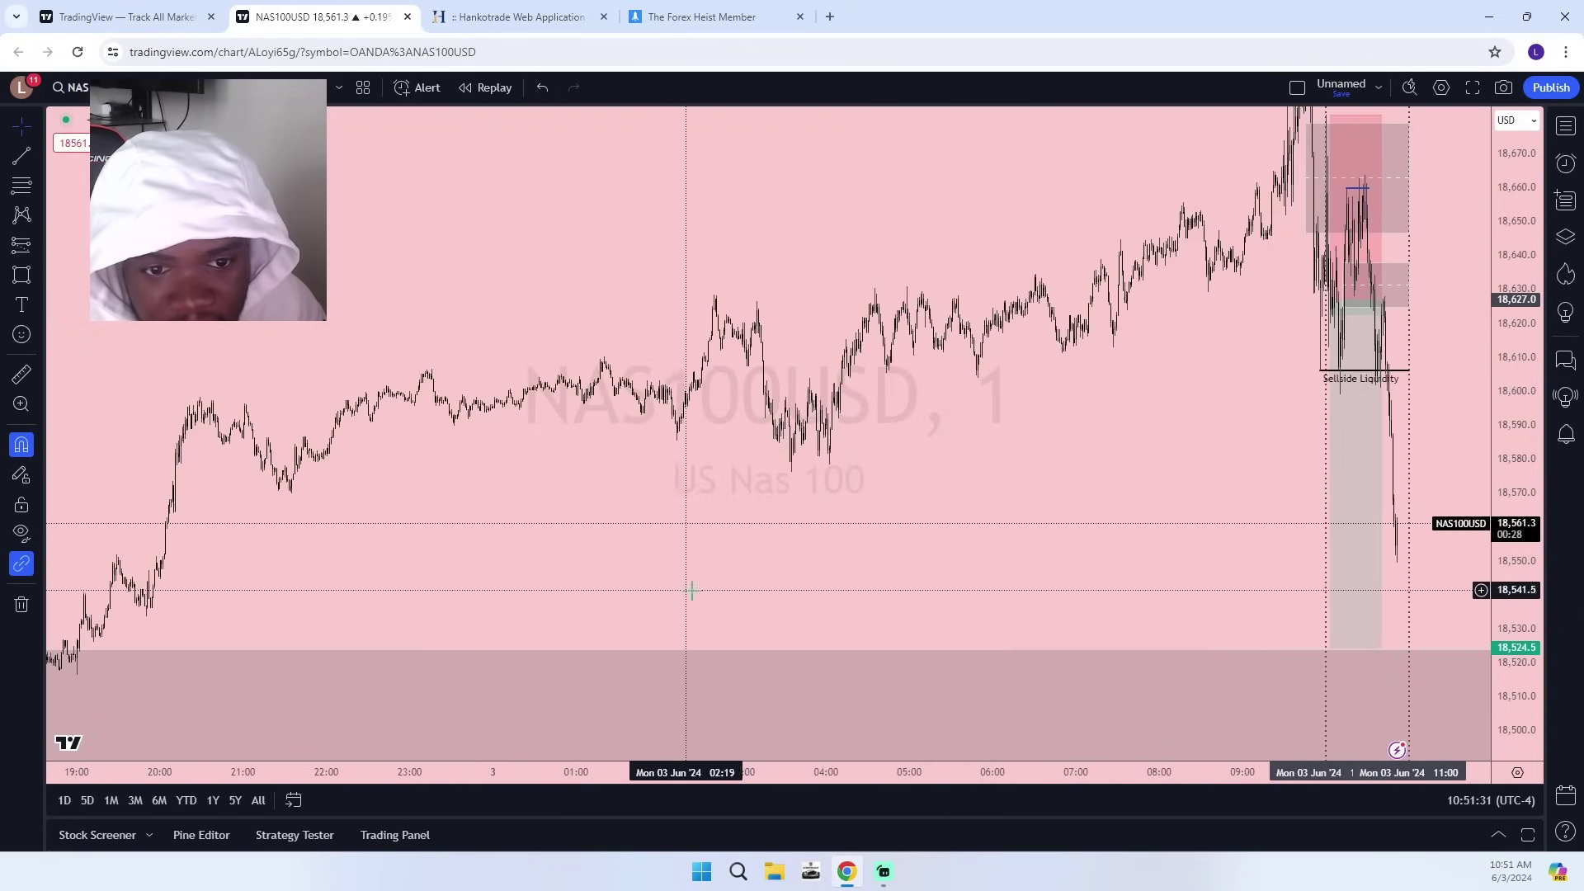
{"action": "scroll", "coordinate": [692, 590], "scroll_direction": "down", "scroll_amount": 8}
{"action": "scroll", "coordinate": [1103, 590], "scroll_direction": "up", "scroll_amount": 6}
{"action": "left_click_drag", "start_coordinate": [1103, 591], "coordinate": [990, 581]}
{"action": "scroll", "coordinate": [1014, 579], "scroll_direction": "up", "scroll_amount": 6}
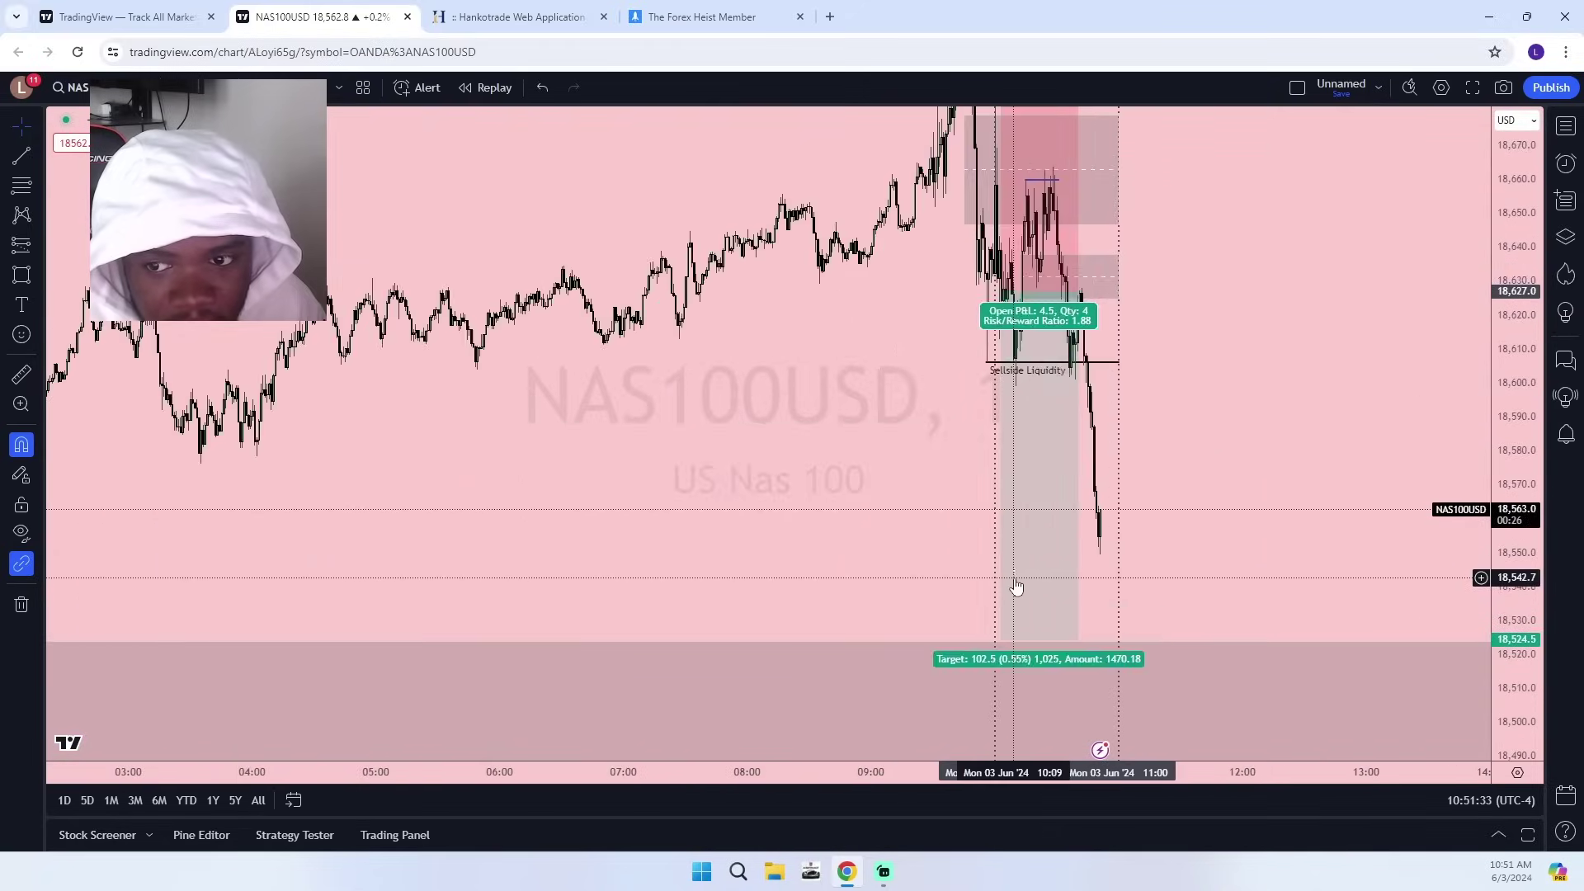
{"action": "scroll", "coordinate": [1015, 585], "scroll_direction": "up", "scroll_amount": 5}
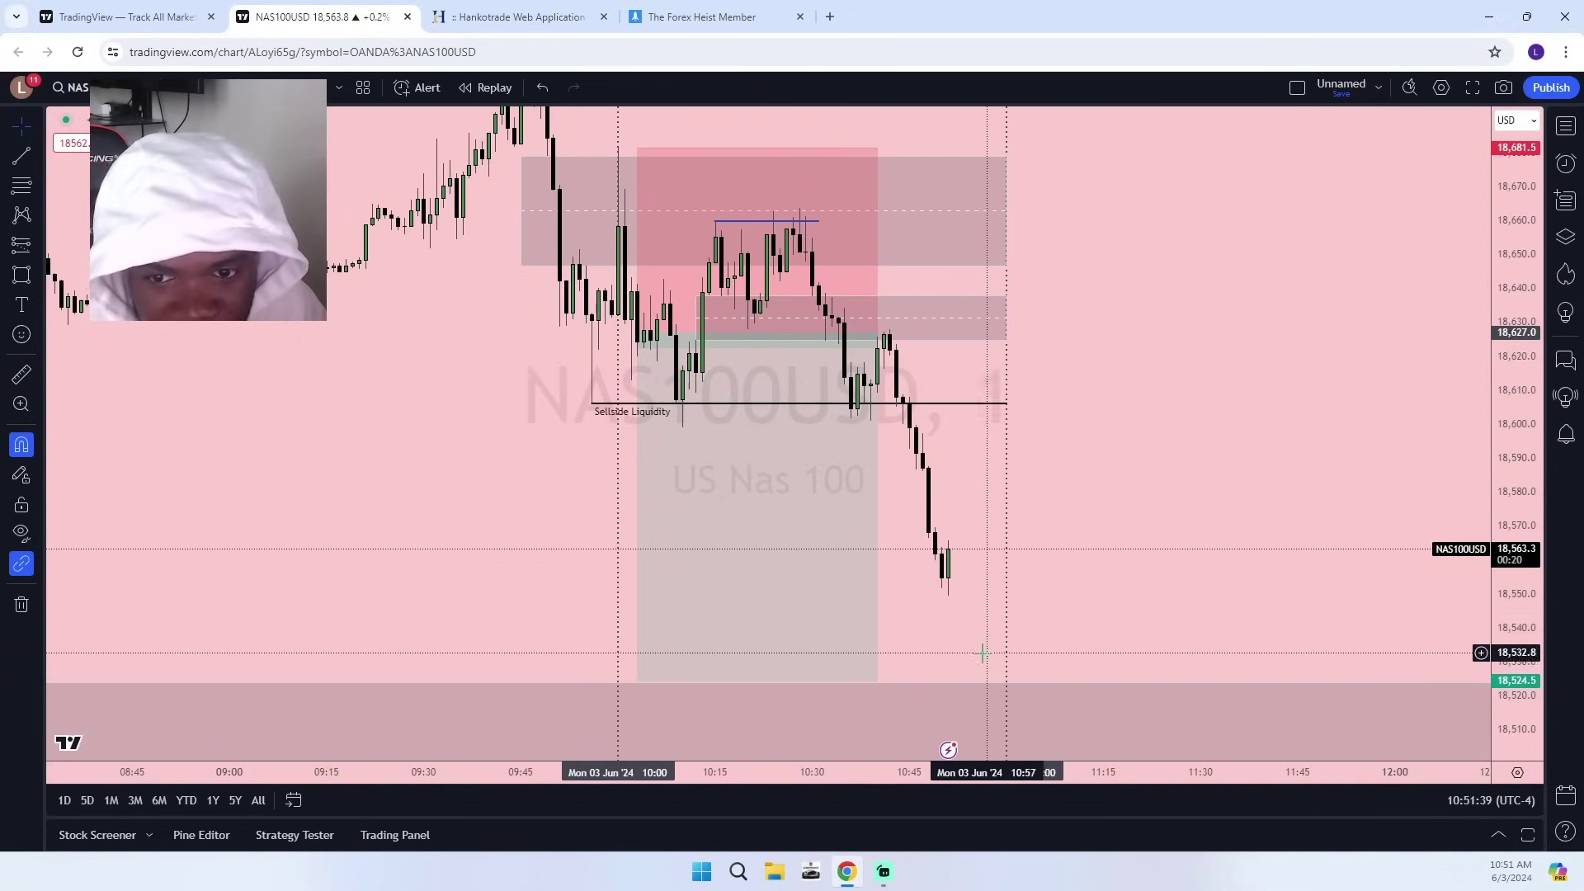
Examine the latest candles up close and the full depth of the large gray zone below the target.
{"action": "left_click_drag", "start_coordinate": [1255, 649], "coordinate": [1424, 603]}
{"action": "scroll", "coordinate": [1425, 602], "scroll_direction": "up", "scroll_amount": 3}
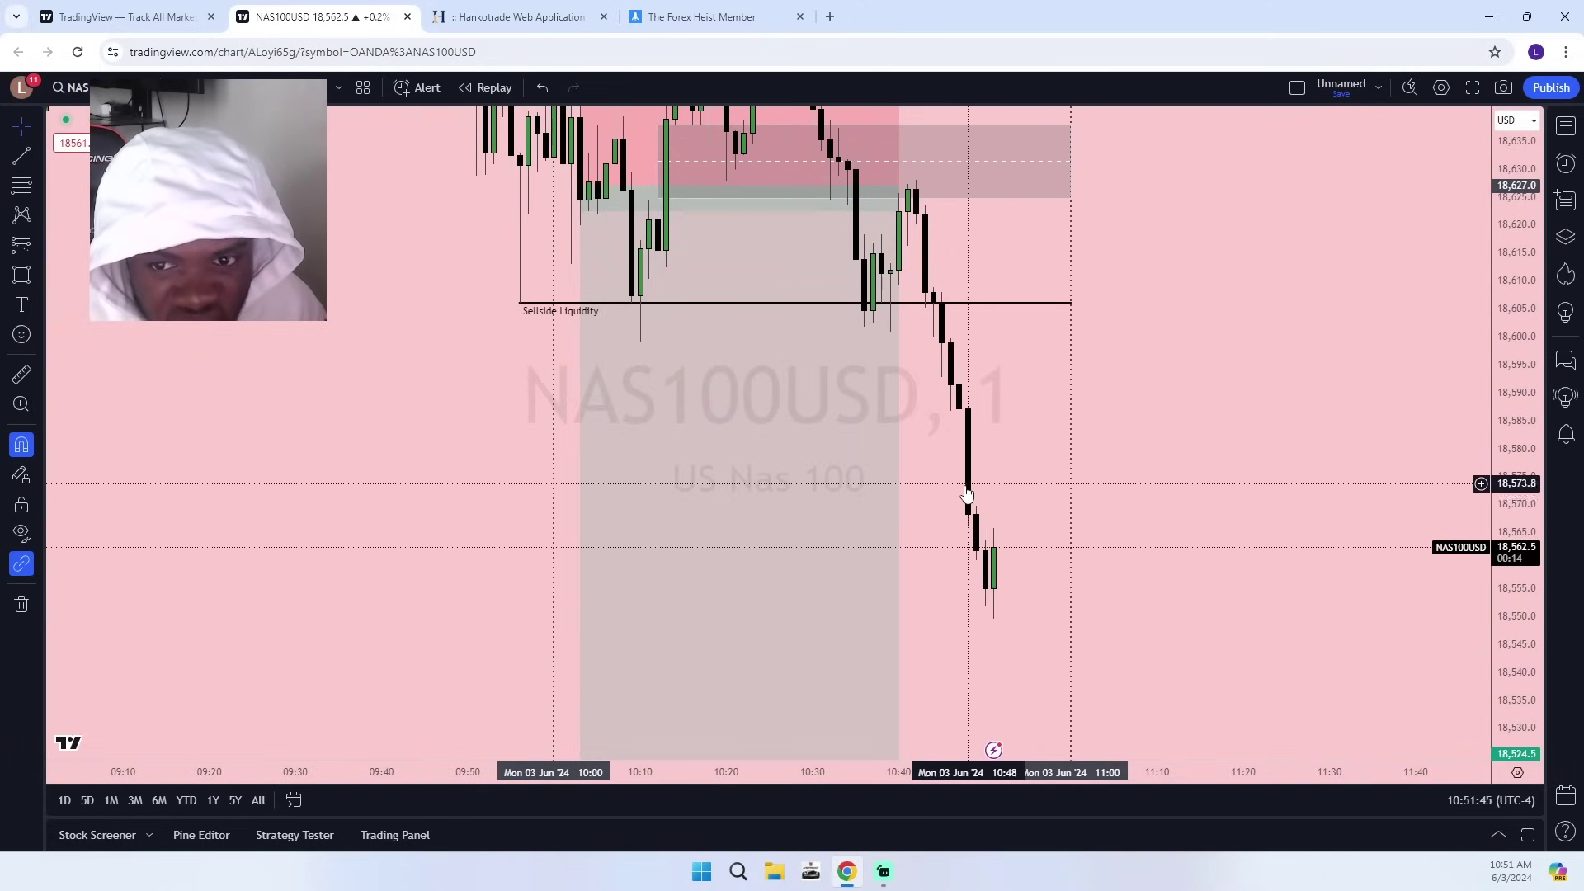
{"action": "left_click_drag", "start_coordinate": [1093, 594], "coordinate": [1079, 446]}
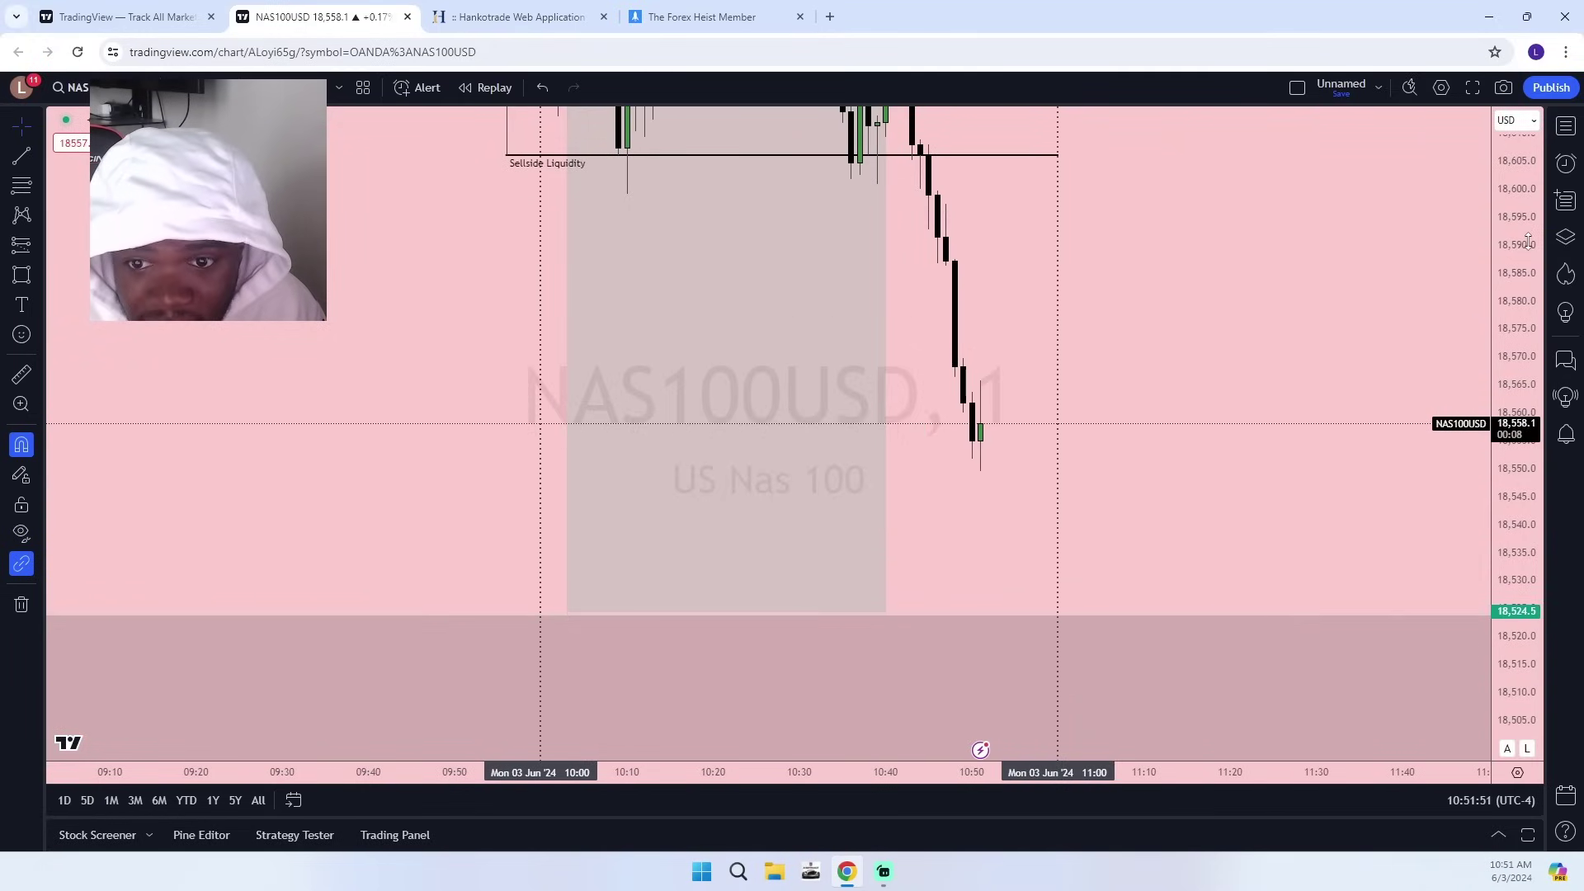
{"action": "left_click_drag", "start_coordinate": [1513, 212], "coordinate": [1394, 694]}
{"action": "left_click_drag", "start_coordinate": [1276, 442], "coordinate": [1331, 339]}
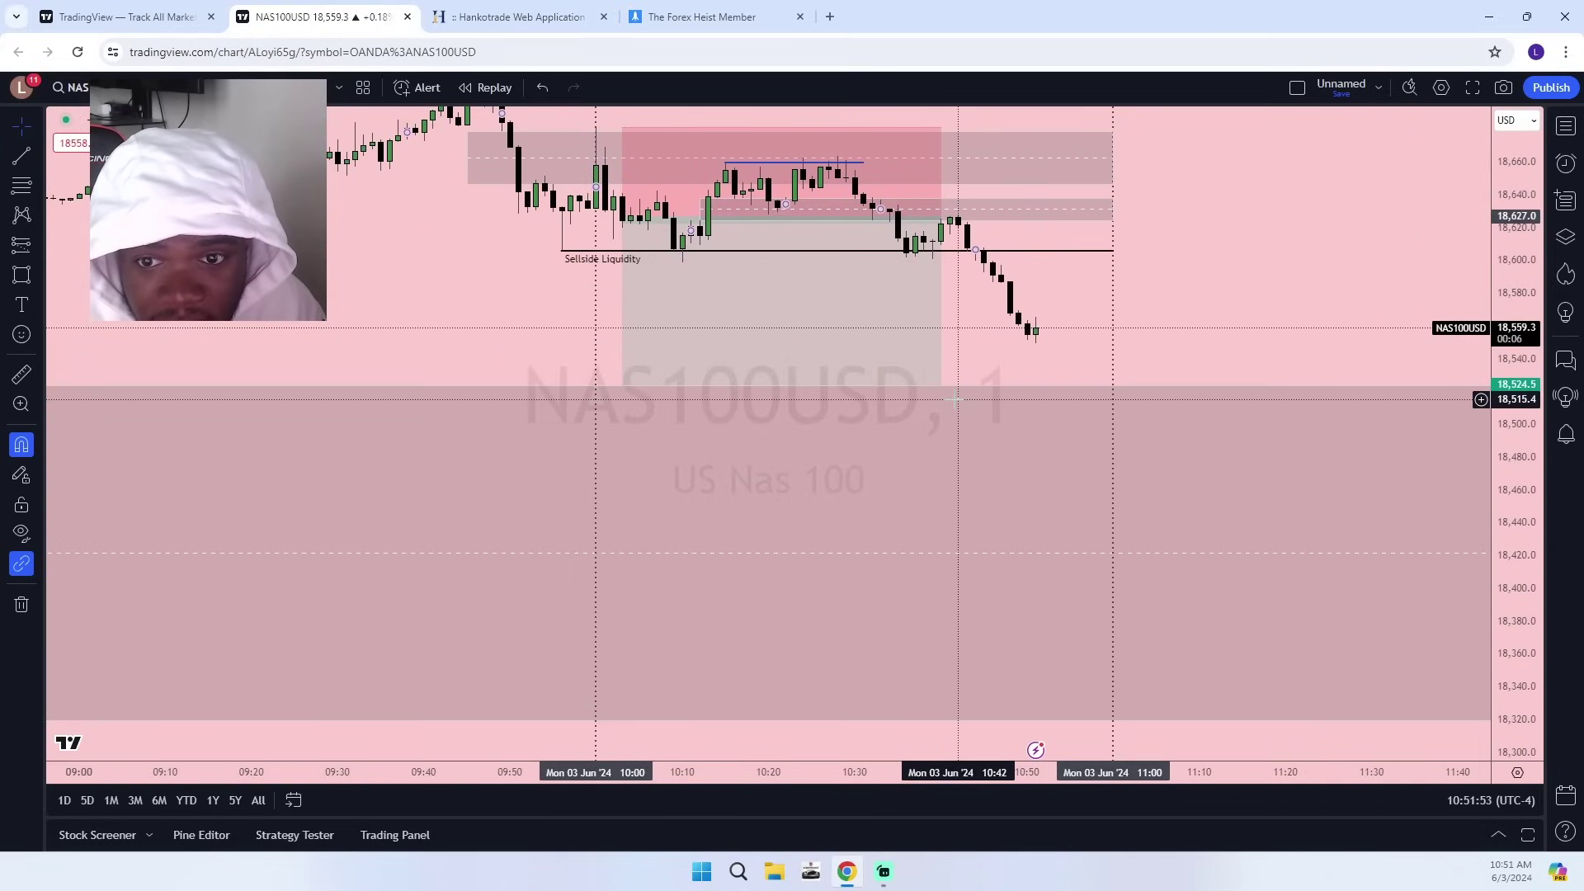
Unlock the short position drawing and move its target level to 18,524.0.
{"action": "left_click", "coordinate": [625, 389]}
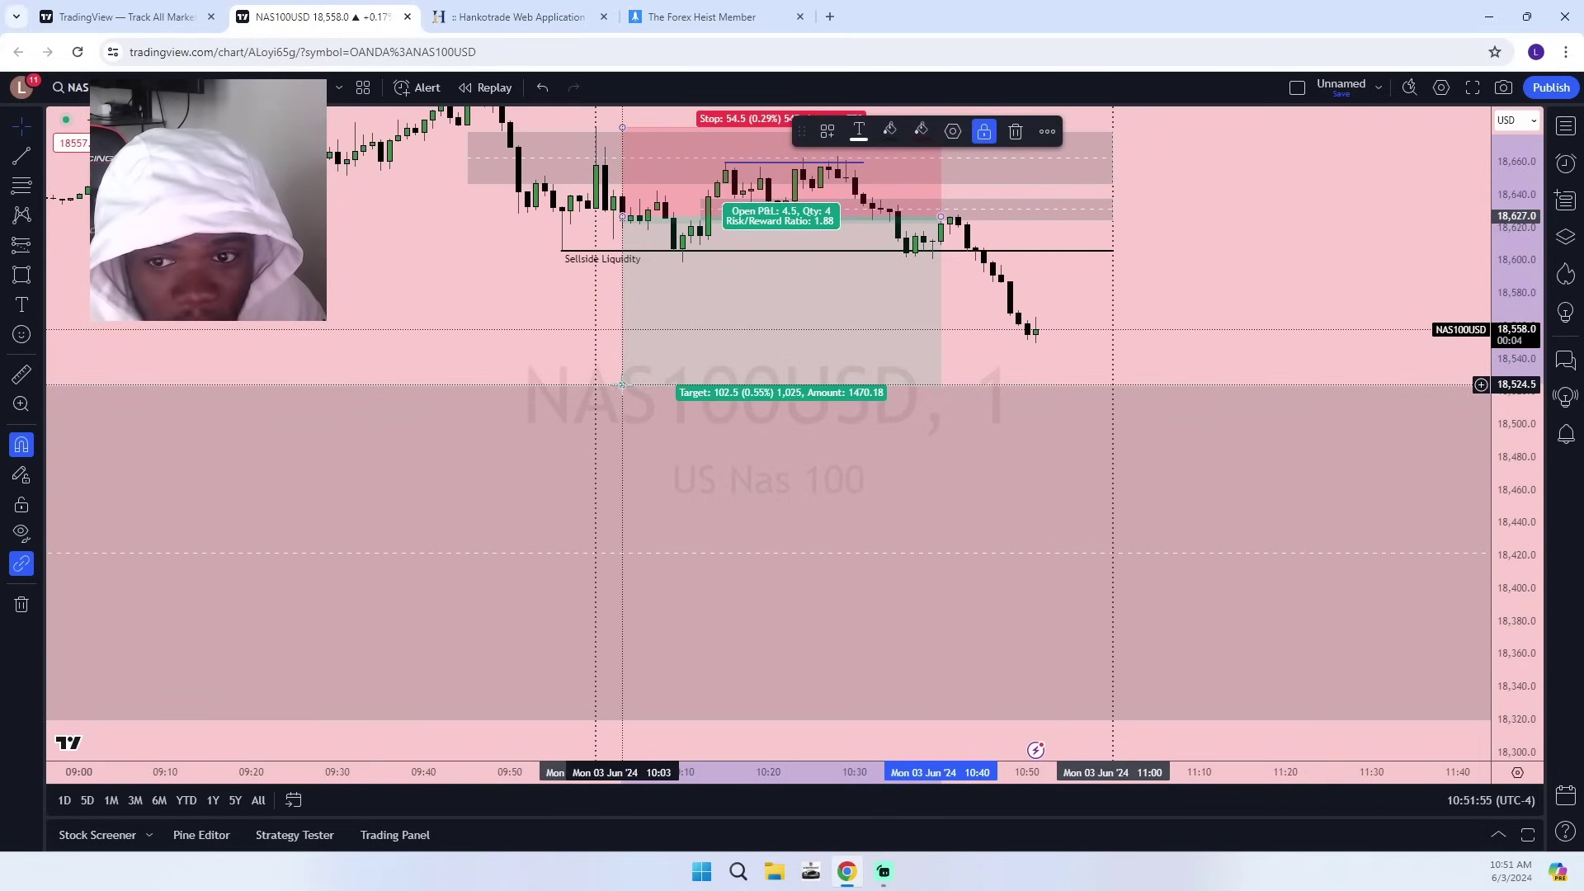
{"action": "left_click_drag", "start_coordinate": [622, 385], "coordinate": [624, 427]}
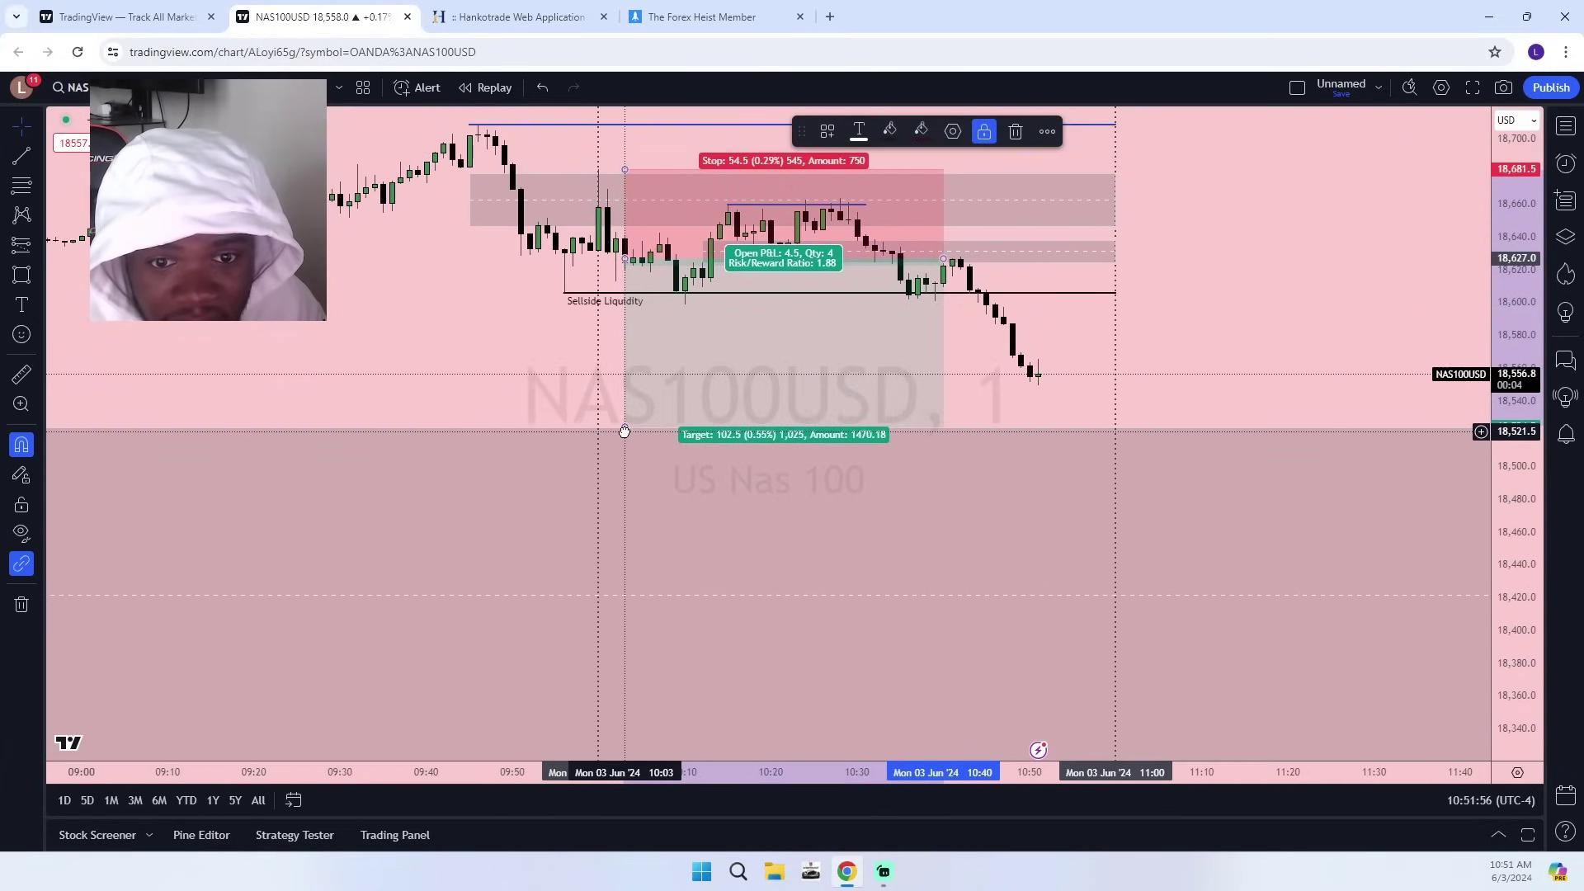
{"action": "left_click", "coordinate": [984, 142]}
{"action": "left_click_drag", "start_coordinate": [624, 427], "coordinate": [727, 426]}
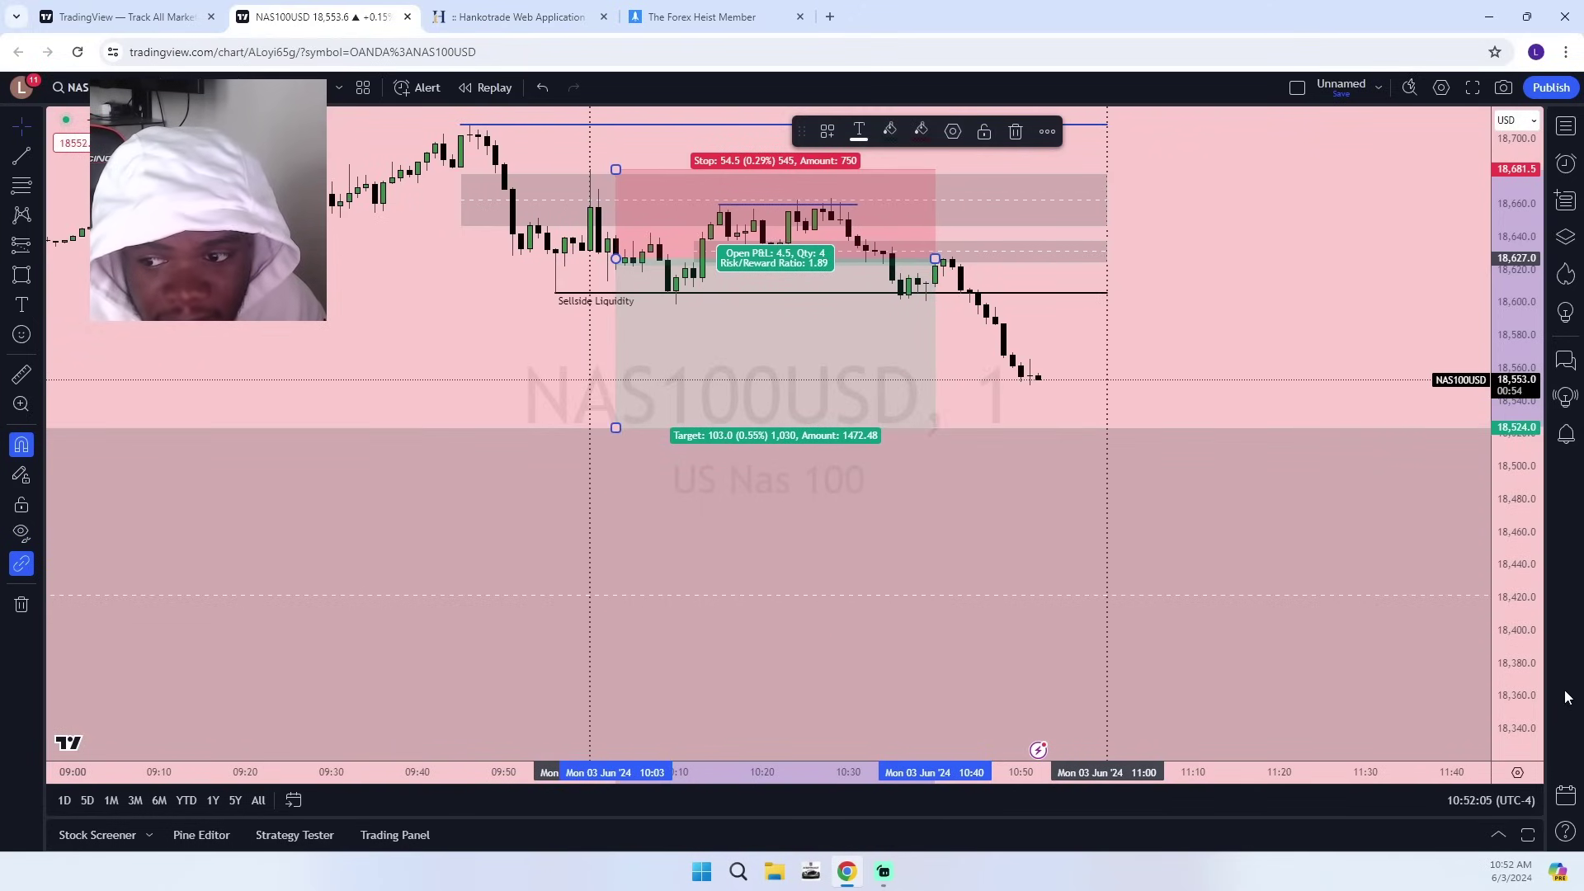
Examine price against the short's 18,524.0 target and check the sell trade's profit in Hankotrade.
{"action": "left_click_drag", "start_coordinate": [1525, 746], "coordinate": [1523, 495]}
{"action": "left_click_drag", "start_coordinate": [1270, 335], "coordinate": [1250, 572]}
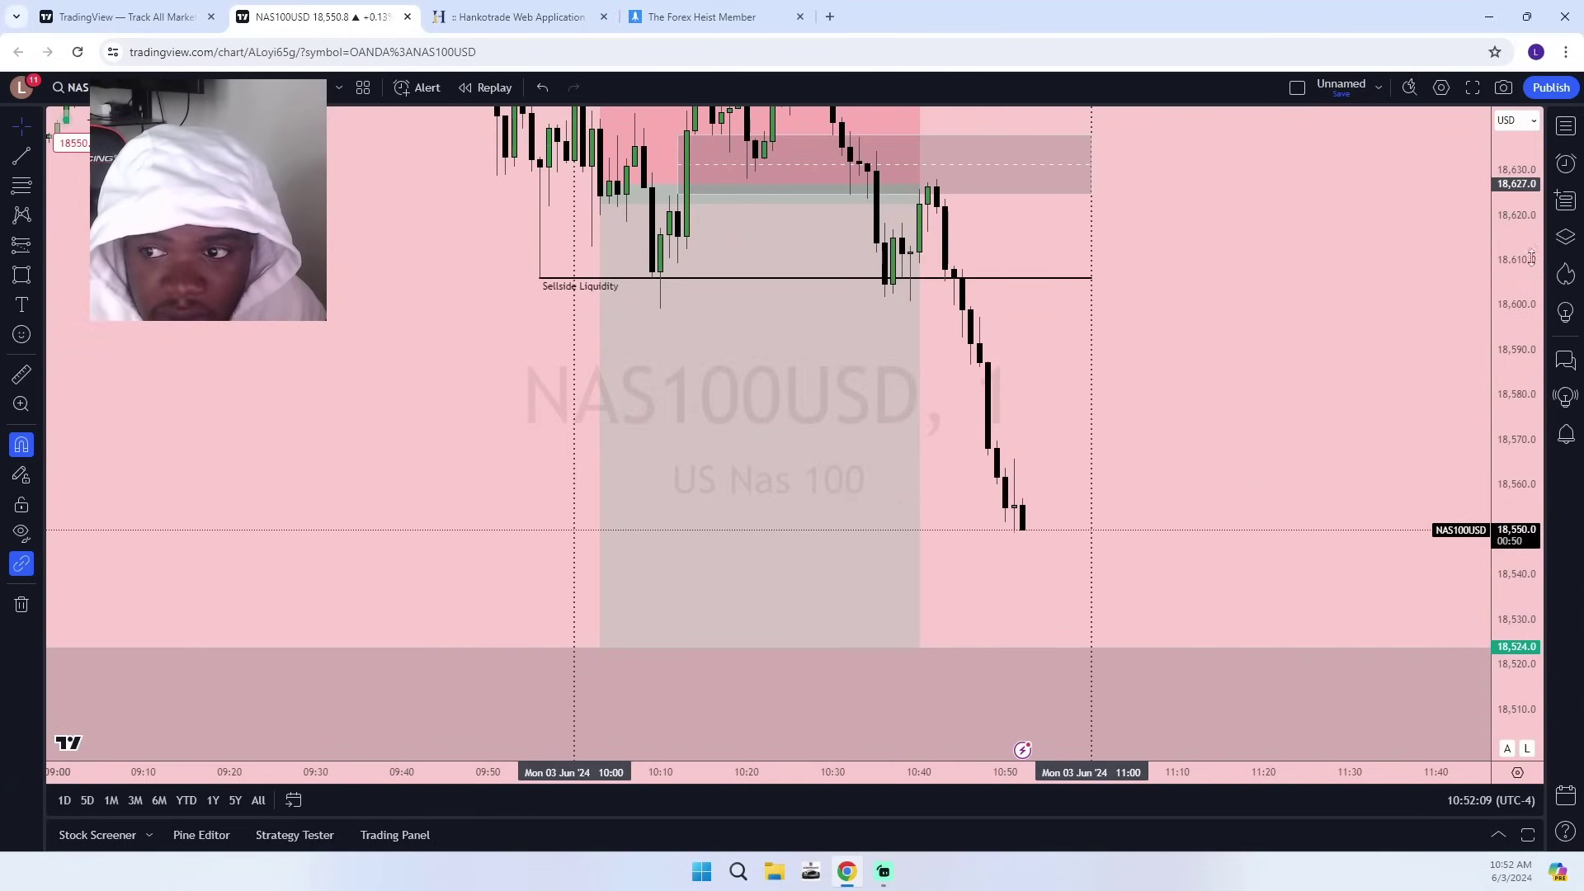
{"action": "left_click_drag", "start_coordinate": [1531, 258], "coordinate": [1445, 496]}
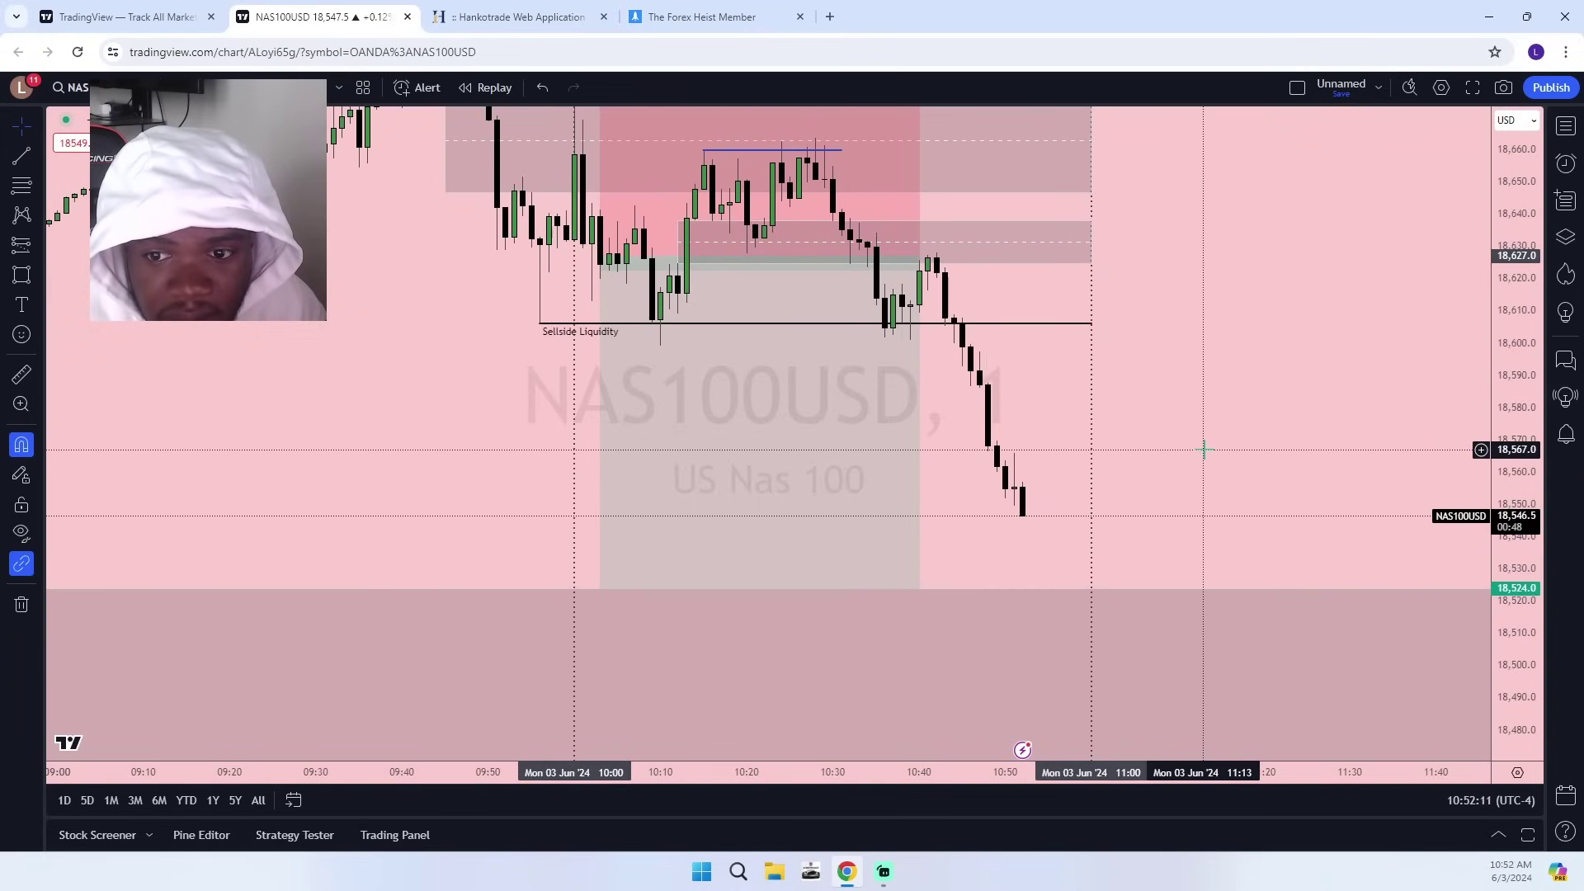
{"action": "left_click_drag", "start_coordinate": [1206, 449], "coordinate": [1273, 536]}
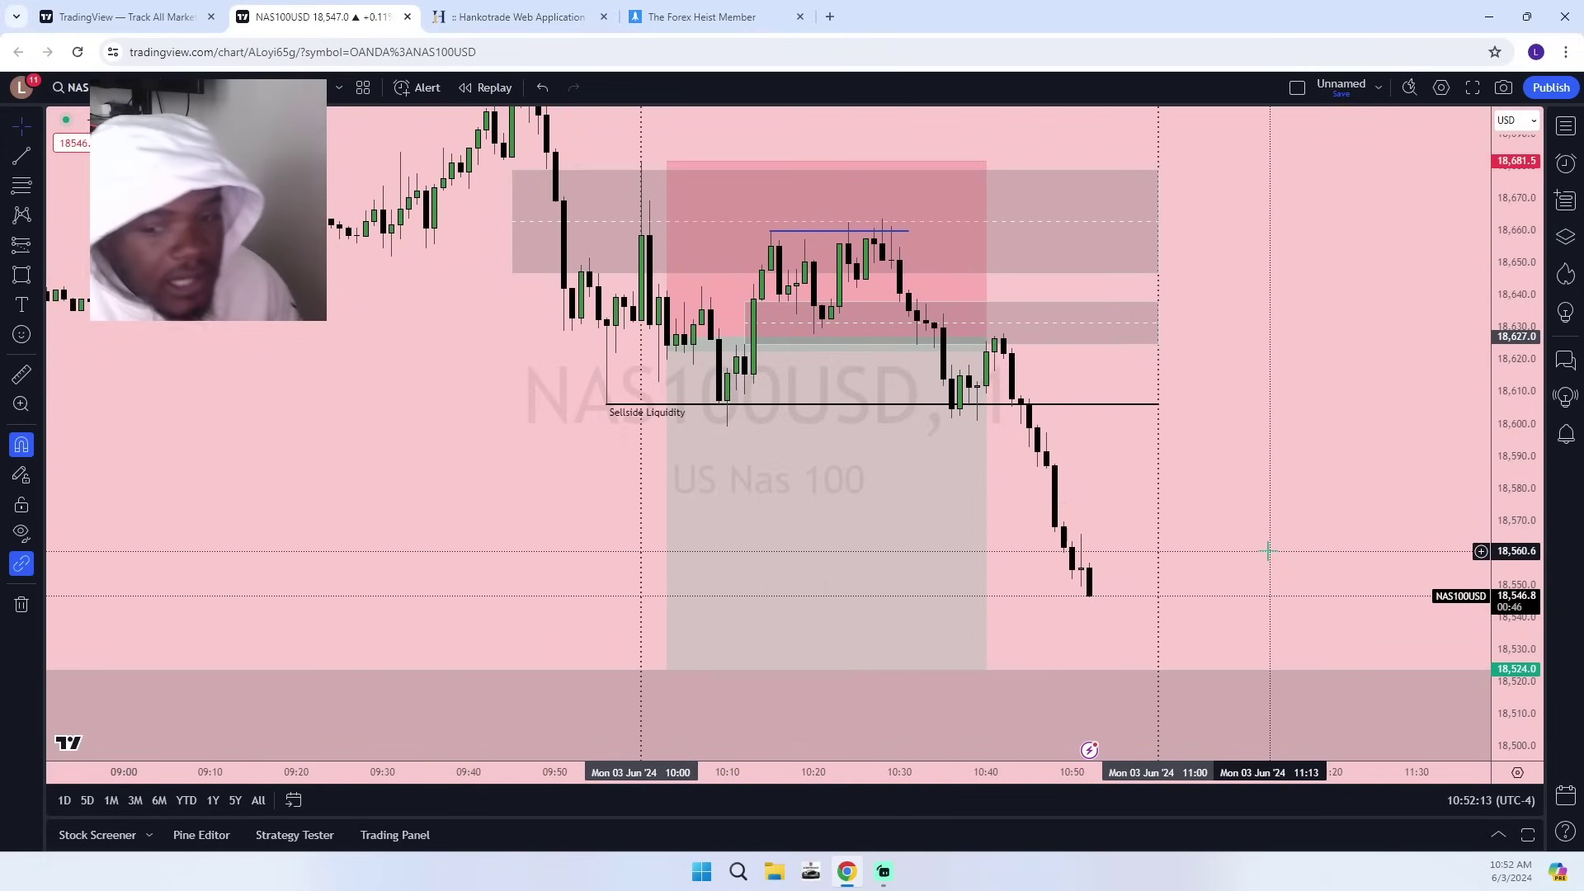
{"action": "left_click", "coordinate": [538, 8]}
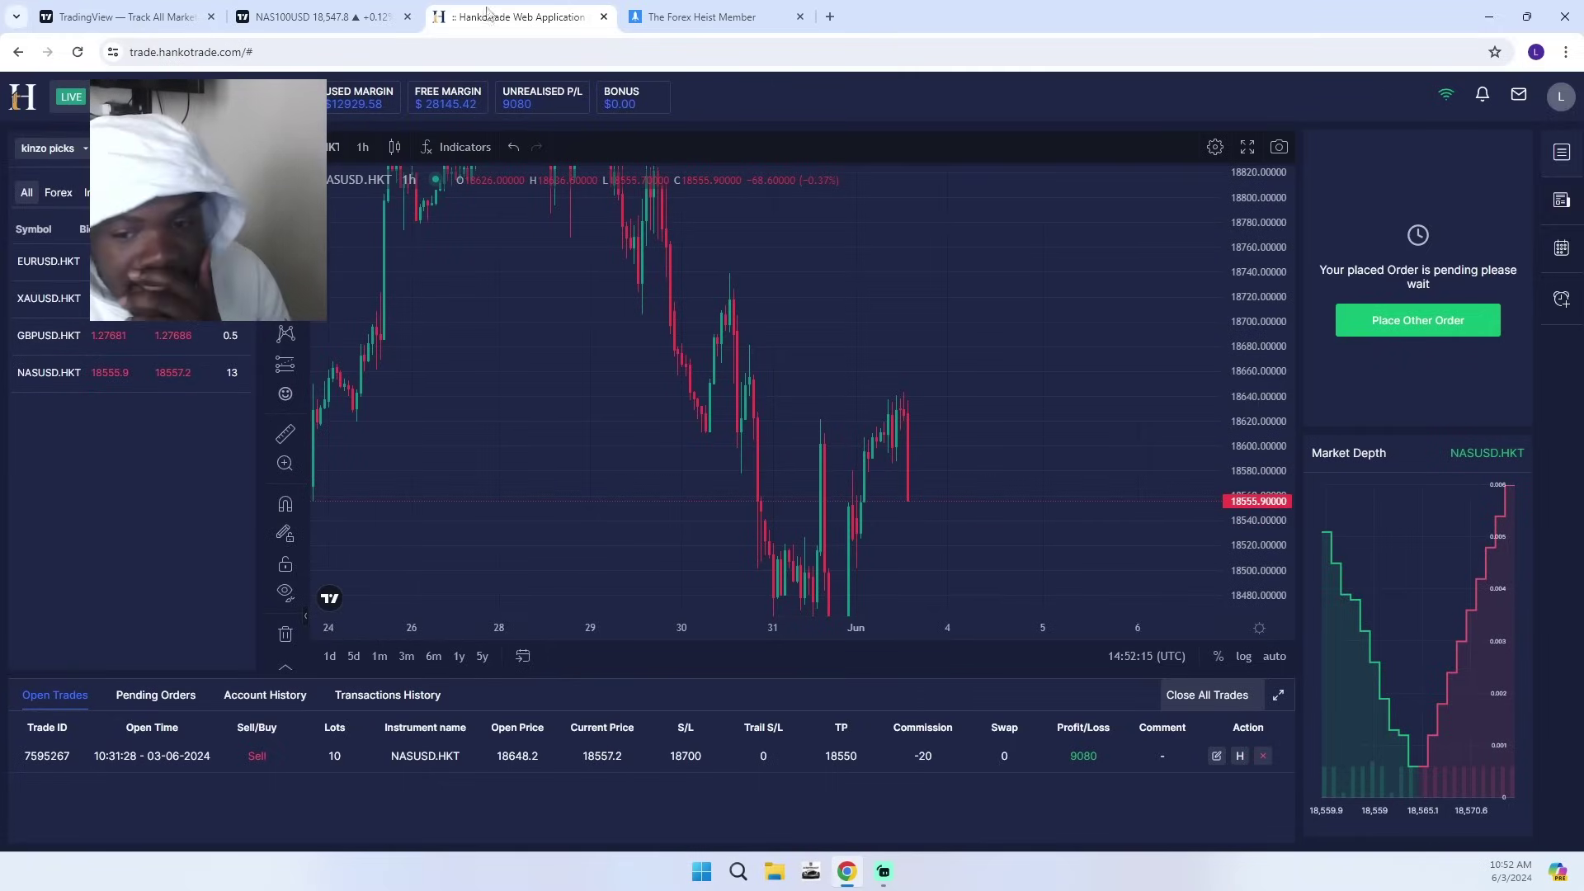
Compare the NAS100 price near the short's target with the open sell trade's profit in Hankotrade, including its wider hourly price range.
{"action": "left_click", "coordinate": [293, 10]}
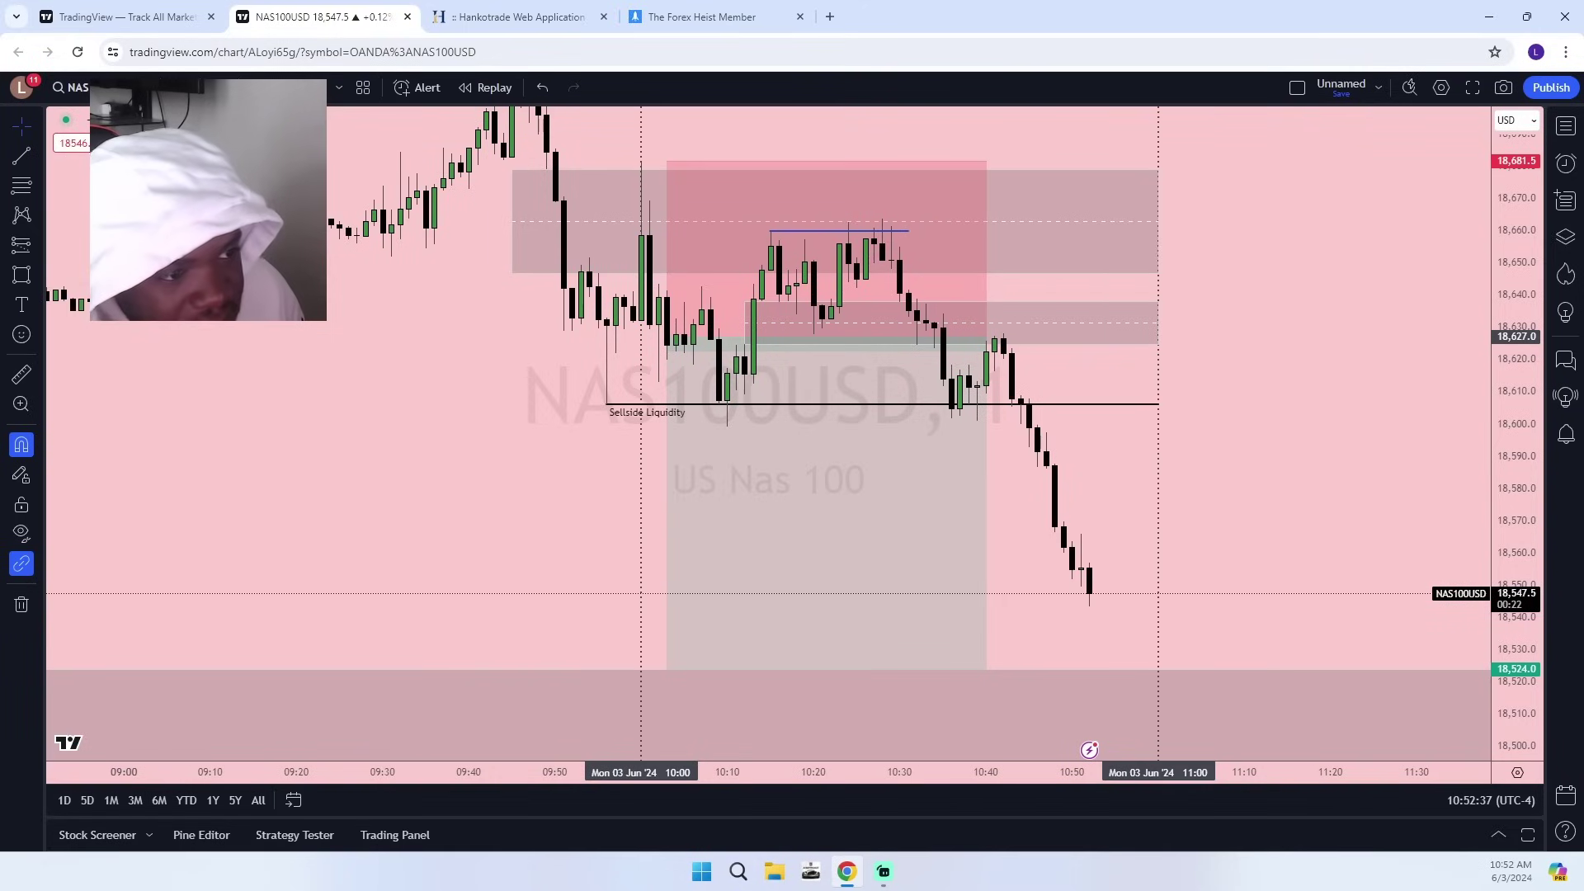
{"action": "left_click_drag", "start_coordinate": [1060, 654], "coordinate": [1012, 542]}
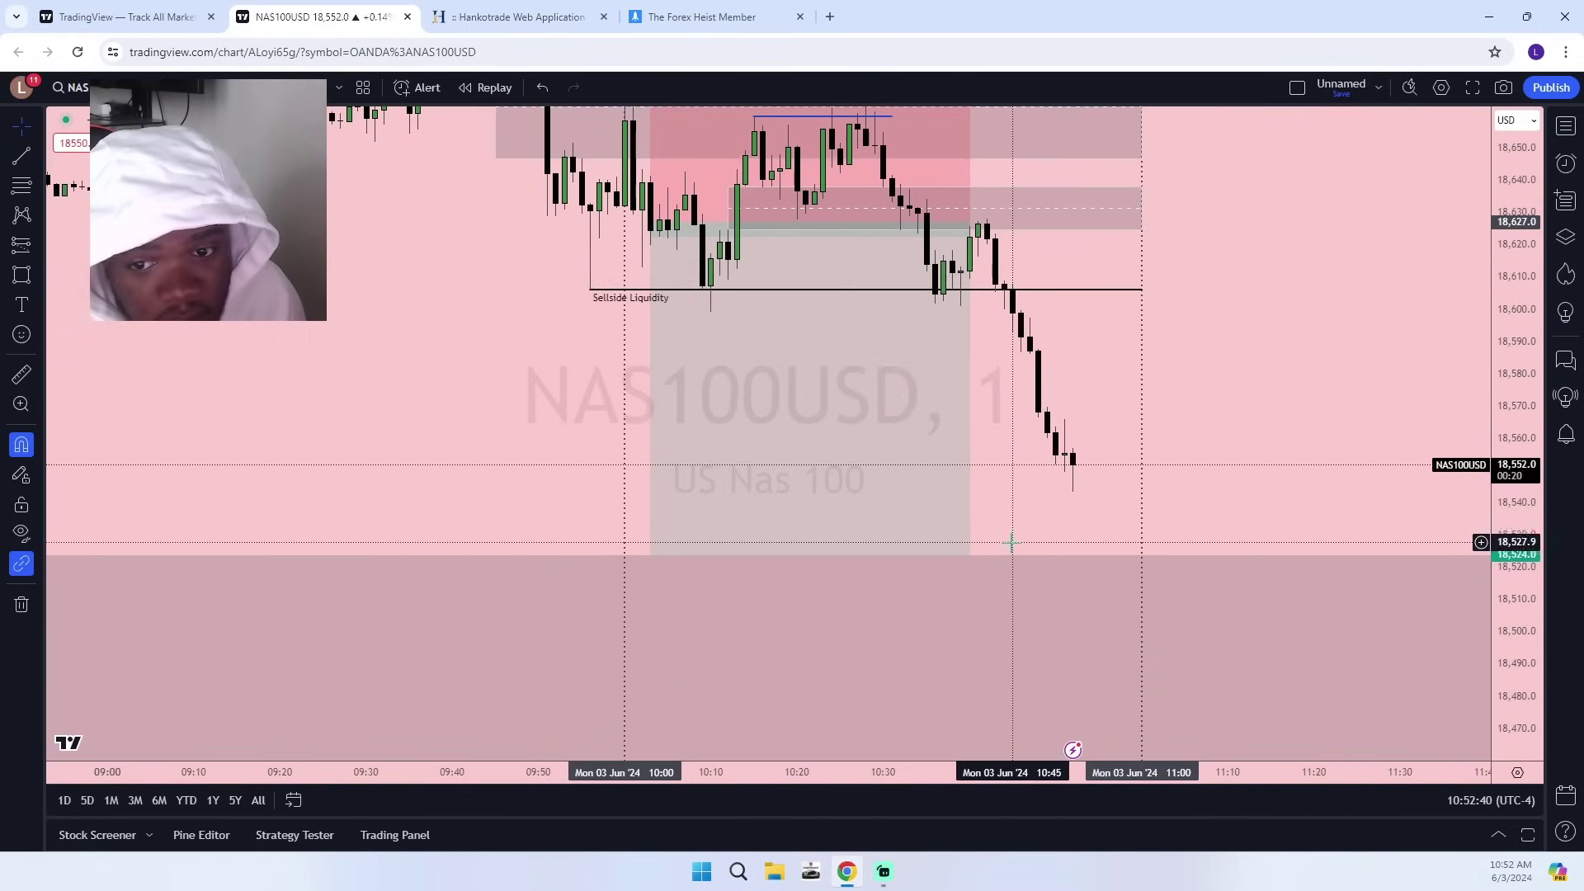
{"action": "left_click", "coordinate": [499, 14]}
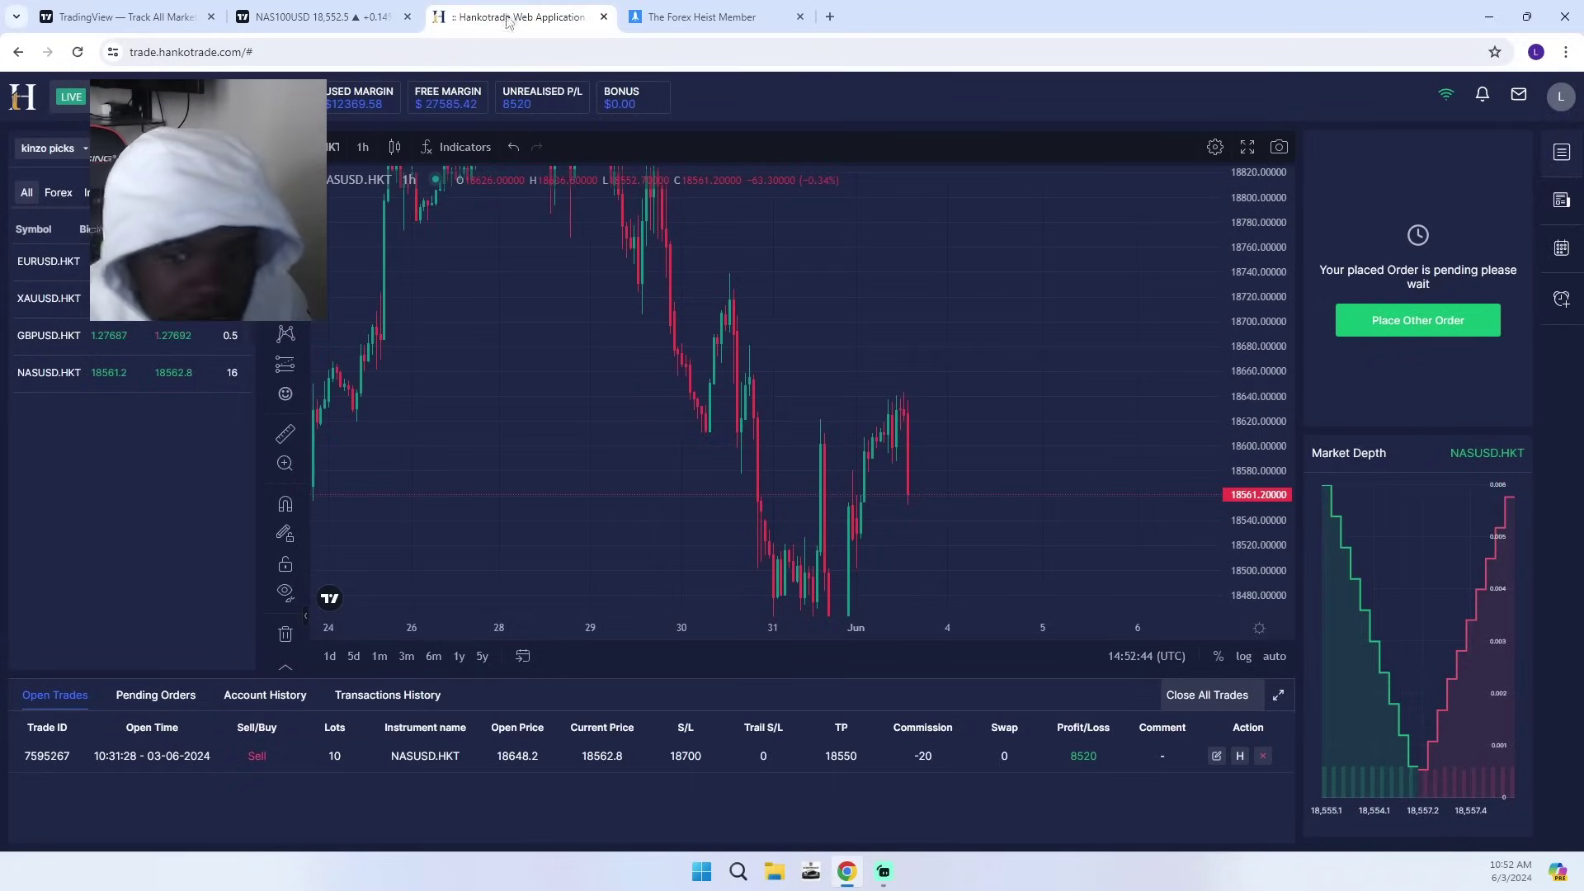
{"action": "left_click", "coordinate": [322, 10]}
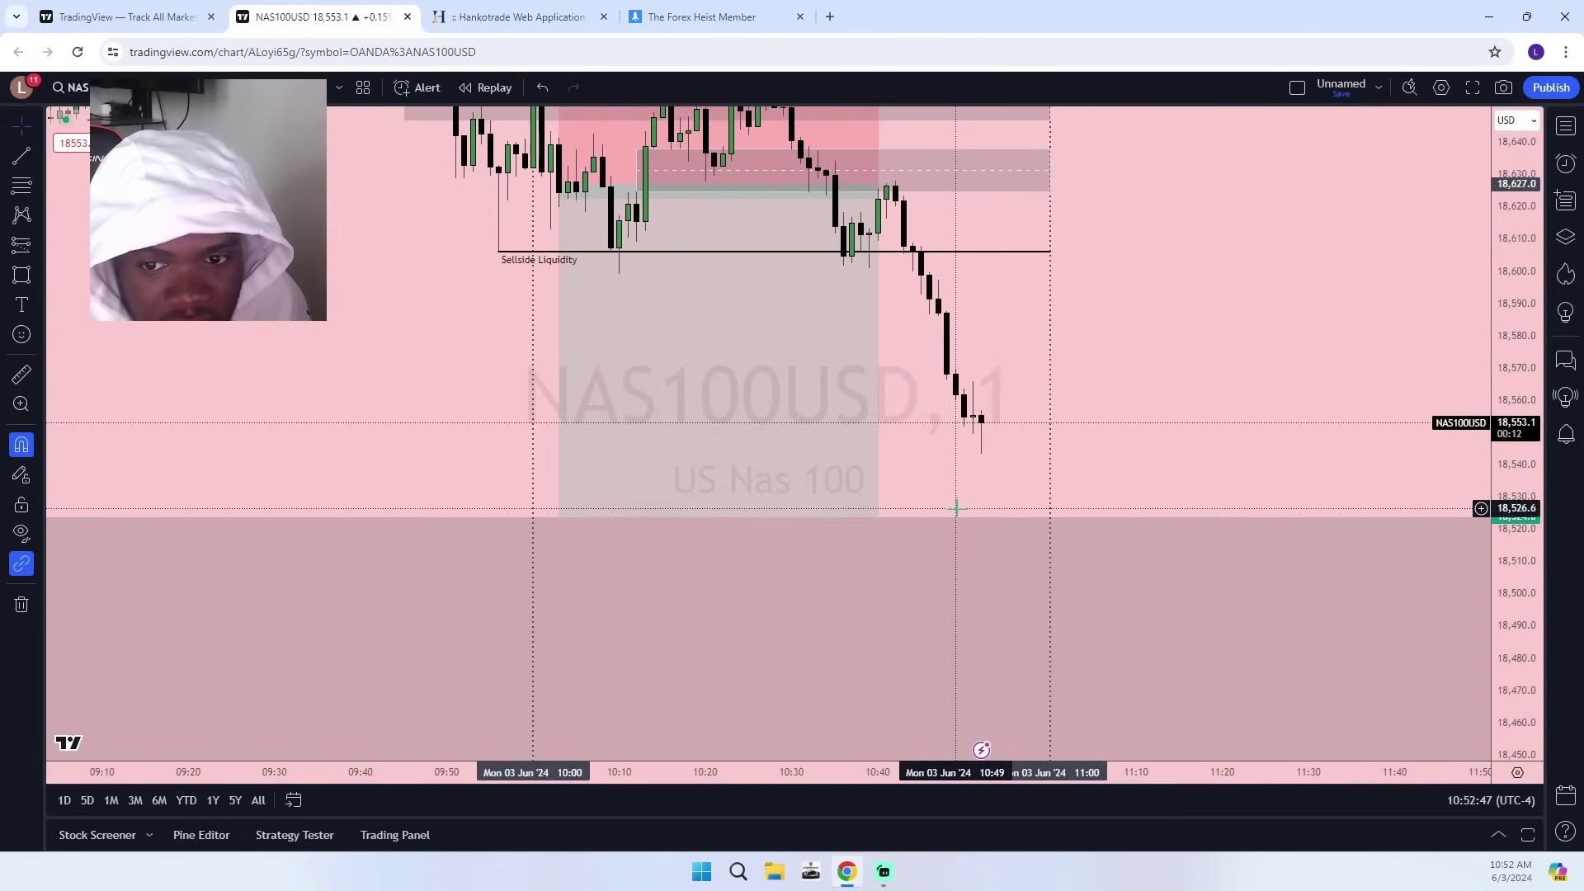
{"action": "left_click", "coordinate": [470, 10]}
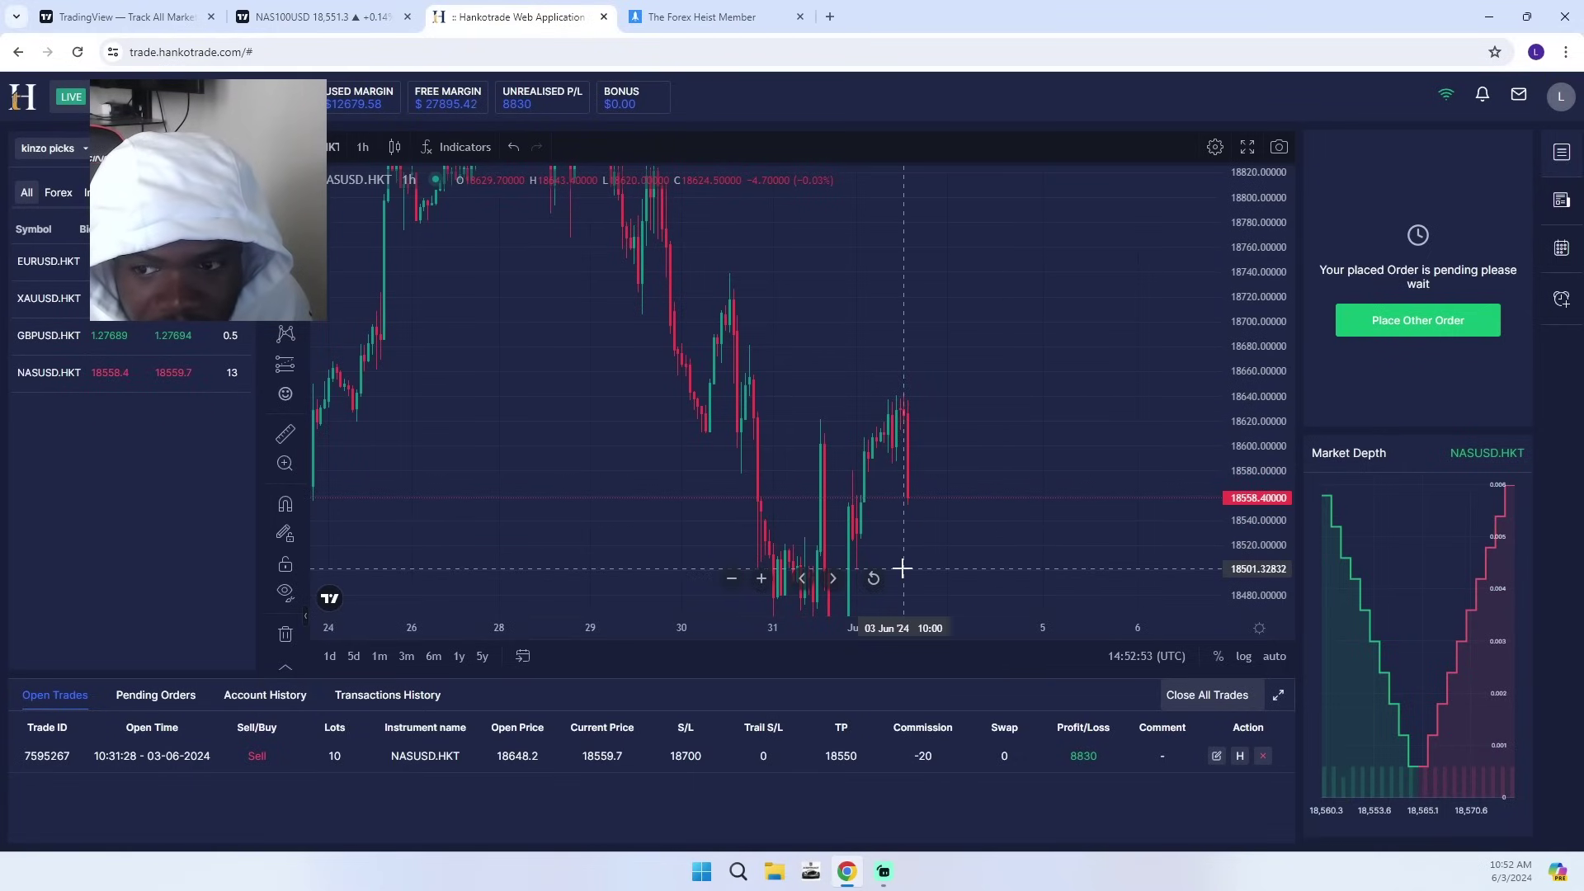
{"action": "left_click_drag", "start_coordinate": [1278, 410], "coordinate": [1221, 593]}
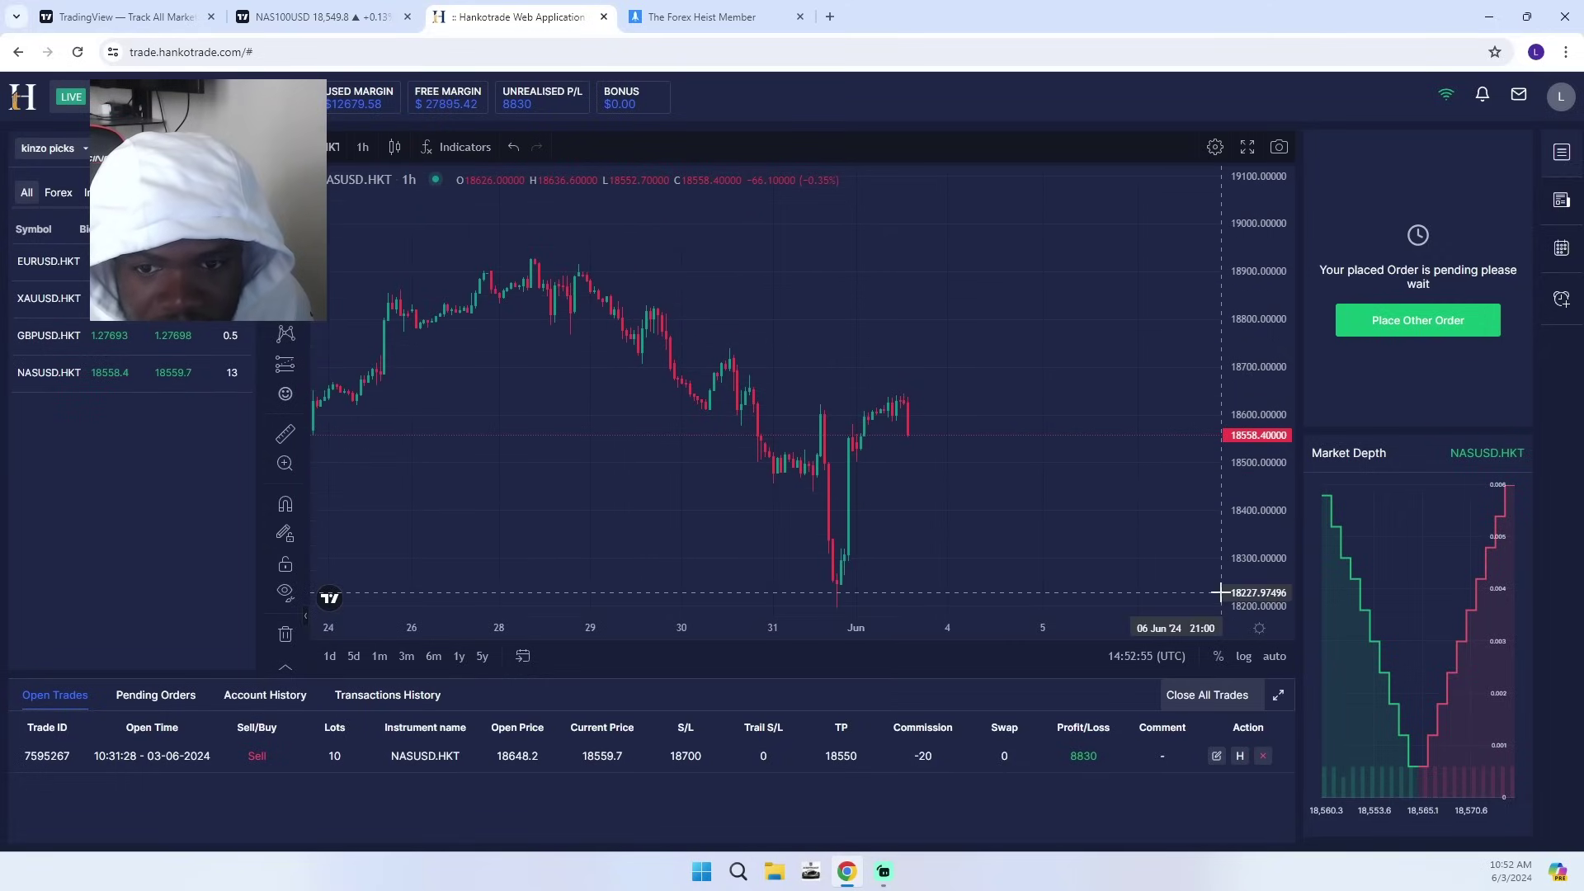
Return to the TradingView NAS100 chart and examine the latest candles against the short's 18,524.0 target.
{"action": "left_click", "coordinate": [345, 6]}
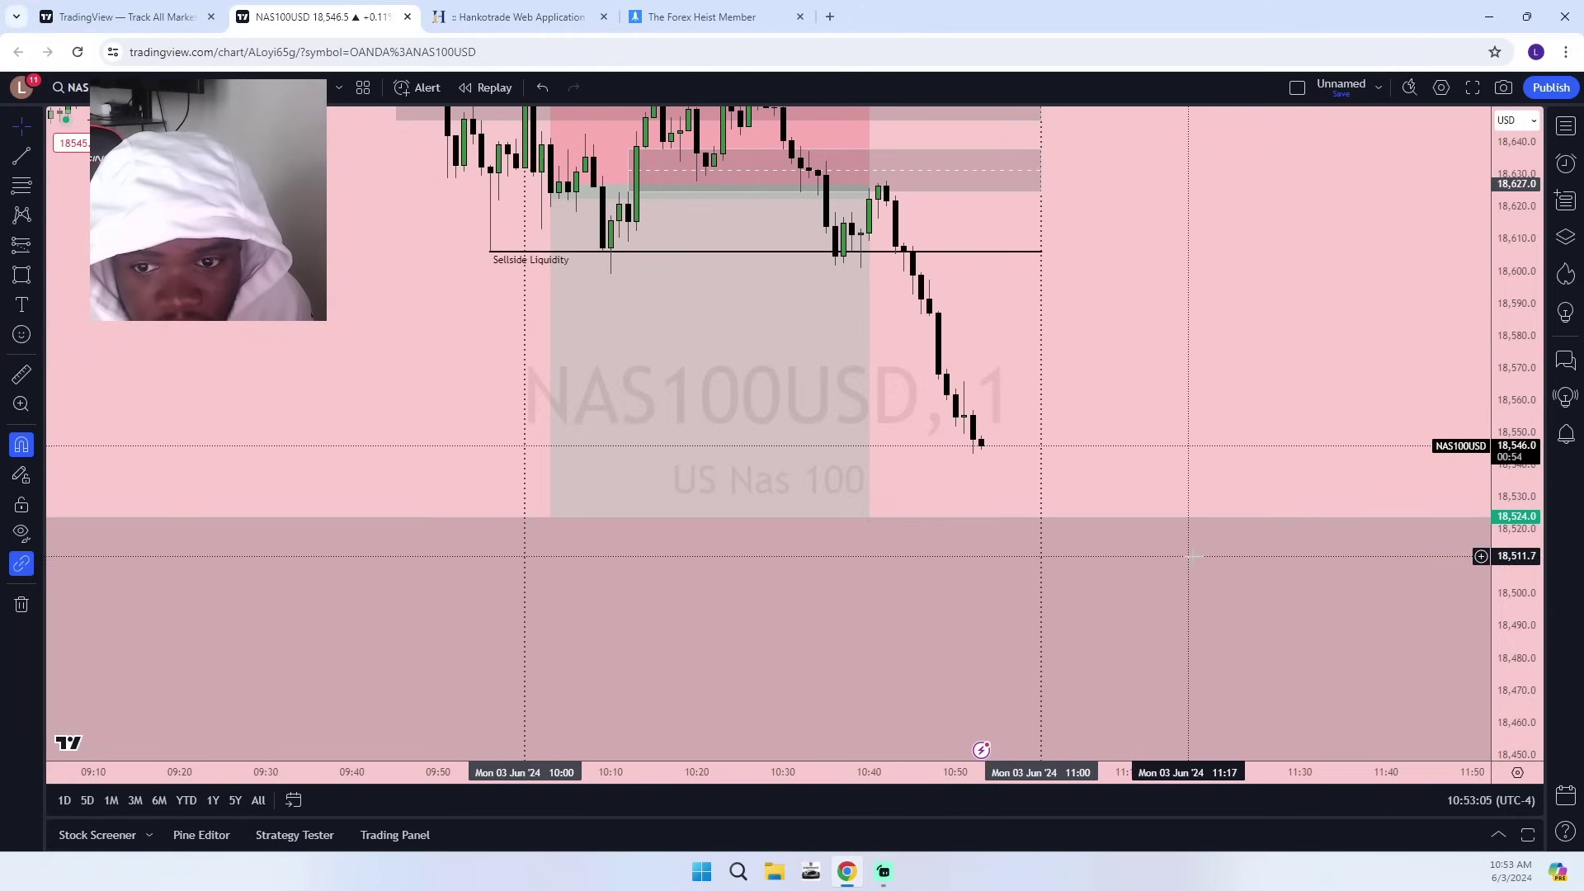
{"action": "left_click_drag", "start_coordinate": [1486, 679], "coordinate": [1494, 583]}
{"action": "left_click_drag", "start_coordinate": [1309, 621], "coordinate": [1321, 638]}
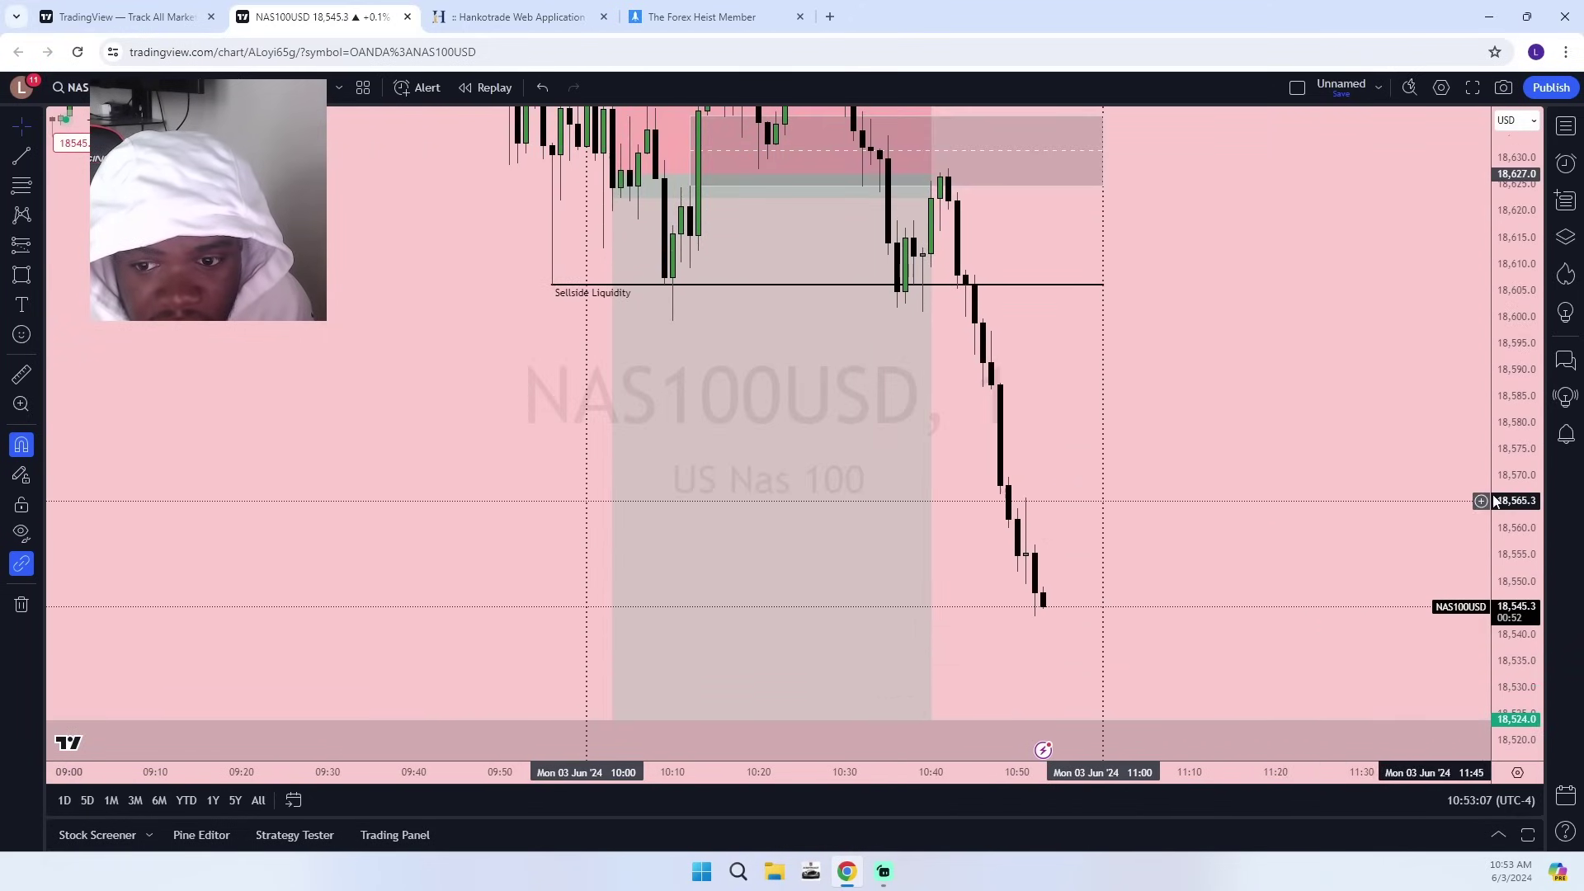
{"action": "left_click_drag", "start_coordinate": [1512, 378], "coordinate": [1452, 615]}
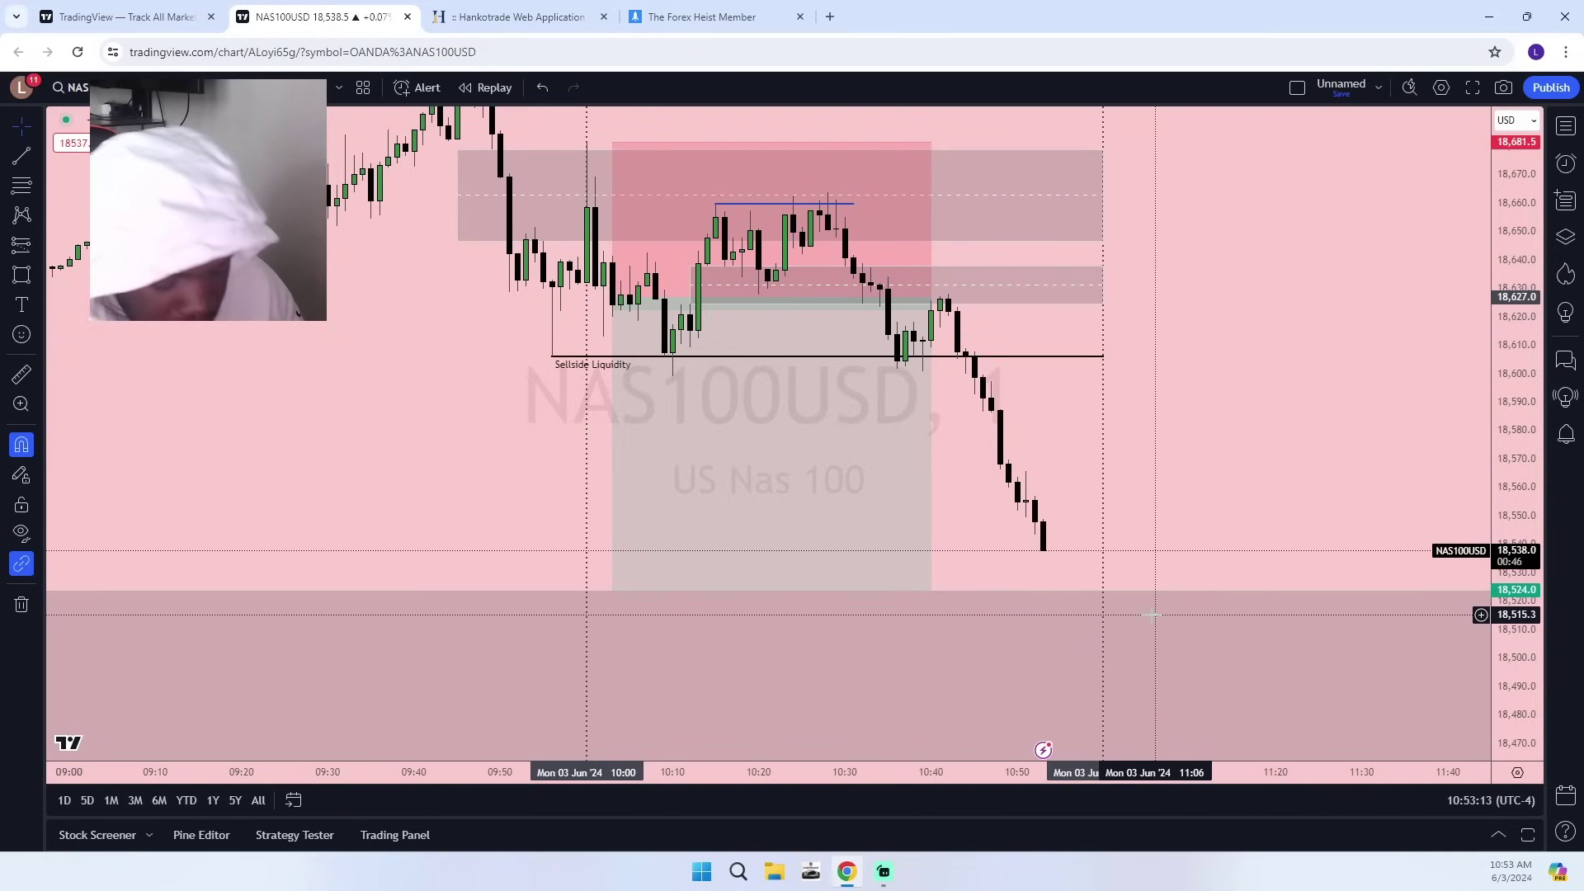
Reload the Hankotrade platform and check its open trades, comparing them with the NAS100 price in TradingView.
{"action": "left_click", "coordinate": [520, 16]}
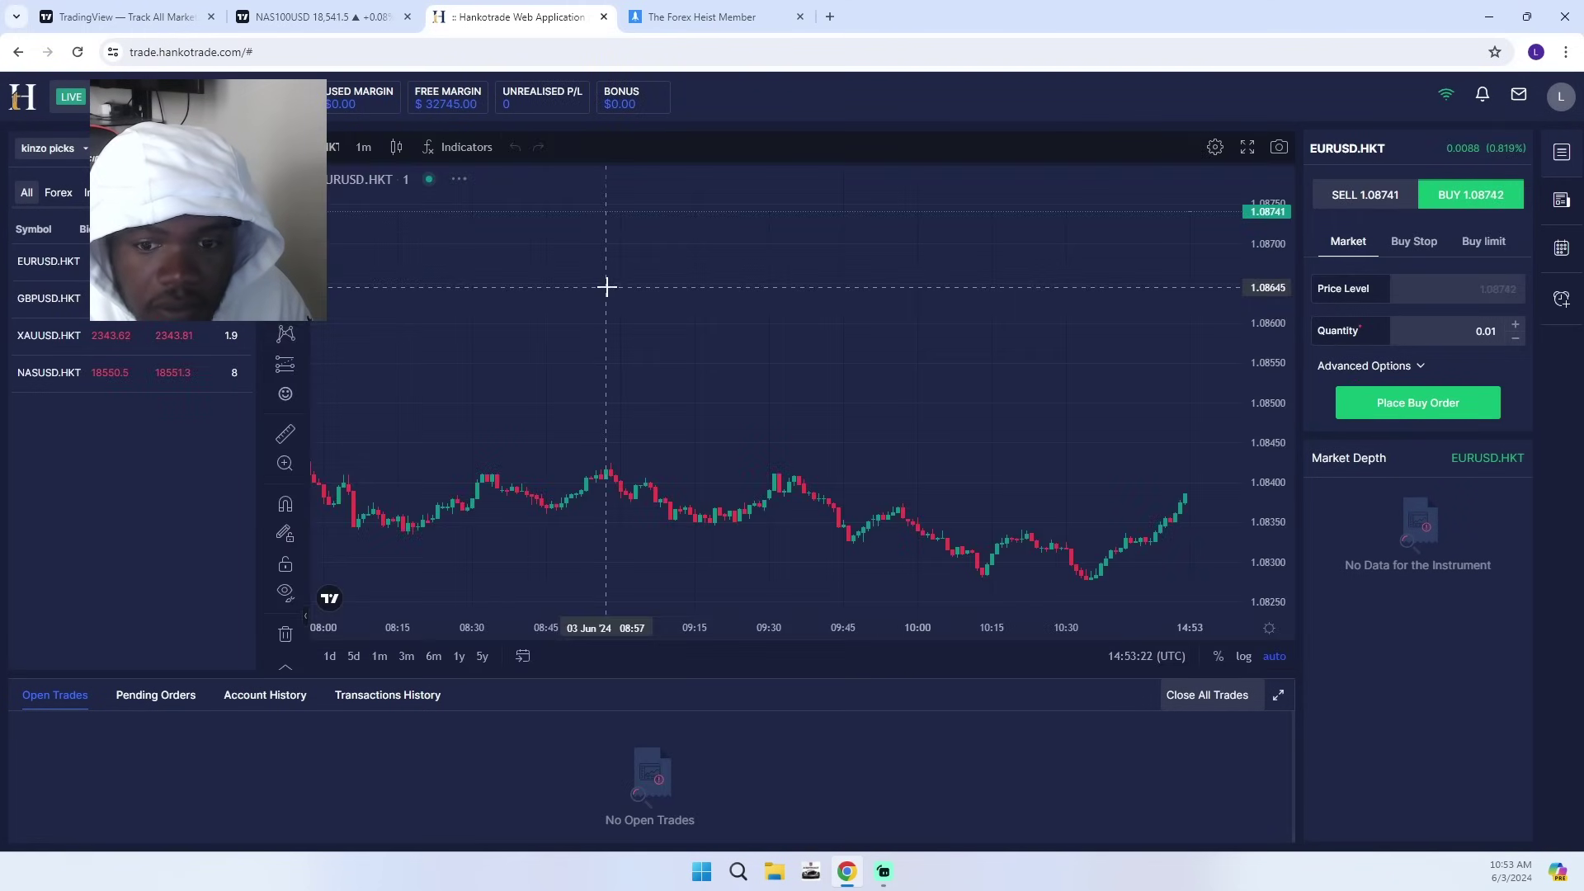
{"action": "left_click", "coordinate": [79, 52]}
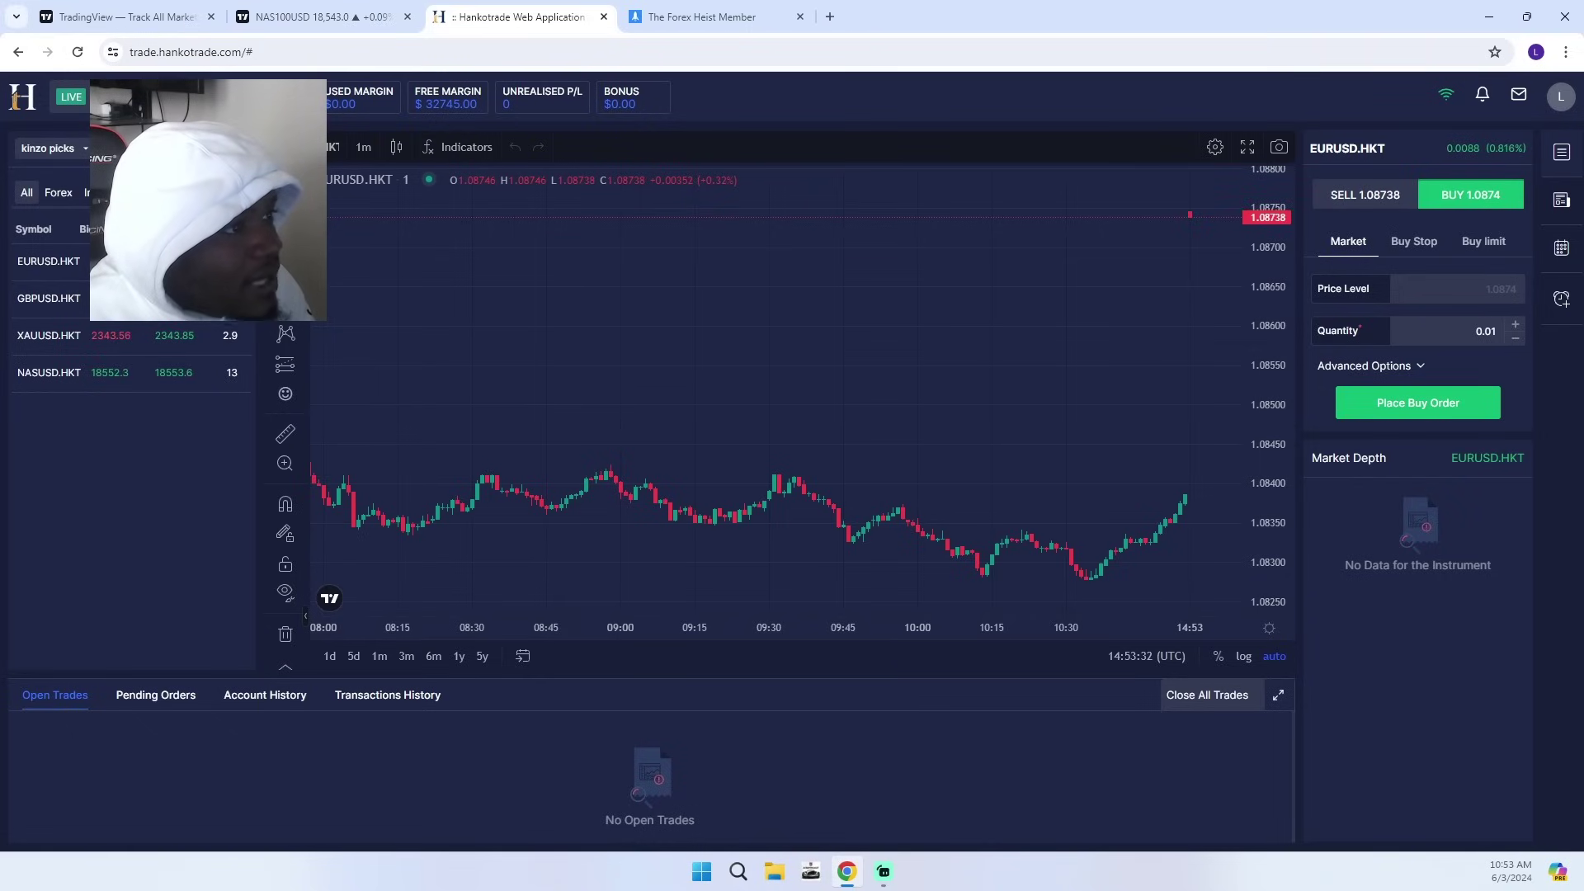
{"action": "left_click", "coordinate": [318, 17]}
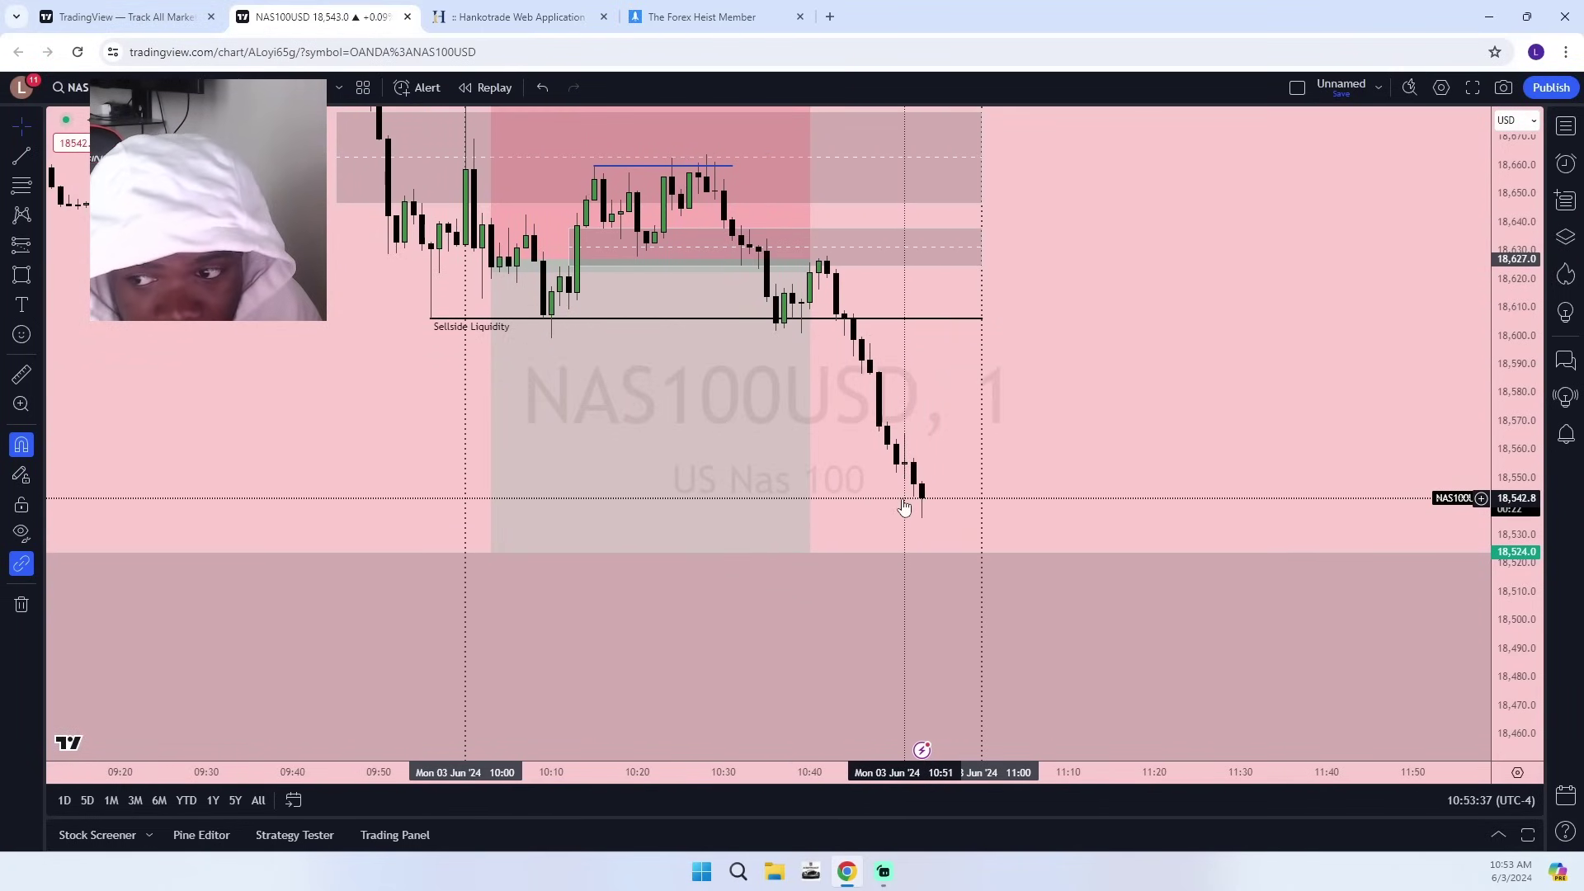
{"action": "left_click", "coordinate": [515, 16]}
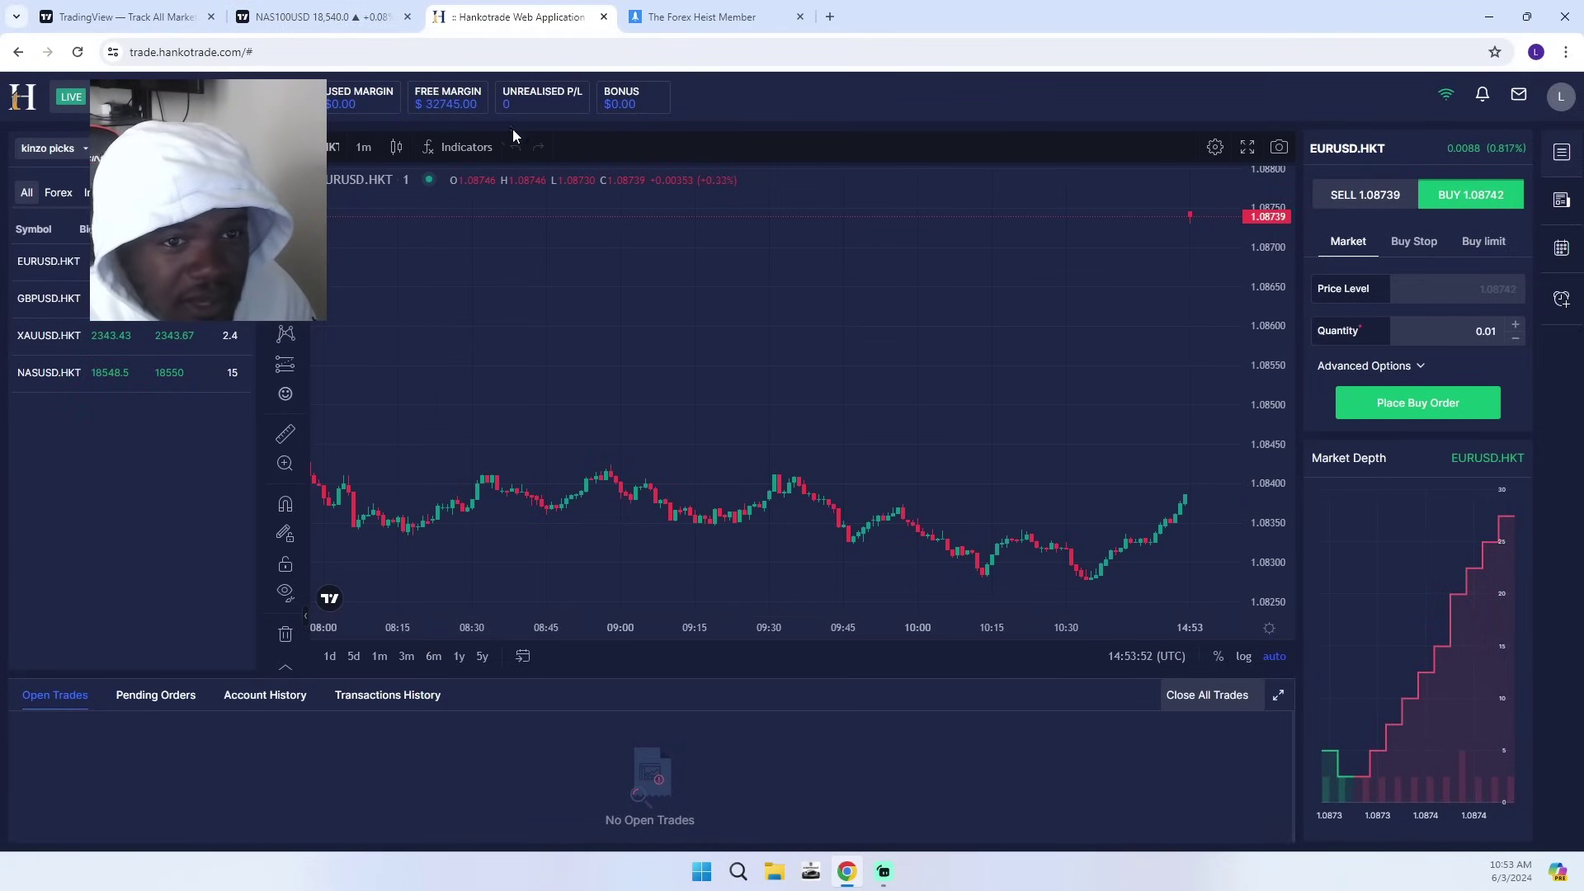
Return to the NAS100 chart and examine the whole drop from the morning high to the gray zone.
{"action": "left_click", "coordinate": [330, 17]}
{"action": "scroll", "coordinate": [1238, 520], "scroll_direction": "down", "scroll_amount": 5}
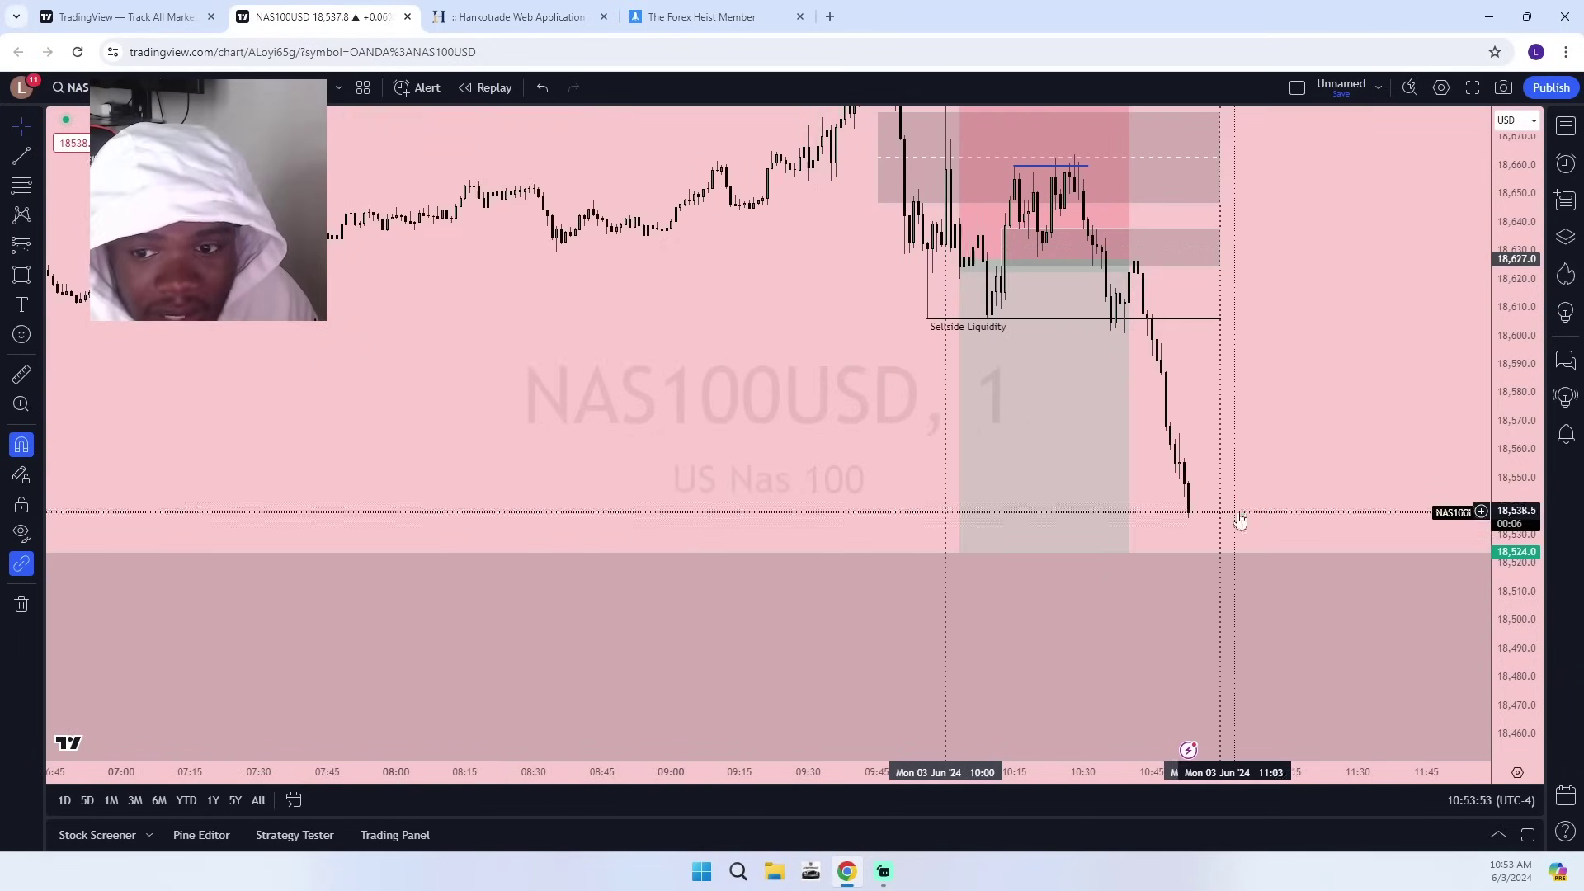
{"action": "scroll", "coordinate": [1383, 559], "scroll_direction": "up", "scroll_amount": 4}
{"action": "scroll", "coordinate": [1382, 559], "scroll_direction": "down", "scroll_amount": 2}
{"action": "scroll", "coordinate": [1249, 492], "scroll_direction": "up", "scroll_amount": 3}
{"action": "left_click_drag", "start_coordinate": [1248, 491], "coordinate": [1403, 537]}
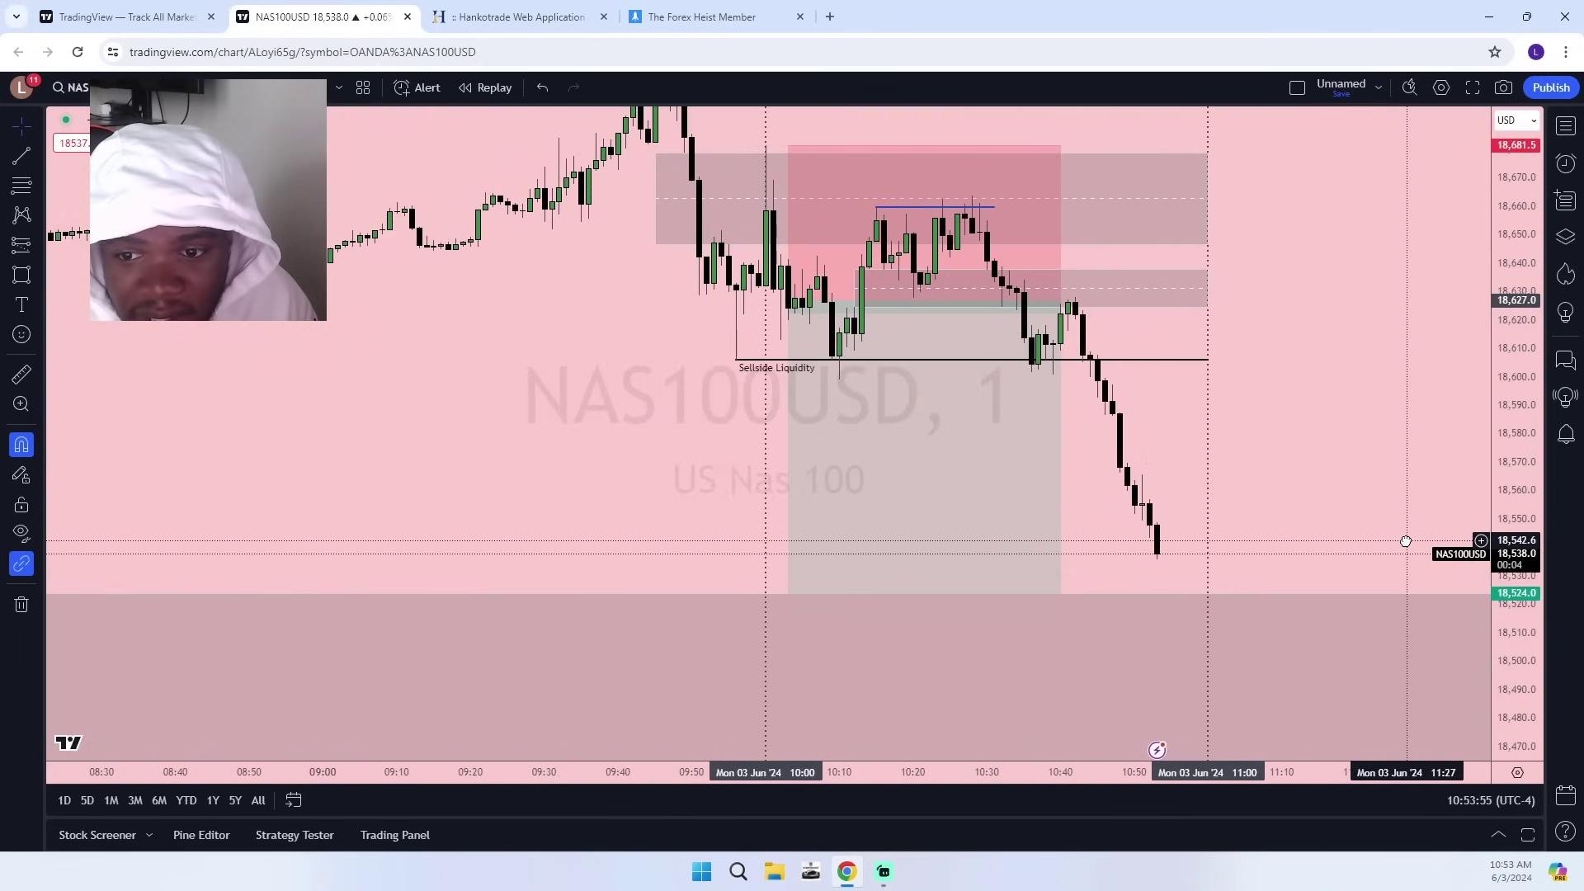
{"action": "left_click_drag", "start_coordinate": [1539, 456], "coordinate": [1464, 289]}
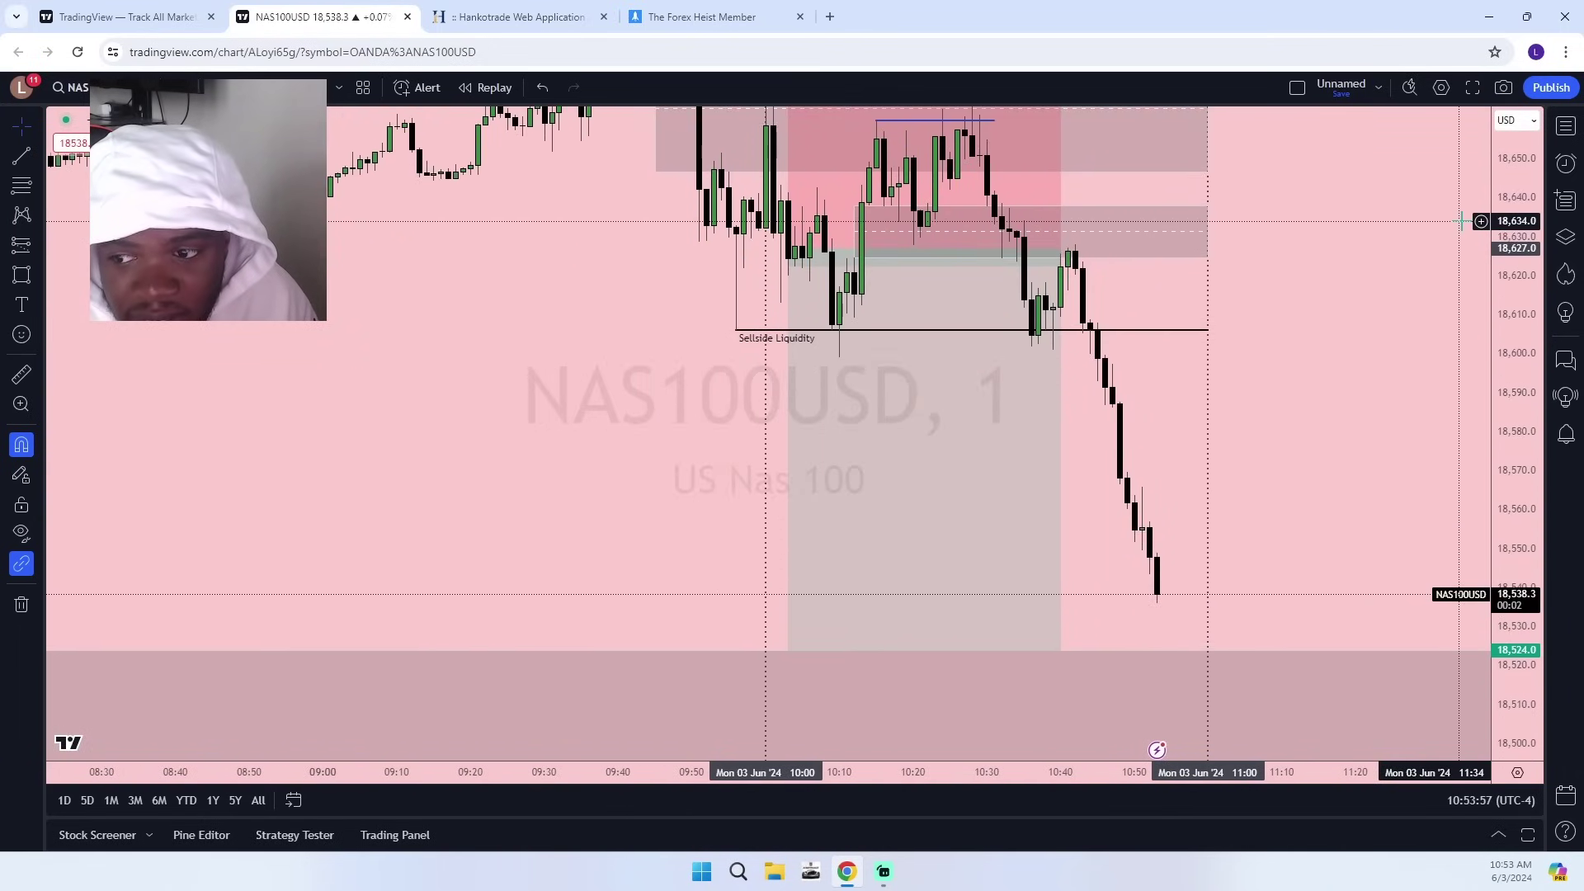
{"action": "left_click_drag", "start_coordinate": [1361, 474], "coordinate": [1235, 579]}
{"action": "left_click_drag", "start_coordinate": [1518, 272], "coordinate": [1450, 496]}
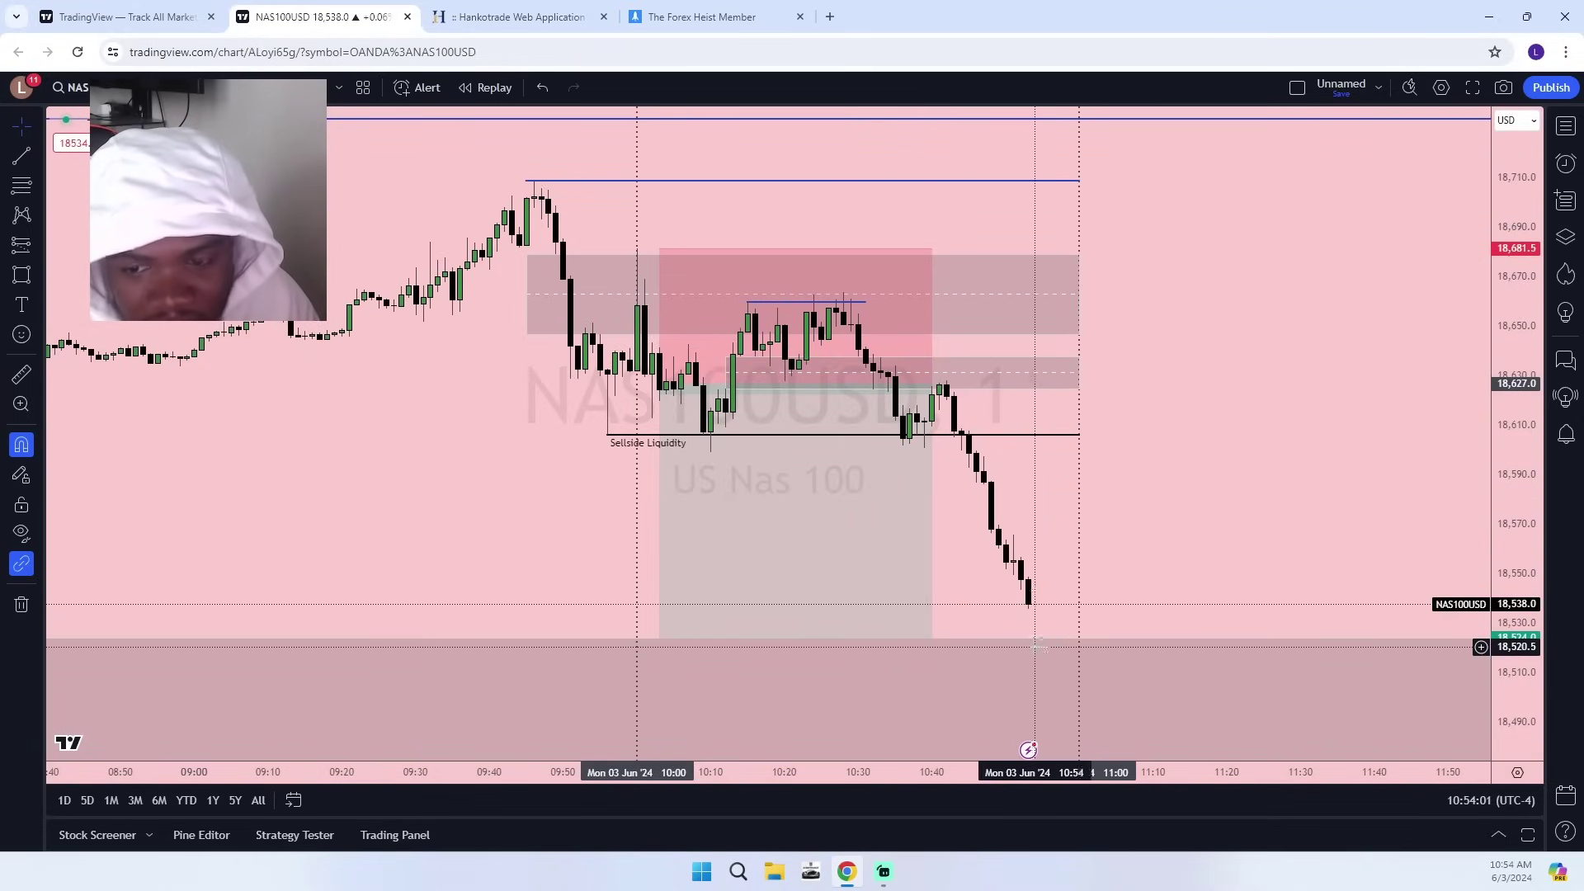
Examine how far the newest candle is from the gray zone, and show The Forex Heist membership page.
{"action": "left_click_drag", "start_coordinate": [1246, 564], "coordinate": [1288, 488]}
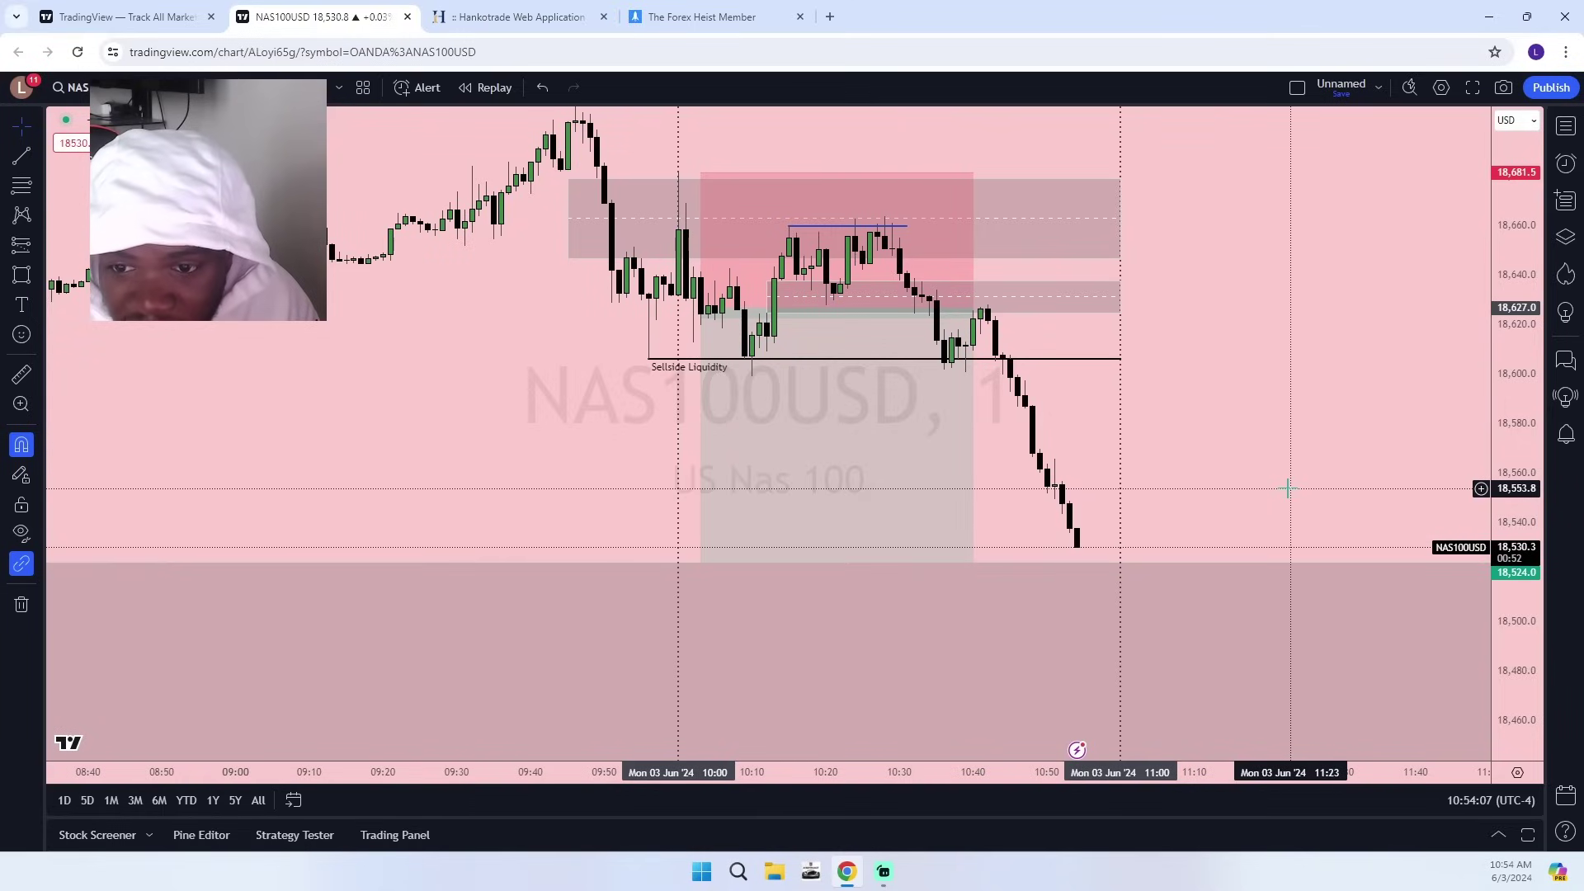
{"action": "left_click_drag", "start_coordinate": [1508, 691], "coordinate": [1341, 450]}
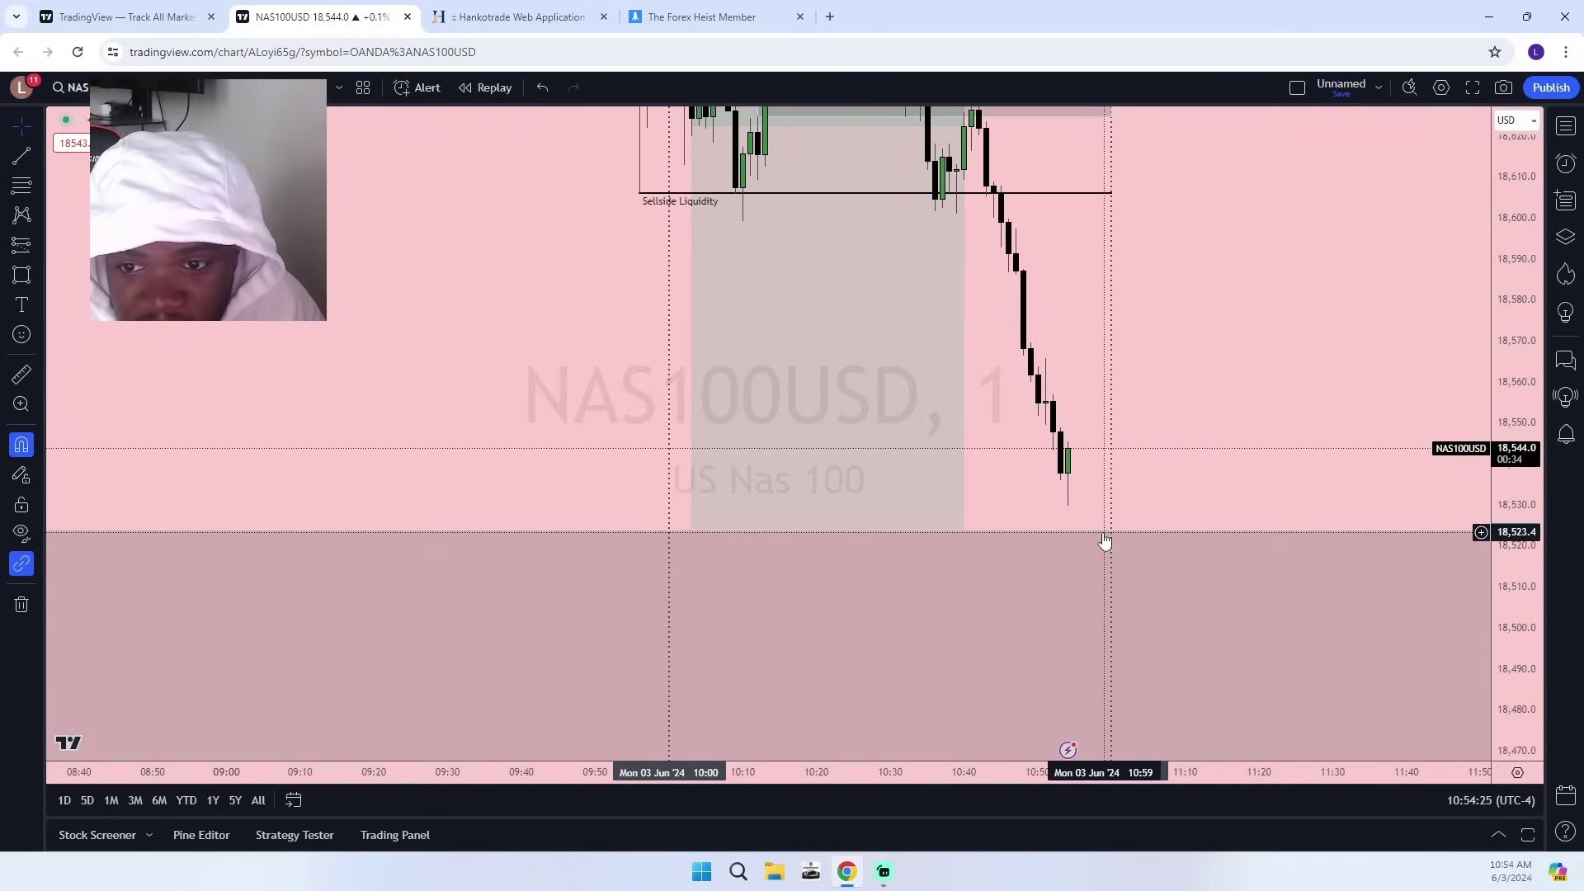
{"action": "left_click_drag", "start_coordinate": [1216, 424], "coordinate": [1209, 470]}
{"action": "left_click_drag", "start_coordinate": [1528, 294], "coordinate": [1408, 550]}
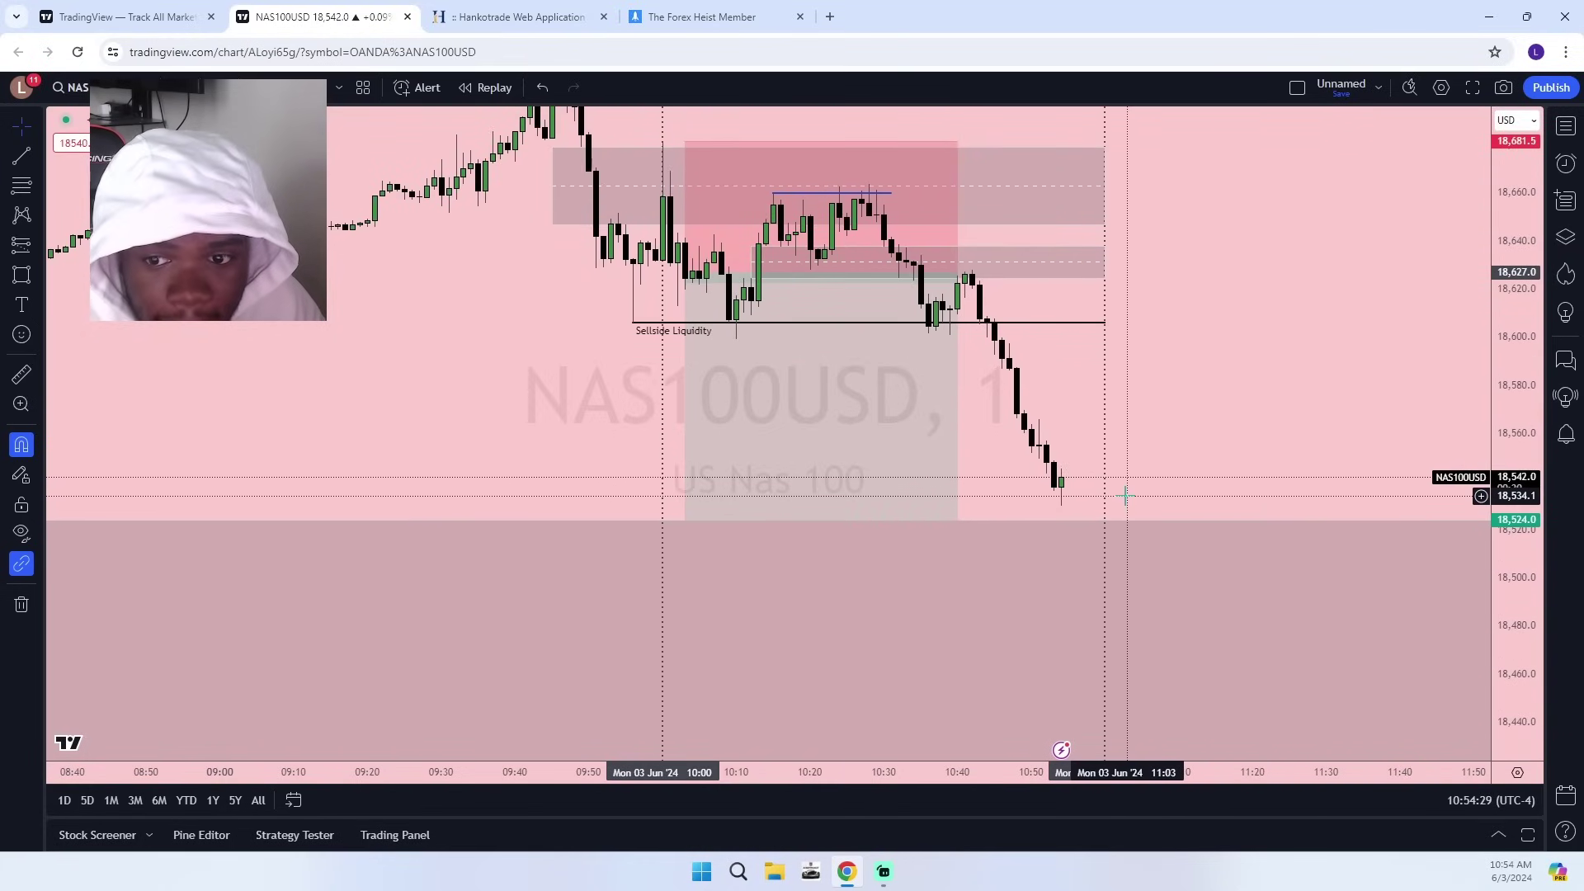
{"action": "left_click", "coordinate": [731, 7]}
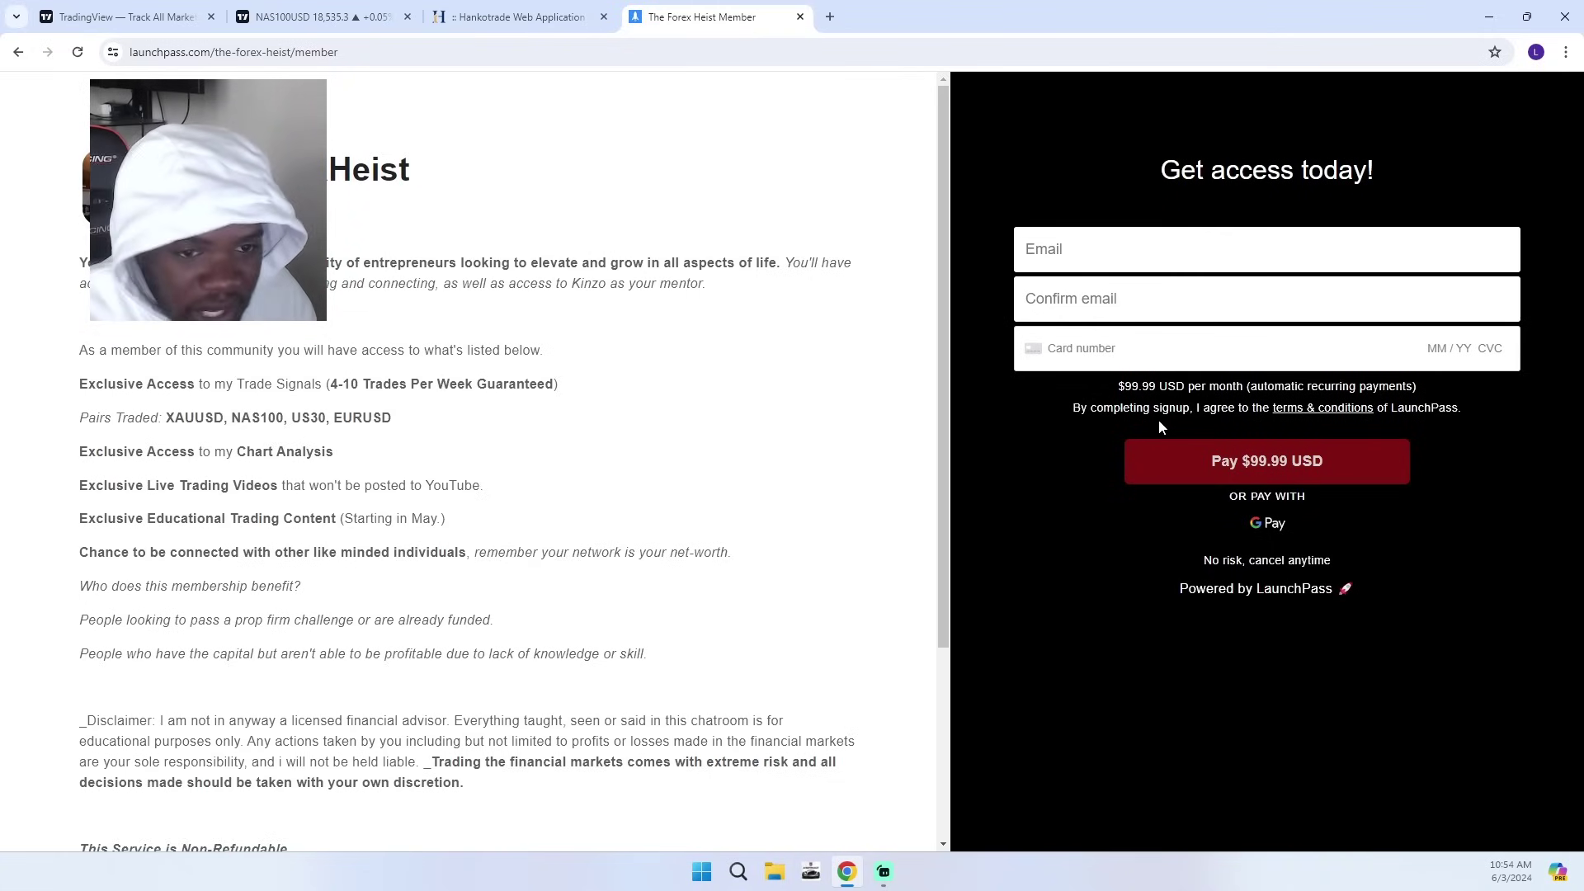
Go back to the NAS100 chart and examine price approaching the 18,524.0 target and the gray zone's midline.
{"action": "left_click", "coordinate": [318, 16]}
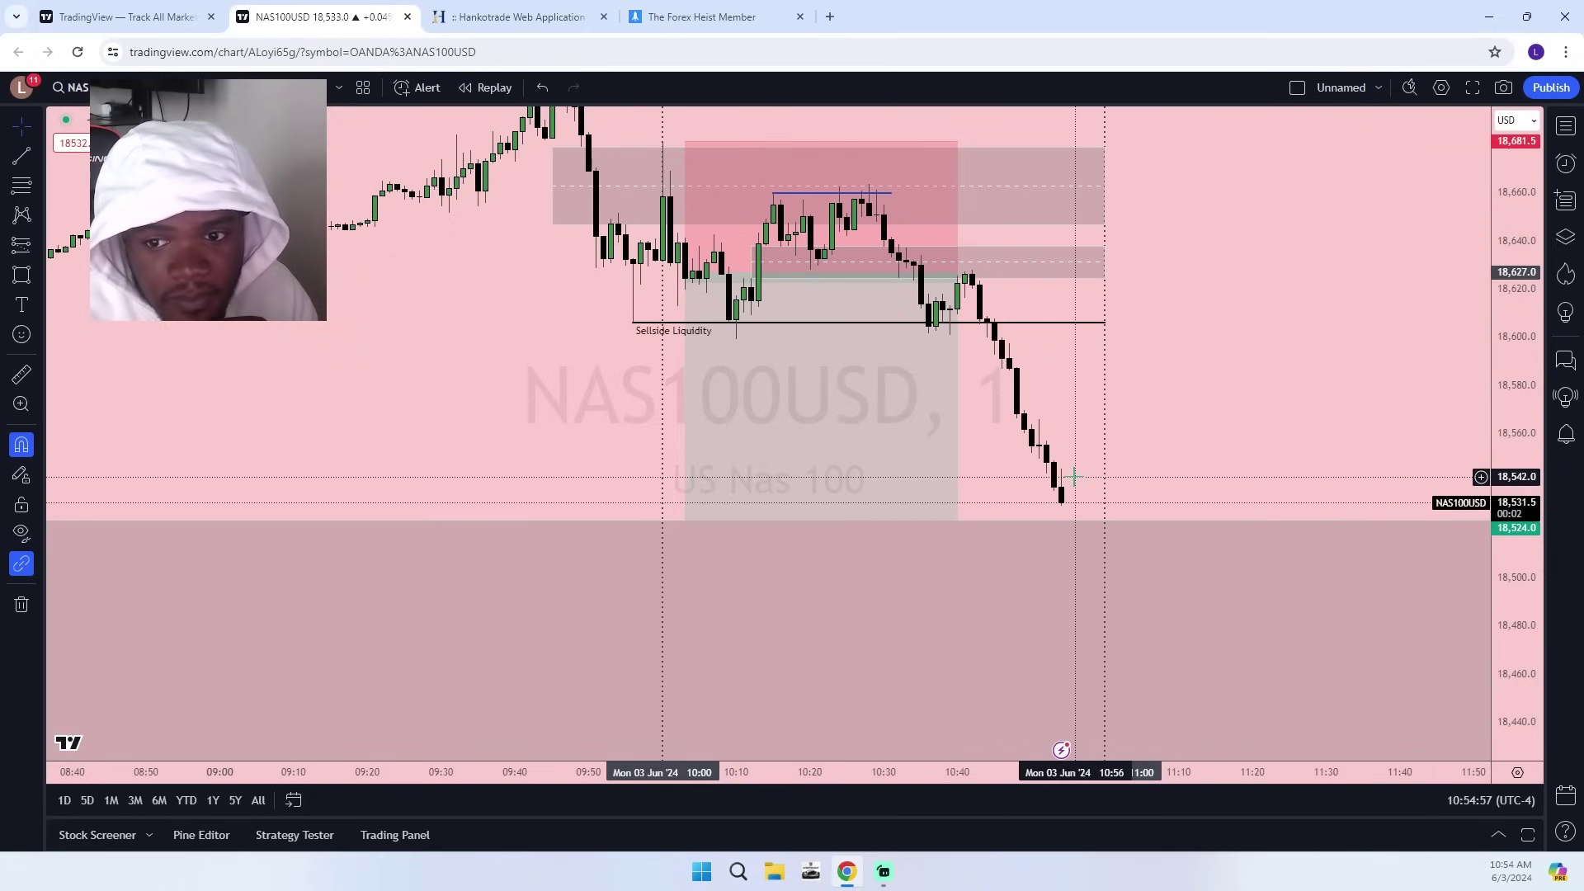
{"action": "left_click_drag", "start_coordinate": [1485, 665], "coordinate": [1497, 497]}
{"action": "left_click_drag", "start_coordinate": [1340, 491], "coordinate": [1368, 355]}
{"action": "left_click_drag", "start_coordinate": [1514, 300], "coordinate": [1503, 585]}
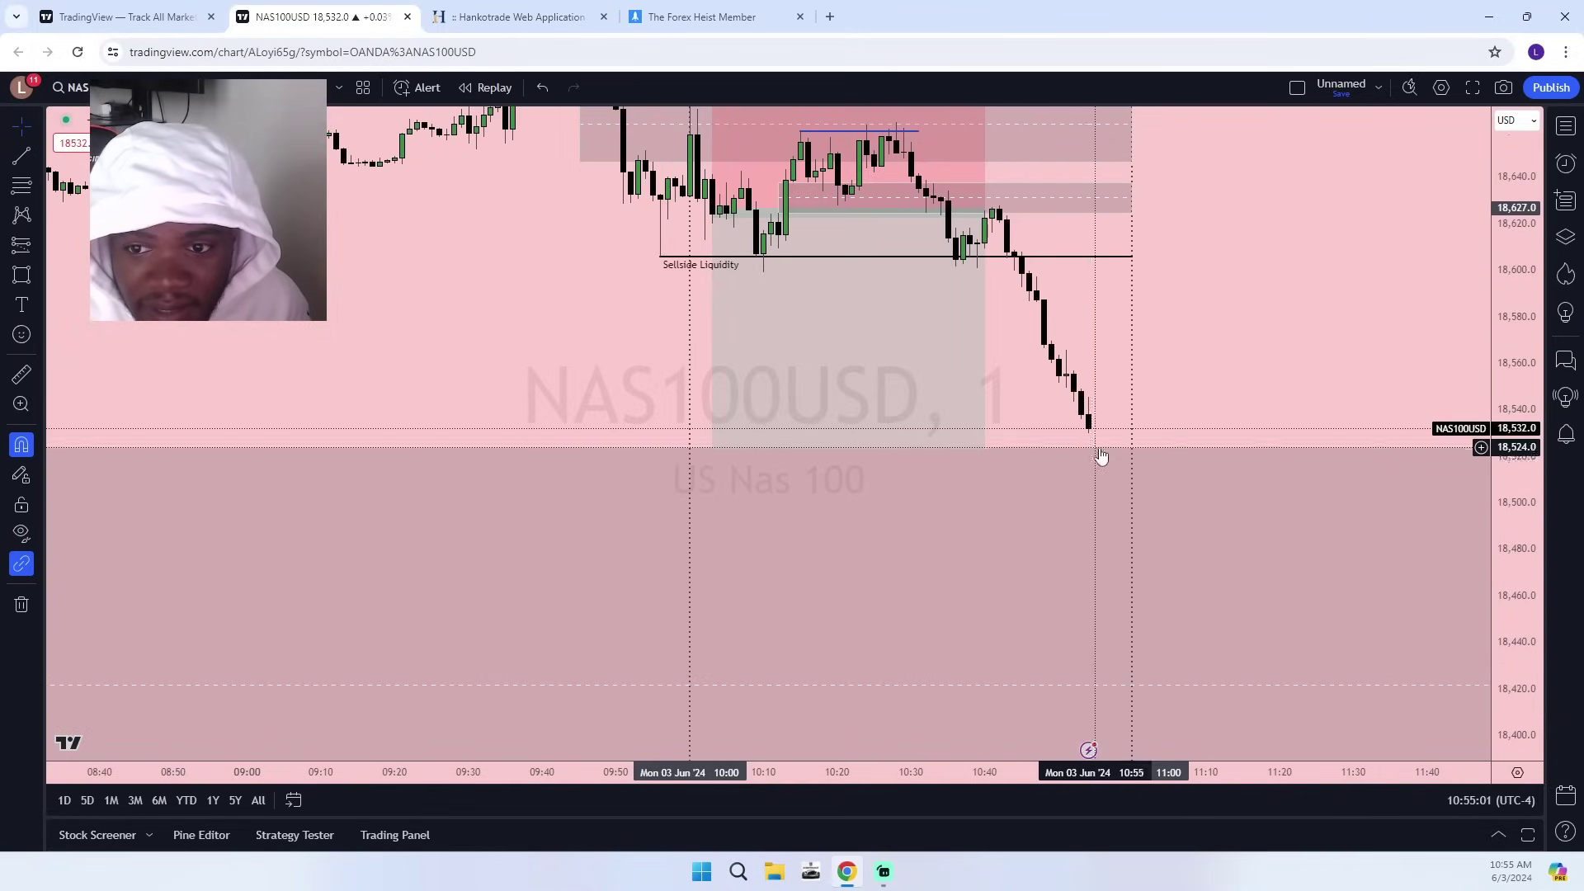
{"action": "left_click_drag", "start_coordinate": [1509, 330], "coordinate": [1504, 421]}
{"action": "left_click_drag", "start_coordinate": [1230, 376], "coordinate": [1134, 452]}
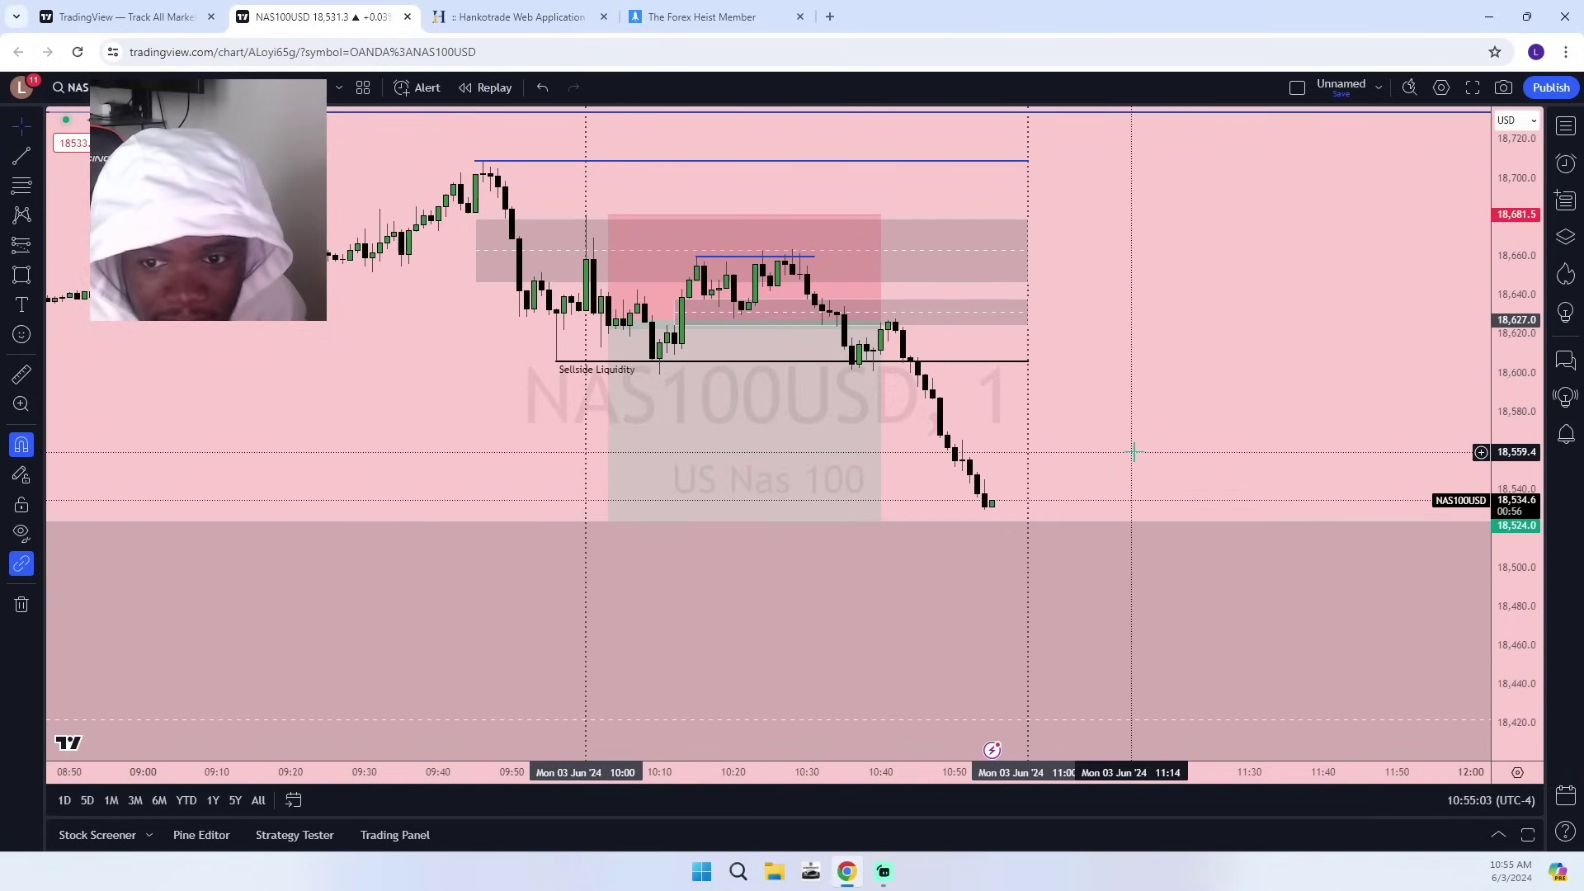
{"action": "left_click_drag", "start_coordinate": [1513, 623], "coordinate": [1507, 371]}
{"action": "left_click_drag", "start_coordinate": [1191, 507], "coordinate": [1273, 434]}
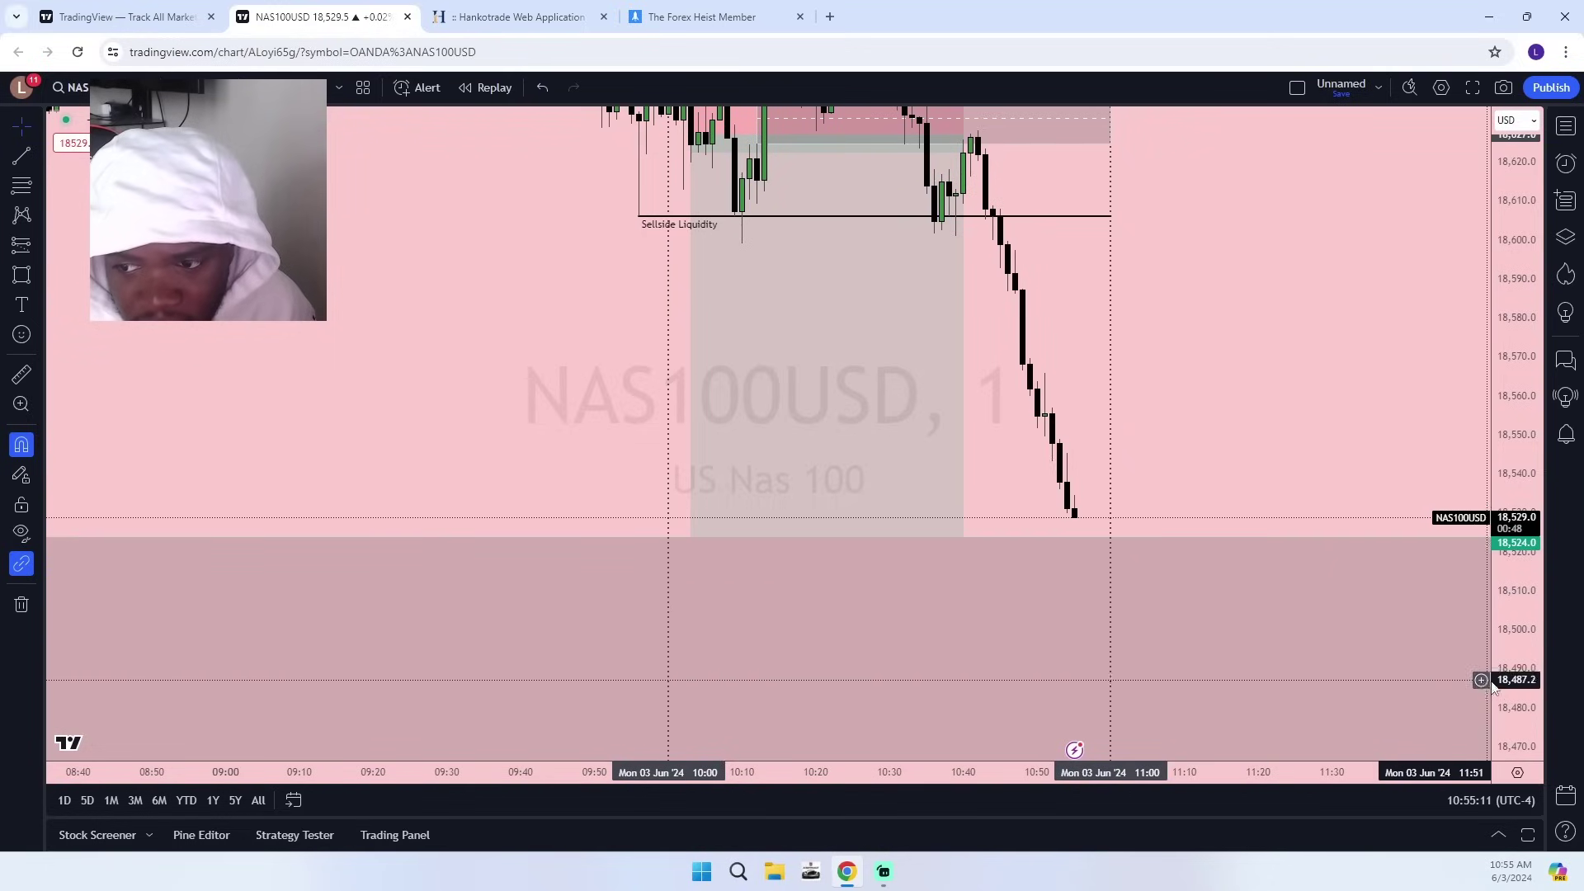
Inspect the newest candles up close at the gray zone's upper edge, and compare them with the whole short setup.
{"action": "left_click_drag", "start_coordinate": [1527, 689], "coordinate": [1523, 570]}
{"action": "scroll", "coordinate": [1245, 605], "scroll_direction": "up", "scroll_amount": 1}
{"action": "scroll", "coordinate": [1246, 605], "scroll_direction": "up", "scroll_amount": 1}
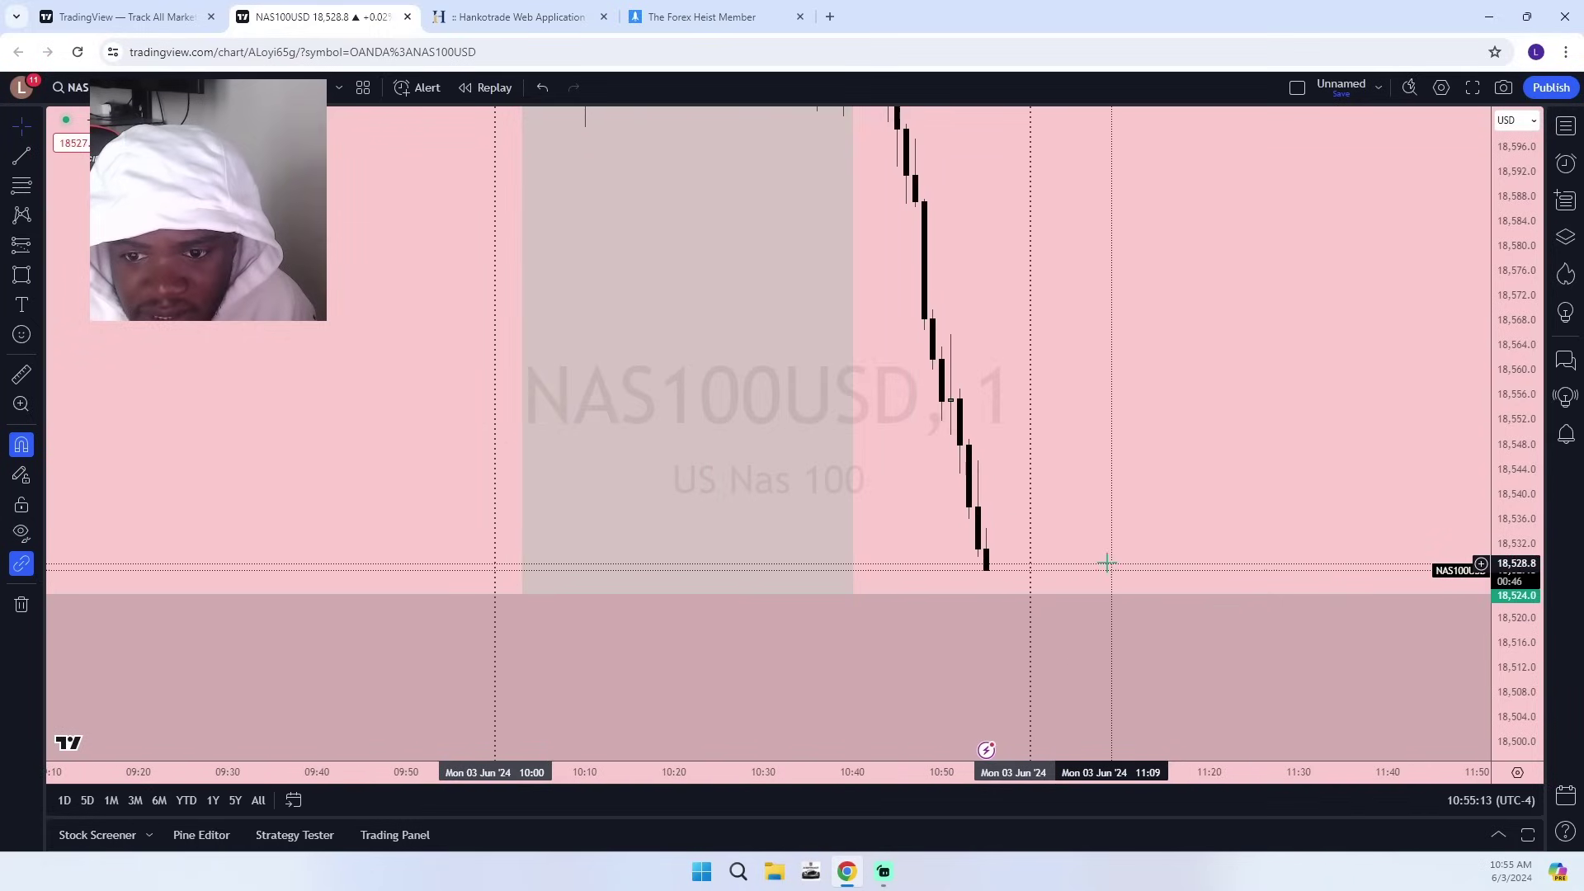
{"action": "left_click_drag", "start_coordinate": [983, 591], "coordinate": [974, 509]}
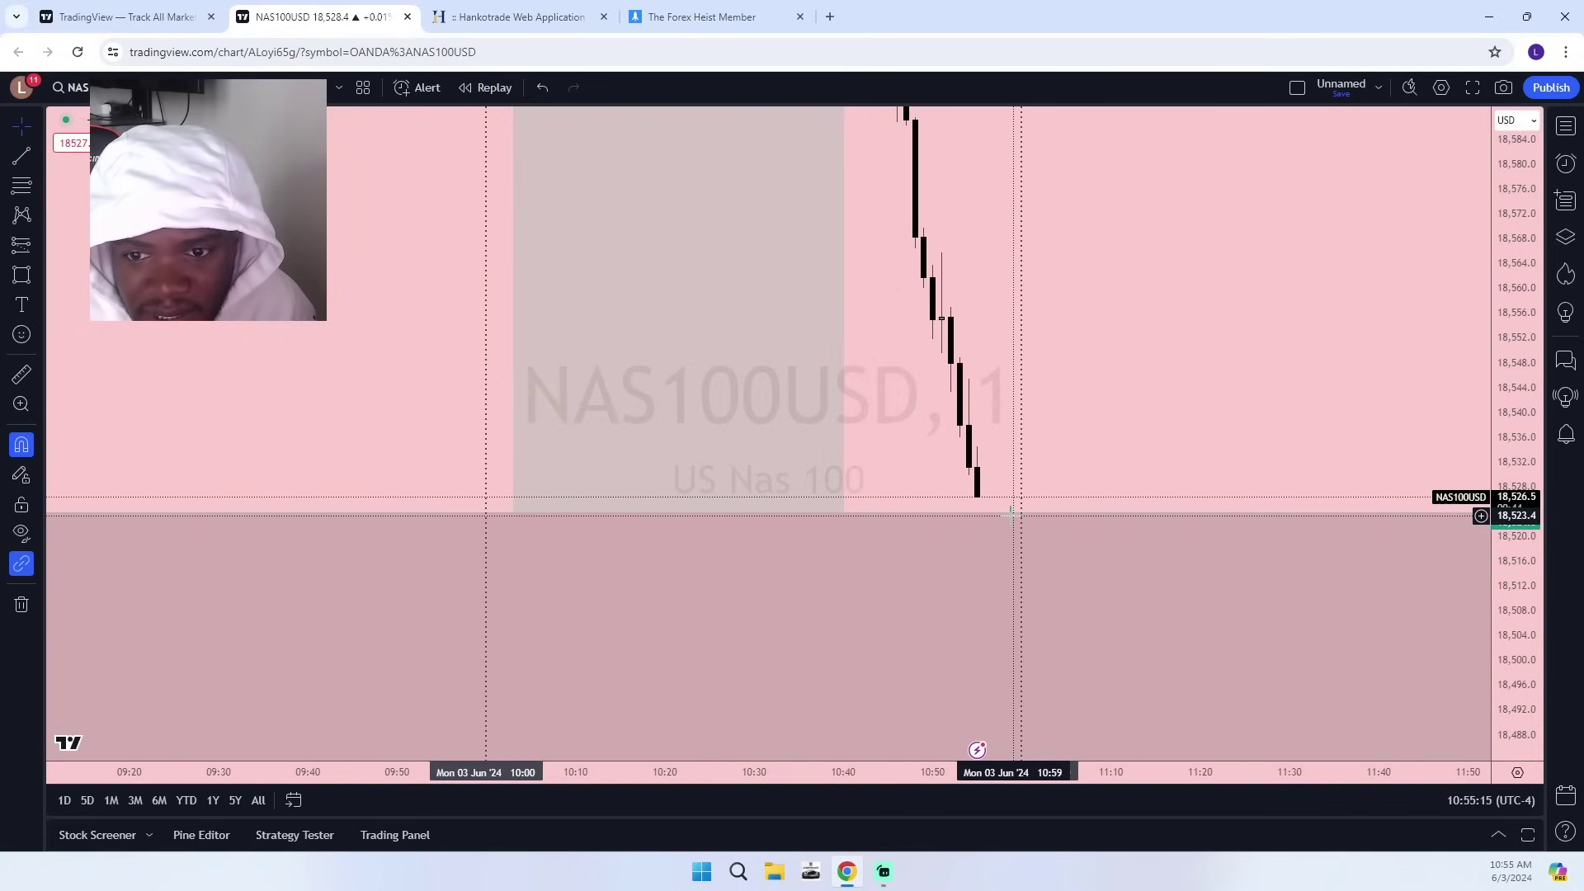
{"action": "left_click_drag", "start_coordinate": [1516, 298], "coordinate": [1390, 724]}
{"action": "scroll", "coordinate": [1290, 605], "scroll_direction": "down", "scroll_amount": 6}
{"action": "scroll", "coordinate": [1301, 585], "scroll_direction": "up", "scroll_amount": 6}
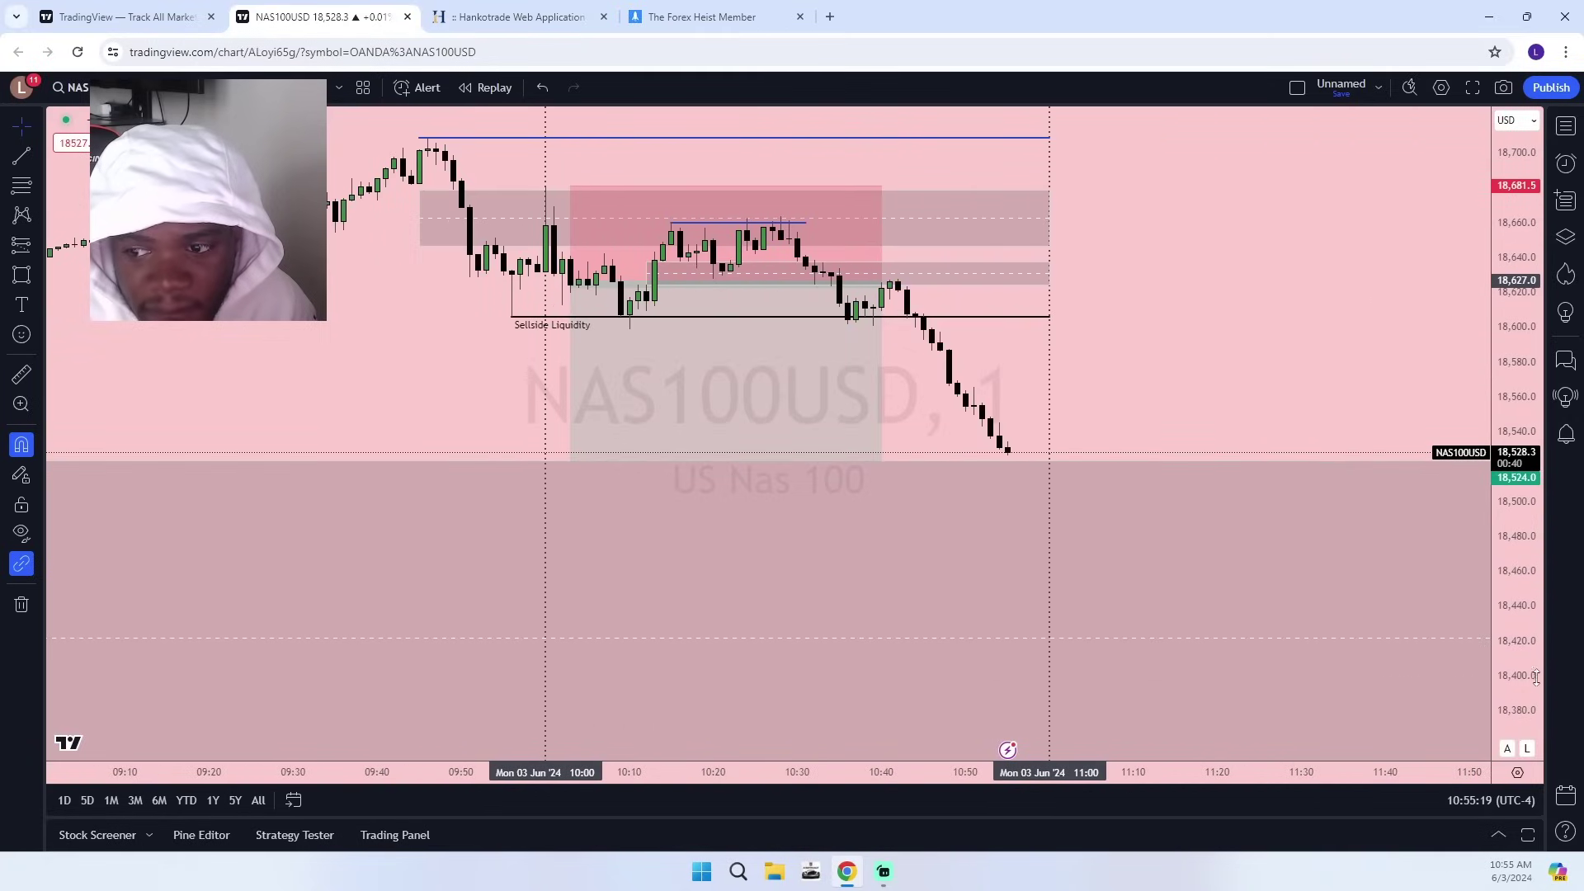
Review the full short position from its 18,681.5 stop down to the latest candle near the target.
{"action": "left_click_drag", "start_coordinate": [1530, 672], "coordinate": [1485, 367]}
{"action": "left_click_drag", "start_coordinate": [1200, 383], "coordinate": [1330, 556]}
{"action": "left_click_drag", "start_coordinate": [1520, 263], "coordinate": [1431, 555]}
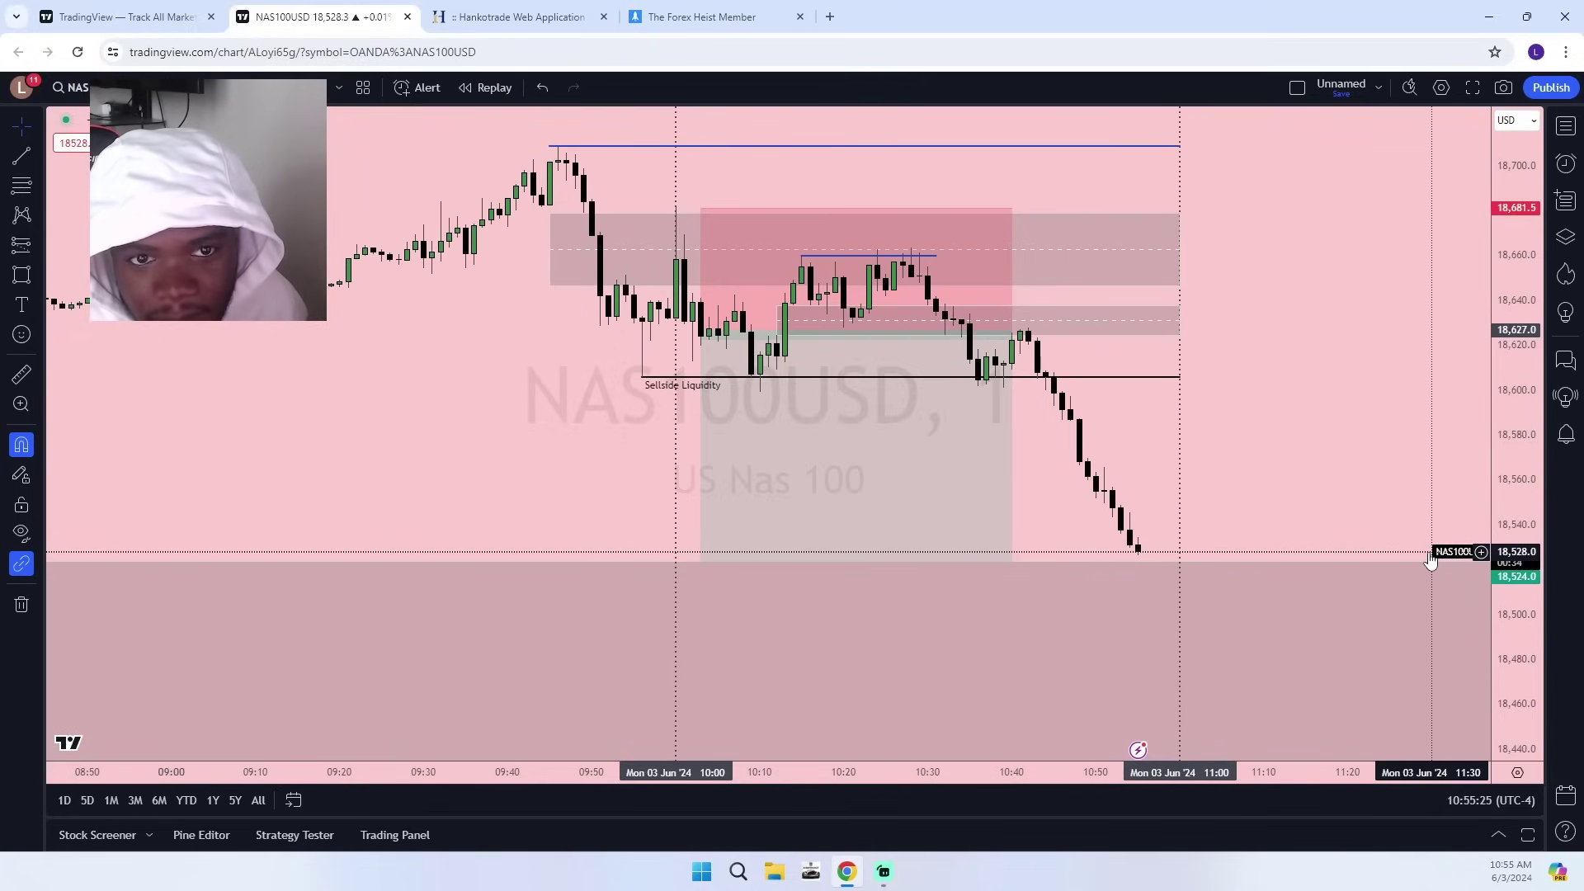
{"action": "left_click_drag", "start_coordinate": [1432, 560], "coordinate": [1414, 459]}
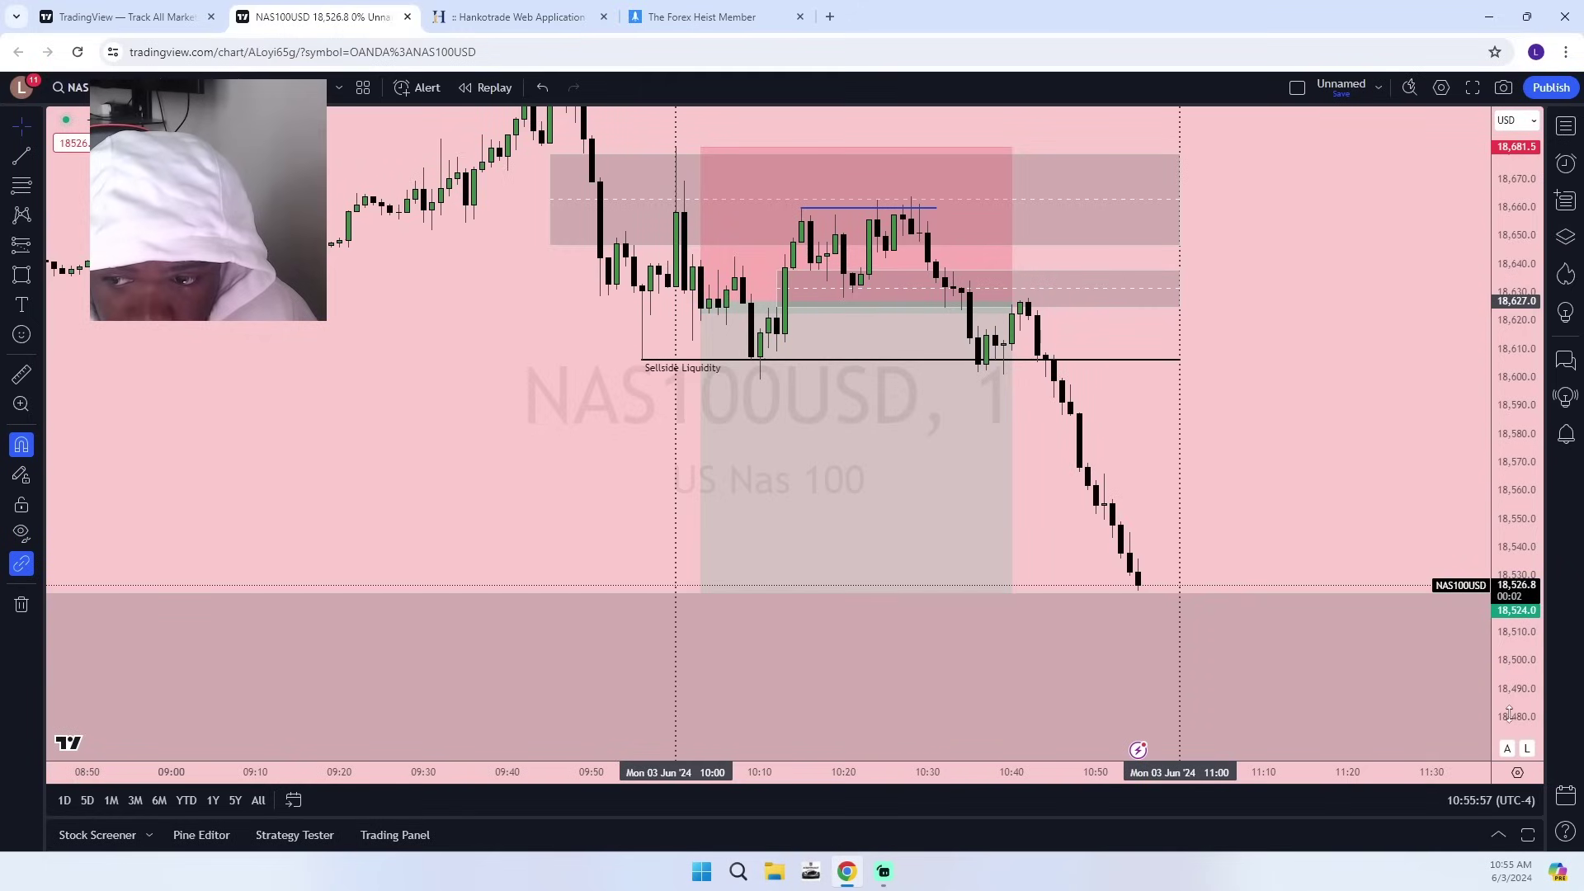
Examine the last few one-minute candles in close detail just above the 18,524.0 target.
{"action": "left_click_drag", "start_coordinate": [1517, 708], "coordinate": [1515, 571]}
{"action": "left_click_drag", "start_coordinate": [1331, 602], "coordinate": [1343, 480]}
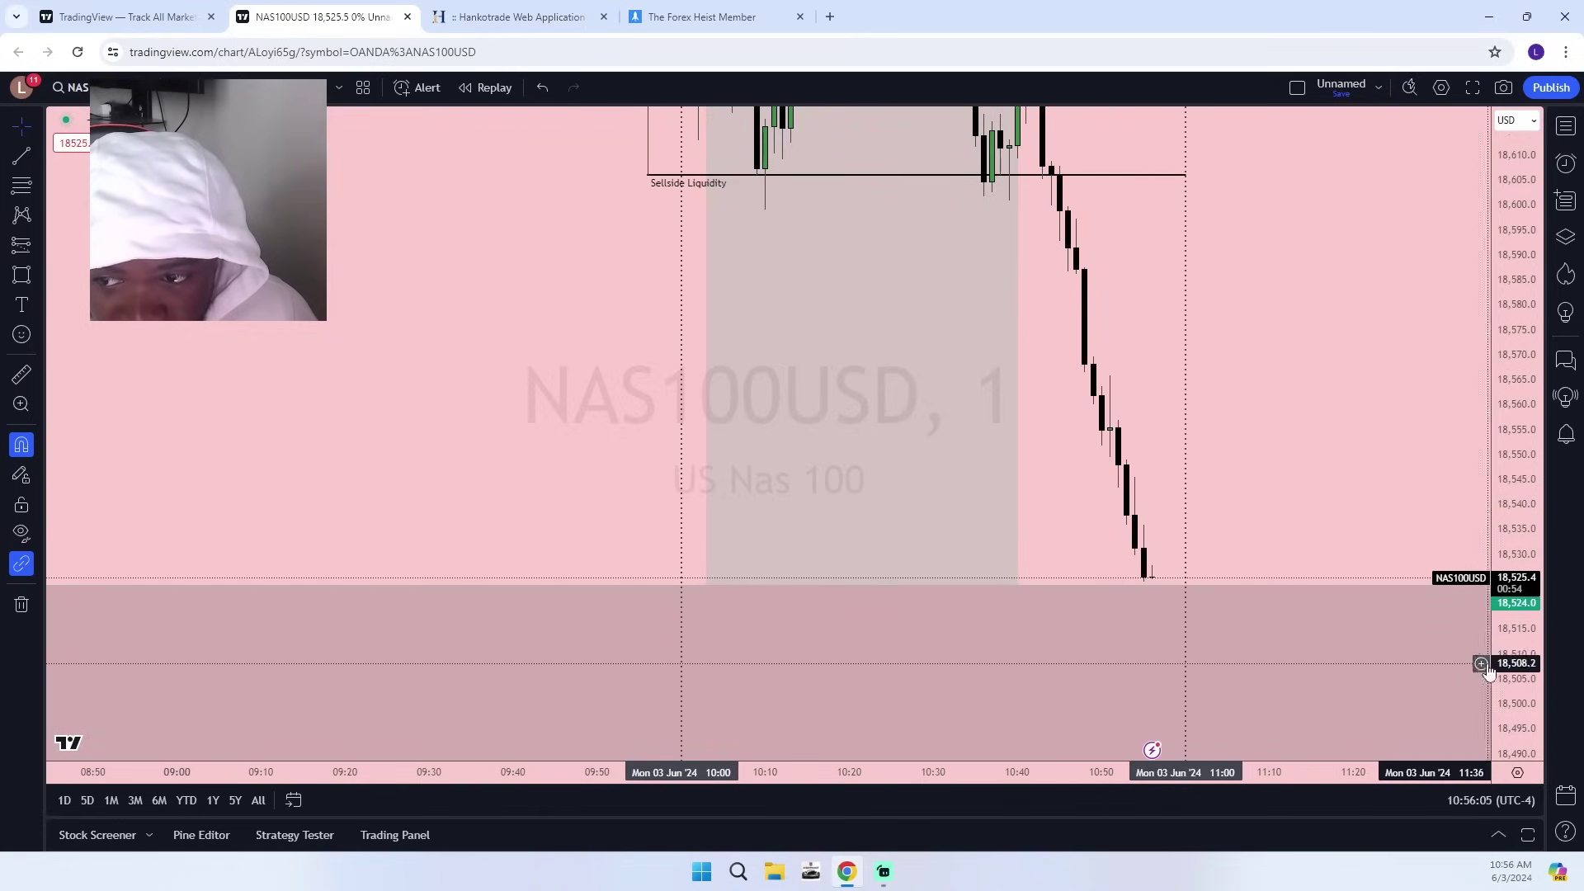
{"action": "left_click_drag", "start_coordinate": [1501, 666], "coordinate": [1499, 575]}
{"action": "mouse_move", "coordinate": [1524, 314]}
{"action": "left_mouse_down"}
{"action": "mouse_move", "coordinate": [1500, 637]}
{"action": "mouse_move", "coordinate": [1518, 549]}
{"action": "left_mouse_up"}
{"action": "scroll", "coordinate": [1329, 533], "scroll_direction": "up", "scroll_amount": 3}
{"action": "left_click_drag", "start_coordinate": [1241, 523], "coordinate": [1325, 461]}
{"action": "left_click_drag", "start_coordinate": [1513, 694], "coordinate": [1520, 566]}
Show the watchlist and examine the US30USD chart's morning decline within its gray zone.
{"action": "left_click", "coordinate": [1566, 125]}
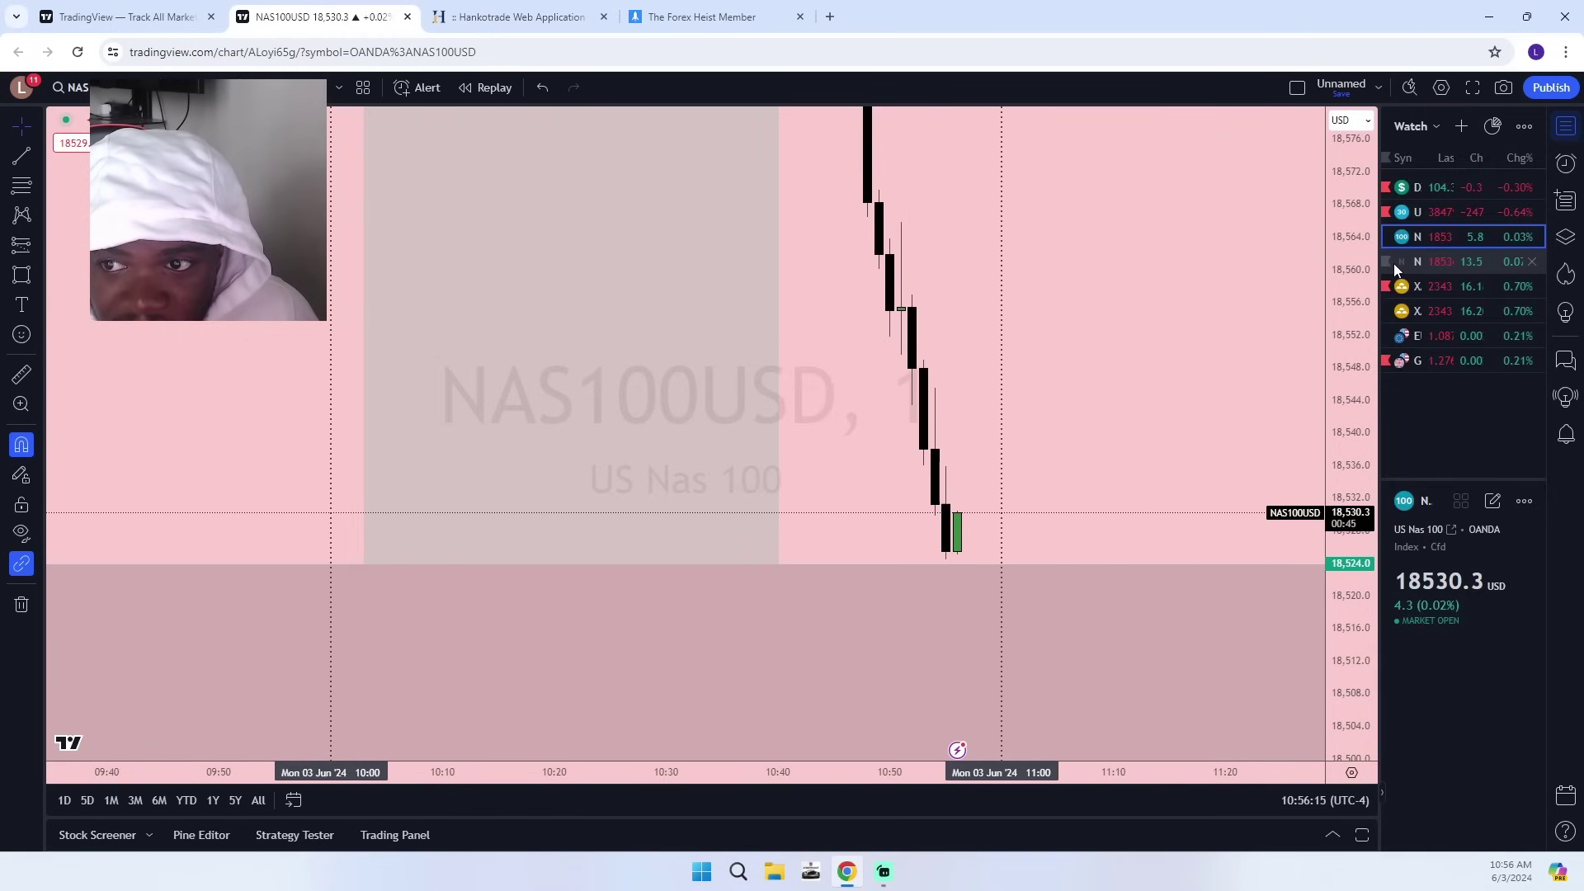
{"action": "left_click", "coordinate": [1435, 211]}
{"action": "scroll", "coordinate": [1238, 430], "scroll_direction": "down", "scroll_amount": 3}
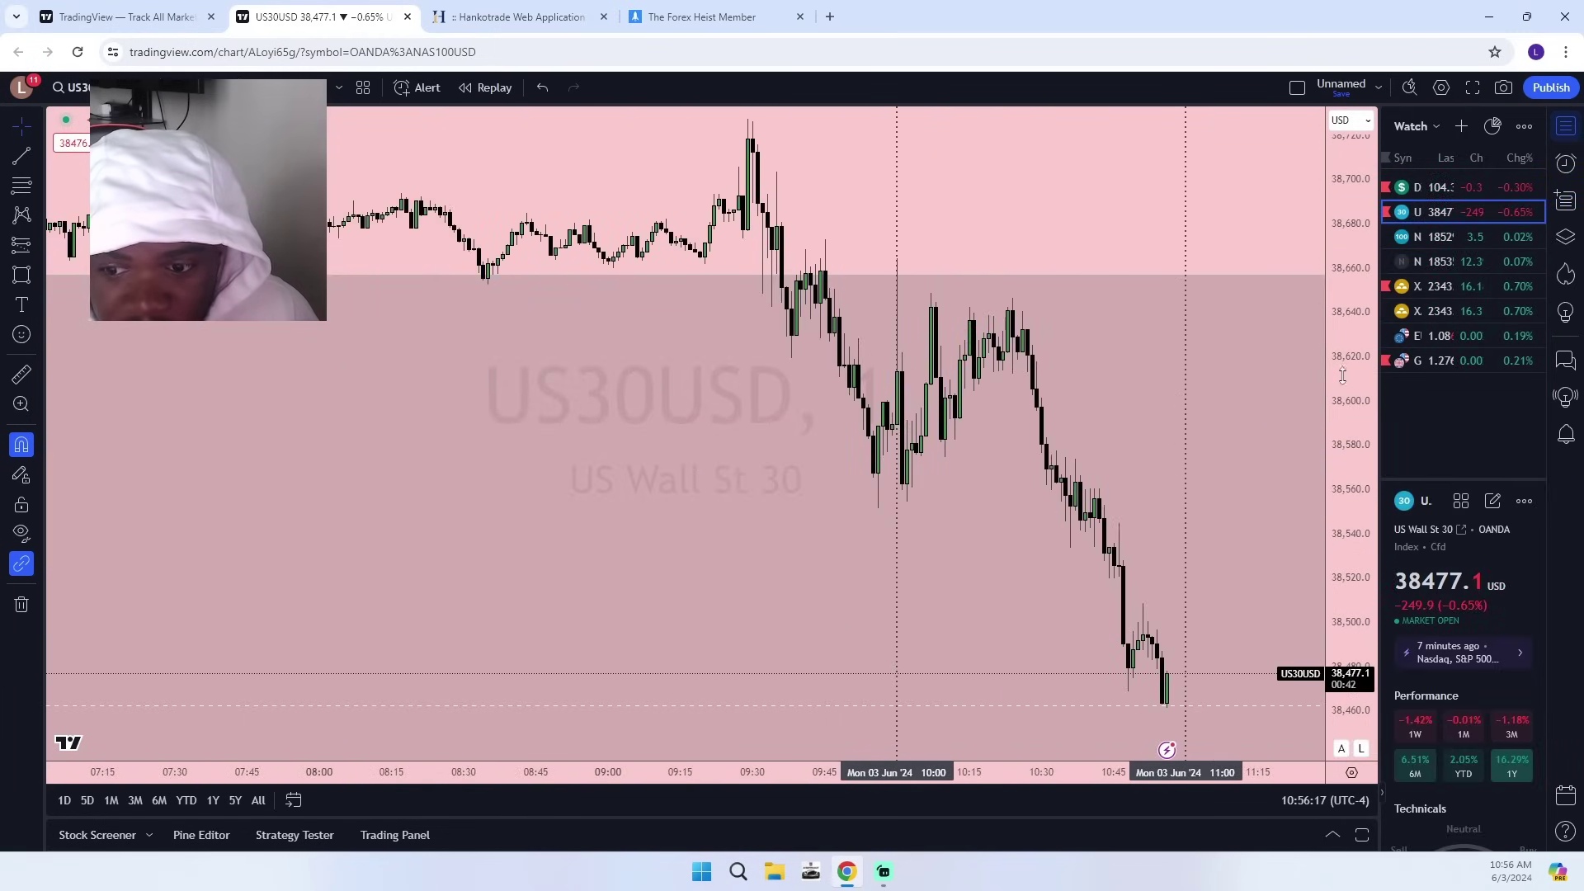
{"action": "scroll", "coordinate": [1221, 604], "scroll_direction": "down", "scroll_amount": 5}
{"action": "scroll", "coordinate": [1221, 604], "scroll_direction": "up", "scroll_amount": 5}
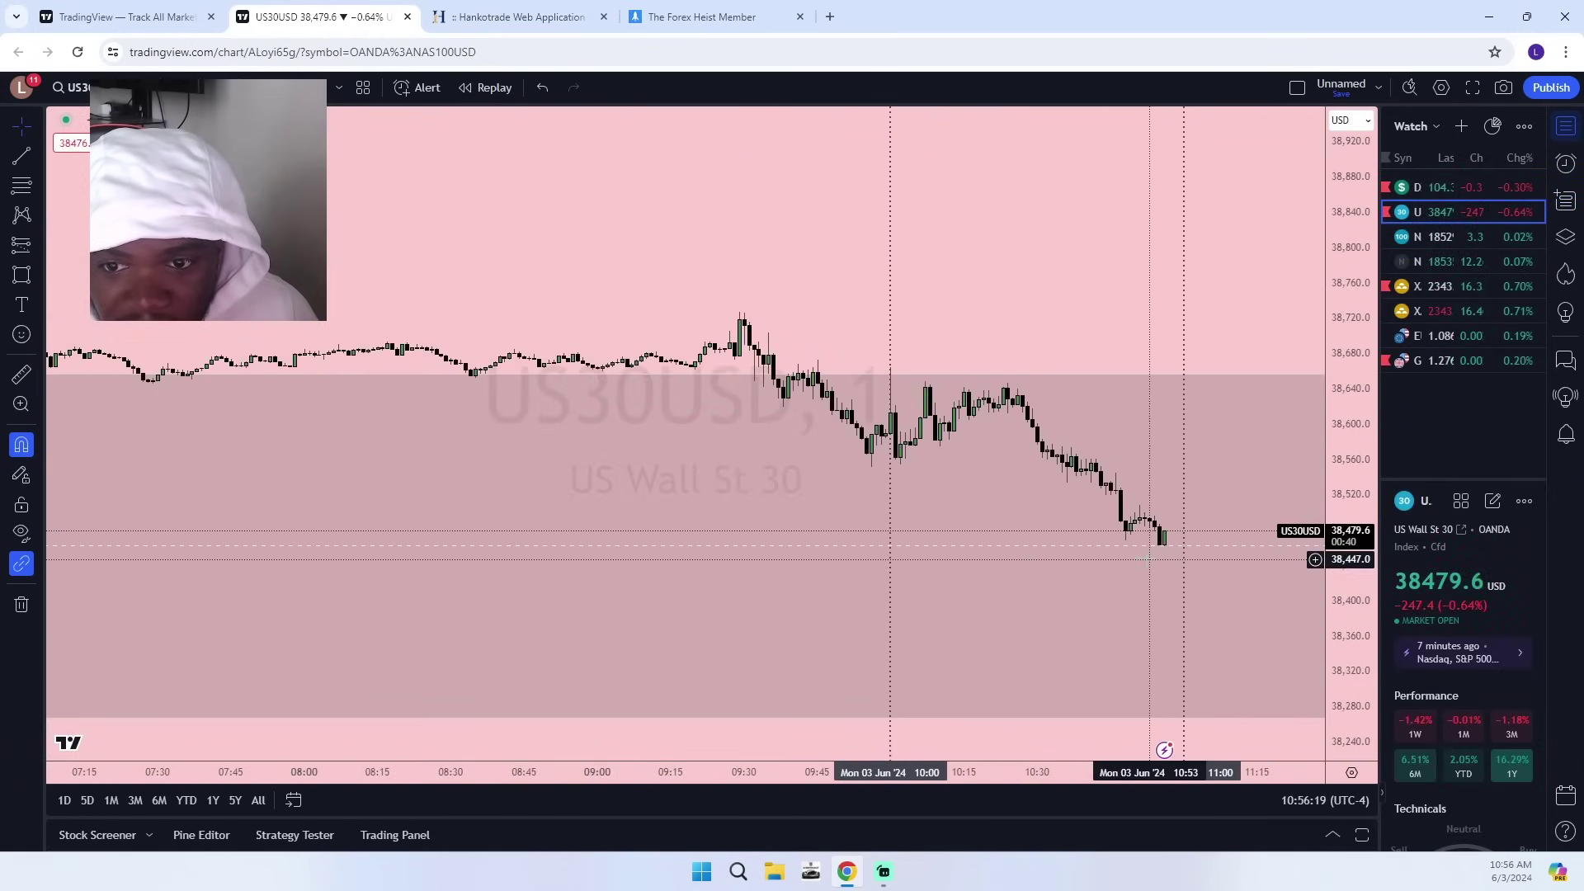
Switch back to the NAS100USD chart and examine the latest candles at the gray zone's upper edge.
{"action": "left_click", "coordinate": [1427, 238]}
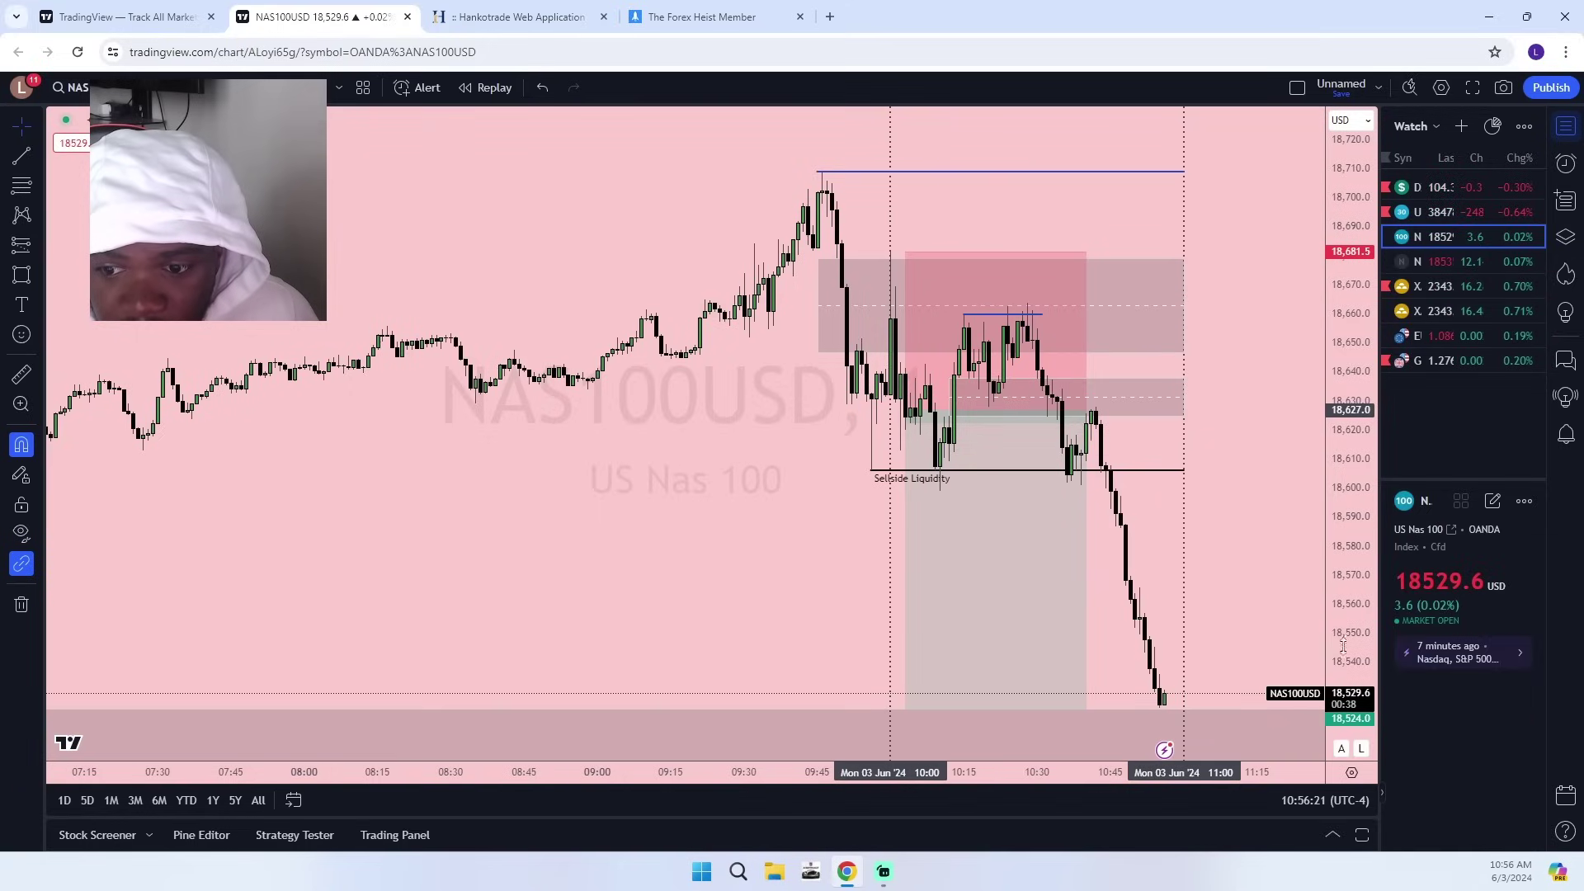
{"action": "scroll", "coordinate": [1235, 322], "scroll_direction": "up", "scroll_amount": 4}
{"action": "scroll", "coordinate": [1235, 321], "scroll_direction": "up", "scroll_amount": 2}
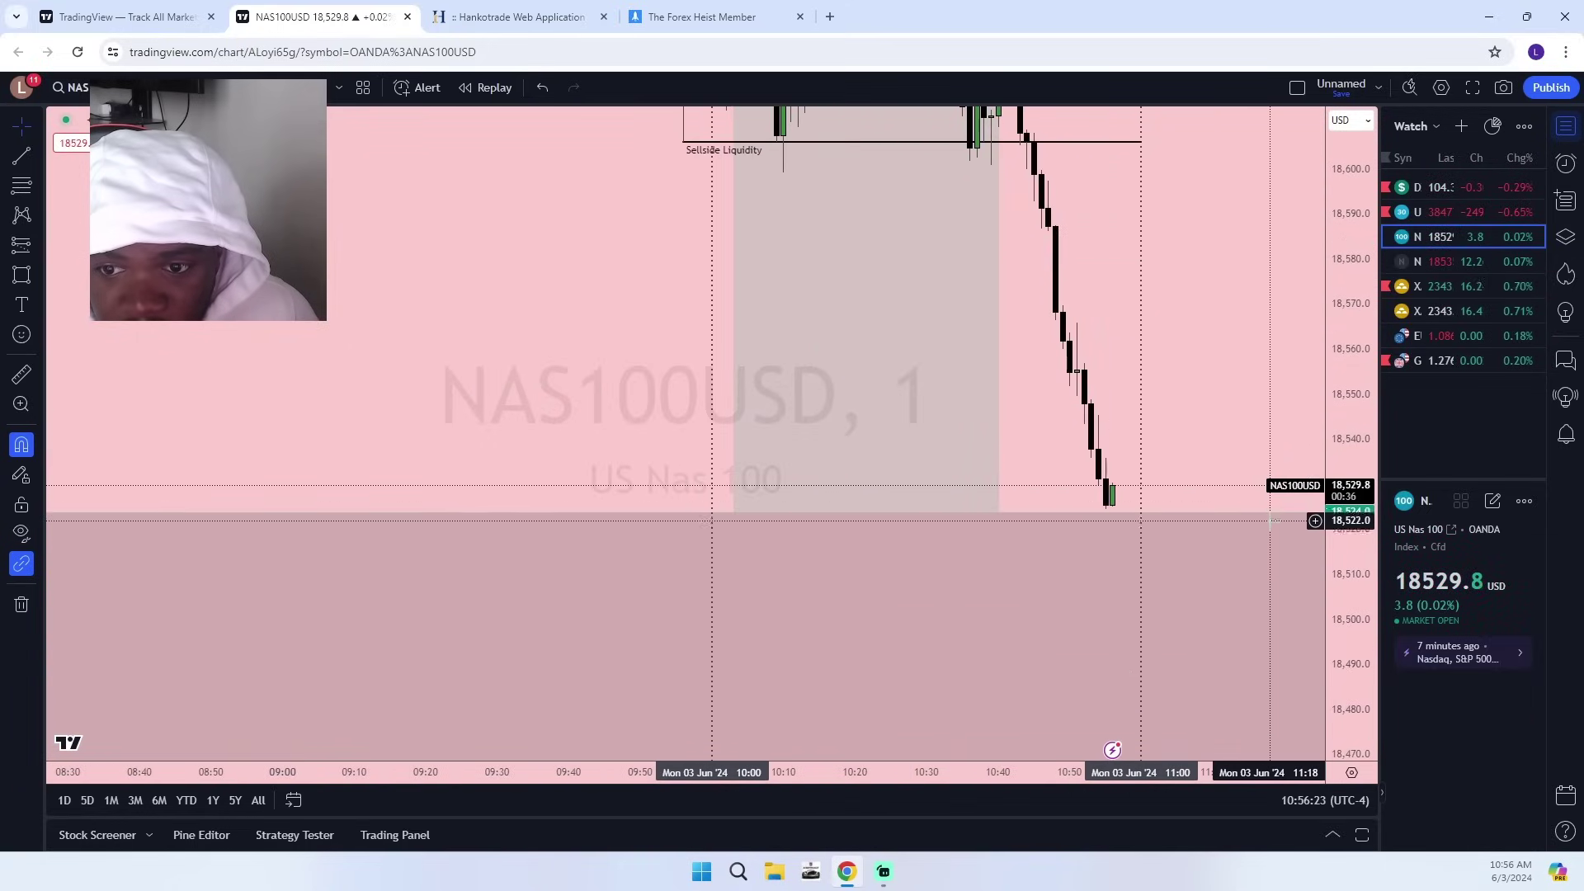
{"action": "scroll", "coordinate": [1174, 518], "scroll_direction": "up", "scroll_amount": 1}
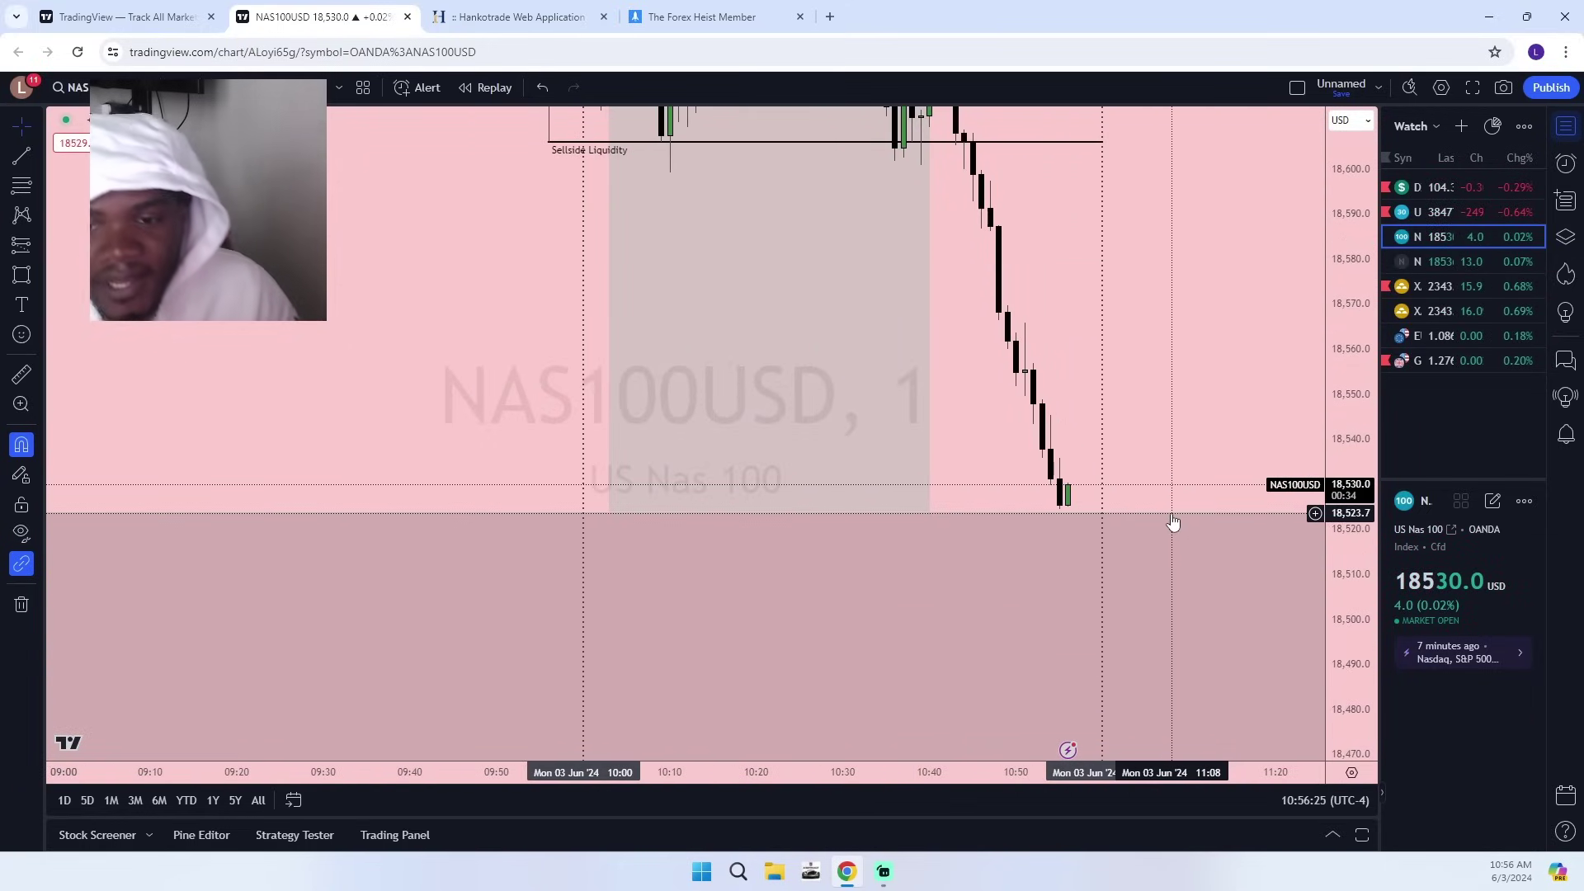